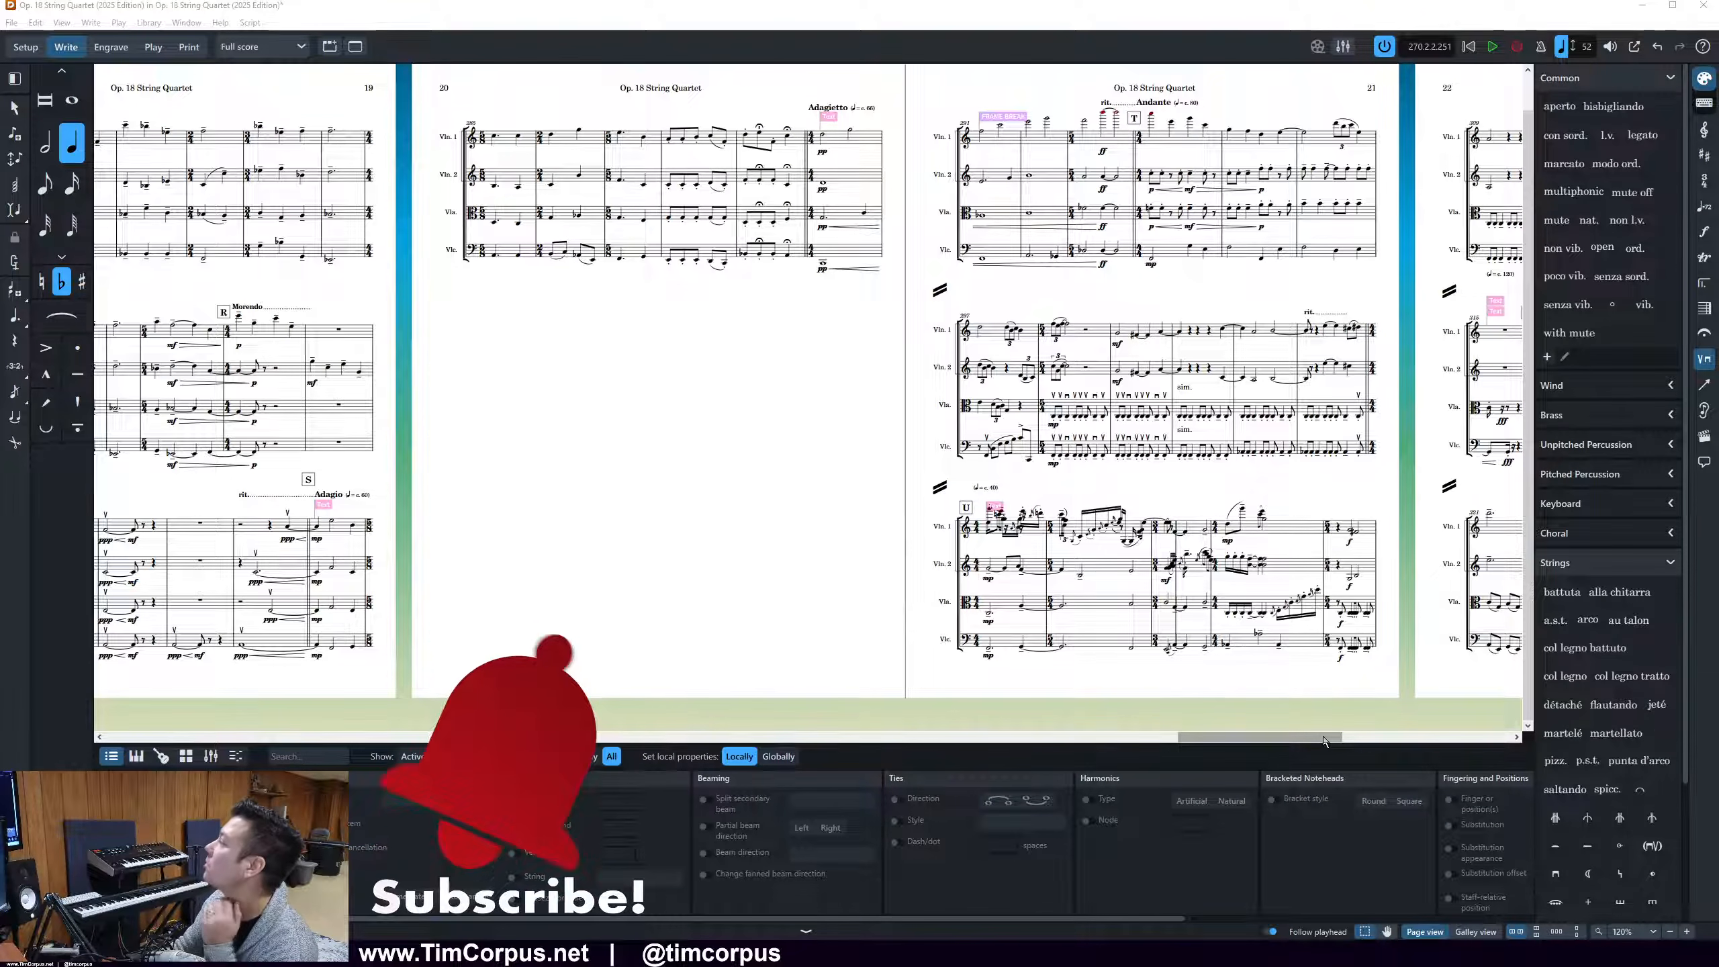
Return to the first page and turn off the fixed number of systems per frame in the Full score's Layout Options
drag(1324, 740, 188, 658)
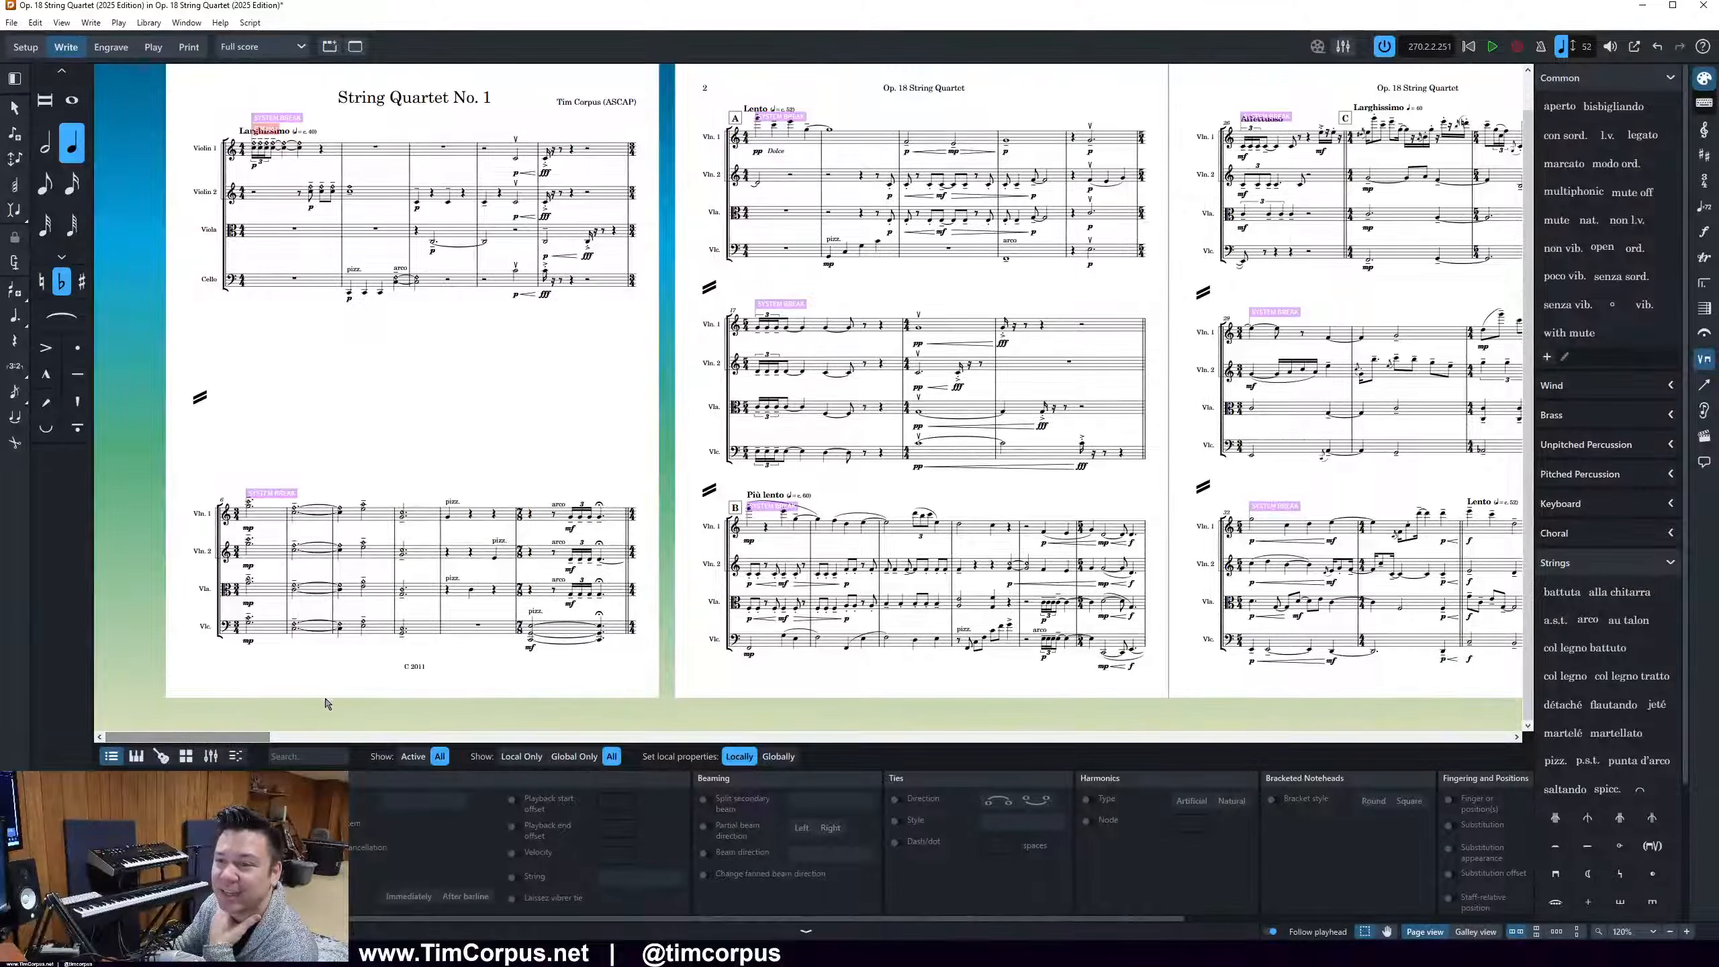
click(452, 356)
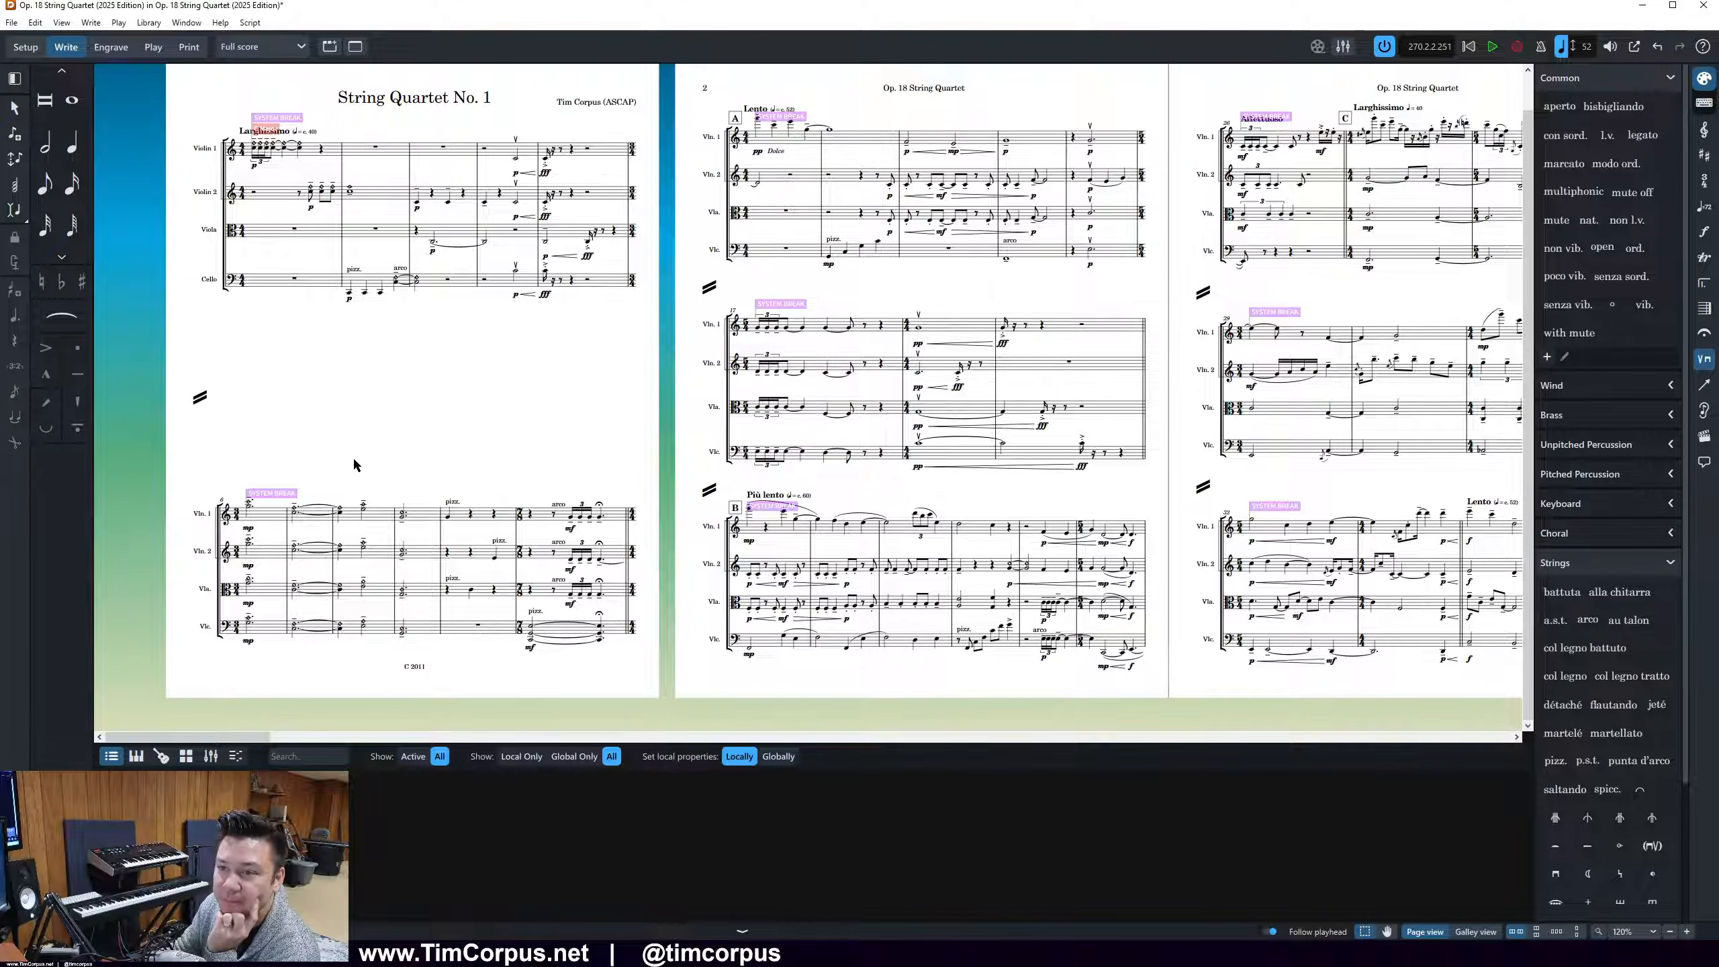
click(149, 22)
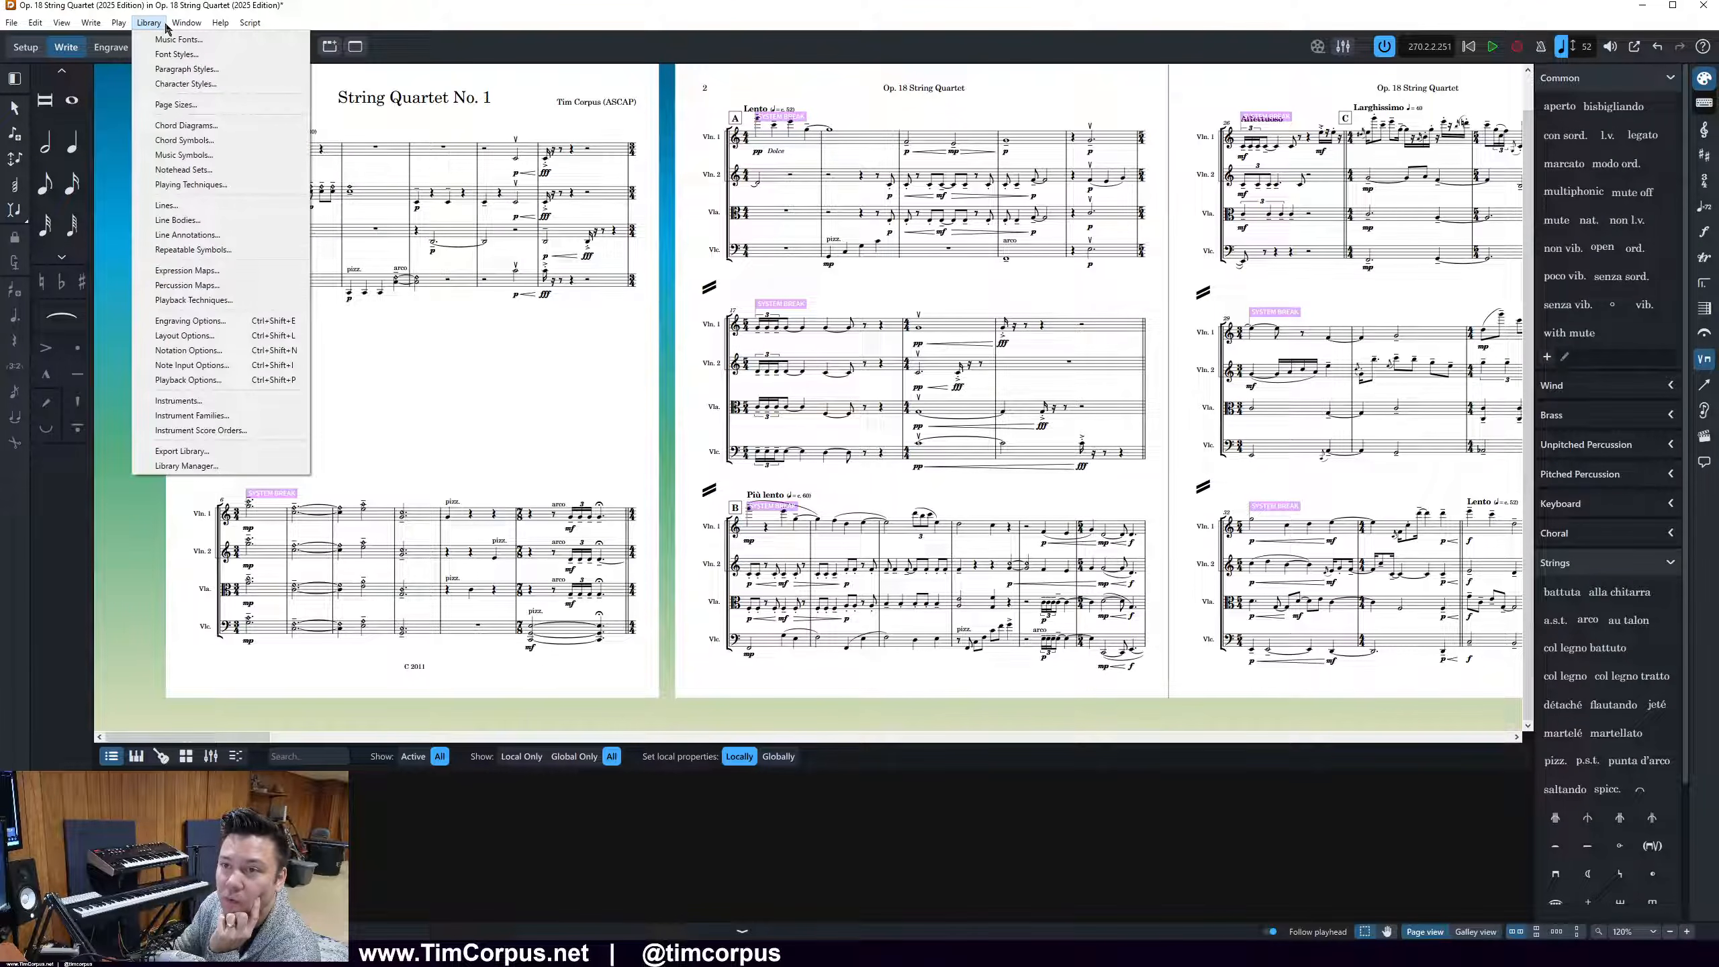
click(196, 324)
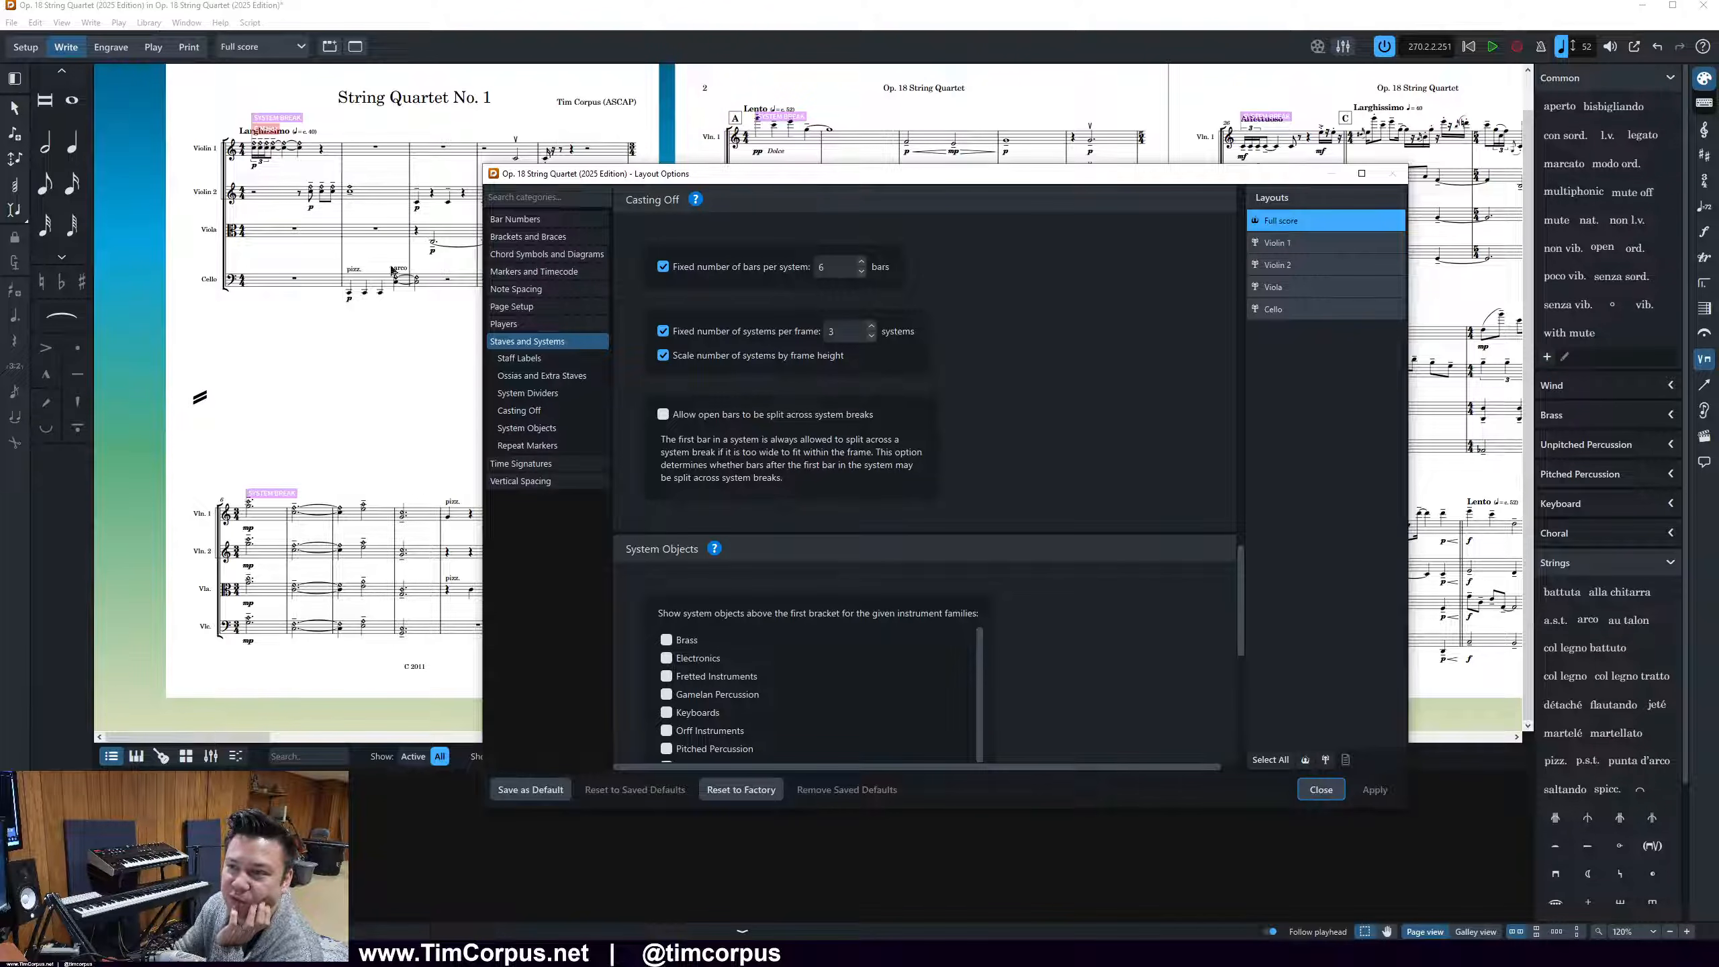
click(740, 331)
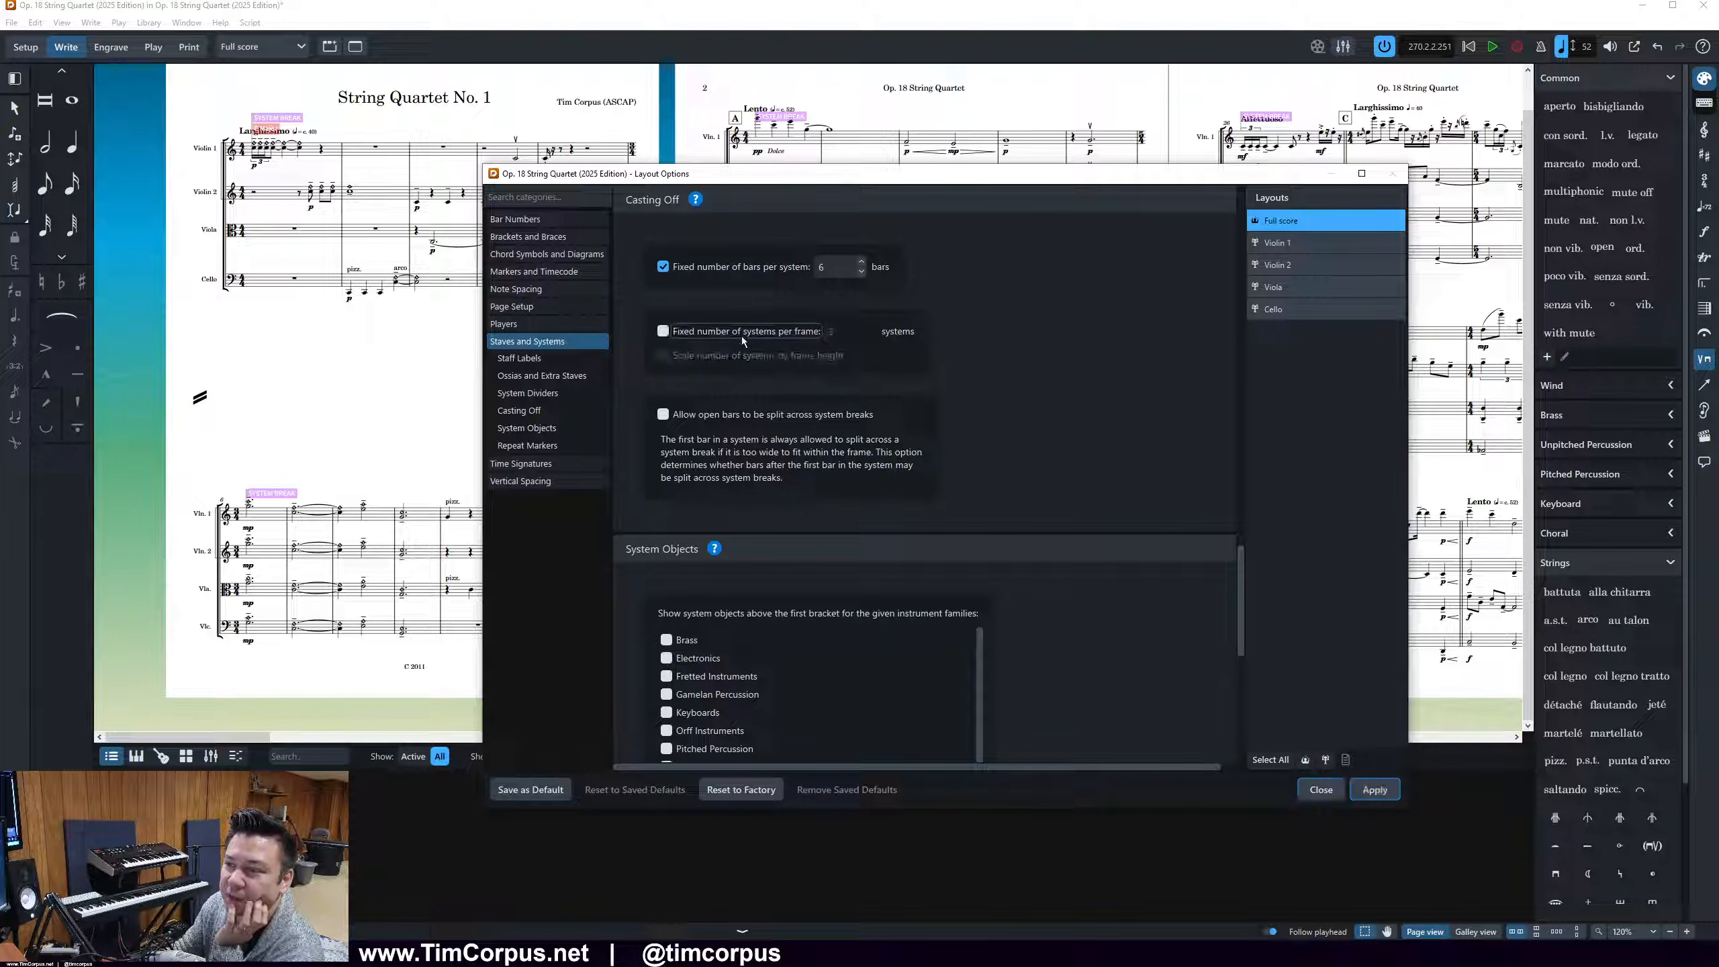
click(1371, 786)
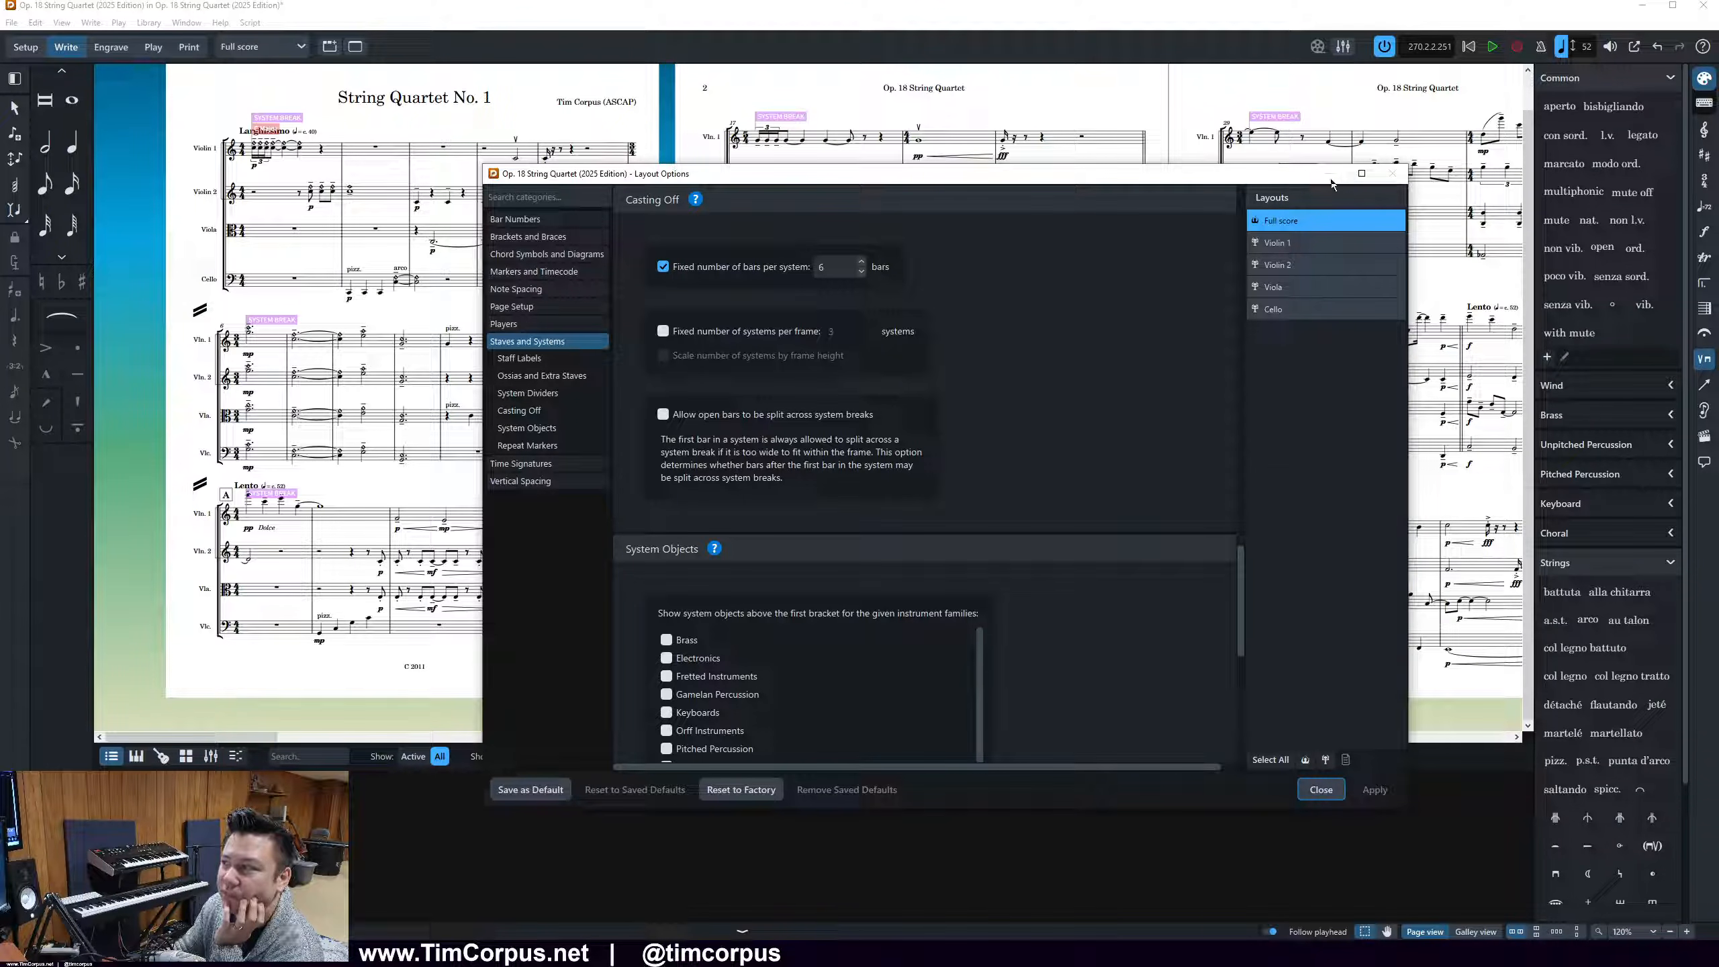
click(1320, 790)
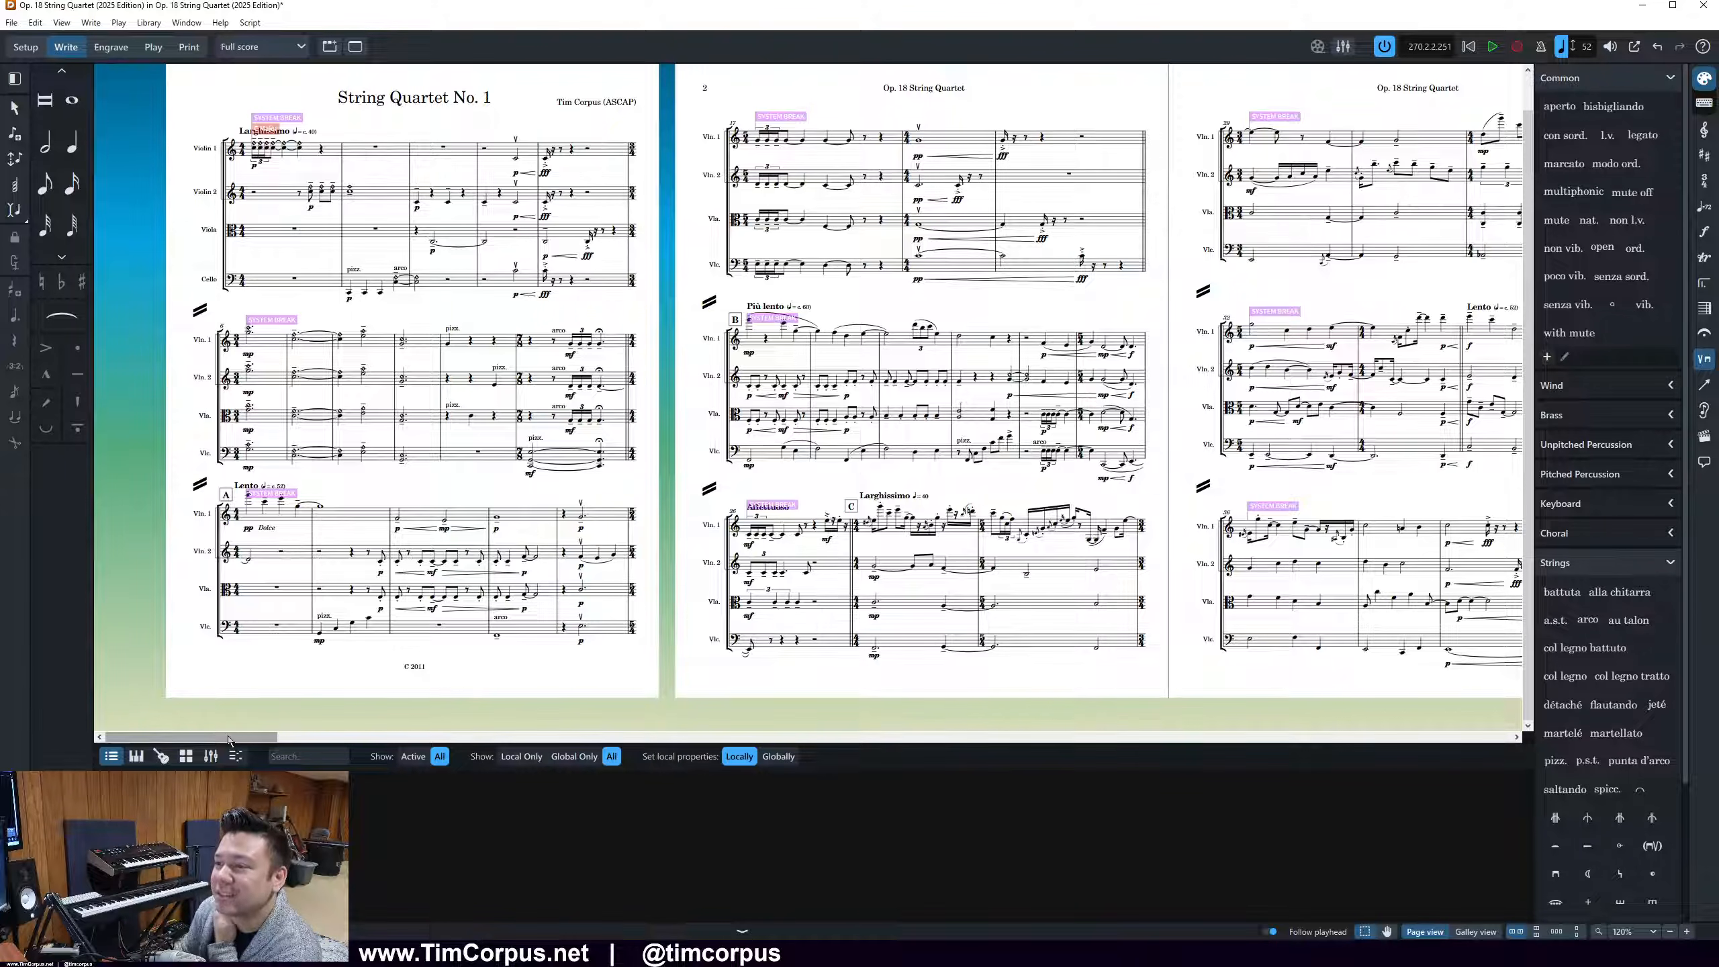
Review the full score's system layout page by page from the first page to page 10, examining page 10 up close
drag(228, 739, 364, 747)
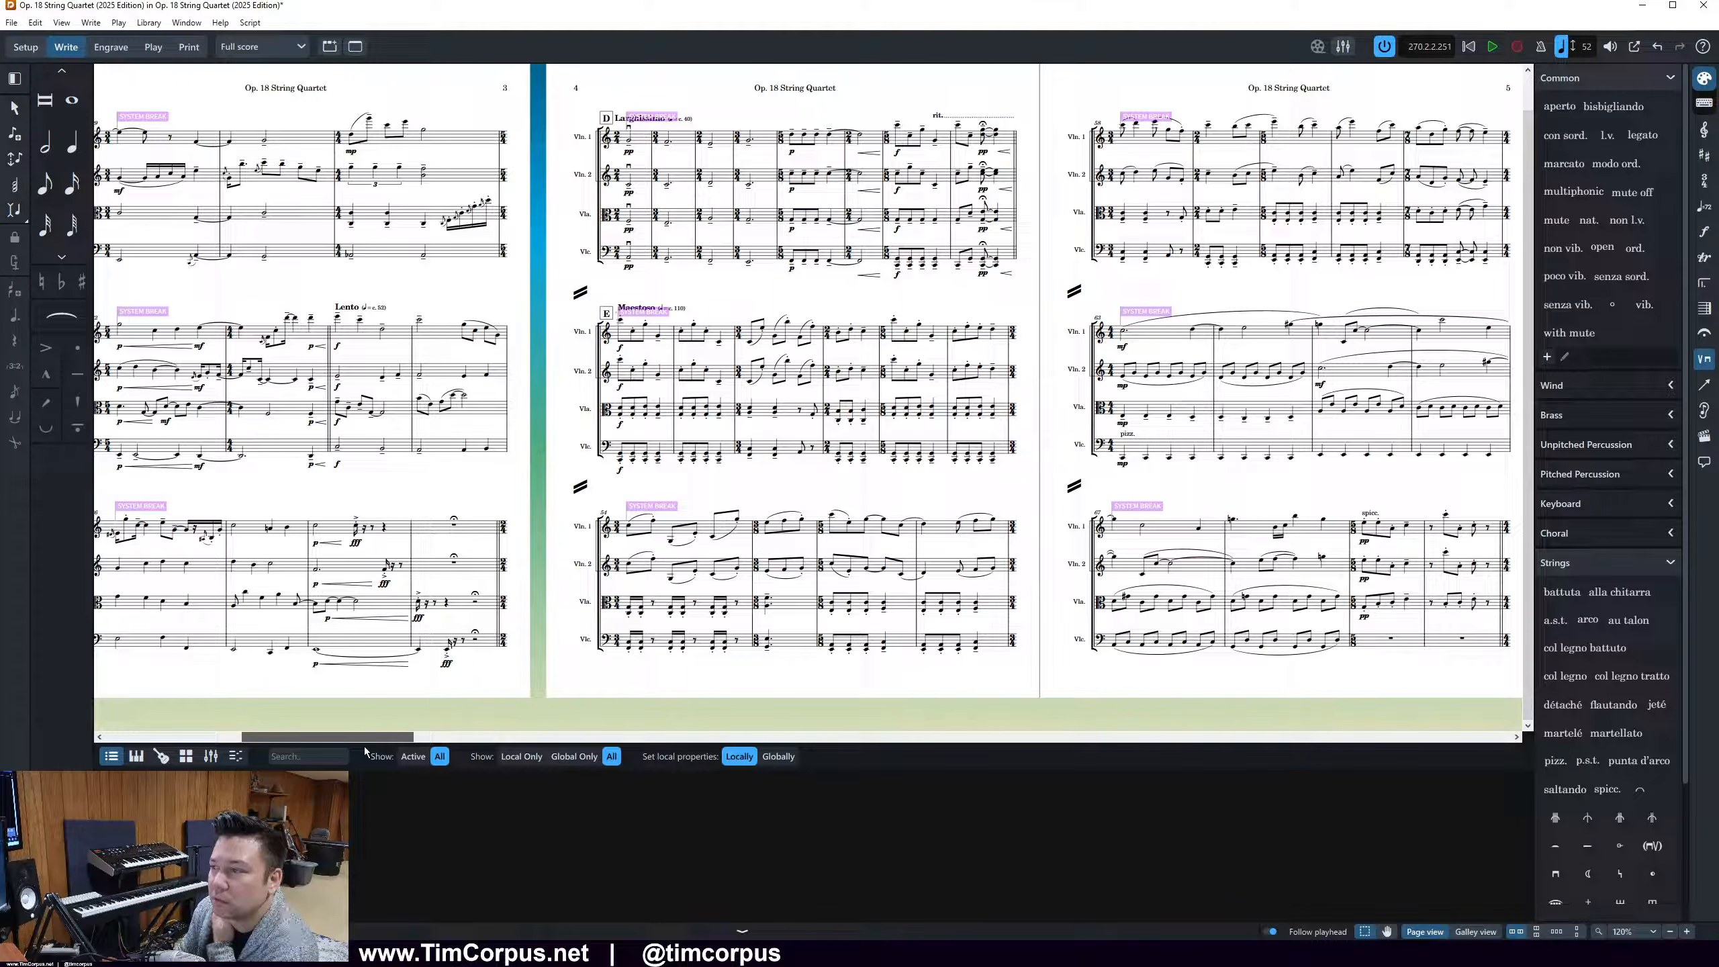
drag(364, 747, 419, 756)
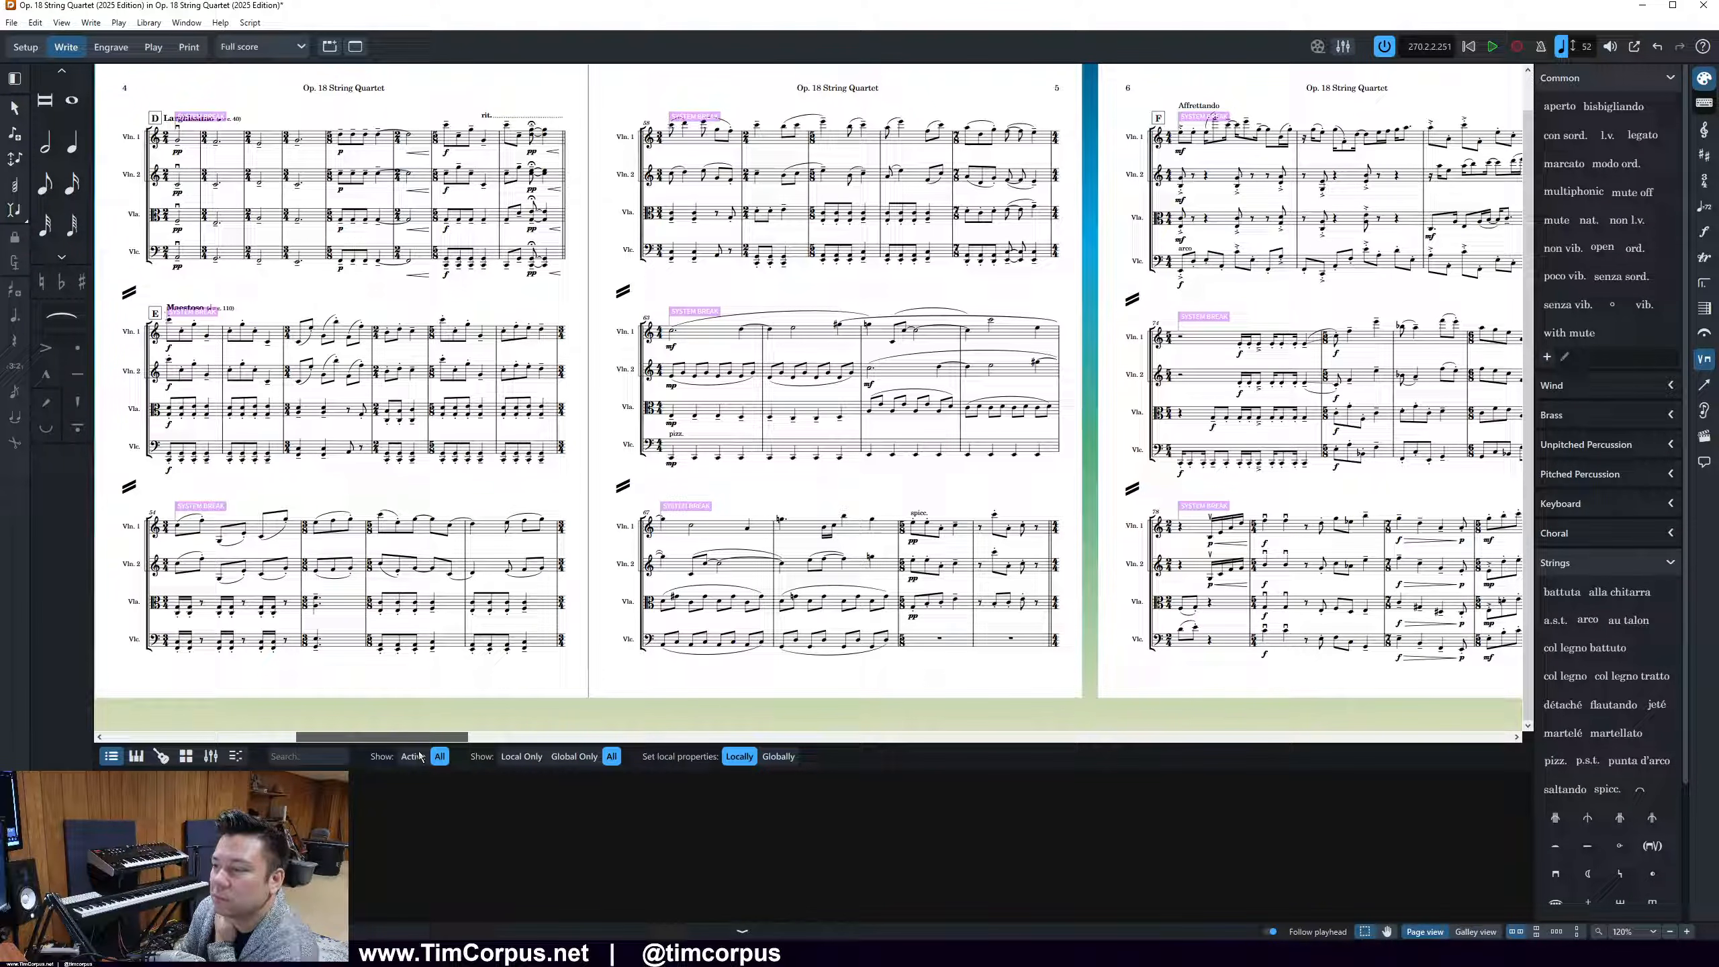
drag(420, 755, 642, 757)
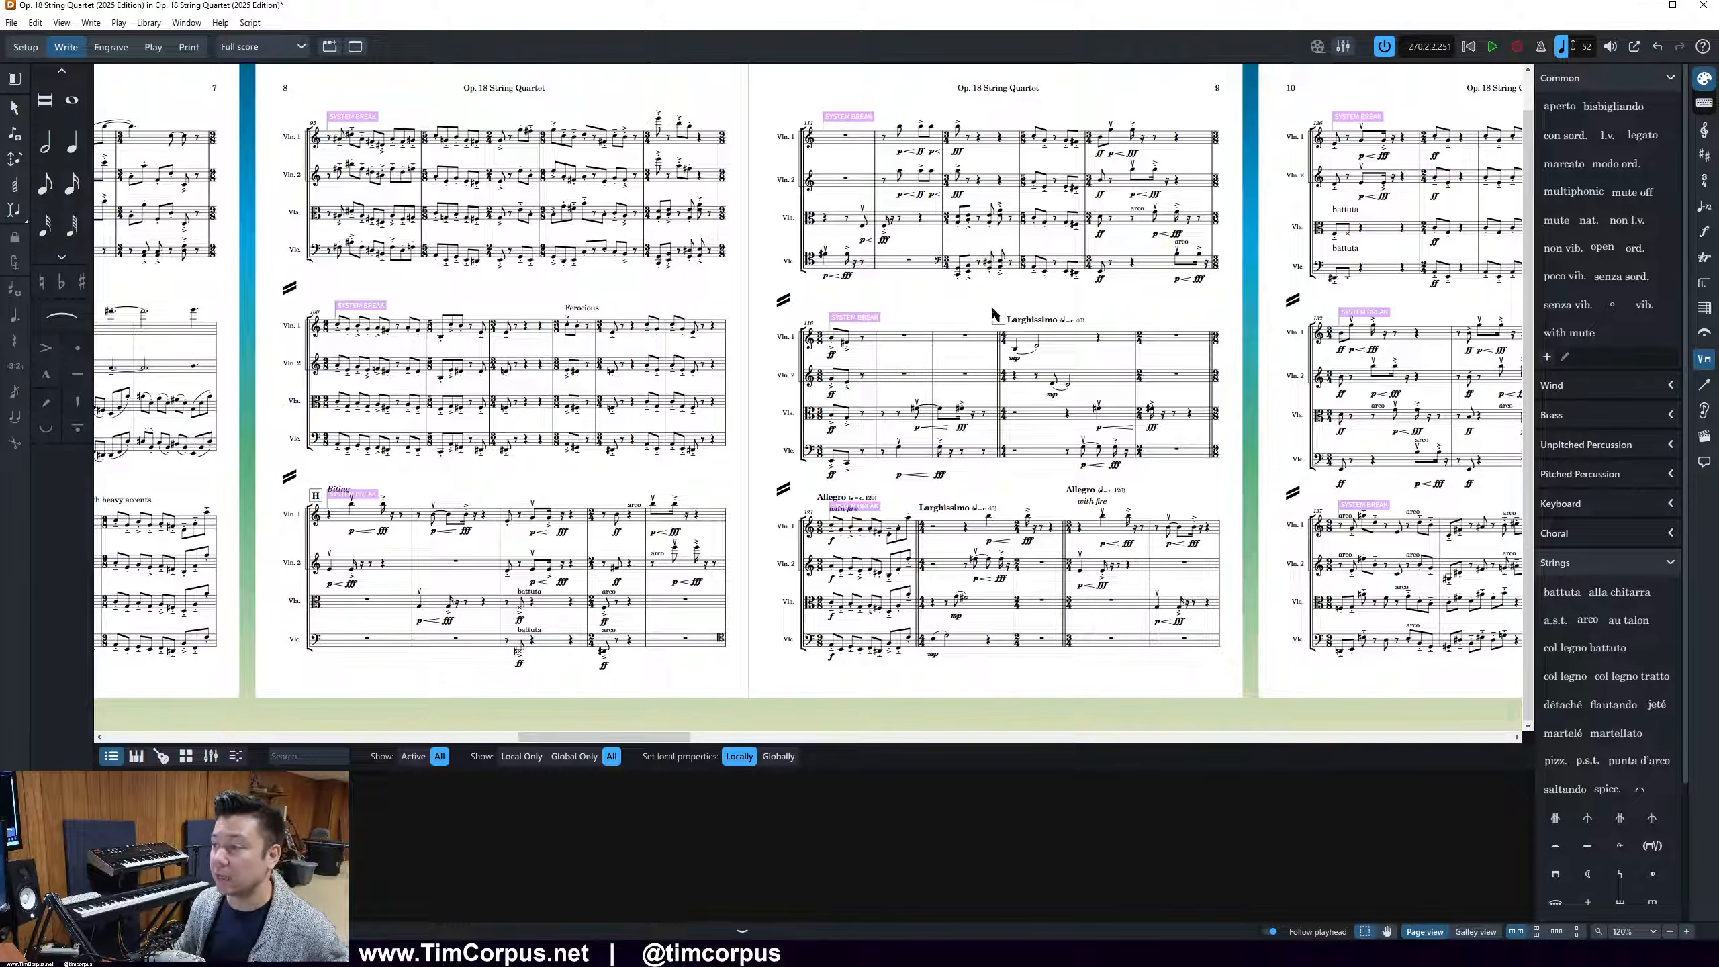
drag(565, 736, 631, 736)
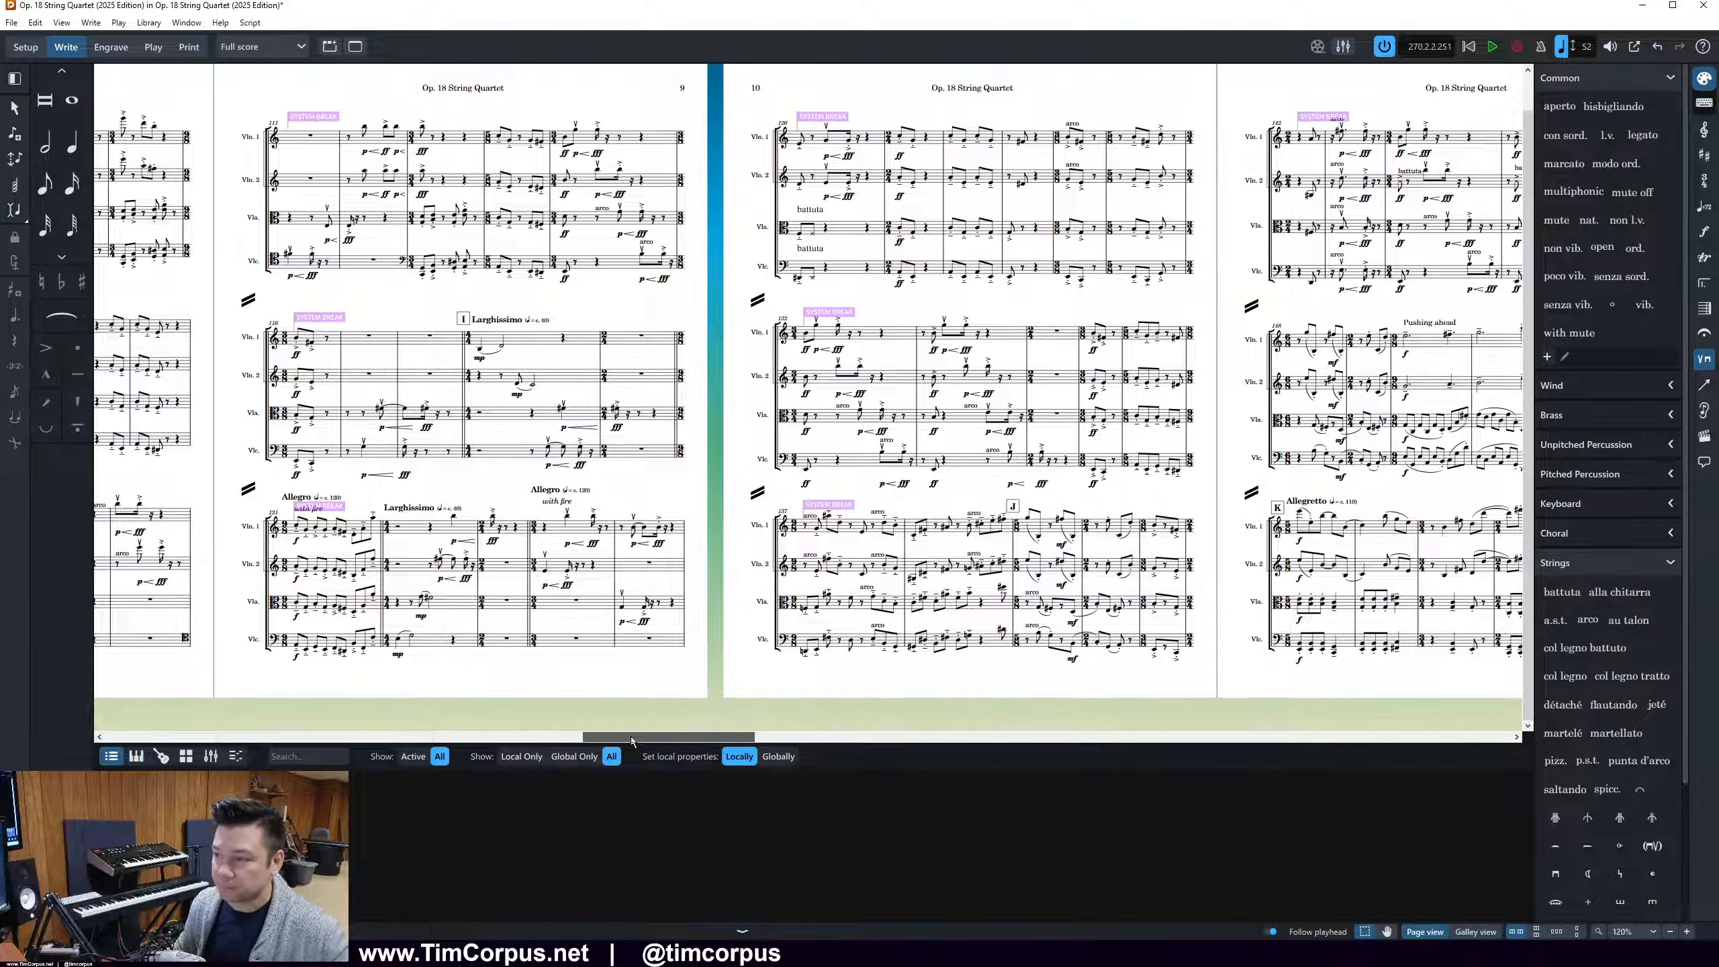
drag(632, 736, 658, 736)
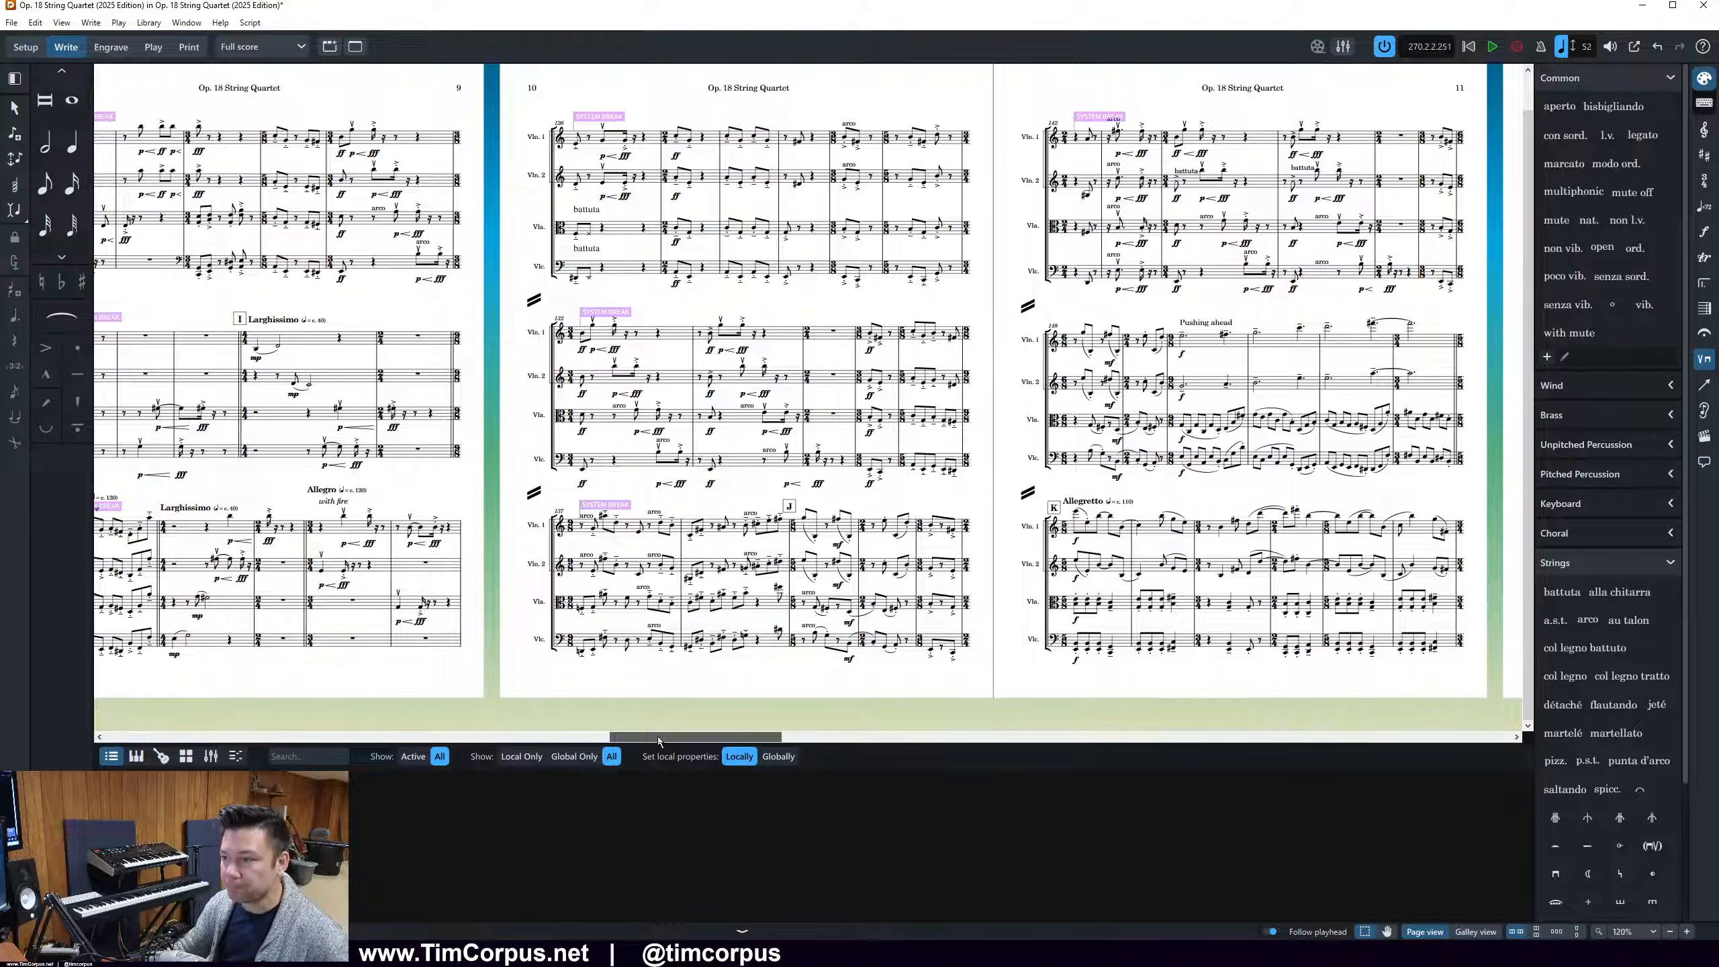
click(742, 932)
key(z)
key(z)
key(z)
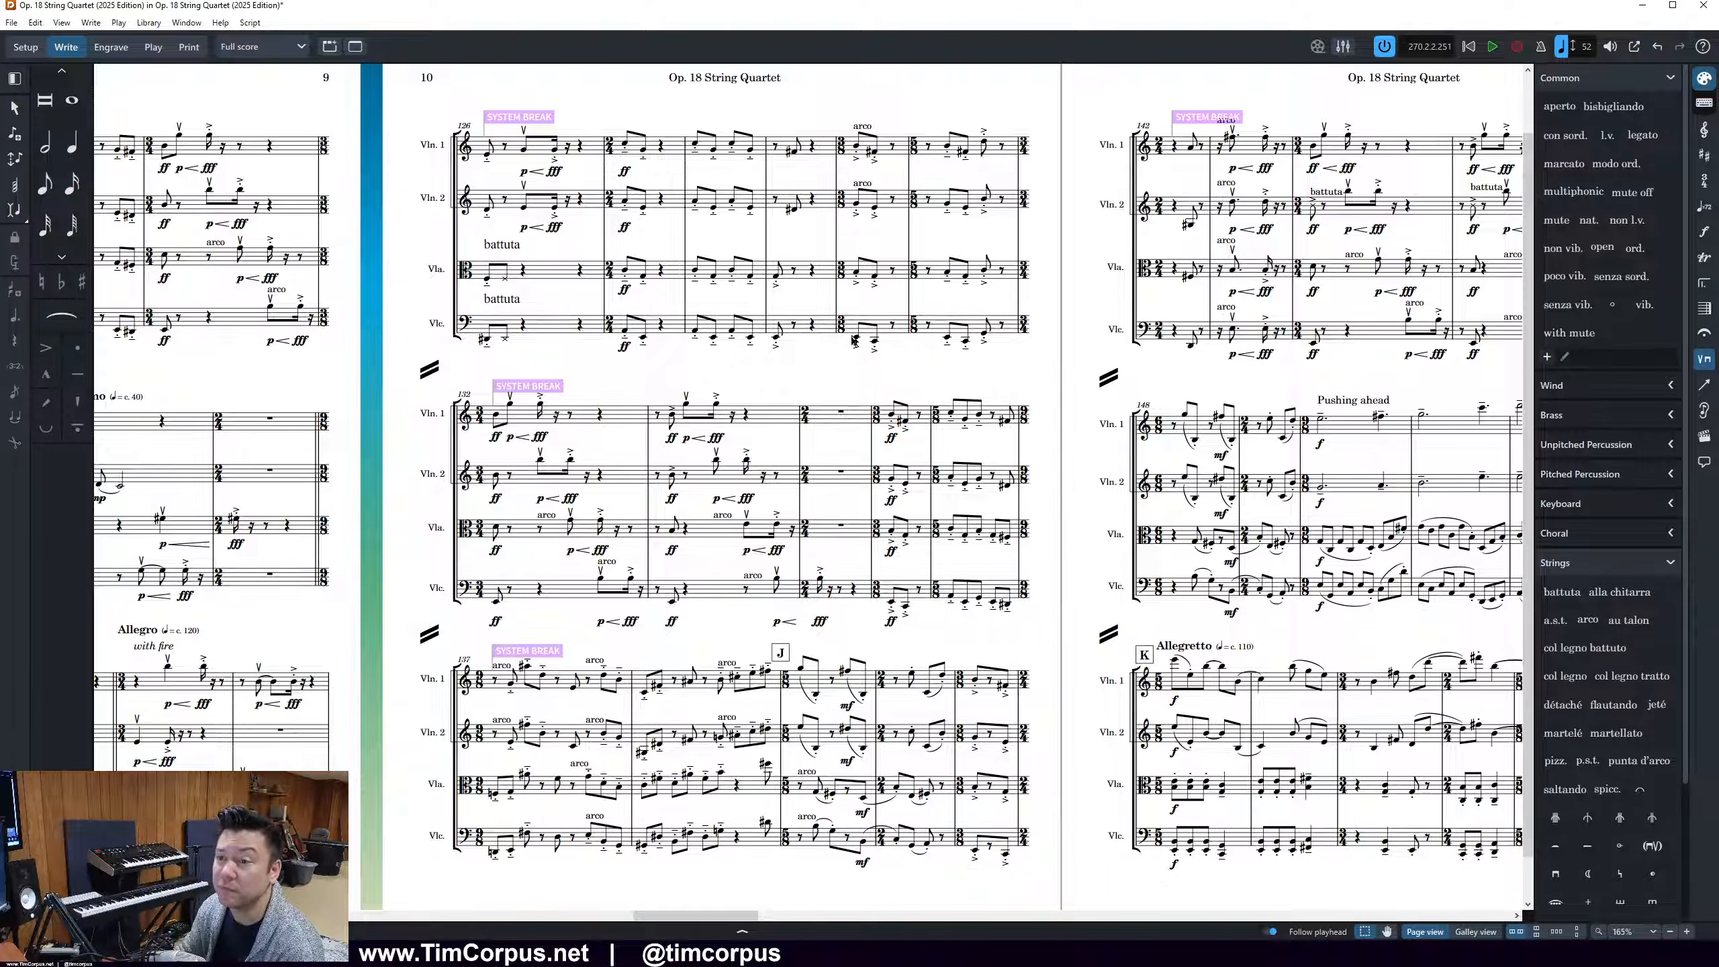
Inspect the properties of the viola's battuta marking in the first bar of page 10
click(505, 279)
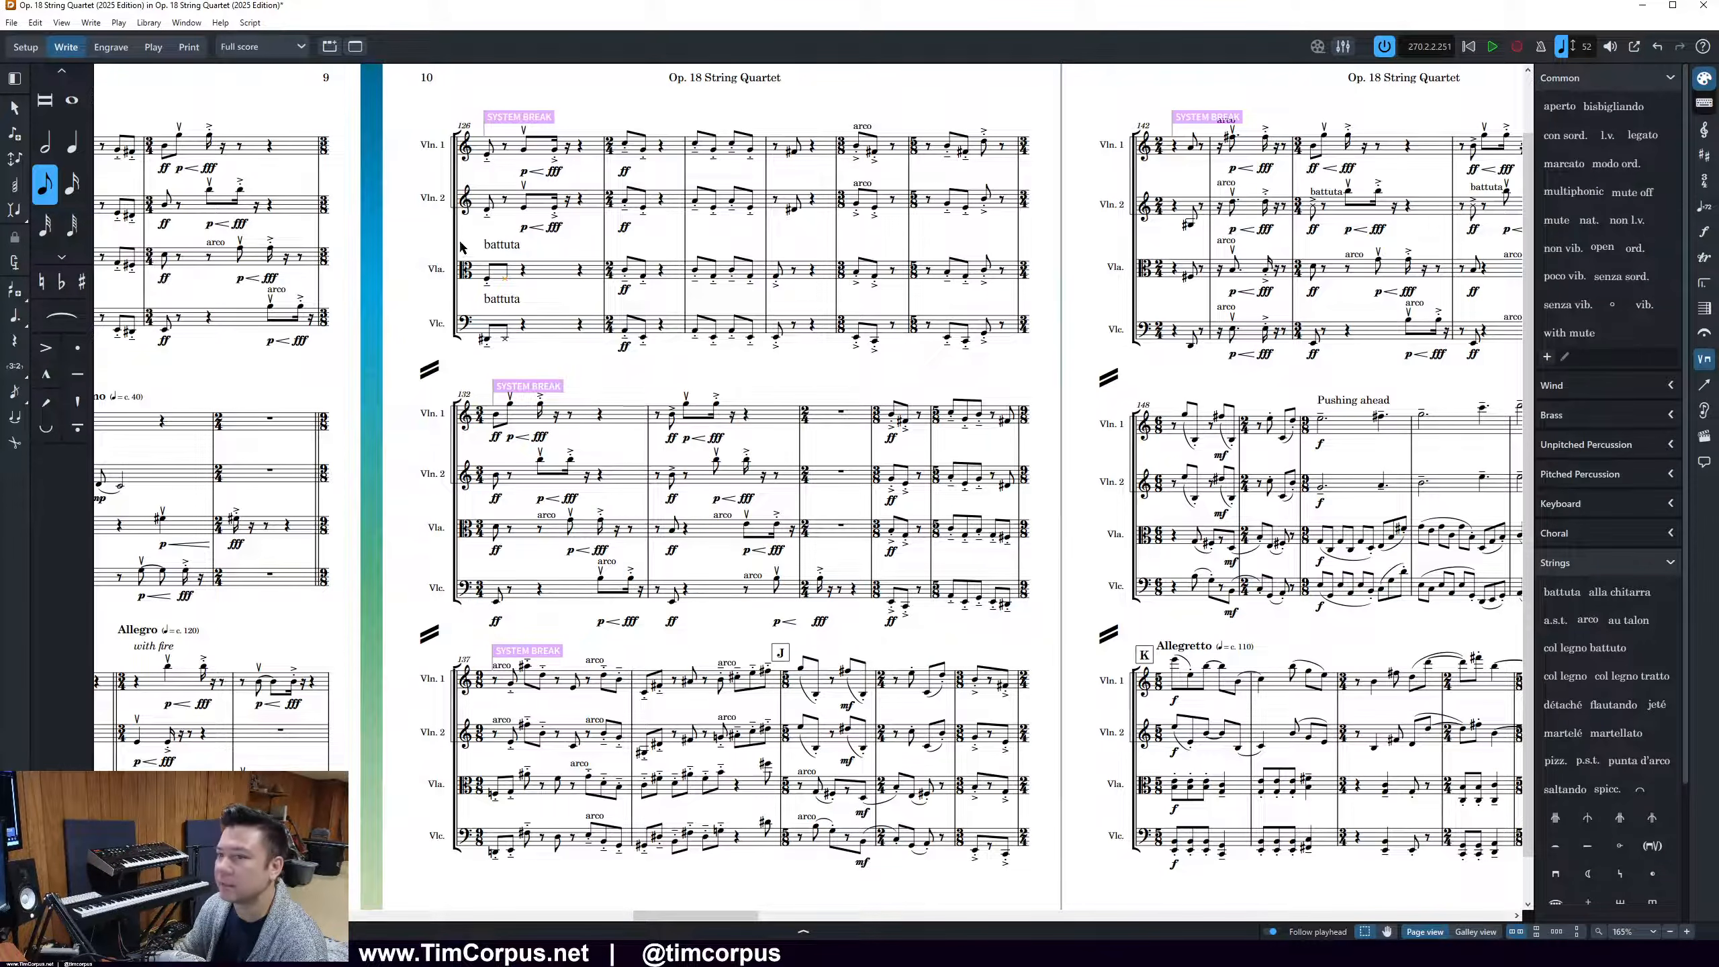
click(489, 245)
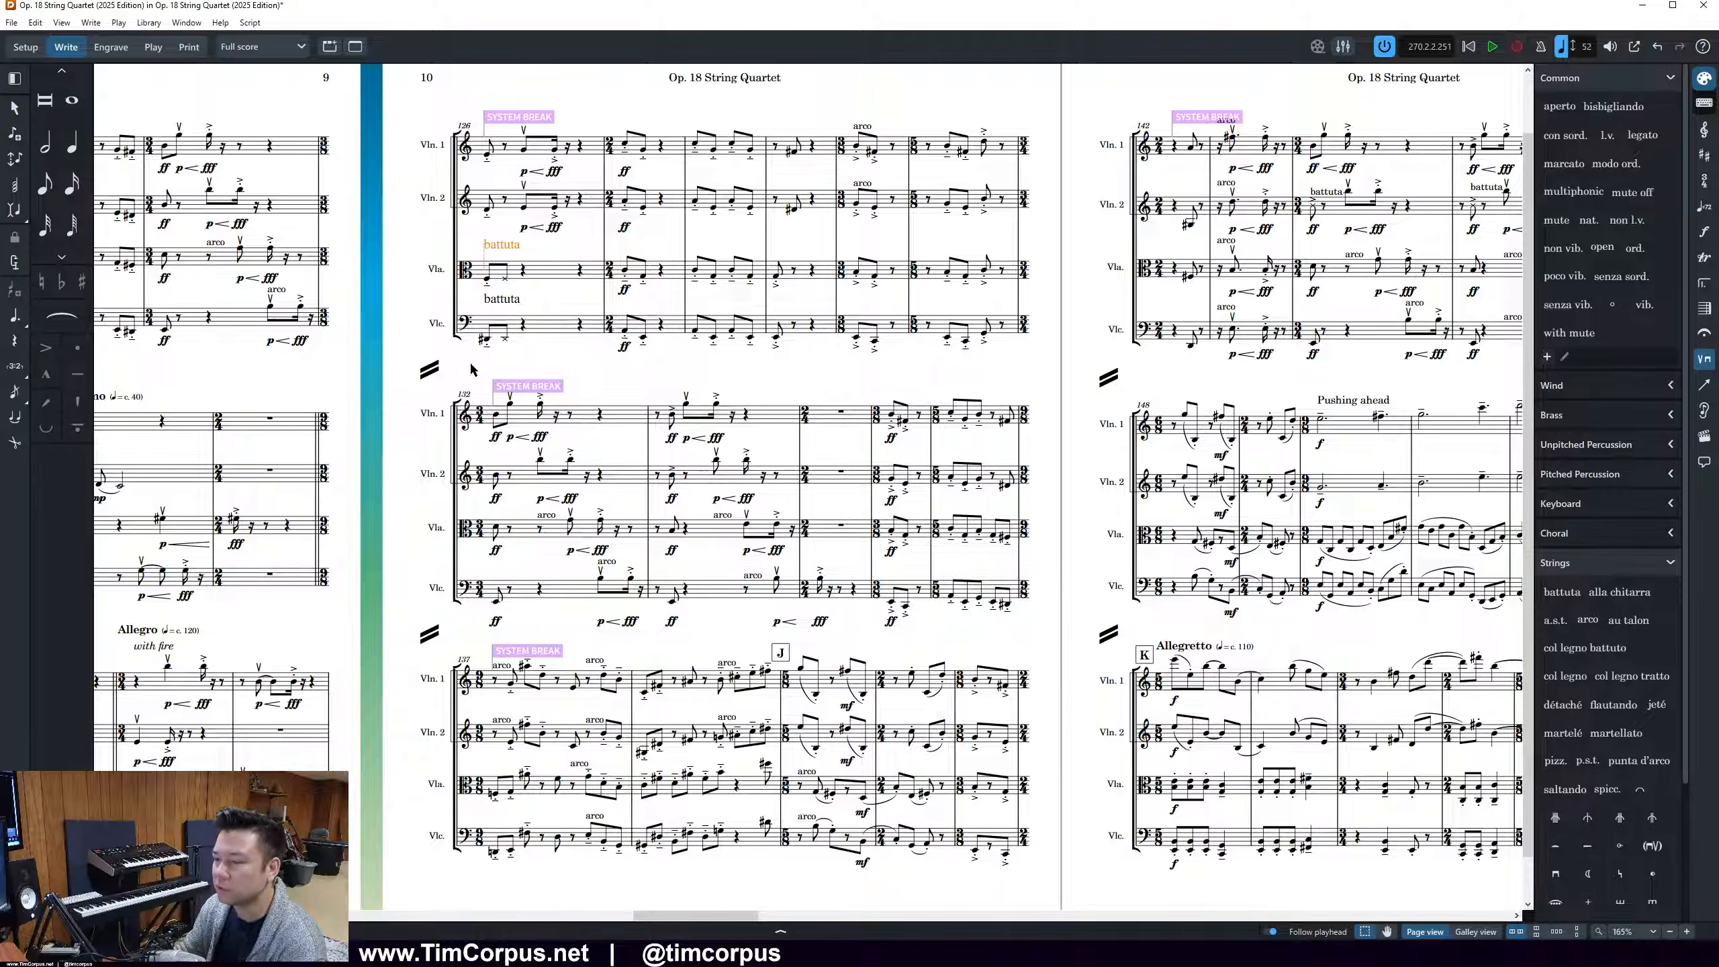
click(675, 935)
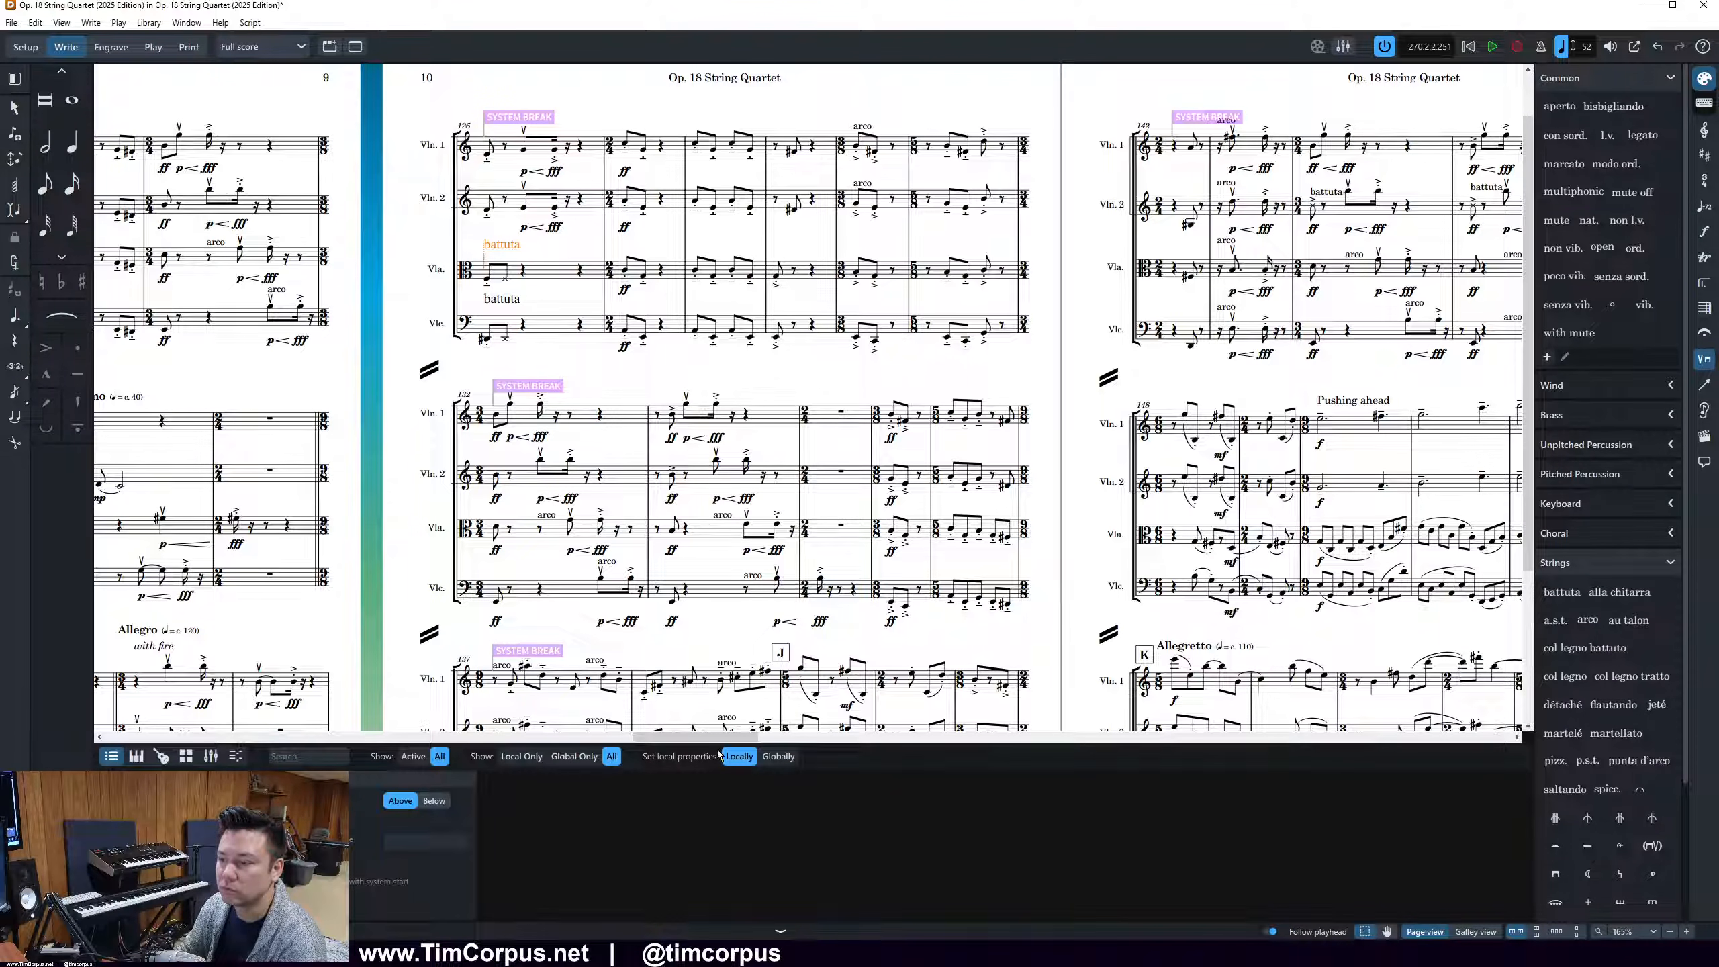
double_click(496, 248)
key(Escape)
click(541, 269)
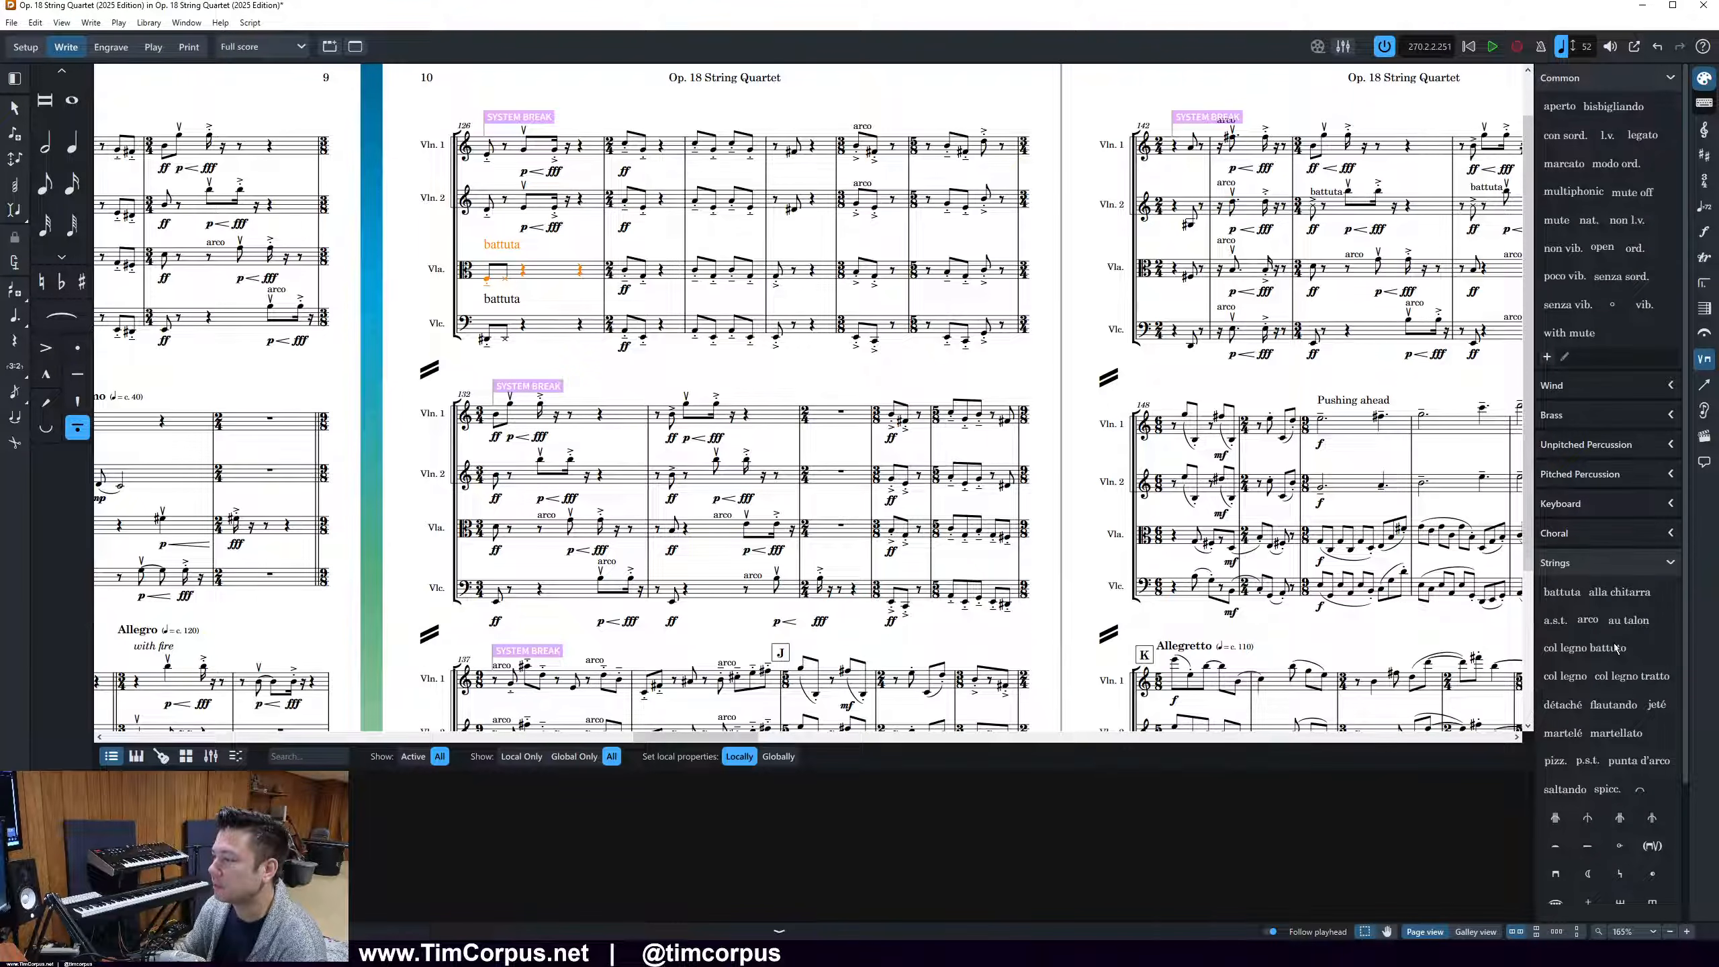
Delete the viola and cello battuta markings in page 10's first bar and reapply battuta on each part's second note
click(521, 249)
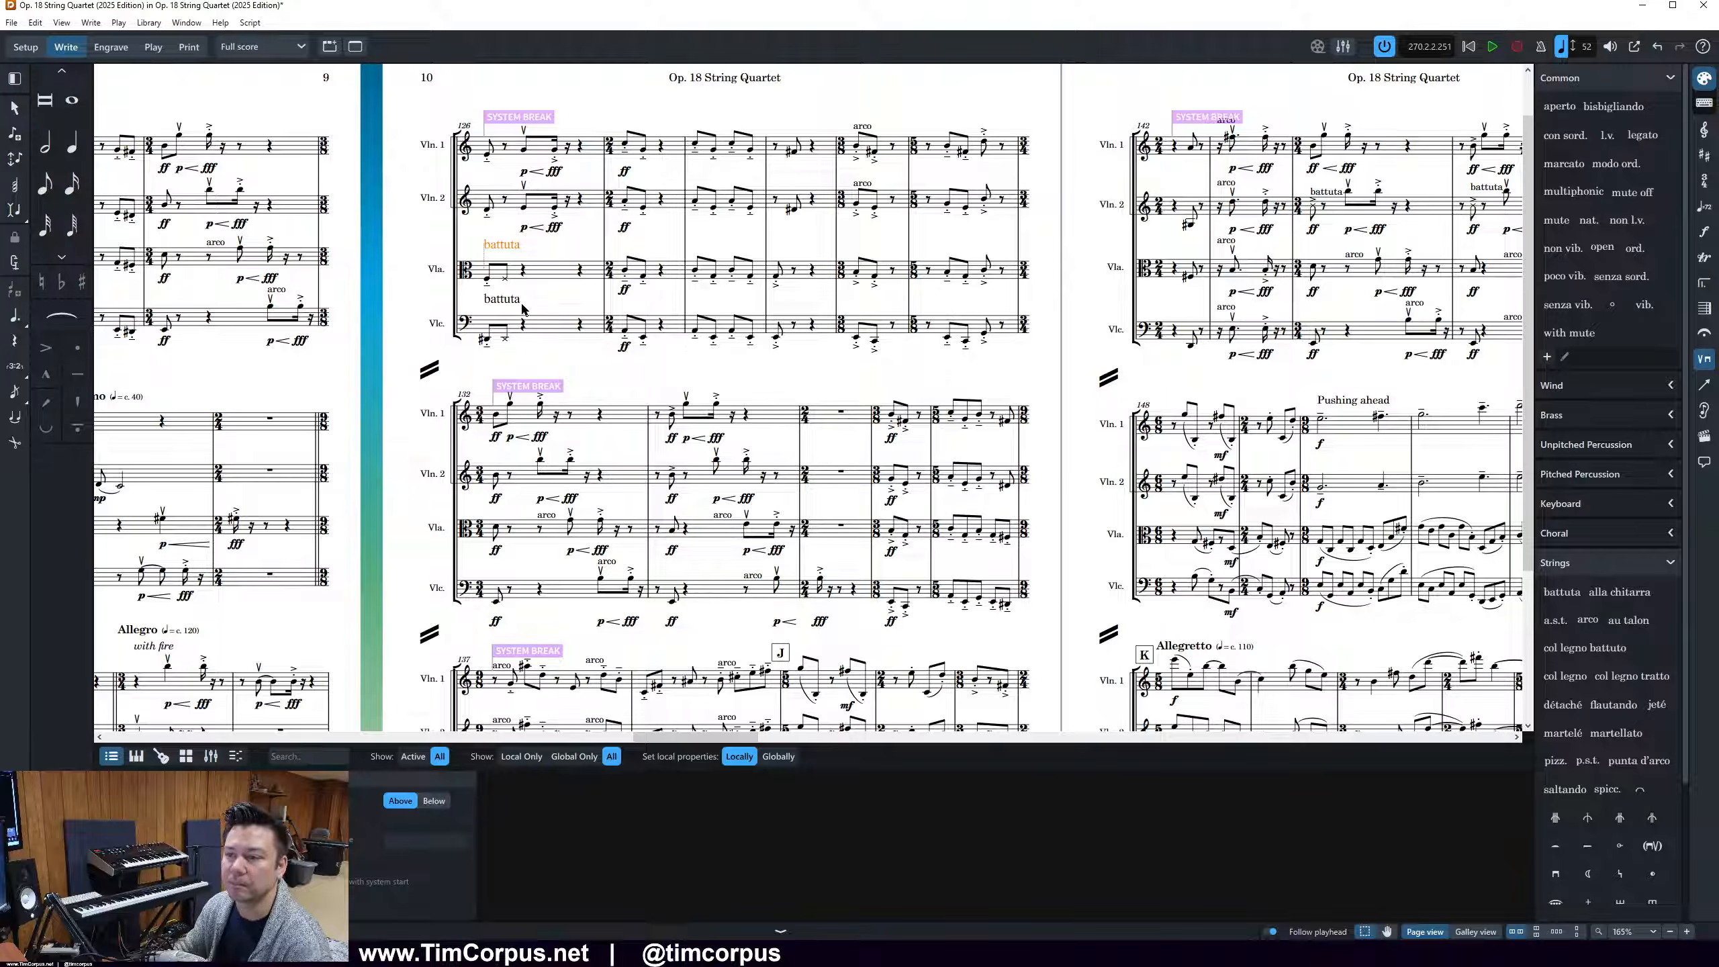
key(Delete)
click(532, 309)
click(499, 259)
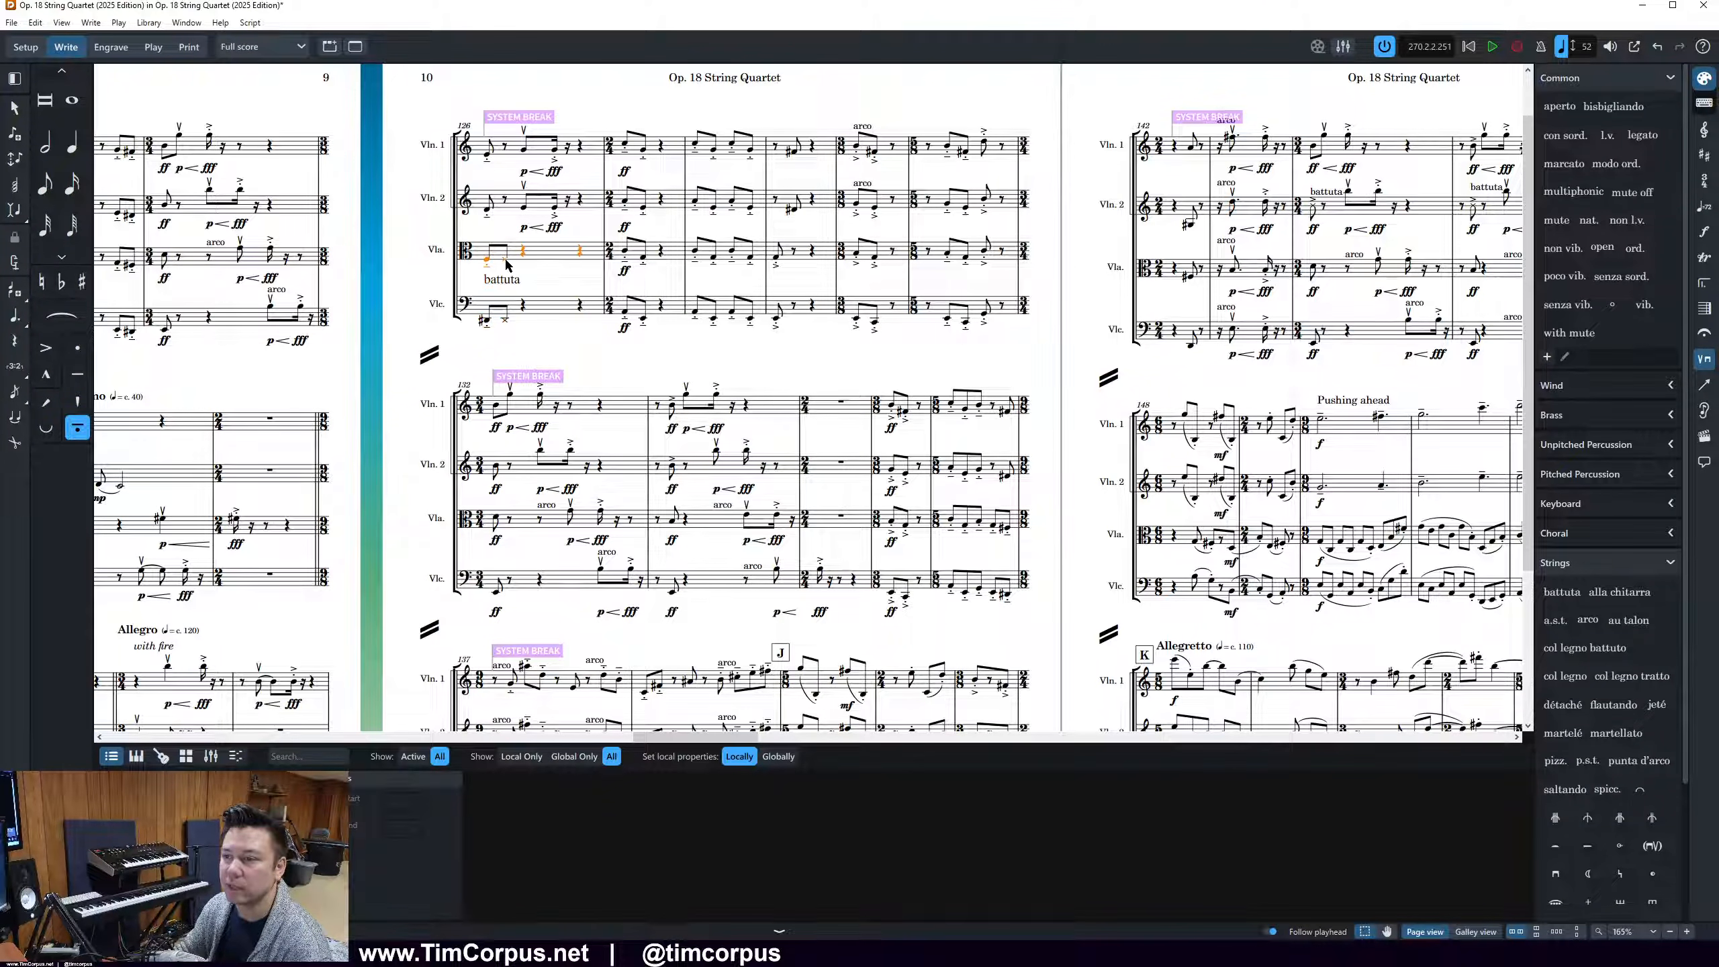
click(1561, 592)
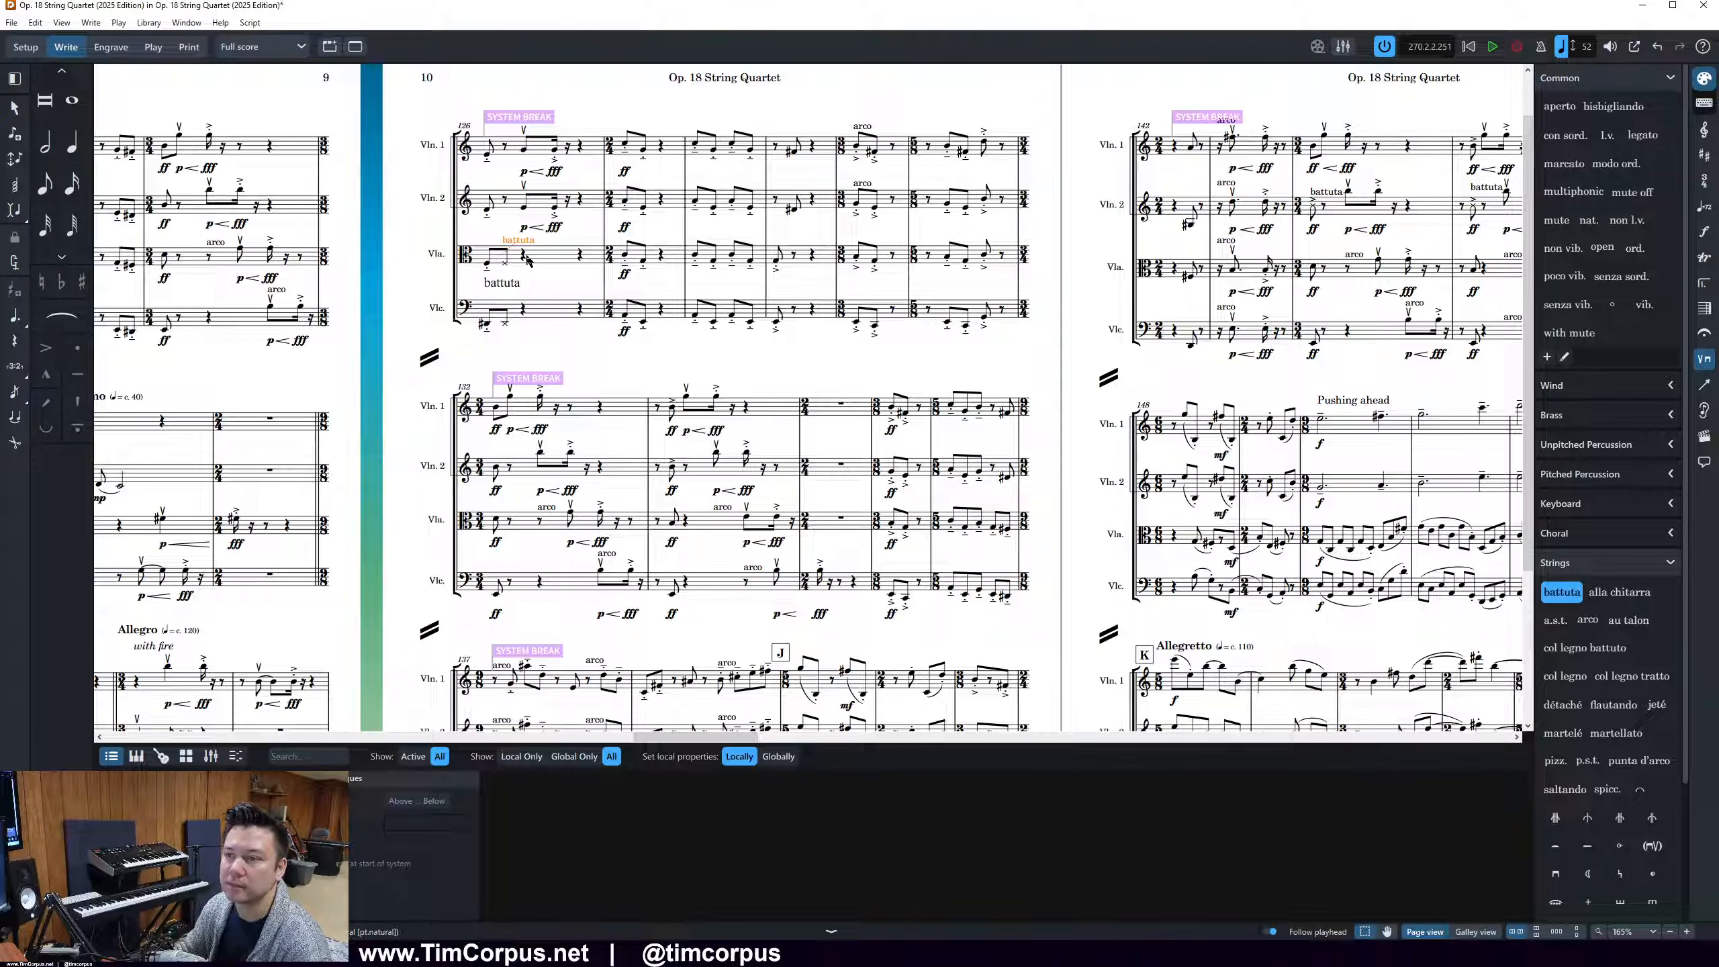
click(507, 320)
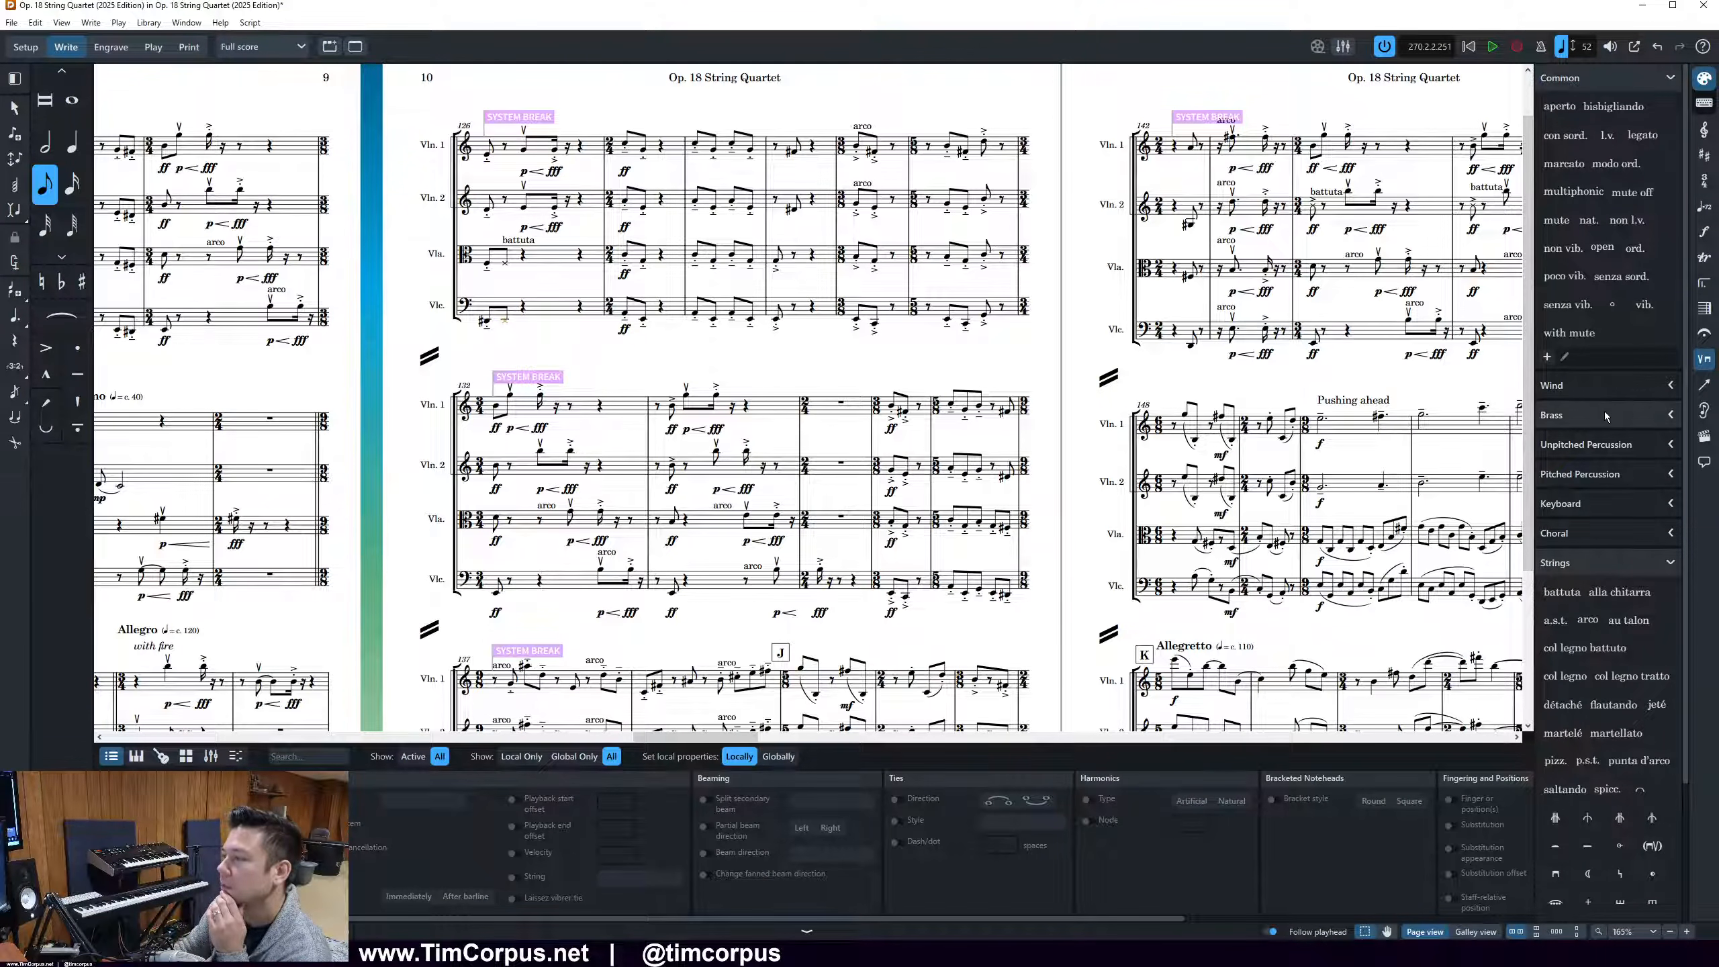
click(1561, 591)
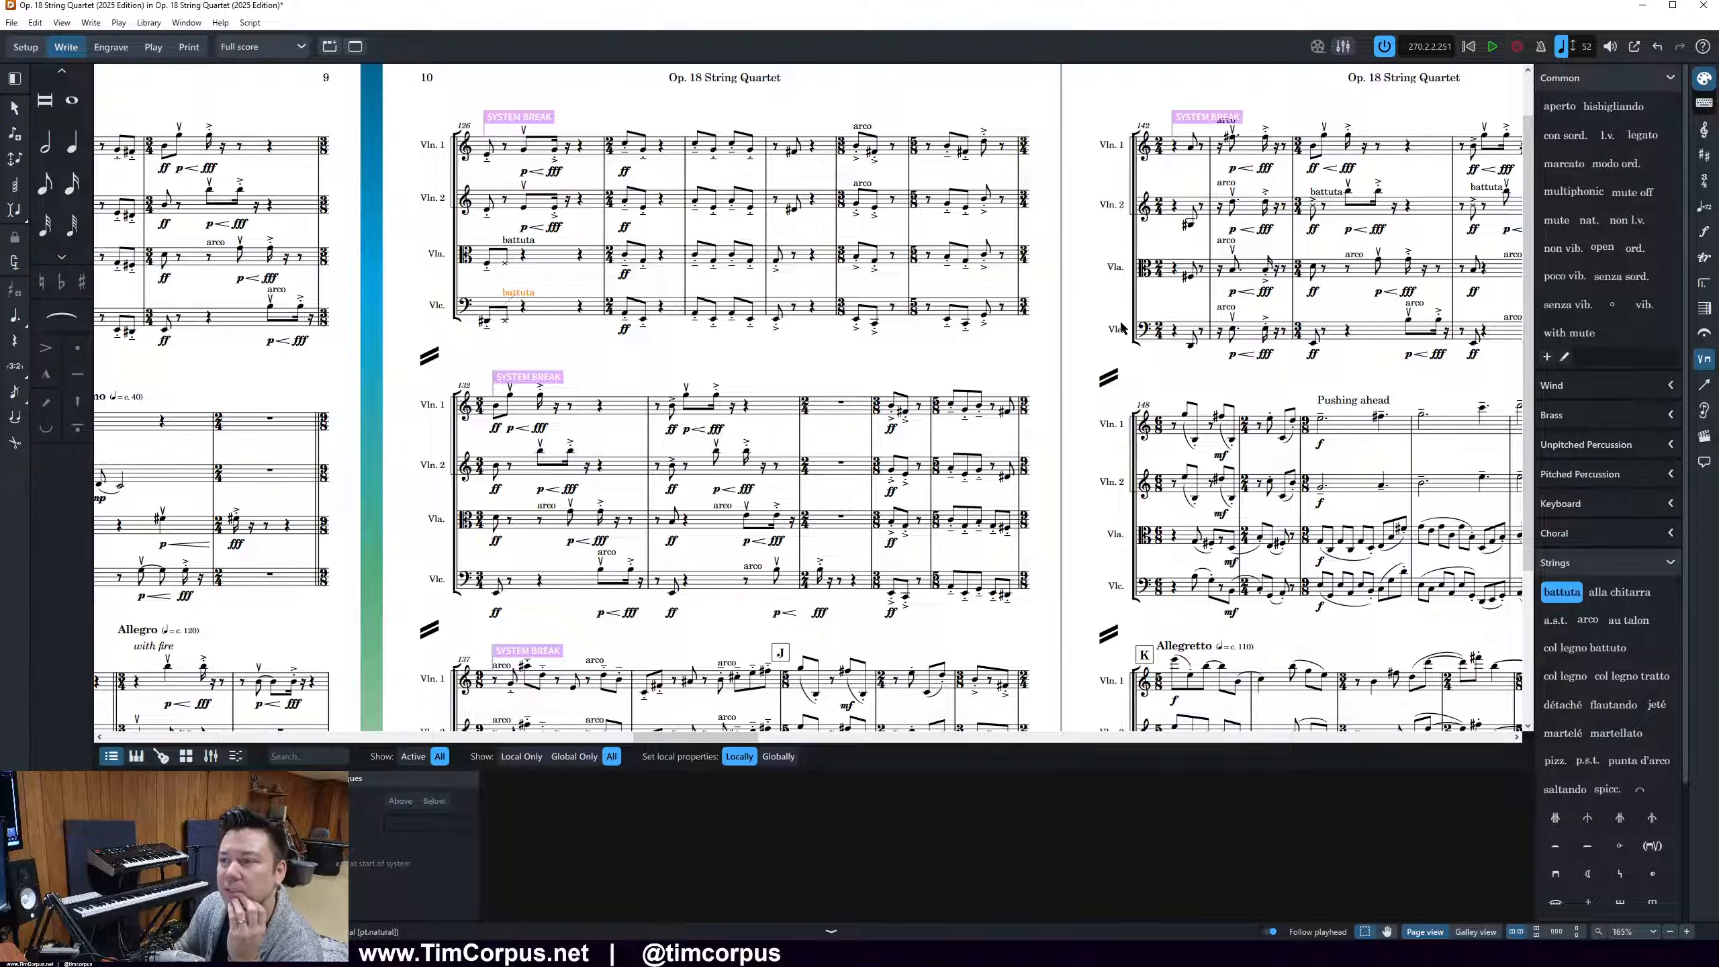
Examine the playing techniques and dynamics in all three systems of page 10 and on the adjoining page 9
drag(738, 736, 713, 737)
scroll(756, 390, down, 1)
scroll(756, 390, down, 2)
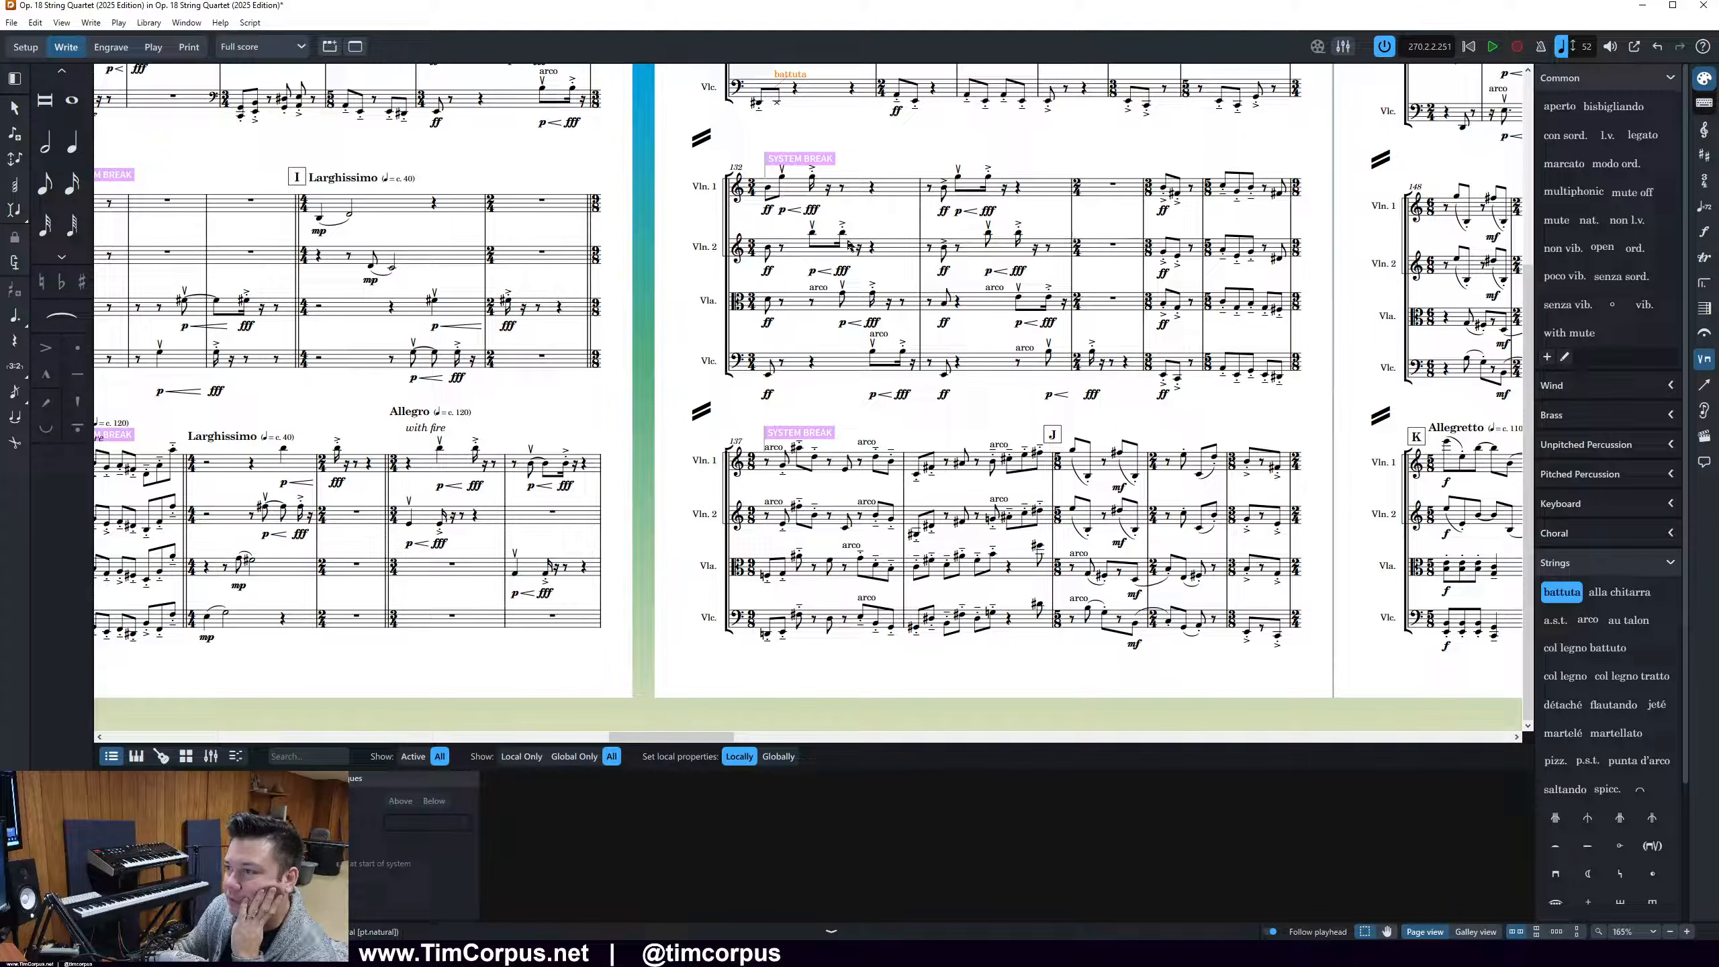
scroll(1048, 562, up, 4)
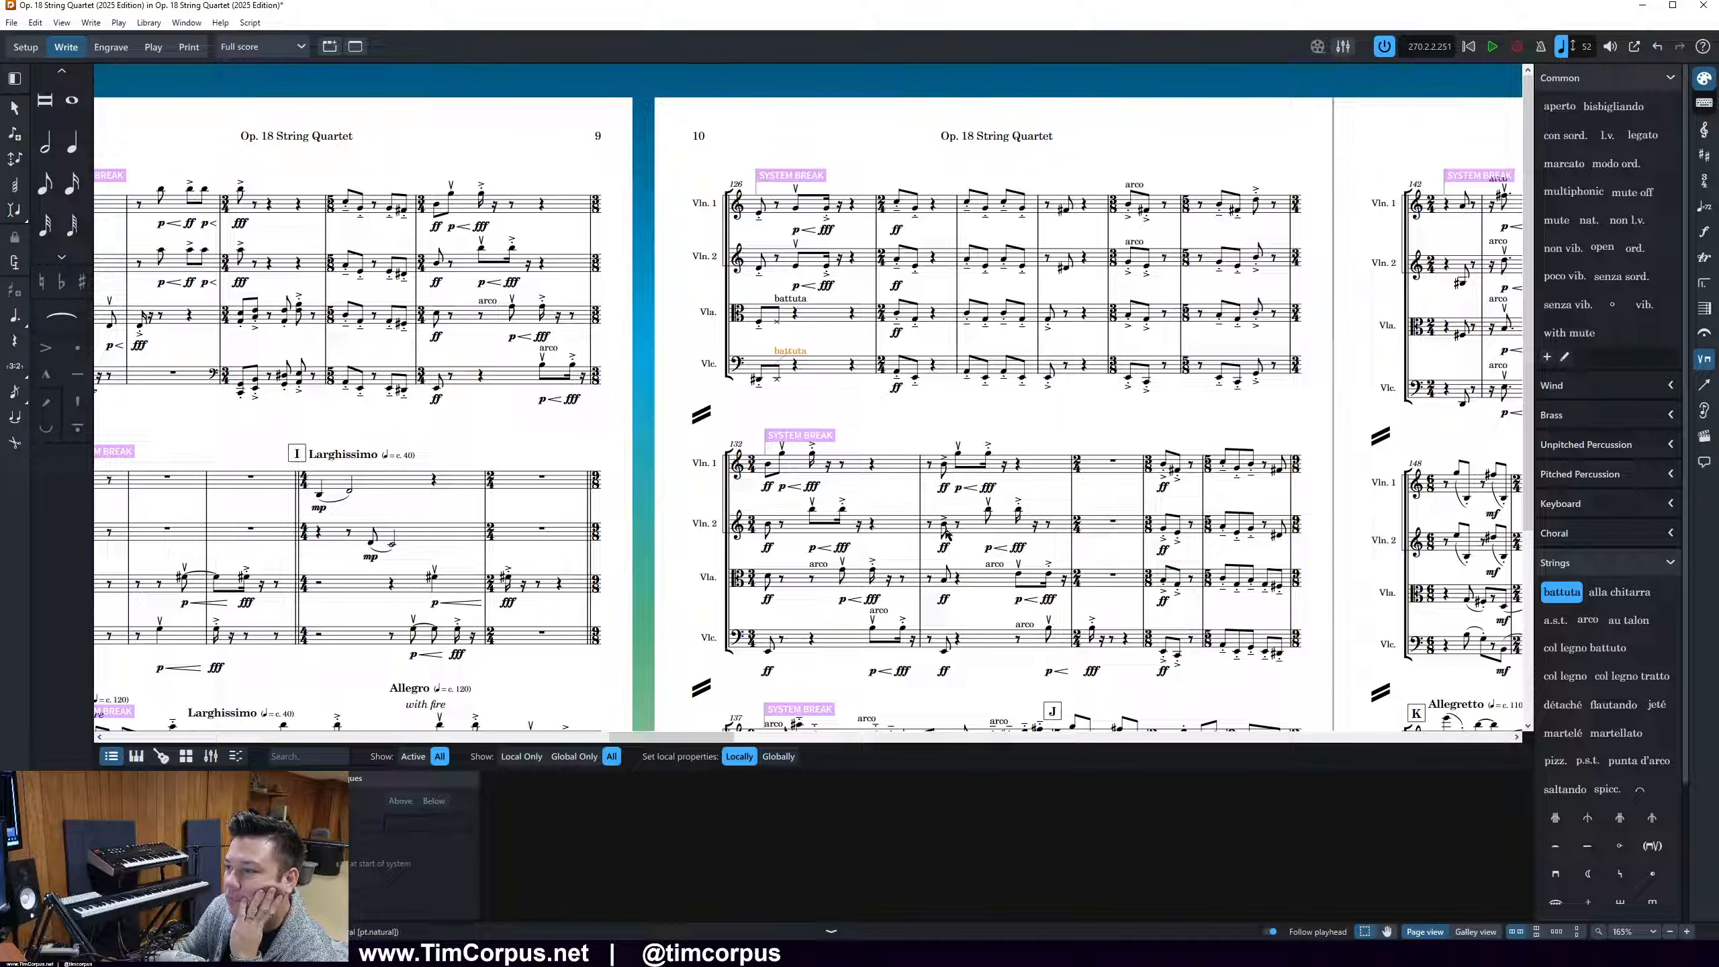
scroll(1097, 425, down, 4)
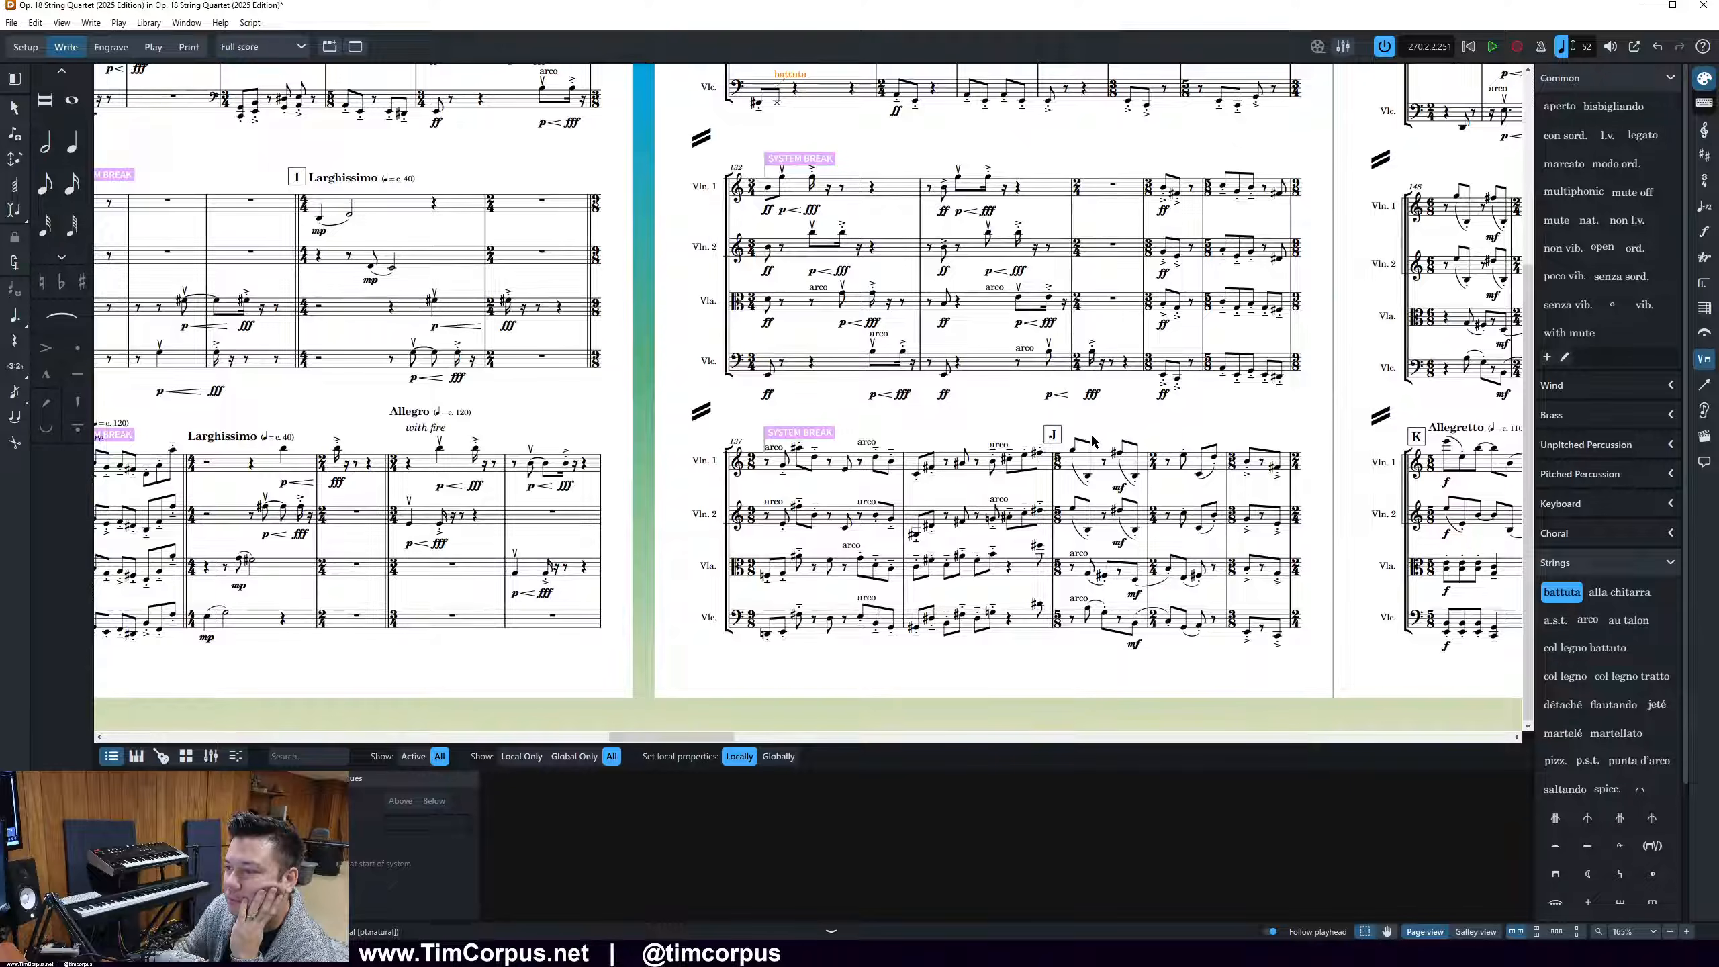
scroll(1093, 438, up, 2)
scroll(1091, 441, right, 3)
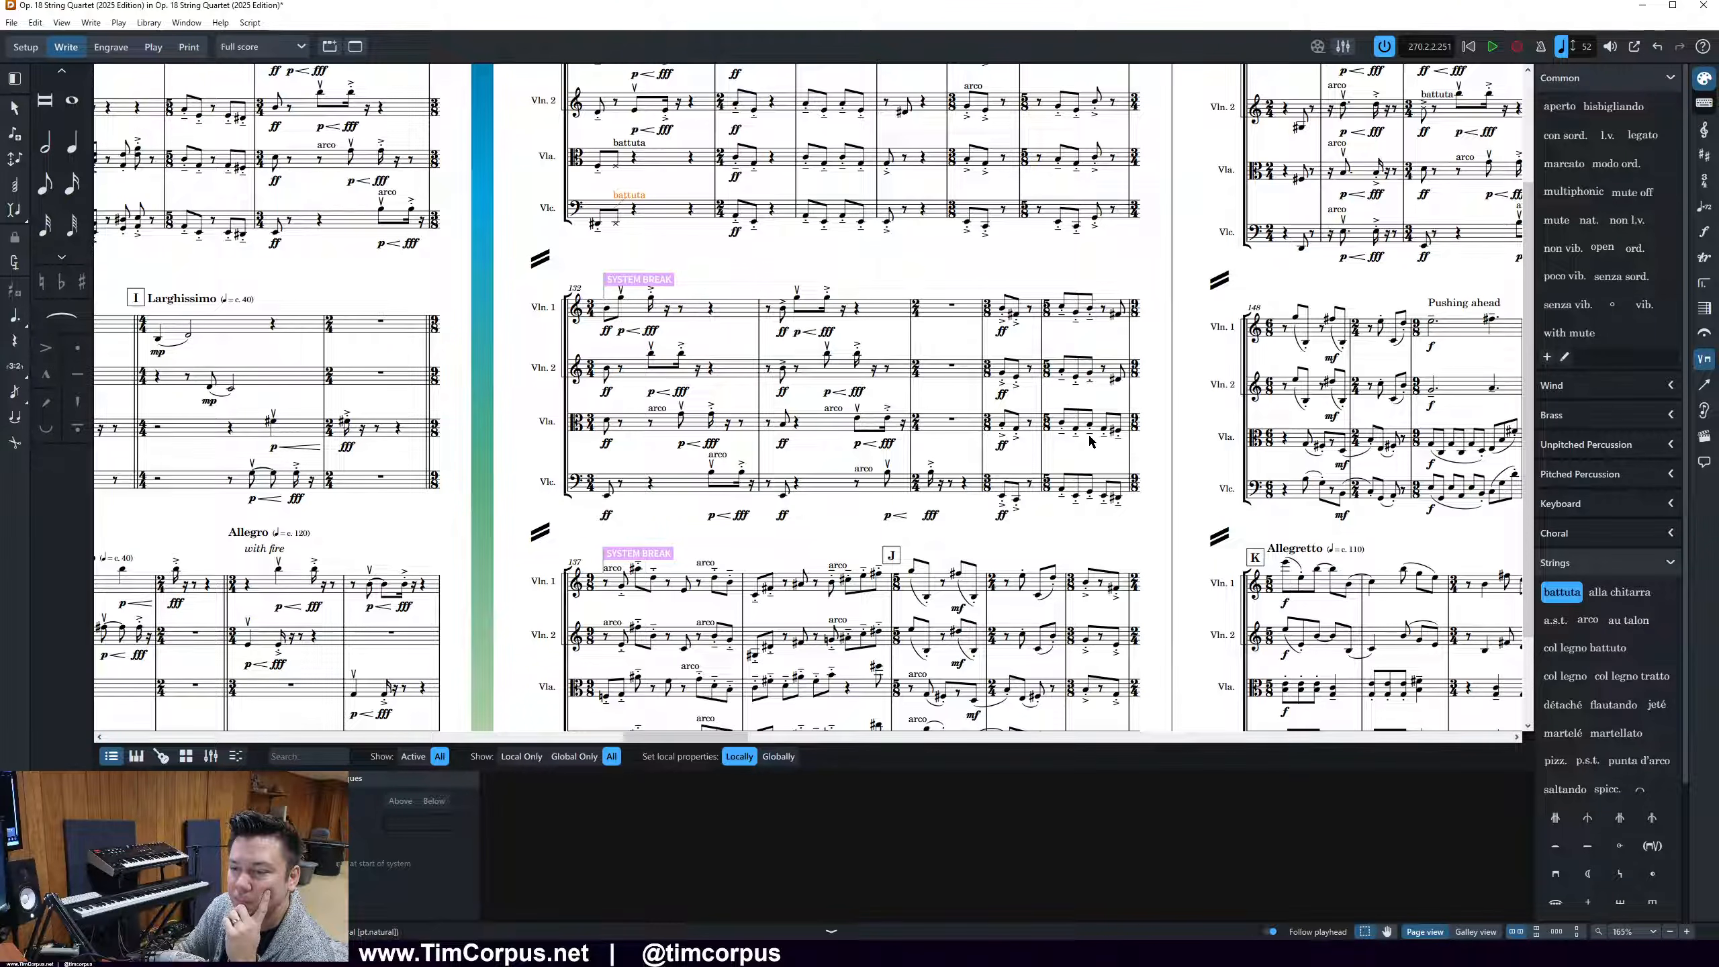
scroll(1013, 438, up, 2)
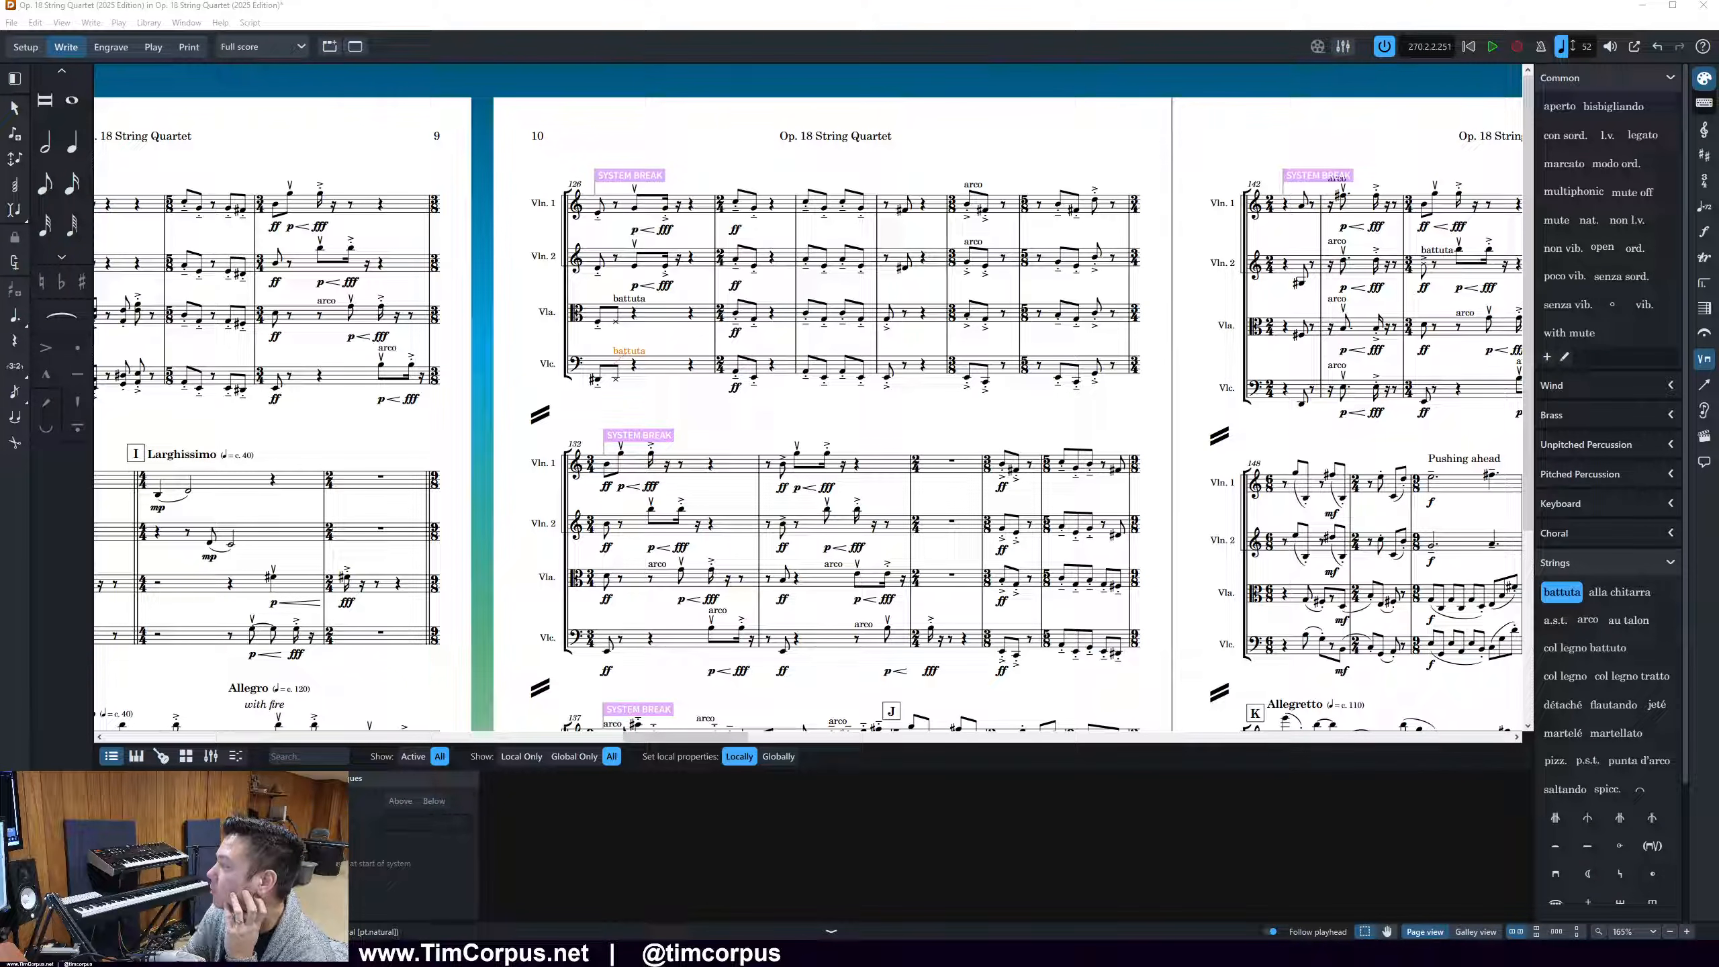
Bring the 2018 PDF of the quartet into view and examine pages 7 and 8, including the battuta markings at rehearsal mark H
drag(1718, 361, 1045, 65)
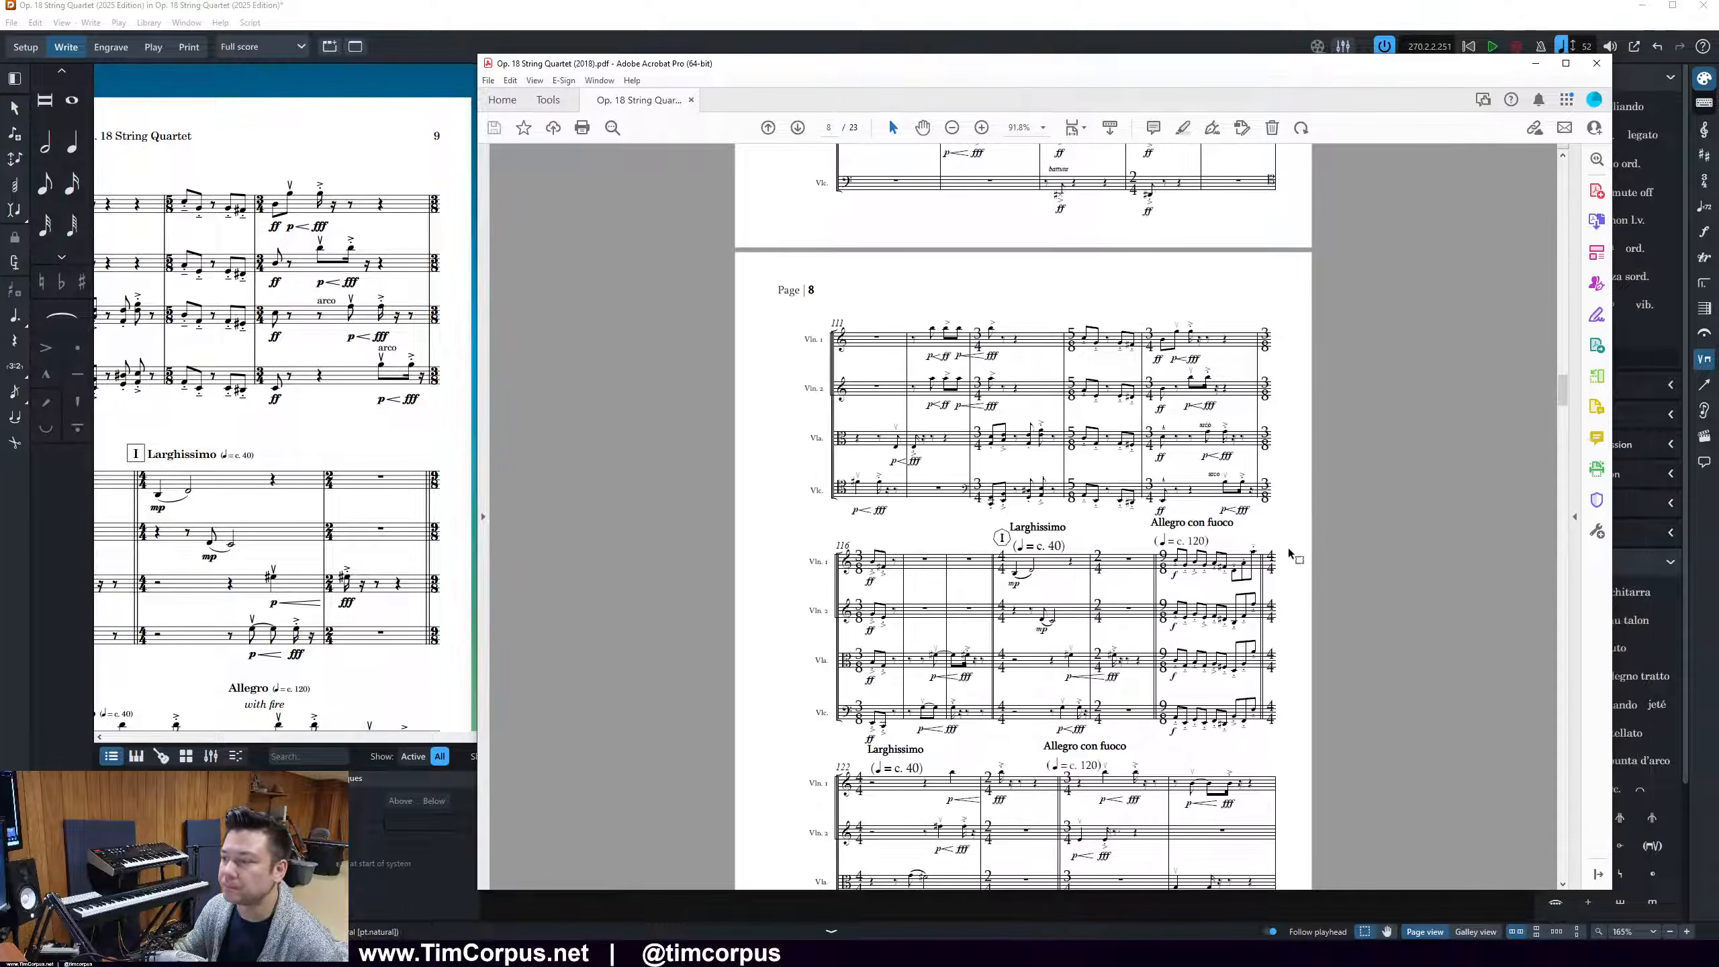
scroll(1303, 564, down, 3)
scroll(1303, 564, up, 10)
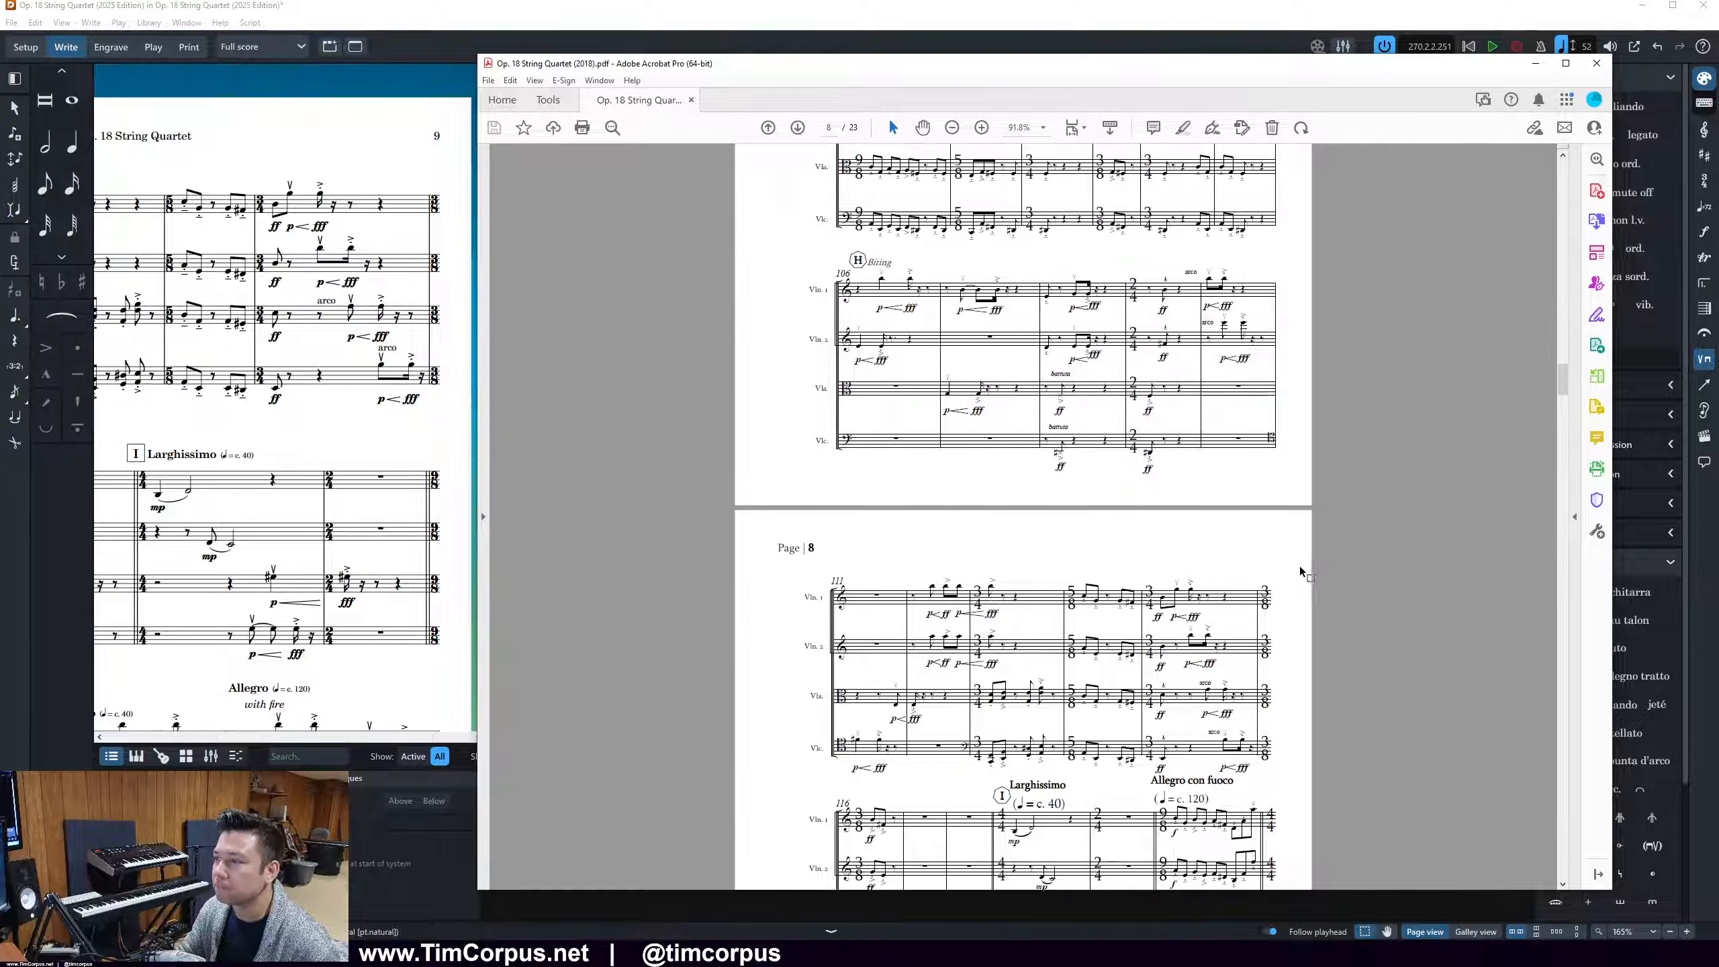
scroll(1251, 607, up, 6)
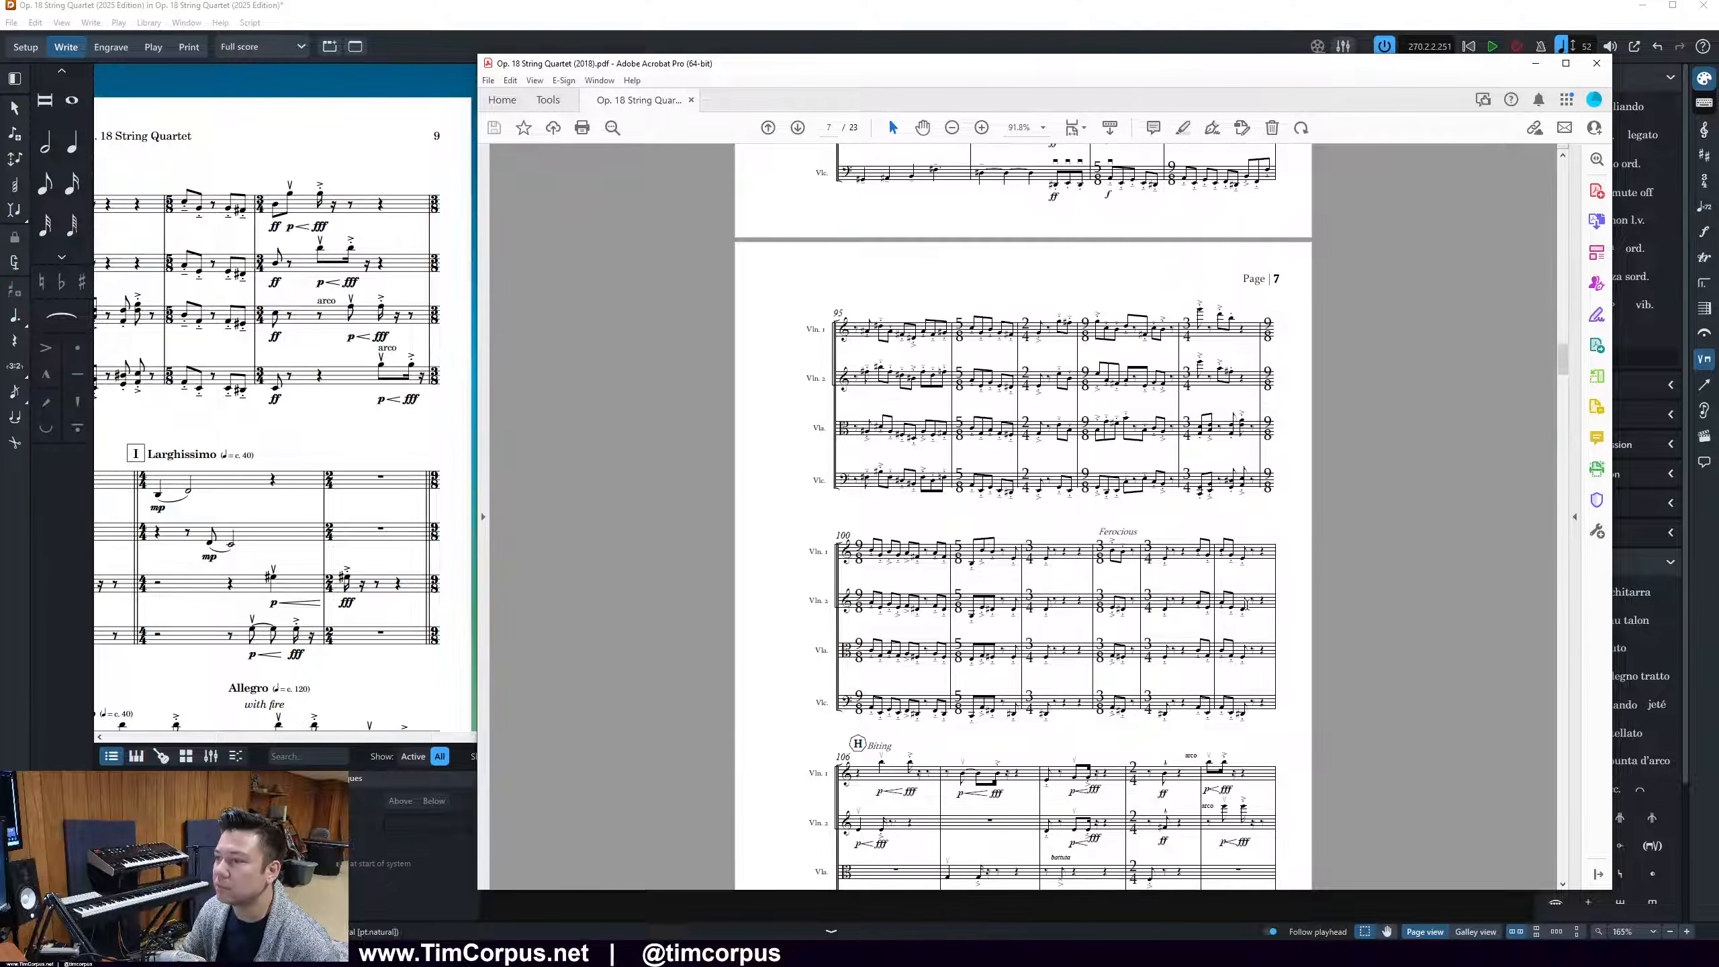
scroll(1247, 605, up, 4)
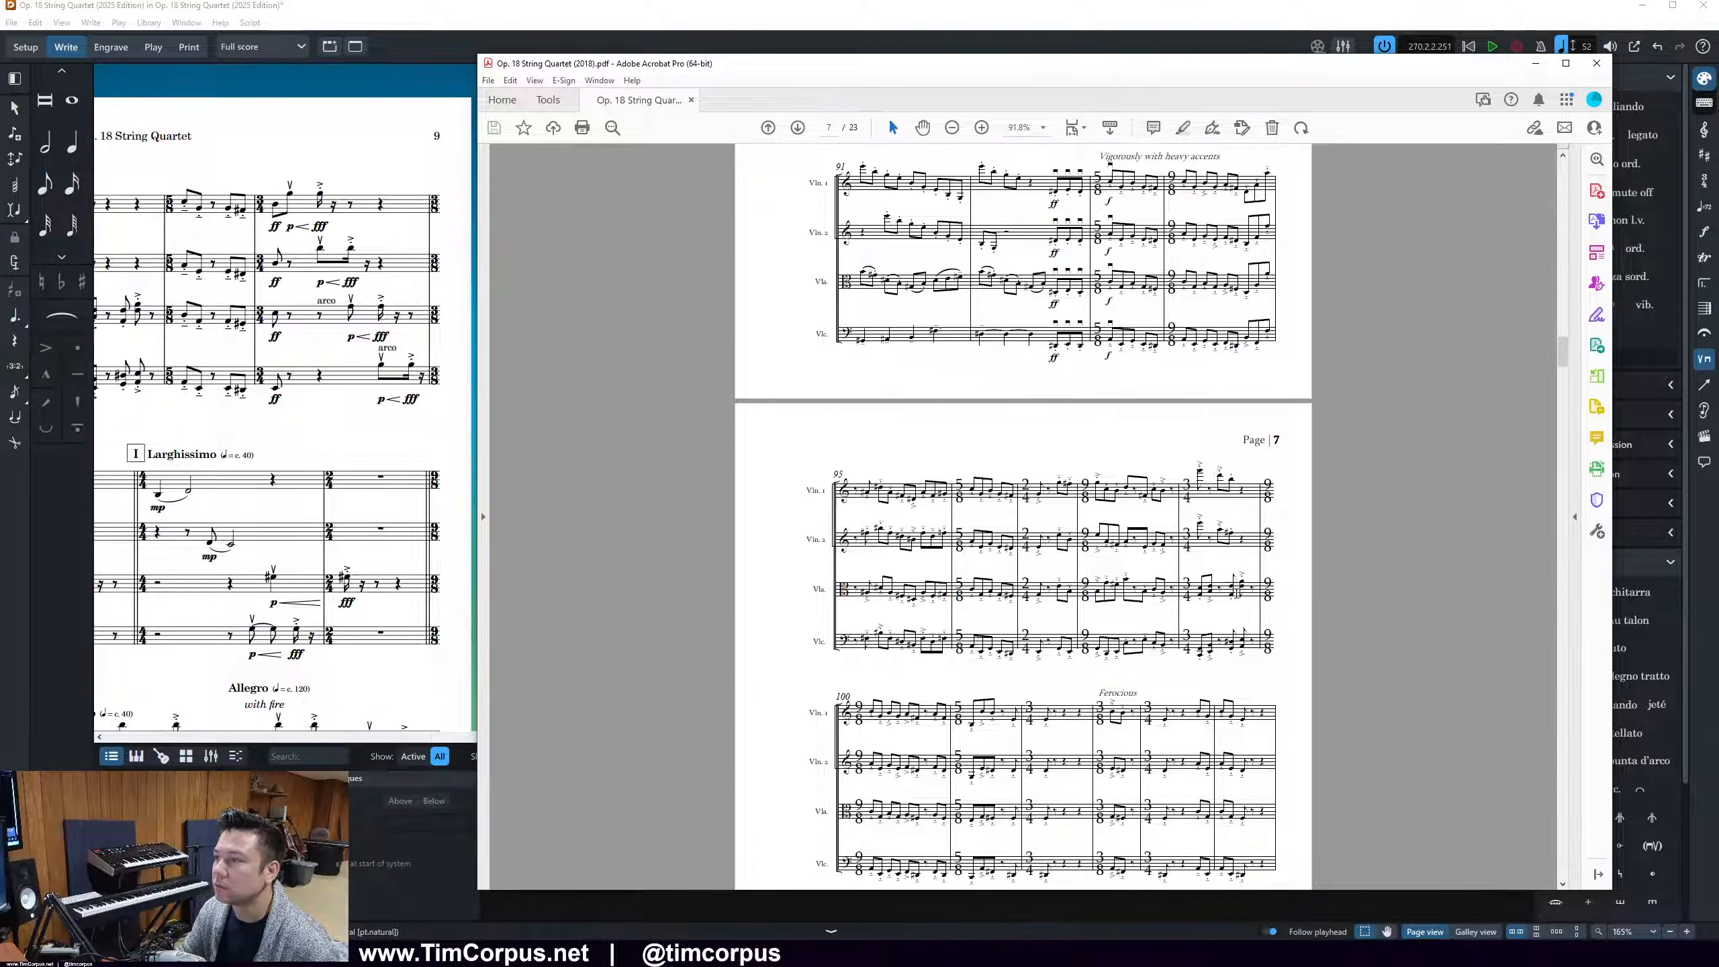
scroll(1223, 645, up, 2)
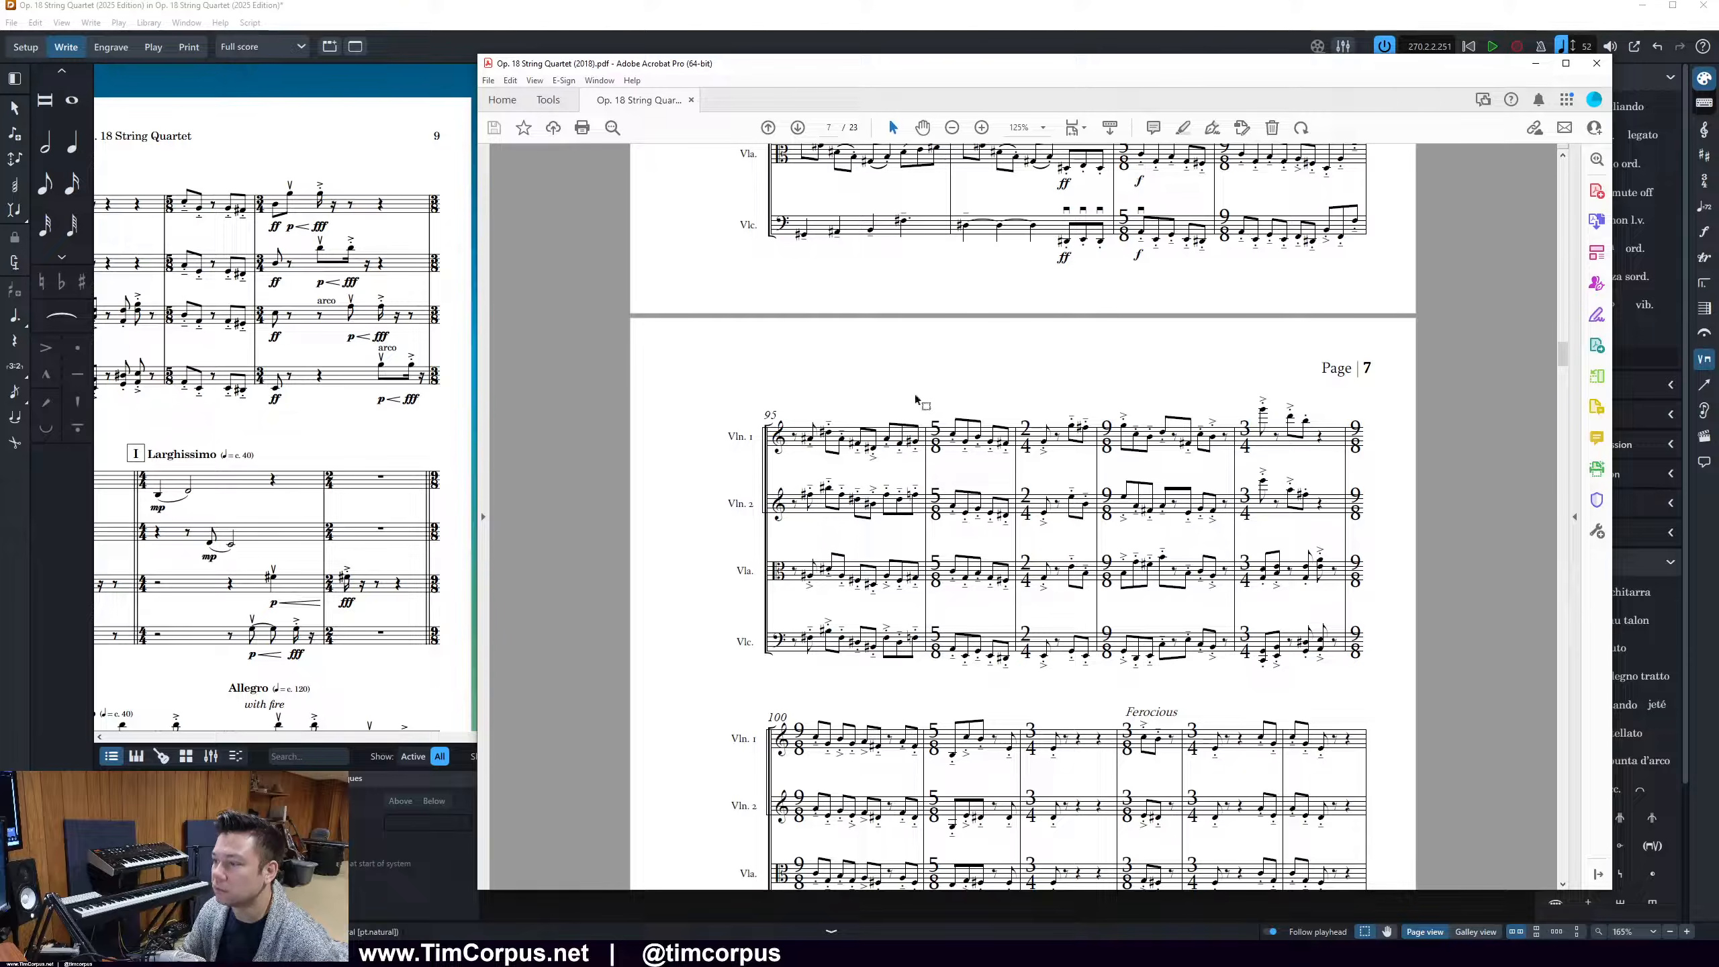
scroll(1024, 514, down, 5)
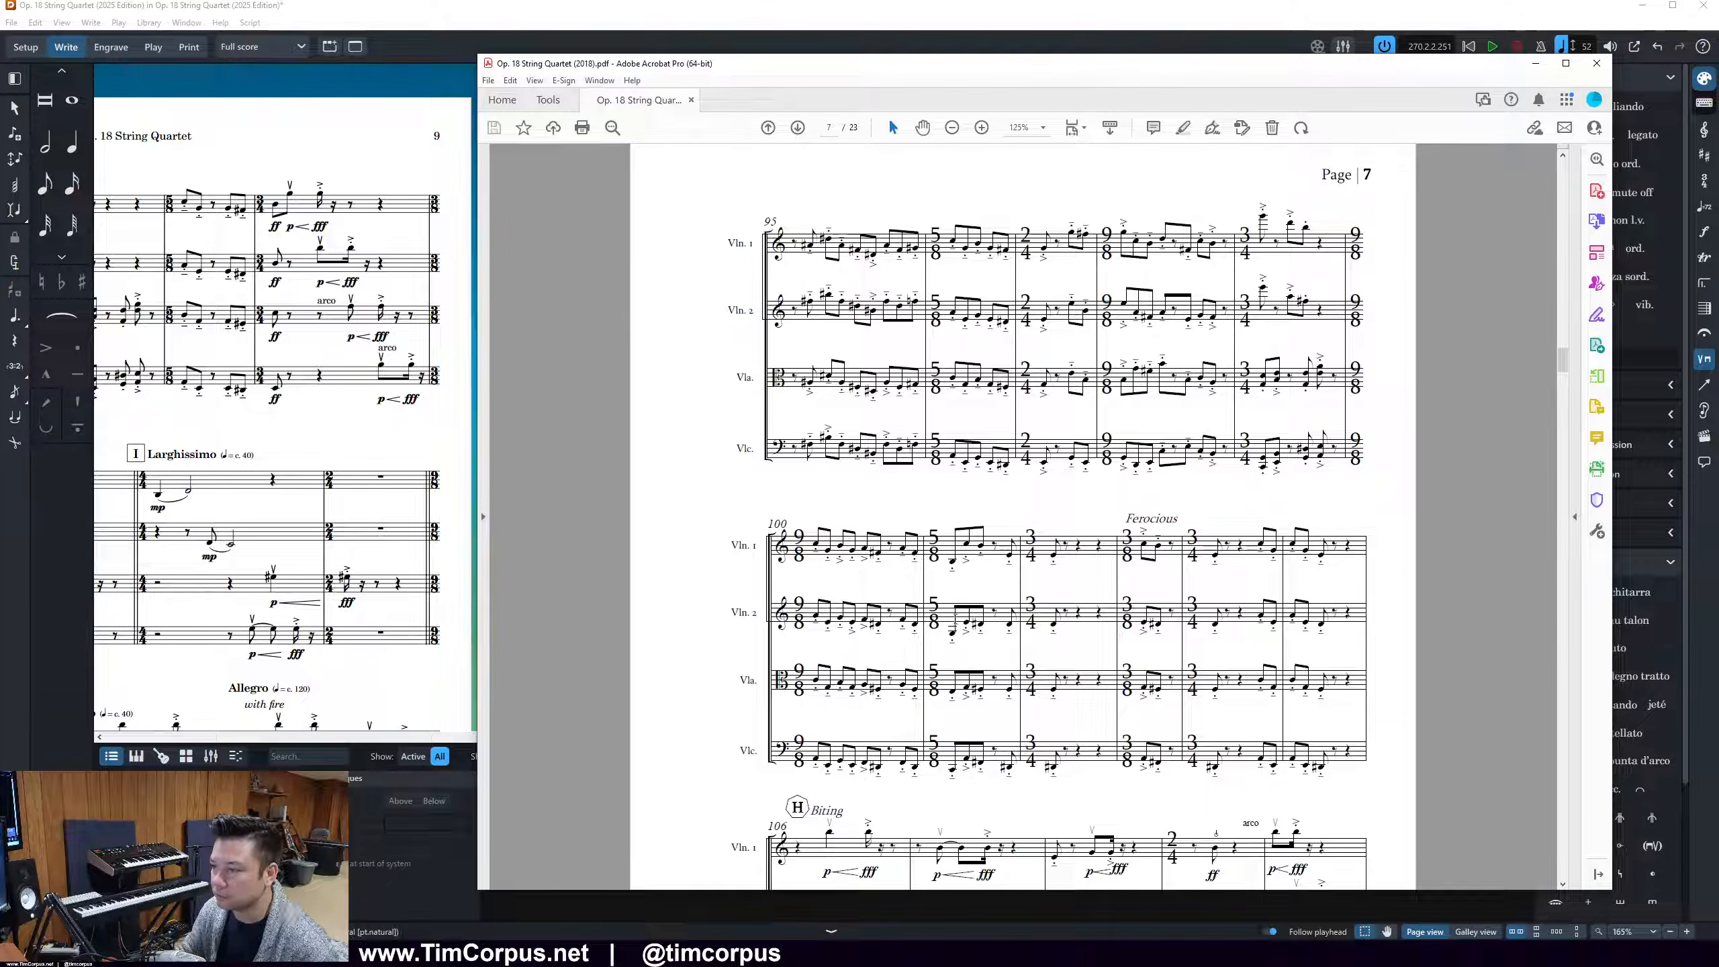
scroll(1185, 480, down, 9)
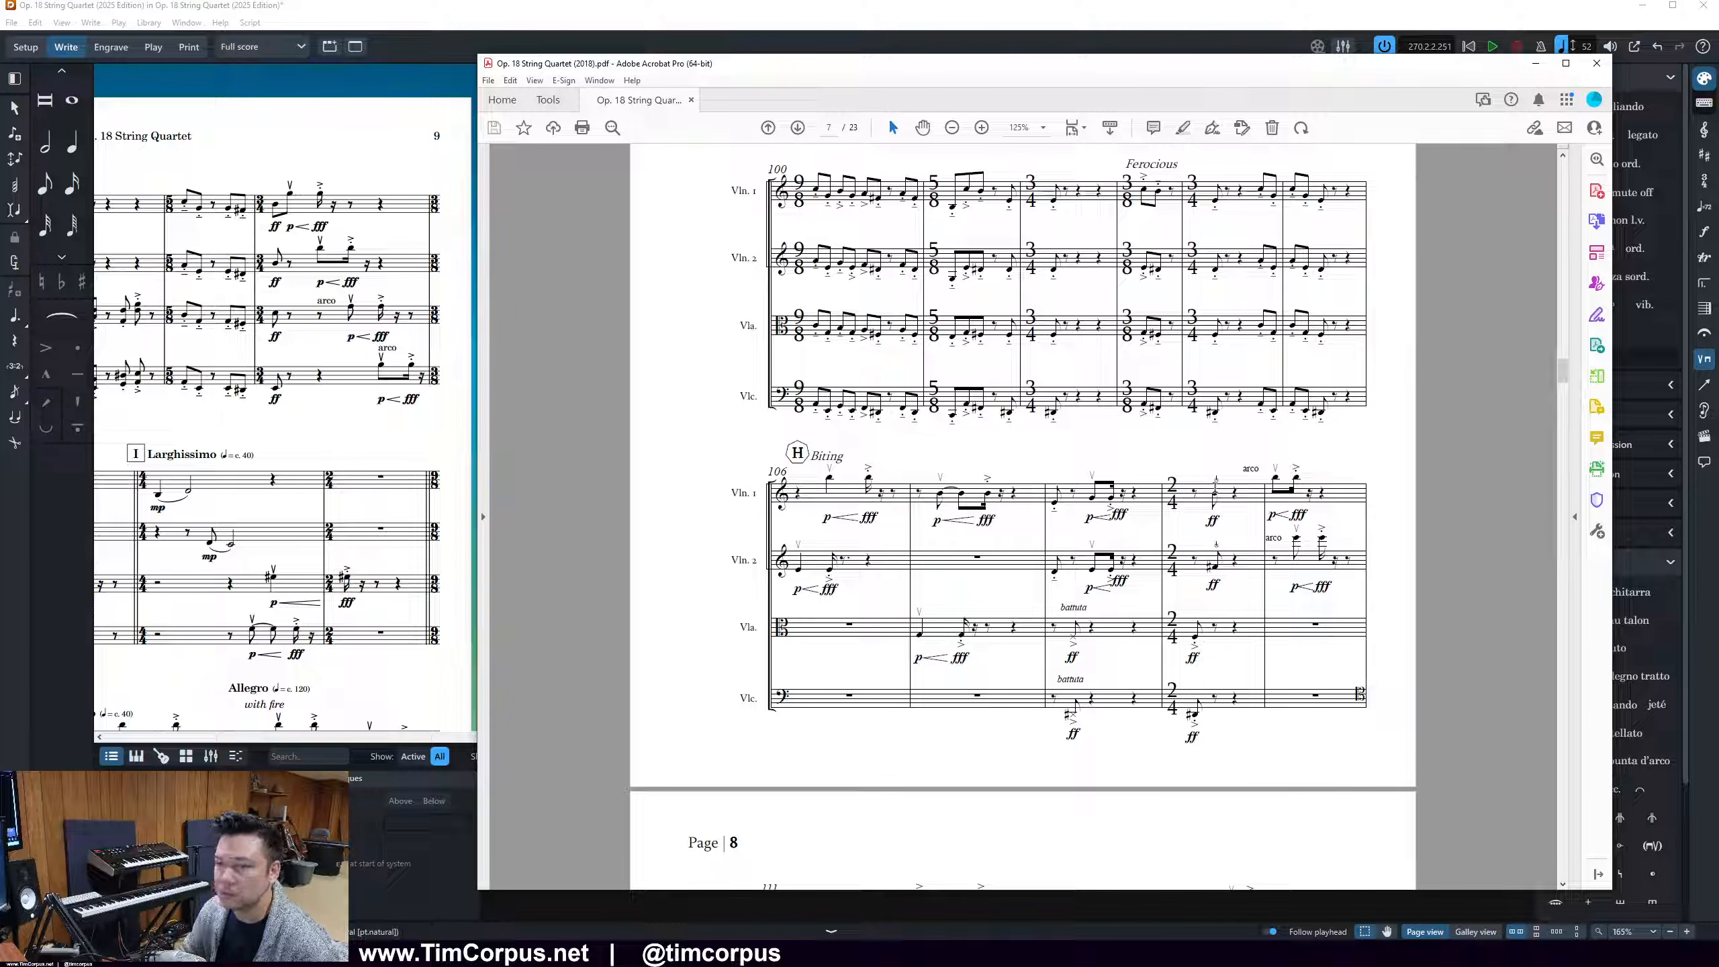
Move the 2018 PDF aside and return to the Larghissimo passage at rehearsal mark I in the Dorico score
drag(1031, 66, 1718, 68)
scroll(478, 301, down, 3)
scroll(478, 301, left, 3)
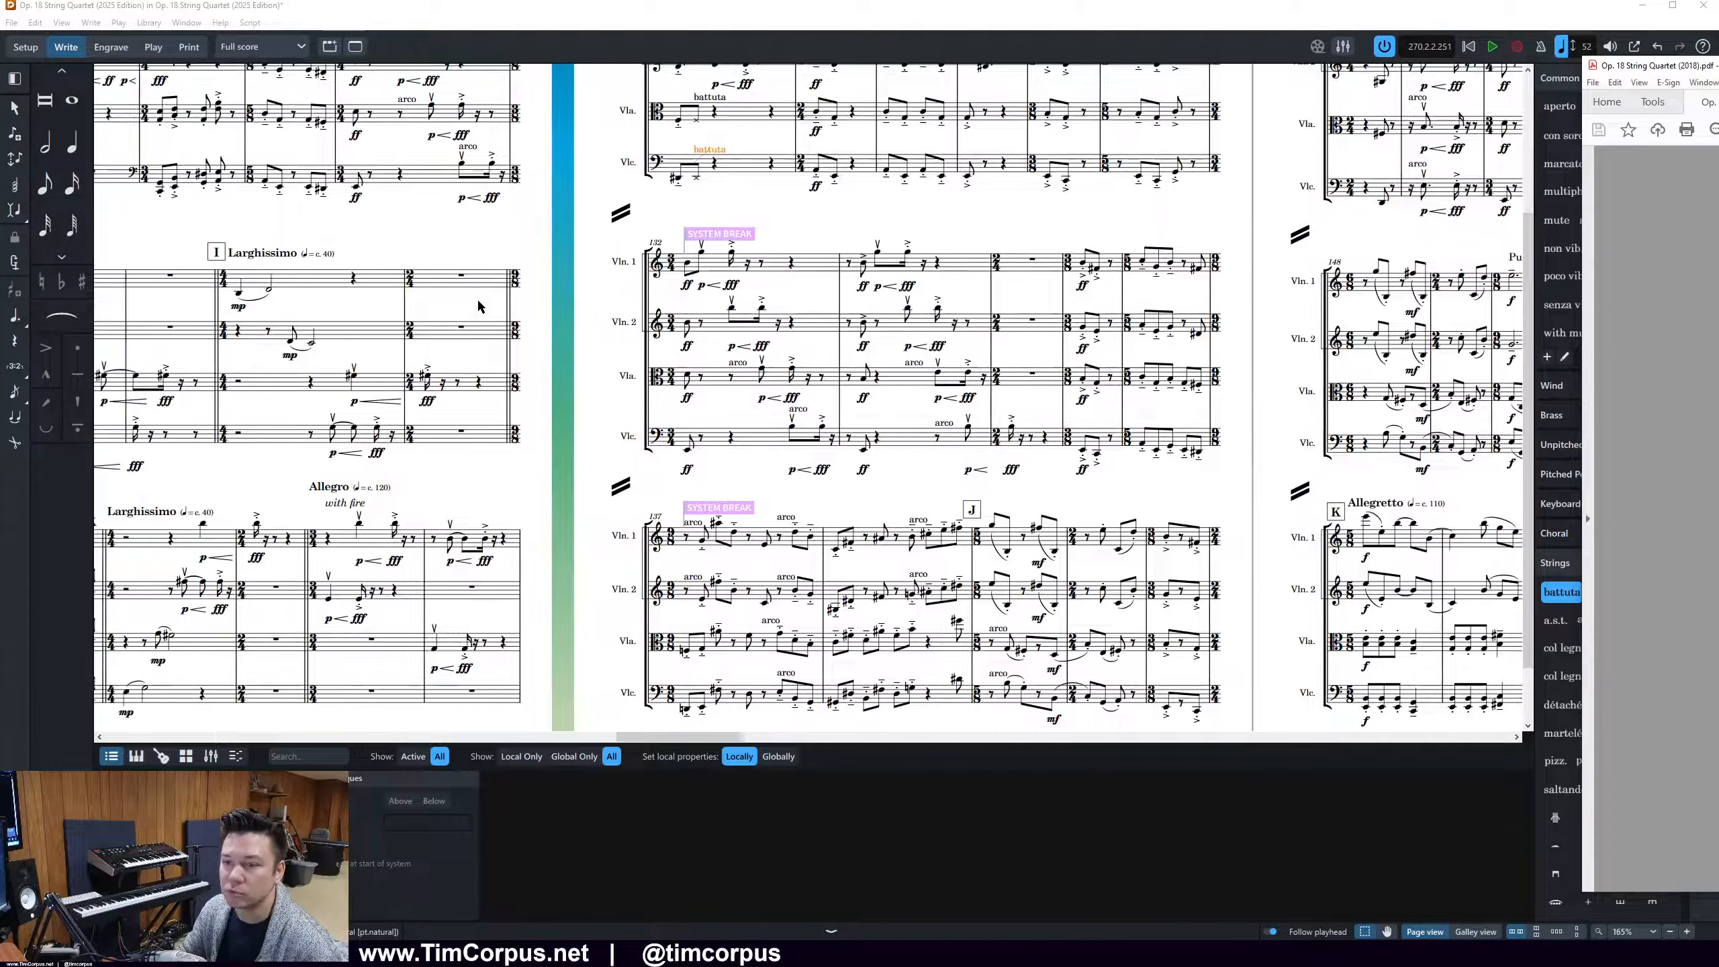
Add snap pizzicato to both violins' ff note in the fourth bar after rehearsal mark H
scroll(478, 305, left, 4)
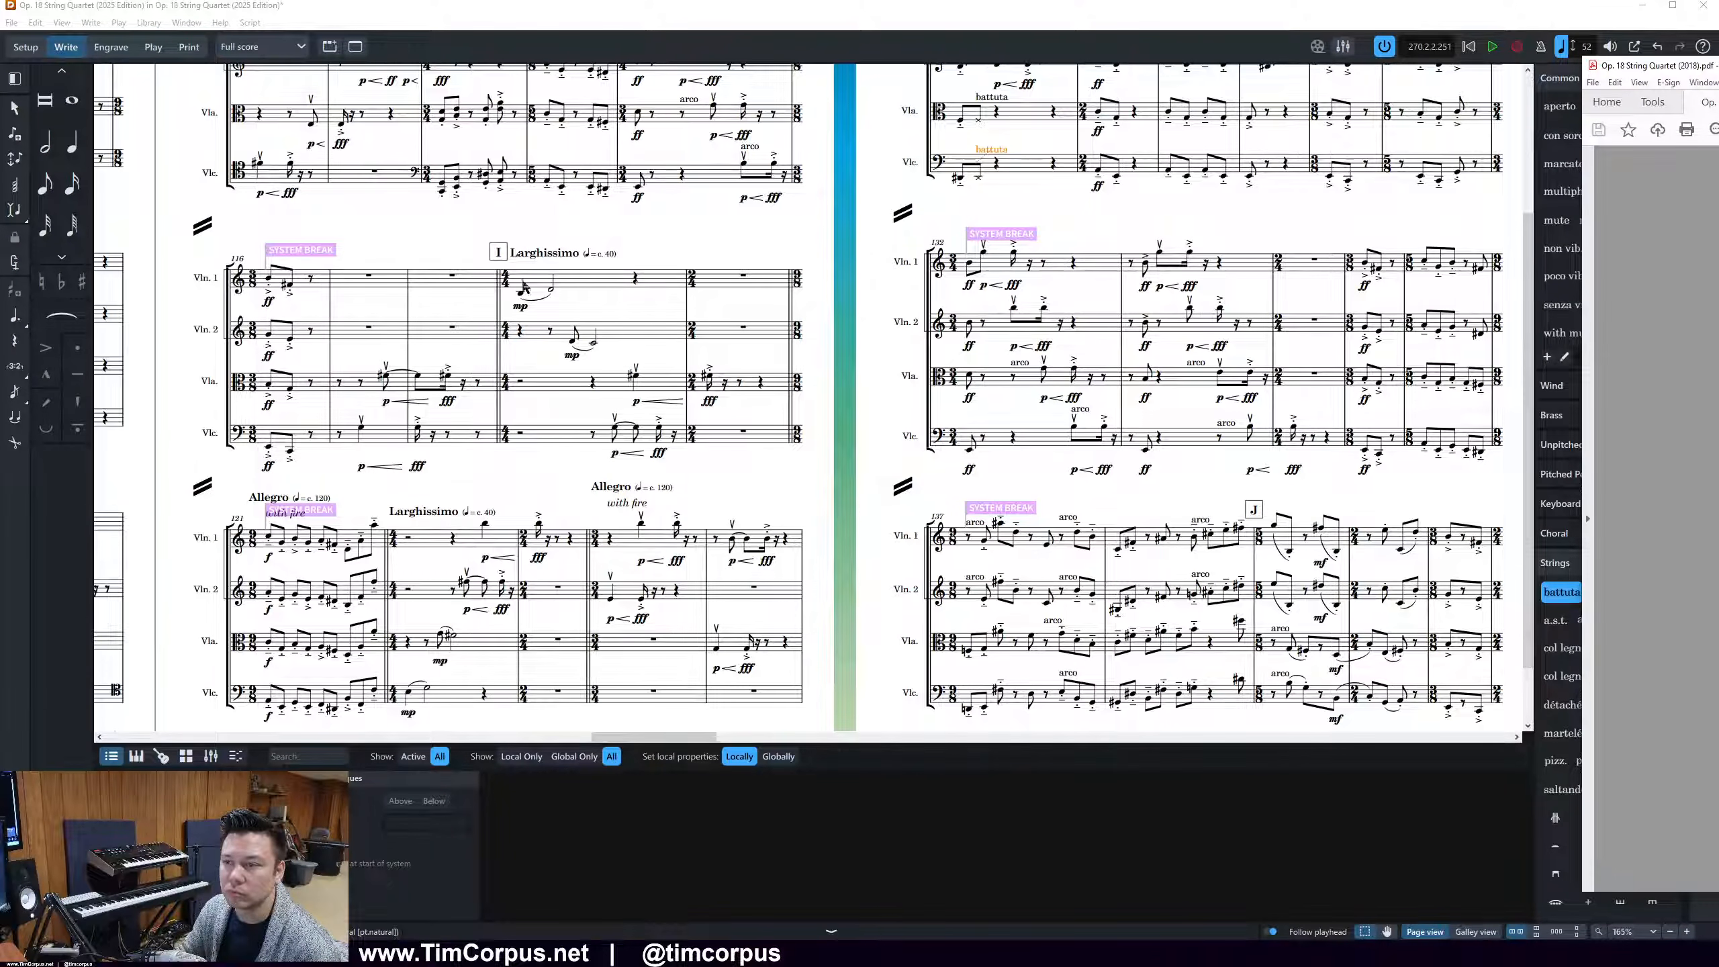
scroll(1006, 545, up, 3)
scroll(571, 459, left, 1)
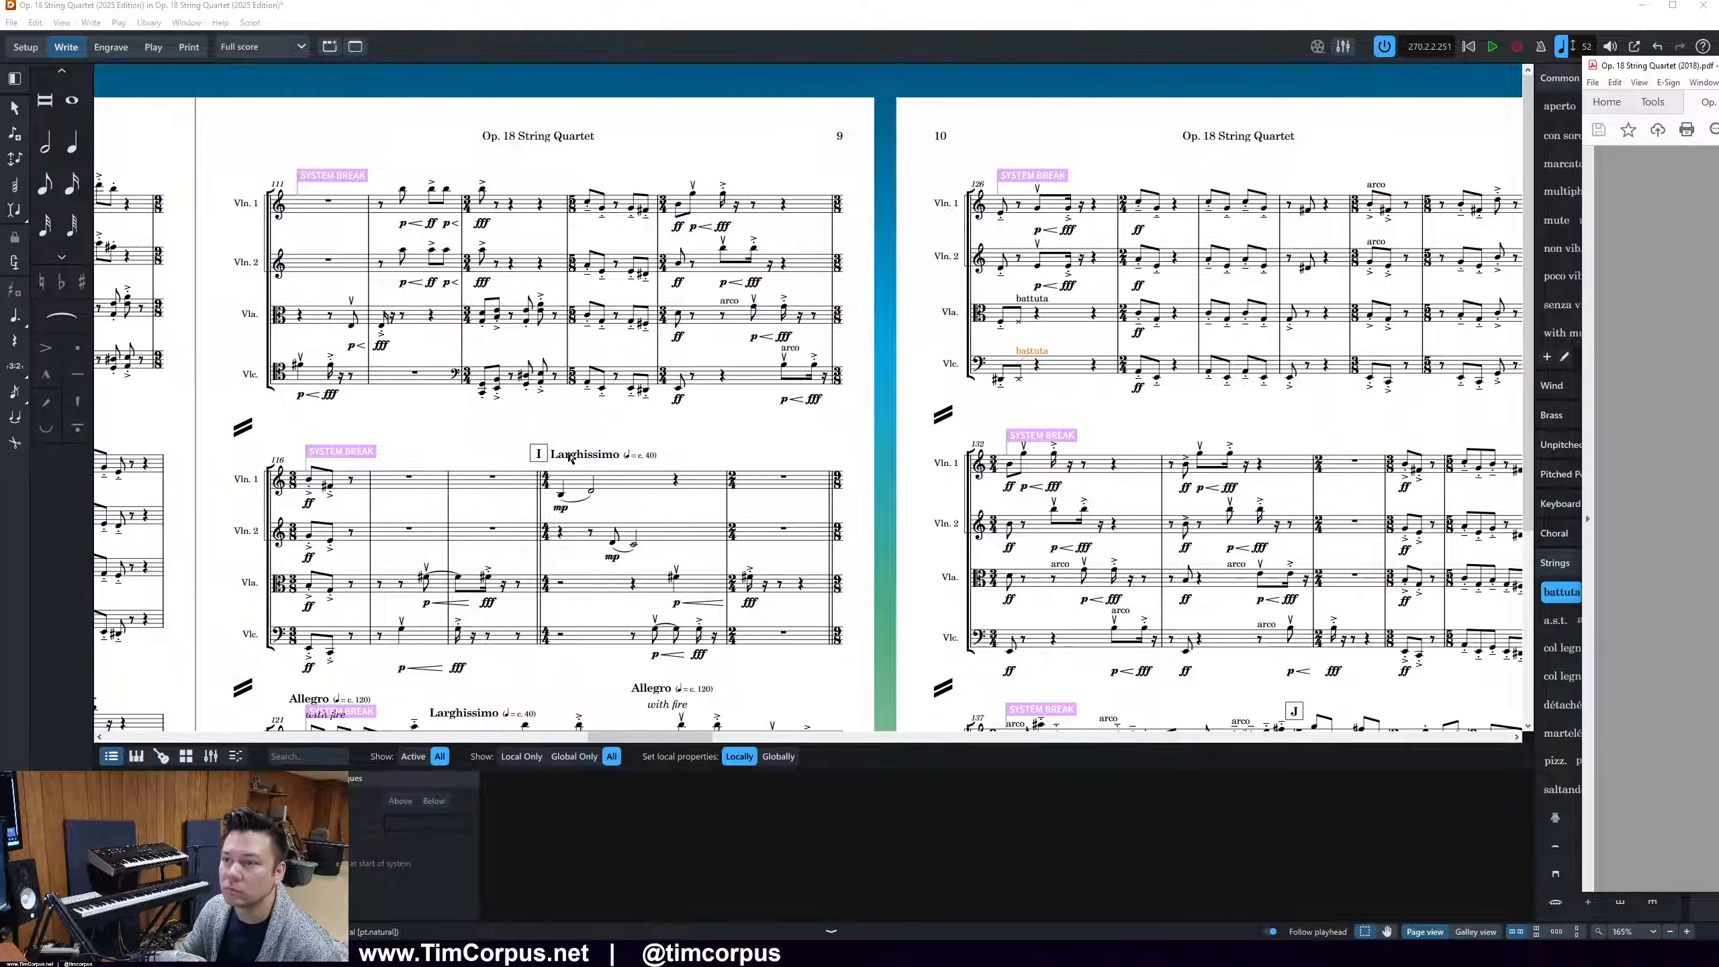
drag(685, 737, 573, 739)
scroll(604, 687, down, 3)
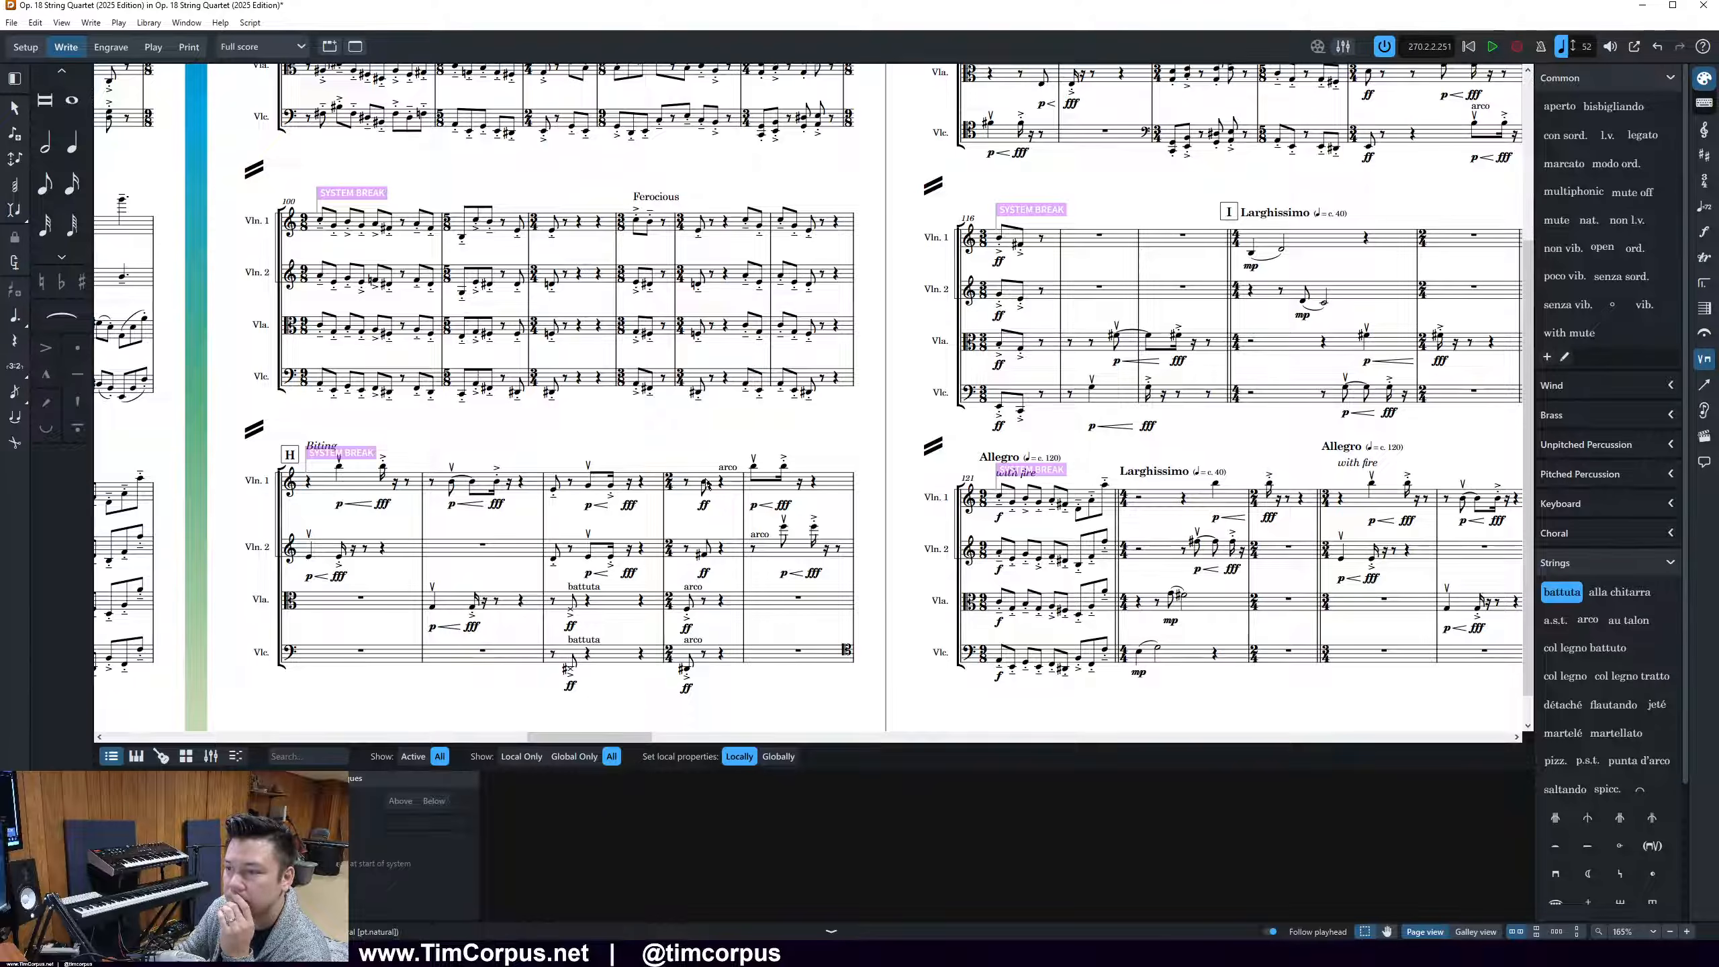
drag(690, 453, 719, 607)
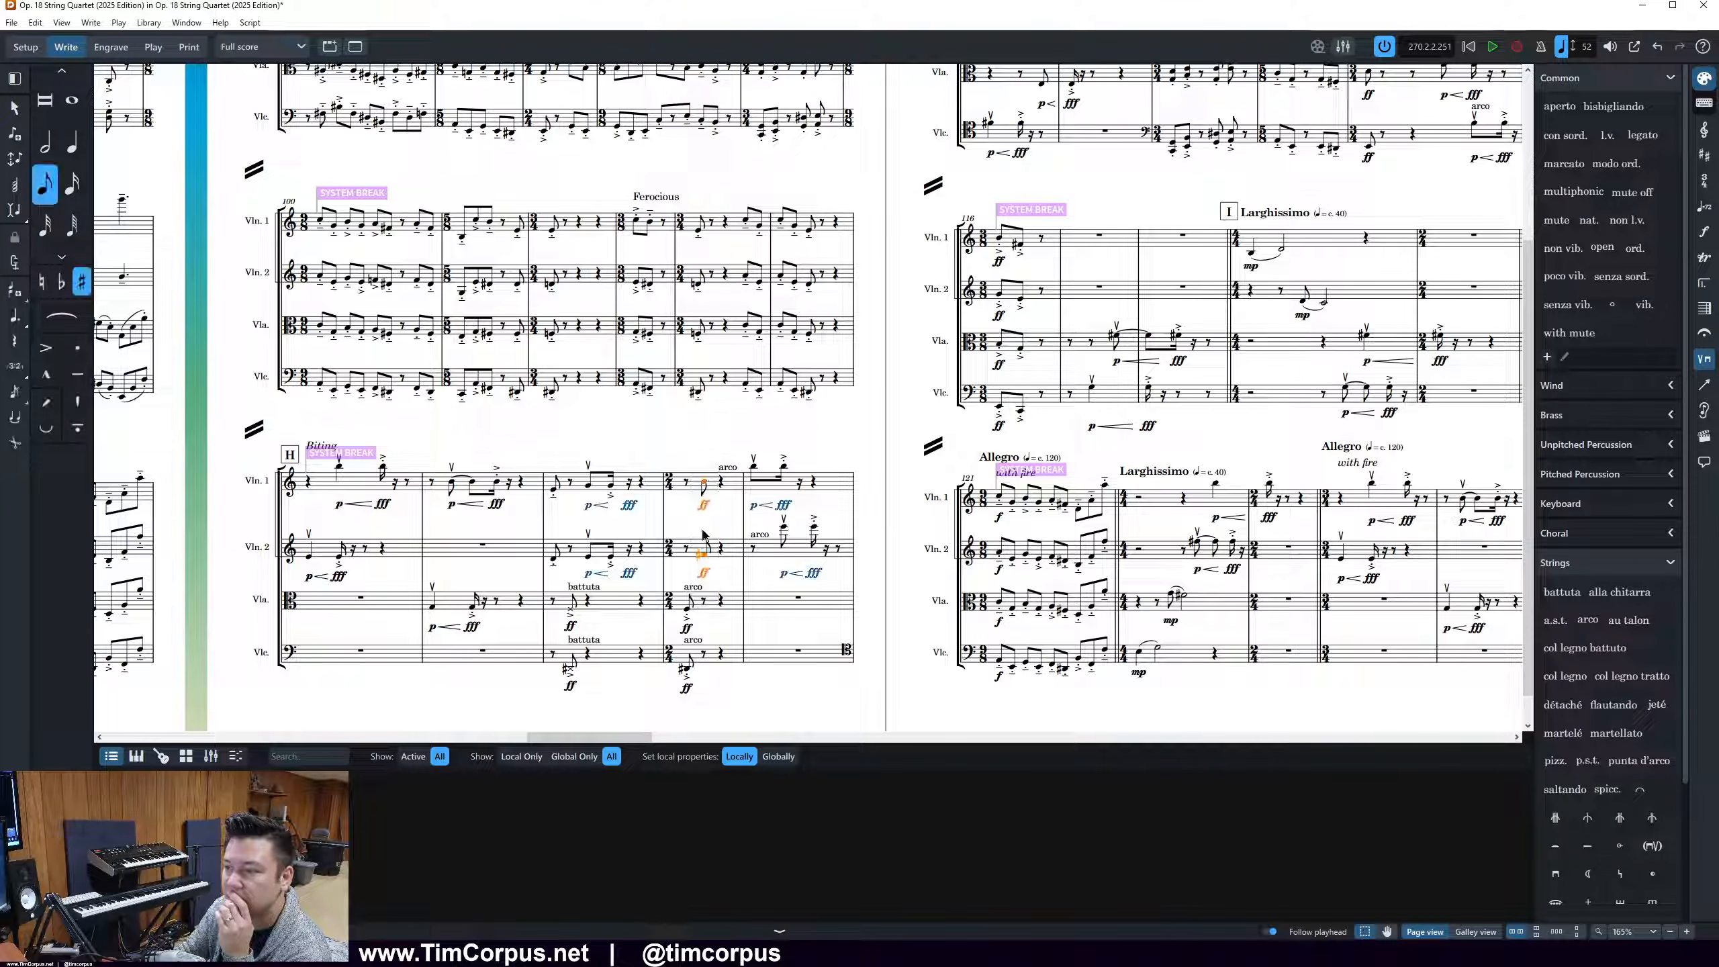
click(689, 457)
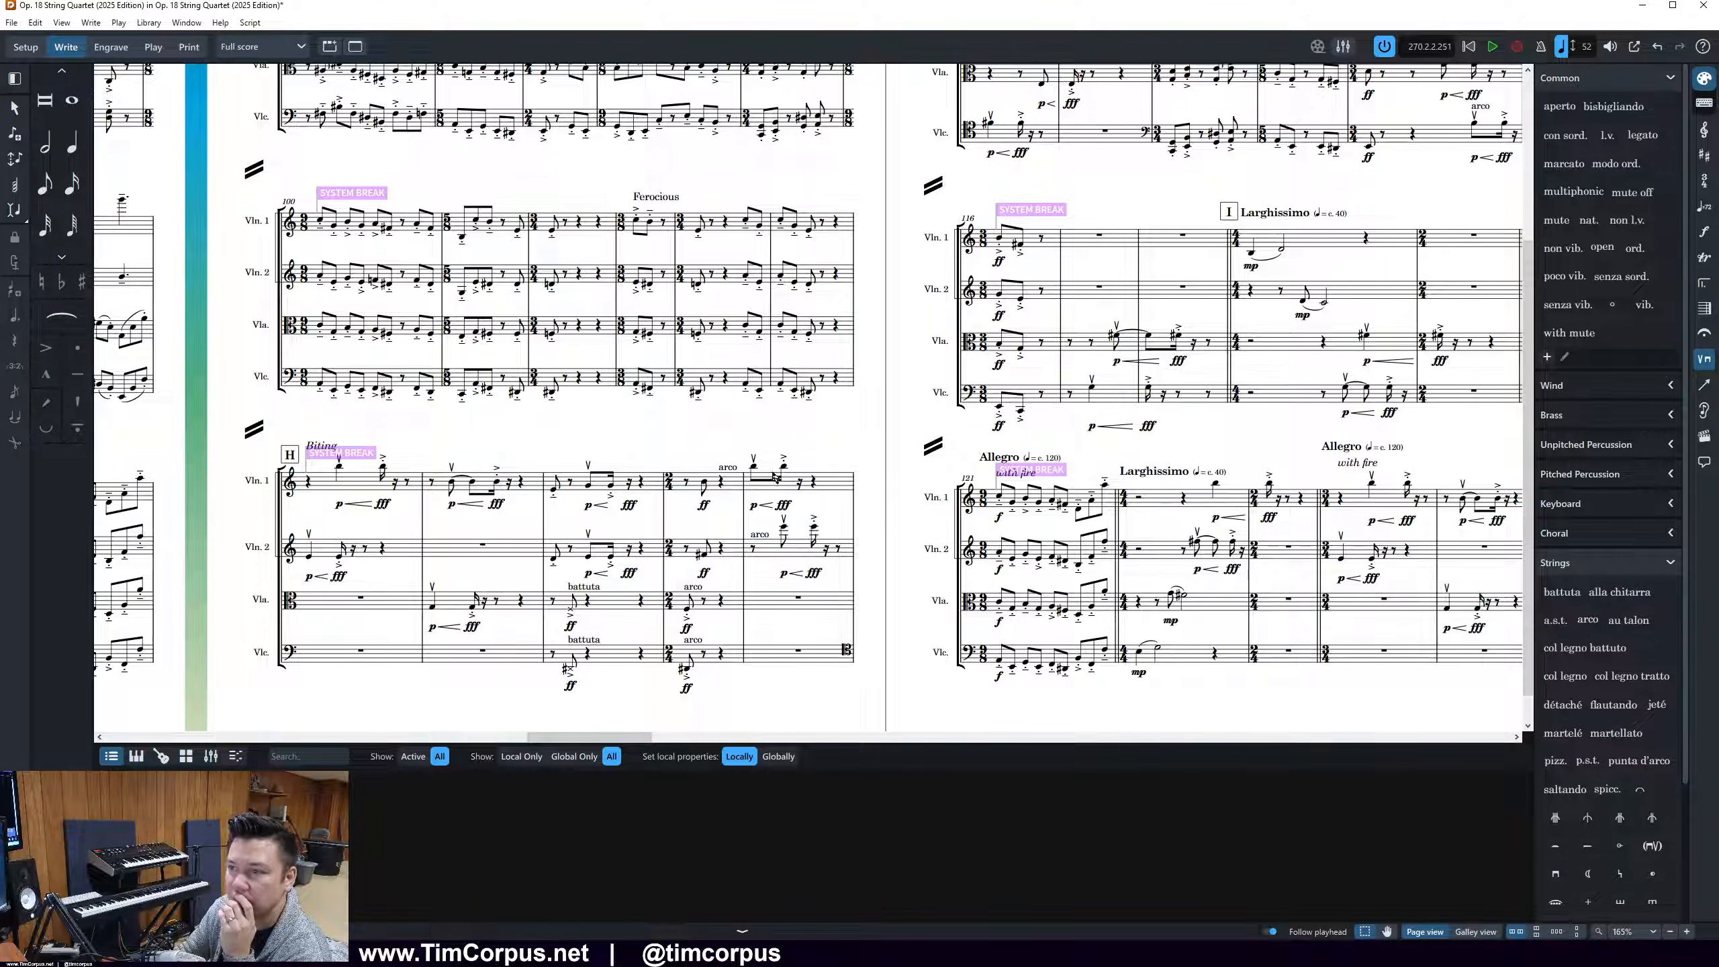
drag(669, 449, 719, 566)
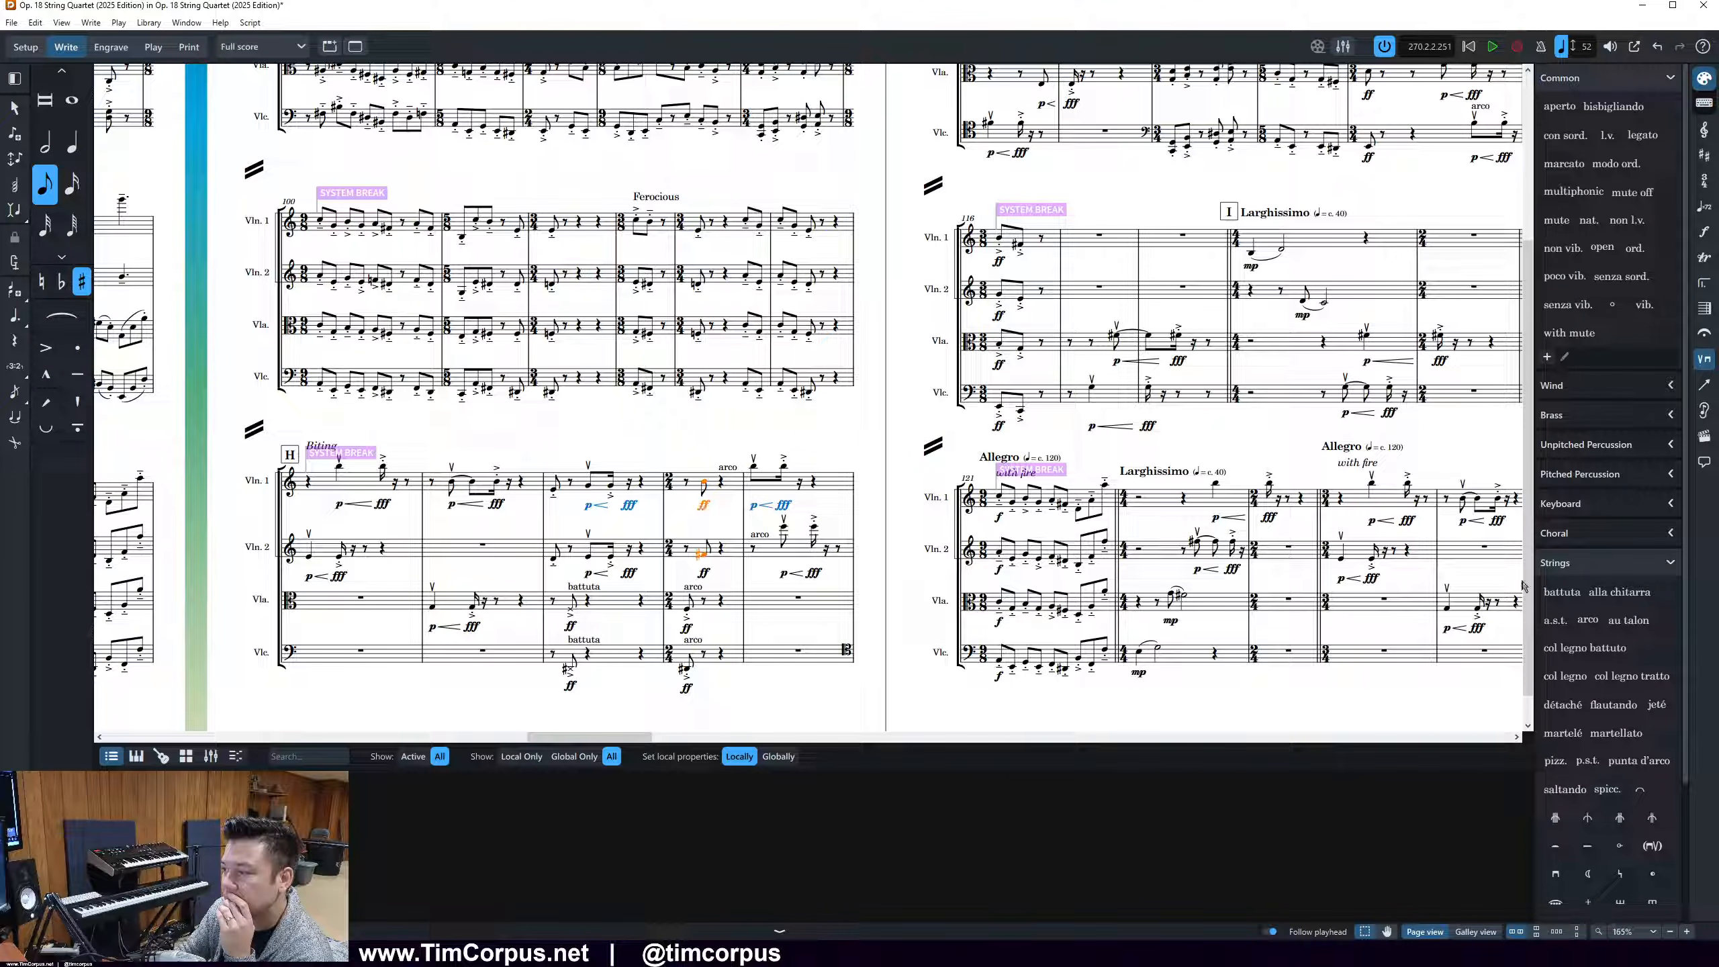
scroll(1614, 627, down, 2)
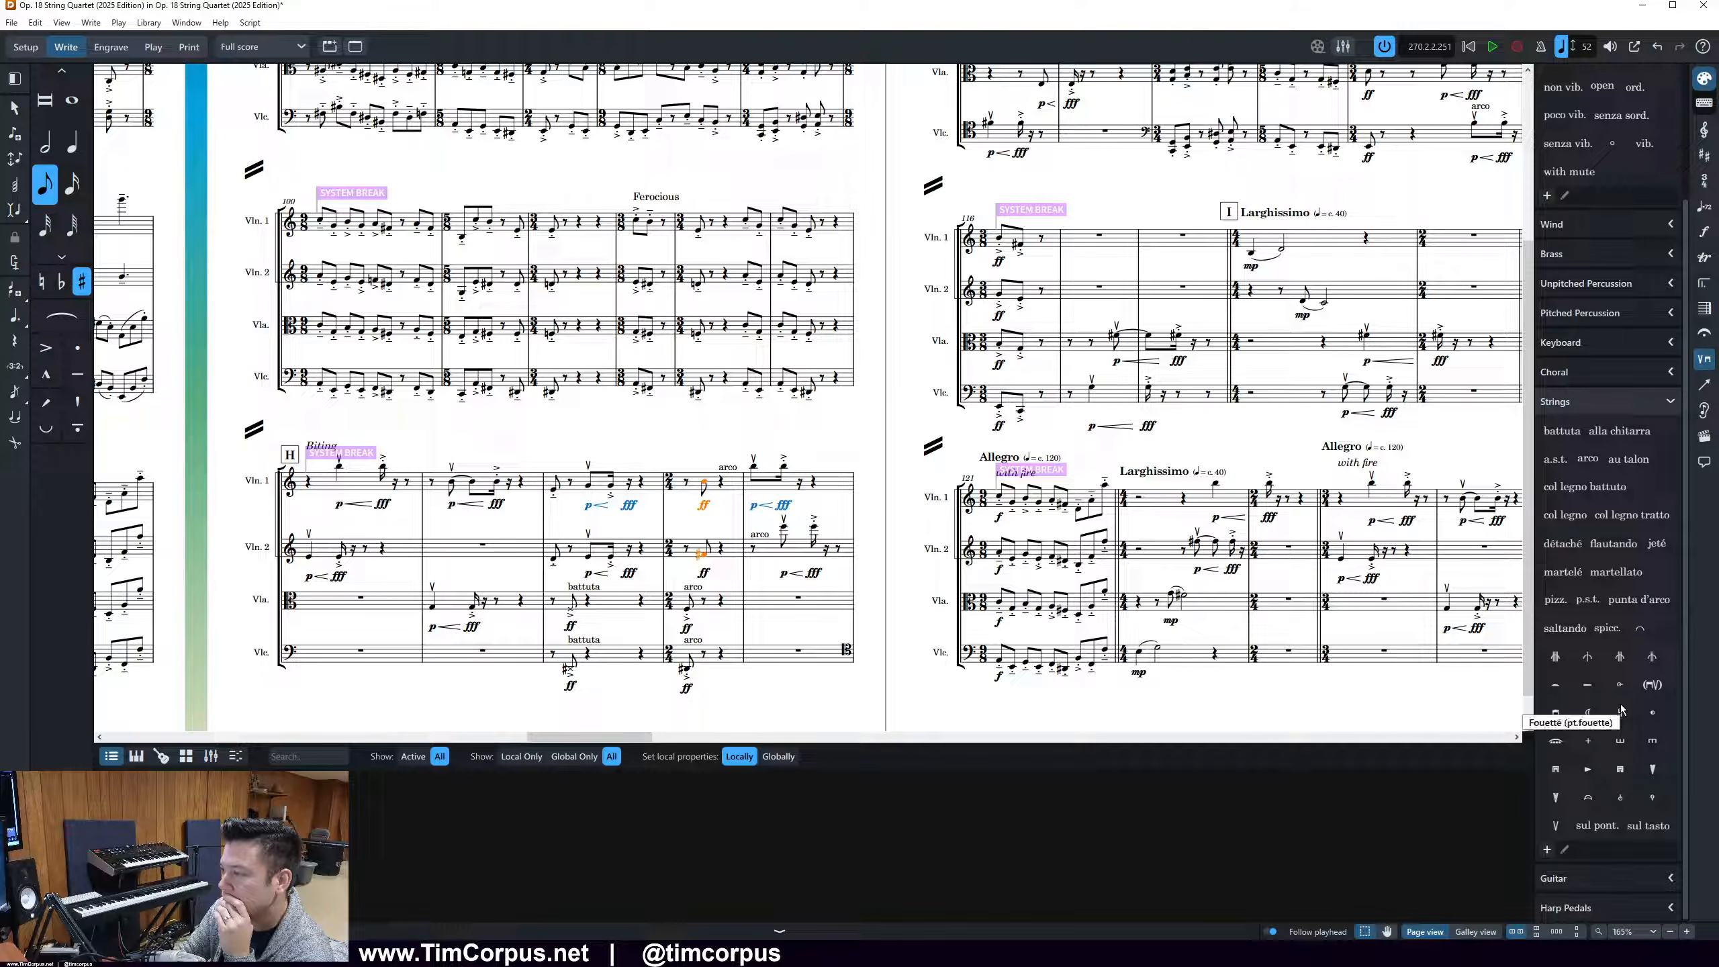
click(1626, 799)
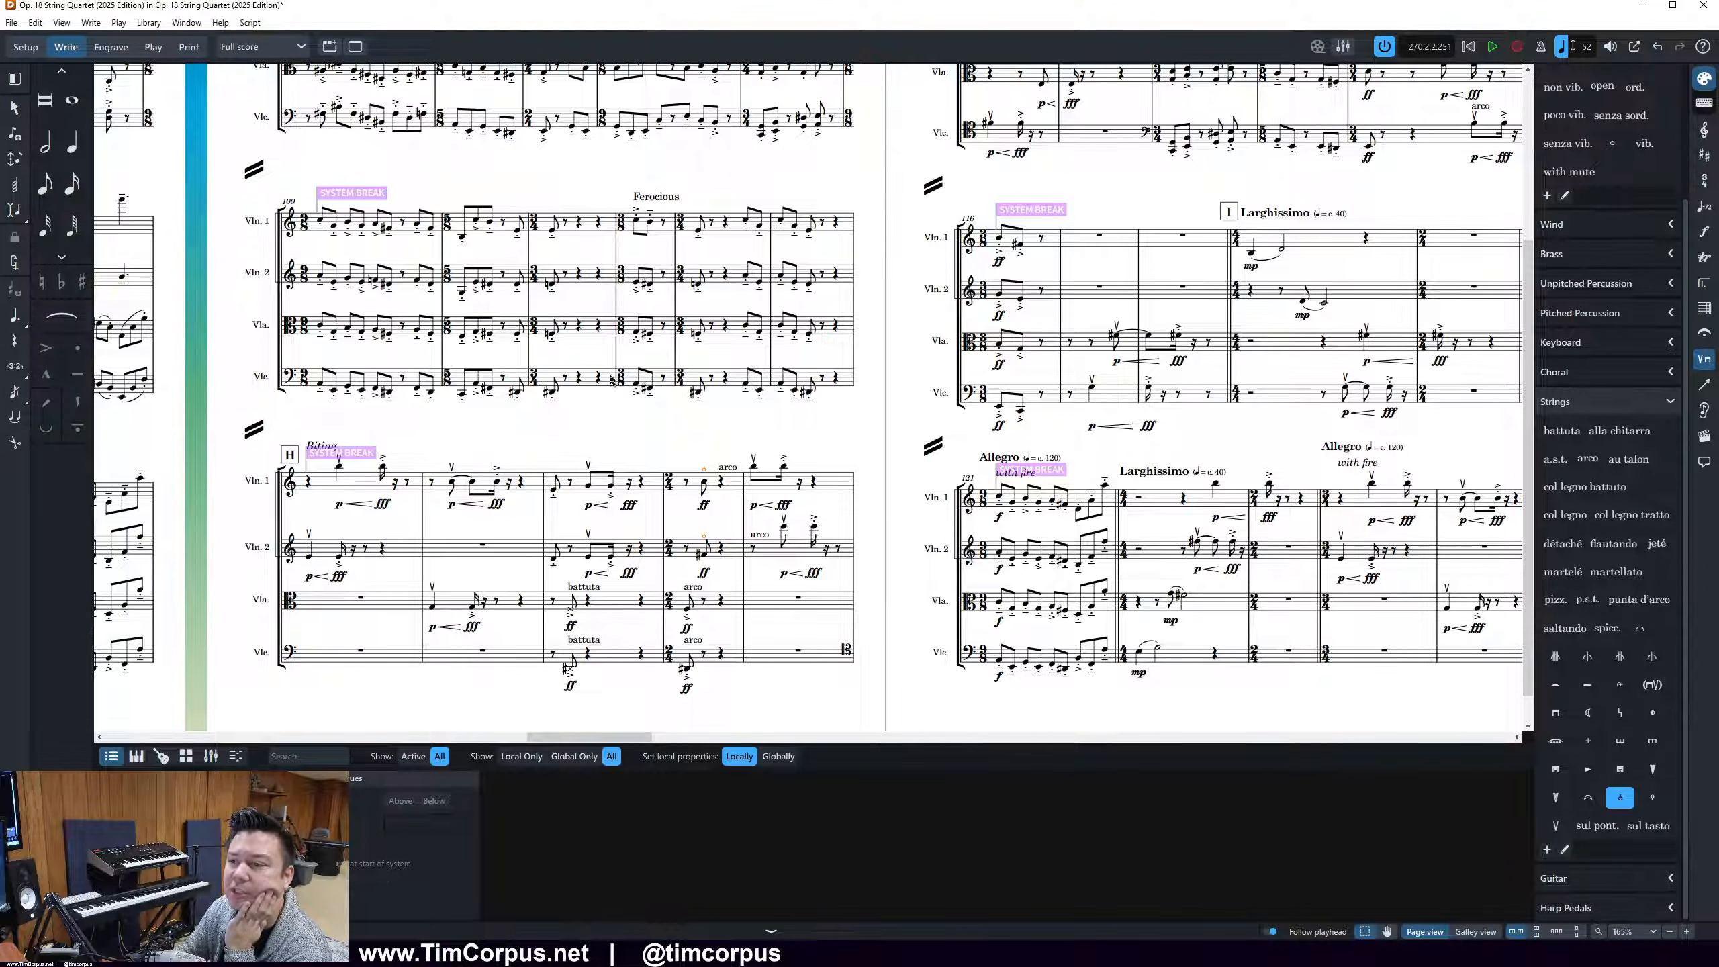
click(913, 607)
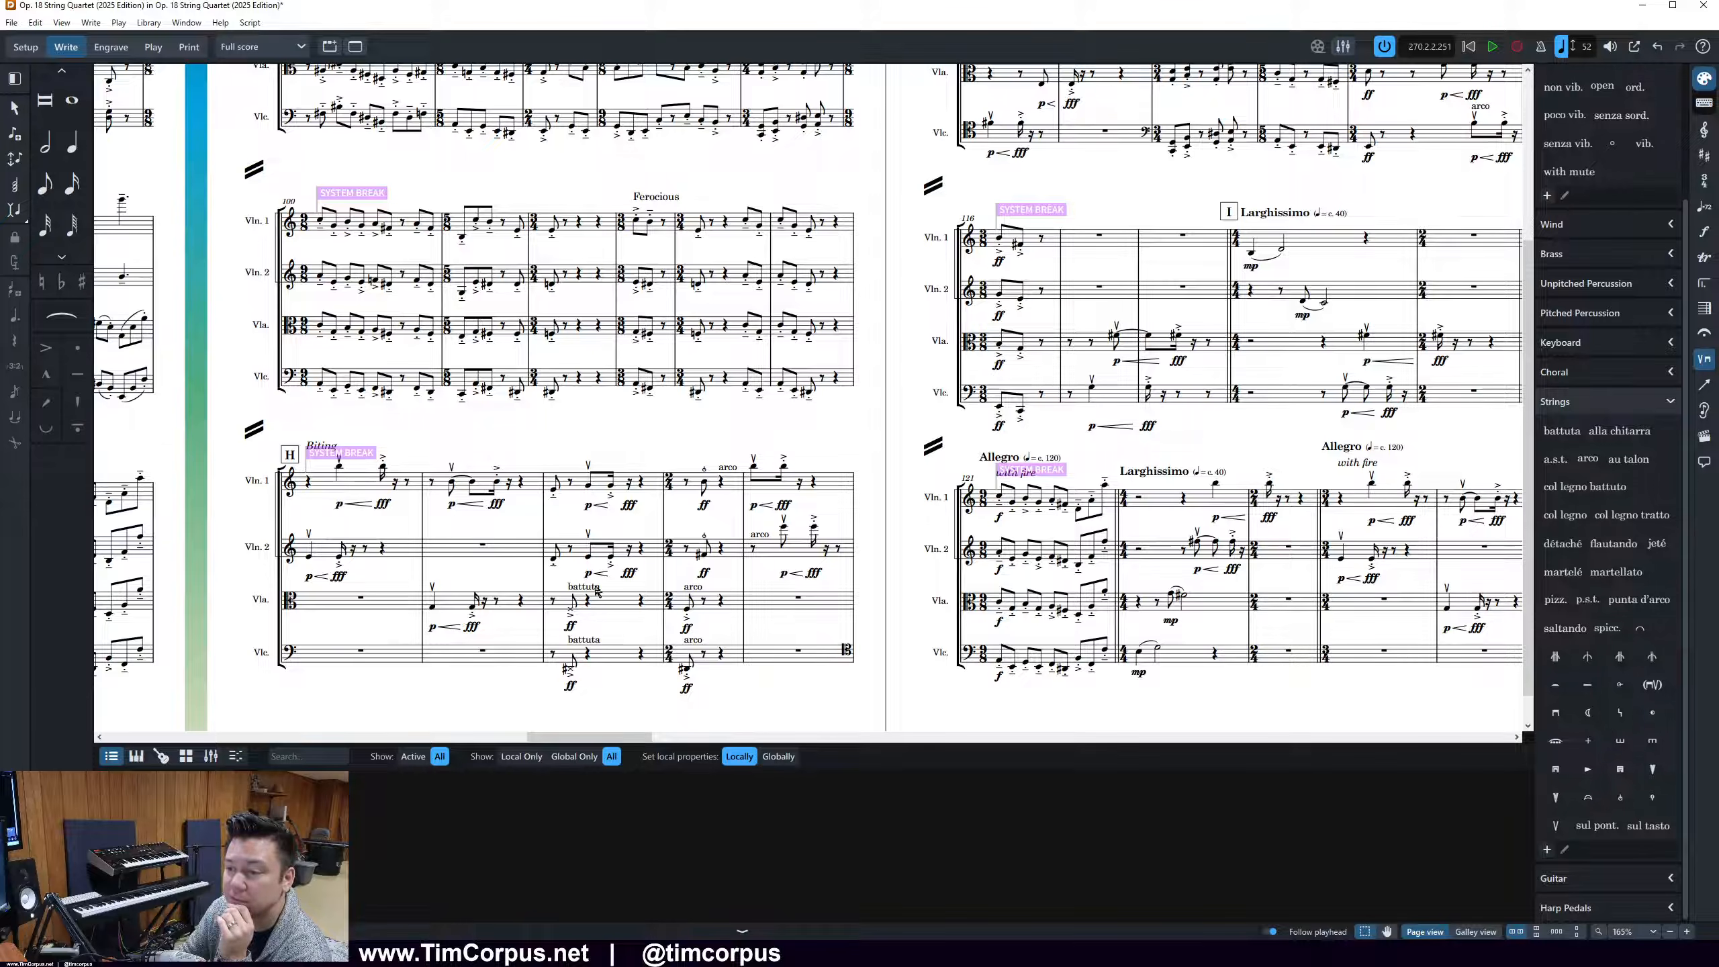
Check the viola battuta passage after rehearsal mark H and the playing techniques around I against page 8 of the 2018 PDF
click(573, 586)
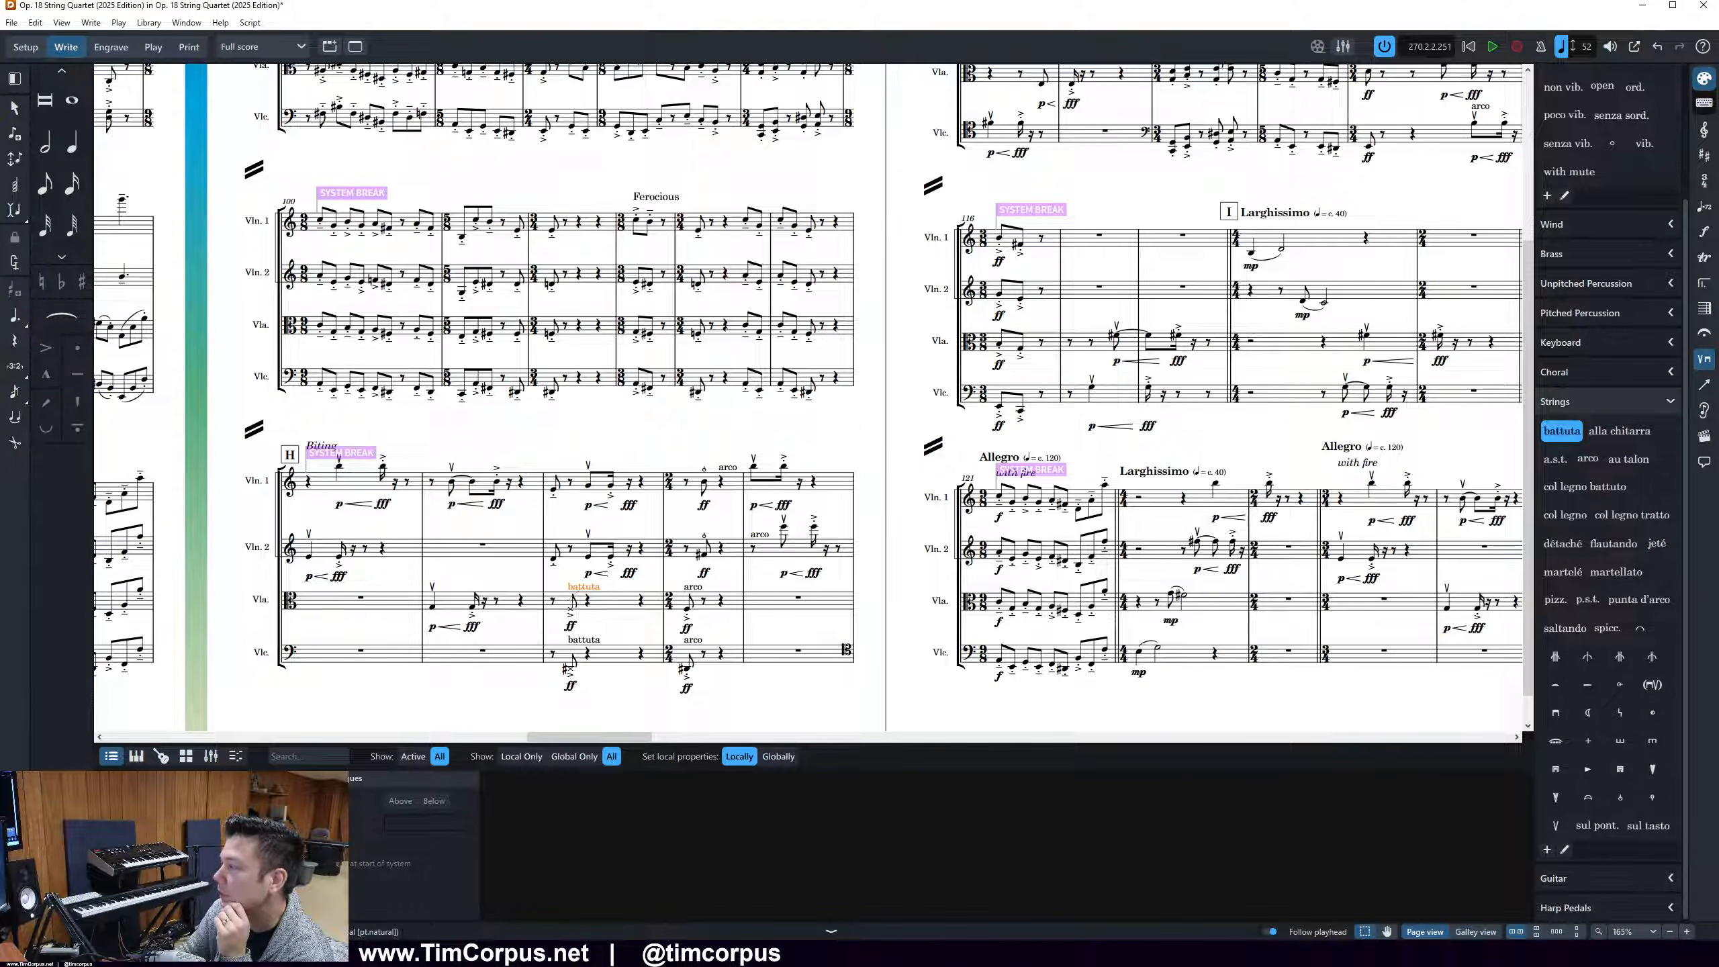
drag(1718, 68, 798, 80)
scroll(478, 445, down, 7)
scroll(478, 445, down, 1)
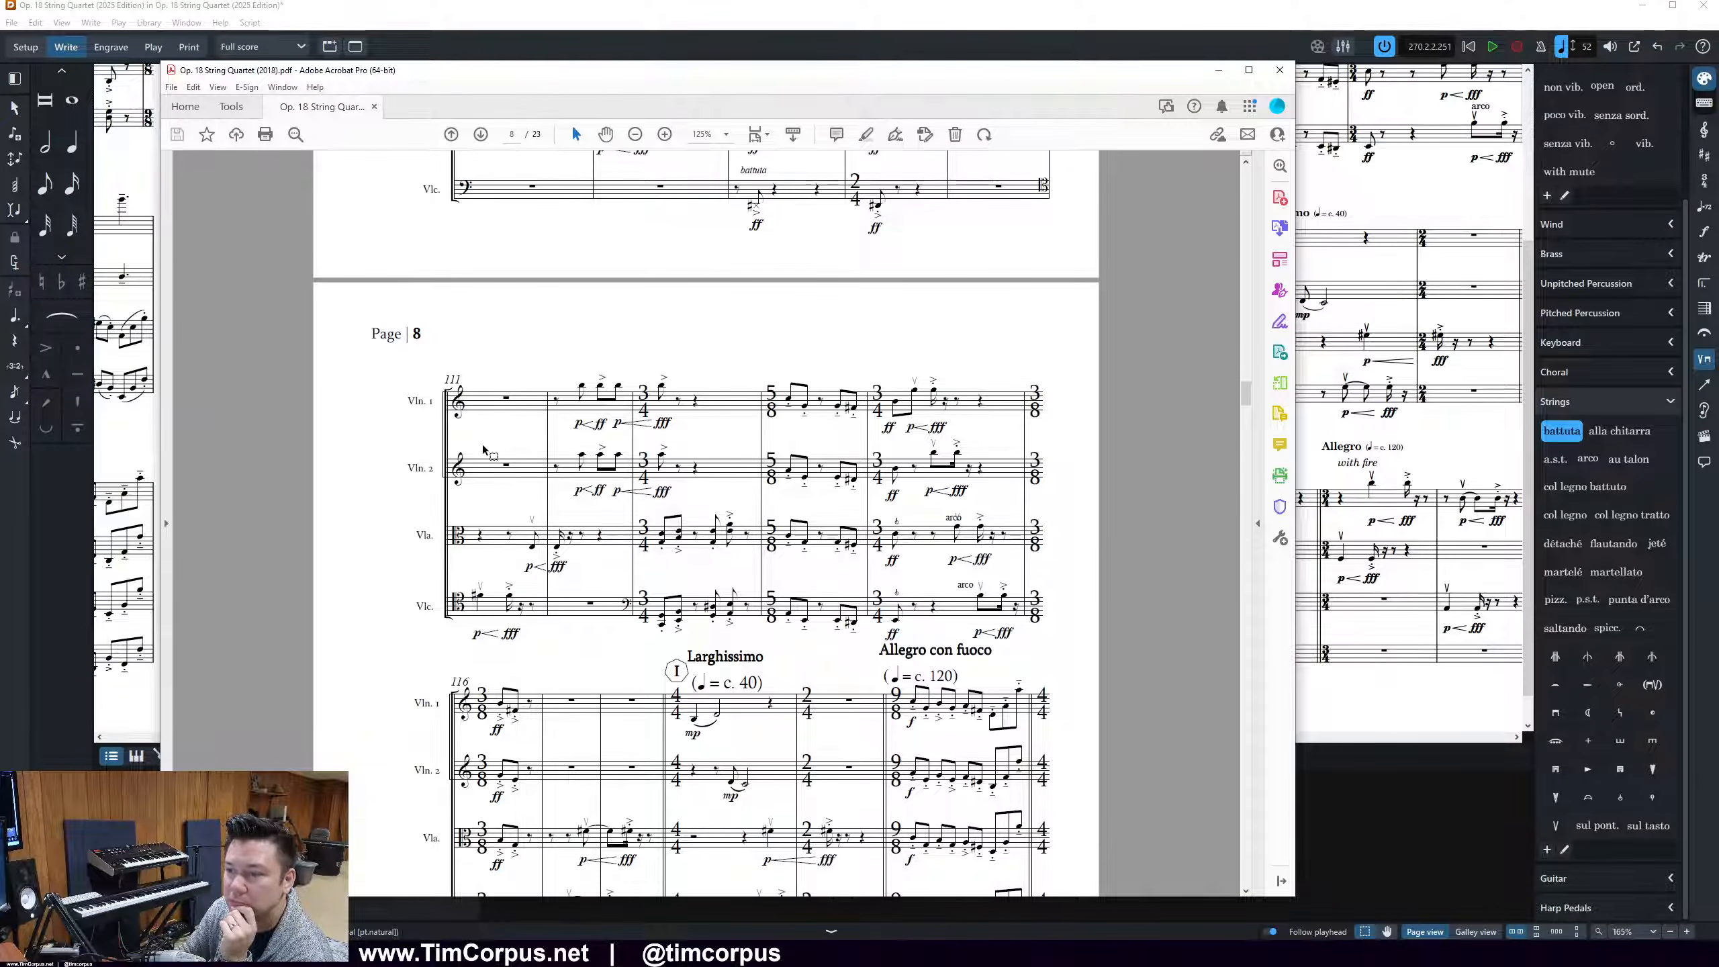
scroll(1064, 497, down, 10)
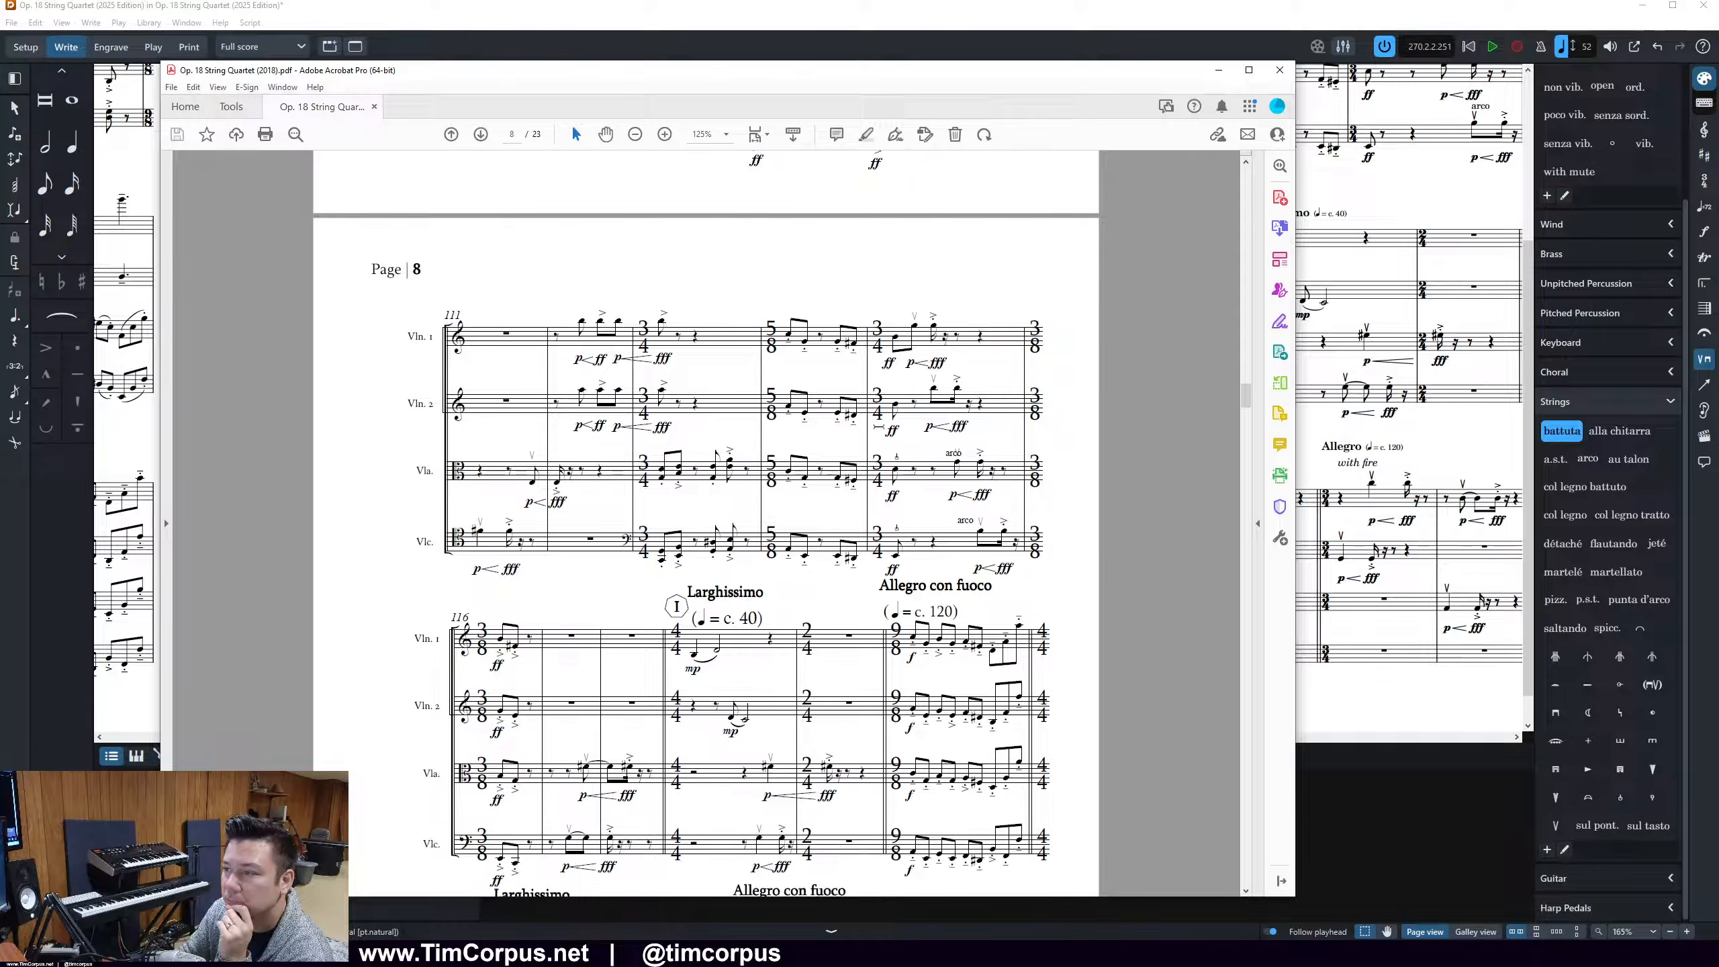
scroll(1065, 495, up, 6)
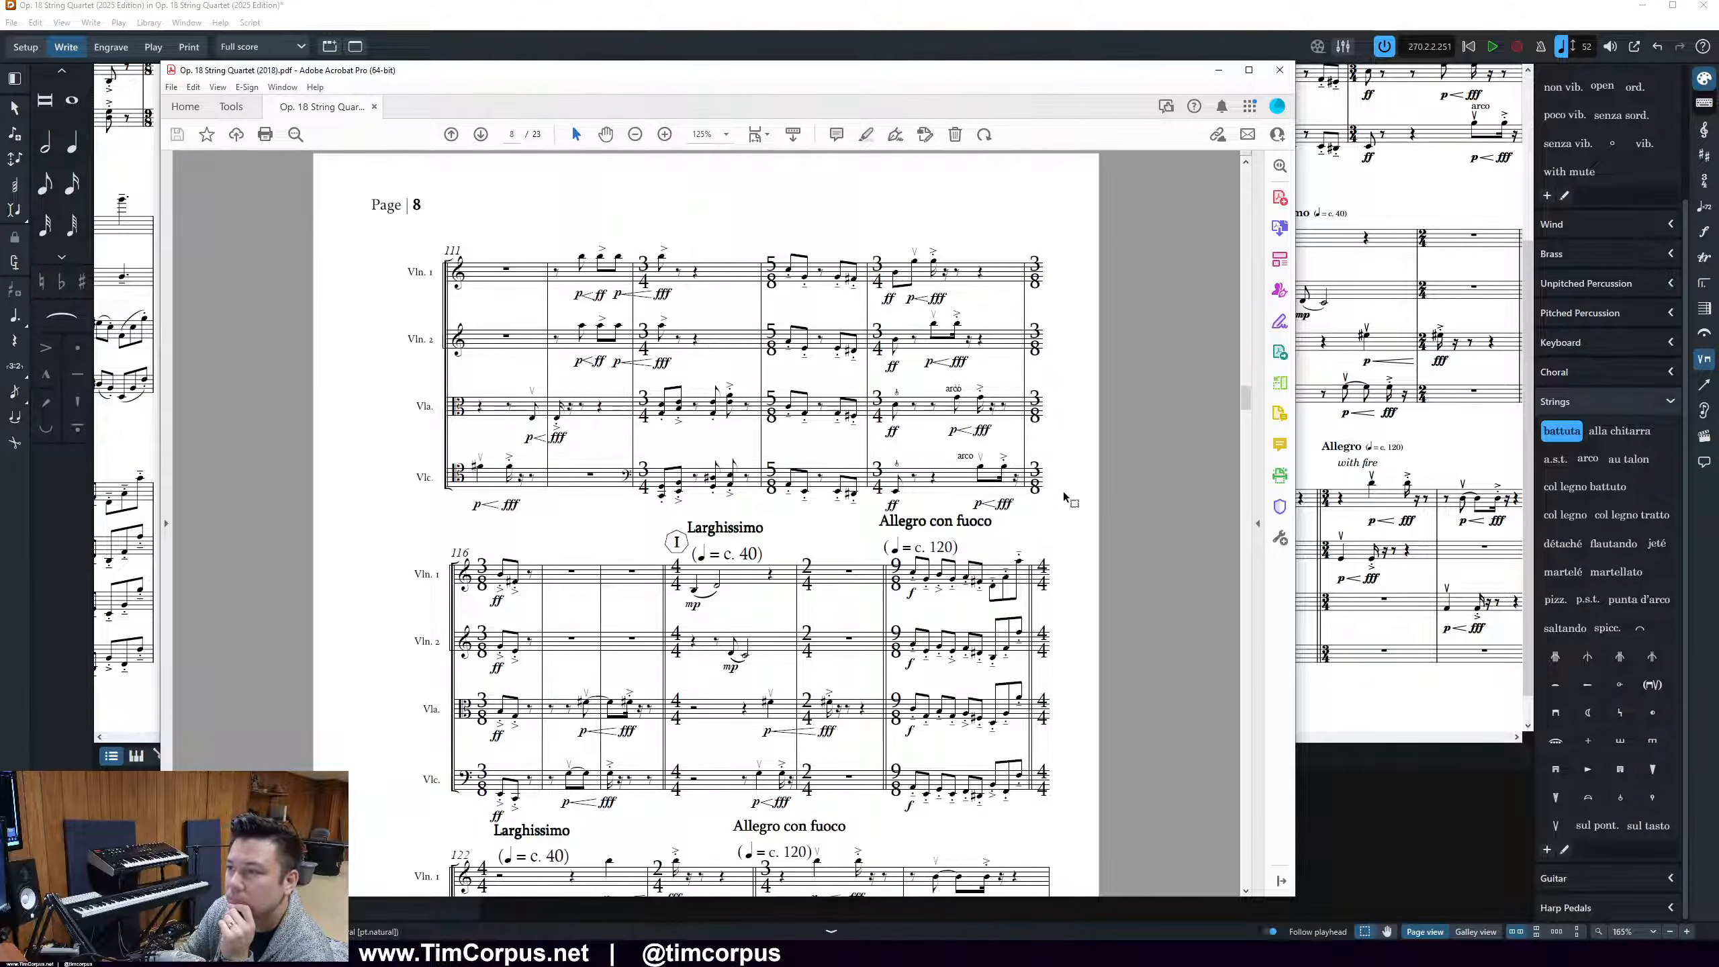
drag(781, 78, 1718, 78)
Add snap pizzicato to the viola and cello's first note in the last bar of page 9's first system
drag(584, 737, 631, 737)
scroll(669, 558, up, 3)
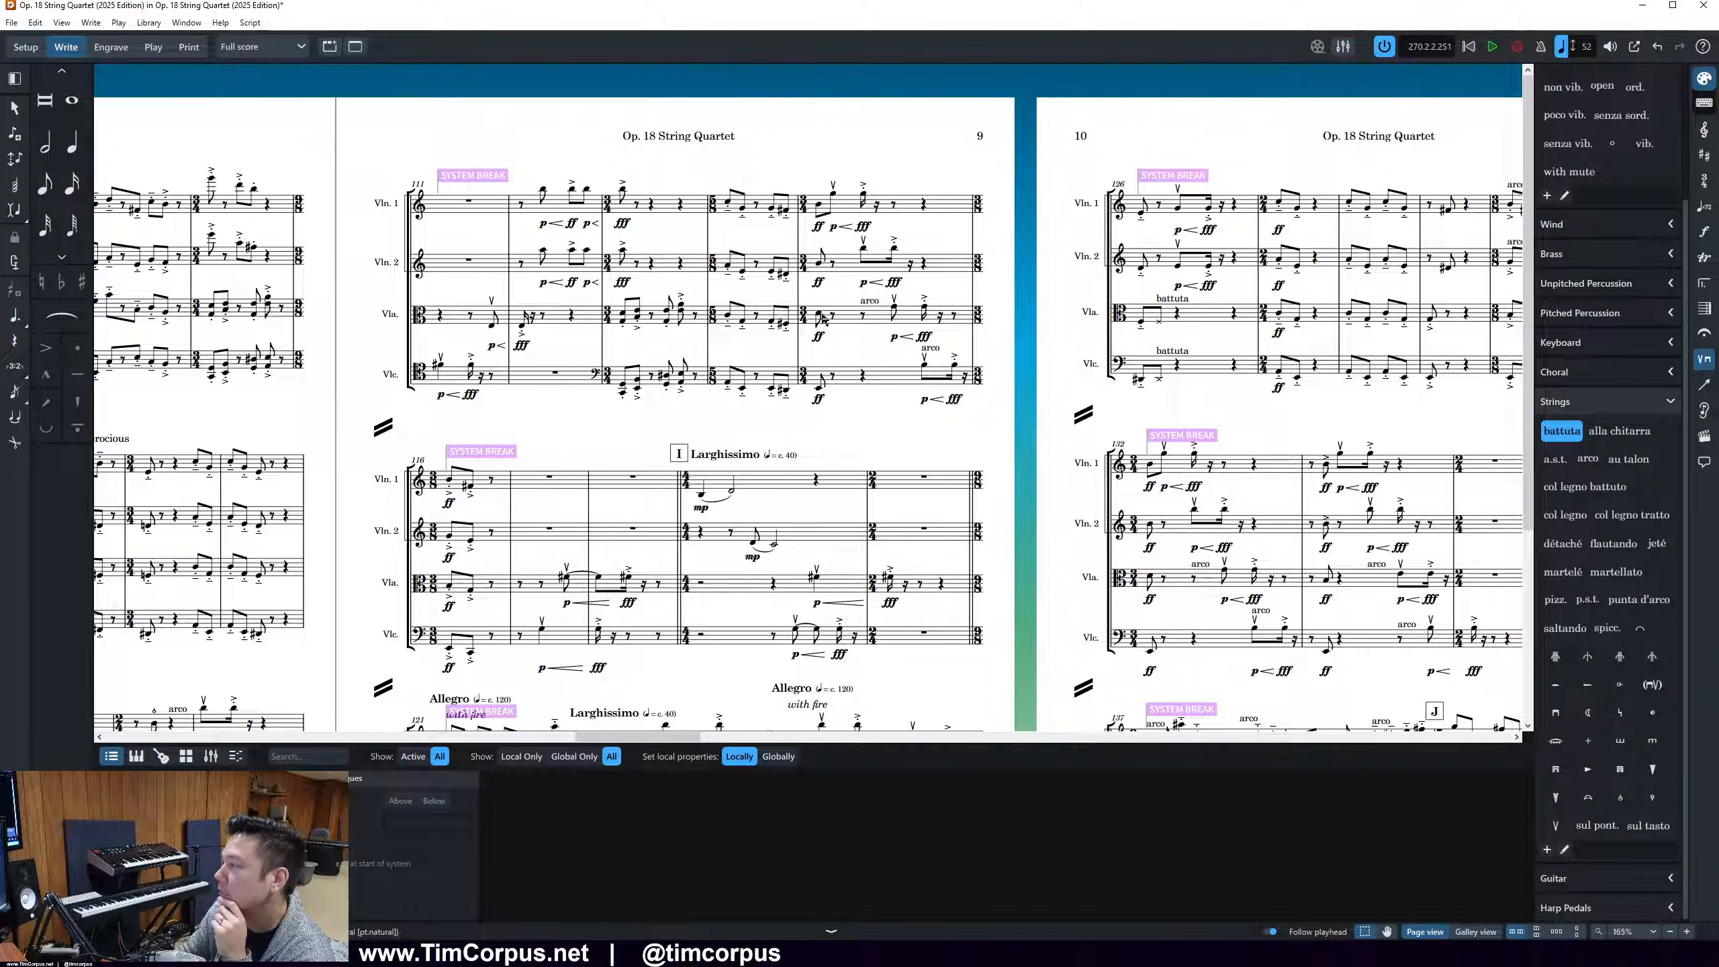
drag(804, 290, 830, 395)
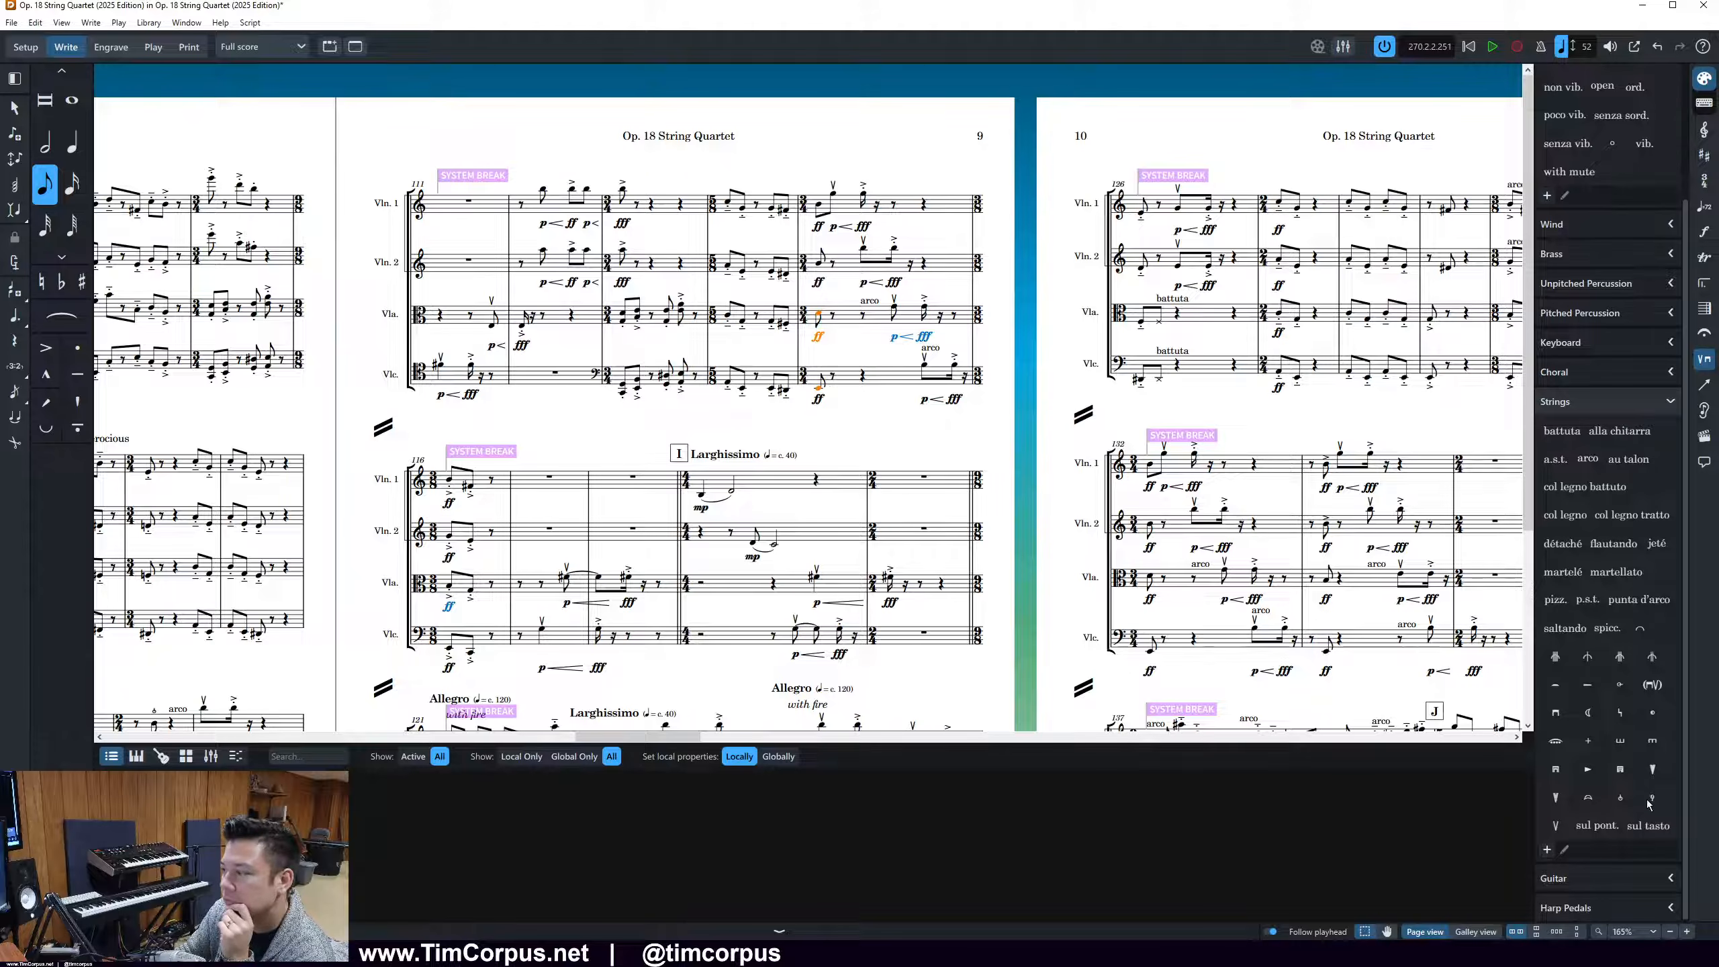
click(1619, 796)
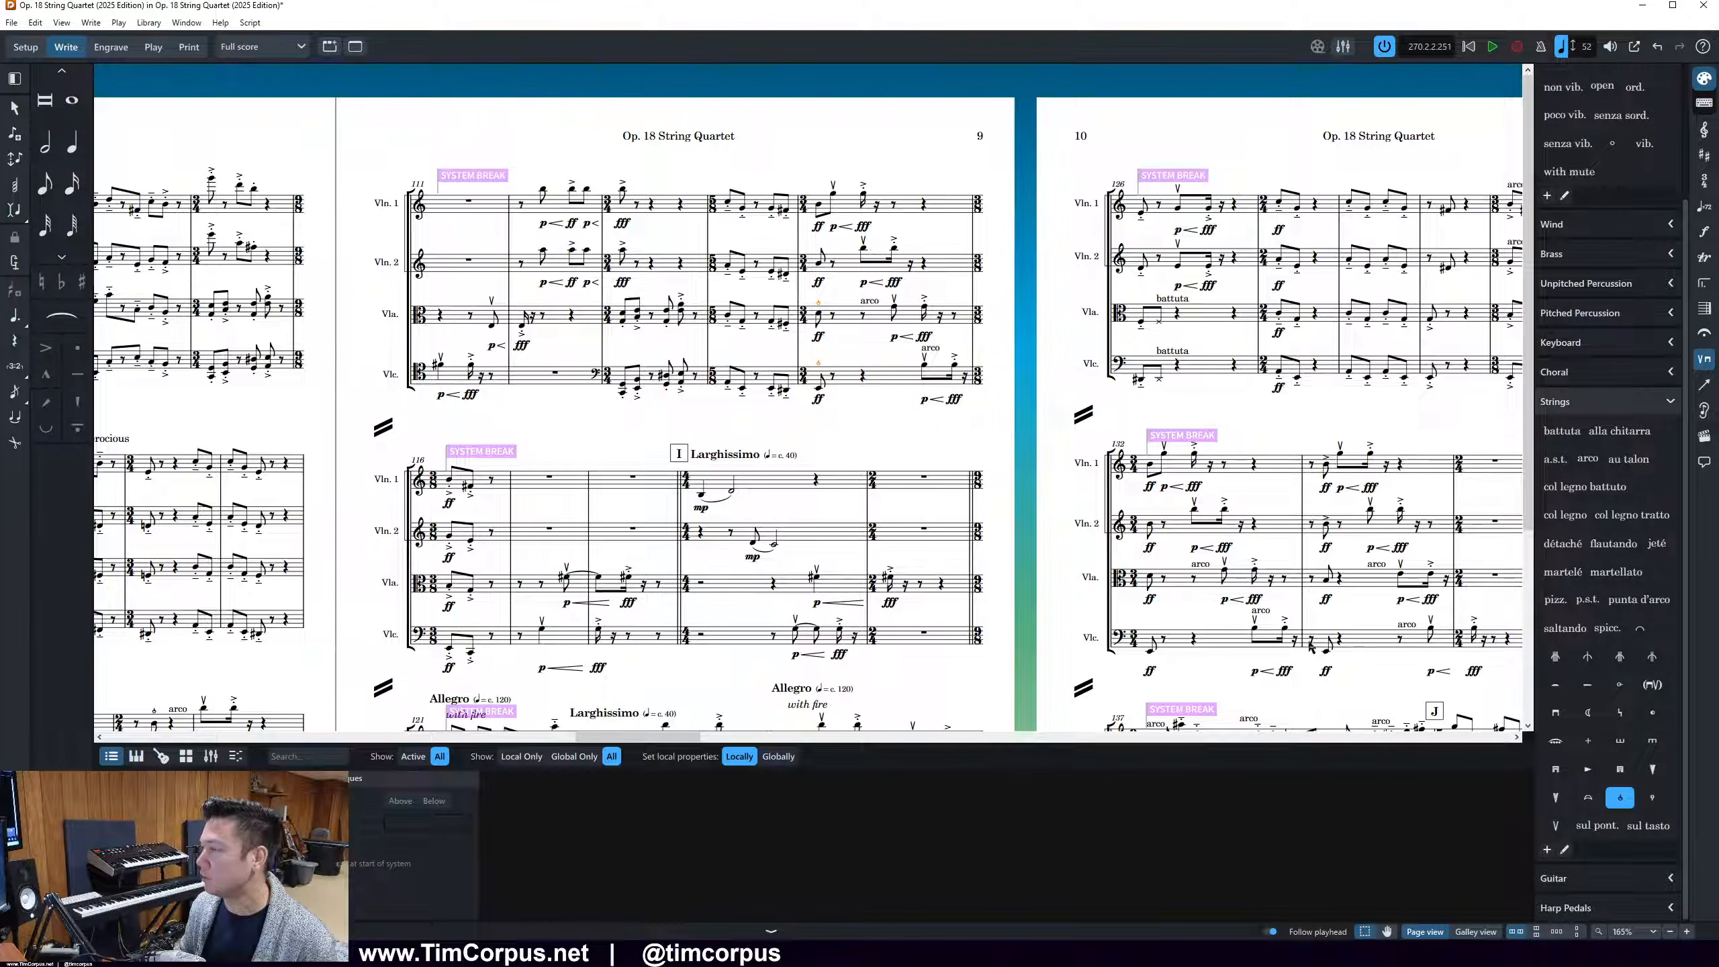
Add snap pizzicato to both violins' sharpened note just before arco in page 10's first system
drag(636, 737, 711, 737)
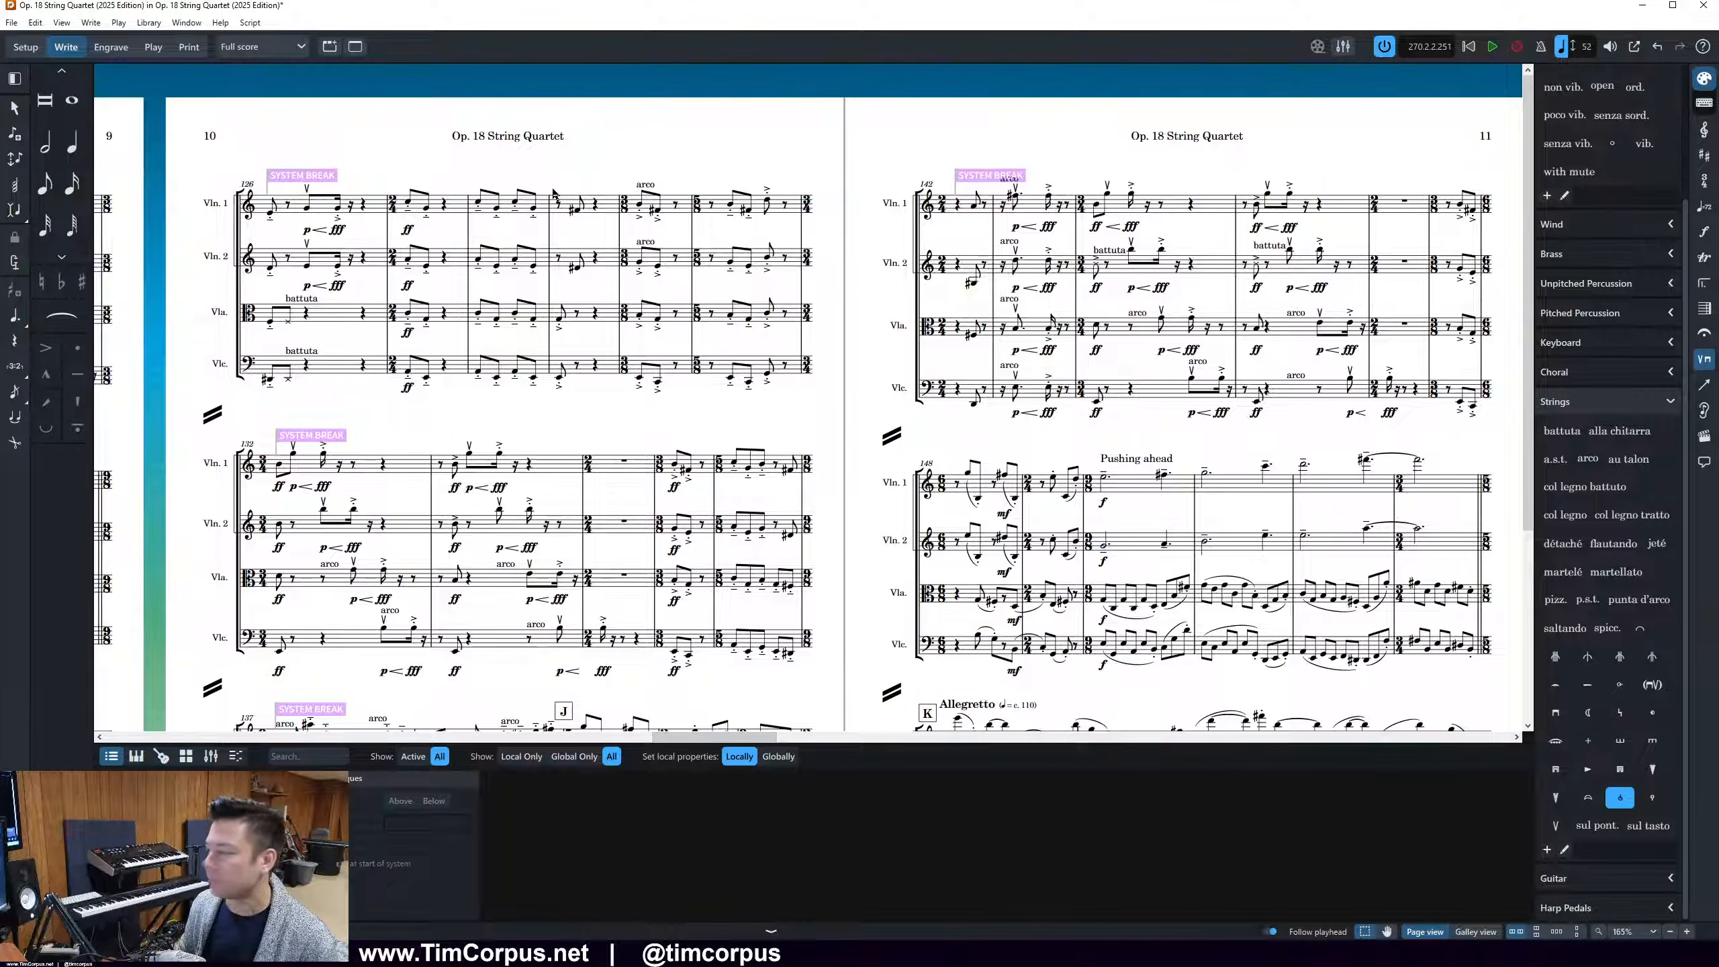
click(545, 196)
drag(555, 187, 607, 287)
click(1621, 798)
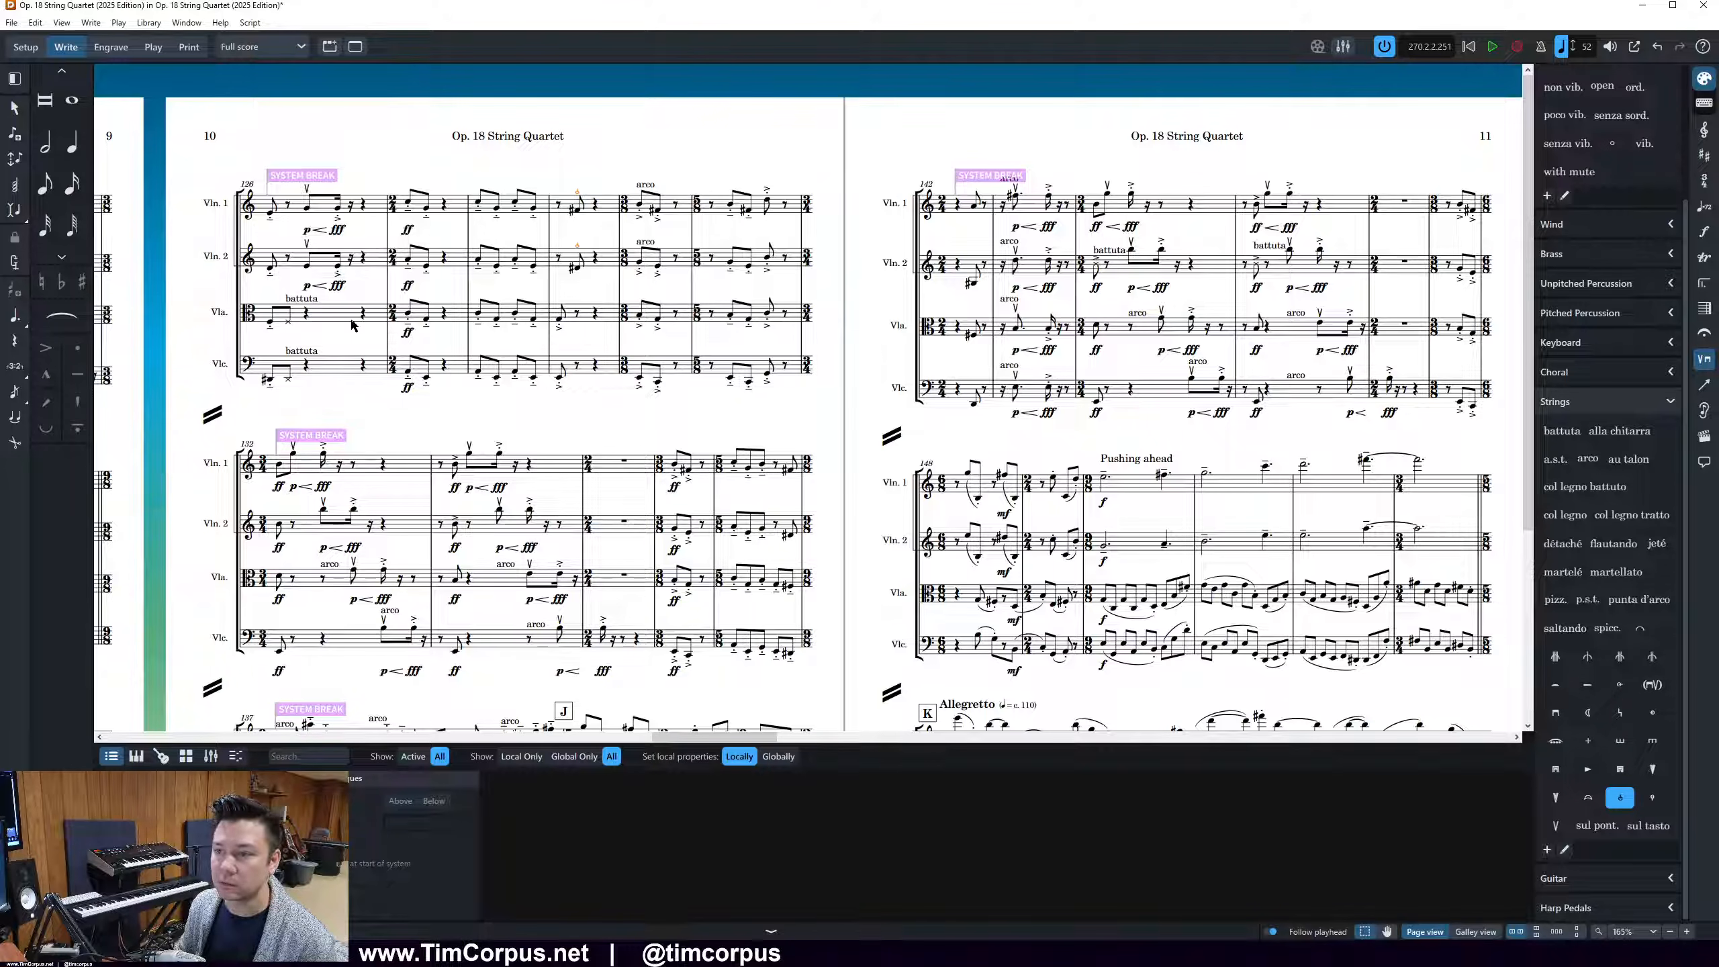
click(305, 302)
Add snap pizzicato in page 10's second system to the viola and cello's first notes in bars 132 and 133 and both violins' final note
scroll(1482, 486, down, 2)
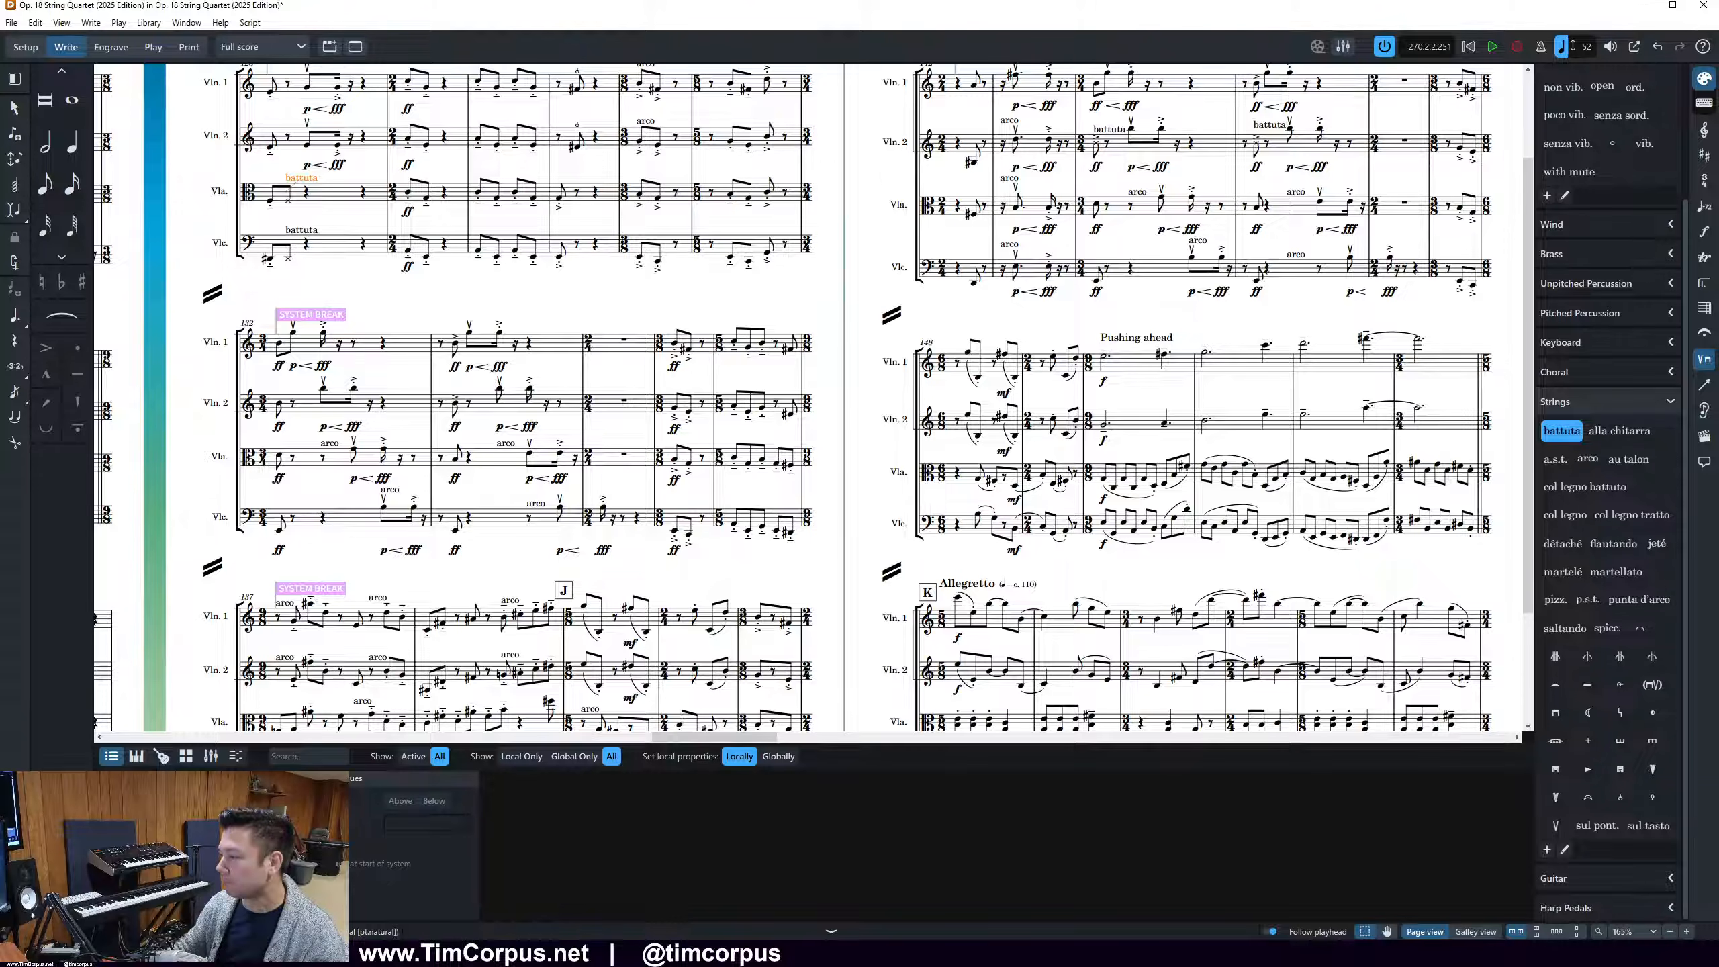
mouse_move(257, 437)
mouse_down()
mouse_move(287, 488)
mouse_move(299, 546)
mouse_move(284, 543)
mouse_up()
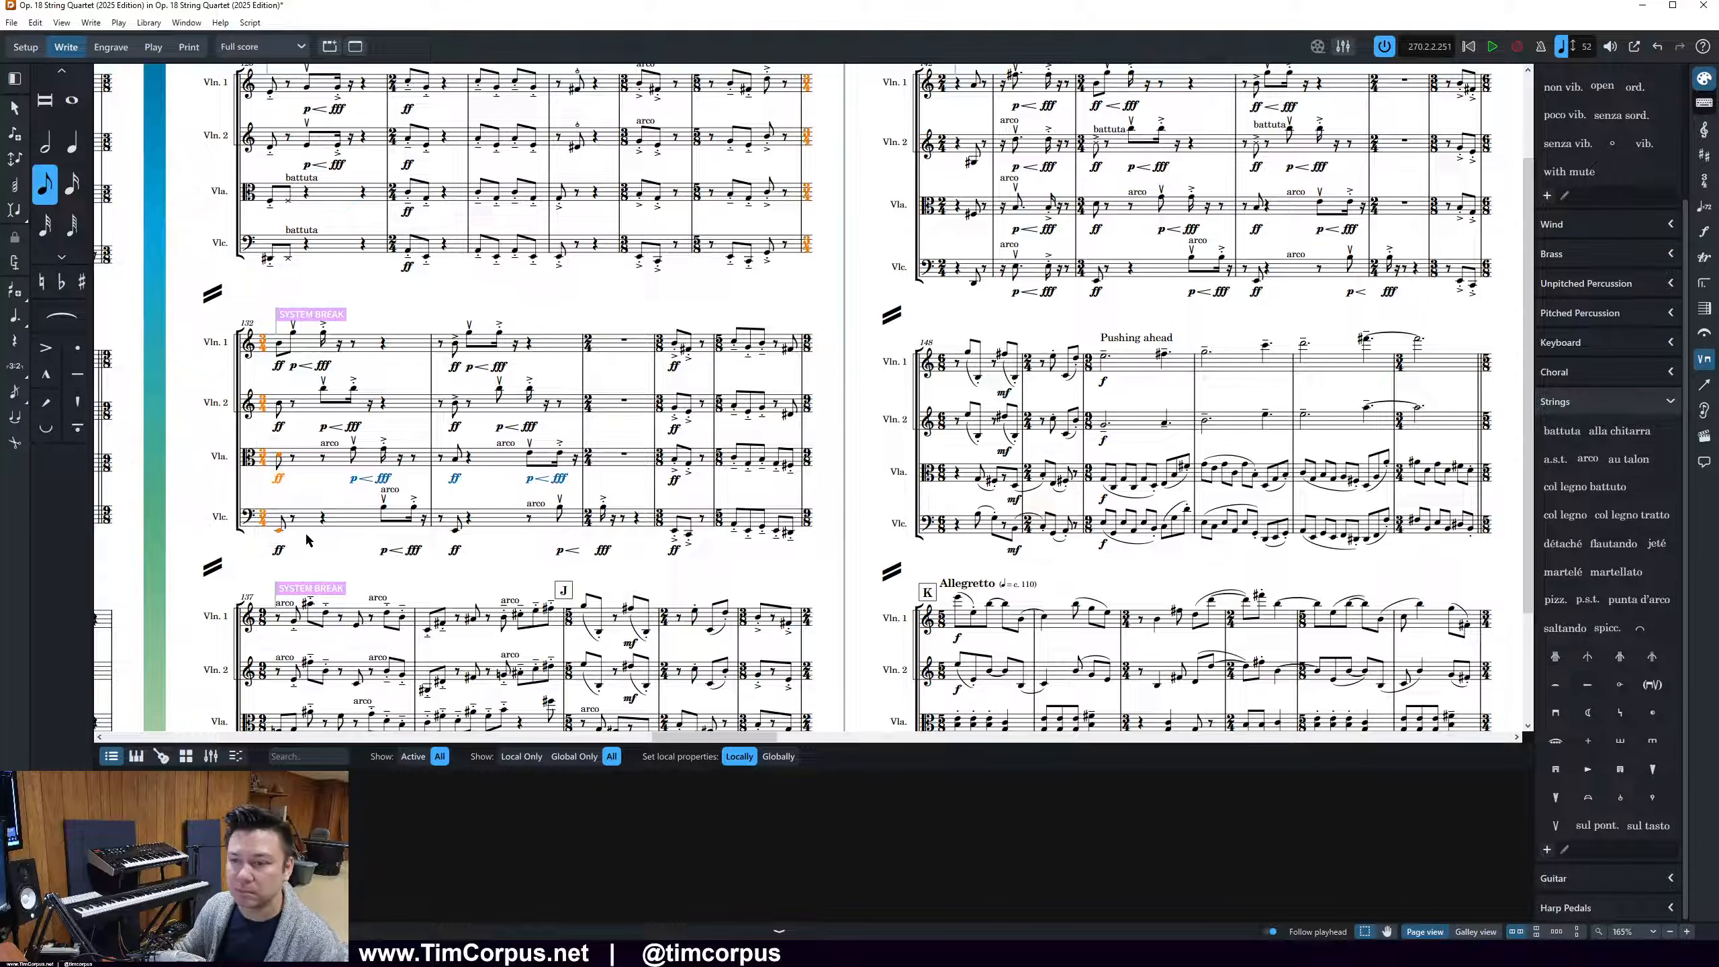
drag(270, 439, 277, 464)
click(278, 457)
ctrl+click(279, 530)
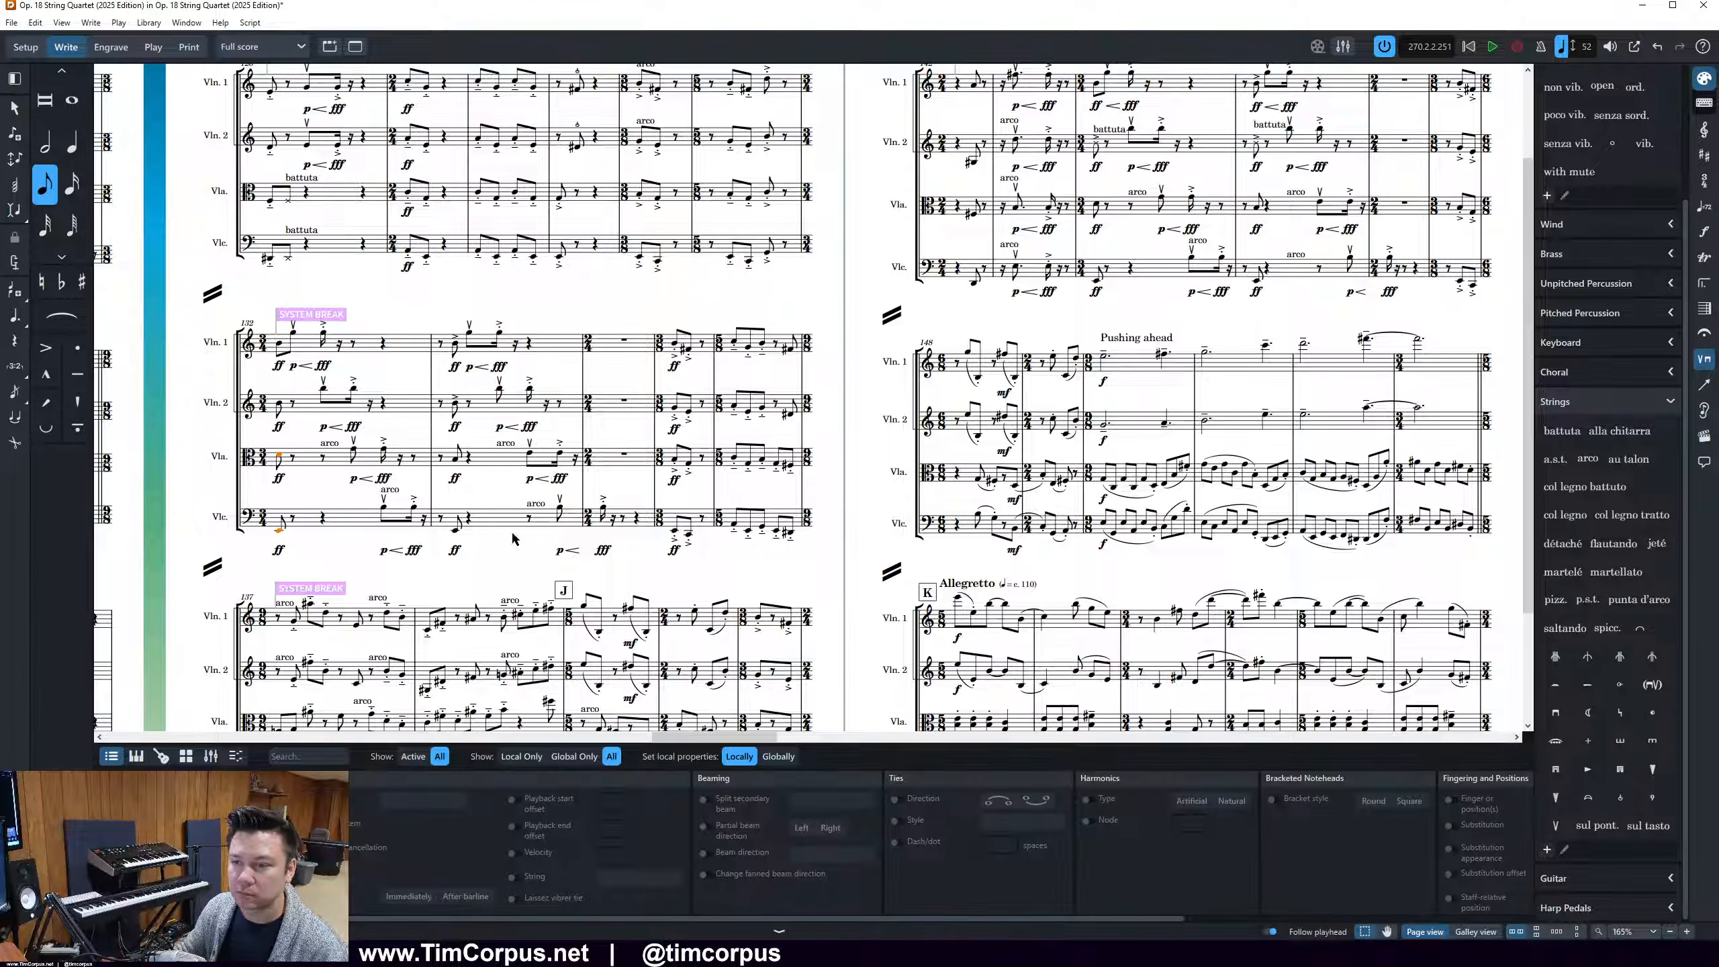
click(1622, 805)
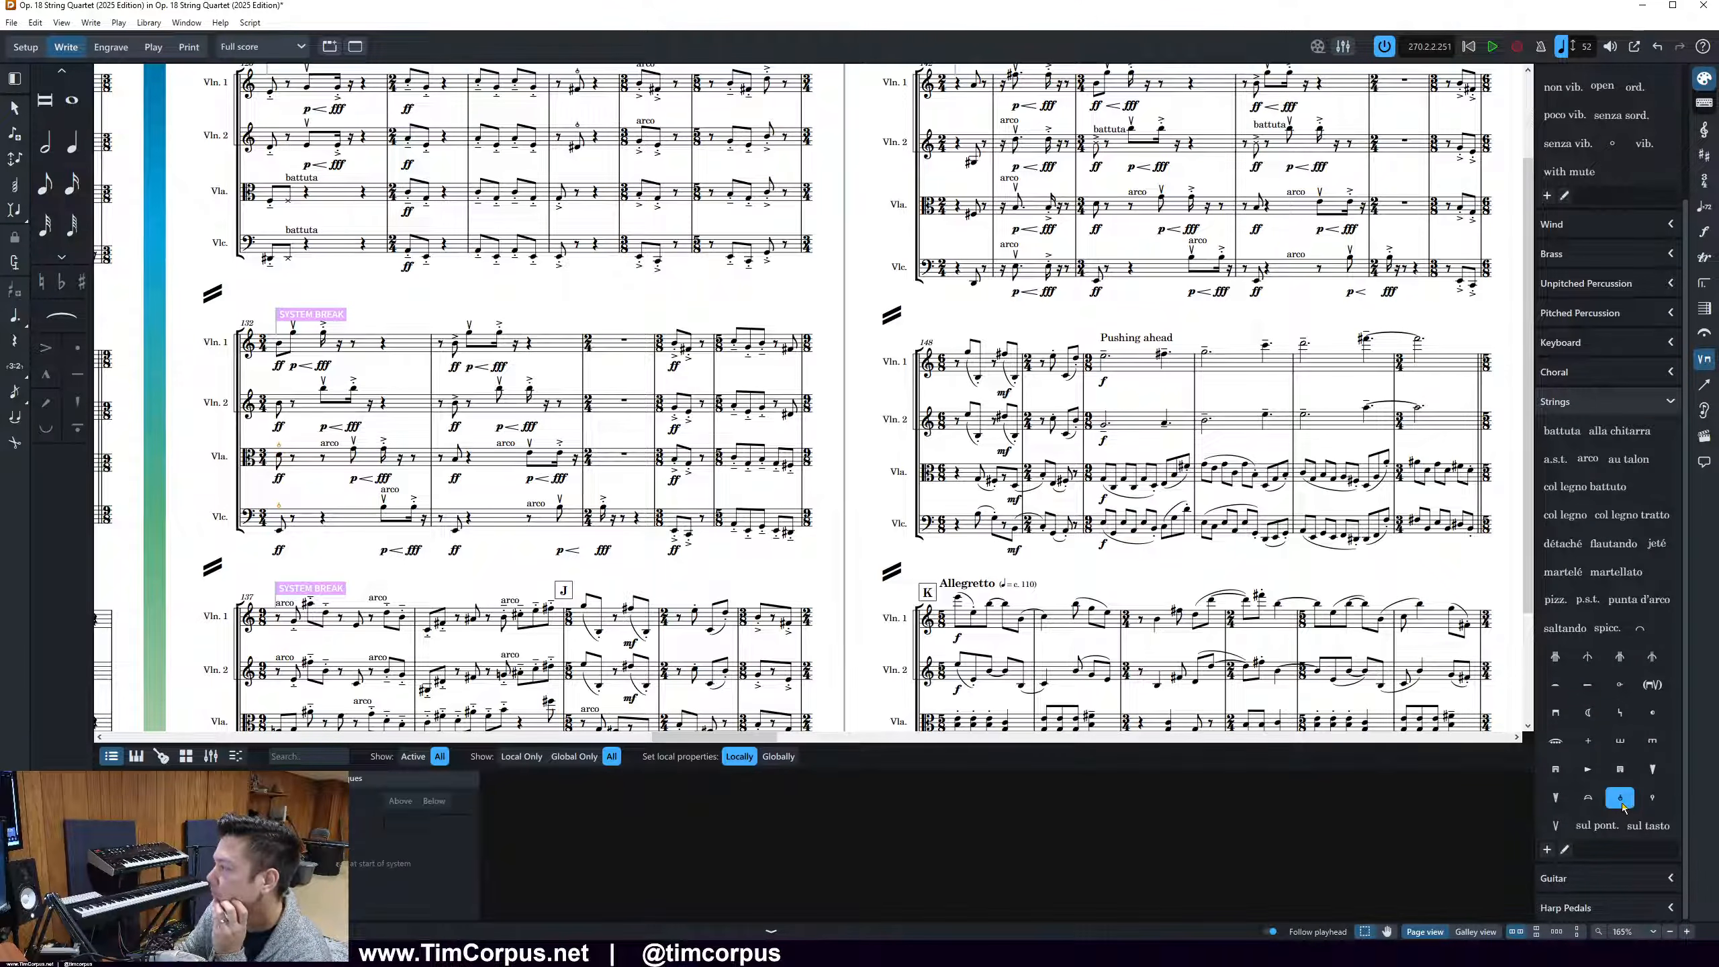
key(Right)
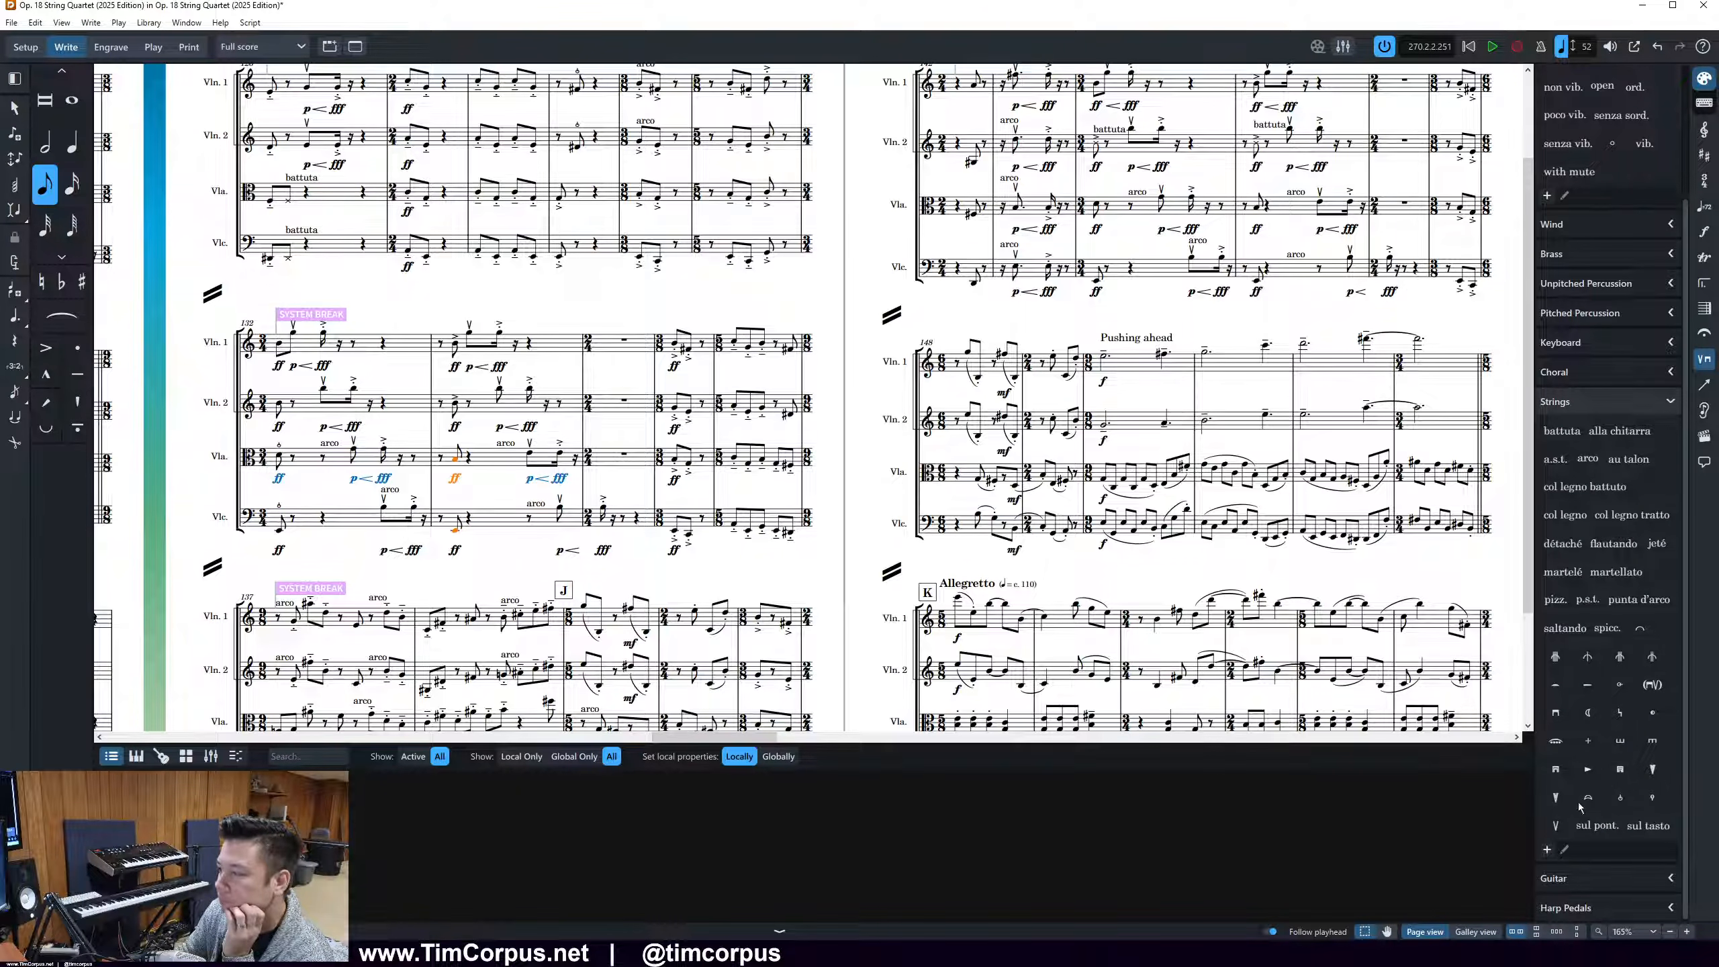
click(1618, 798)
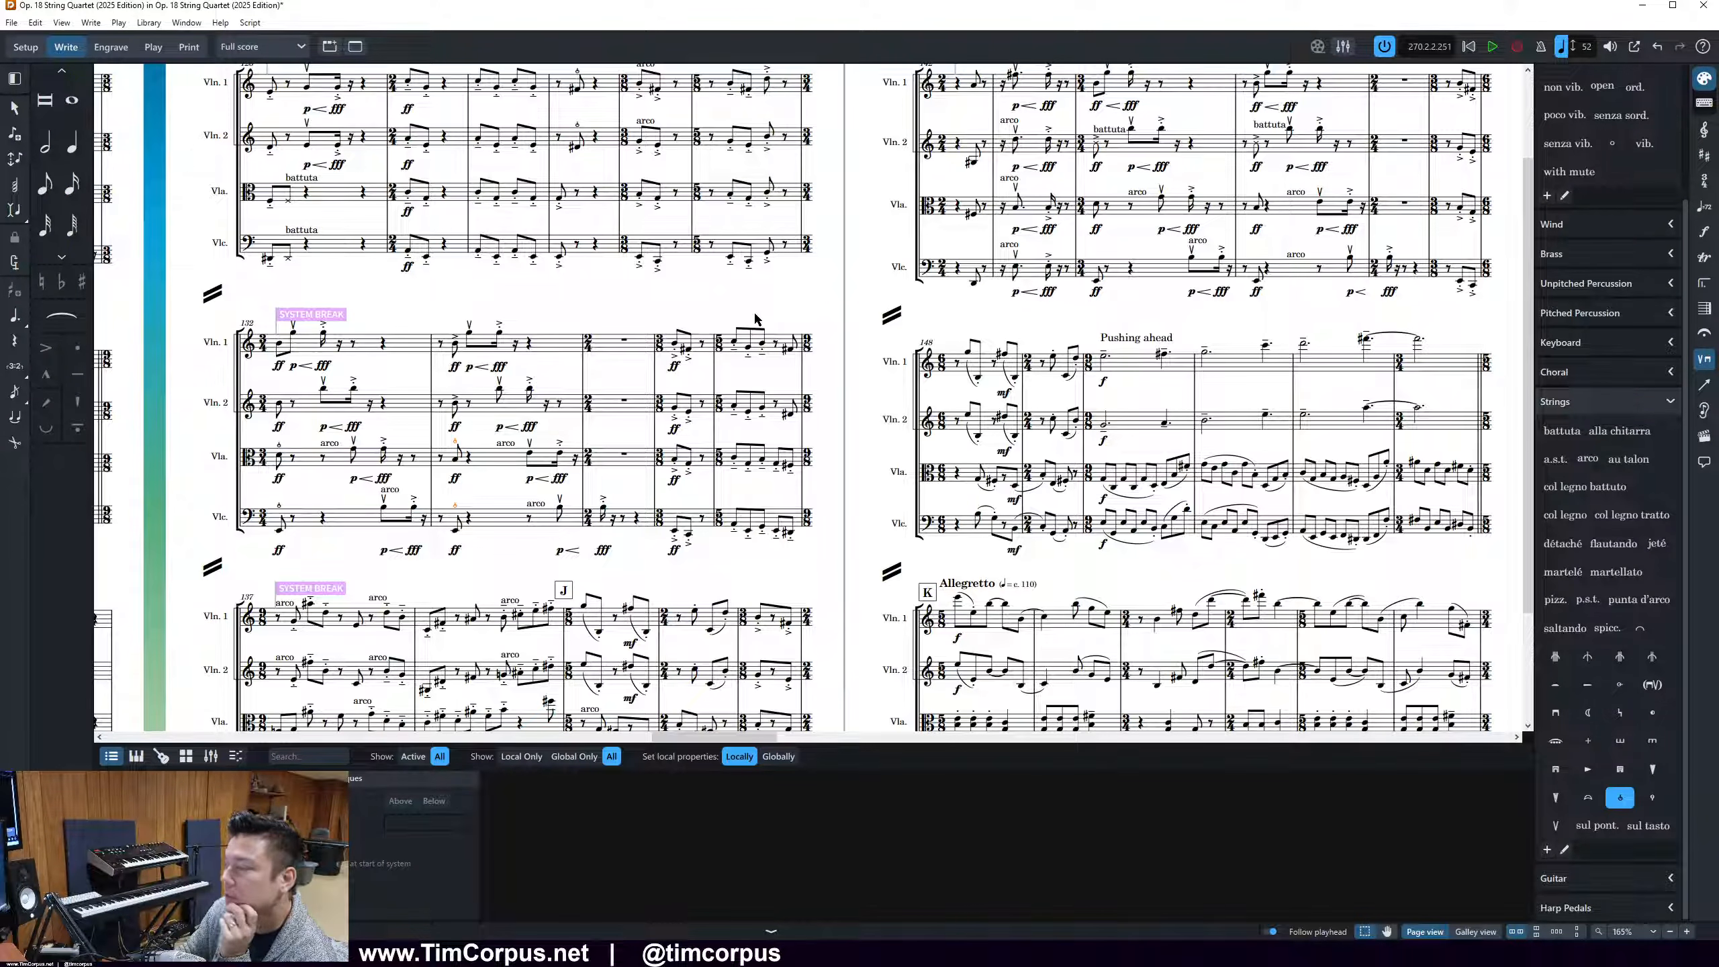
drag(778, 320, 808, 427)
click(1620, 797)
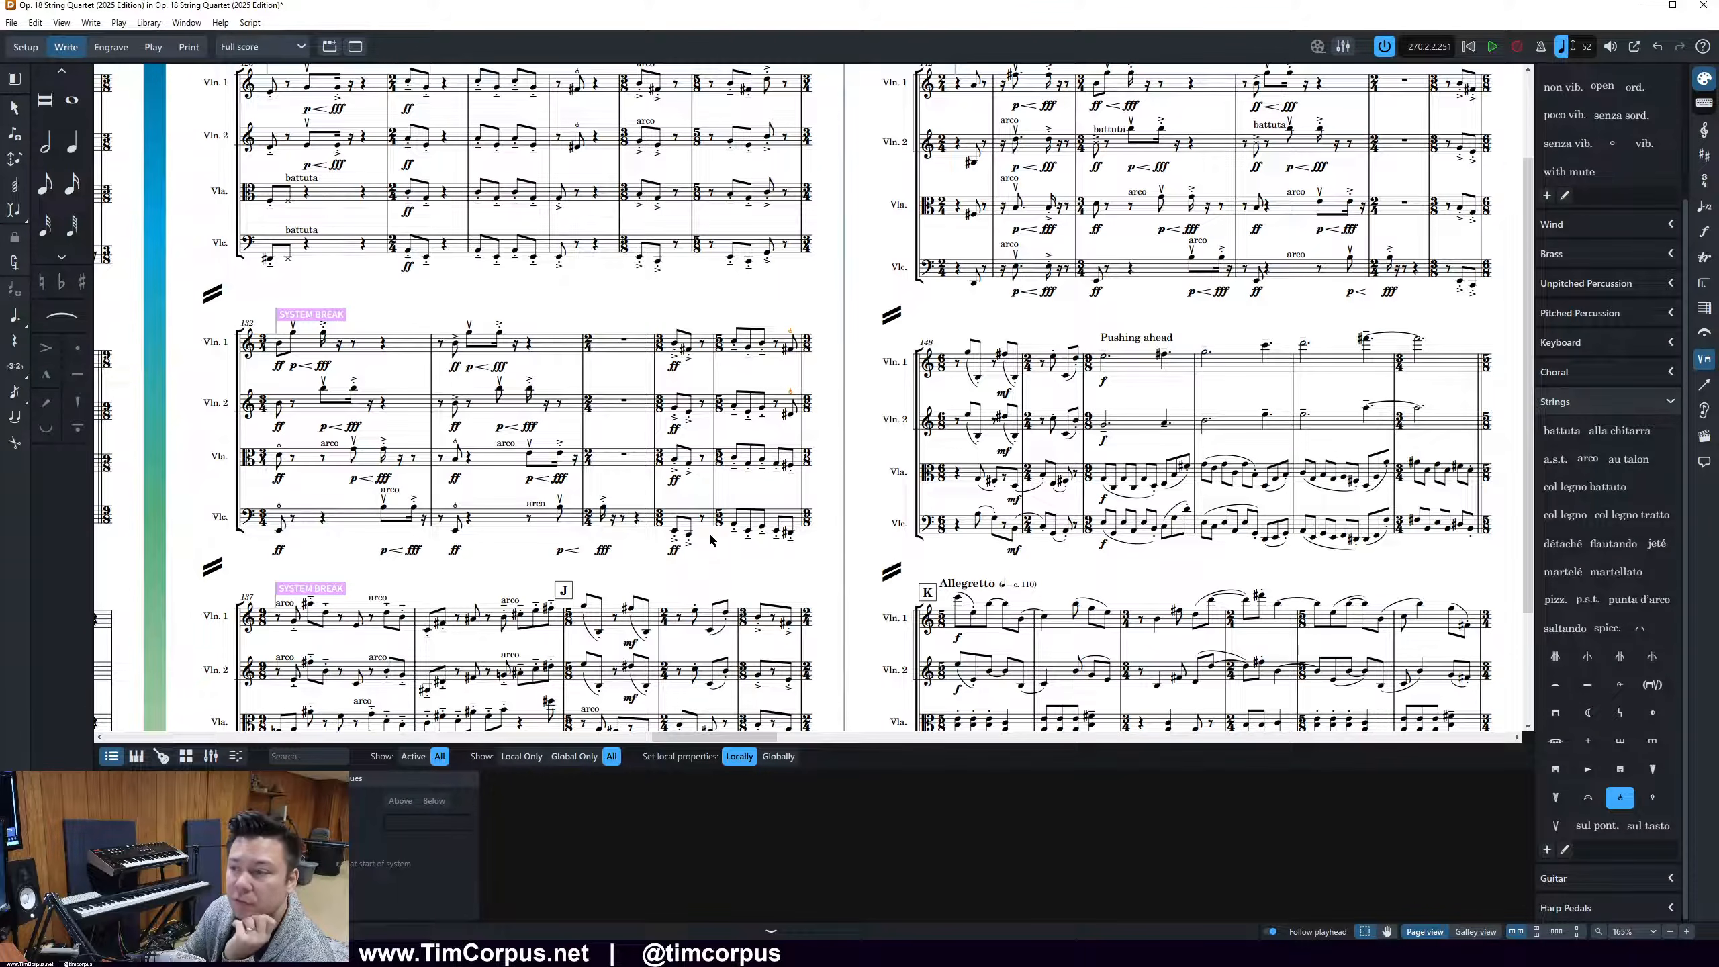
Add snap pizzicato in bar 137 to the note just before the second arco in both violins, and its counterpart in viola and cello
scroll(727, 542, down, 3)
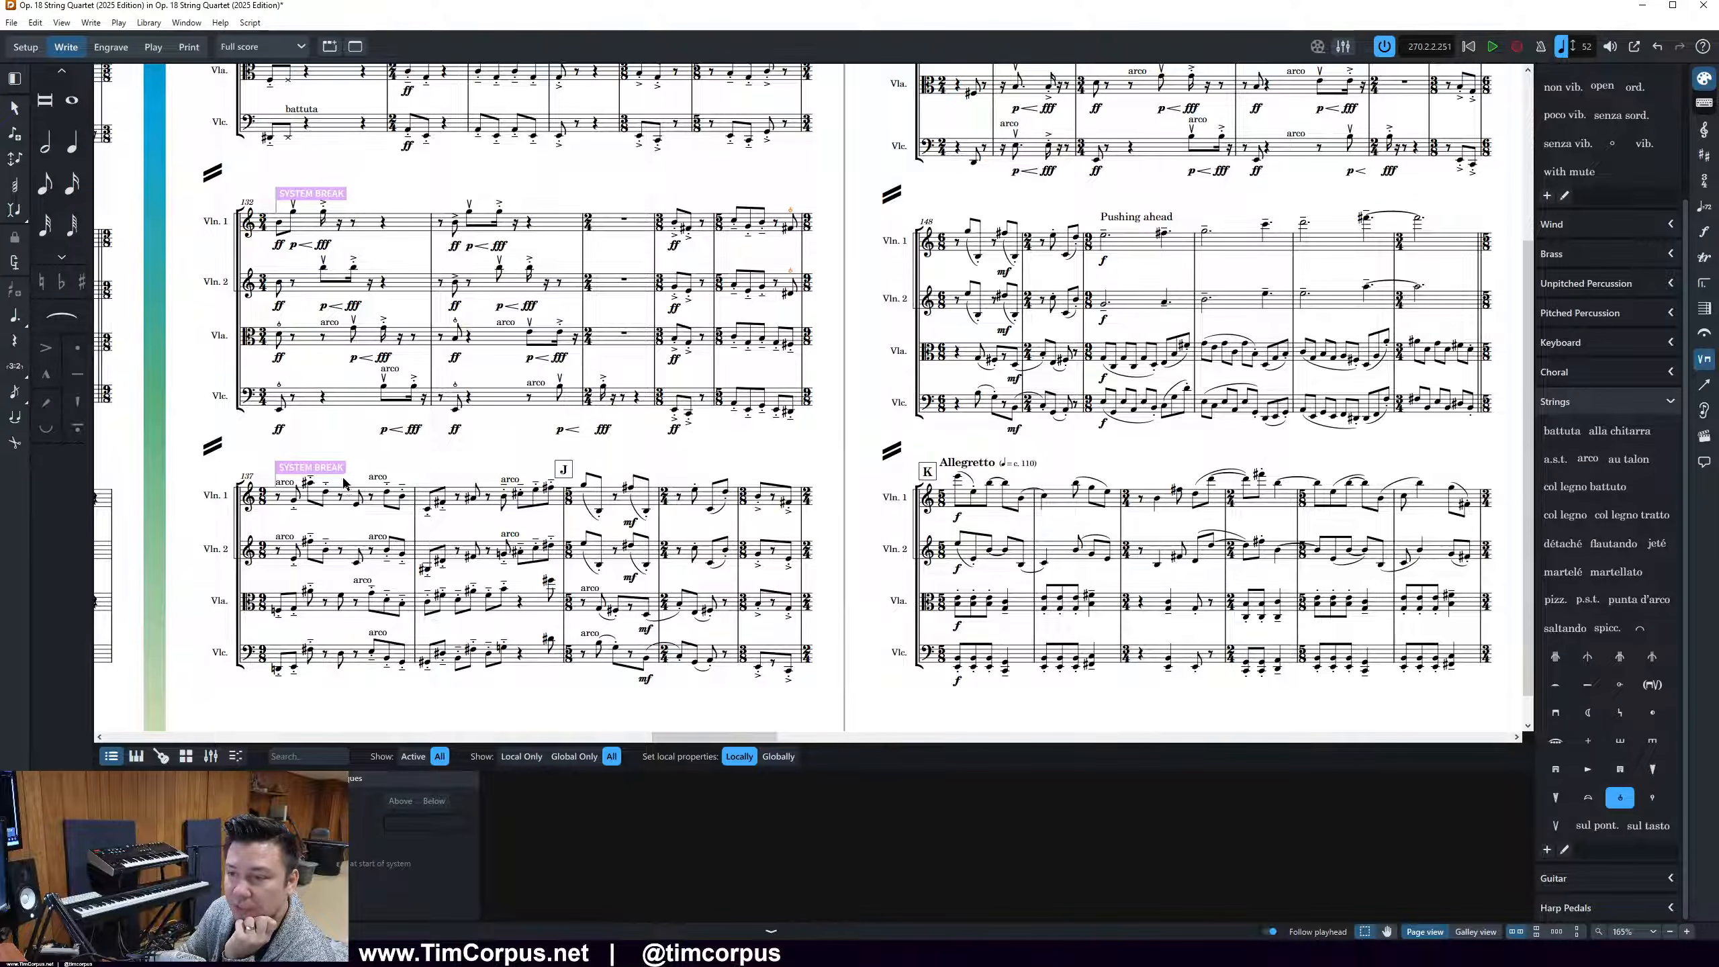
drag(344, 483, 372, 574)
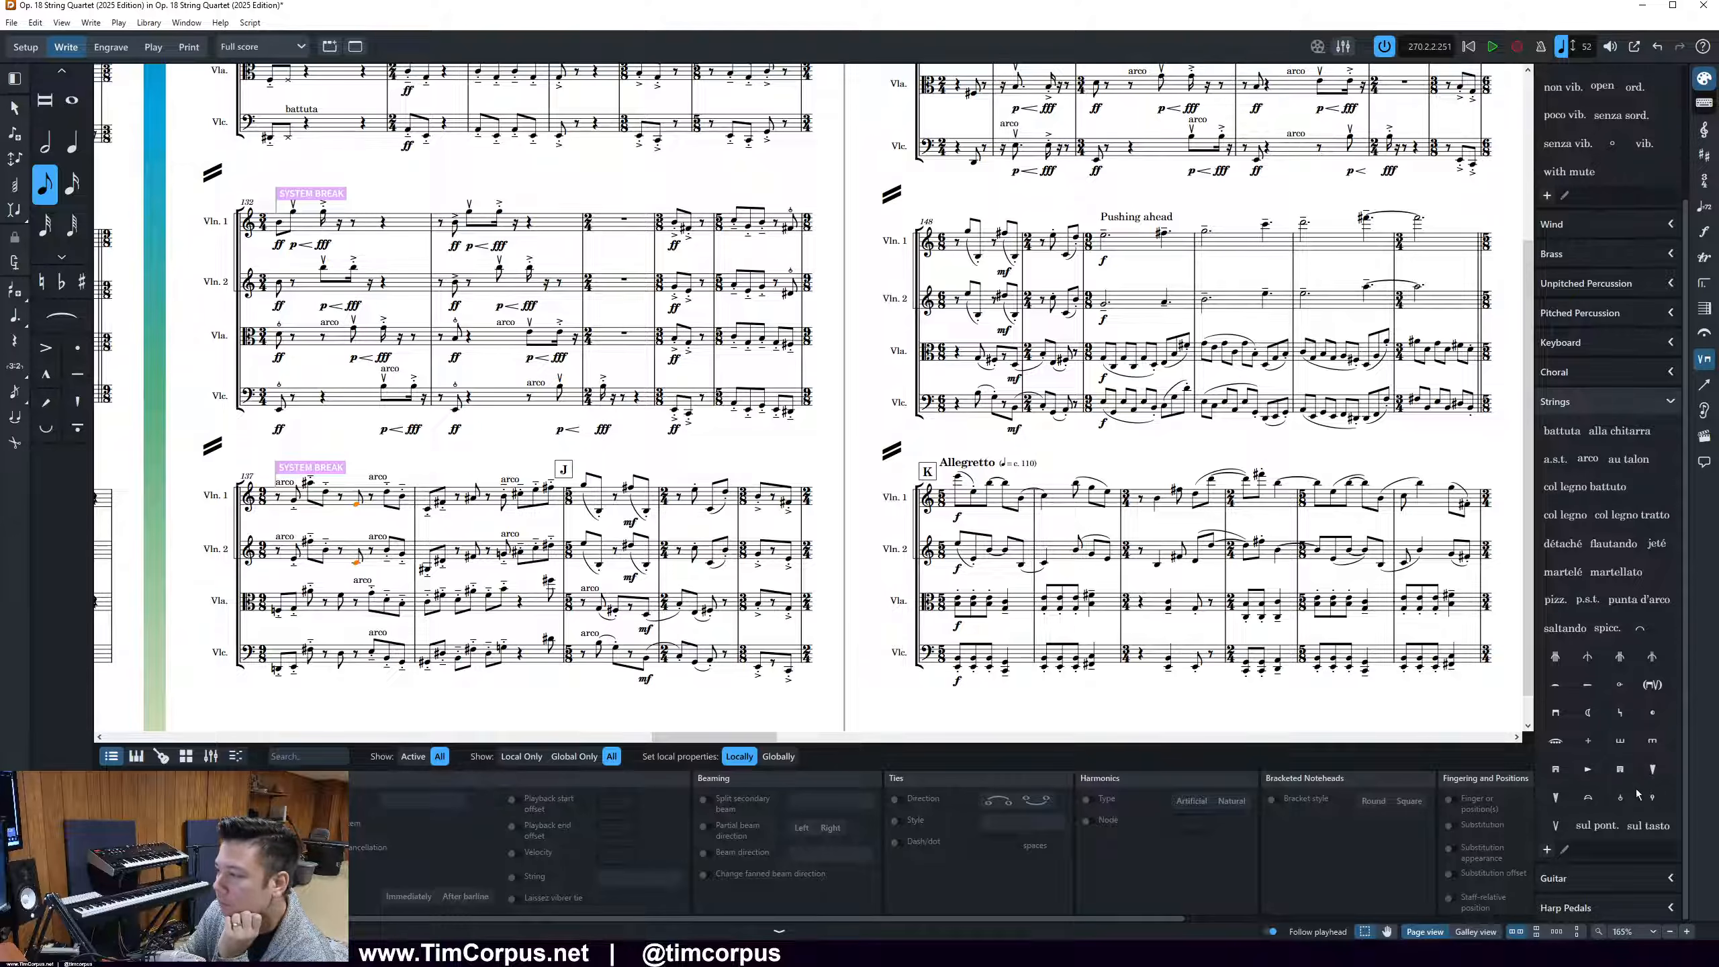
click(1622, 797)
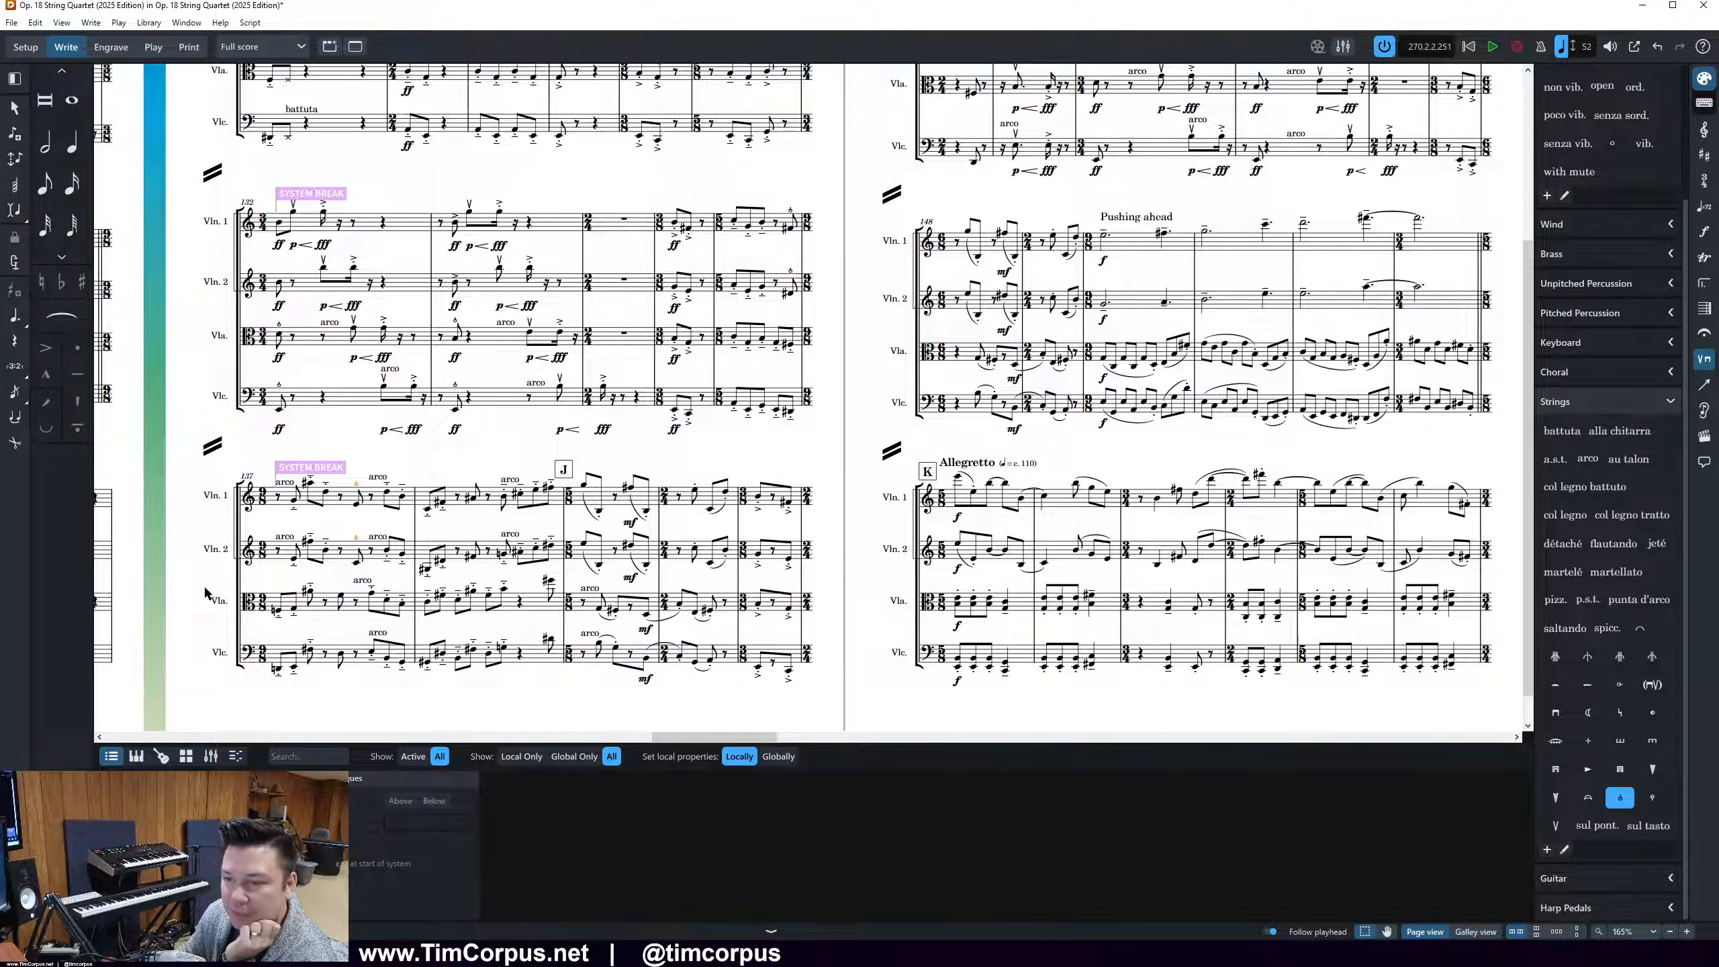
drag(331, 584, 348, 689)
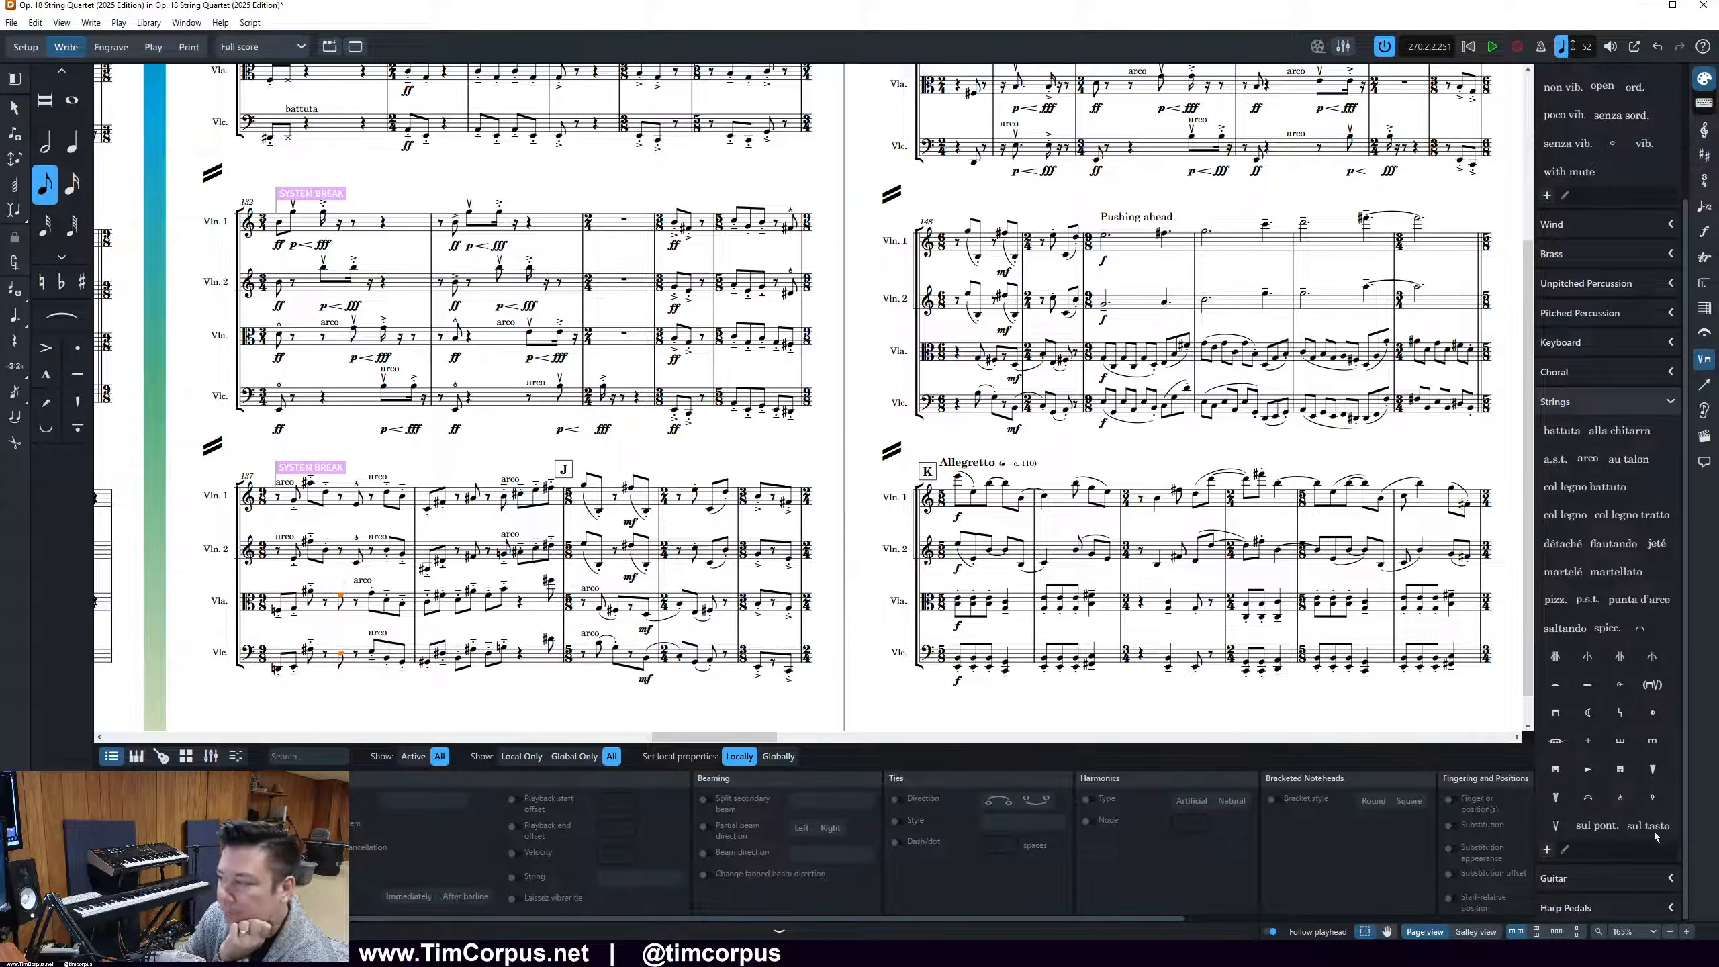
click(1630, 805)
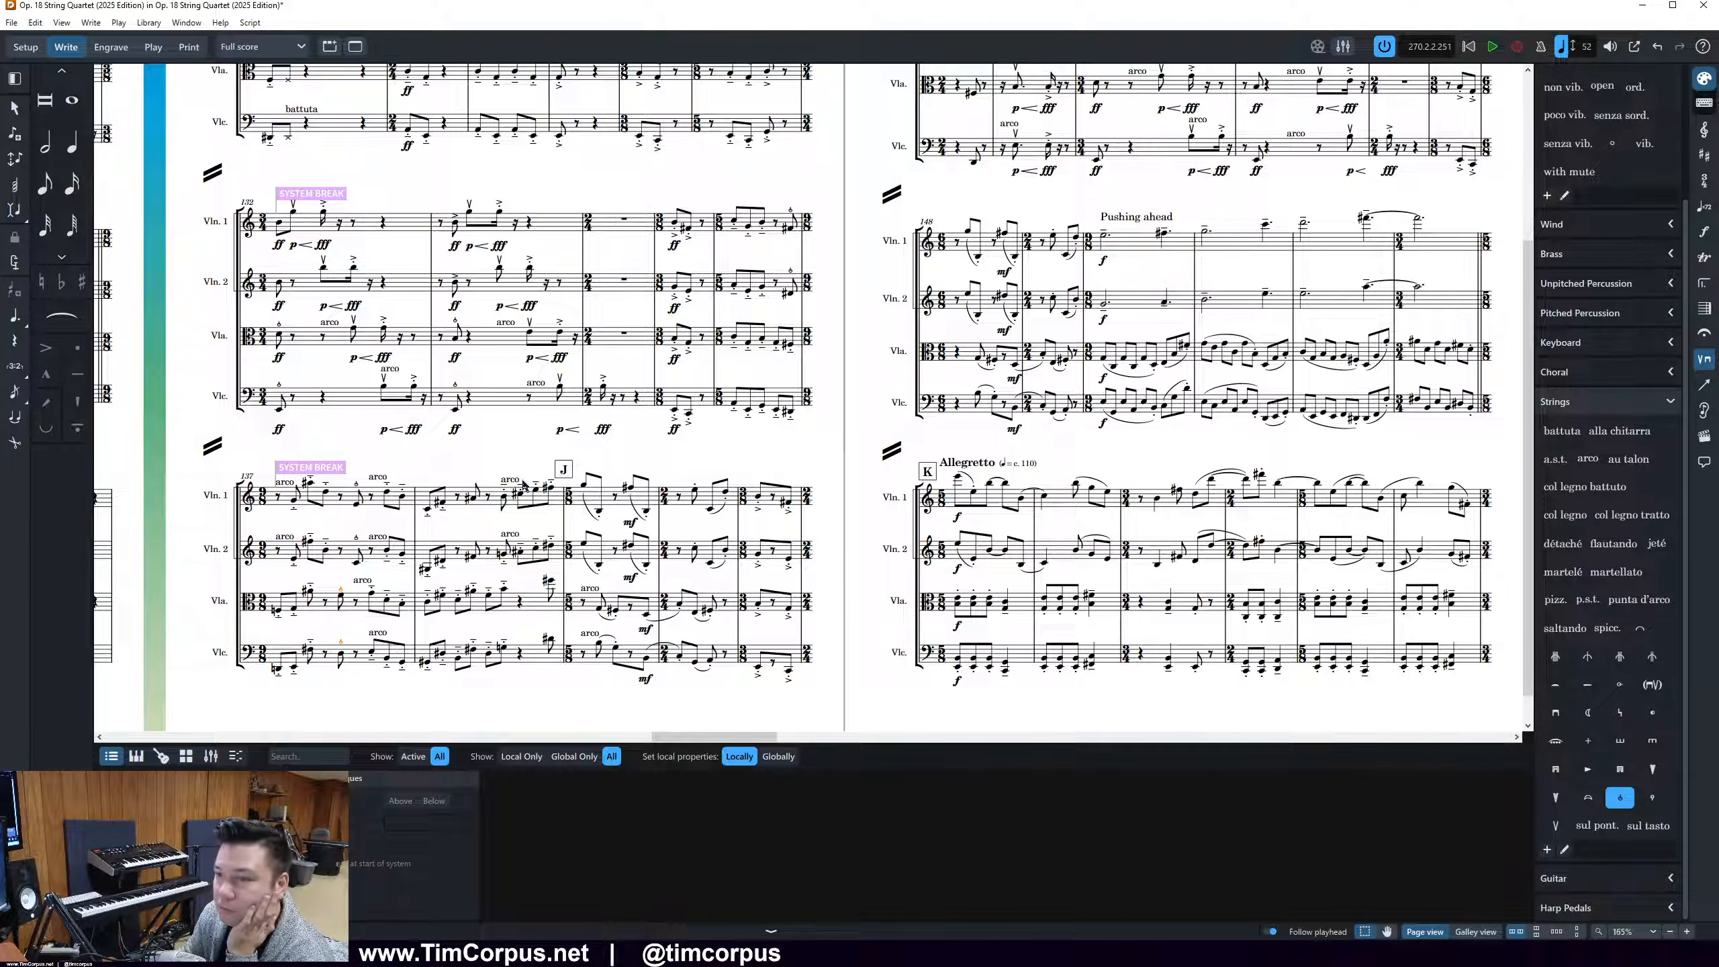
Add snap pizzicato in bar 138 to both violins' note before arco and to the viola and cello's last note before rehearsal mark J
drag(461, 469, 491, 565)
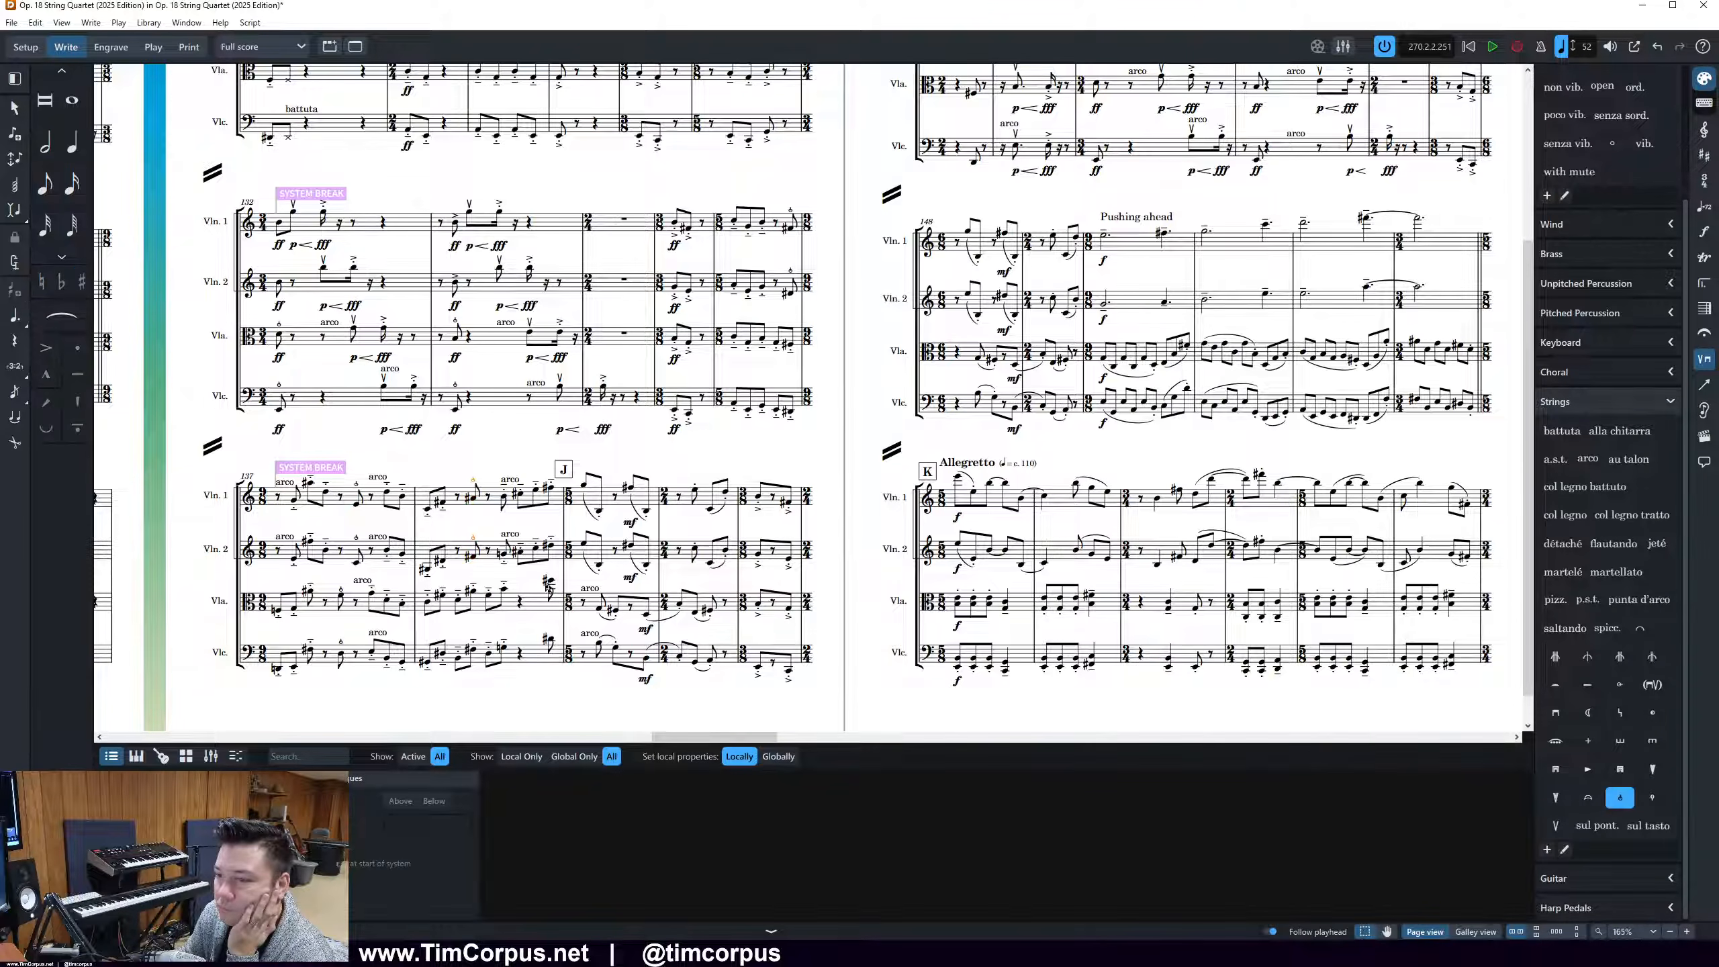
drag(538, 573, 559, 668)
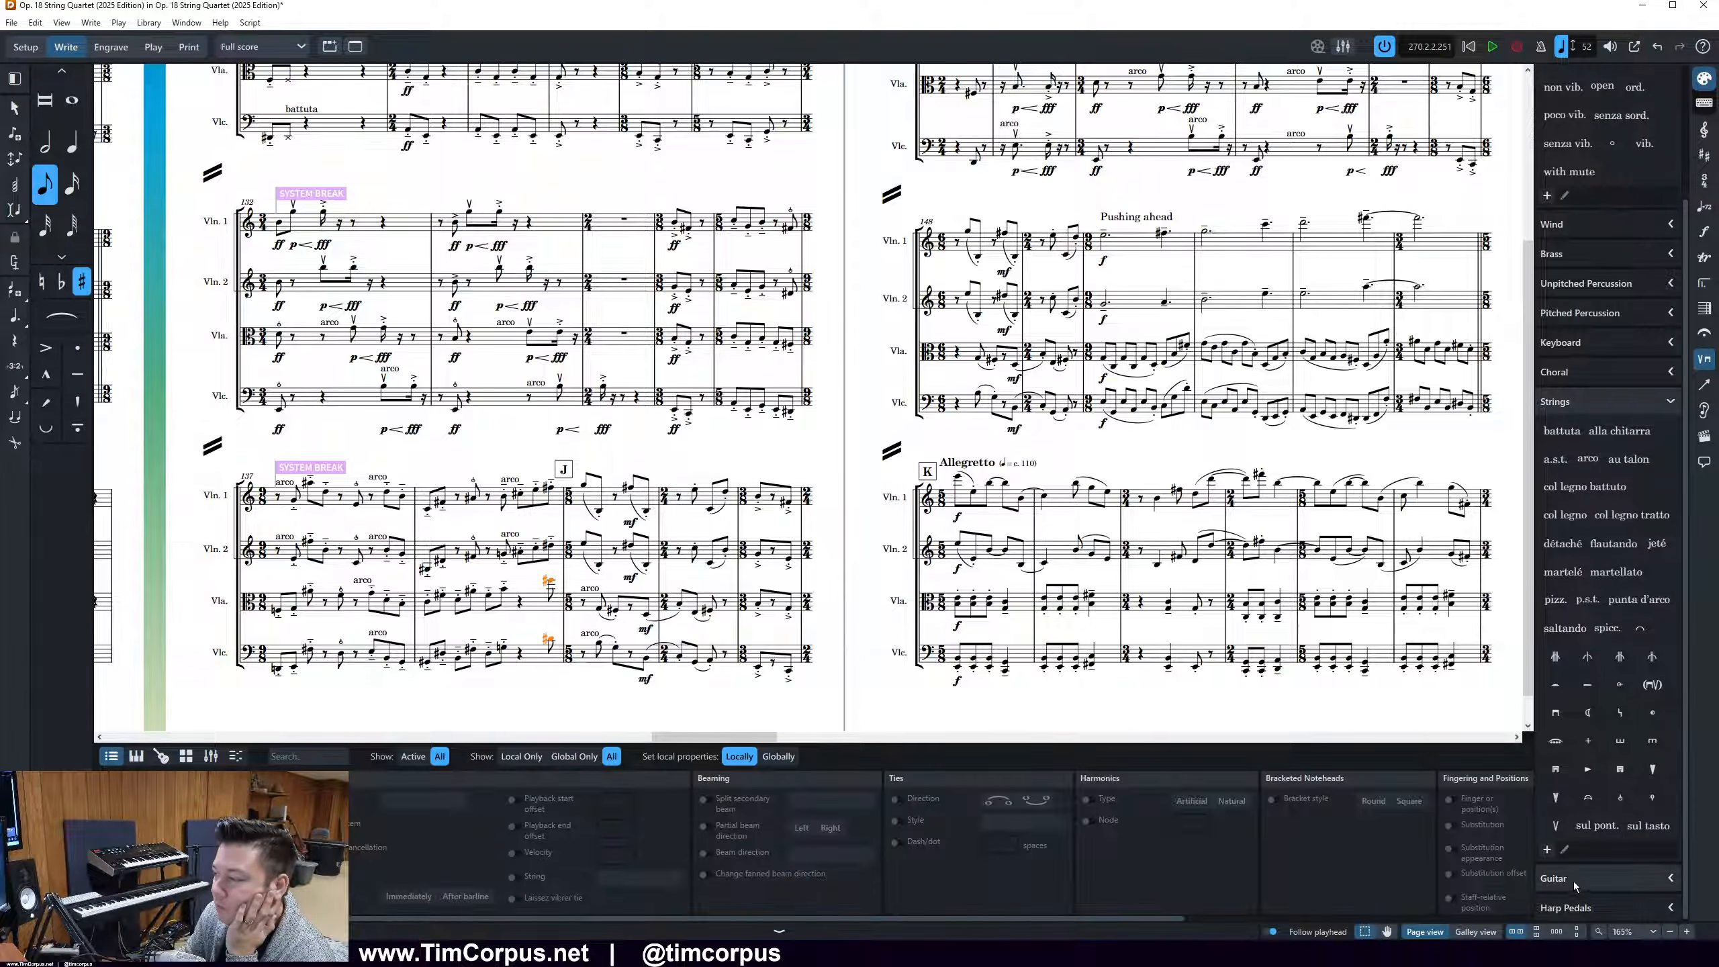
click(1621, 798)
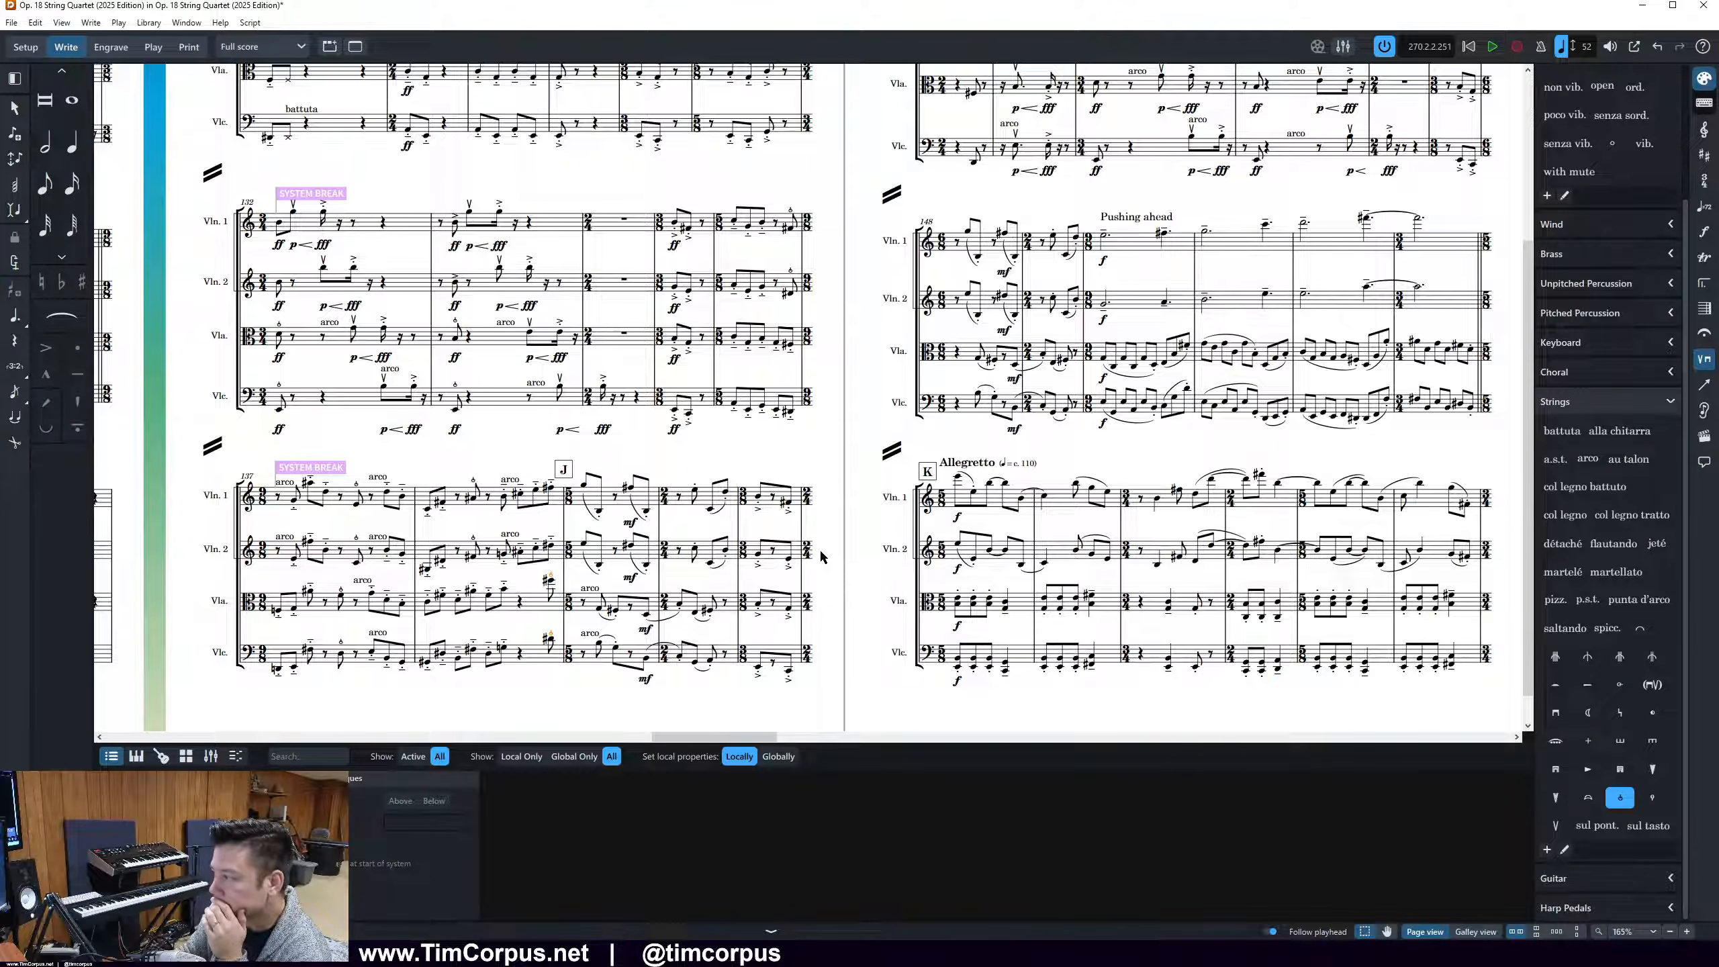
Add snap pizzicato to the first note of all four parts in page 11's opening bar
scroll(821, 557, up, 3)
drag(948, 169, 985, 421)
click(1619, 797)
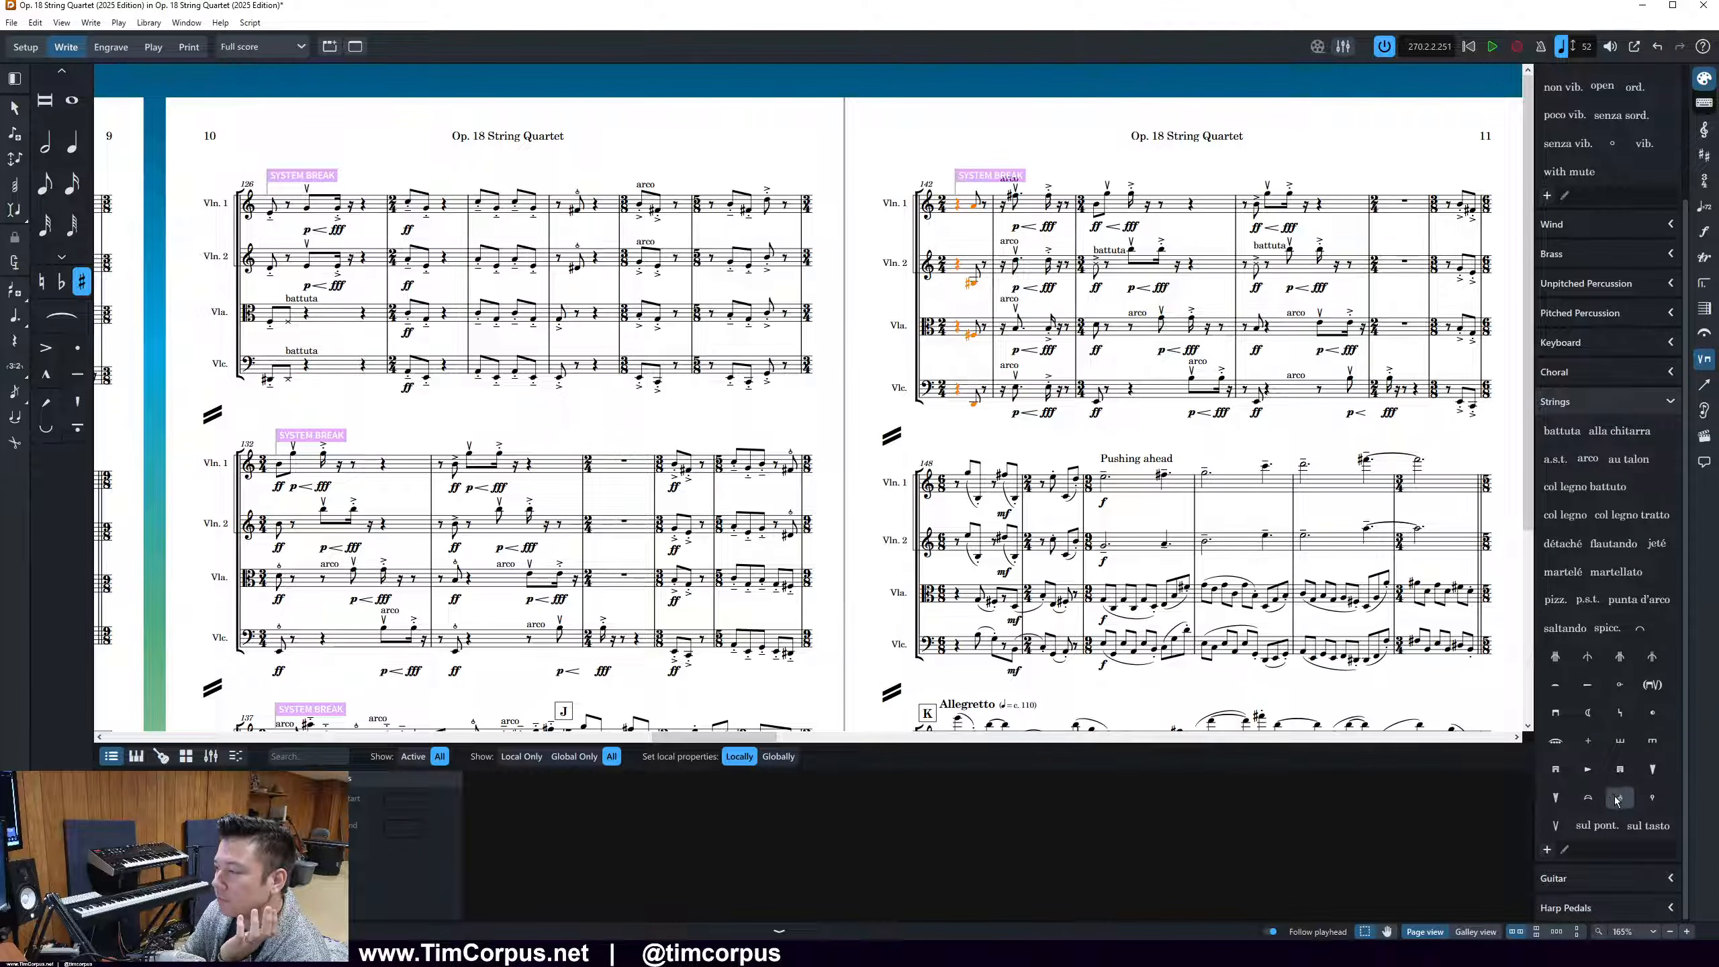
key(Escape)
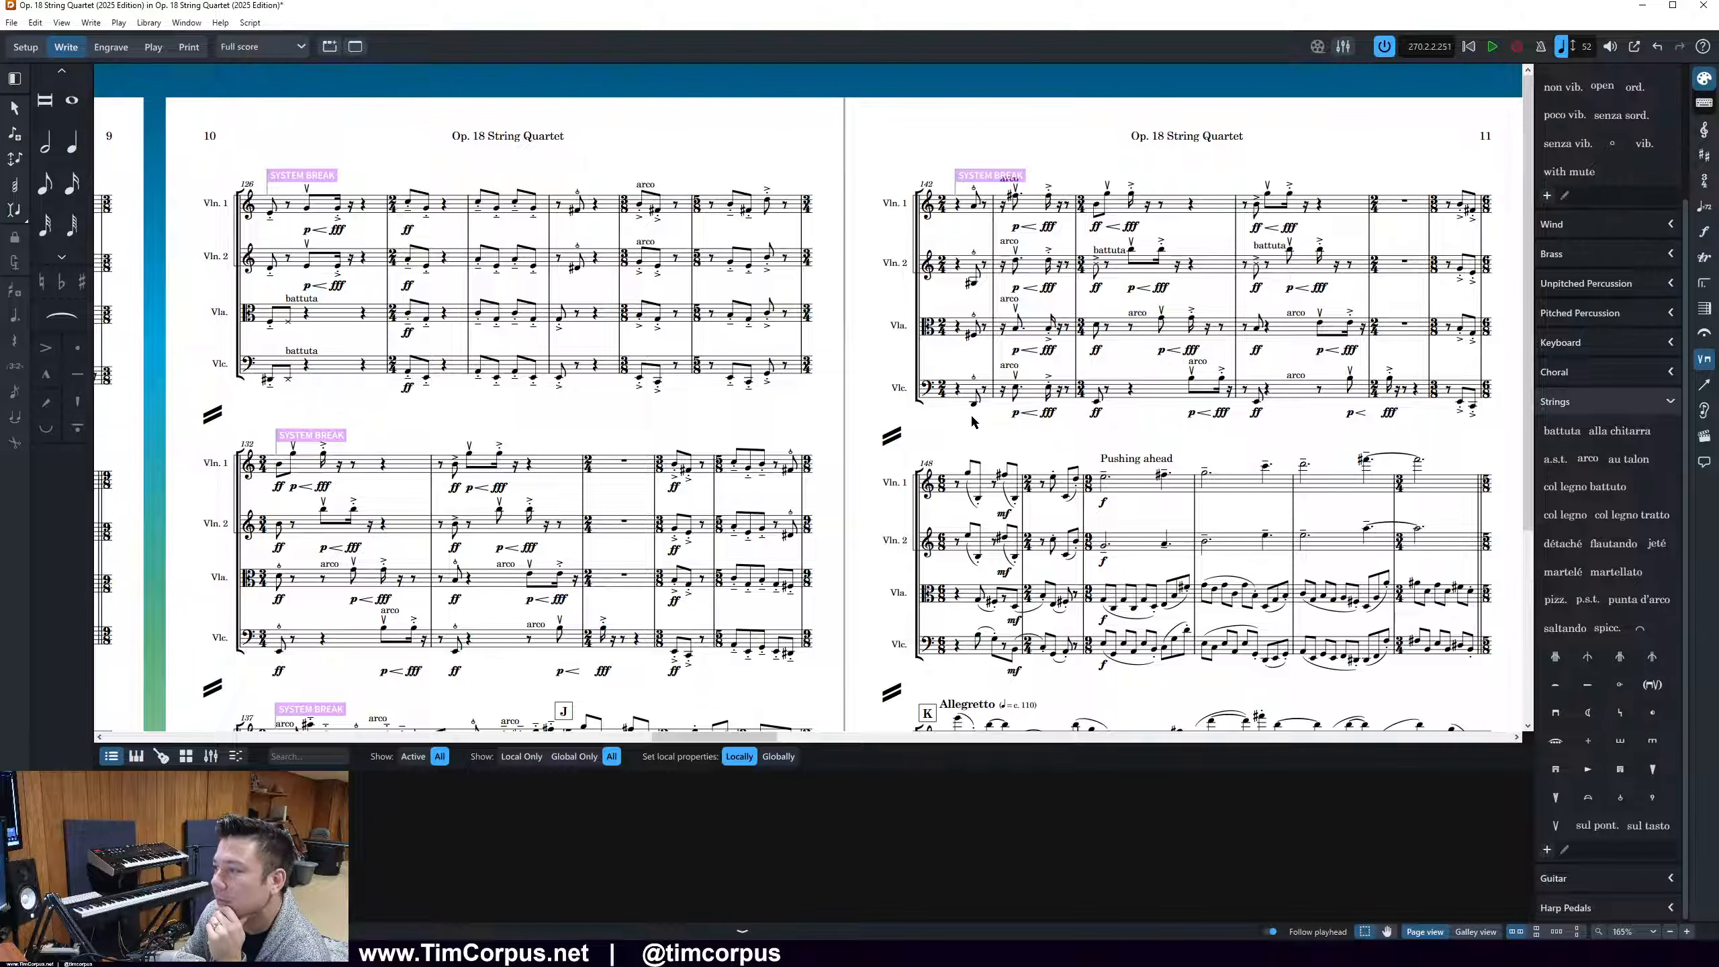
Add snap pizzicato to the viola and cello's ff notes in the bar of page 11's second battuta marking
click(1107, 259)
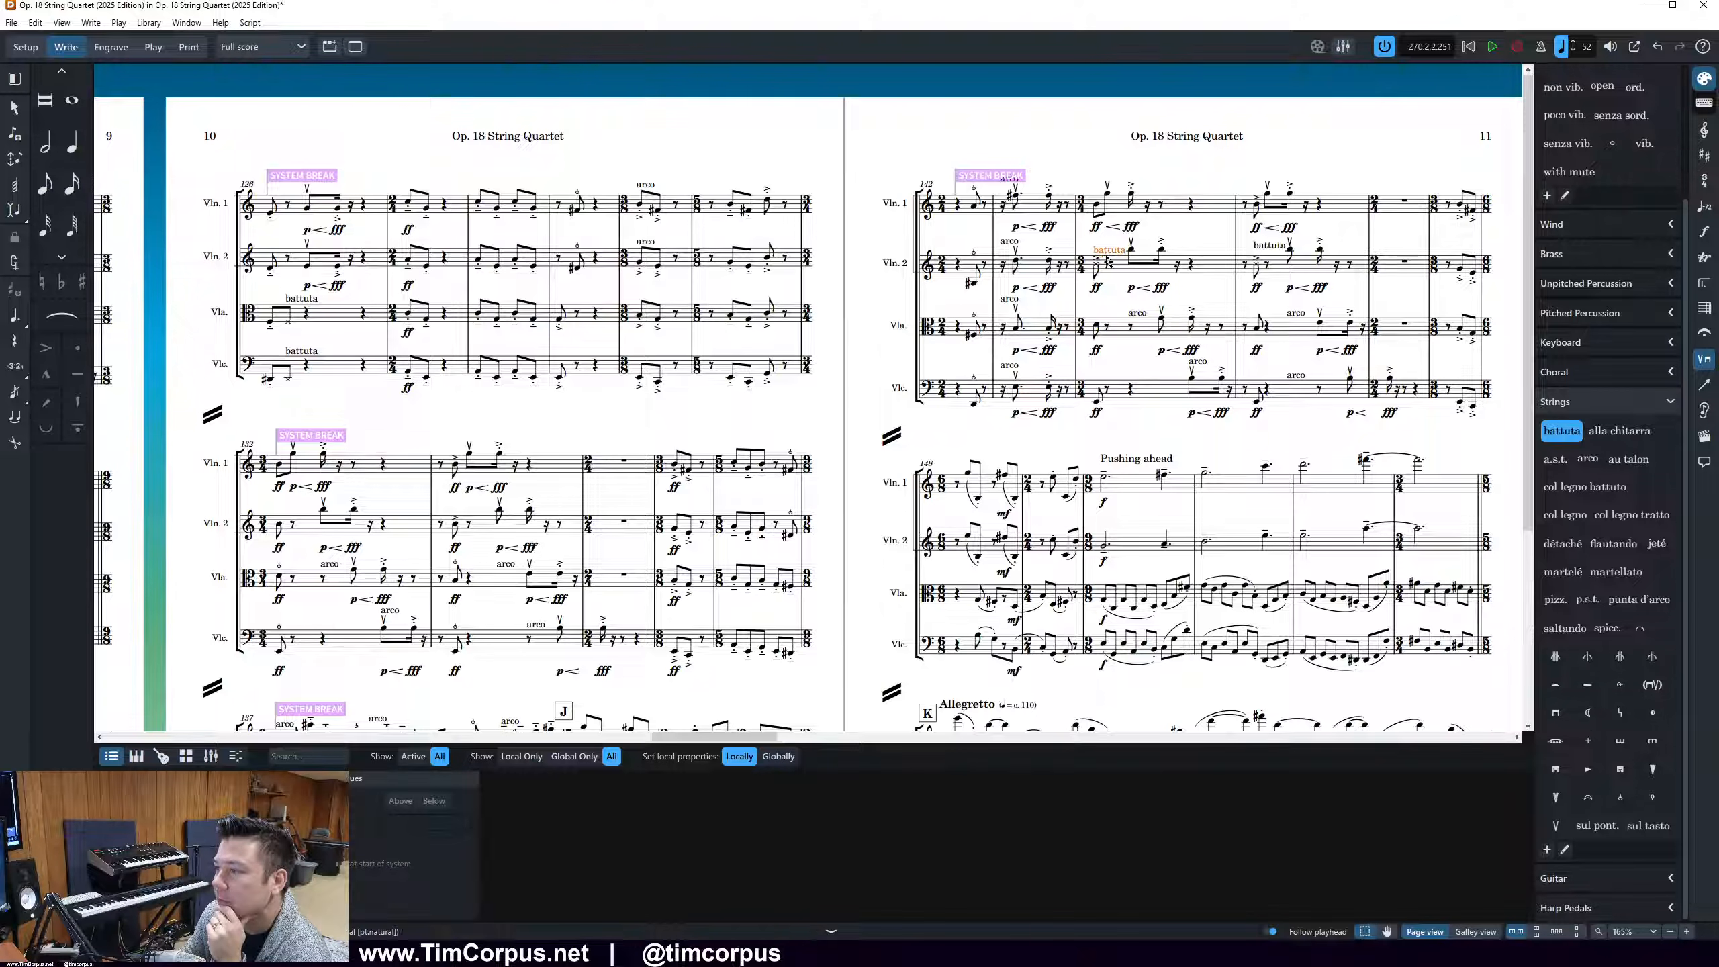
click(1272, 252)
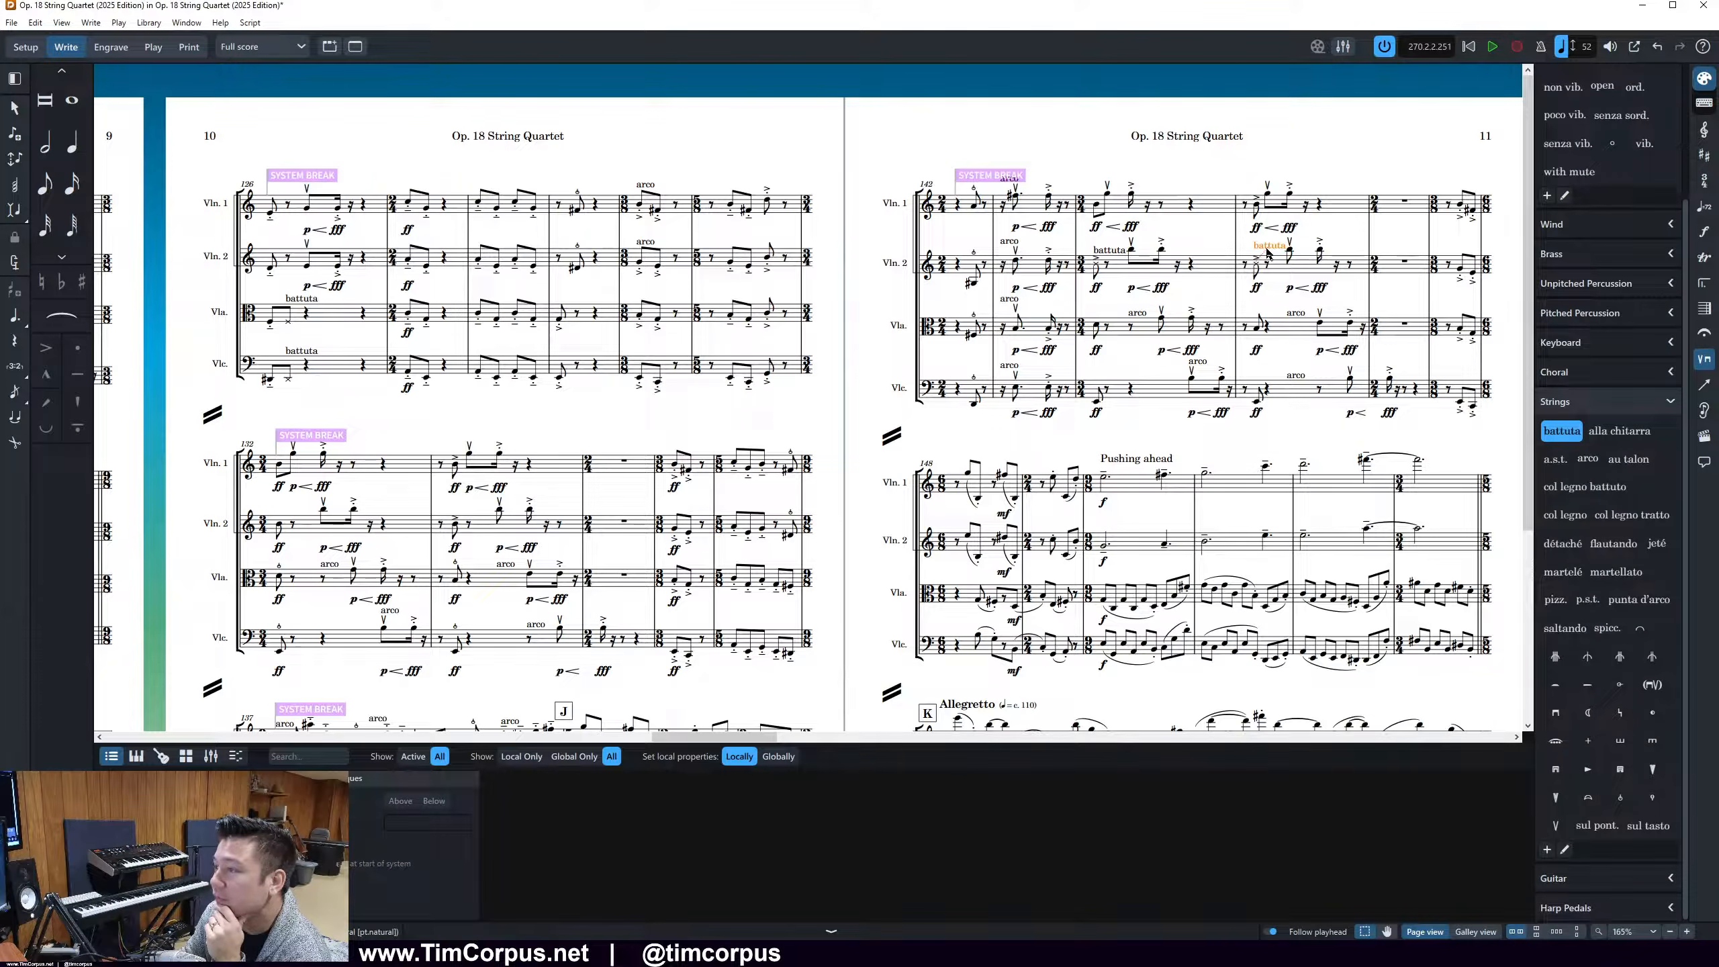
click(1237, 324)
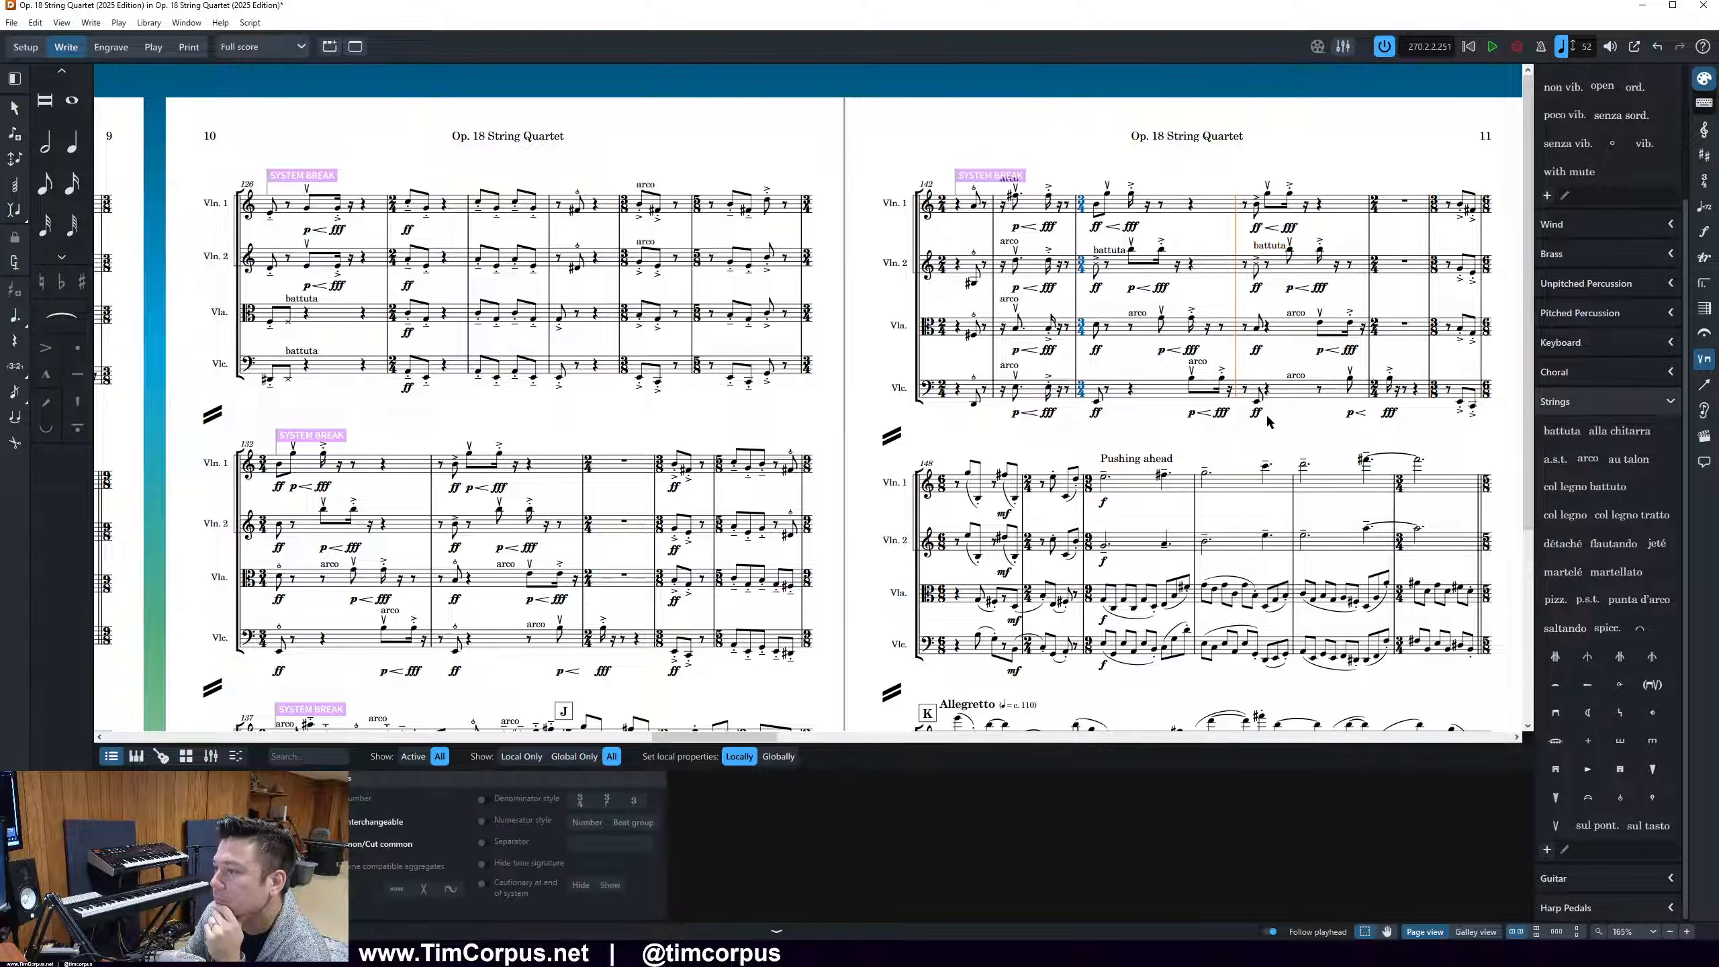
drag(1295, 428, 1247, 320)
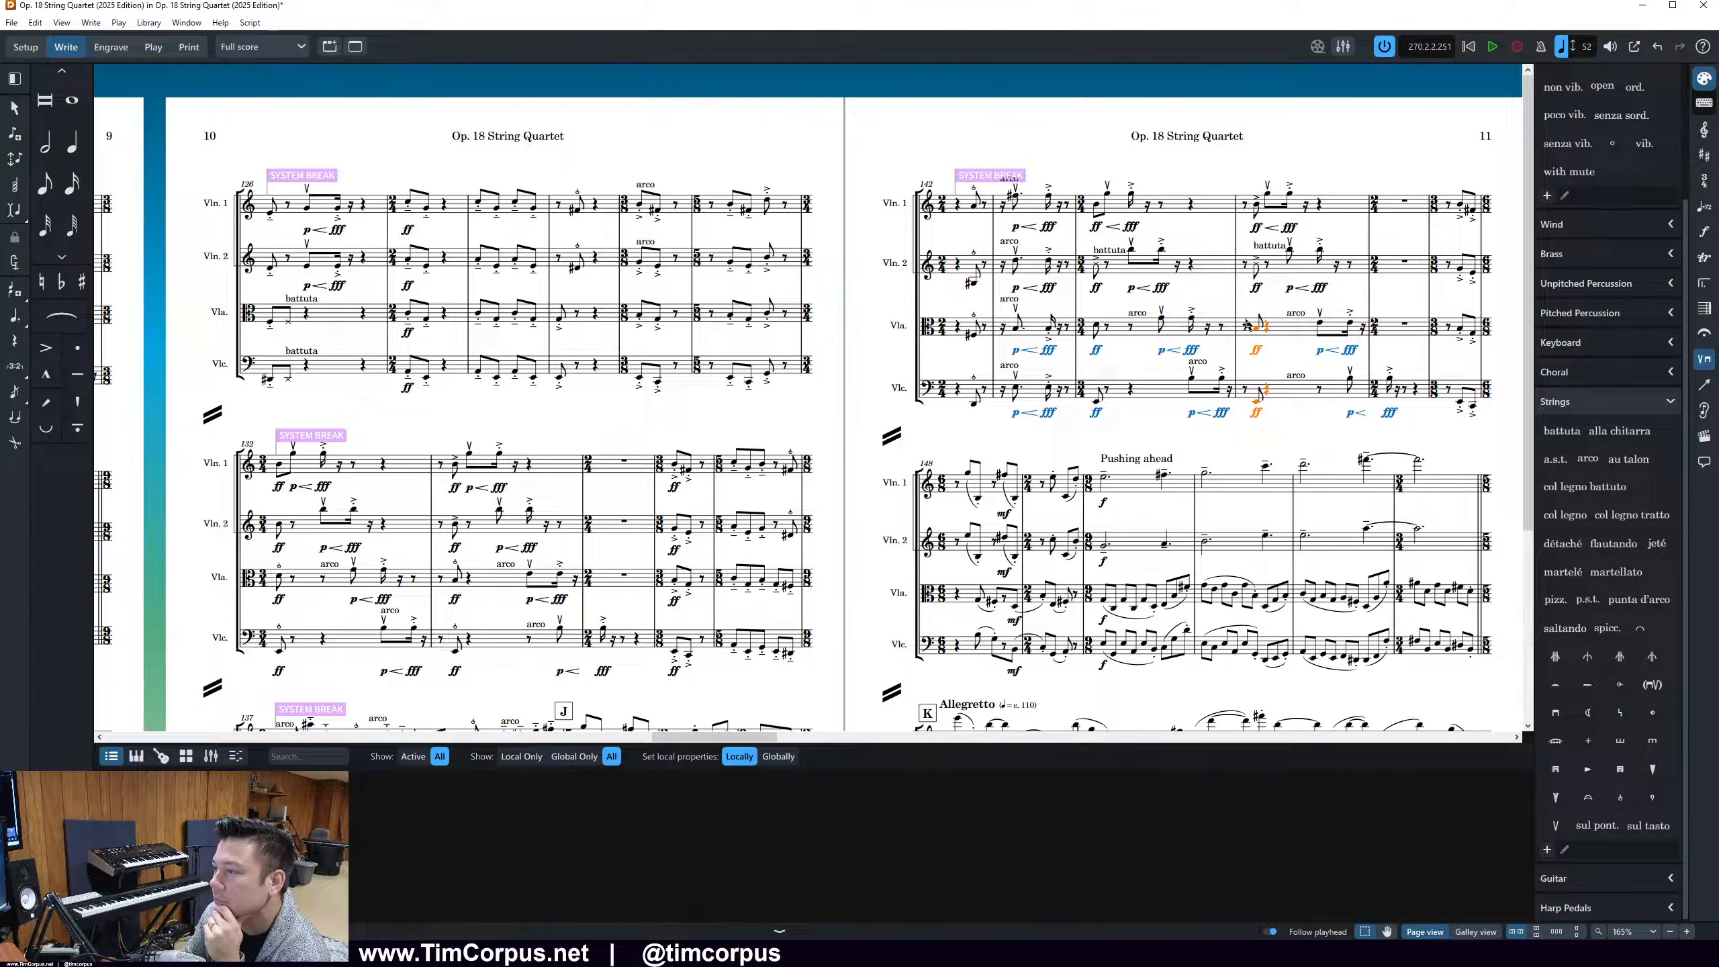
click(1628, 802)
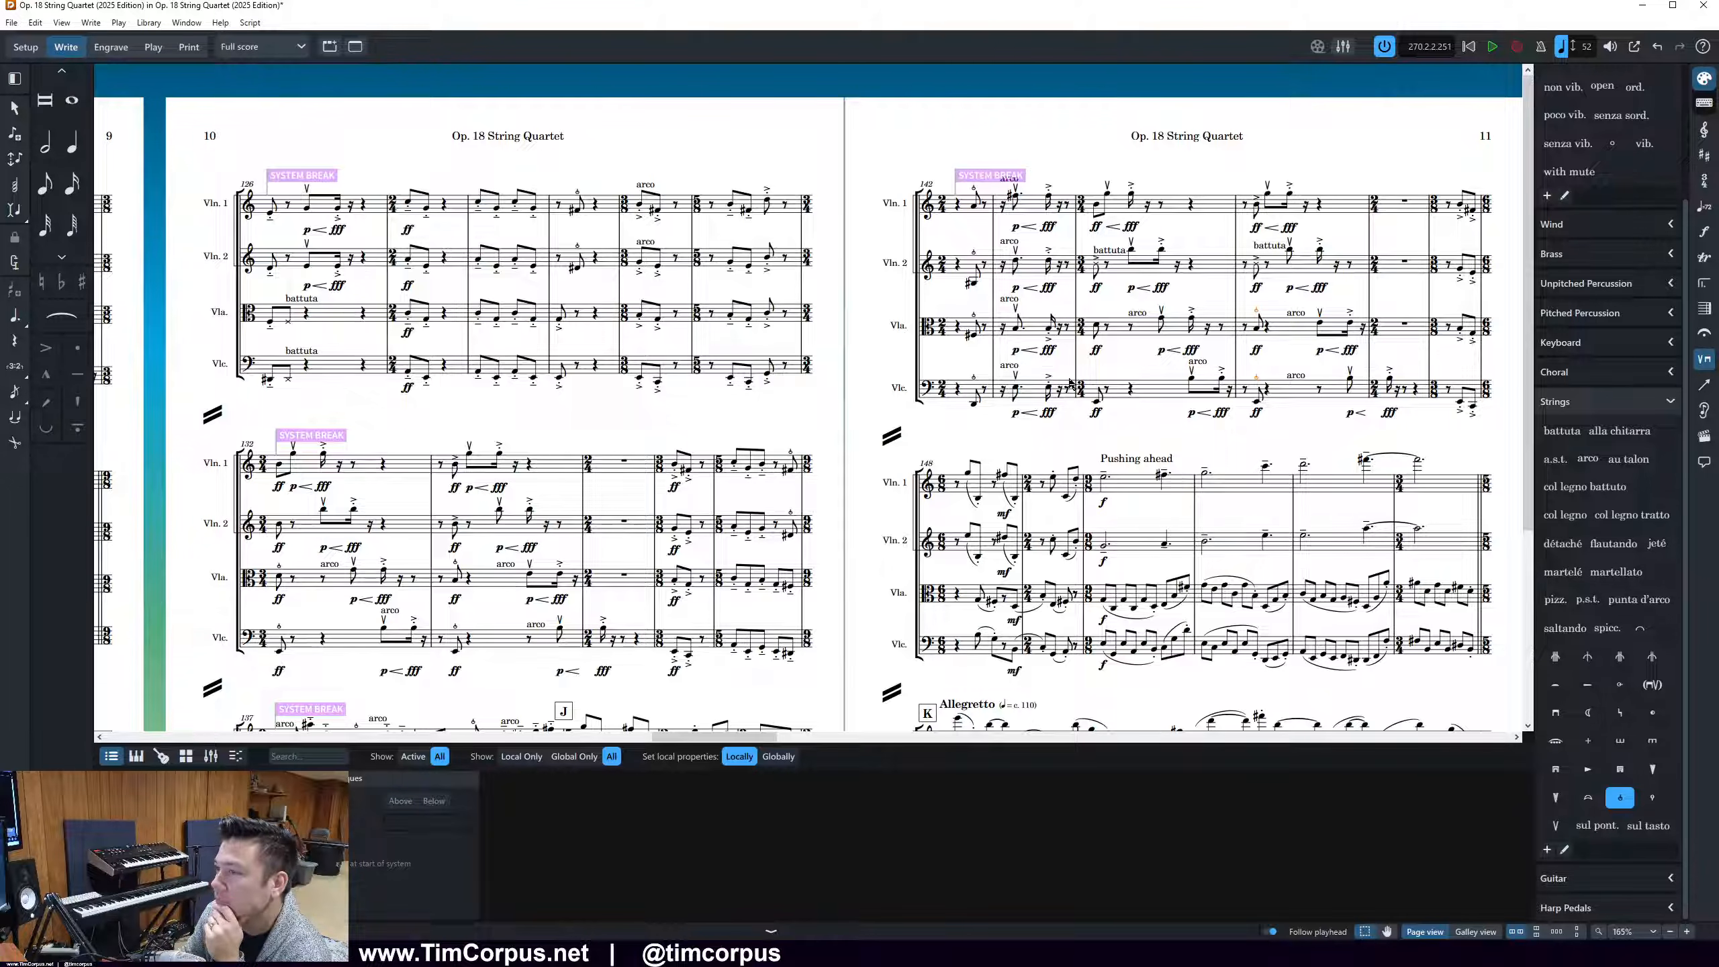
Add snap pizzicato to the viola and cello's ff notes in the bar of page 11's first battuta marking
scroll(1069, 384, down, 3)
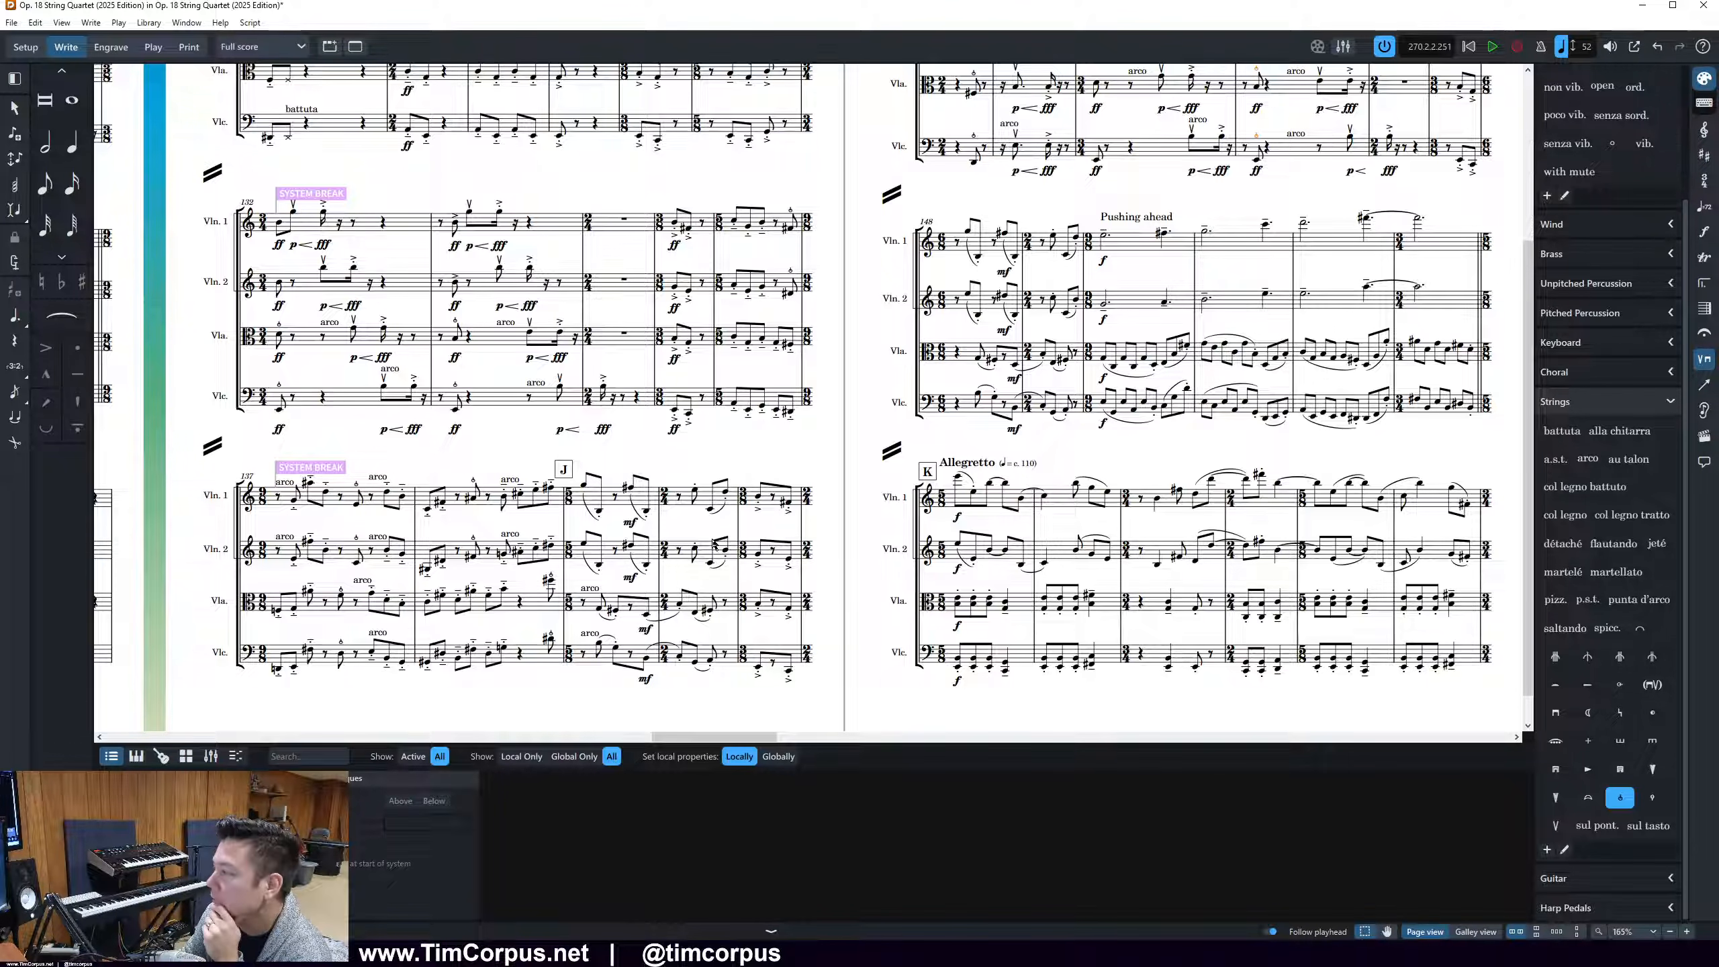
scroll(716, 546, up, 1)
scroll(714, 544, up, 3)
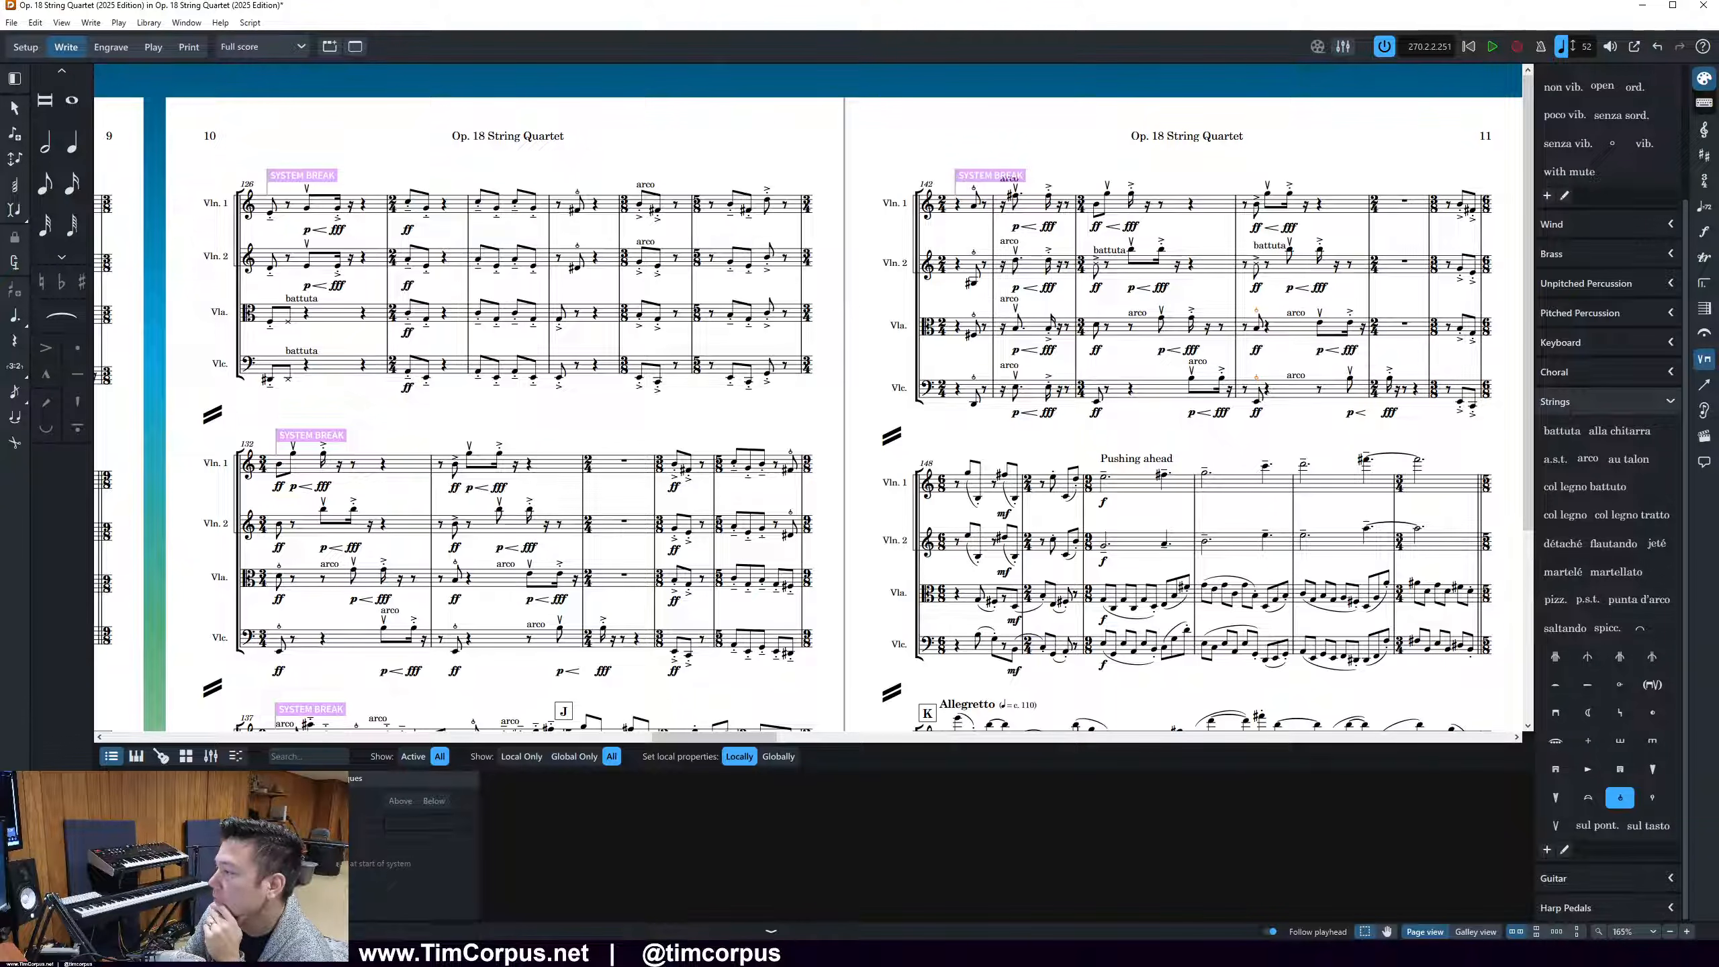
scroll(1252, 245, down, 1)
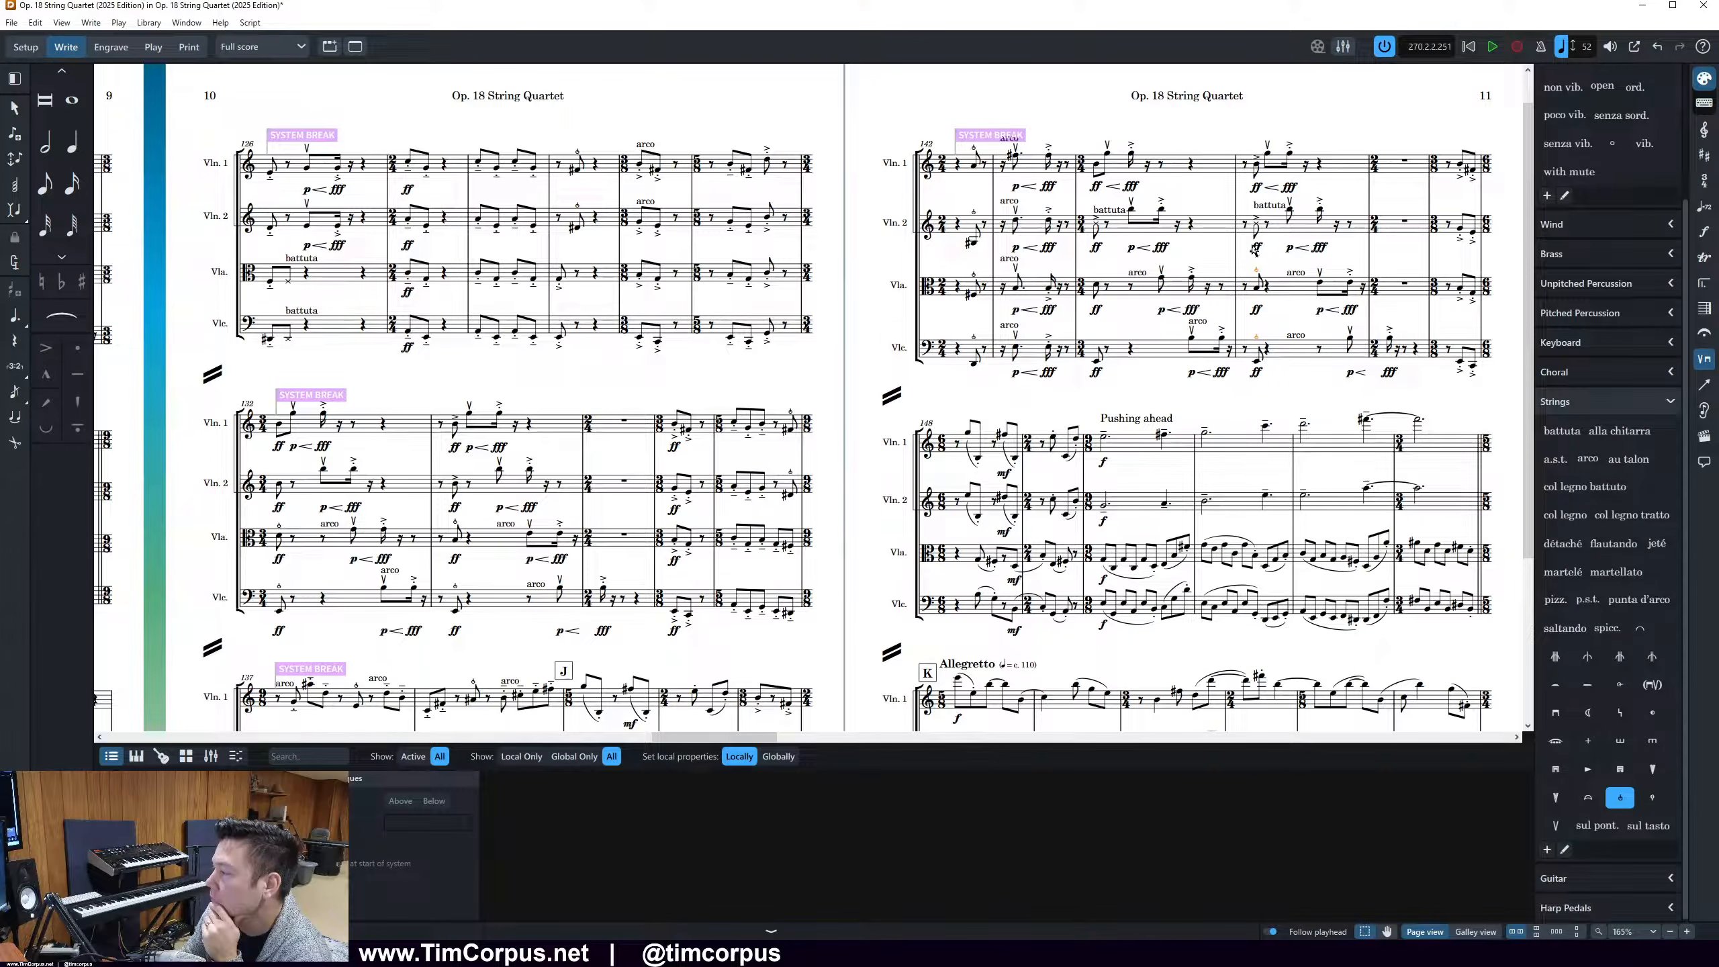
drag(1086, 260, 1101, 366)
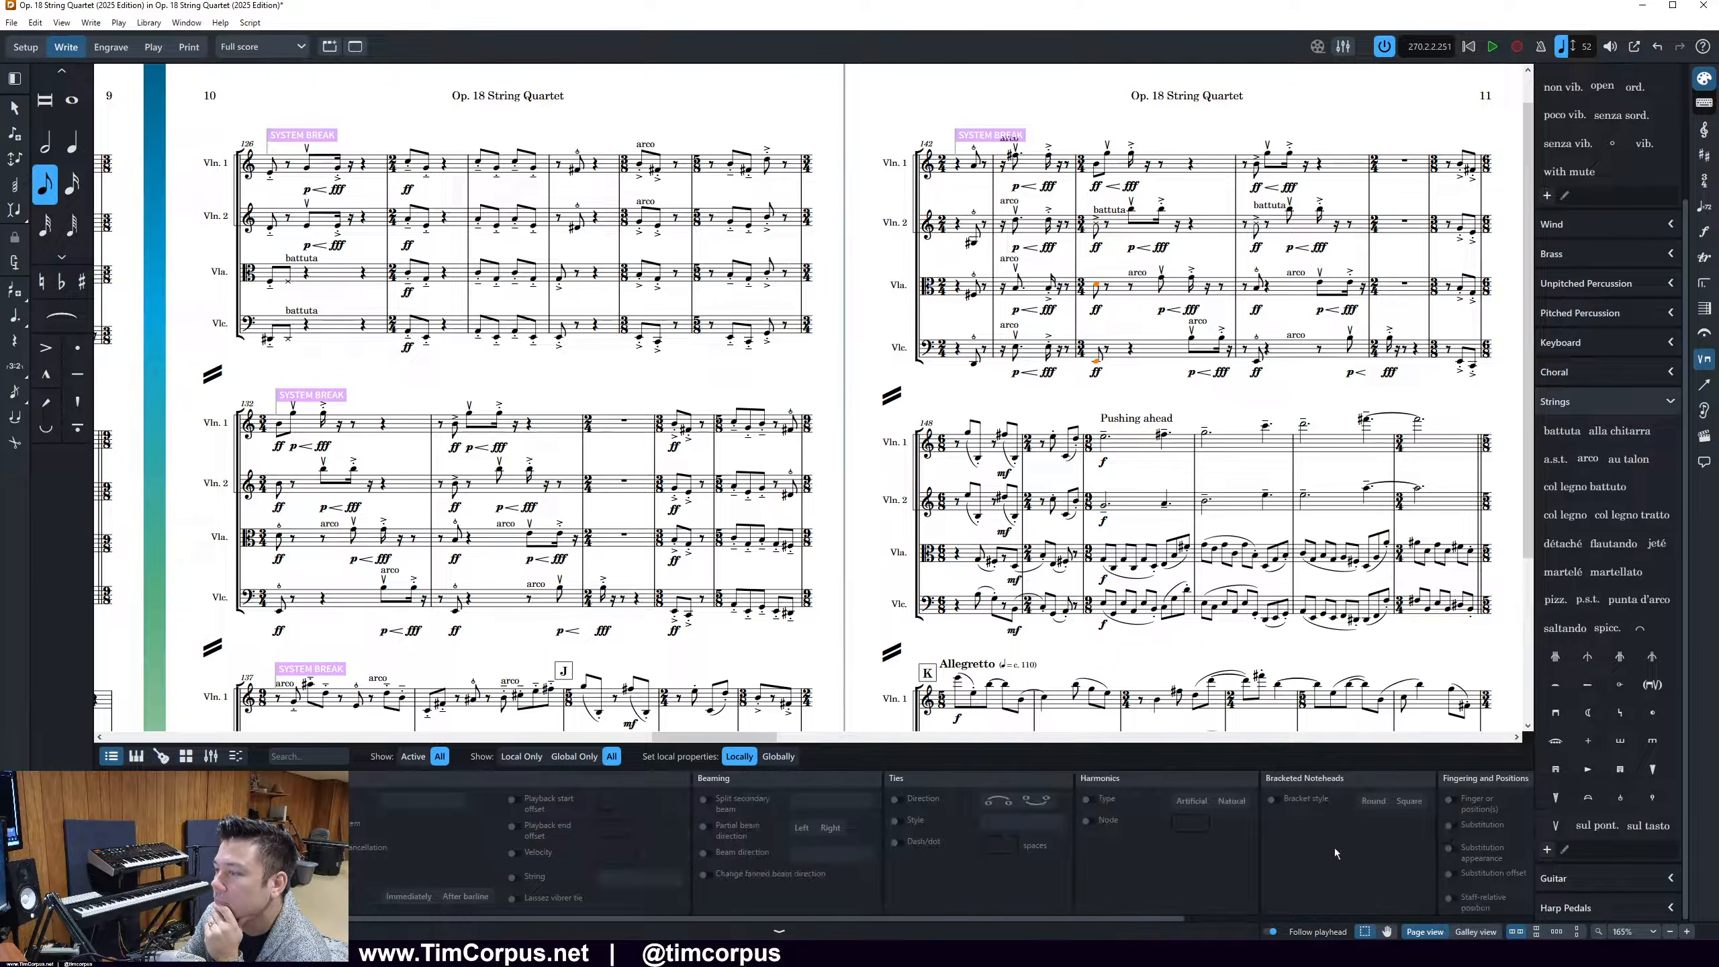
click(1620, 798)
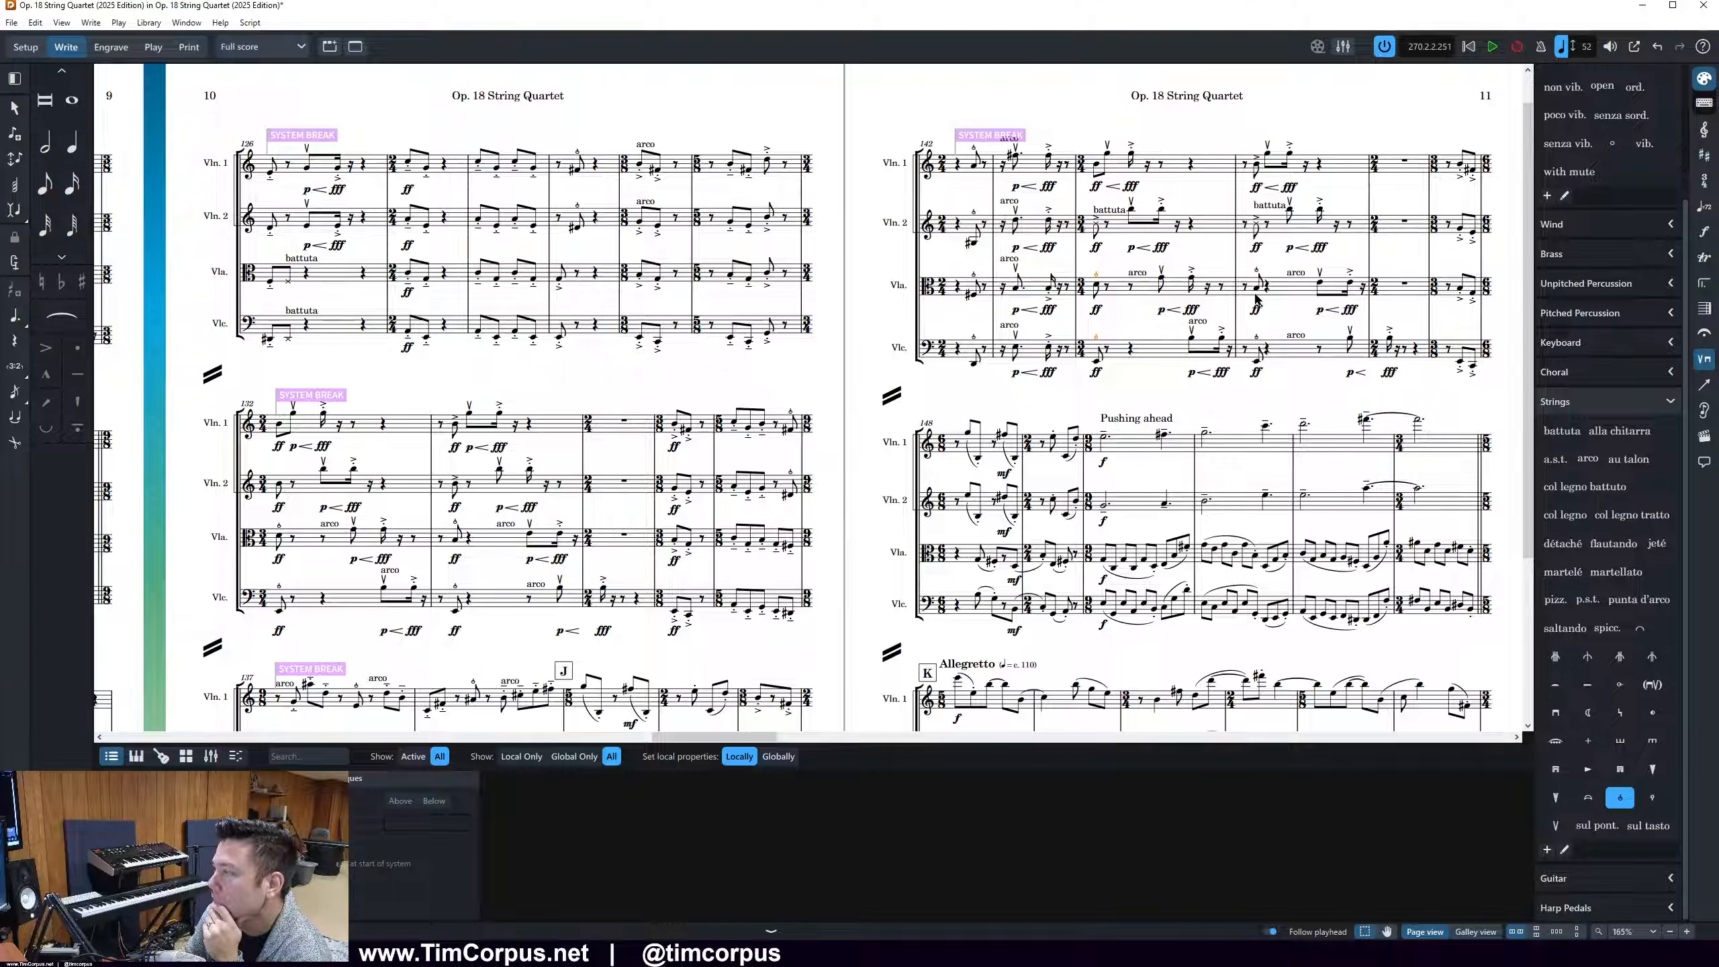
Check violin 2's second battuta marking and the viola's mf dynamic in the second system of page 11
click(1270, 207)
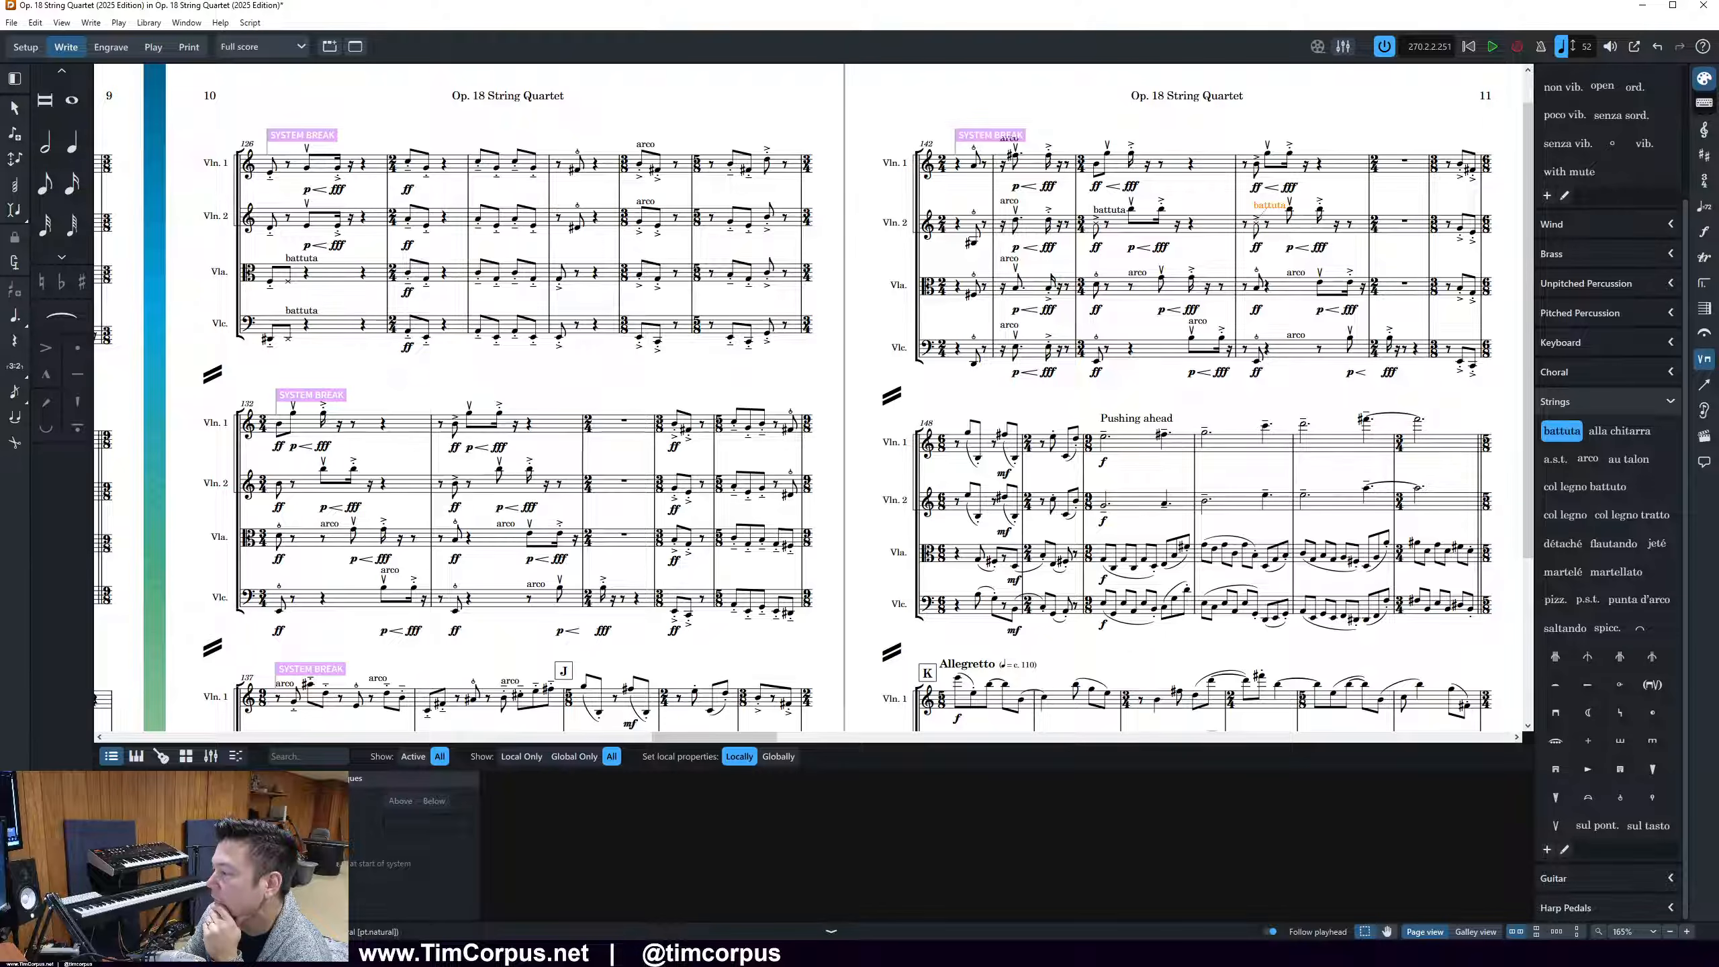
scroll(1292, 327, down, 3)
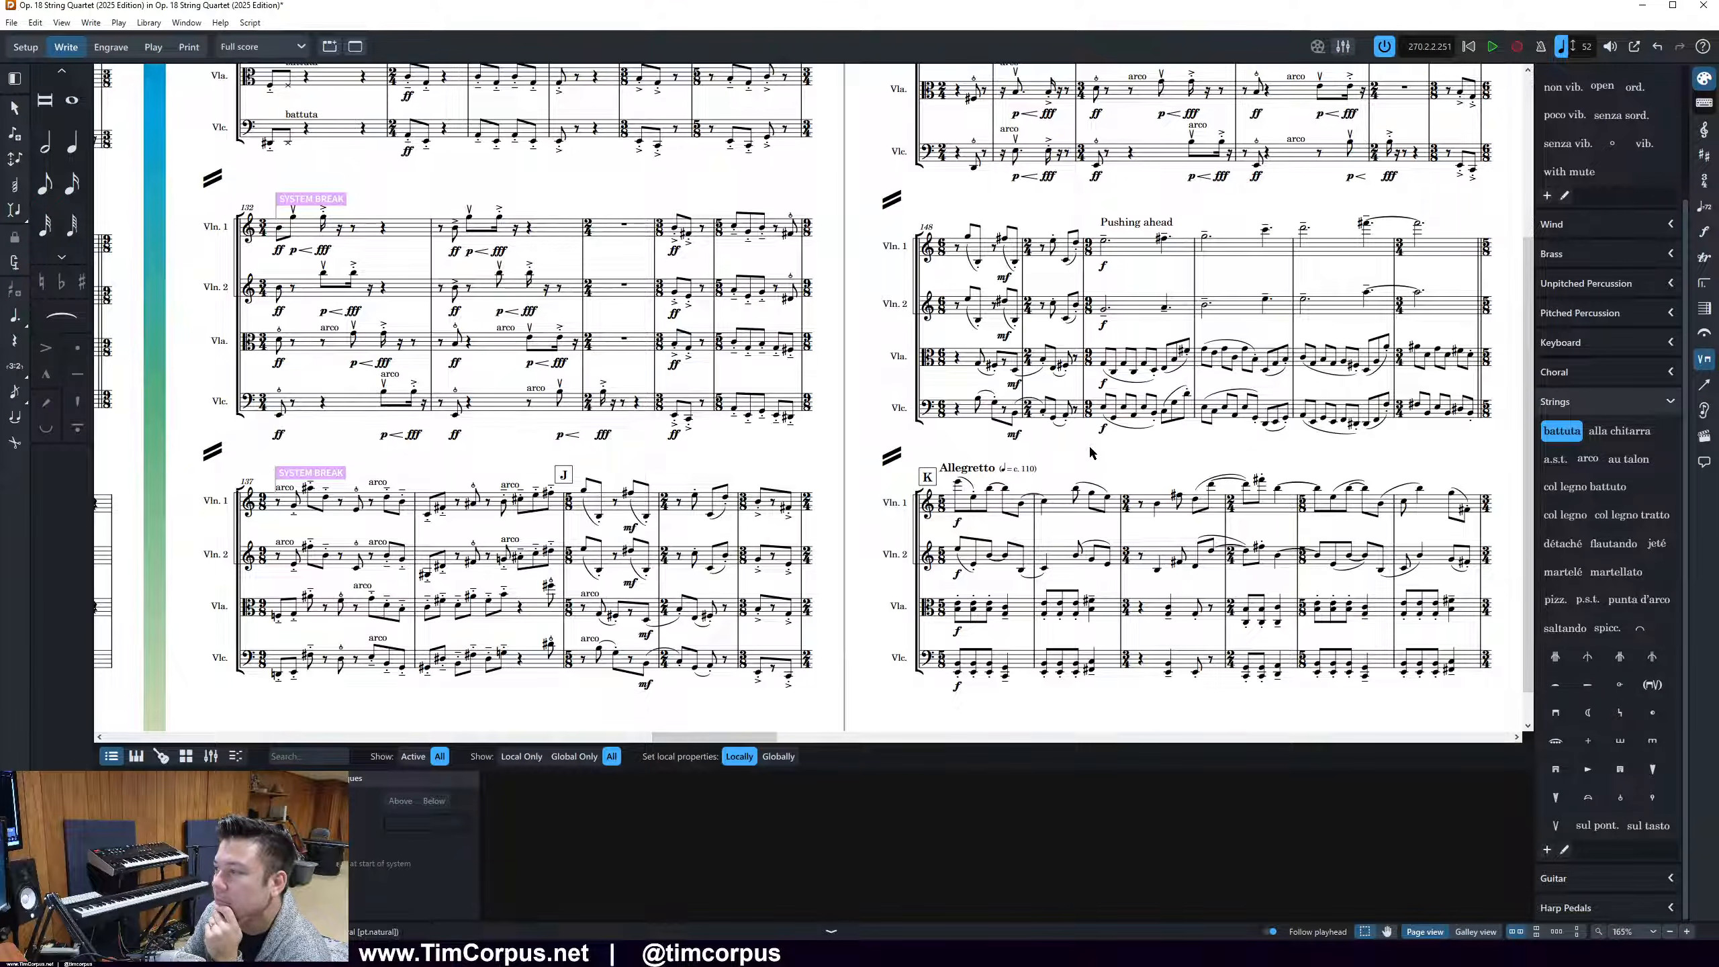
click(1128, 466)
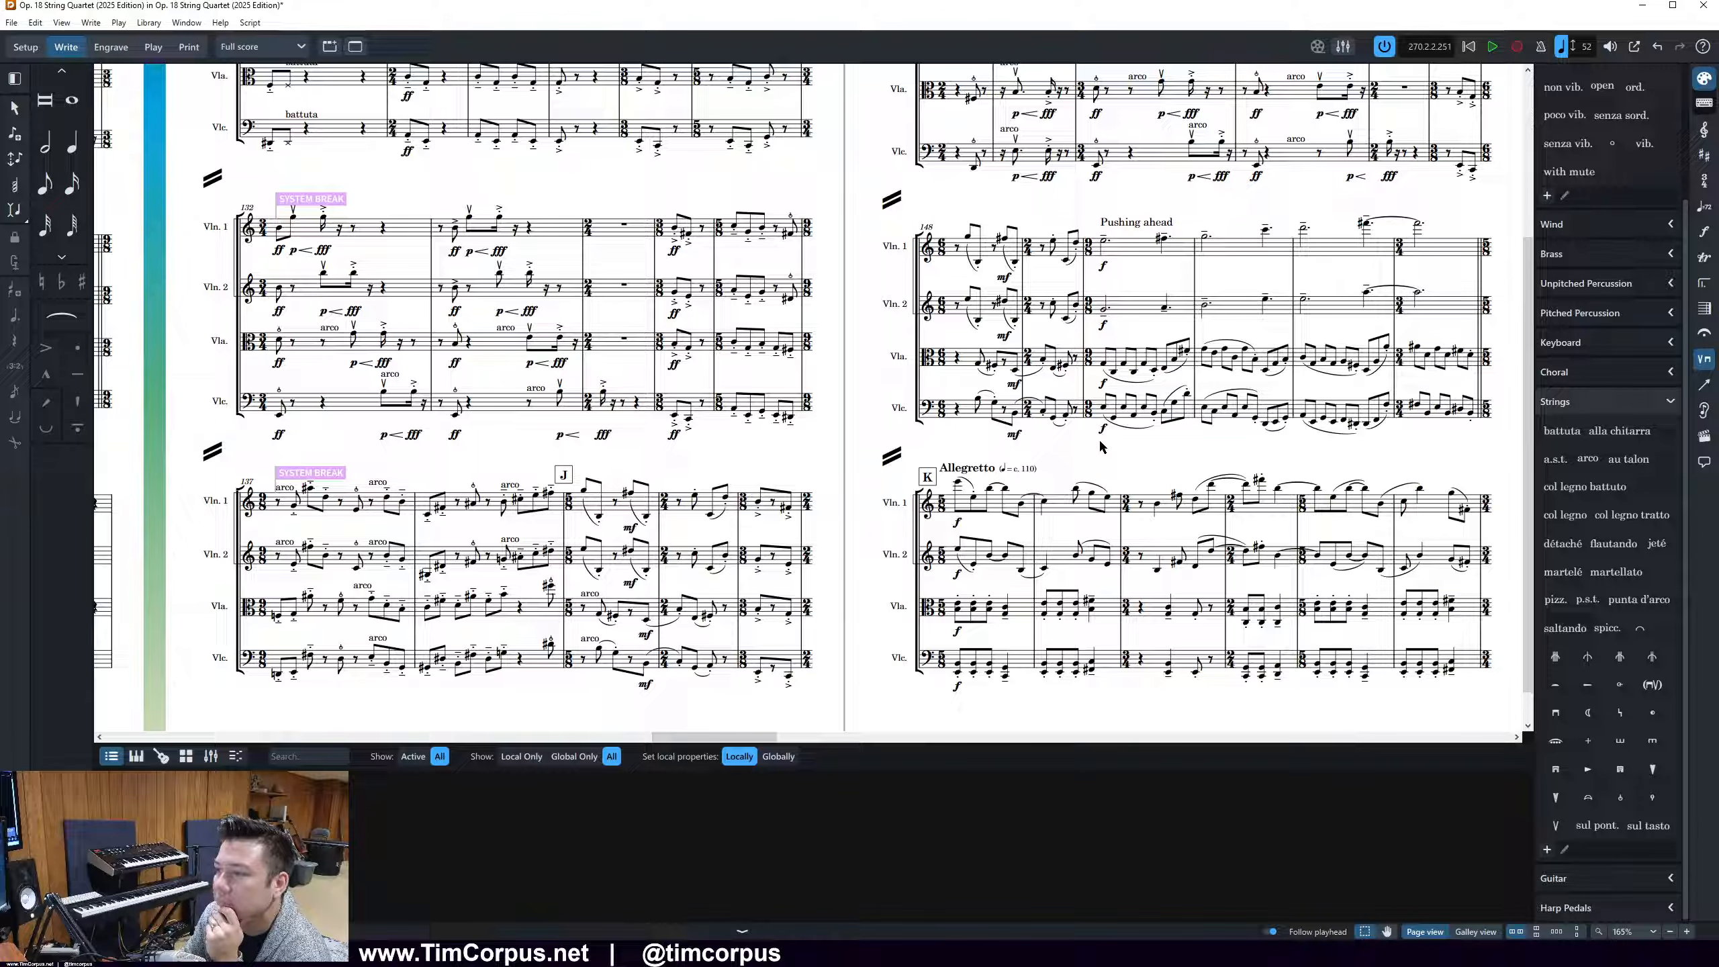
click(1015, 384)
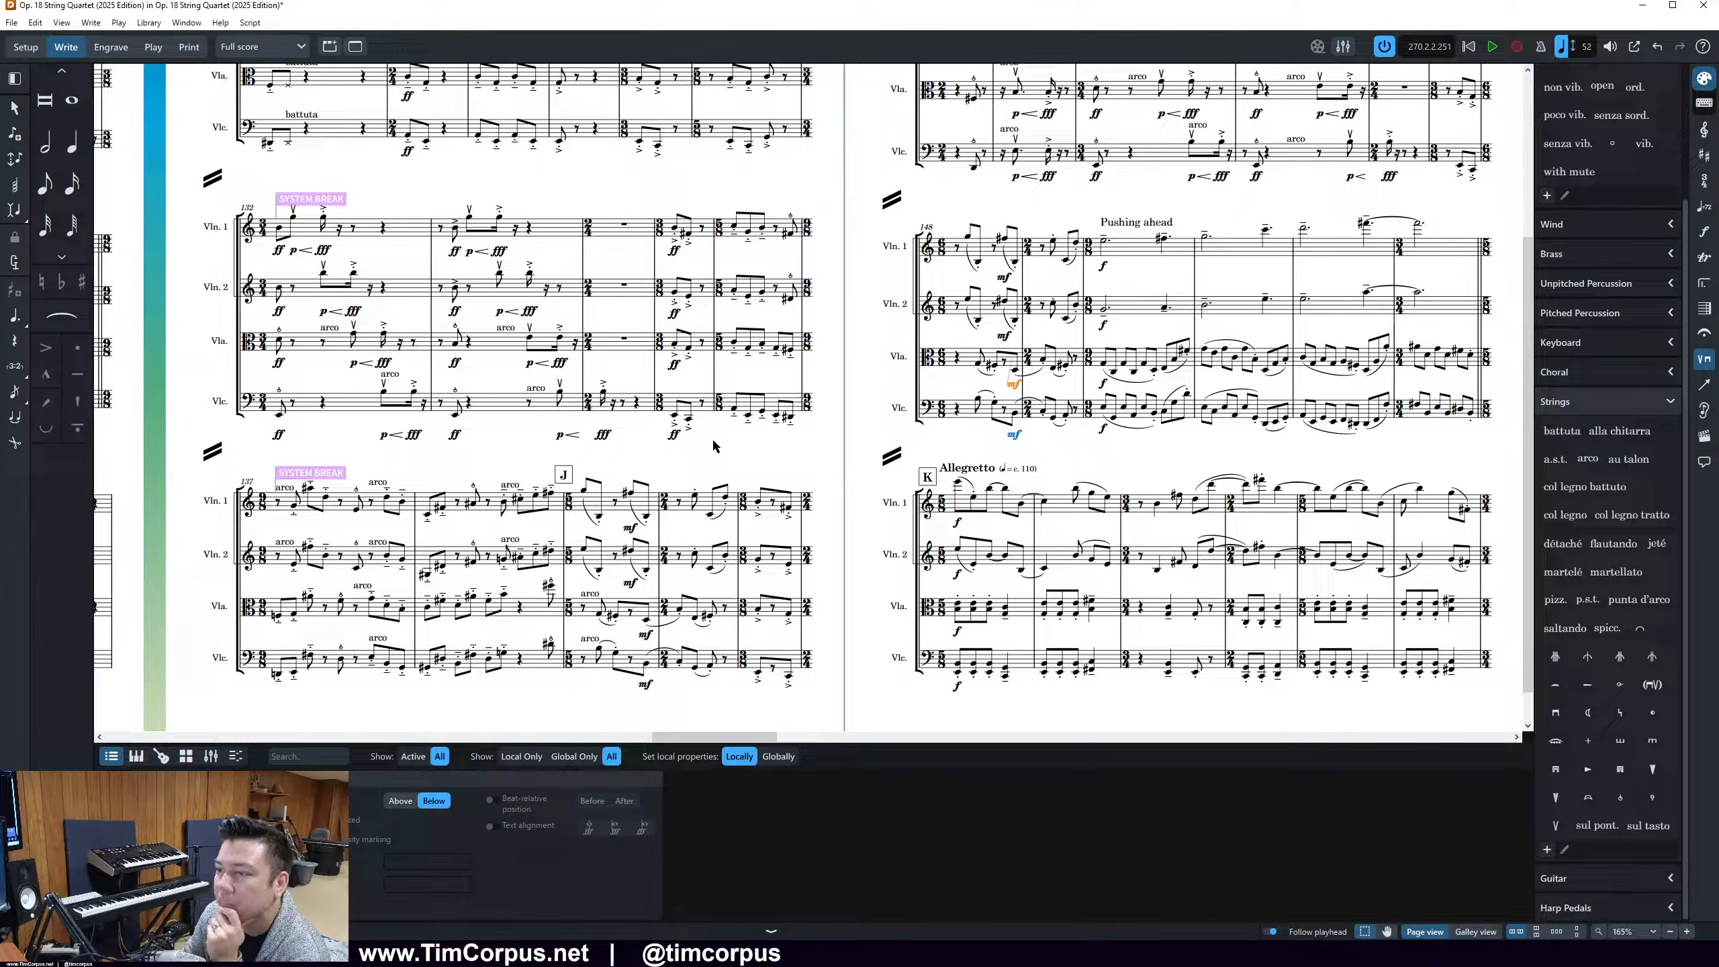
click(1132, 456)
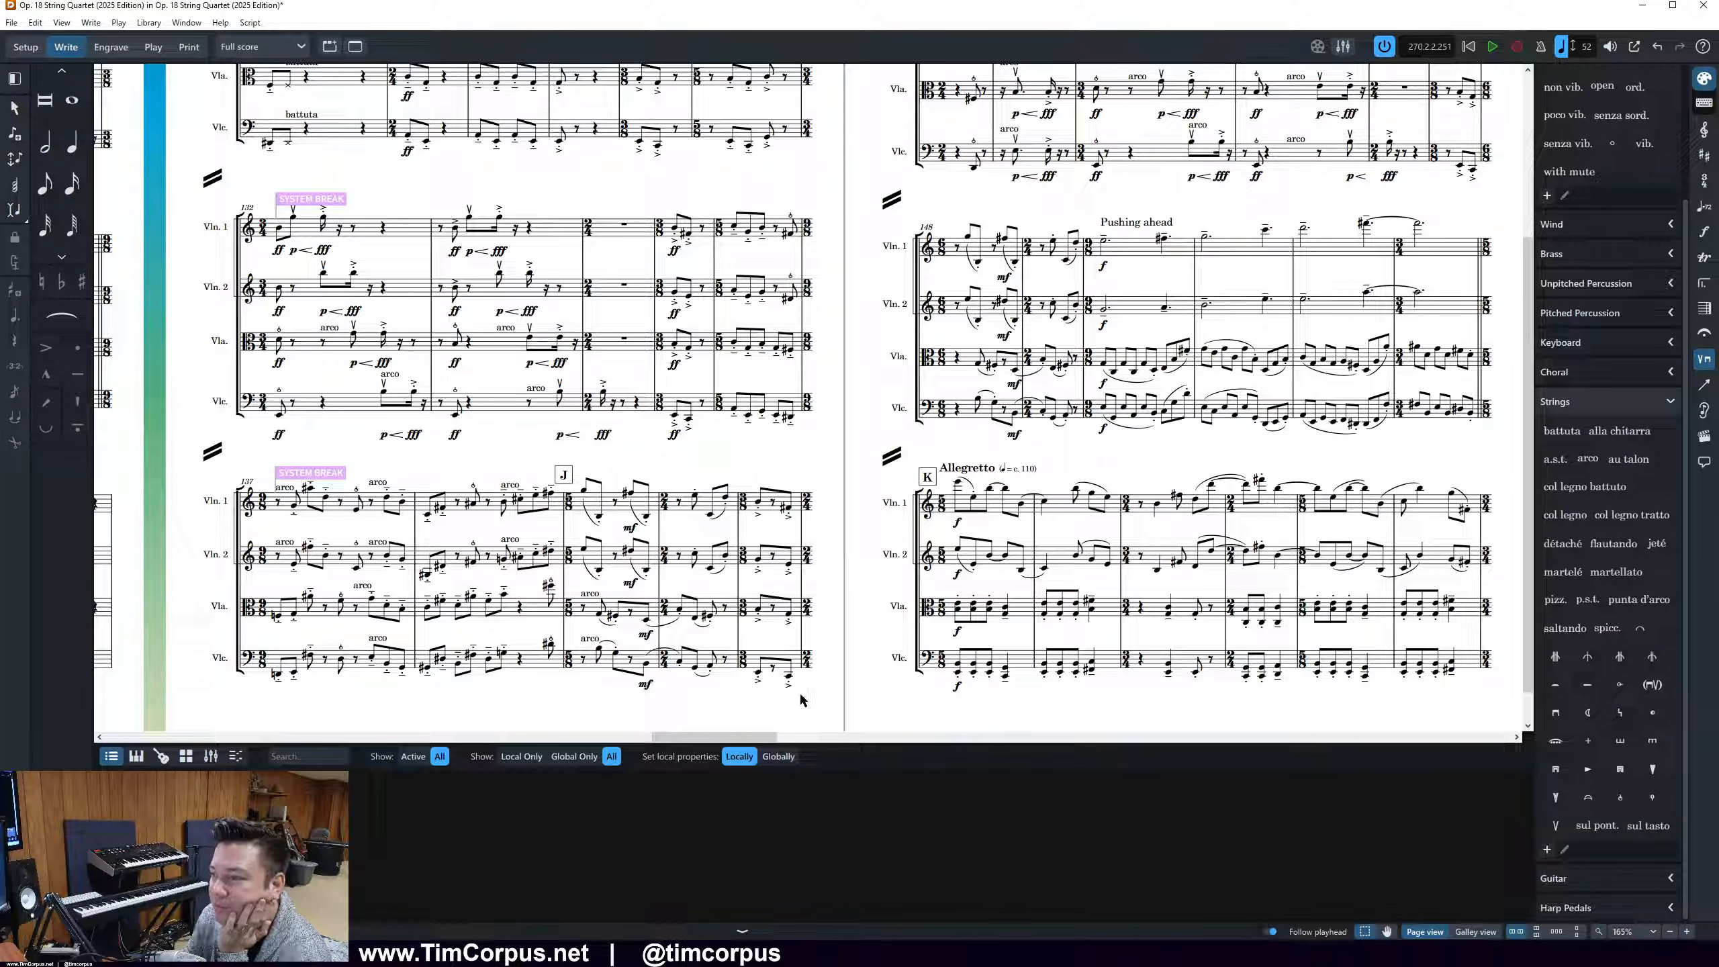
Examine the articulations, dynamics and playing techniques on page 12 and in the opening systems of the page after it
drag(720, 742, 783, 738)
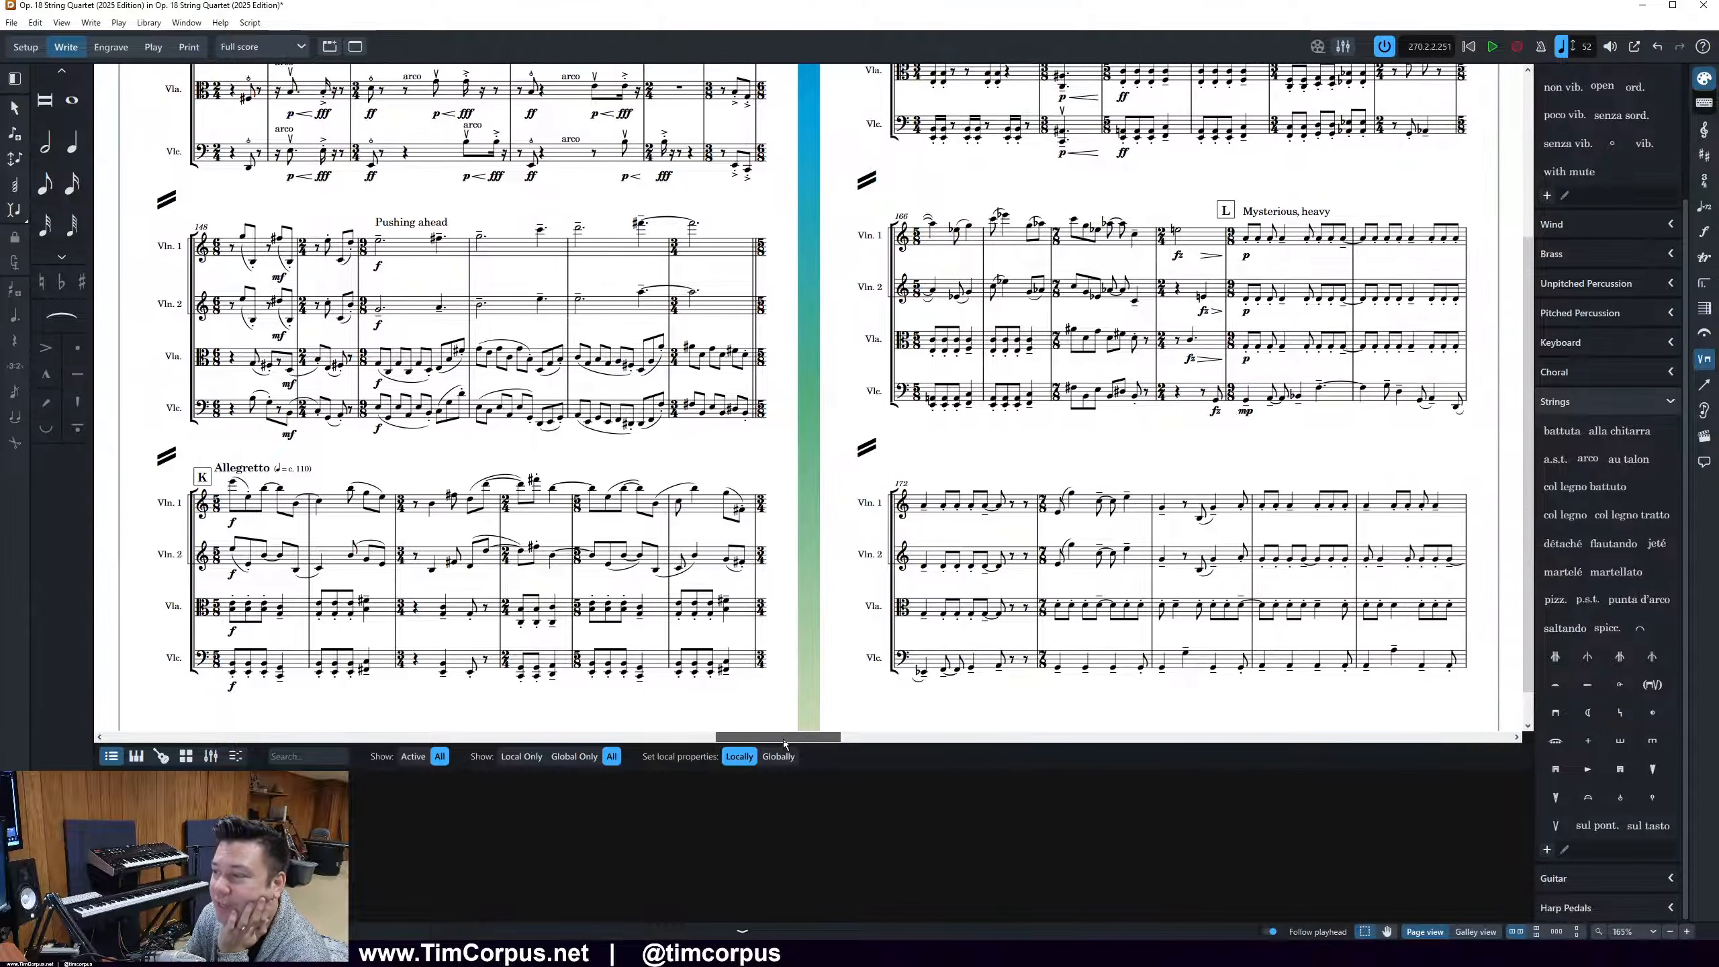
scroll(1316, 559, up, 2)
scroll(1316, 558, up, 4)
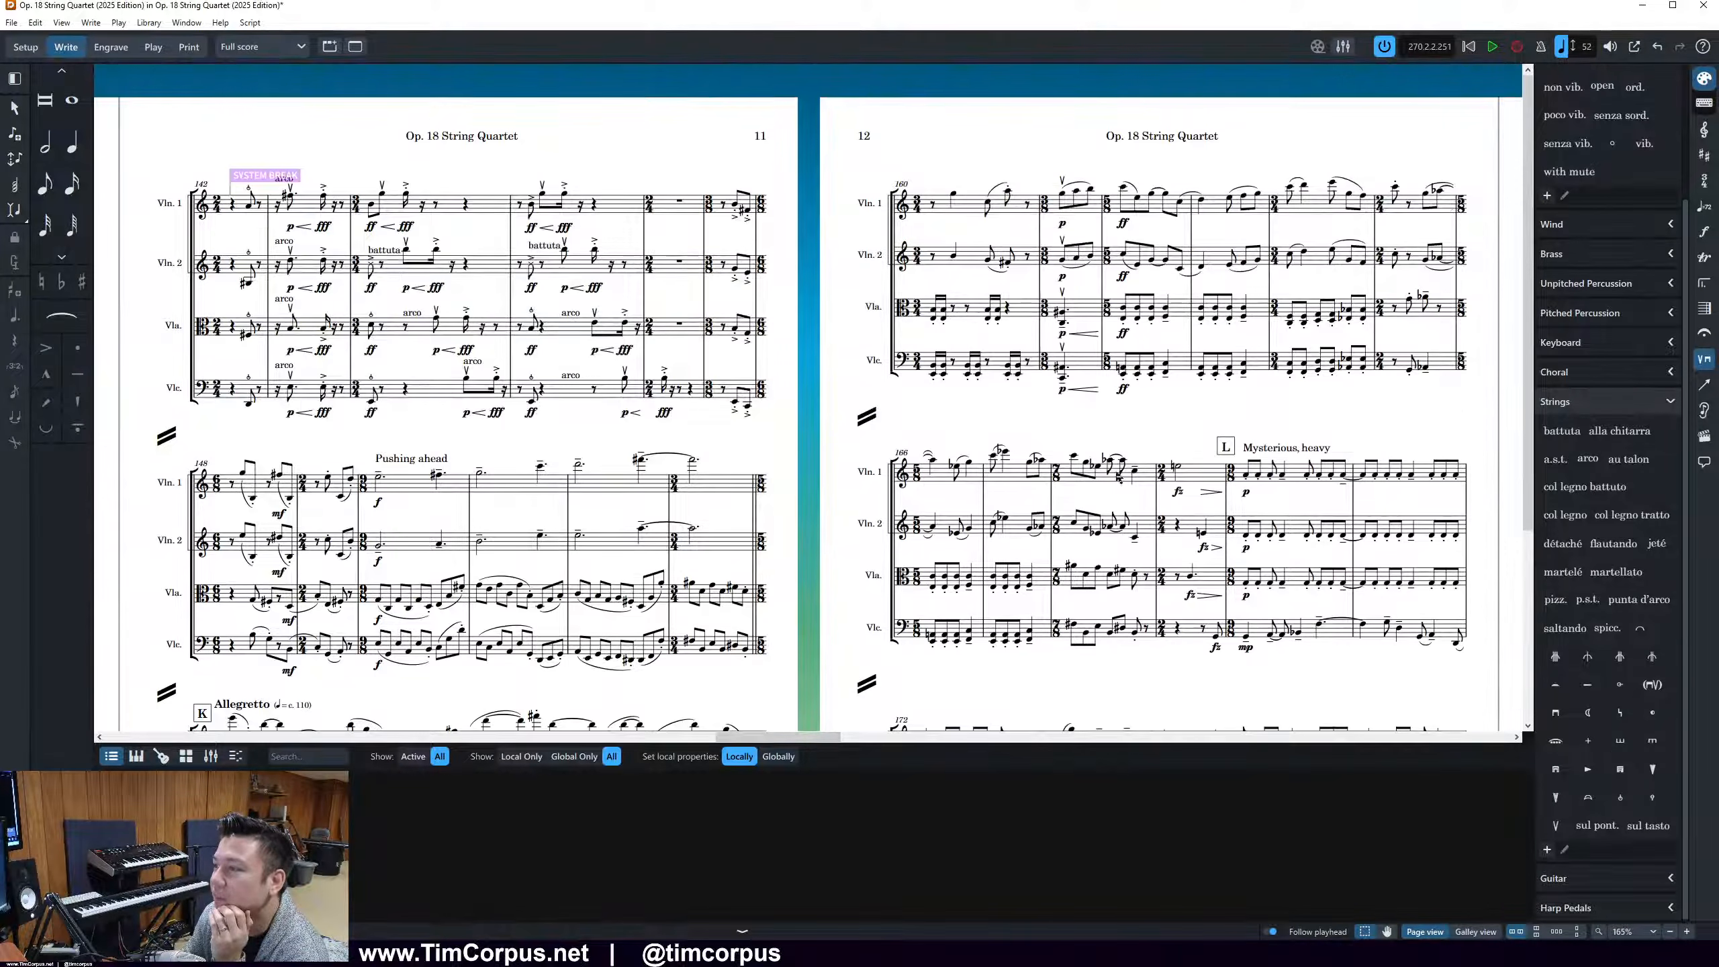
scroll(1316, 547, down, 1)
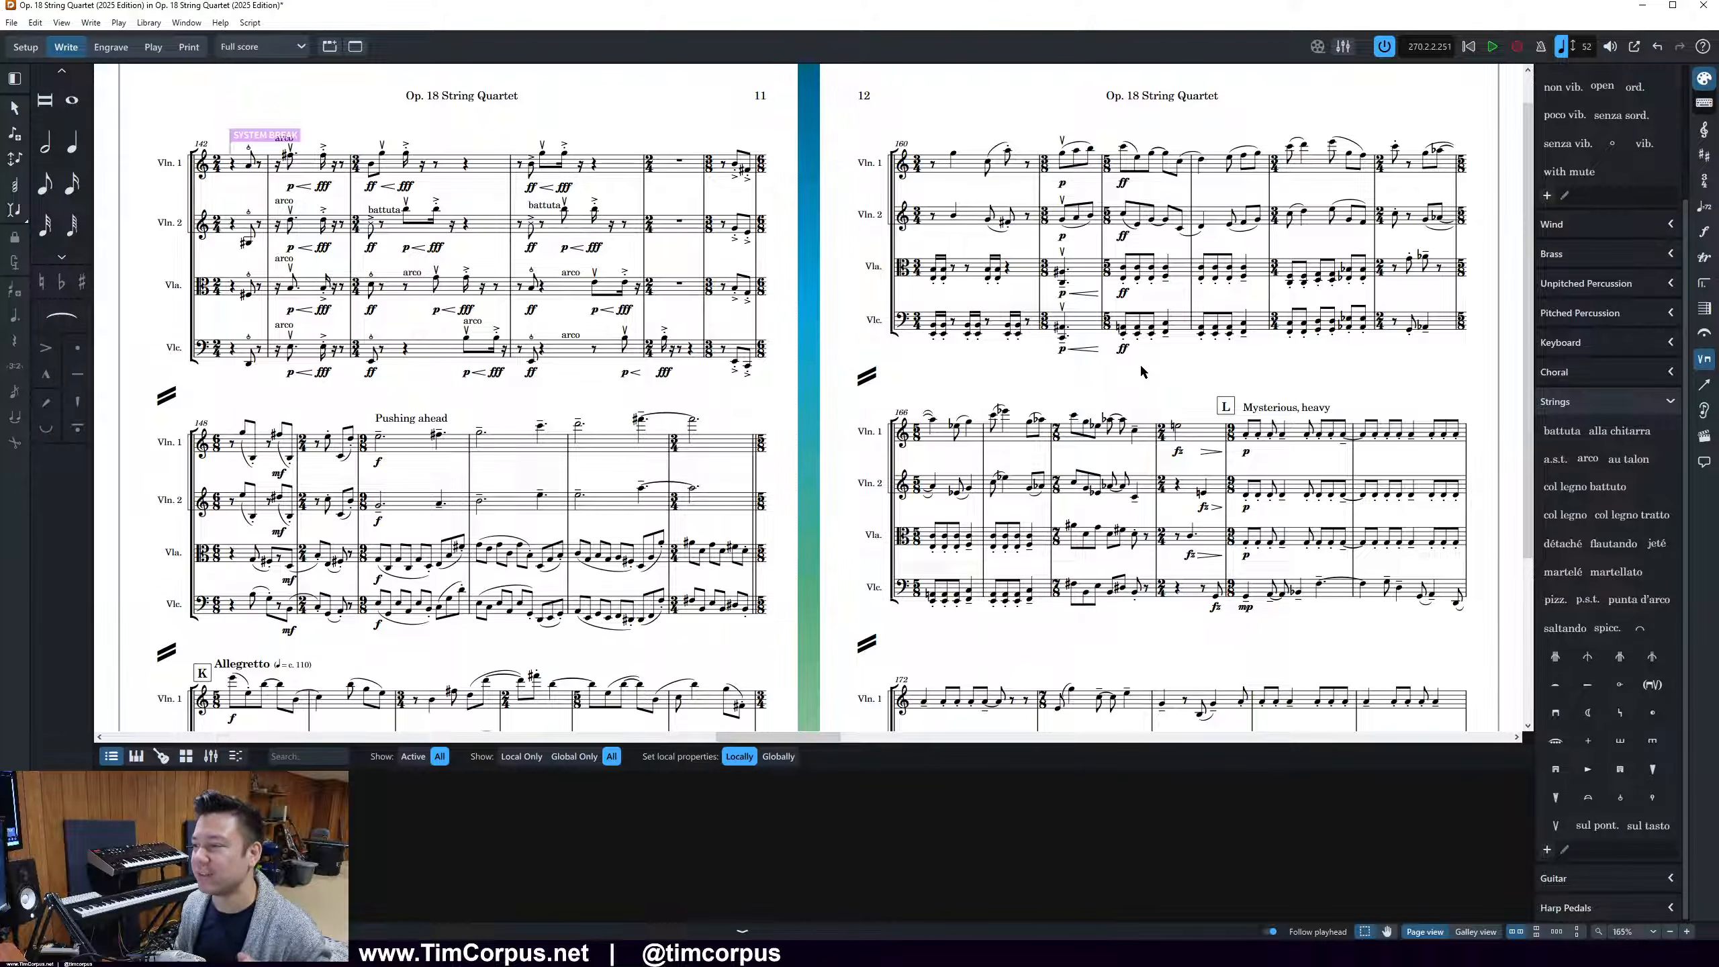
scroll(1141, 371, down, 1)
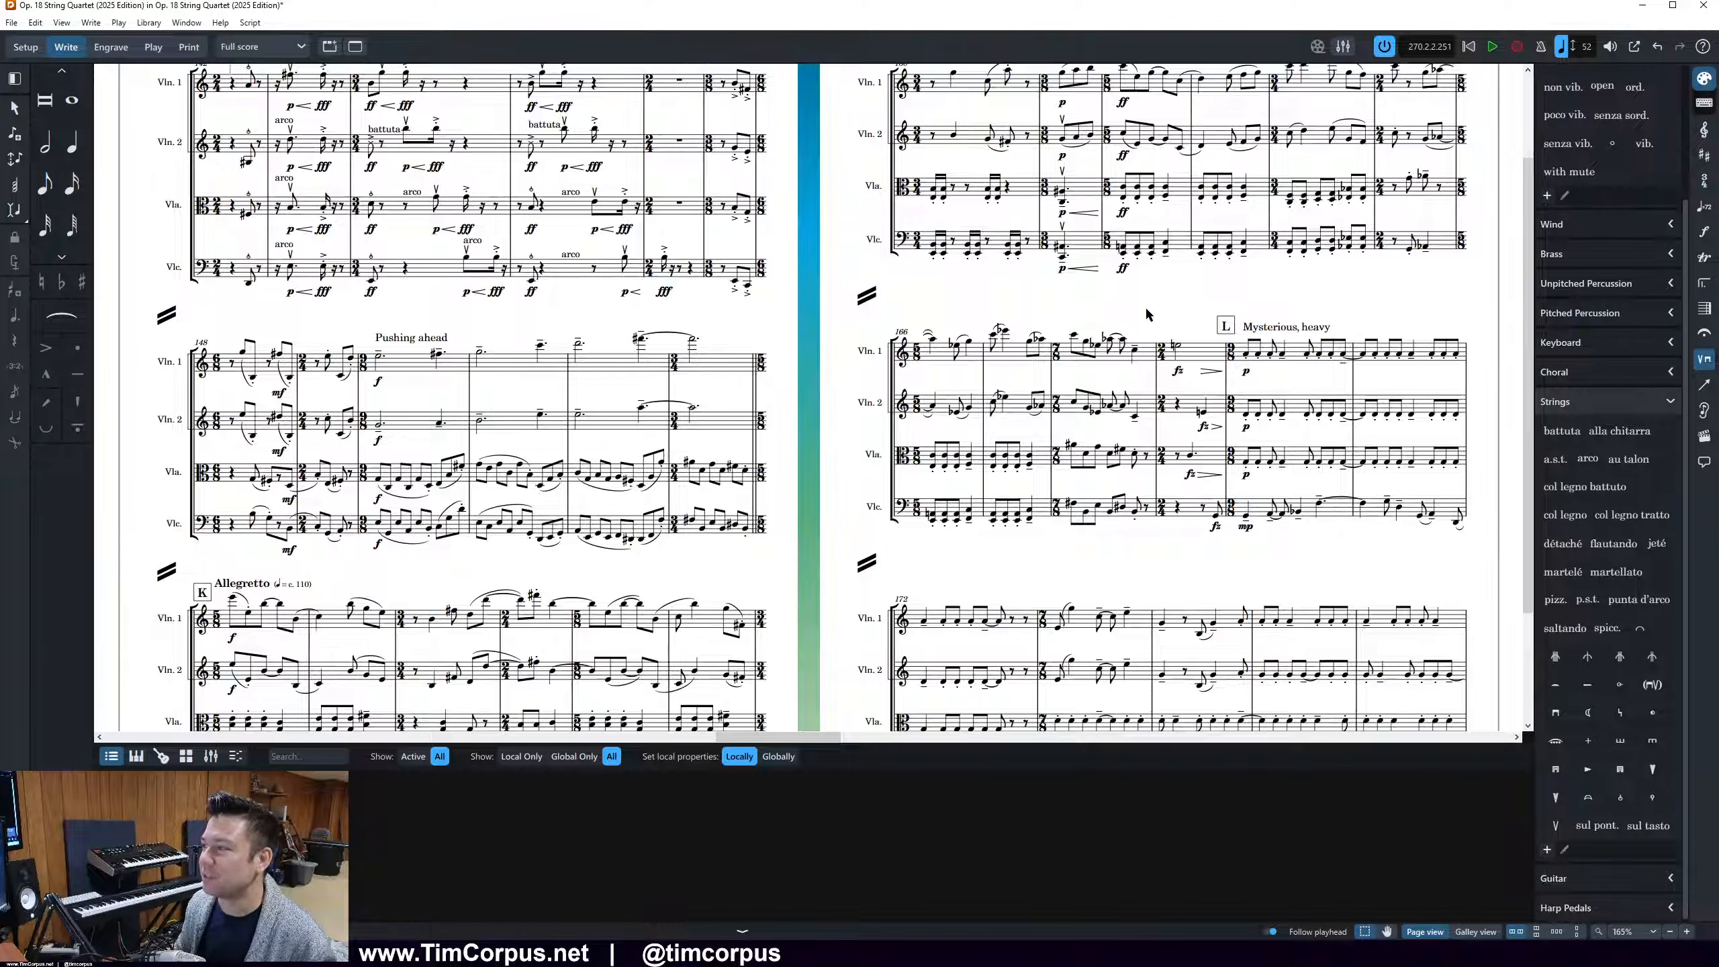
scroll(1117, 468, down, 1)
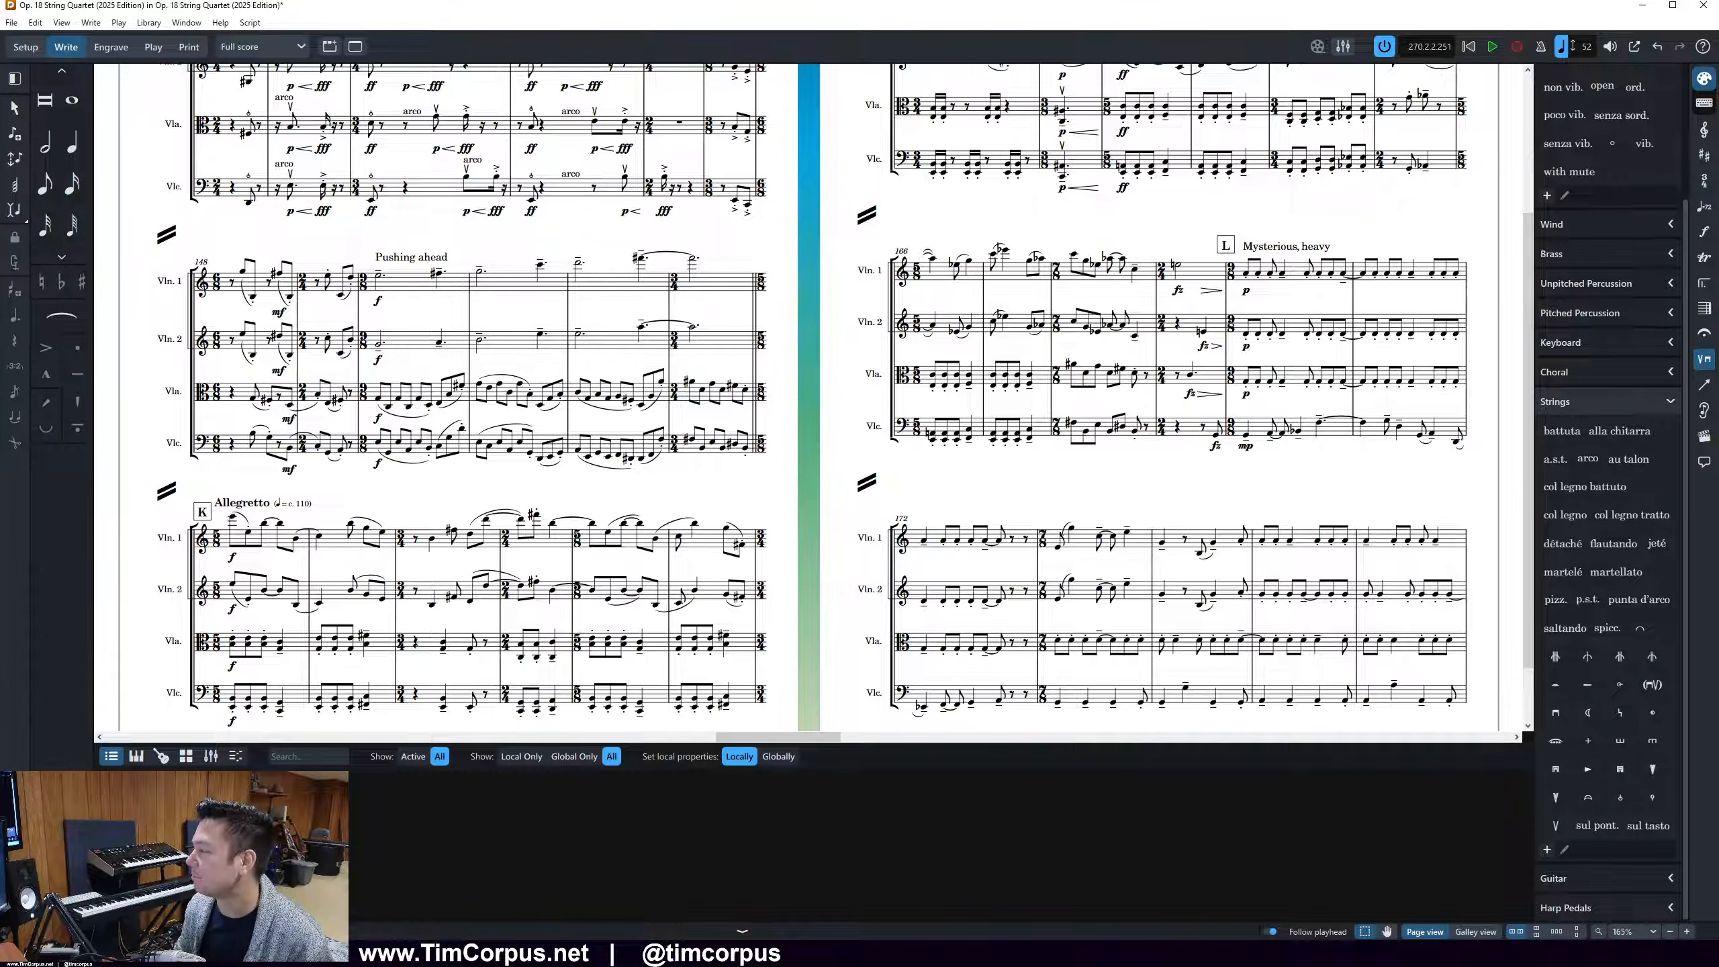
scroll(1220, 221, up, 5)
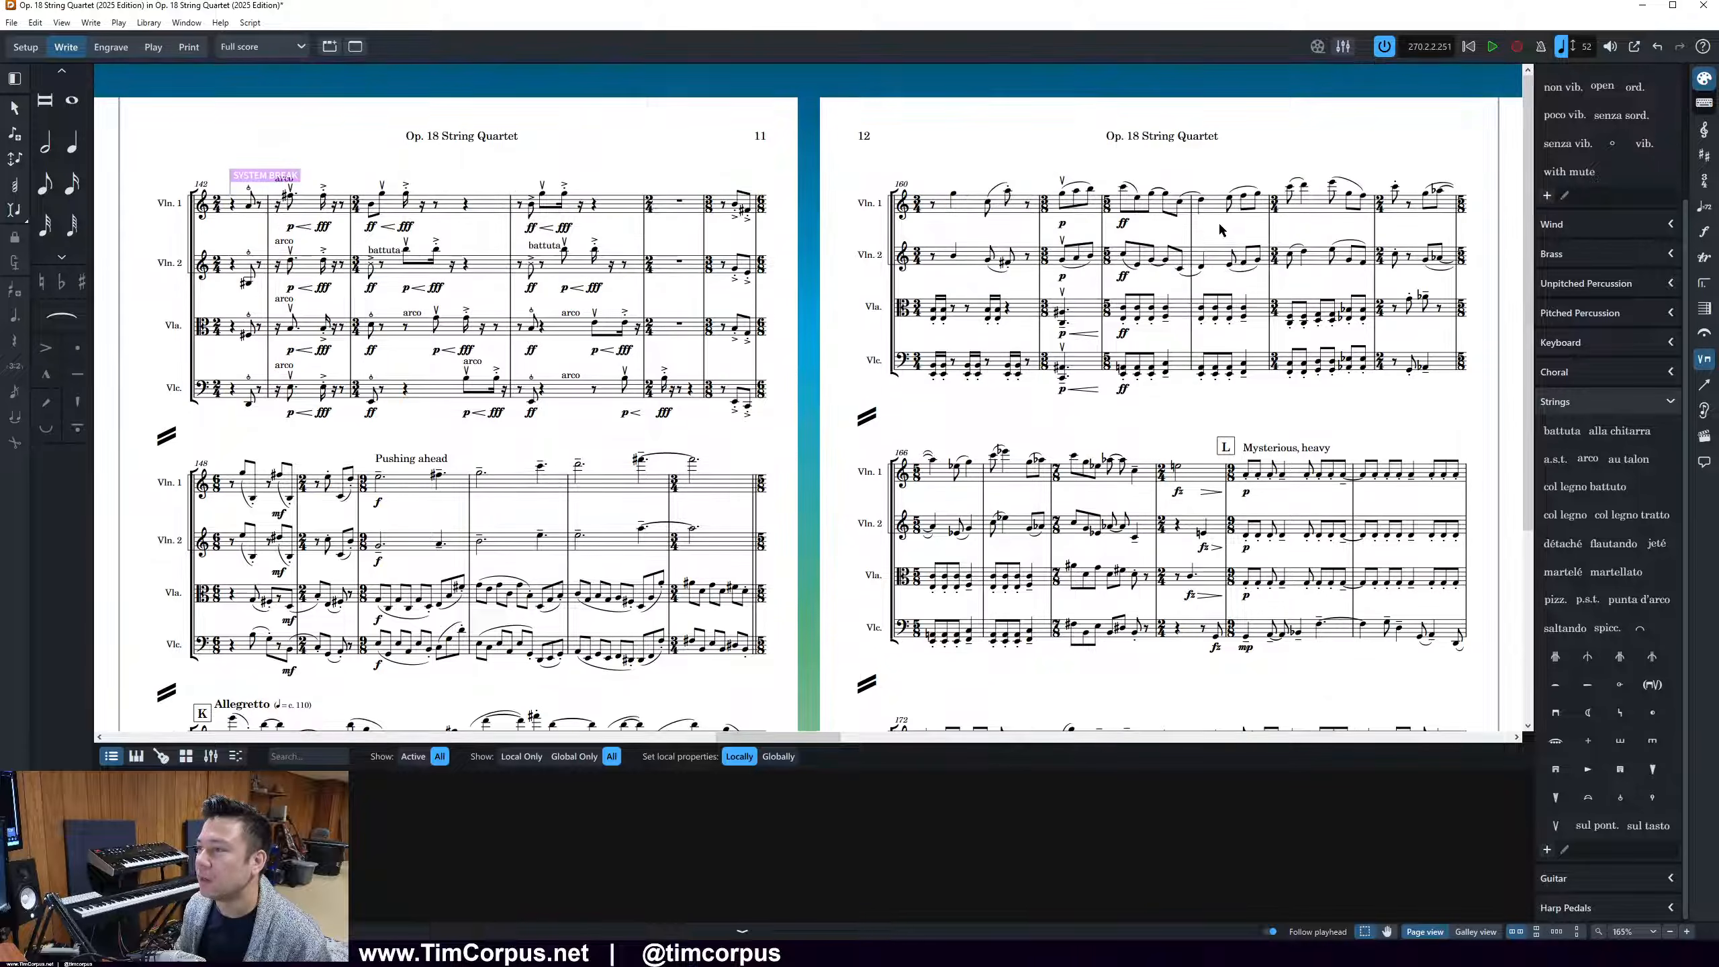
scroll(1060, 394, right, 5)
scroll(1061, 393, right, 5)
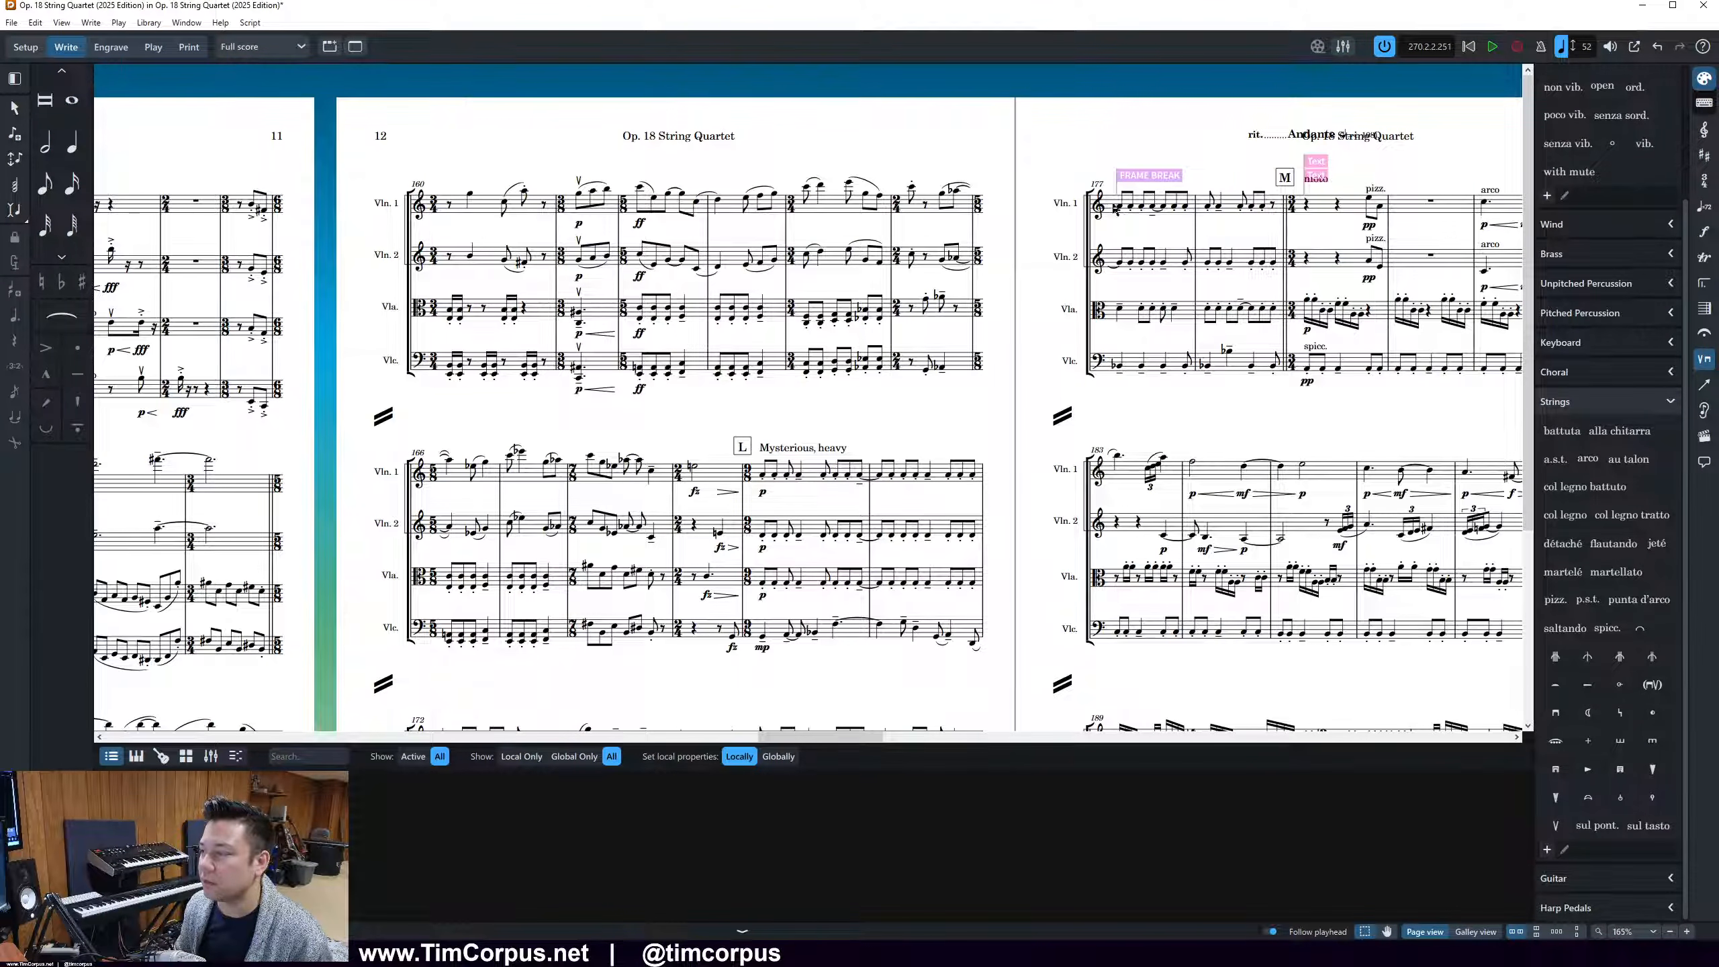
scroll(1117, 402, down, 1)
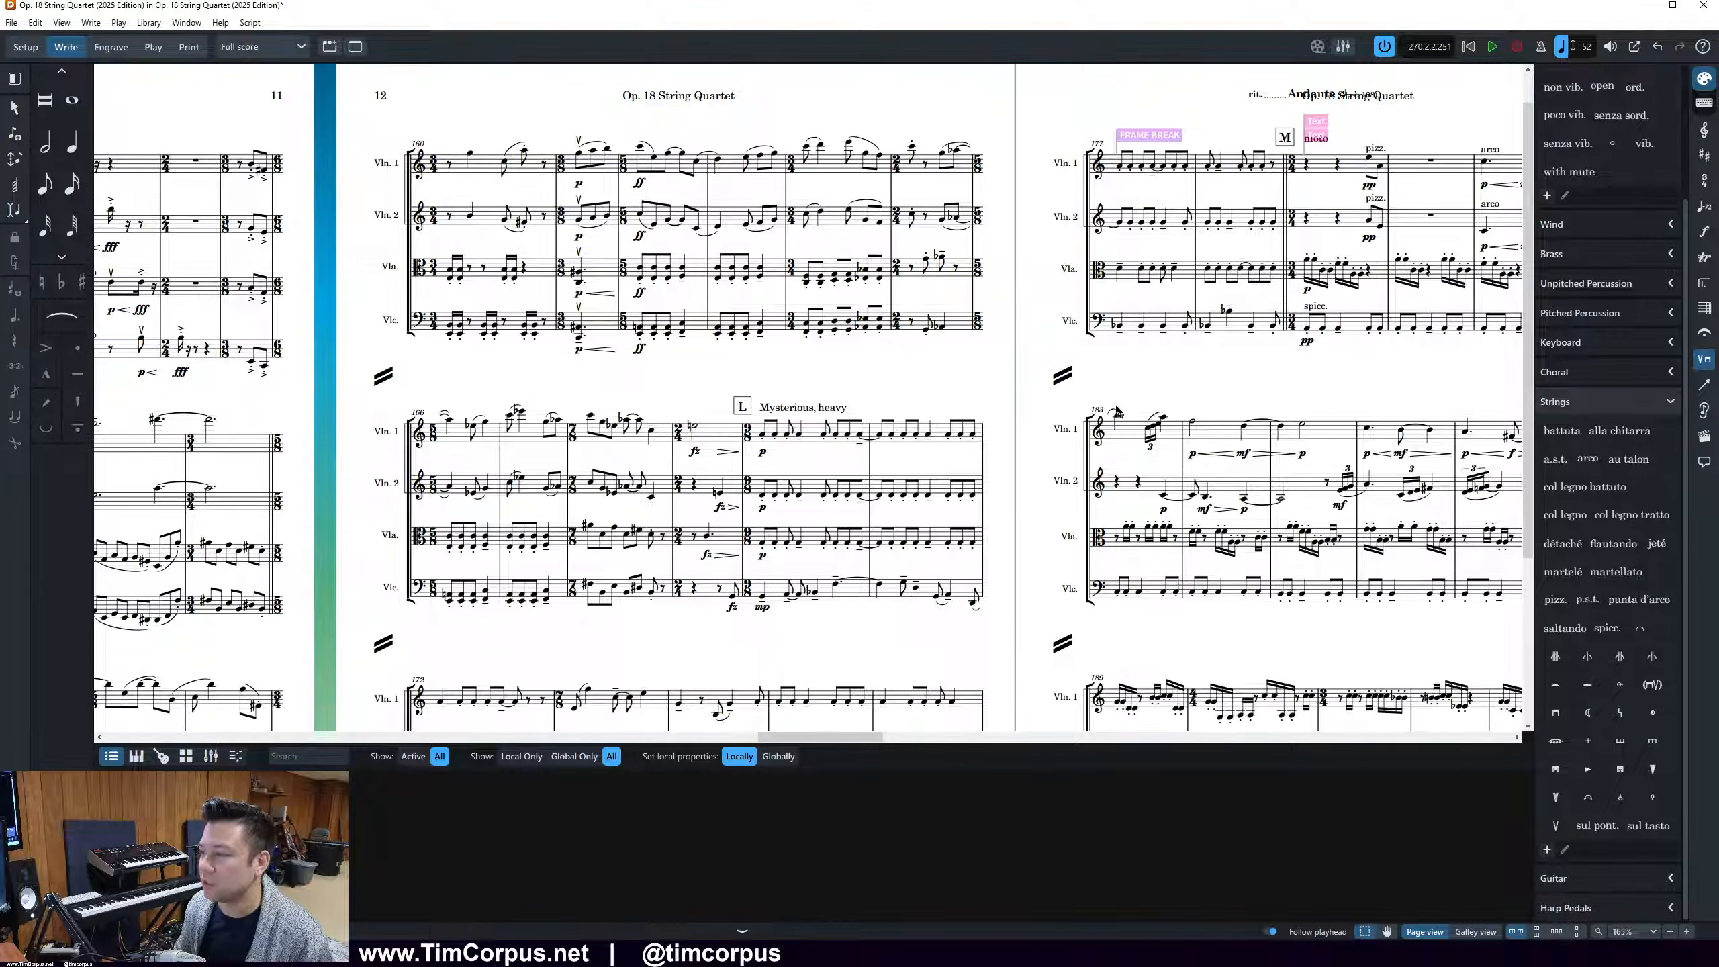
scroll(1367, 588, down, 3)
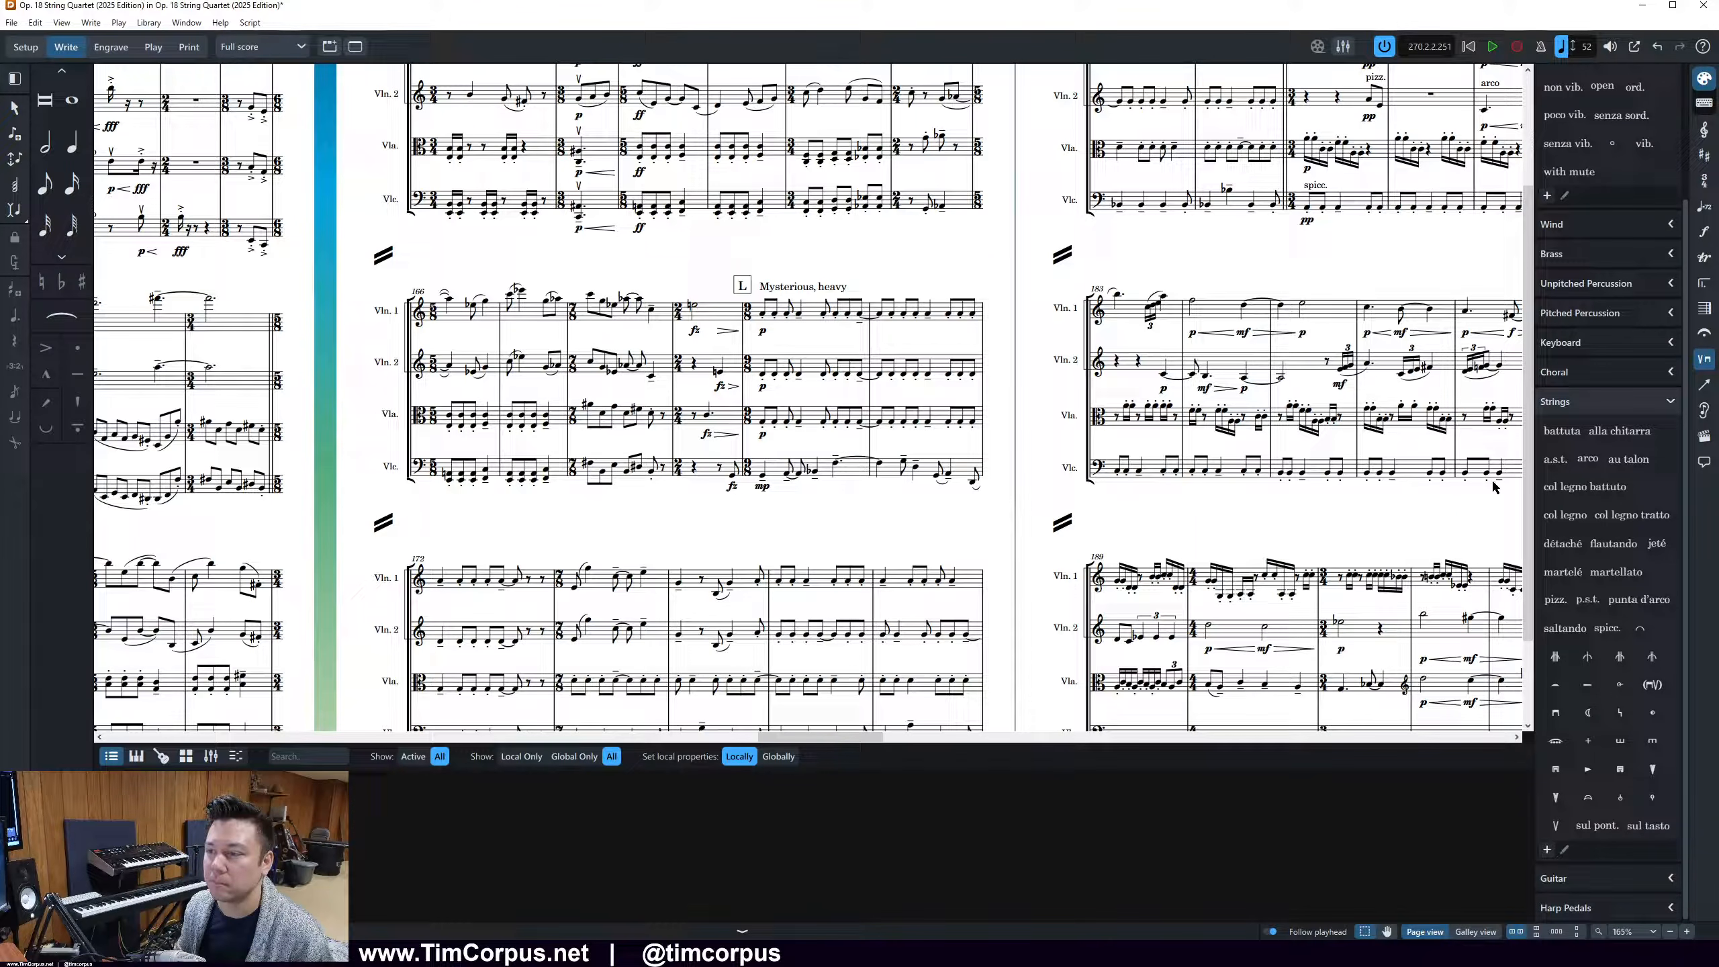
Examine the passage before rehearsal mark L up close, including the viola's first note in the 7/8 bar, and compare it with page 11
scroll(501, 375, up, 3)
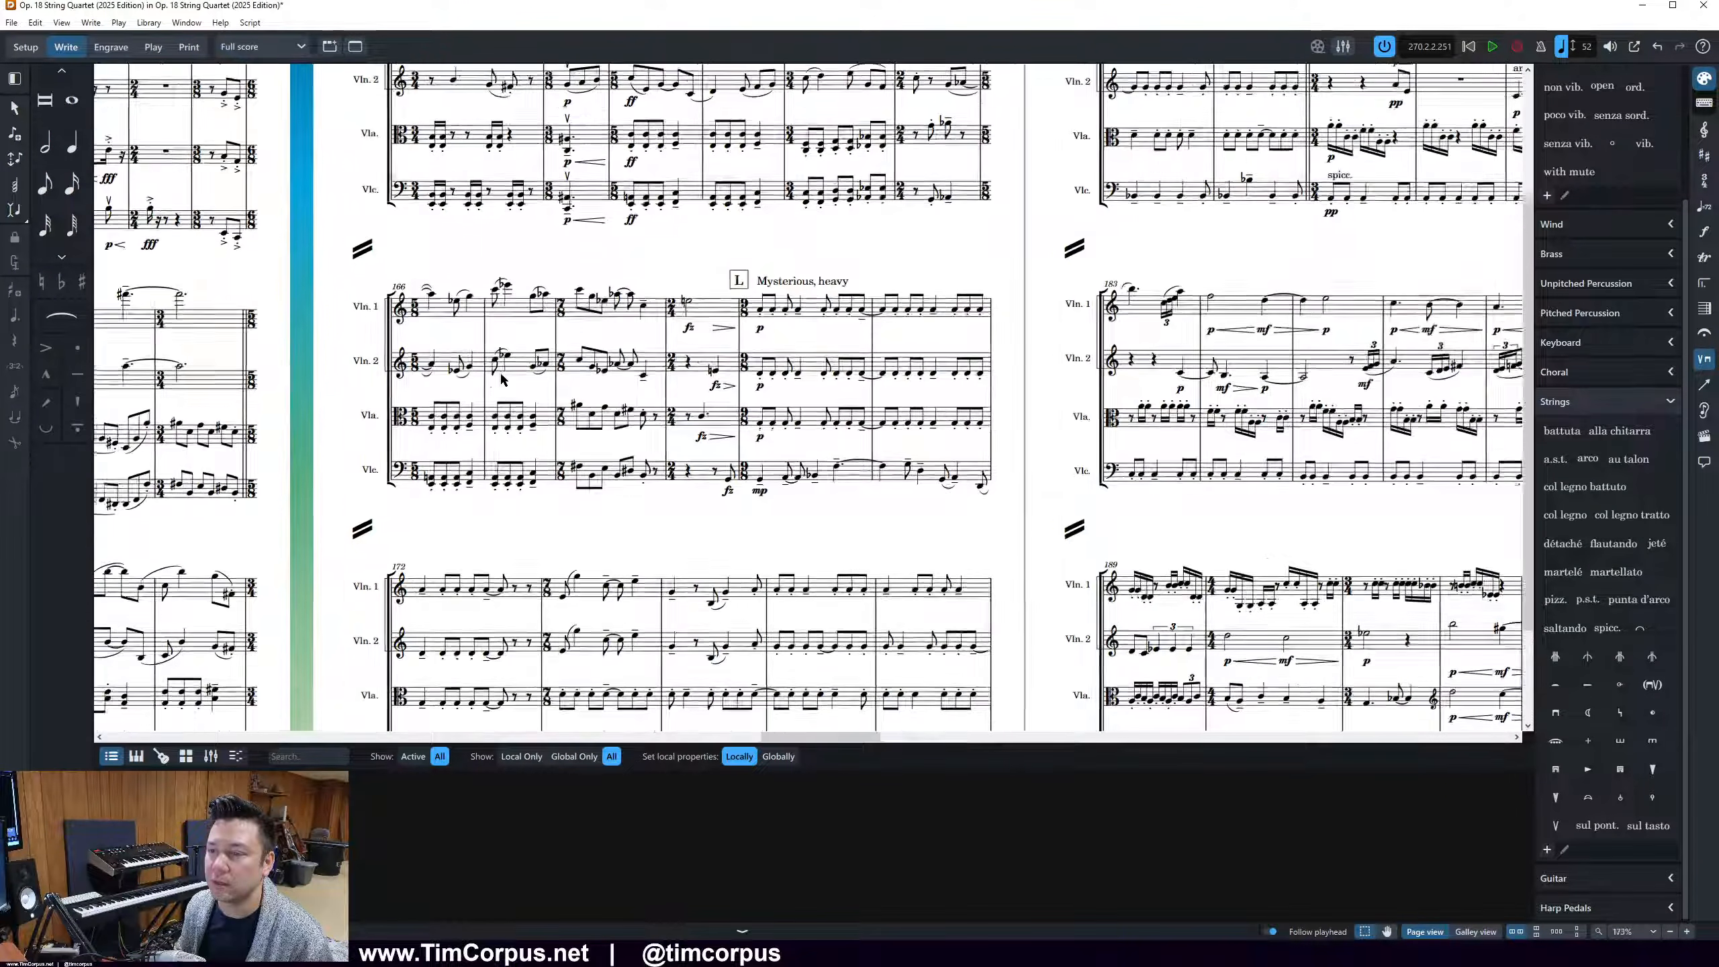
scroll(501, 380, up, 1)
scroll(501, 379, left, 1)
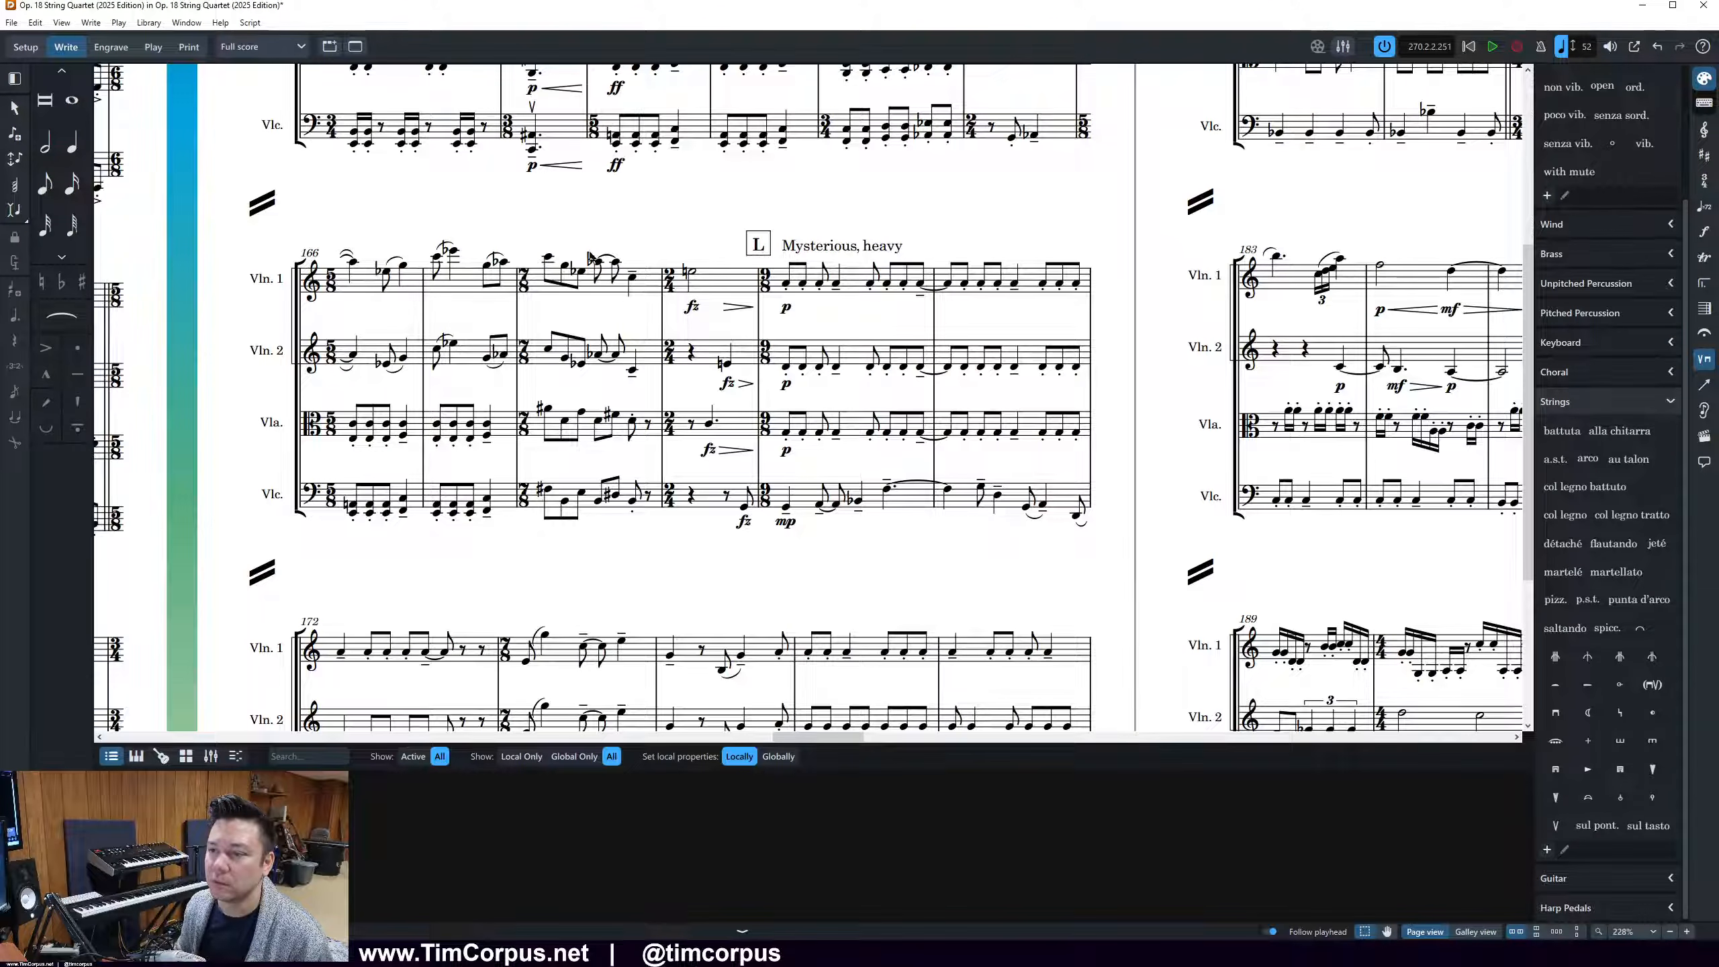
click(548, 409)
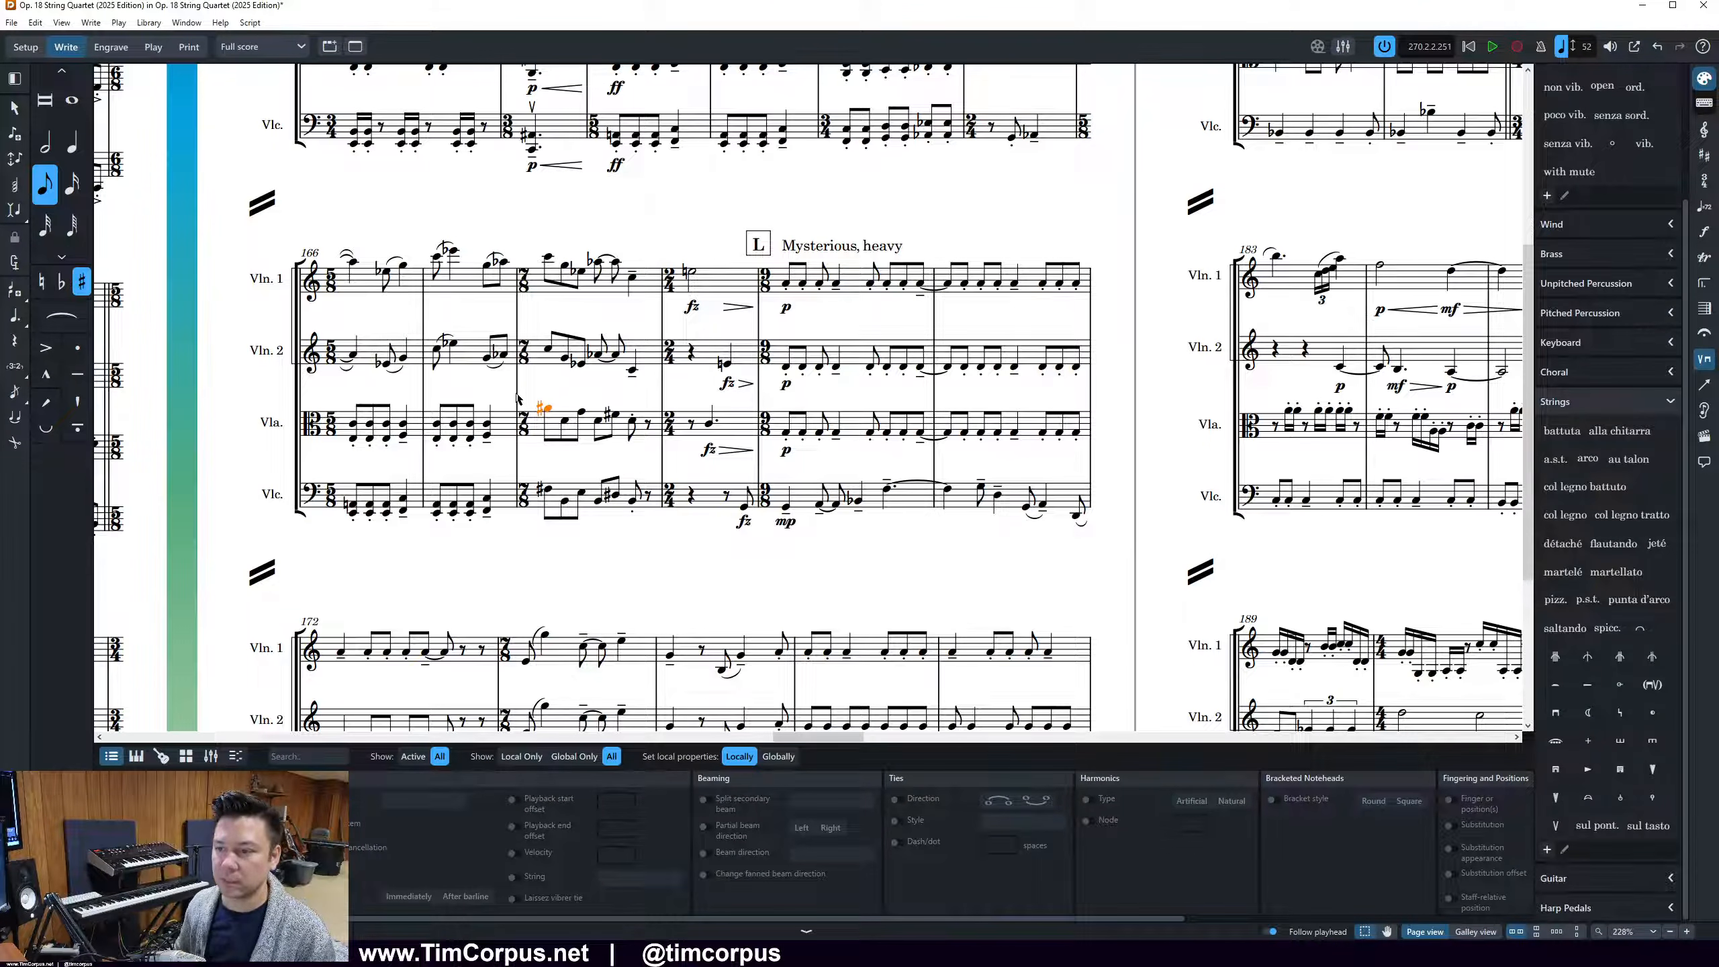
scroll(525, 417, up, 3)
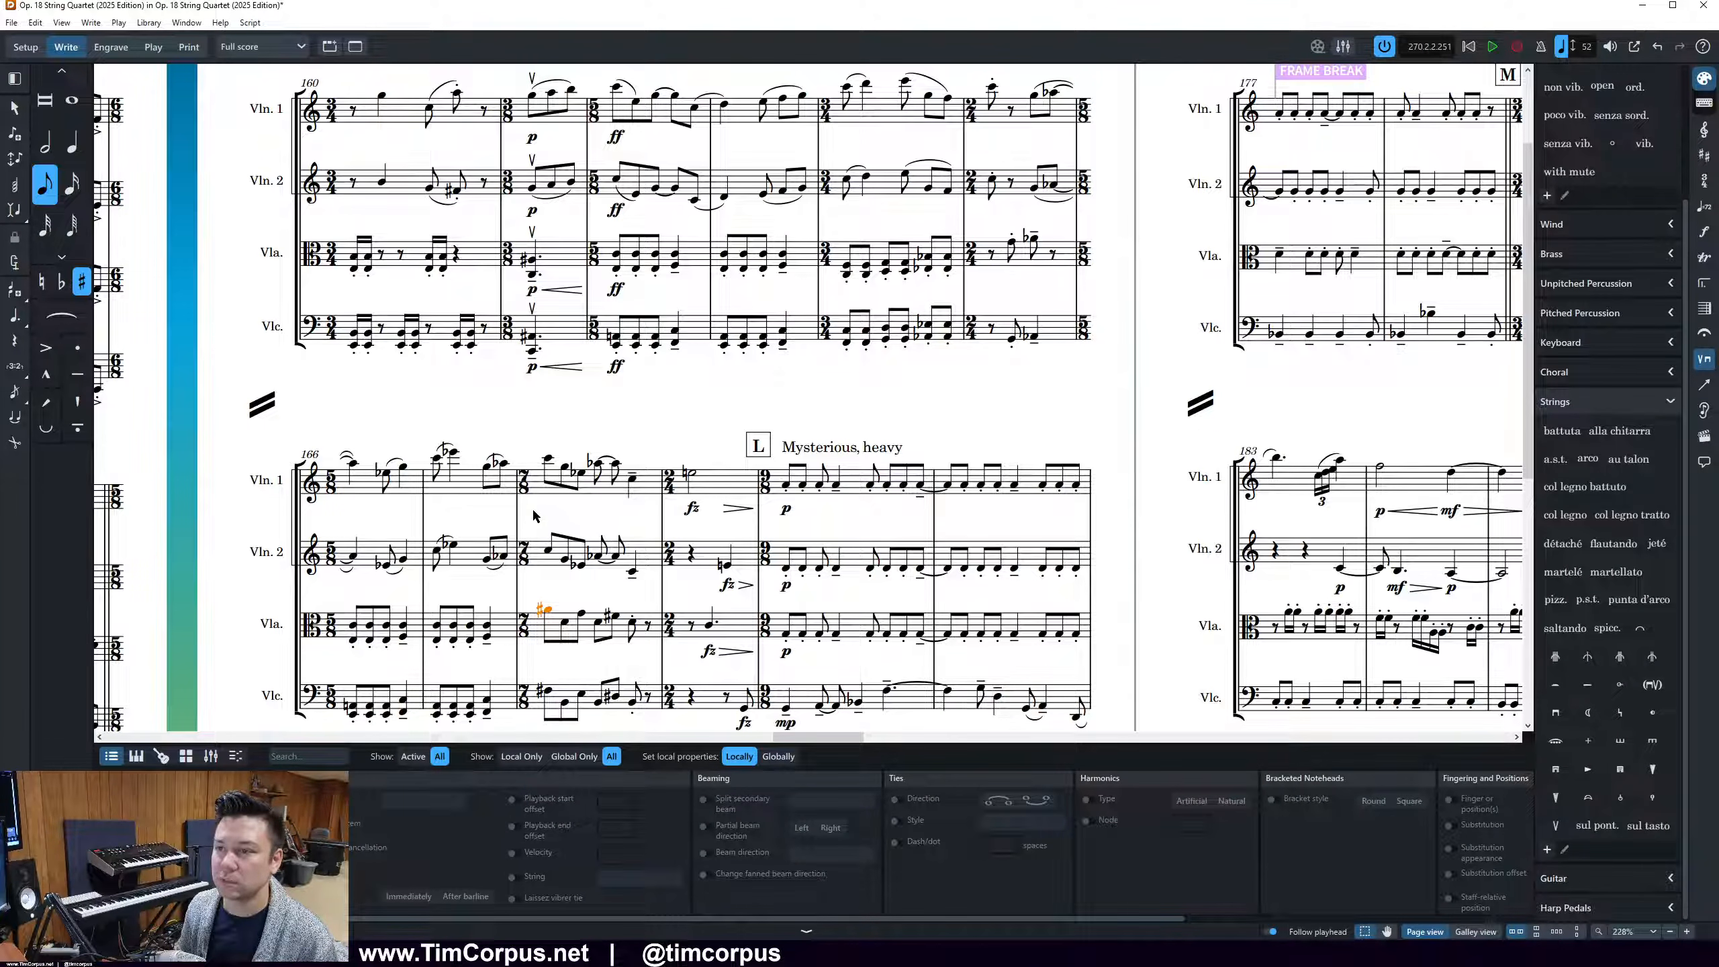
scroll(525, 514, down, 4)
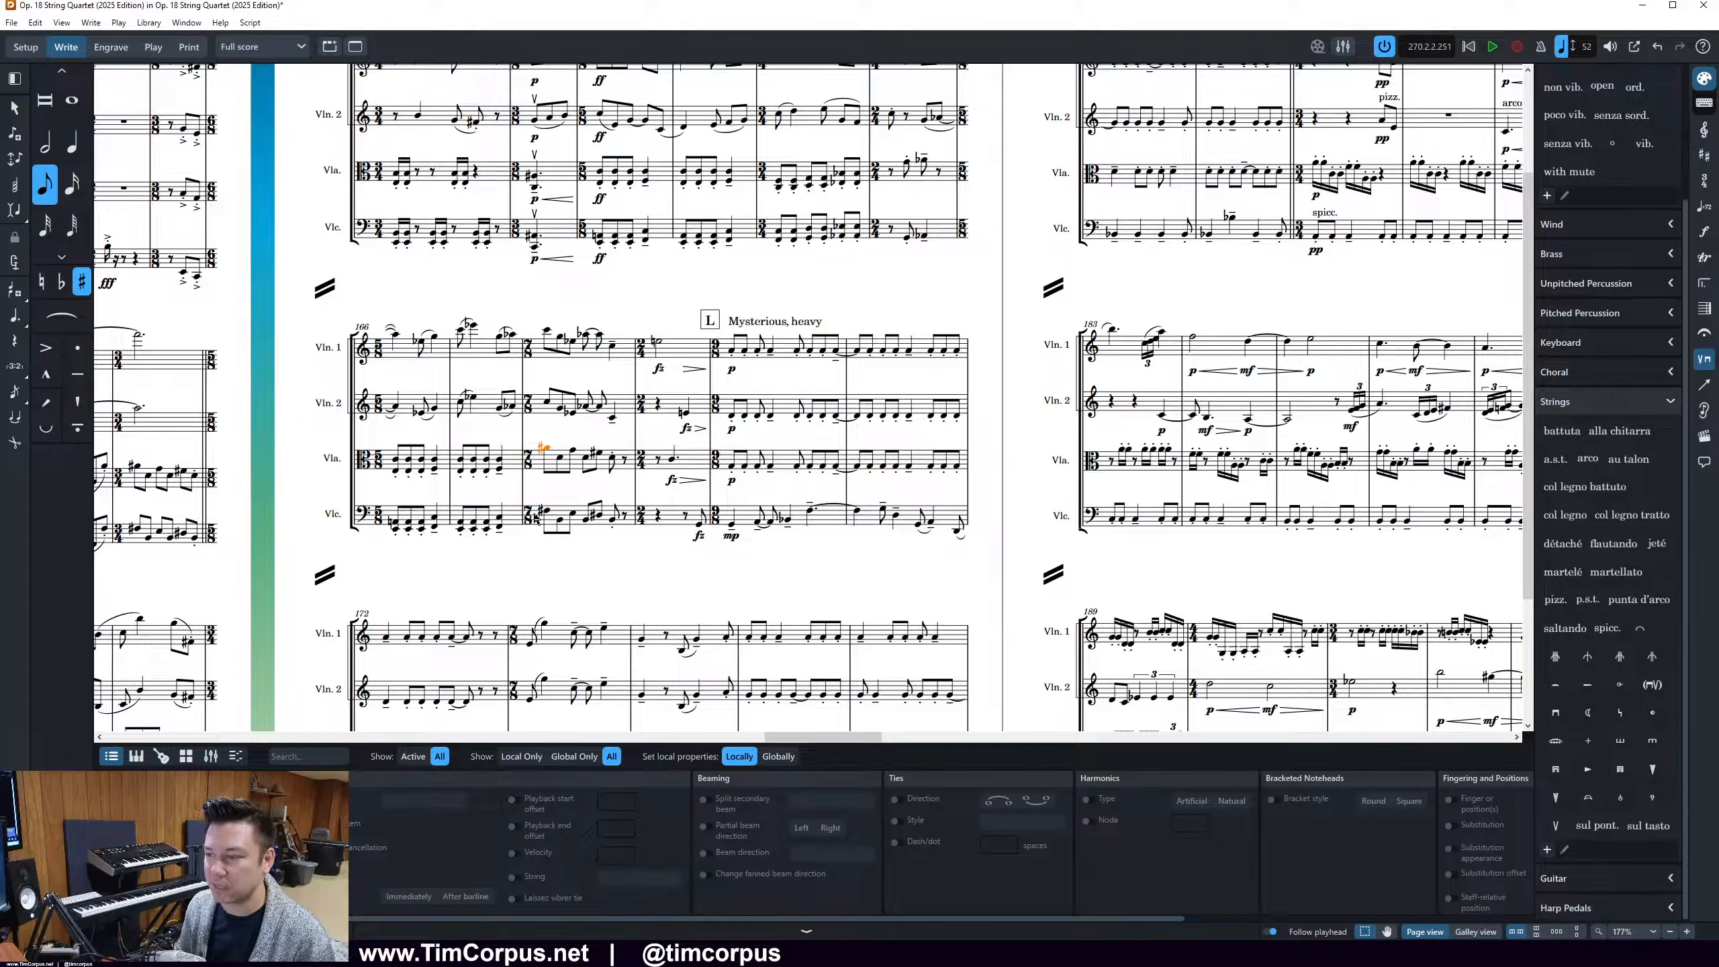
scroll(534, 518, down, 1)
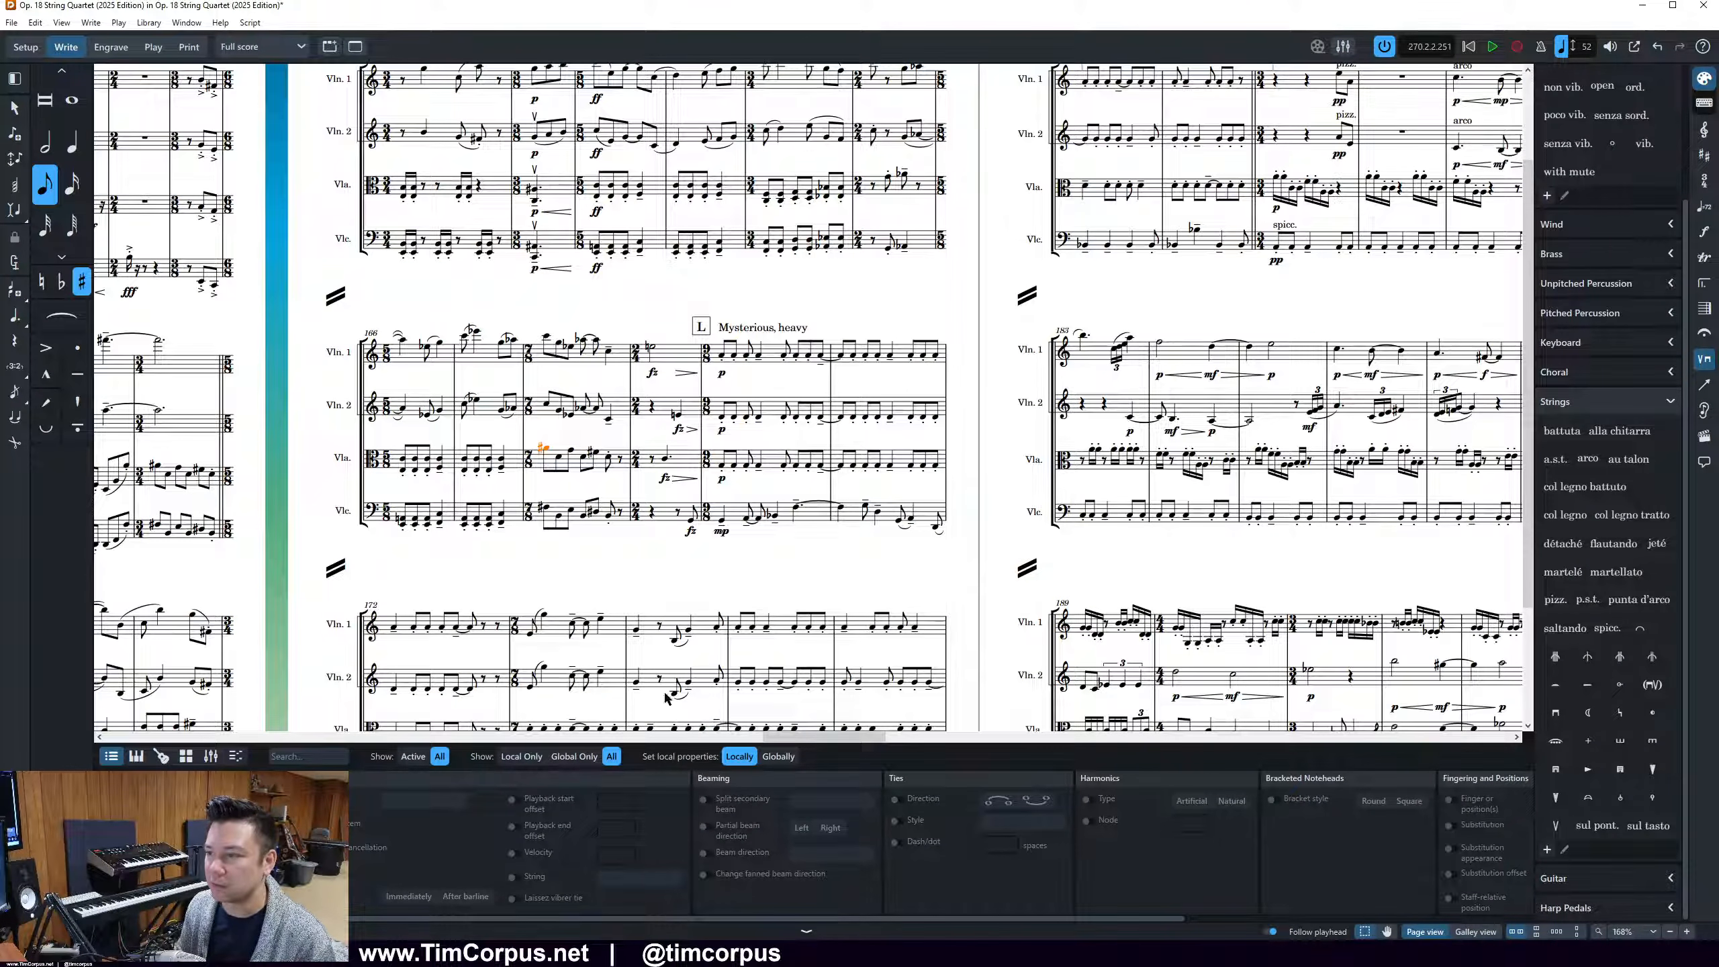
scroll(727, 596, down, 1)
drag(788, 740, 743, 739)
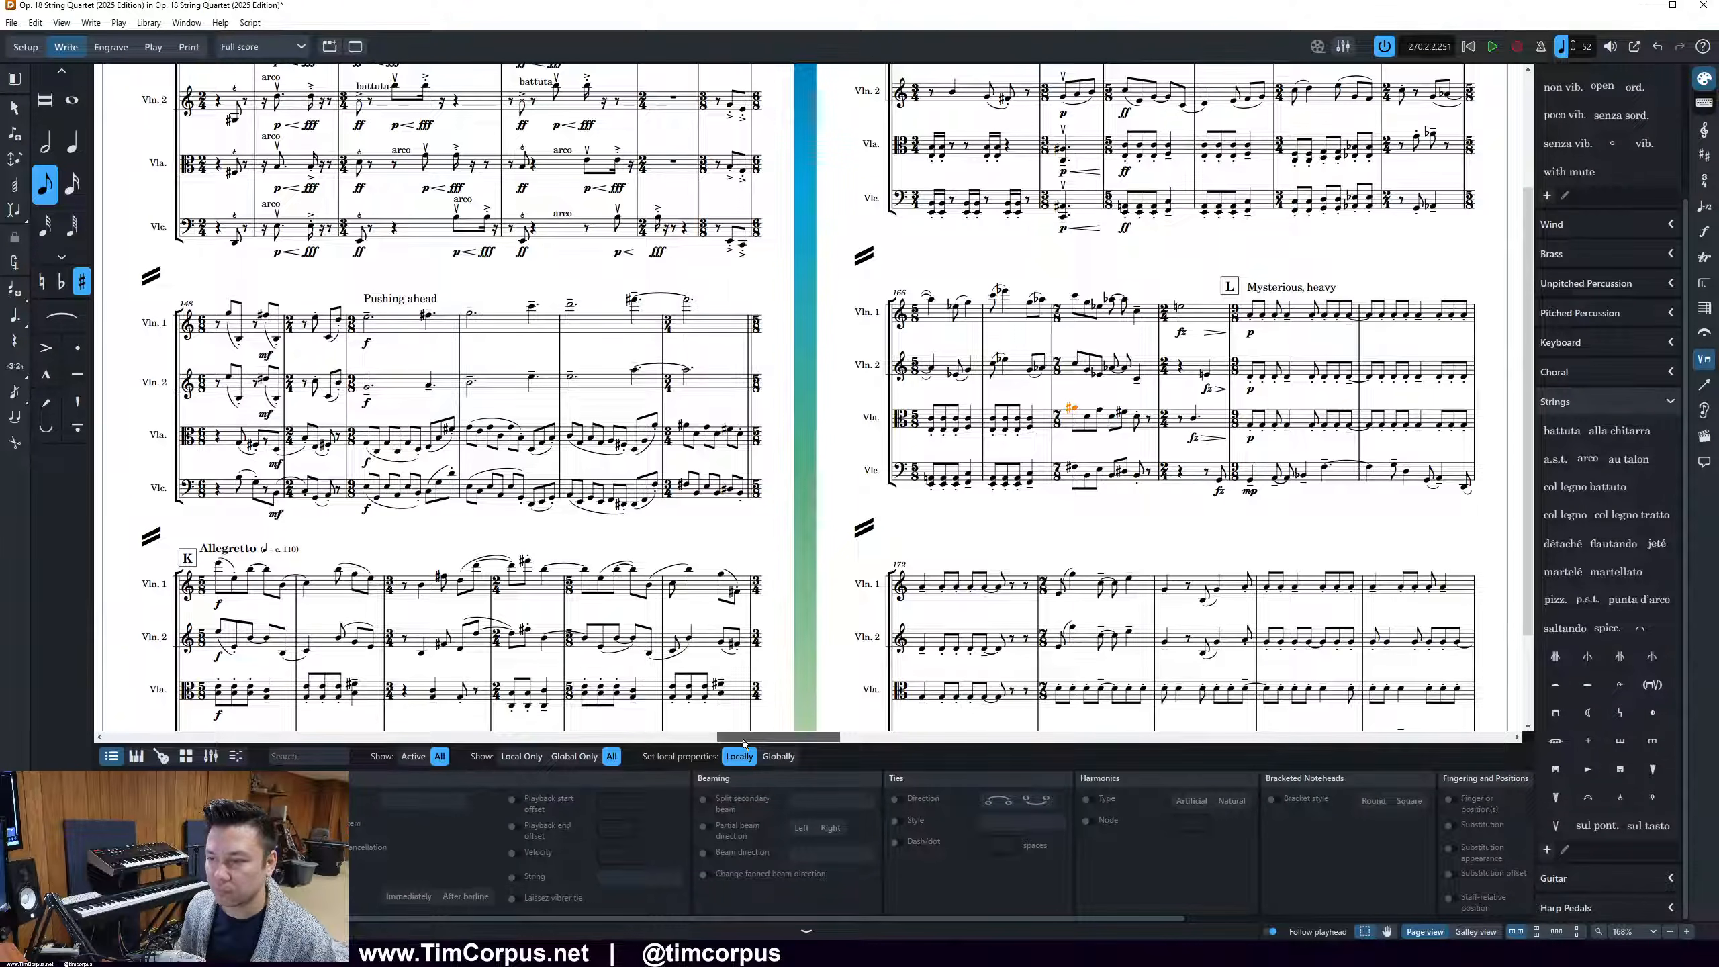
mouse_move(743, 739)
mouse_down()
mouse_move(618, 726)
mouse_move(774, 726)
mouse_up()
scroll(850, 382, up, 2)
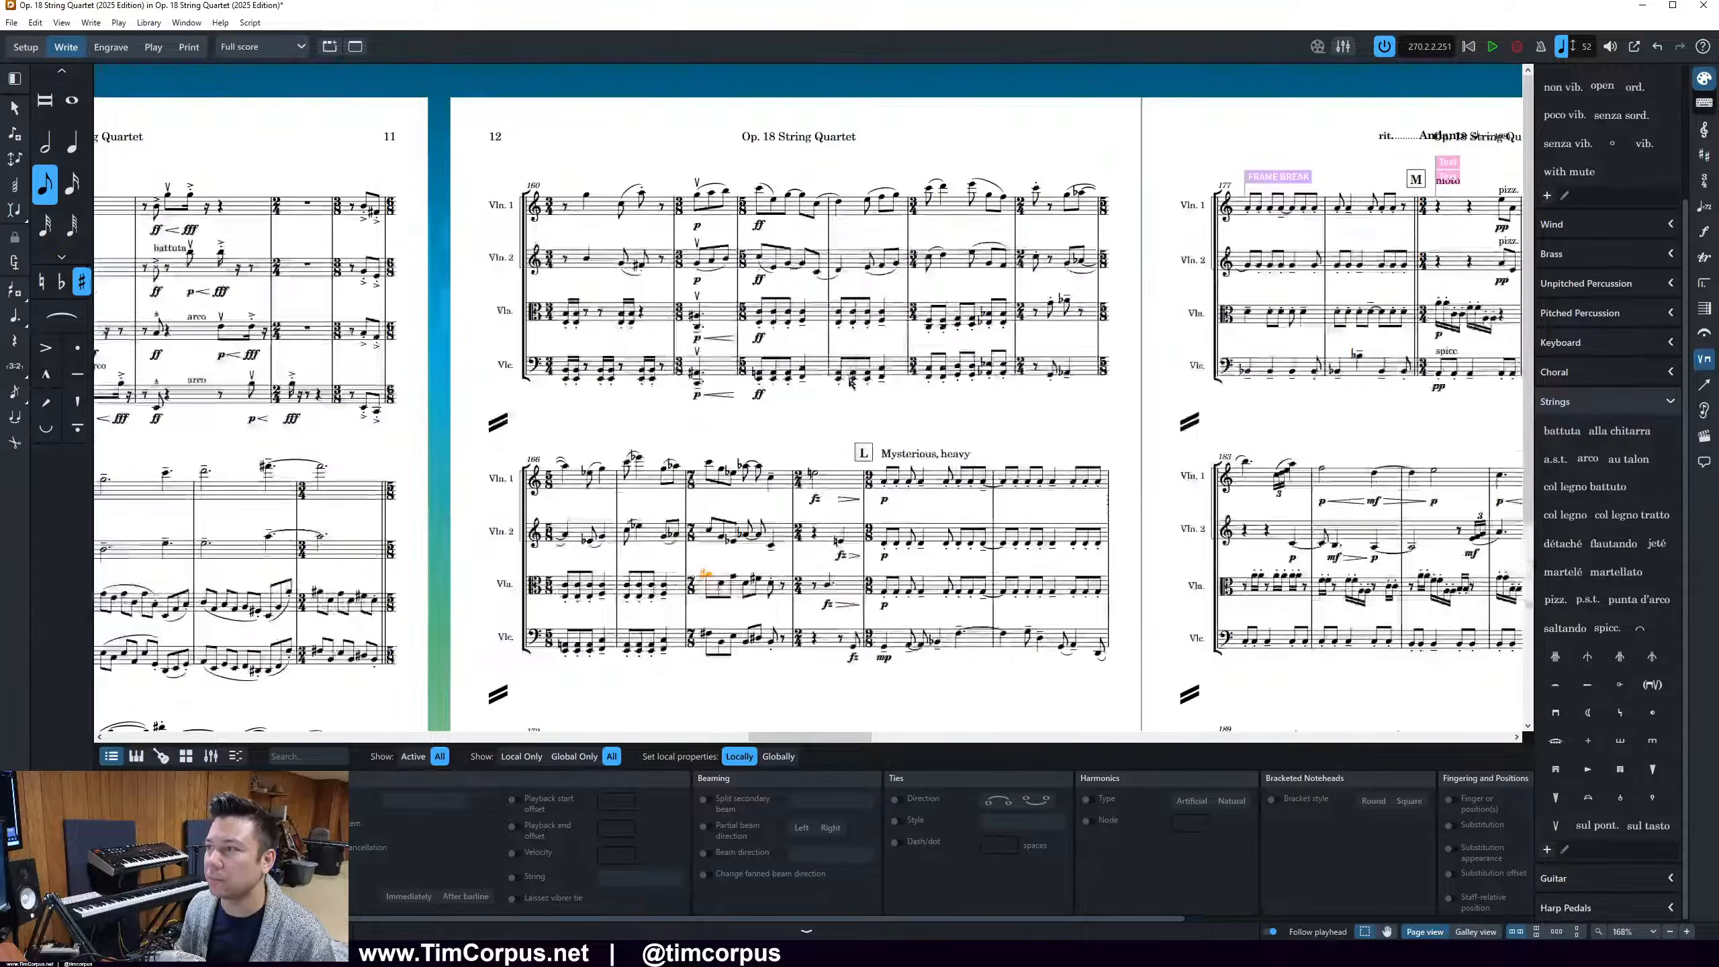
key(Escape)
key(ctrl+equal)
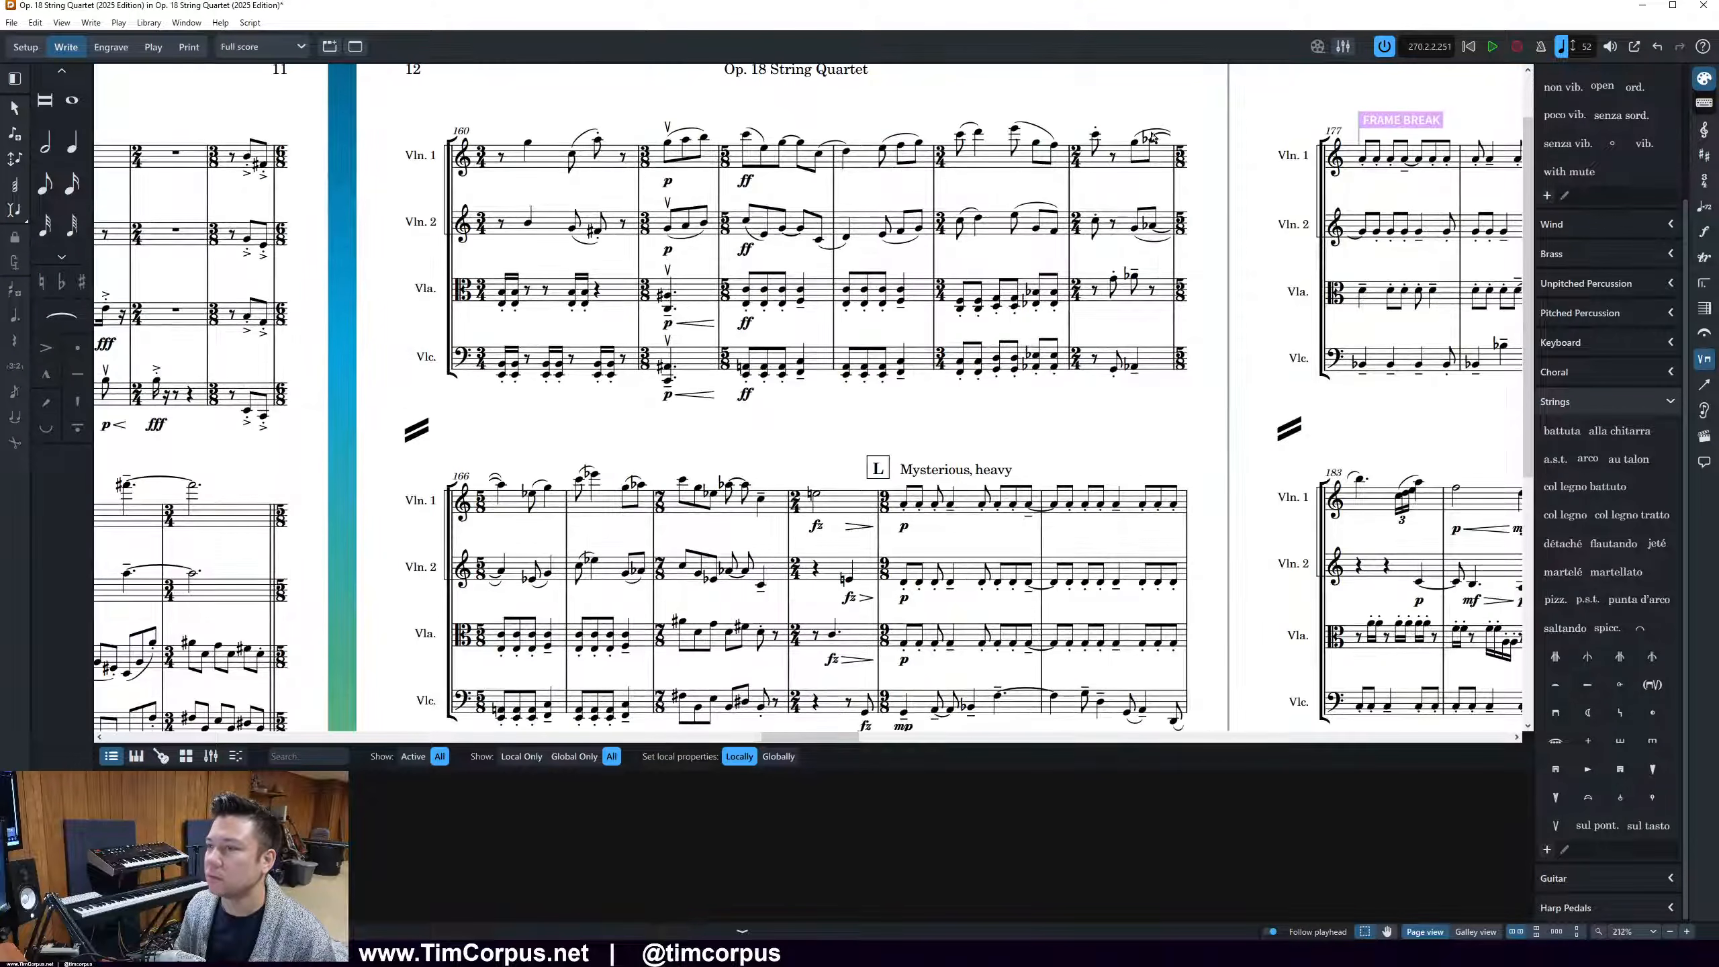
click(1156, 139)
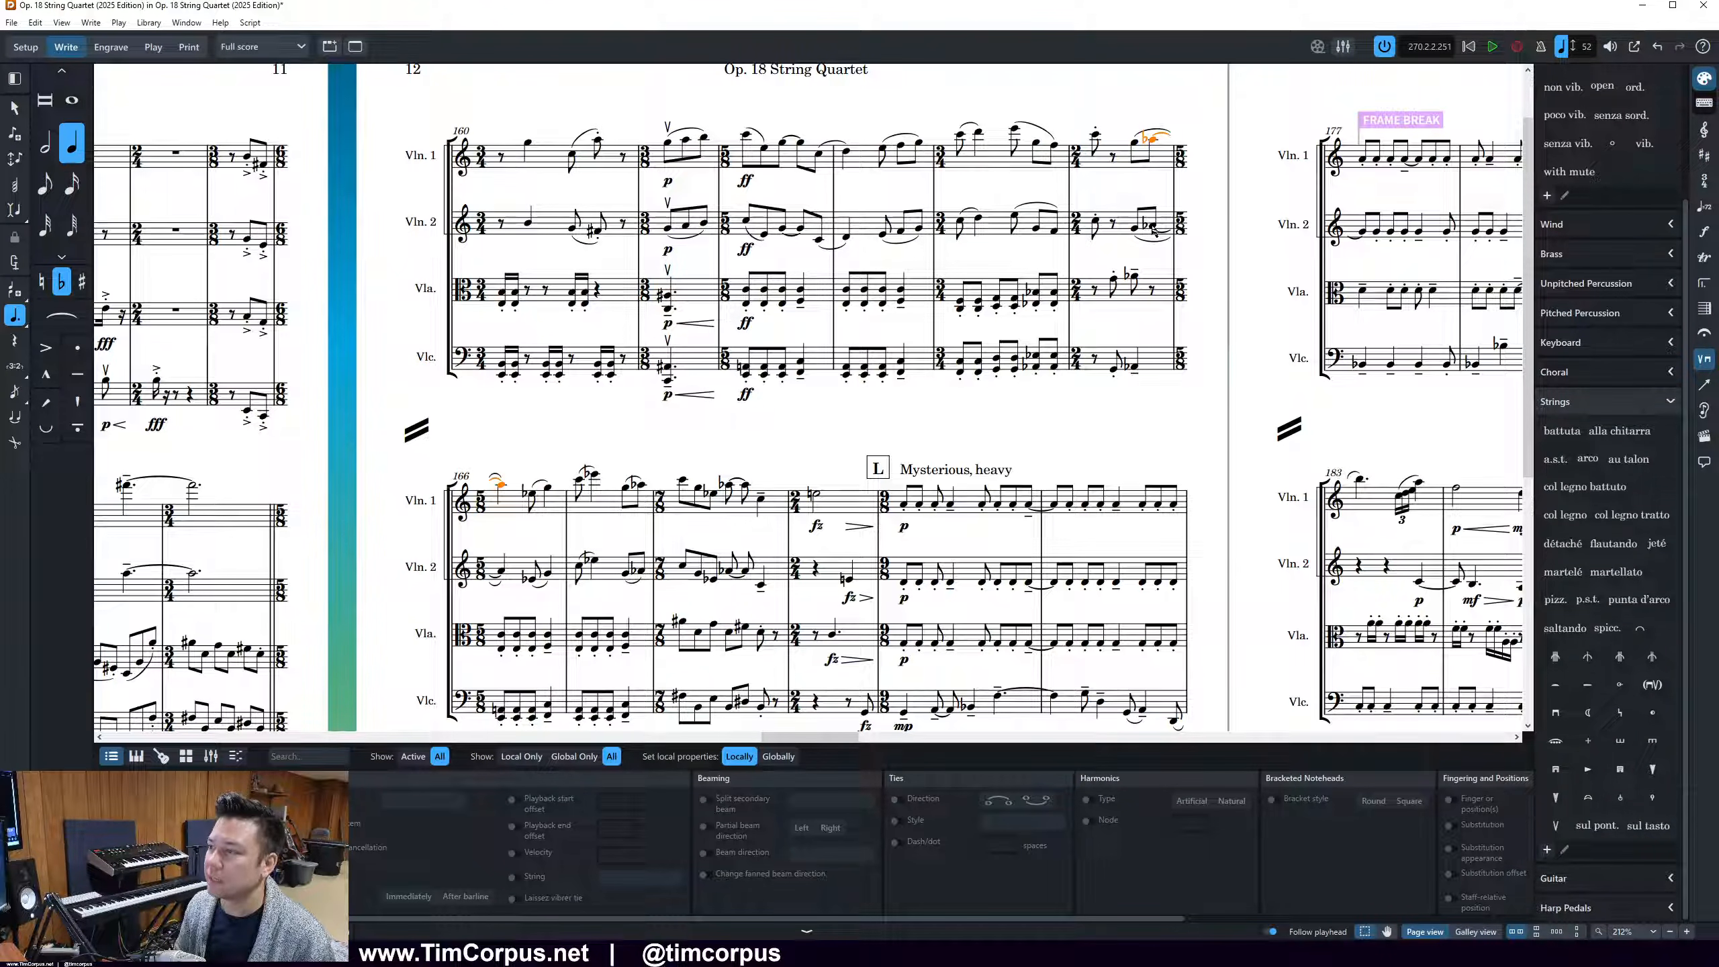
Launch the on-screen keystroke visualizer, bring up its display settings and close them to return to the score
key(super)
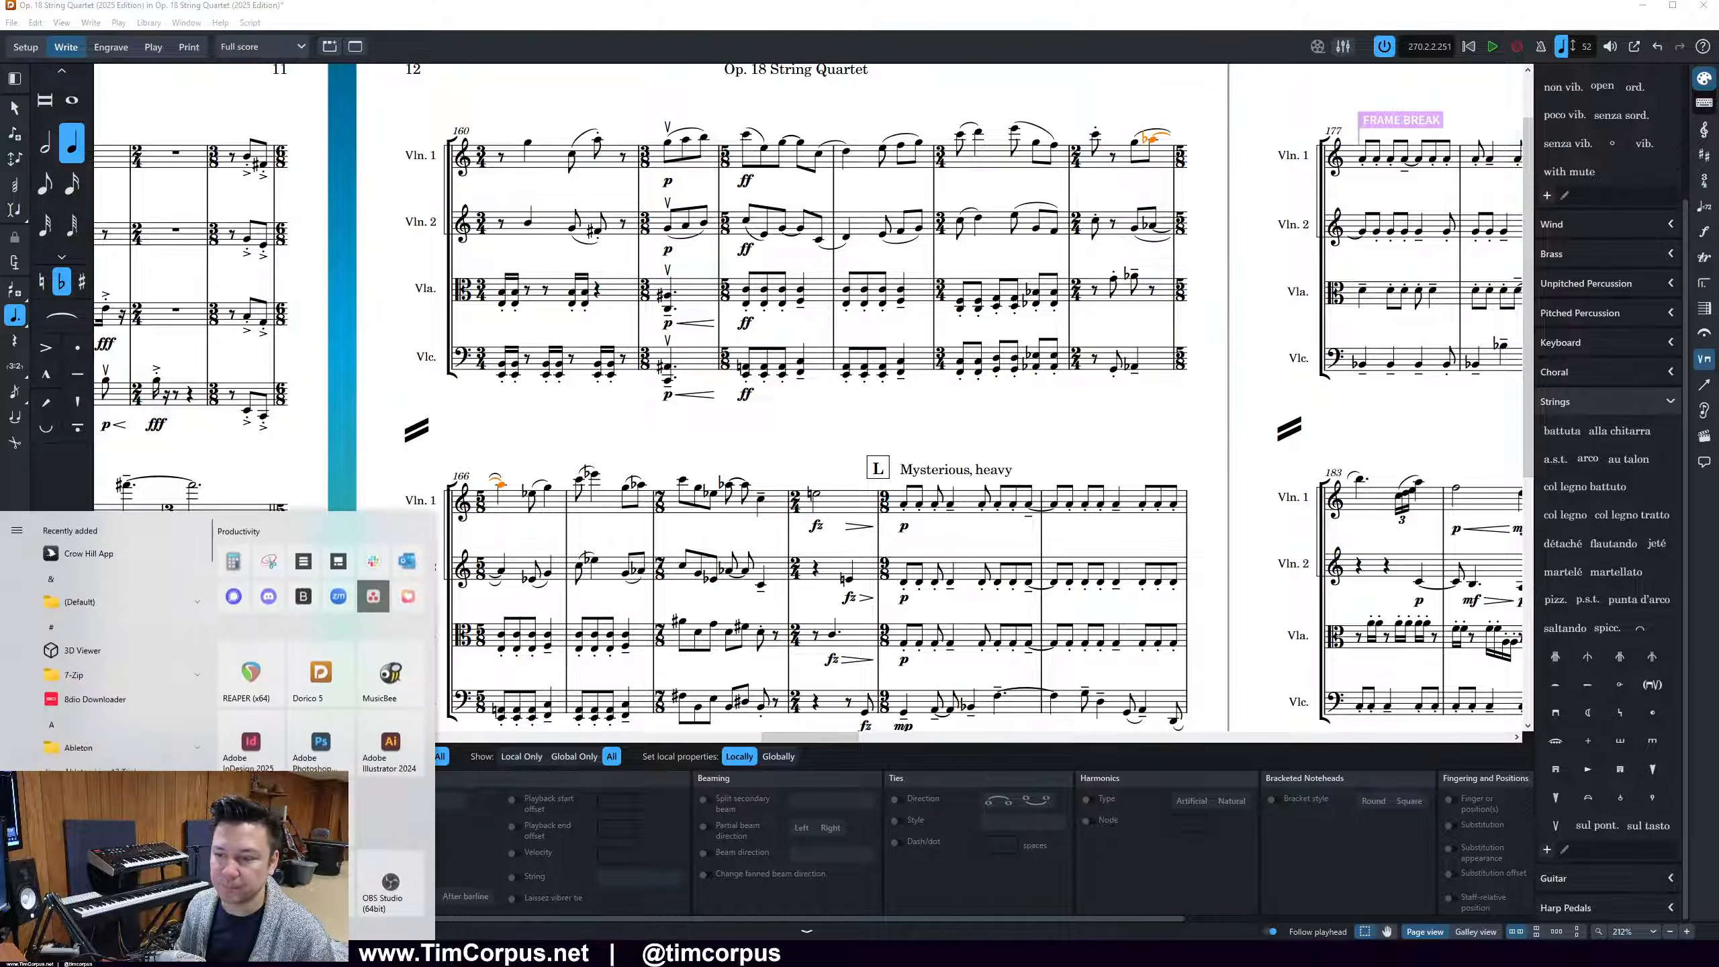
scroll(369, 702, down, 3)
click(321, 840)
click(984, 421)
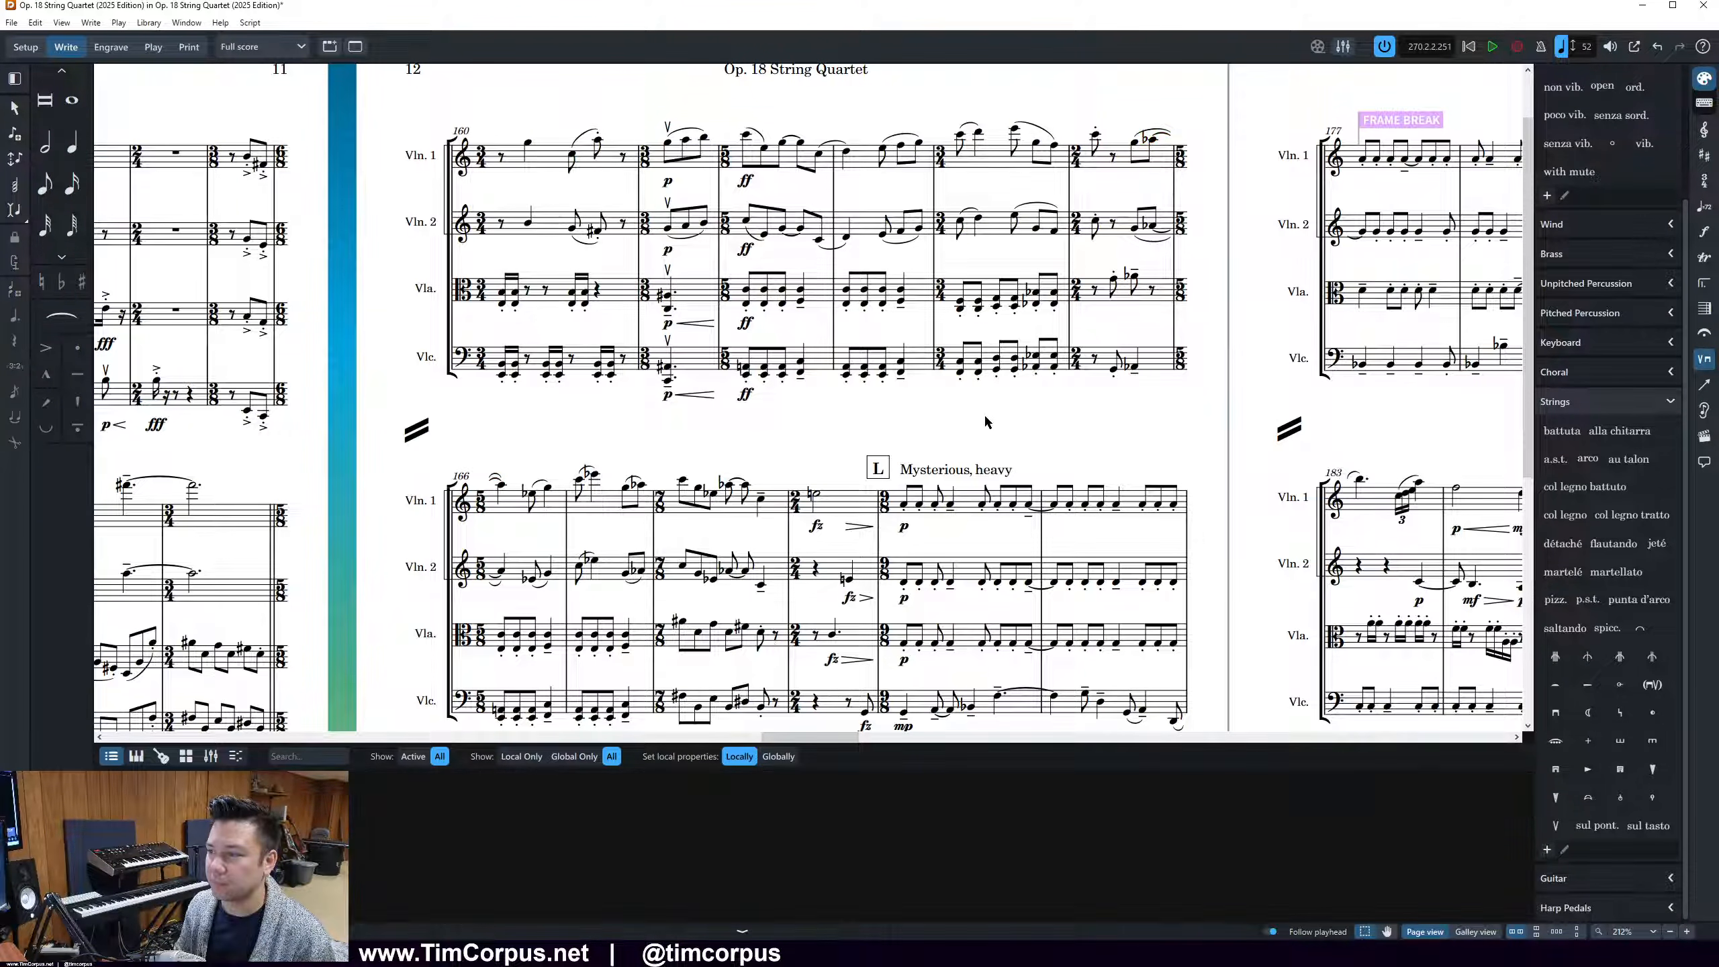
right_click(1588, 951)
click(1615, 933)
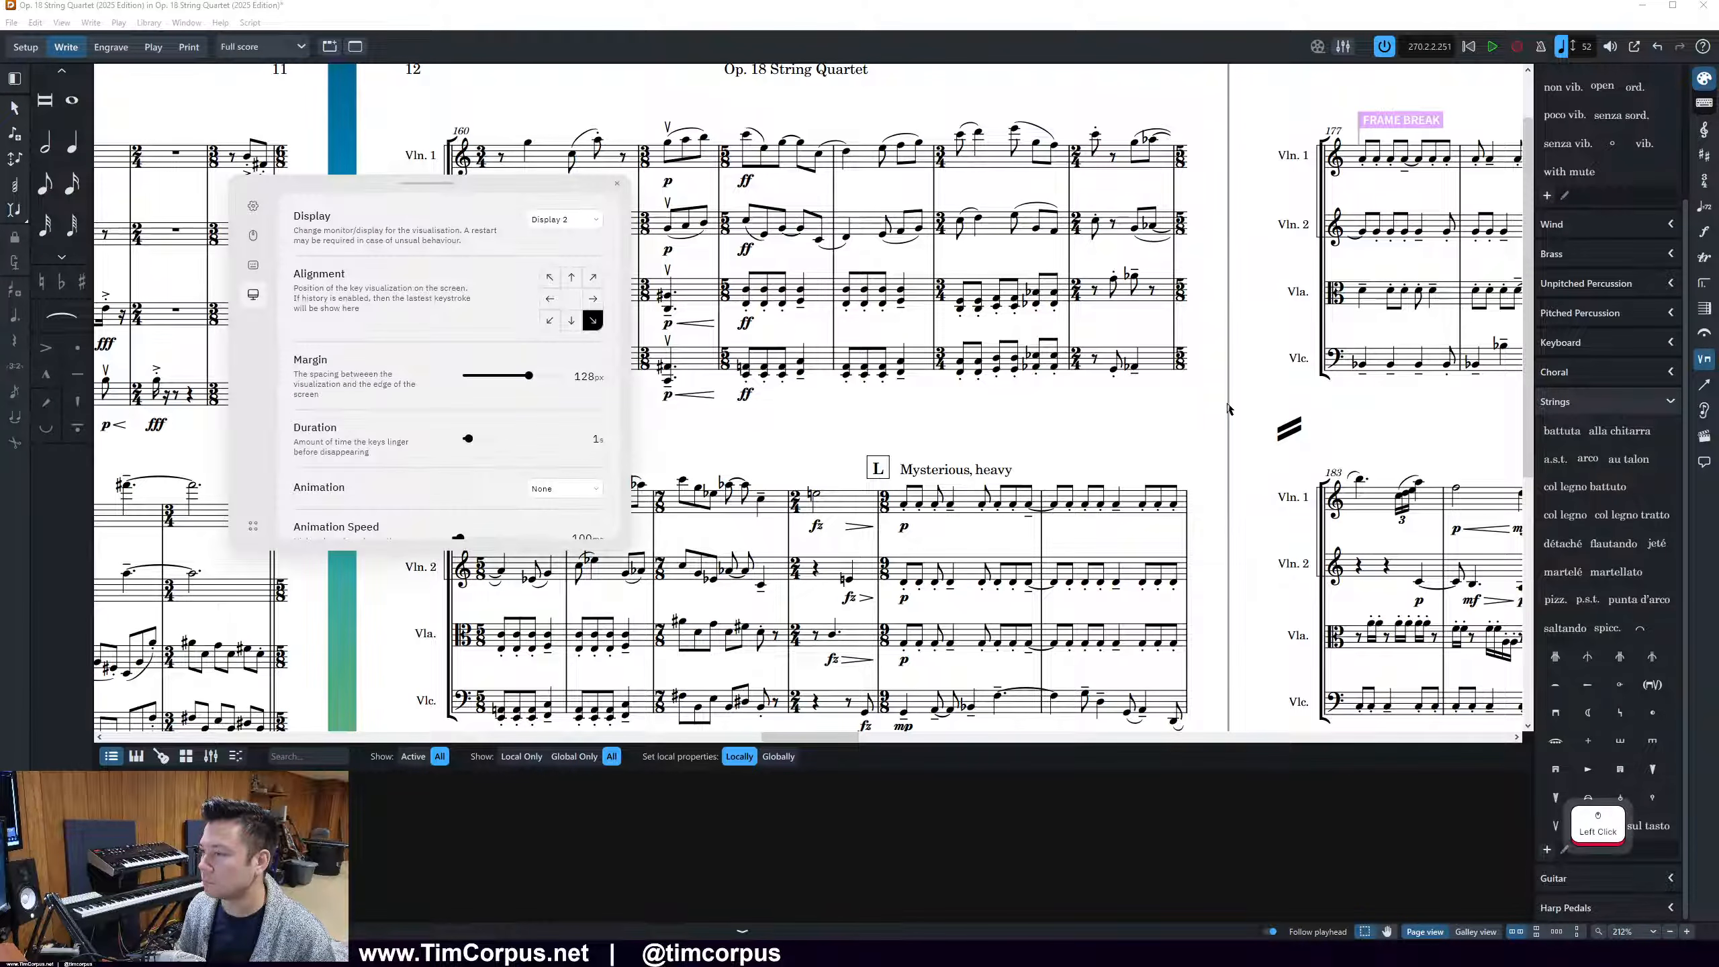
click(617, 183)
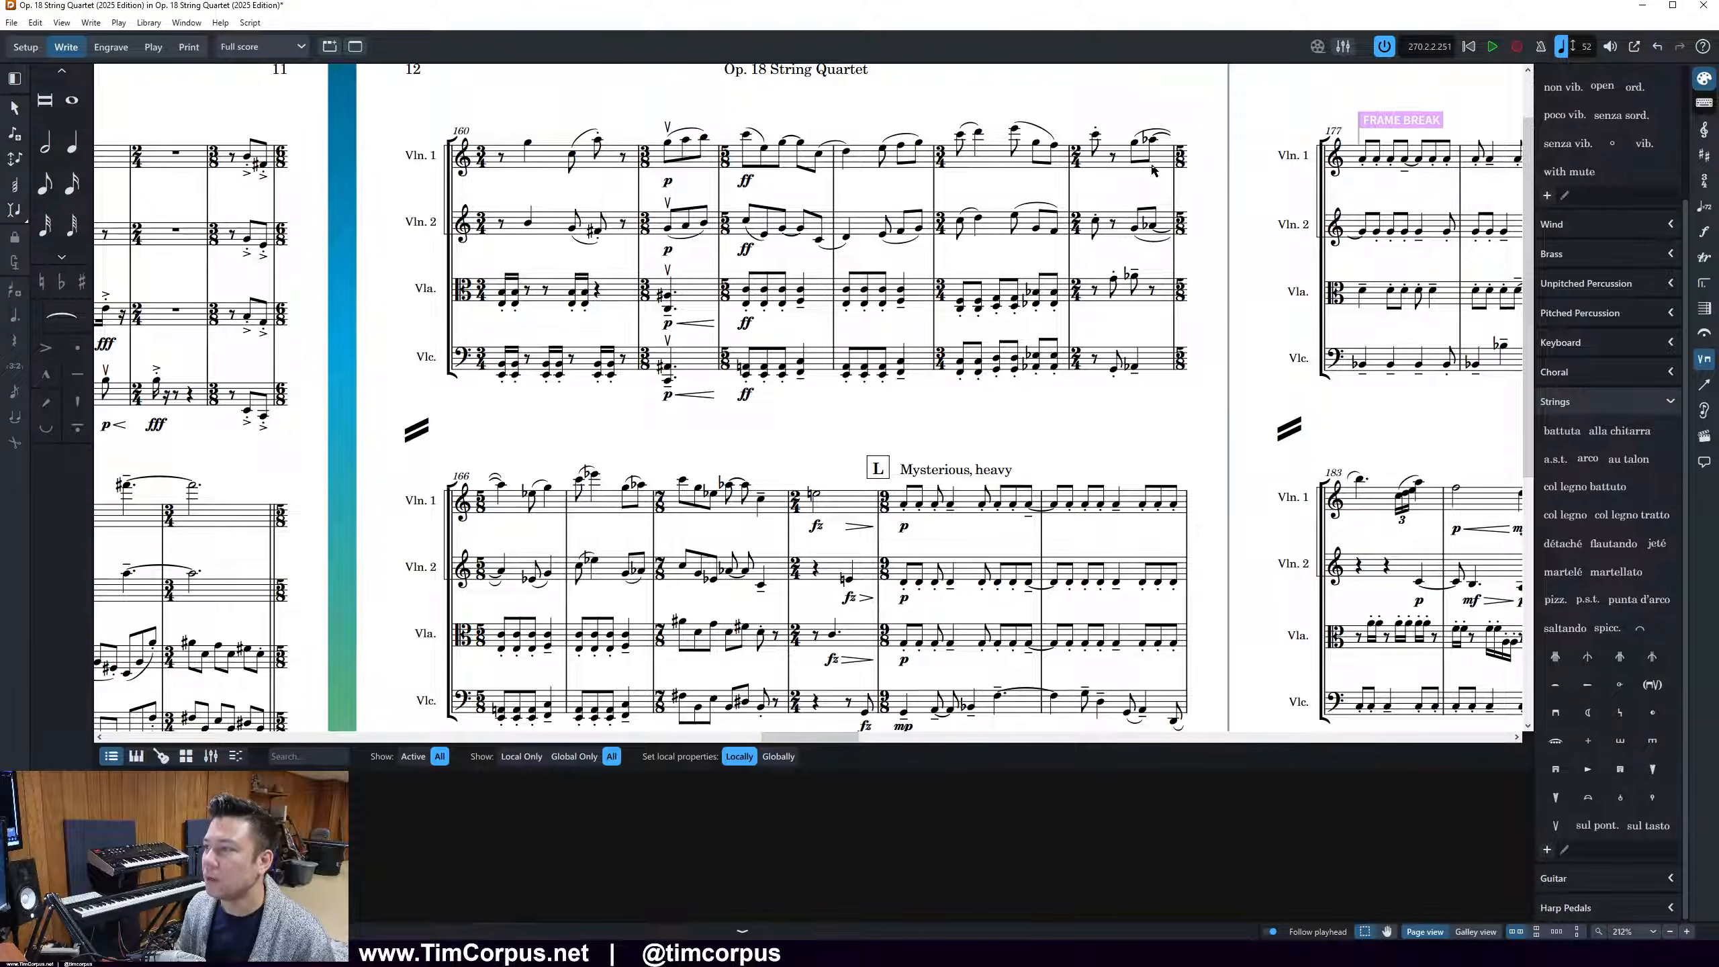
Respell the tied flat notes at the end of bar 165 in both violins as sharps
drag(1143, 115, 1156, 247)
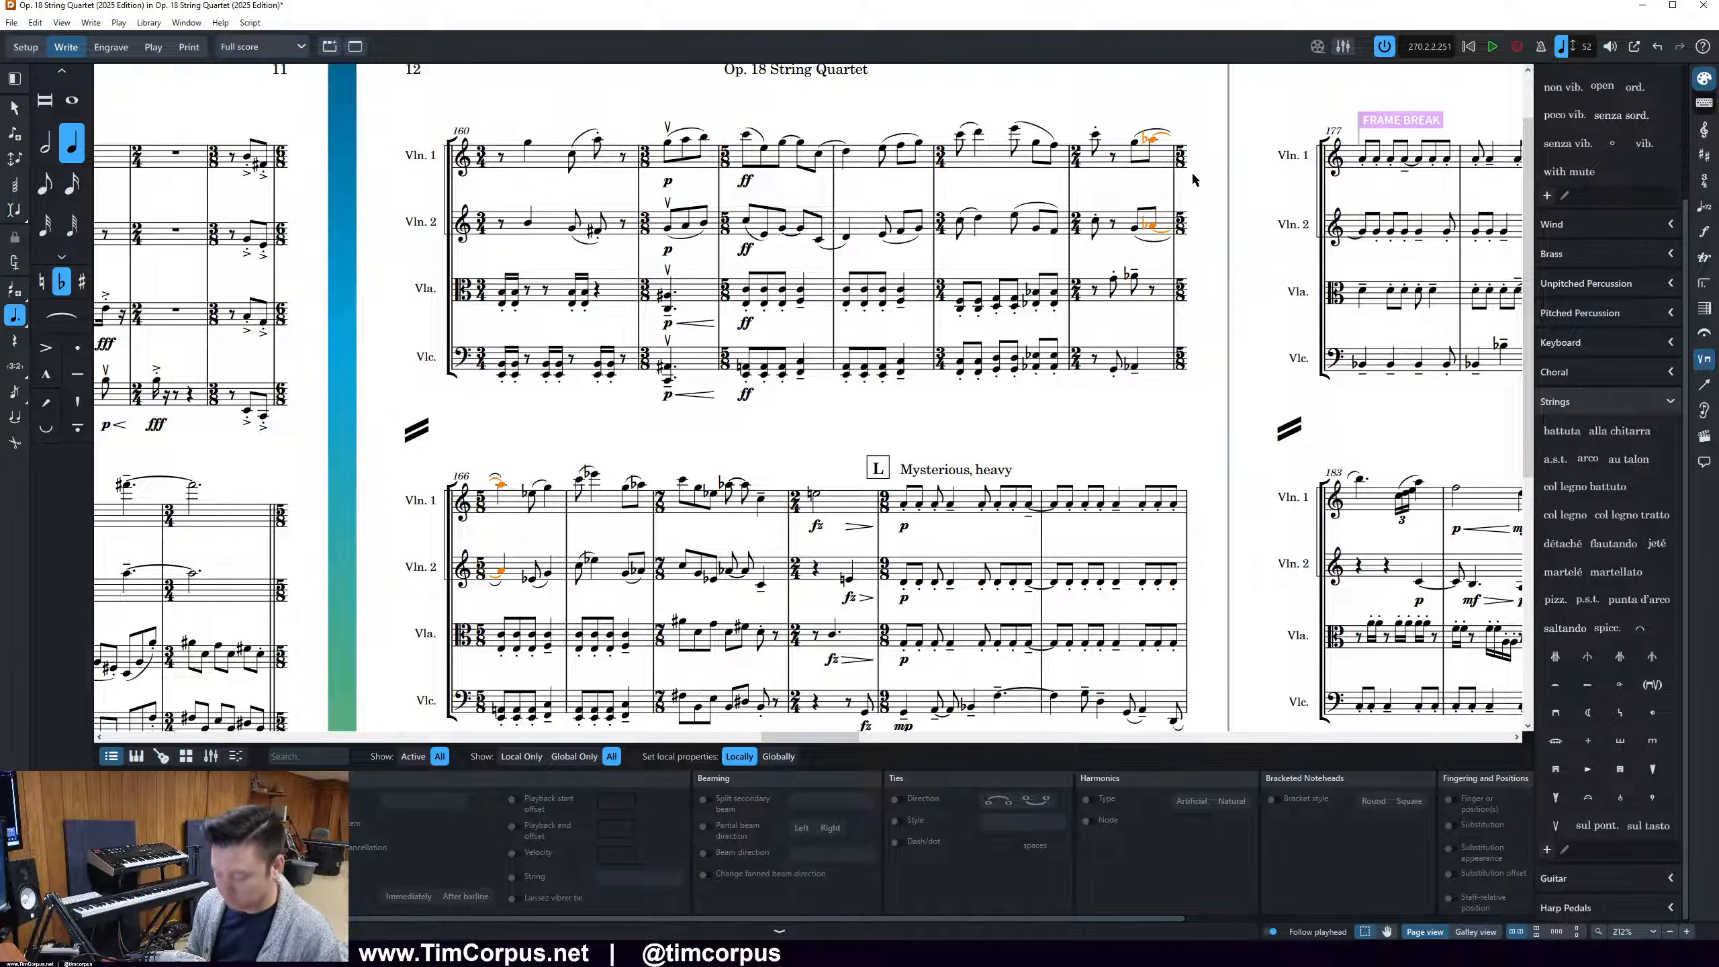
key(0)
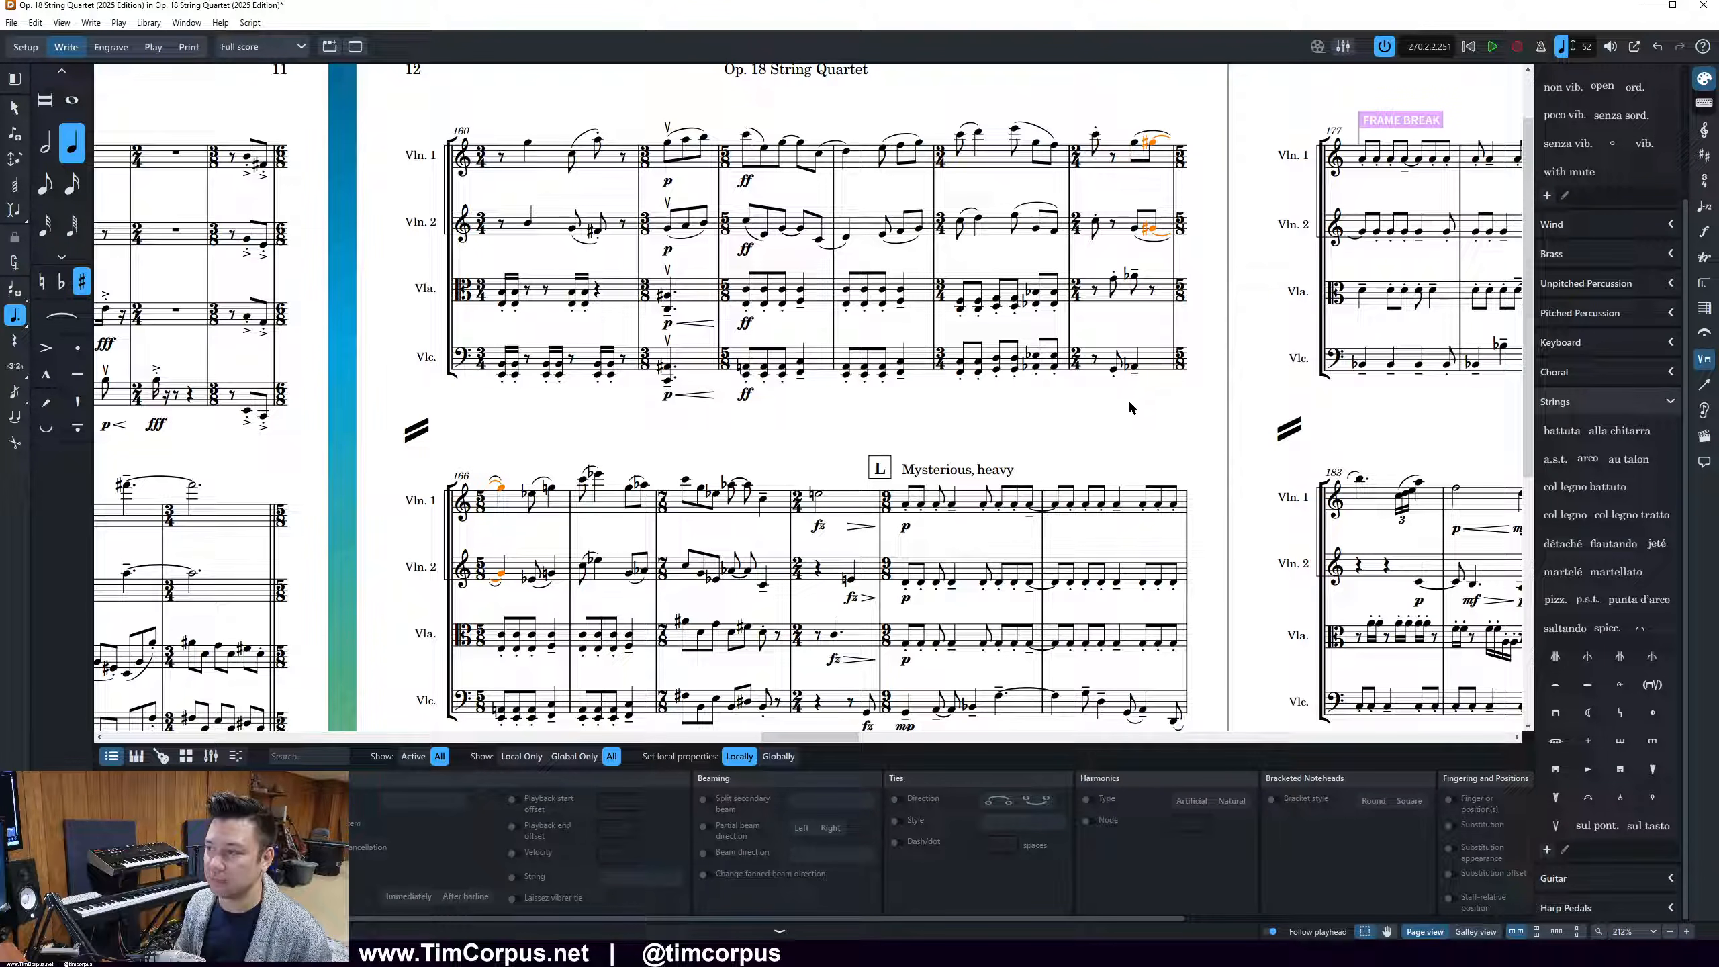
click(1029, 376)
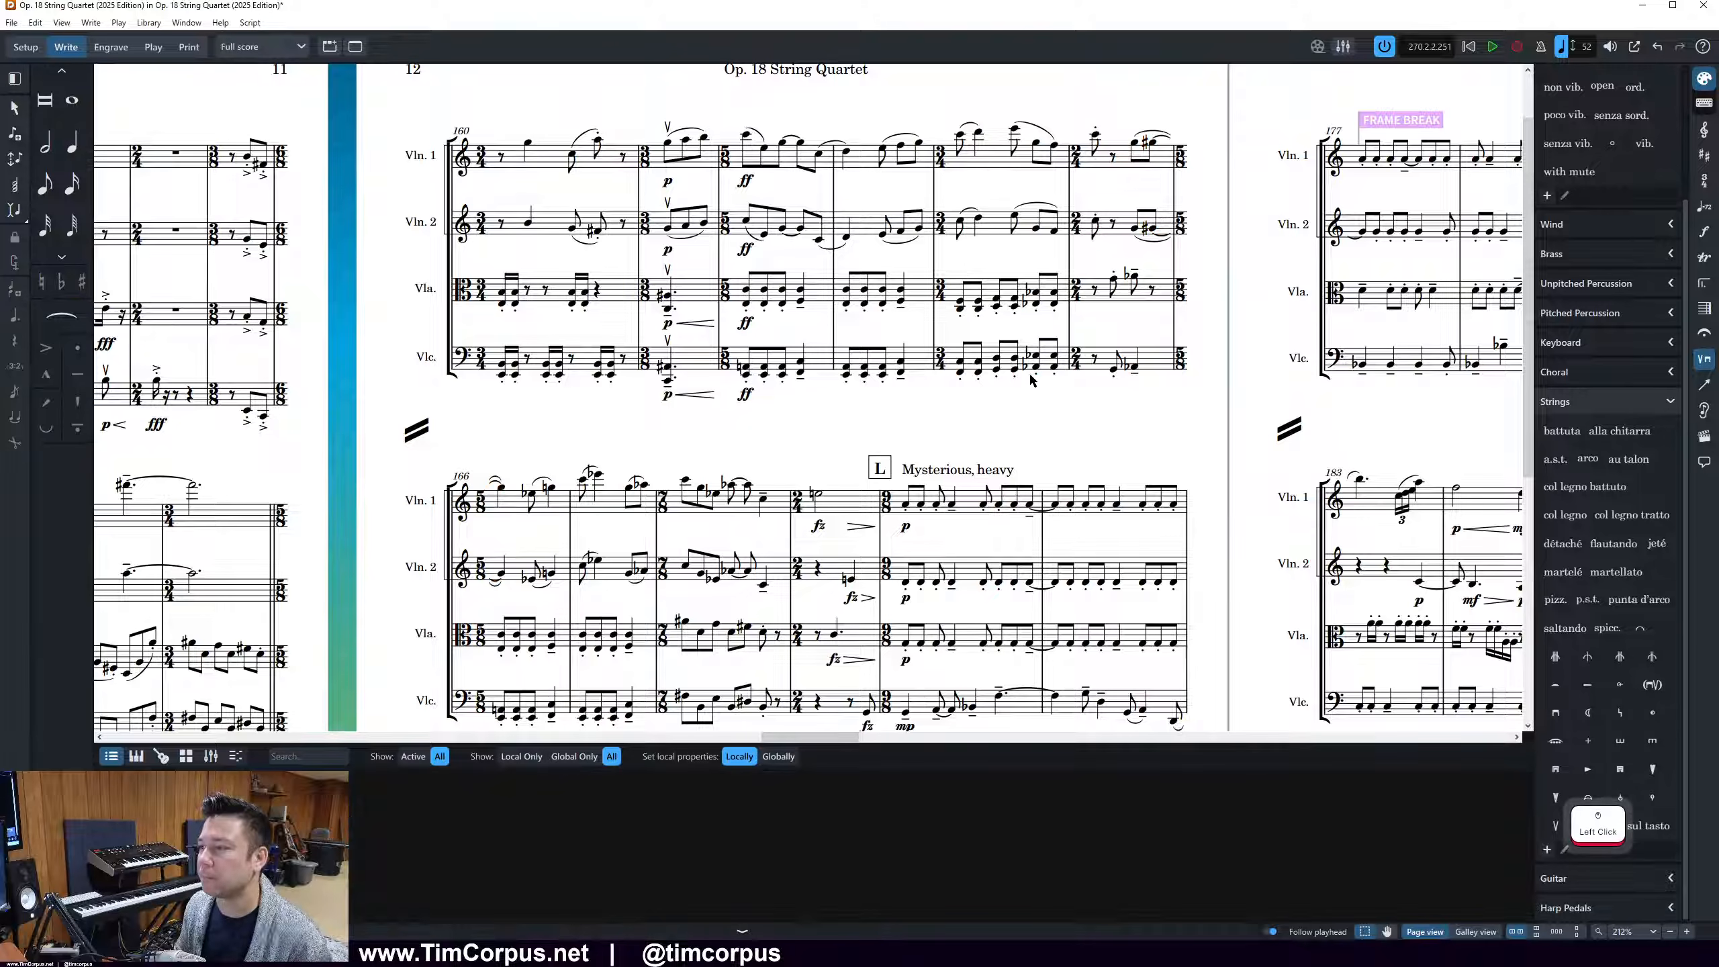
Play back the passage starting from the viola and cello's first eighth notes in bar 164
drag(960, 391, 986, 265)
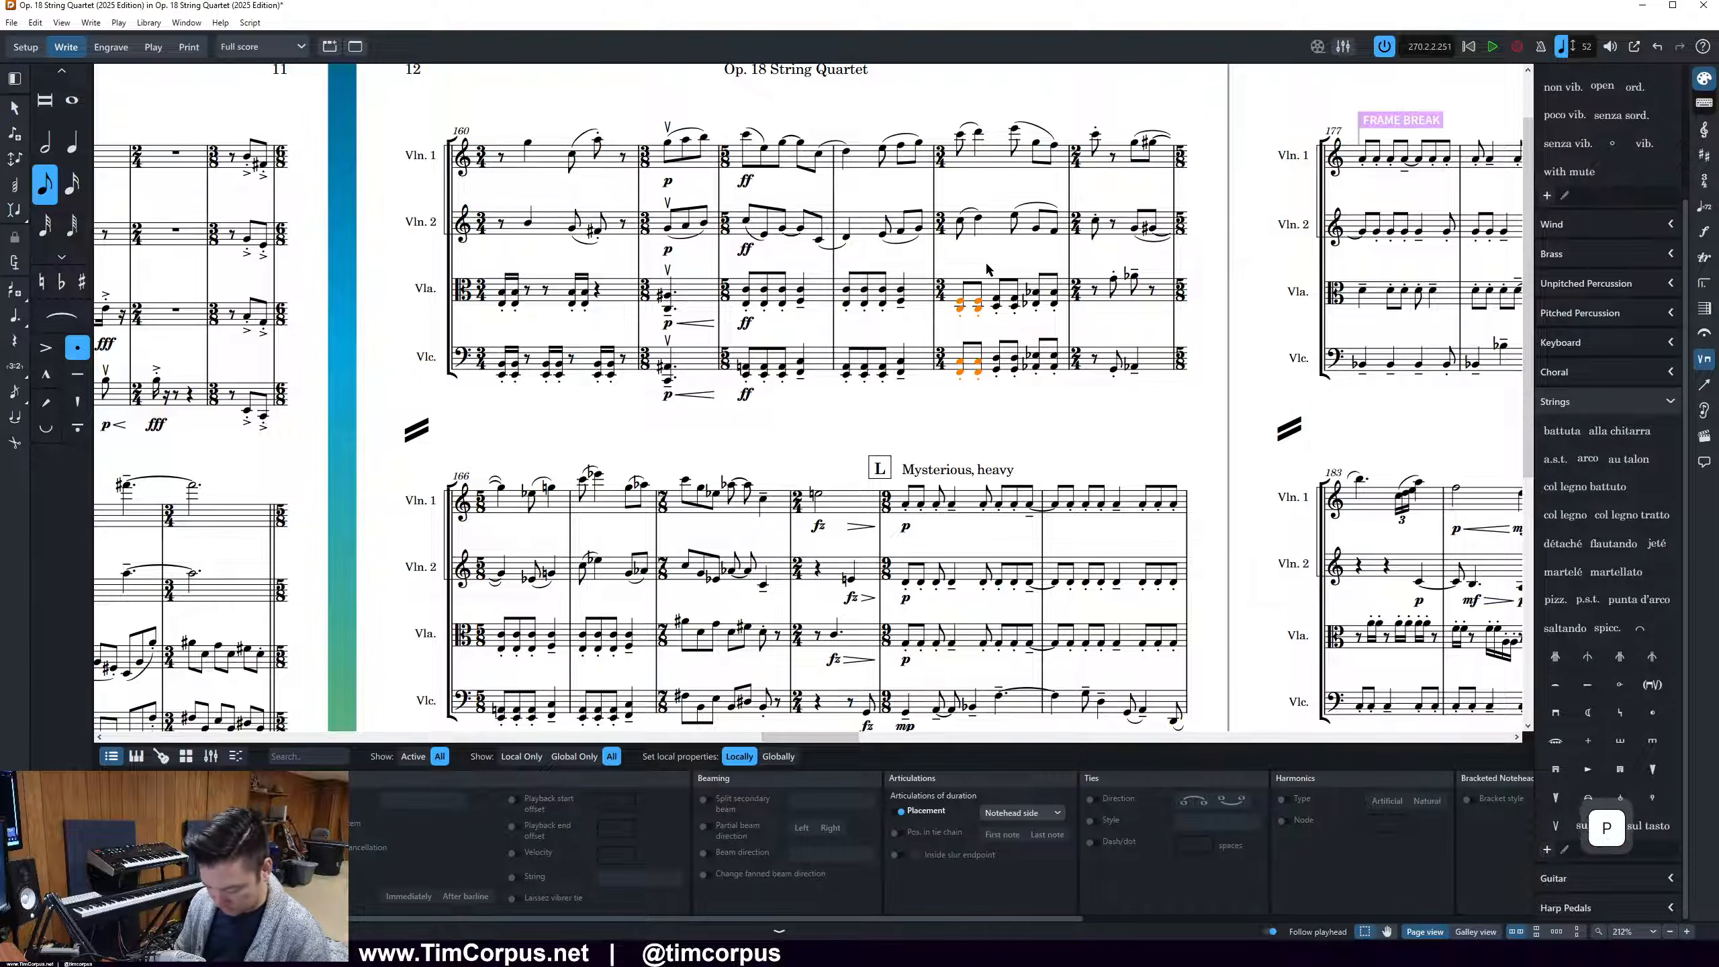
key(p)
key(bracketleft)
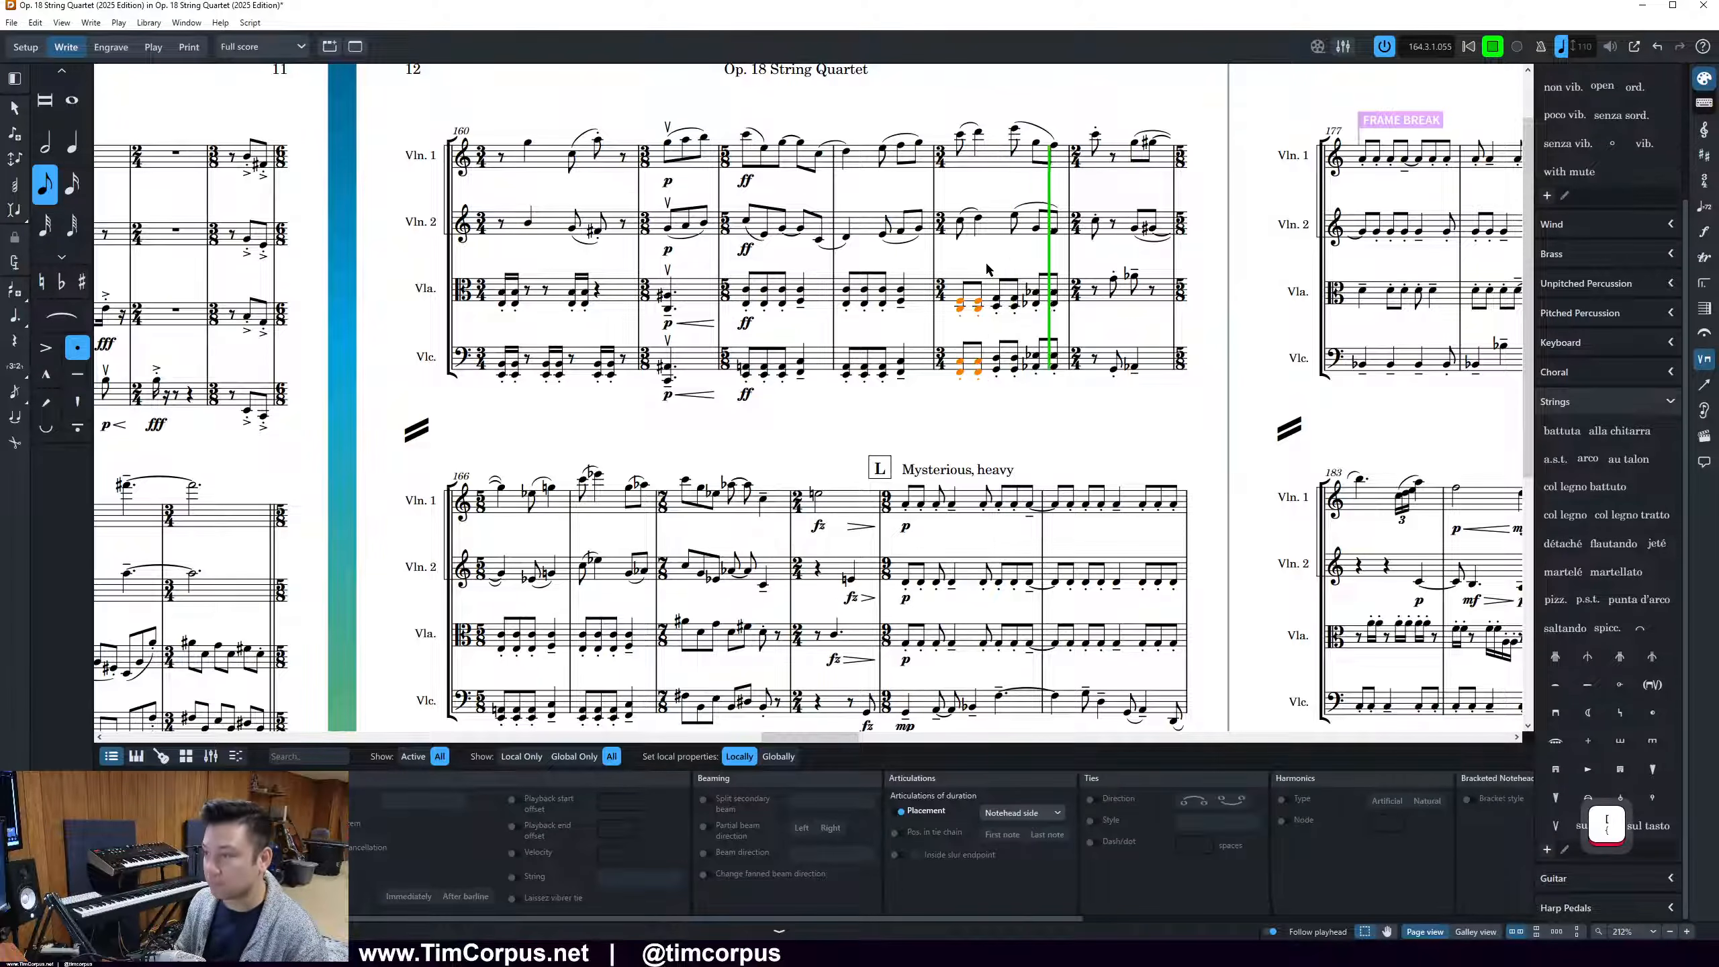
key(Escape)
click(1066, 326)
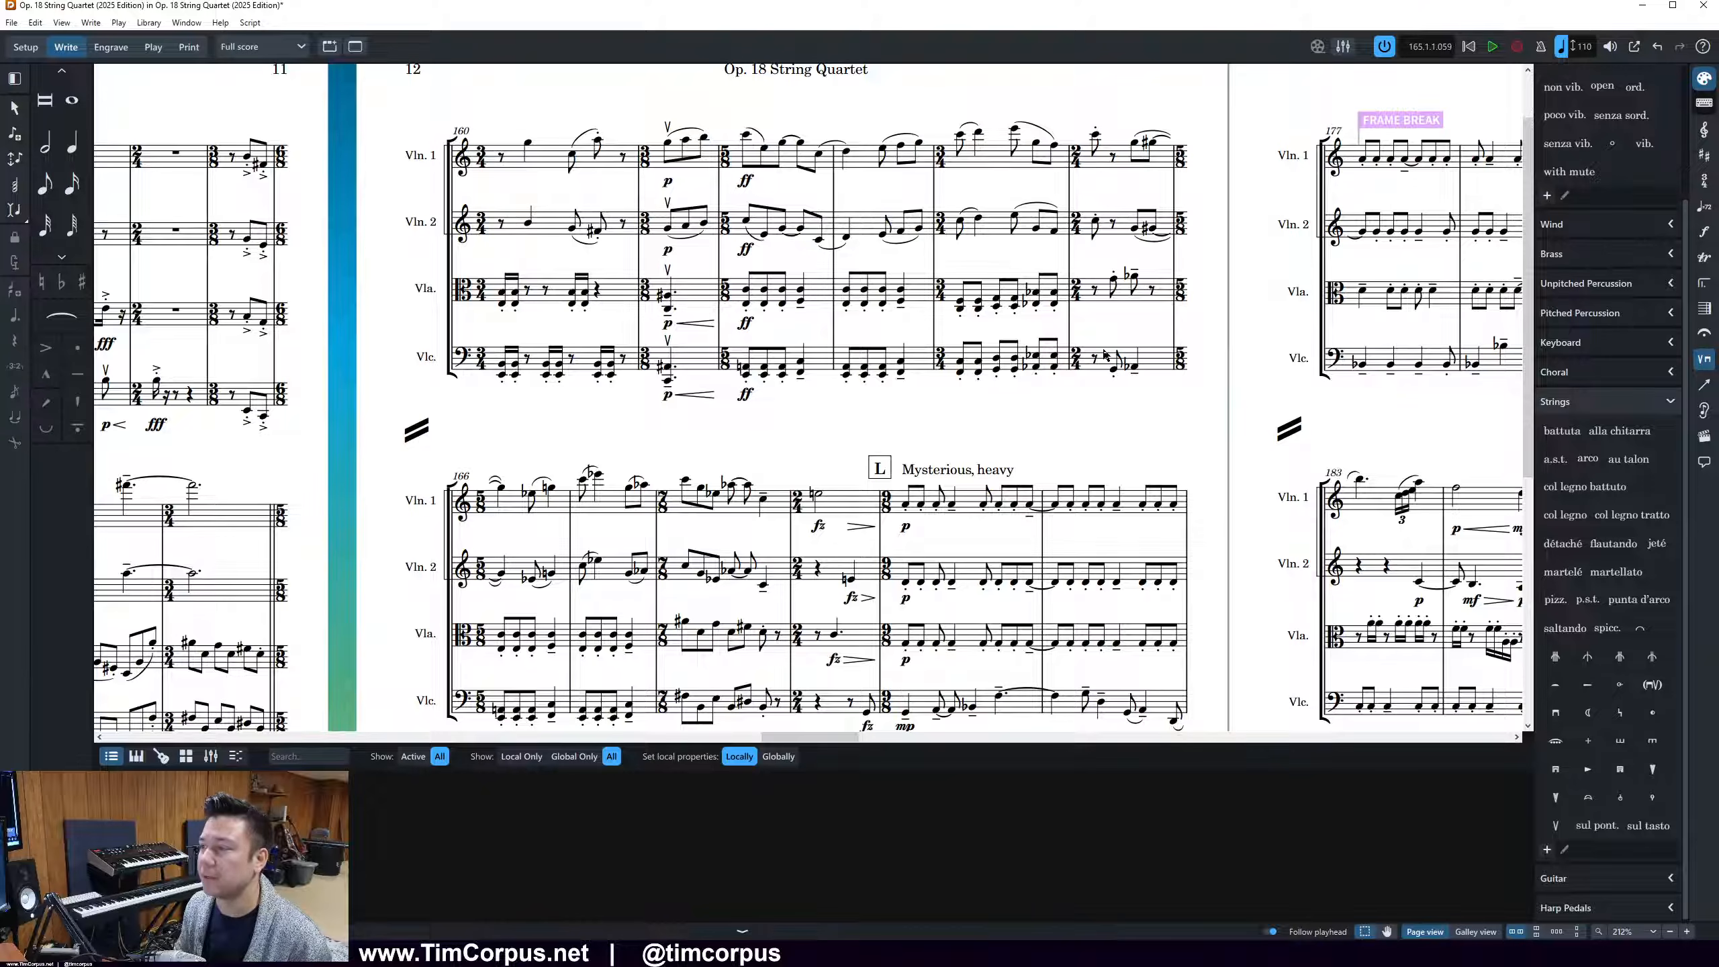
Respell the flats in the viola and cello's last two eighth-note chords of bar 164 as sharps
drag(1029, 381, 1079, 272)
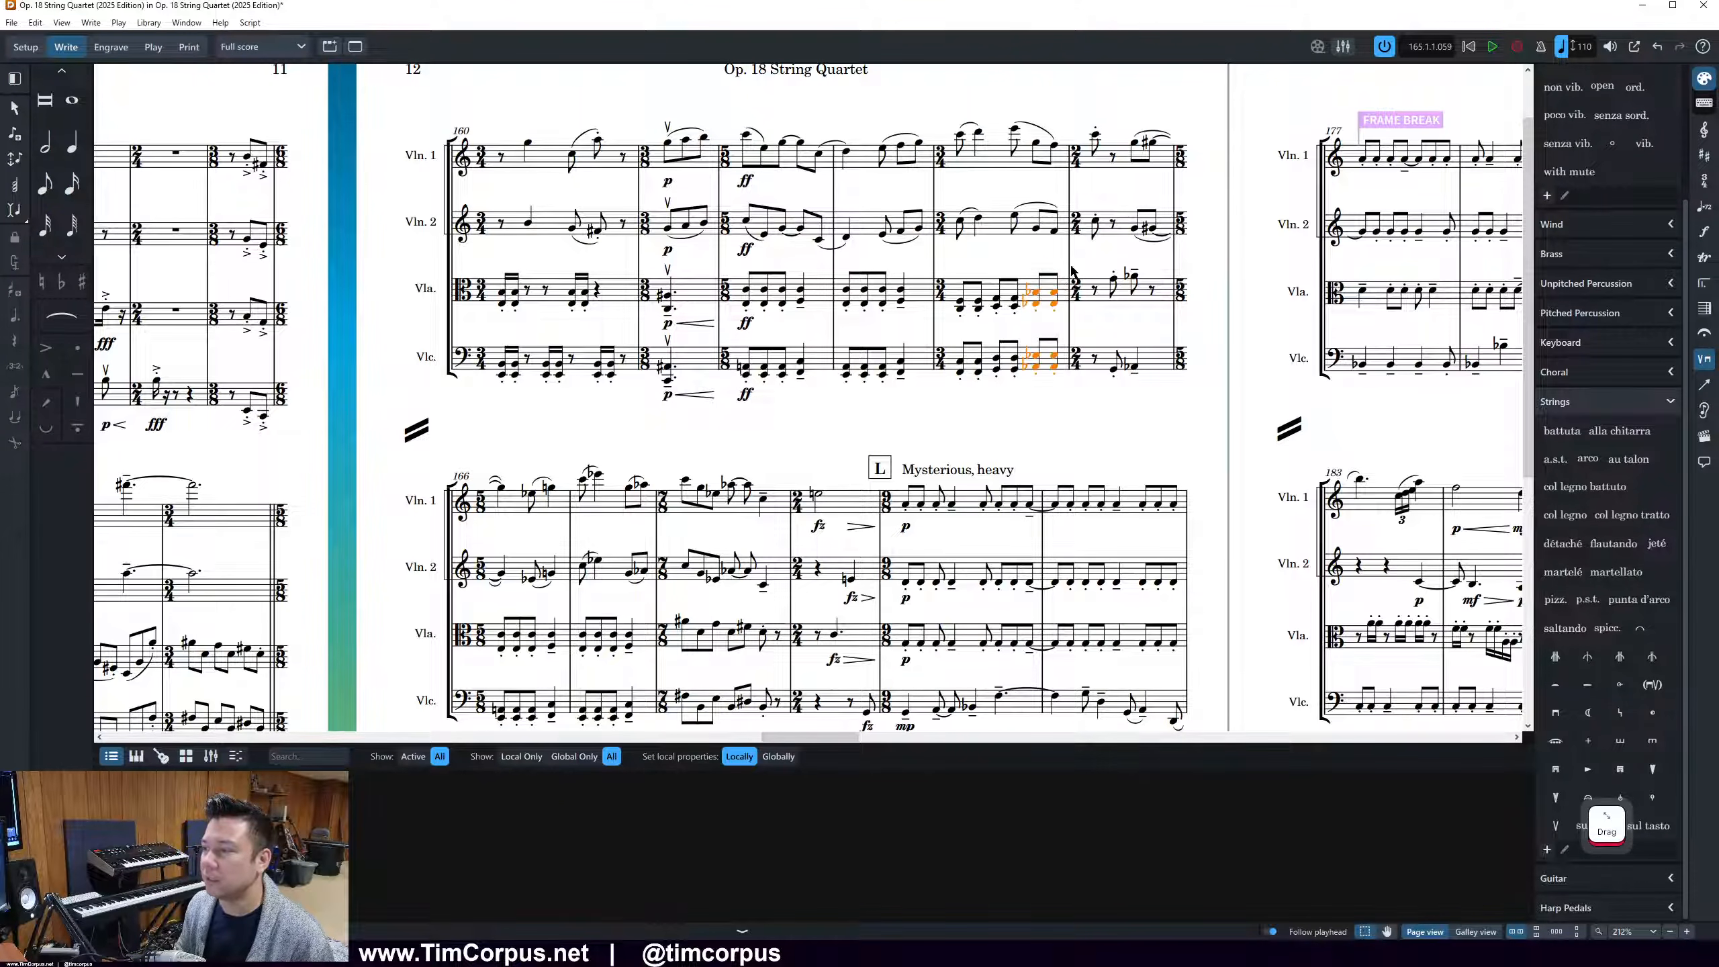
key(alt+minus)
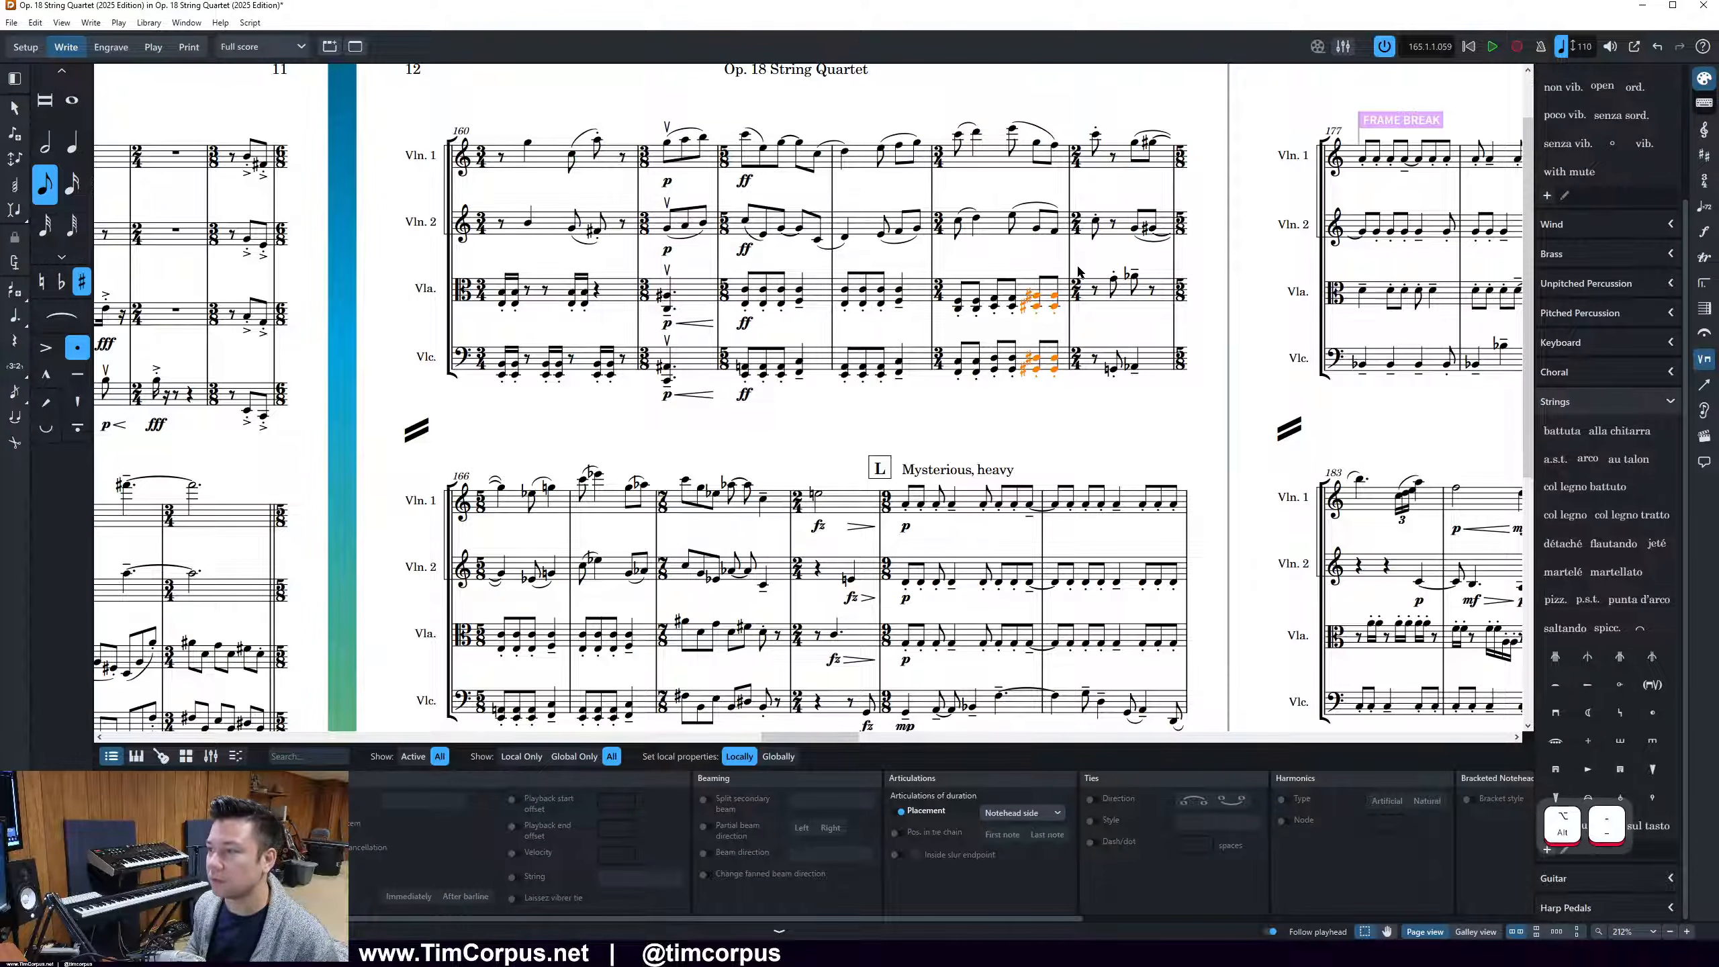
key(Escape)
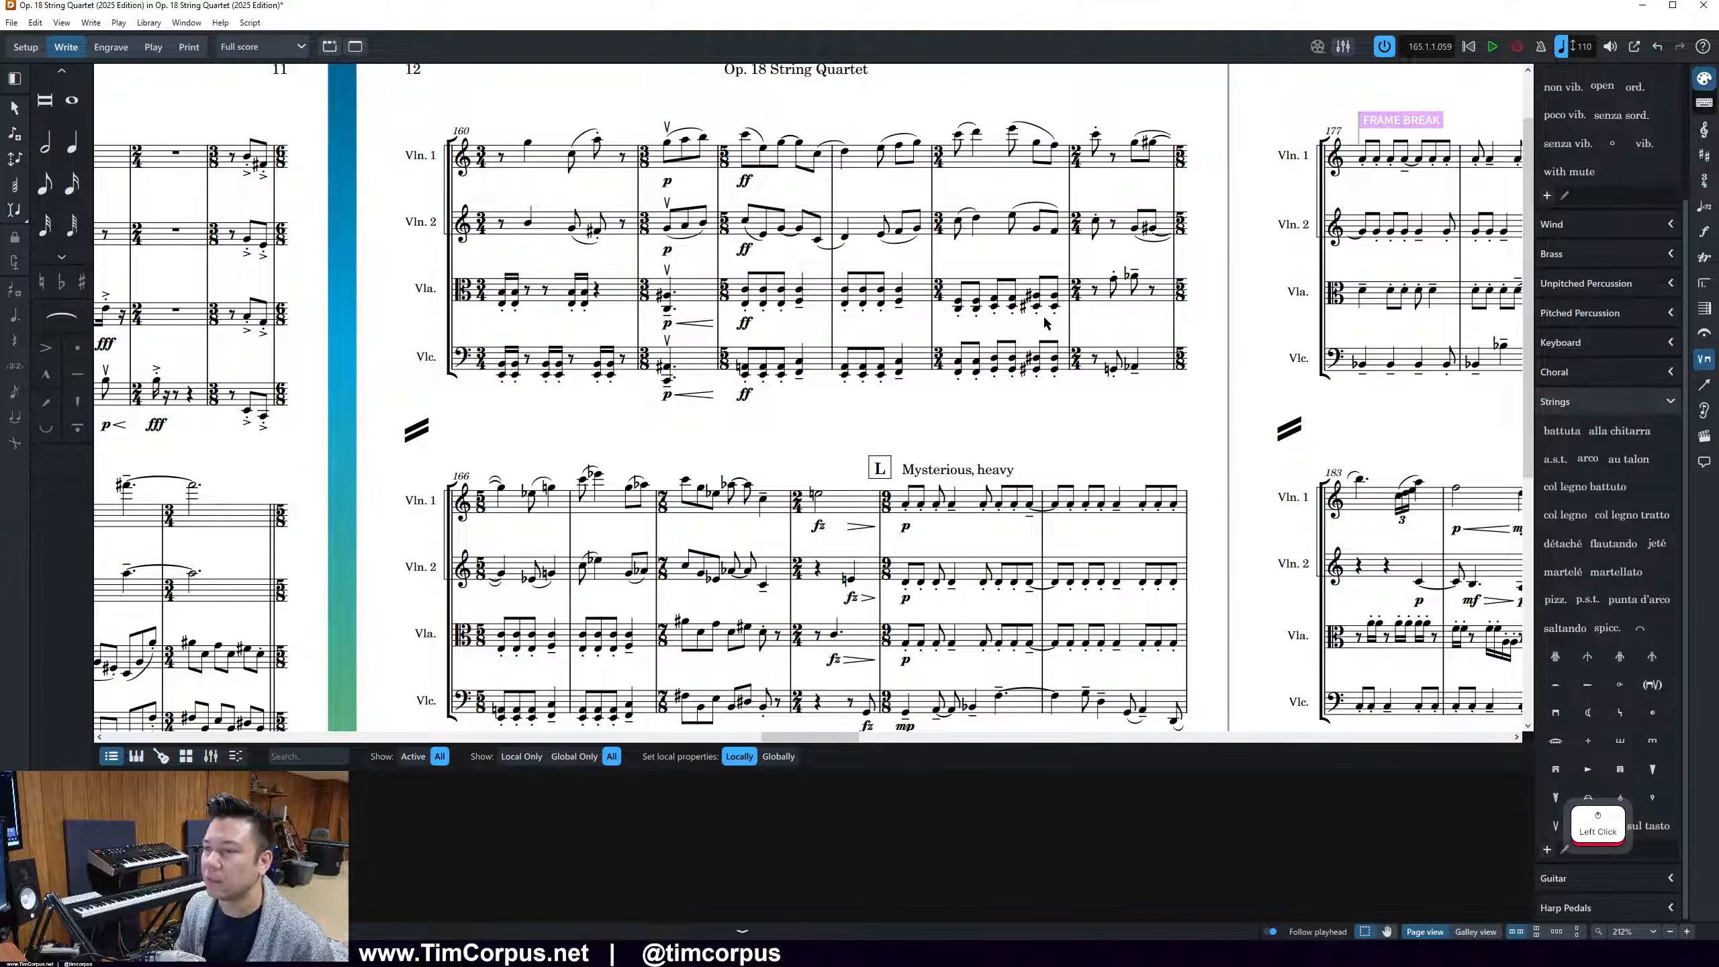
click(1040, 313)
click(1040, 327)
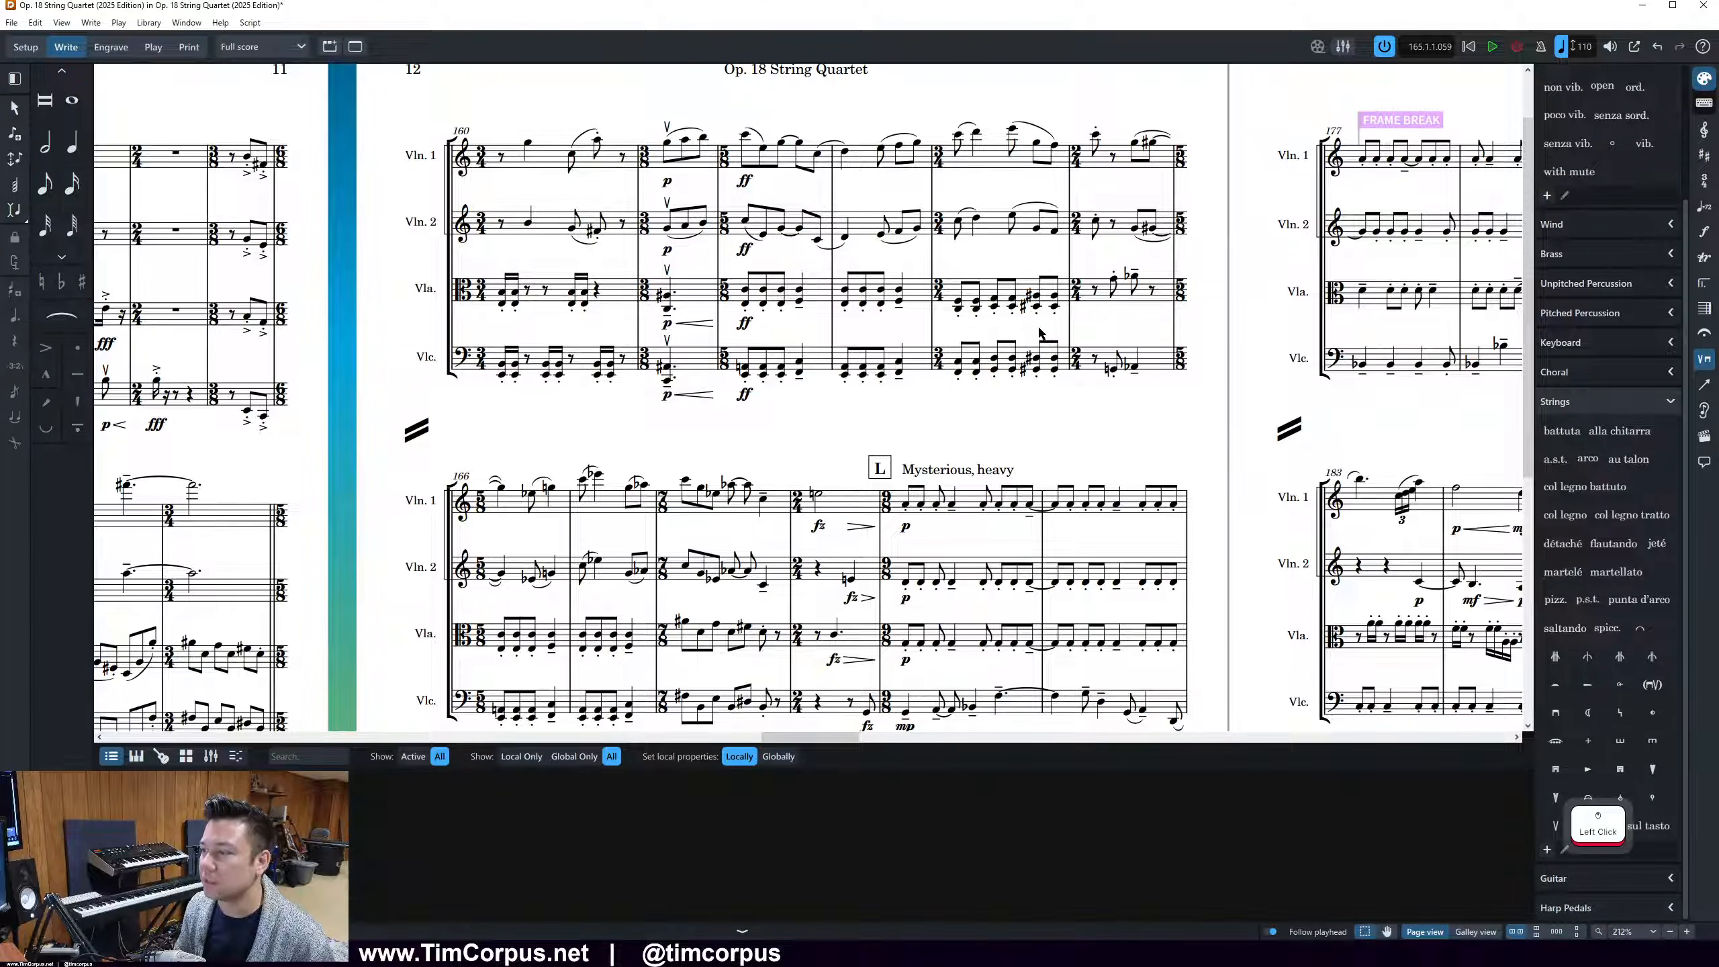
Respell the flat notes in the viola and cello in bar 165 as sharps
scroll(1065, 324, up, 2)
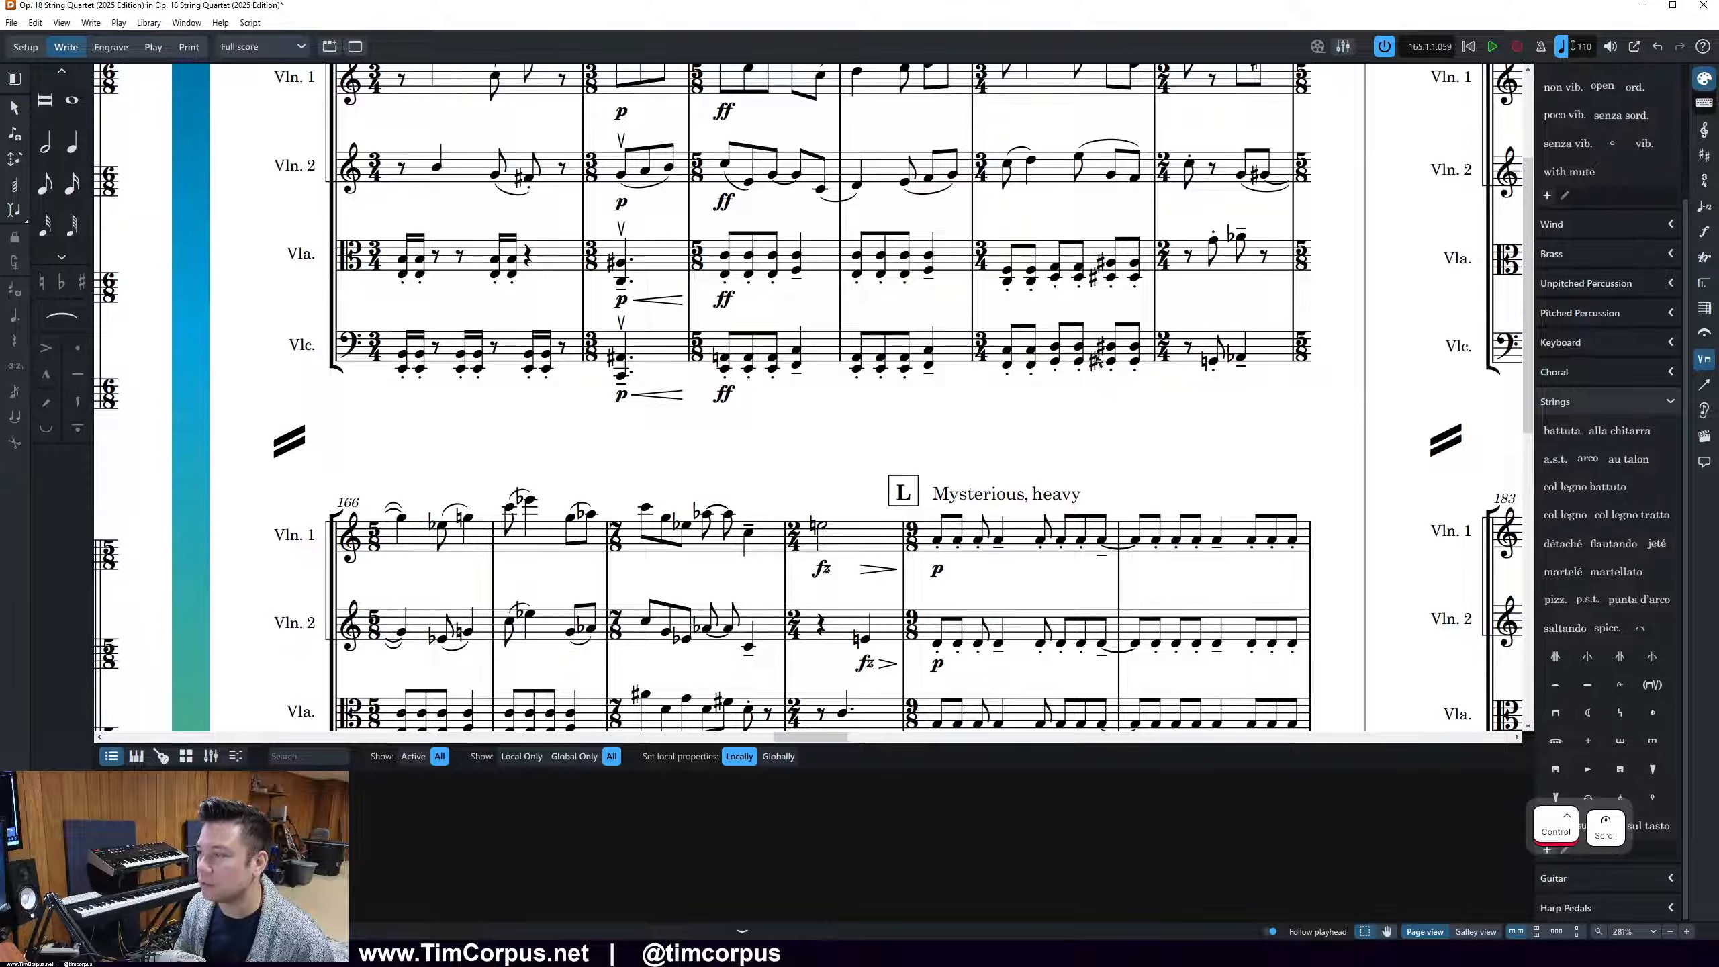
scroll(1203, 358, up, 1)
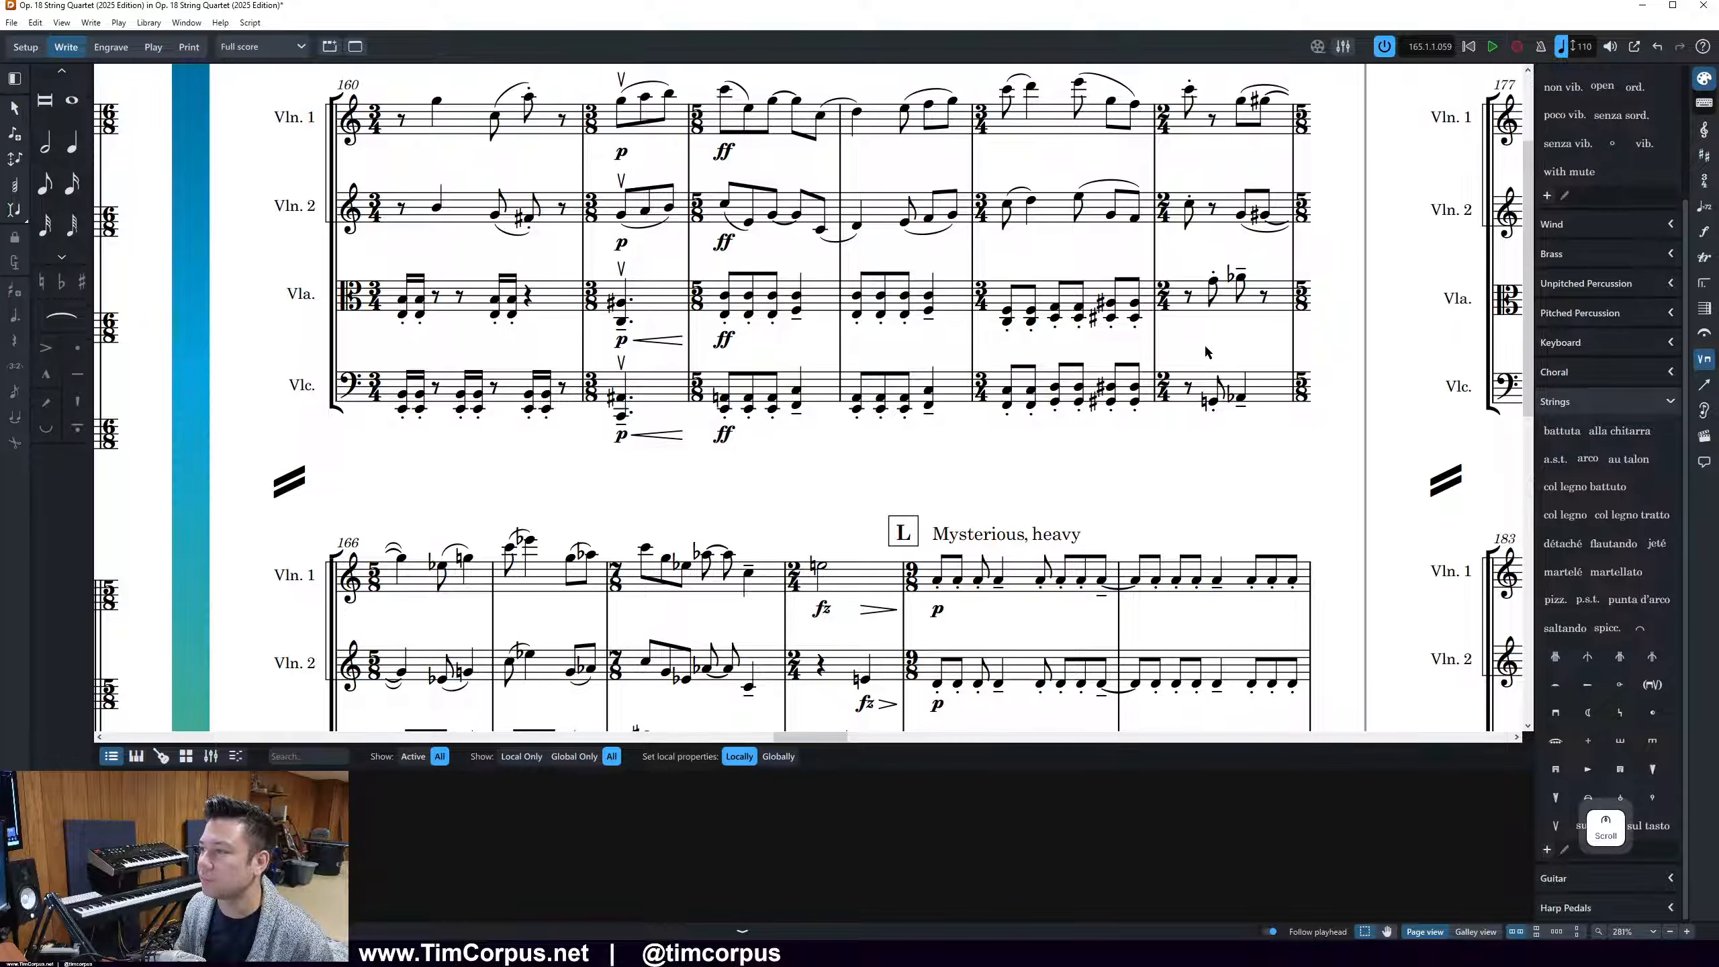
drag(1236, 260, 1293, 426)
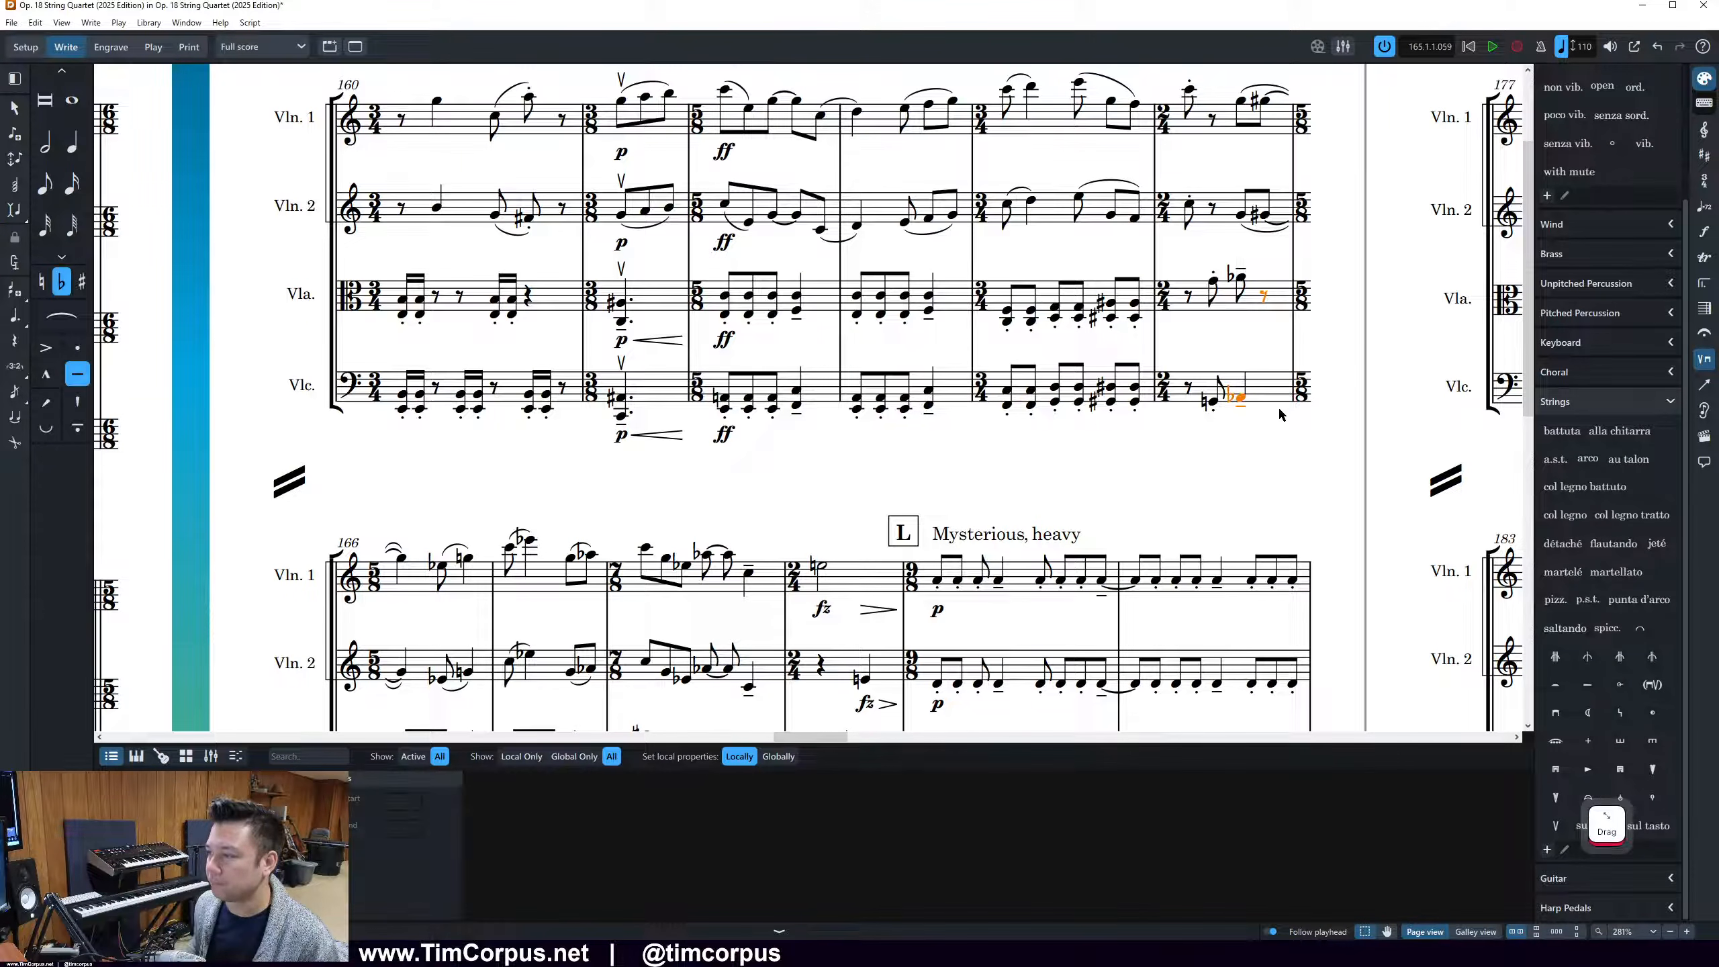
key(alt+minus)
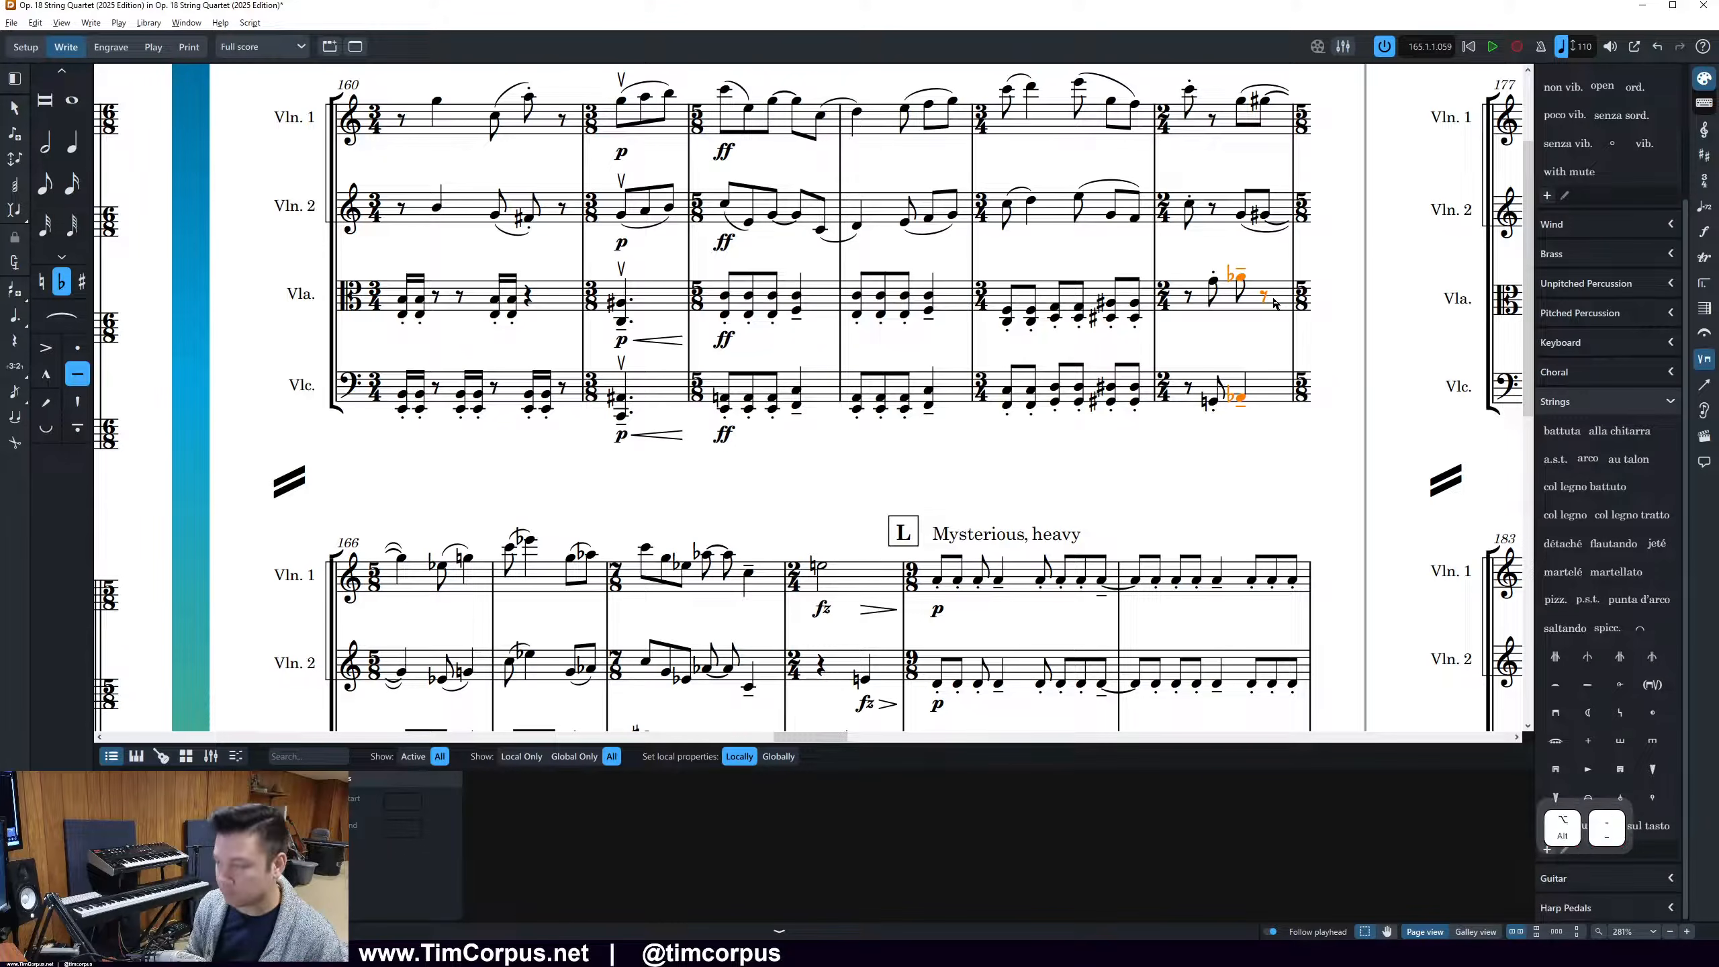
Filter the violin 1 and 2 passage in bars 166 to 168 to all flat notes and respell them as sharps
scroll(1191, 308, down, 5)
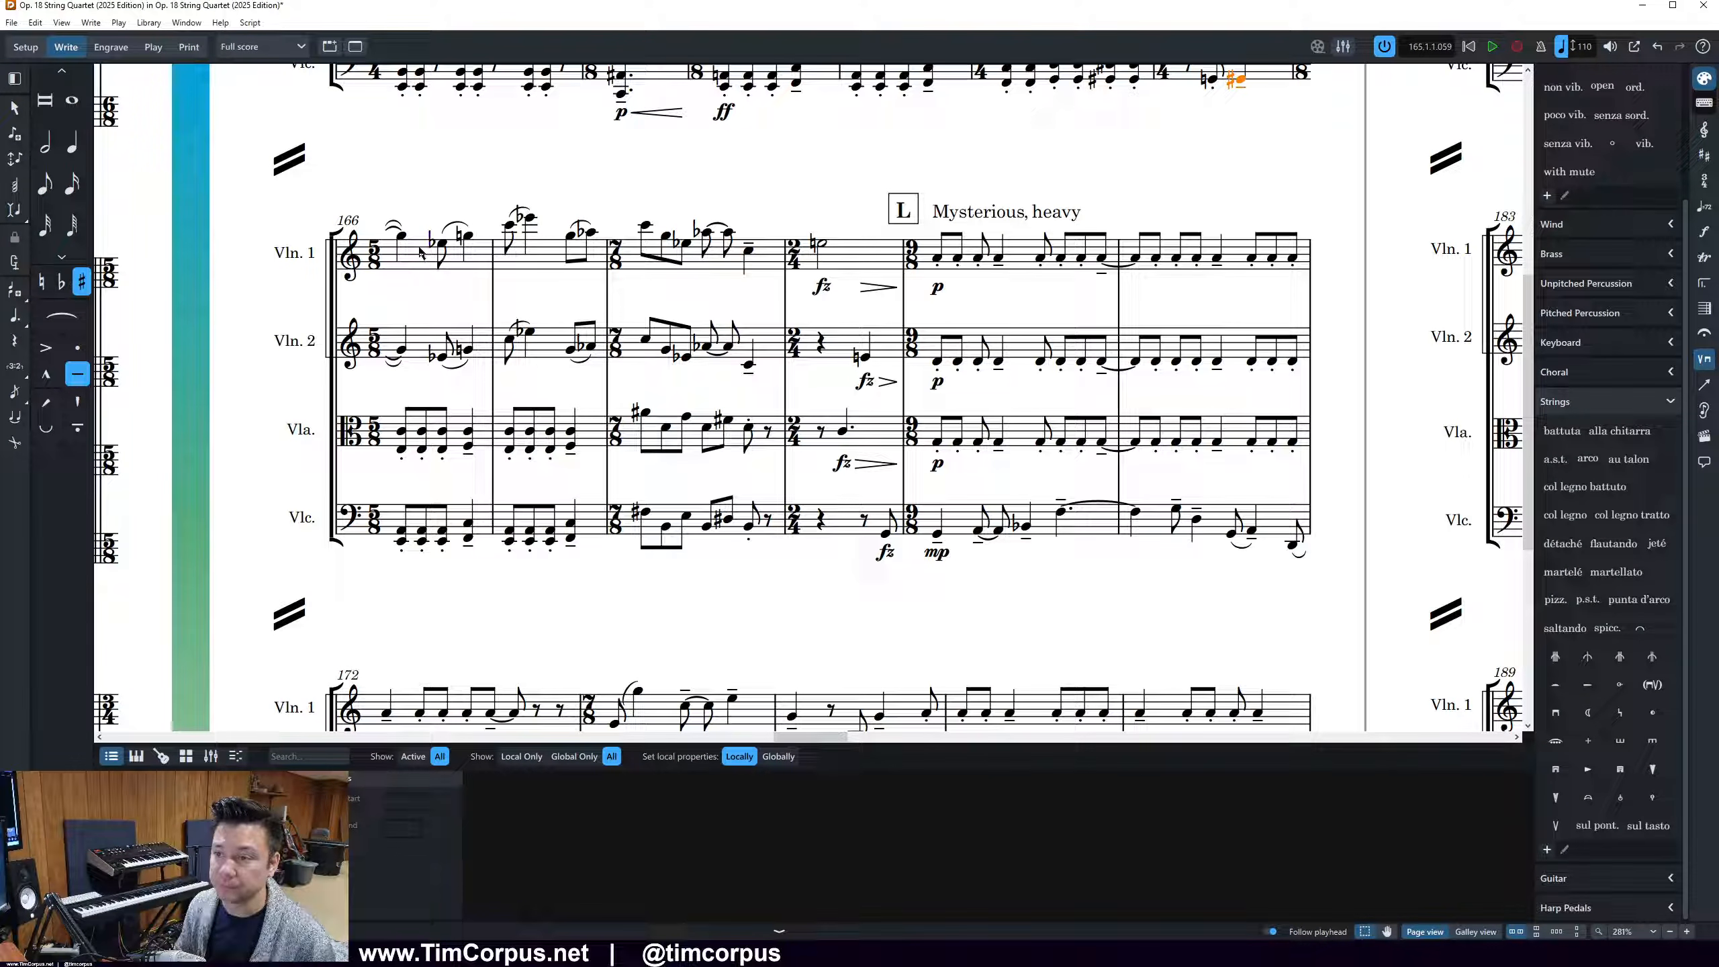
drag(410, 229, 477, 264)
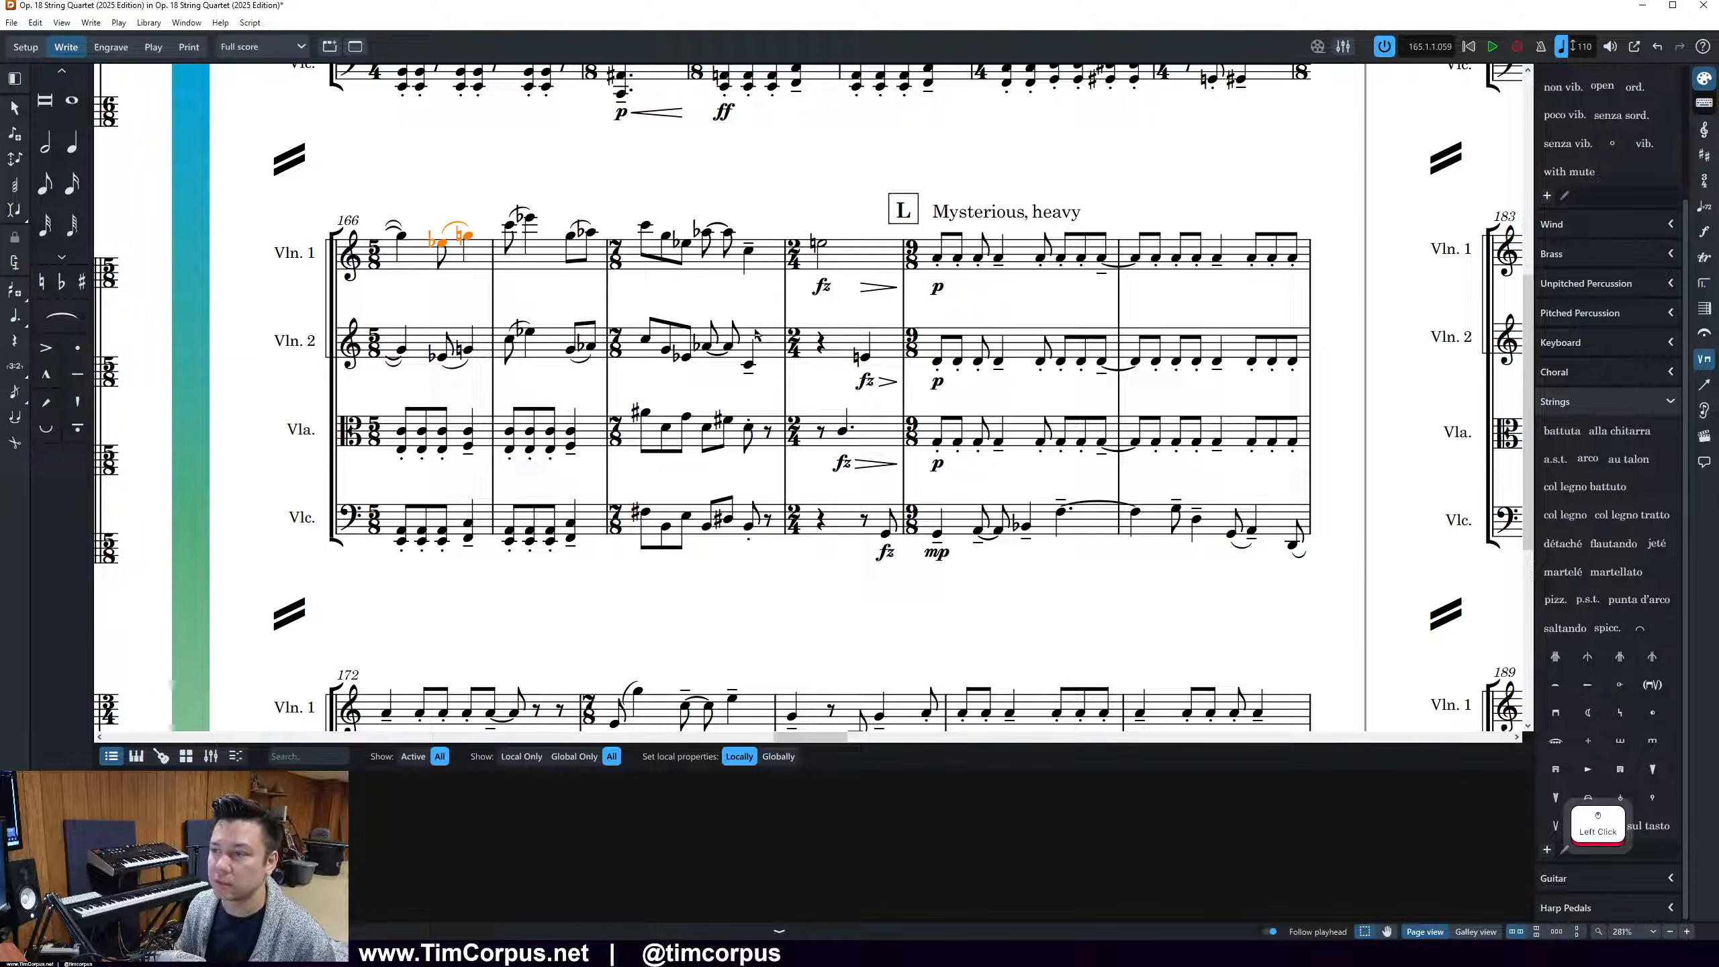
shift+click(766, 349)
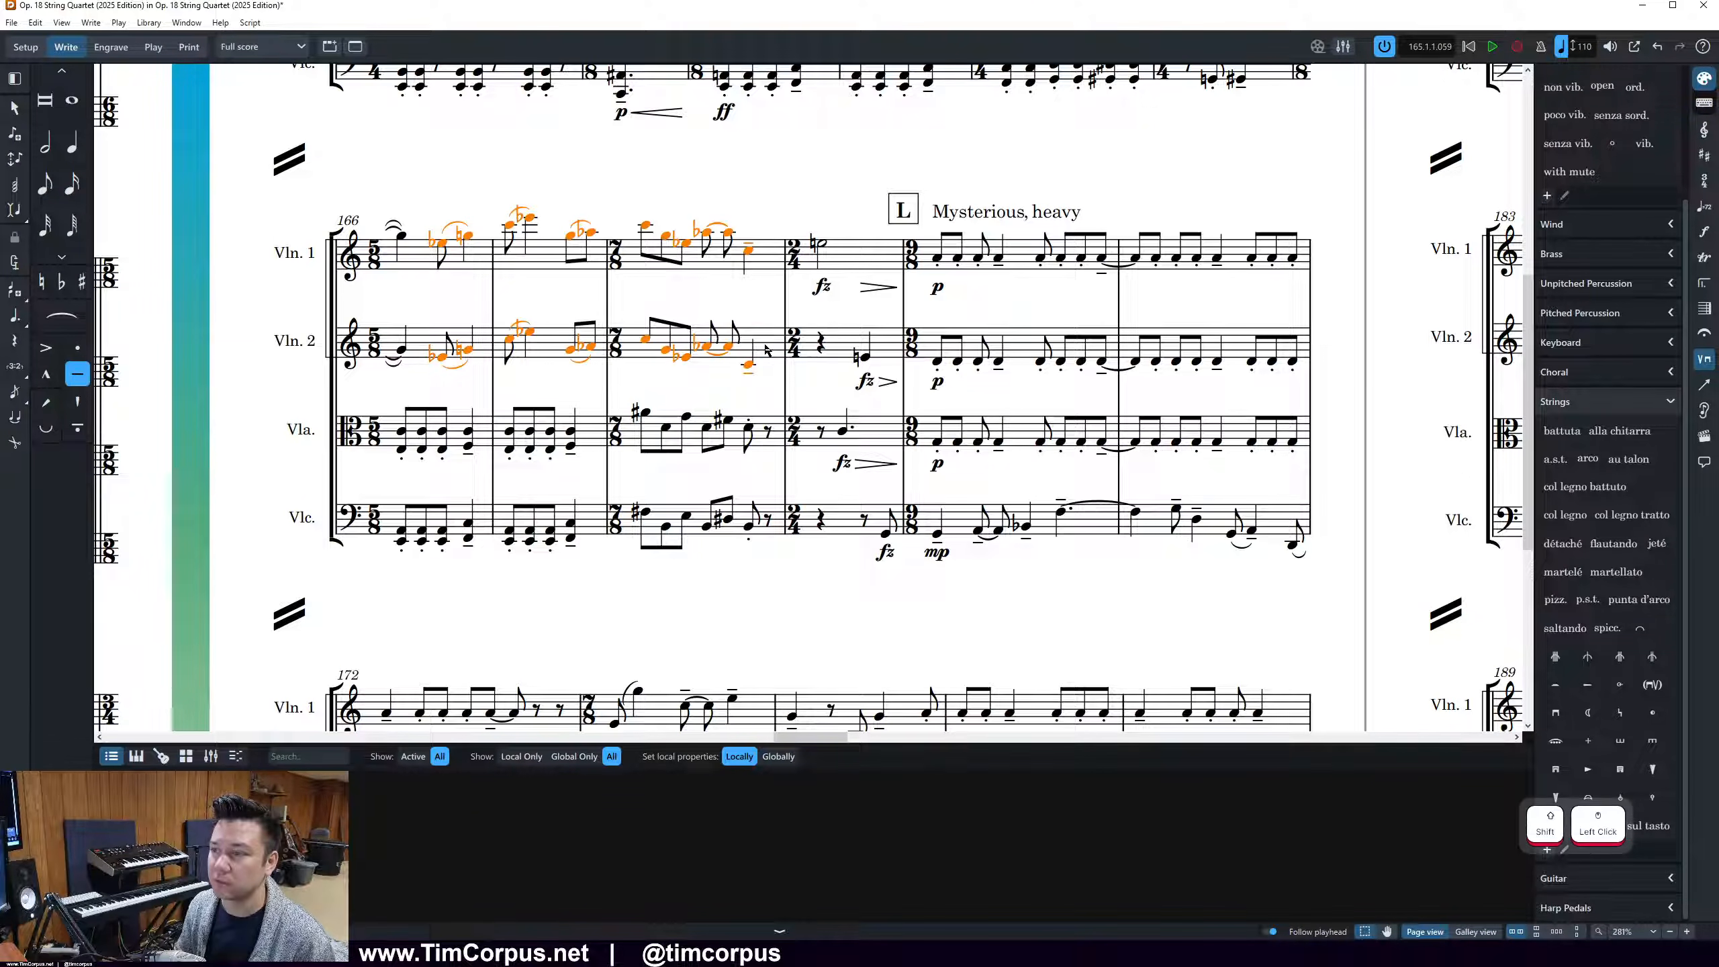
right_click(718, 334)
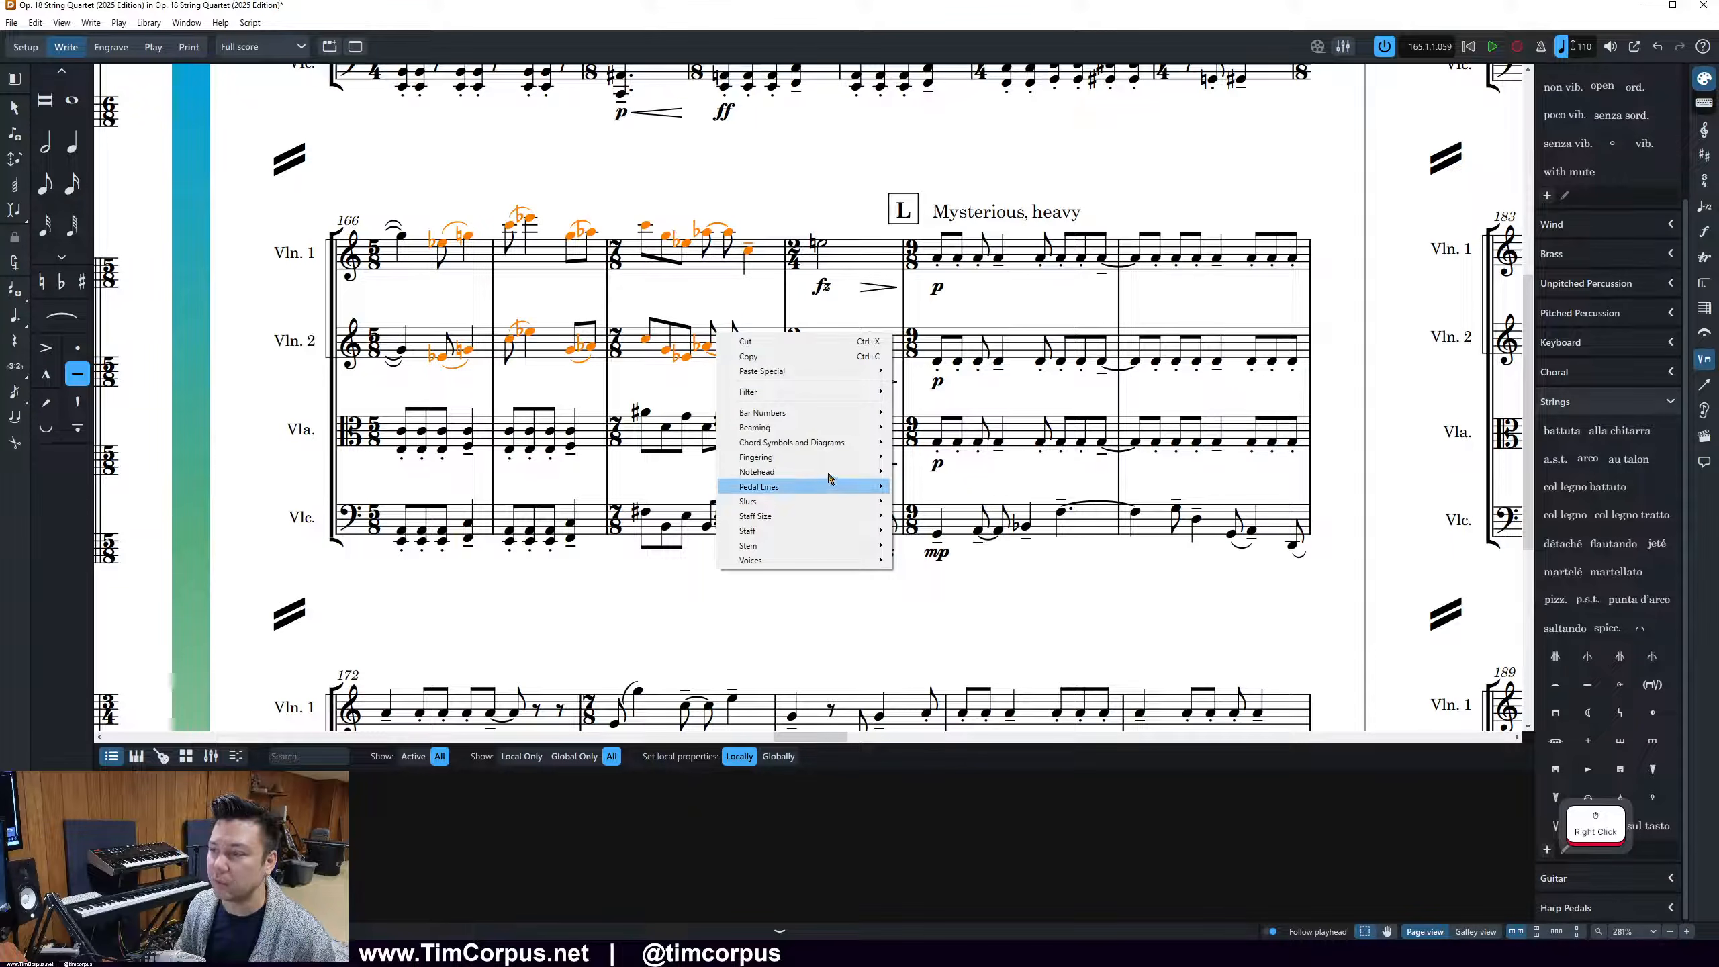
mouse_move(876, 394)
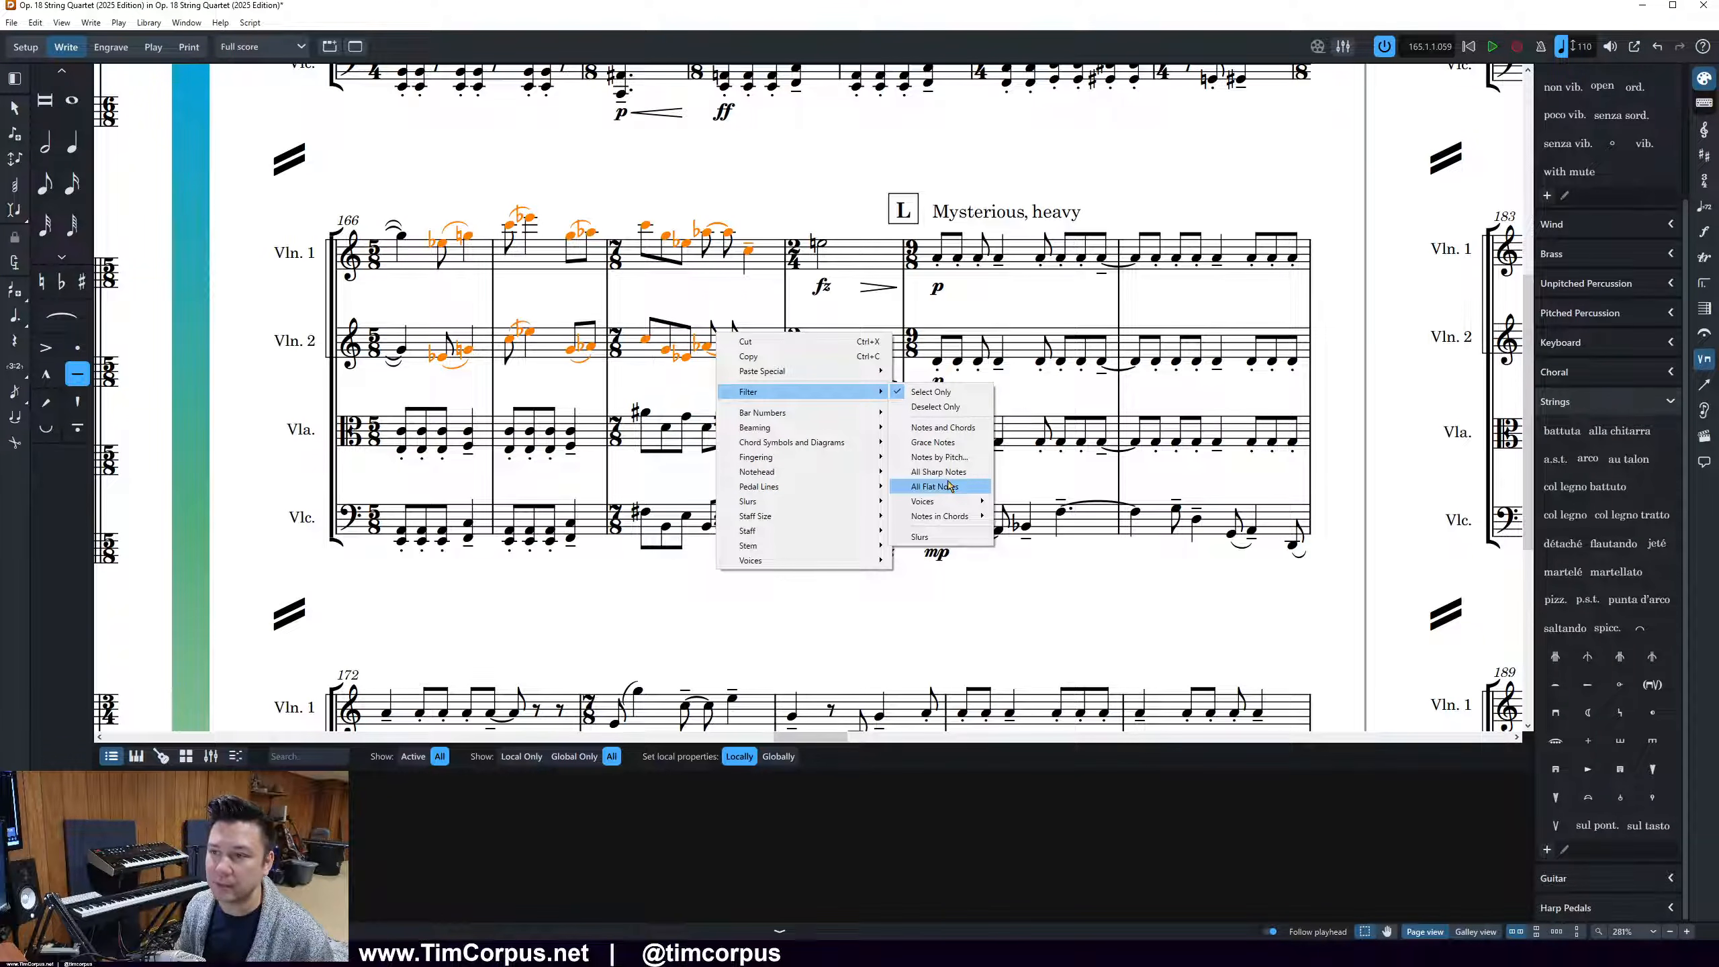
click(948, 486)
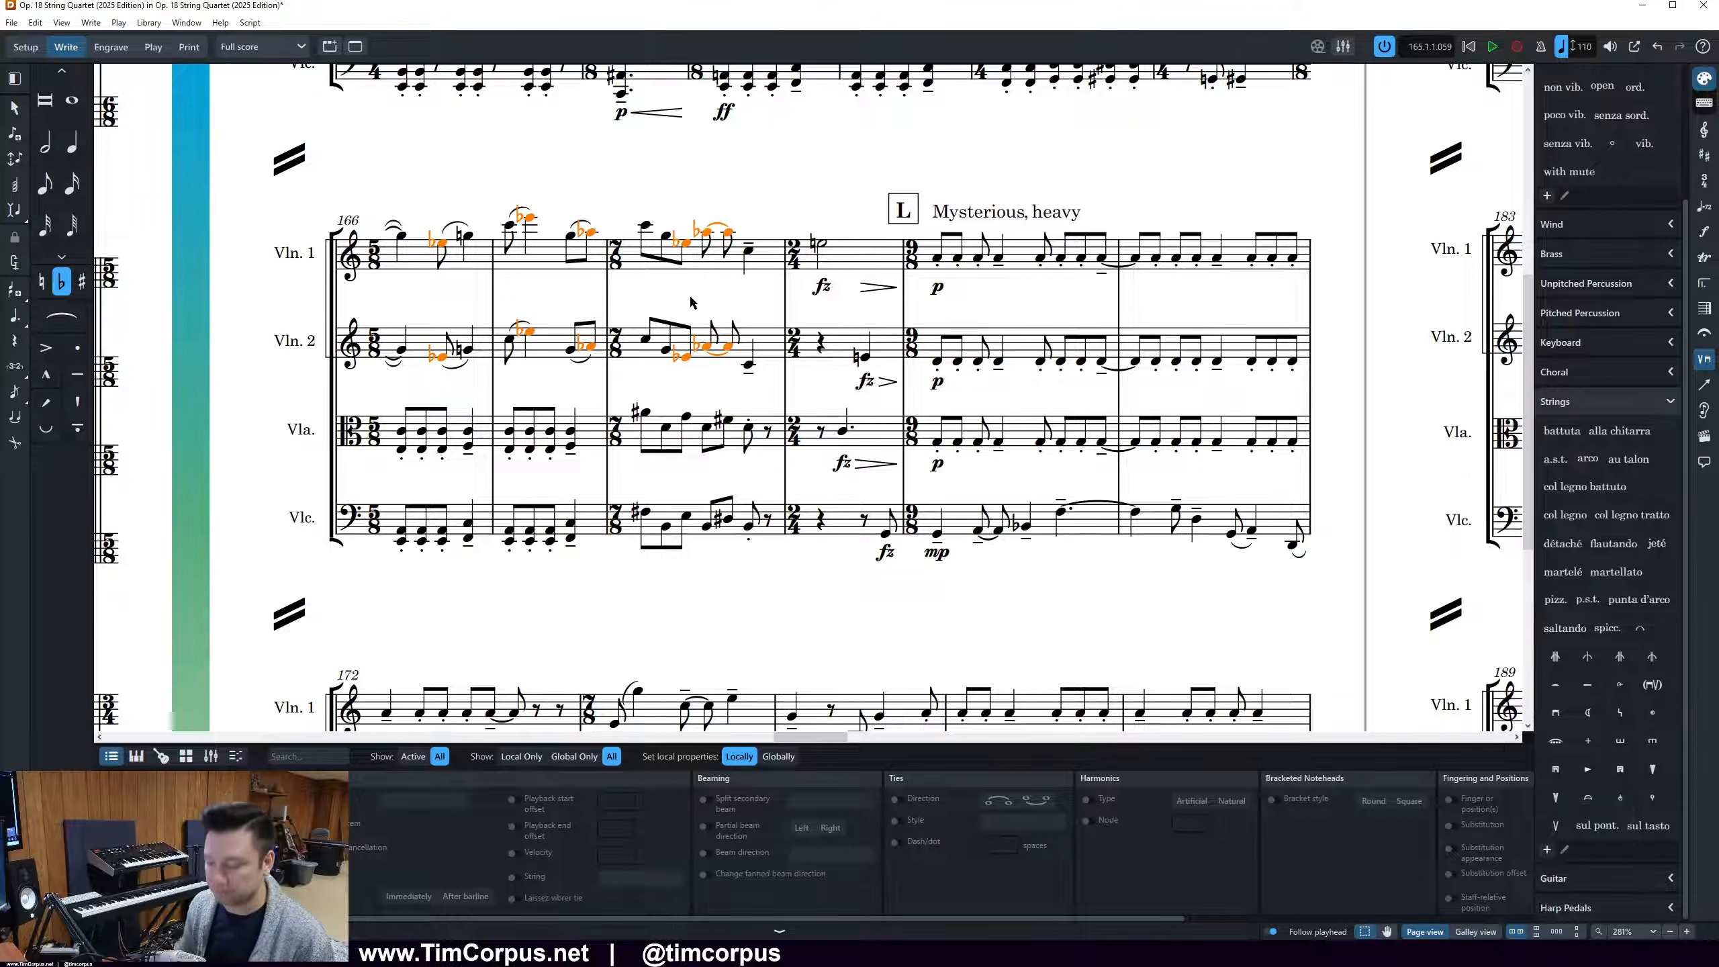
key(alt+minus)
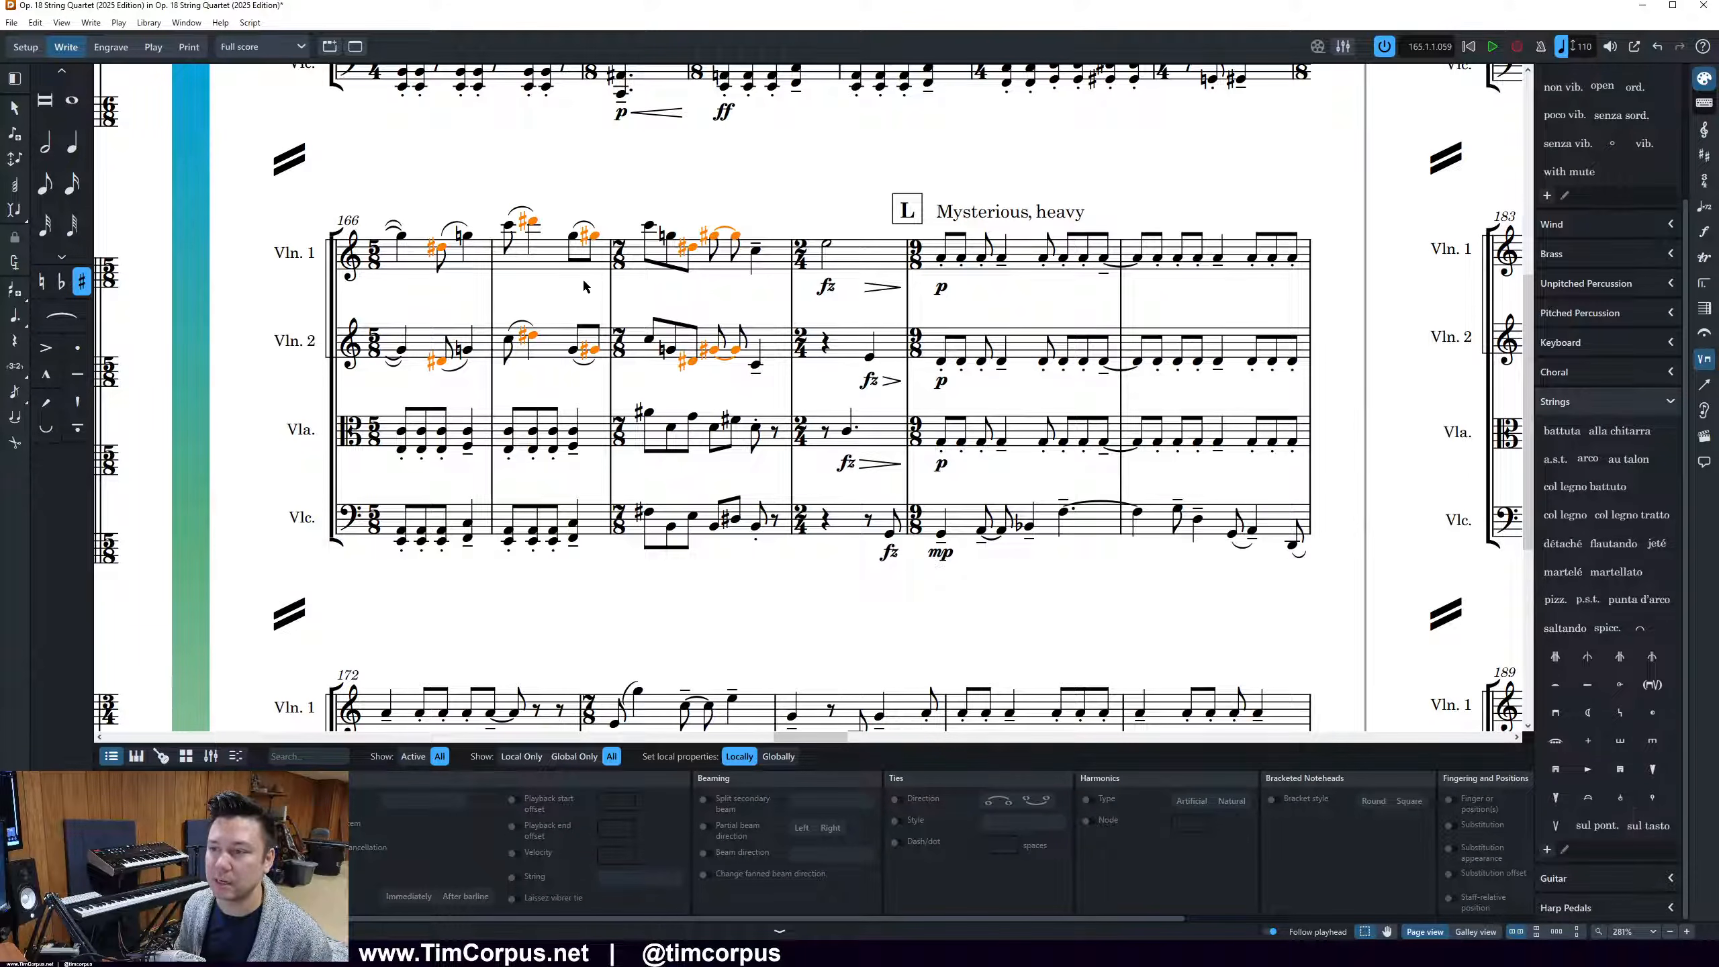
click(536, 379)
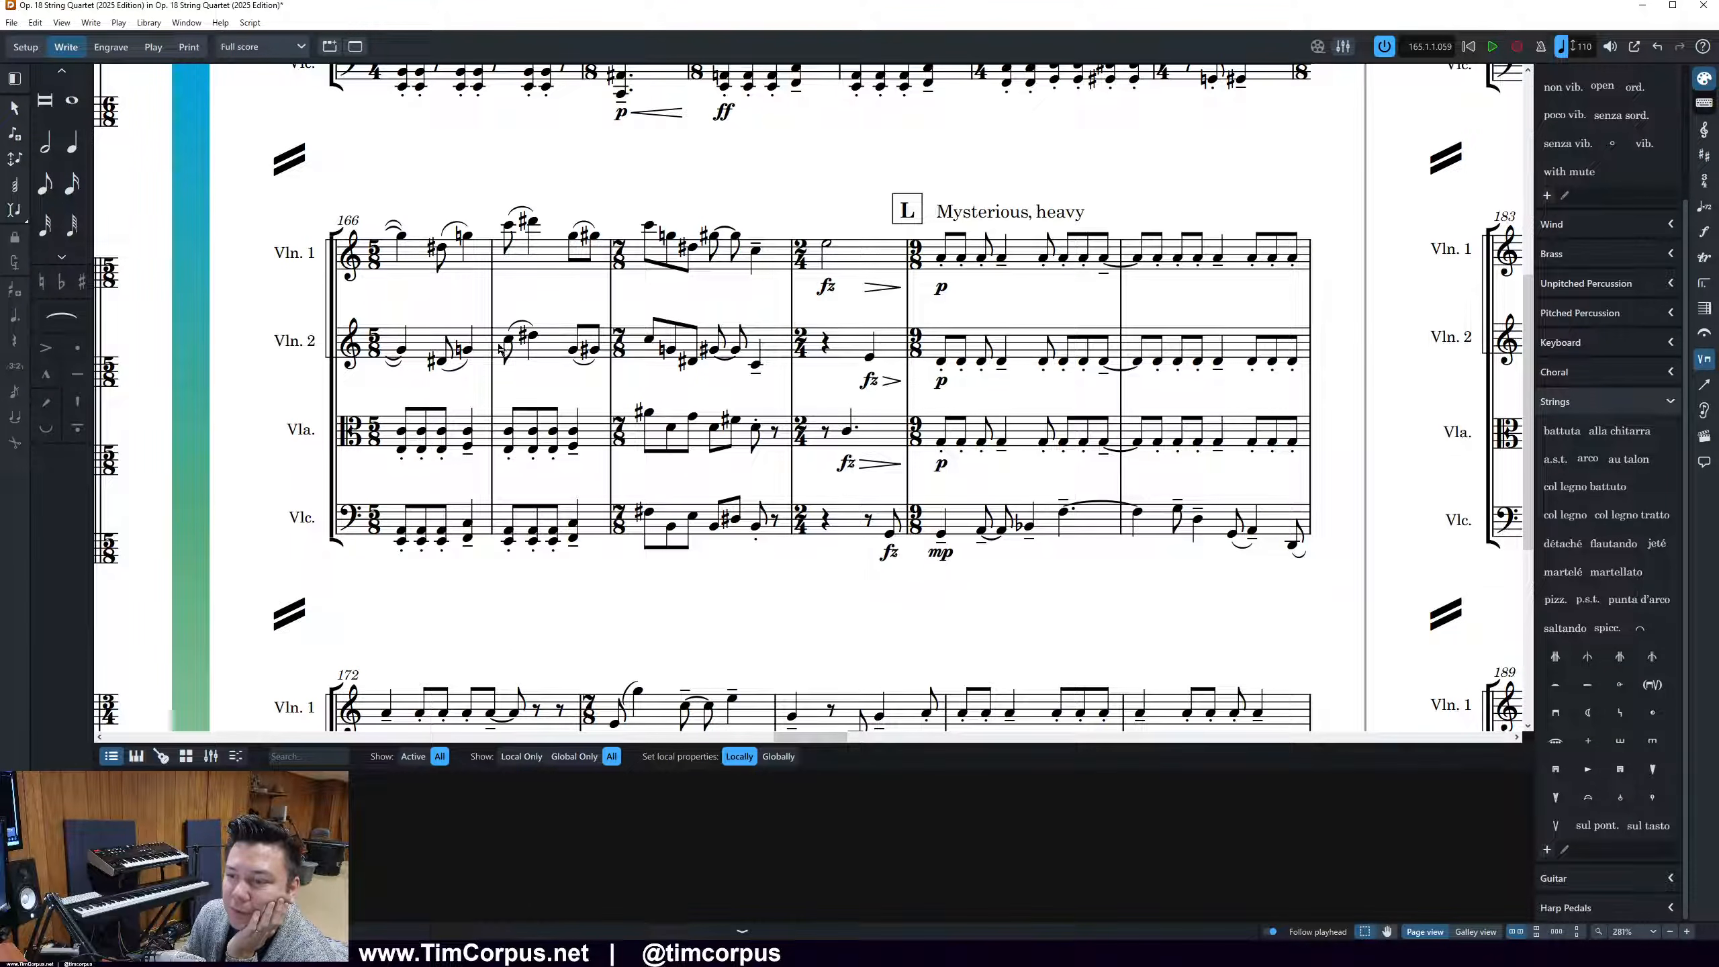
Respell the cello's flat quarter note in the first bar of rehearsal mark L as a sharp
click(507, 543)
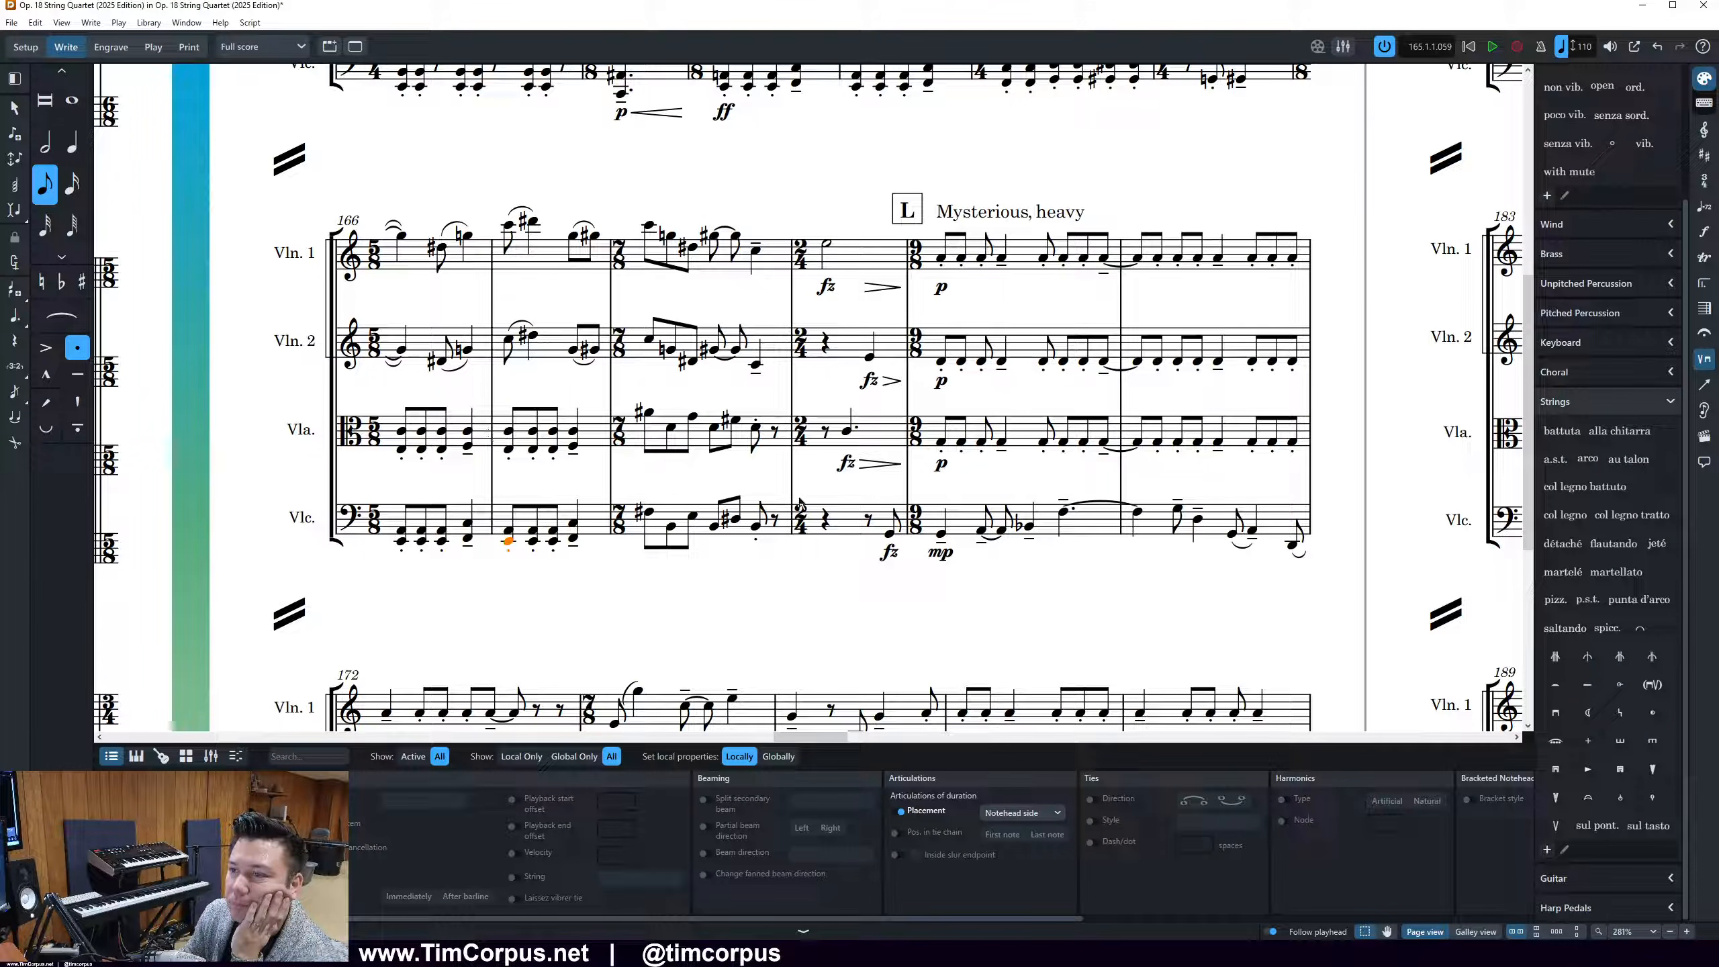
scroll(655, 511, up, 3)
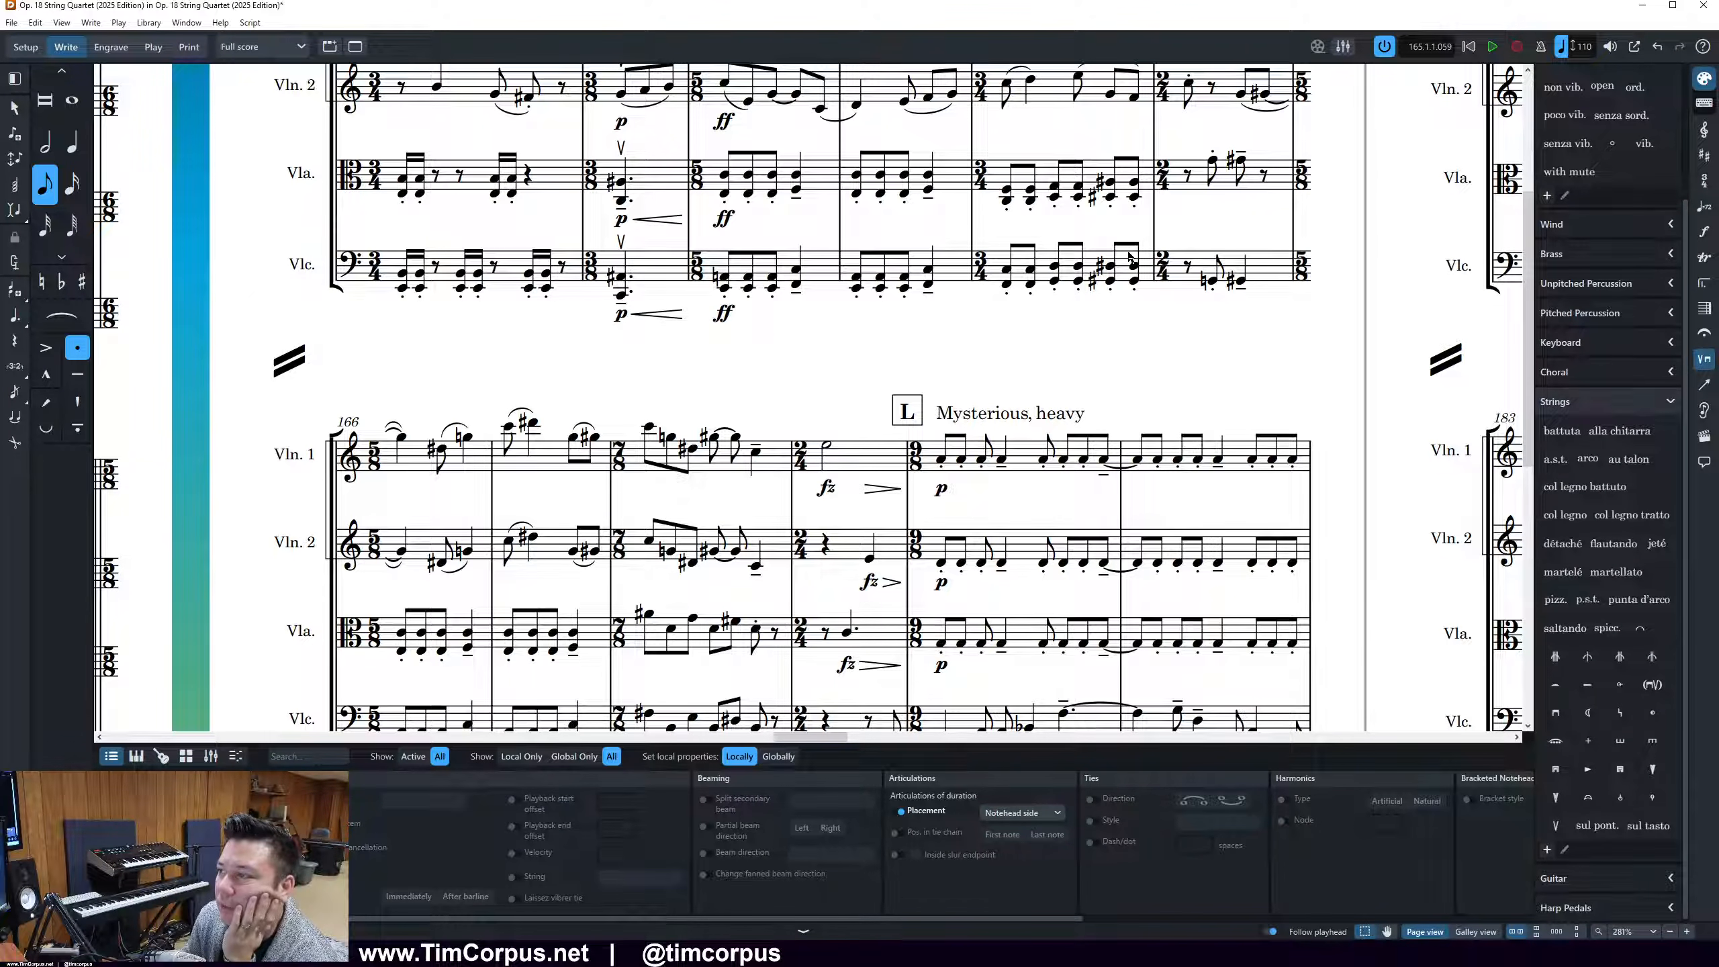
scroll(787, 502, down, 4)
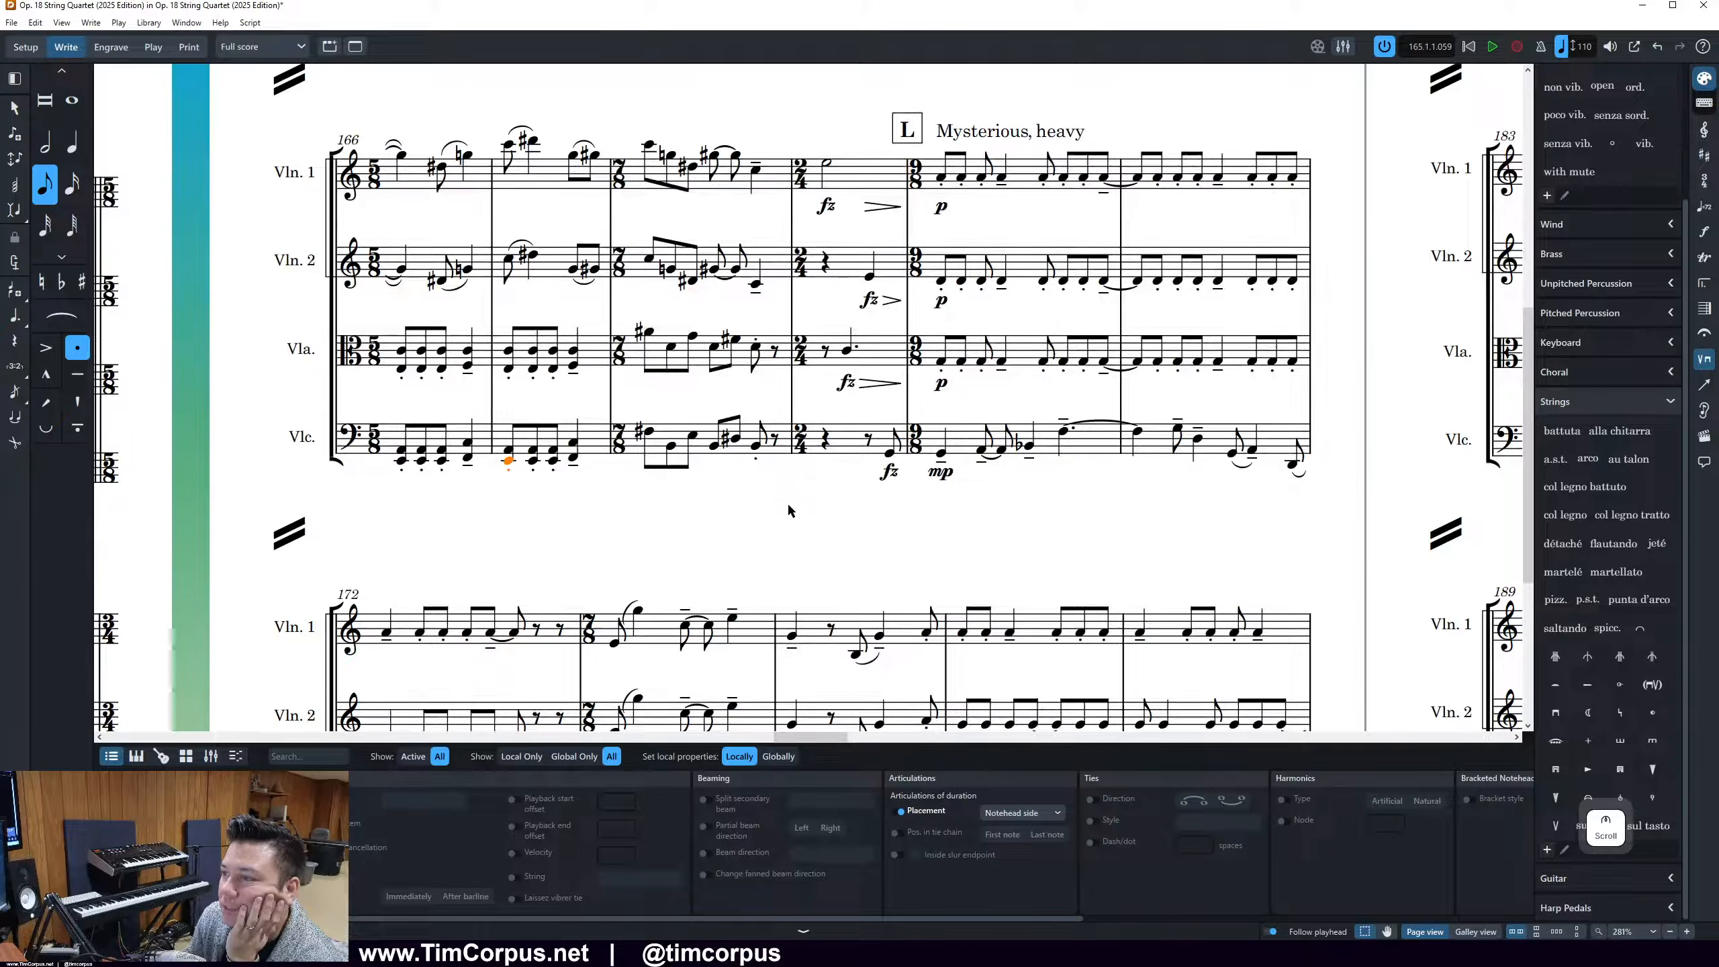
click(981, 450)
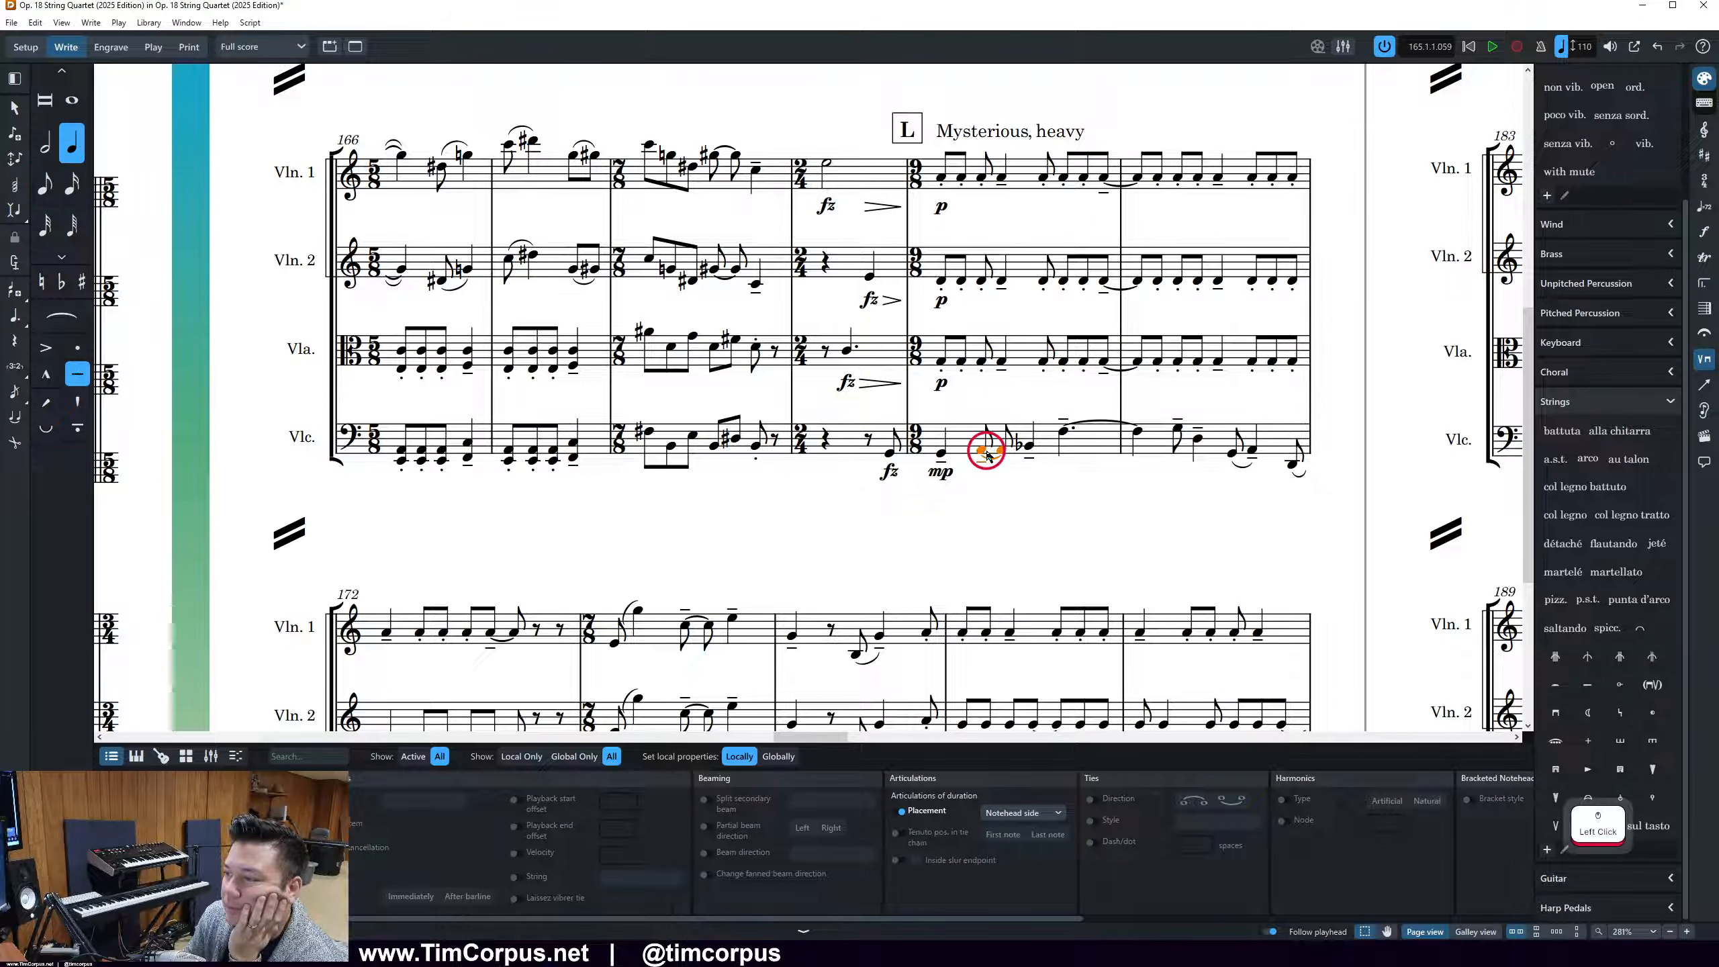
click(1027, 447)
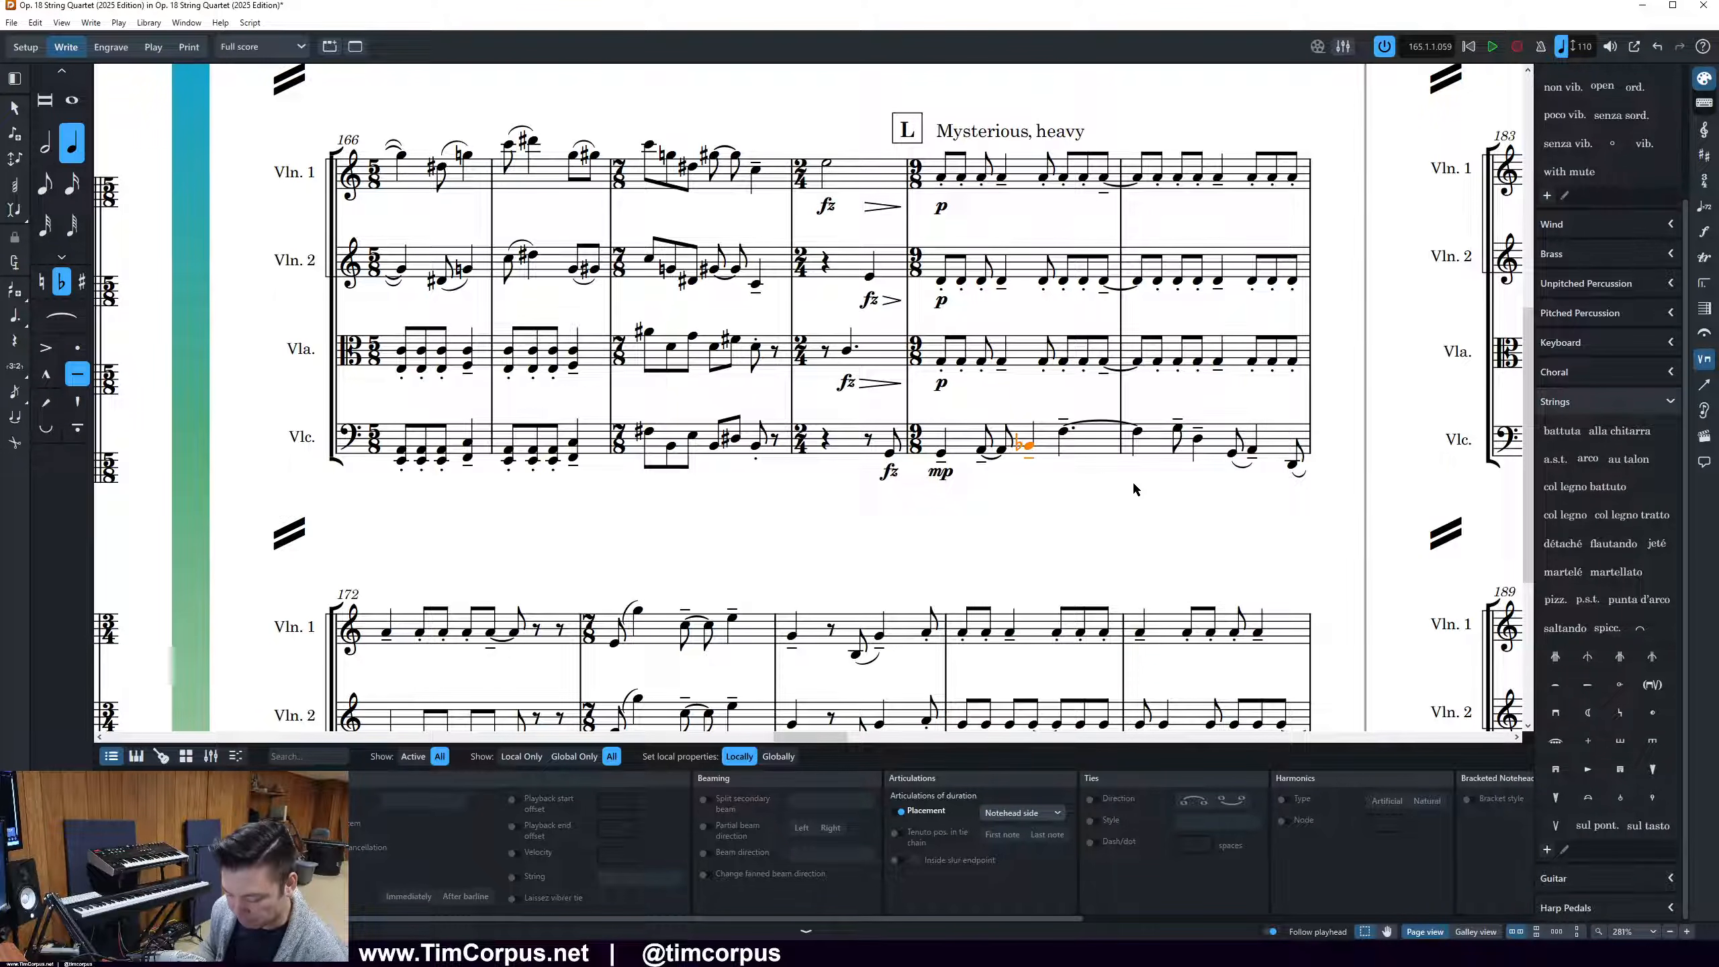
key(alt+minus)
click(1150, 473)
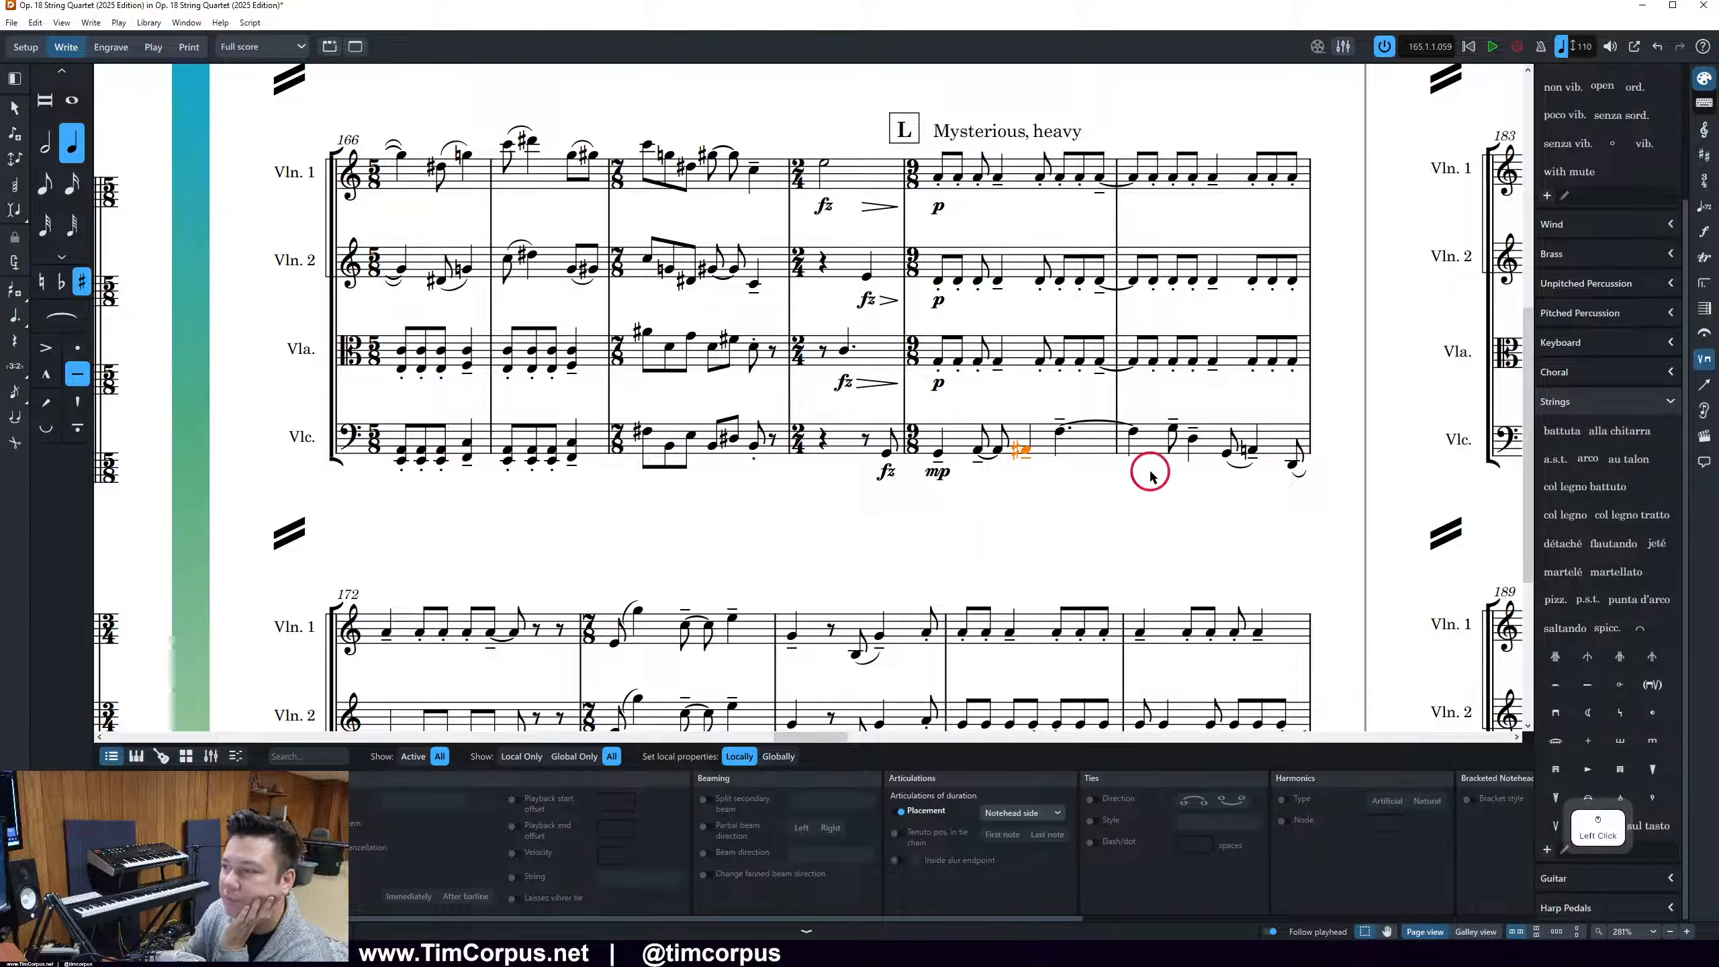
scroll(1127, 468, down, 3)
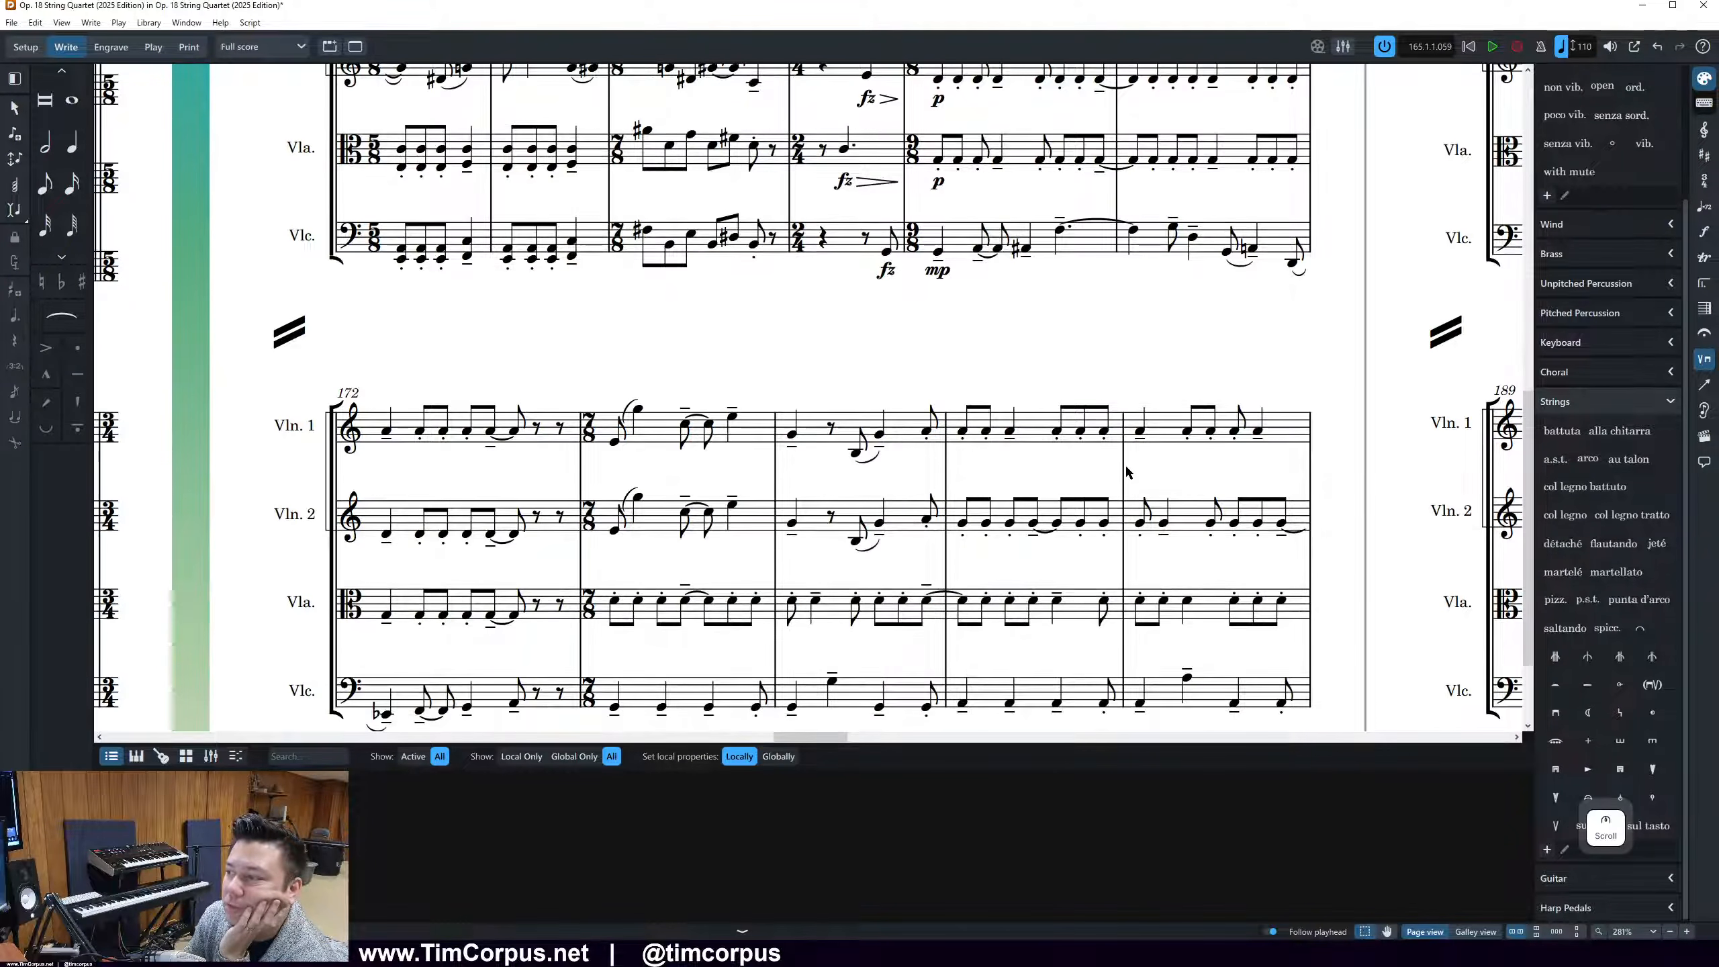
Respell the cello's flat first note in bar 172 as a sharp
ctrl+scroll(1046, 477, down, 3)
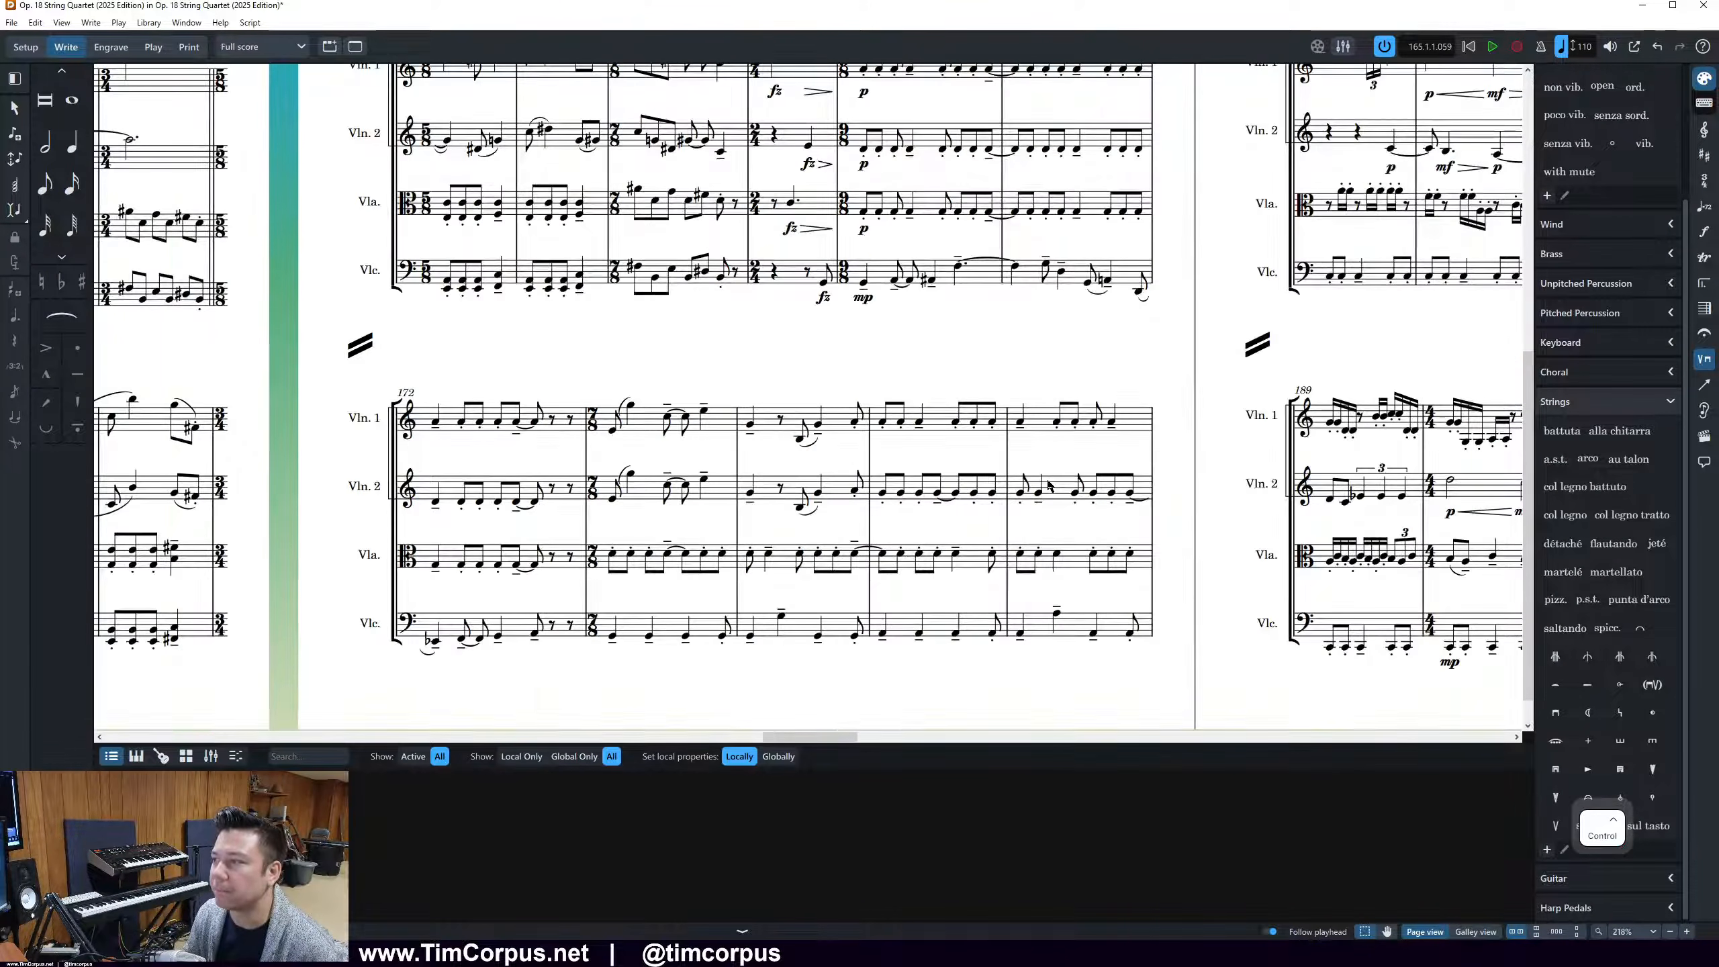
click(429, 641)
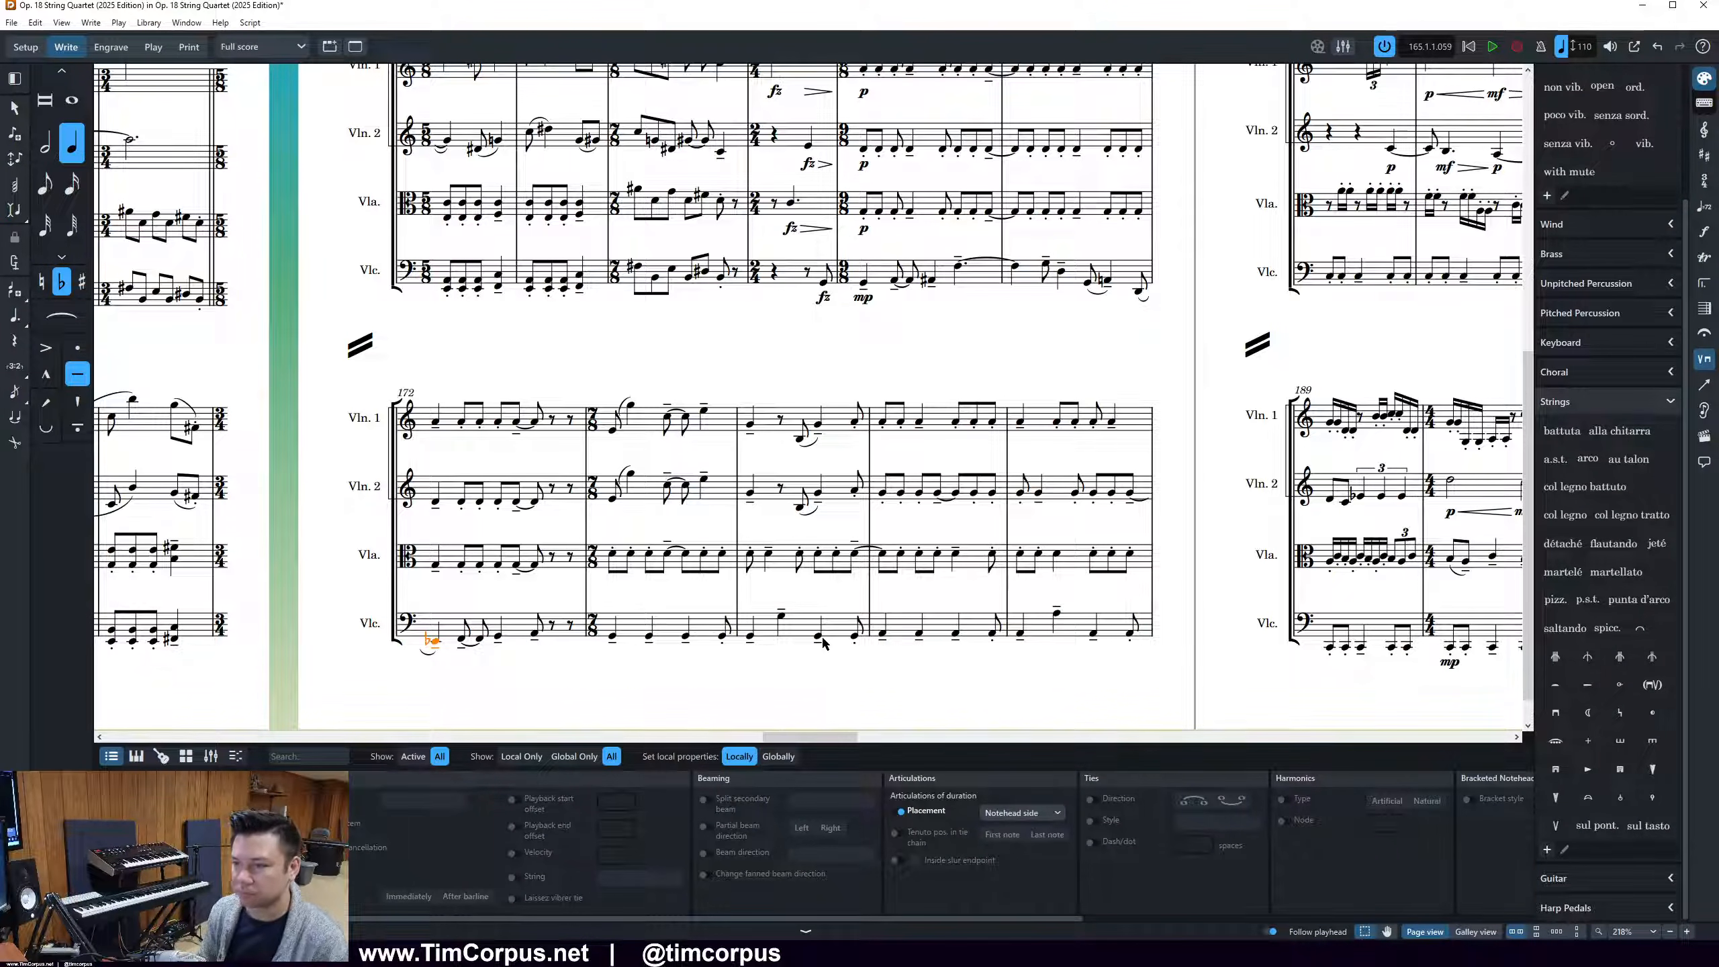
key(equal)
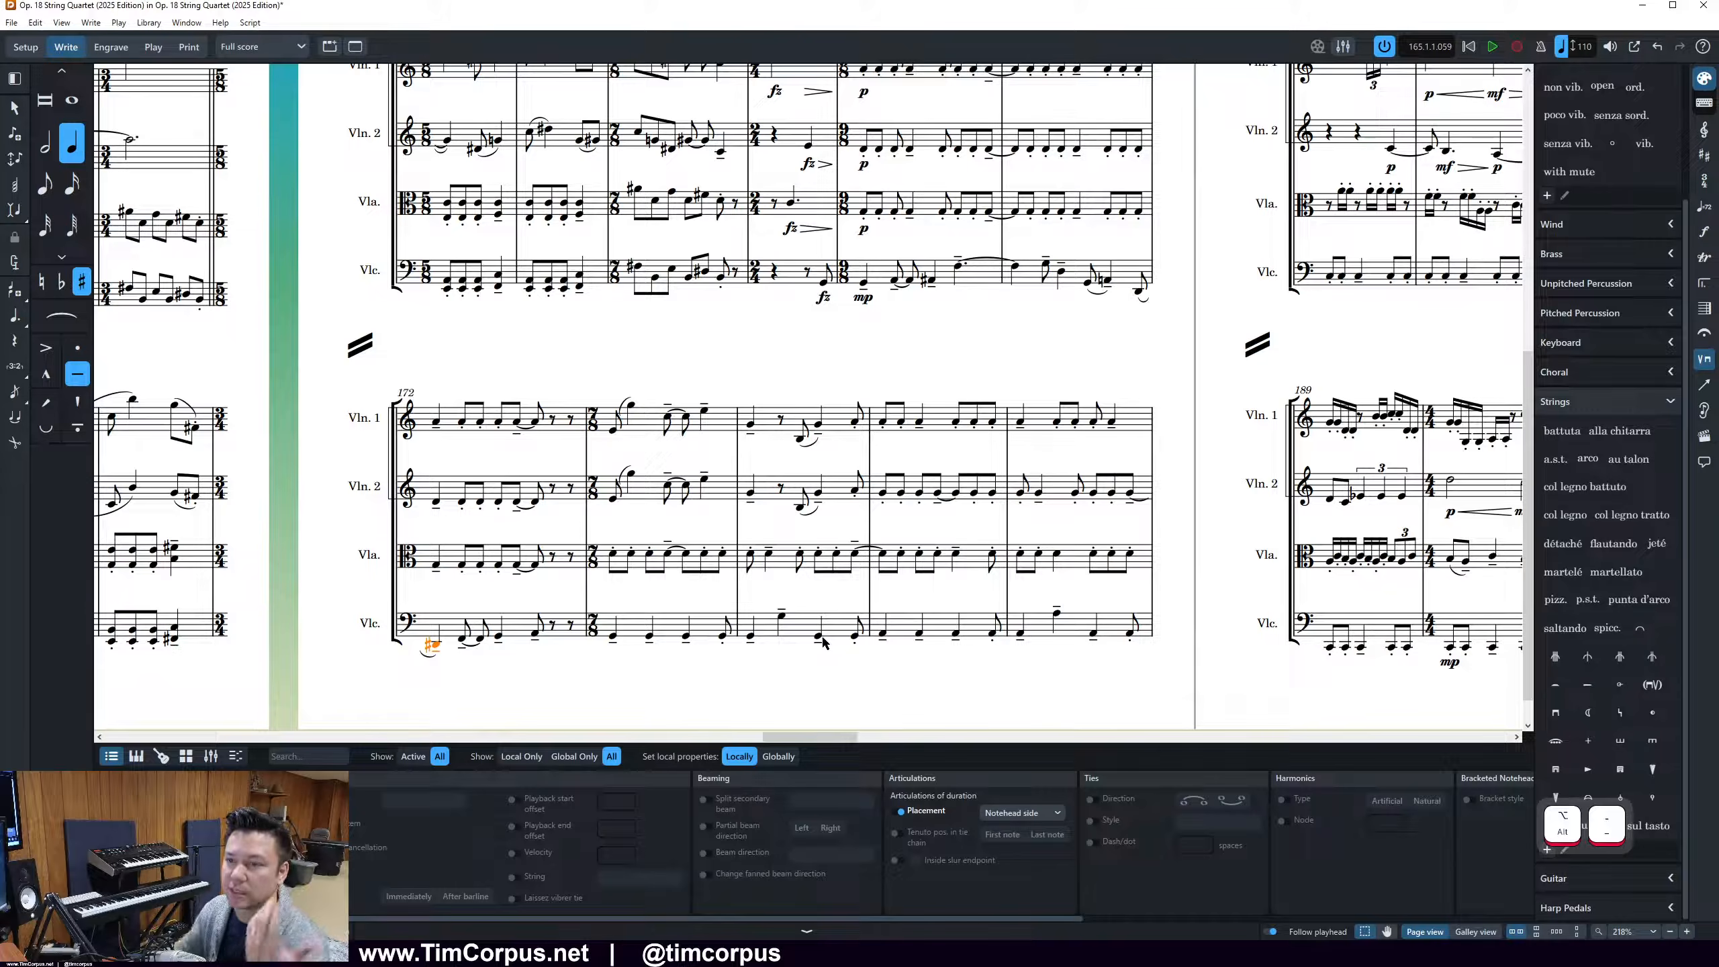
click(961, 305)
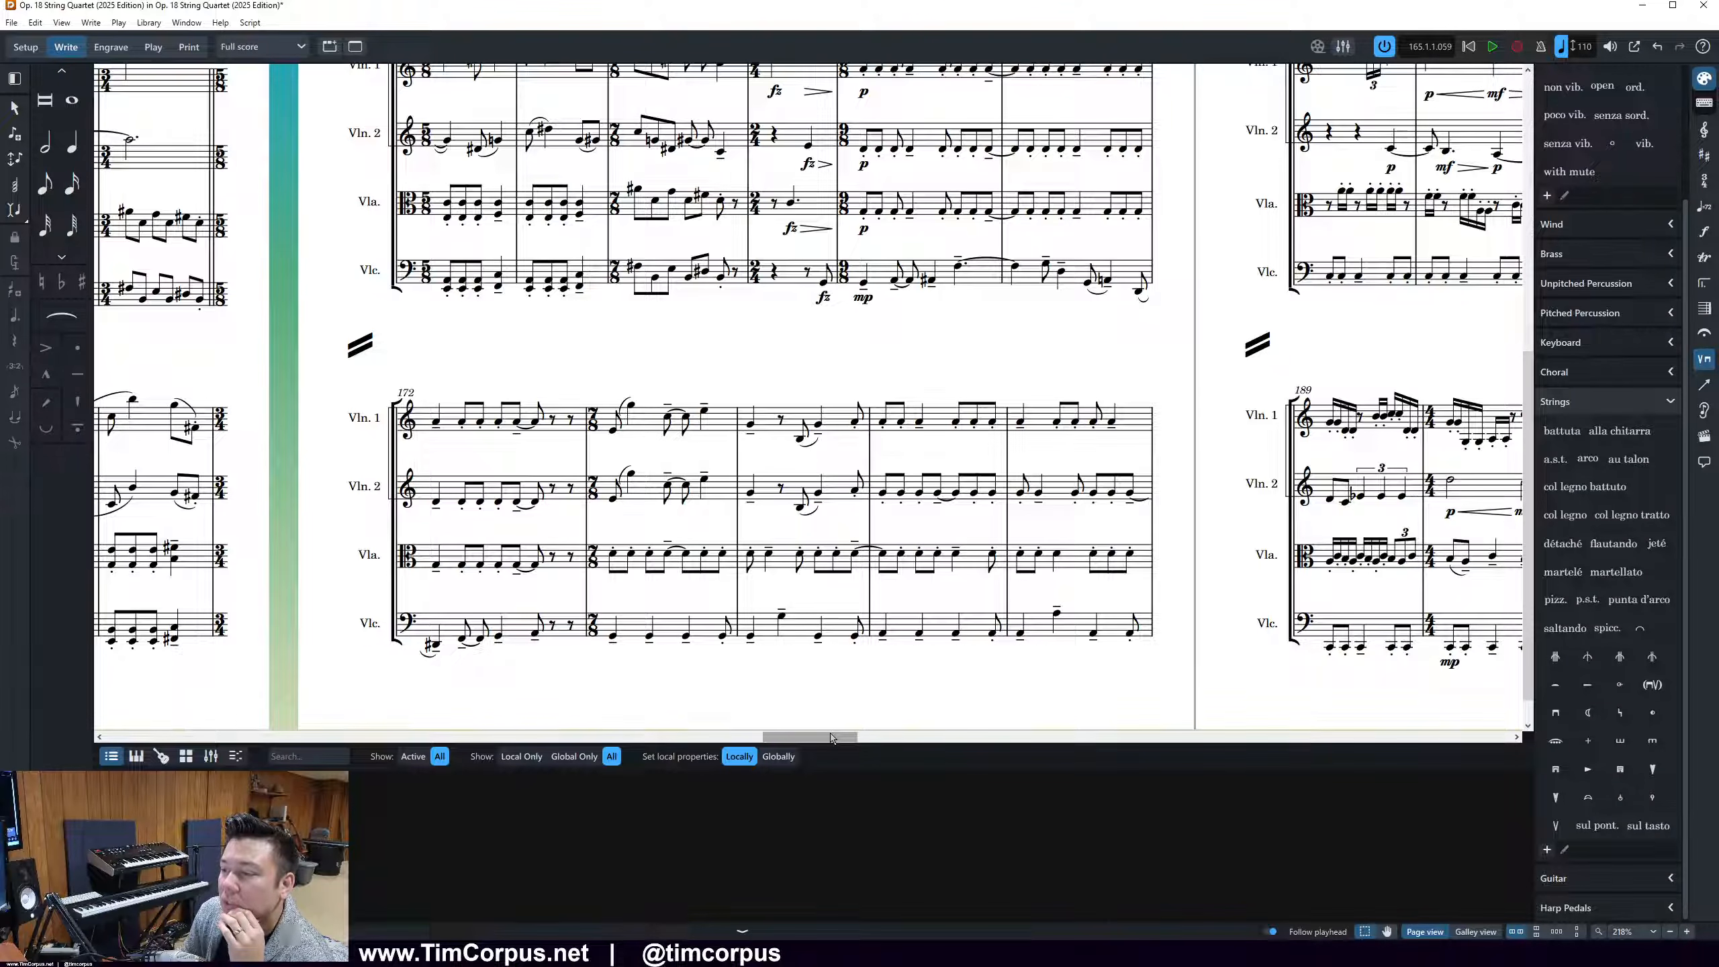
Switch to Engrave mode and shift bars between page 13's first two systems so the second system starts at bar 182
scroll(832, 740, right, 10)
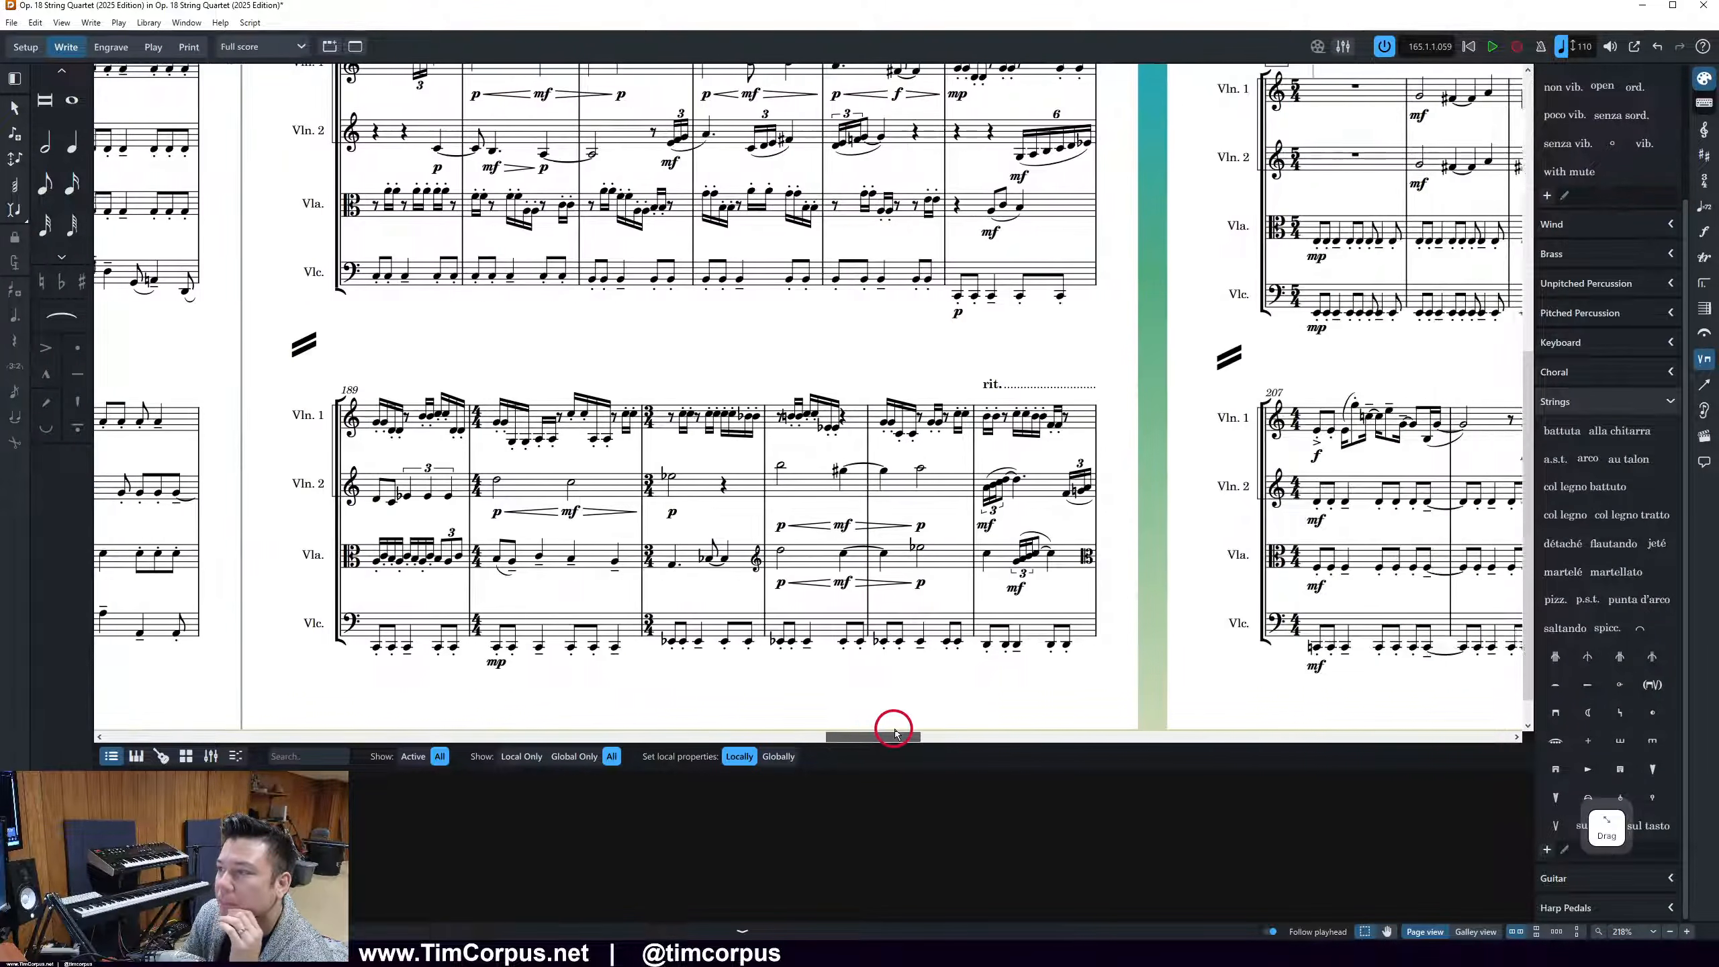
scroll(872, 624, up, 4)
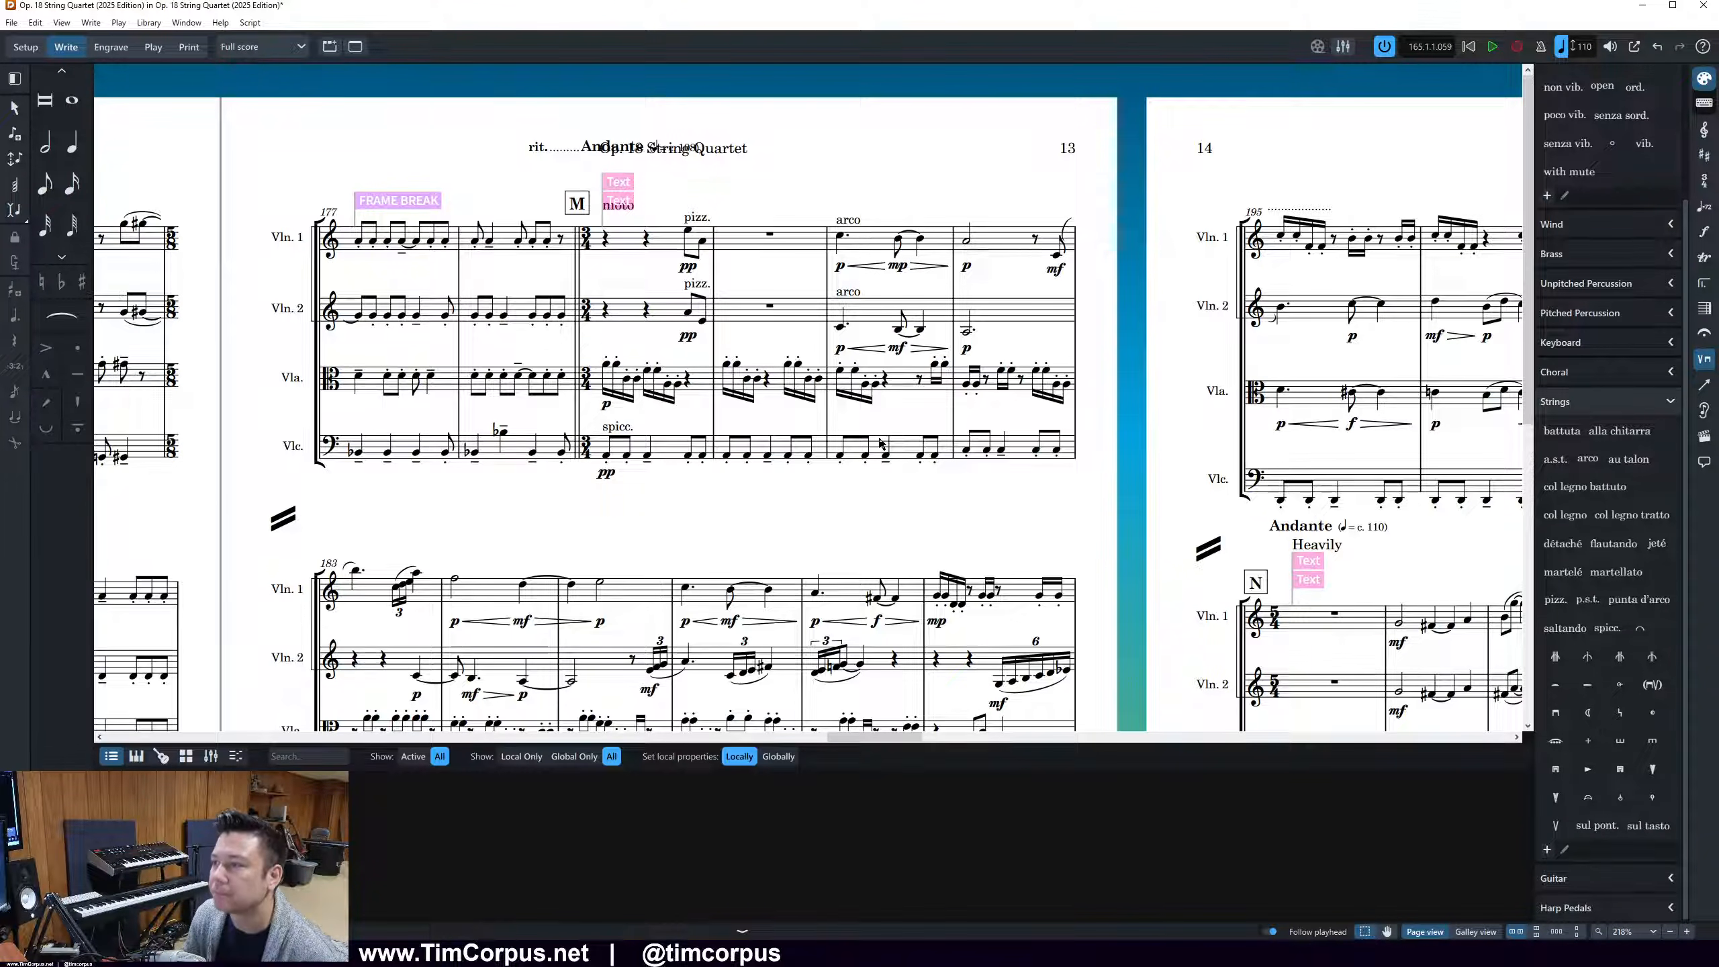
ctrl+scroll(880, 444, down, 4)
ctrl+scroll(880, 433, down, 1)
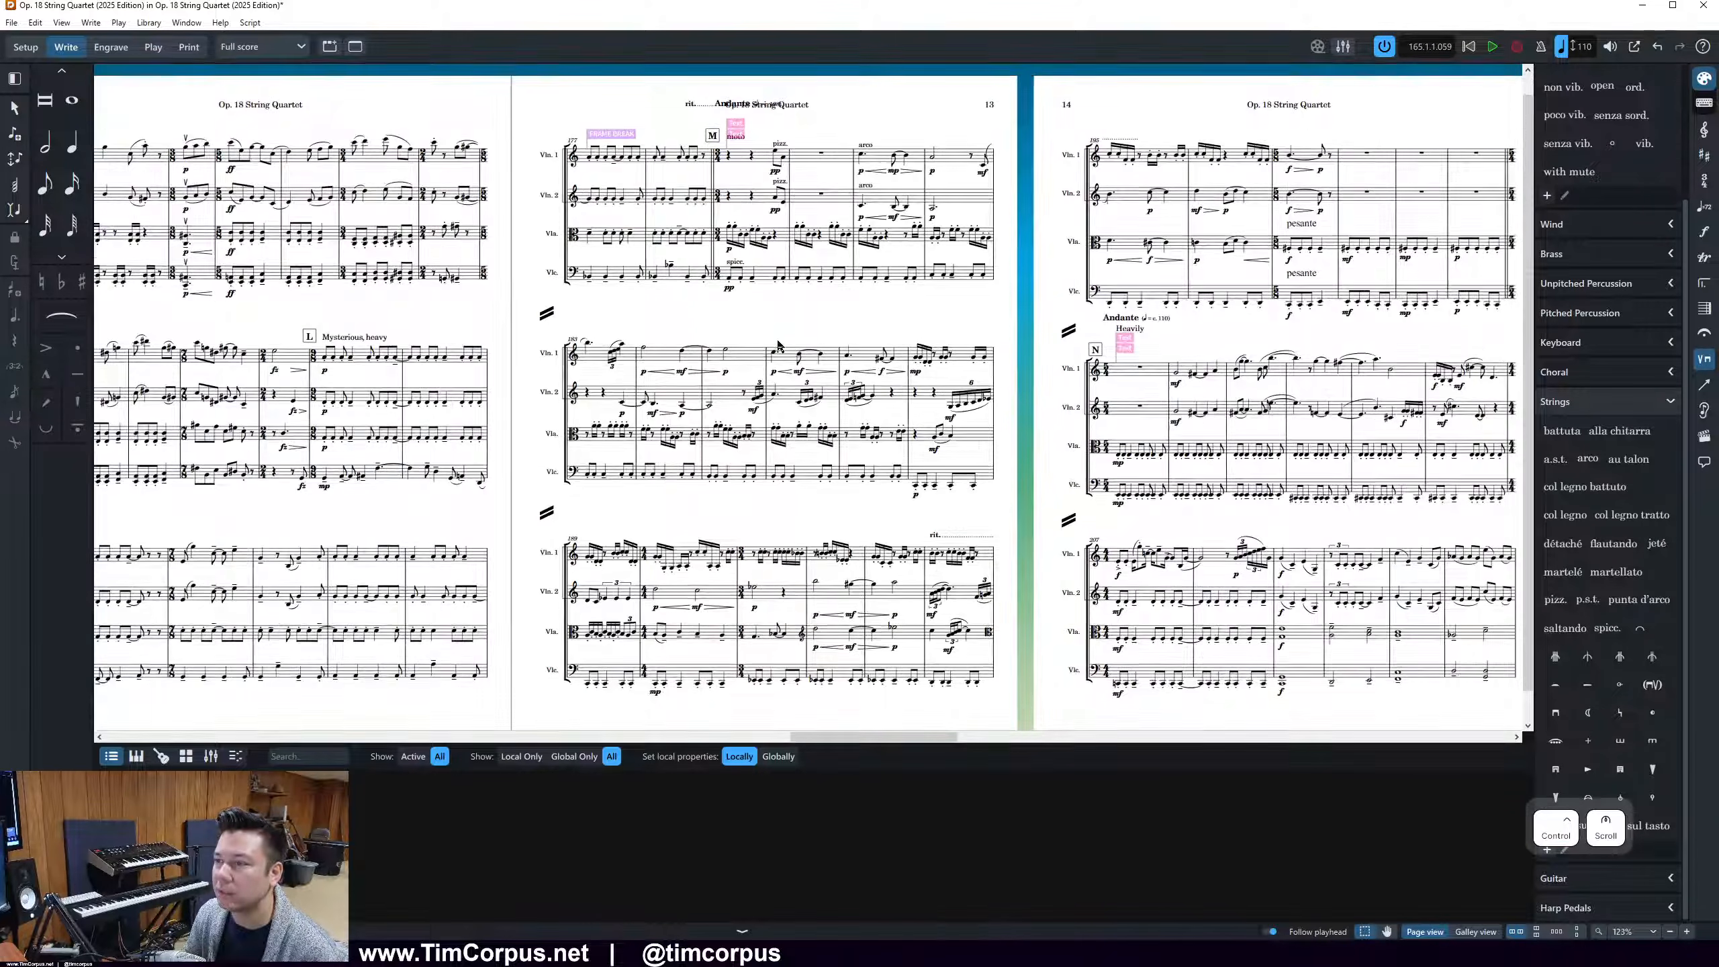
click(111, 47)
click(936, 164)
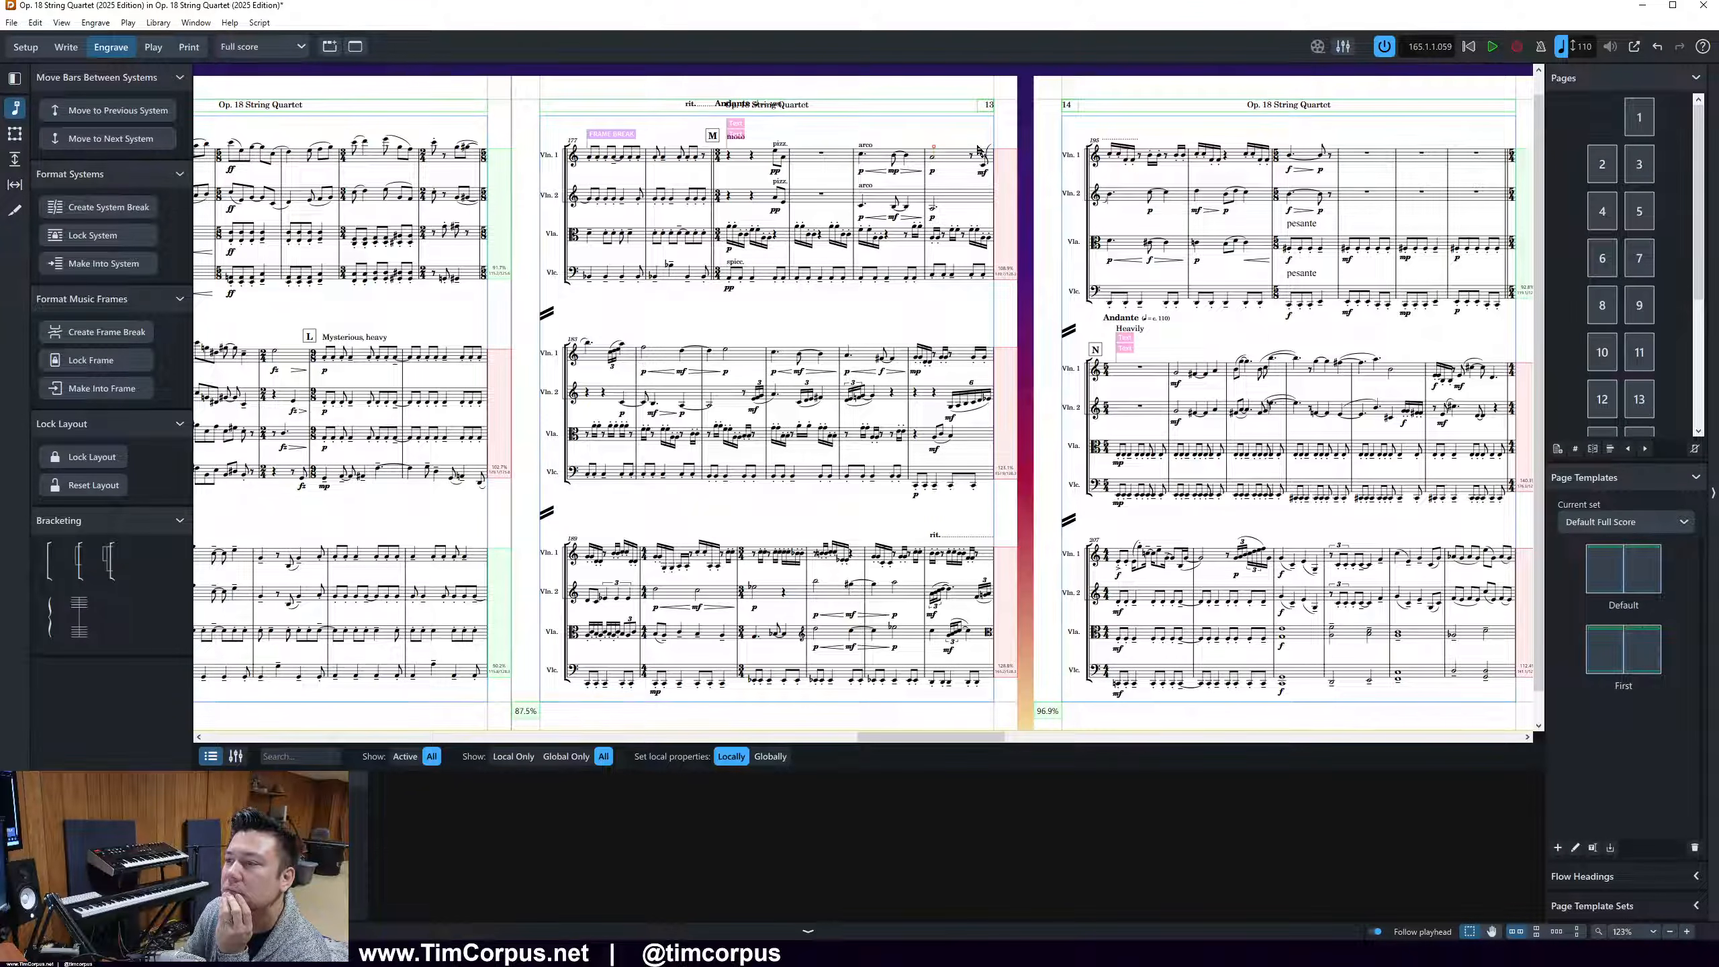
click(864, 158)
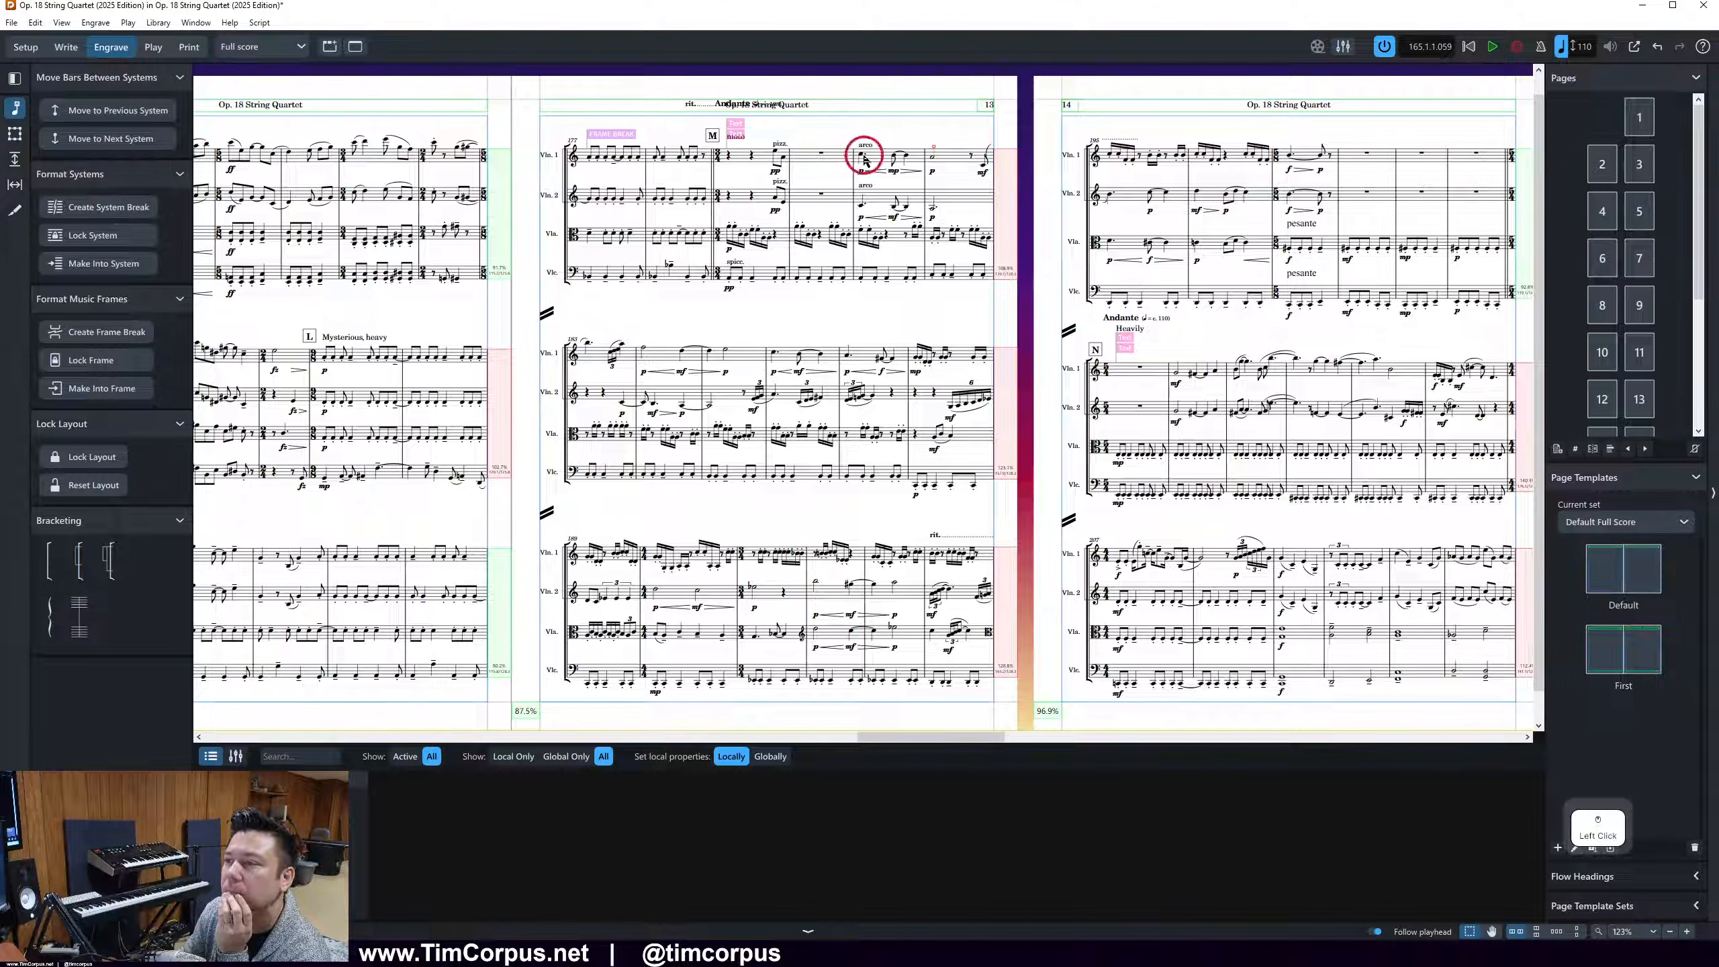
key(shift+s)
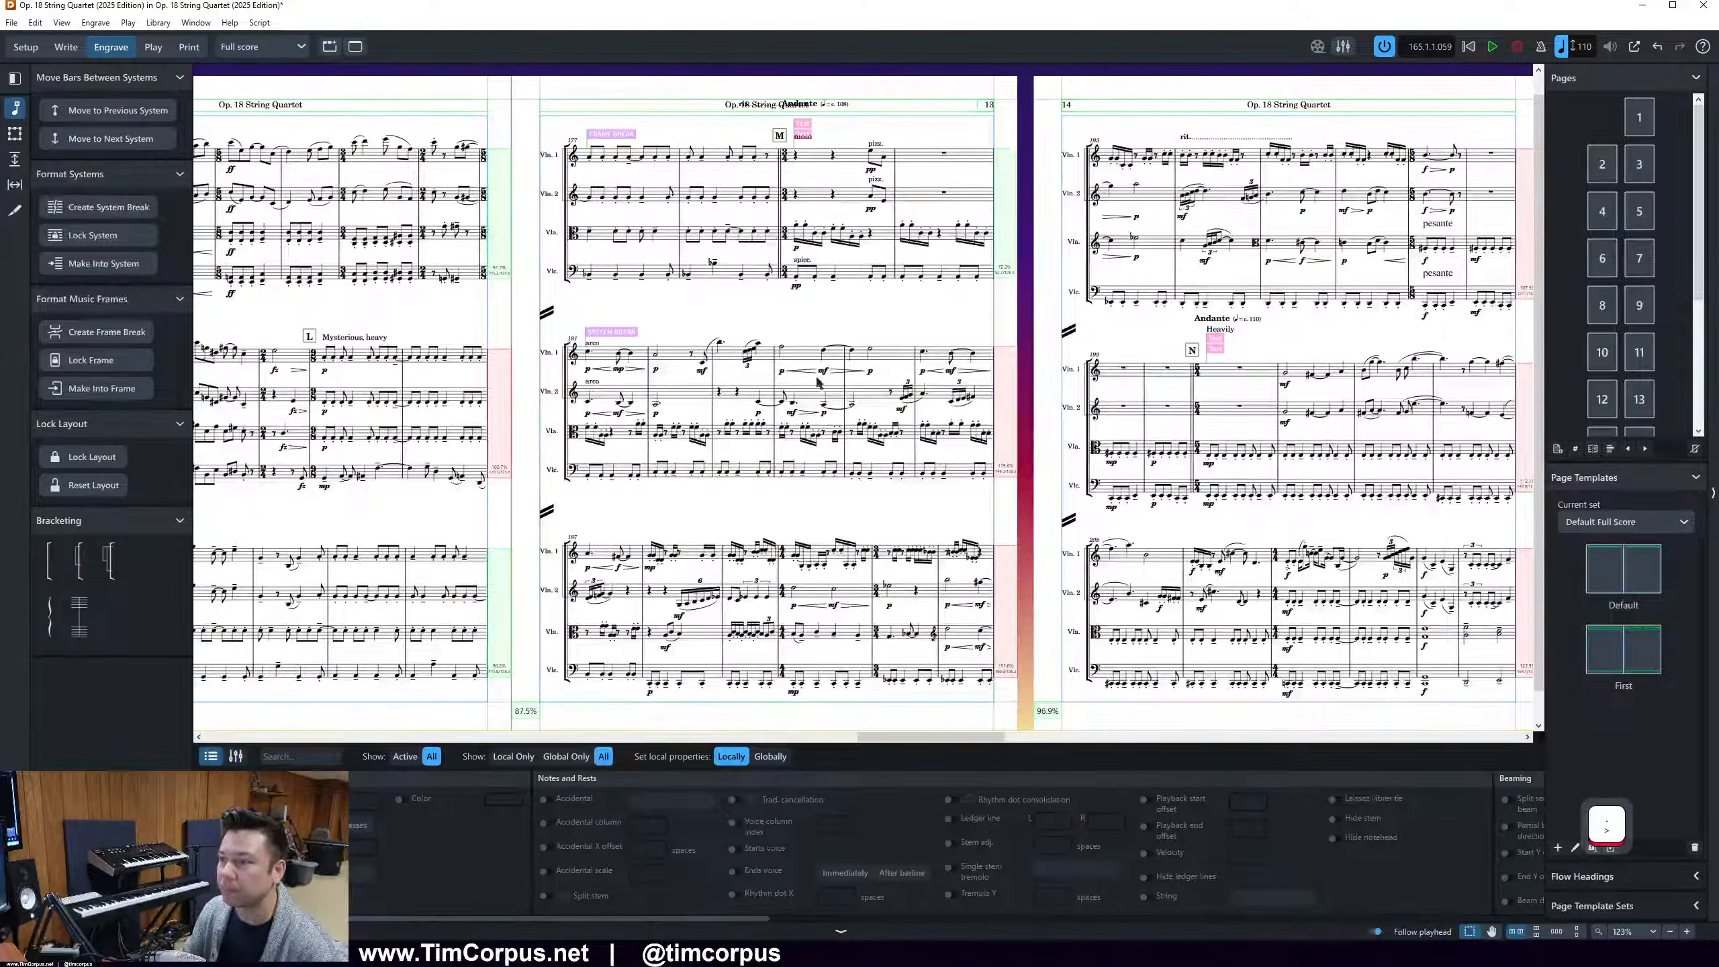
click(628, 359)
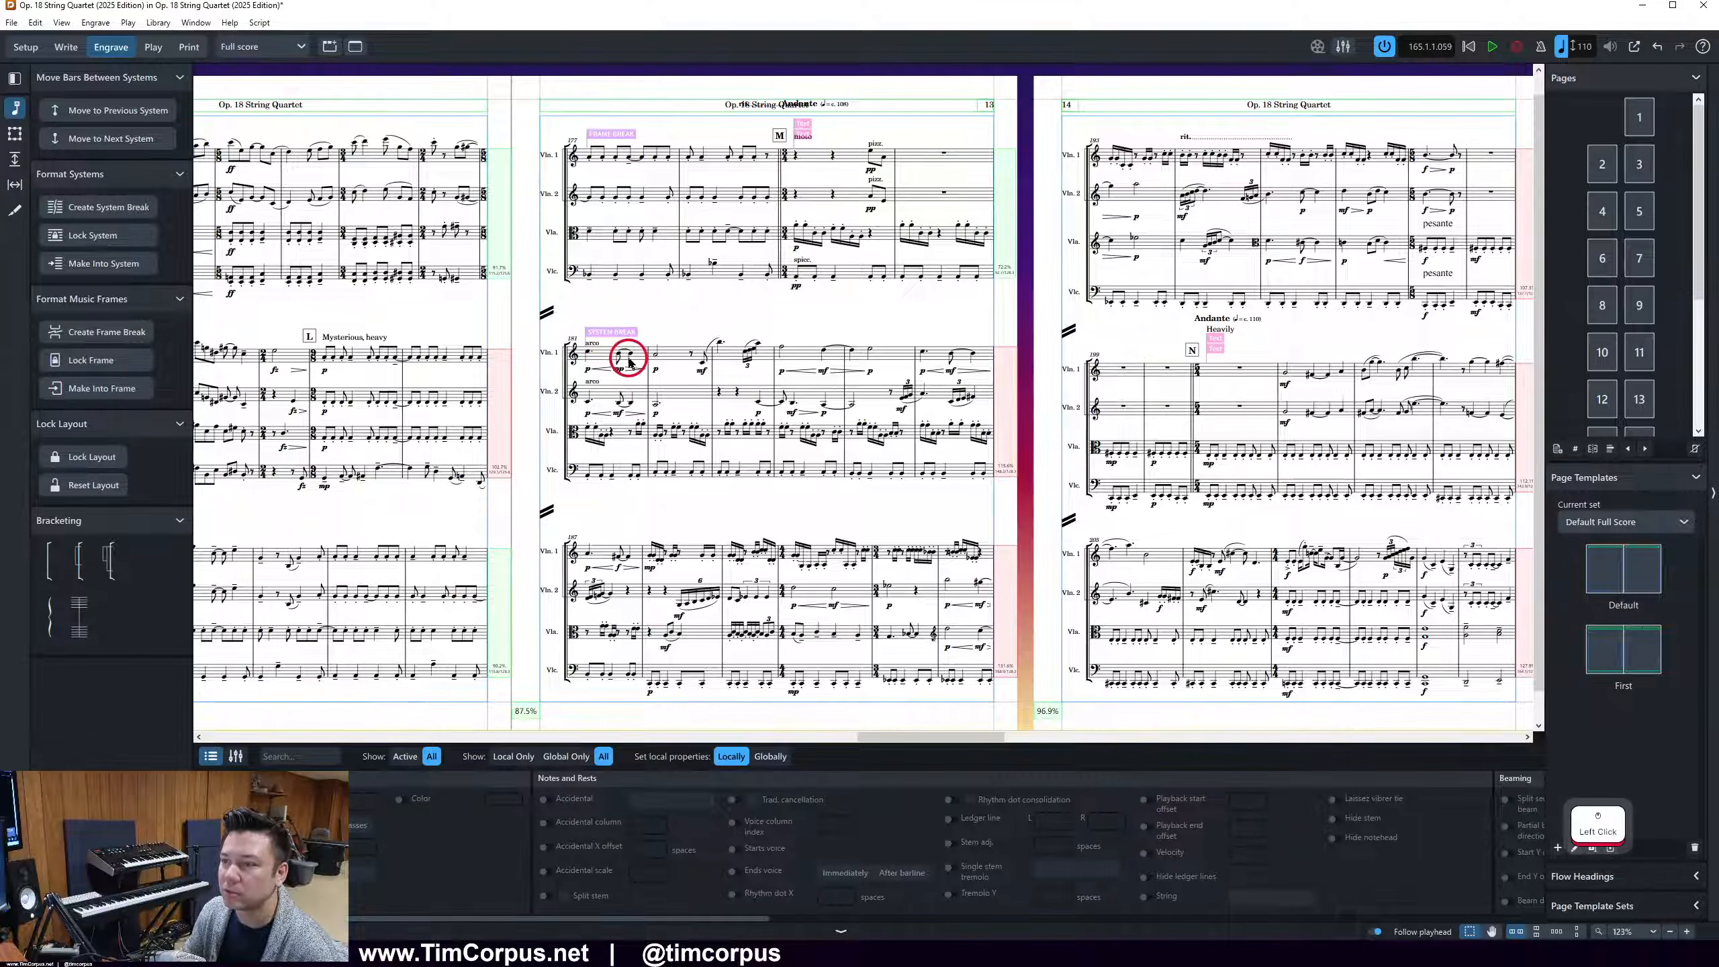
key(comma)
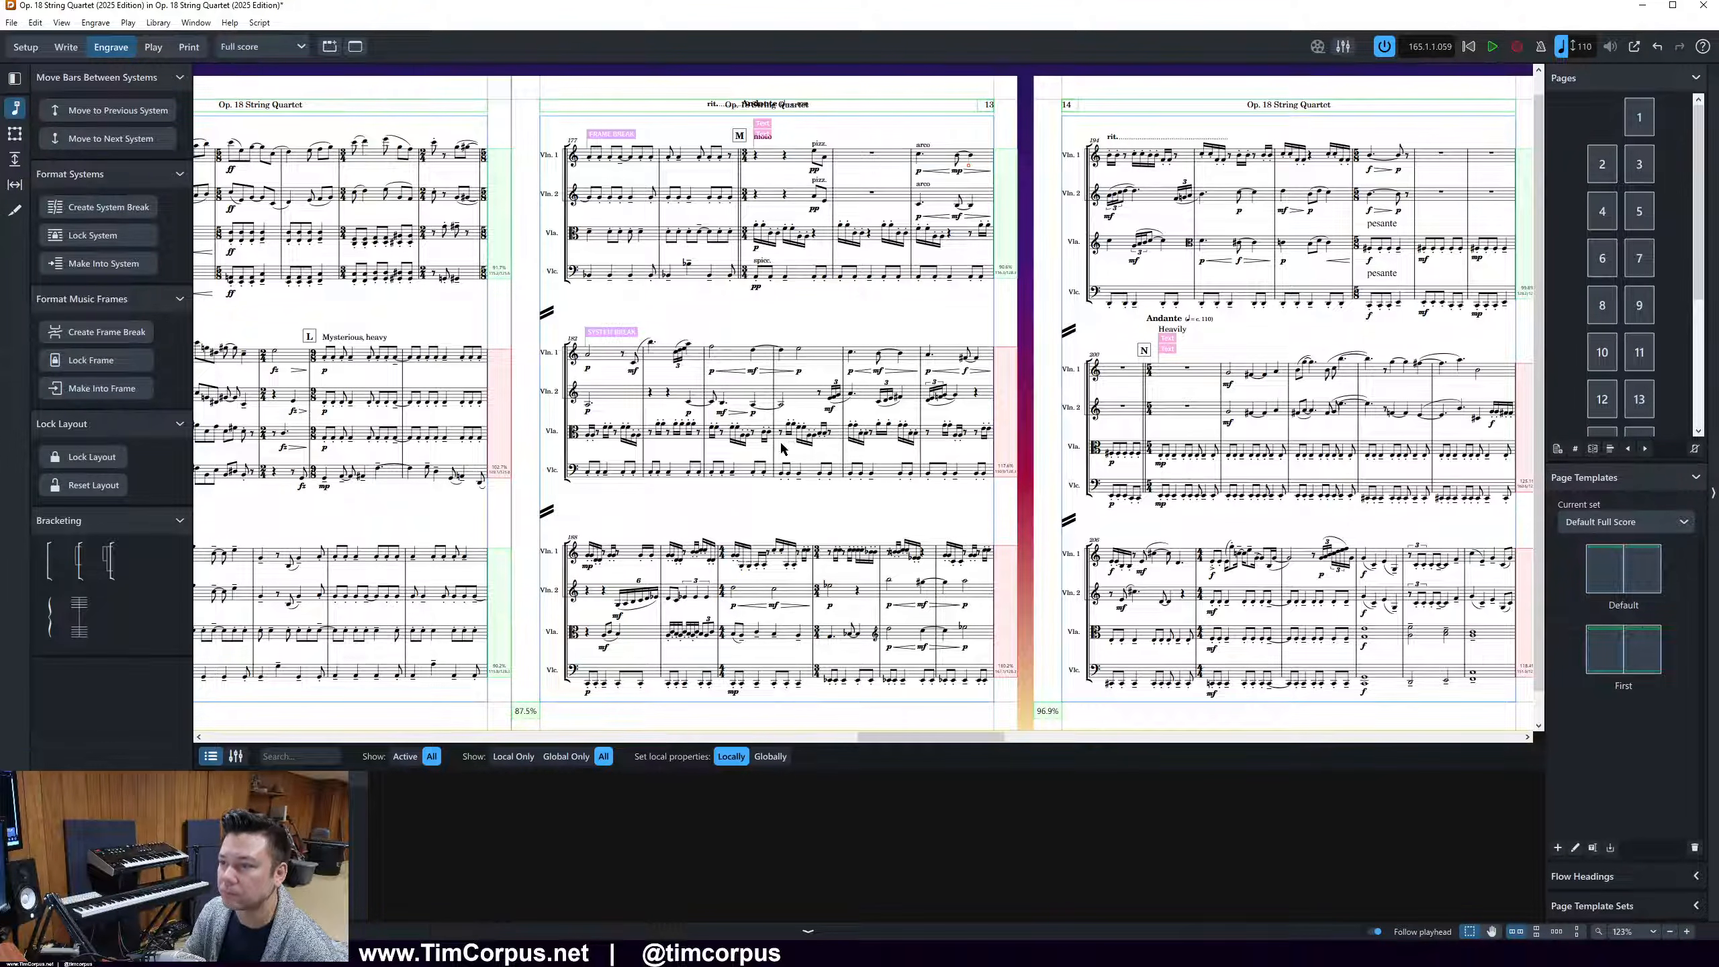
Start page 13's third system at bar 187 and push the overflowing bars onward so page 14 opens at bar 192
click(928, 356)
key(period)
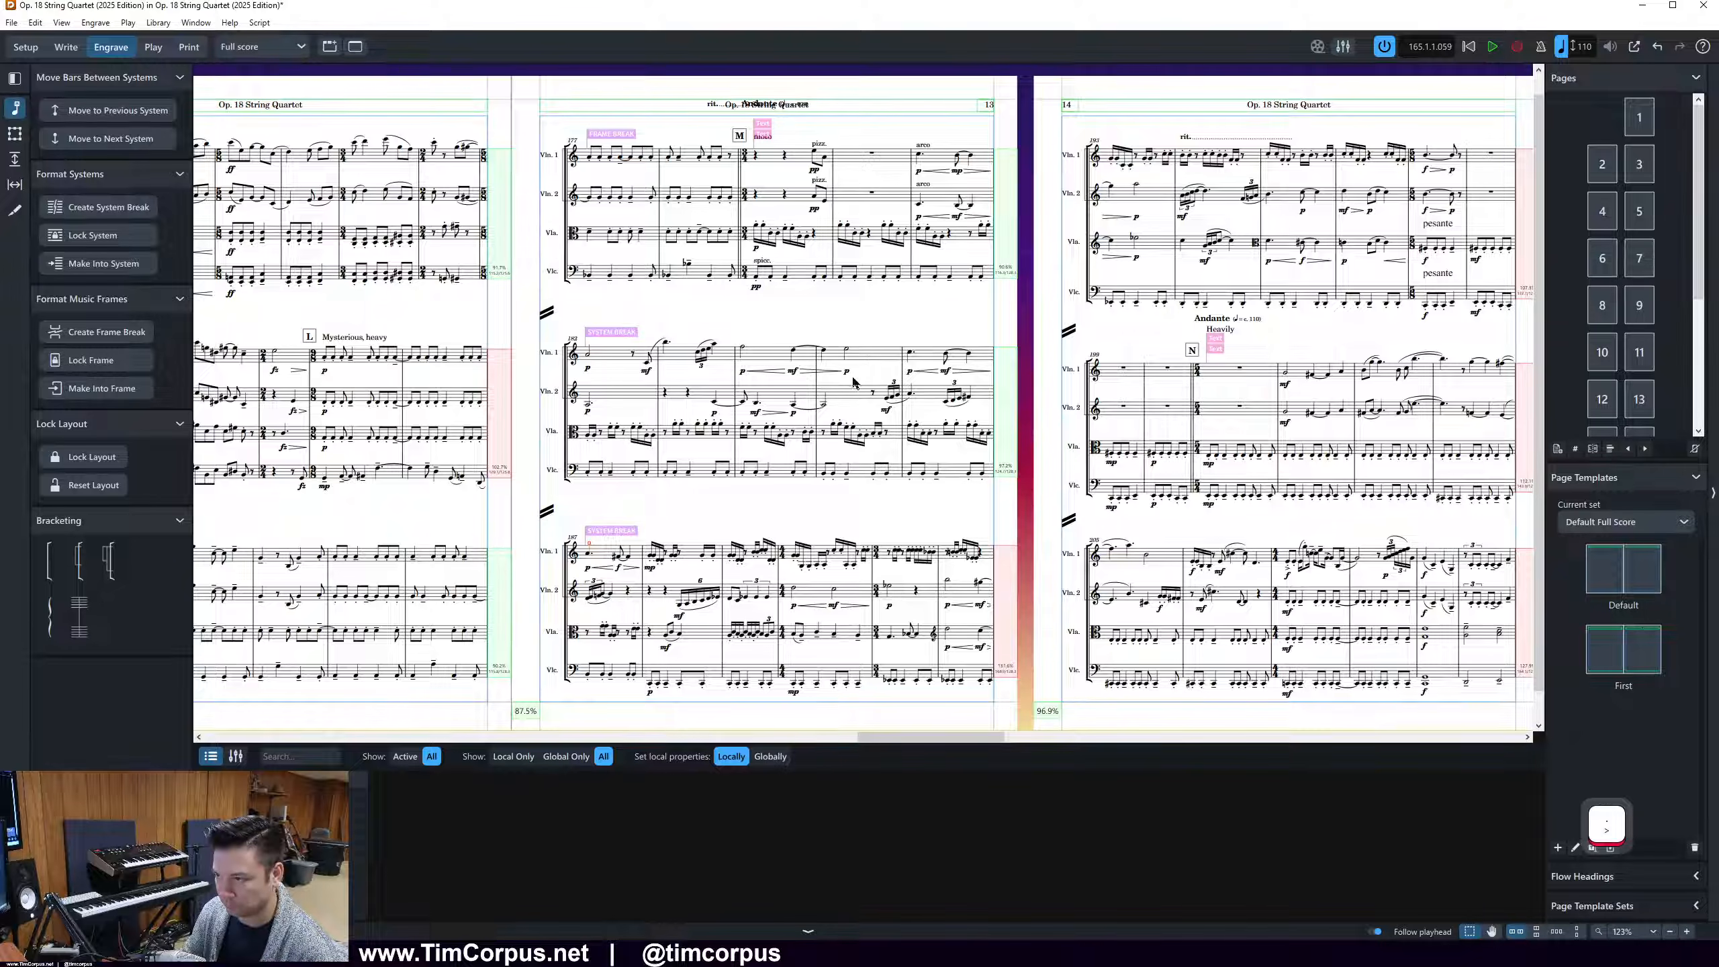
click(888, 551)
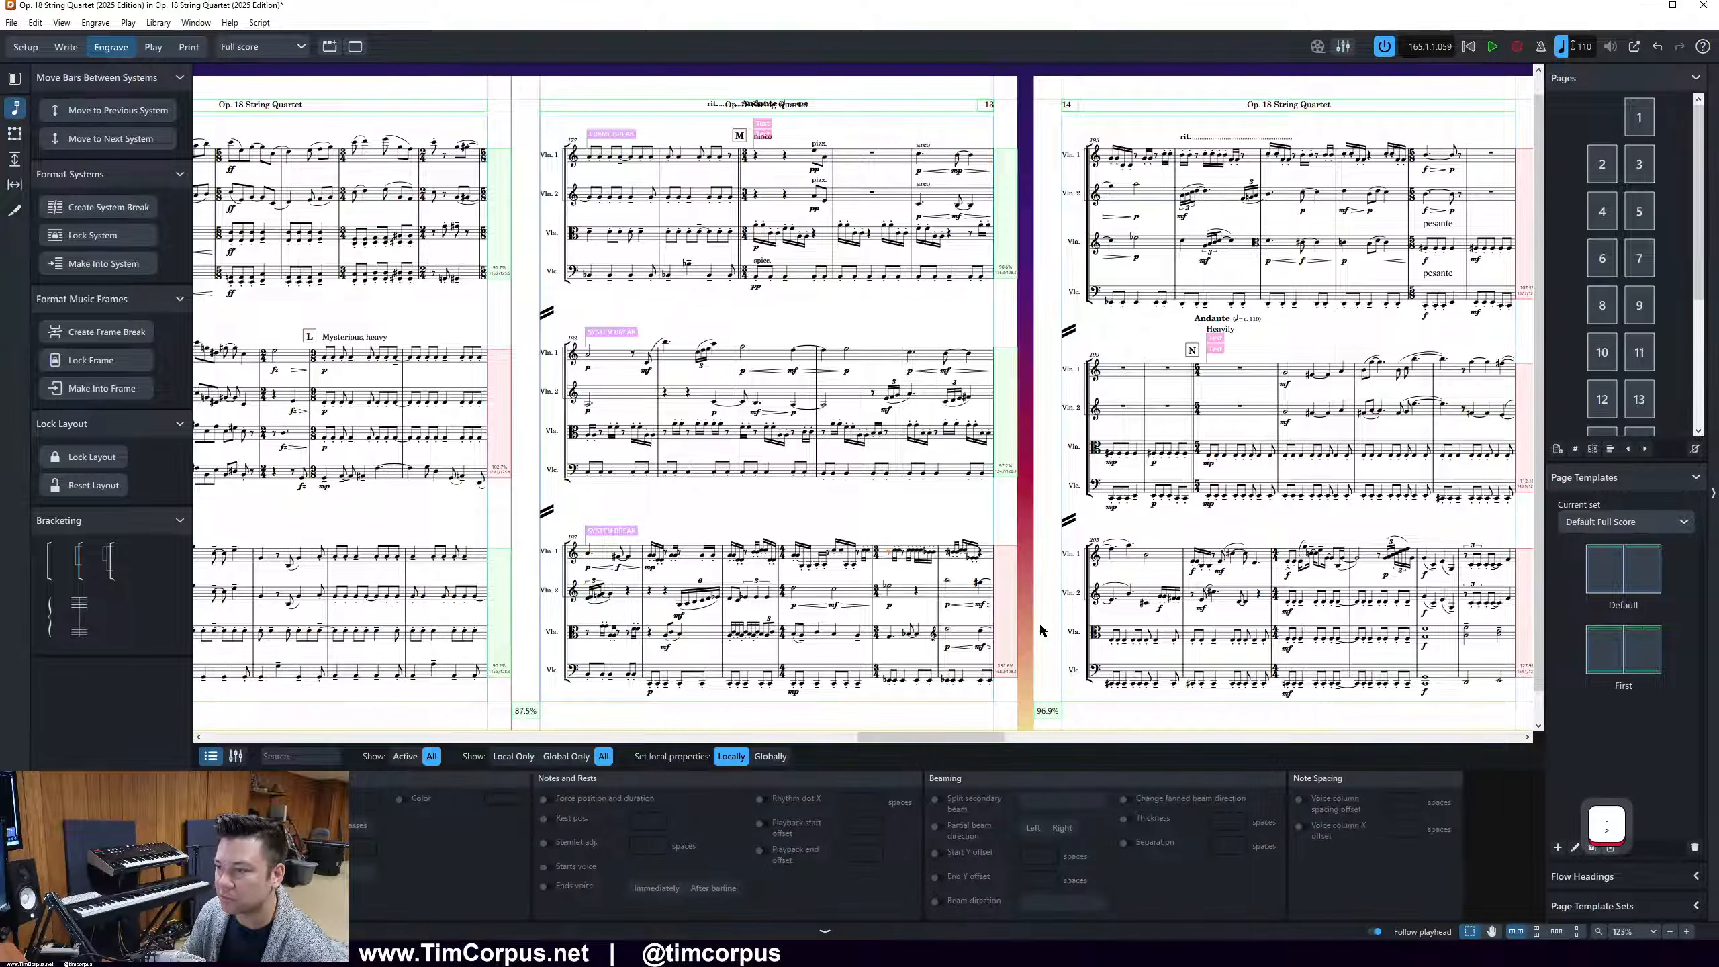
key(period)
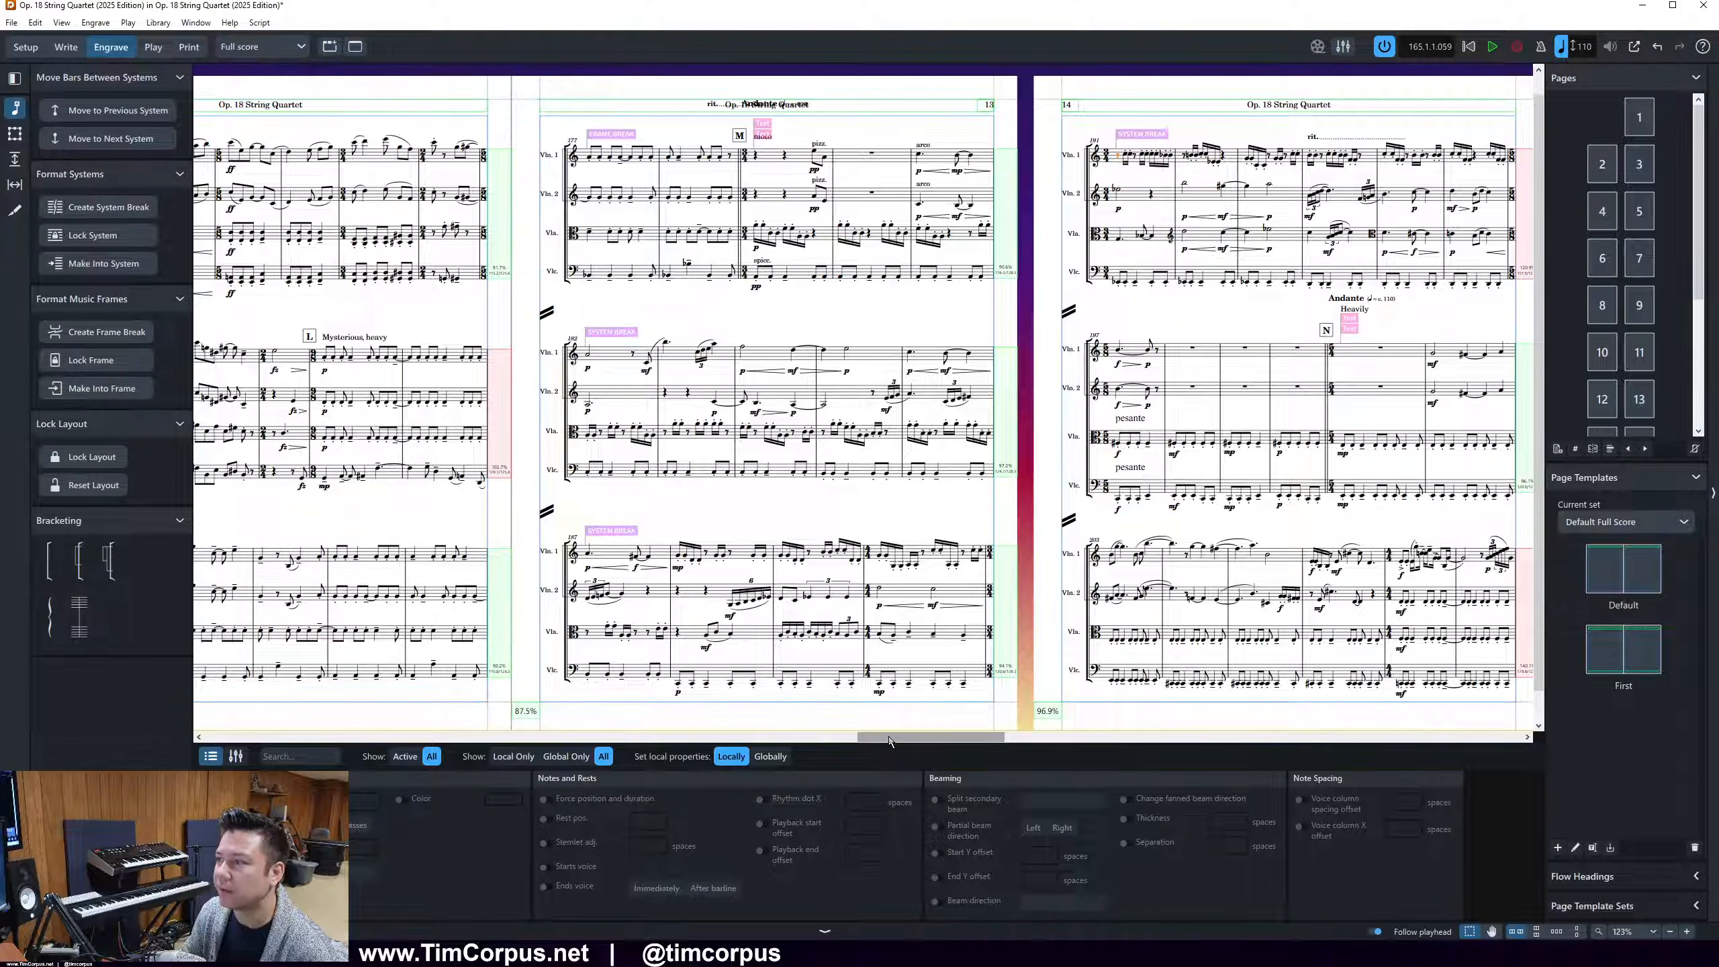
key(comma)
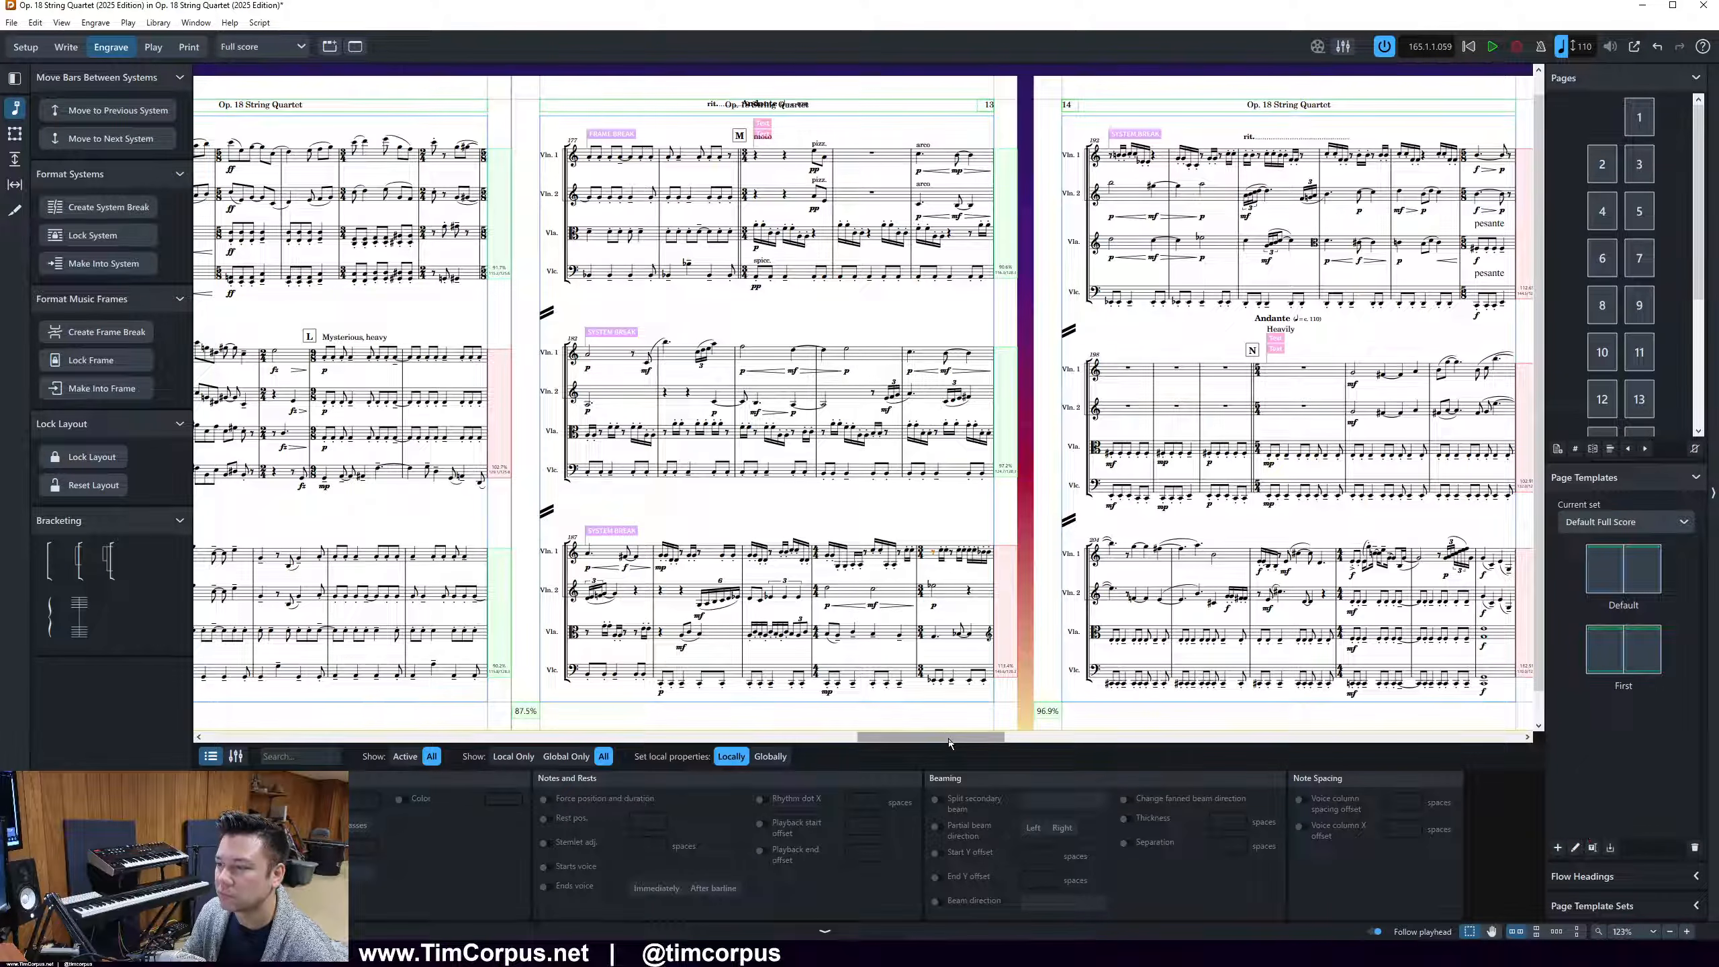
Move the end of page 14's first system onward so that its second system starts at bar 197
mouse_move(951, 741)
mouse_down()
mouse_move(974, 745)
mouse_move(951, 728)
mouse_up()
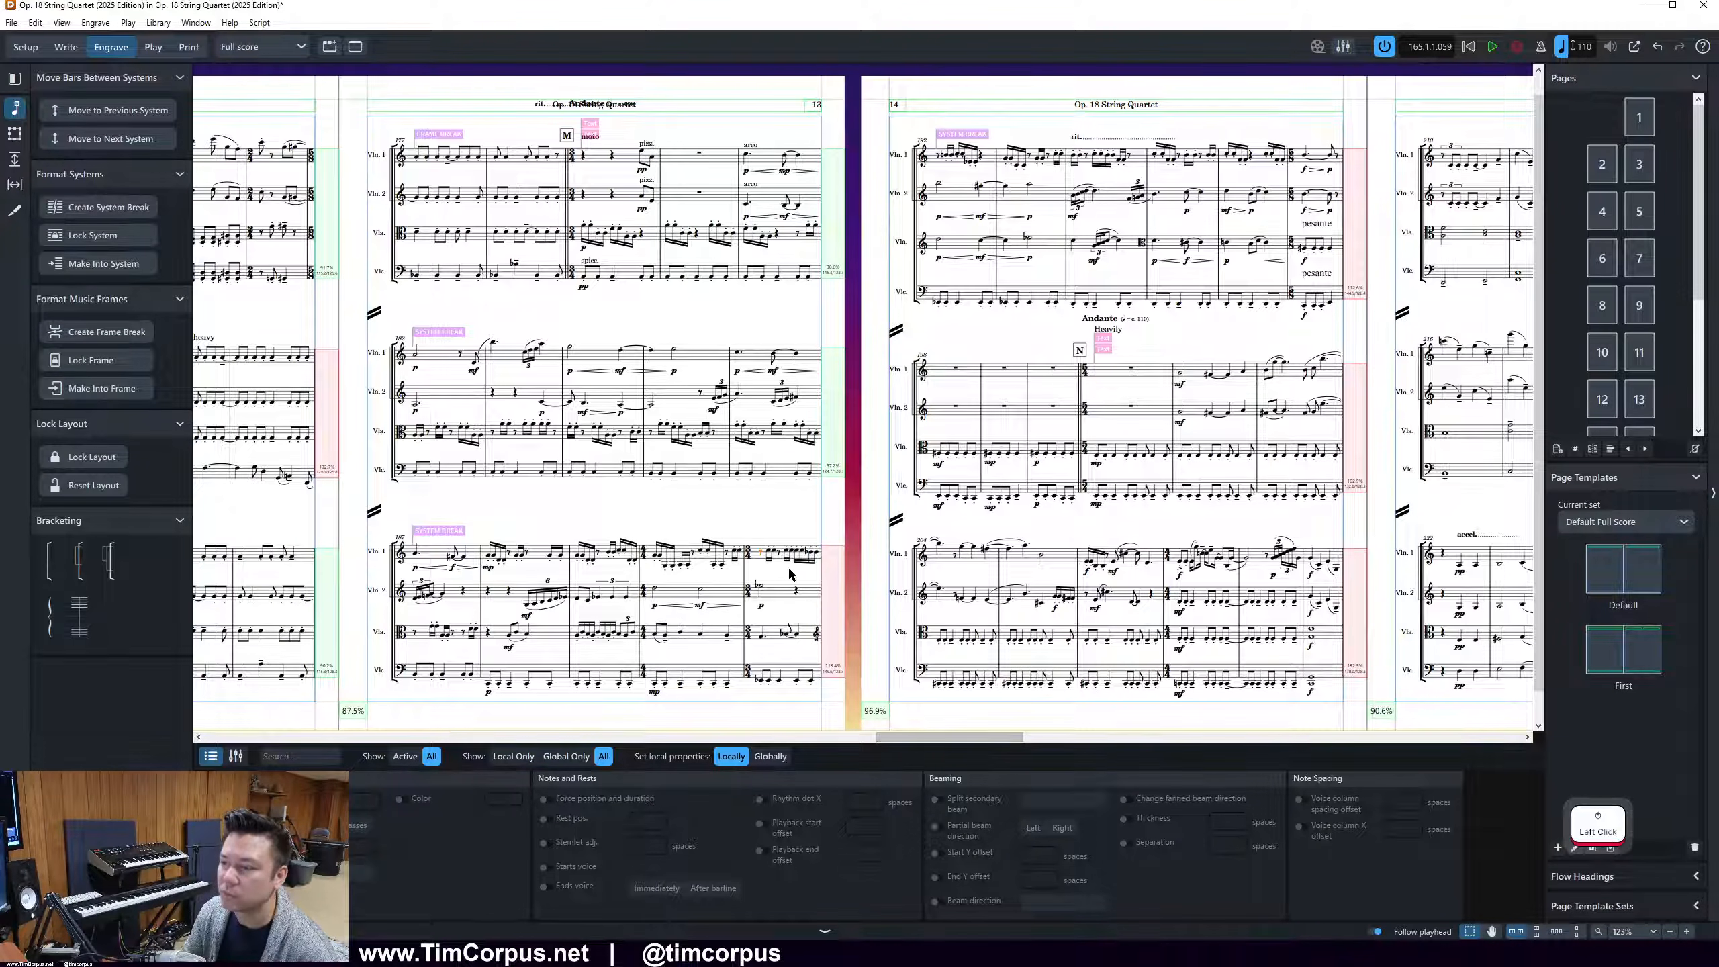
ctrl+scroll(813, 575, up, 3)
ctrl+scroll(812, 575, up, 5)
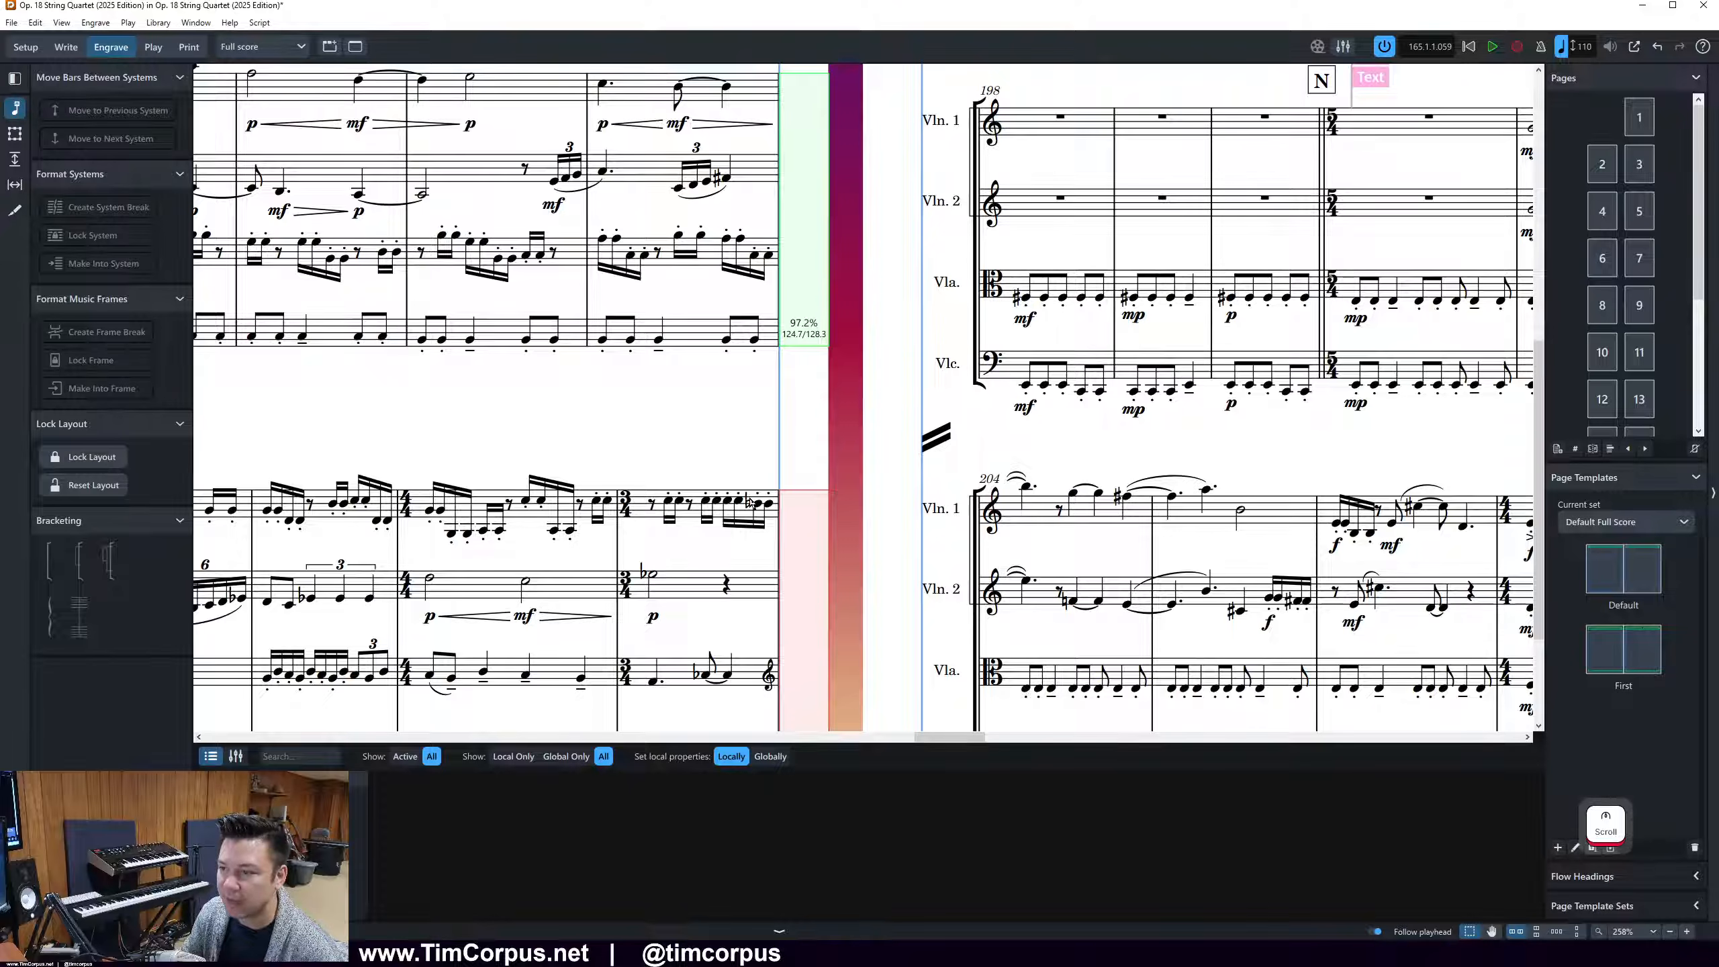
ctrl+scroll(746, 507, down, 4)
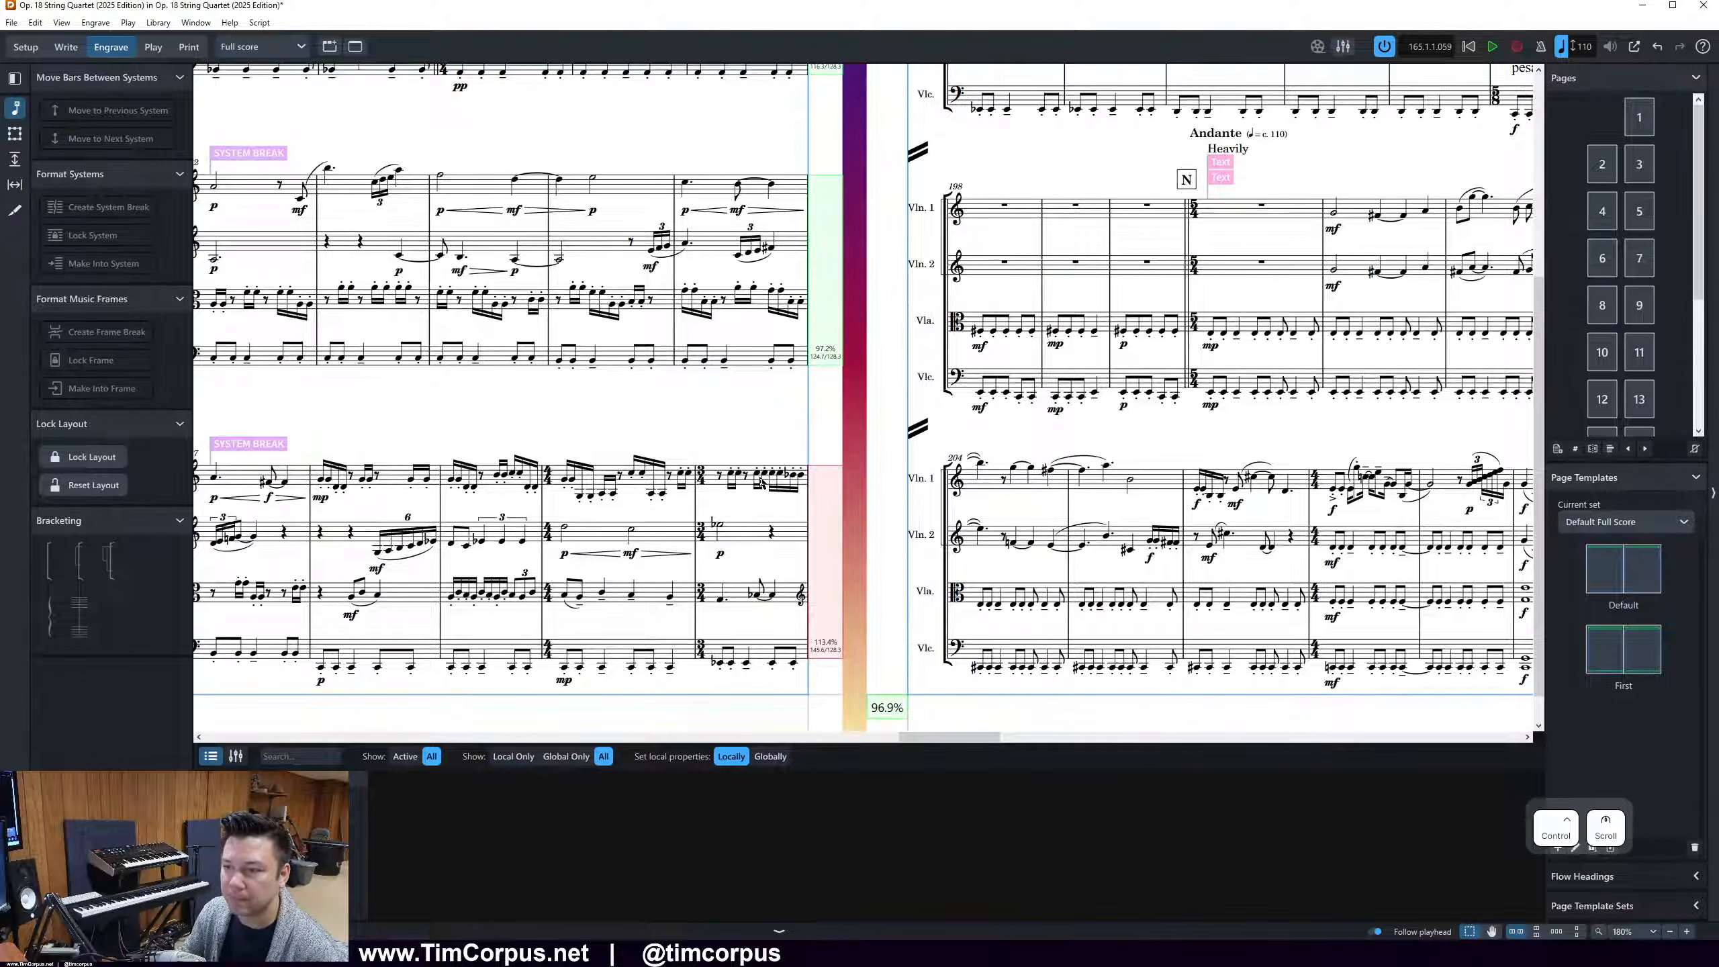
ctrl+scroll(760, 482, down, 2)
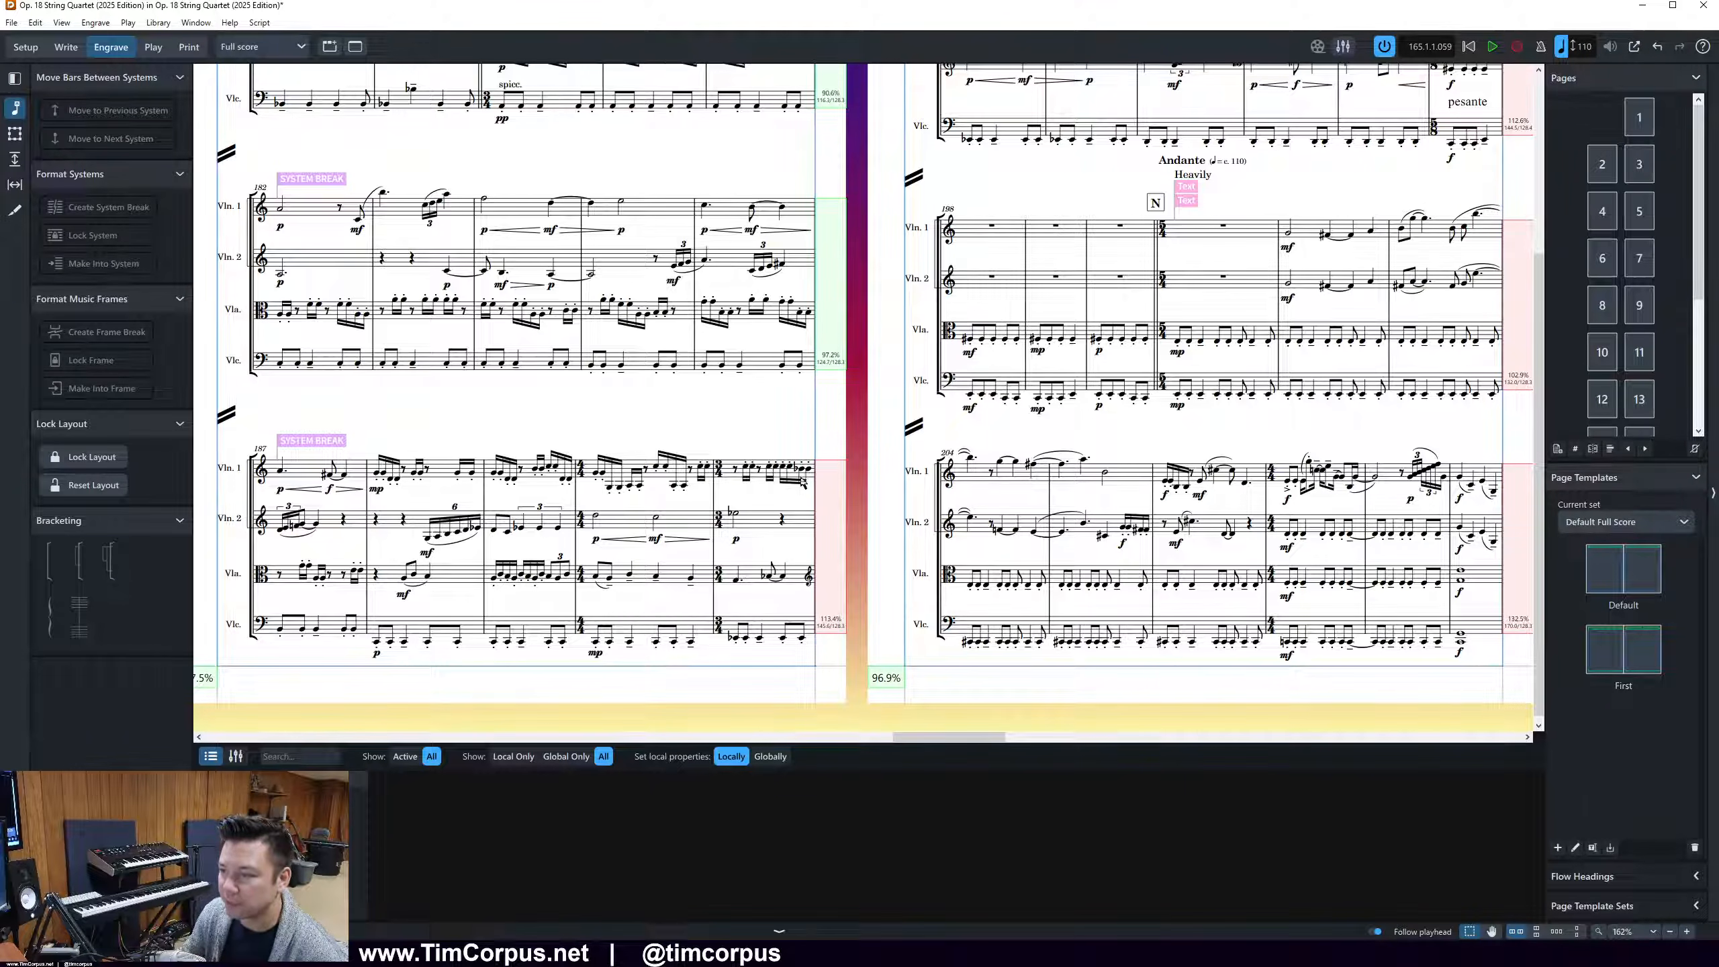
ctrl+scroll(761, 556, down, 1)
scroll(900, 692, up, 3)
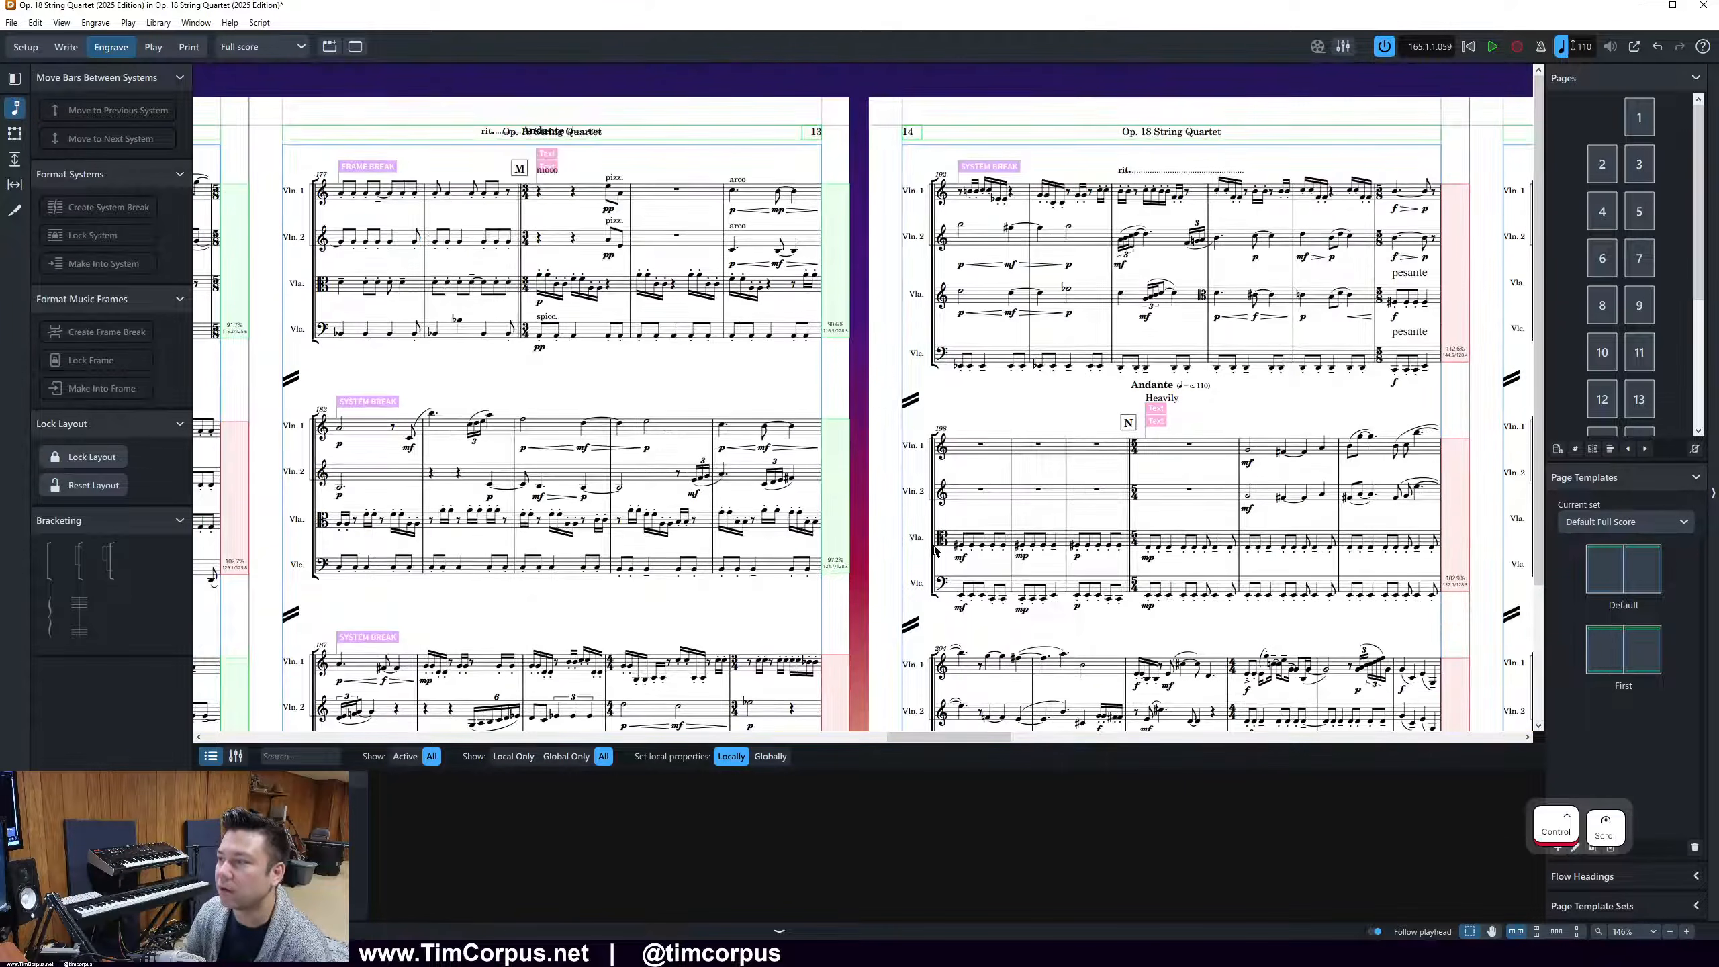
click(1311, 190)
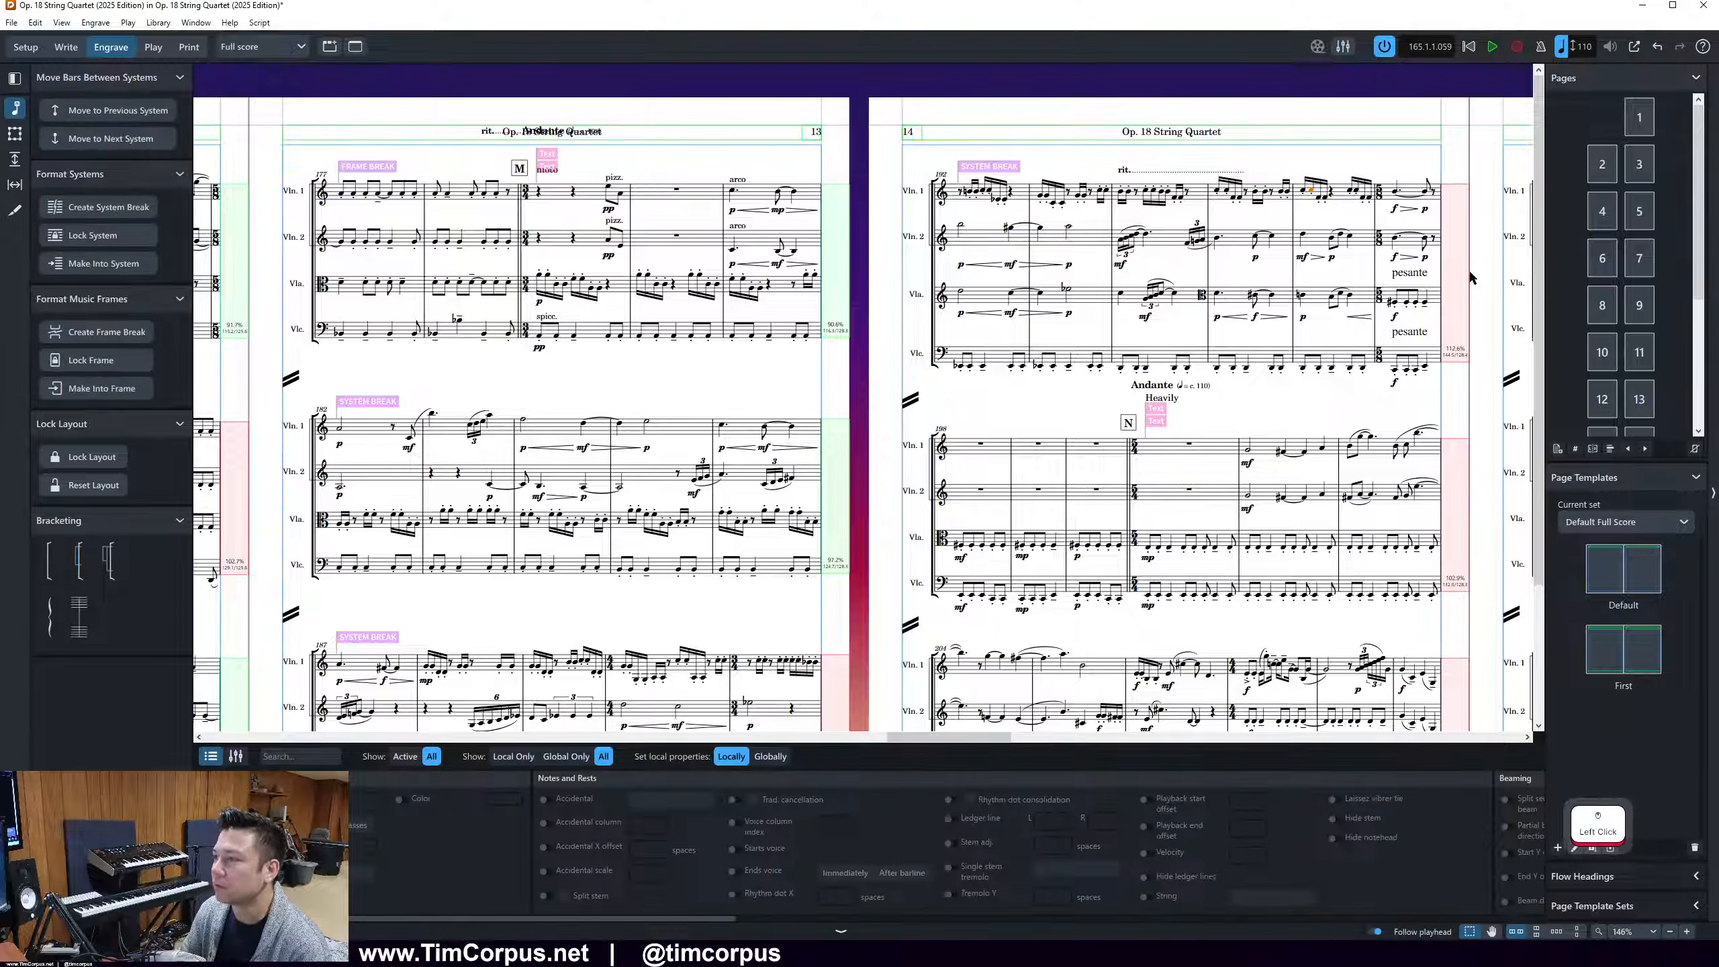
key(alt+n)
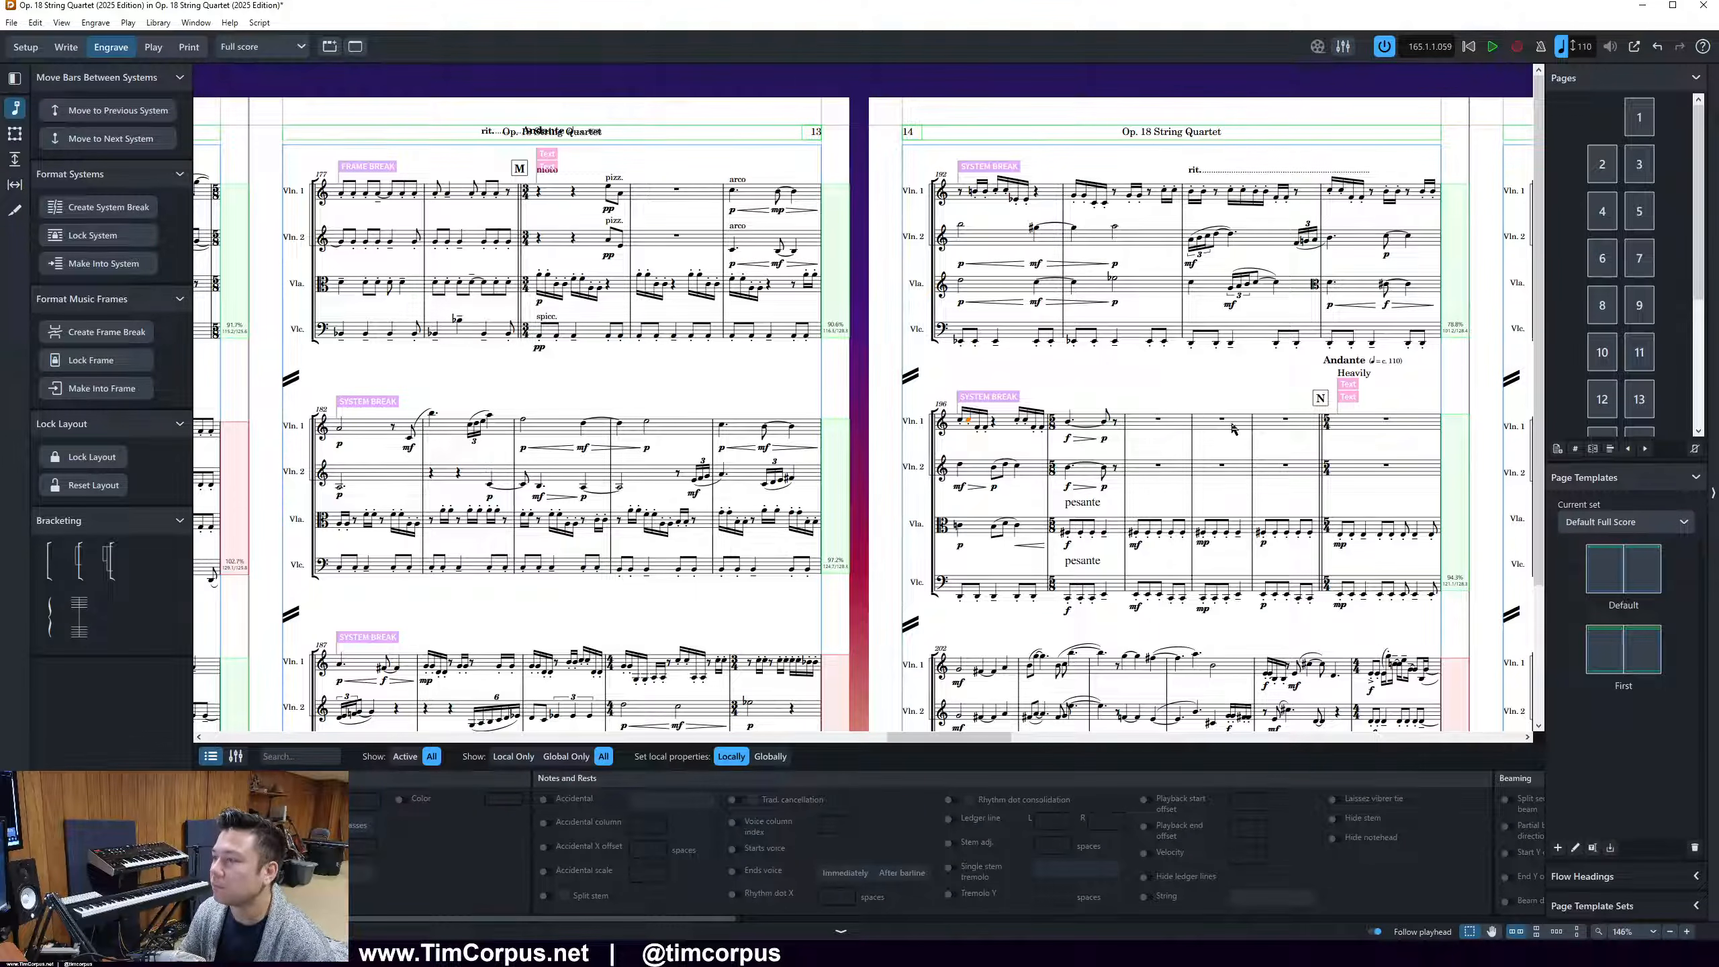
key(alt+b)
scroll(1318, 457, down, 3)
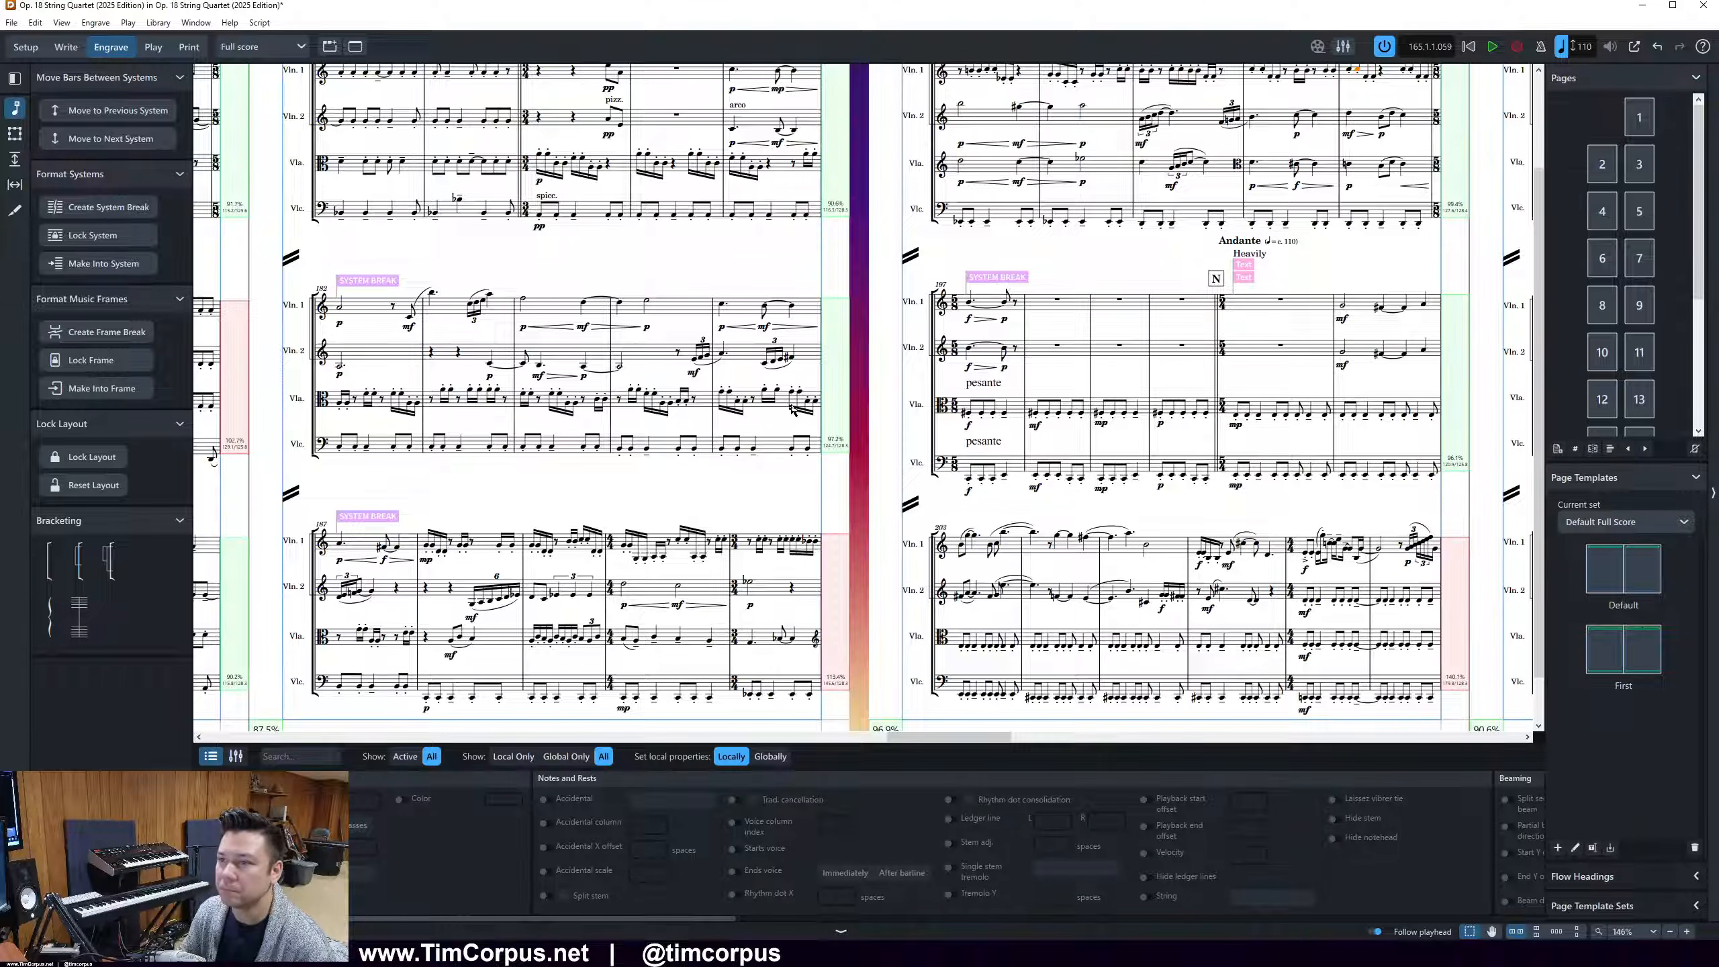
Try moving bar 182 and bar 187 on page 13 back to their previous systems
click(341, 303)
key(alt+b)
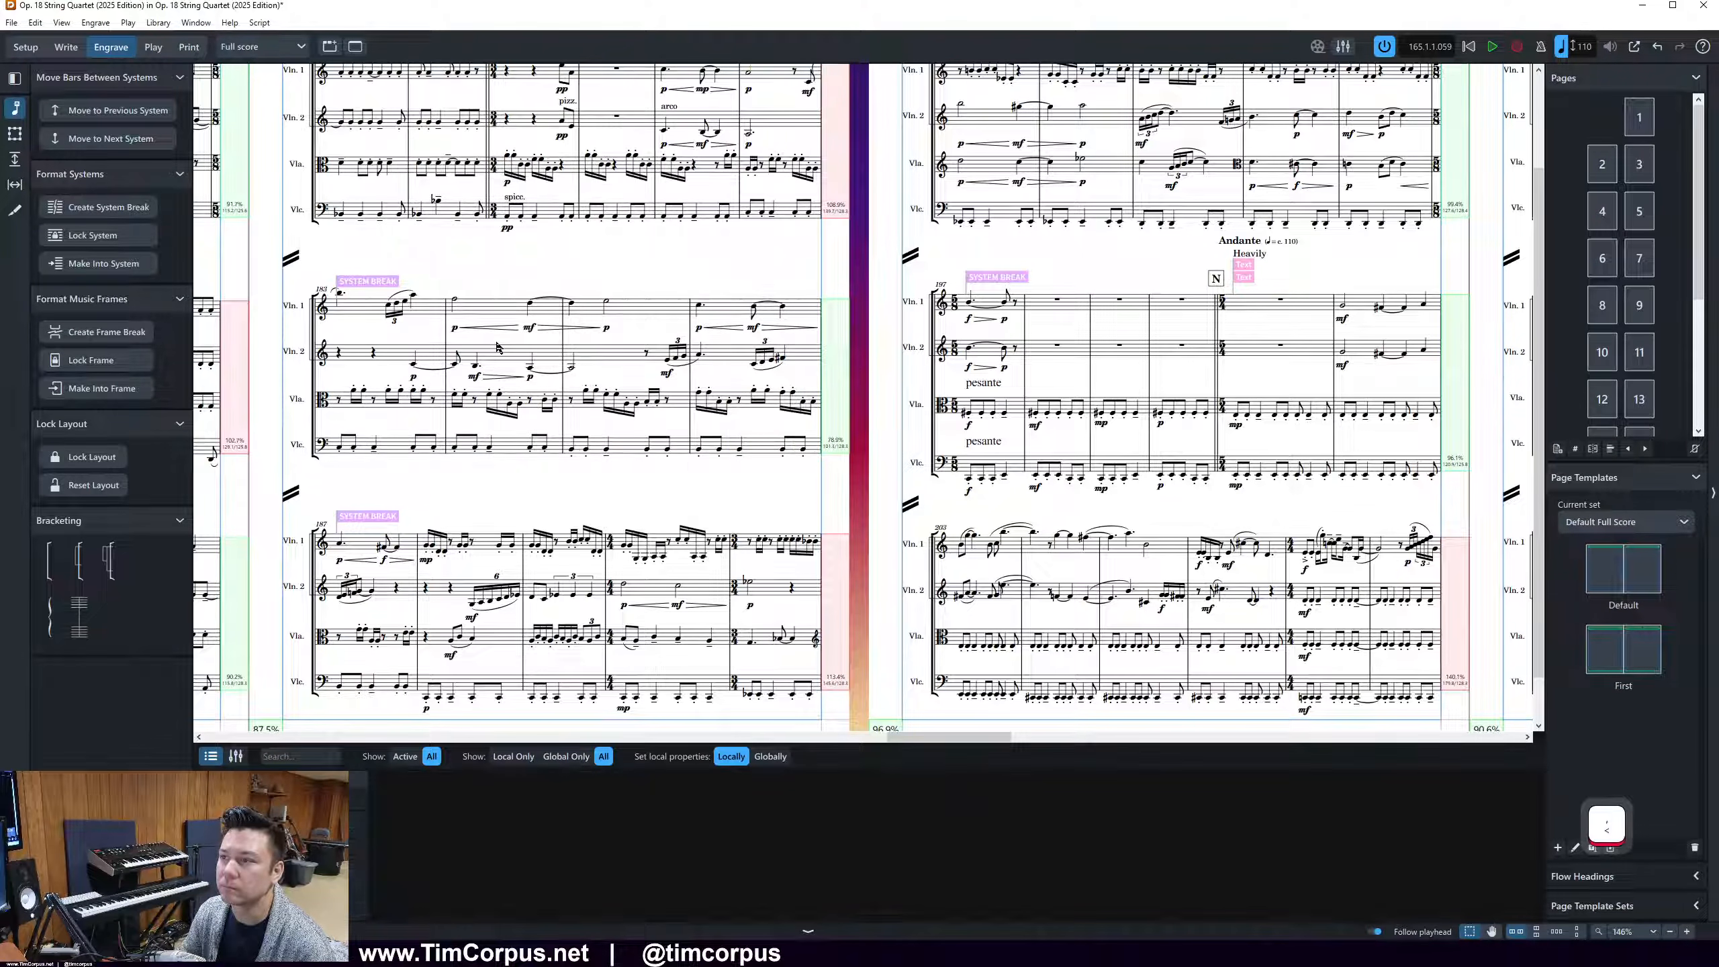
click(390, 547)
key(alt+b)
scroll(968, 201, up, 2)
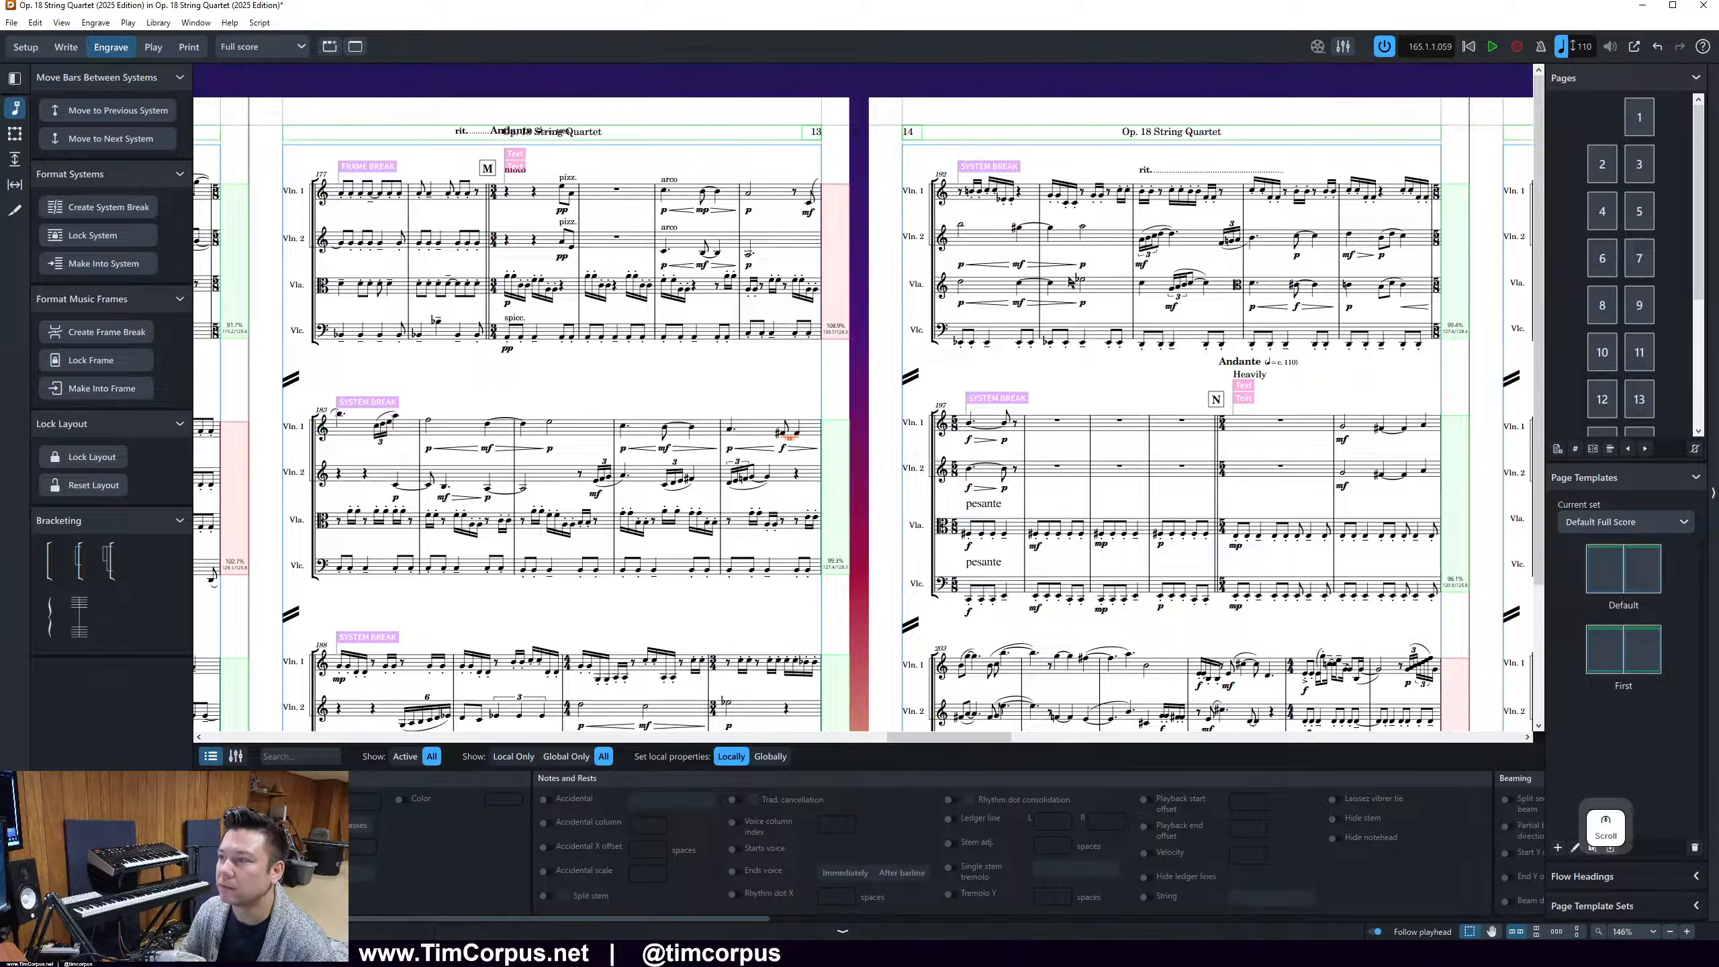
scroll(1067, 273, down, 1)
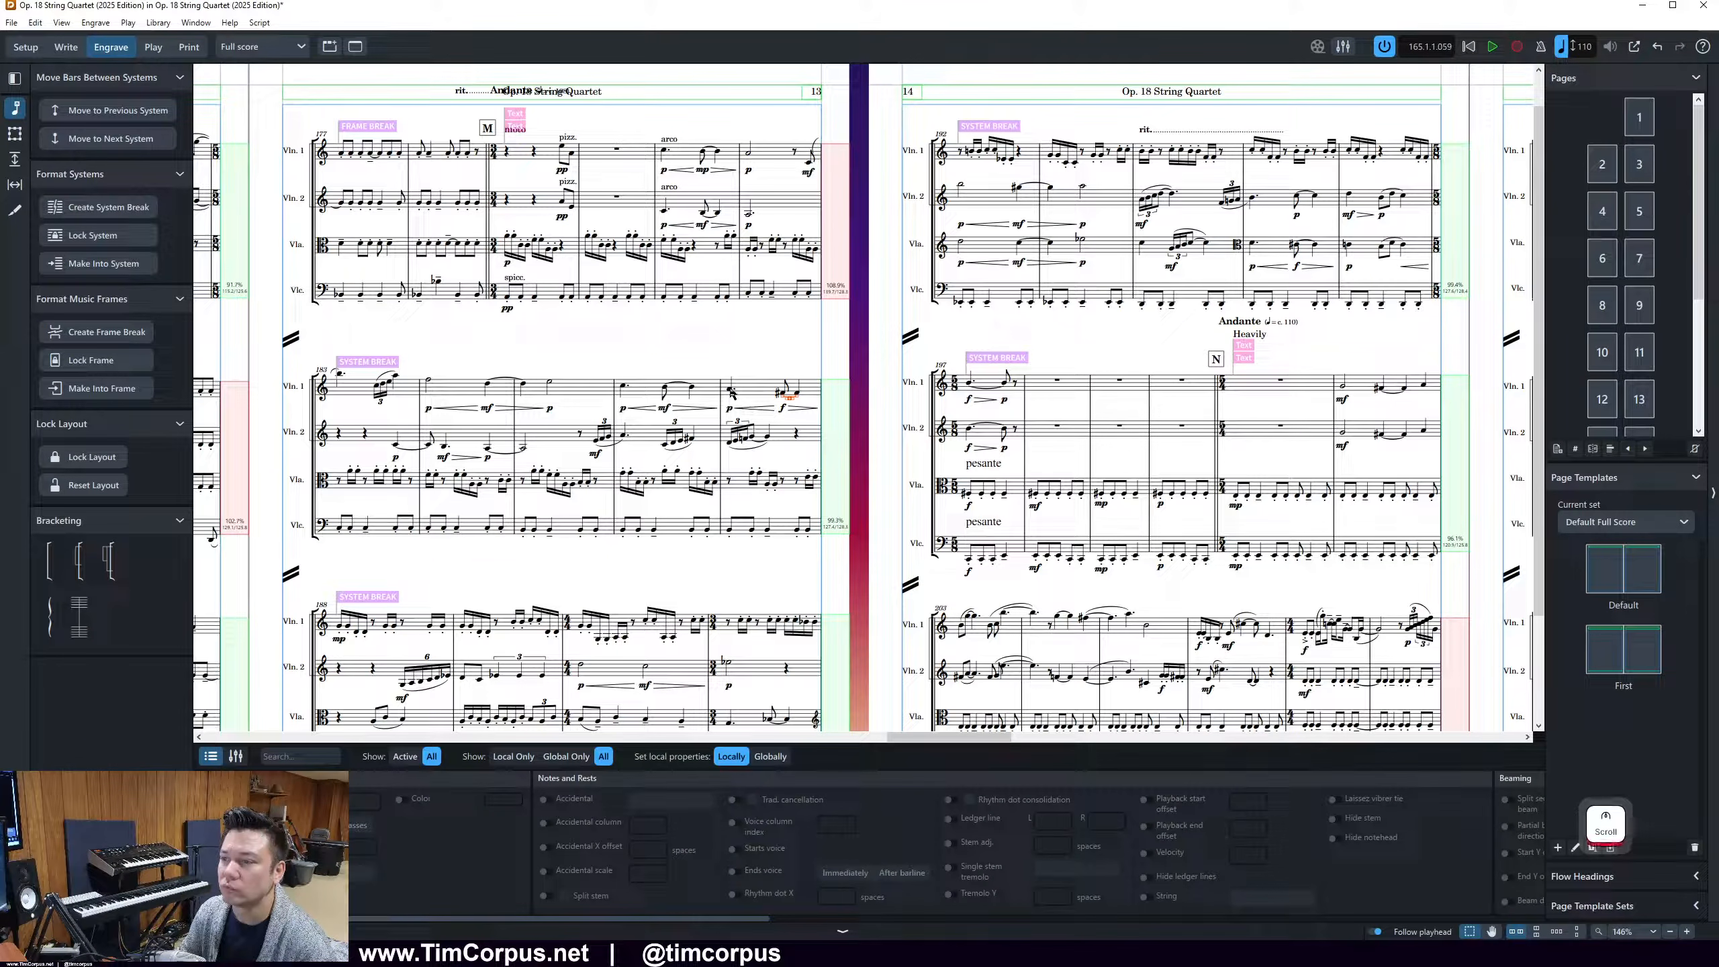
Undo the last two bar moves on page 13
key(ctrl+z)
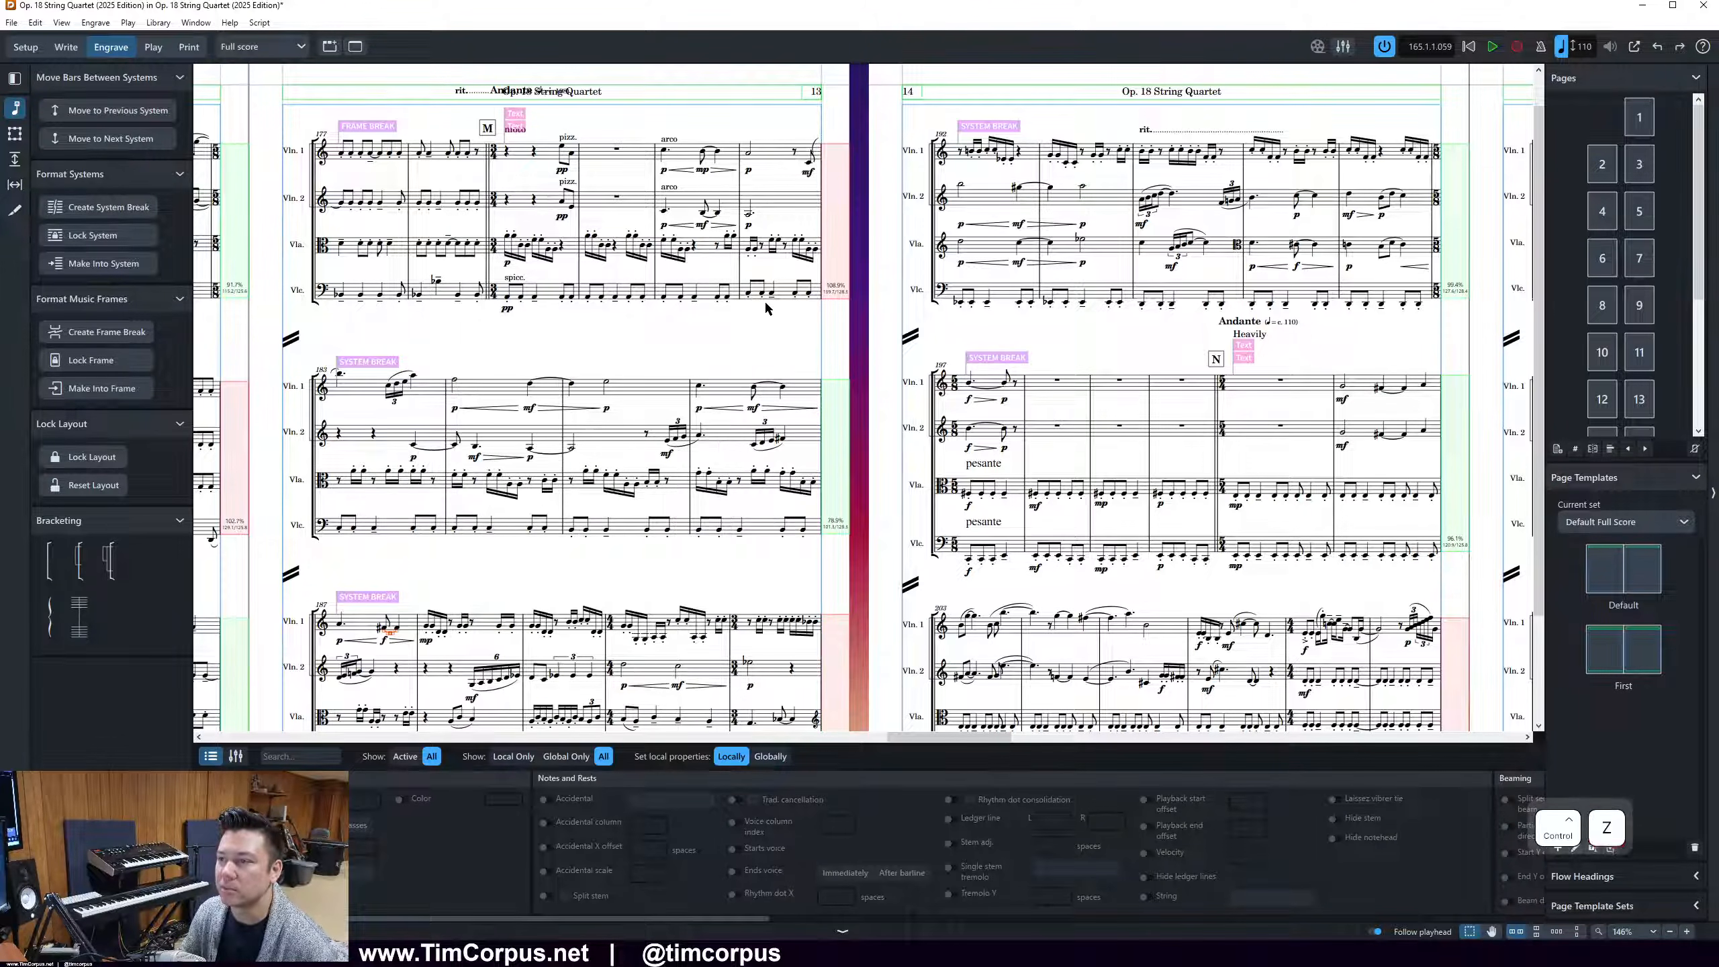
key(ctrl+z)
scroll(977, 650, down, 2)
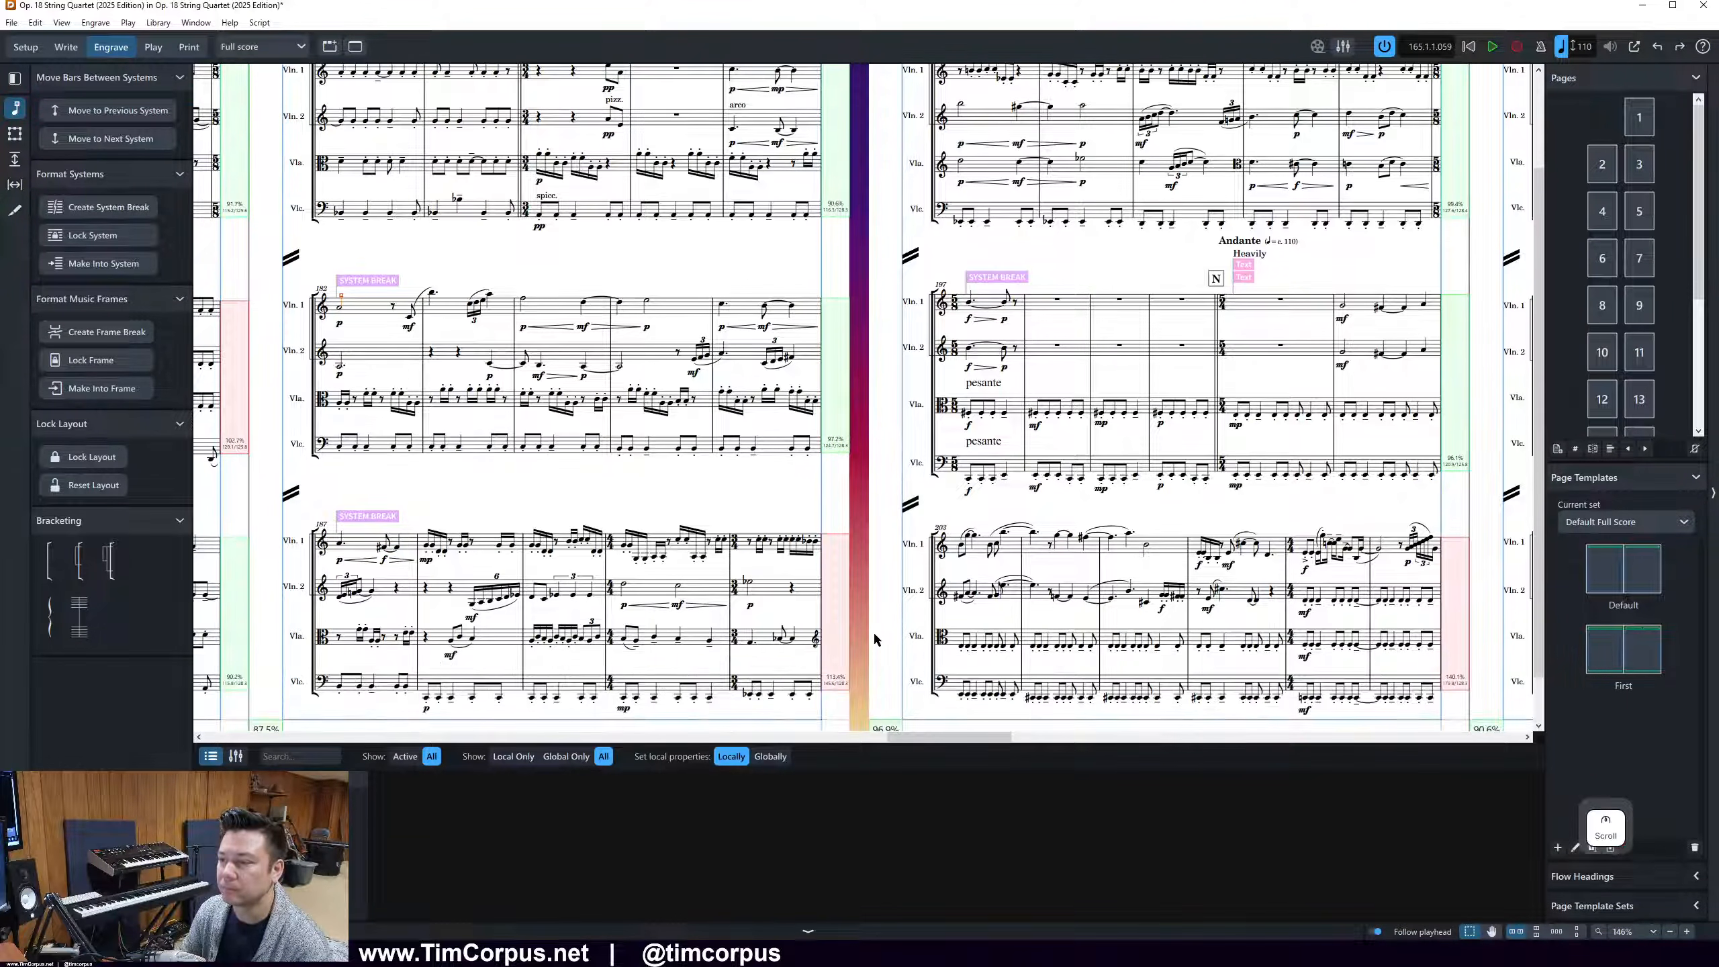
Move bar 207 out of page 14's last system so that it opens page 15
drag(931, 738, 971, 742)
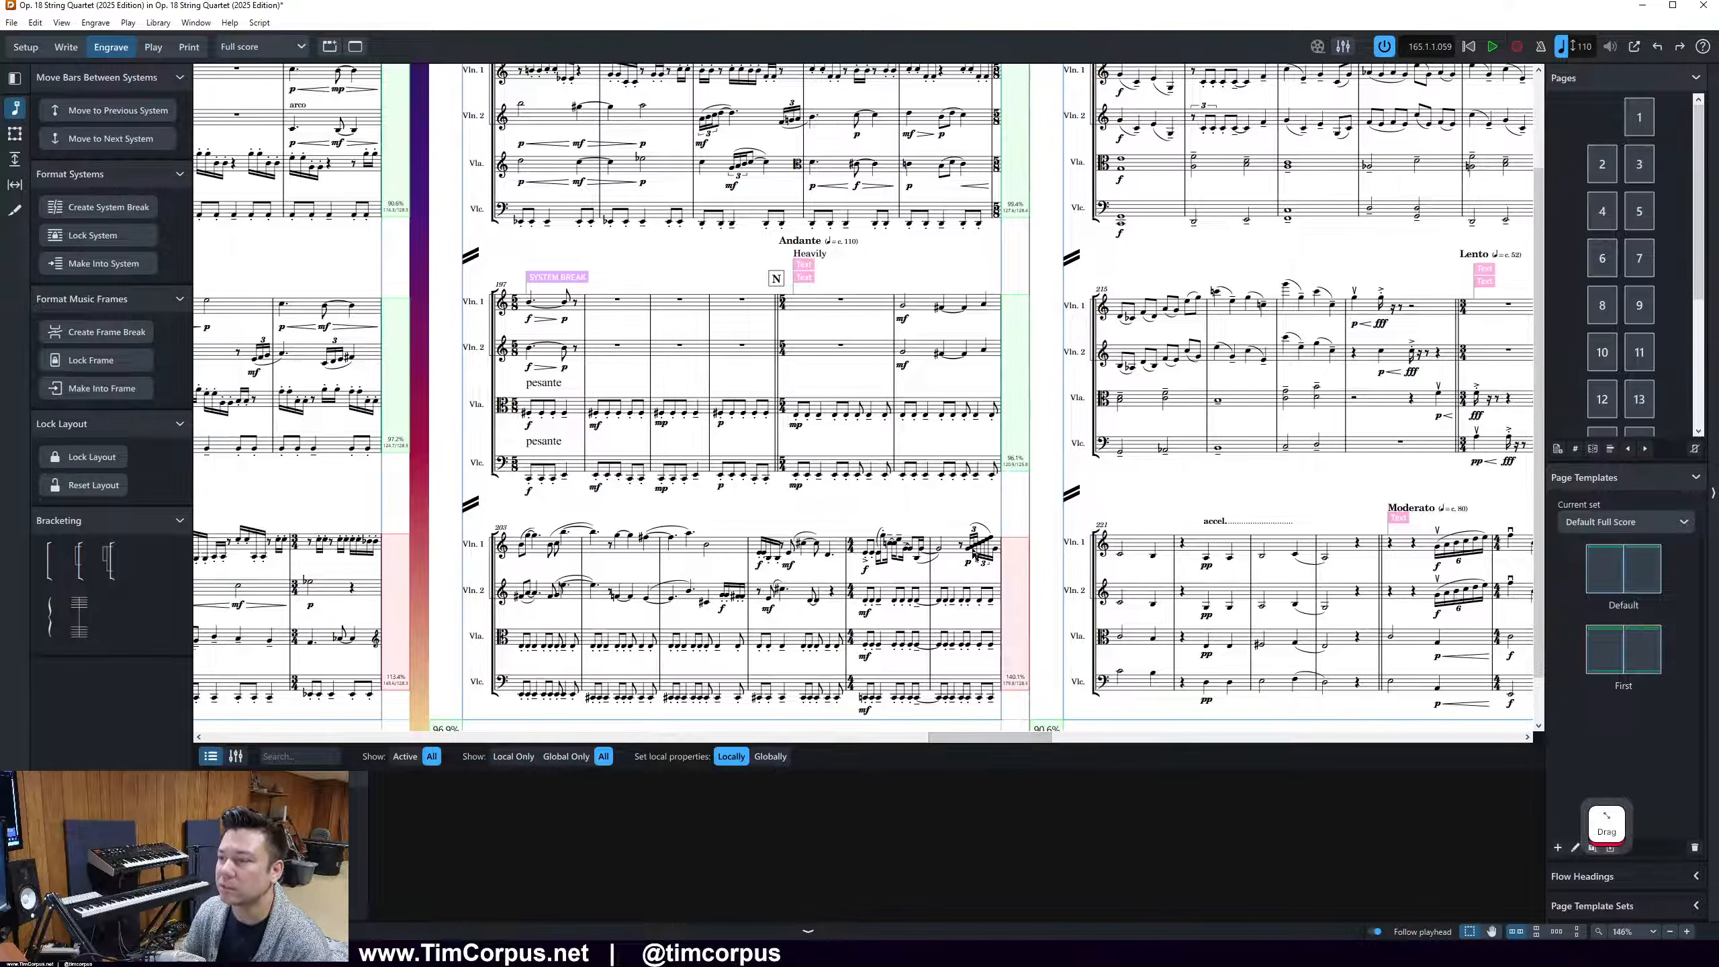
click(869, 556)
key(period)
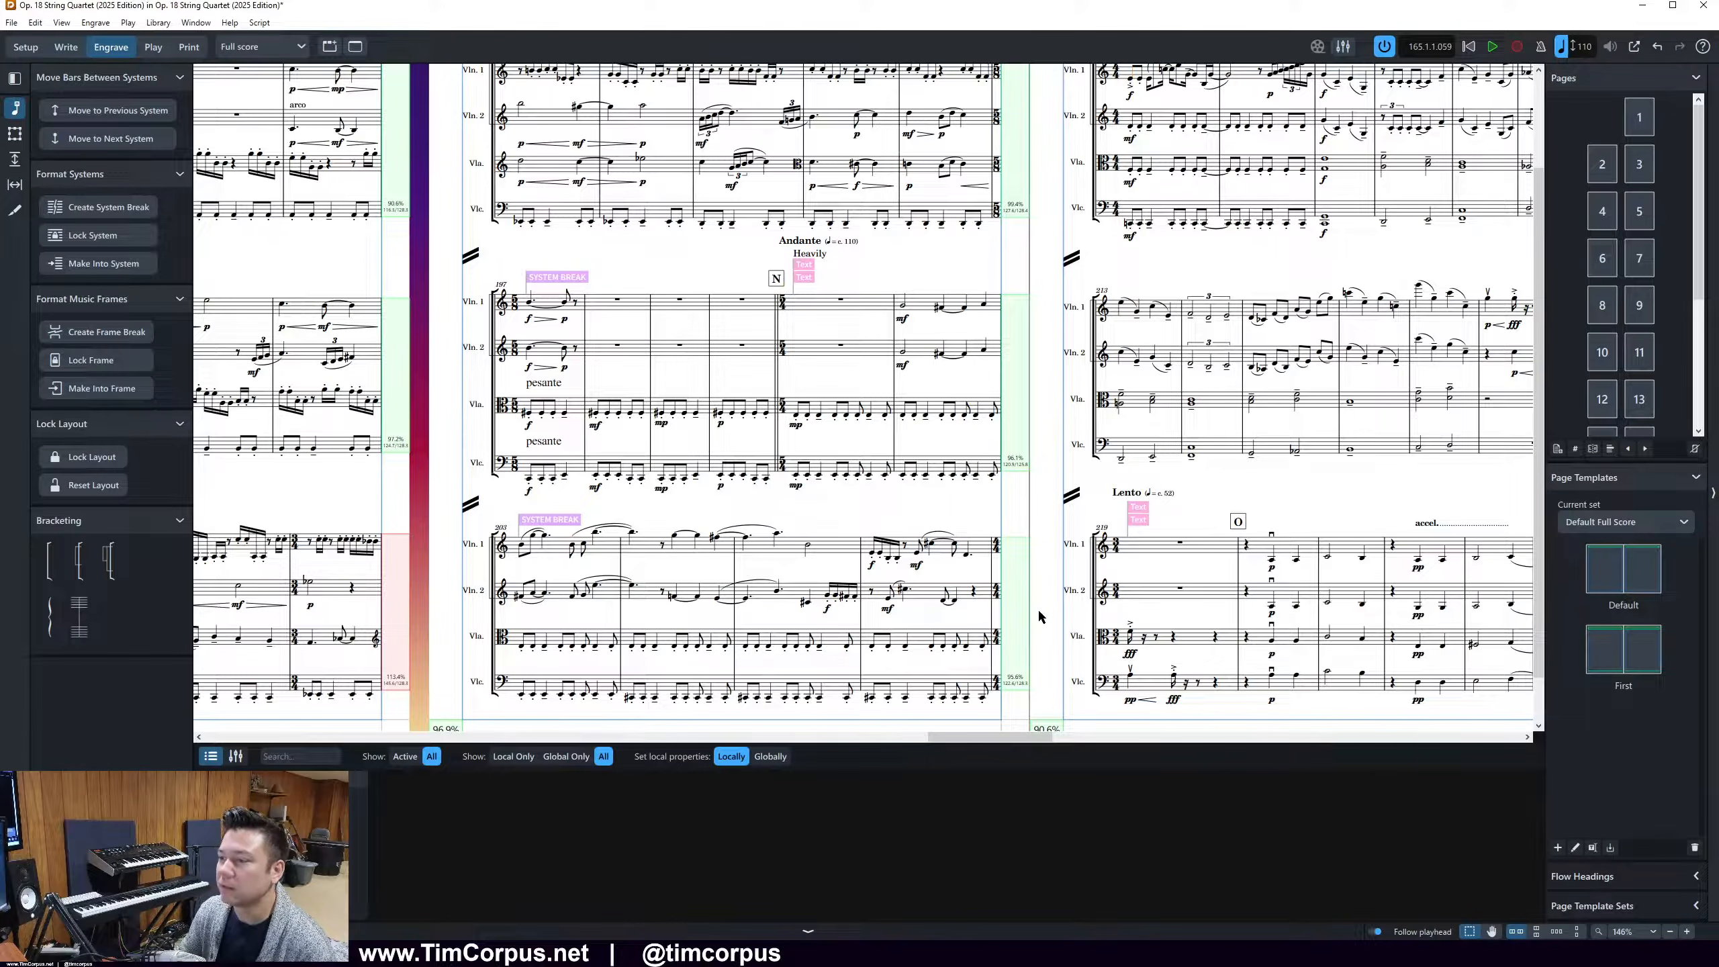
Move bar 212 out of page 15's first system so that it begins the second system
drag(978, 738, 1025, 739)
scroll(1013, 612, up, 2)
click(948, 196)
click(1006, 191)
key(period)
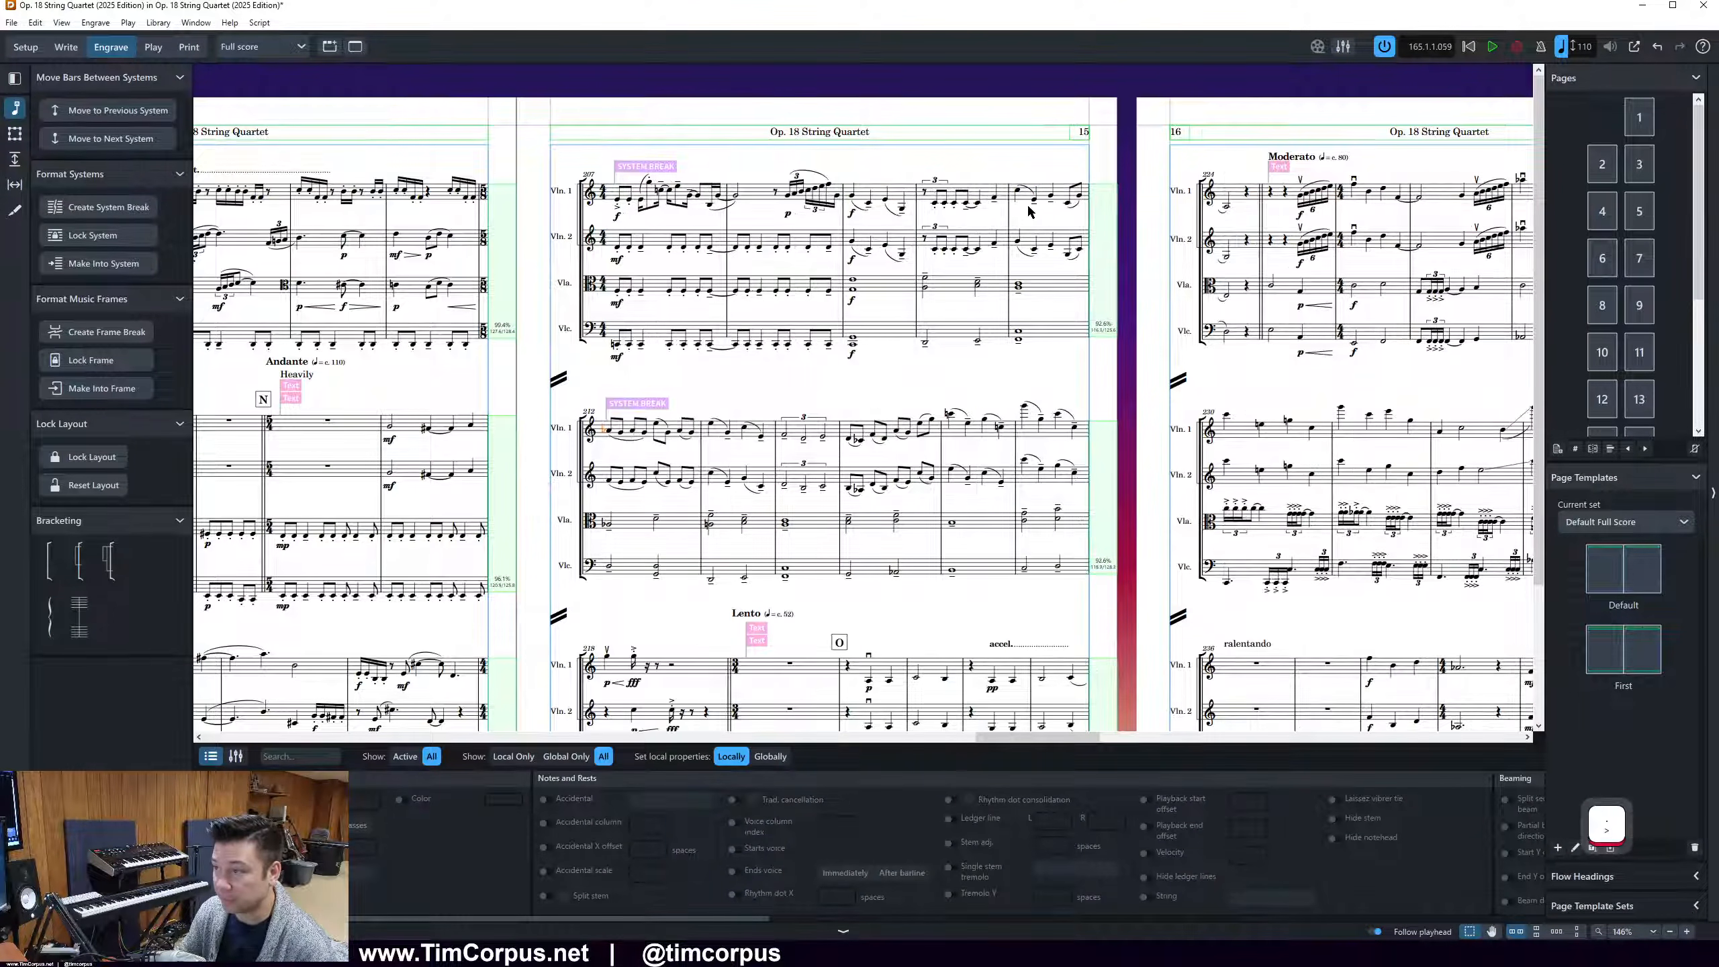
scroll(1096, 379, down, 2)
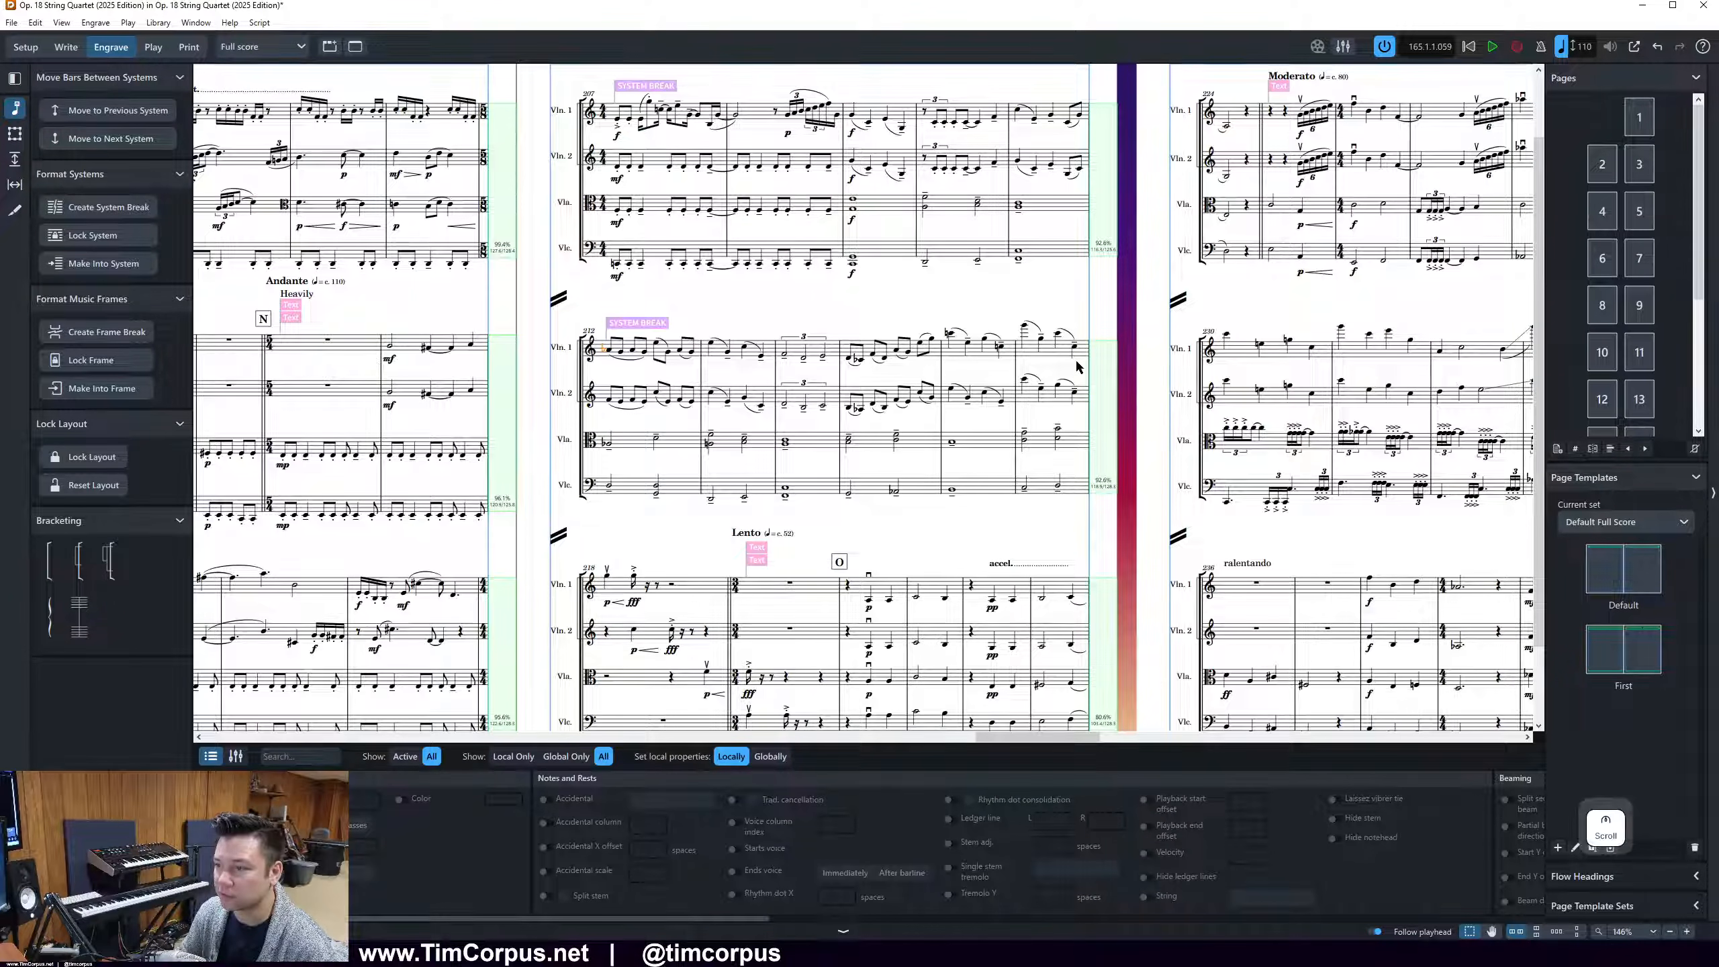
scroll(1078, 367, down, 2)
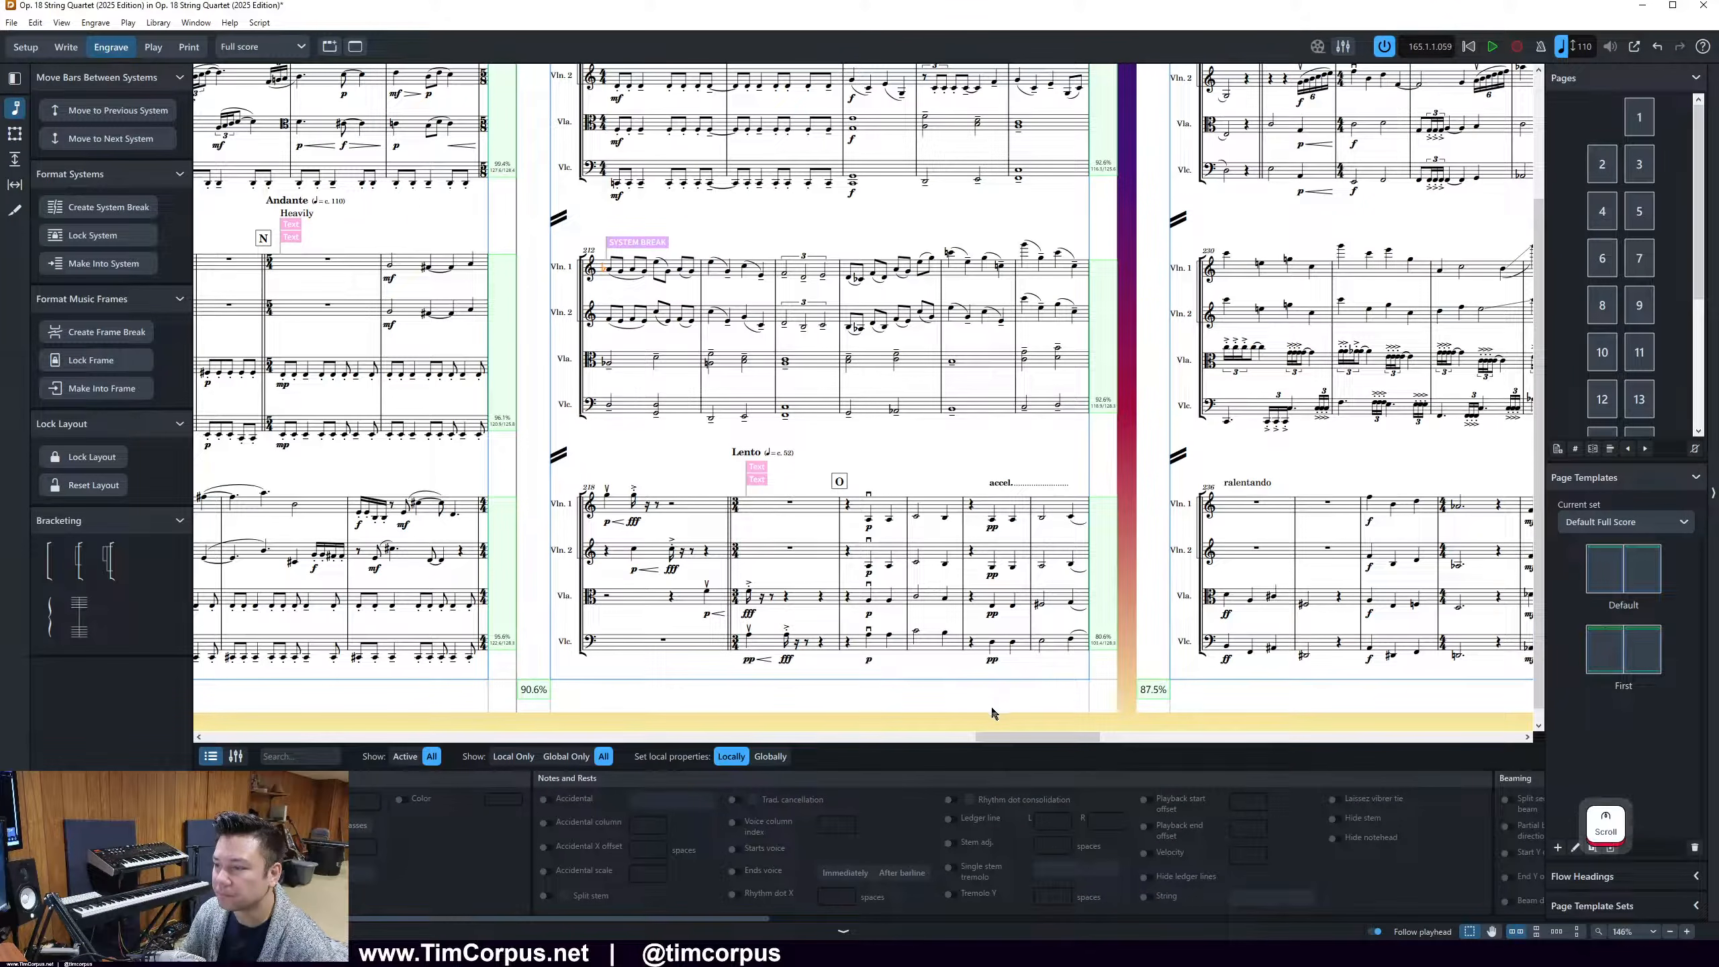
drag(1011, 741, 1057, 739)
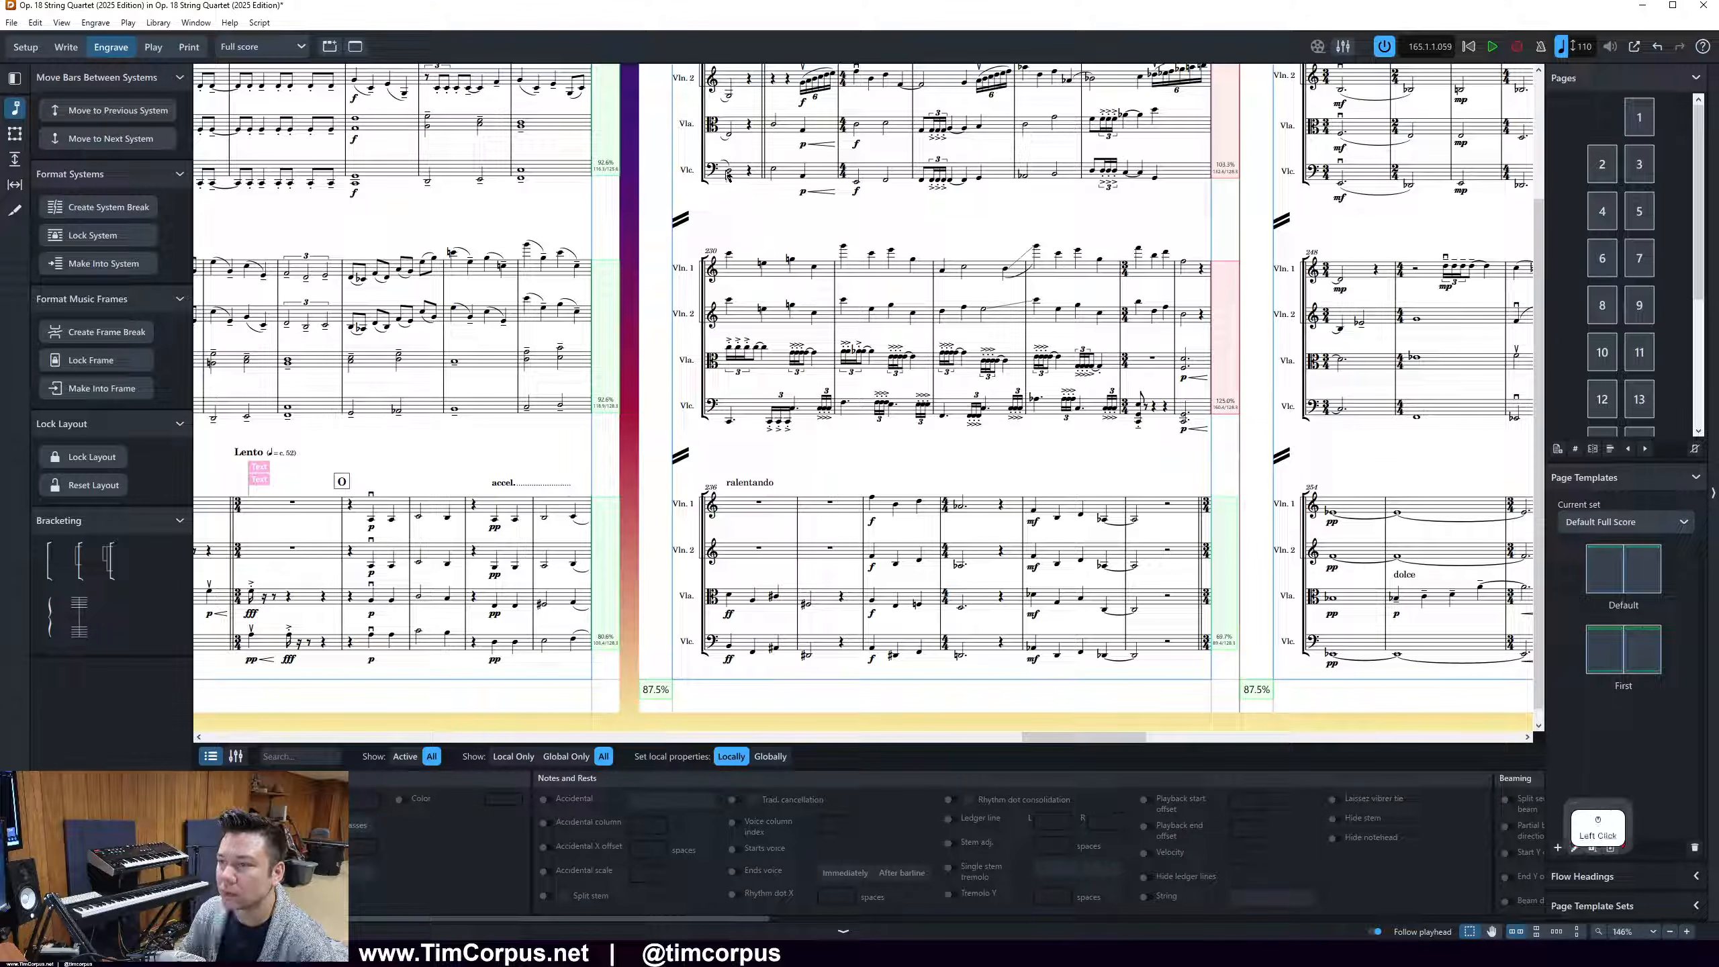
Move page 16's opening bar back to the last system of page 15
click(728, 172)
key(comma)
scroll(574, 665, up, 3)
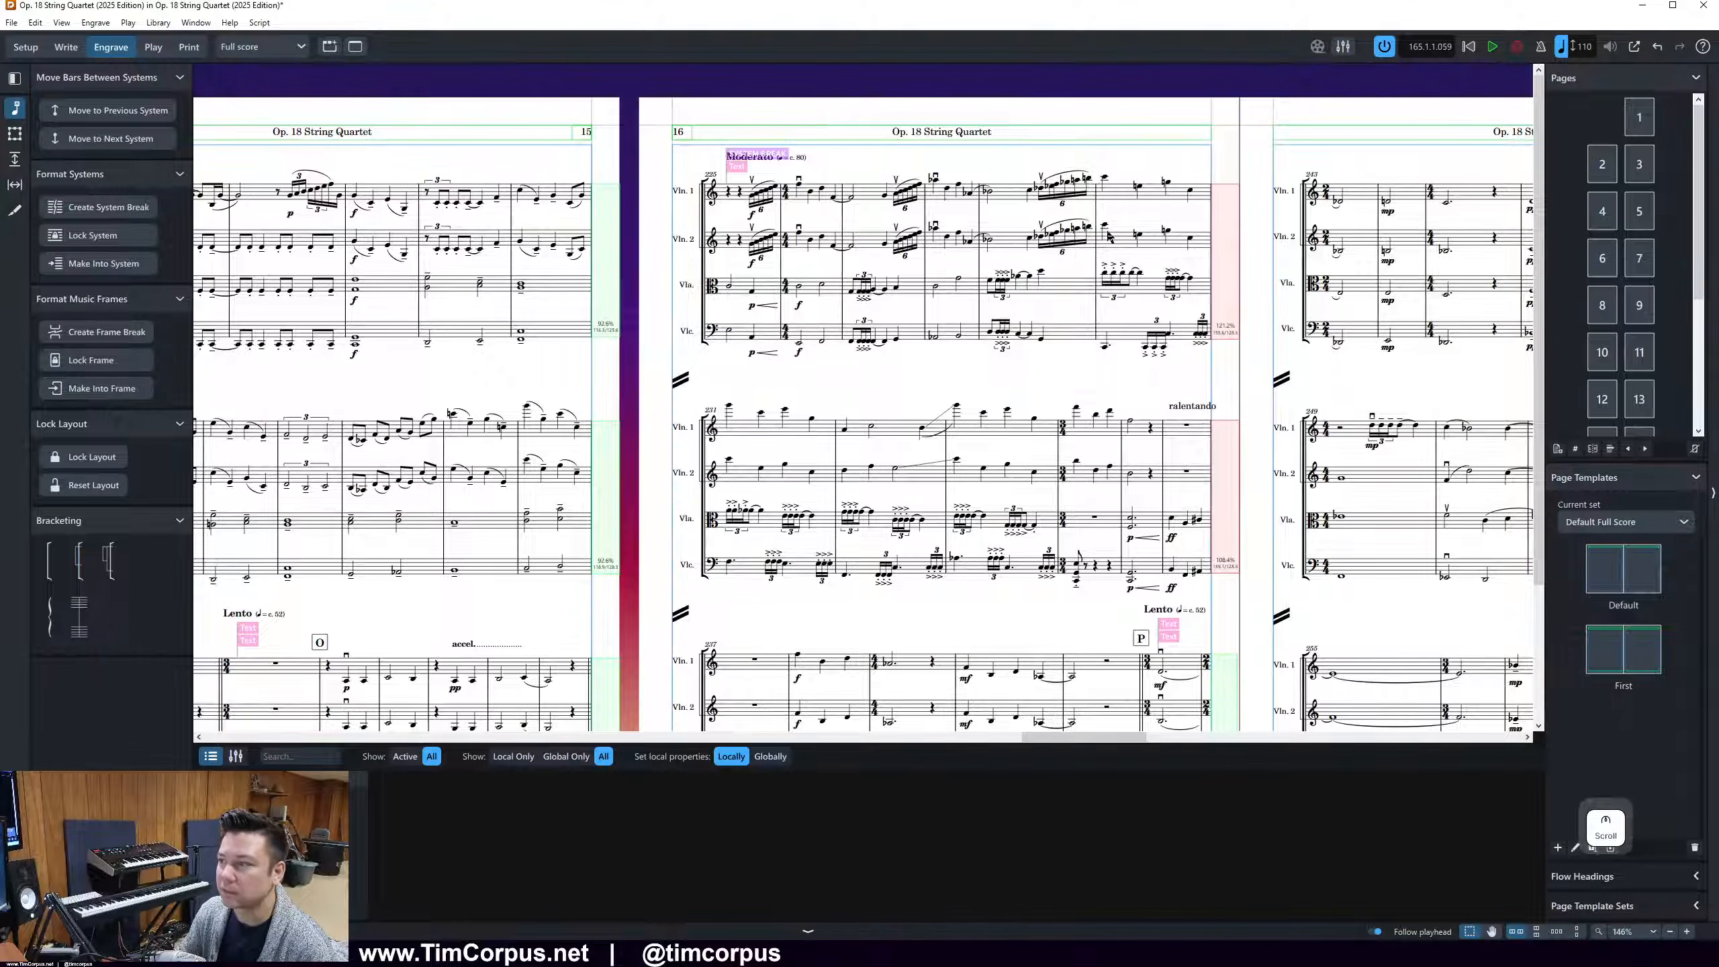
Push the last bars of page 16's first and second systems on to the systems that follow them
click(1109, 273)
key(period)
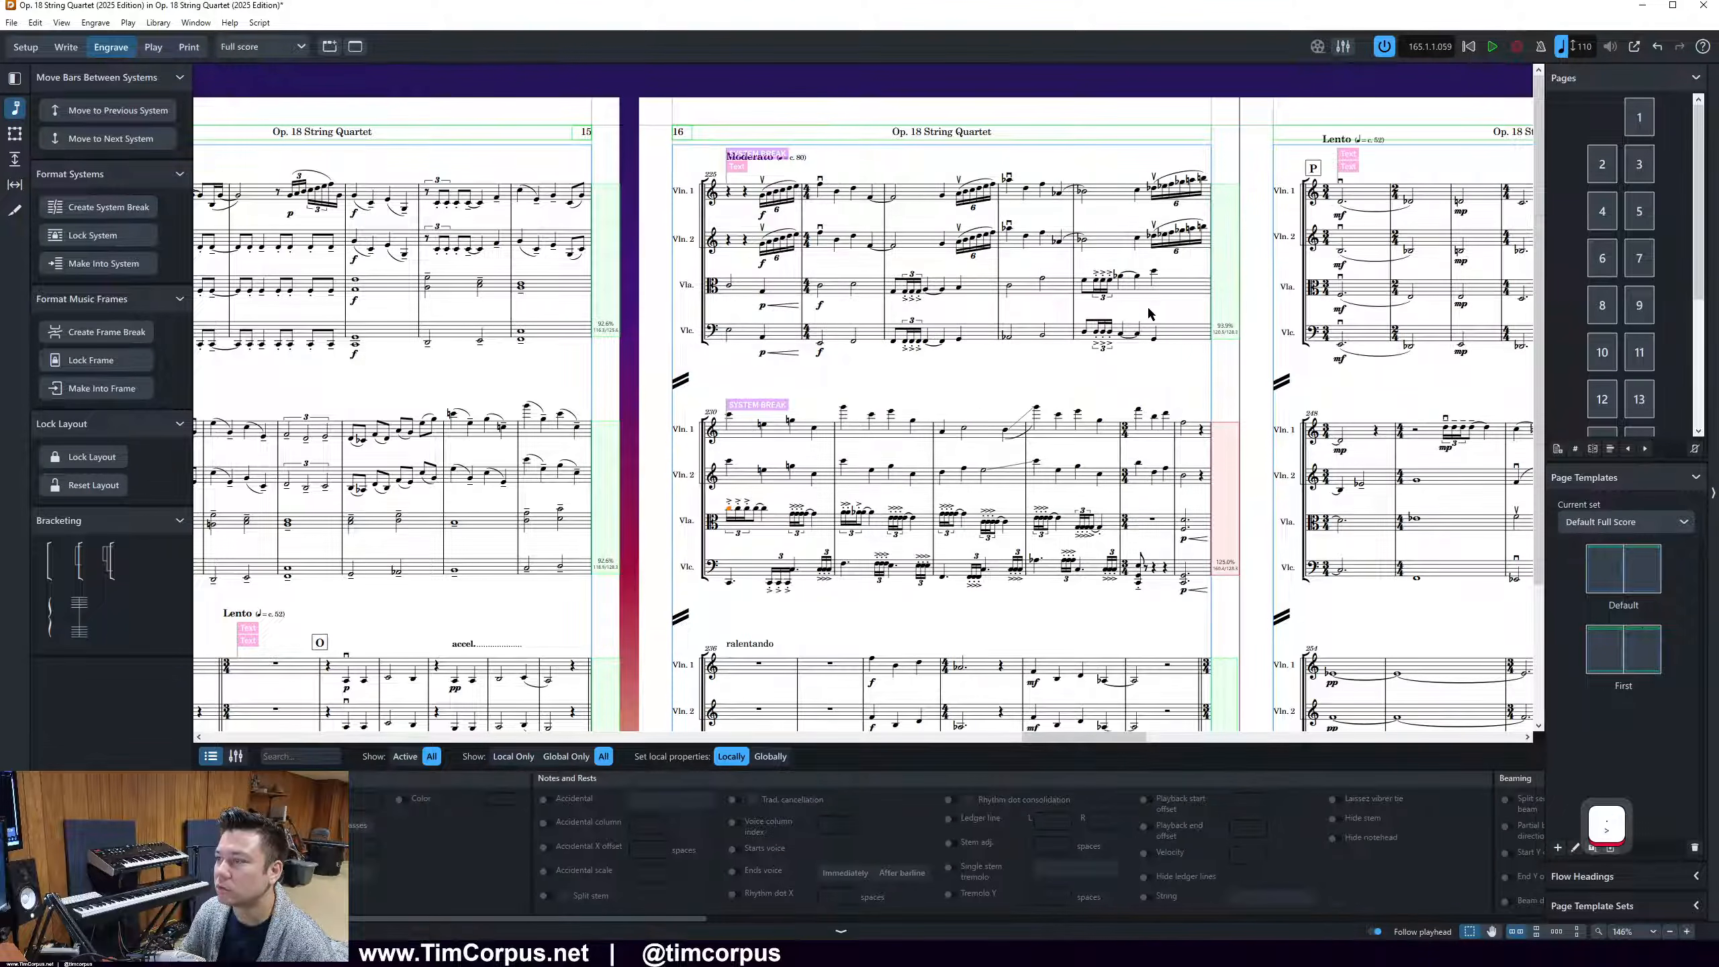
click(1139, 472)
key(period)
scroll(1141, 490, down, 3)
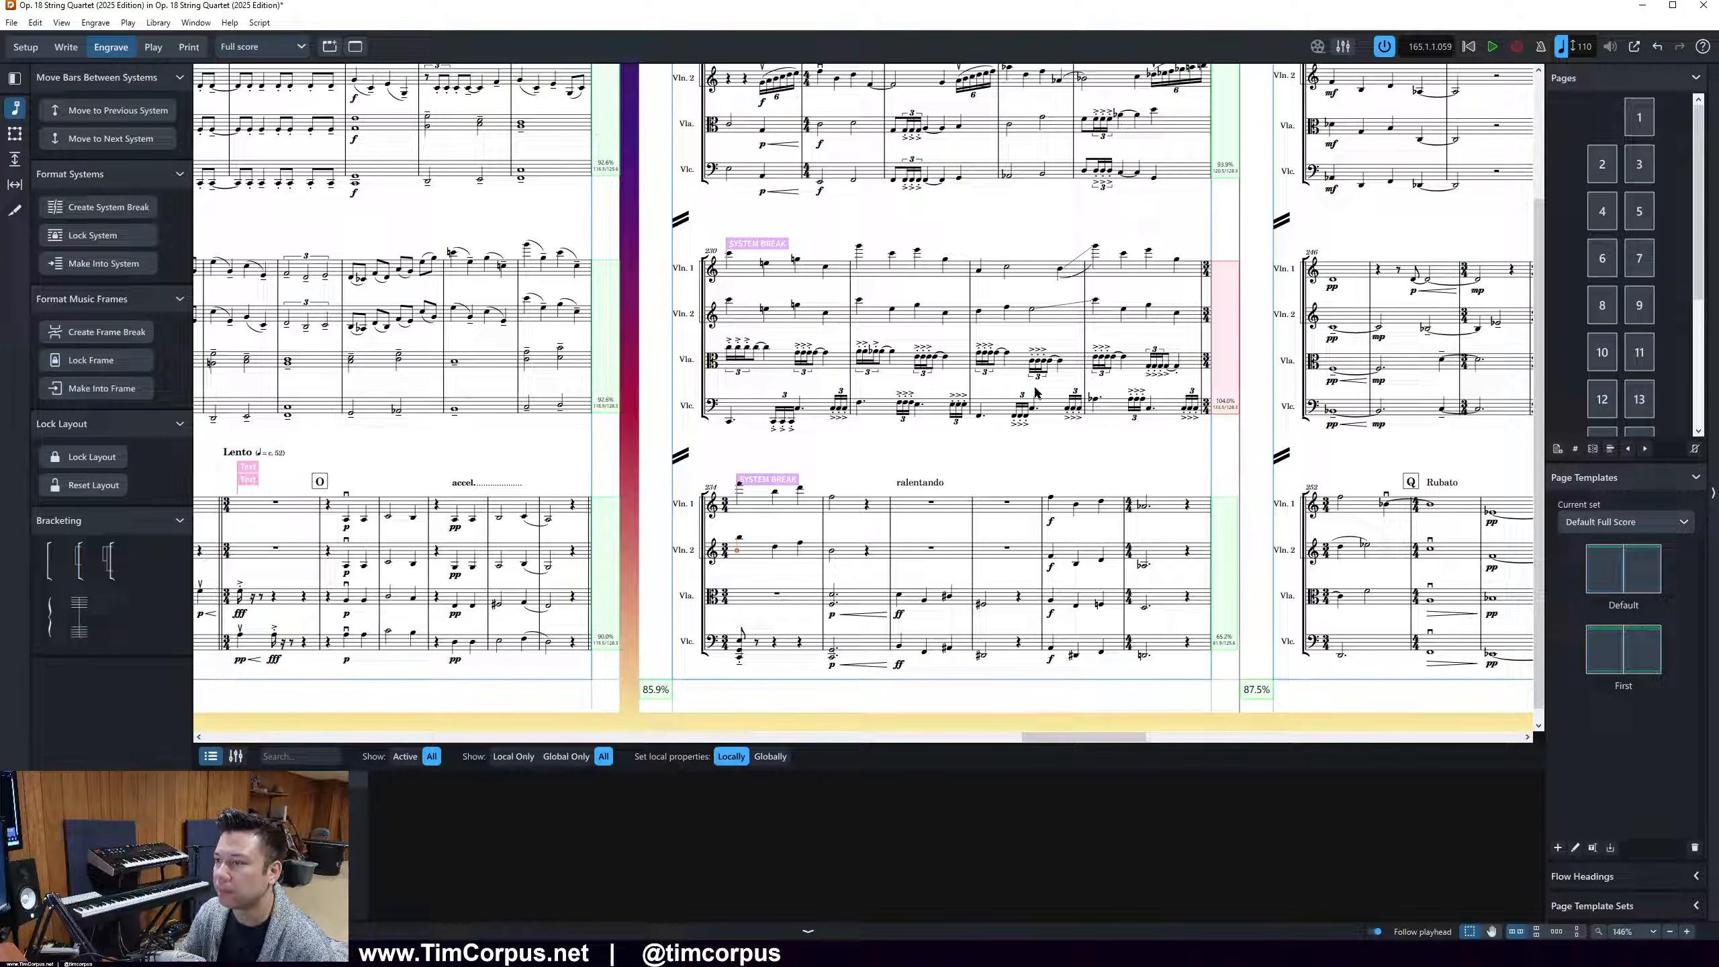
Move page 18's opening bar back to the last system of page 17
drag(1117, 737, 1218, 738)
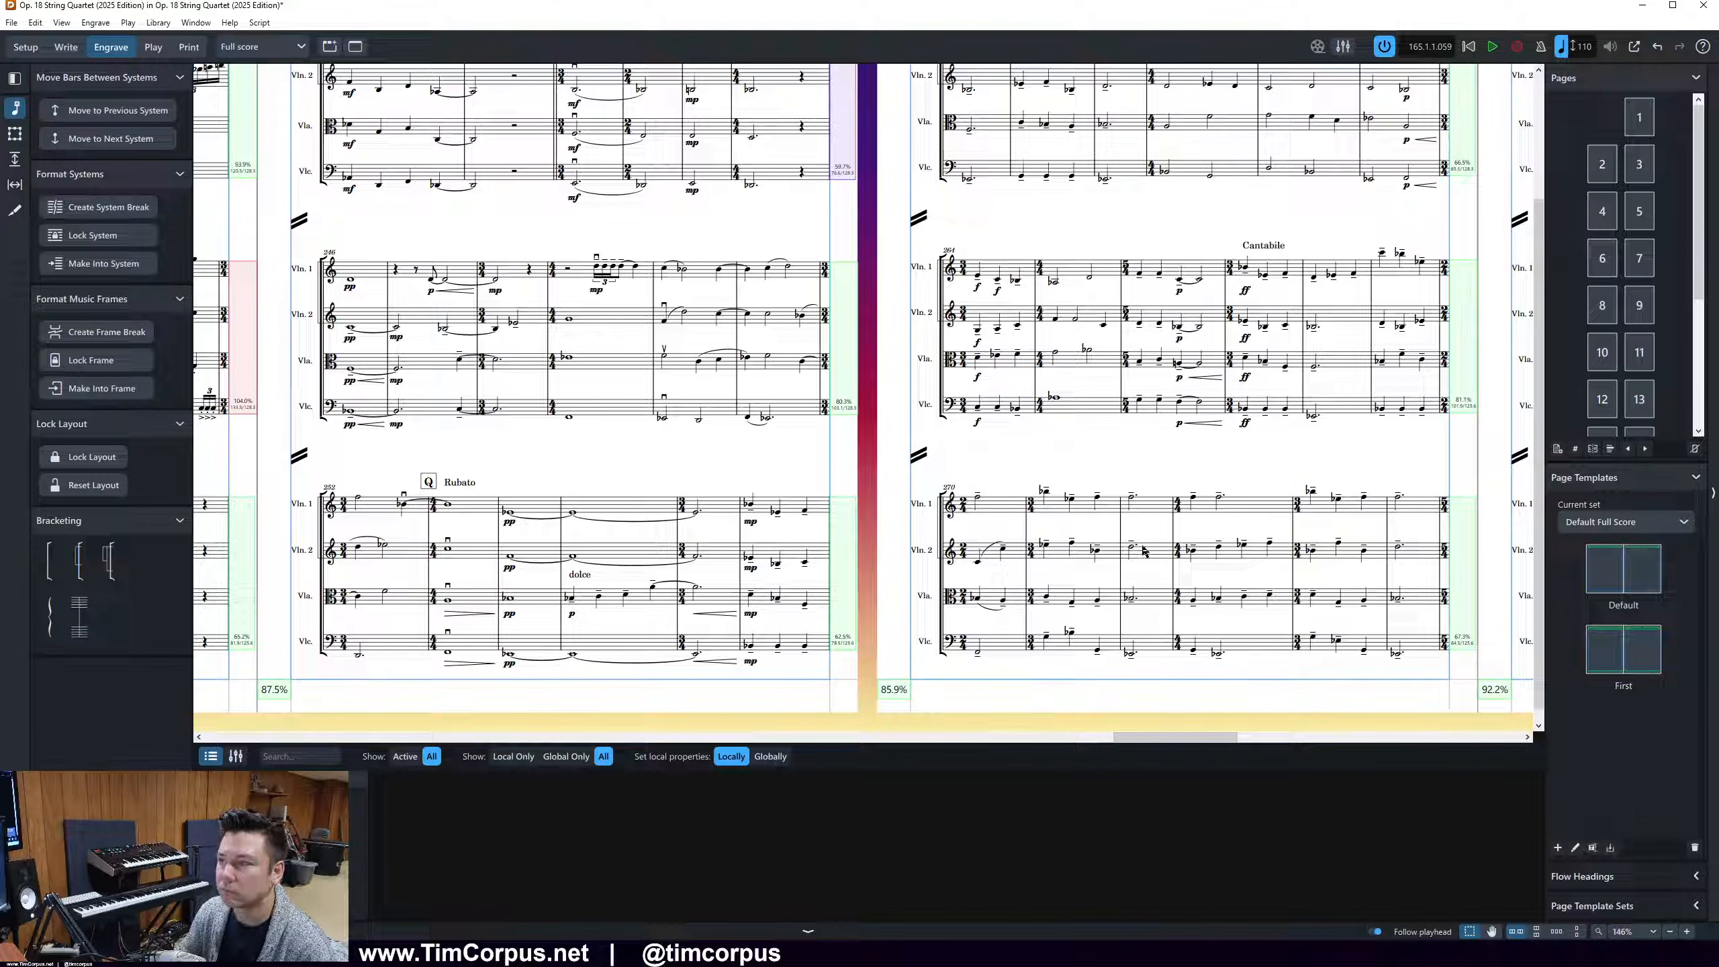
click(968, 179)
key(comma)
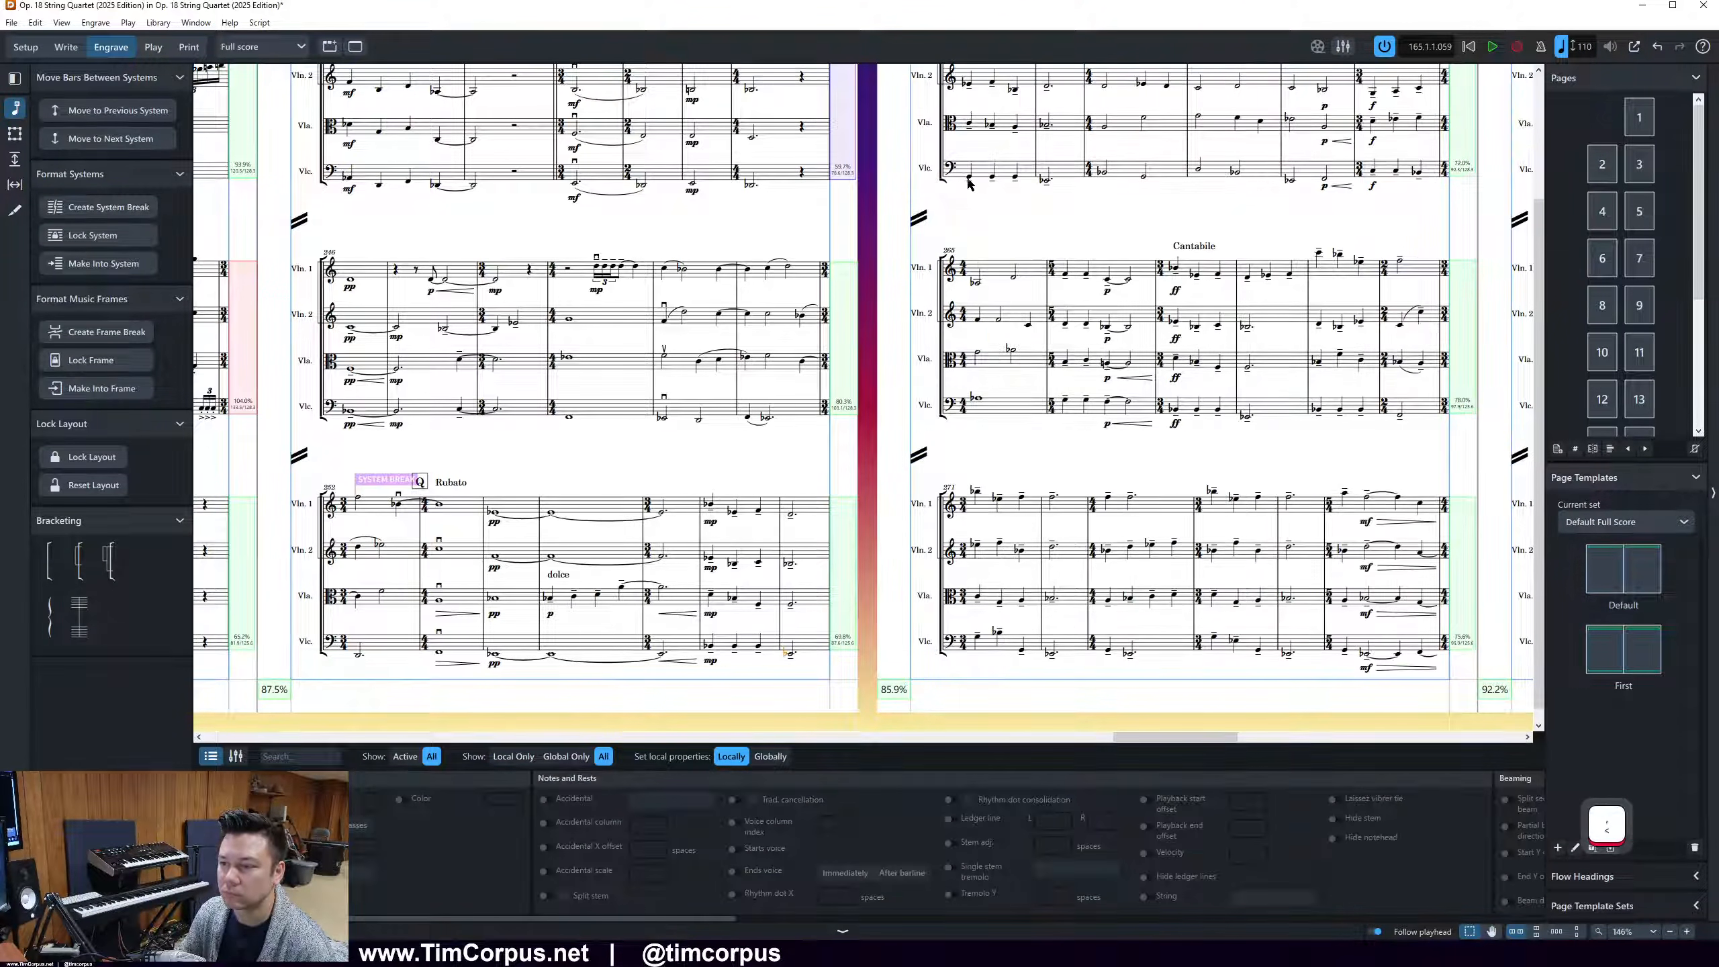
scroll(1016, 265, up, 2)
scroll(1472, 177, down, 2)
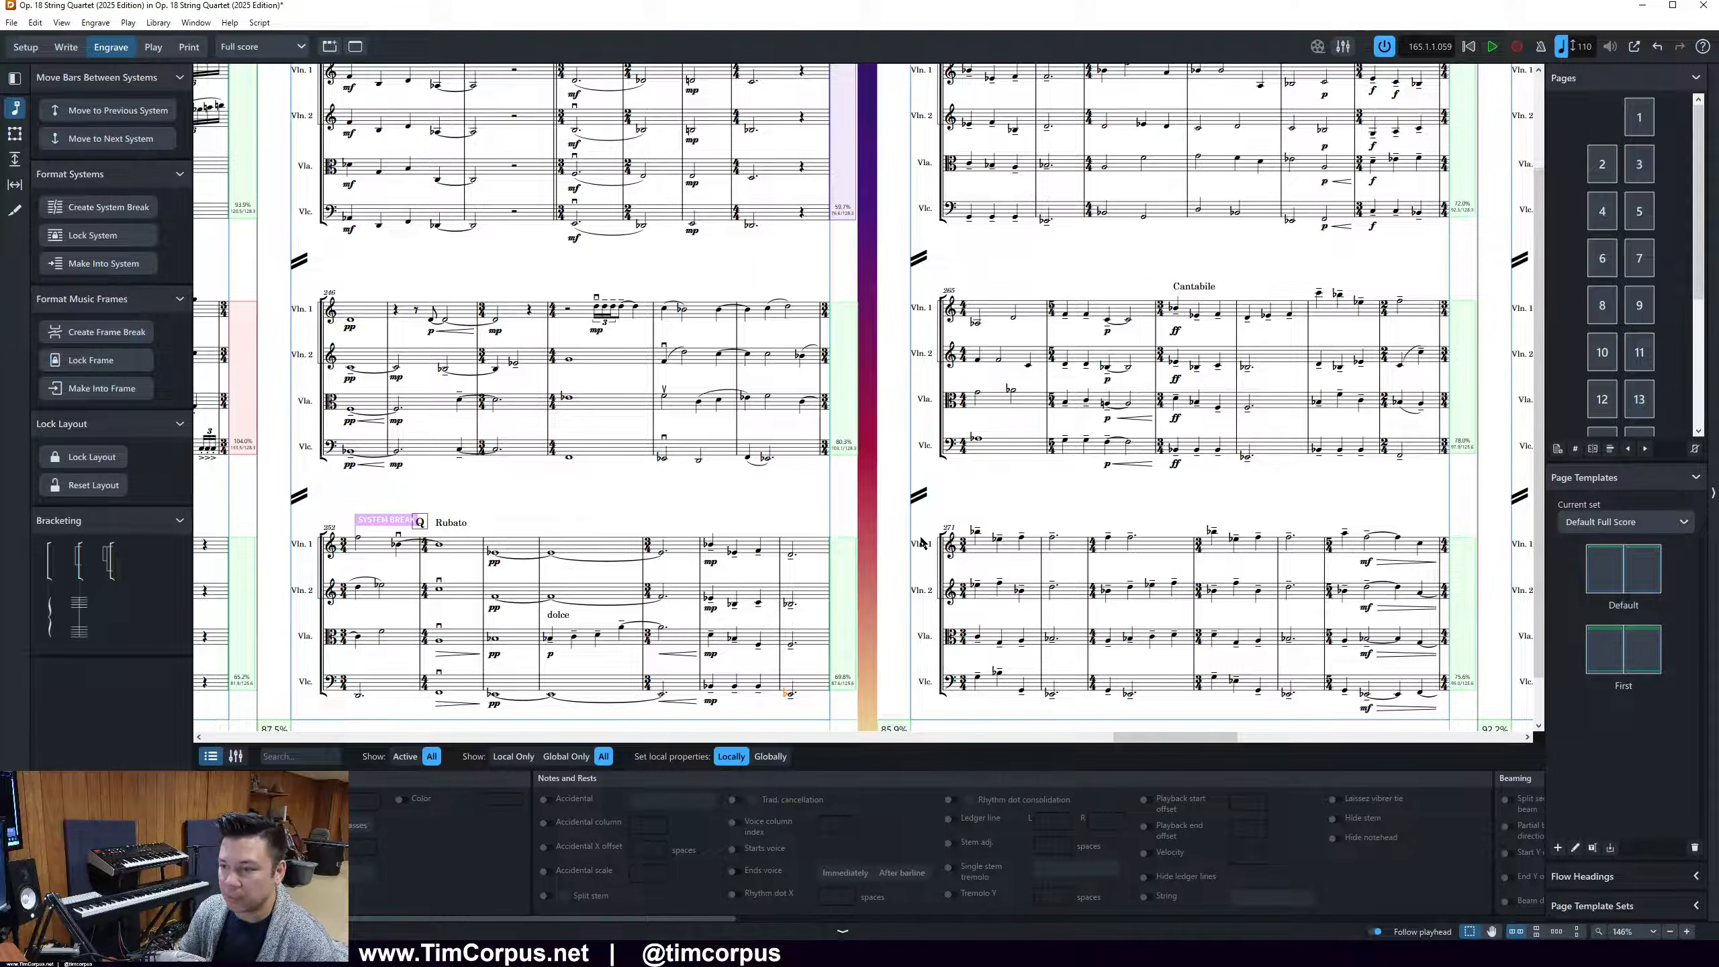
Move the opening bars of page 18's second and third systems back to their preceding systems
drag(1125, 736, 1169, 738)
click(520, 323)
key(comma)
scroll(606, 161, up, 3)
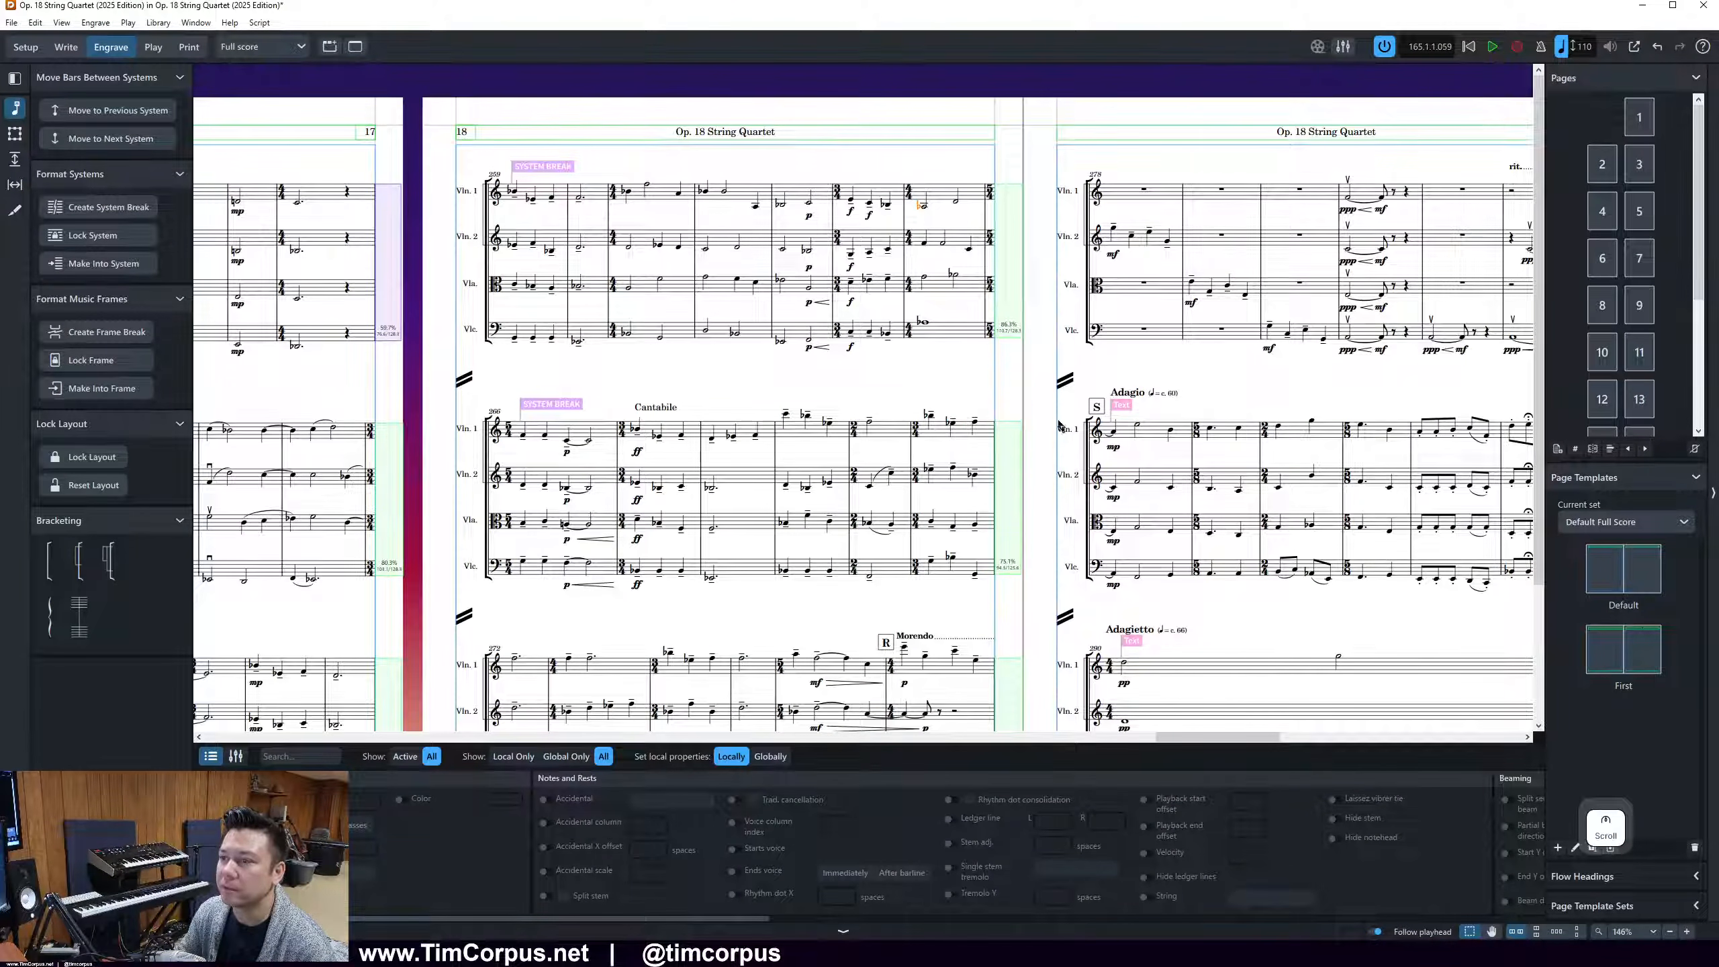
scroll(1045, 425, down, 2)
click(522, 586)
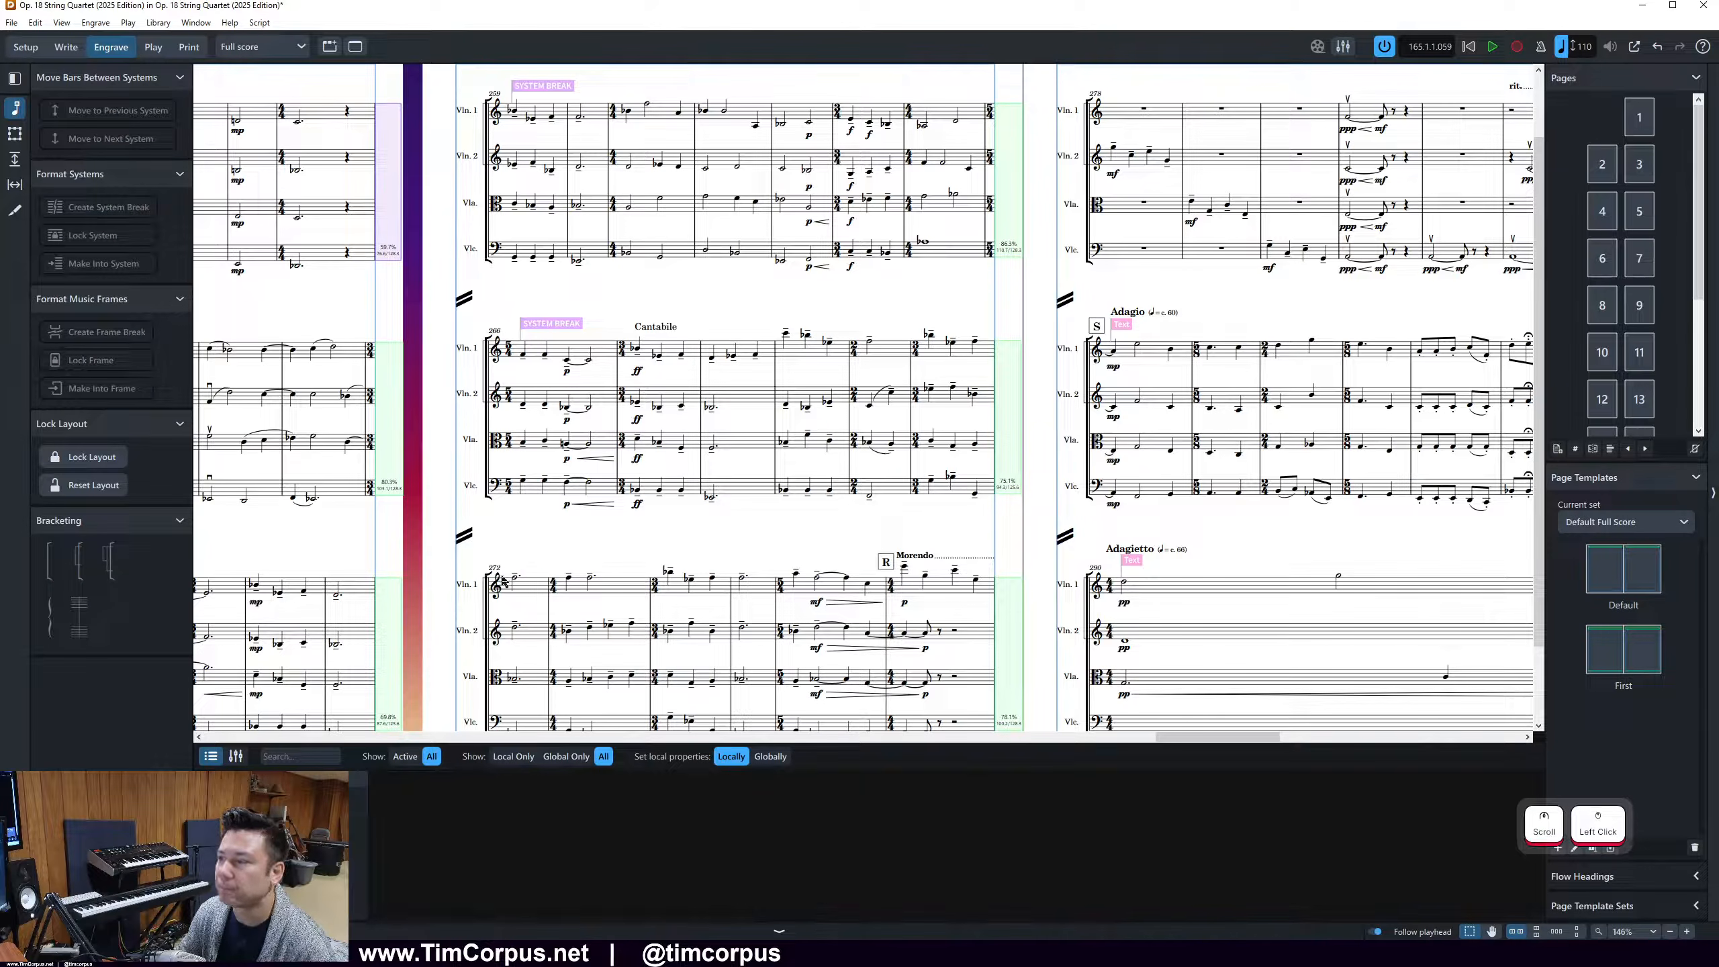
click(515, 579)
key(comma)
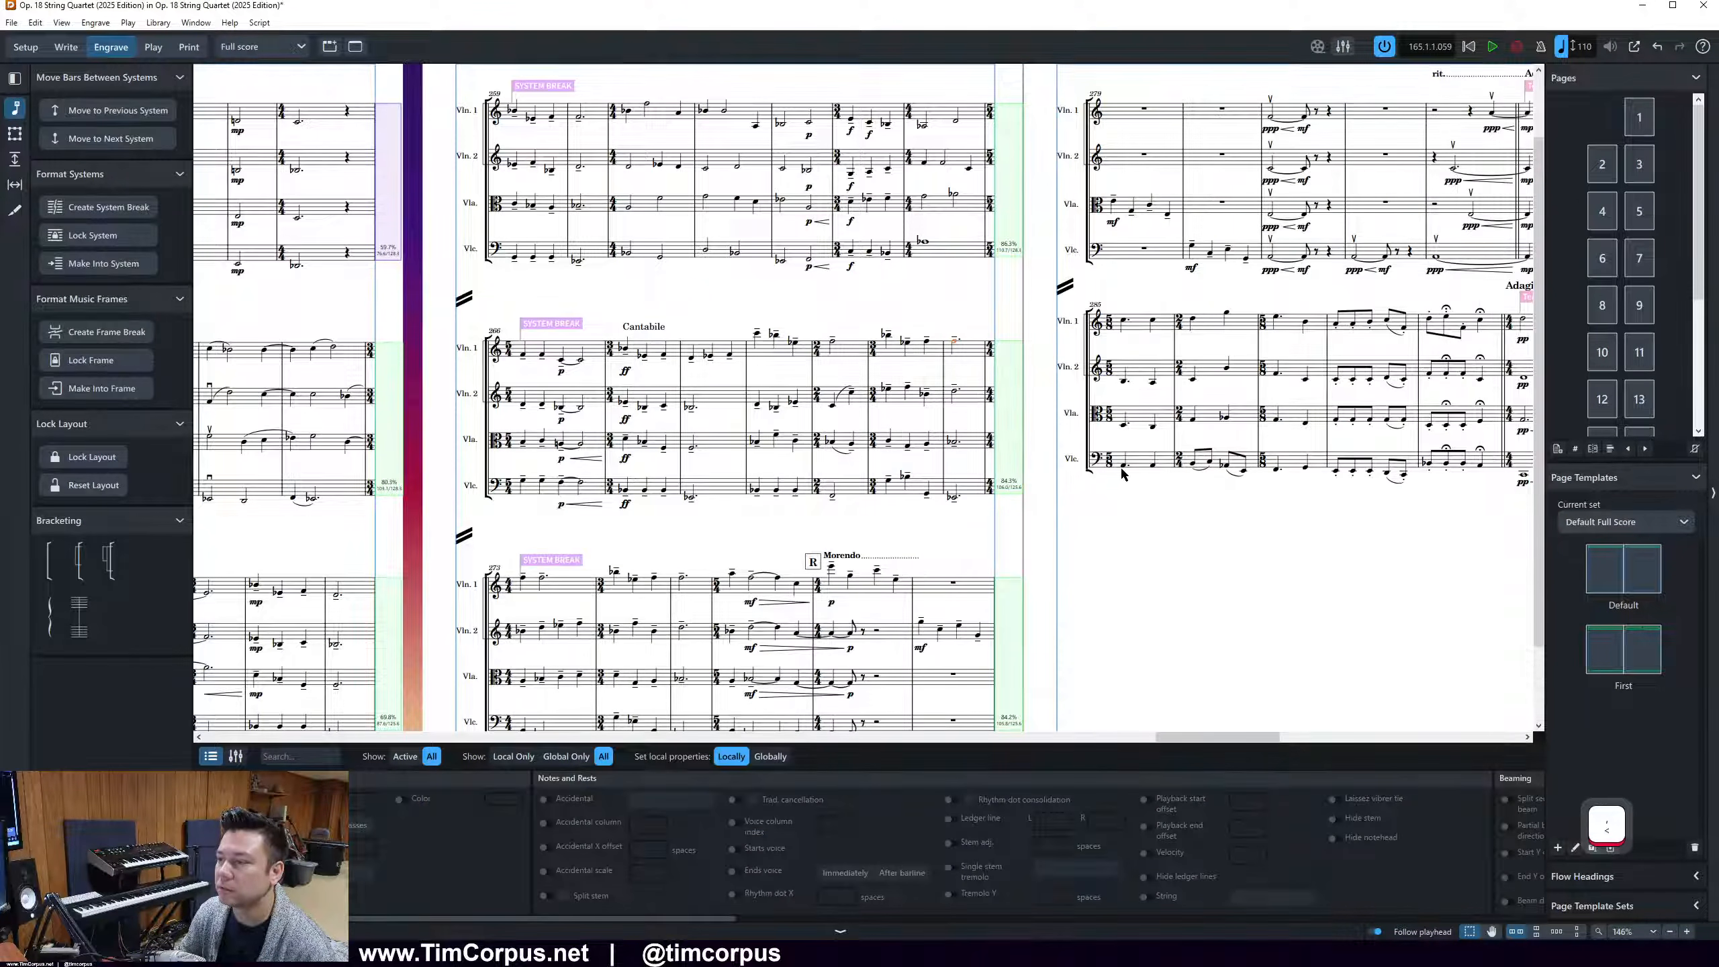
Move the Adagietto bar on page 19 to the next system and delete the frame break at page 20's start
scroll(1233, 736, right, 5)
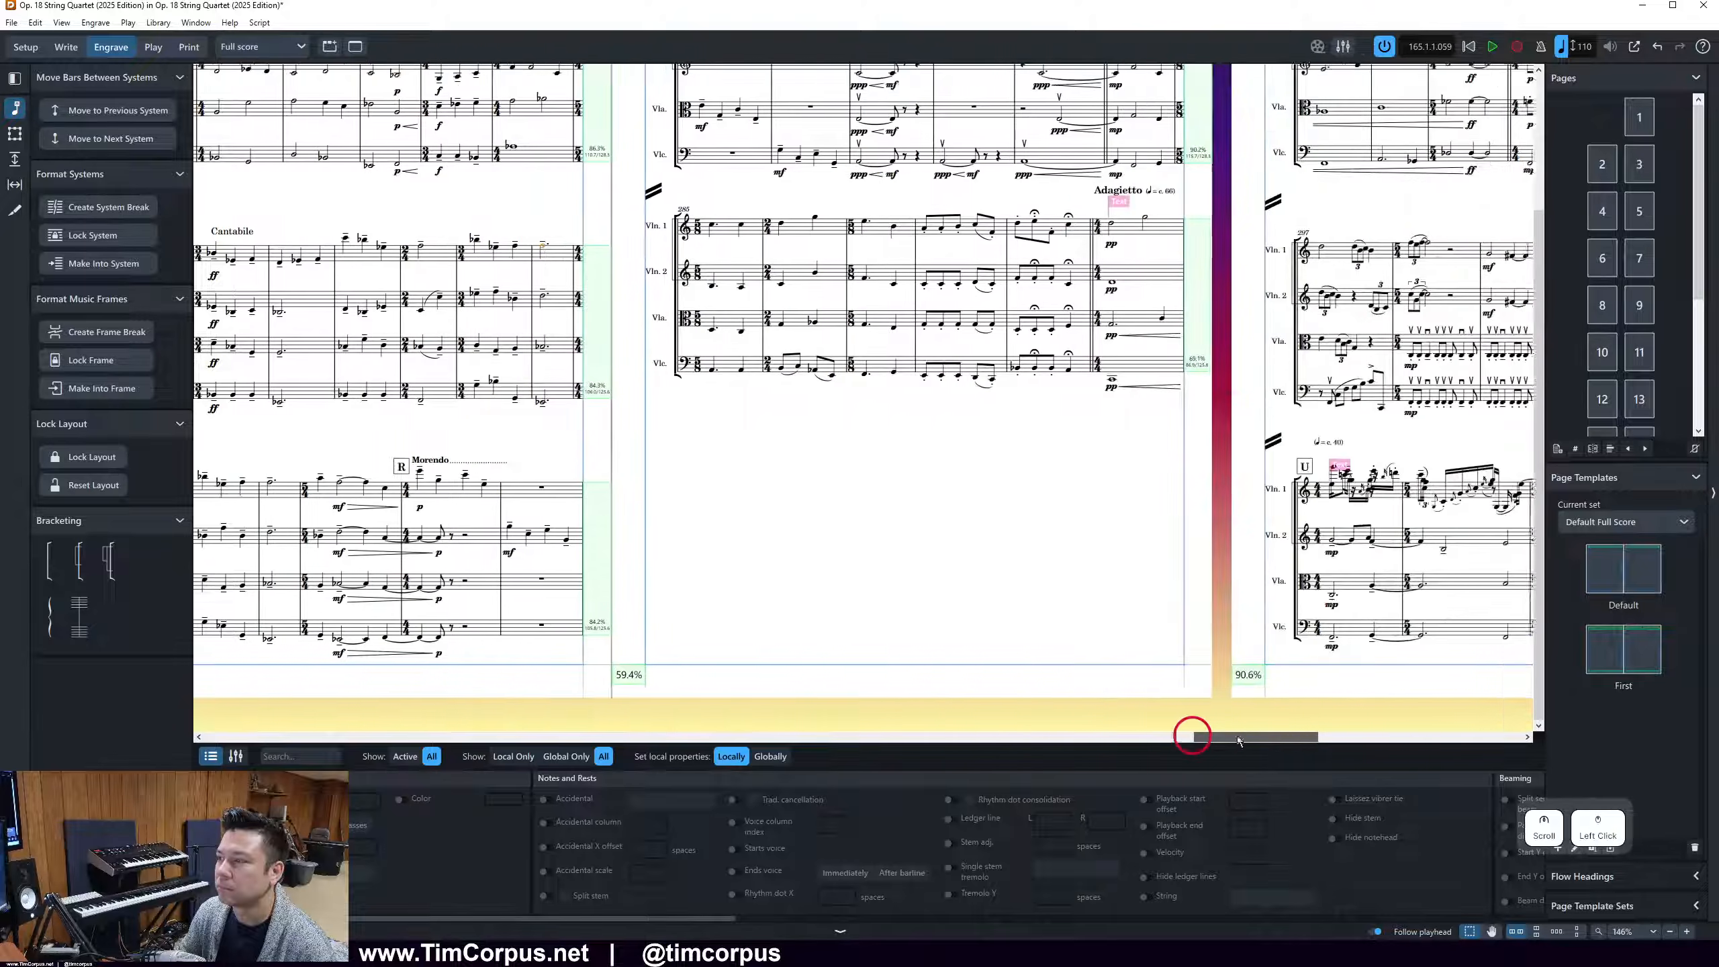
drag(1262, 741, 1238, 738)
scroll(1293, 569, up, 3)
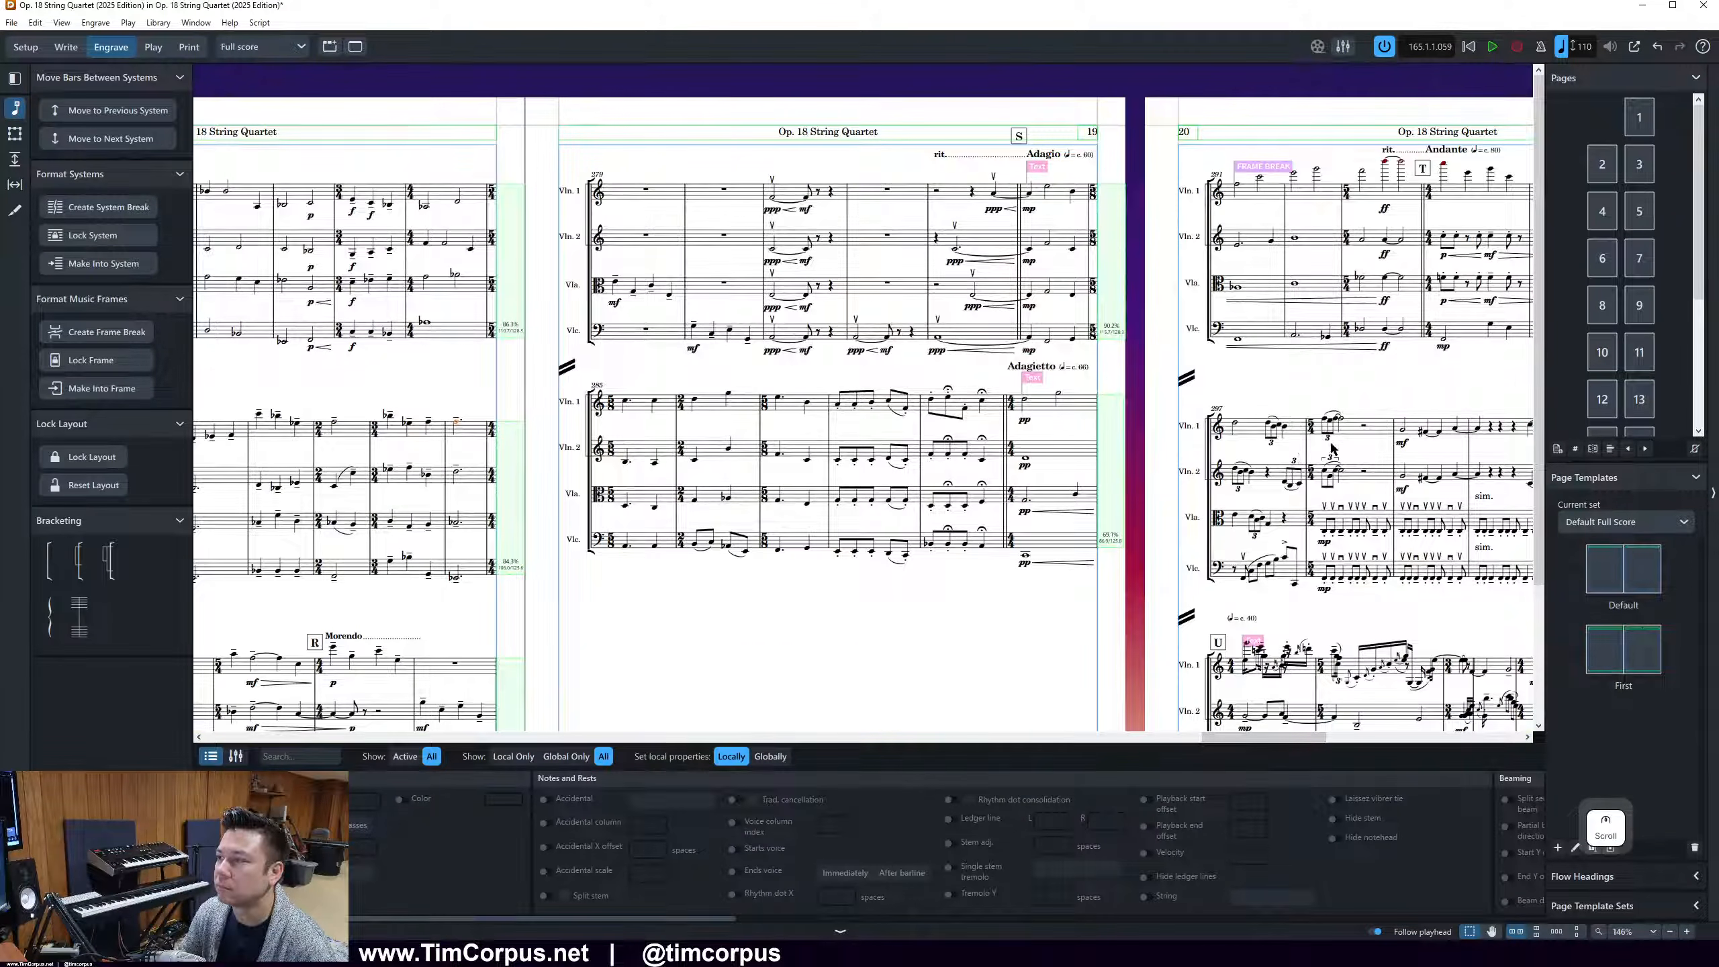
scroll(1068, 312, right, 3)
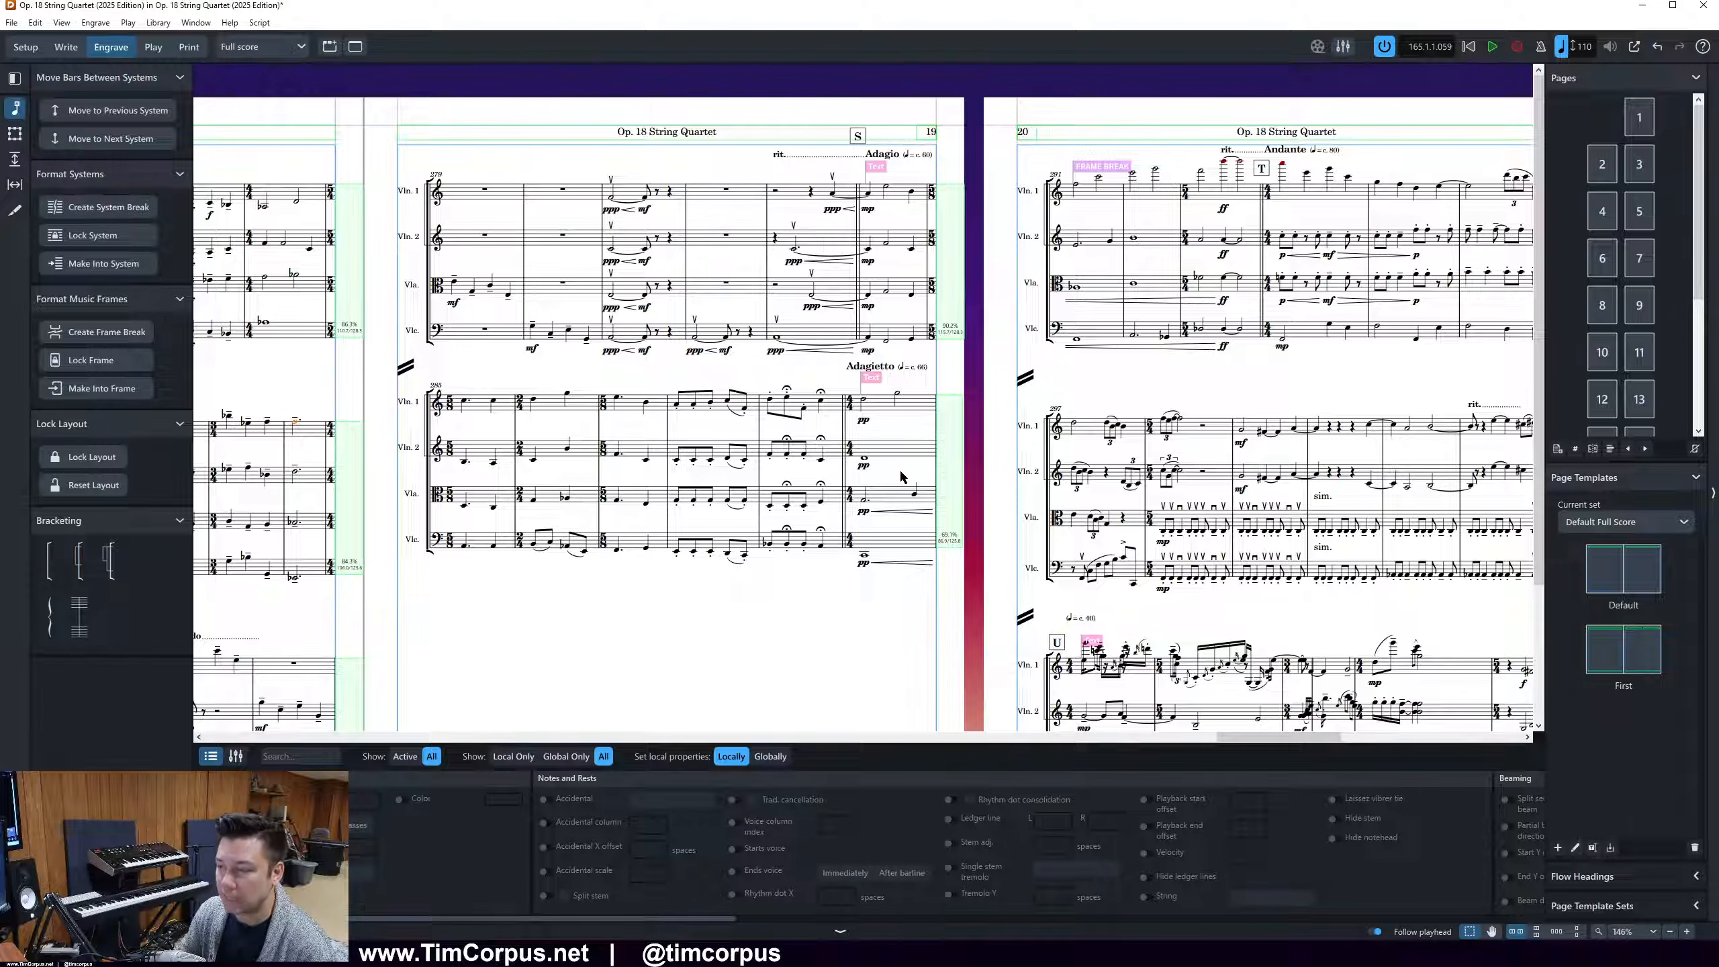
click(860, 402)
key(period)
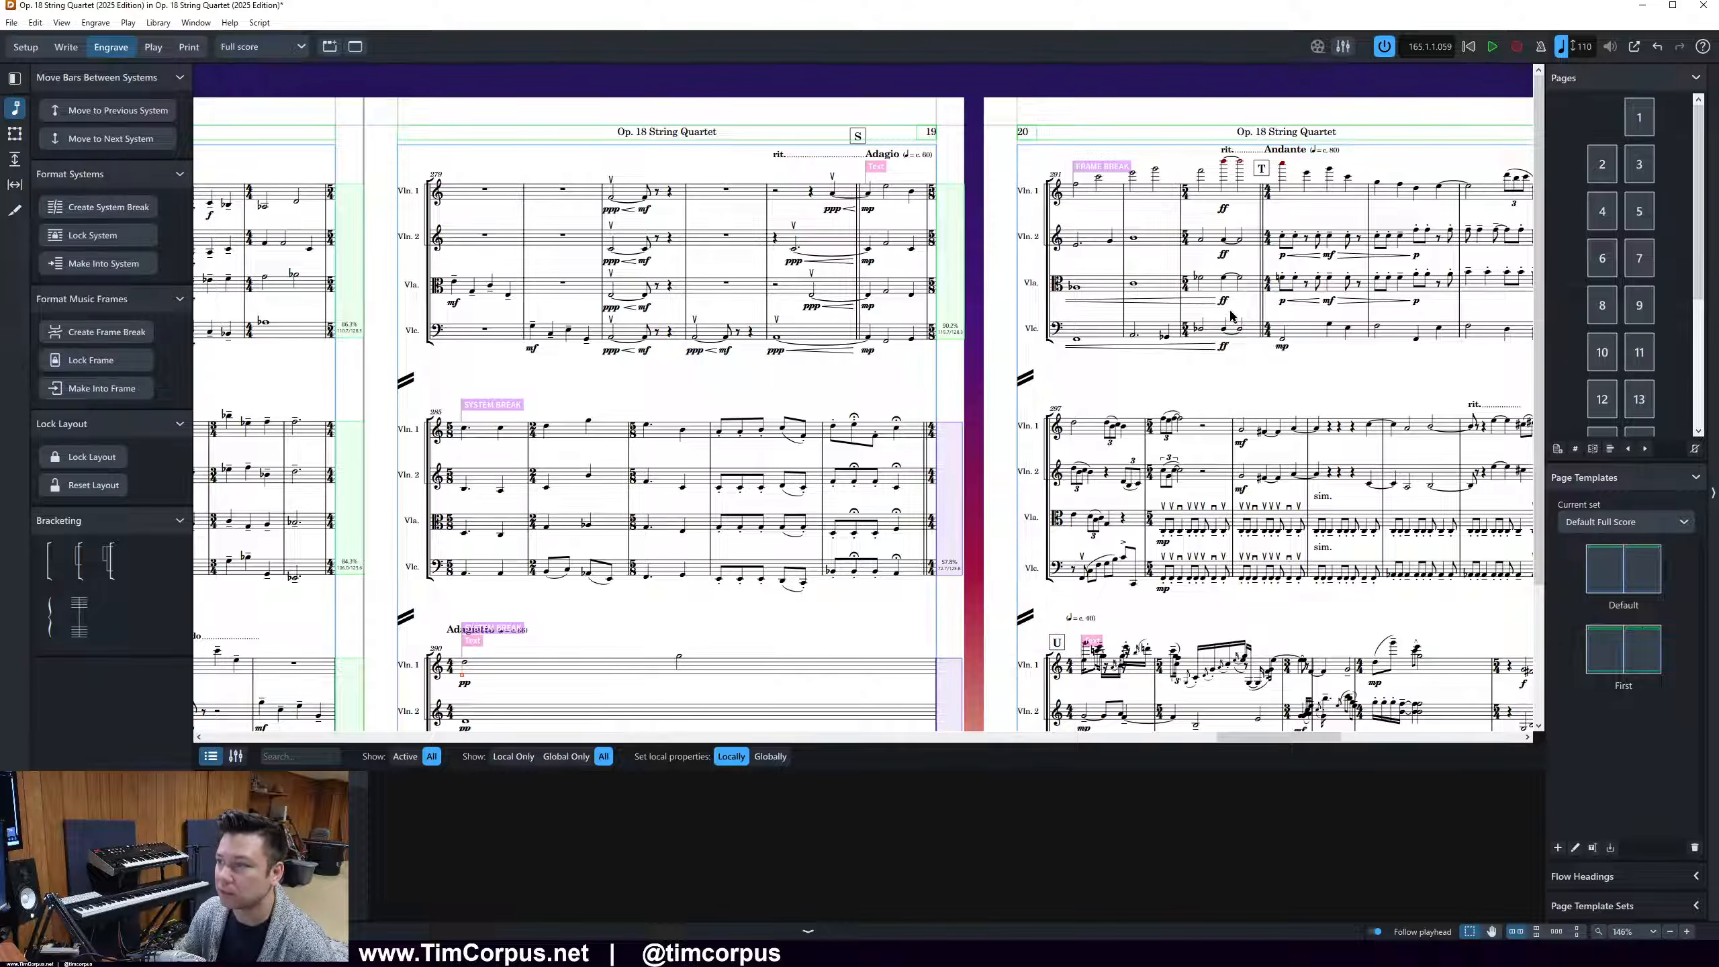
click(1102, 168)
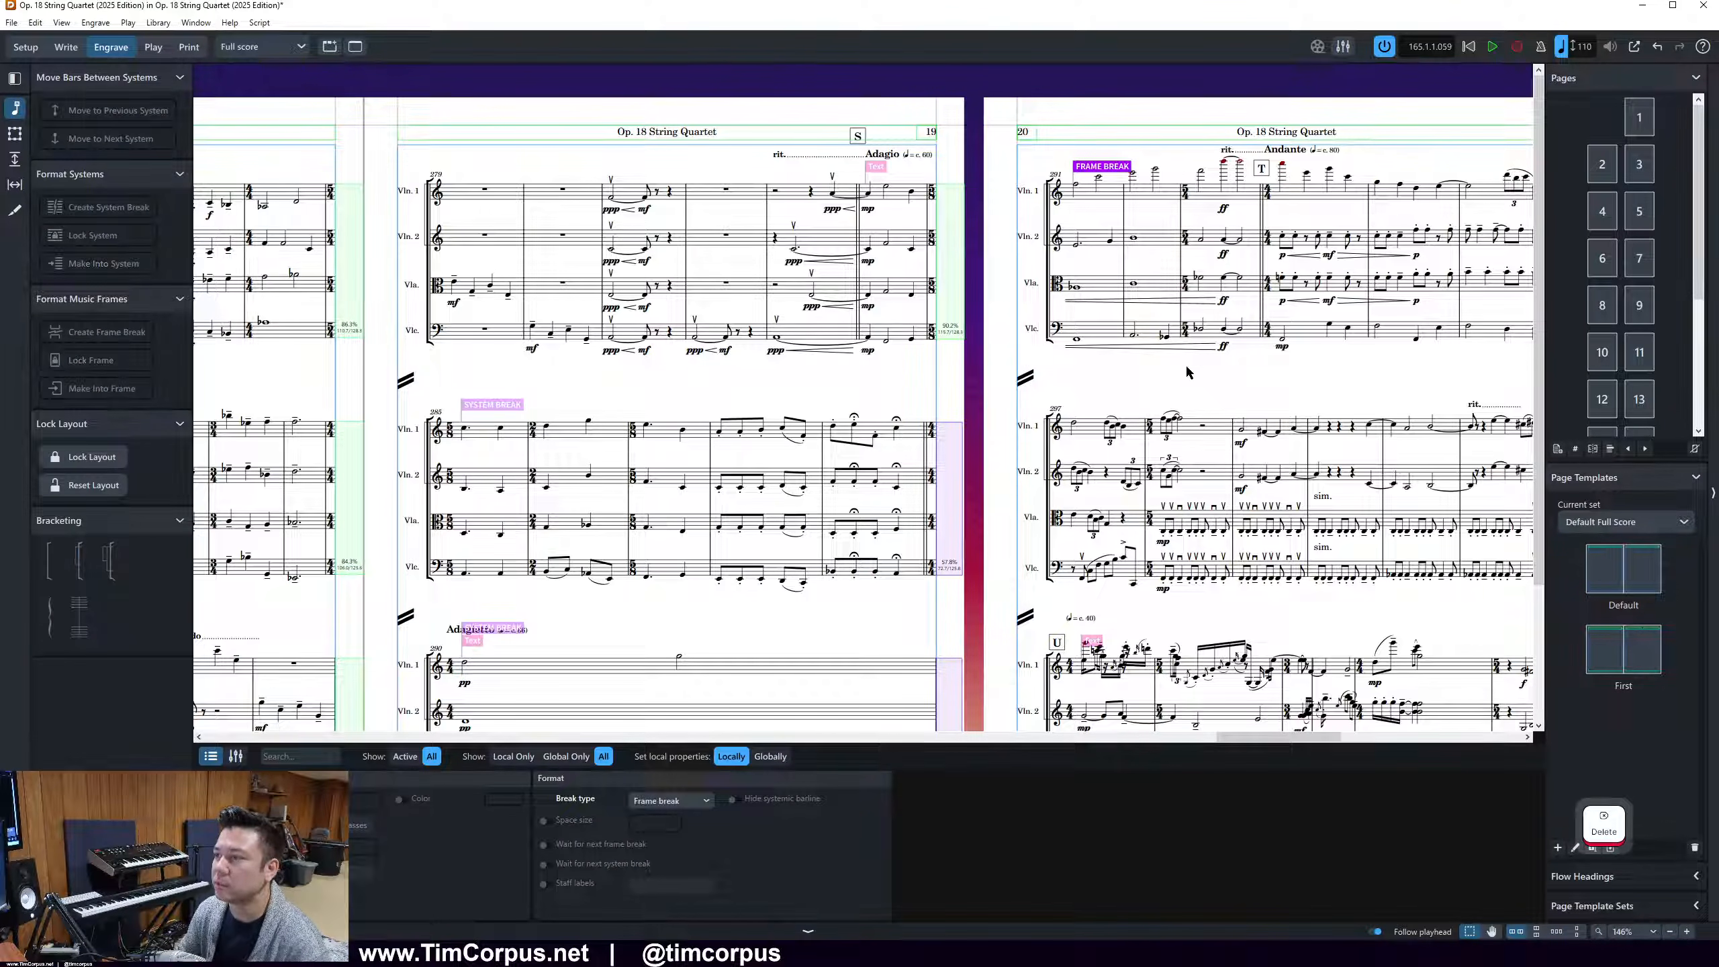
key(Delete)
Start new systems on page 20 at the "sim." bar 300 and at bar 304, after rehearsal mark U
scroll(1182, 369, down, 3)
drag(1274, 740, 1327, 747)
scroll(1176, 533, up, 3)
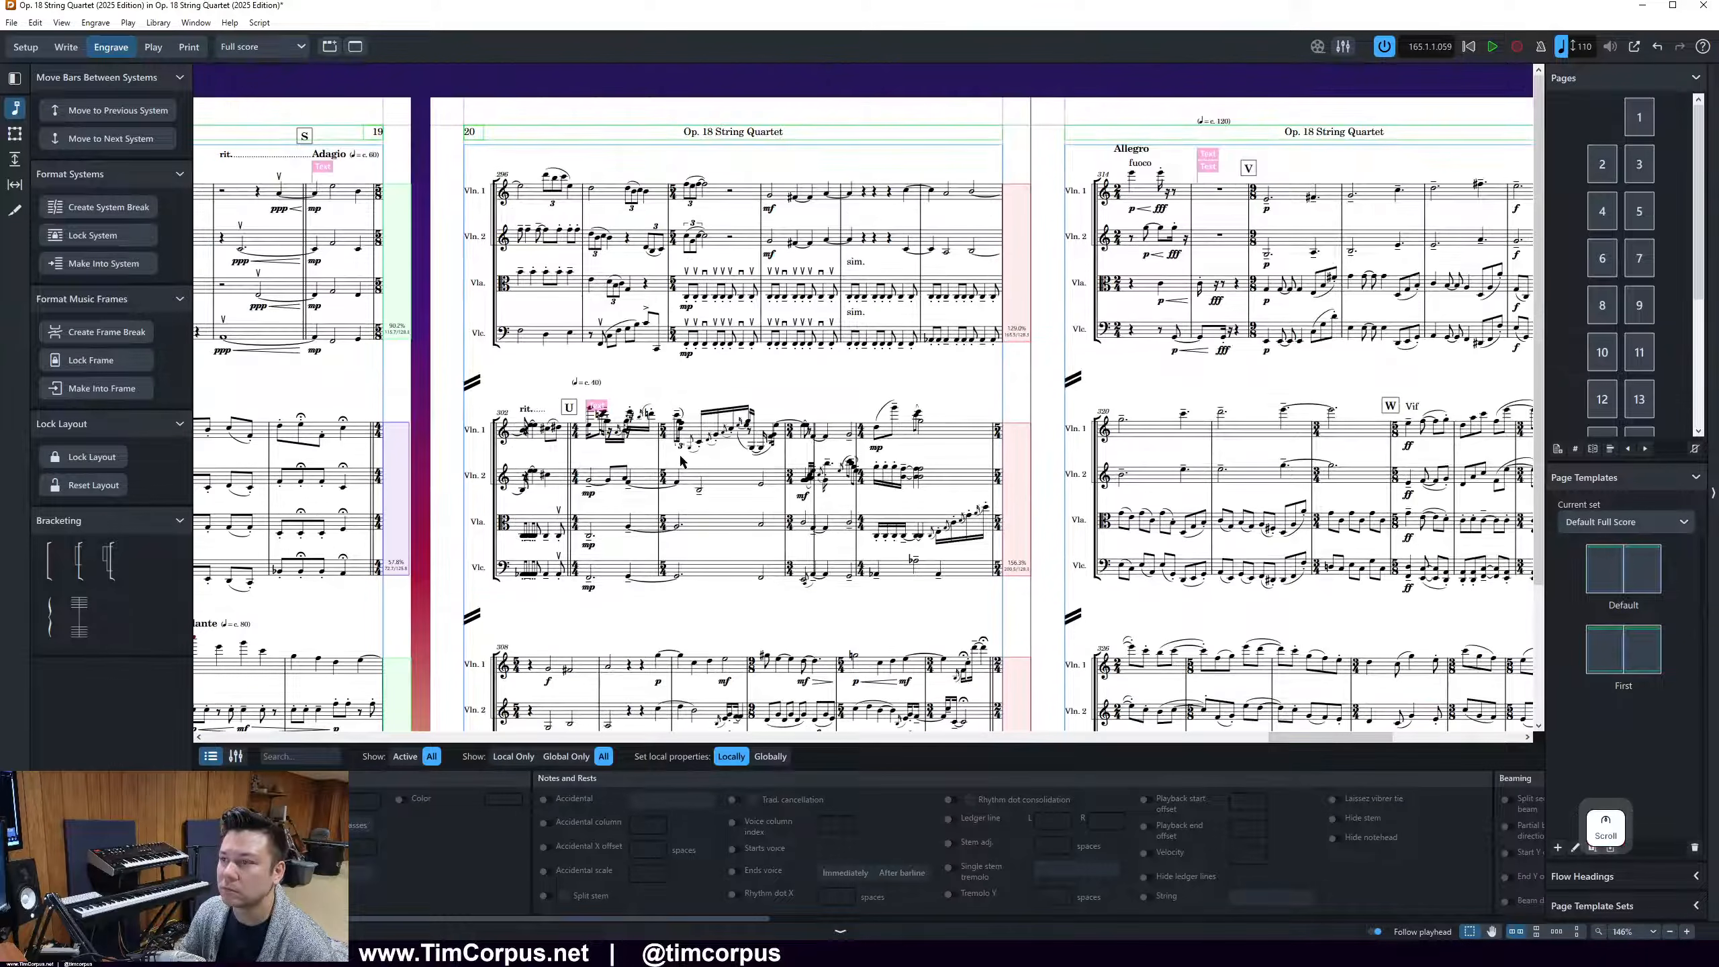
click(847, 298)
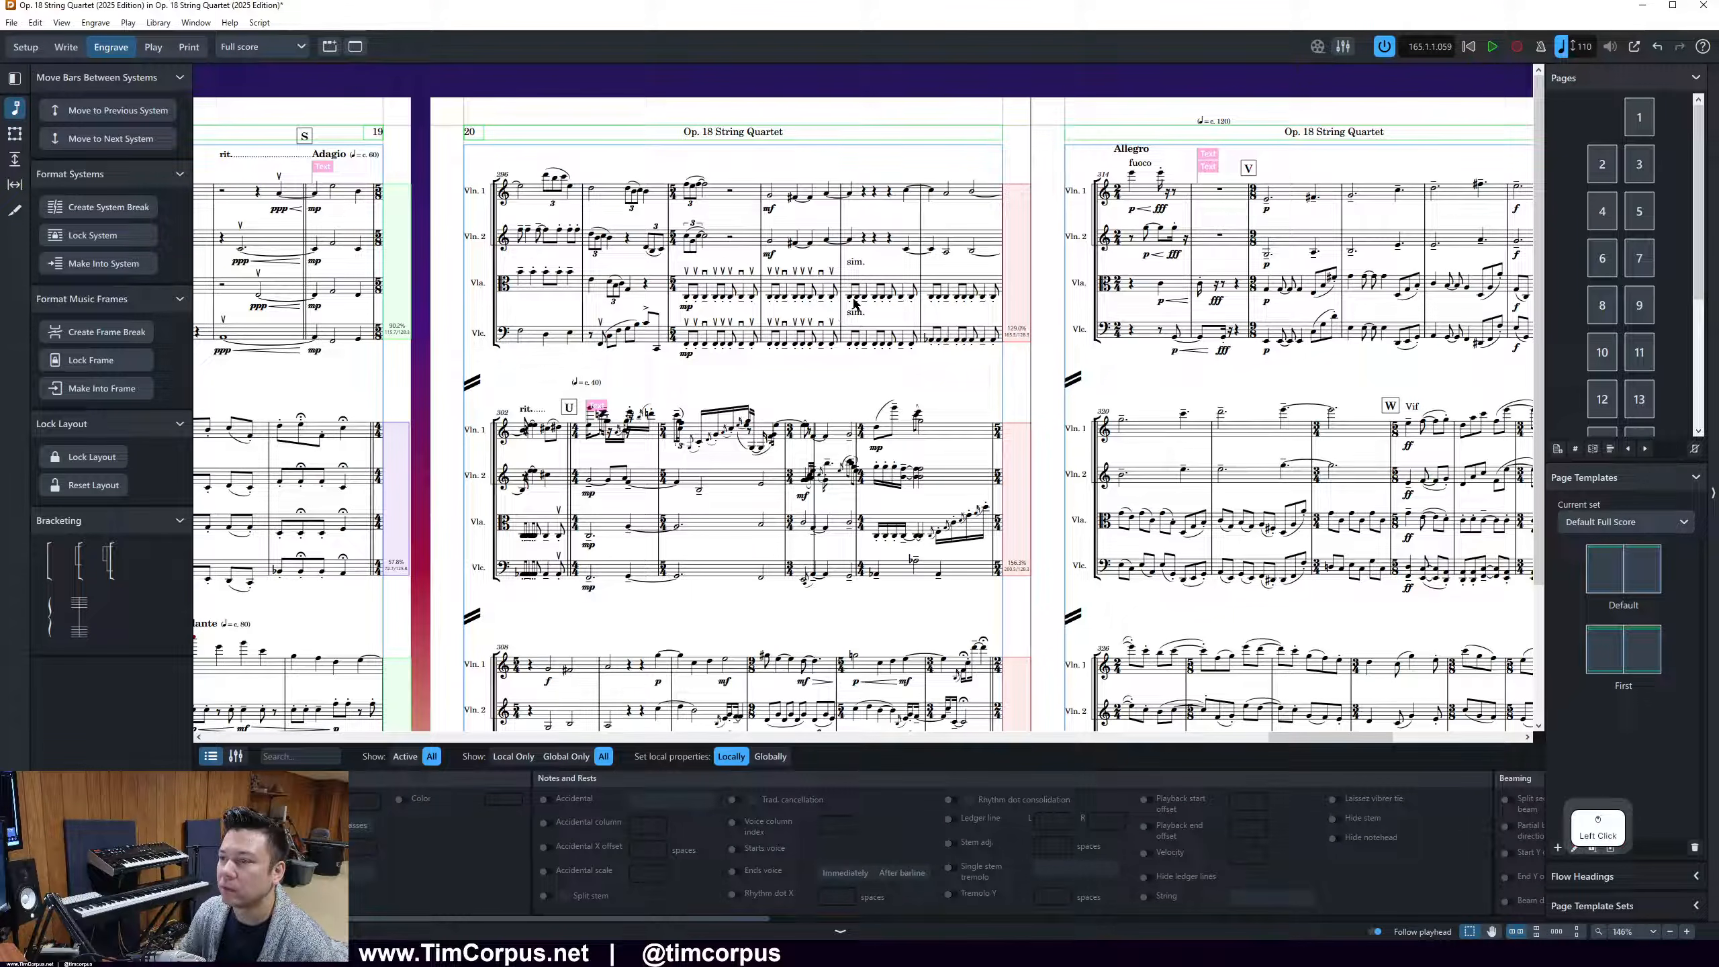
key(shift+s)
scroll(938, 309, down, 2)
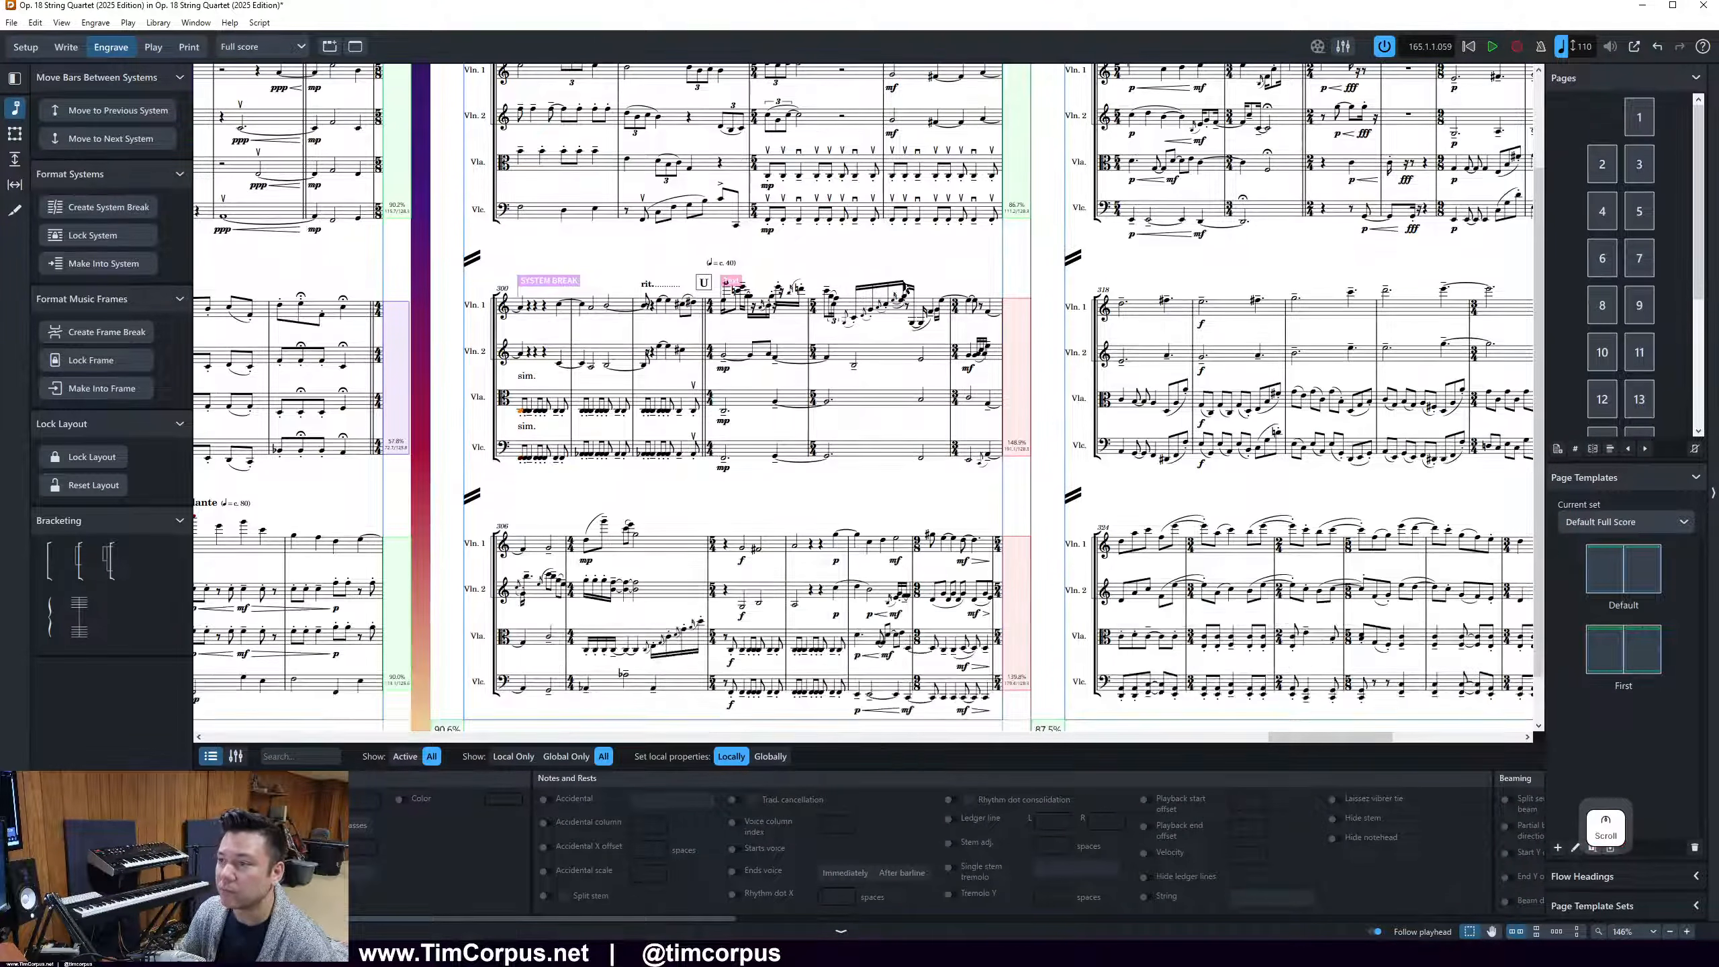
click(840, 313)
key(shift+s)
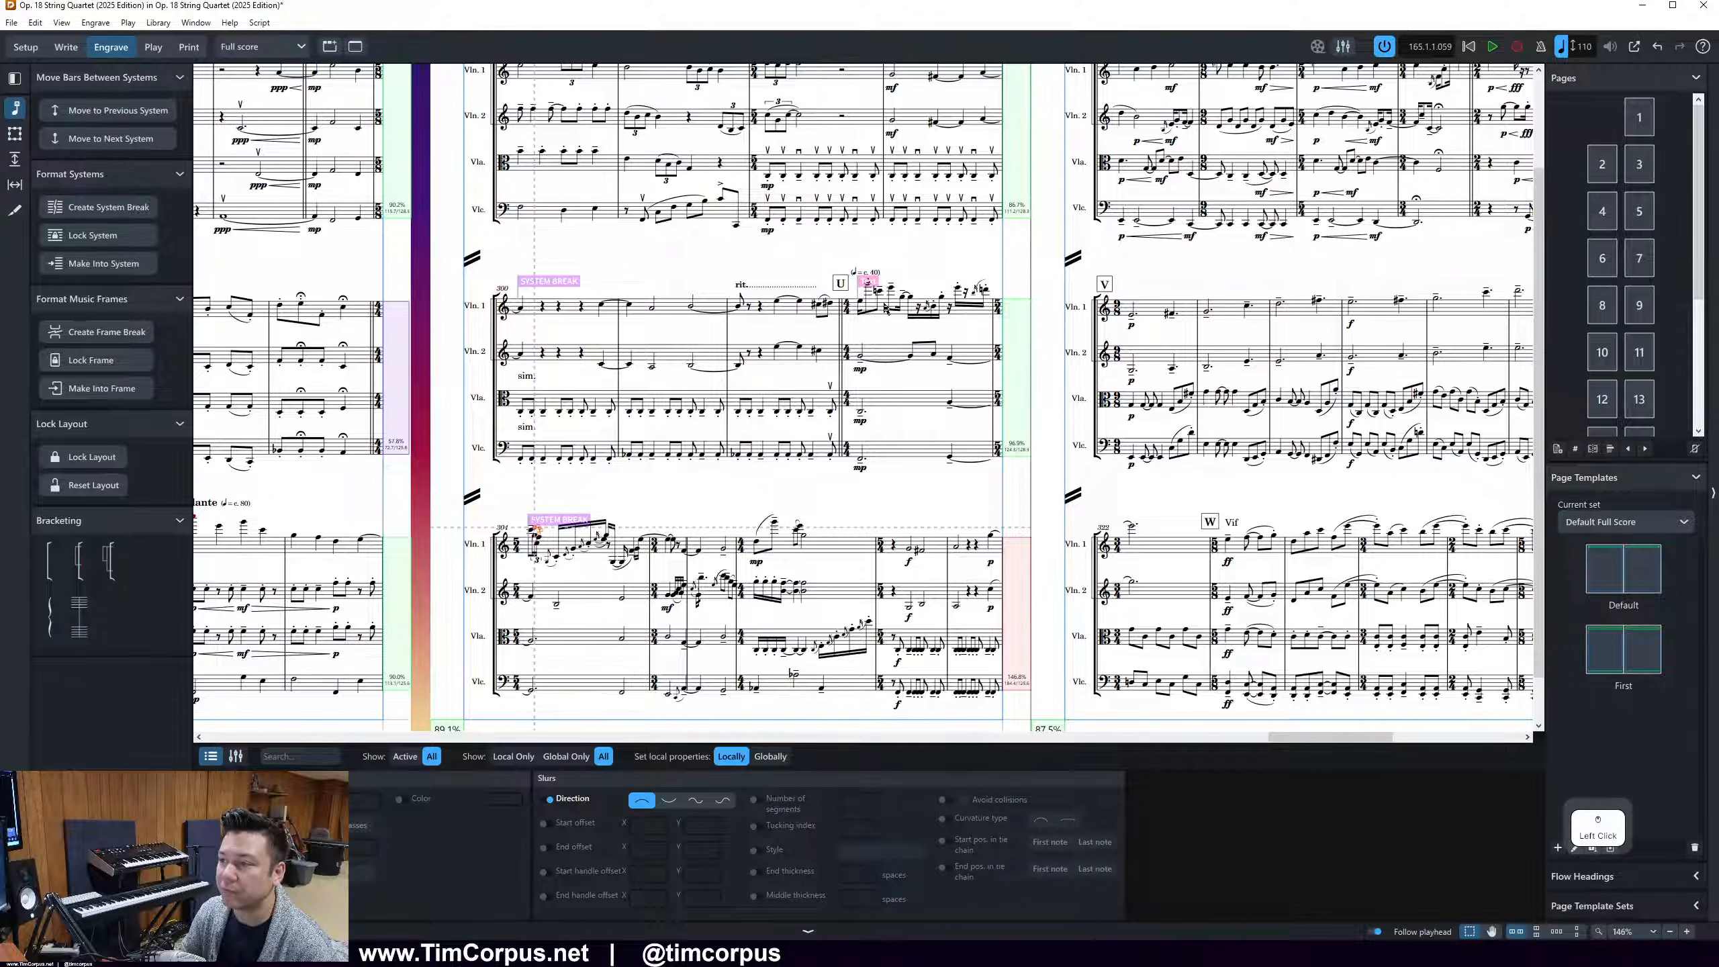
click(911, 364)
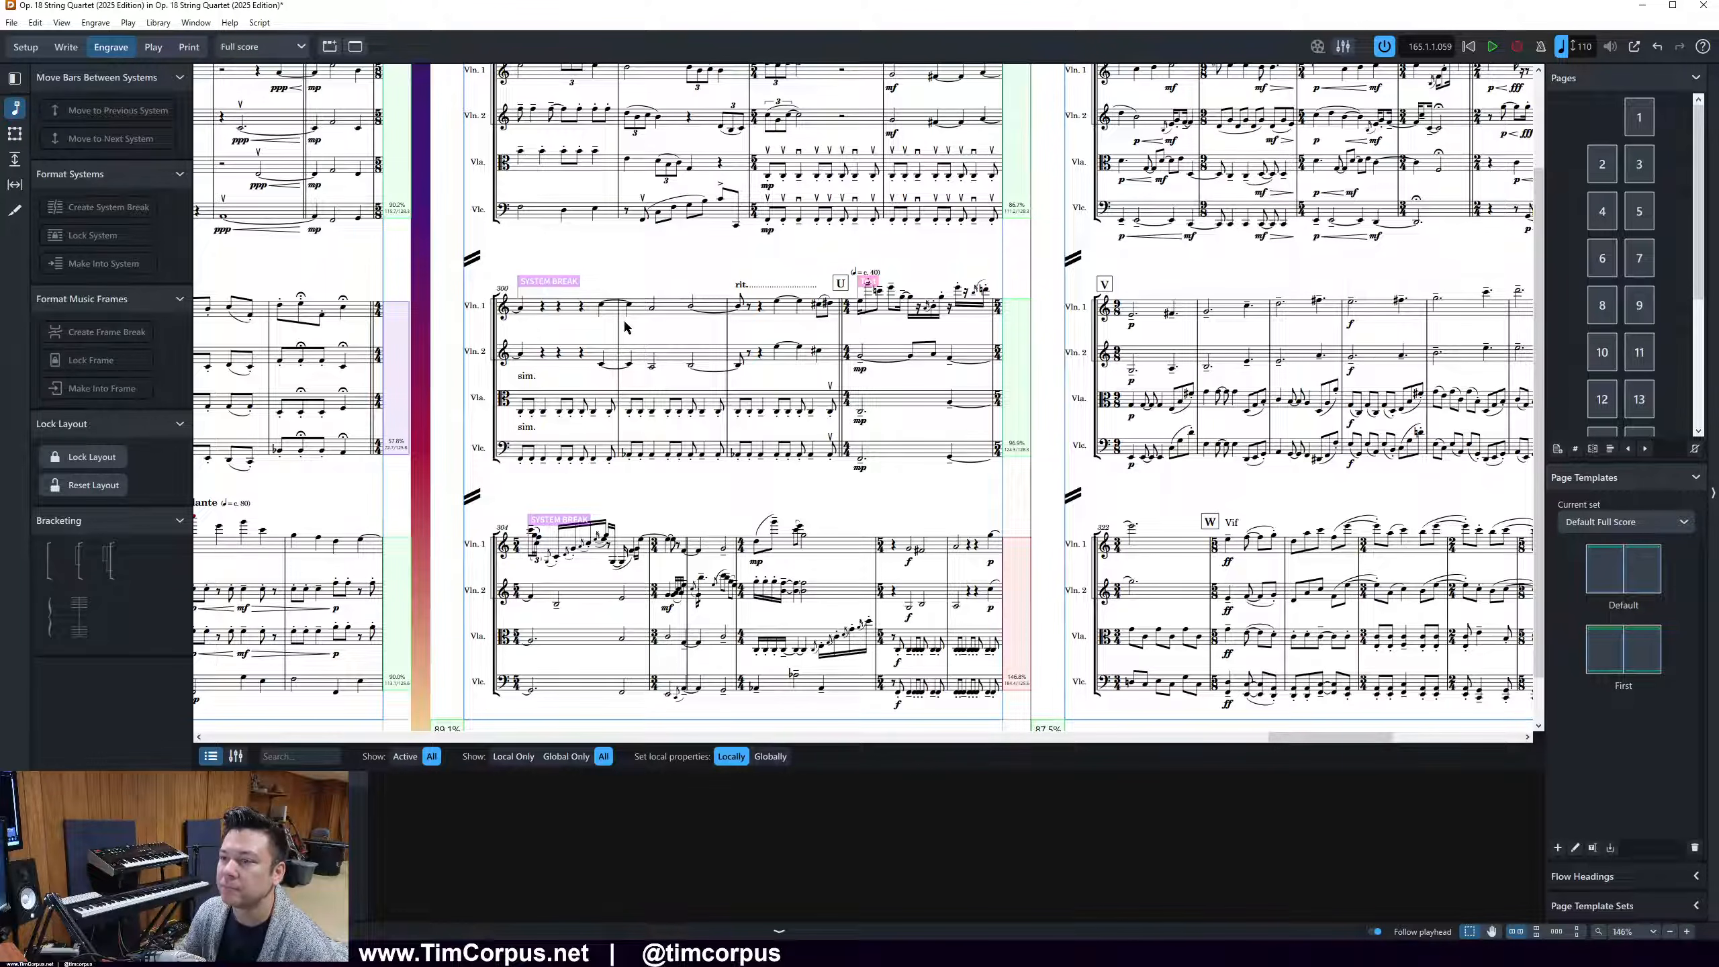
Move bar 307 out of page 20's last system so that it opens page 21
scroll(544, 92, up, 3)
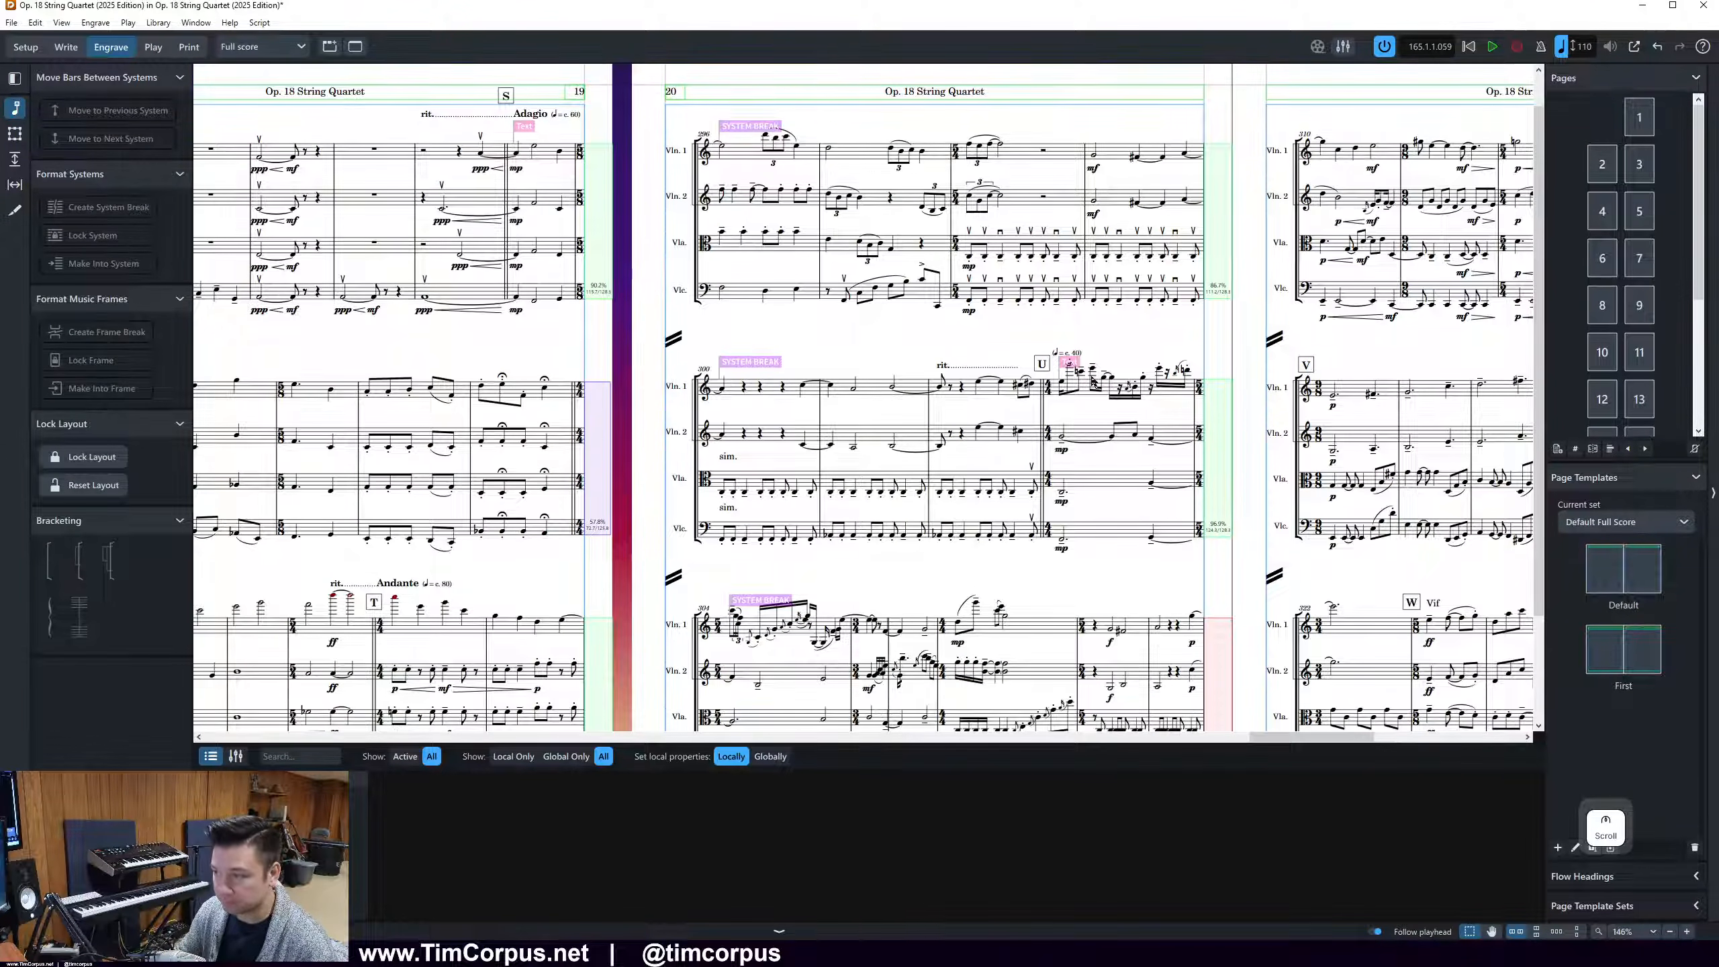
scroll(1093, 384, down, 2)
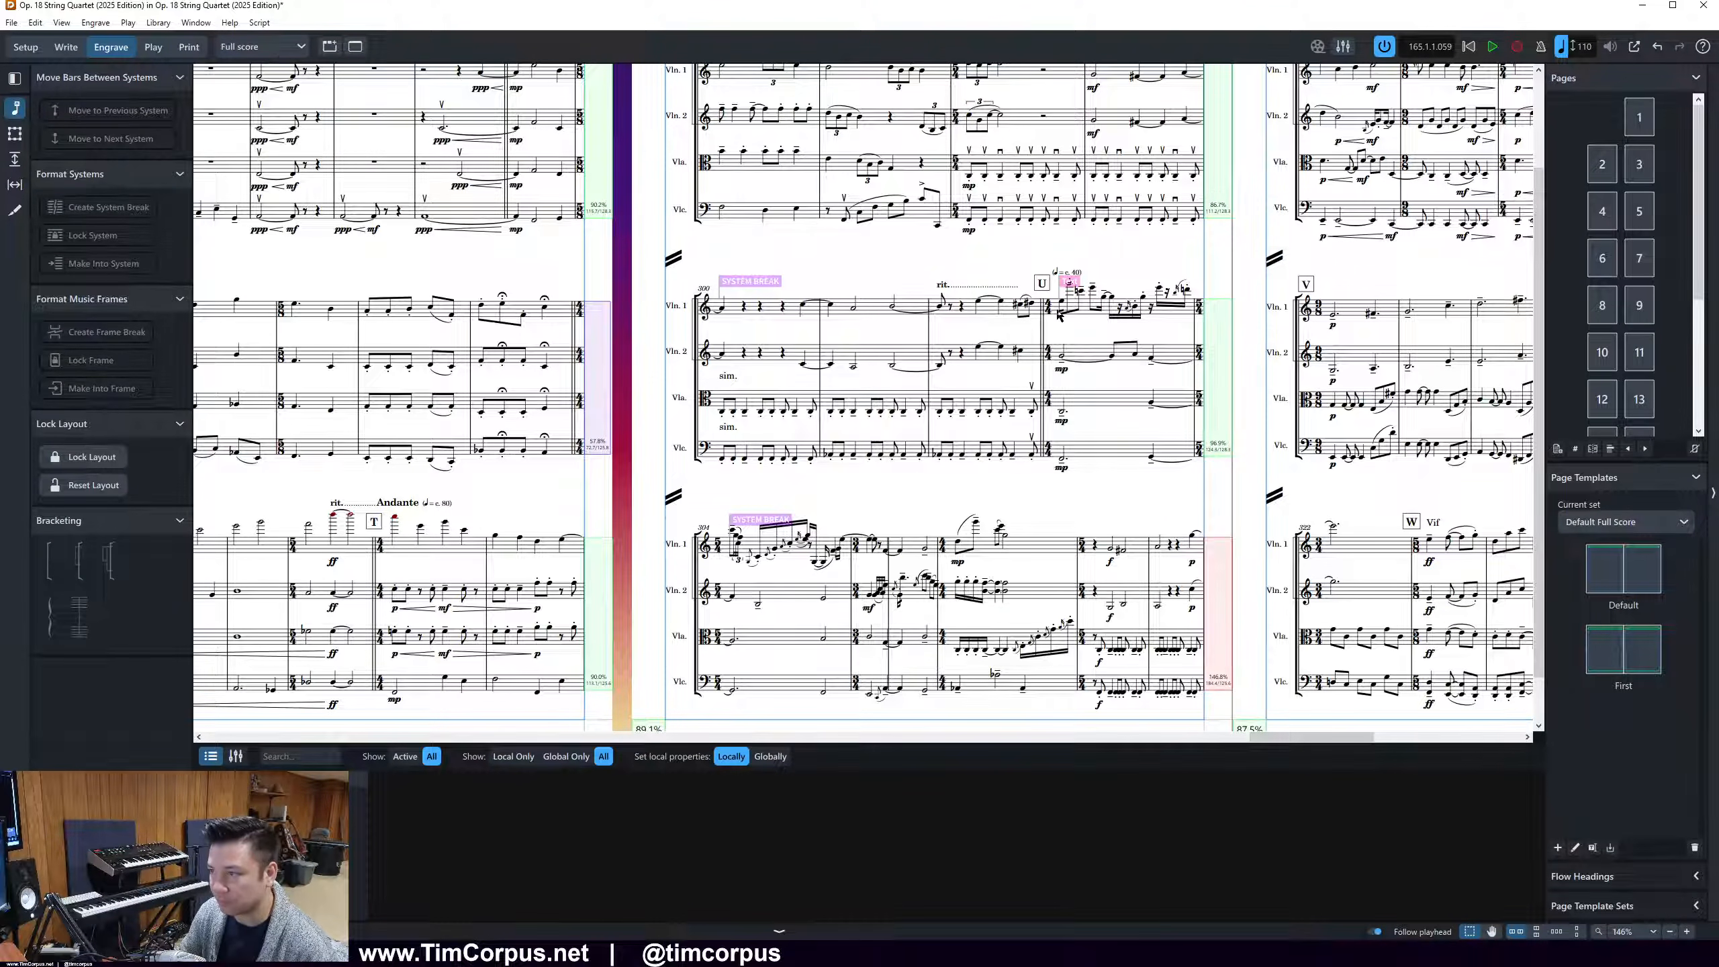
click(1010, 552)
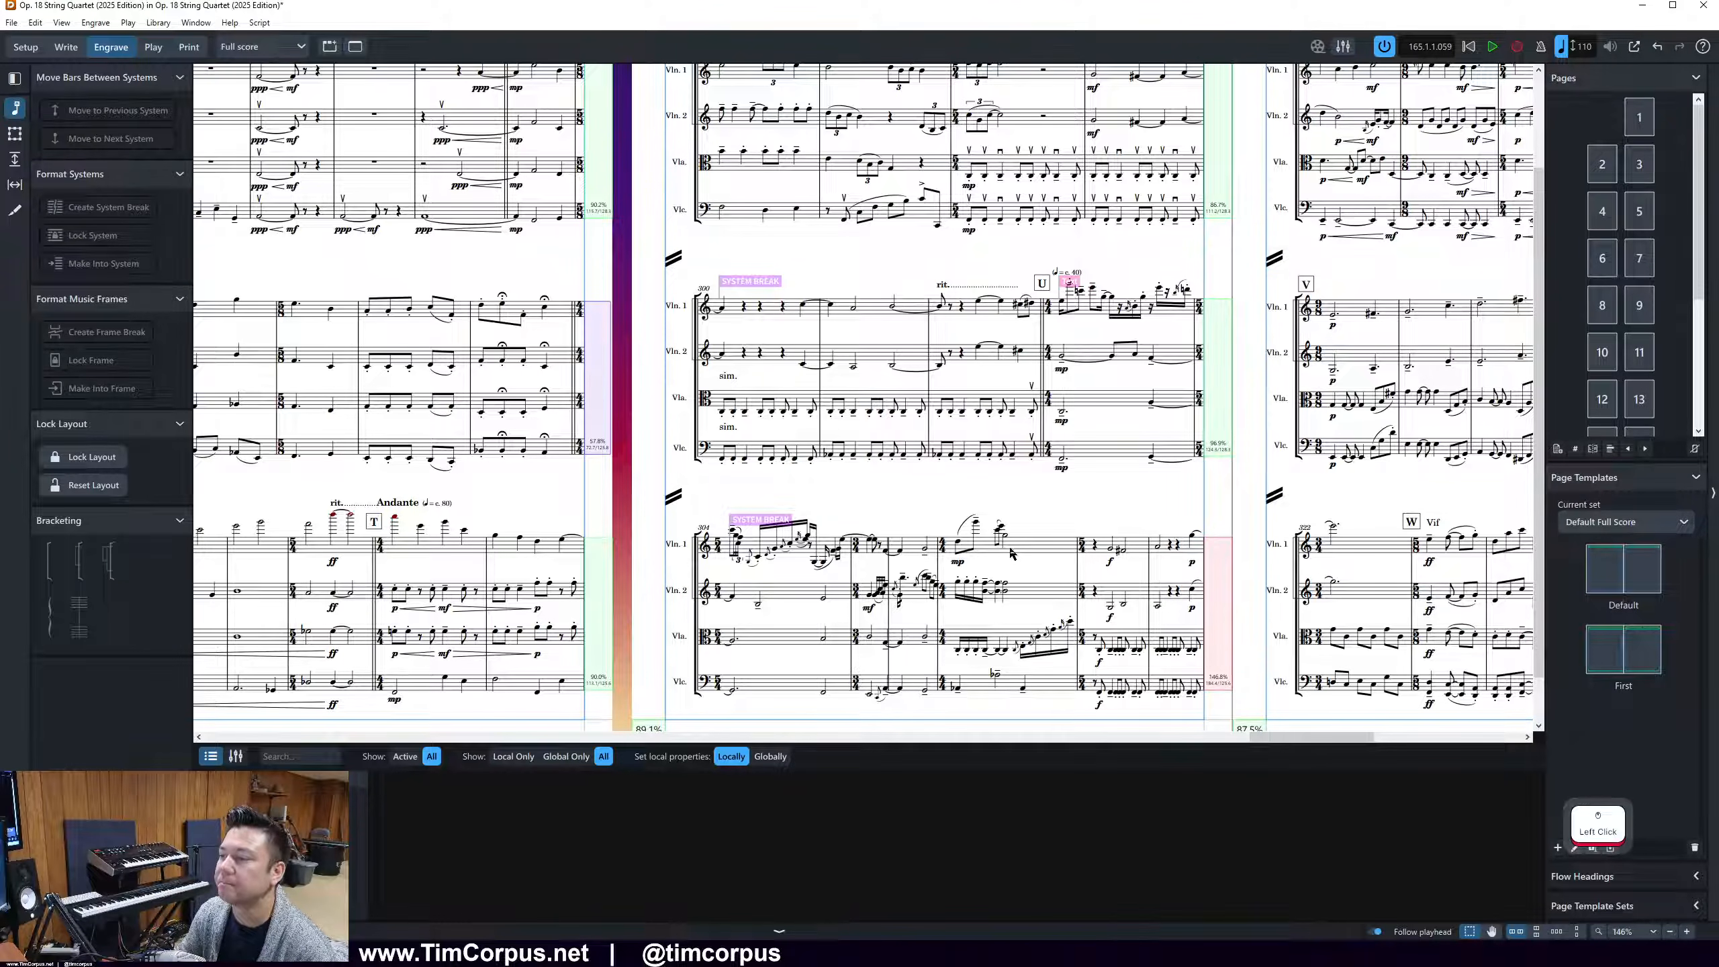
click(959, 543)
key(.)
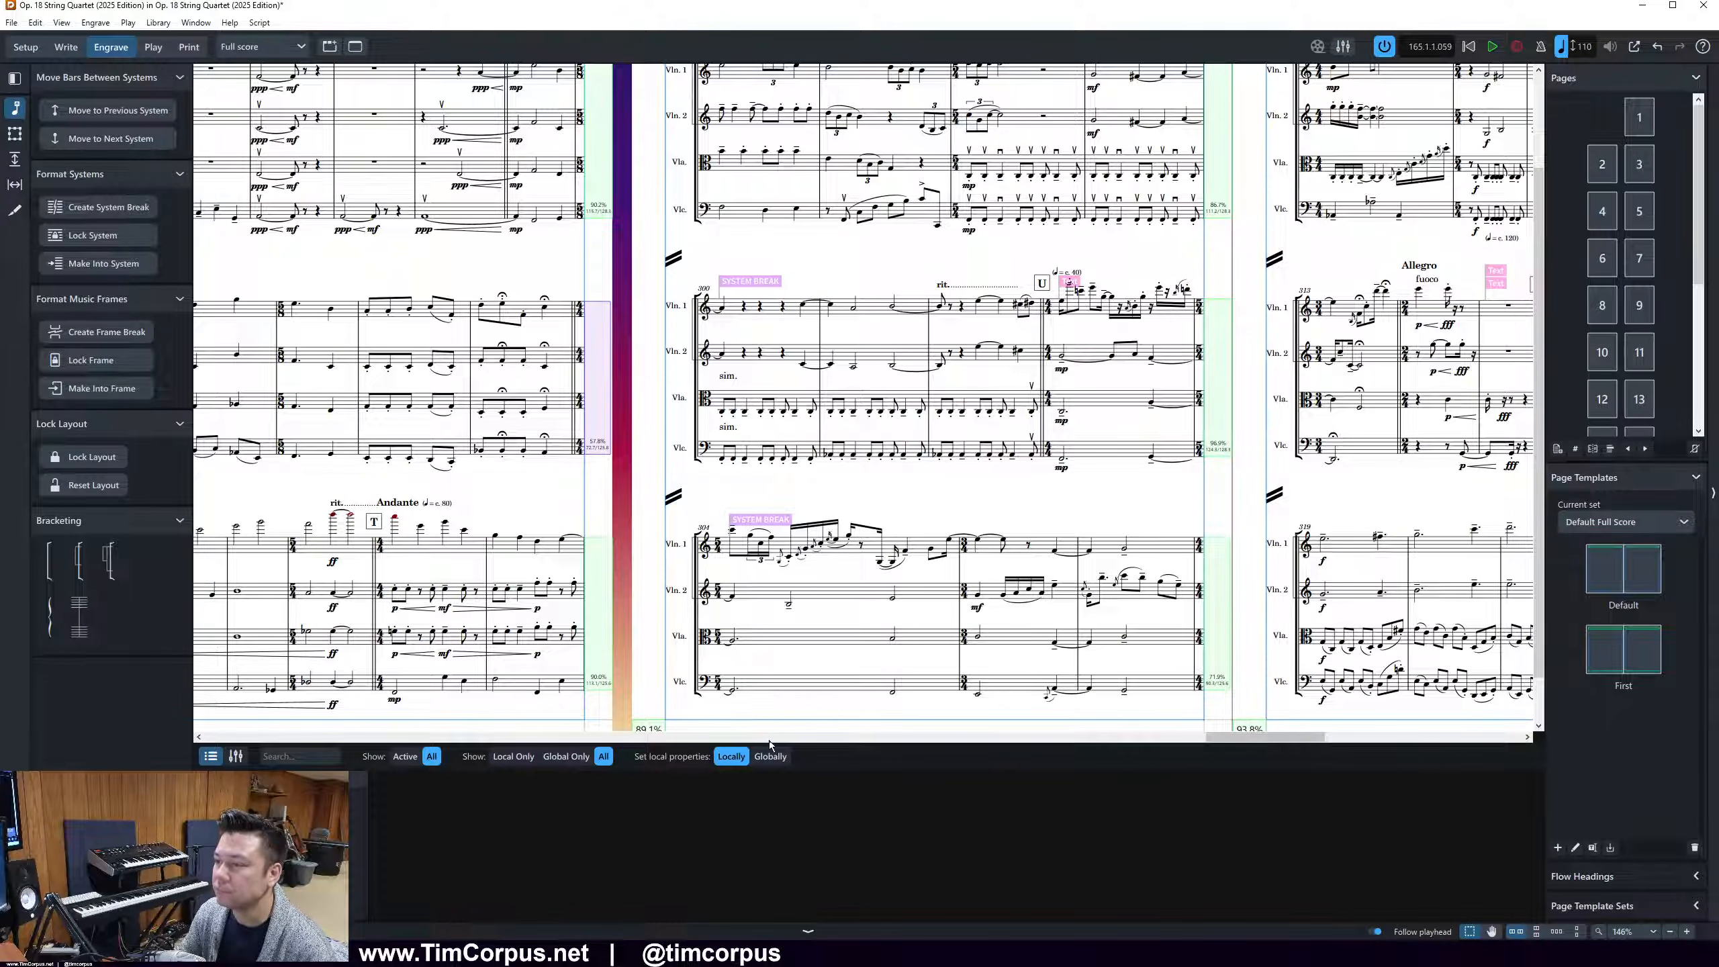
Start page 21's second system at bar 311 and its third system at rehearsal mark V
drag(1234, 737, 1294, 738)
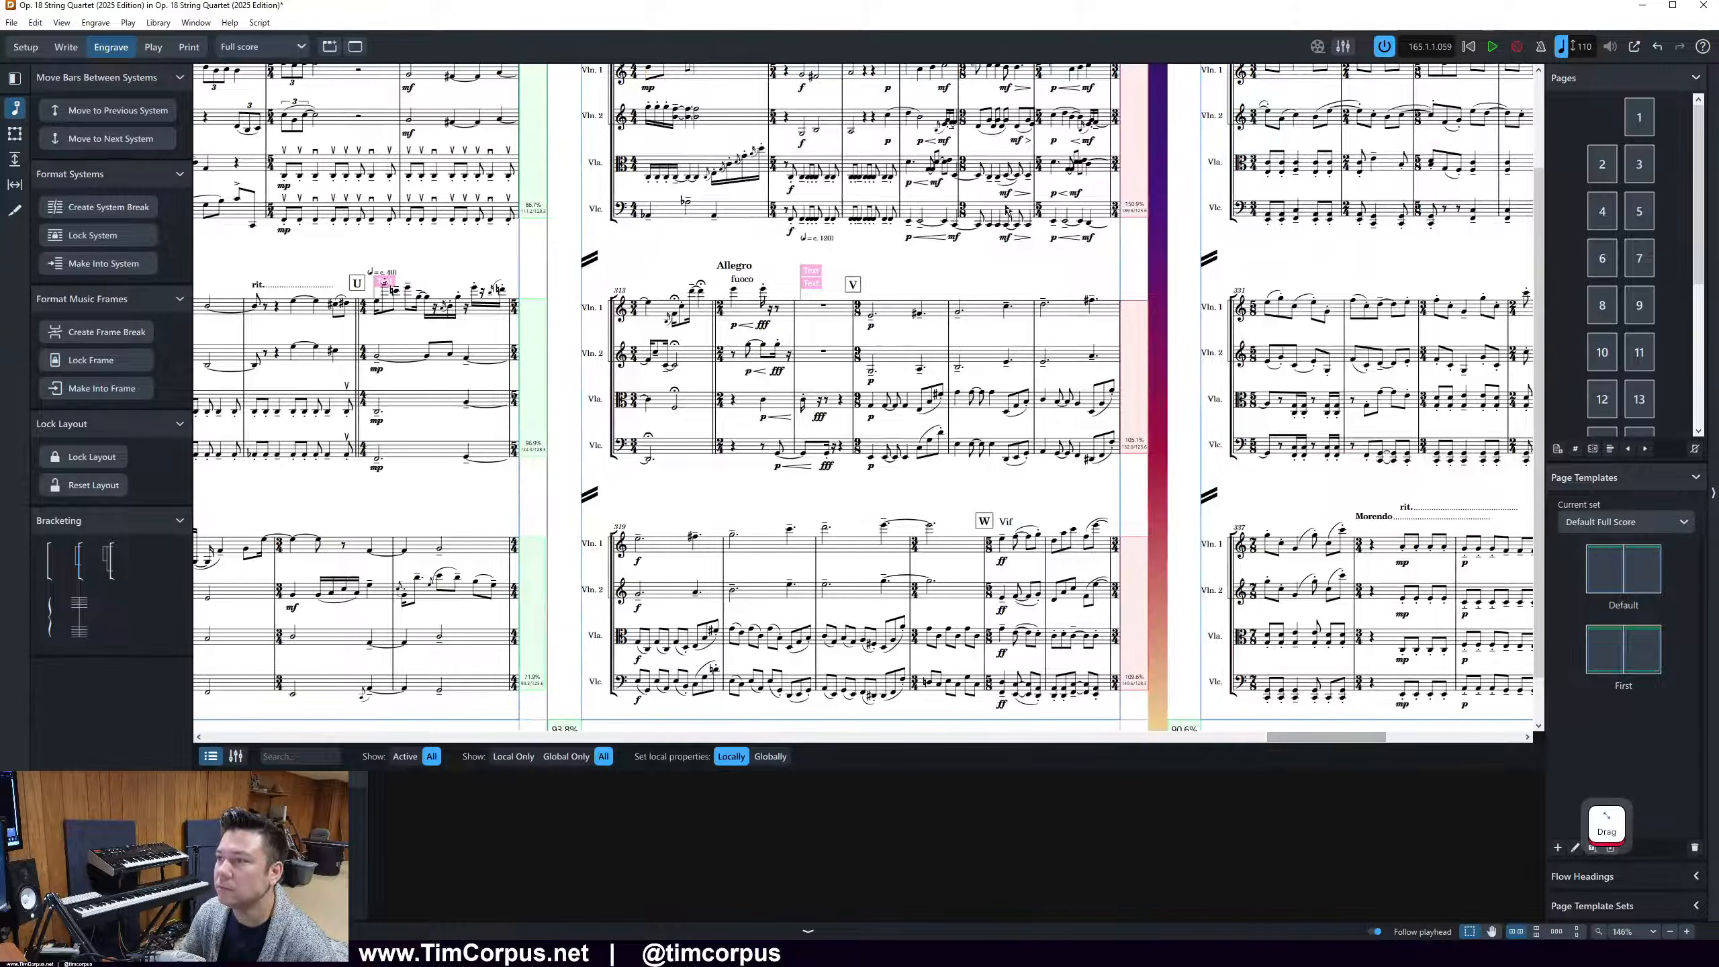
click(991, 179)
key(n)
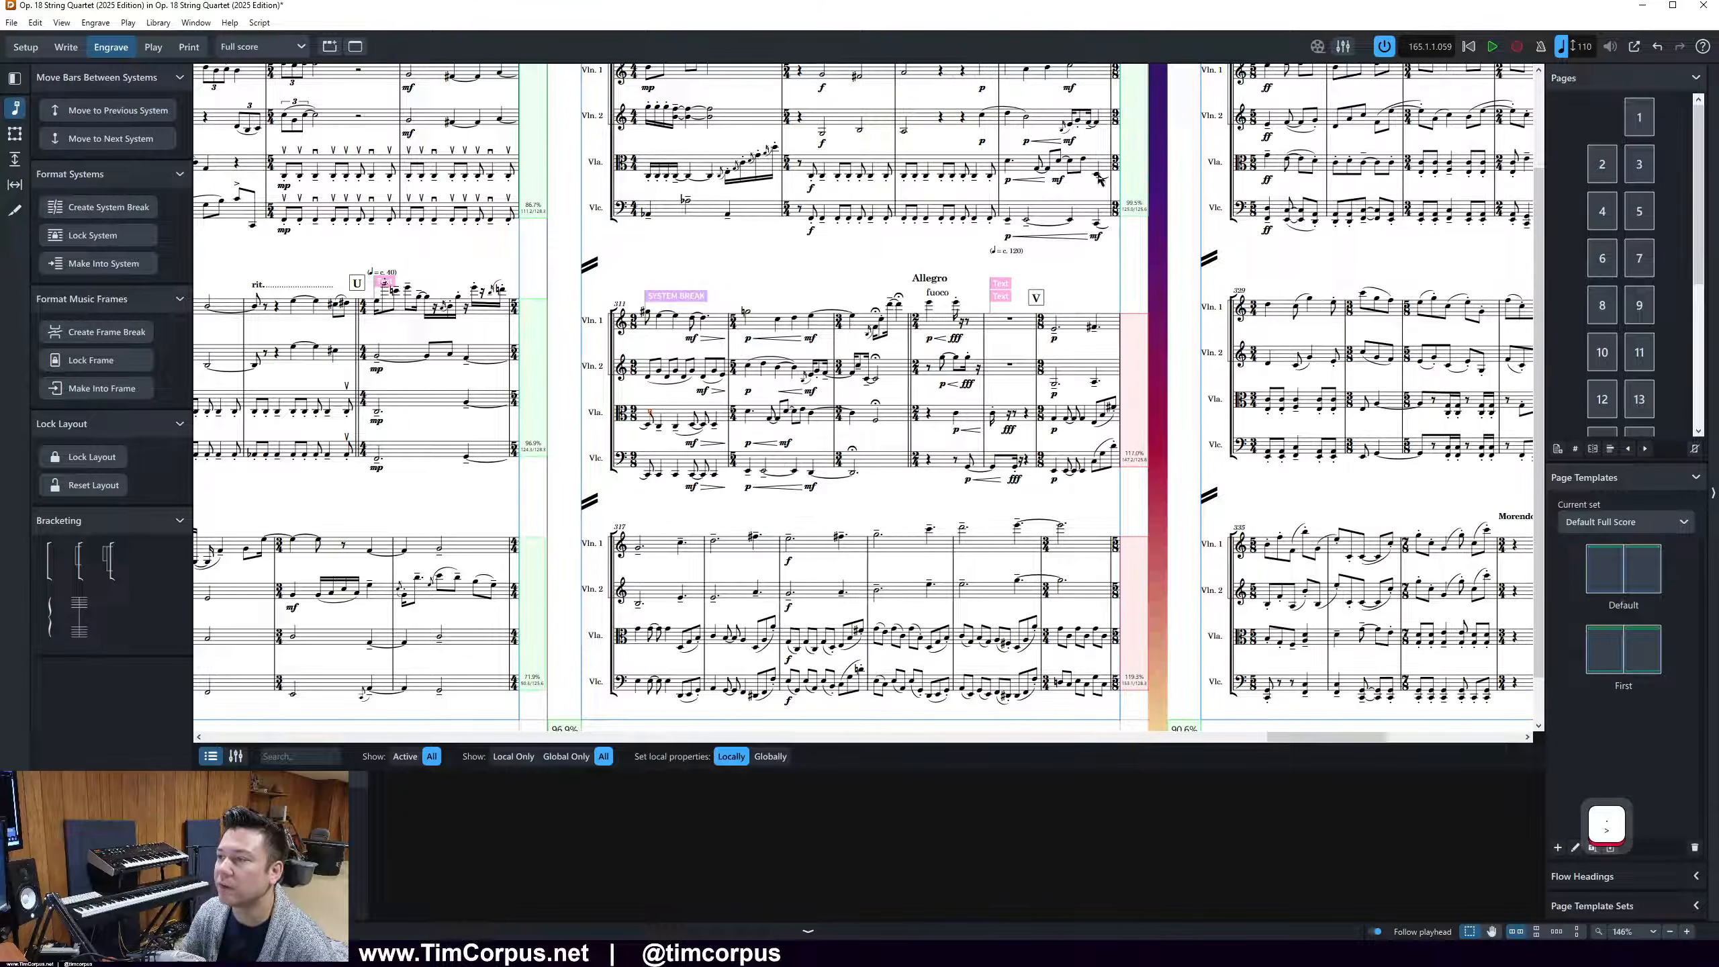
click(1049, 331)
key(.)
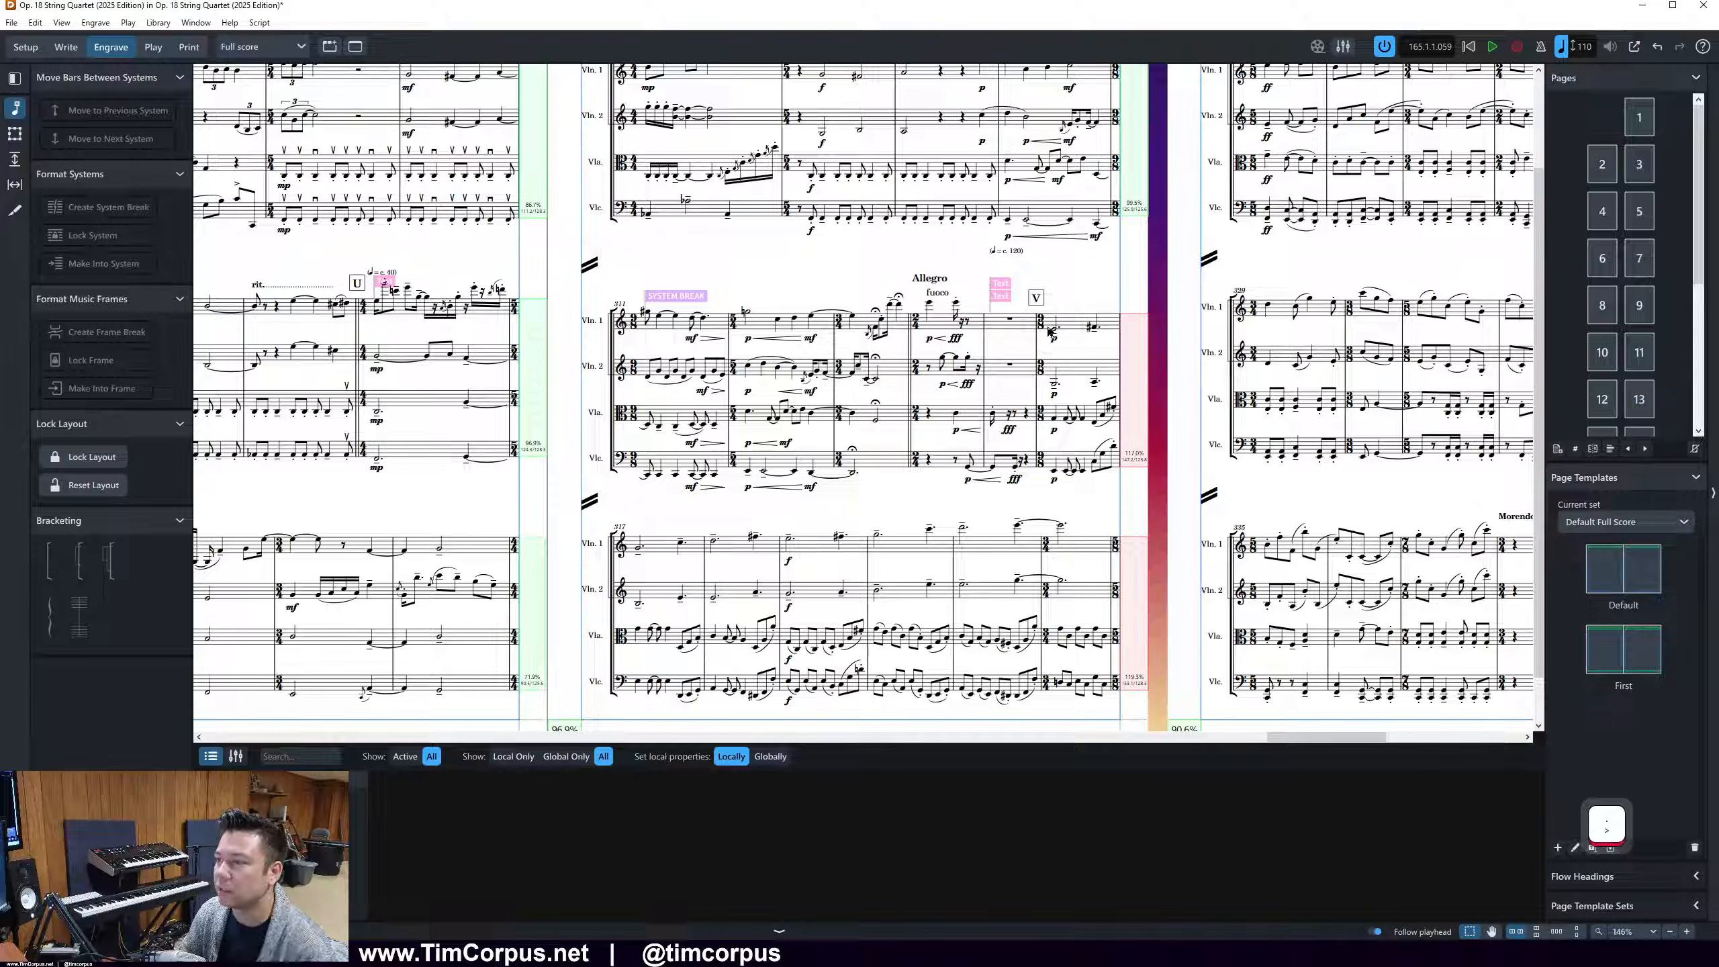
click(1049, 330)
key(n)
Move the last bar of page 21's final system on to page 22
scroll(1051, 330, up, 2)
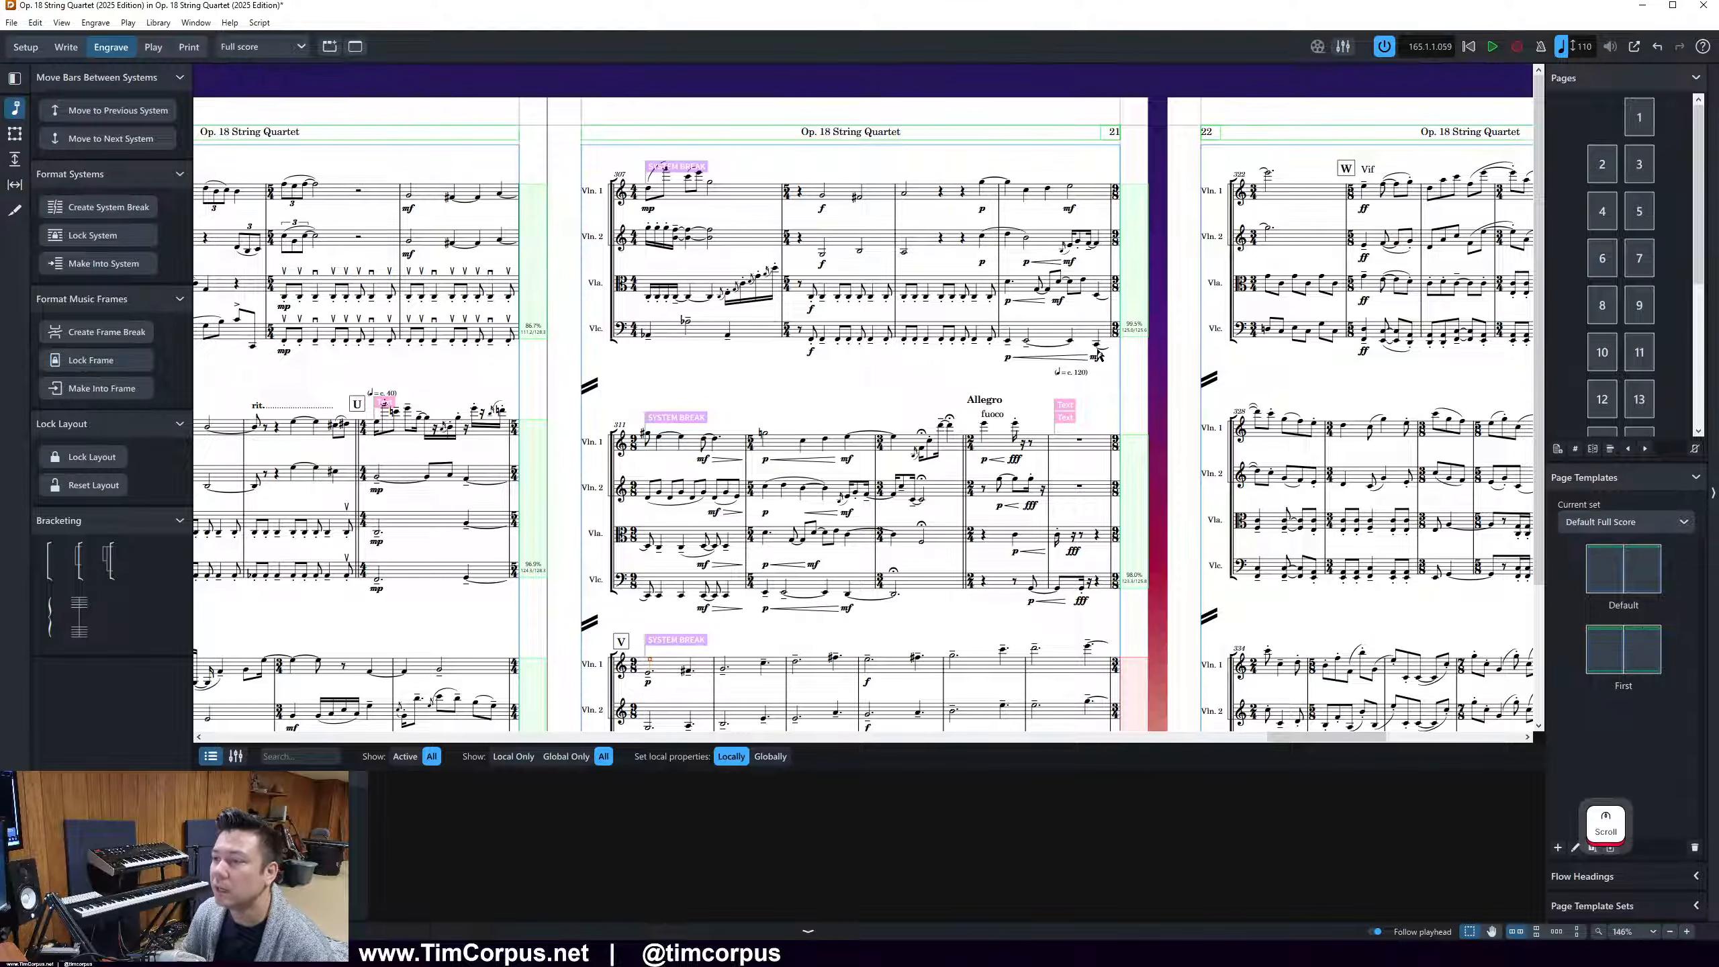
scroll(1008, 228, down, 3)
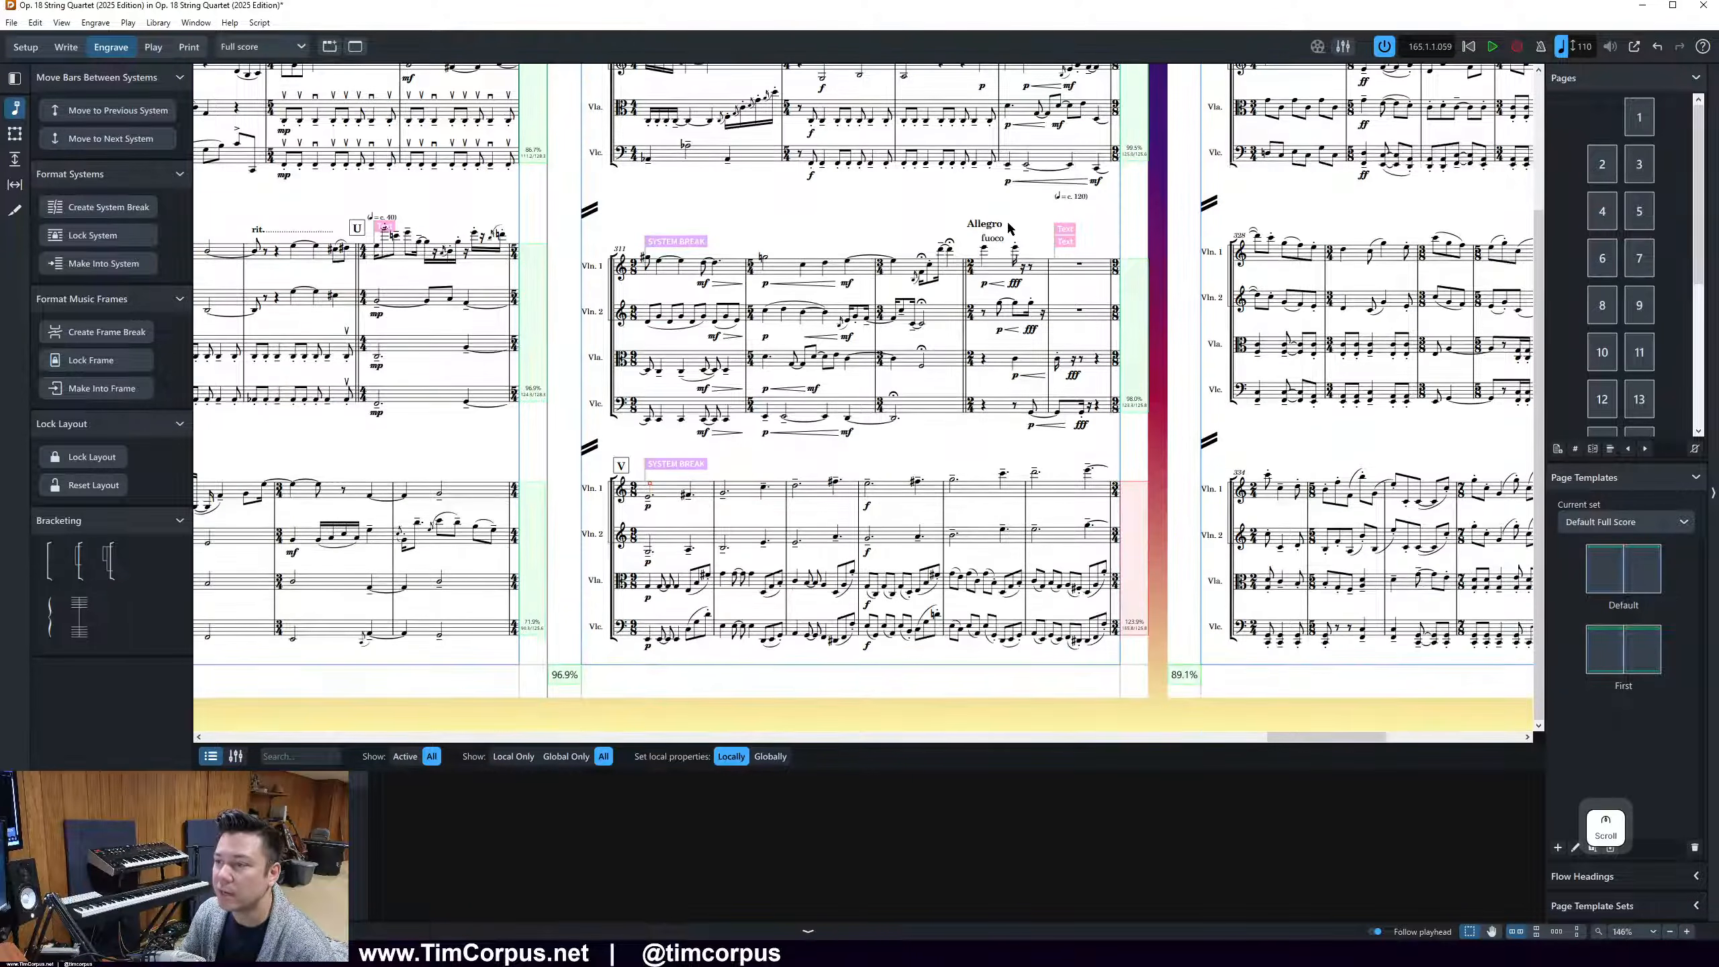
click(1034, 473)
key(period)
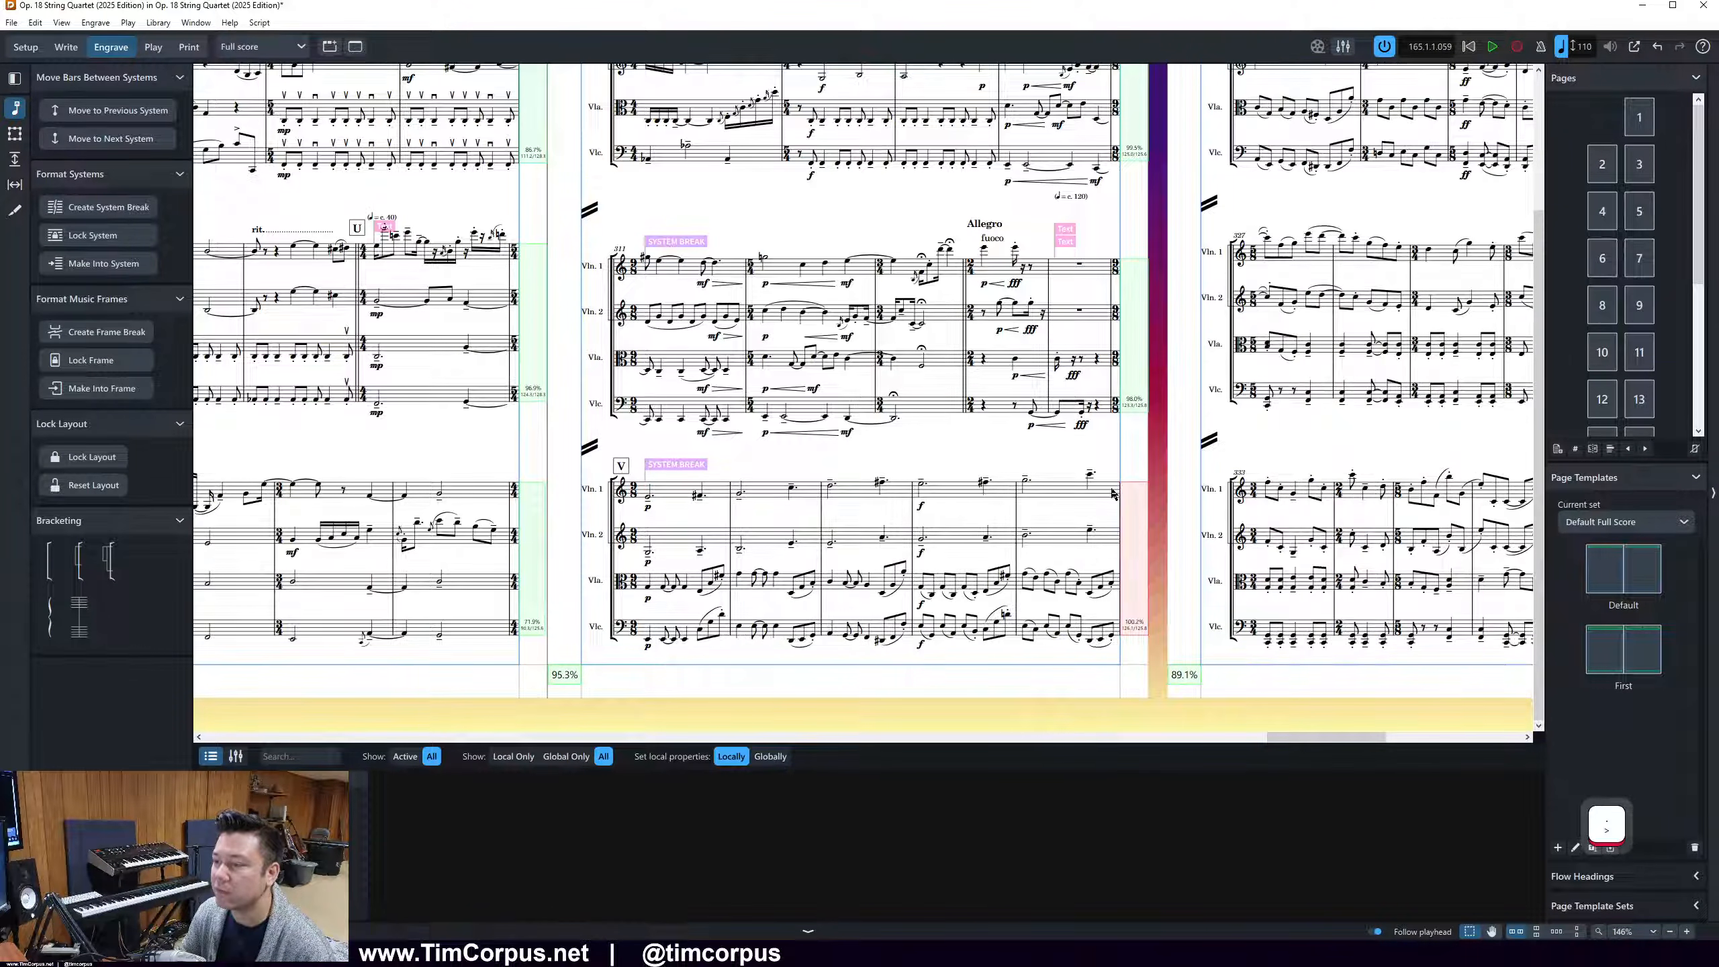
Try to start a new system at the last bar of page 22's second system
drag(1289, 736, 1374, 736)
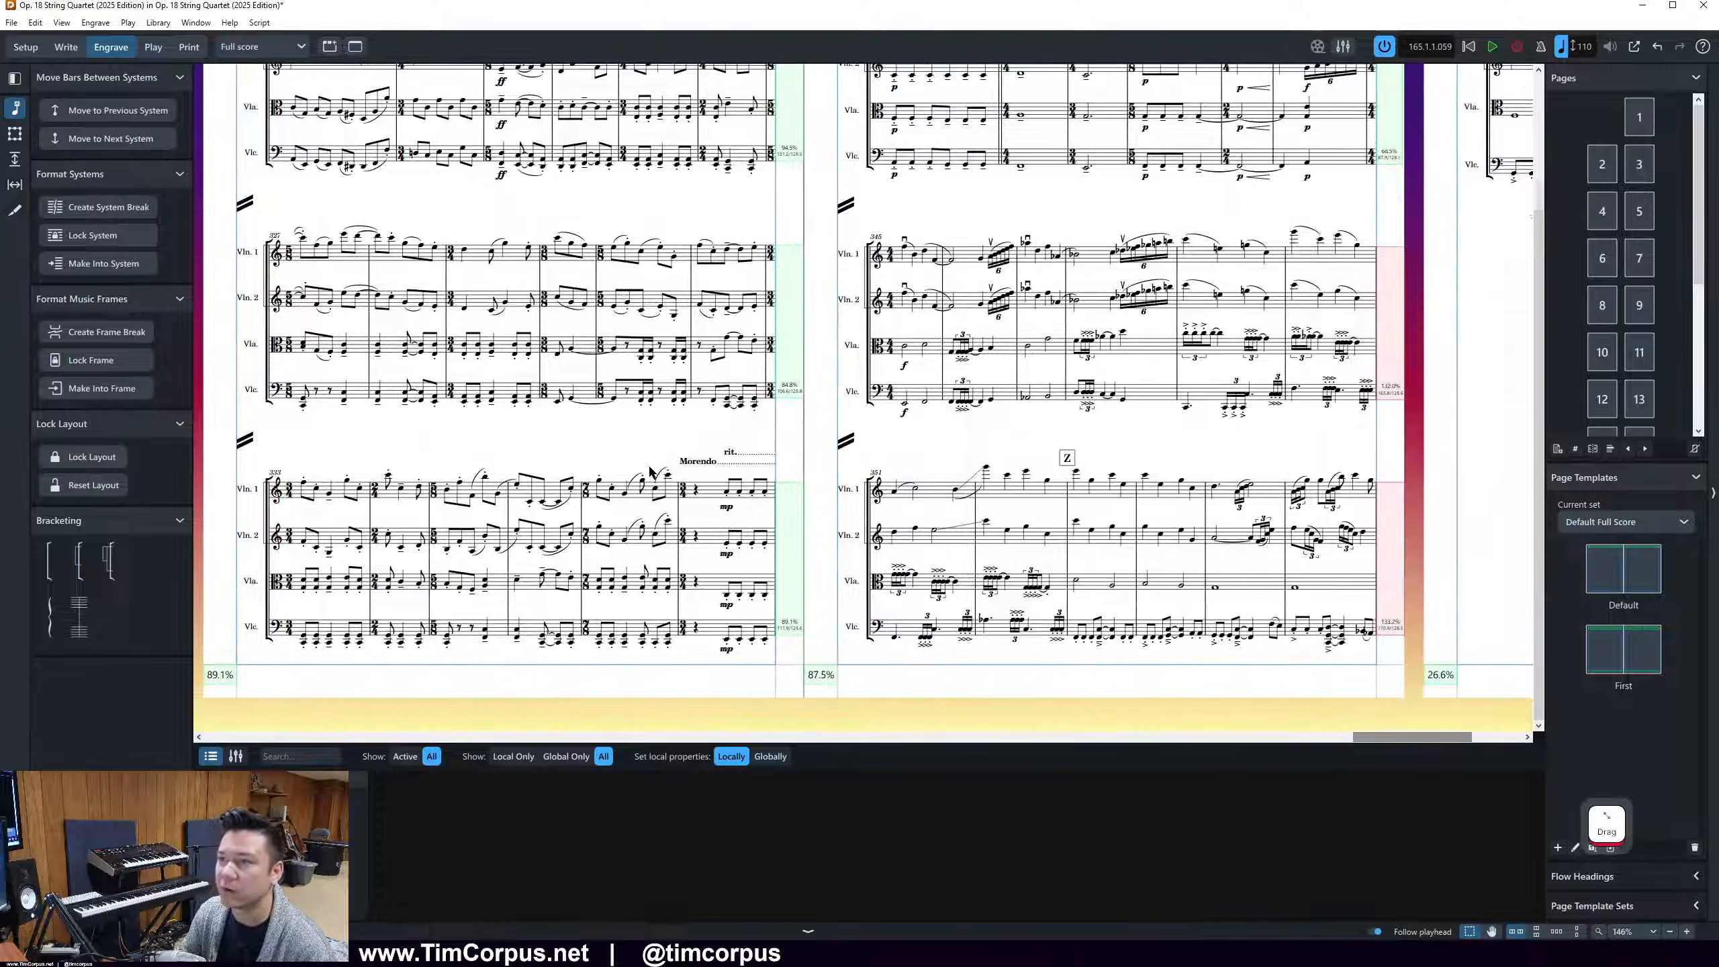
scroll(652, 472, up, 3)
scroll(604, 463, down, 1)
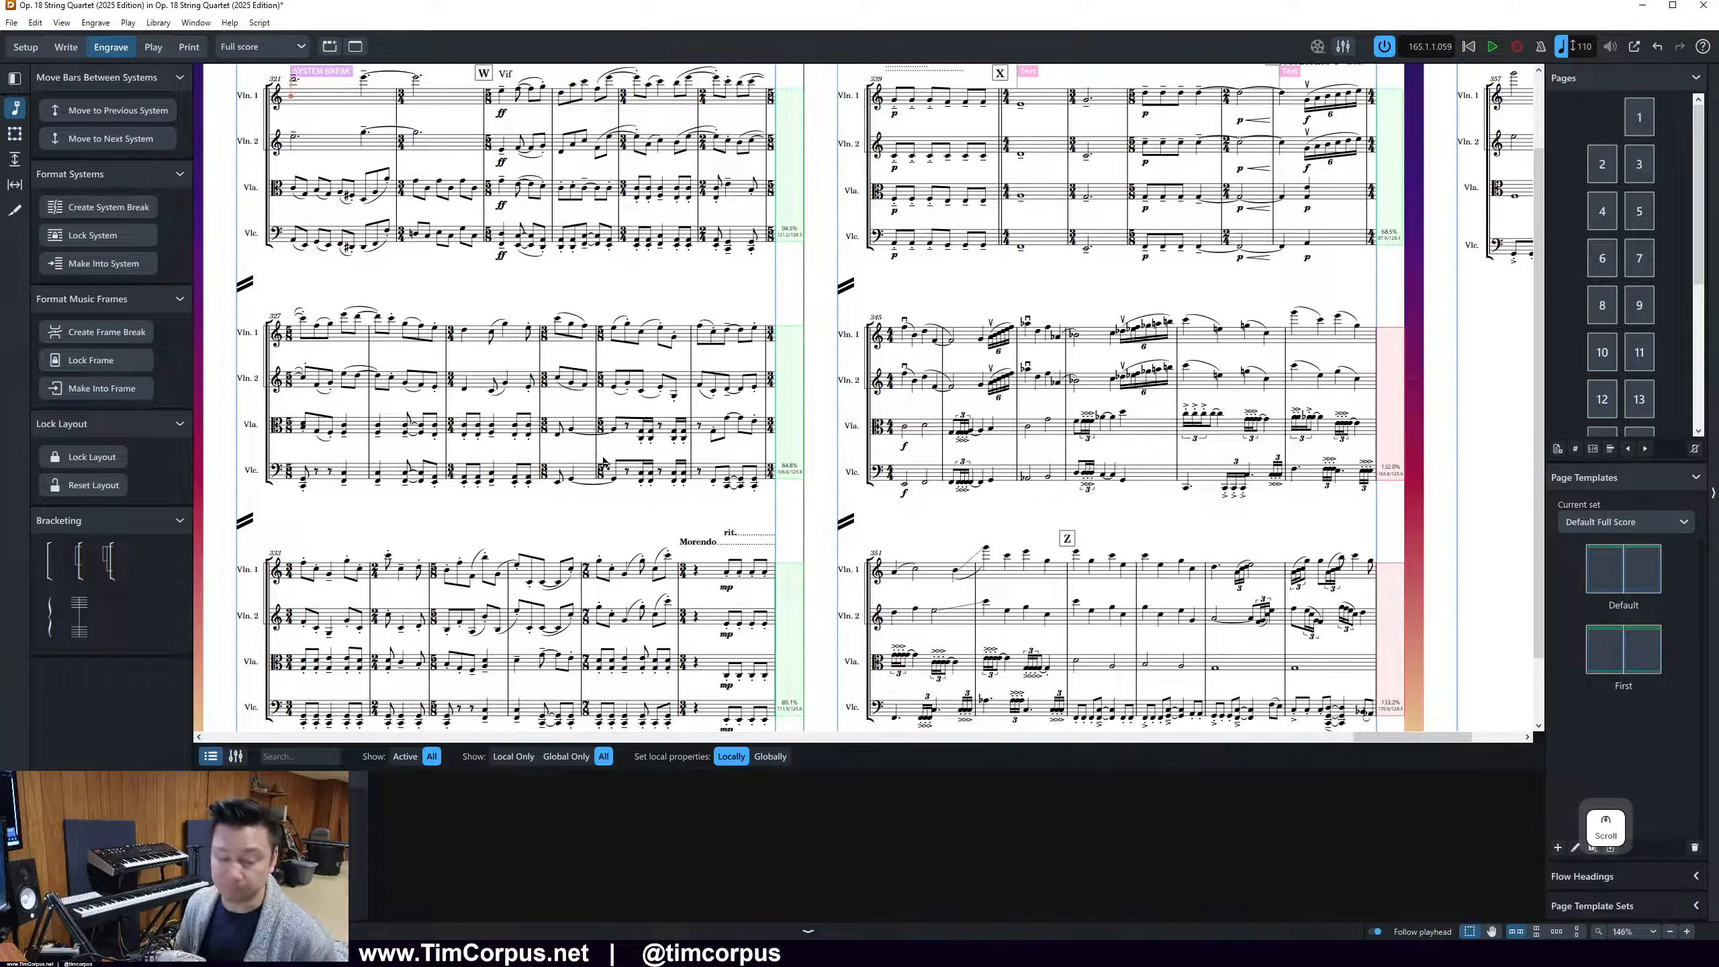
click(701, 332)
key(shift+s)
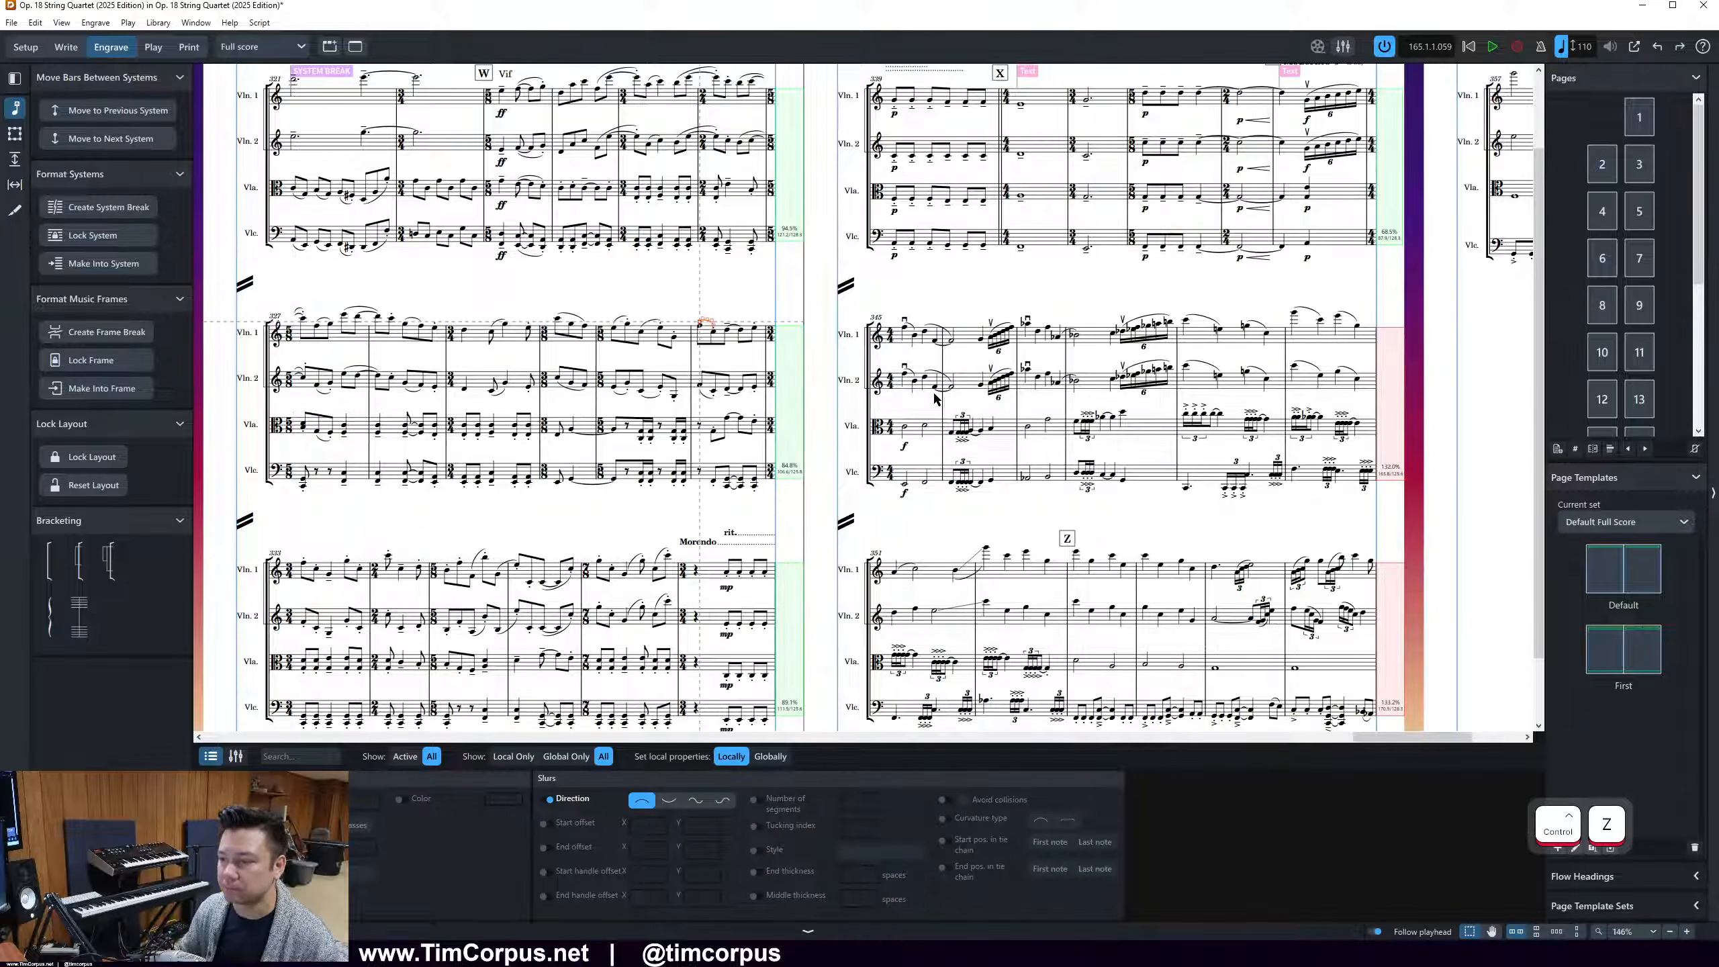
Move the Morendo bar out of page 22's last system so that it opens page 23
click(699, 576)
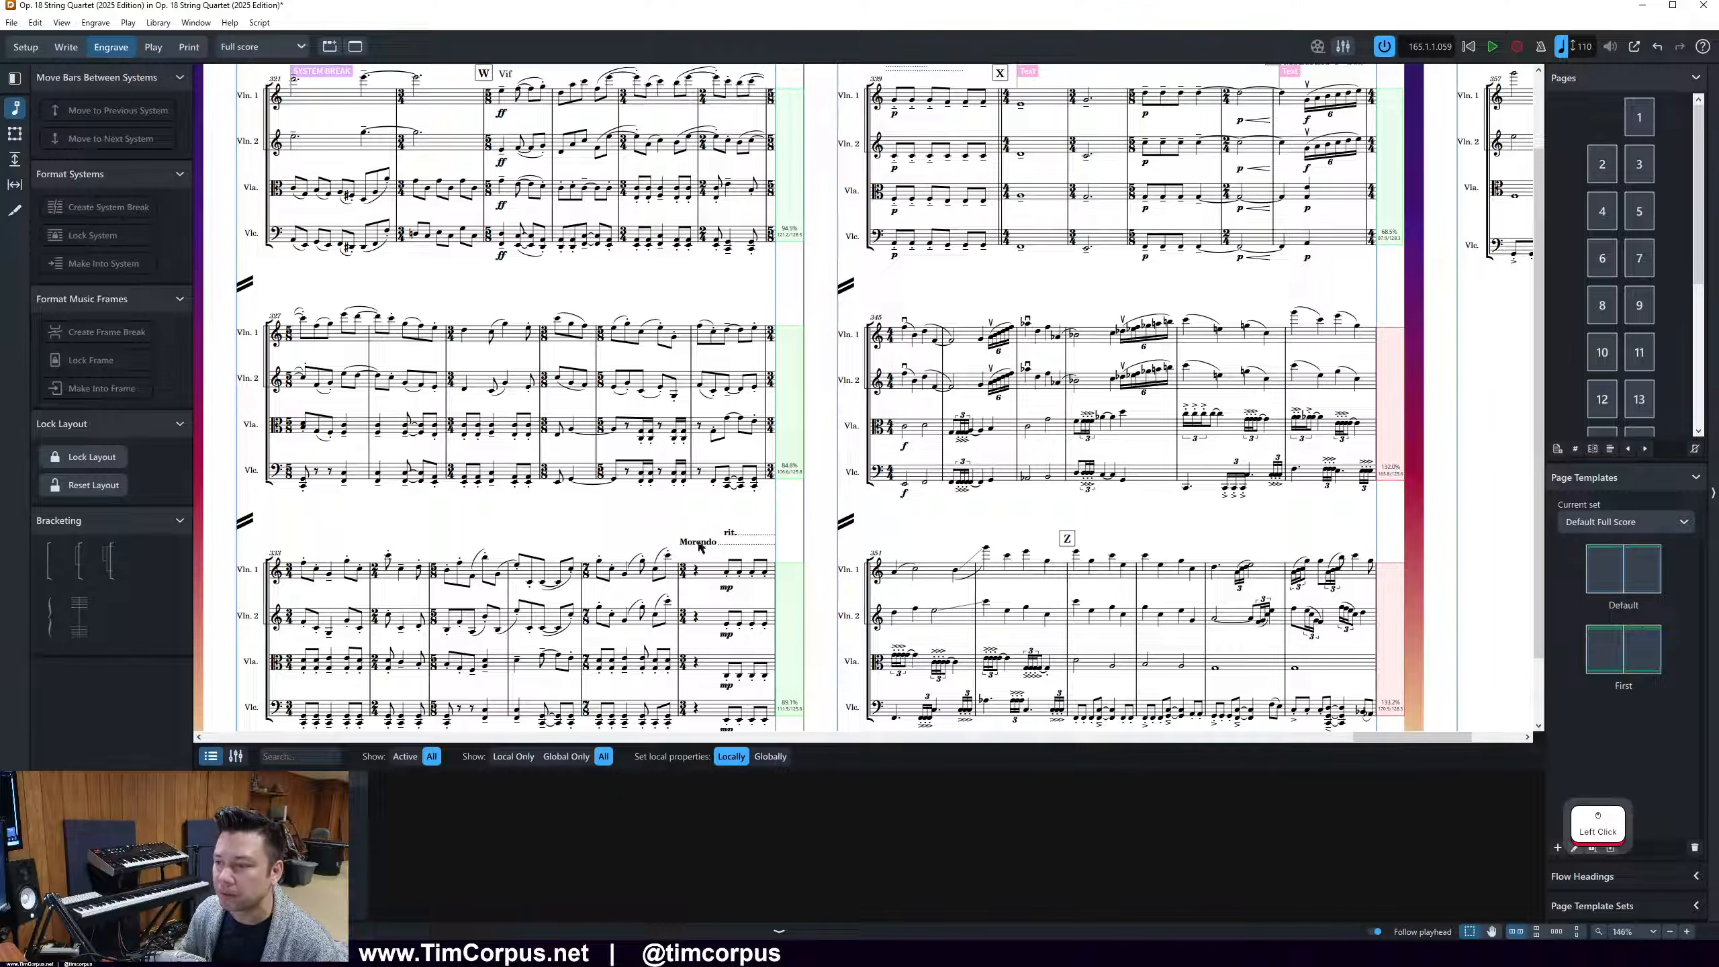
click(696, 570)
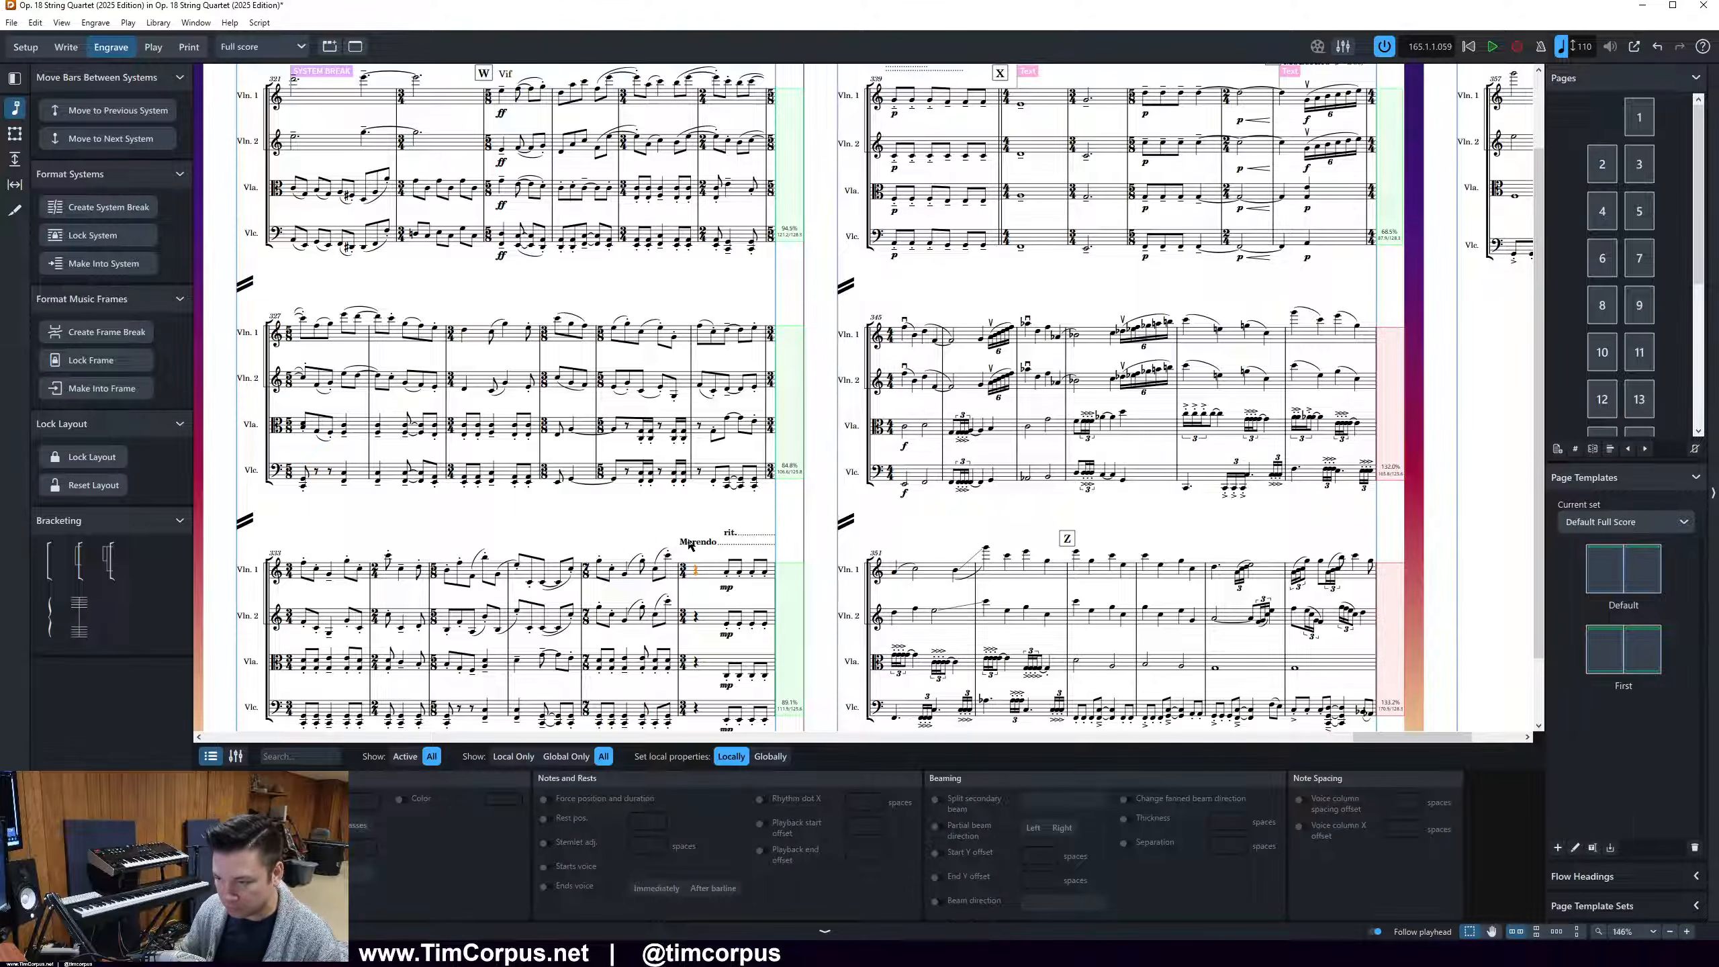
key(alt+n)
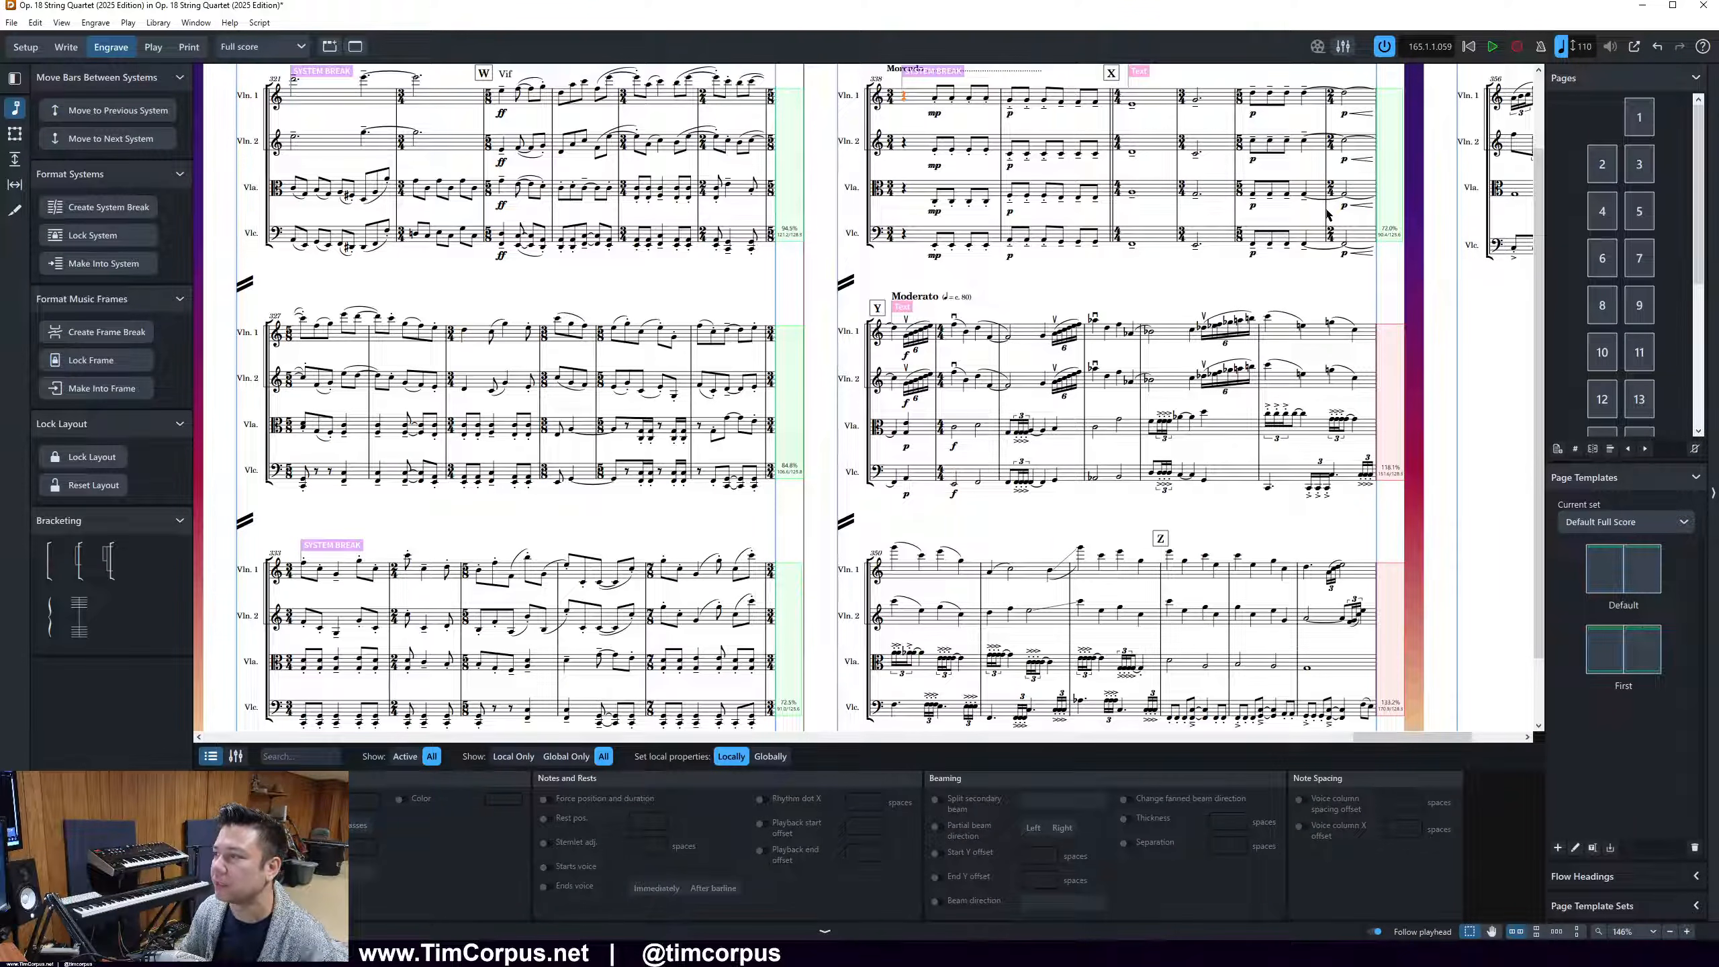
Start page 23's third system at bar 349 and move the music from rehearsal mark Z on to page 24
click(1259, 467)
key(period)
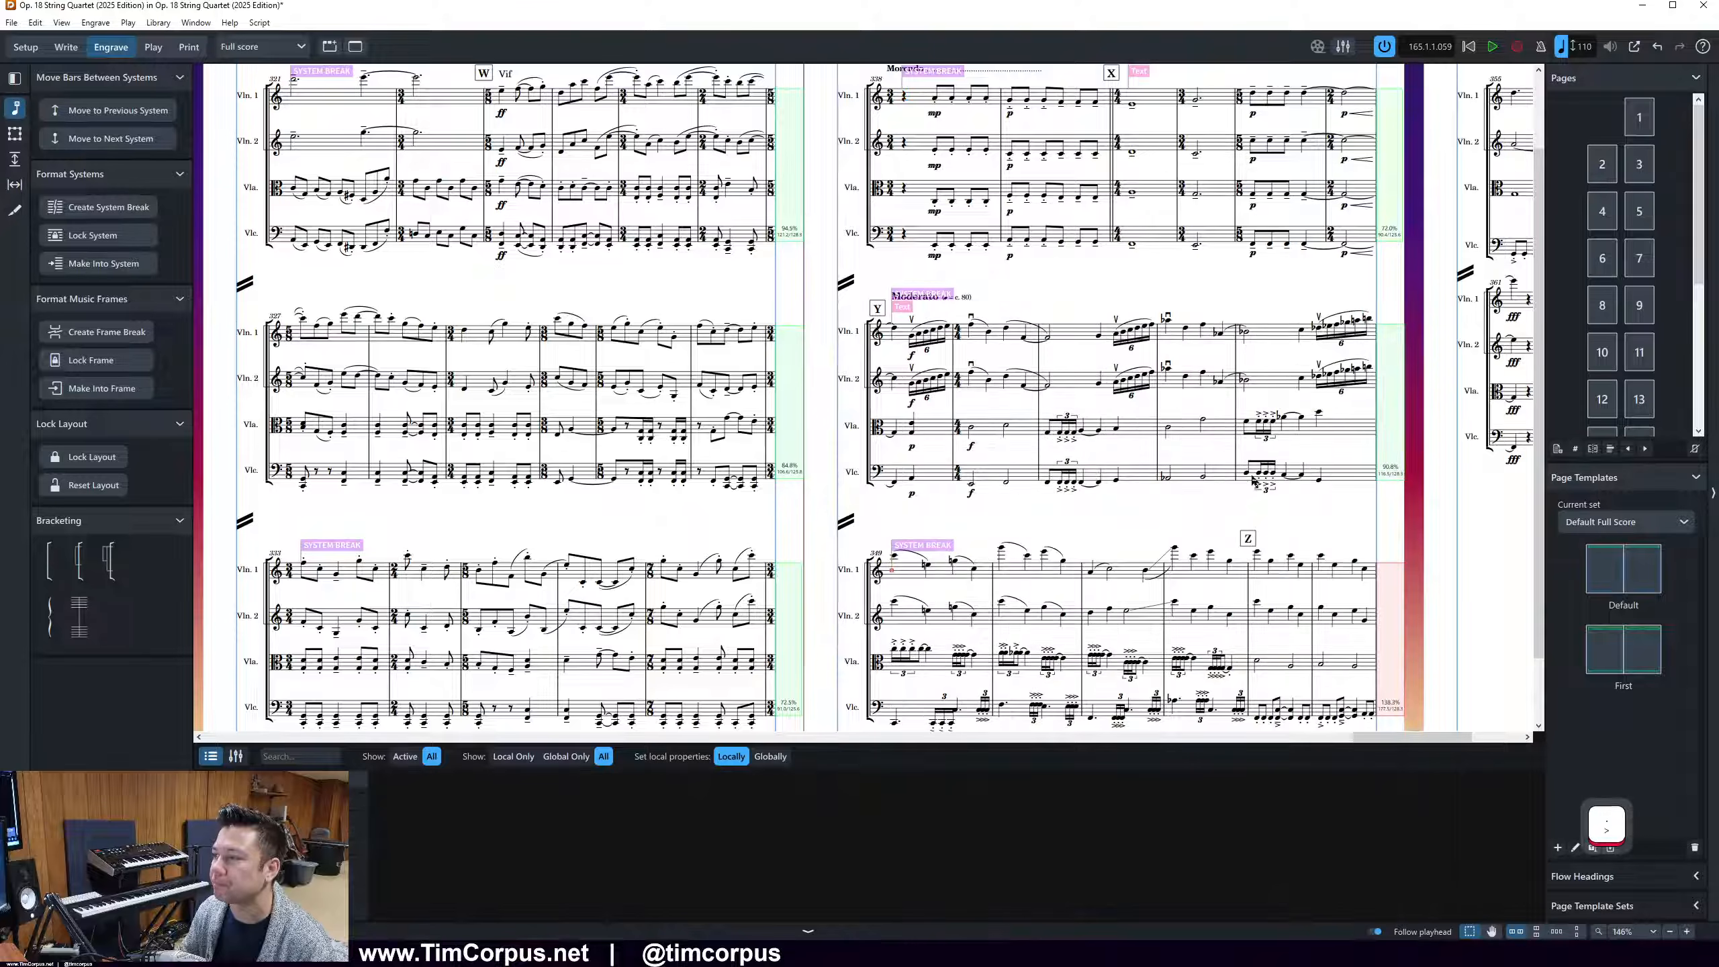
drag(1362, 737, 1429, 739)
scroll(220, 362, up, 3)
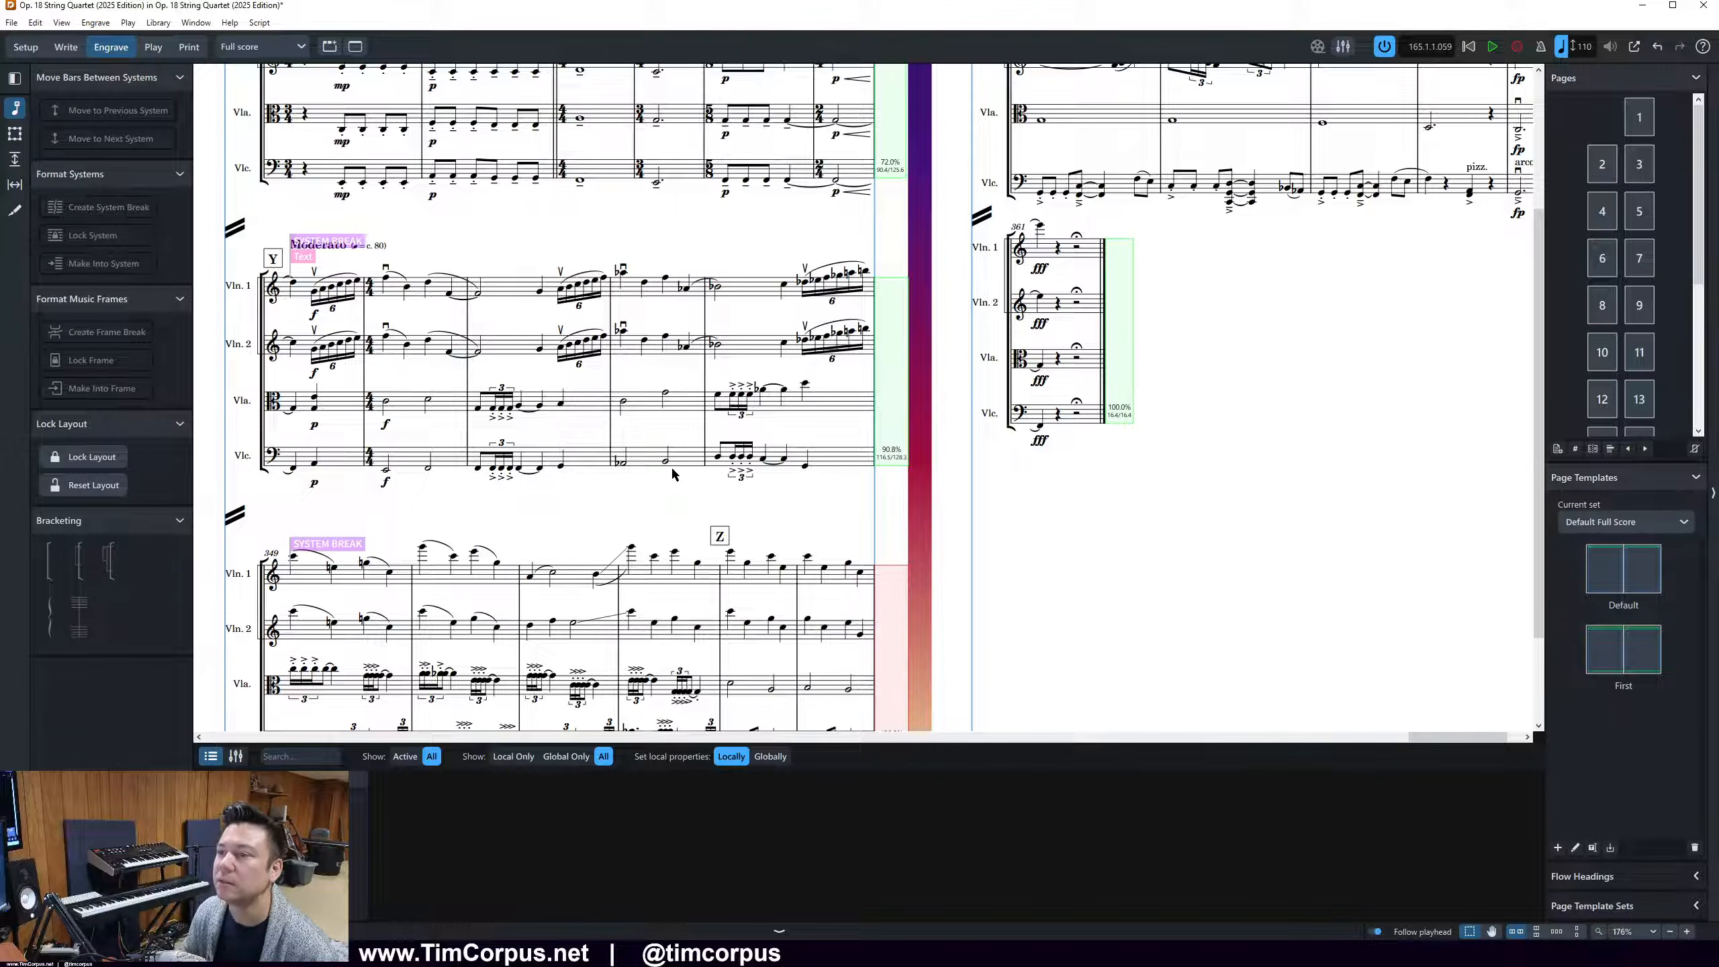
scroll(489, 230, up, 3)
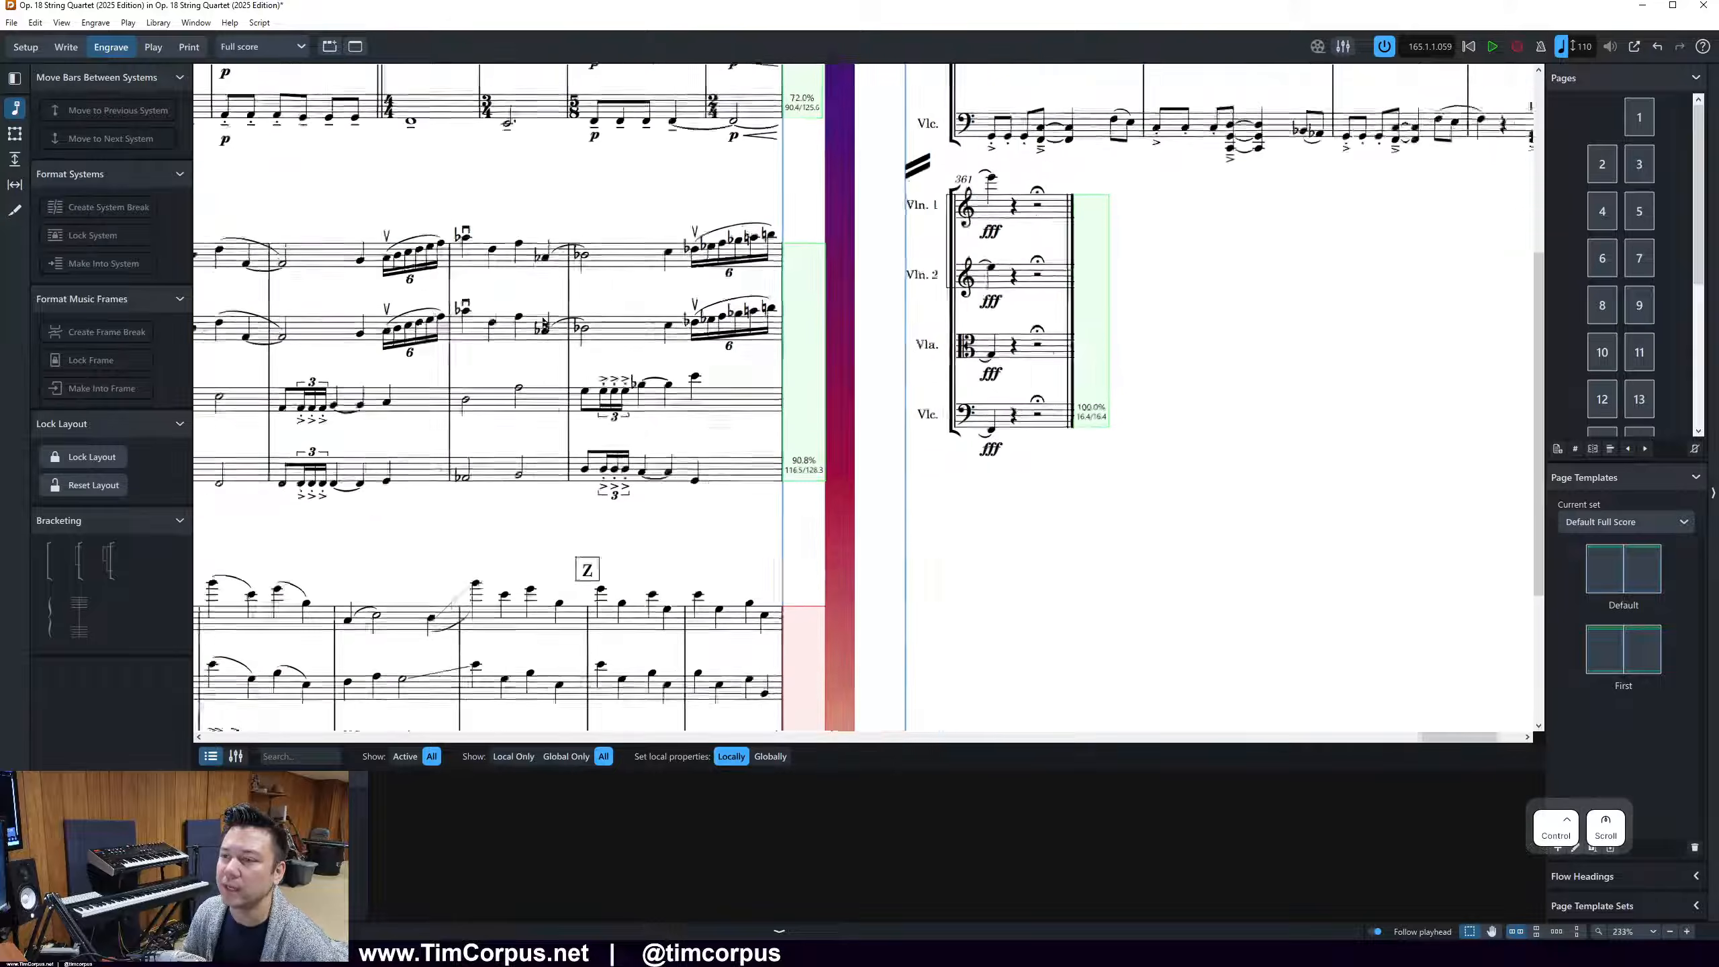
click(489, 227)
scroll(488, 229, left, 5)
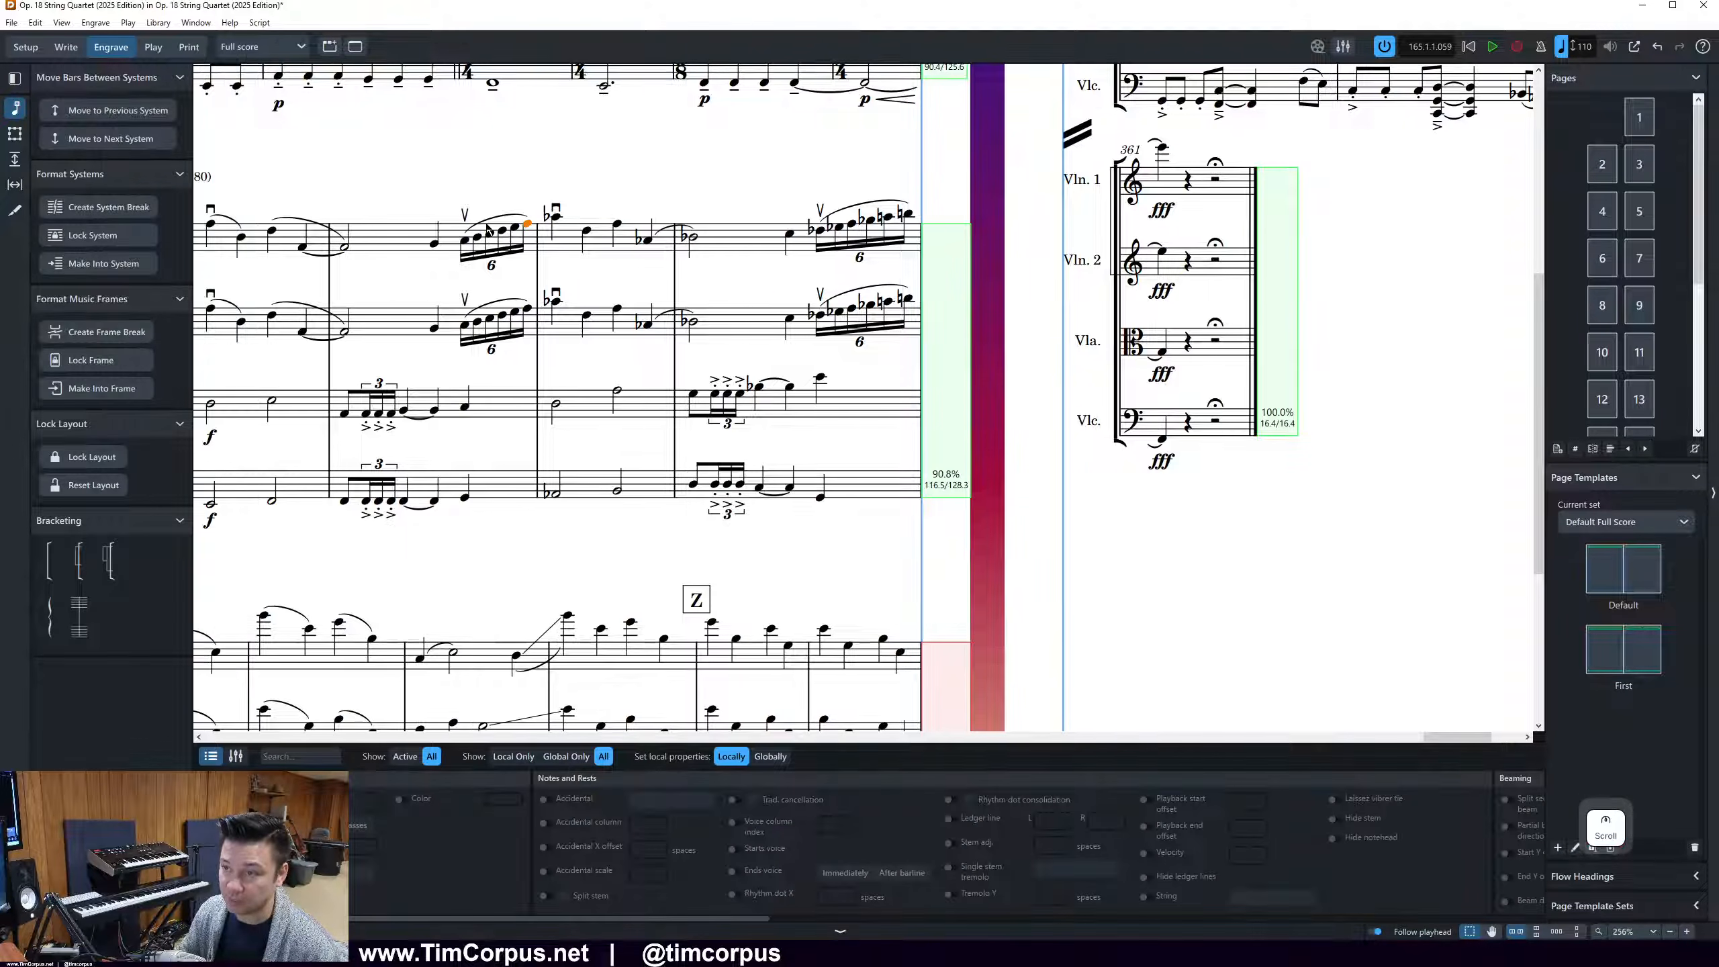
scroll(489, 229, left, 1)
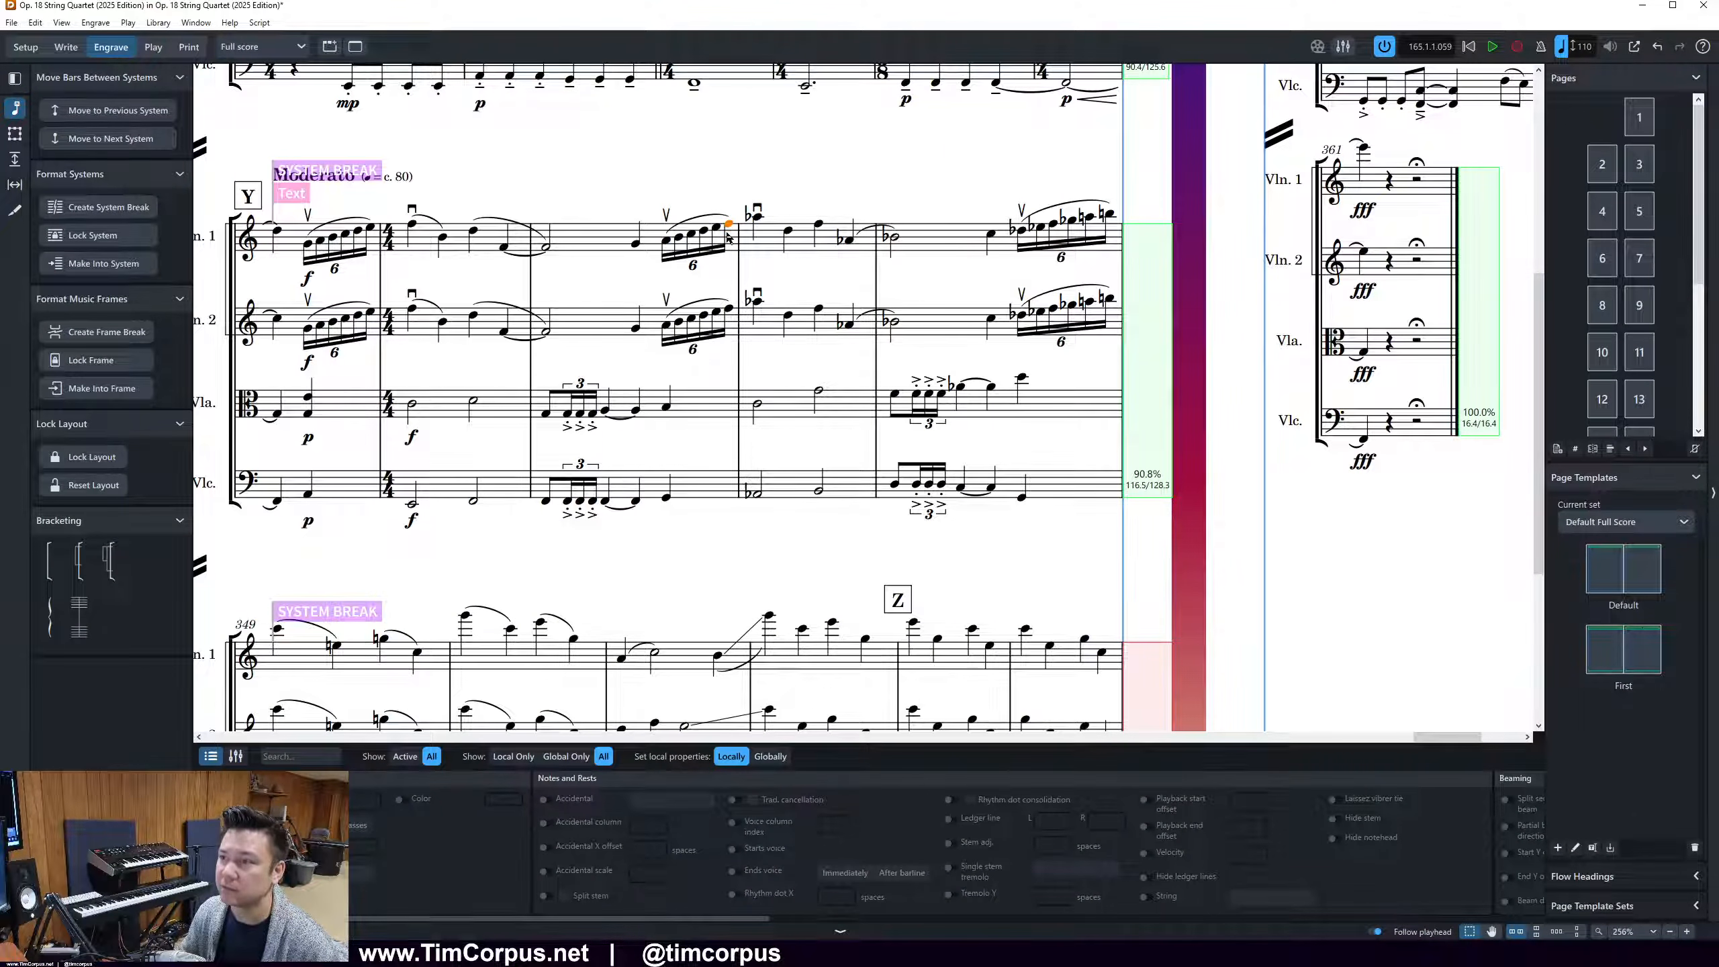
scroll(628, 387, down, 3)
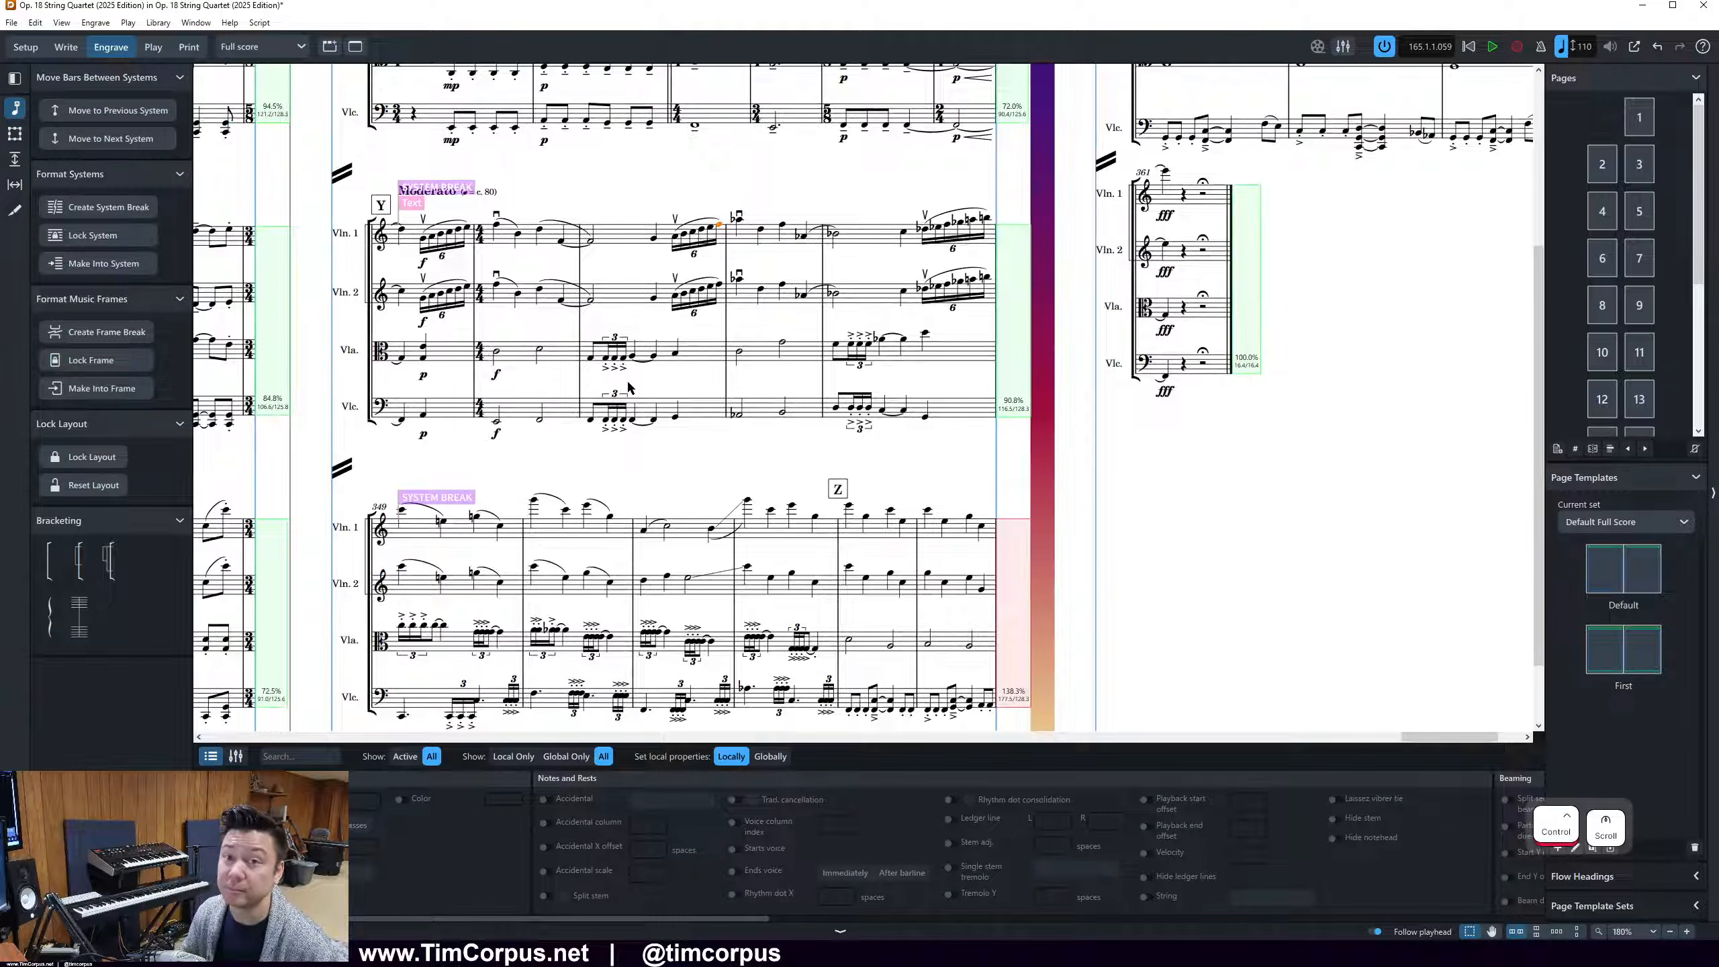
scroll(1148, 491, down, 1)
click(831, 481)
key(.)
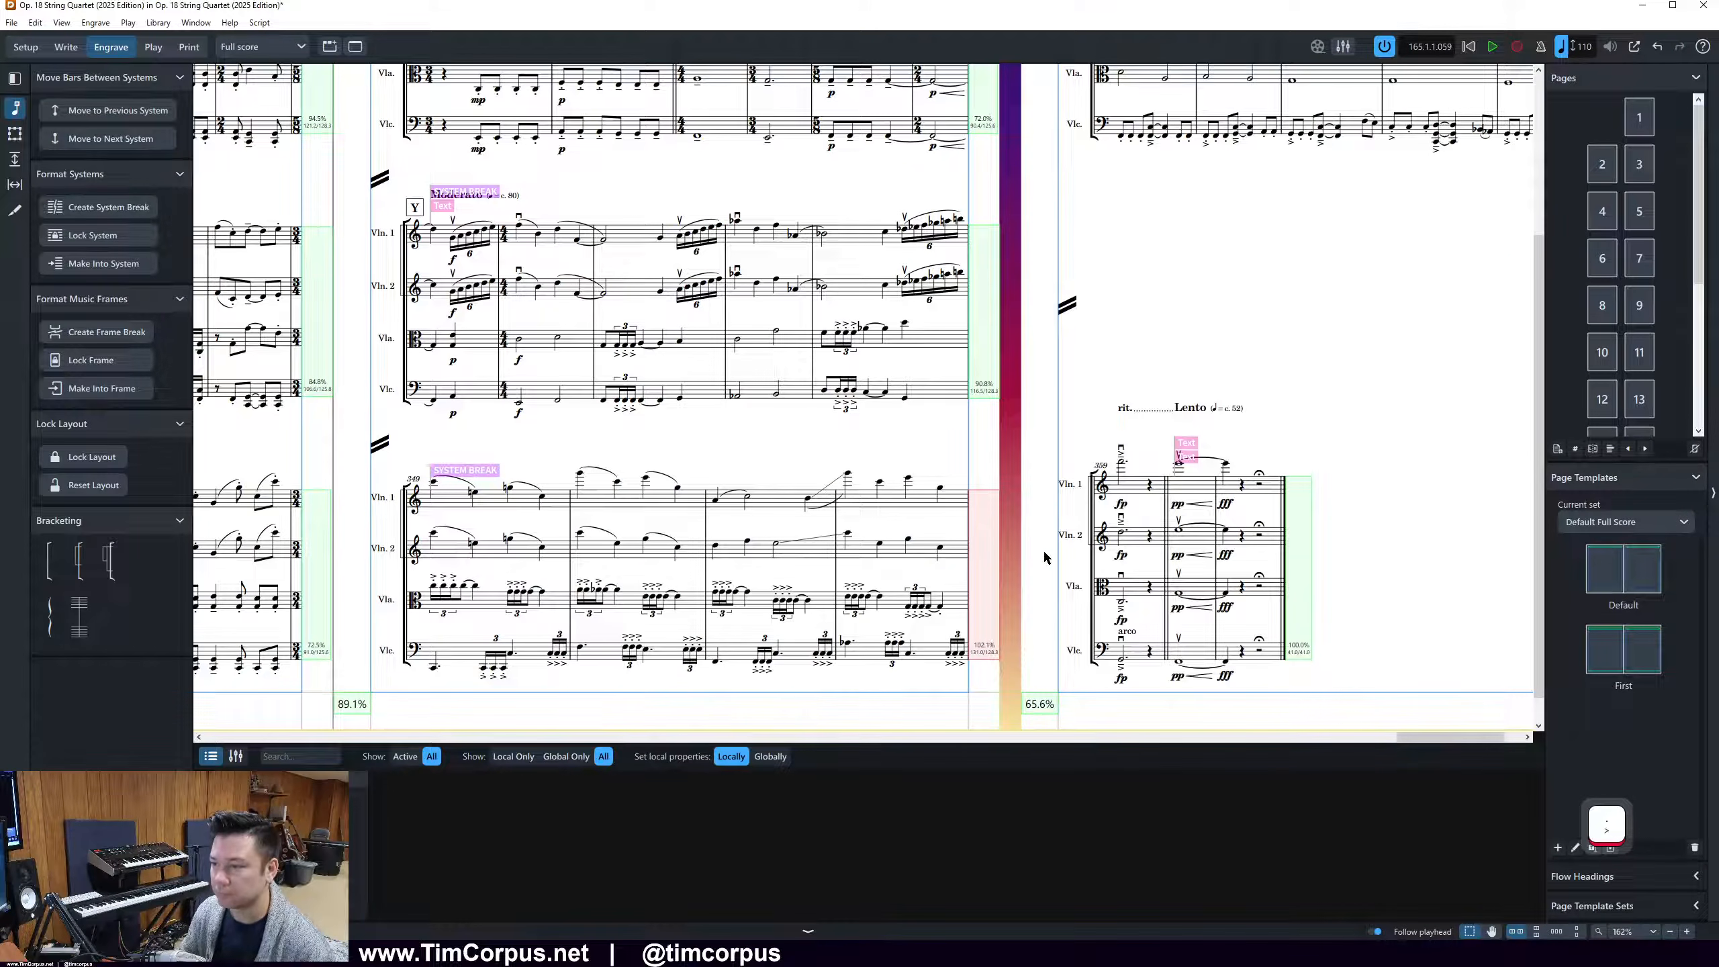
Start page 24's second system at bar 357 to relieve the overfull first system
drag(1406, 736, 1425, 735)
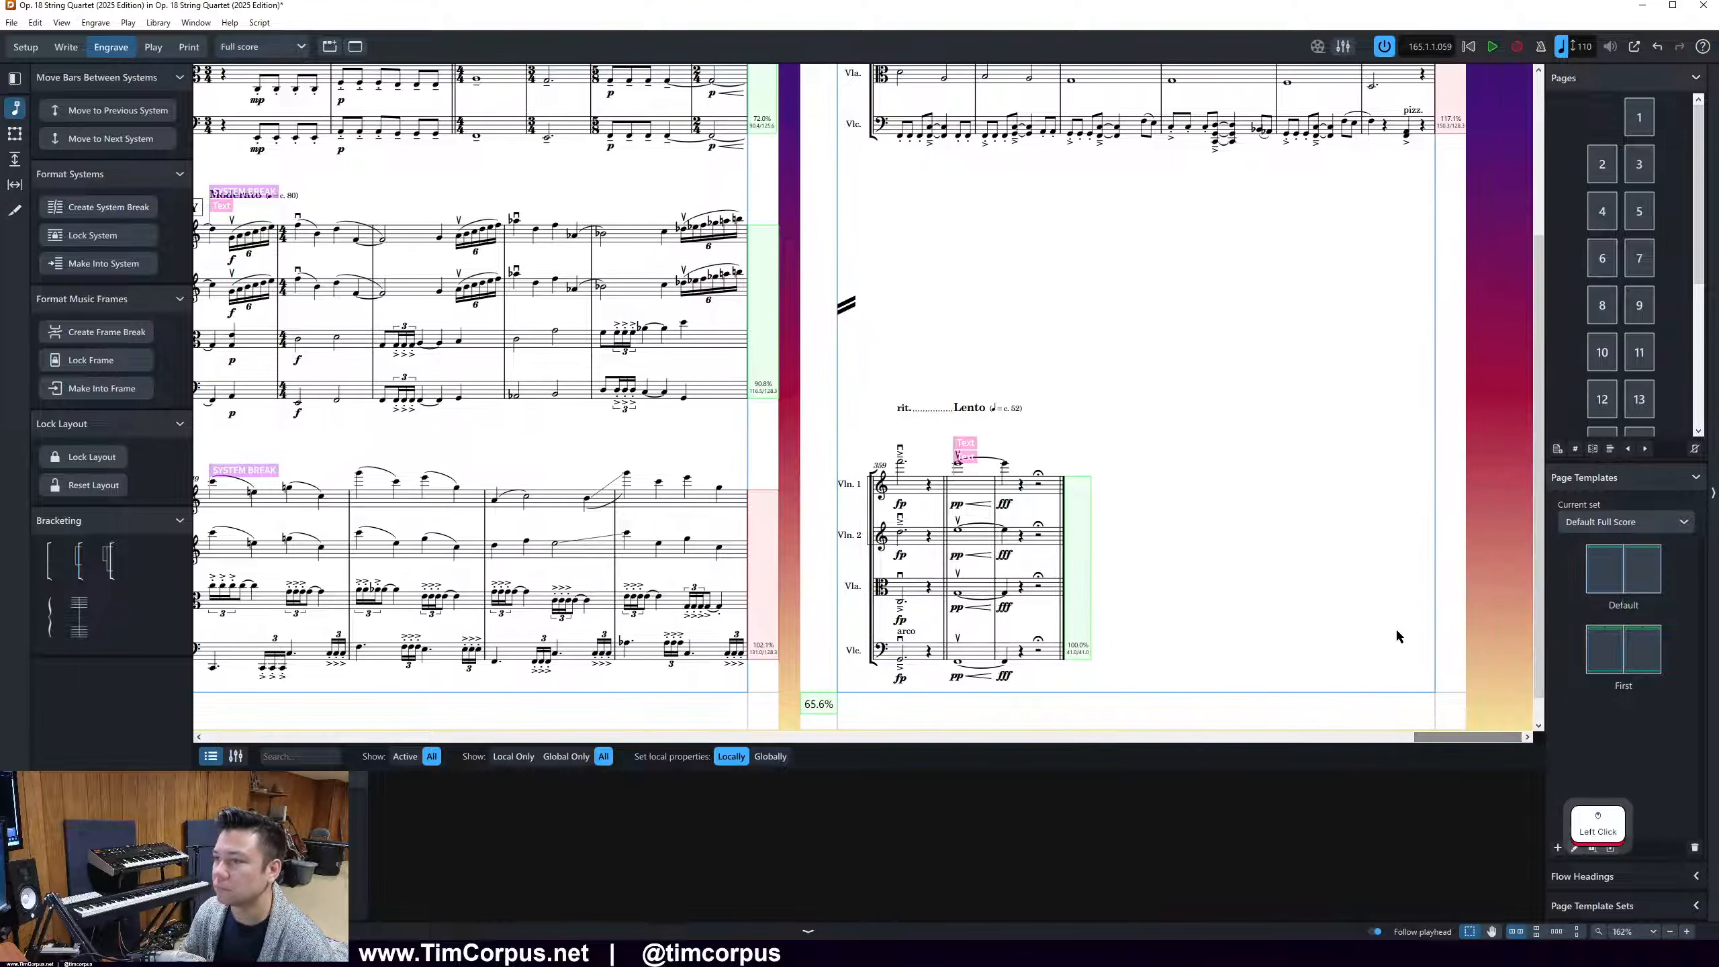
scroll(1411, 667, up, 3)
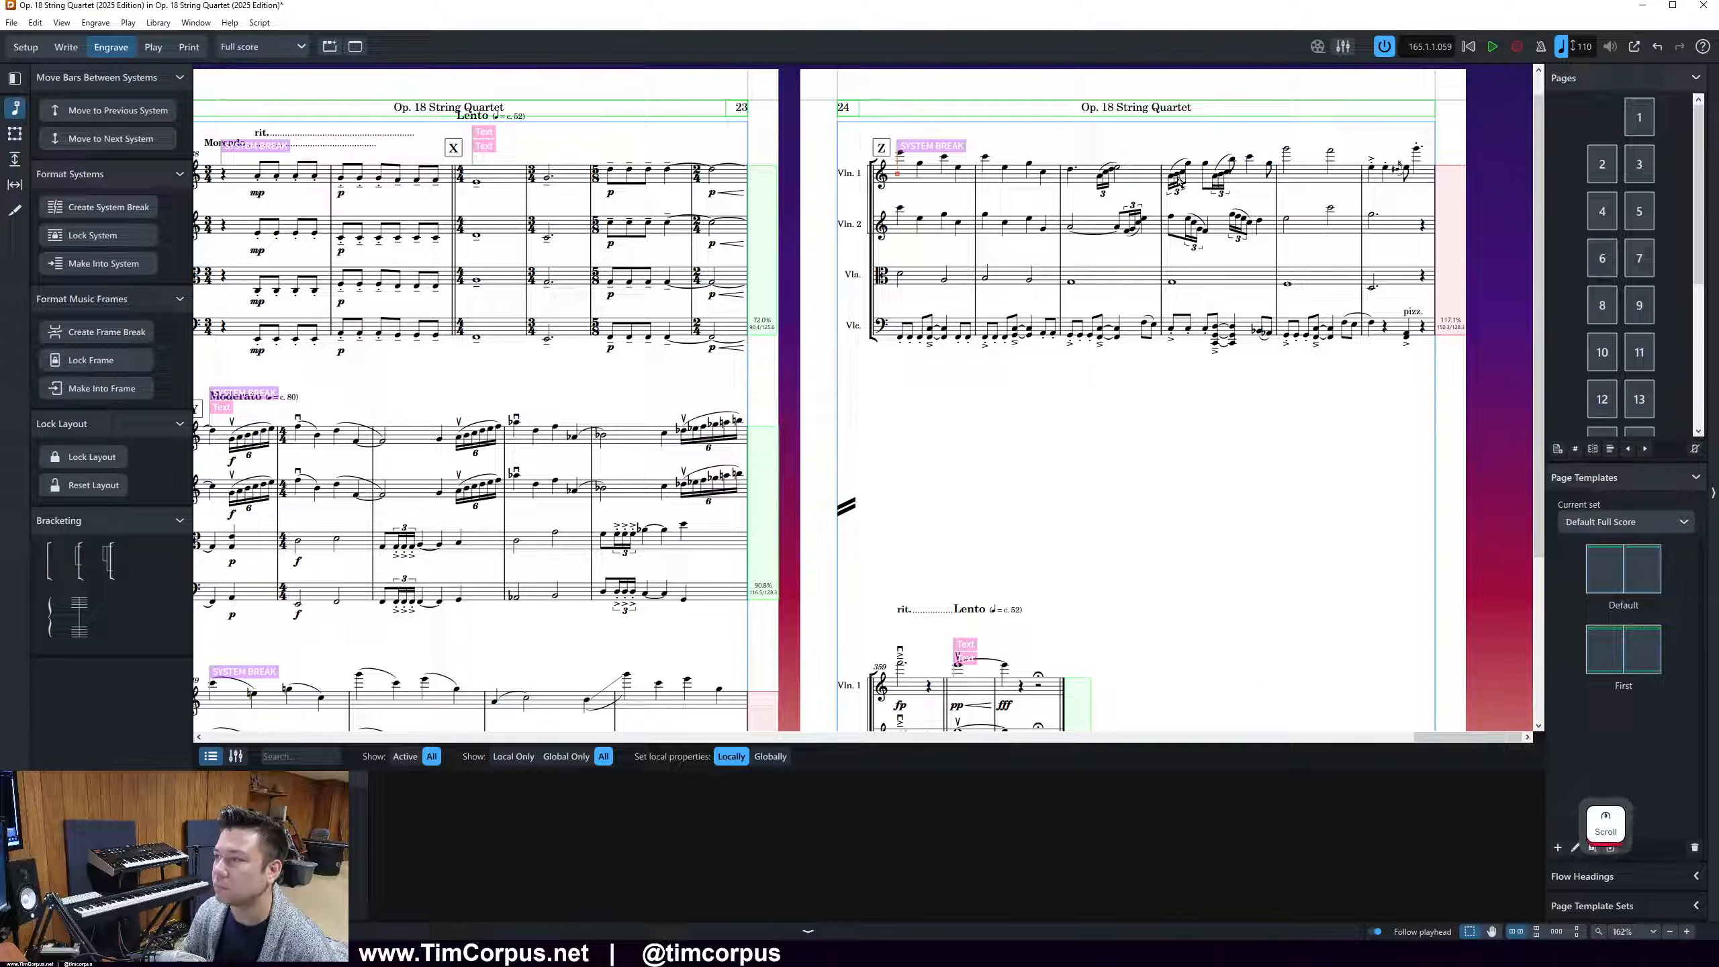
click(1288, 153)
key(.)
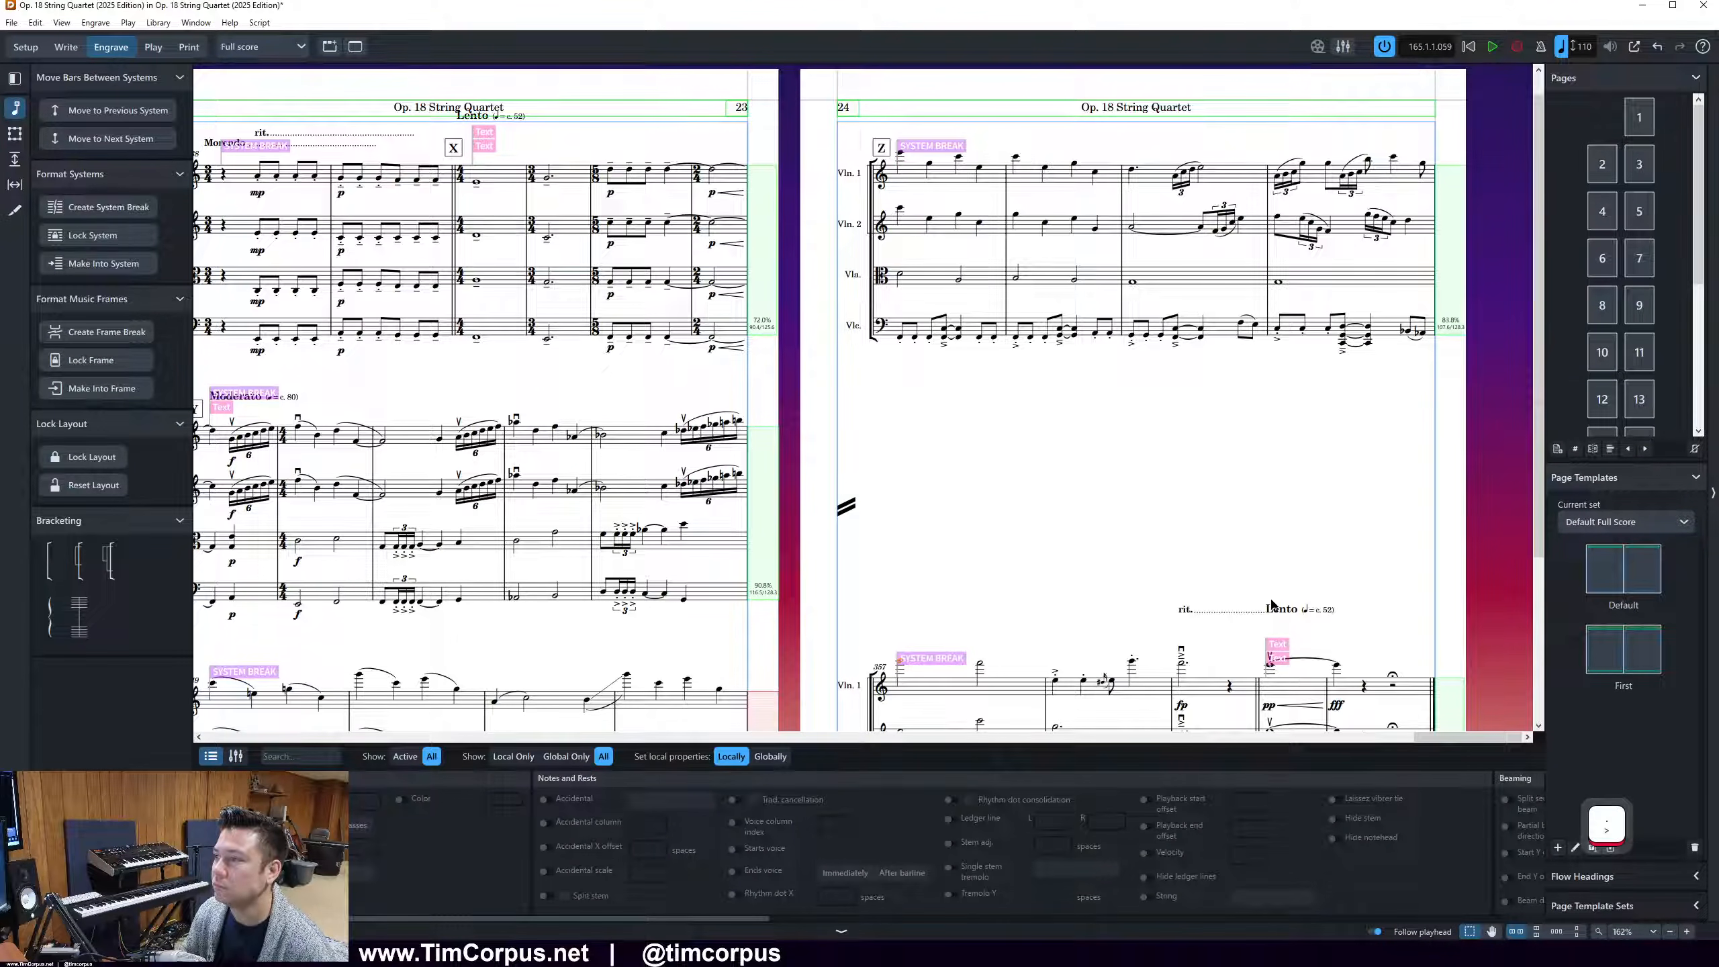
scroll(1272, 603, down, 3)
ctrl+scroll(1105, 521, down, 2)
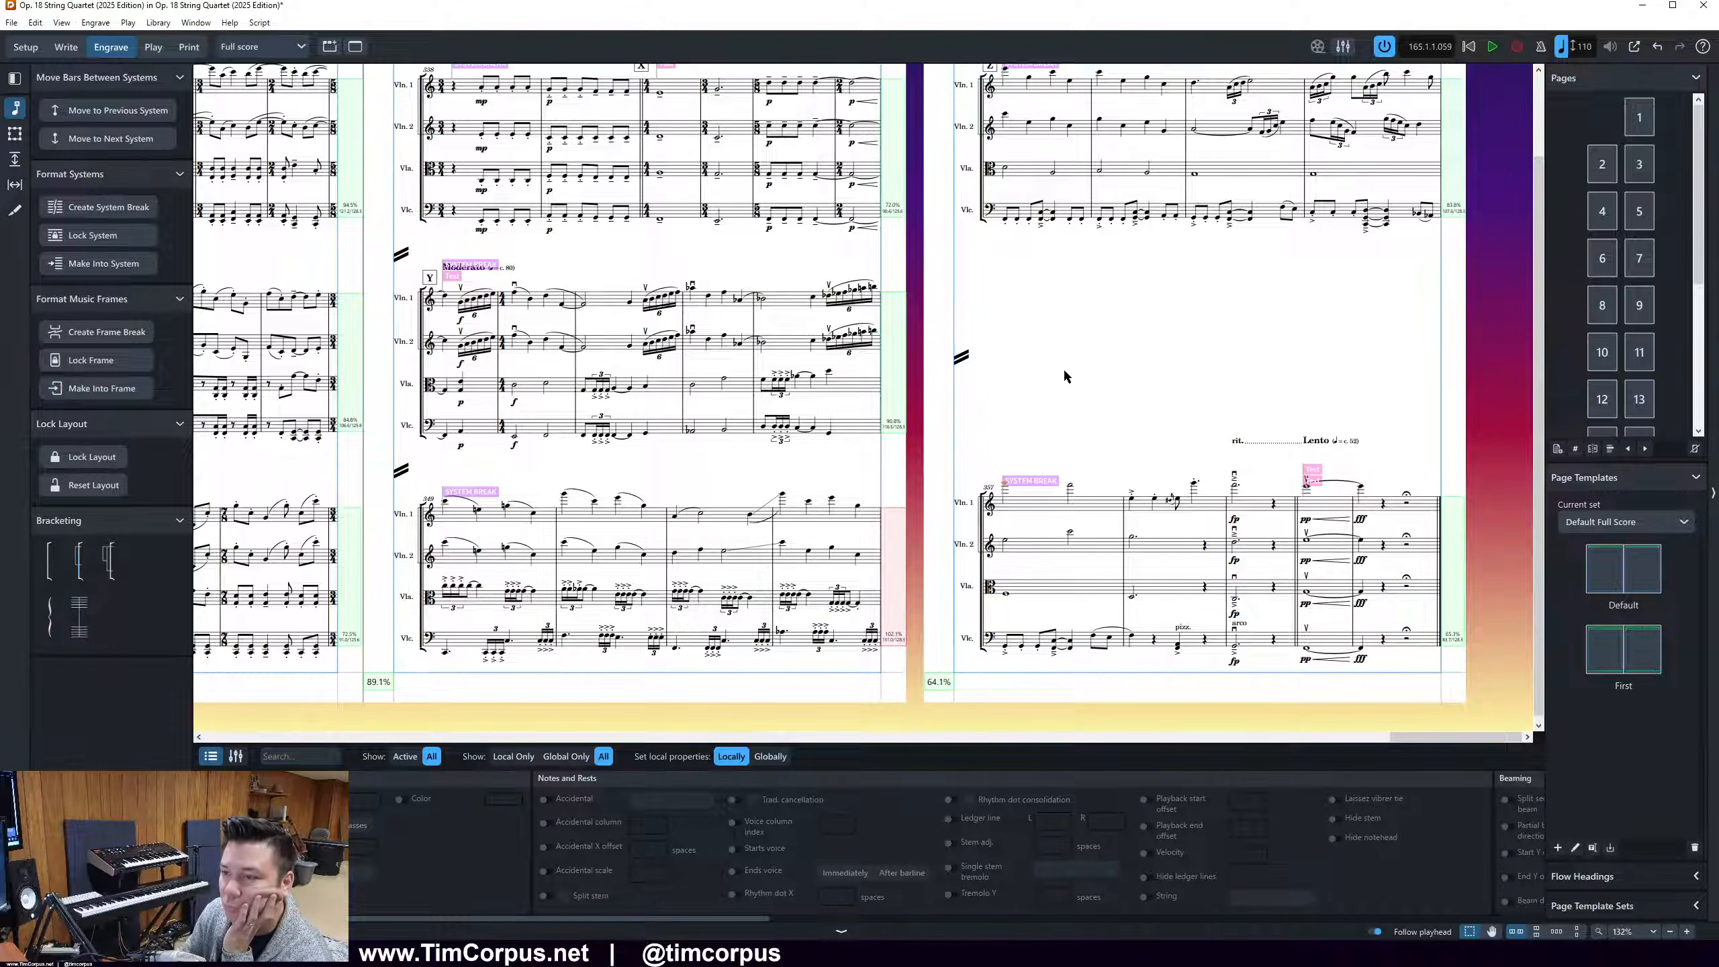
Open the Layout Options for the full score and bring up the Vertical Justification settings under Vertical Spacing
click(158, 22)
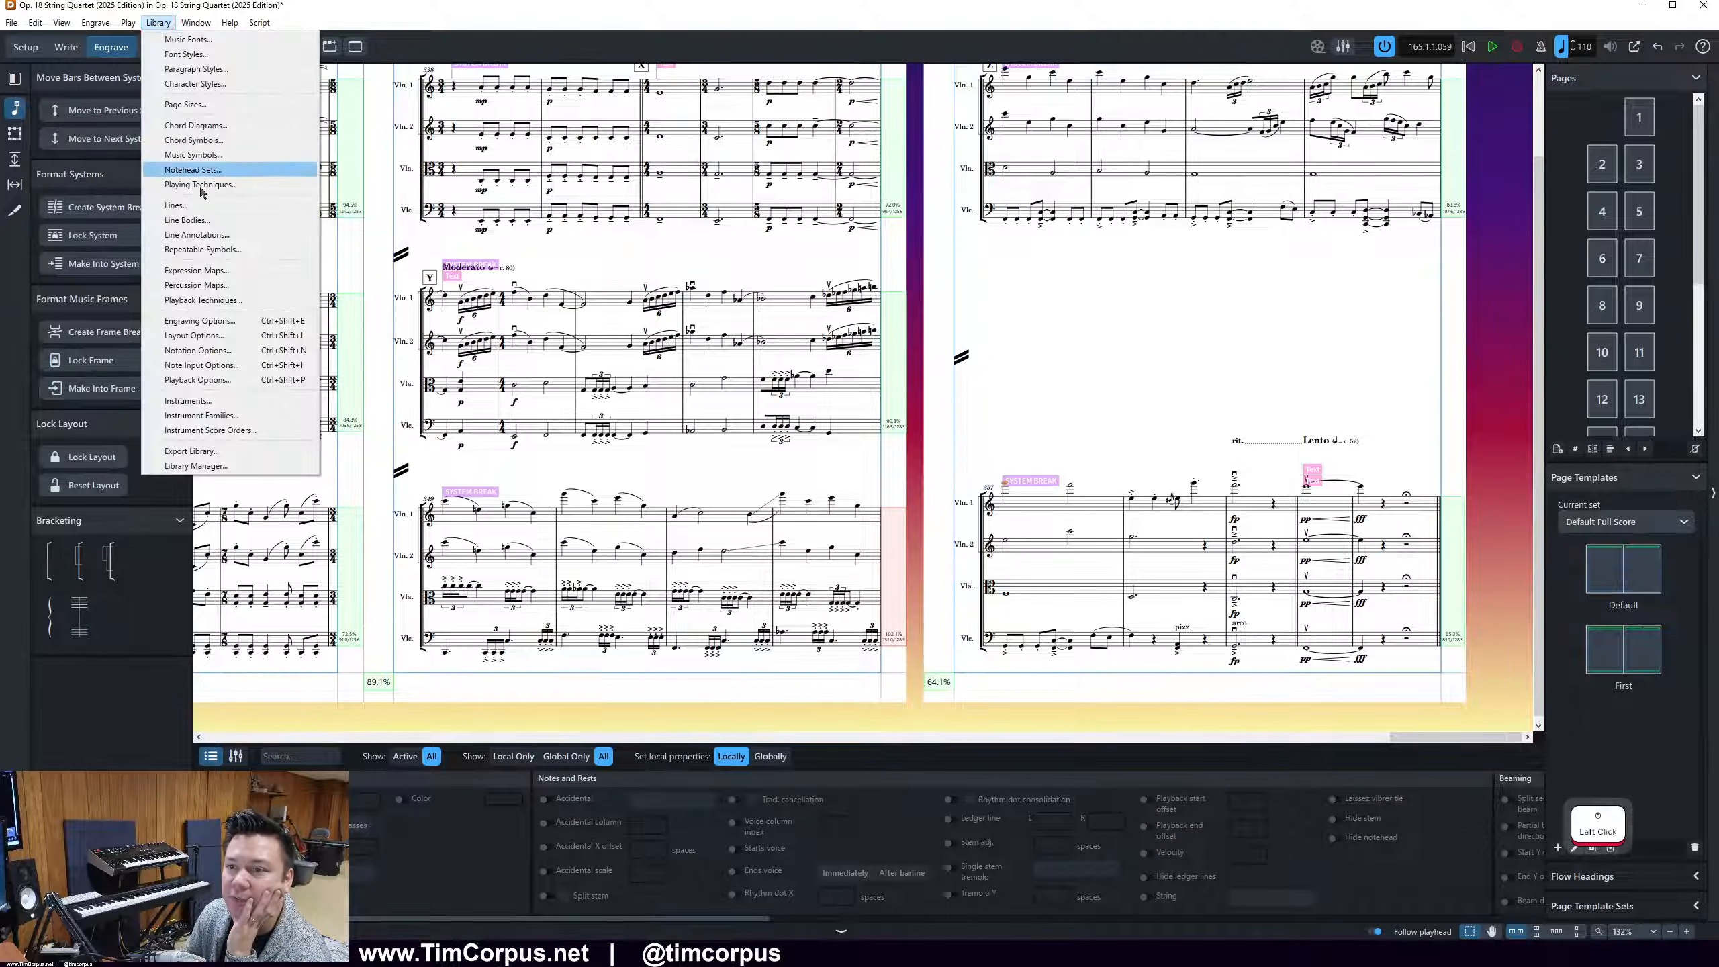
click(196, 335)
drag(879, 179, 648, 132)
scroll(814, 386, down, 15)
scroll(929, 457, down, 8)
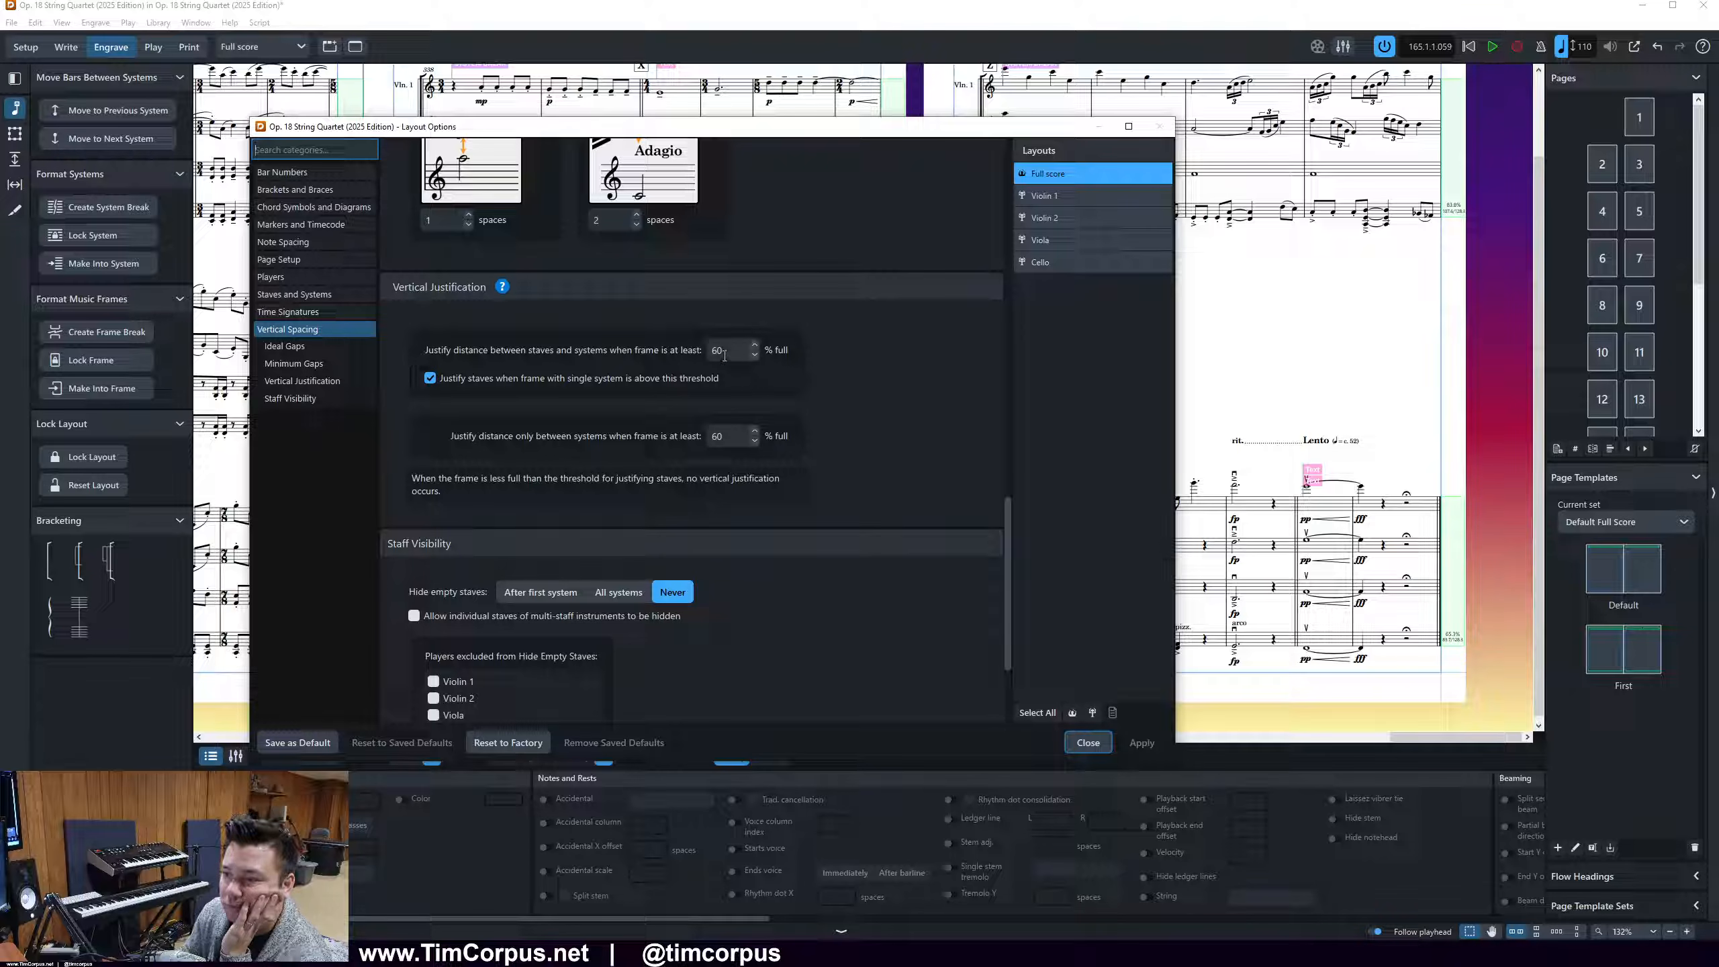
right_click(721, 355)
click(644, 394)
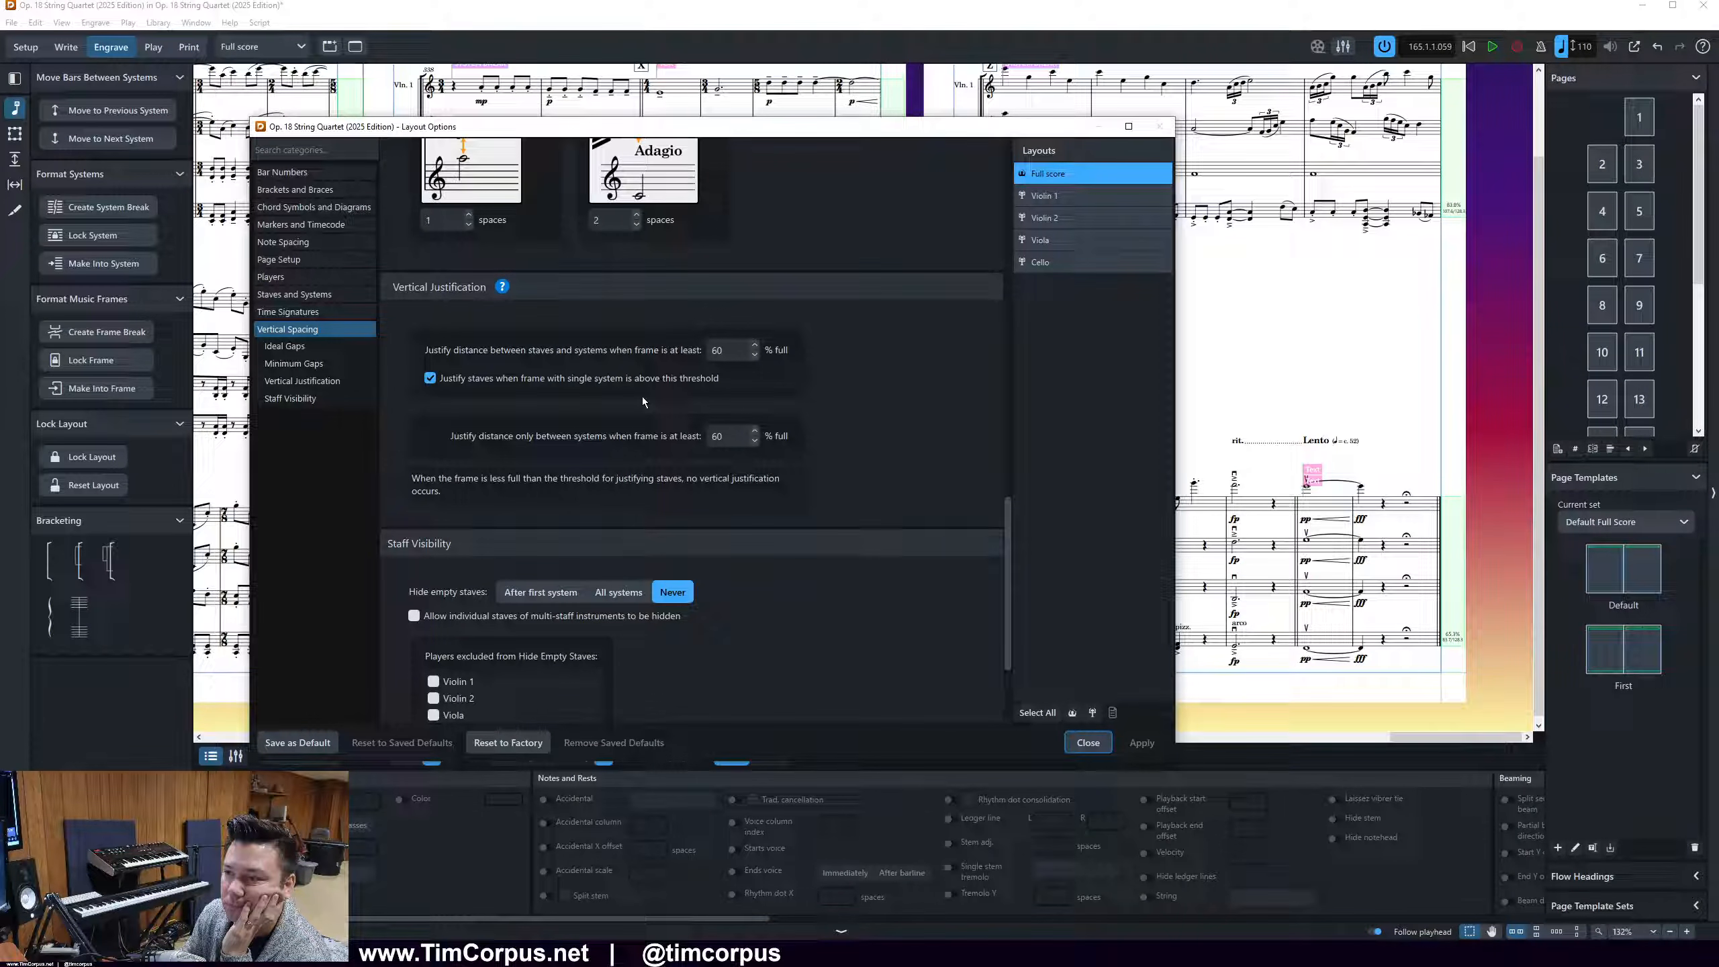
Set both vertical justification thresholds, staves and systems and systems only, to 80% full and apply them to the full score
drag(737, 431, 709, 435)
text(80)
drag(738, 349, 698, 340)
text(80)
click(1142, 742)
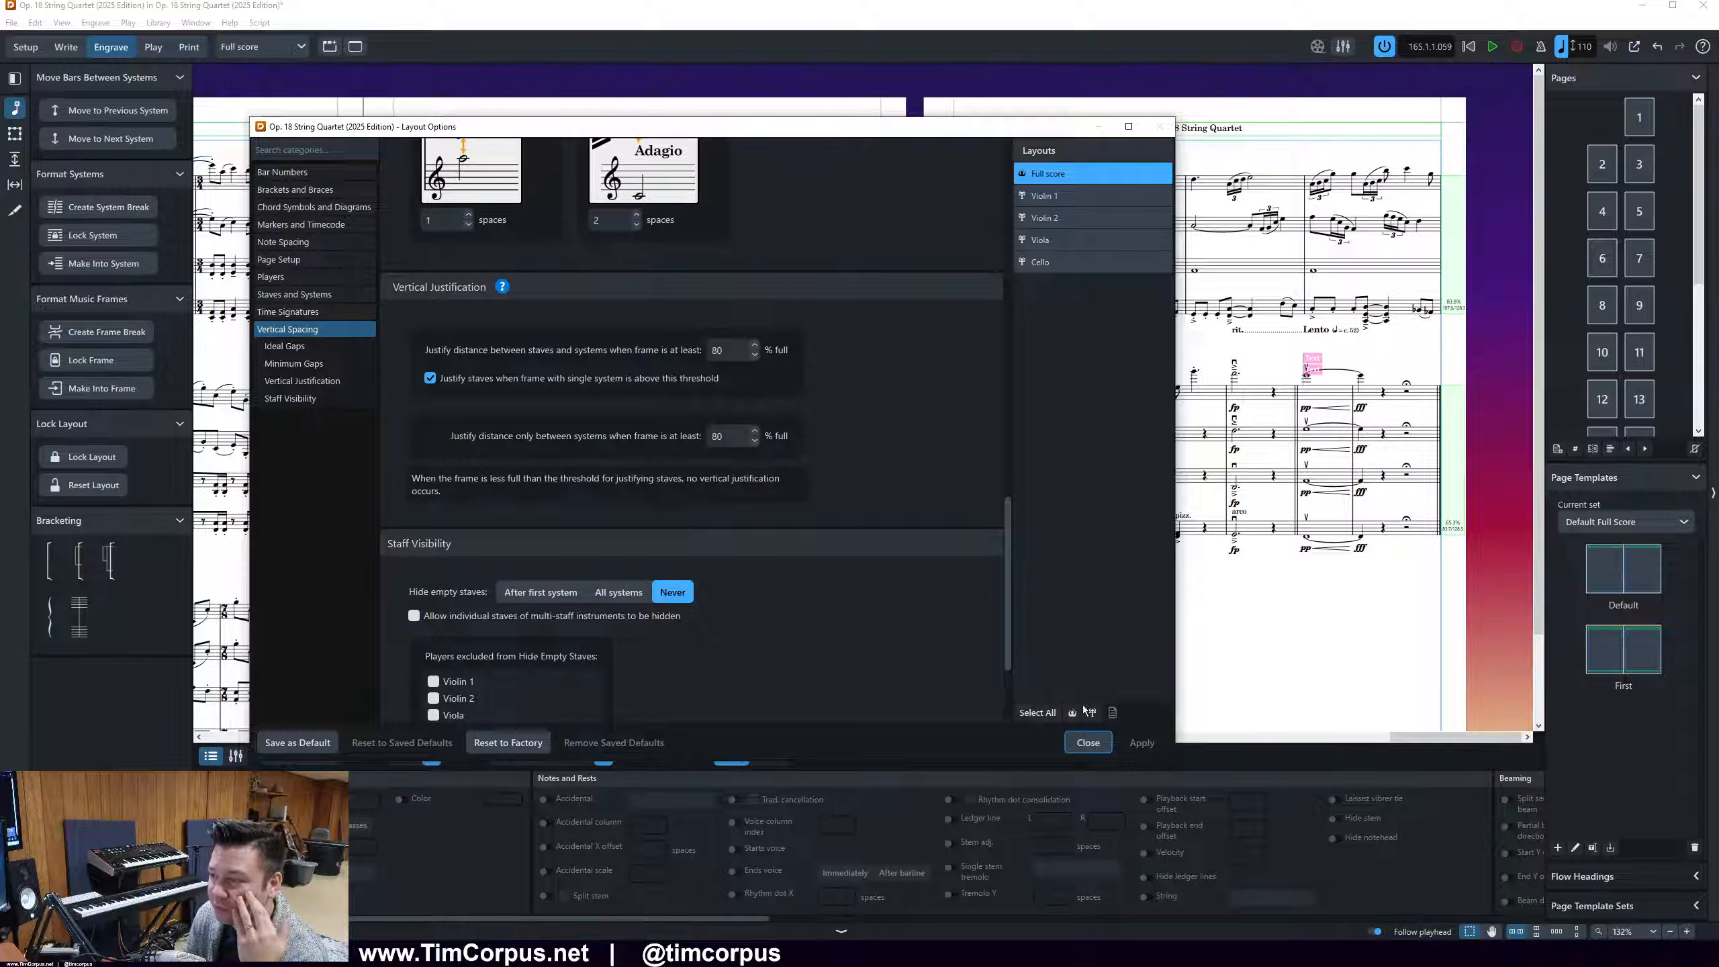
click(1090, 743)
click(1235, 607)
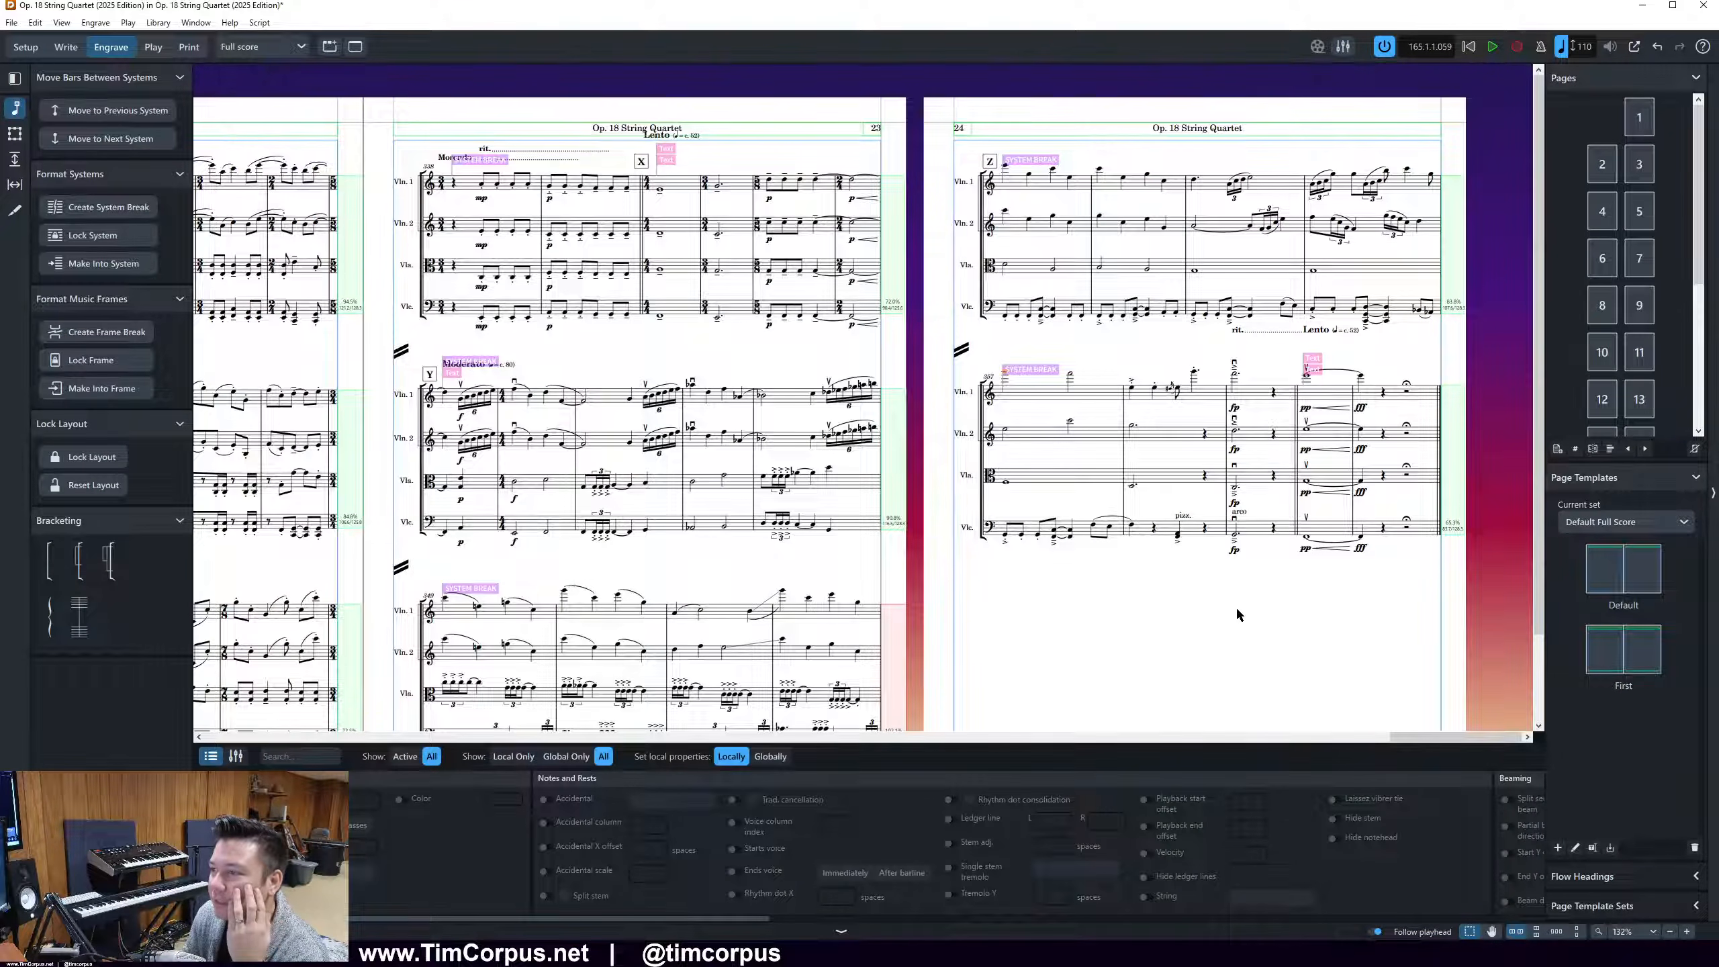
Switch from Engrave mode to Write mode
click(66, 47)
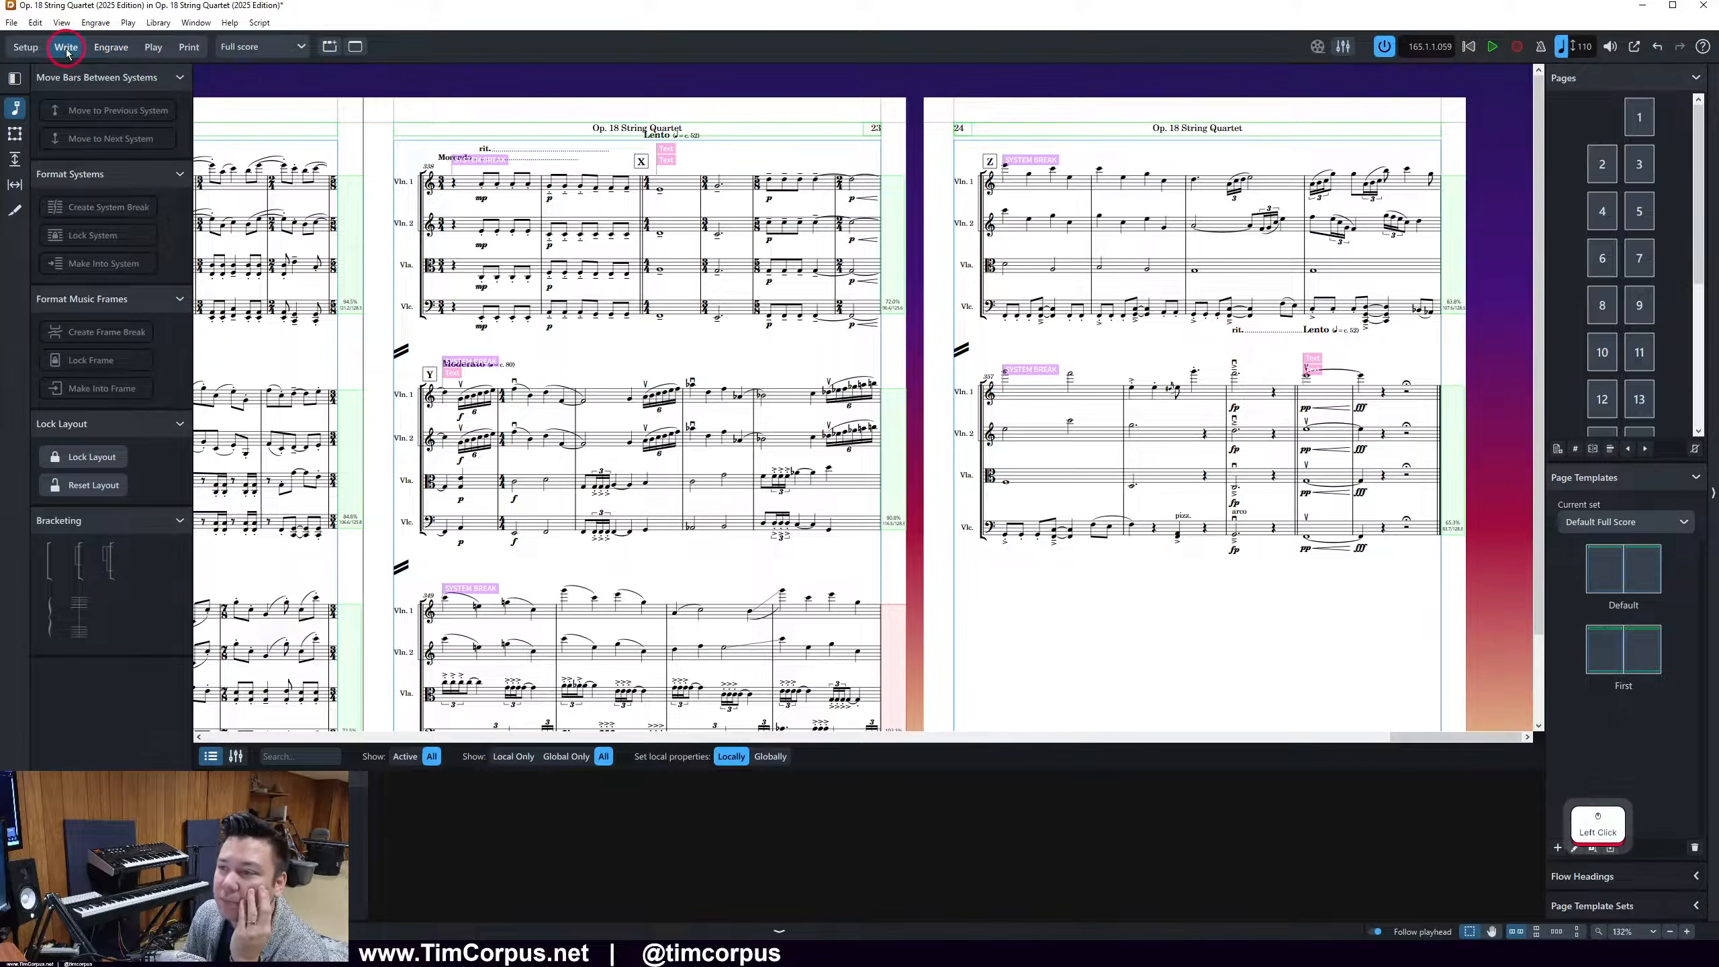
scroll(1000, 277, left, 3)
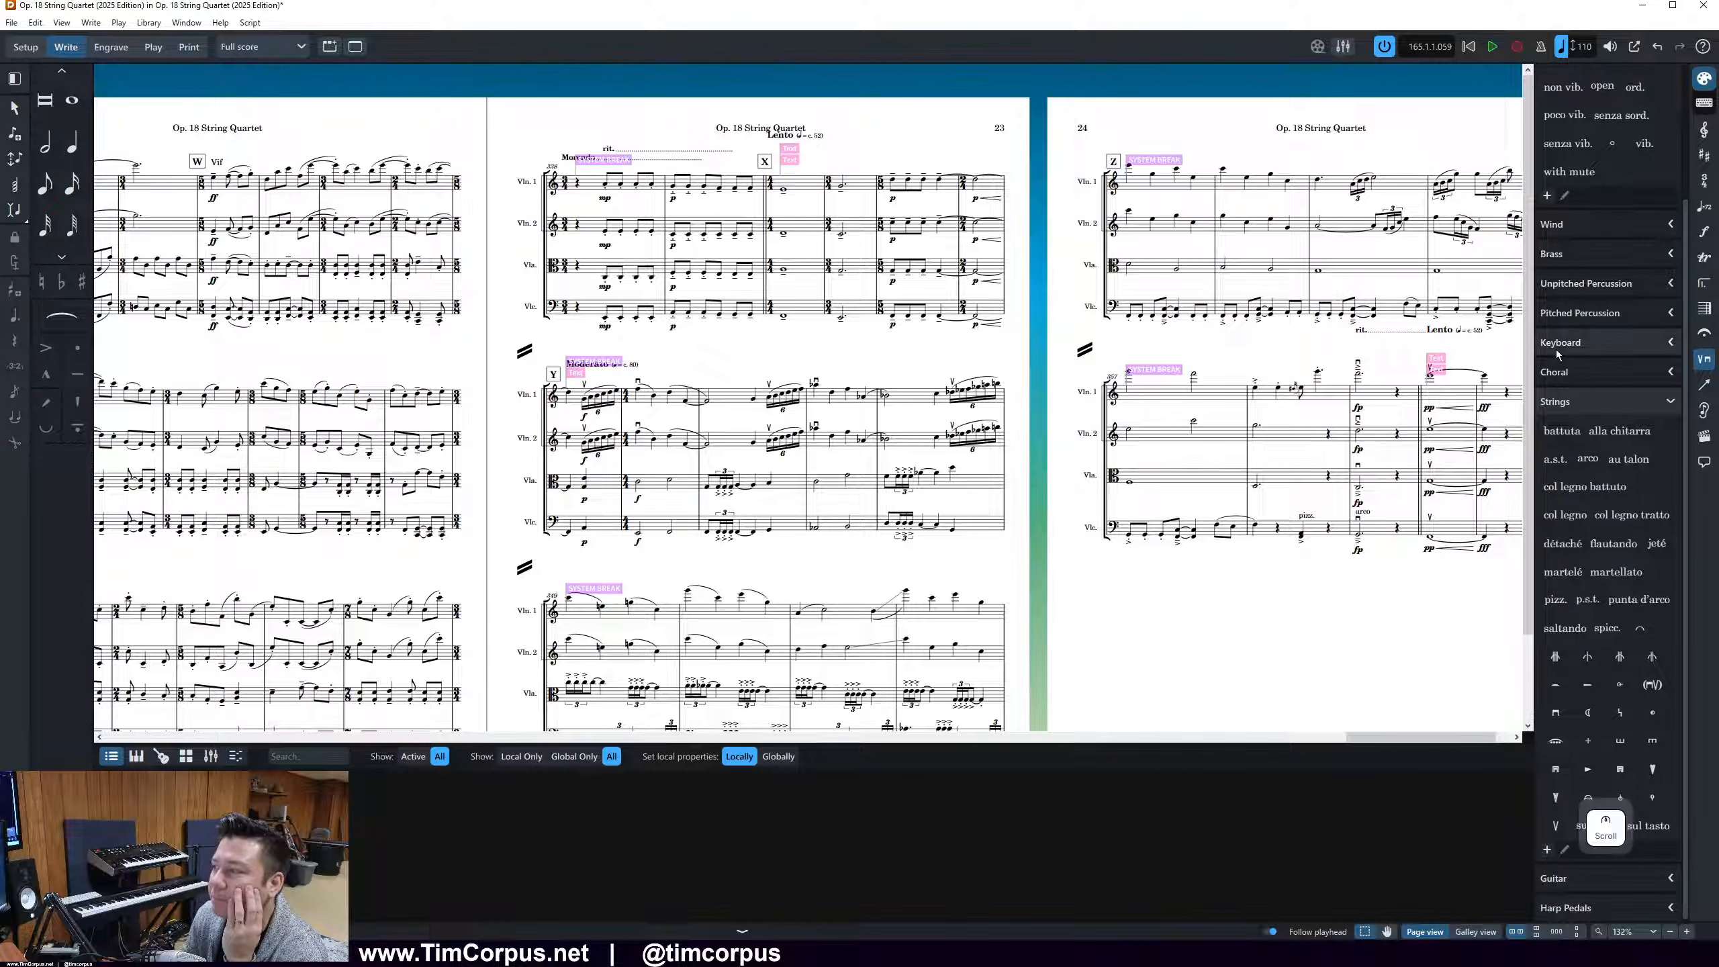
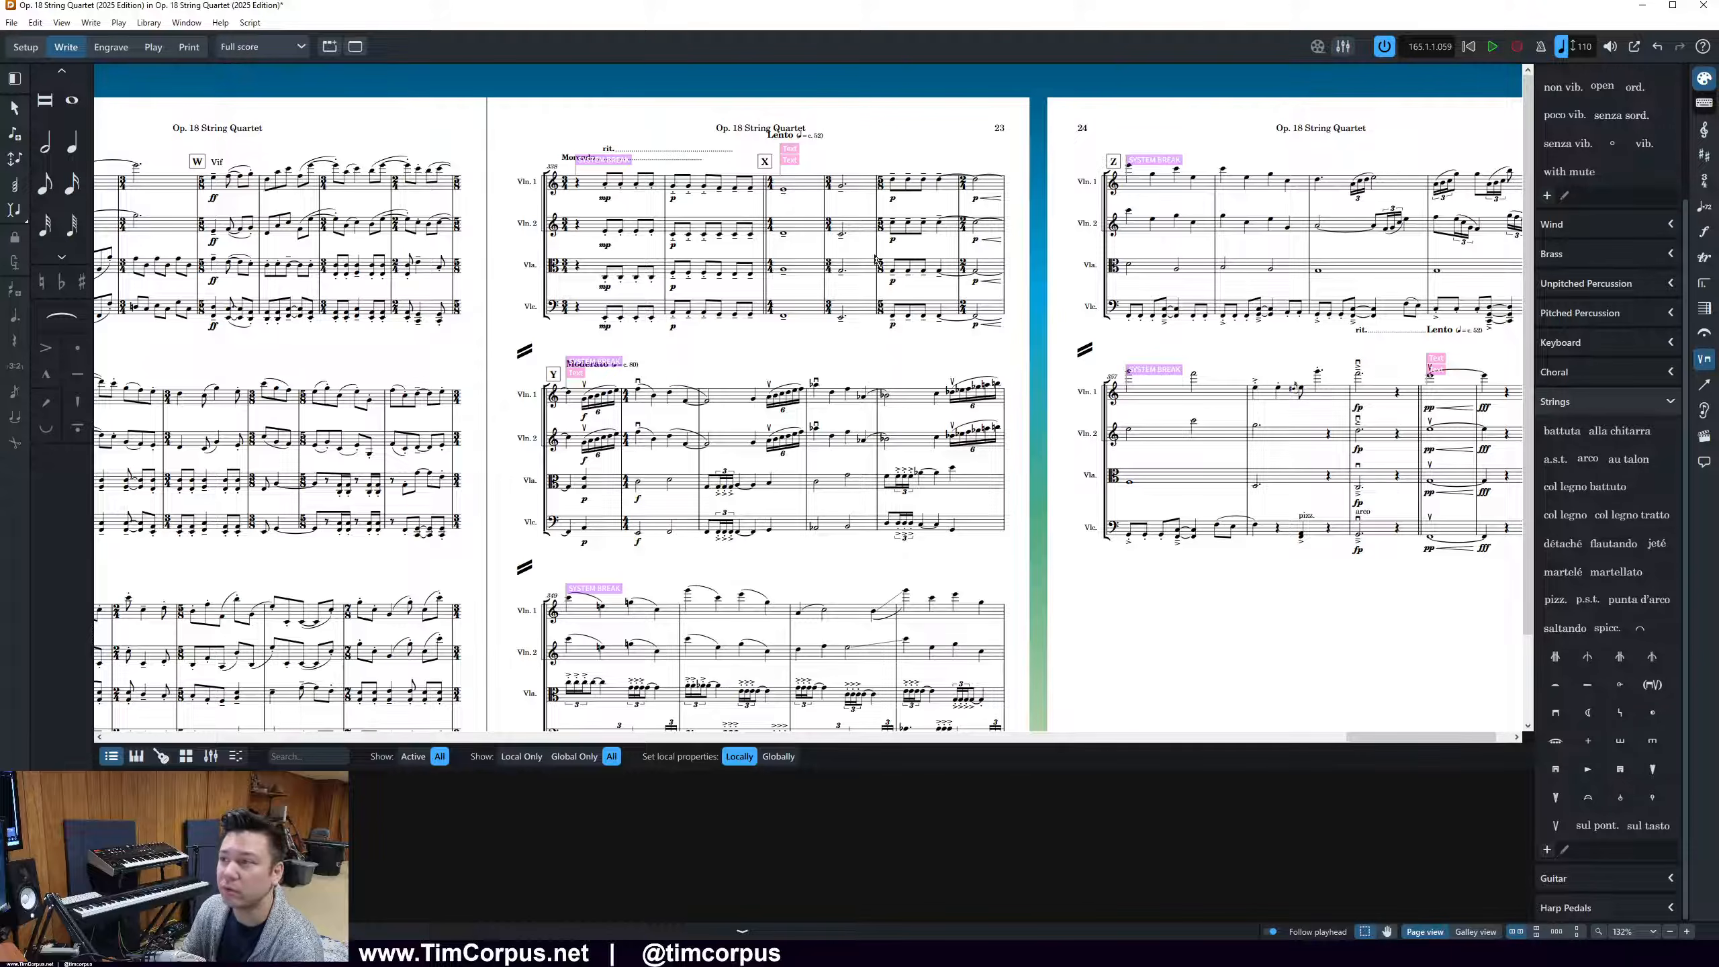
scroll(941, 387, right, 1)
scroll(970, 338, right, 1)
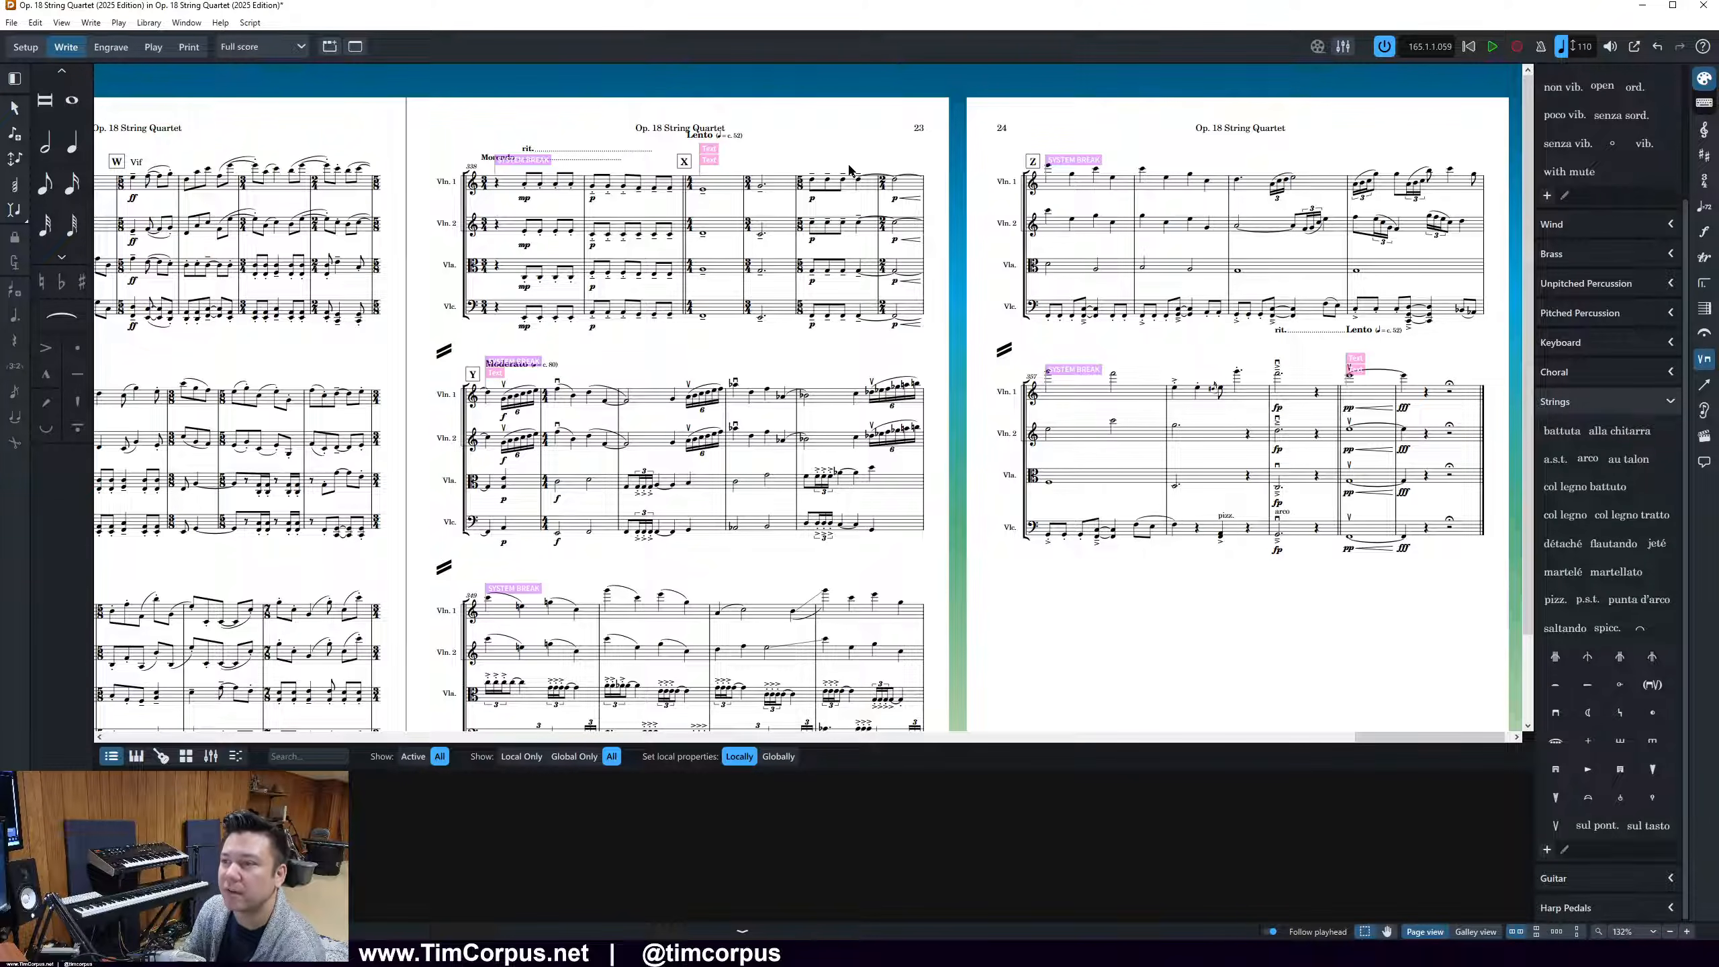
click(698, 190)
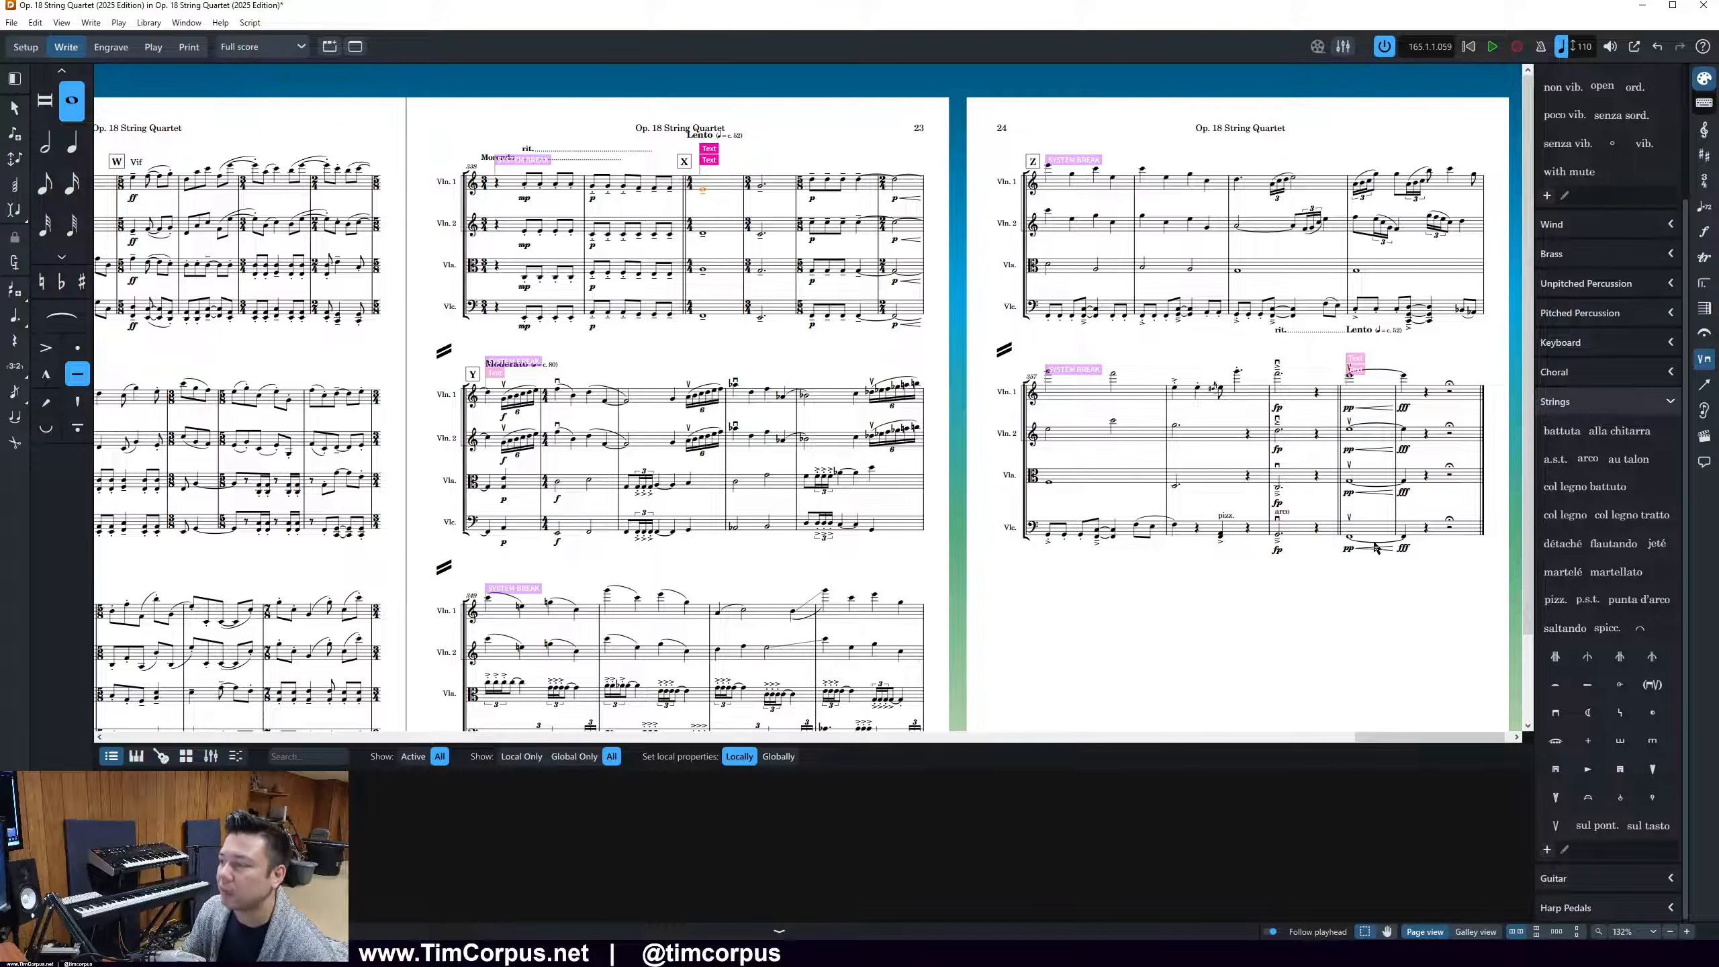
shift+click(1406, 536)
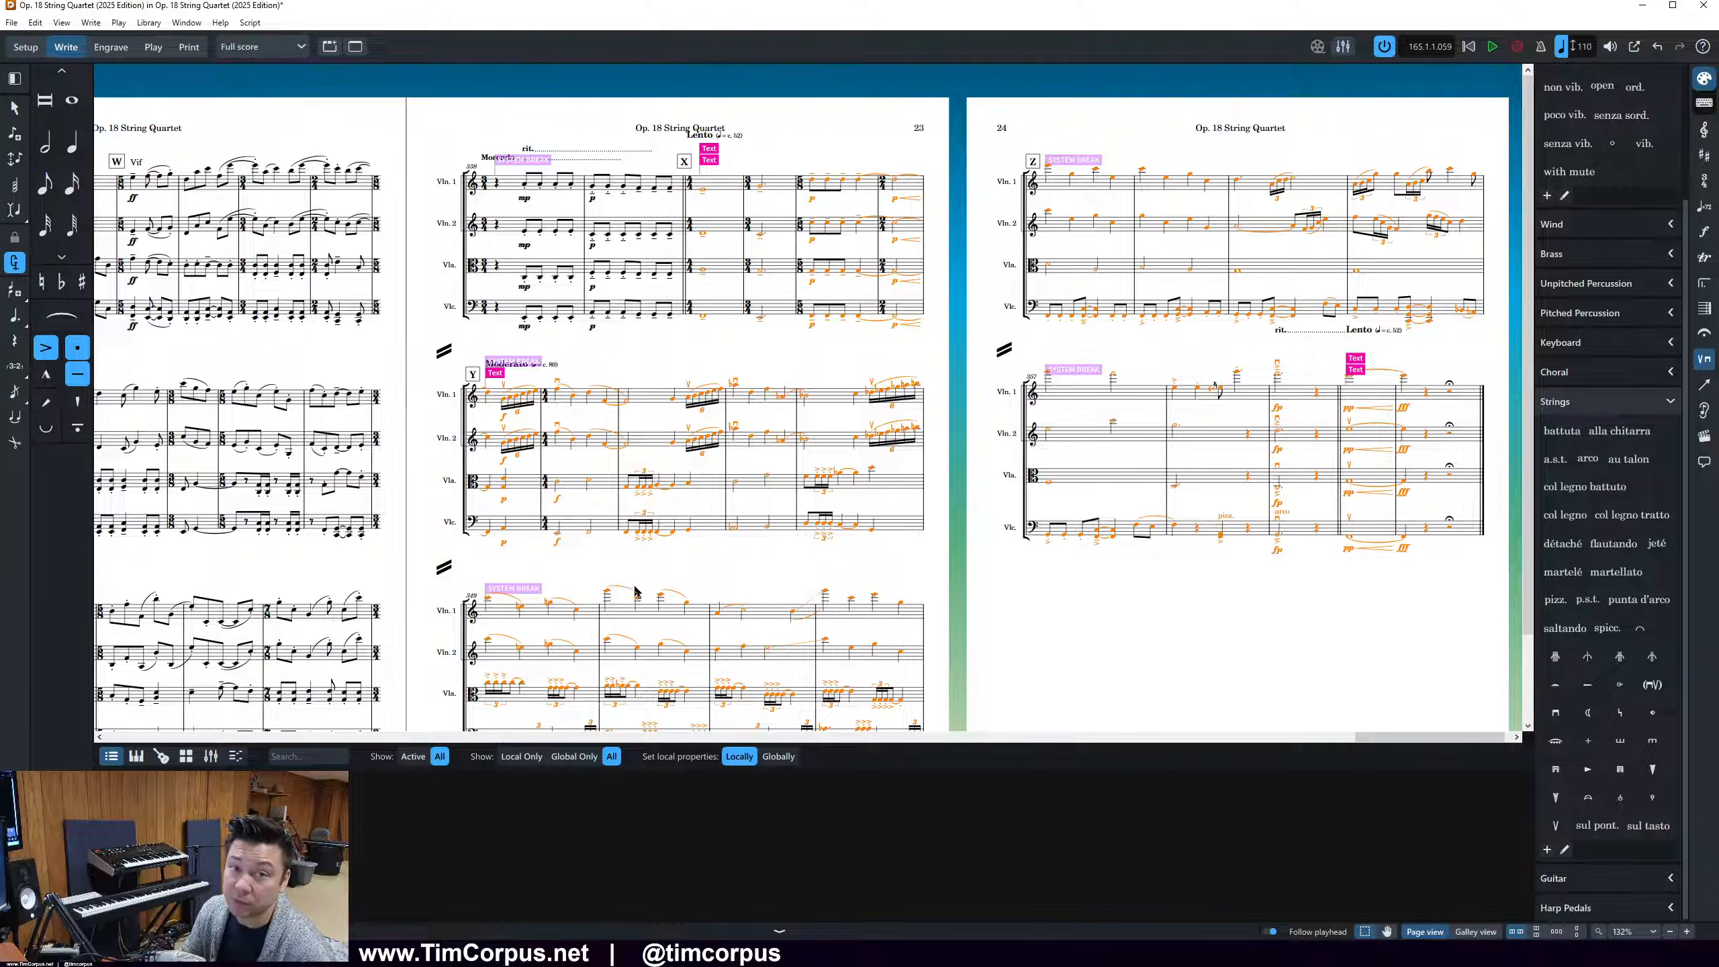
click(1159, 640)
Select the notes in all four staves at rehearsal mark X and extend the selection to the end of the flow
click(702, 190)
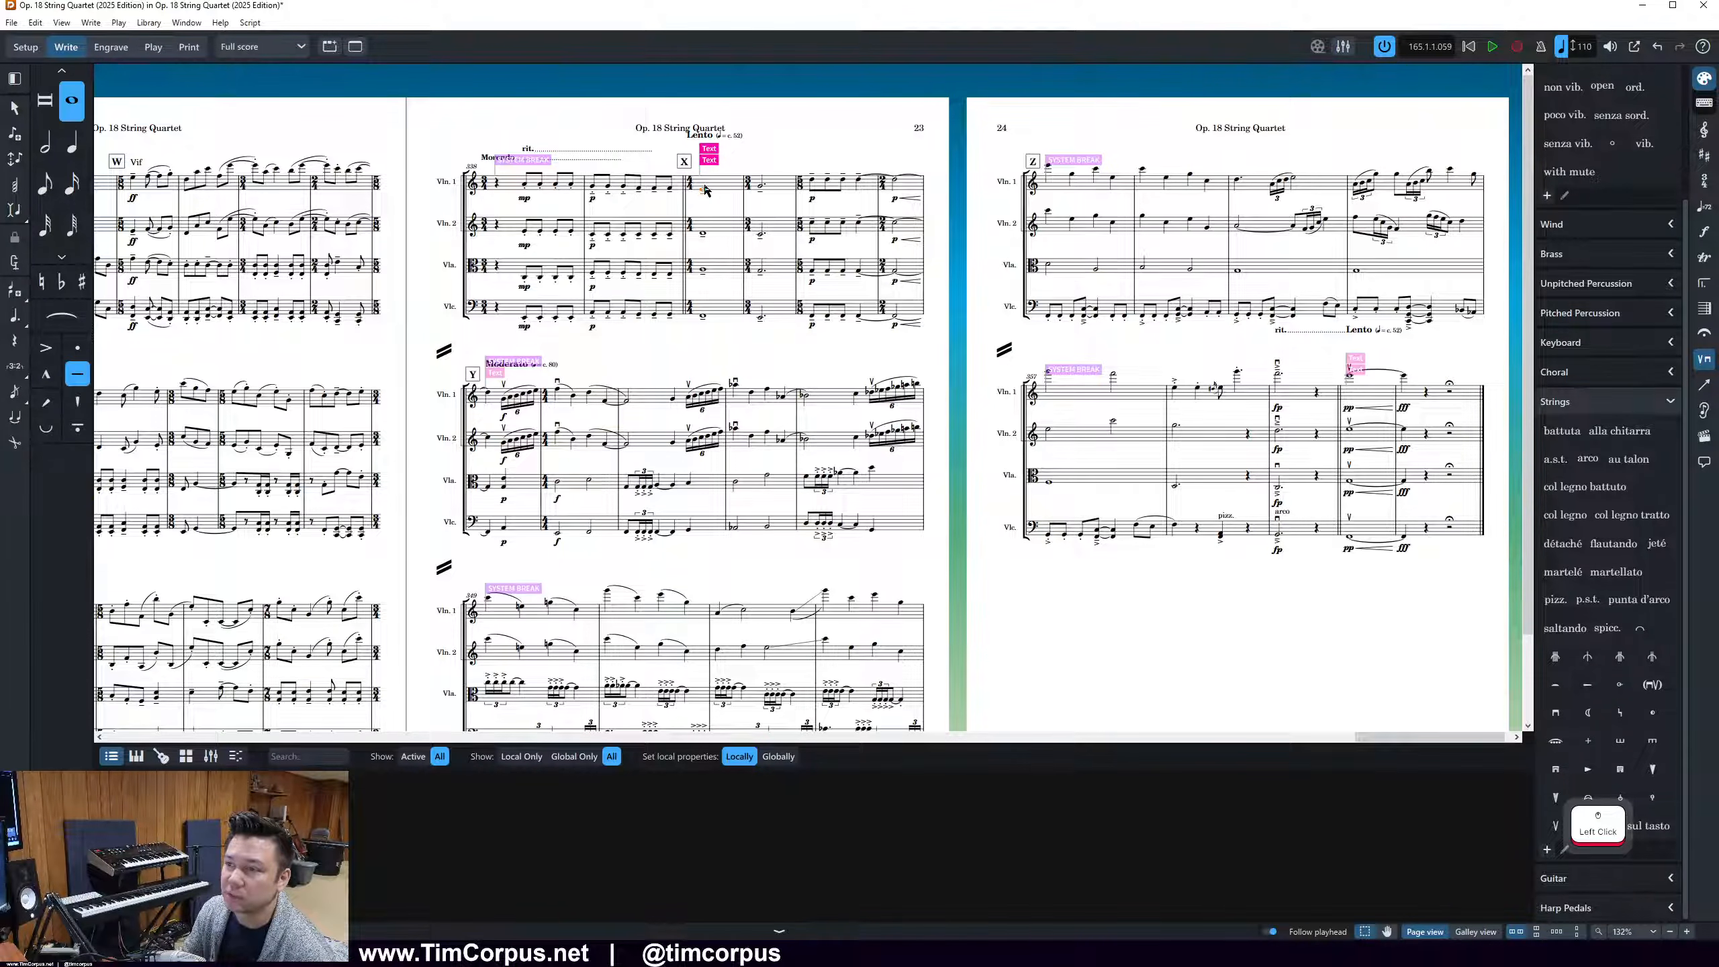
shift+click(703, 315)
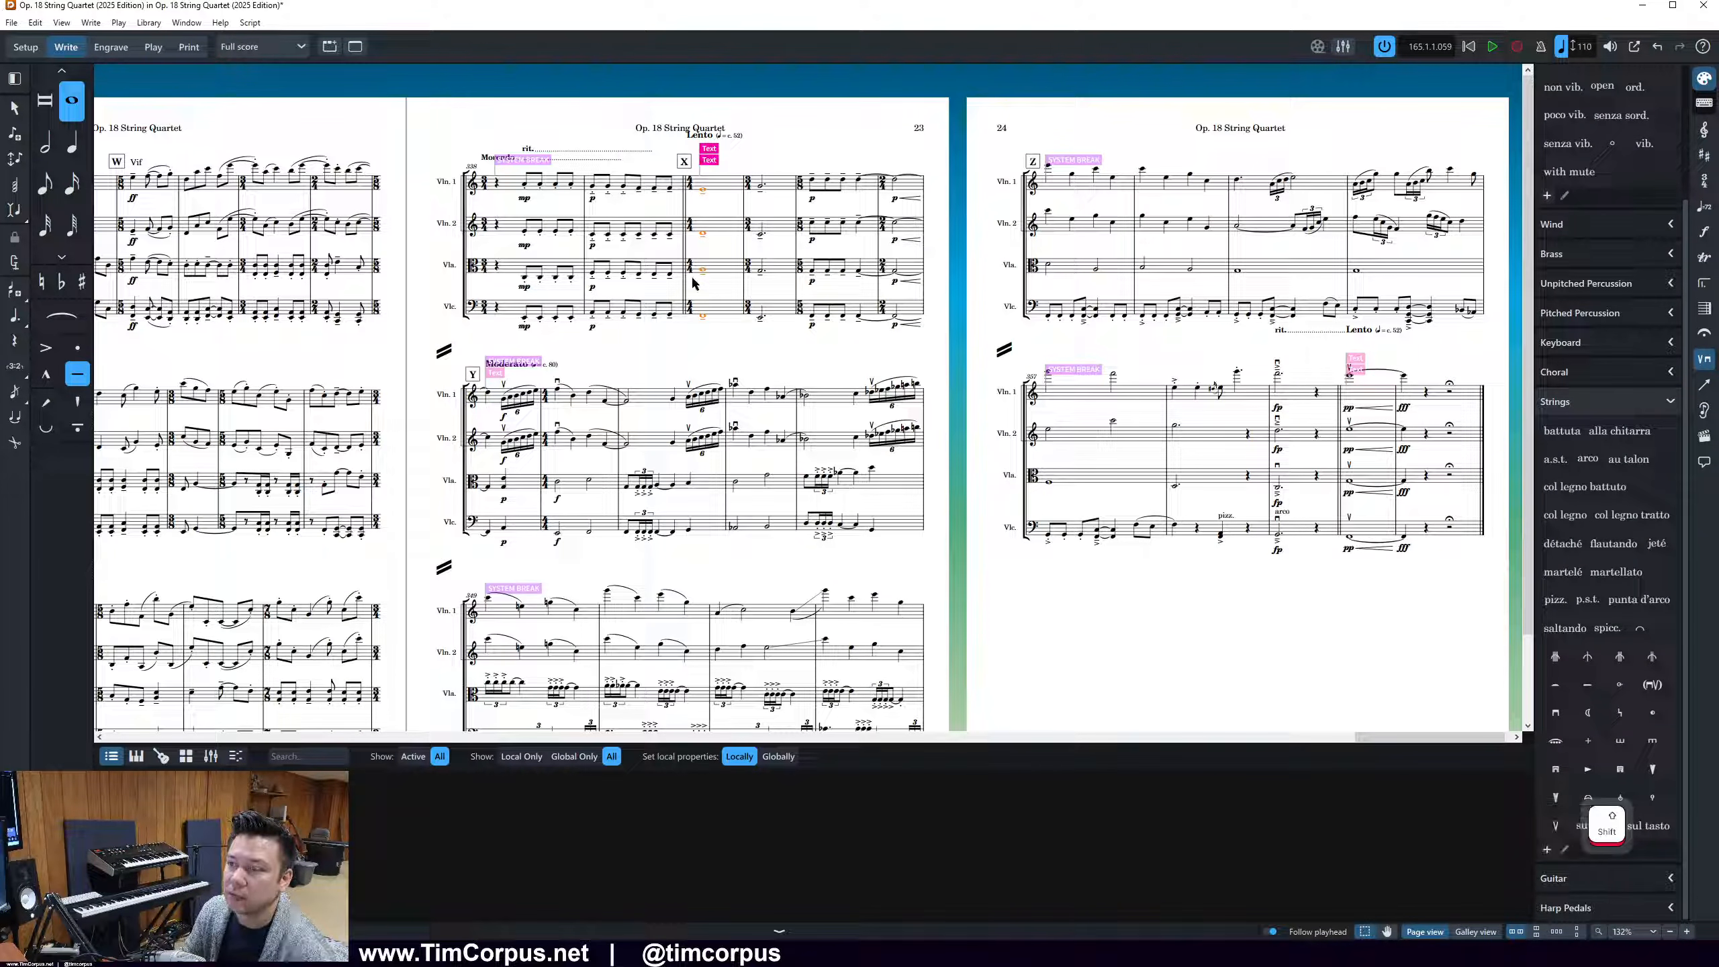
click(34, 23)
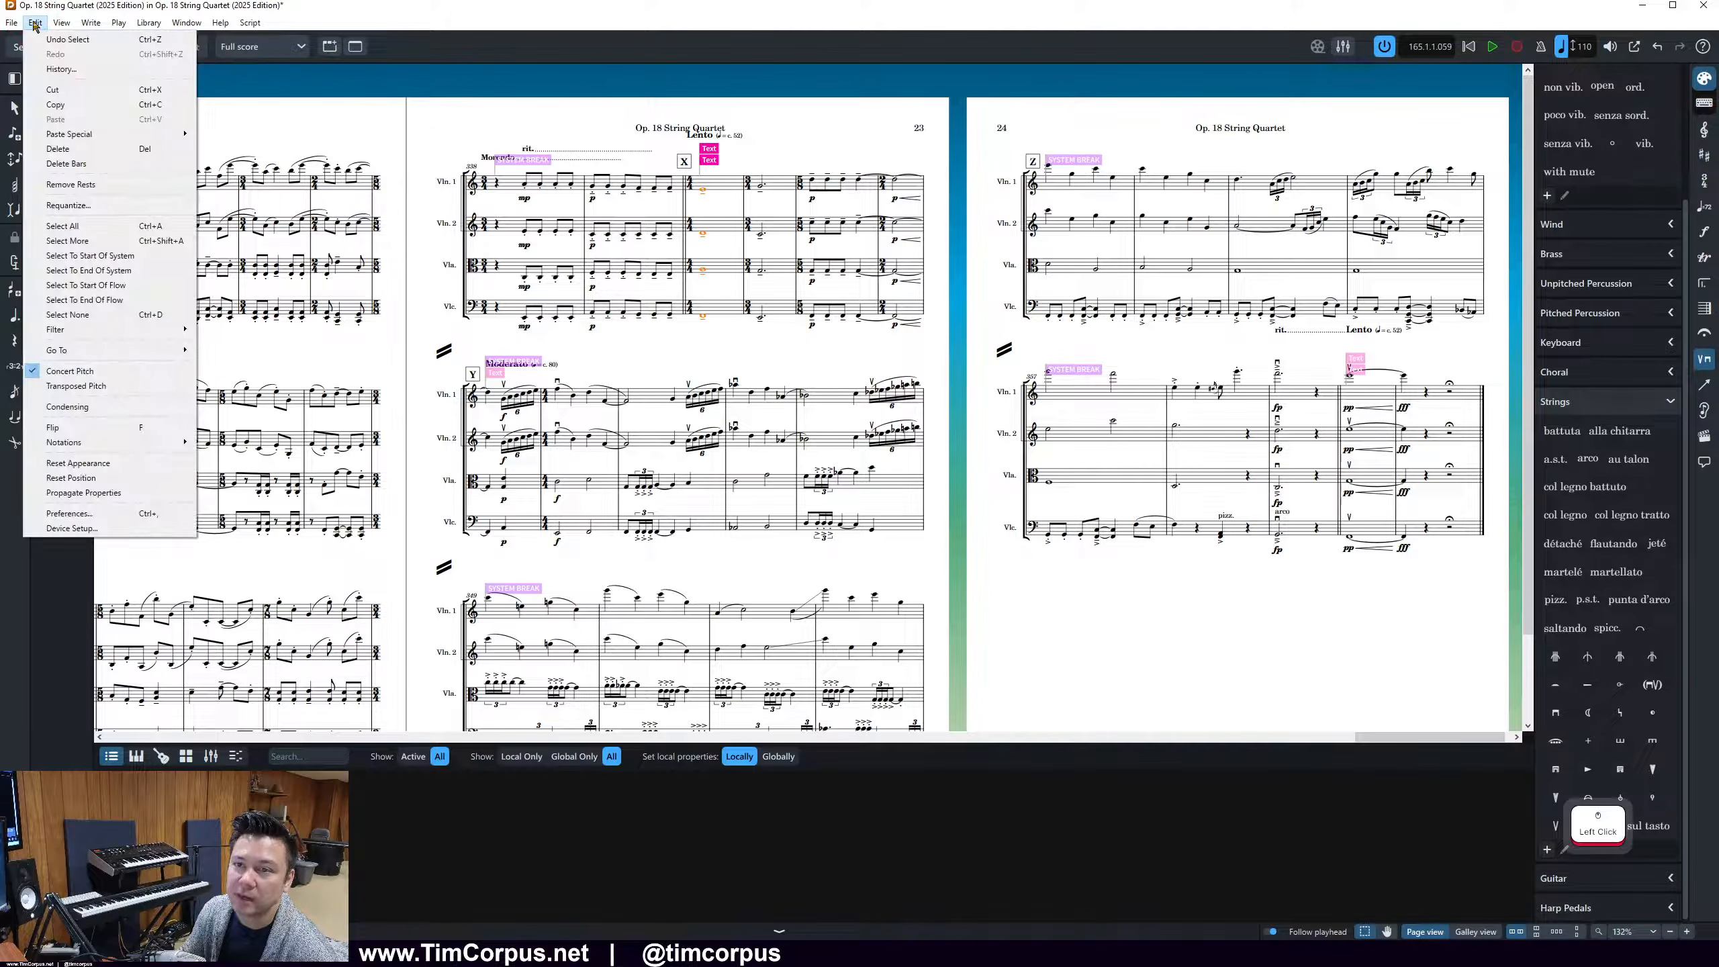
click(89, 301)
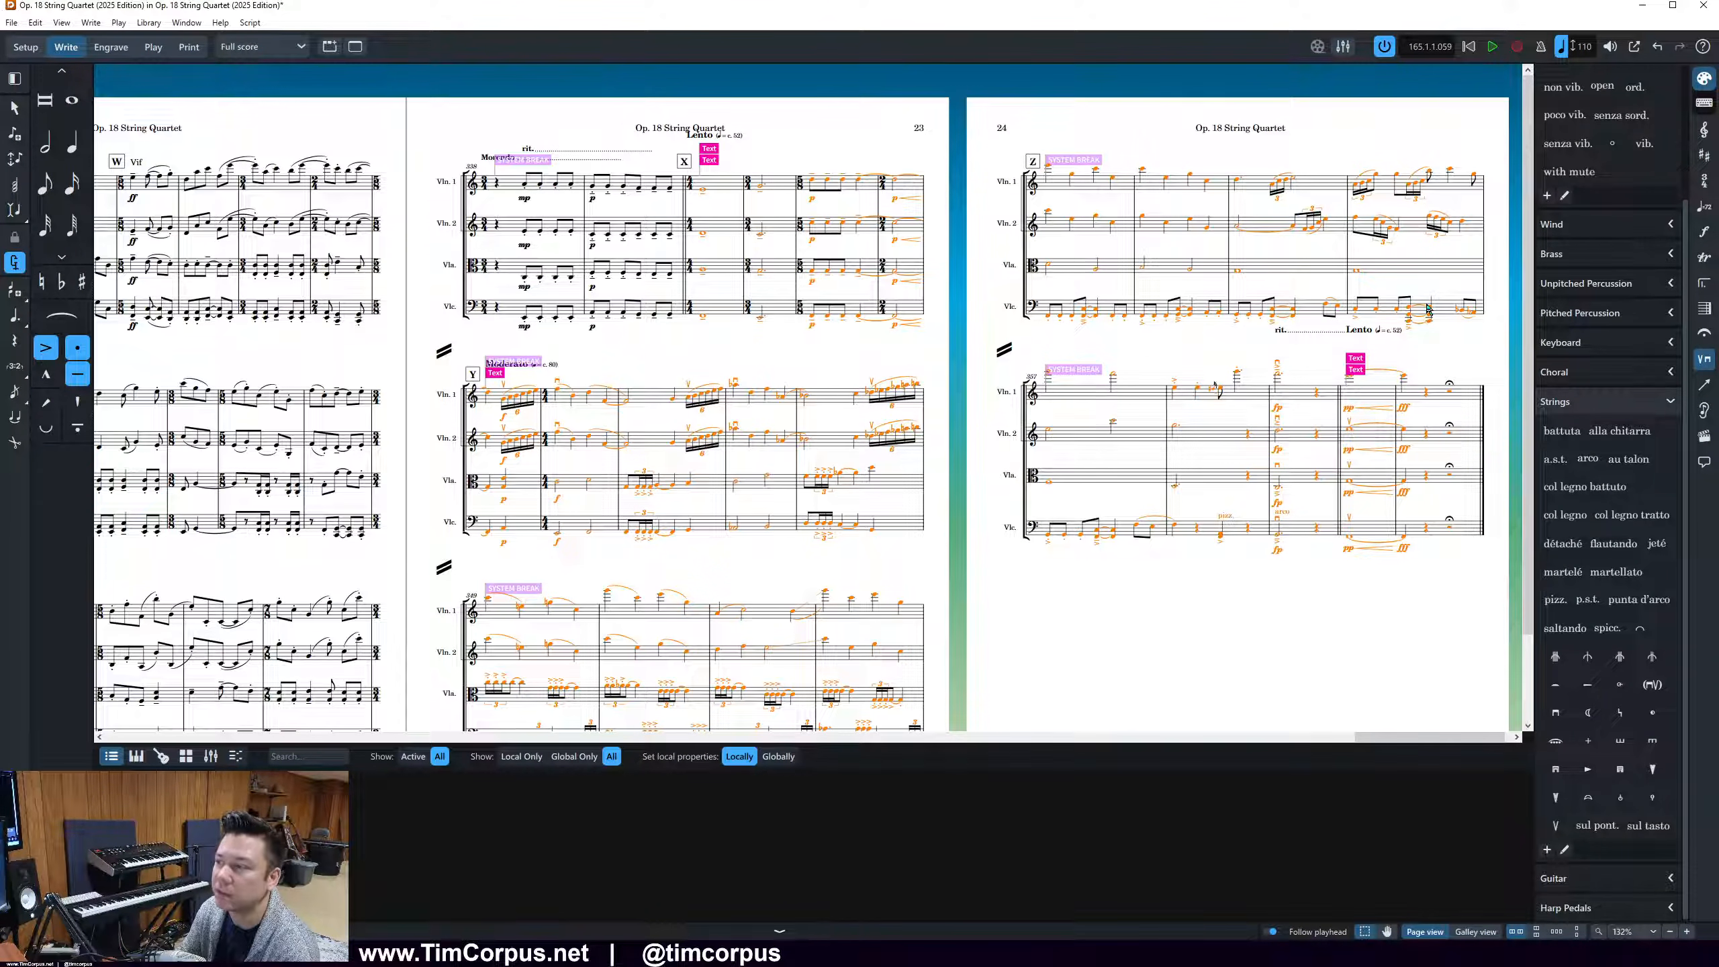
Filter the selection to text items only and delete them from rehearsal mark X through the final page
click(34, 23)
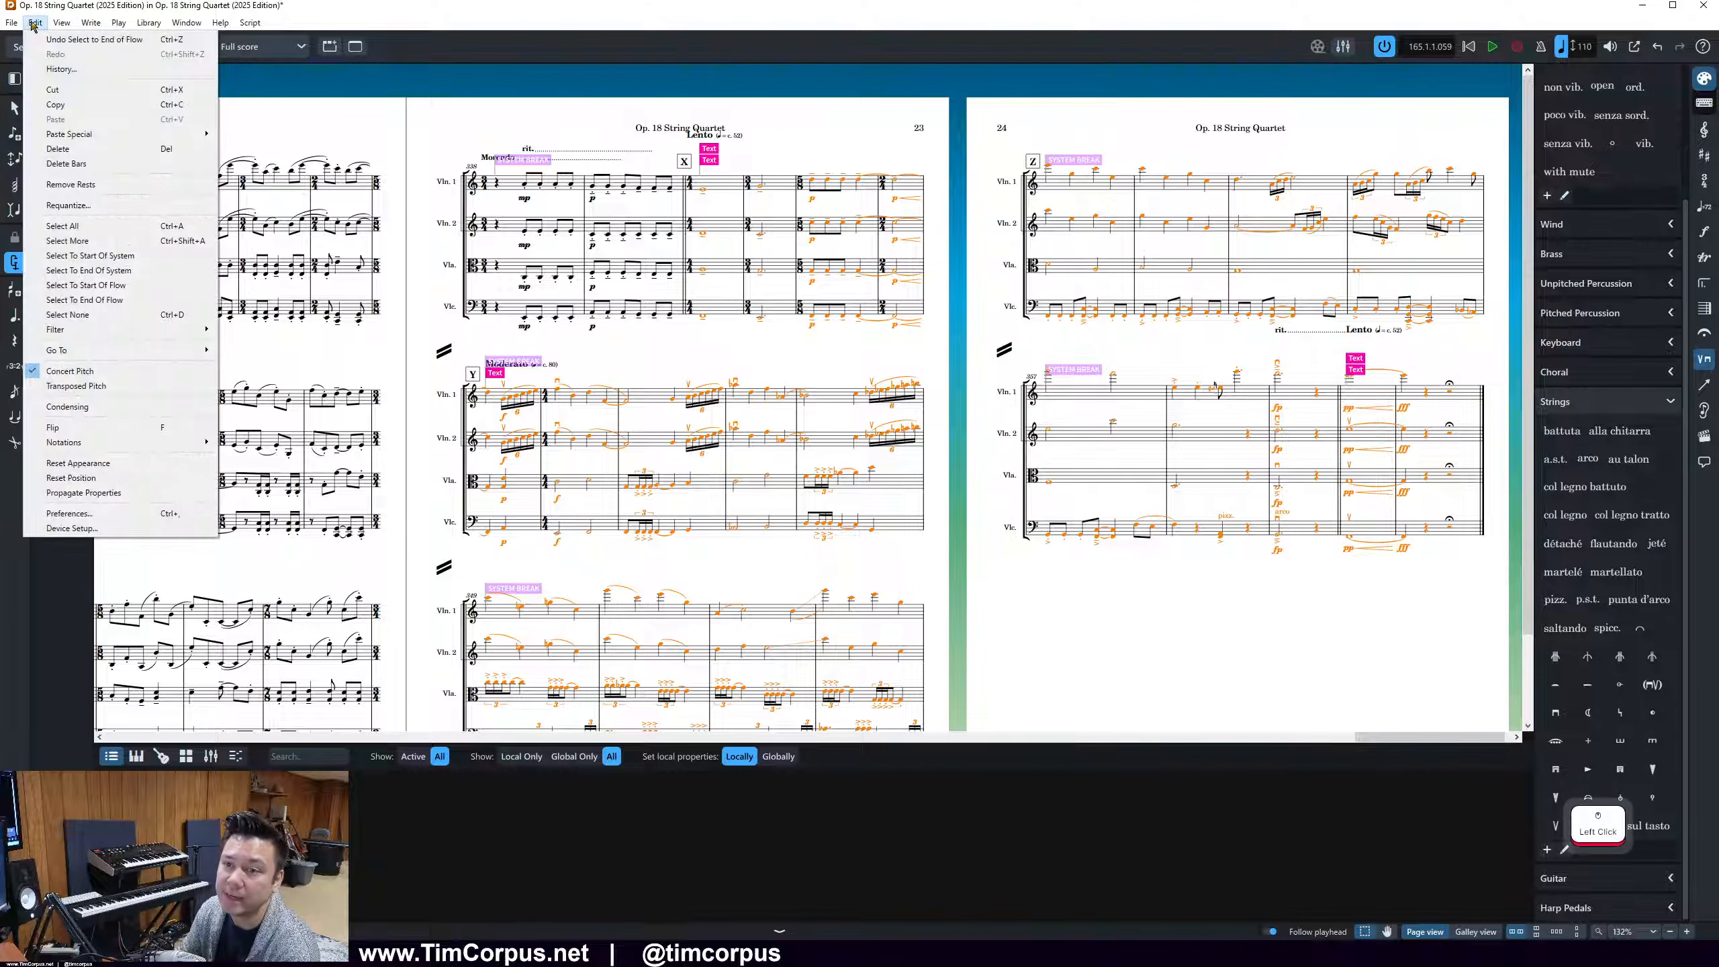
mouse_move(172, 334)
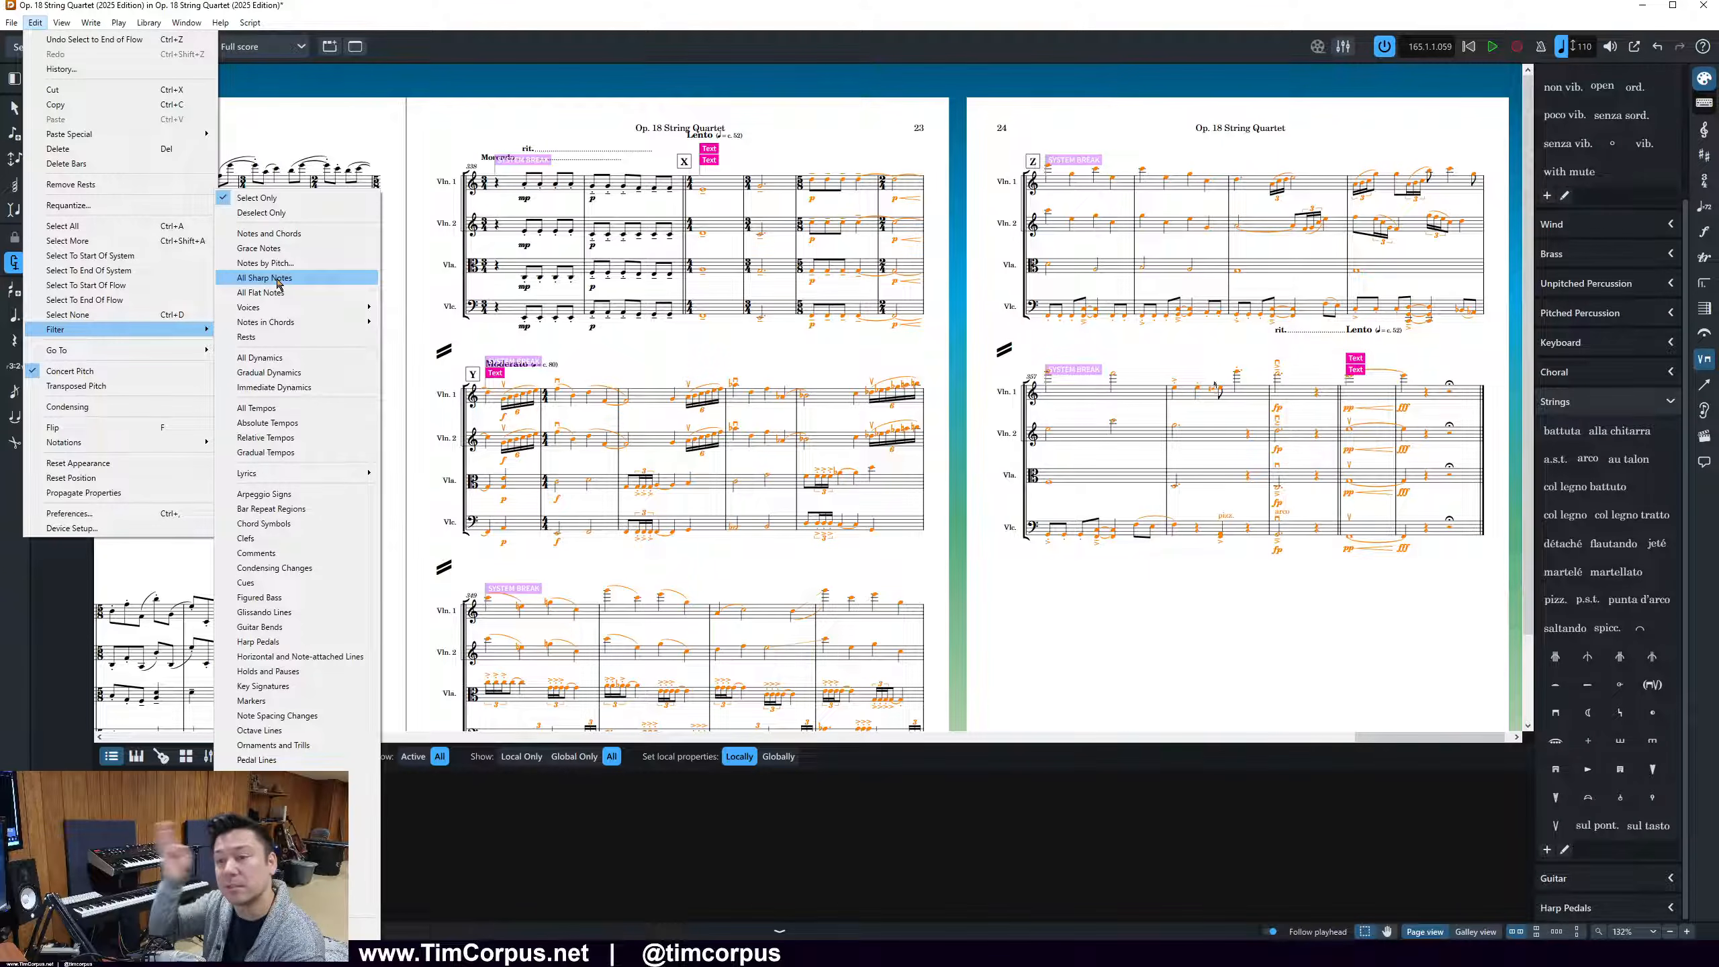
click(284, 849)
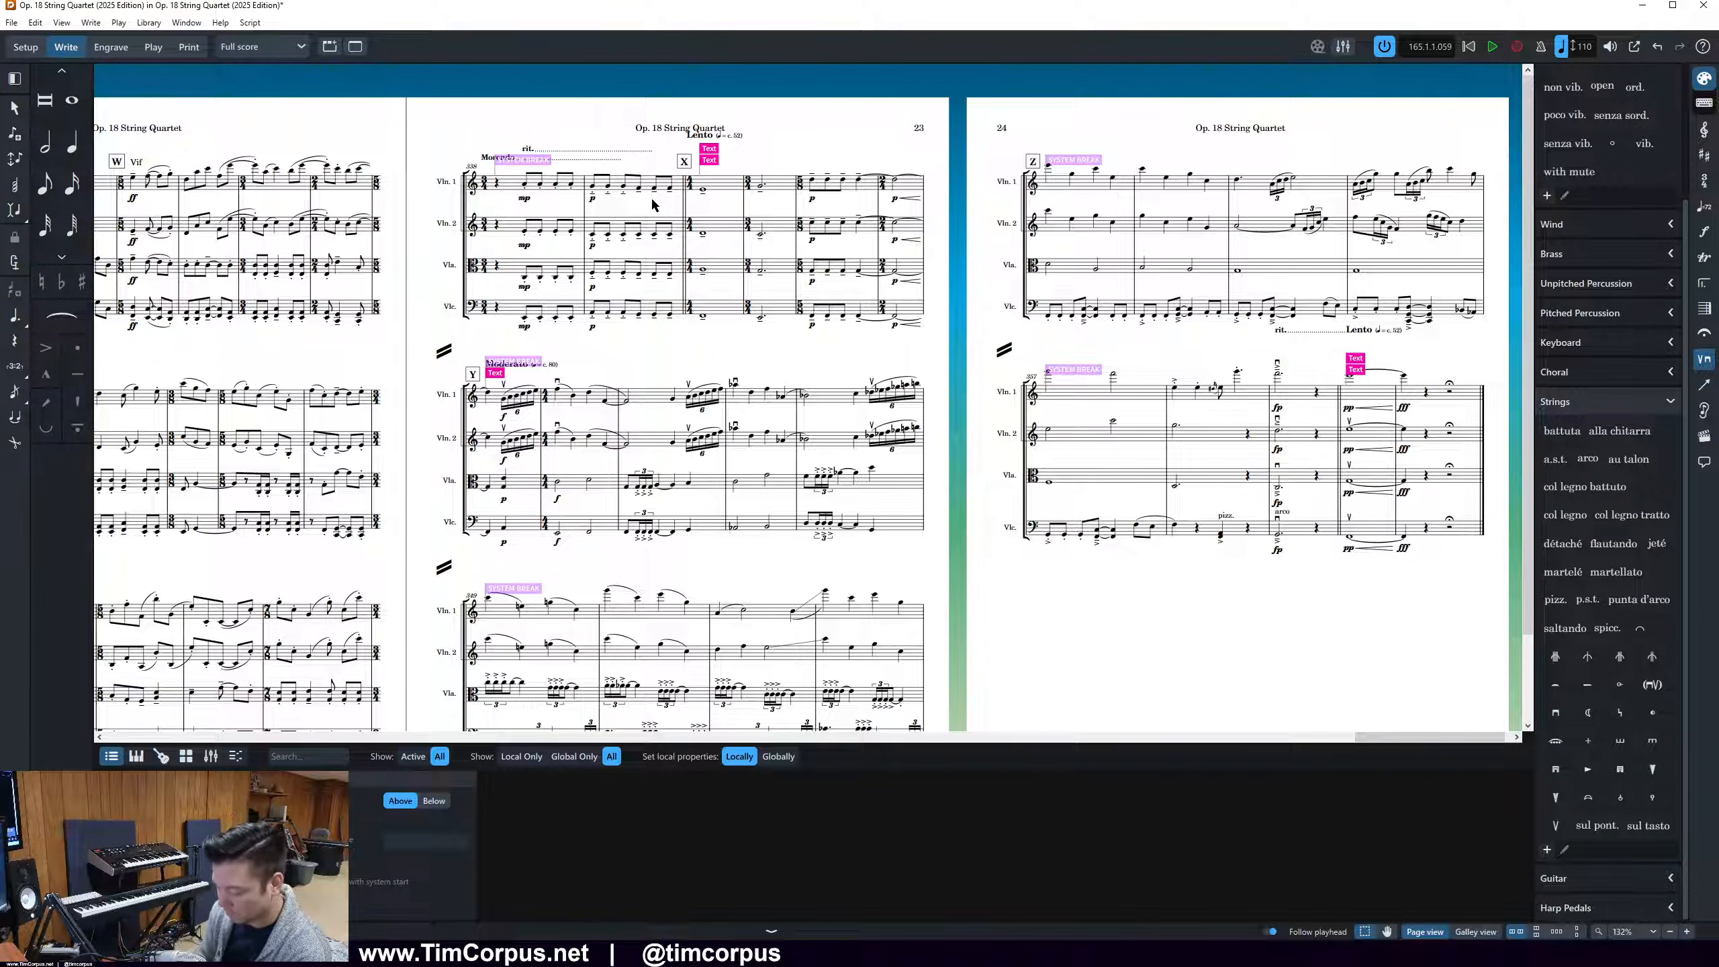
click(702, 189)
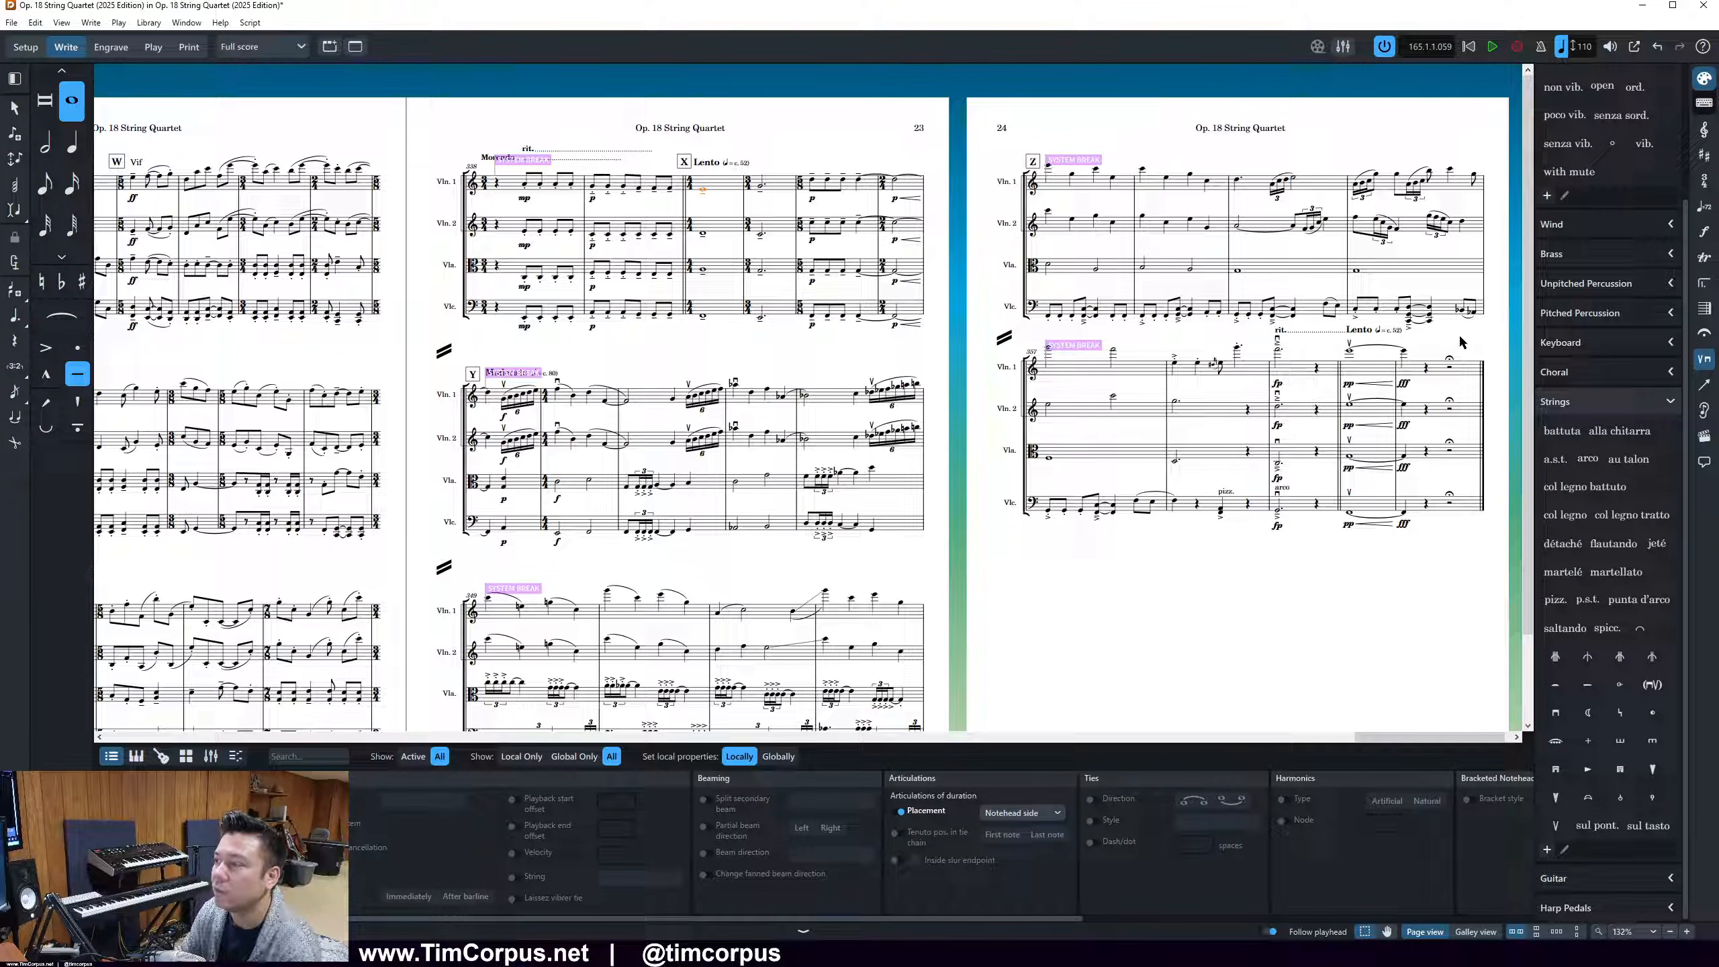
click(613, 354)
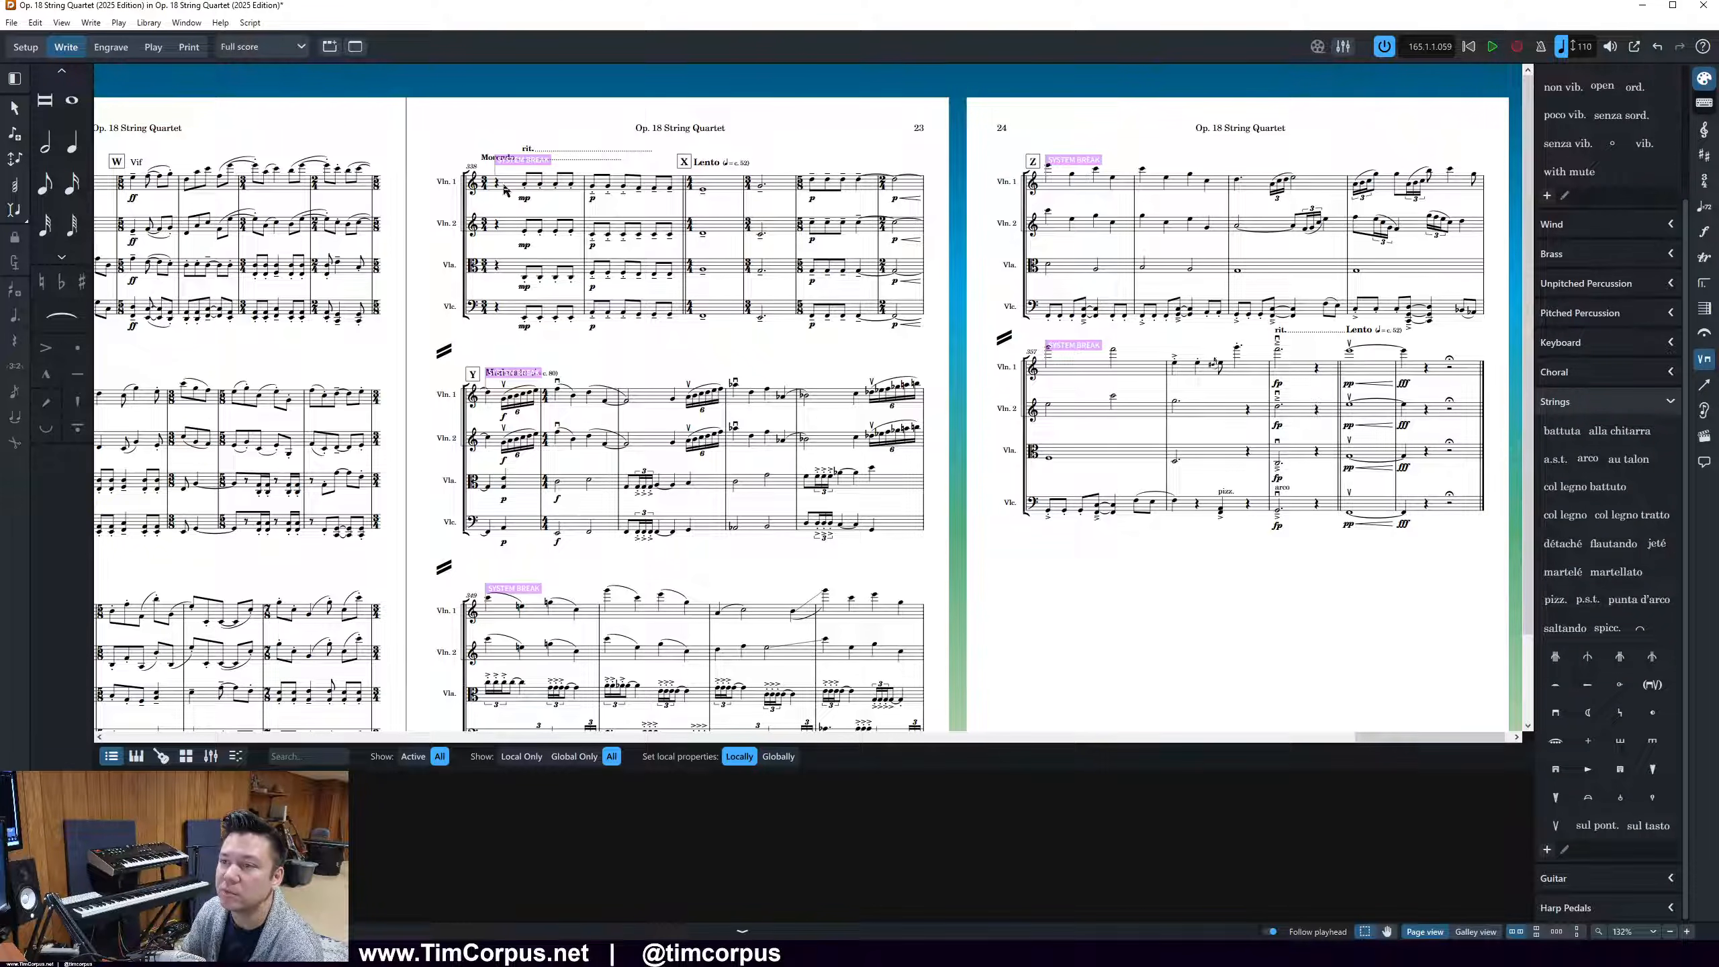
click(489, 158)
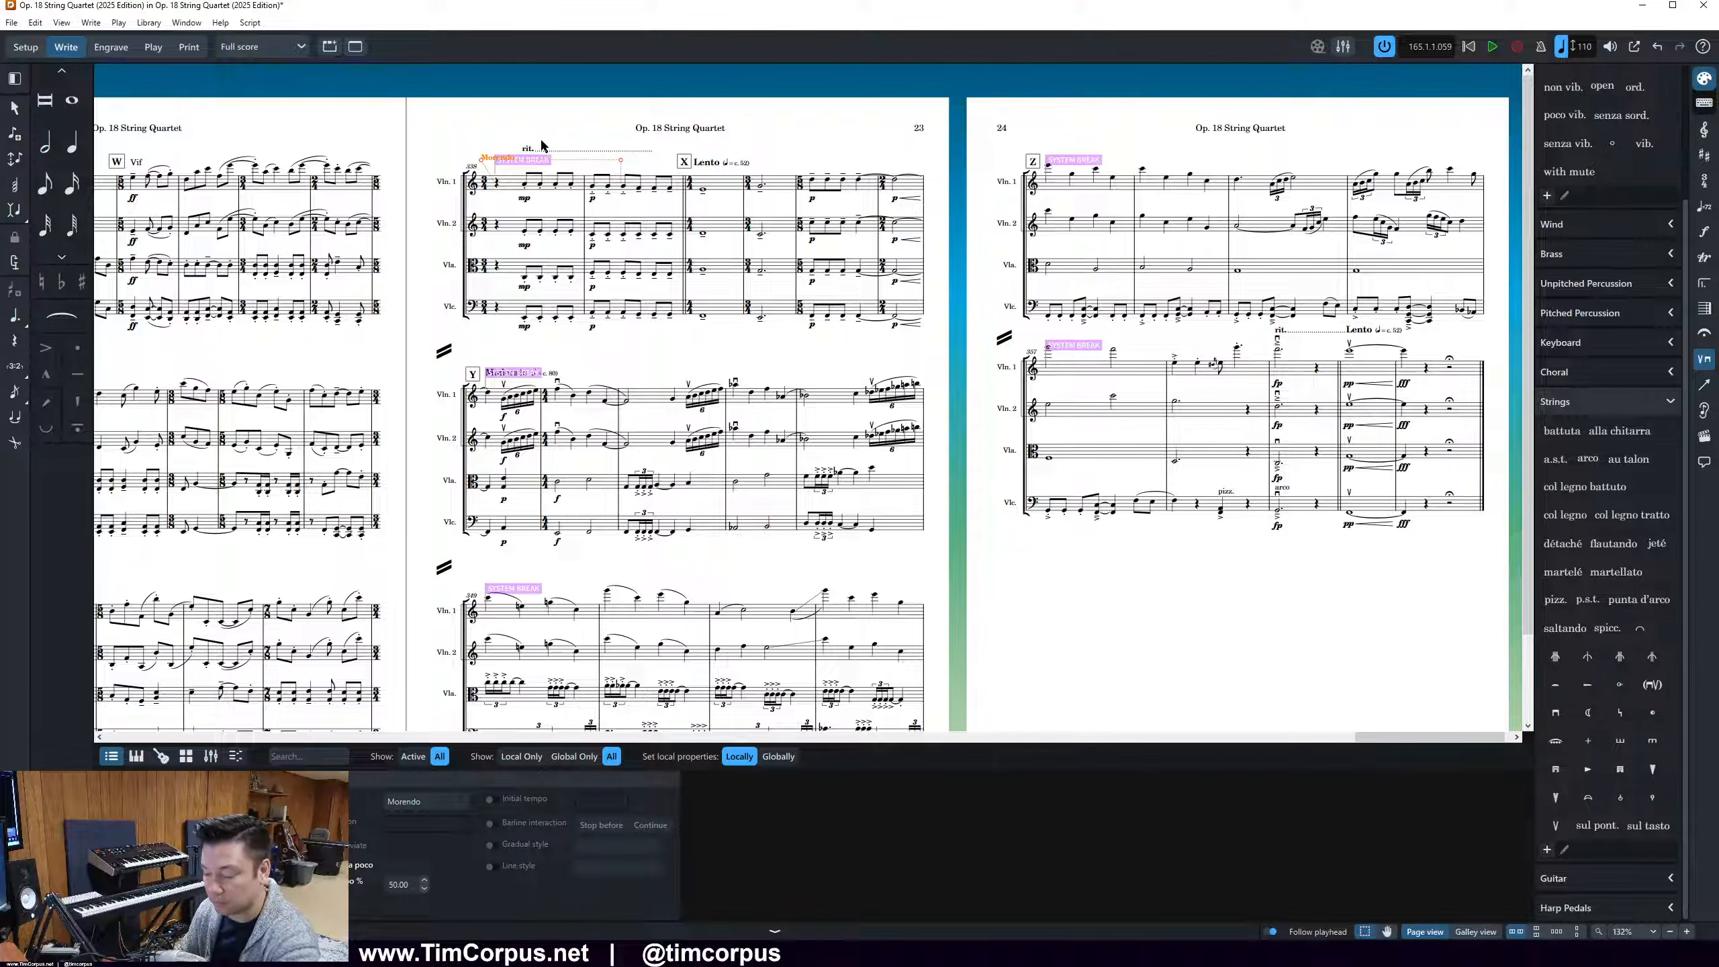
click(28, 24)
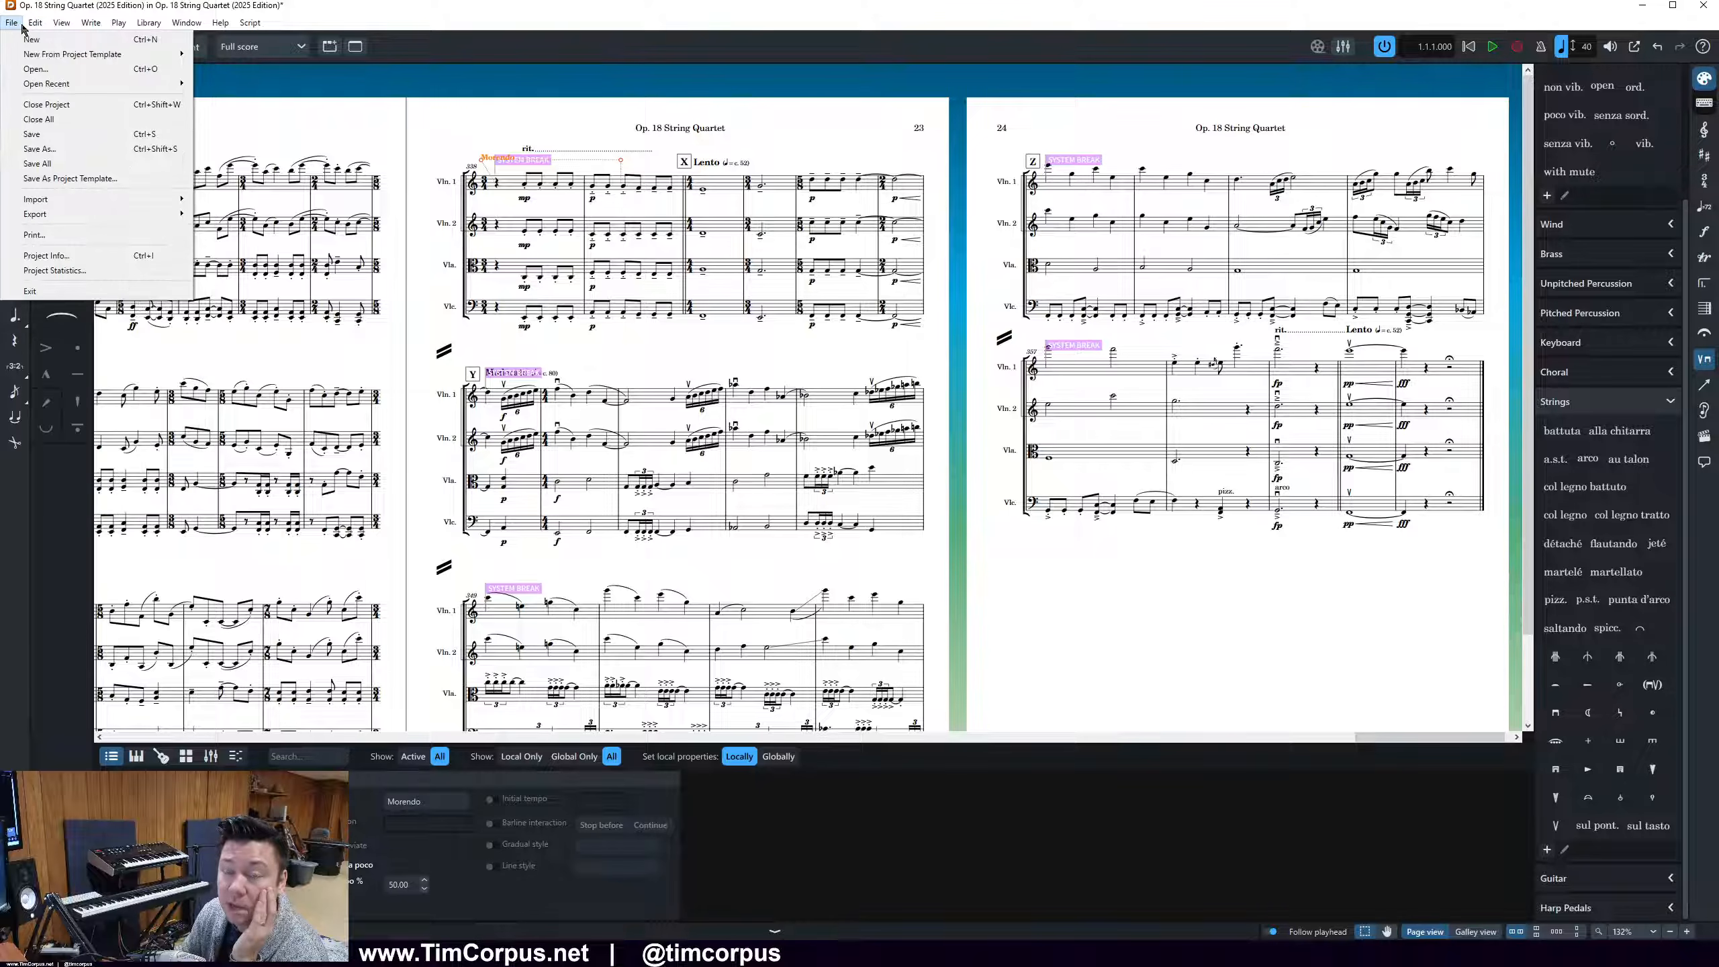
click(436, 6)
scroll(486, 271, left, 3)
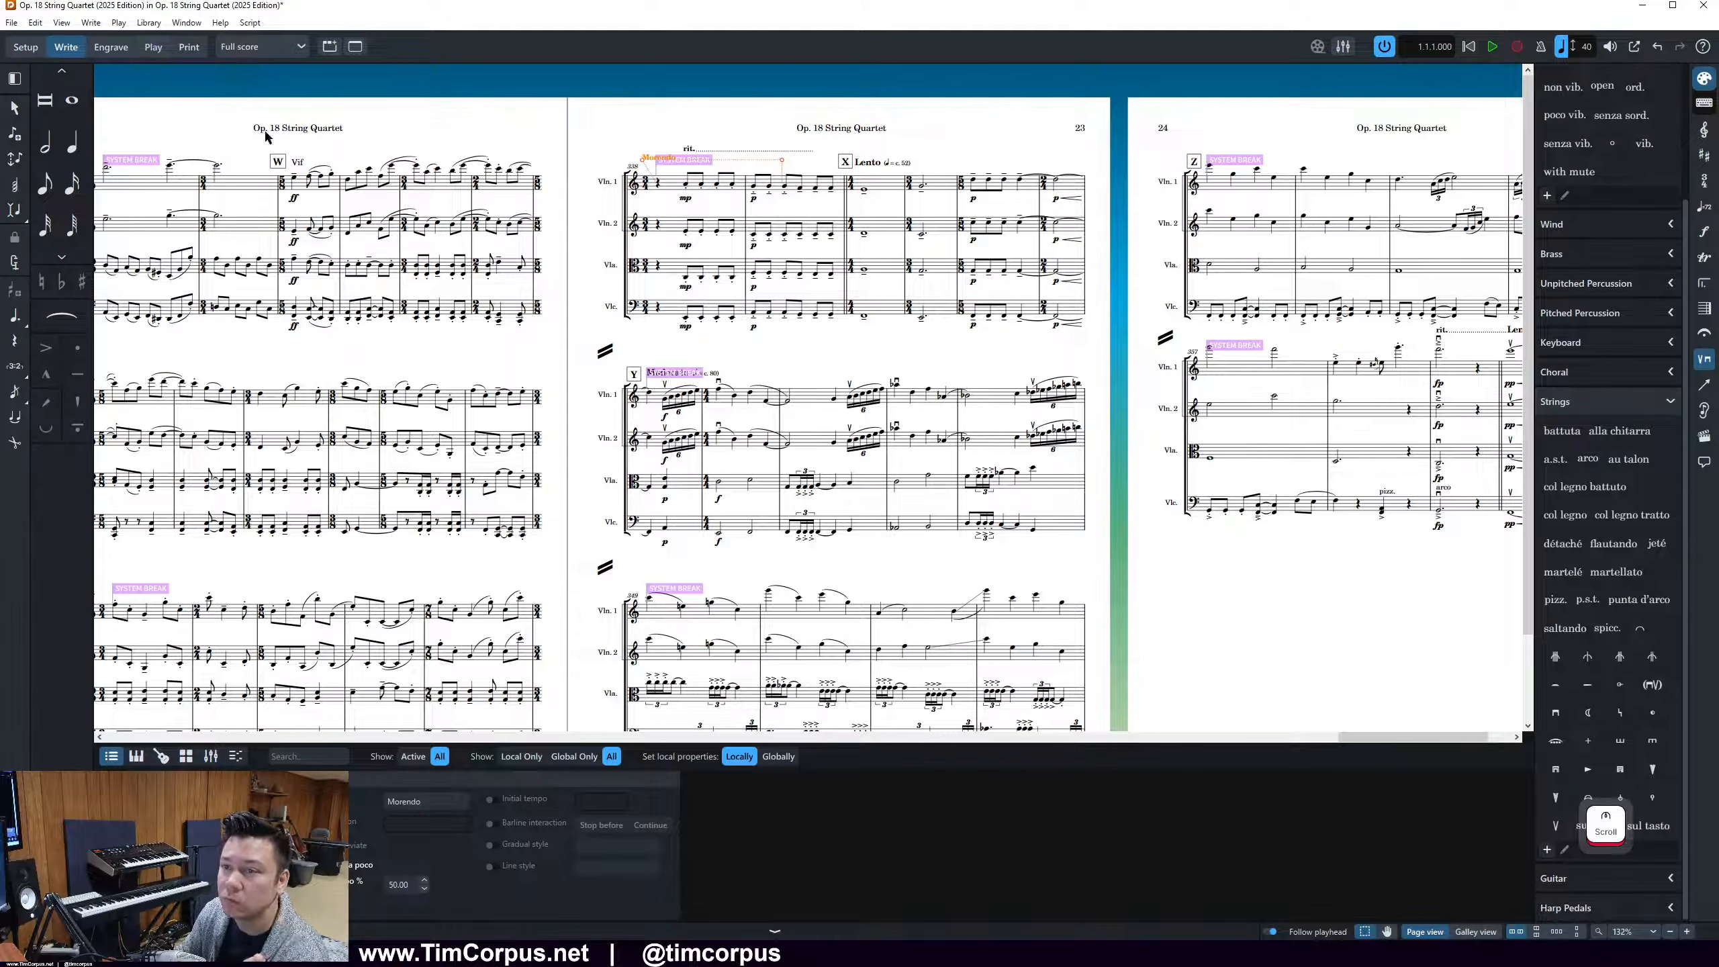
Hide the signposts throughout the score
click(133, 160)
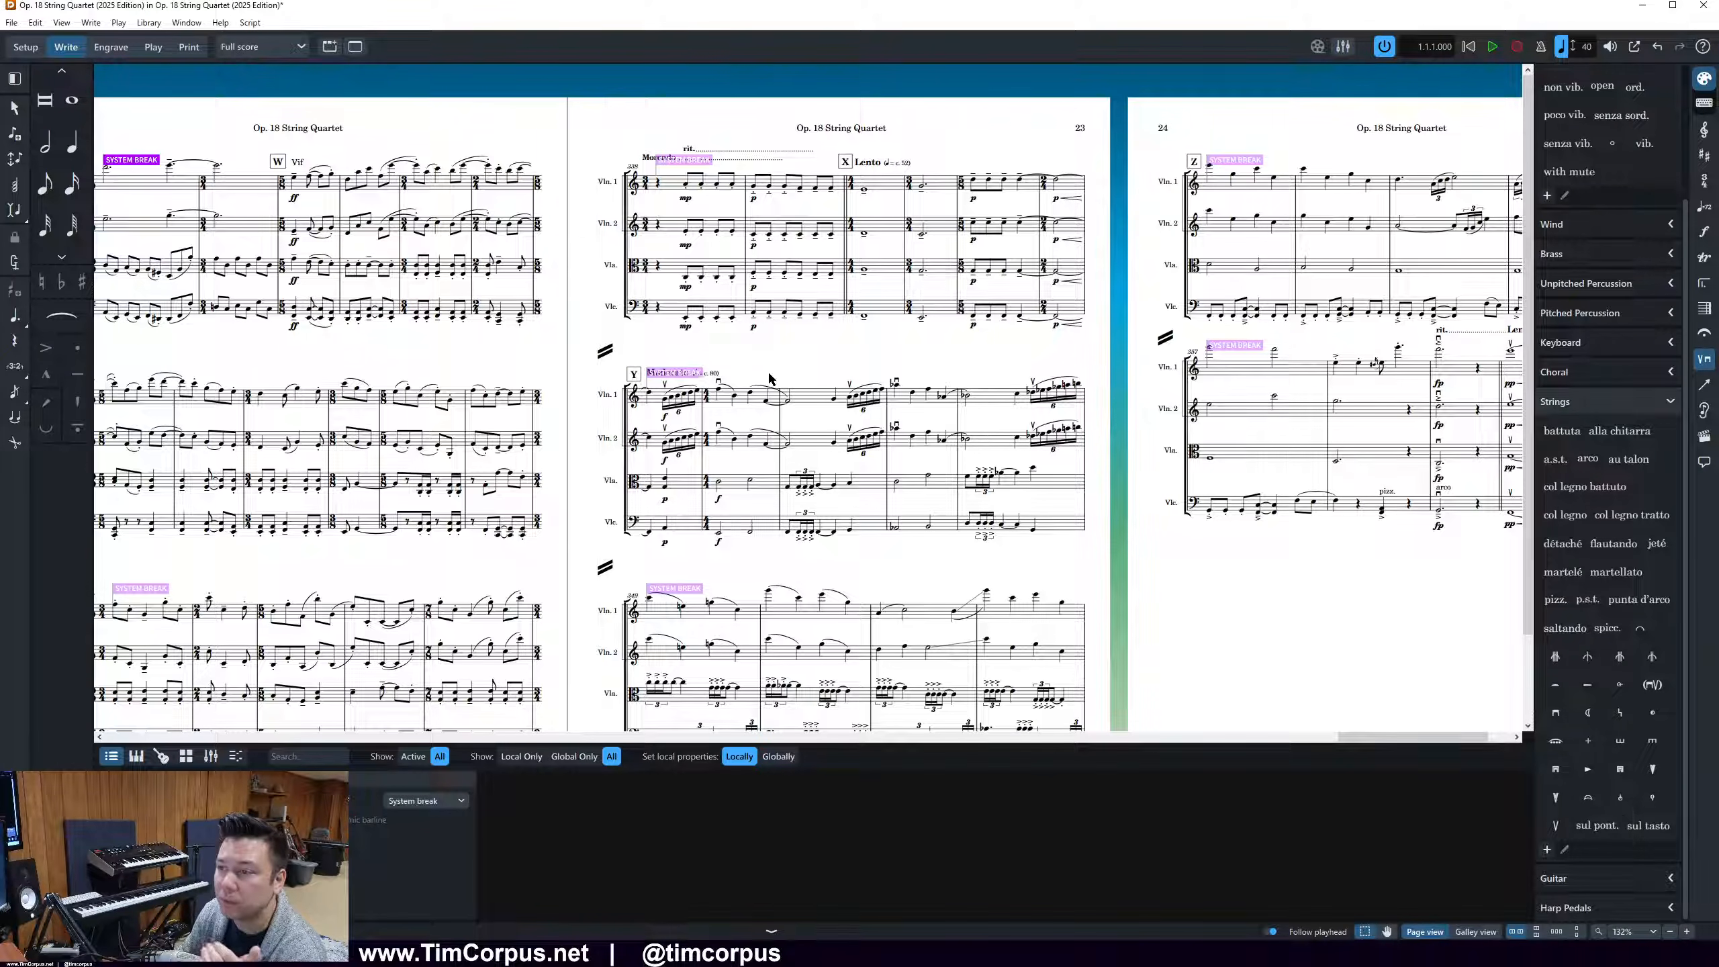
click(683, 405)
click(90, 23)
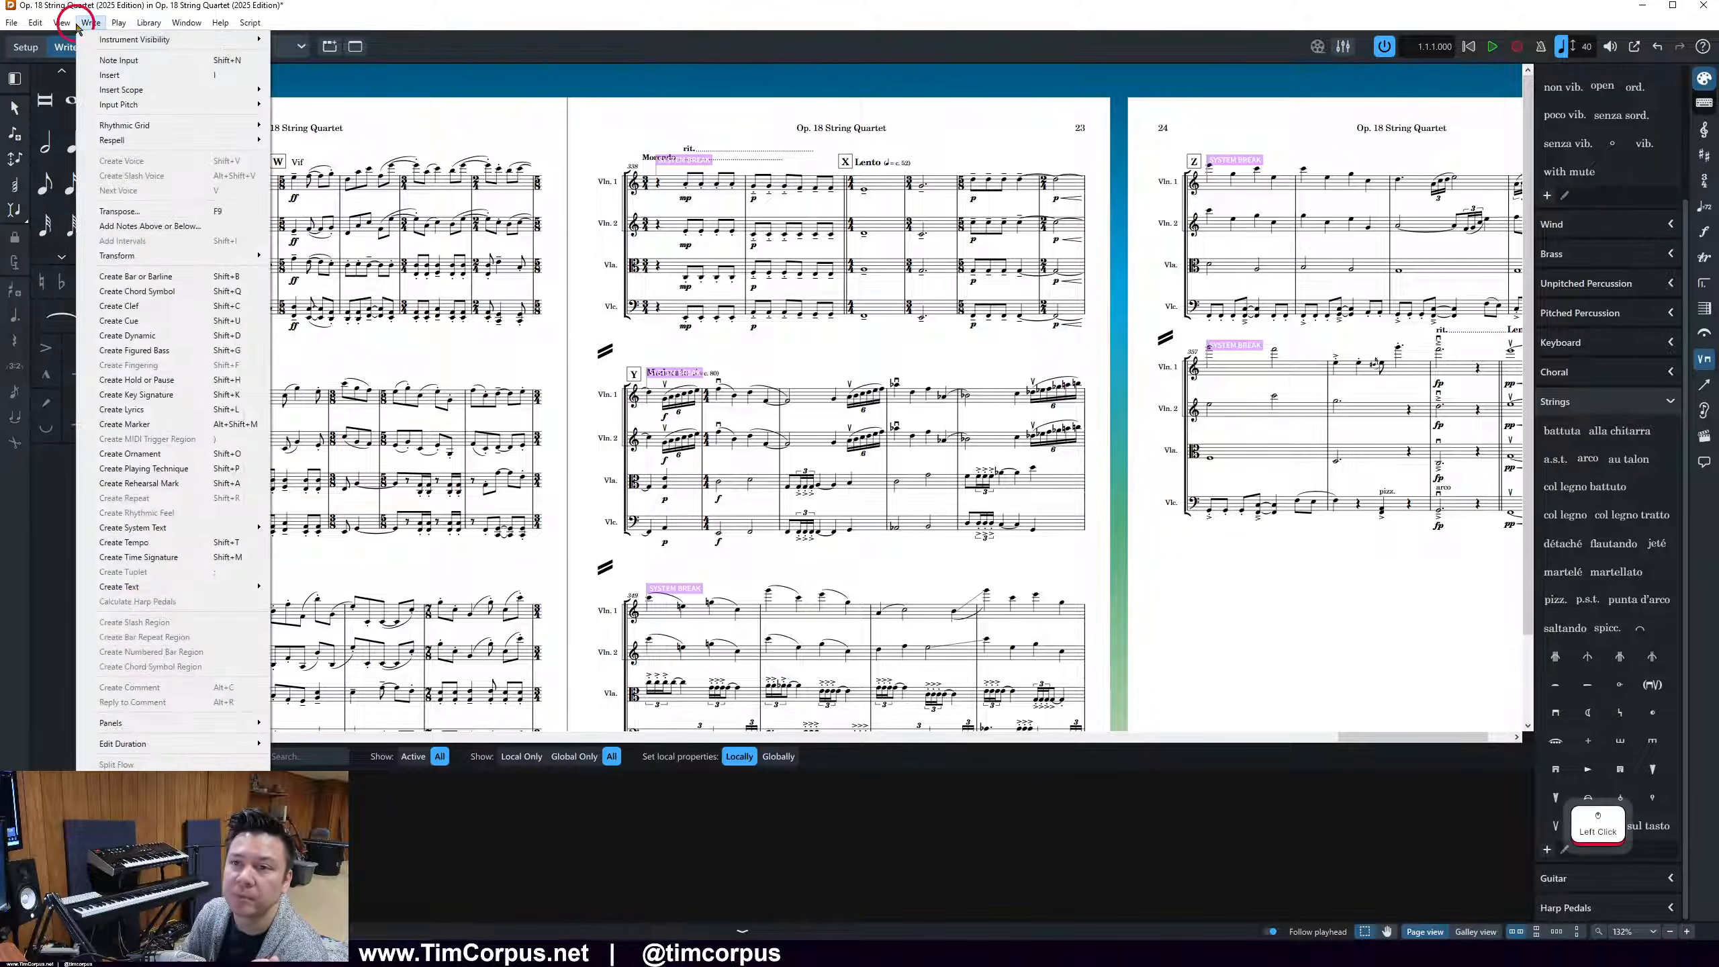
mouse_move(61, 22)
mouse_move(203, 132)
click(288, 134)
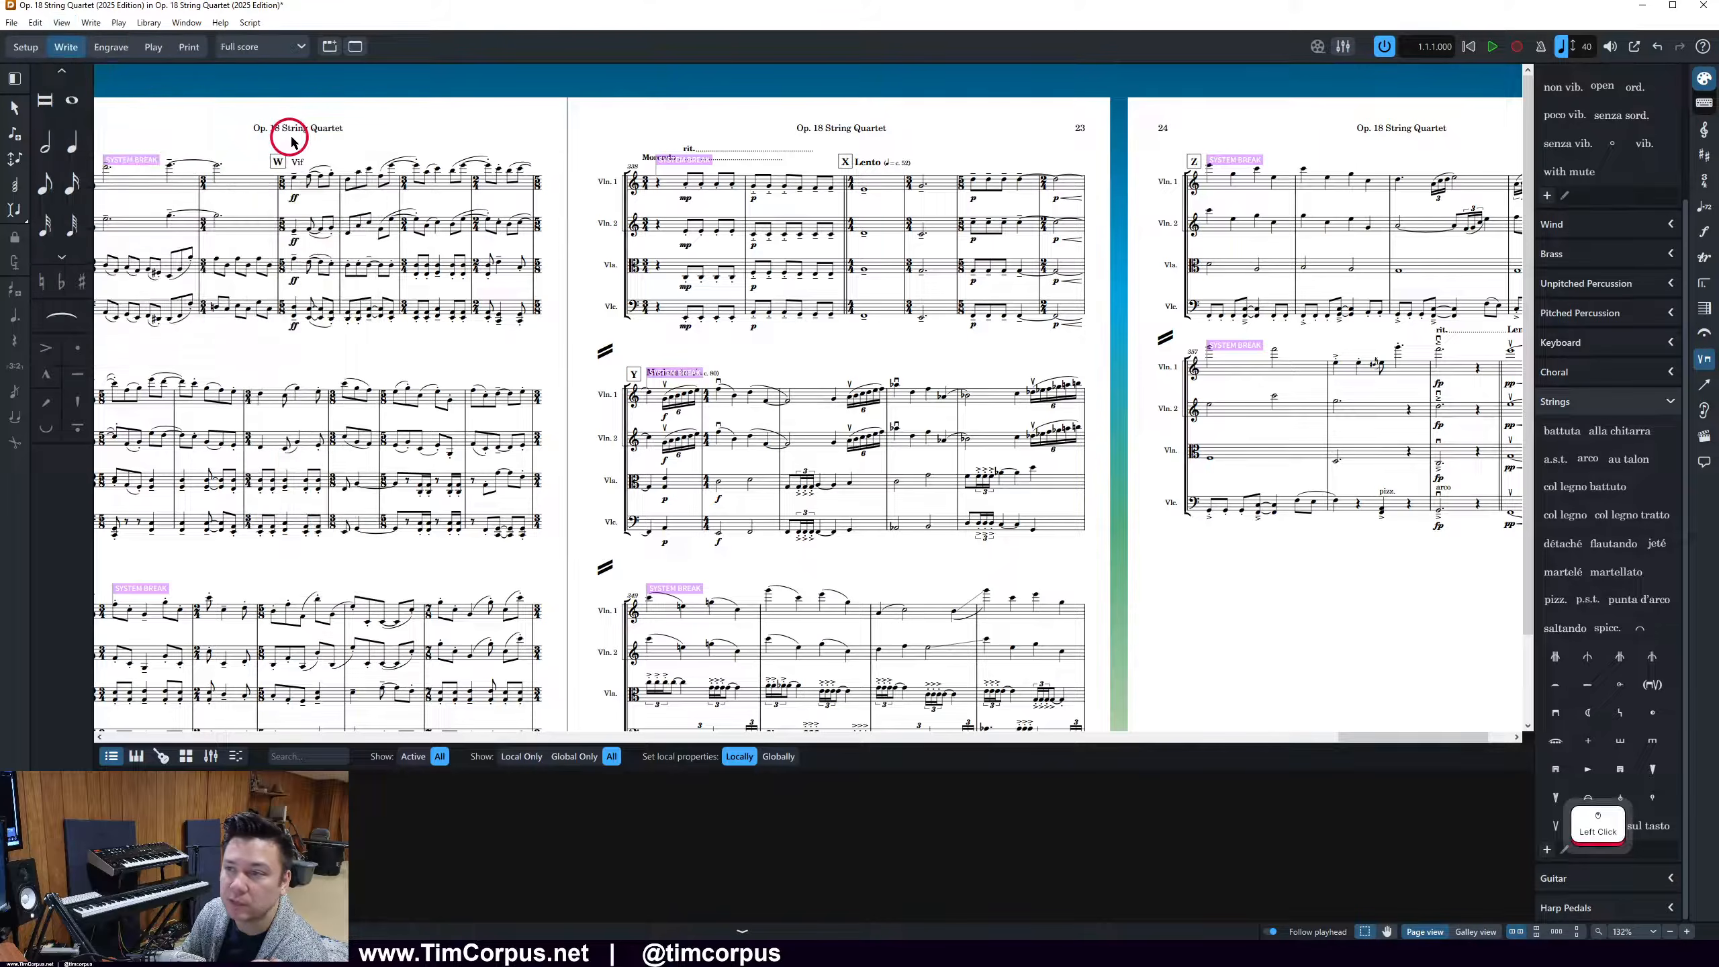
Switch to the 2018 score PDF in Adobe Acrobat, check the rit. and Morendo placement before rehearsal mark X, and return to Dorico
click(740, 162)
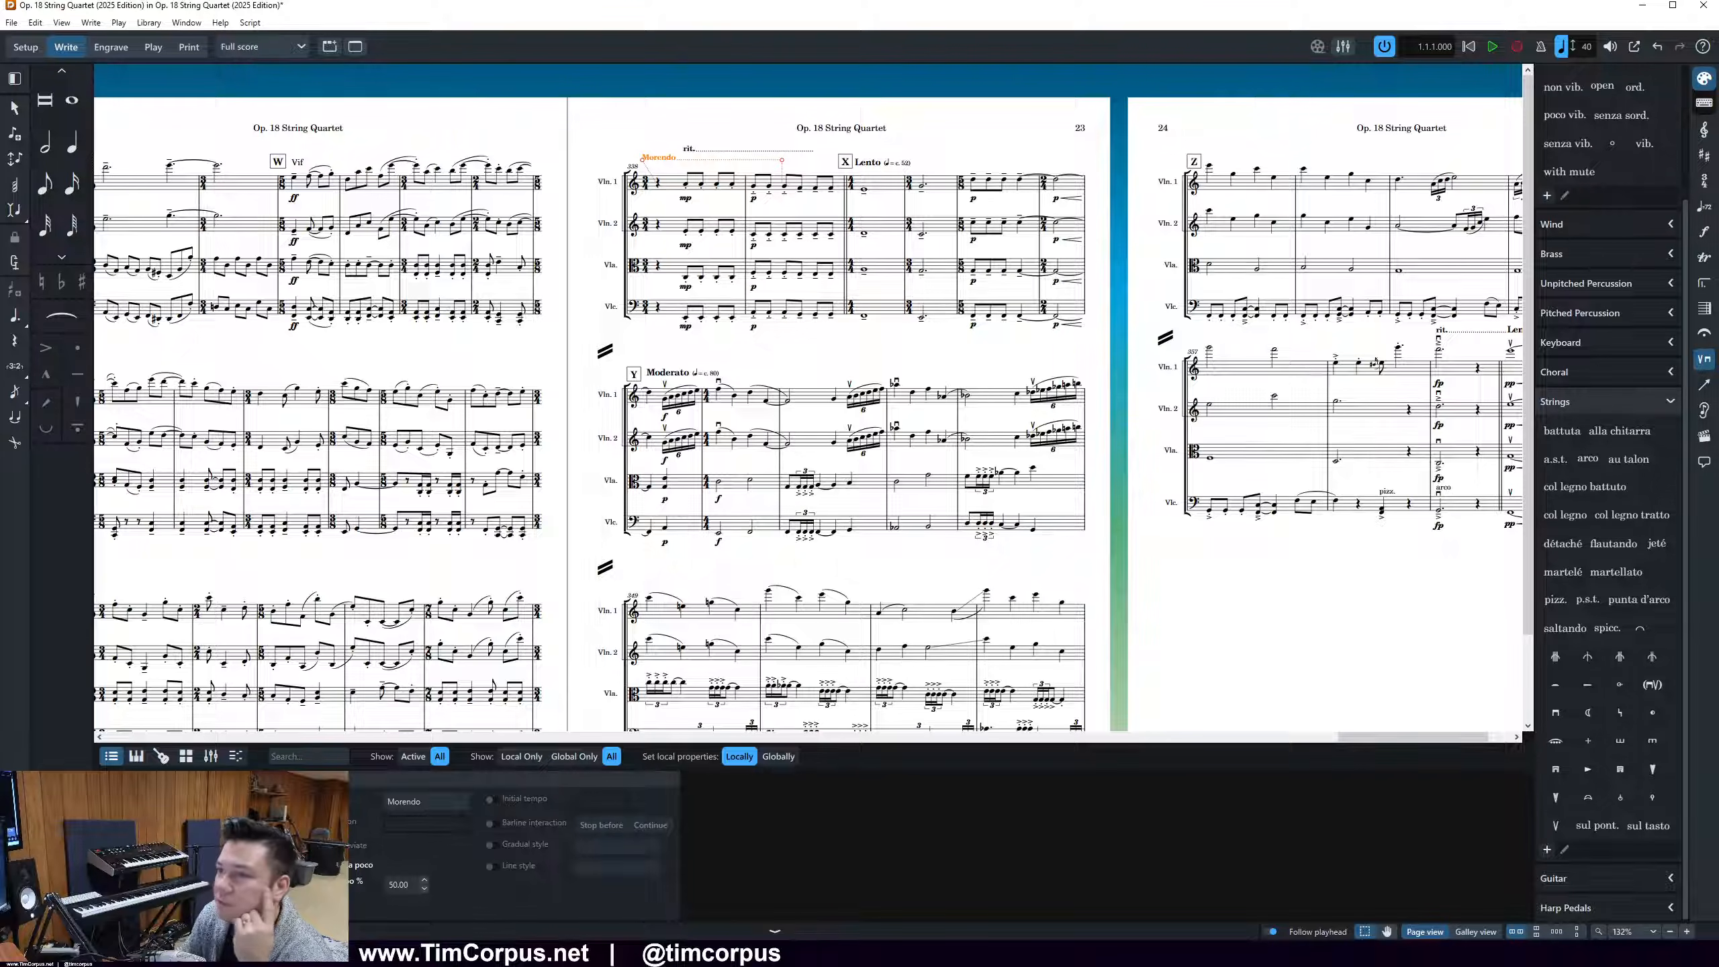
drag(1718, 105, 886, 120)
scroll(1053, 444, down, 10)
scroll(1053, 444, down, 15)
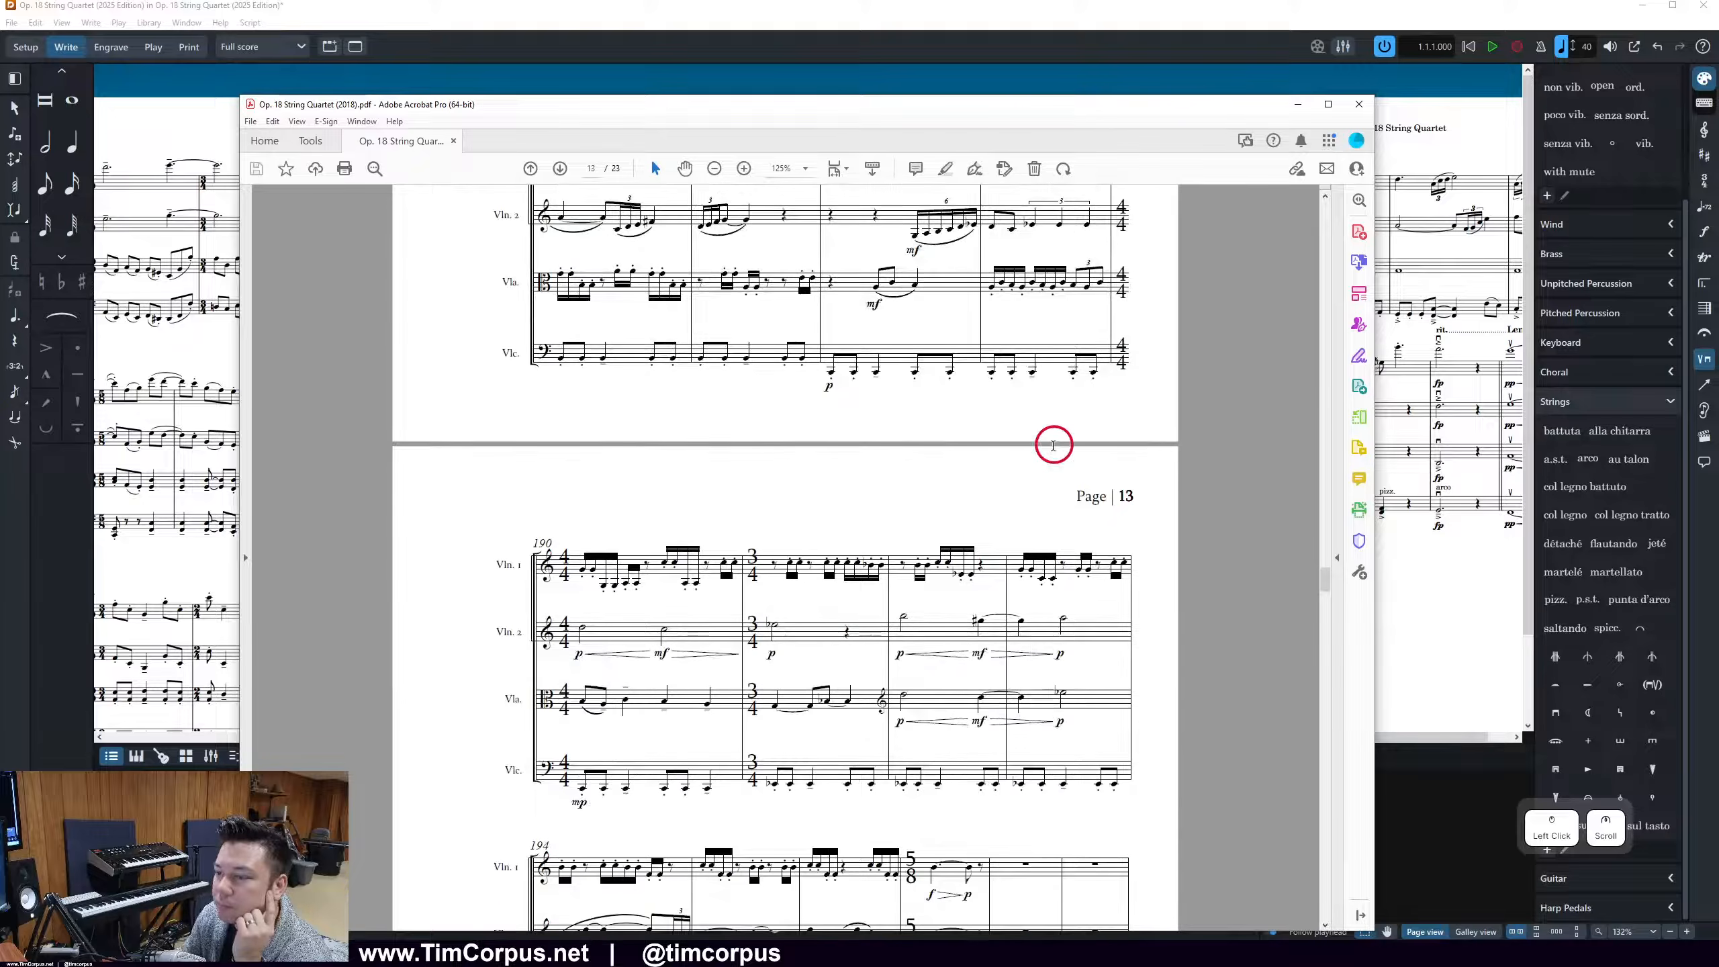
drag(1297, 528, 1324, 828)
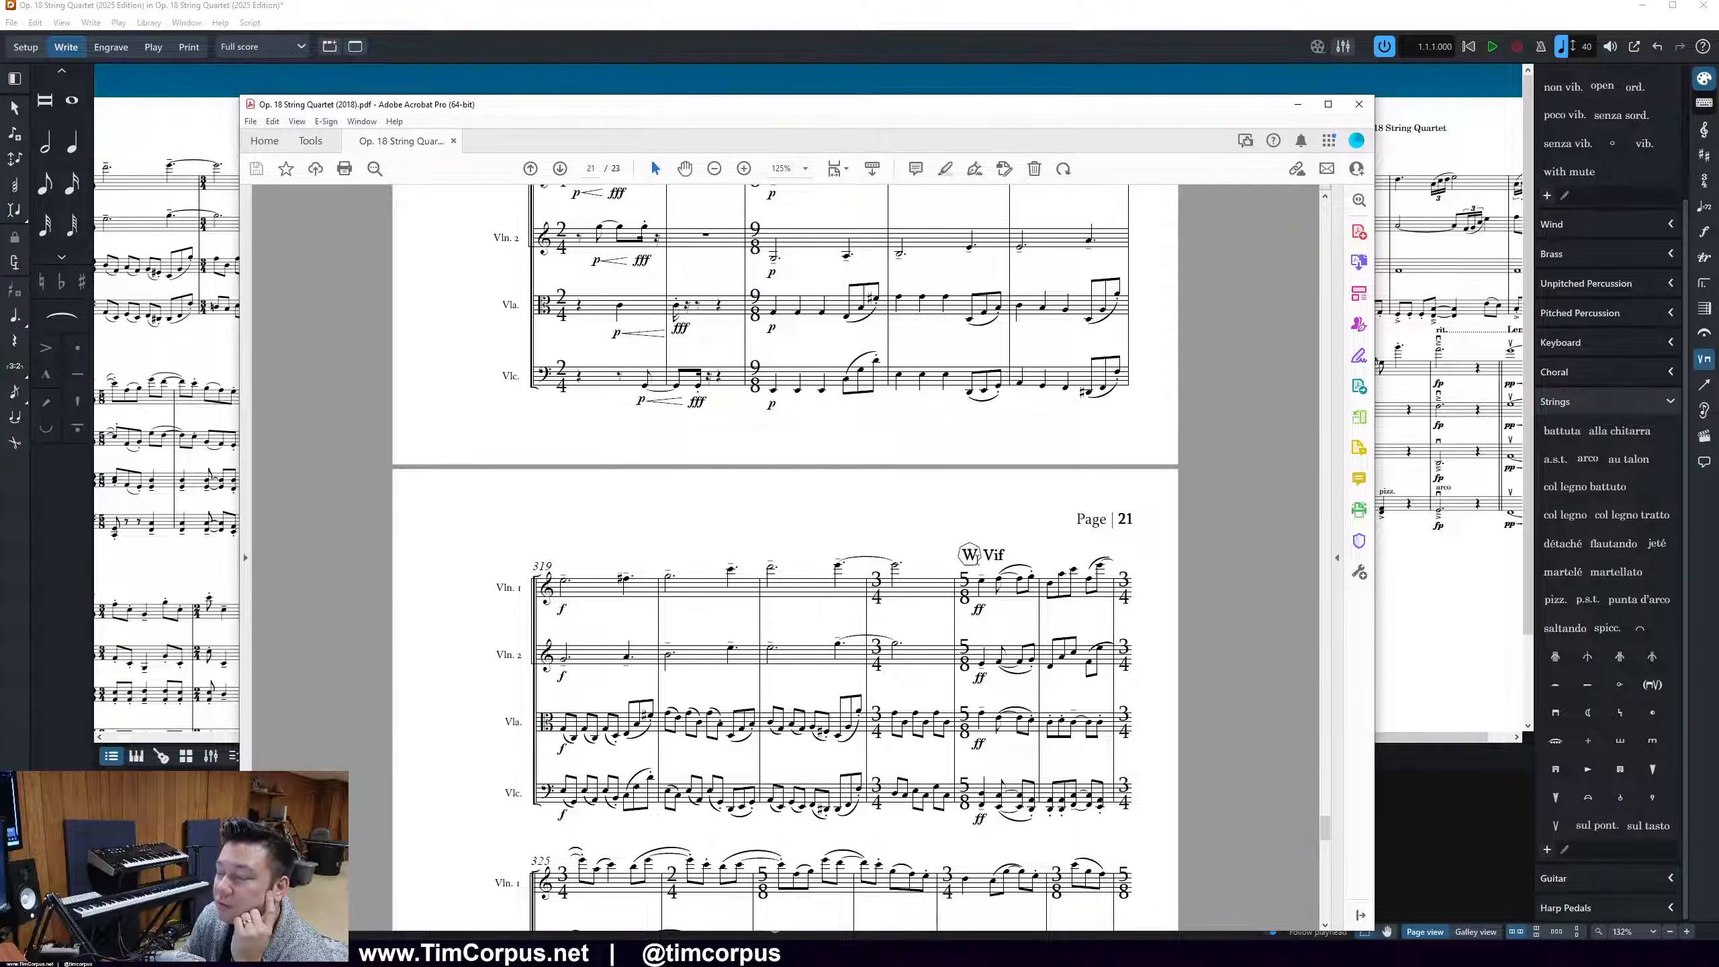
drag(1322, 826, 1326, 872)
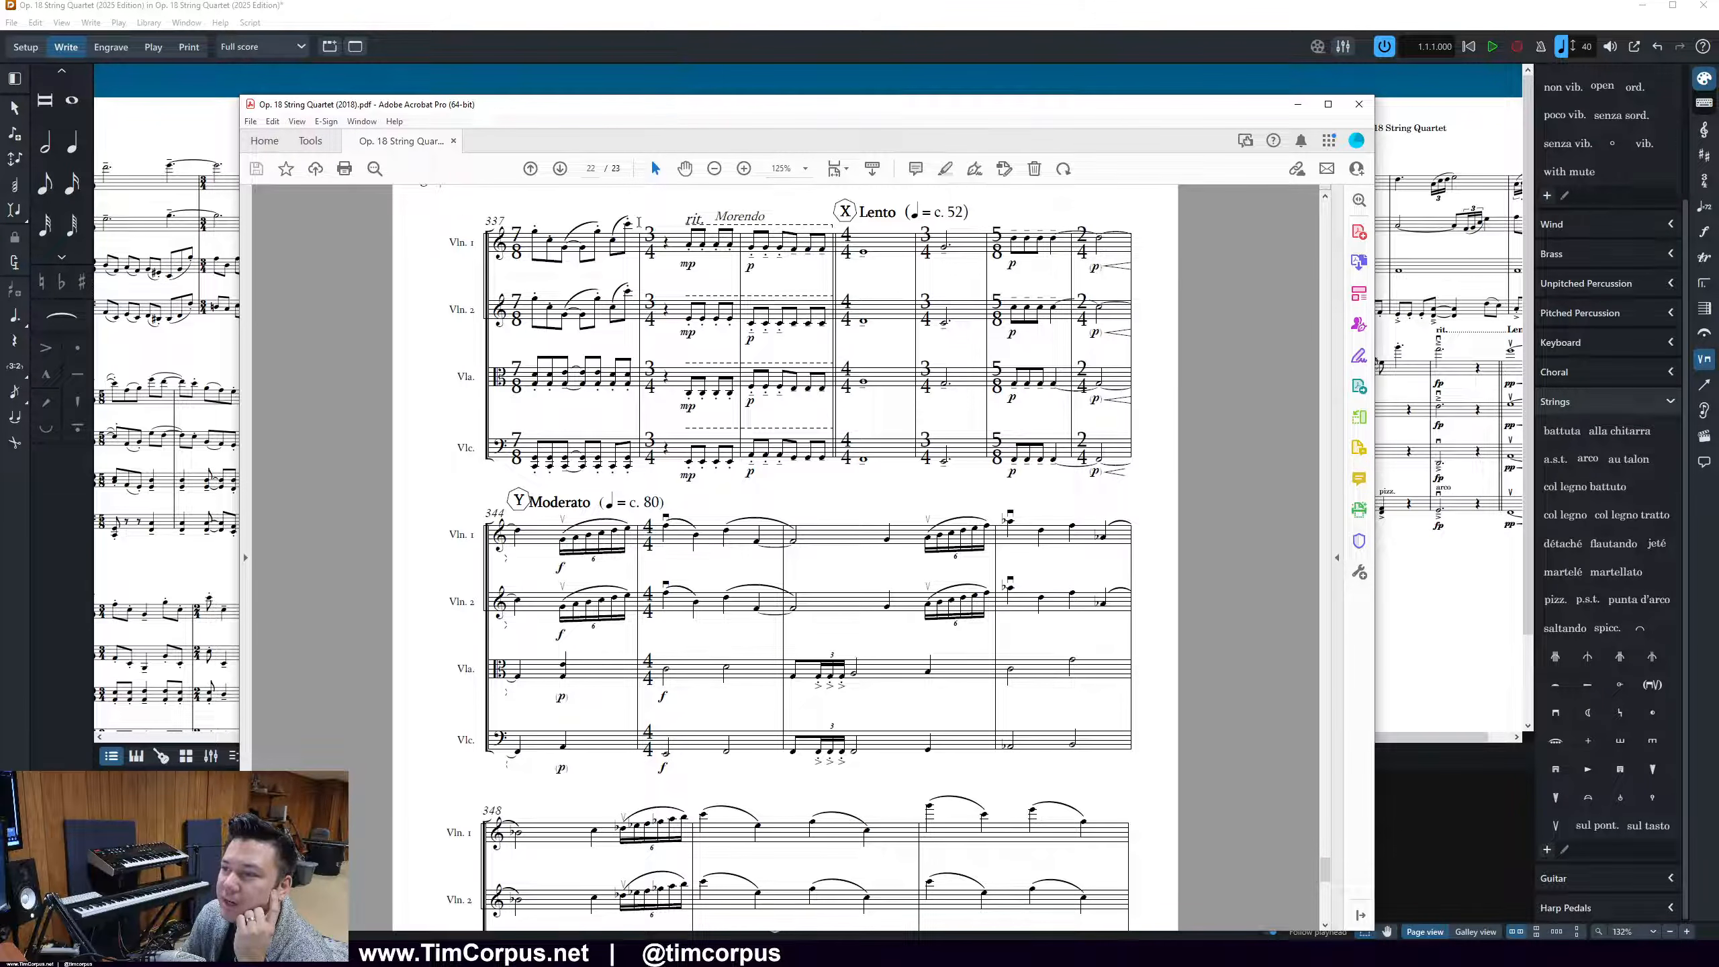
click(812, 7)
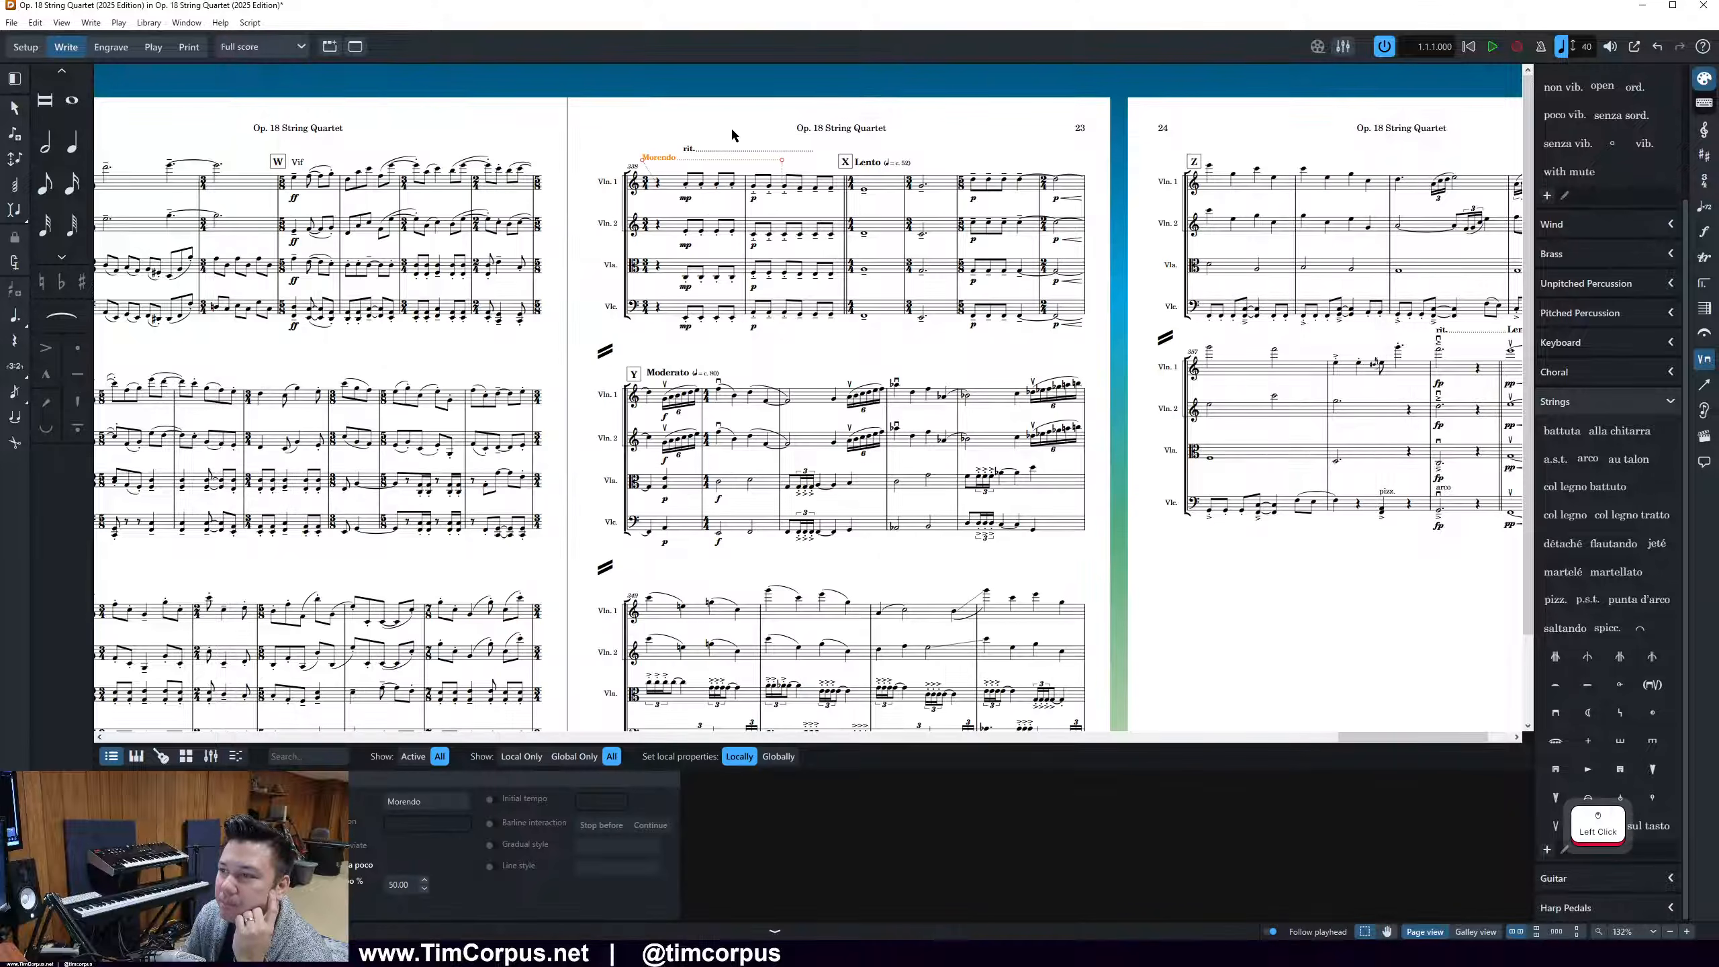
Delete the Morendo gradual tempo marking at the start of page 23's first system
click(671, 160)
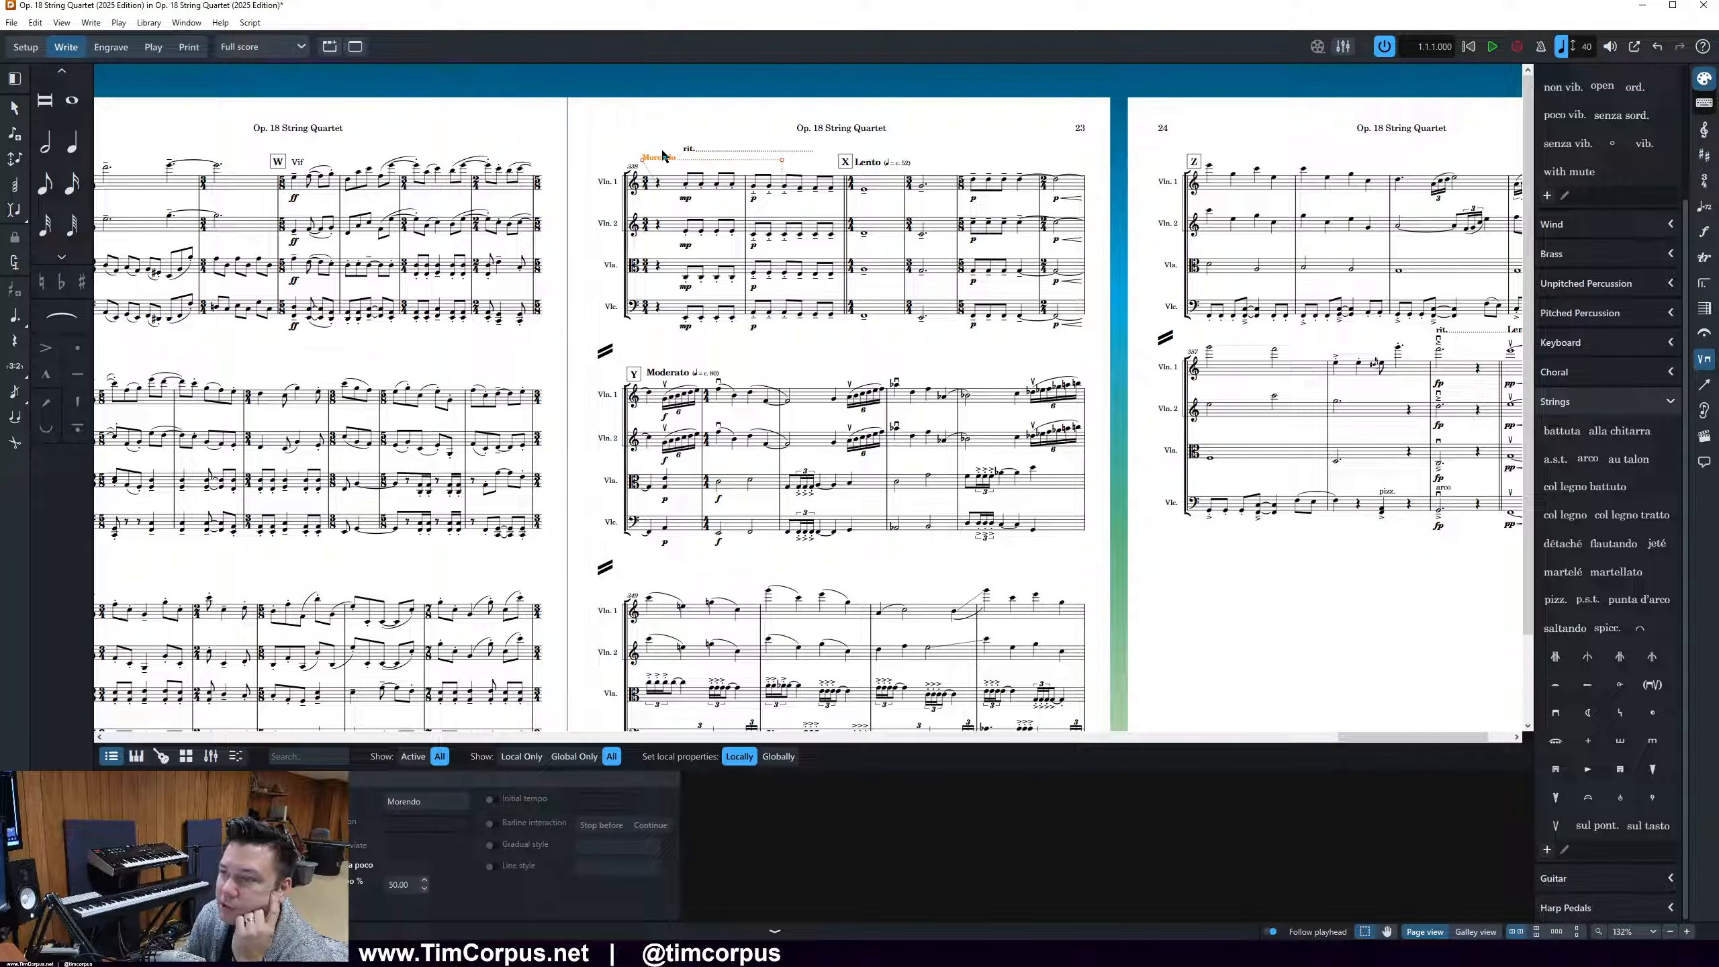
key(Delete)
key(Delete)
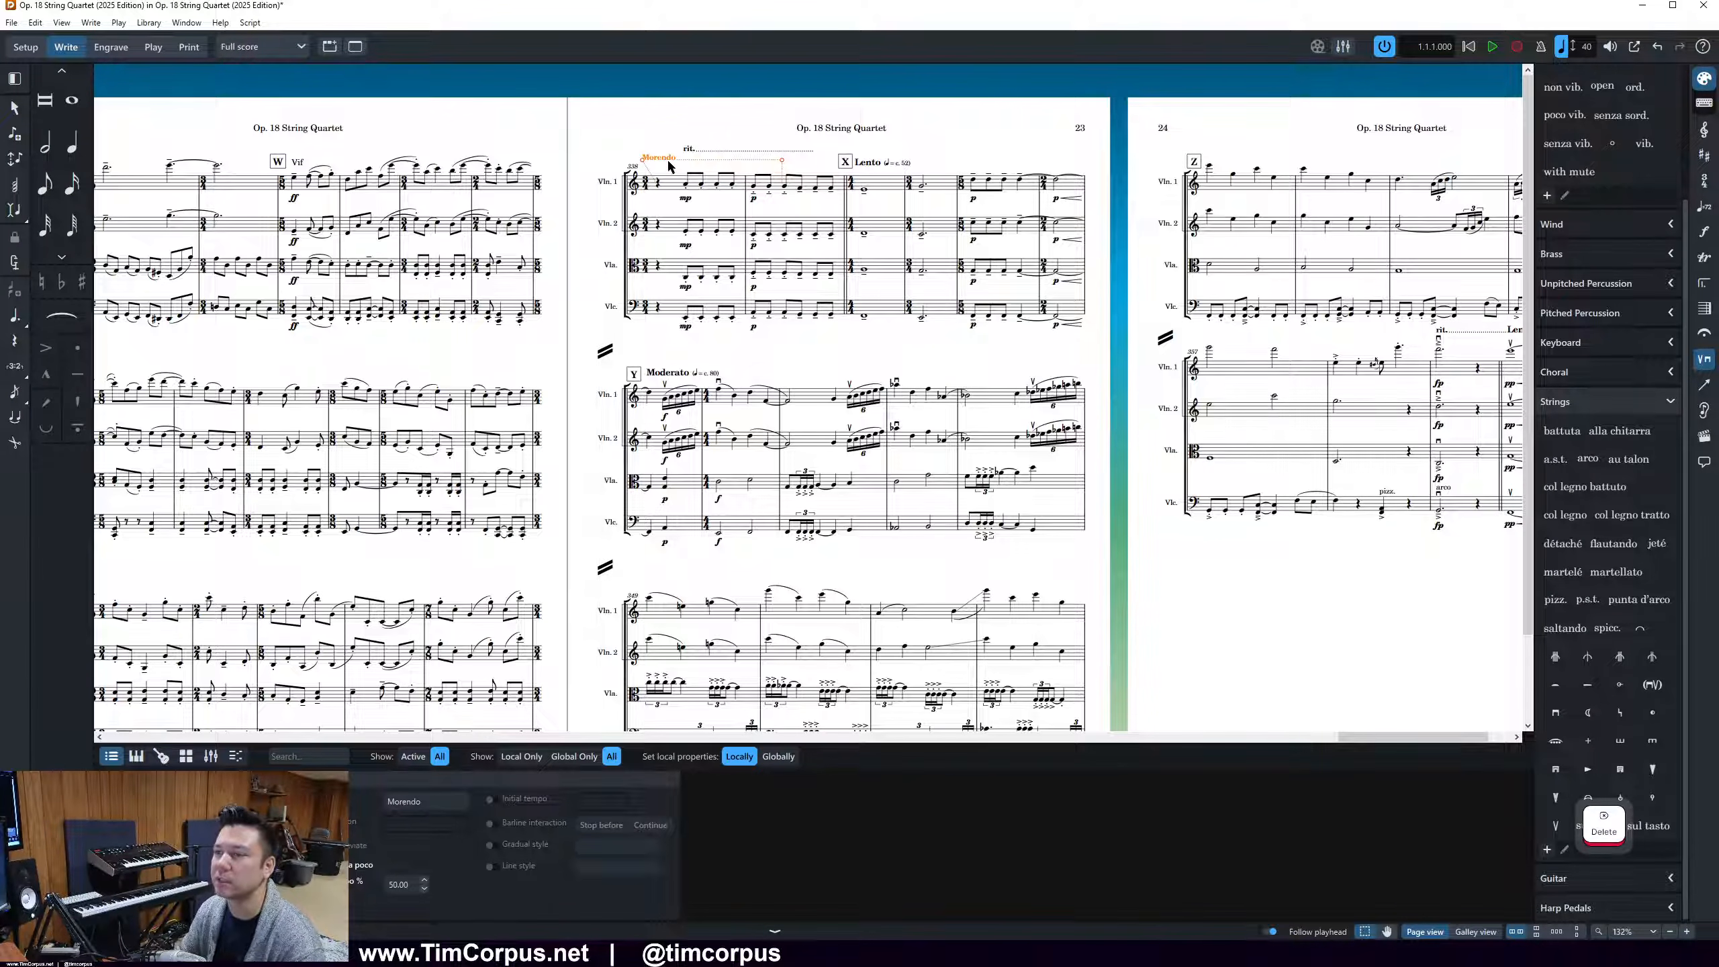
Add the staff text "Morendo" above Violin 1 at the start of the bar before rehearsal mark X
click(751, 186)
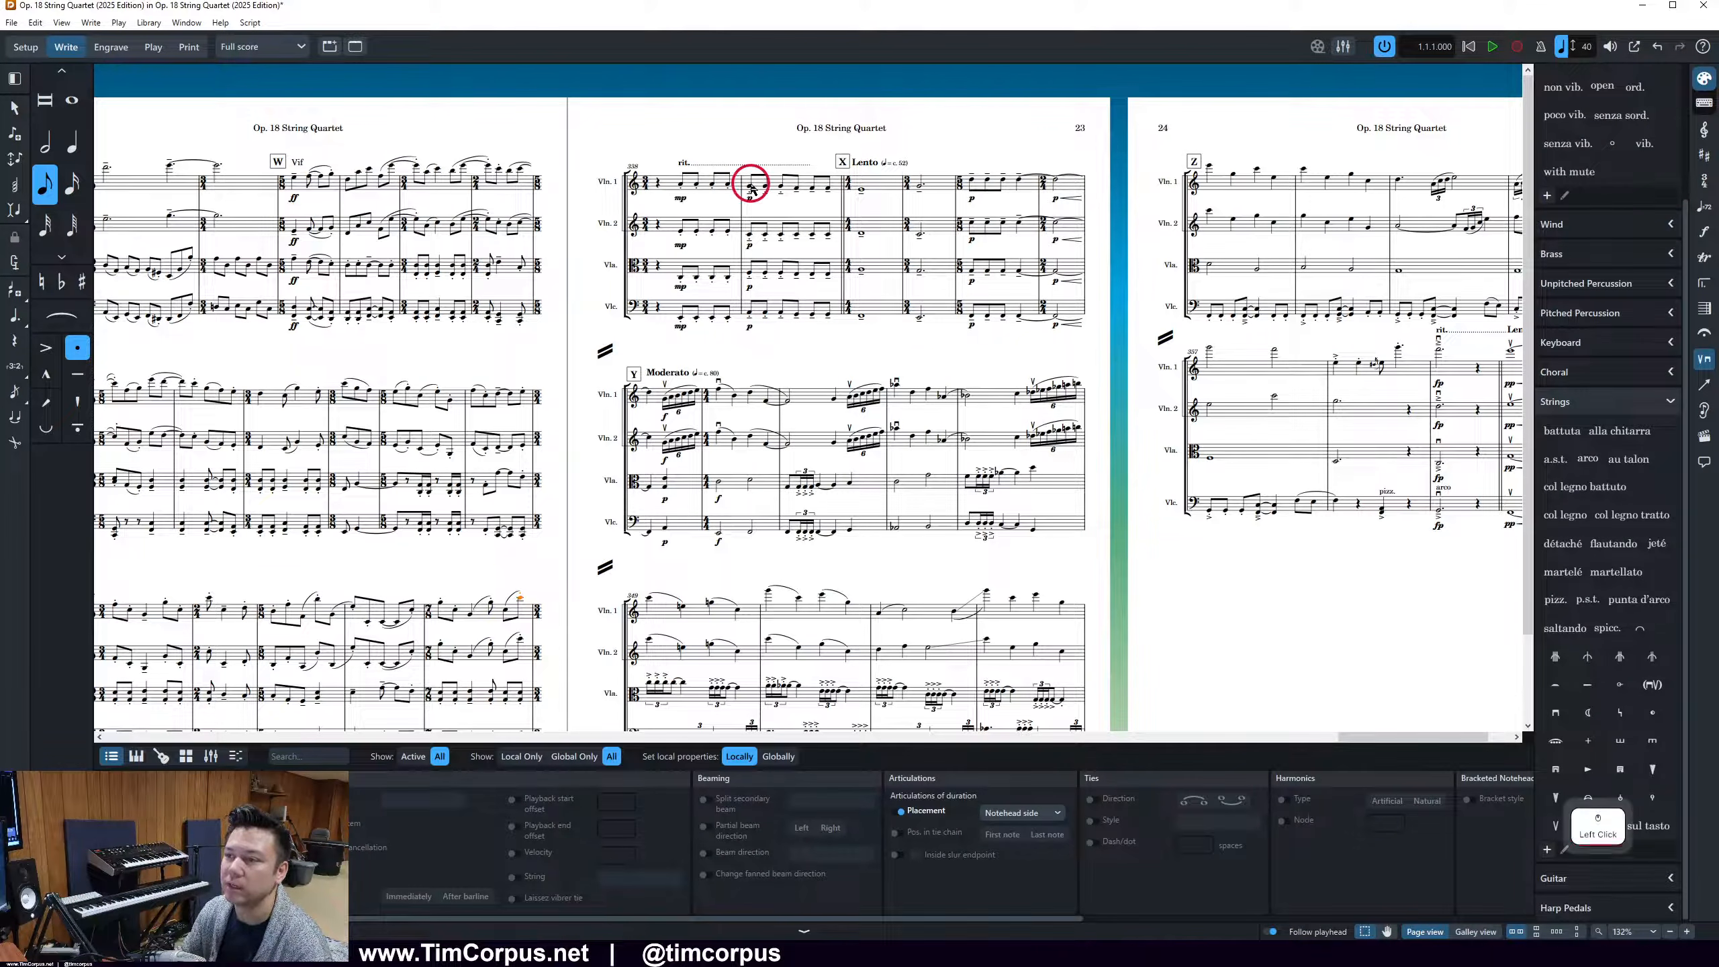
key(shift+x)
text(Morendo)
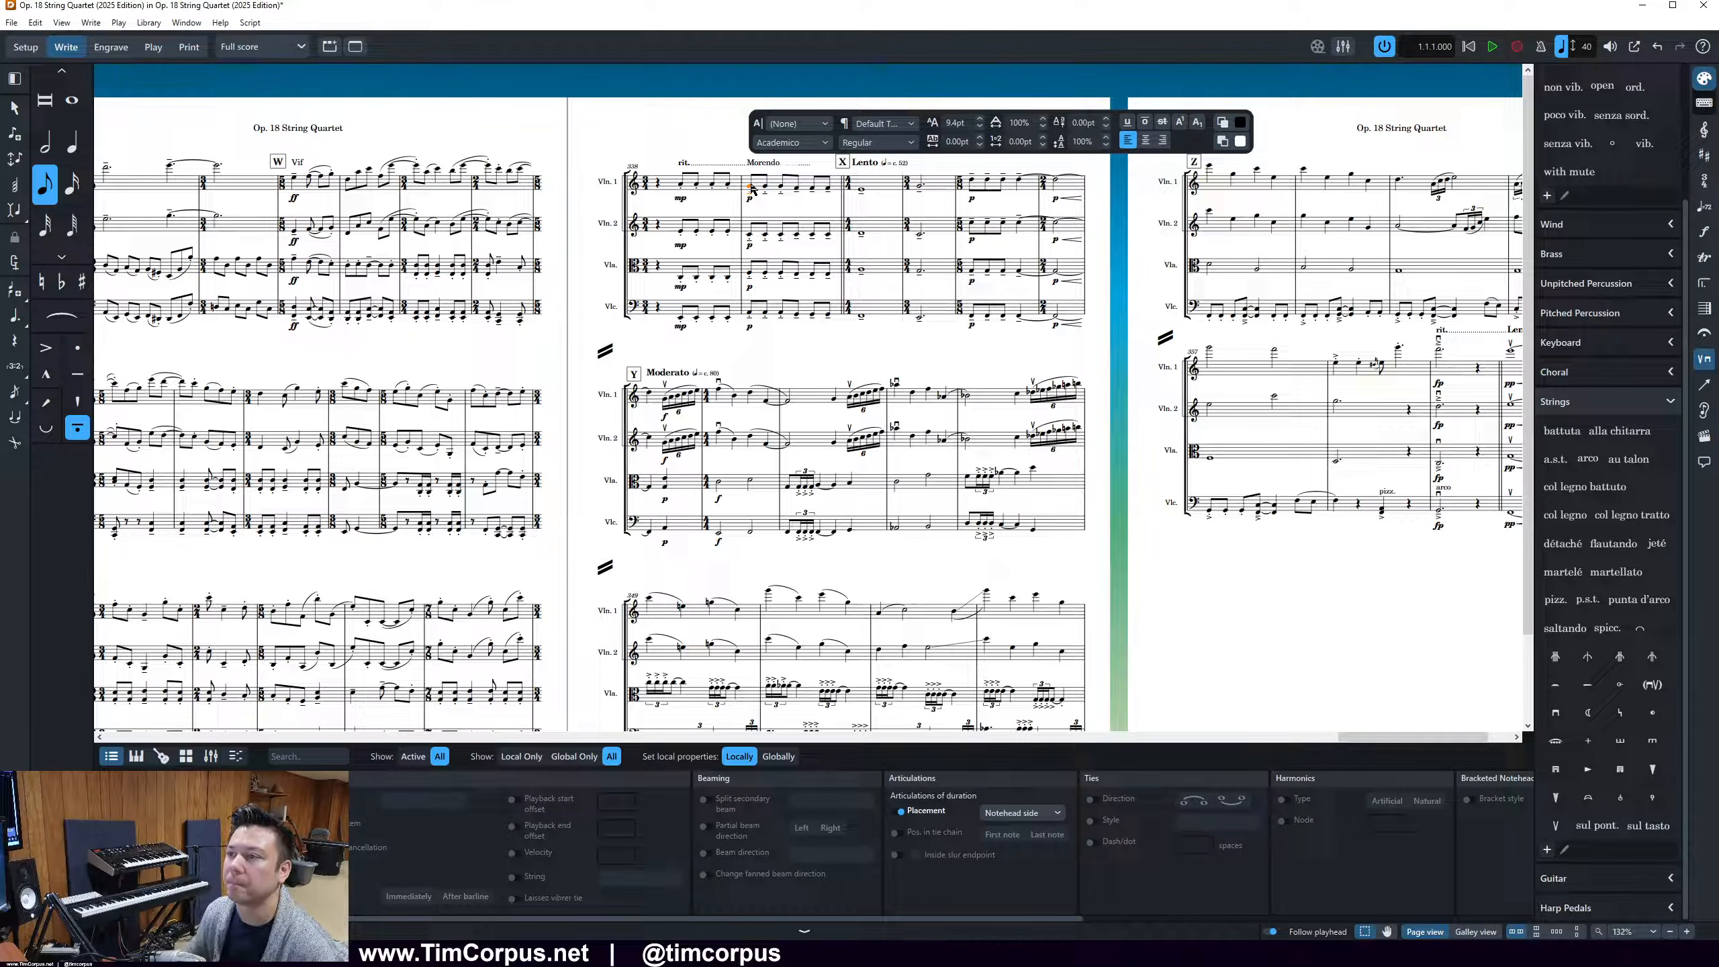
Set the whole Morendo text to italic and finish editing it
key(ctrl+a)
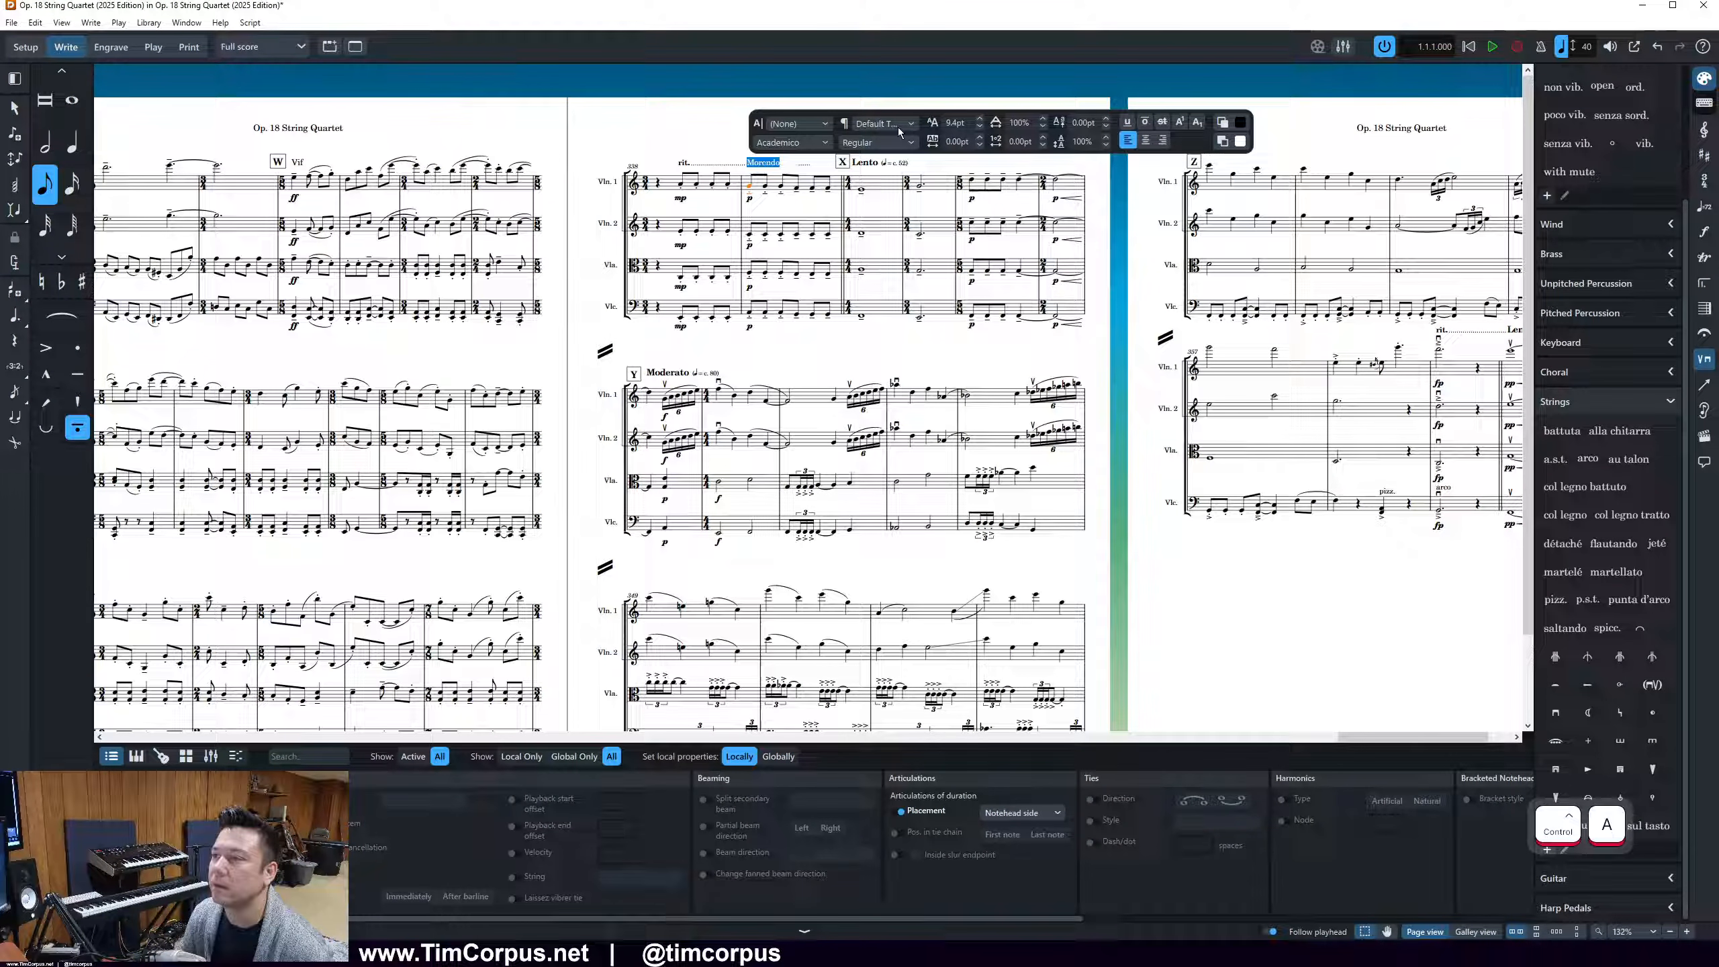
click(897, 127)
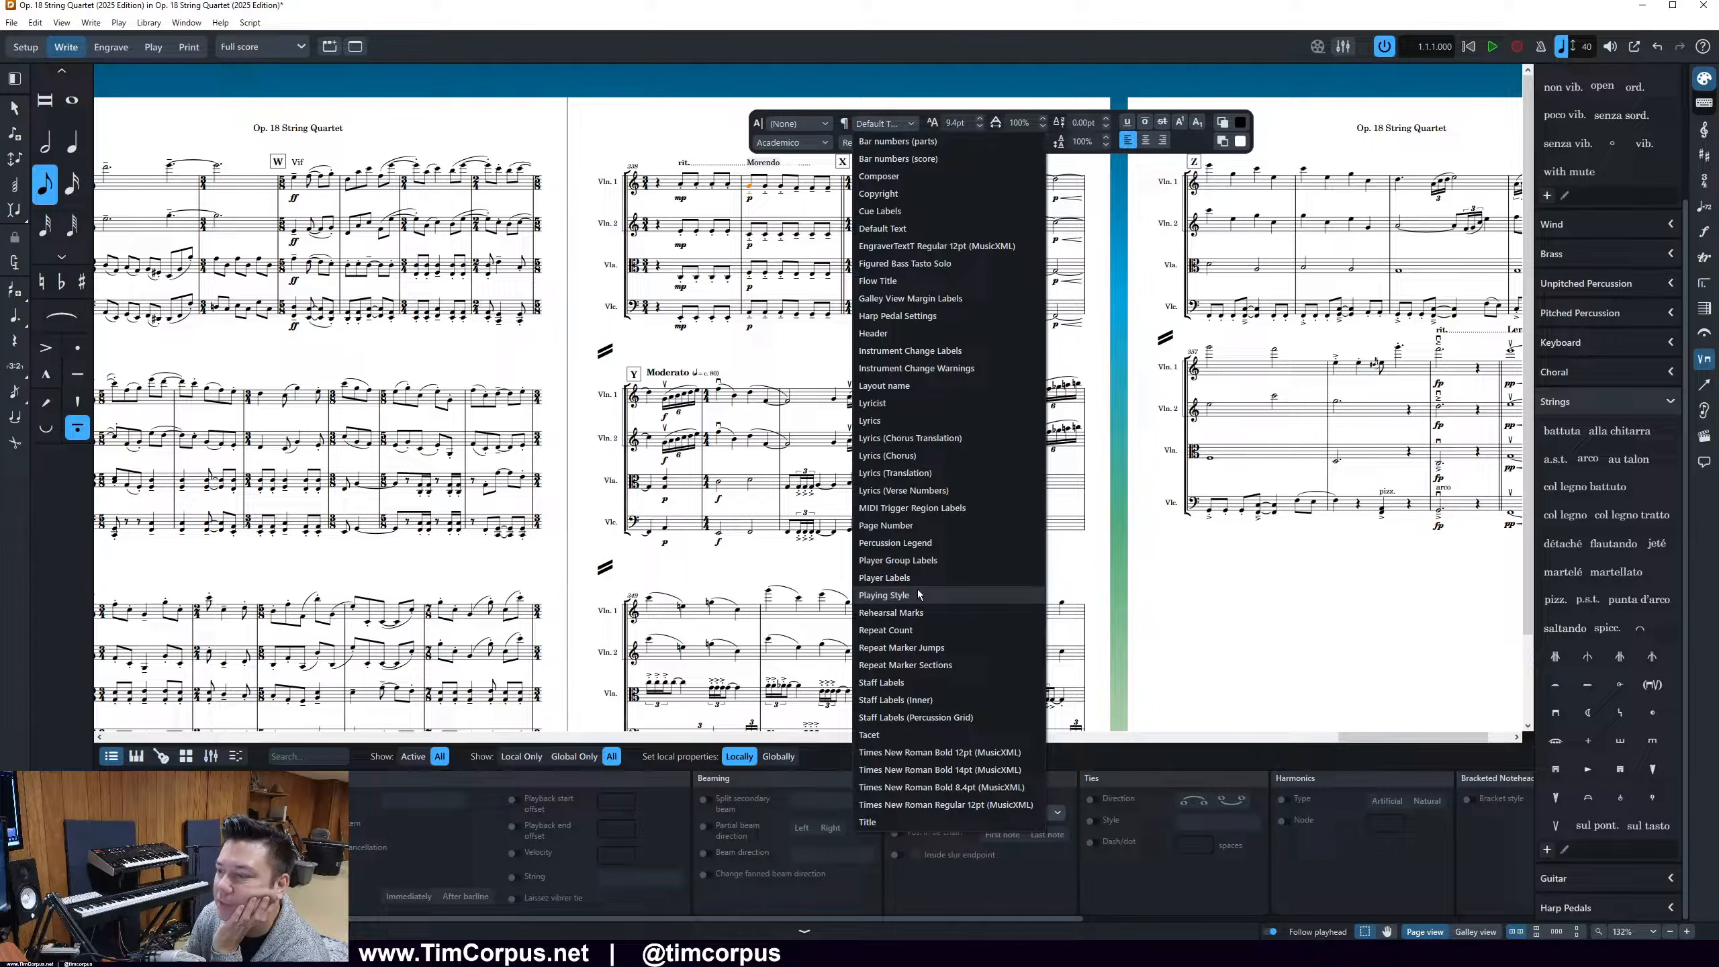
click(937, 119)
click(876, 143)
click(878, 179)
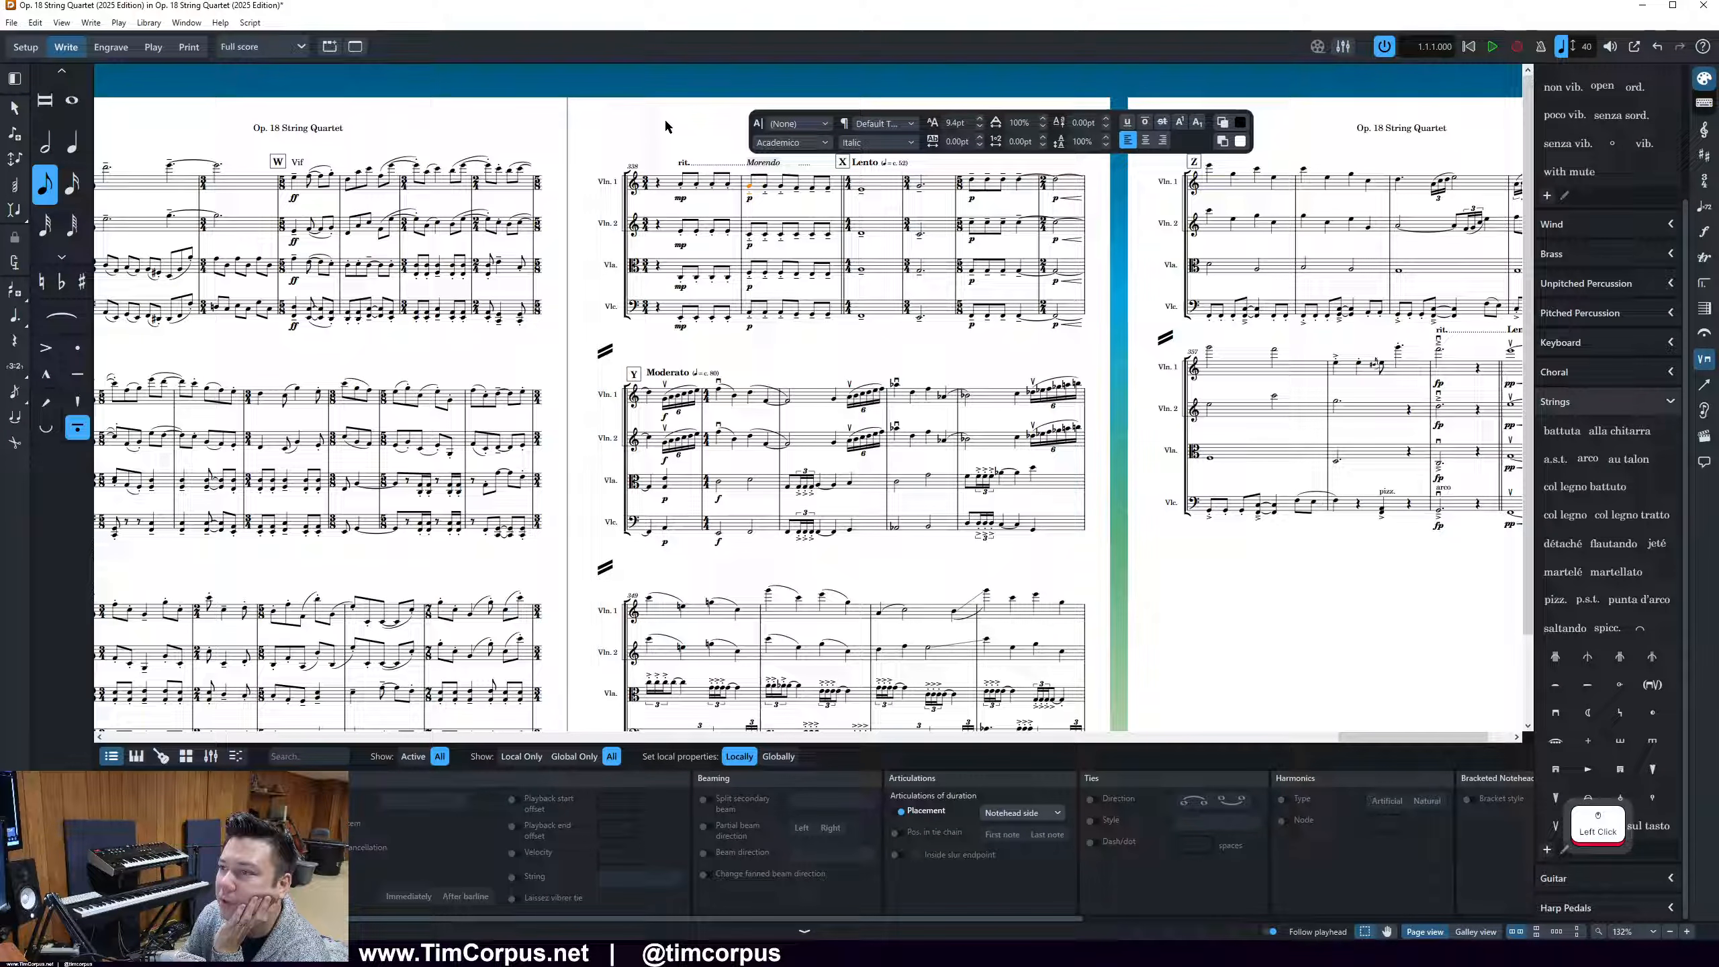
key(Escape)
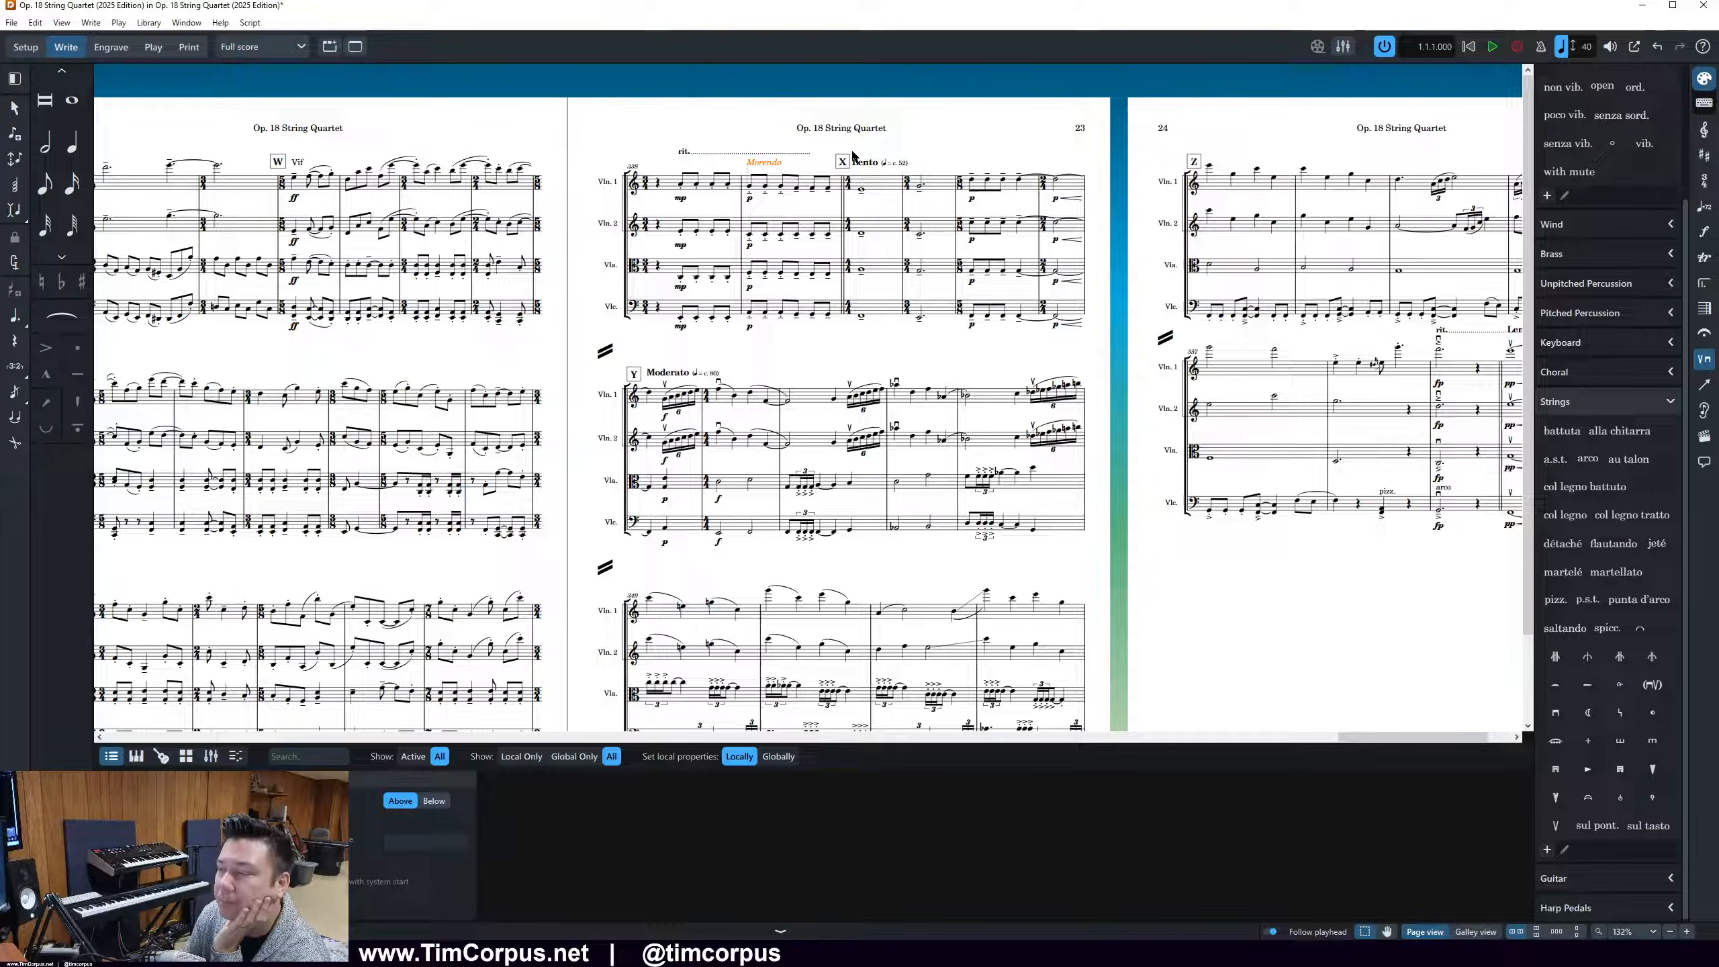
click(829, 175)
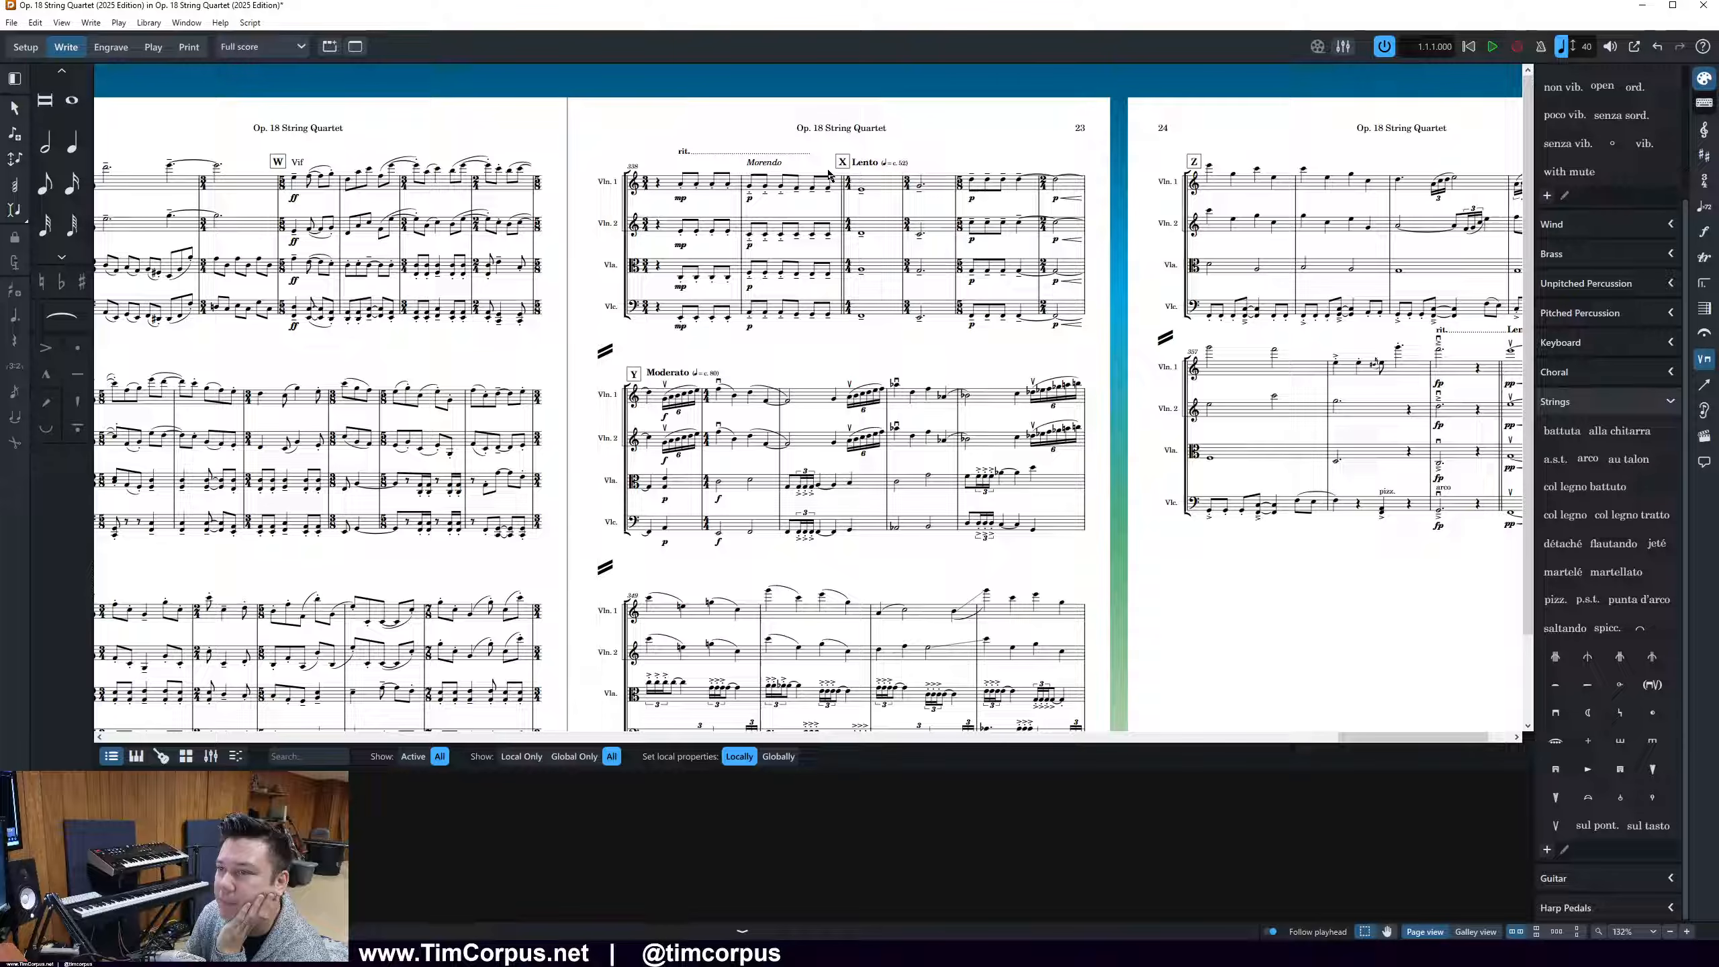
Examine the Viola triplet at the start of bar 350 in page 23's last system, selecting its first note
scroll(959, 682, down, 3)
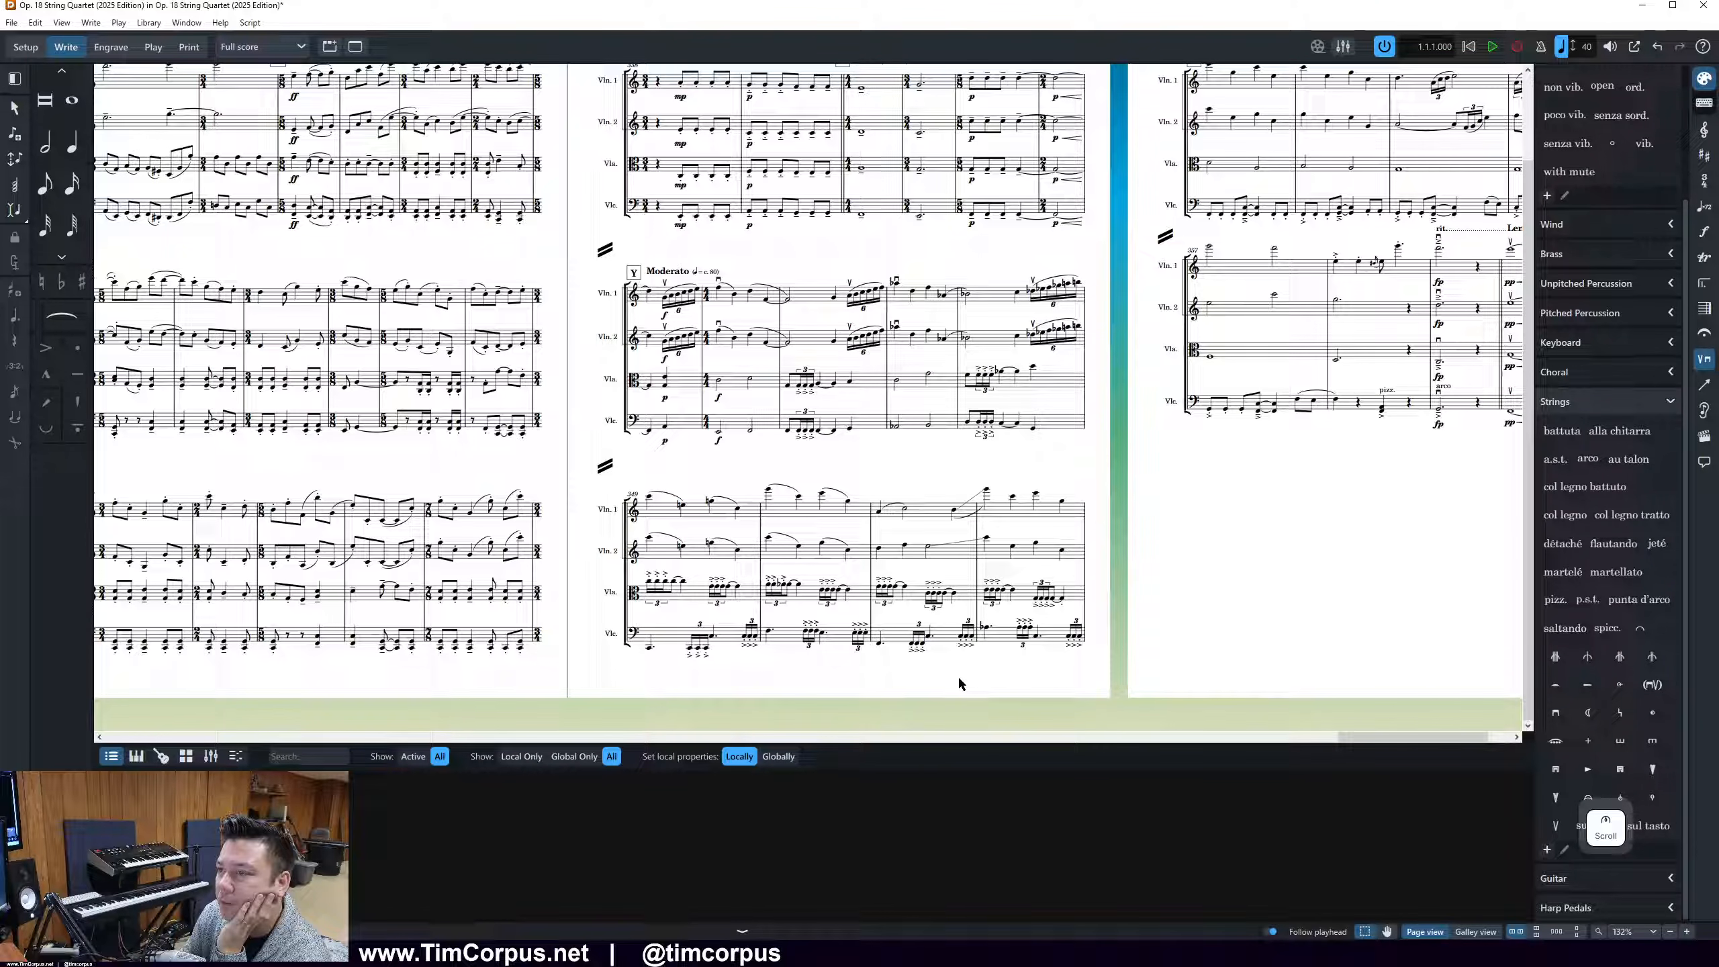
mouse_move(1350, 739)
mouse_down()
mouse_move(1386, 741)
mouse_move(1323, 740)
mouse_up()
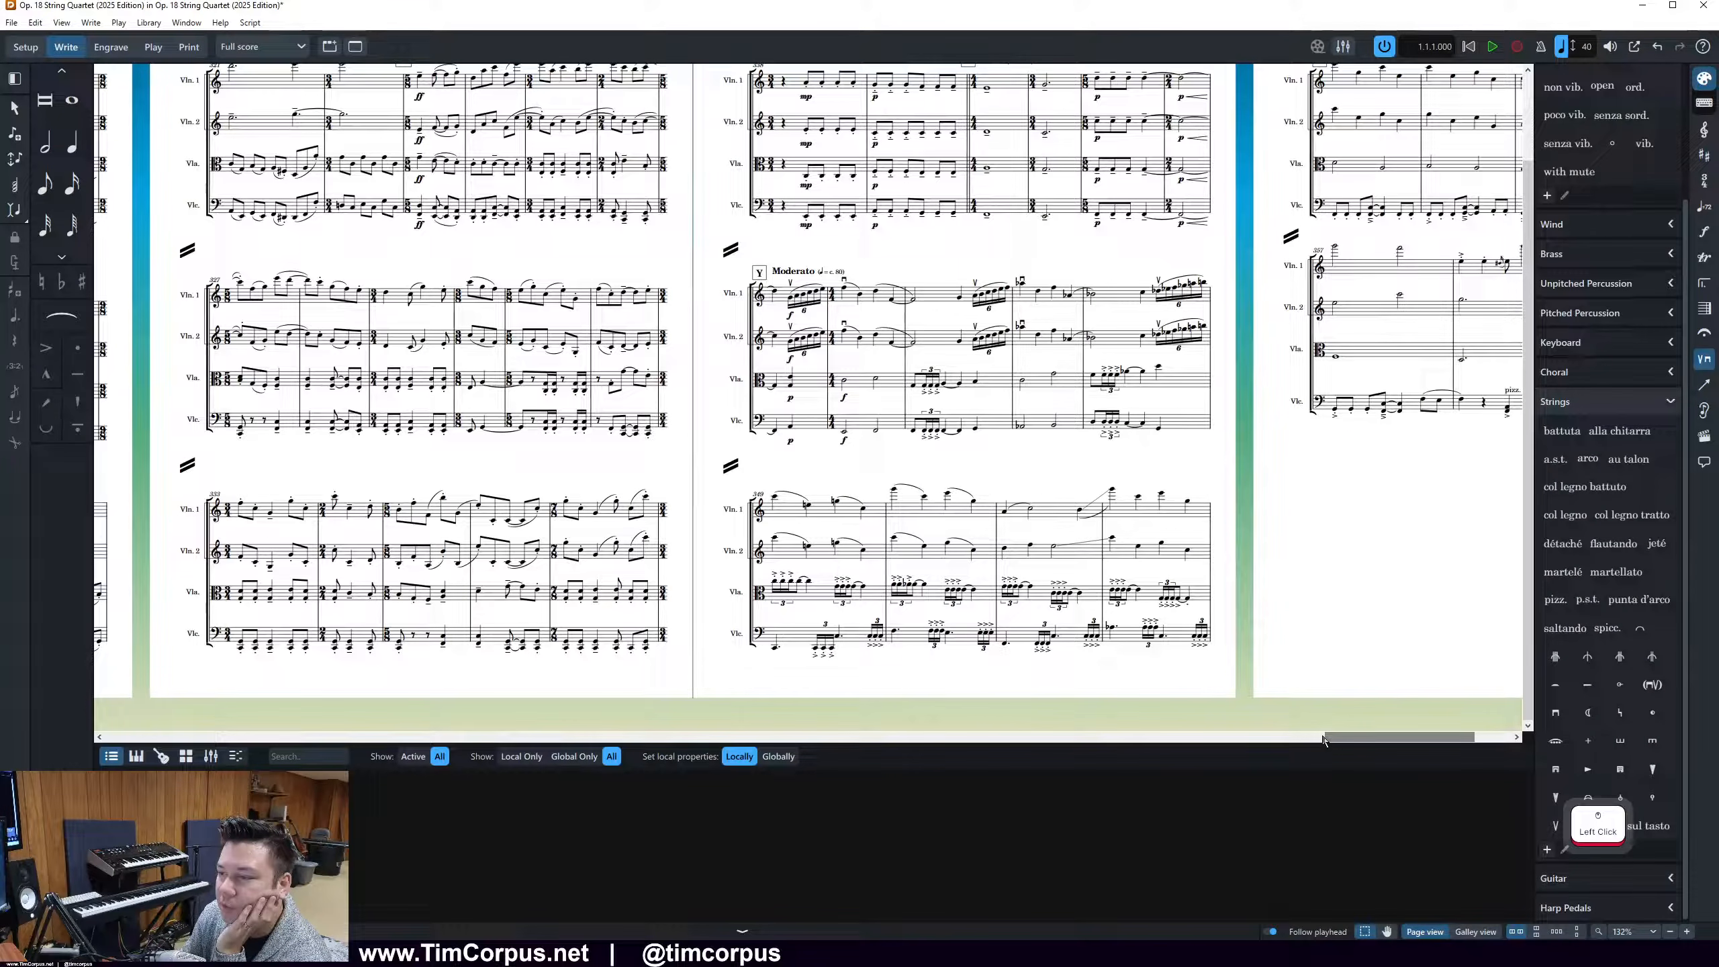
click(900, 584)
ctrl+scroll(934, 638, up, 2)
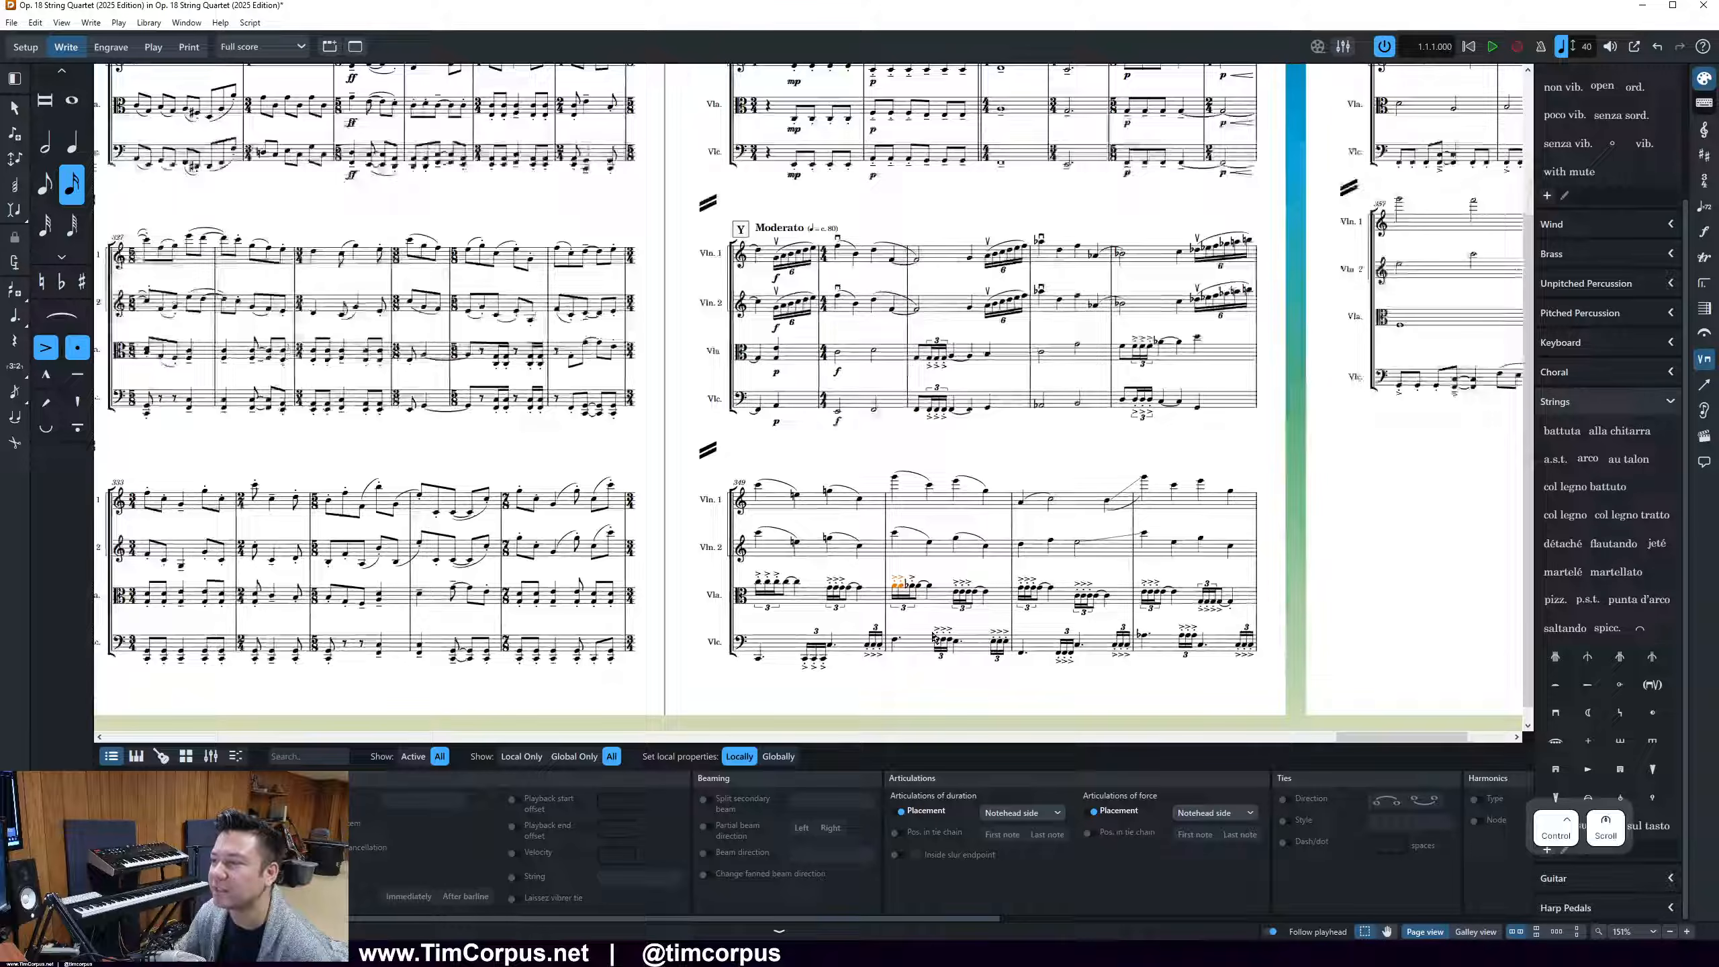
ctrl+scroll(934, 638, up, 3)
scroll(934, 638, down, 1)
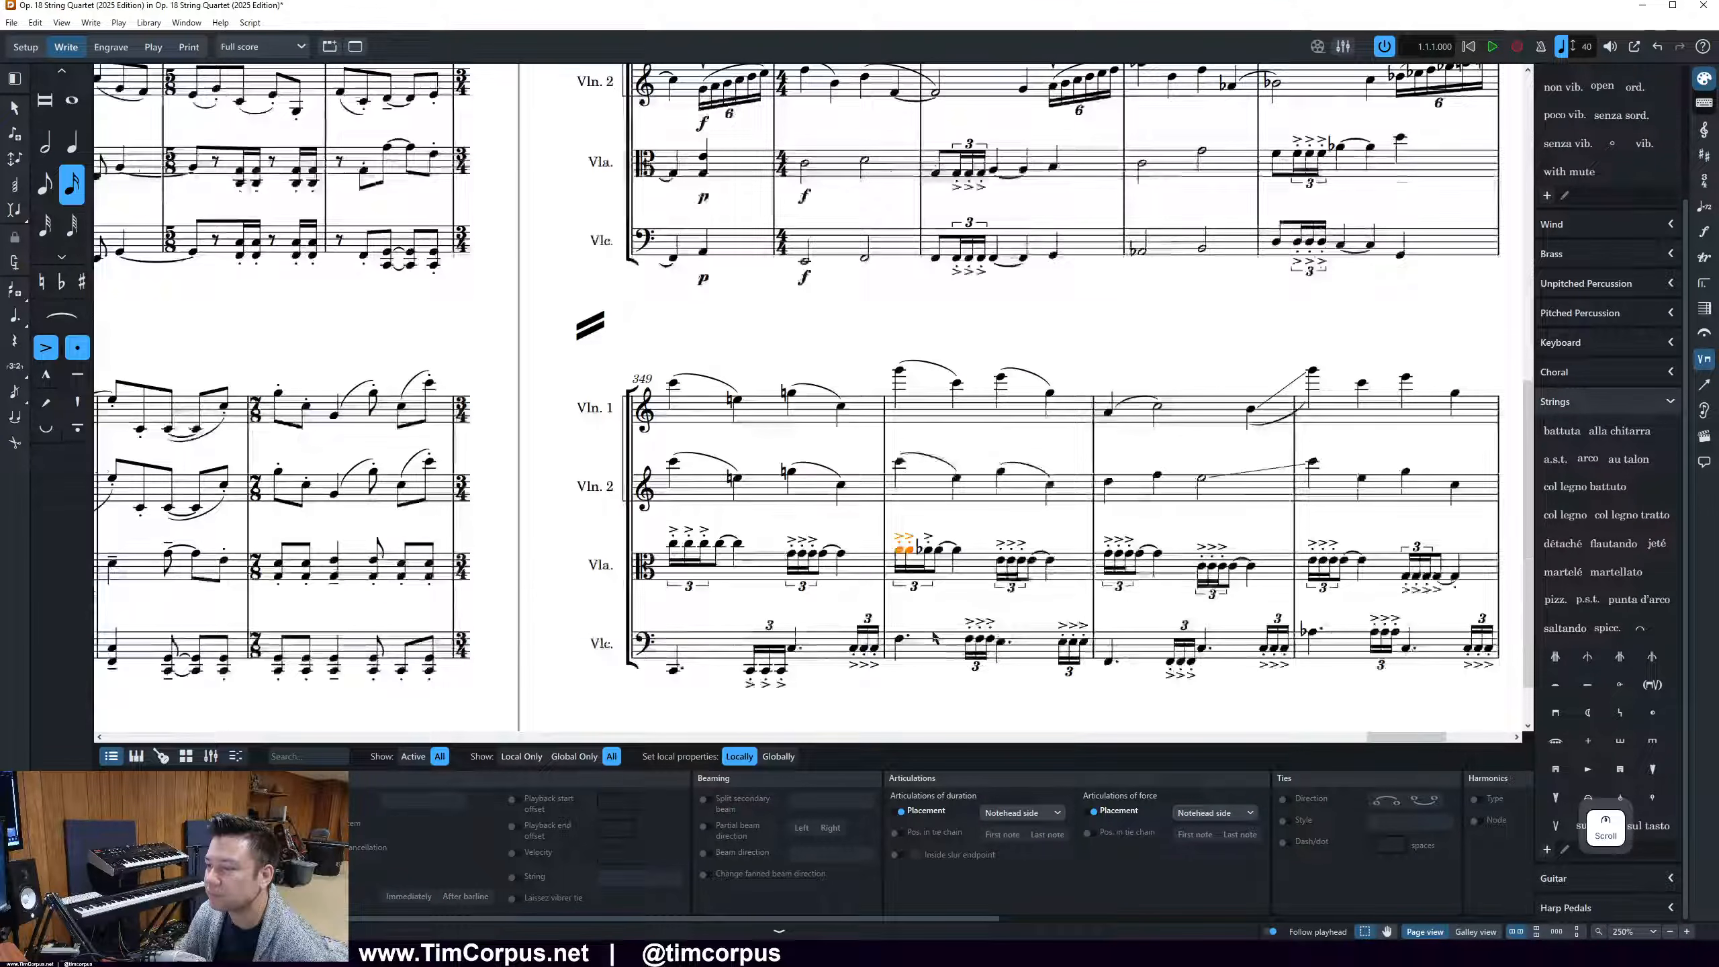
ctrl+scroll(933, 637, up, 3)
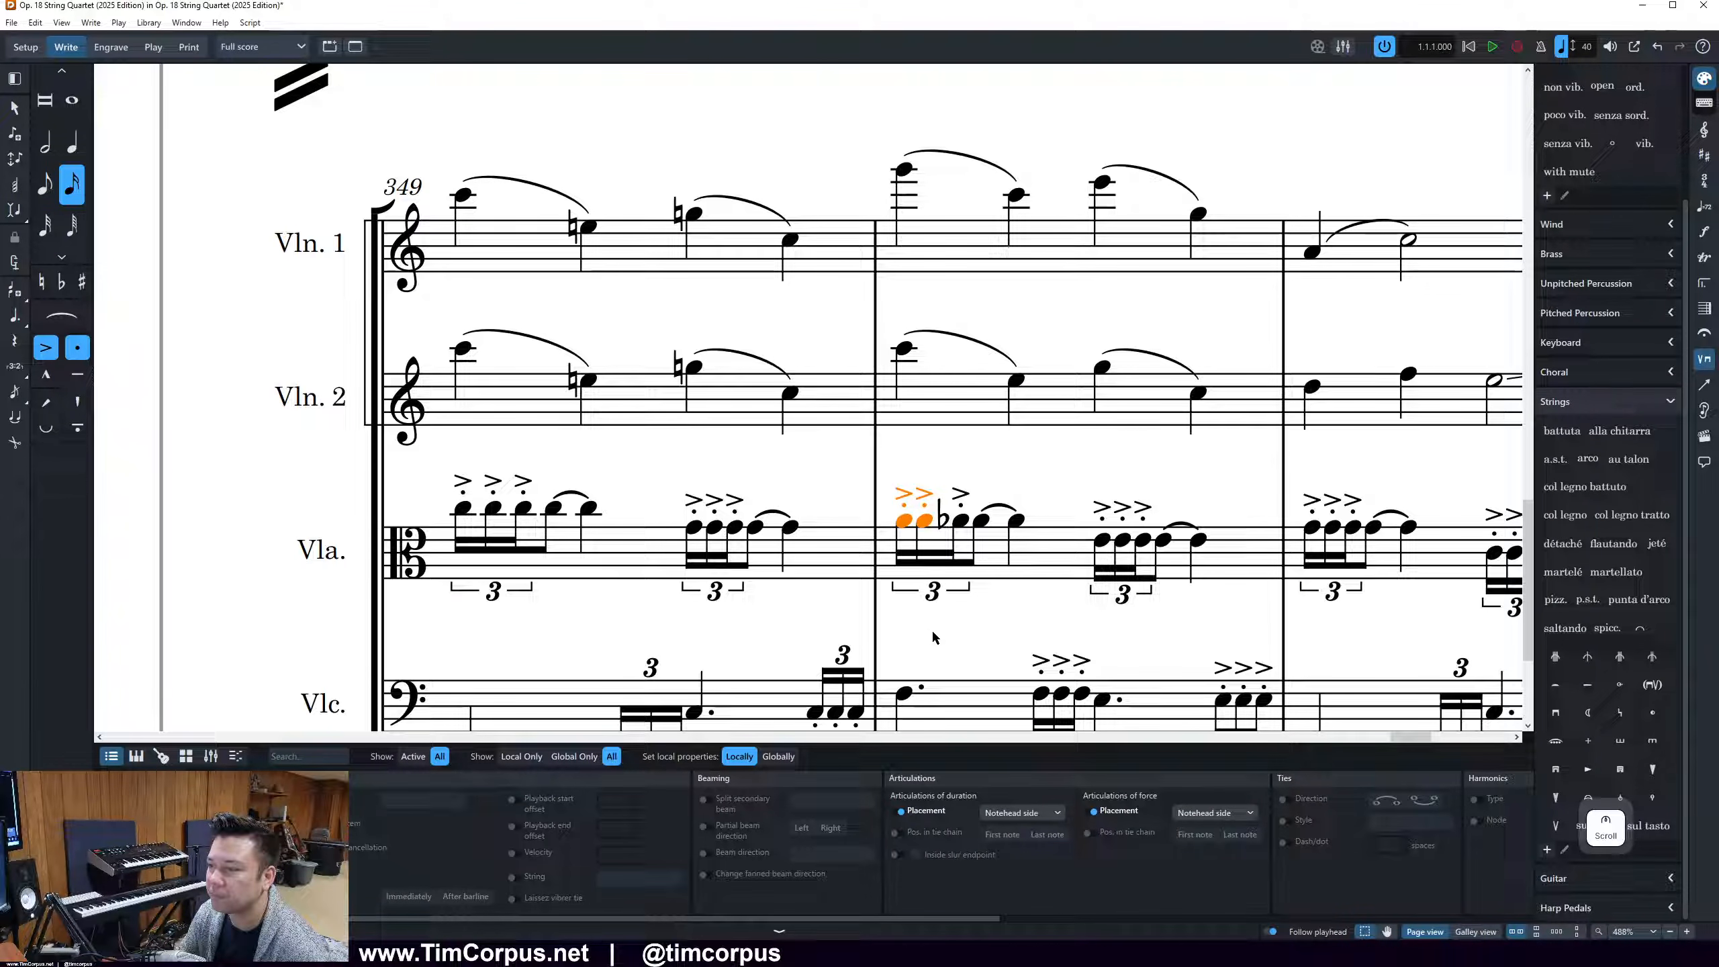
click(904, 522)
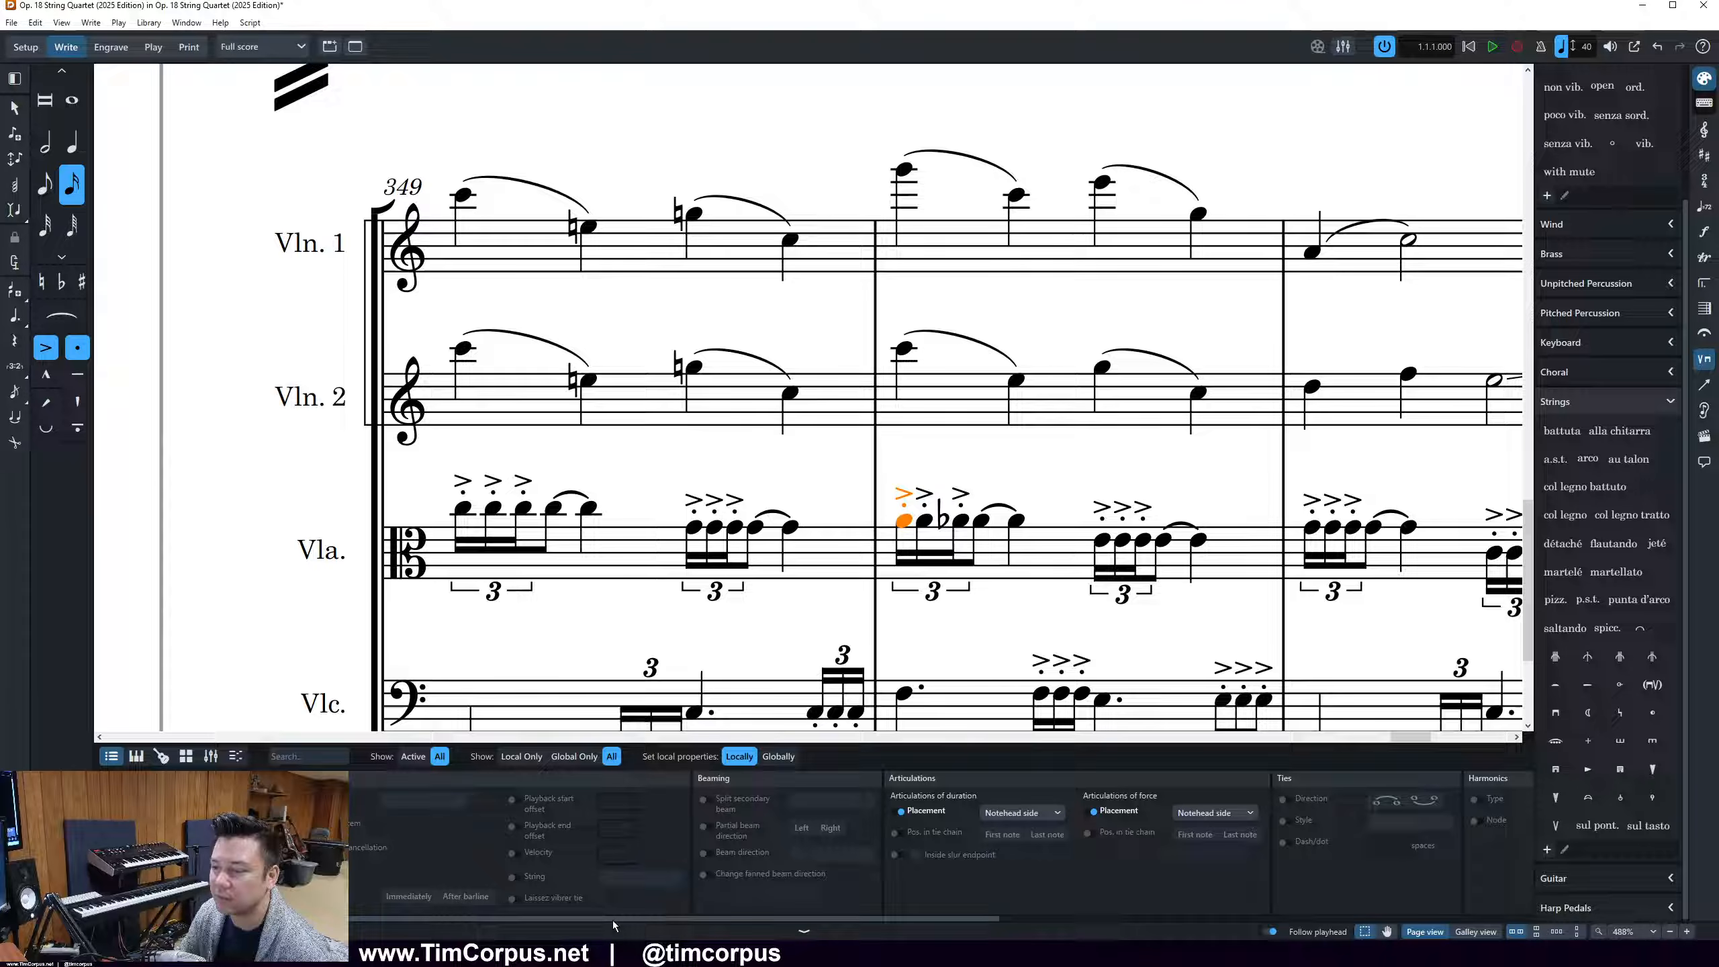
scroll(616, 924, down, 1)
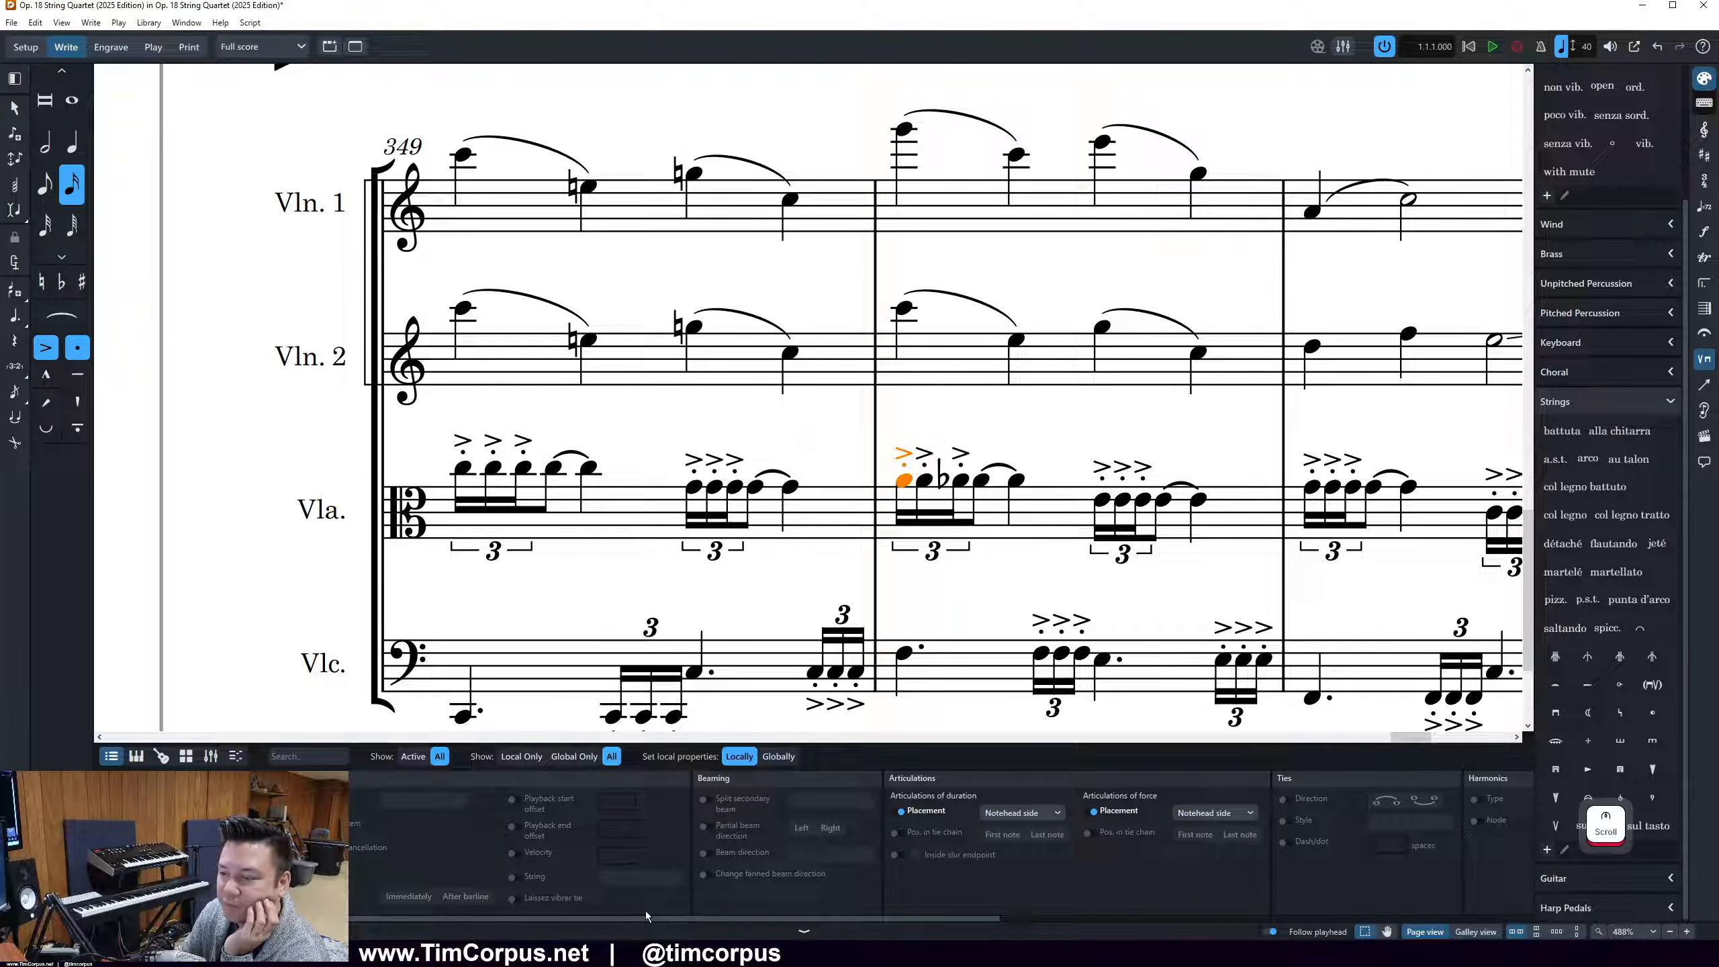
Compare the Viola triplets in bars 349 and 350 with the 2018 score PDF in Adobe Acrobat, and return to Dorico
click(642, 950)
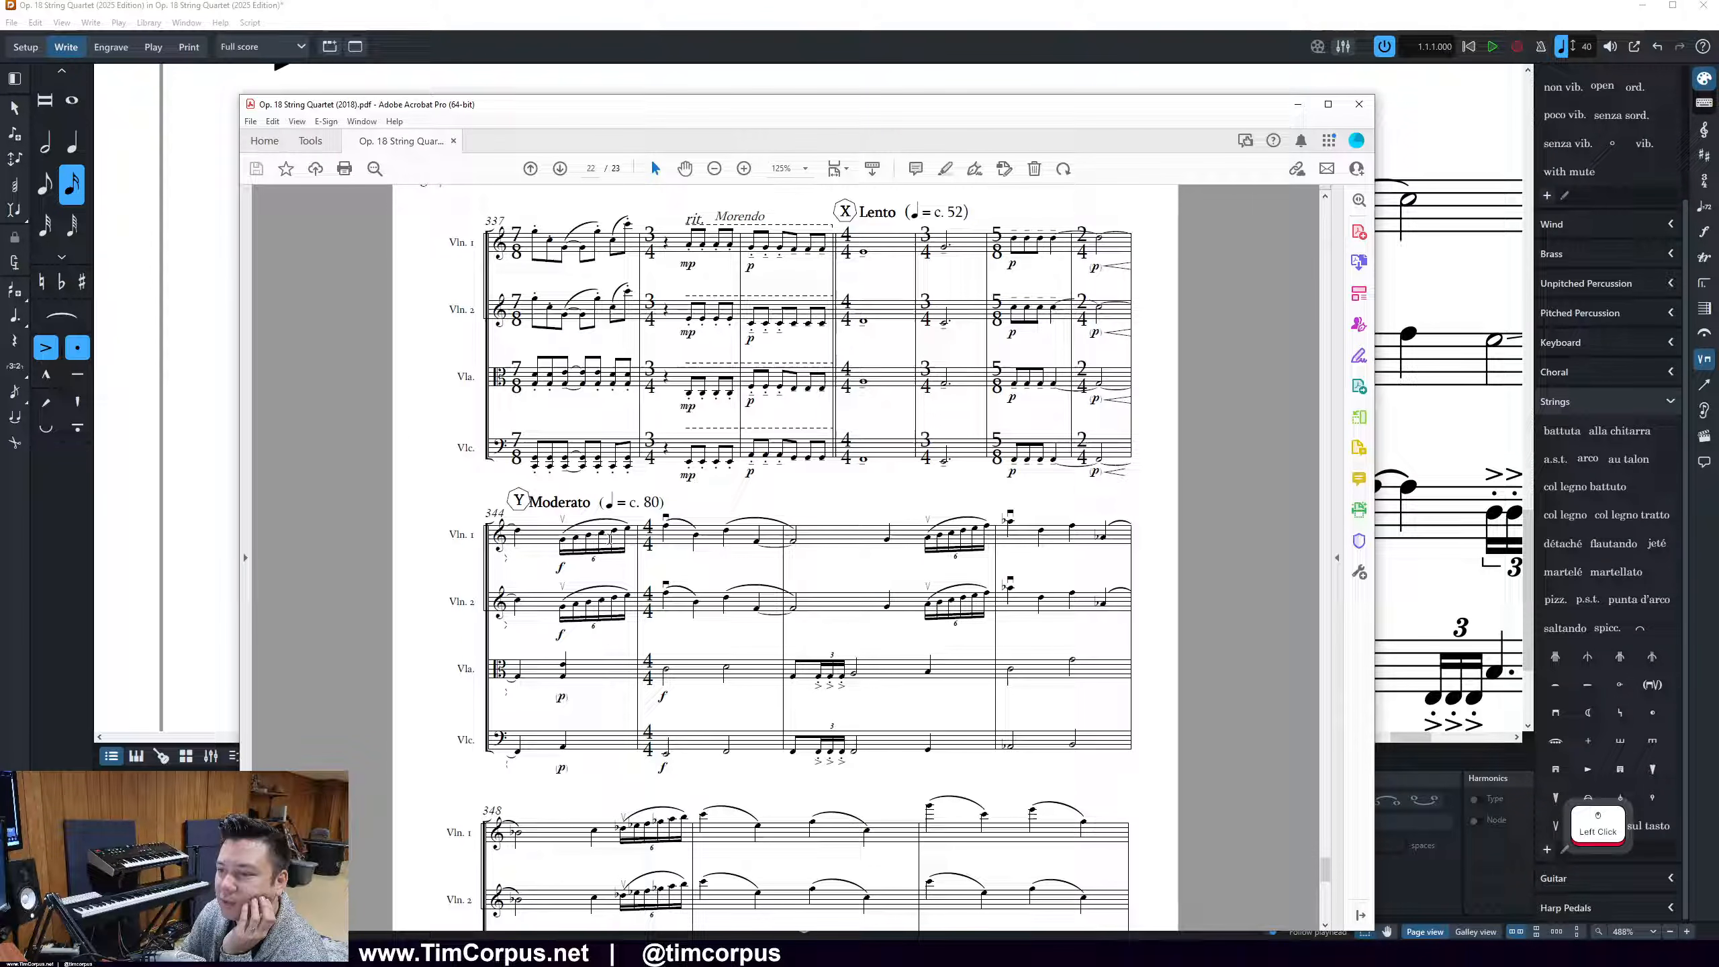
scroll(667, 758, down, 5)
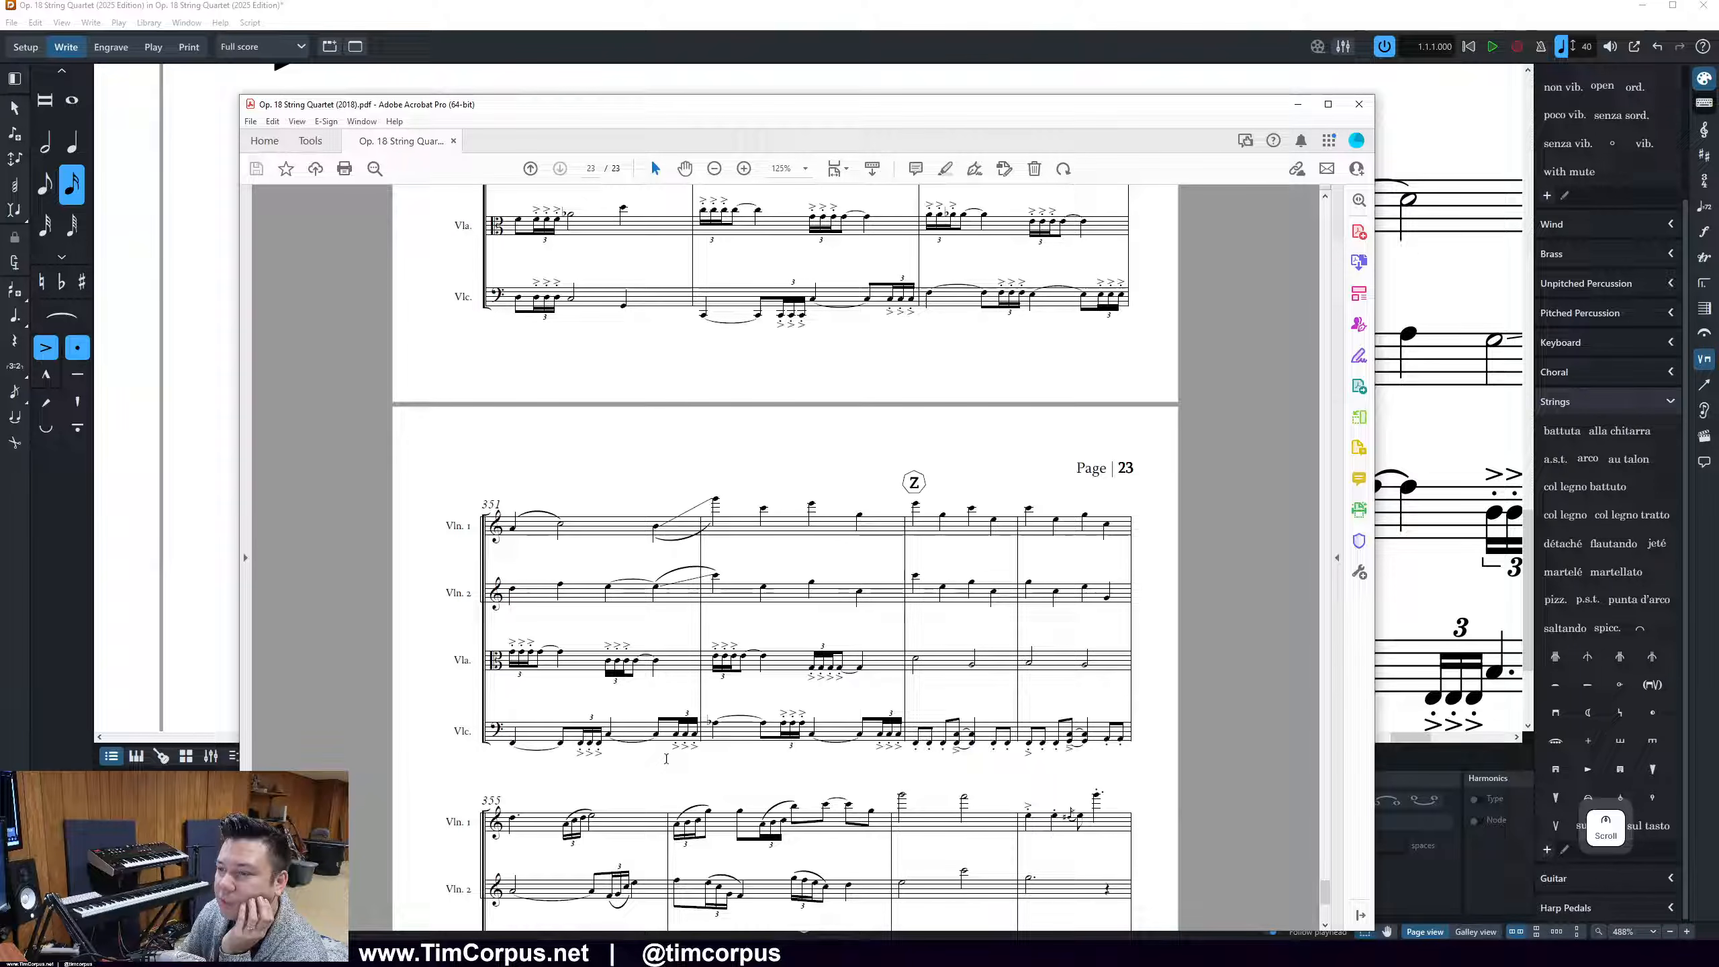
scroll(666, 759, up, 5)
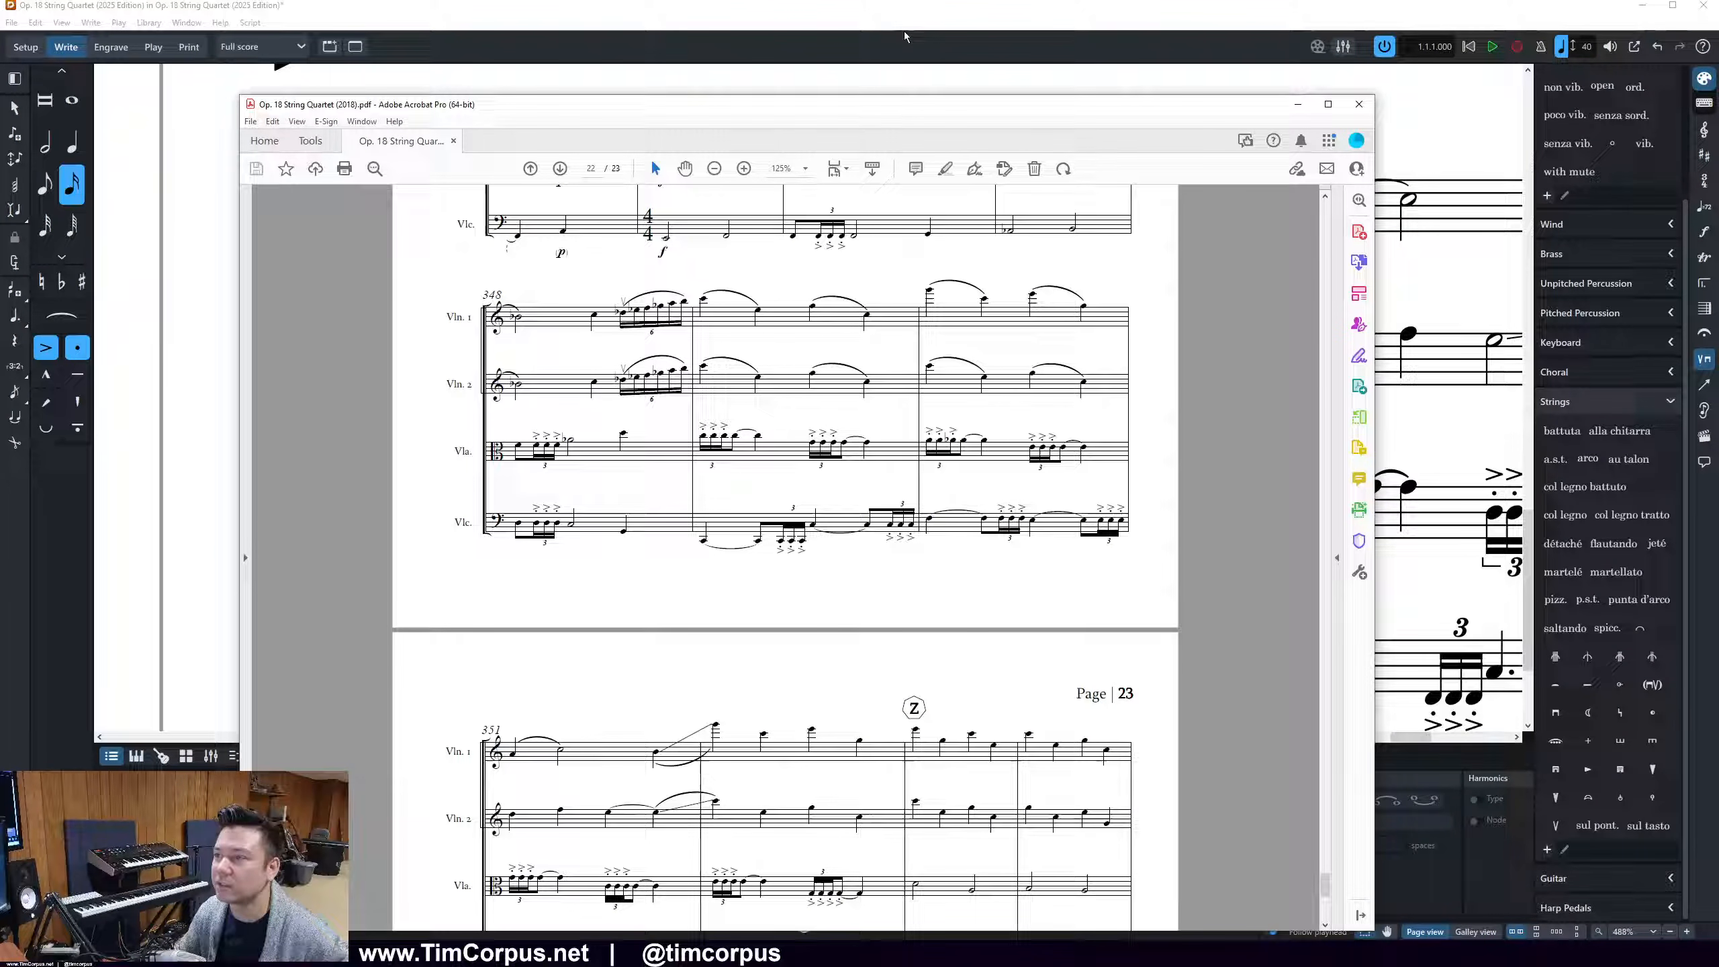
click(1011, 5)
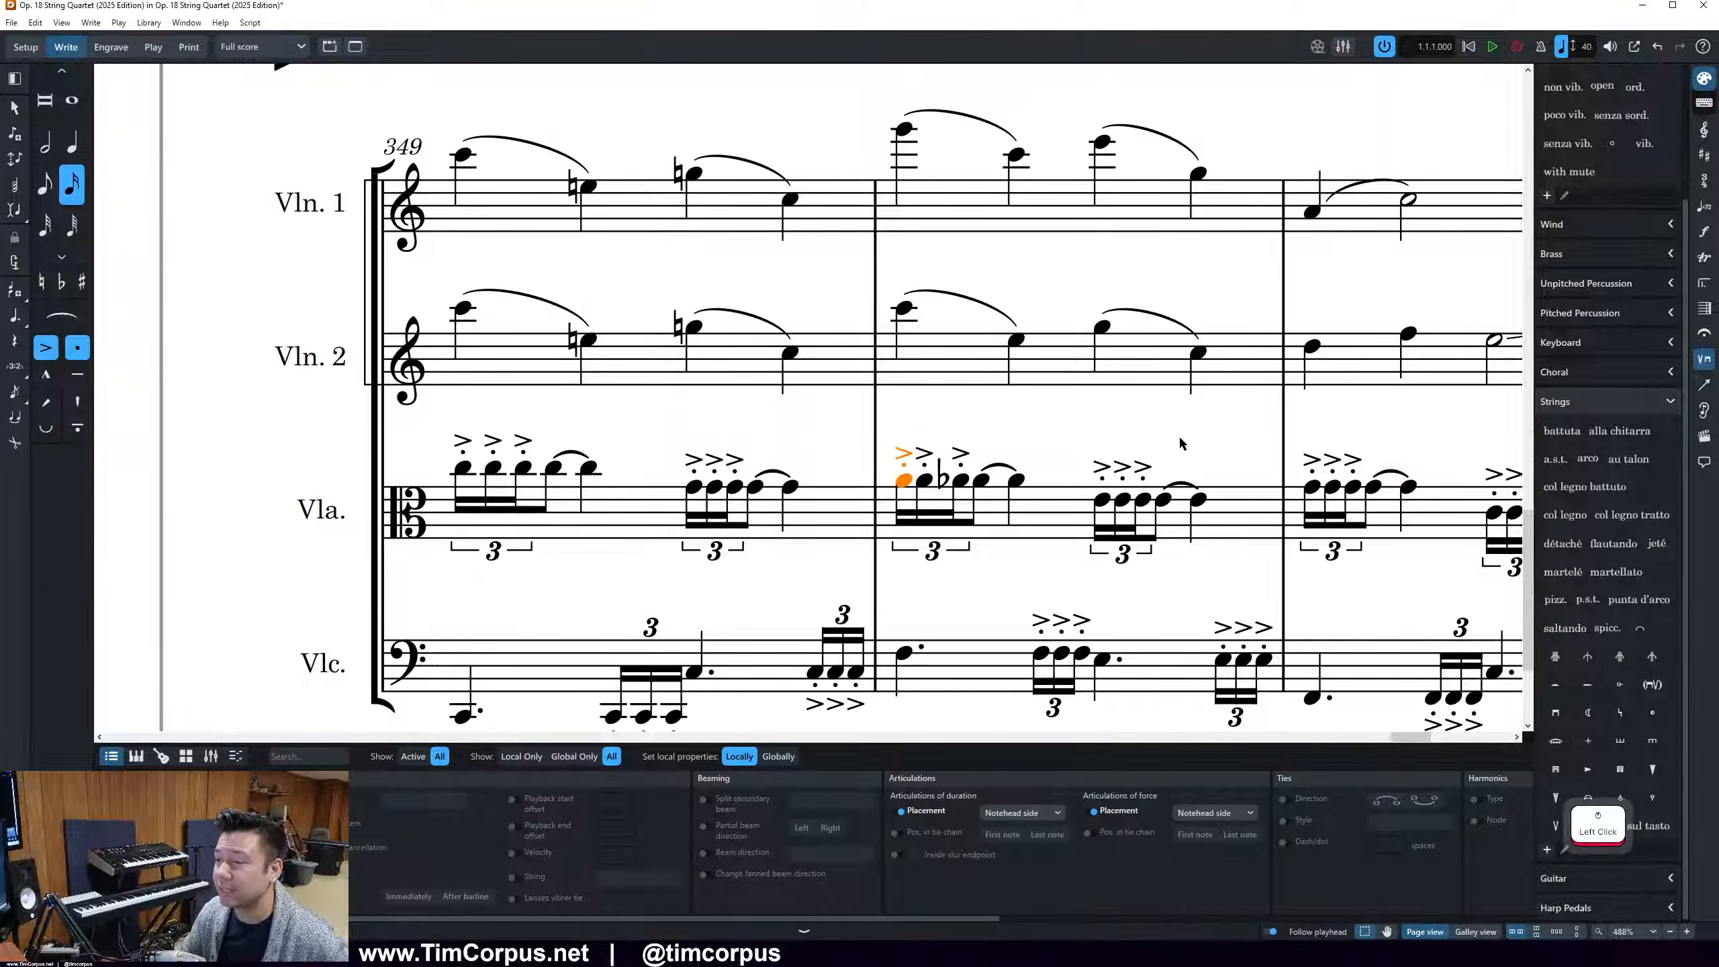
click(651, 953)
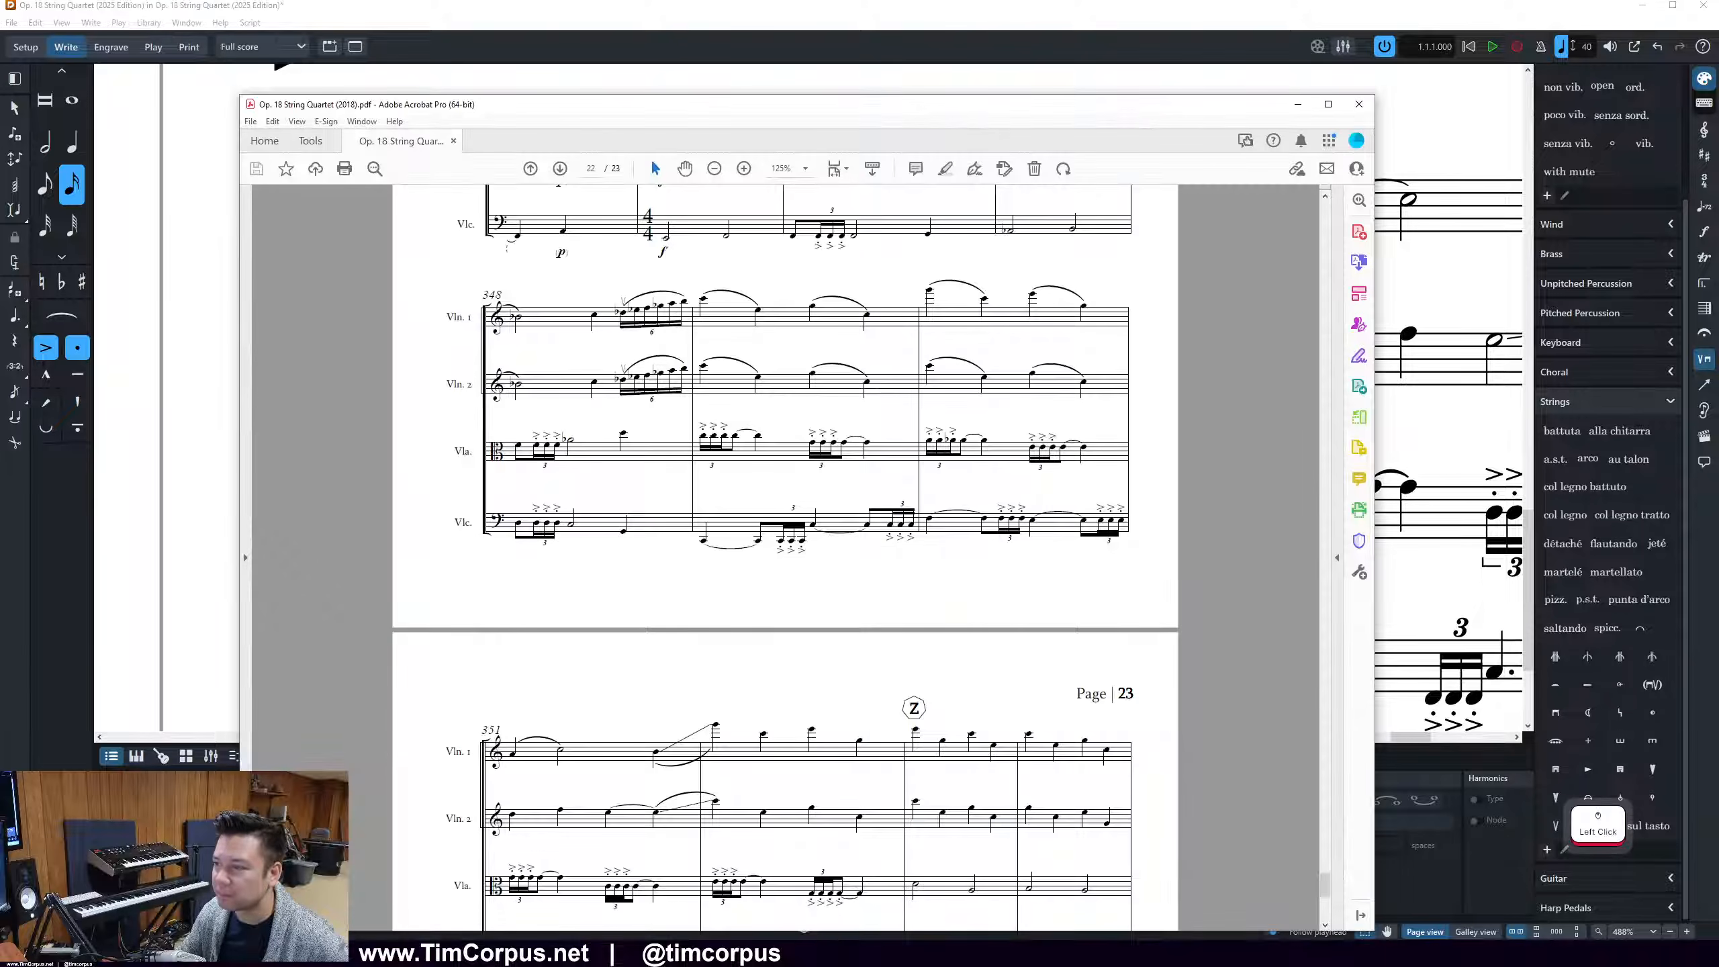
click(651, 954)
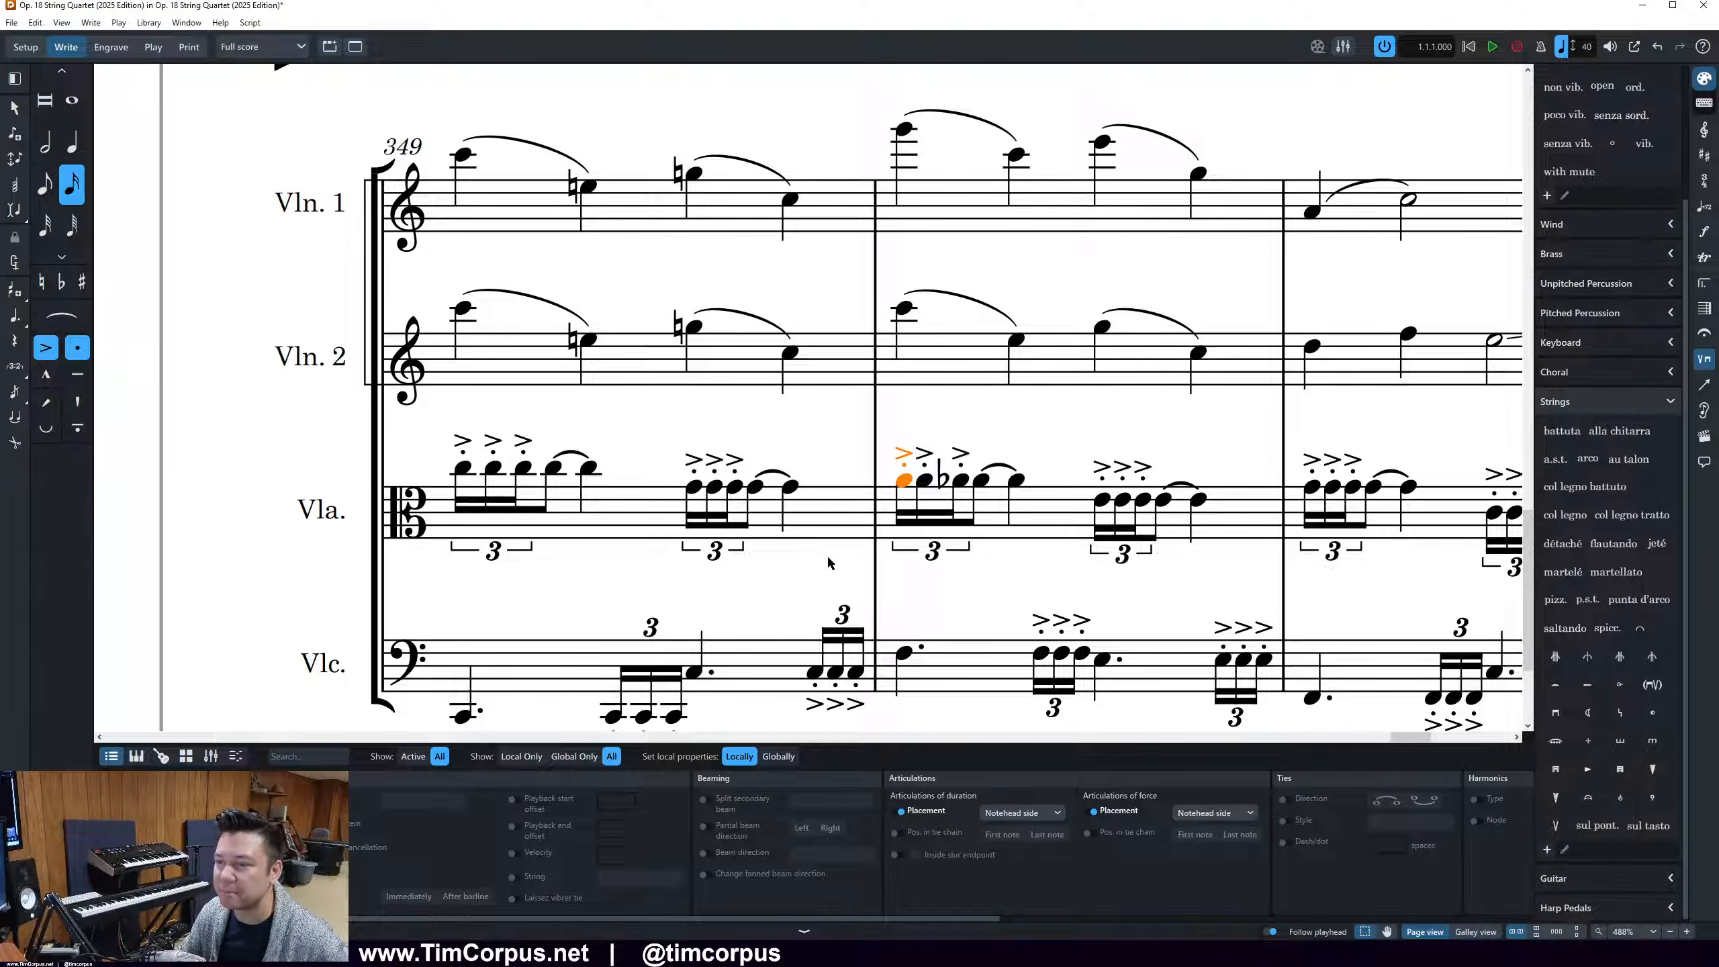
Play back the passage from the start of bar 349 in all four instruments to hear the Viola notes in bar 350
drag(433, 109, 550, 723)
key(p)
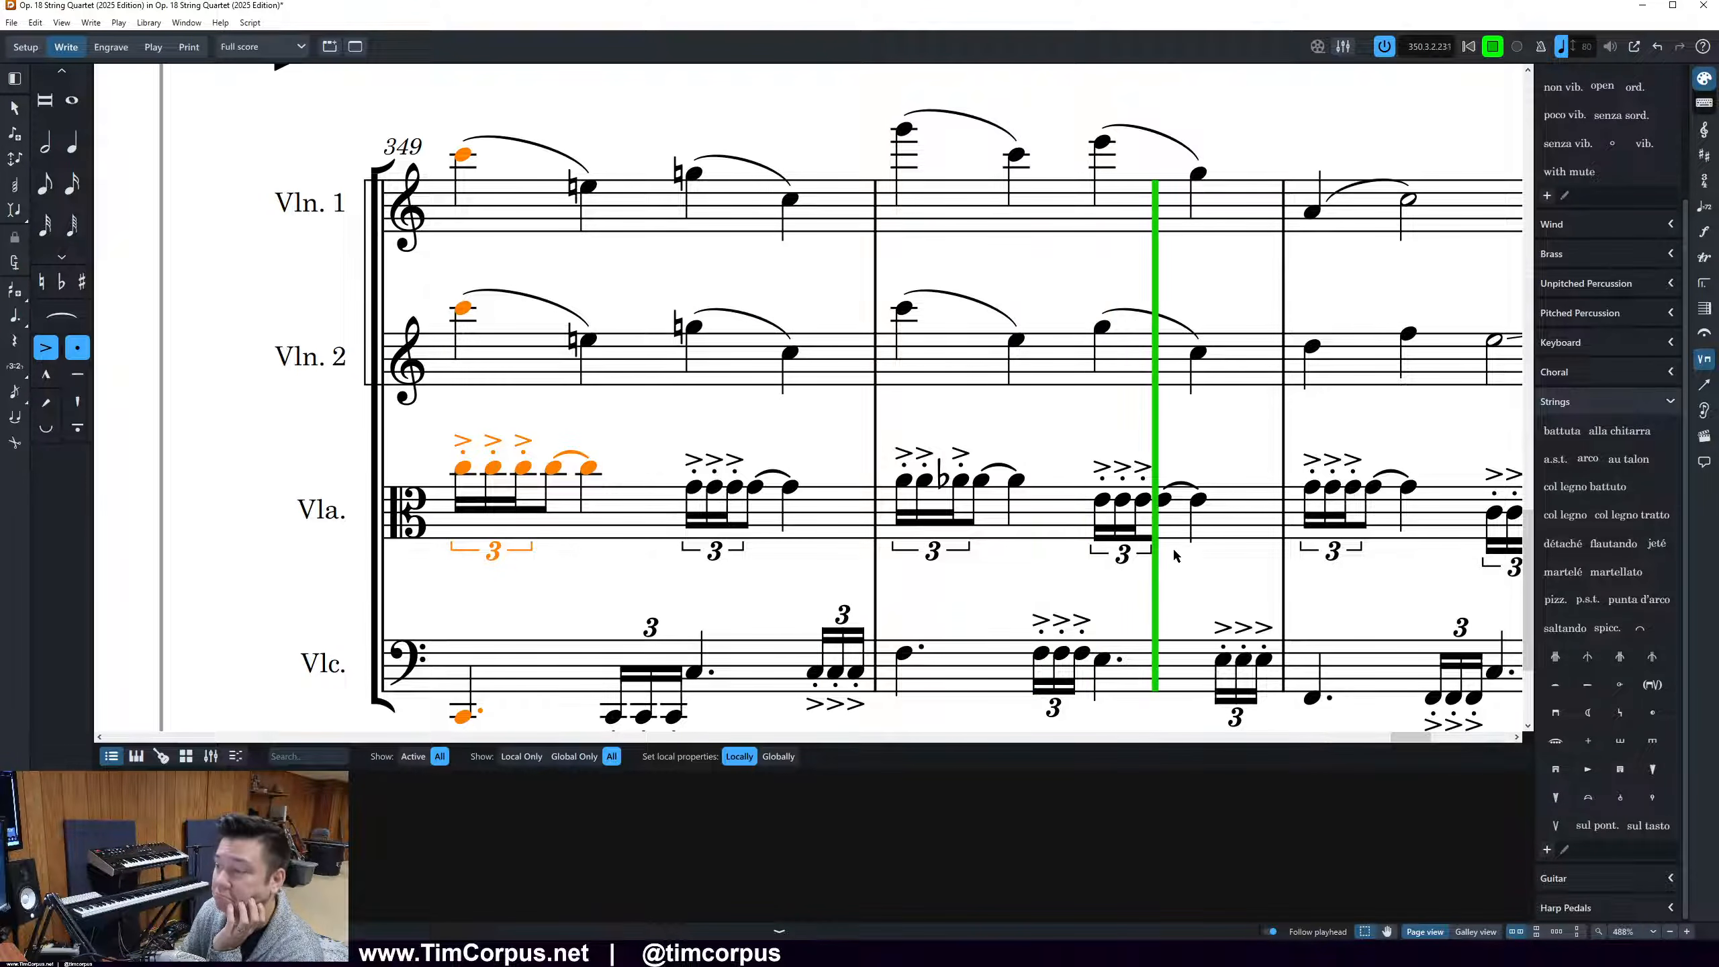
key(space)
key(space)
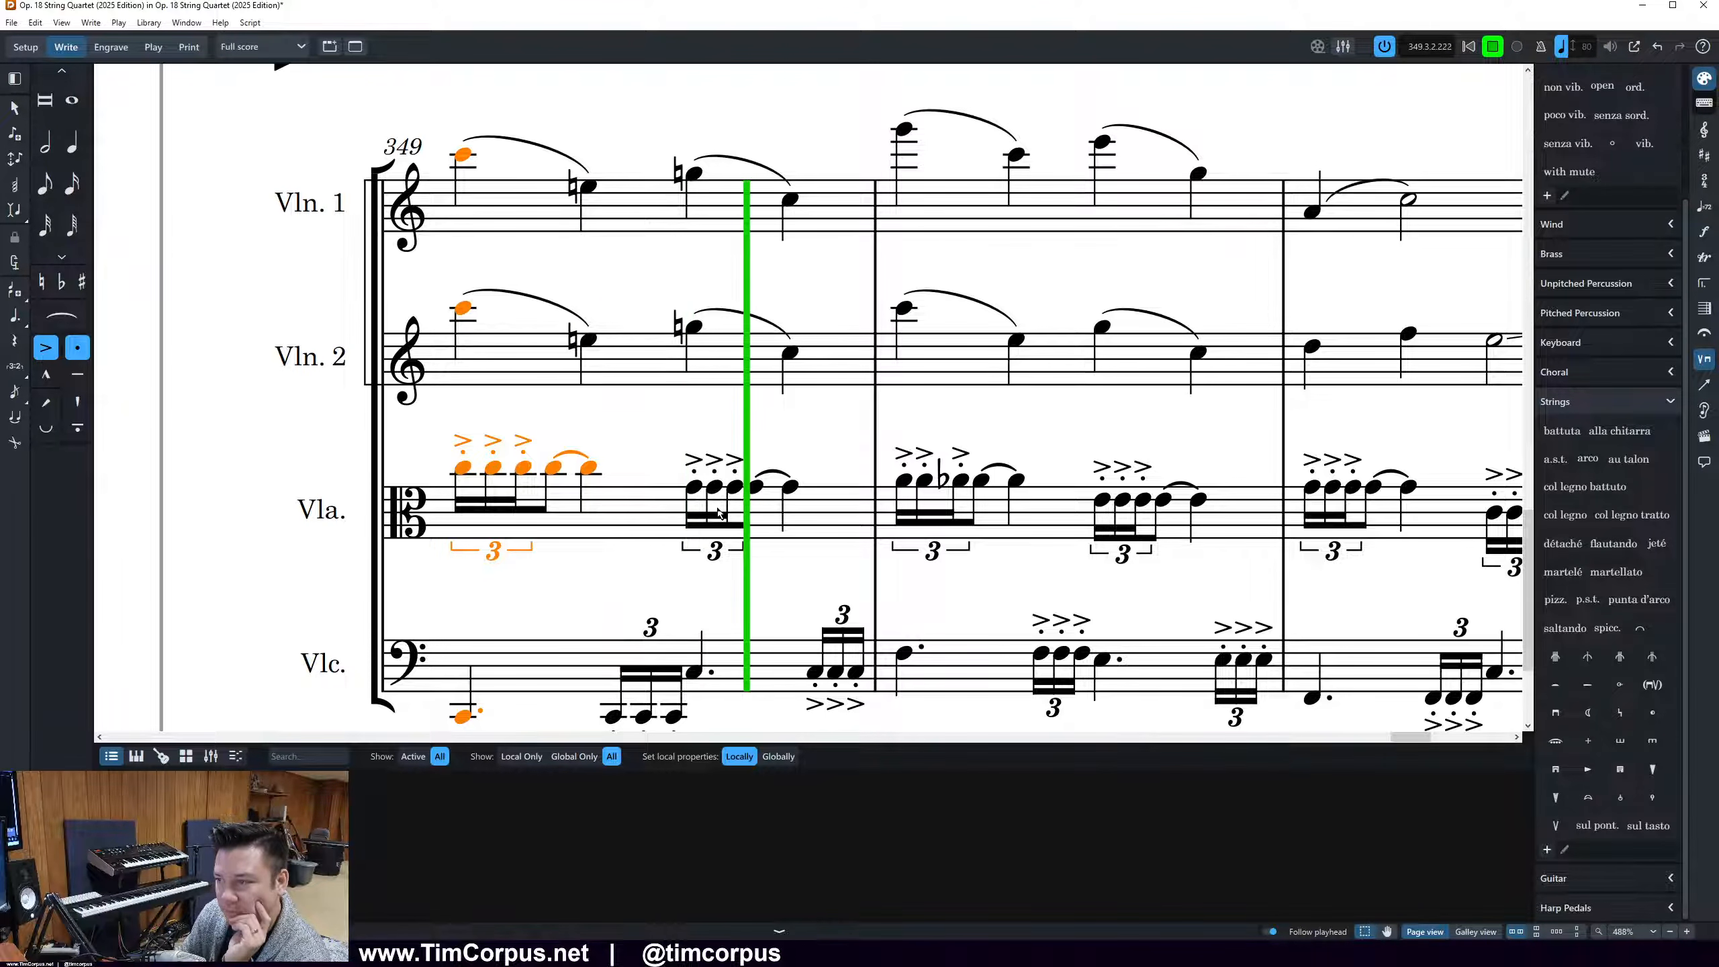
key(space)
click(432, 427)
drag(432, 433, 532, 744)
key(p)
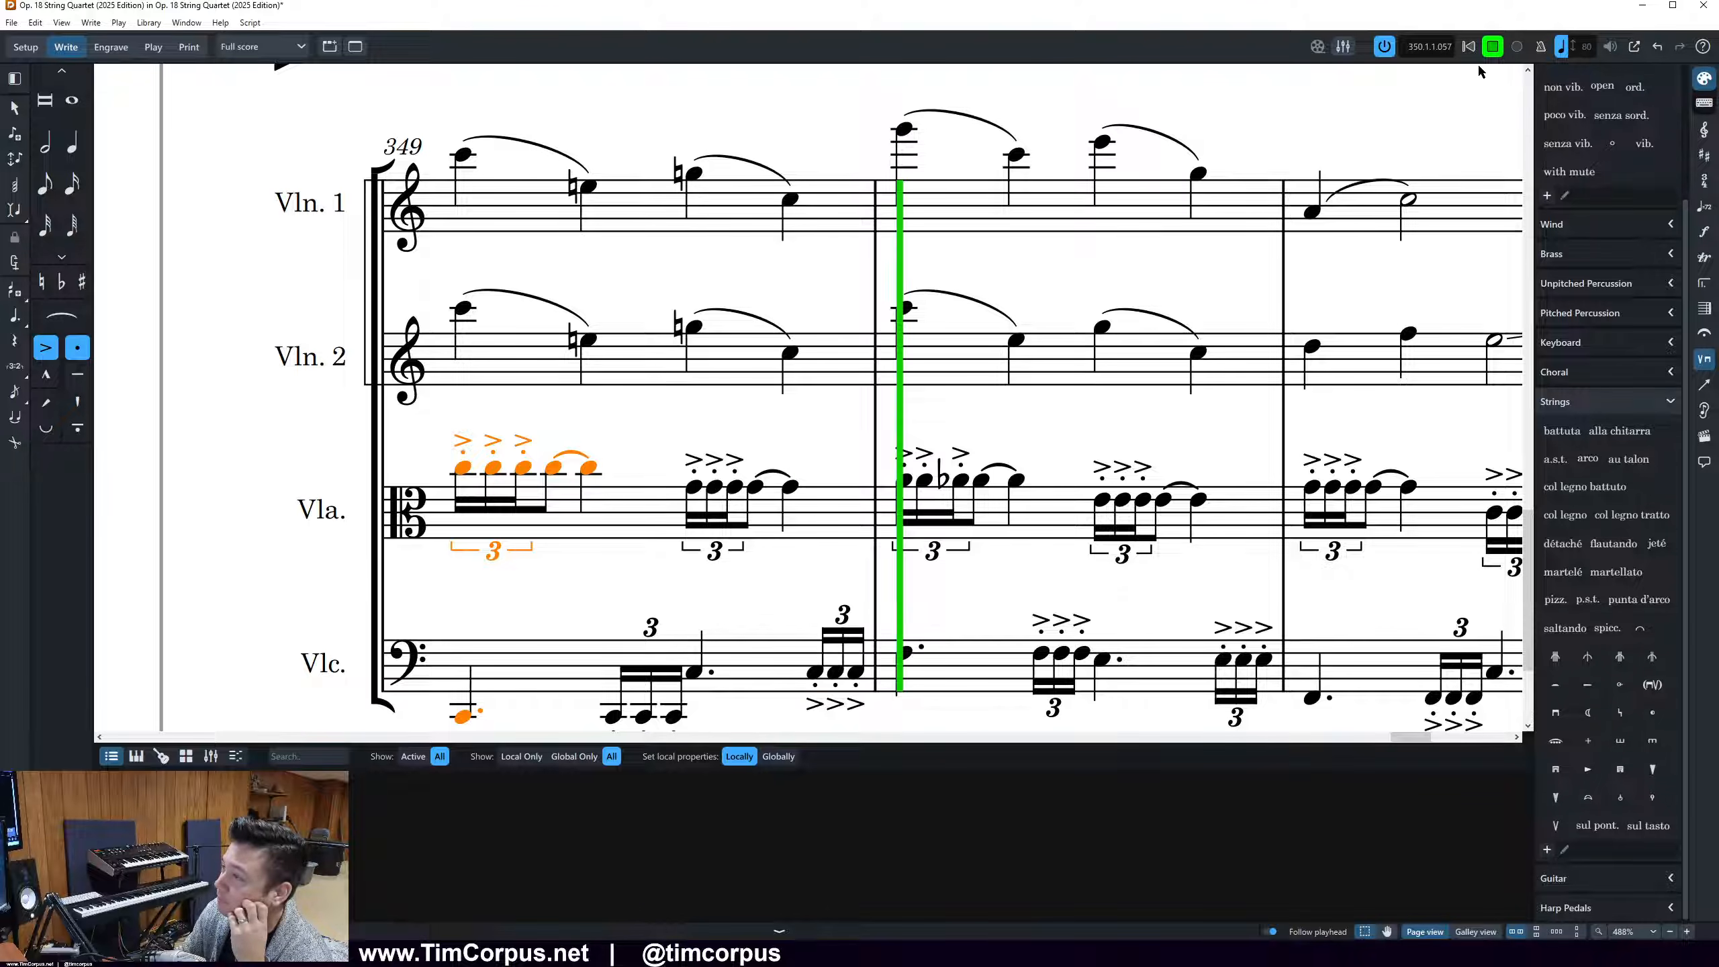
Add a flat to the first two notes of the Viola's opening triplet in bar 350
click(892, 496)
click(897, 496)
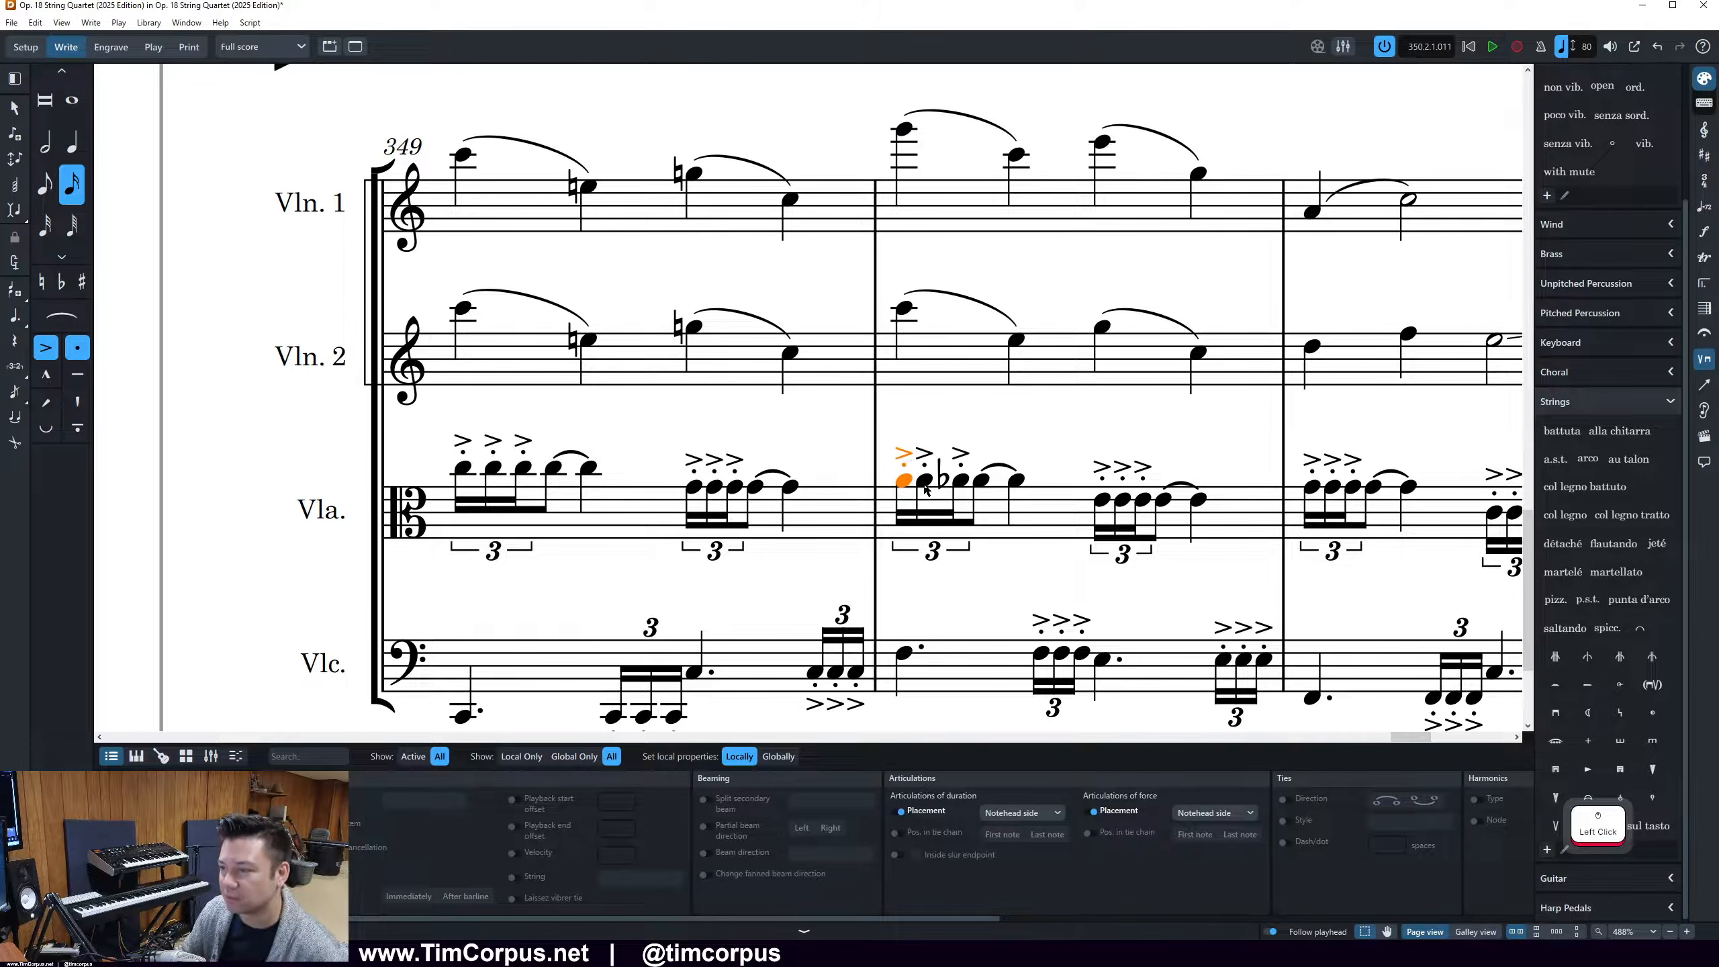
ctrl+click(925, 481)
key(minus)
click(1049, 421)
Check the first beat of bar 350 across all four staves and clear the selection
ctrl+scroll(1053, 428, down, 4)
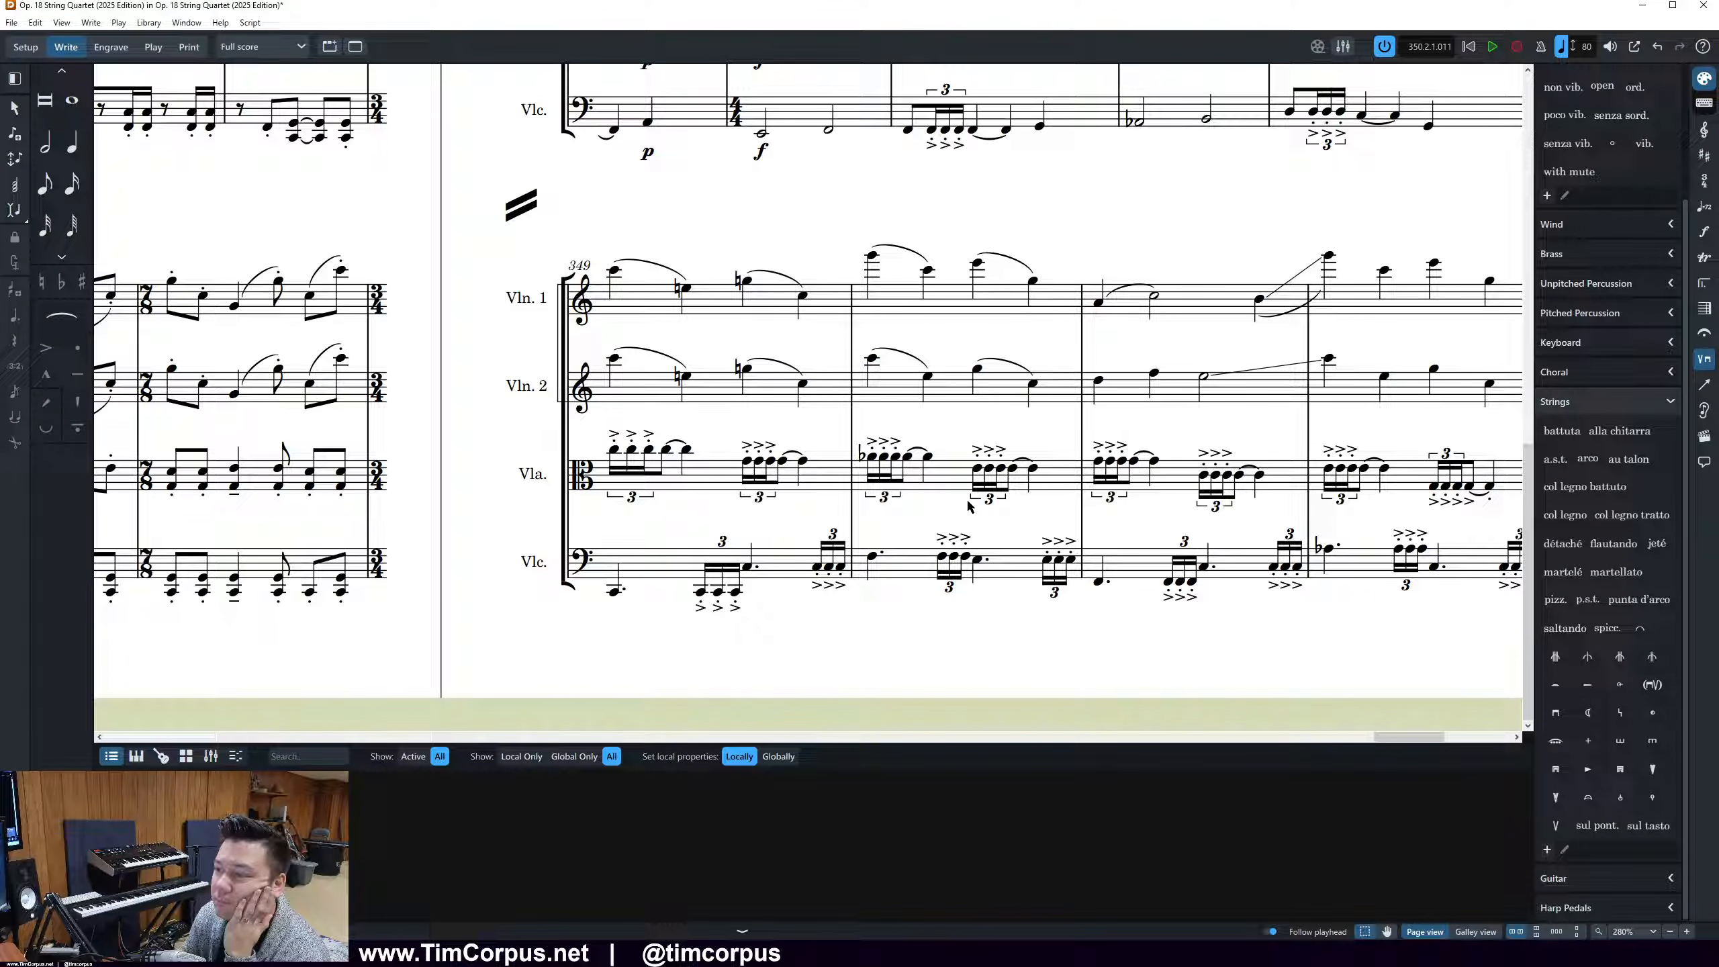
drag(858, 607, 886, 230)
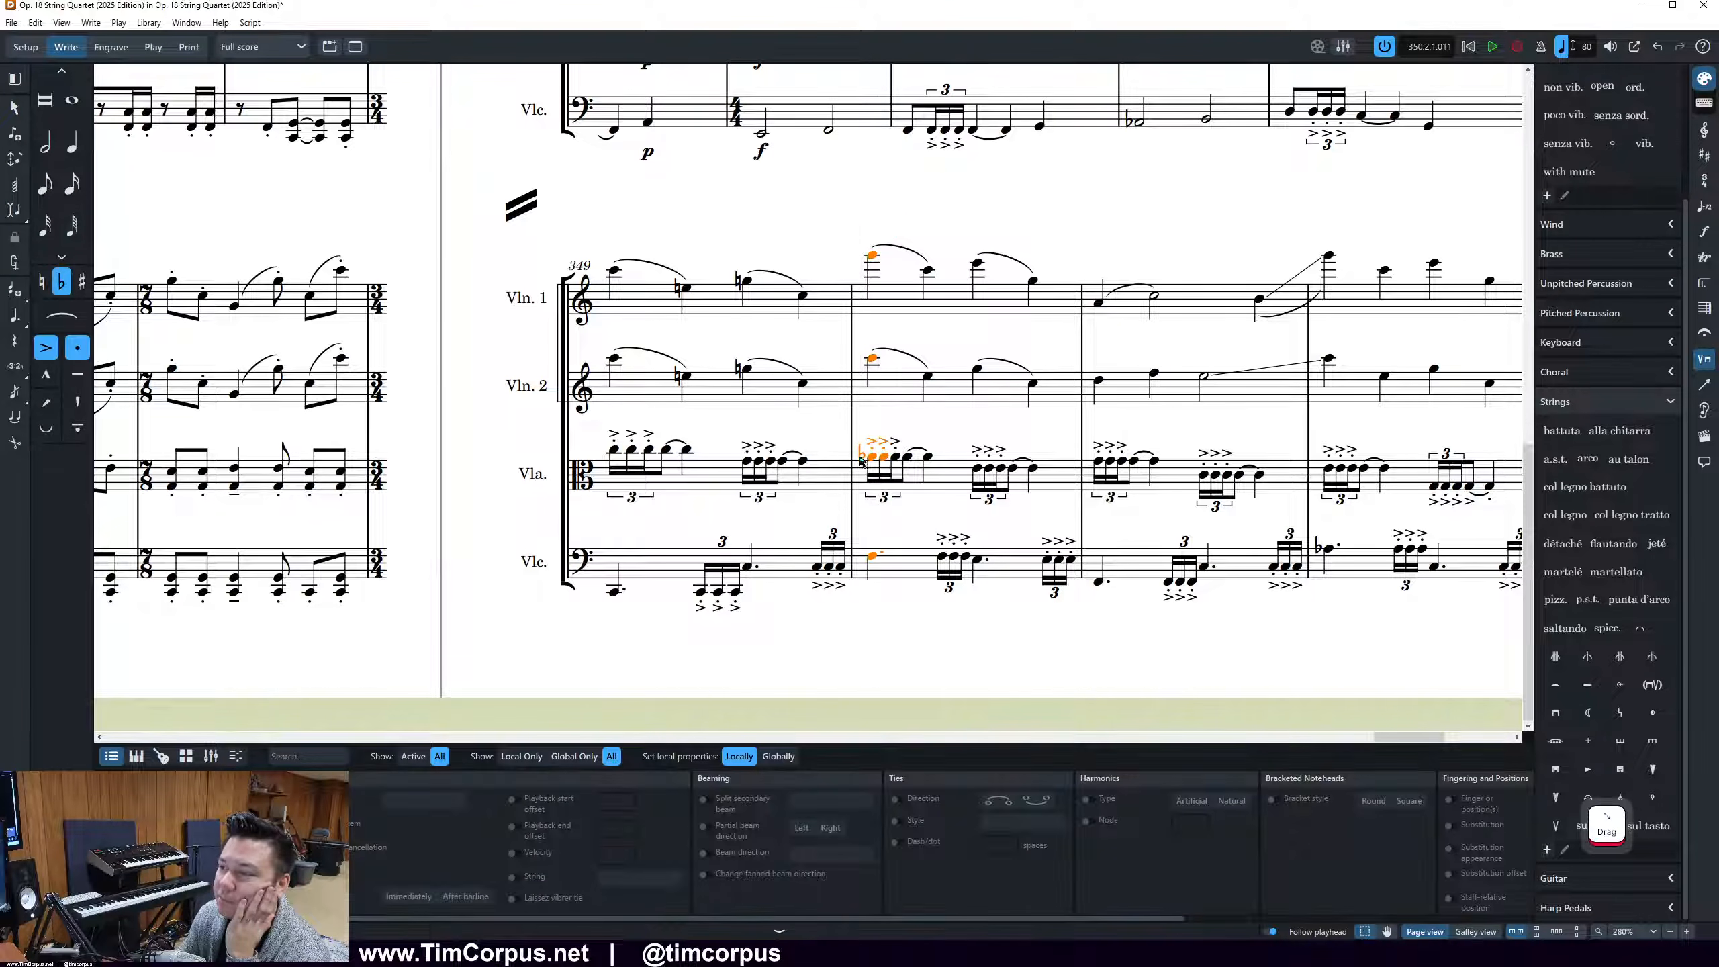
click(978, 692)
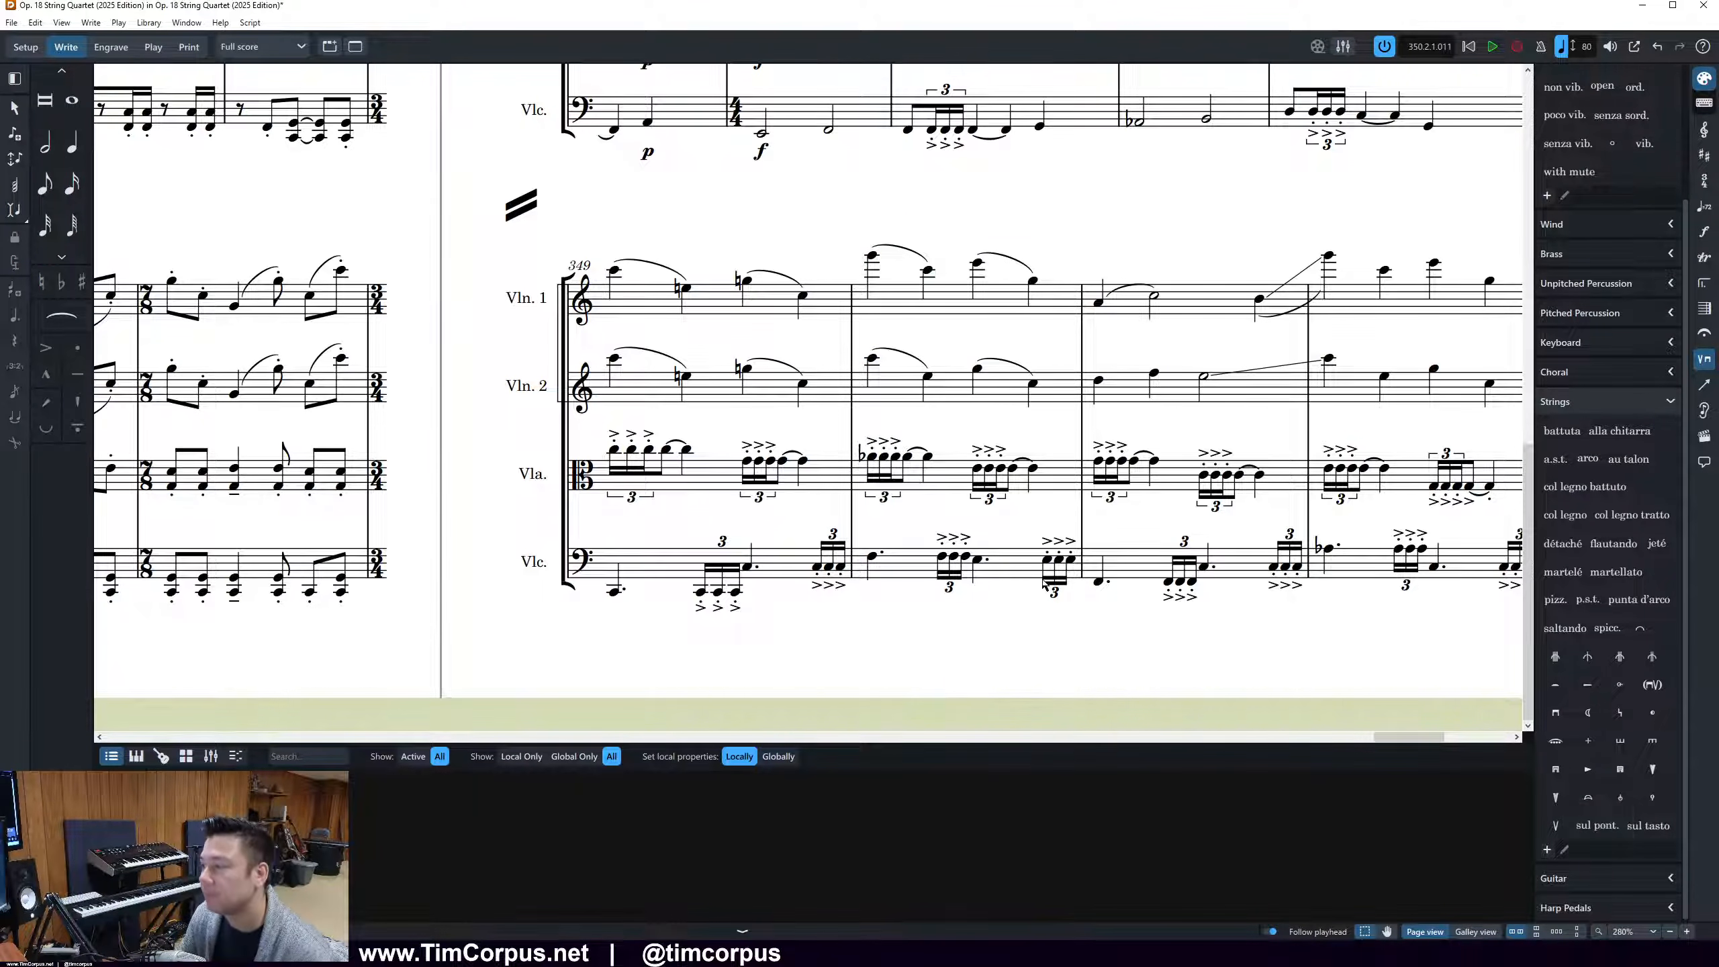
scroll(1041, 564, down, 3)
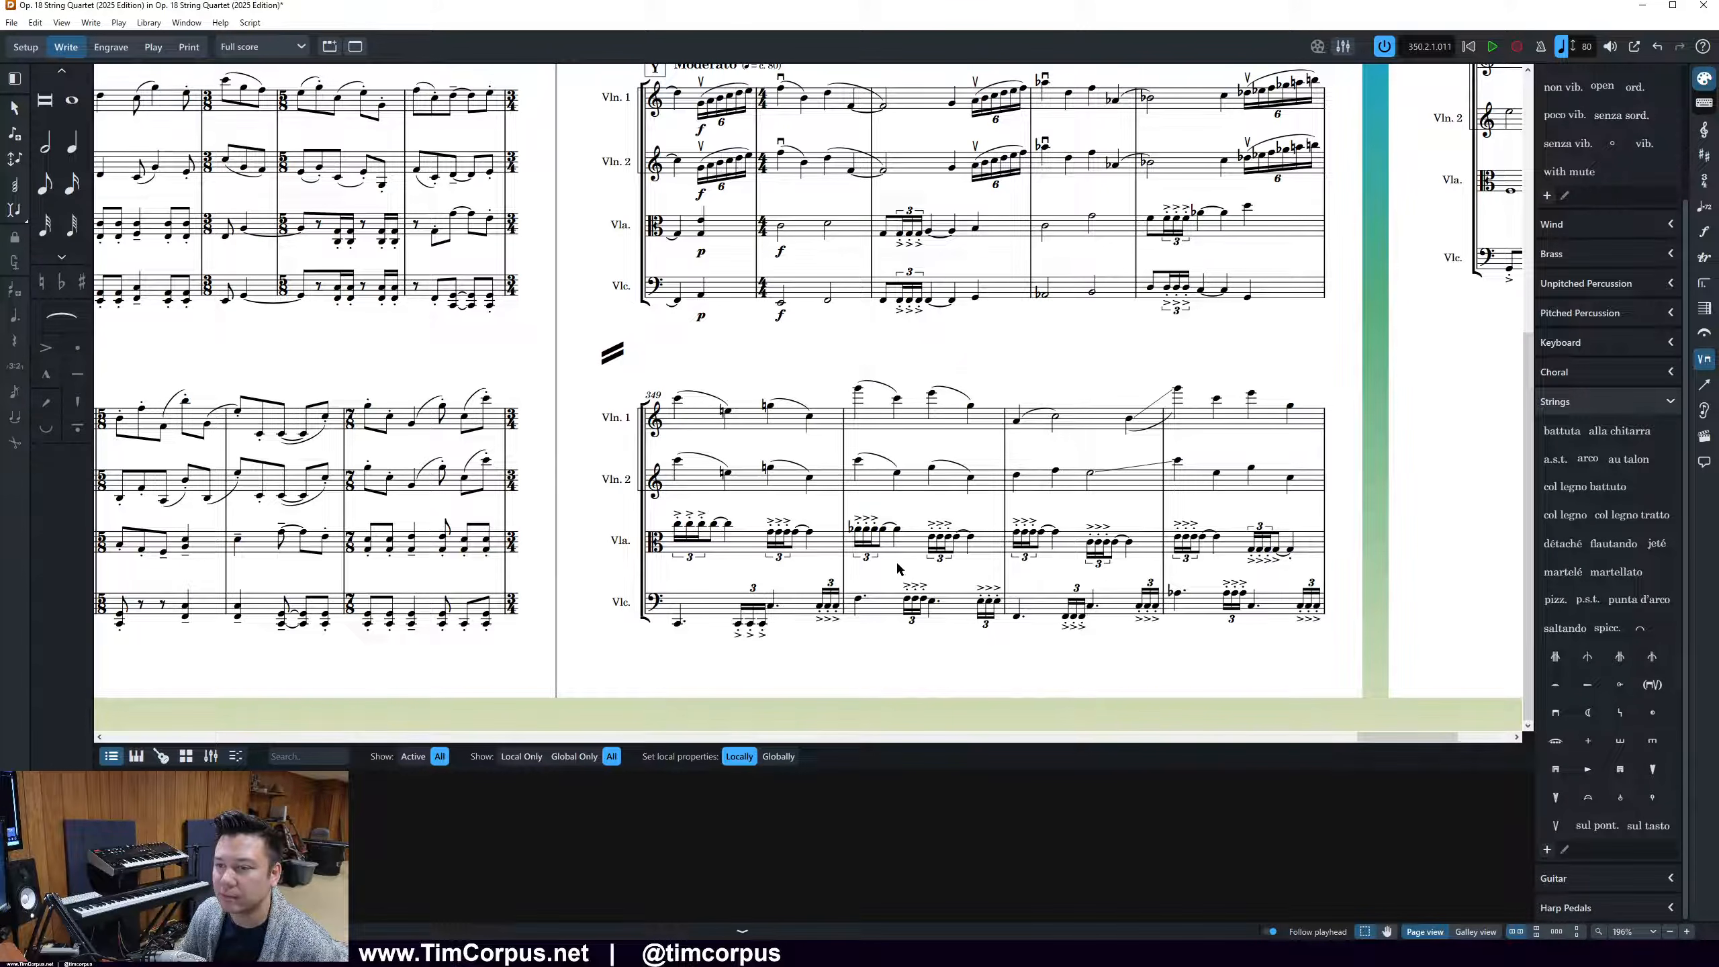
Switch to the 2018 score PDF in Adobe Acrobat and review the notes from bar 348 to rehearsal mark Z
key(alt+Tab)
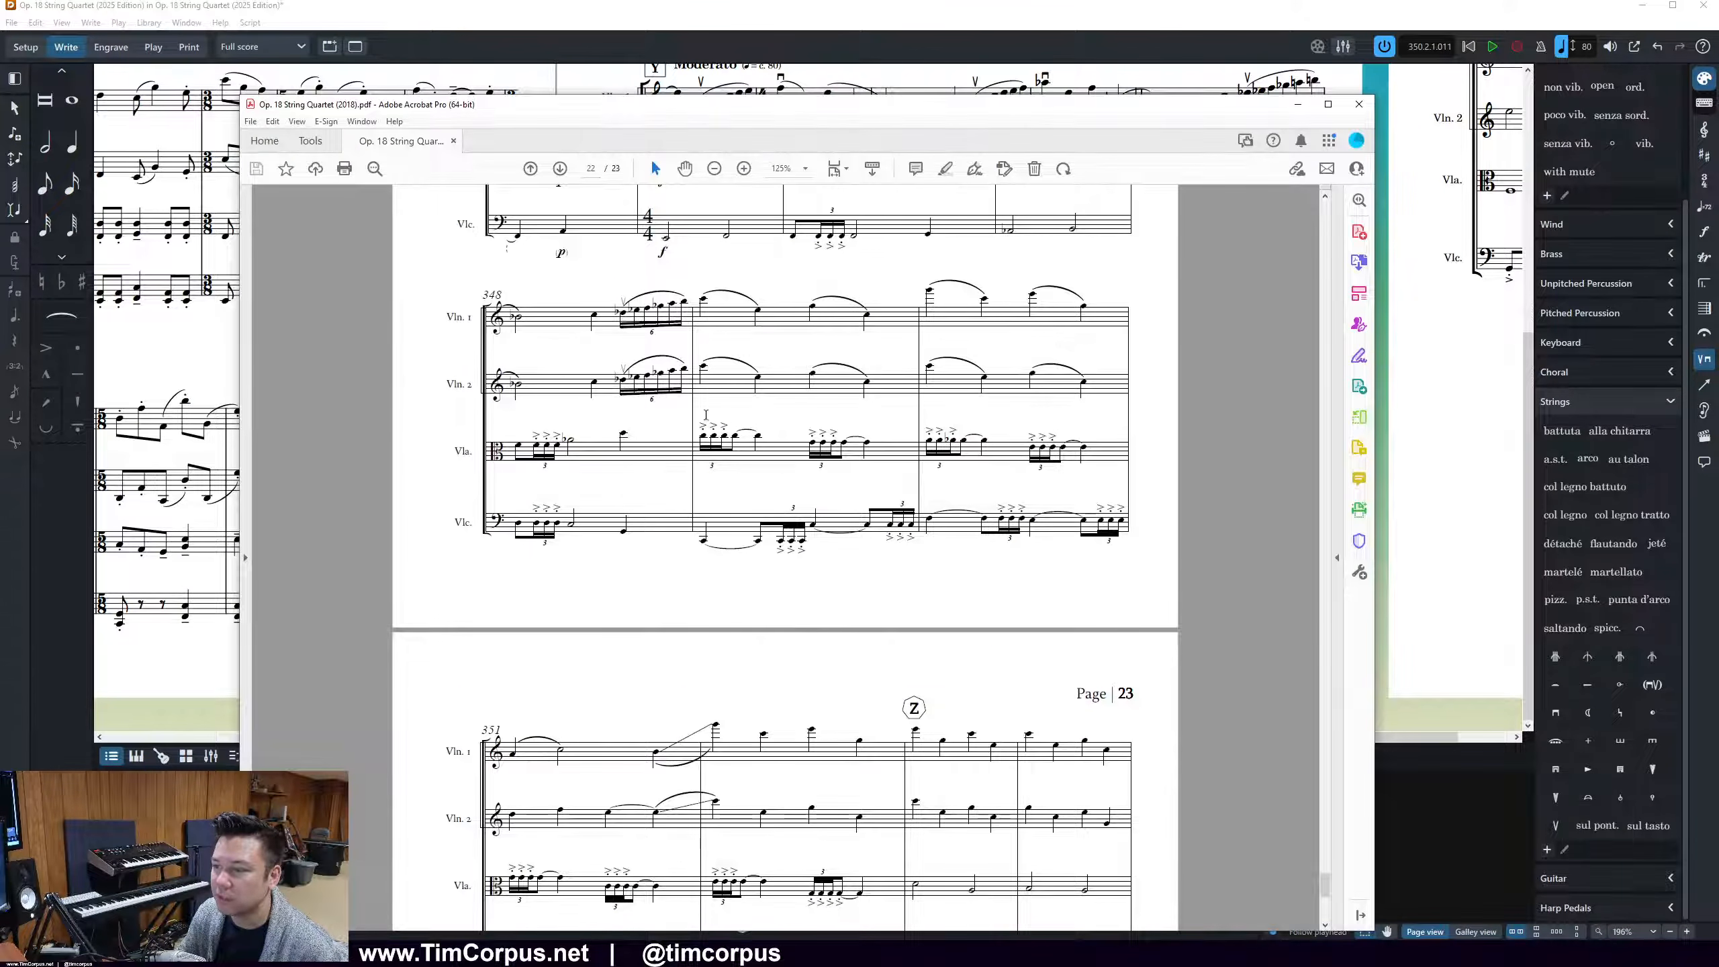
scroll(941, 474, up, 3)
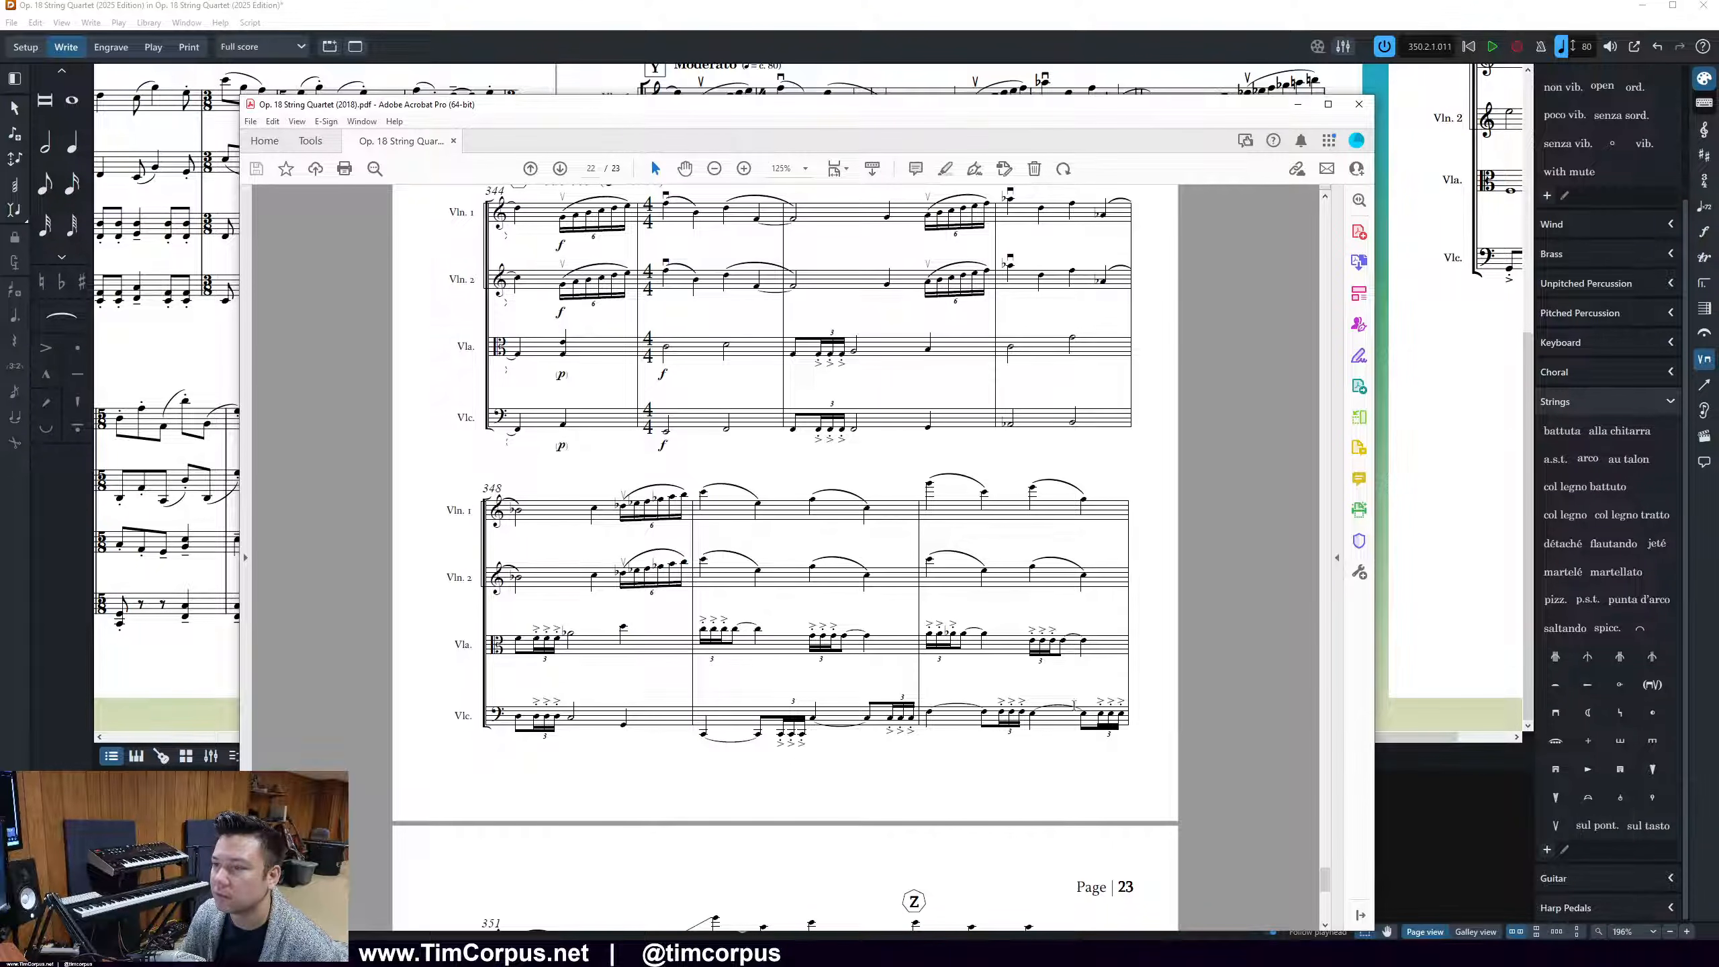
scroll(1075, 695, down, 3)
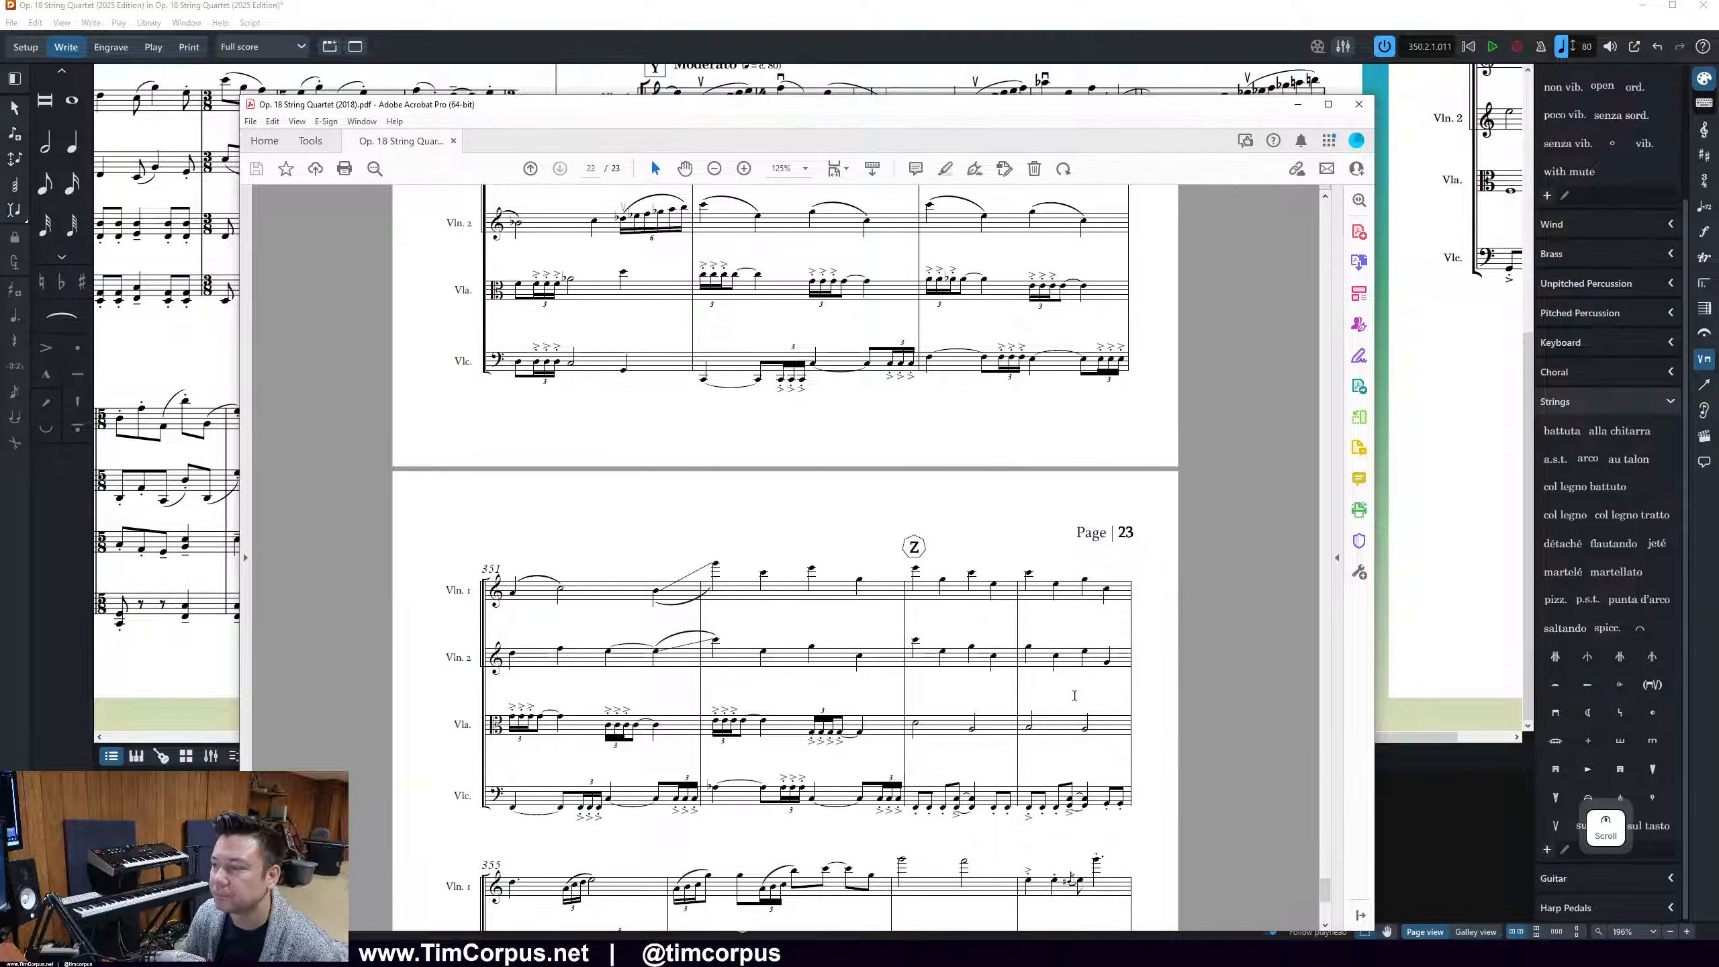
scroll(1056, 705, up, 3)
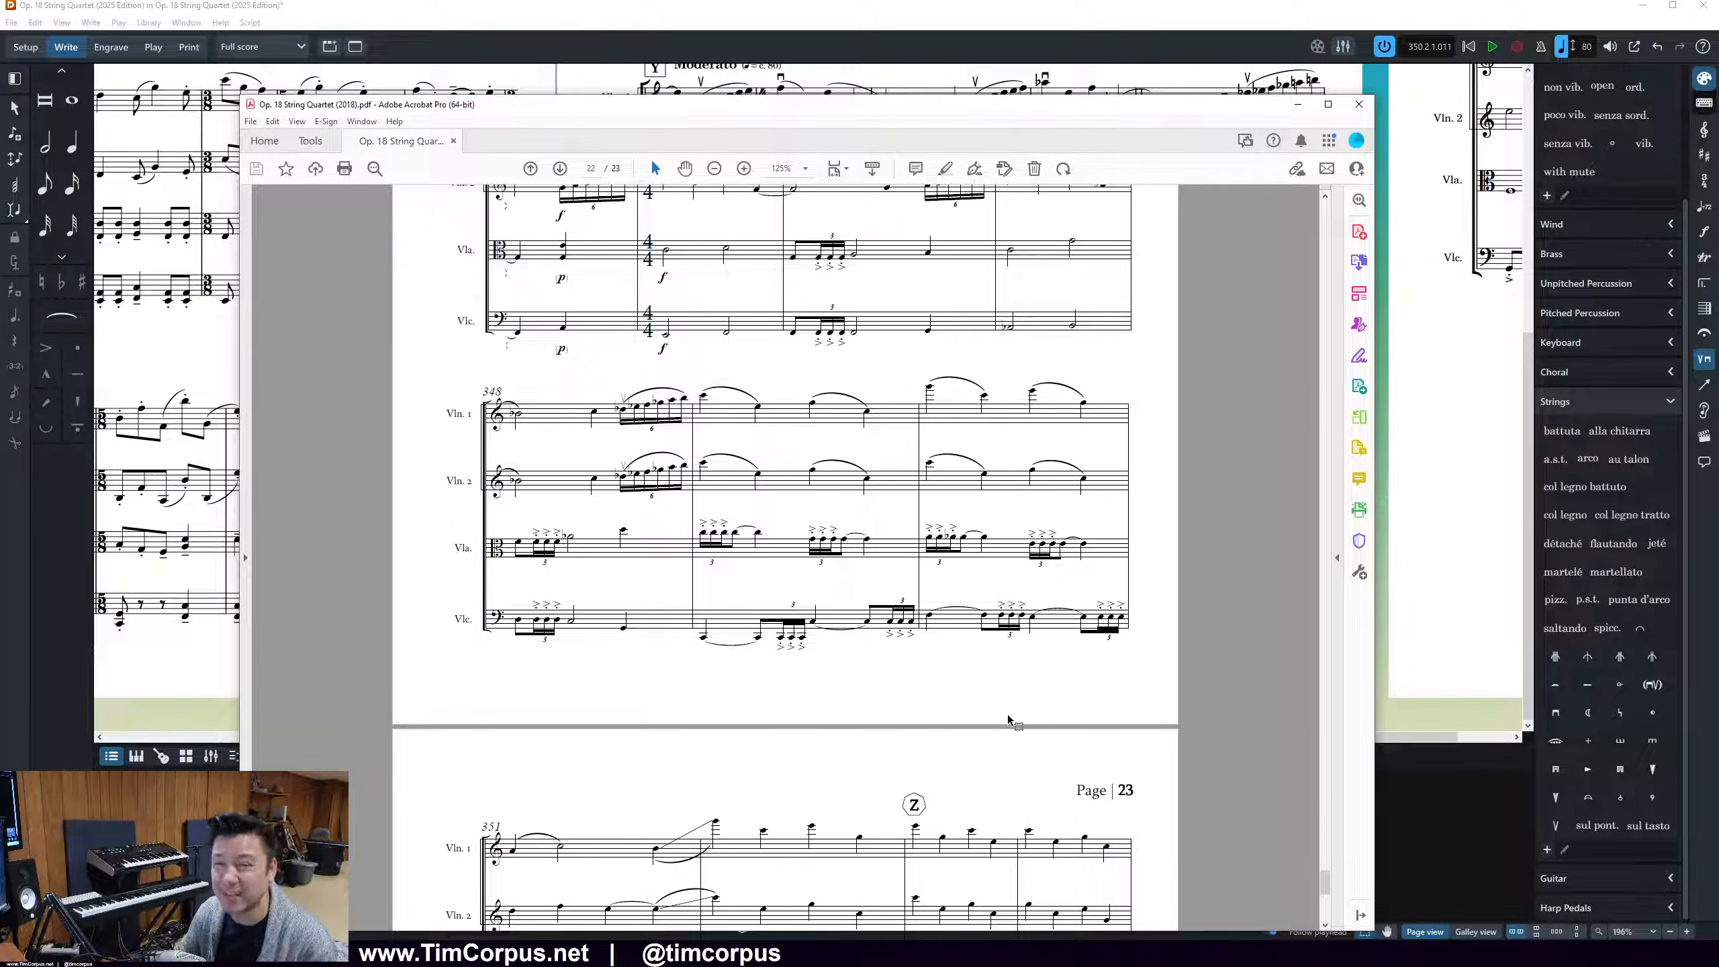
Examine the p dynamics around rehearsal marks X and Y in the 2018 PDF, and return to Dorico
scroll(1007, 715, up, 3)
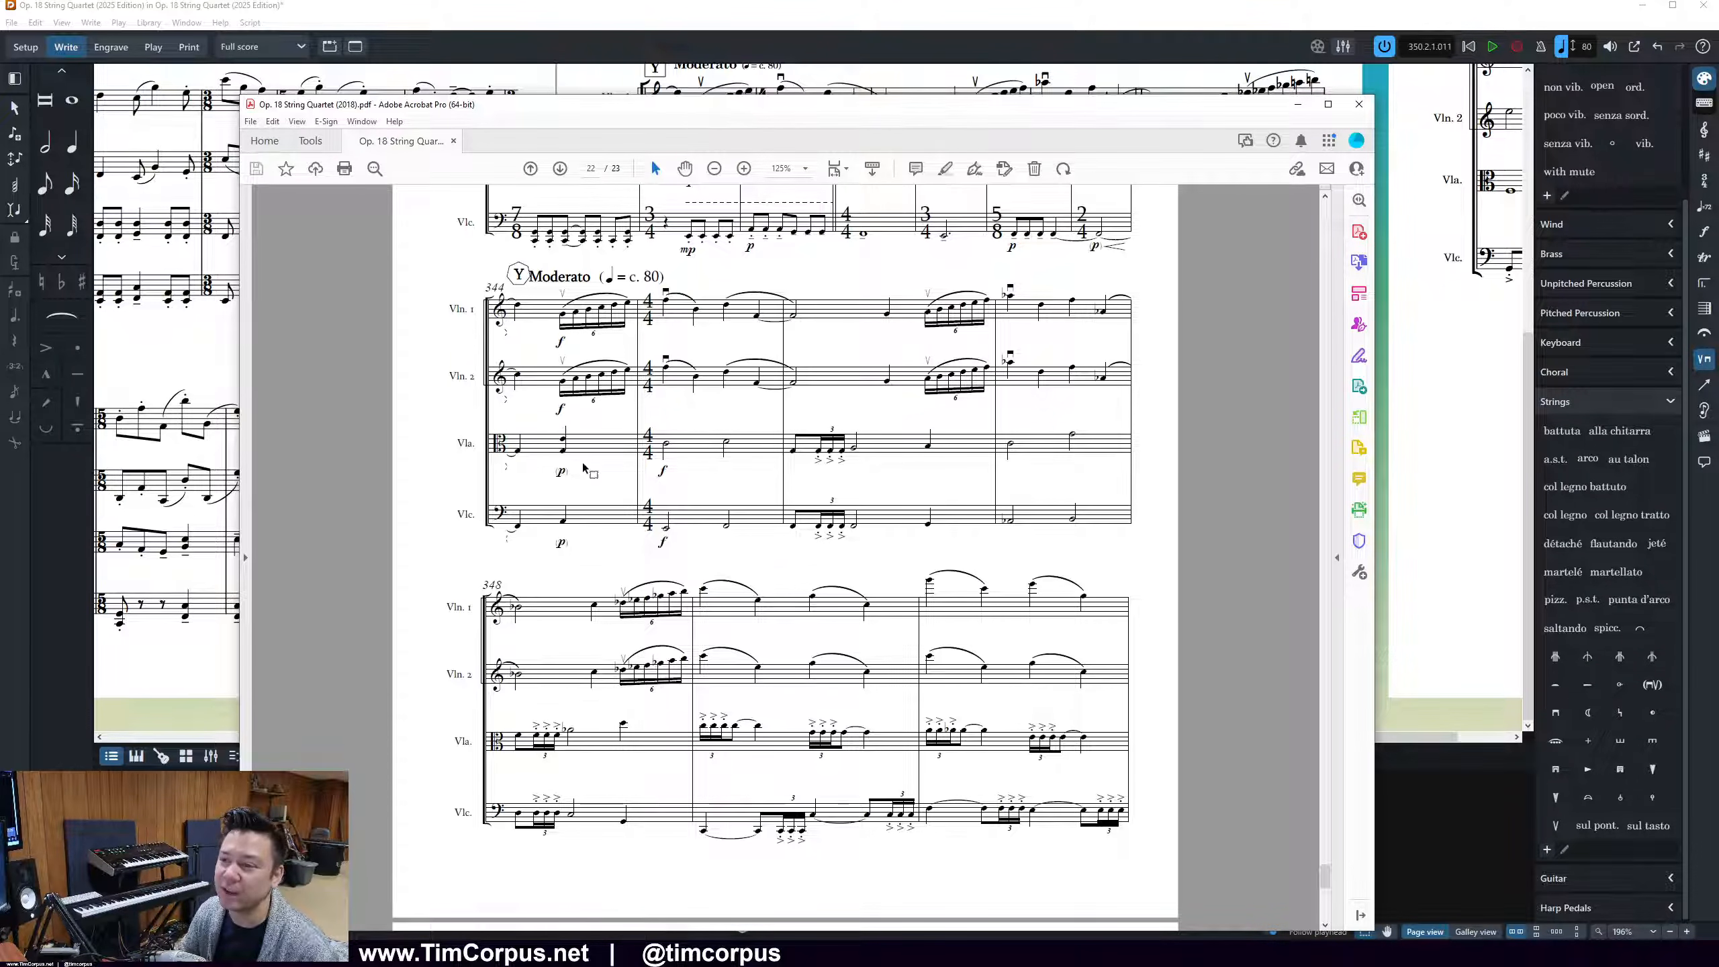
ctrl+scroll(585, 468, up, 6)
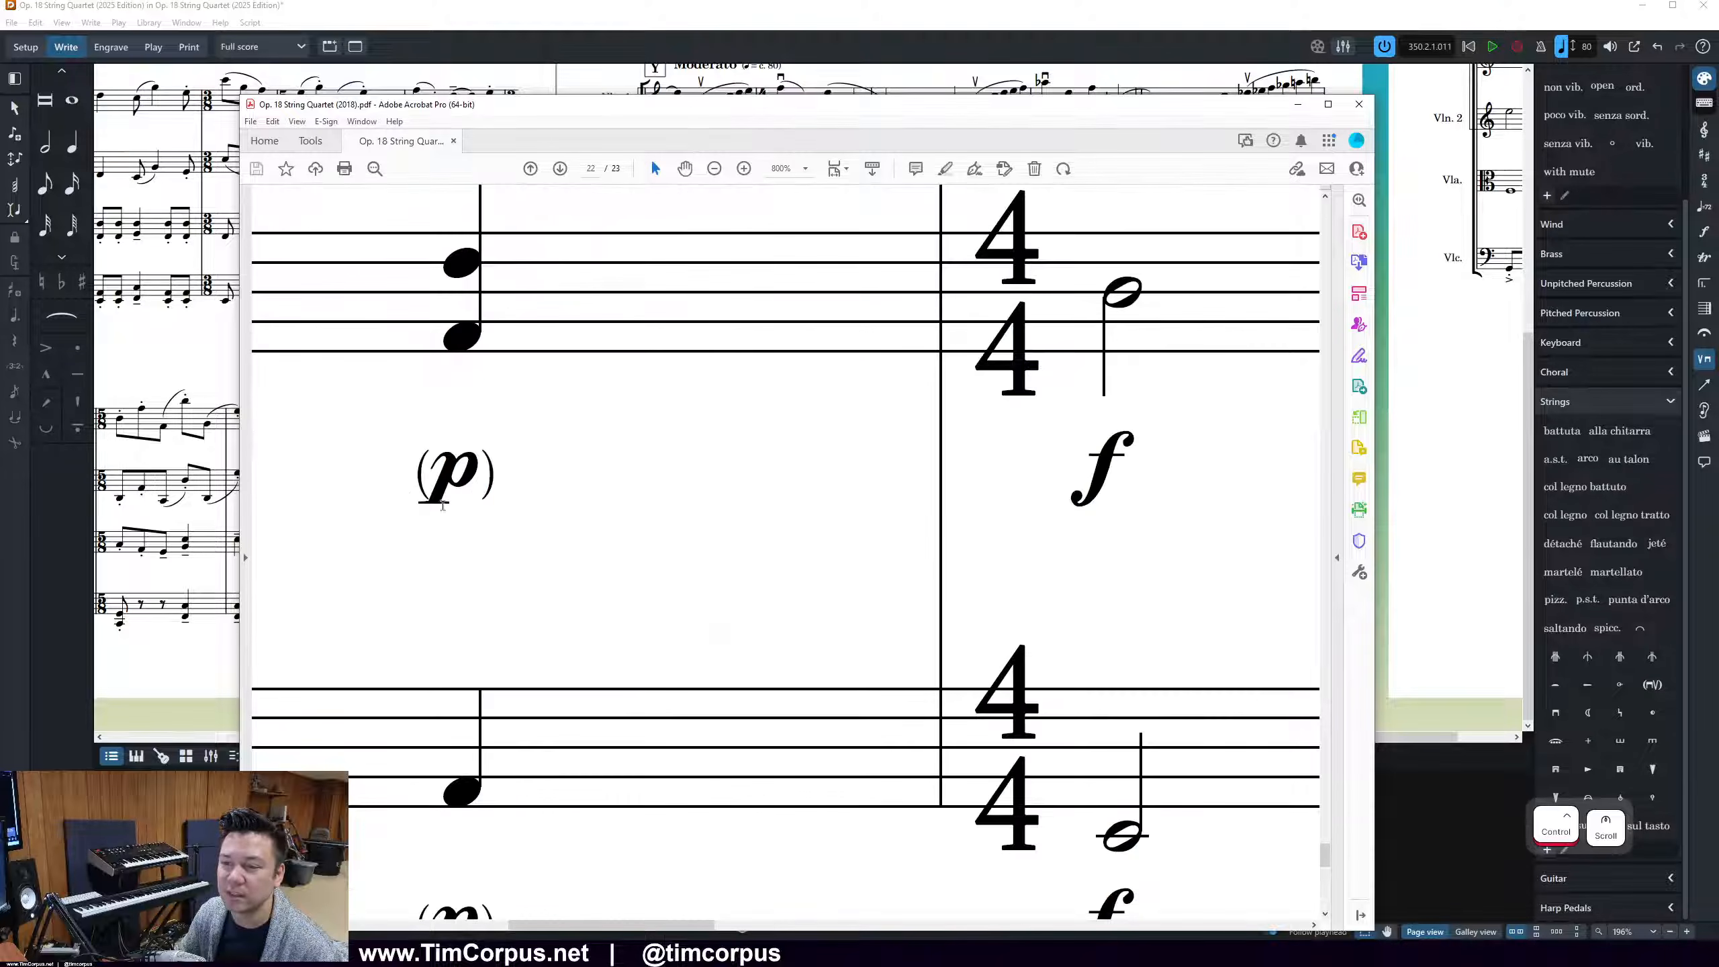
ctrl+scroll(629, 556, down, 5)
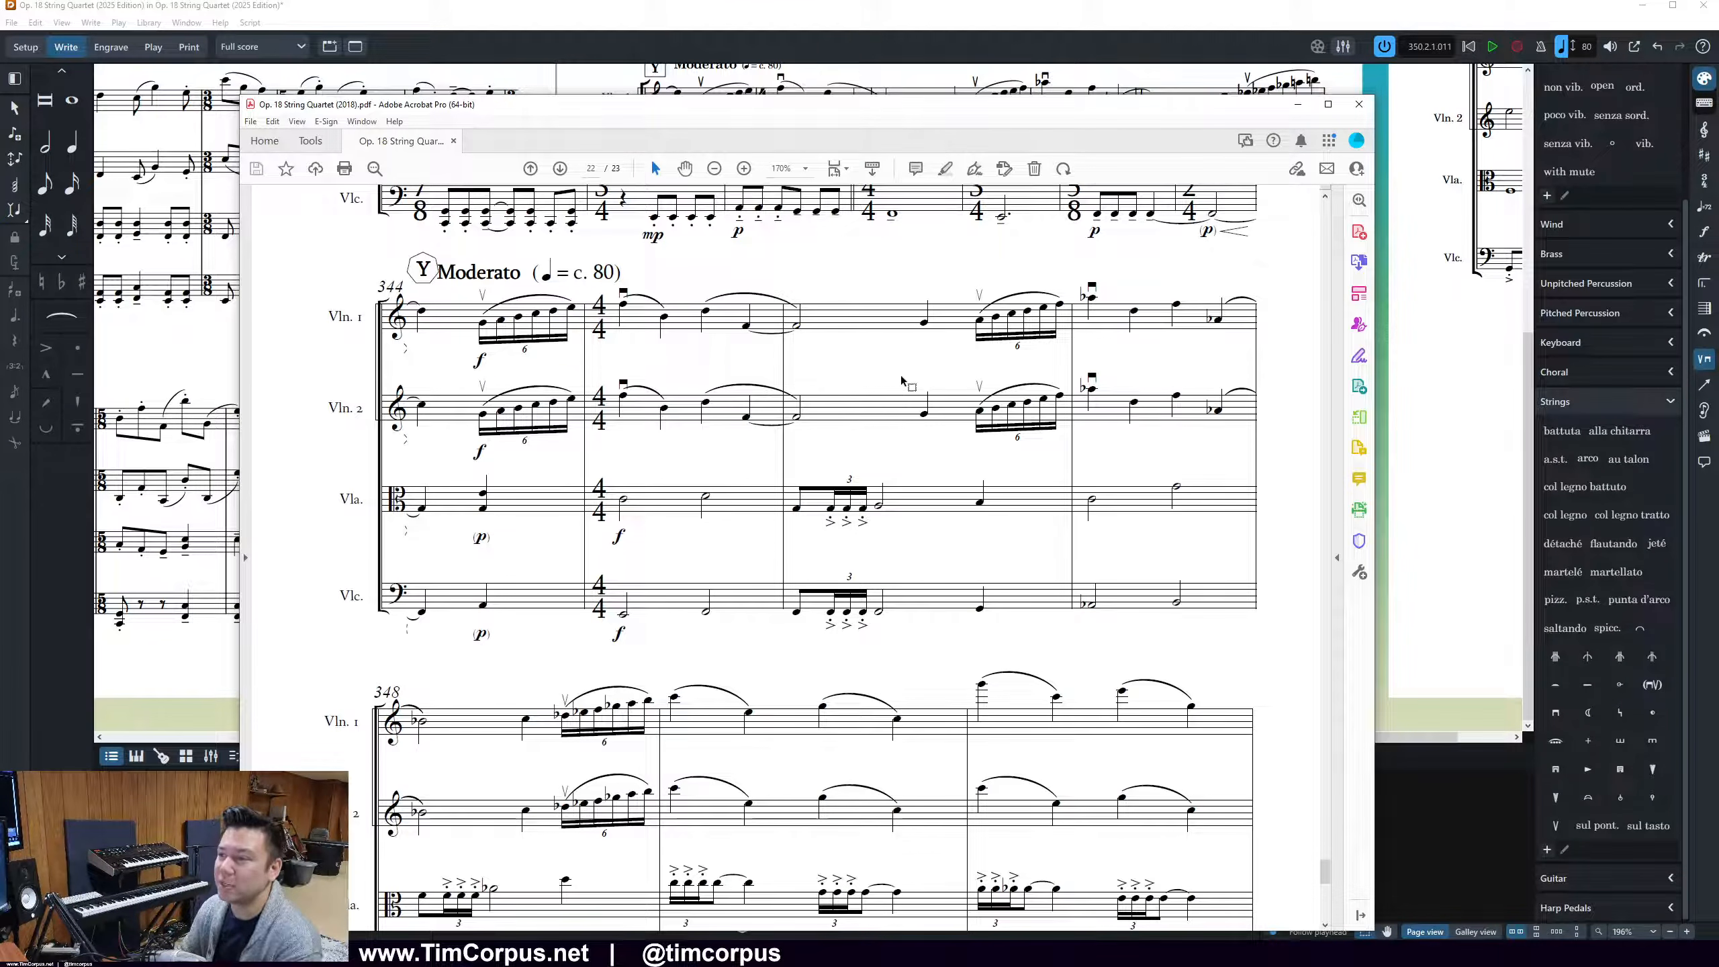
scroll(830, 501, up, 2)
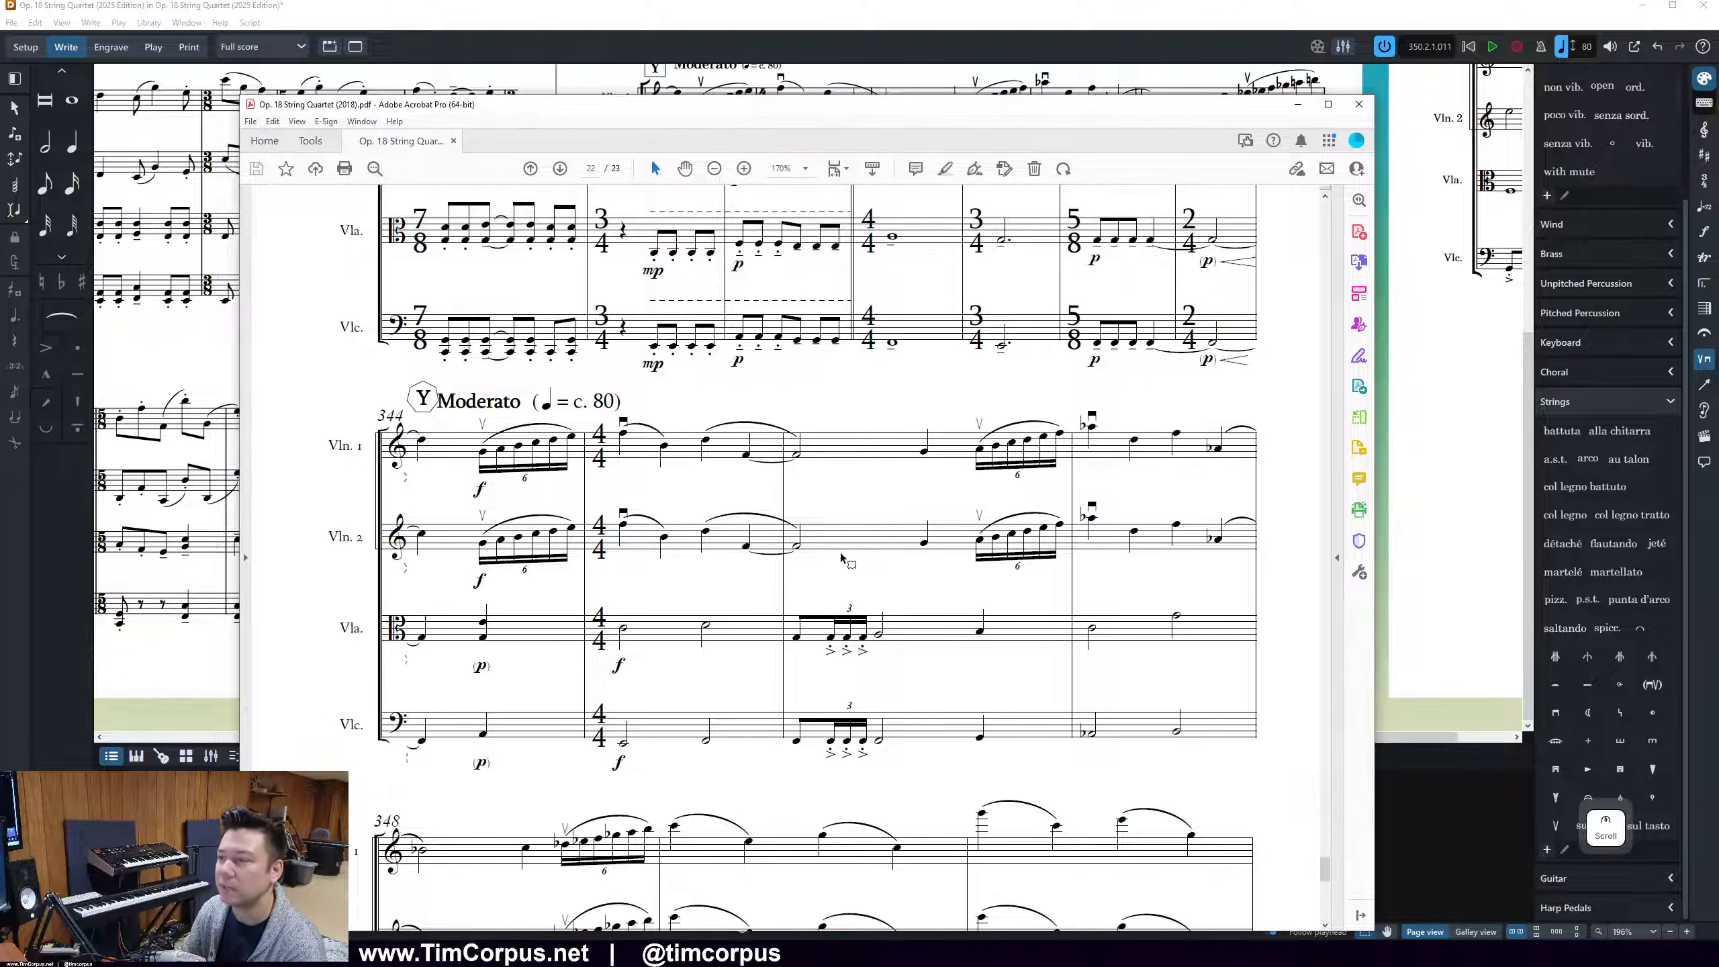
scroll(841, 557, up, 1)
scroll(924, 590, up, 2)
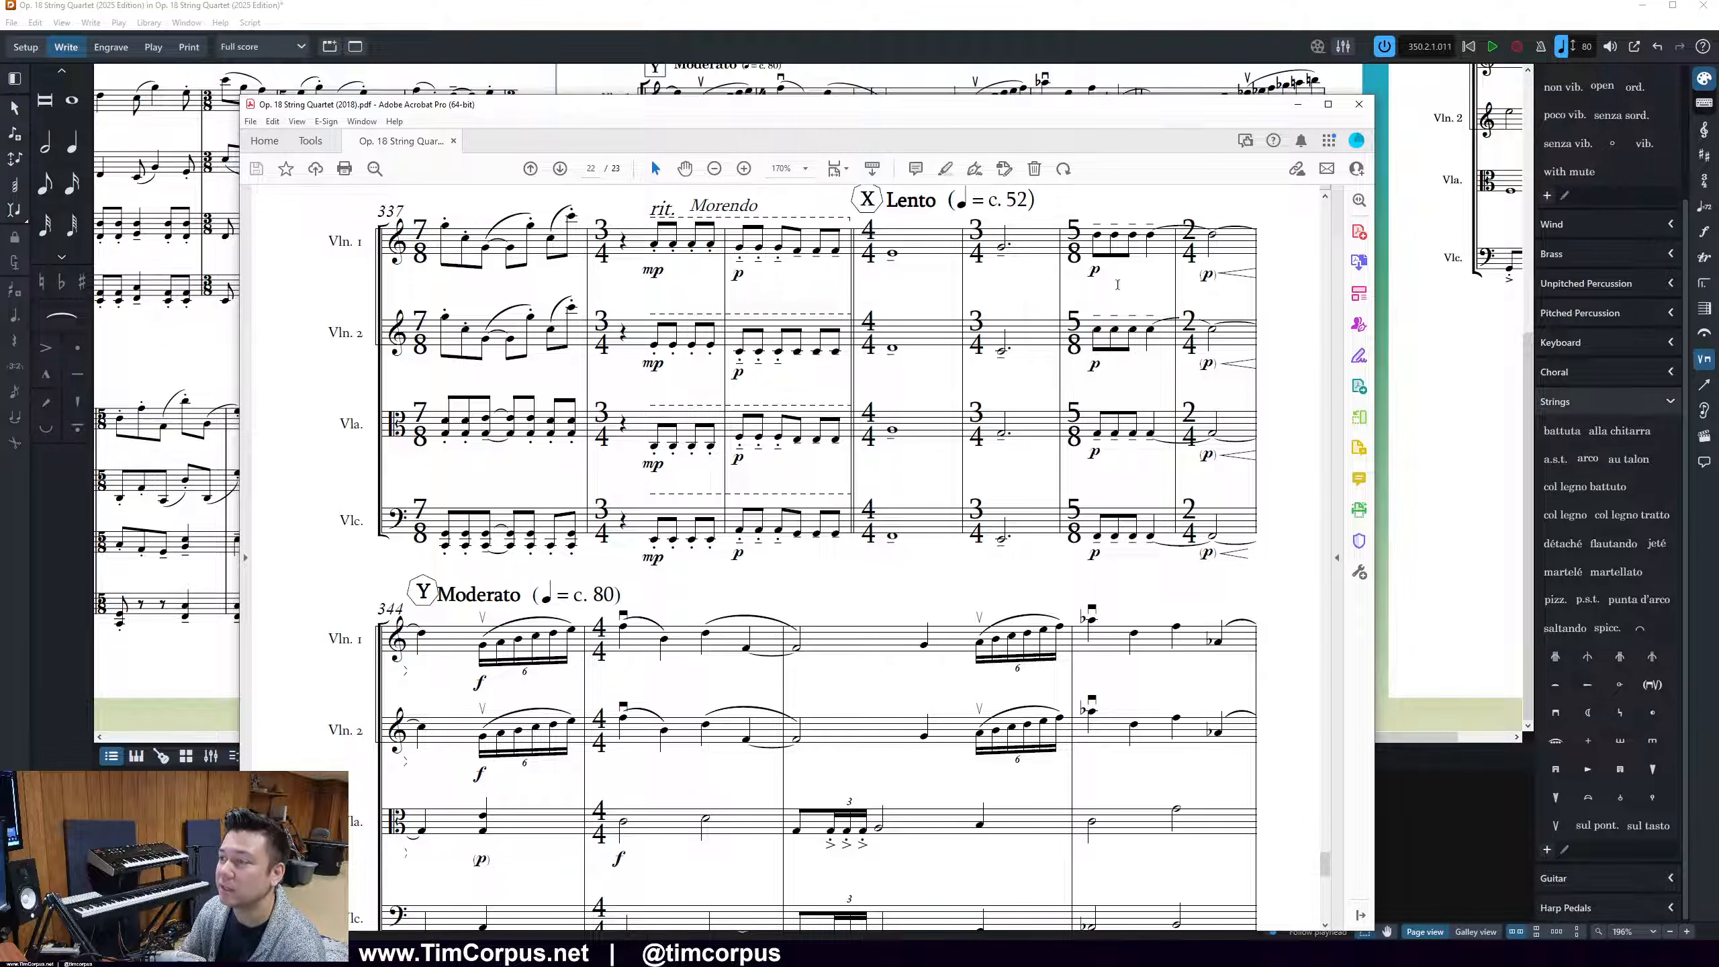
click(1298, 103)
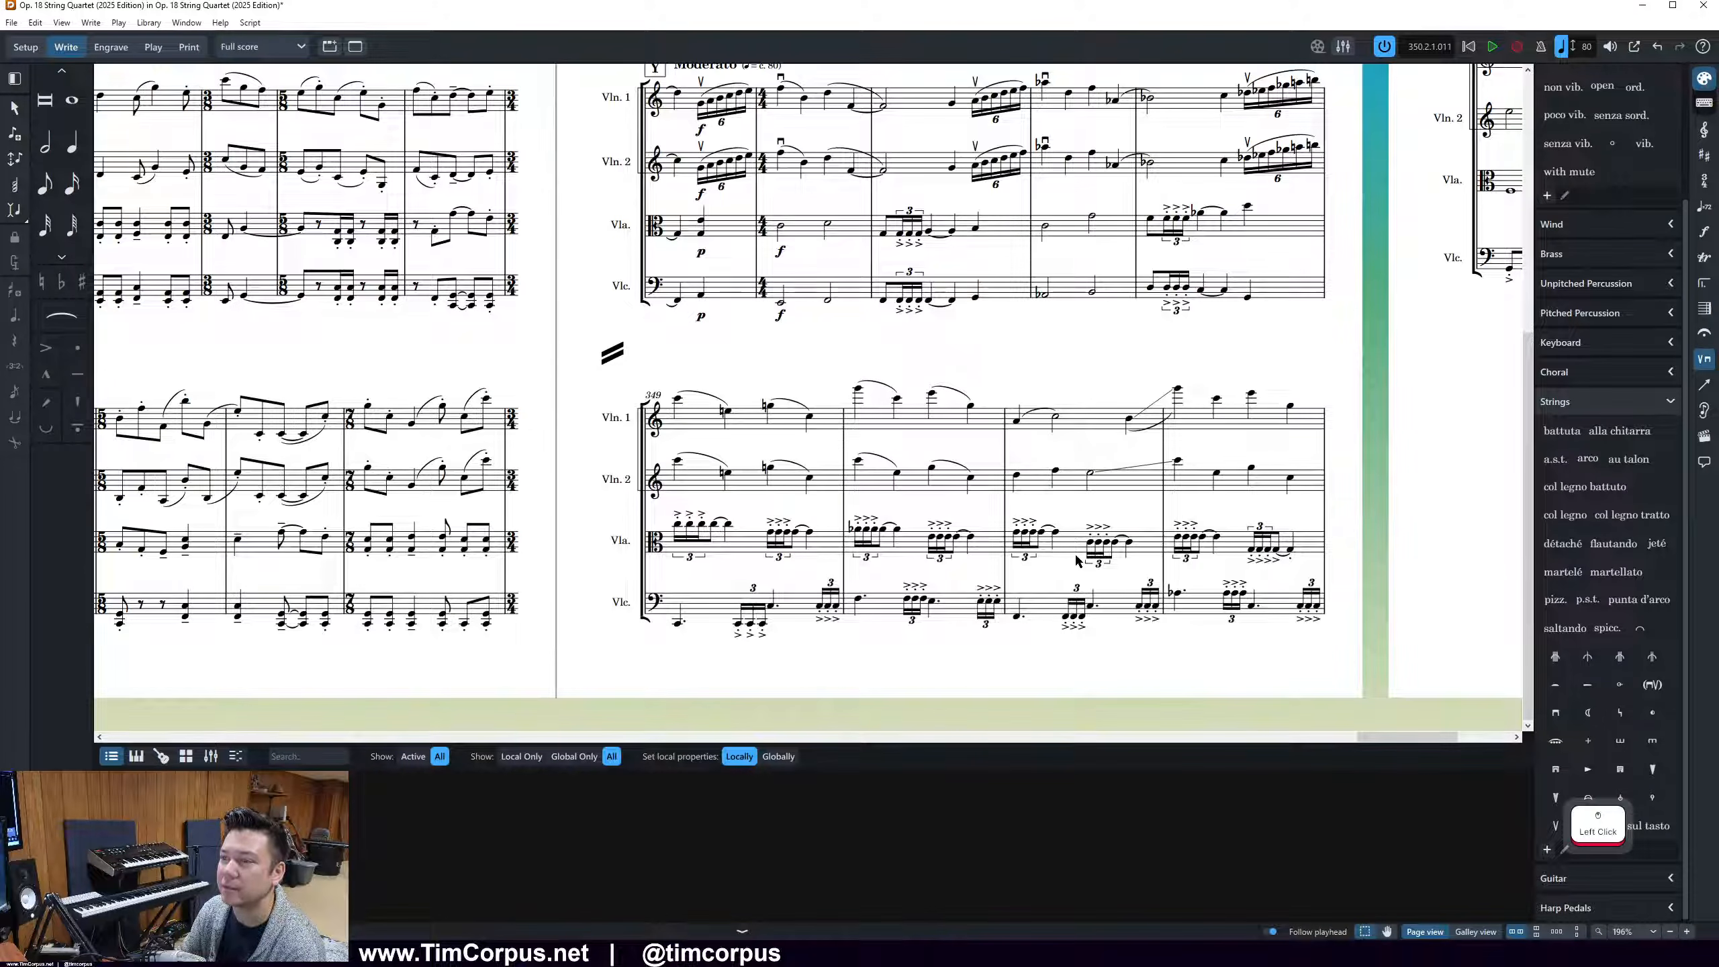
Inspect Violin 1's p dynamic in the bar before rehearsal mark Y and clear the selection
scroll(1075, 552, up, 5)
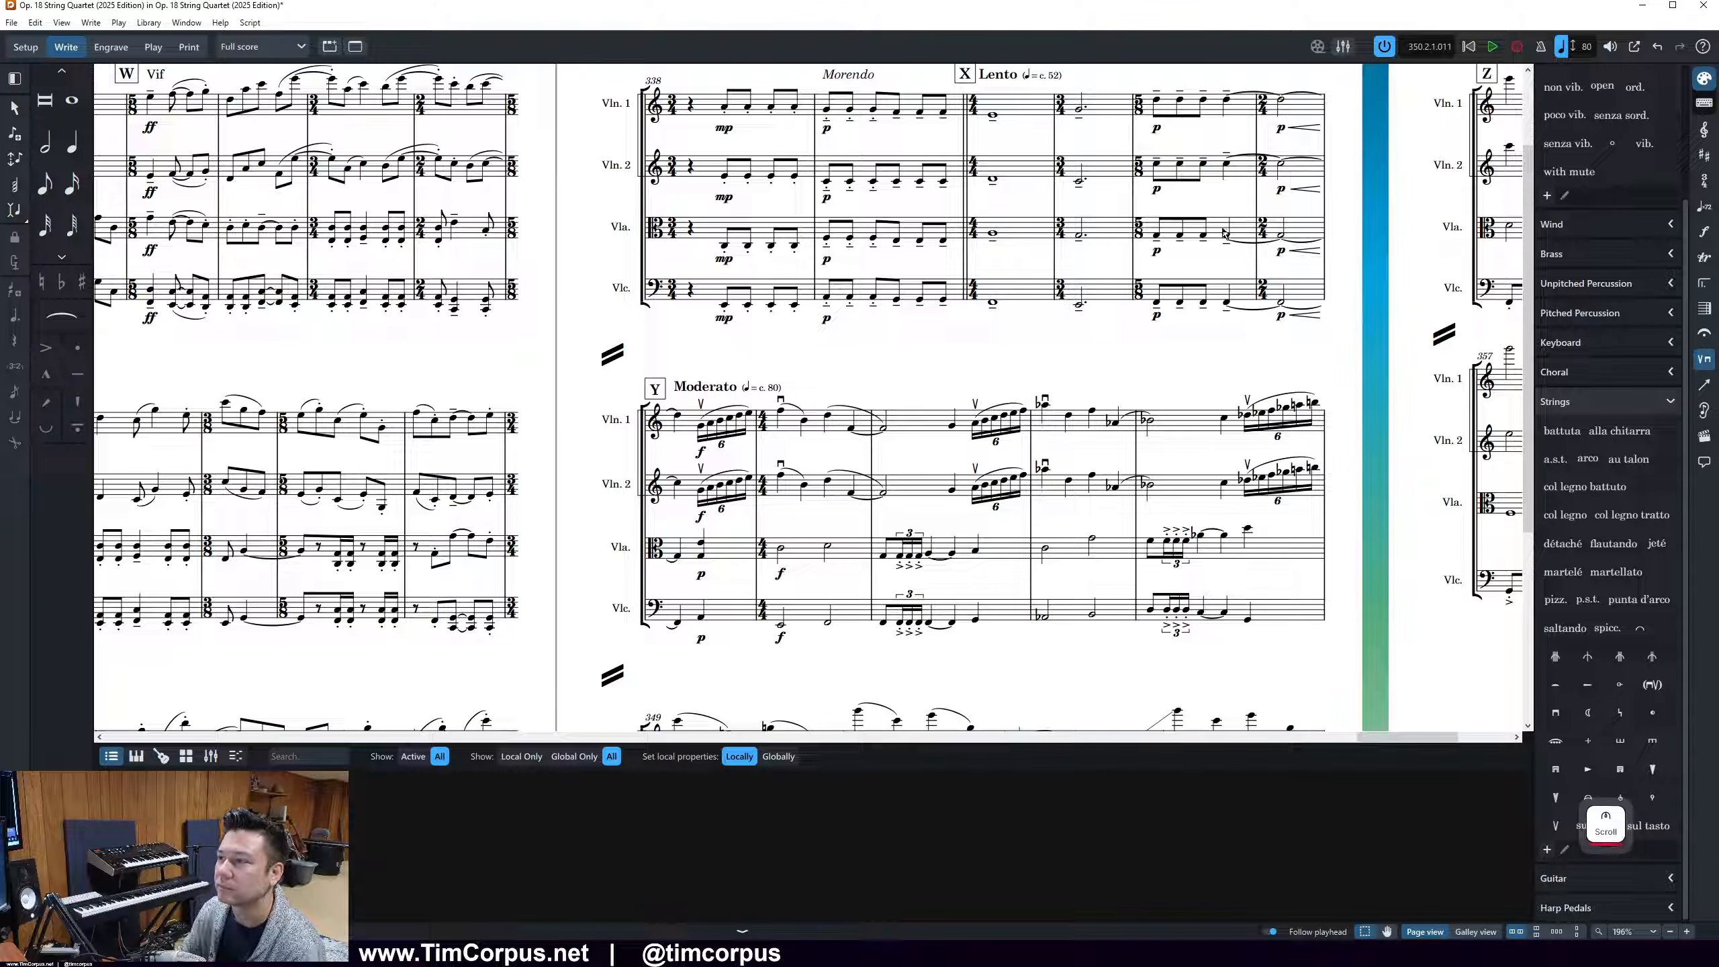
click(1281, 129)
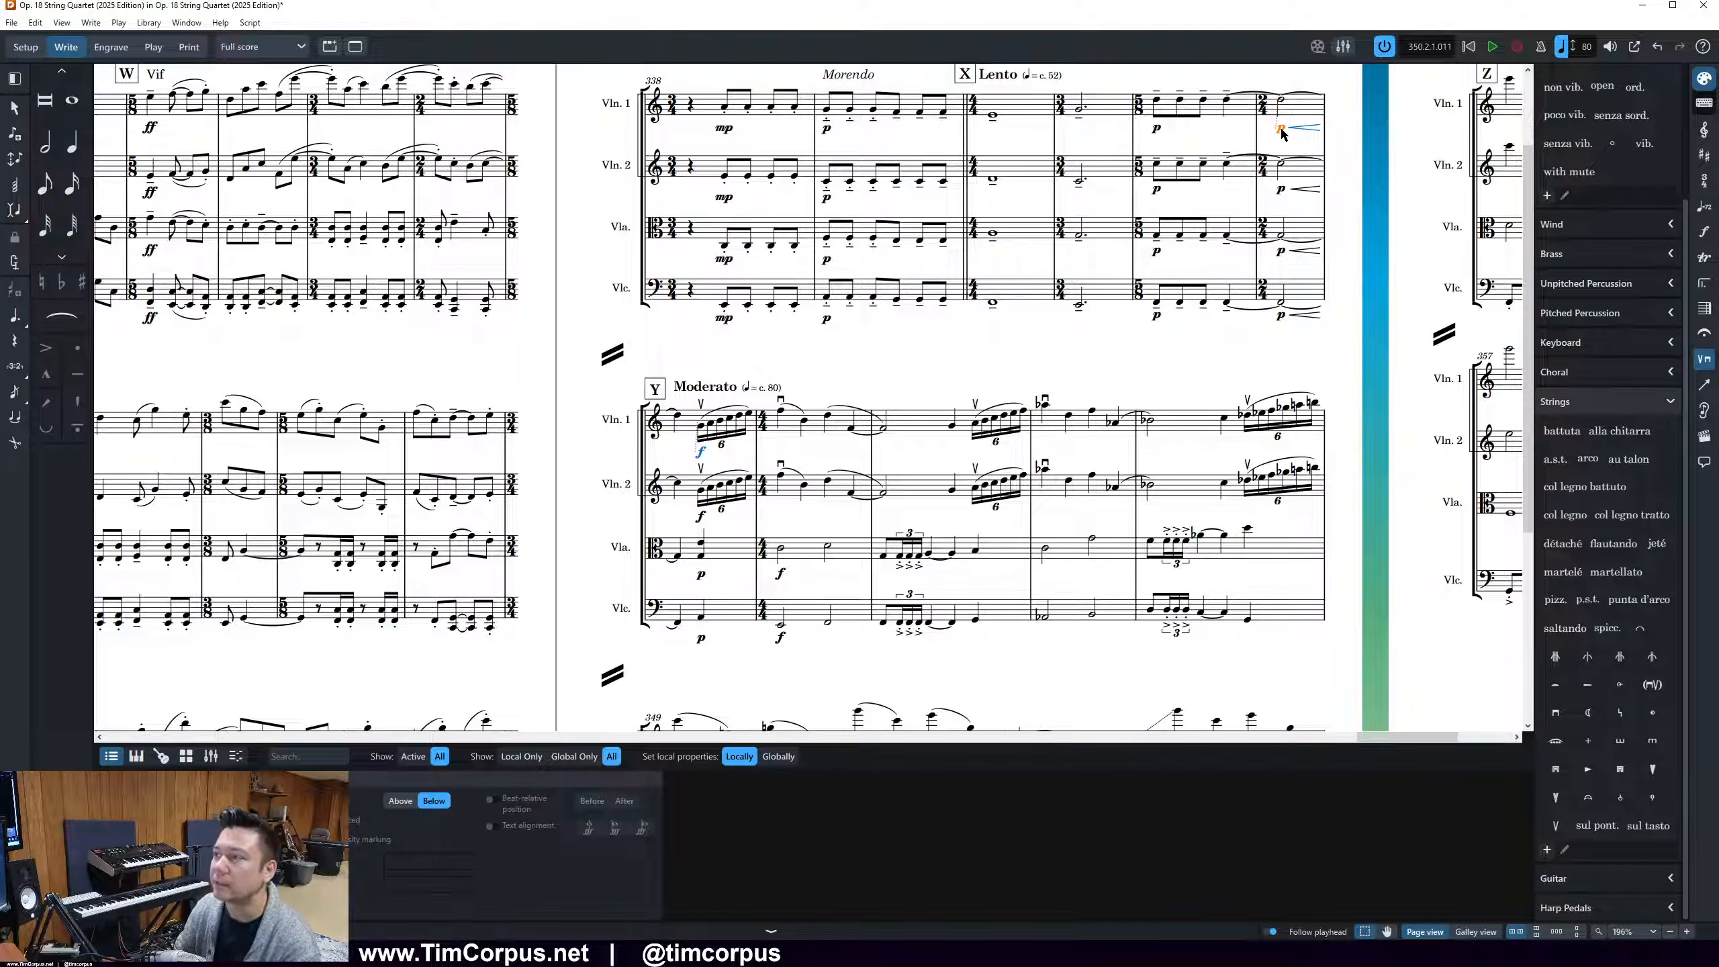
click(1243, 143)
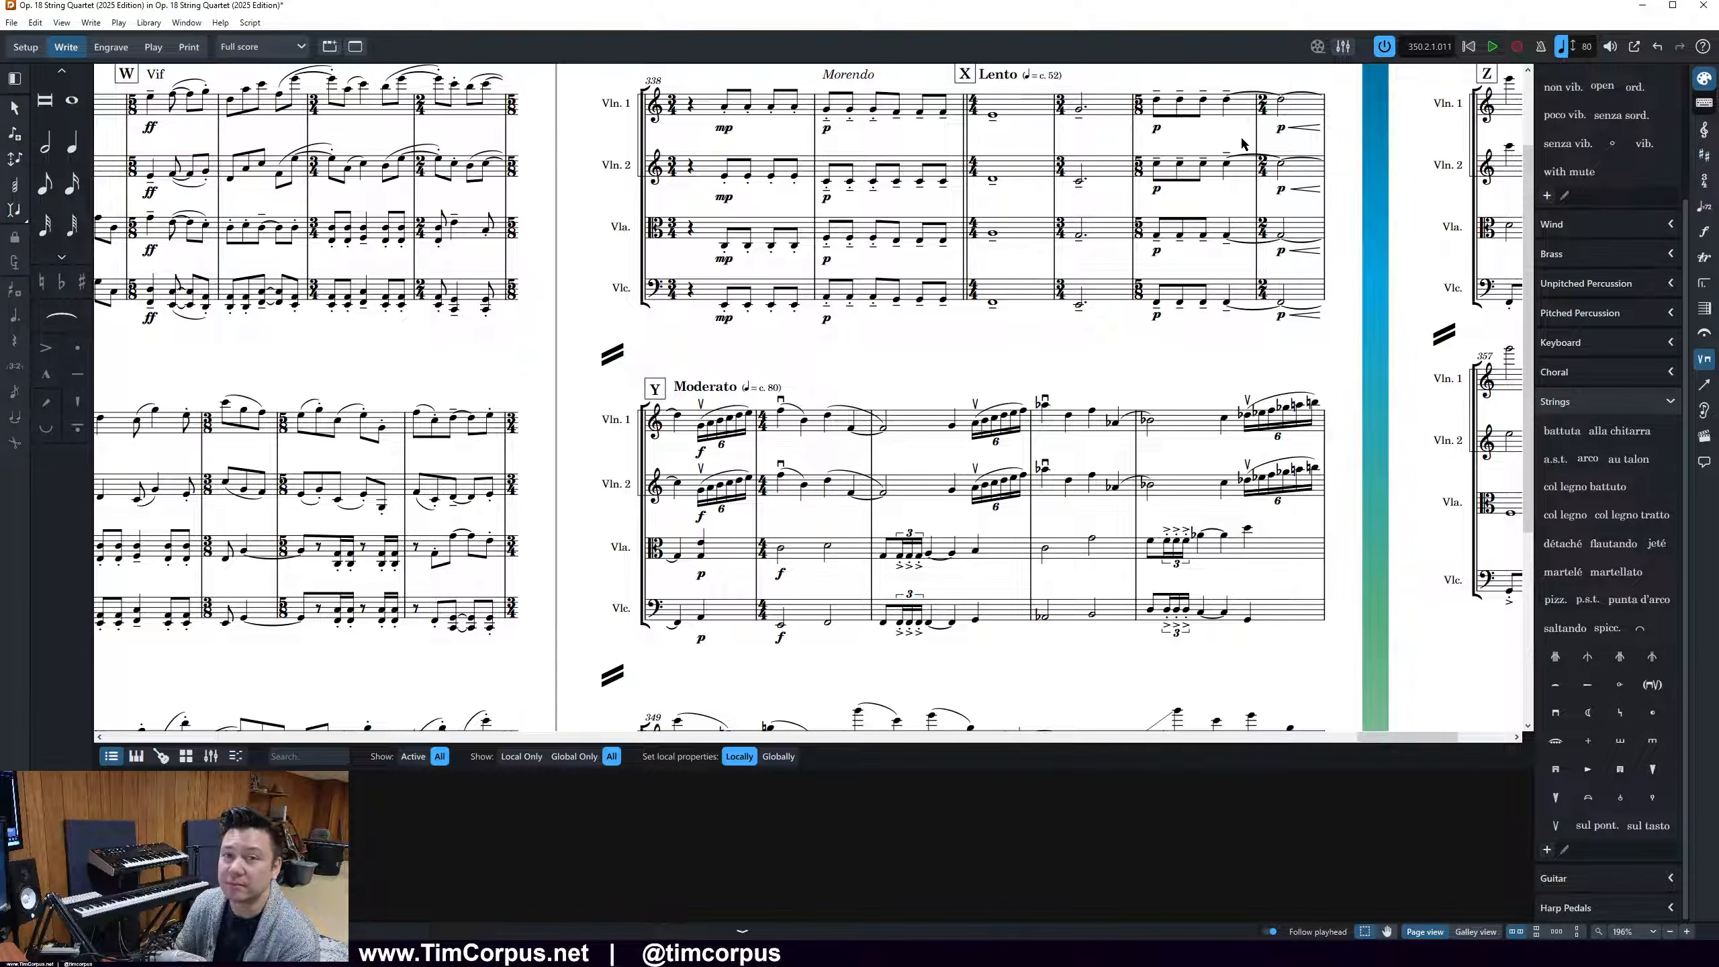
click(1240, 143)
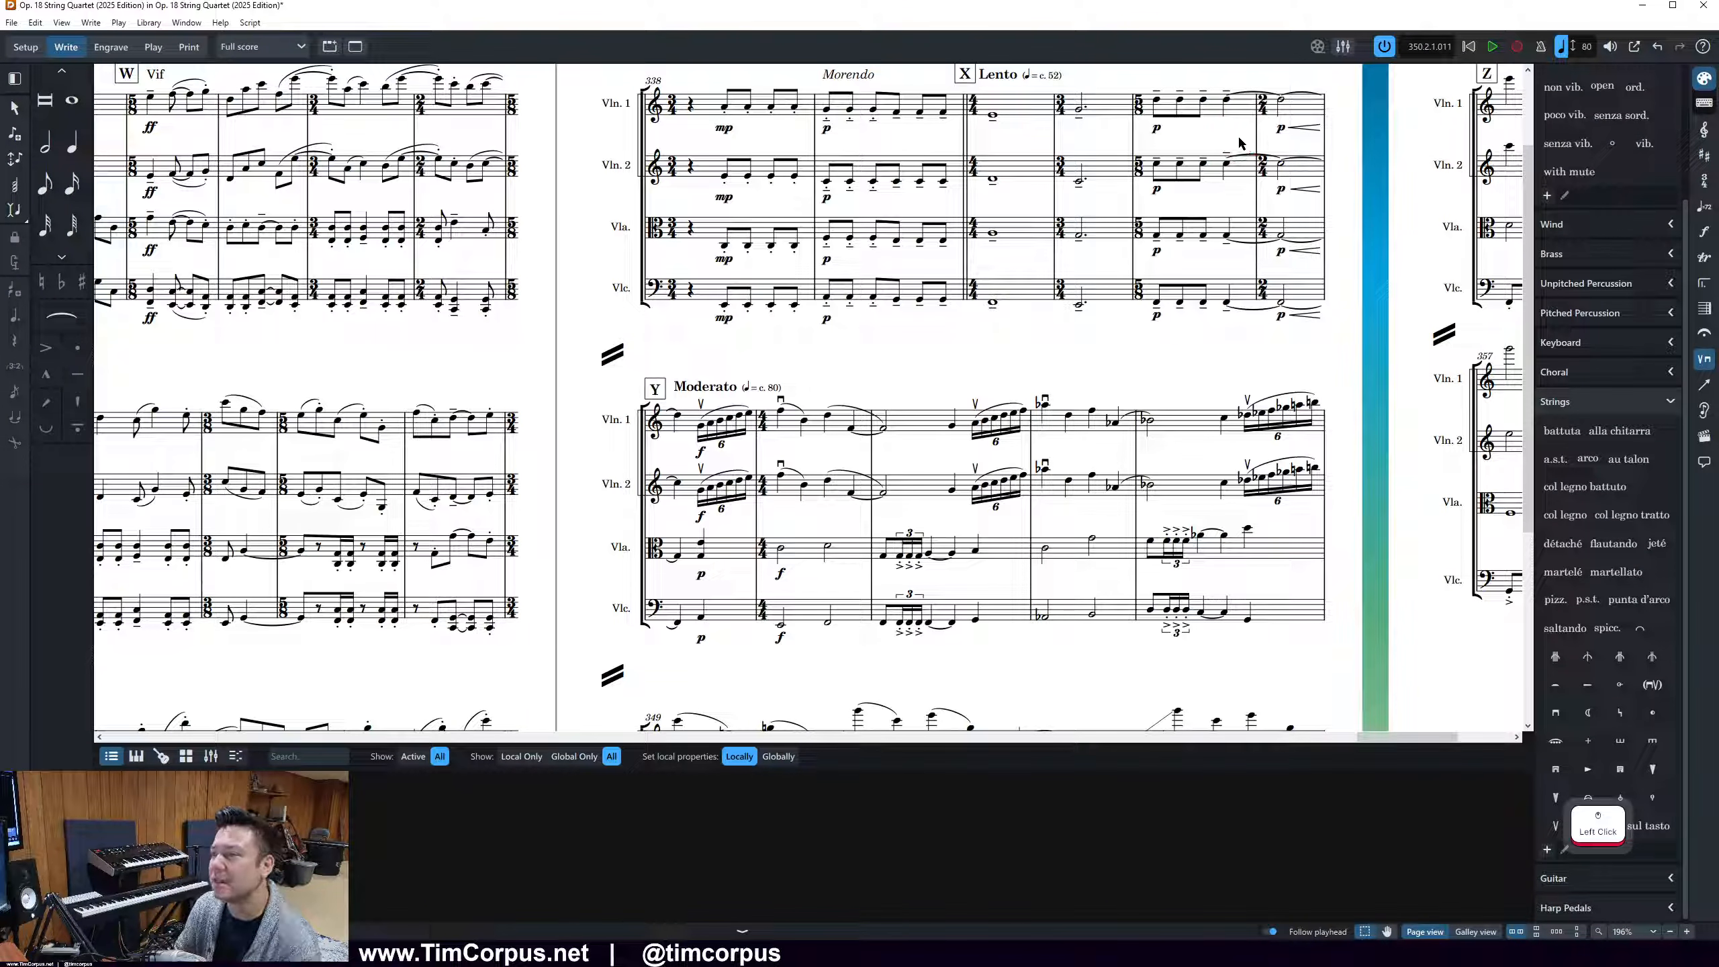
Try to add a diminuendo to Violin 1's mp dynamic in bar 338
scroll(996, 217, up, 1)
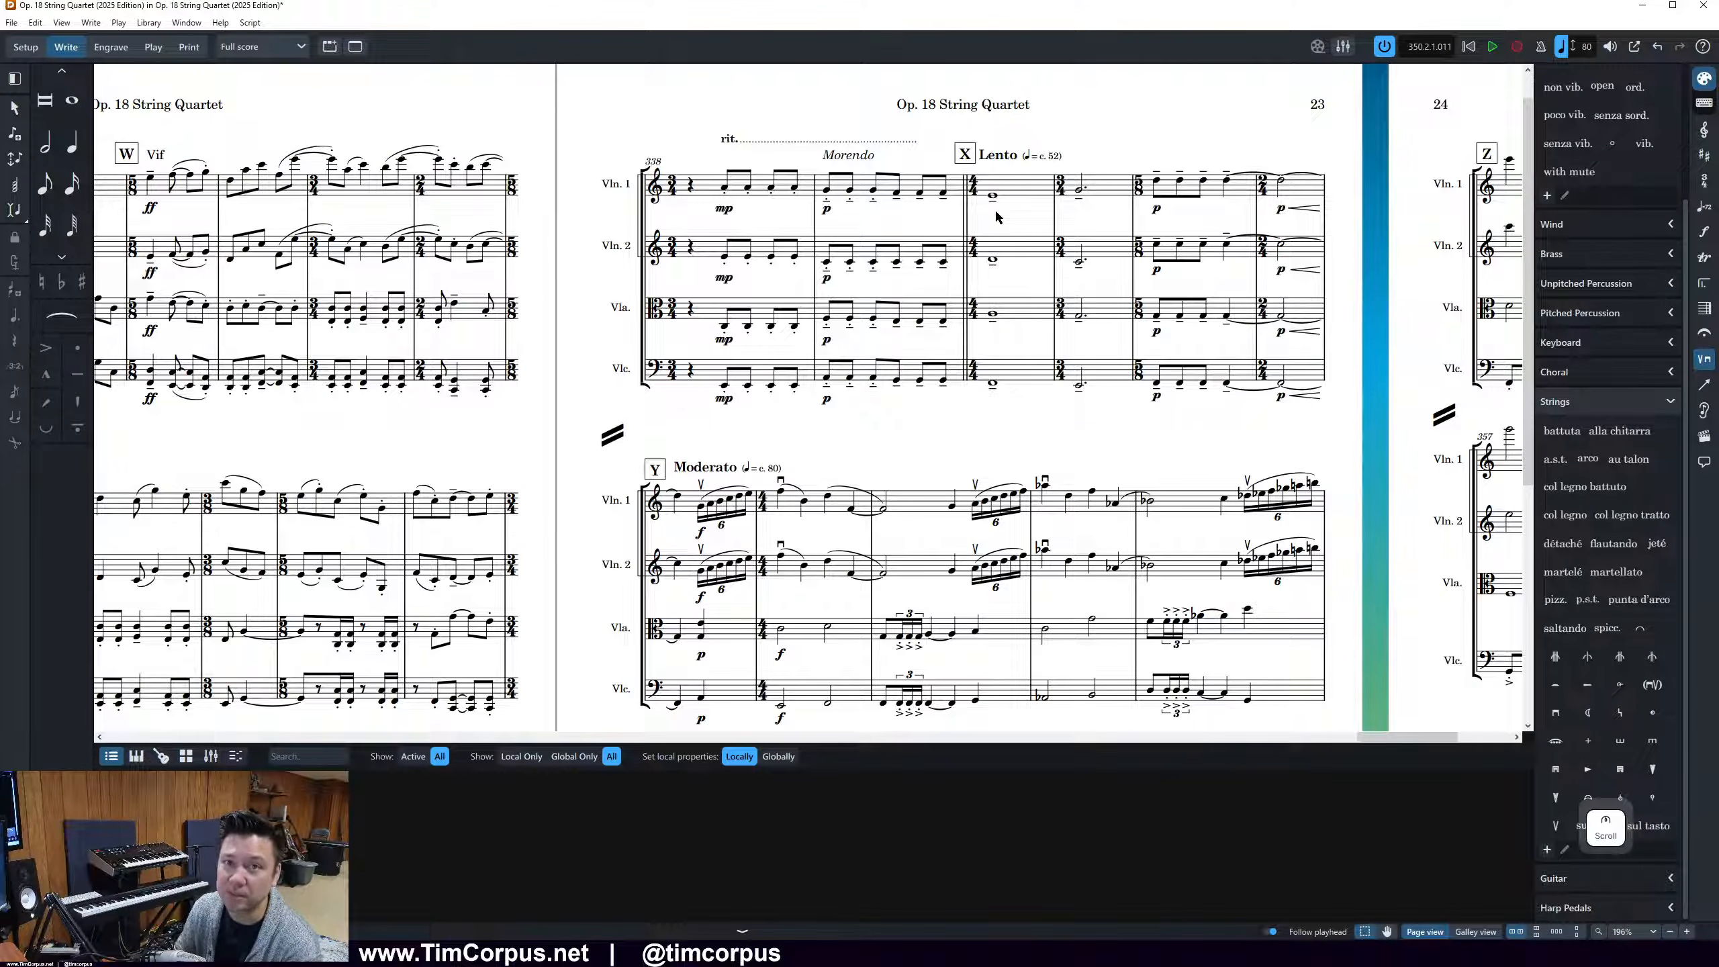
click(726, 213)
double_click(726, 213)
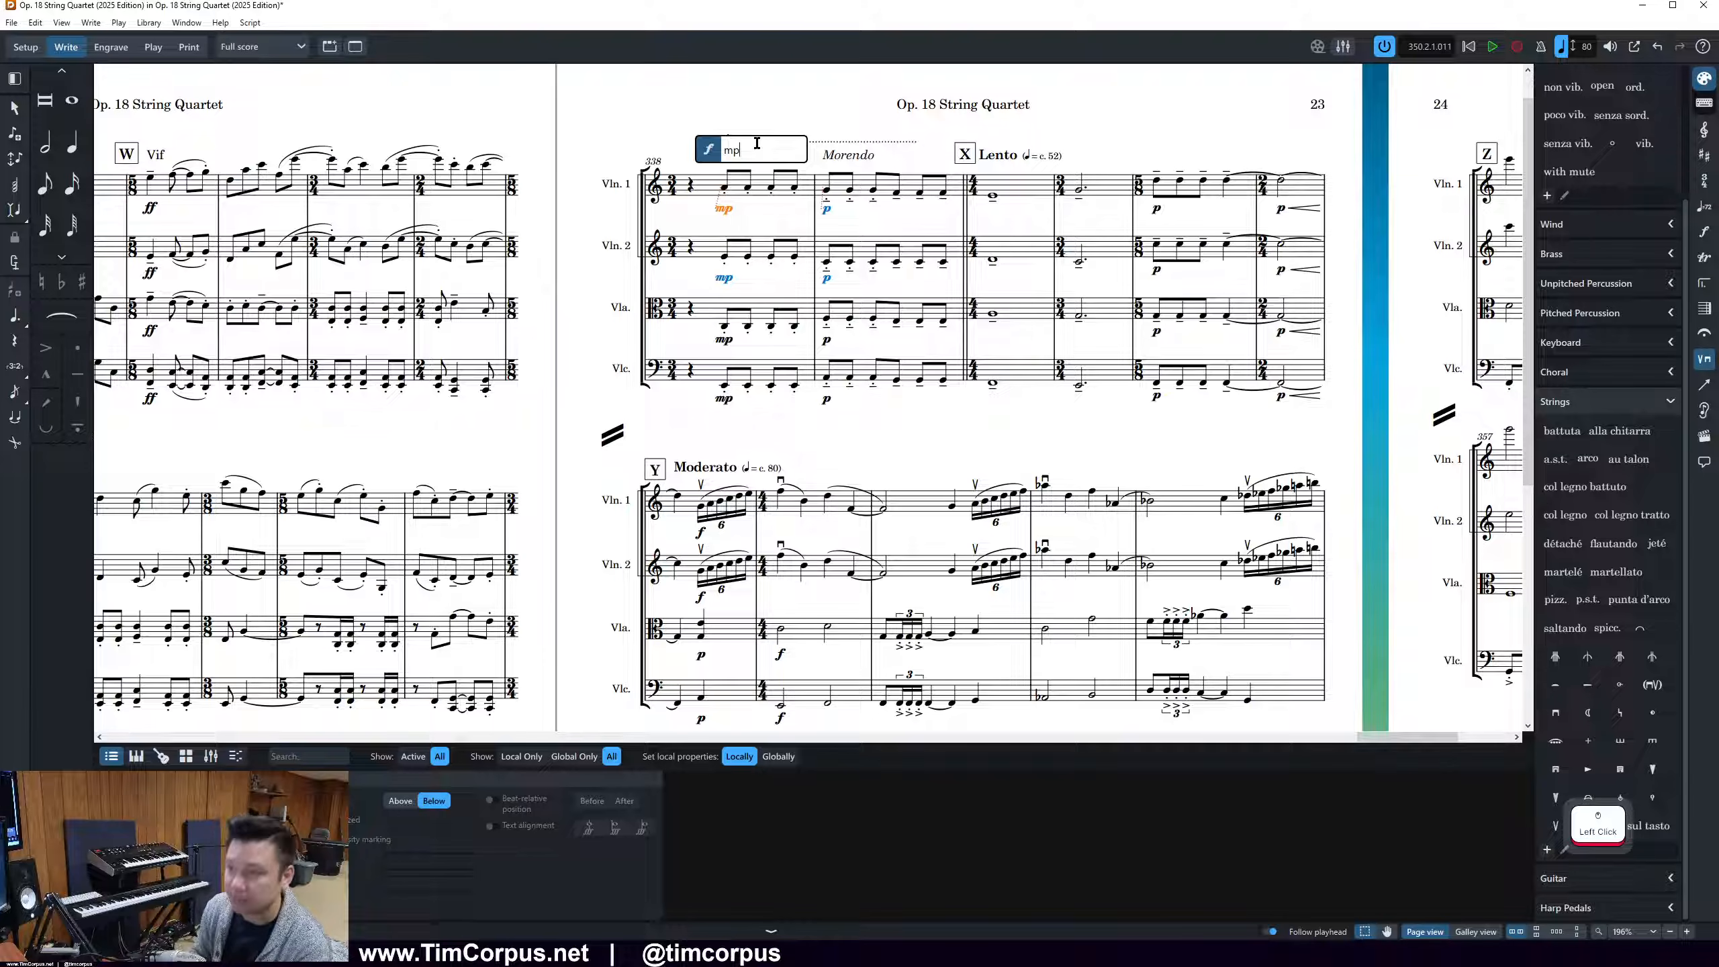
text(>)
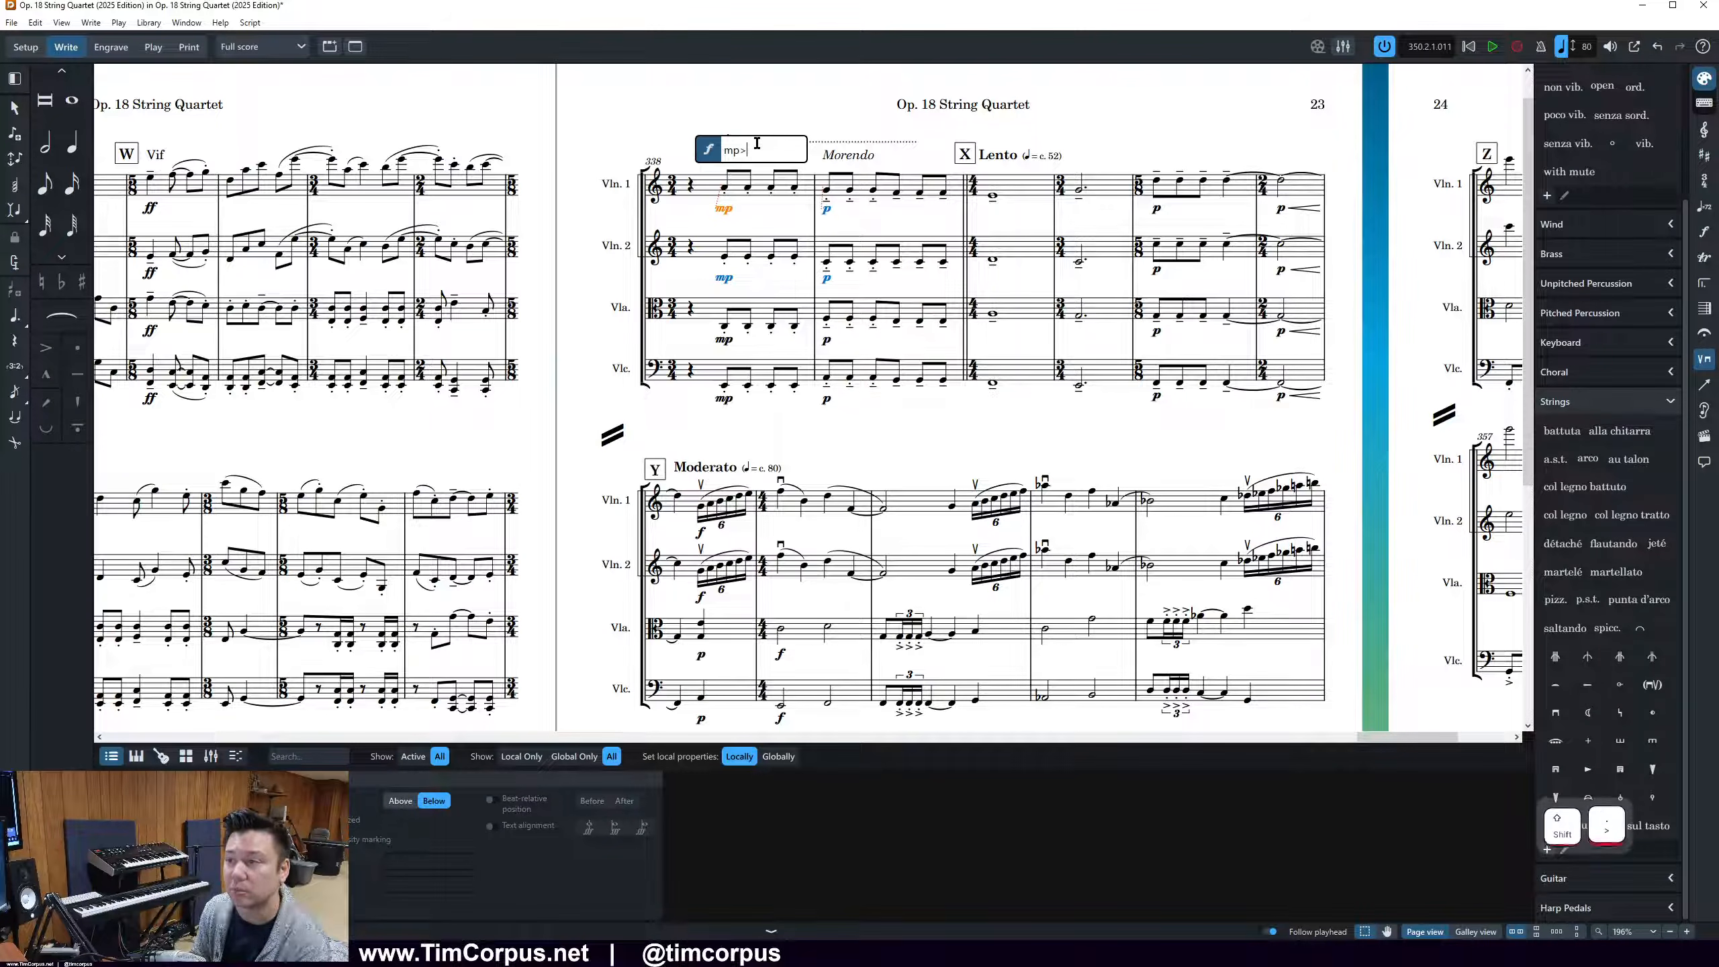
key(Return)
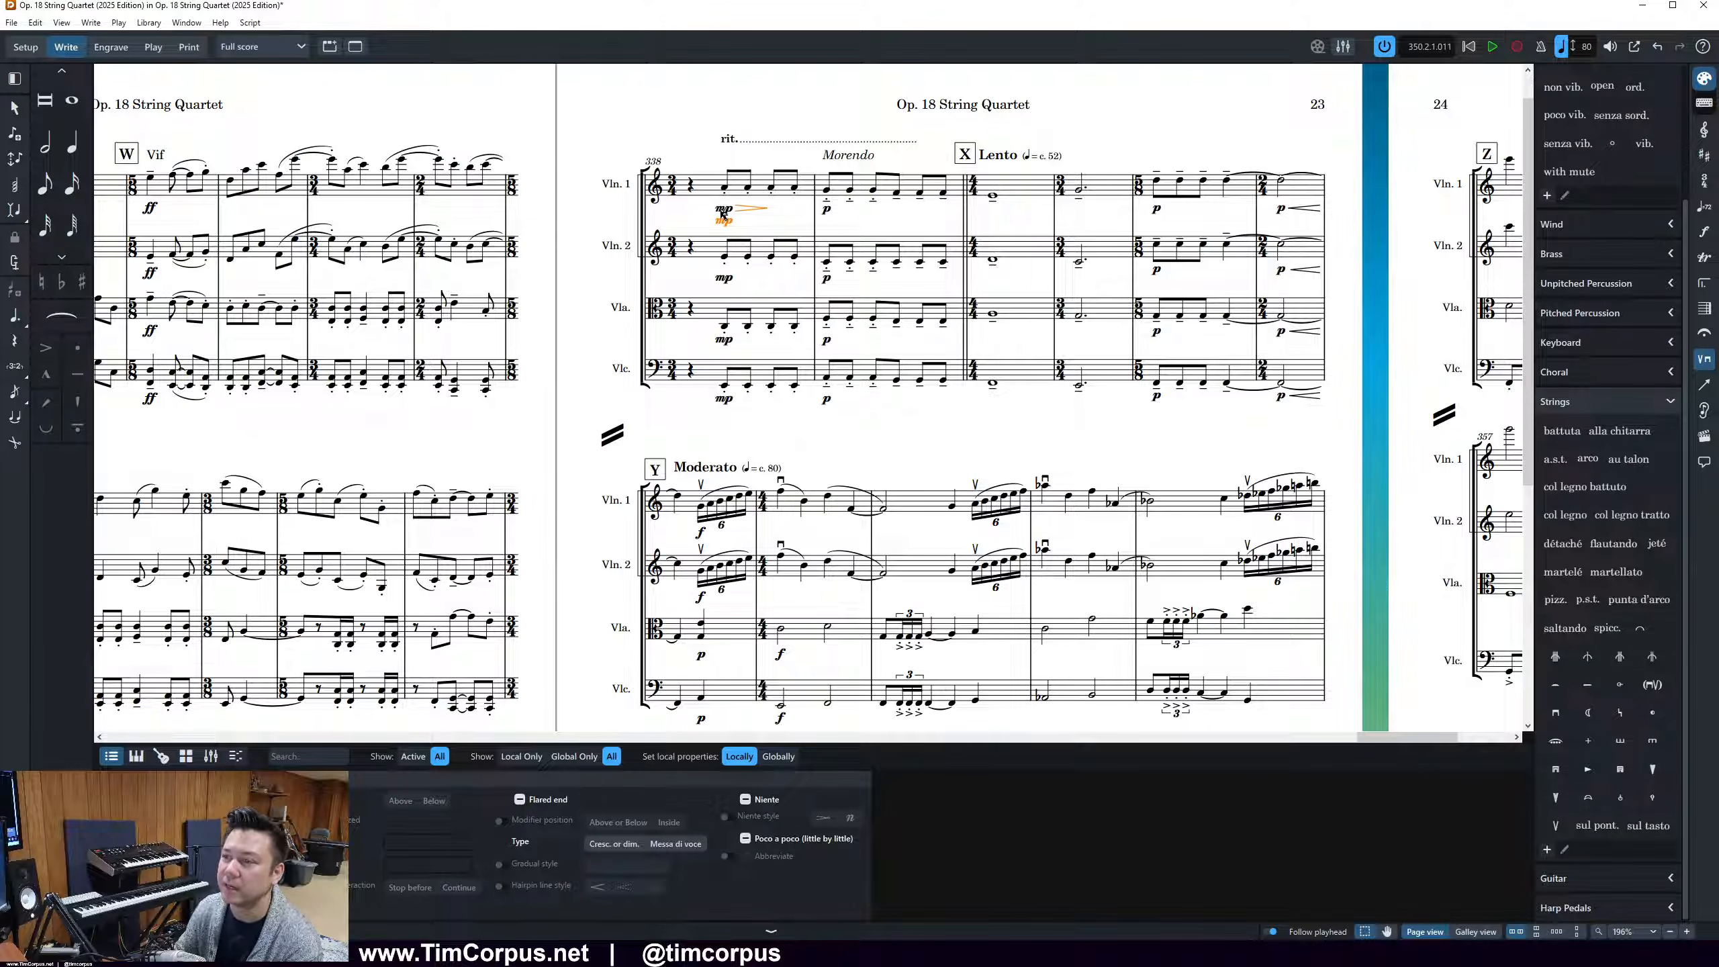
Replace the dynamics in bars 338 and 339 on all four staves with mp, a diminuendo hairpin and p
drag(716, 186, 778, 422)
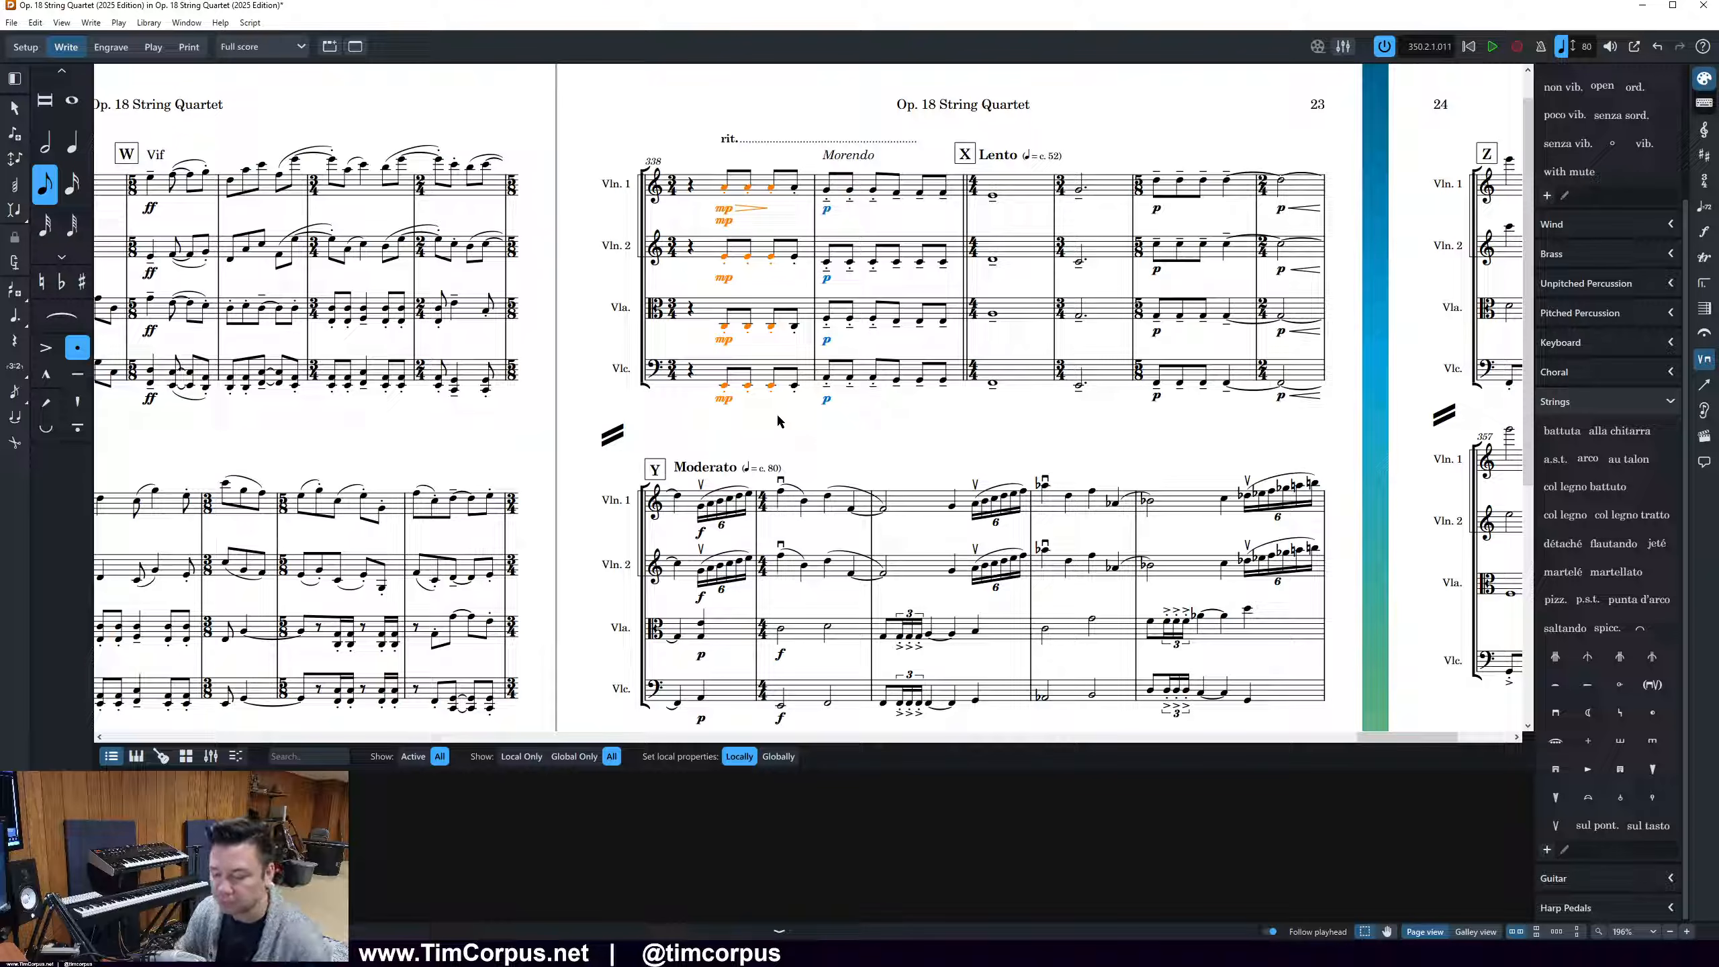
key(ctrl+shift+d)
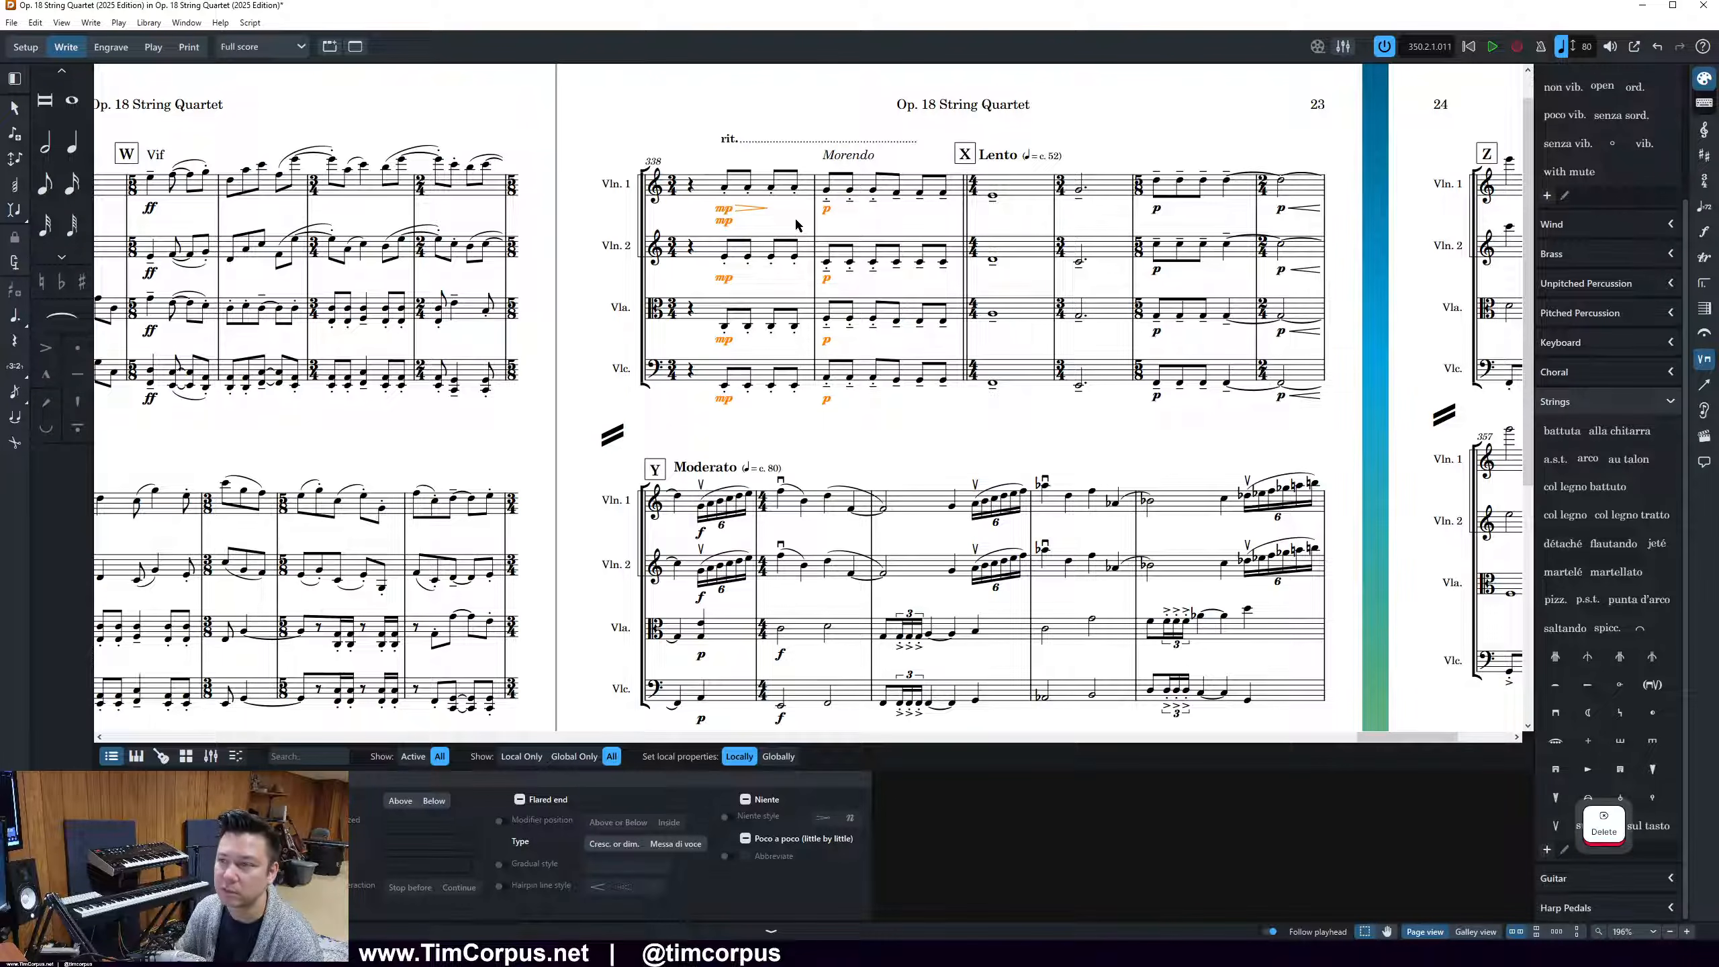
click(724, 187)
shift+click(828, 382)
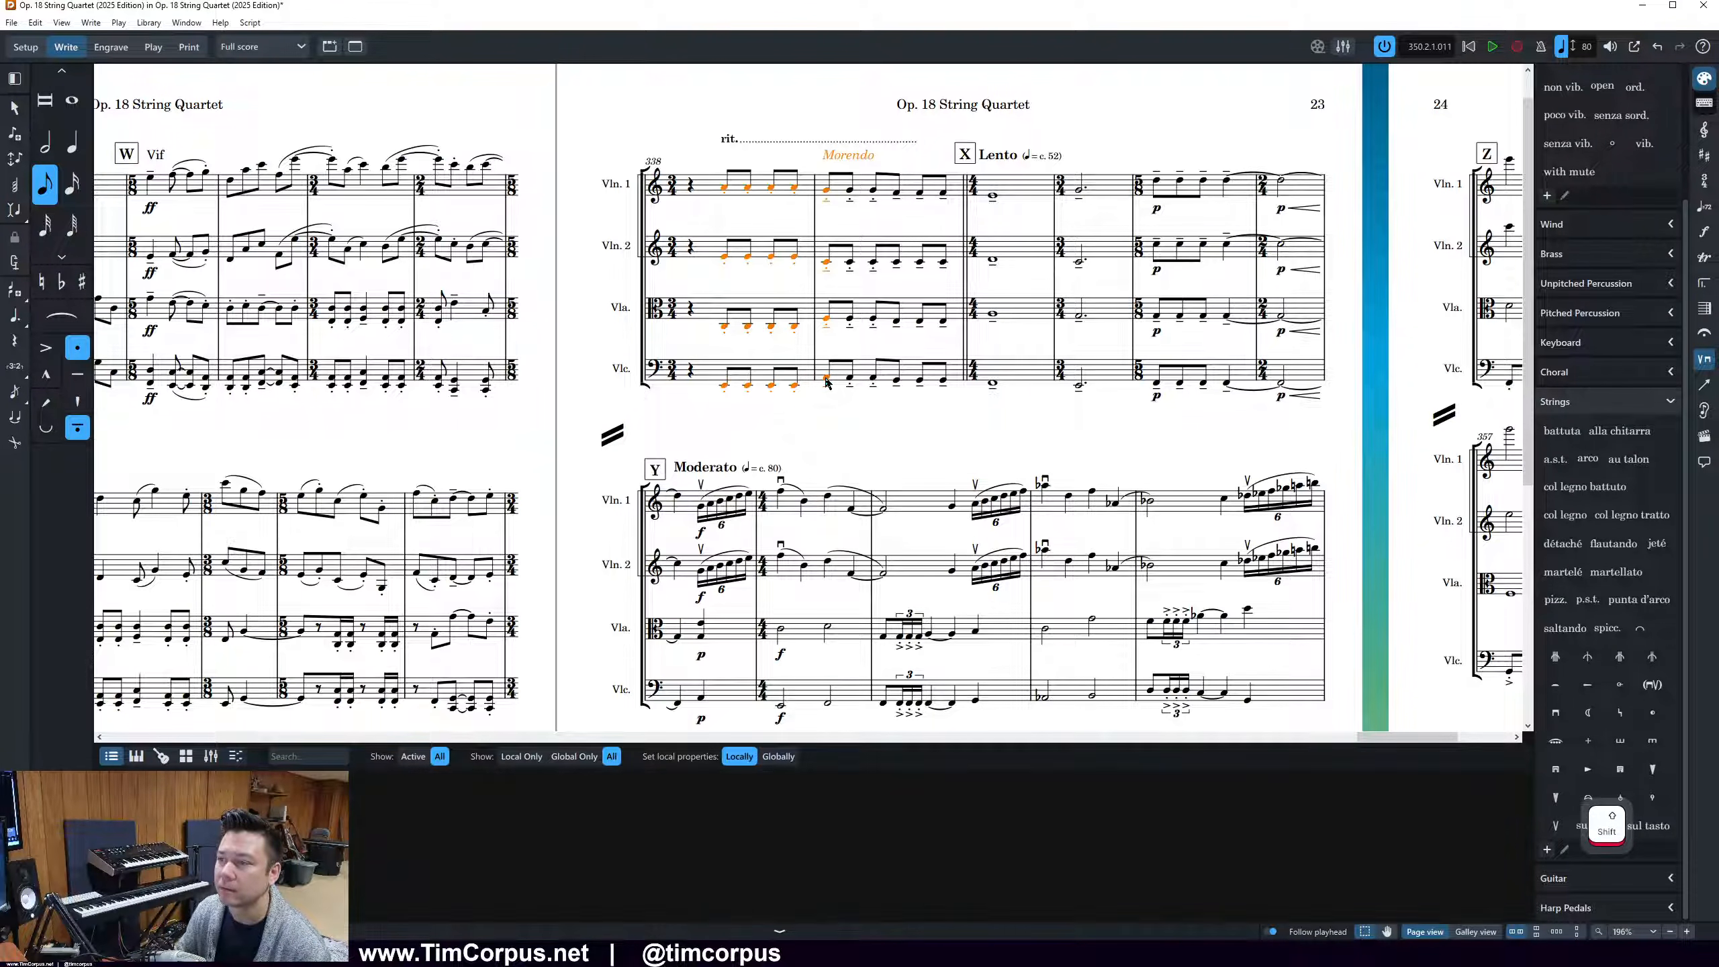
key(shift+d)
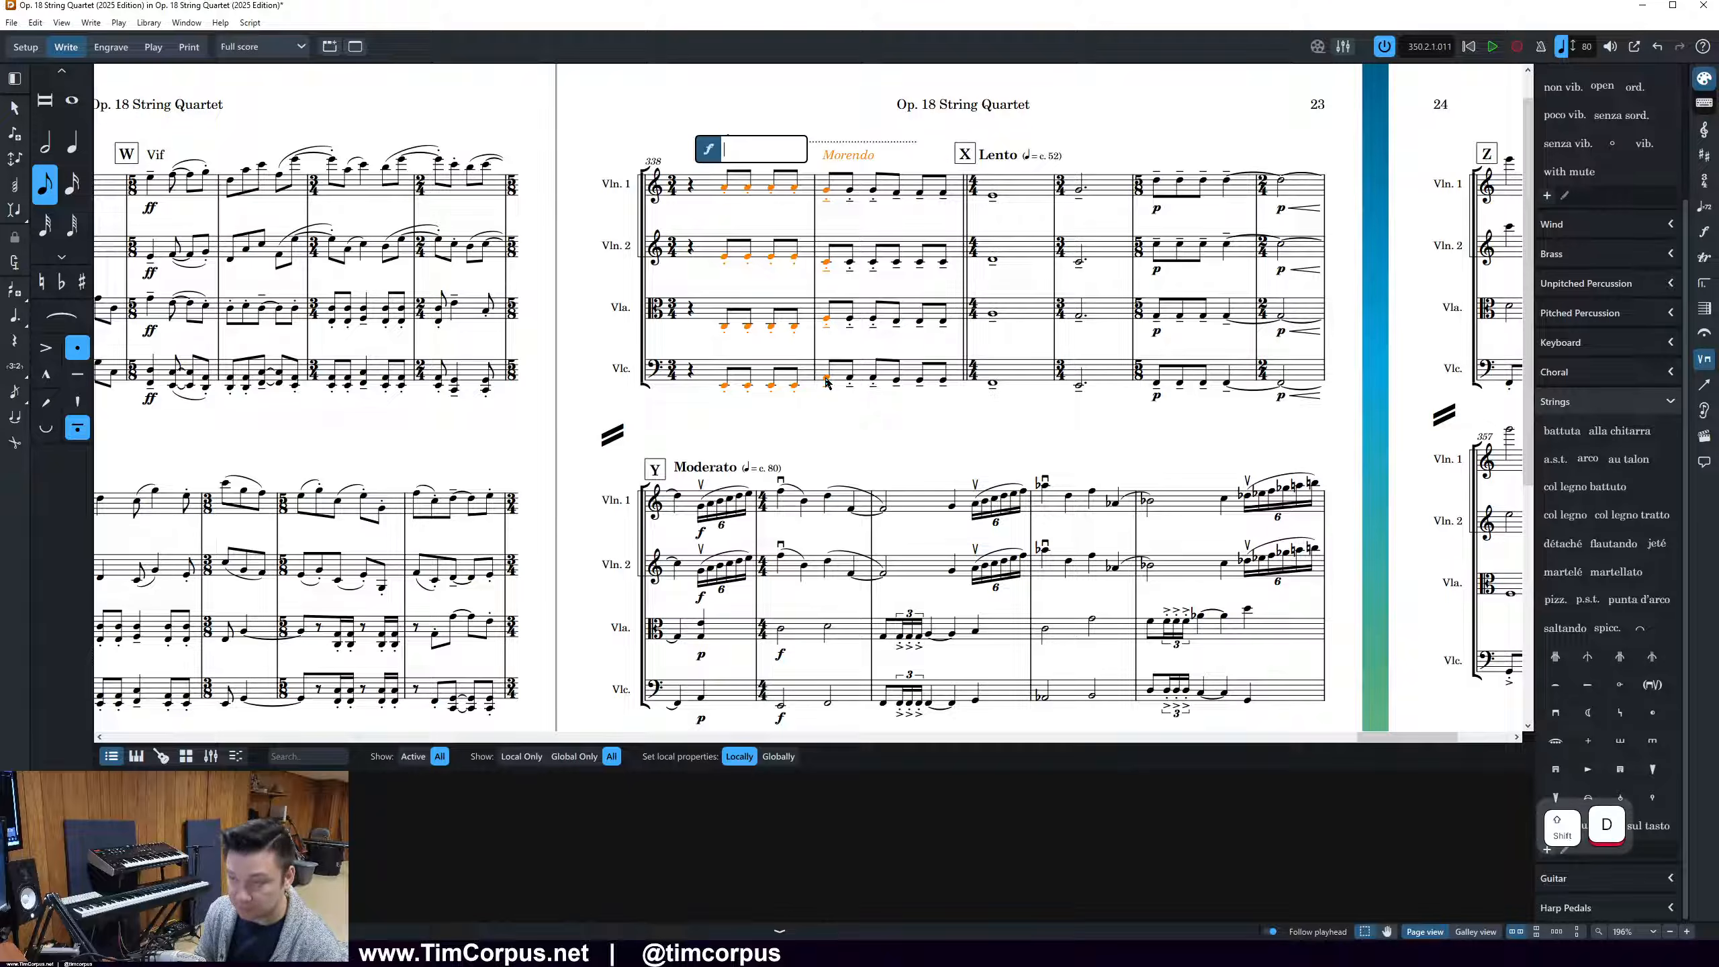
text(mp>p)
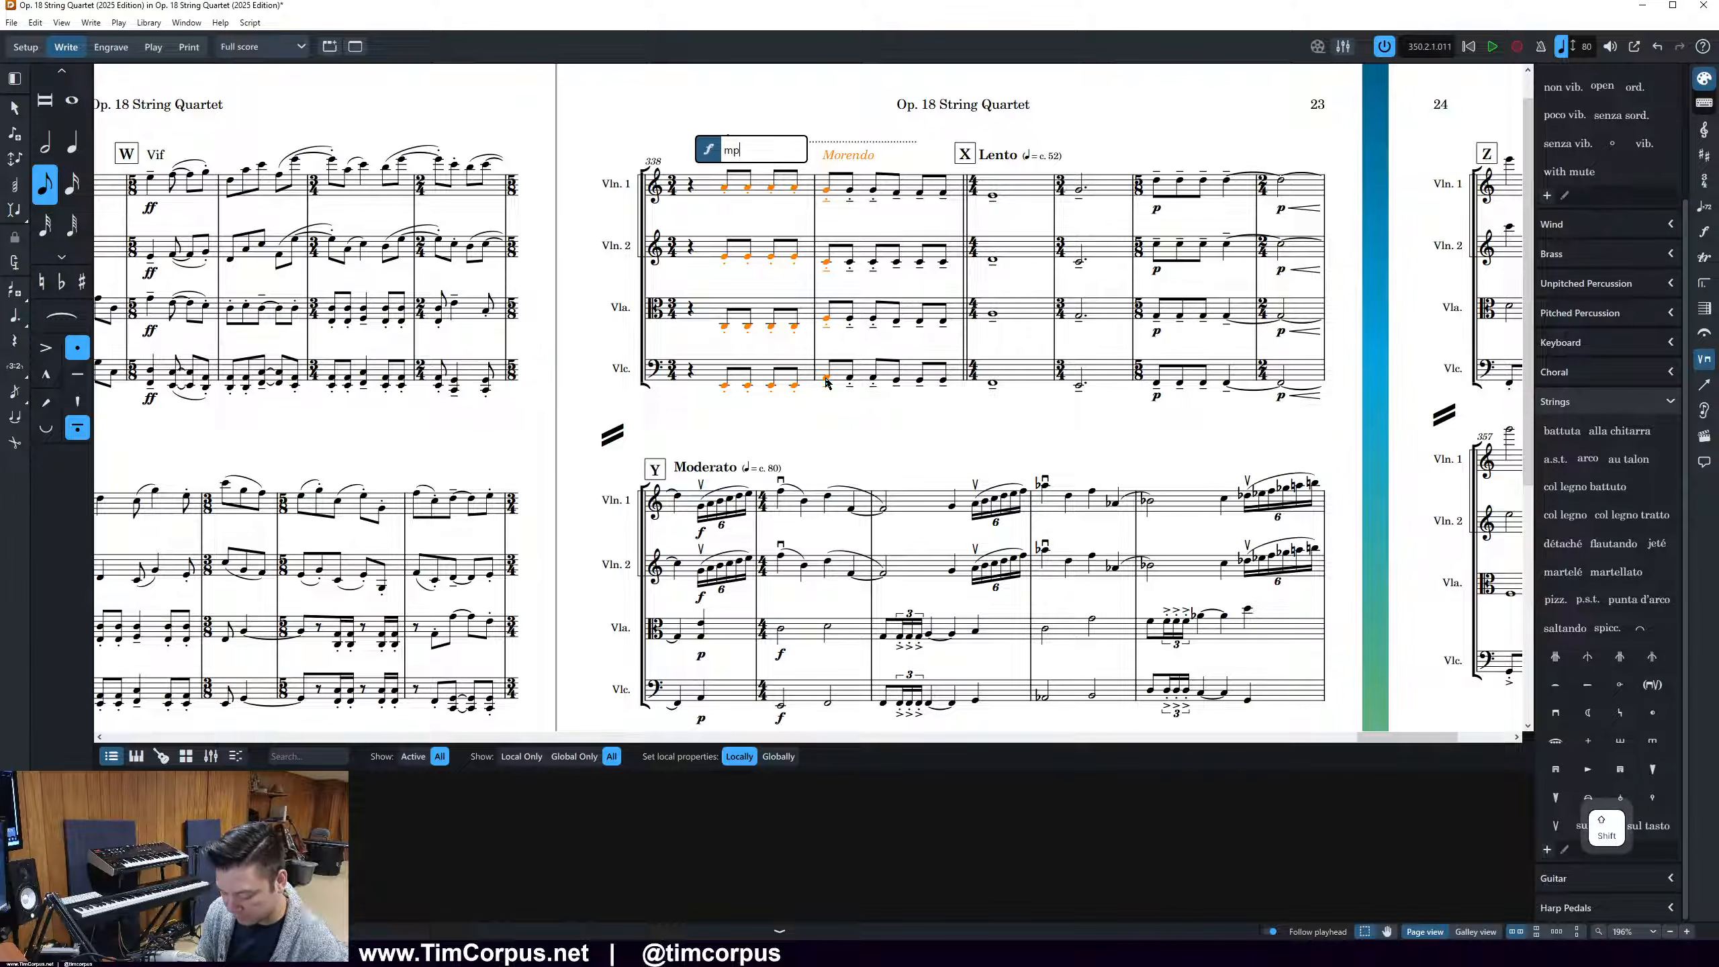
key(Return)
click(850, 209)
drag(850, 211, 818, 215)
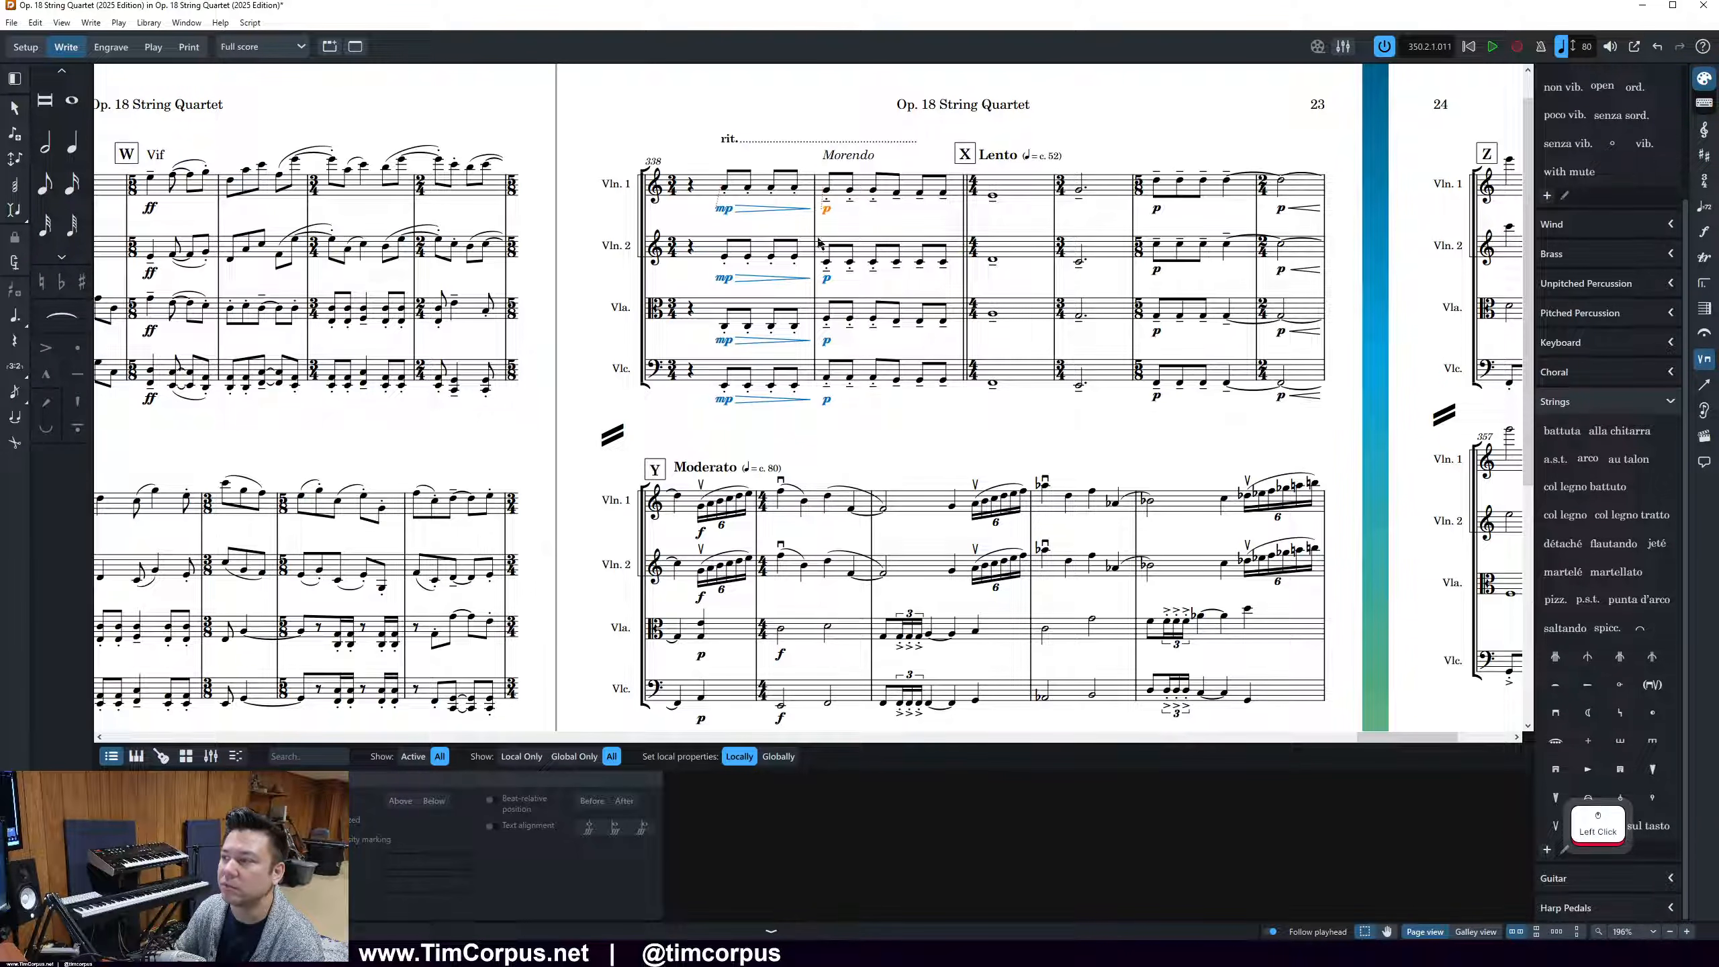
Delete the p dynamic from all four staves in the 2/4 bar before rehearsal mark Y, keeping the hairpins
click(1280, 210)
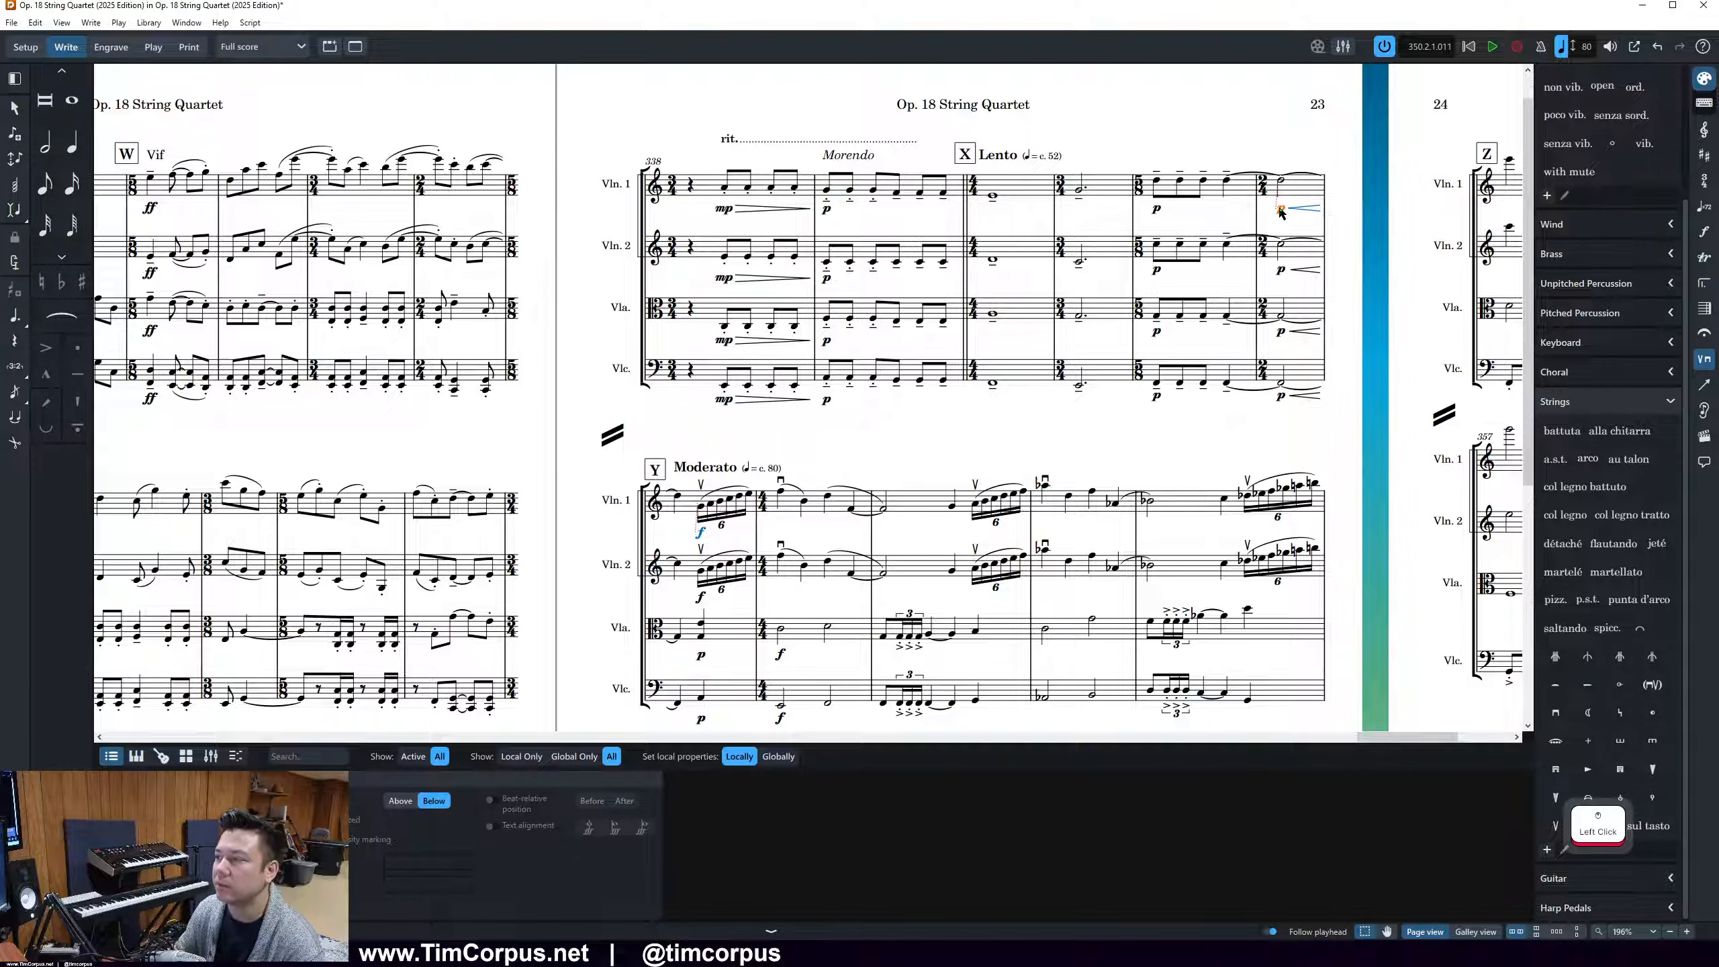
key(Delete)
click(1280, 271)
key(Delete)
click(1280, 333)
key(Delete)
click(1280, 396)
key(Delete)
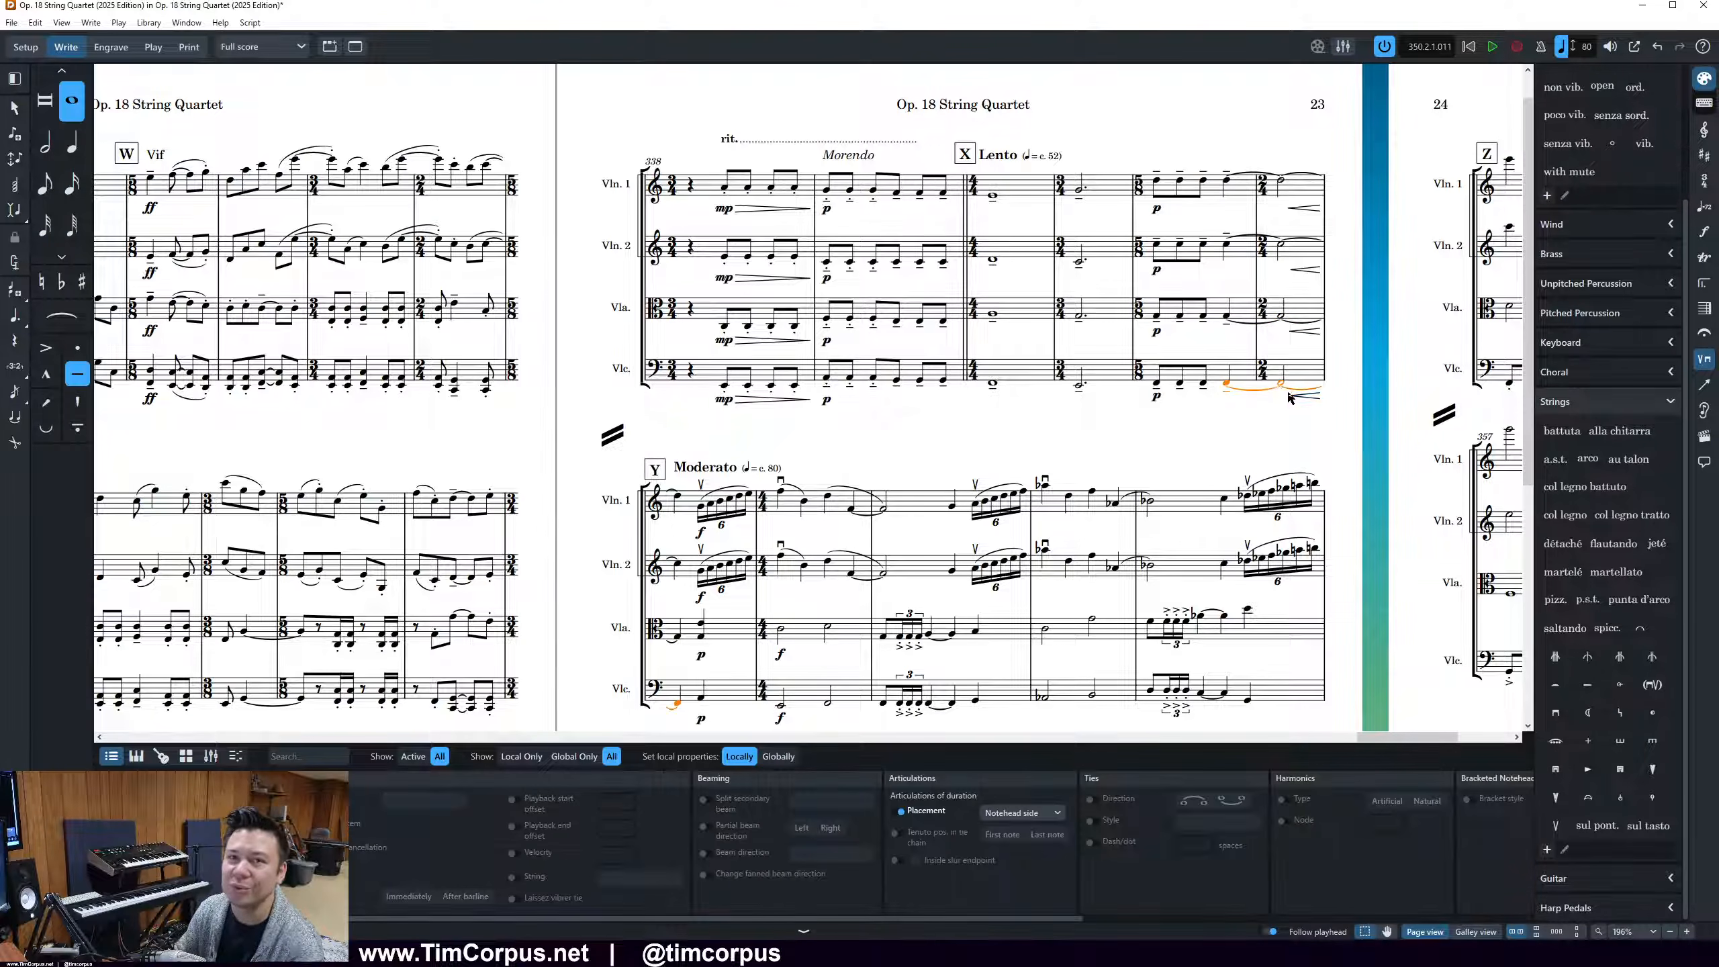
Add a crescendo hairpin between the viola's p and f at rehearsal mark Y and remove the duplicate p
scroll(1250, 388, down, 2)
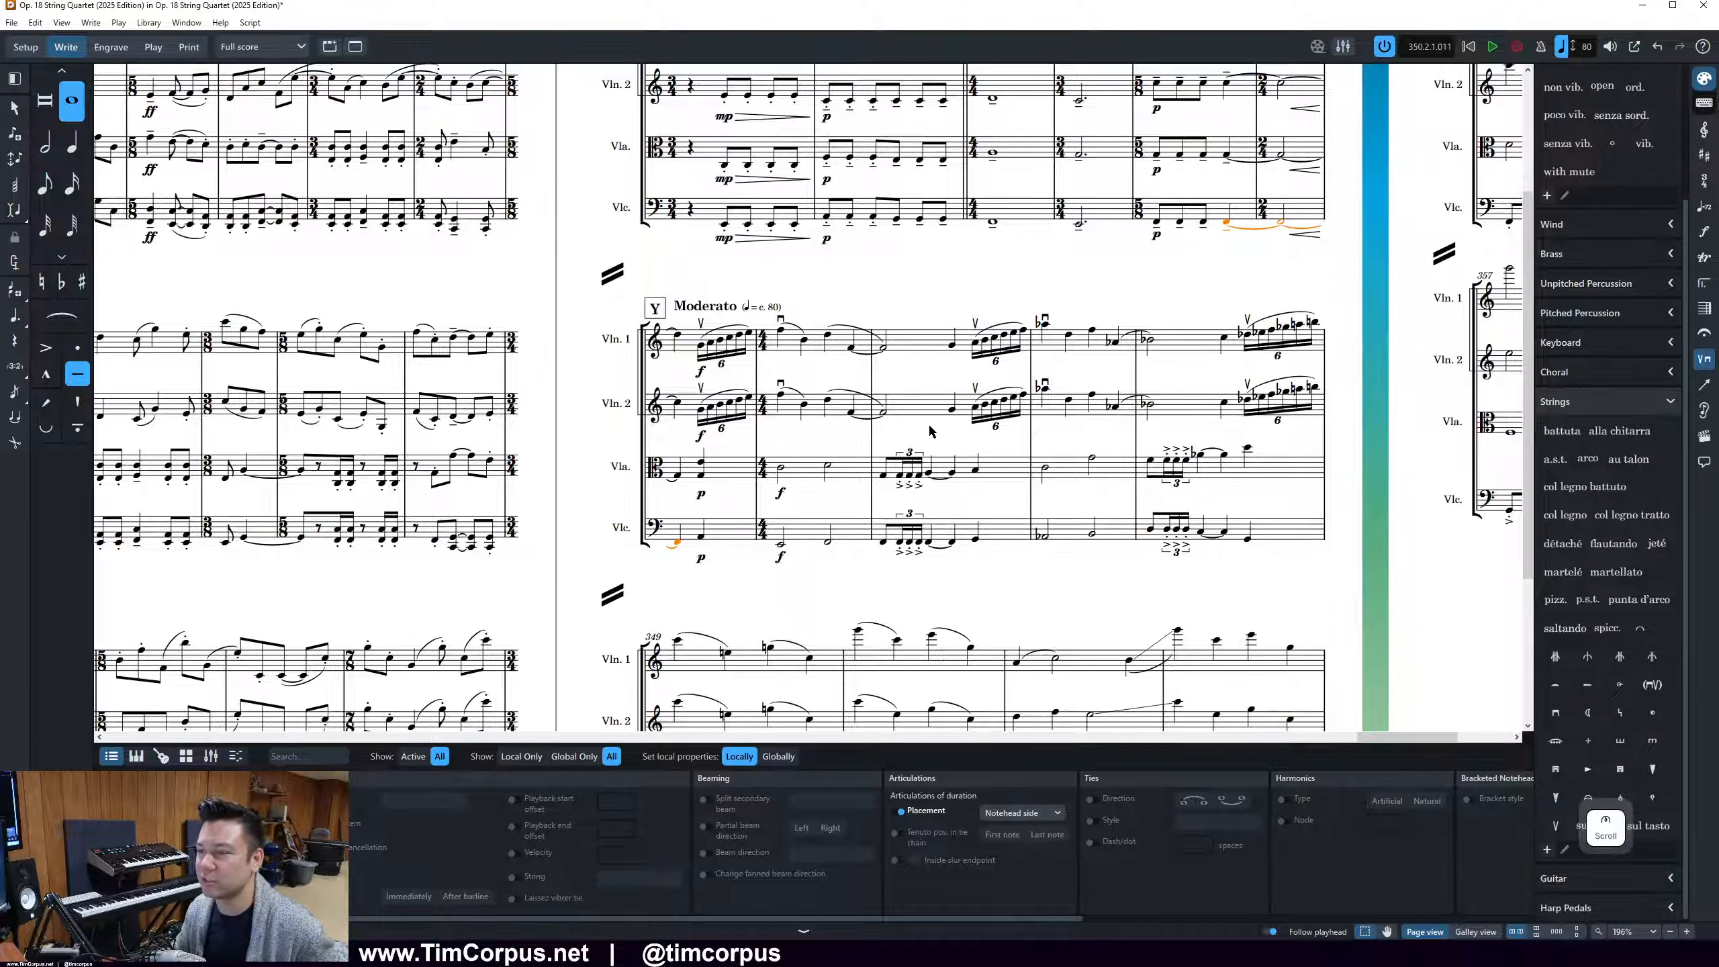
scroll(1044, 515, up, 2)
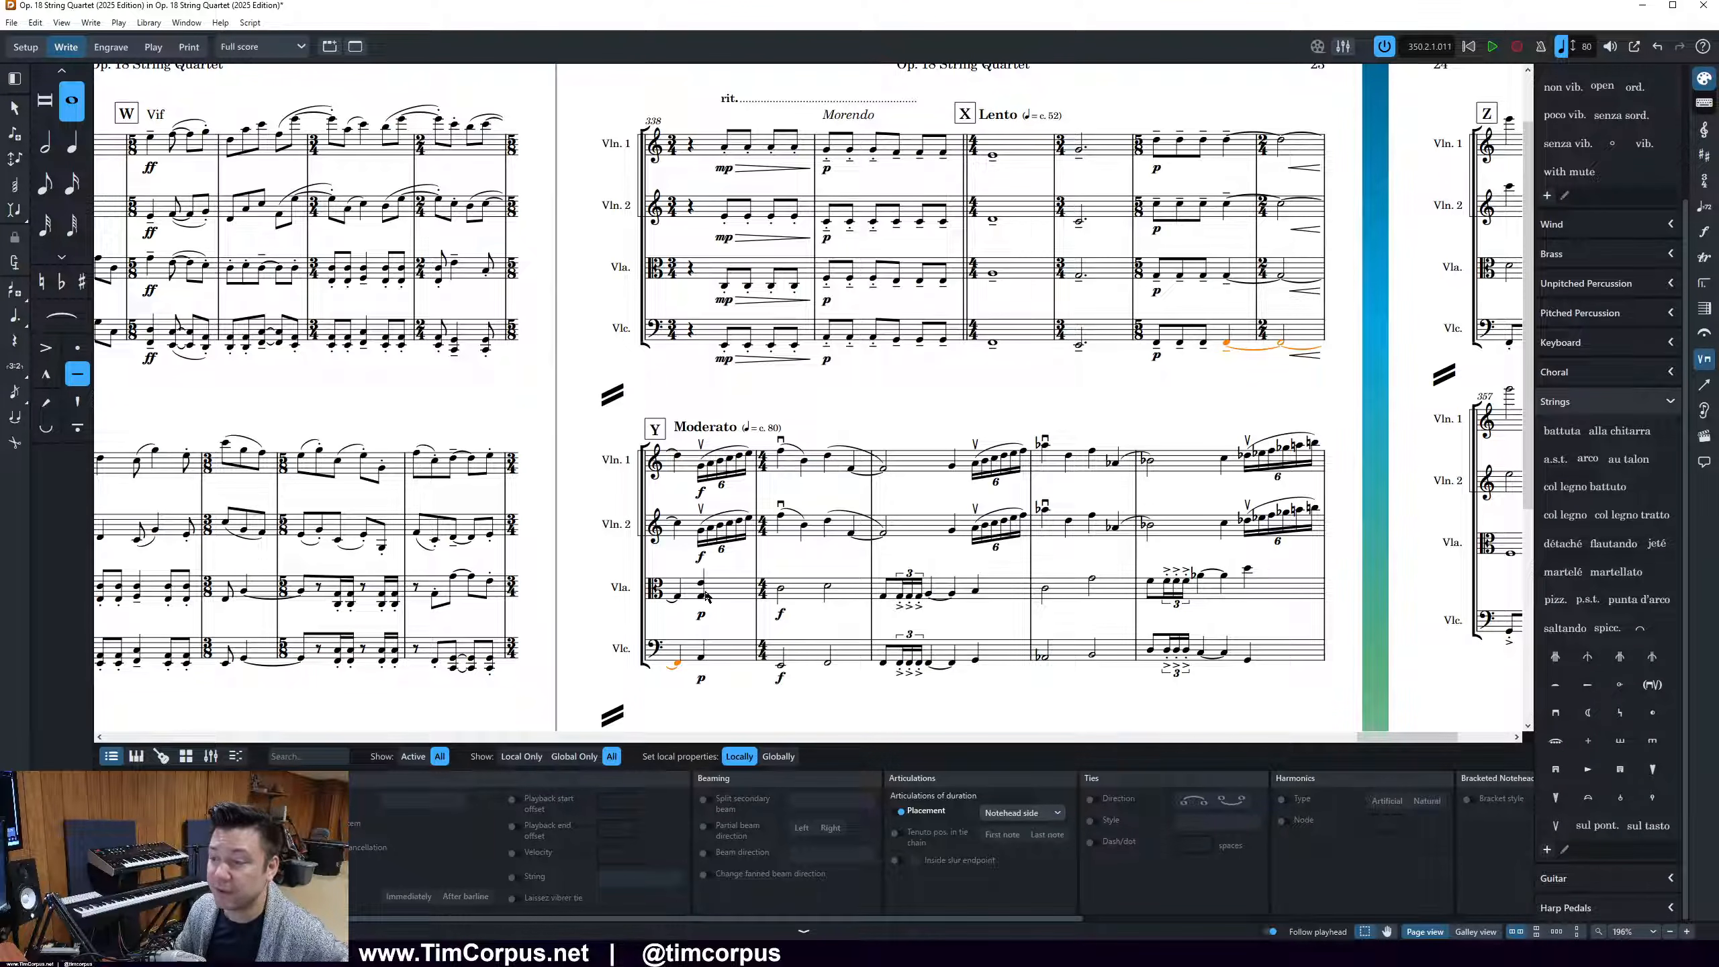
click(702, 616)
key(Return)
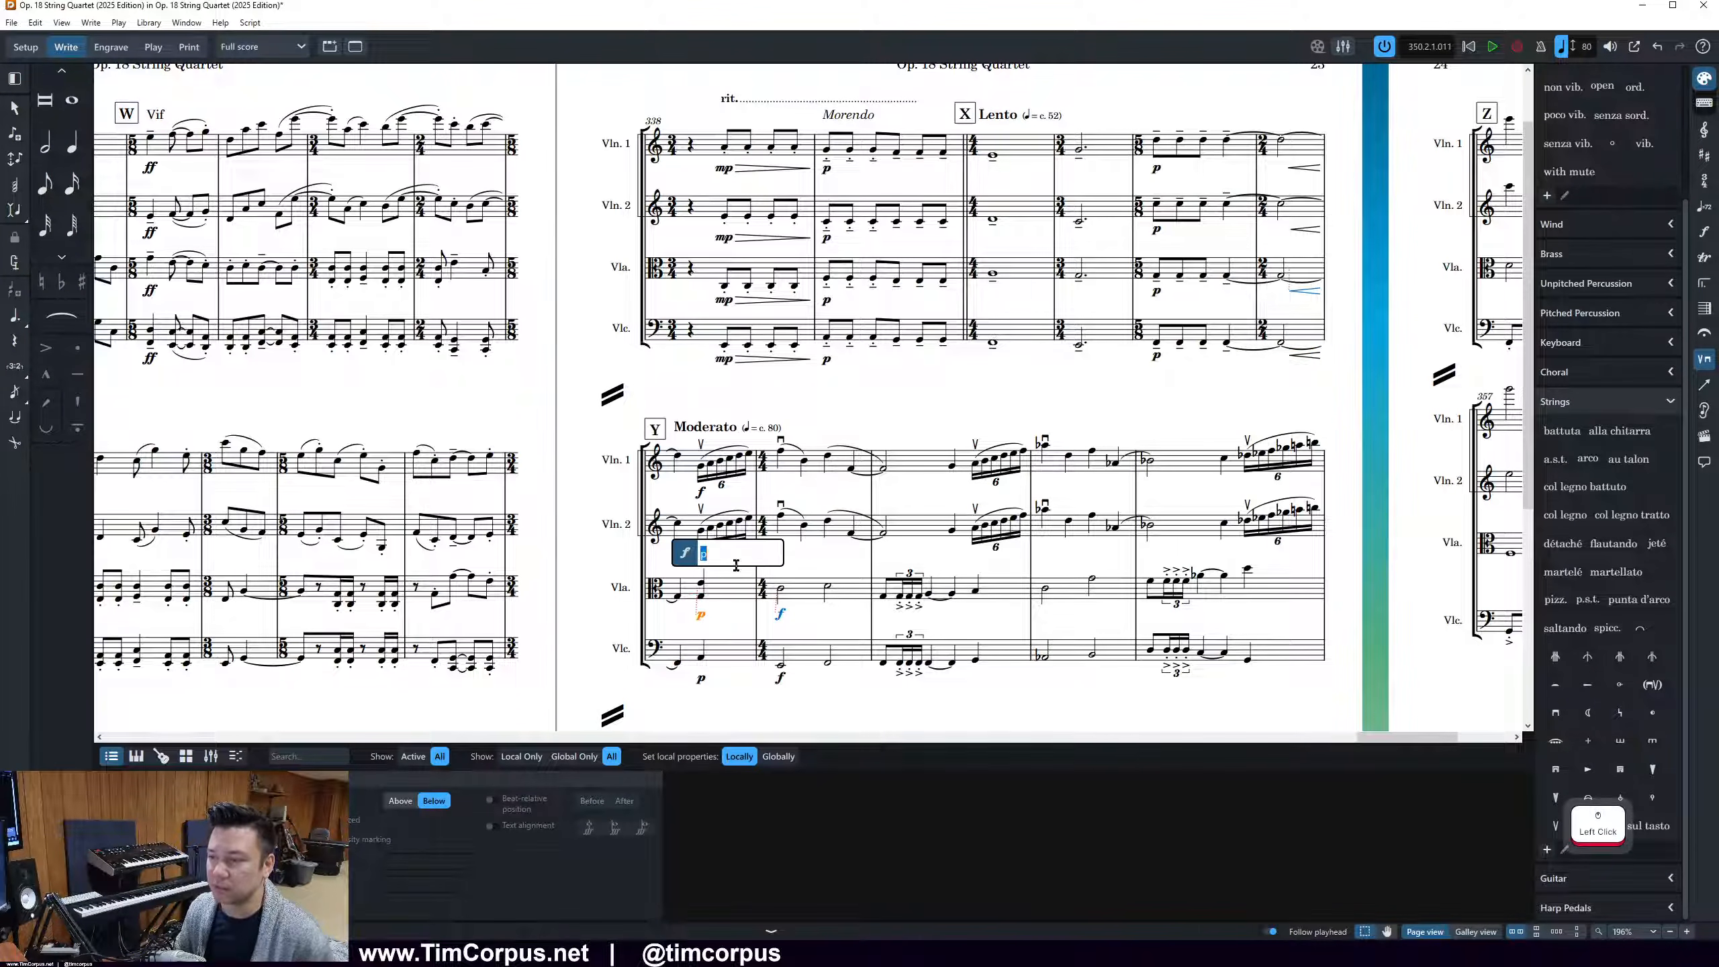
text(<)
key(Return)
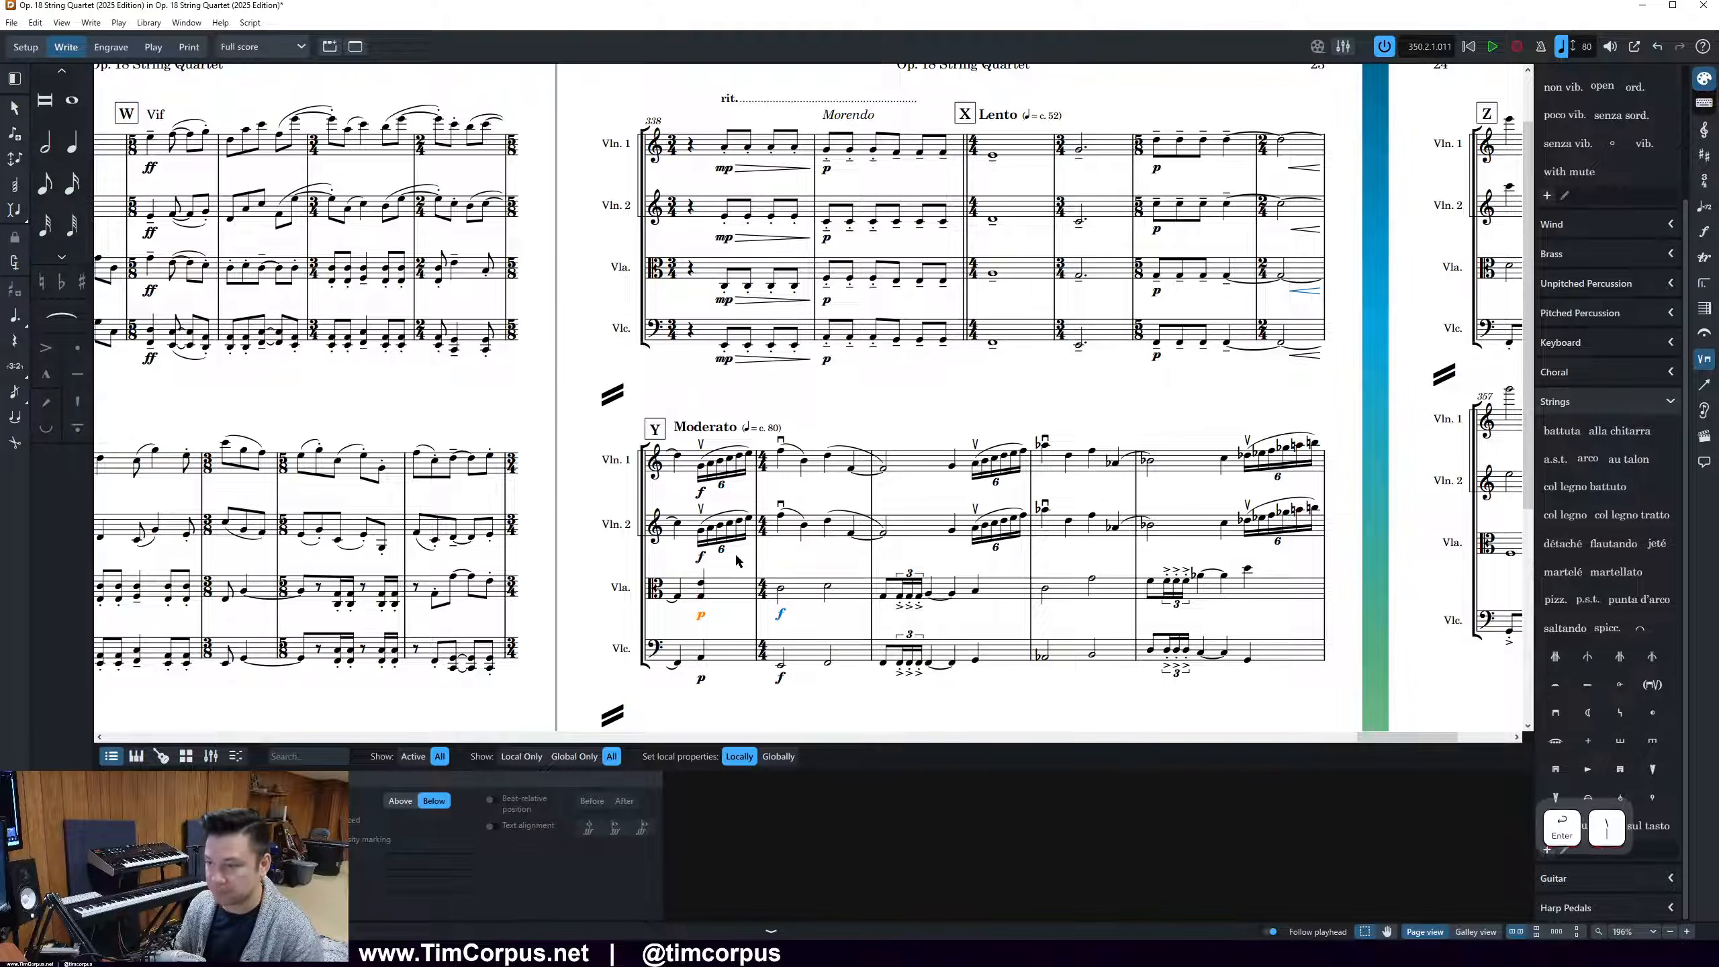
click(701, 614)
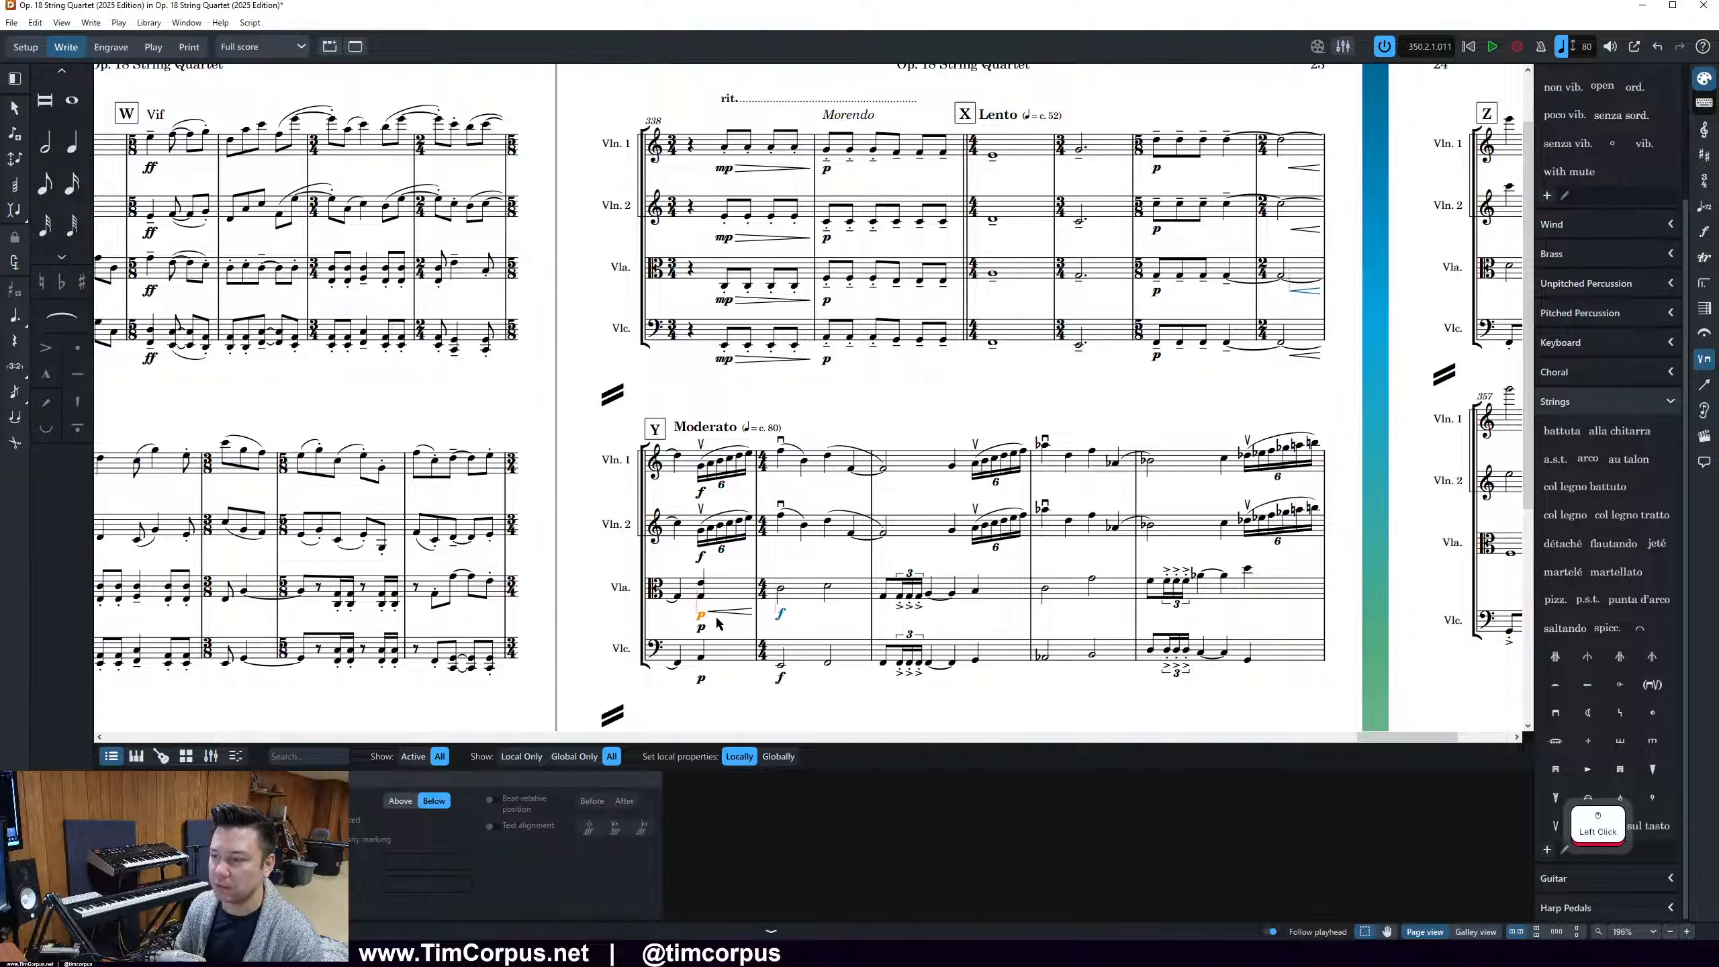
click(699, 609)
shift+click(709, 614)
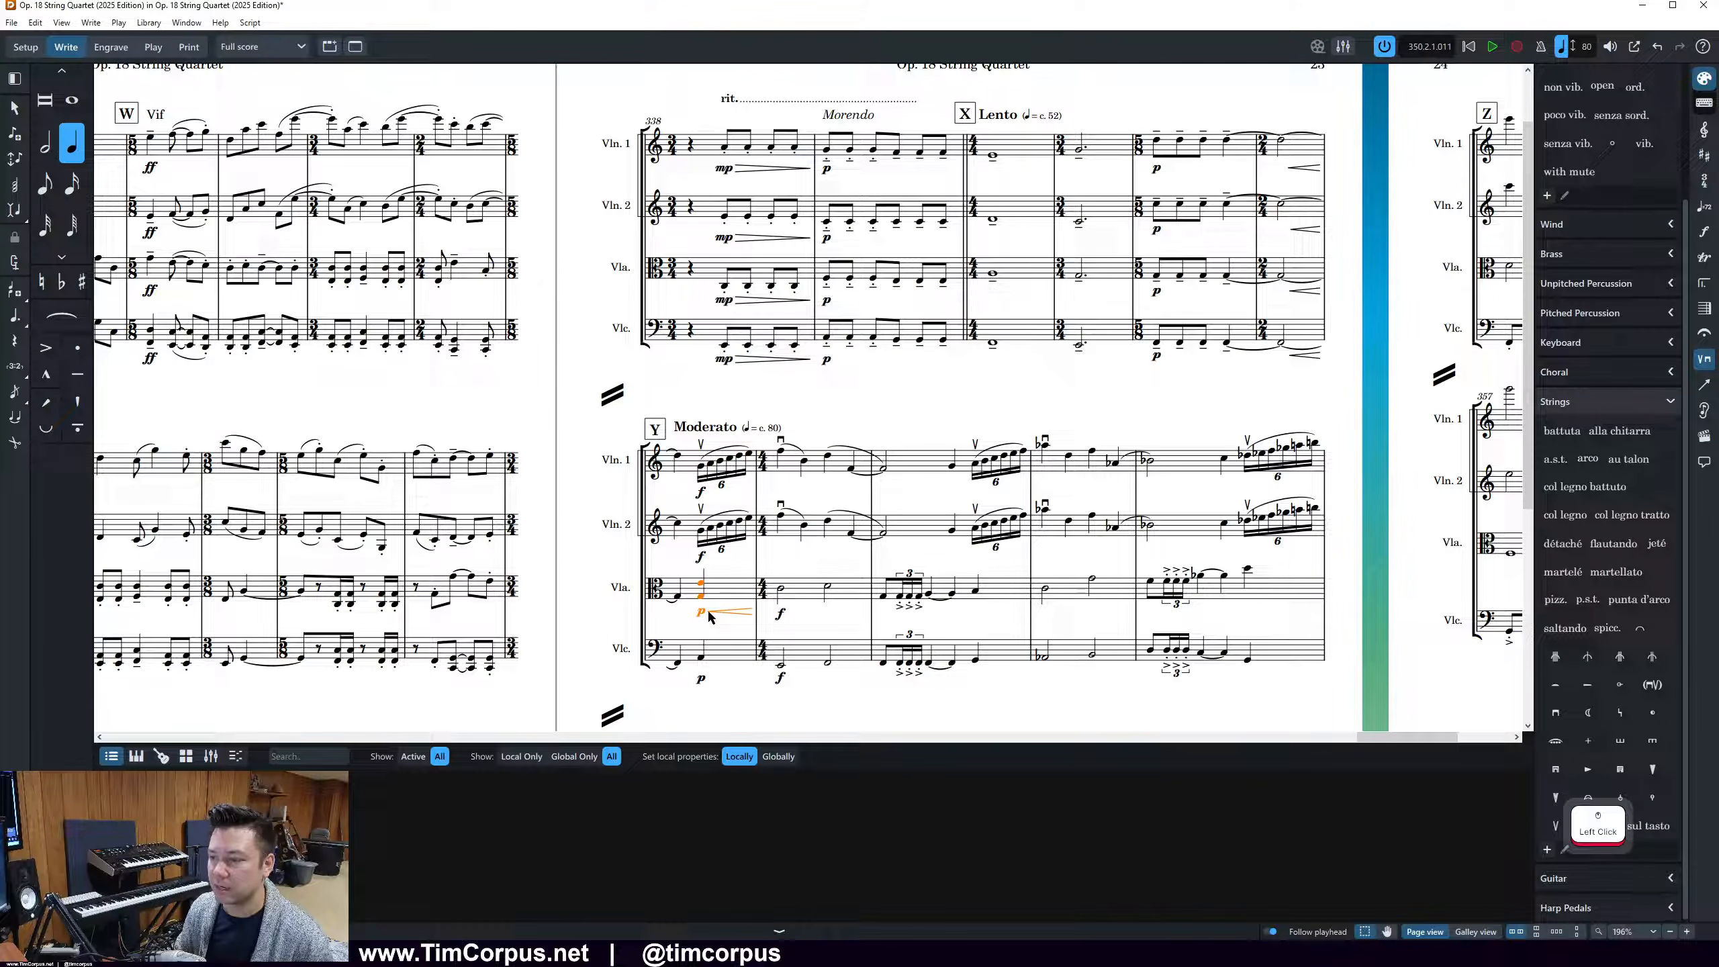
shift+click(779, 618)
Add a crescendo hairpin between the cello's p and f at rehearsal mark Y and delete the duplicate p
click(701, 684)
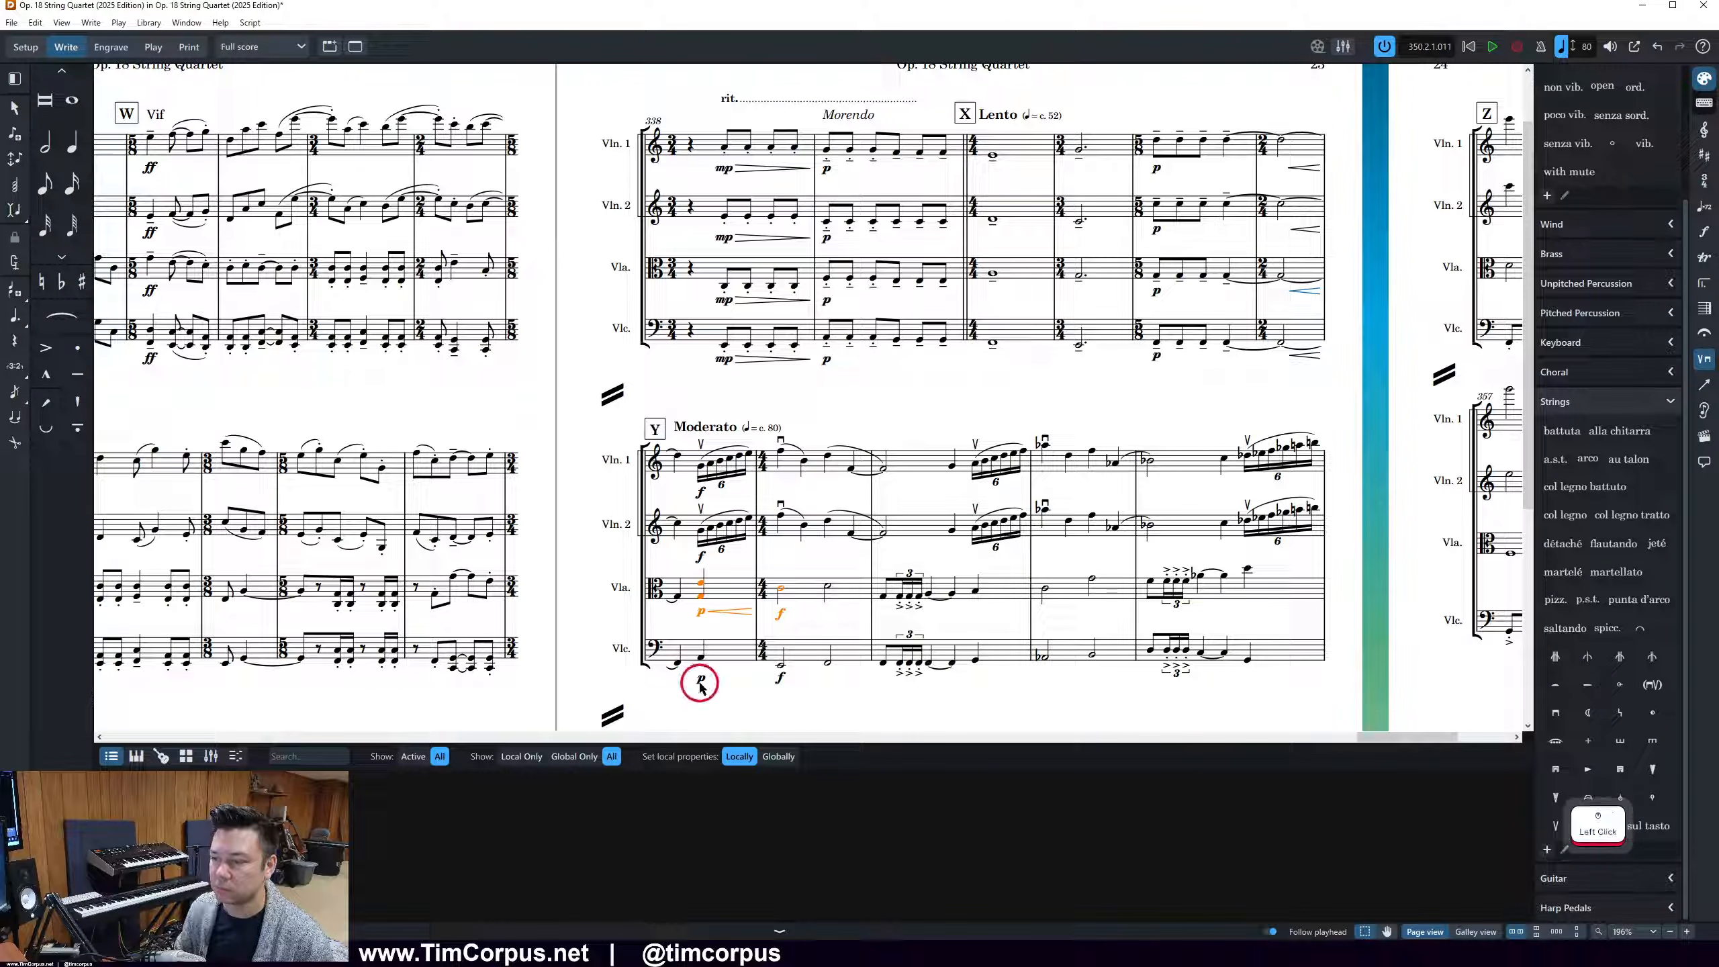
key(Return)
key(Right)
text(<)
key(Return)
click(701, 682)
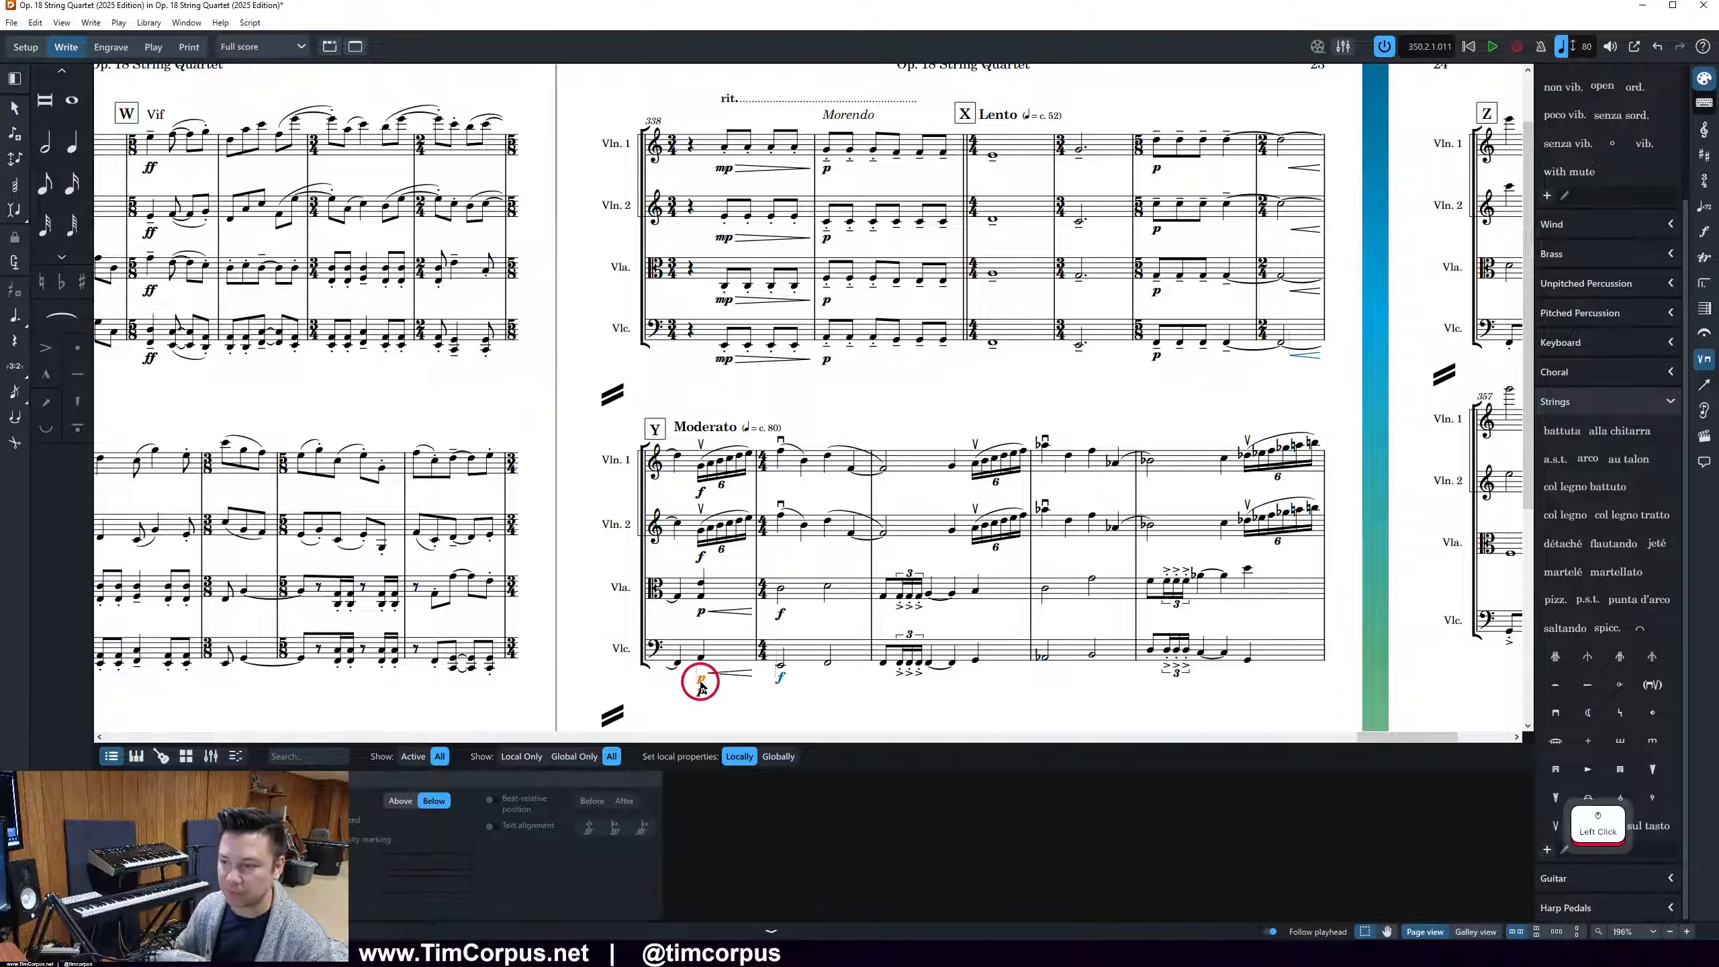
key(Delete)
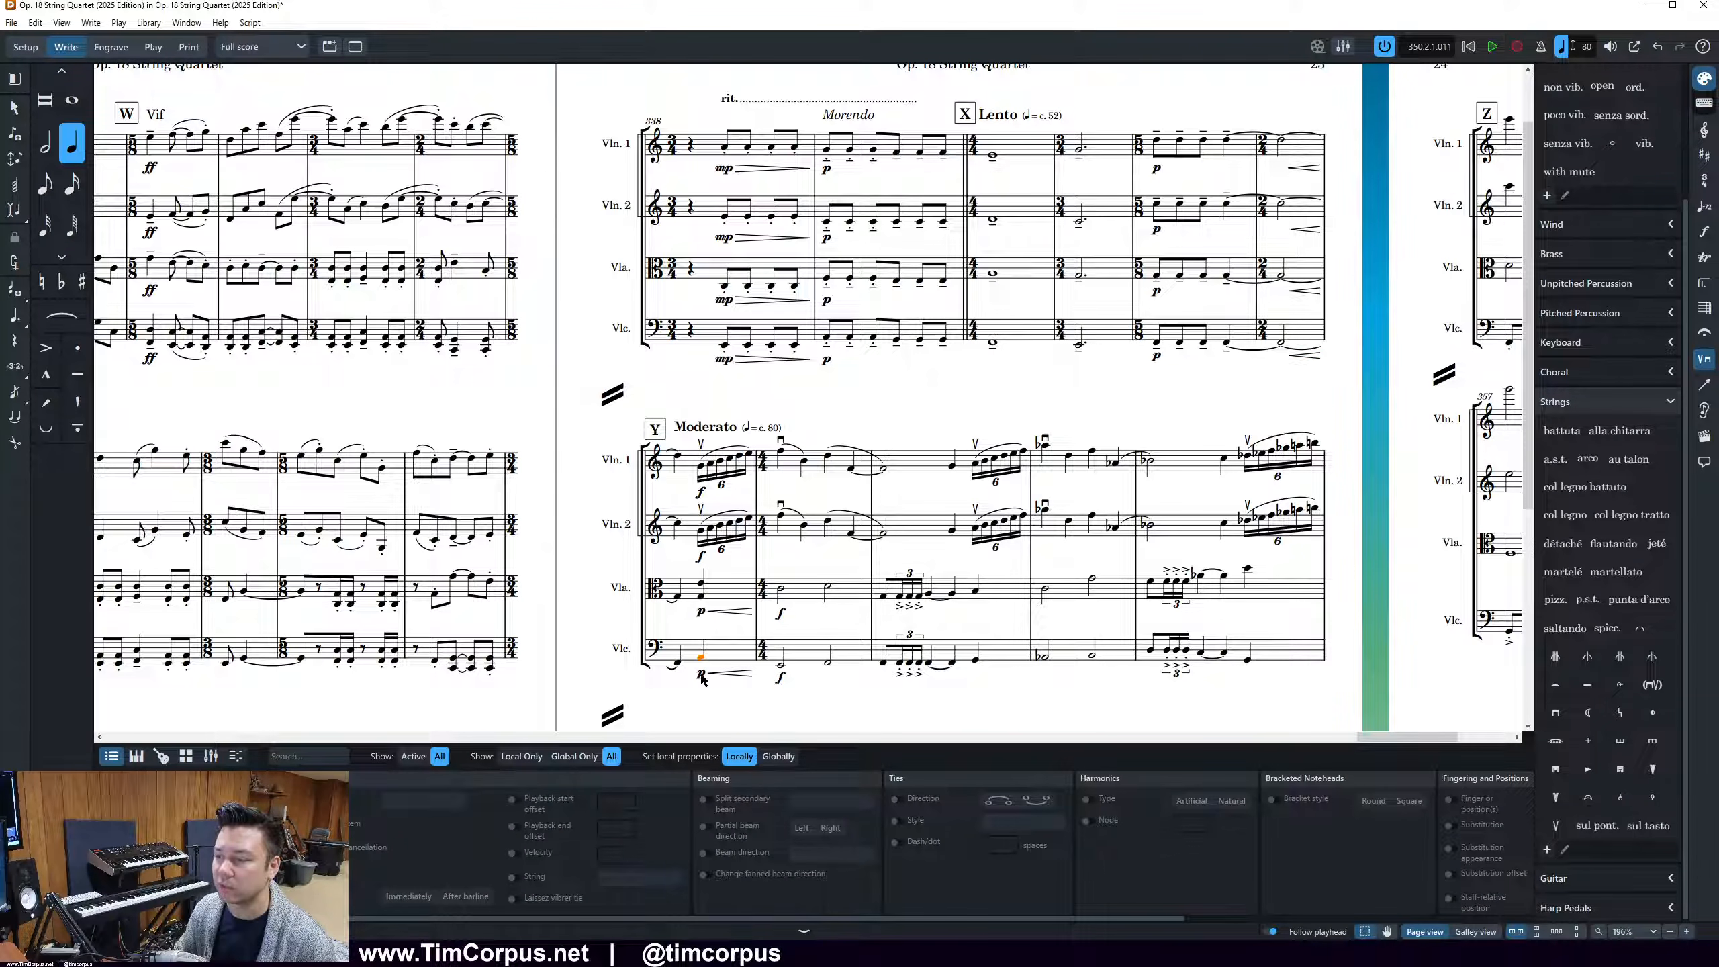
Group the p, crescendo and f markings at rehearsal mark Y in the viola and cello
click(701, 679)
ctrl+click(778, 677)
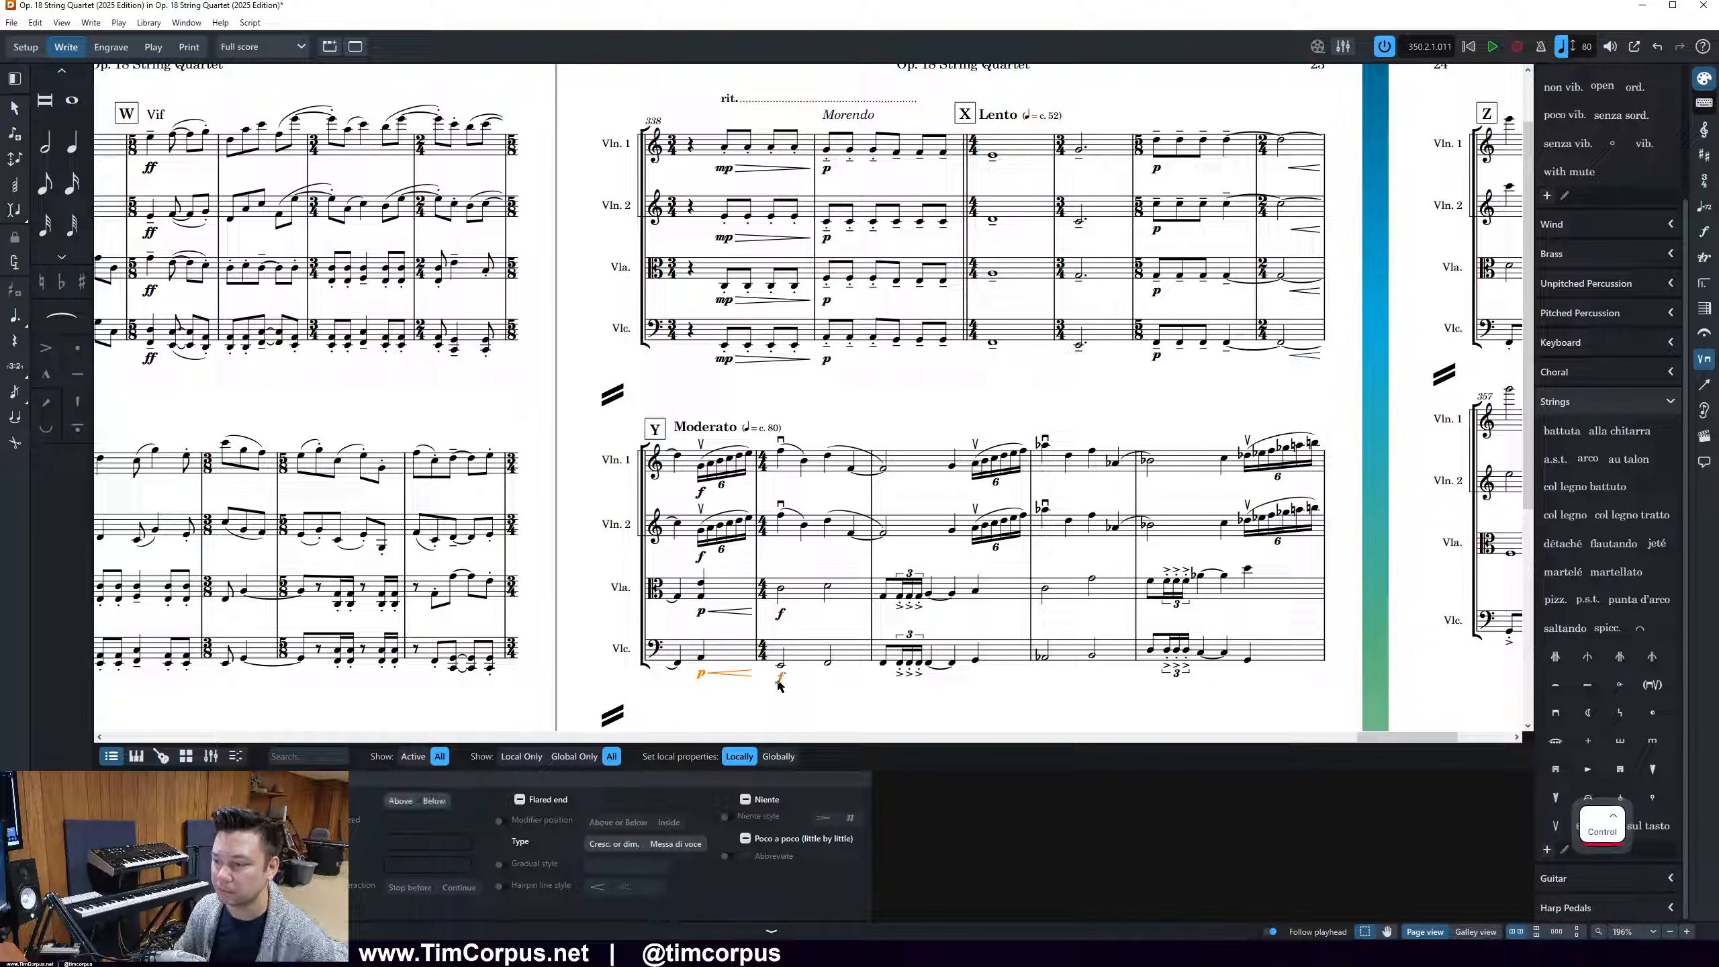
ctrl+click(697, 610)
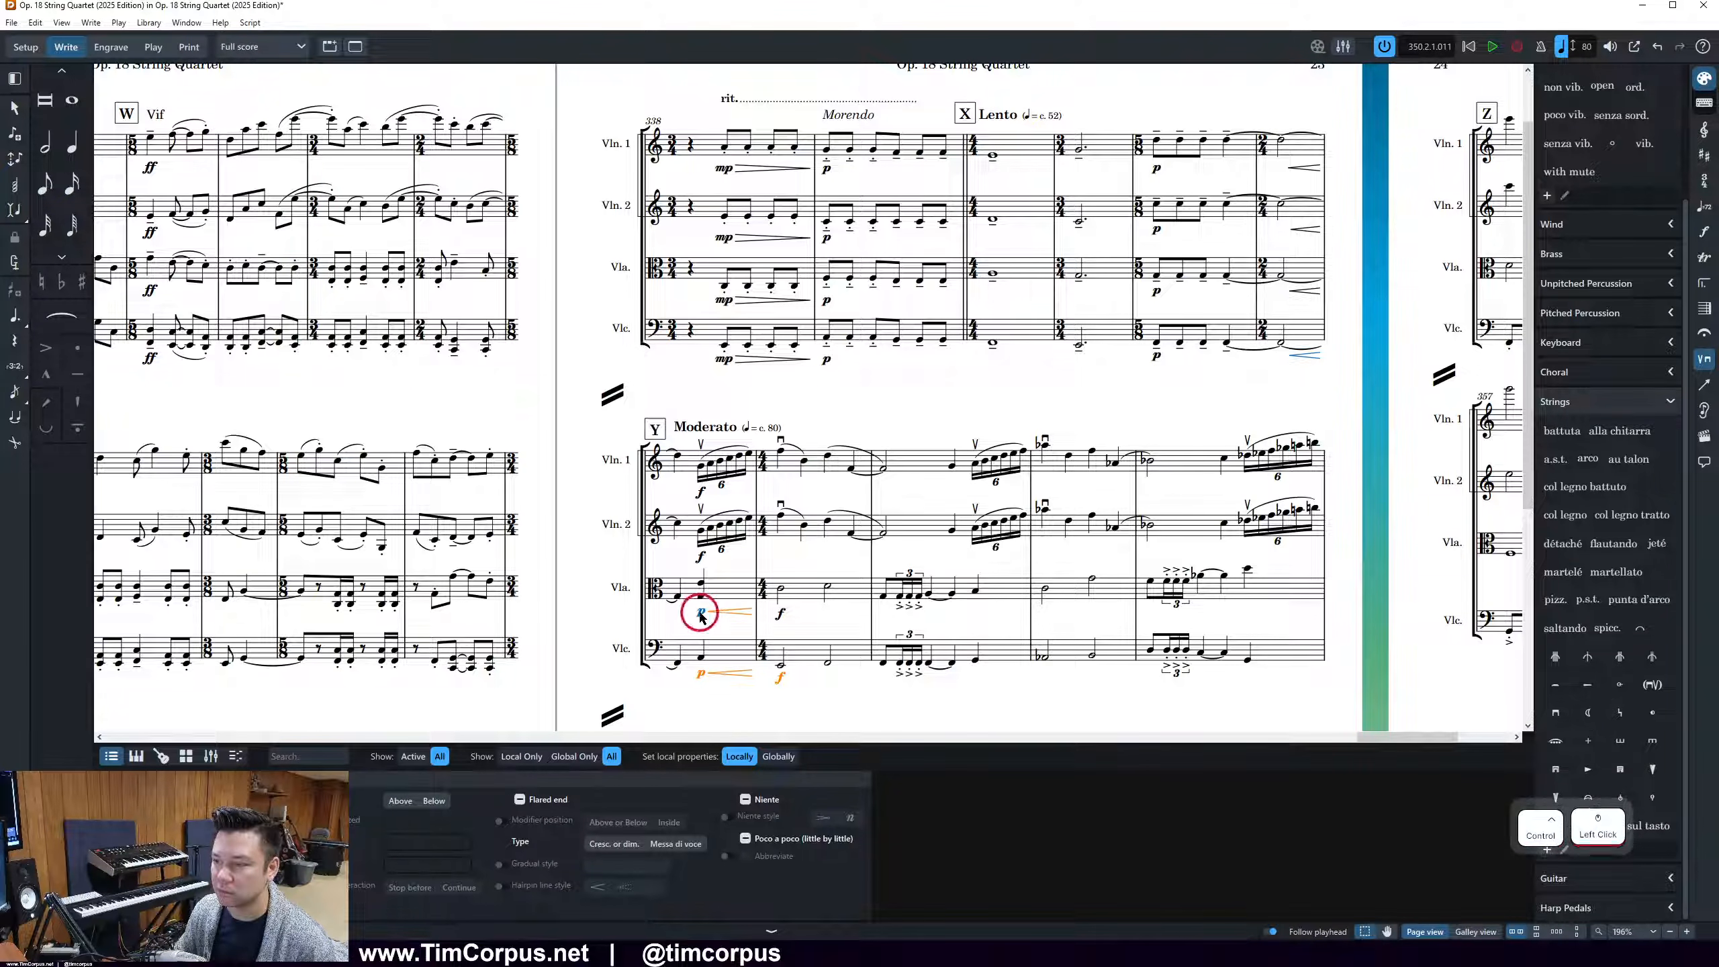
ctrl+click(782, 613)
key(ctrl+shift+g)
click(803, 620)
click(749, 616)
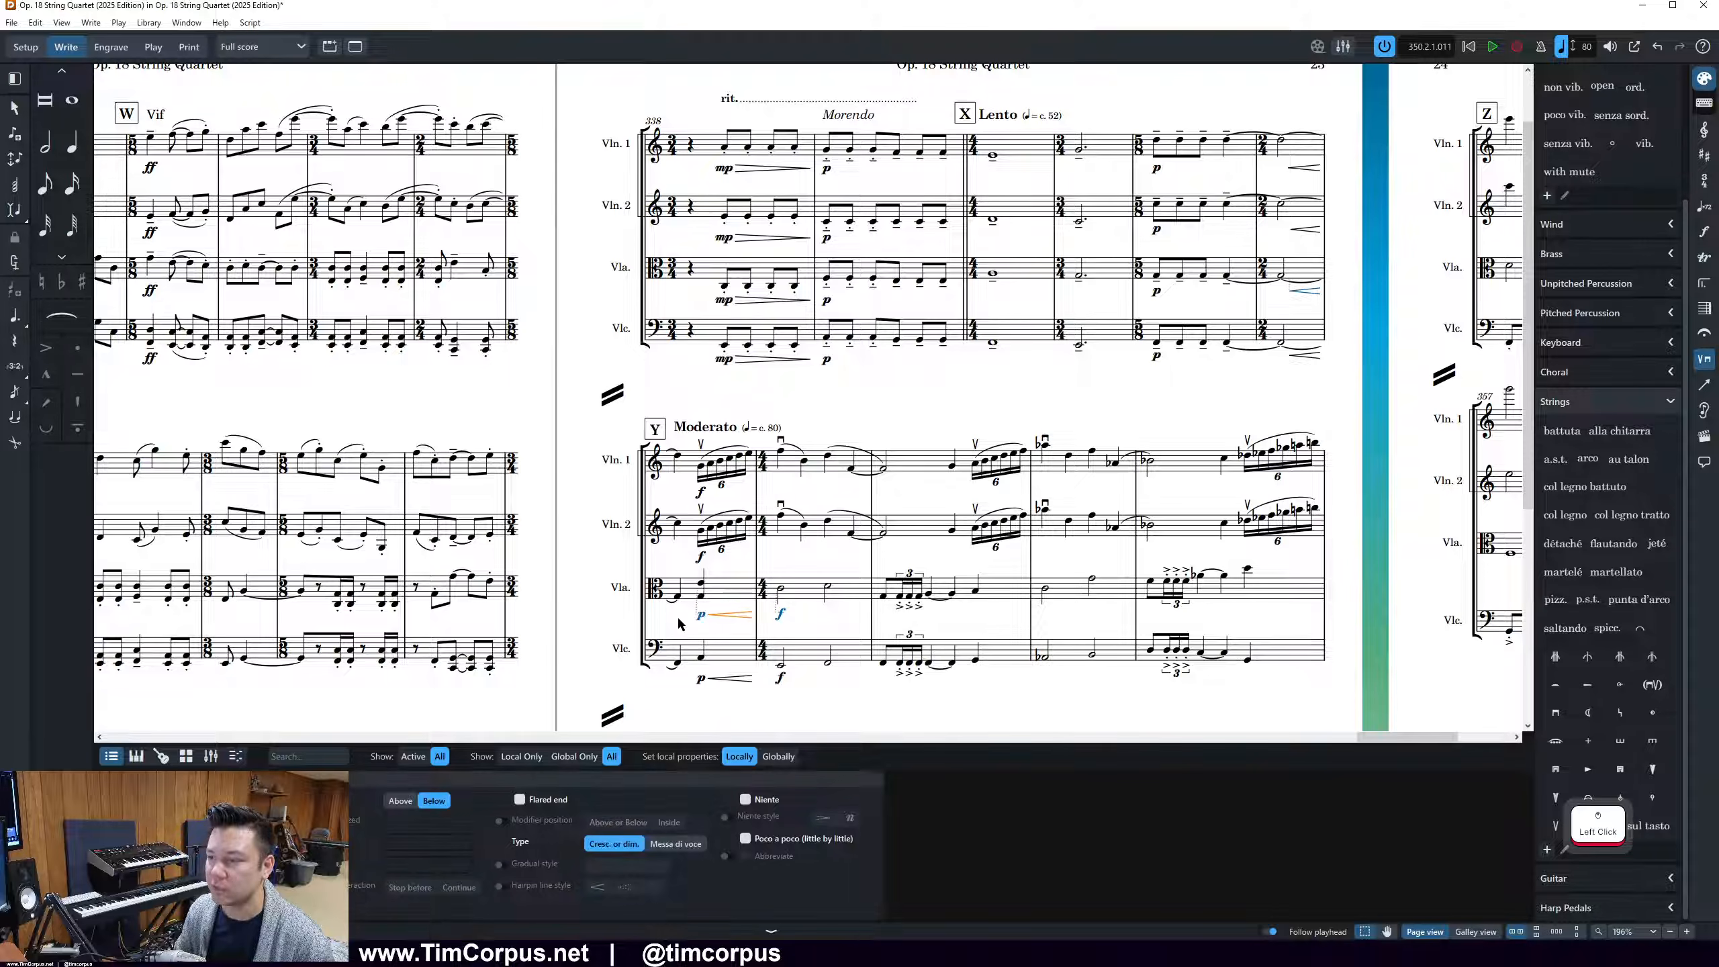
Review the music from rehearsal mark Y through the final page and select Violin 1's high last note in bar 358
scroll(1149, 621, down, 5)
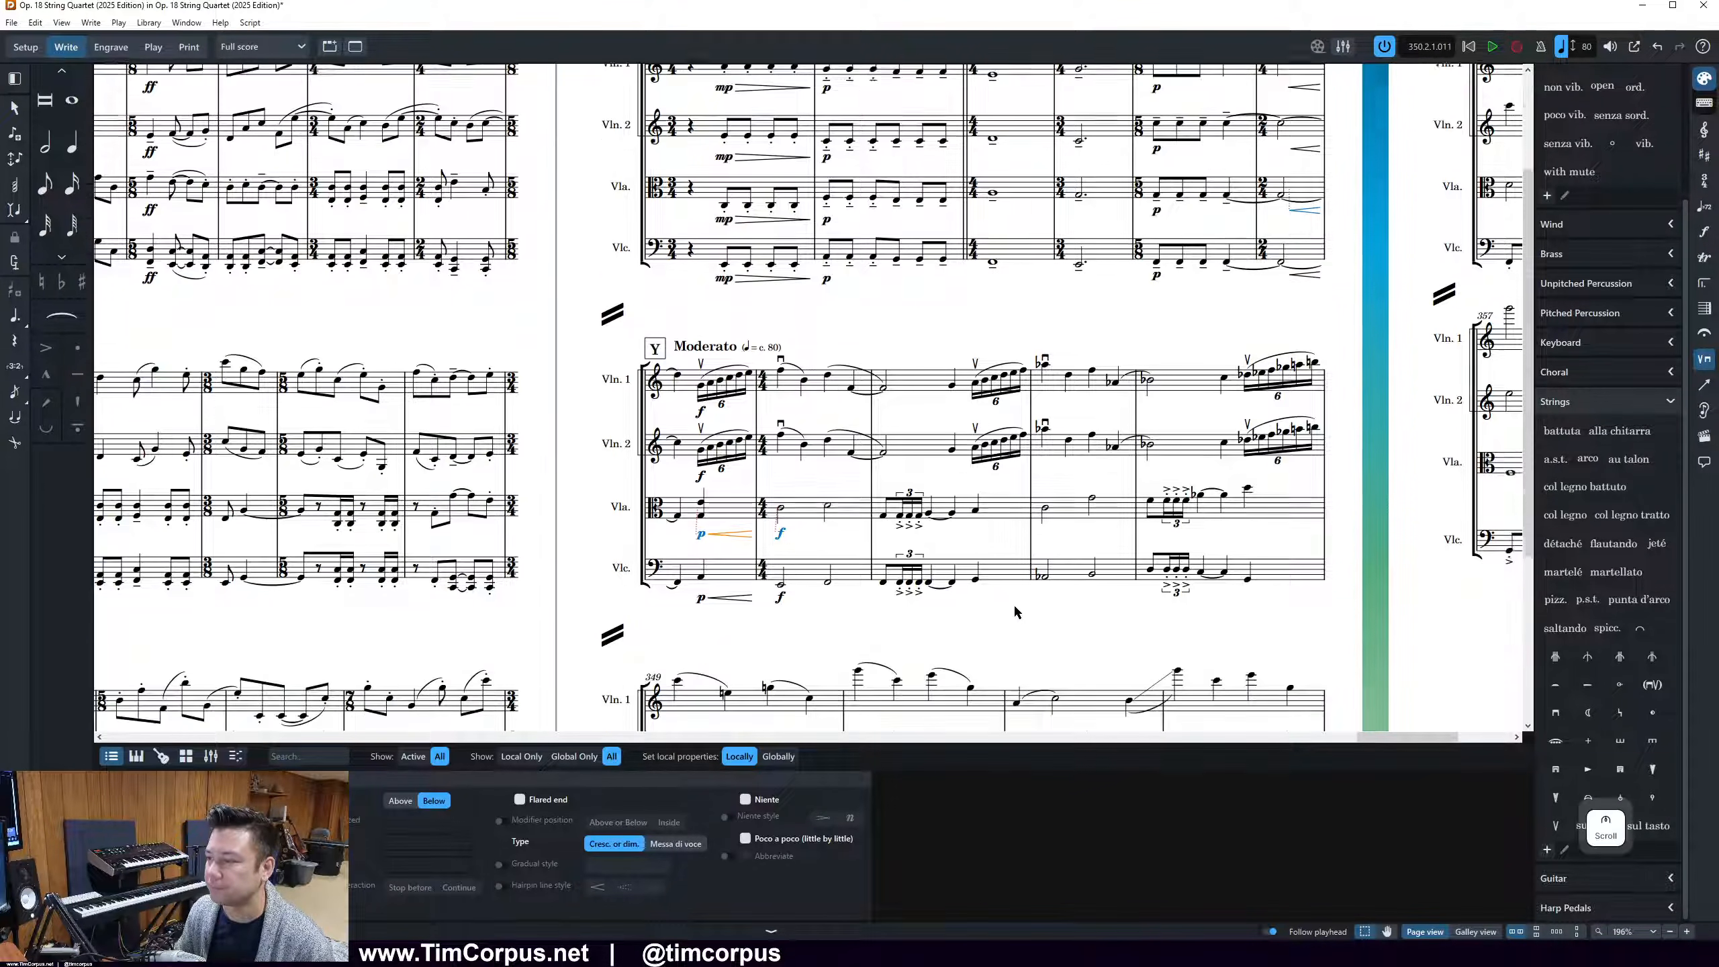
ctrl+scroll(1016, 613, down, 2)
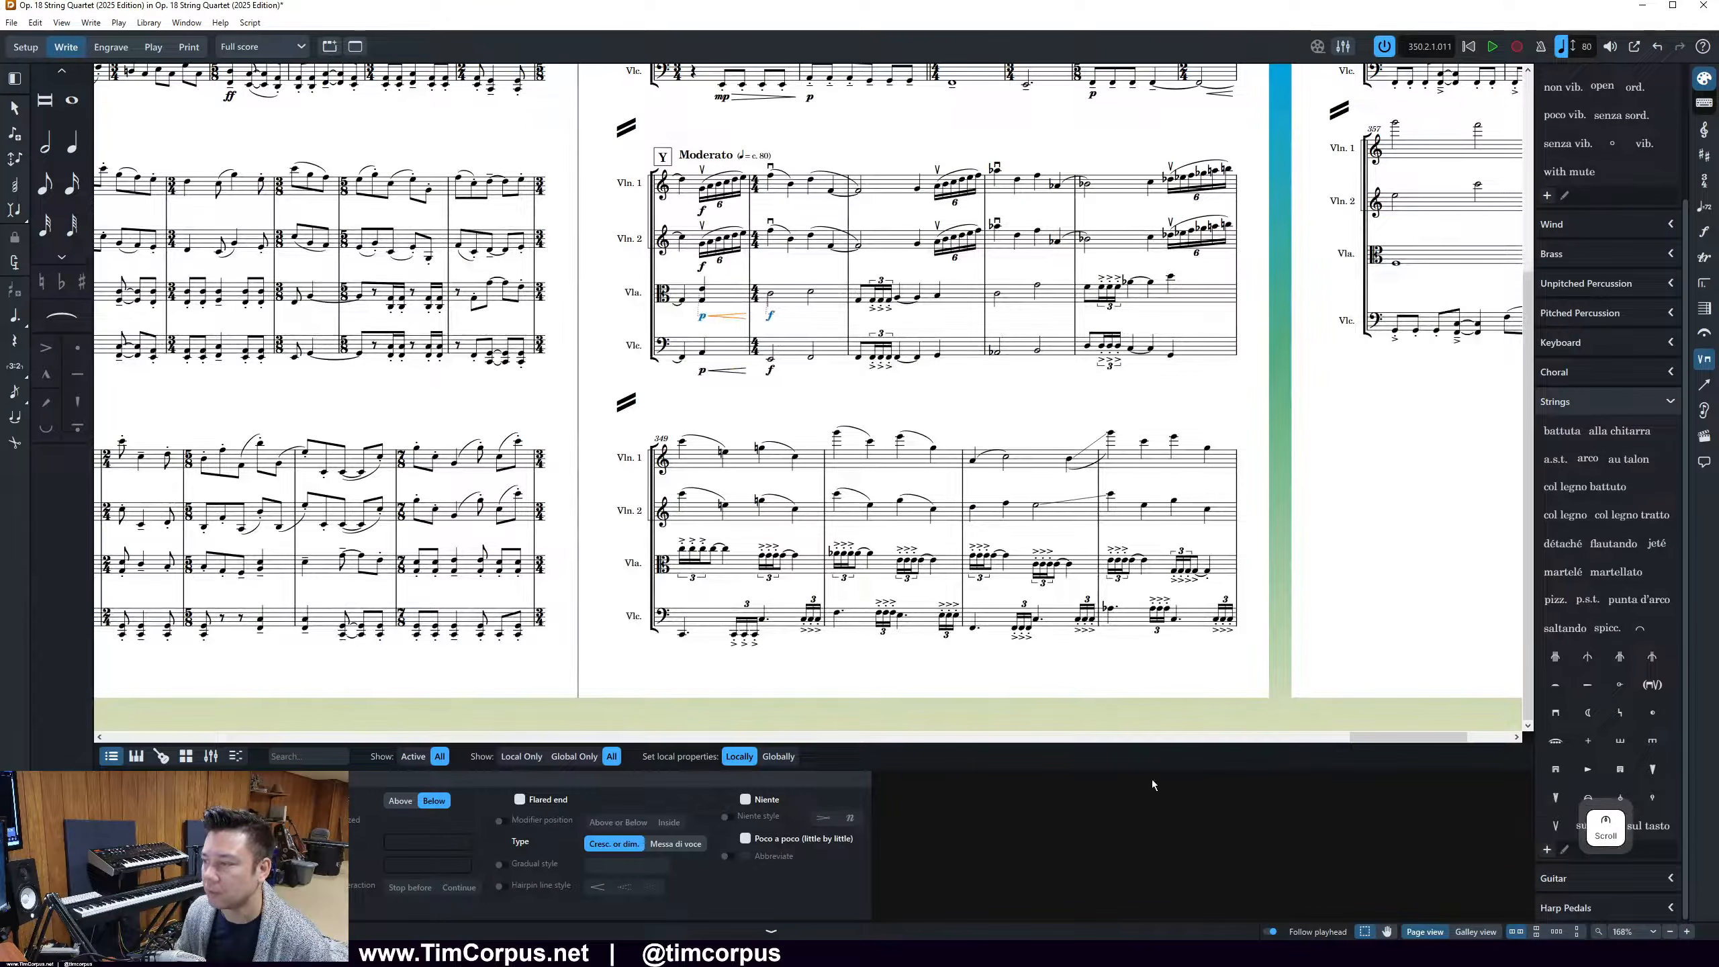
drag(1394, 738, 1451, 729)
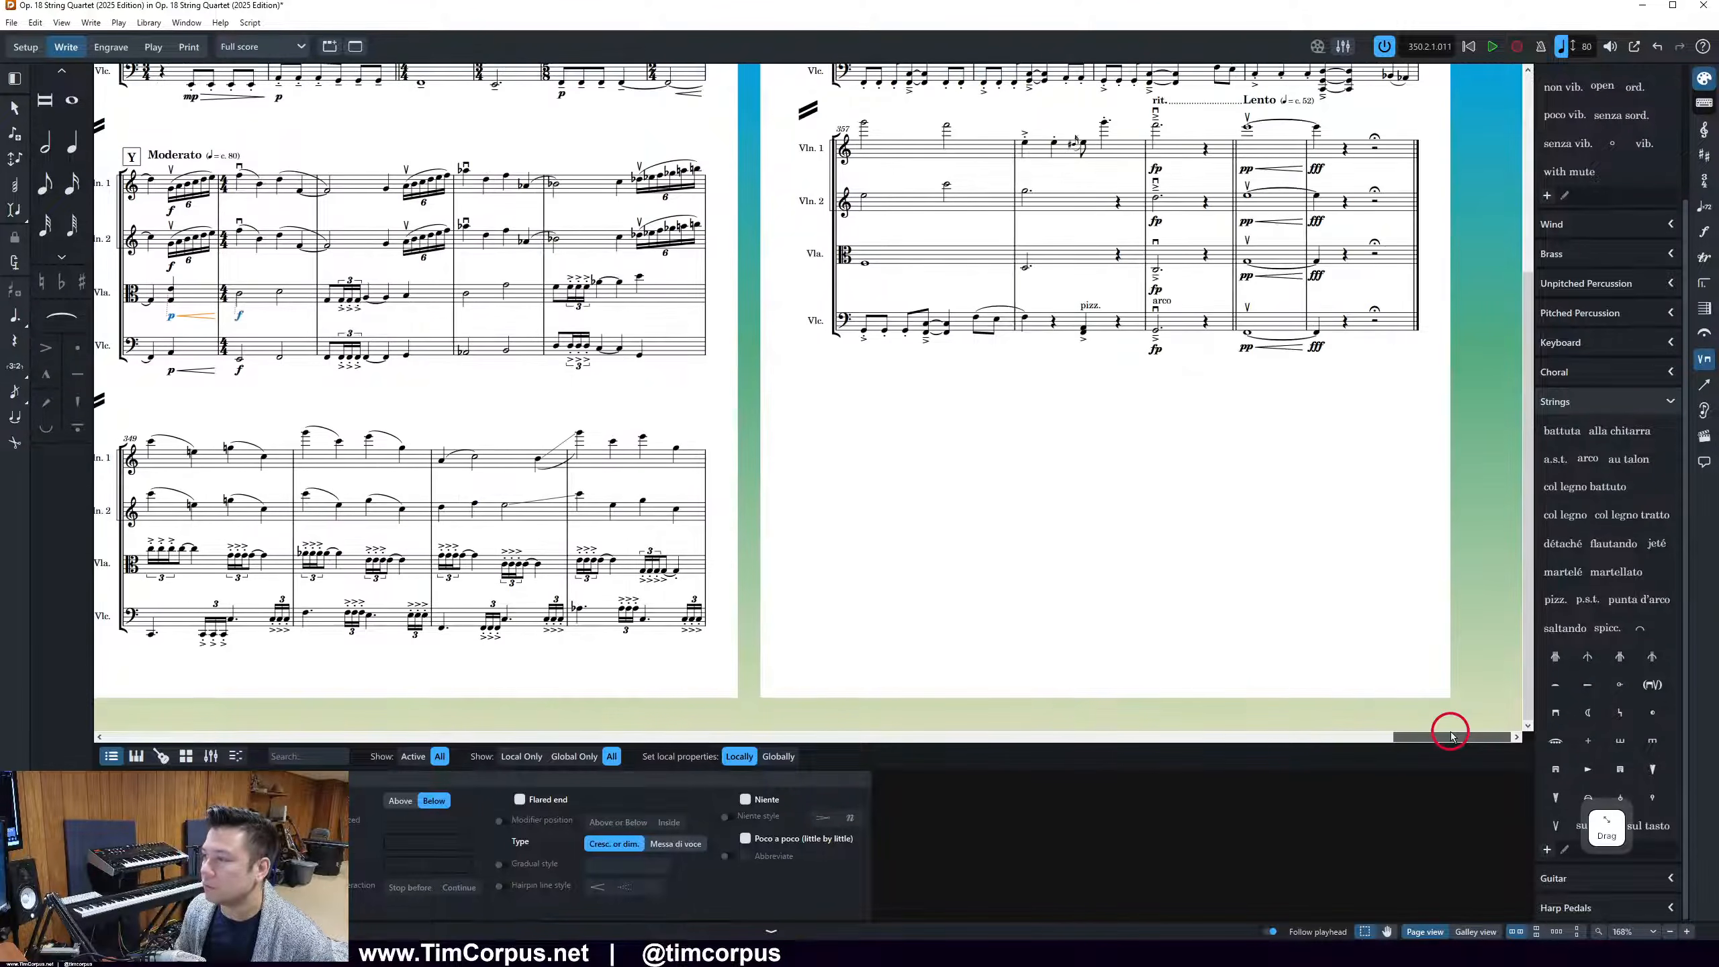
scroll(1408, 650, up, 3)
key(Escape)
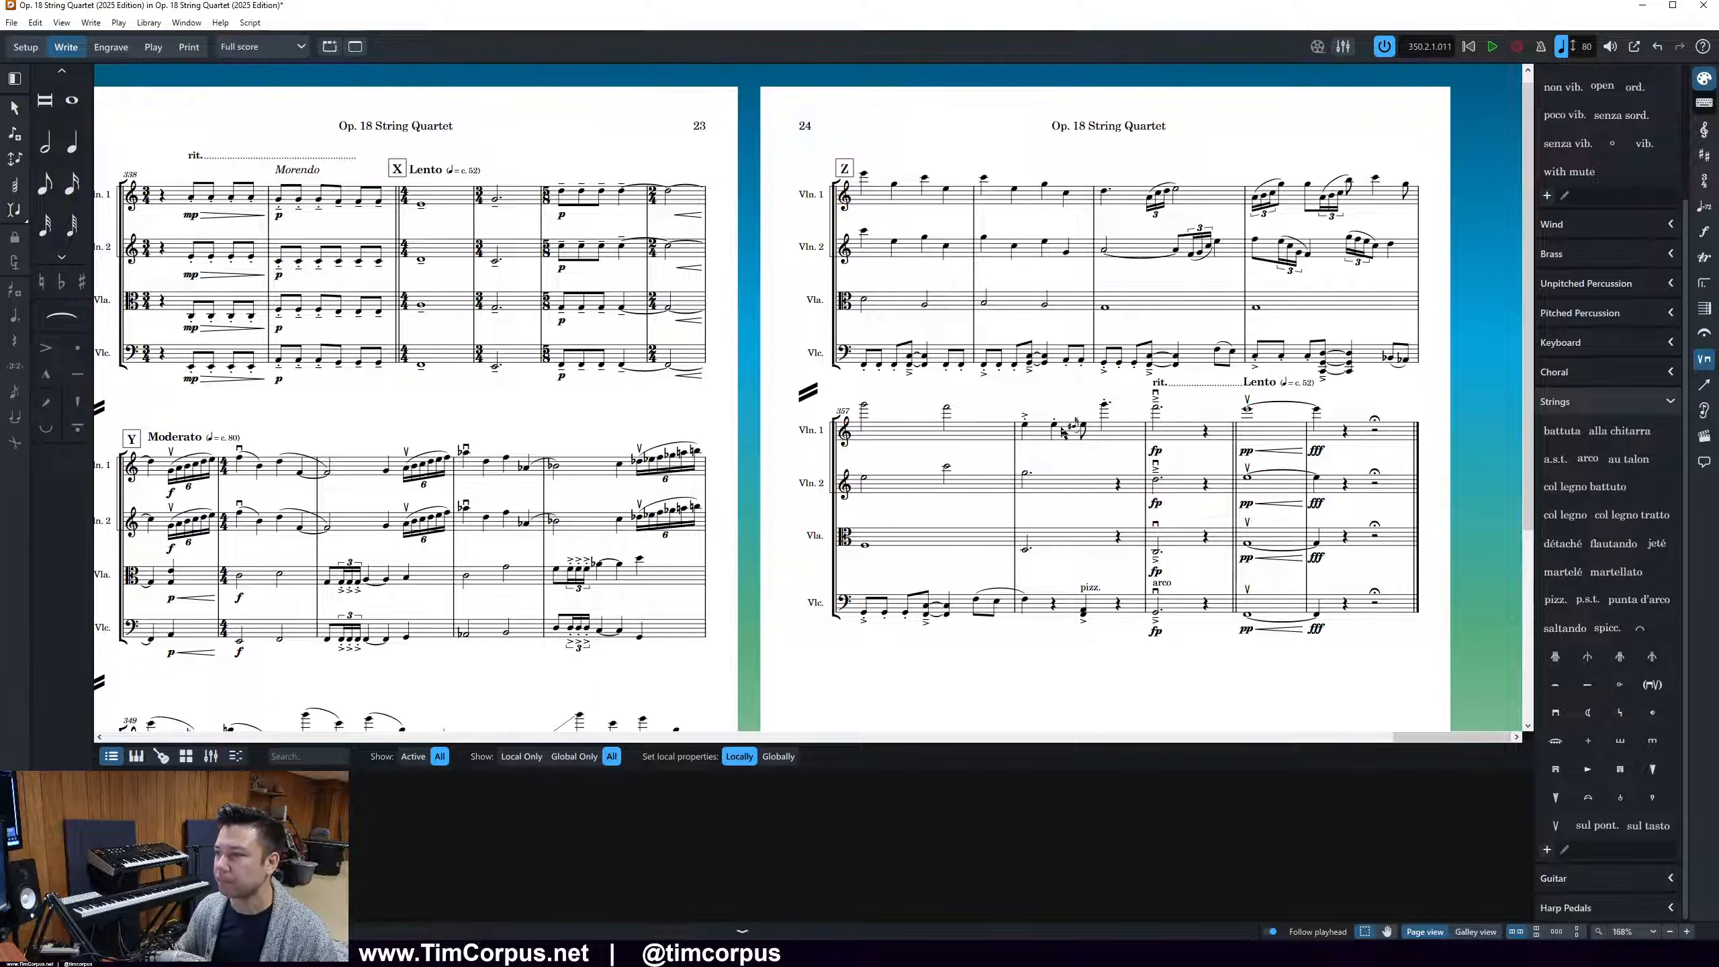
click(1106, 409)
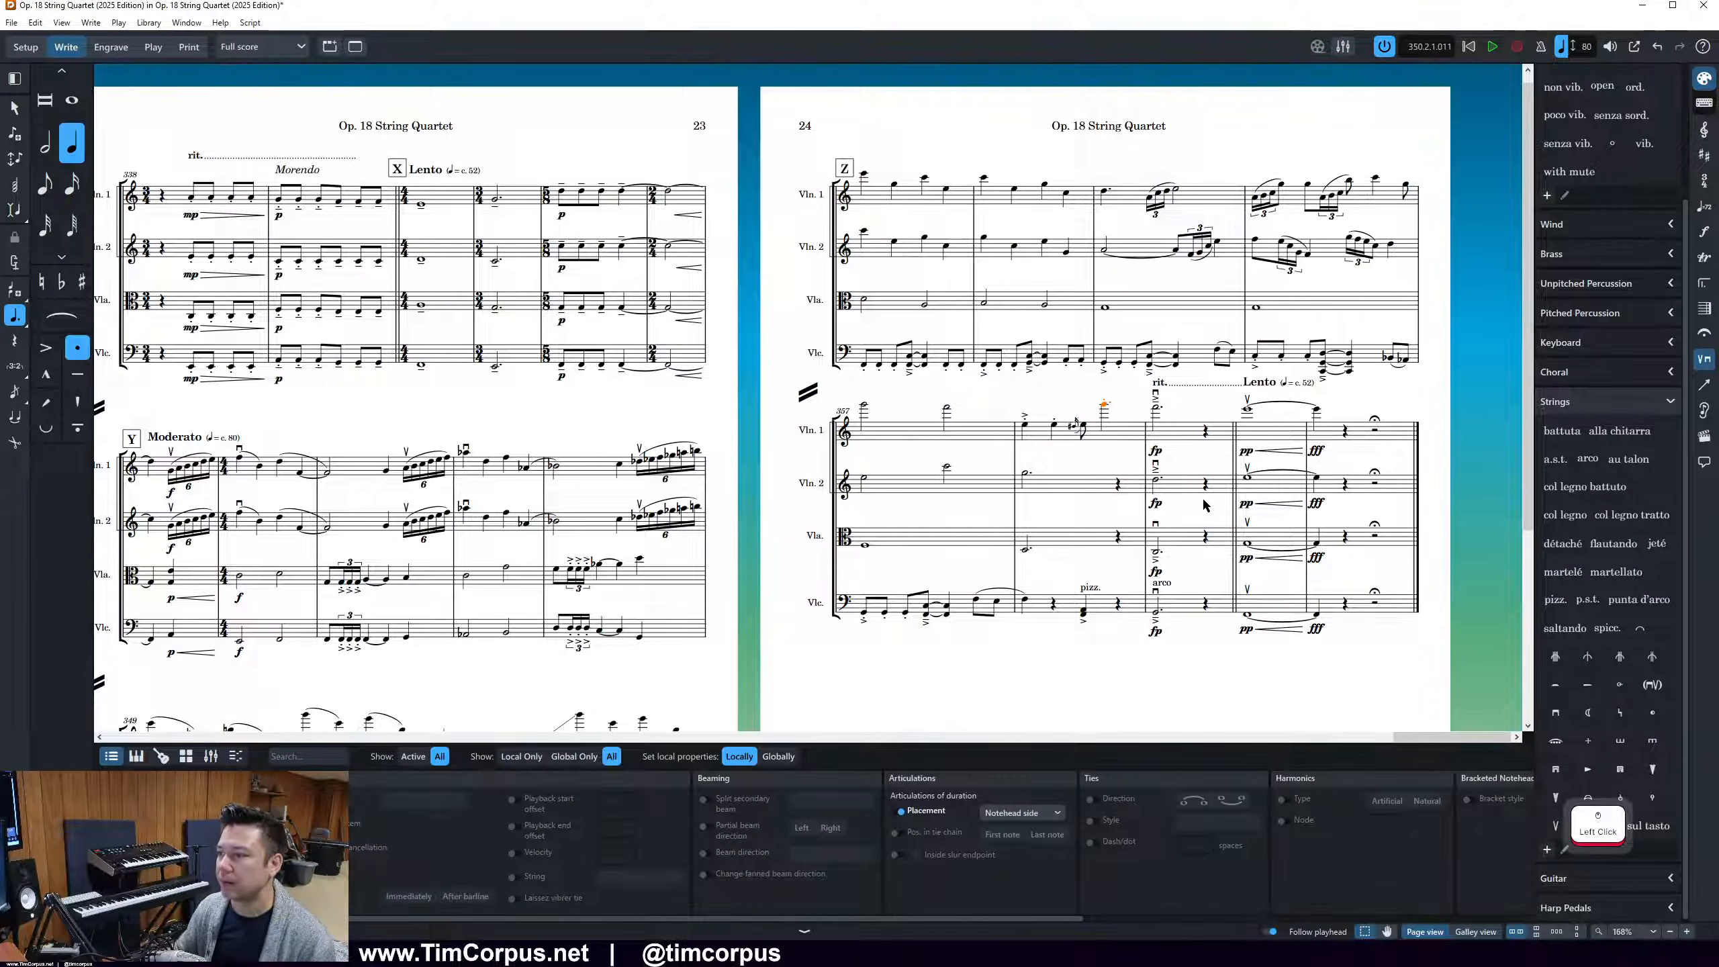
scroll(1105, 409, up, 3)
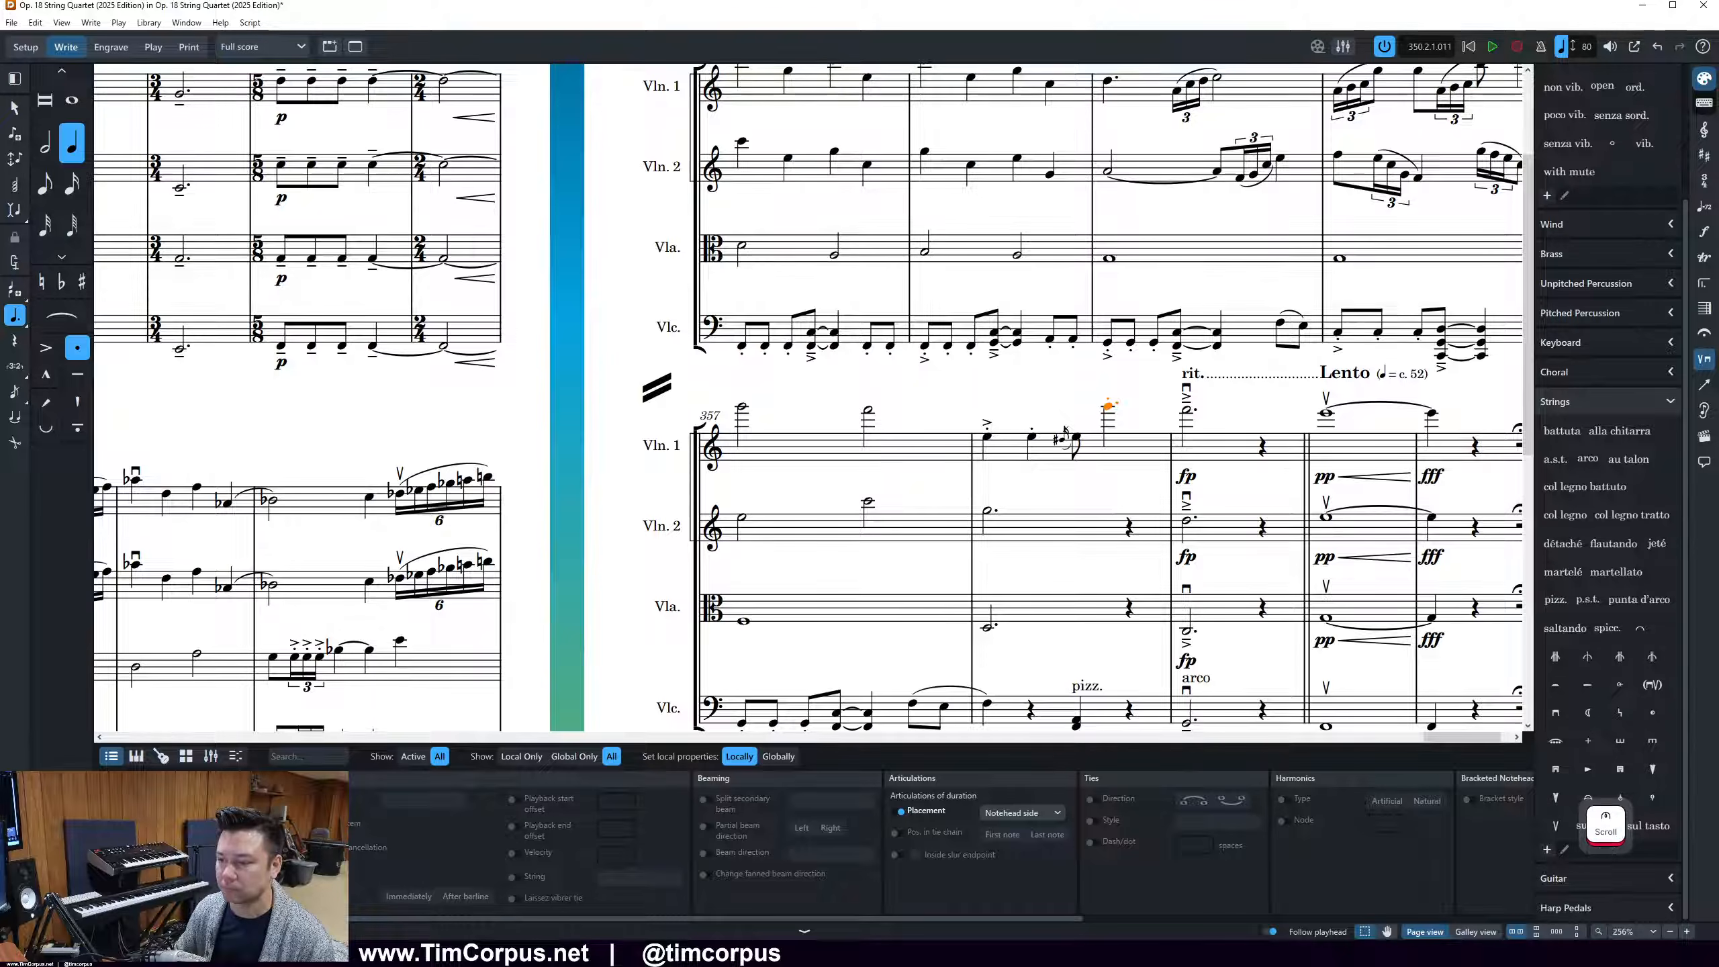
Switch to the 2018 score PDF in Adobe Acrobat, examine bar 355 to the final bar, and return to Dorico
click(821, 953)
scroll(821, 738, down, 10)
scroll(826, 733, down, 10)
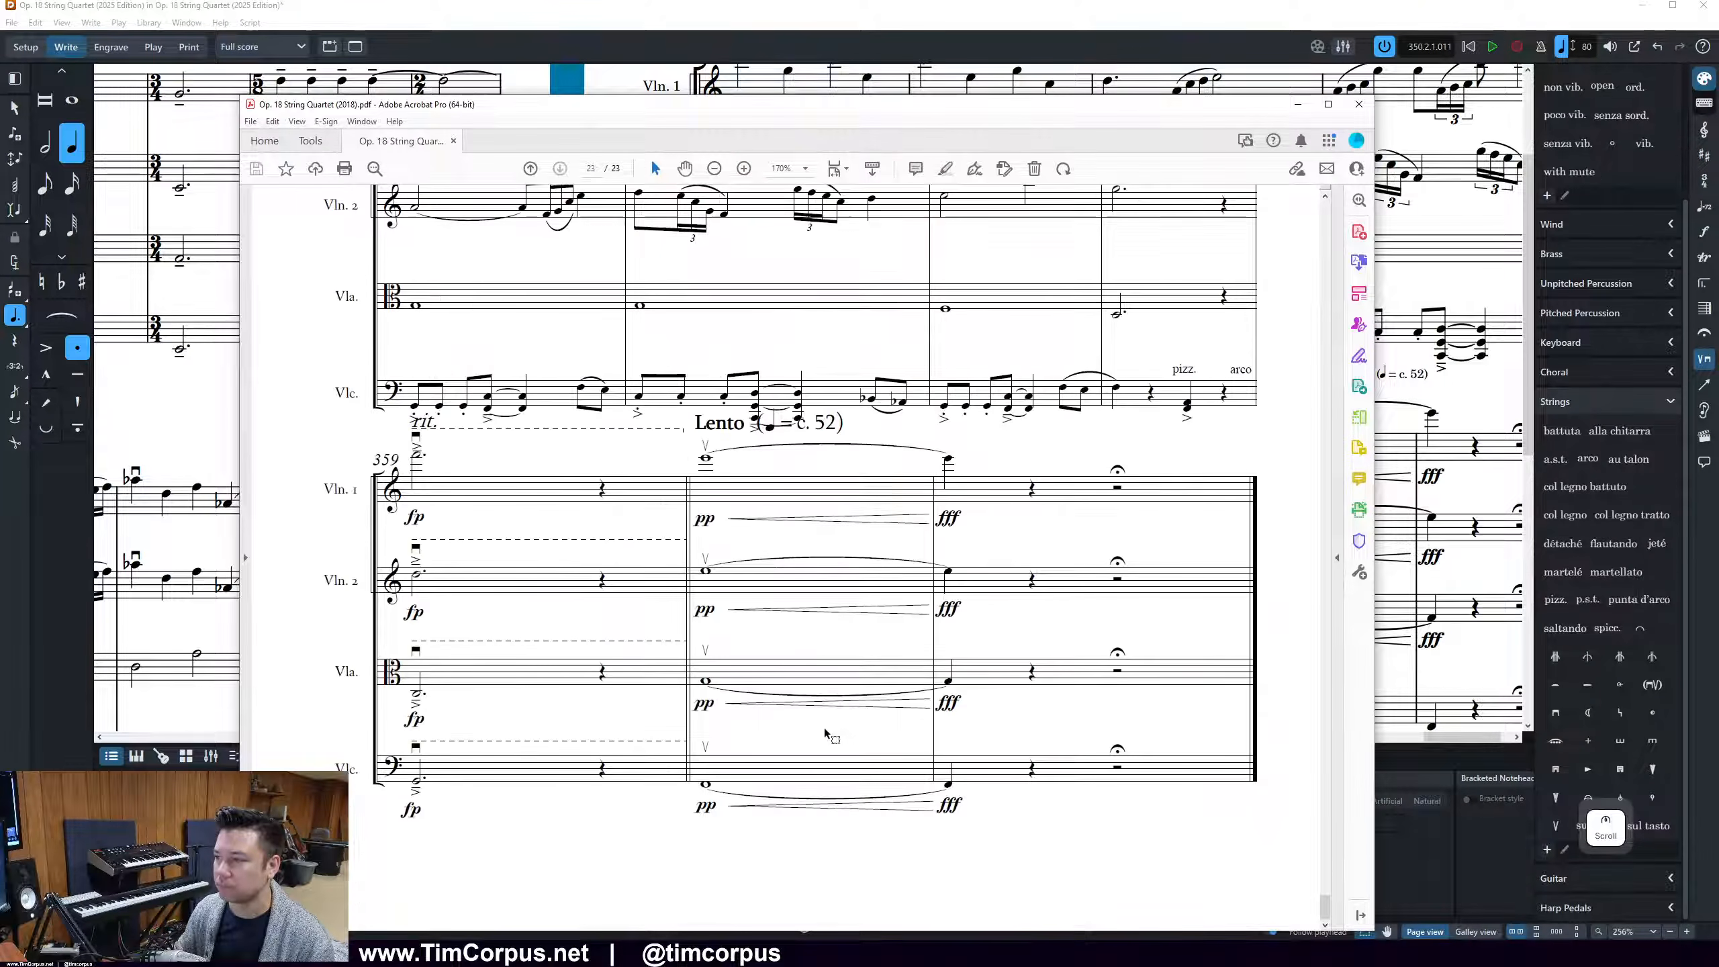
scroll(826, 733, up, 3)
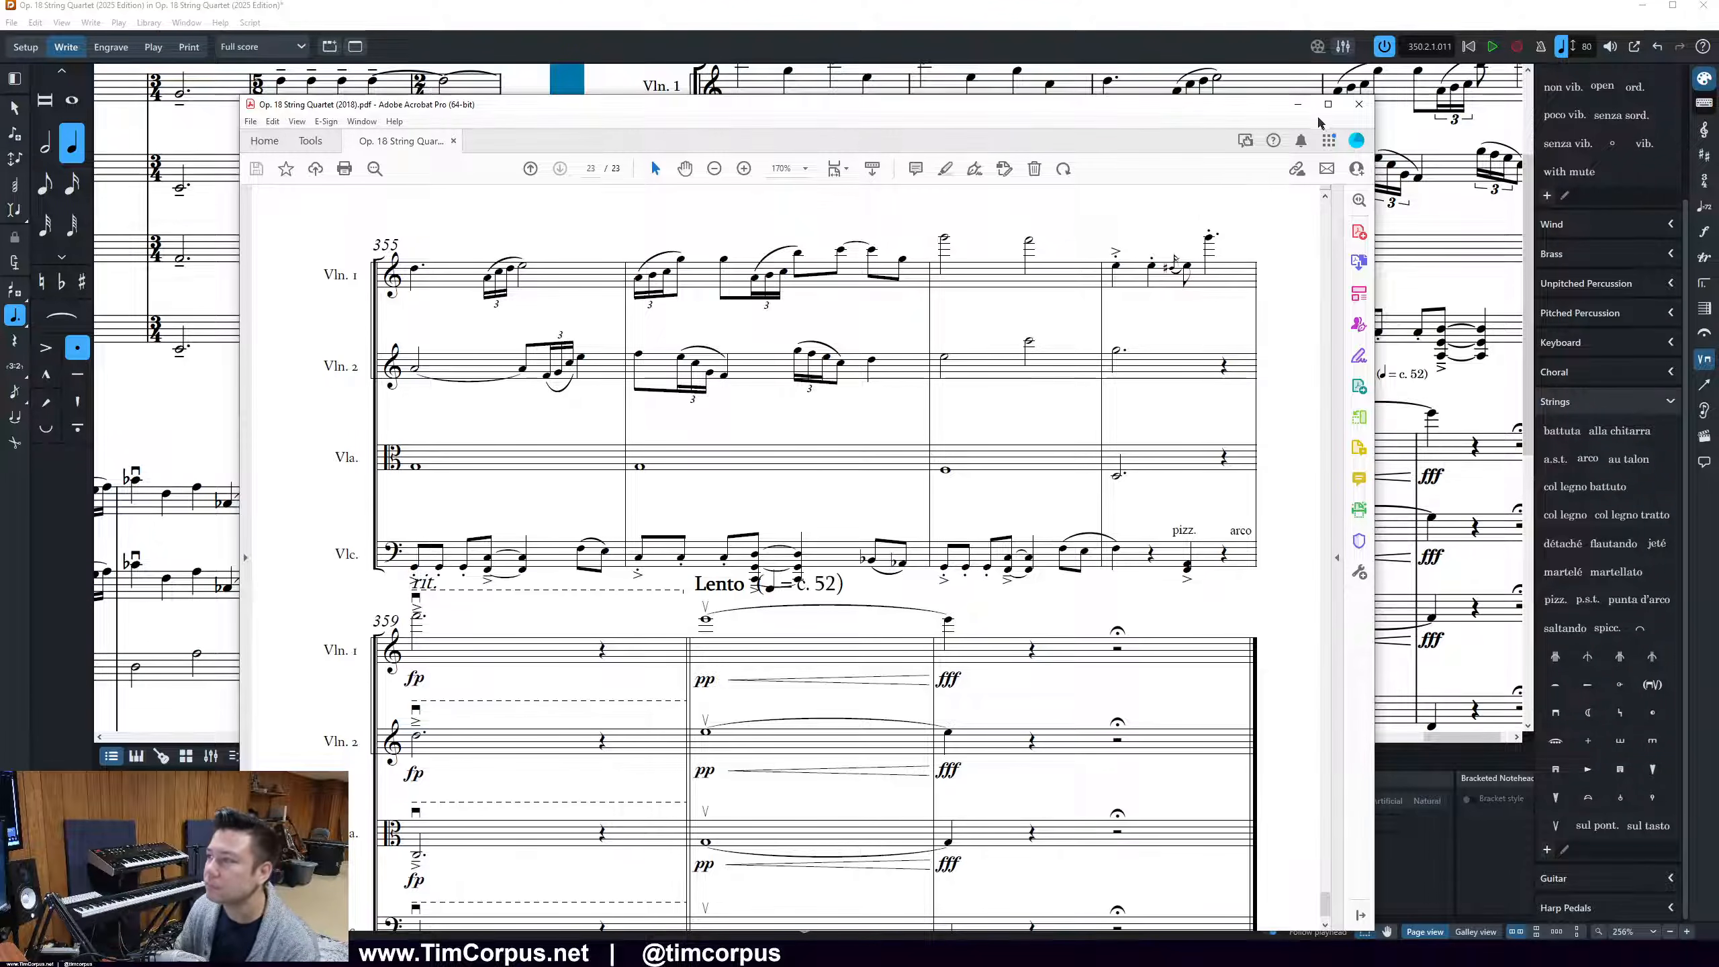
click(1297, 104)
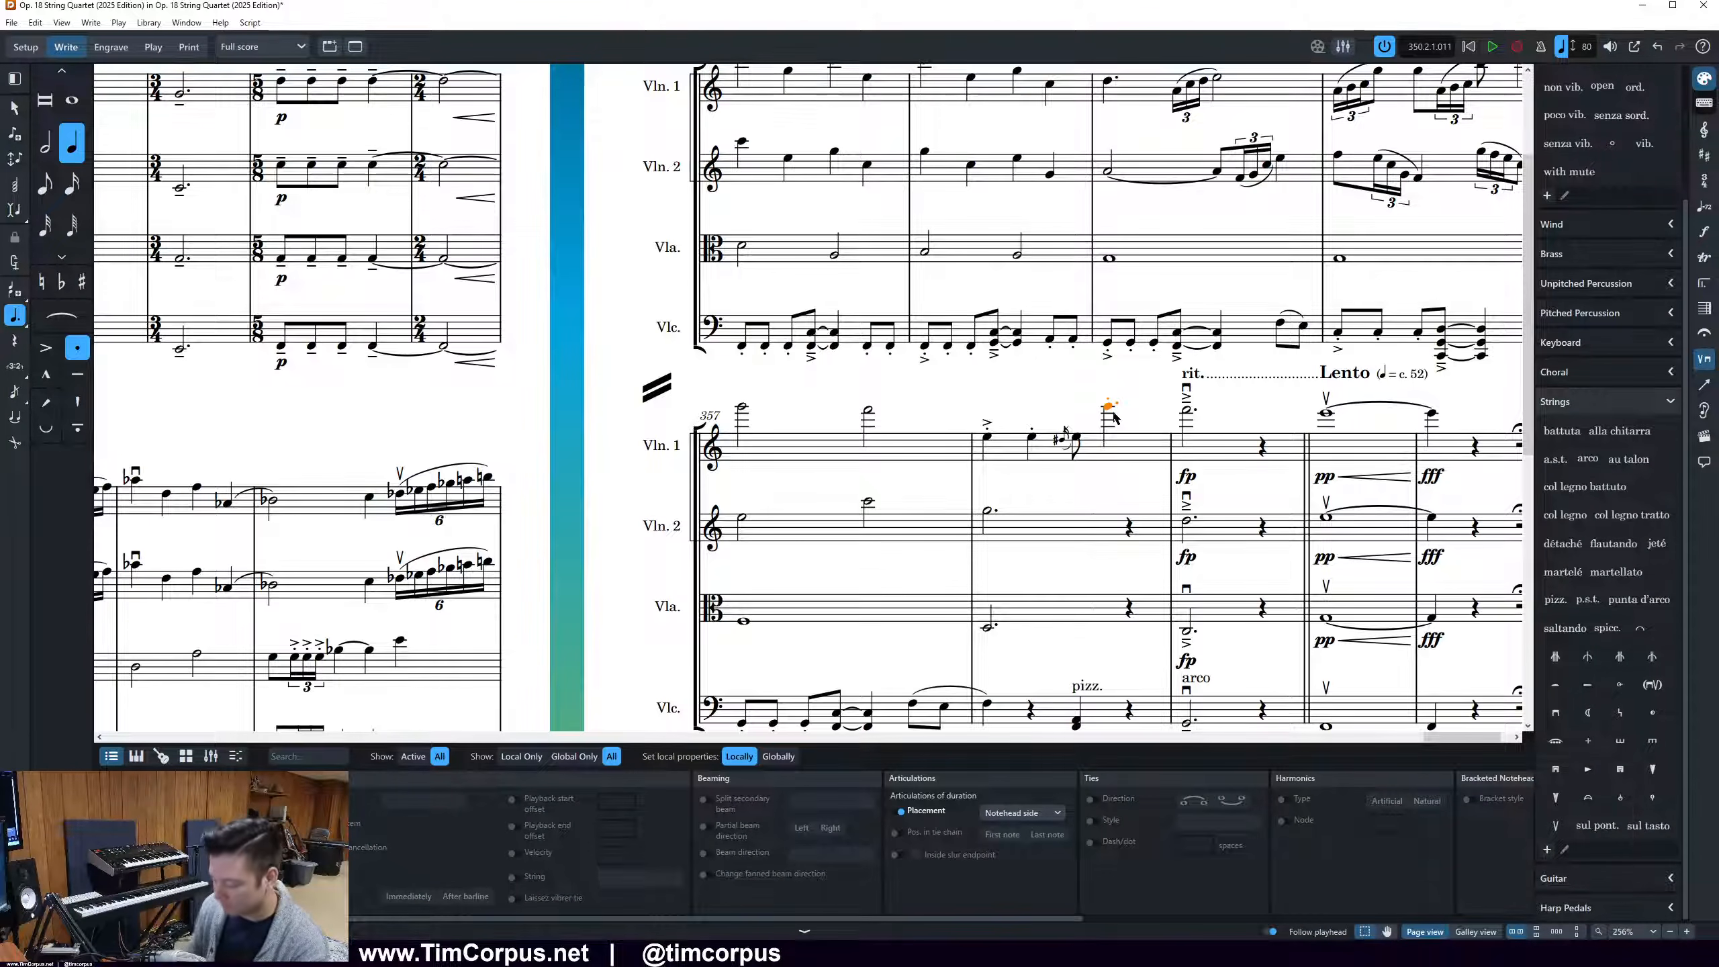
Shorten Violin 1's high last note in bar 358 to an eighth note and beam it together with the preceding eighth
key(5)
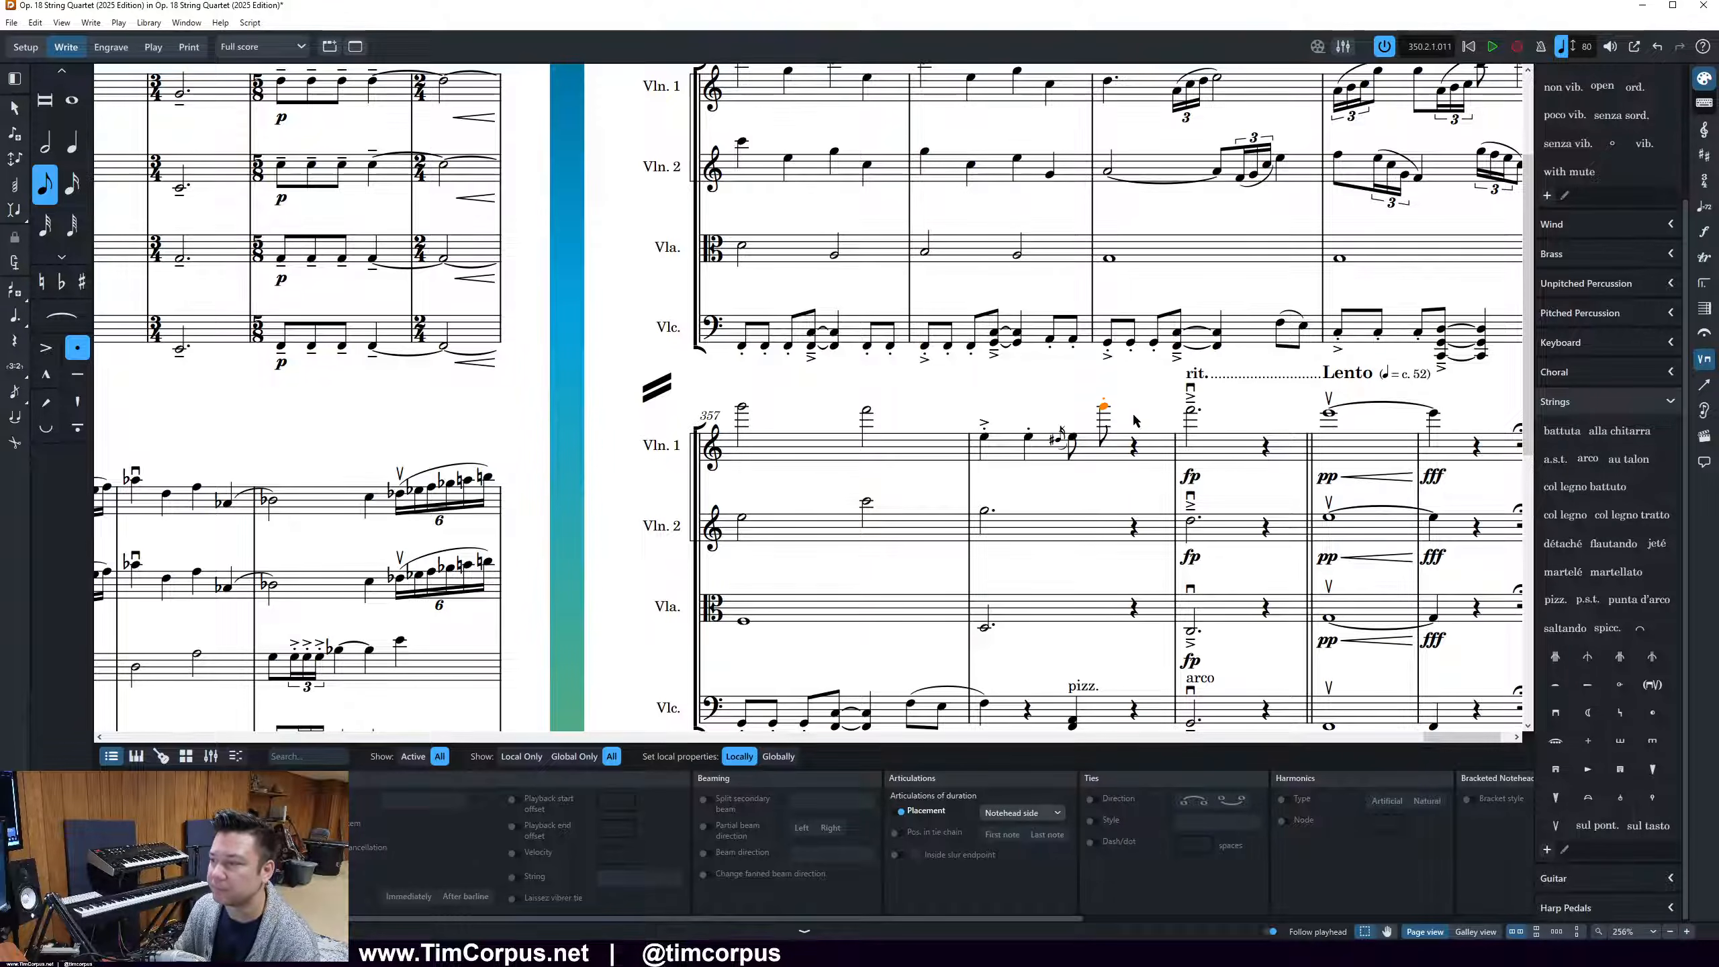
ctrl+click(1071, 441)
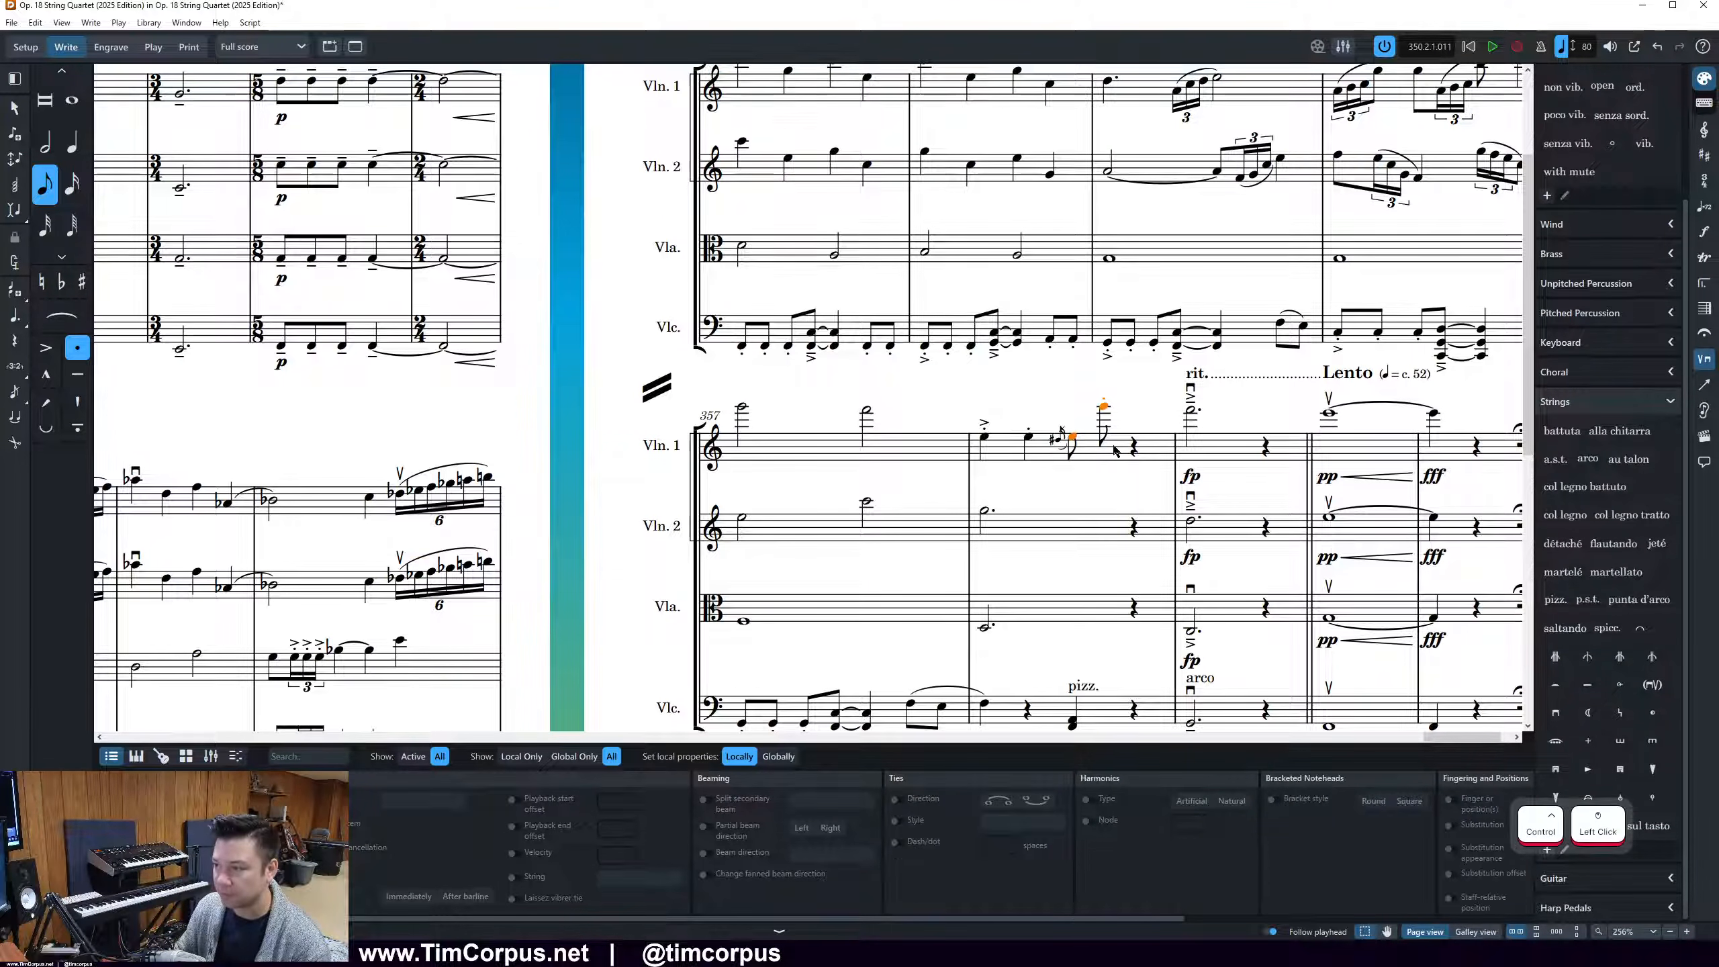
right_click(1104, 416)
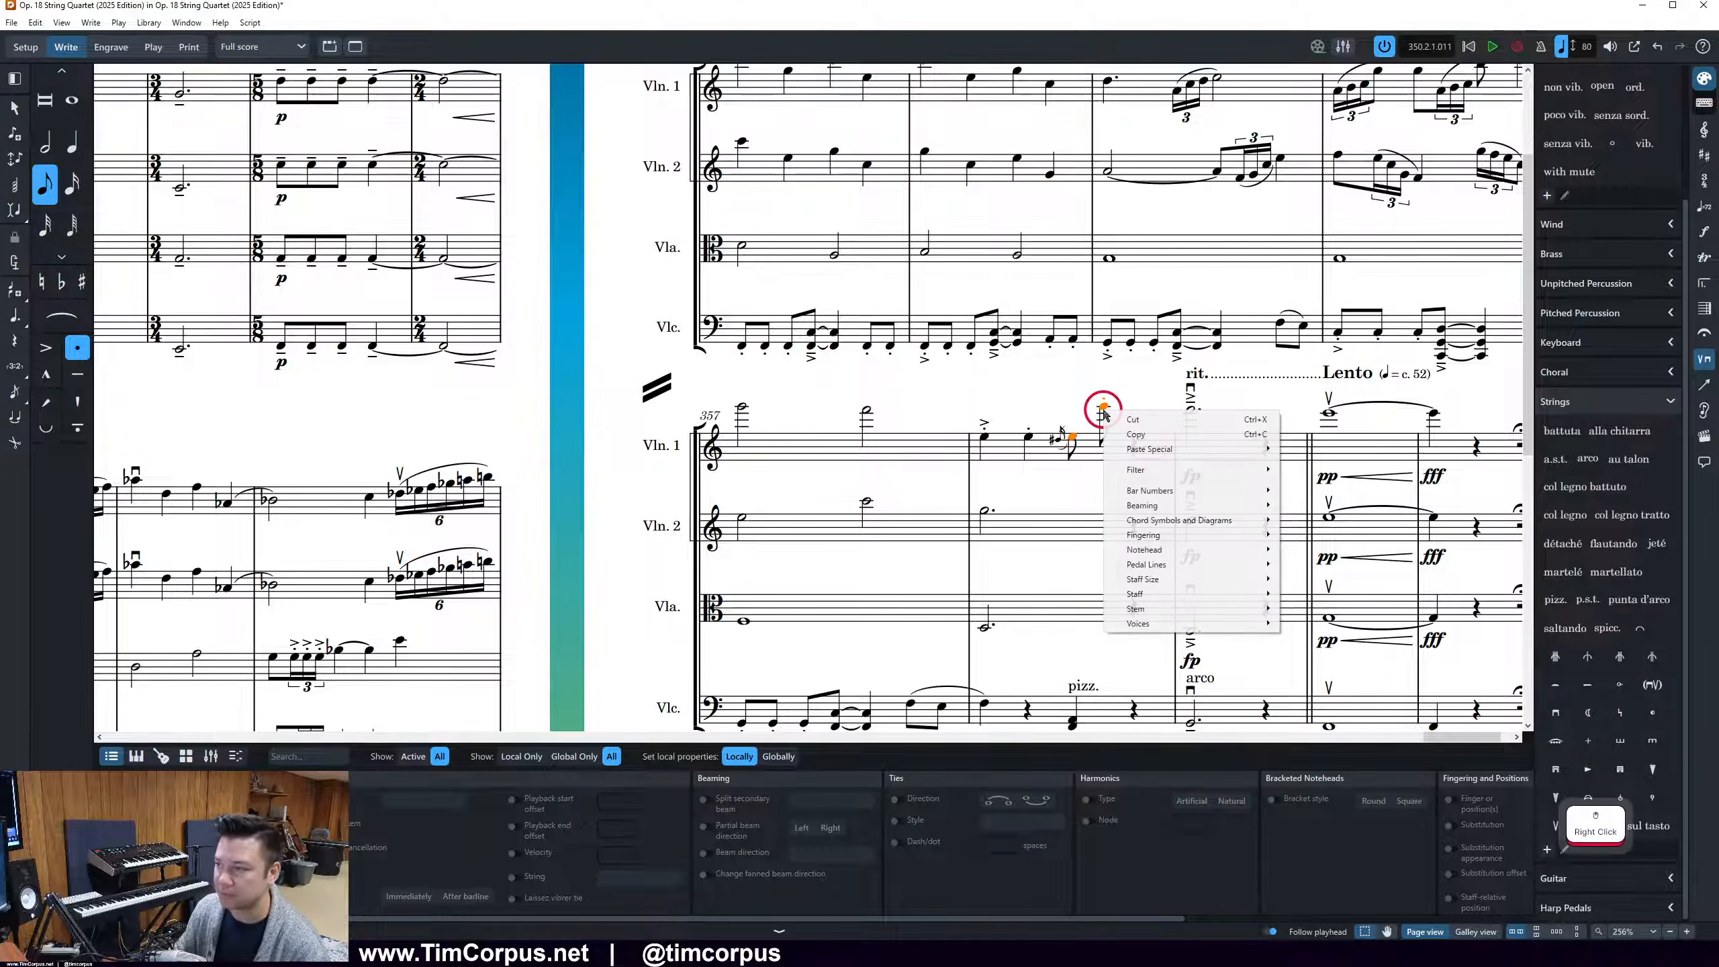
mouse_move(1166, 507)
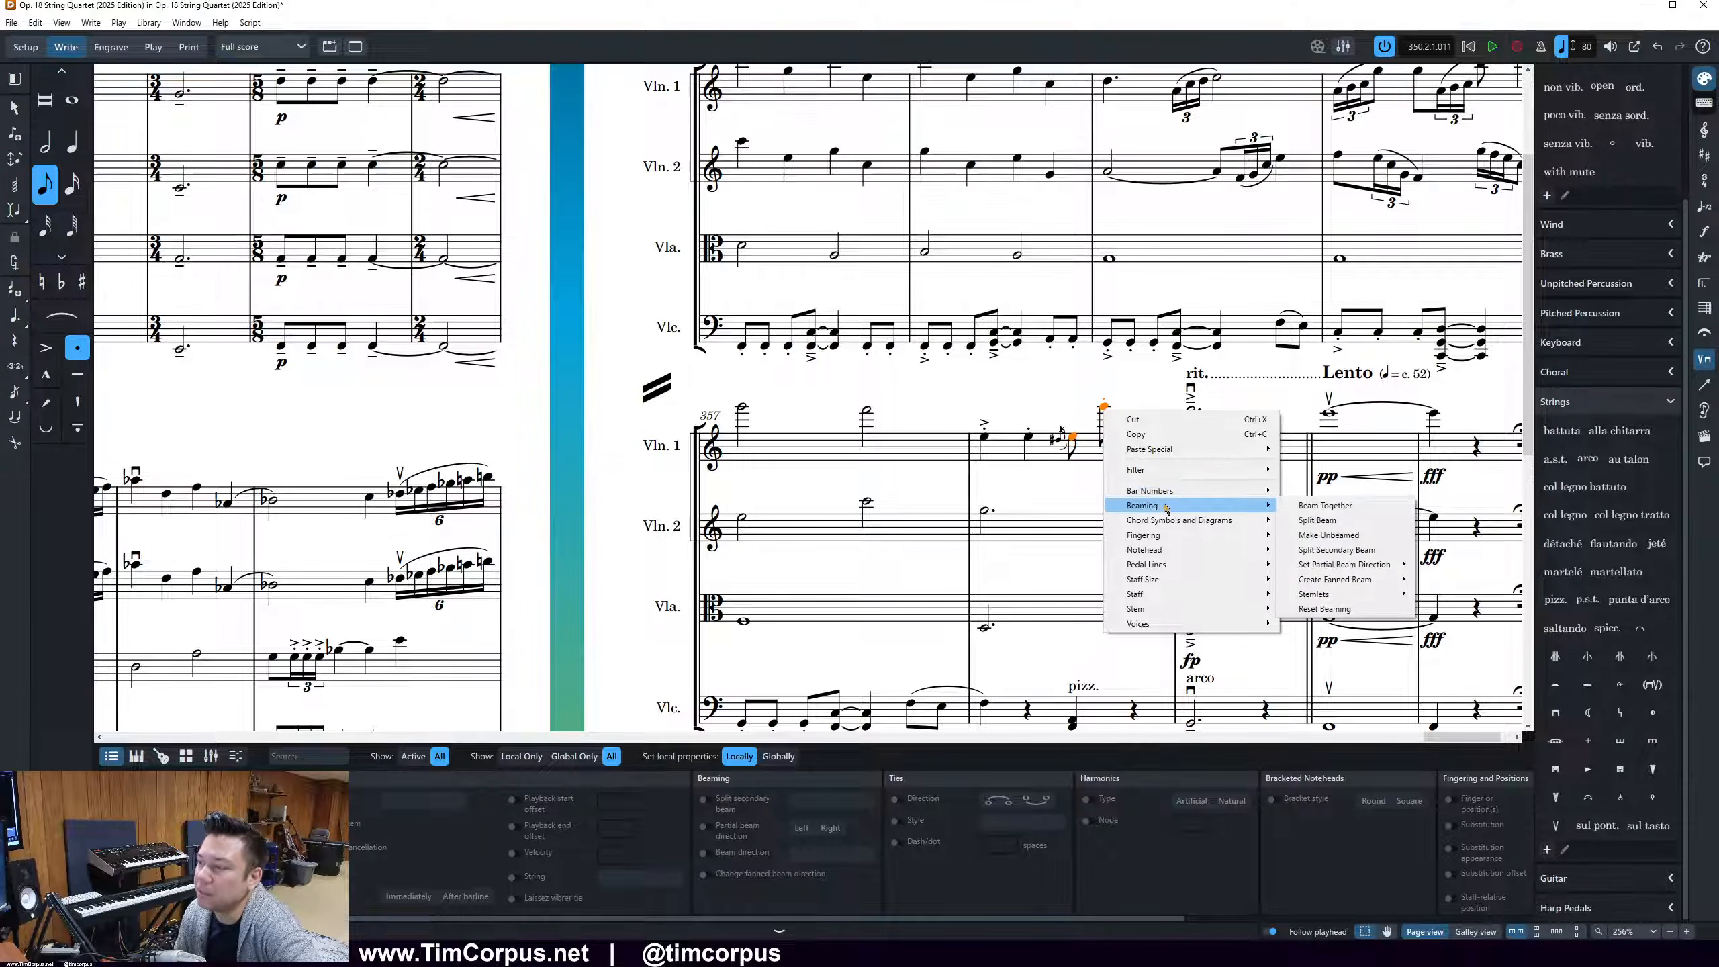
click(1313, 505)
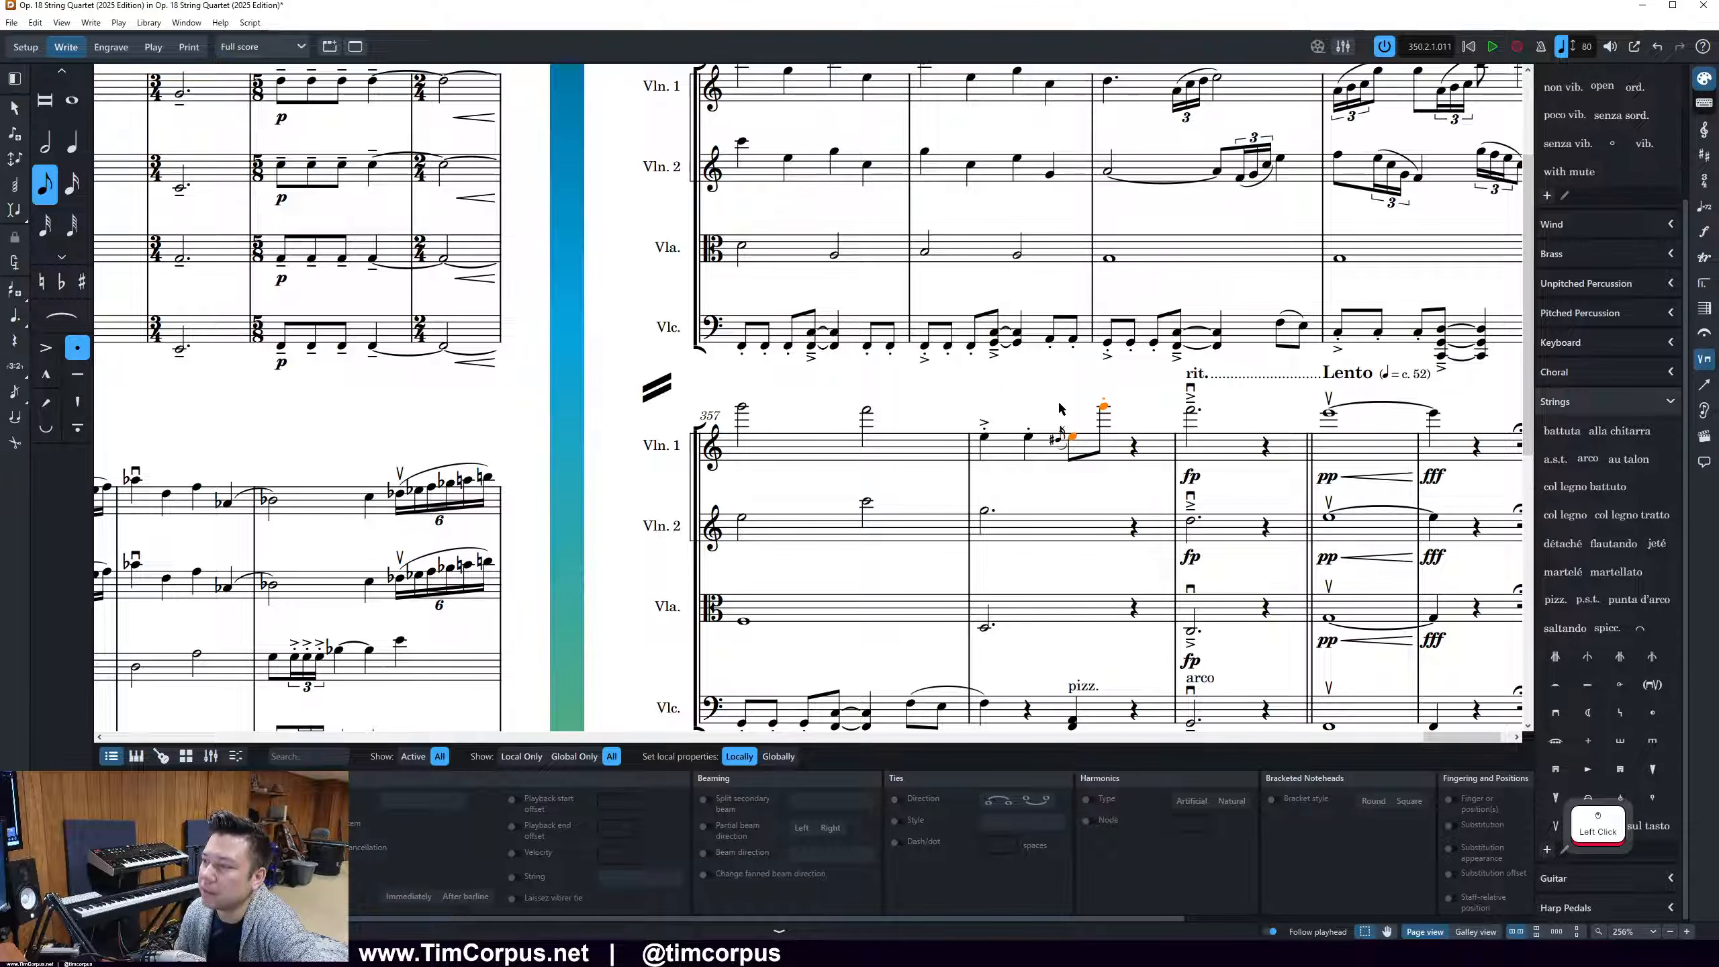
click(1000, 471)
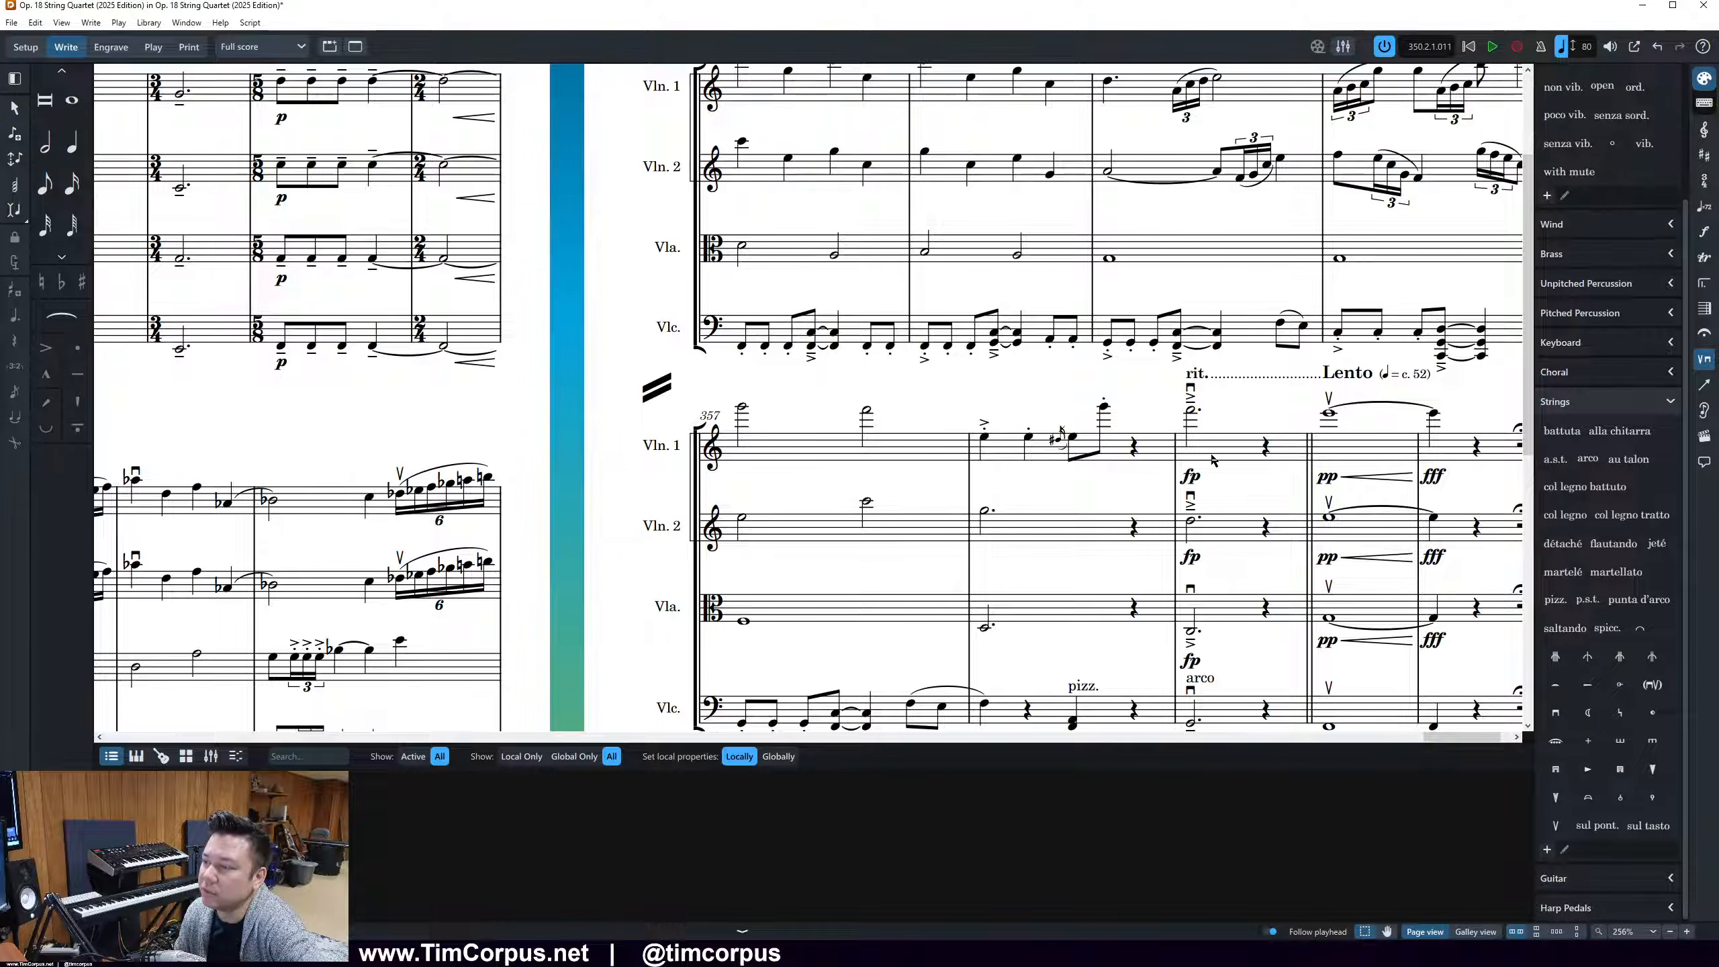
Examine the final system from bar 357 and compare the overall layout of pages 22, 23 and 24
scroll(1171, 474, down, 3)
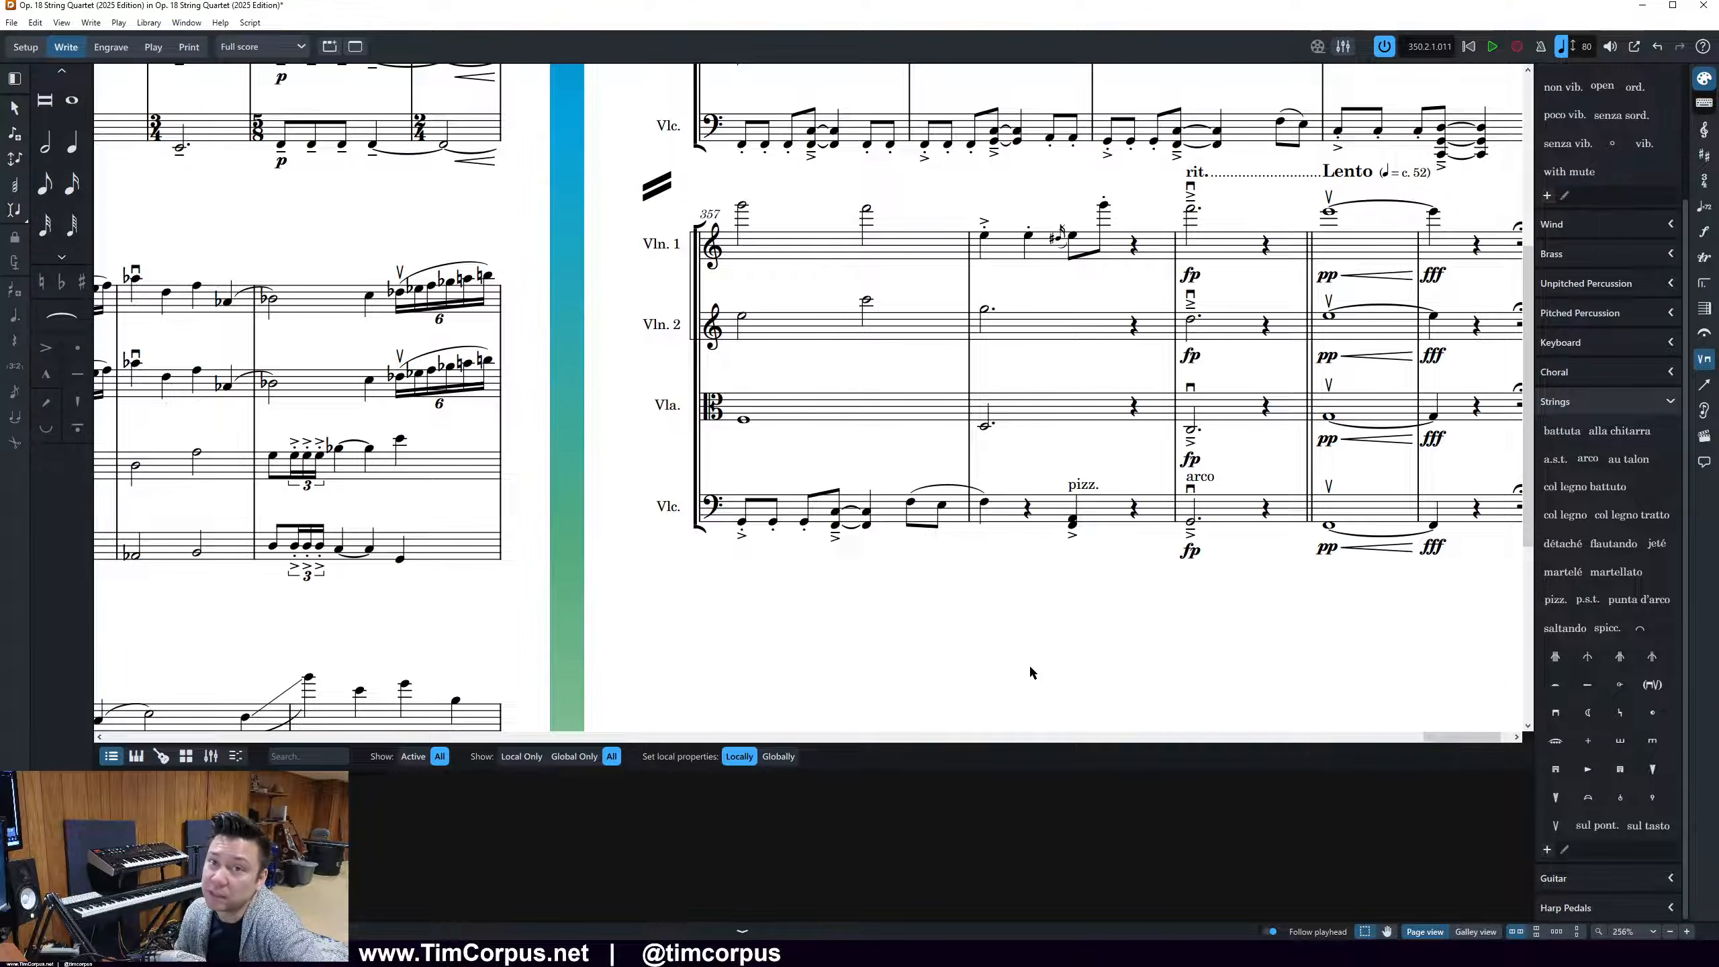
scroll(1029, 667, up, 1)
ctrl+scroll(1346, 564, down, 1)
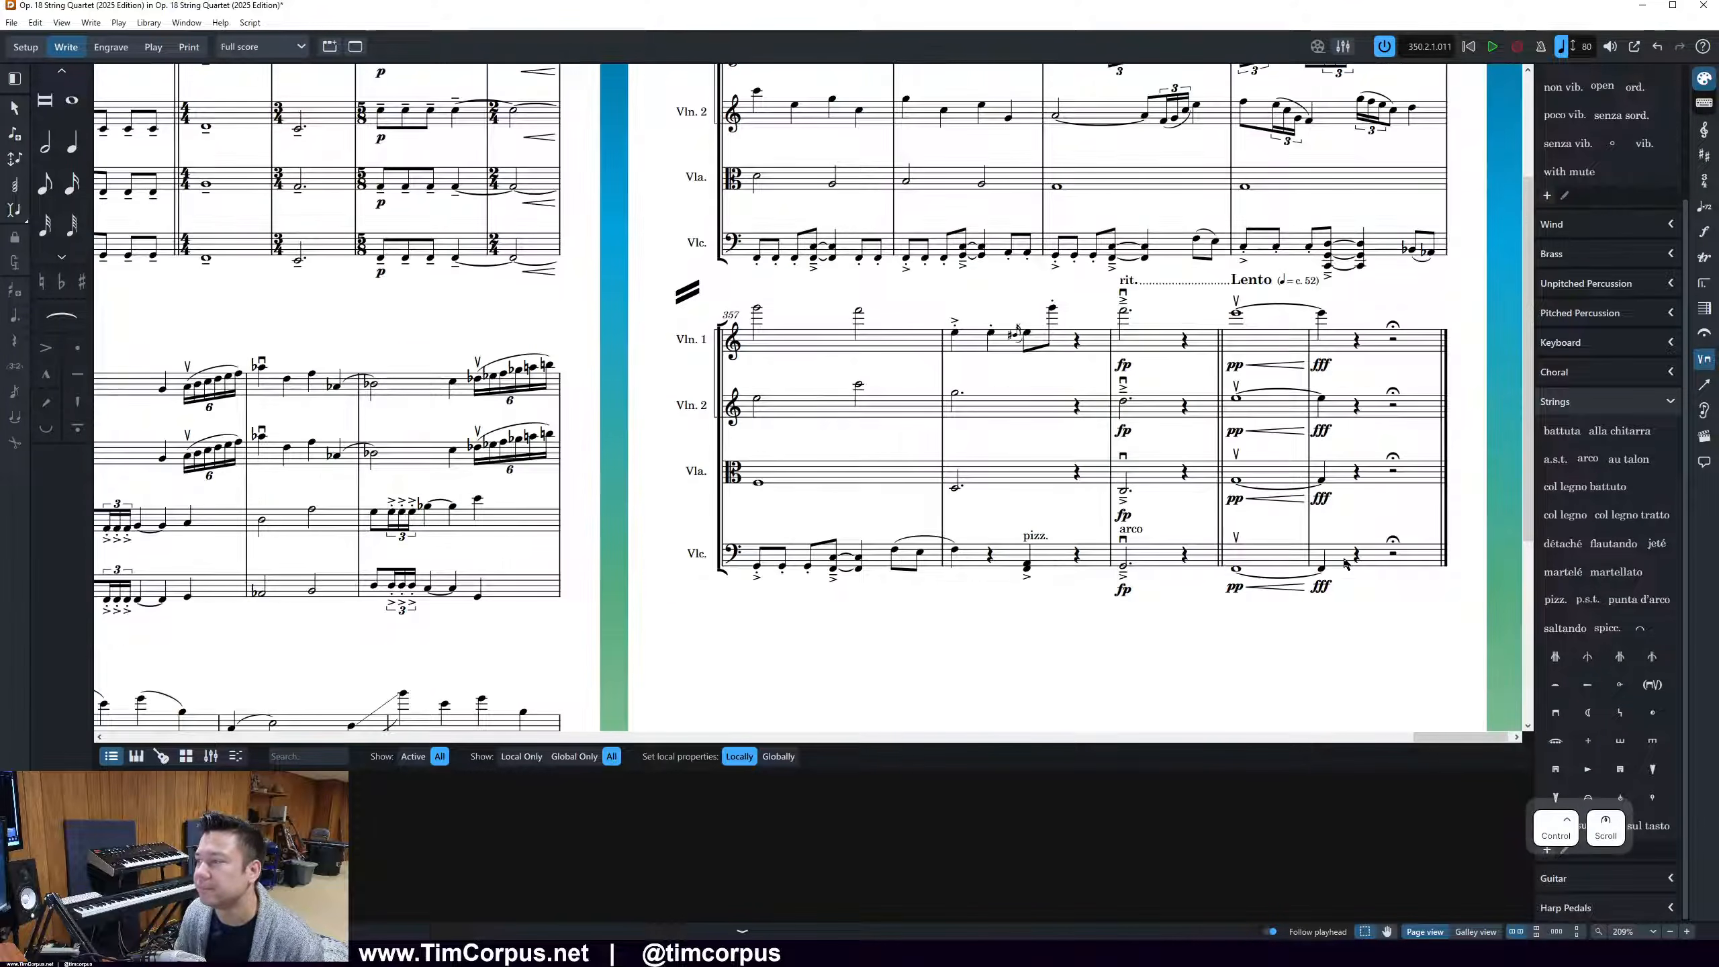
click(1213, 652)
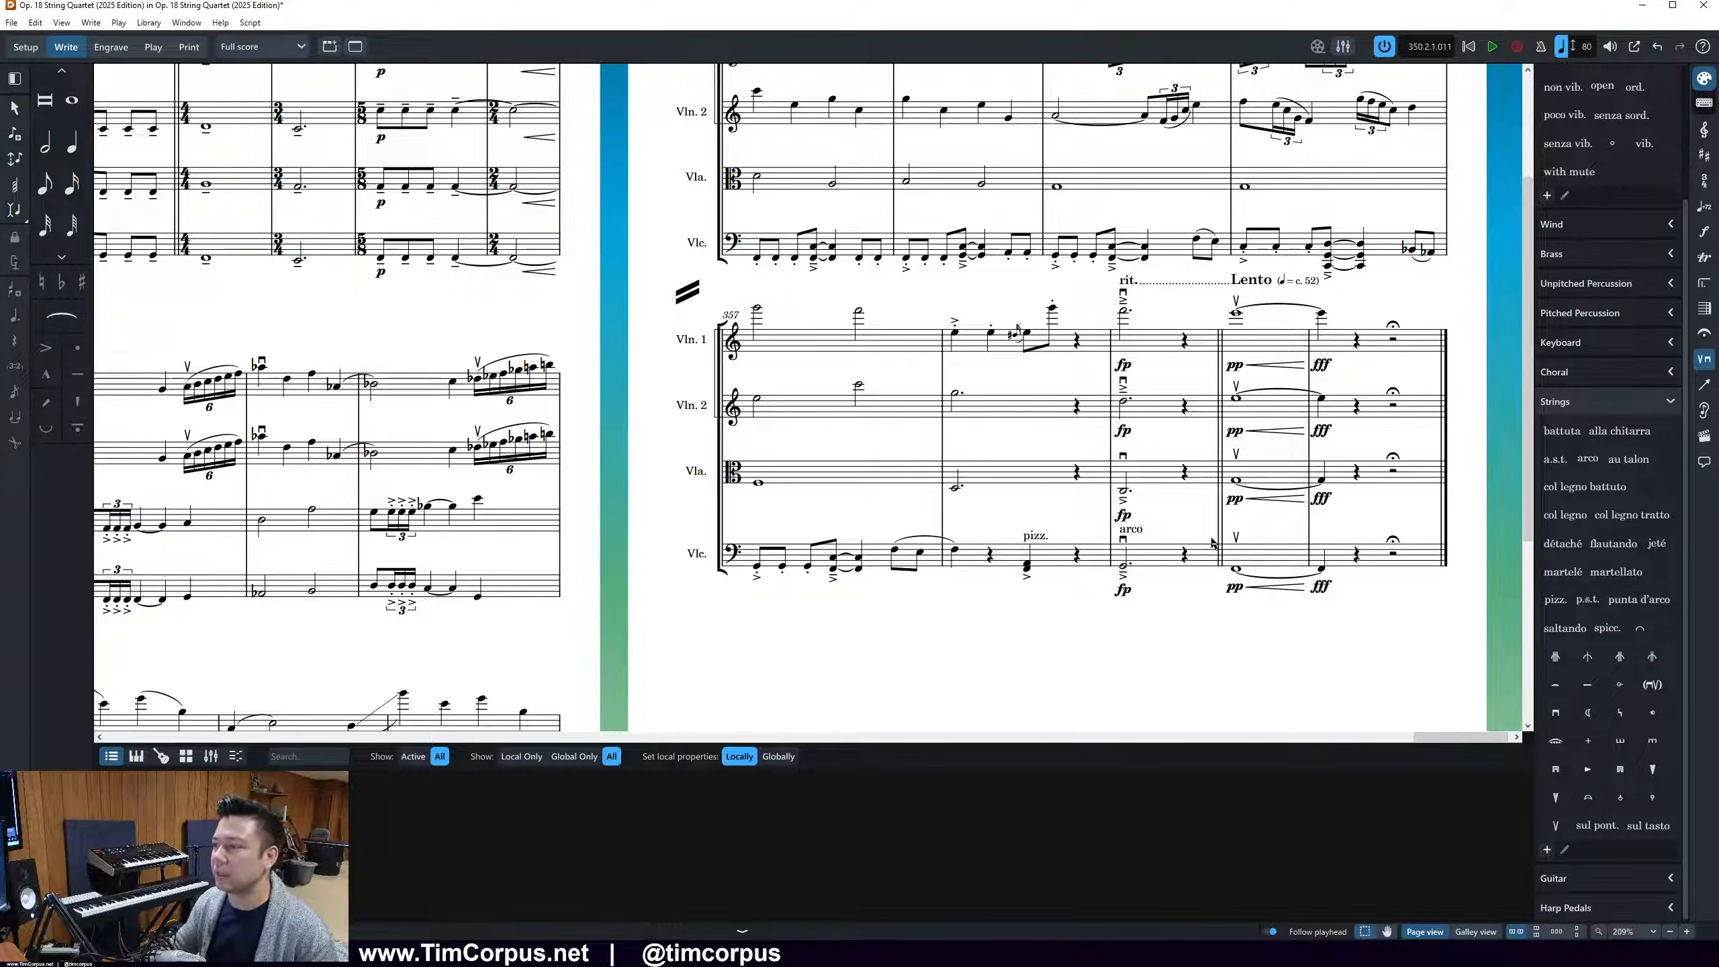
scroll(1203, 554, down, 1)
scroll(1204, 554, down, 1)
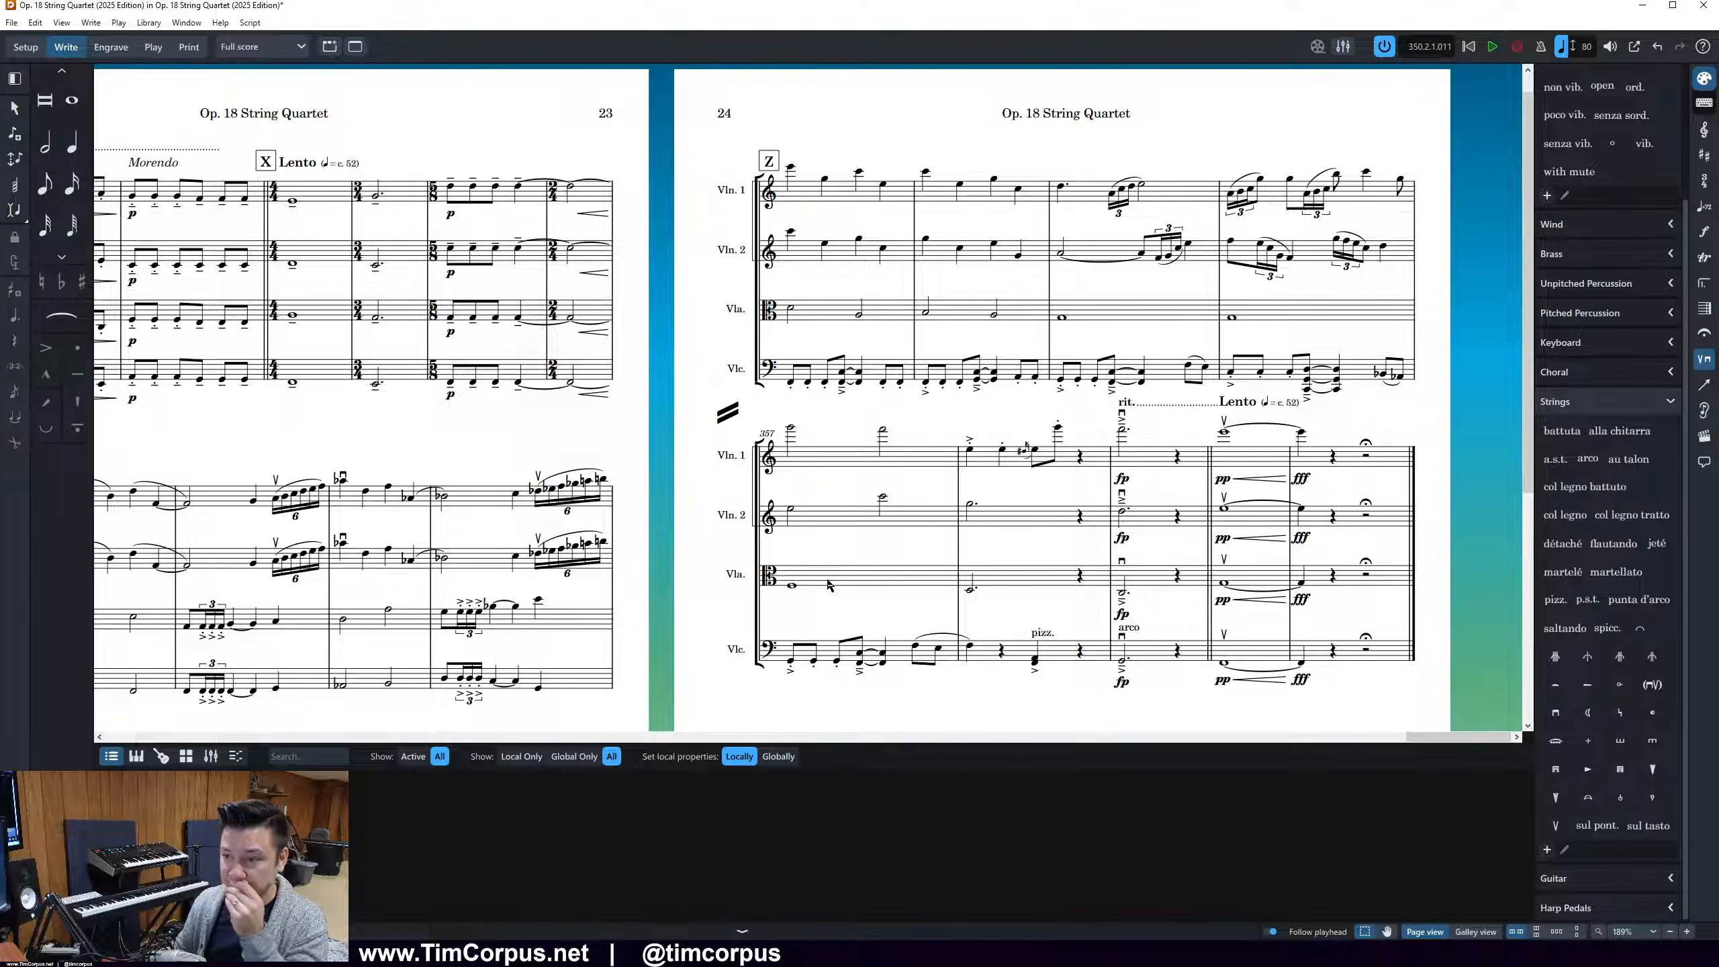
drag(1439, 737, 1375, 736)
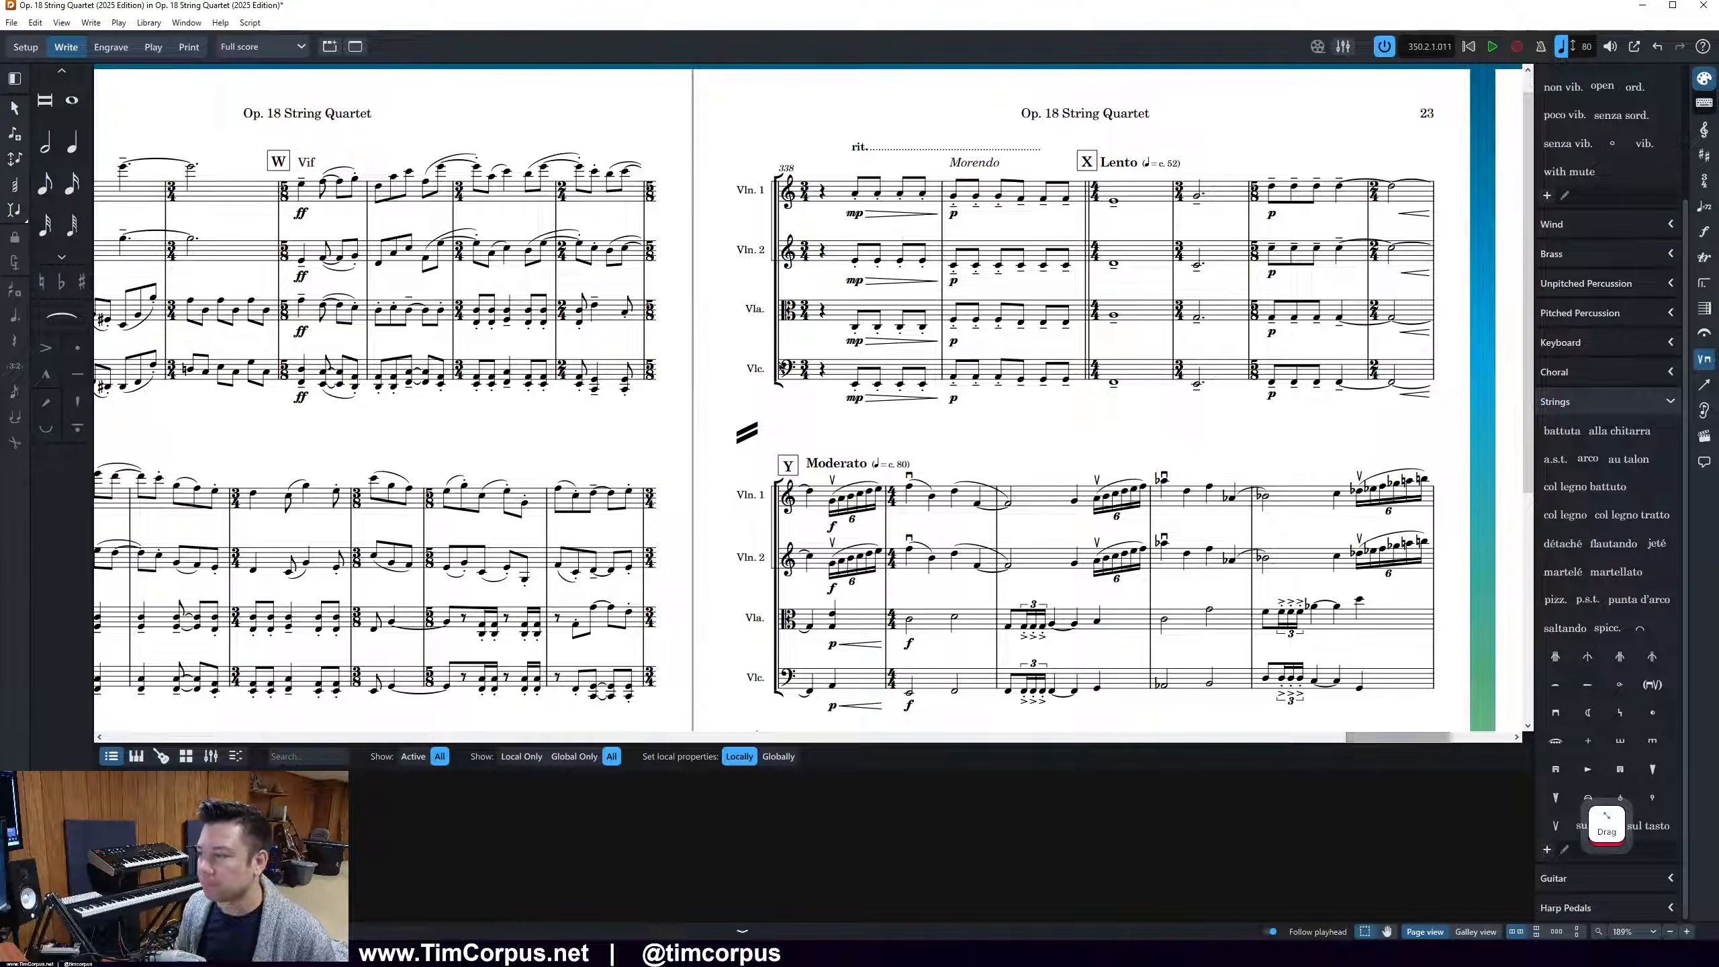
ctrl+scroll(352, 621, down, 1)
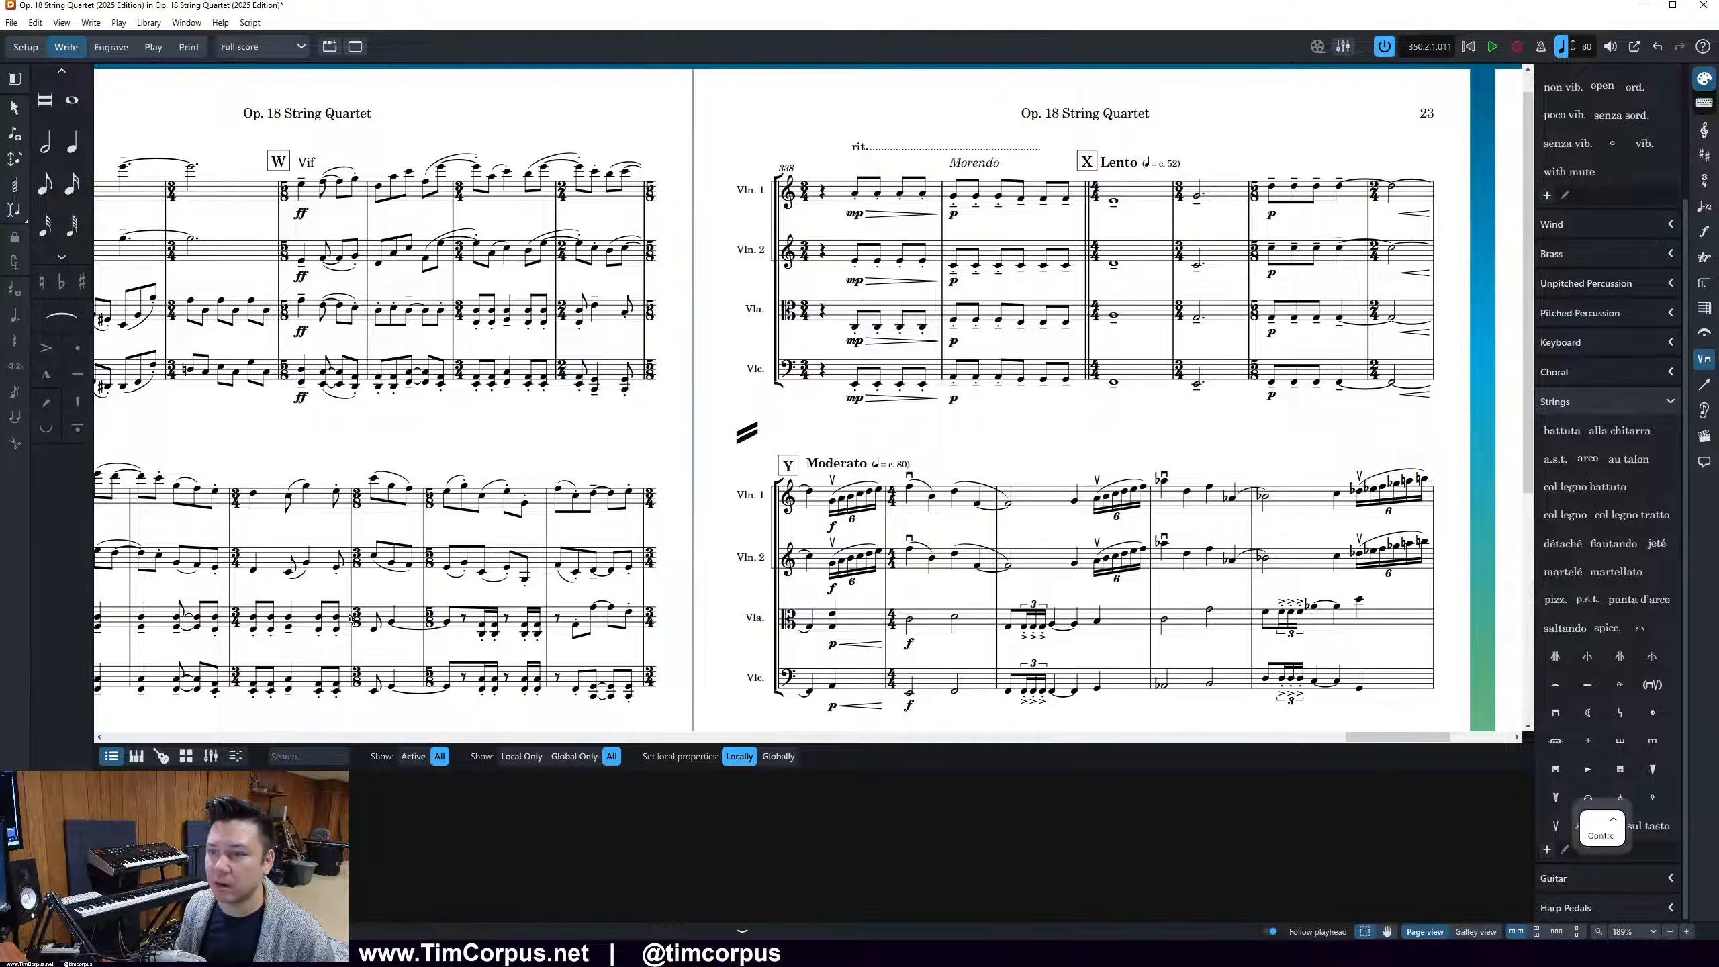
ctrl+scroll(352, 621, down, 3)
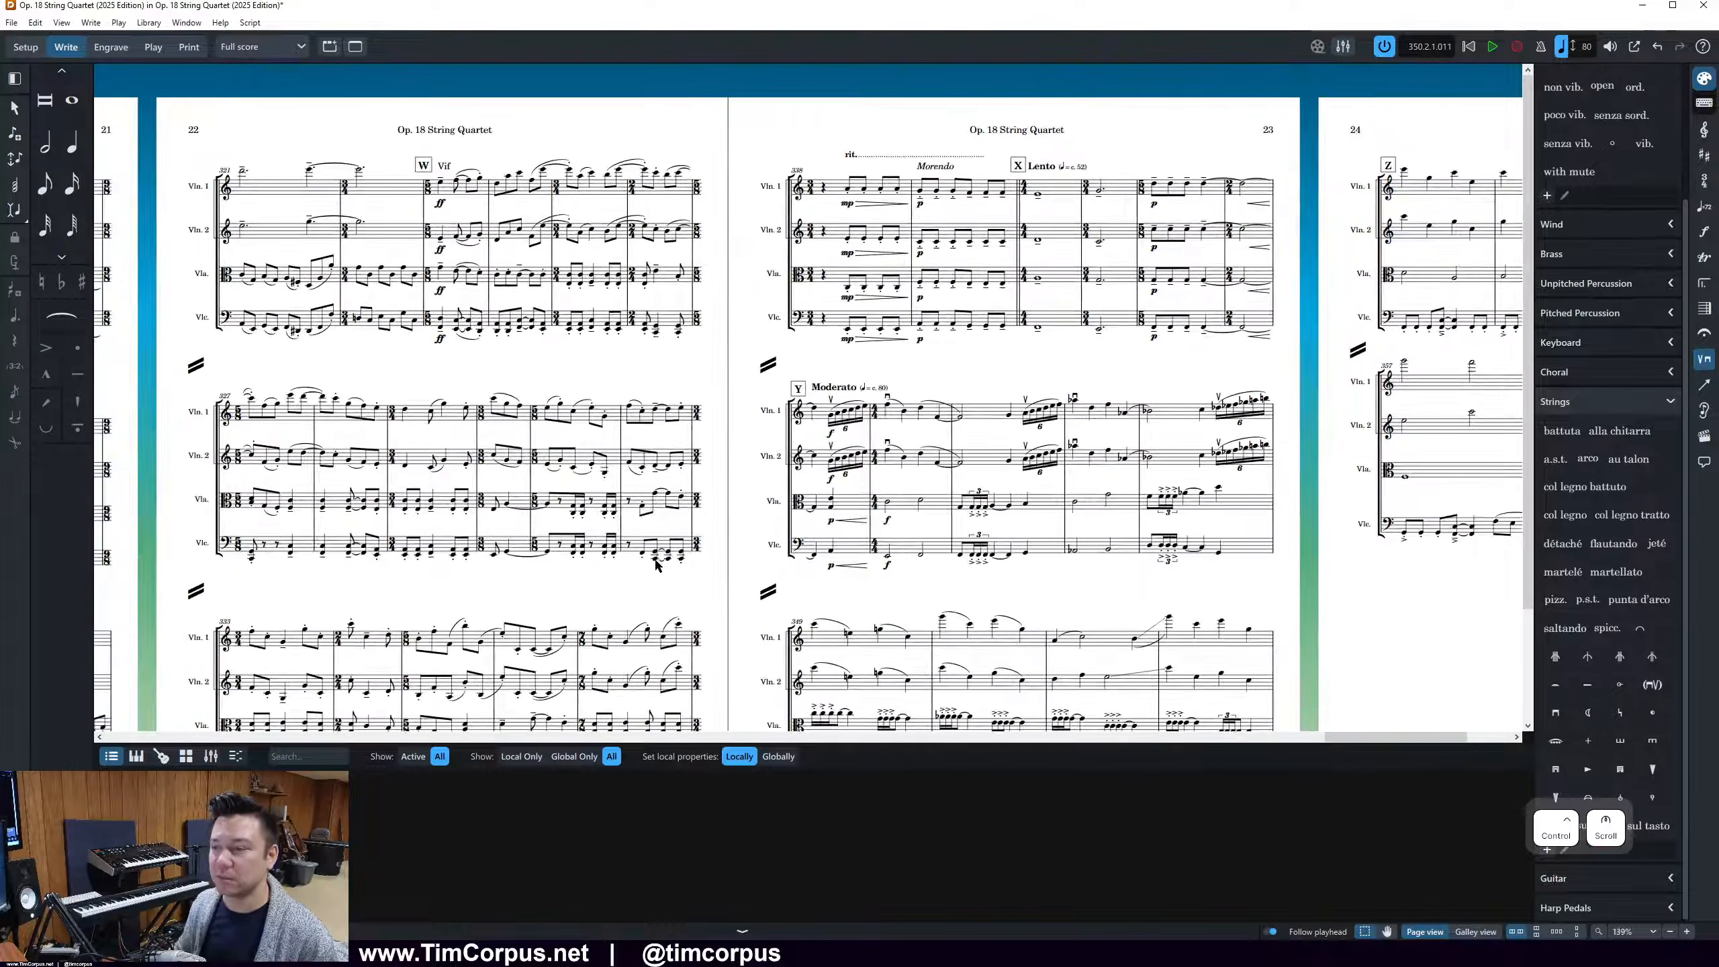
click(1353, 509)
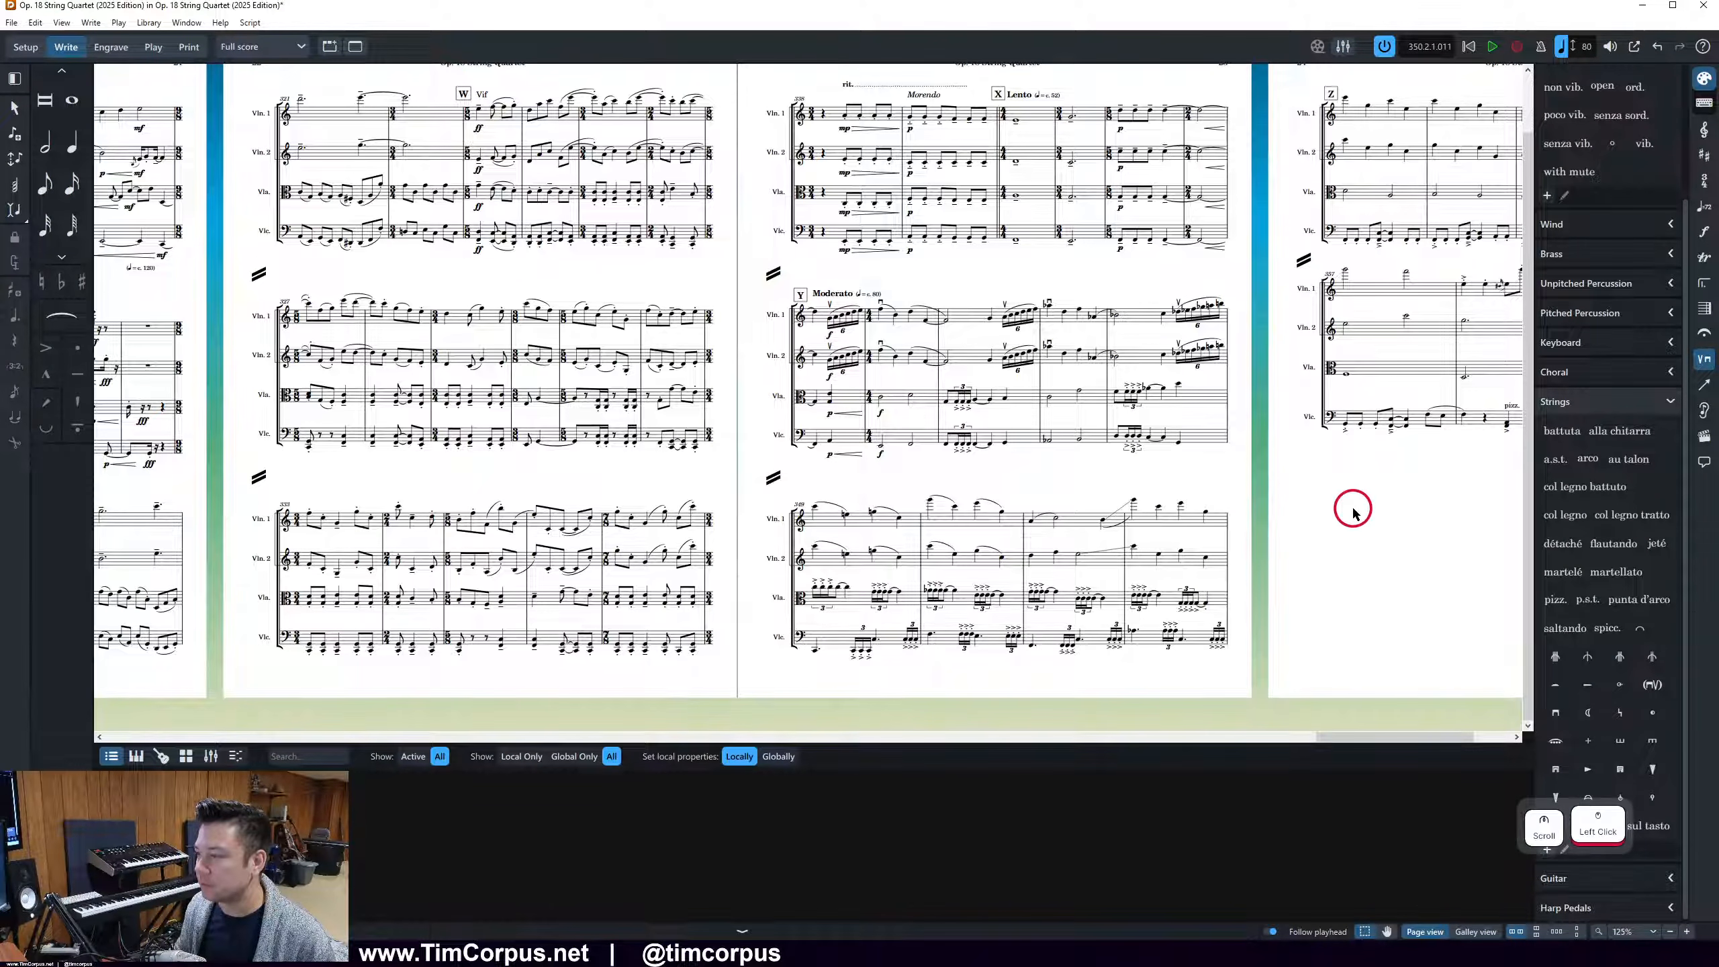
ctrl+scroll(1311, 528, down, 3)
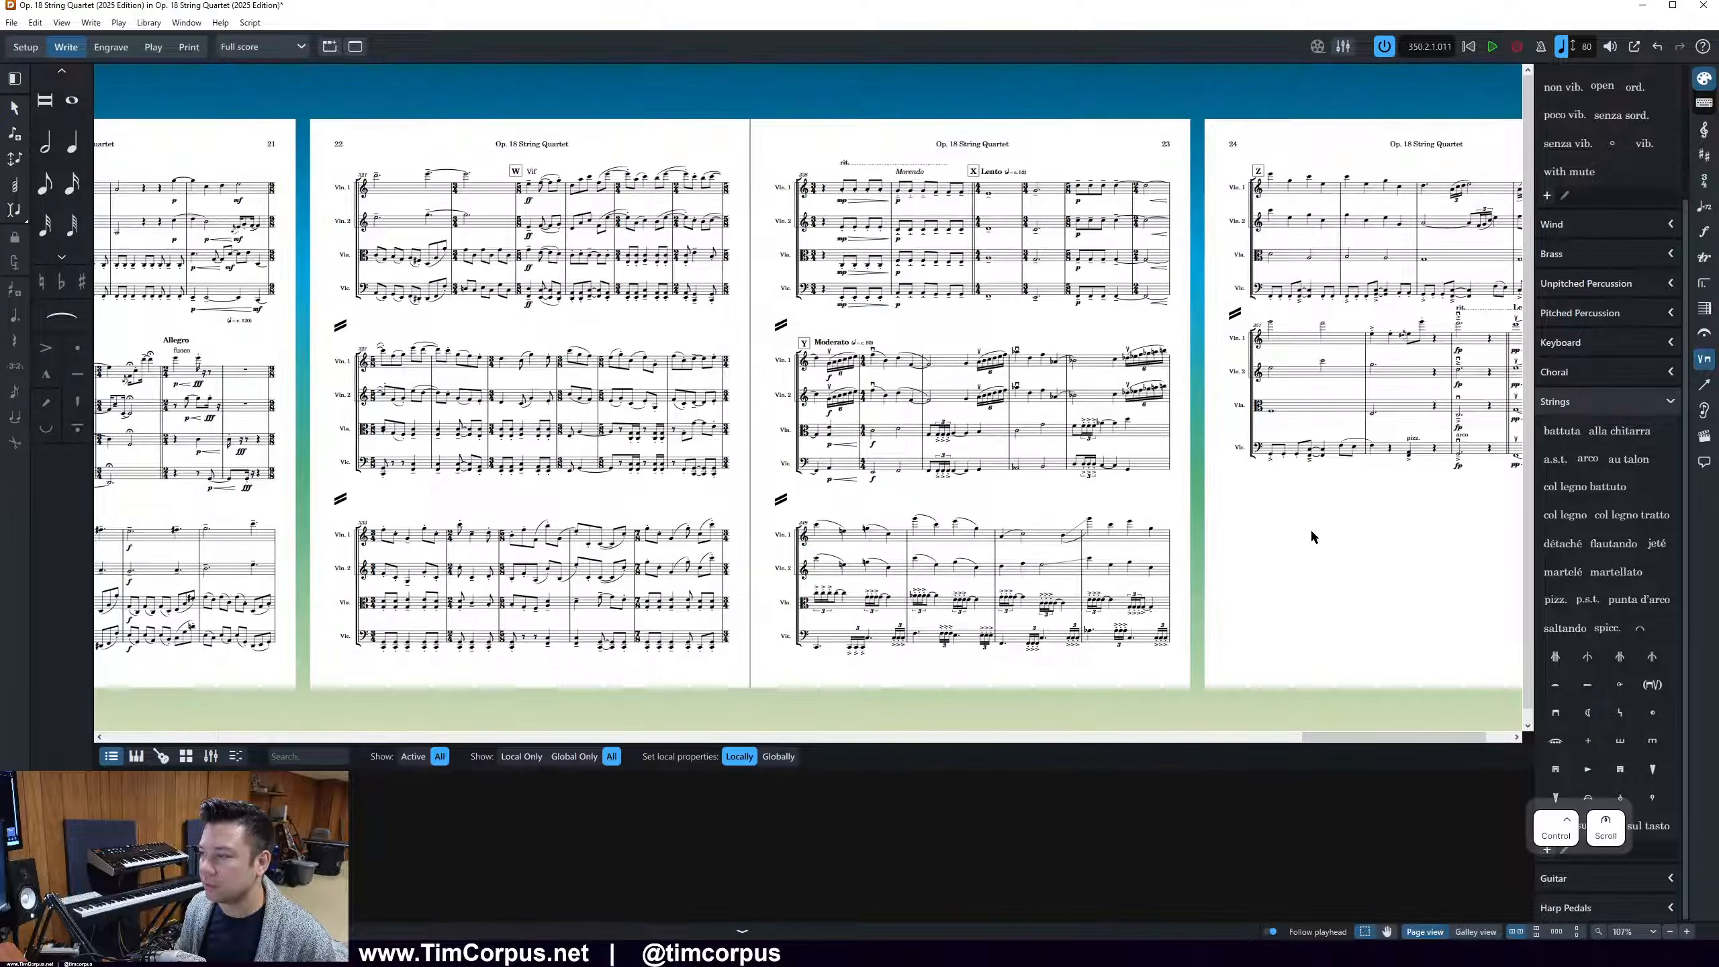
click(1474, 546)
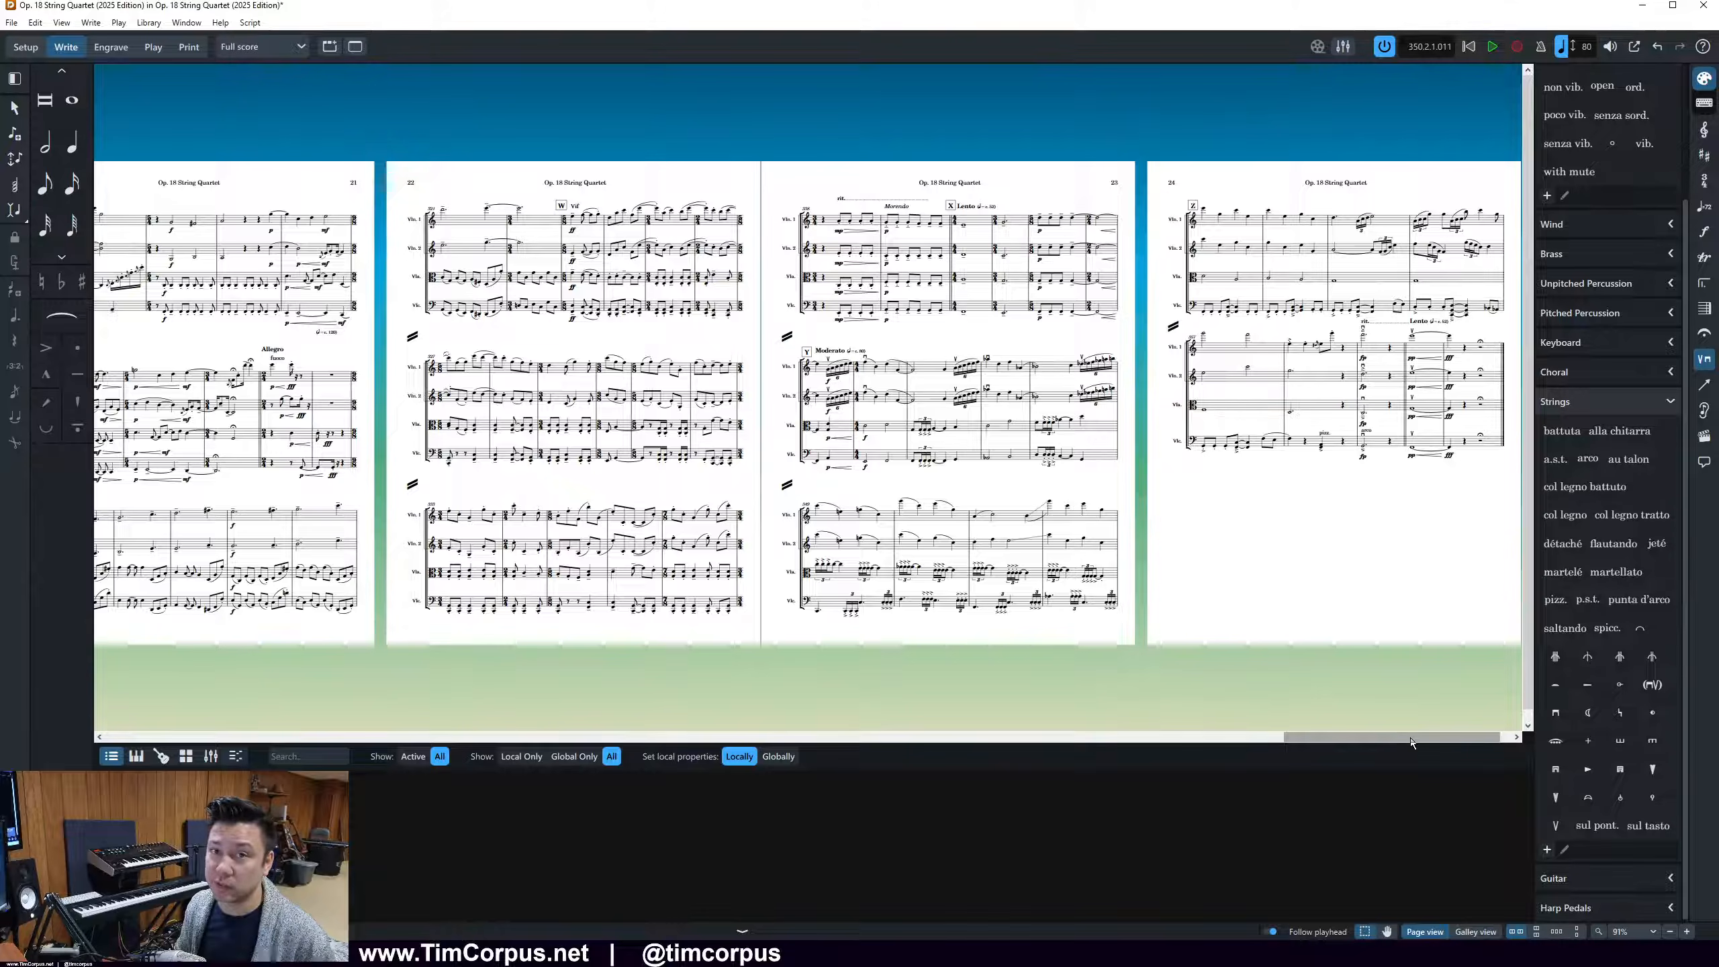
drag(1411, 743, 1406, 743)
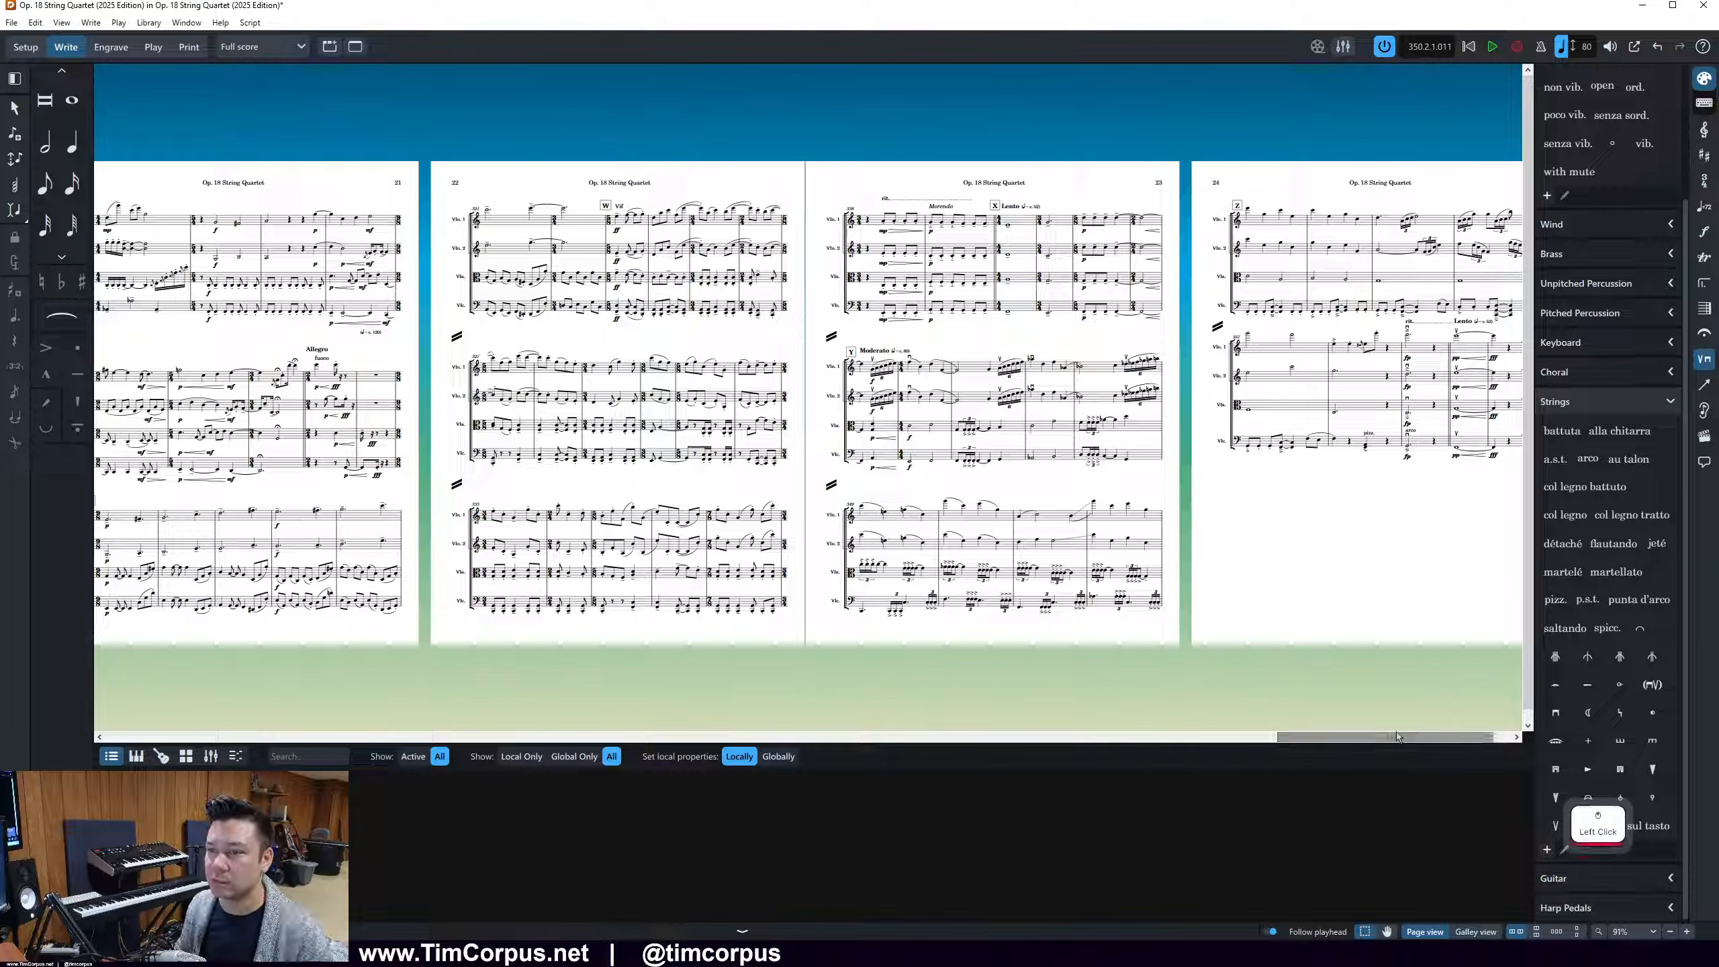
Show the signposts in the score and check them across pages 20 to 22
click(61, 23)
click(264, 128)
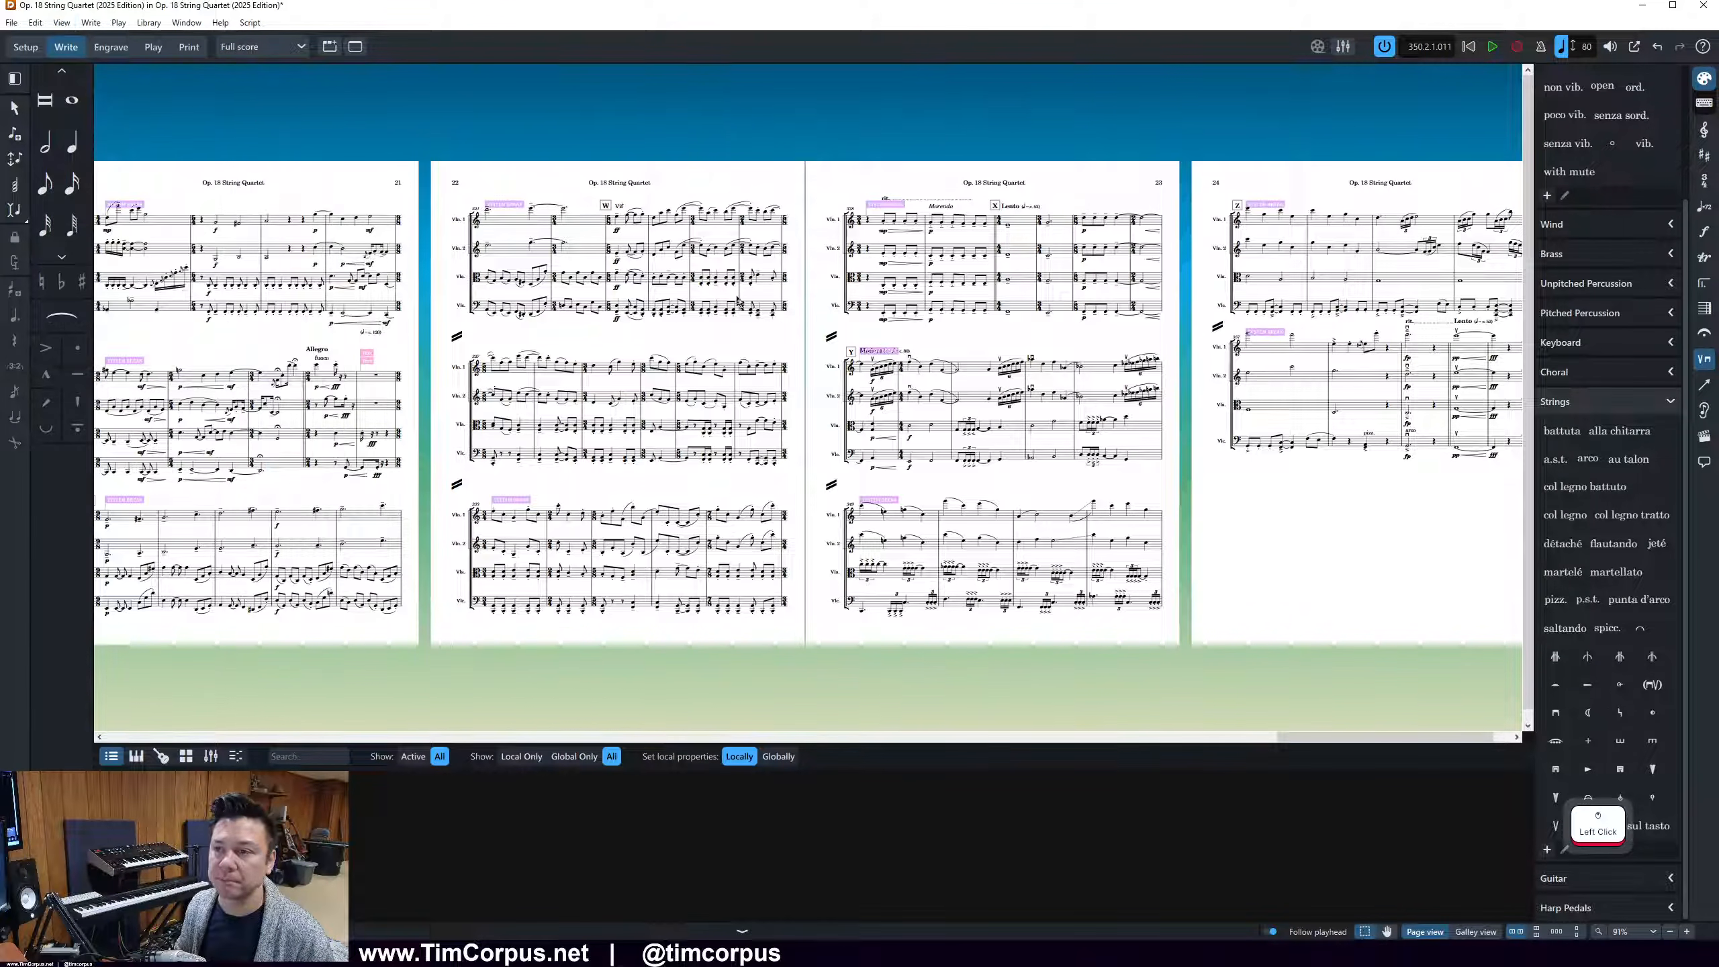
click(1325, 739)
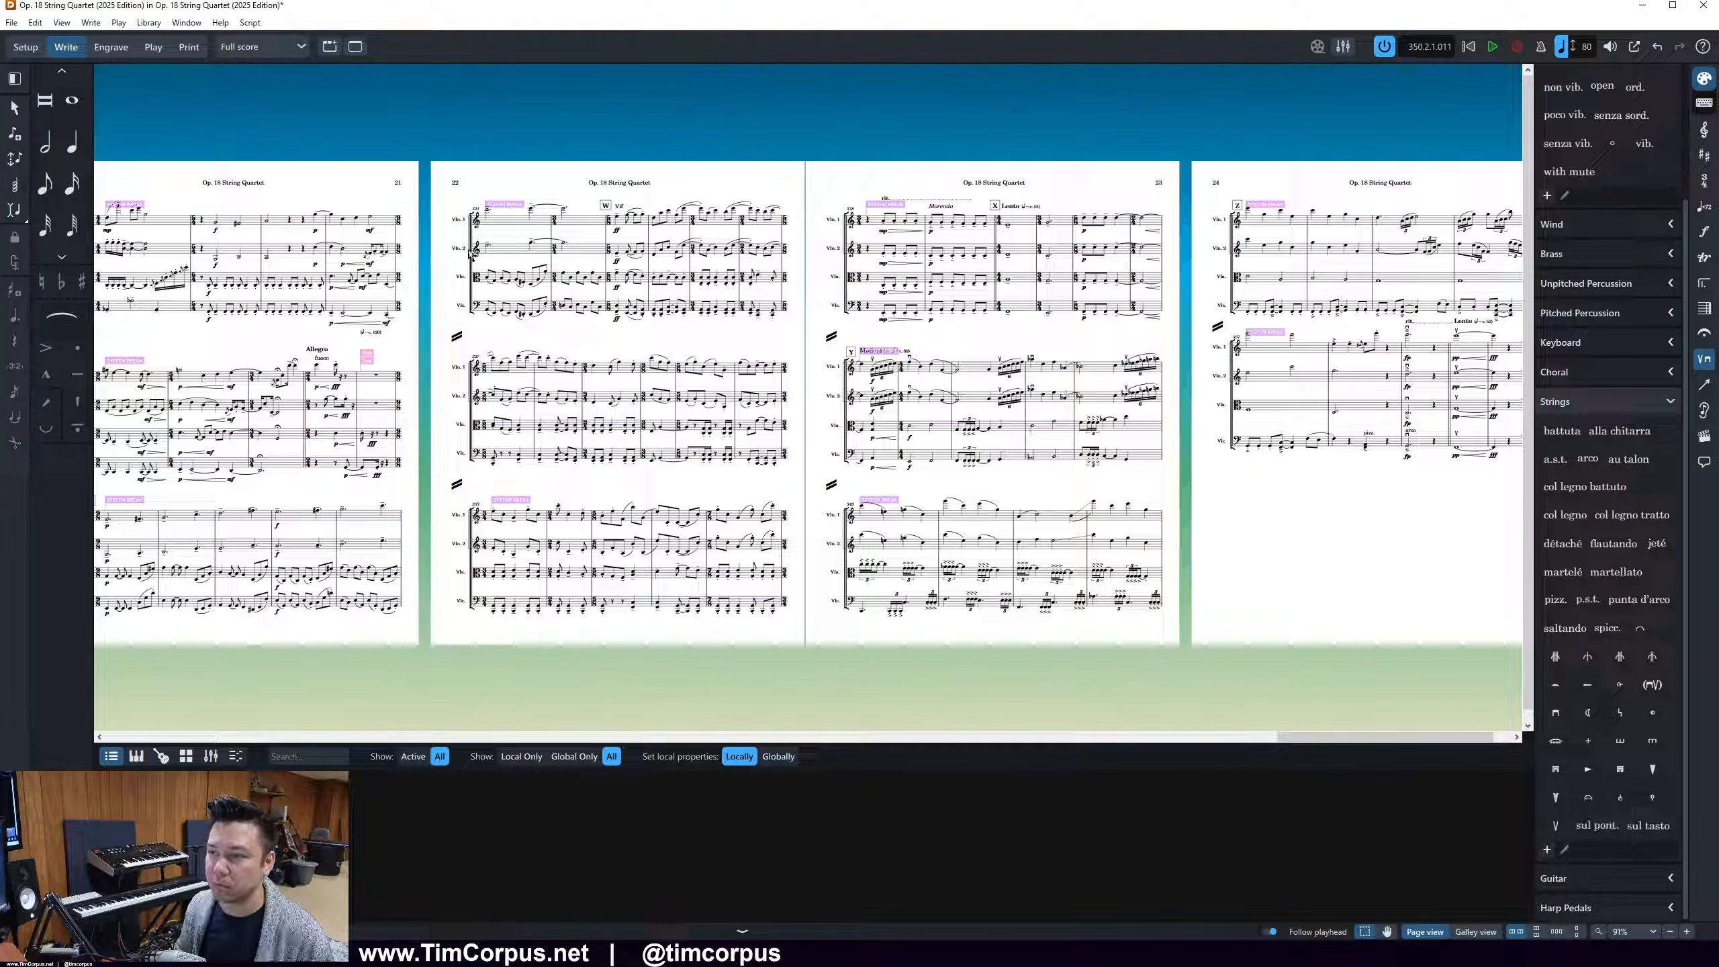
drag(1358, 738, 1286, 739)
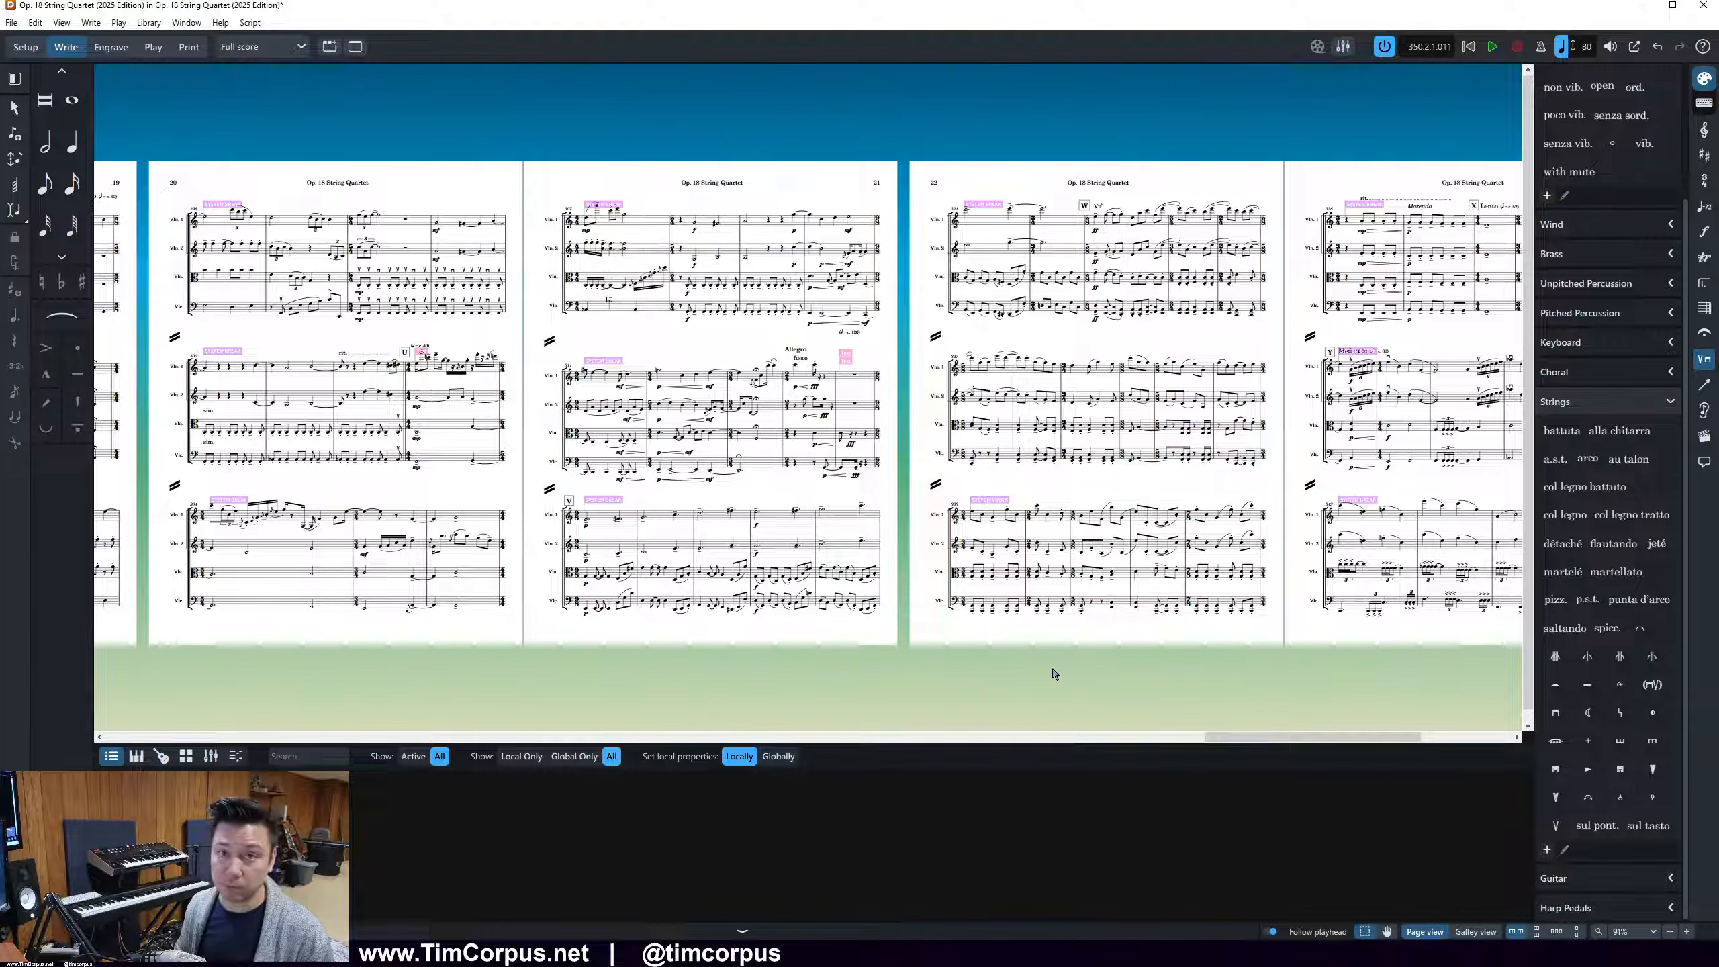
click(472, 357)
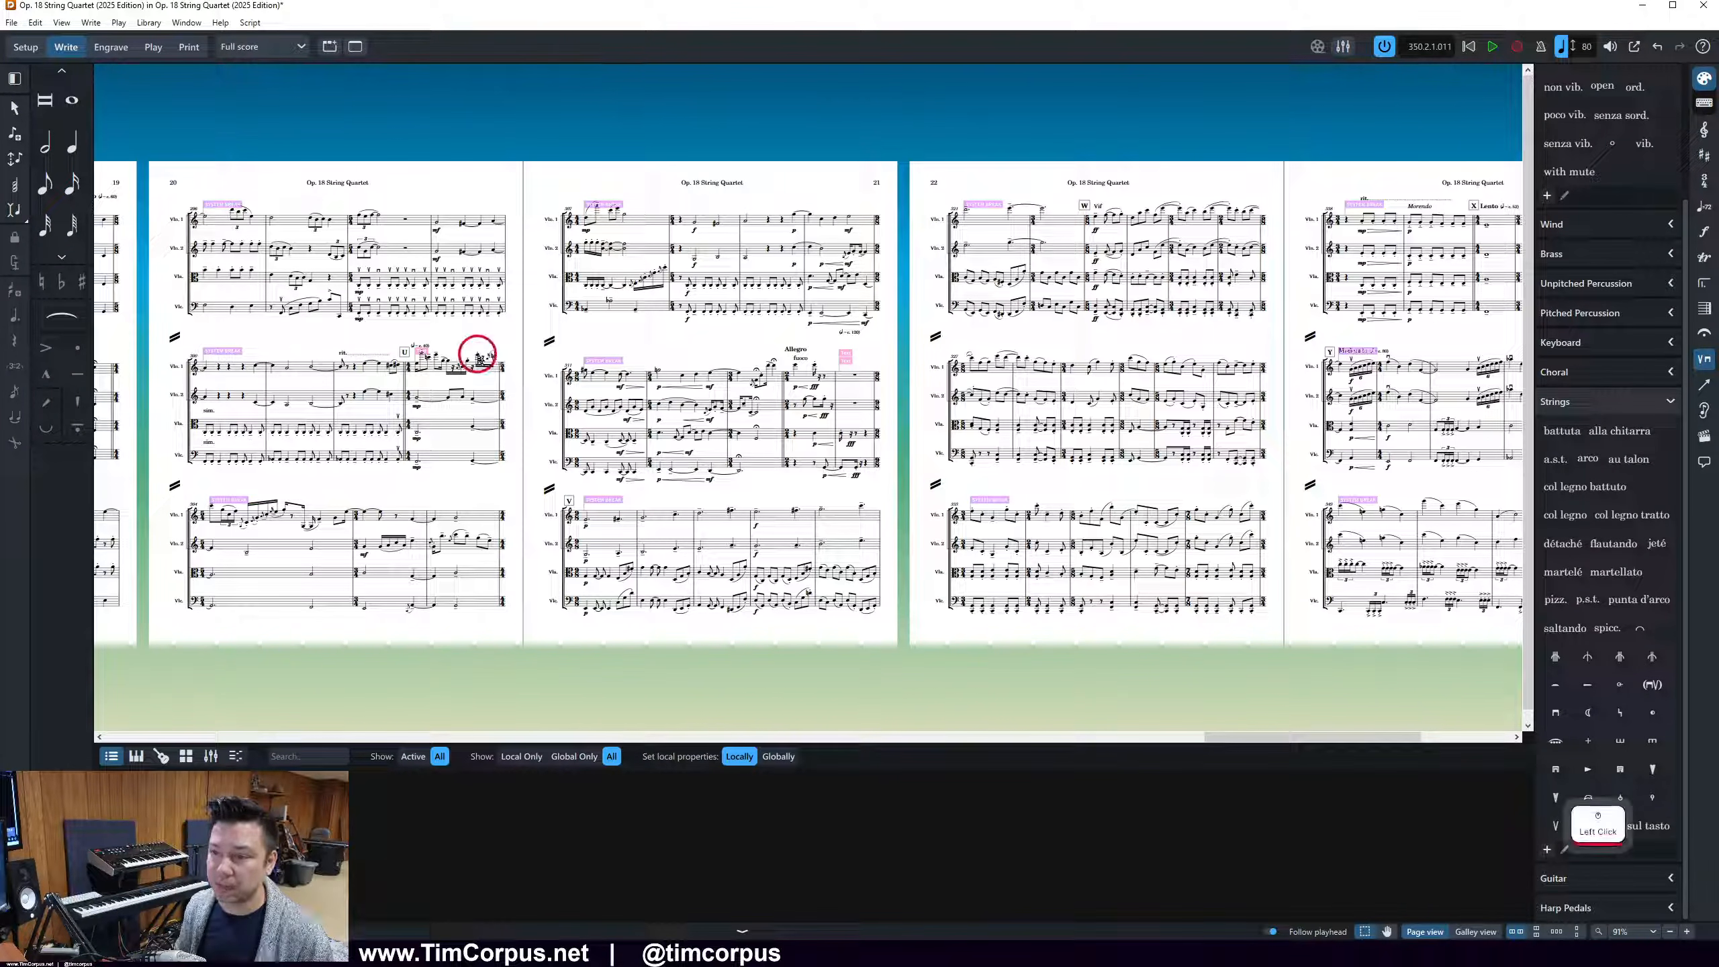
scroll(474, 373, up, 5)
scroll(624, 433, down, 3)
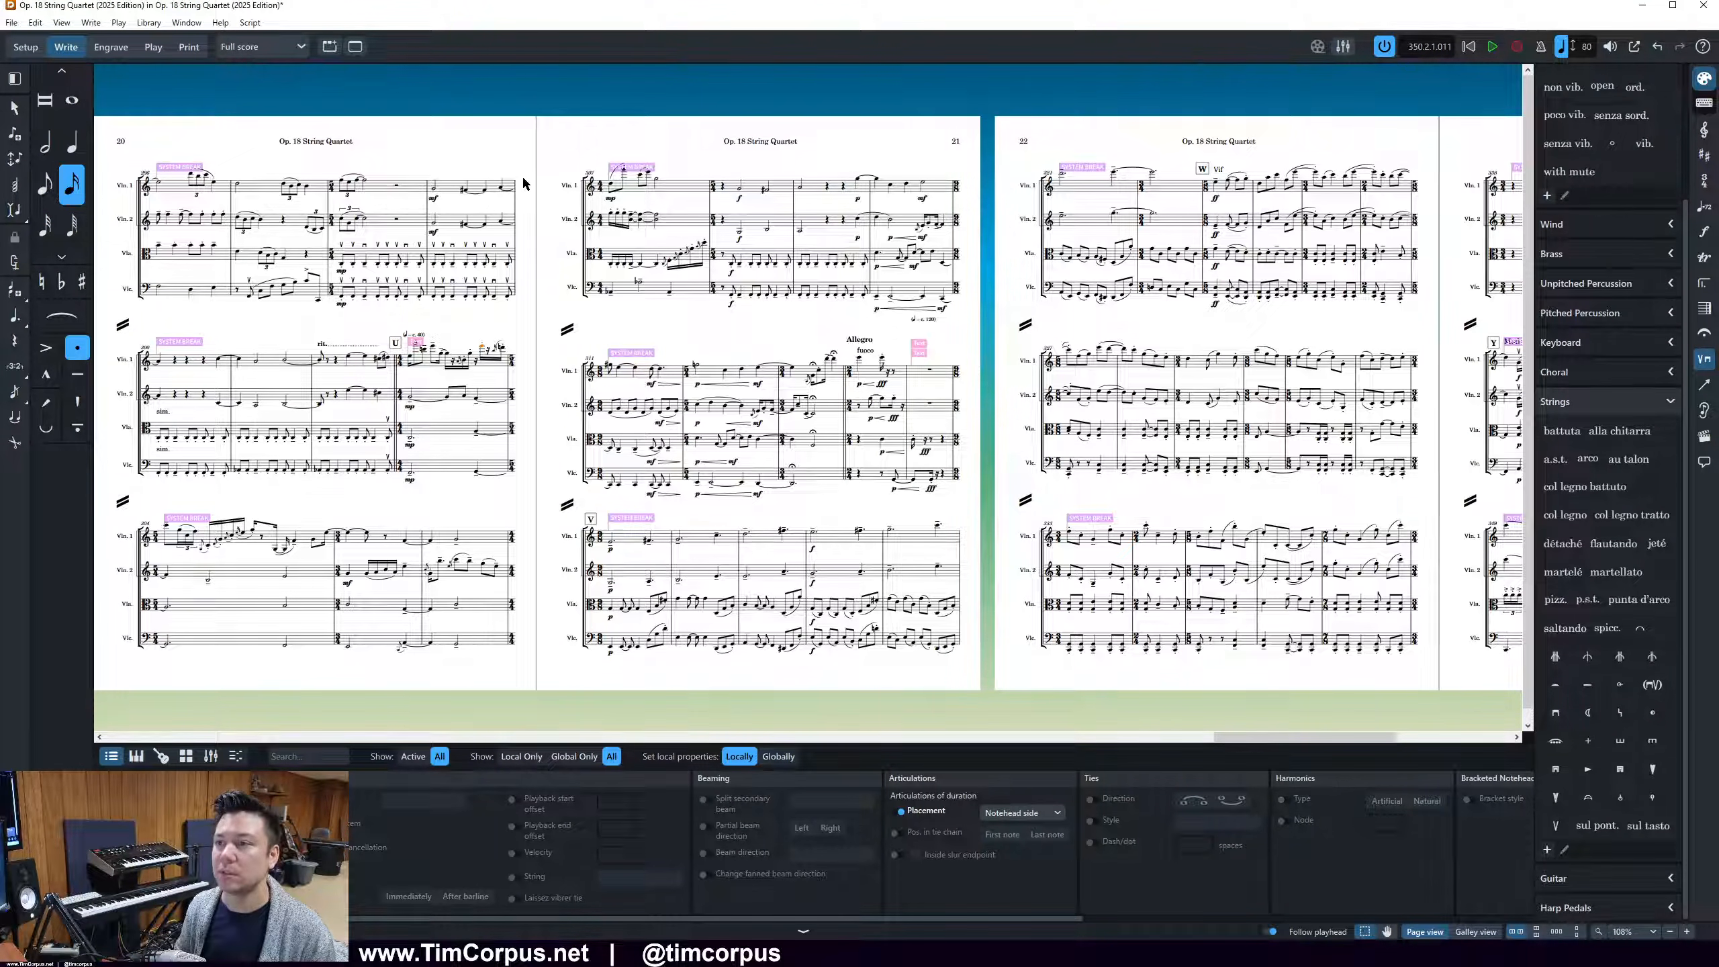
Turn on the system track while in Engrave mode and return to Write mode
click(108, 54)
click(156, 23)
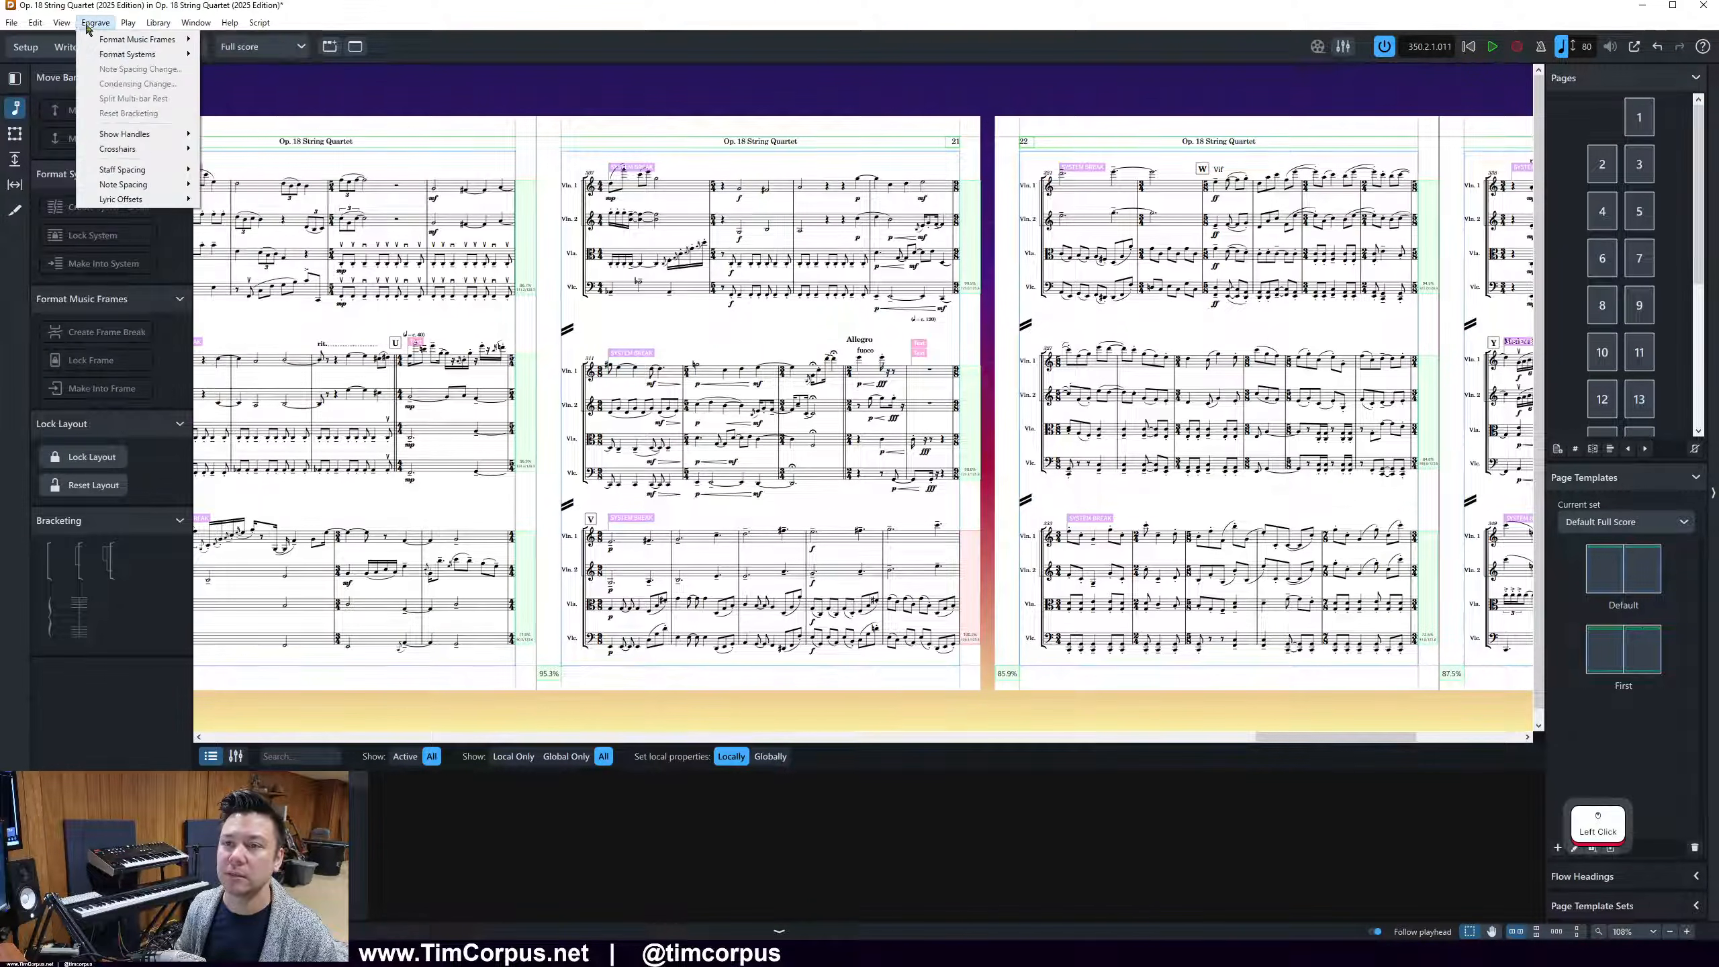
mouse_move(54, 25)
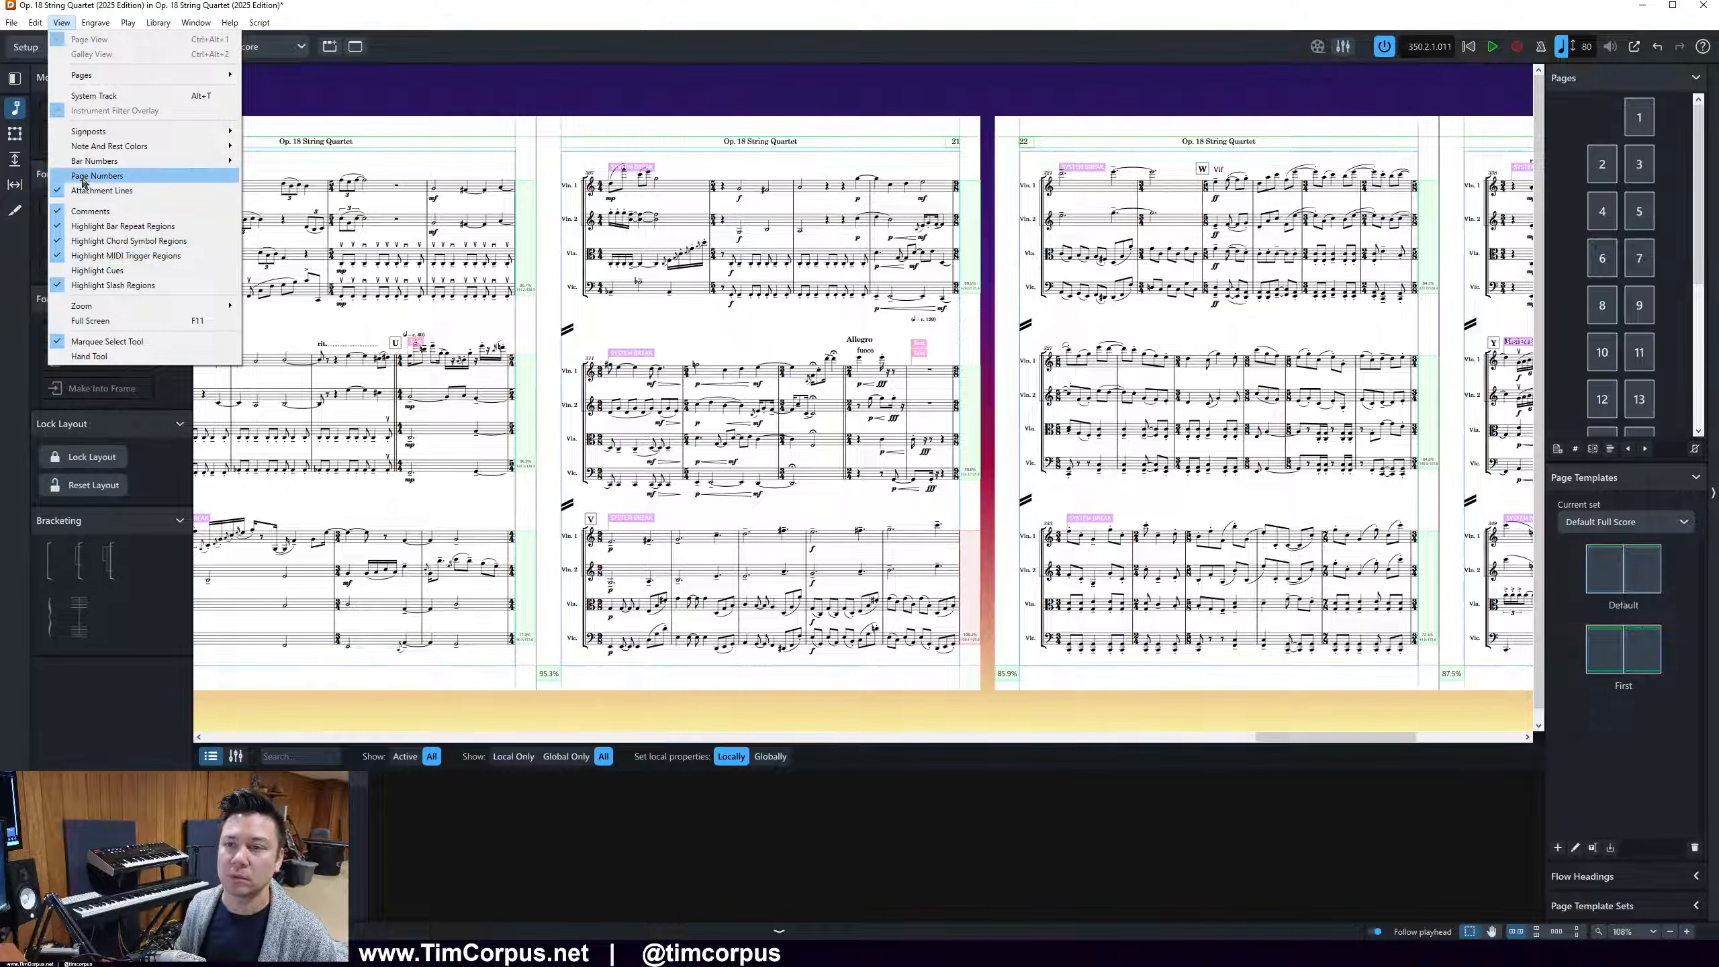
click(94, 98)
click(195, 23)
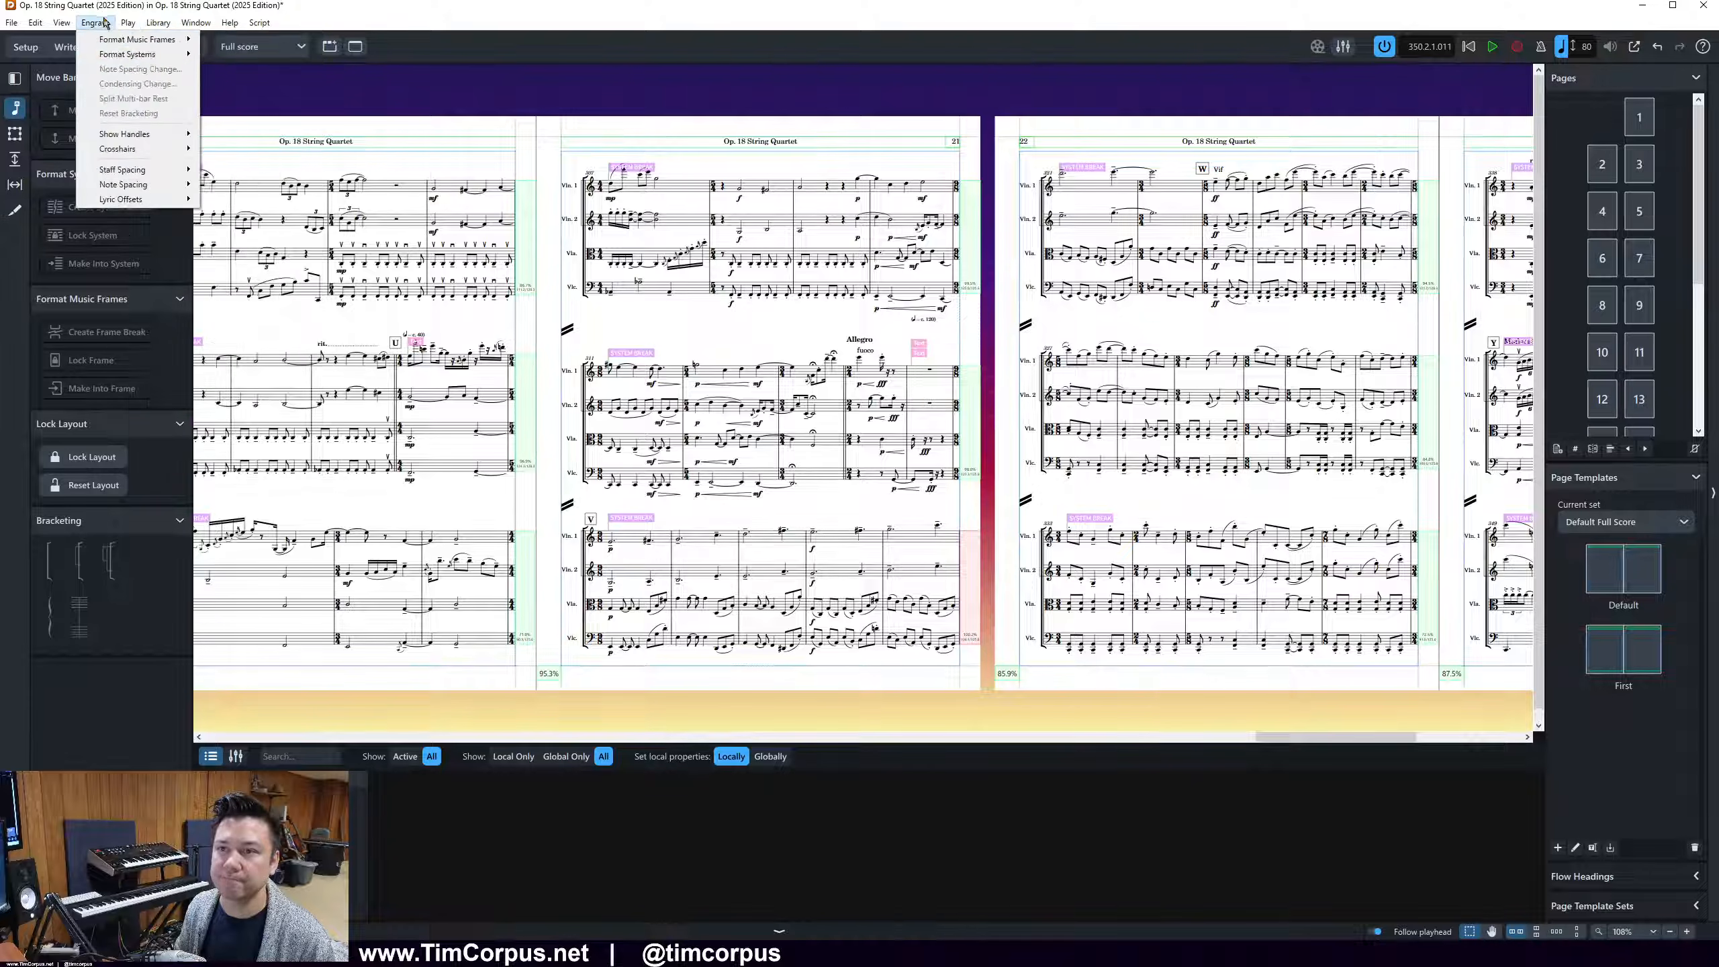
click(161, 6)
click(66, 47)
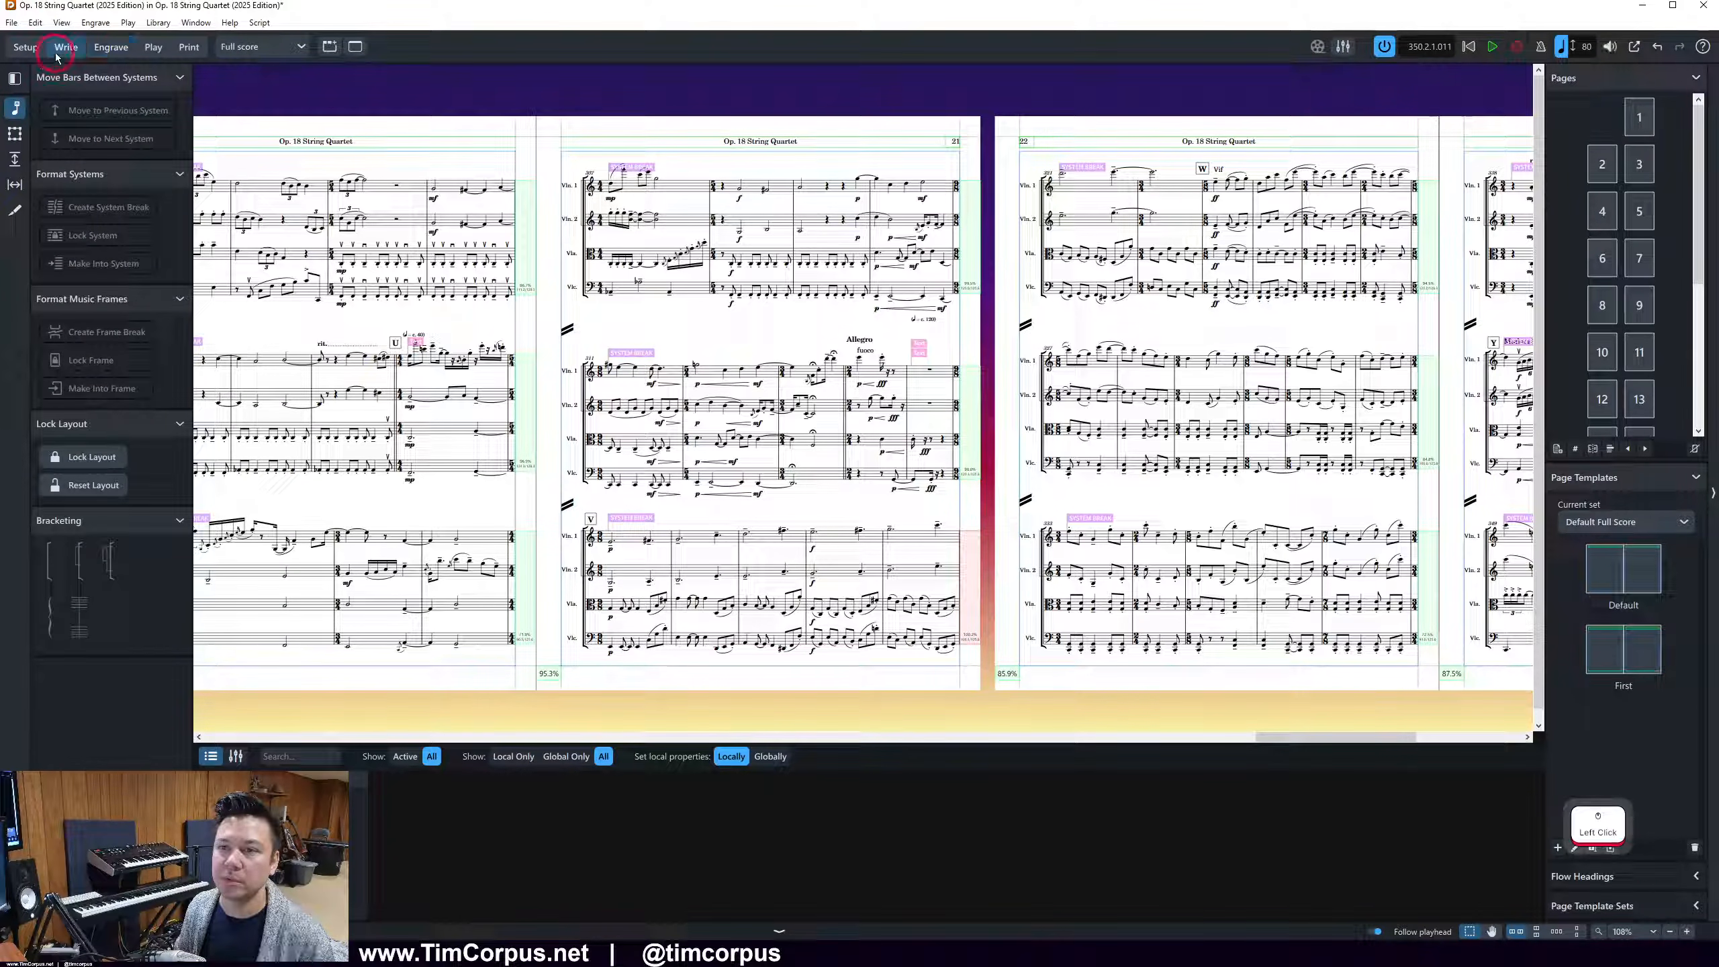
click(61, 22)
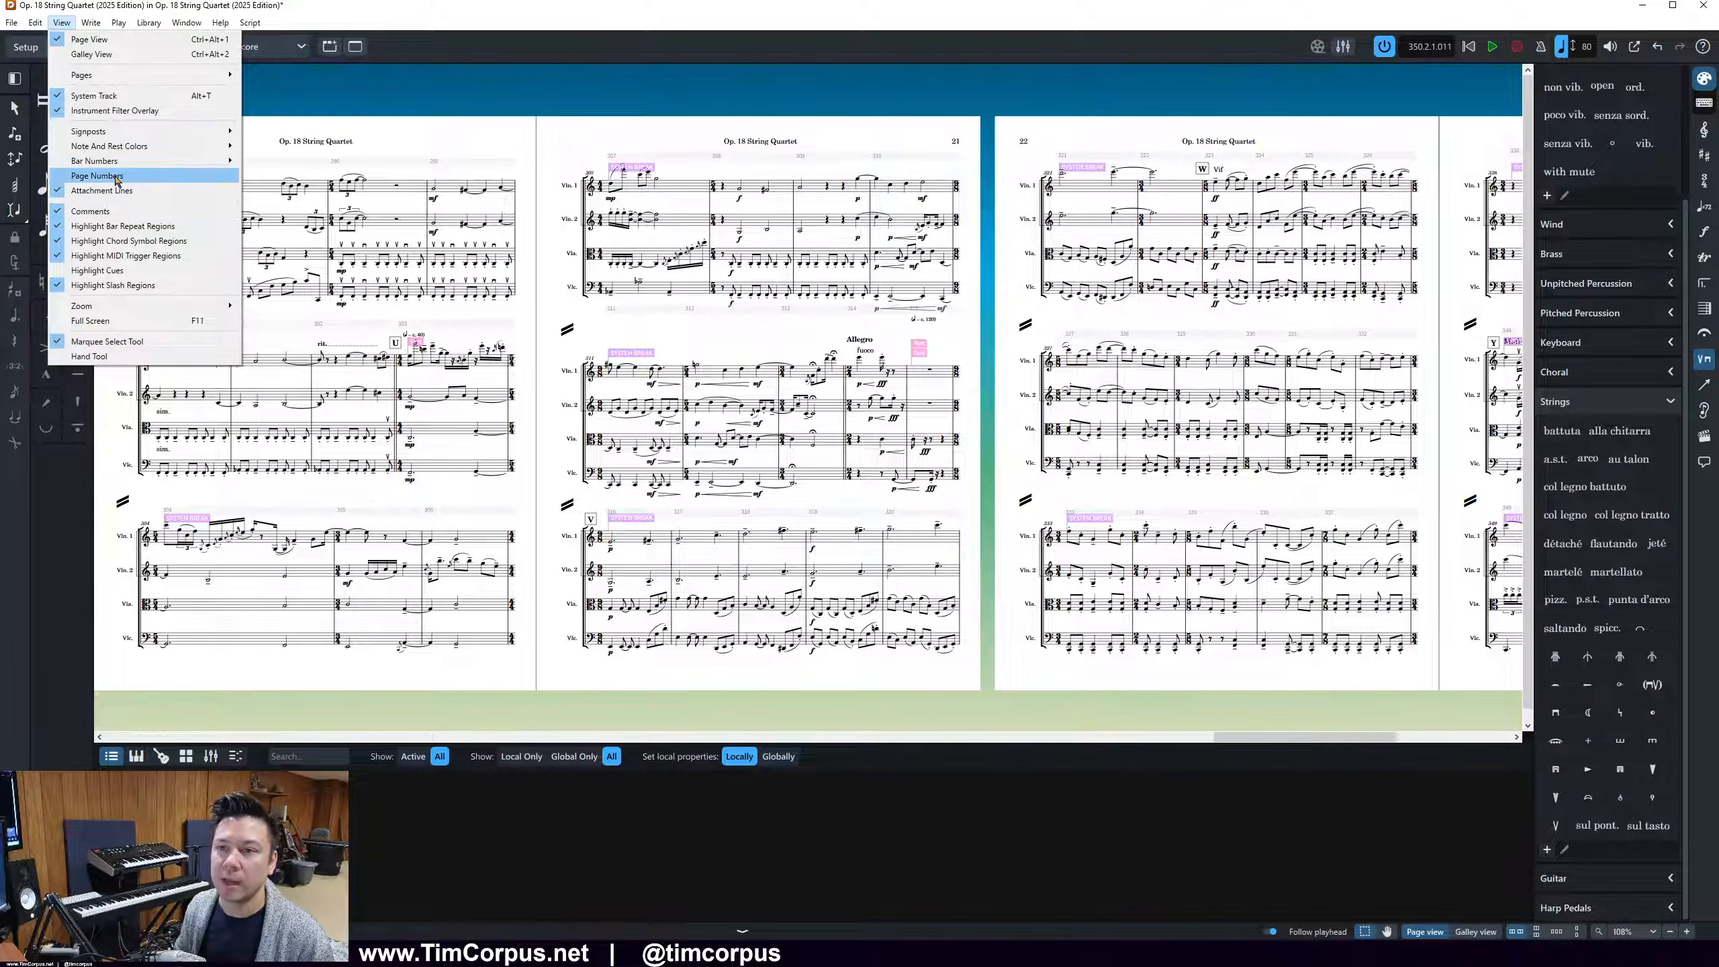
click(286, 68)
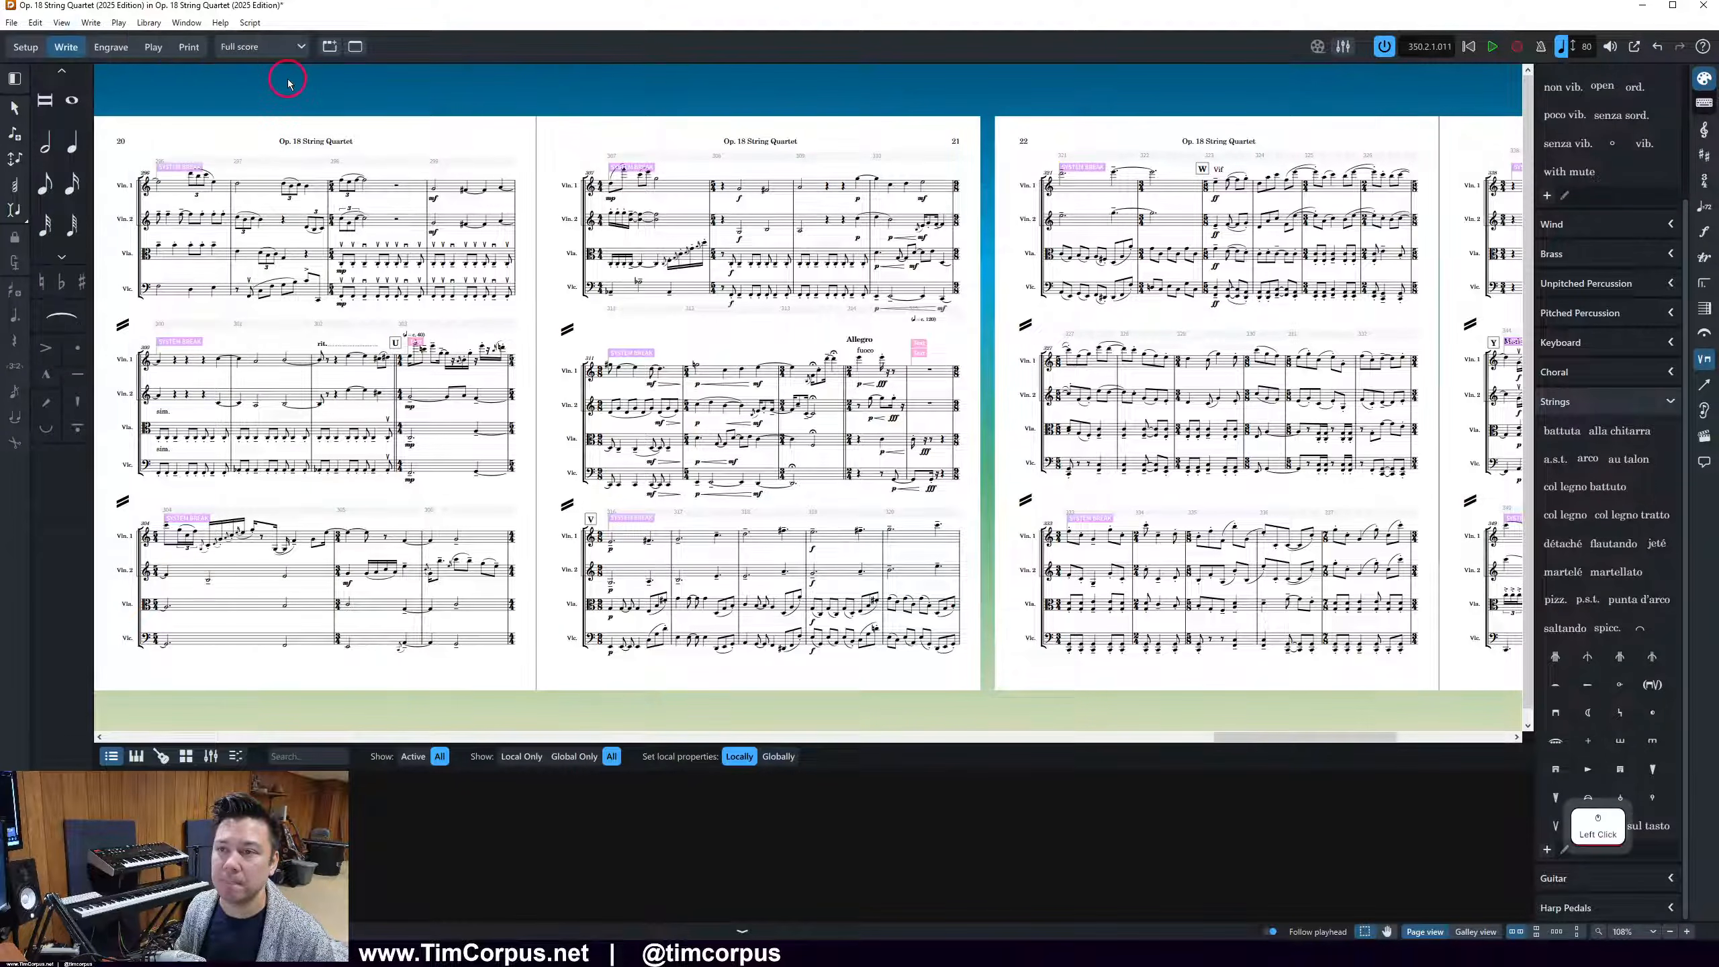
click(182, 53)
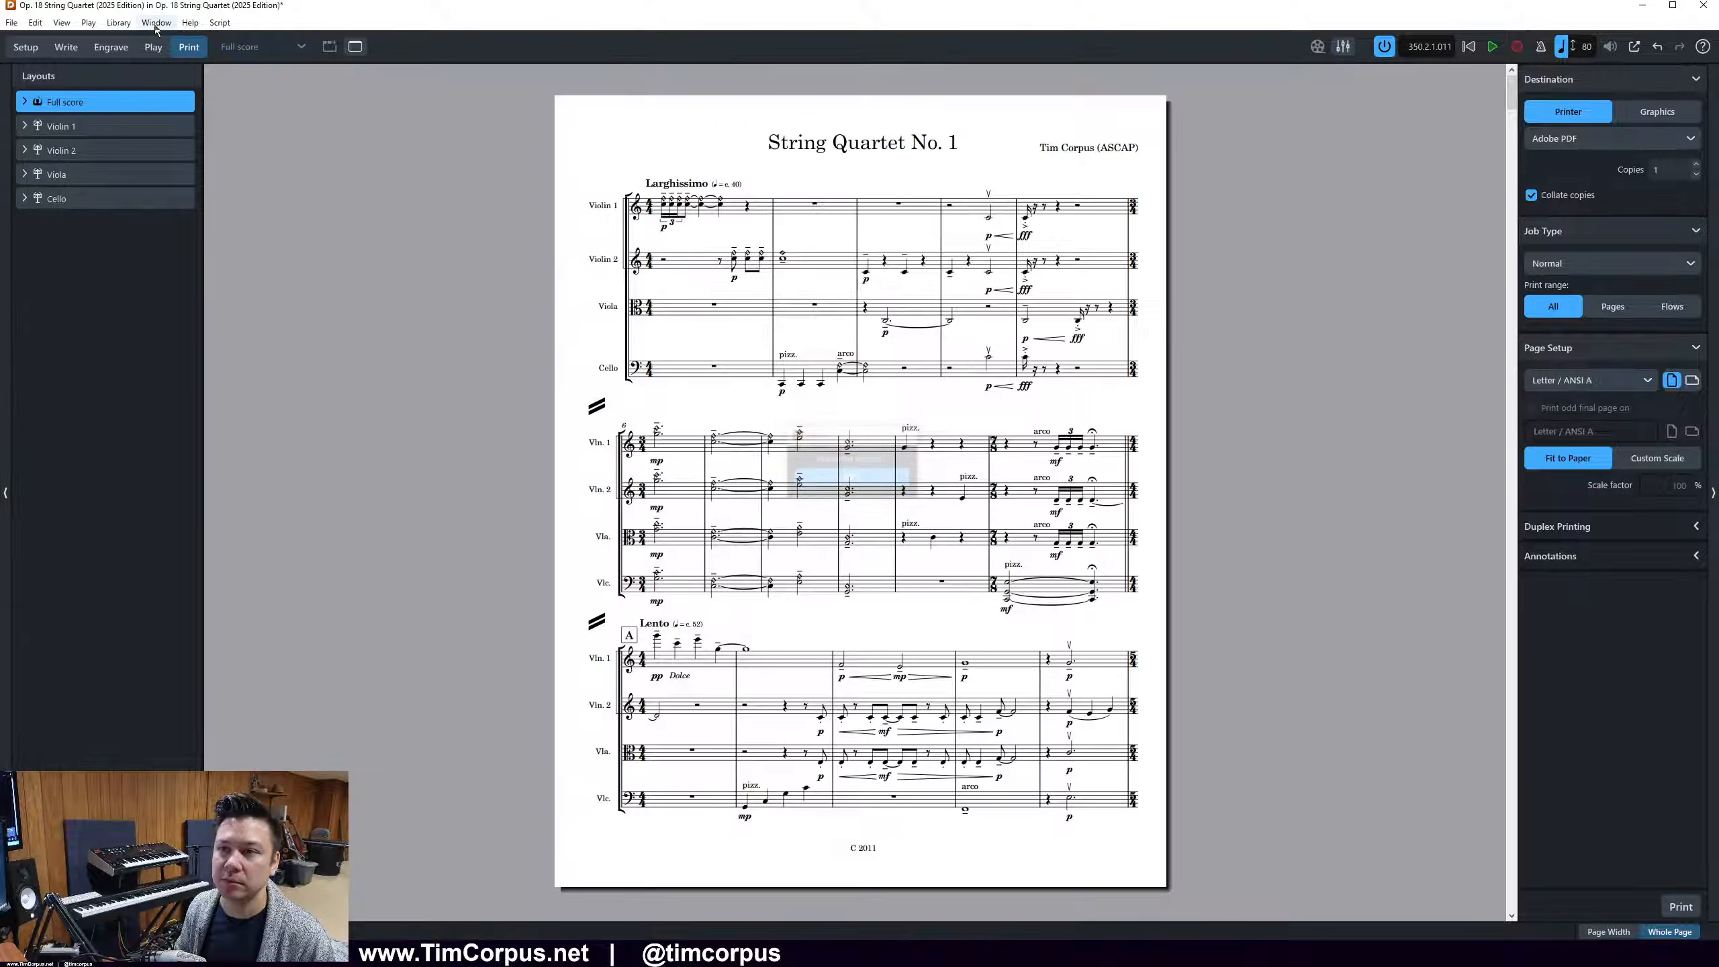
click(118, 23)
mouse_move(63, 27)
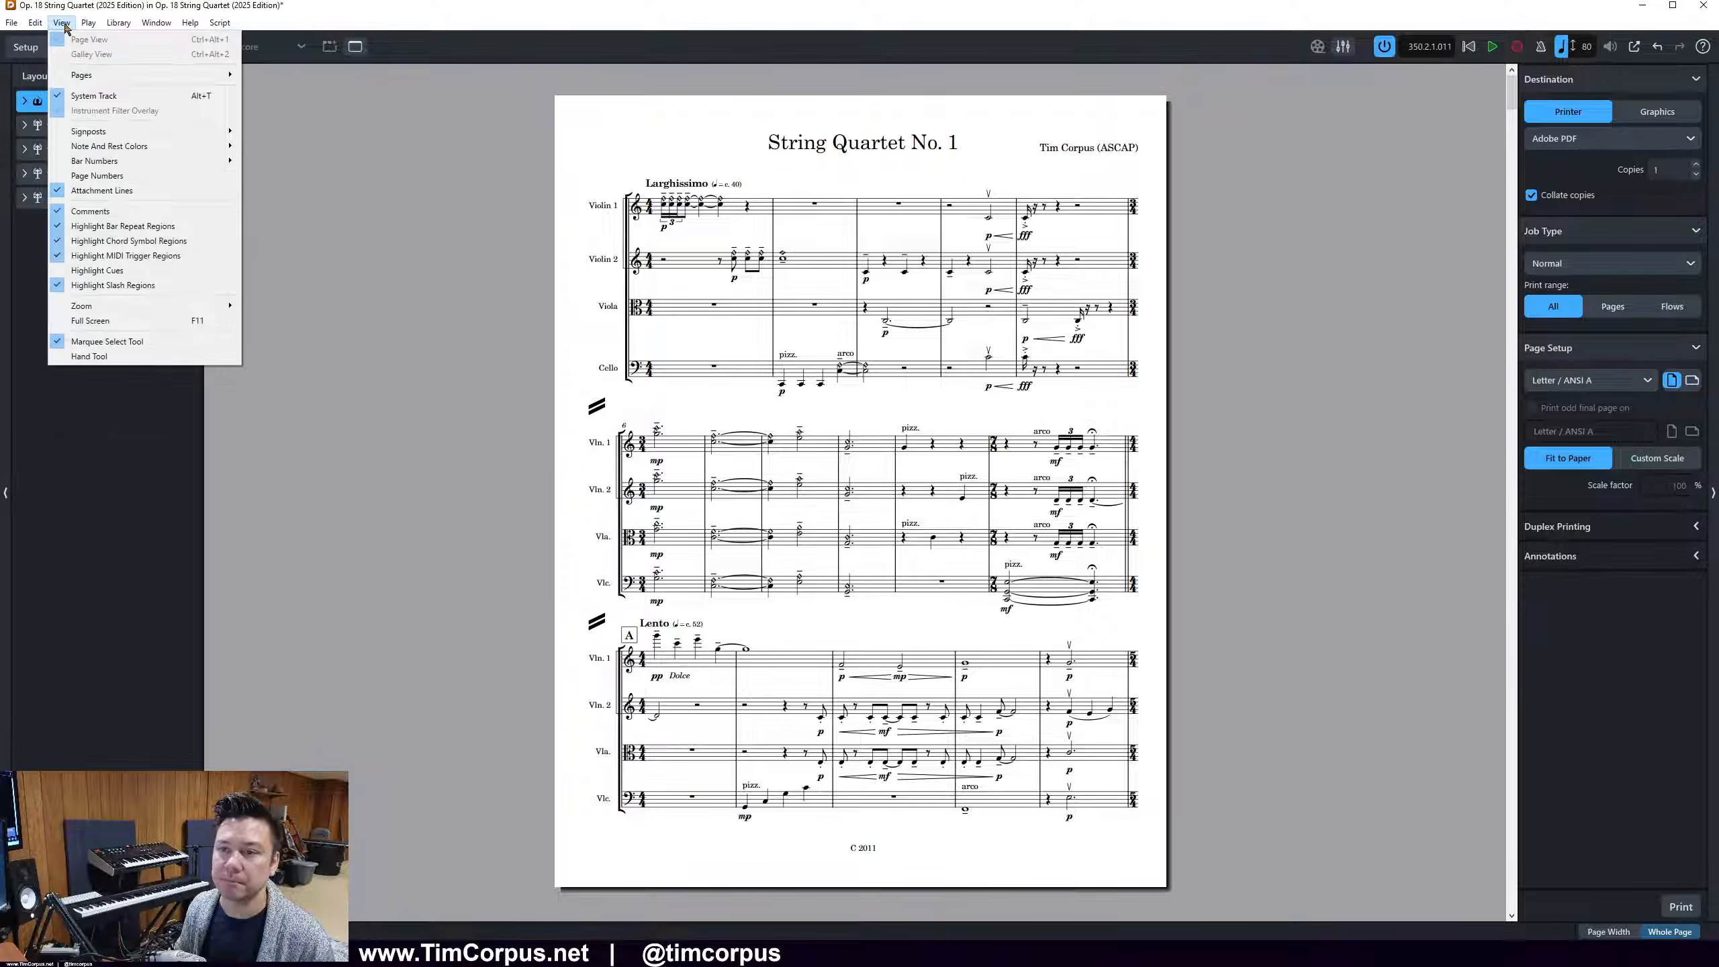
click(64, 27)
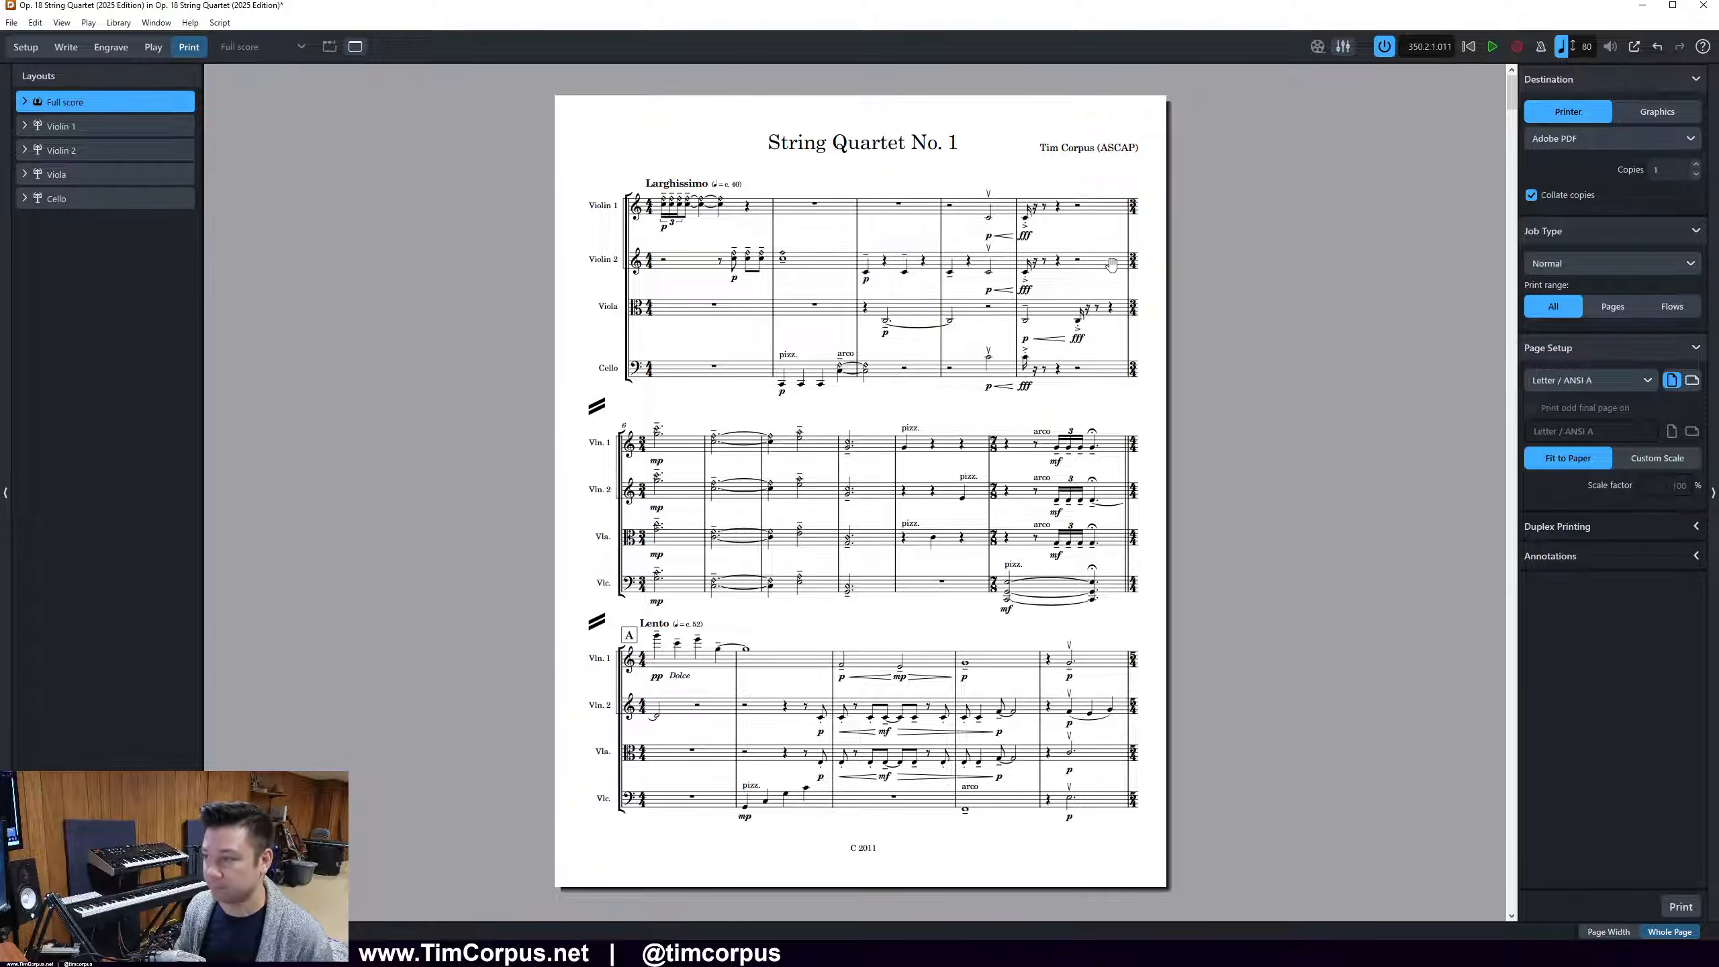
Return to Write mode and bring up the full score's page margin settings, keeping page 20 visible beside the dialog
click(64, 53)
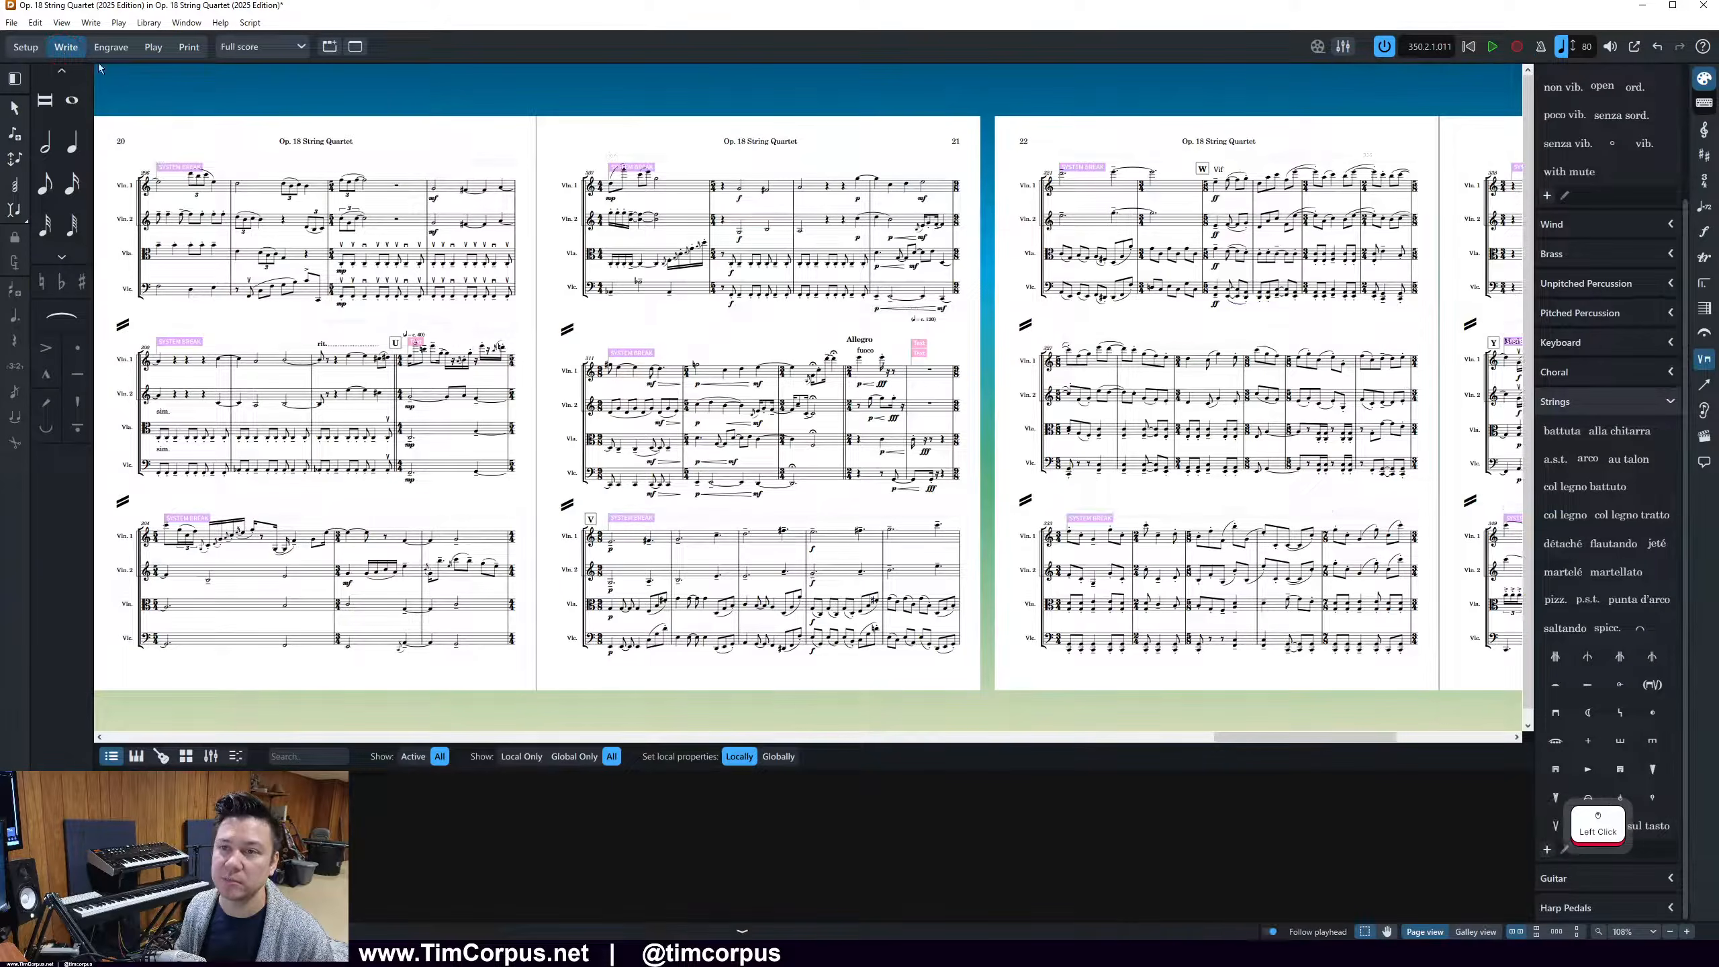
click(144, 22)
click(203, 335)
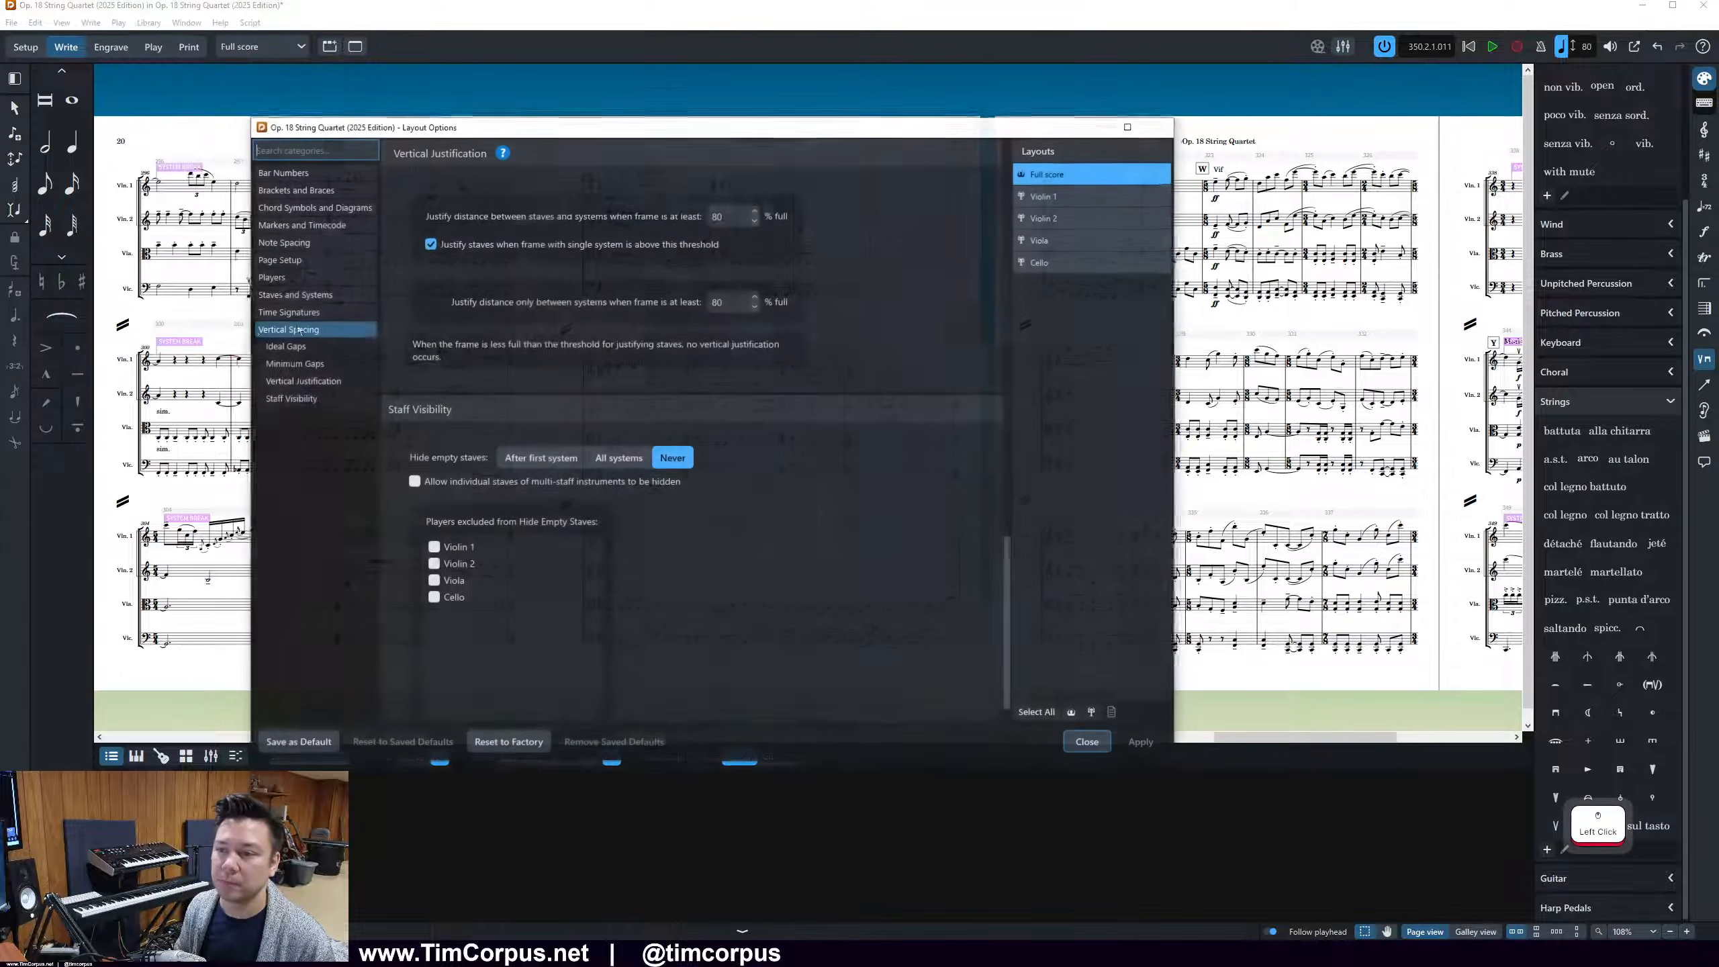
click(302, 261)
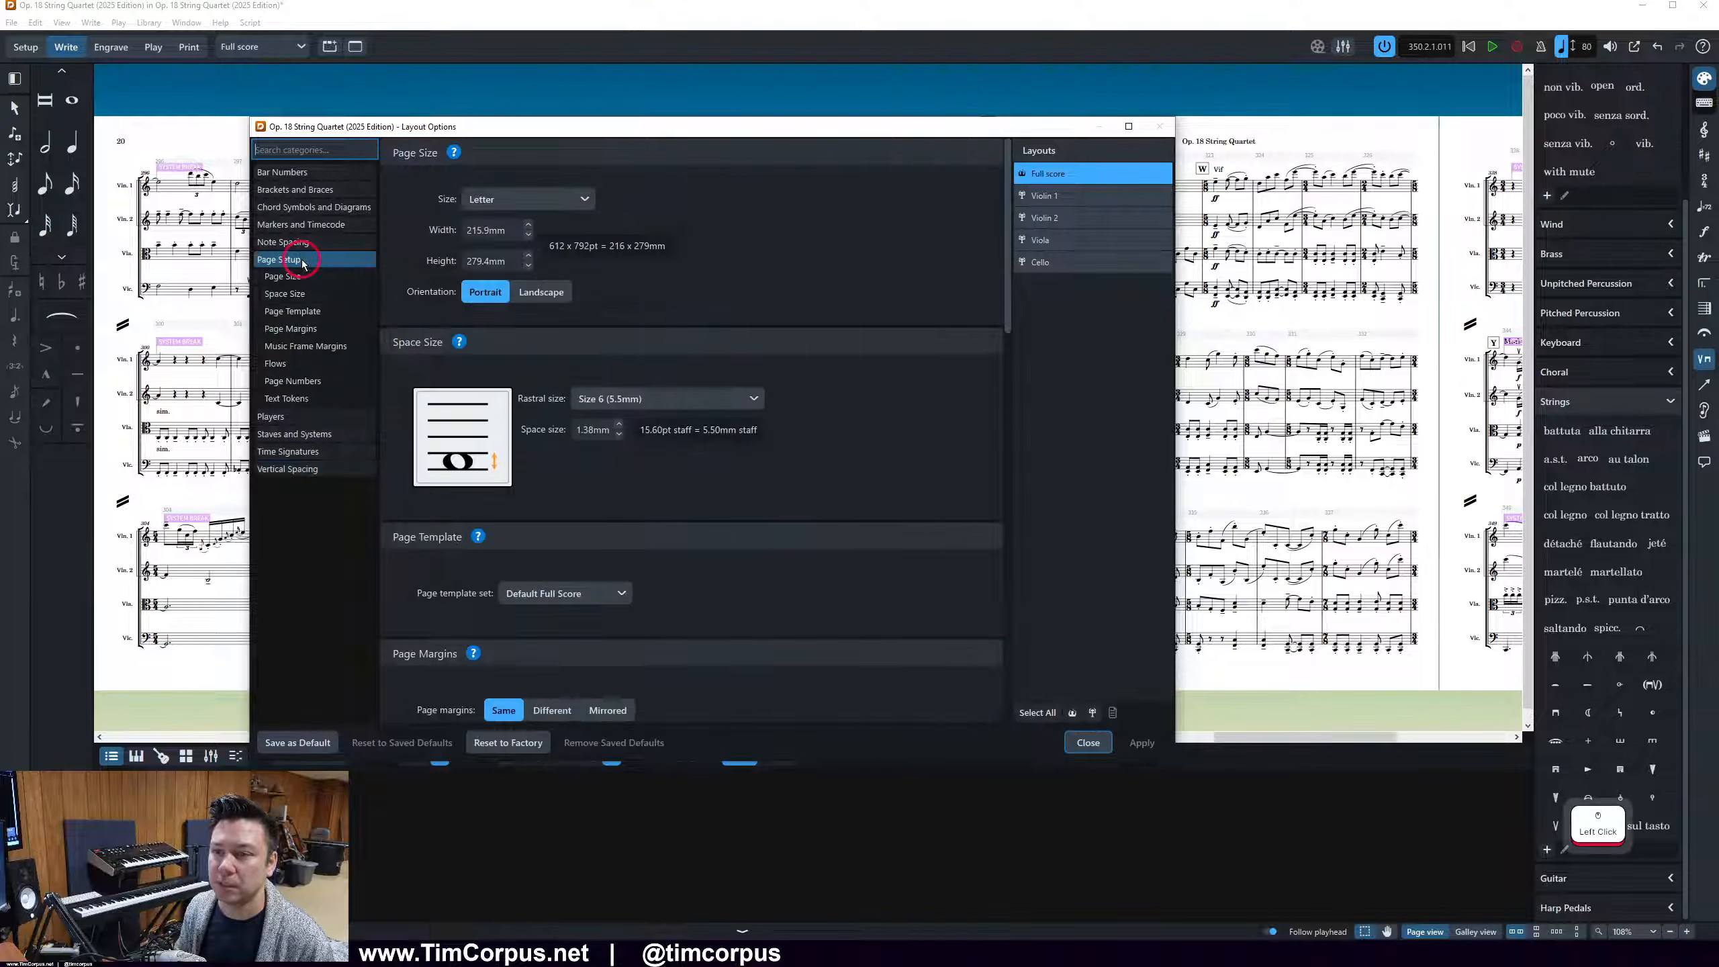
scroll(768, 567, down, 4)
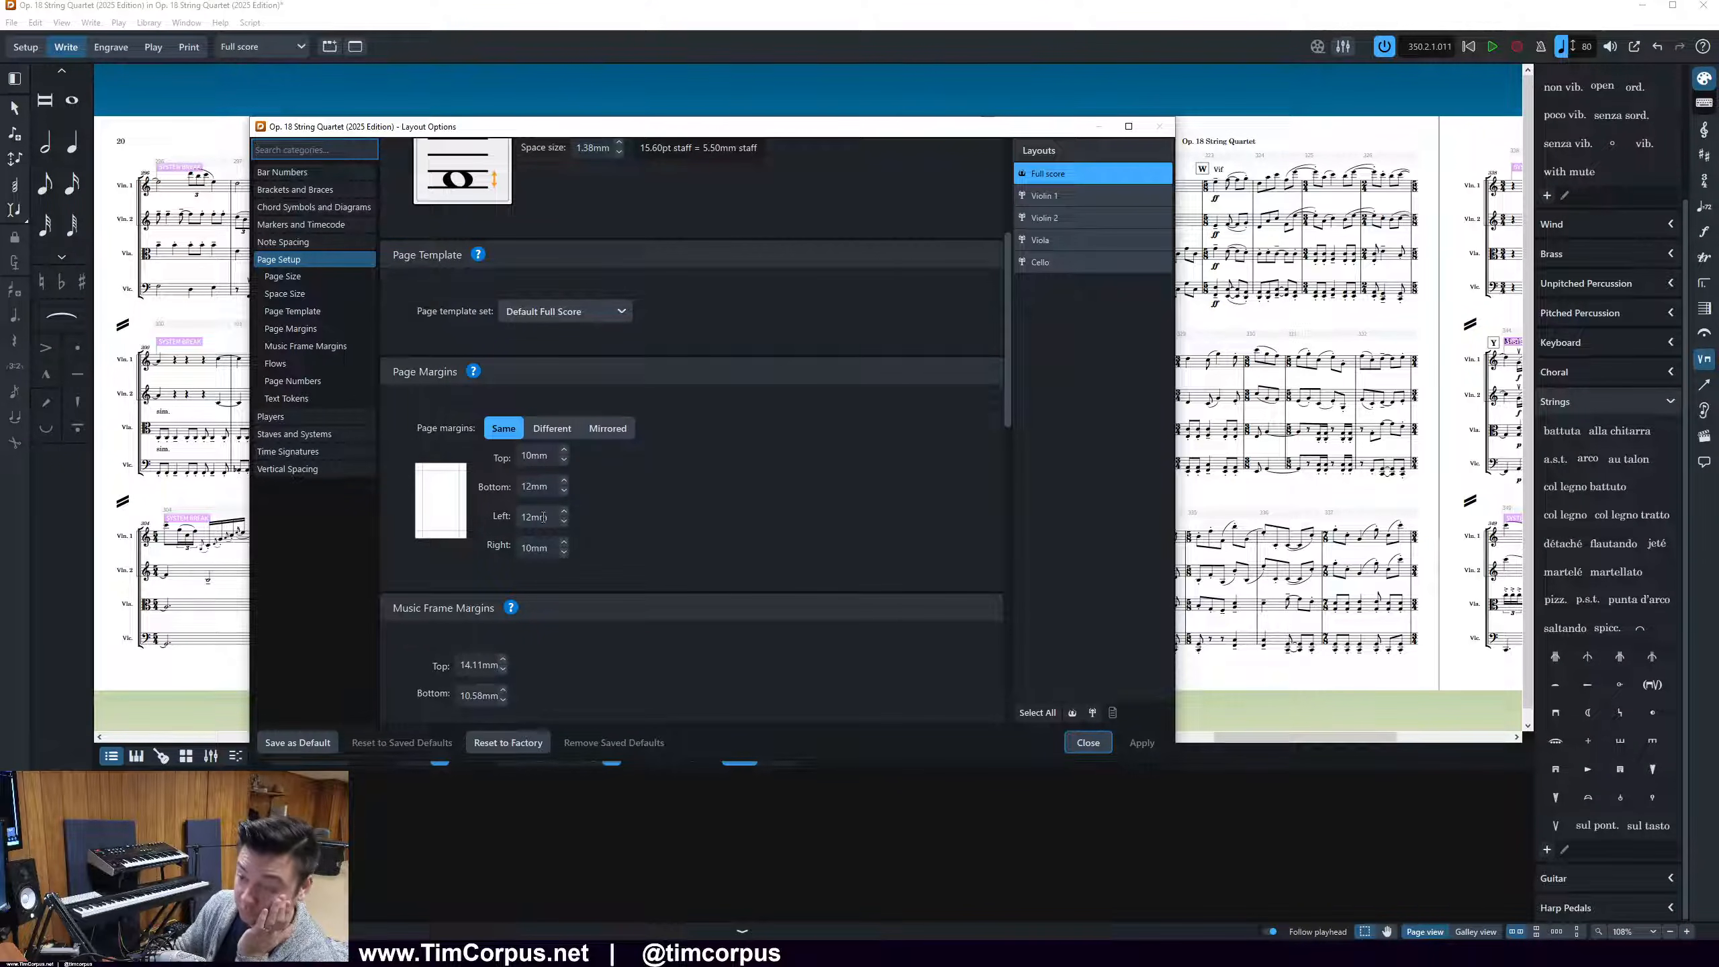
click(634, 458)
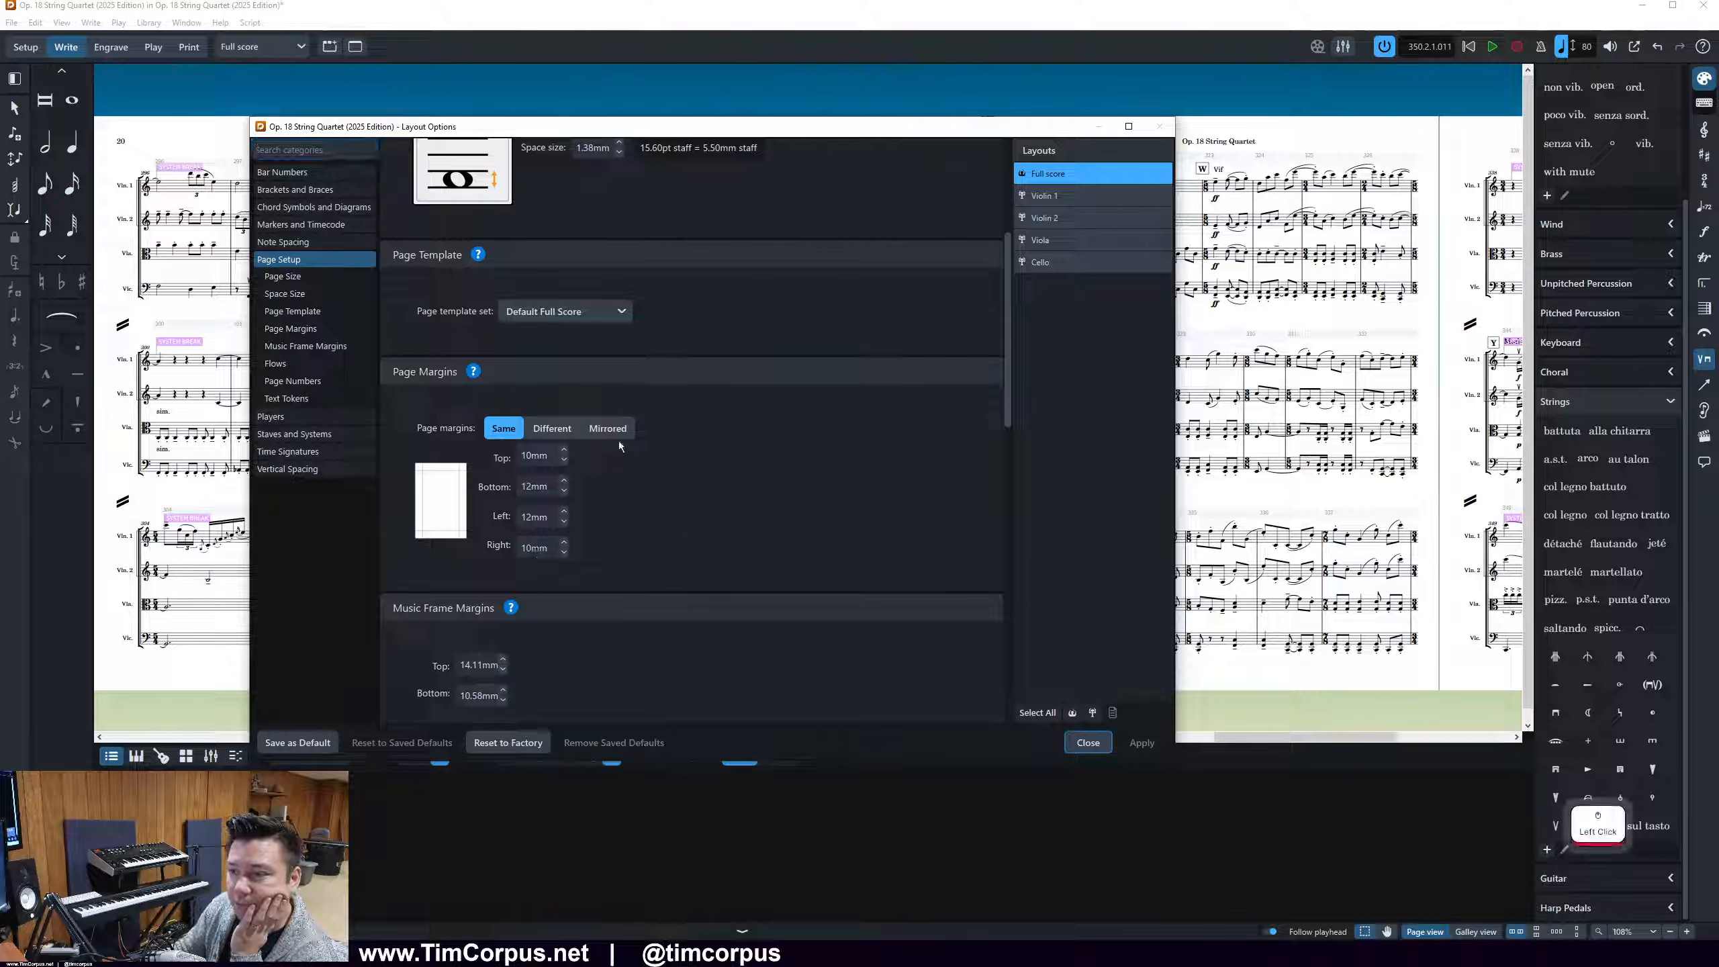
drag(679, 127, 982, 146)
click(990, 528)
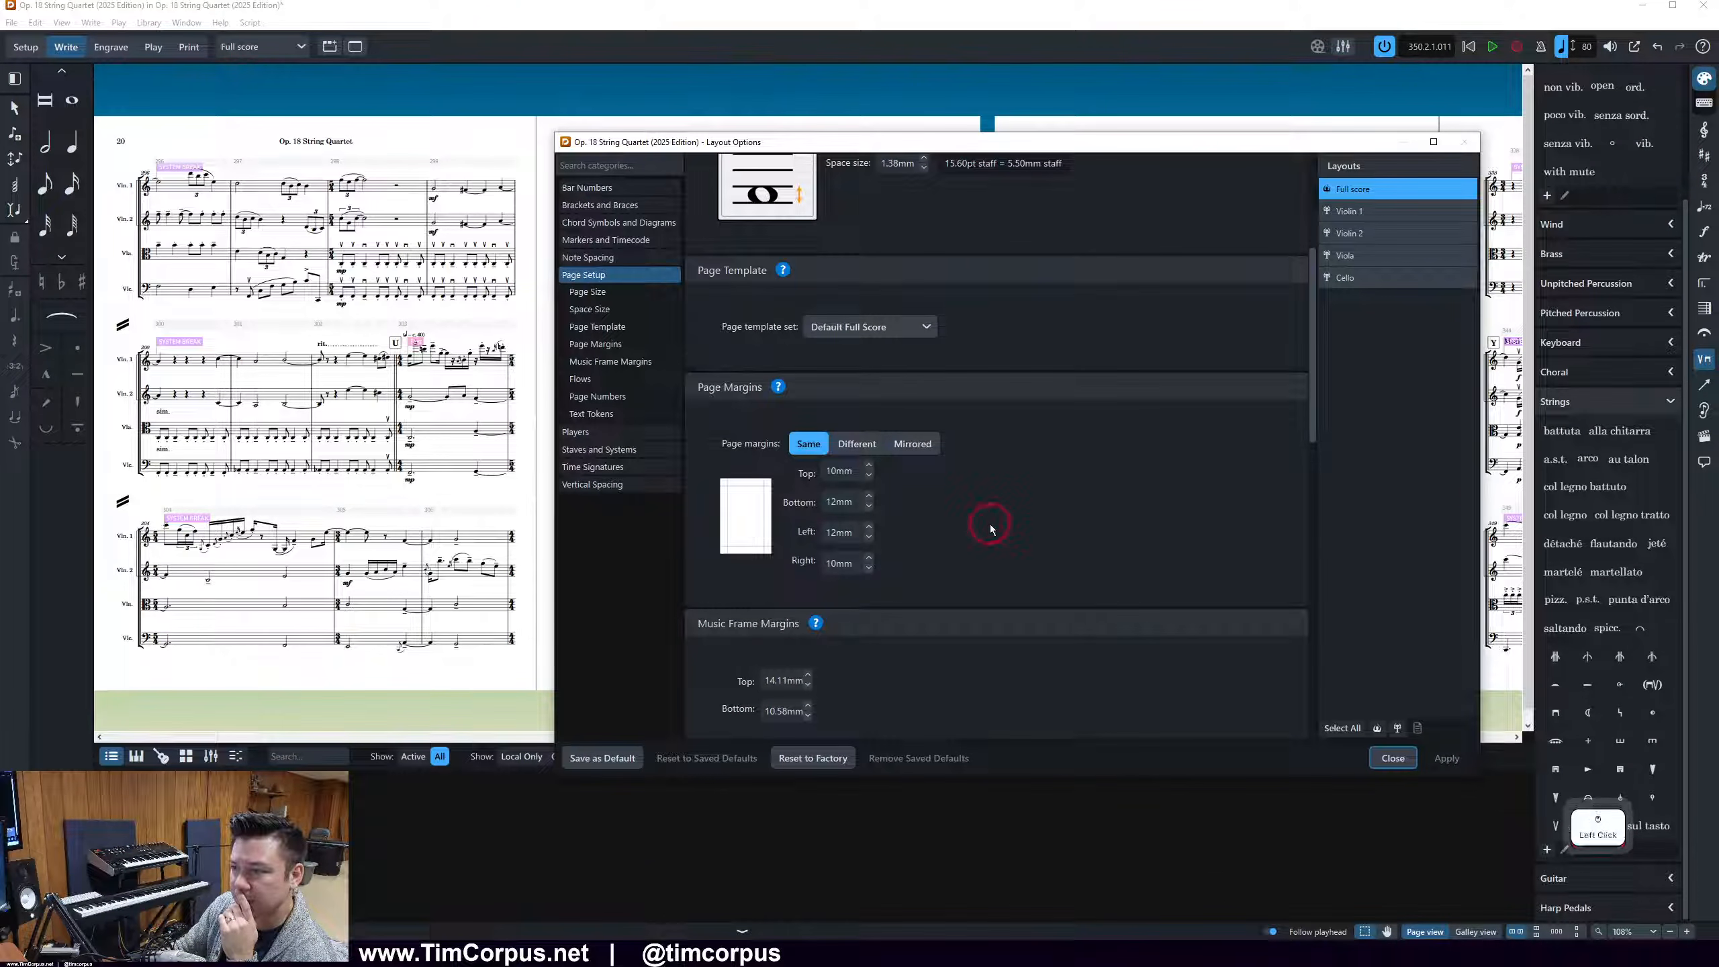
Use different margins per page side, setting the left page's right margin and the right page's left margin to 15 mm, and apply
click(845, 449)
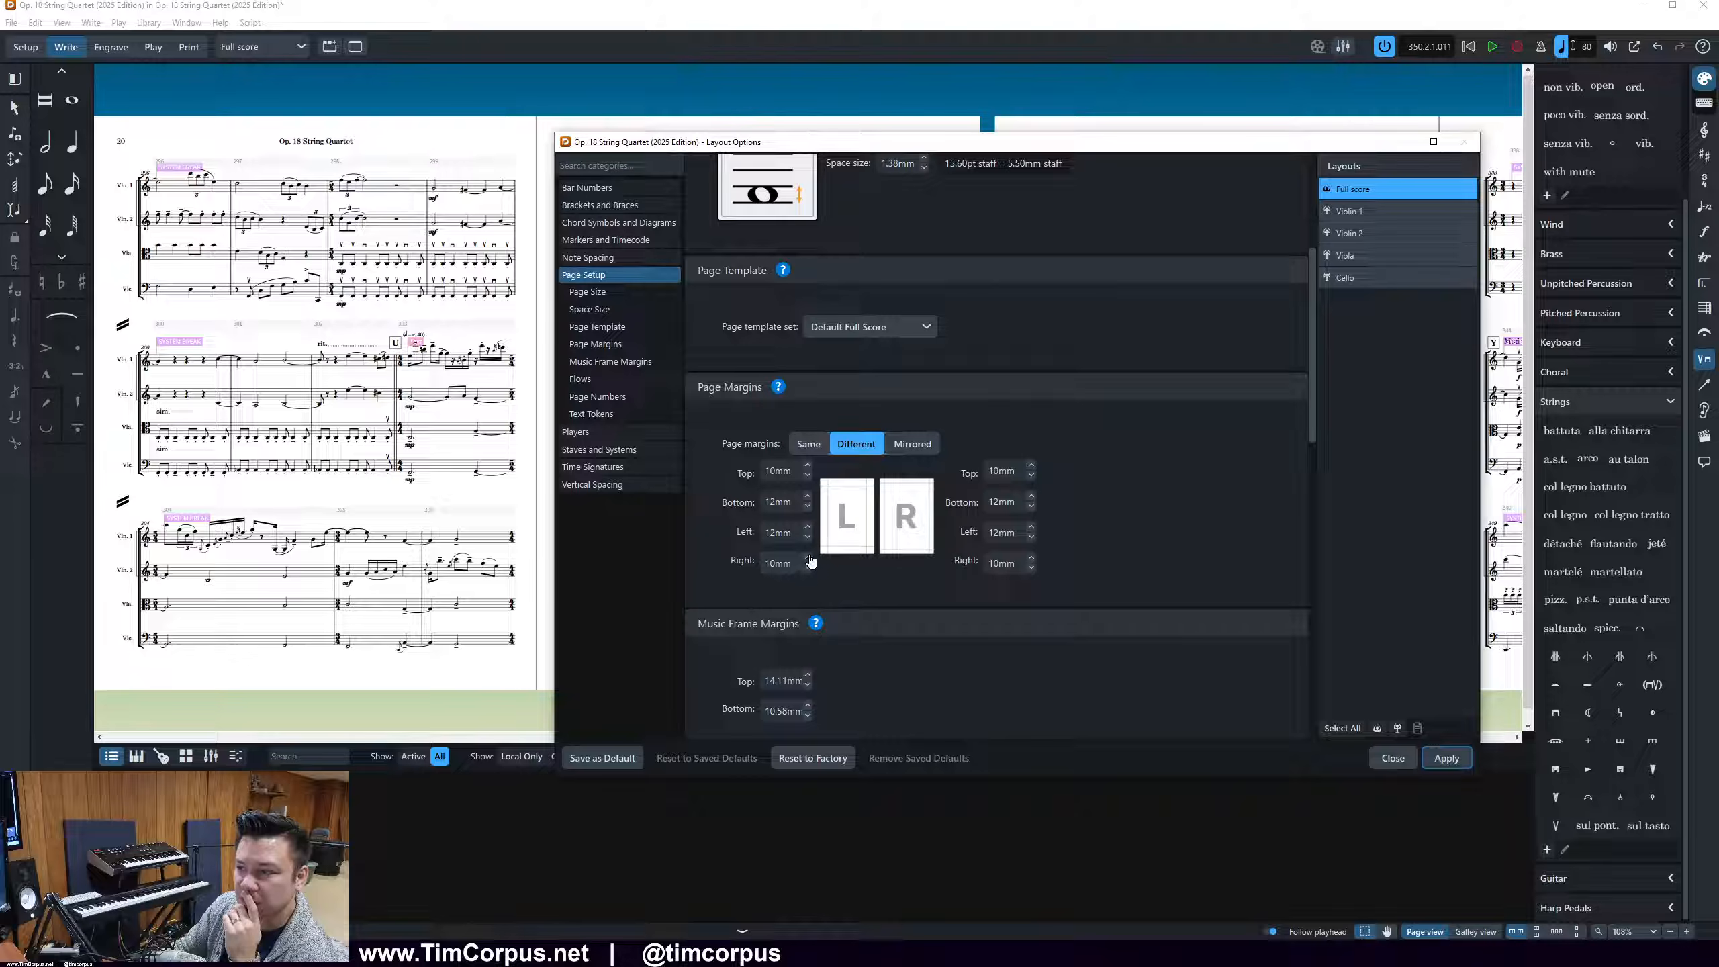
click(771, 564)
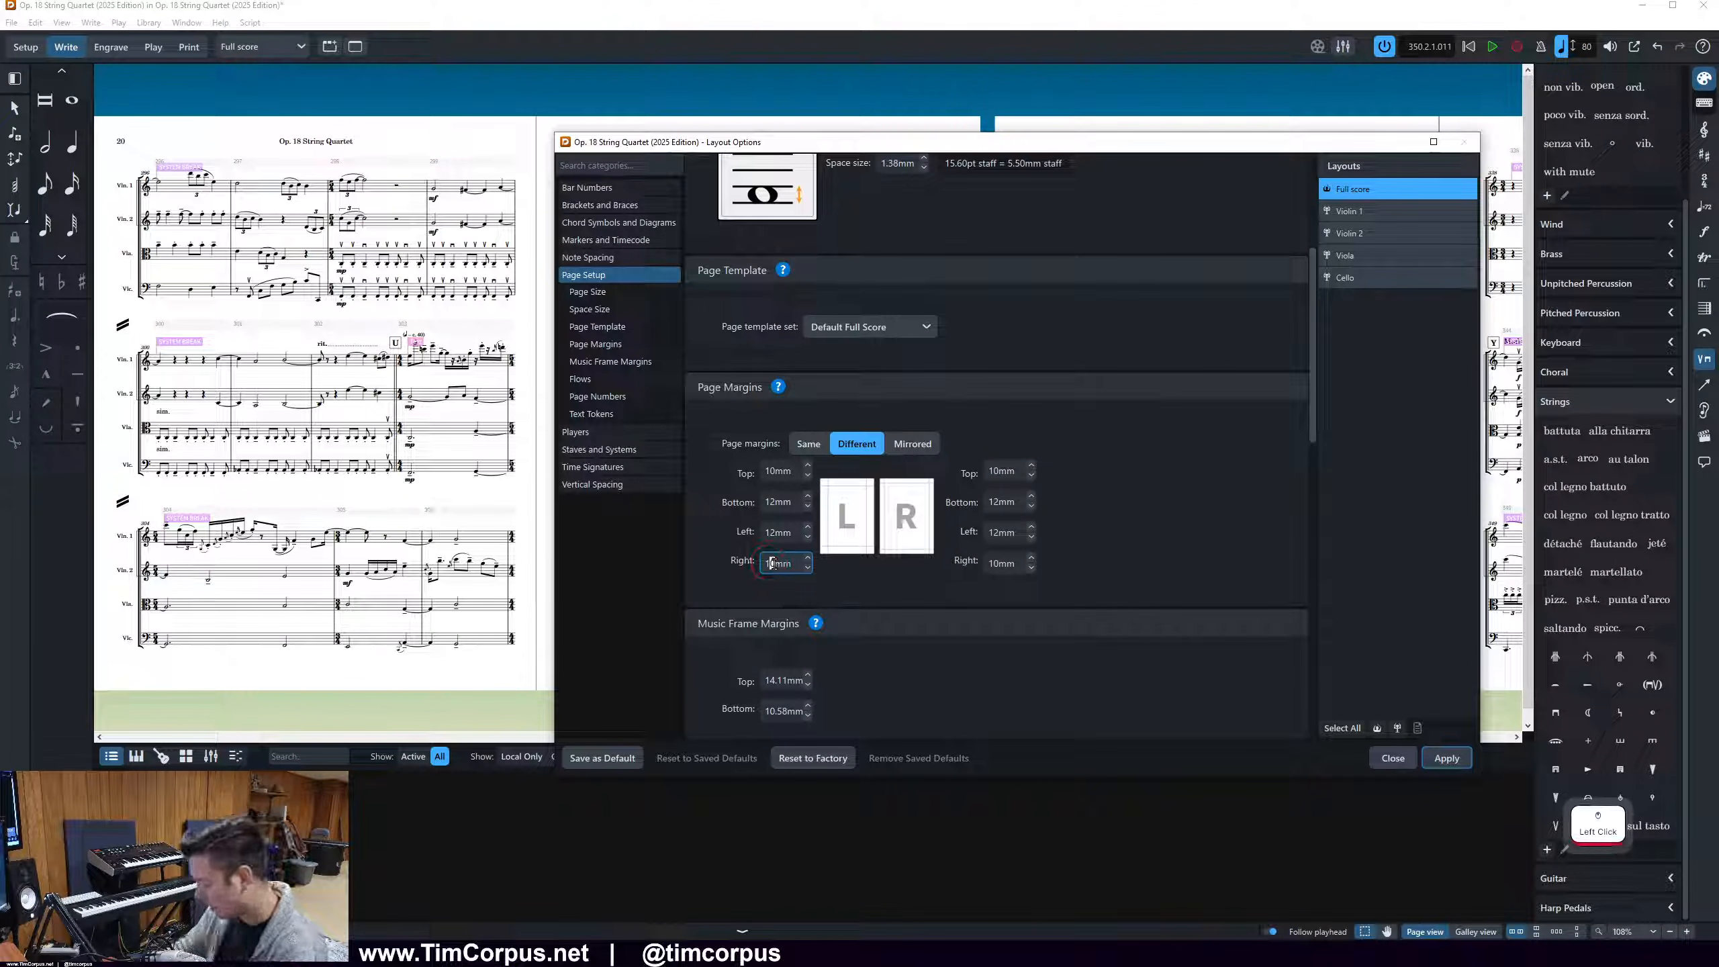
text(5)
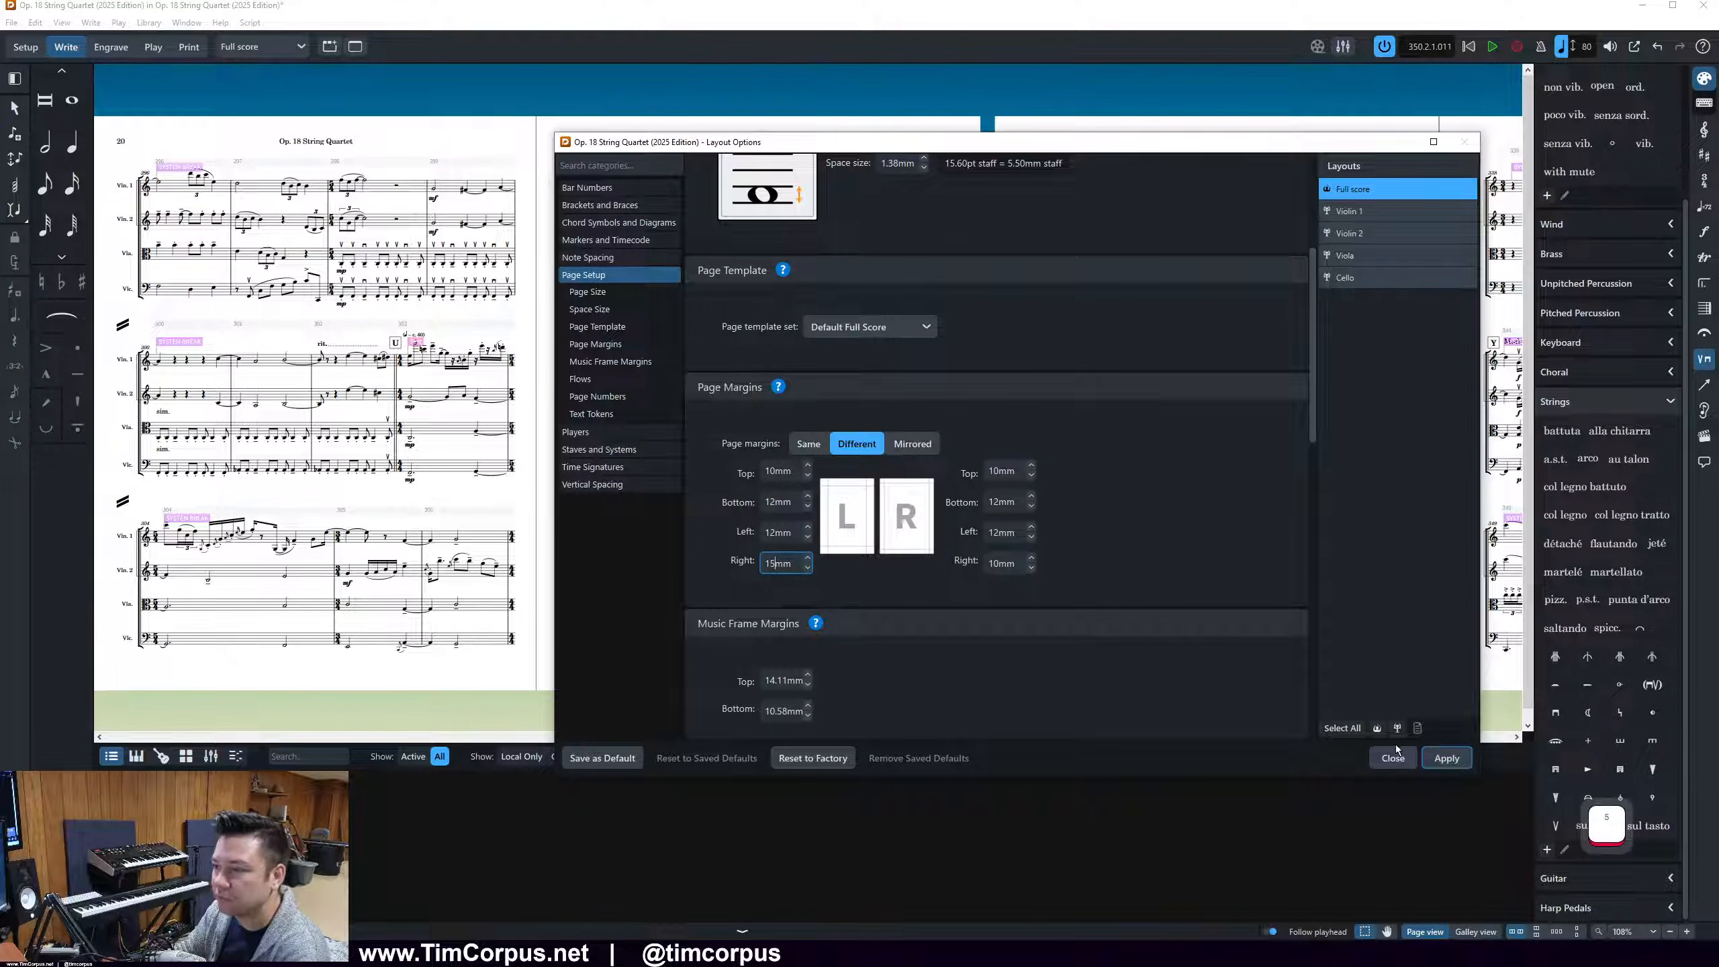
click(1003, 533)
text(5)
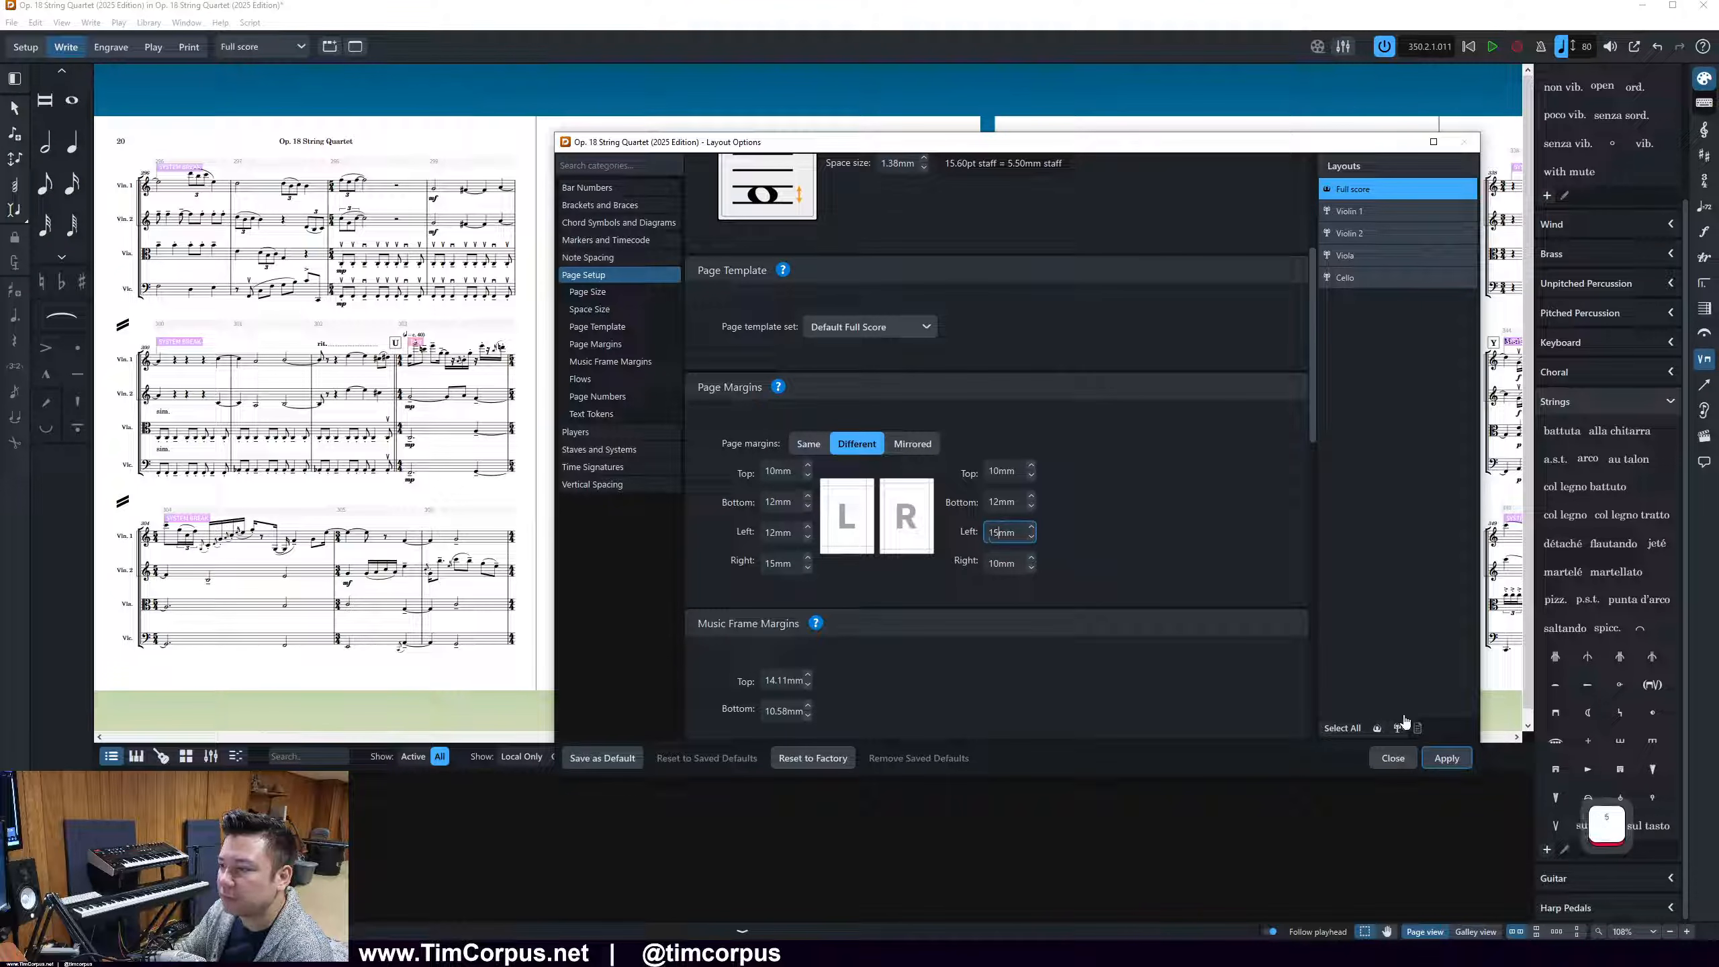
click(1445, 759)
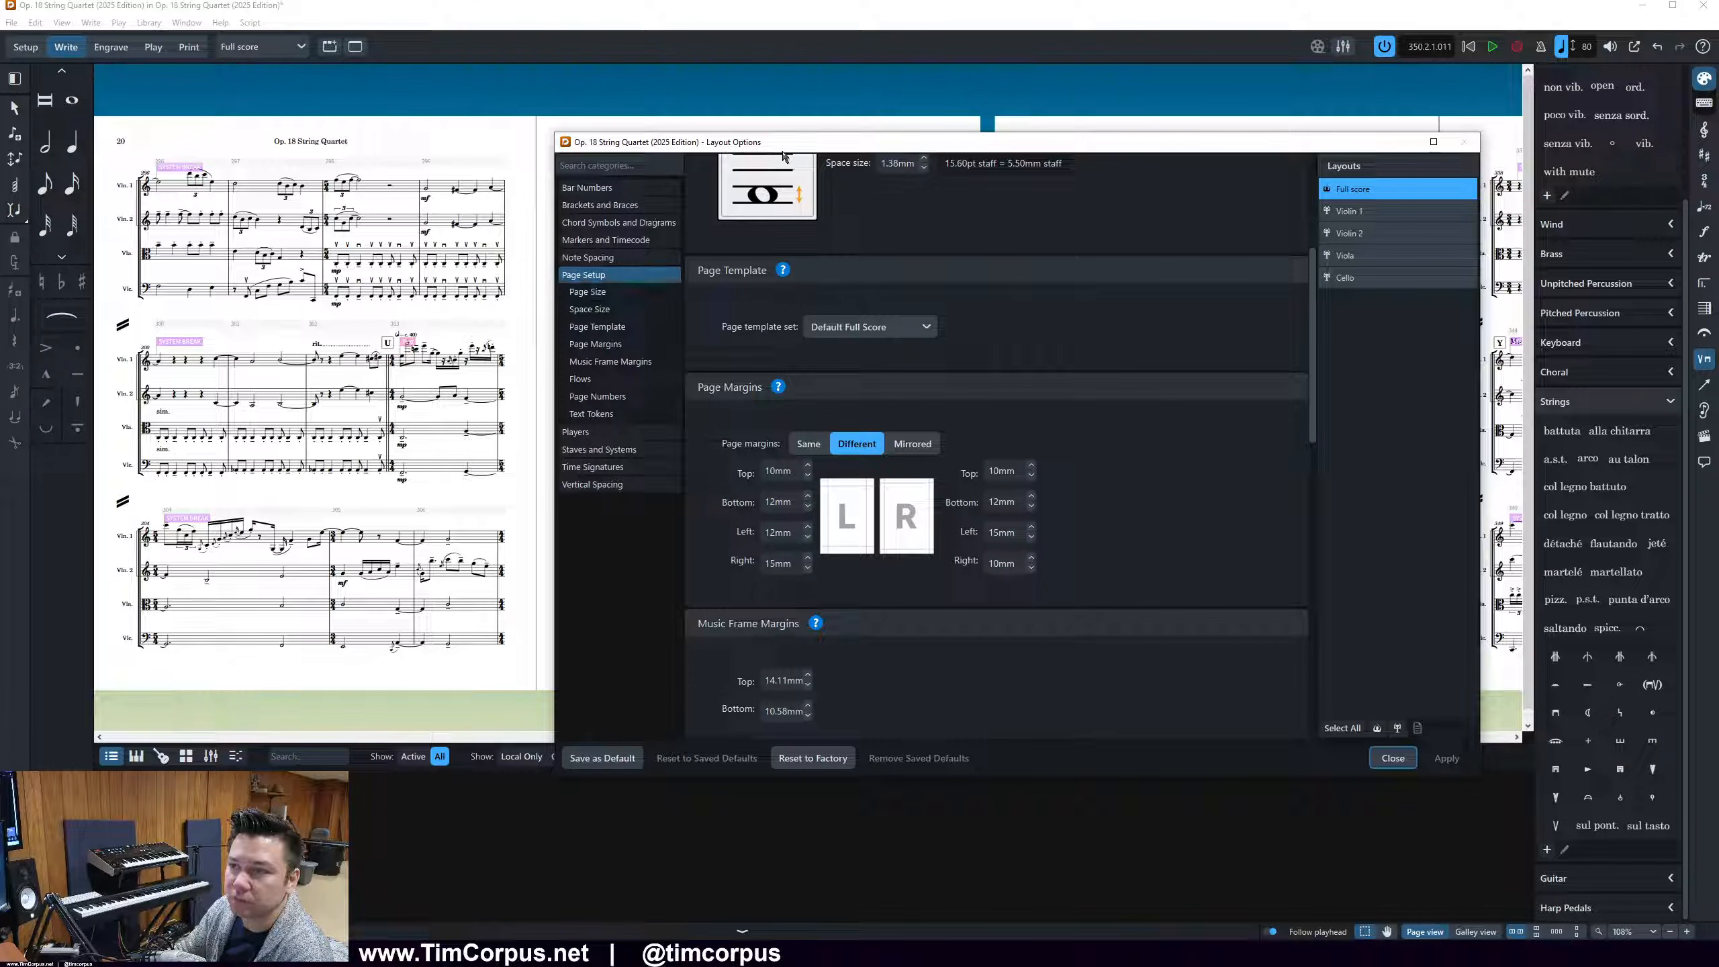
drag(785, 145, 854, 145)
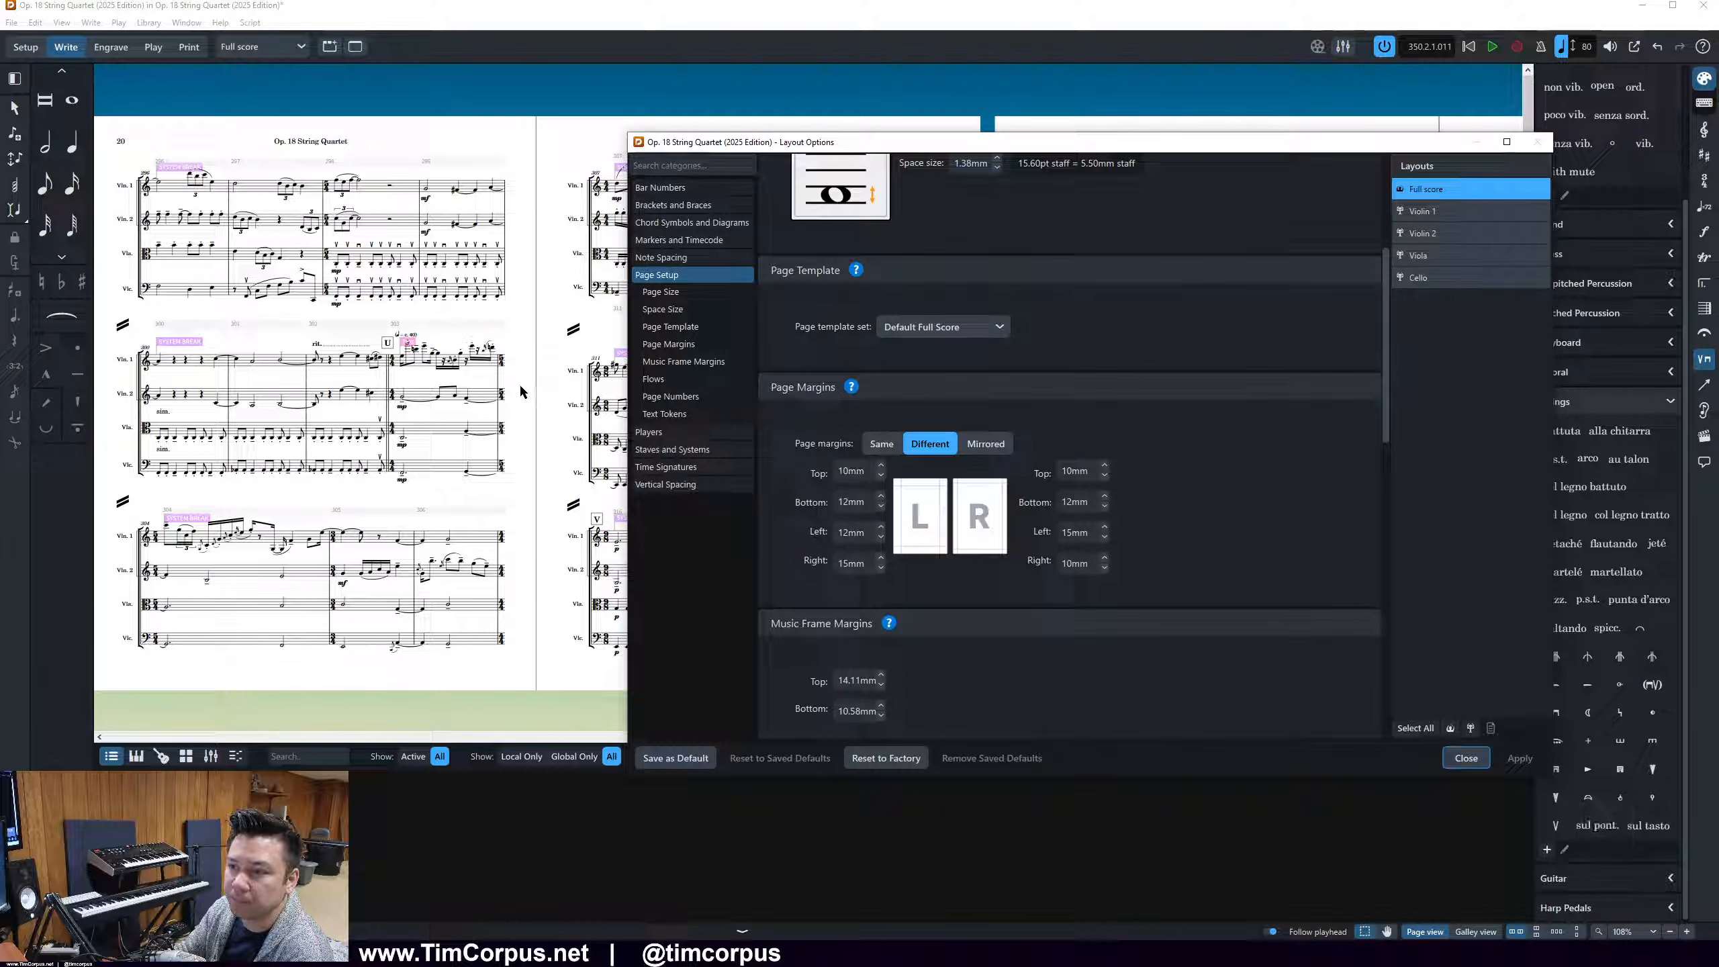
click(1455, 758)
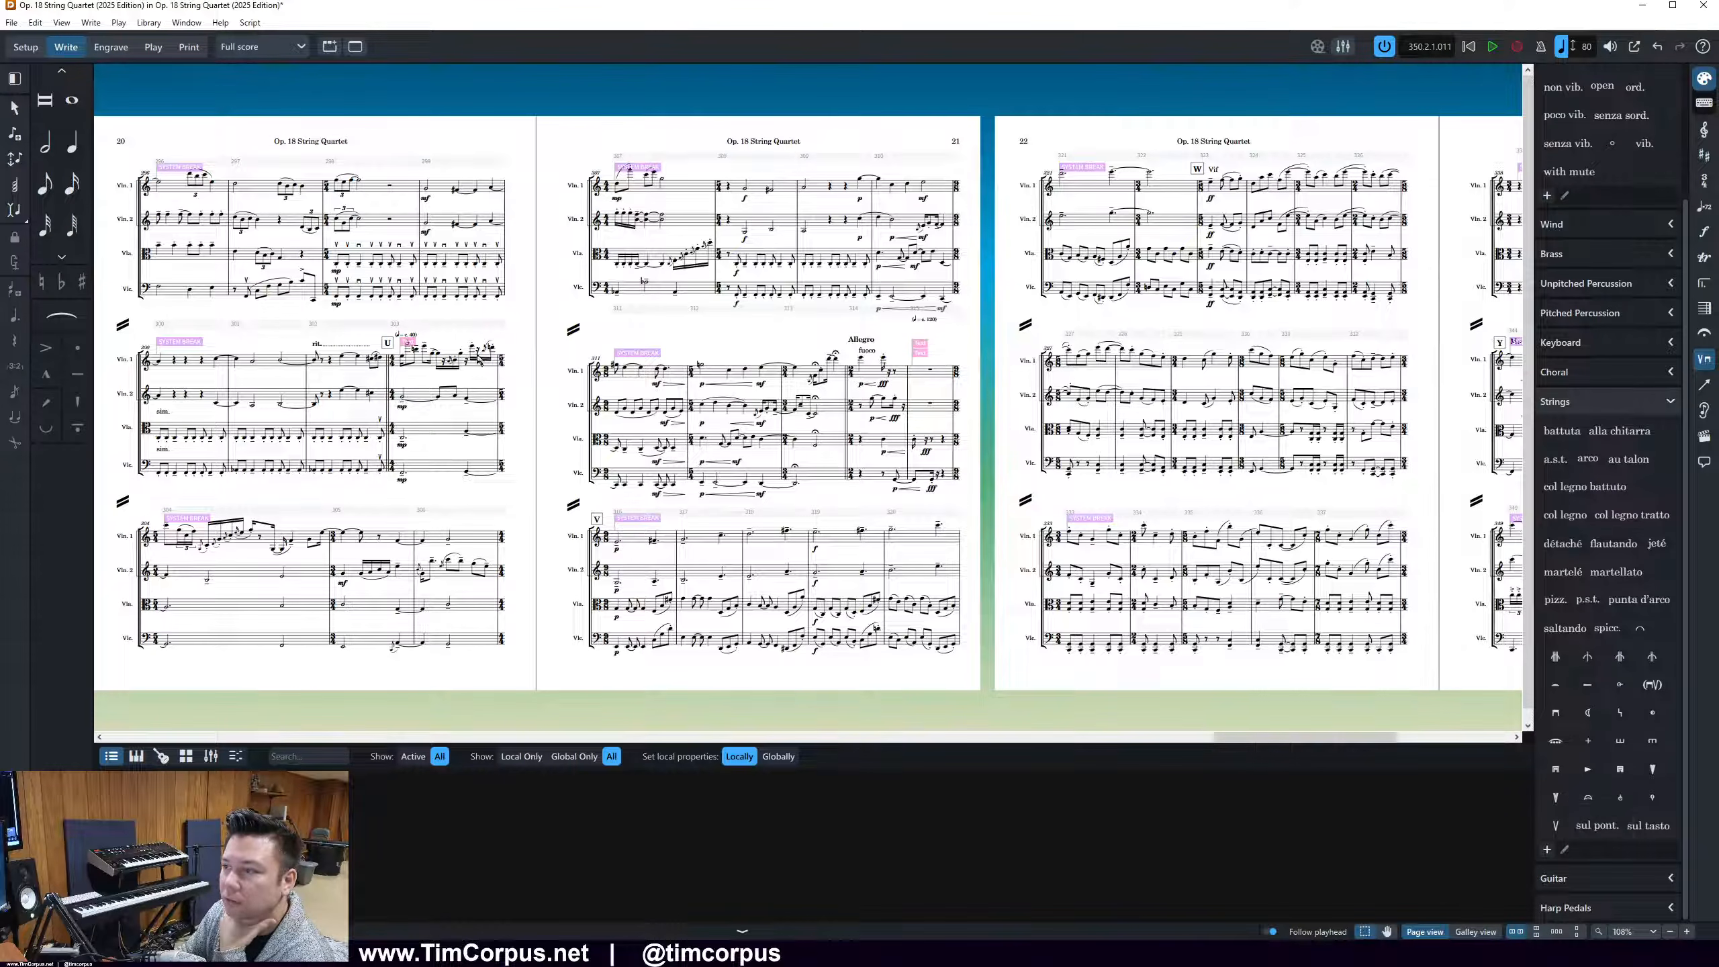
Delete the hidden text signposts in page 21's middle system and at rehearsal mark U on page 20
click(952, 341)
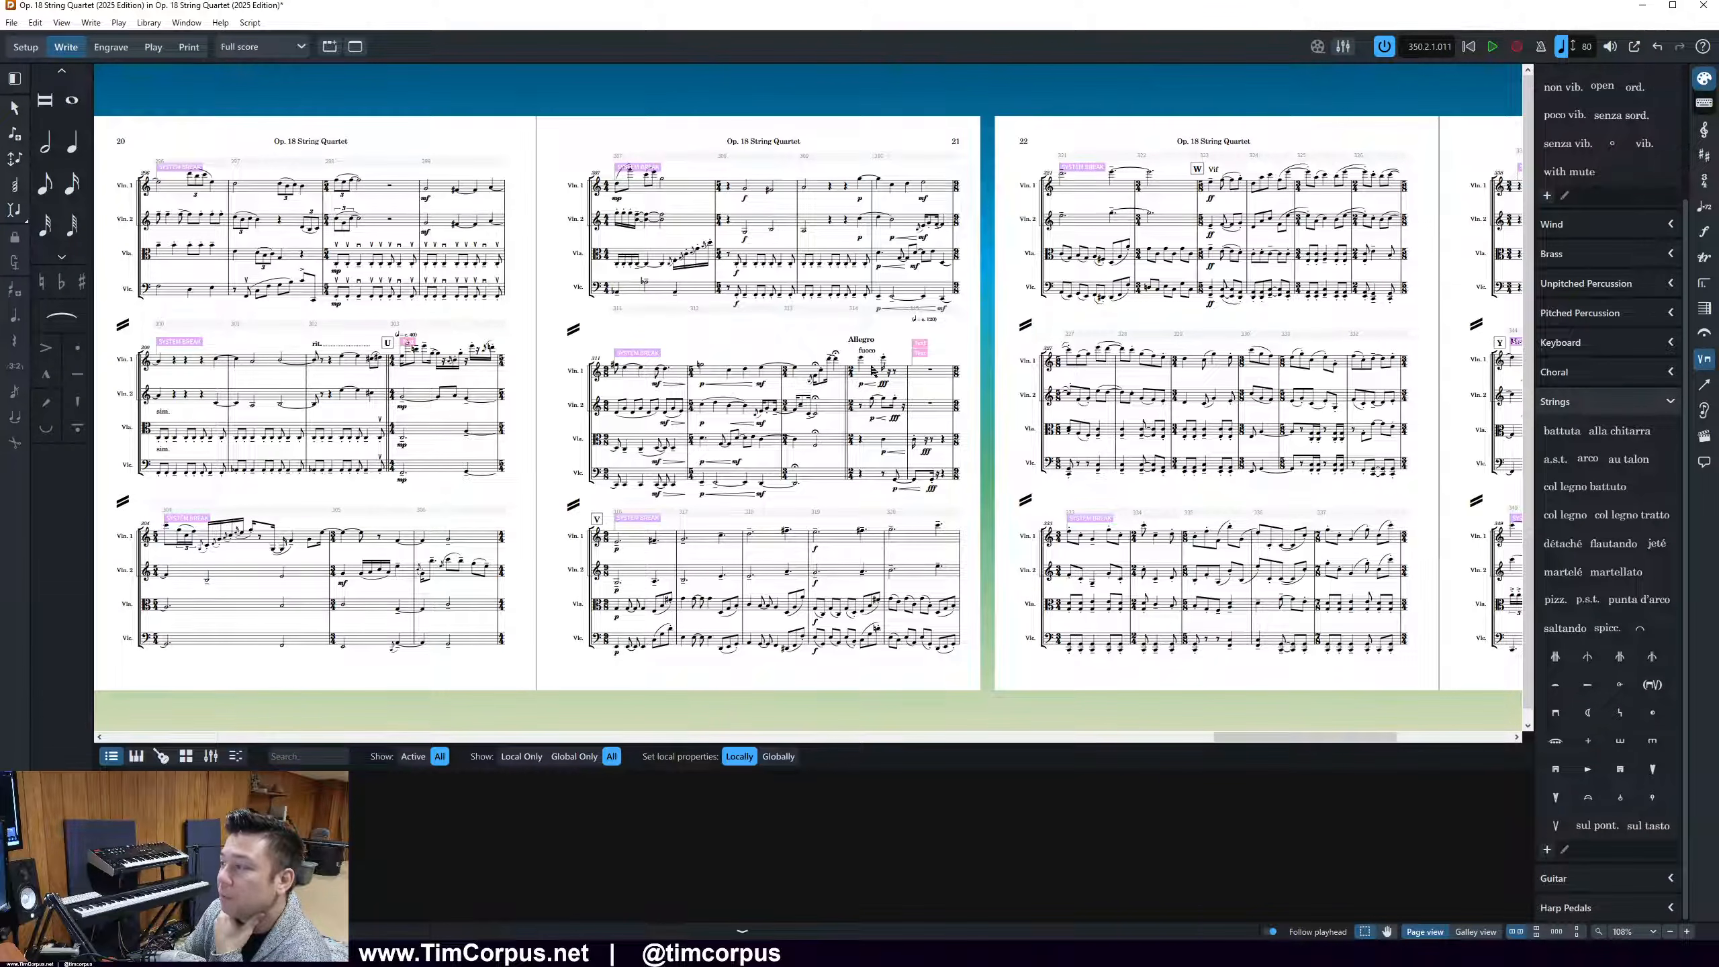
click(926, 340)
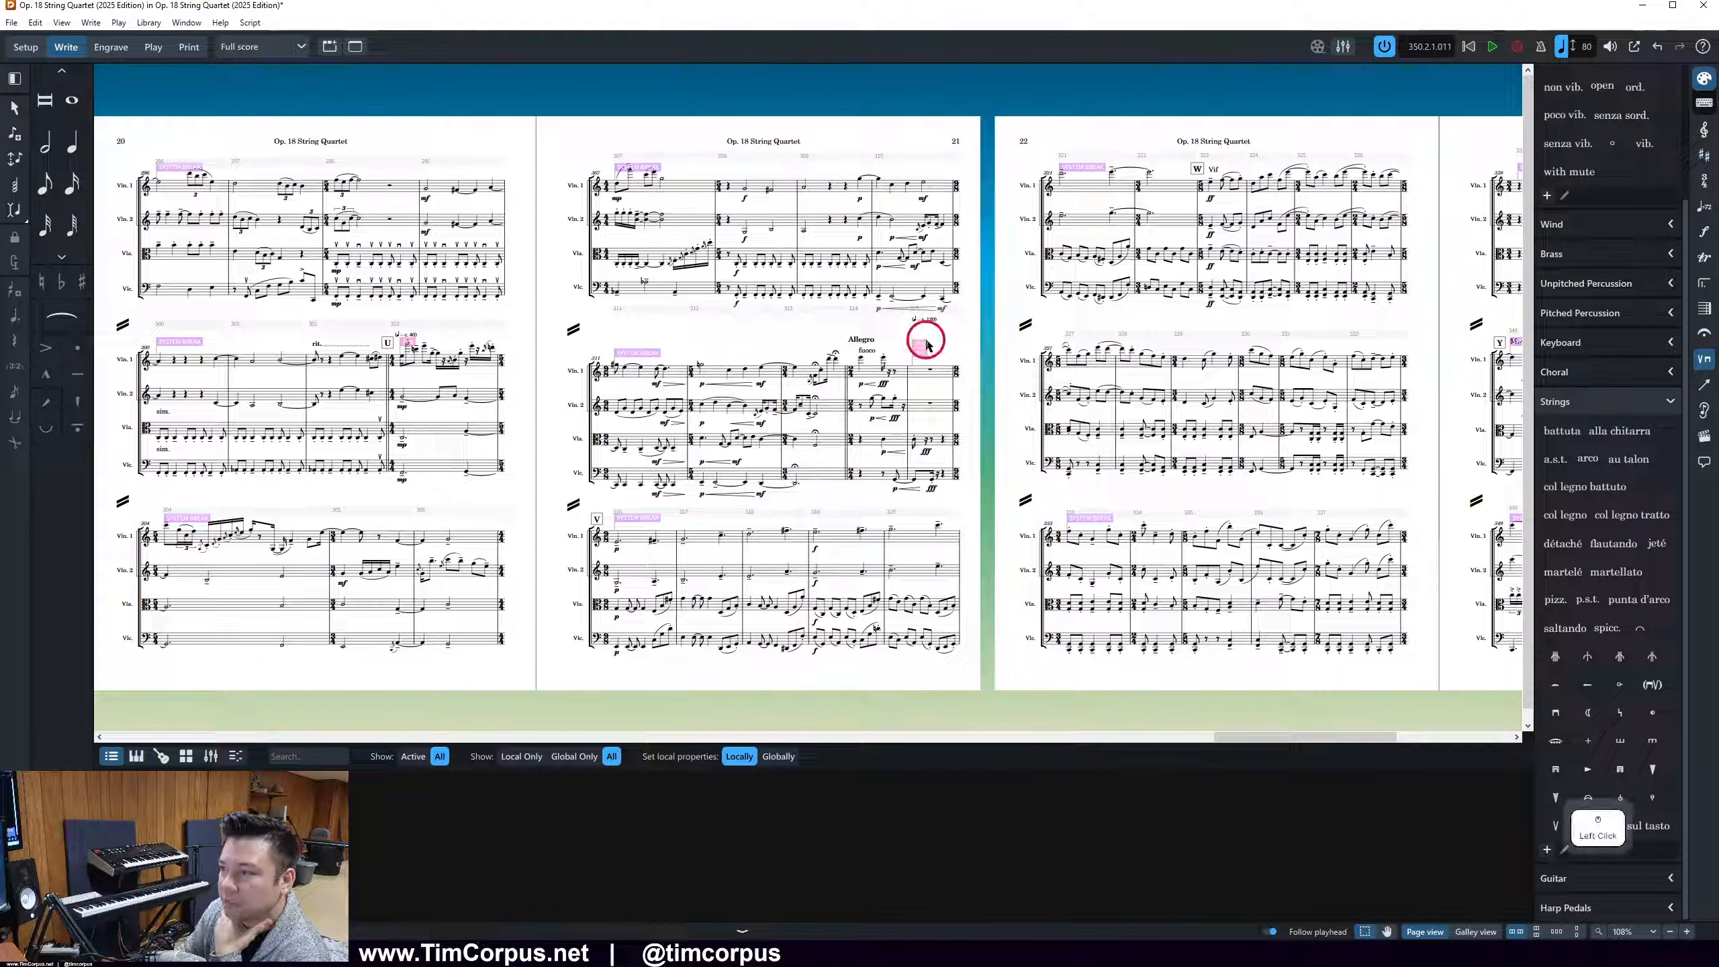
drag(956, 338, 909, 357)
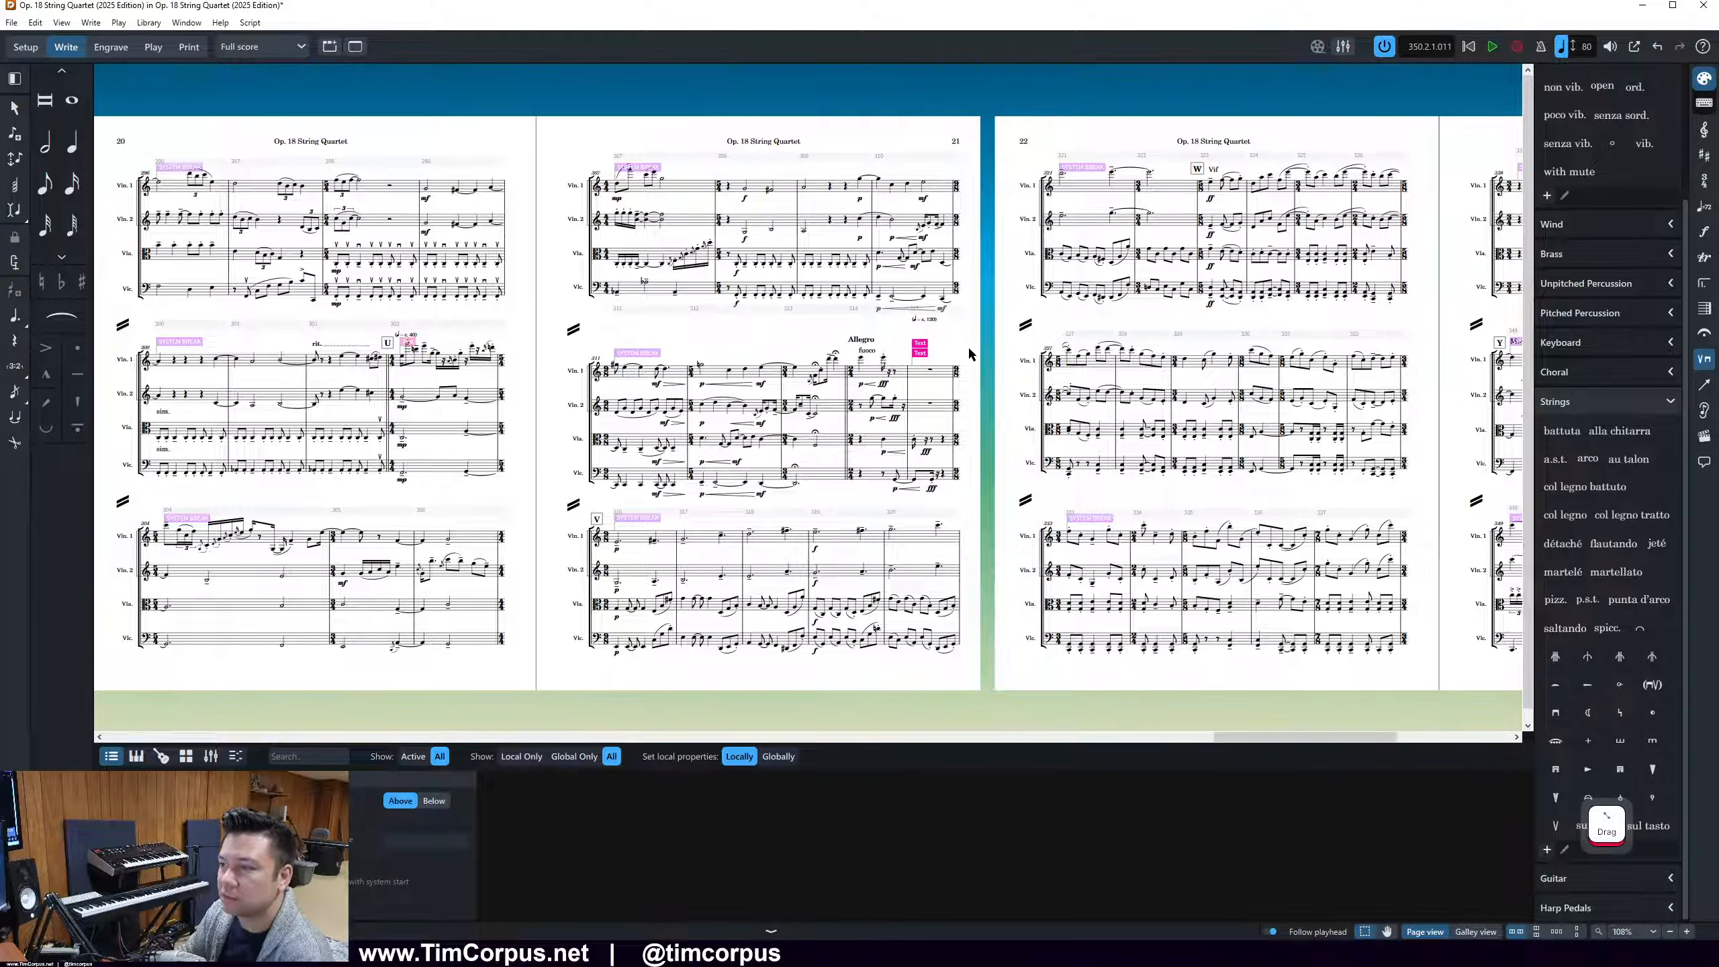
key(Delete)
click(406, 344)
key(Delete)
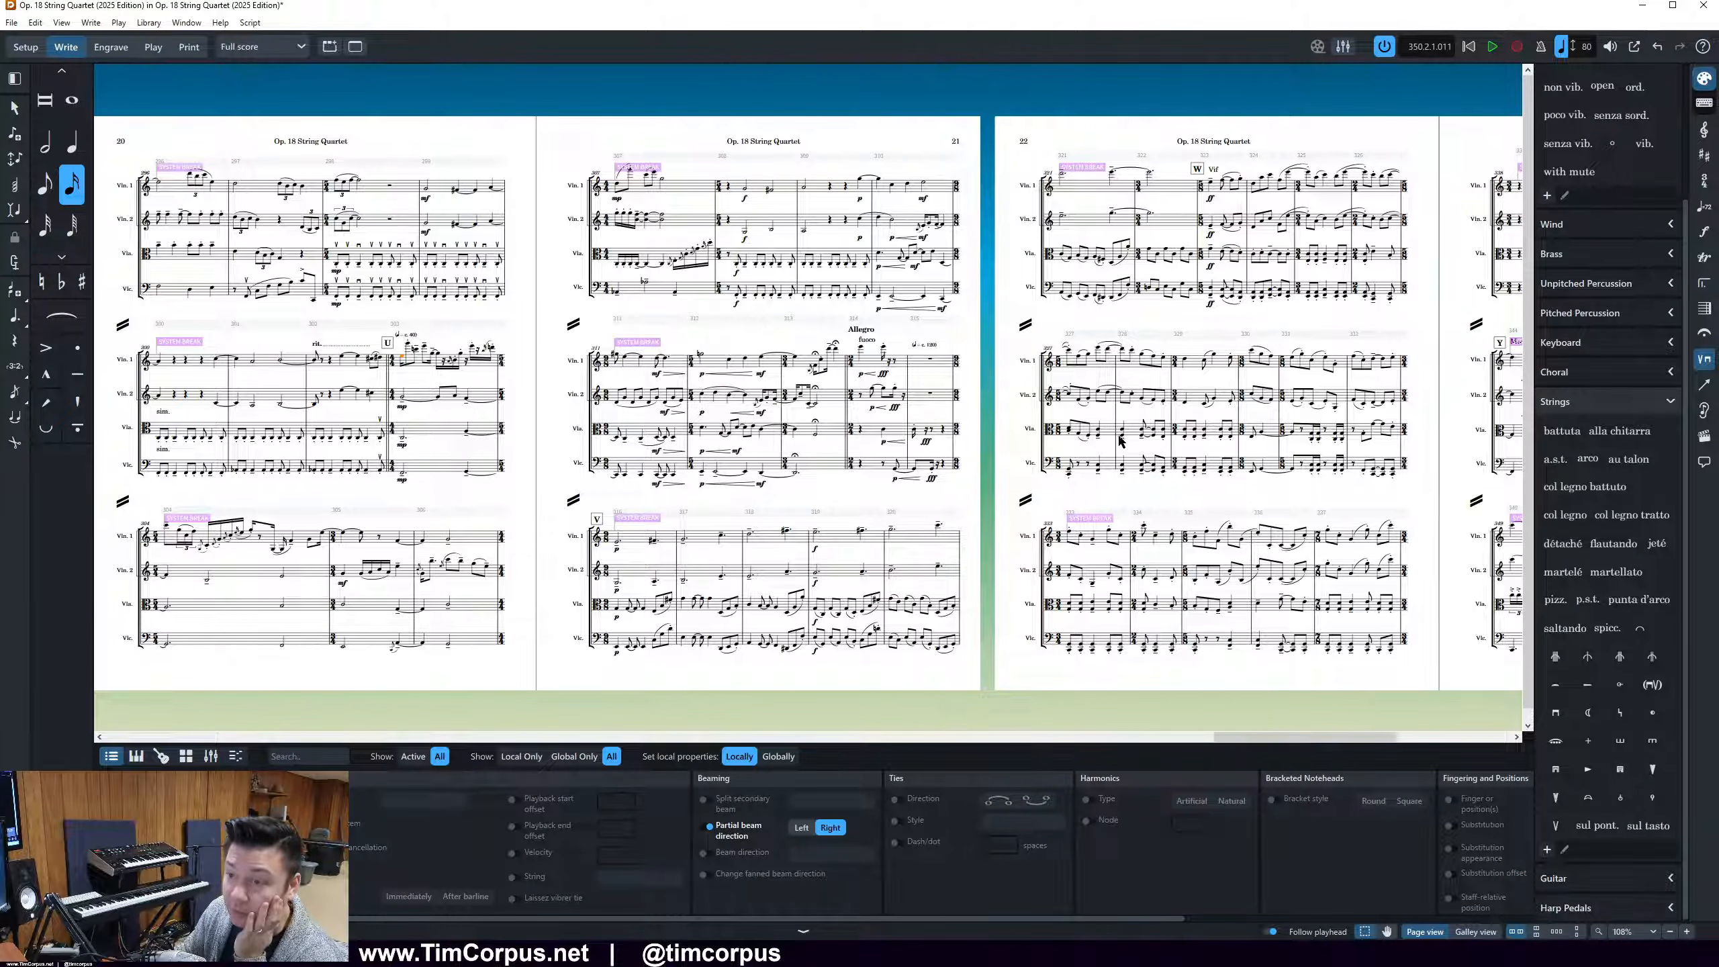
Delete the hidden text signposts on page 19 beneath the Adagio tempo at rehearsal mark S and at the start of the last system
click(623, 683)
drag(1265, 739, 1099, 743)
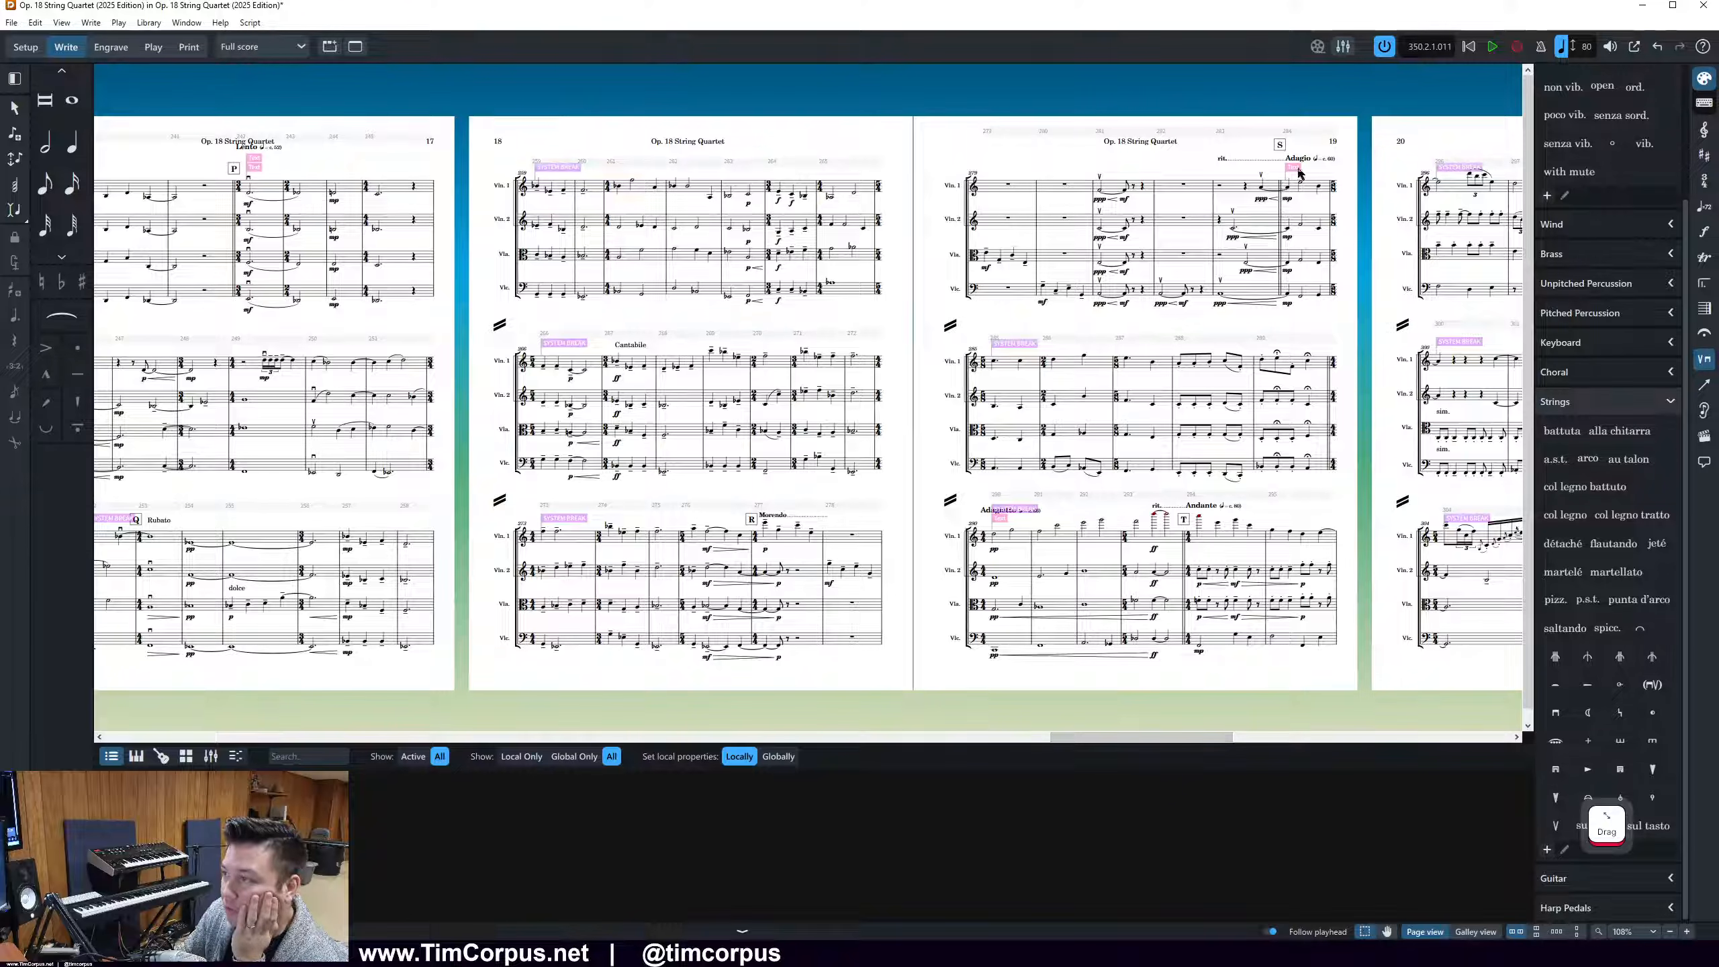
click(1256, 167)
ctrl+click(1001, 523)
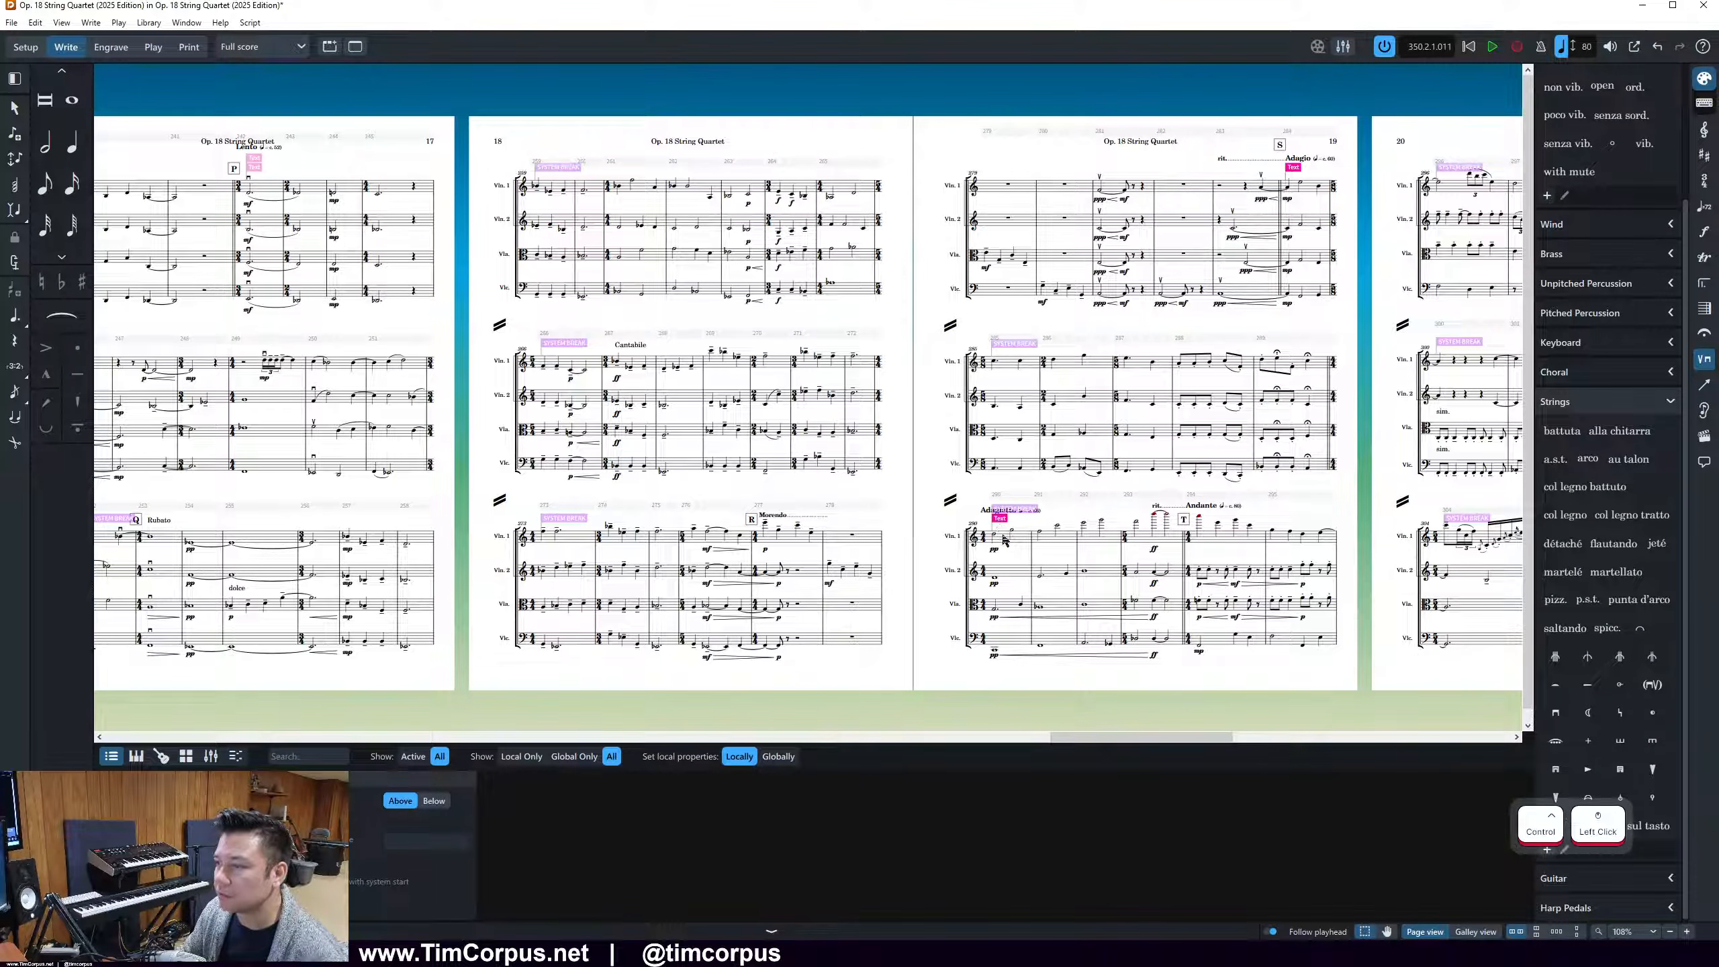
key(Delete)
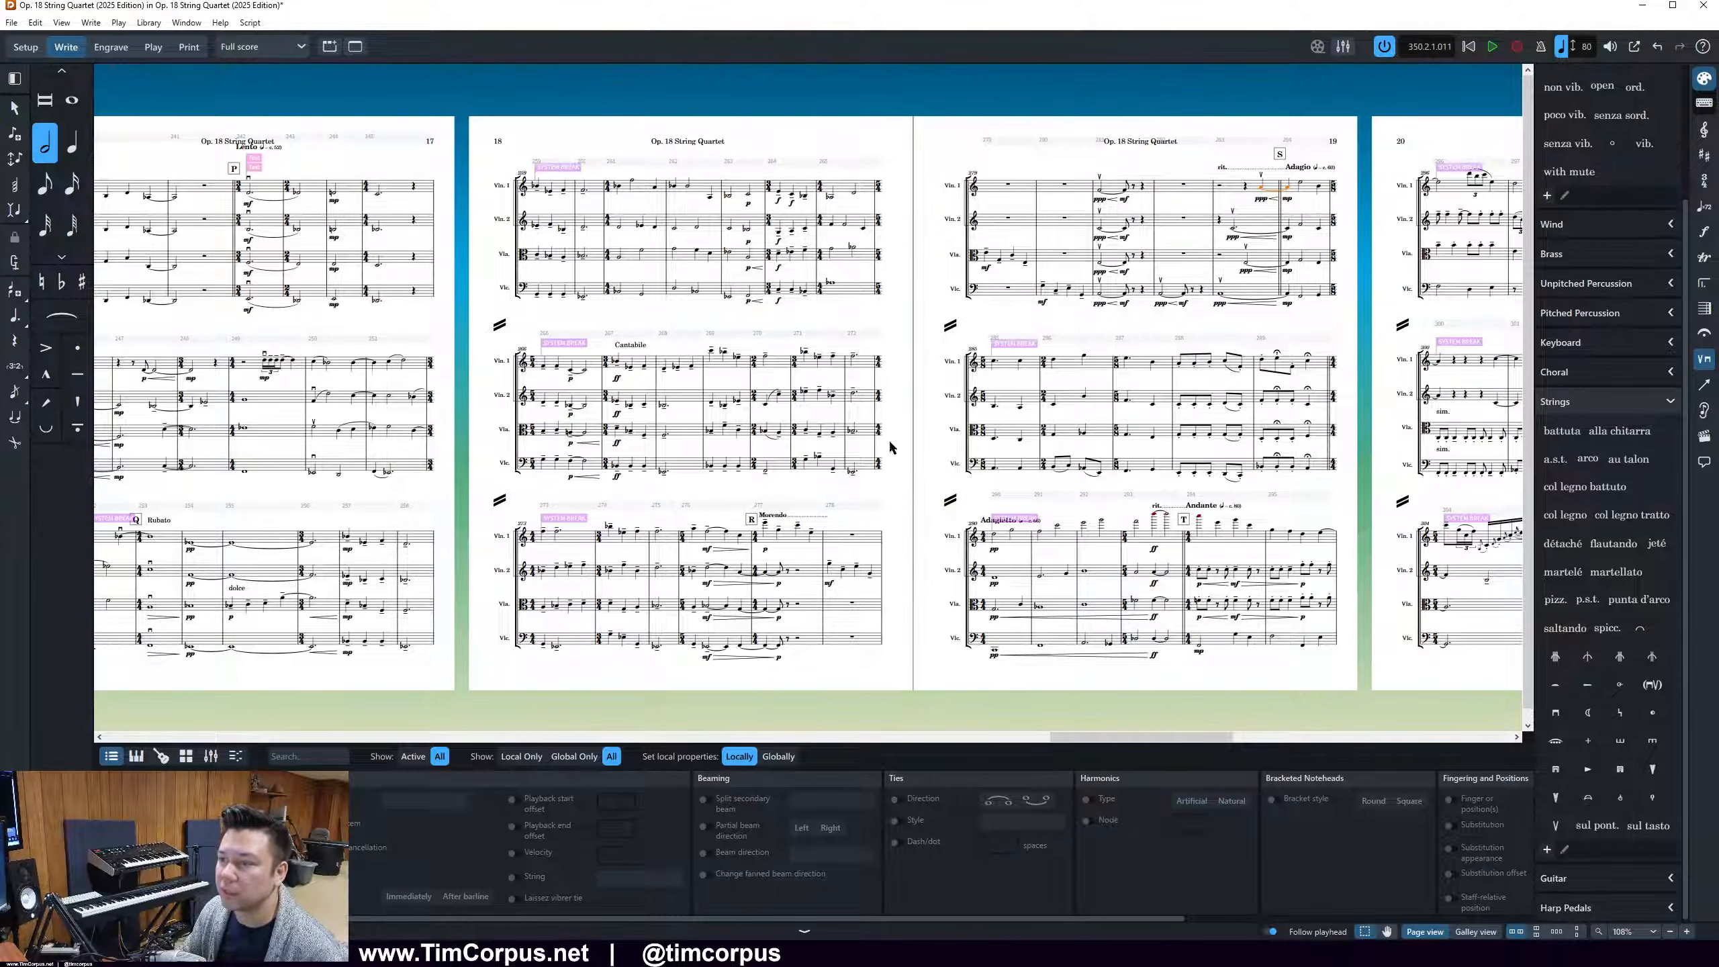
Delete the hidden text signposts beneath the Lento markings at rehearsal mark P on page 17 and before rehearsal mark O on page 15
drag(1143, 737, 1017, 737)
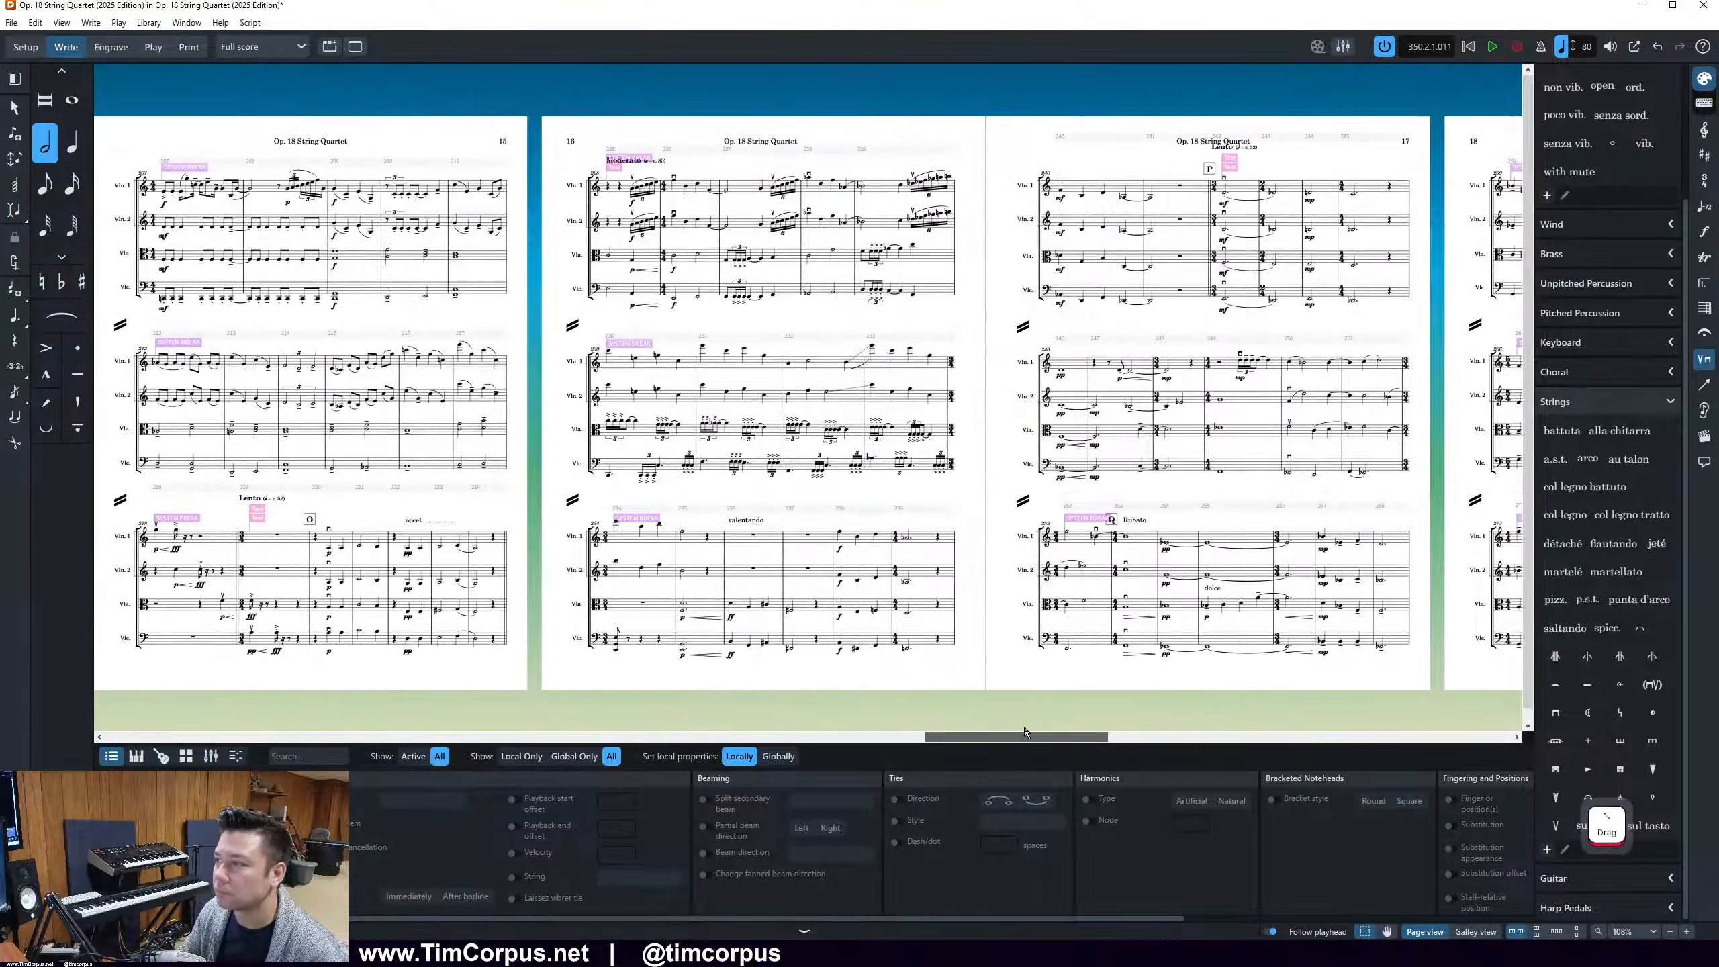
click(1233, 163)
key(Delete)
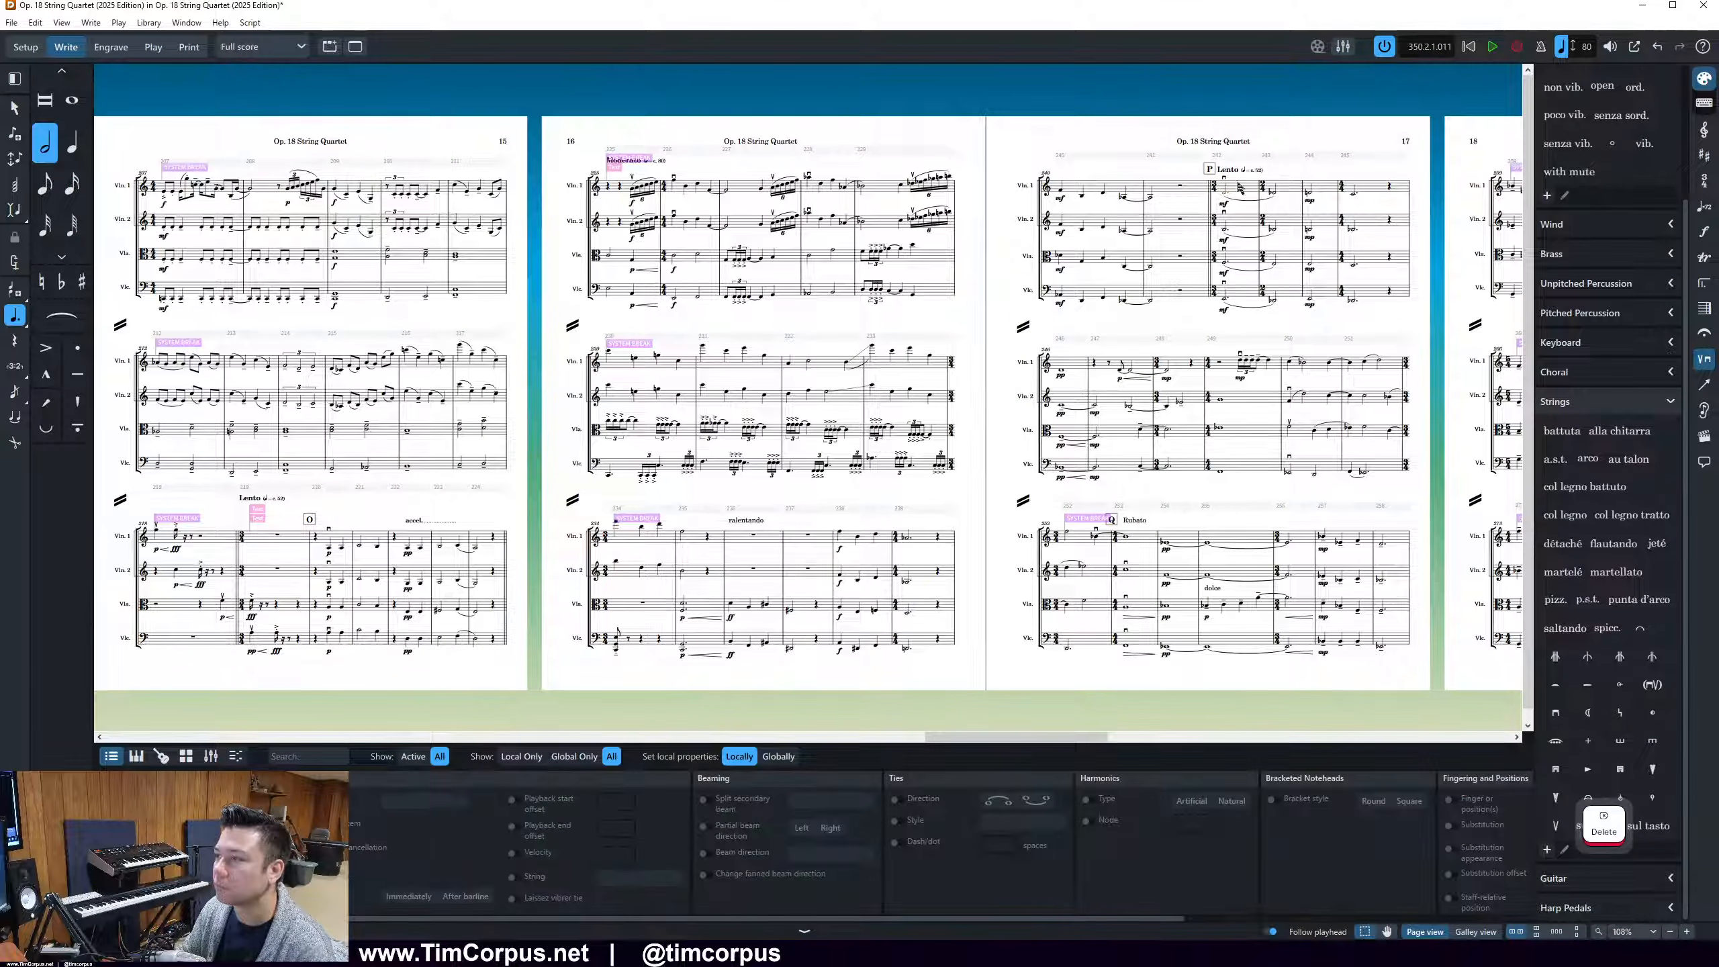
click(260, 514)
click(257, 526)
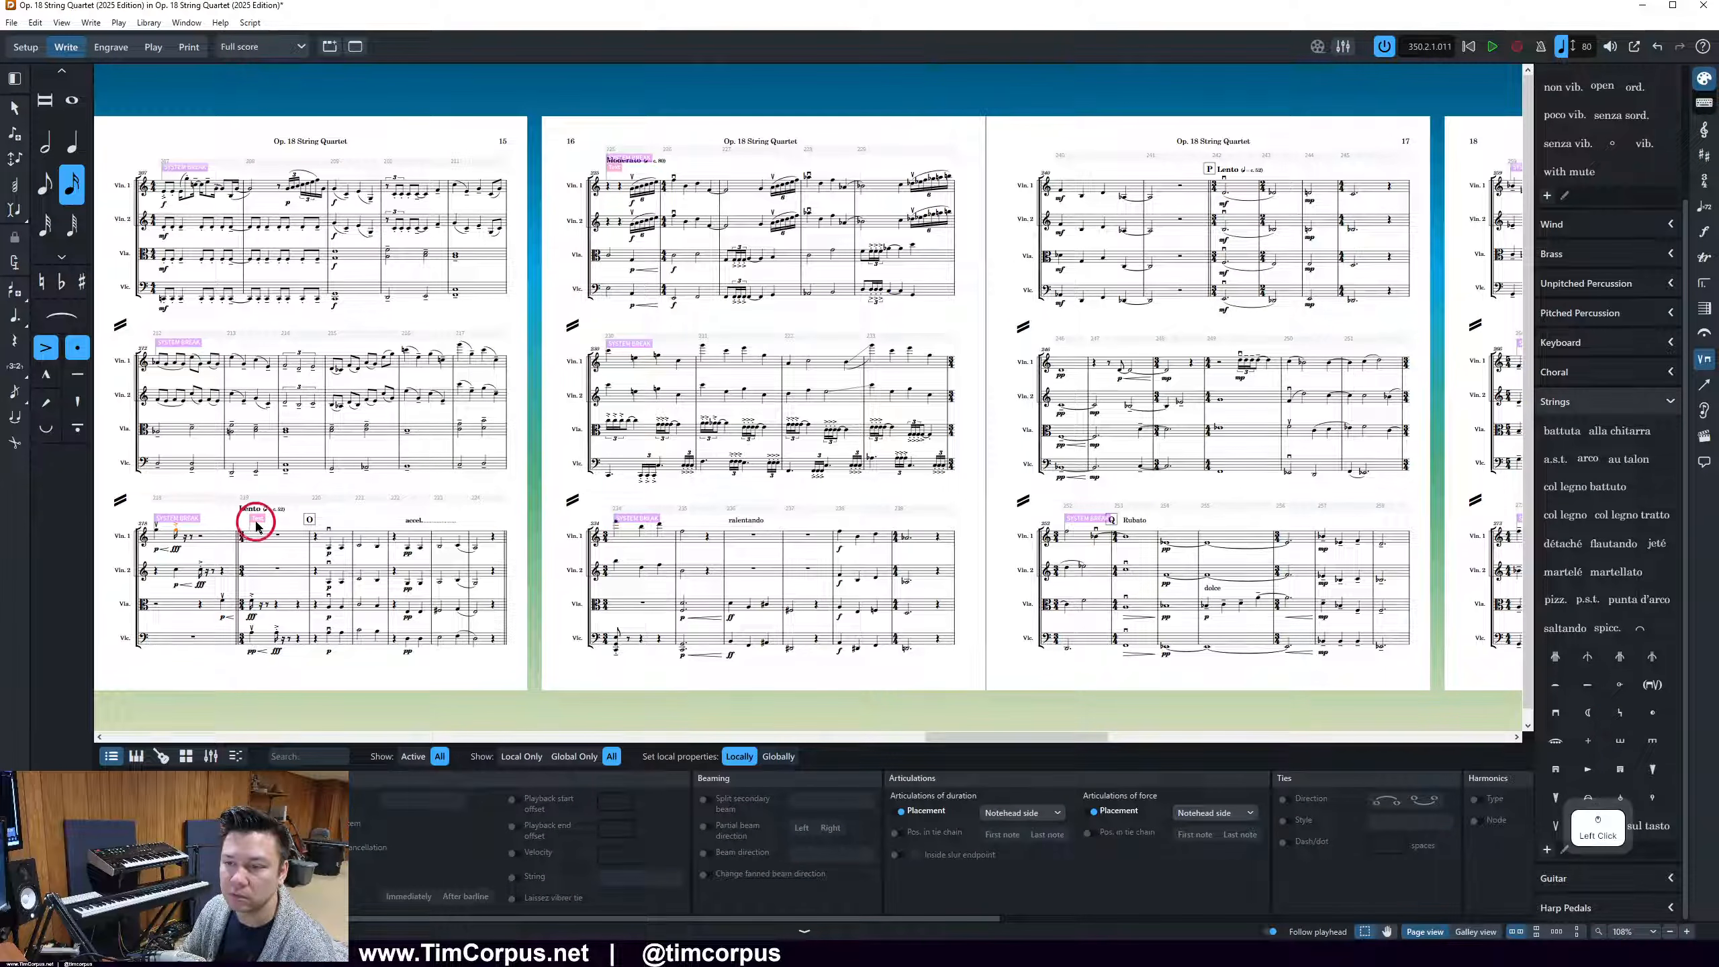
click(257, 519)
click(806, 675)
drag(1011, 737, 874, 730)
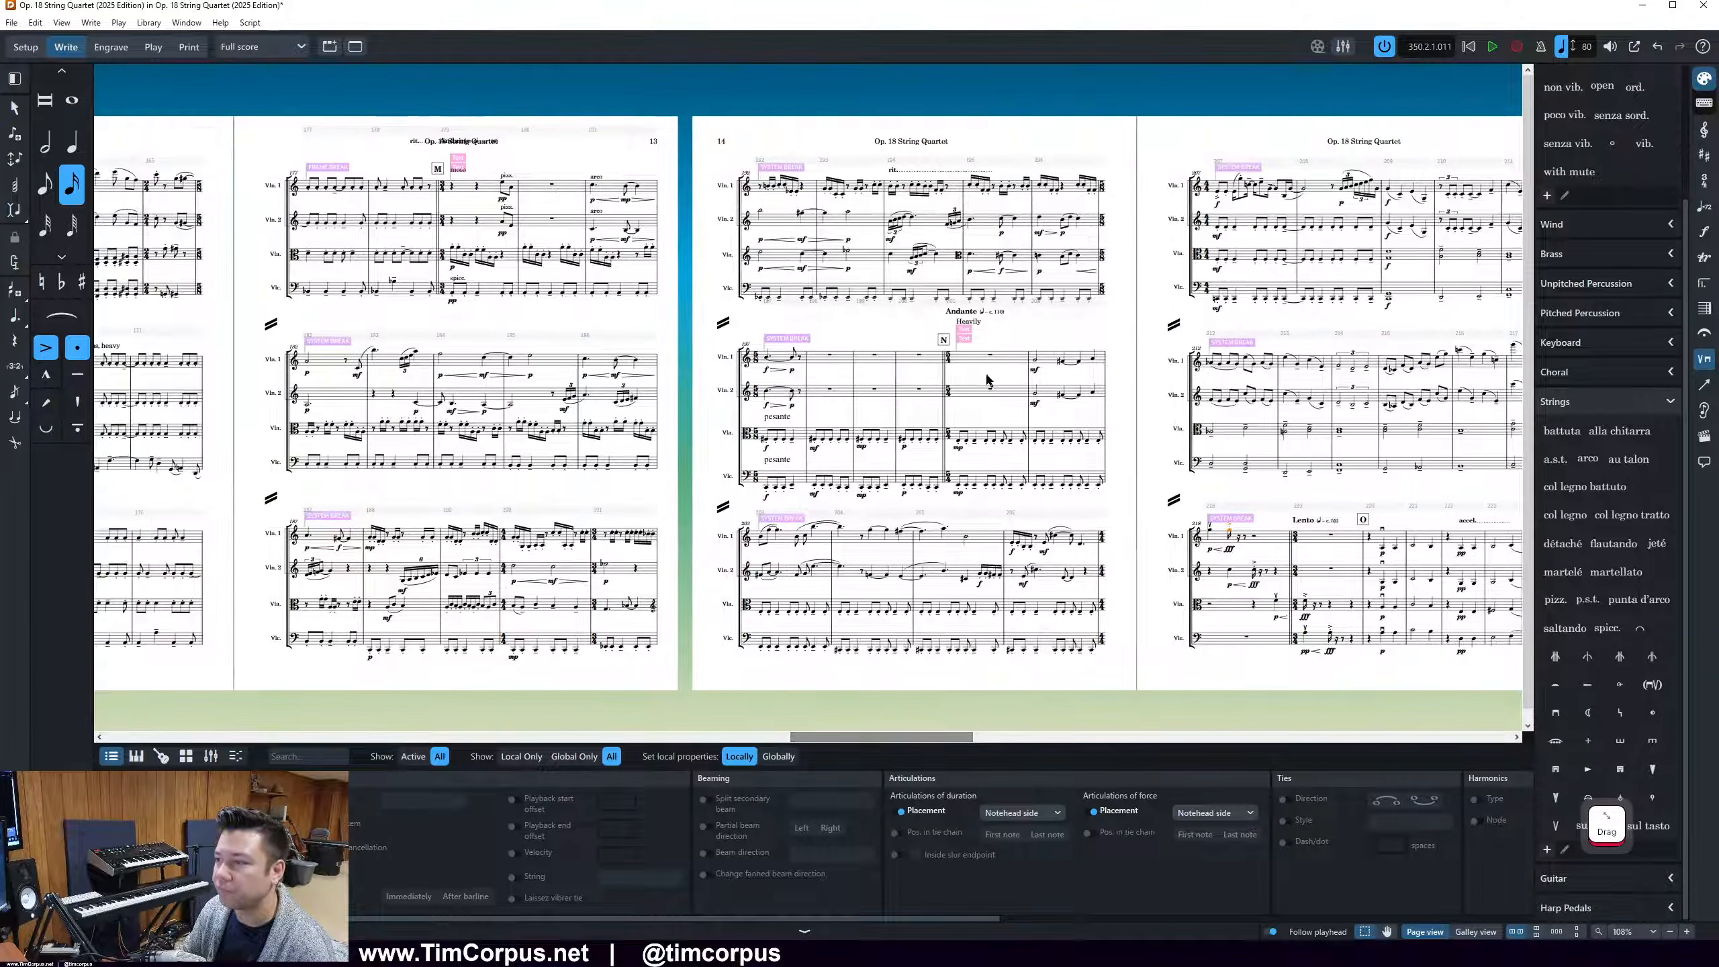
click(970, 338)
key(Delete)
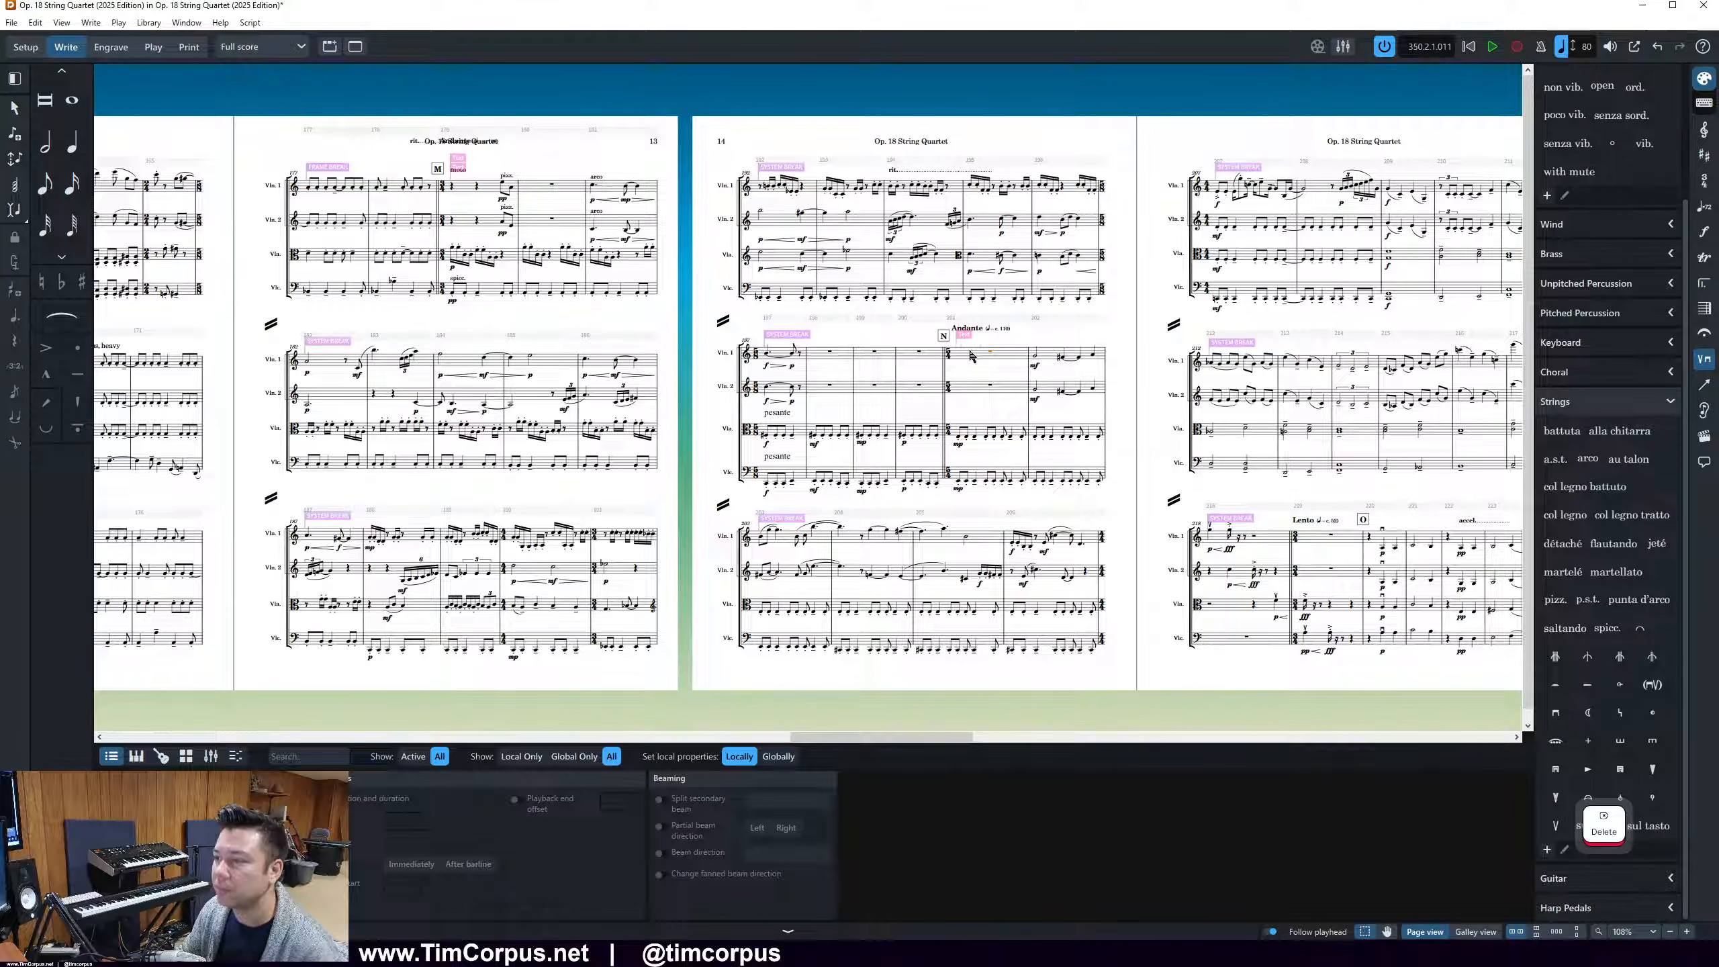
key(ctrl+z)
Delete the hidden text signposts at rehearsal mark N on page 14, keeping the "Heavily" text
click(970, 324)
click(964, 339)
key(Delete)
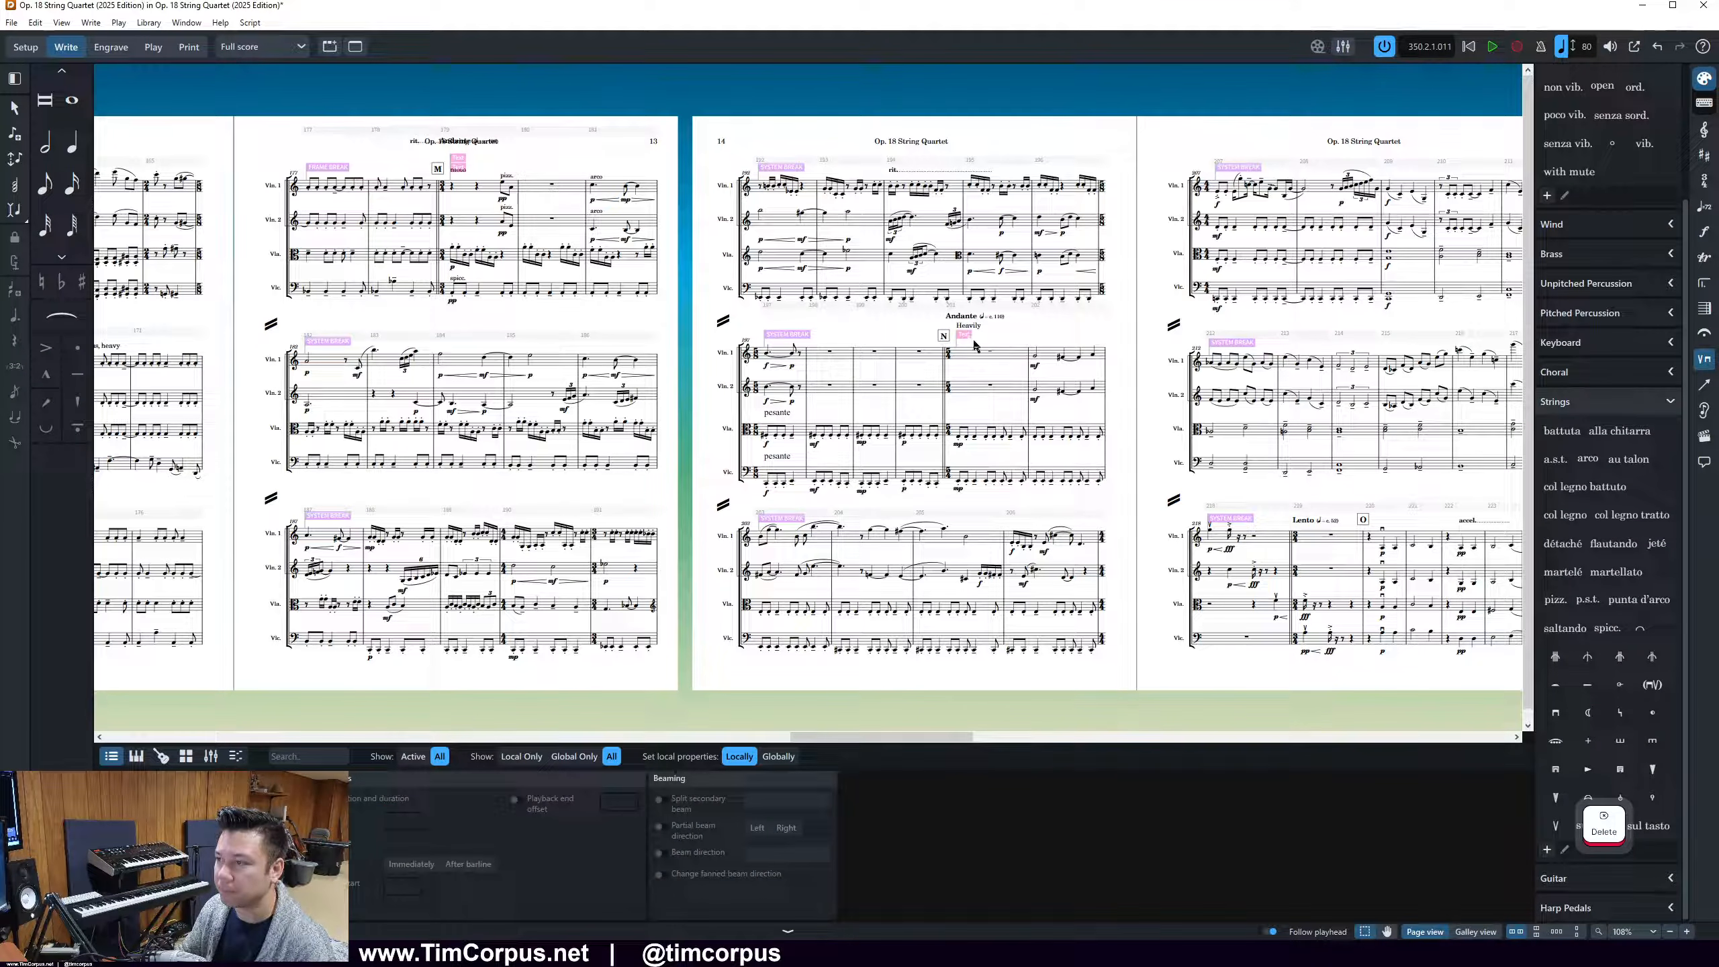
click(969, 338)
key(Delete)
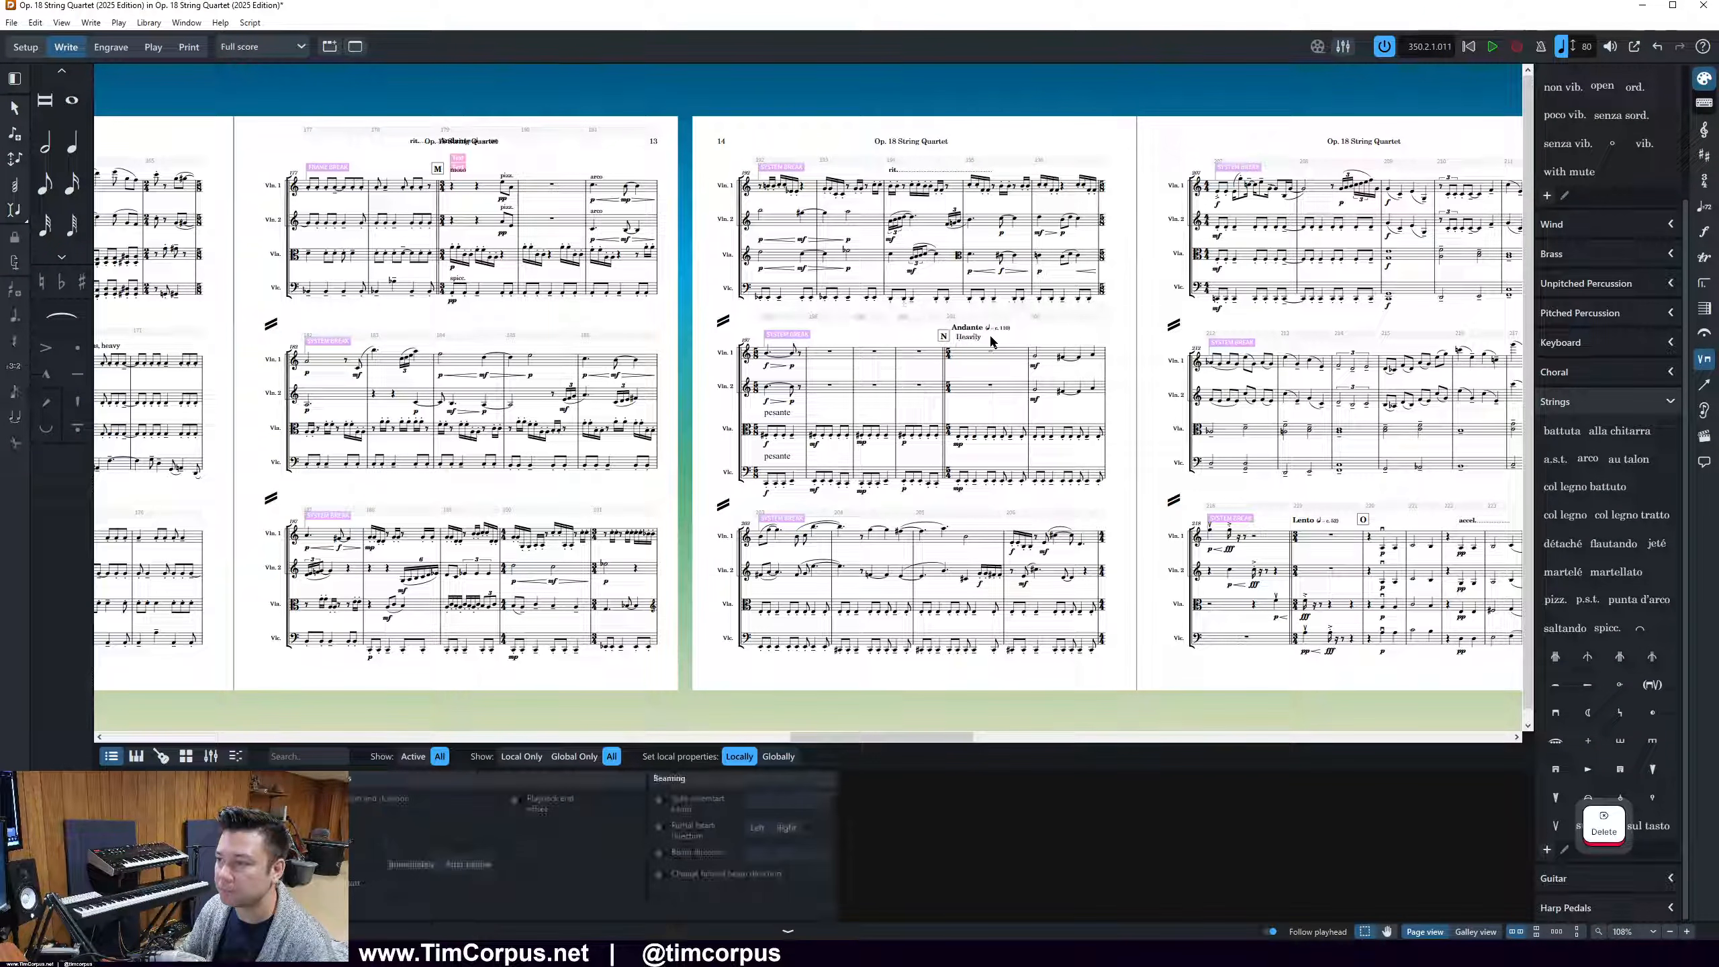
click(1047, 334)
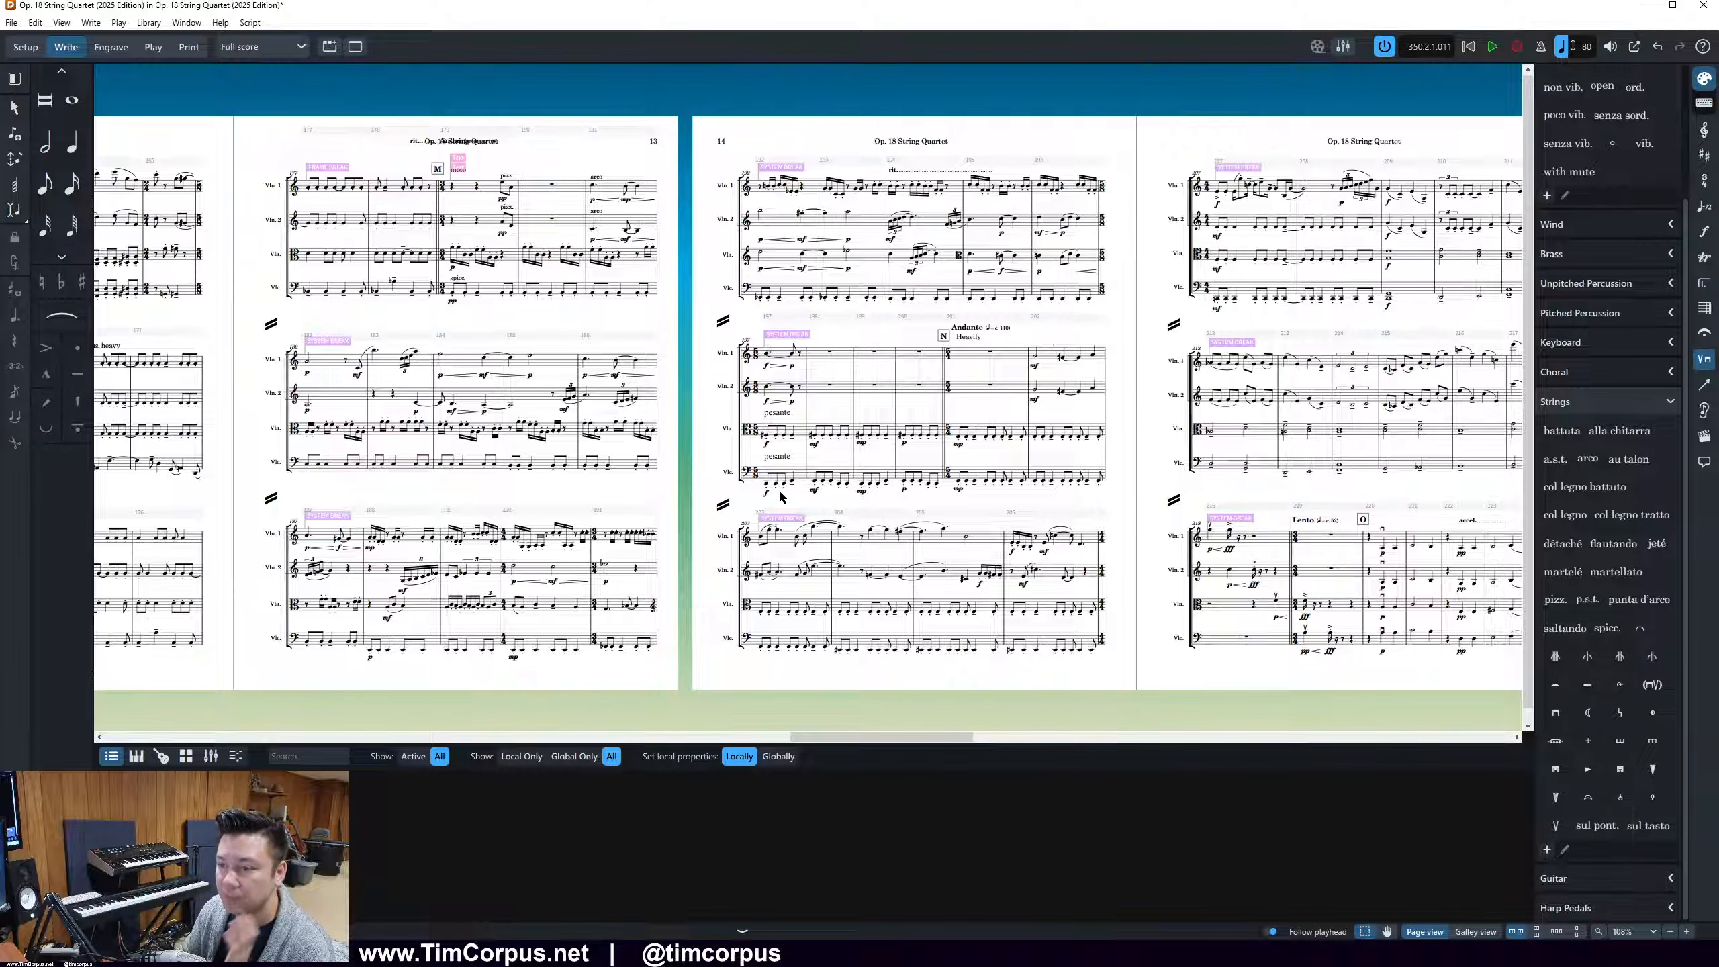
Delete the text signposts beside rehearsal mark M at the top of page 13
drag(895, 735, 824, 738)
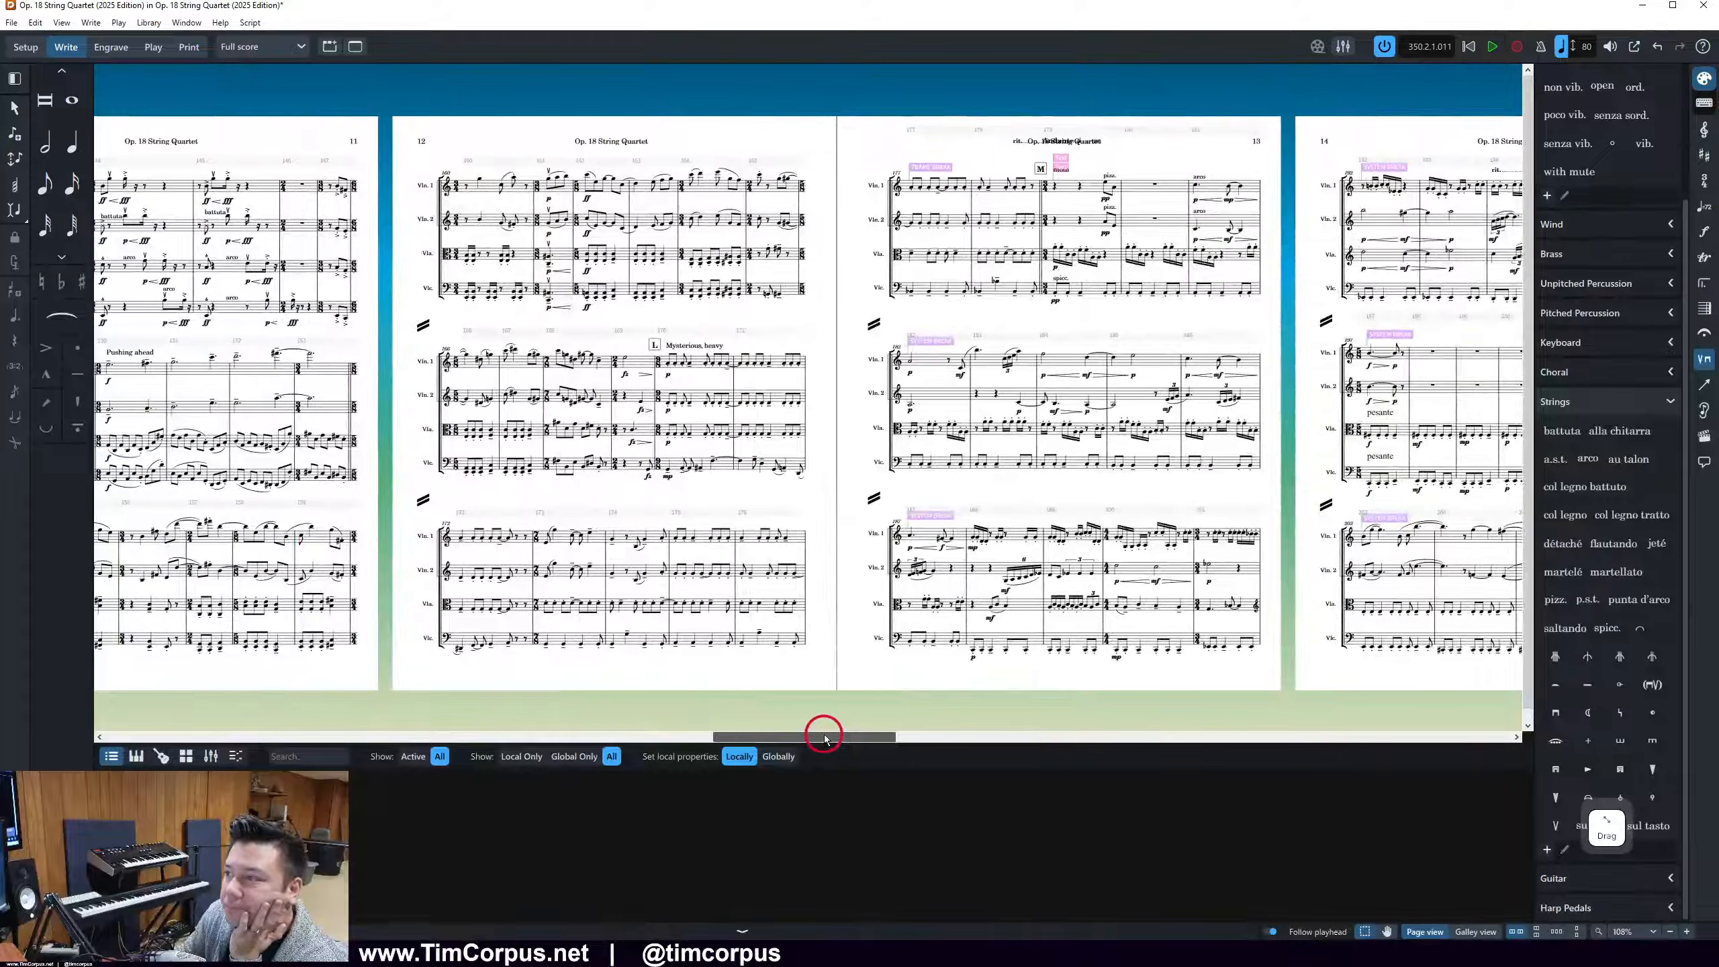
click(1069, 160)
key(Delete)
click(1065, 166)
key(Delete)
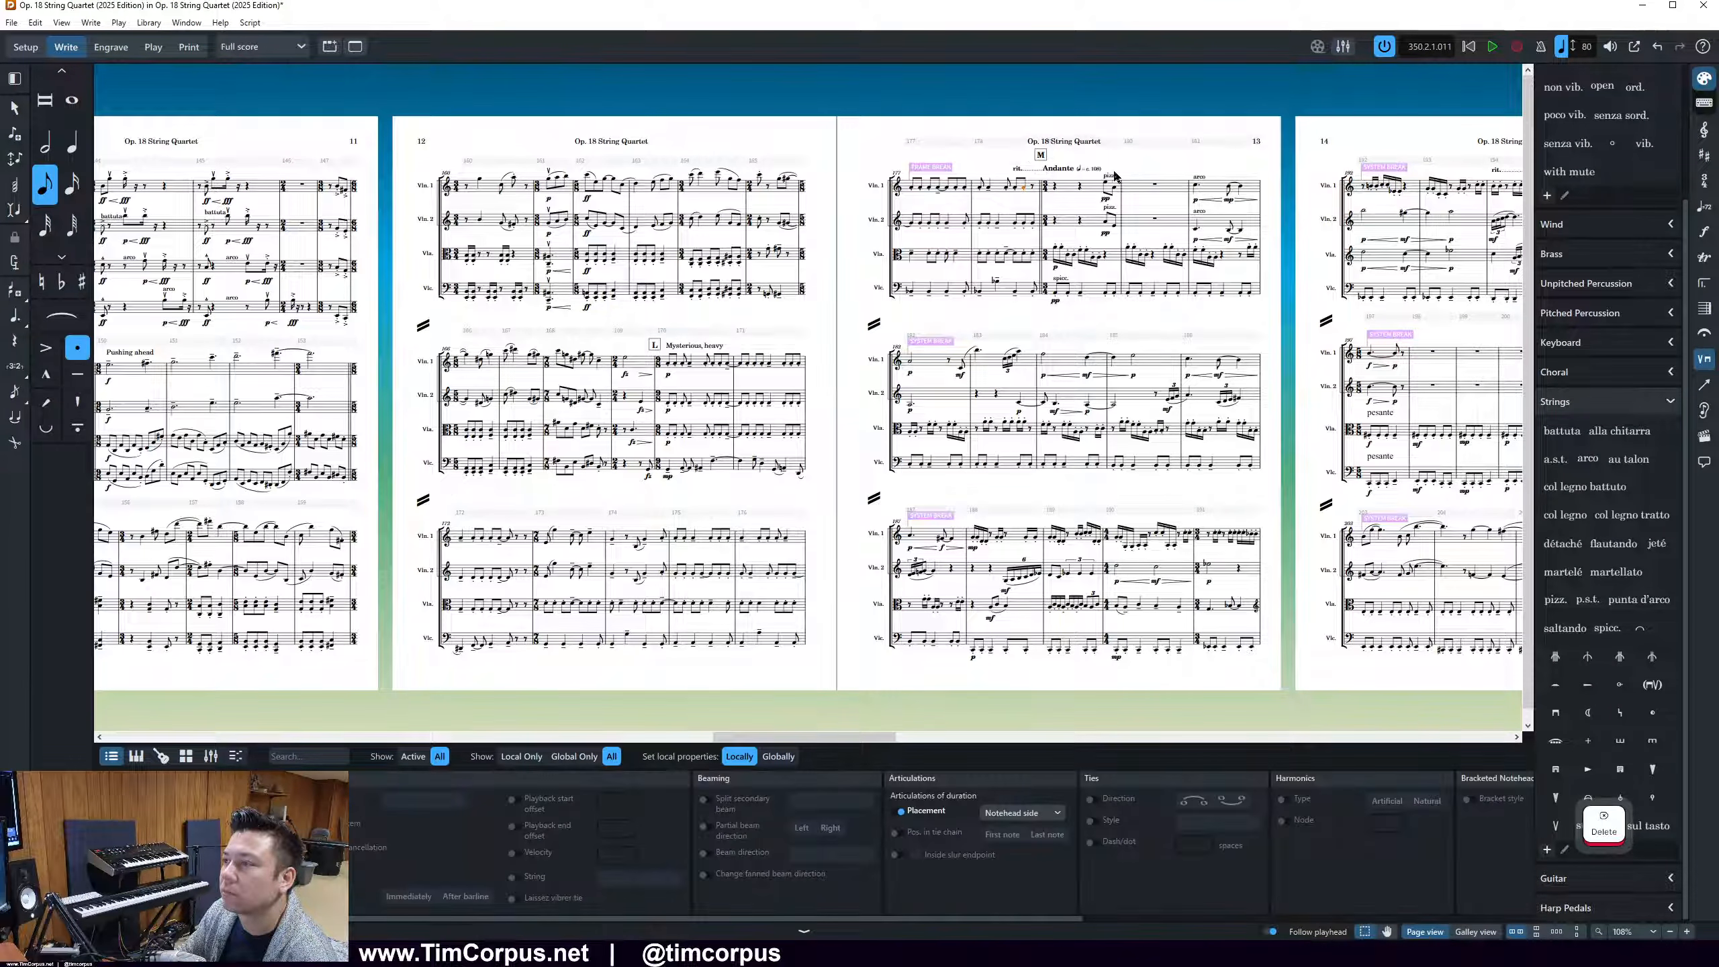
Select the "moto" text at bar 179 by rehearsal mark M and hide all signposts
scroll(1084, 177, up, 5)
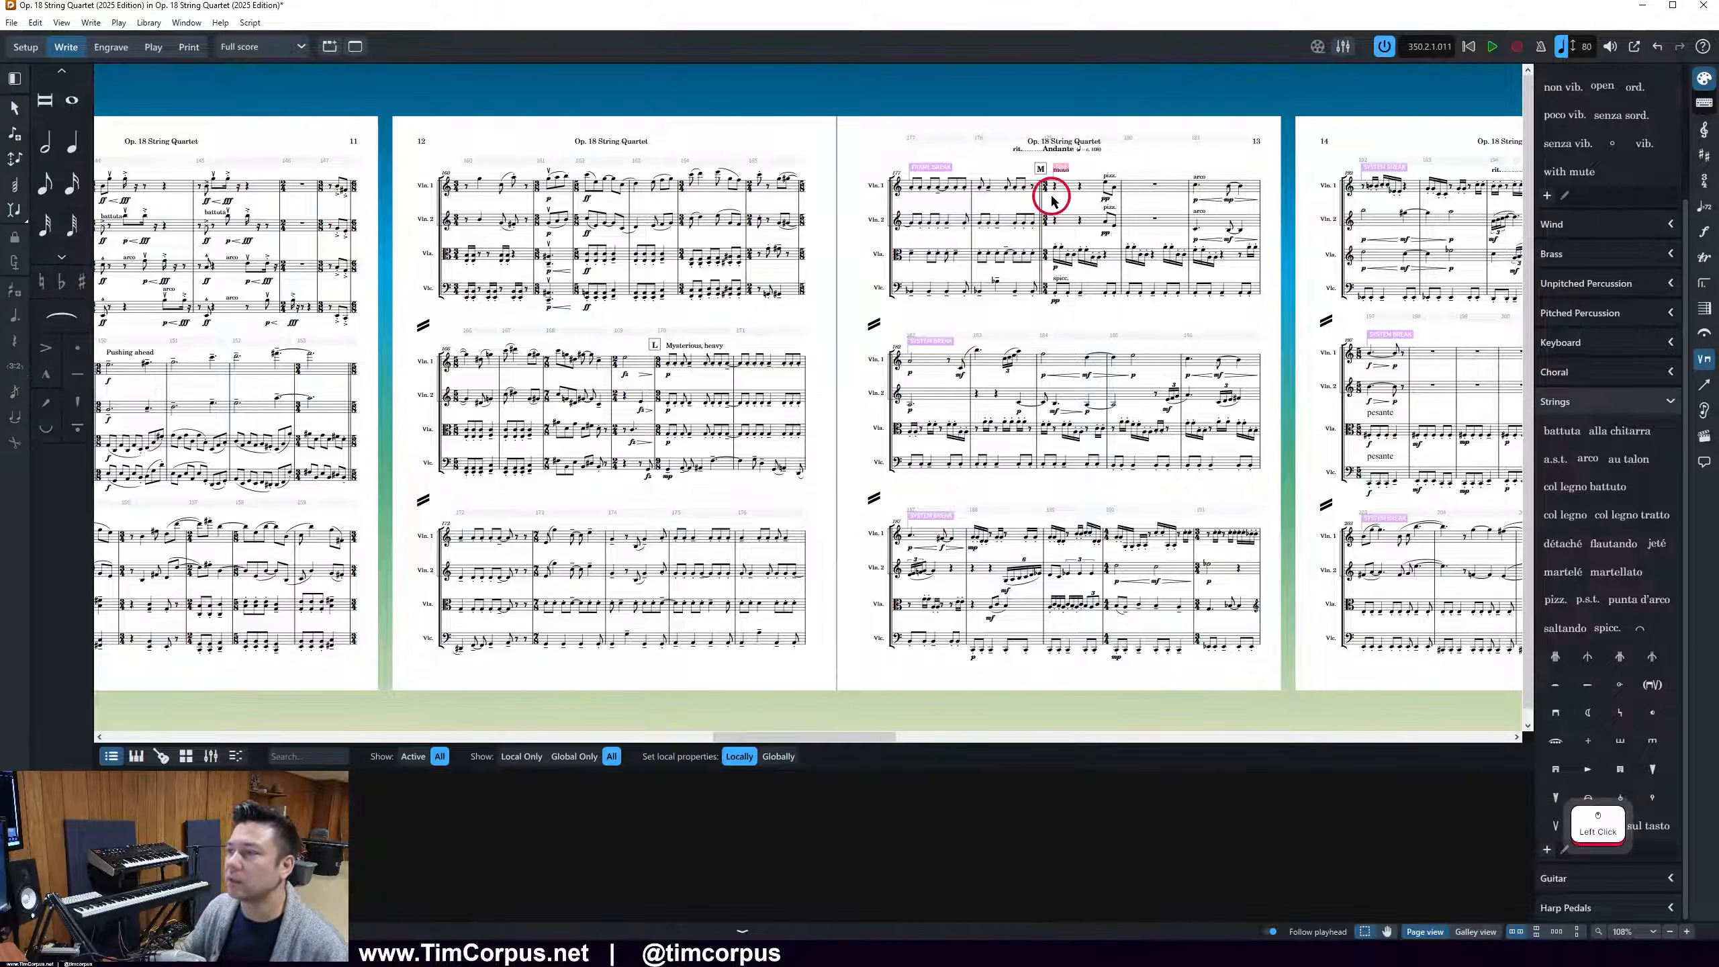
scroll(1112, 240, up, 2)
scroll(1113, 238, right, 6)
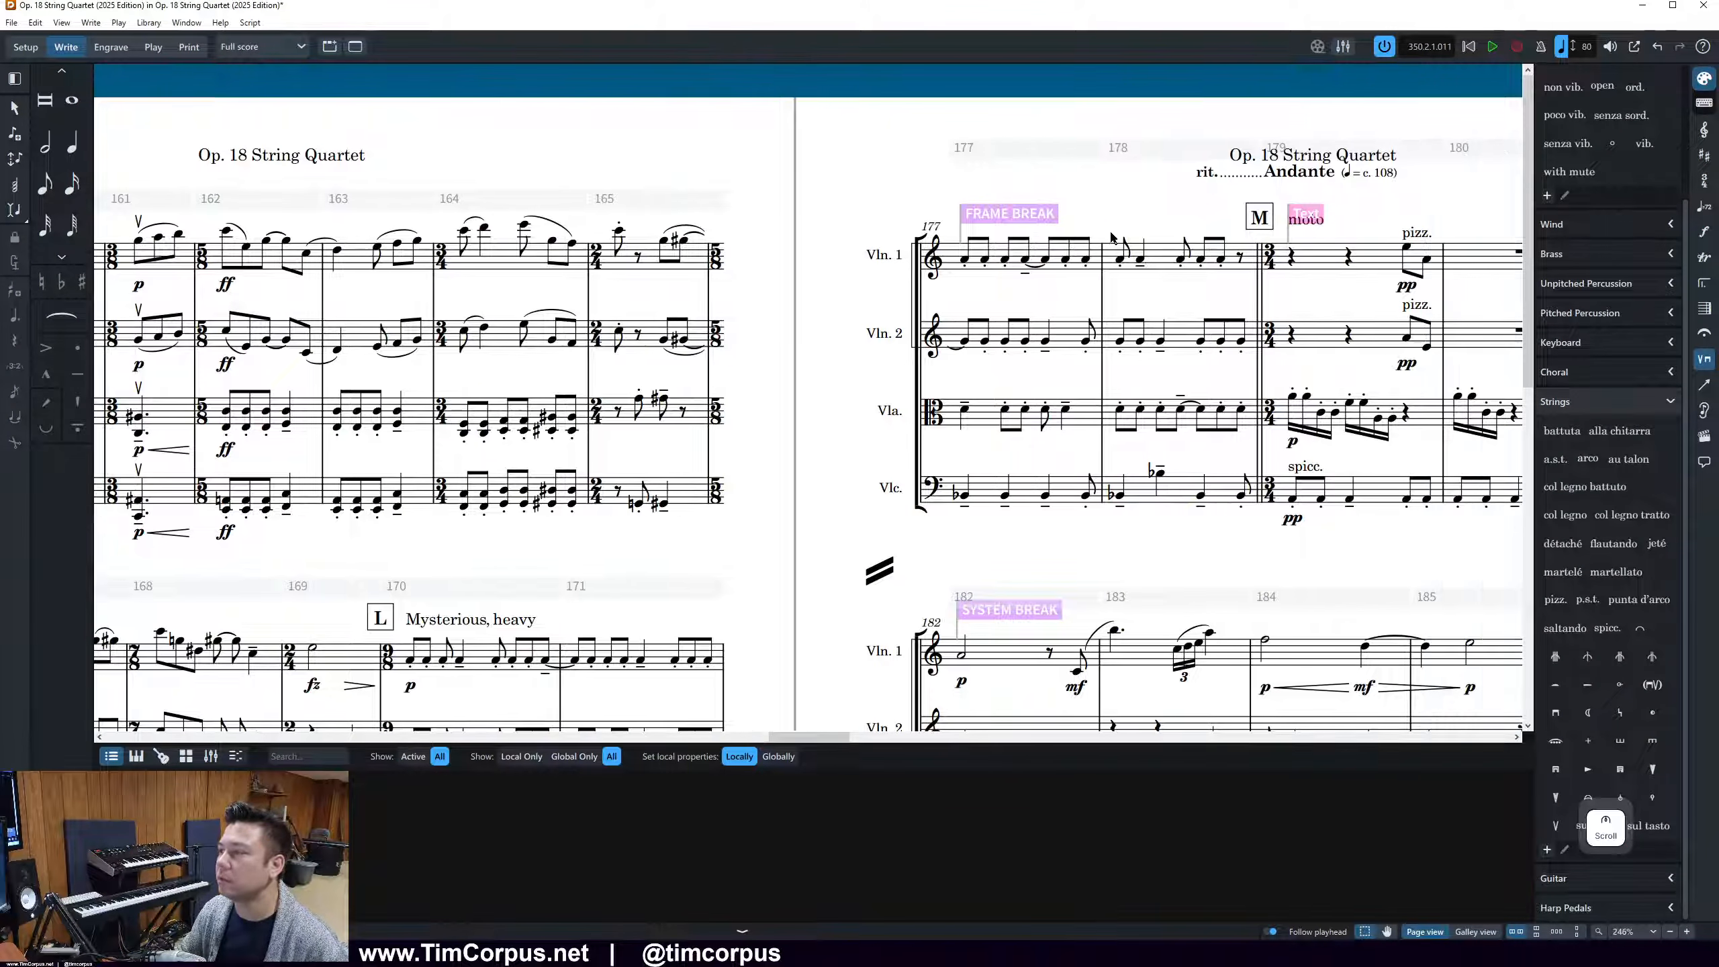
scroll(1113, 237, right, 1)
click(1110, 224)
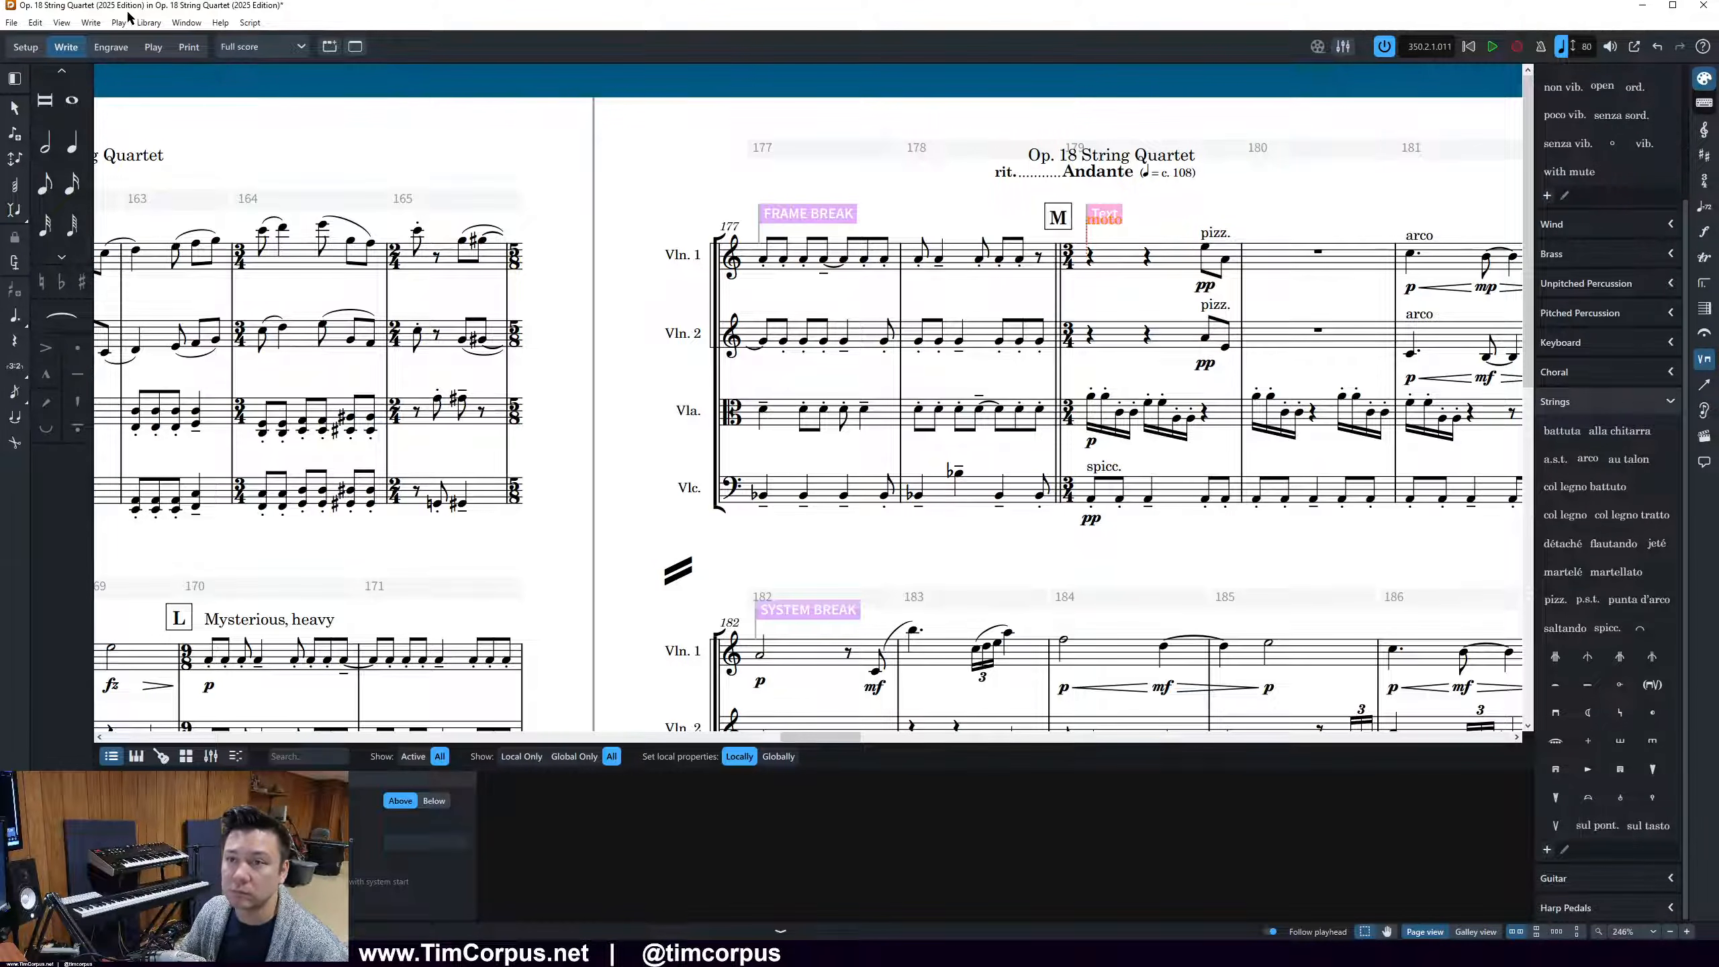
click(62, 22)
click(170, 131)
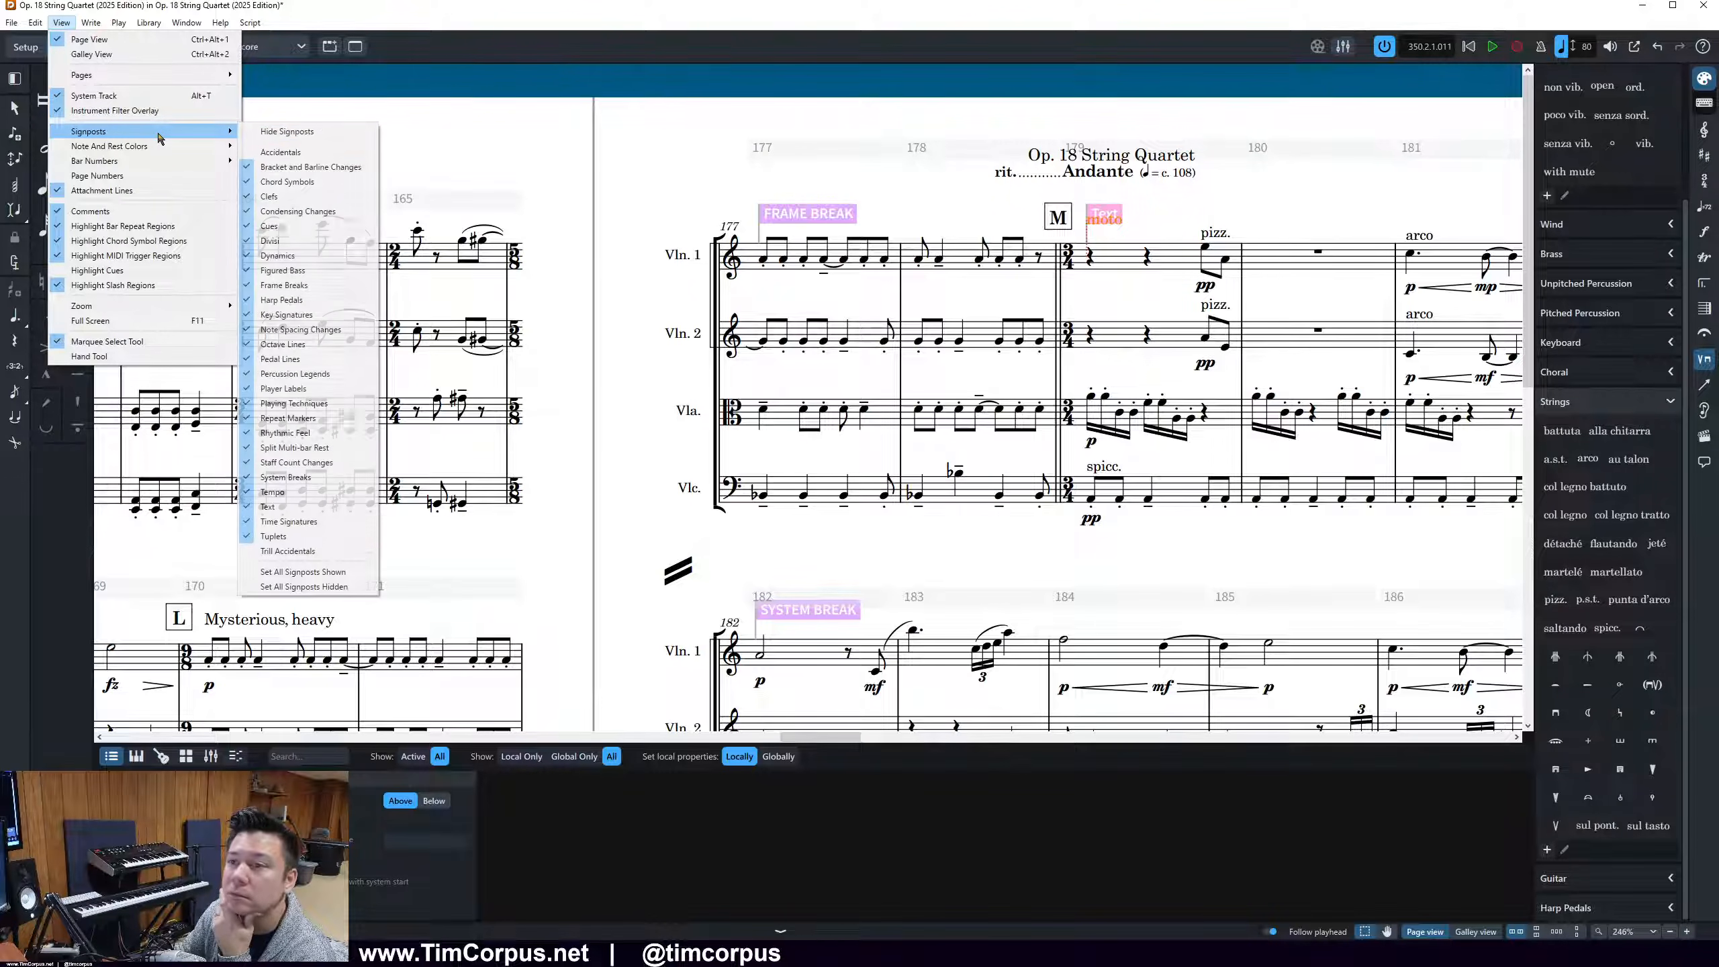
click(261, 133)
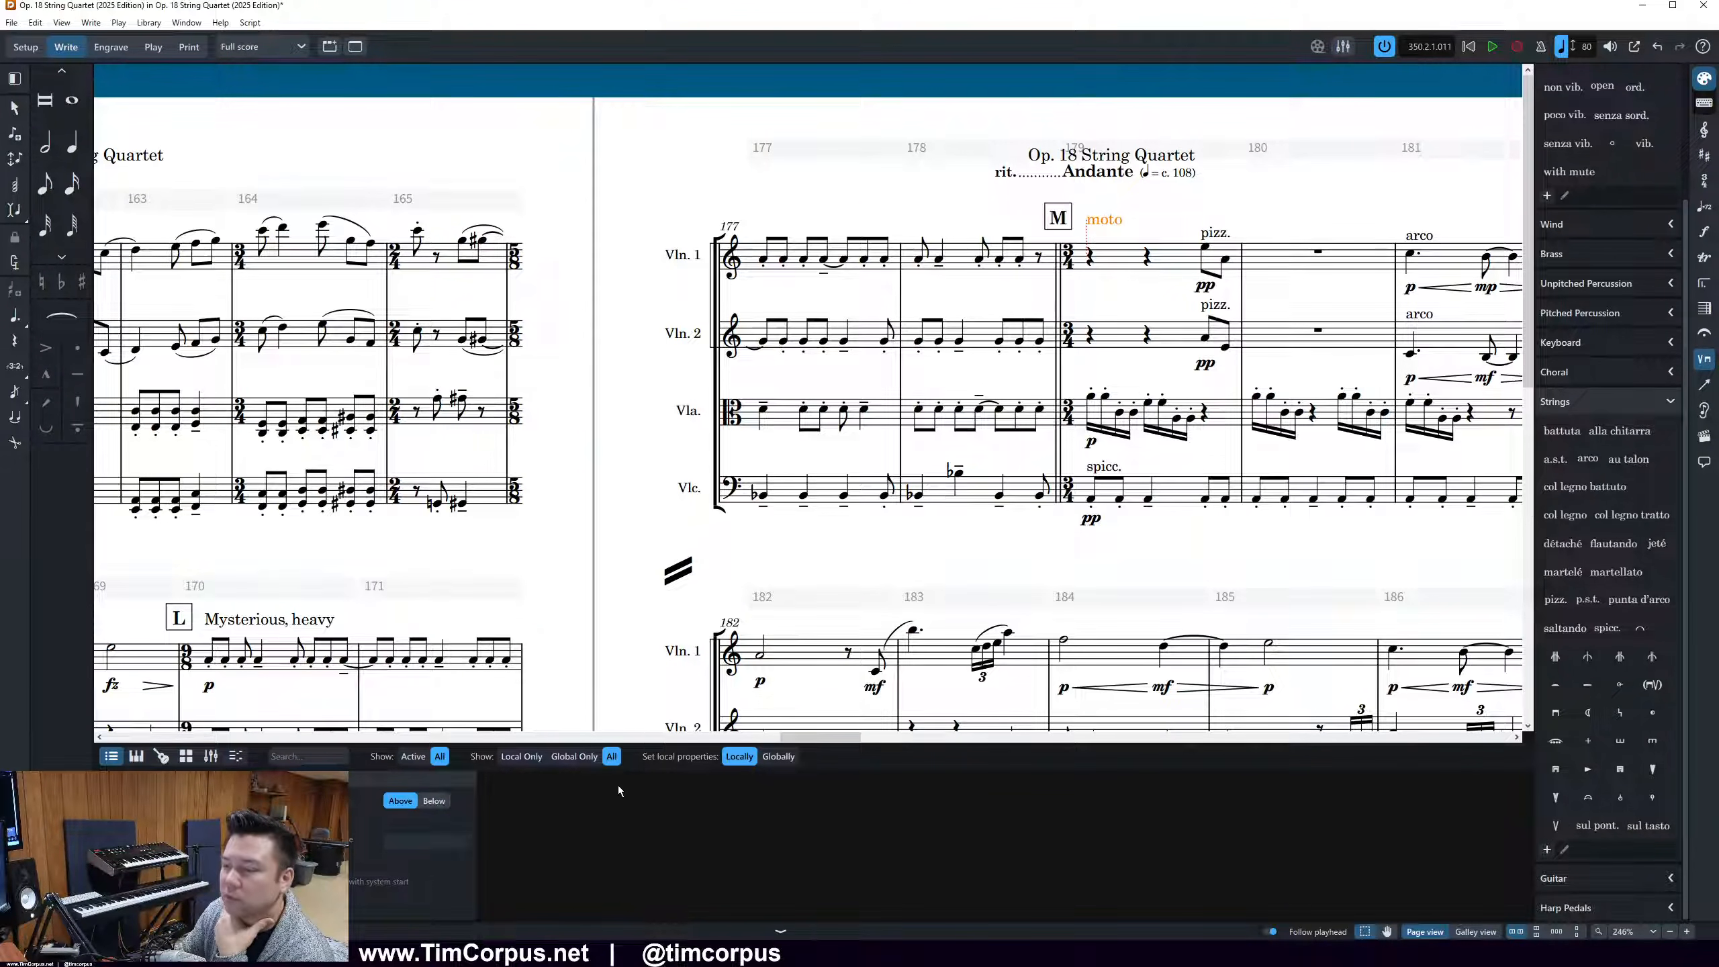
Switch to the 2018 PDF in Acrobat and place rehearsal mark M on page 12 beside the score for comparison
key(alt+Tab)
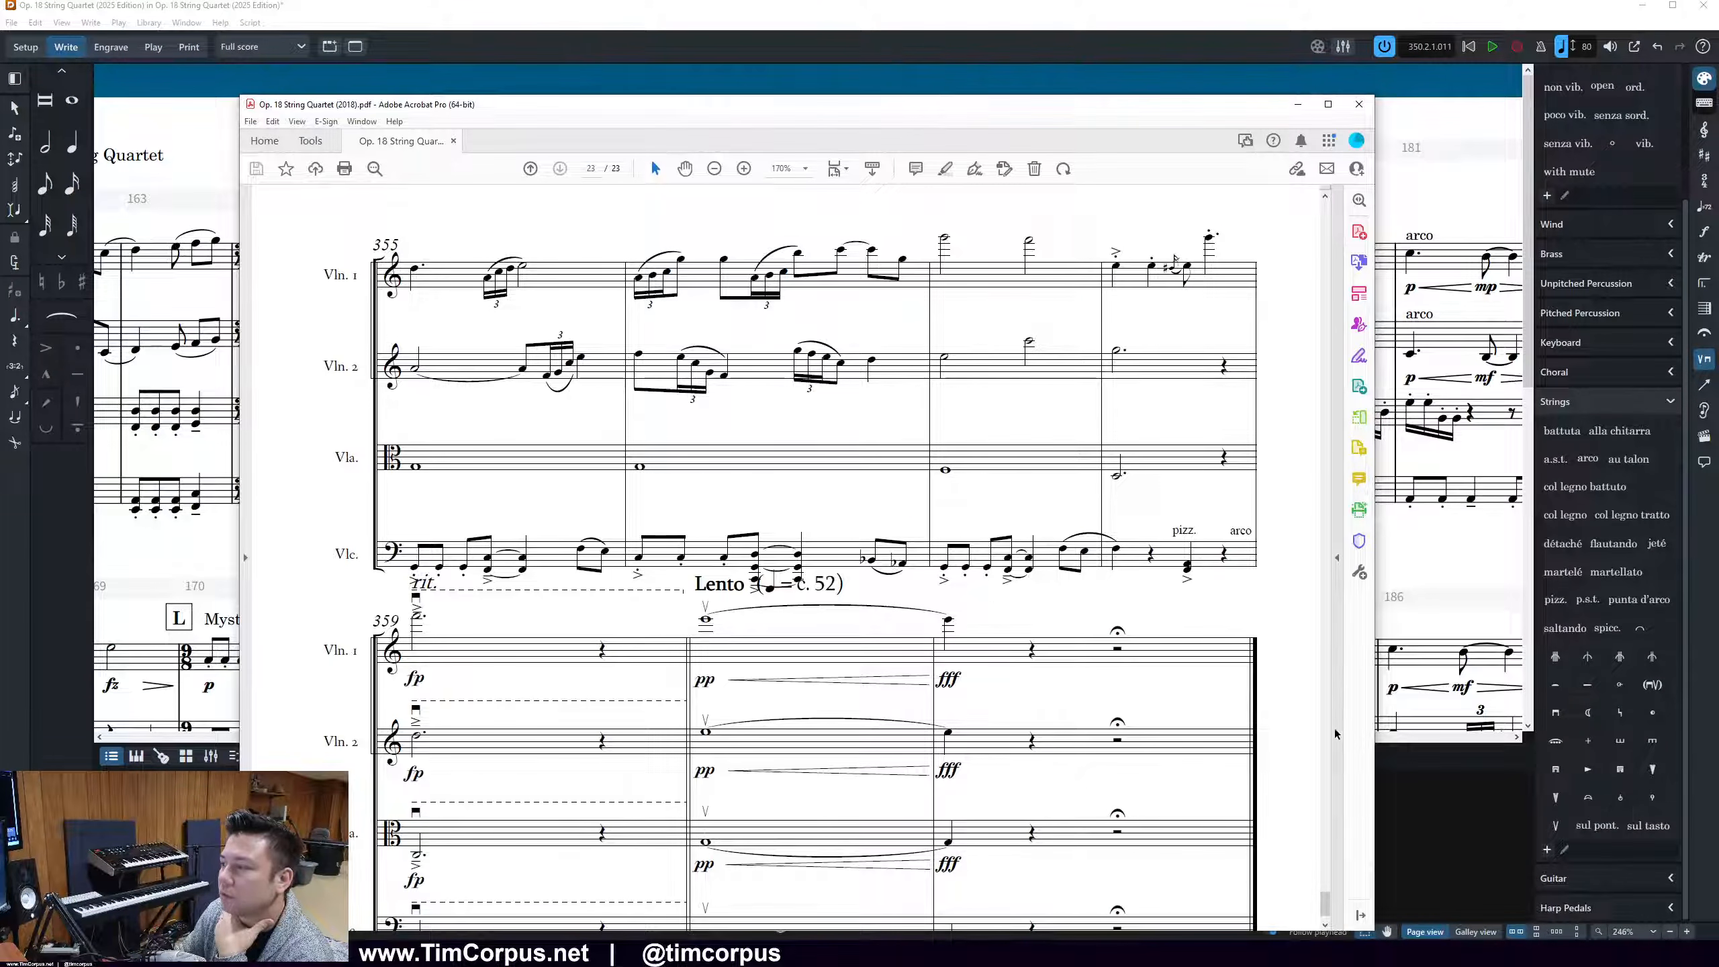
drag(1325, 904, 1360, 557)
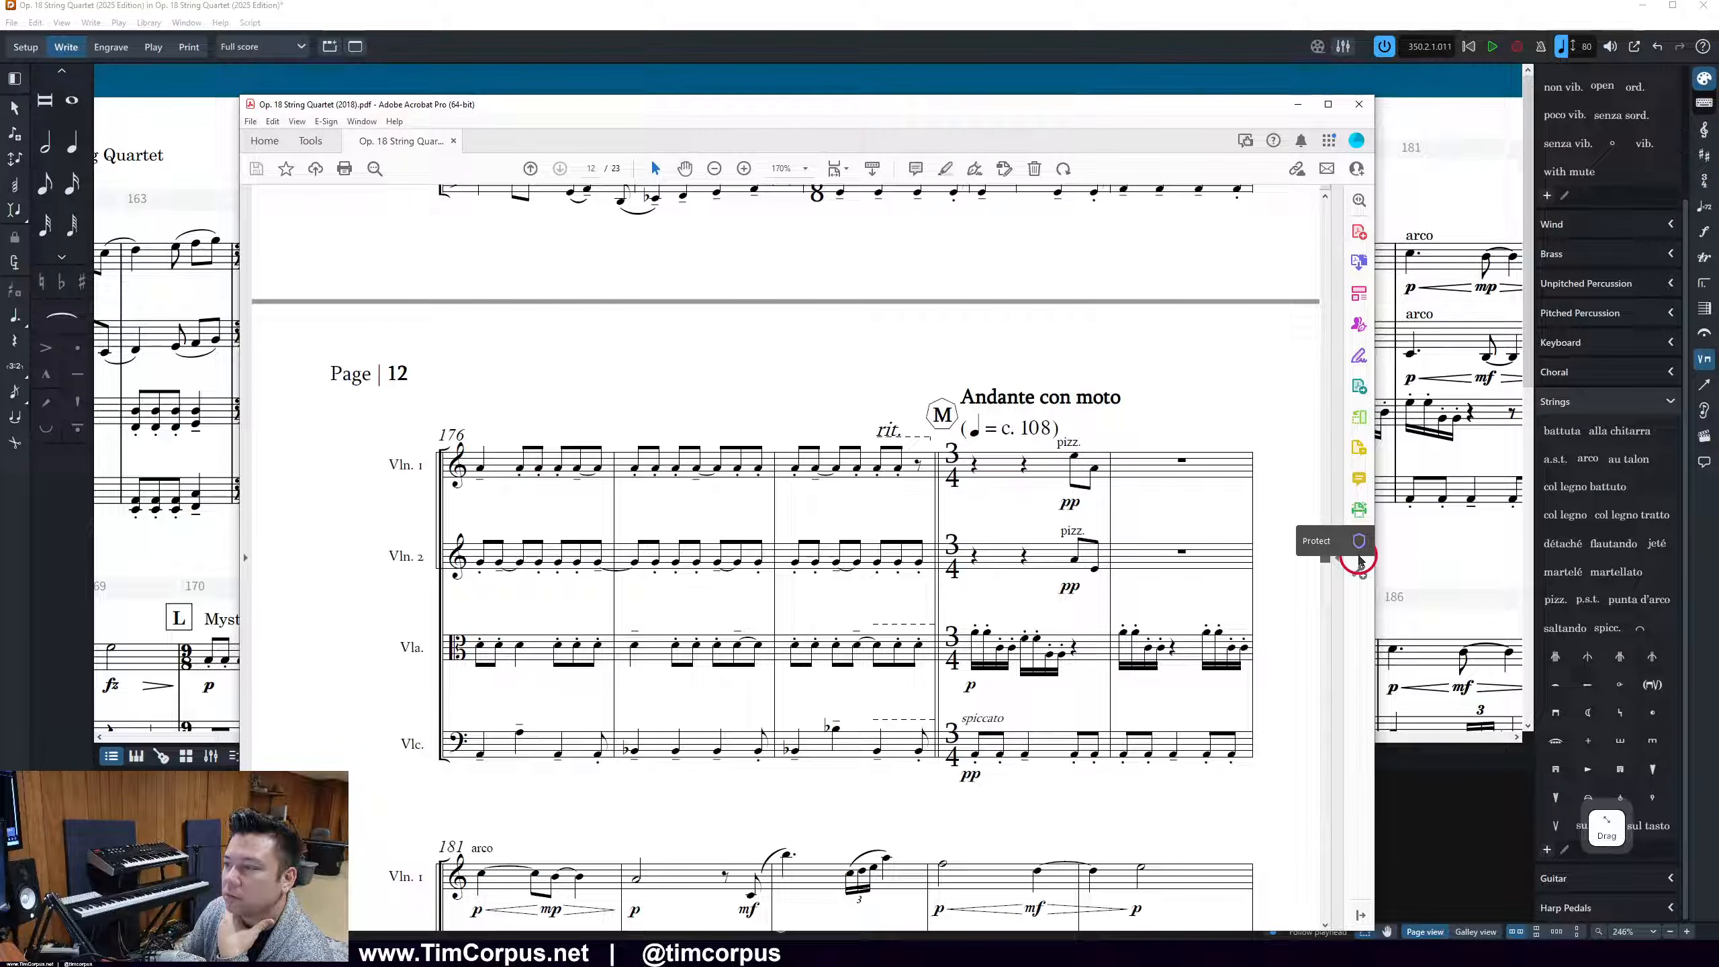
drag(1186, 105, 866, 395)
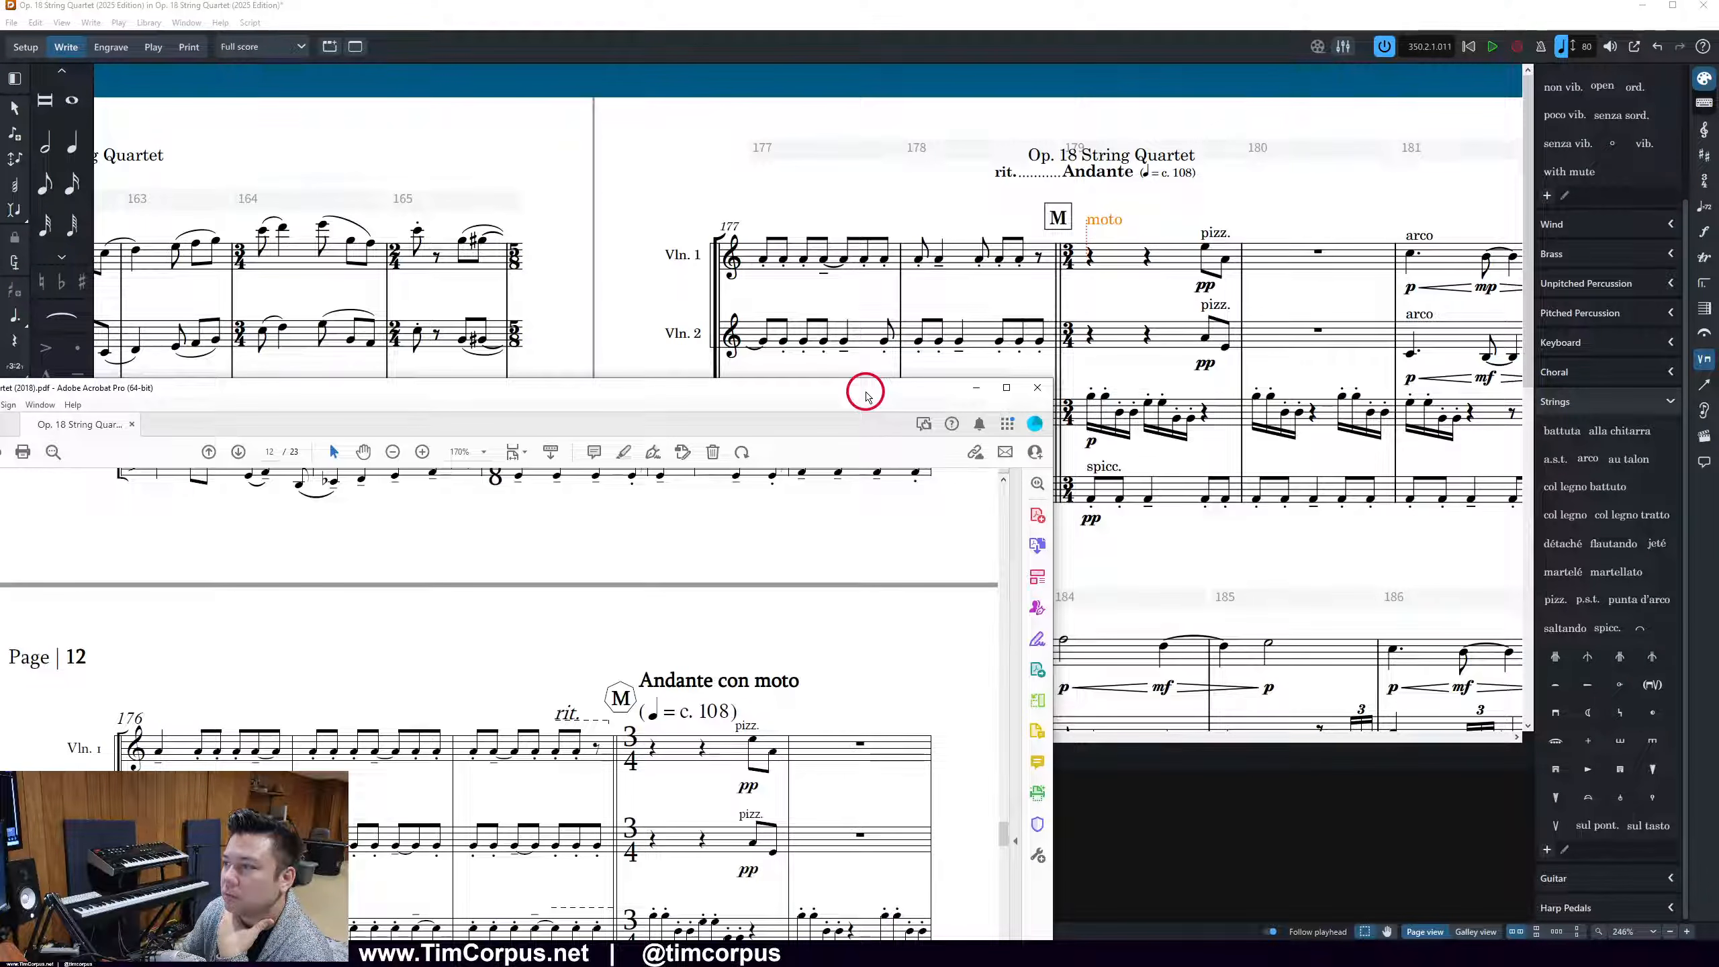
drag(800, 239, 812, 109)
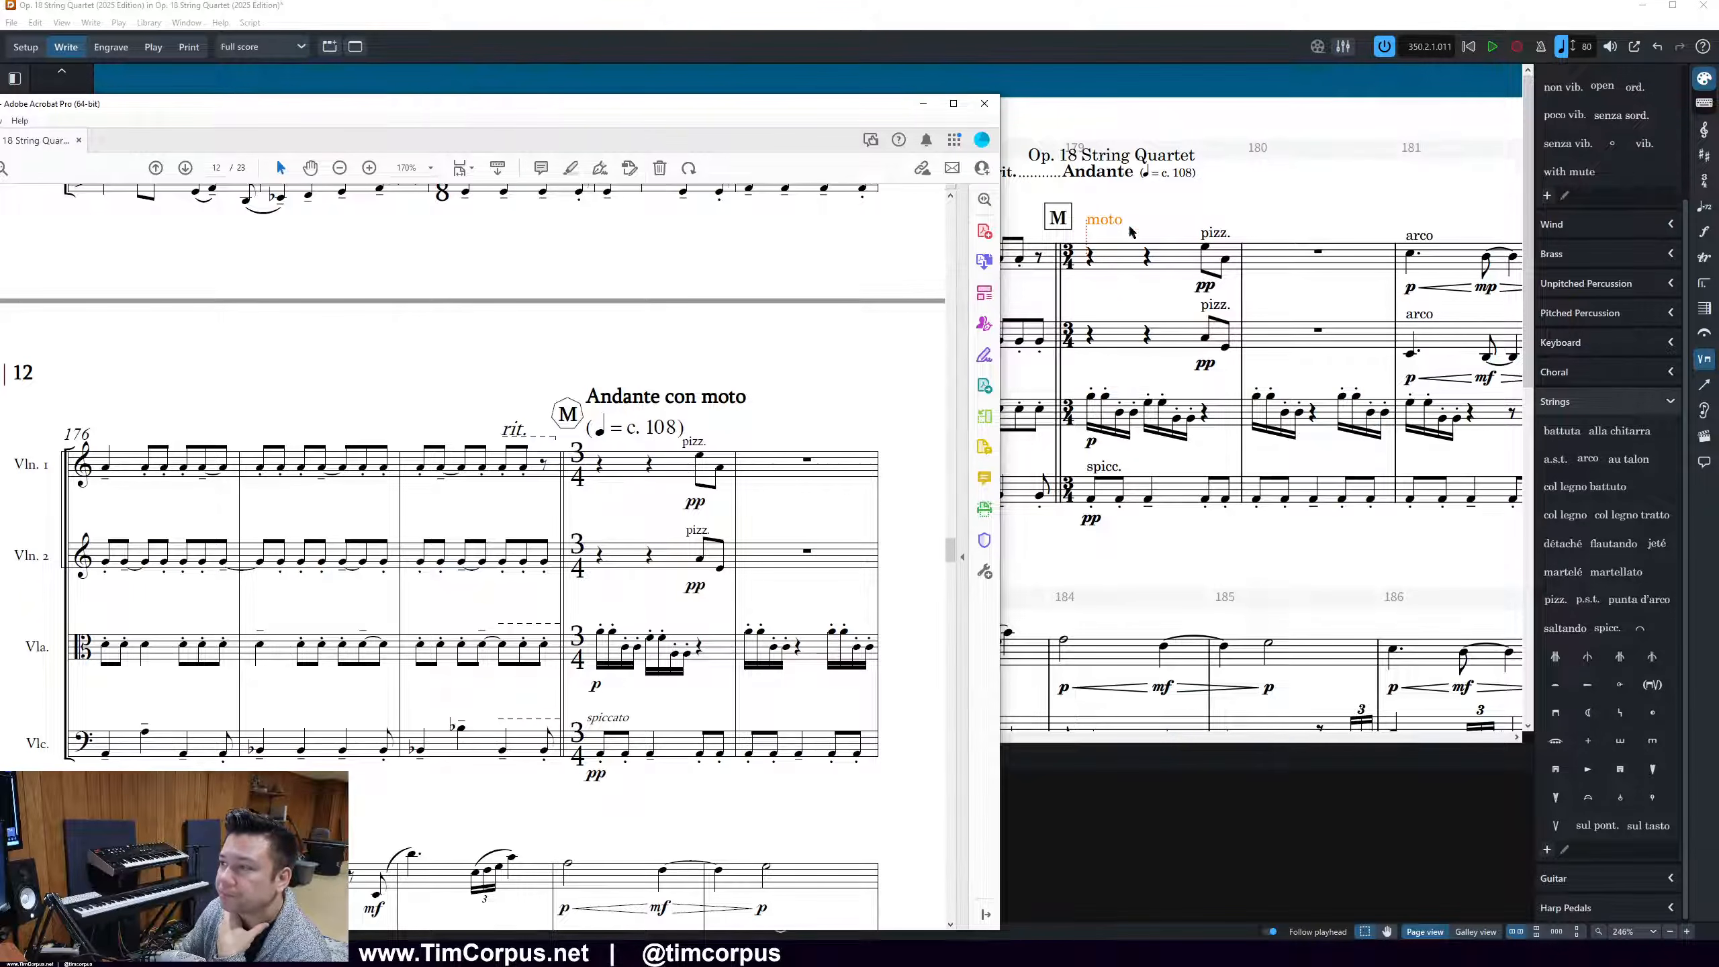
drag(683, 114, 645, 83)
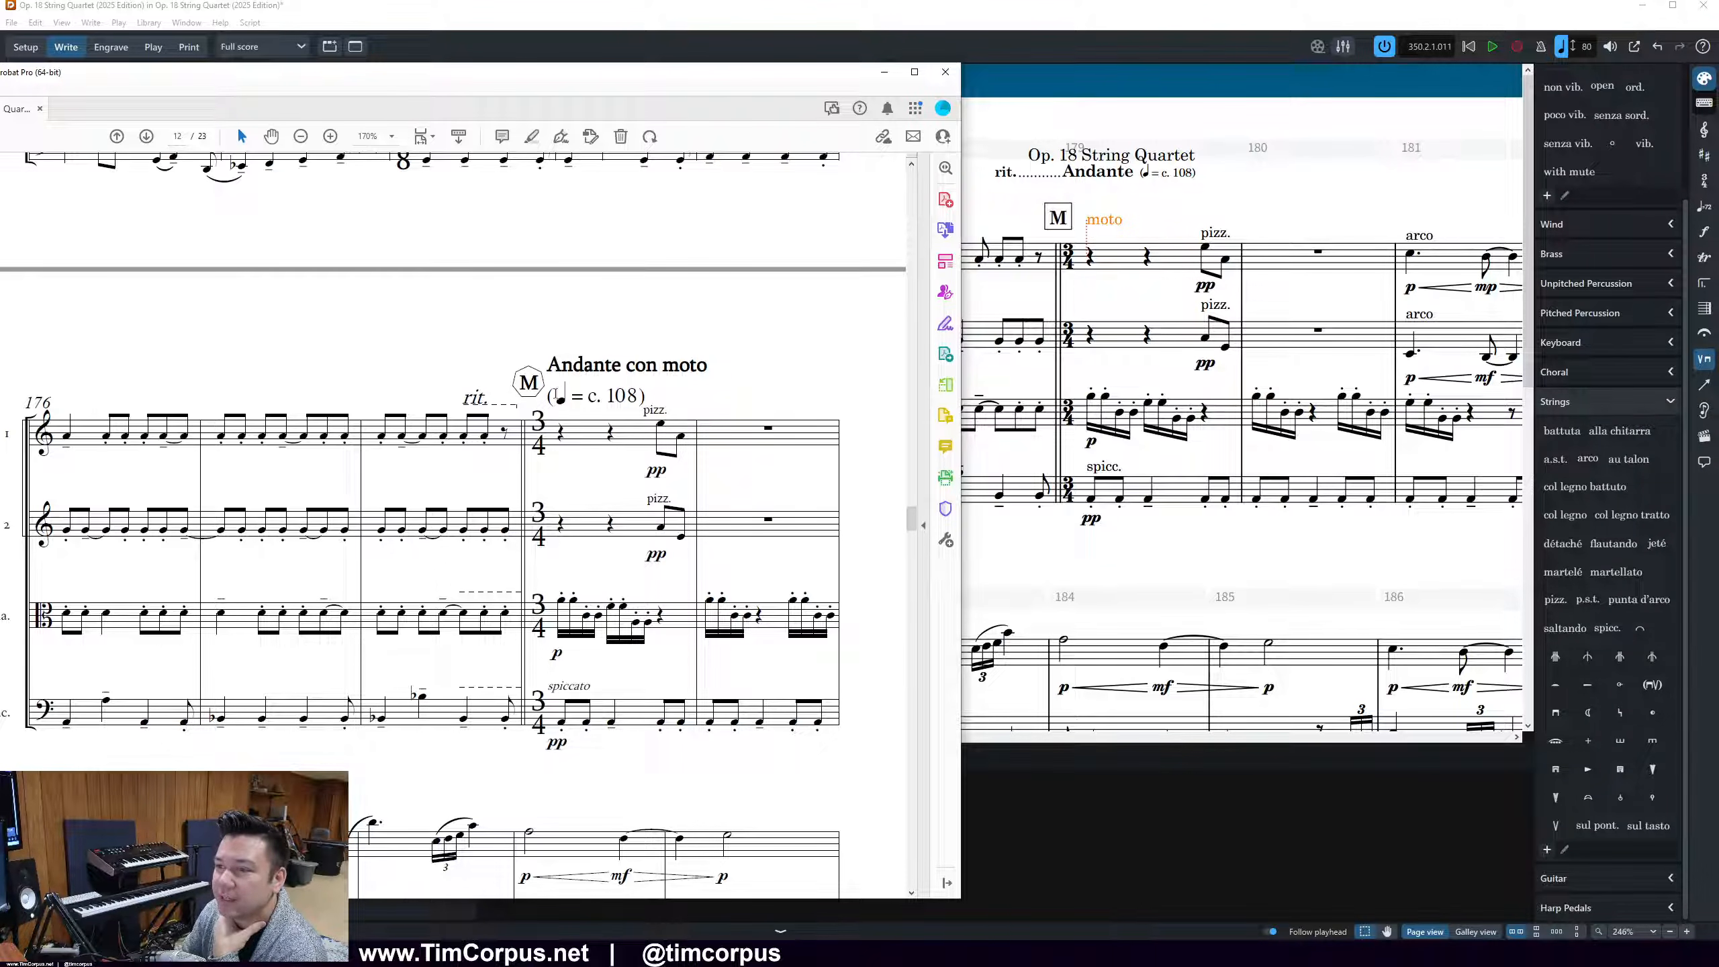
drag(653, 77, 484, 82)
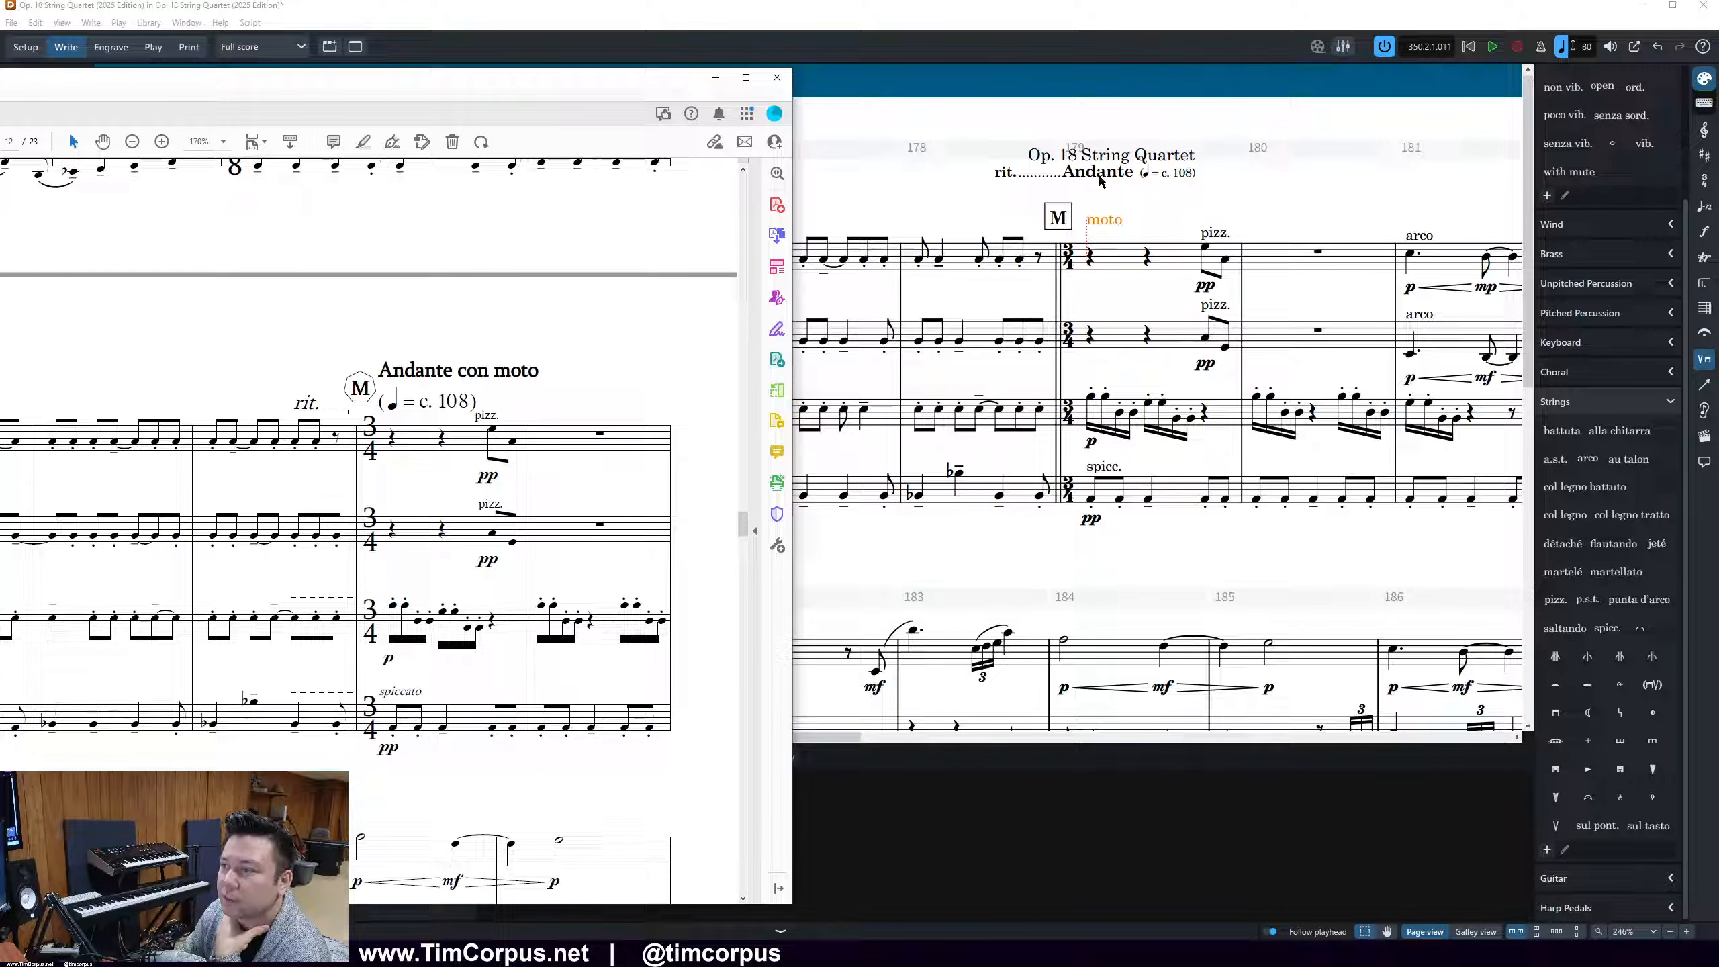
Delete the separate "moto" text at bar 179 and change the tempo text at rehearsal mark M to "Andante con moto"
click(1125, 222)
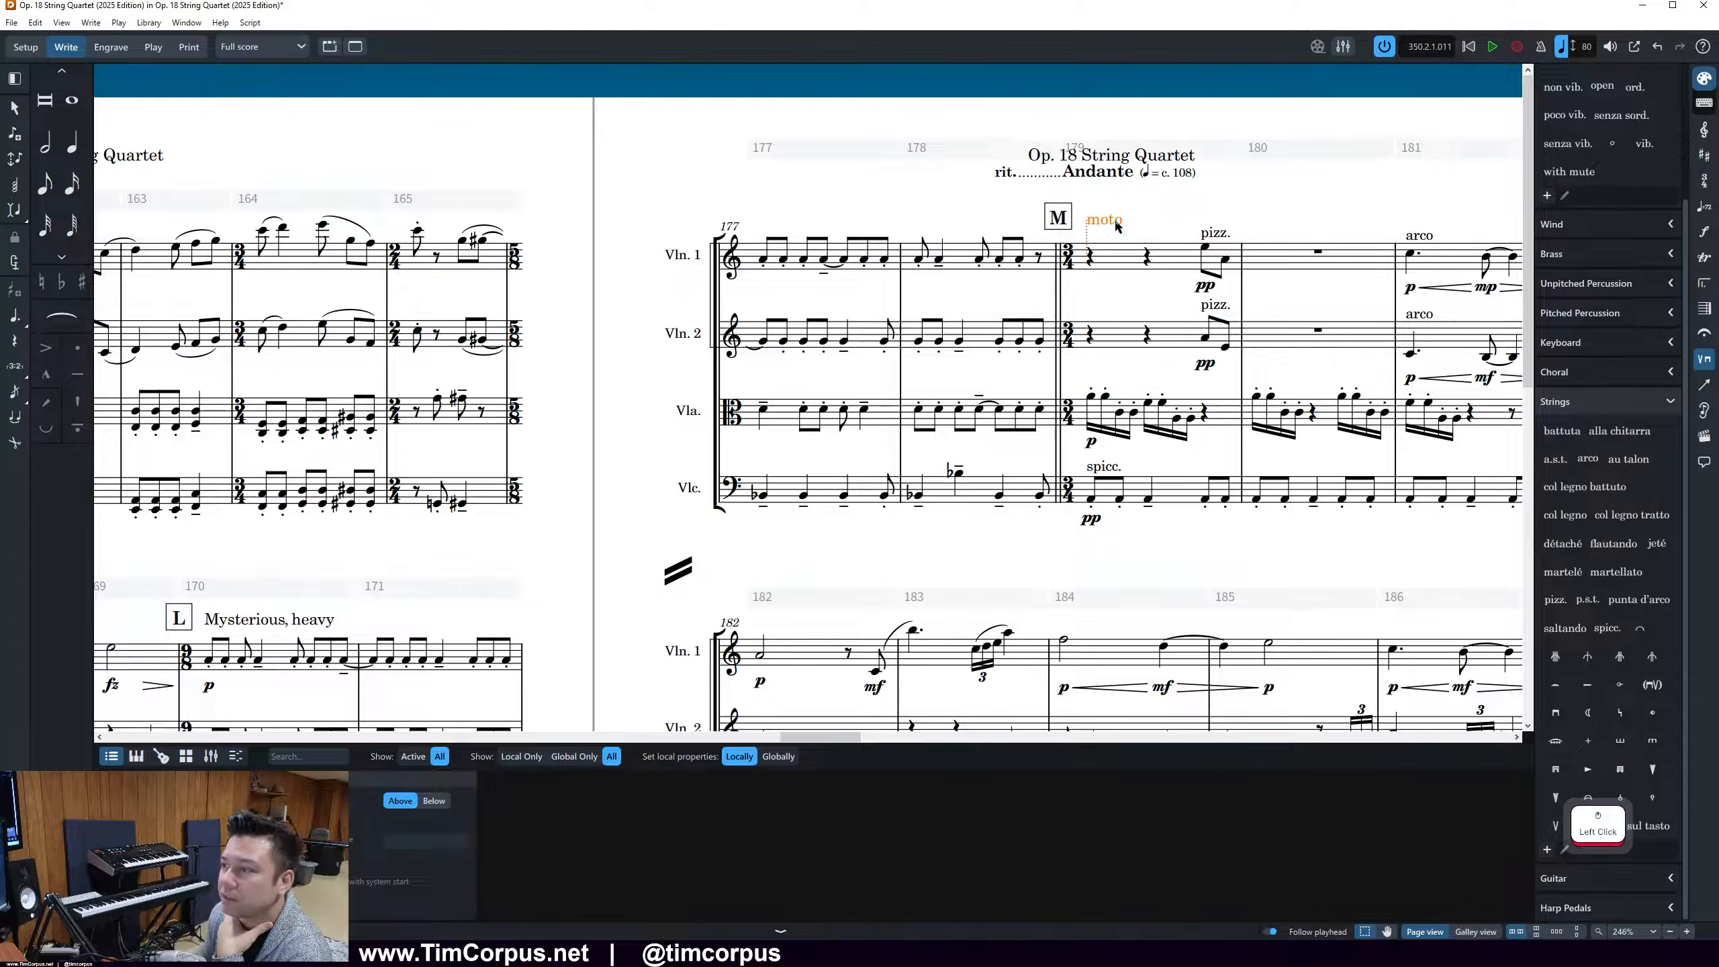
key(Delete)
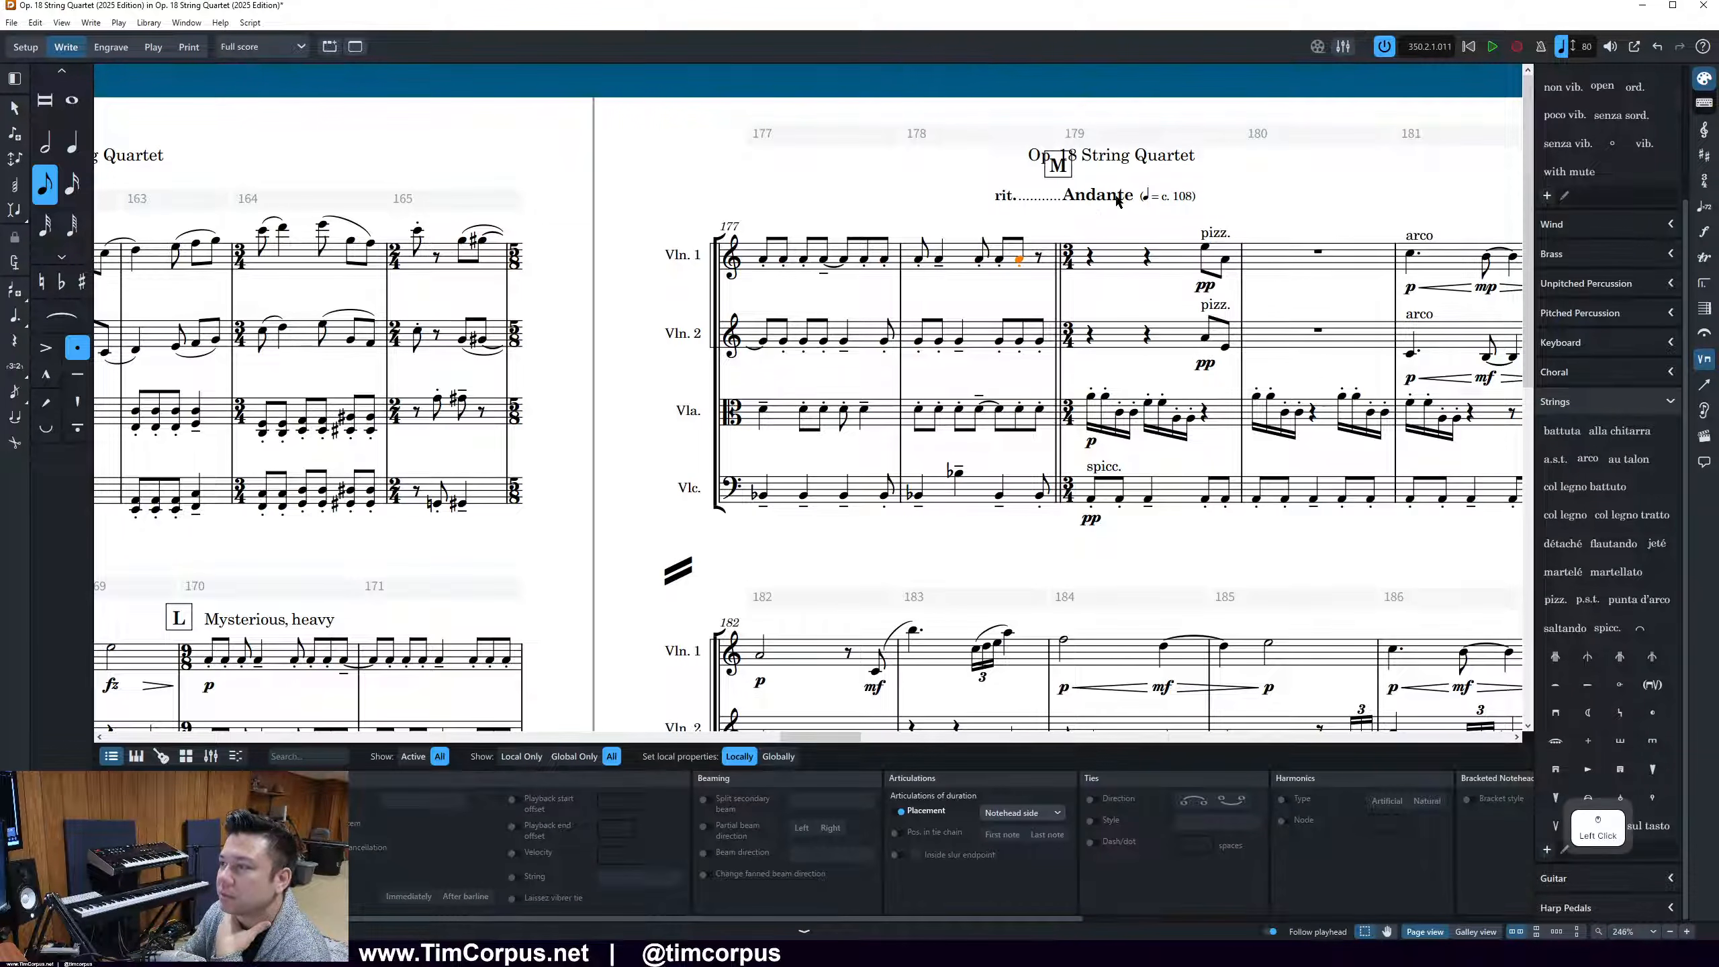
click(1117, 197)
click(438, 802)
text(con moto)
key(Return)
key(Escape)
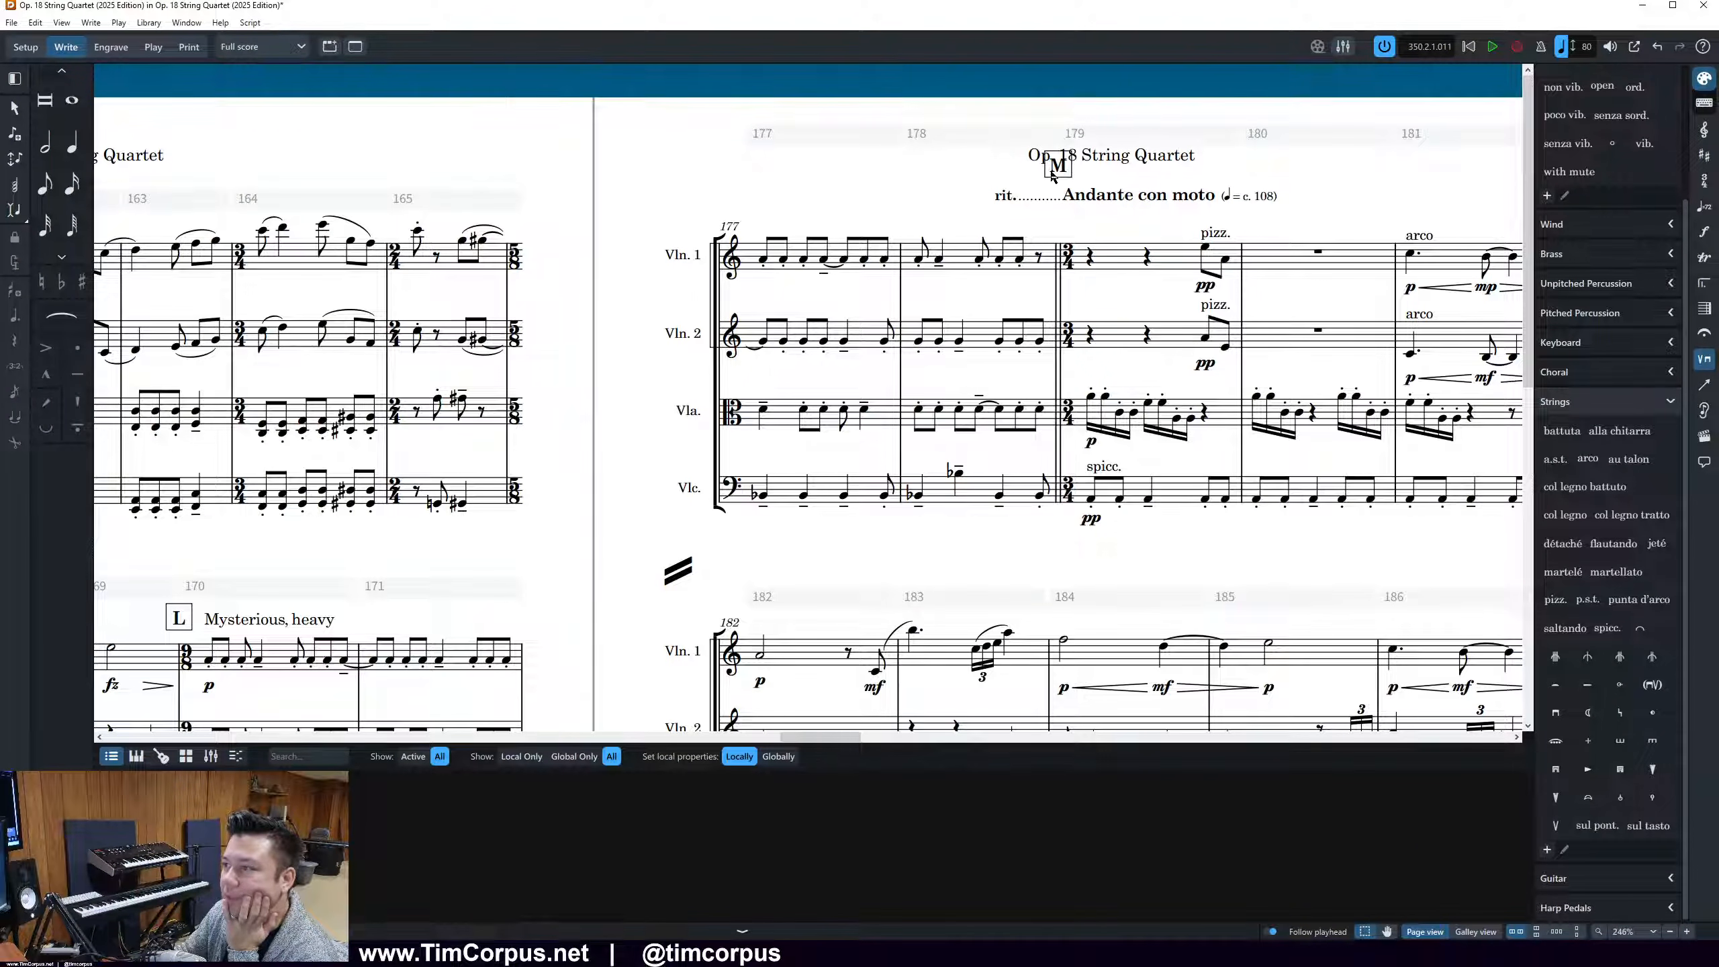
Delete the dotted rit. marking leading into rehearsal mark M in bar 178
click(1058, 198)
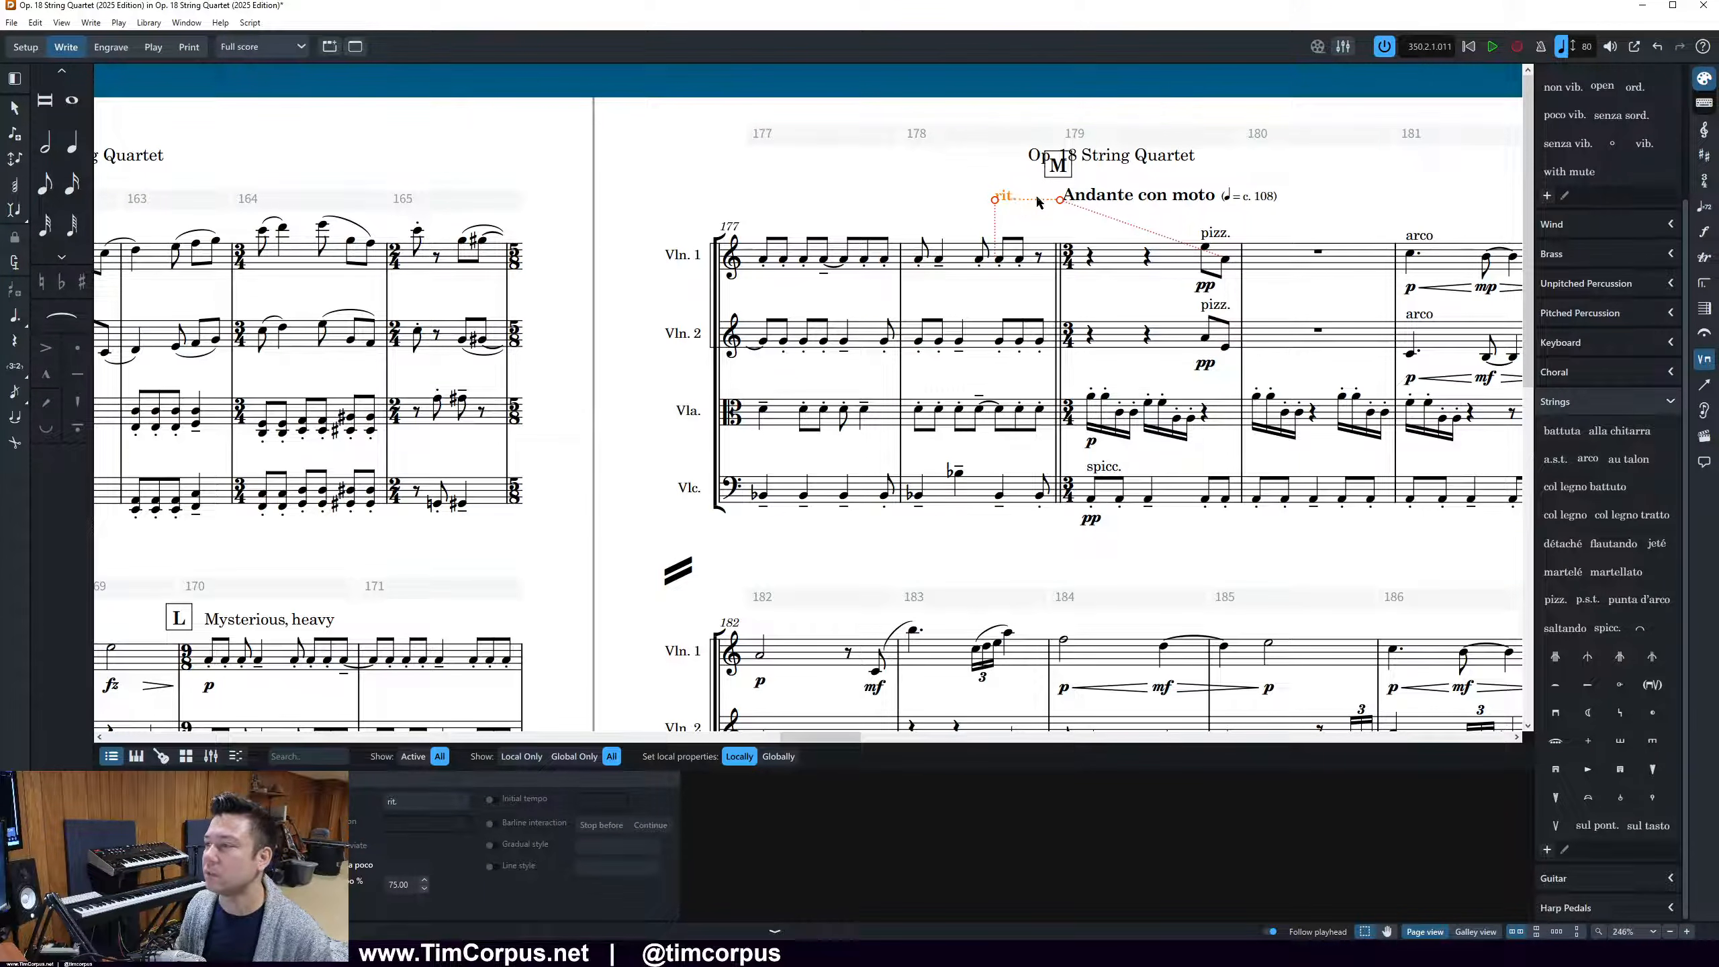
click(1015, 200)
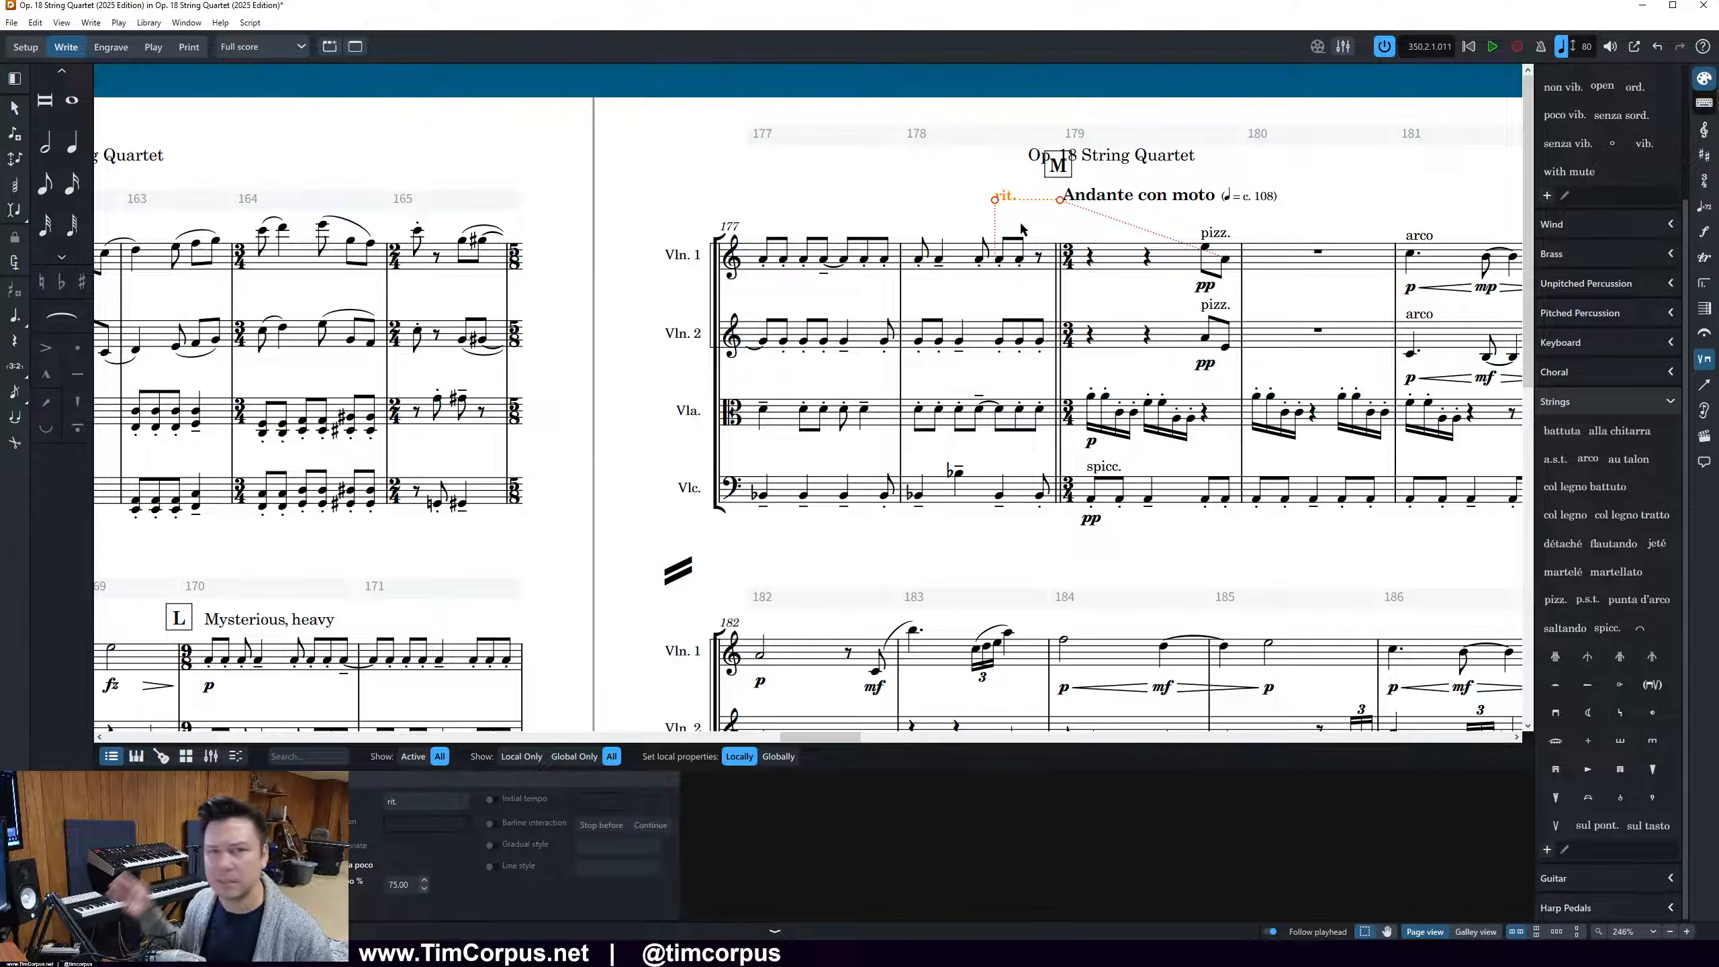
click(1023, 226)
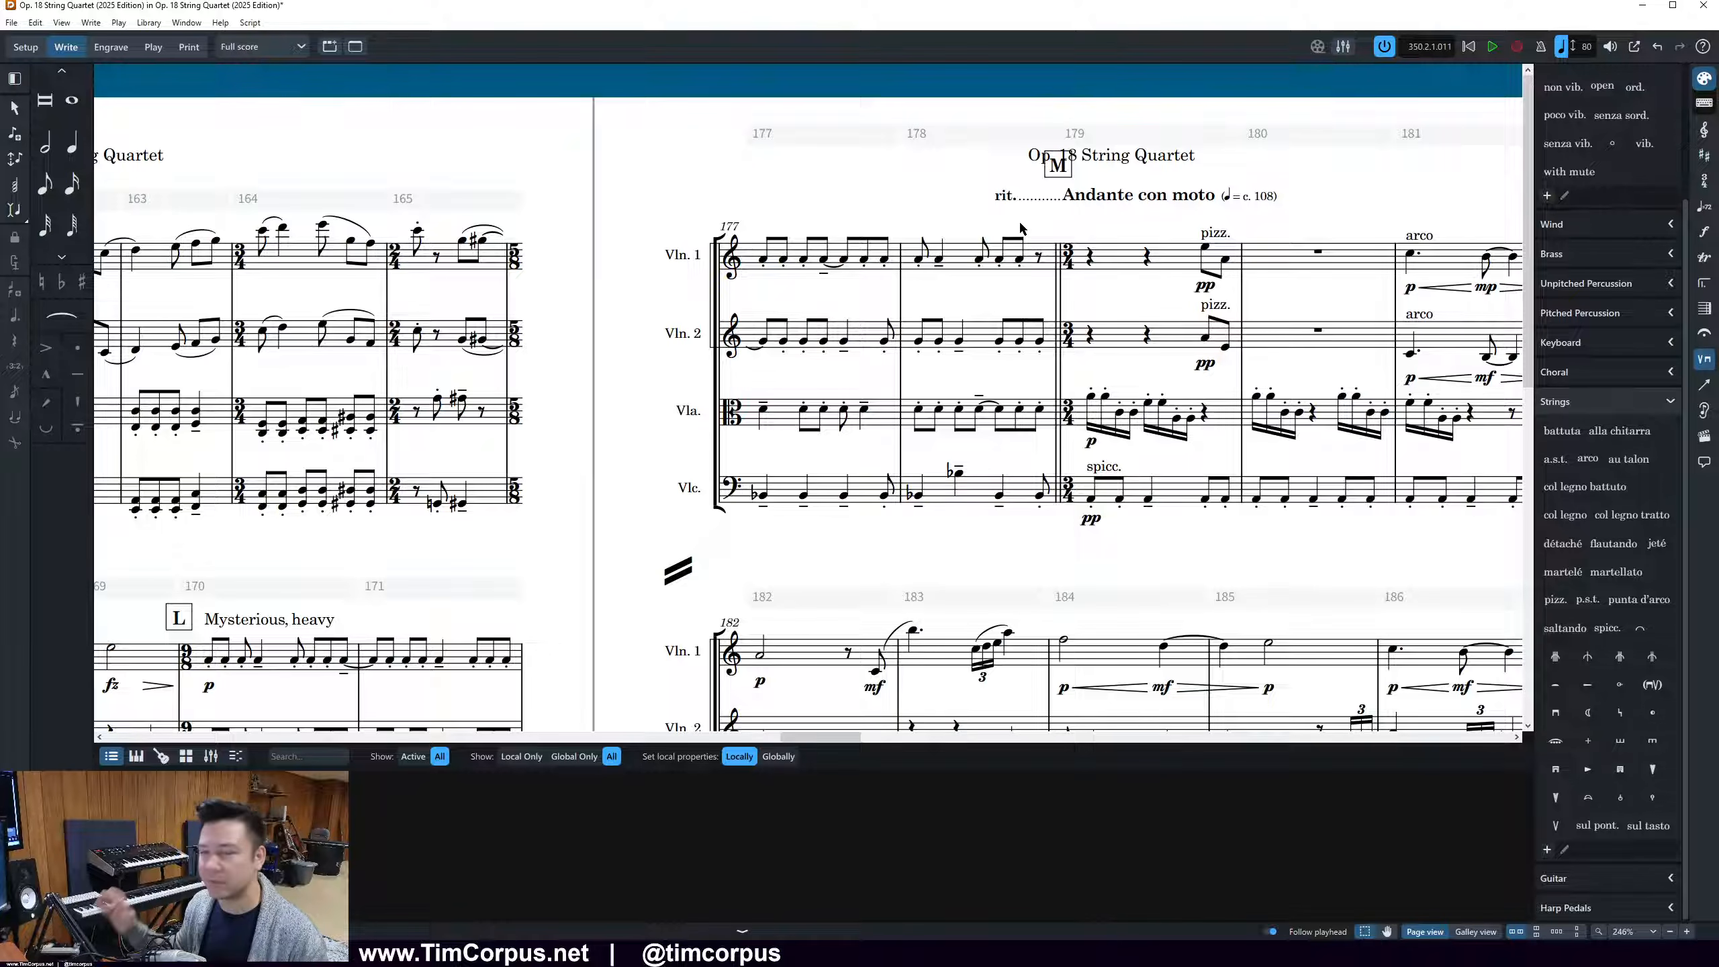
click(1023, 227)
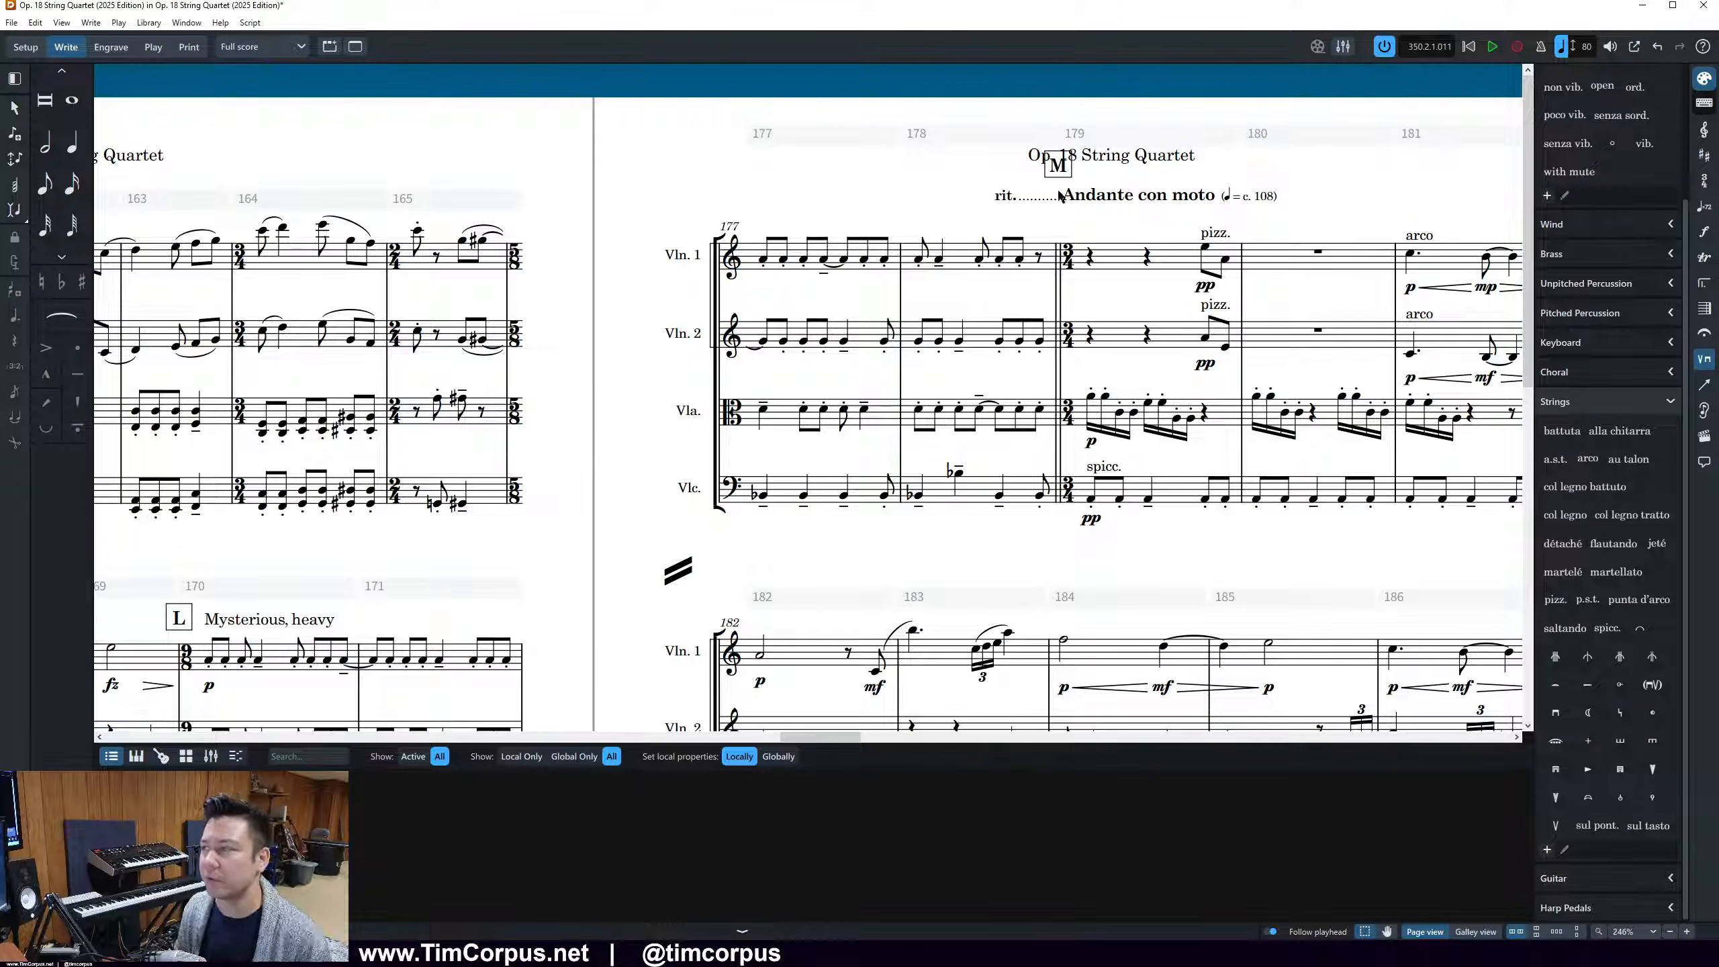
click(1042, 197)
click(1008, 193)
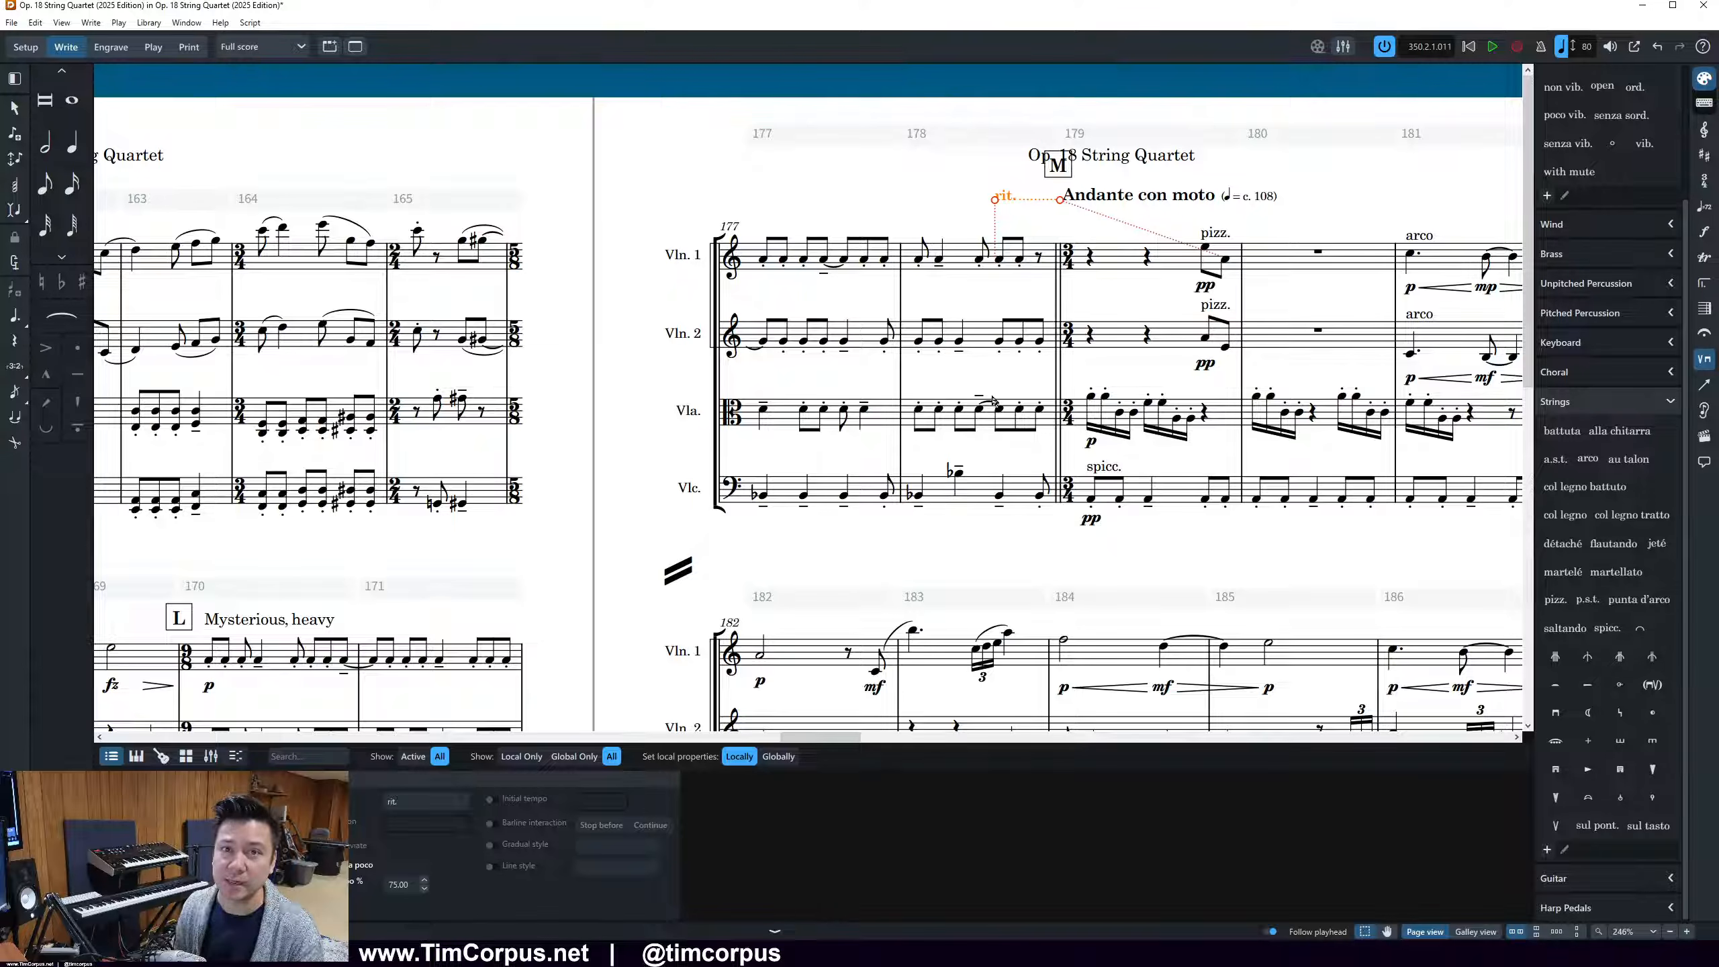
key(Delete)
Add a ritardando tempo marking above the second-to-last Violin 1 note in bar 178
click(1001, 259)
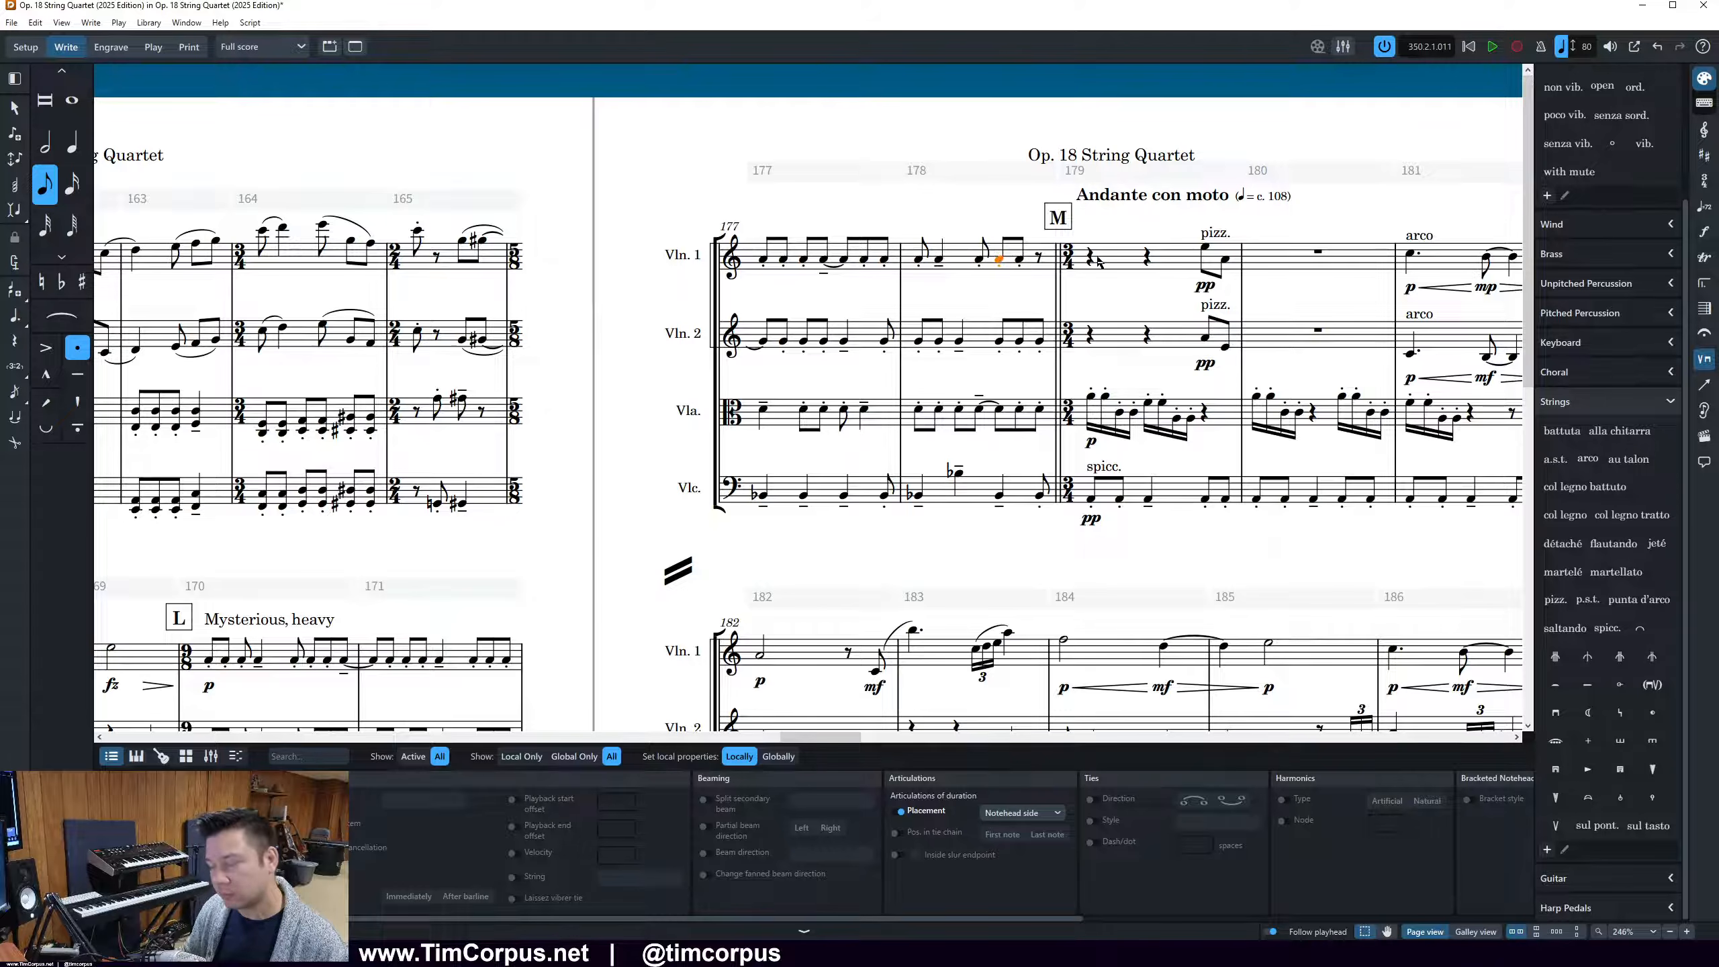
key(shift+t)
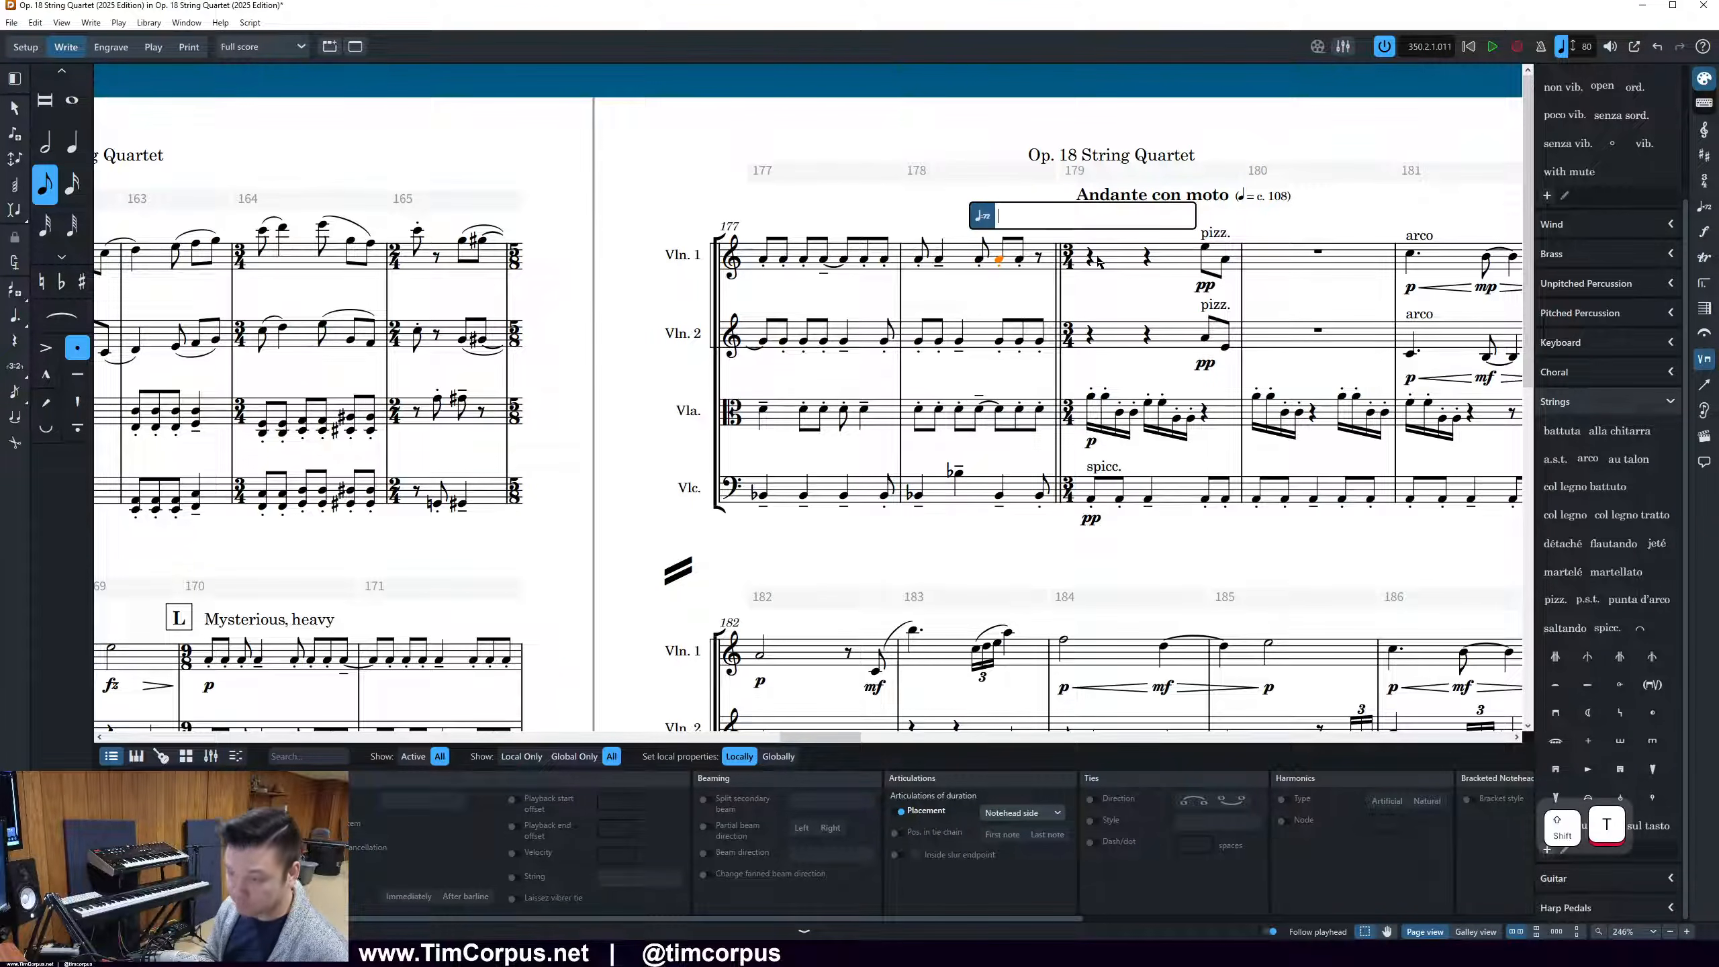
text(rit)
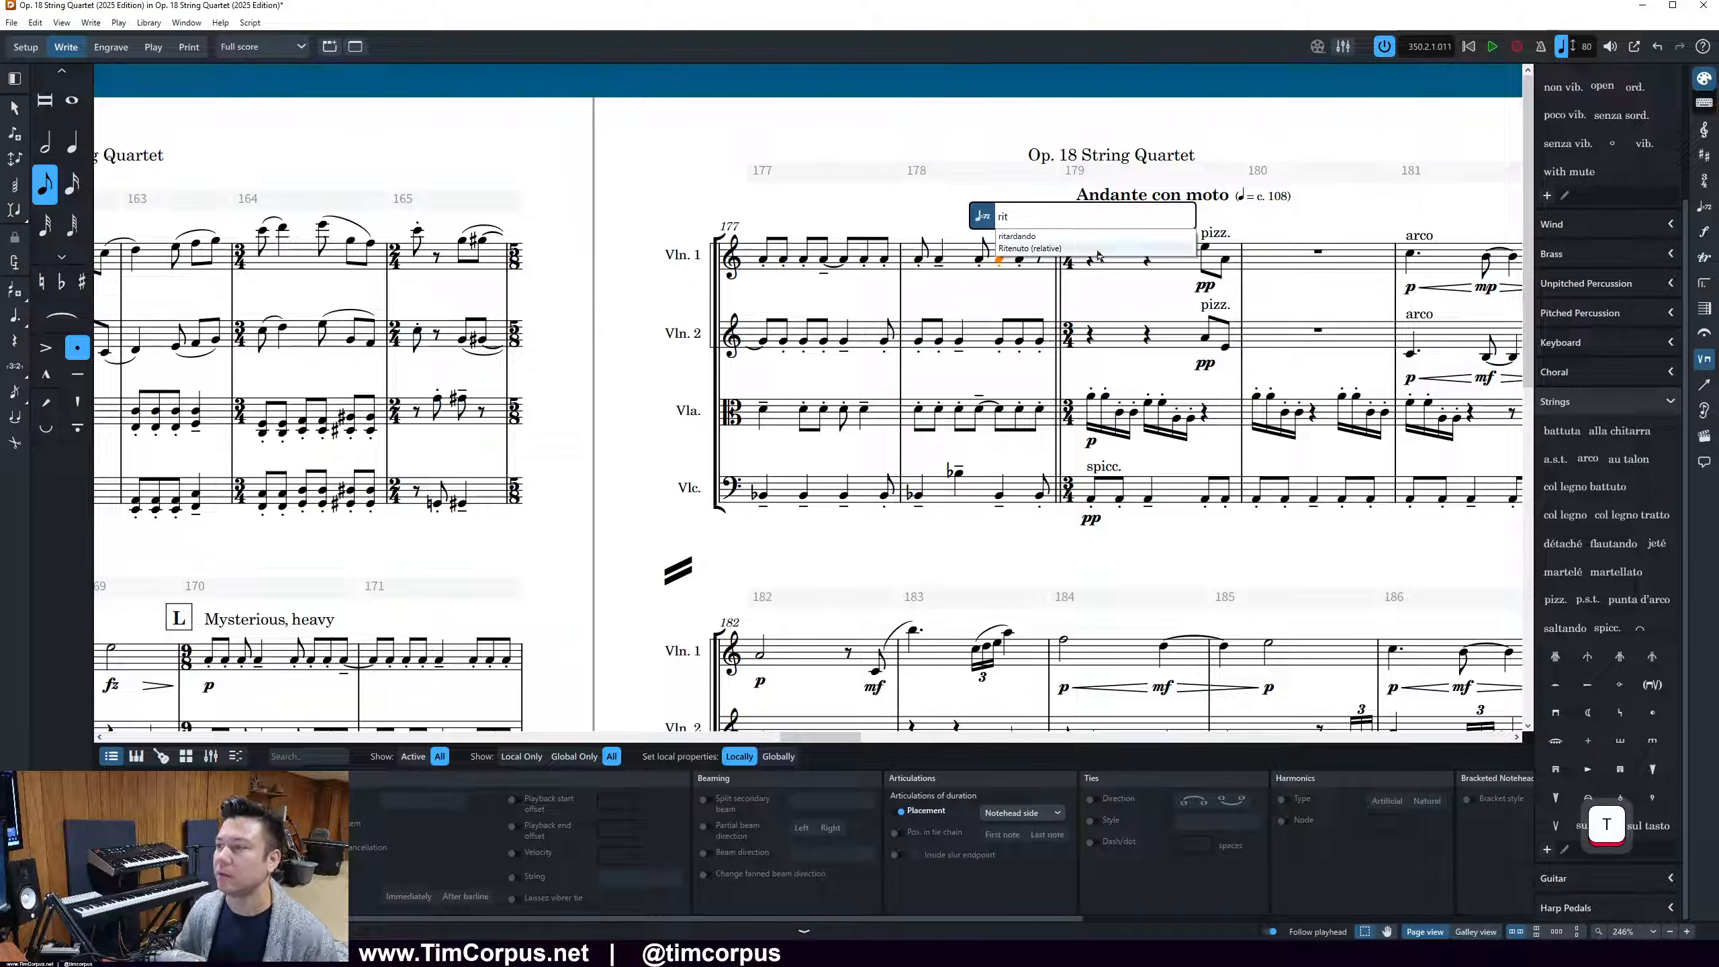
click(1087, 237)
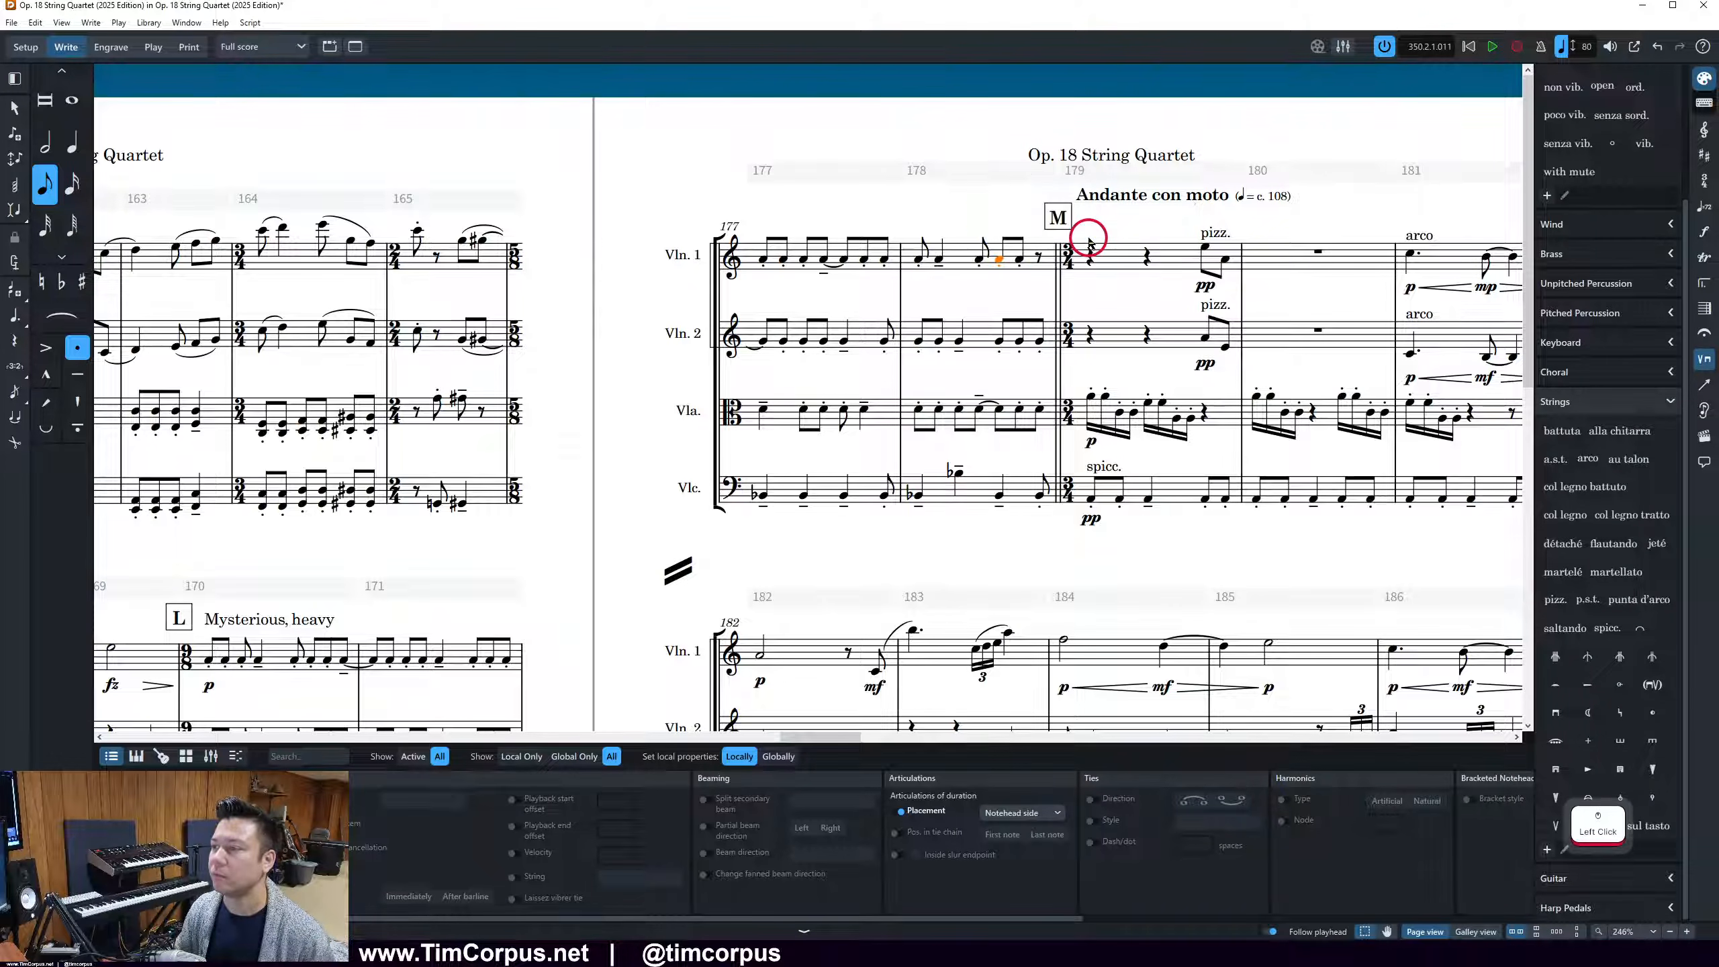
Abbreviate the new ritardando to "rit" and give it the "rit..." gradual style with a dotted line
click(411, 828)
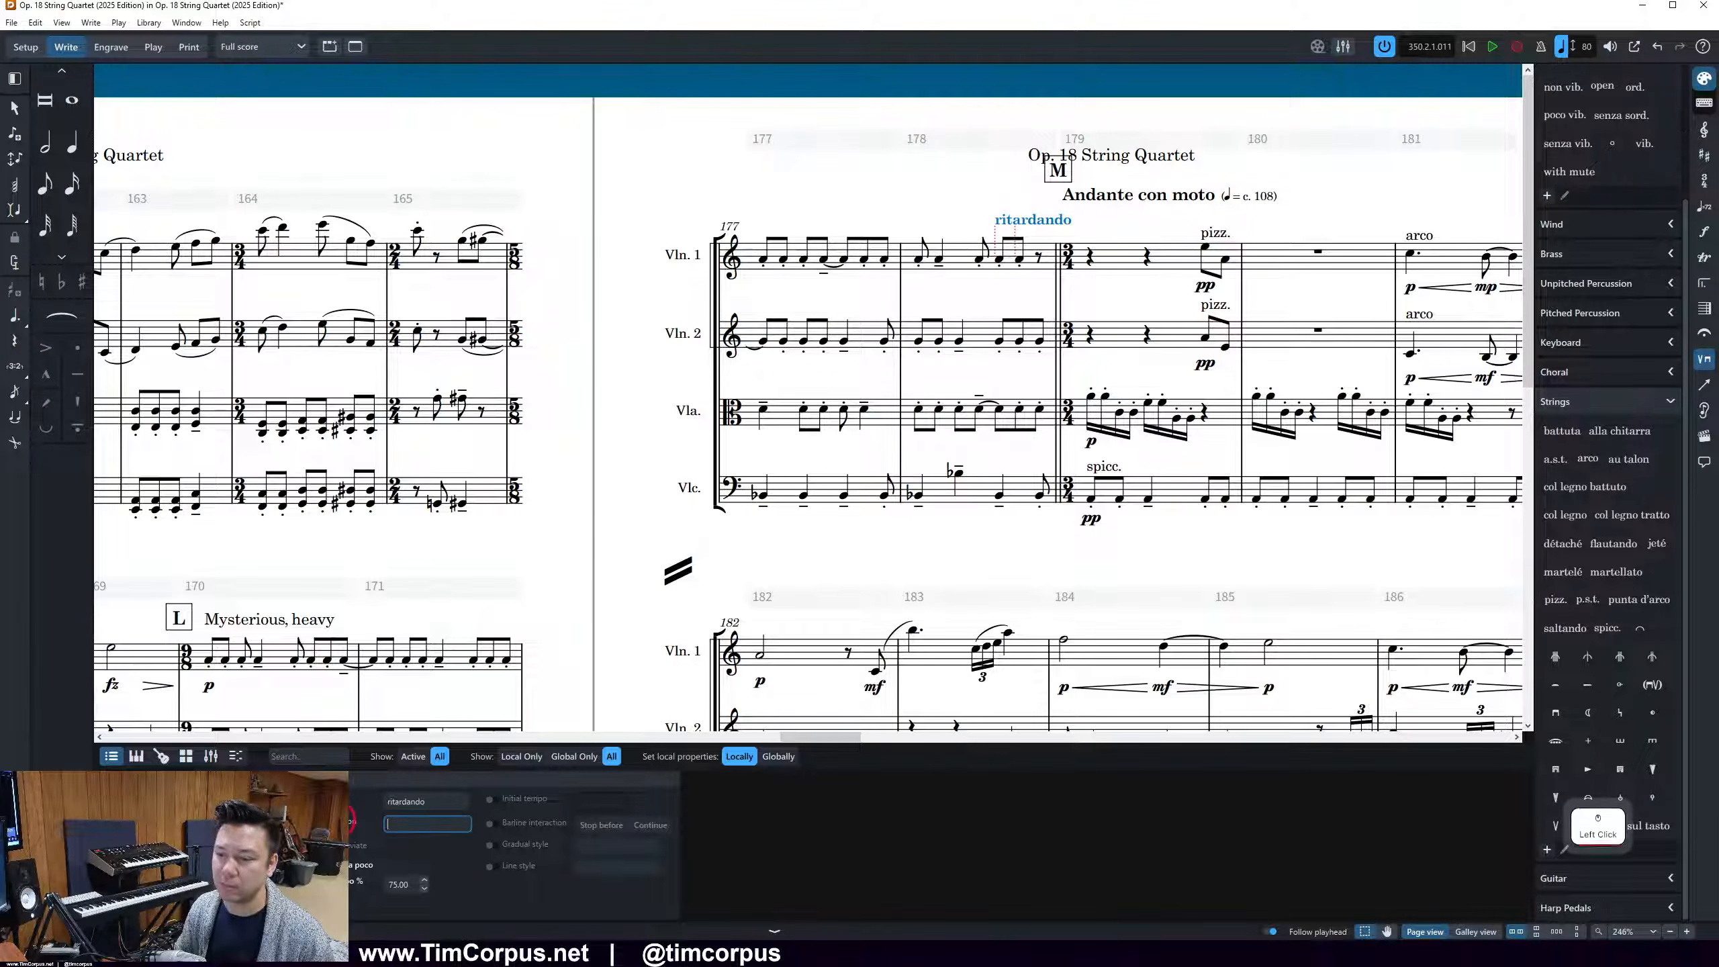
text(rit)
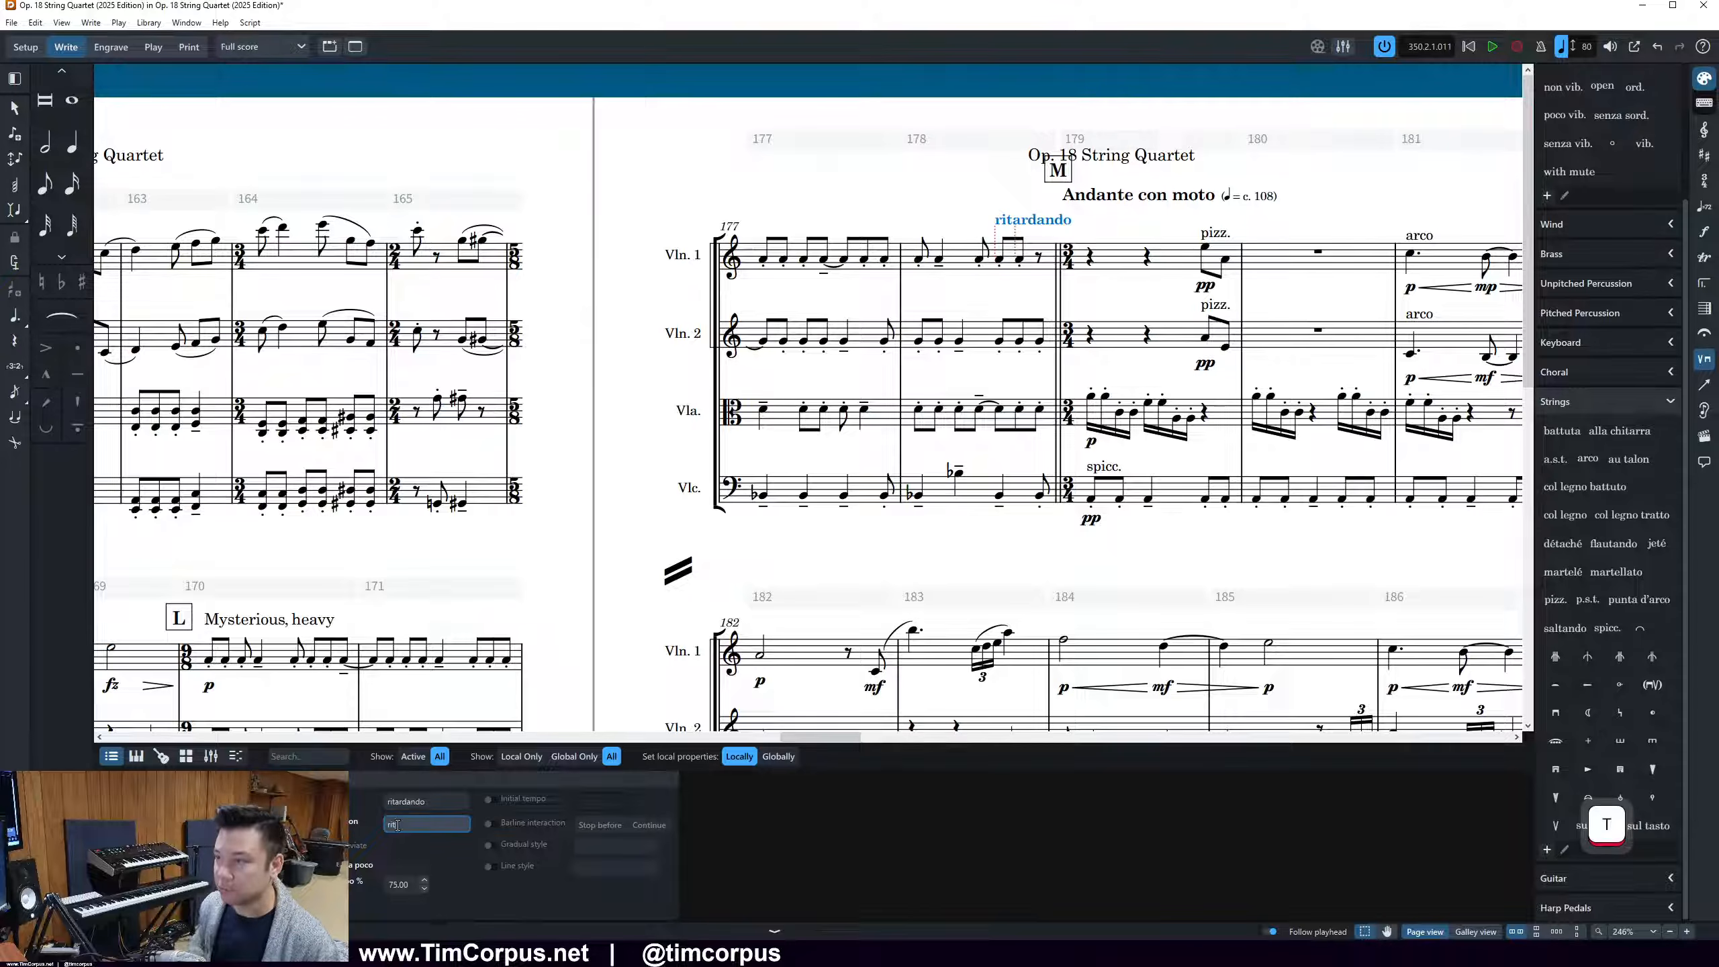
click(519, 851)
click(579, 851)
click(588, 852)
click(587, 851)
click(609, 874)
click(501, 873)
click(615, 872)
click(606, 907)
Extend the end of the rit line to the final Violin 1 rest in bar 178
click(1009, 221)
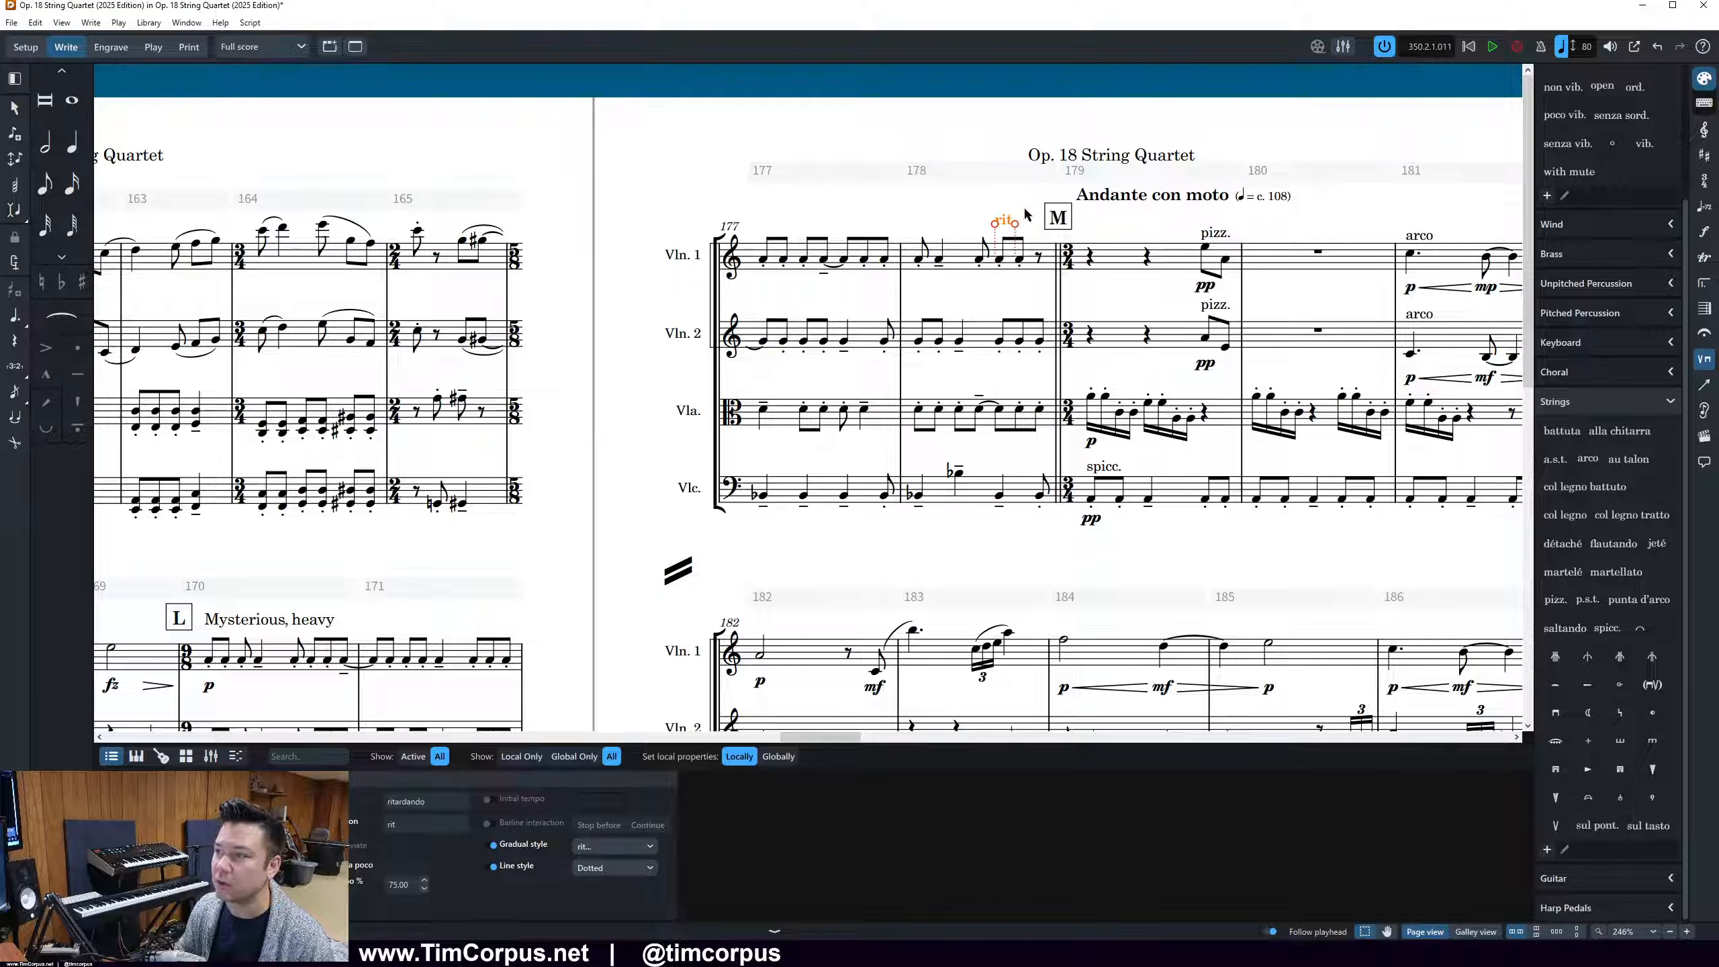
click(1016, 224)
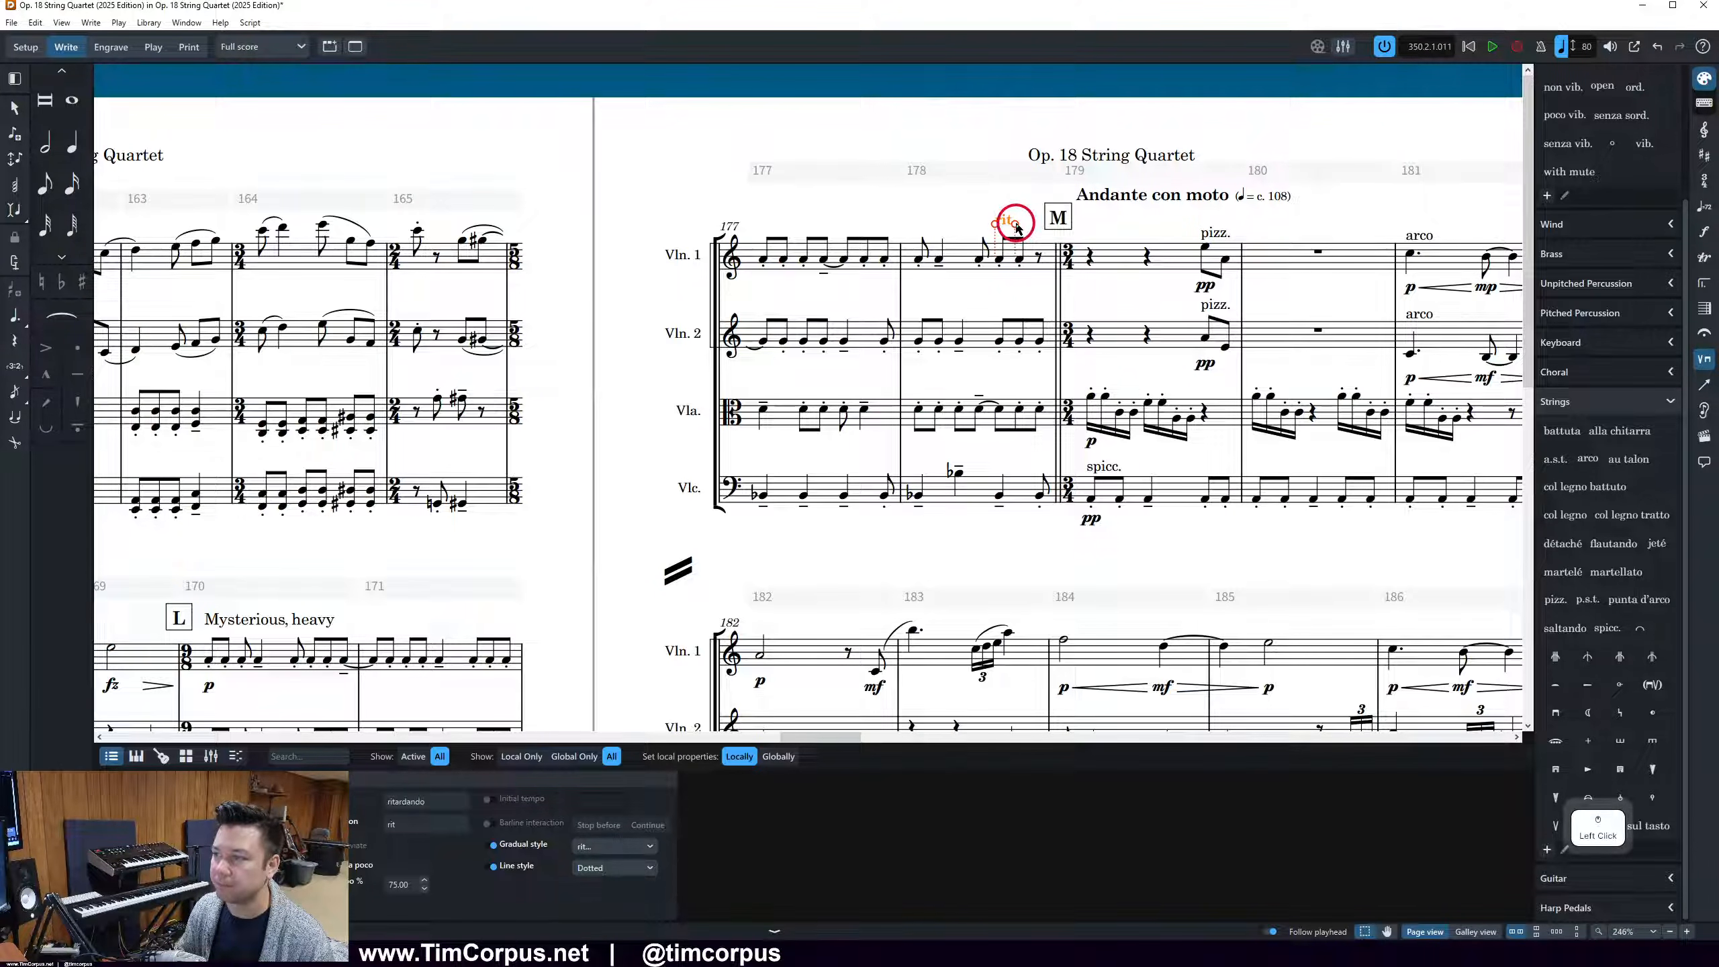
drag(1023, 228, 1051, 230)
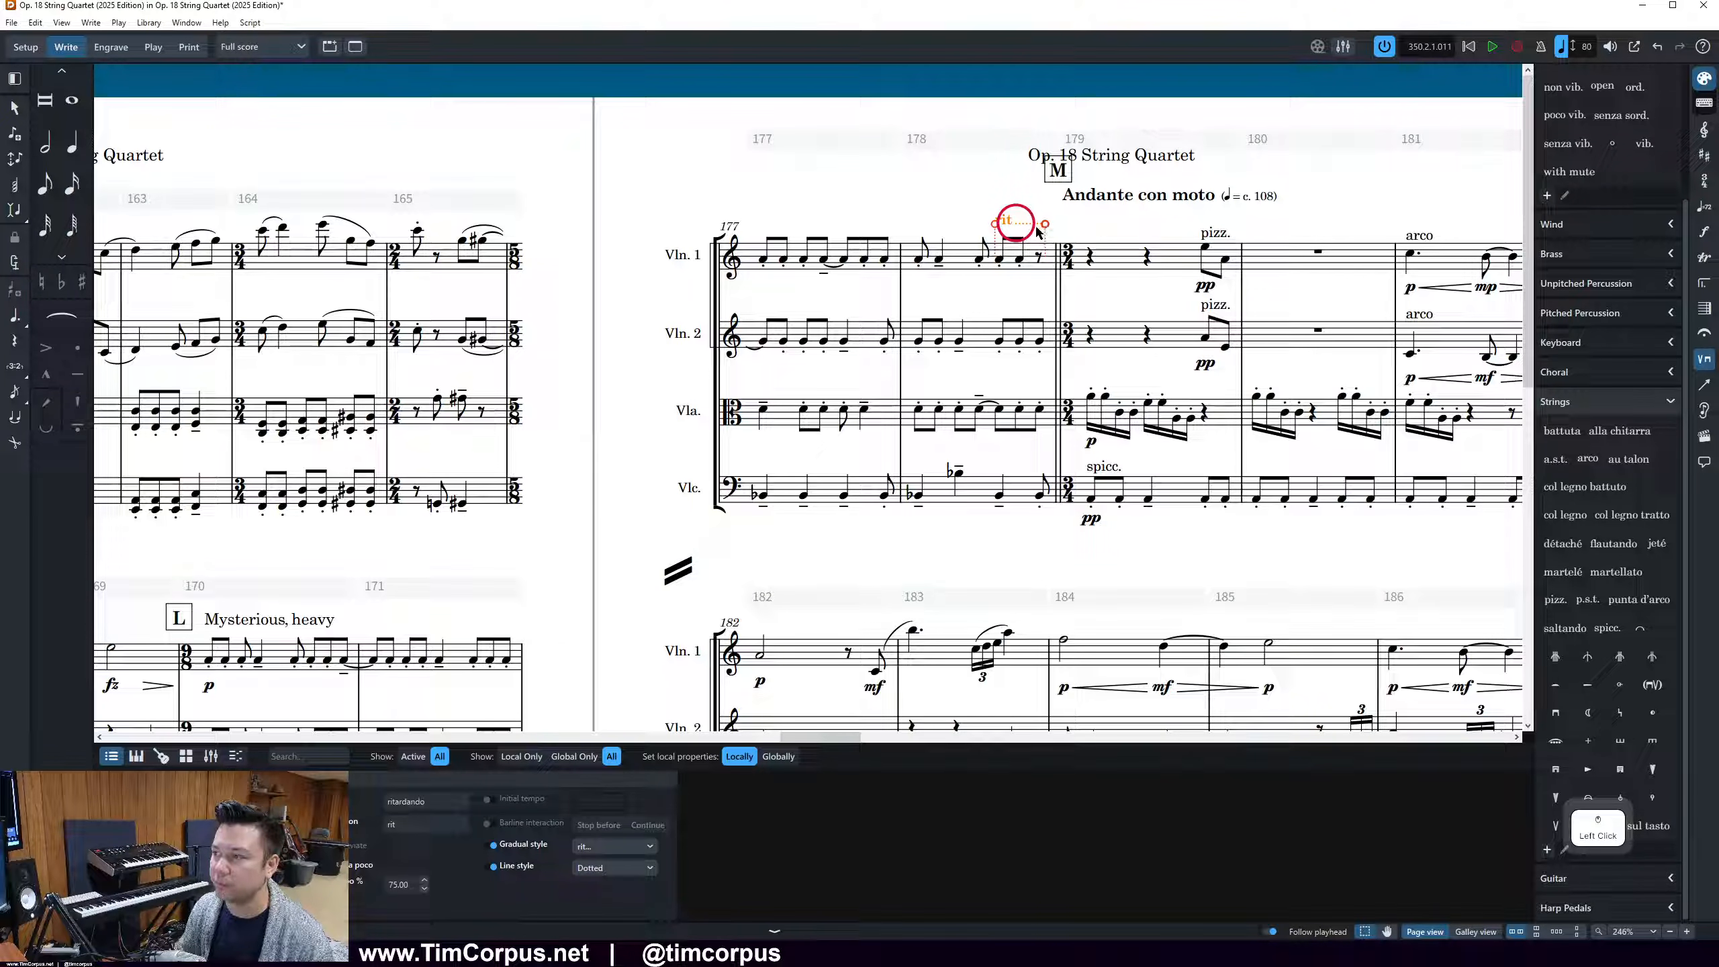
mouse_move(1043, 225)
mouse_down()
mouse_move(1082, 227)
mouse_move(1012, 231)
mouse_move(1046, 224)
mouse_up()
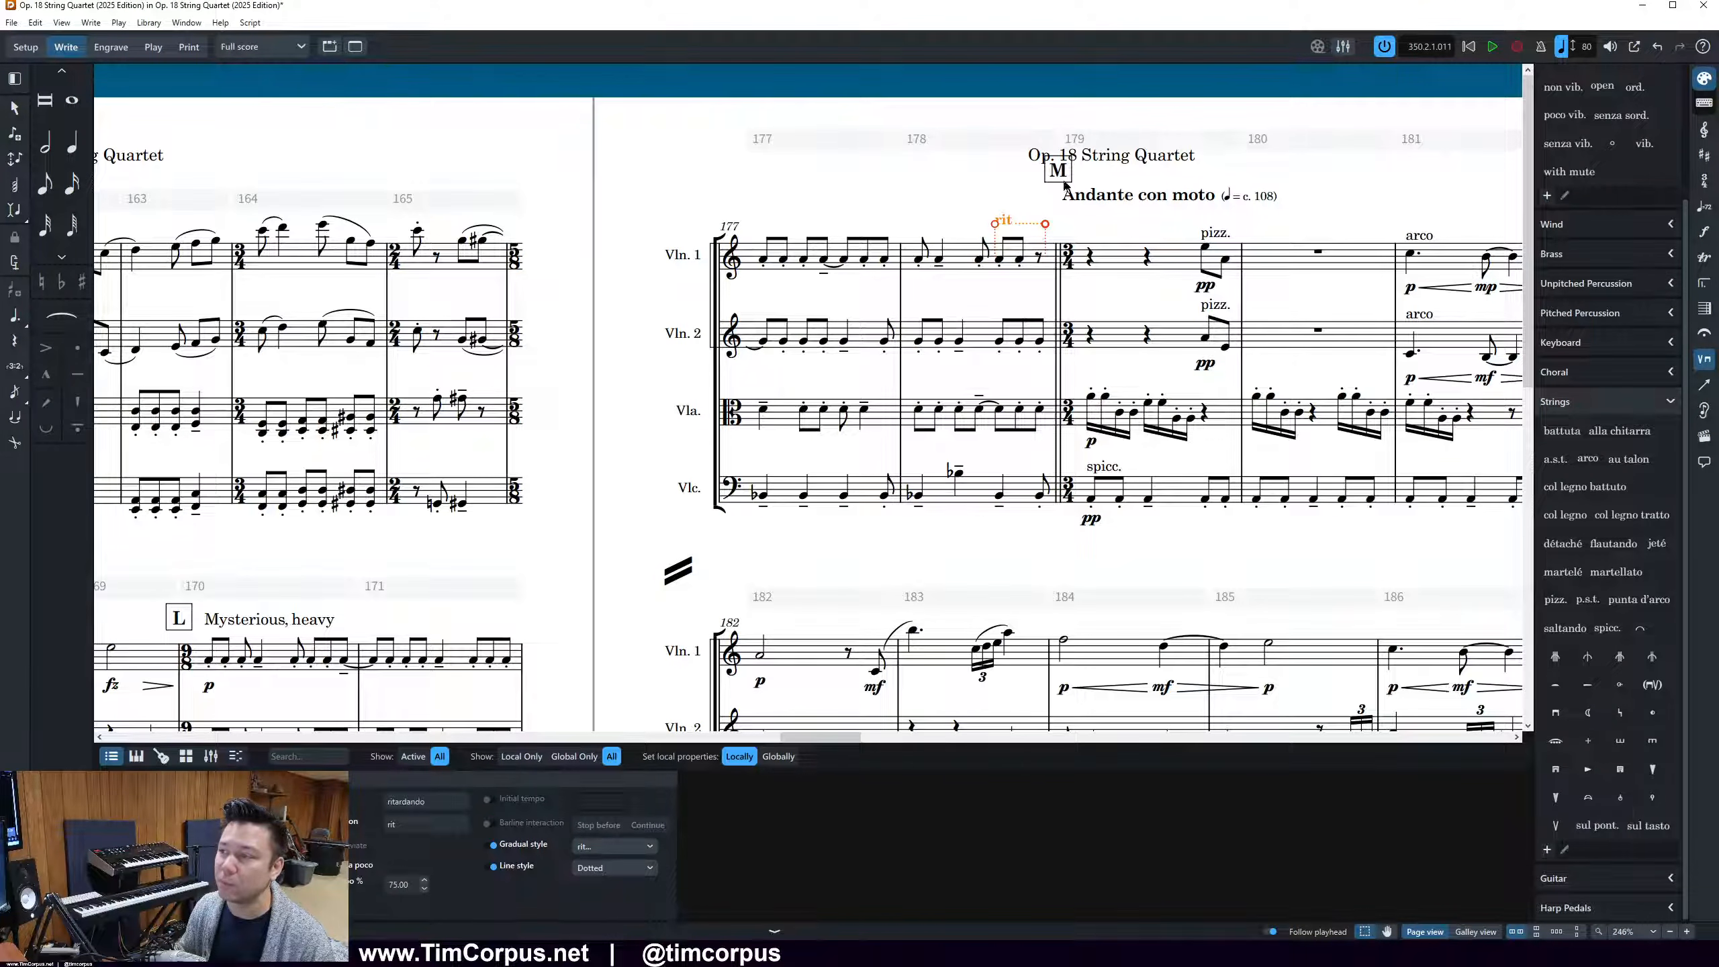
In Engrave mode, move rehearsal mark M down and left to sit just before "Andante con moto", and return to Write mode
click(112, 46)
drag(1058, 181, 1045, 204)
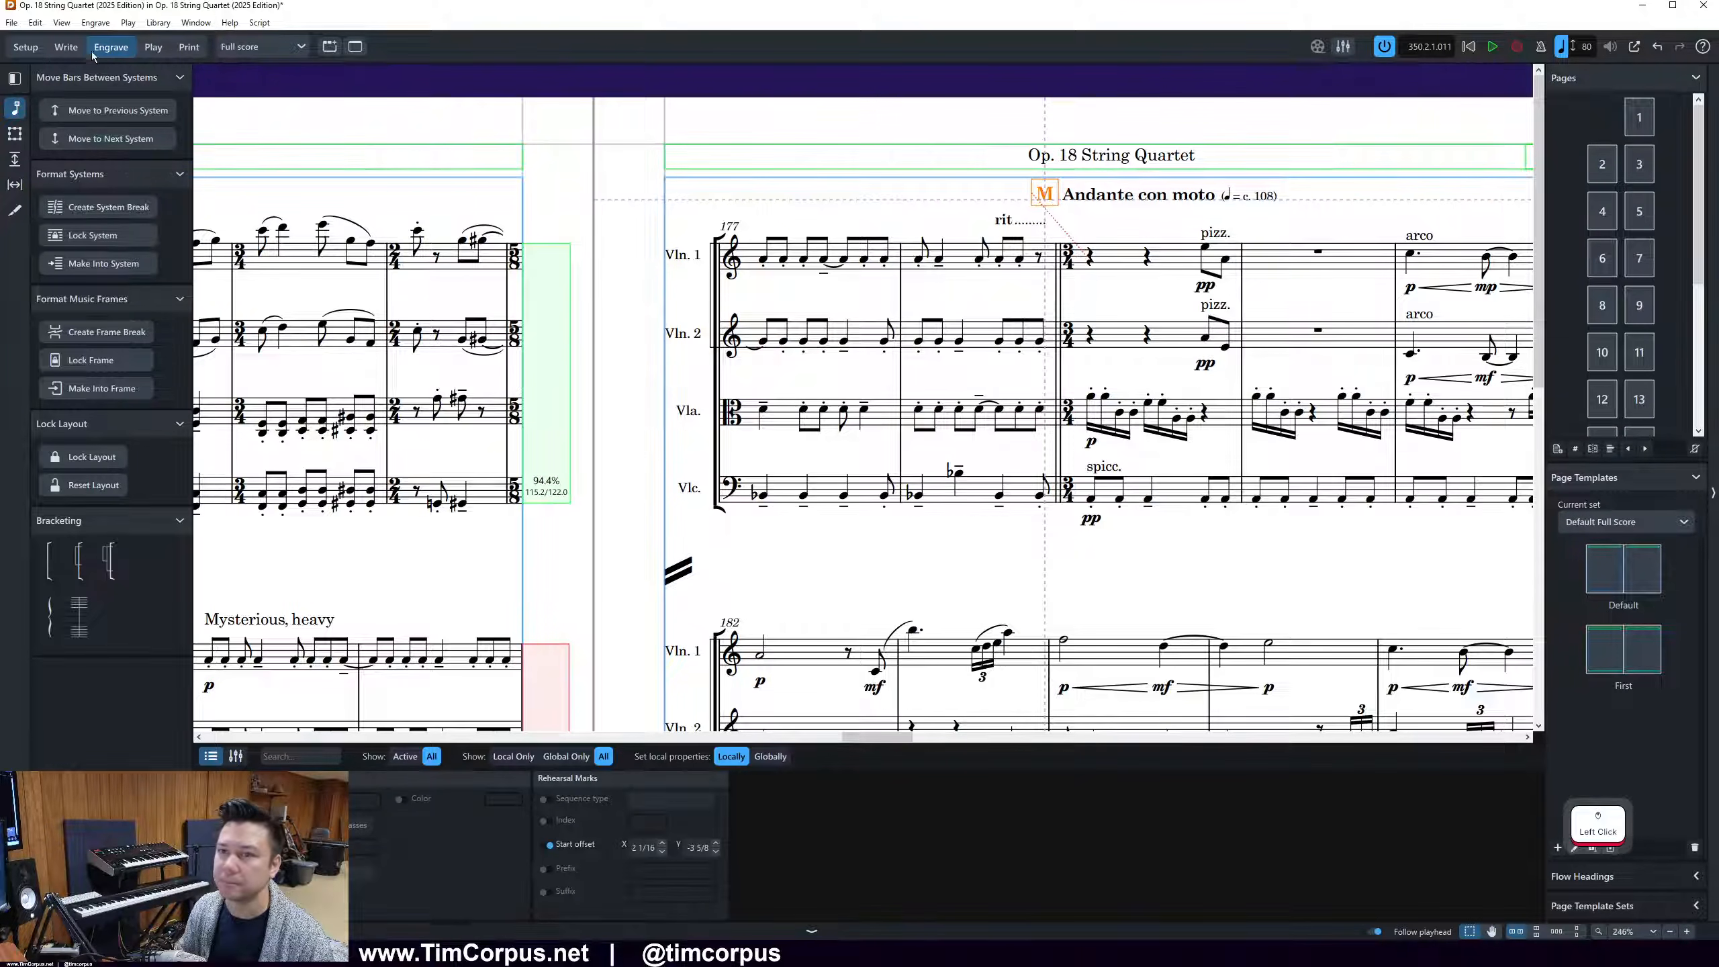
click(66, 47)
click(894, 211)
Review the tempo markings, dynamics and hairpins in bars 177 to 186 on page 13
scroll(894, 212, down, 2)
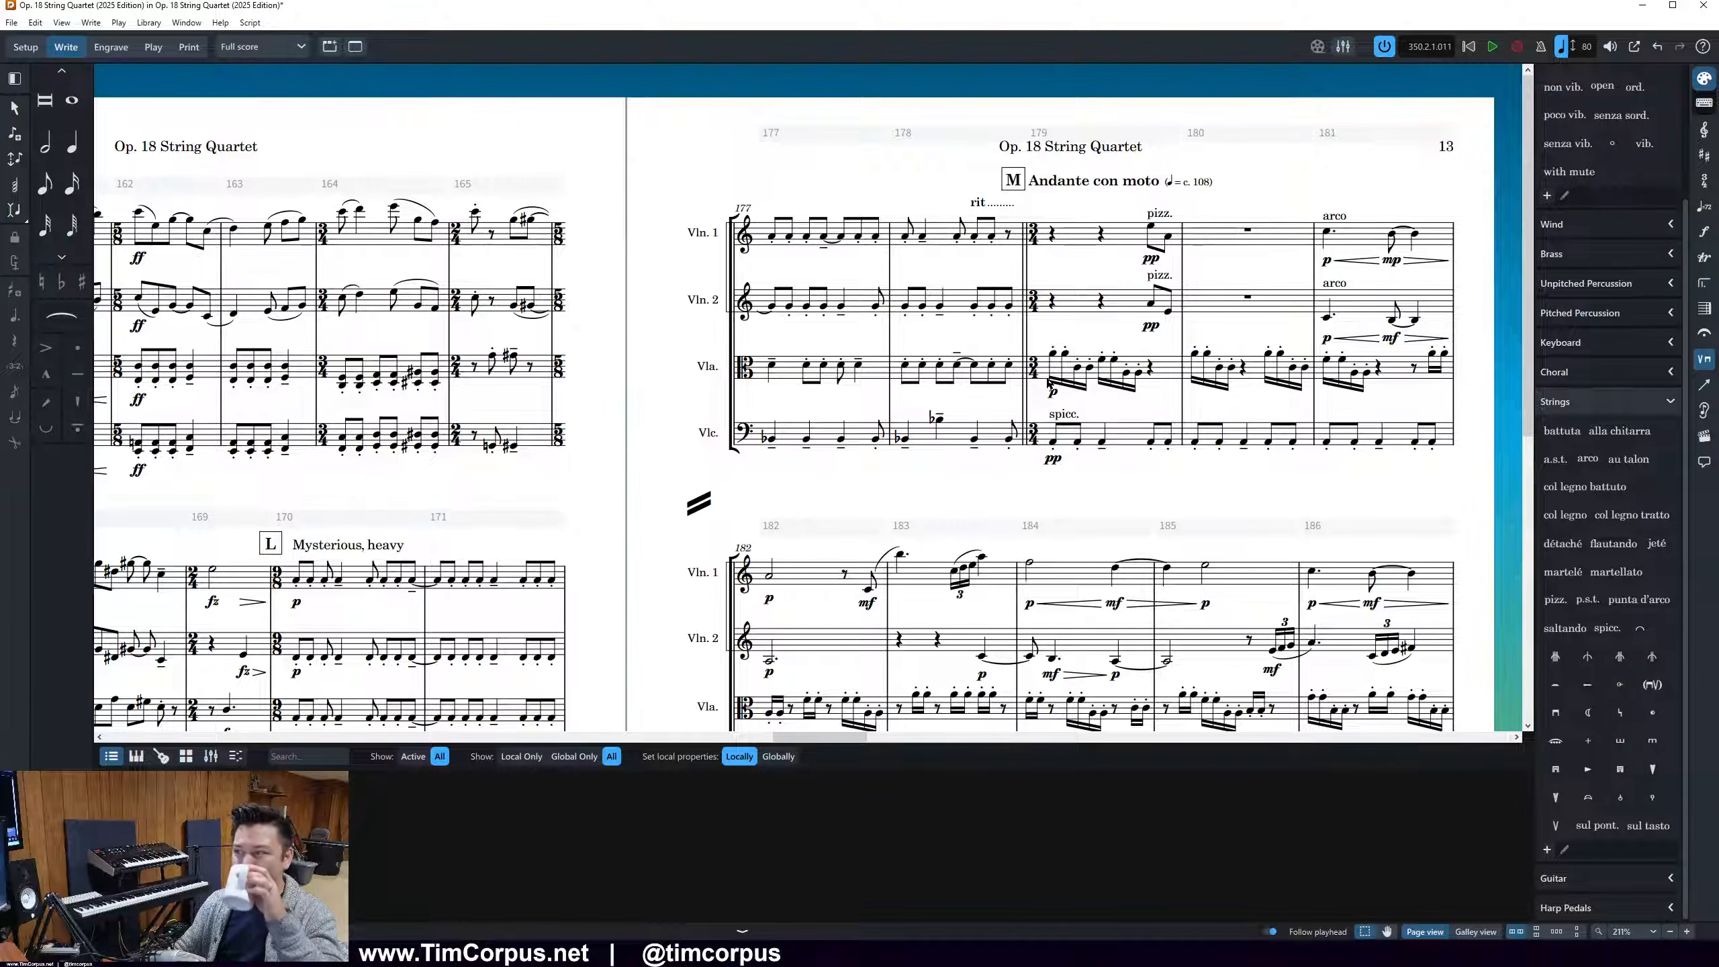
drag(1400, 307, 1350, 150)
key(Escape)
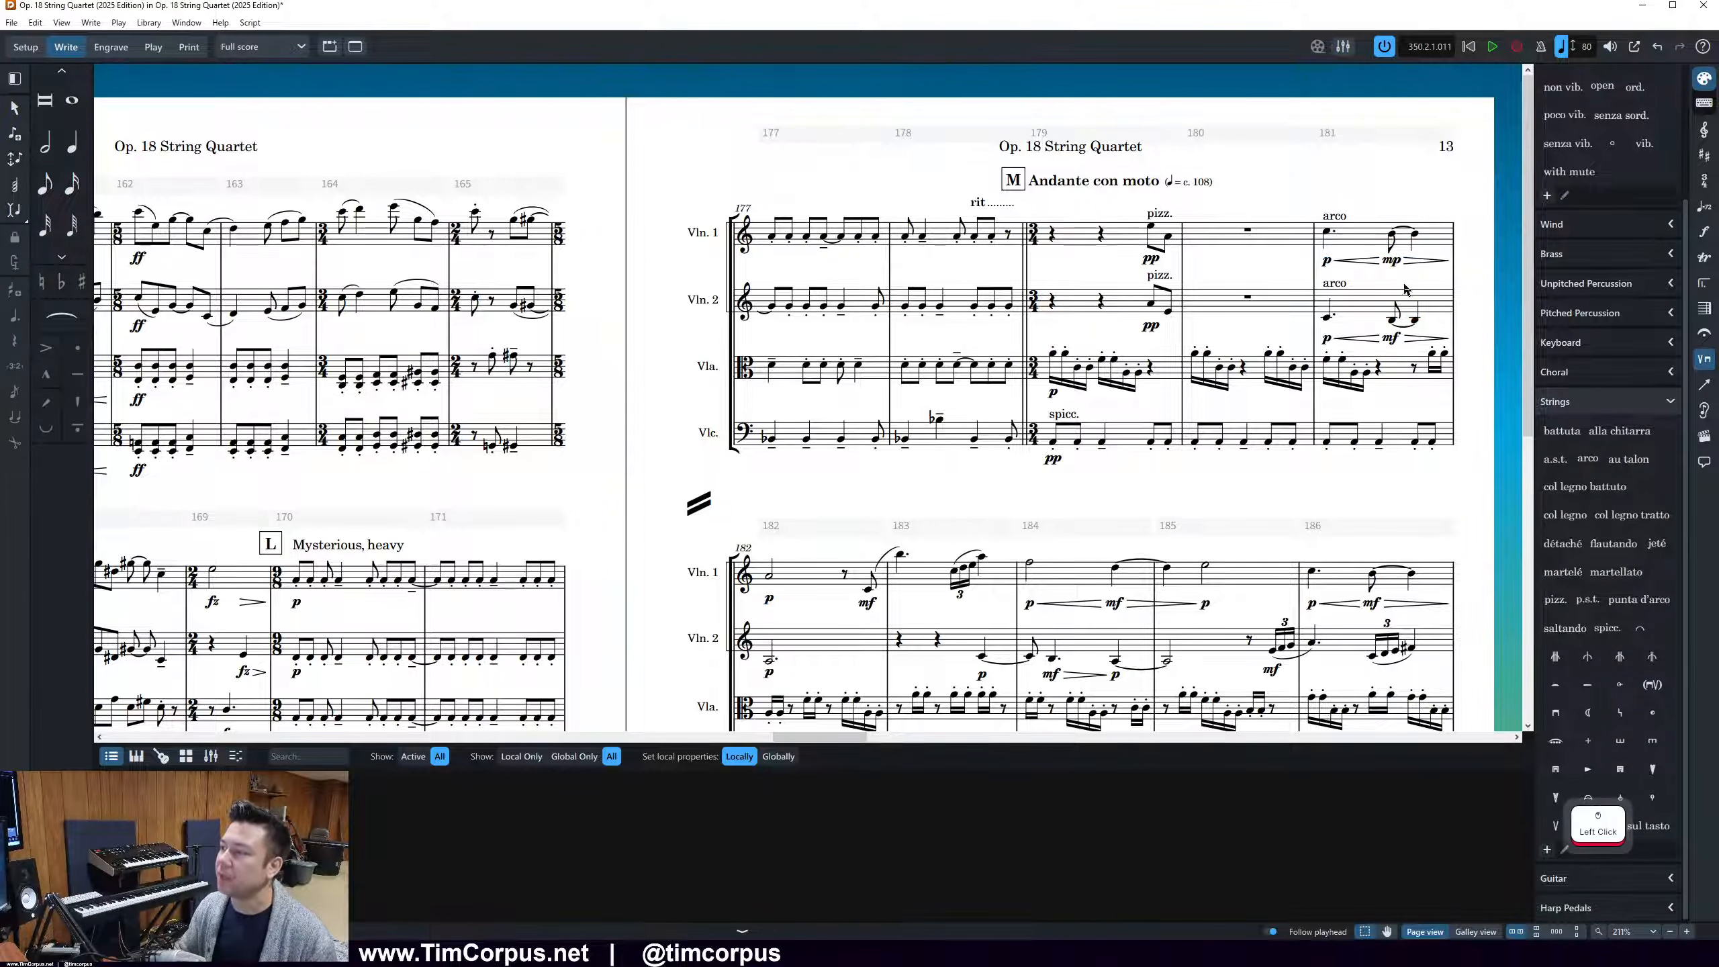
scroll(1409, 302, up, 2)
scroll(1413, 299, right, 1)
scroll(1413, 299, right, 2)
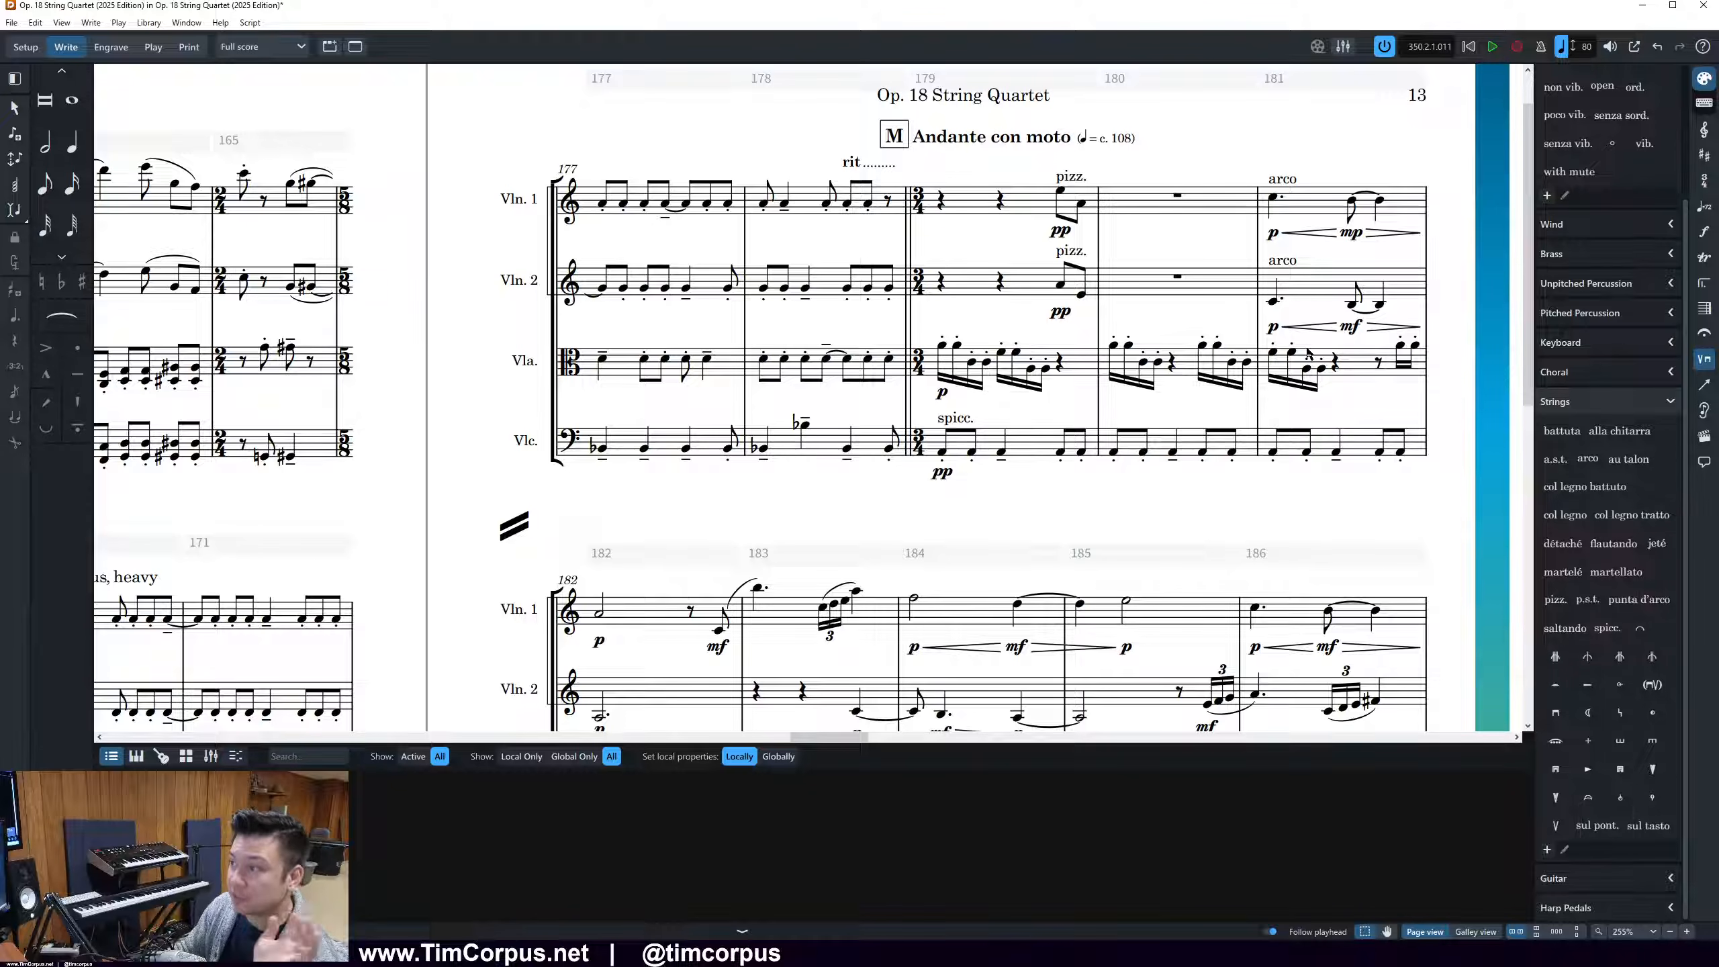
click(1480, 276)
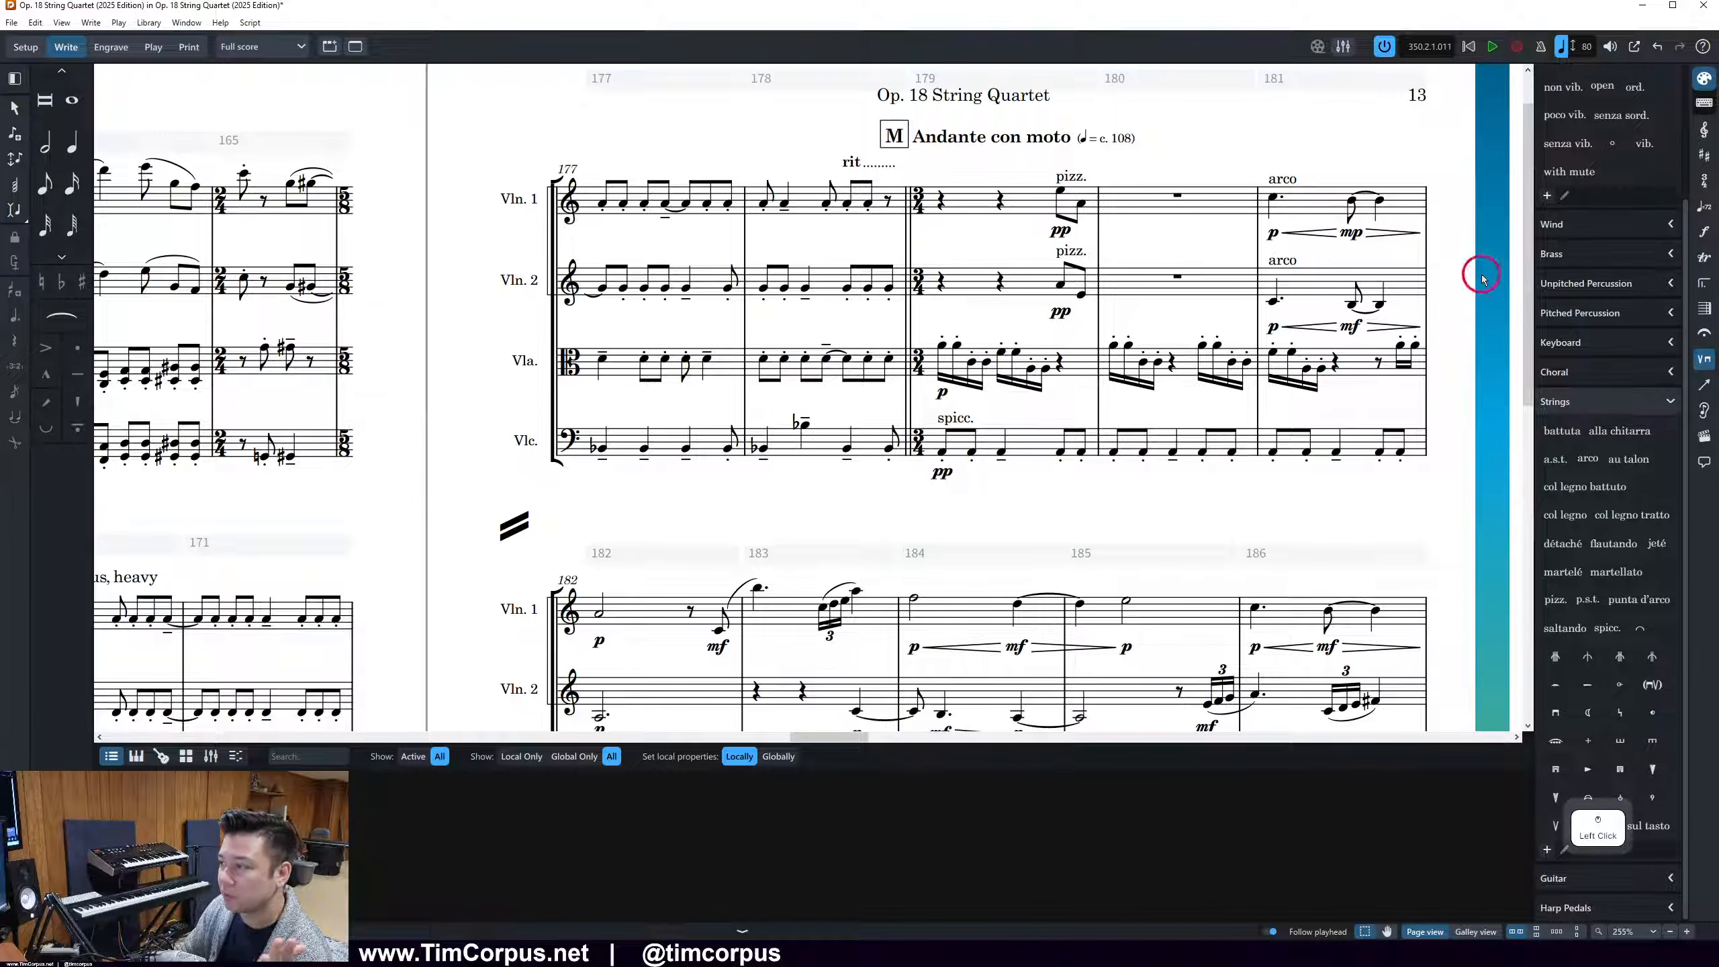
scroll(1293, 393, down, 1)
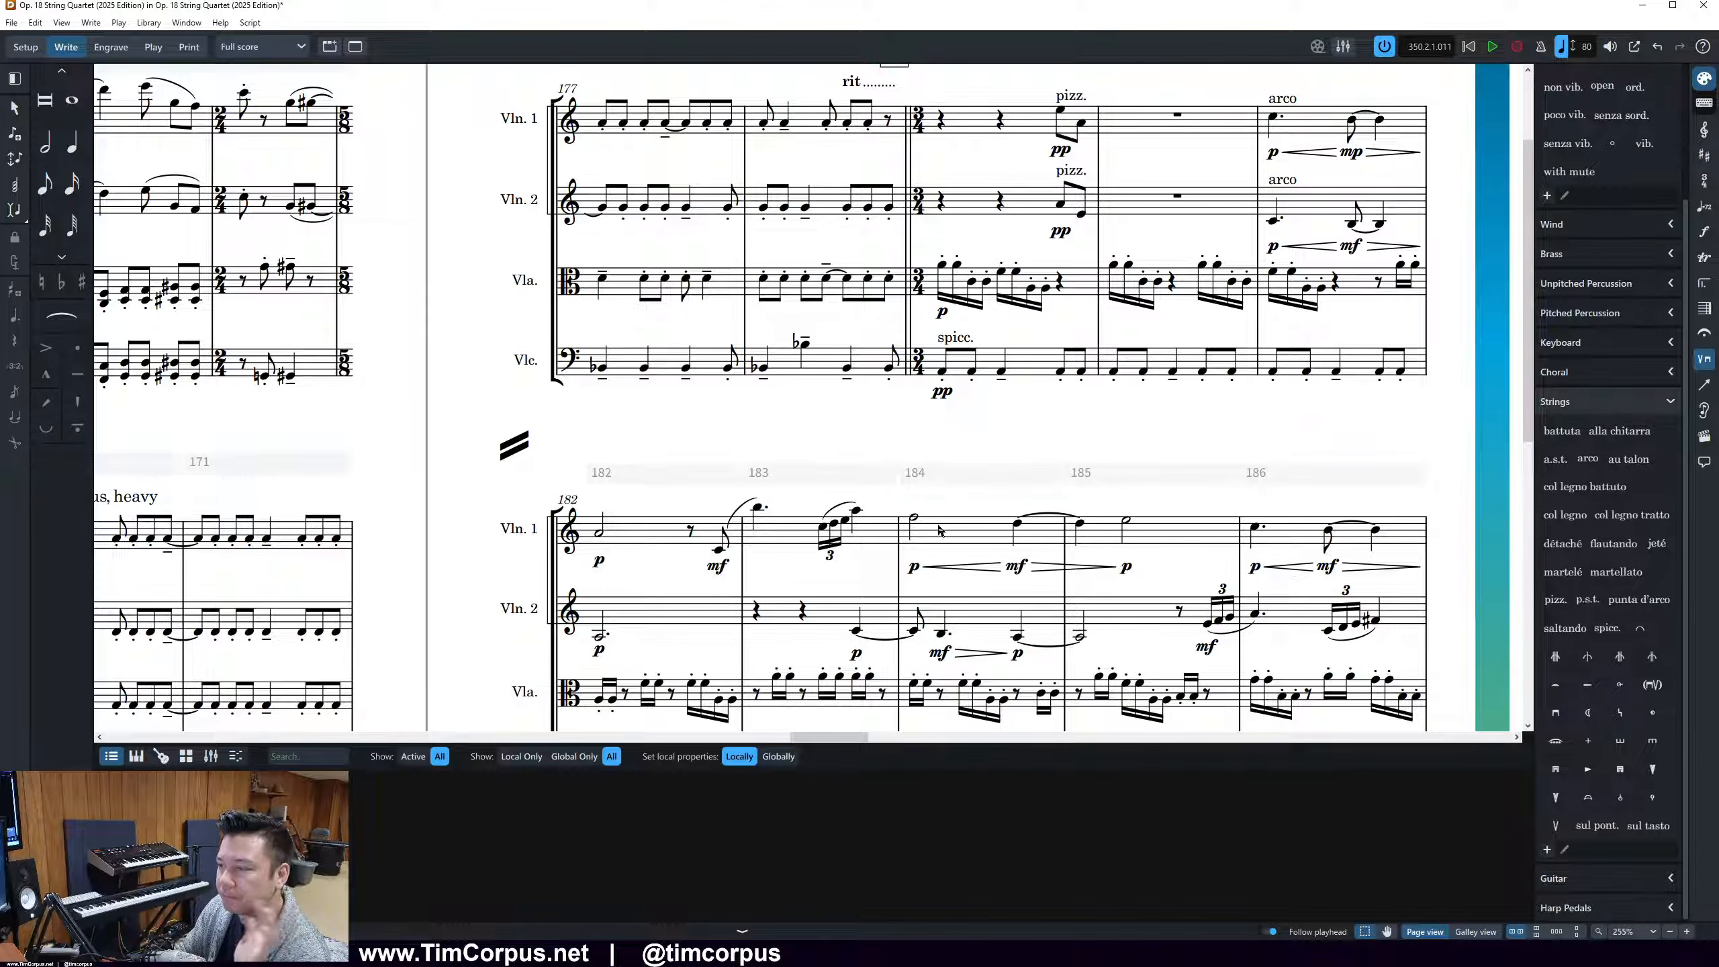
scroll(1429, 395, up, 1)
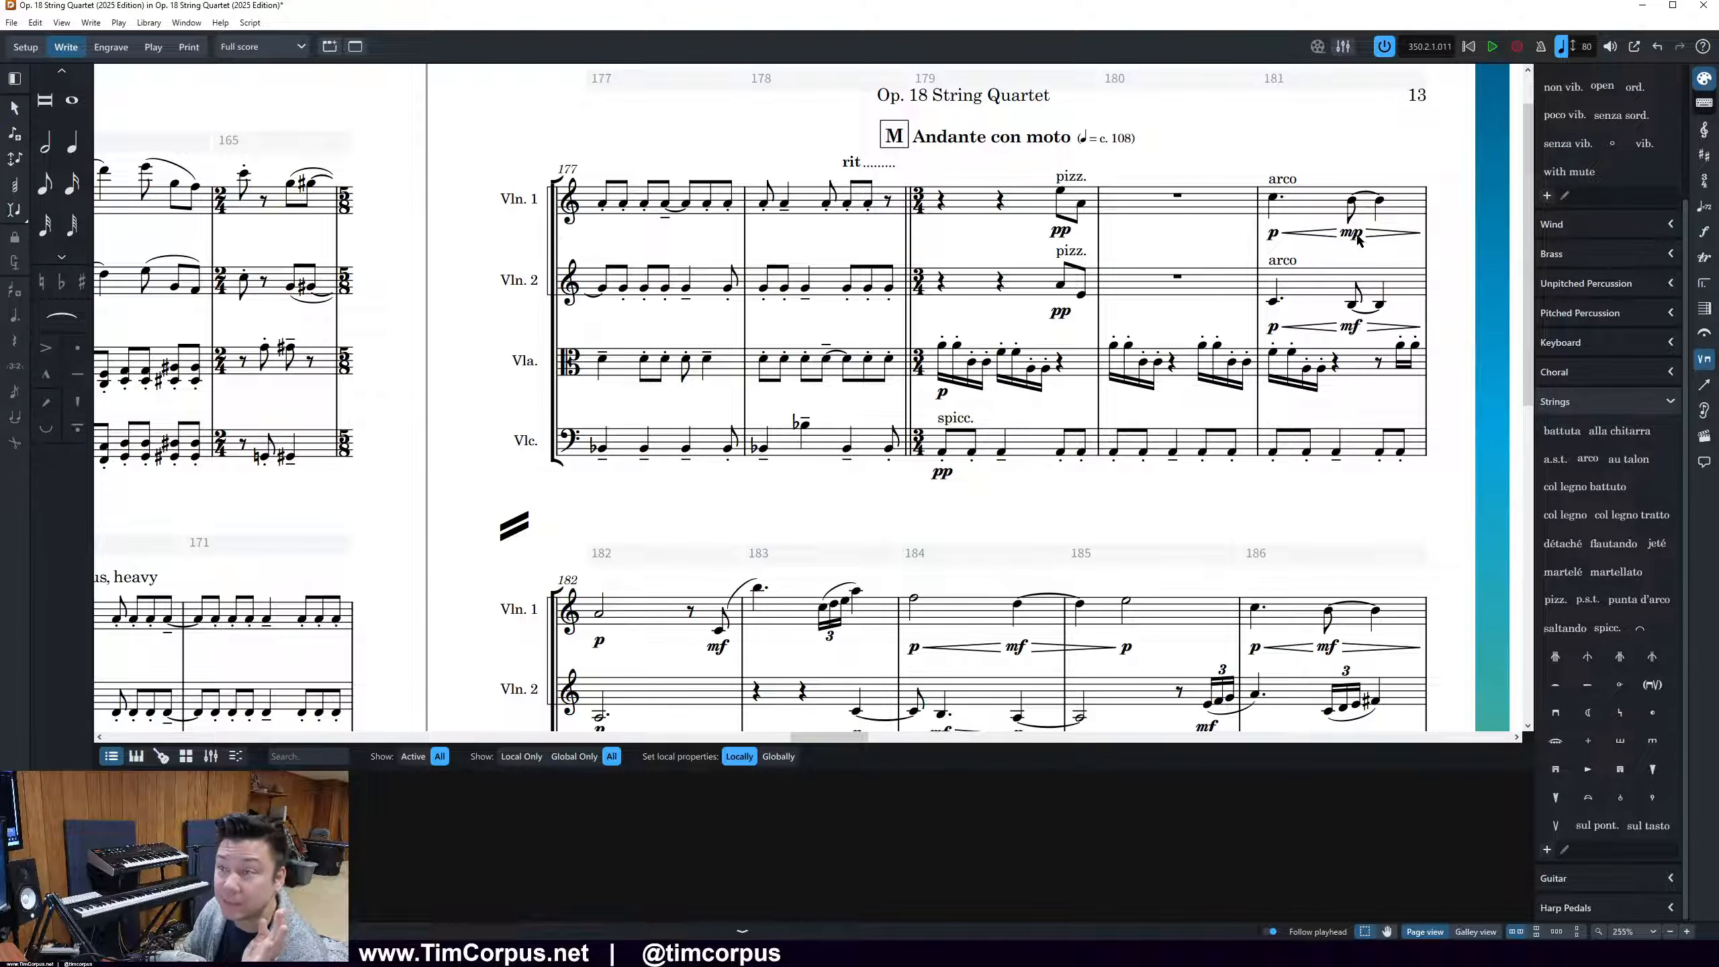
scroll(1041, 346, down, 2)
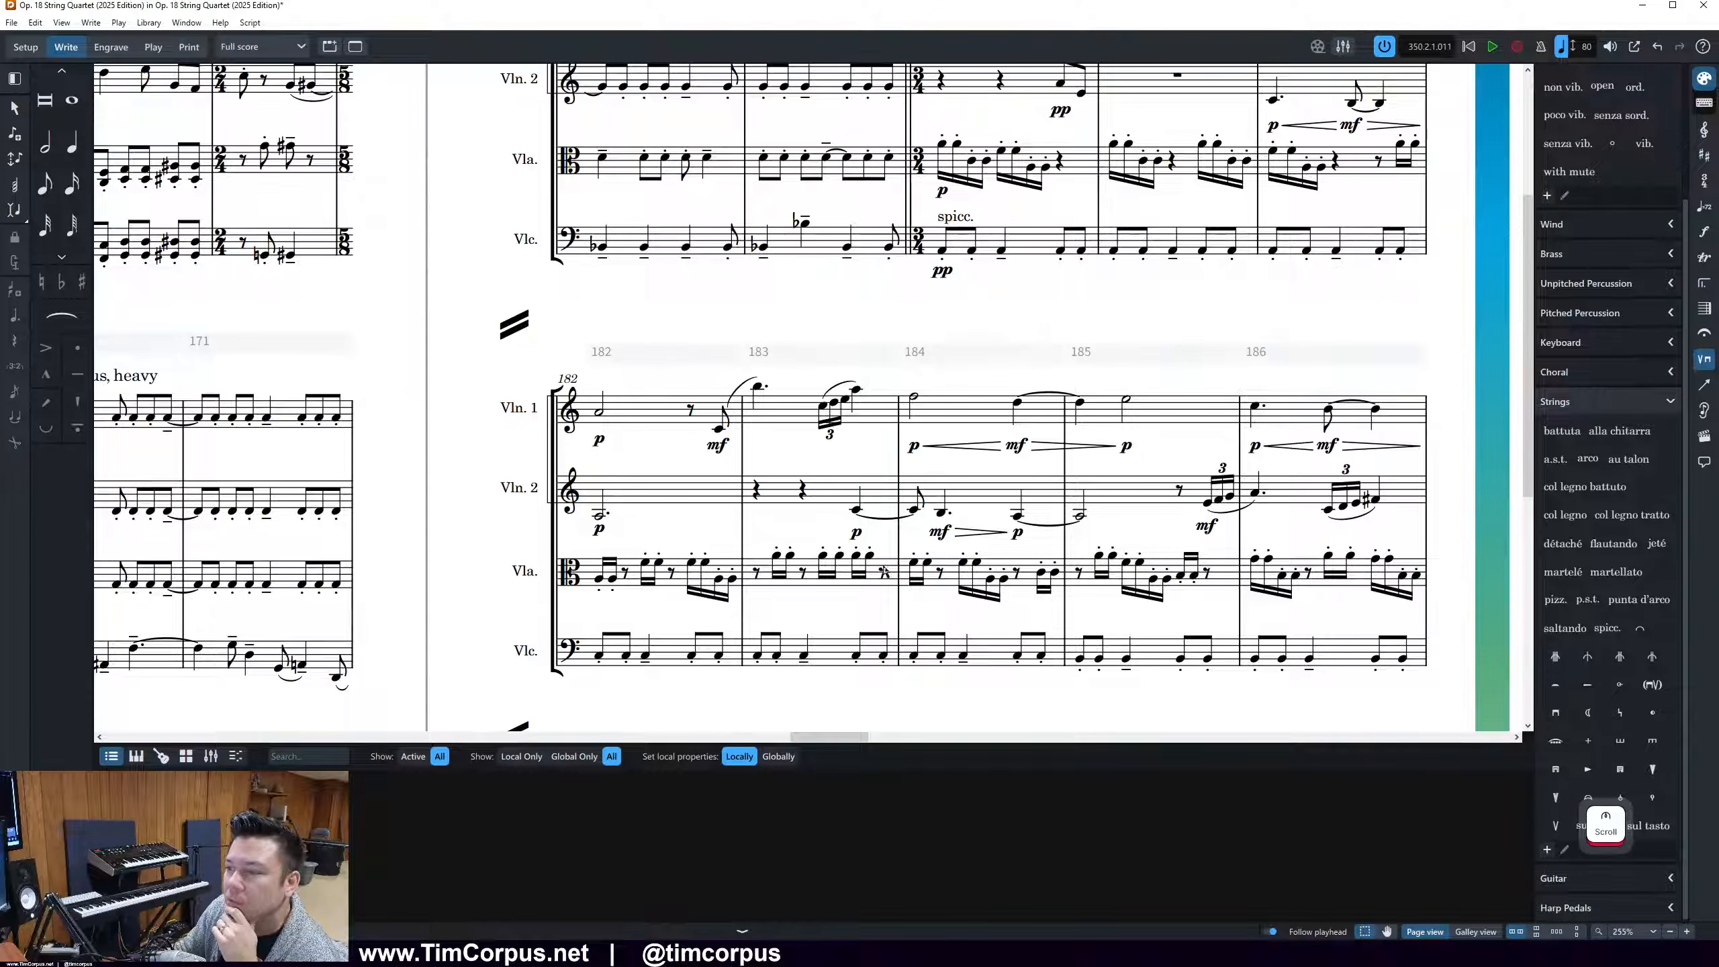
Add a p dynamic with a crescendo hairpin at the existing Violin 2 p in bar 183
click(854, 534)
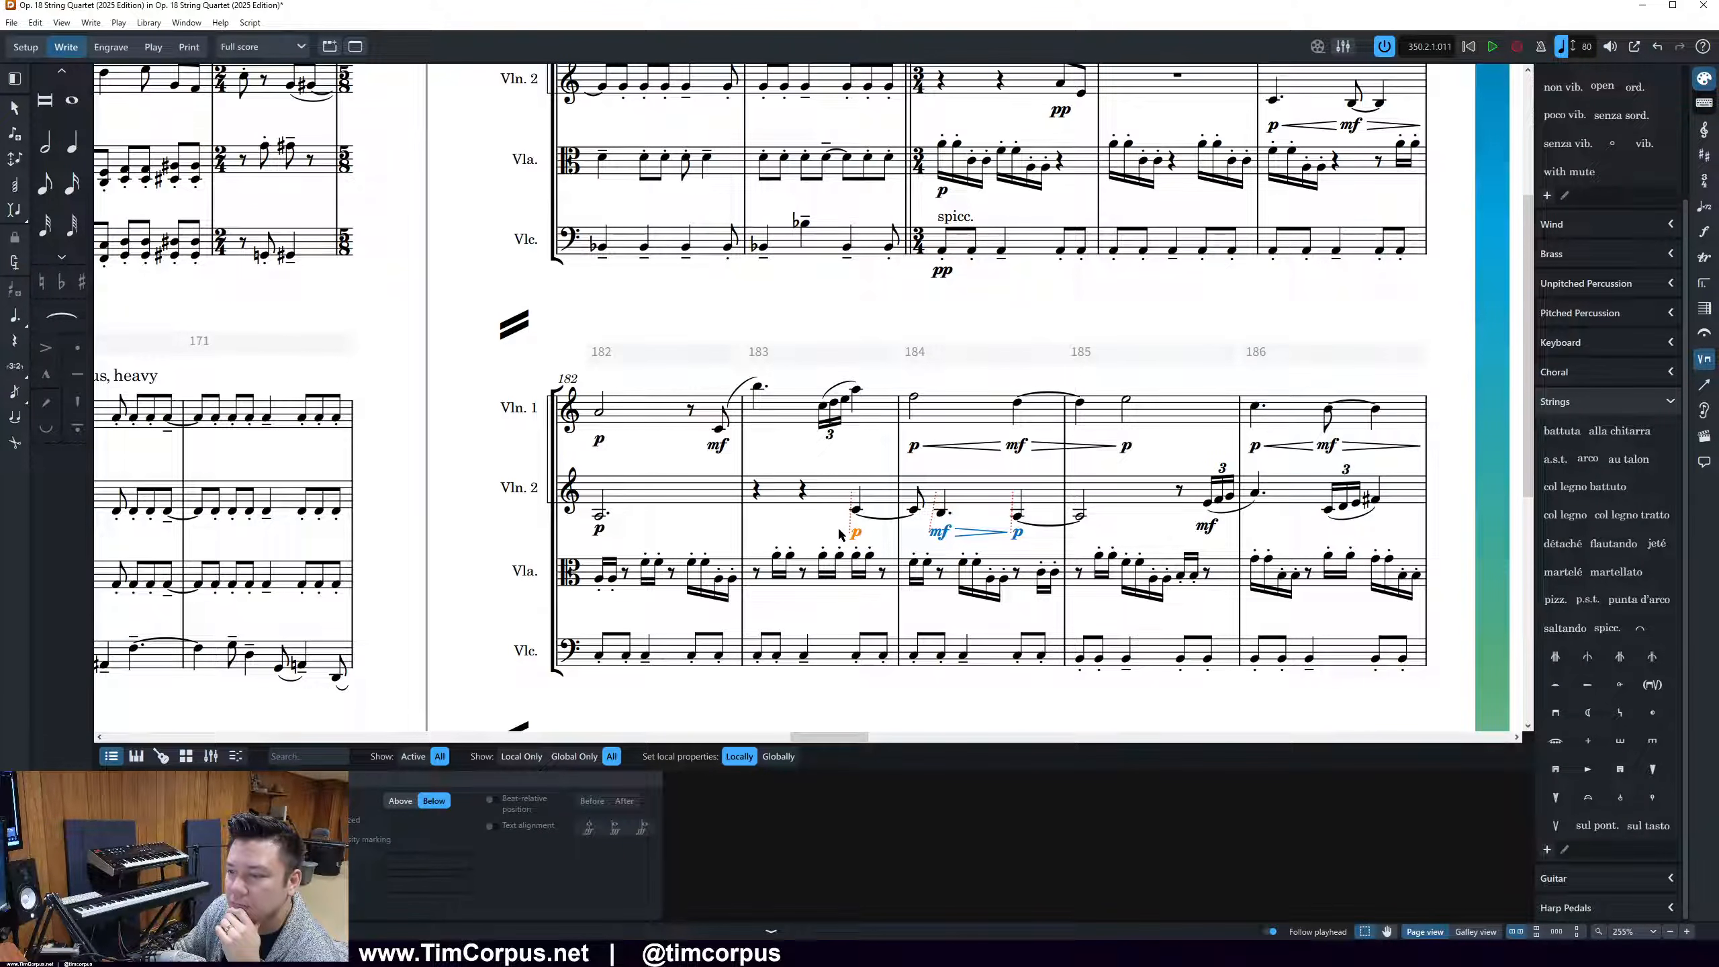
click(857, 533)
key(shift+d)
click(878, 446)
text(p<)
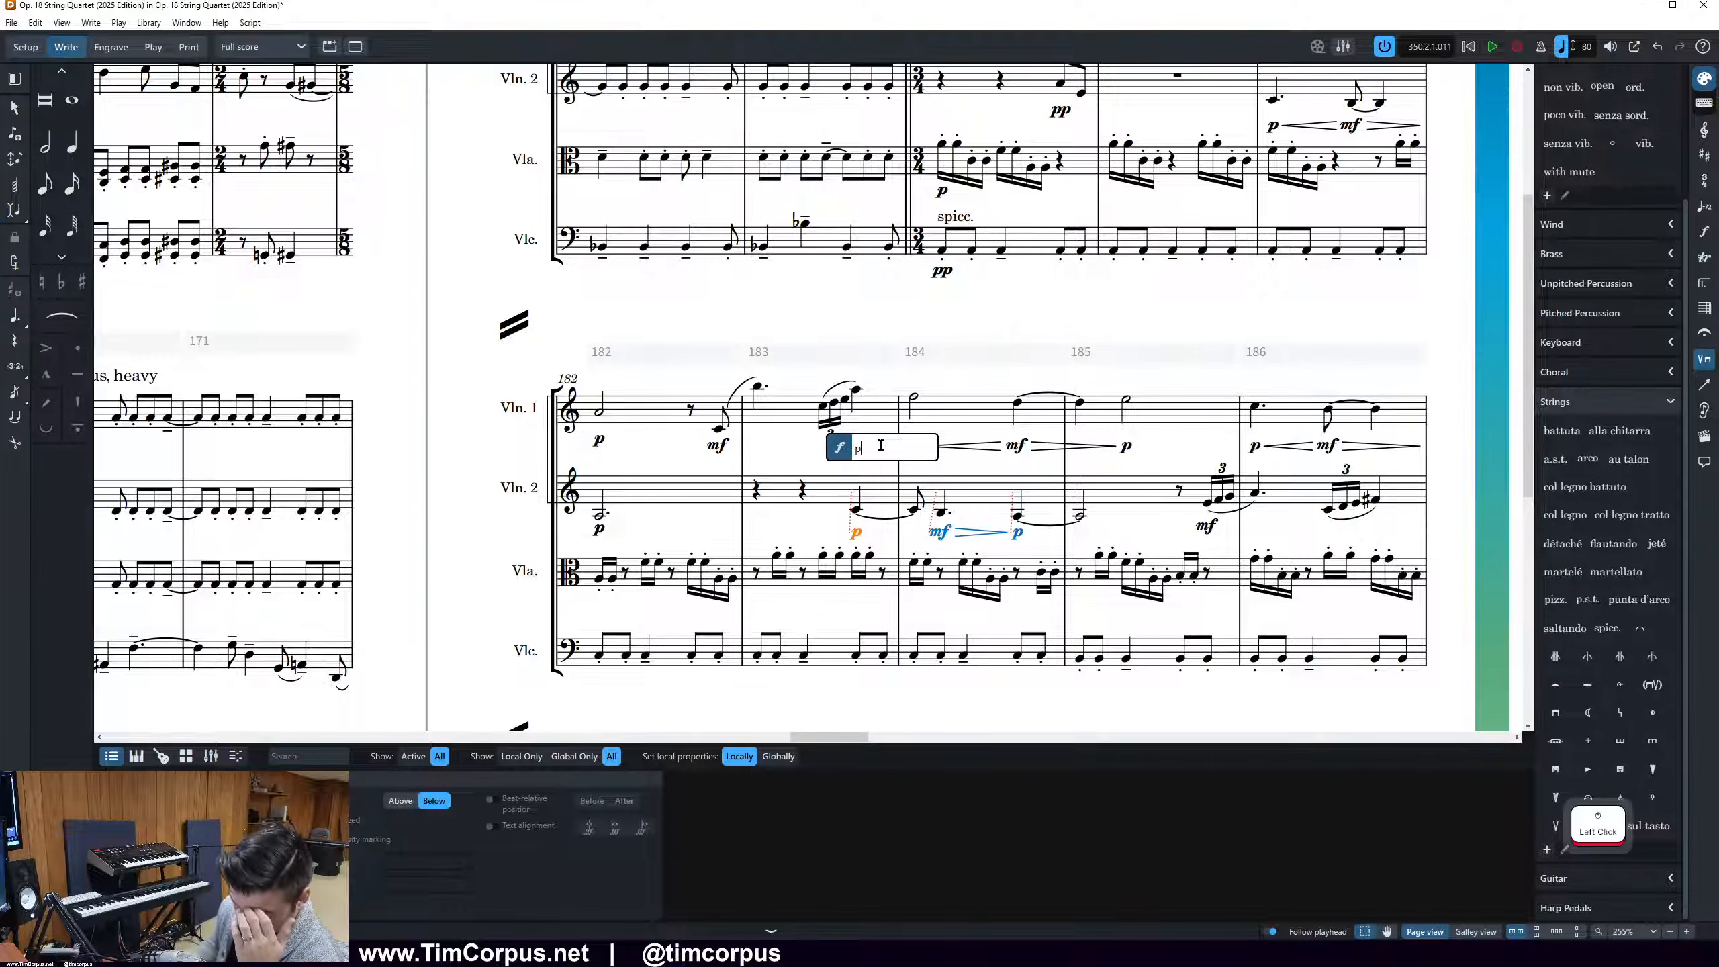
key(Return)
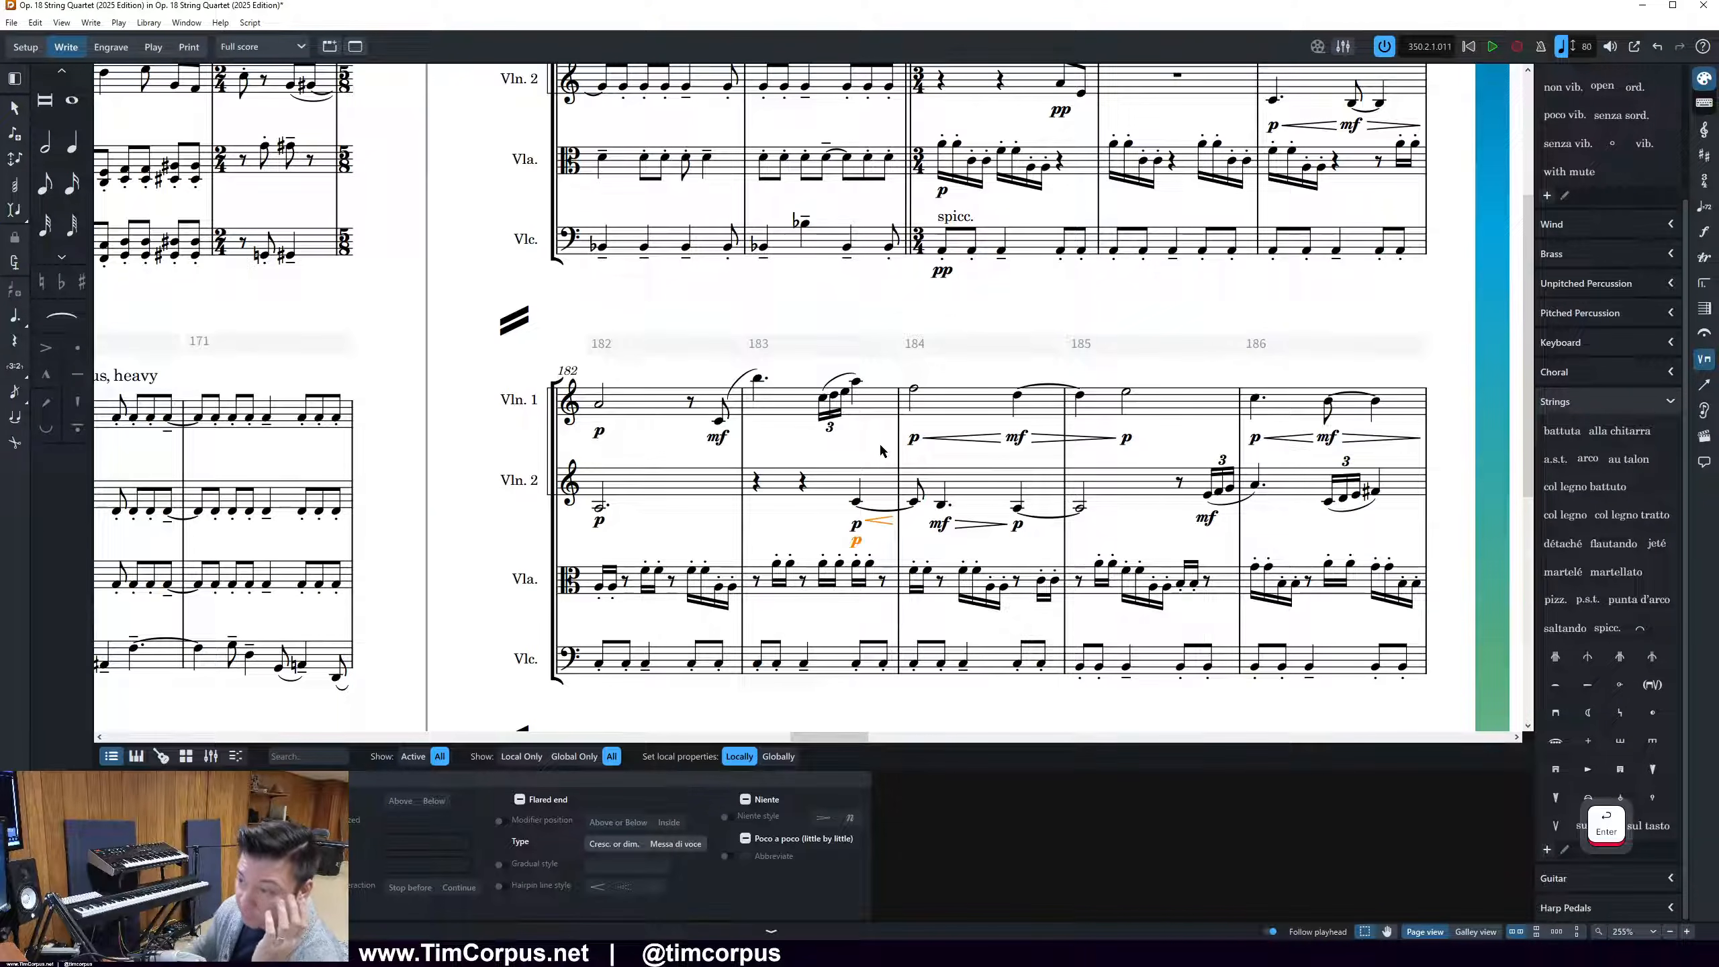
Remove the duplicate p below Violin 2 in bar 183 and group the Violin 2 dynamics from there through bar 184
click(857, 534)
click(857, 533)
shift+click(883, 531)
shift+click(941, 533)
shift+click(963, 534)
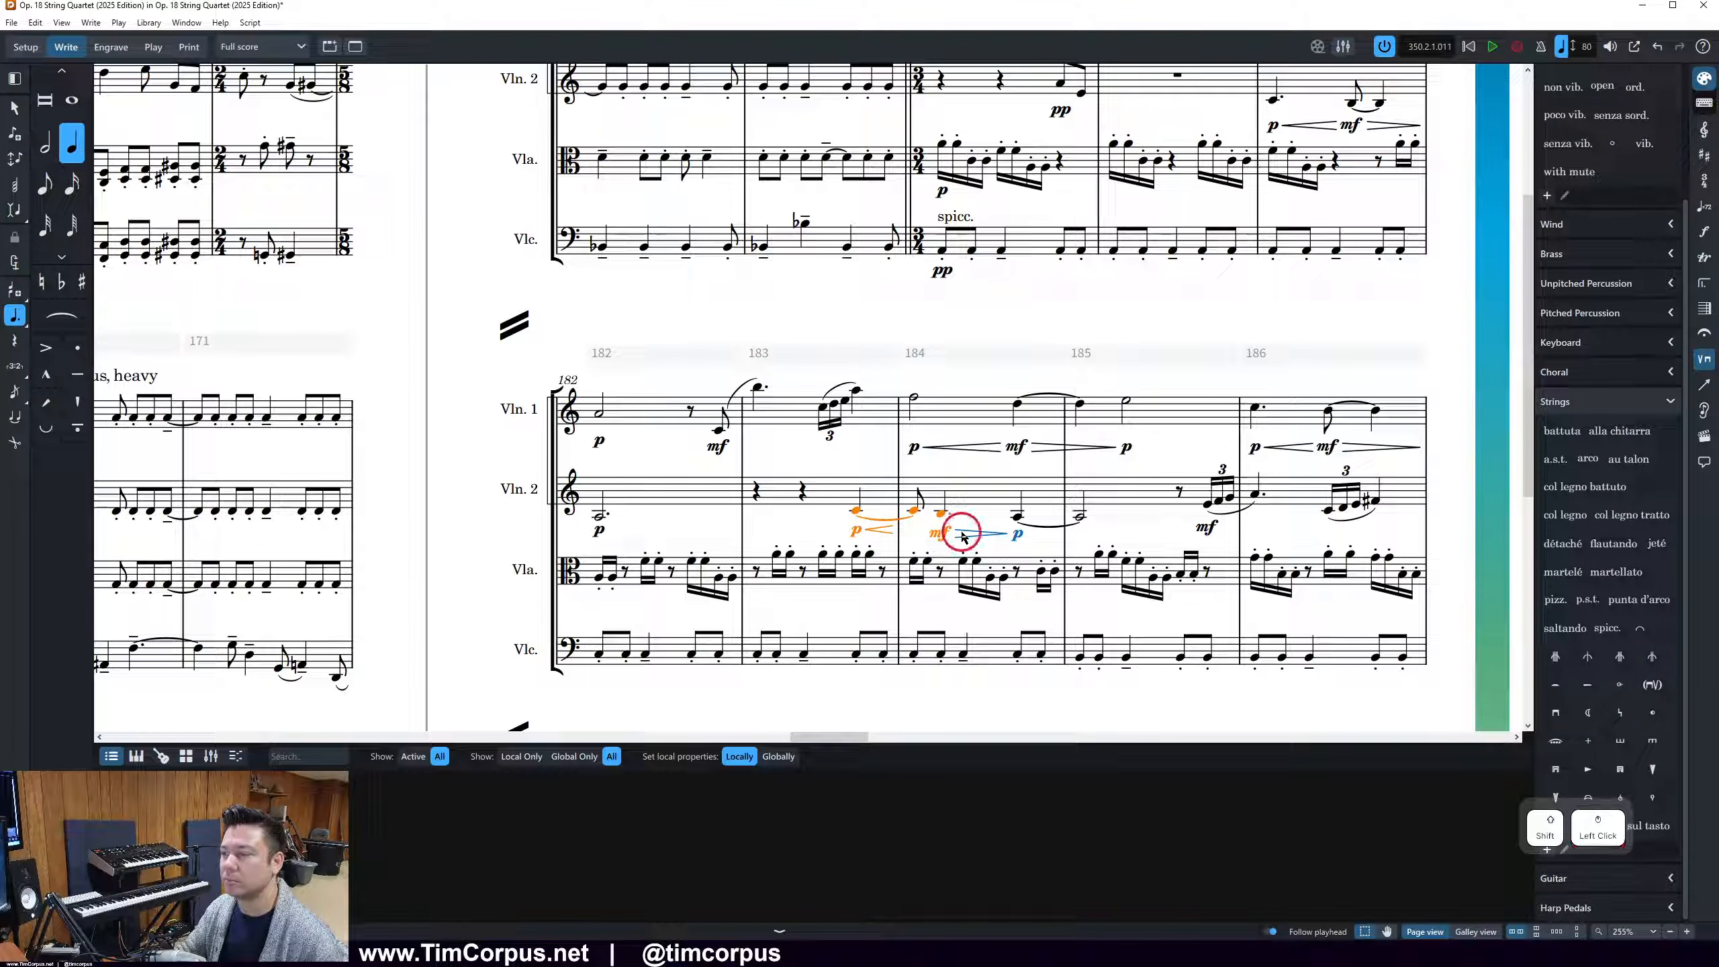
shift+click(1016, 535)
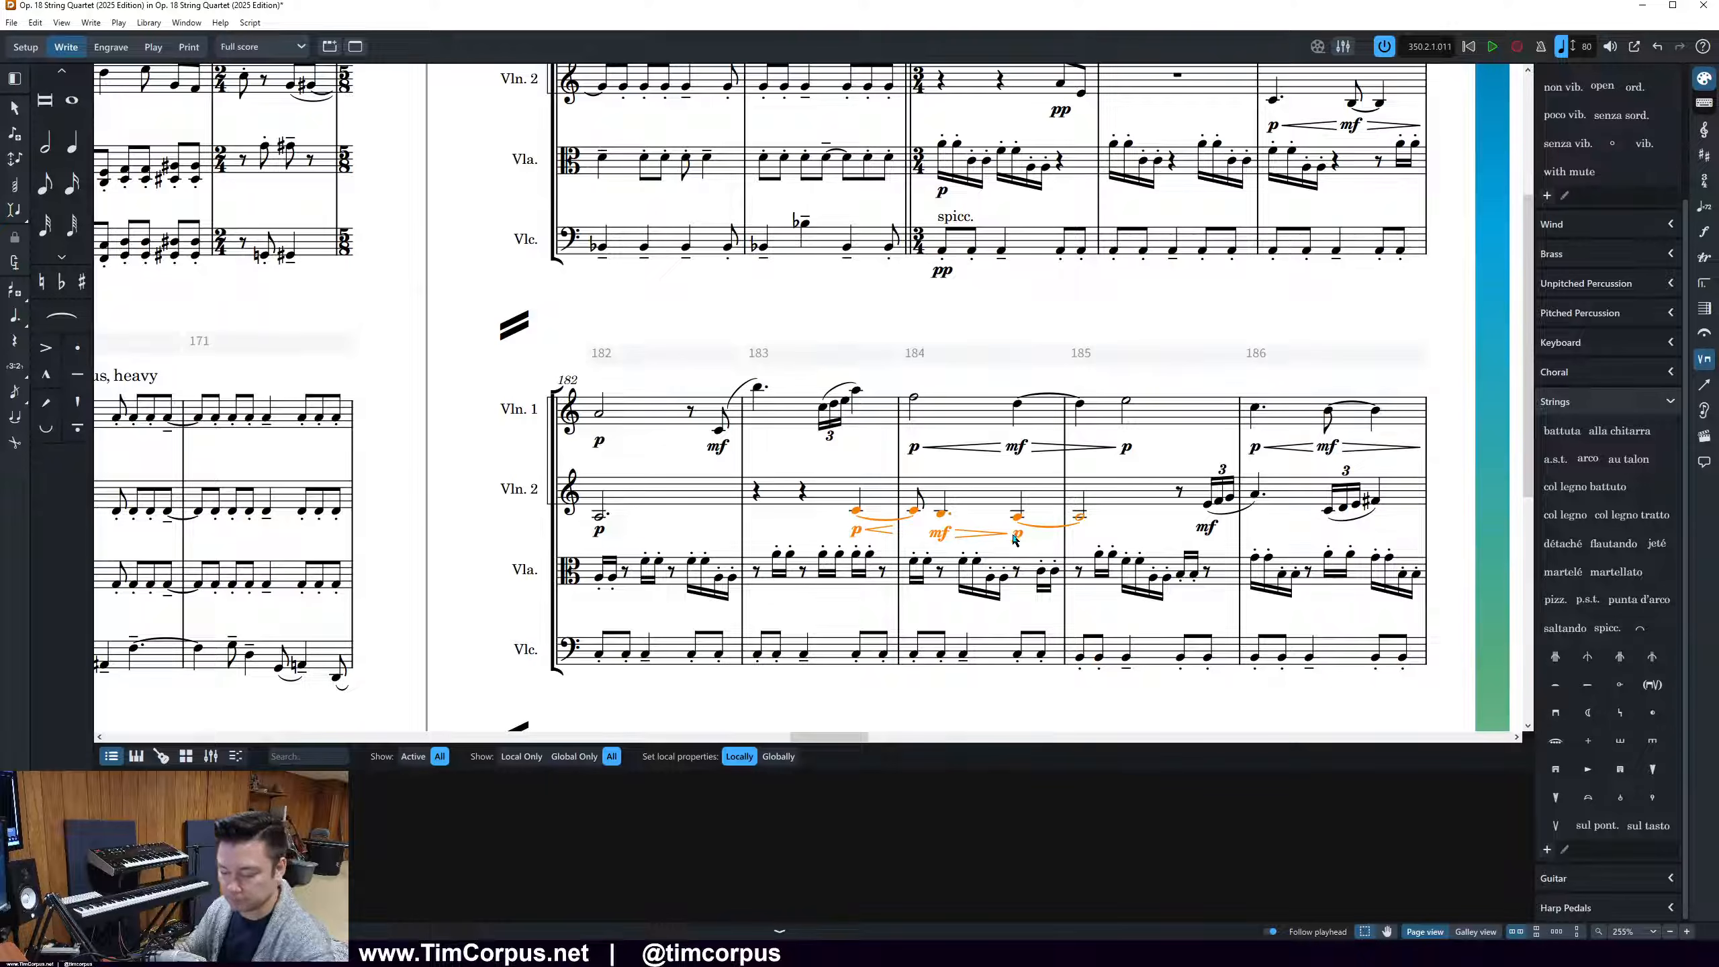
key(alt+g)
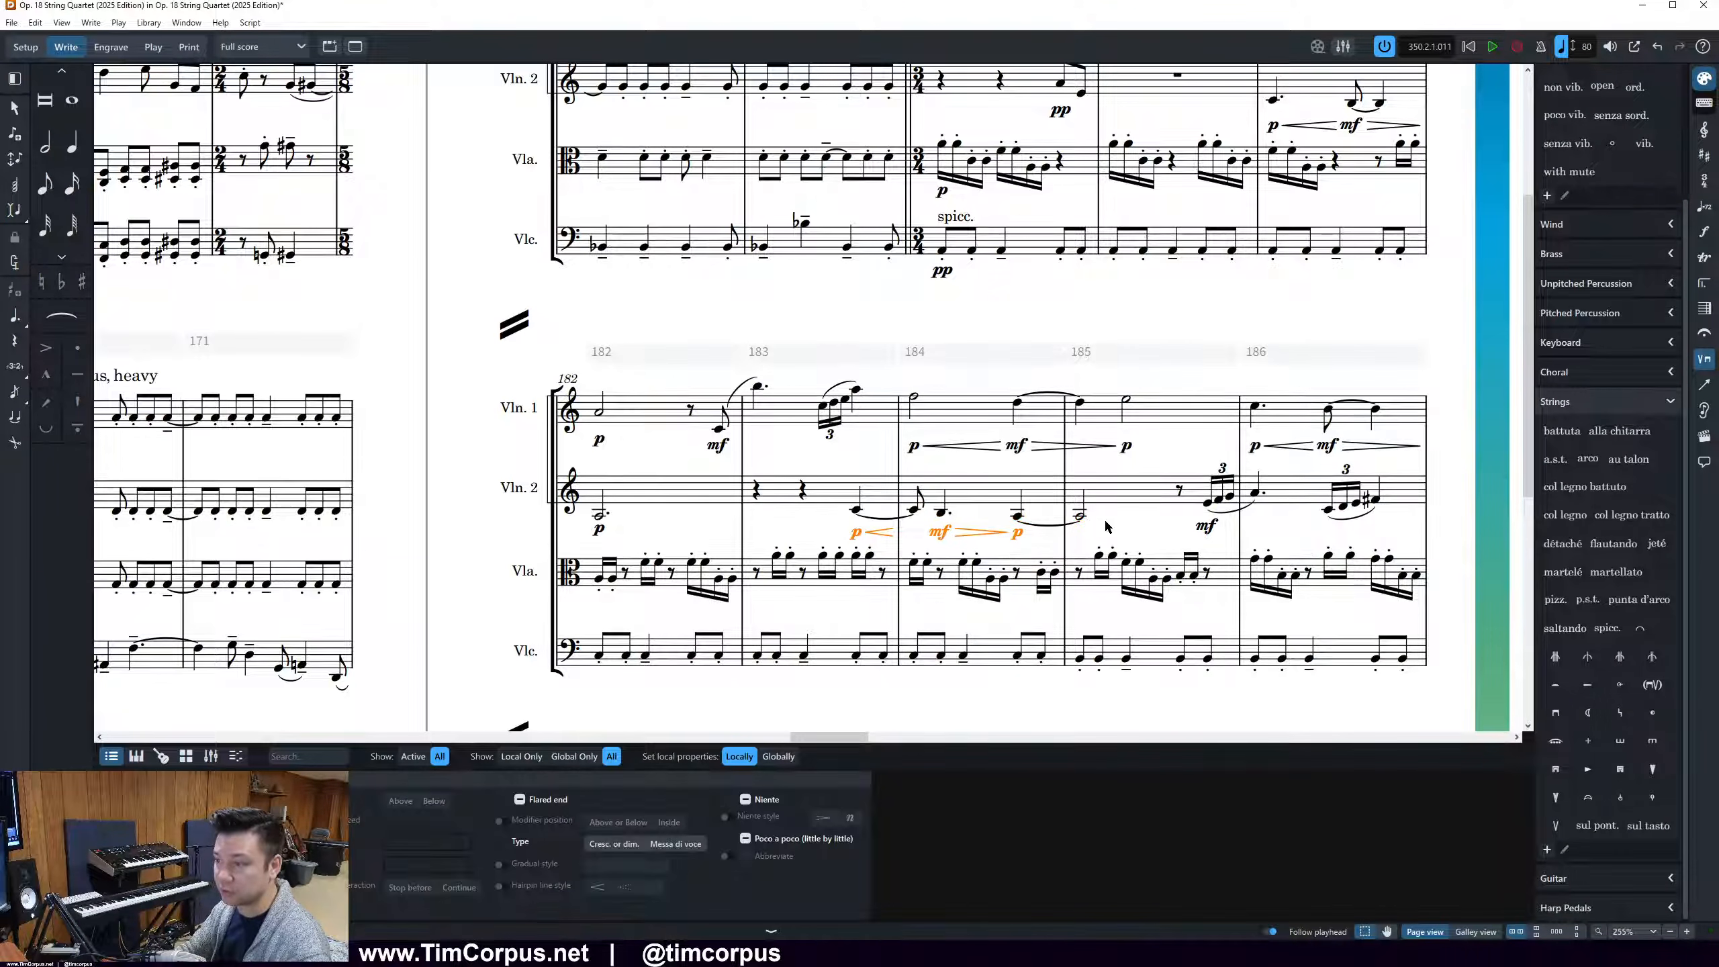
click(1130, 519)
Lengthen the Violin 2 crescendo hairpin that starts in bar 183 so it reaches further into bar 184
click(890, 532)
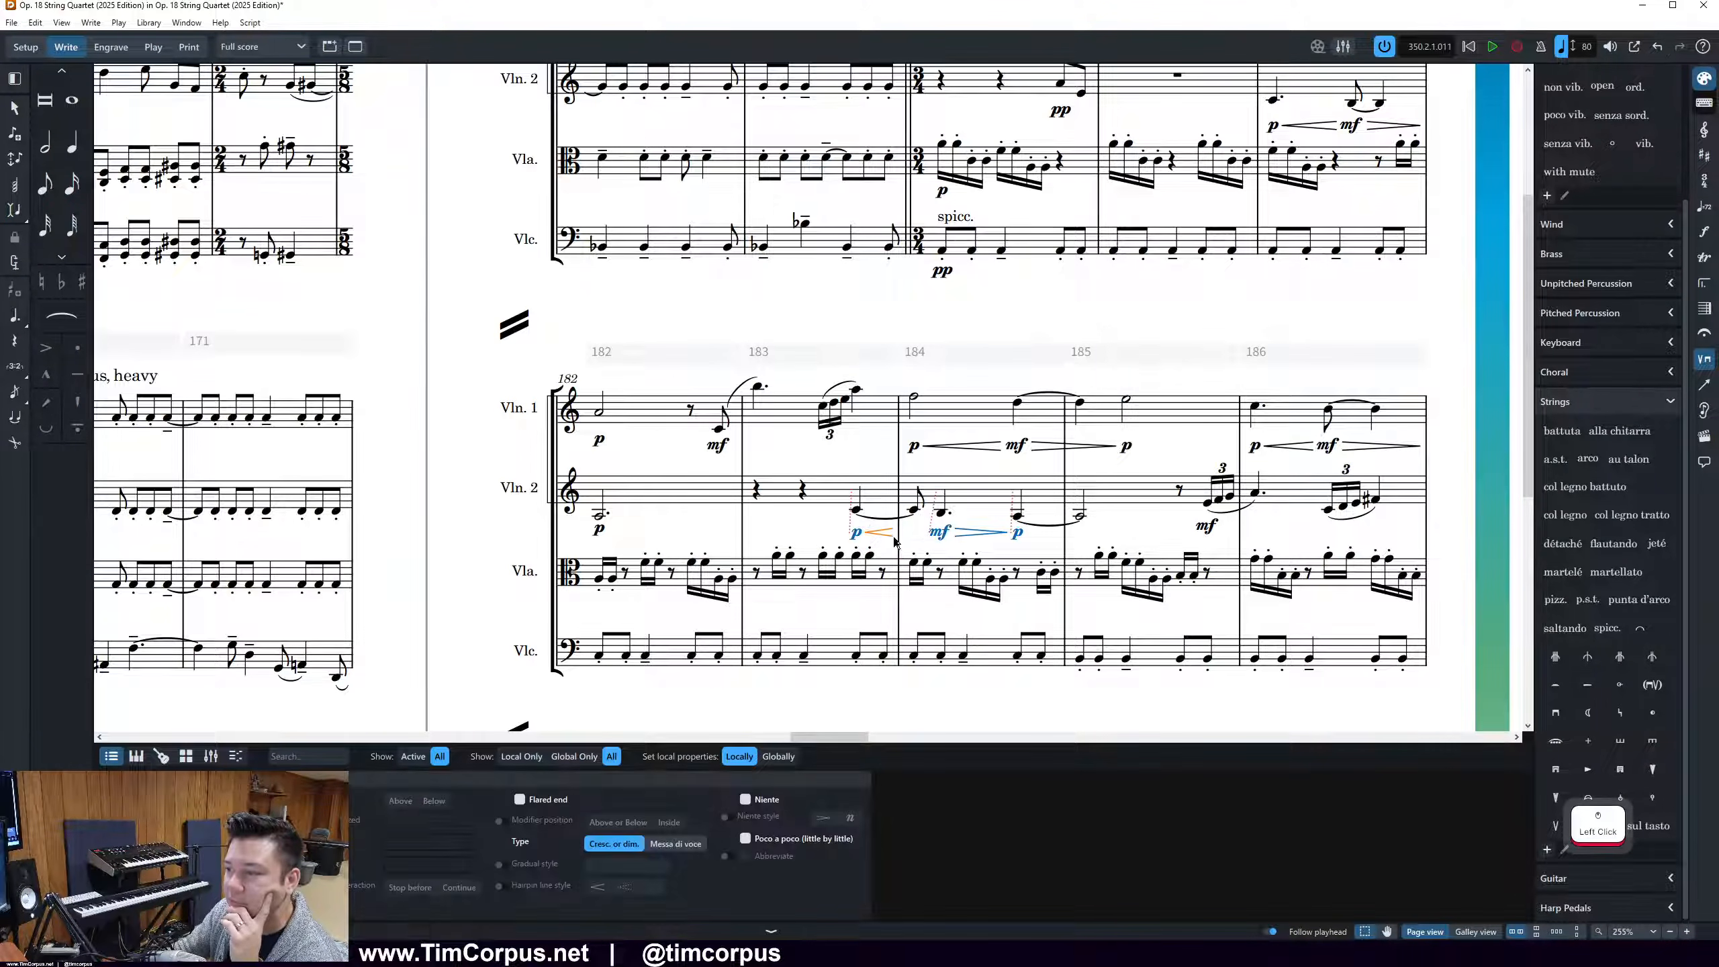
double_click(891, 534)
click(888, 540)
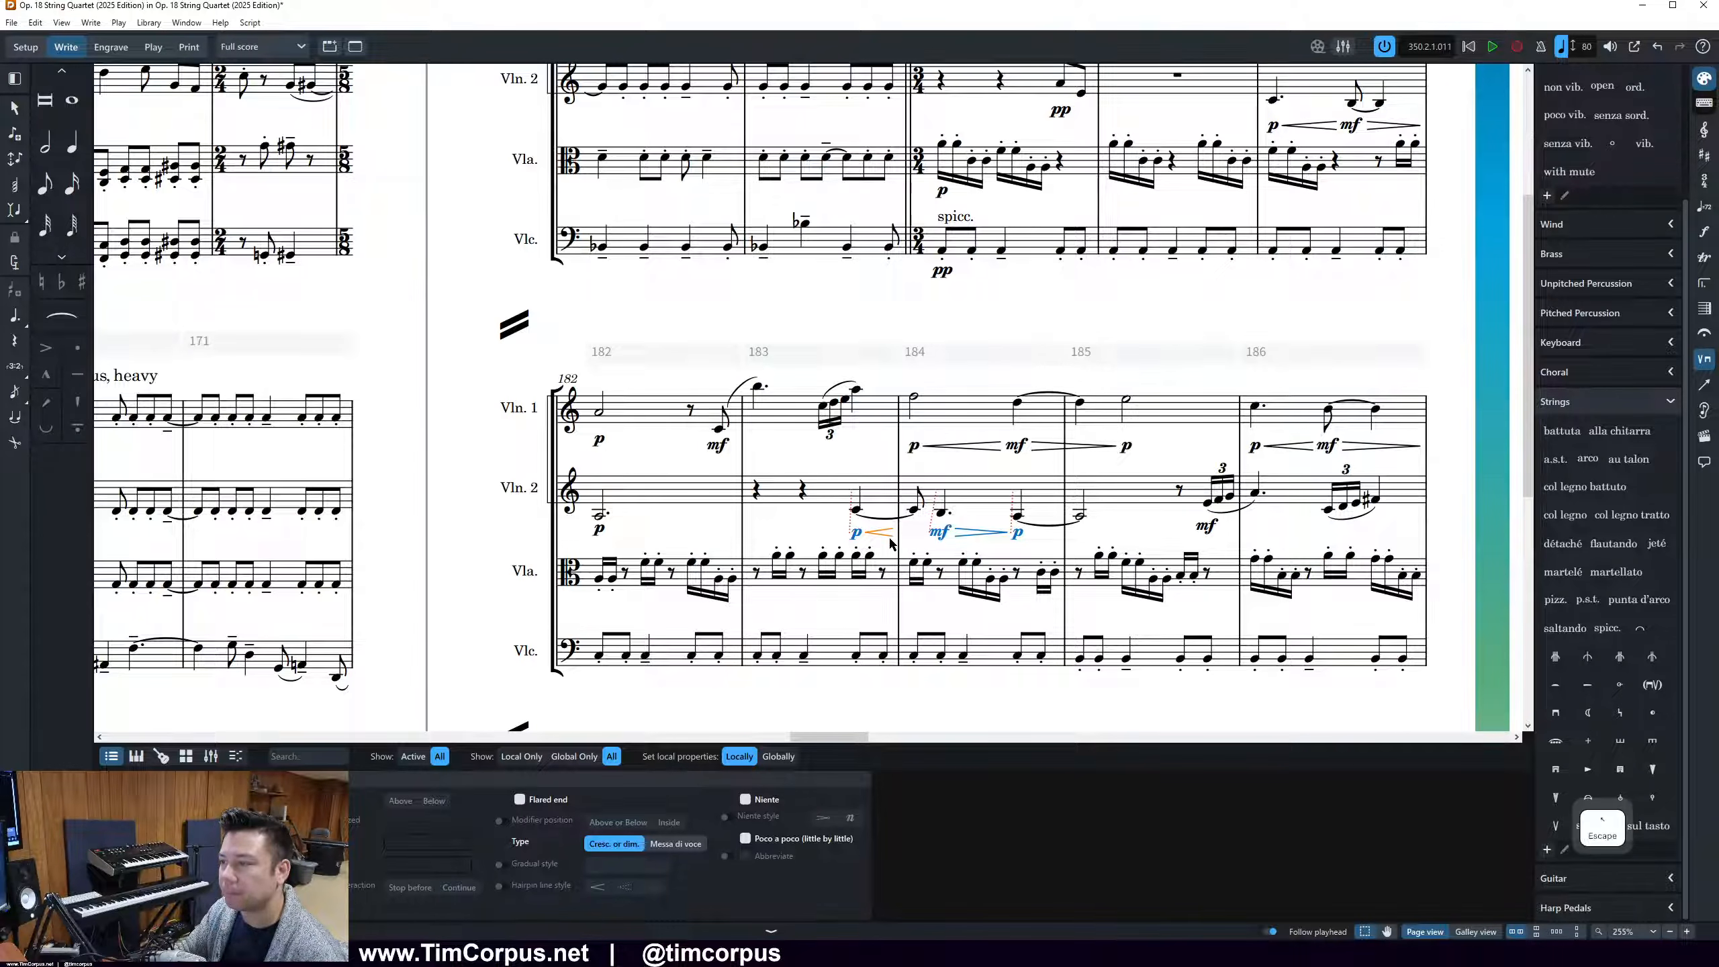
click(884, 535)
key(shift+alt+Right)
key(shift+alt+Right)
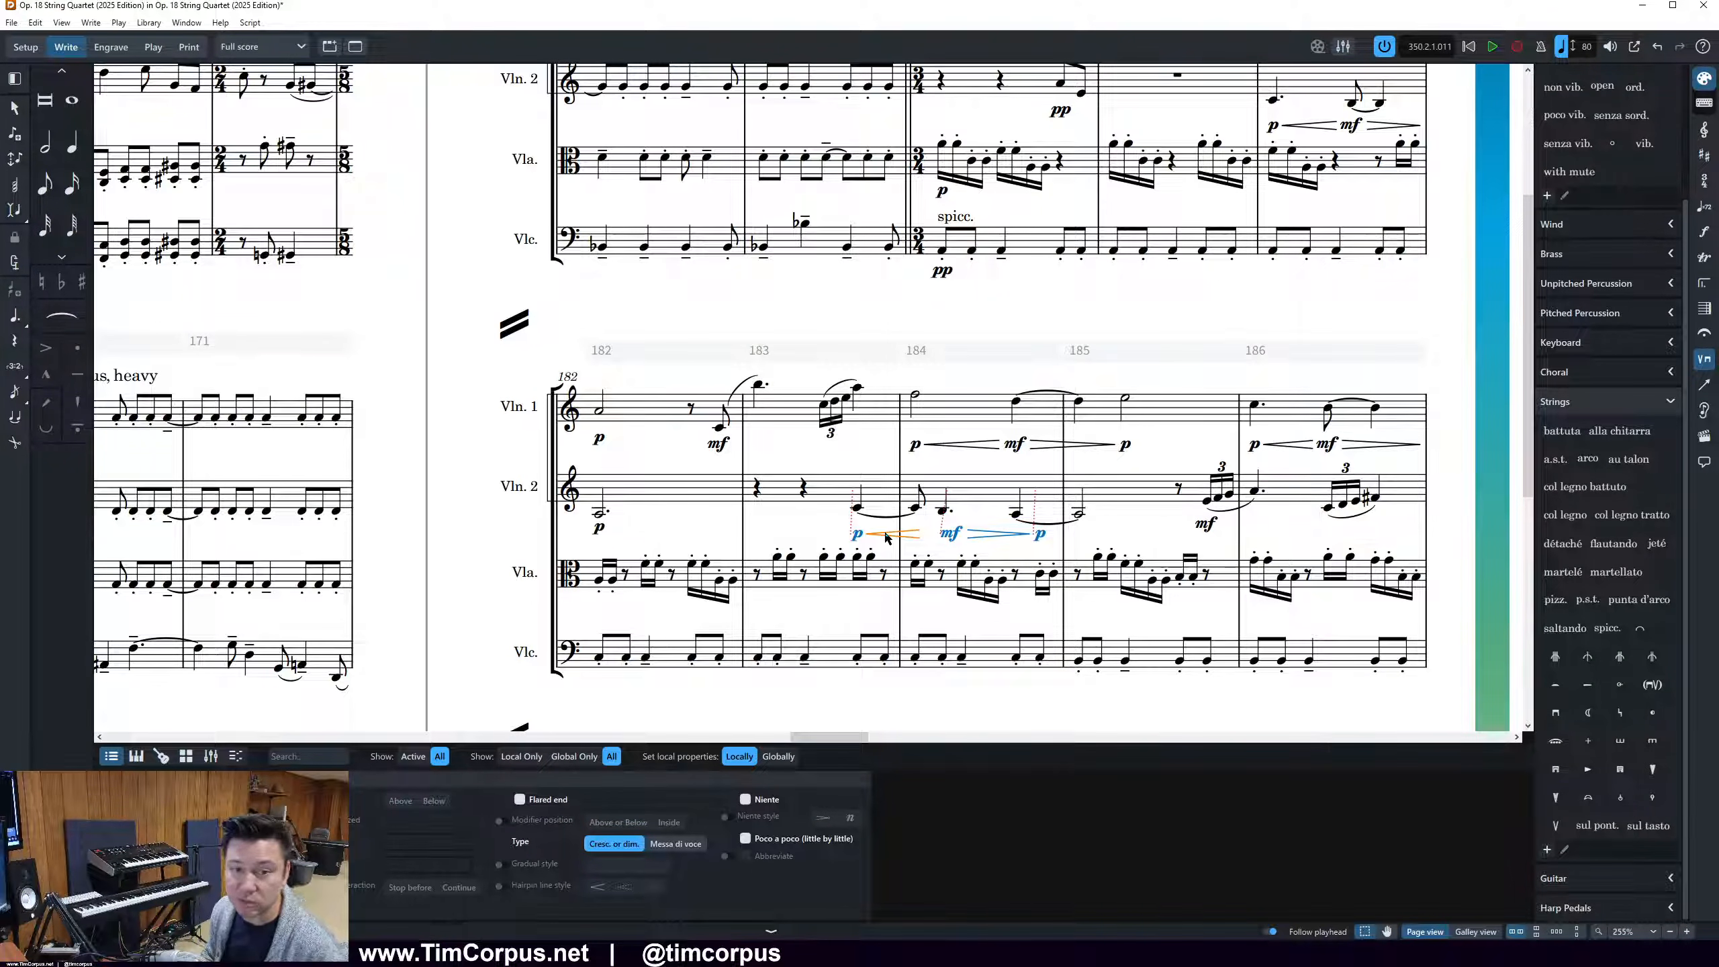
key(shift+alt+Right)
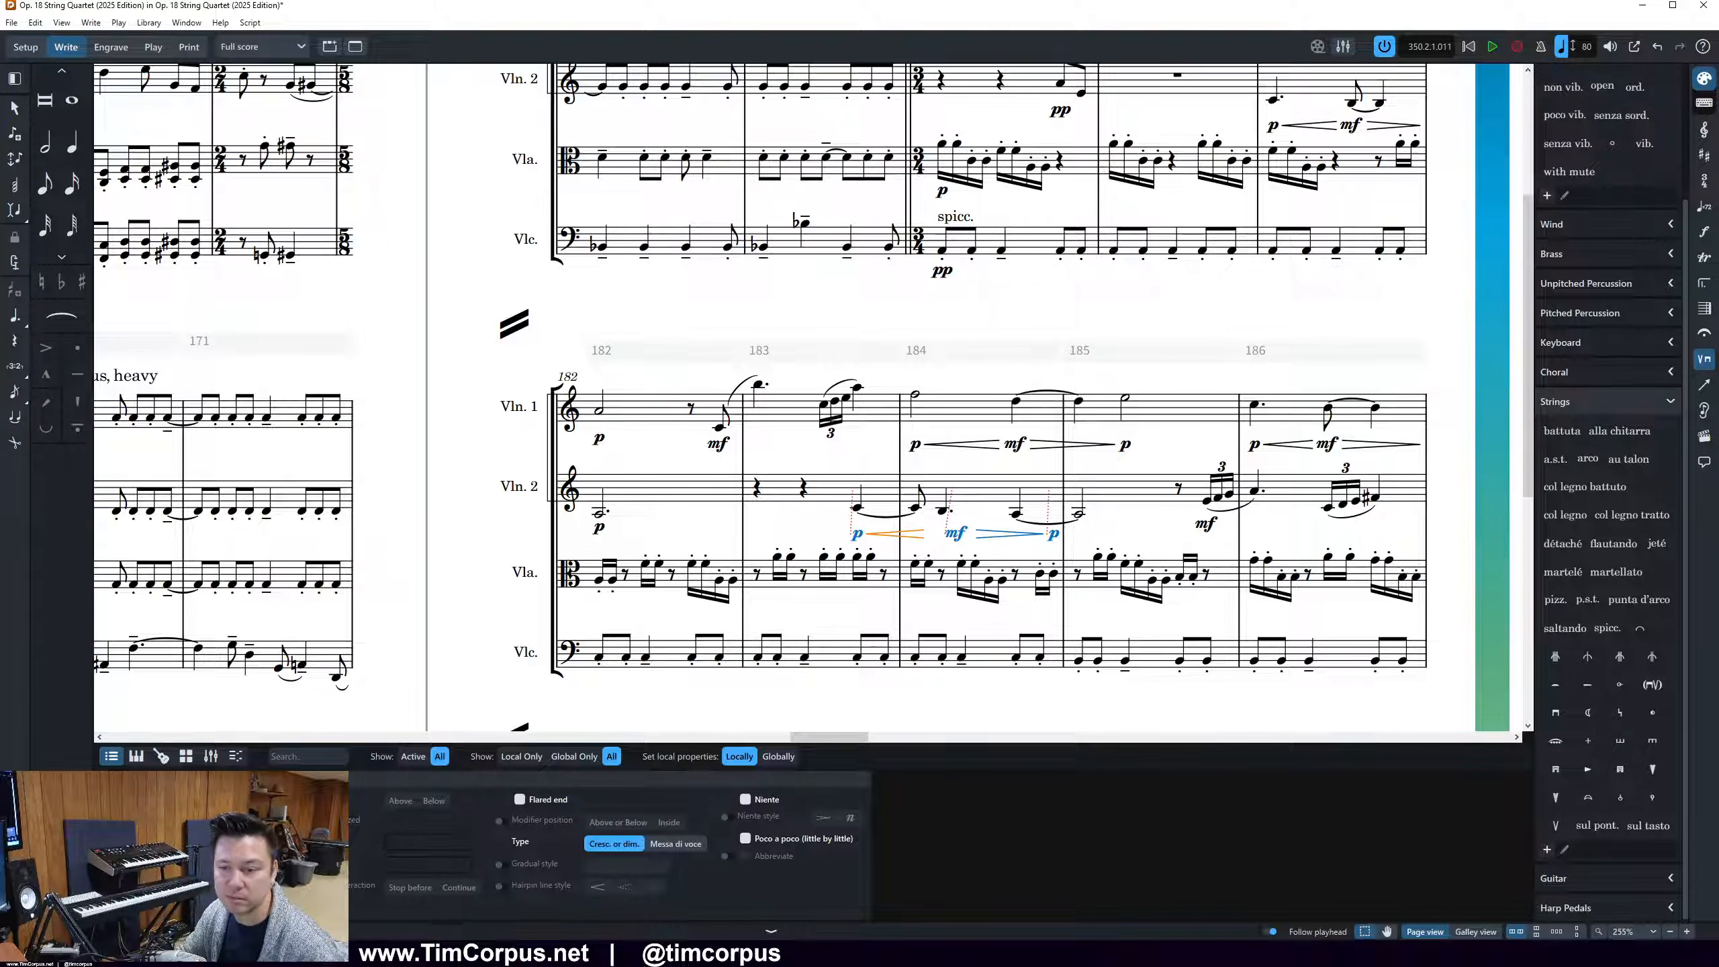
click(1600, 824)
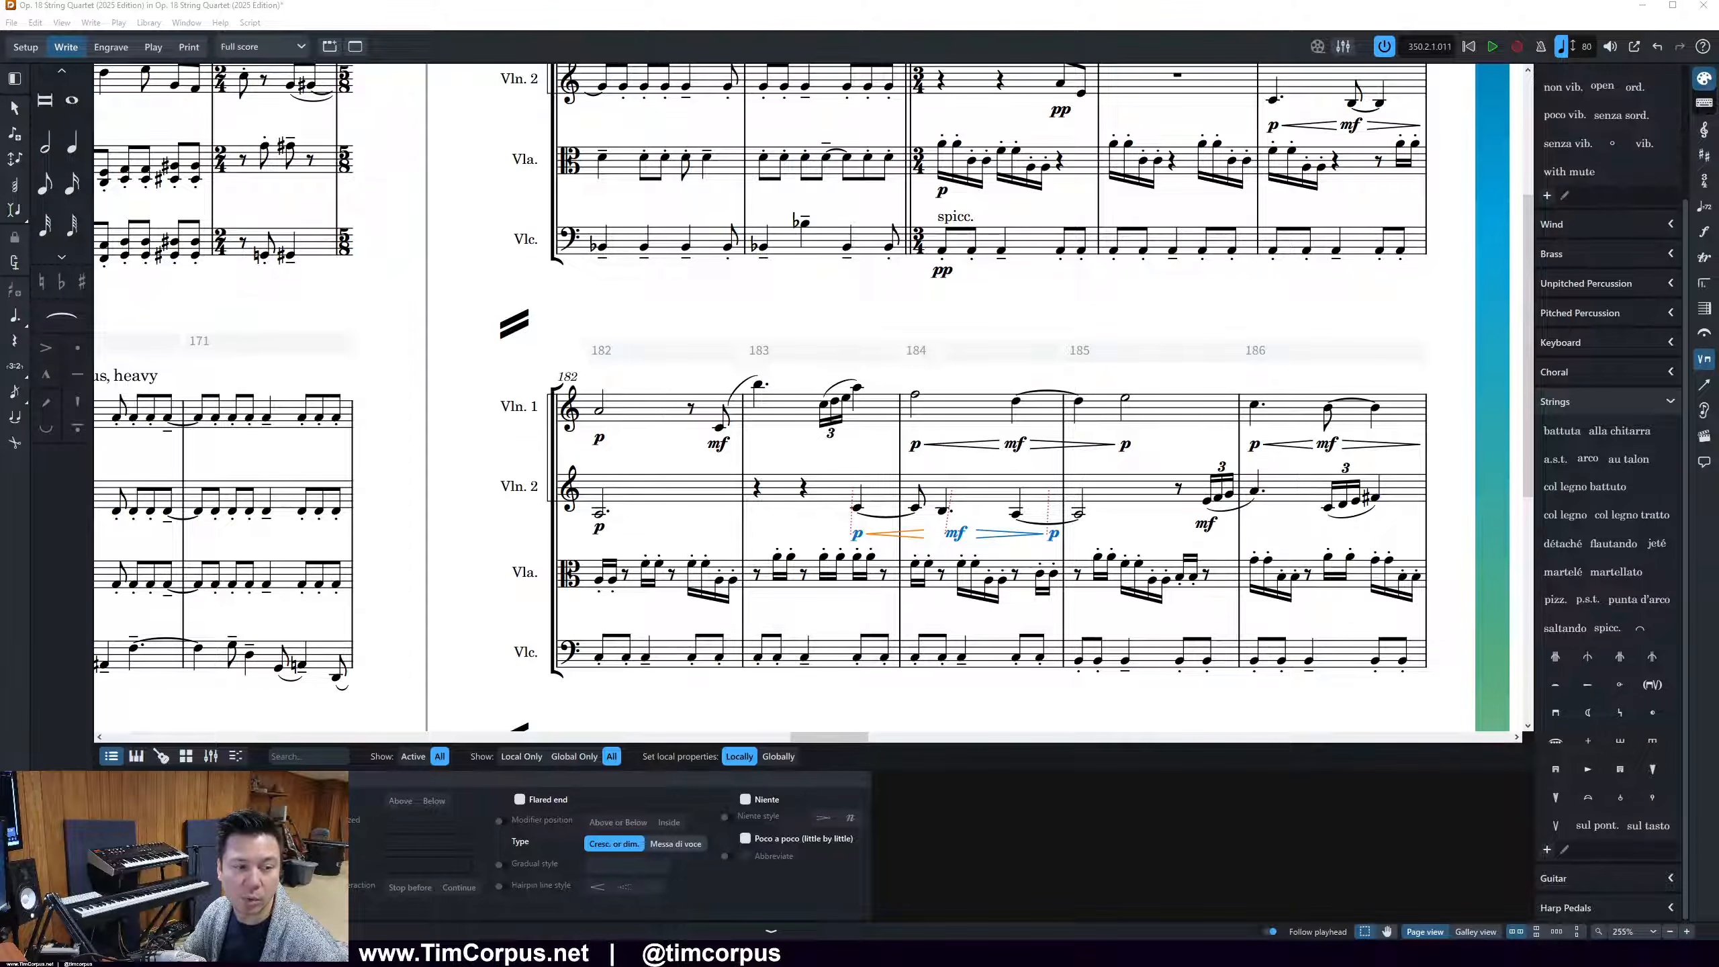
click(1598, 824)
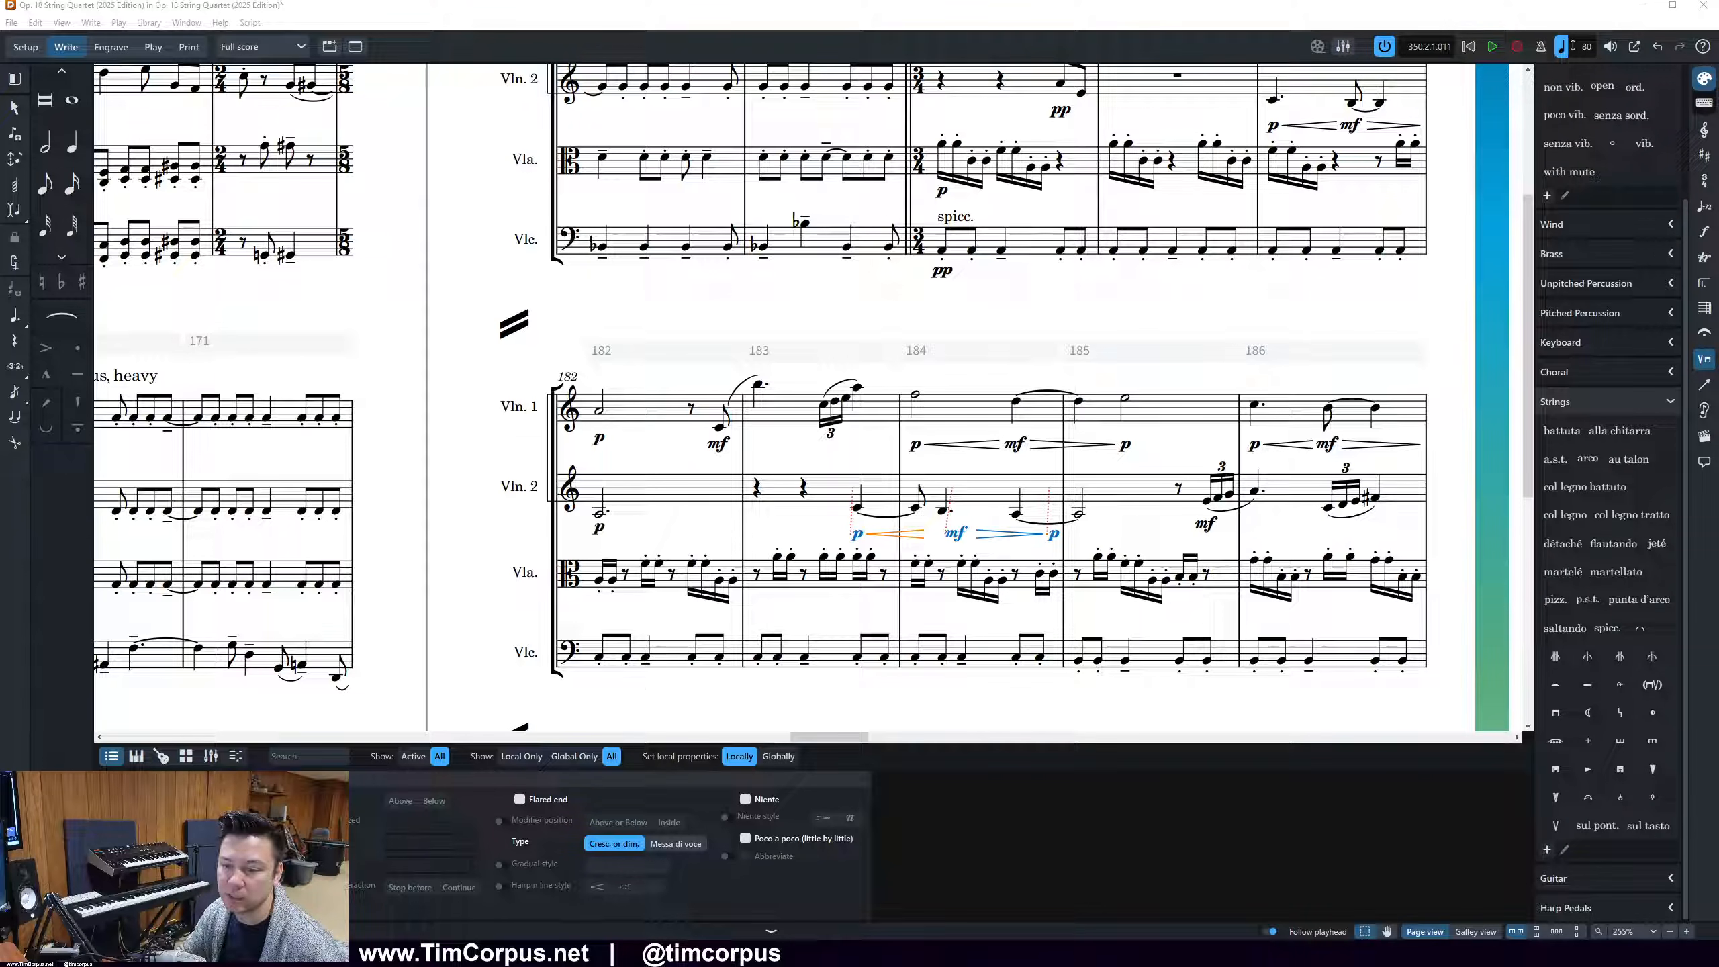
click(1598, 825)
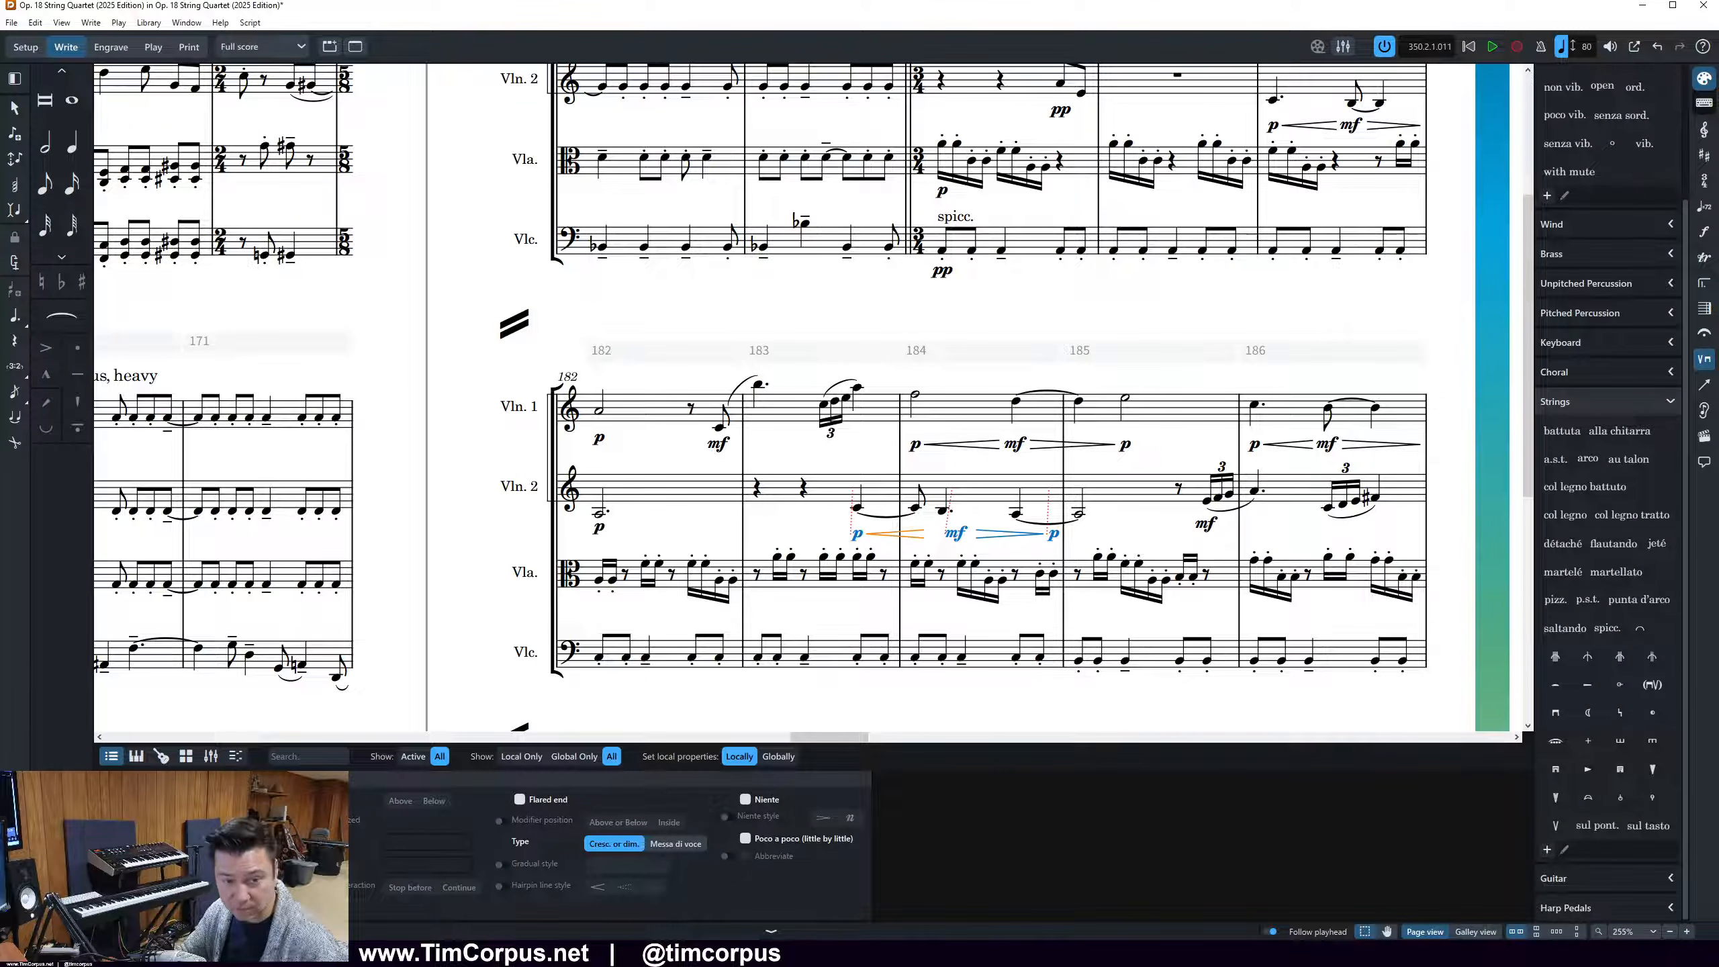
Move the Violin 2 mf in bar 184 back under the note following the first eighth note
click(952, 535)
key(alt+Left)
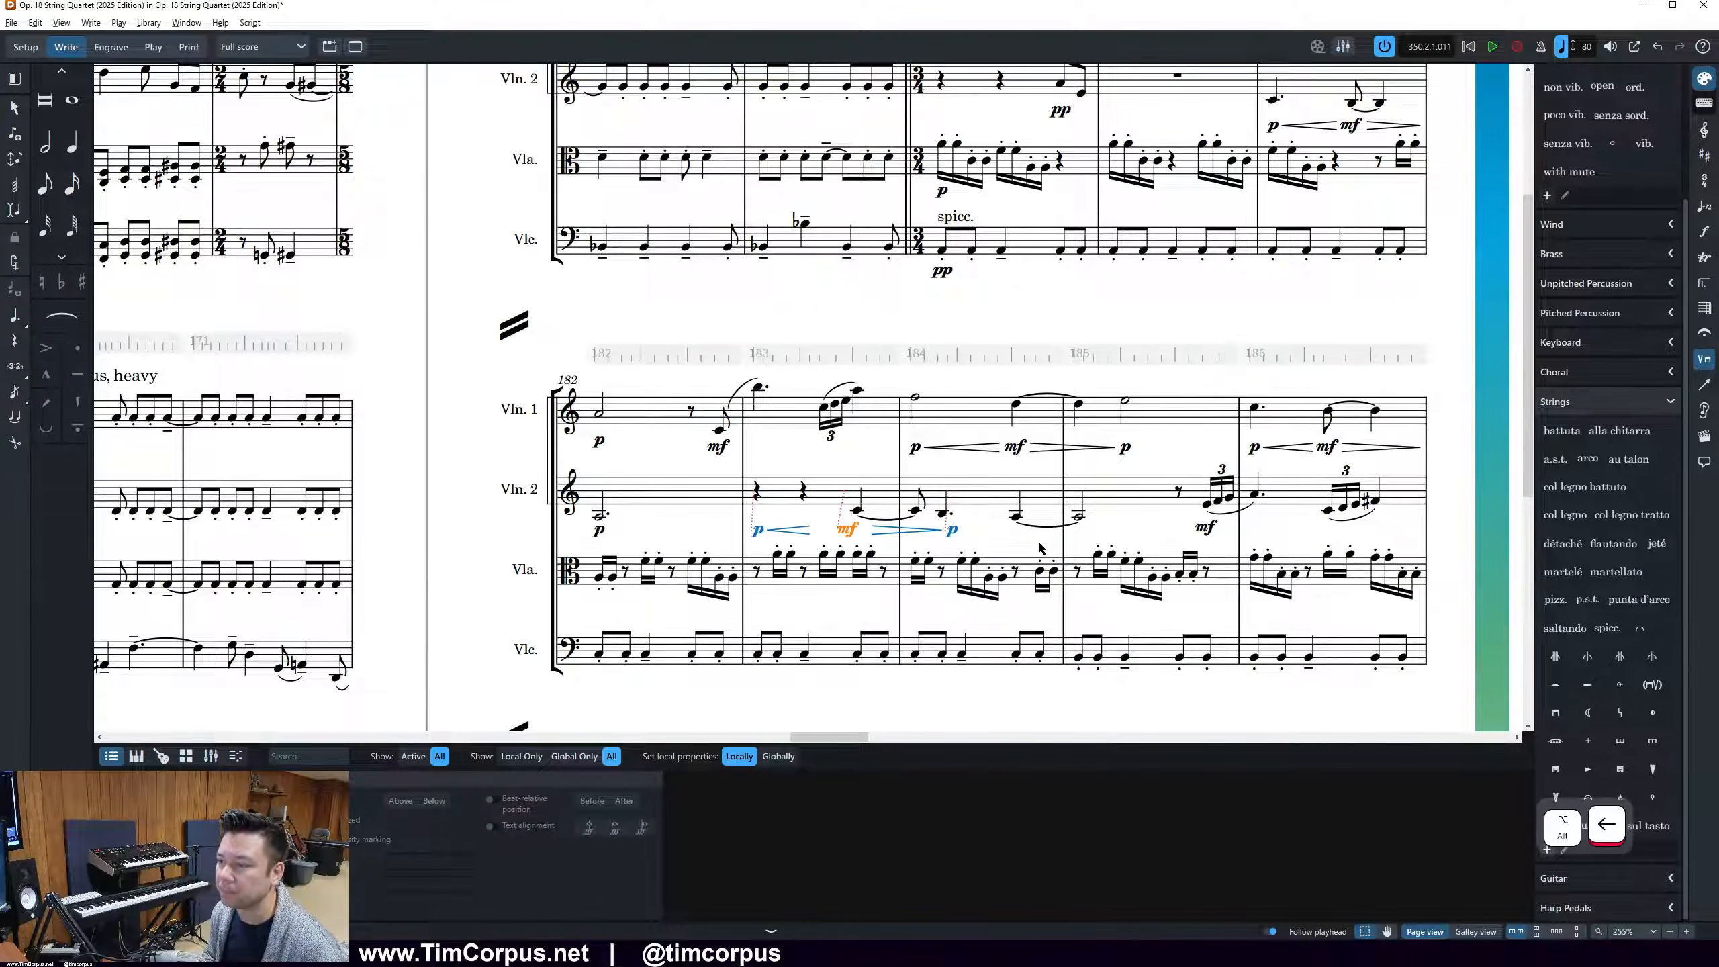
key(alt+Right)
key(shift+alt+Left)
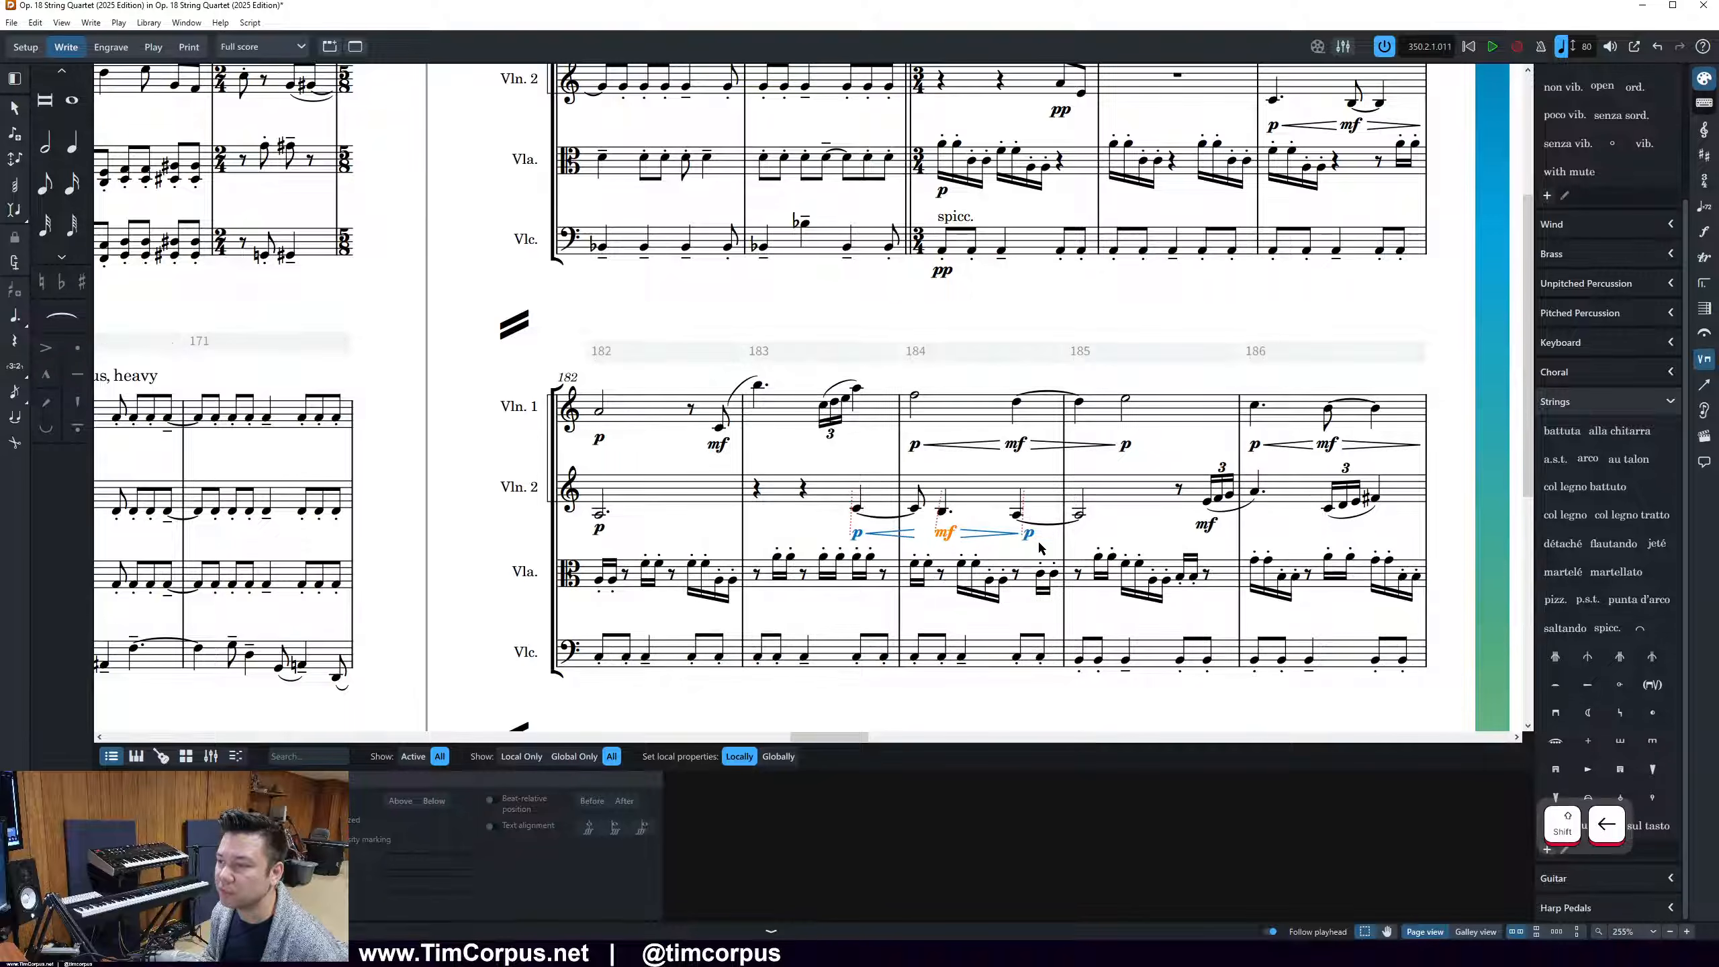
Select the Violin 2 dynamics and hairpins in bars 183 and 184 and ungroup them
click(991, 531)
click(1084, 549)
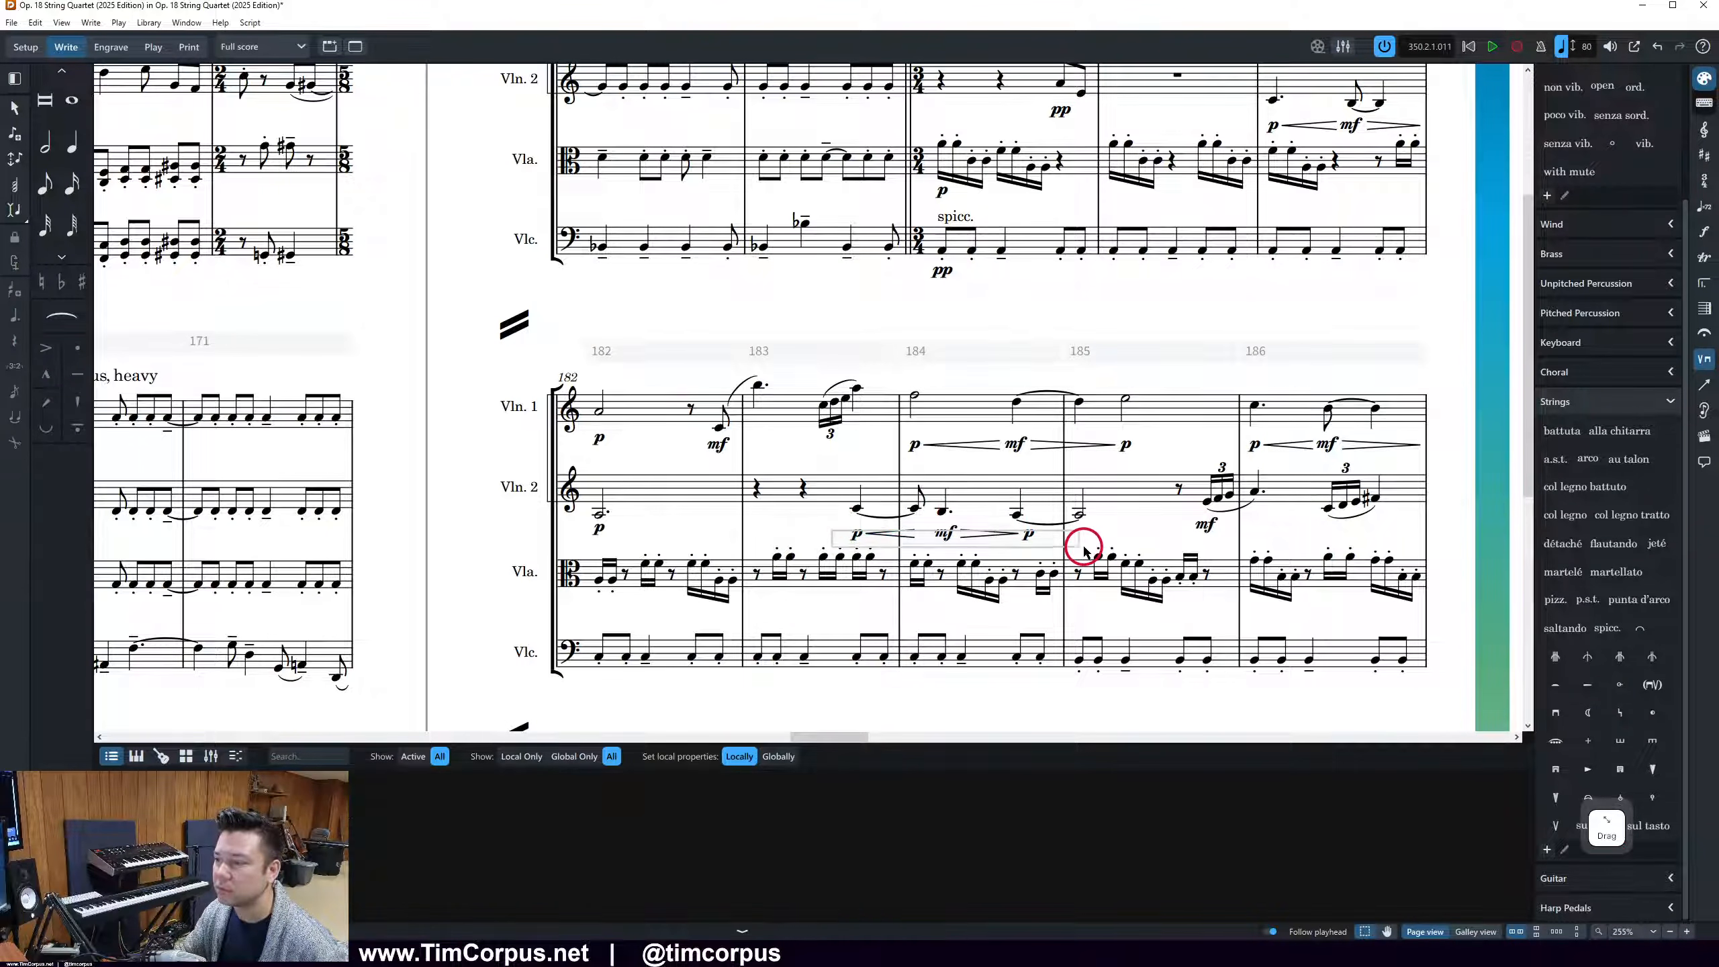
click(826, 481)
shift+click(1019, 518)
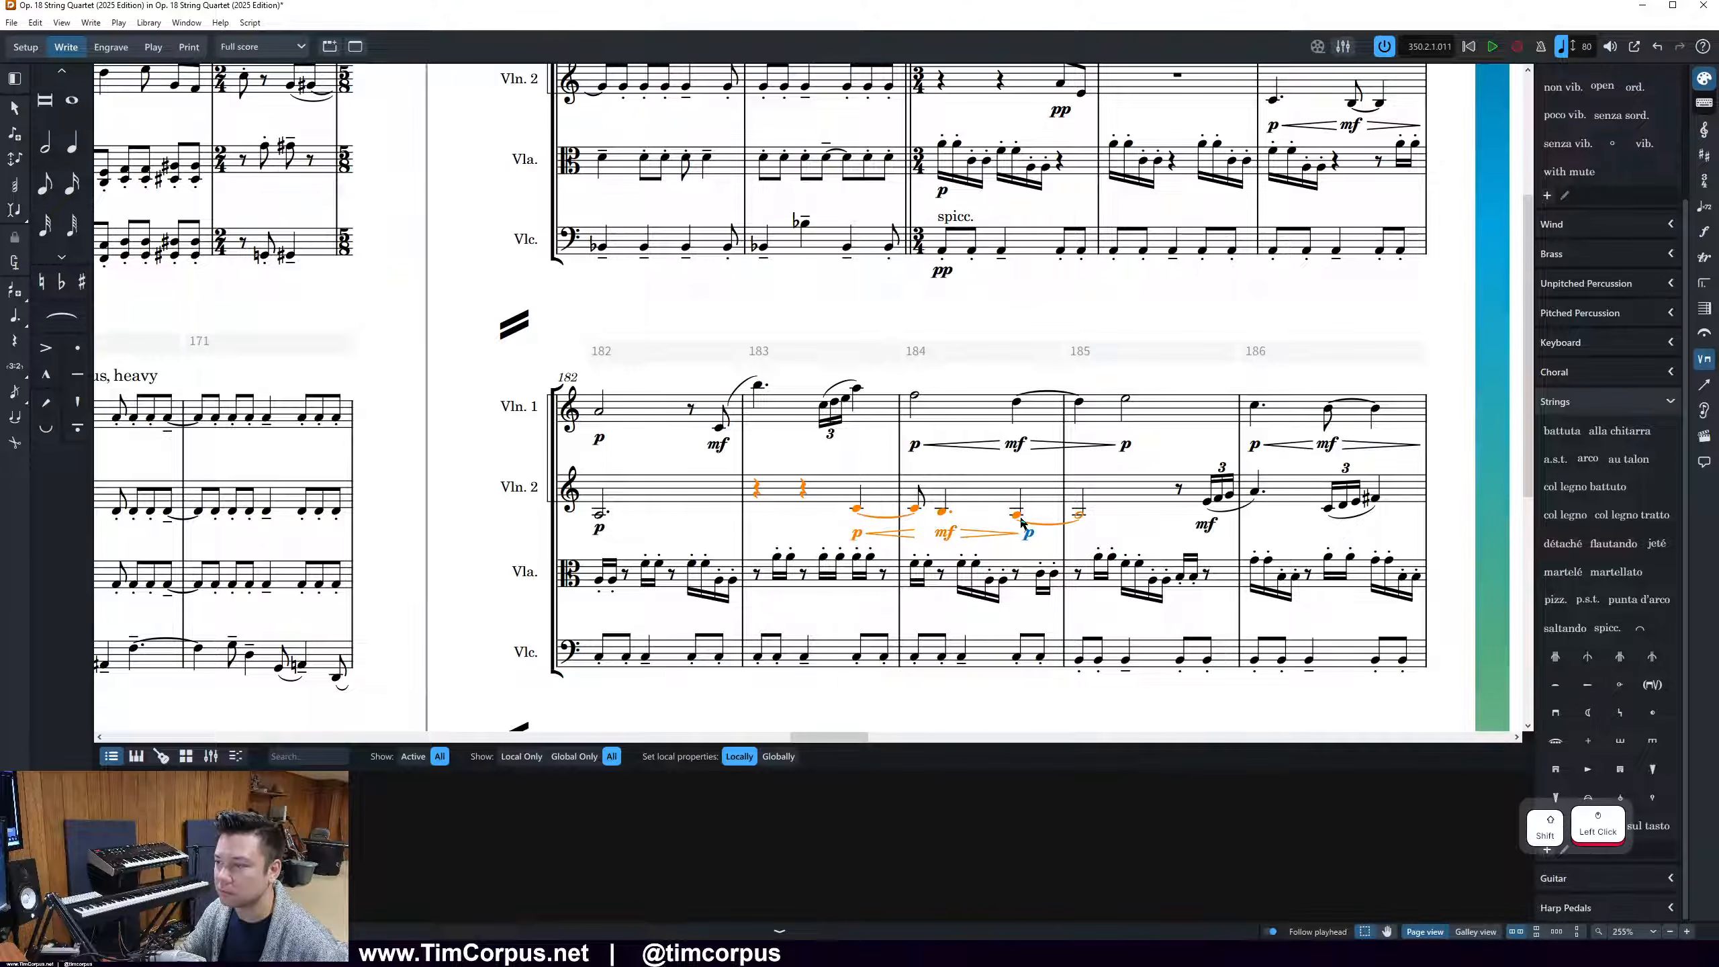
shift+click(1028, 535)
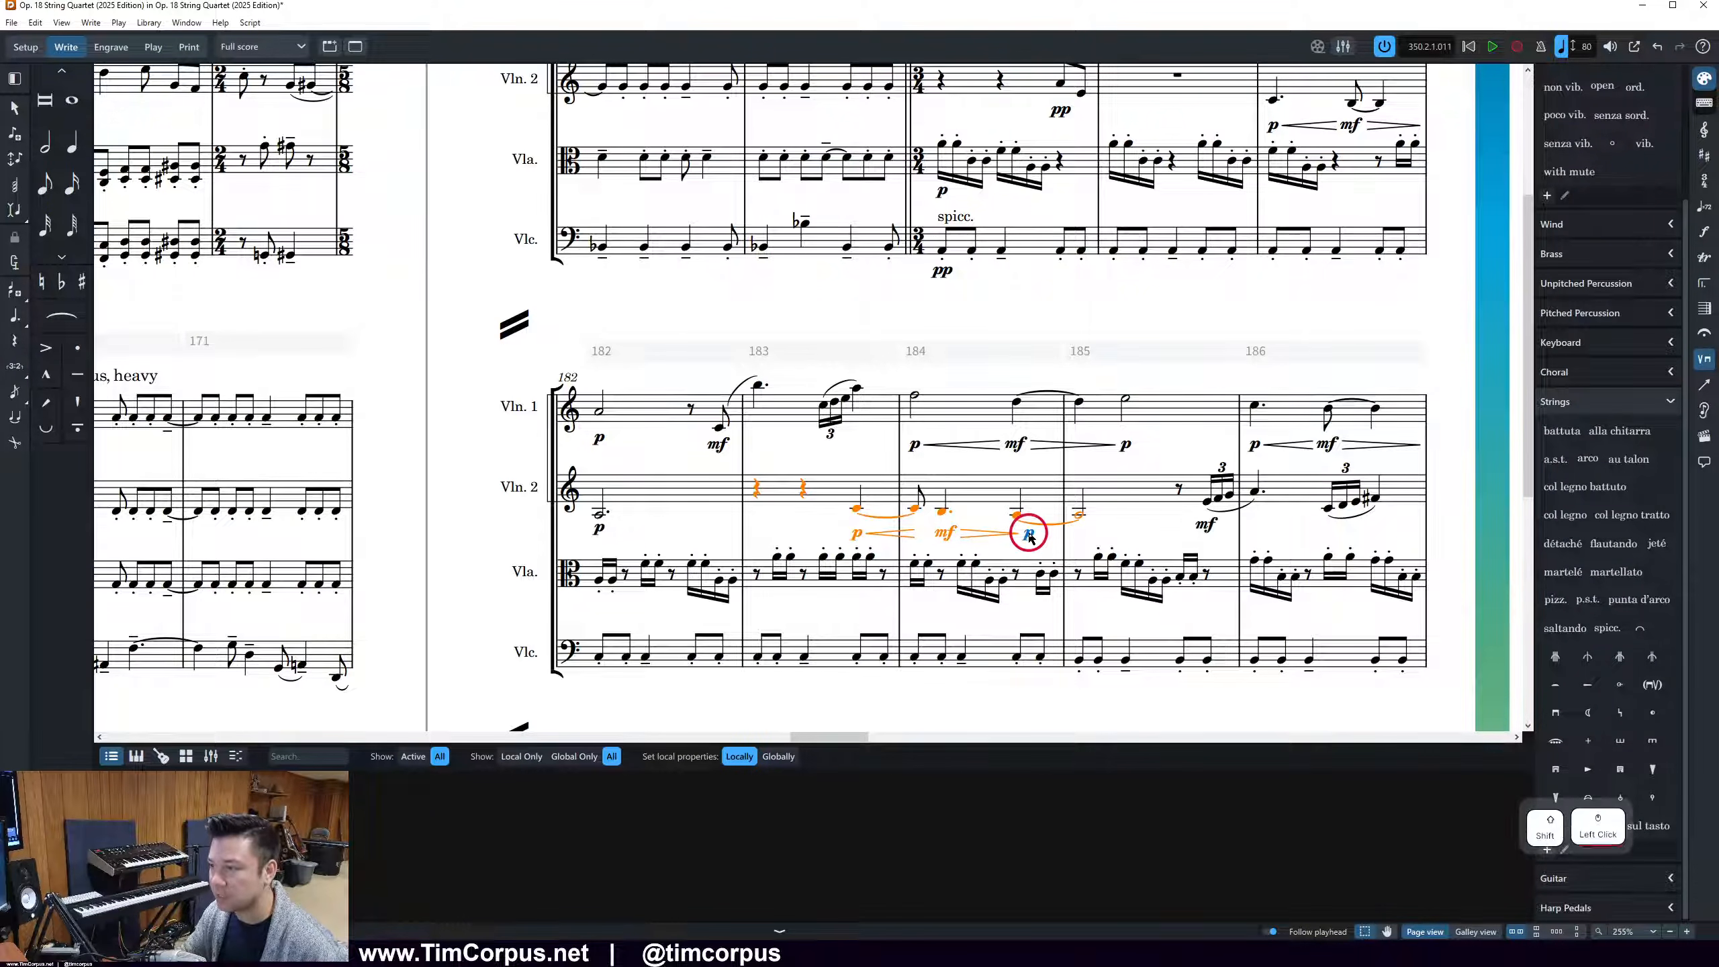
click(1028, 535)
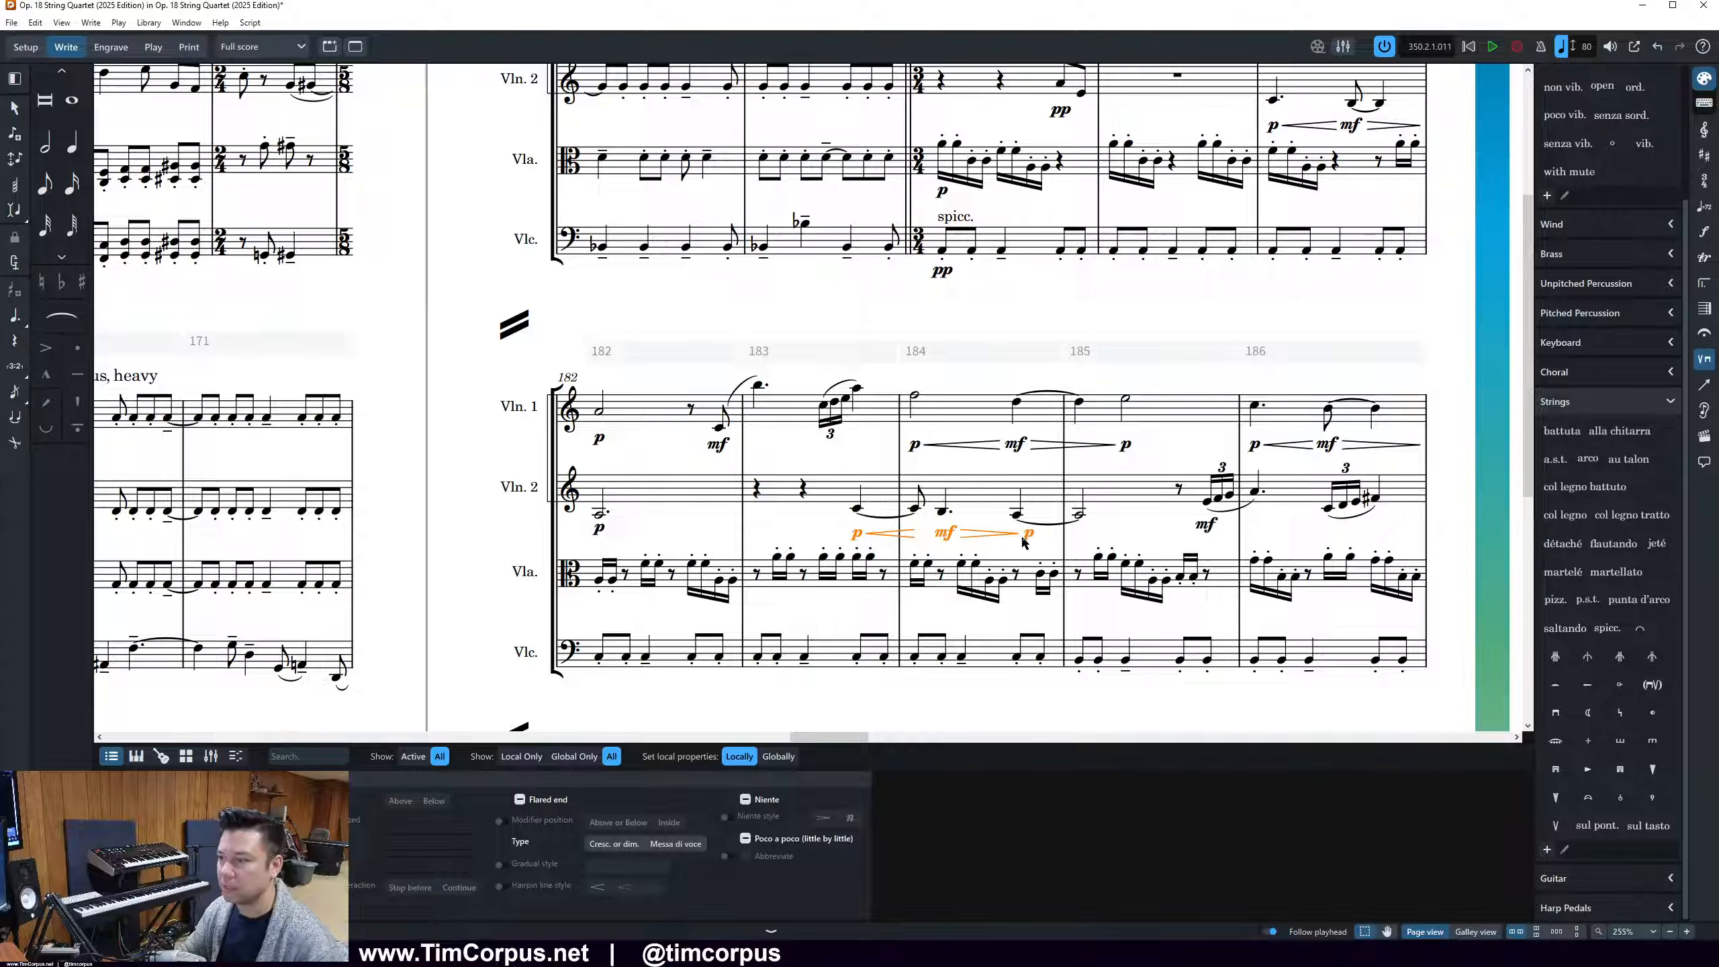
key(ctrl+shift+g)
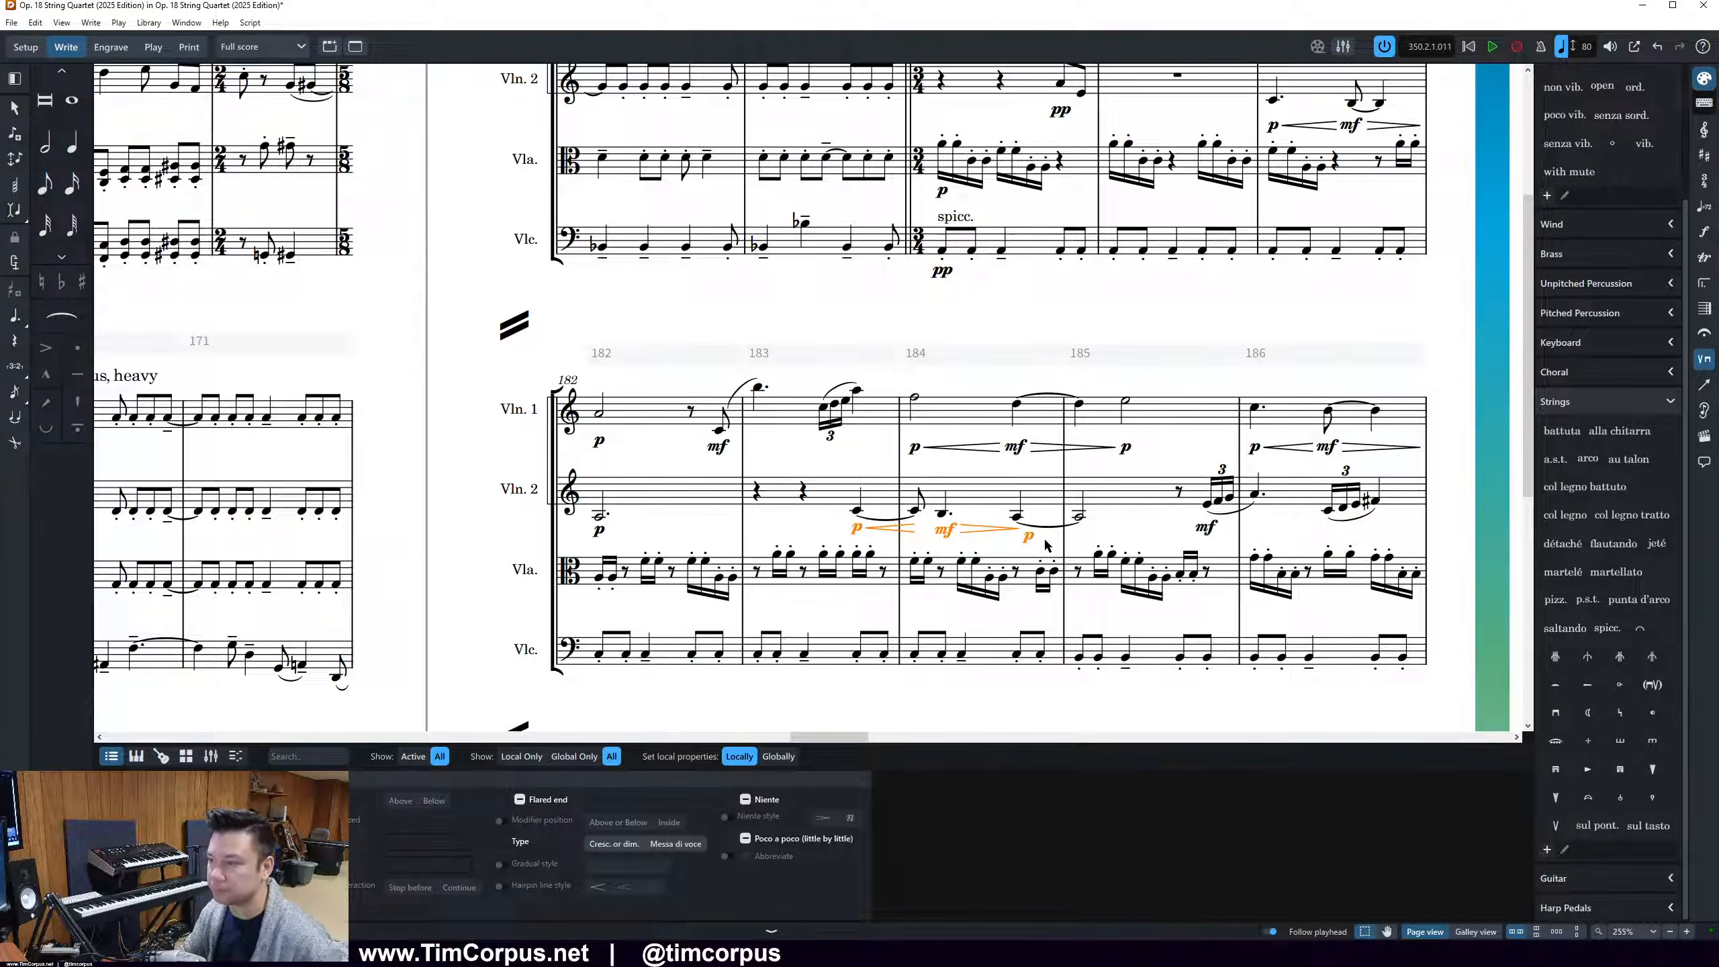
click(1045, 540)
Adjust the crescendo hairpin's end to meet the Violin 2 mf and move the following p left under its note in bar 184
click(915, 528)
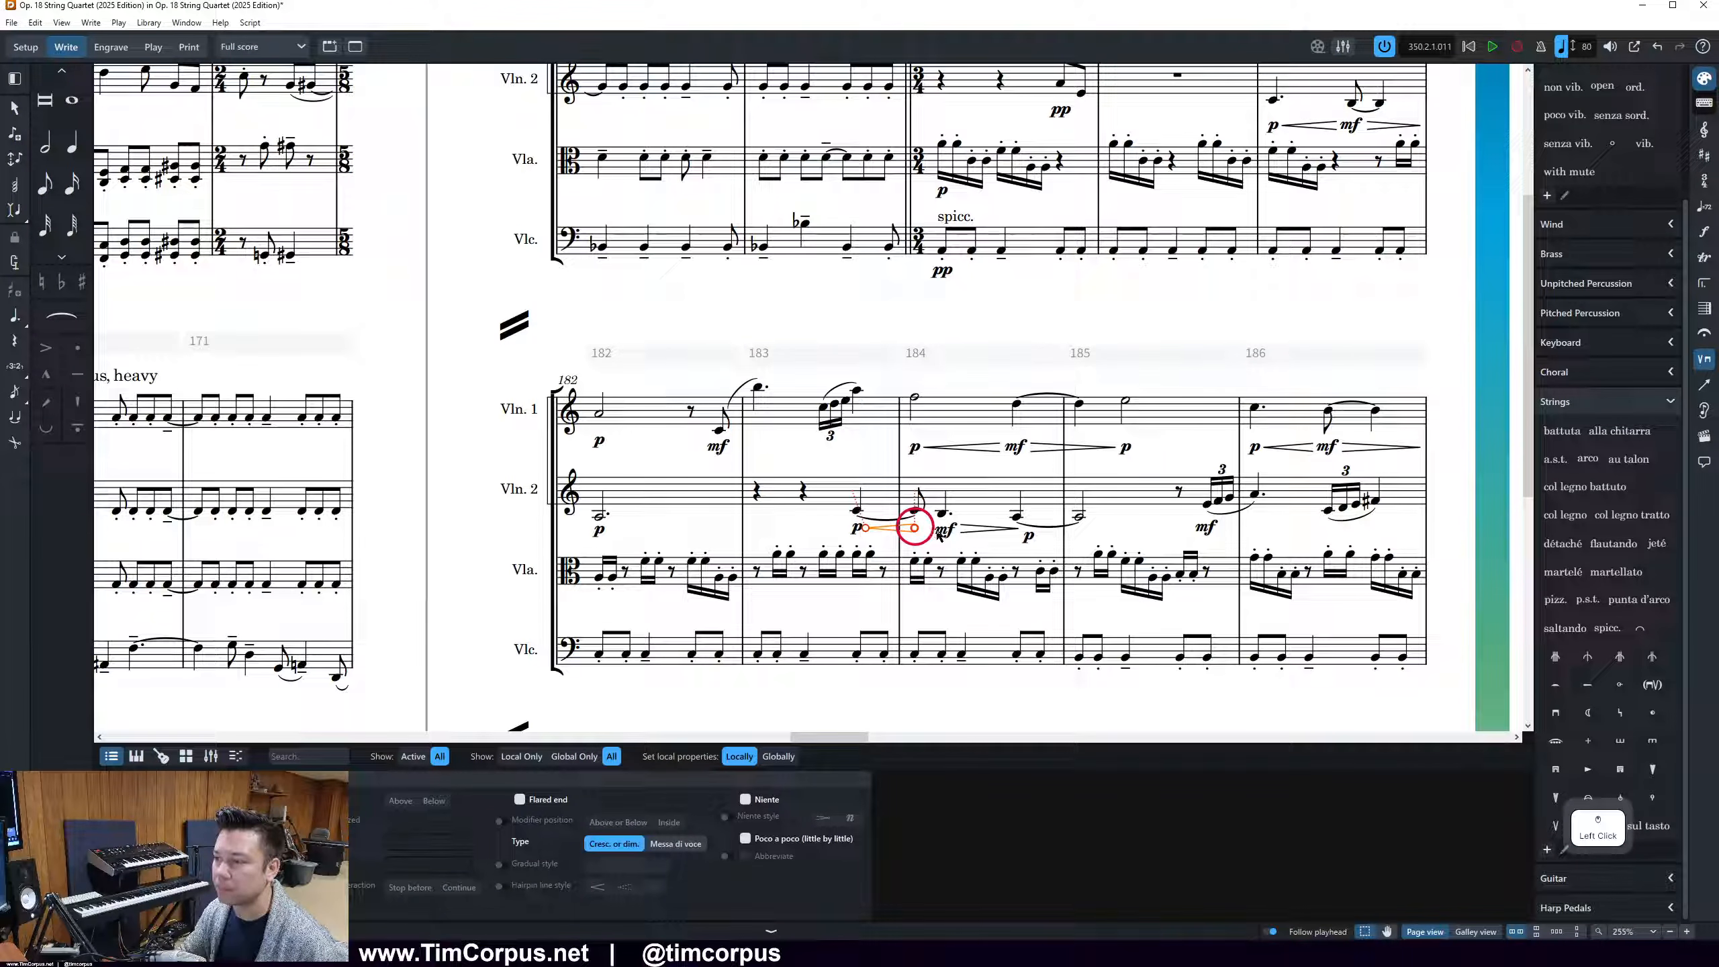
drag(915, 528, 936, 531)
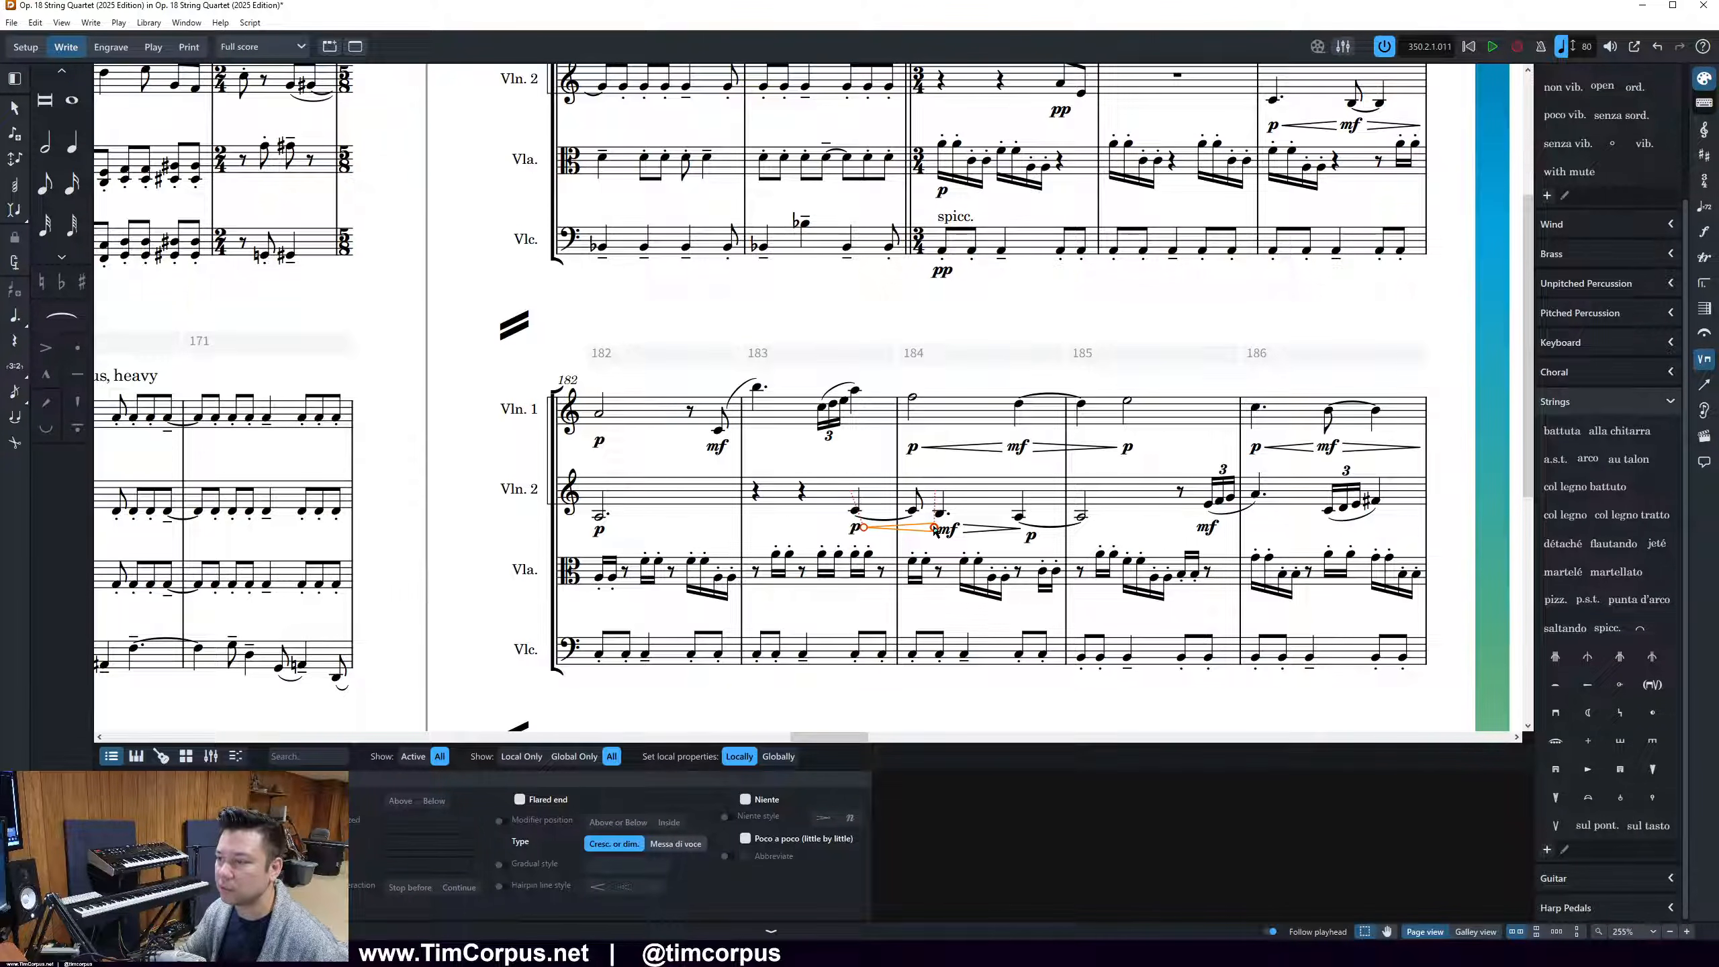
key(shift+alt+Left)
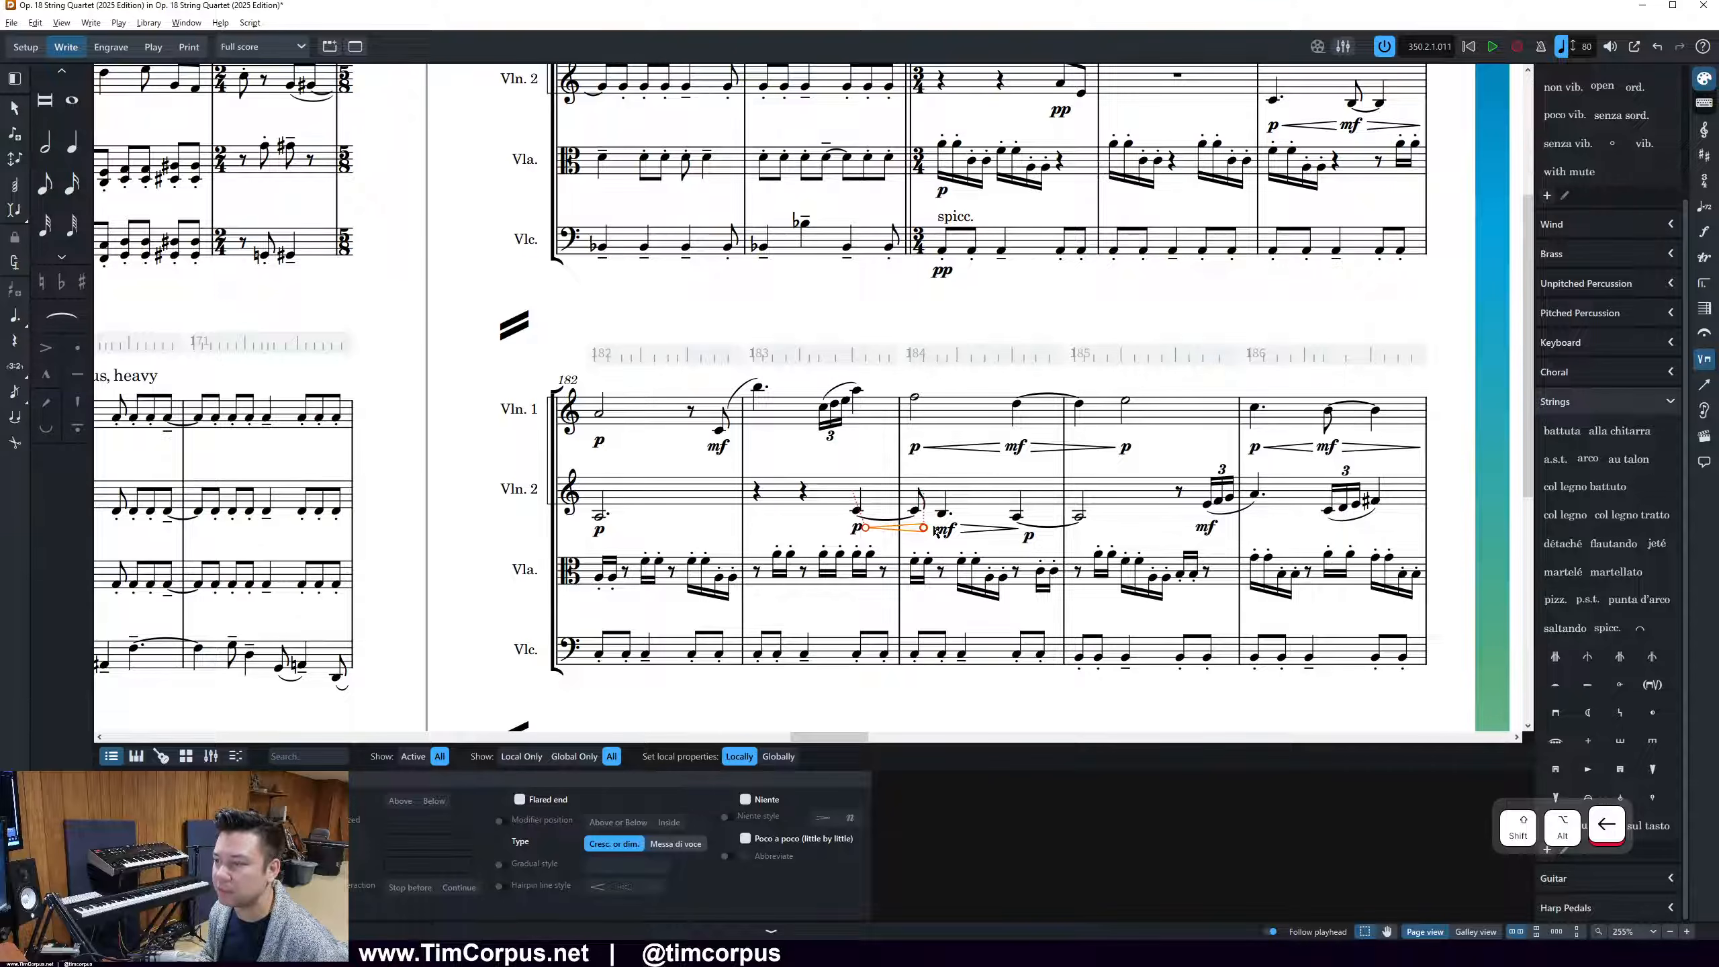
click(943, 525)
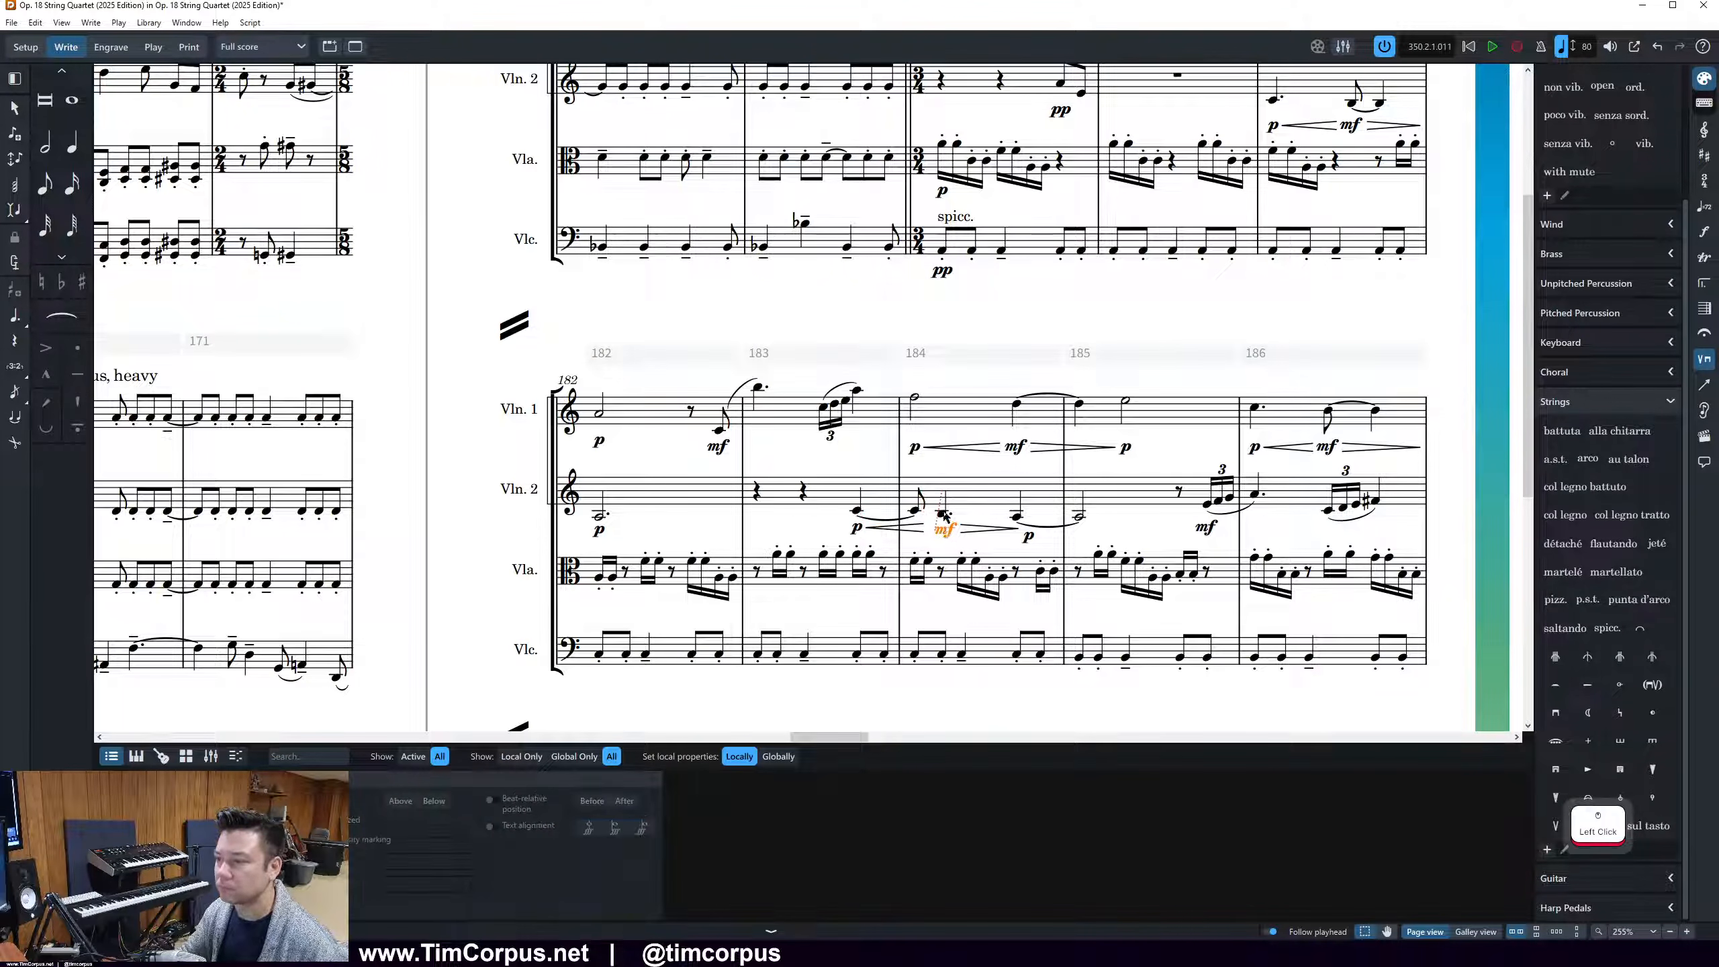
click(1021, 532)
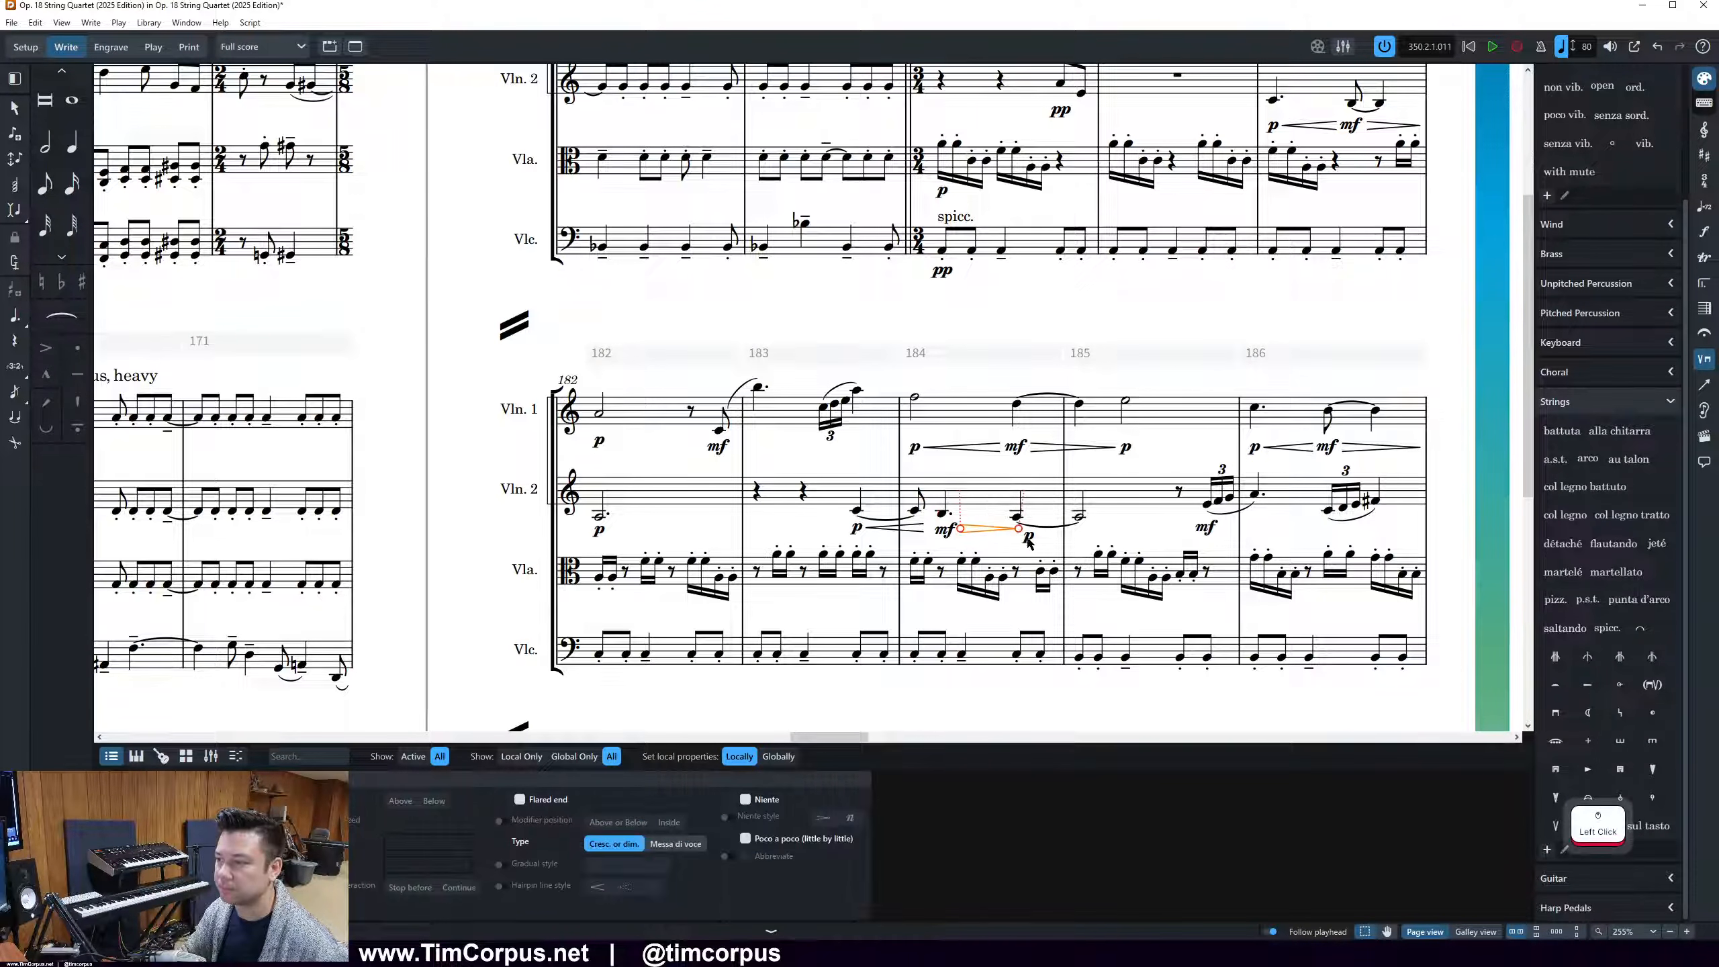
click(1023, 536)
key(alt+Left)
Regroup the Violin 2 p, mf, p and their hairpins in bars 183 and 184 so they align on one line
drag(838, 466, 1032, 539)
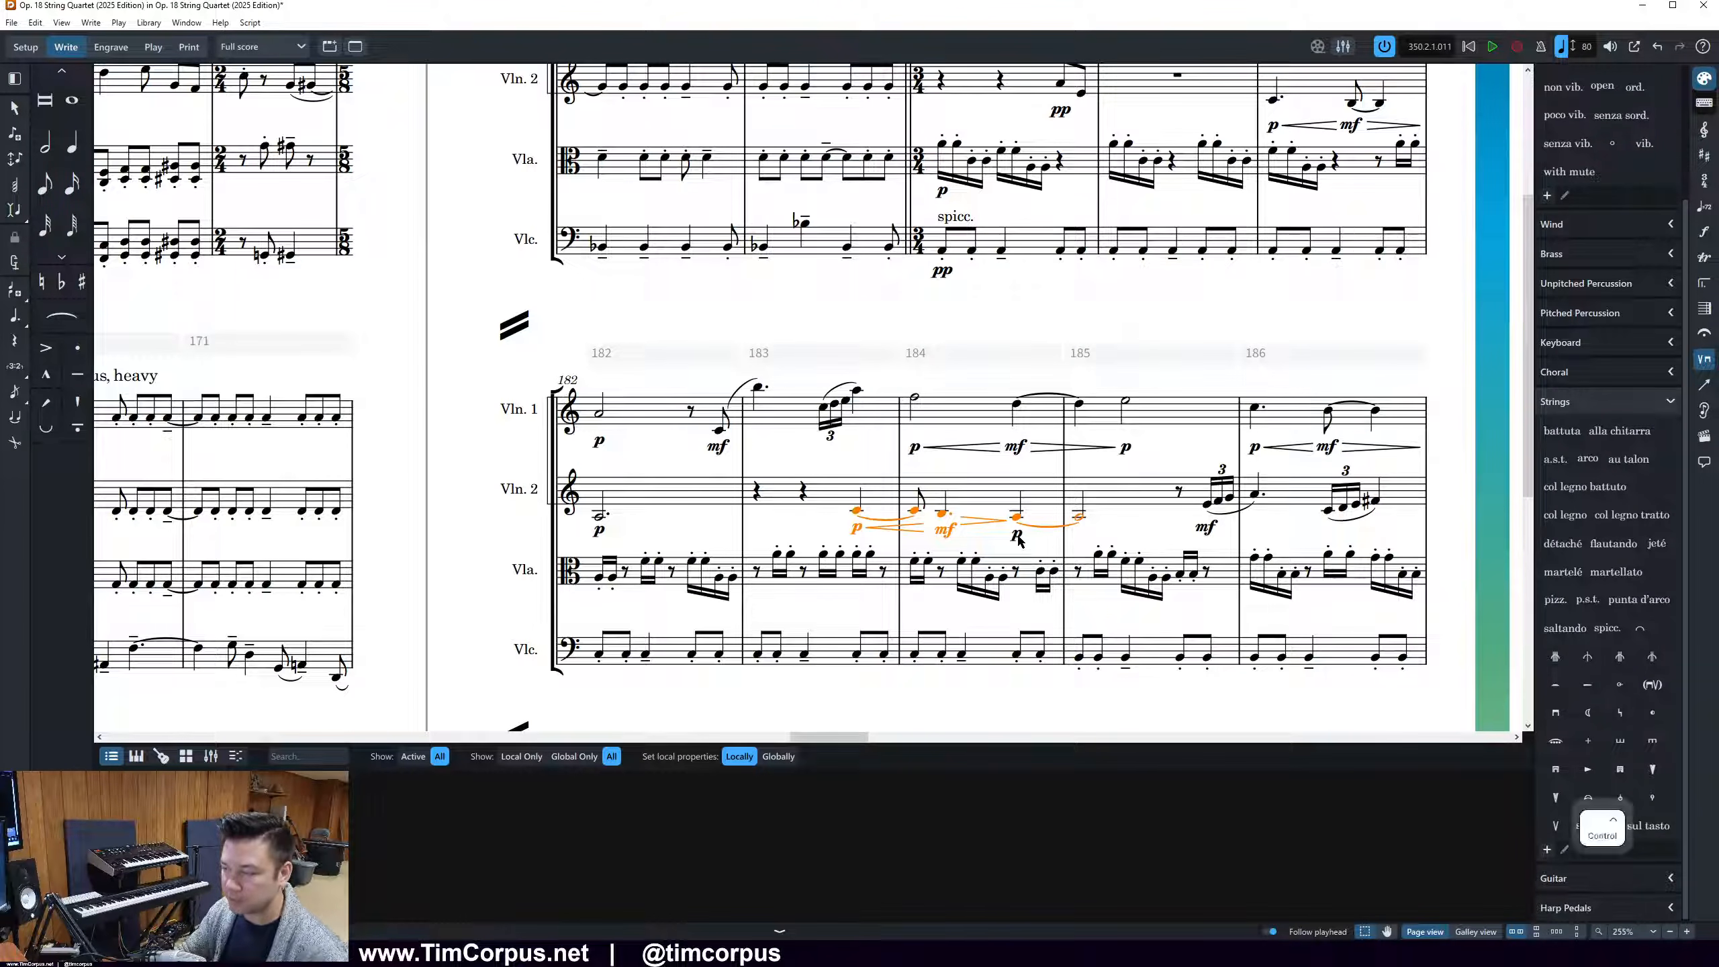
ctrl+click(1019, 540)
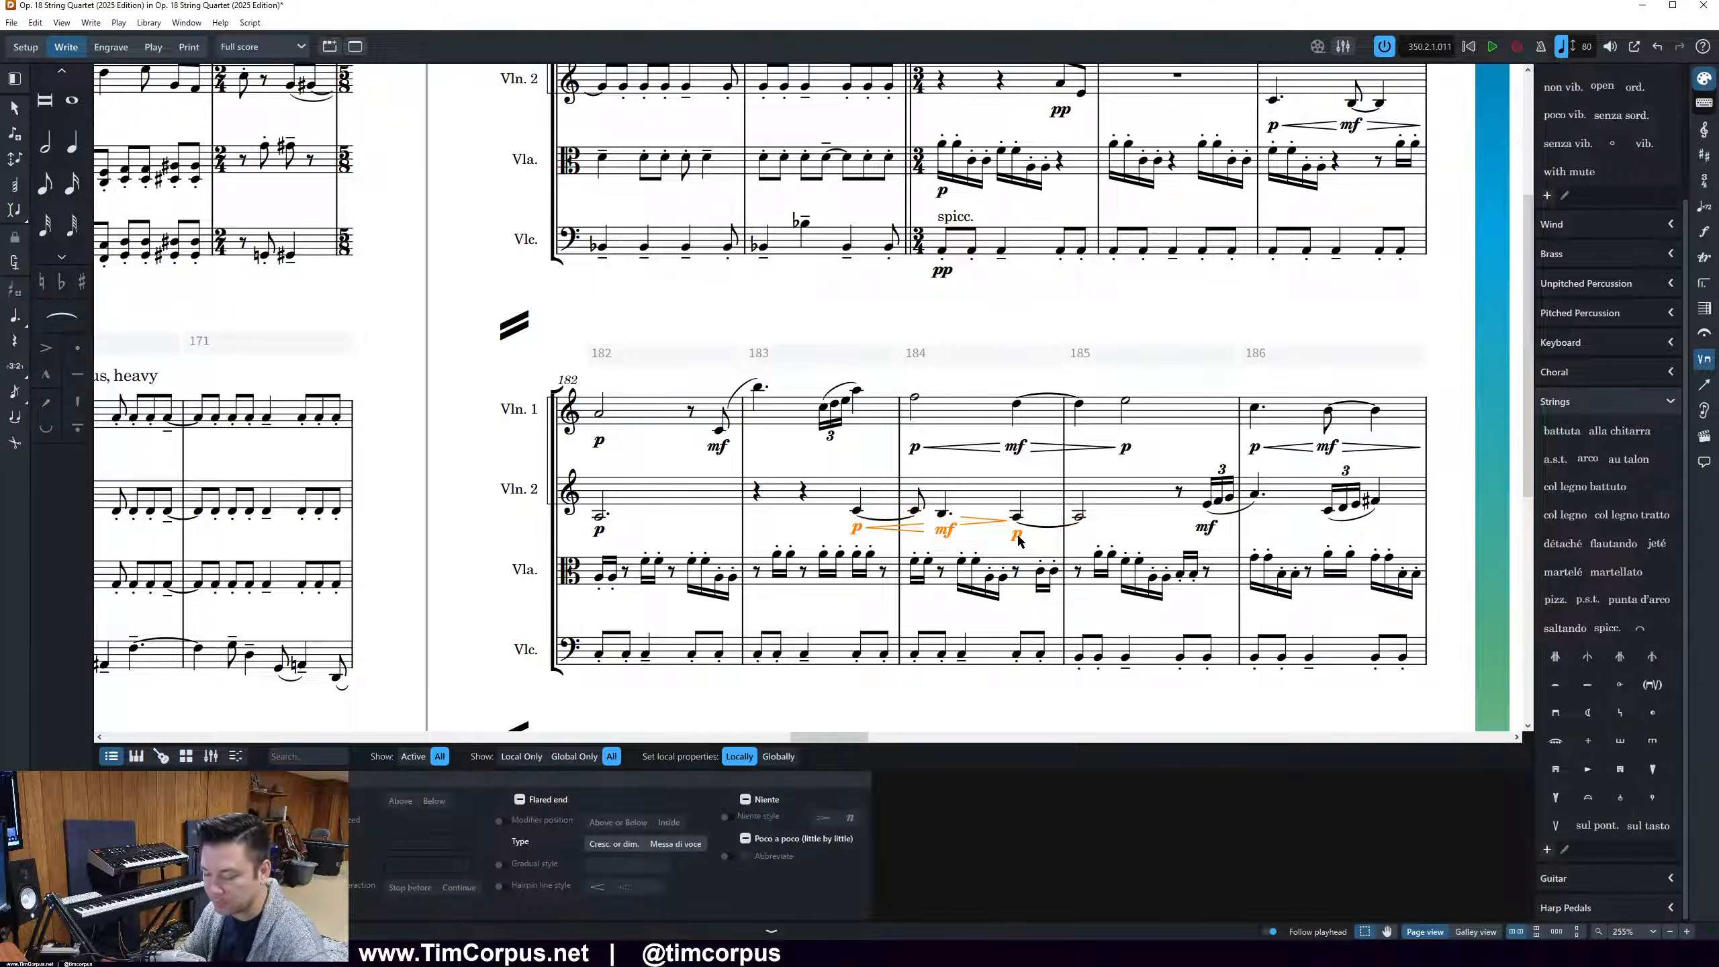
key(g)
click(1140, 510)
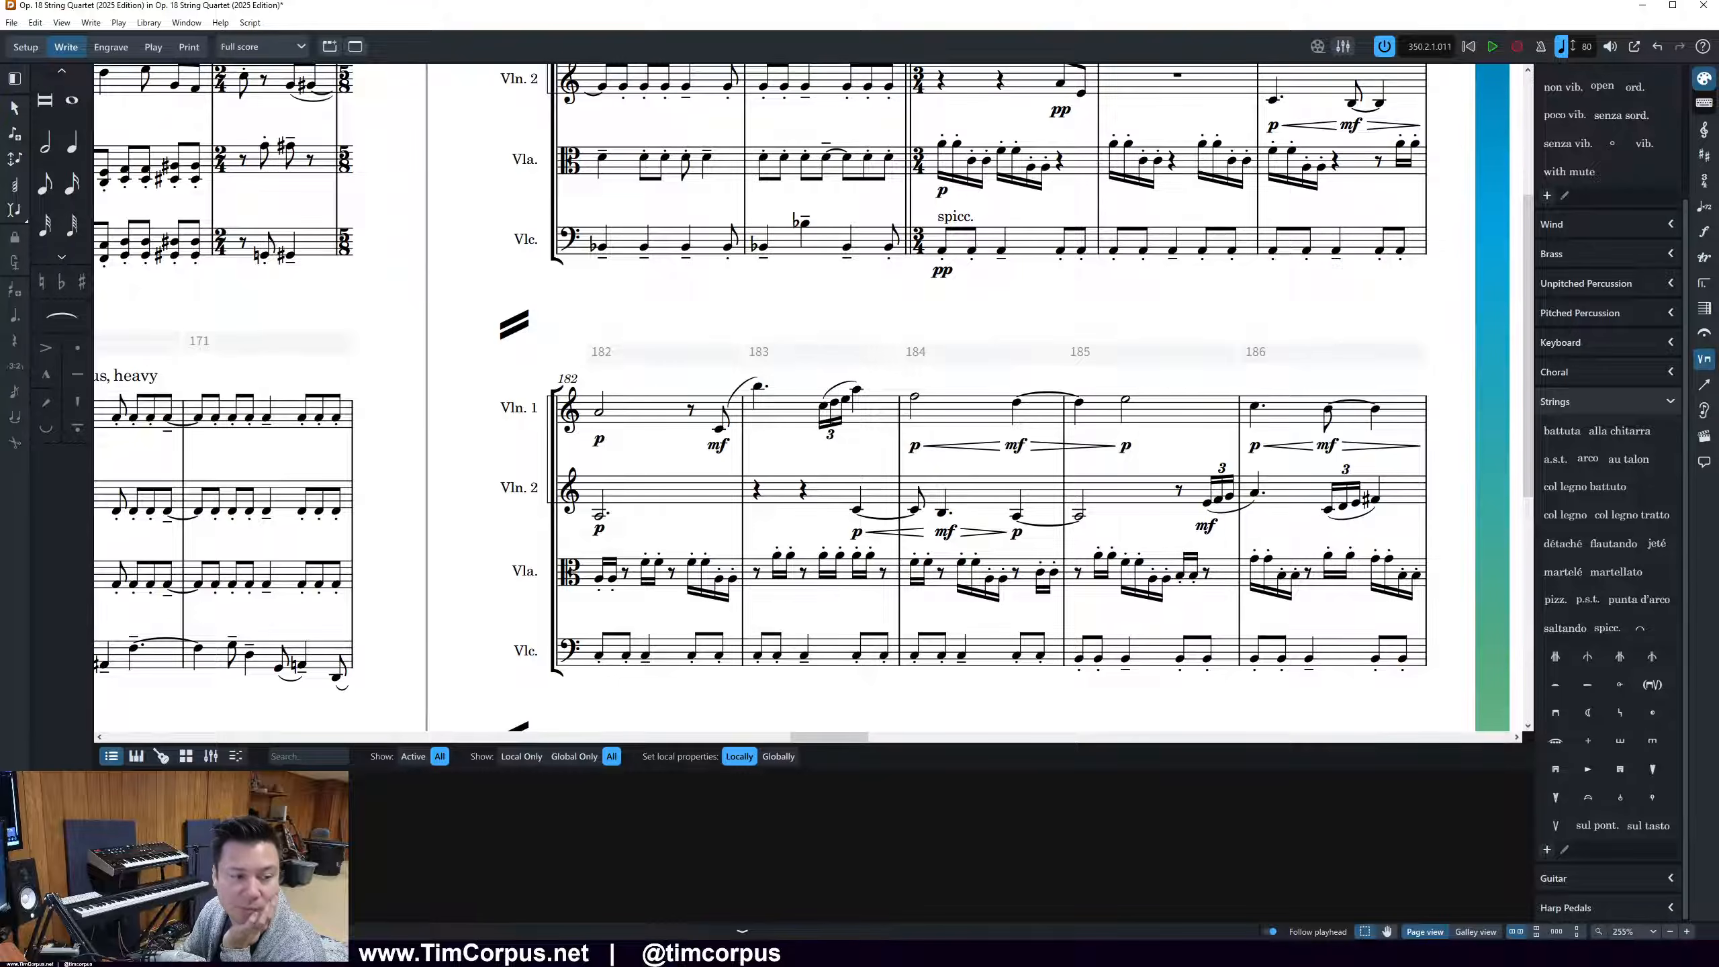
Delete the linked p dynamics of Violin 1 and Violin 2 in bar 161 on page 12
click(1597, 825)
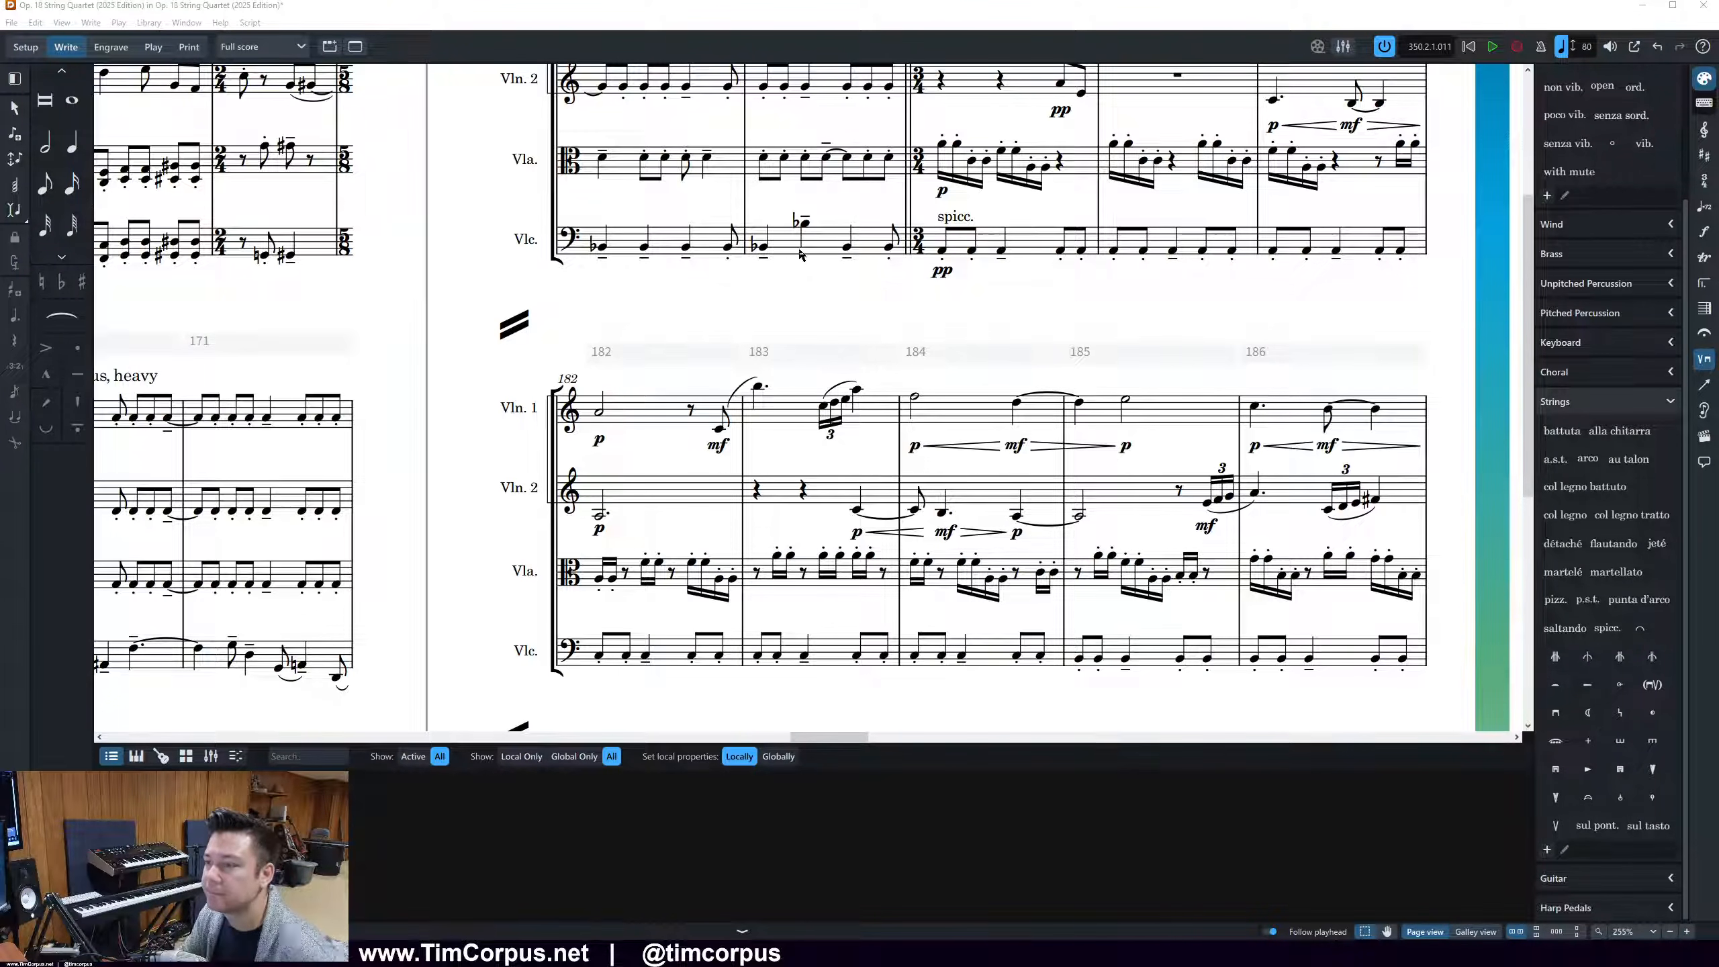
scroll(738, 311, down, 5)
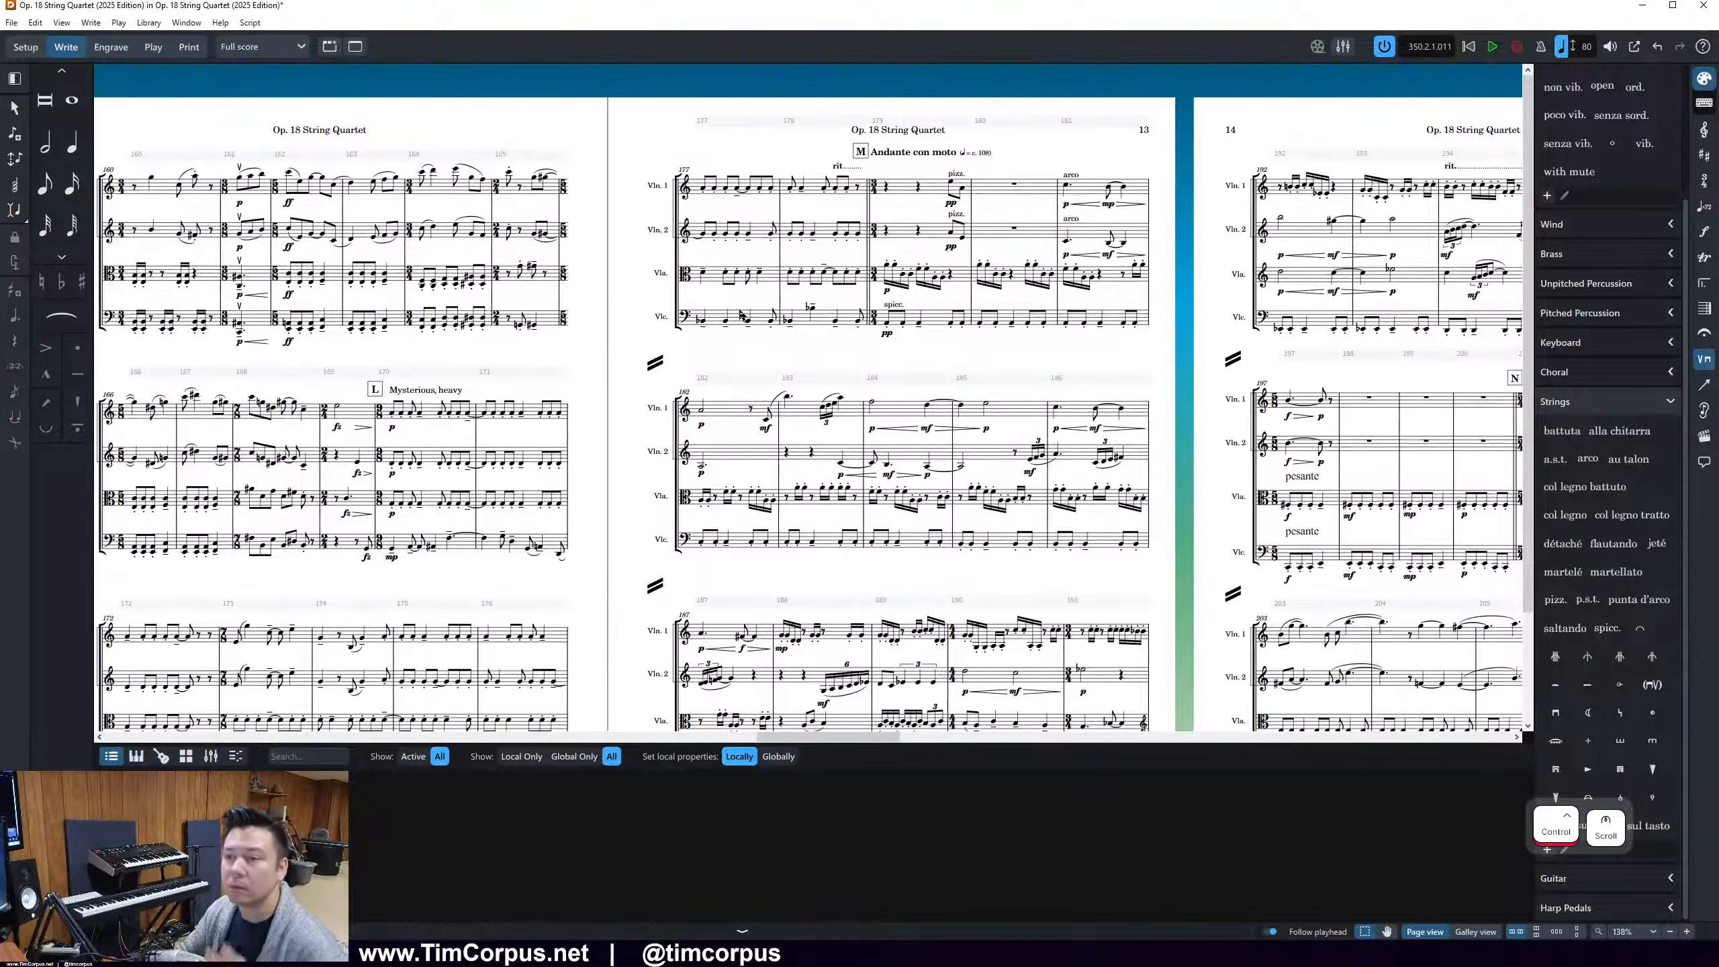
scroll(741, 314, down, 1)
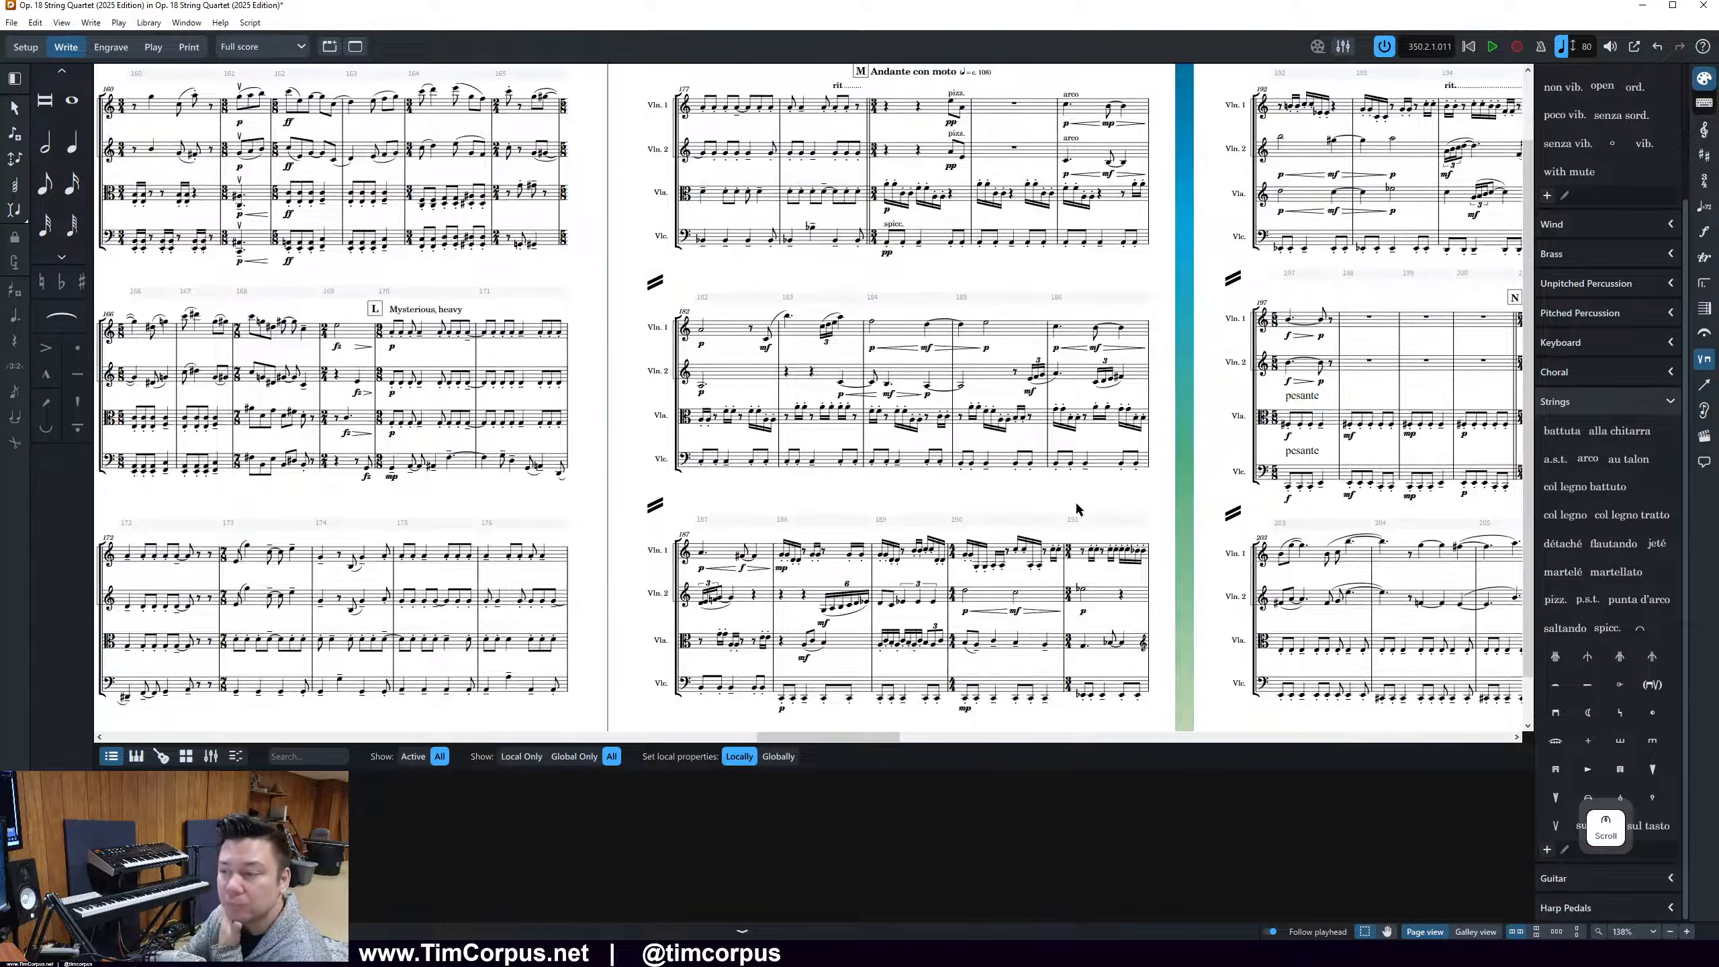
drag(862, 736, 813, 735)
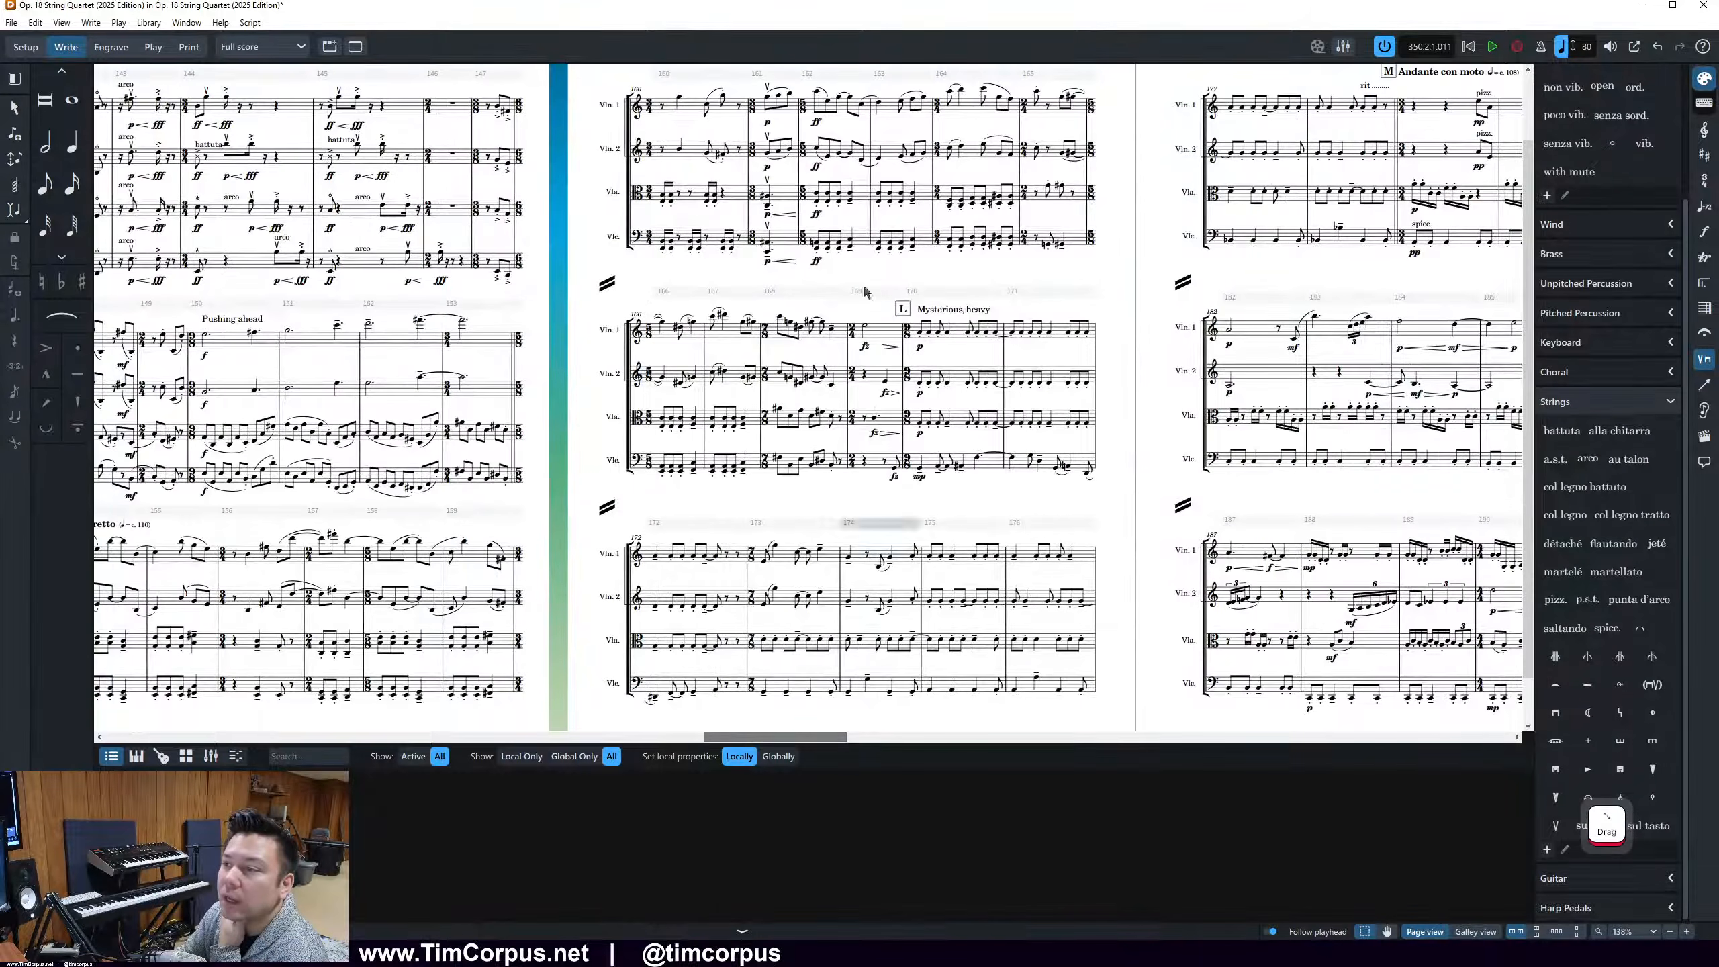
click(767, 124)
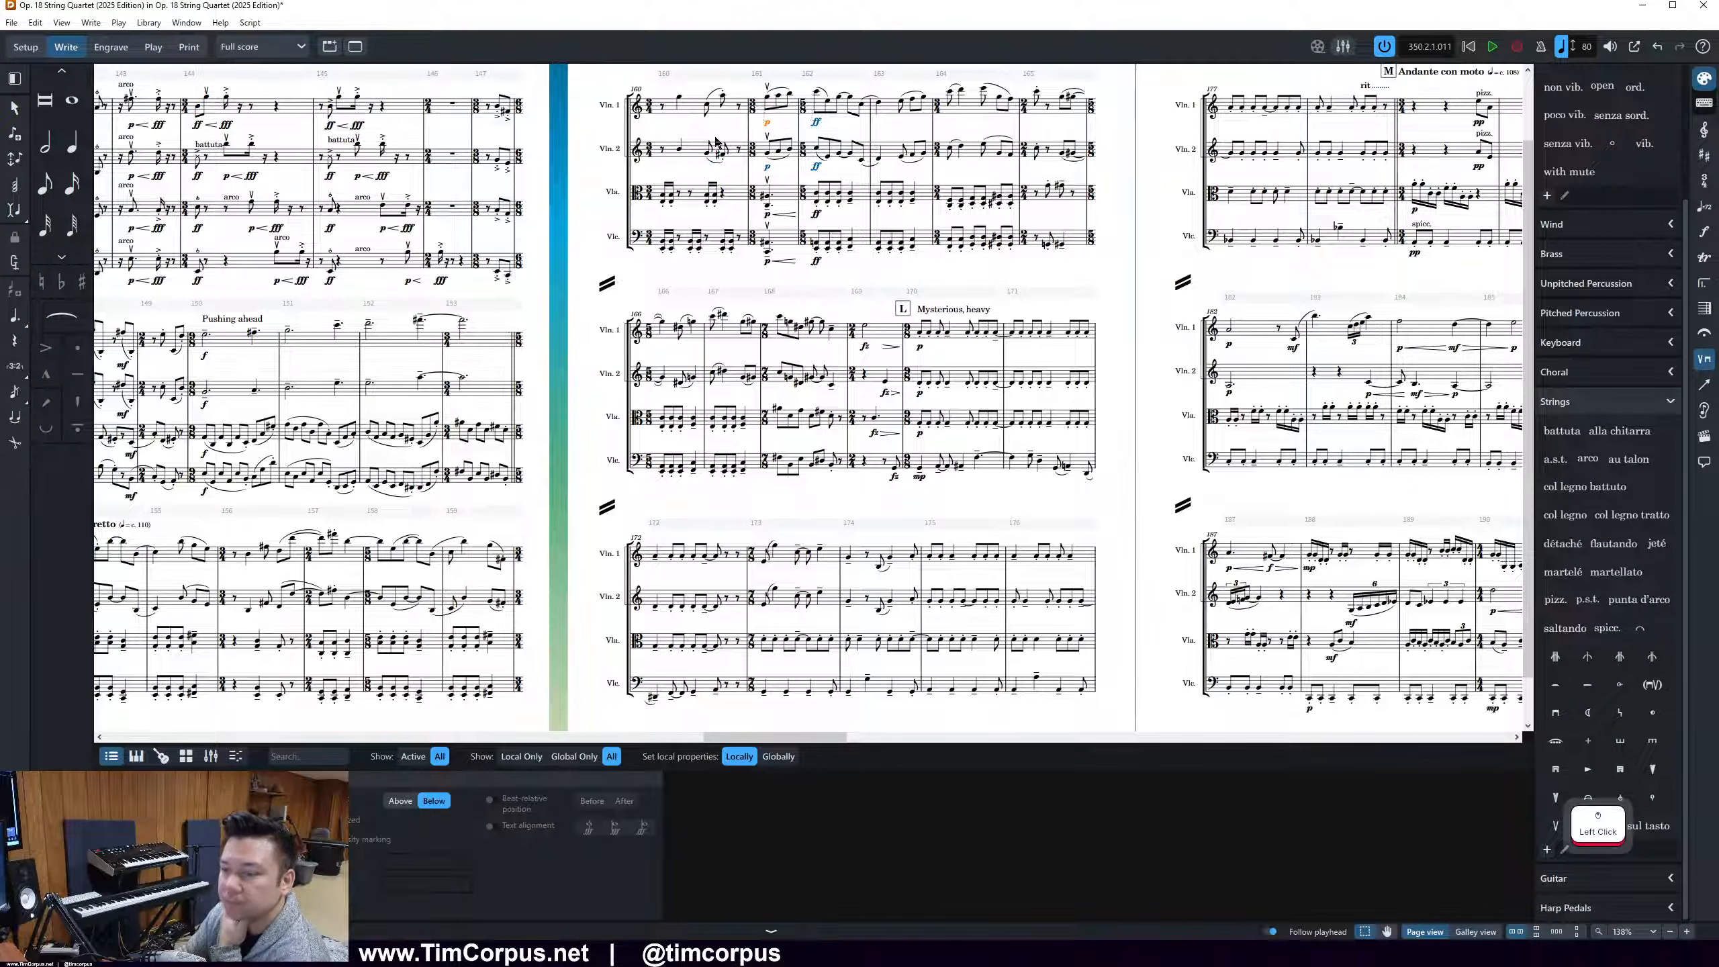
ctrl+scroll(676, 190, up, 5)
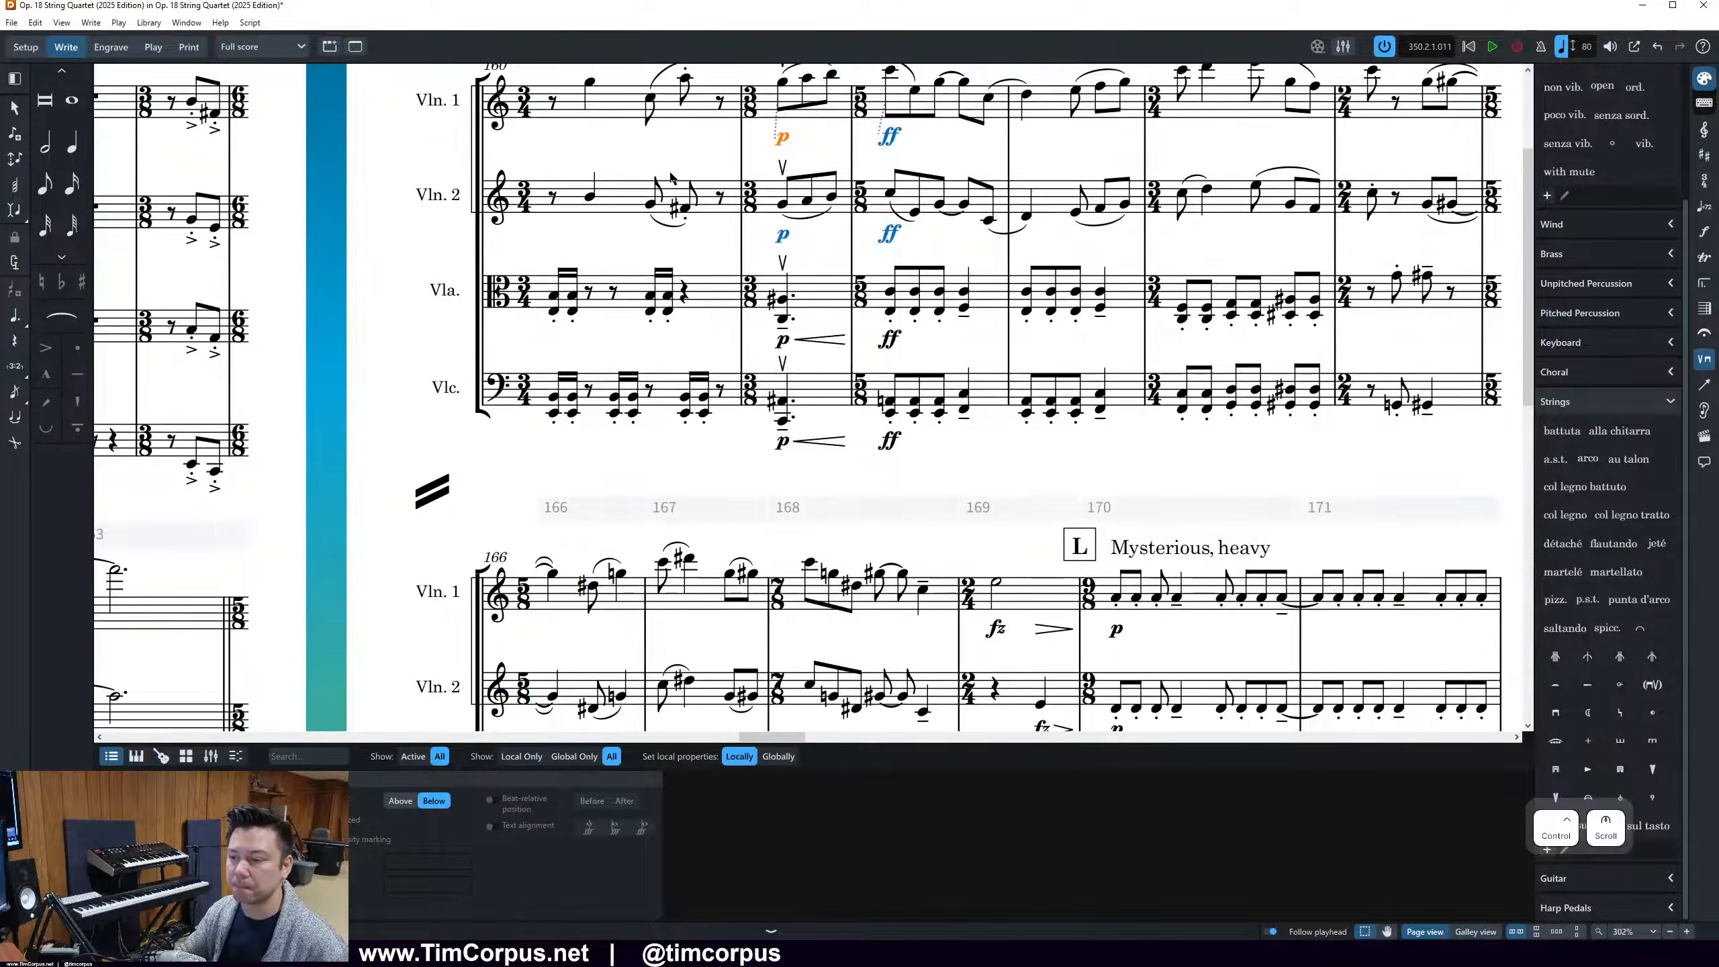
scroll(670, 176, up, 3)
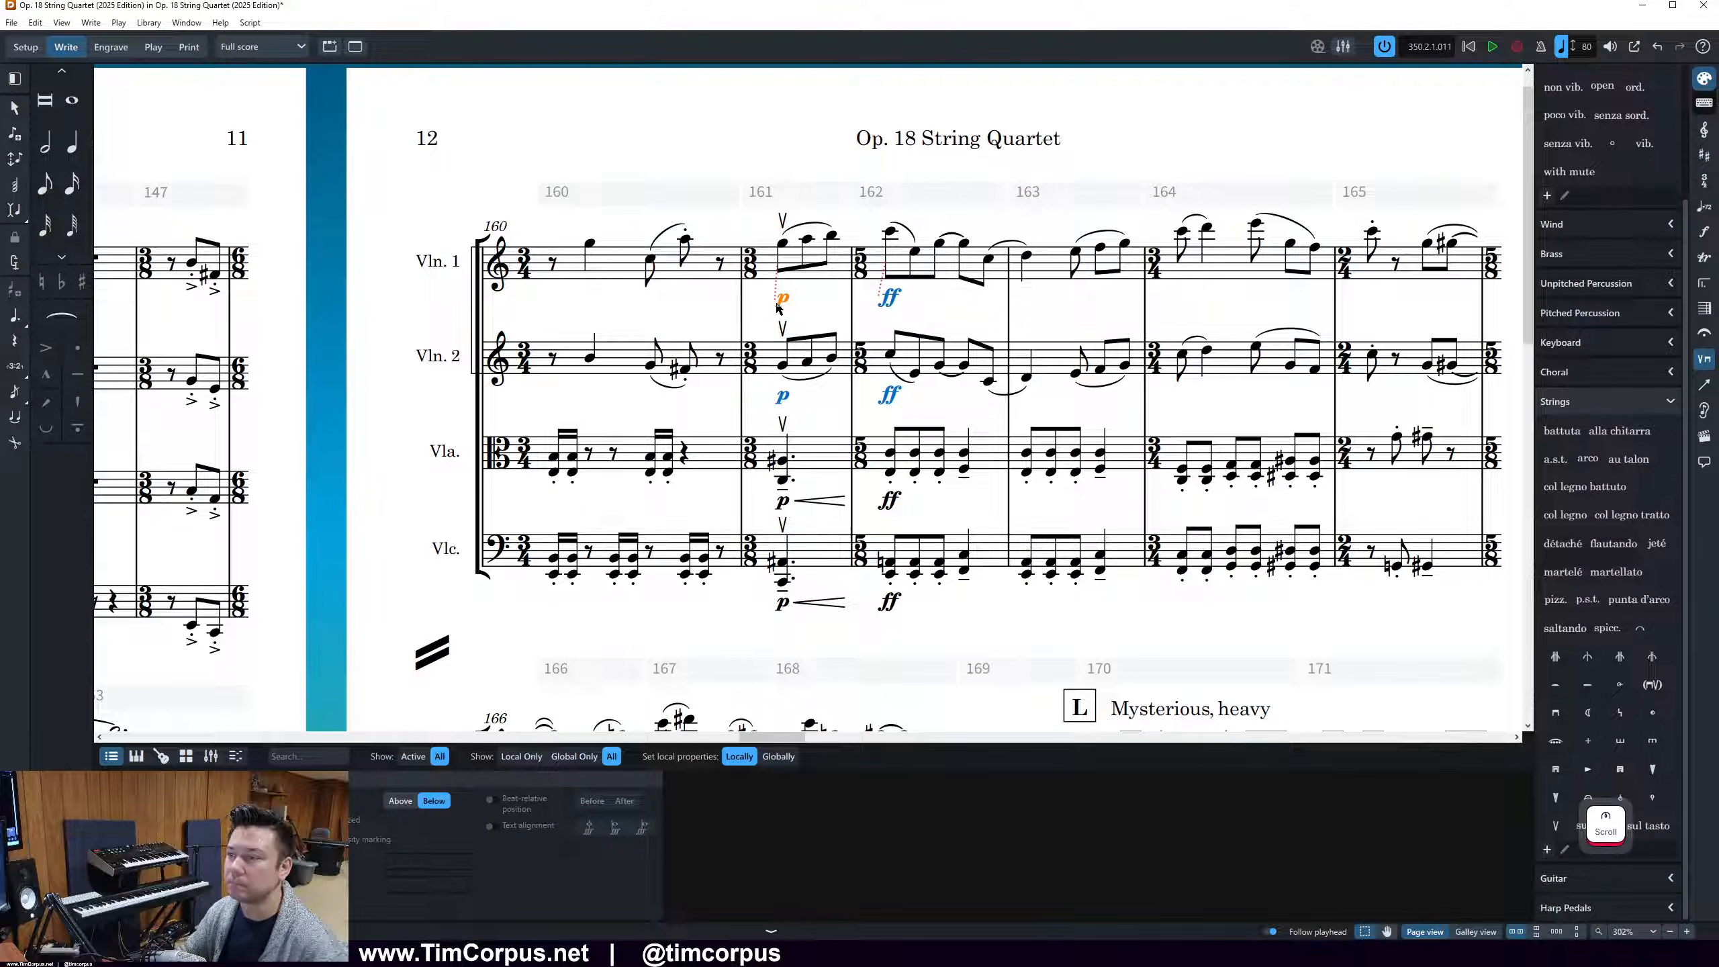
key(Delete)
Add a p dynamic with a crescendo hairpin at the first Violin 1 note of bar 161
click(782, 249)
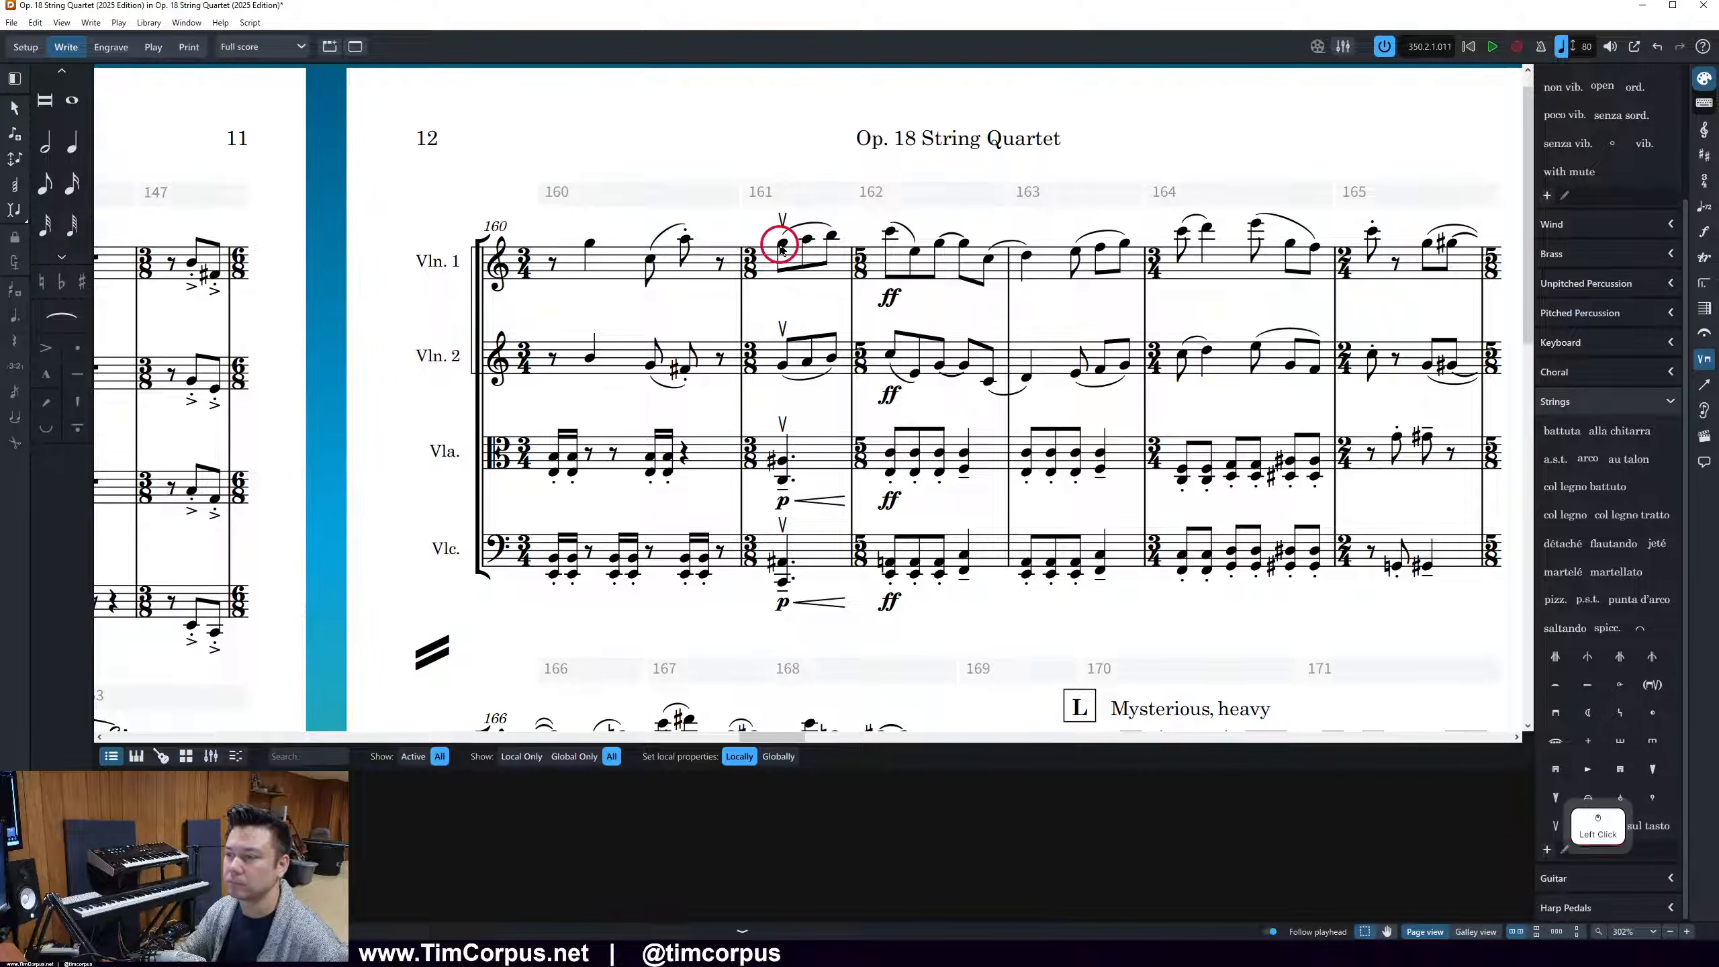
key(shift+d)
text(p<)
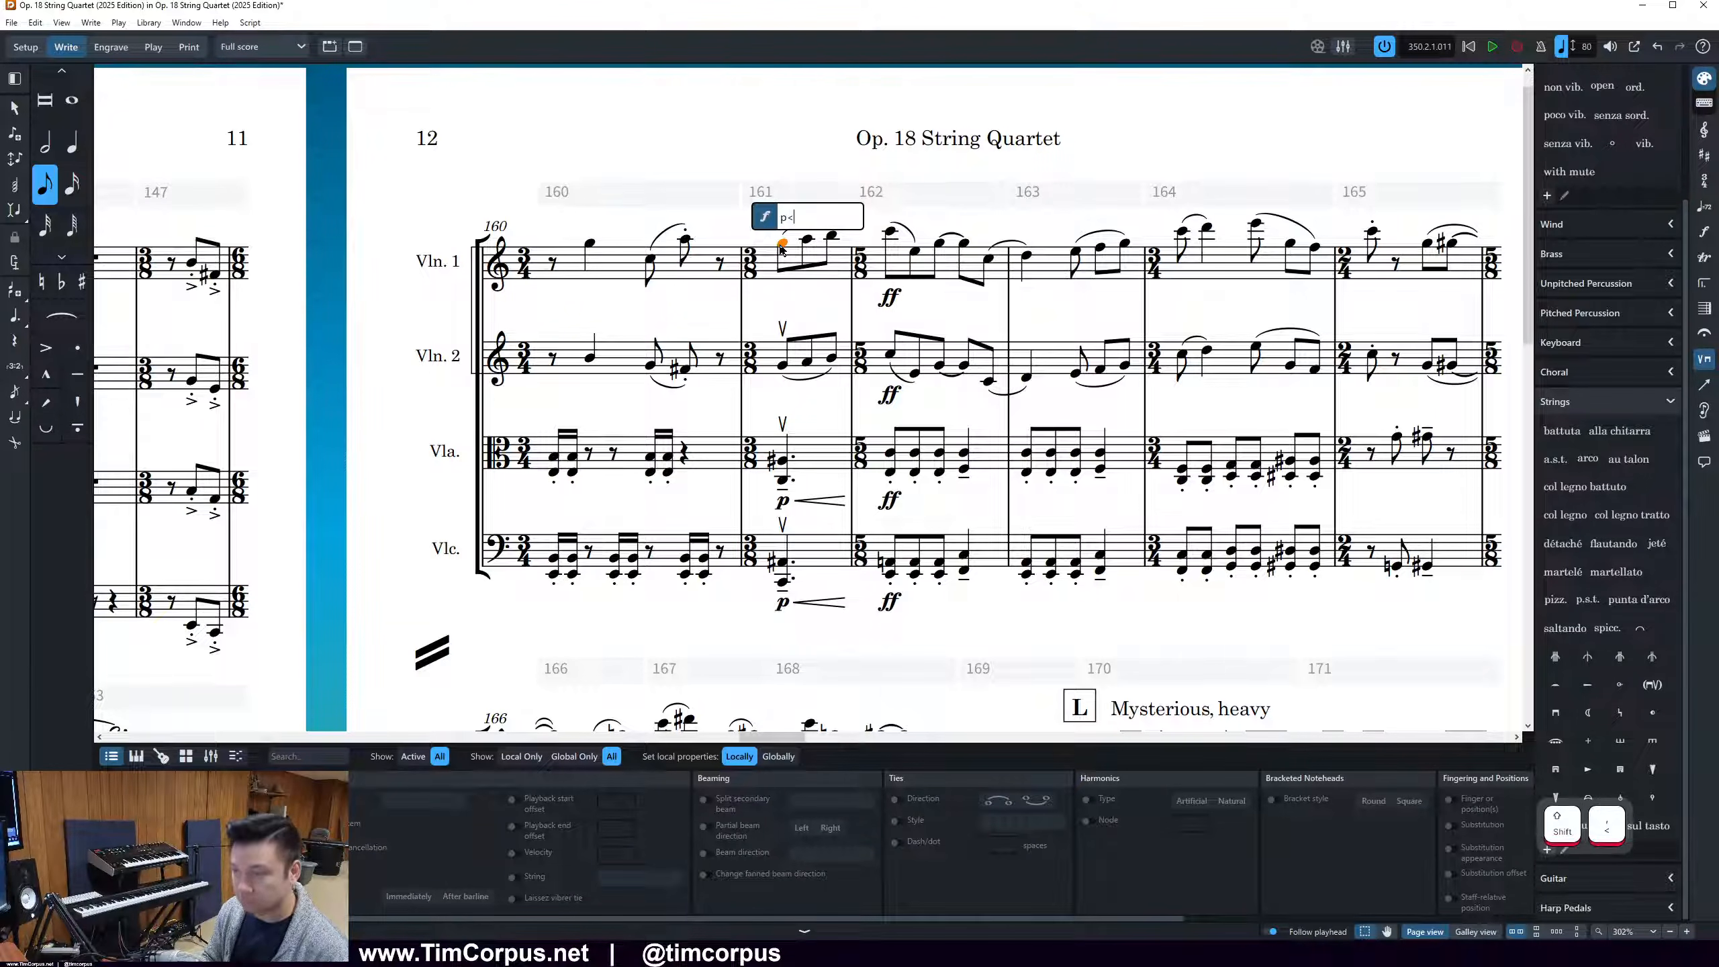
key(Return)
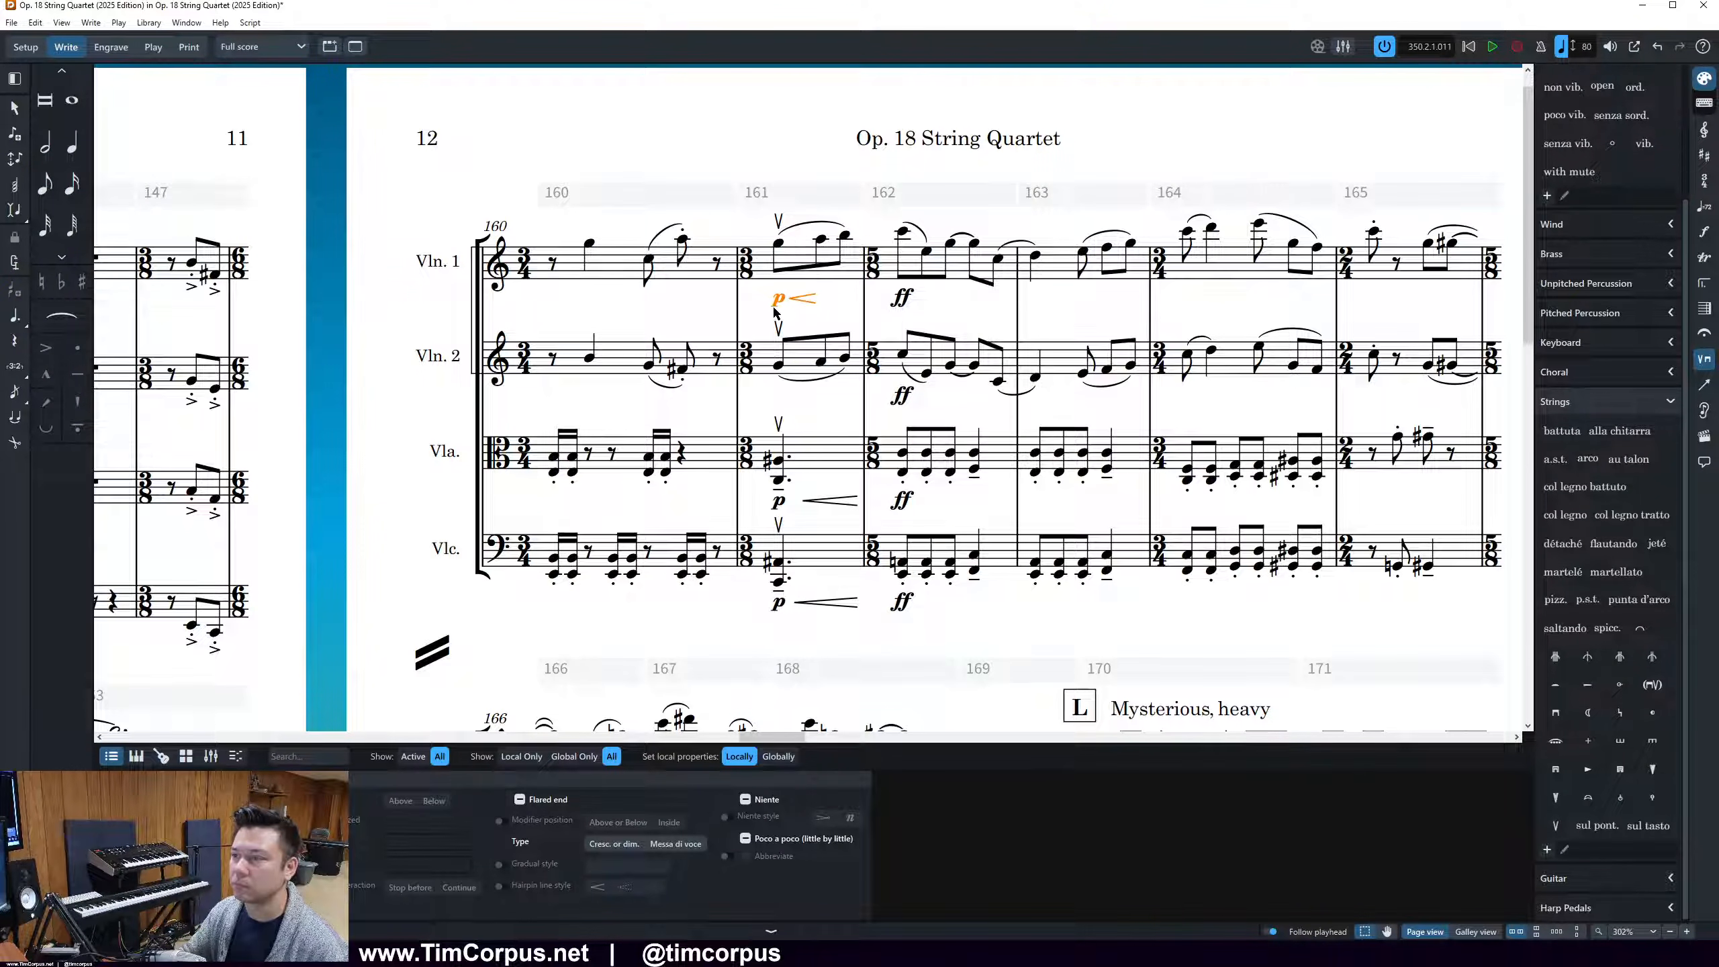
Delete the p dynamics and crescendo hairpins of Violin 1, Viola and Cello in bar 161
key(Delete)
click(809, 497)
key(Delete)
click(808, 602)
key(Delete)
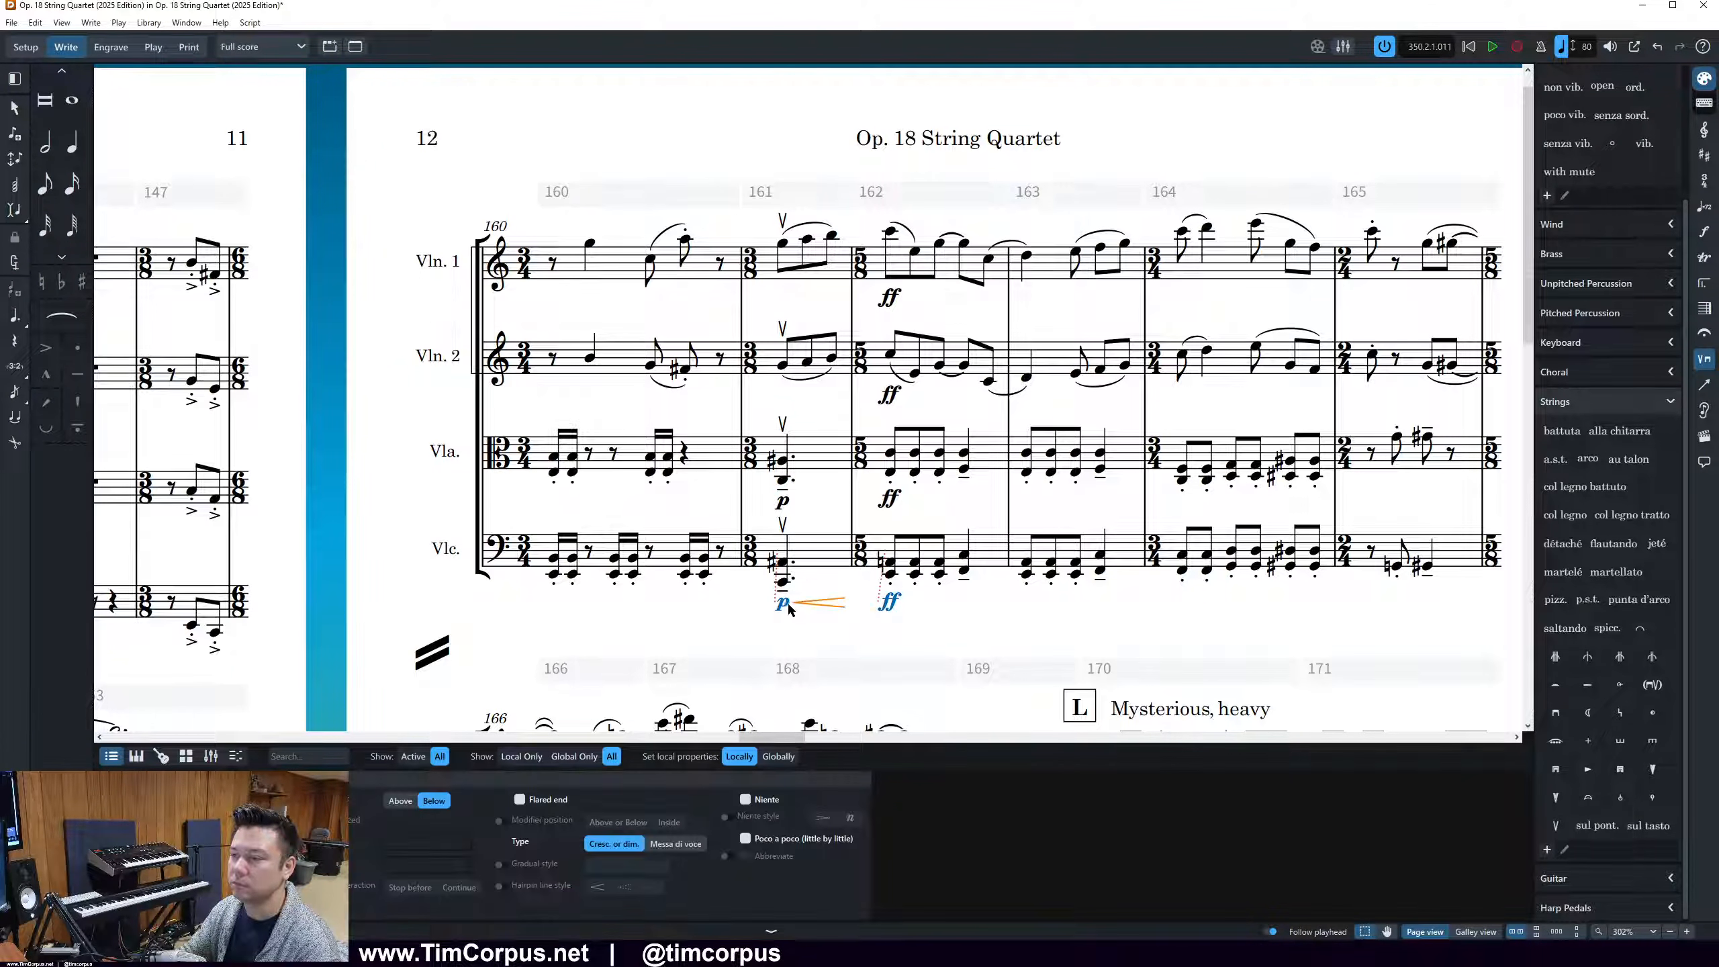
click(785, 604)
ctrl+click(785, 501)
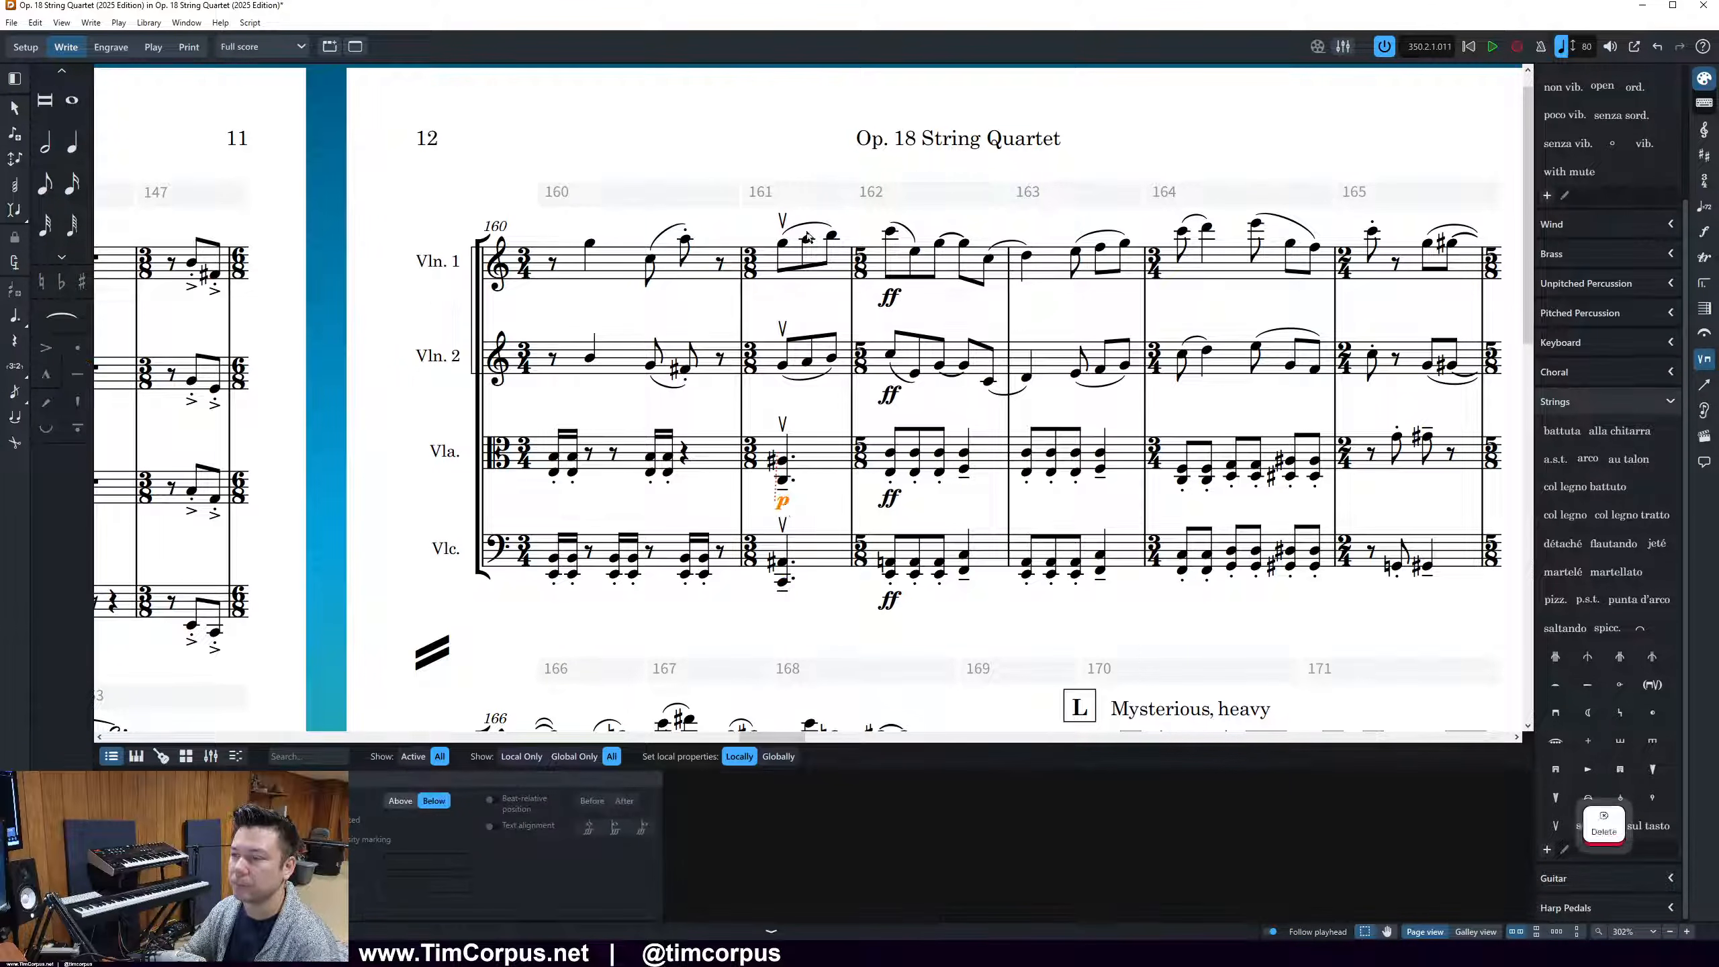
key(Delete)
Add a p dynamic with a crescendo hairpin to all four instruments together in bar 161
drag(762, 144, 839, 592)
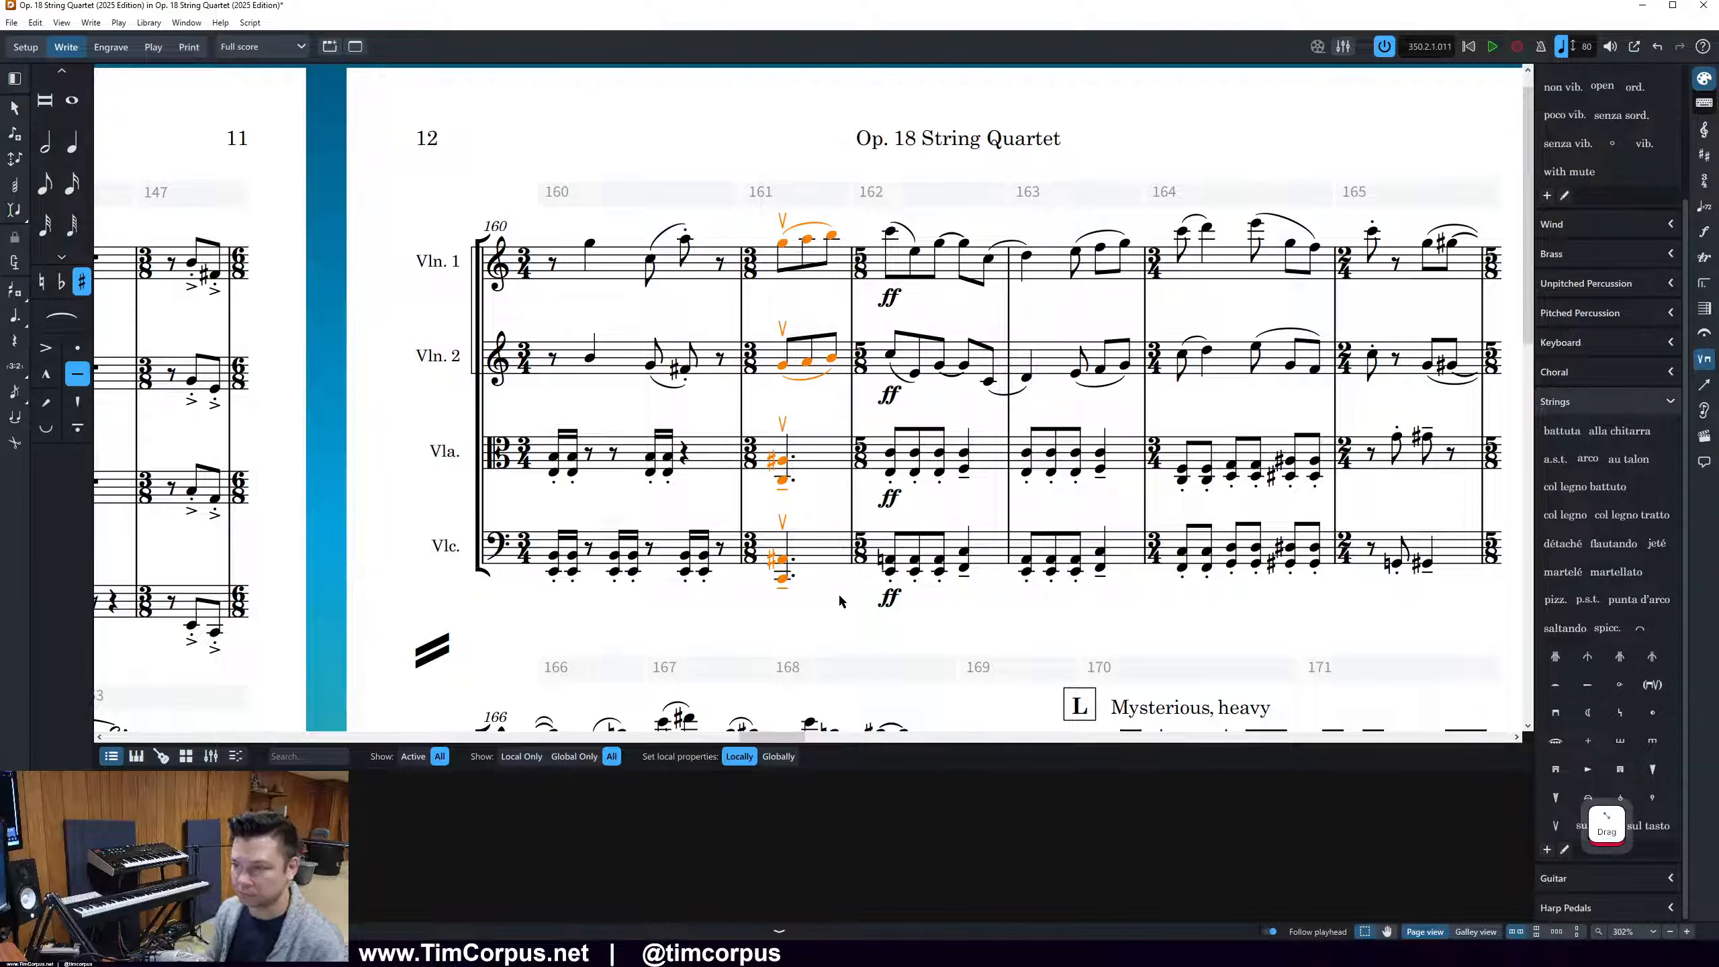
key(shift+d)
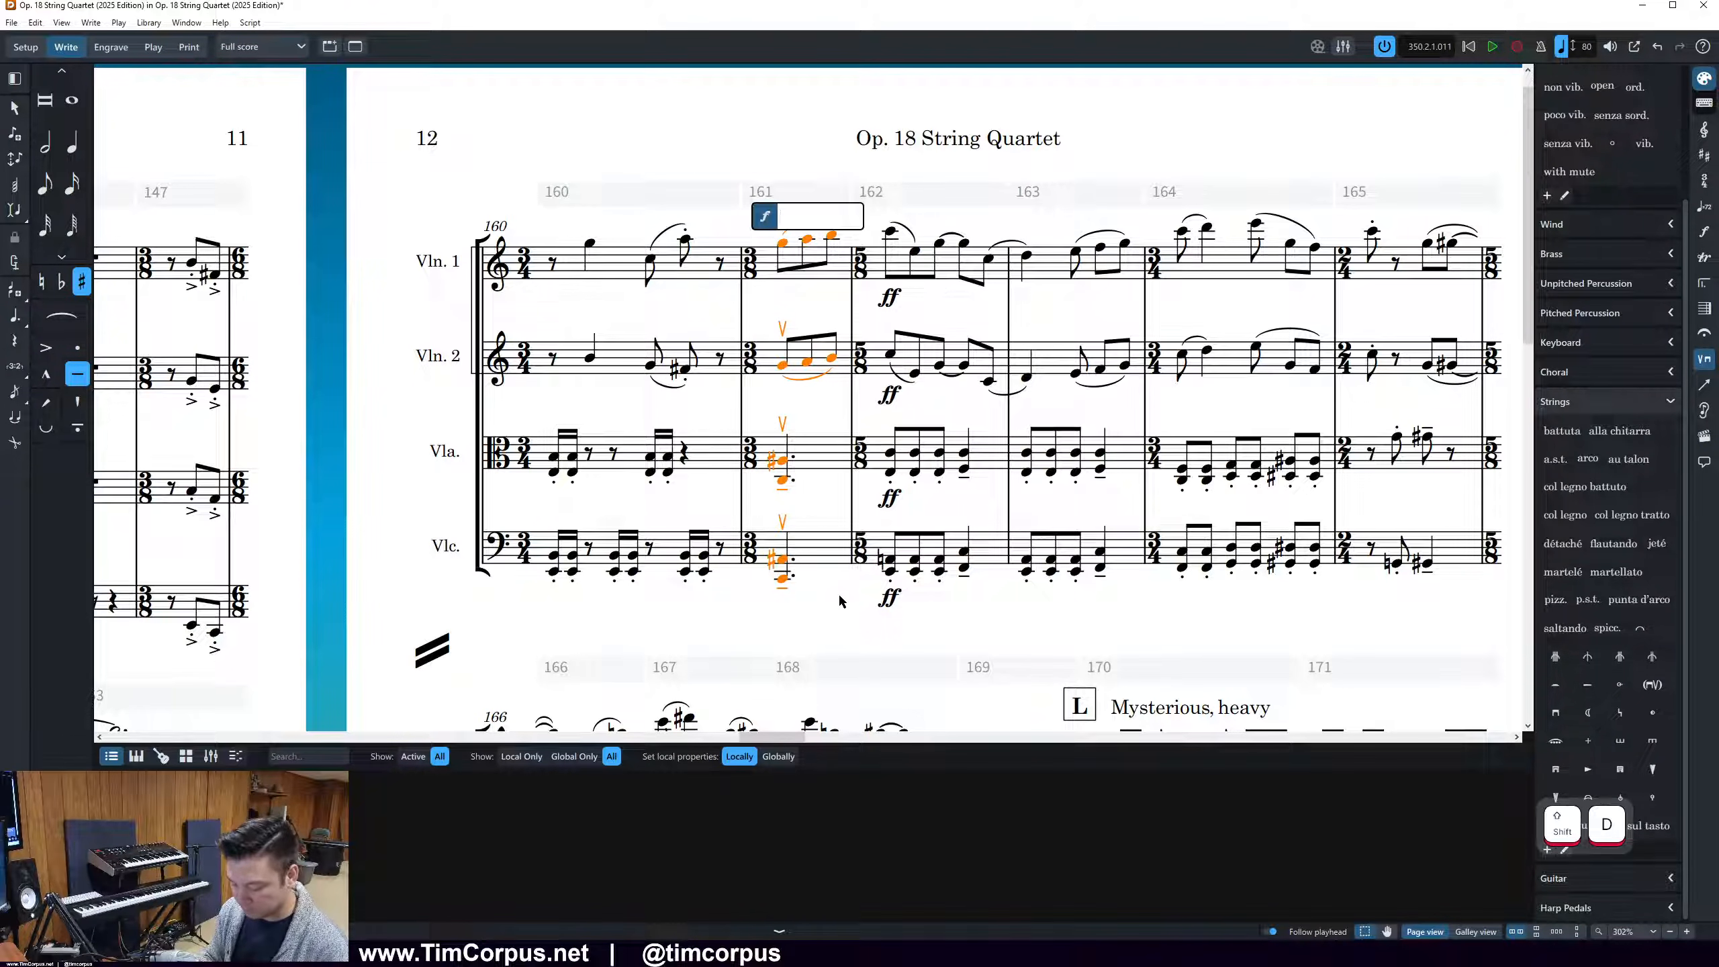
text(p<)
key(Return)
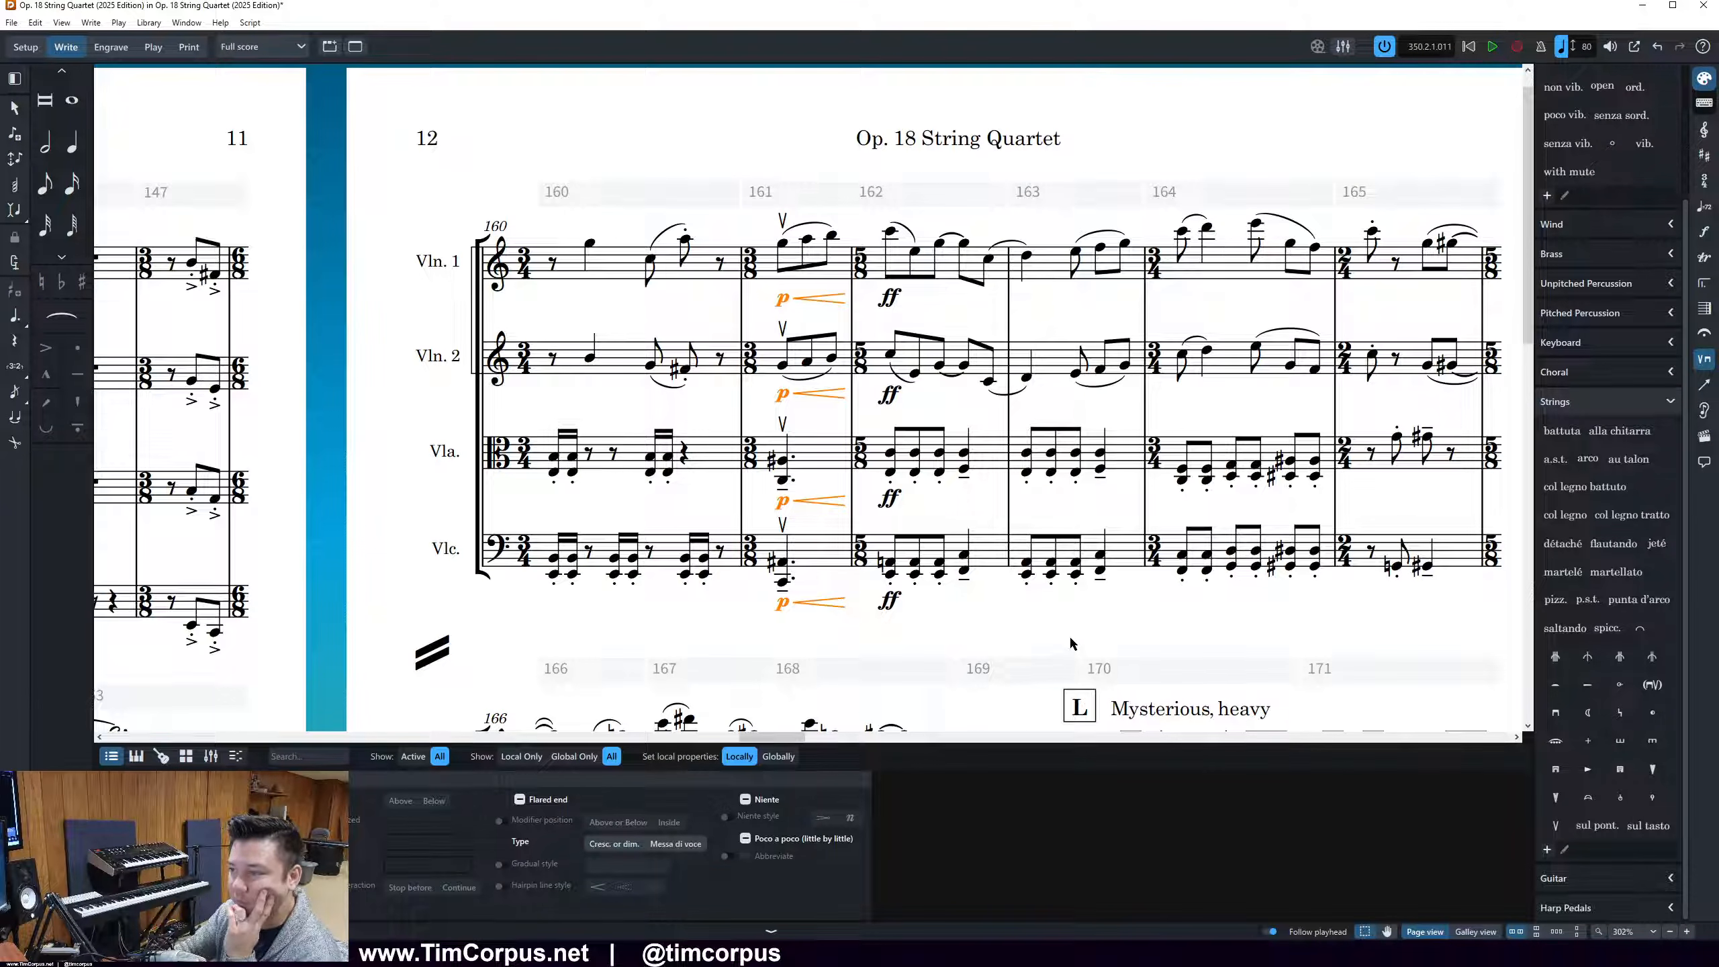
click(1064, 618)
Select the Violin 2 battuta in bar 145 on page 11 and open the Playing Techniques settings in Engraving Options
scroll(1062, 620, down, 1)
scroll(1062, 623, down, 3)
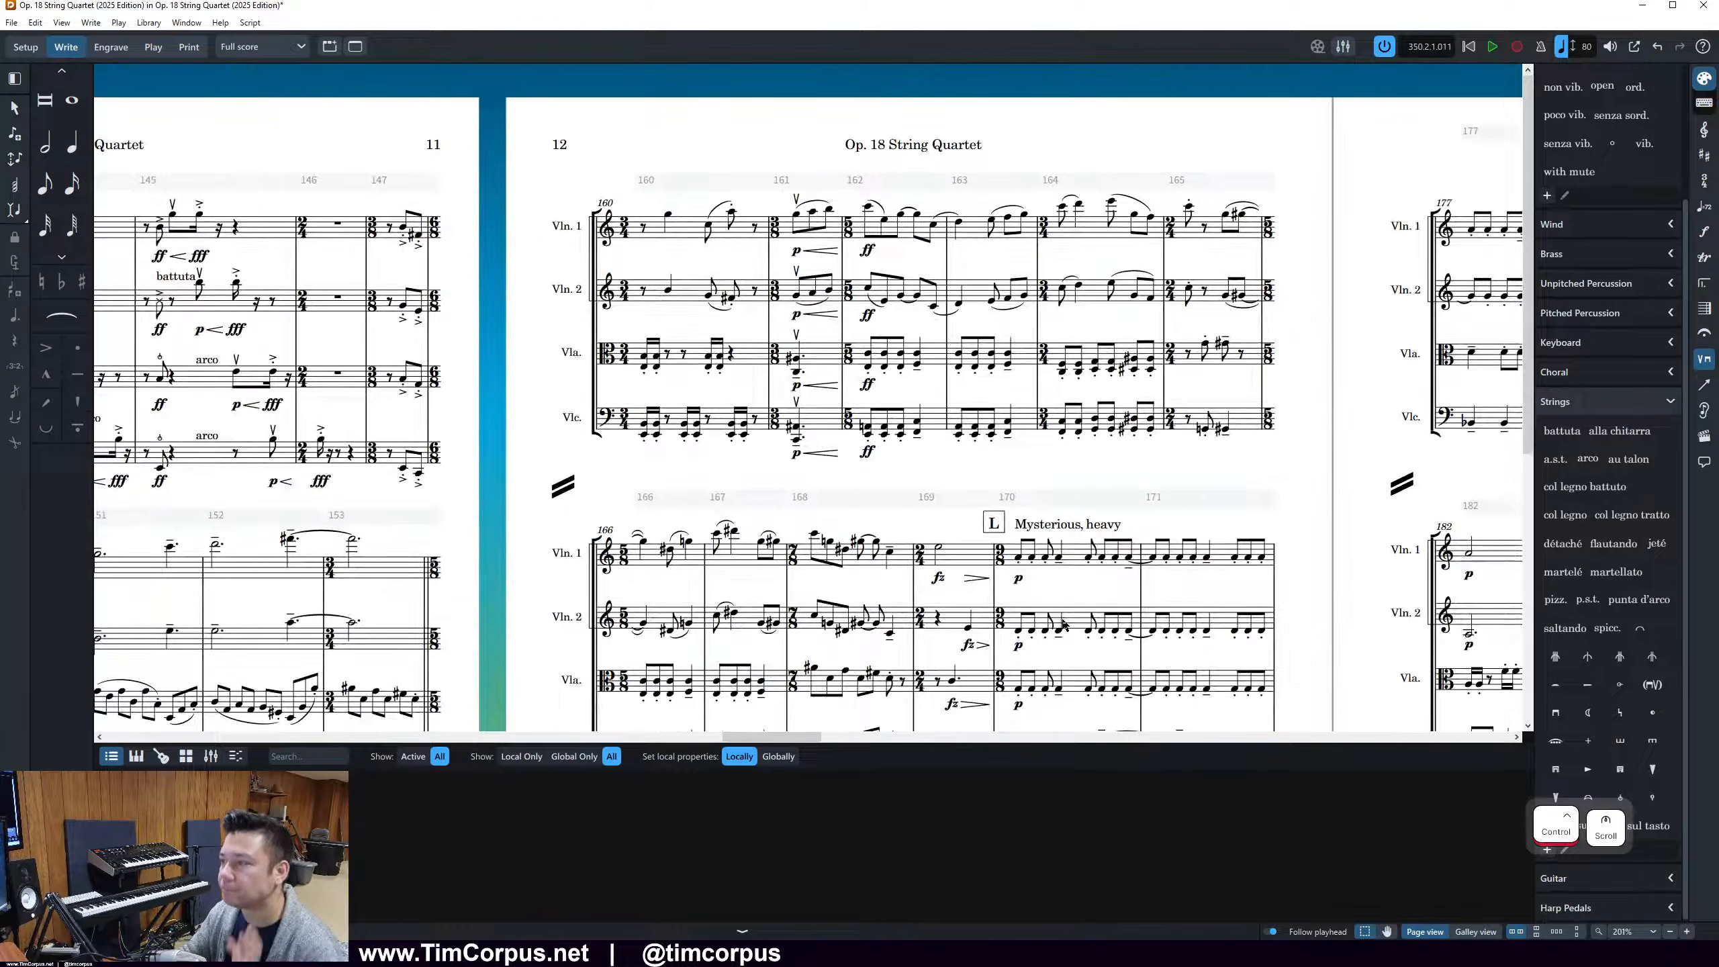
scroll(996, 560, down, 3)
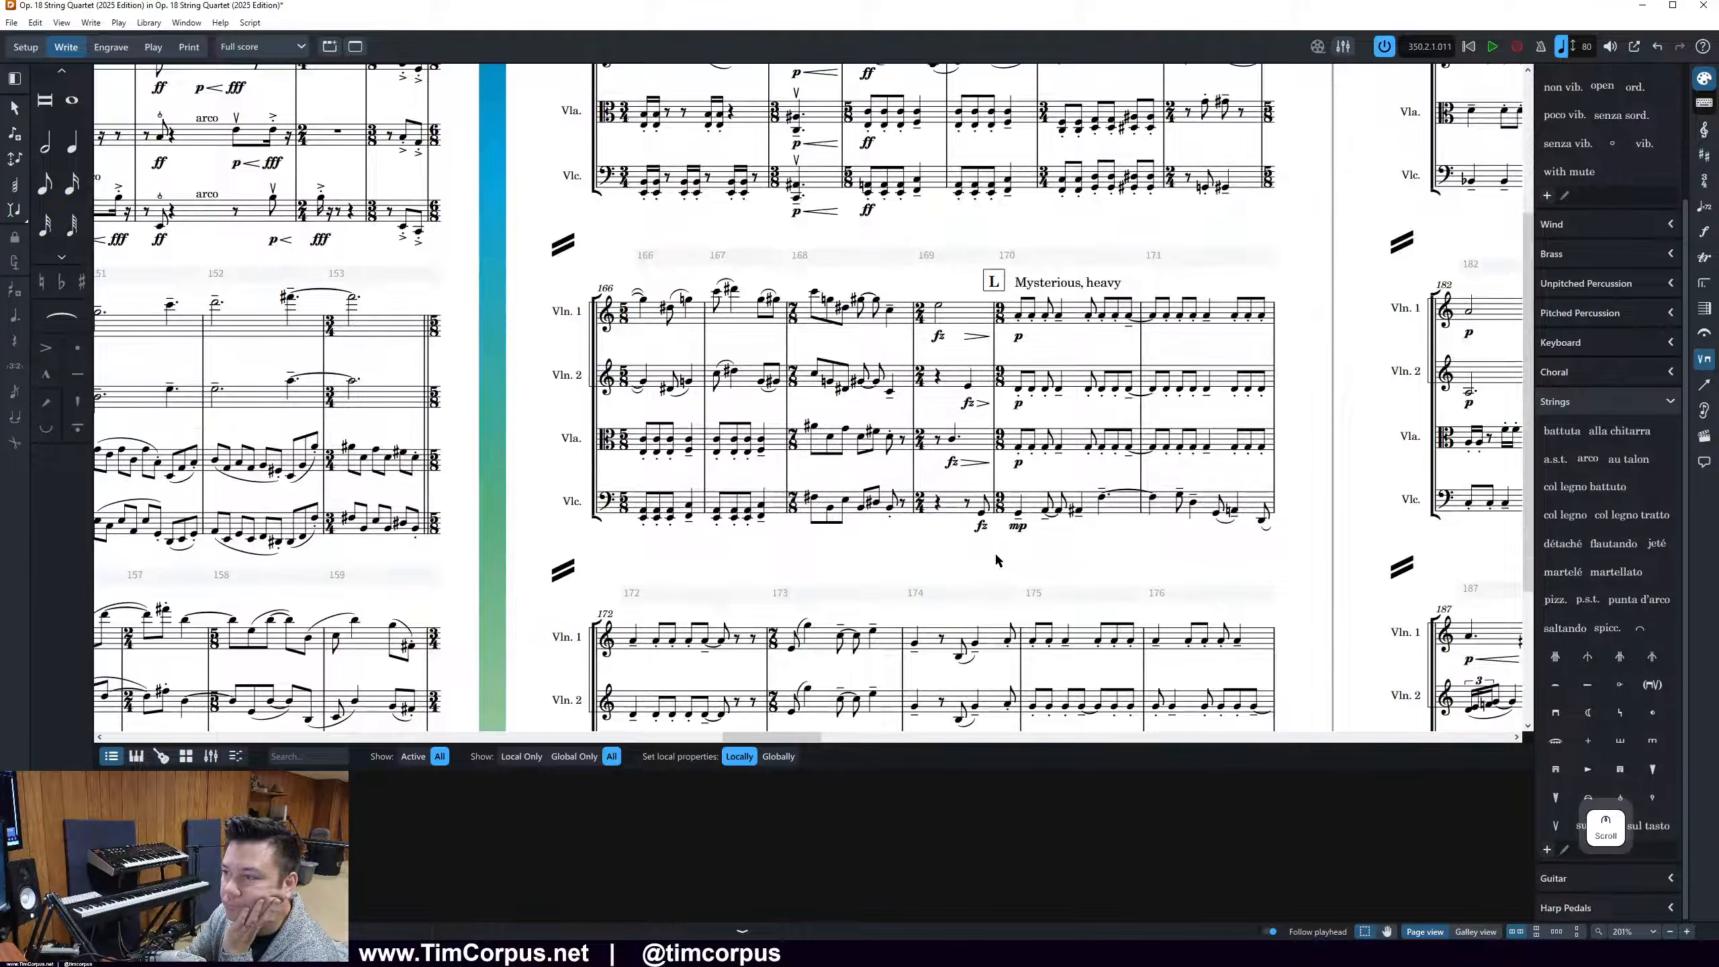
scroll(996, 560, down, 3)
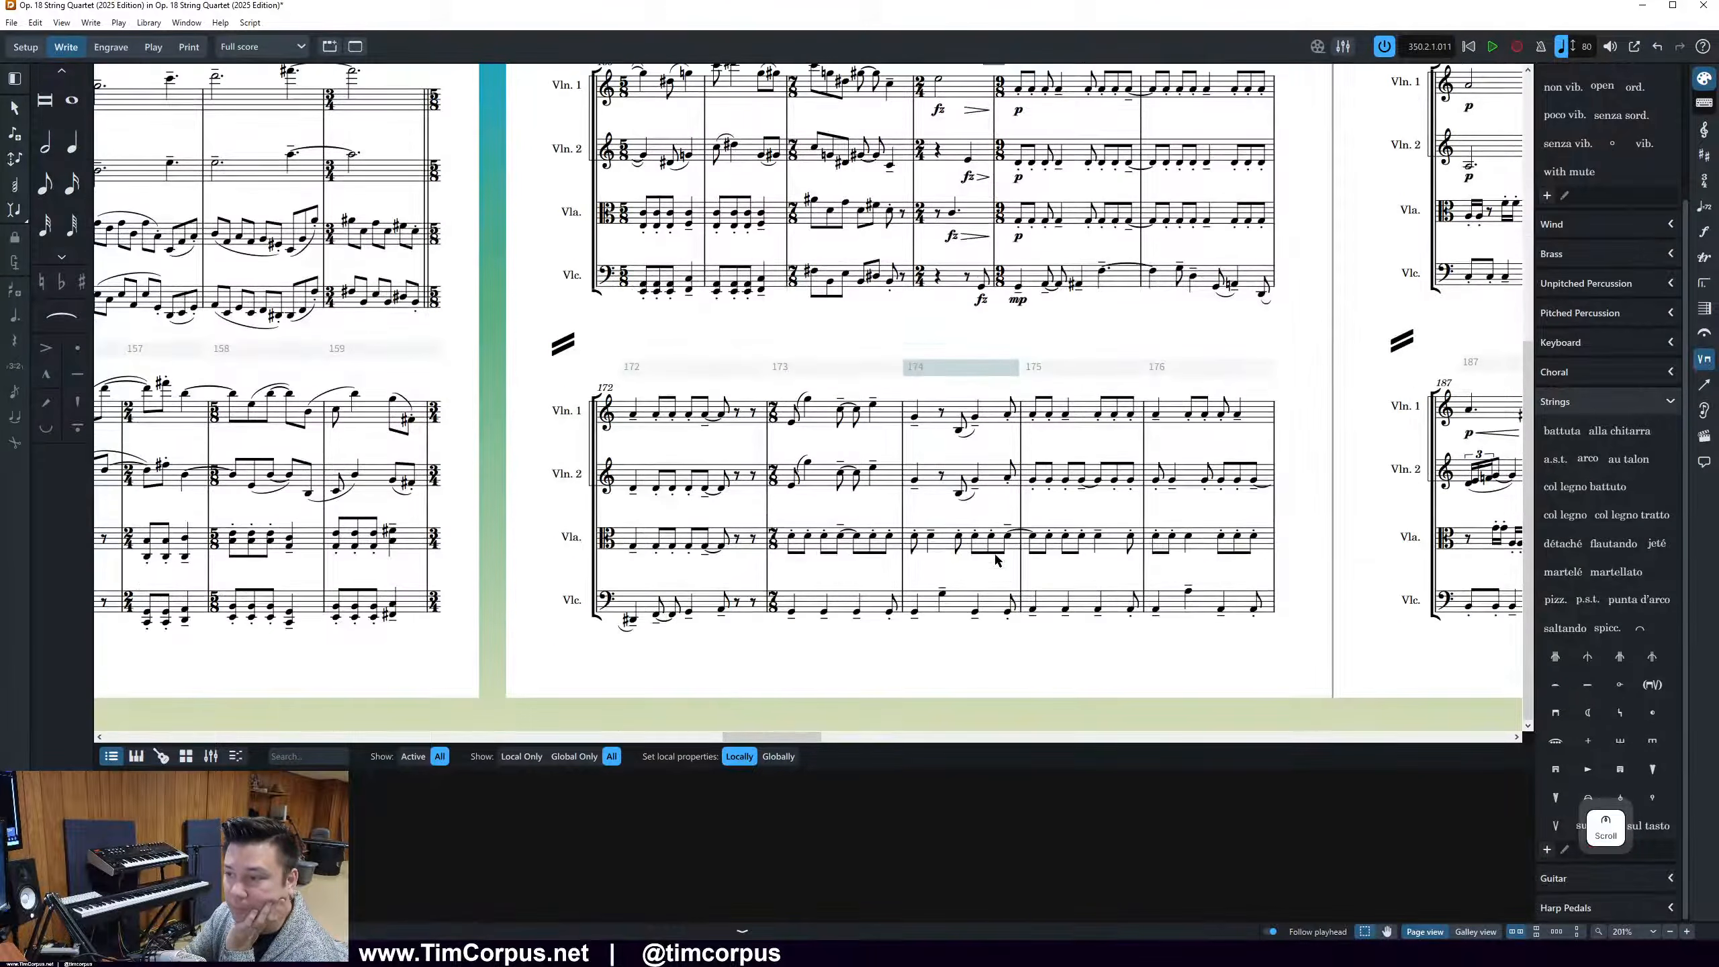
drag(795, 738, 721, 738)
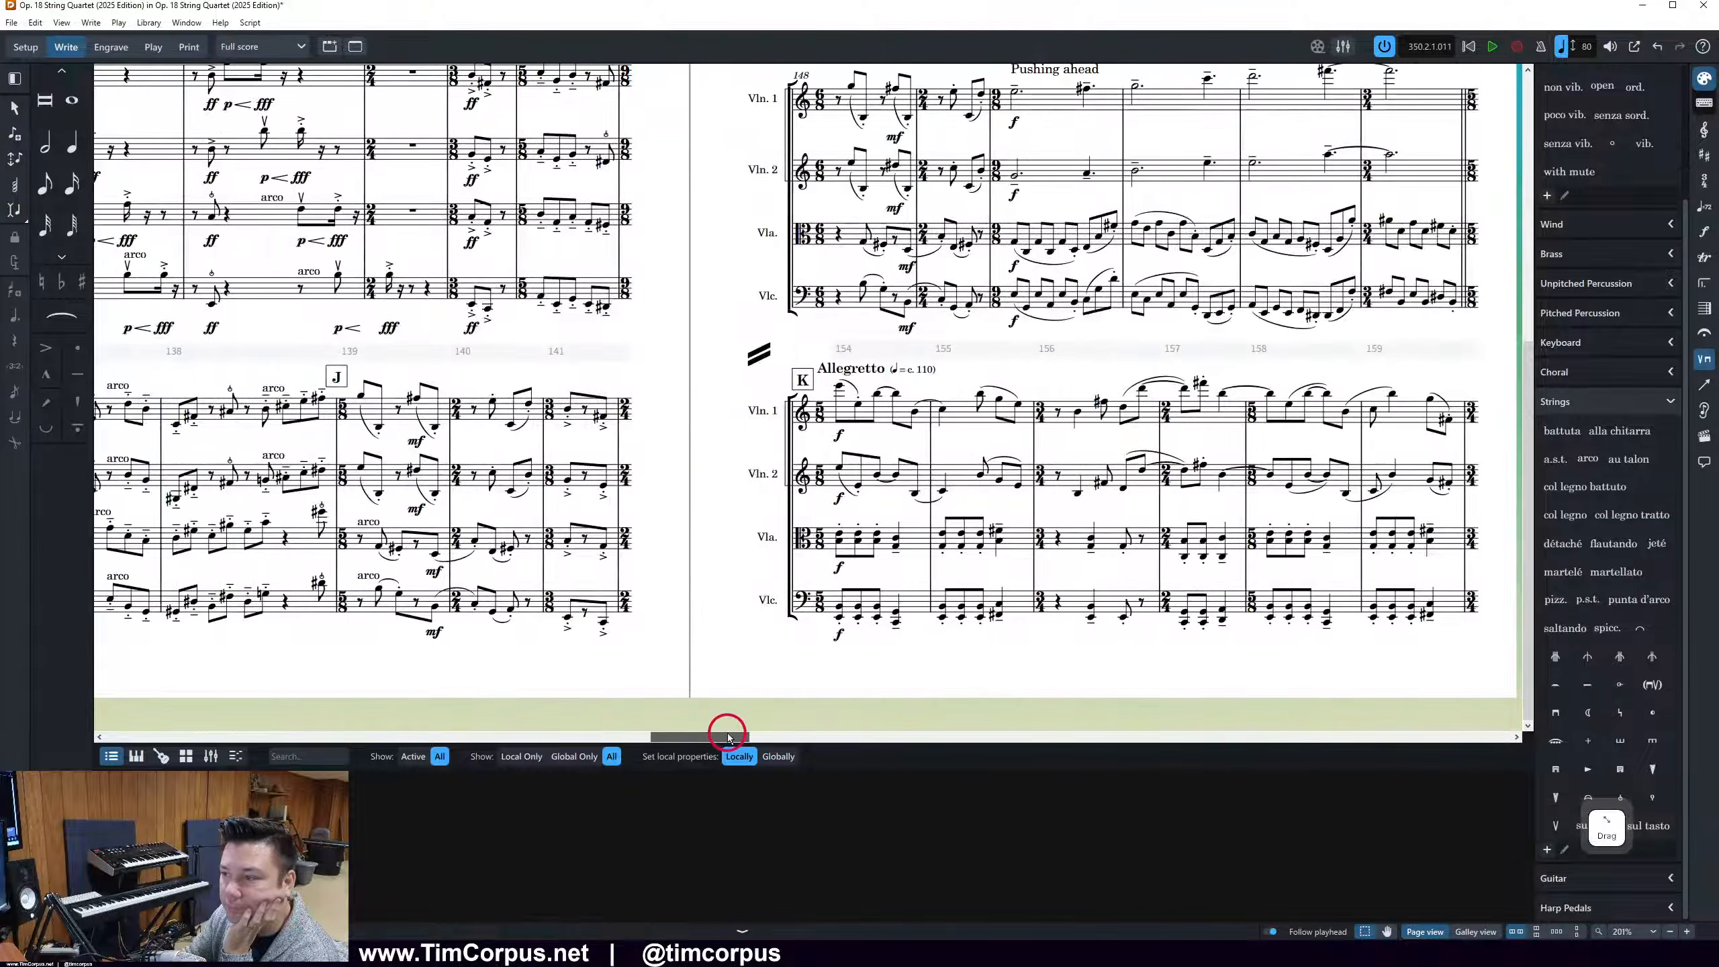
scroll(1386, 563, up, 5)
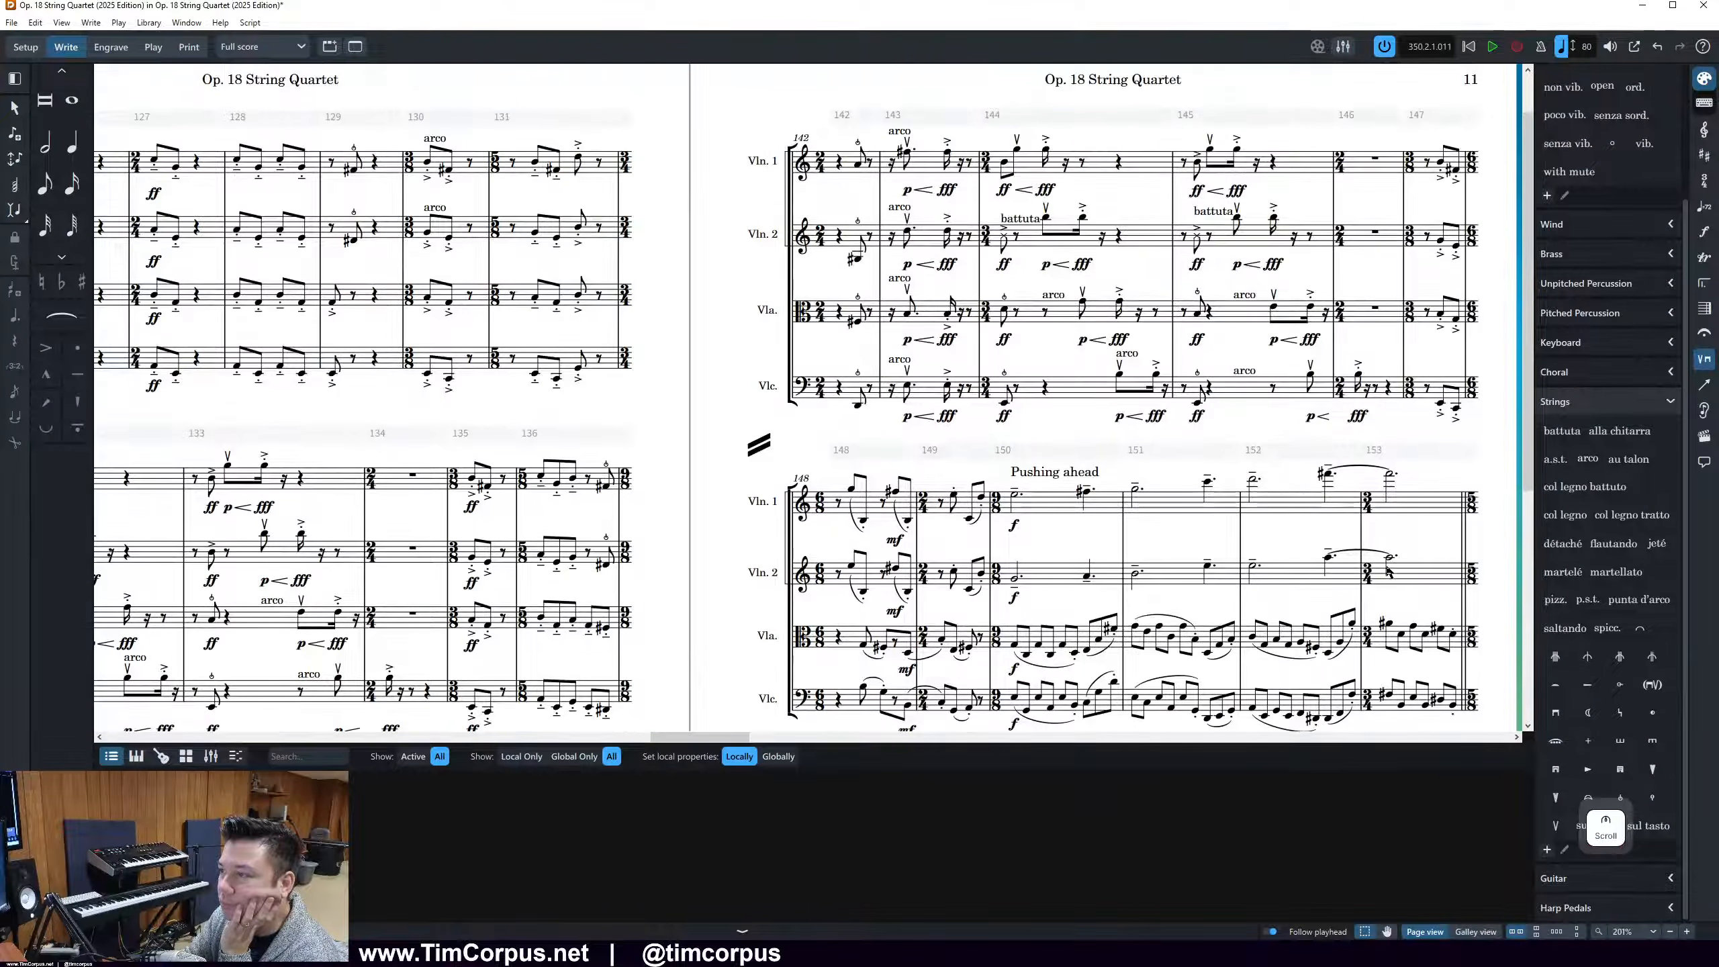
click(1211, 212)
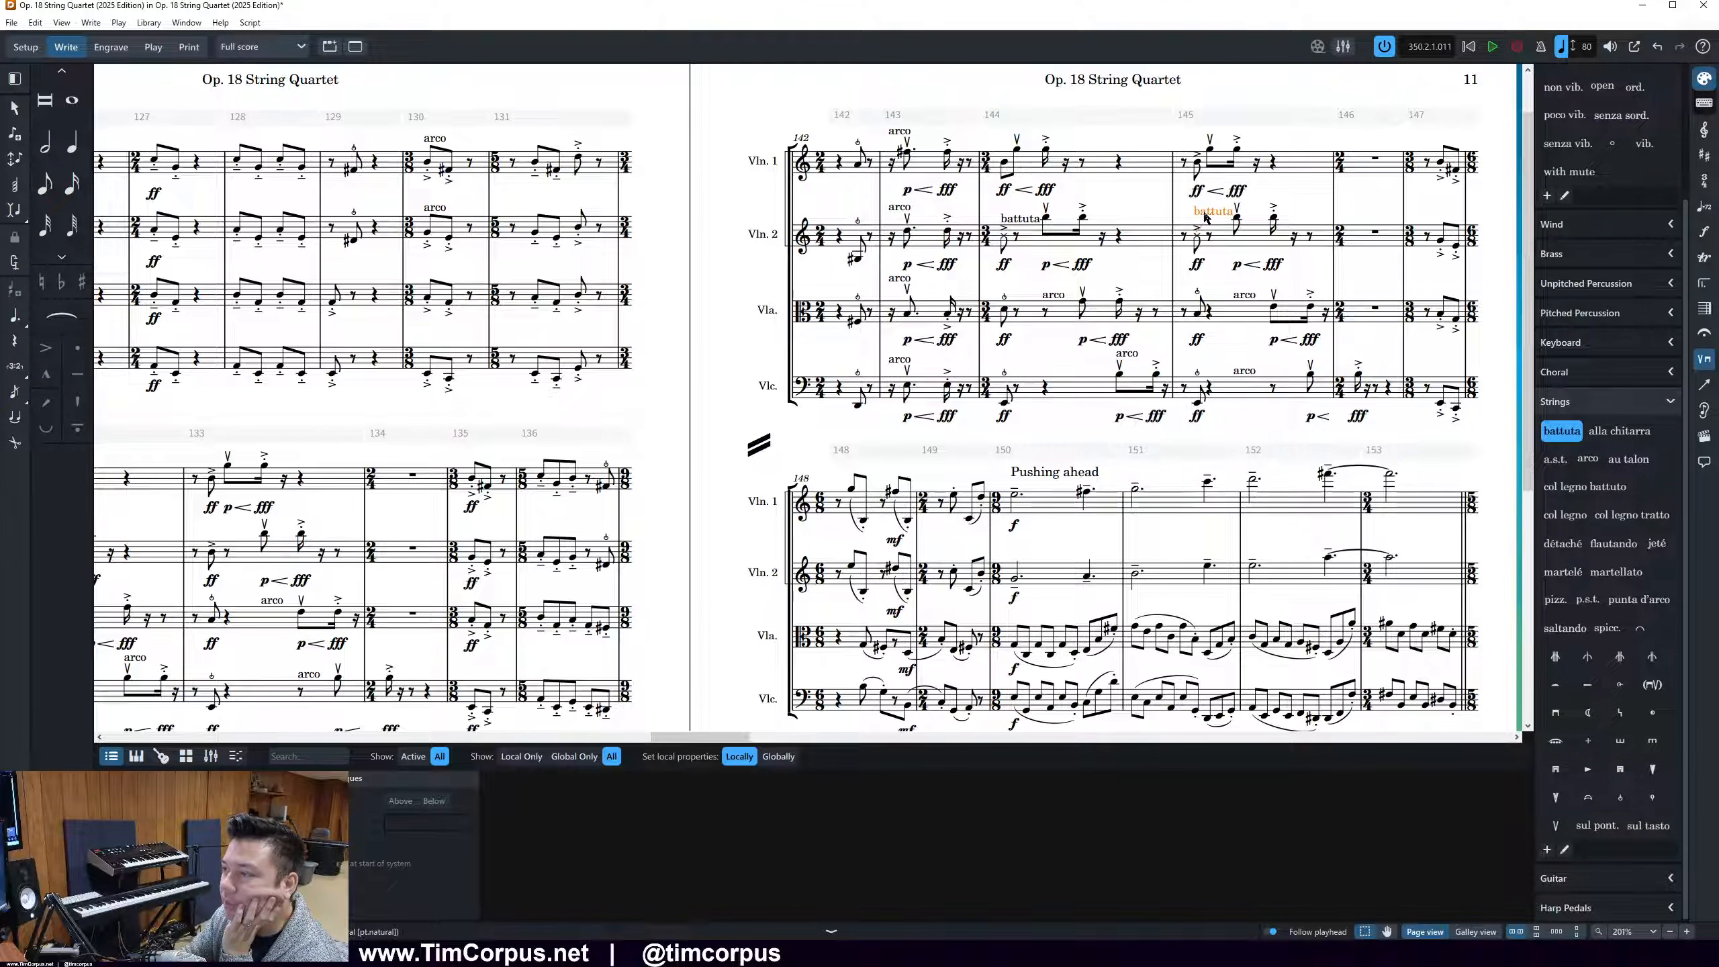
click(149, 22)
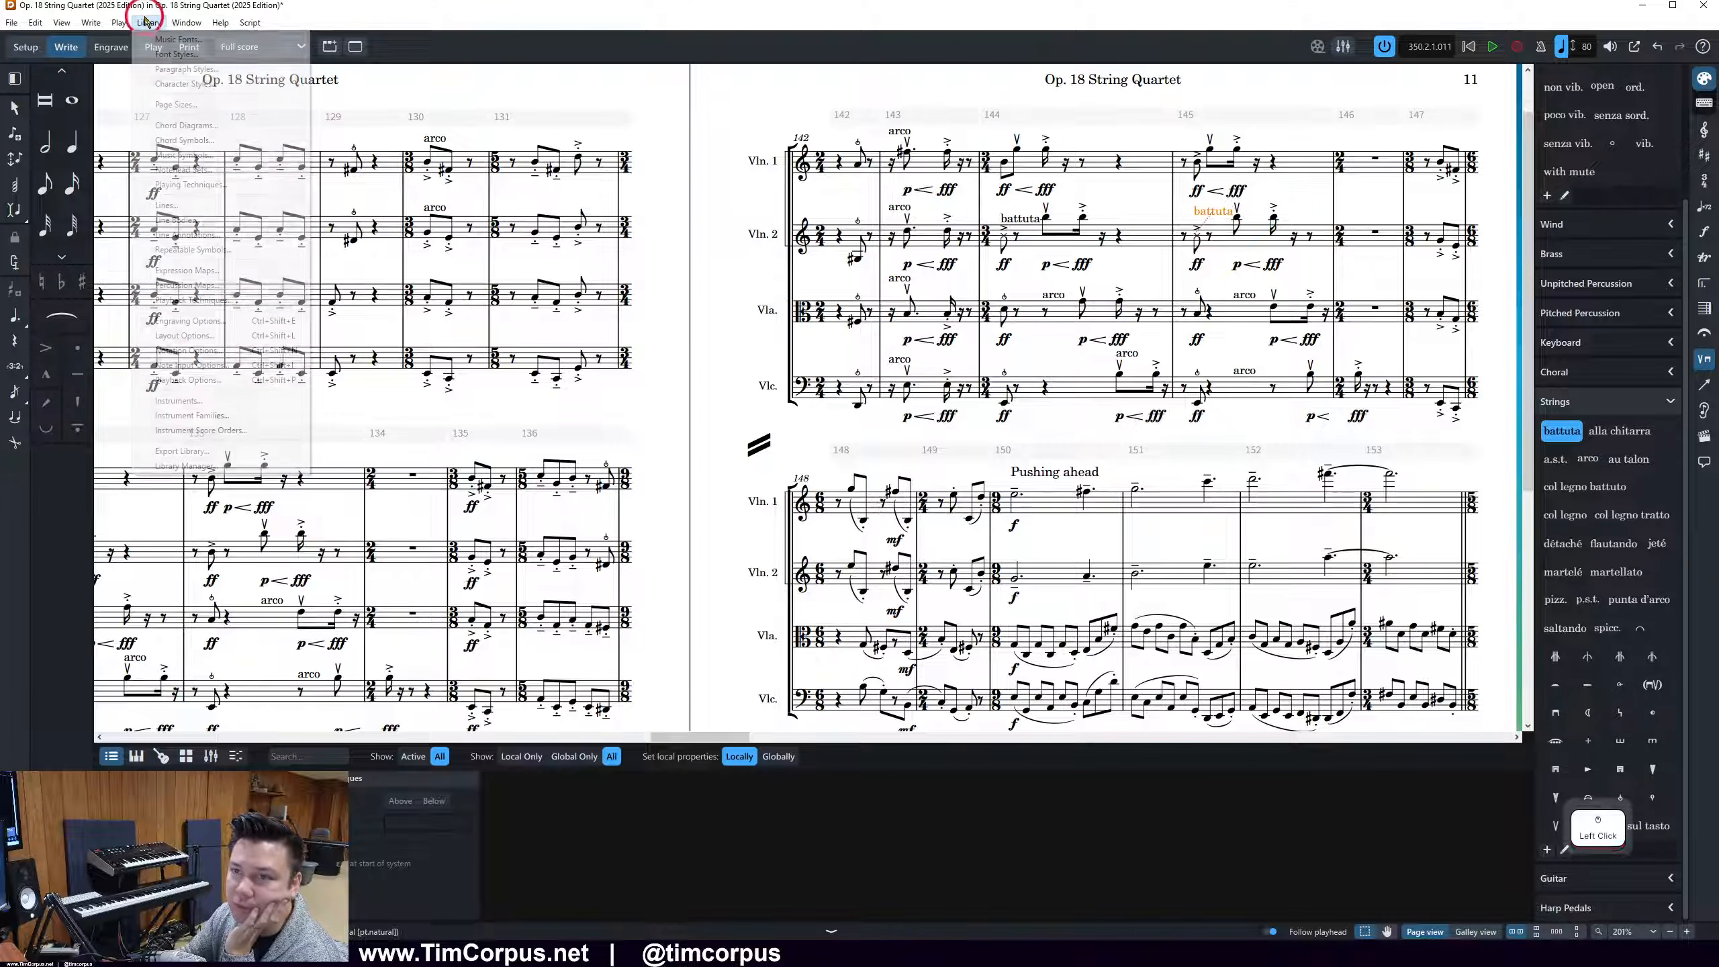
click(211, 321)
drag(1718, 192, 694, 116)
scroll(275, 602, down, 7)
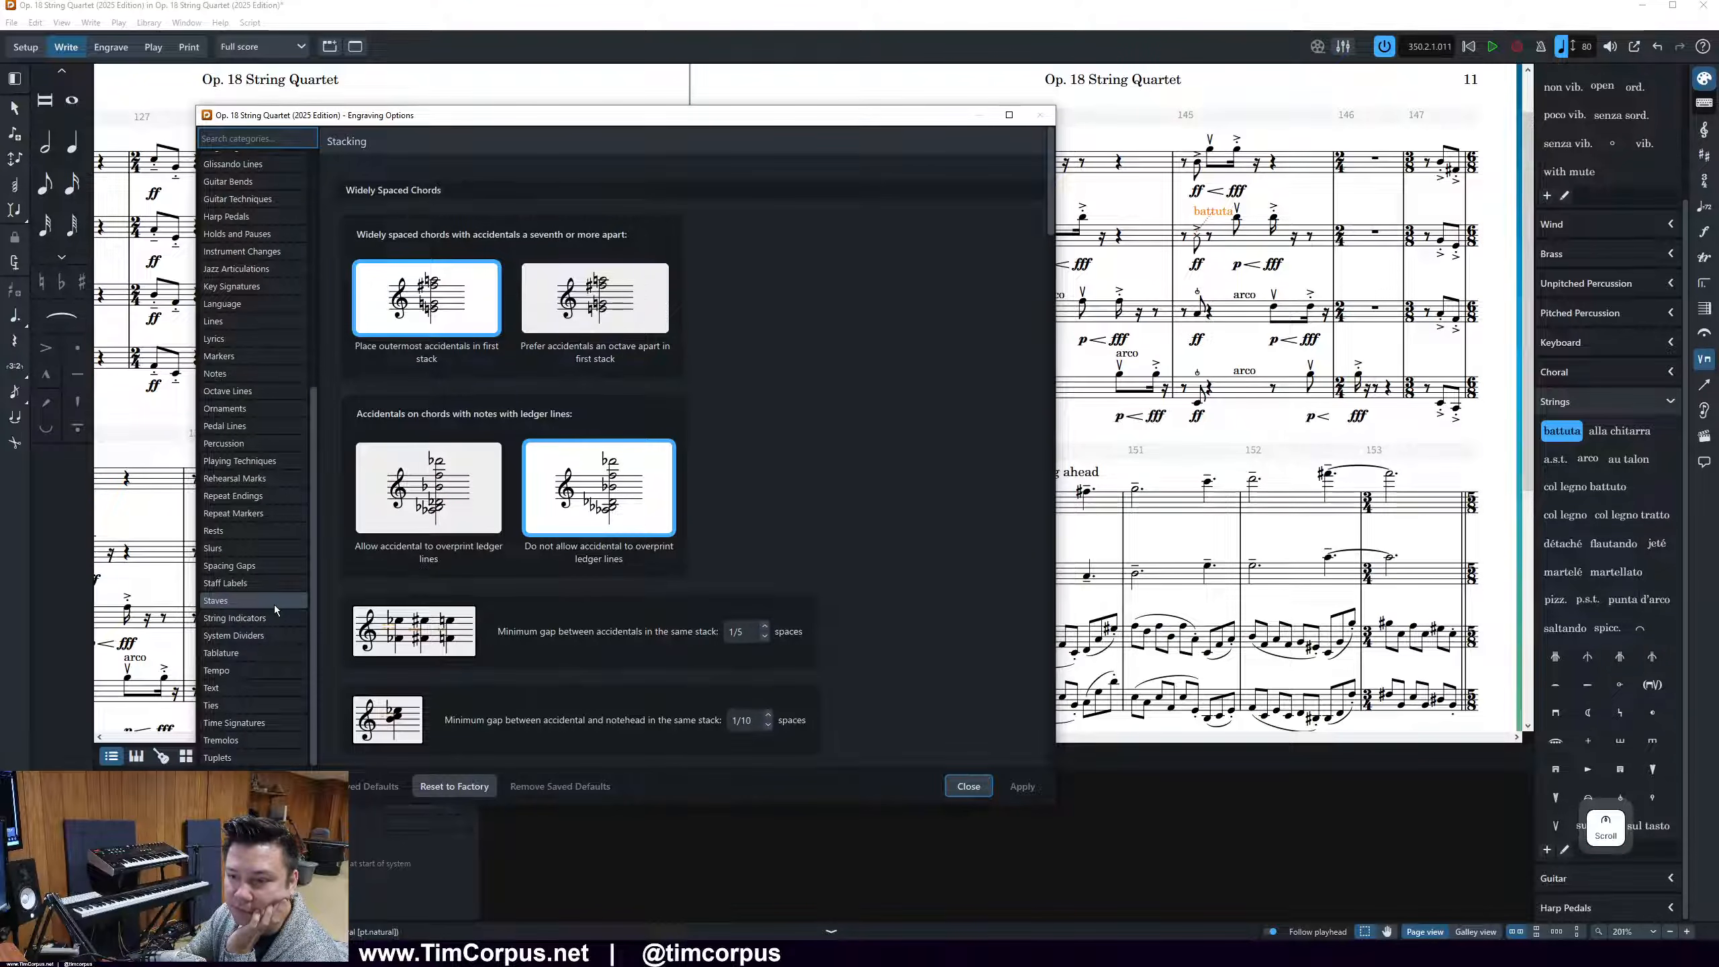
click(274, 463)
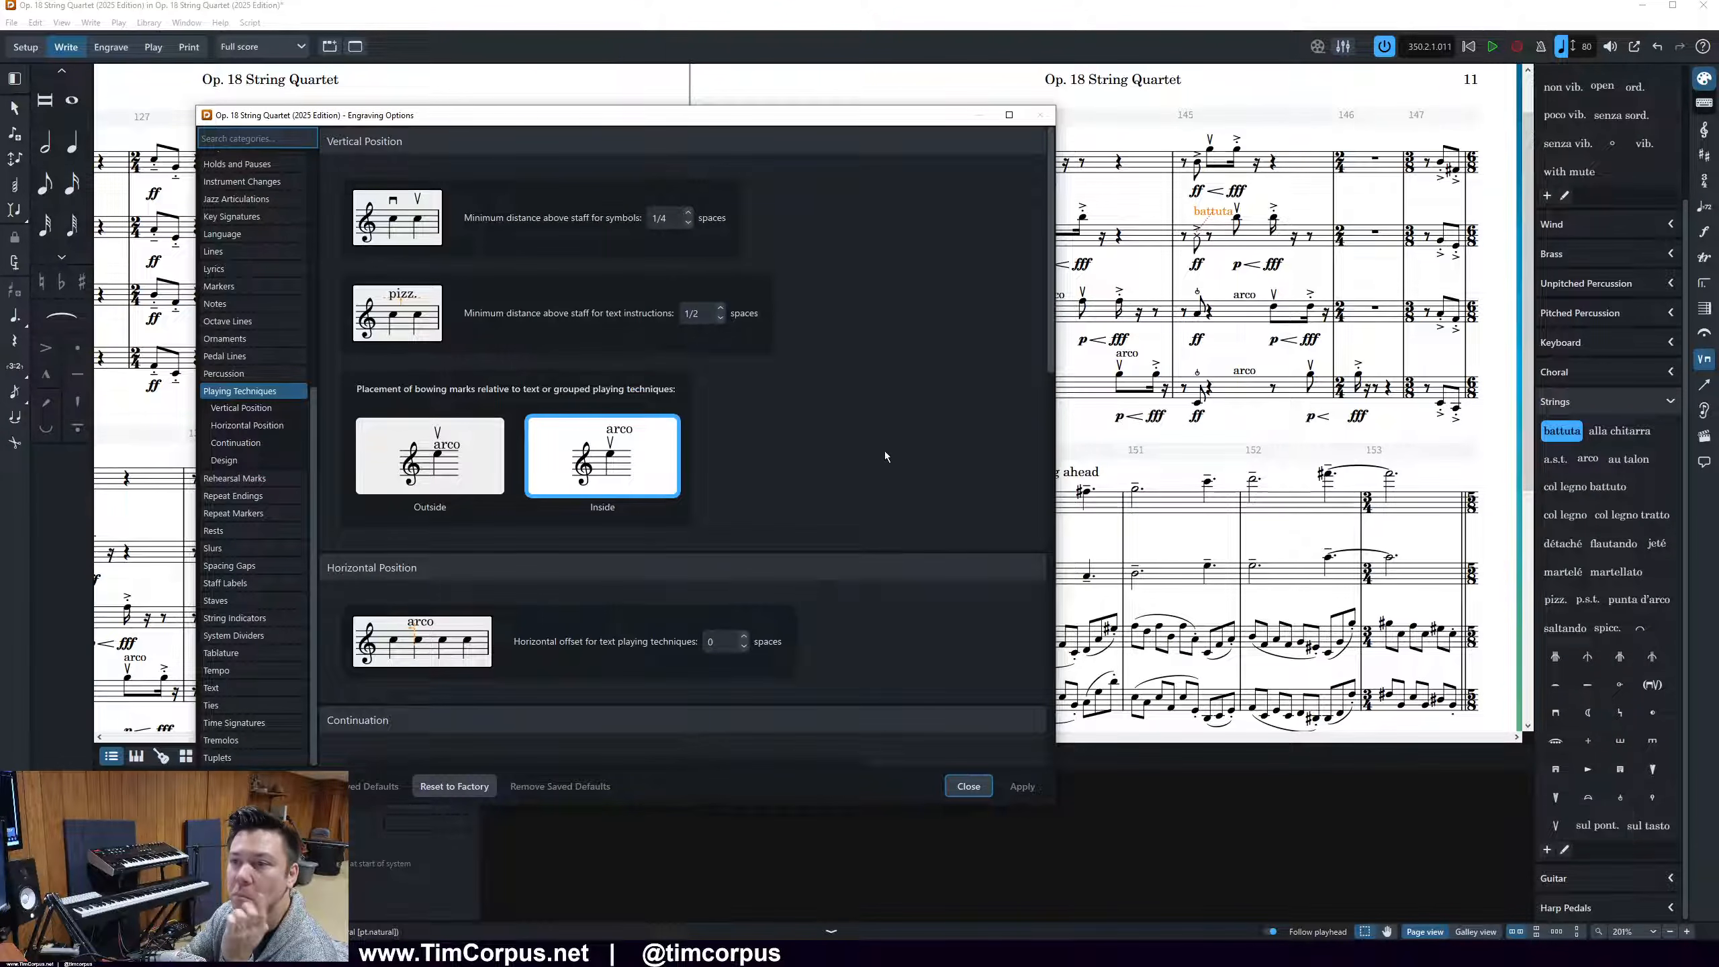
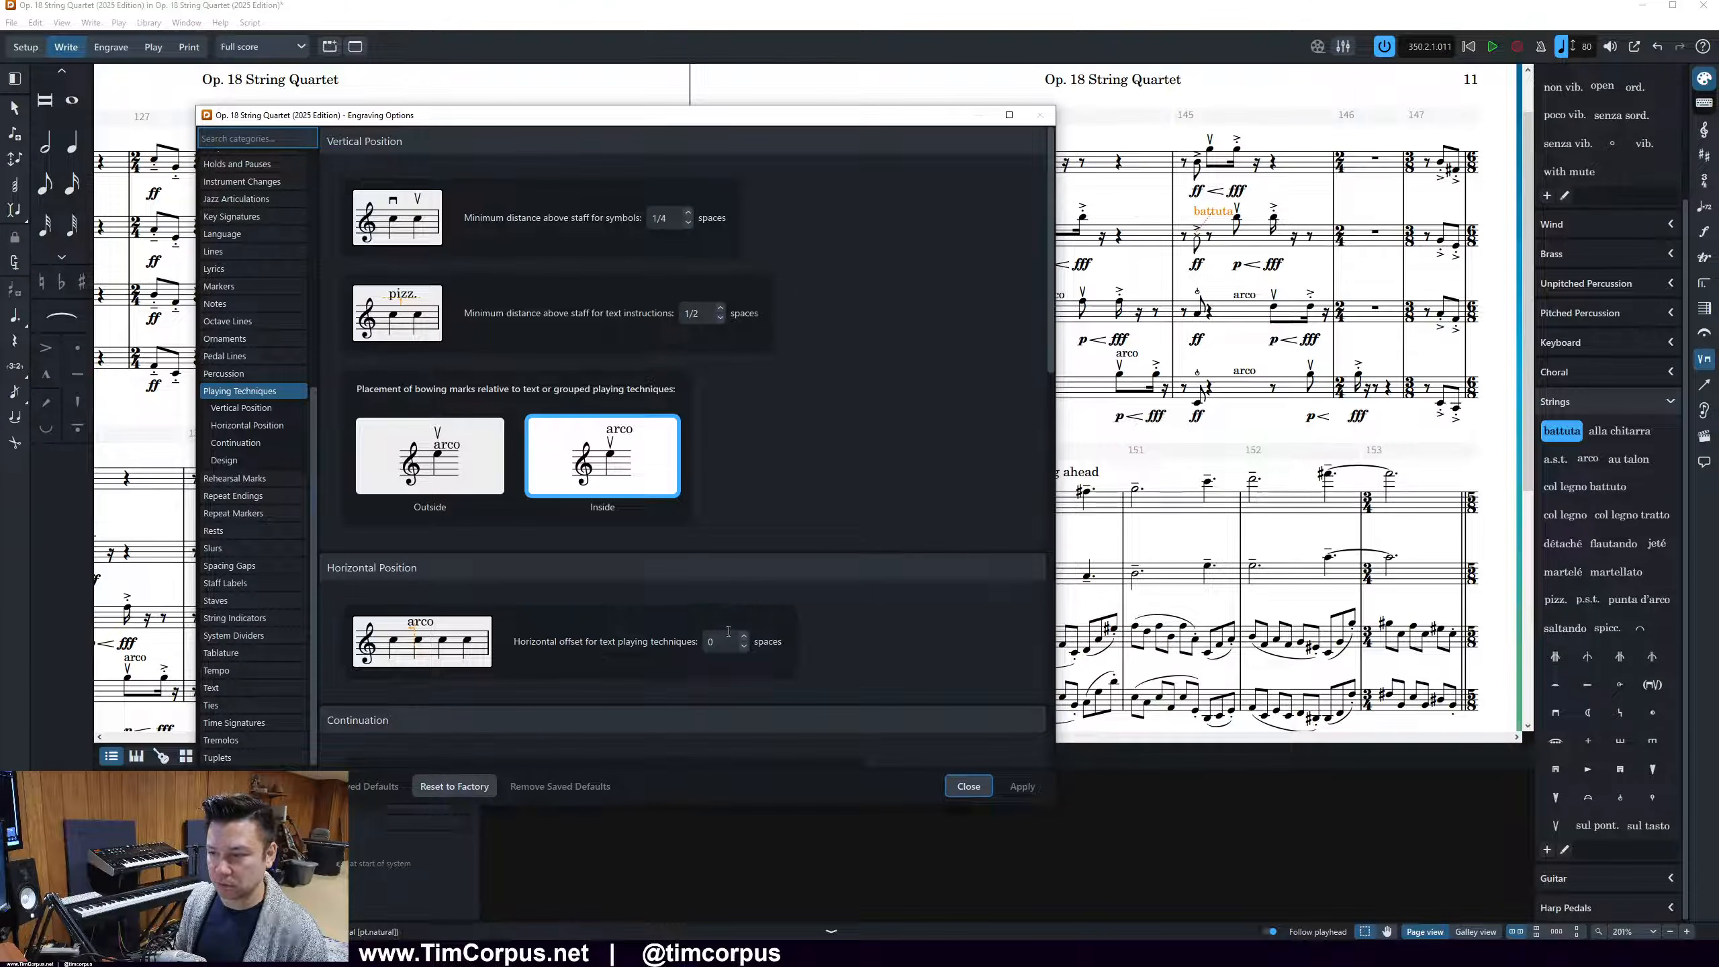
Apply a horizontal offset of -1/4 spaces for text playing techniques and leave the Engraving Options
click(744, 647)
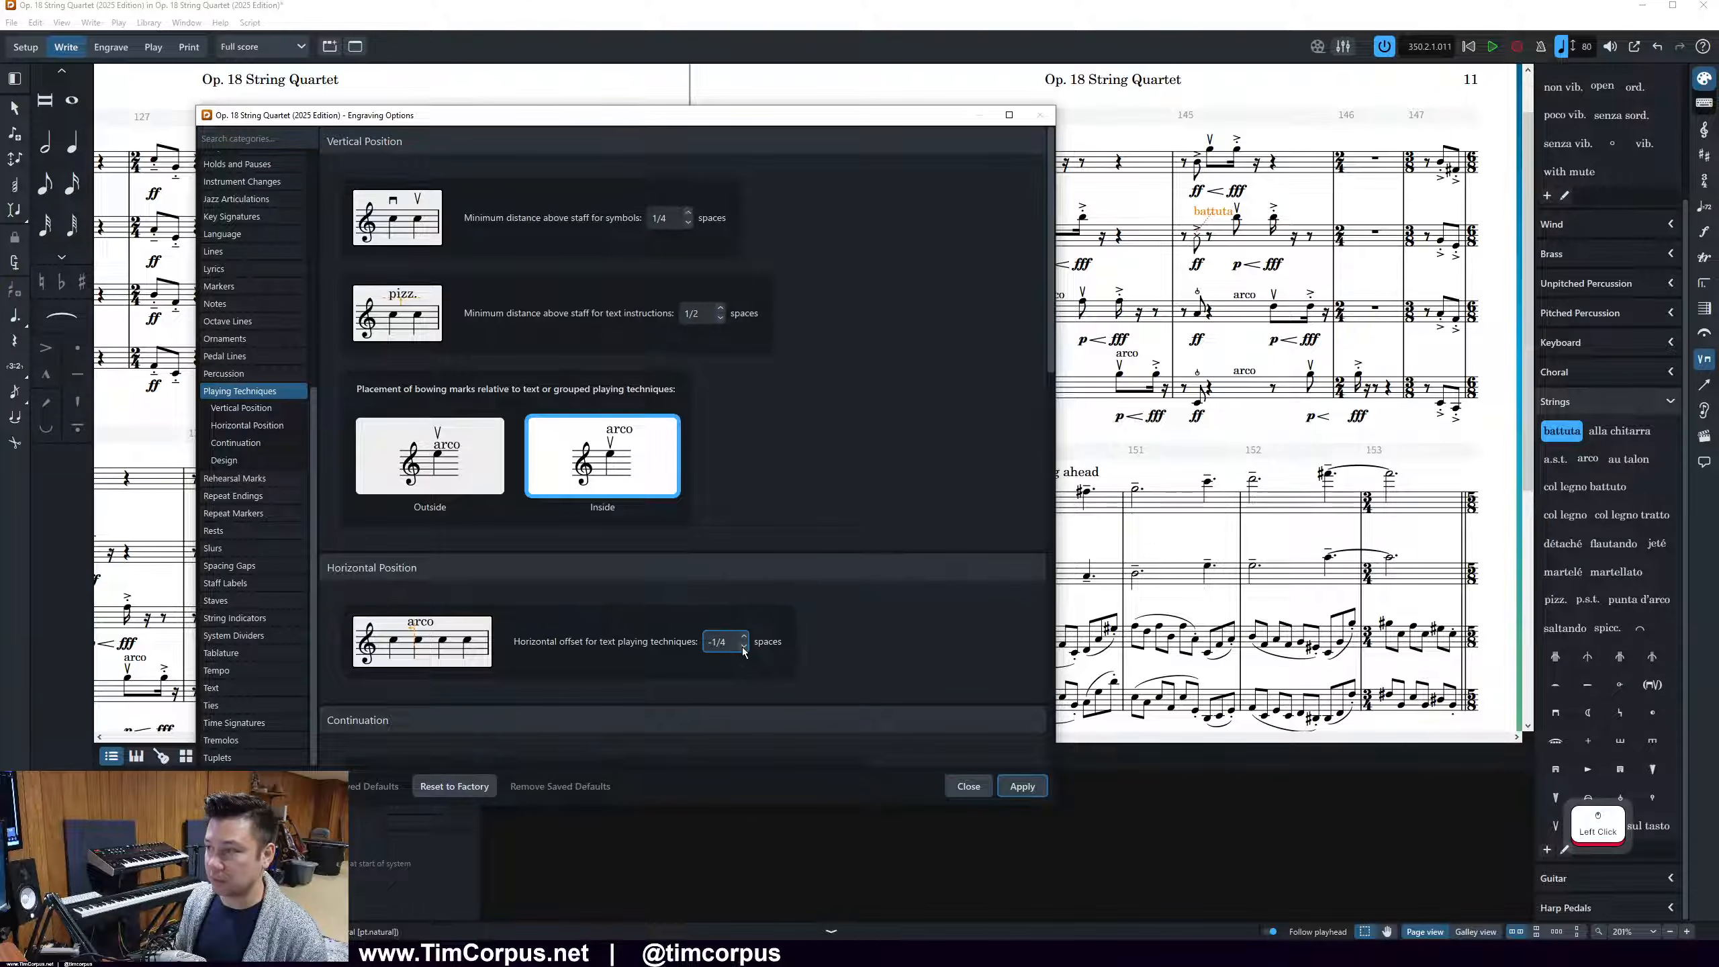
click(1022, 786)
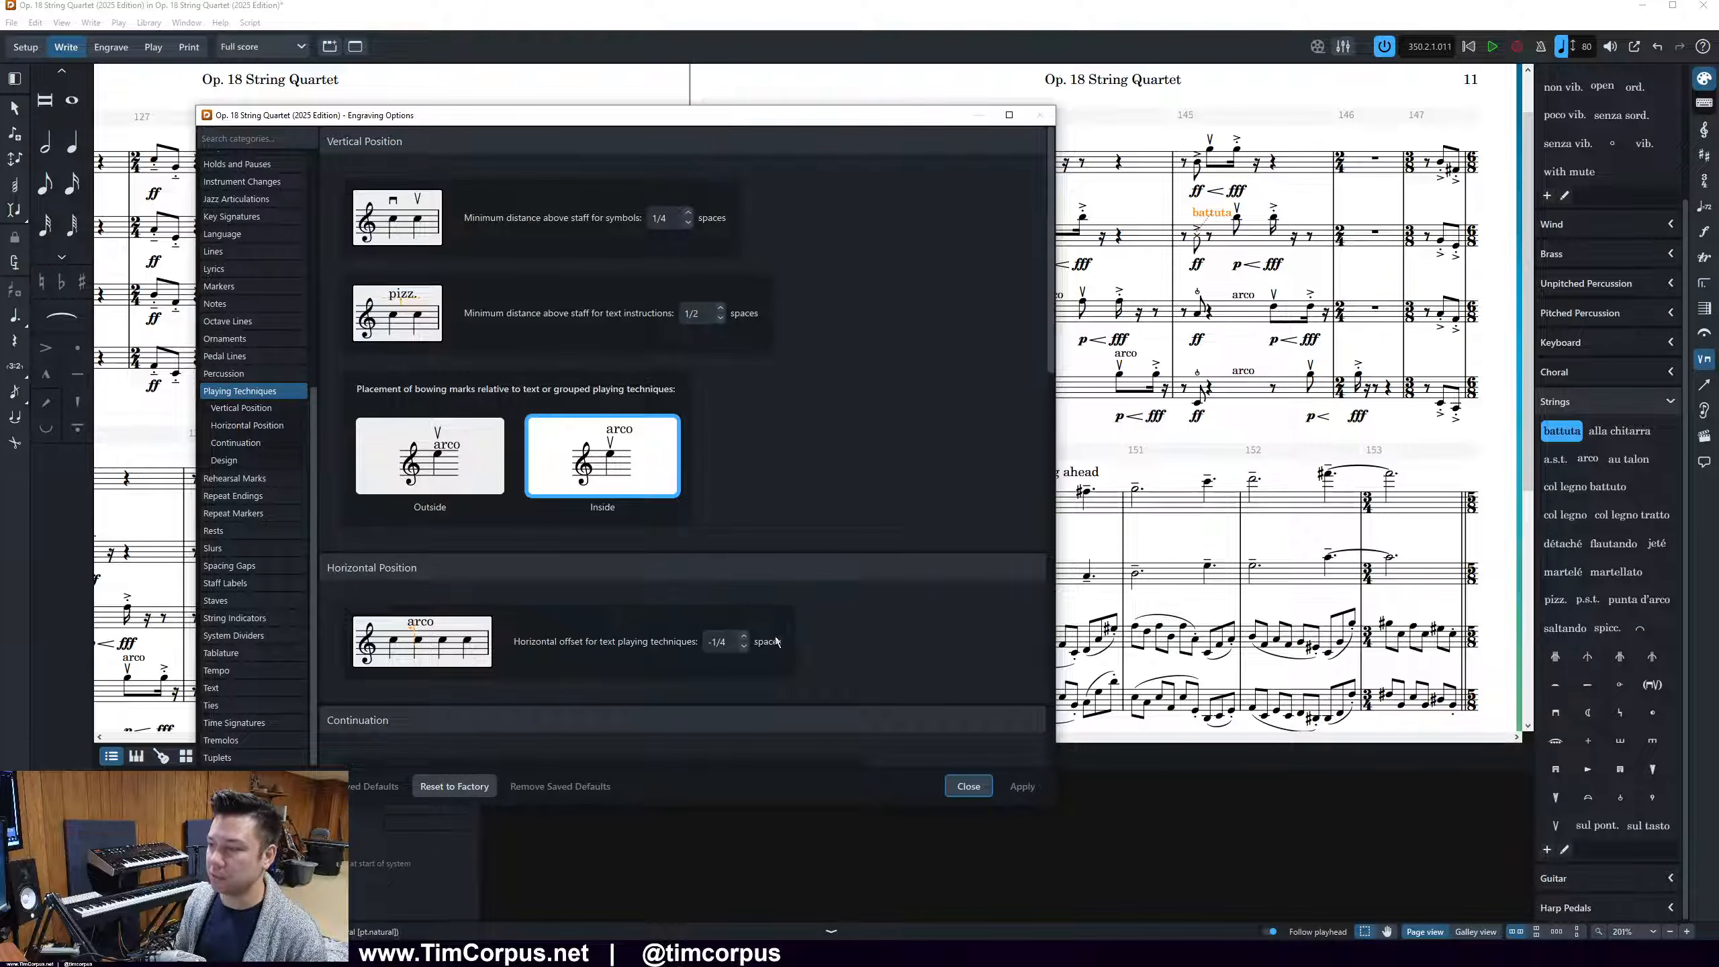
key(Escape)
Select the Violin 2 battuta in bar 144 and try a -1/2 spaces text technique offset before restoring -1/4
click(1253, 295)
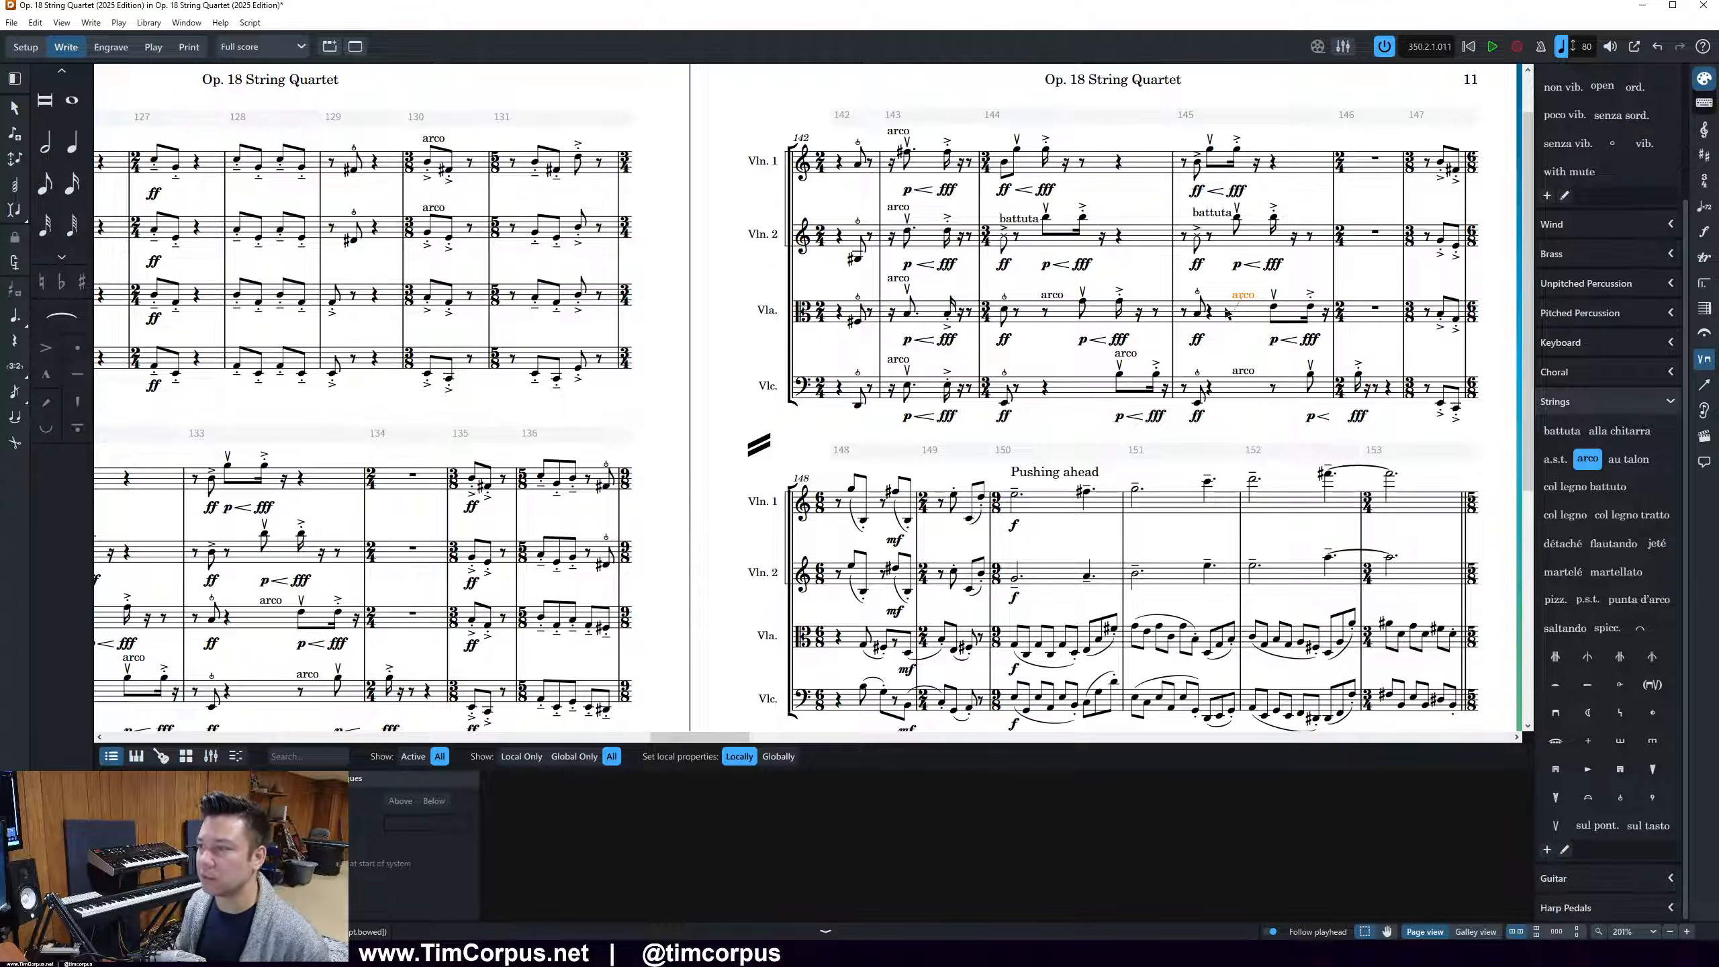
click(1005, 225)
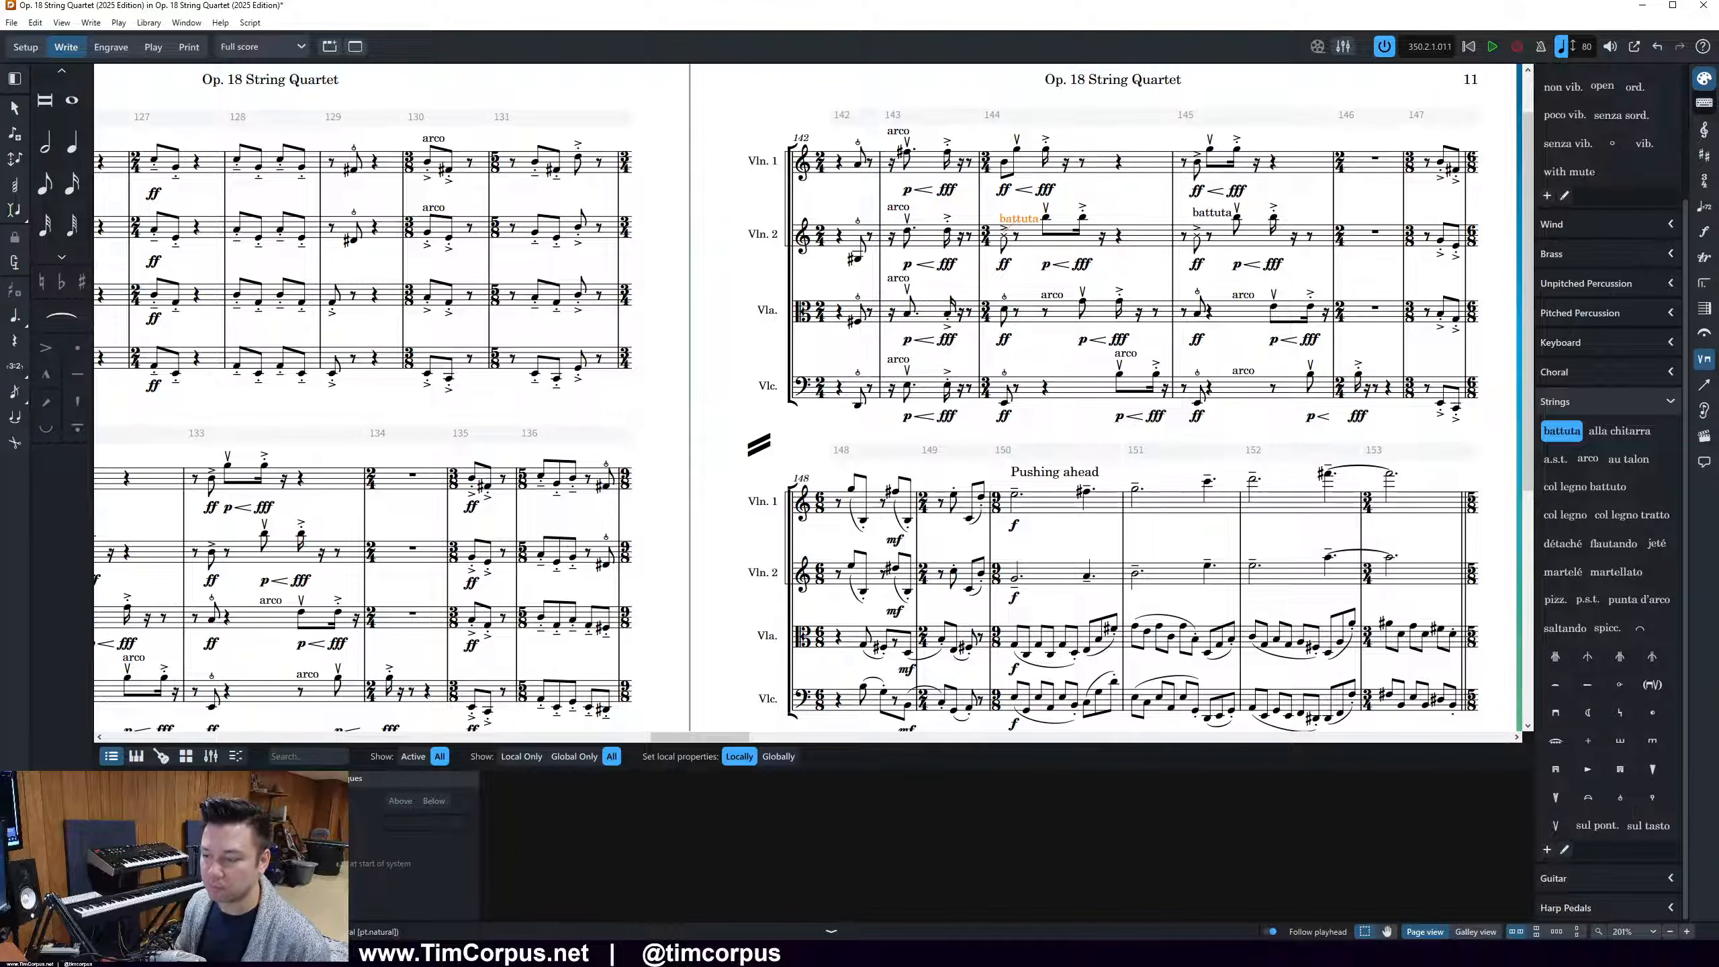
key(ctrl+shift+e)
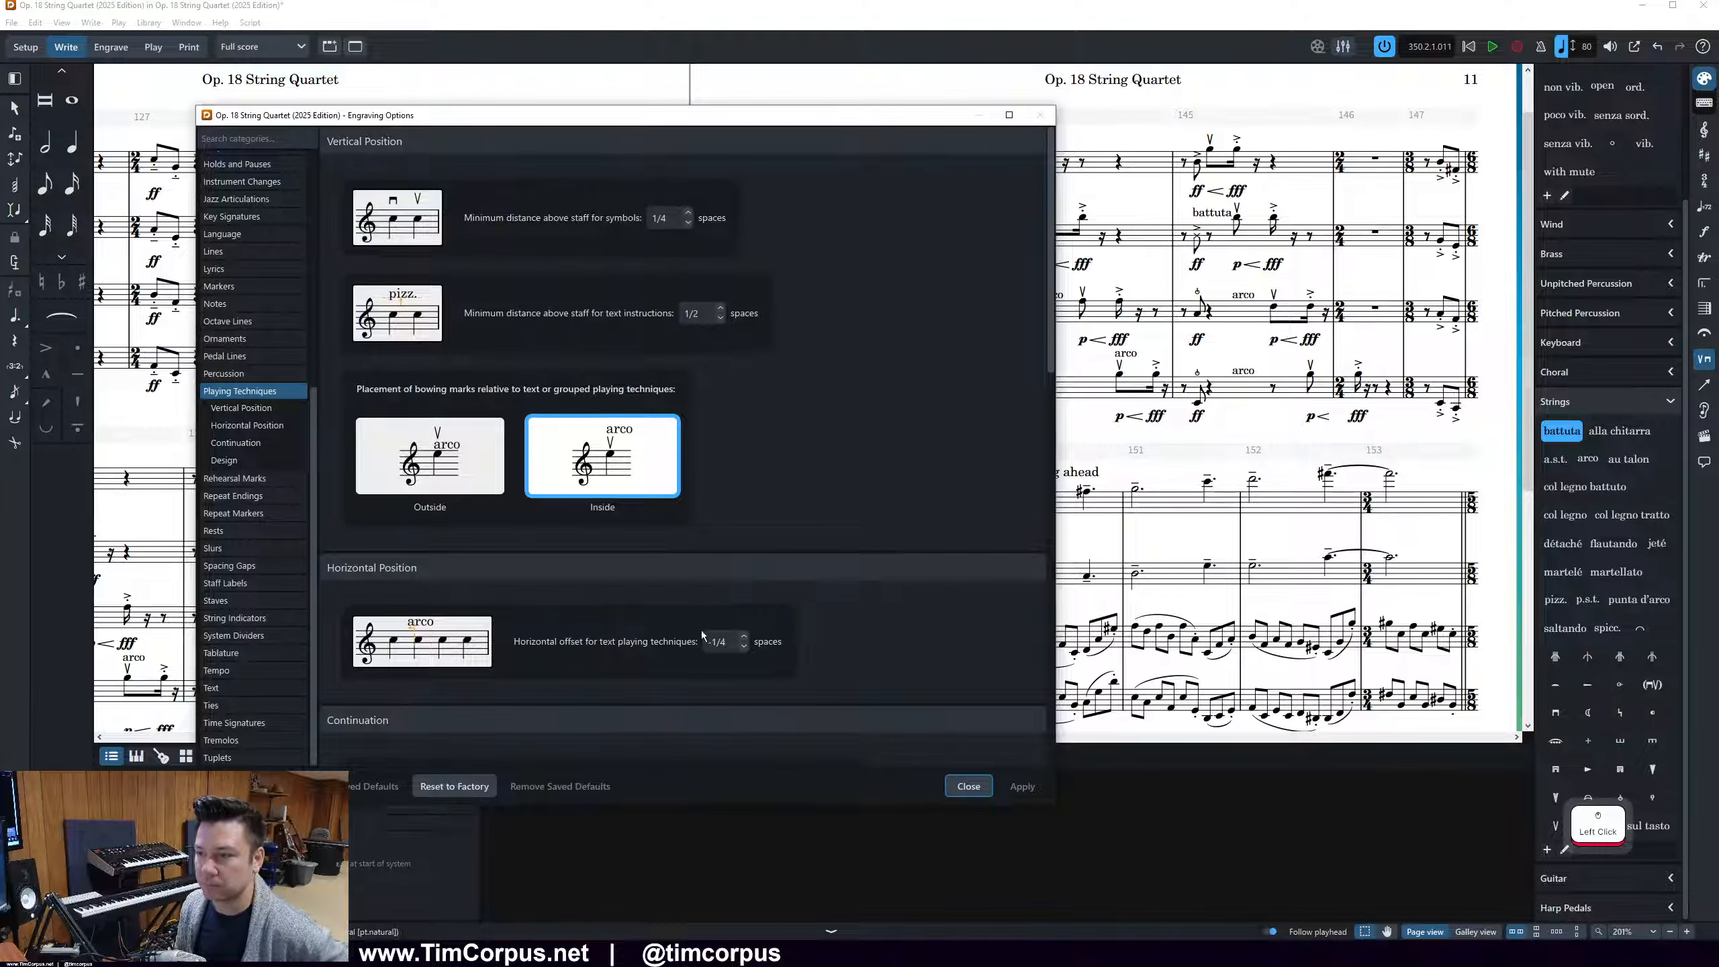
click(744, 645)
click(1049, 798)
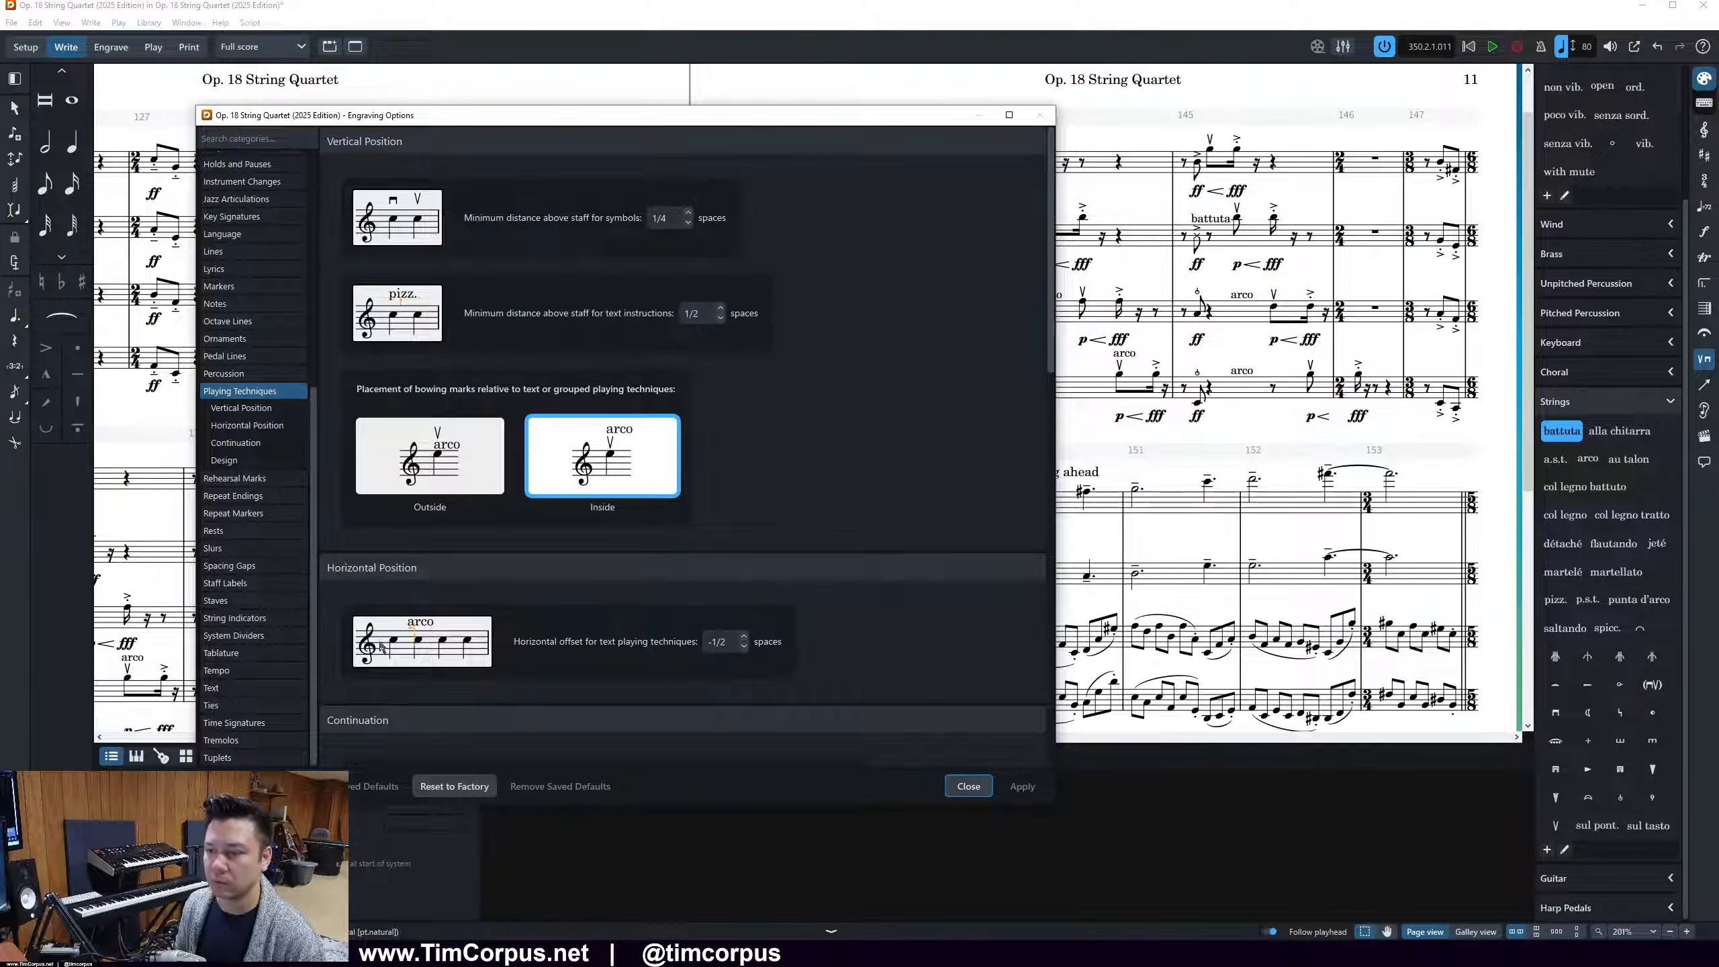
click(745, 640)
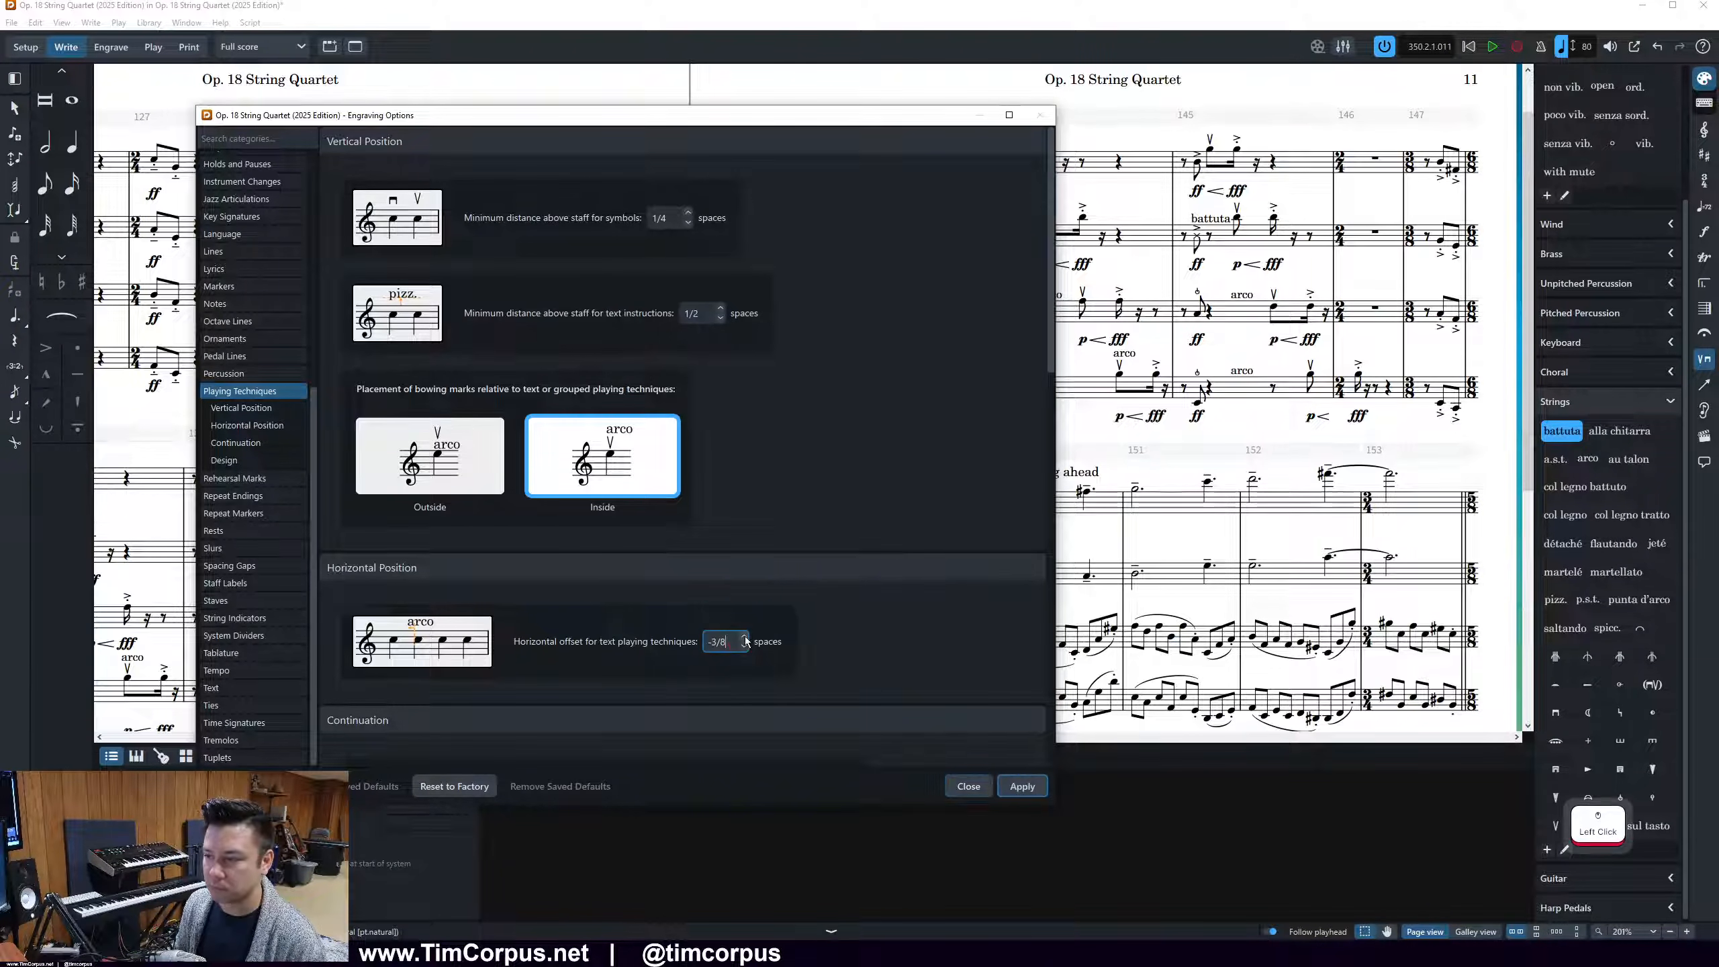
click(1012, 790)
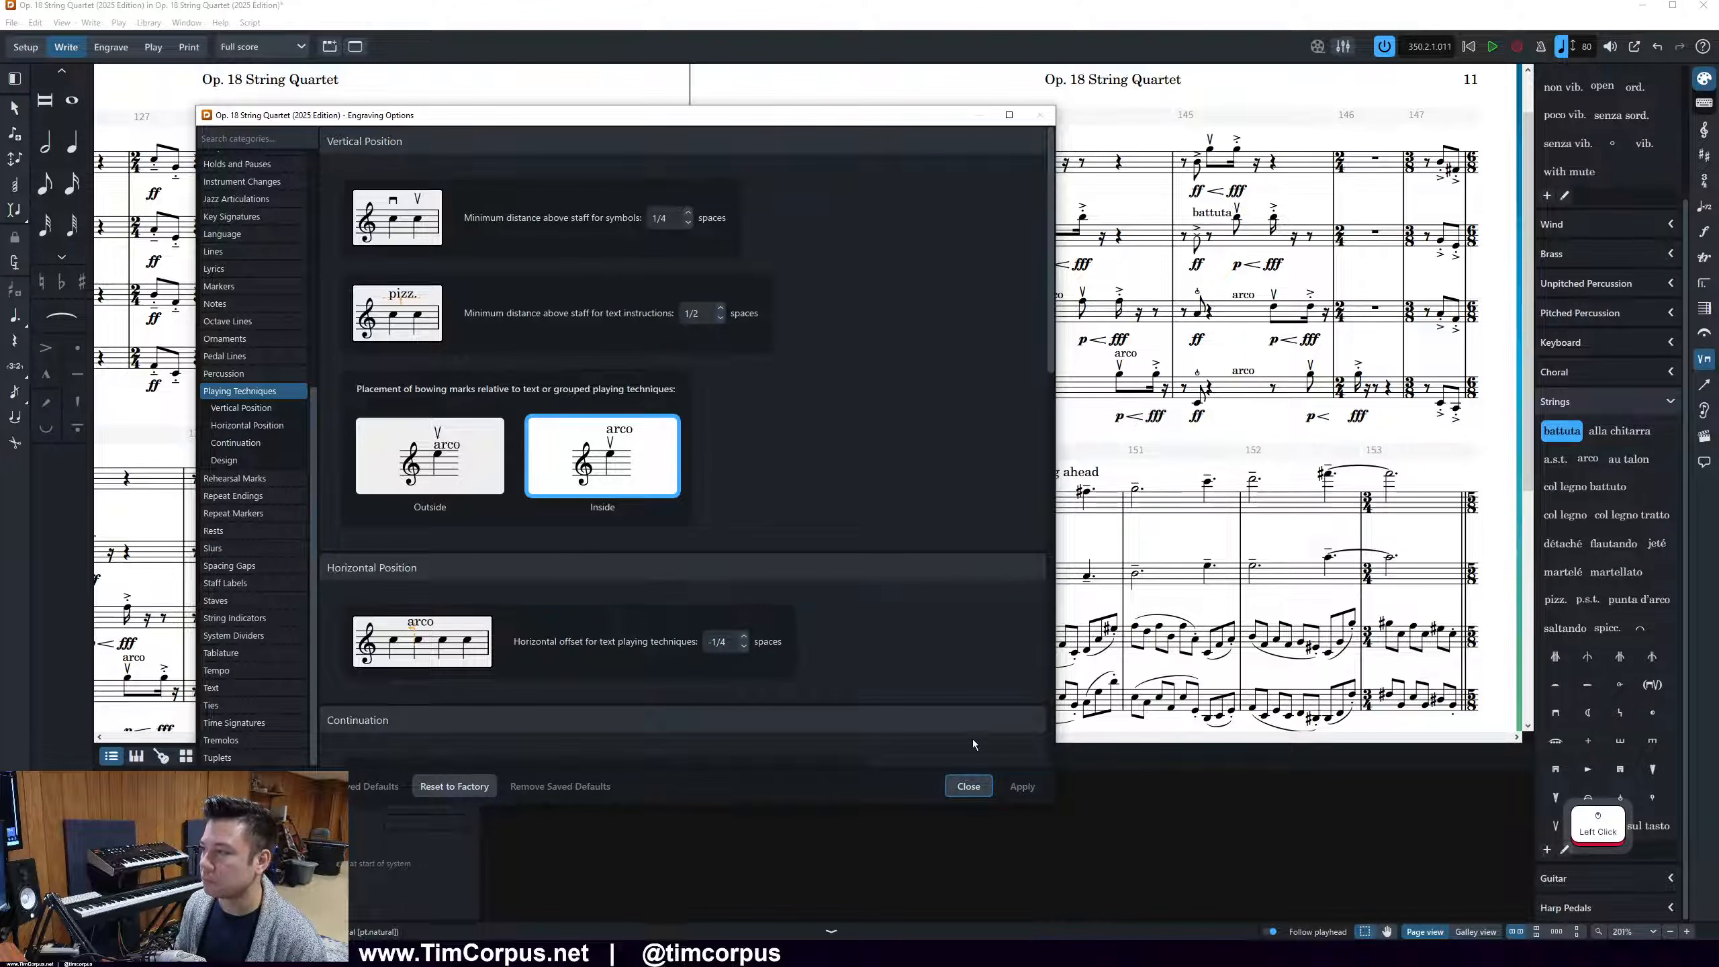
Try a horizontal offset of -3/8 spaces for text playing techniques, returning the value to -1/4
click(744, 645)
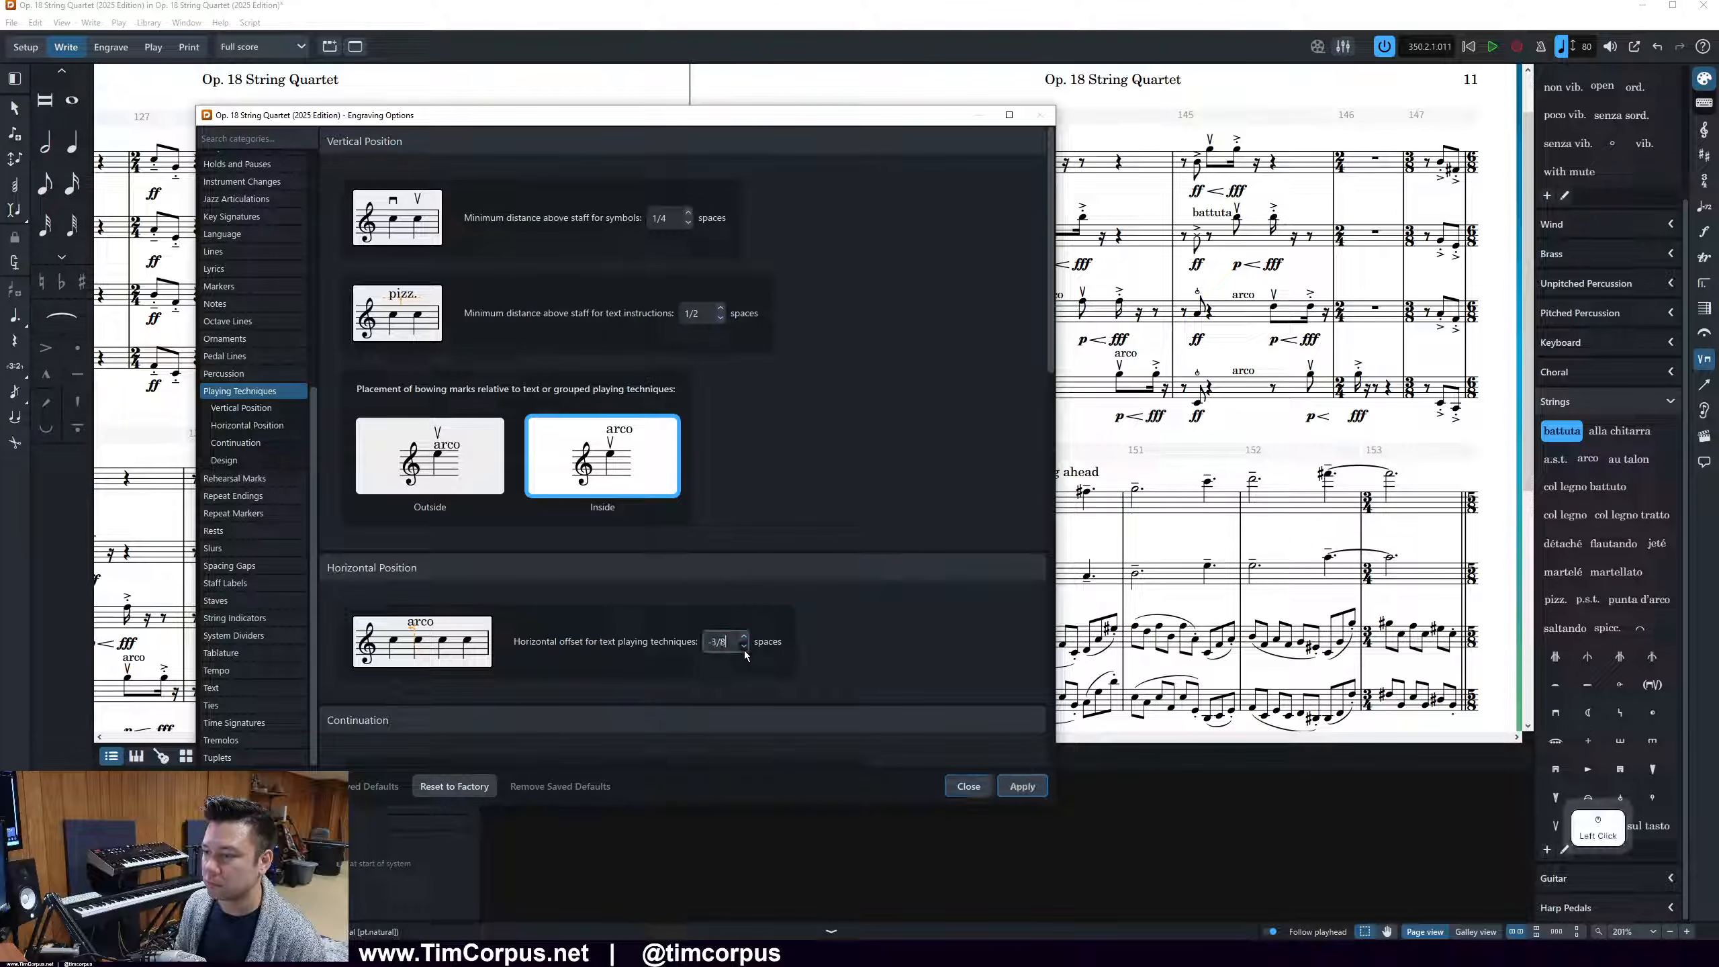
click(1039, 794)
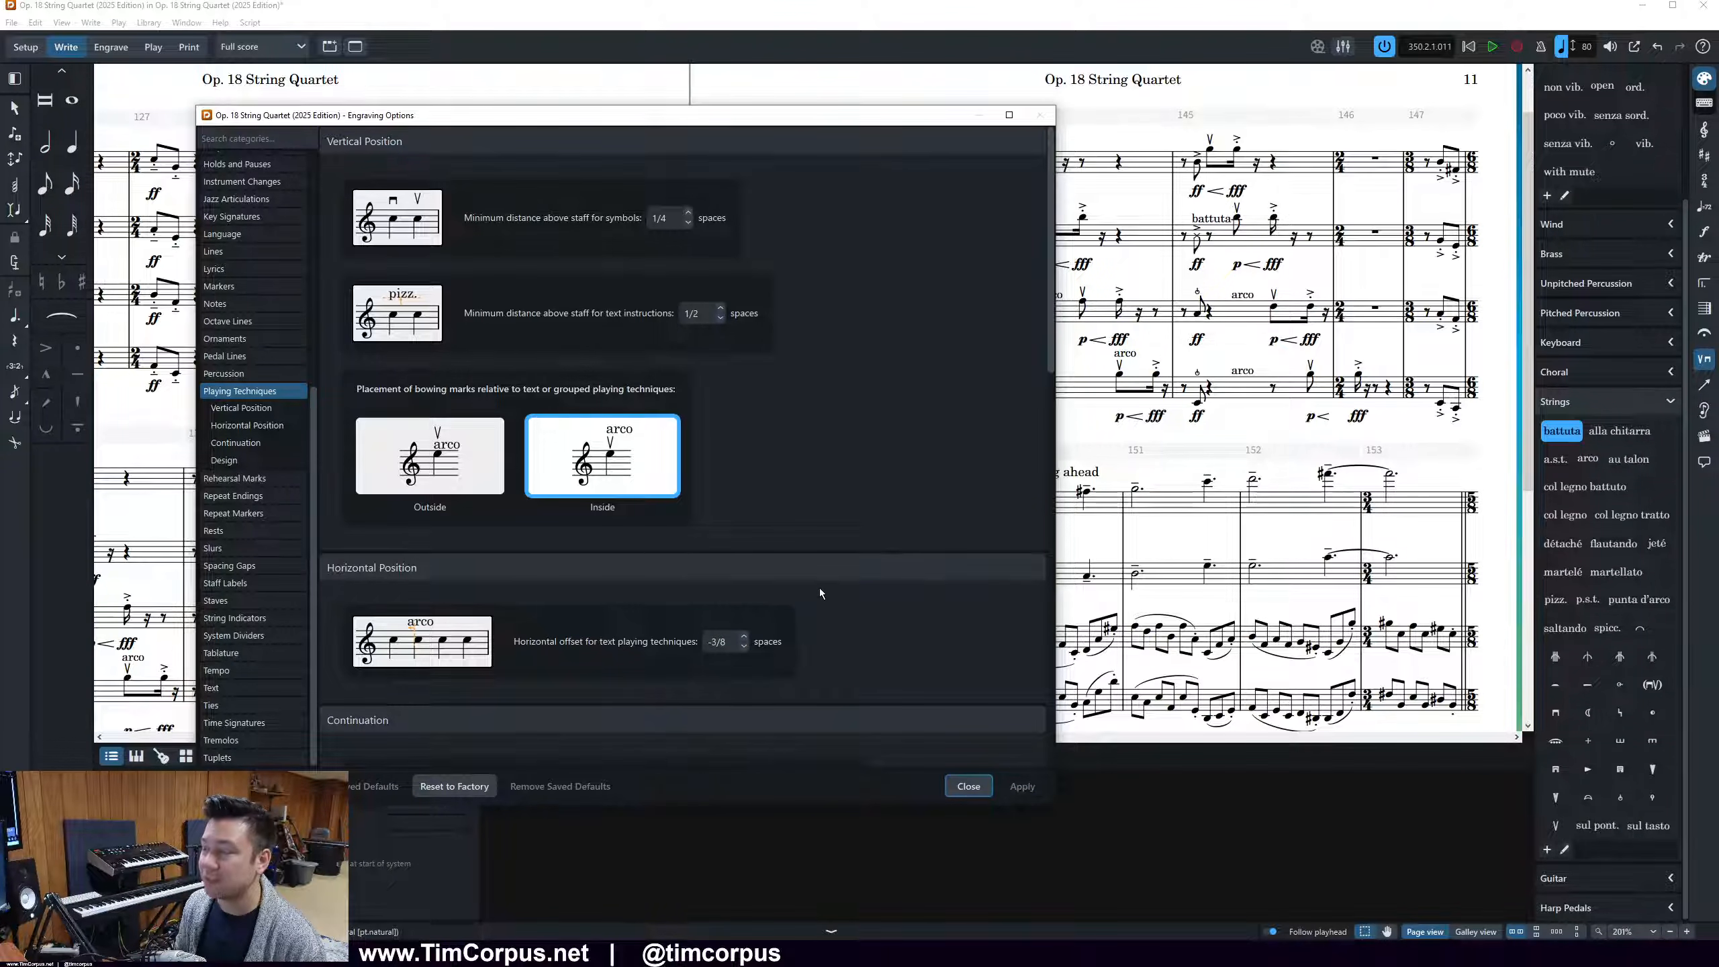
click(743, 636)
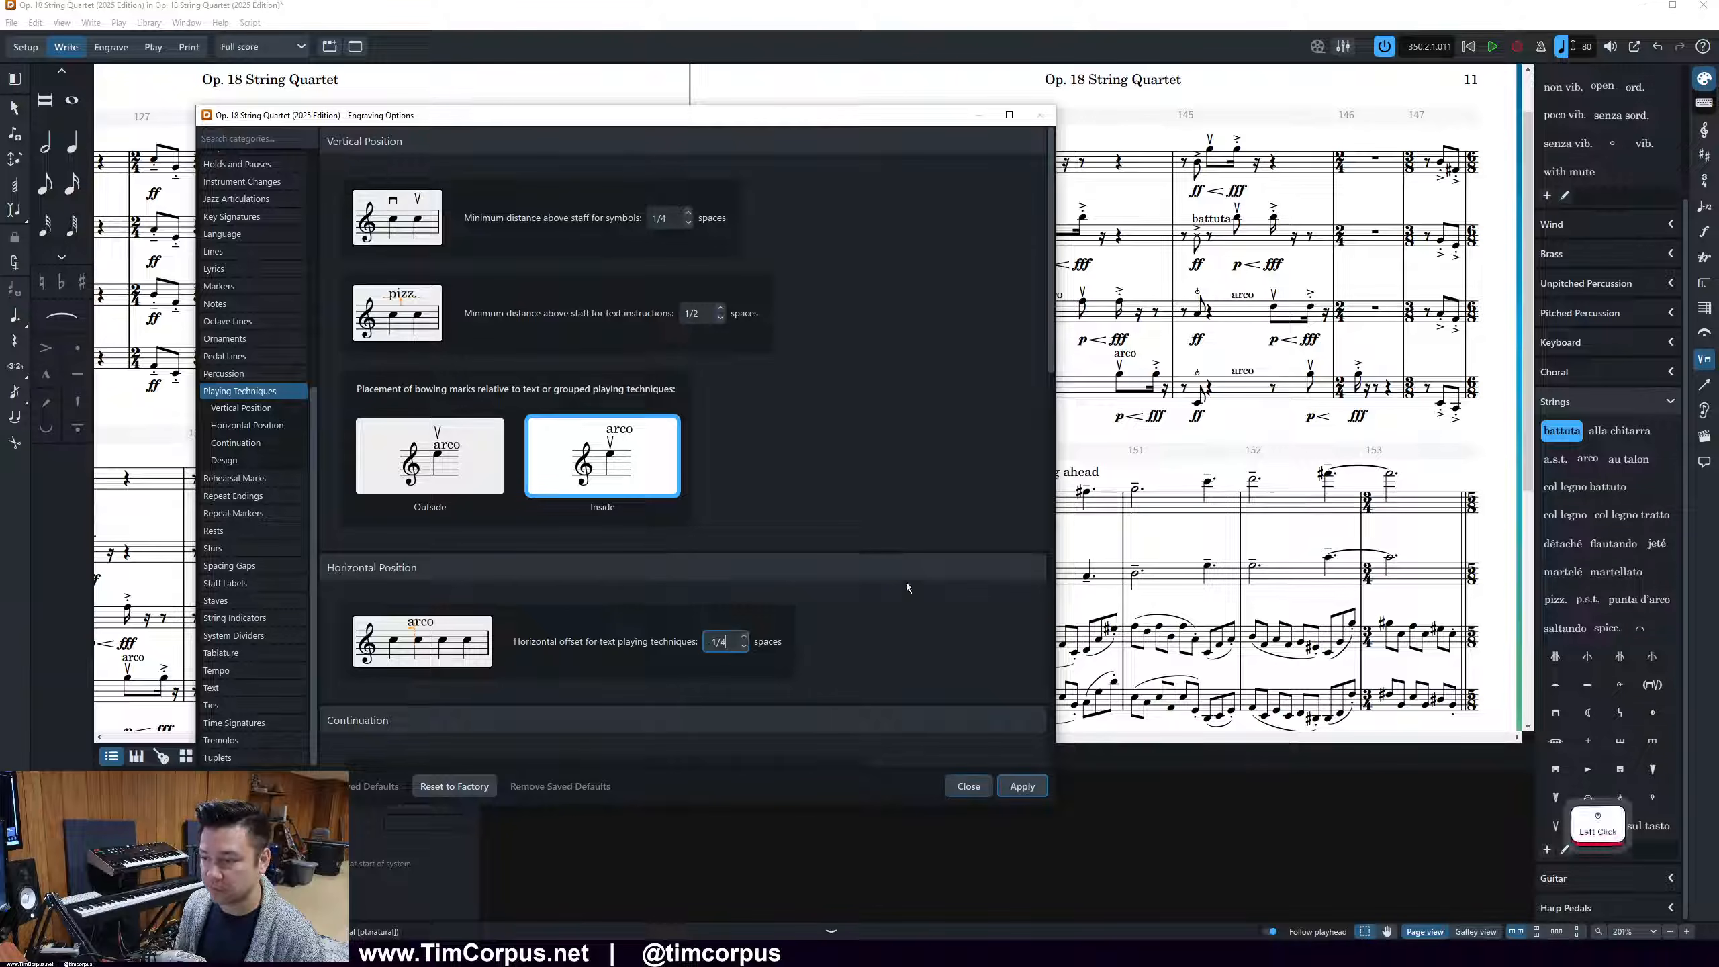
Review the remaining playing technique options and apply a minimum distance above the staff of 5/8 spaces for text instructions
scroll(906, 591, down, 3)
scroll(896, 497, down, 3)
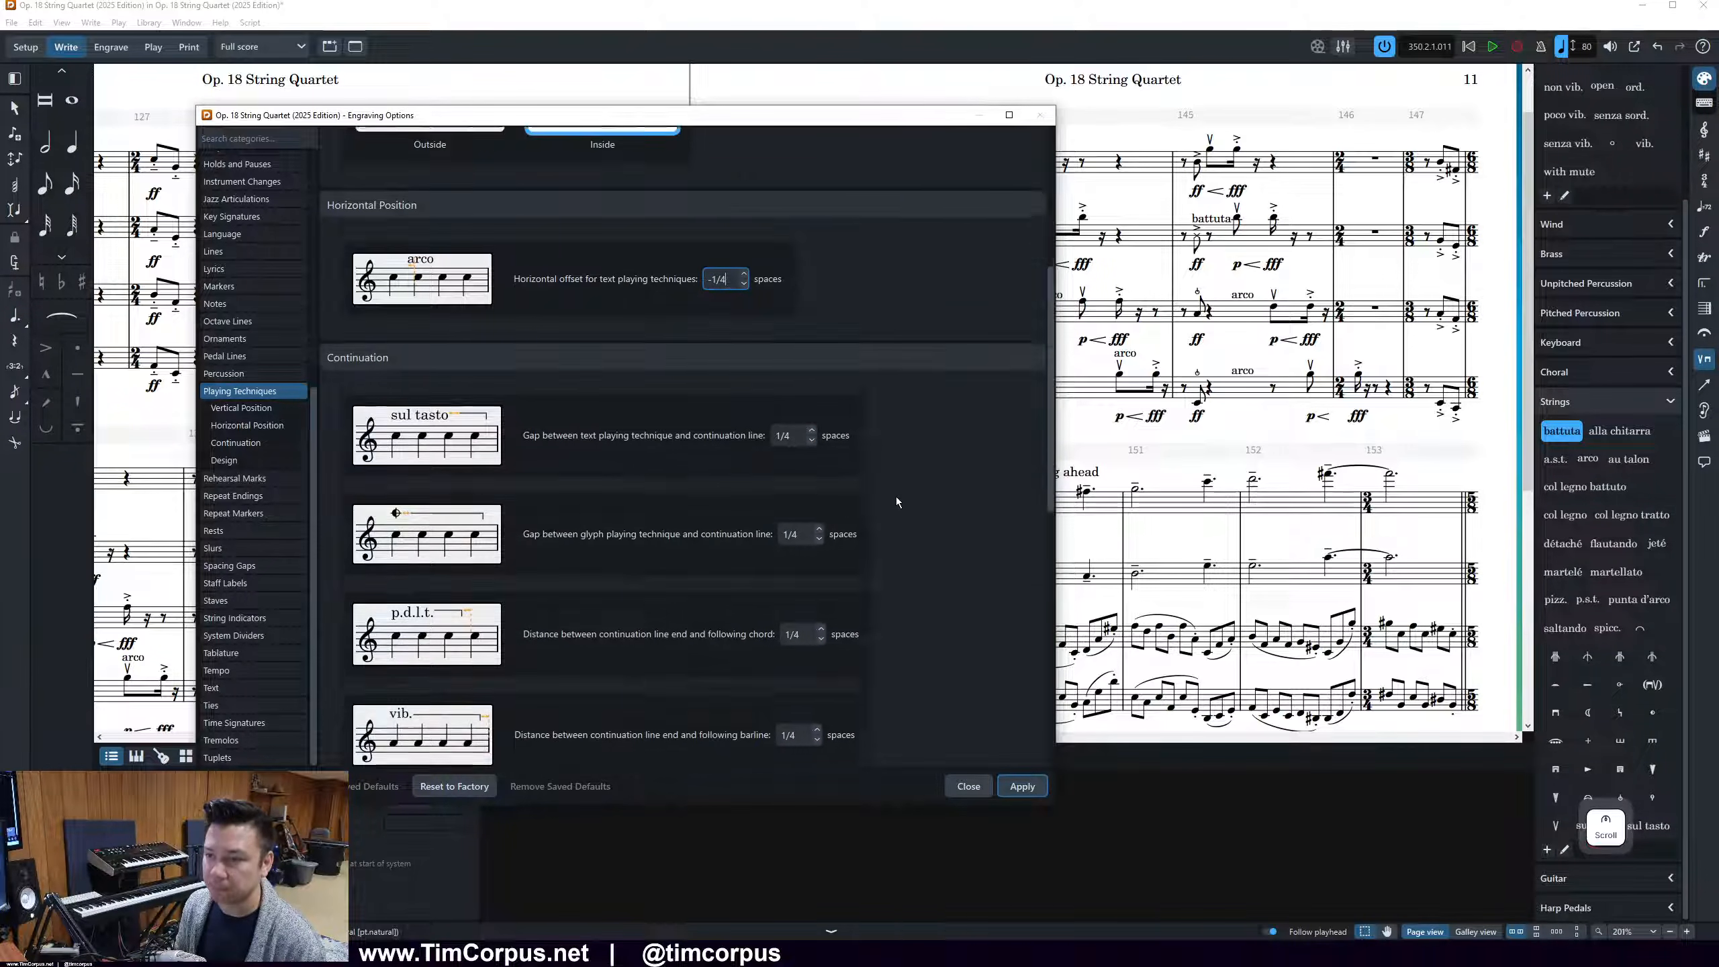
scroll(903, 439, down, 3)
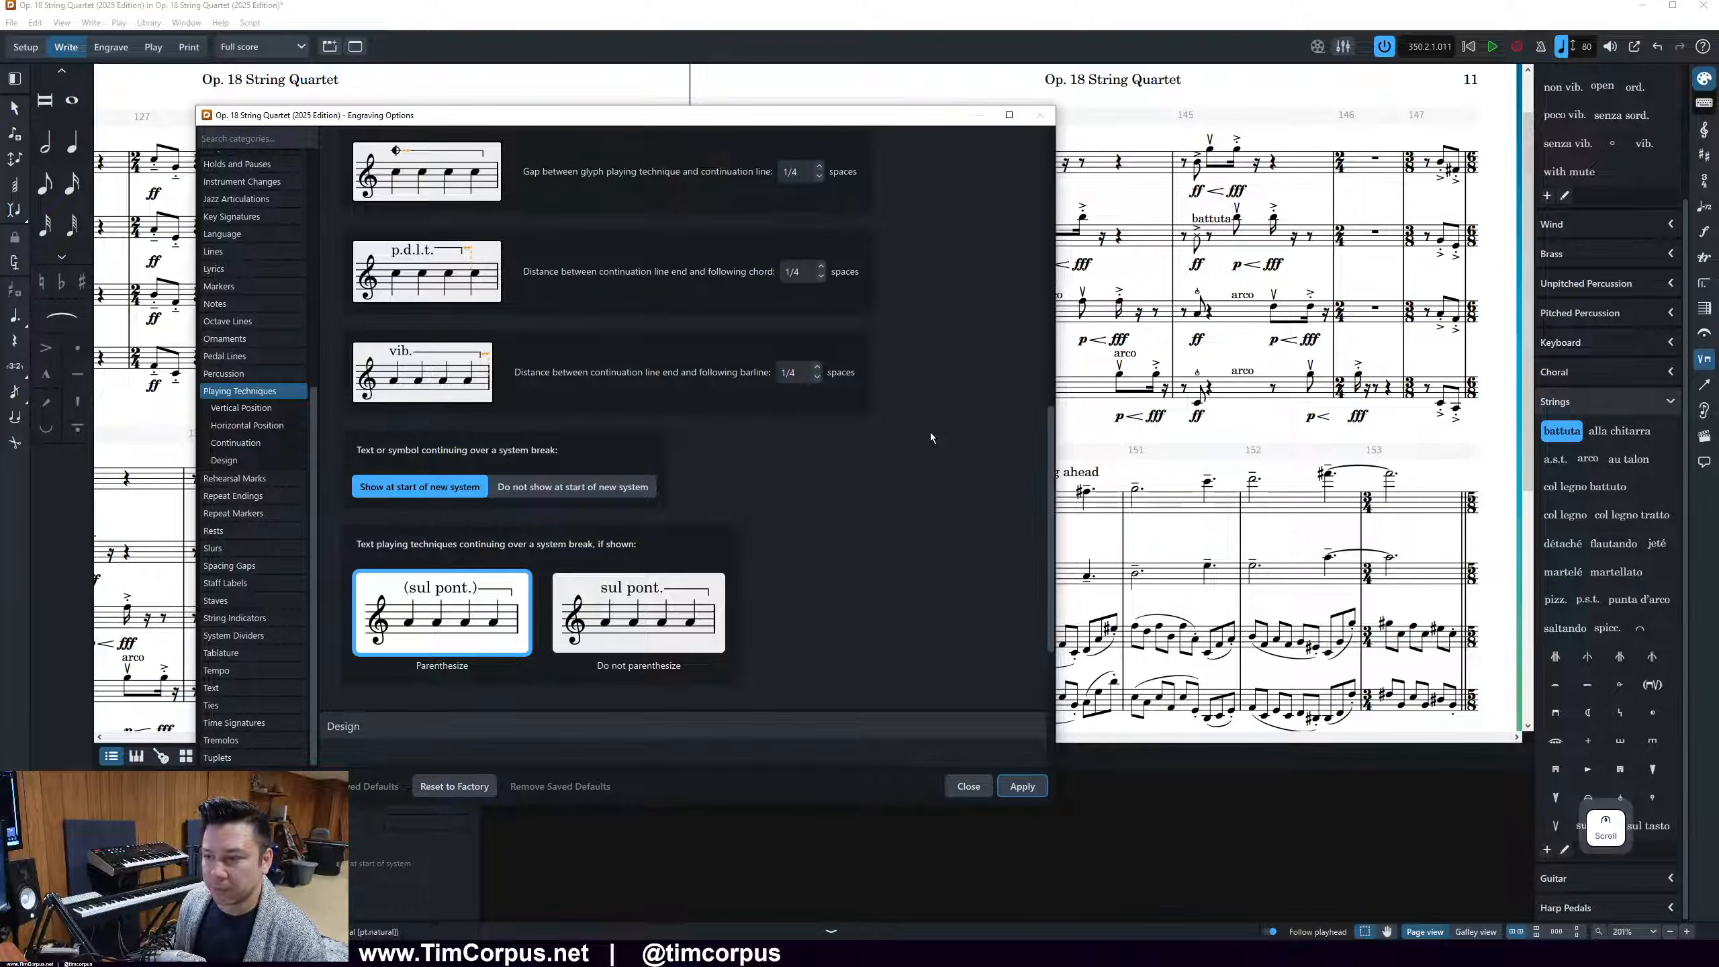
scroll(929, 432, down, 3)
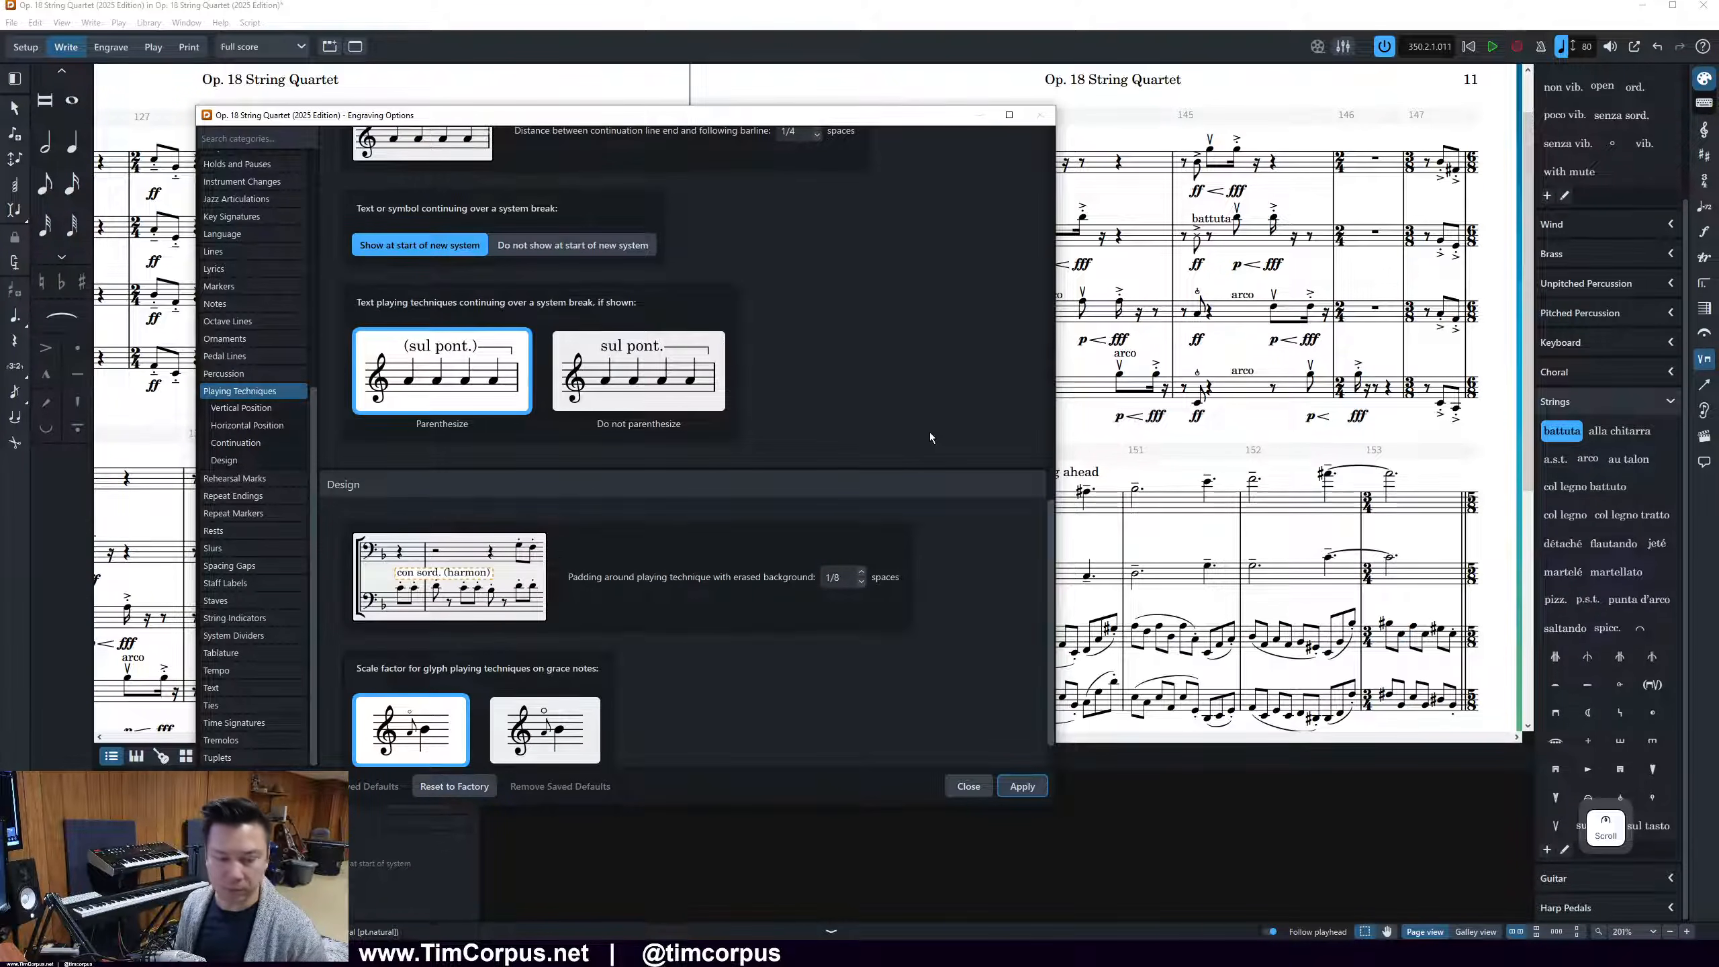
scroll(931, 436, down, 1)
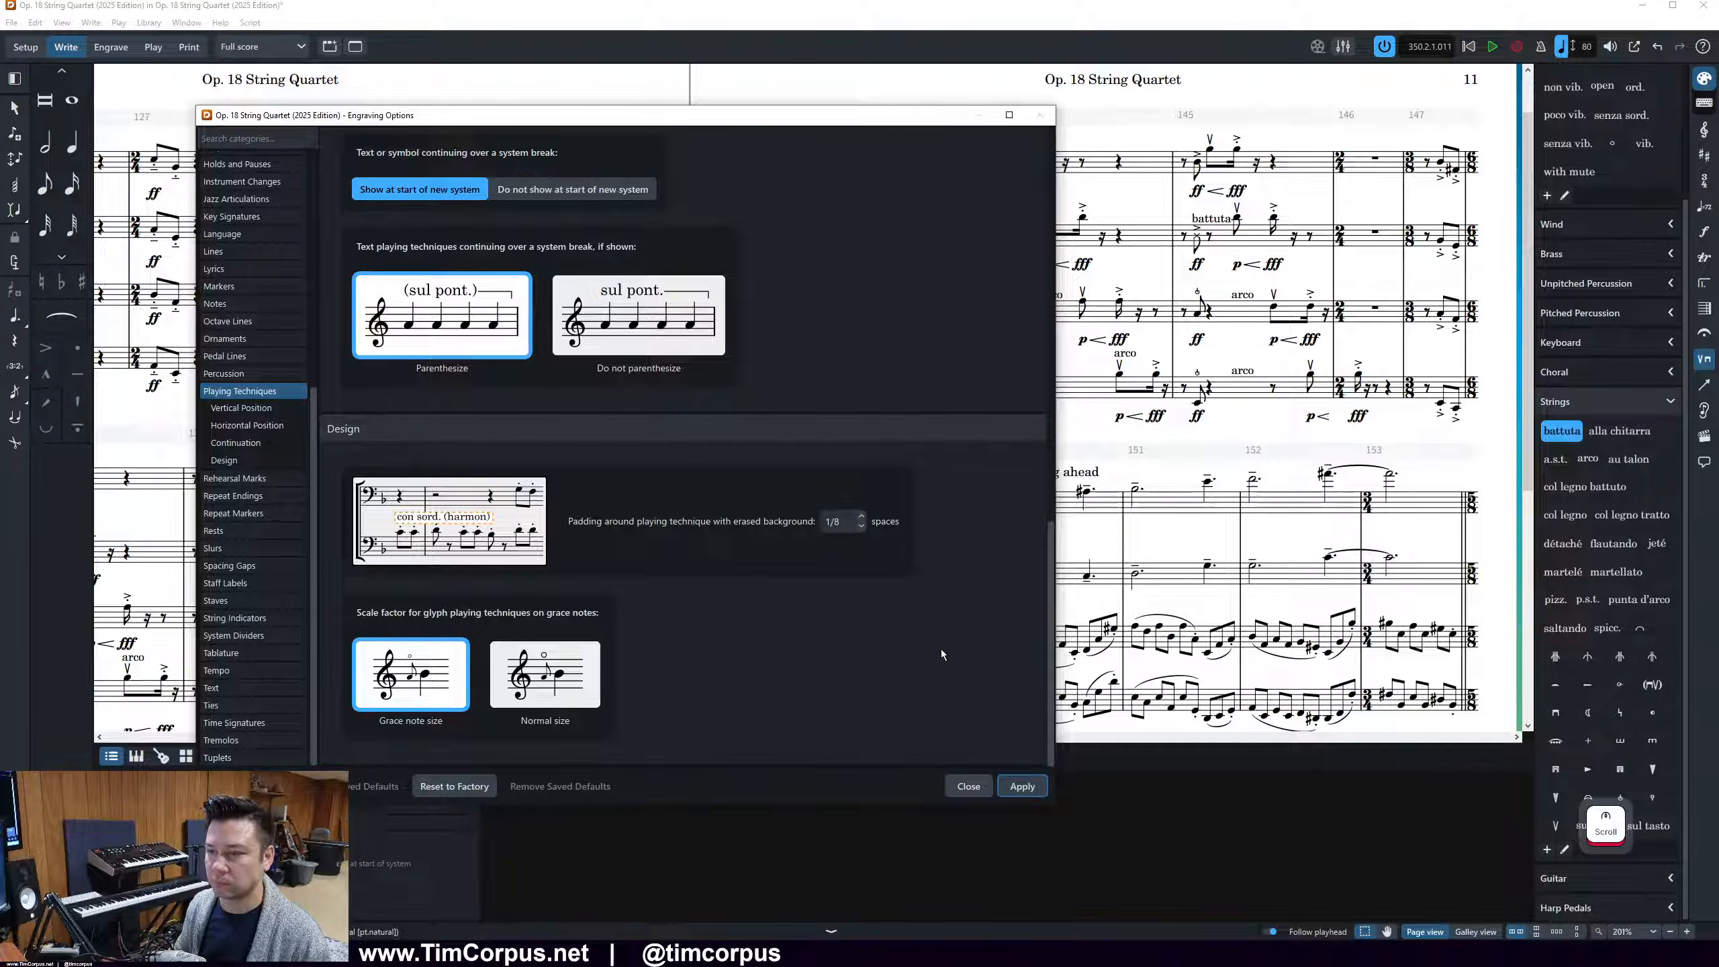
scroll(859, 696, up, 5)
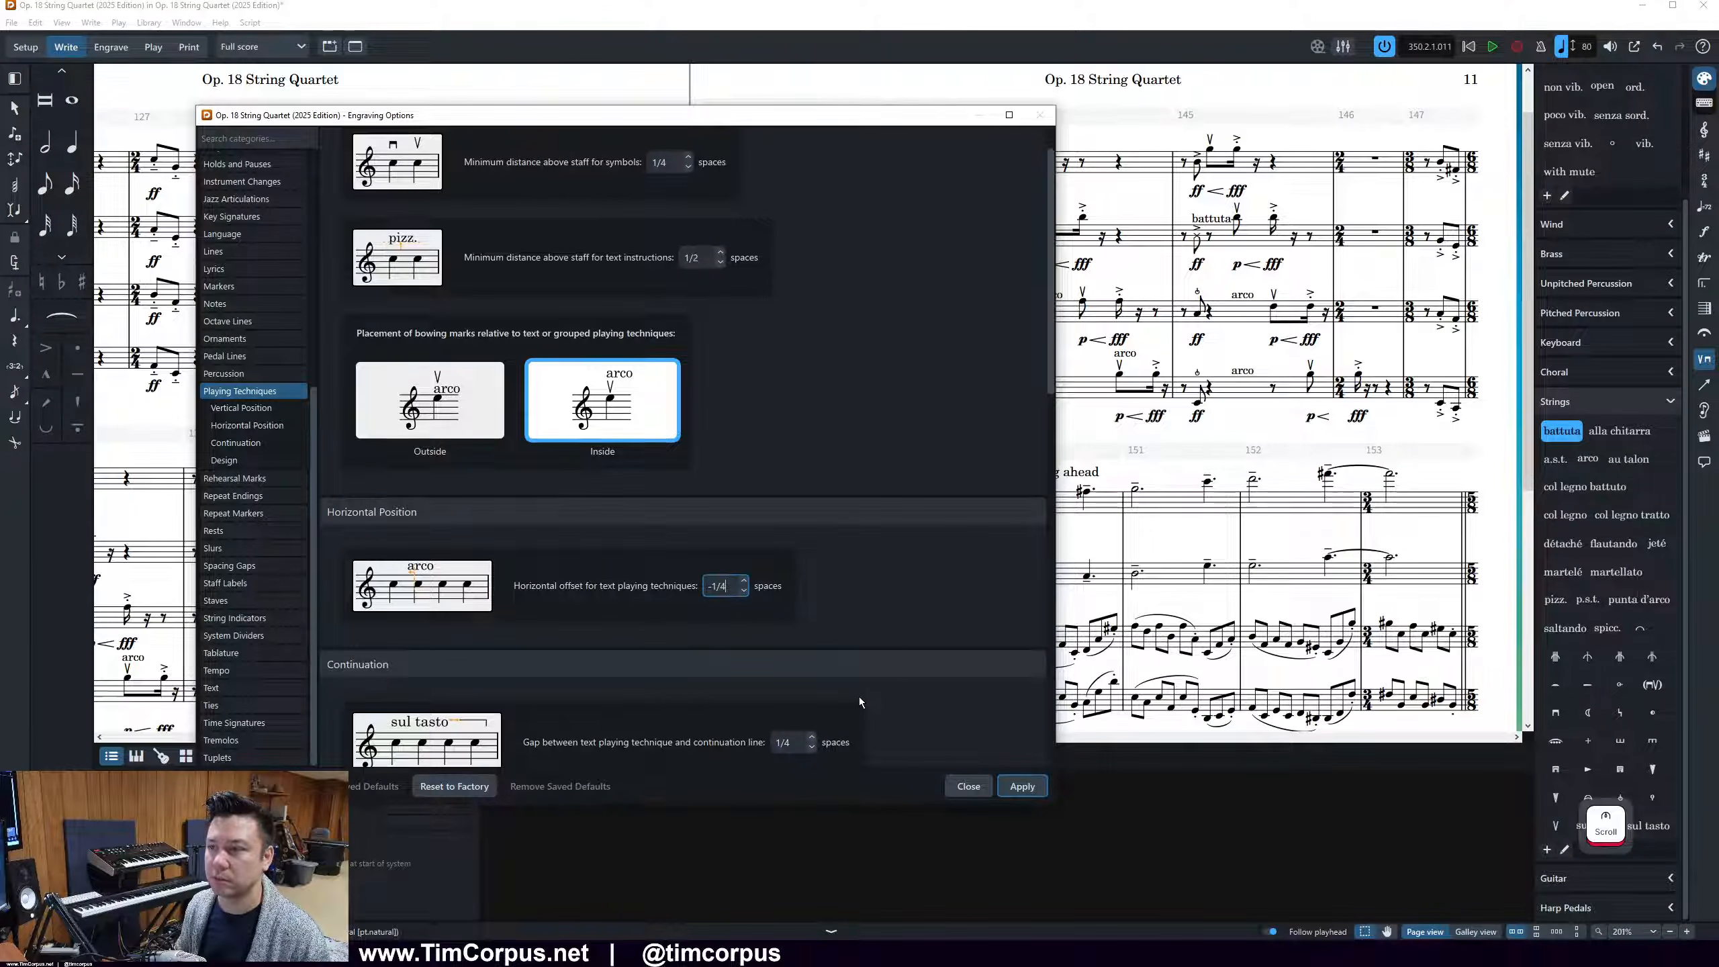
scroll(860, 696, up, 1)
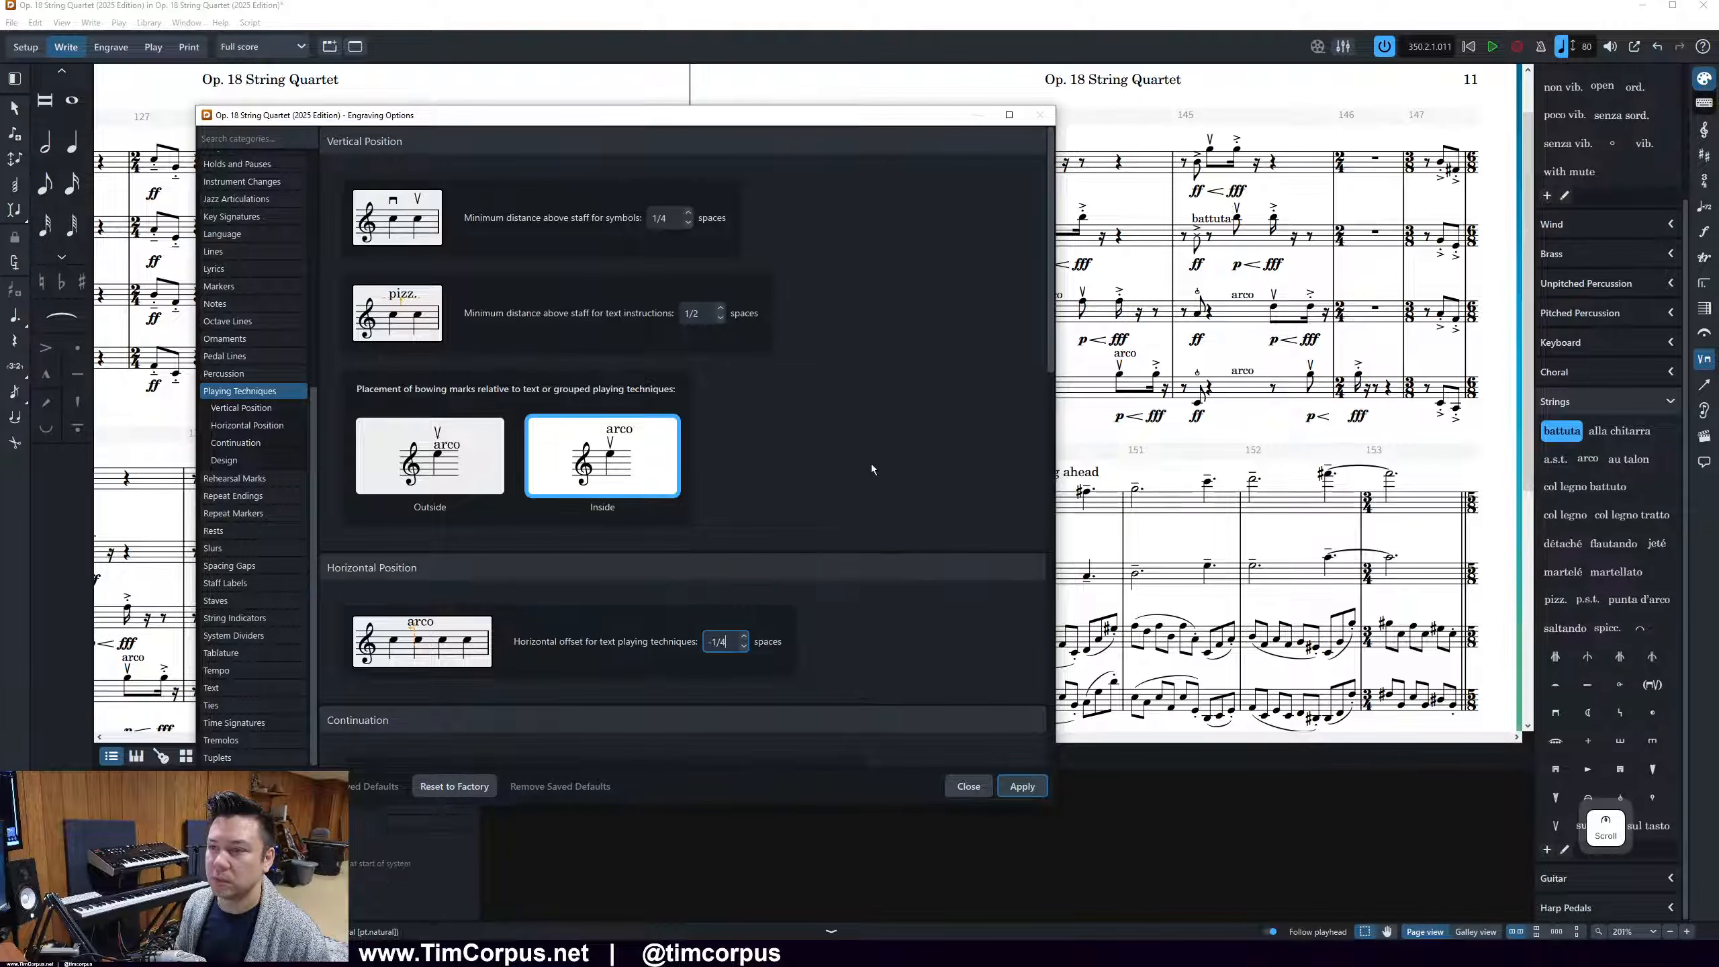
click(720, 308)
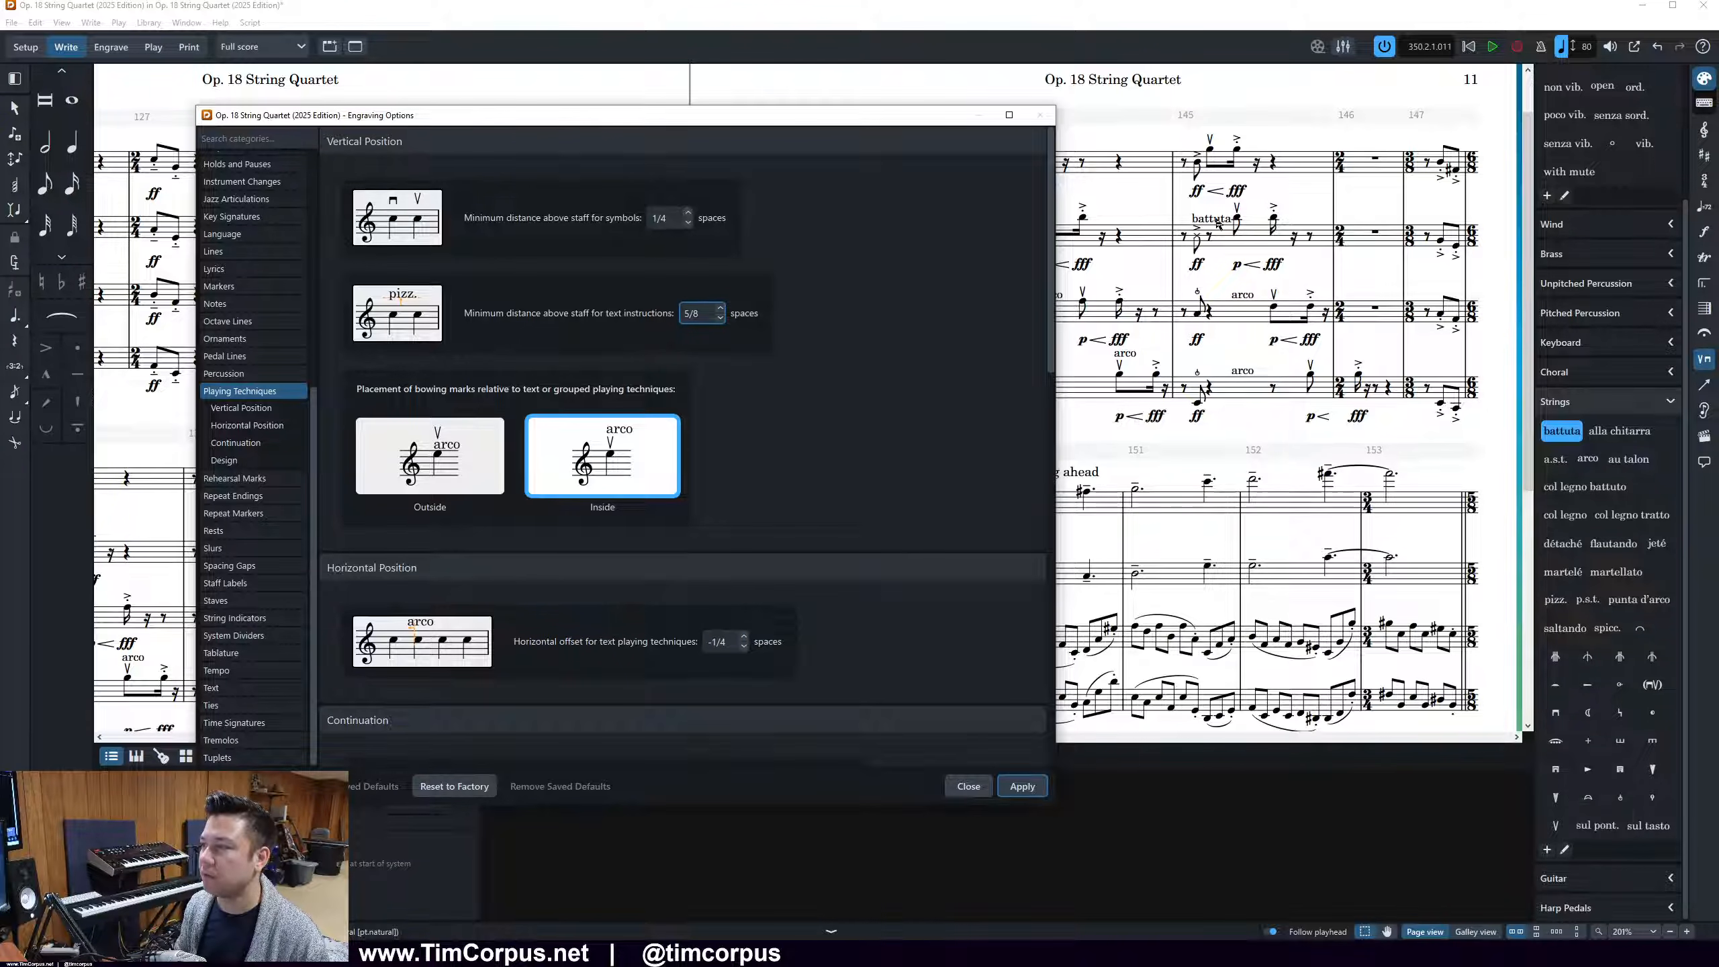
click(1029, 789)
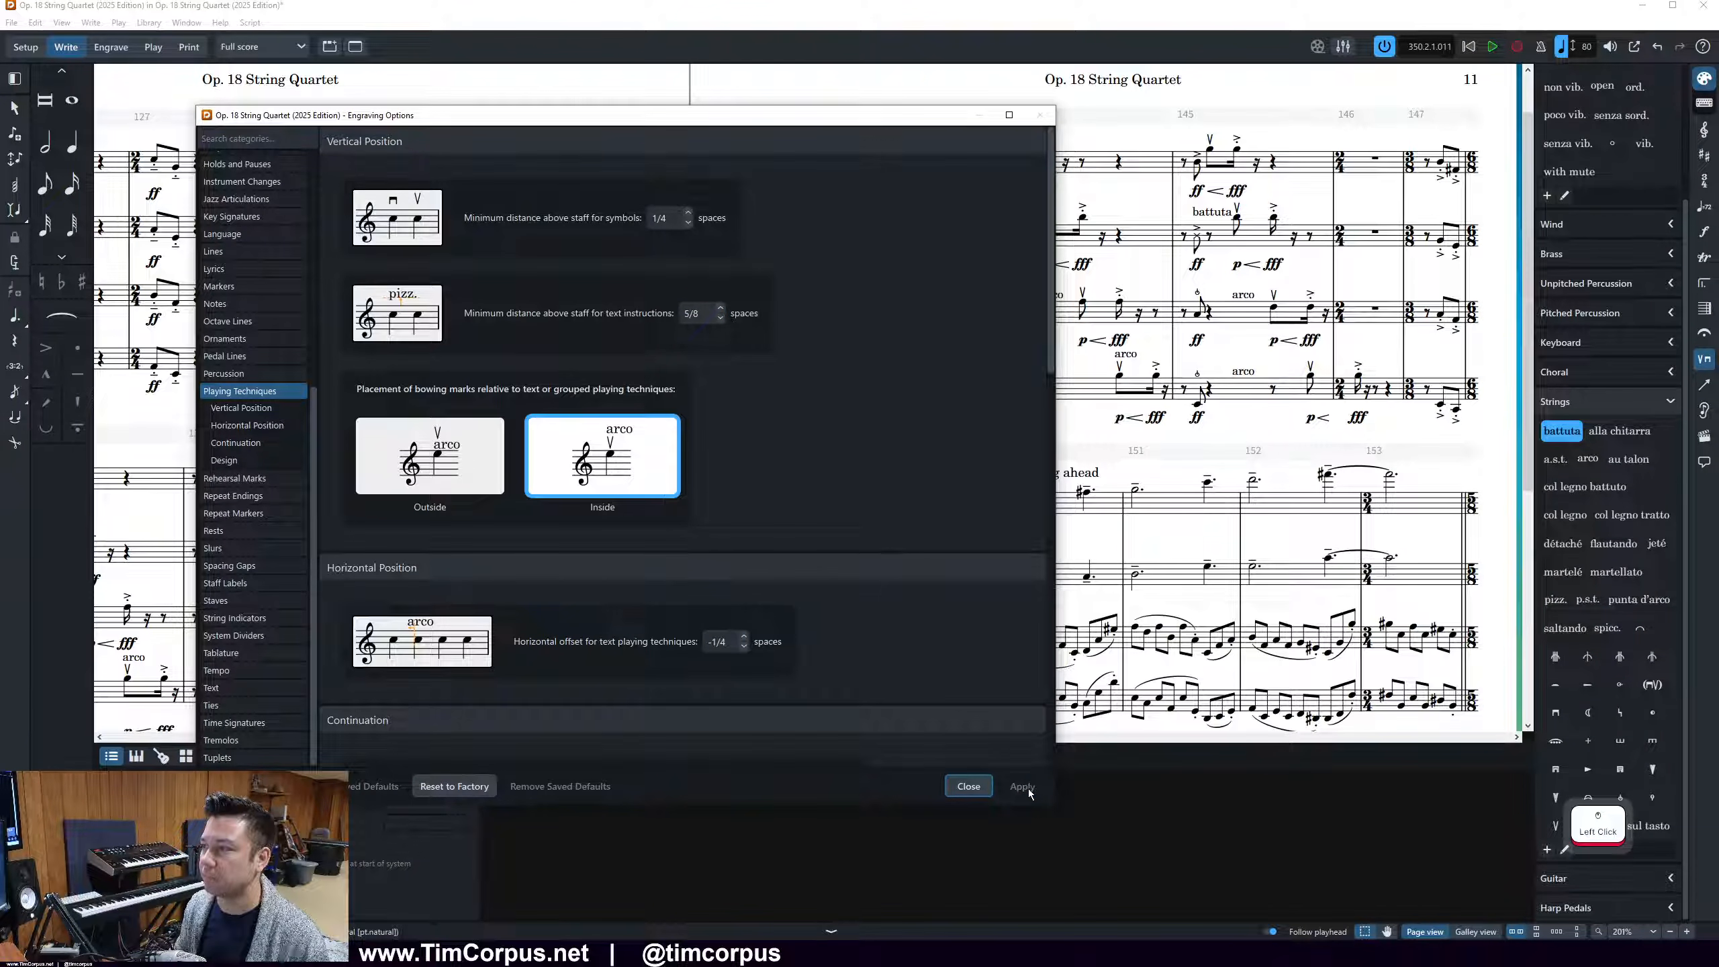
Compare the -3/8 spaces text technique offset on the score once more and reapply -1/4 spaces
click(744, 647)
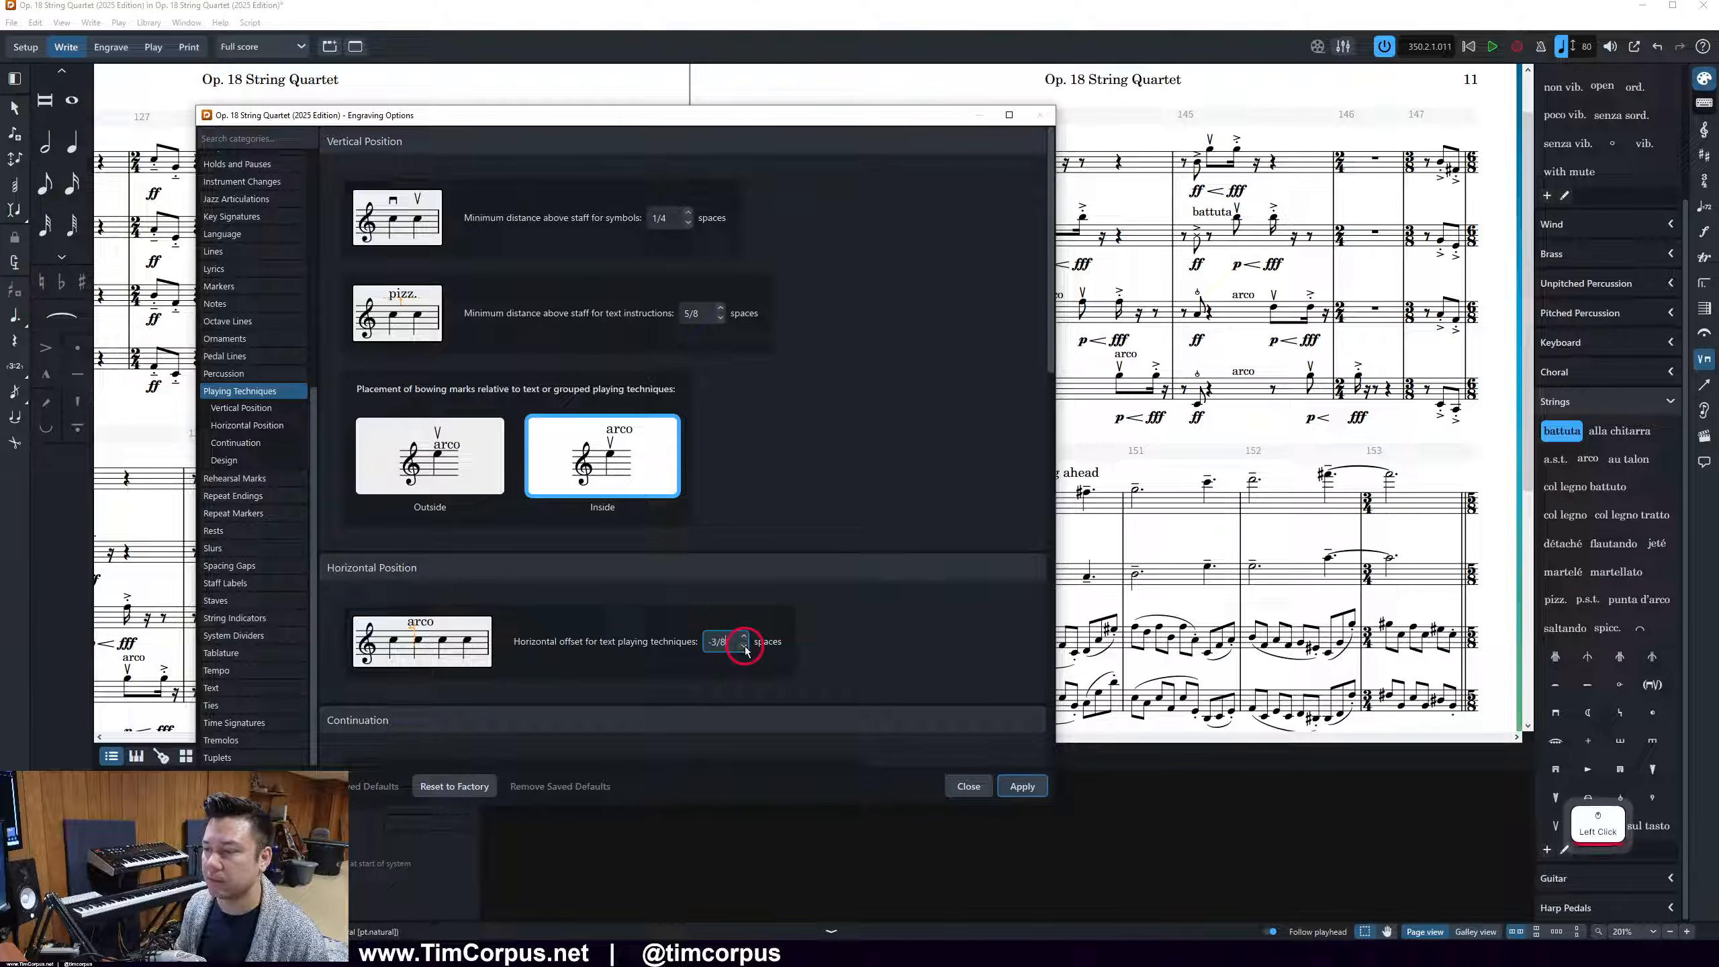
click(1023, 787)
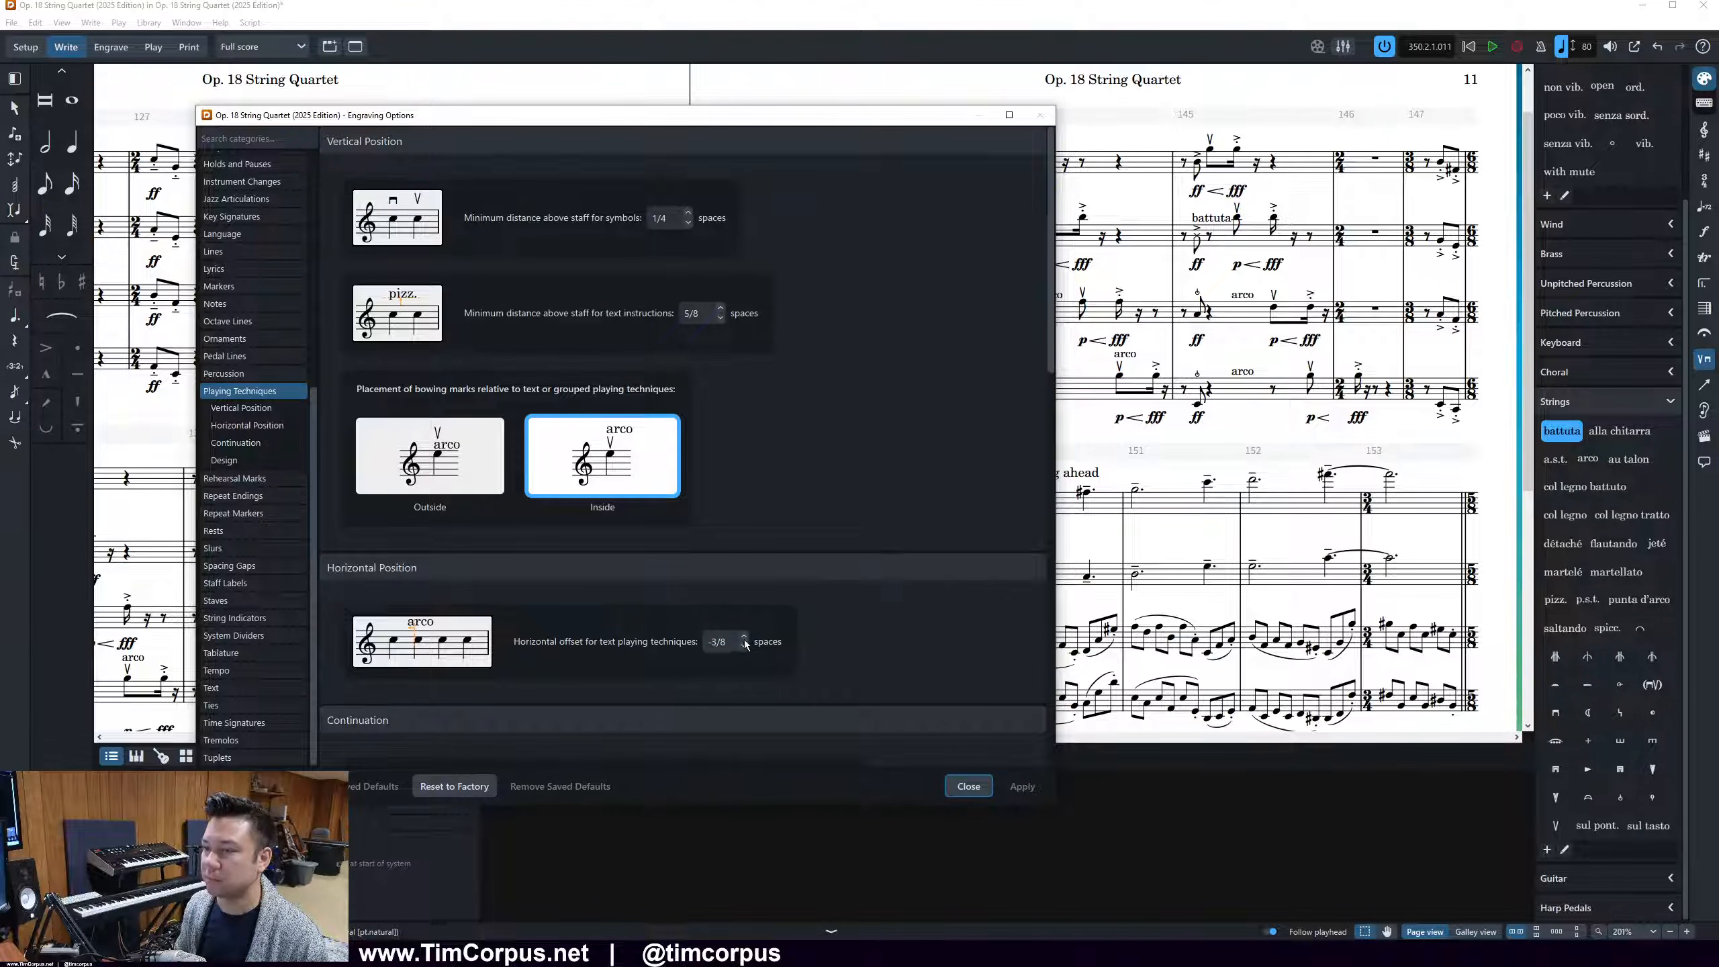
click(744, 637)
click(1025, 787)
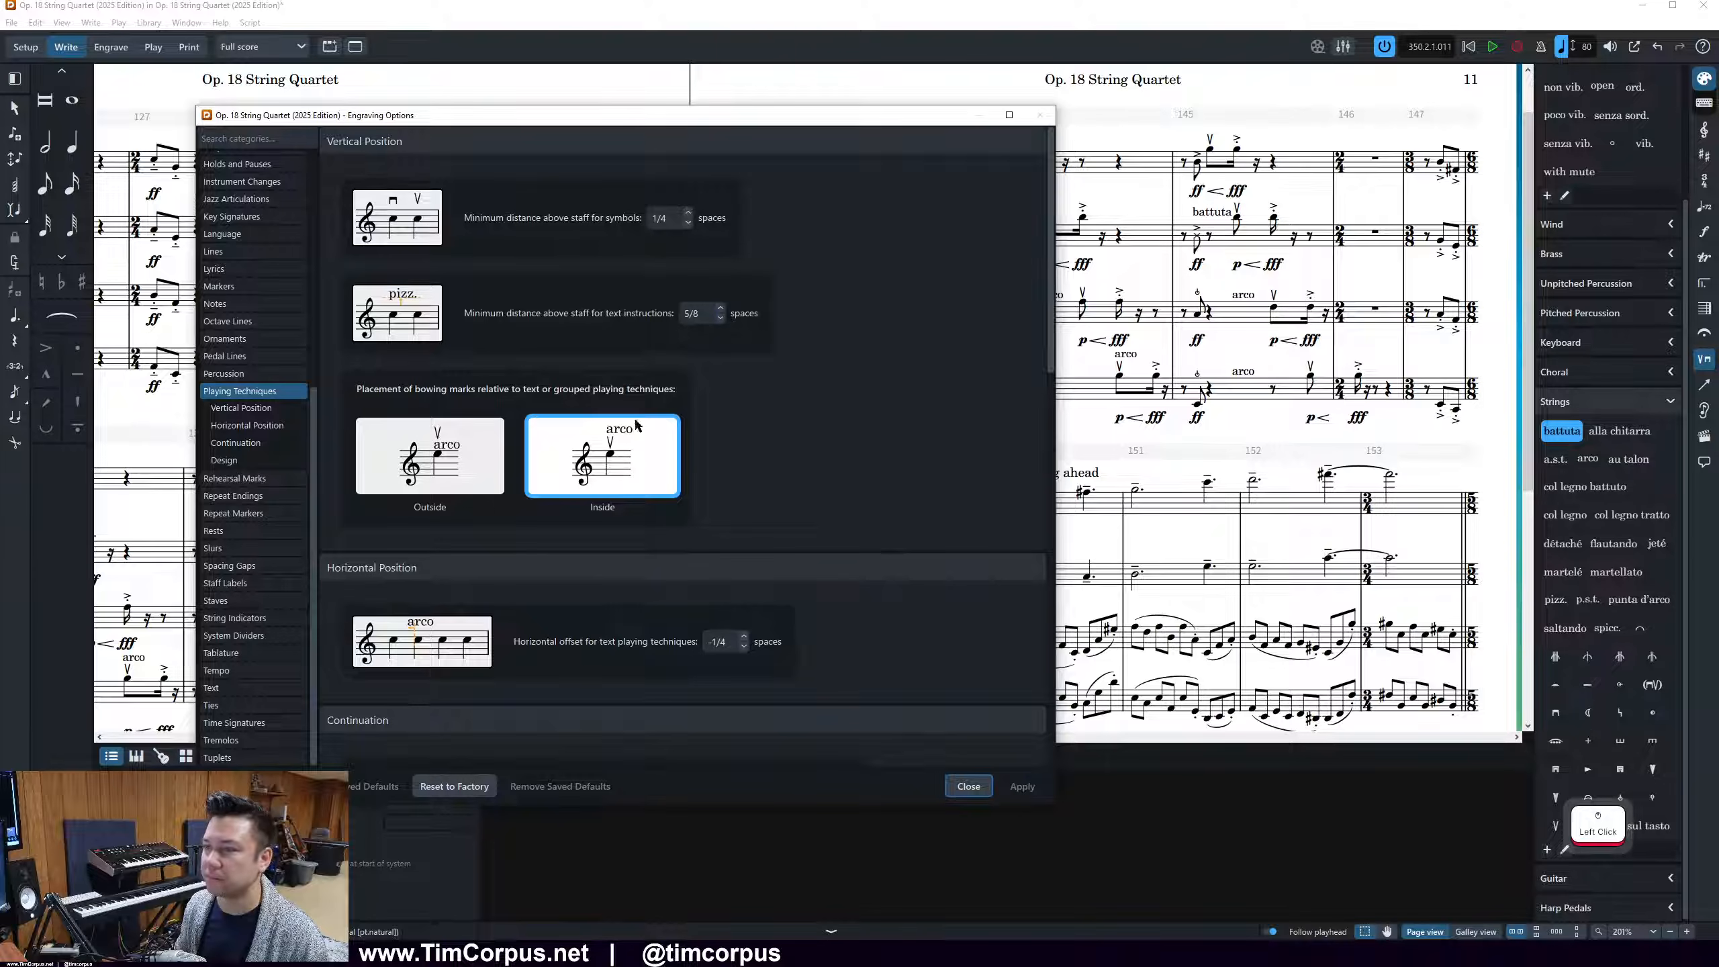
Apply a positive horizontal offset of 1/4 spaces for text playing techniques and close the Engraving Options
mouse_move(715, 310)
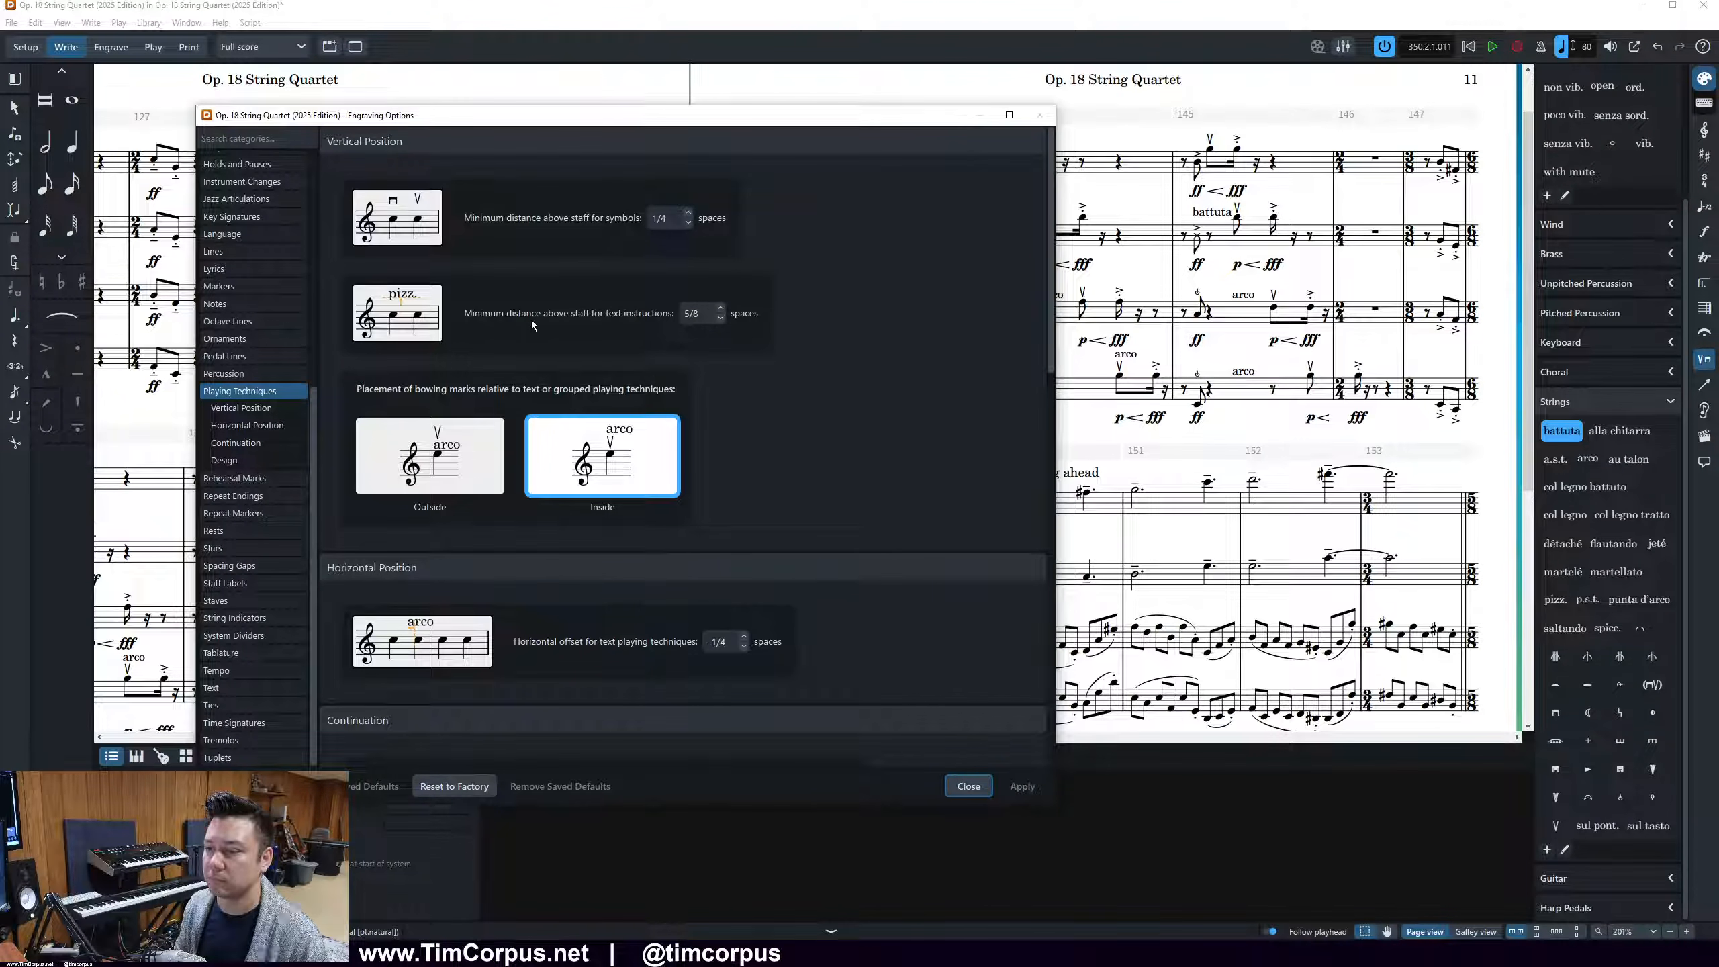
click(745, 638)
click(745, 638)
click(1022, 794)
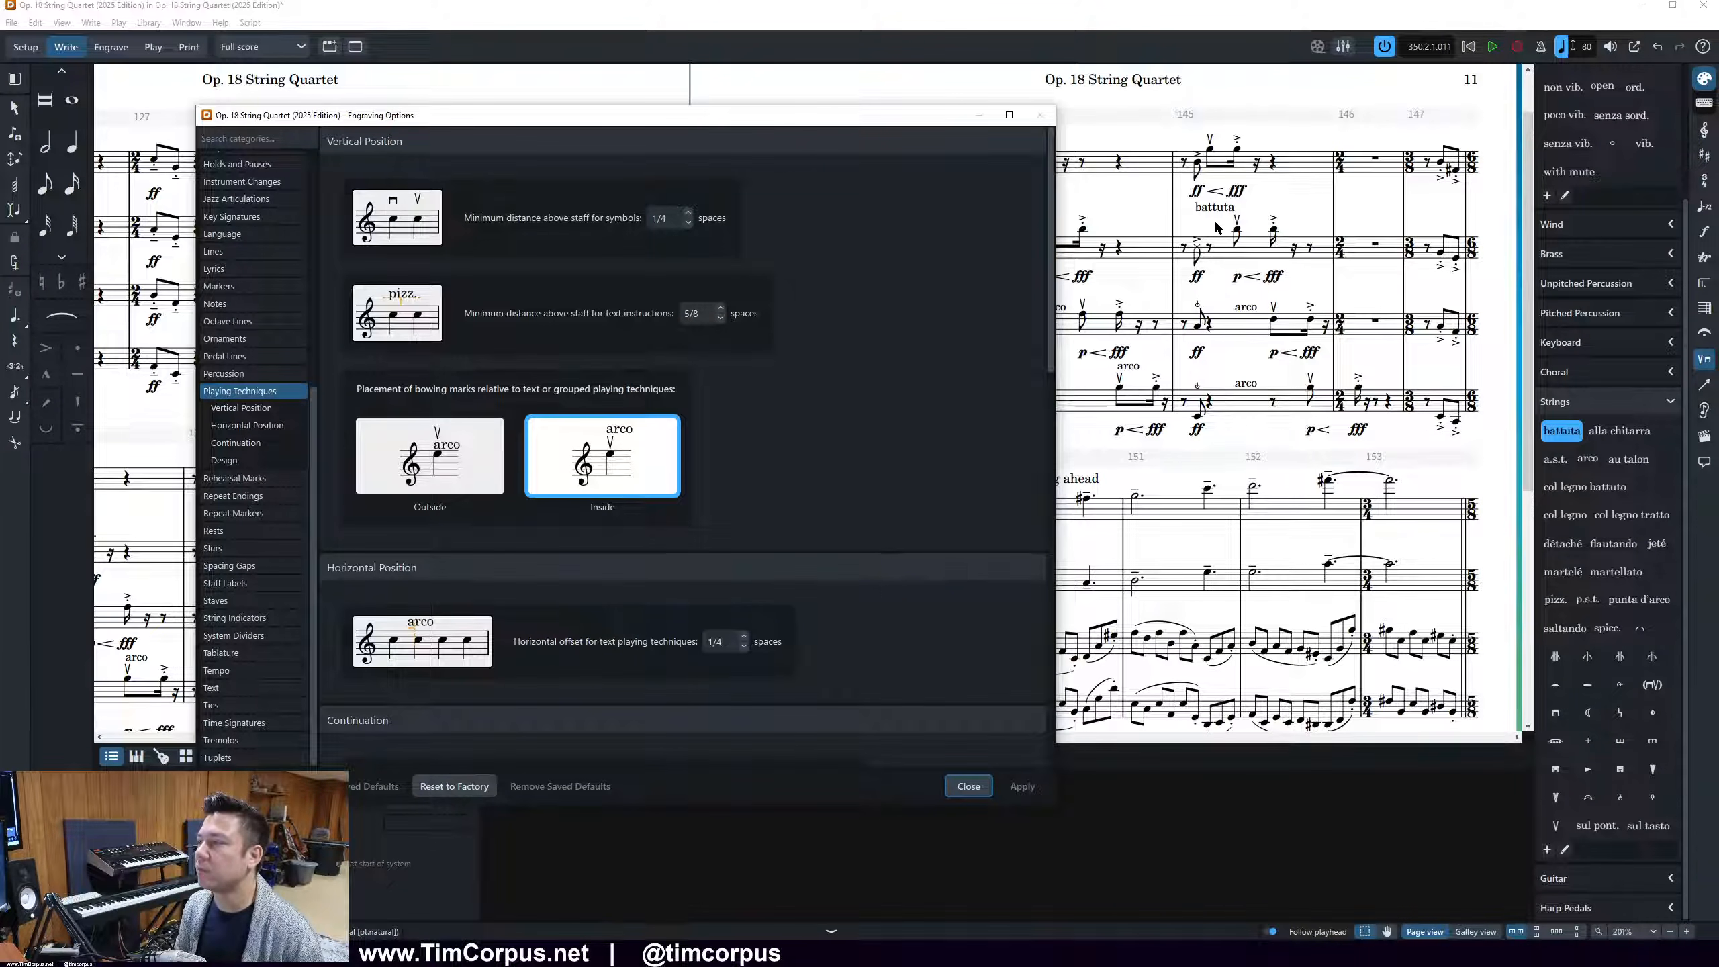
key(Escape)
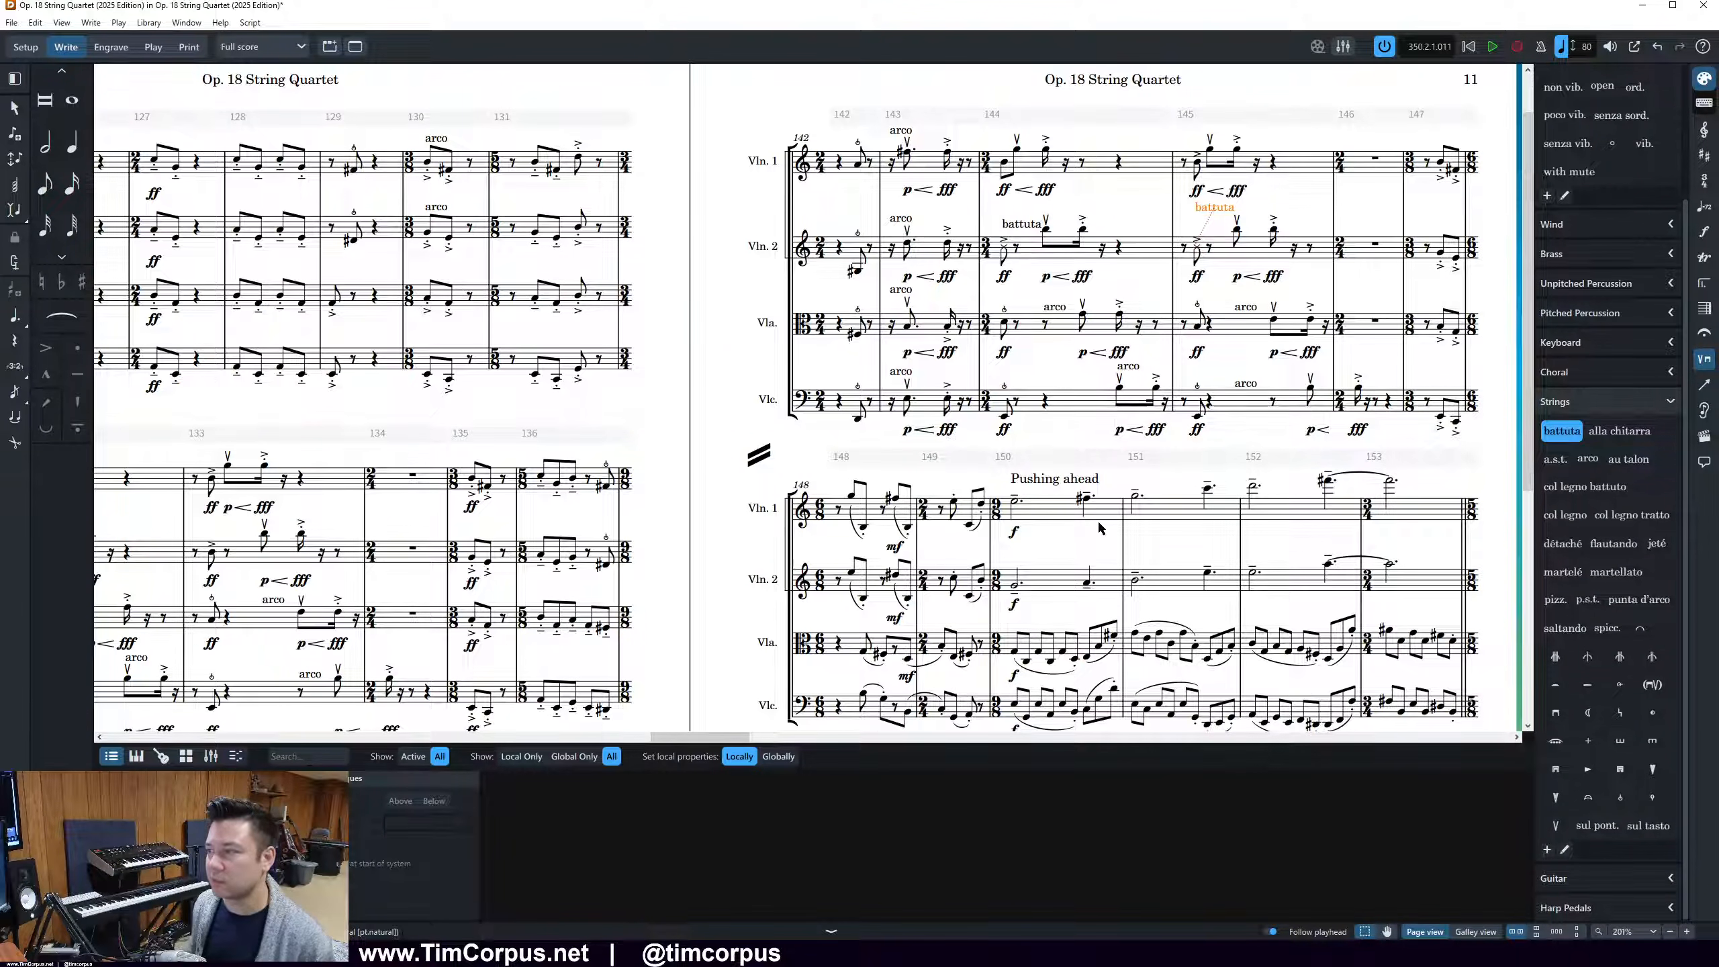
Try moving the Violin 2 battuta in bar 145 to an earlier rhythmic position and return it to its place
key(alt+Left)
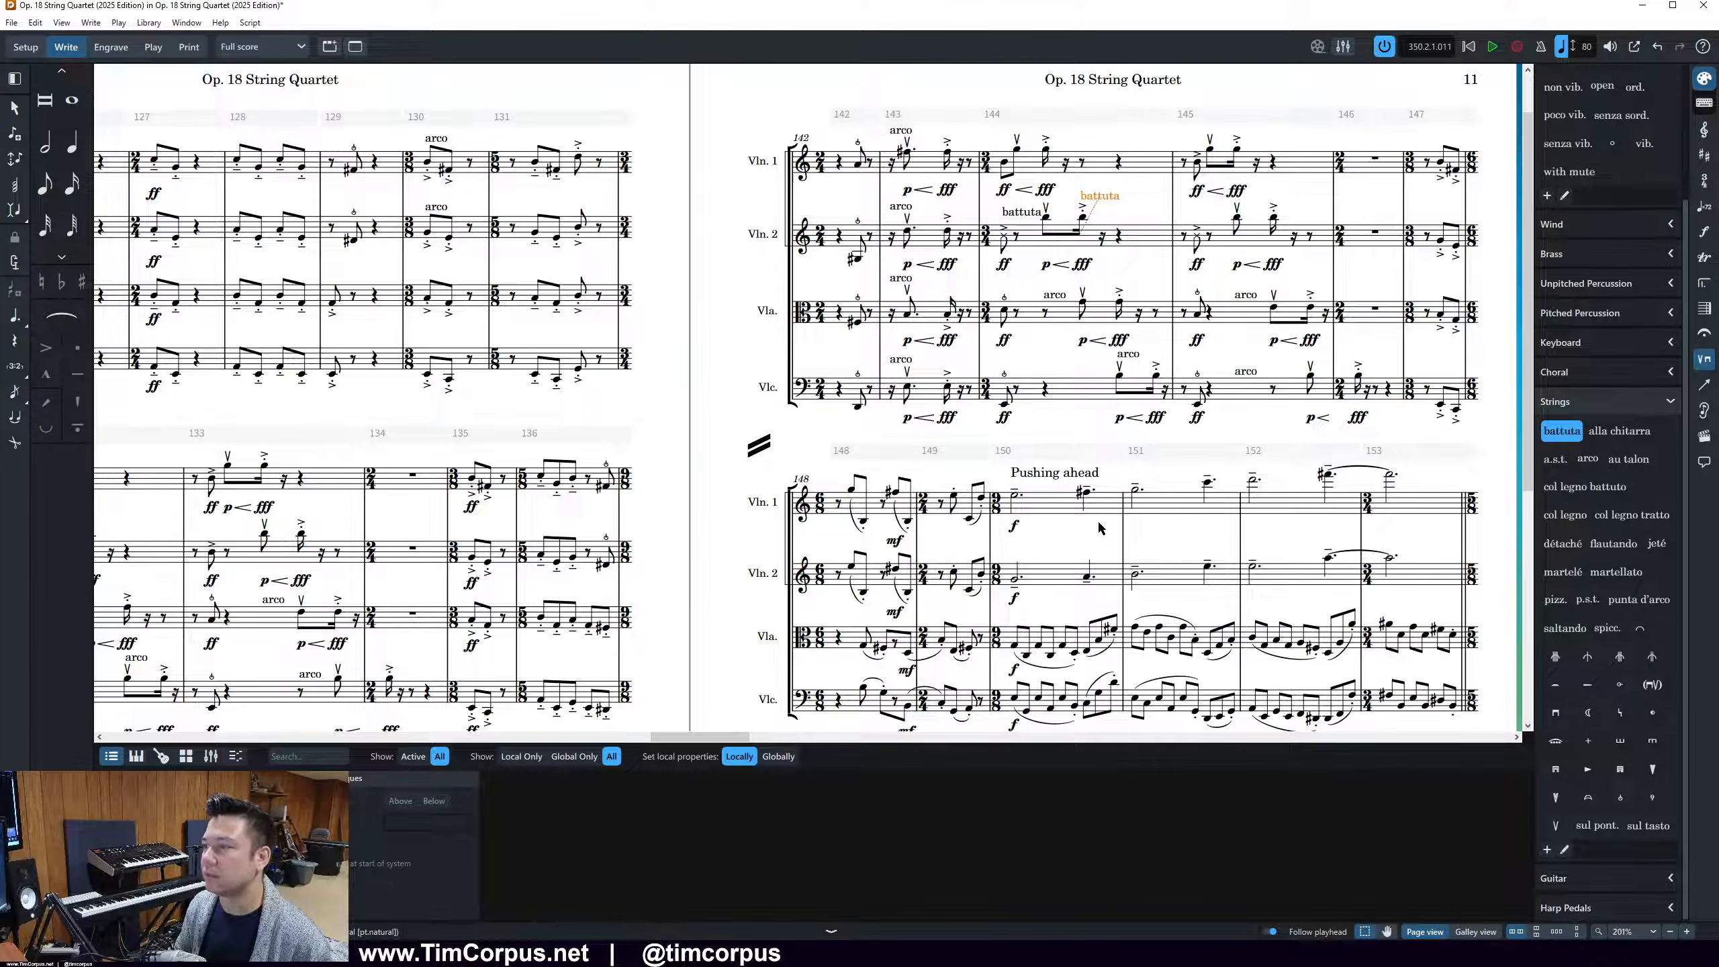
key(alt+Right)
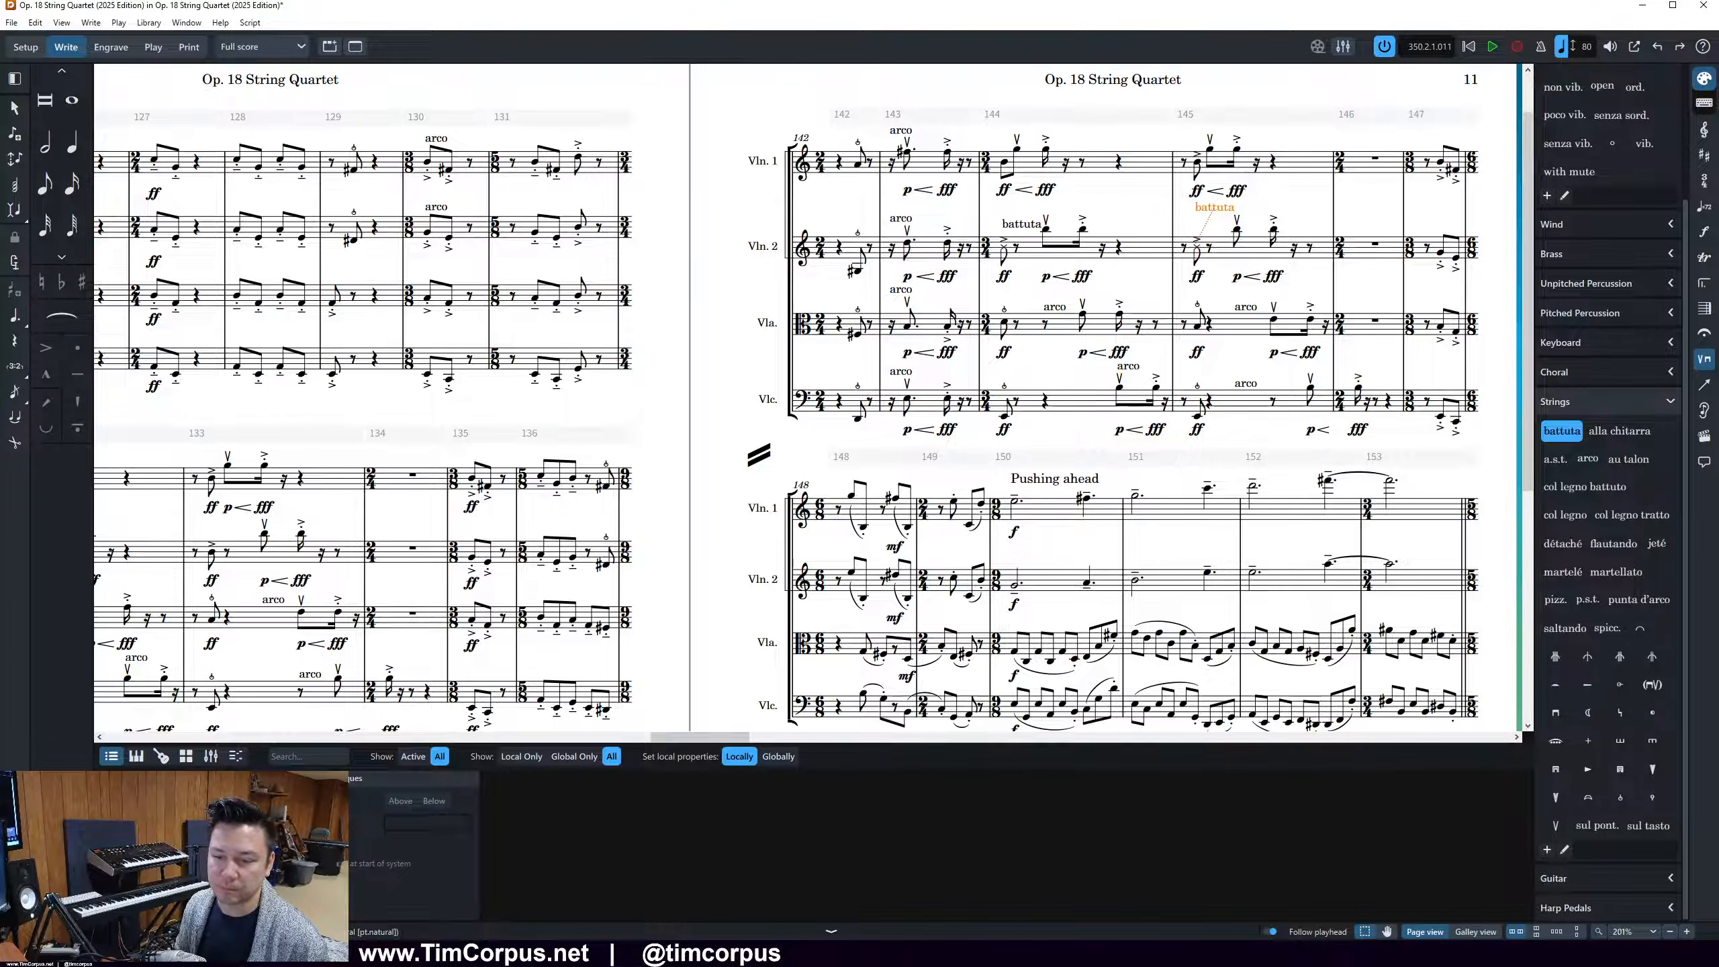
click(13, 769)
key(alt+Left)
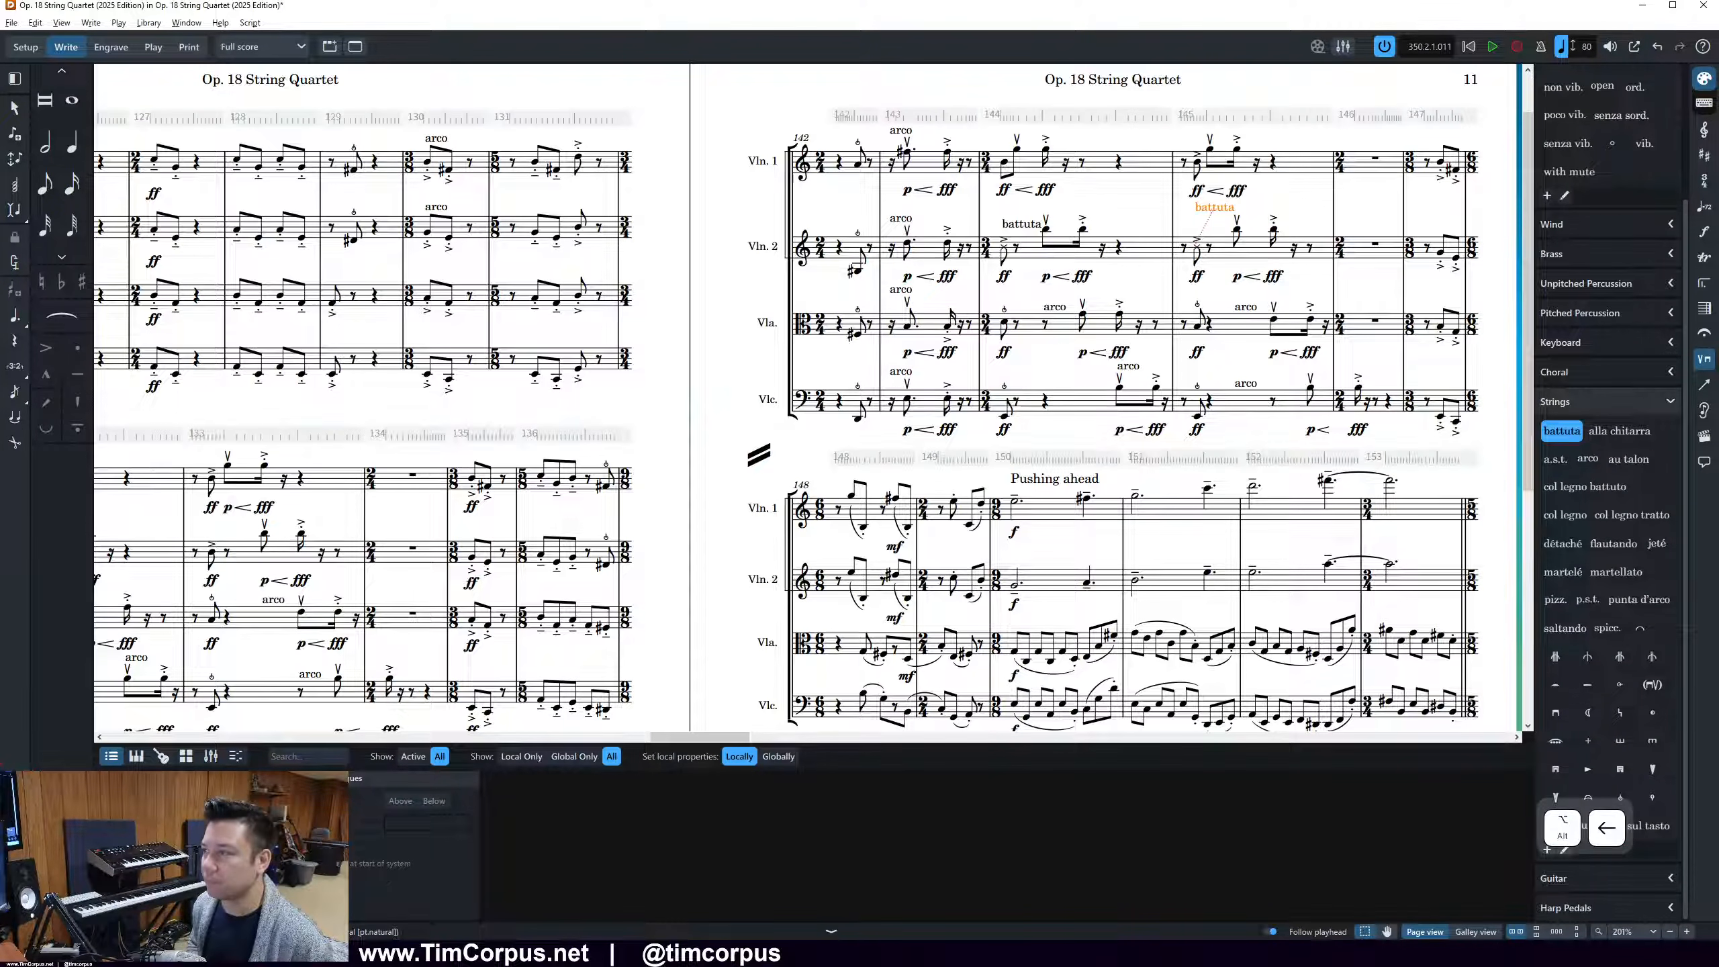
key(ctrl+z)
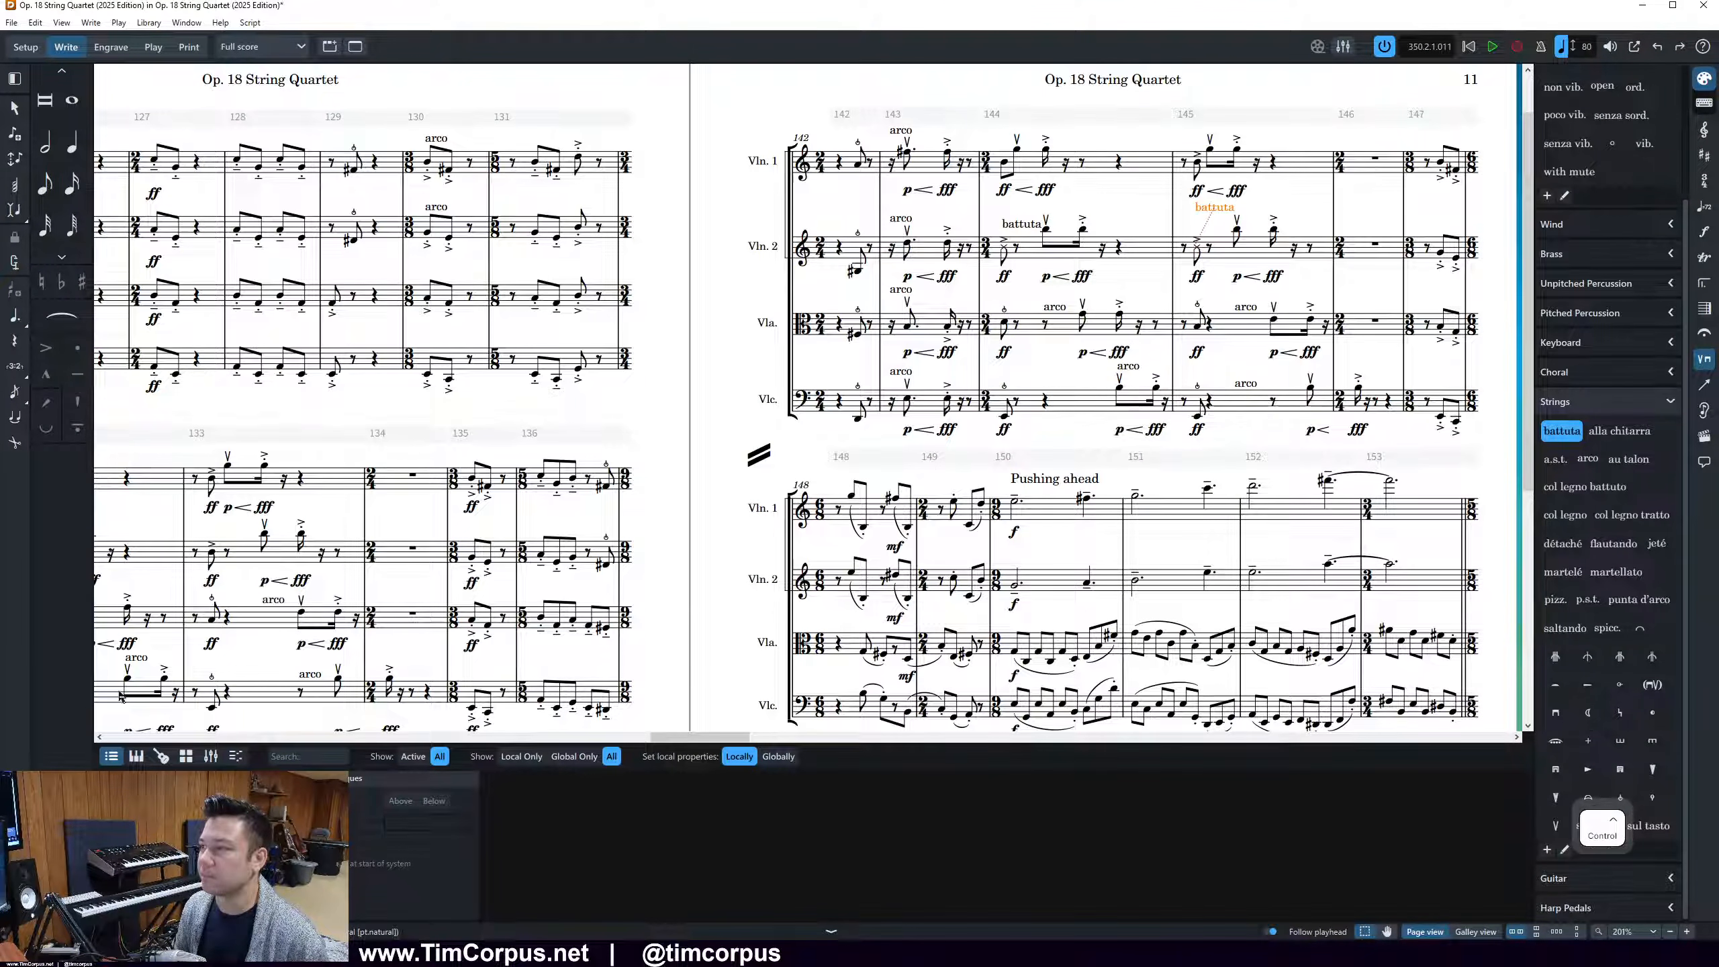
Reopen the playing technique engraving options and set the horizontal offset for text techniques back to -1/4 spaces
click(15, 768)
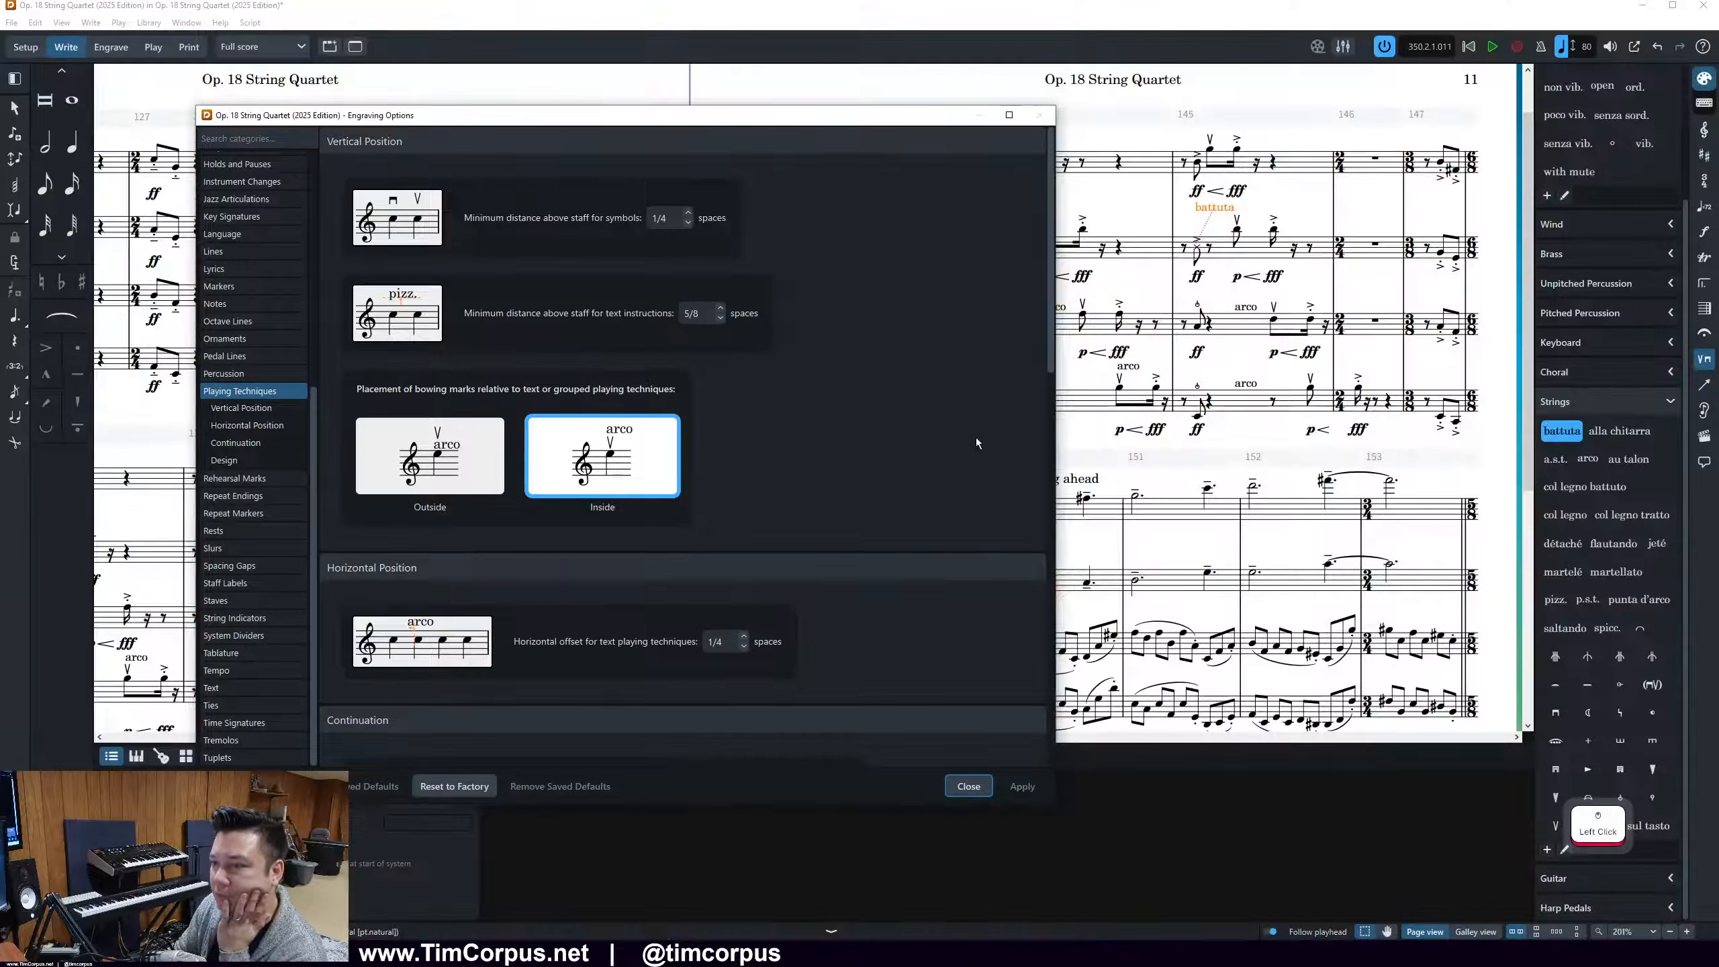
click(744, 645)
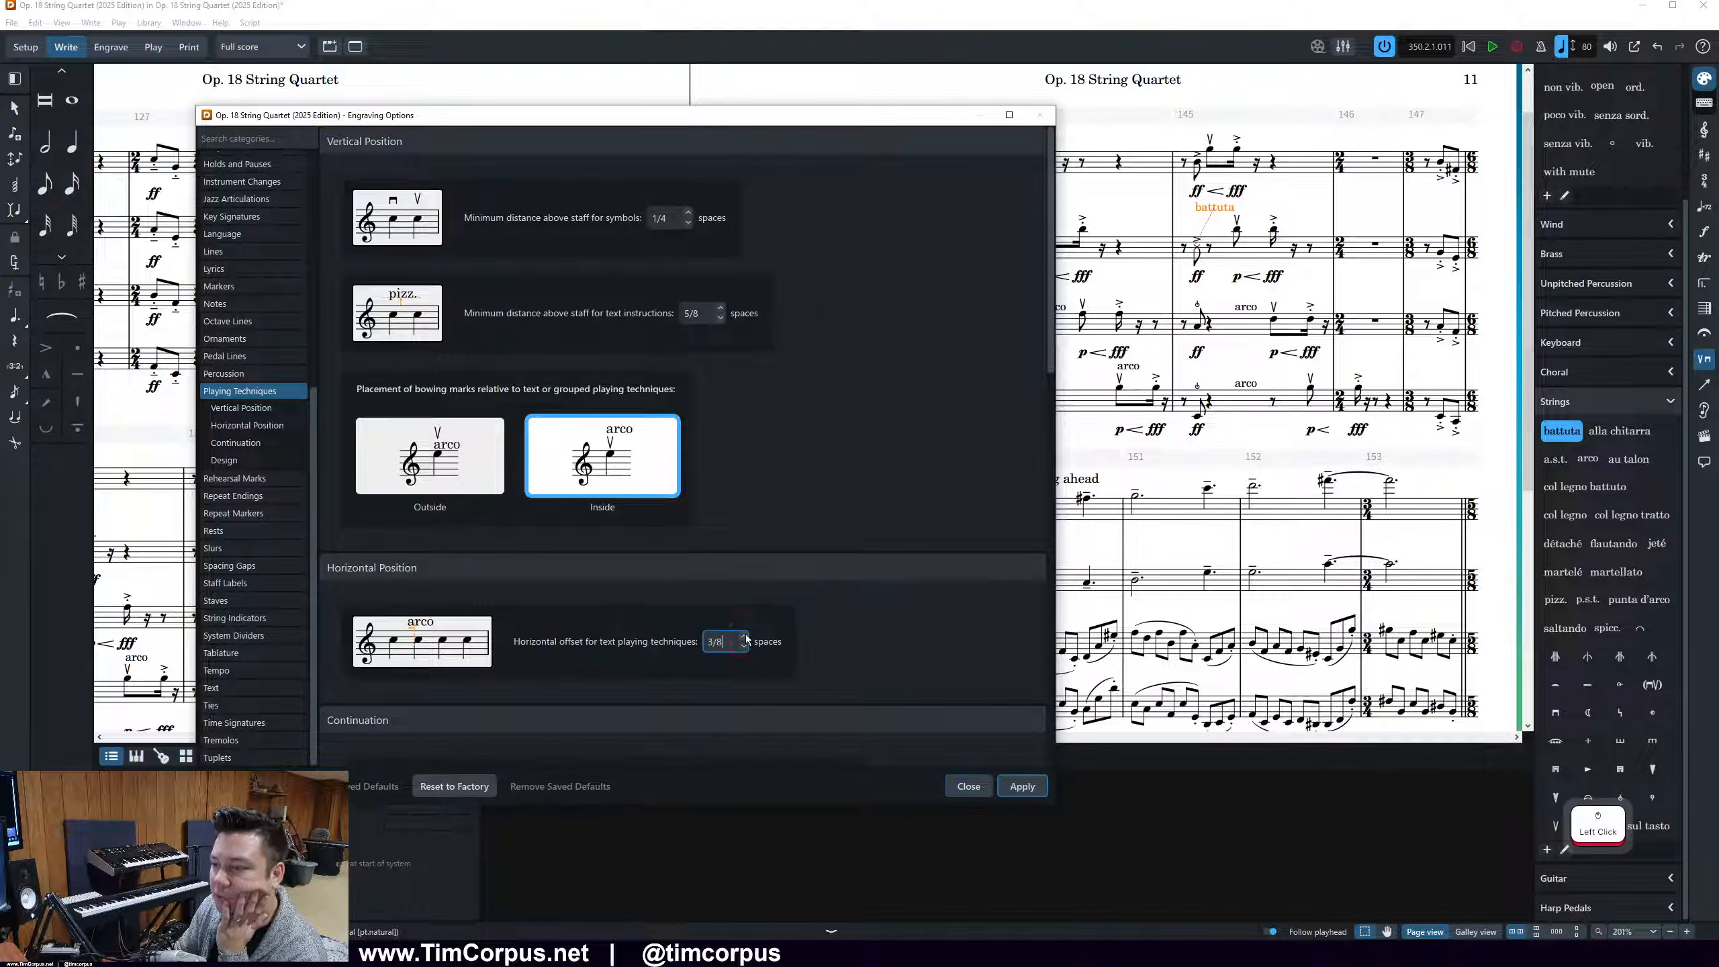
click(745, 647)
click(744, 647)
click(744, 646)
click(1022, 787)
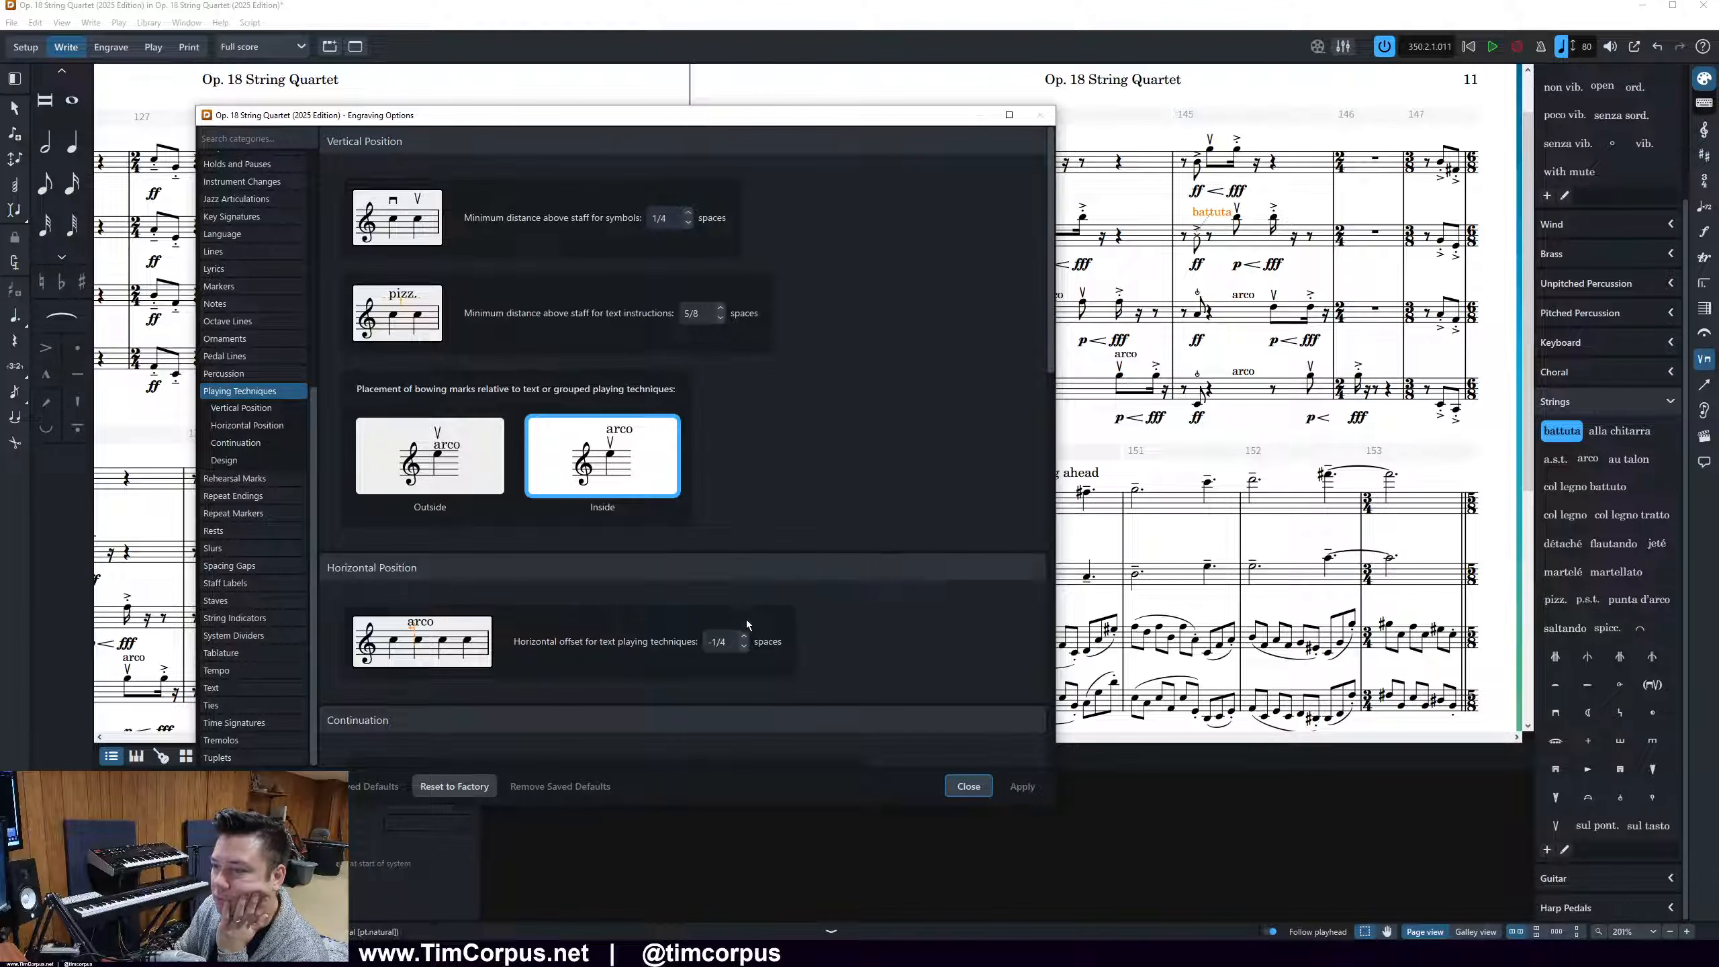
click(744, 647)
click(1022, 786)
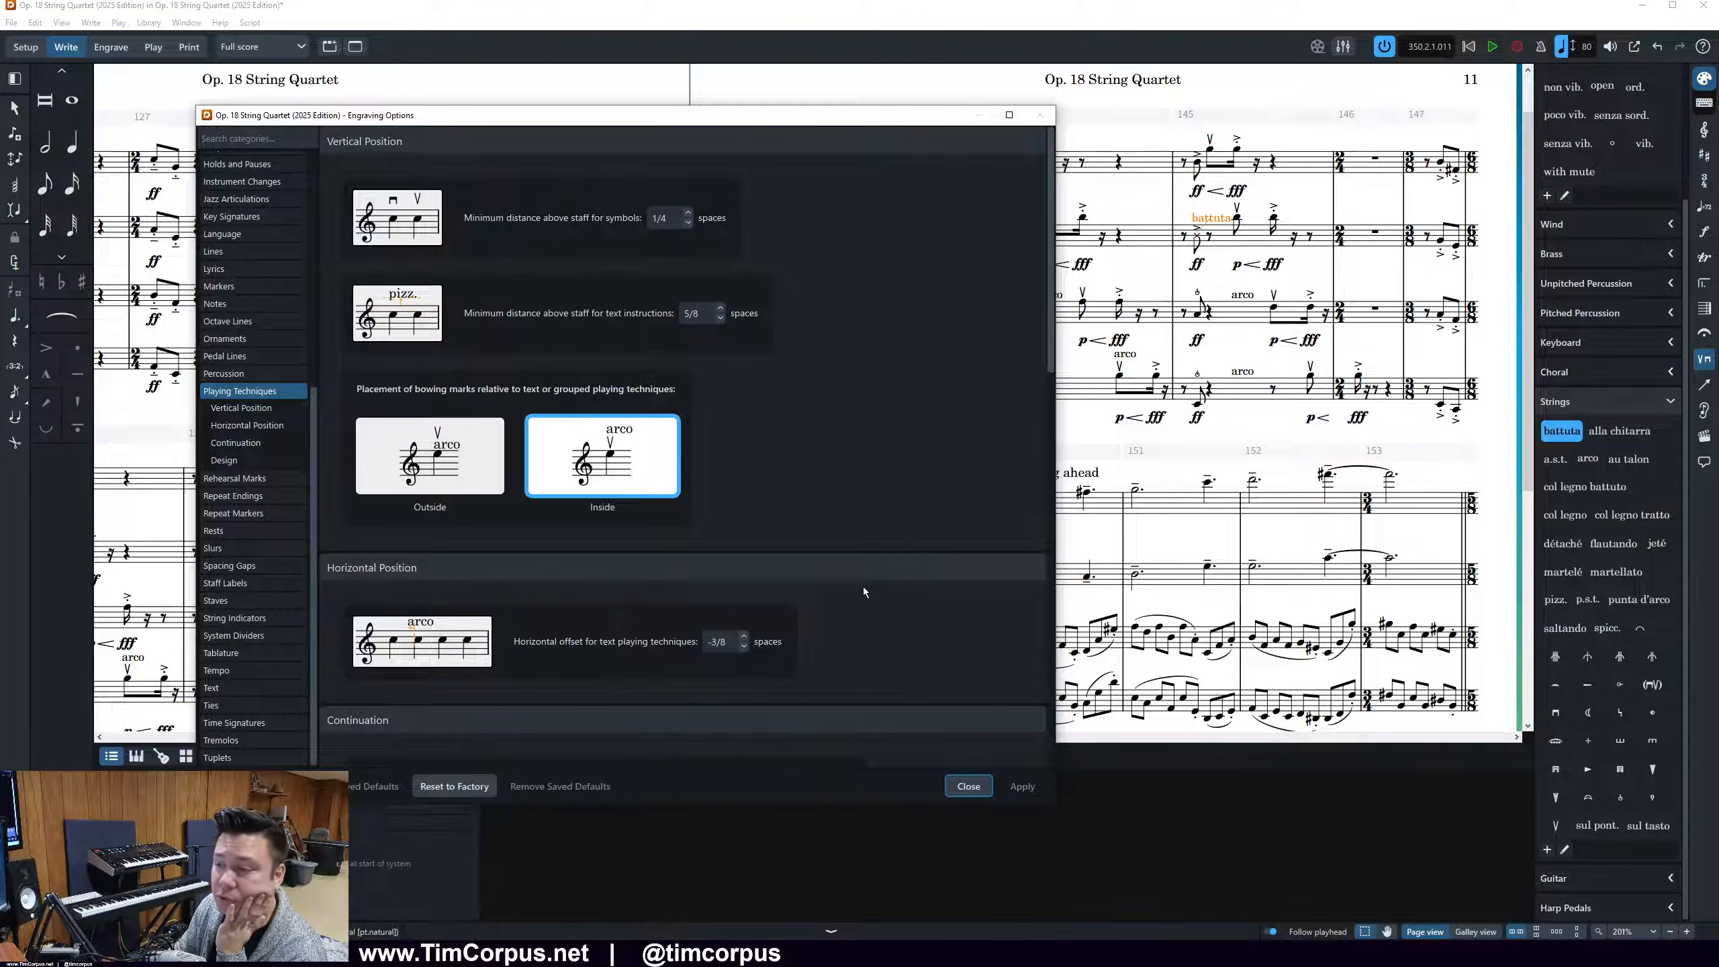
Close the Engraving Options and select the Violin 2 battuta in bar 144 to check its placement
click(971, 784)
click(1150, 252)
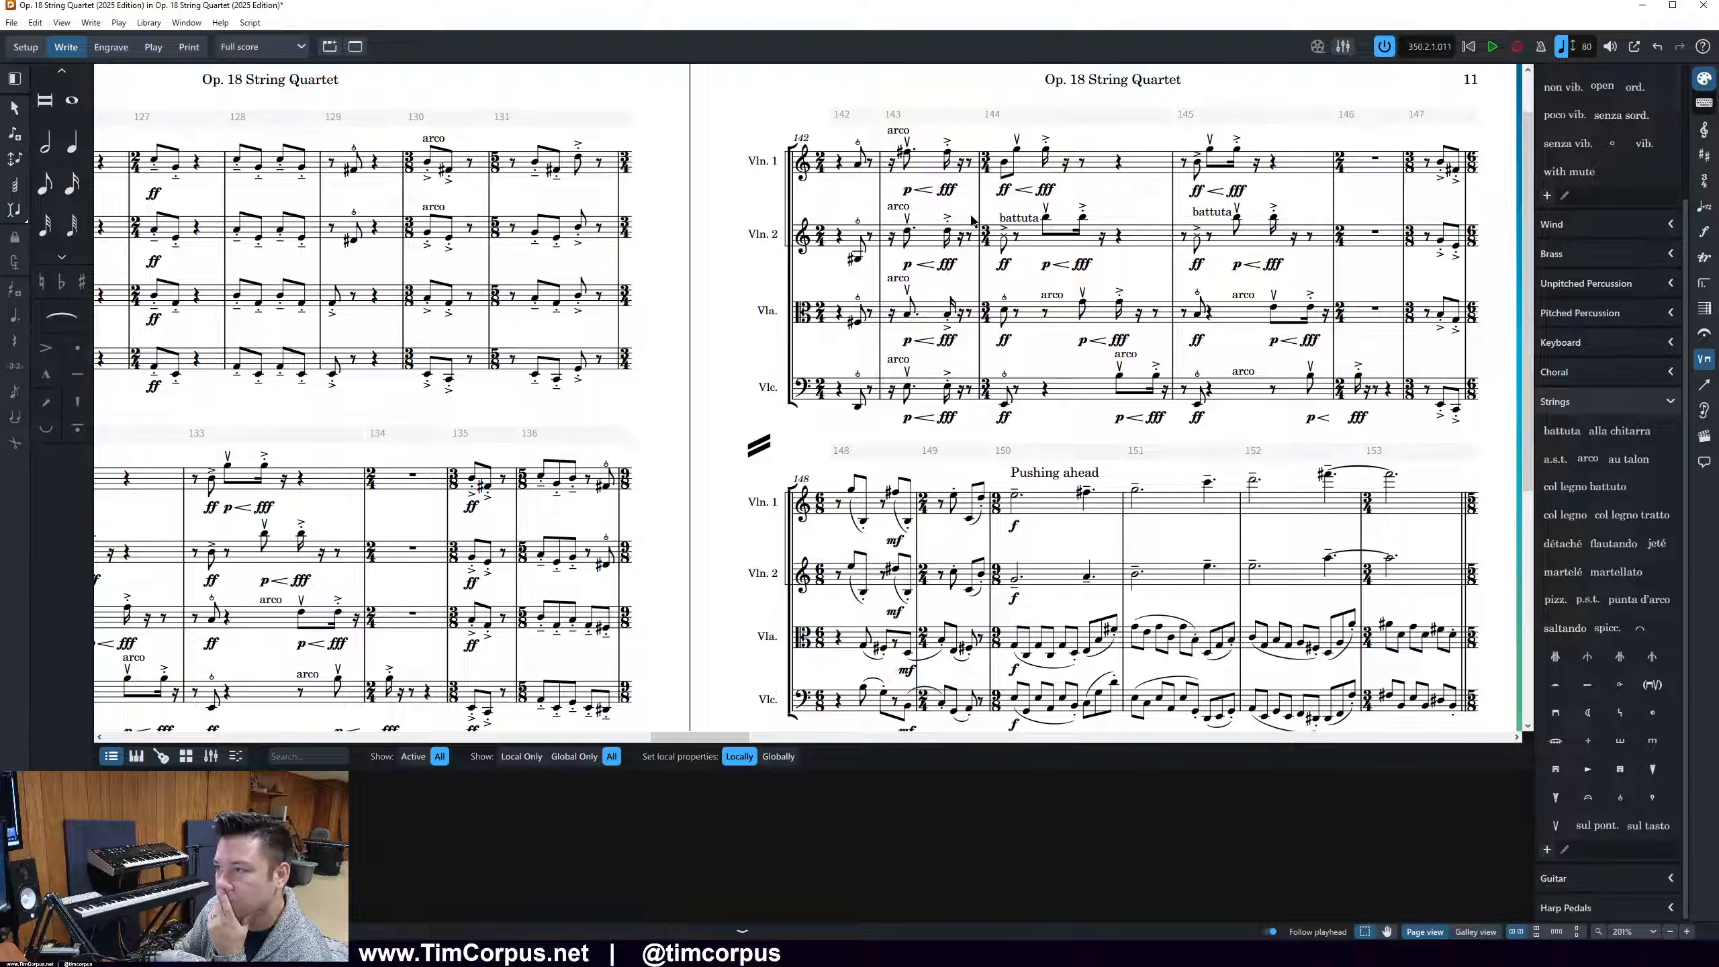
click(1016, 220)
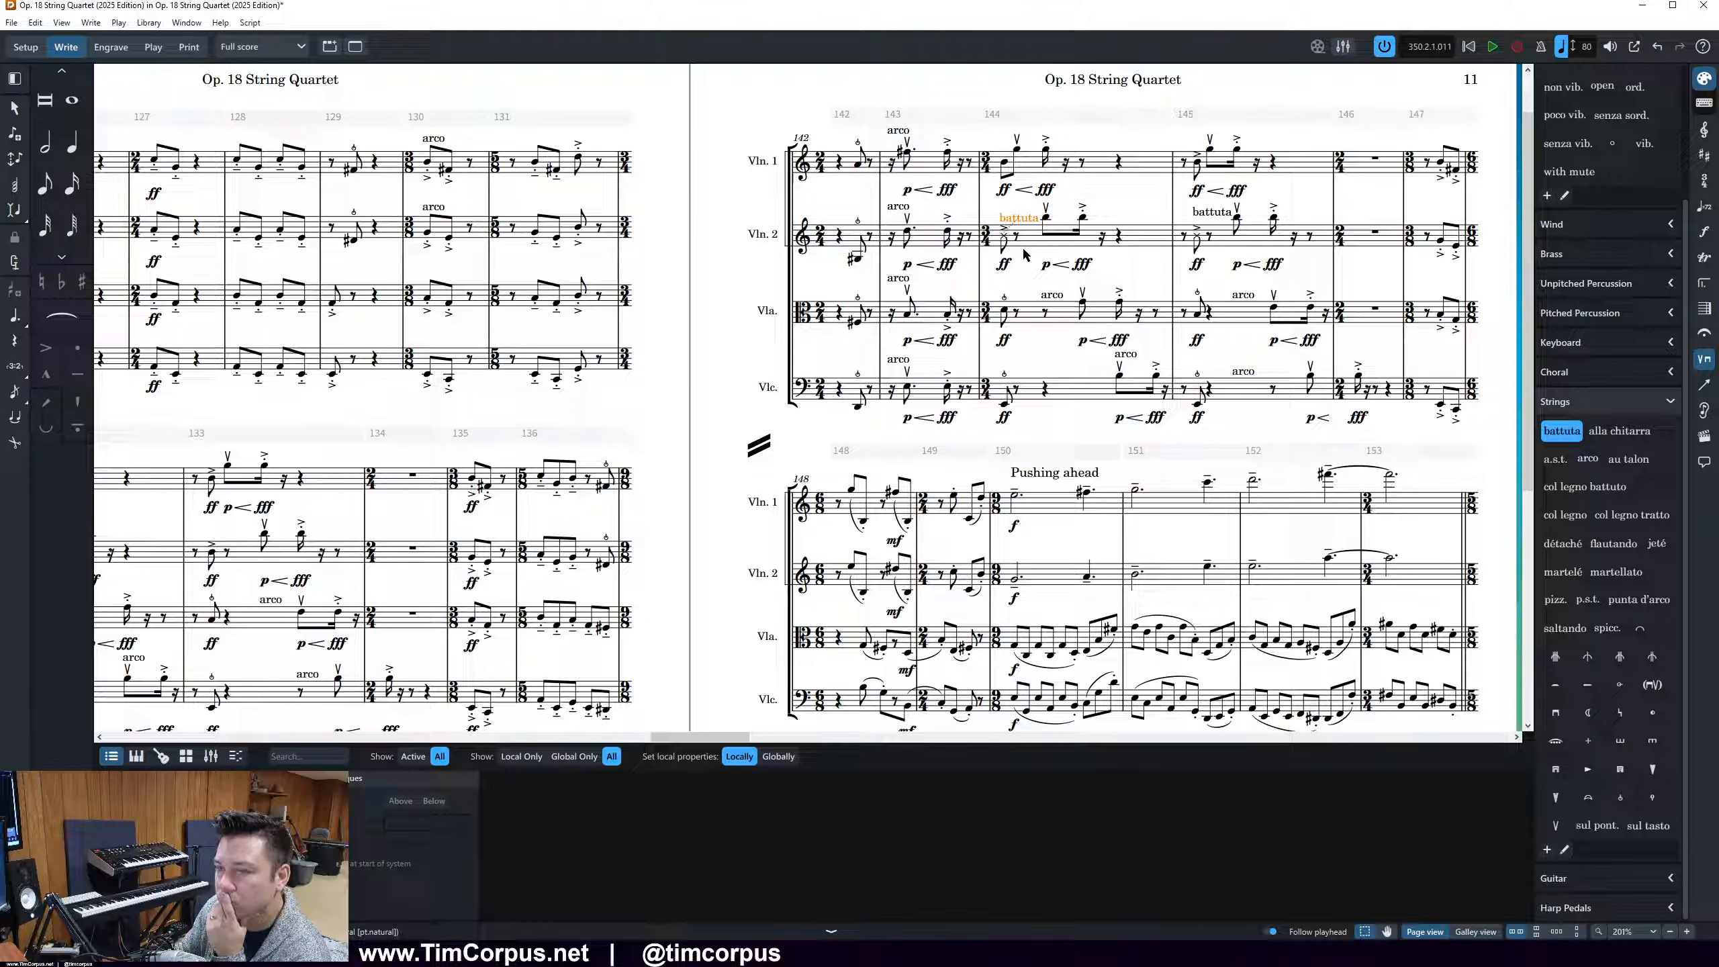
Nudge the Violin 2 battuta markings in bars 144 and 145 slightly left graphically, clear of the following bowing marks
click(111, 47)
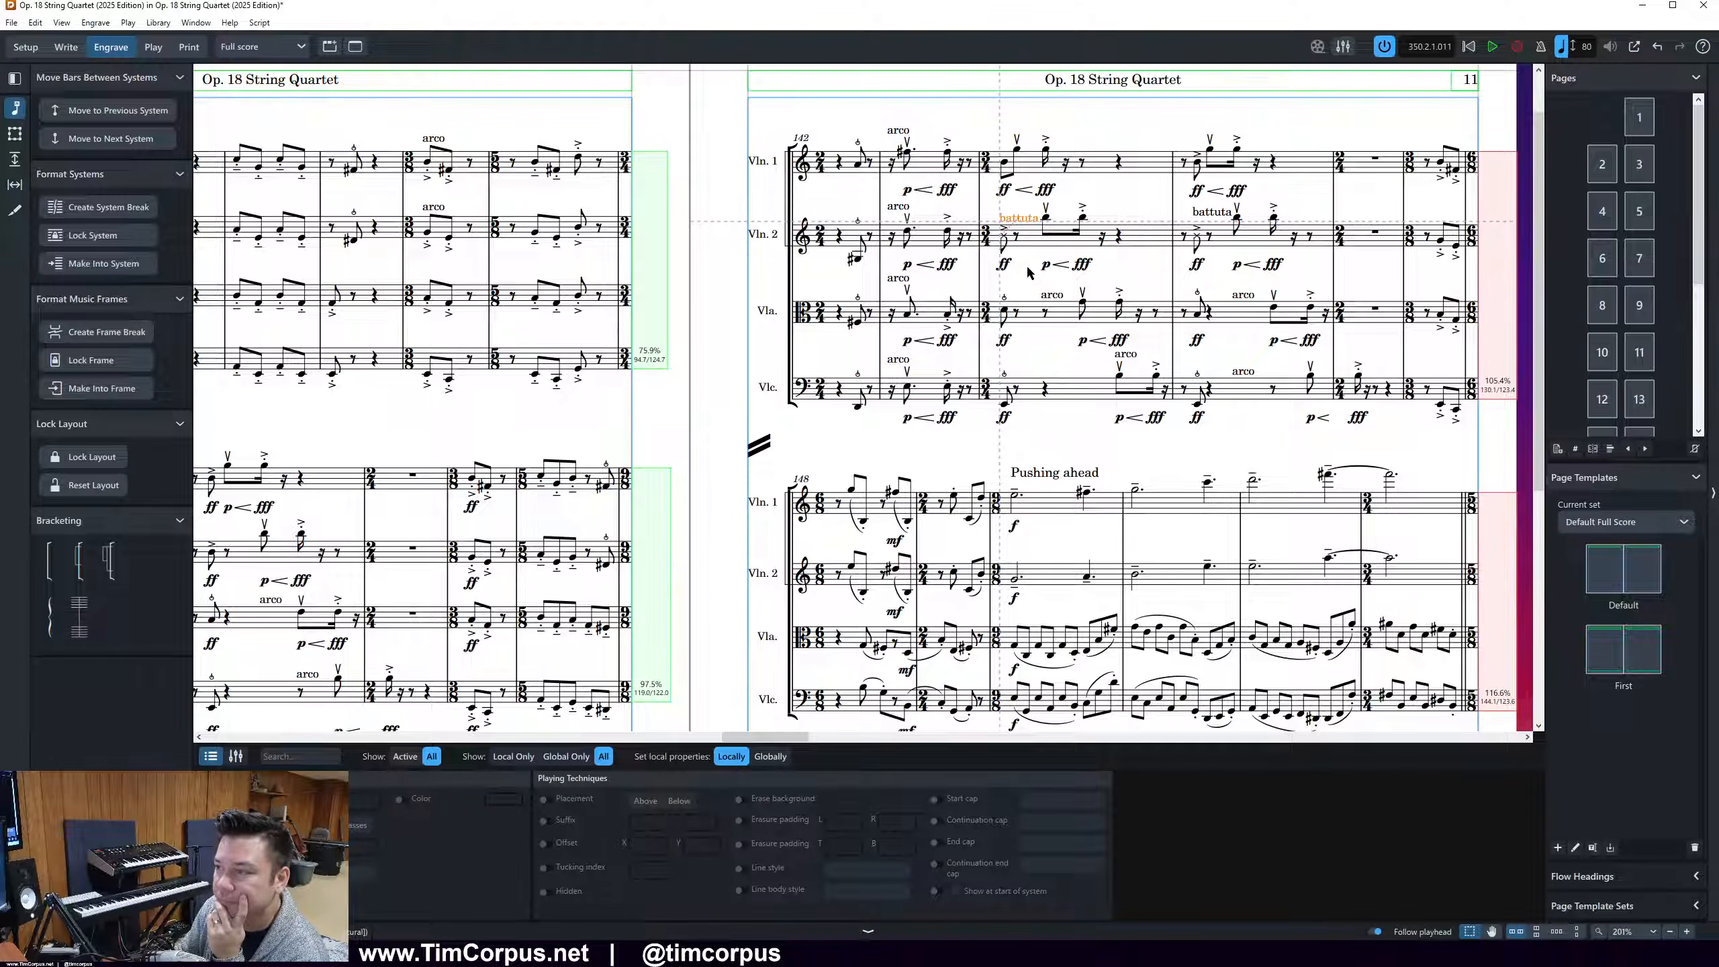
drag(1025, 220, 1016, 220)
drag(1211, 221, 1203, 225)
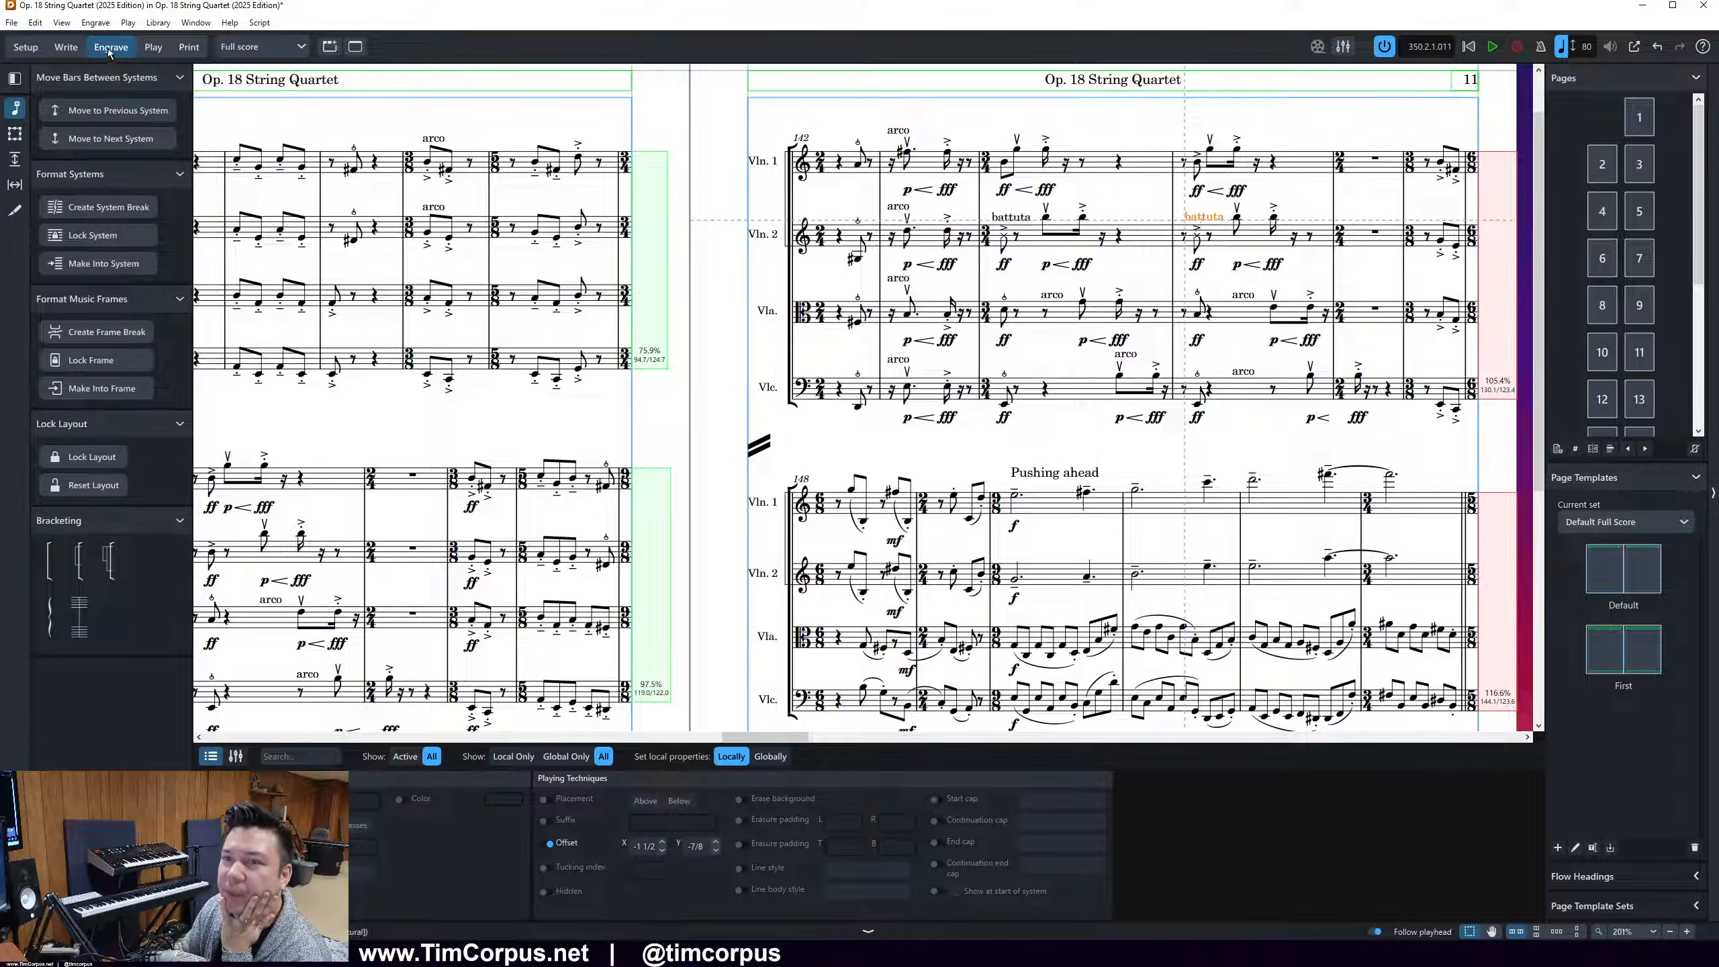
Try moving the Cello arco in bar 144 to an earlier rhythmic position and return it to its place
click(66, 47)
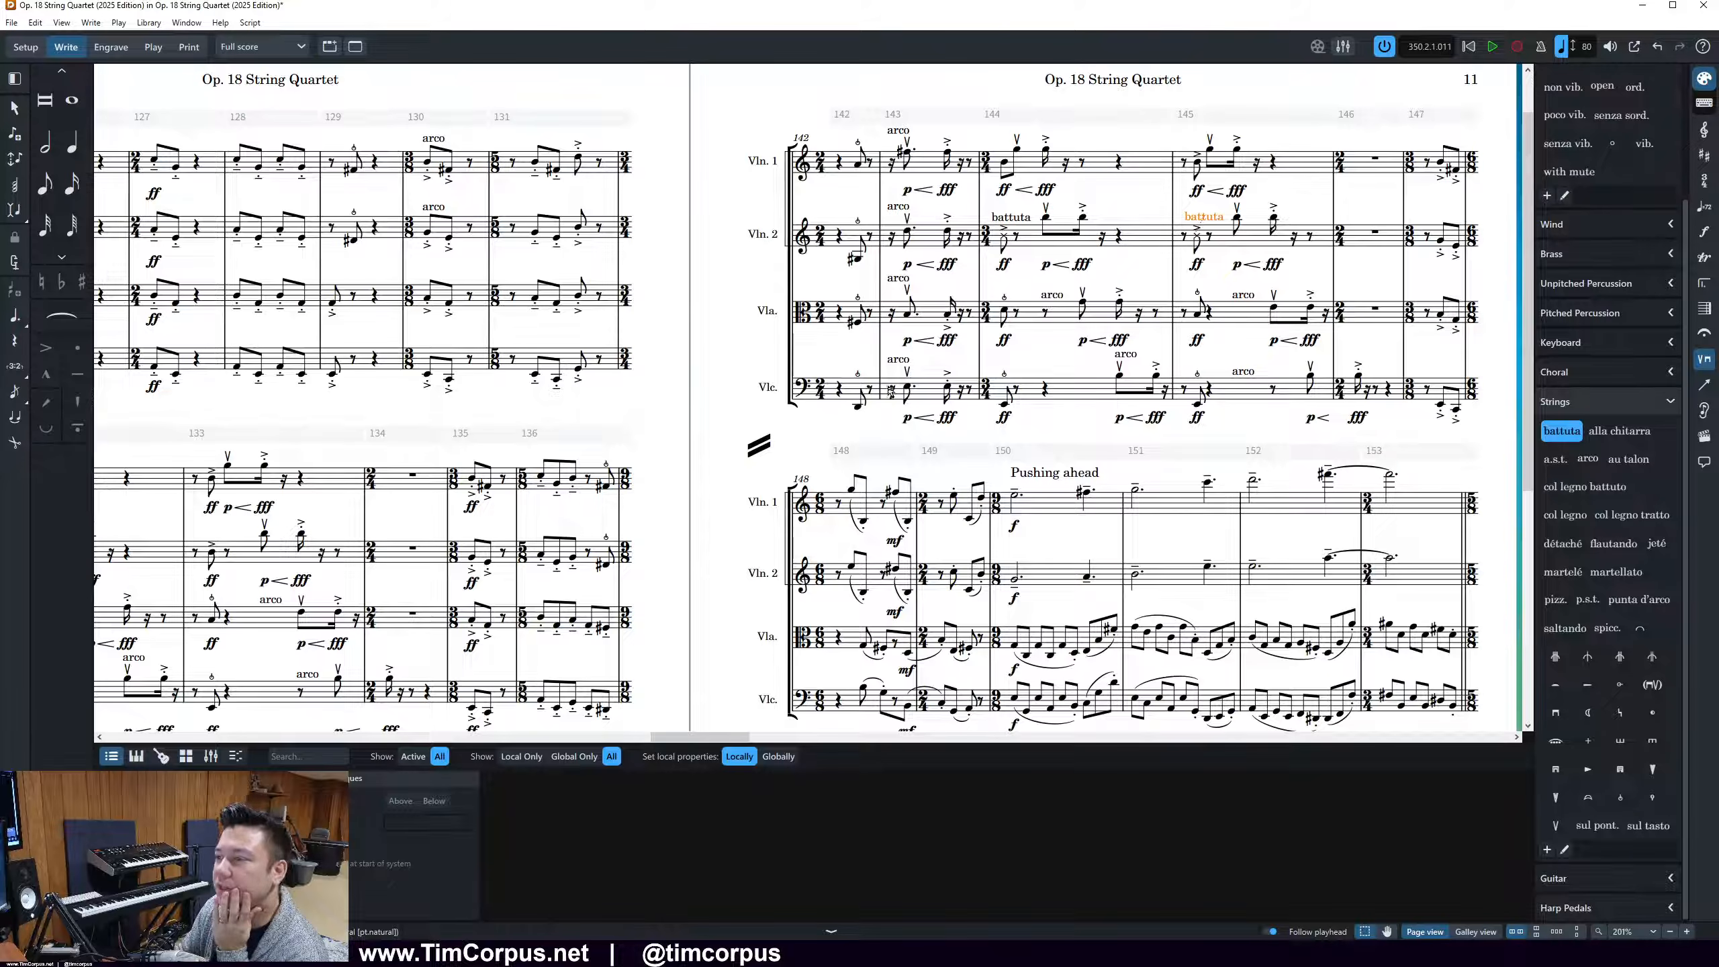
click(1132, 358)
mouse_move(1137, 360)
mouse_down()
mouse_move(1088, 370)
mouse_move(1125, 369)
mouse_up()
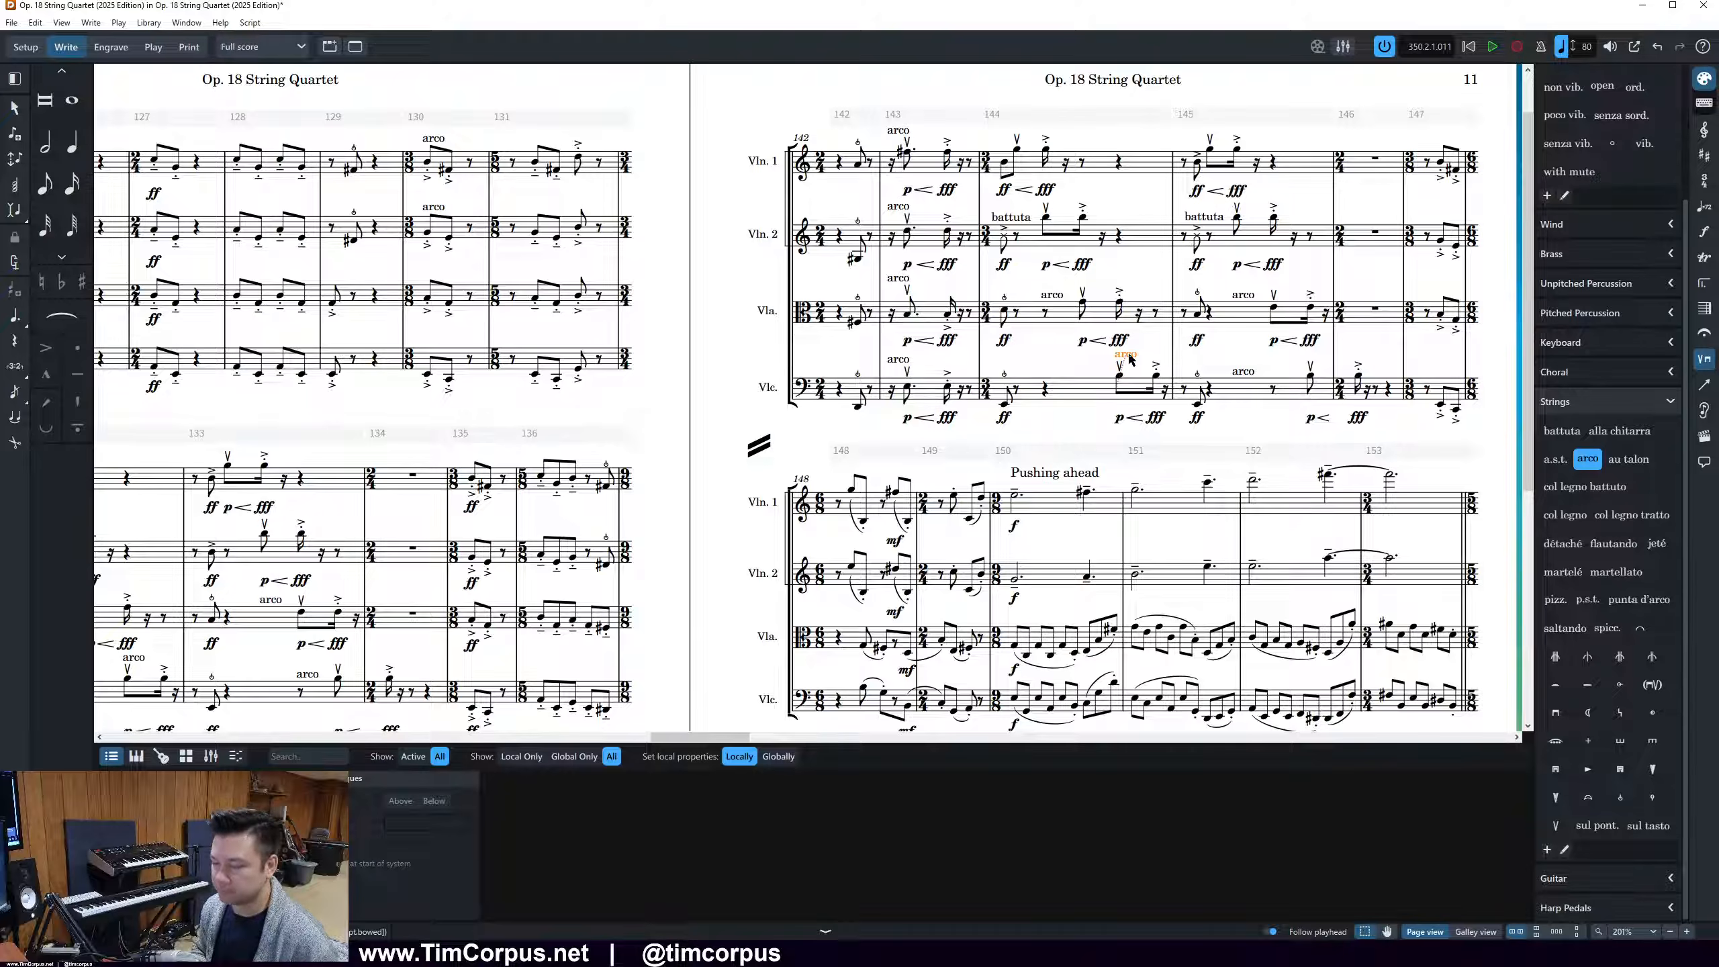
key(alt+Left)
key(alt+Right)
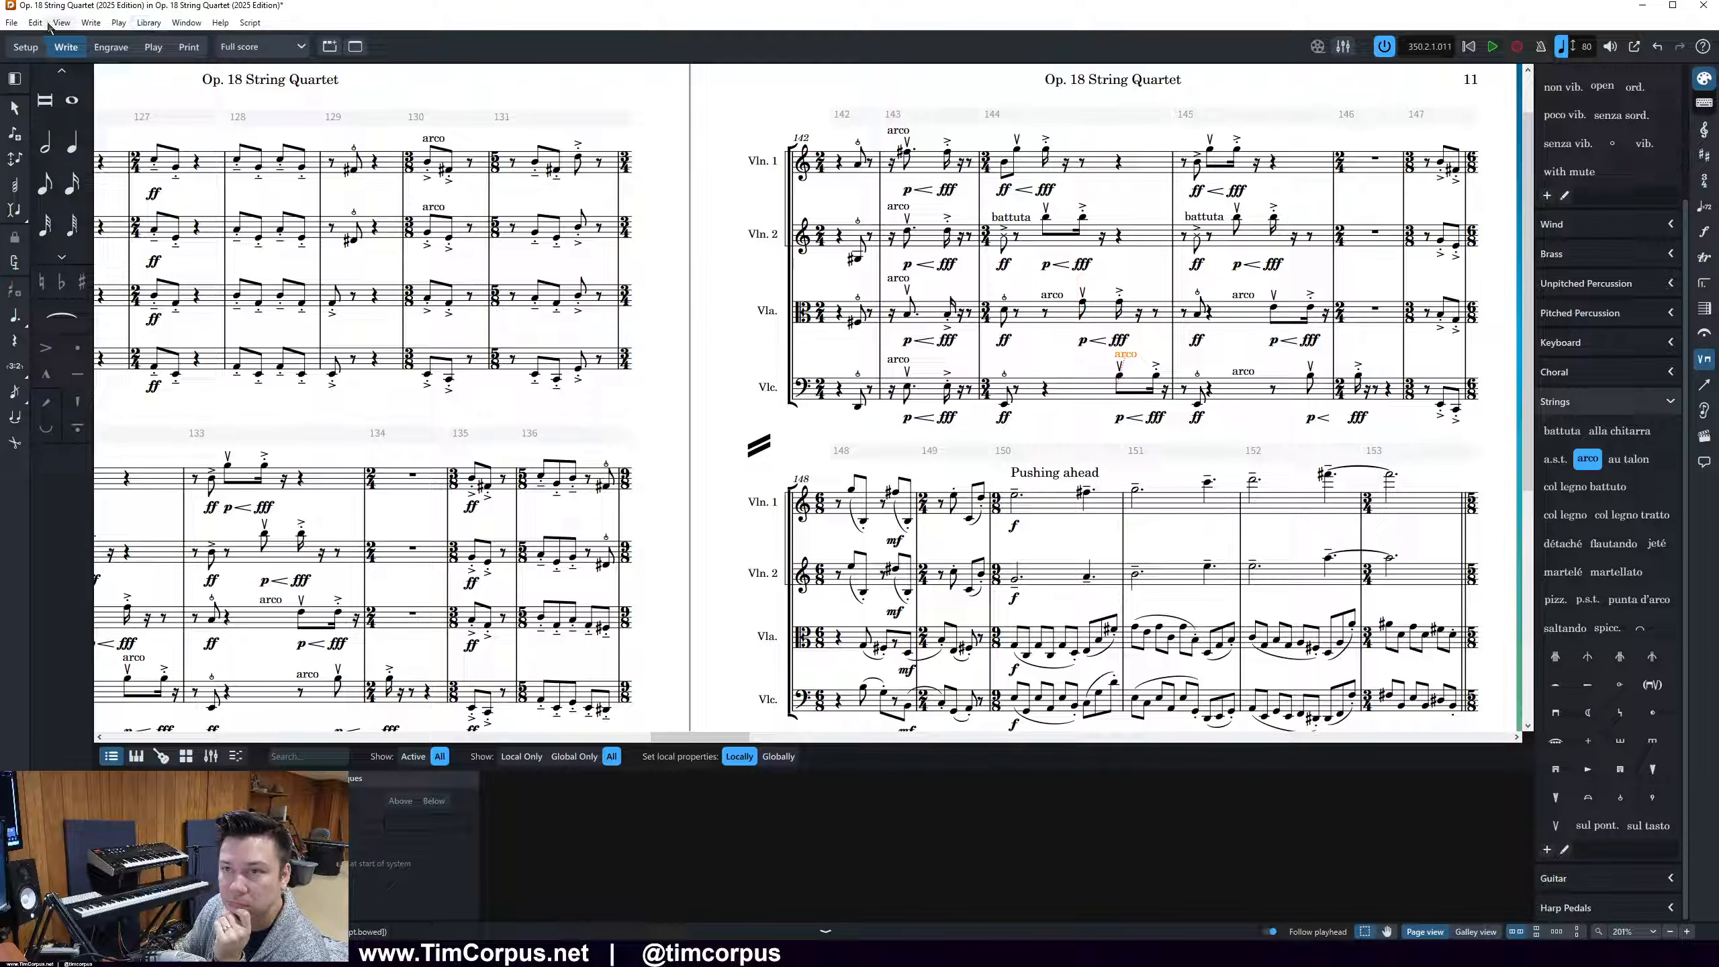
Look through the playing technique Engraving Options for settings that control how text and bowing marks are placed
click(148, 22)
click(191, 321)
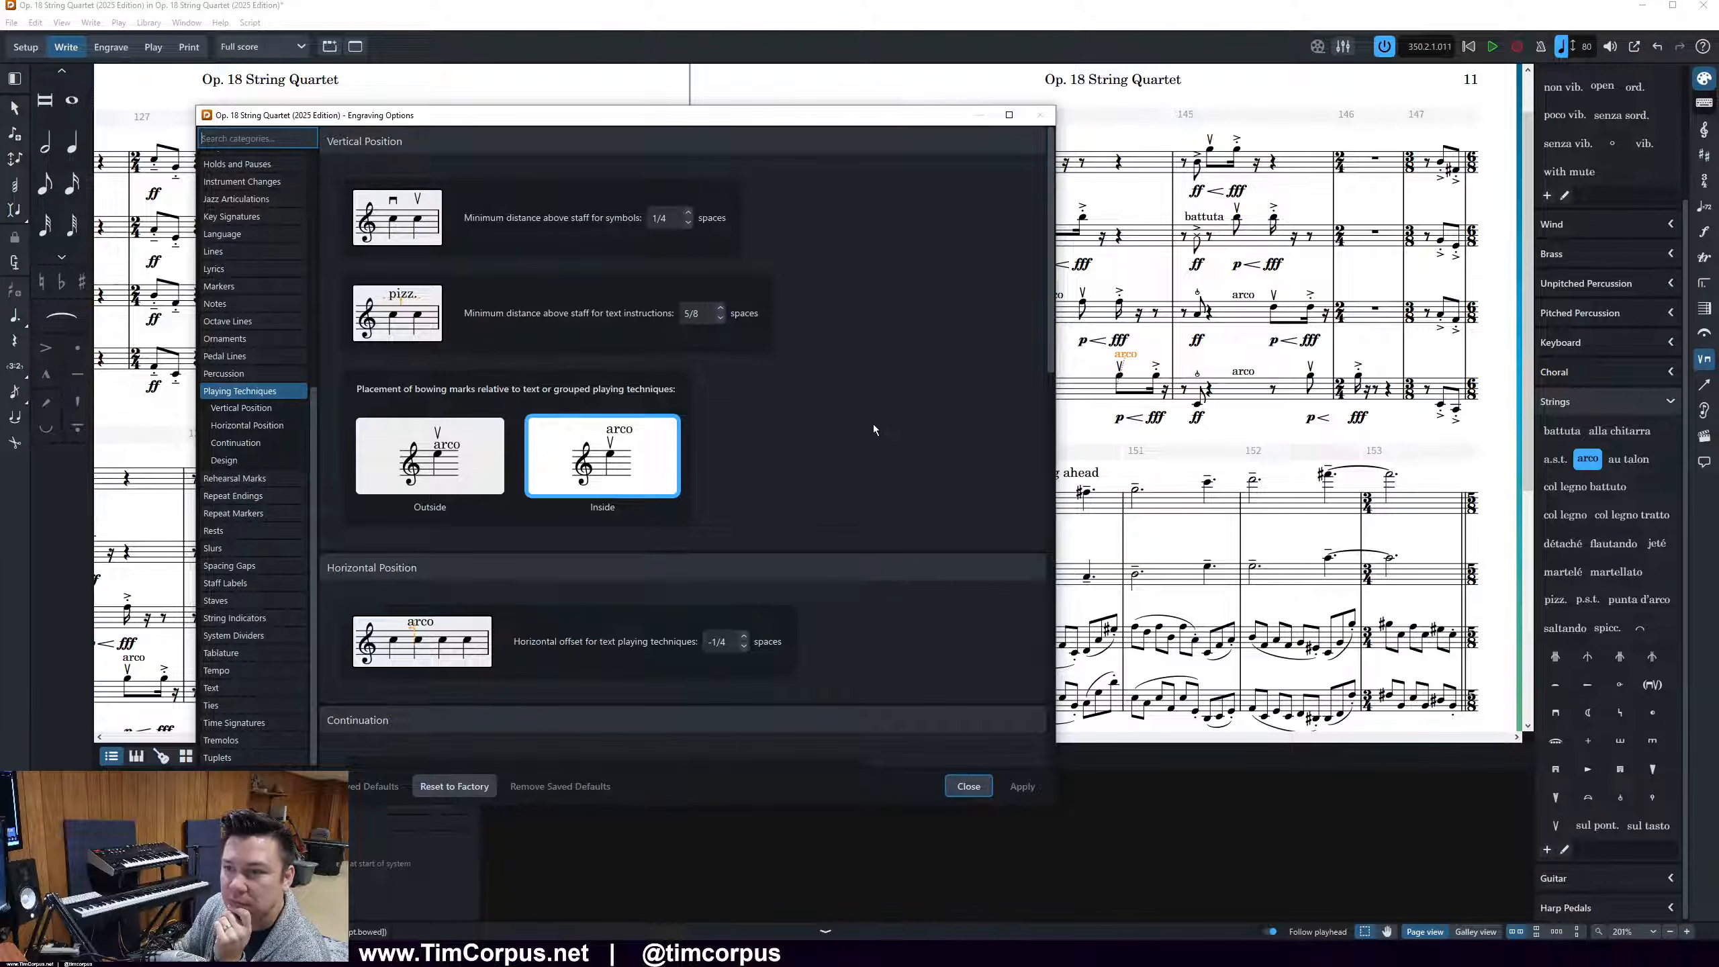
scroll(876, 464, down, 1)
scroll(875, 465, down, 8)
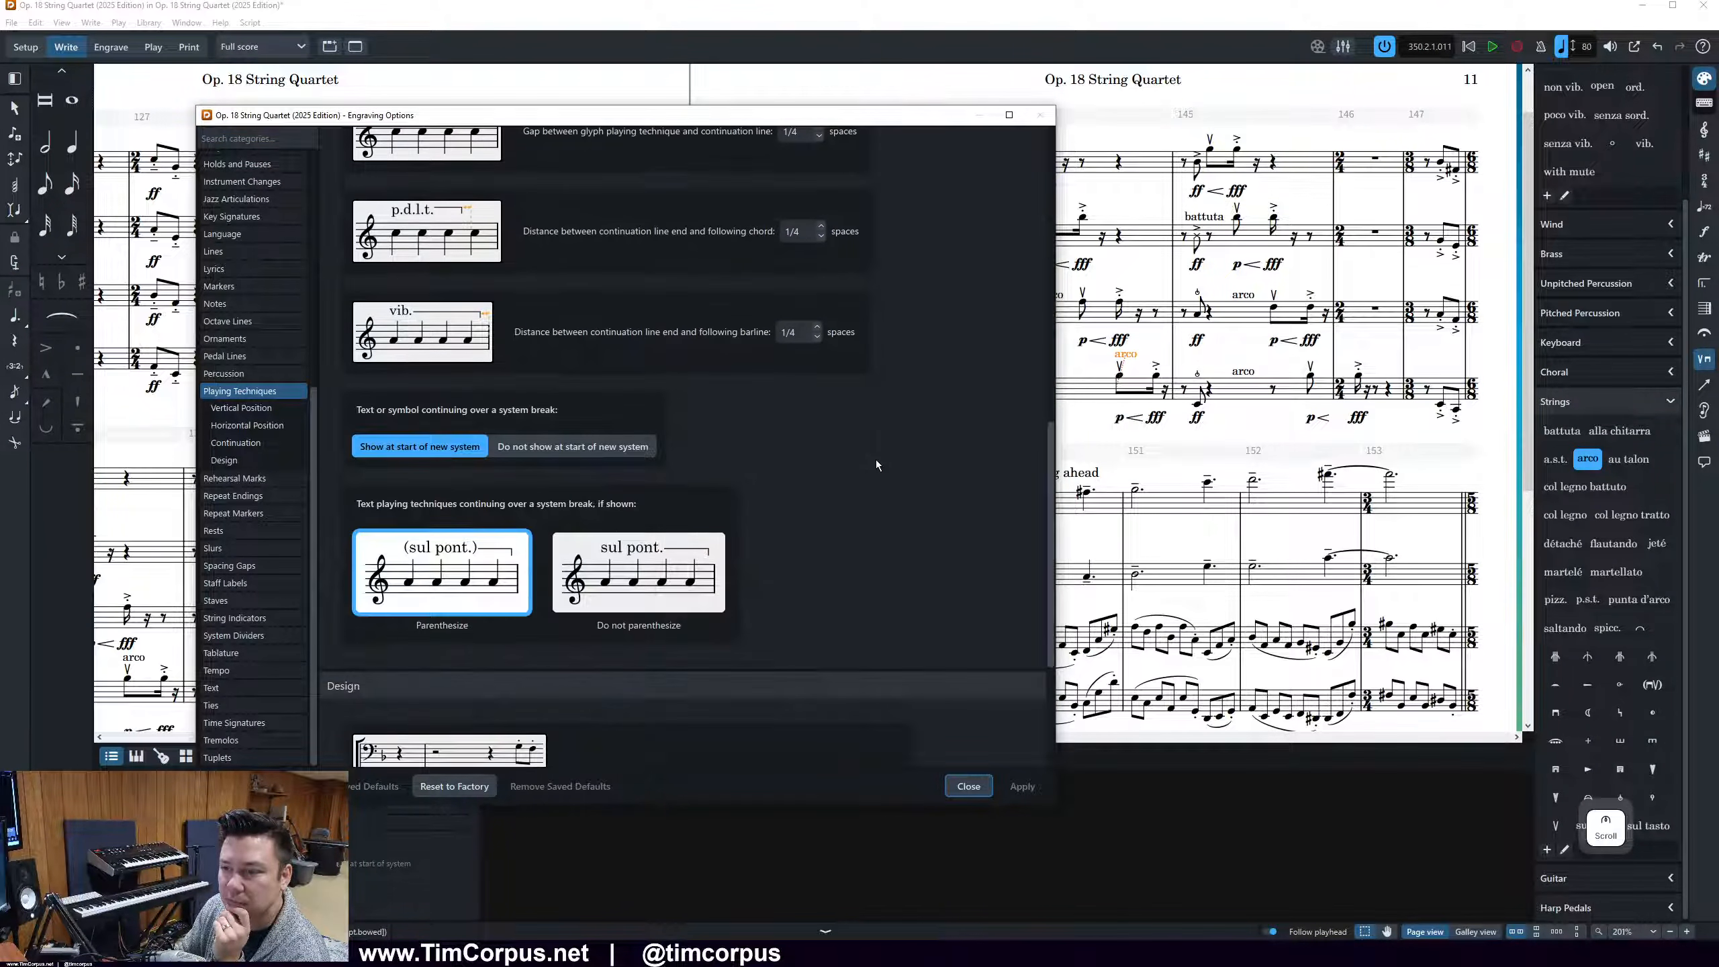
scroll(876, 465, down, 3)
click(875, 464)
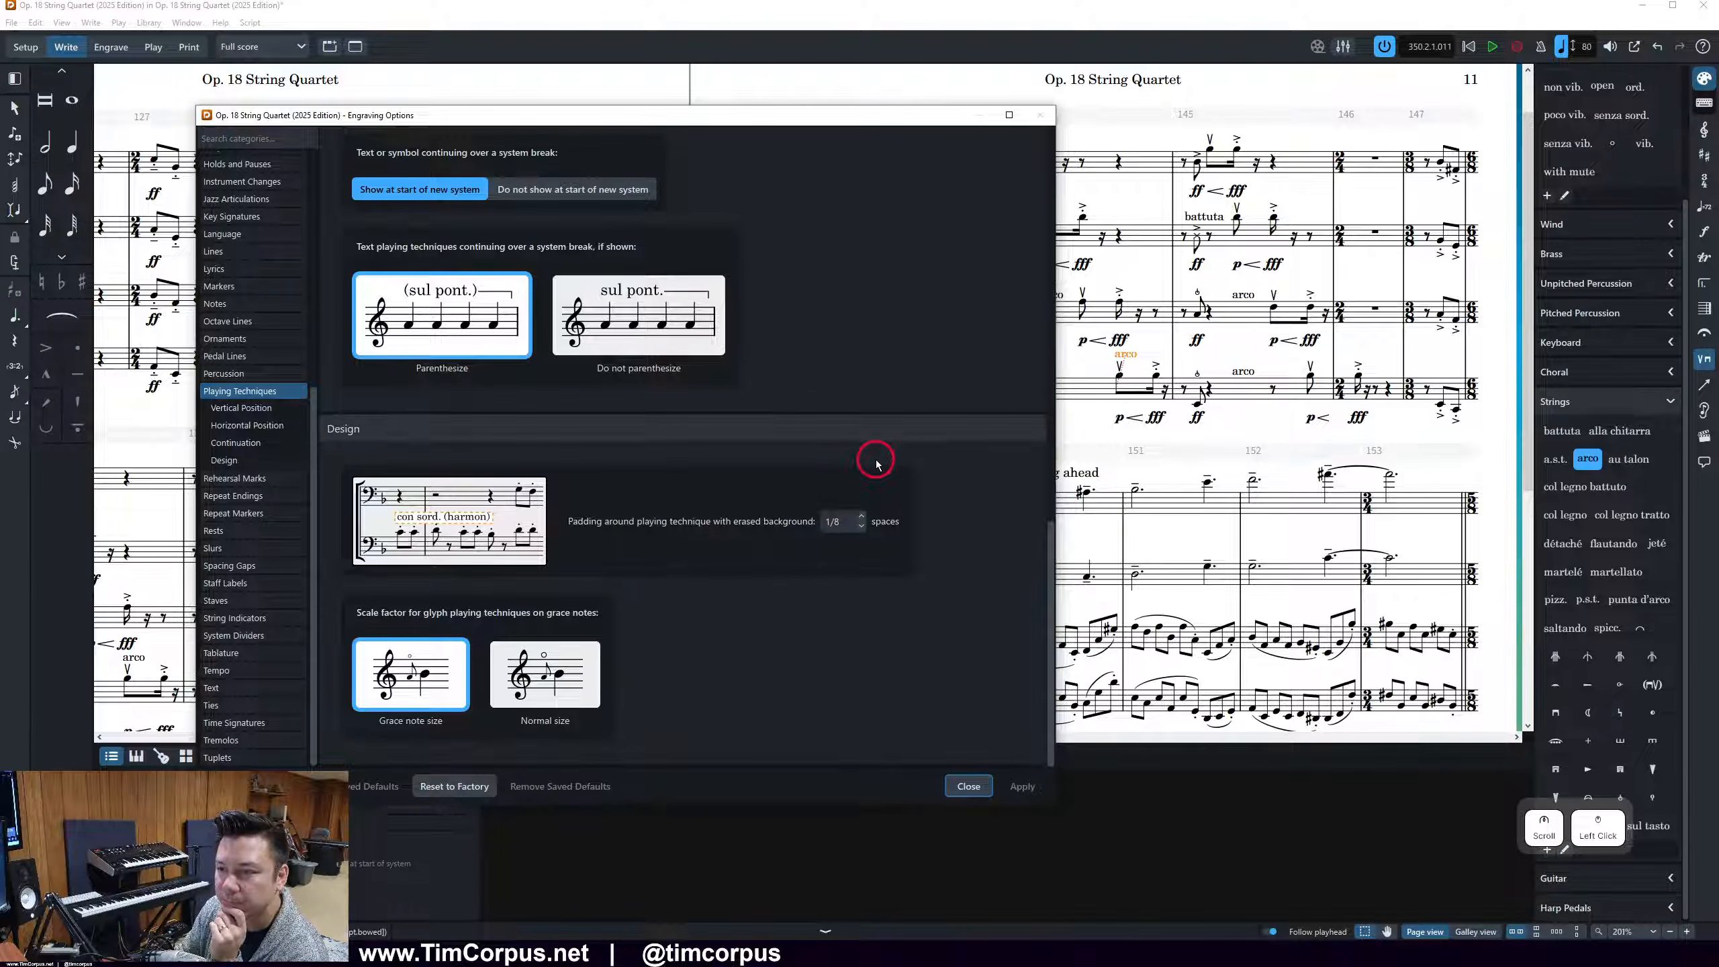
Search the full score's Layout Options for "play" and "tech" categories, then clear the search
click(149, 22)
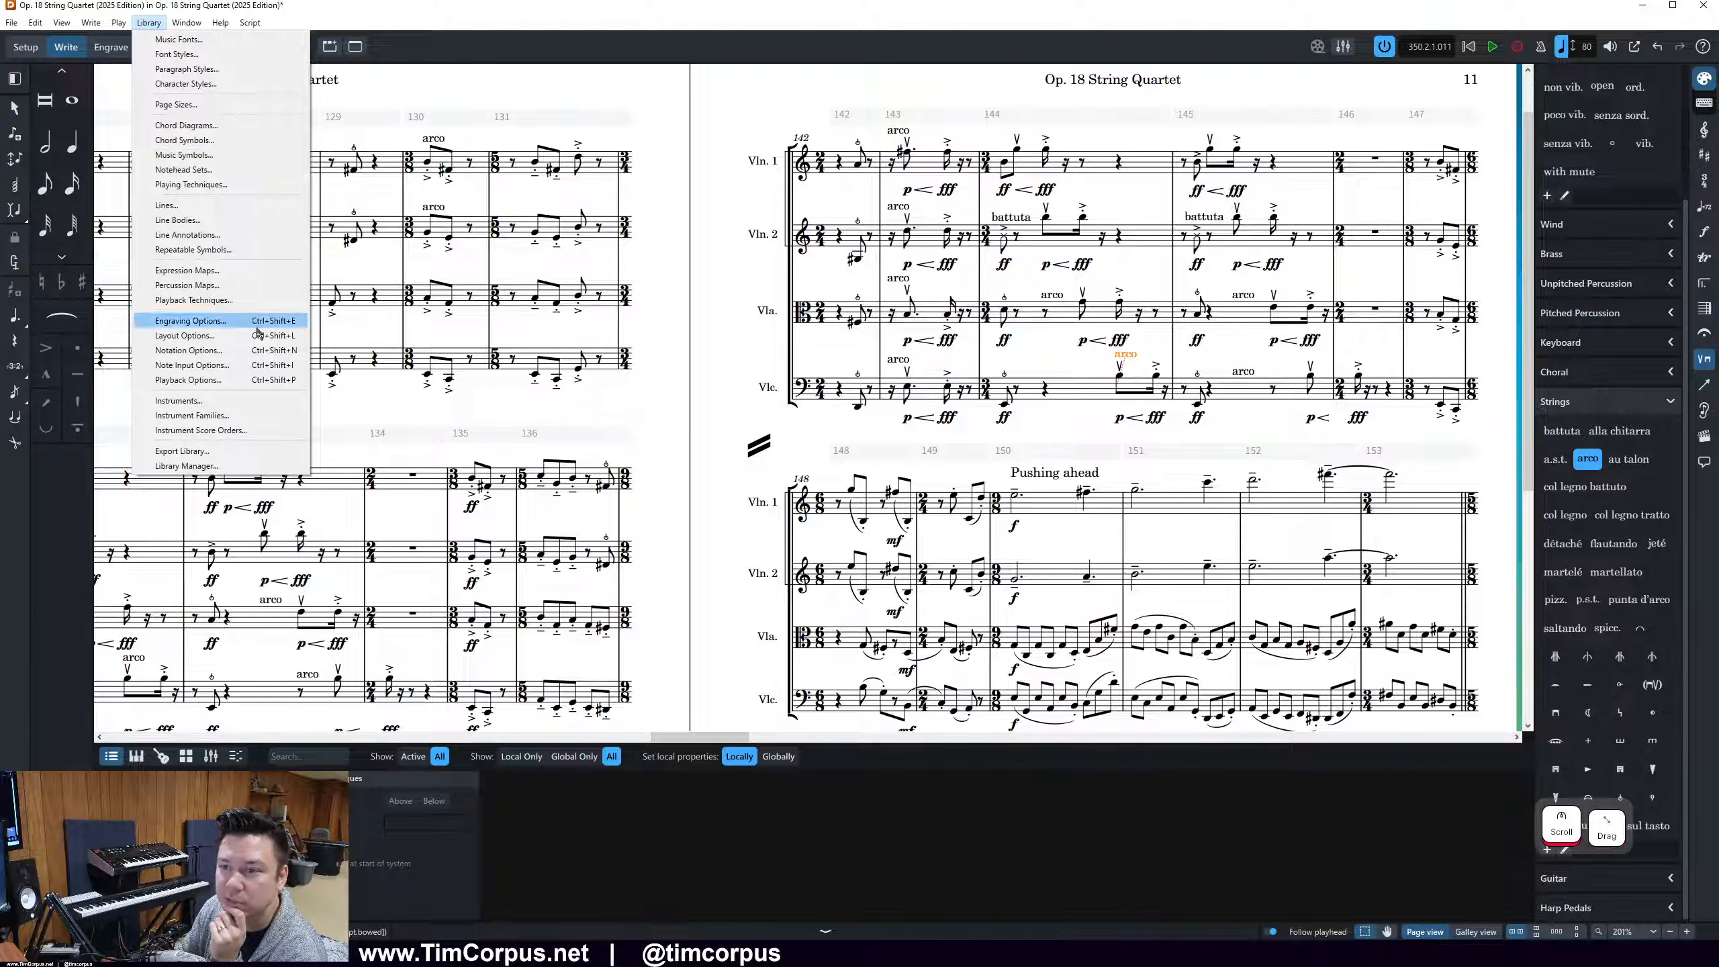
click(257, 335)
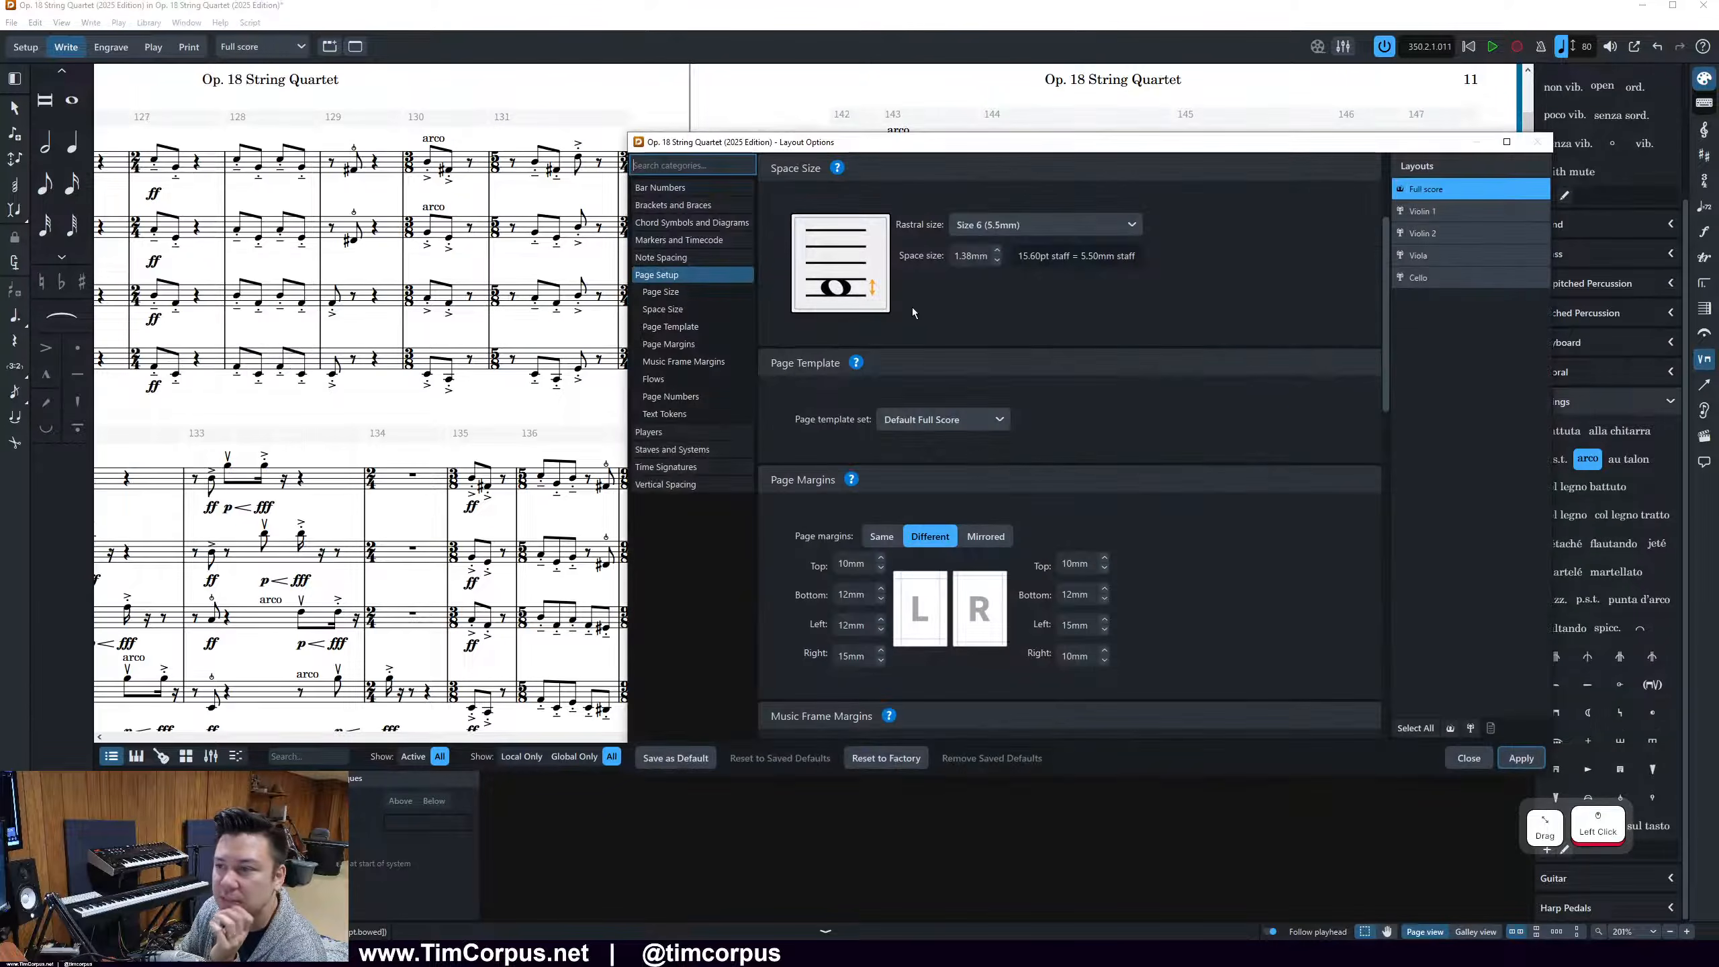
click(697, 163)
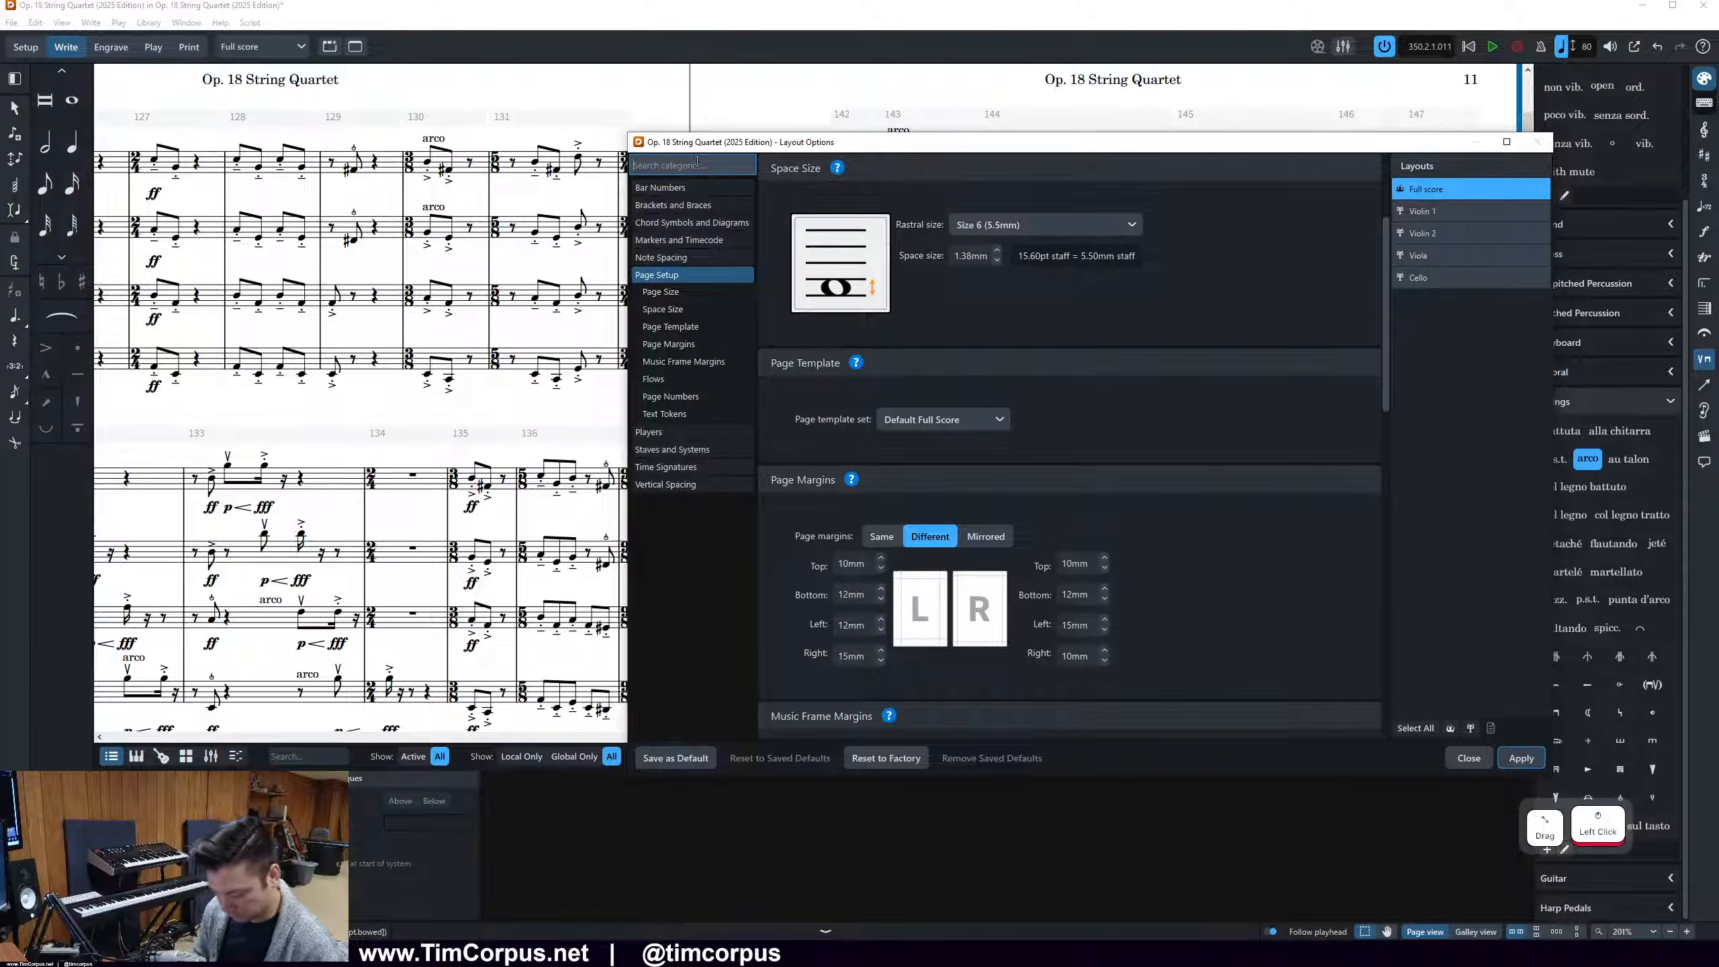
text(play)
key(BackSpace)
key(BackSpace)
key(BackSpace)
key(BackSpace)
text(tech)
key(BackSpace)
key(BackSpace)
key(BackSpace)
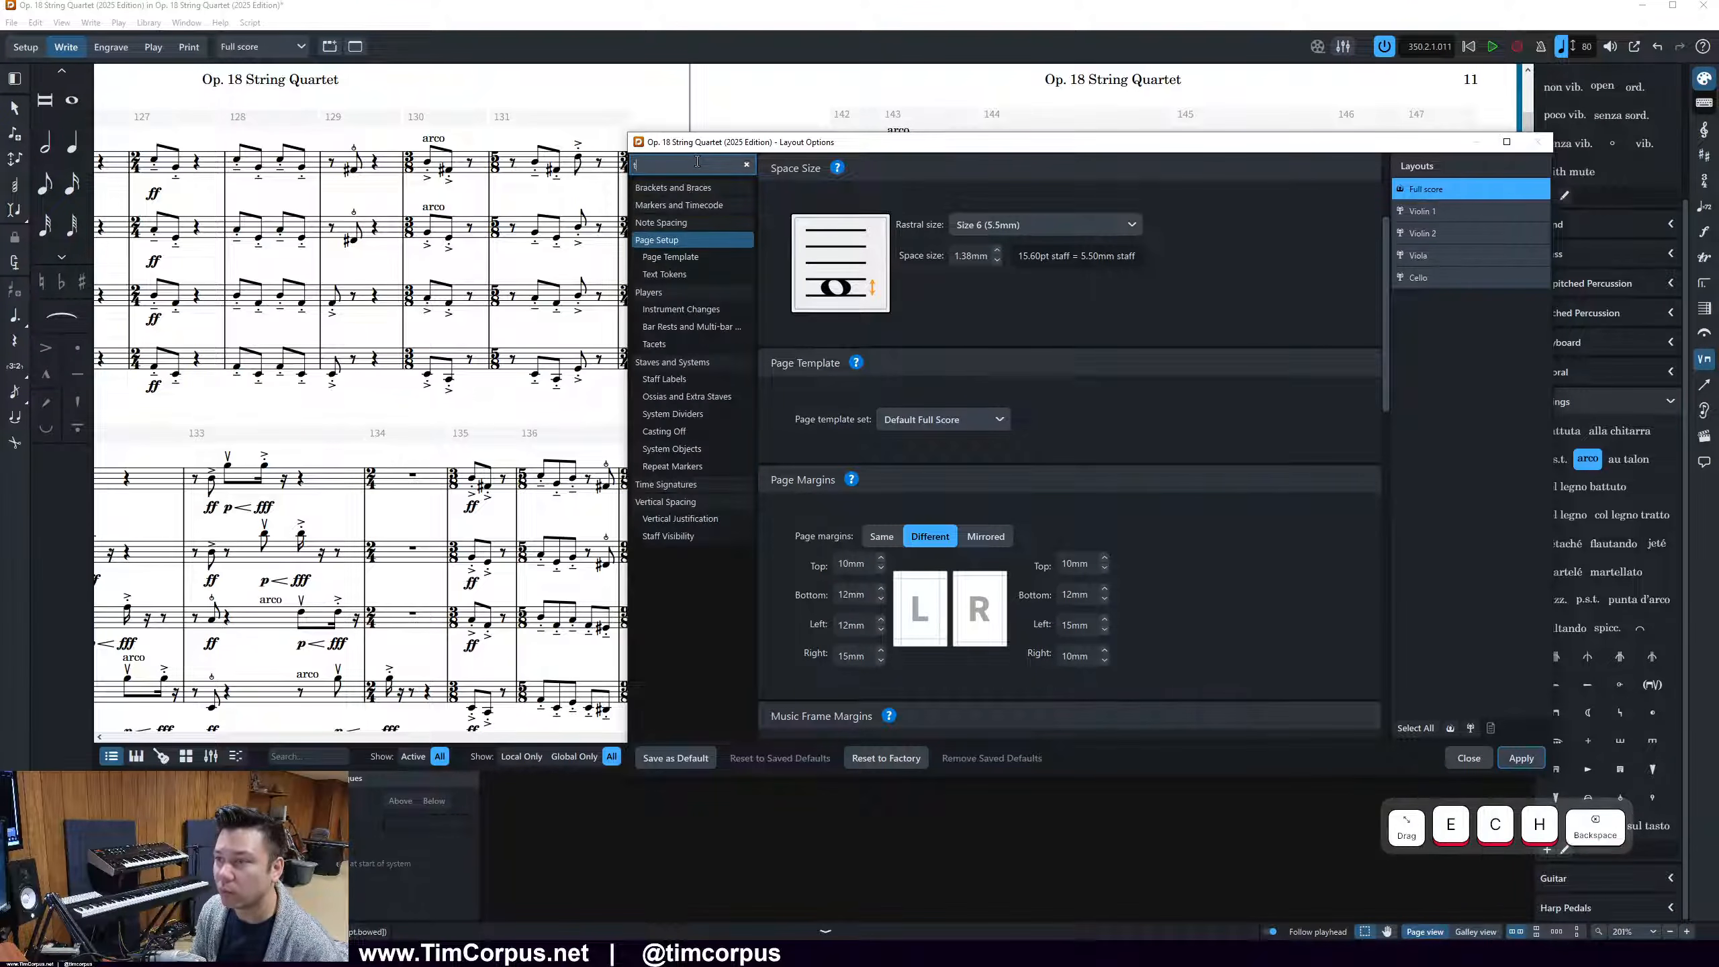
key(BackSpace)
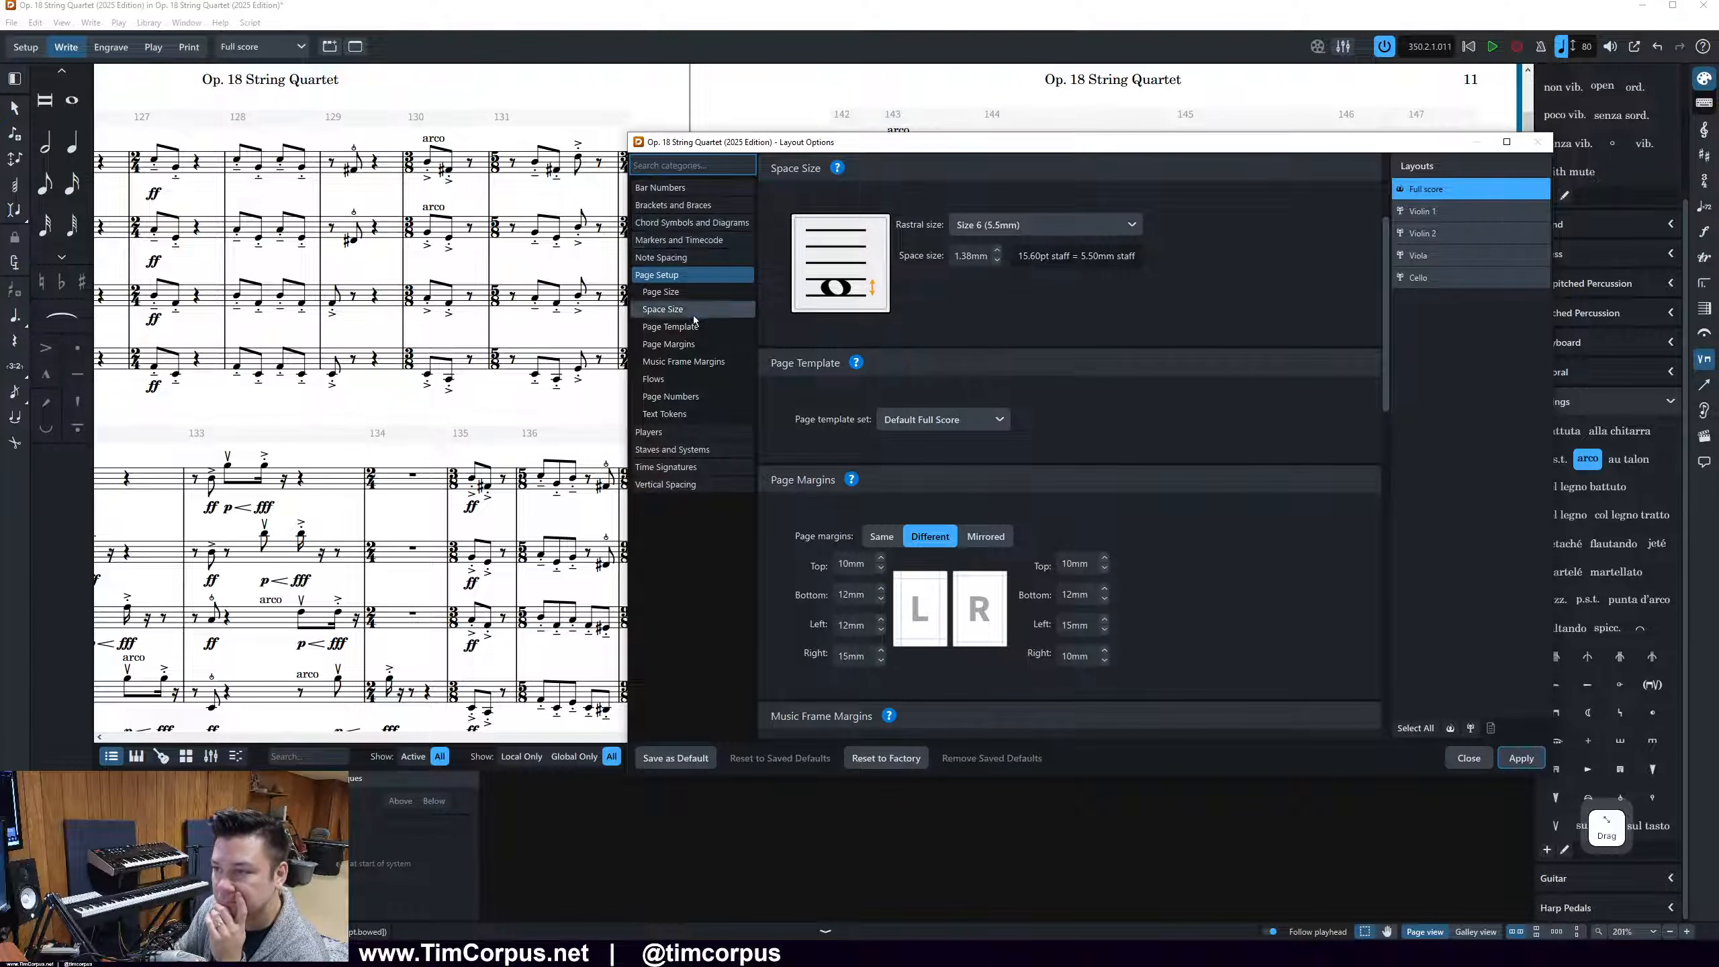
Review the Staves and Systems, Note Spacing and Vertical Spacing layout options, then close the dialog with its changes applied
click(704, 449)
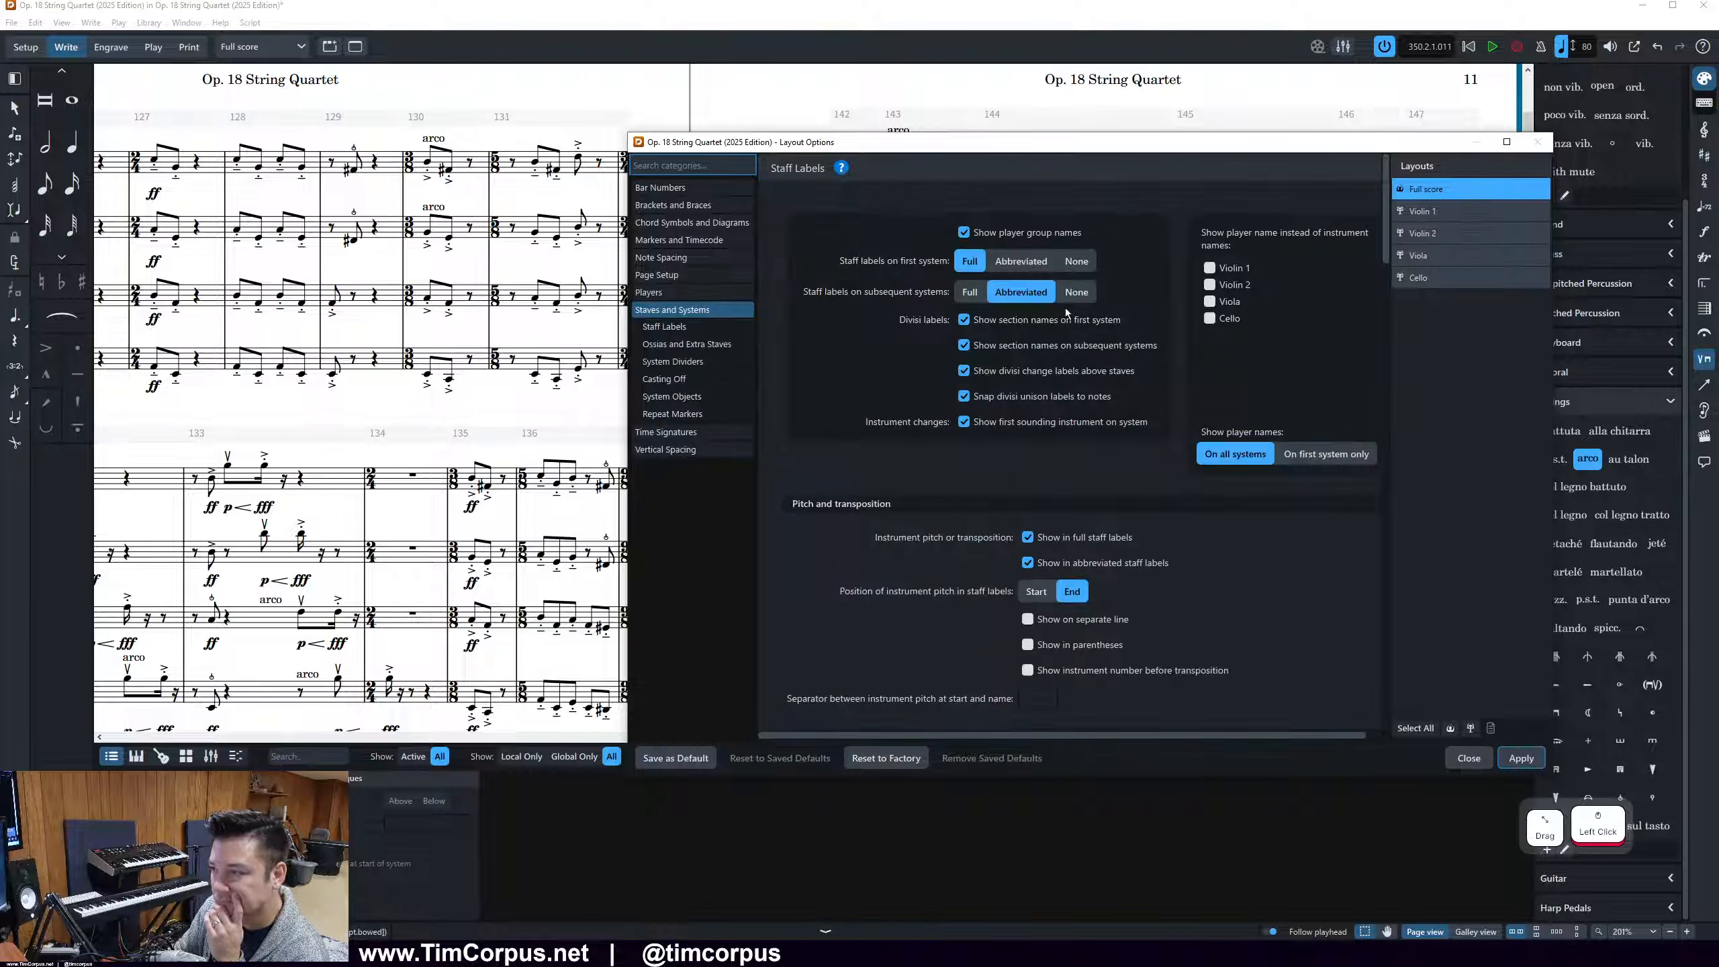
scroll(1124, 383, down, 4)
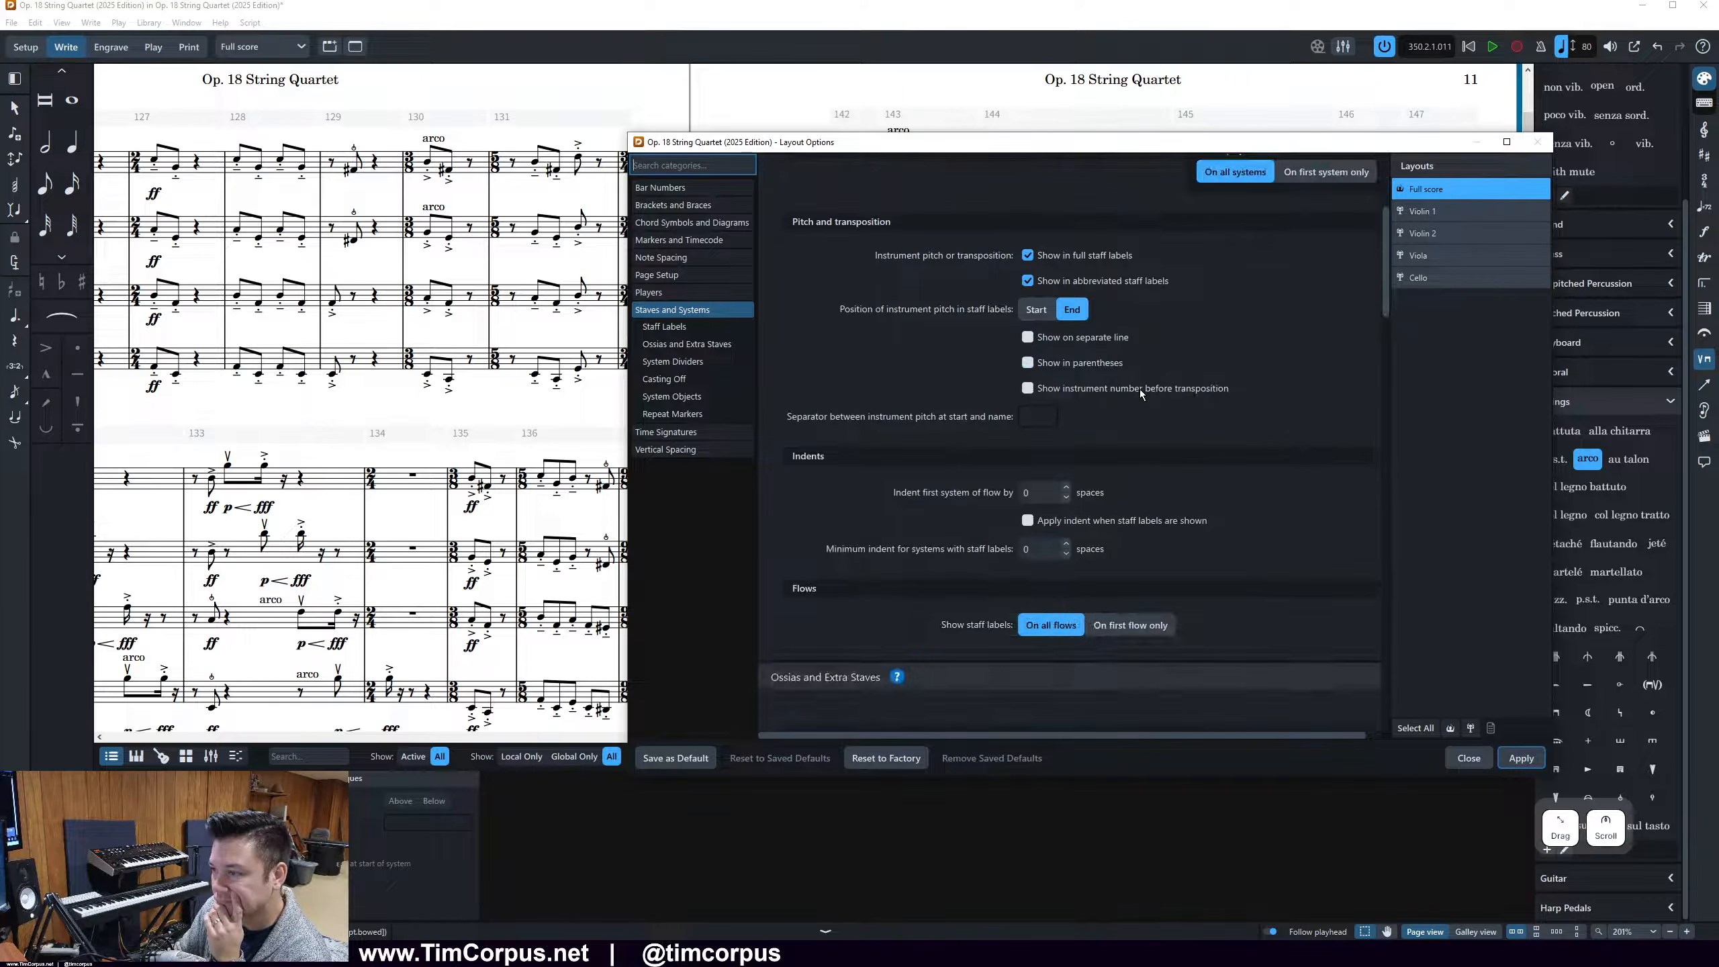
click(669, 259)
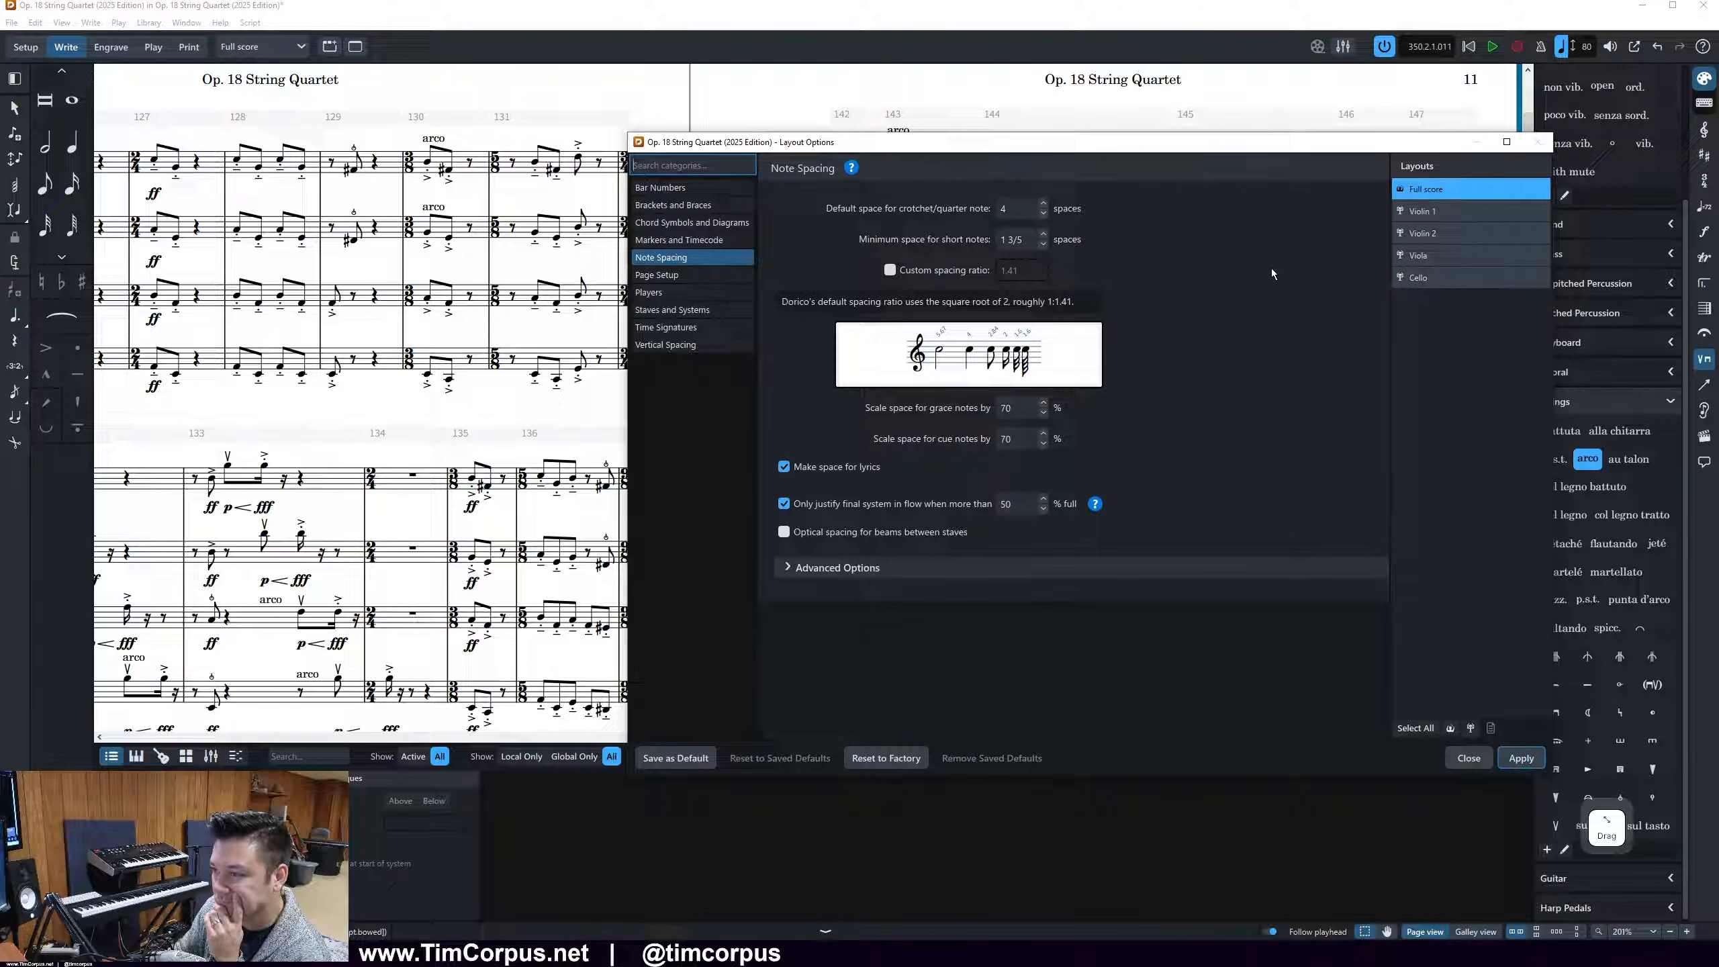
click(880, 569)
scroll(928, 567, down, 2)
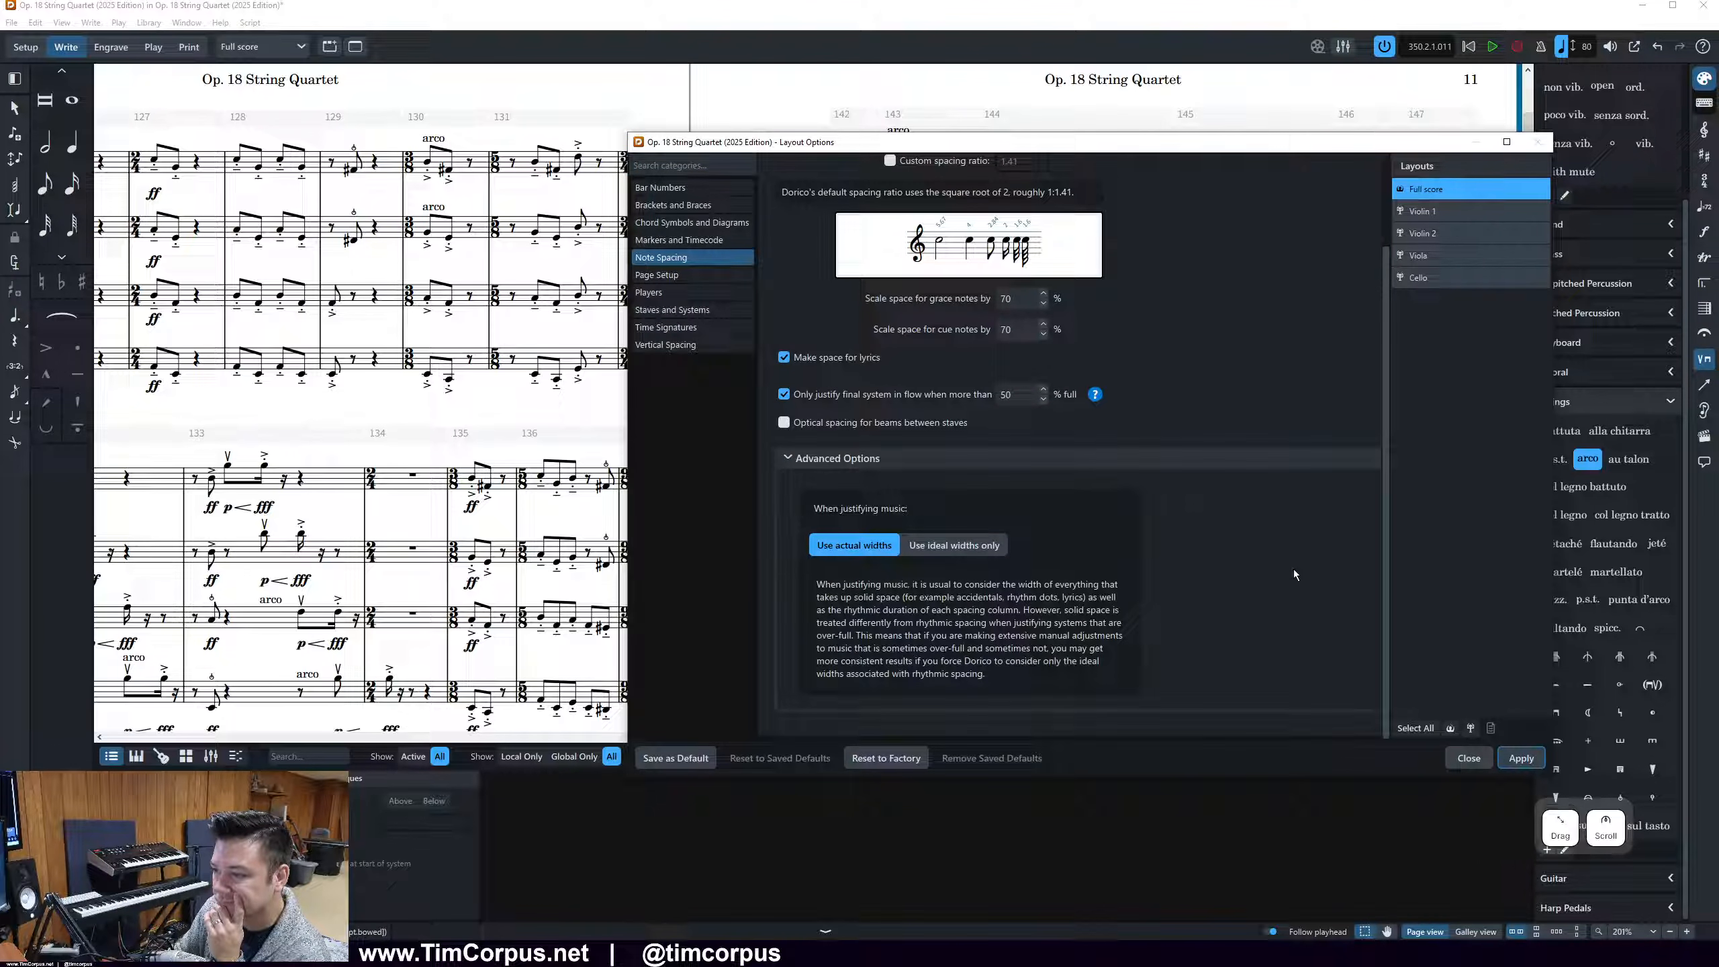
click(707, 346)
scroll(1373, 552, down, 8)
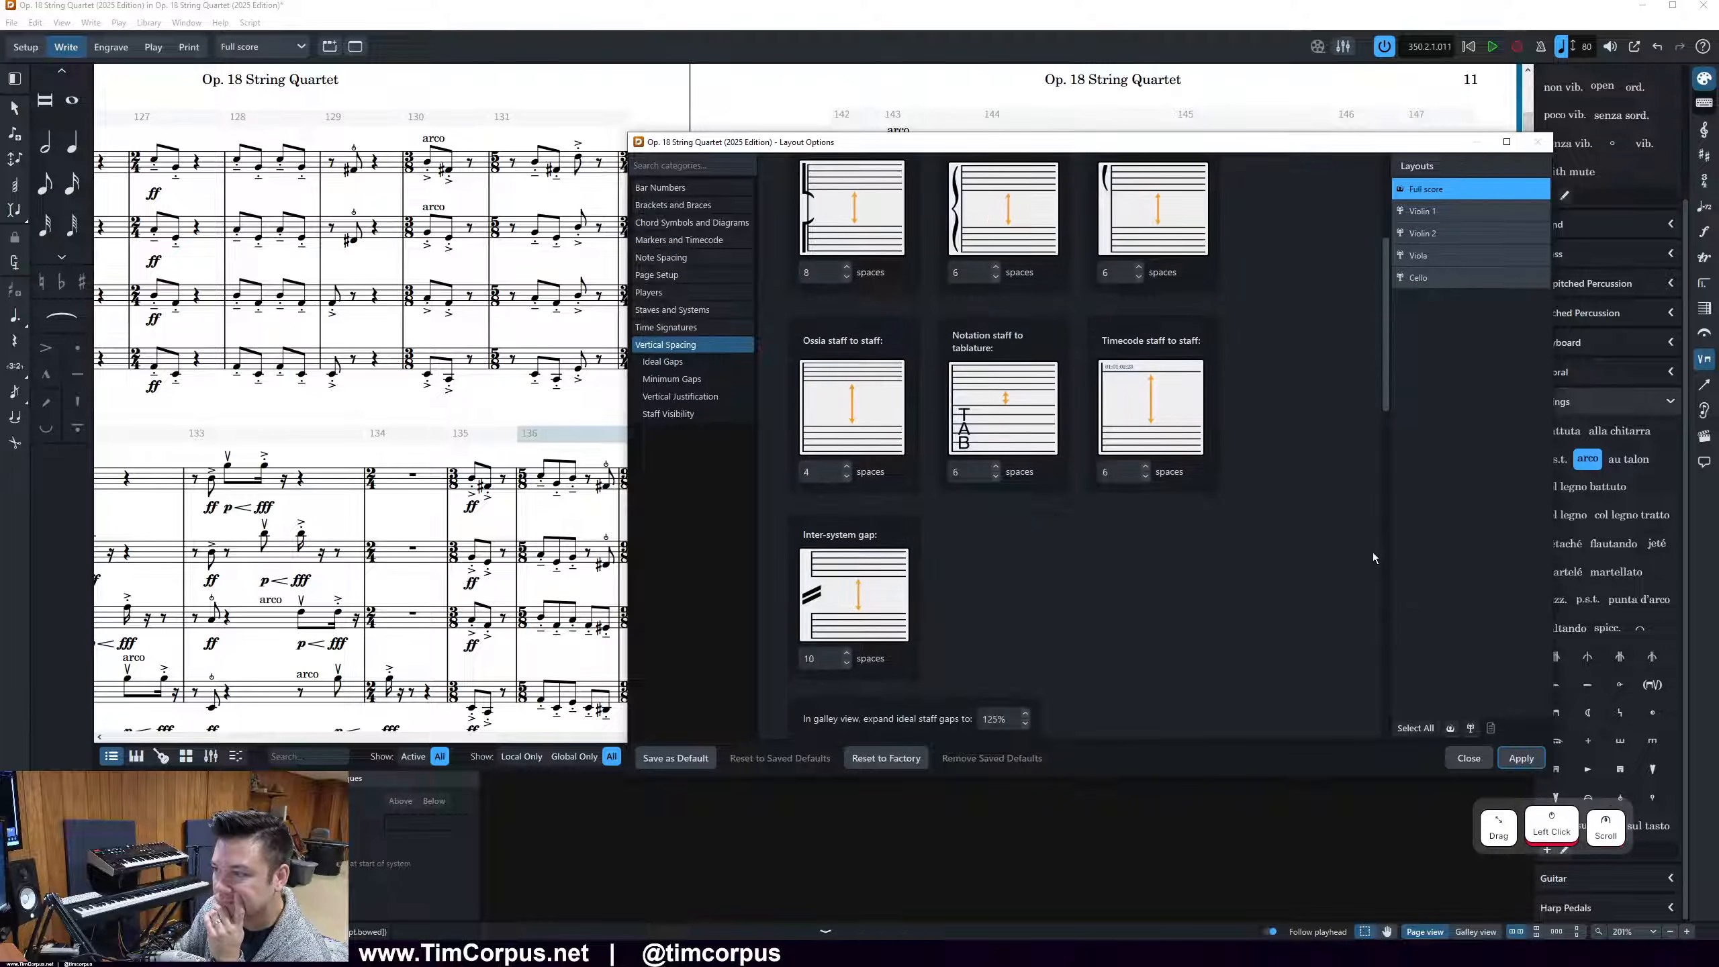
scroll(1372, 553, down, 4)
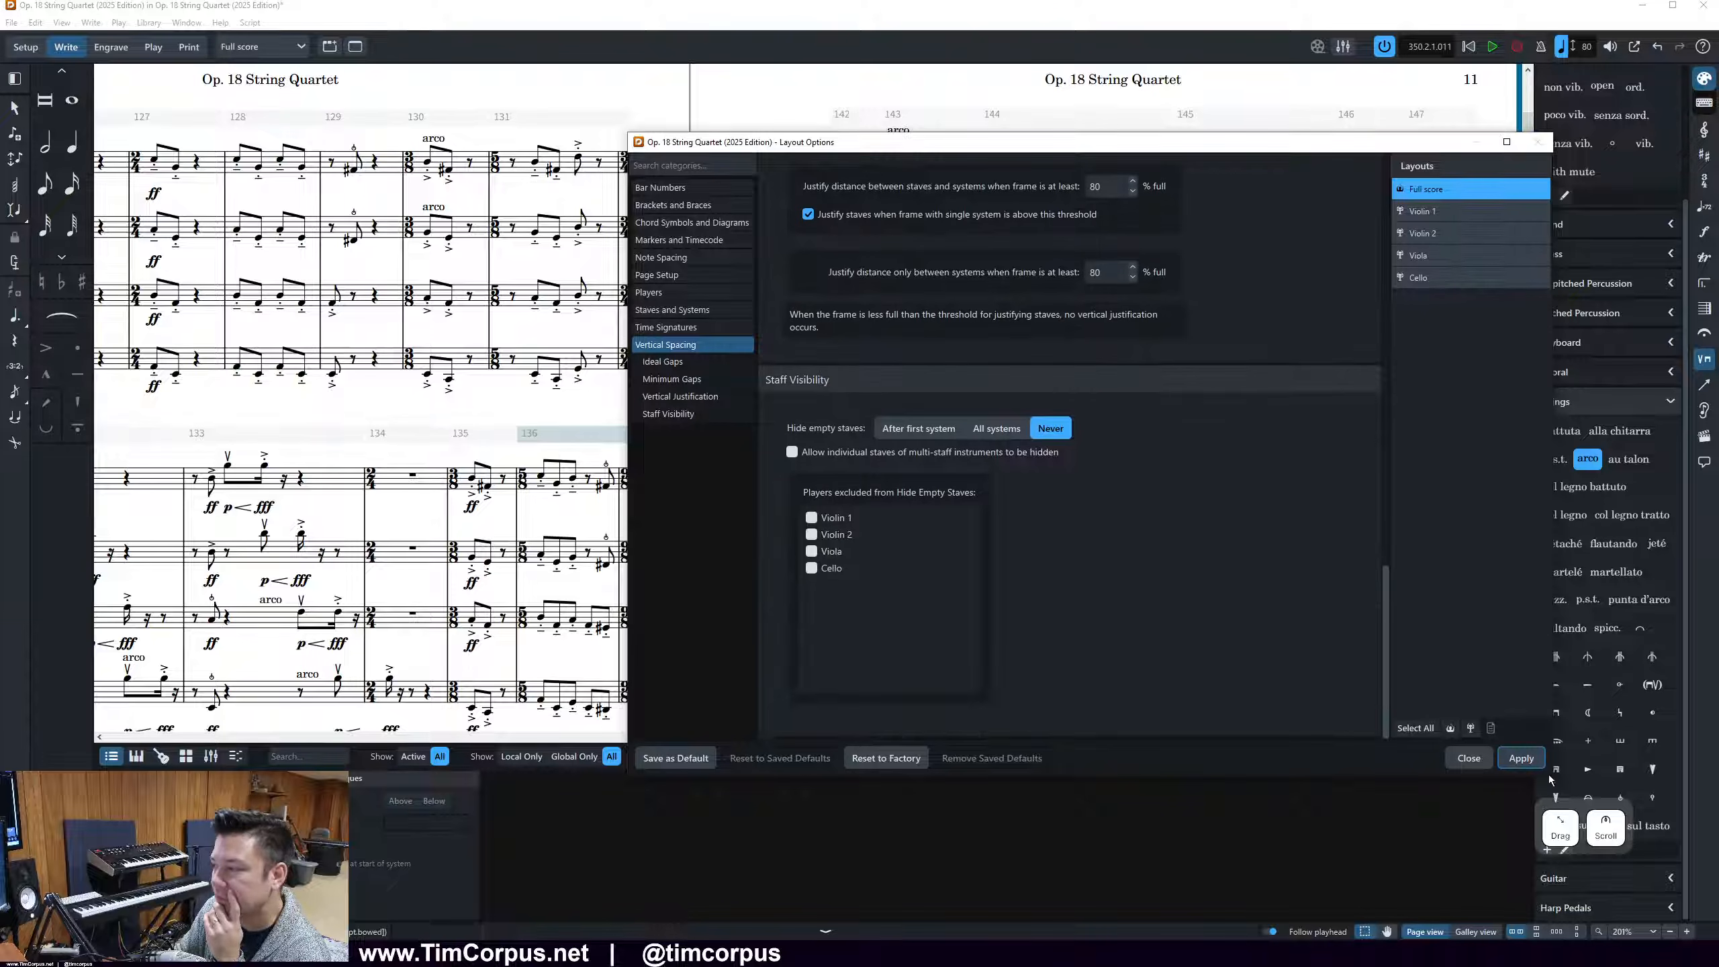
click(1469, 757)
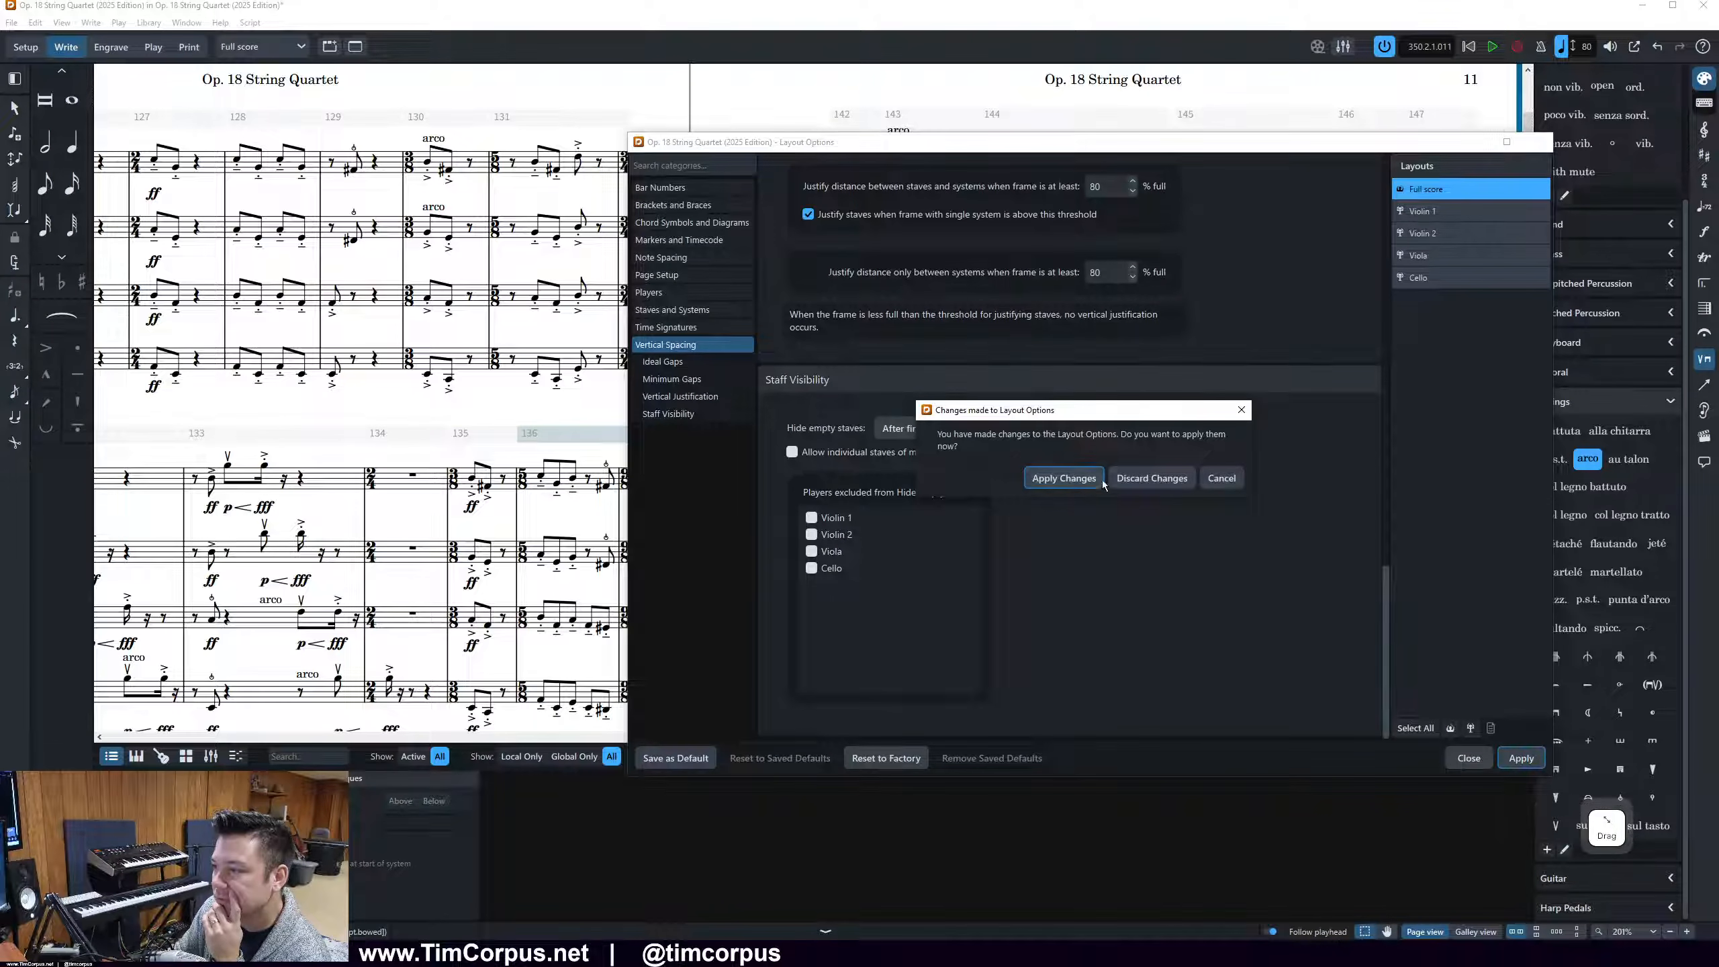
click(1063, 478)
Return to the playing technique Engraving Options and try a smaller minimum distance above staff for symbols before restoring 1/4 spaces
click(538, 959)
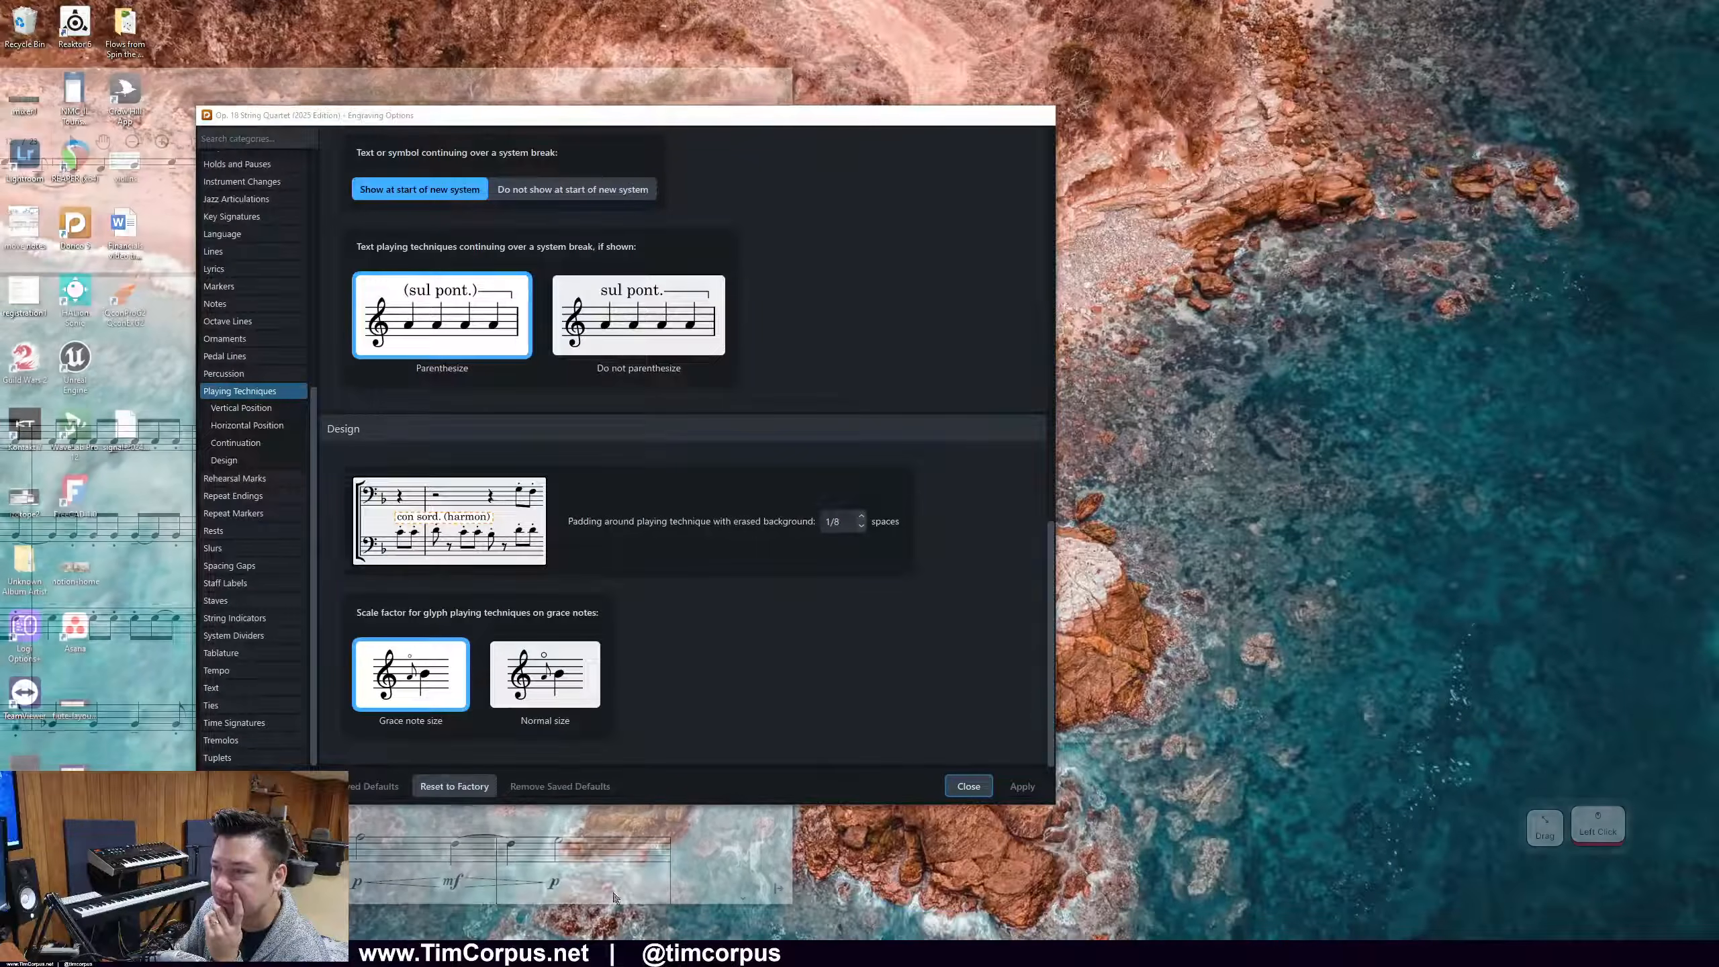
click(612, 890)
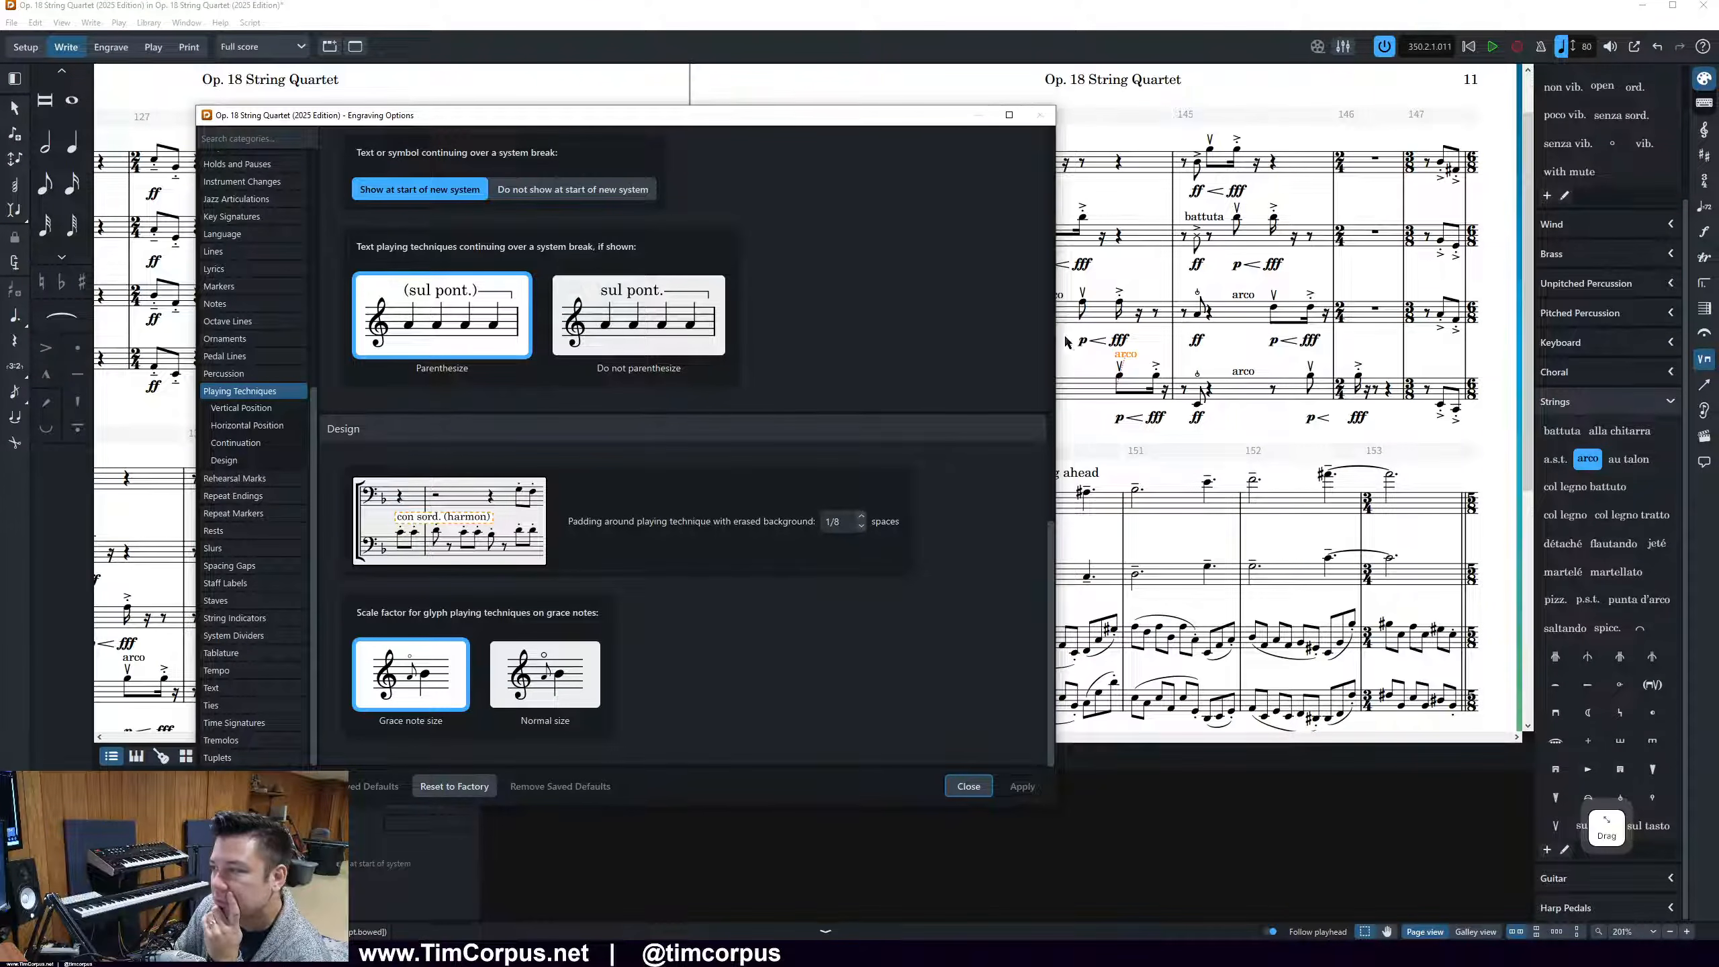
scroll(734, 525, up, 4)
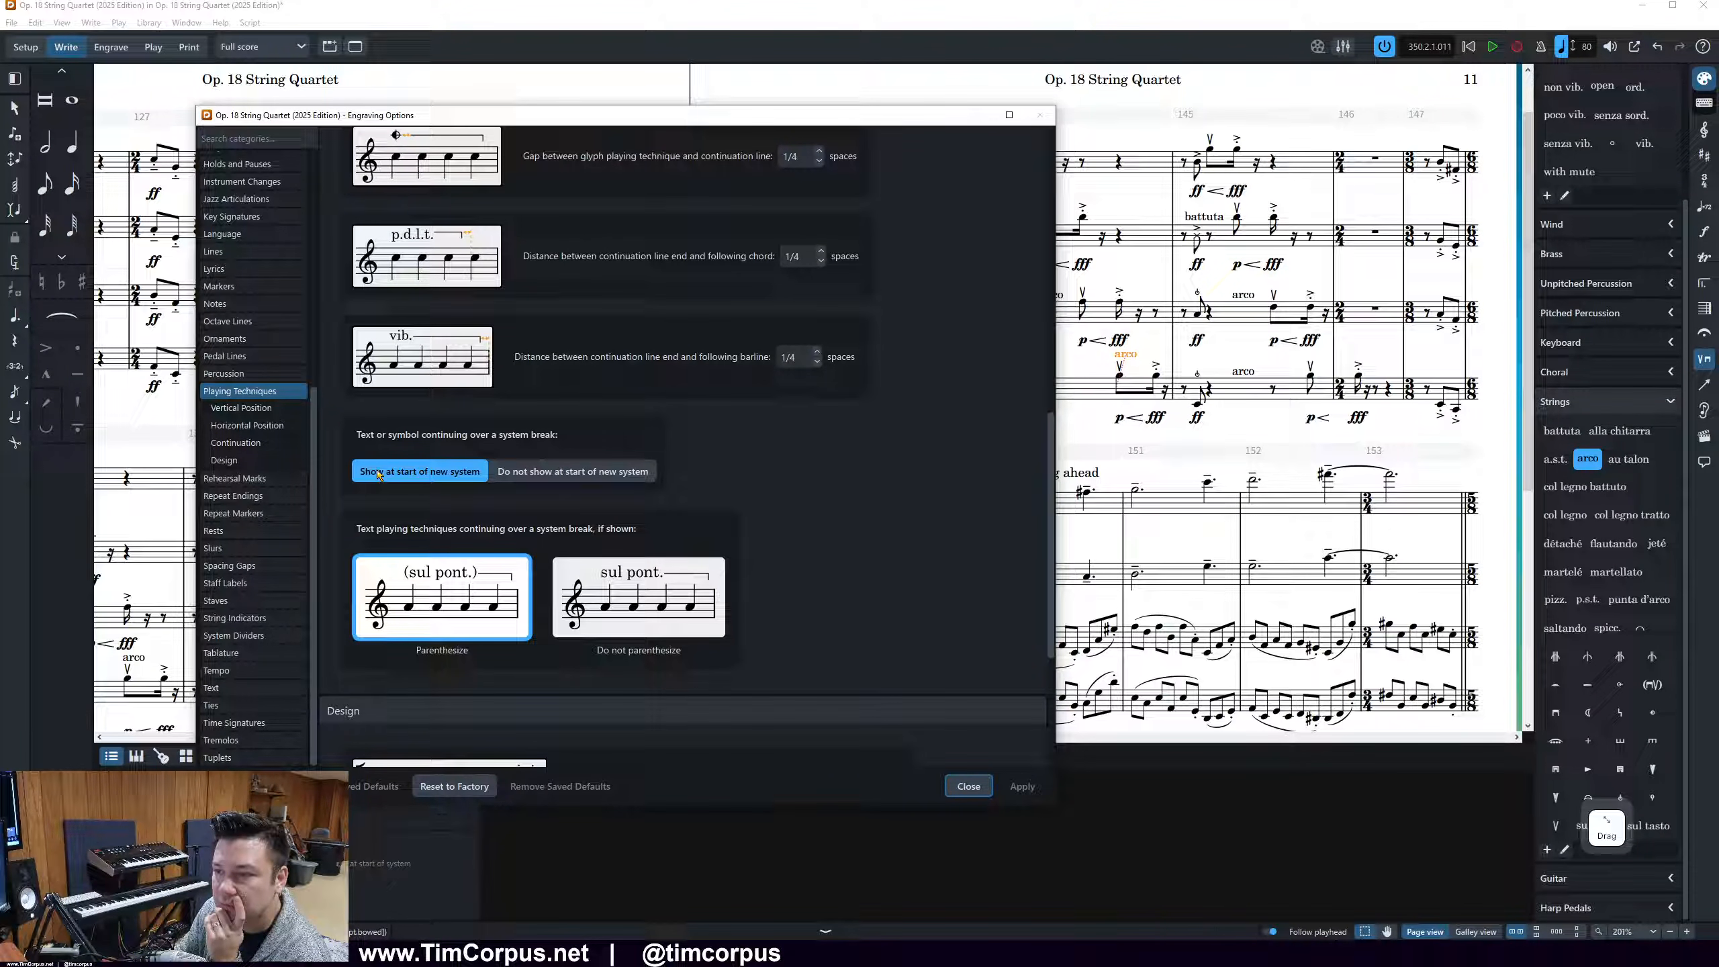
scroll(378, 473, up, 10)
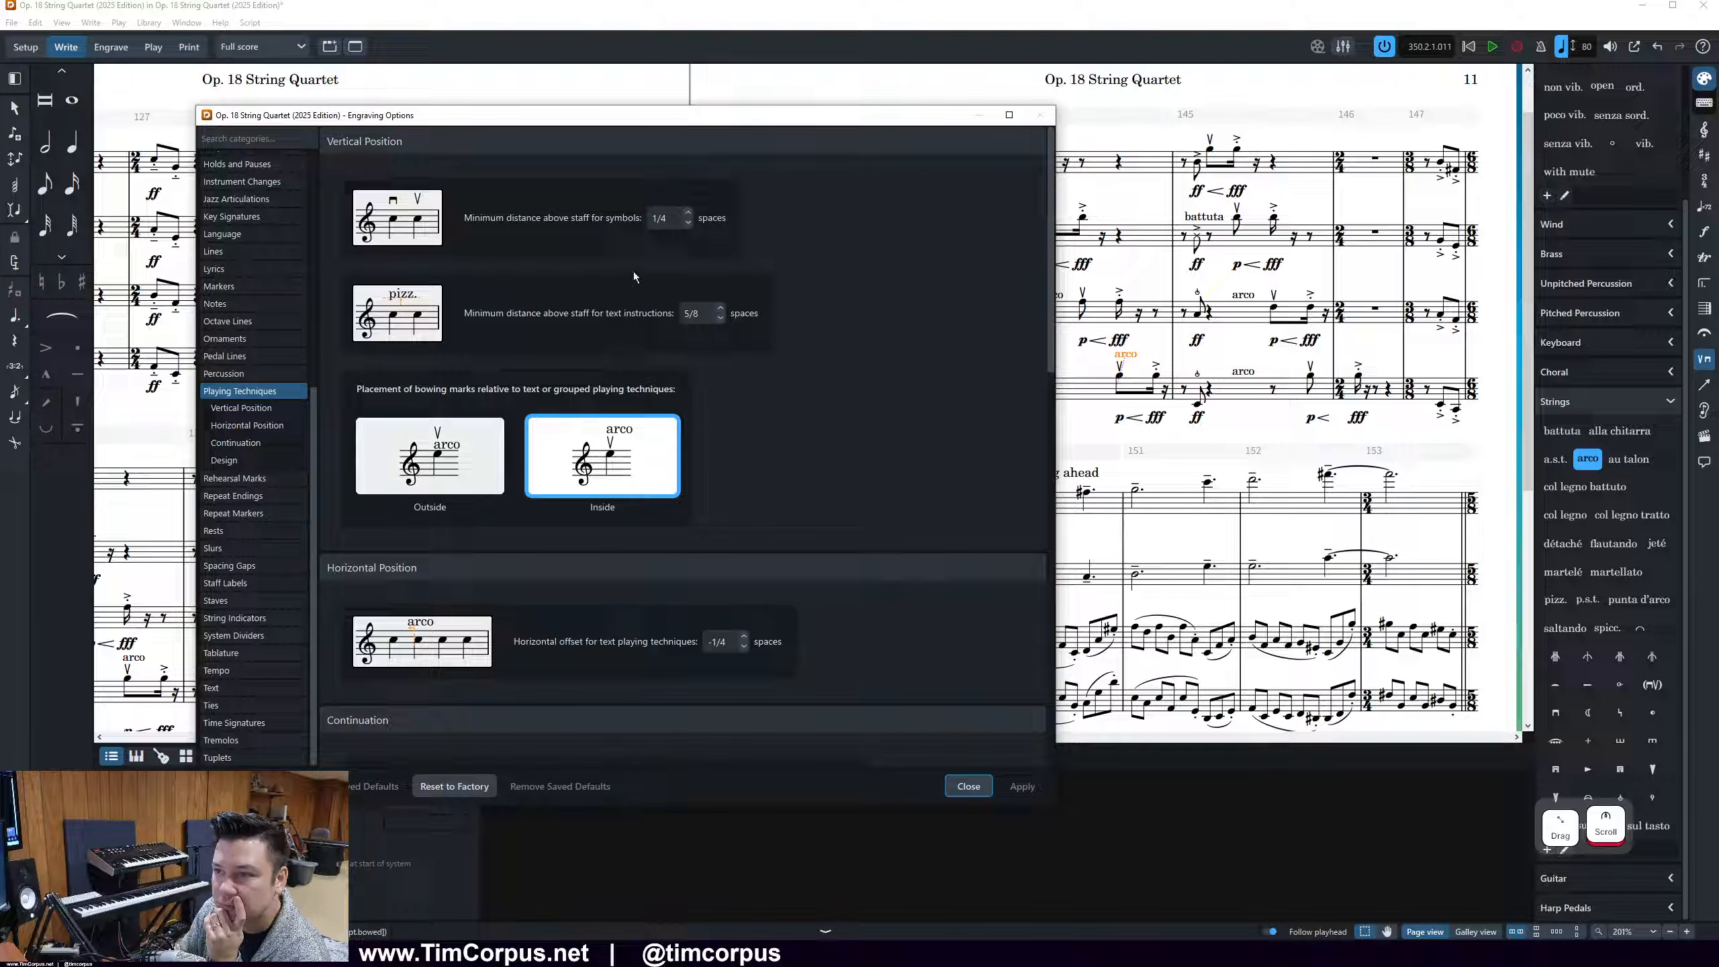
click(688, 223)
click(1018, 786)
click(687, 213)
click(1022, 785)
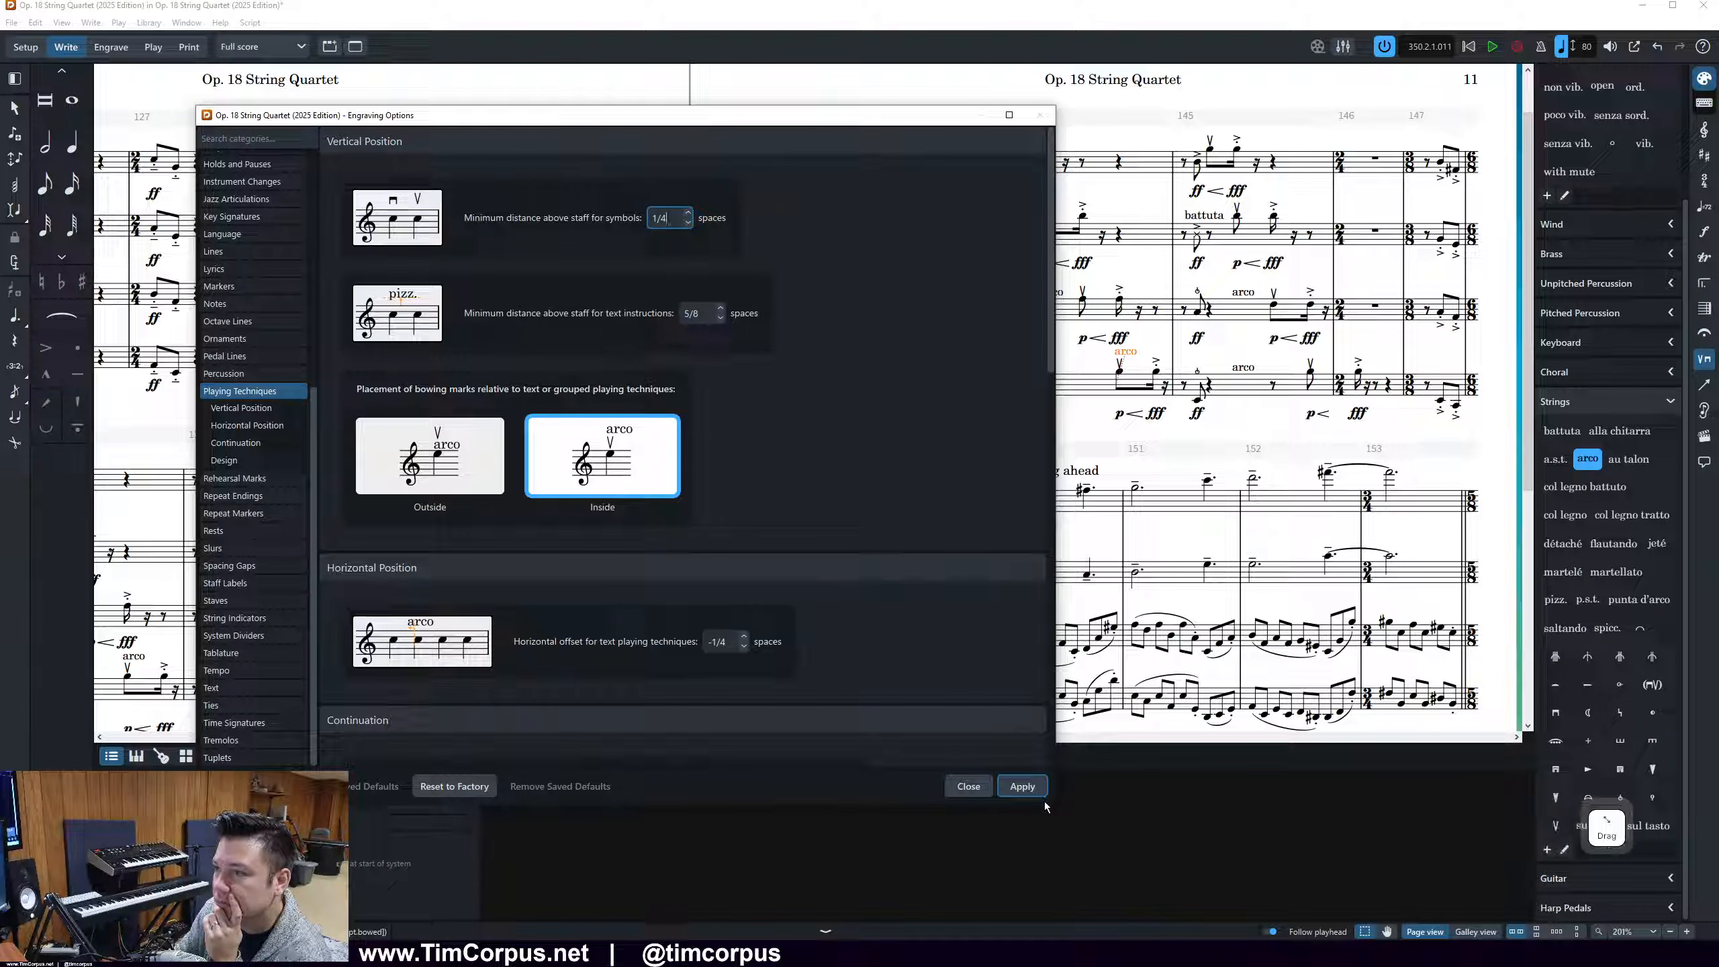
click(1031, 785)
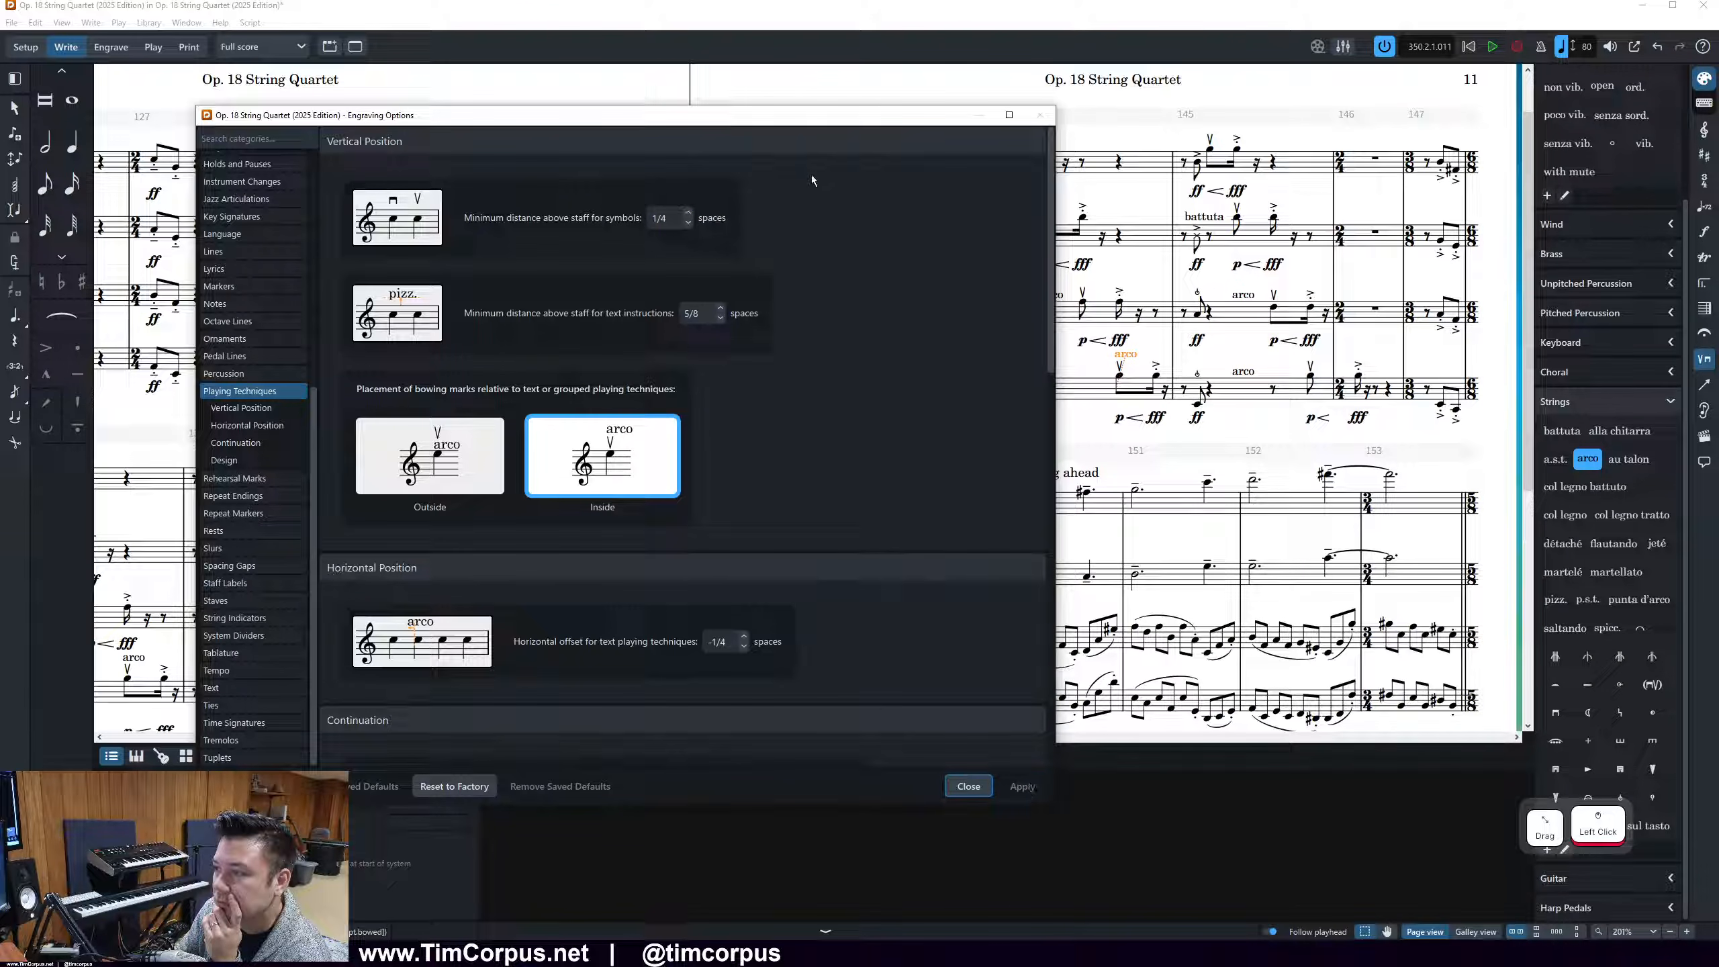
With the score in view, try a minimum distance above staff for symbols of 0 spaces, then reapply 1/4 spaces
drag(809, 120, 587, 141)
click(462, 243)
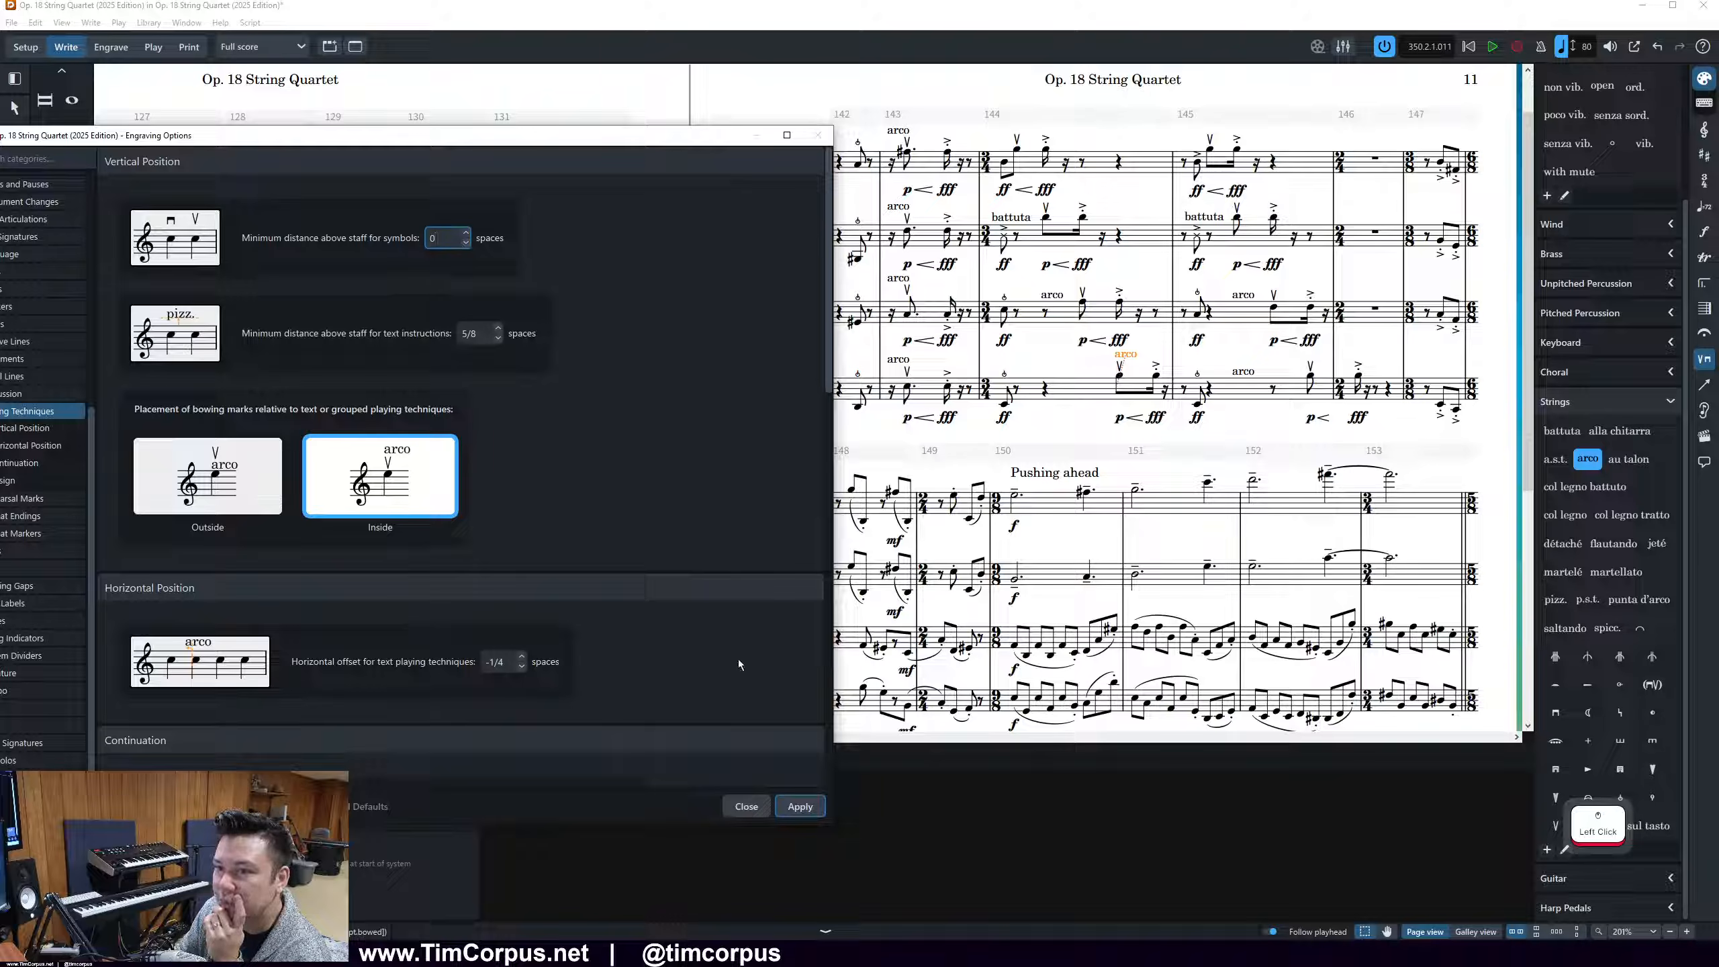
click(799, 806)
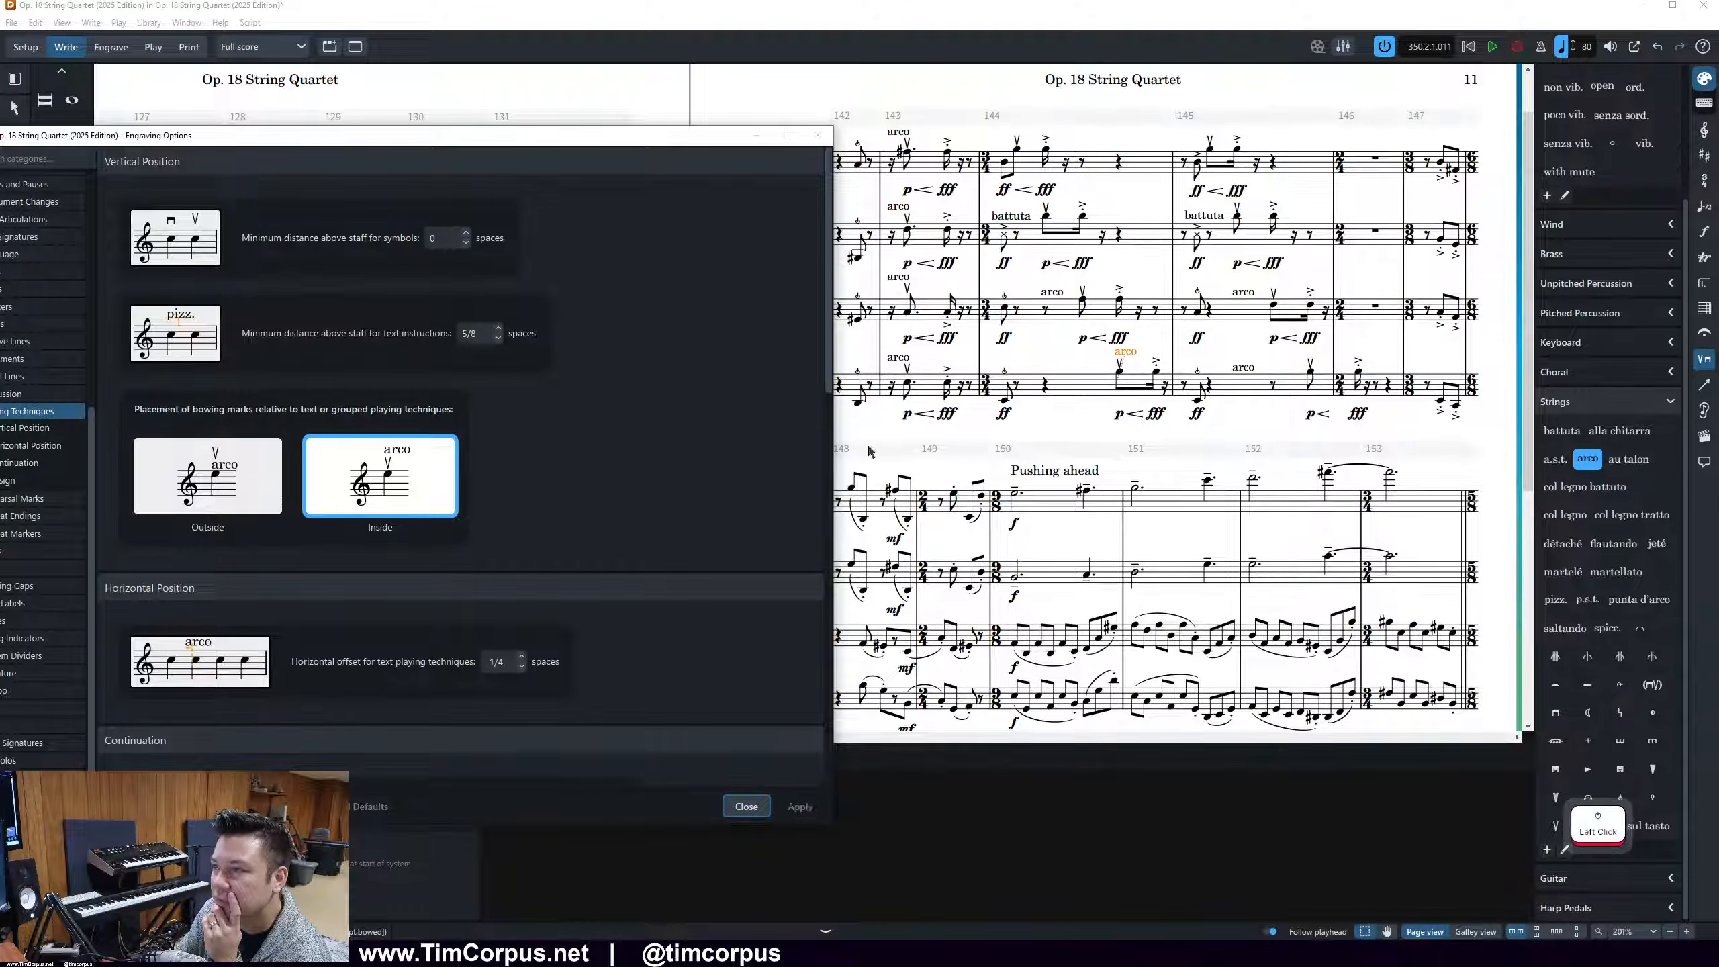
click(466, 232)
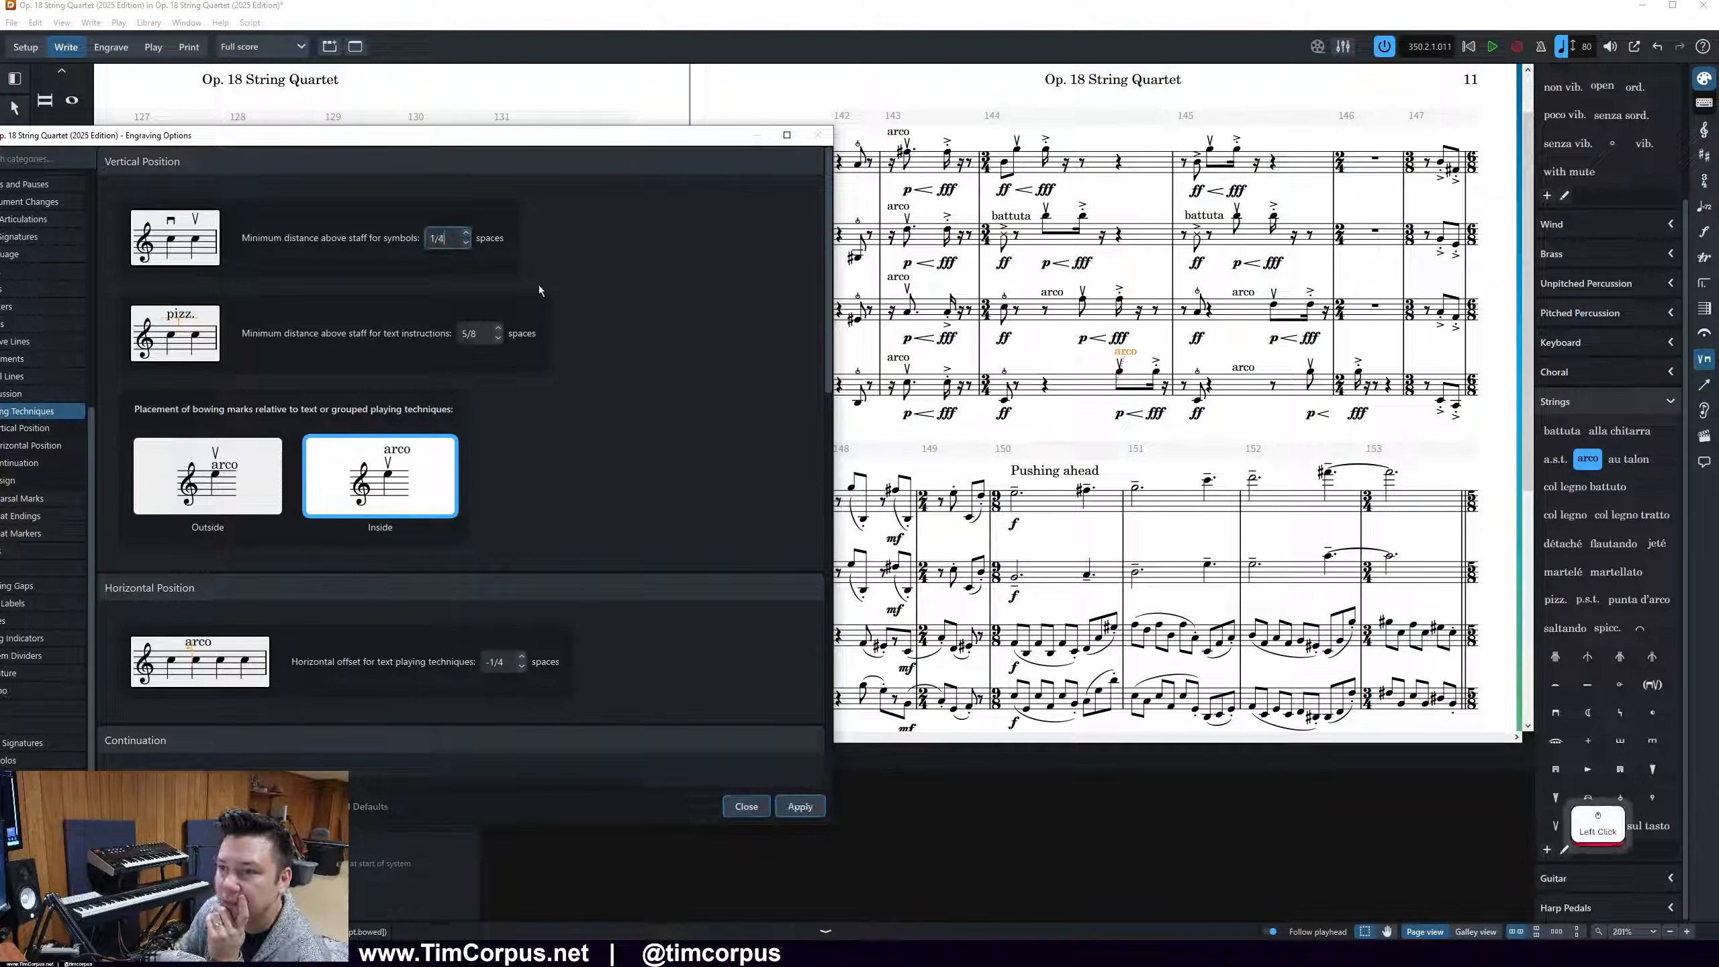
click(808, 814)
Check the remaining Continuation and Design options for playing techniques and close the Engraving Options
scroll(721, 515, down, 10)
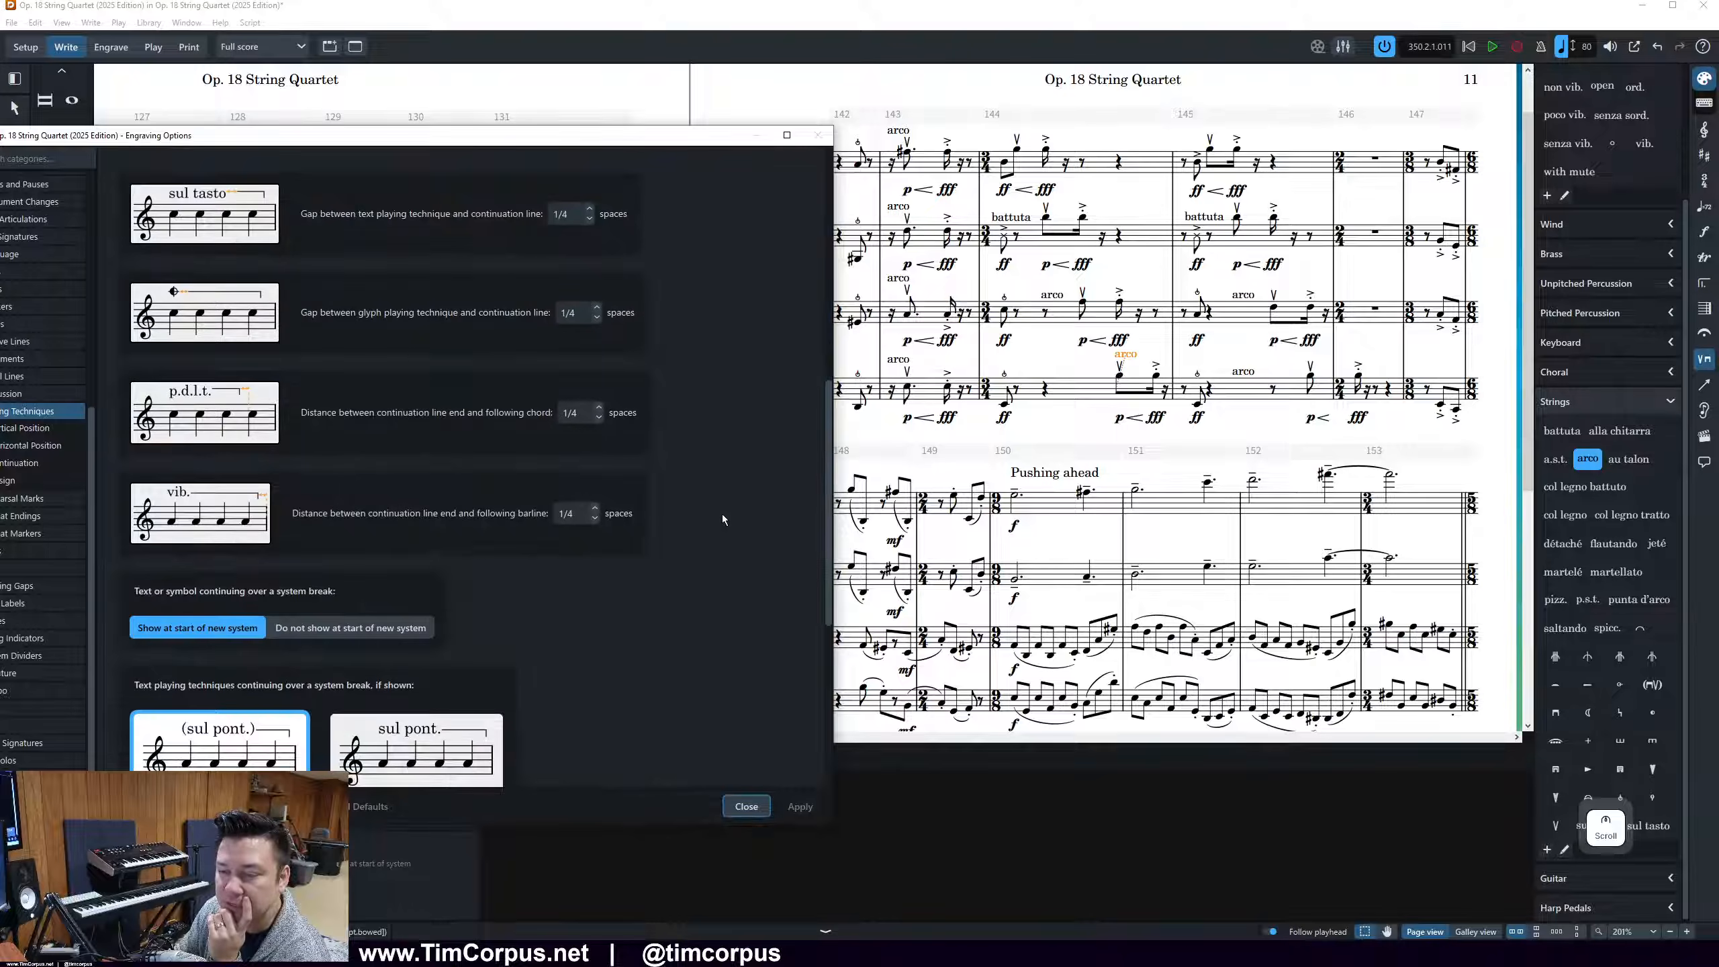
scroll(723, 513, down, 5)
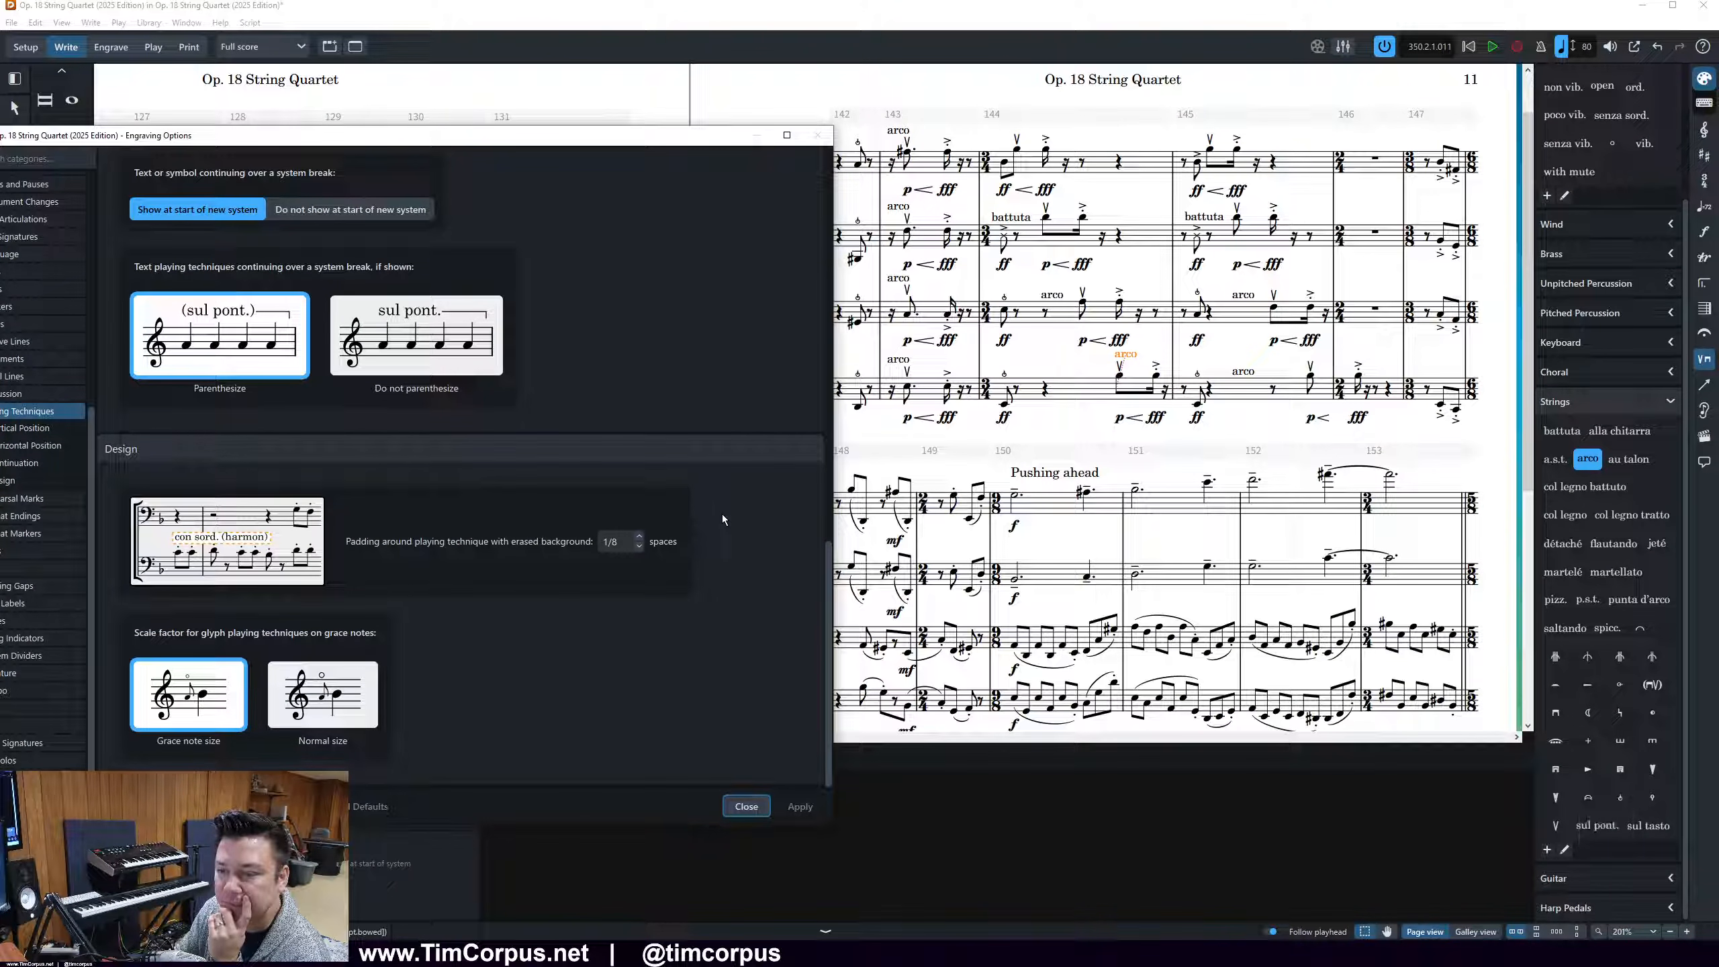
scroll(723, 513, down, 2)
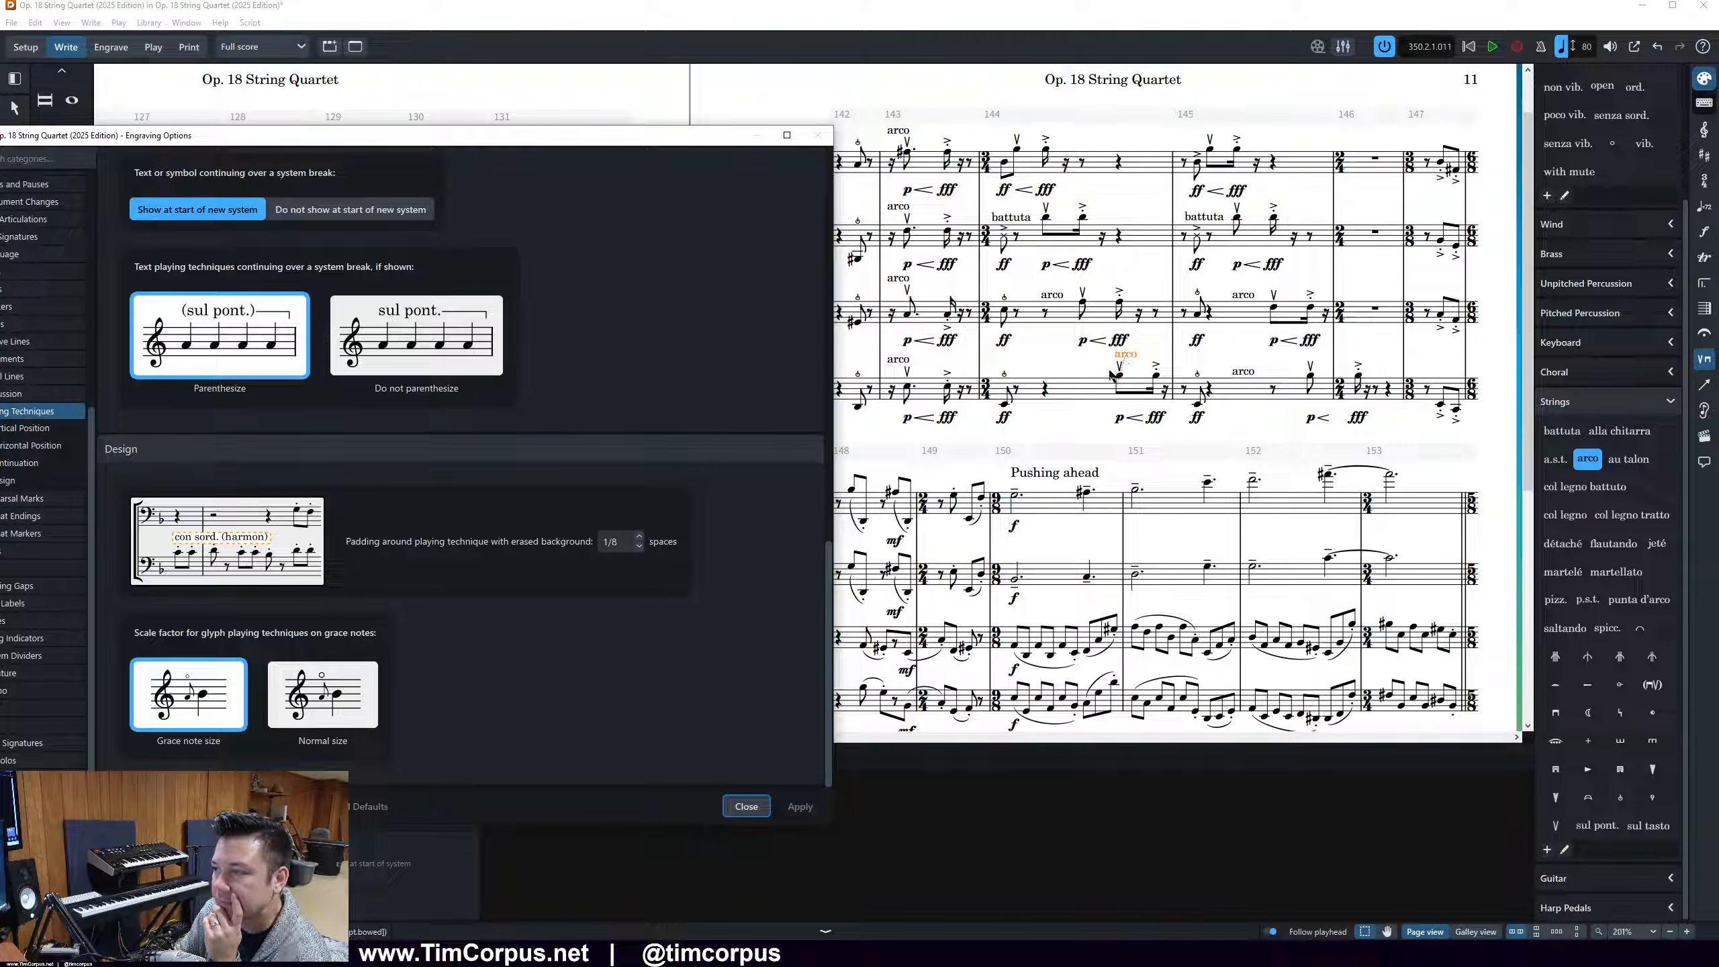
click(748, 806)
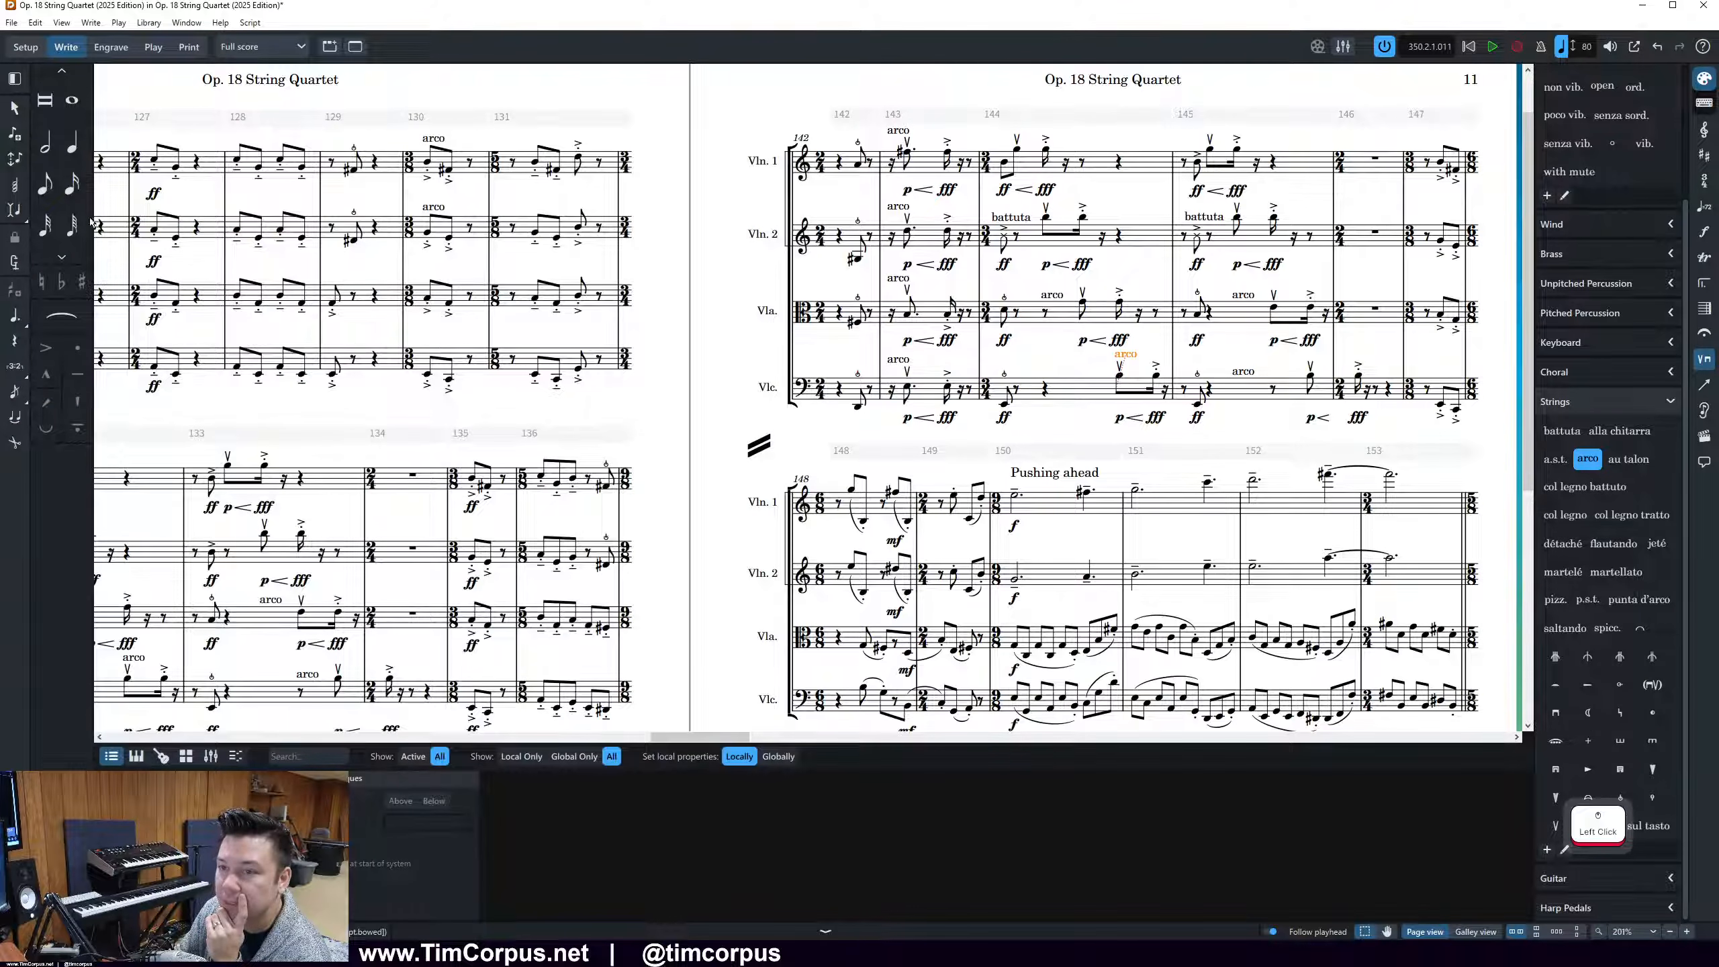
Nudge the Cello arco in bar 144 graphically left and down beside its bowing mark, then select the Viola arco in that bar
click(110, 47)
click(1126, 358)
drag(1125, 359, 1103, 370)
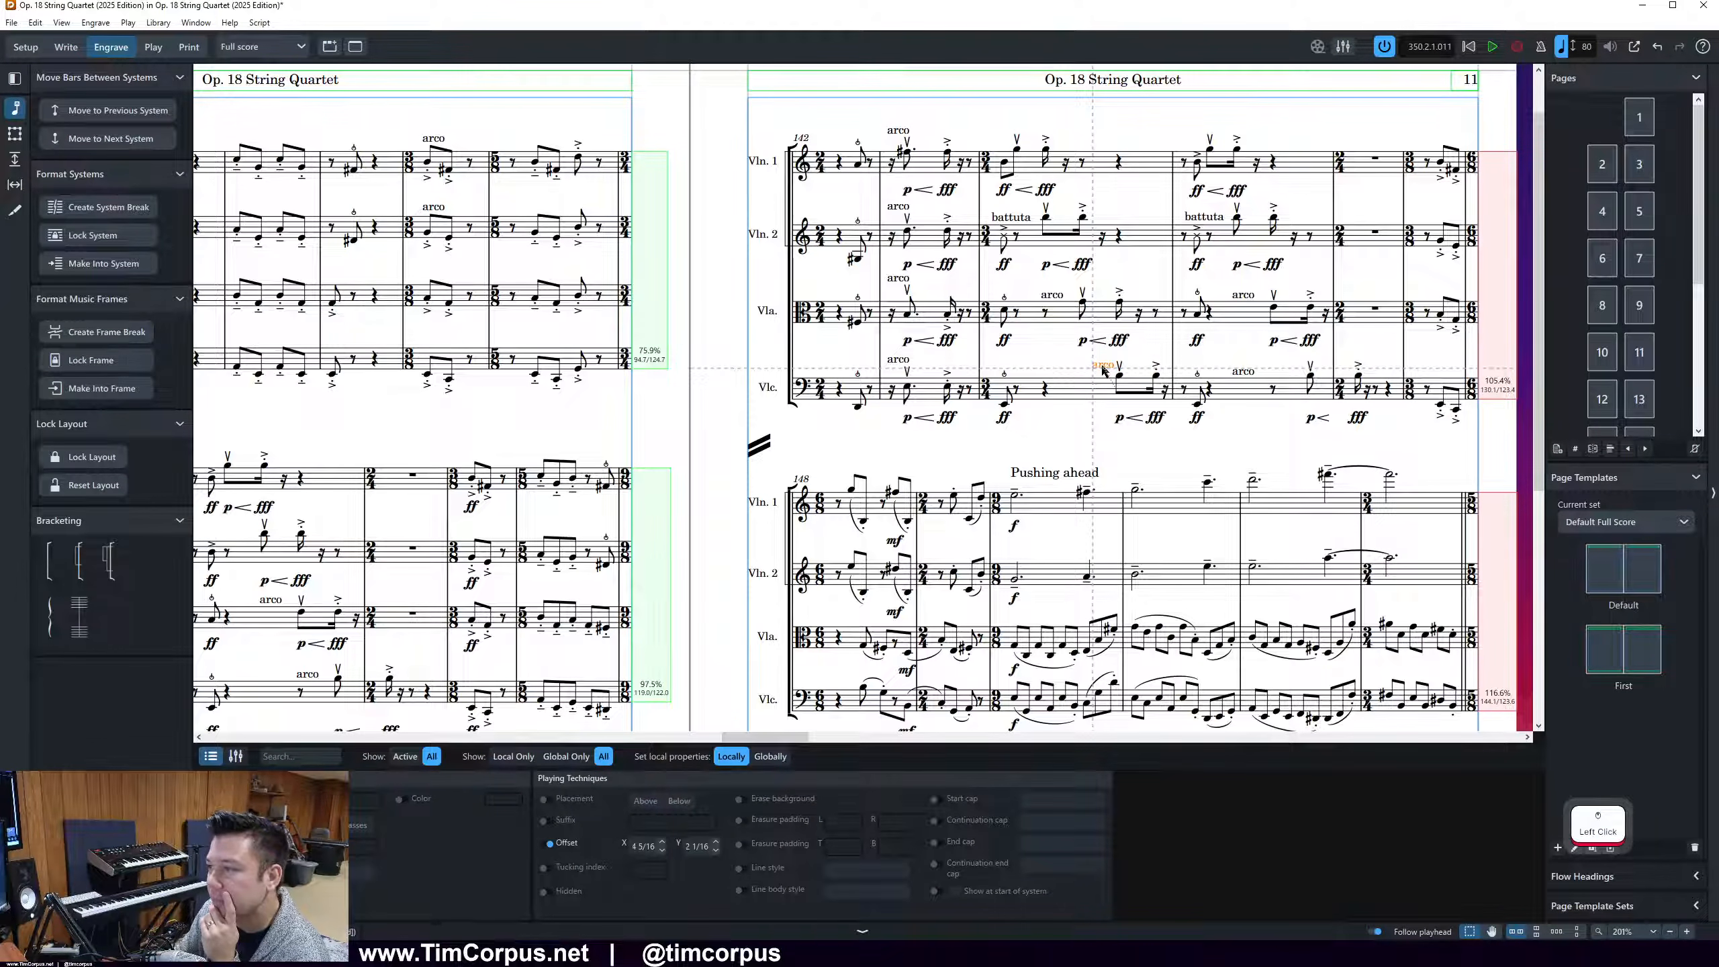
click(1058, 301)
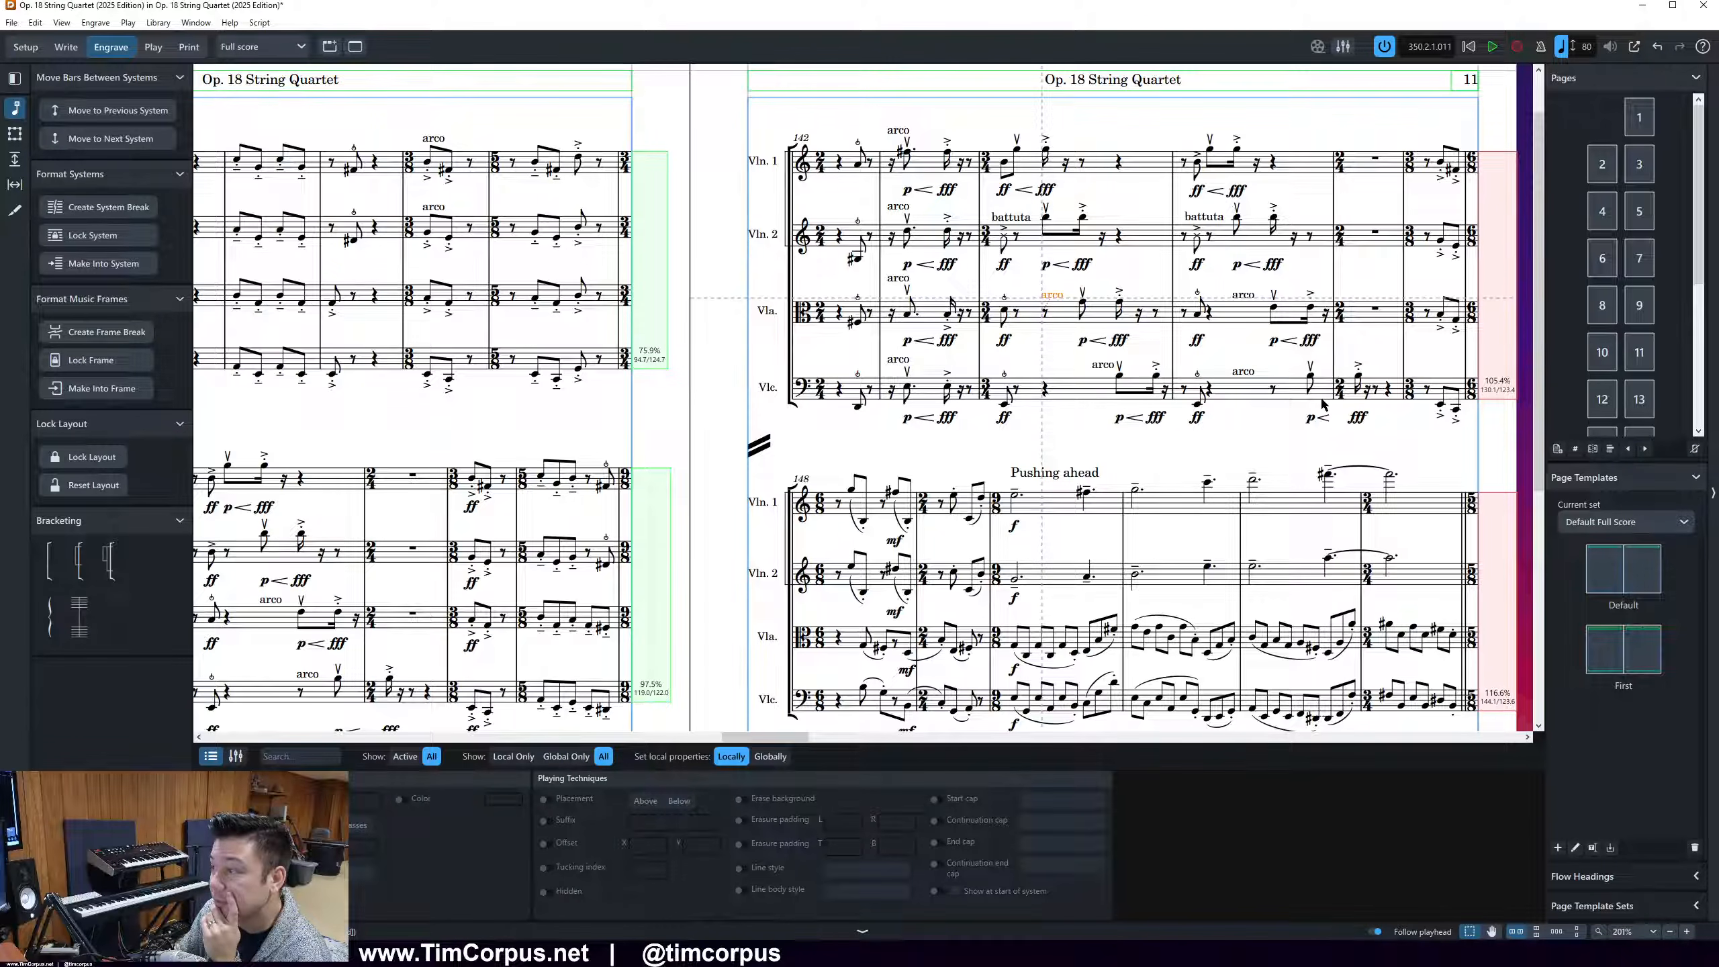
Turn on note spacing and bring the start of the system at bar 148 into close view
scroll(1326, 398, down, 5)
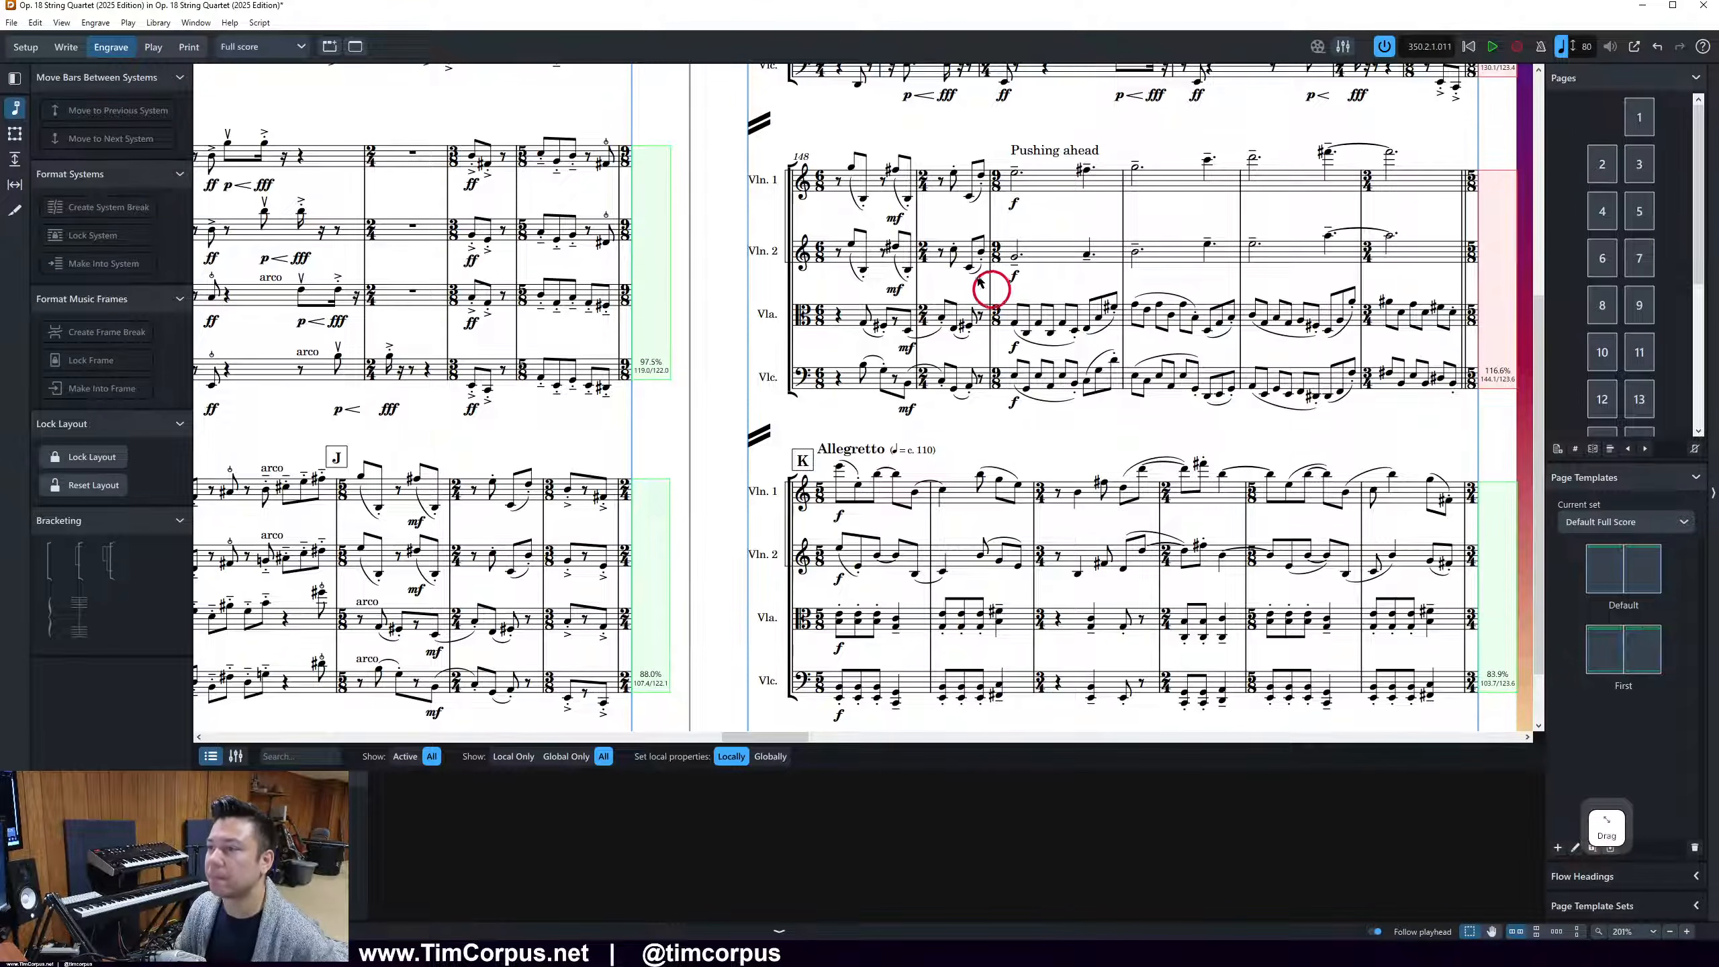
scroll(861, 396, up, 4)
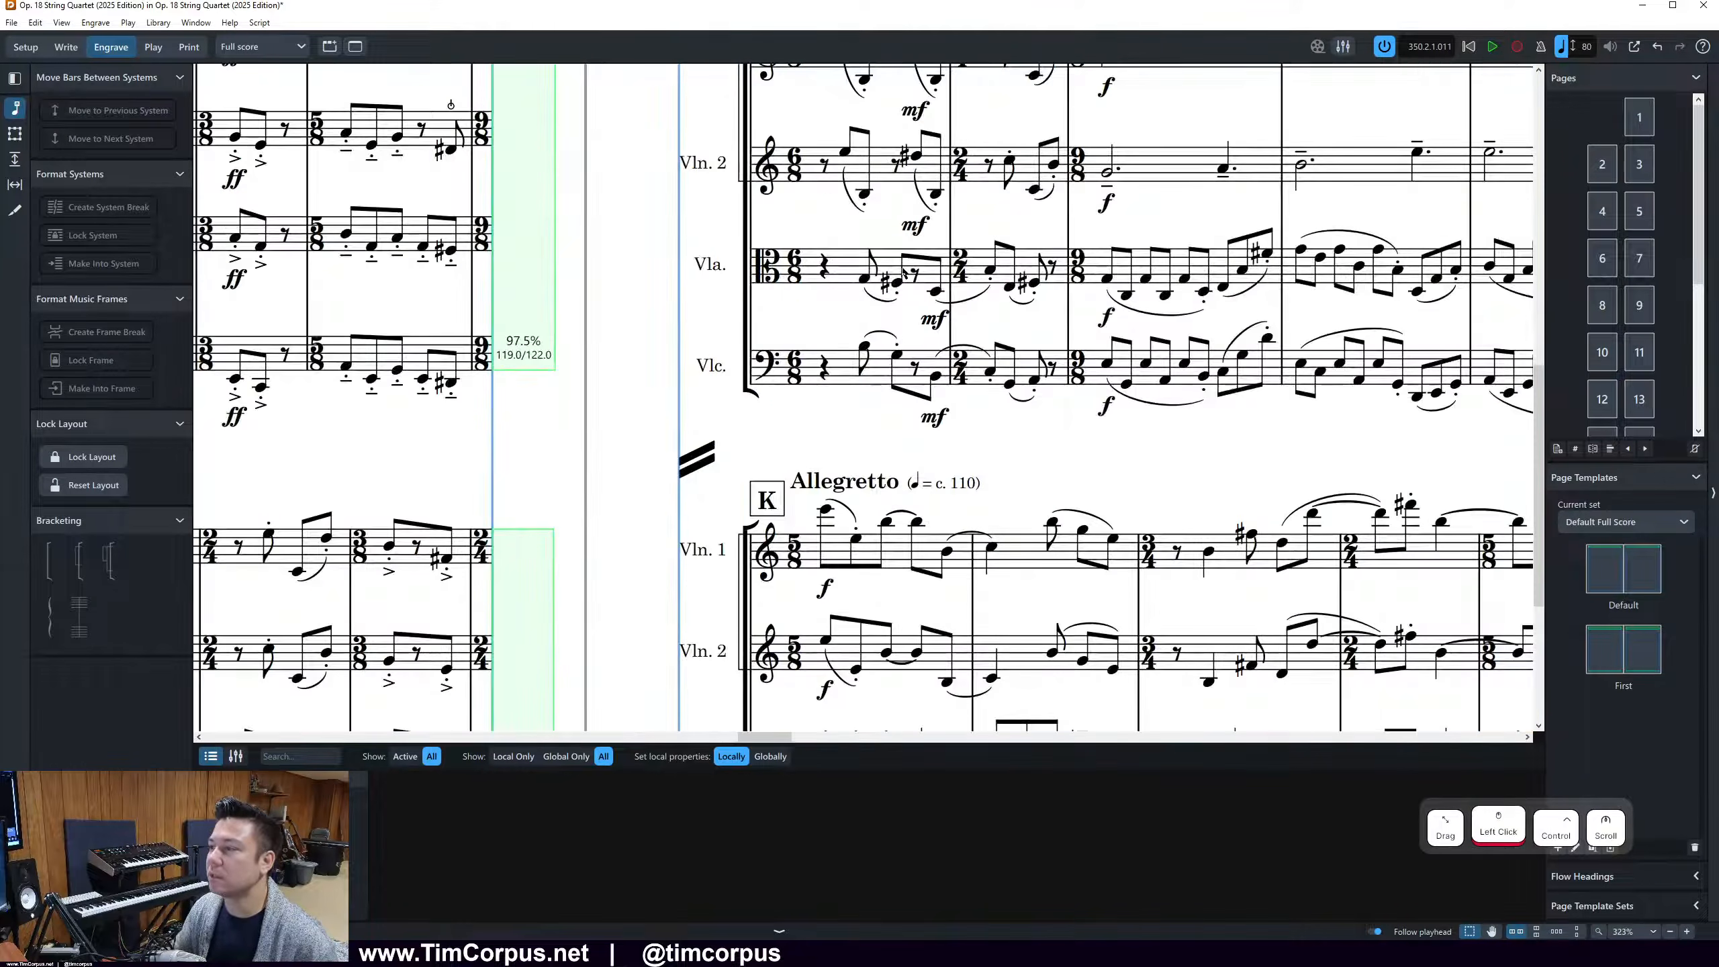
scroll(1018, 350, up, 3)
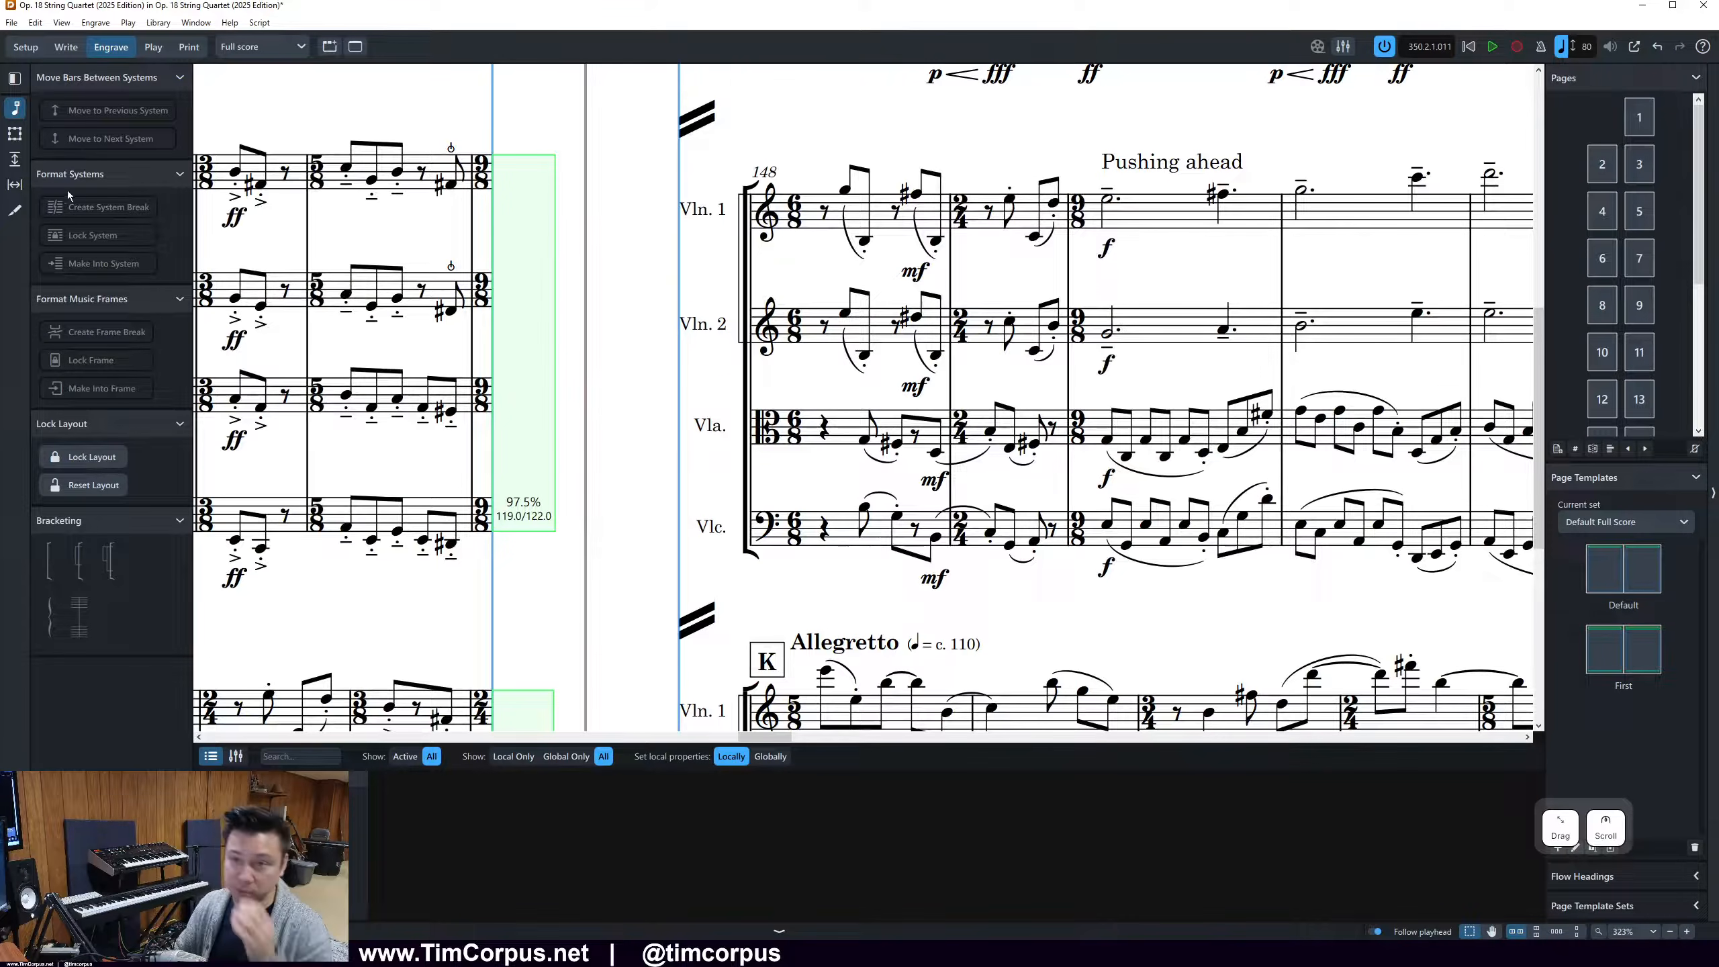
click(14, 184)
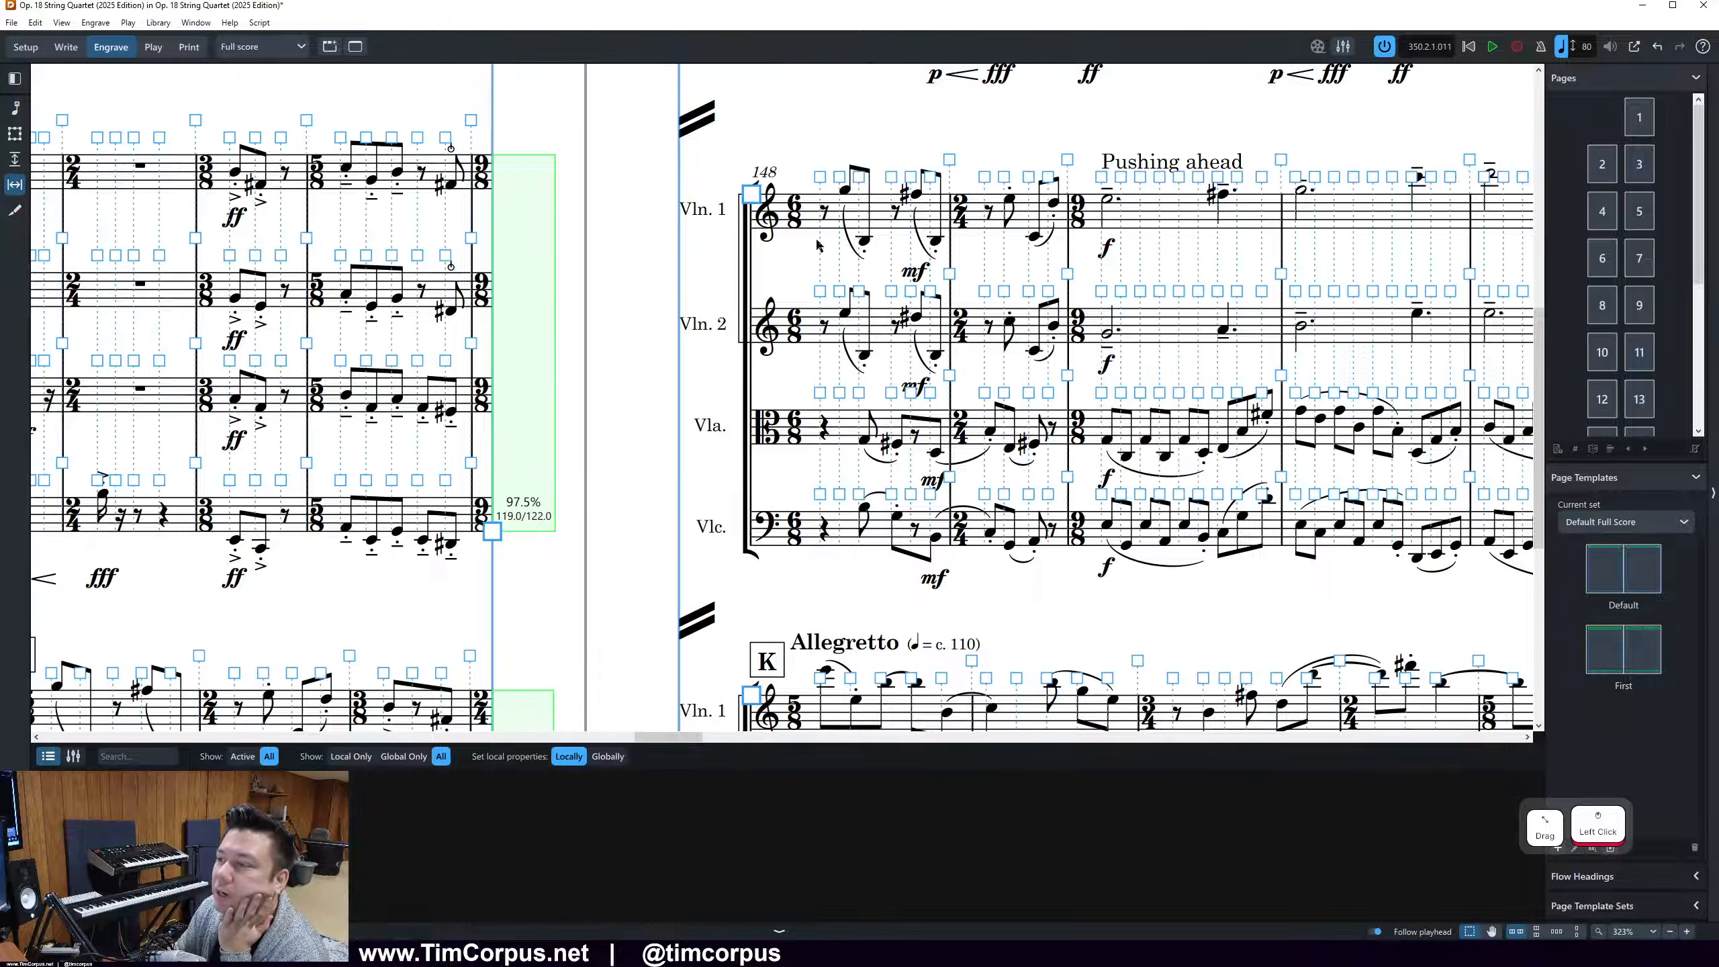
scroll(712, 265, right, 3)
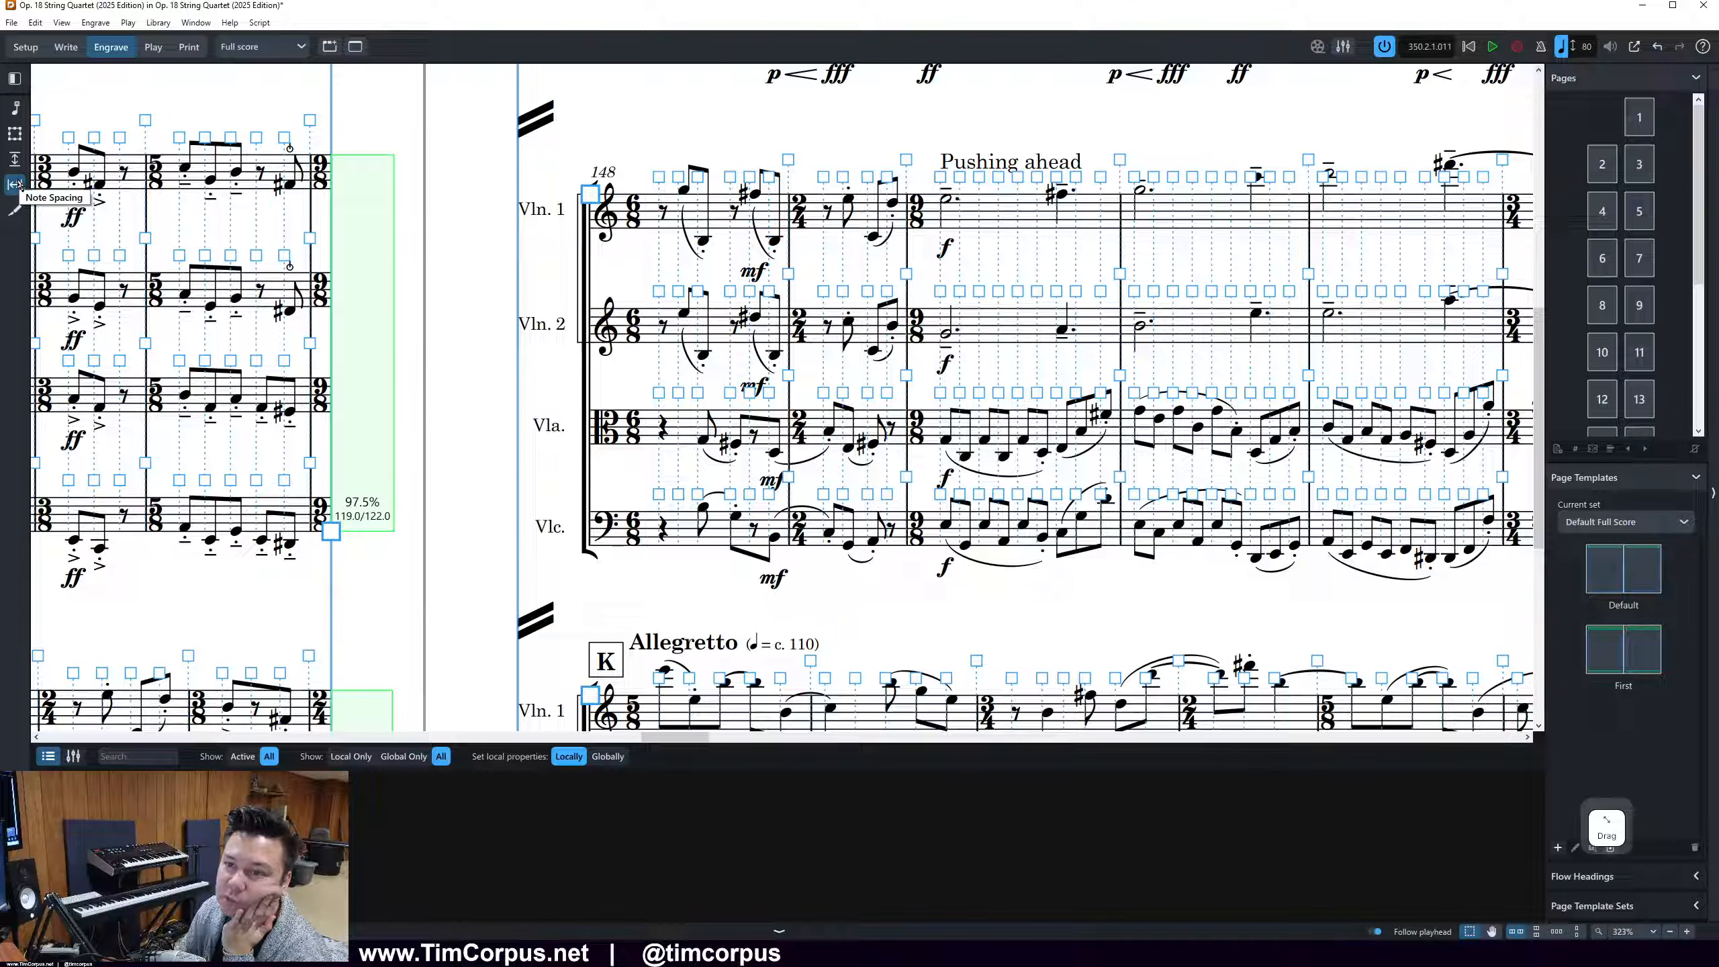
Try nudging the second eighth rest in Violin 1 of bar 148 left independently, then nudge it back
click(729, 178)
click(731, 211)
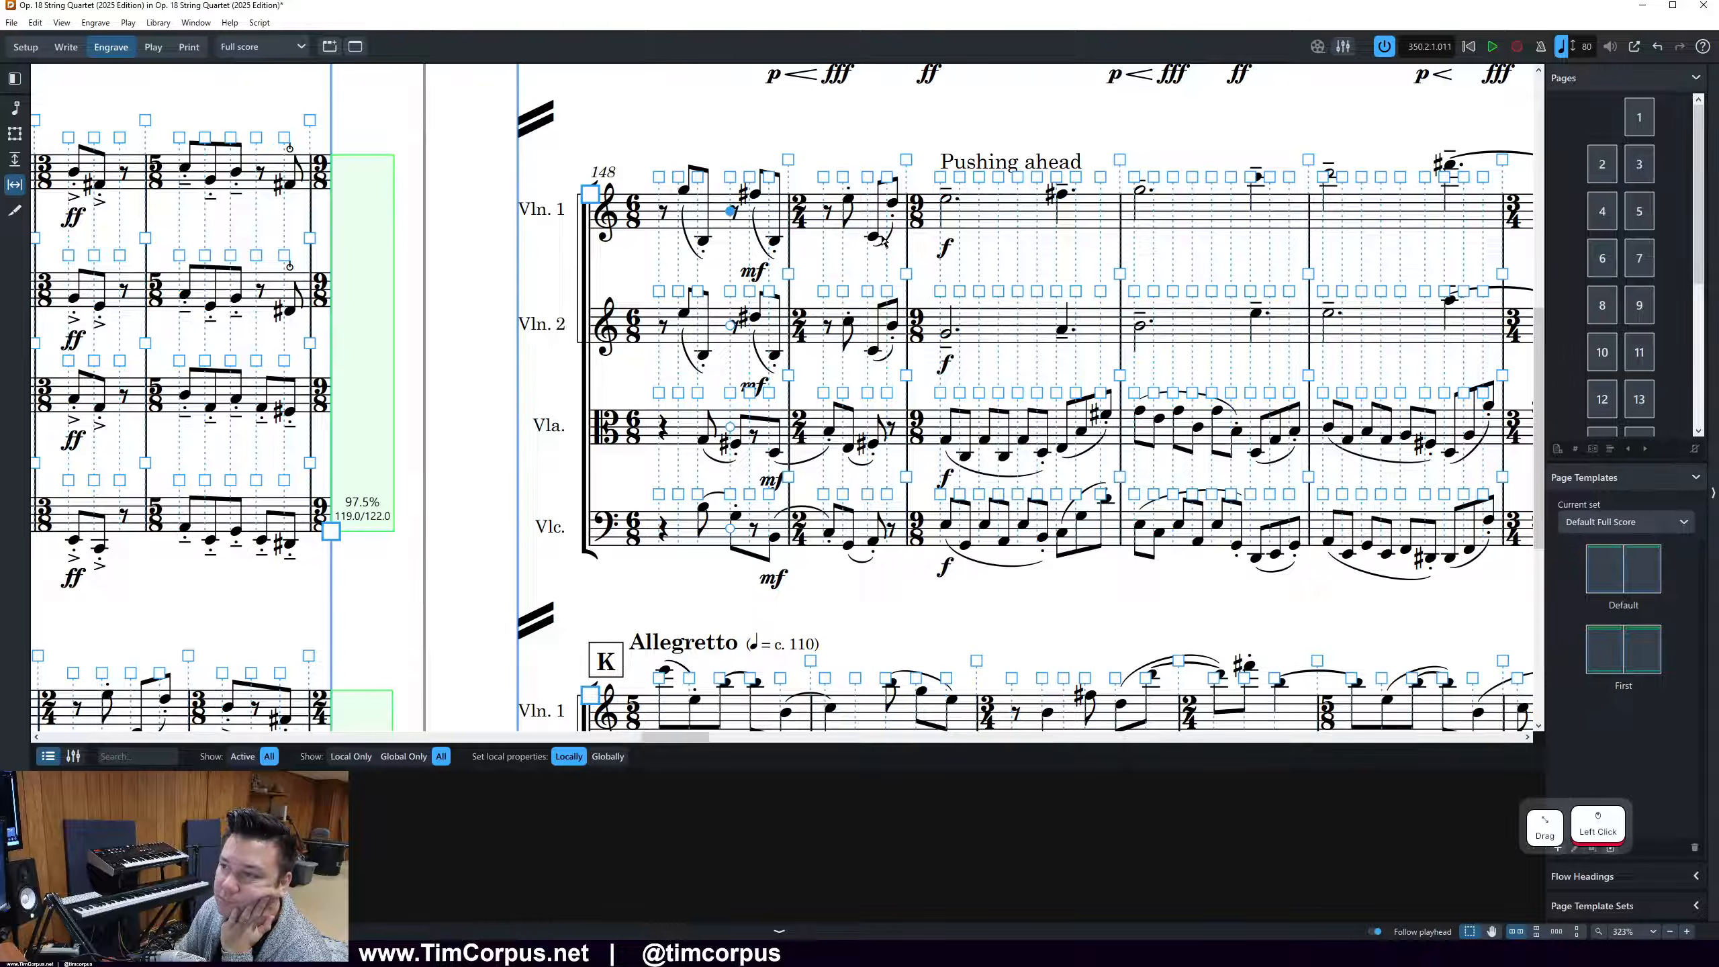
key(alt+Left)
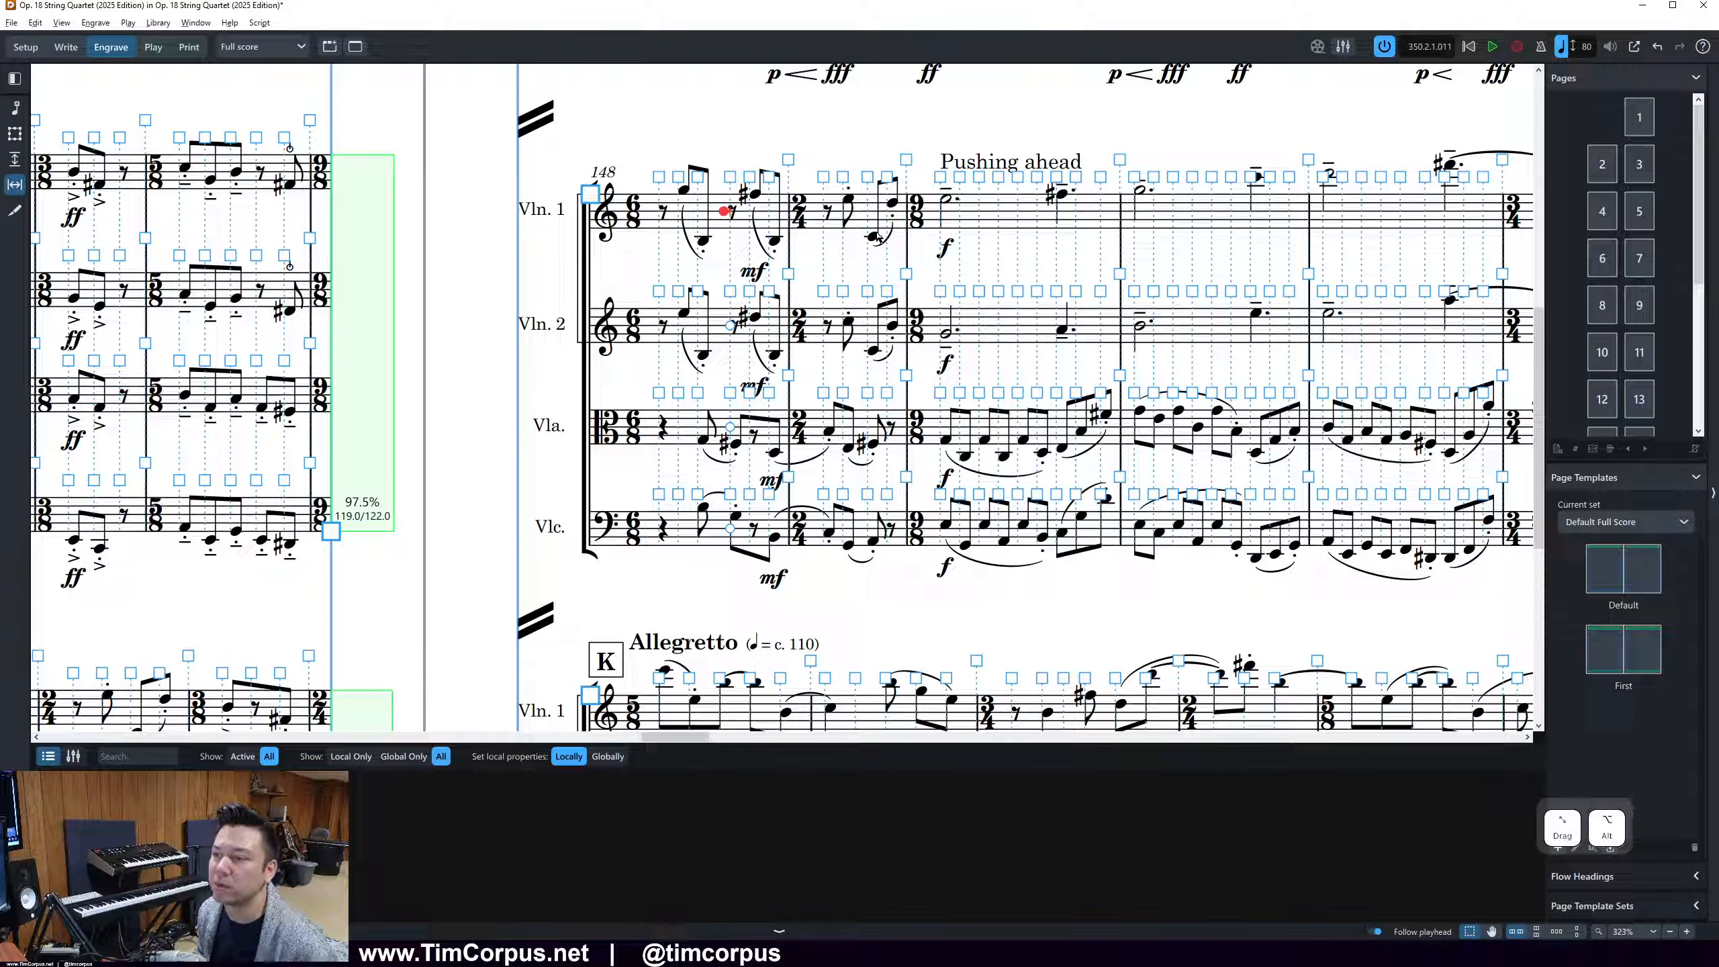
key(alt+Right)
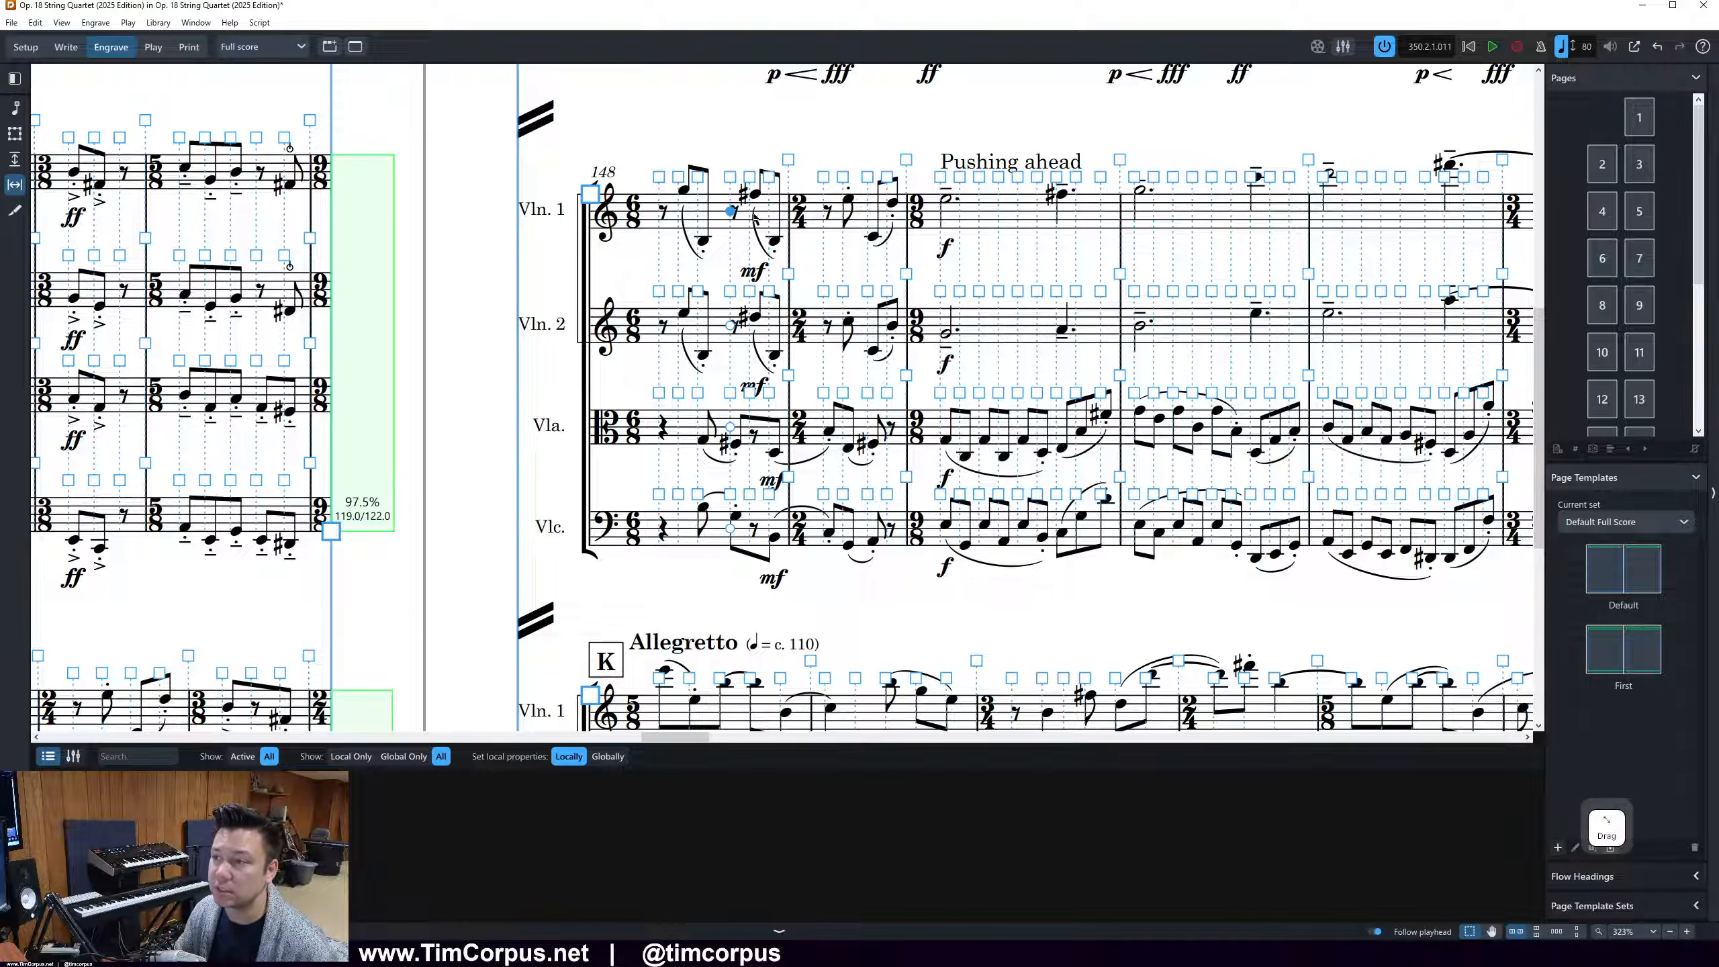
Try shifting the whole rhythmic column at the second Violin 1 rest of bar 148 left and right
click(729, 176)
key(alt+Left)
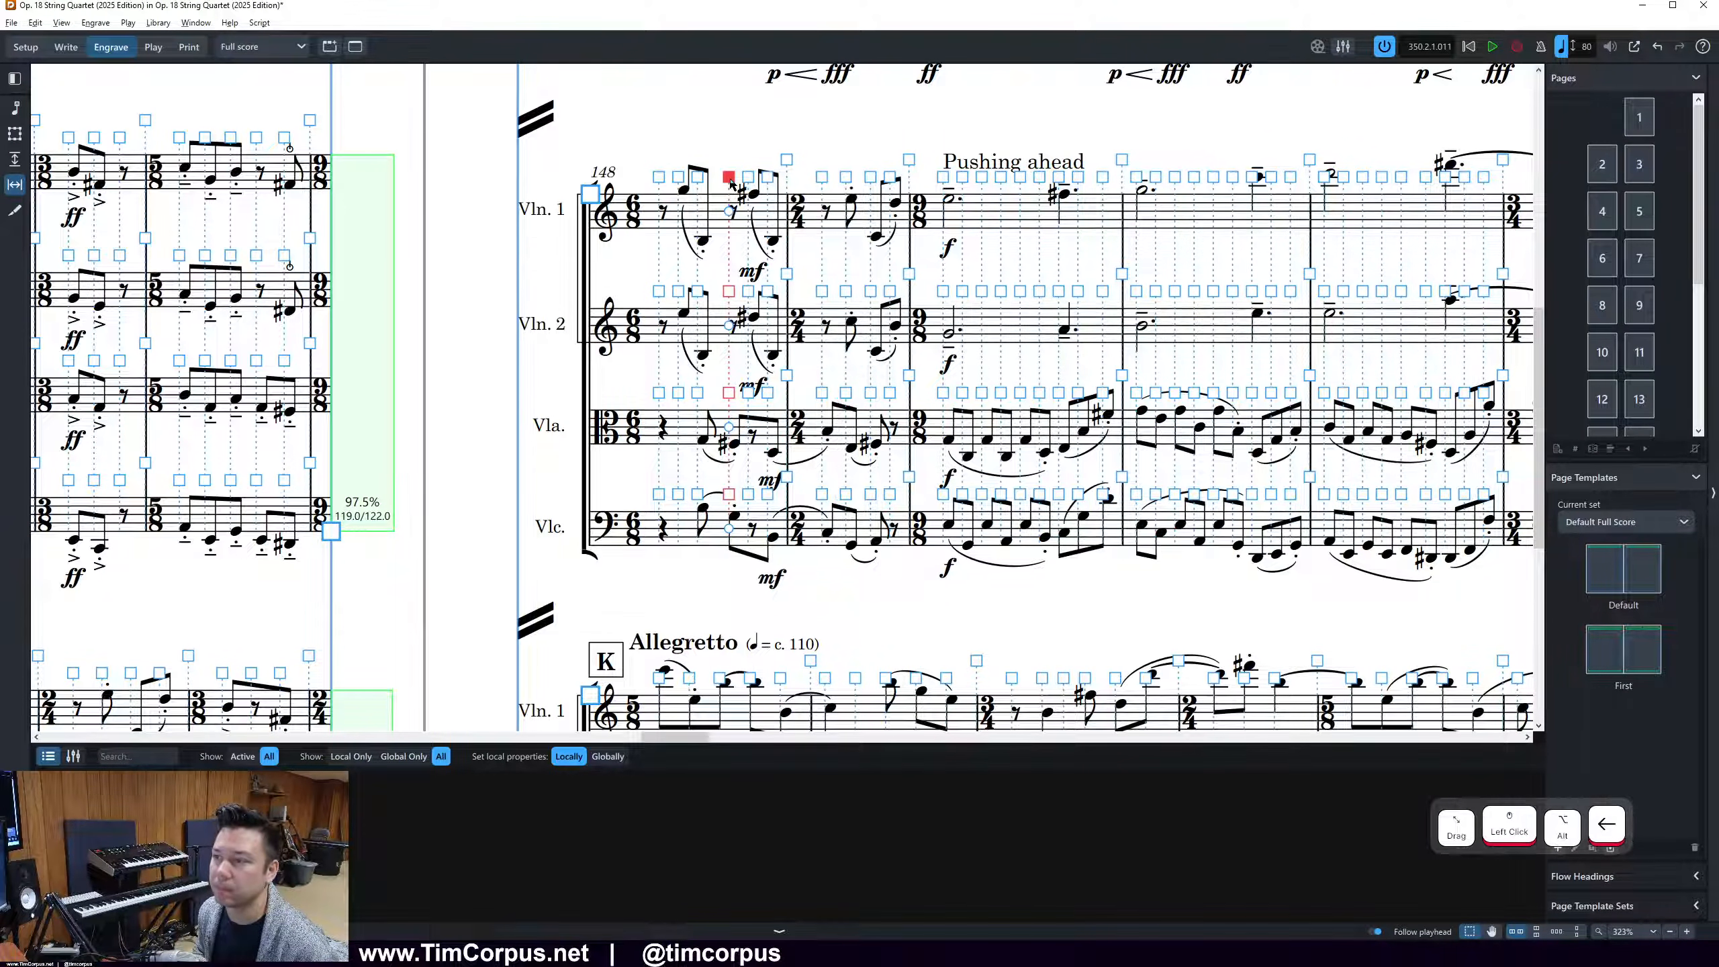
key(alt+Left)
key(alt+Left)
key(alt+Left)
key(alt+Right)
key(alt+Right)
key(alt+Right)
key(alt+Right)
key(alt+Right)
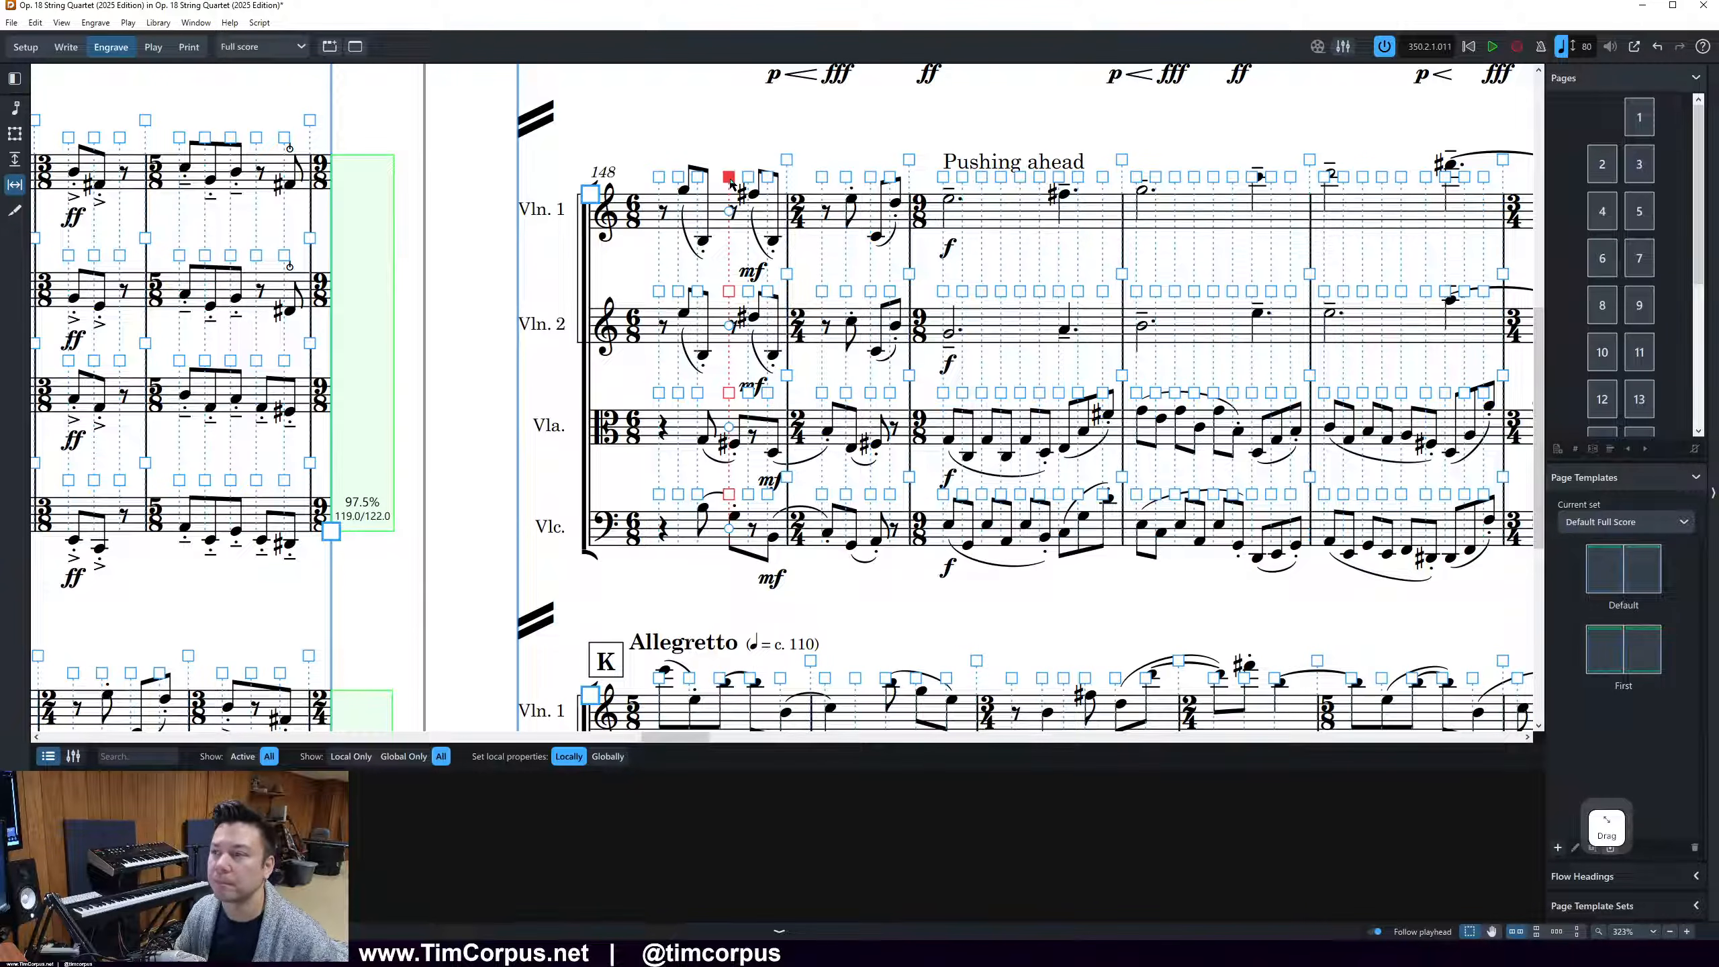
right_click(732, 182)
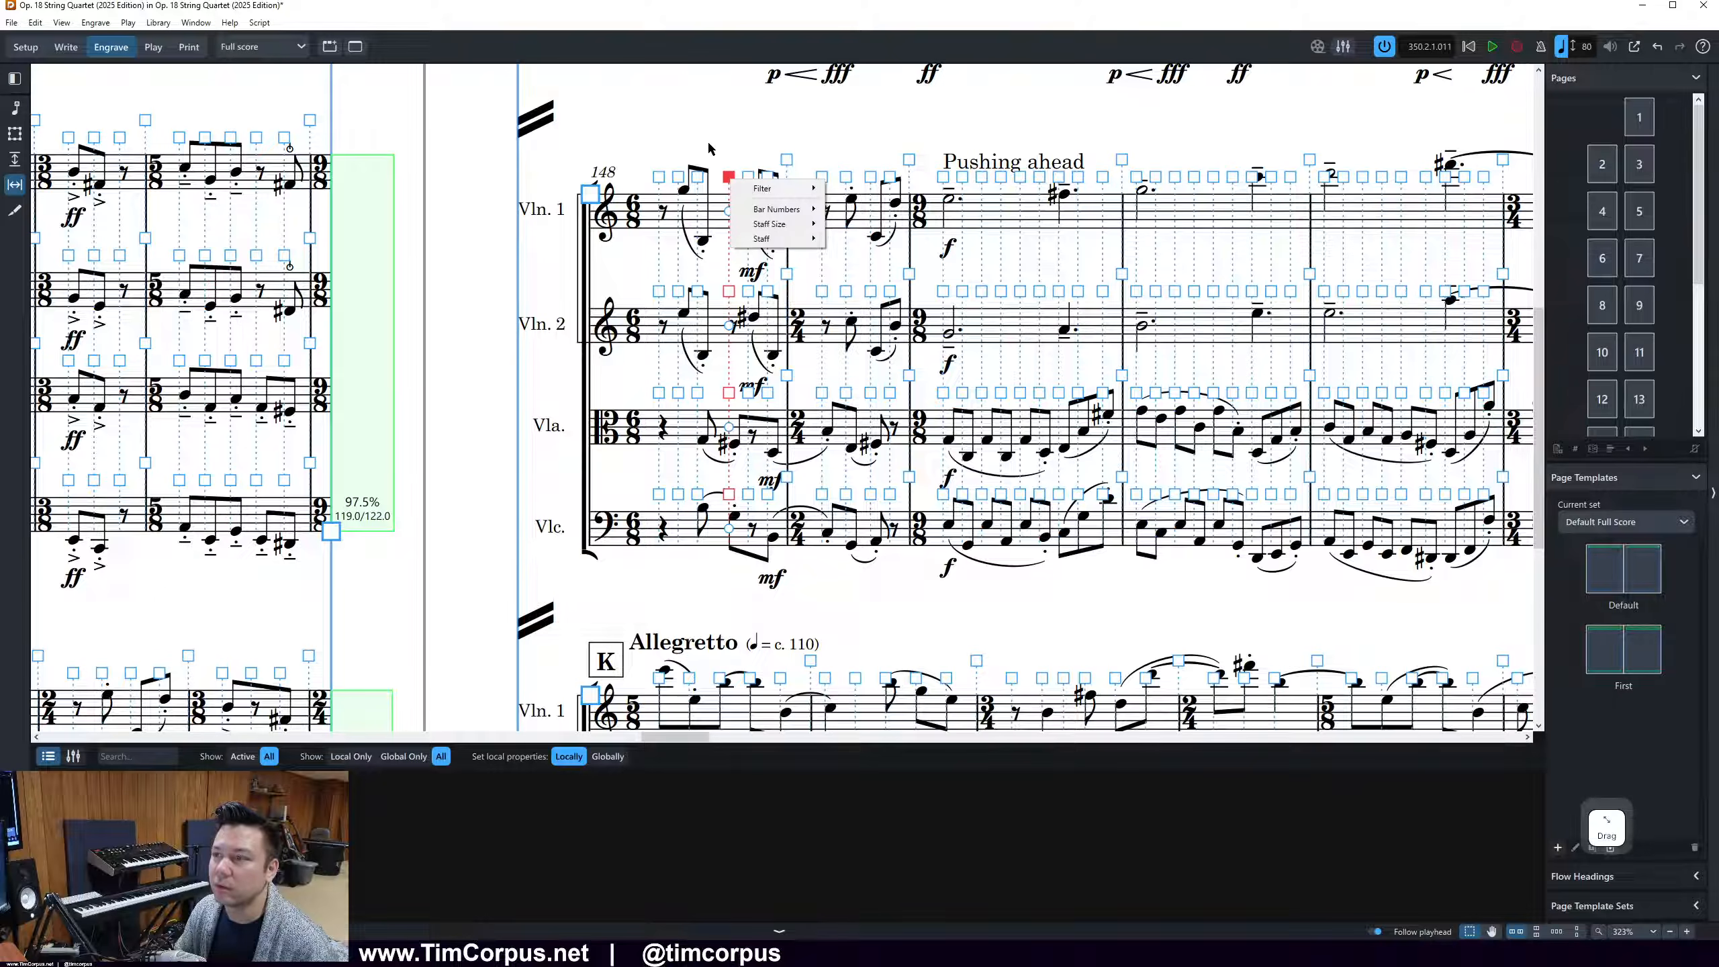
click(716, 123)
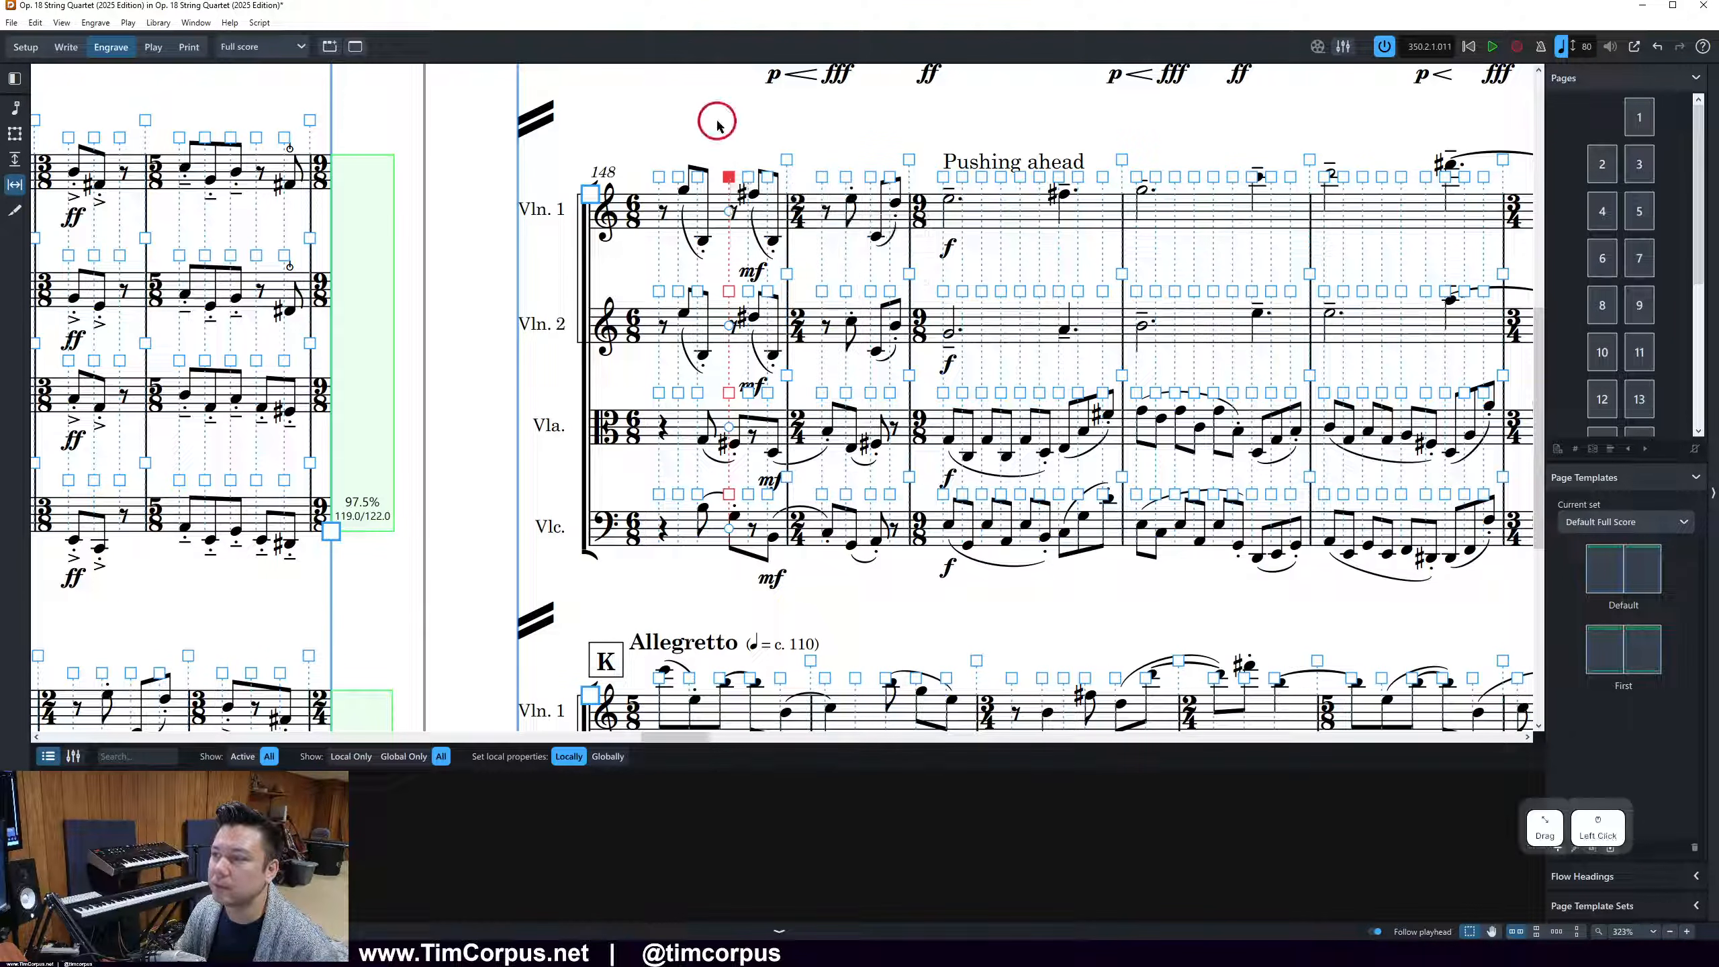
Undo the trial spacing changes to the rhythmic column in bar 148
key(ctrl+z)
key(ctrl+z)
key(ctrl+z)
key(ctrl+z)
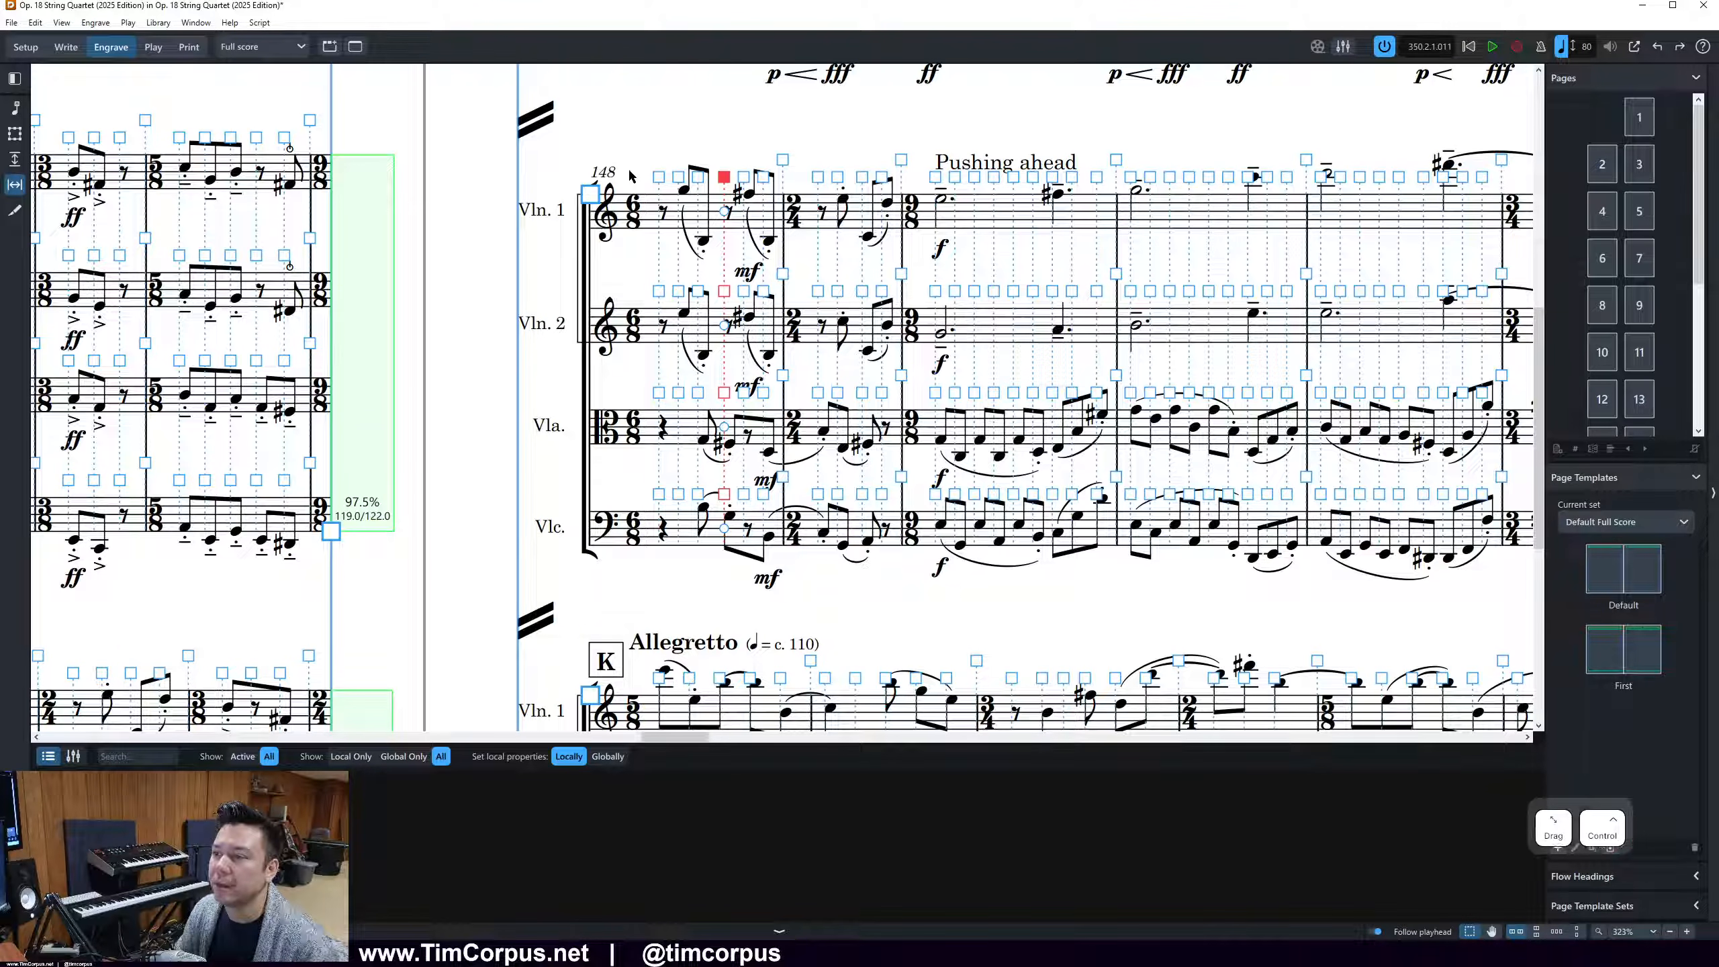
key(ctrl+z)
key(ctrl+z)
key(ctrl+z)
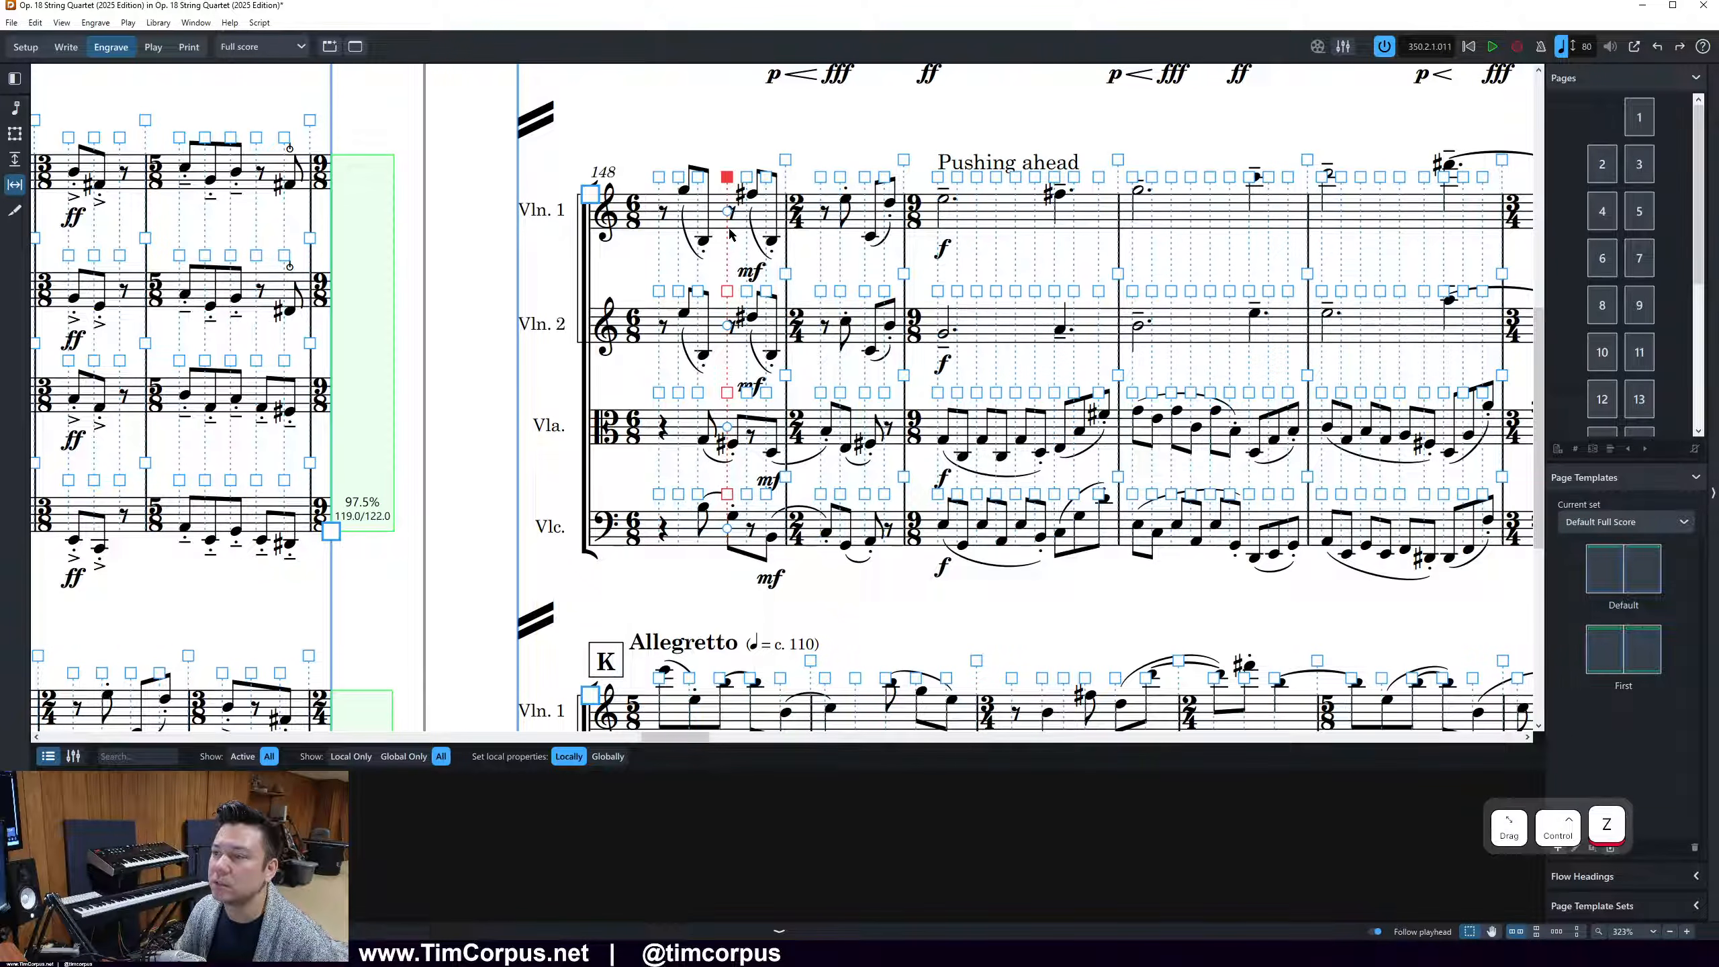
key(ctrl+z)
key(ctrl+z)
key(ctrl+z)
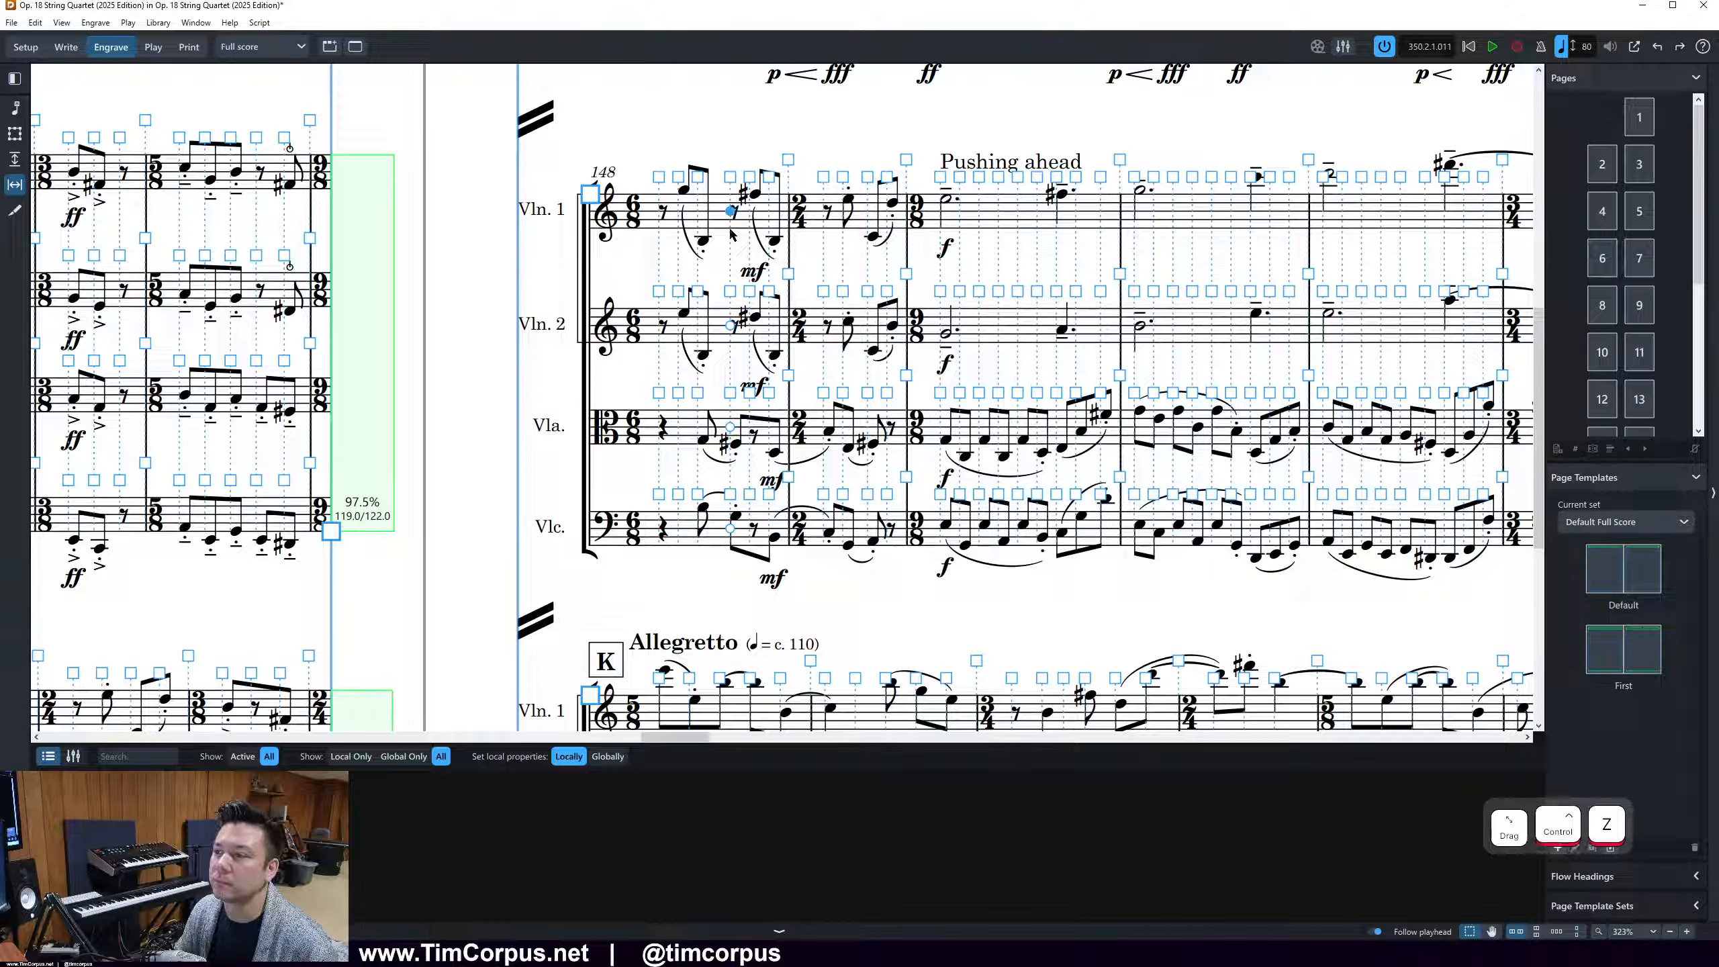
Try adjusting bar 148's mid-bar column spacing from the Violin 2 and Violin 1 staves, using left and right nudges
click(729, 291)
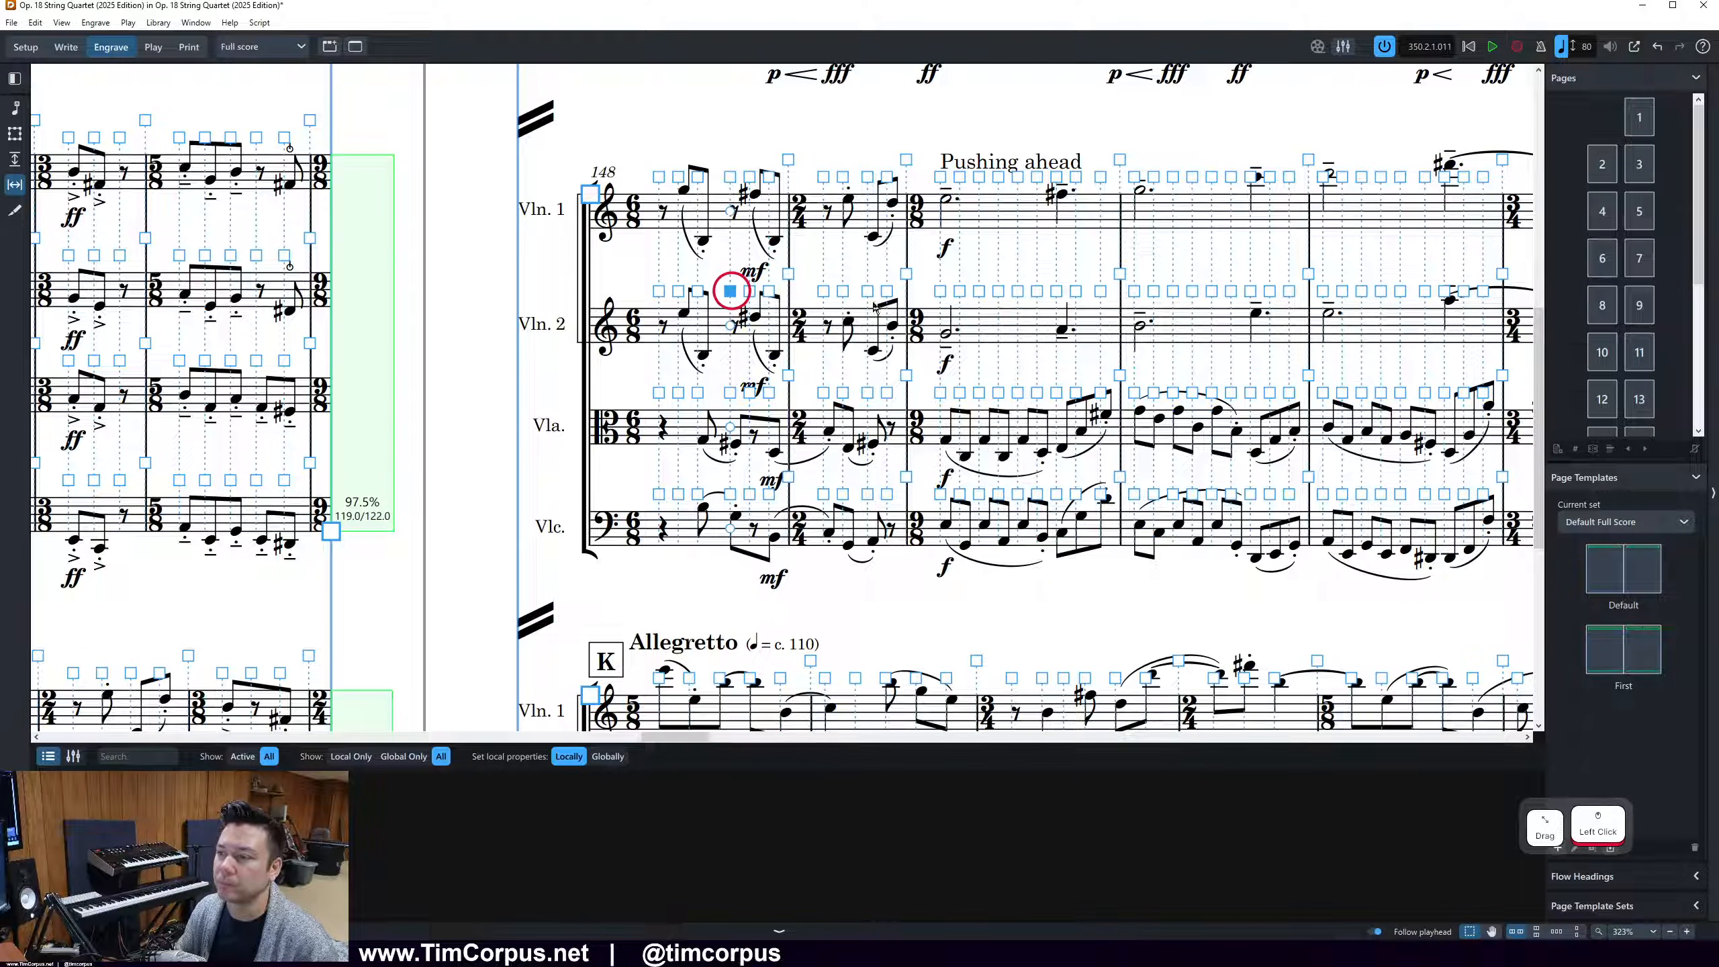
key(shift+alt+Left)
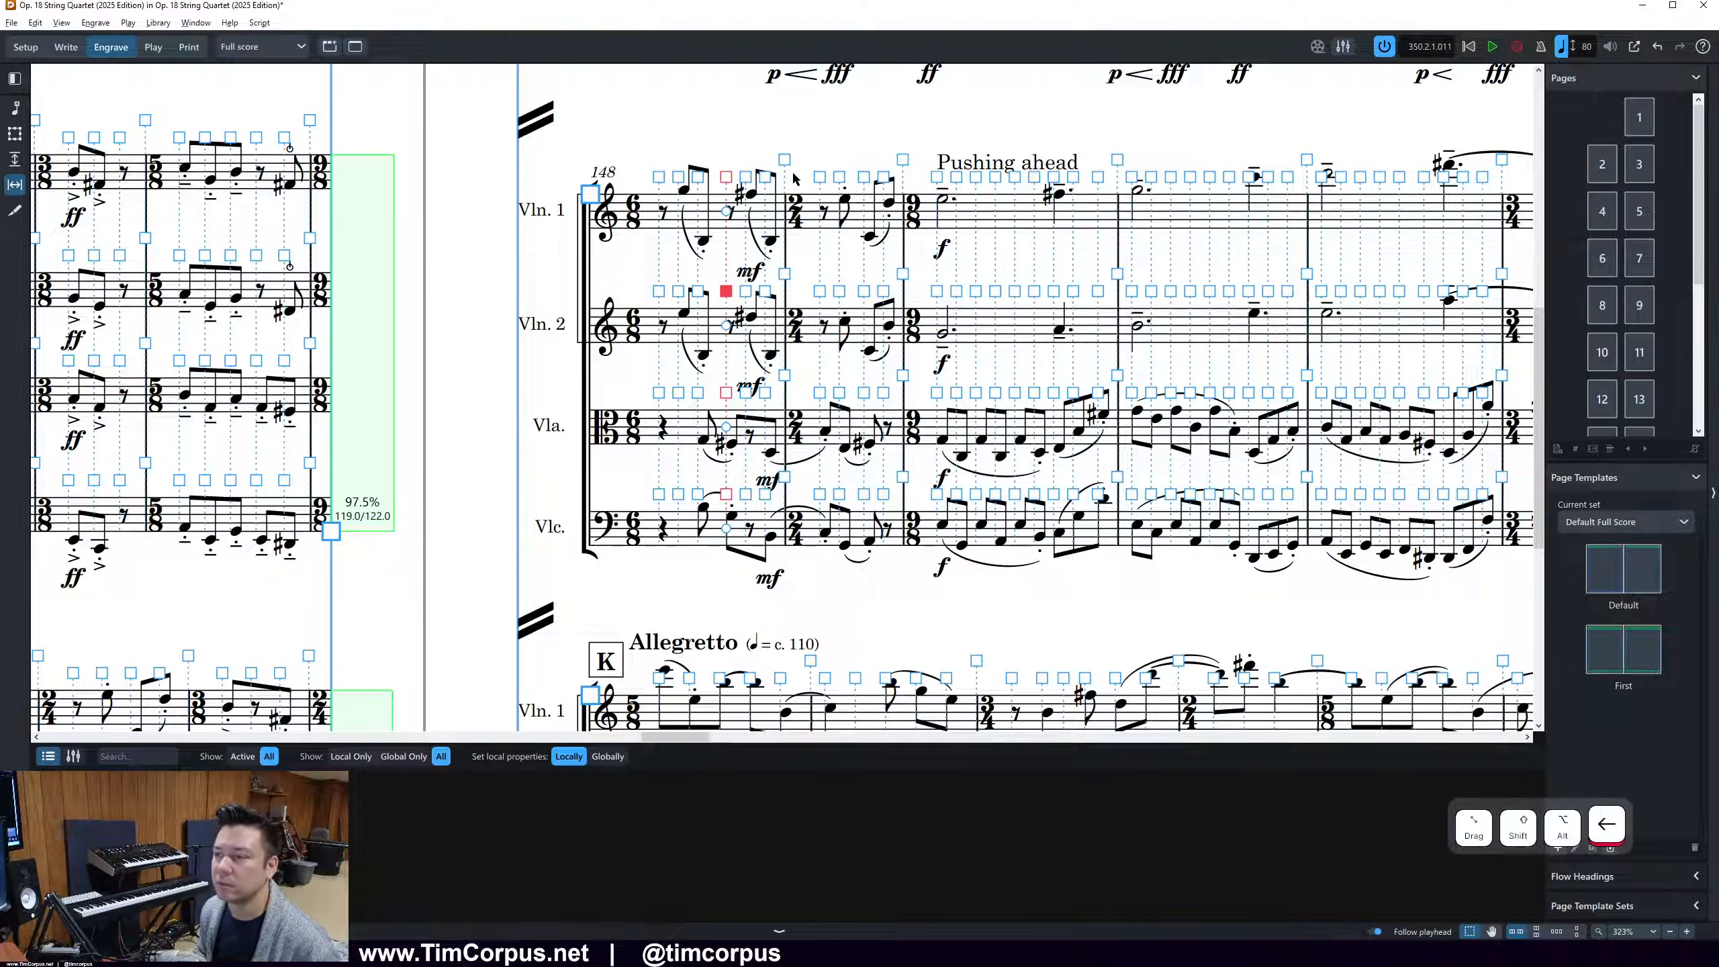
click(726, 176)
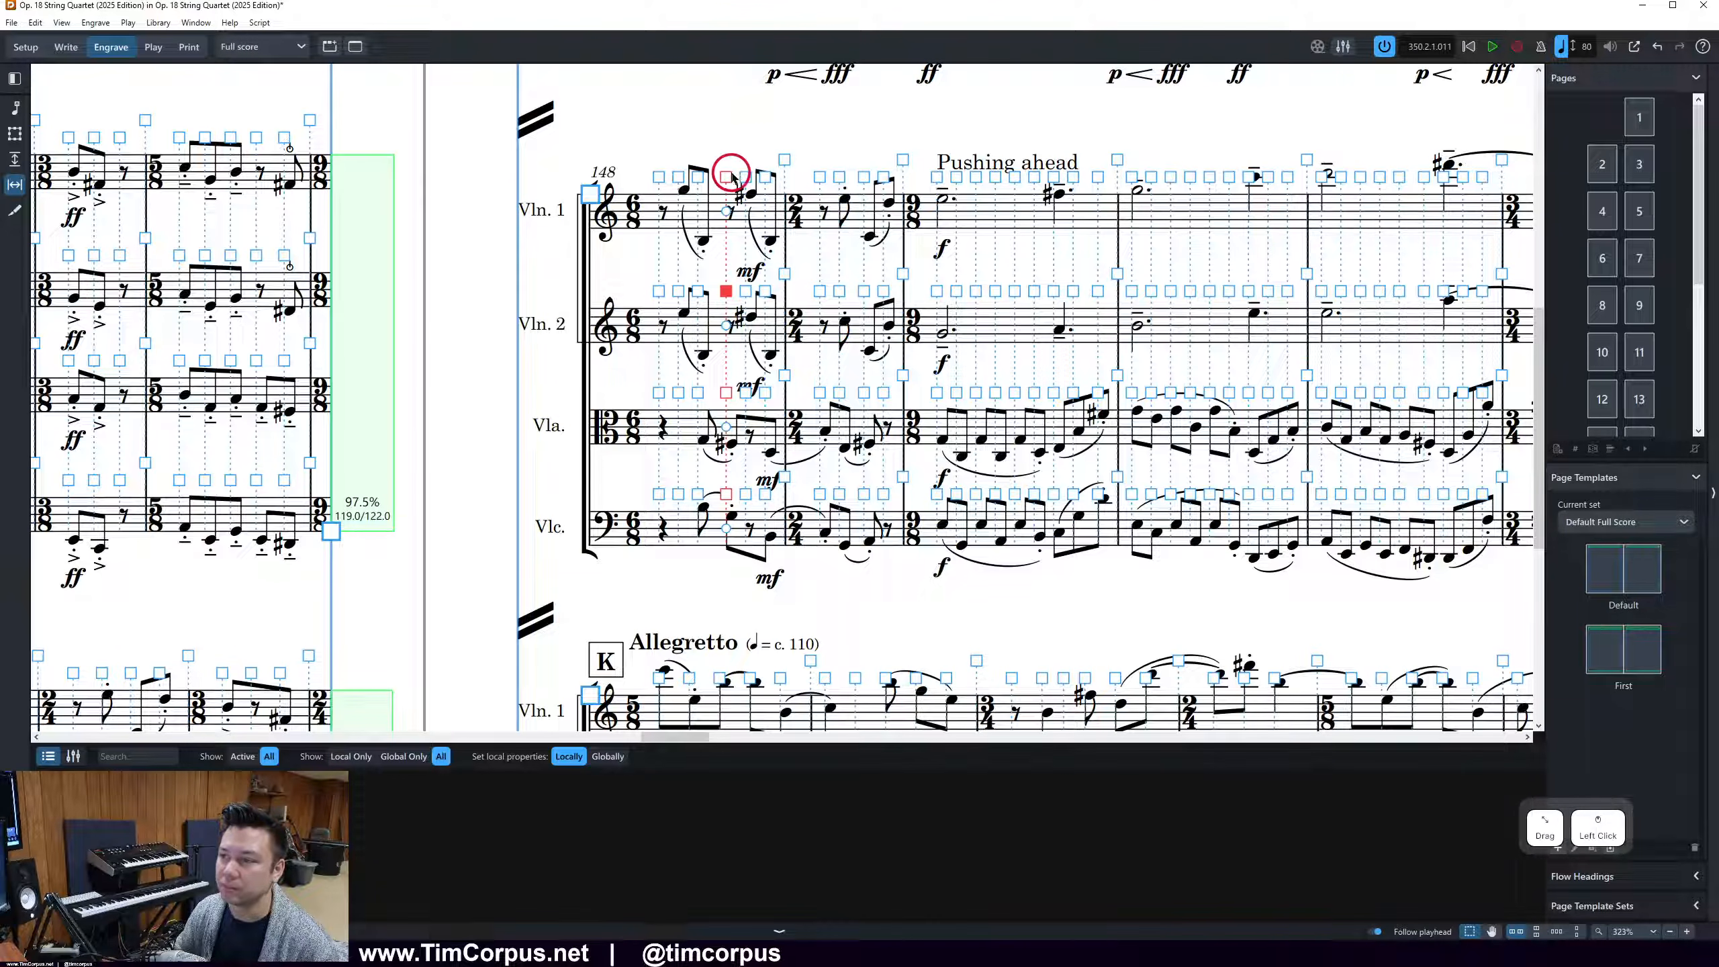
key(shift+alt+Left)
key(shift+alt+Right)
key(shift+alt+Right)
key(shift+alt+Right)
key(shift+alt+Left)
key(shift+alt+Left)
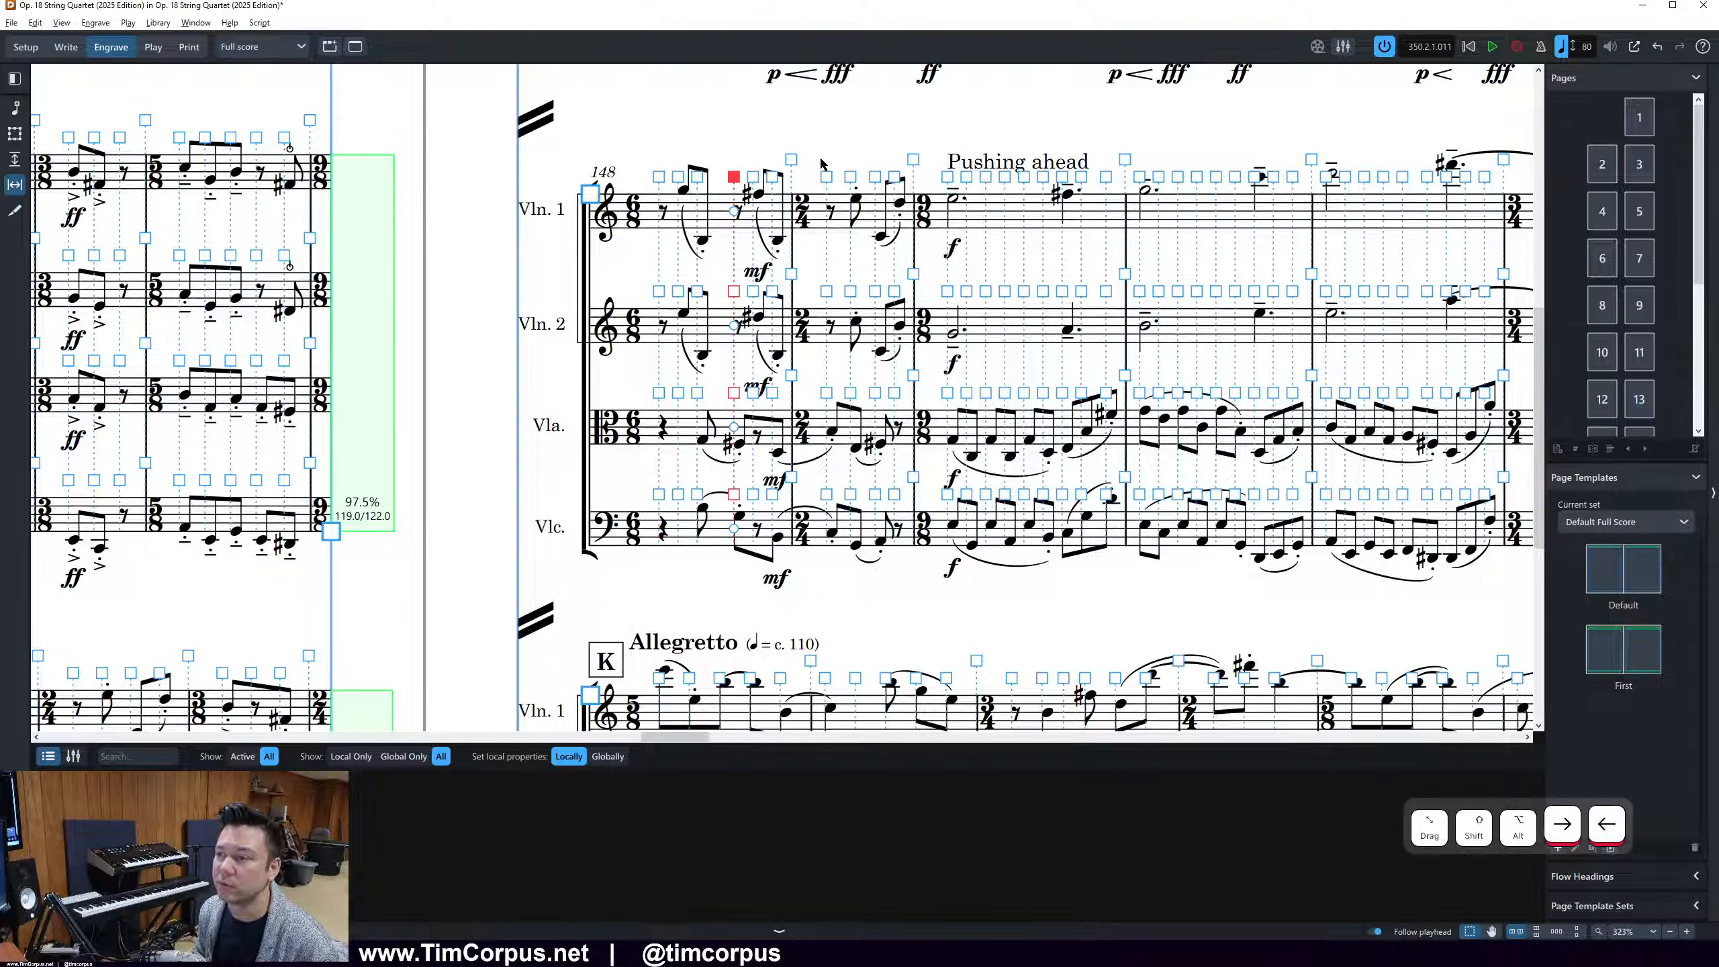
key(shift+alt+Right)
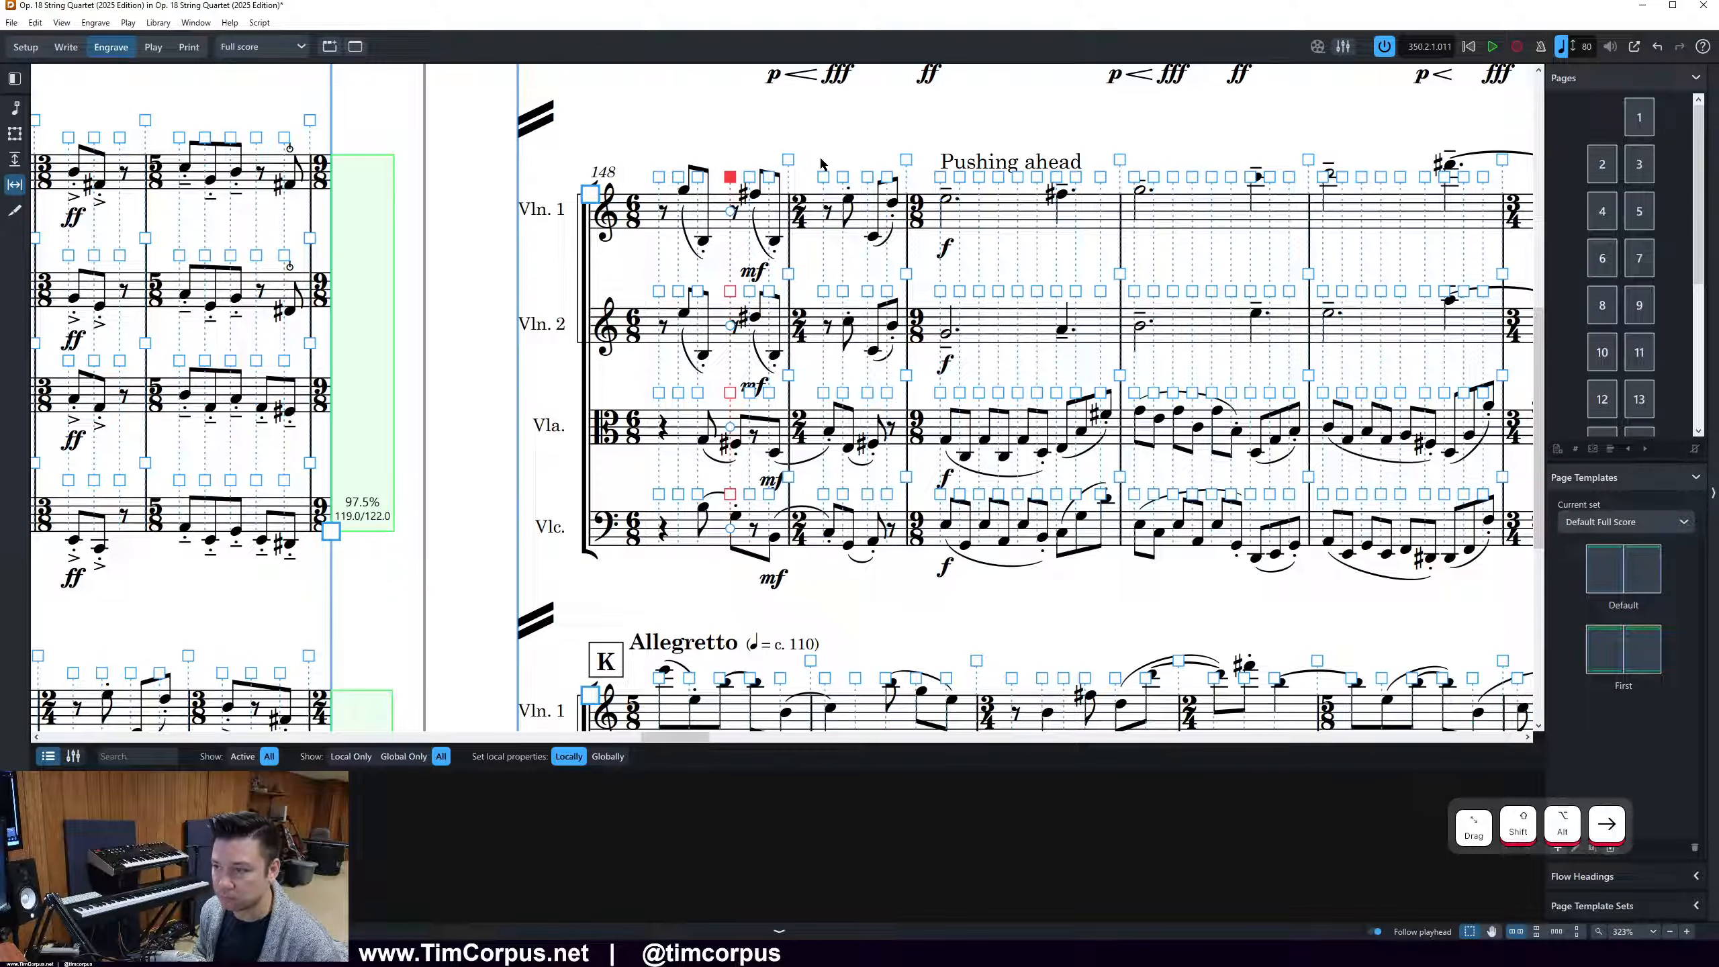
Nudge the second eighth rests of Violin 1 and Violin 2 in bar 148 left independently, then return to graphic editing
click(813, 141)
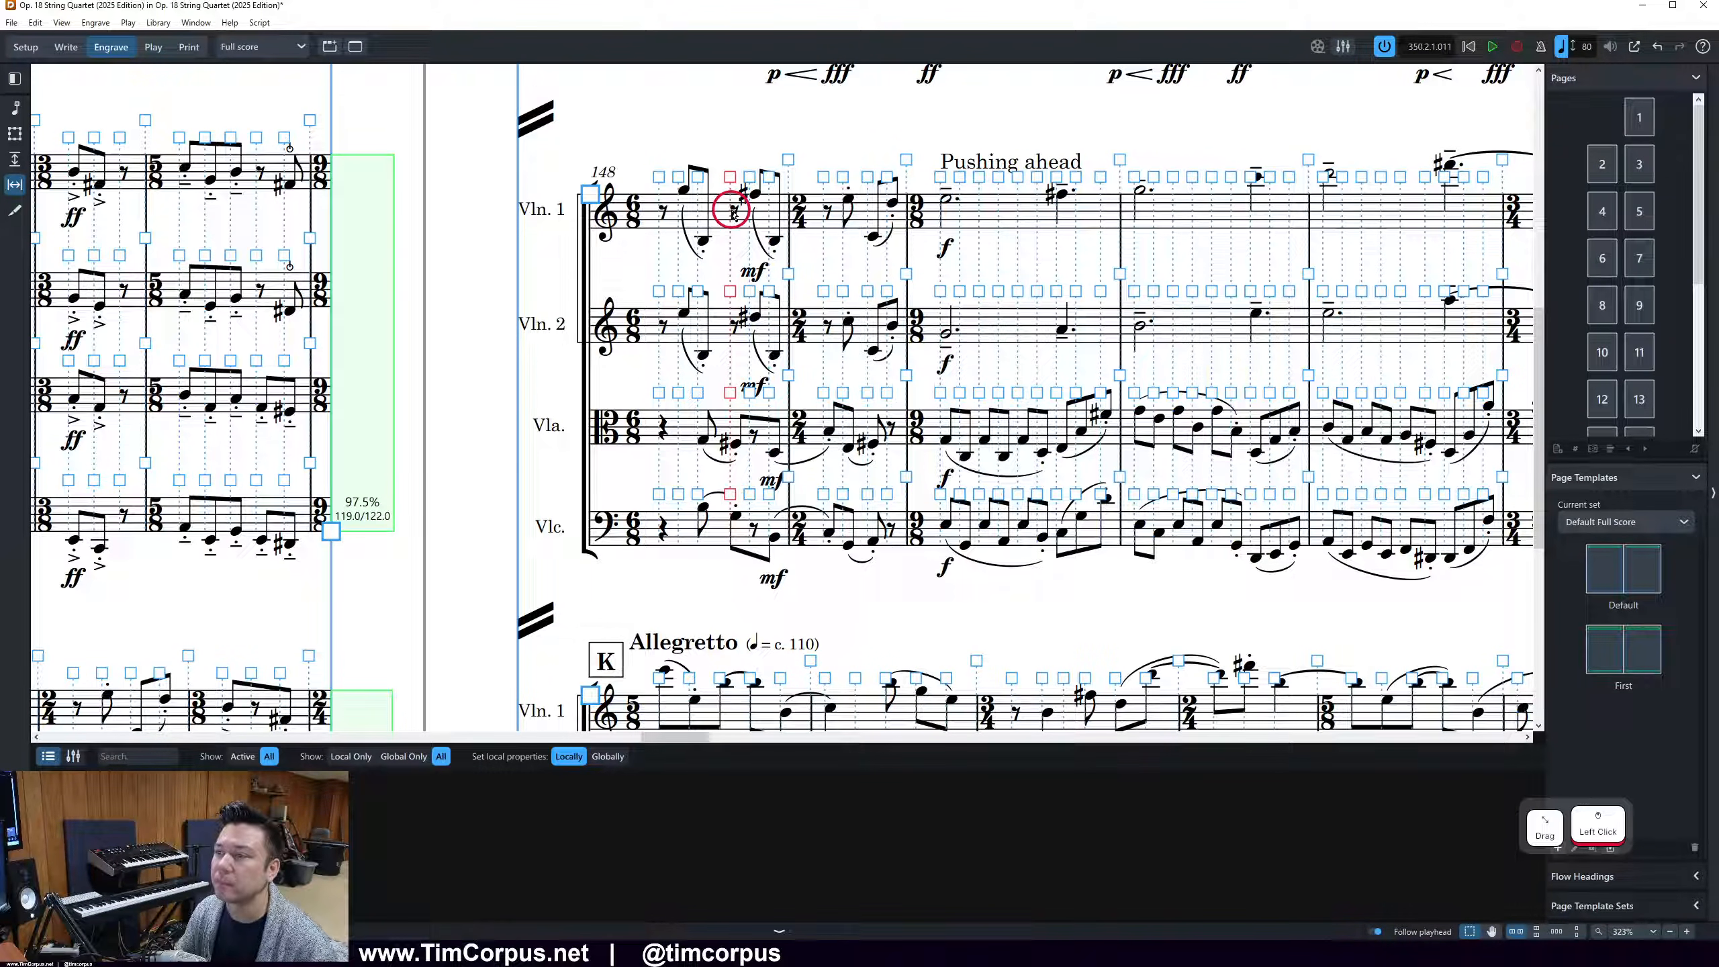
click(729, 177)
click(730, 212)
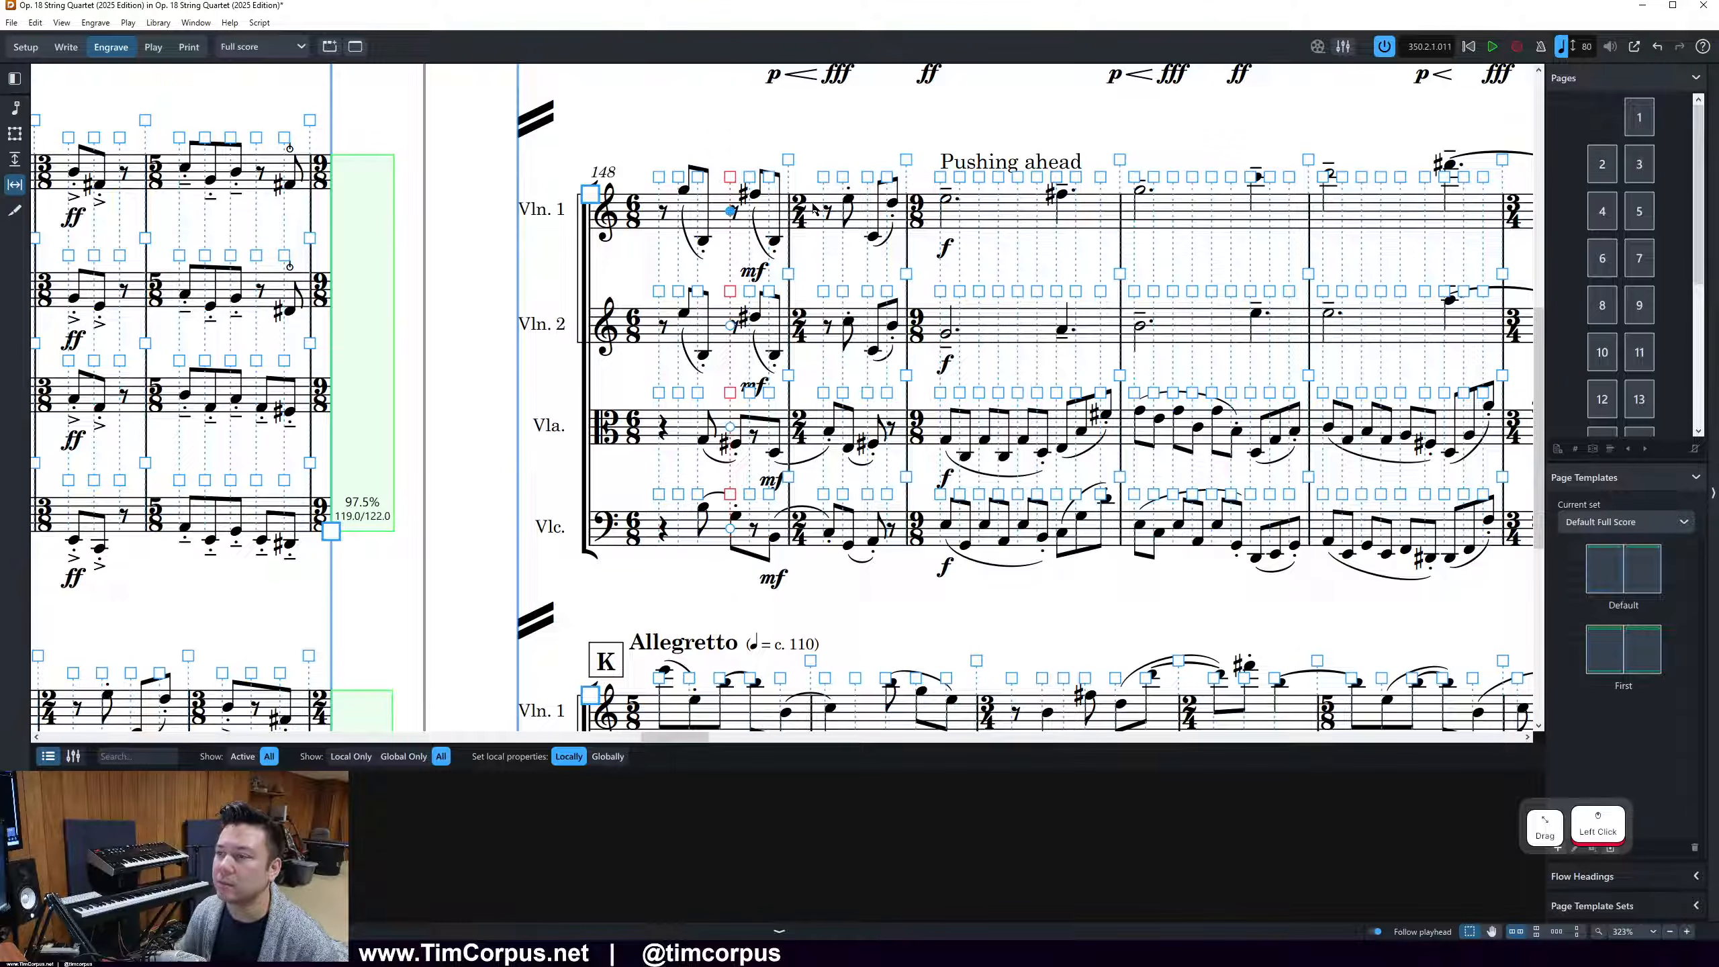
key(alt+Left)
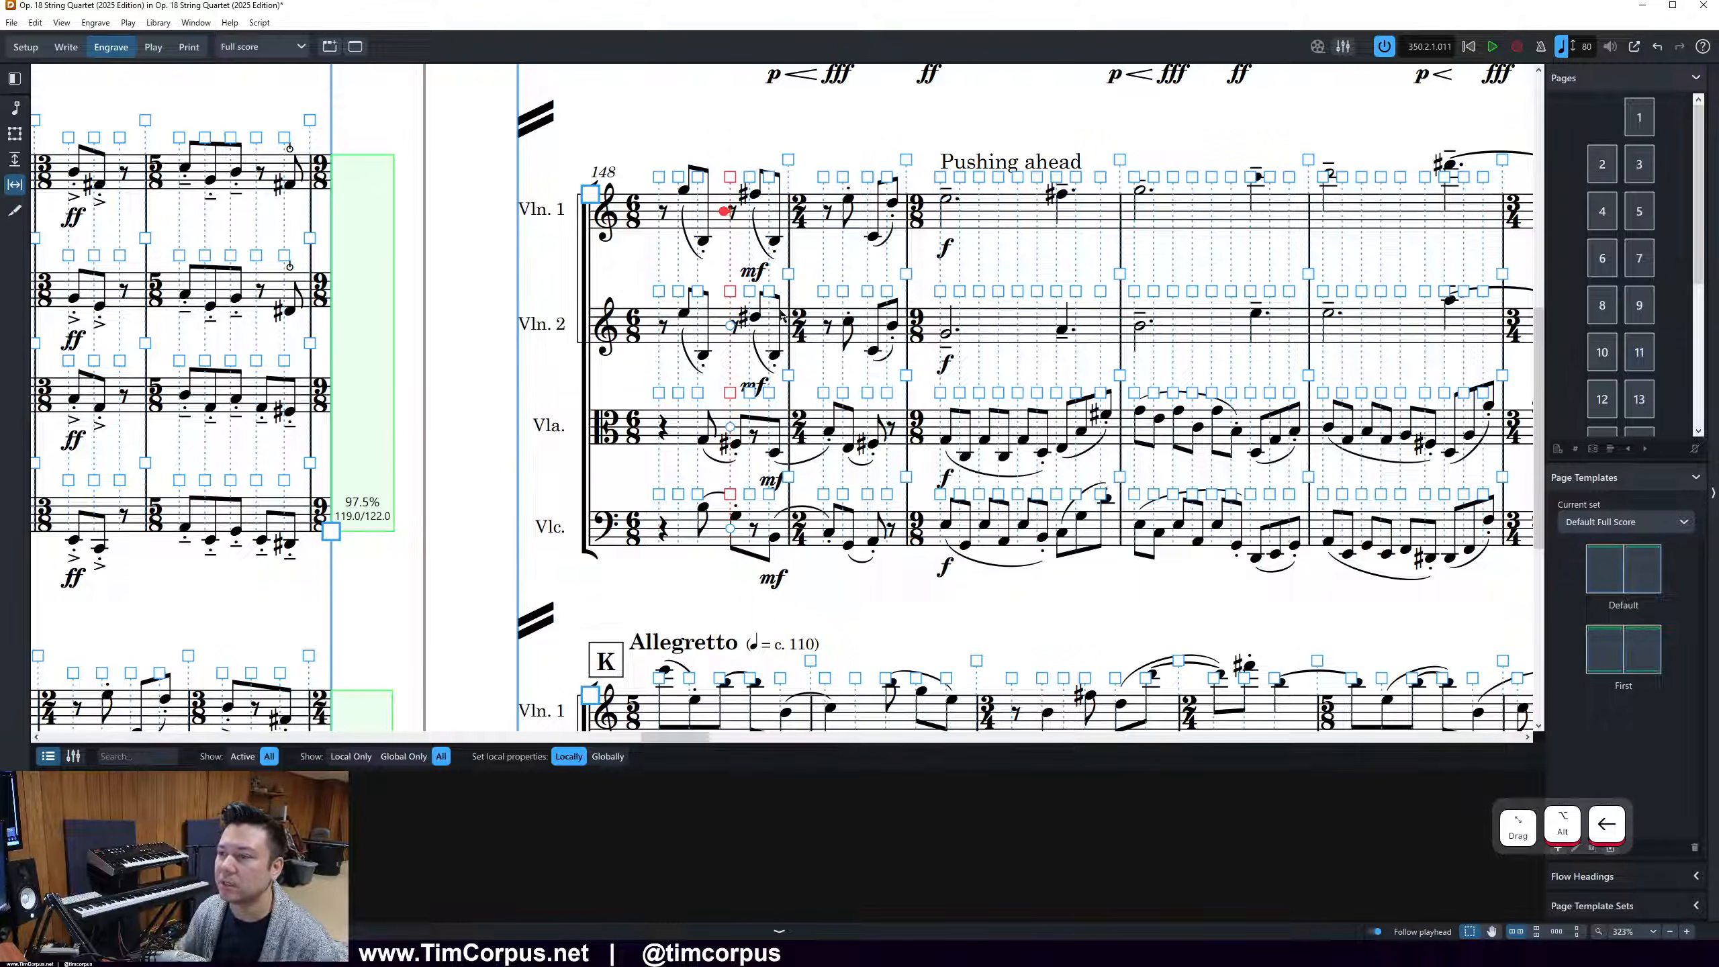
click(731, 325)
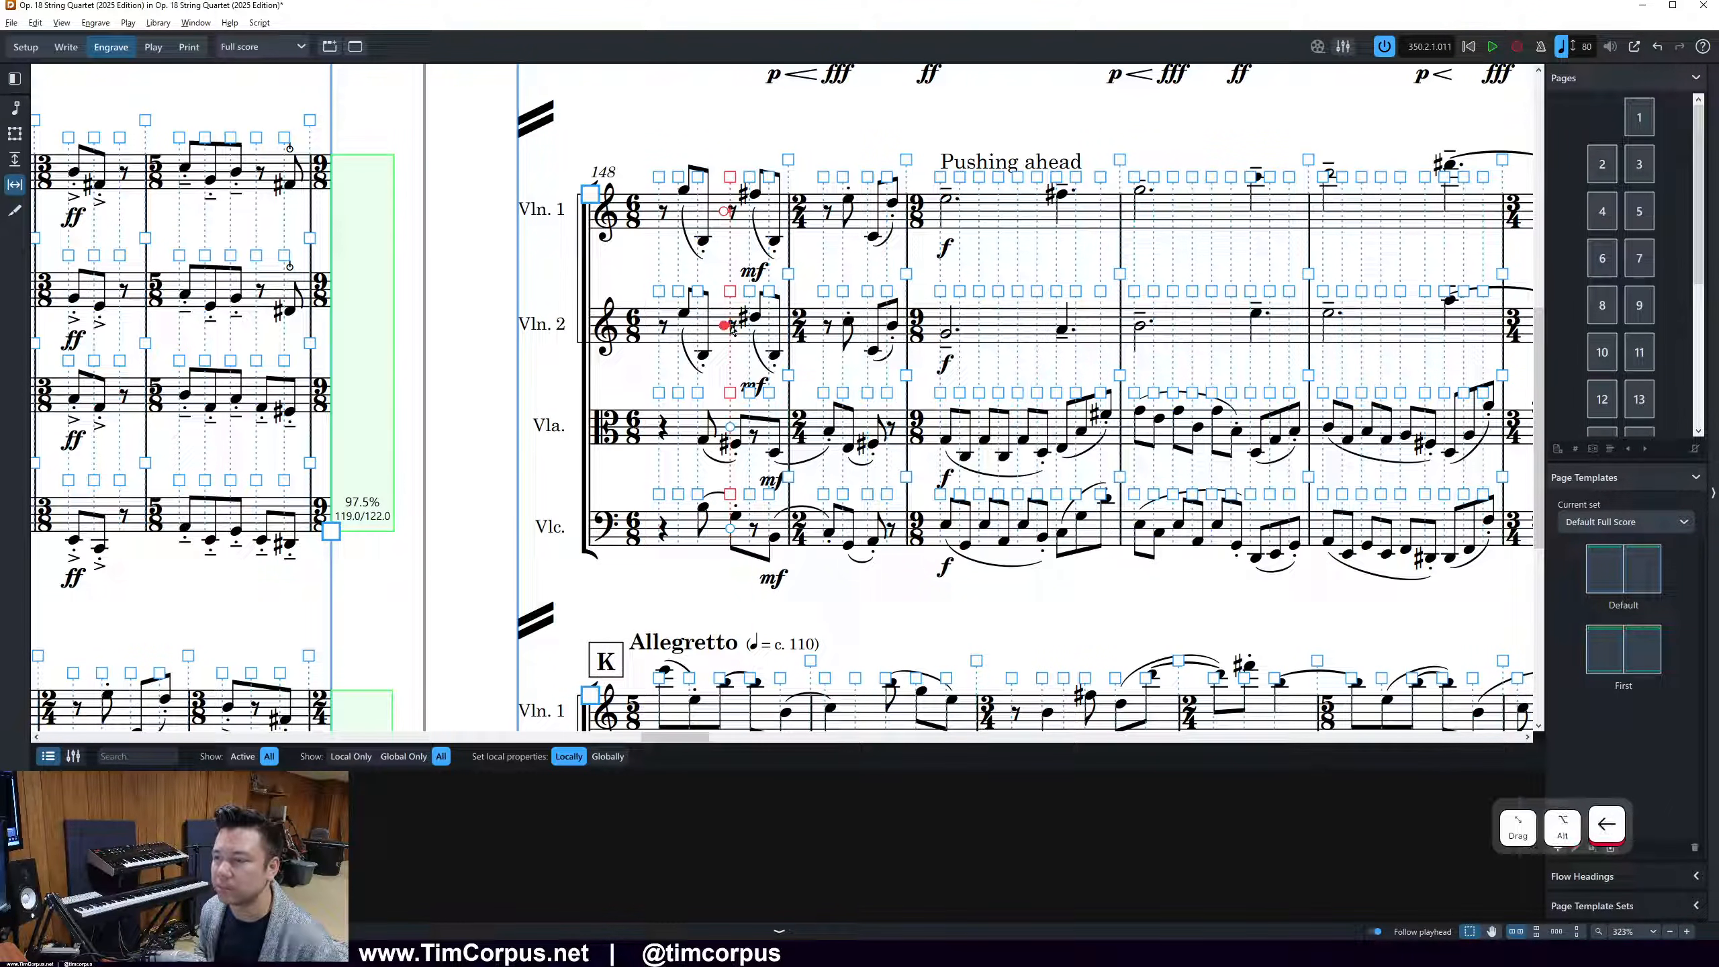
scroll(805, 212, down, 2)
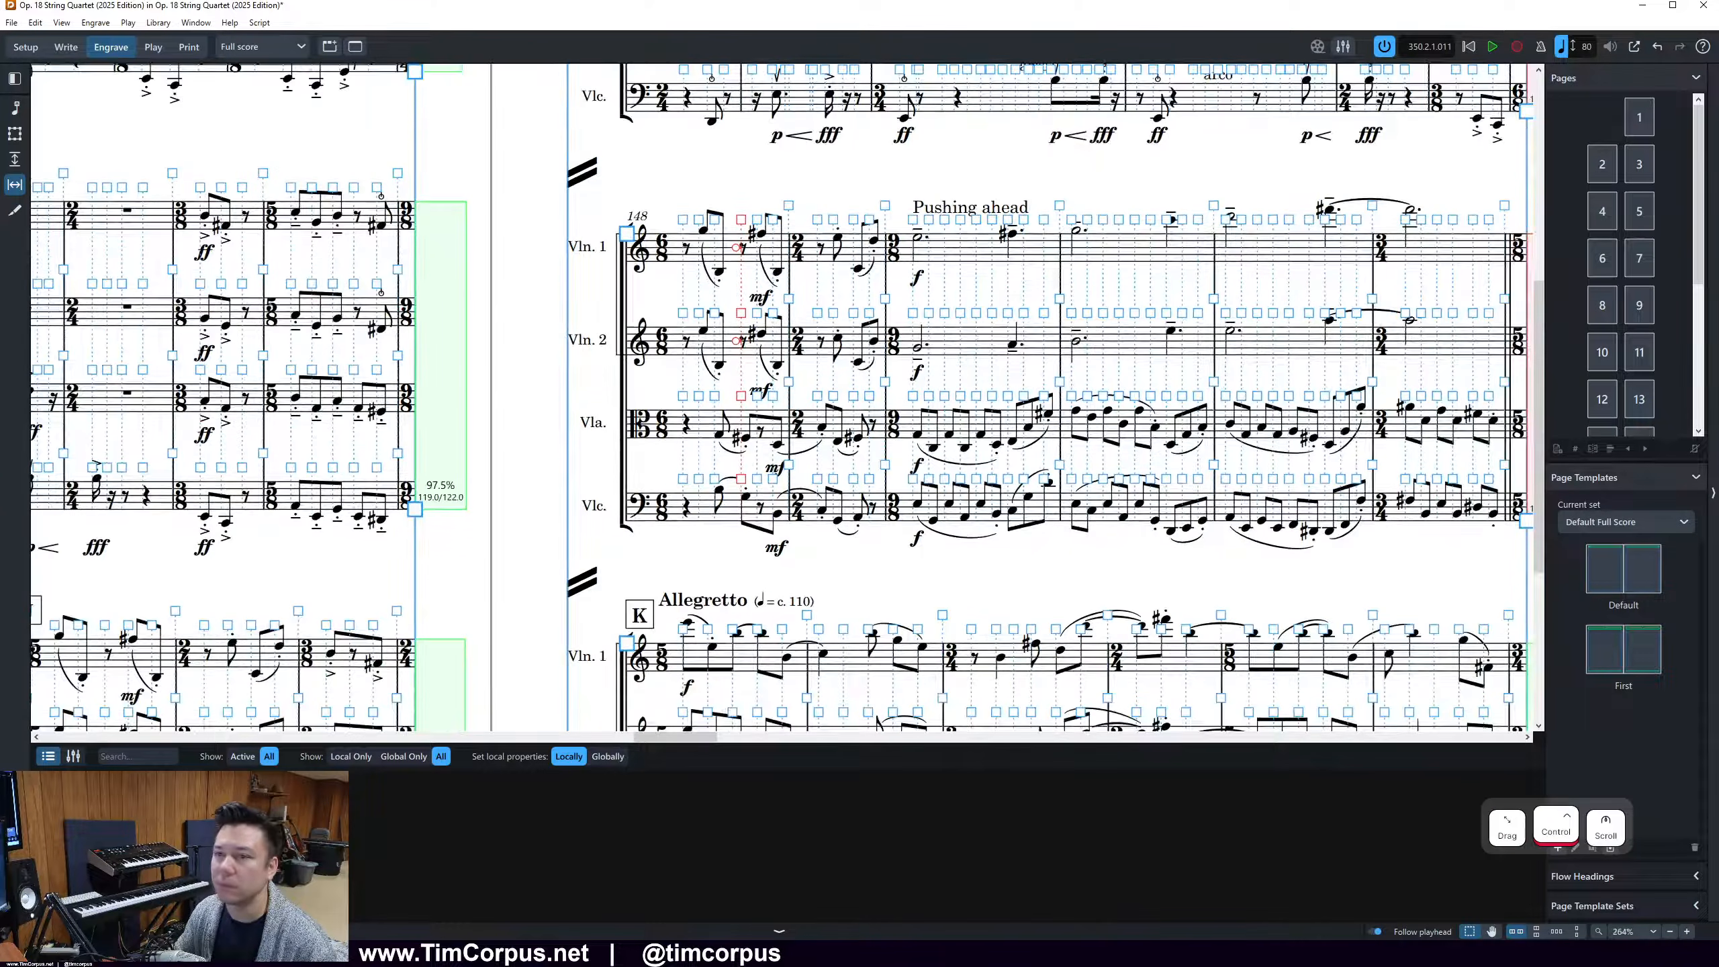
click(15, 107)
scroll(654, 304, down, 2)
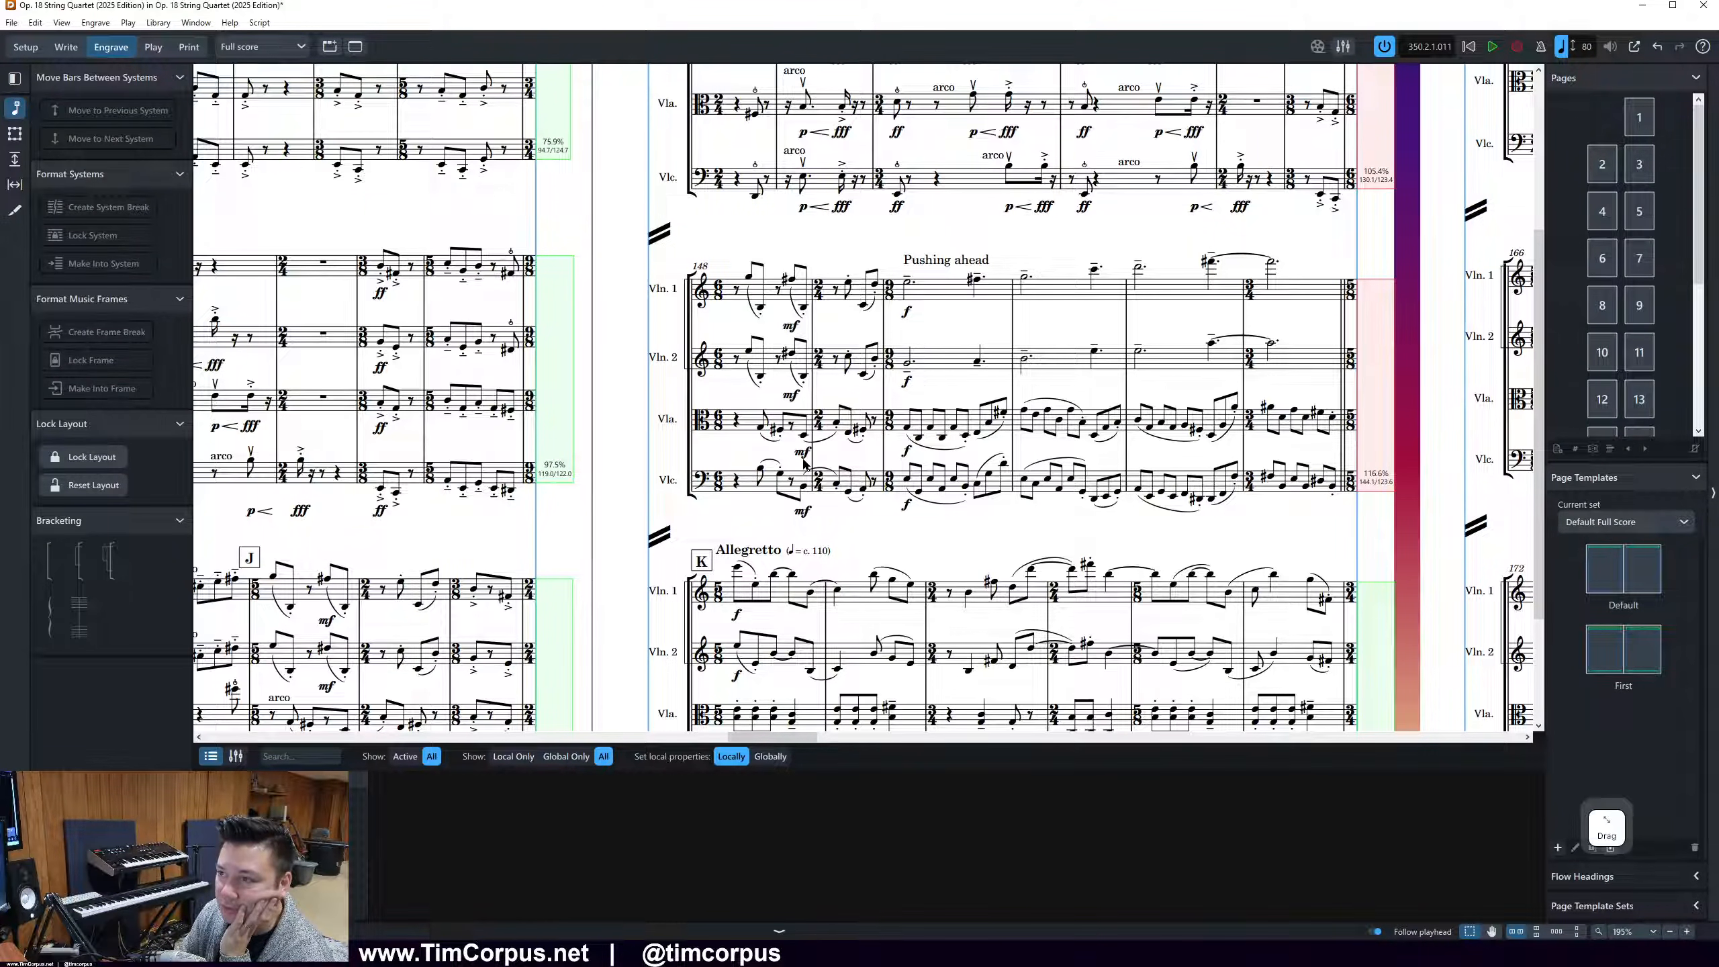
Open the Engraving Options and go to the Accidentals category
click(158, 22)
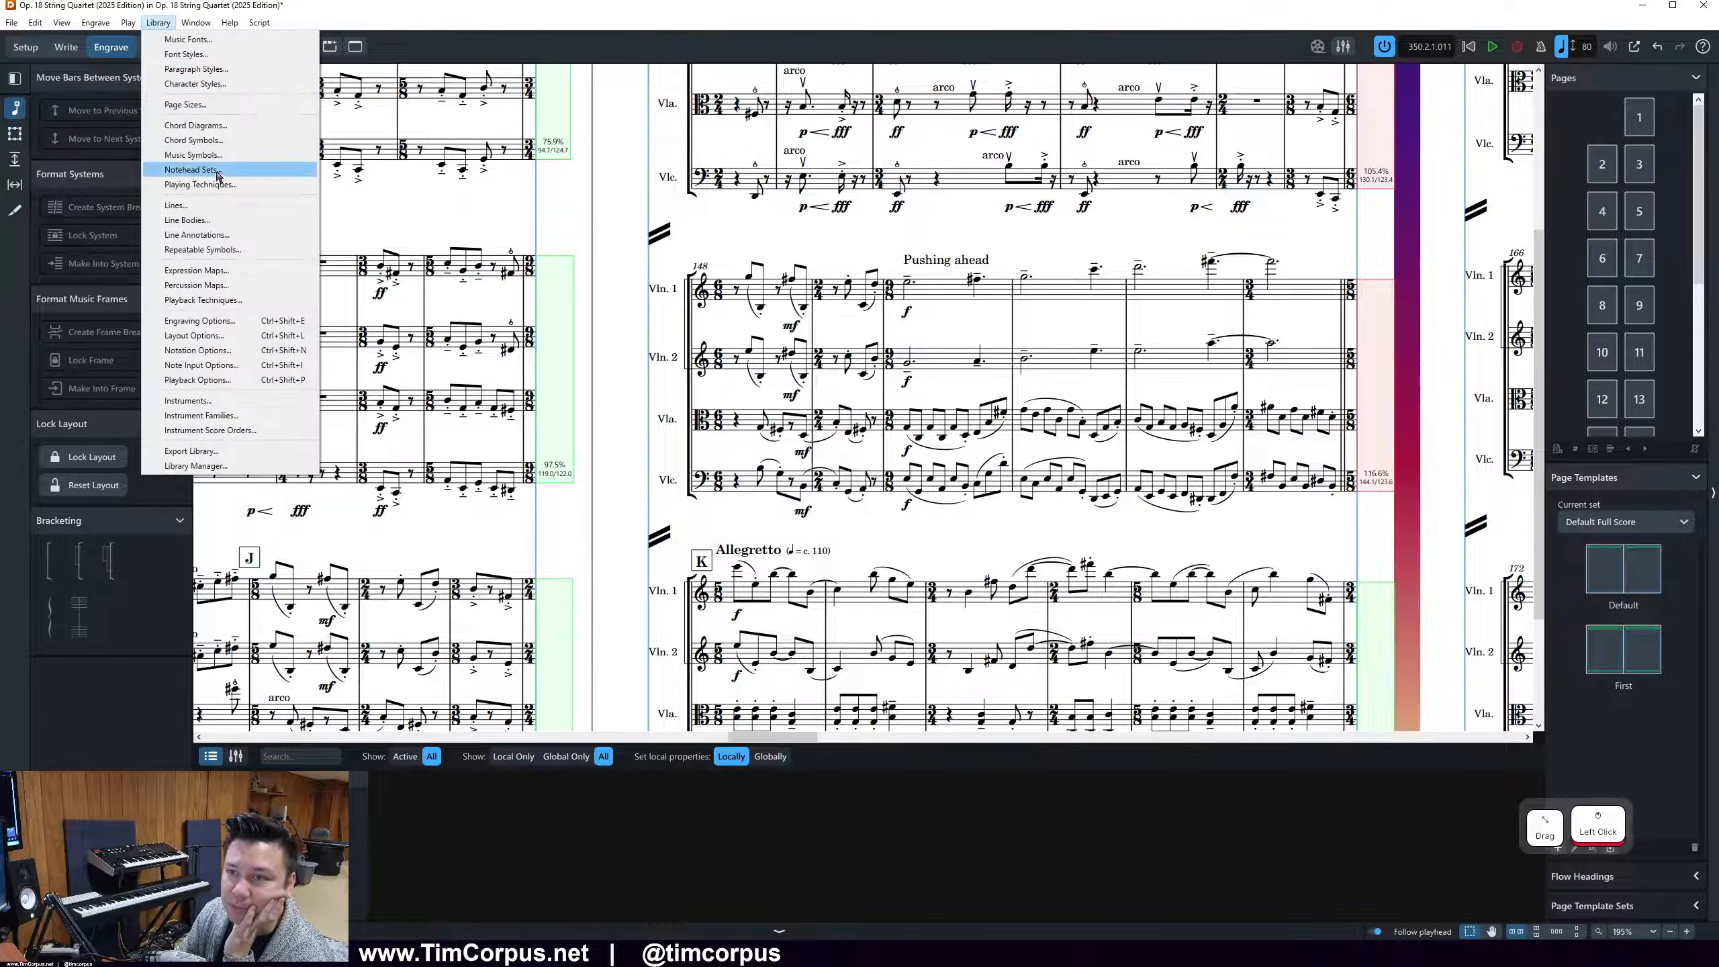
click(241, 326)
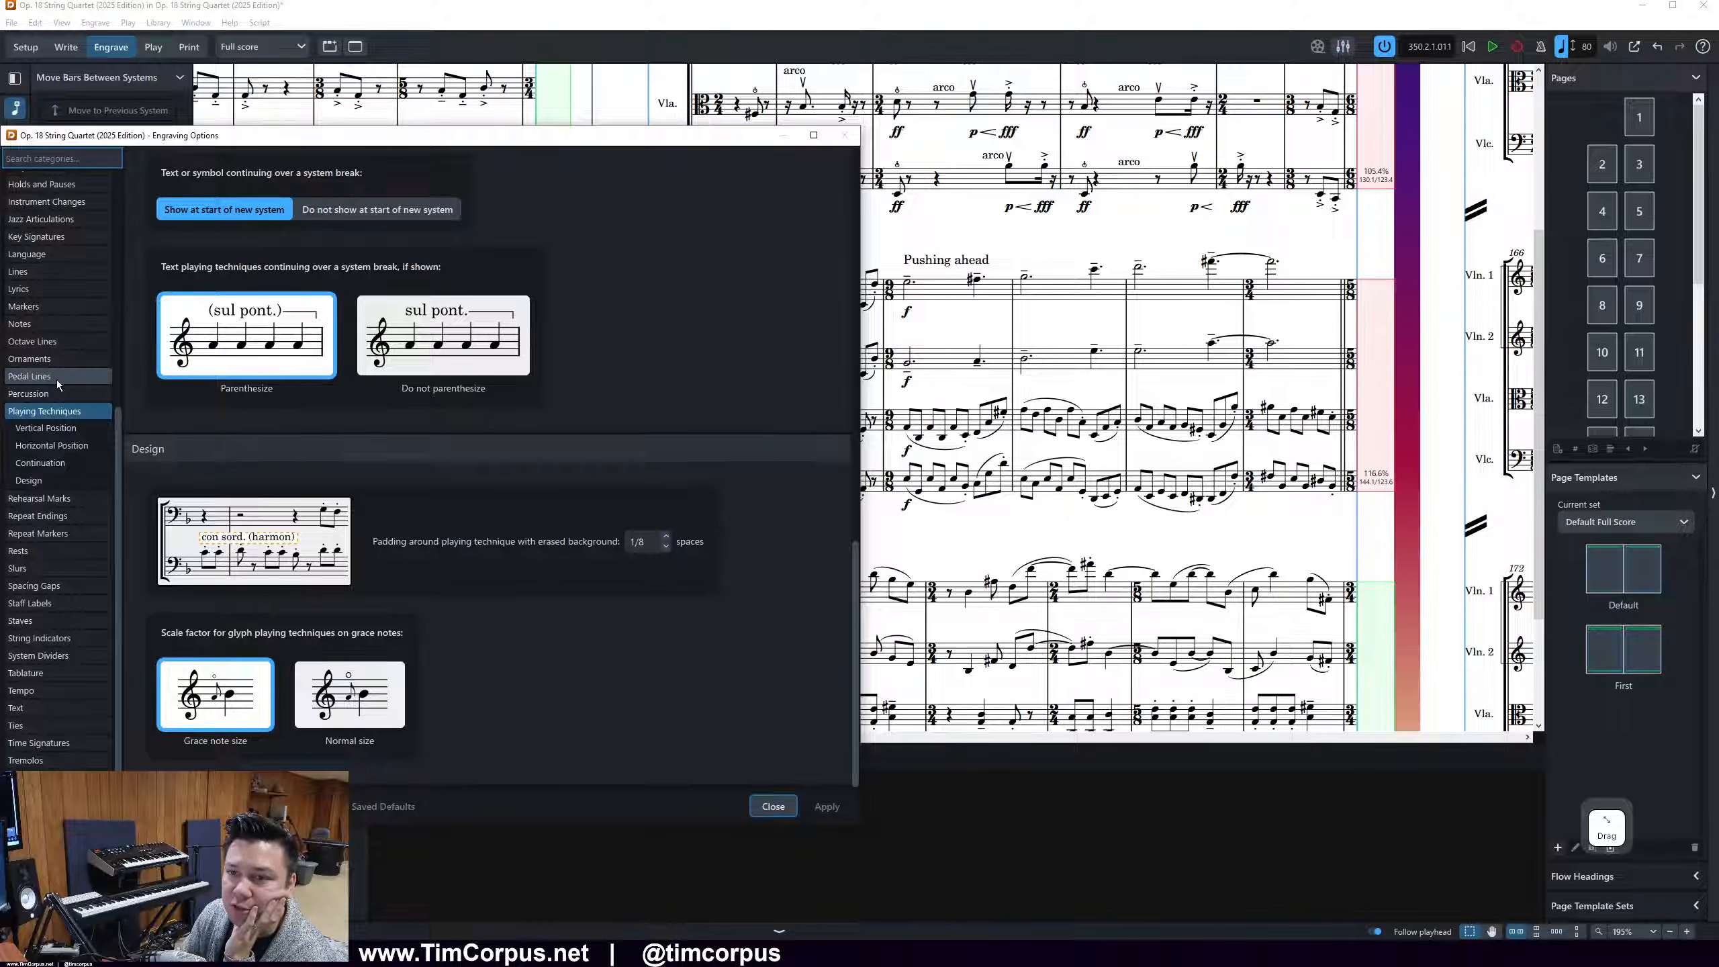
click(51, 236)
scroll(55, 250, up, 5)
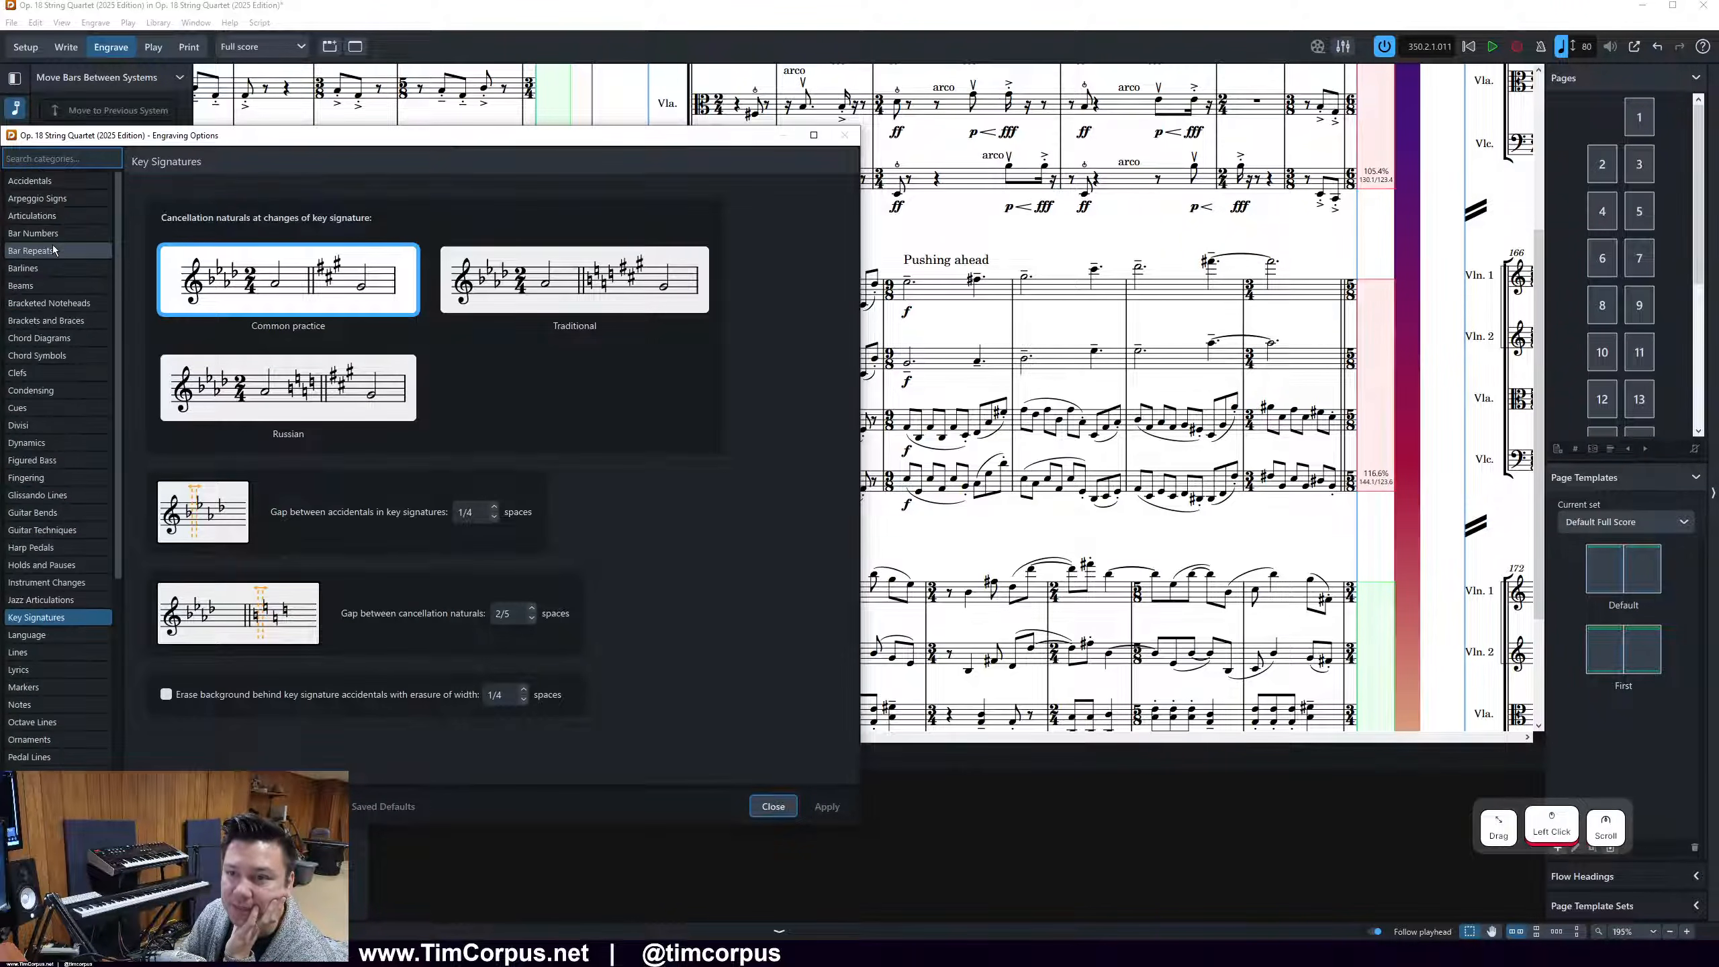
click(31, 180)
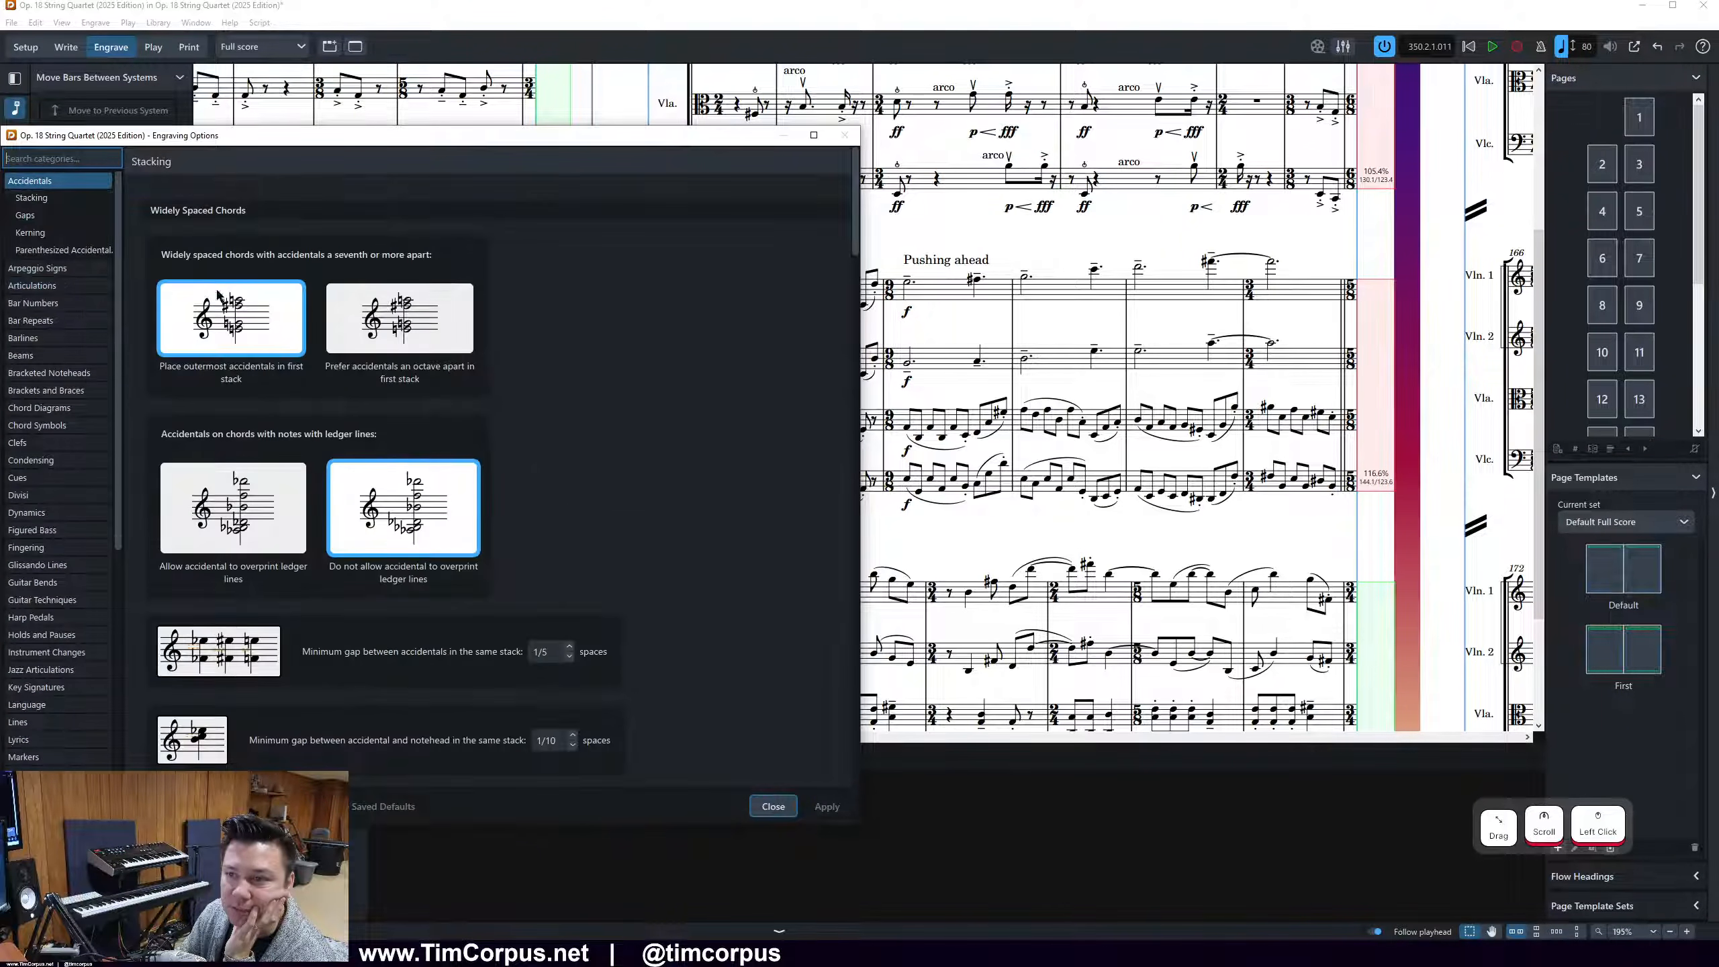
Set the gap to the left of the leftmost accidental to 1/4 spaces and apply the change
scroll(635, 407, down, 3)
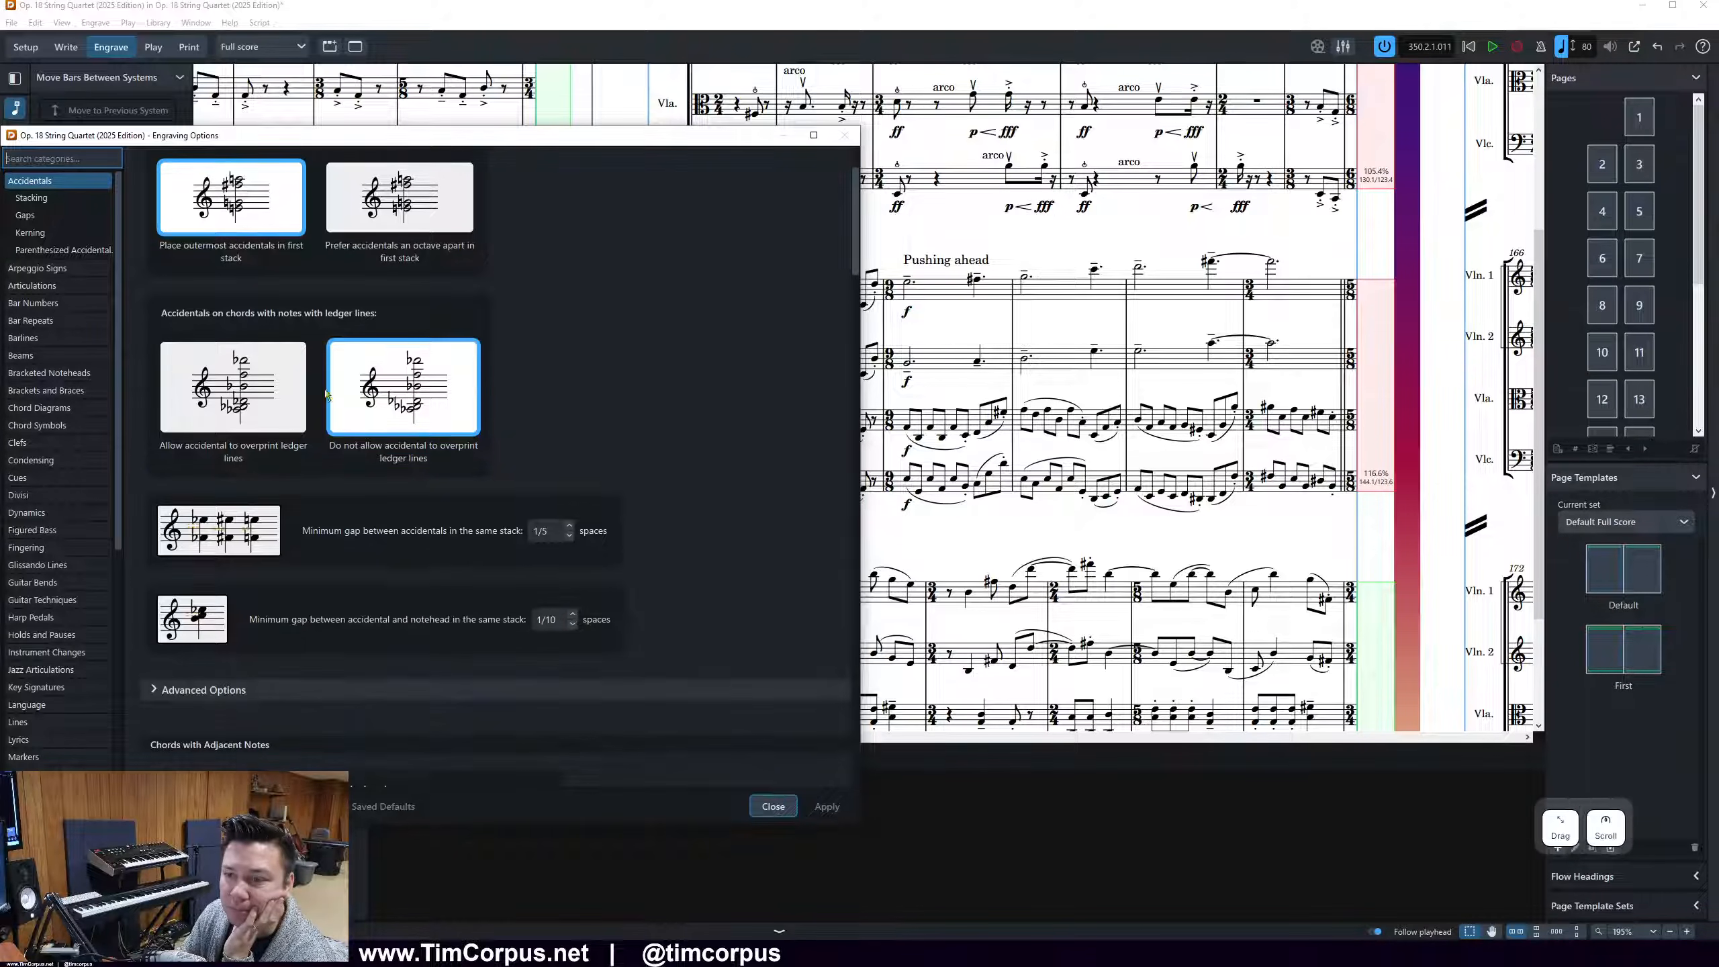
scroll(322, 454, down, 5)
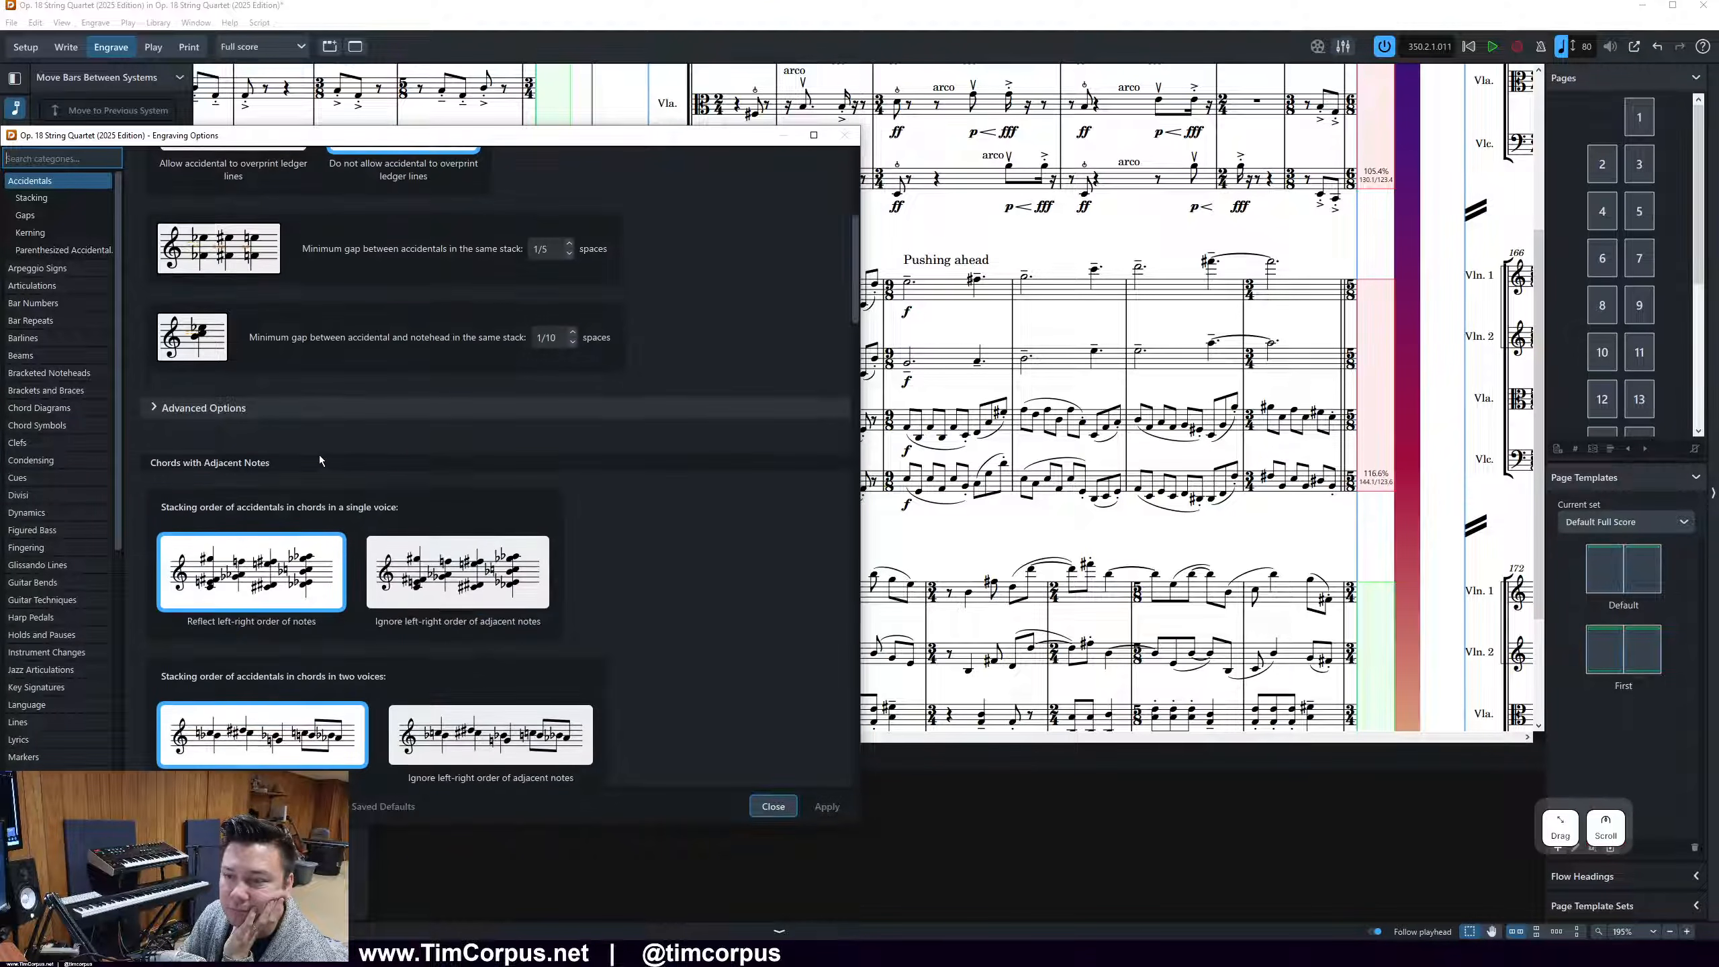
click(335, 408)
scroll(749, 508, down, 8)
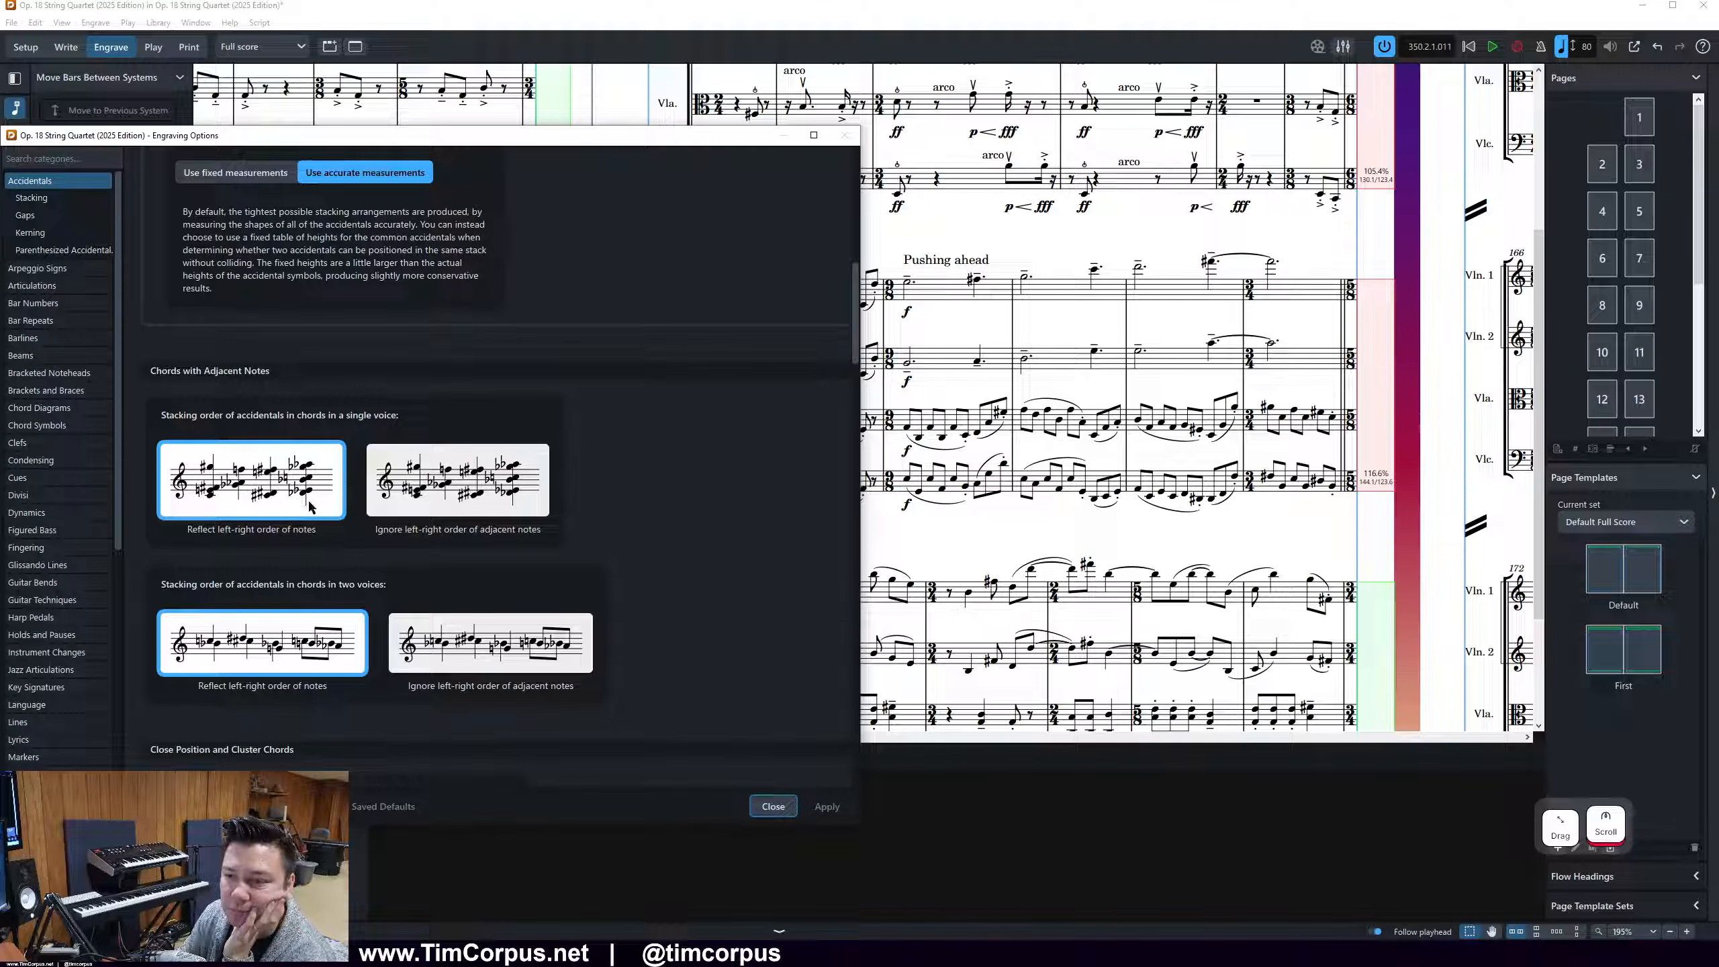
scroll(311, 508, down, 9)
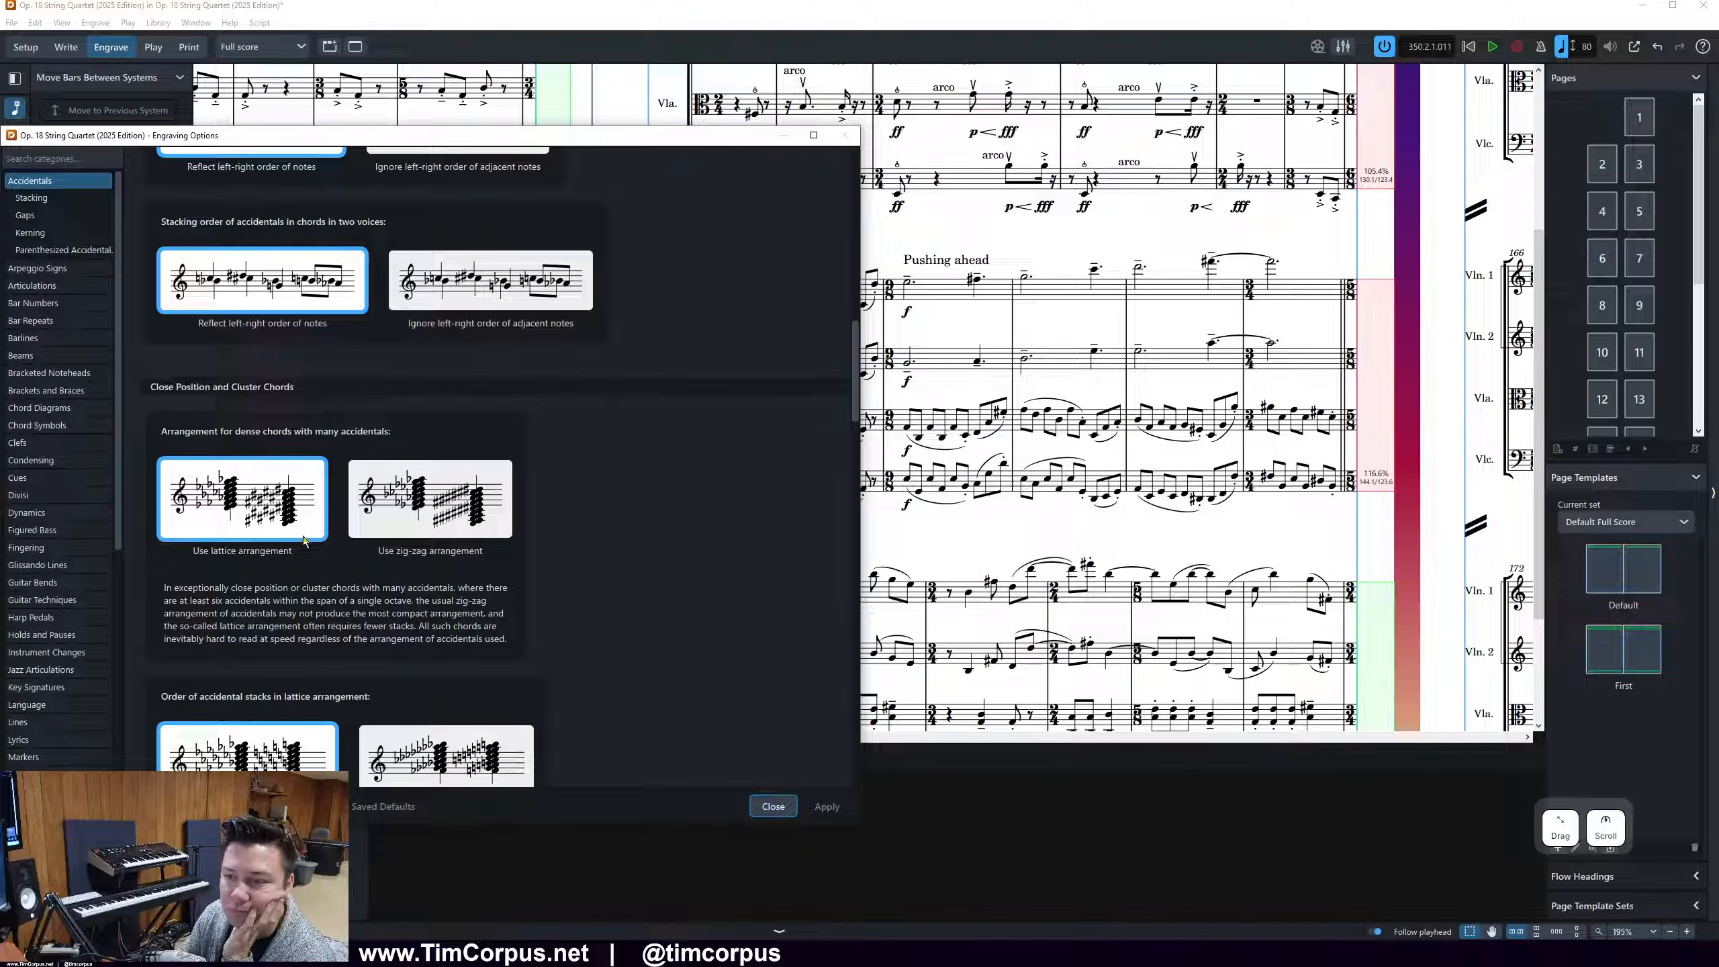
scroll(235, 557, down, 11)
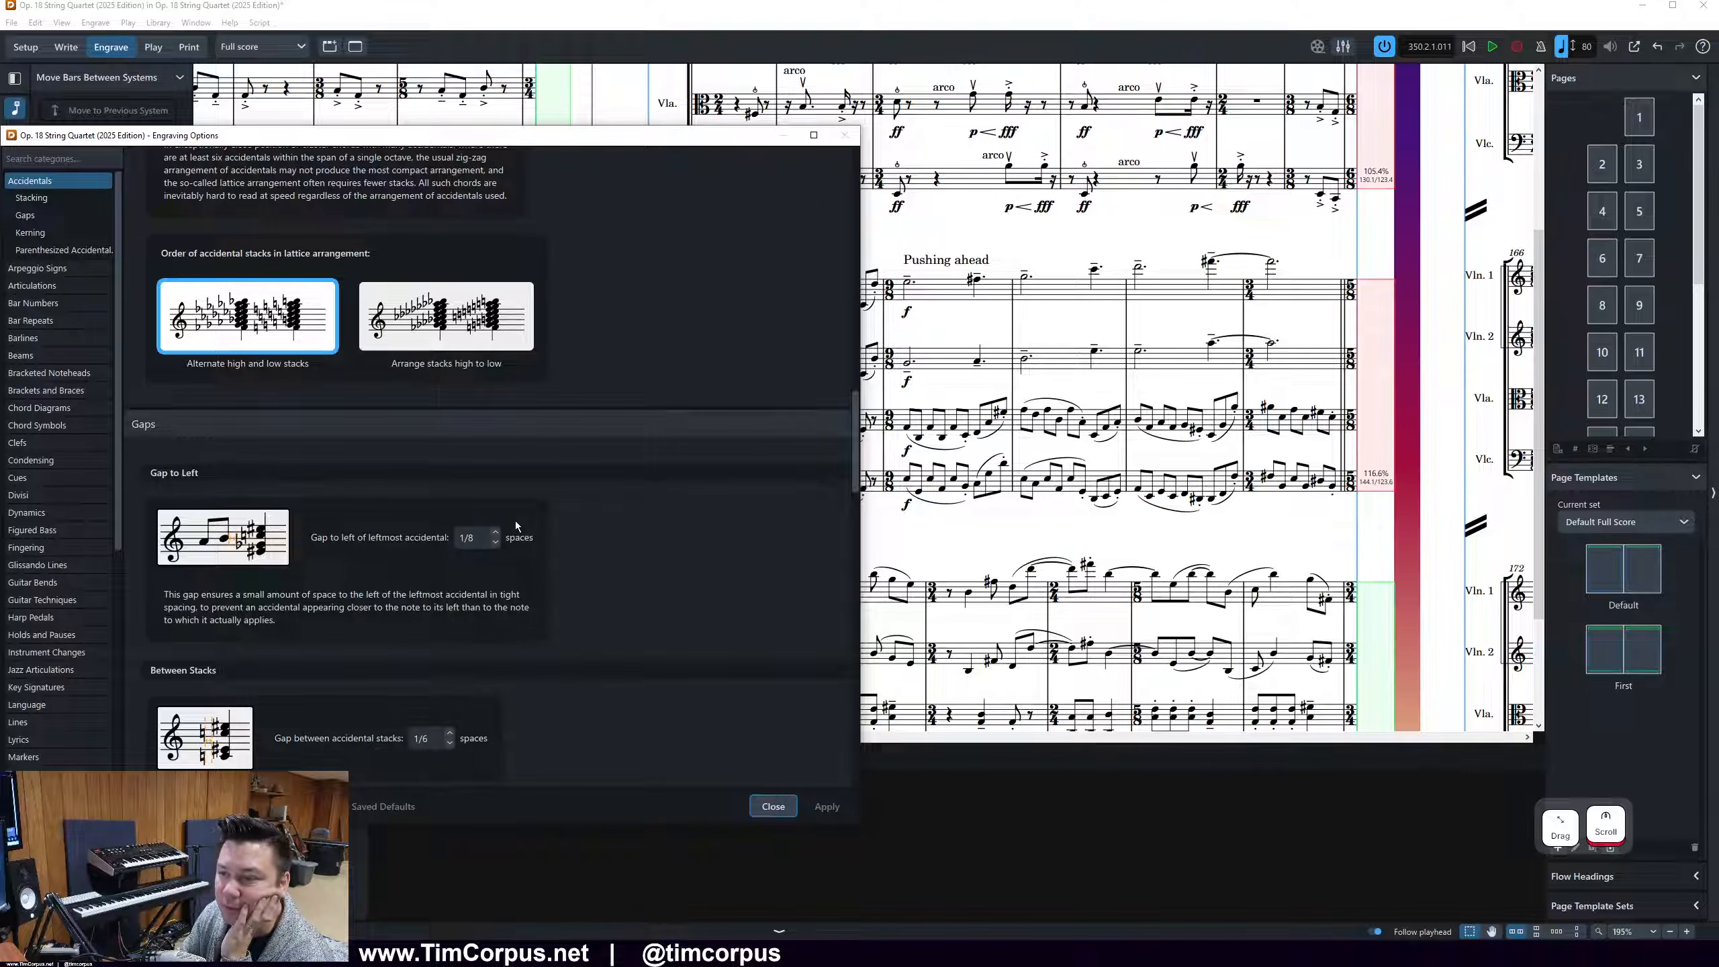
click(495, 532)
click(834, 810)
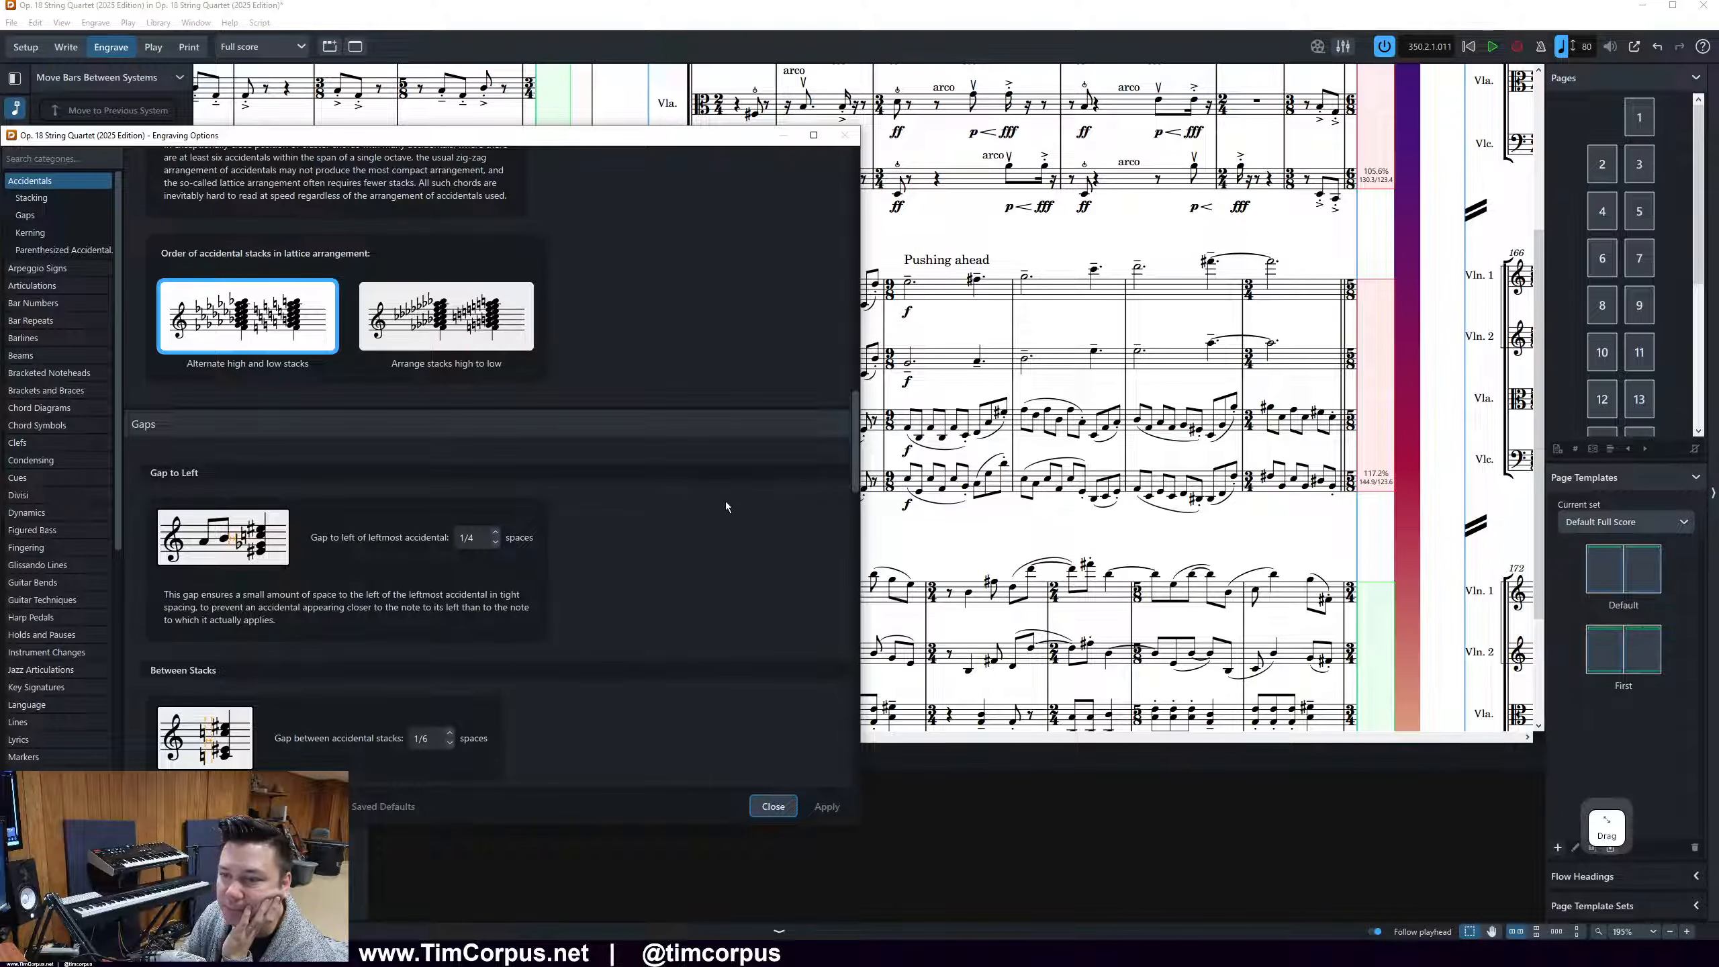
Review the remaining accidental gap settings, between stacks and to the right of accidentals, and close the Engraving Options
scroll(726, 504, down, 3)
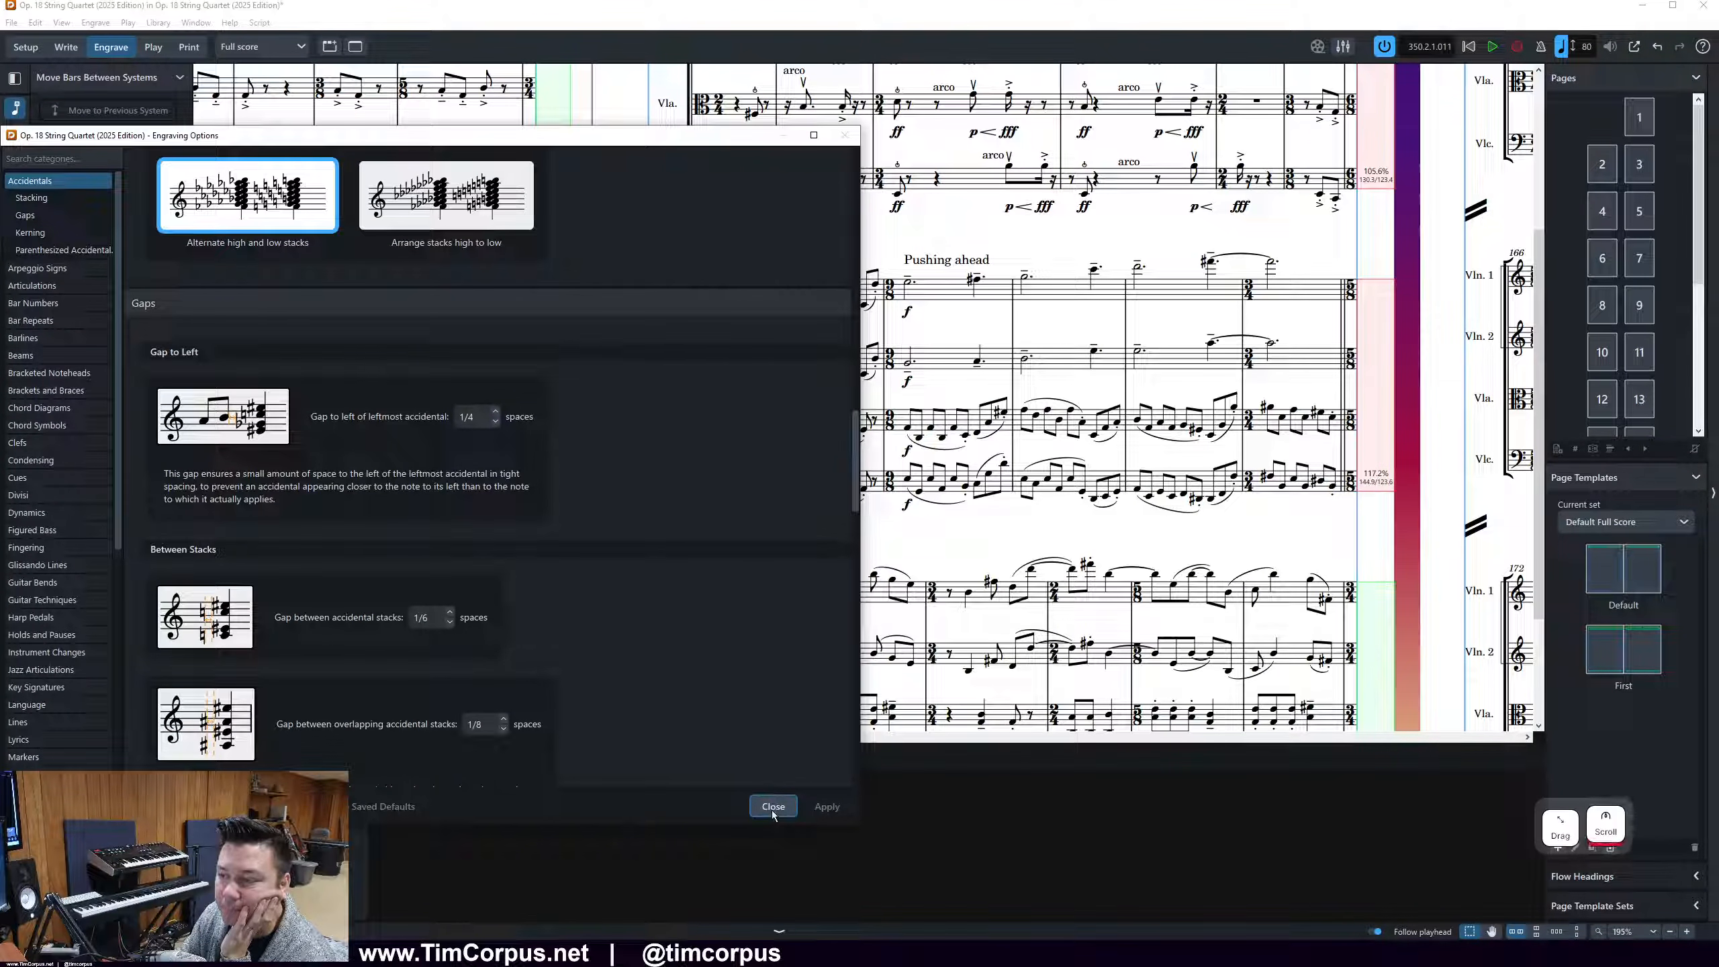
scroll(222, 627, down, 1)
scroll(359, 613, down, 9)
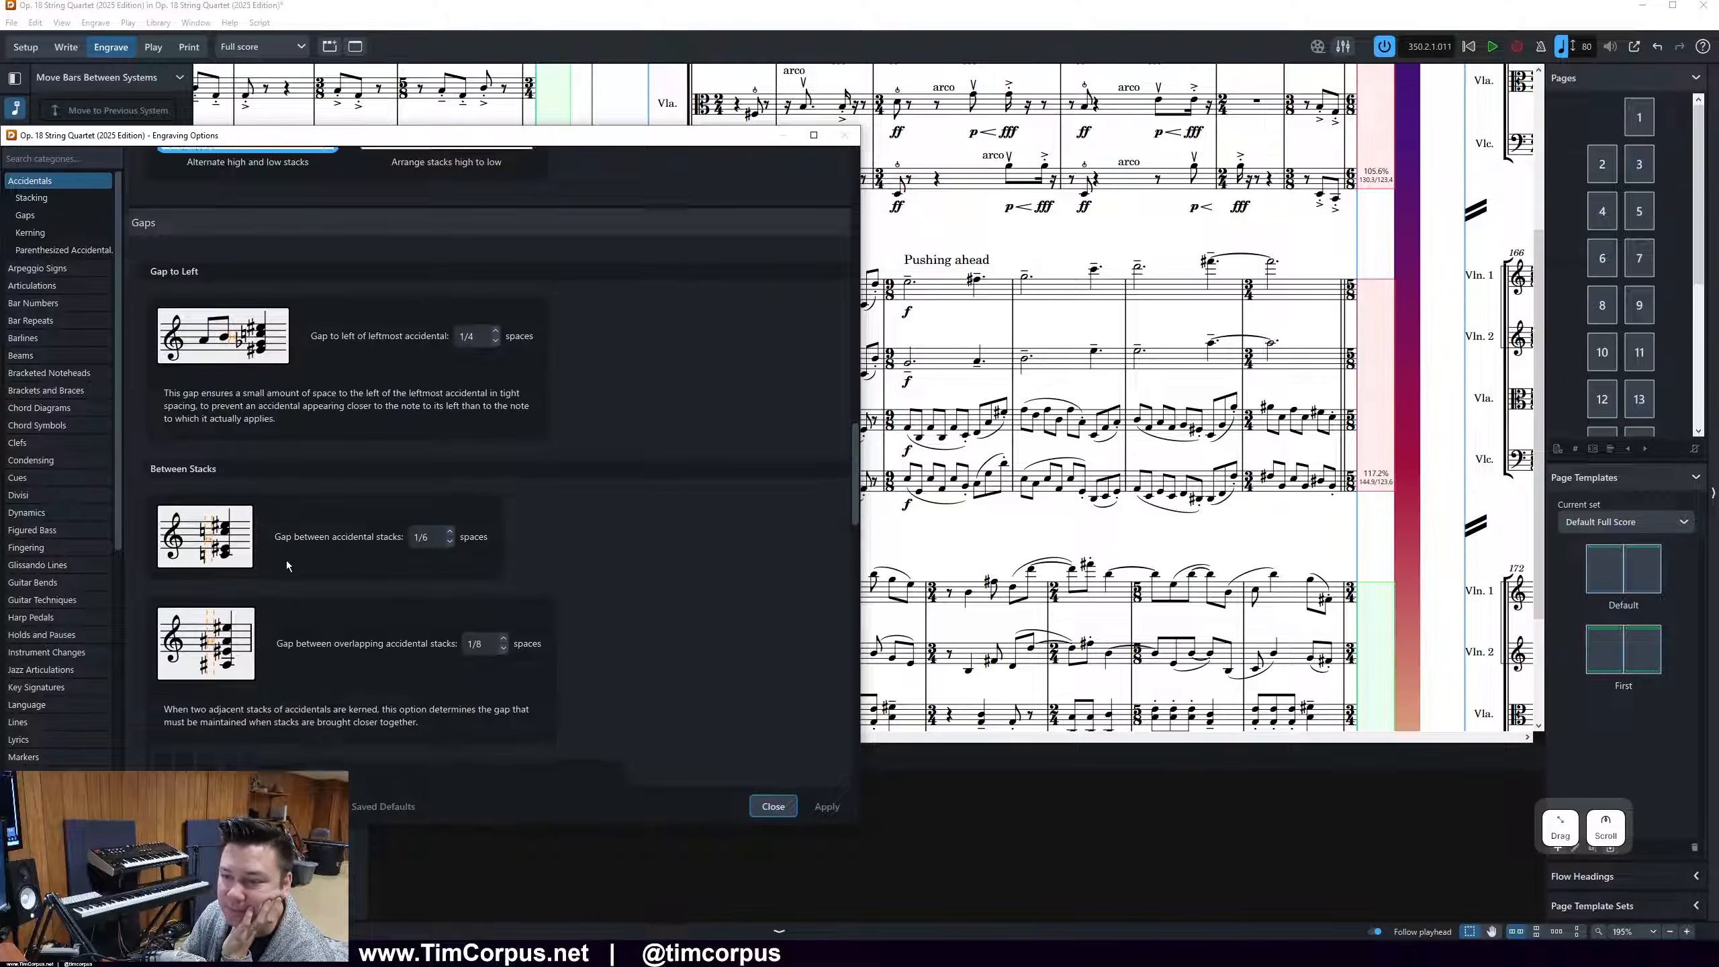
scroll(371, 290, down, 7)
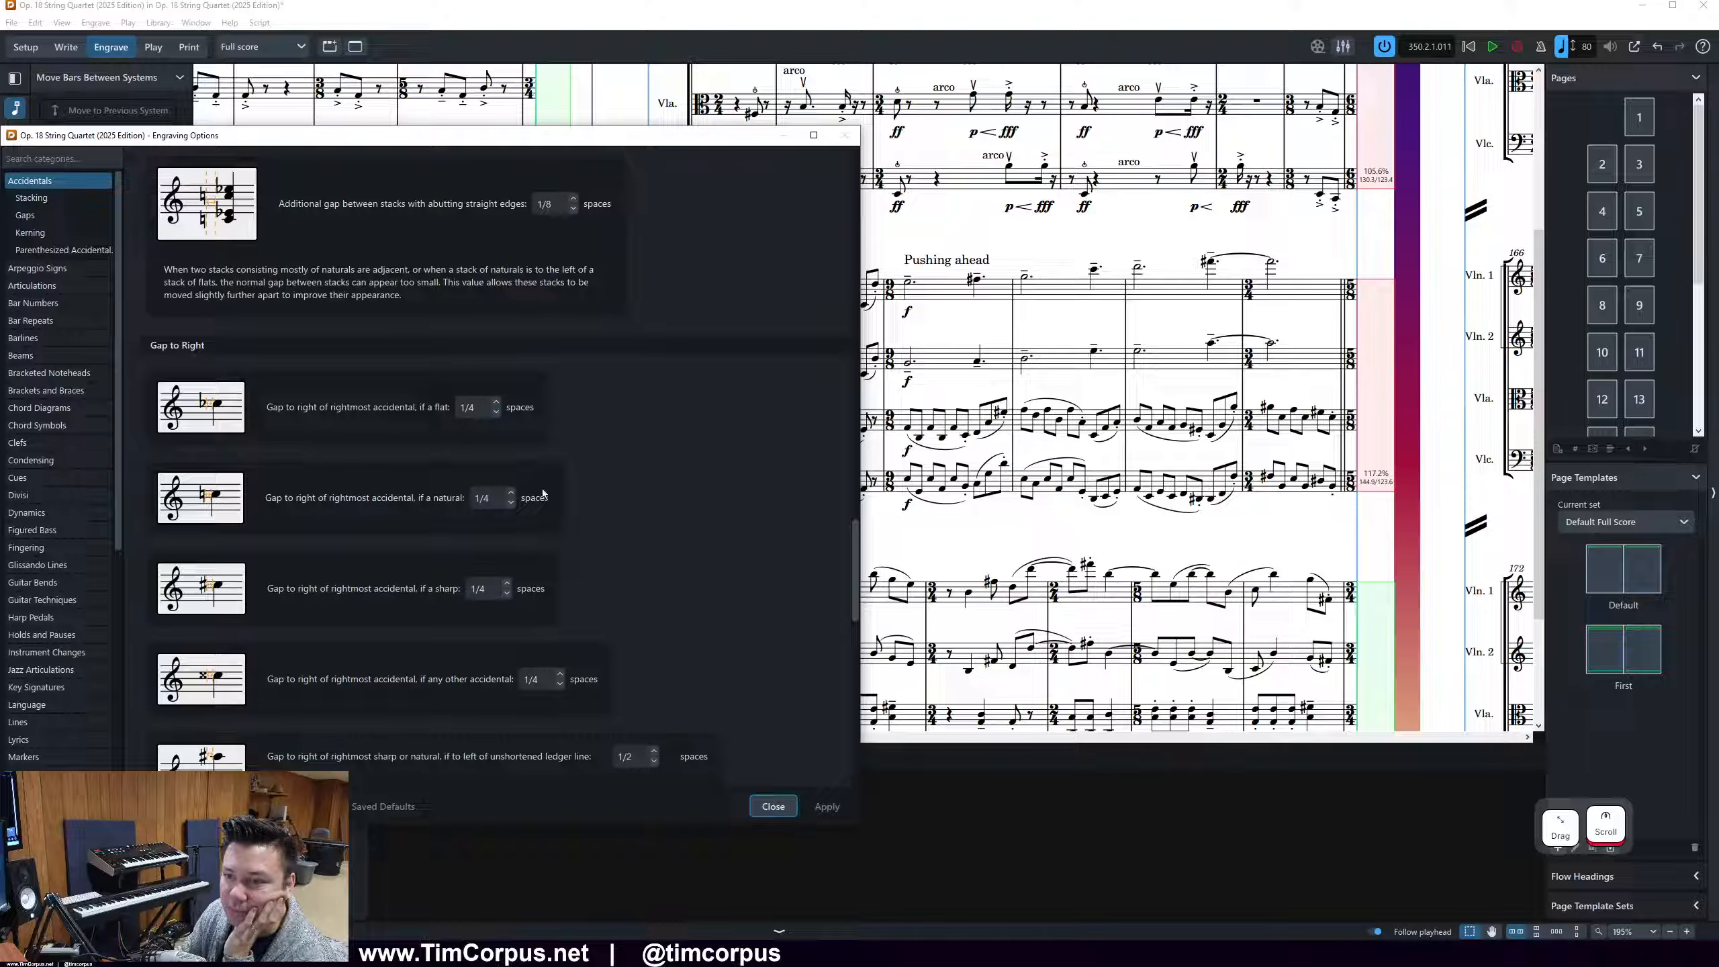
drag(427, 140, 354, 180)
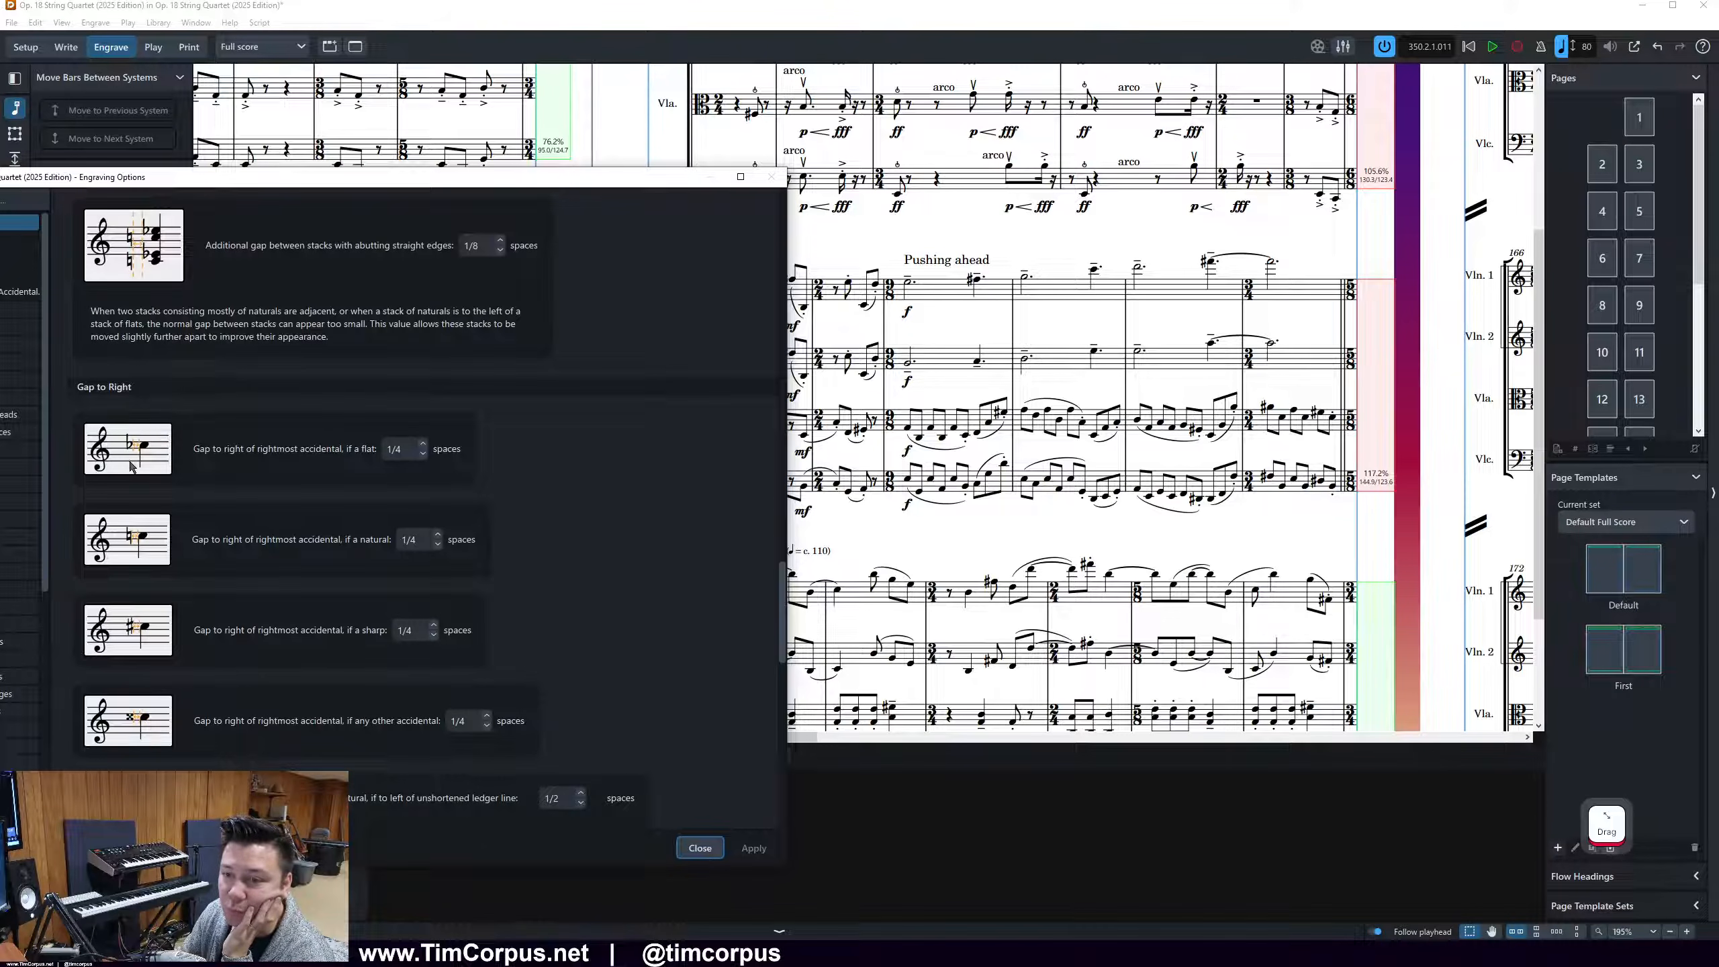
click(684, 847)
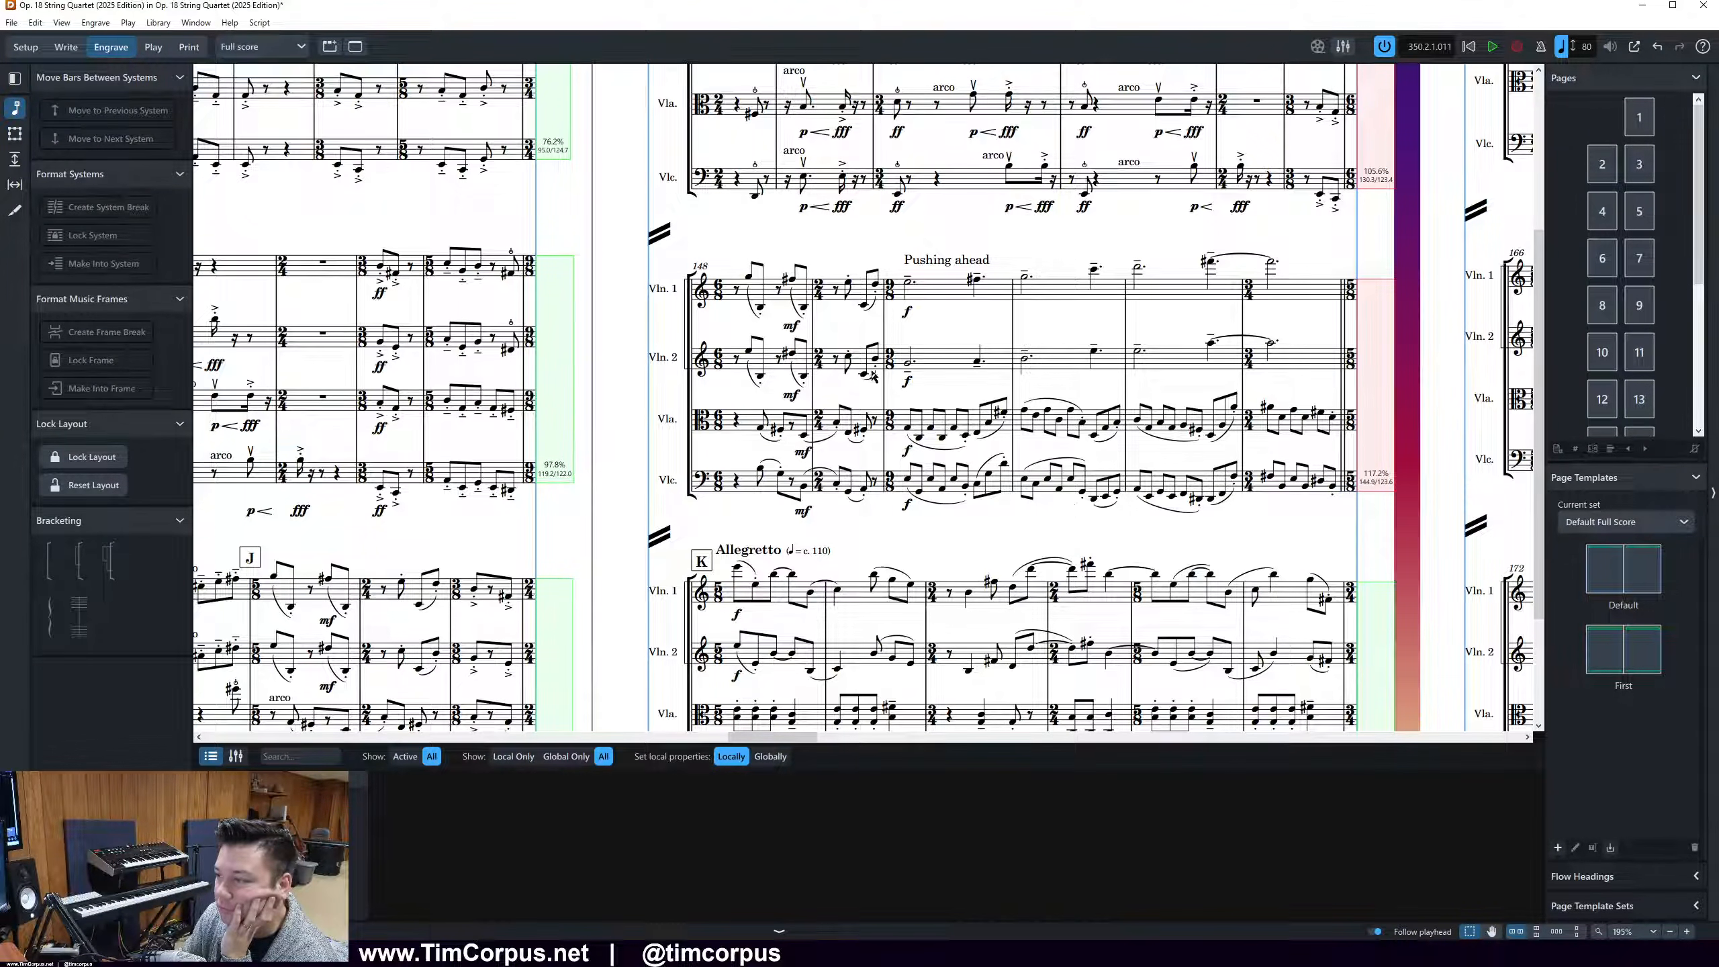
Examine the systems around bar 148 and the preceding pages back to bar 126
scroll(1077, 596, down, 2)
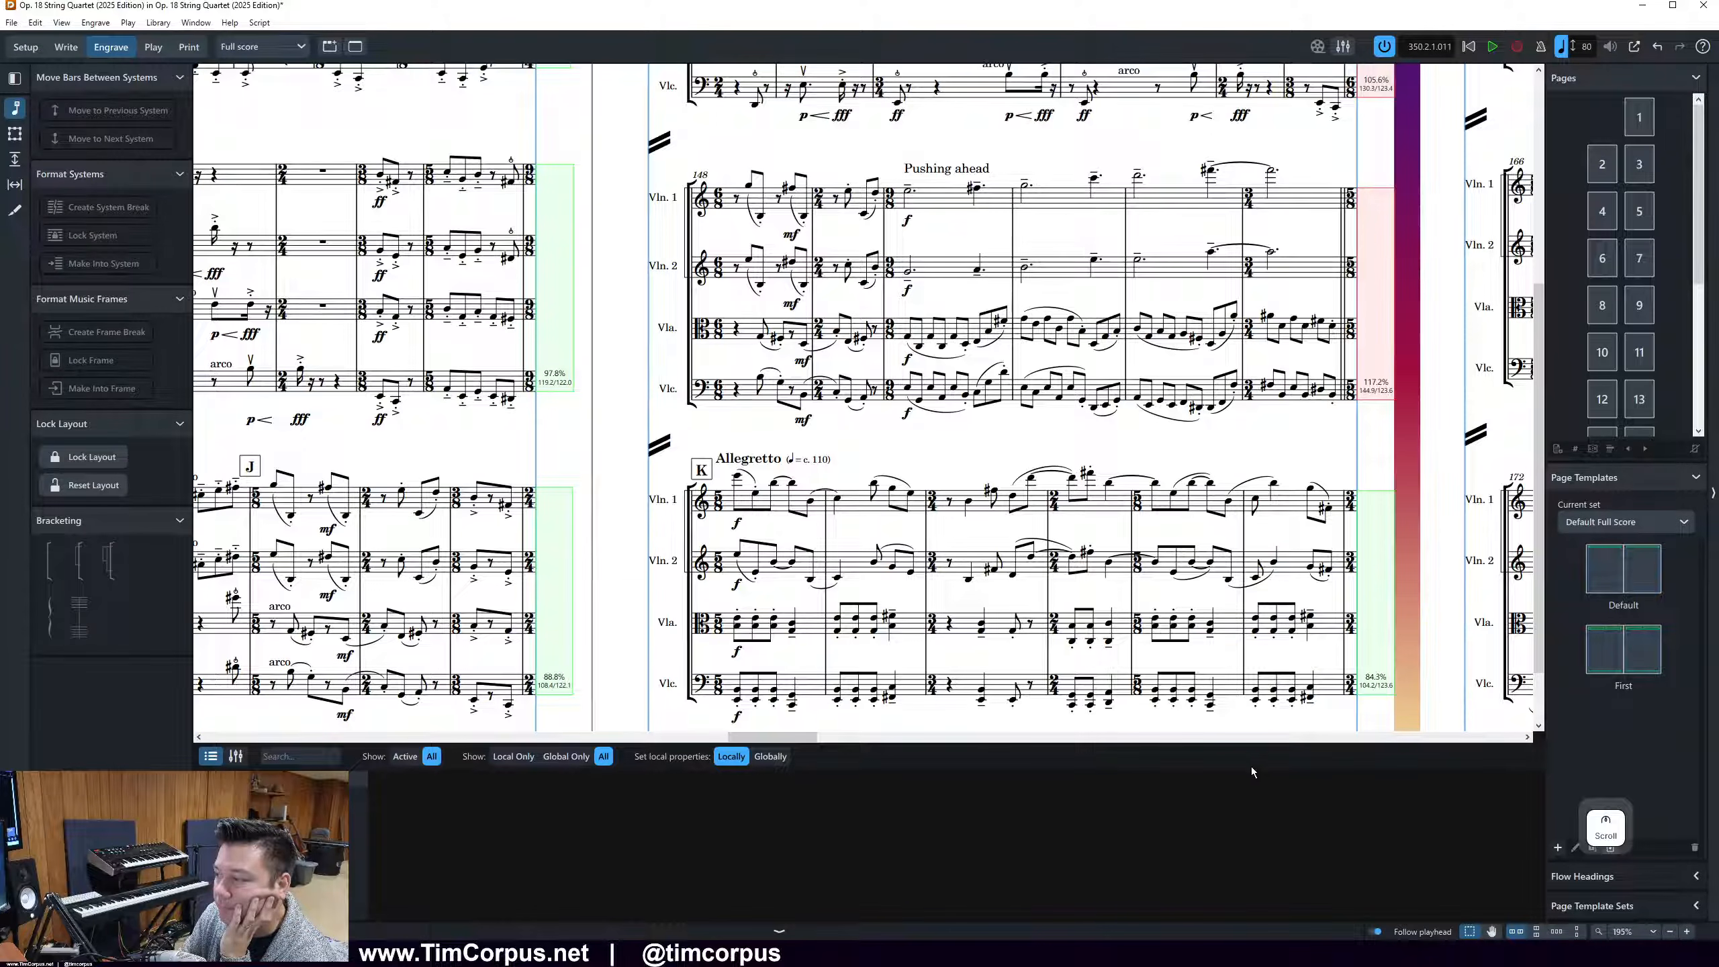
drag(795, 739, 743, 739)
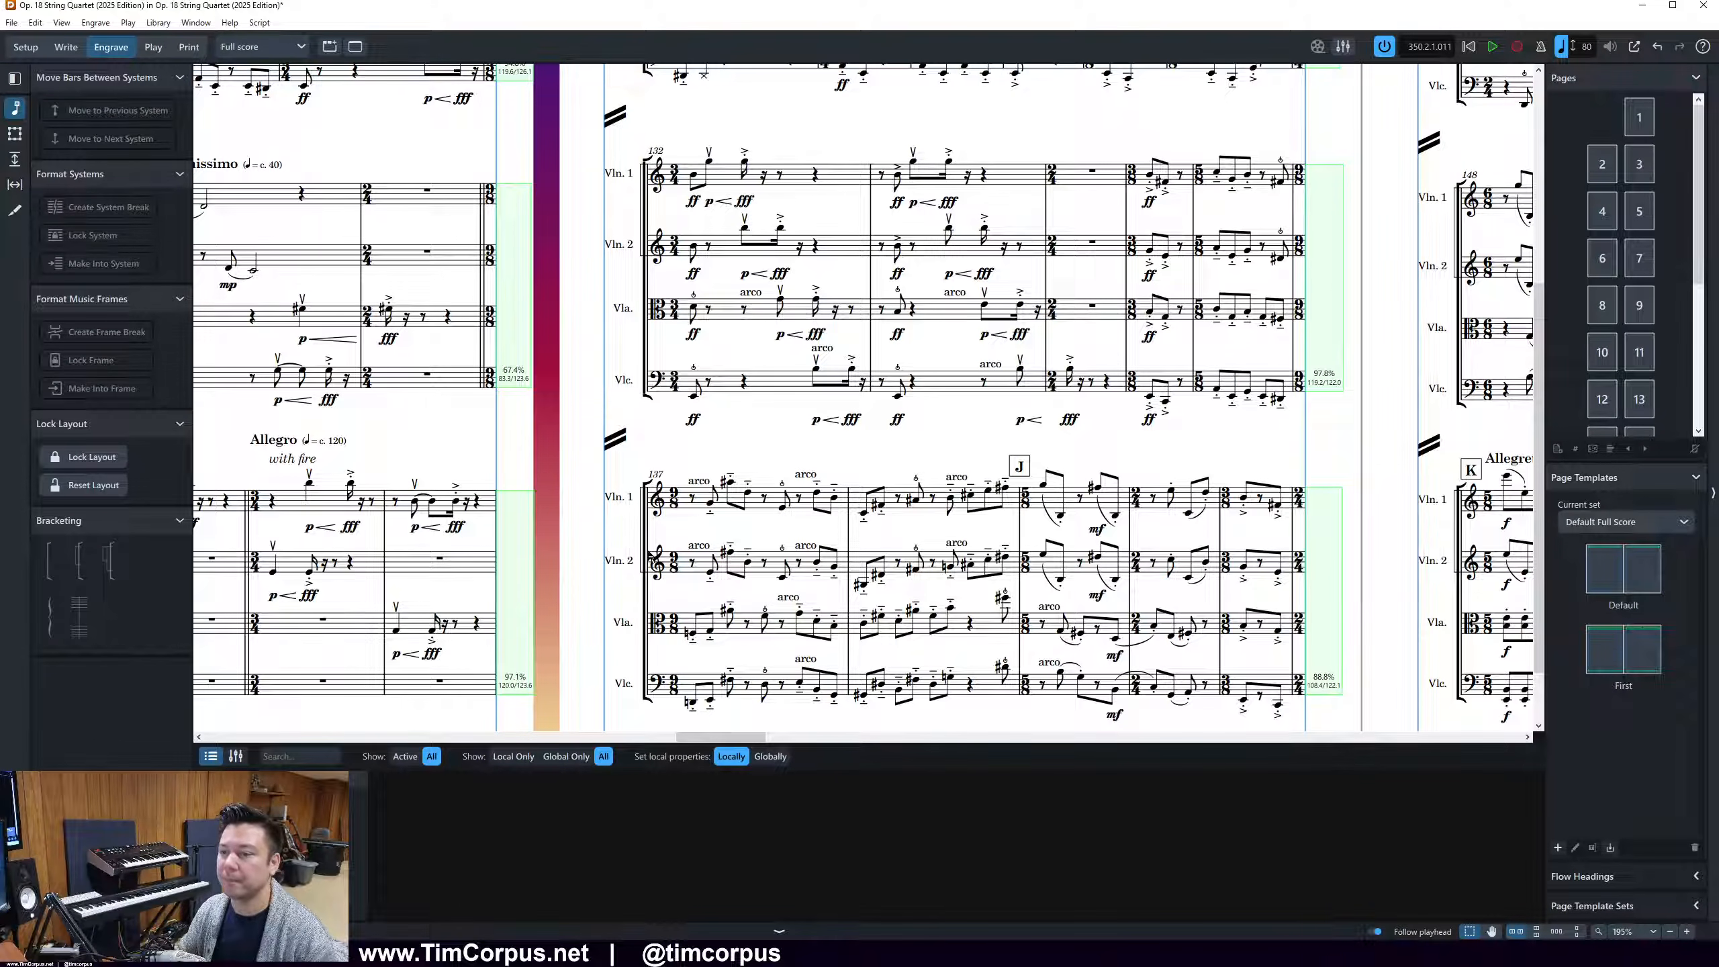
scroll(834, 593, up, 1)
scroll(914, 584, up, 2)
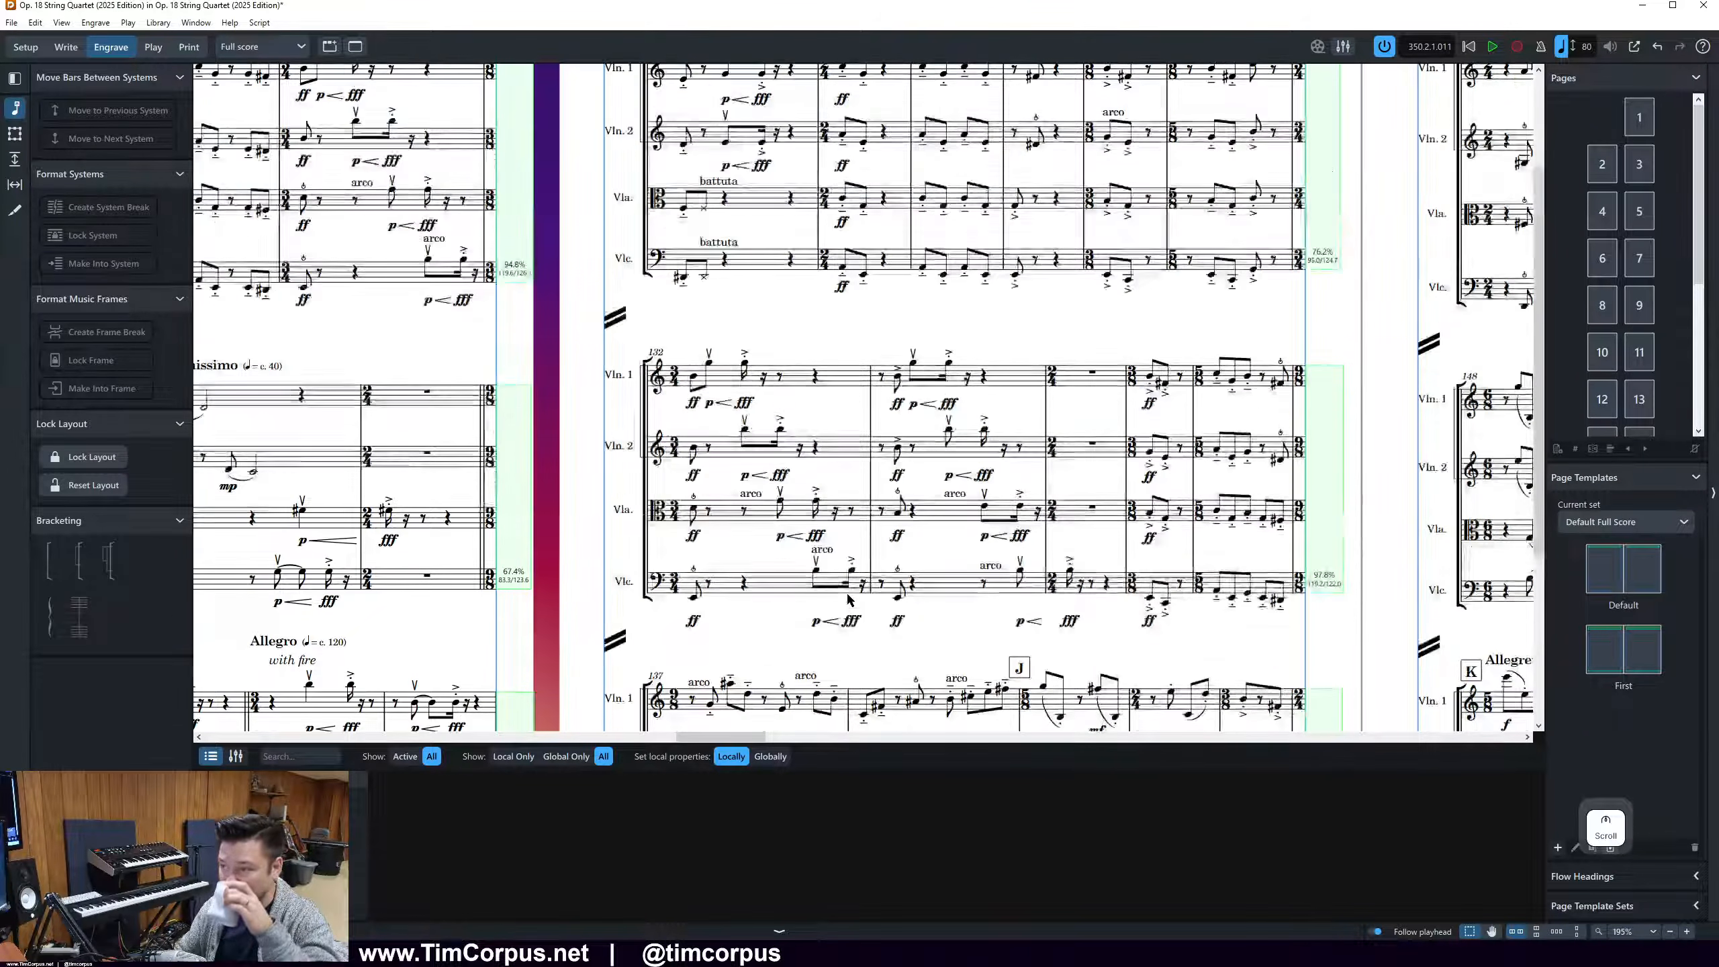
scroll(914, 584, up, 2)
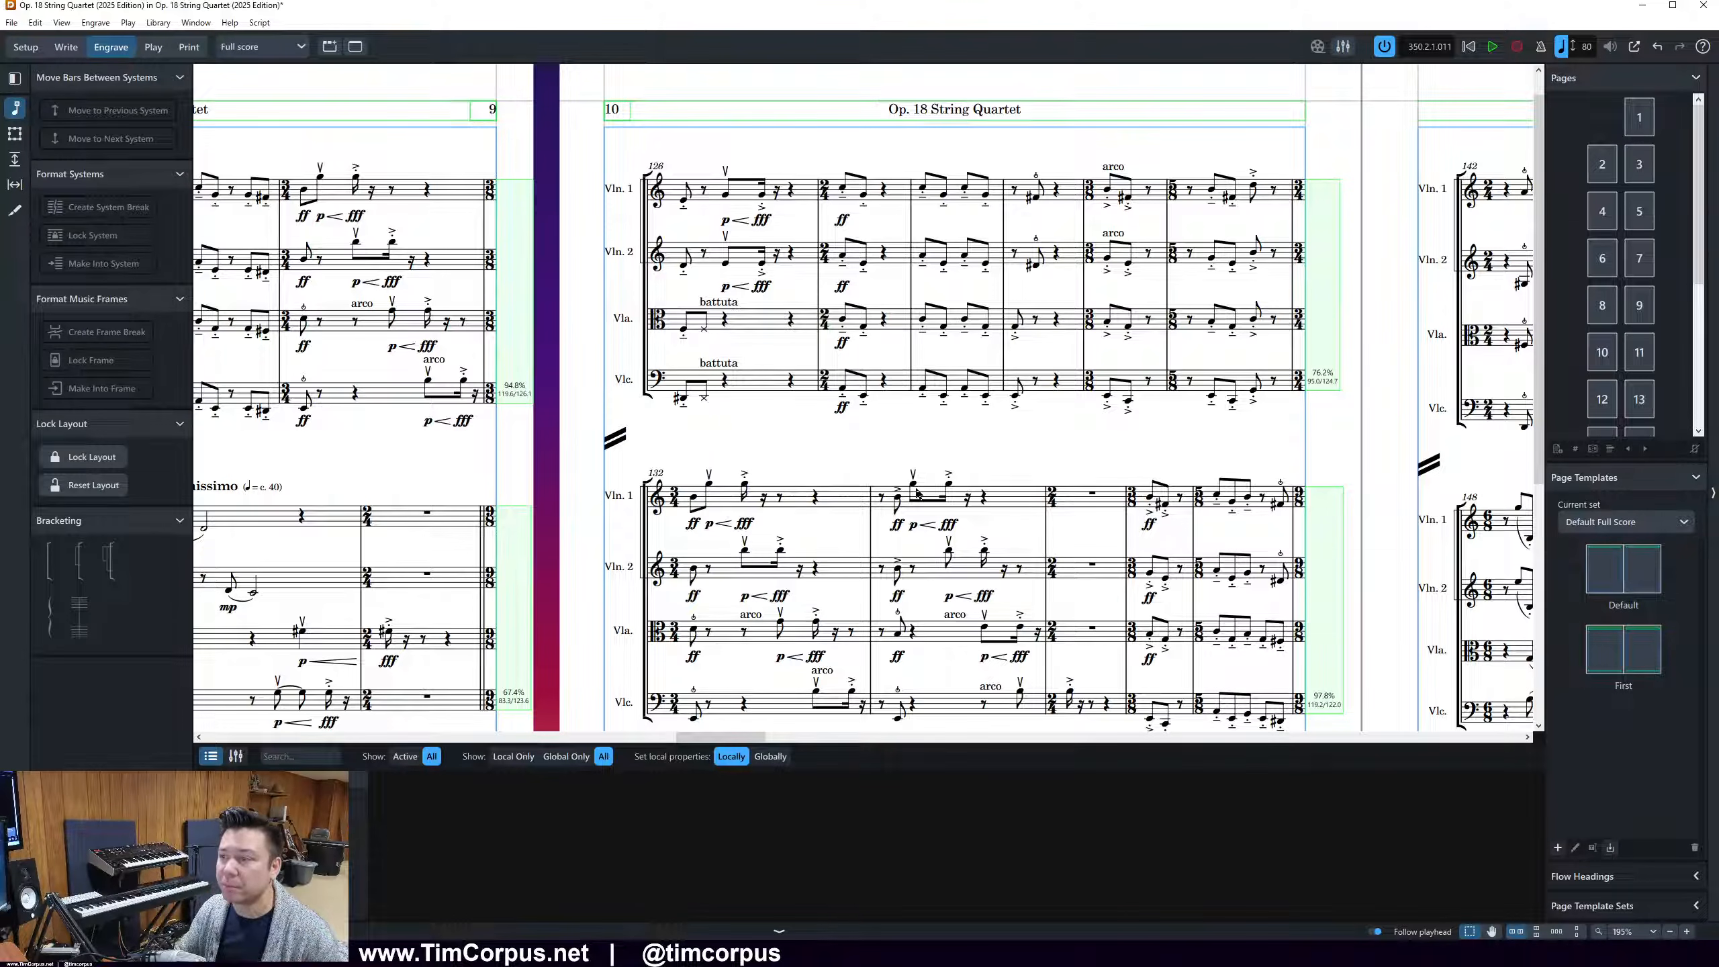
click(724, 366)
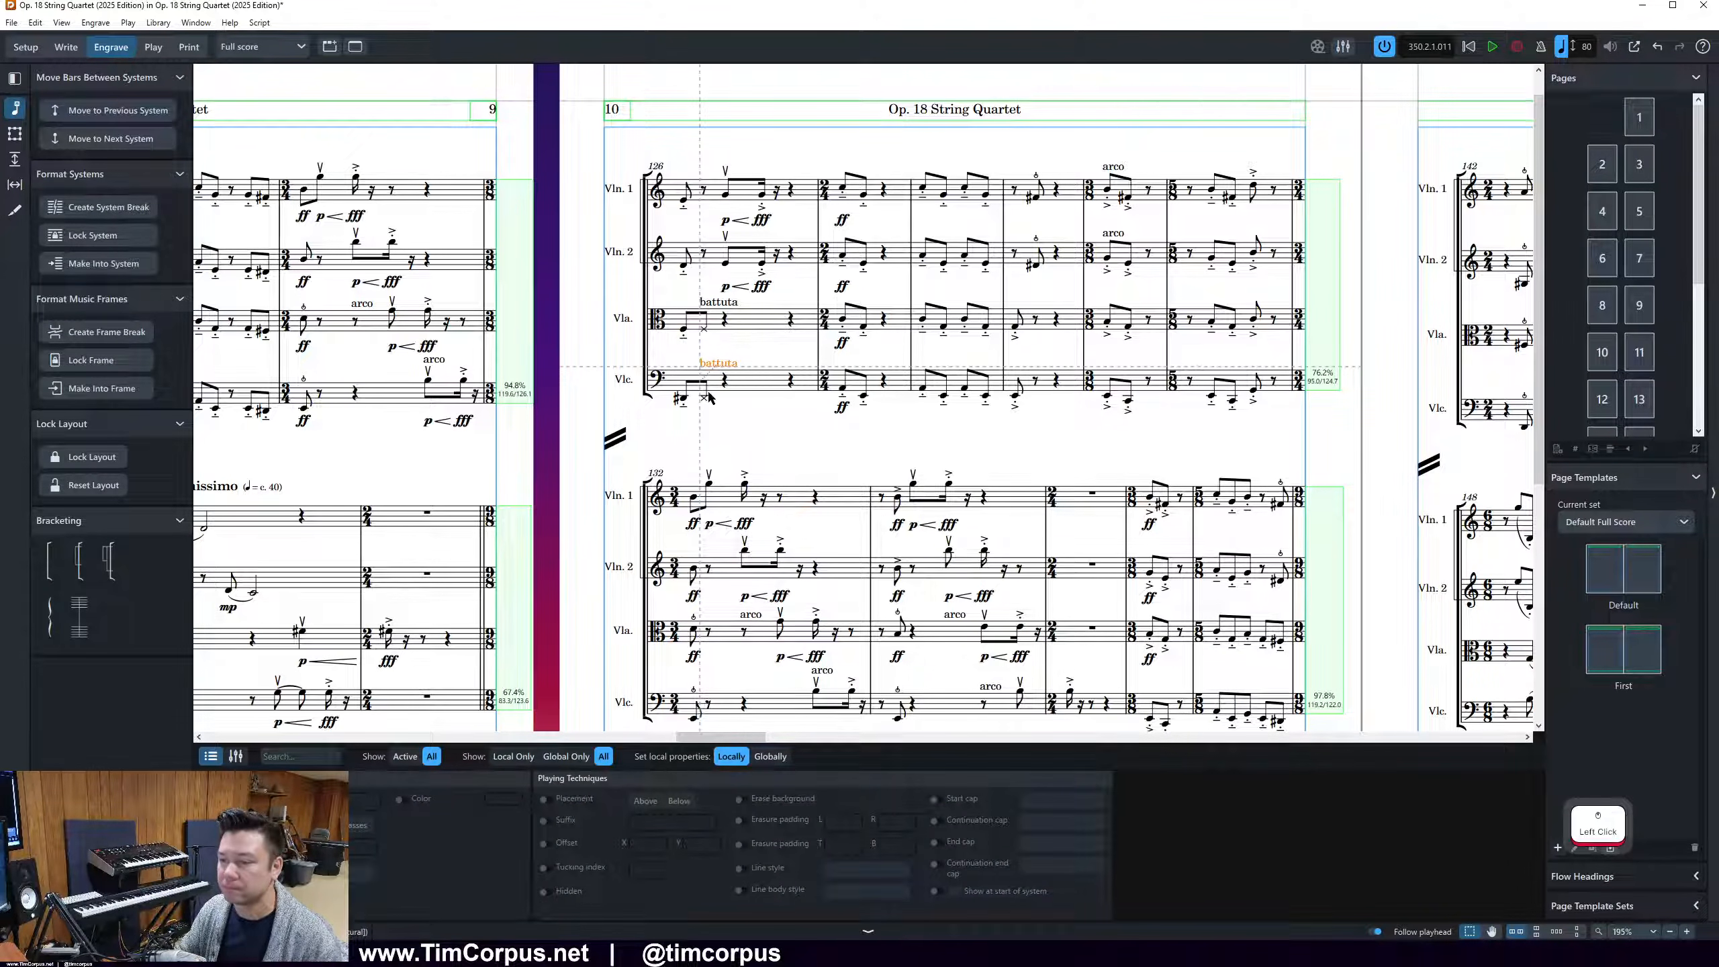
right_click(946, 424)
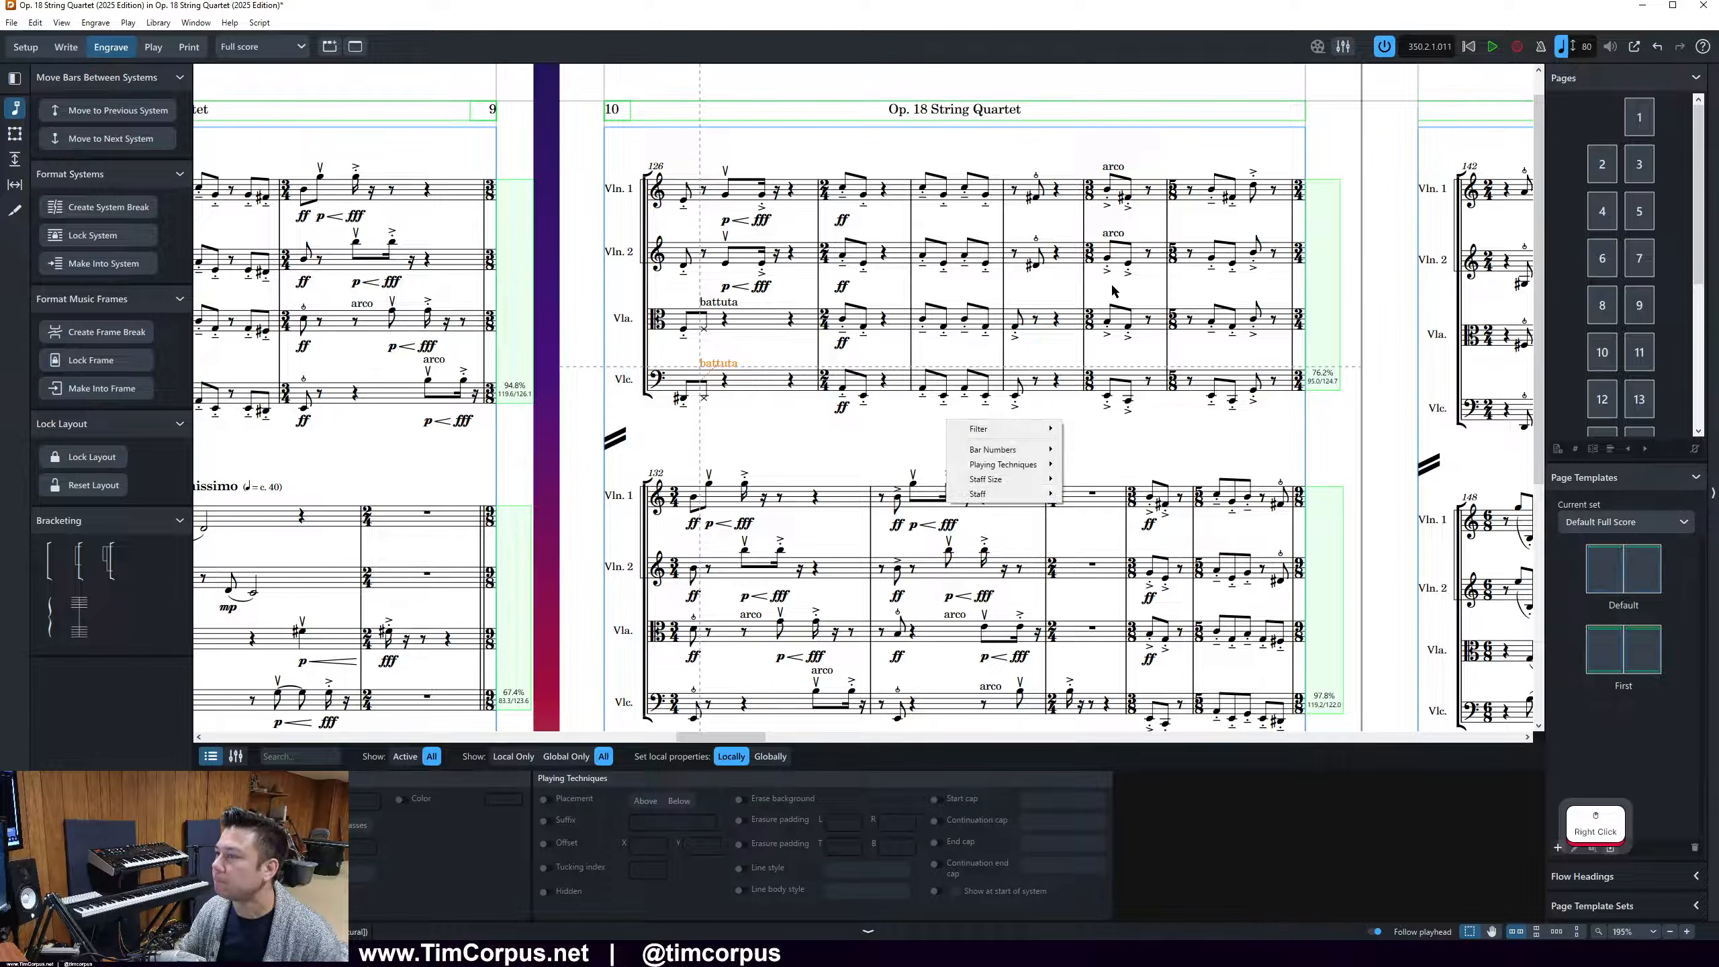
key(Escape)
key(Escape)
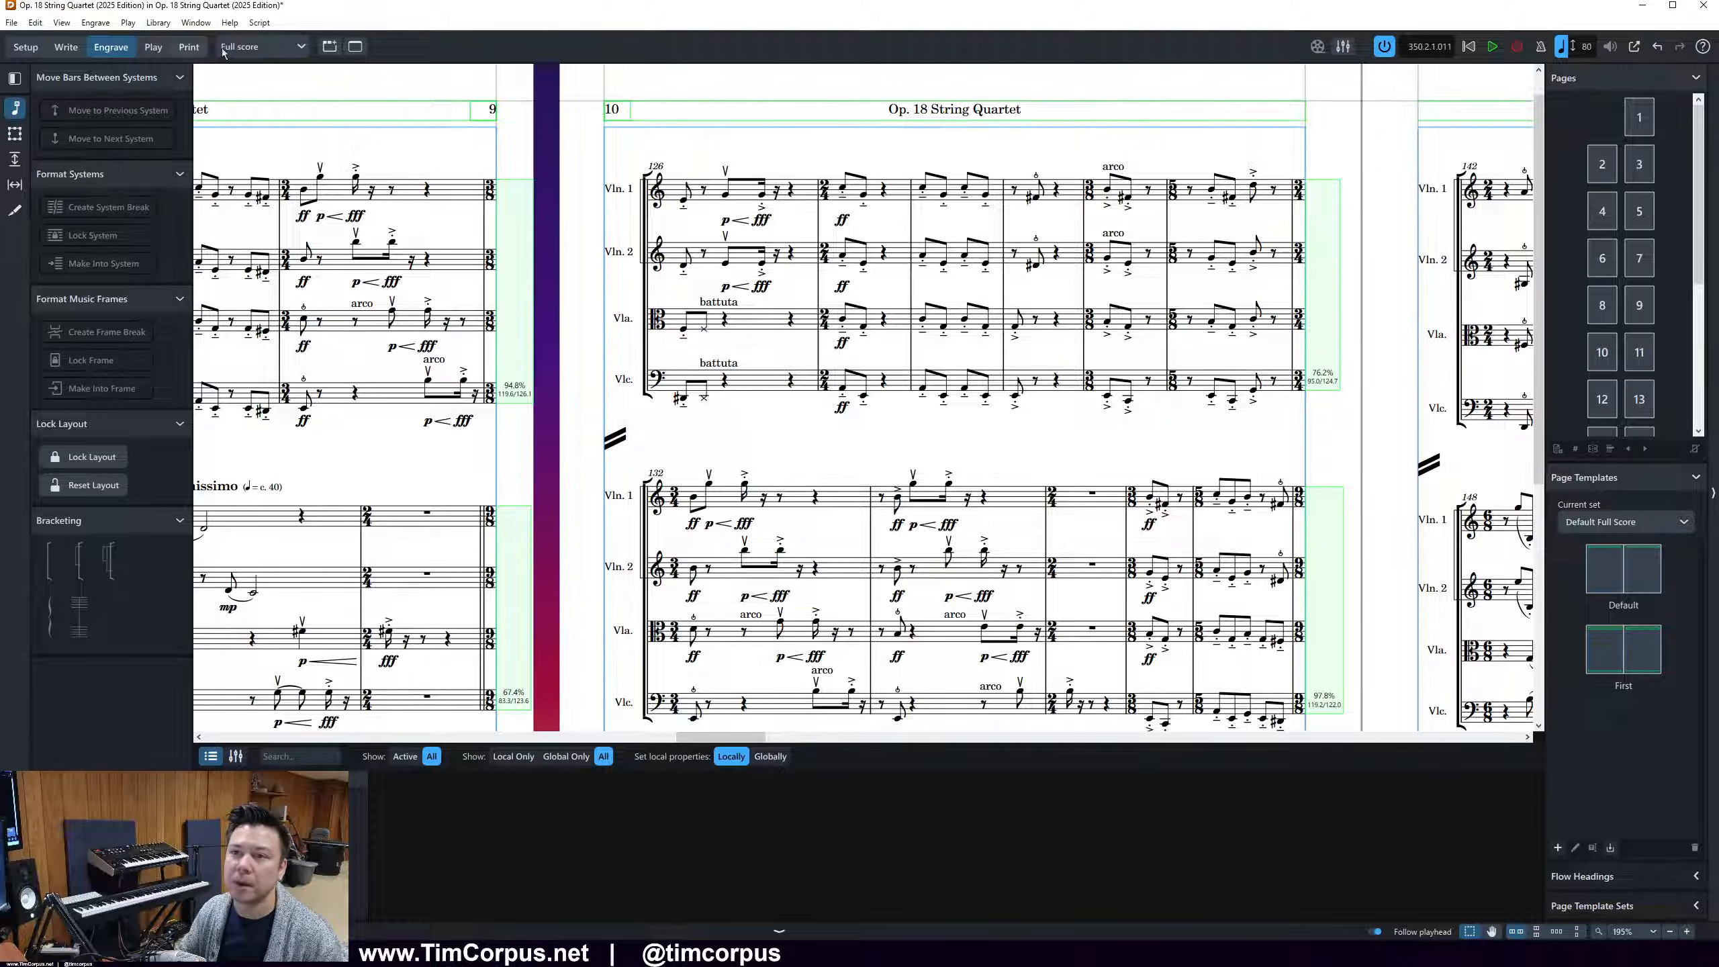
drag(1210, 176, 1287, 471)
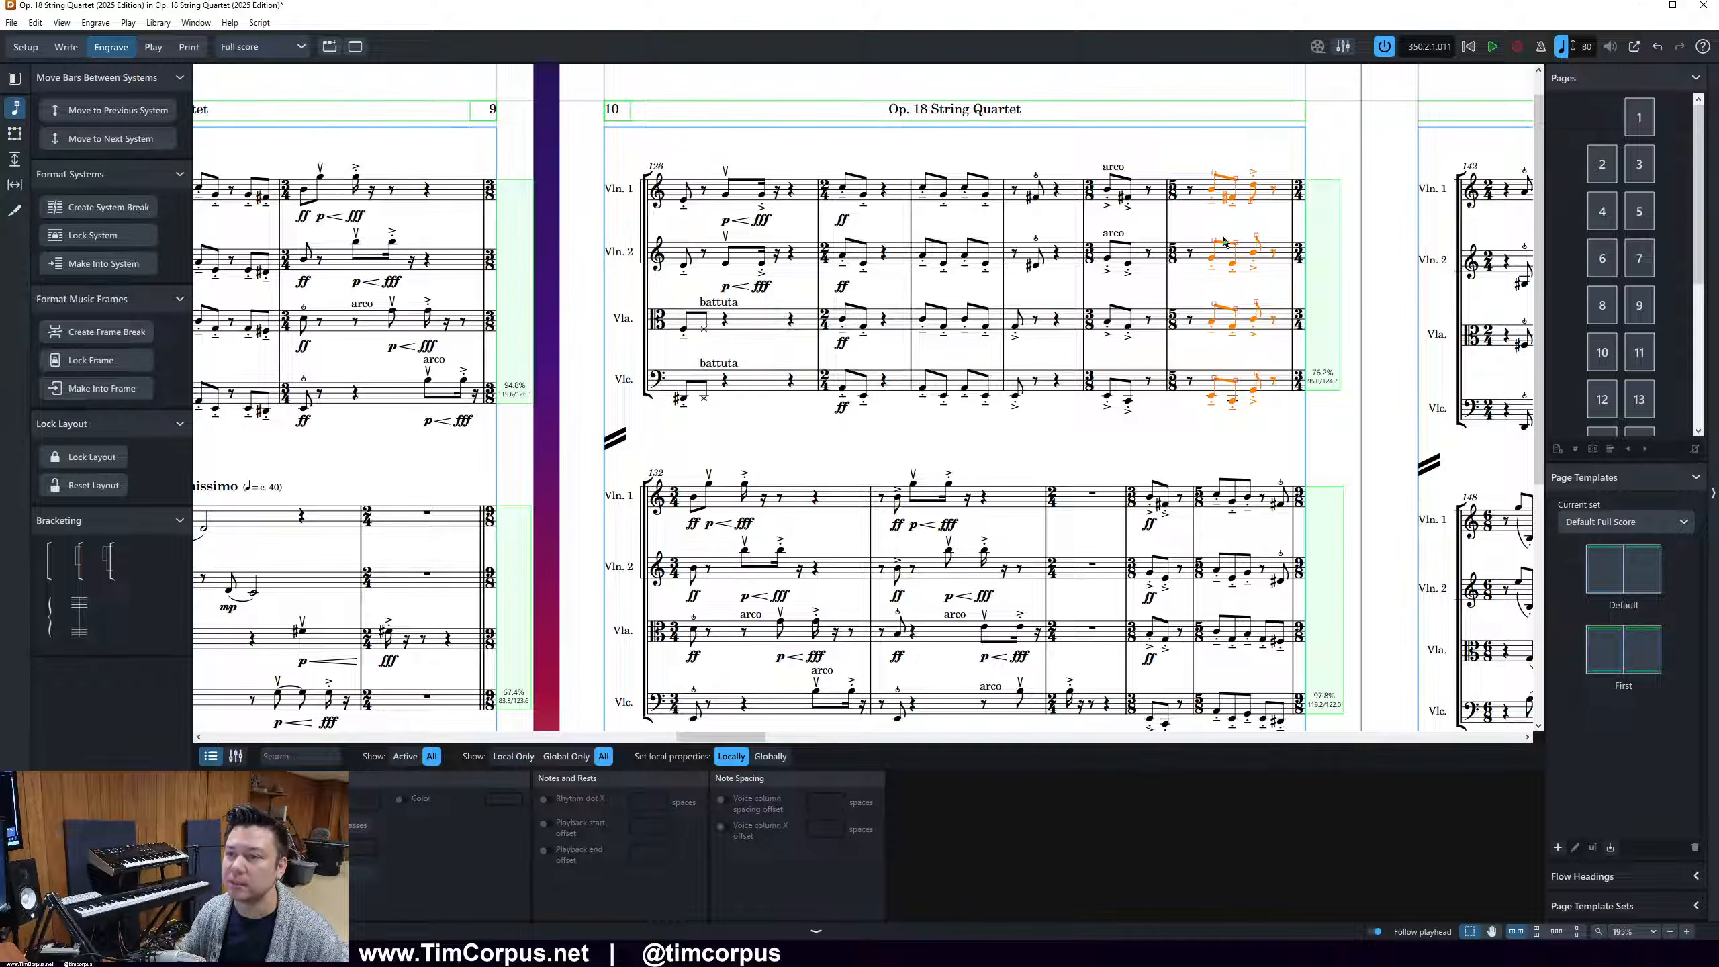
key(Escape)
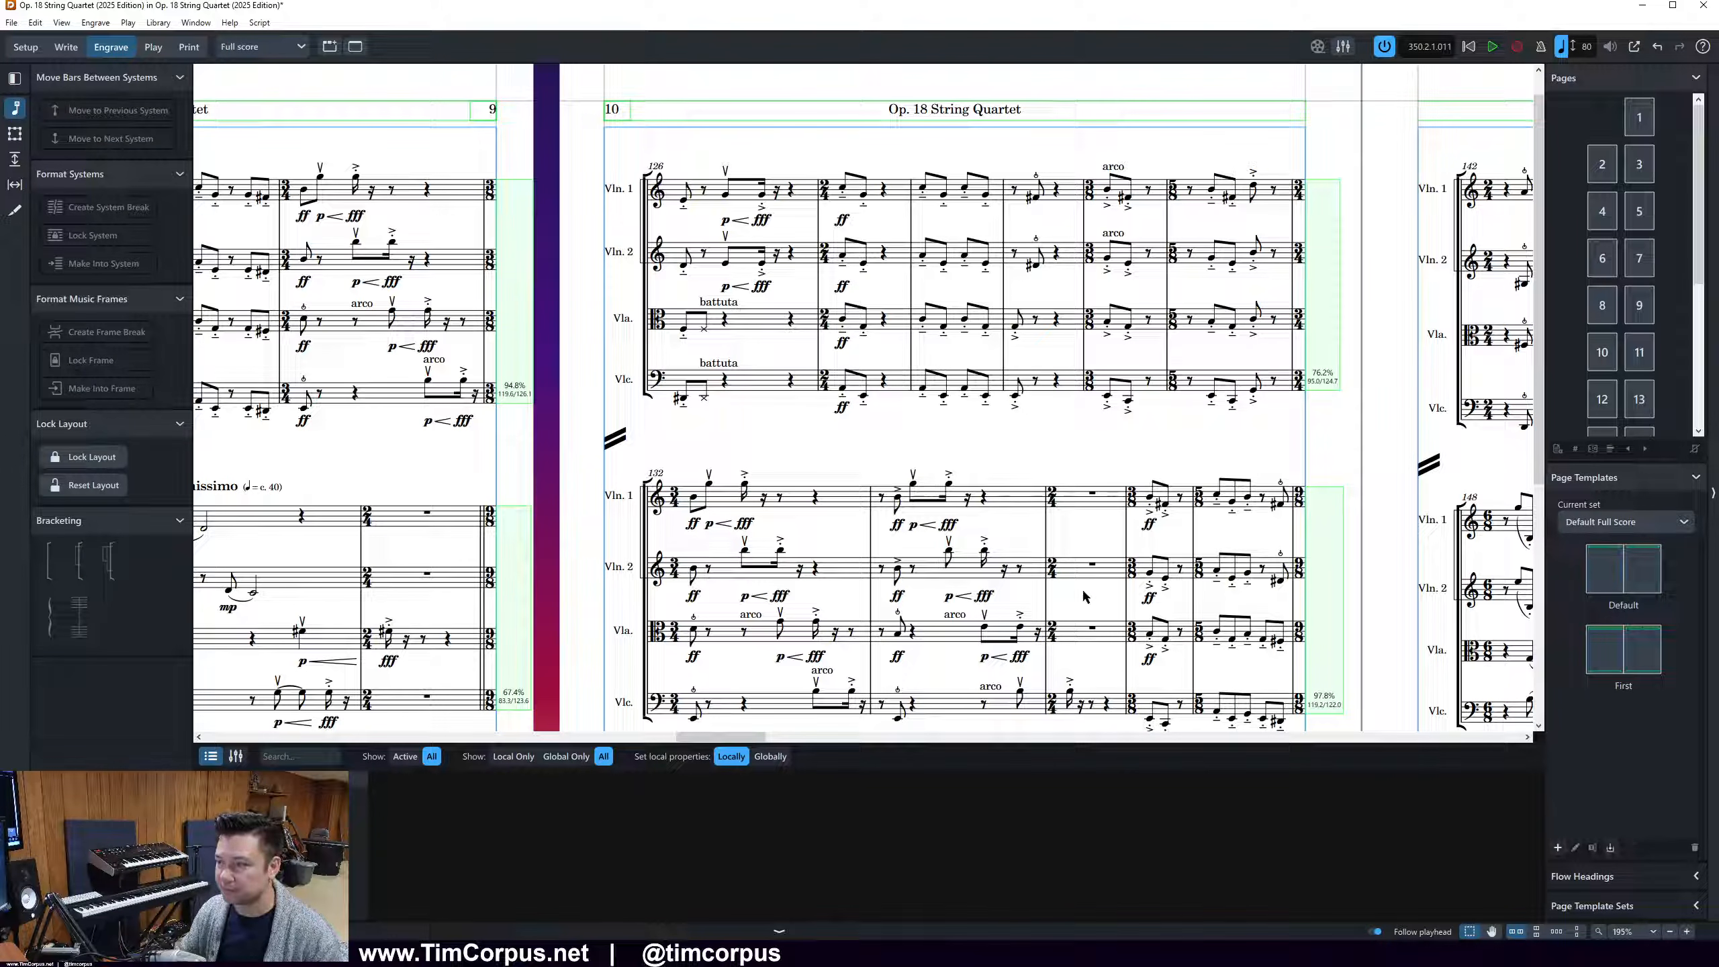
Switch to Write mode and delete the f dynamics at the start of bar 75 in all four staves
drag(717, 741, 650, 741)
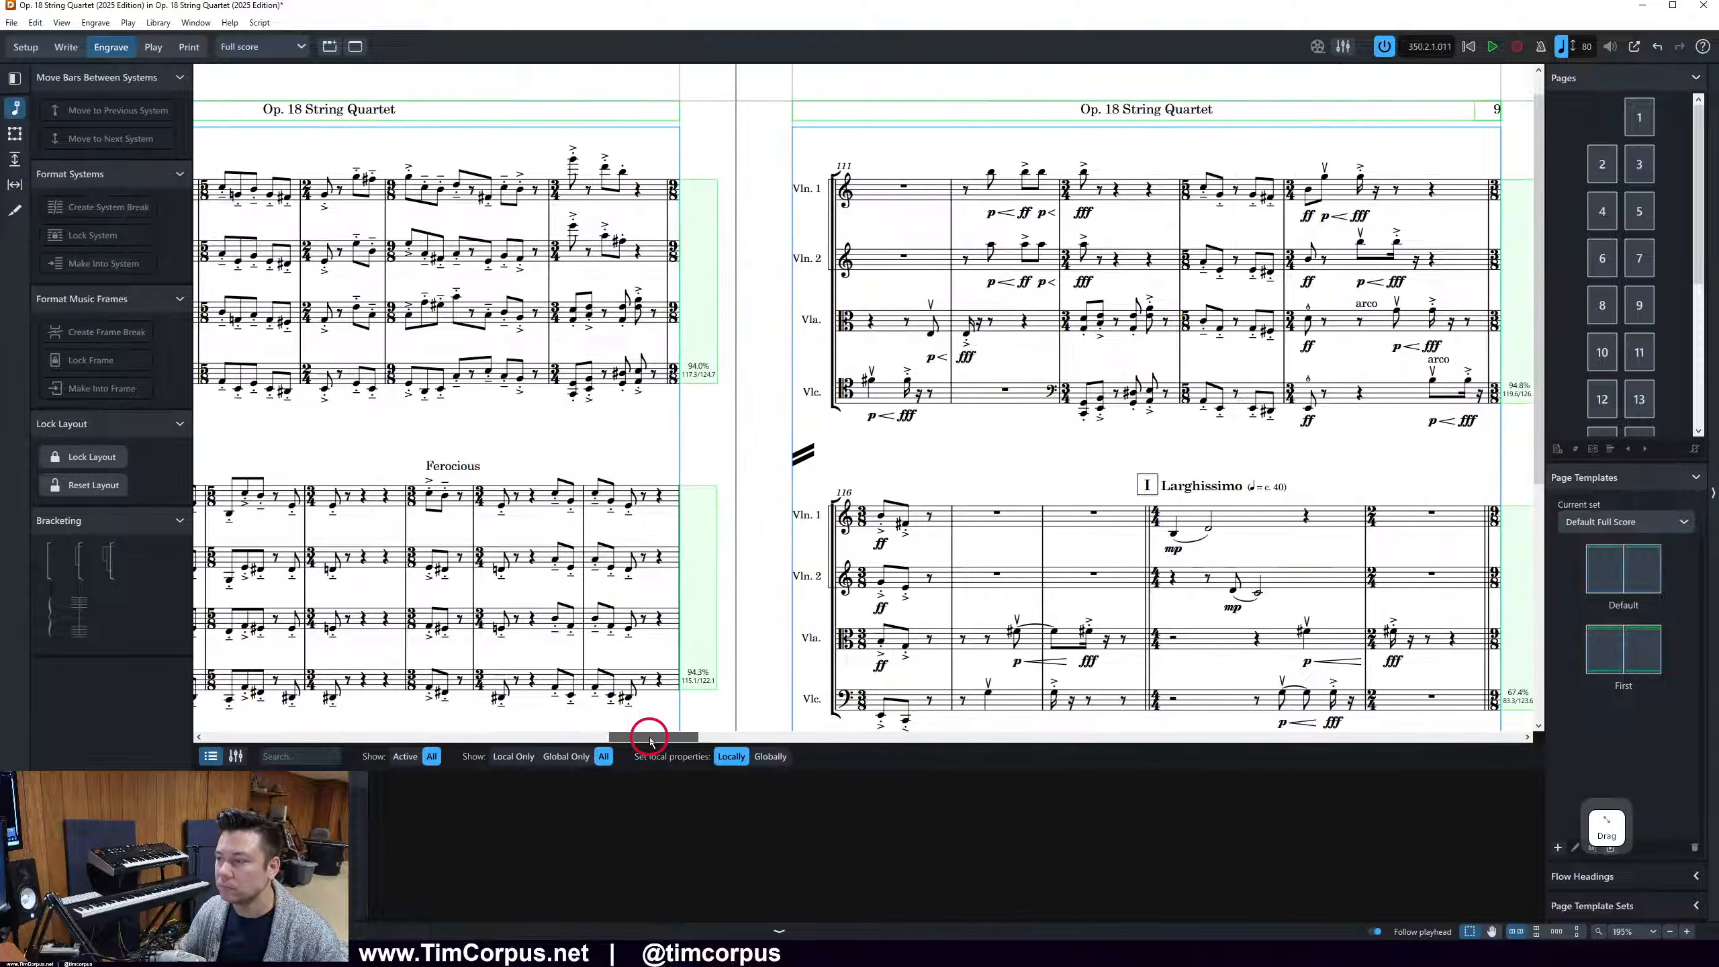
scroll(698, 516, down, 3)
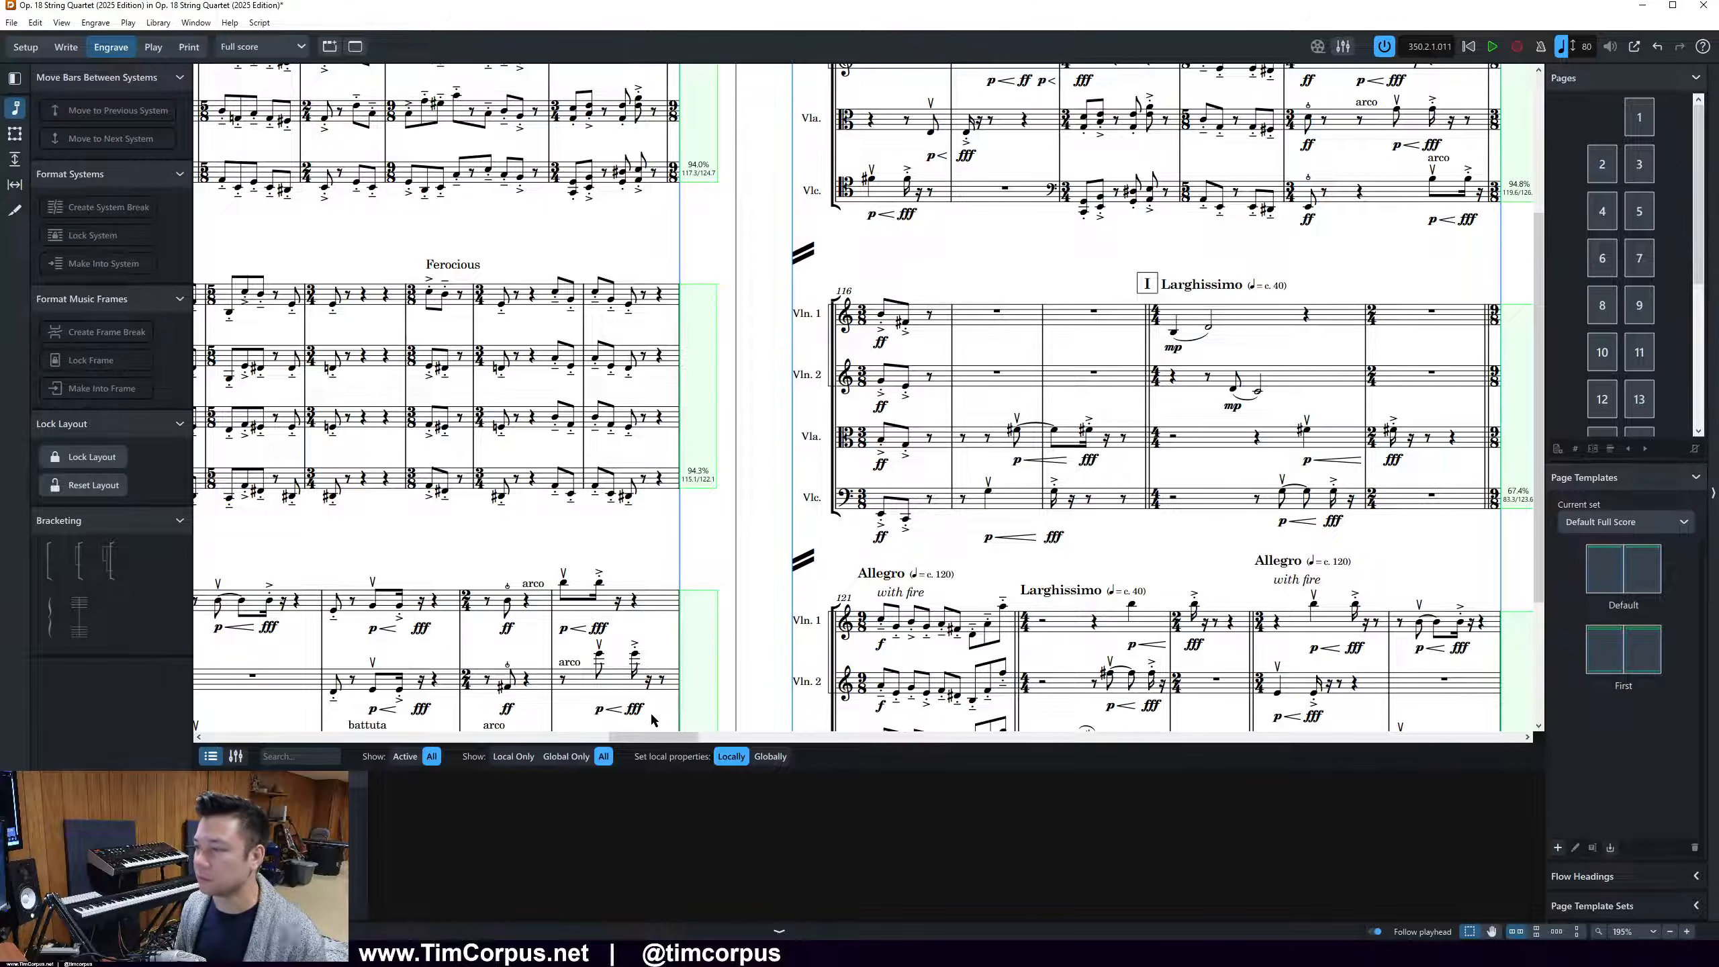
drag(684, 740, 513, 721)
scroll(1012, 461, up, 3)
scroll(1013, 461, down, 3)
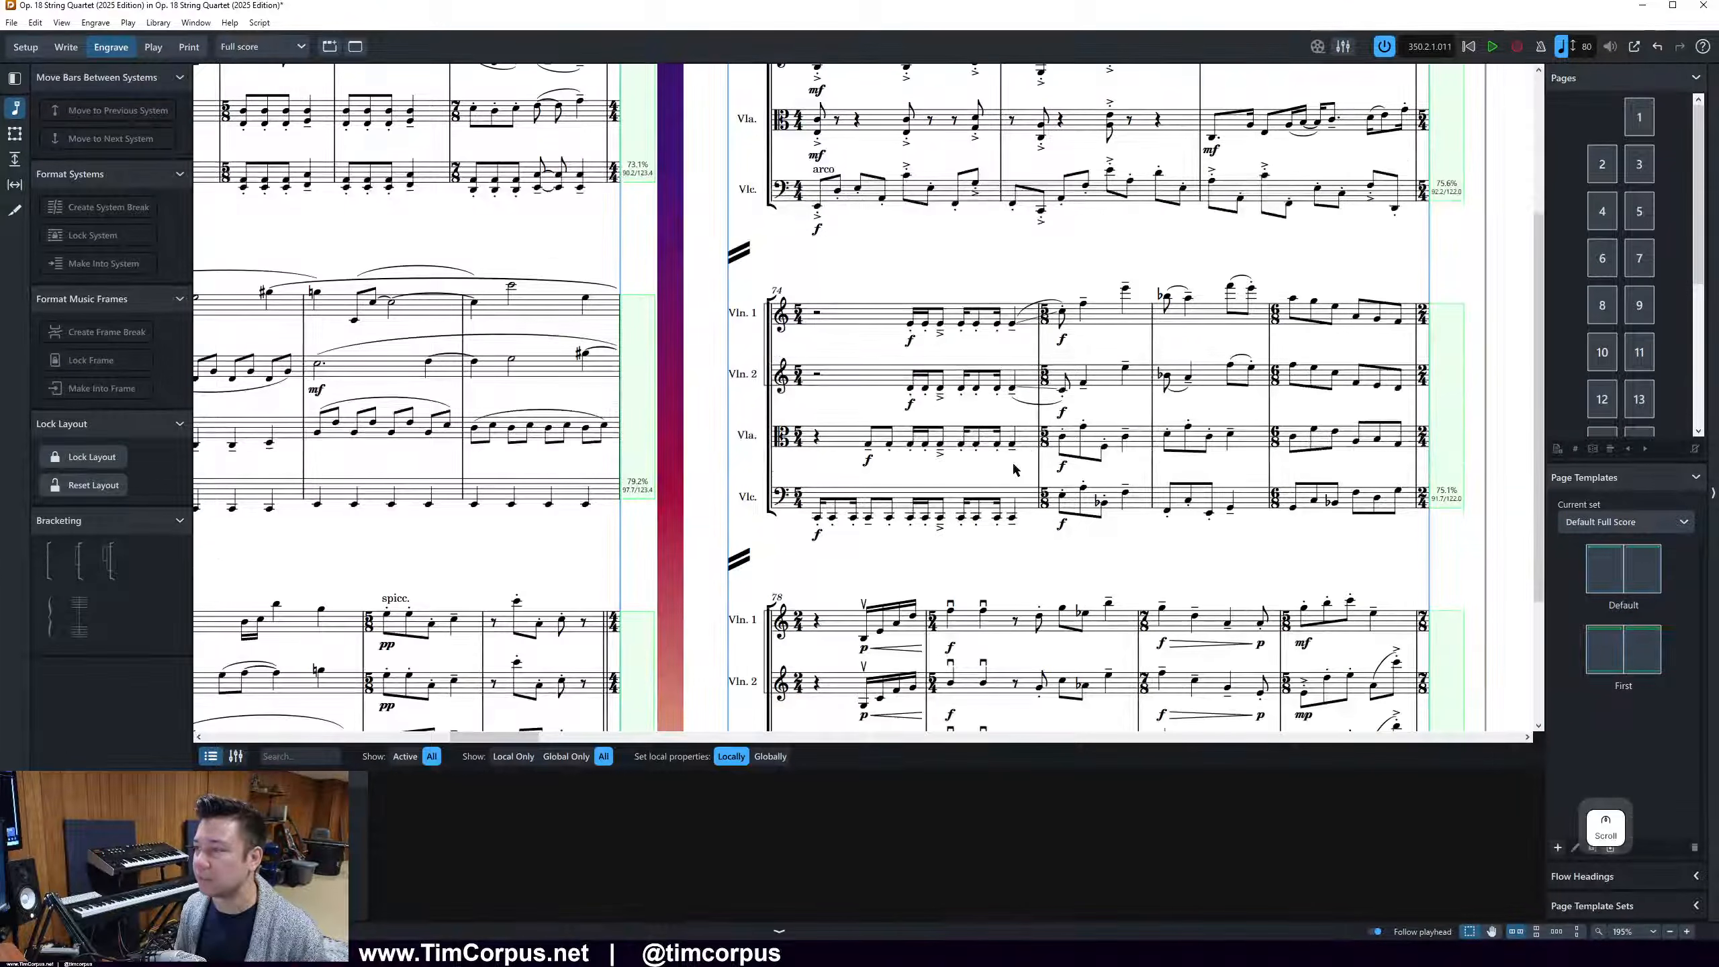
click(1061, 339)
click(1081, 411)
click(1062, 411)
click(1059, 362)
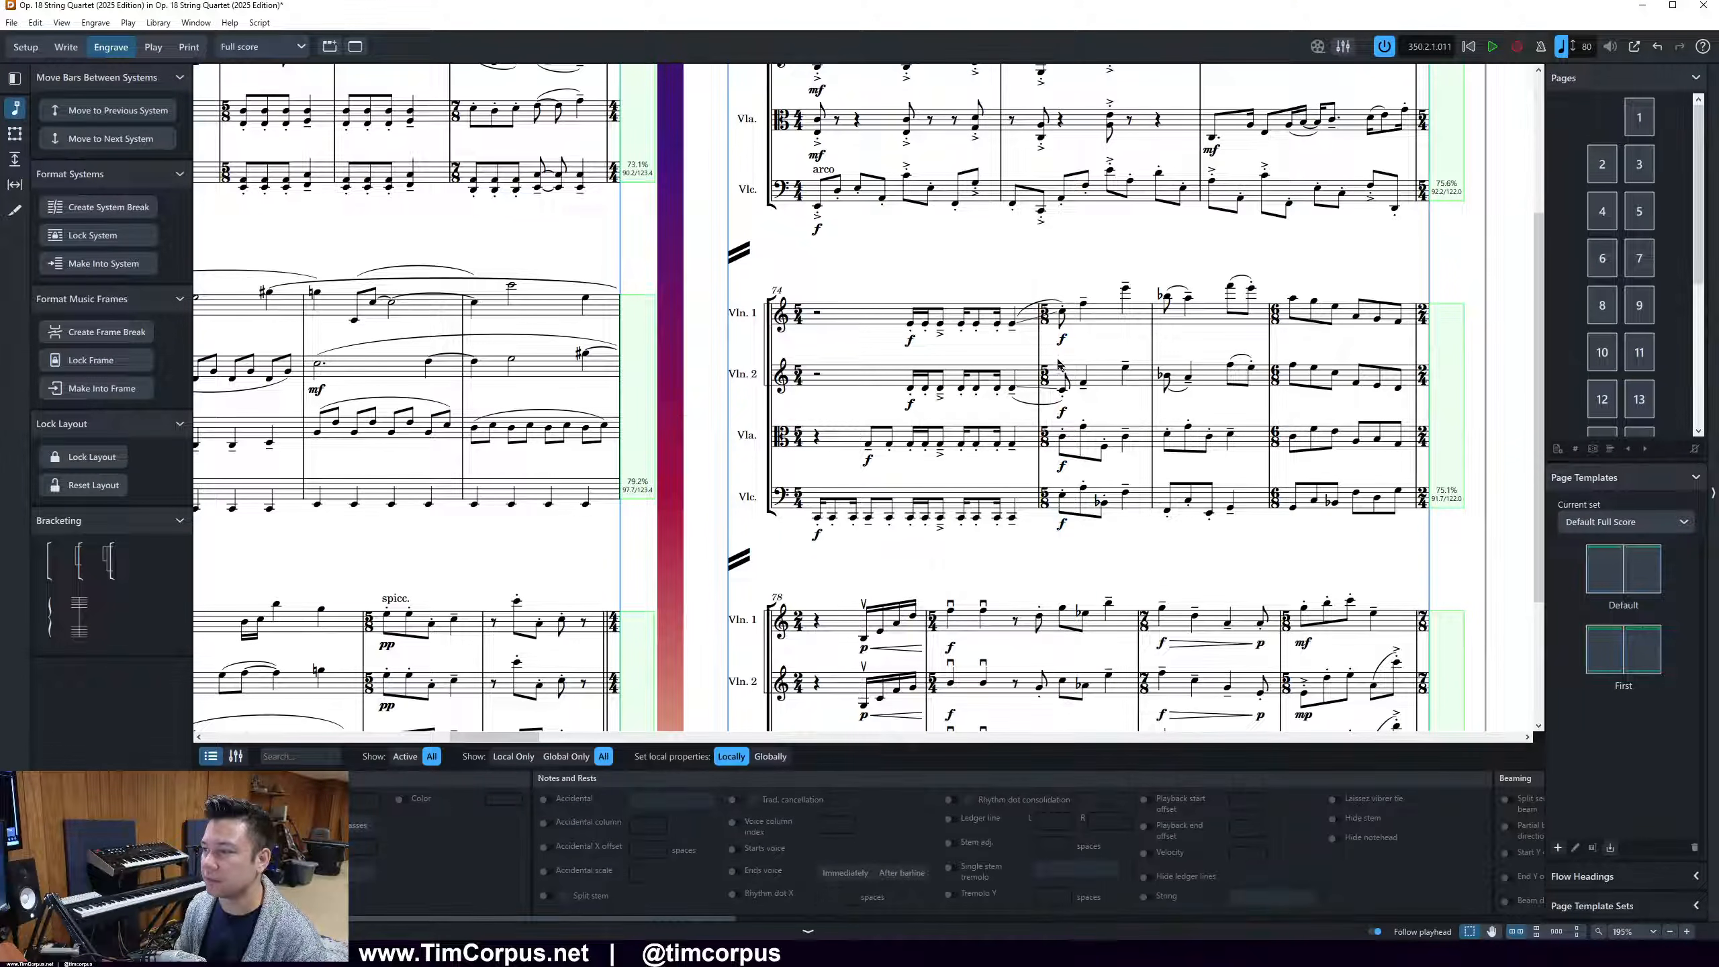
click(78, 46)
click(1061, 339)
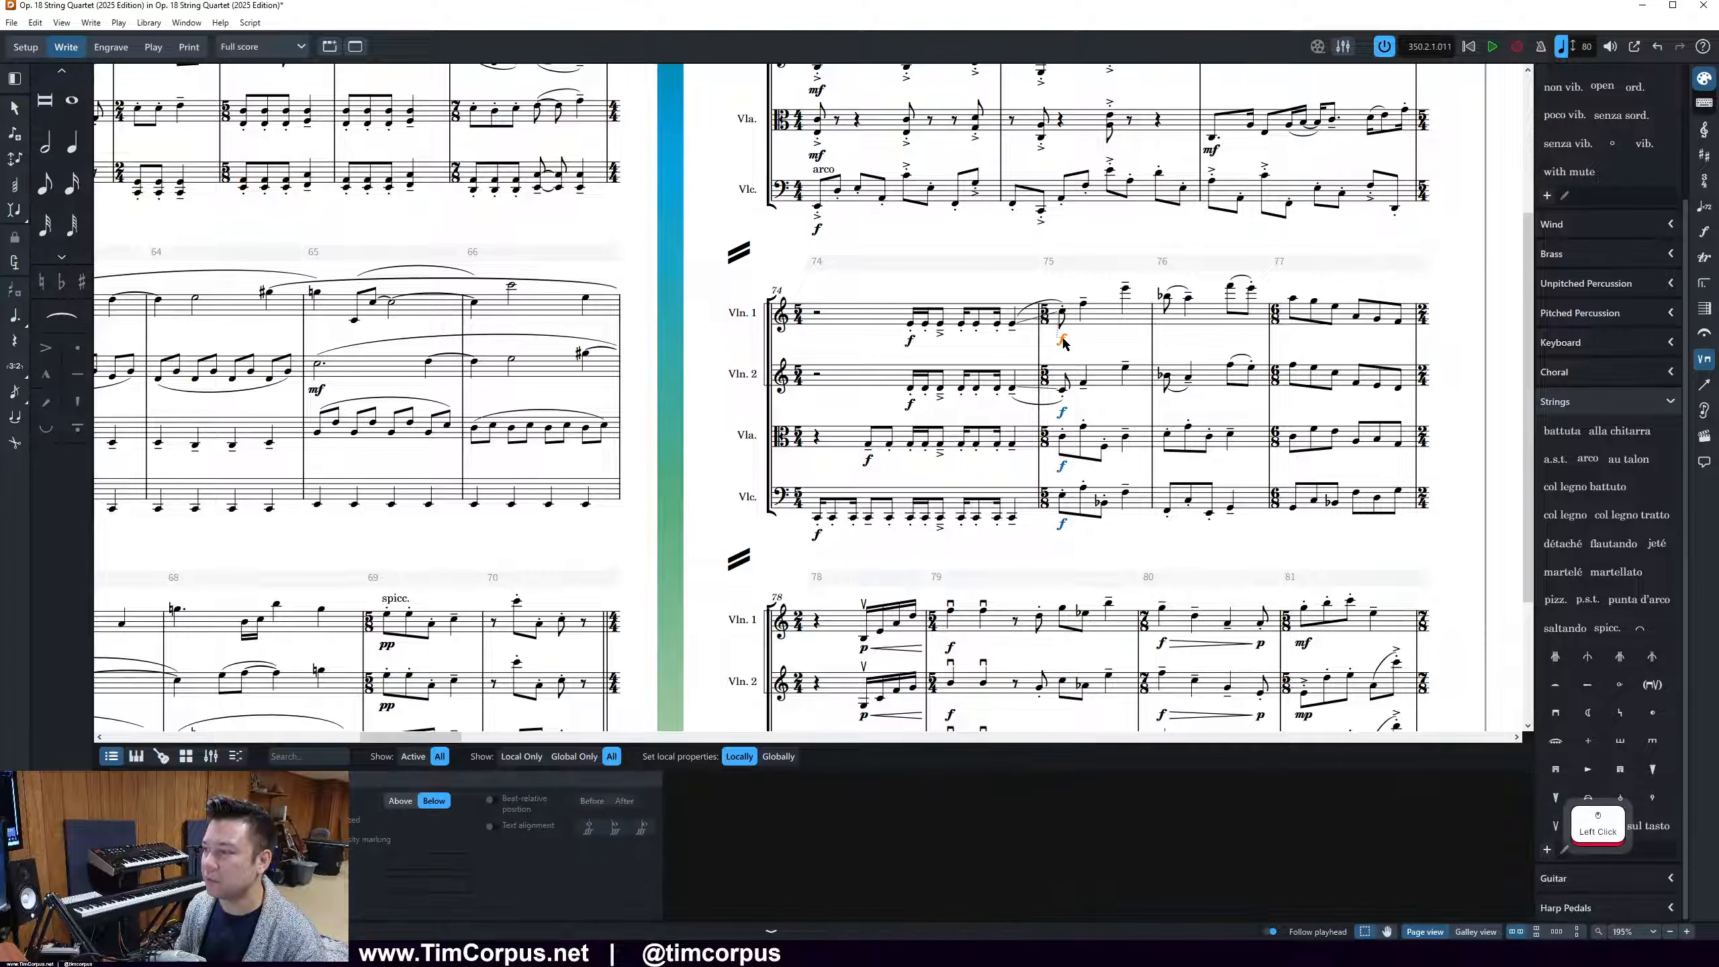
key(Delete)
click(1062, 412)
key(Delete)
click(1062, 466)
key(Delete)
click(1061, 523)
key(Delete)
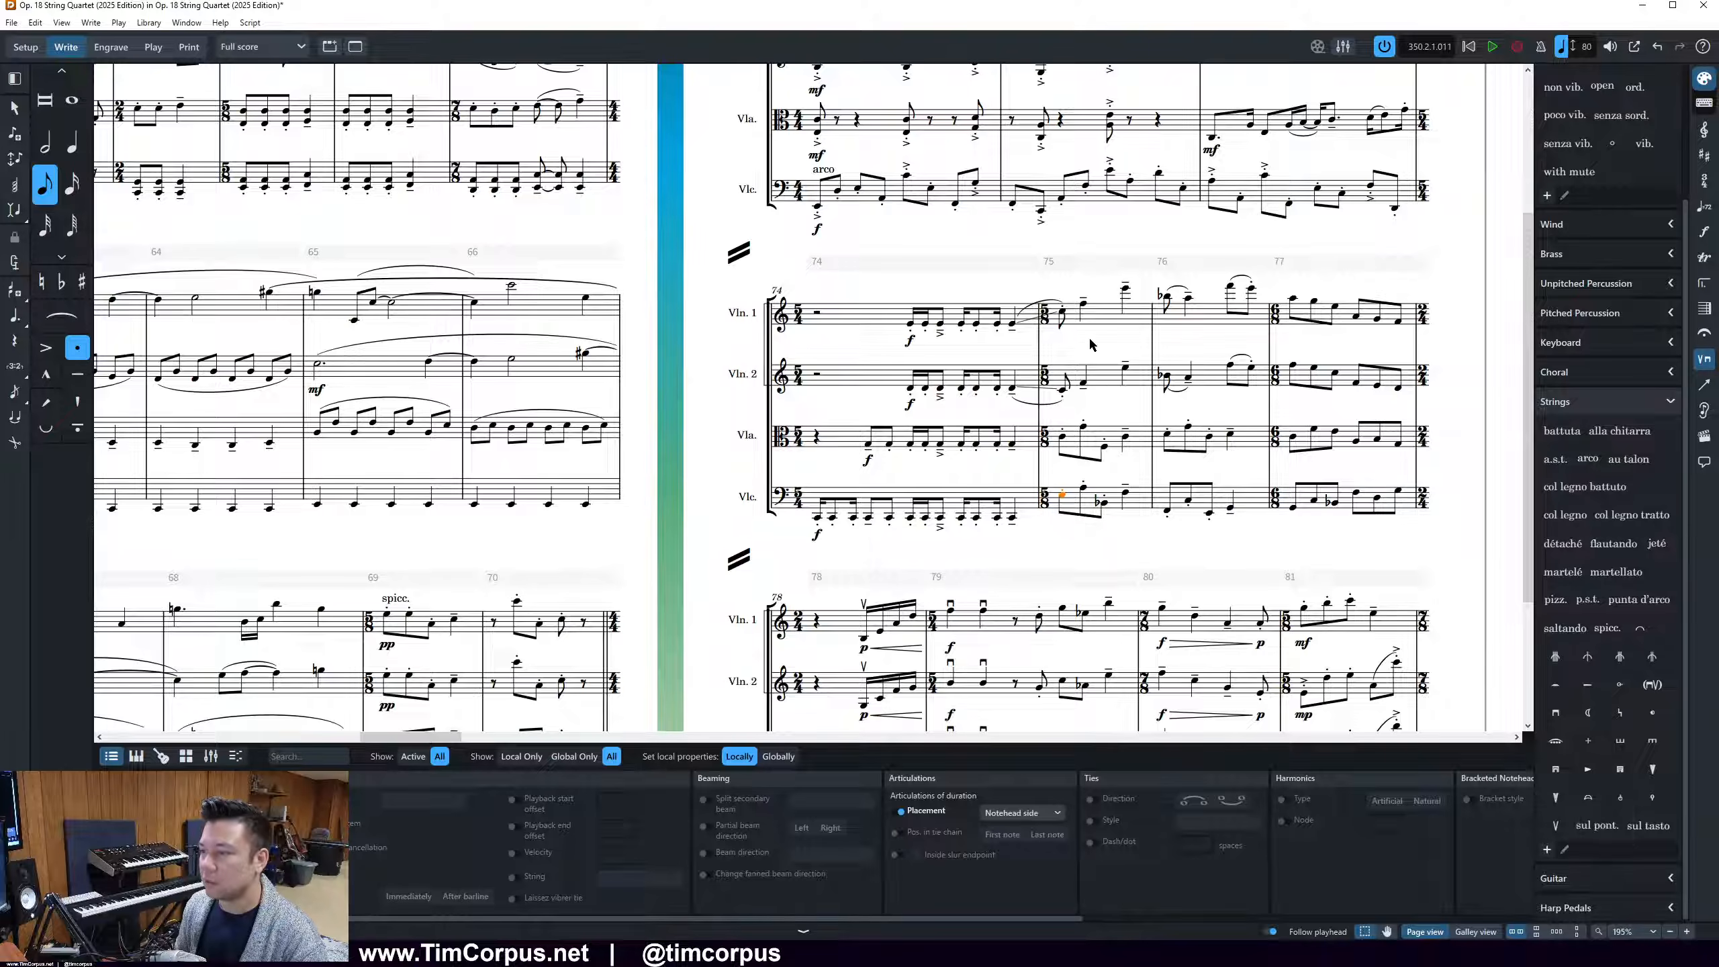
Review the earlier pages back to the opening of the score, checking the Violin 1 harmonic in bar 6
scroll(1076, 562, down, 4)
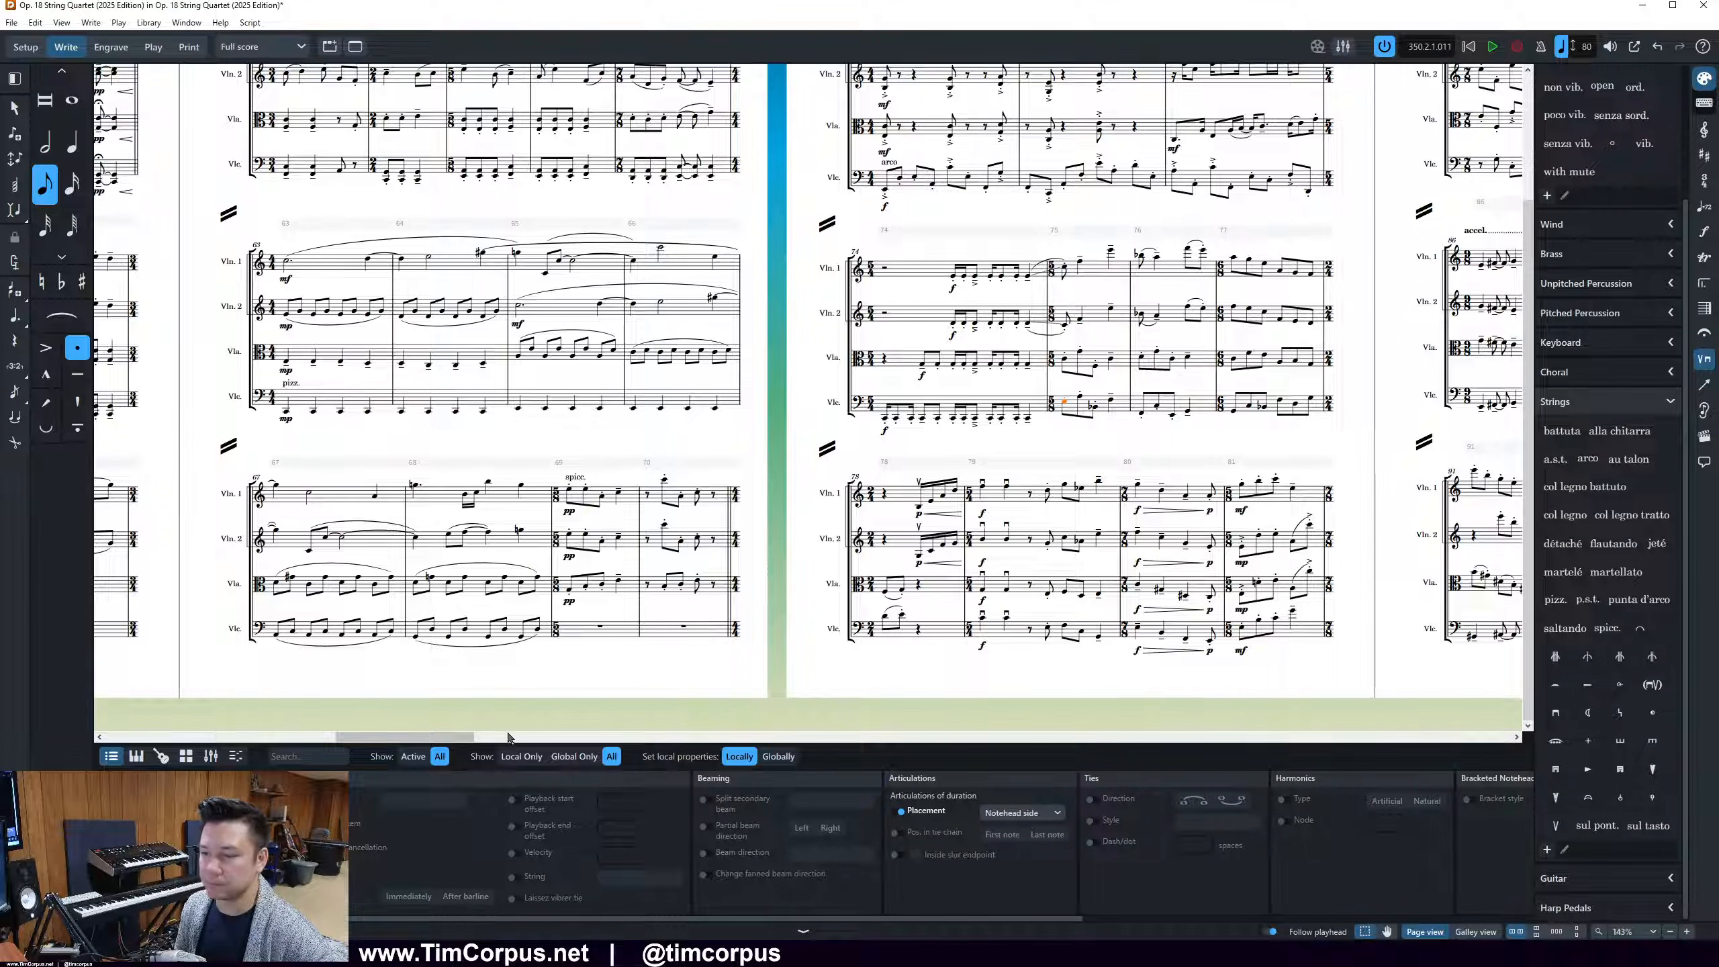
drag(467, 736, 397, 735)
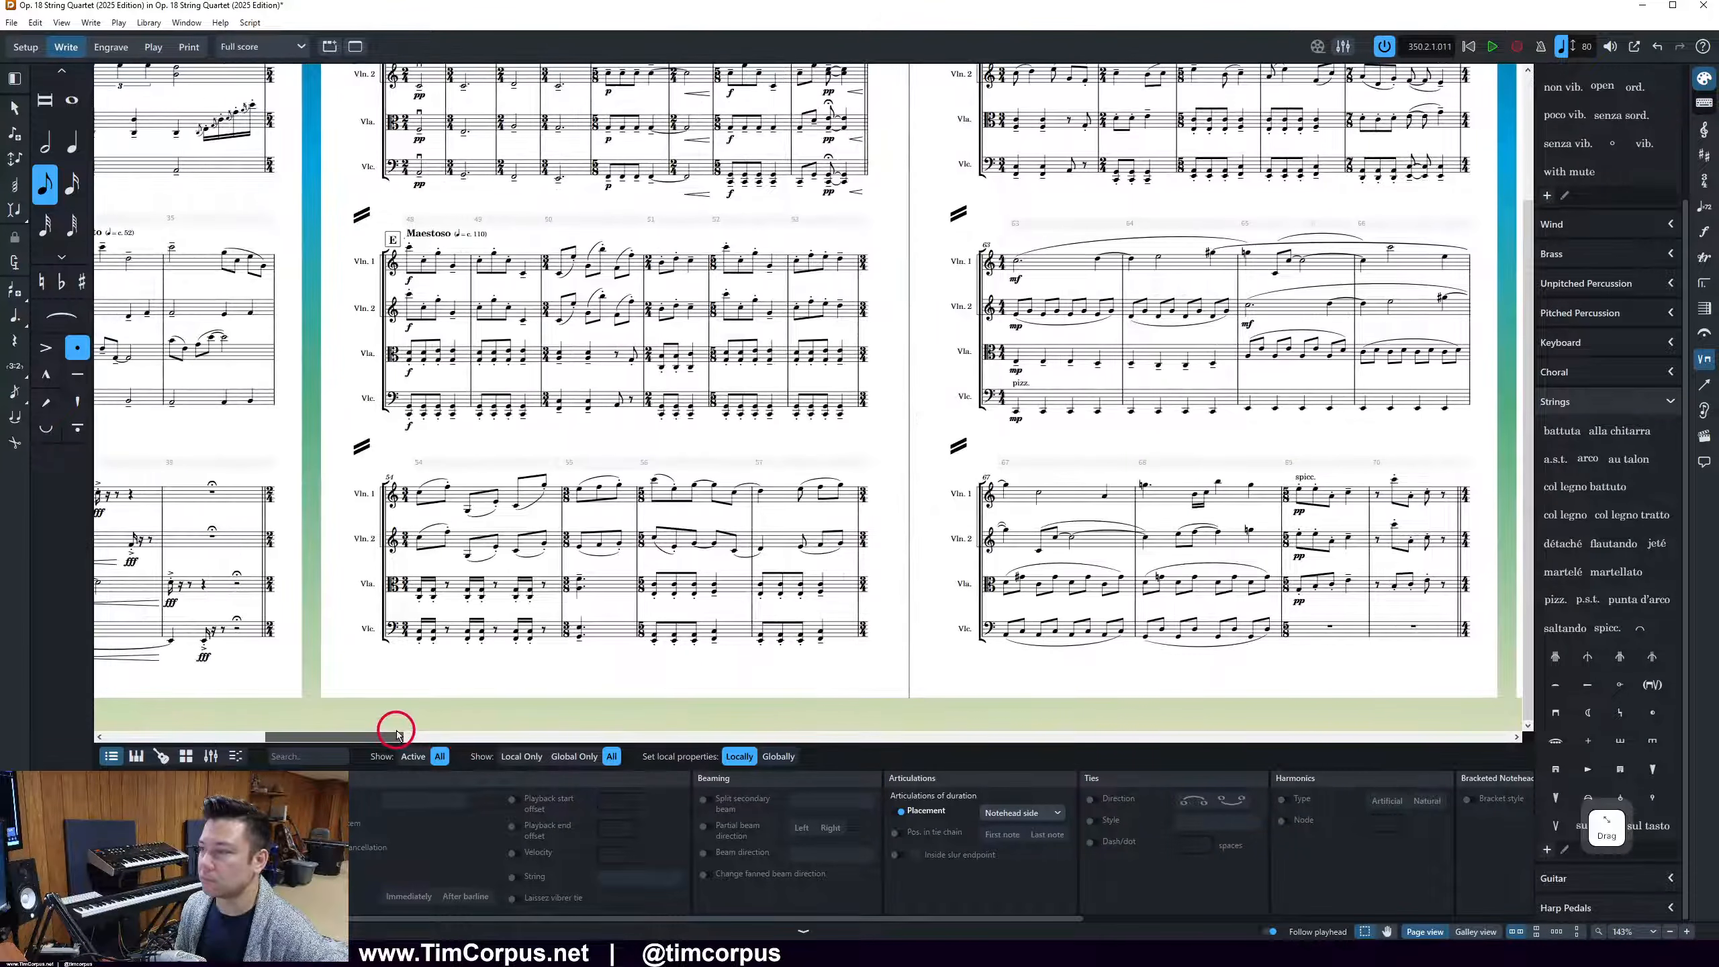
scroll(580, 544, up, 3)
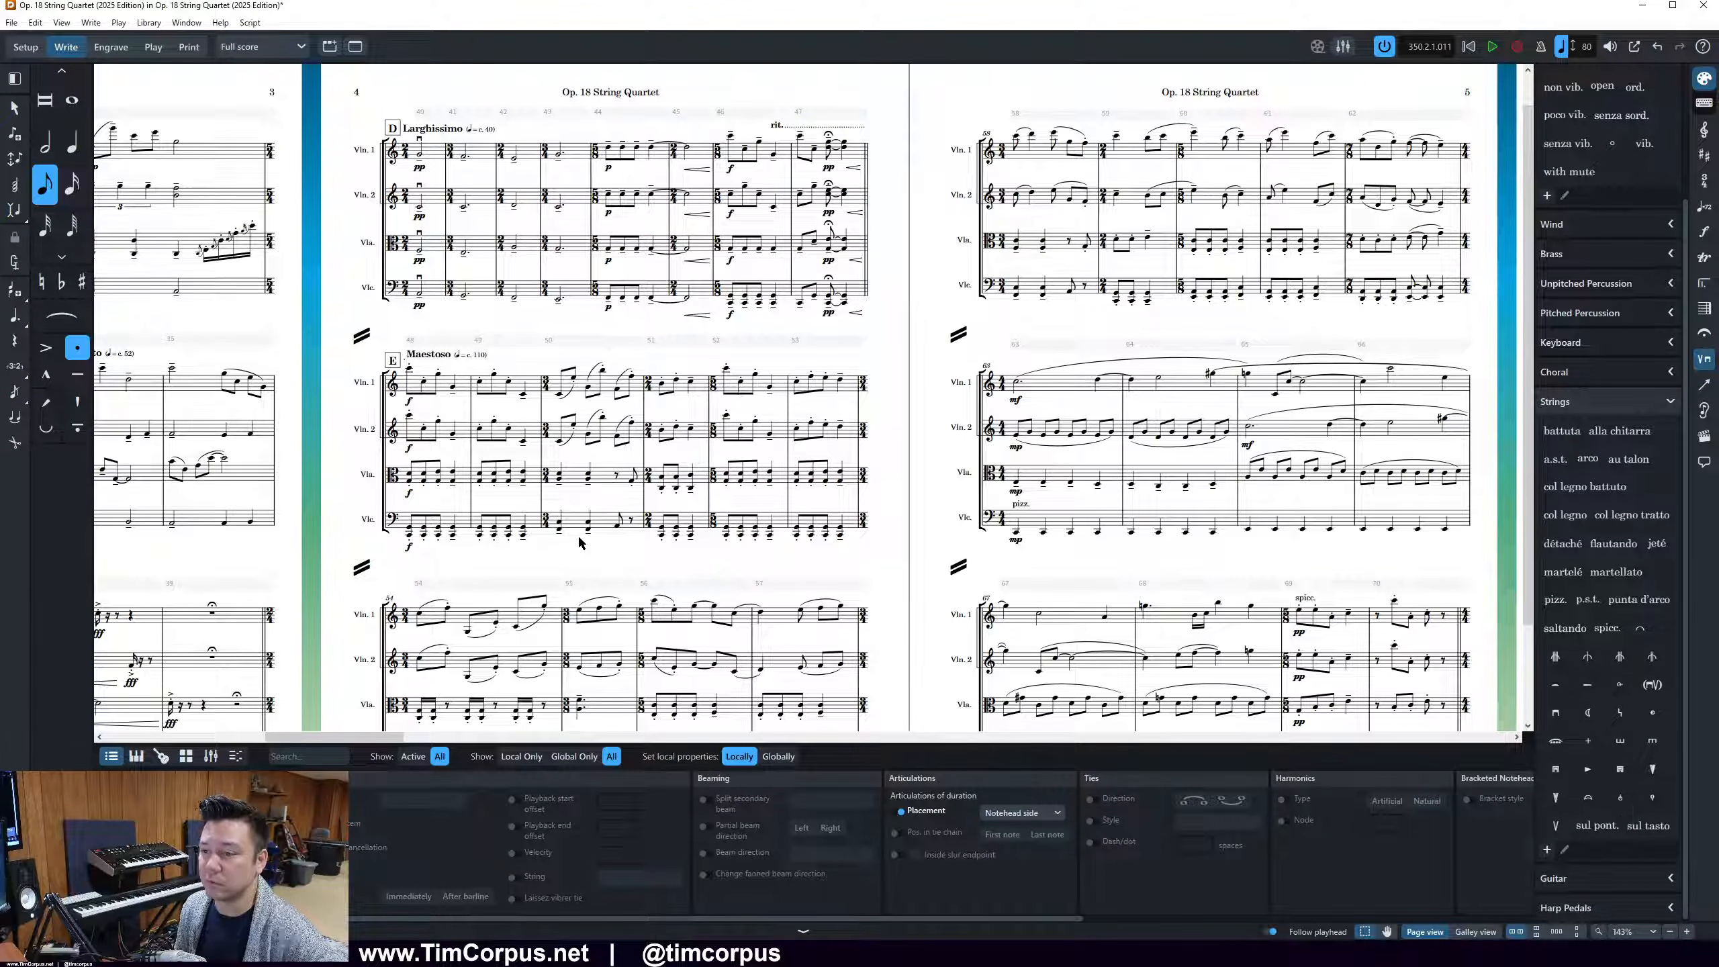
scroll(580, 544, down, 1)
drag(349, 736, 239, 734)
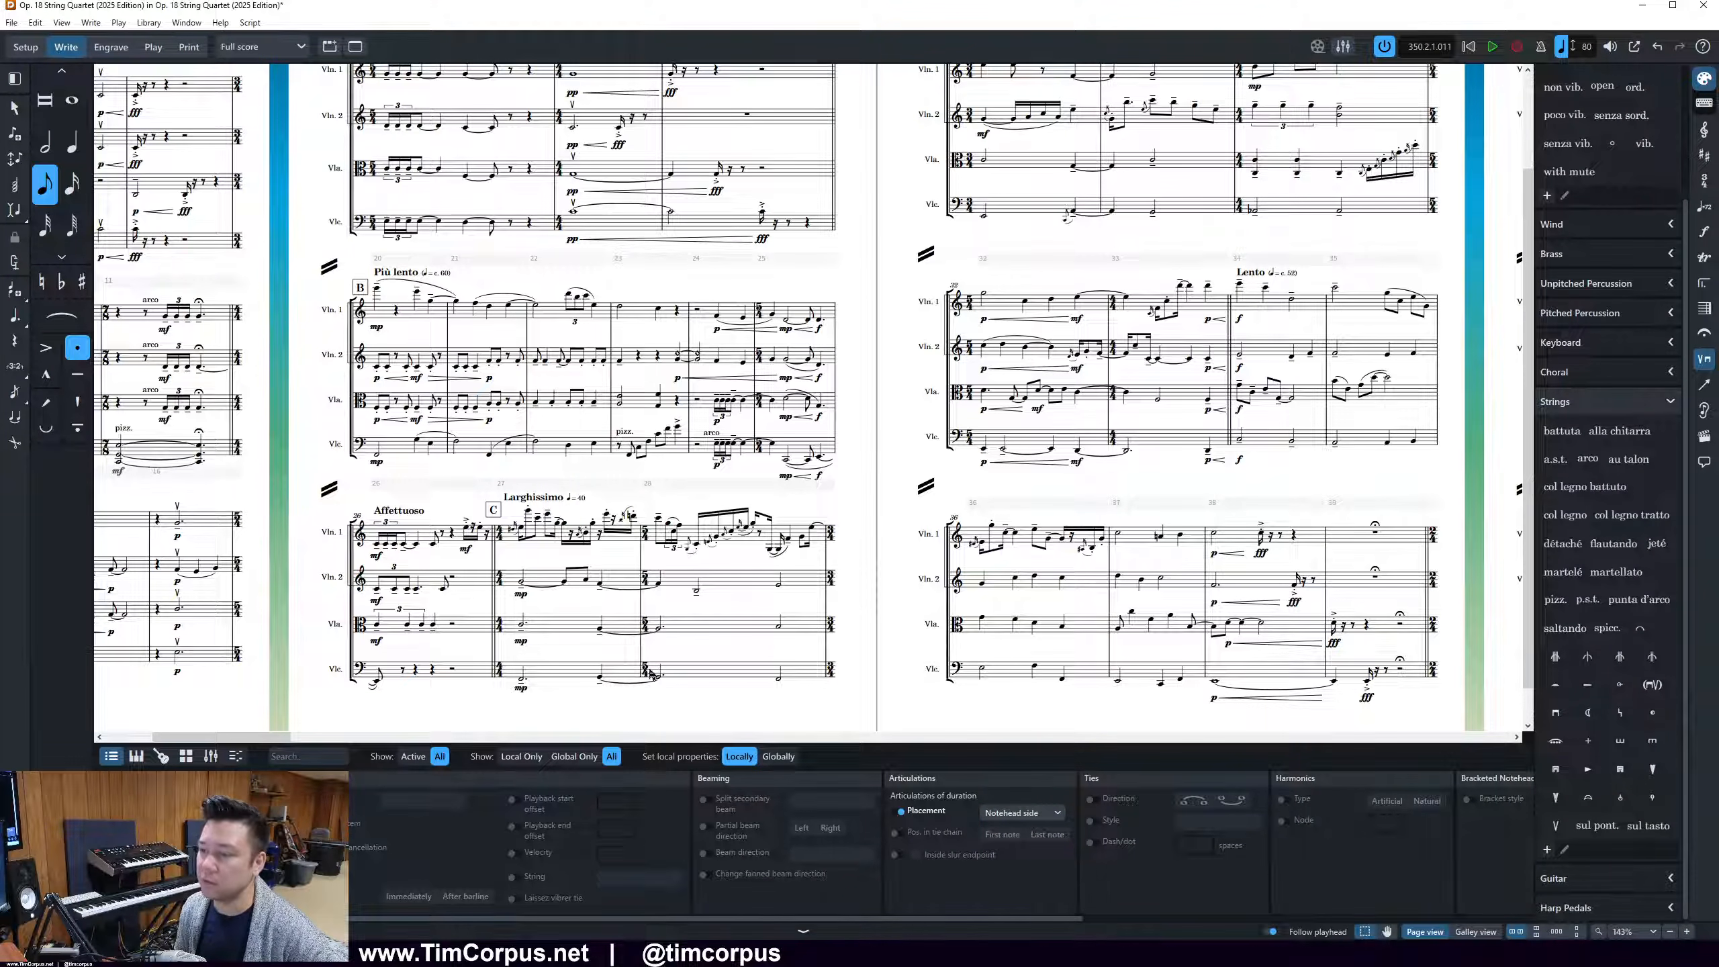
drag(265, 738, 223, 739)
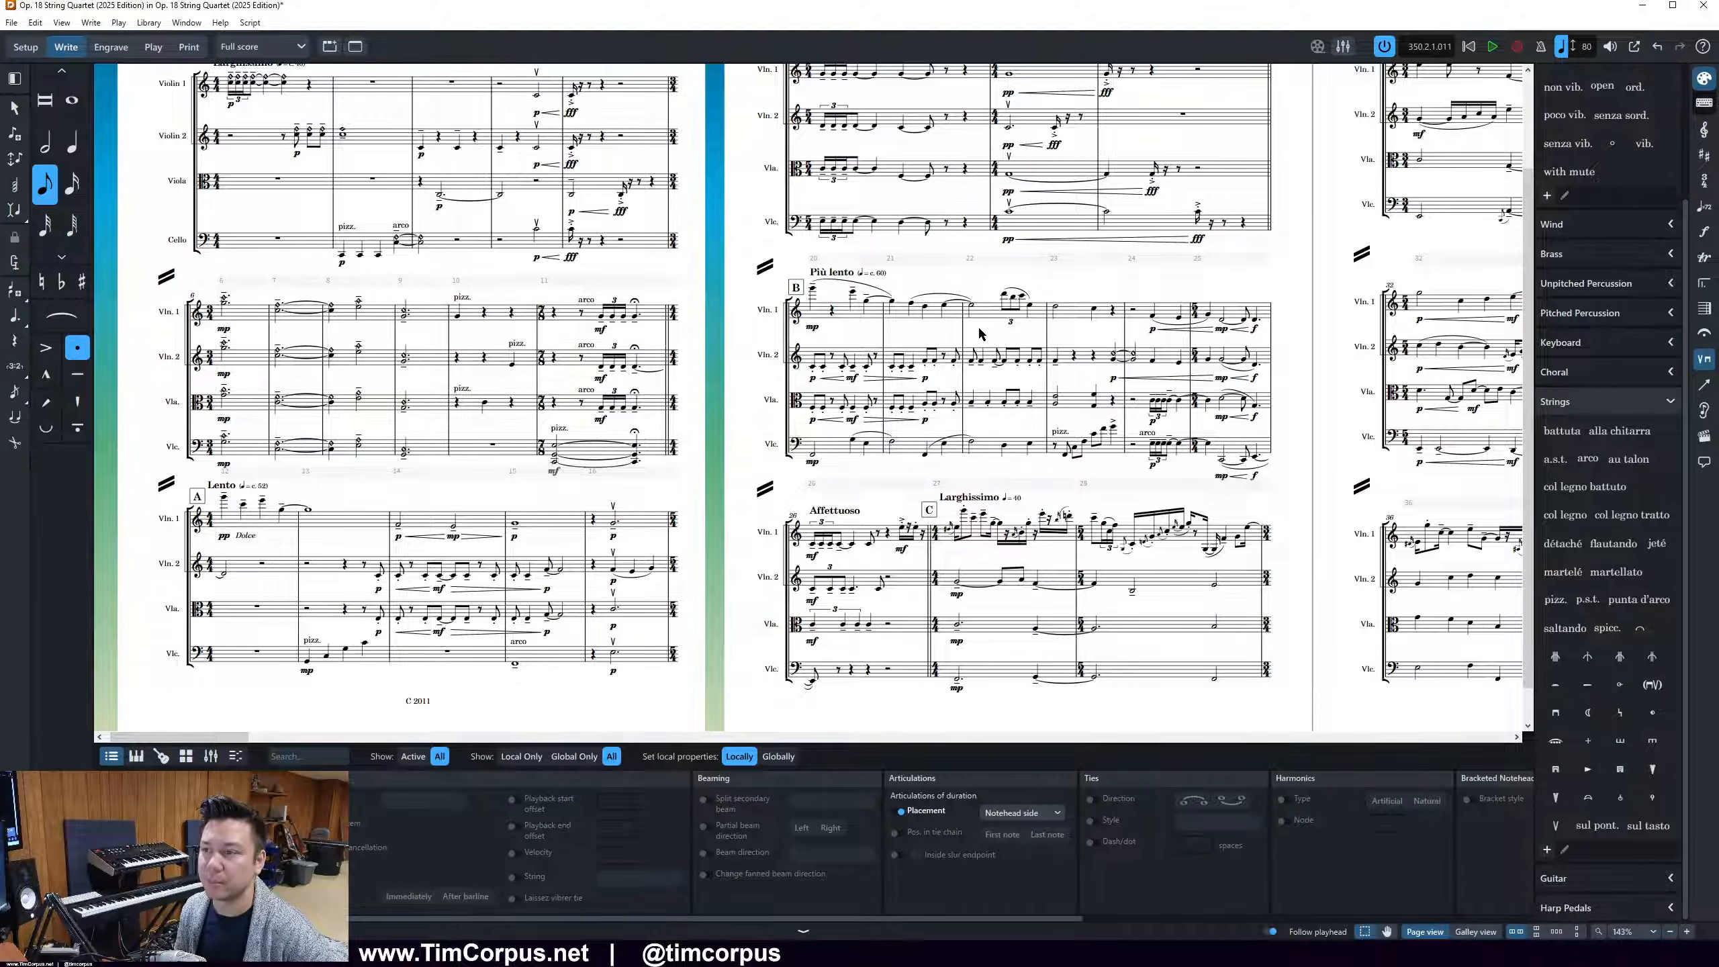
click(756, 203)
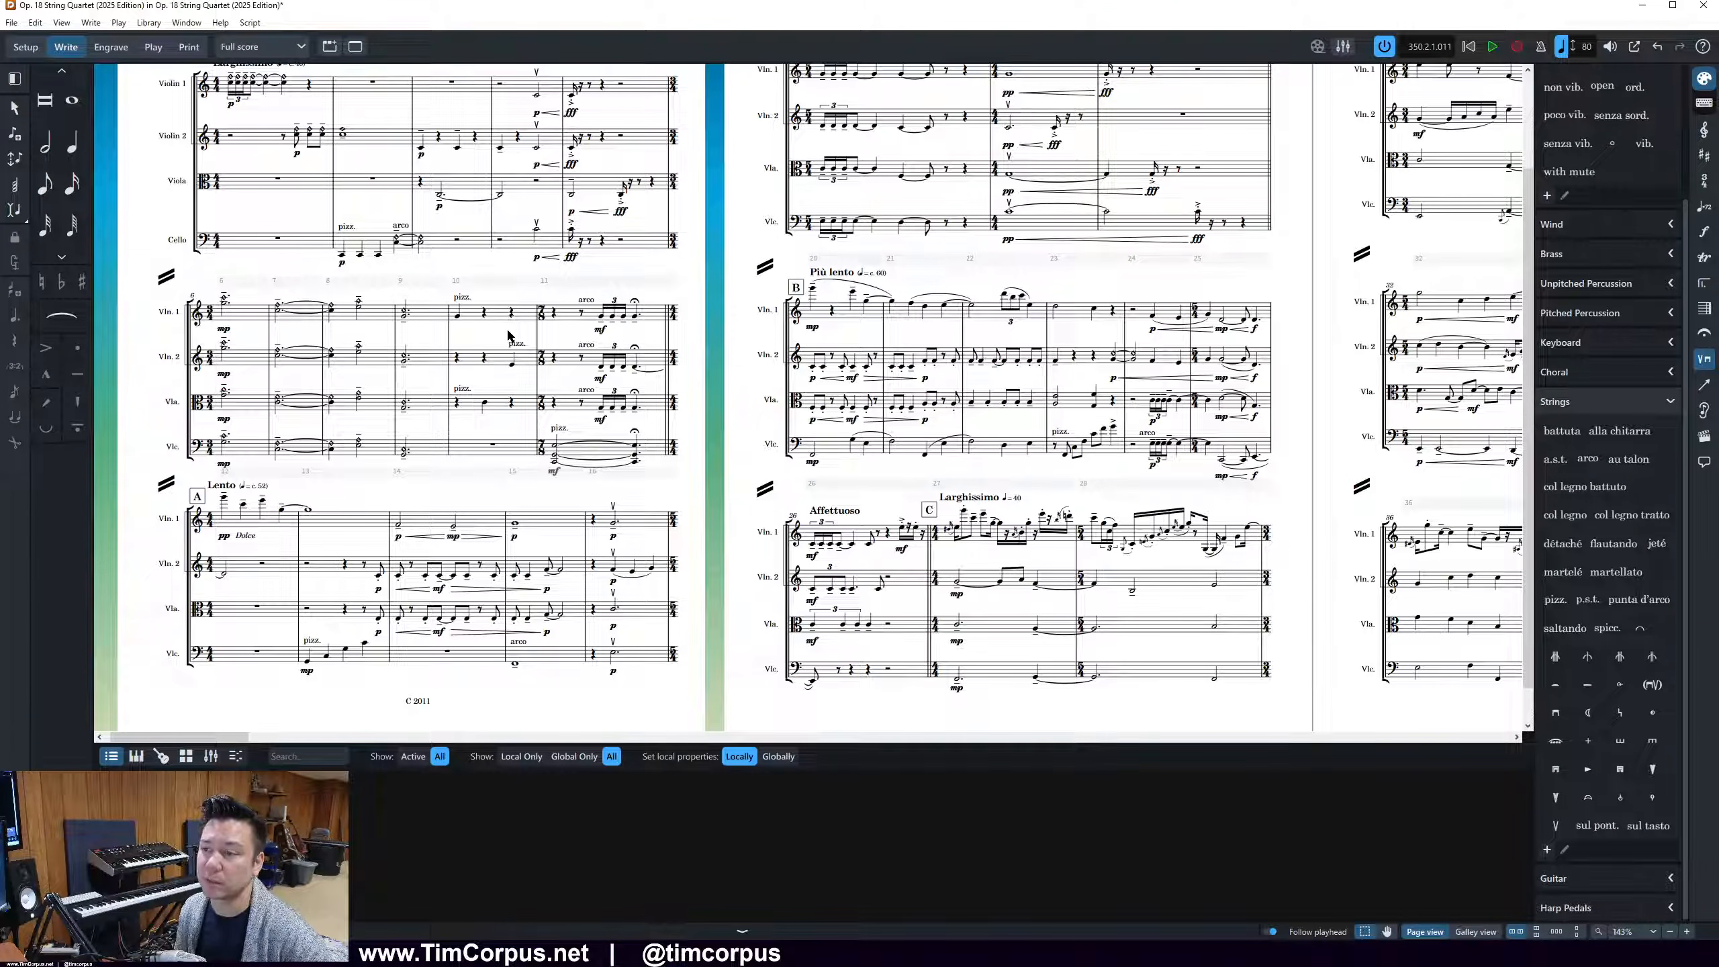
click(228, 302)
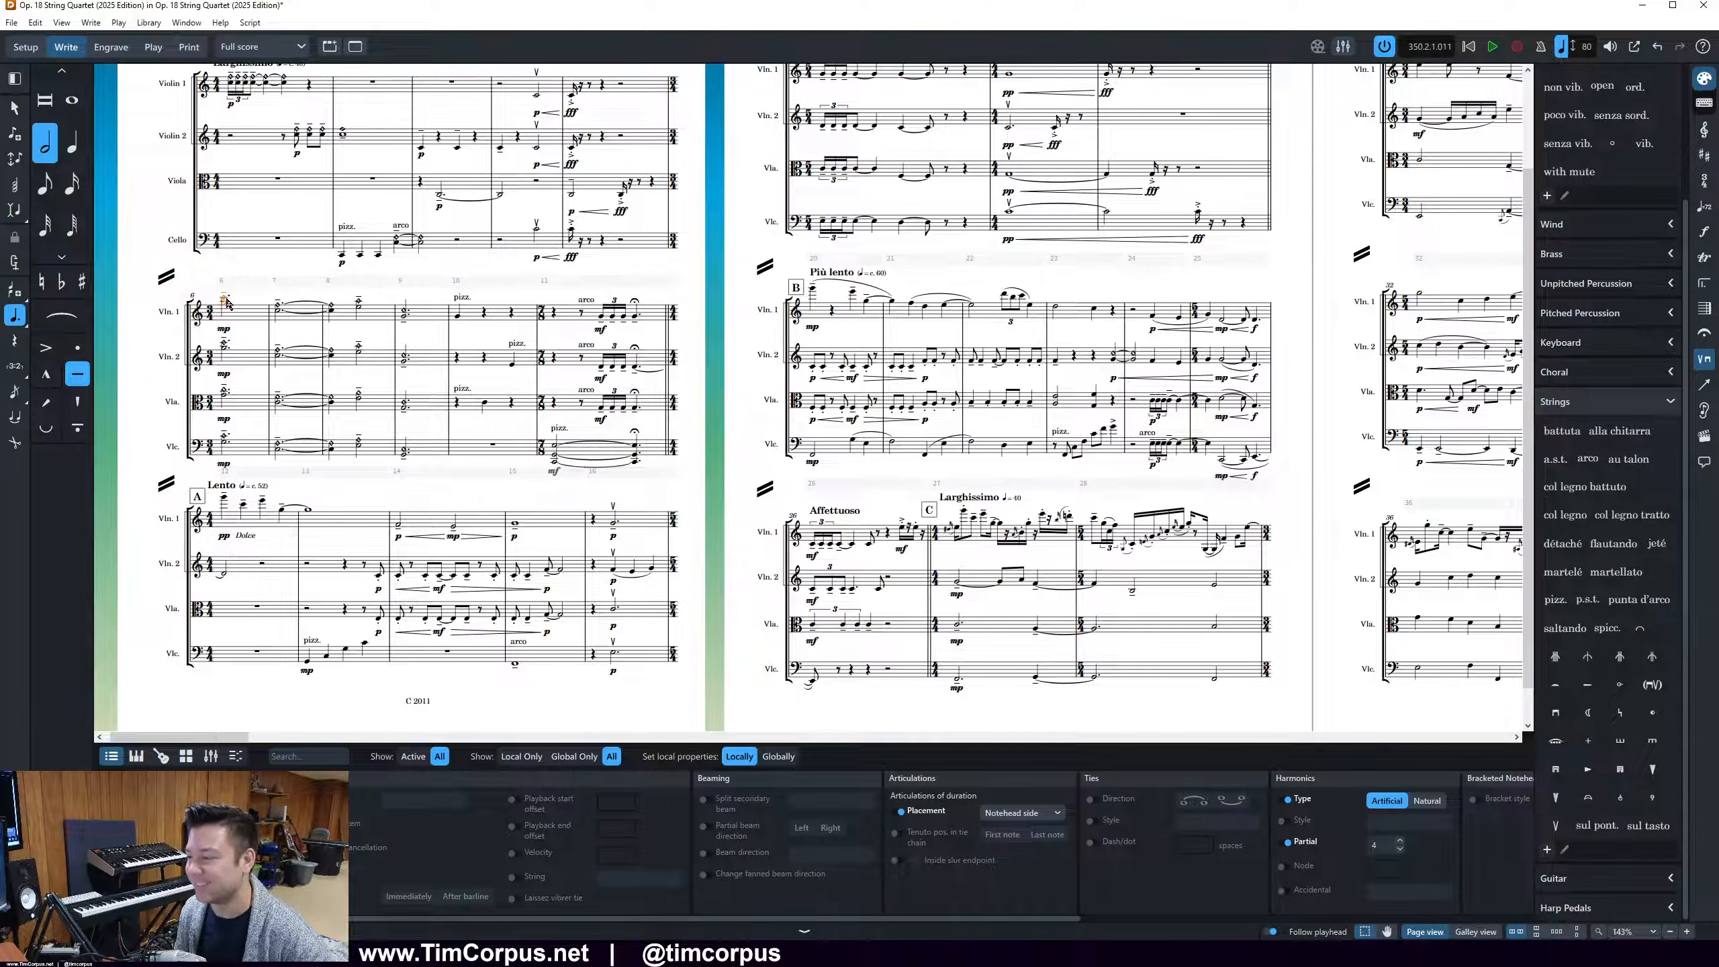
scroll(235, 304, up, 2)
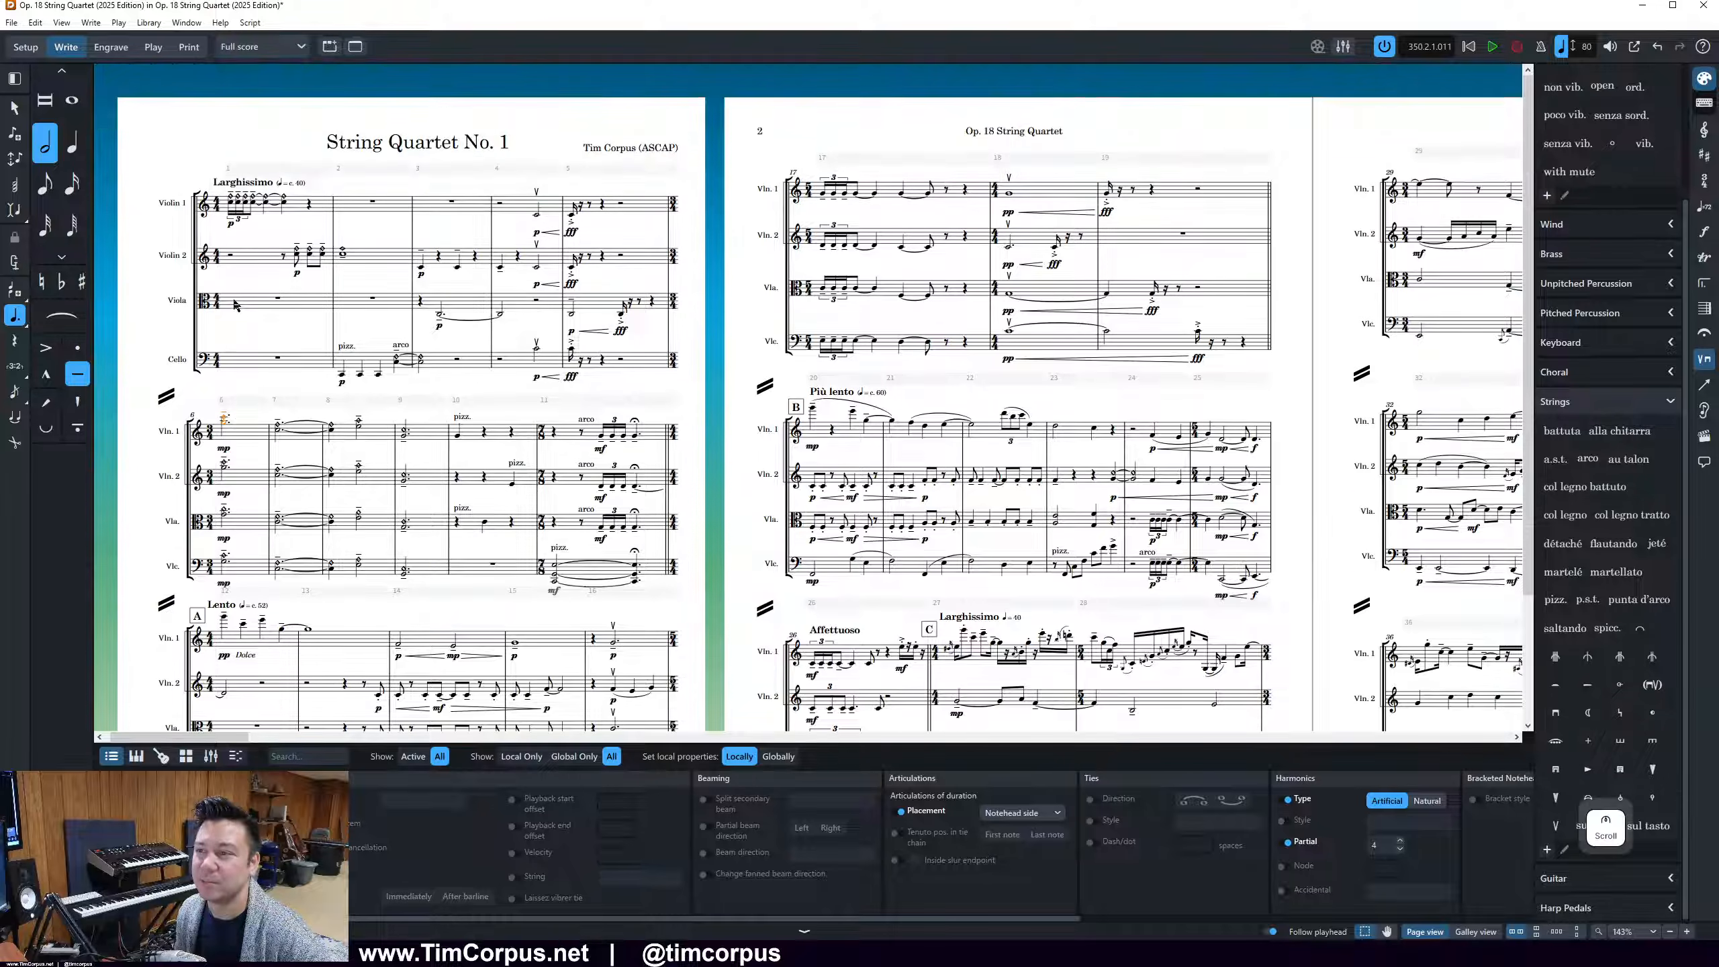
click(212, 97)
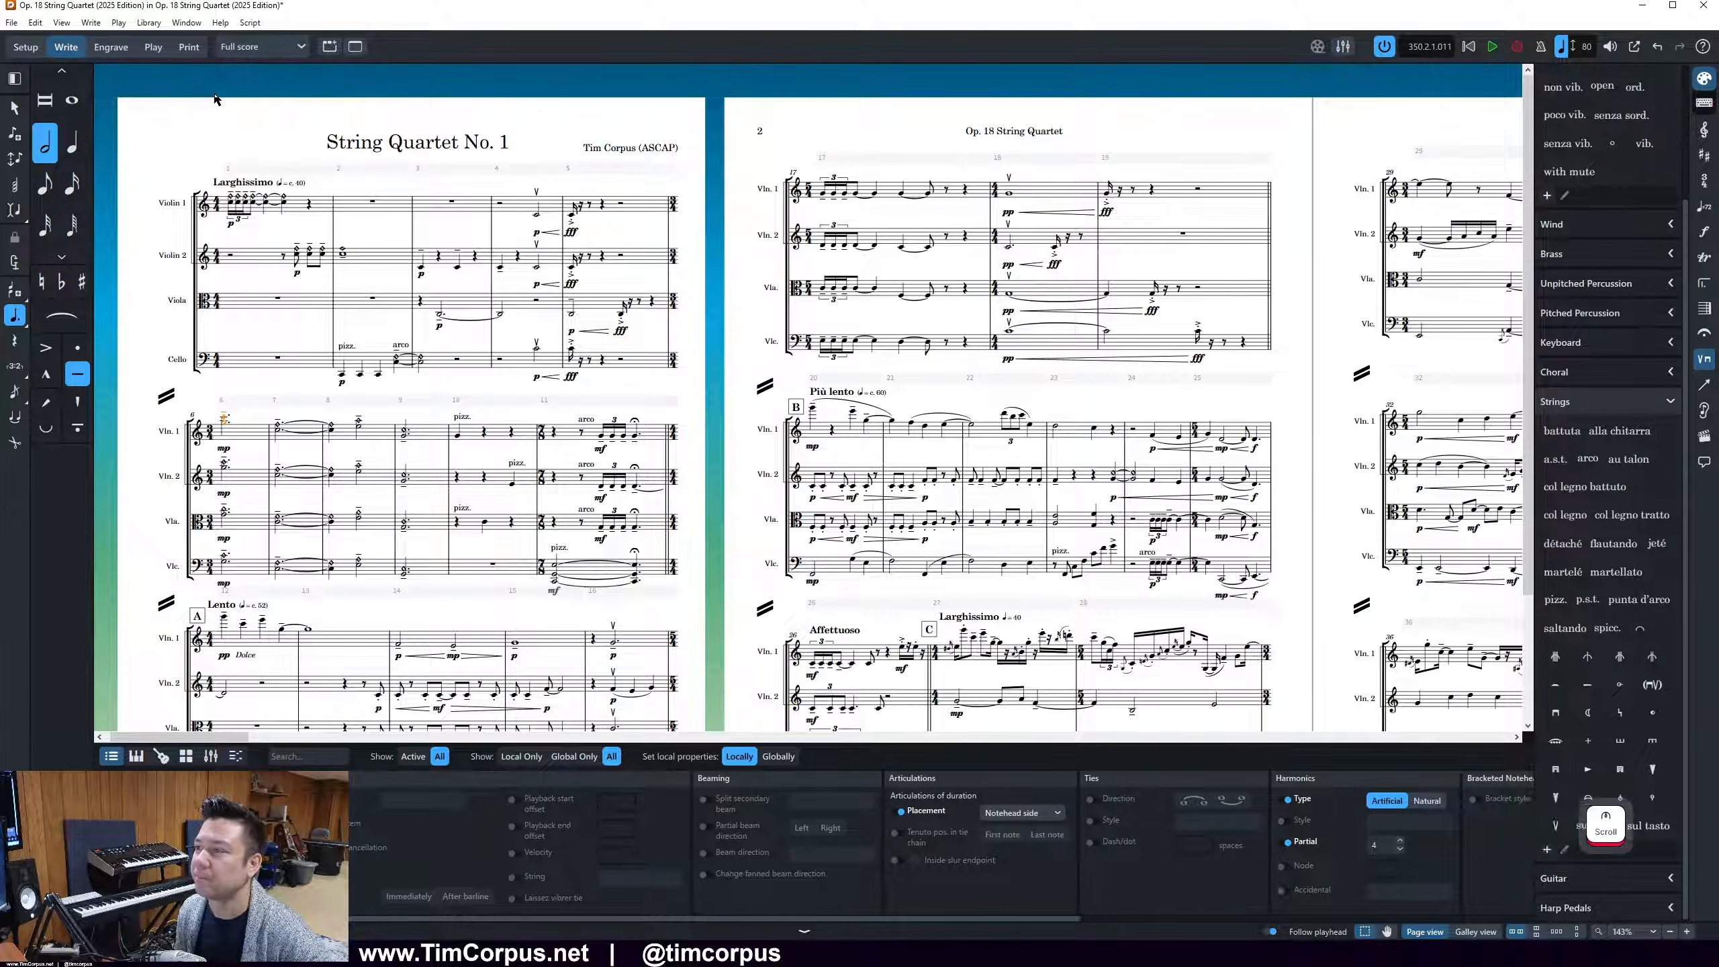
In the Project Info, change the title of the flow Op. 18 String Quartet (2025 Edition) to "String Quartet No. 1" and apply it
click(993, 135)
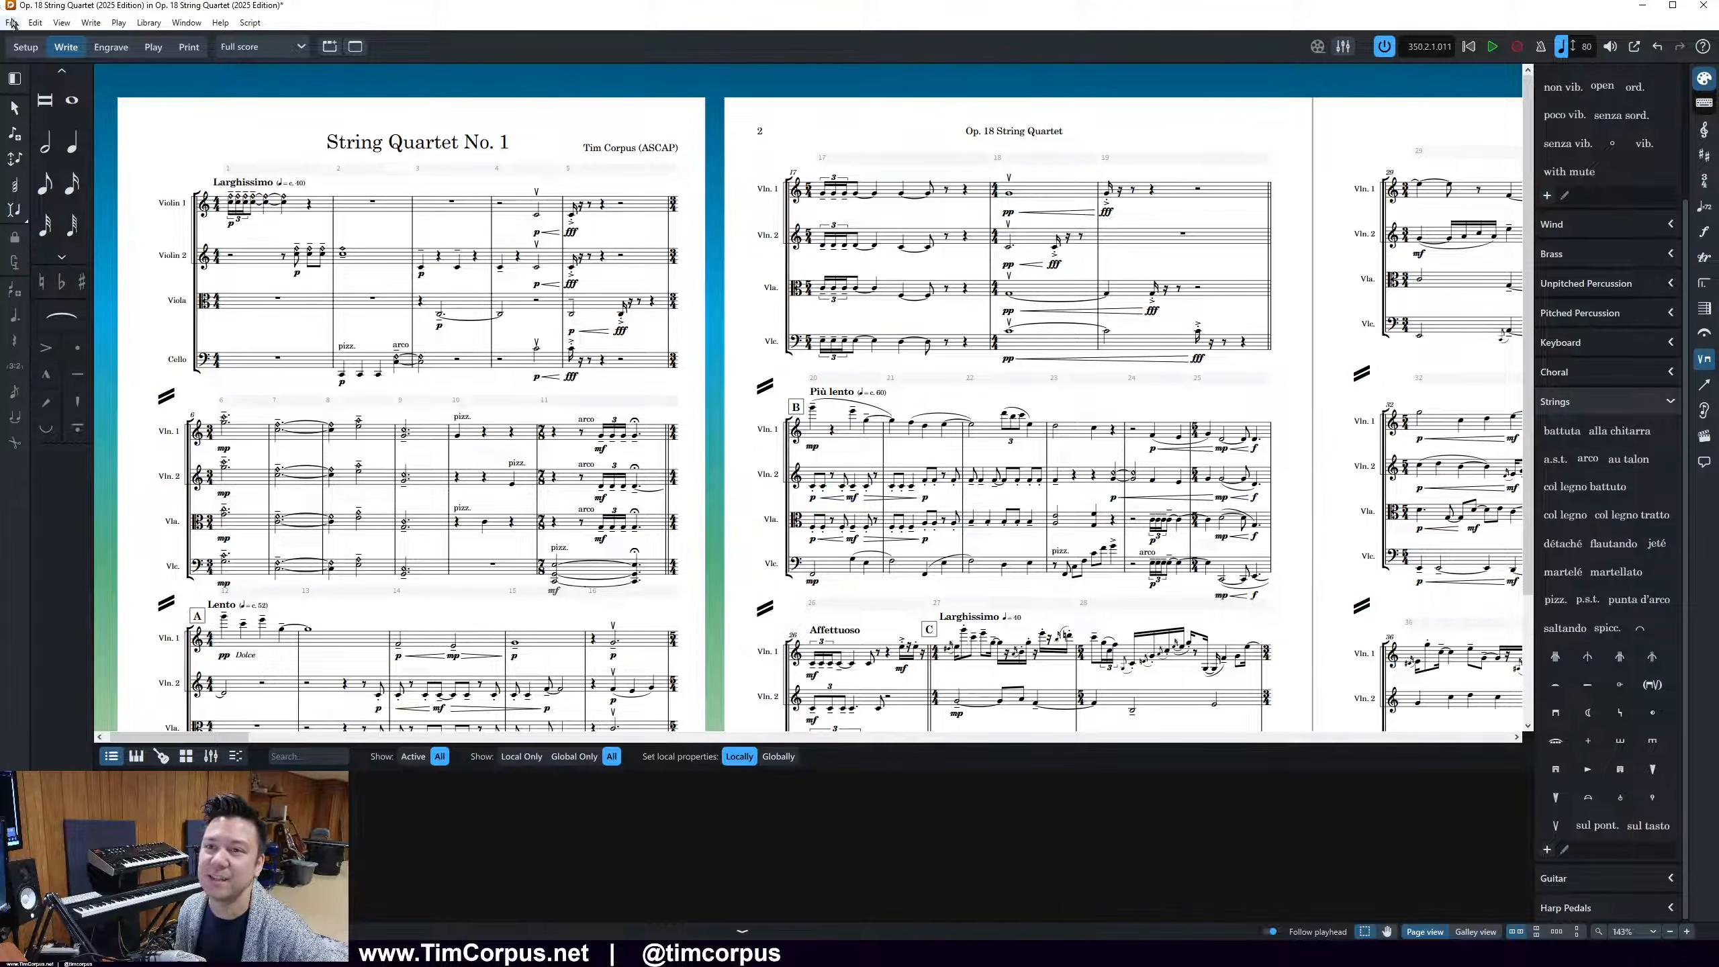
click(37, 24)
mouse_move(12, 23)
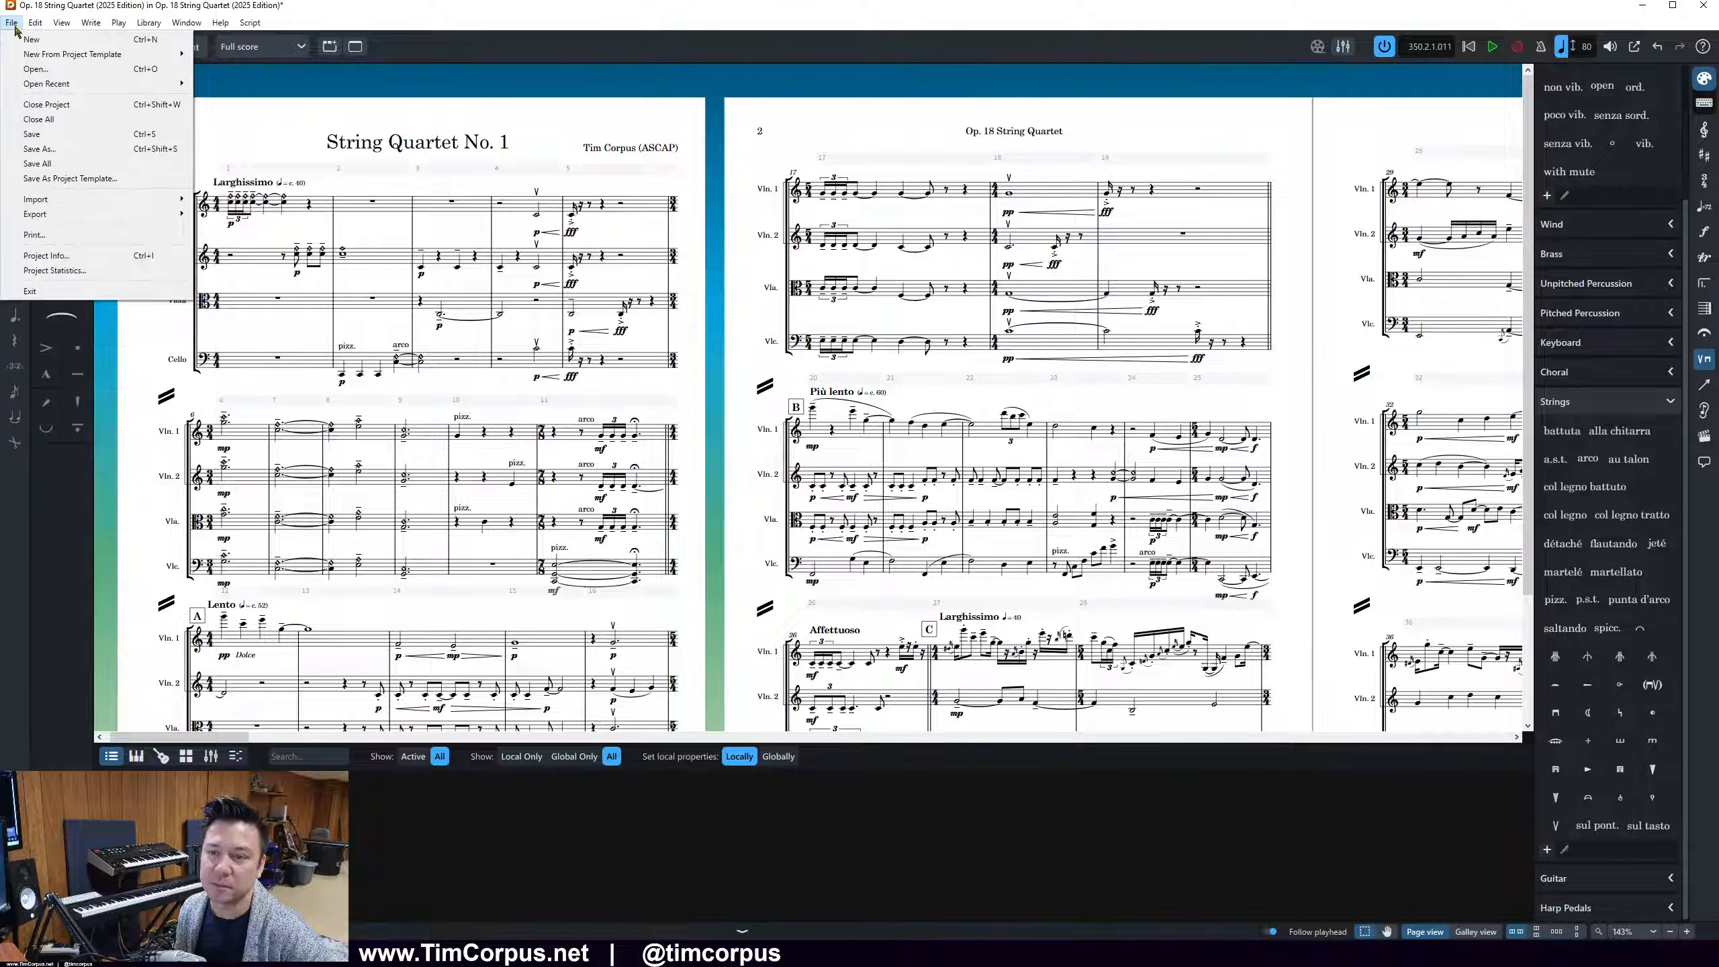
click(17, 255)
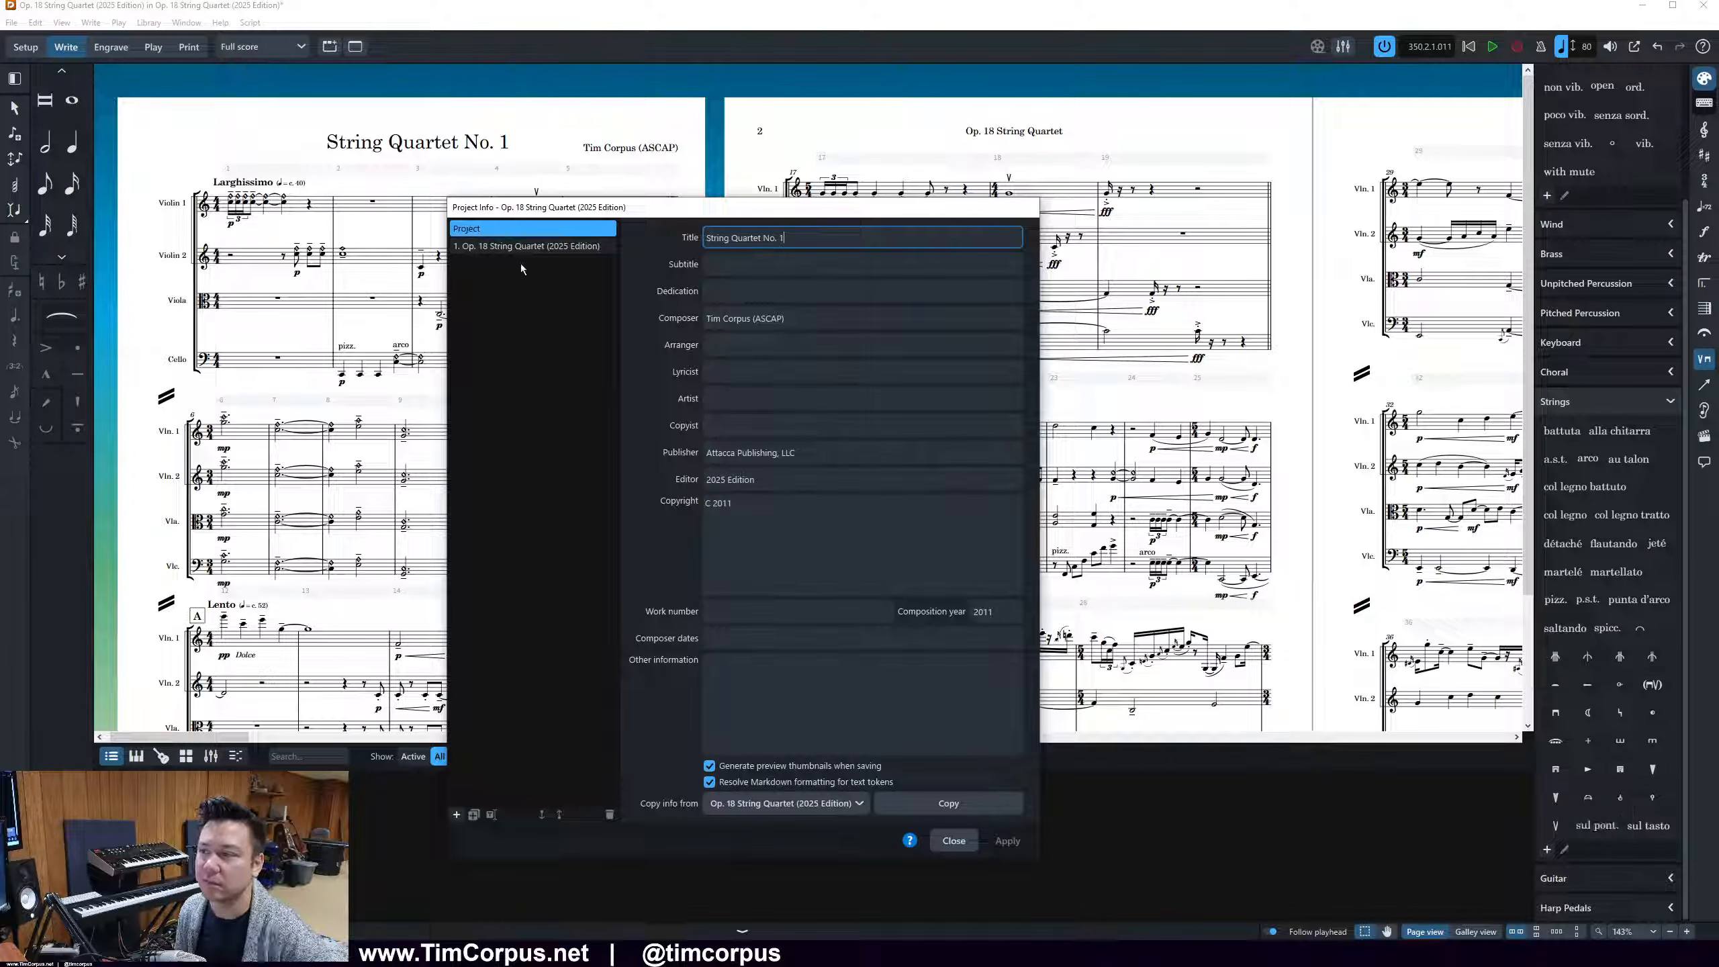
click(521, 250)
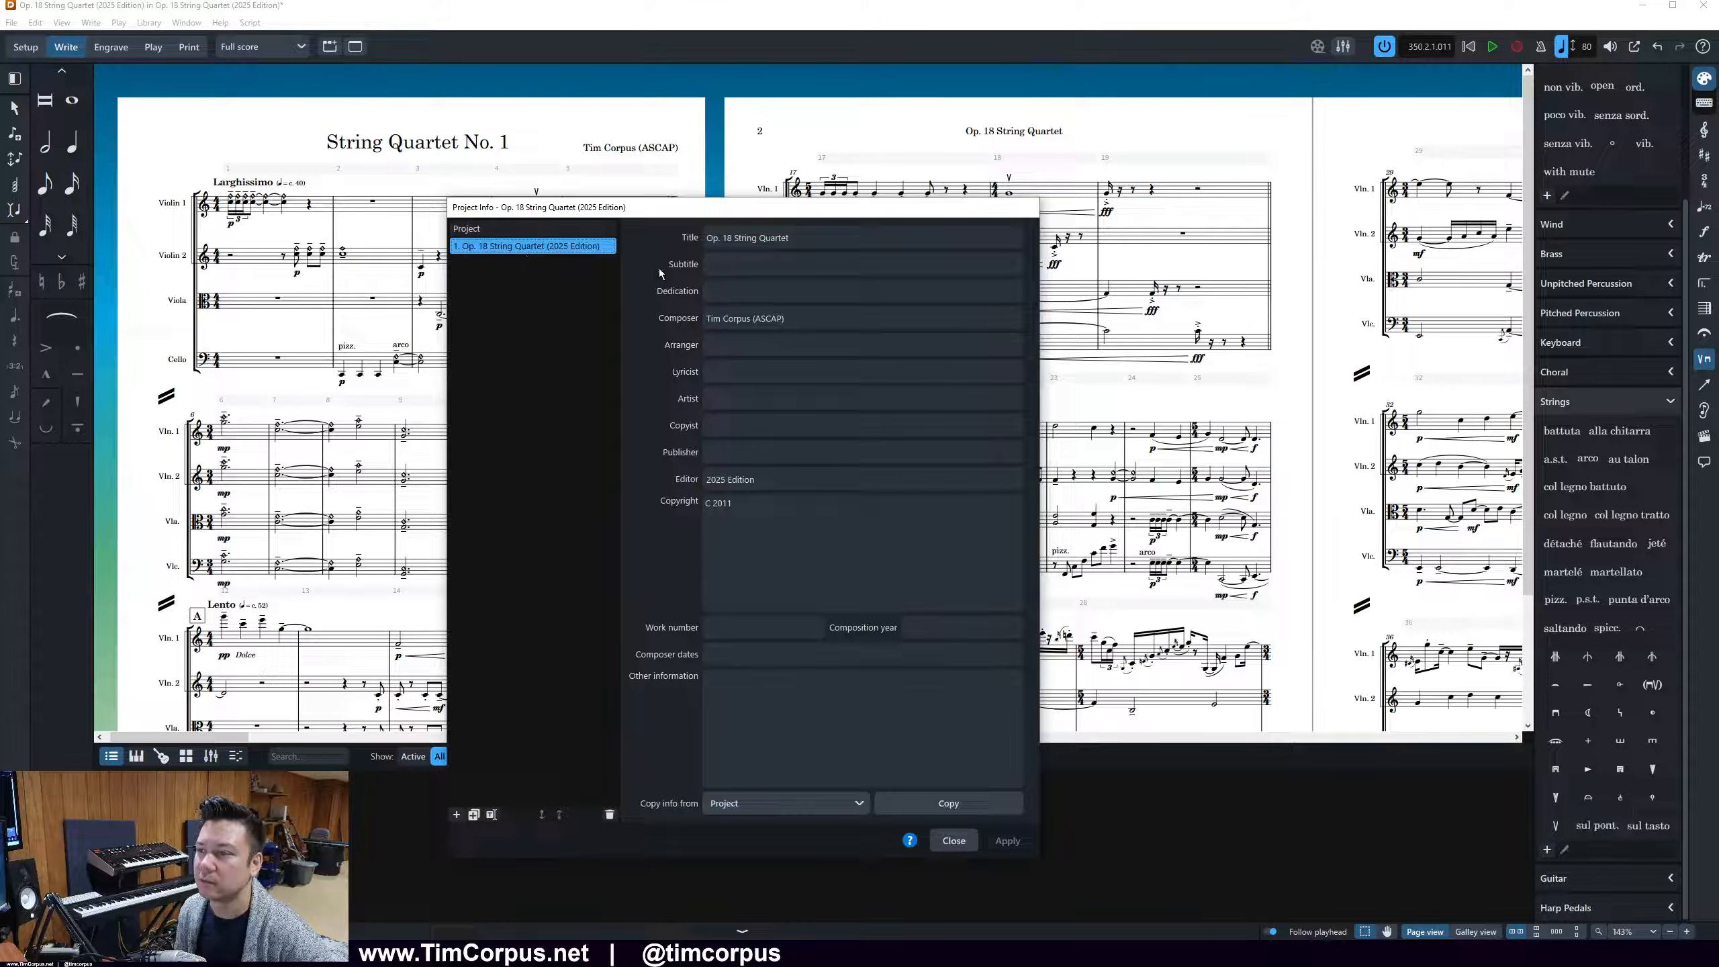
drag(737, 239, 611, 230)
key(BackSpace)
click(818, 241)
text(No. 1)
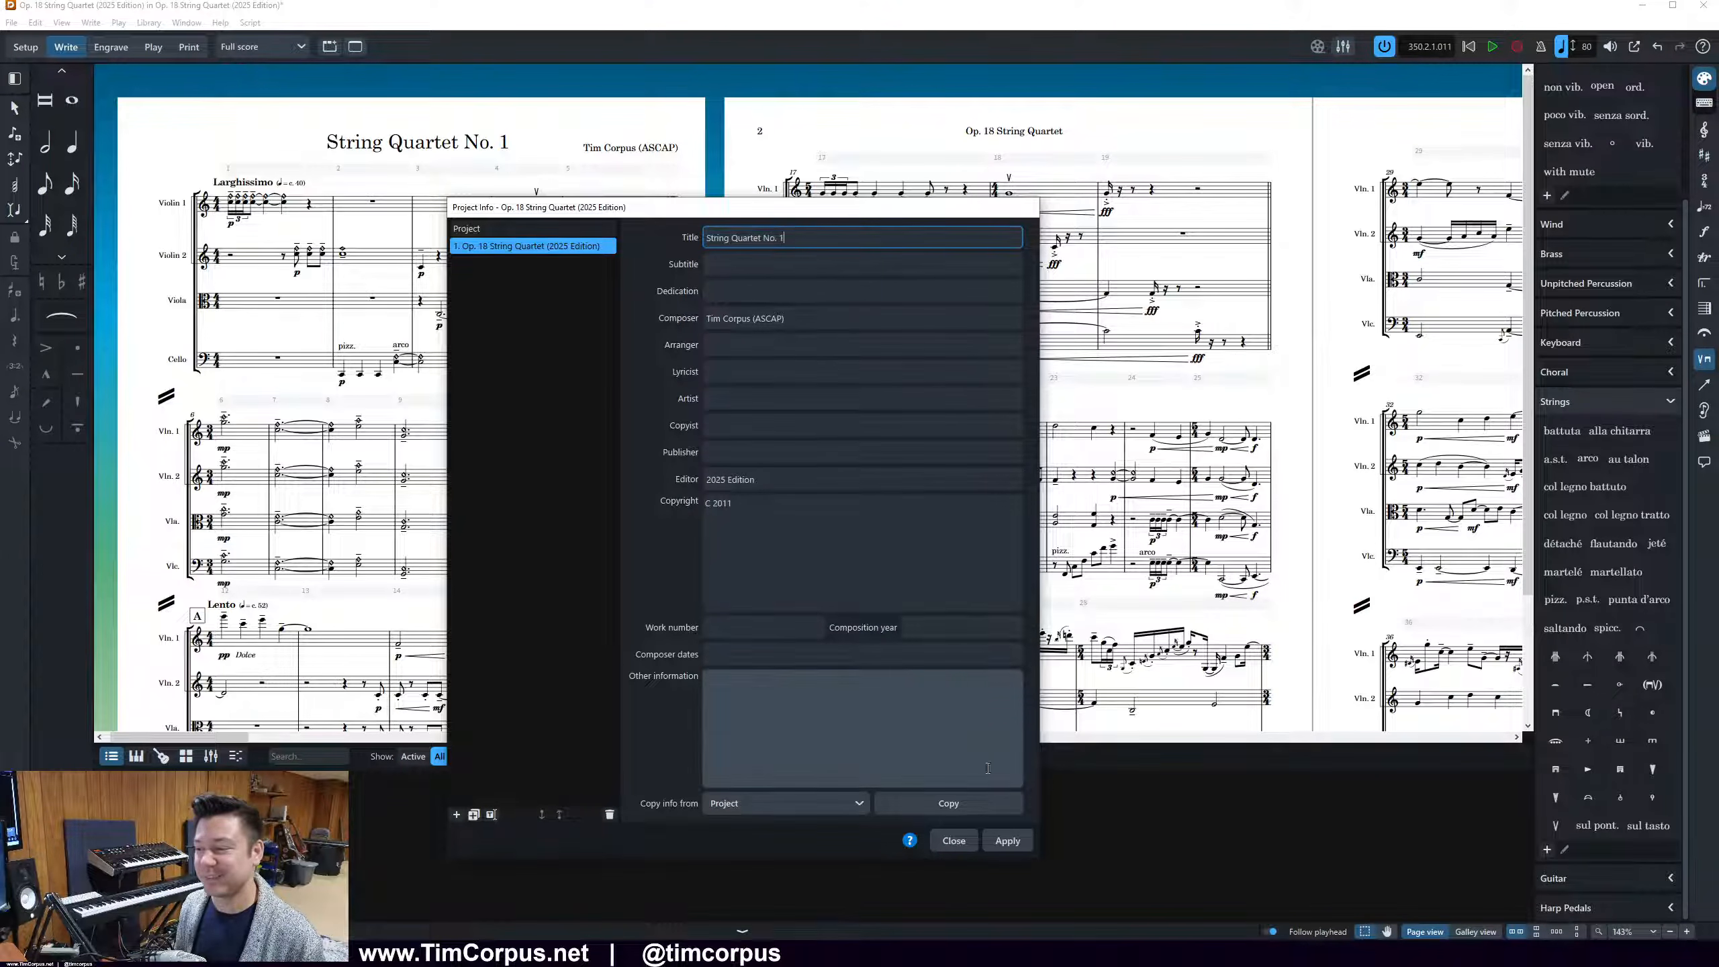
click(1009, 840)
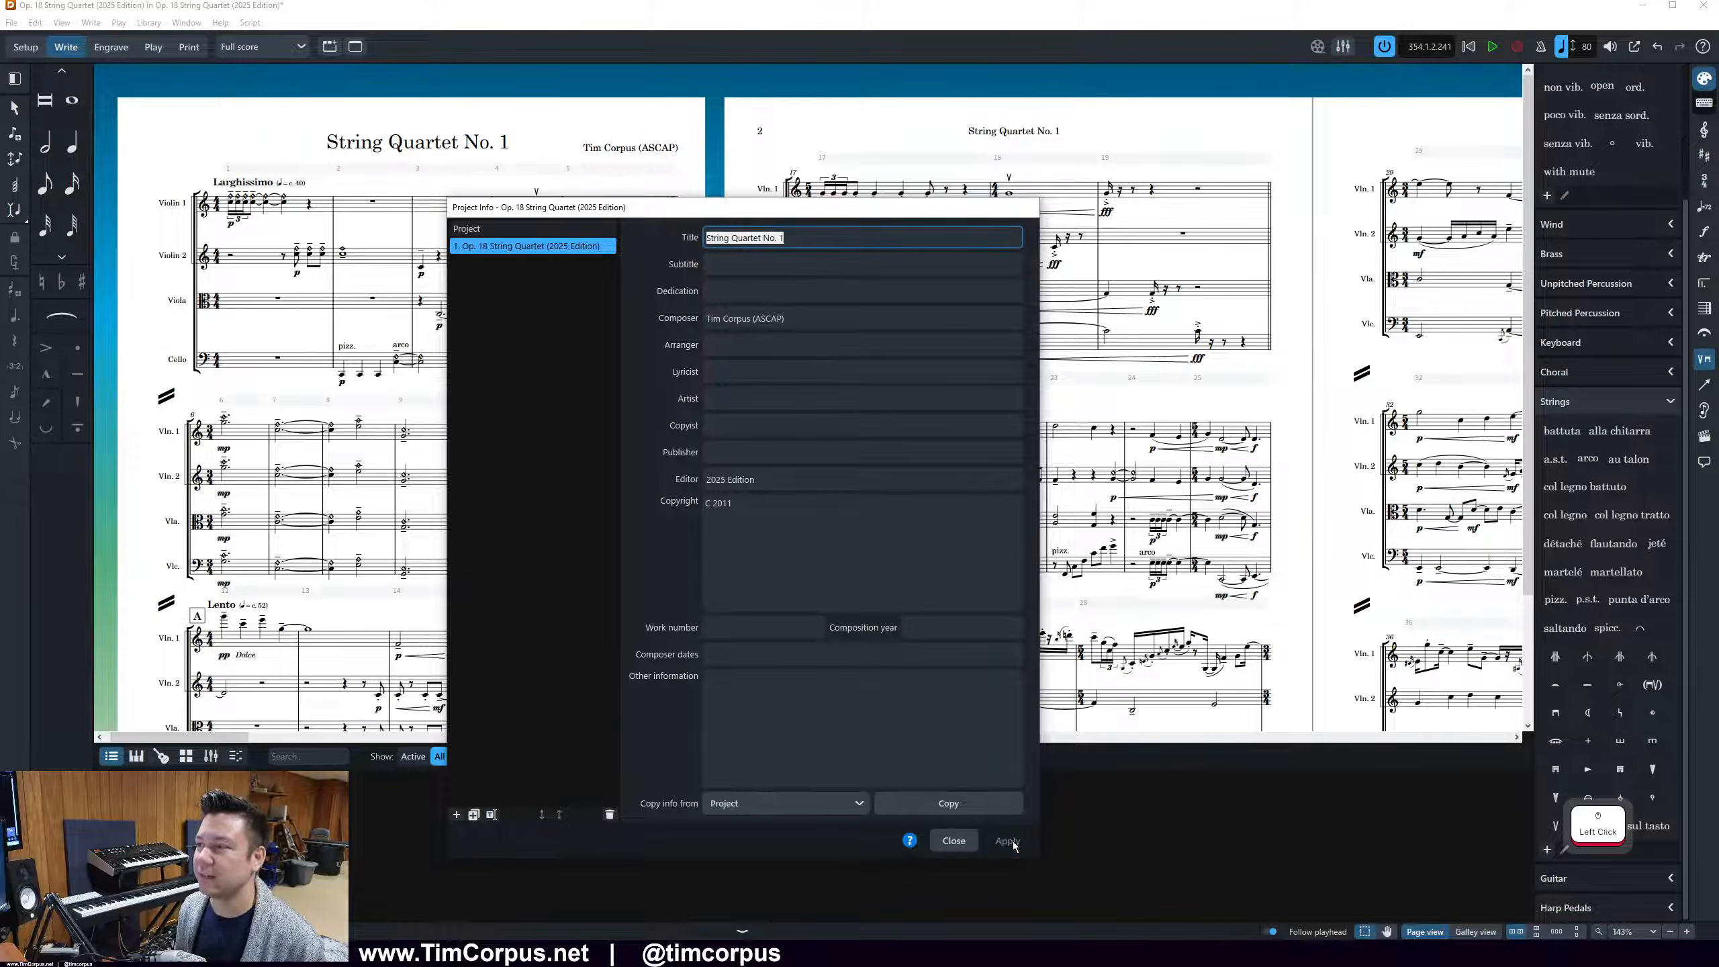
click(955, 840)
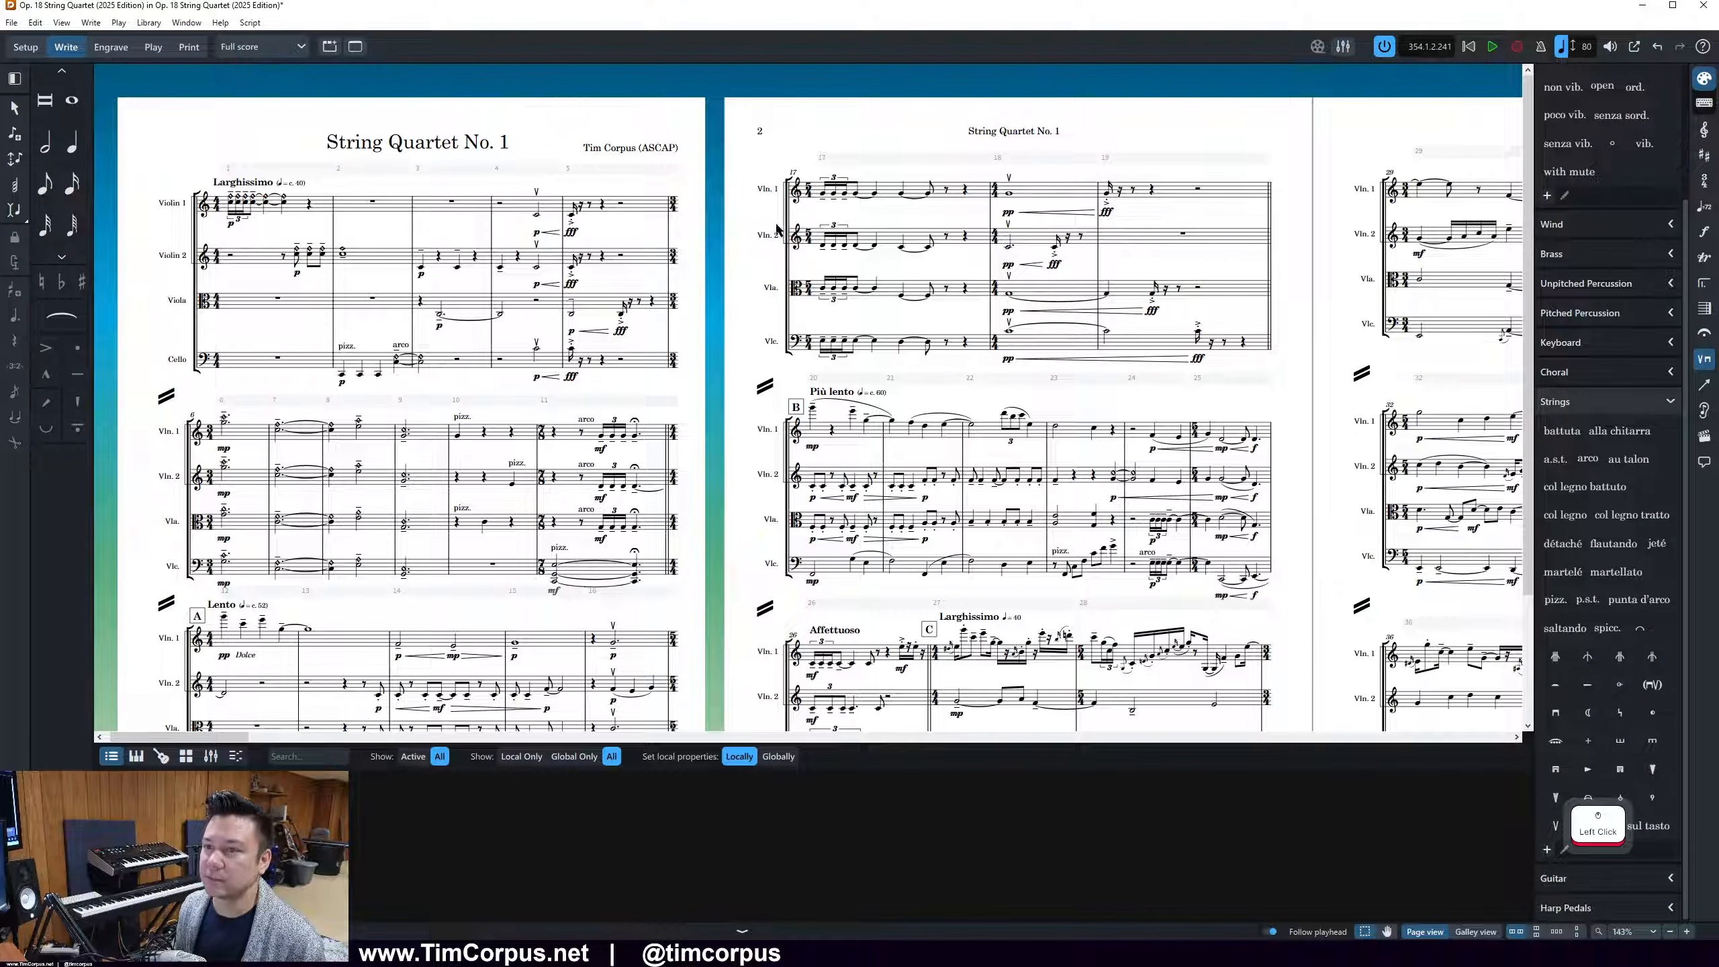
Check the bottom of the score's first page, and show the Violin 1 part layout to examine its opening pages
scroll(721, 302, down, 3)
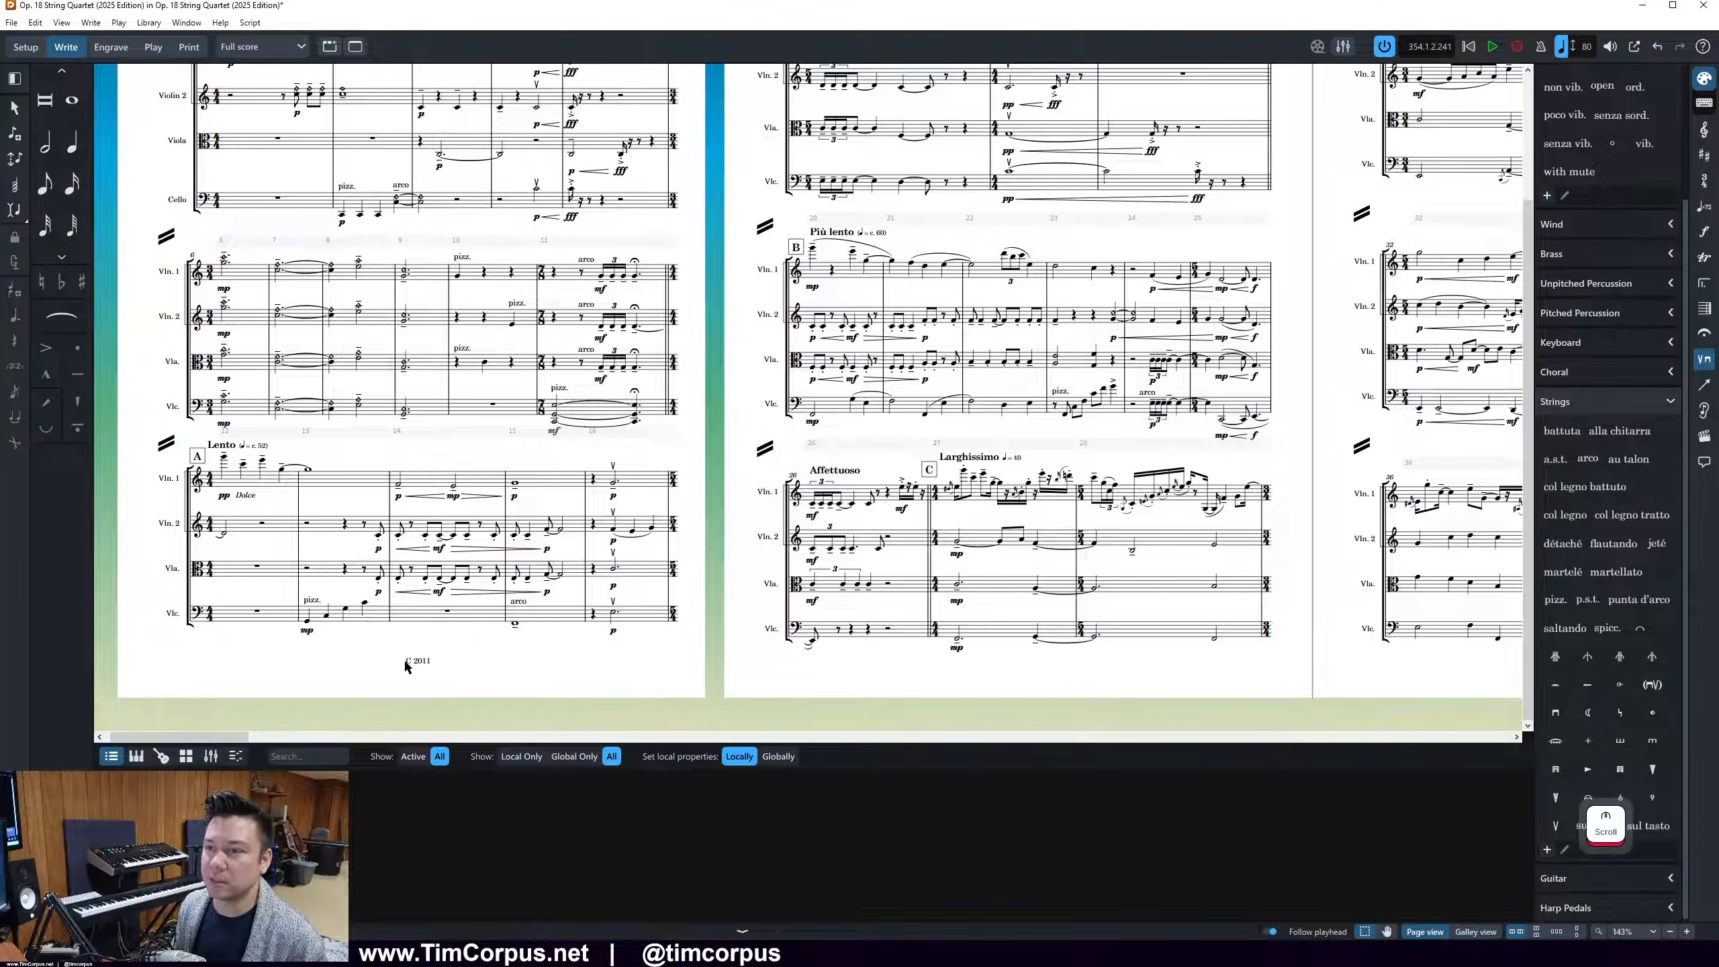
click(268, 46)
click(280, 76)
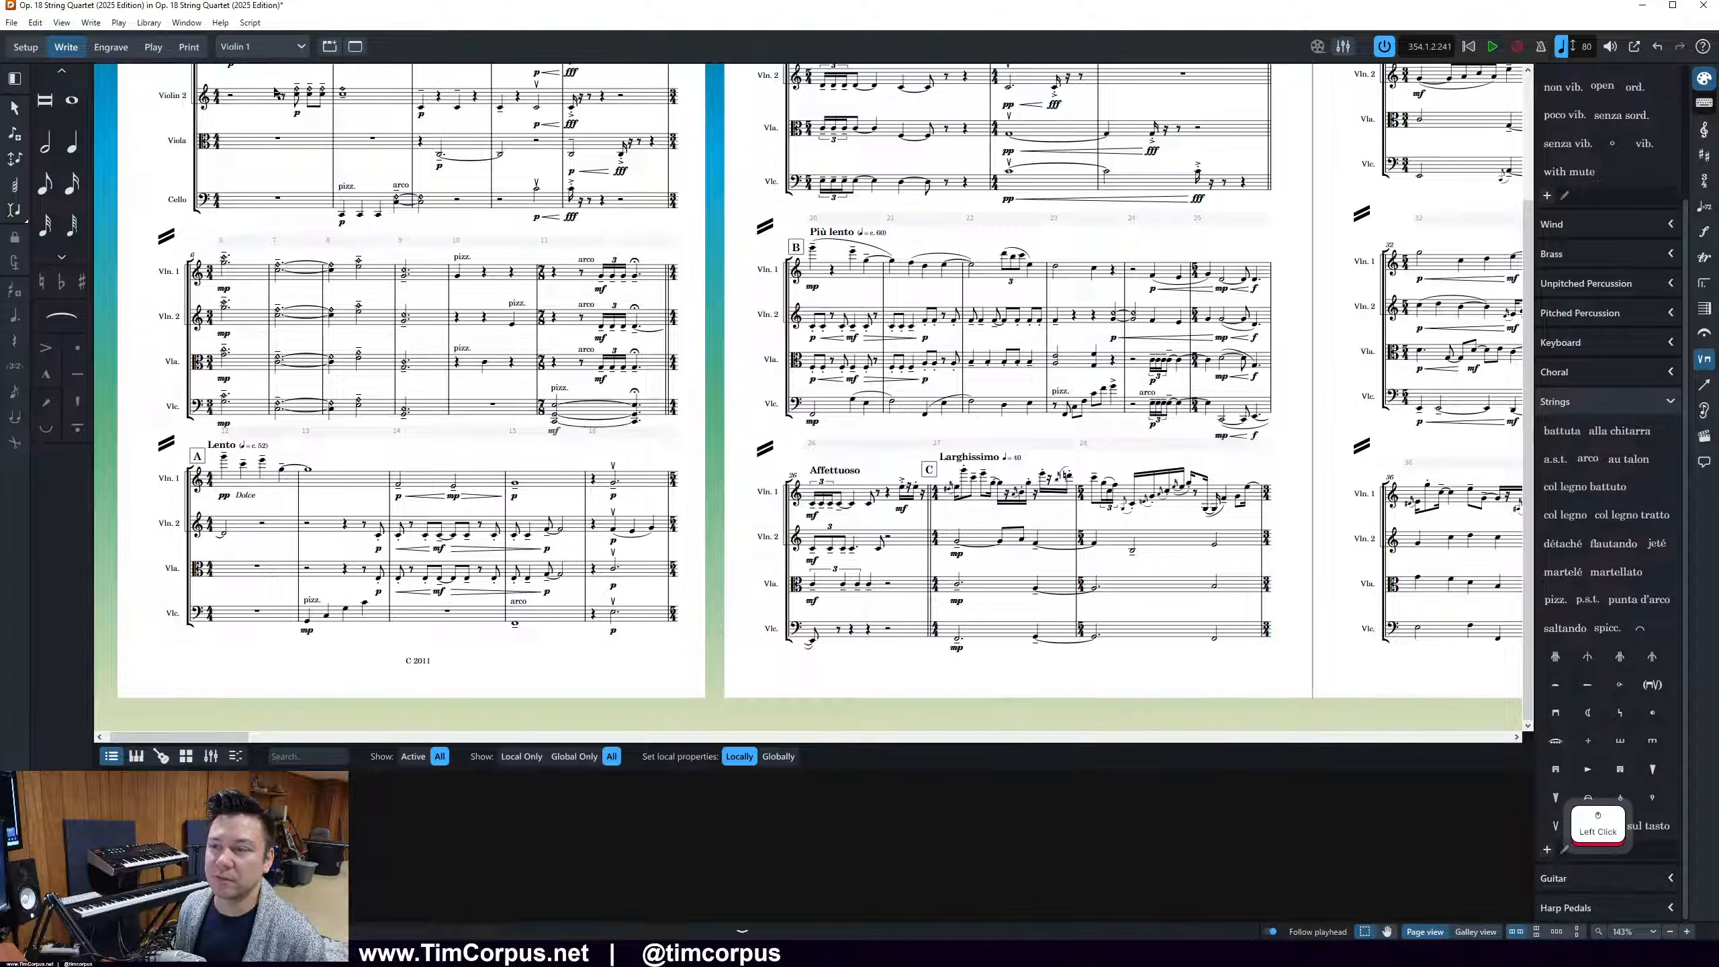
ctrl+scroll(590, 367, down, 3)
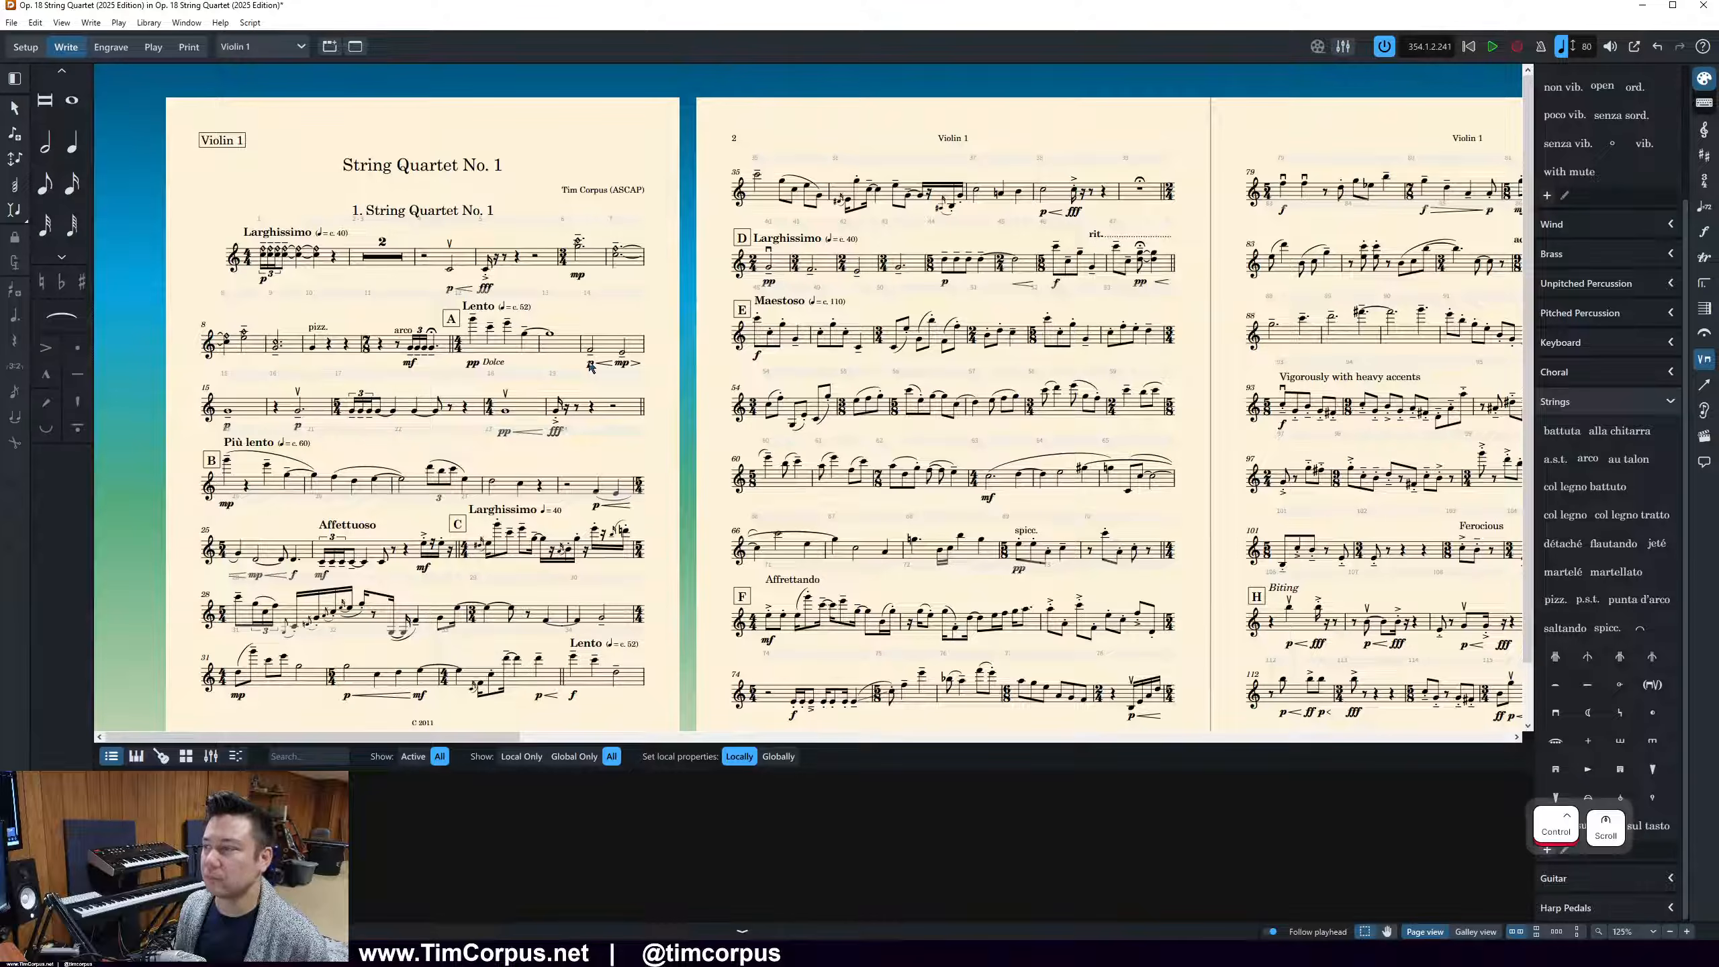
ctrl+scroll(590, 366, down, 1)
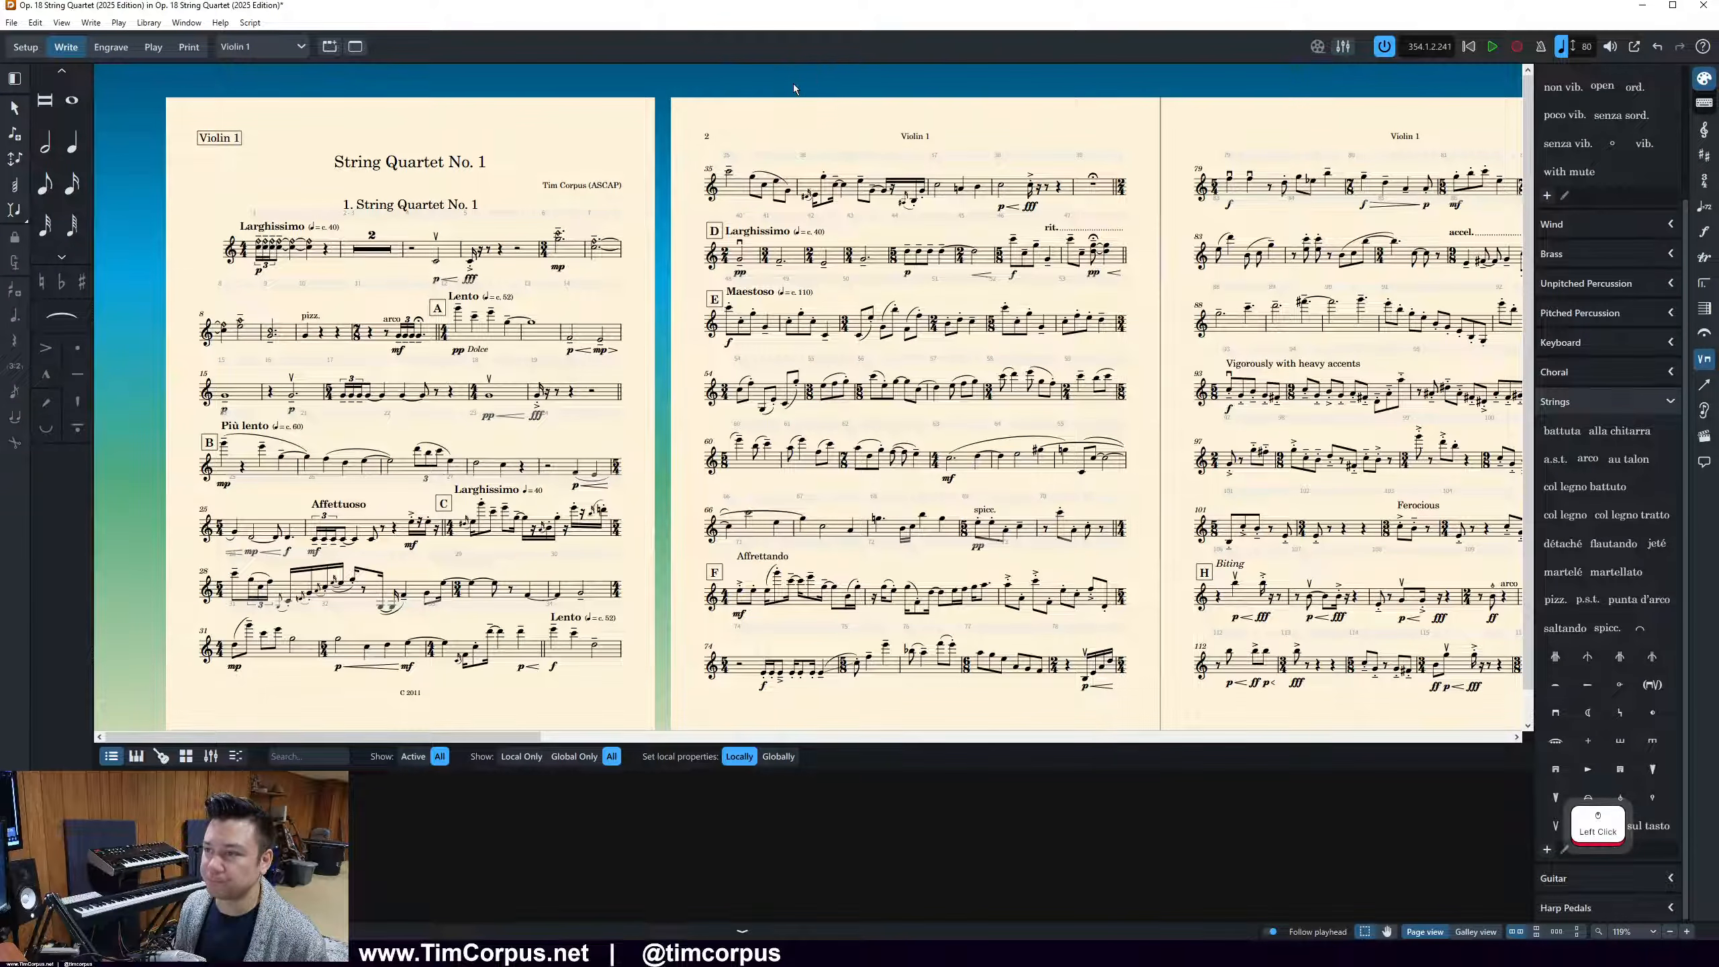
scroll(792, 83, down, 1)
In the Layout Options, set Show flow headings to Never for the Violin 1, Violin 2, Viola and Cello layouts and apply it
click(158, 24)
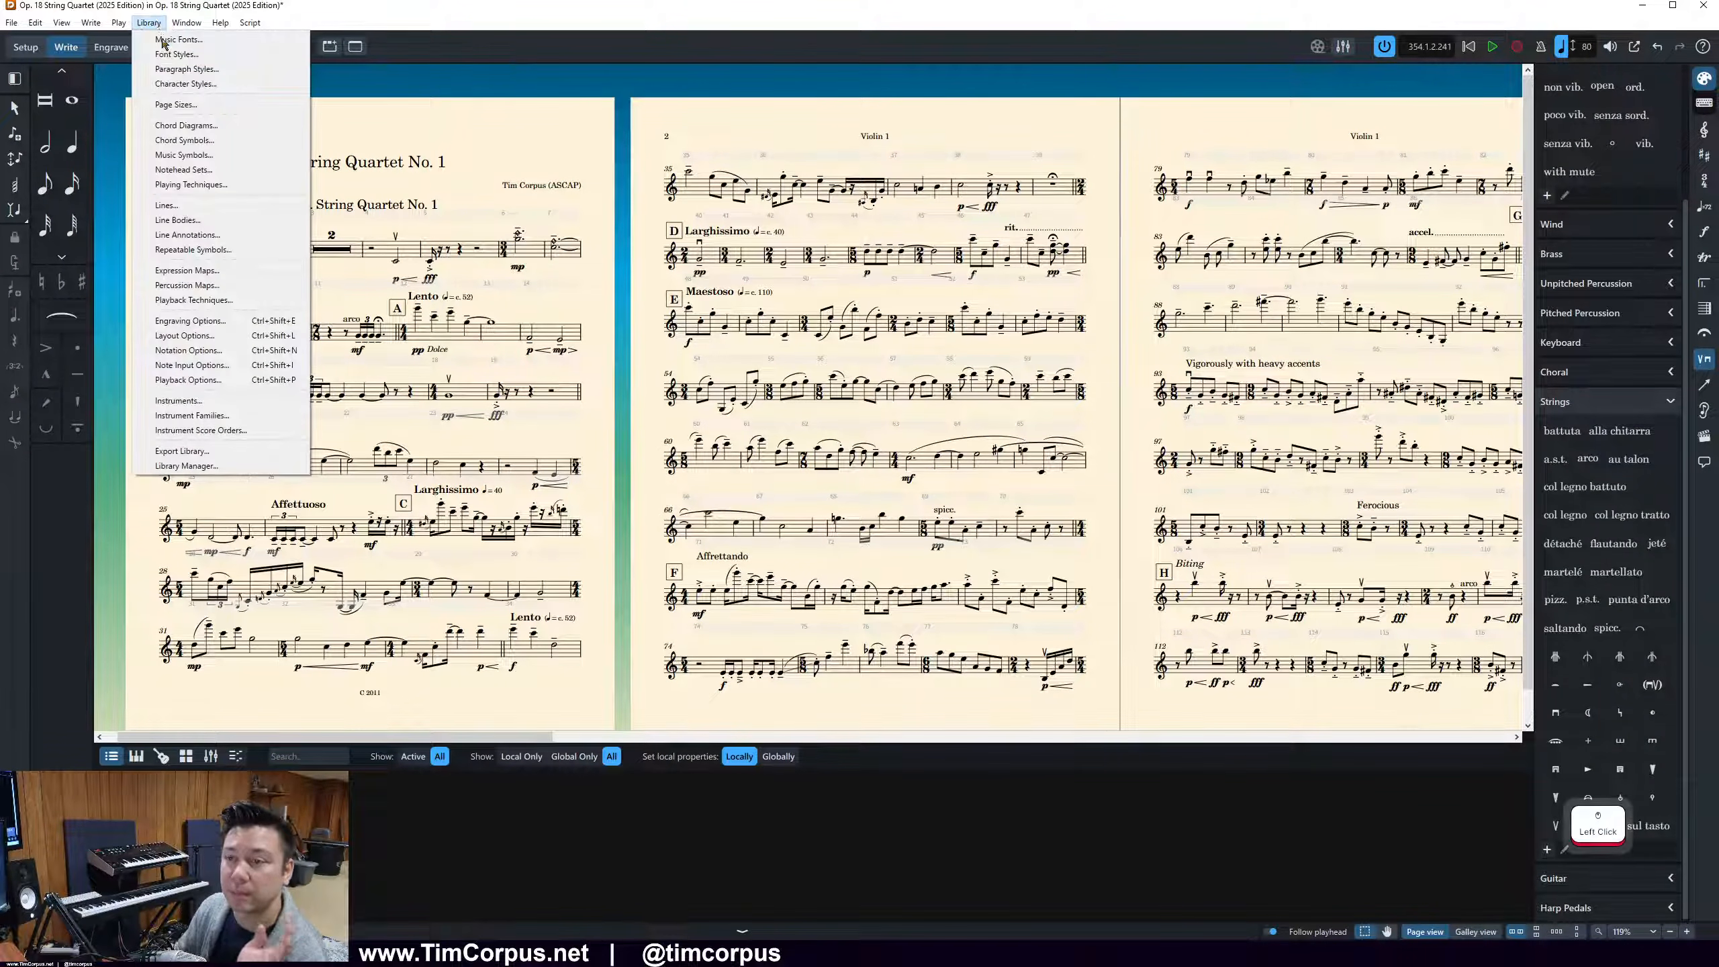
mouse_move(250, 22)
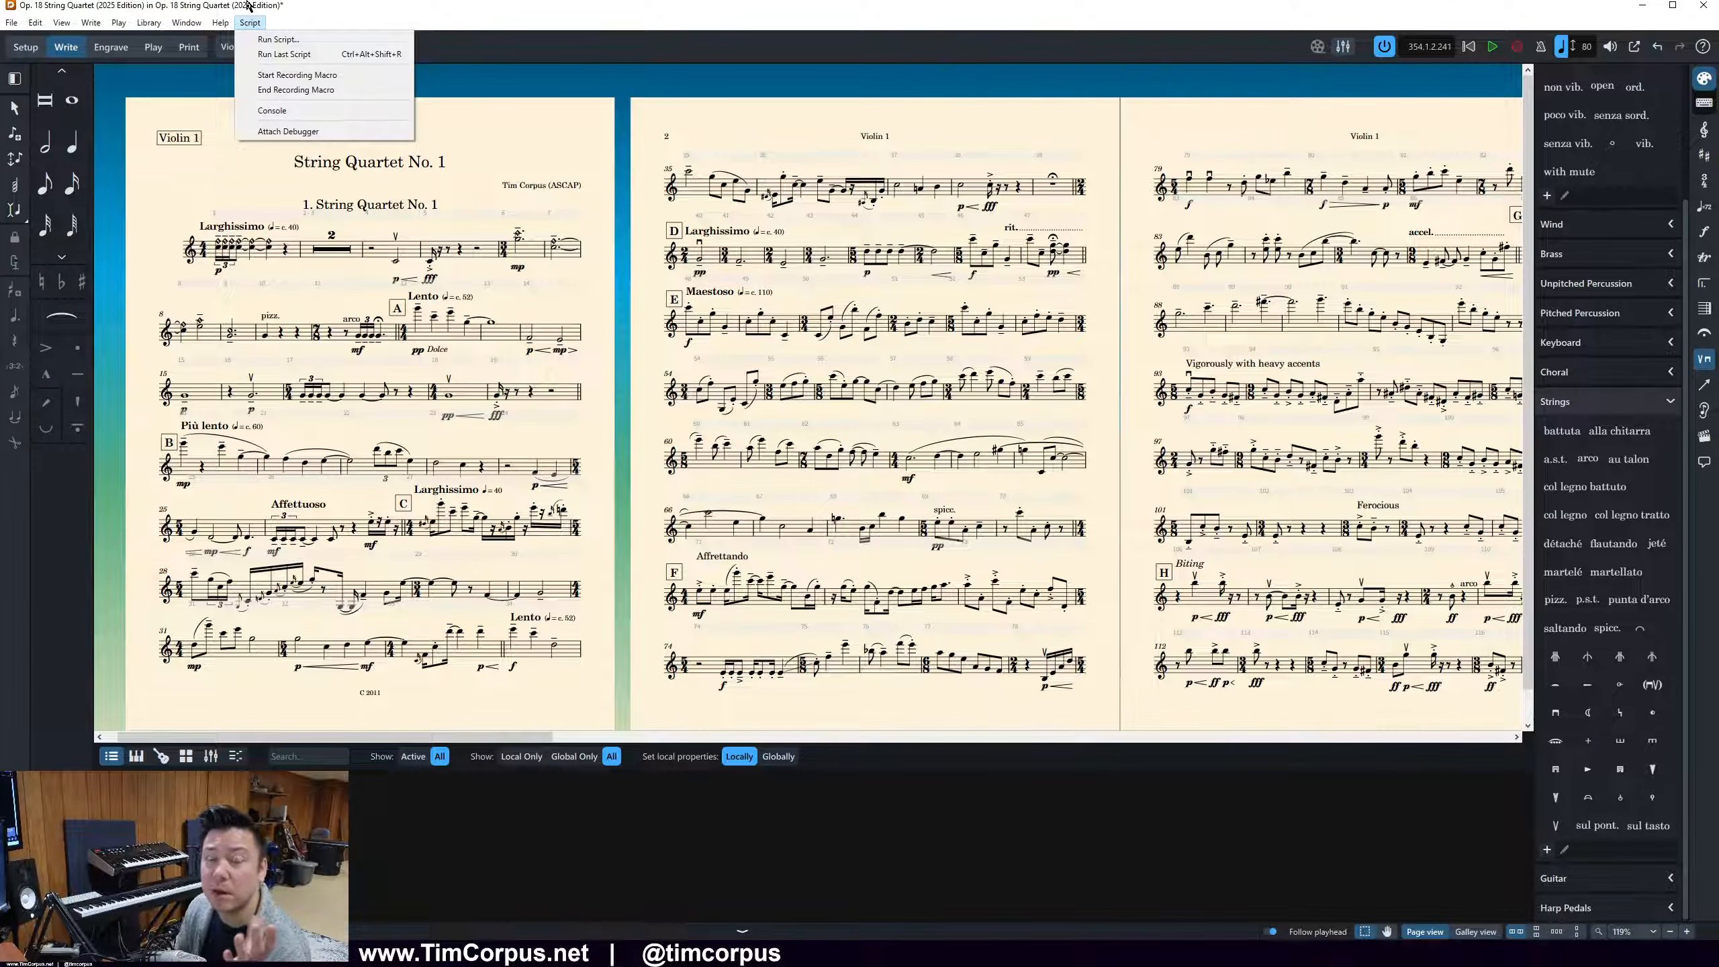
mouse_move(197, 20)
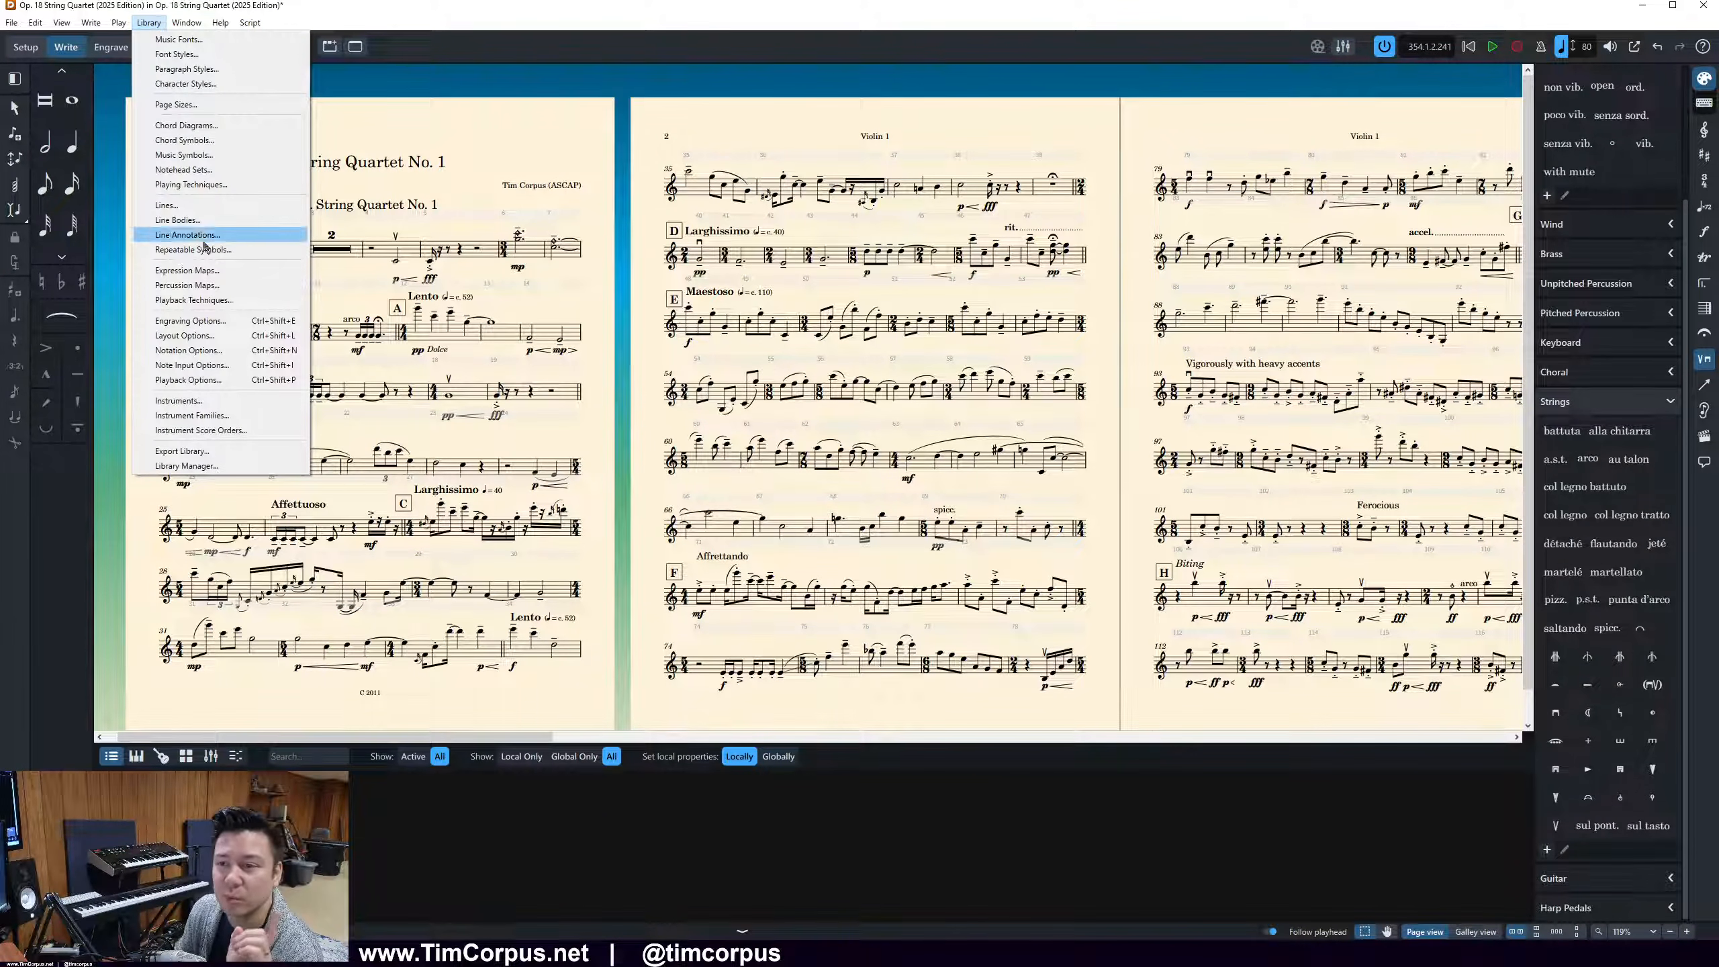
click(233, 335)
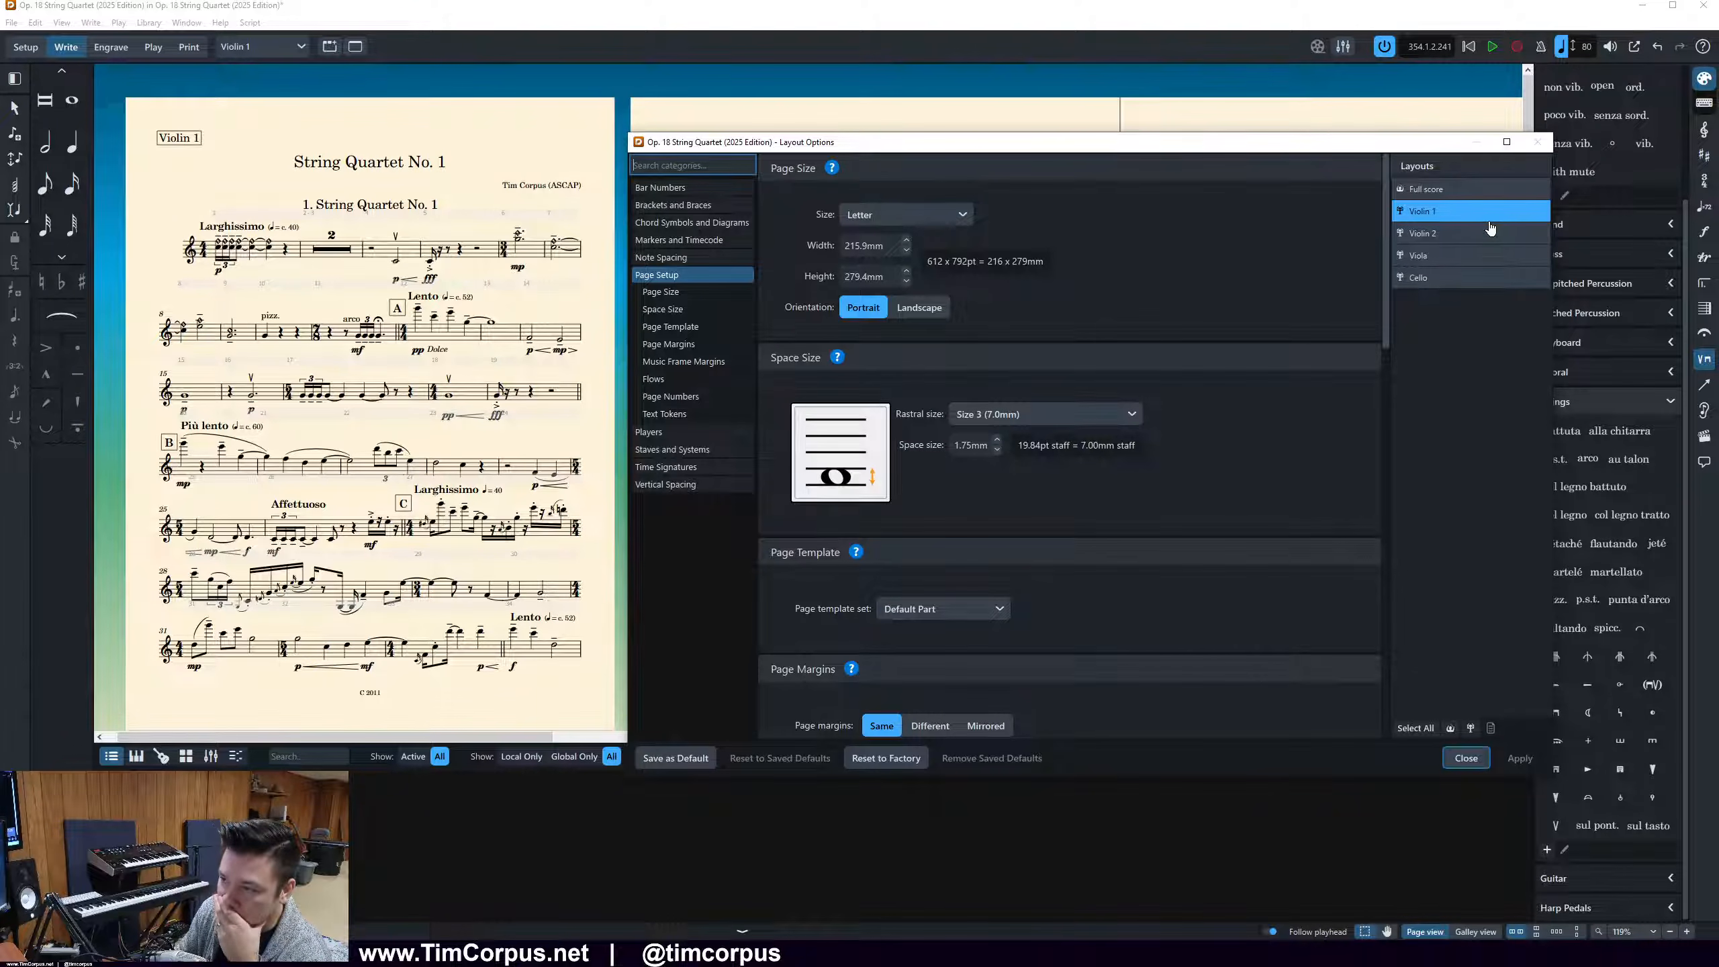
shift+click(1462, 277)
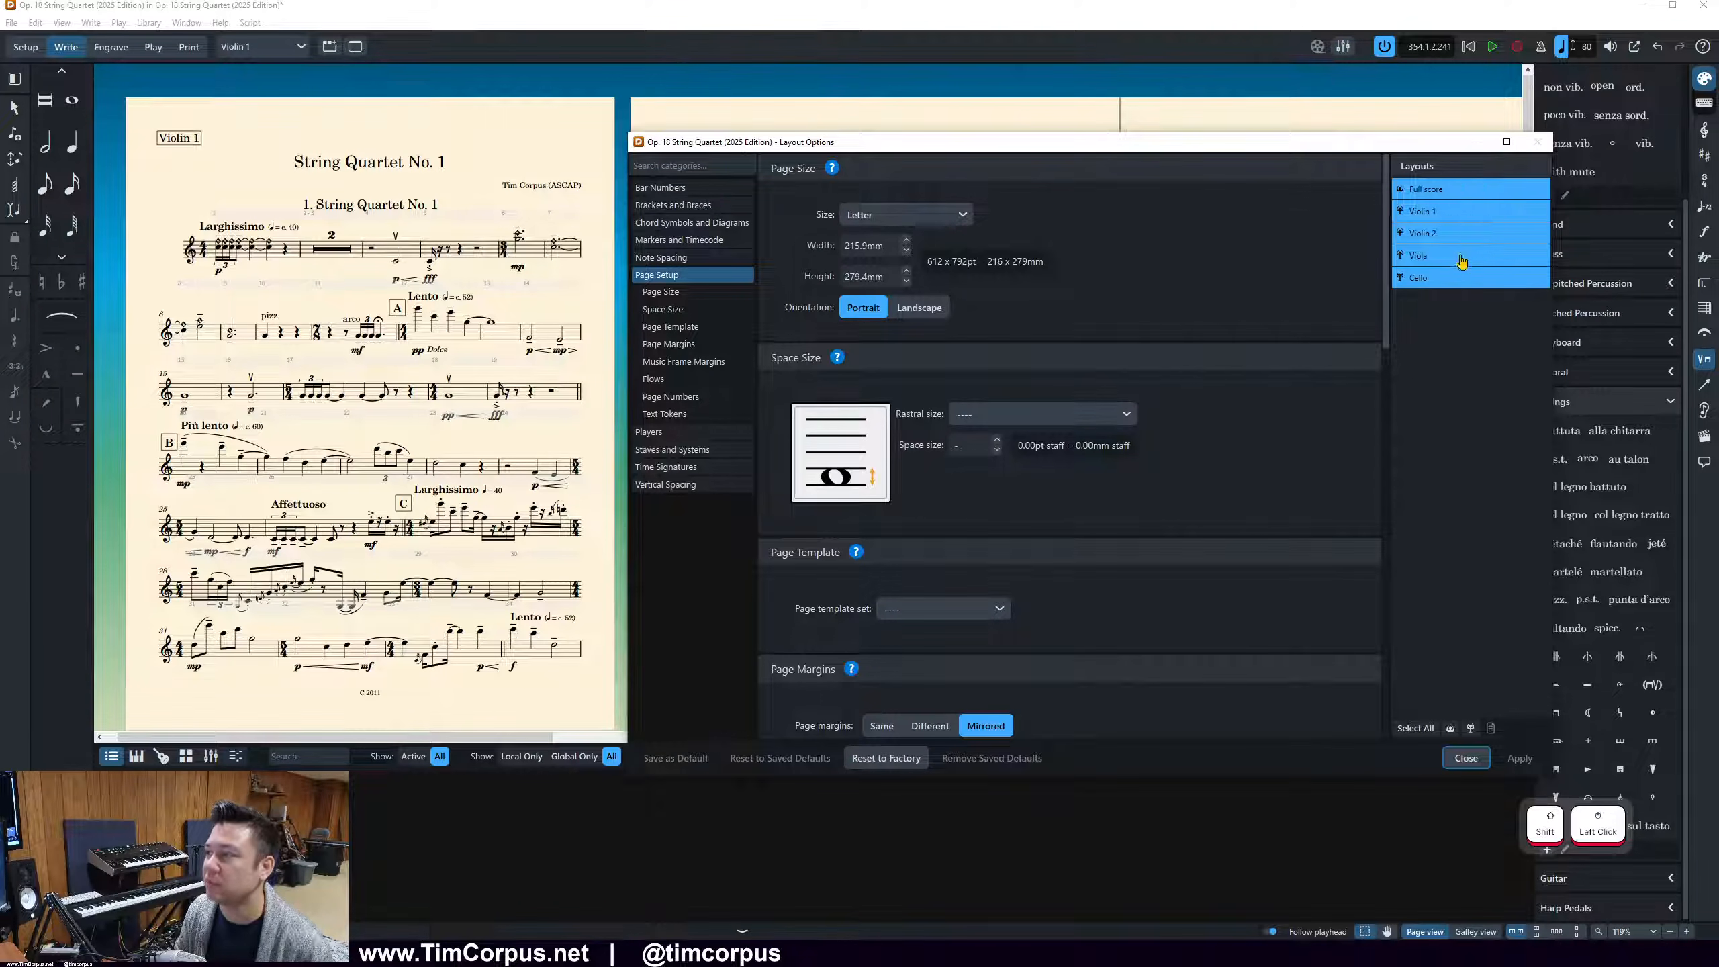
ctrl+click(1456, 193)
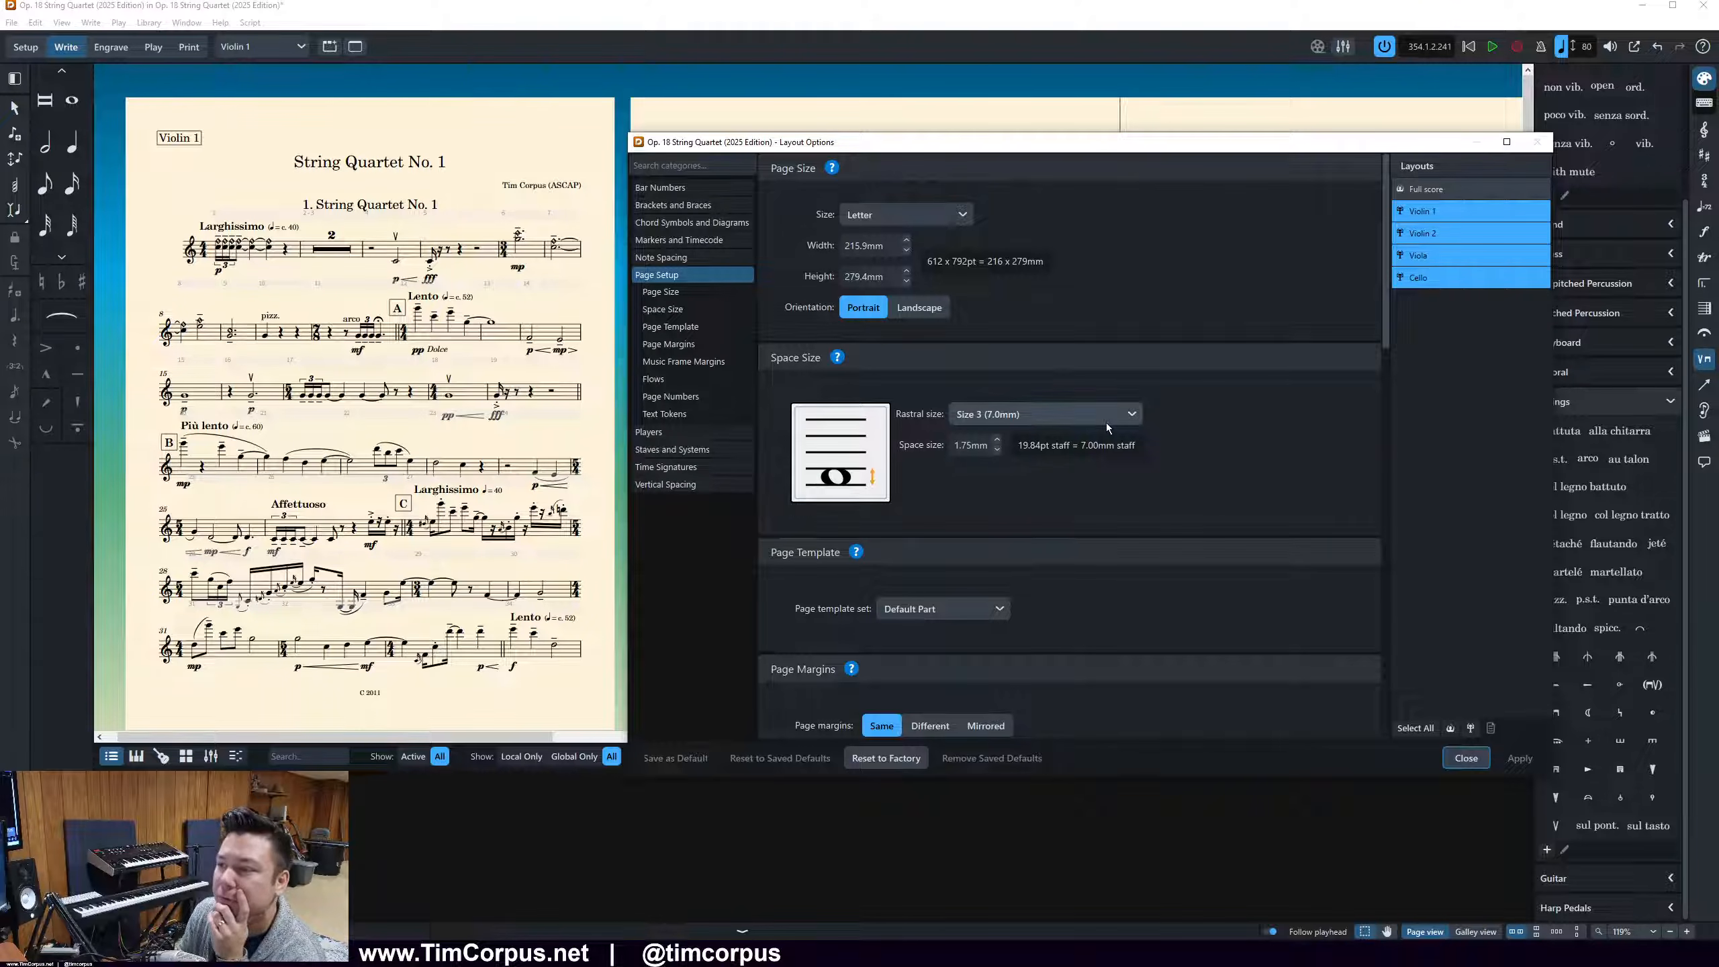
scroll(1105, 423, down, 3)
scroll(1105, 423, down, 4)
scroll(1106, 423, up, 7)
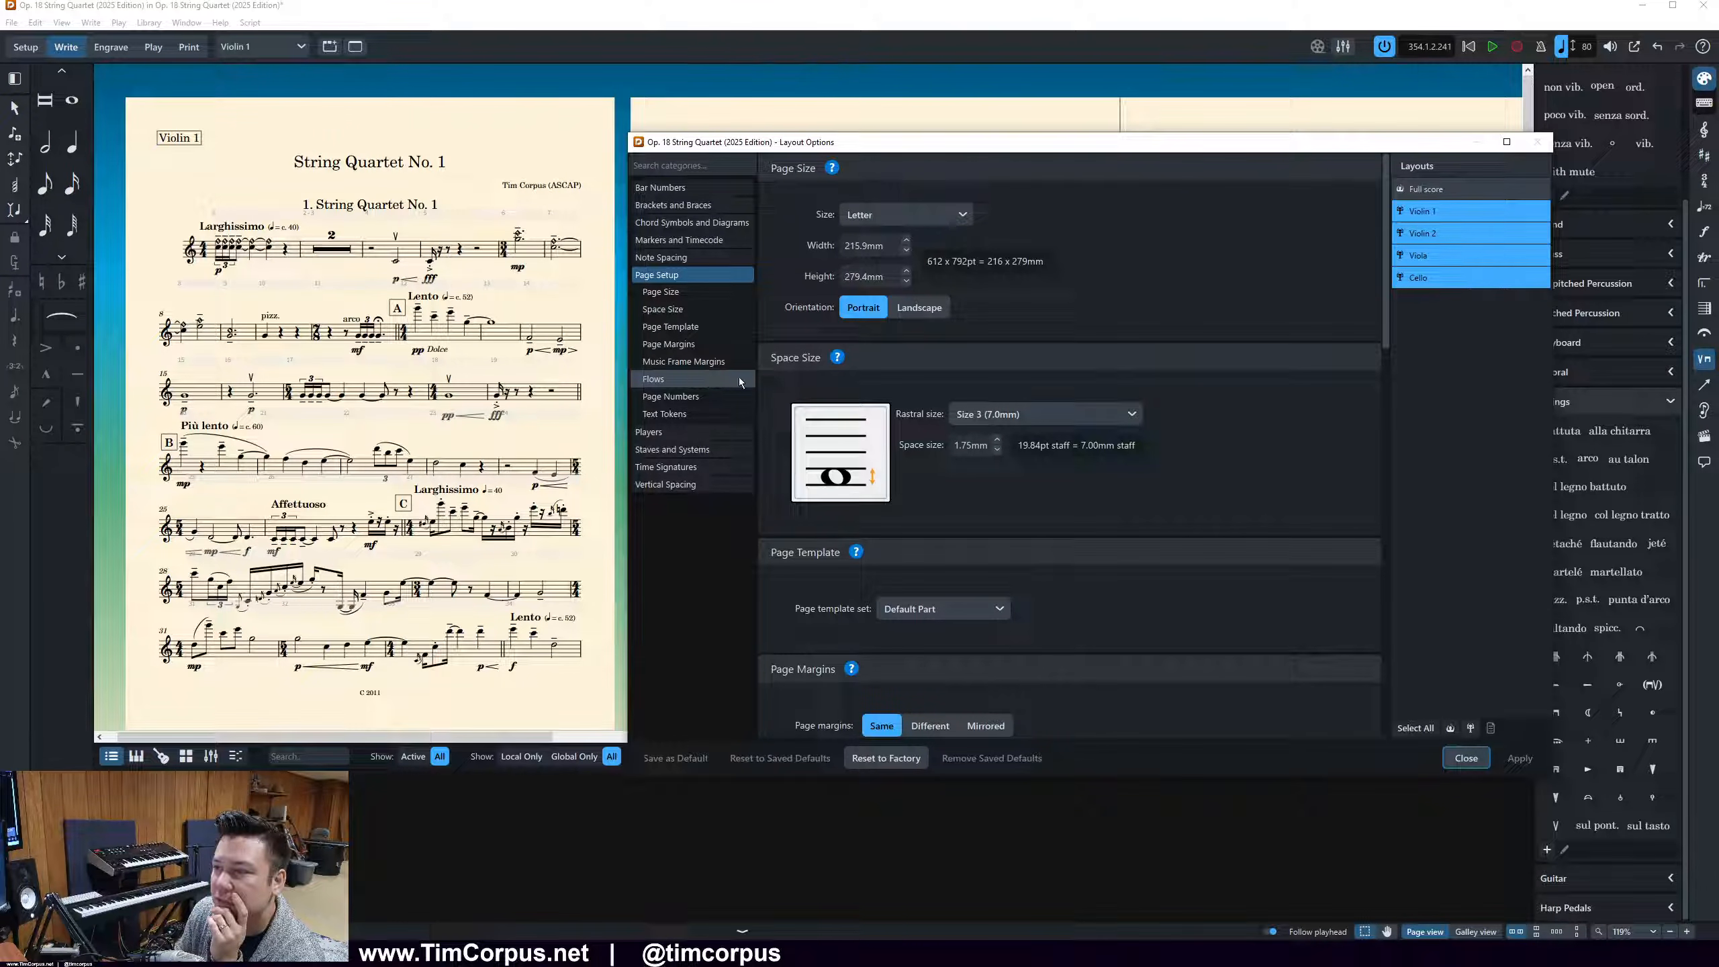
scroll(1098, 620, down, 8)
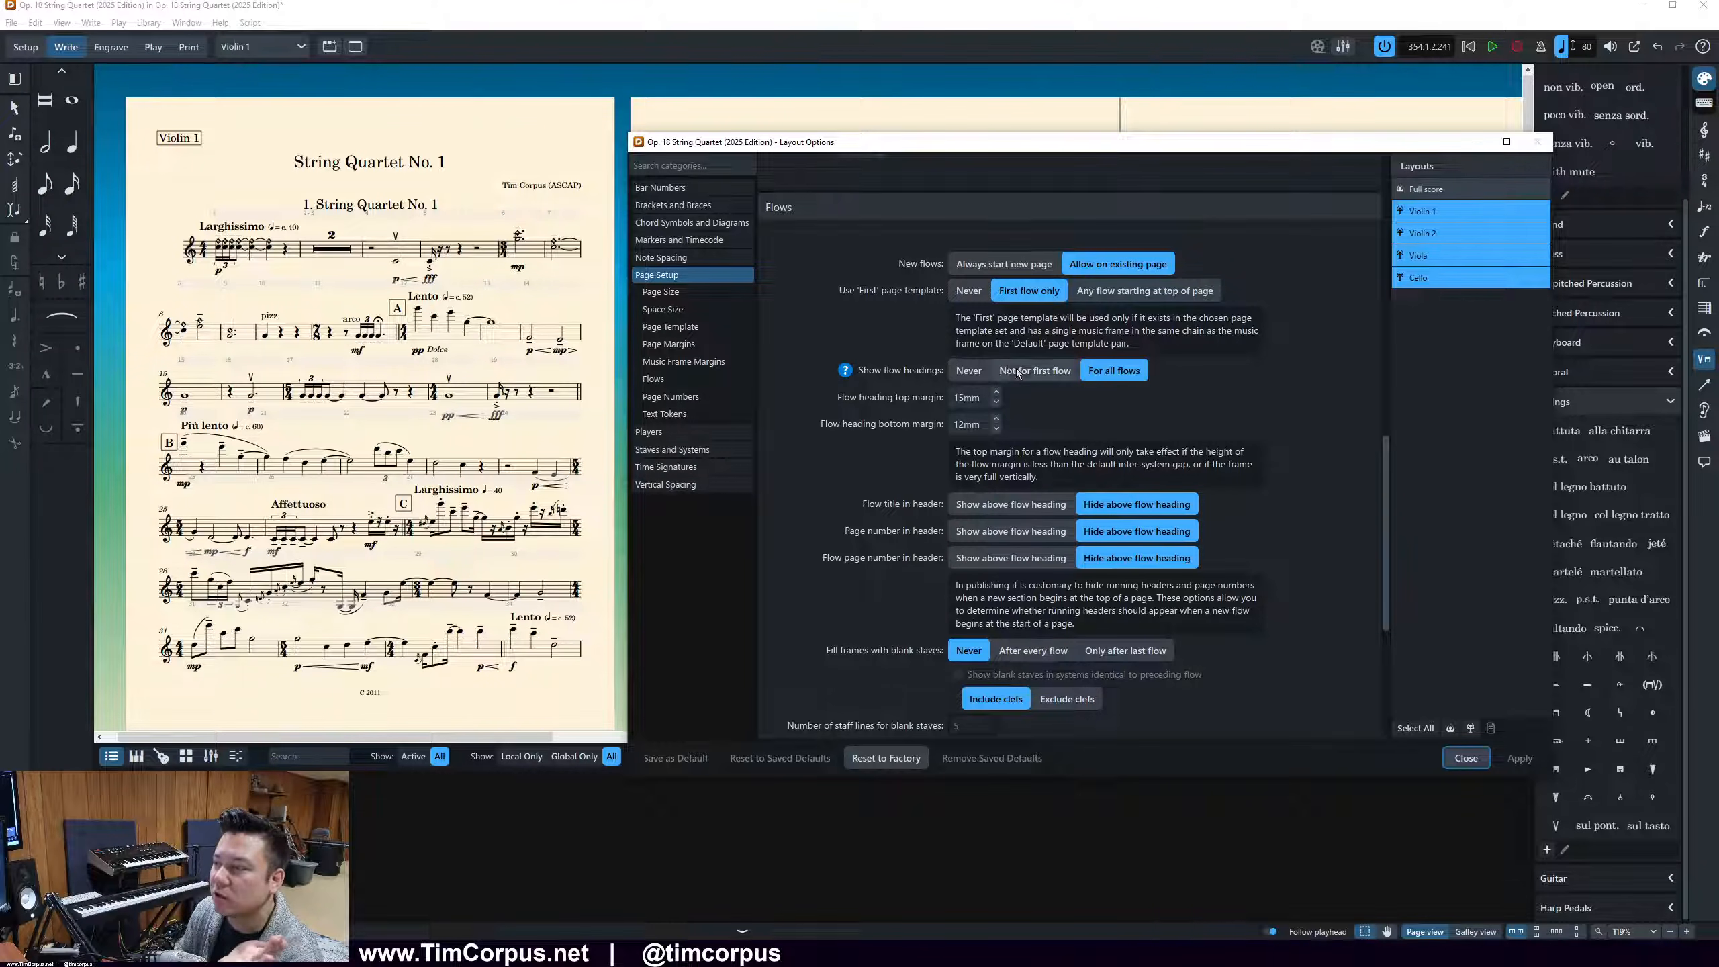
click(985, 371)
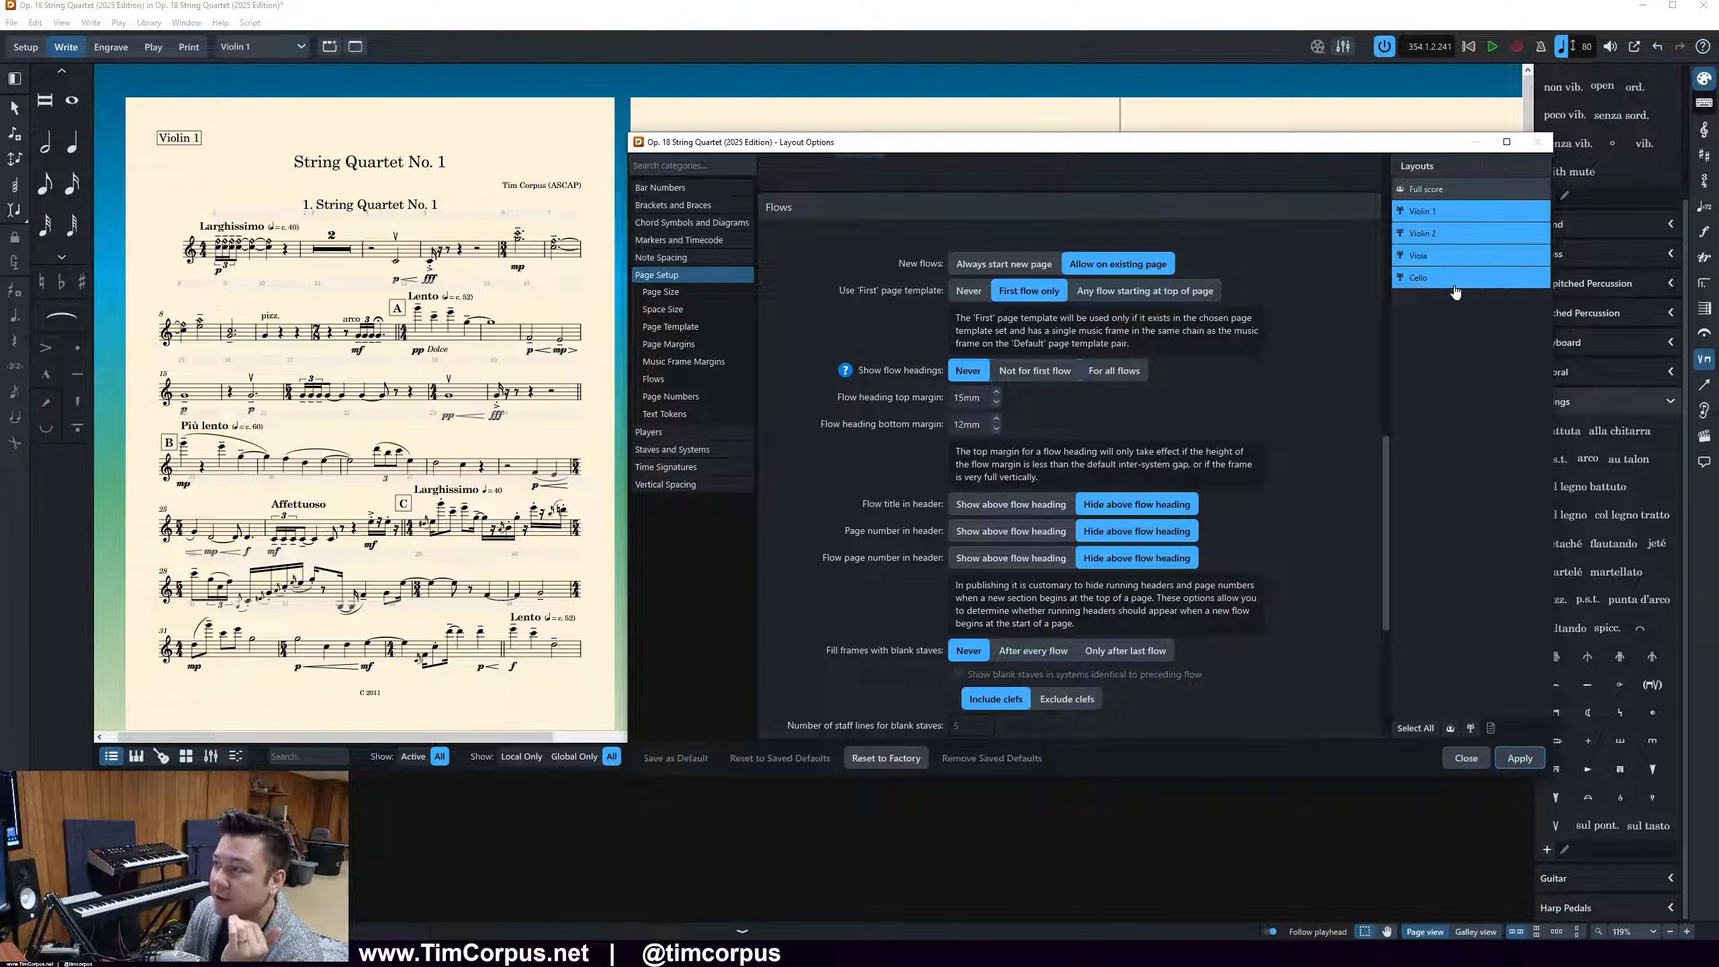
click(1519, 758)
click(1457, 758)
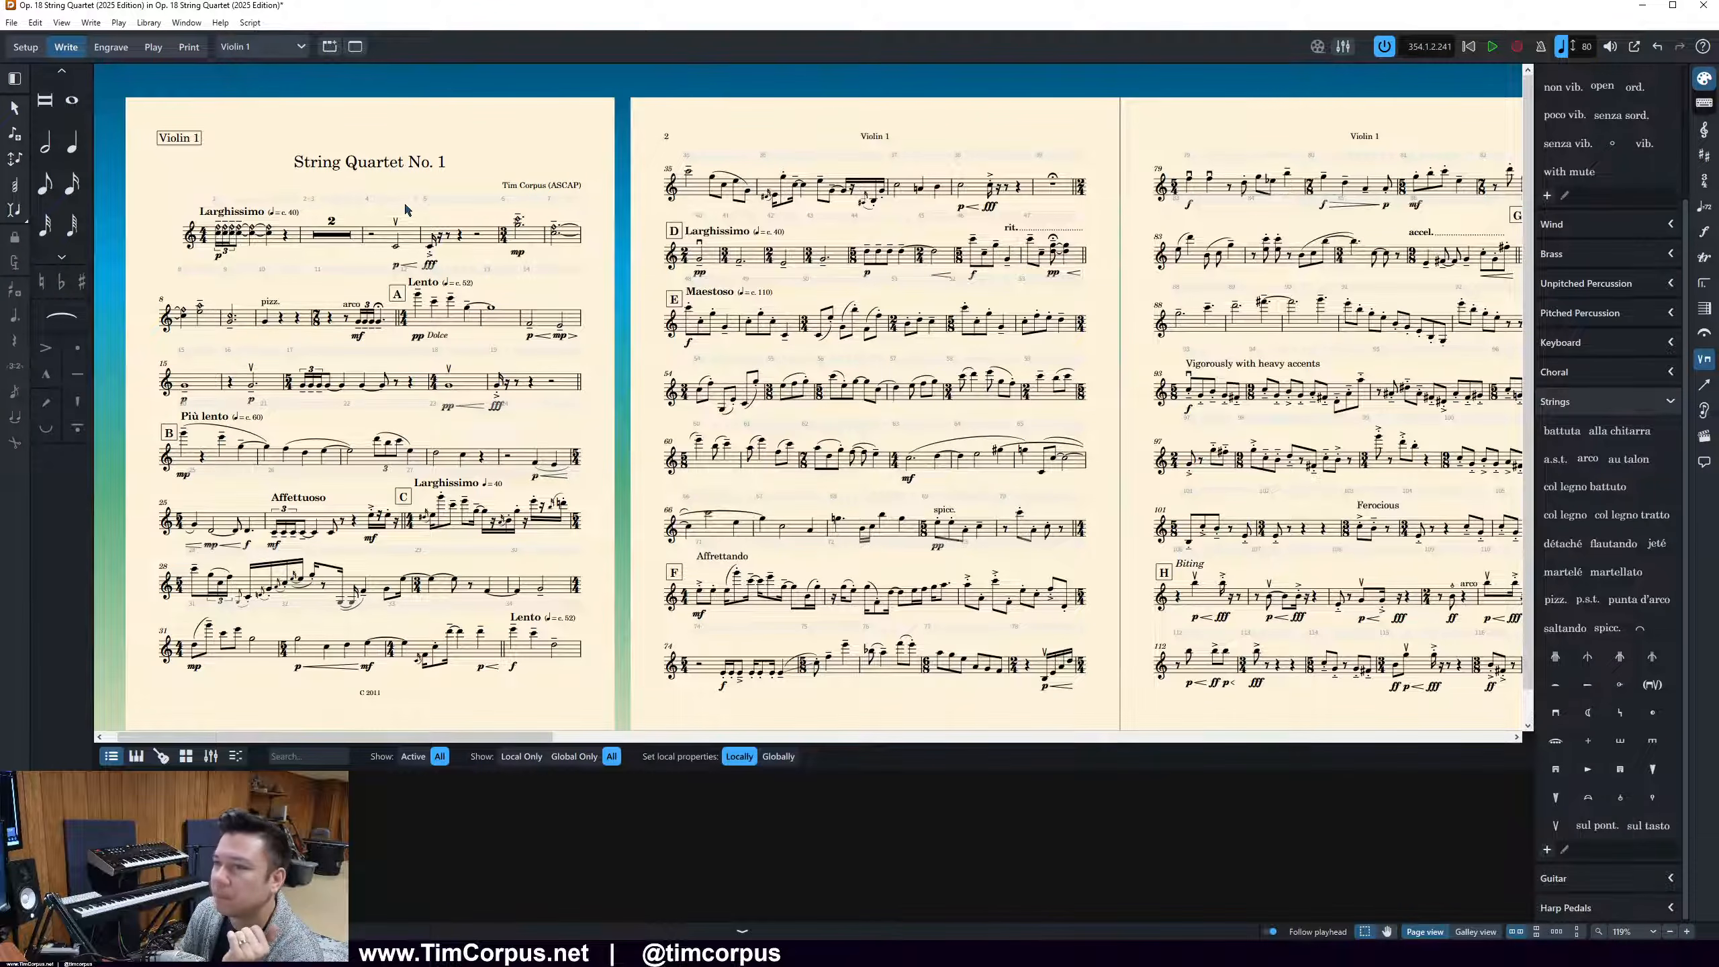
Switch to Engrave mode, inspect the tokens of the Default flow heading in its editor, and close it without changes
click(105, 52)
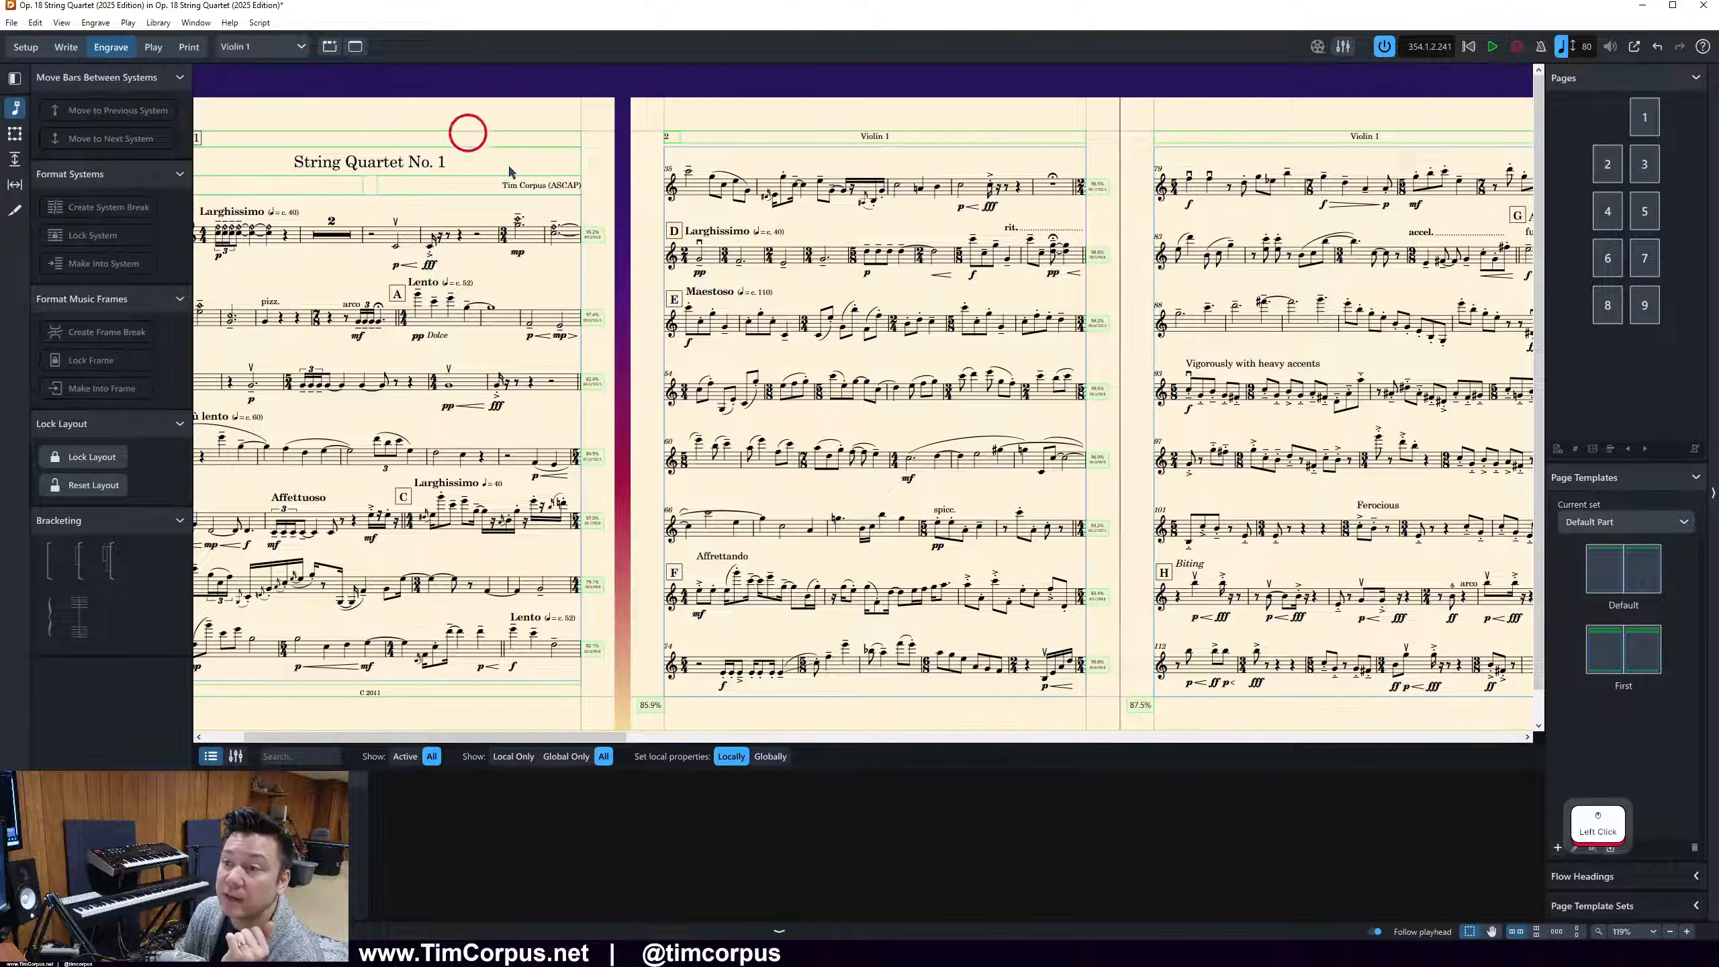
scroll(488, 148, left, 3)
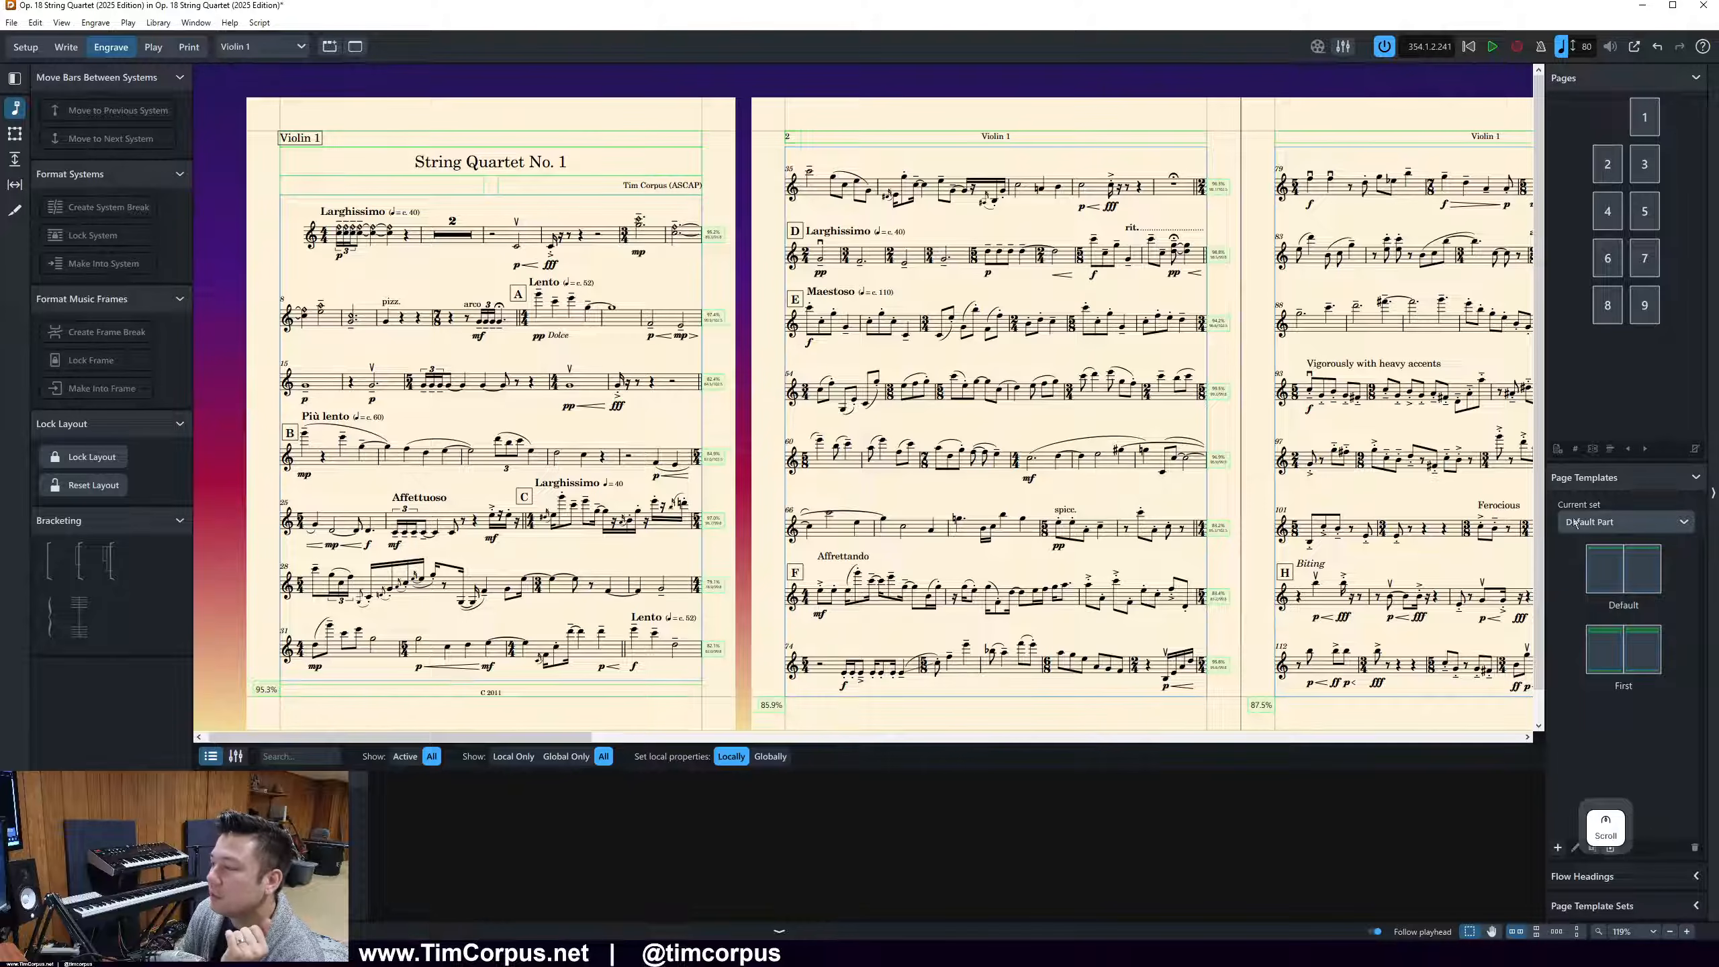
click(1611, 876)
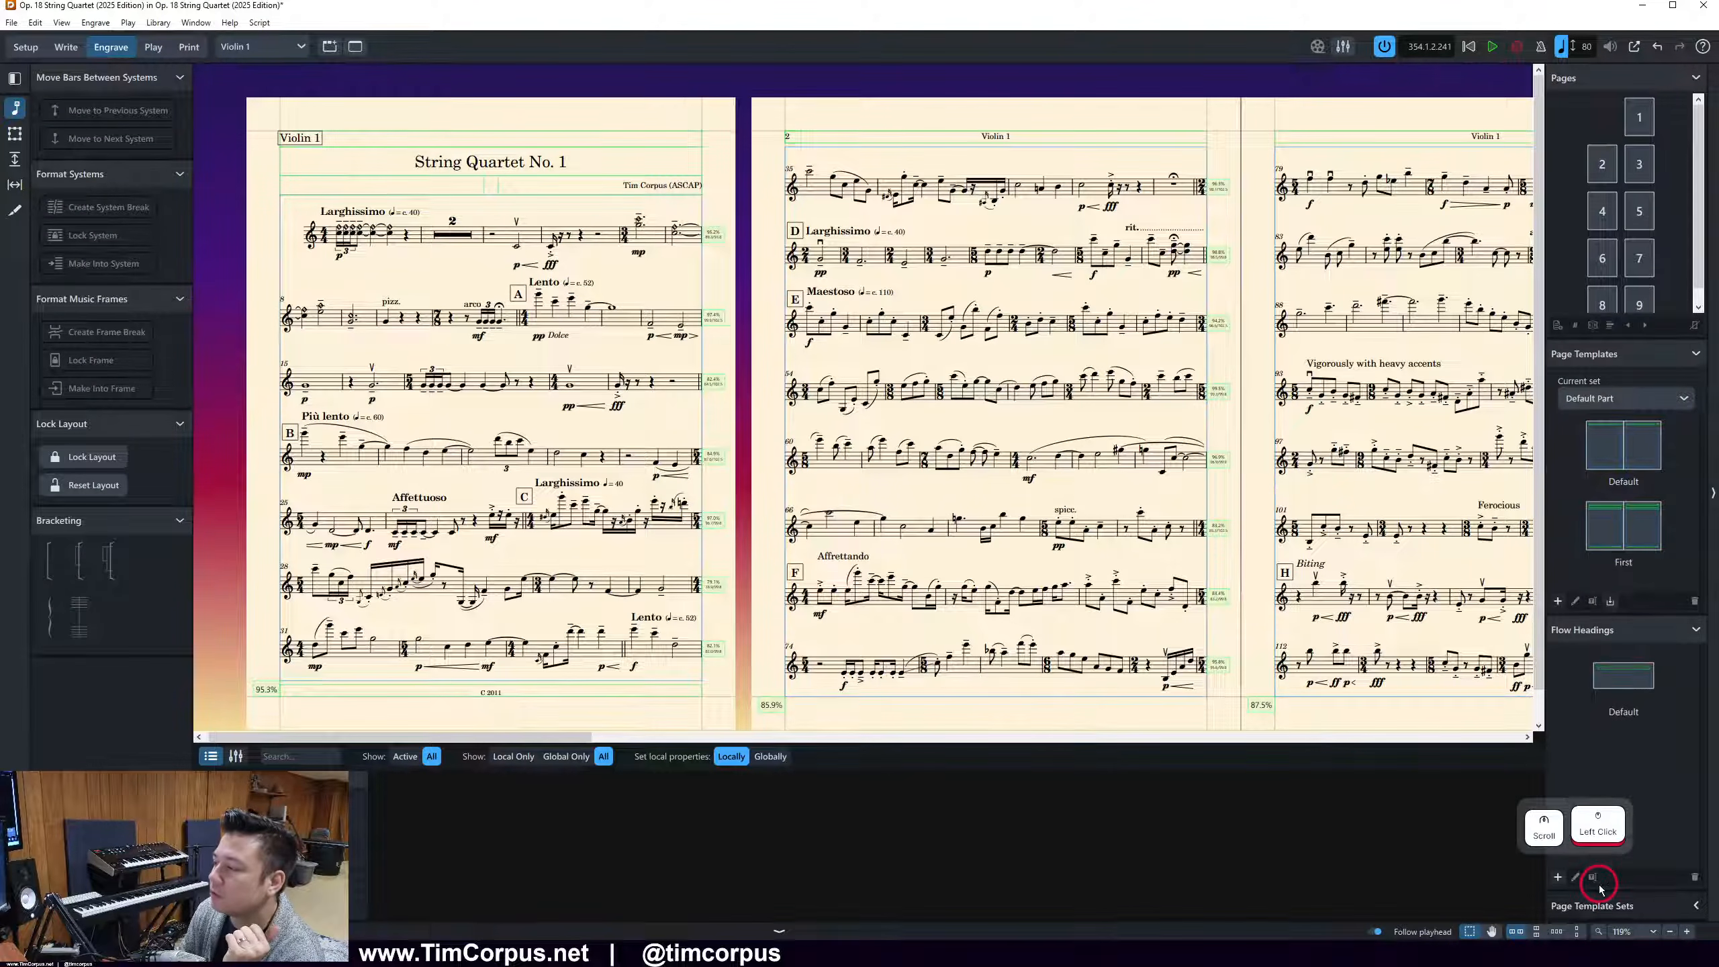
double_click(1620, 677)
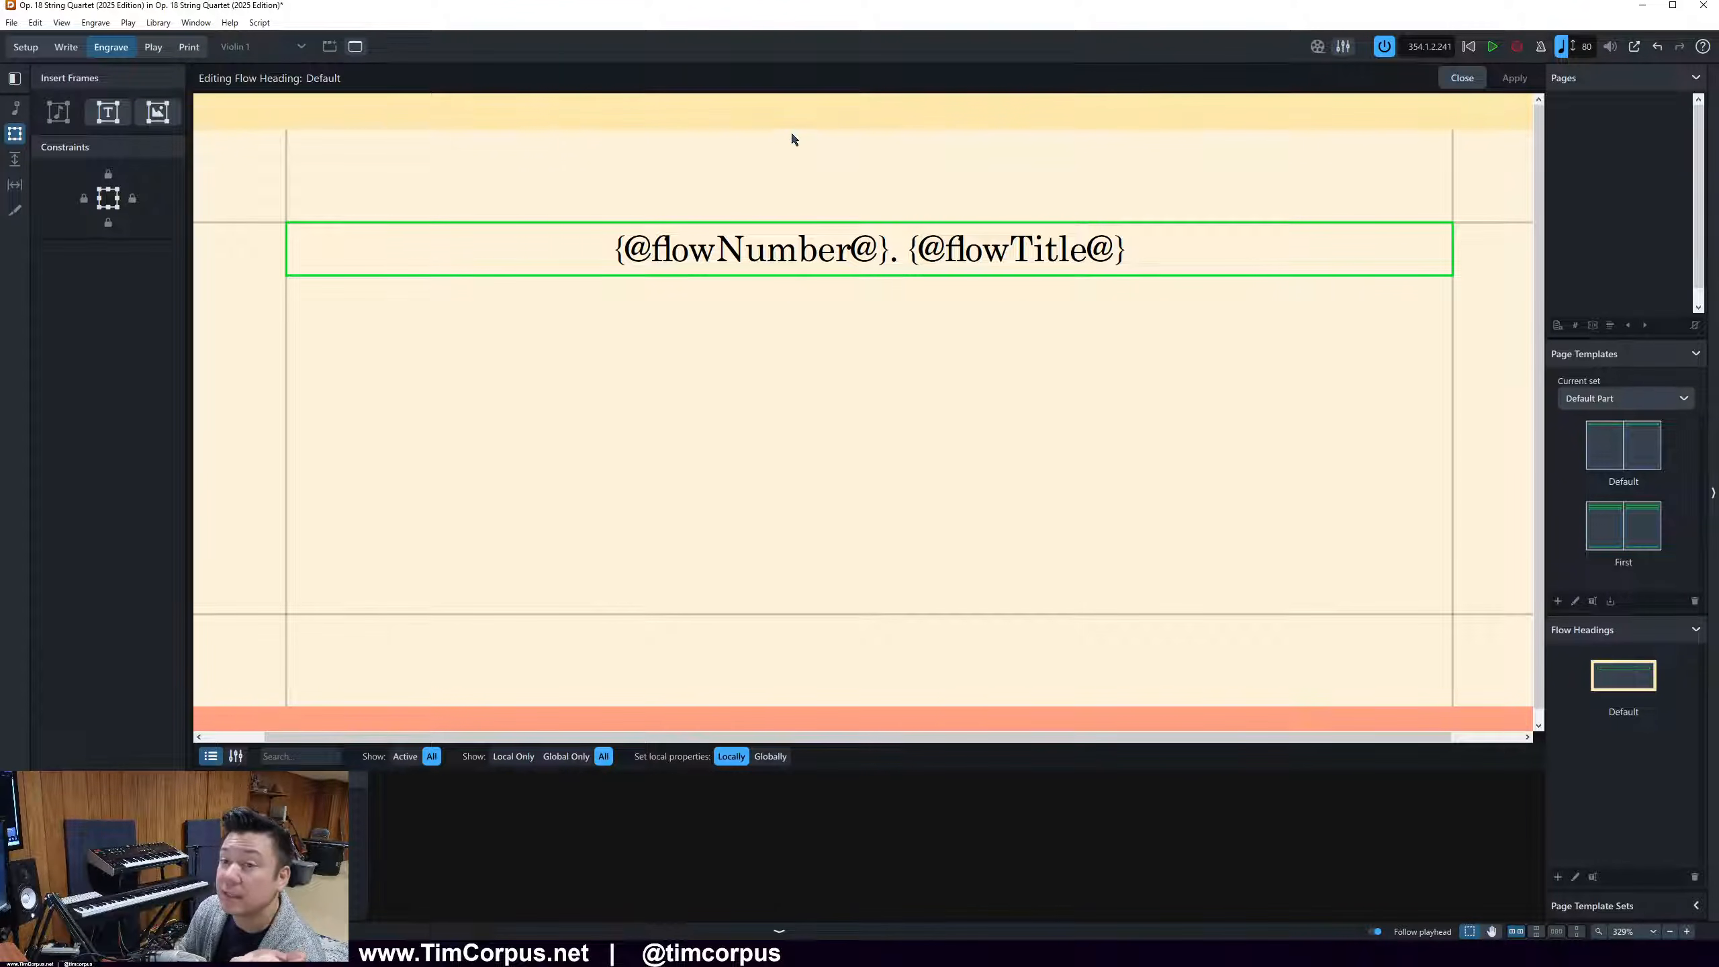
click(1033, 352)
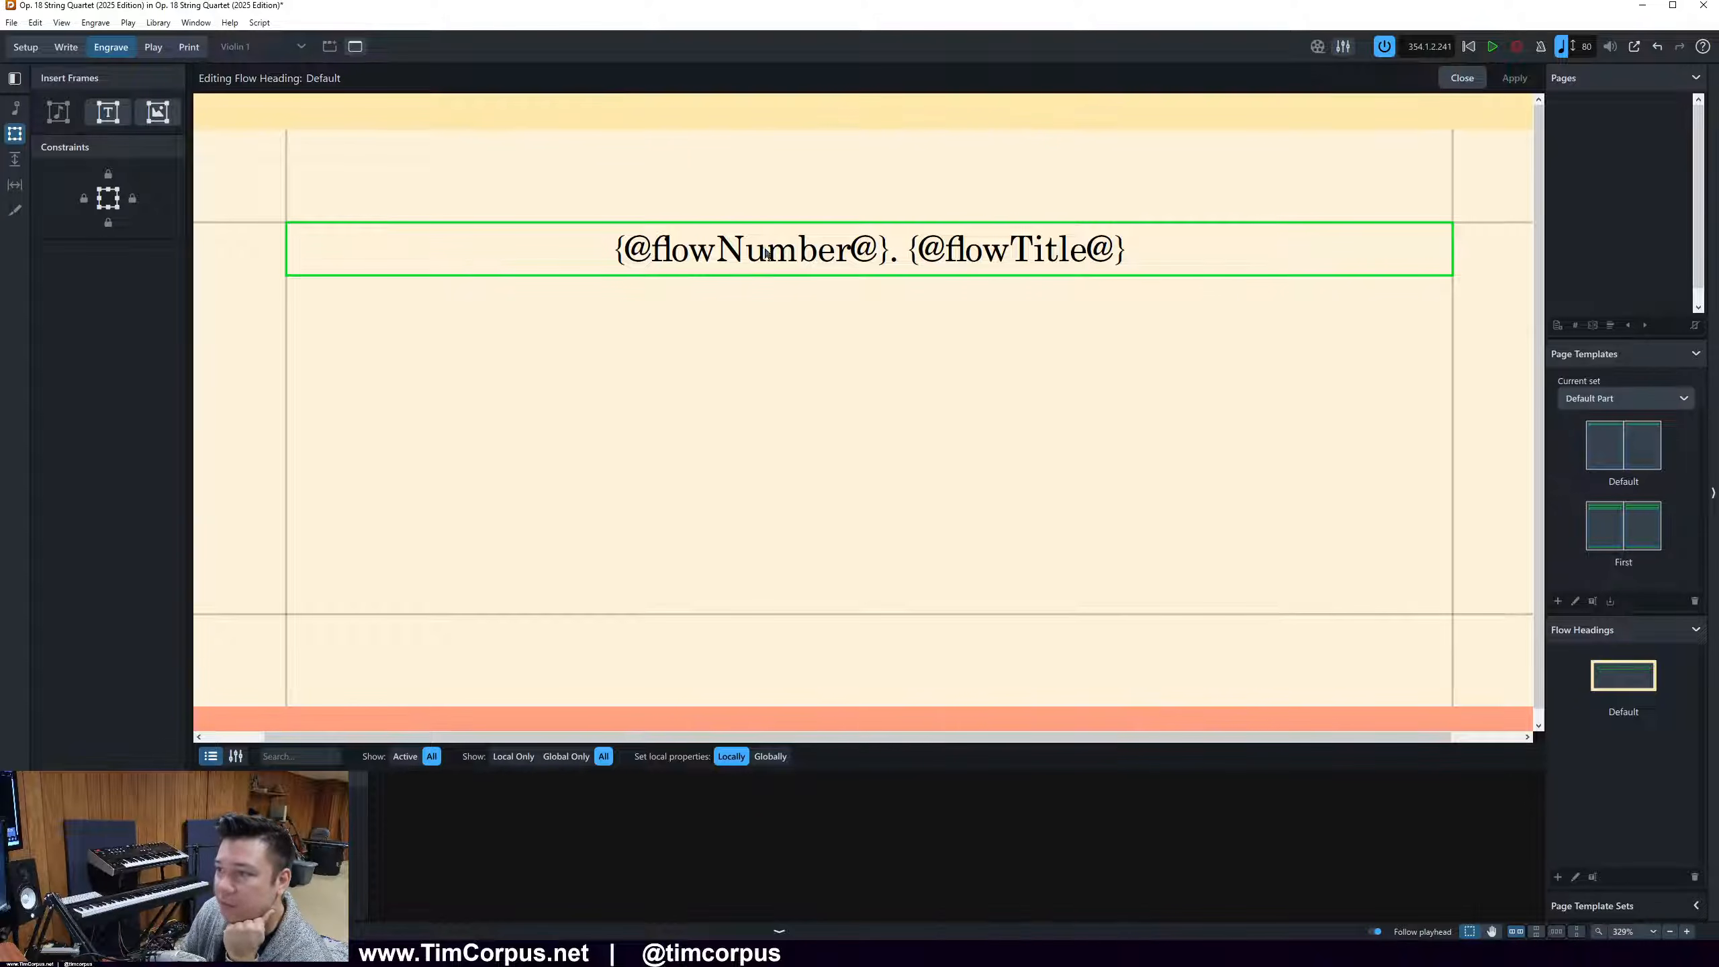
click(1462, 78)
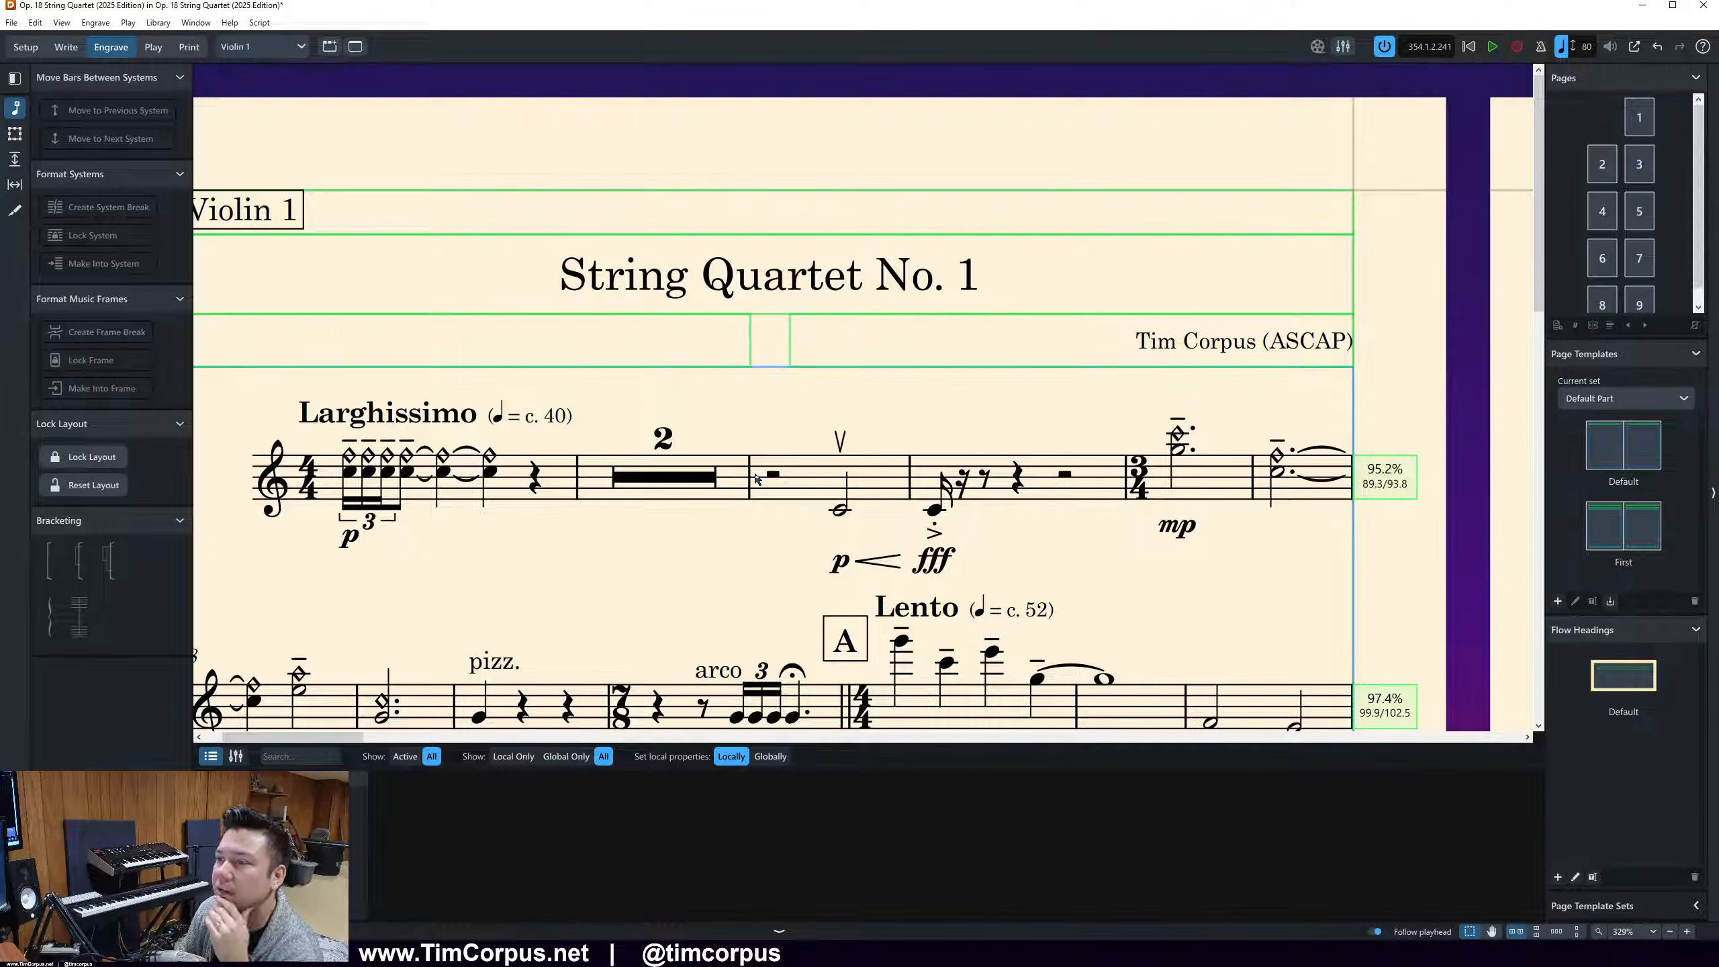
In the page 2 header of the Violin 1 part, insert the project title token and a hyphen before the layout name token
ctrl+scroll(756, 478, down, 6)
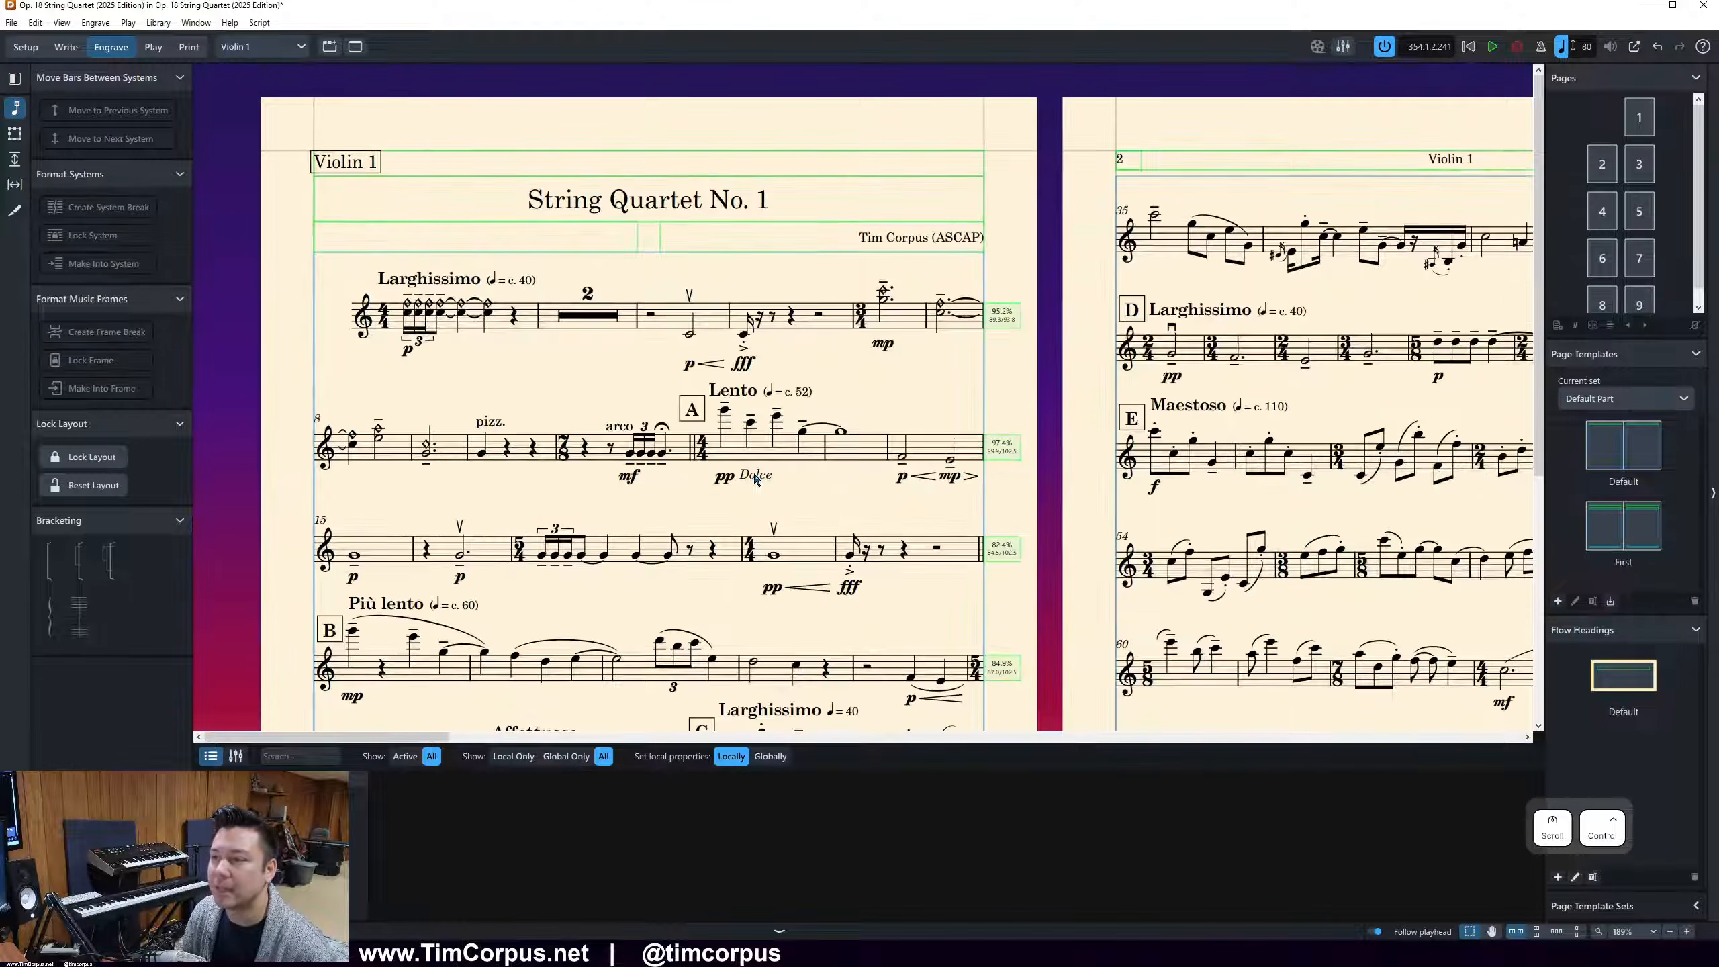
ctrl+scroll(756, 478, down, 2)
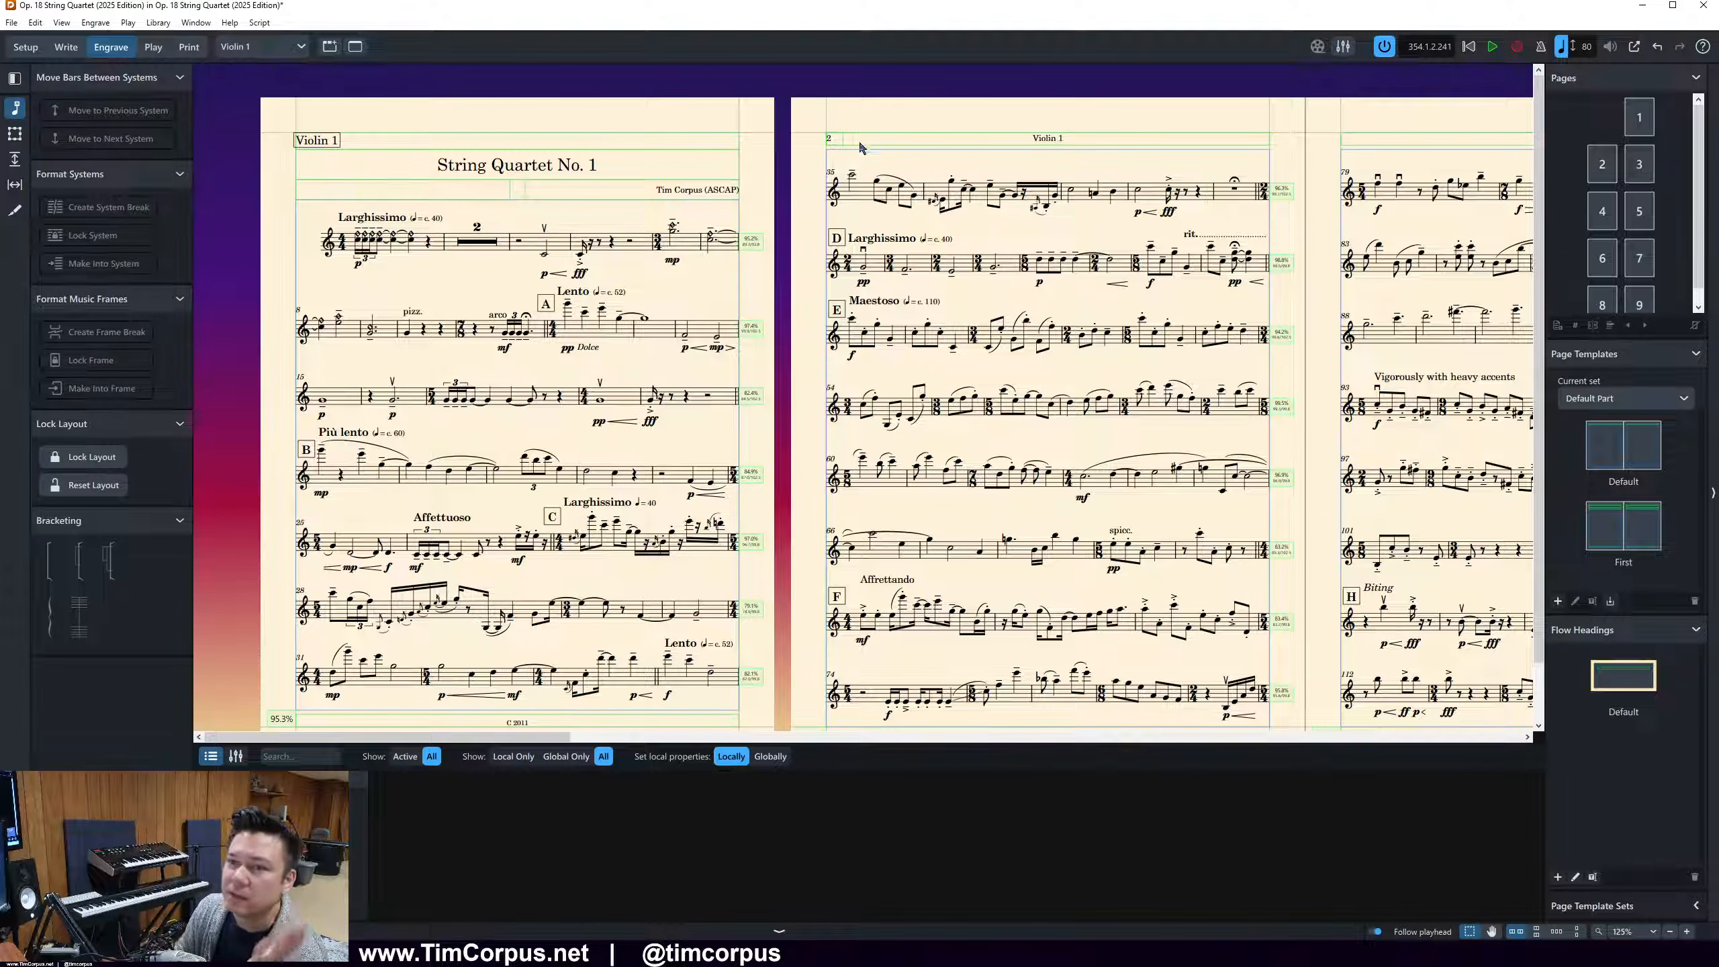
click(15, 135)
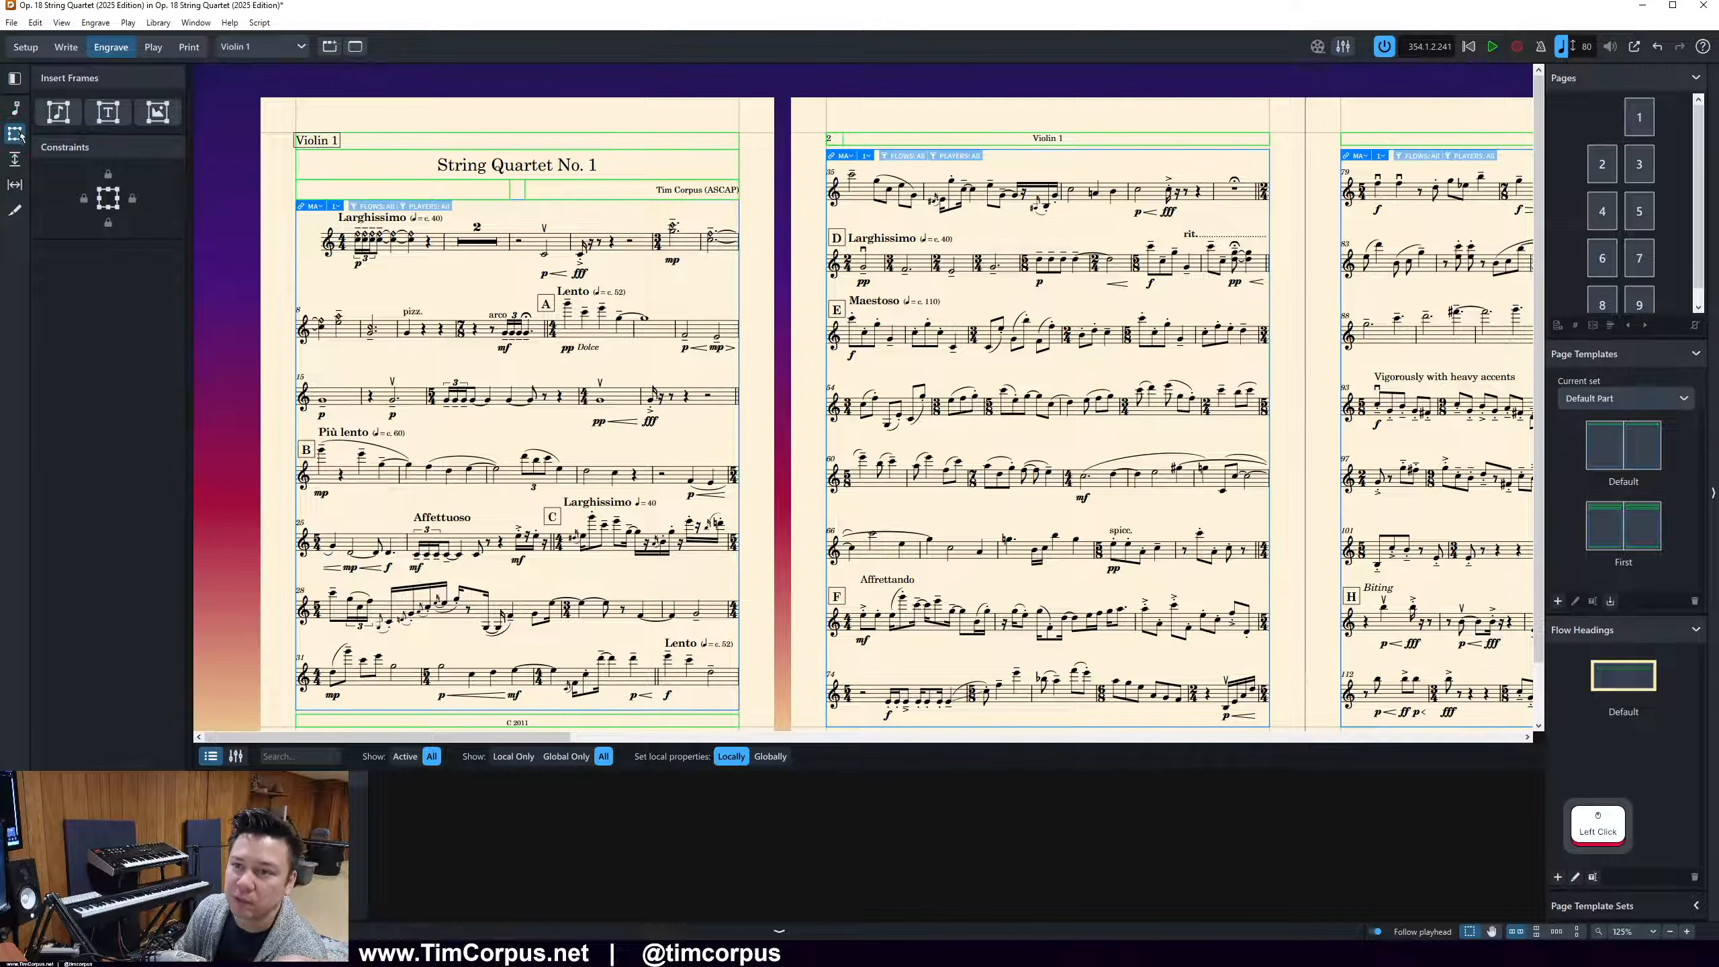
double_click(1059, 139)
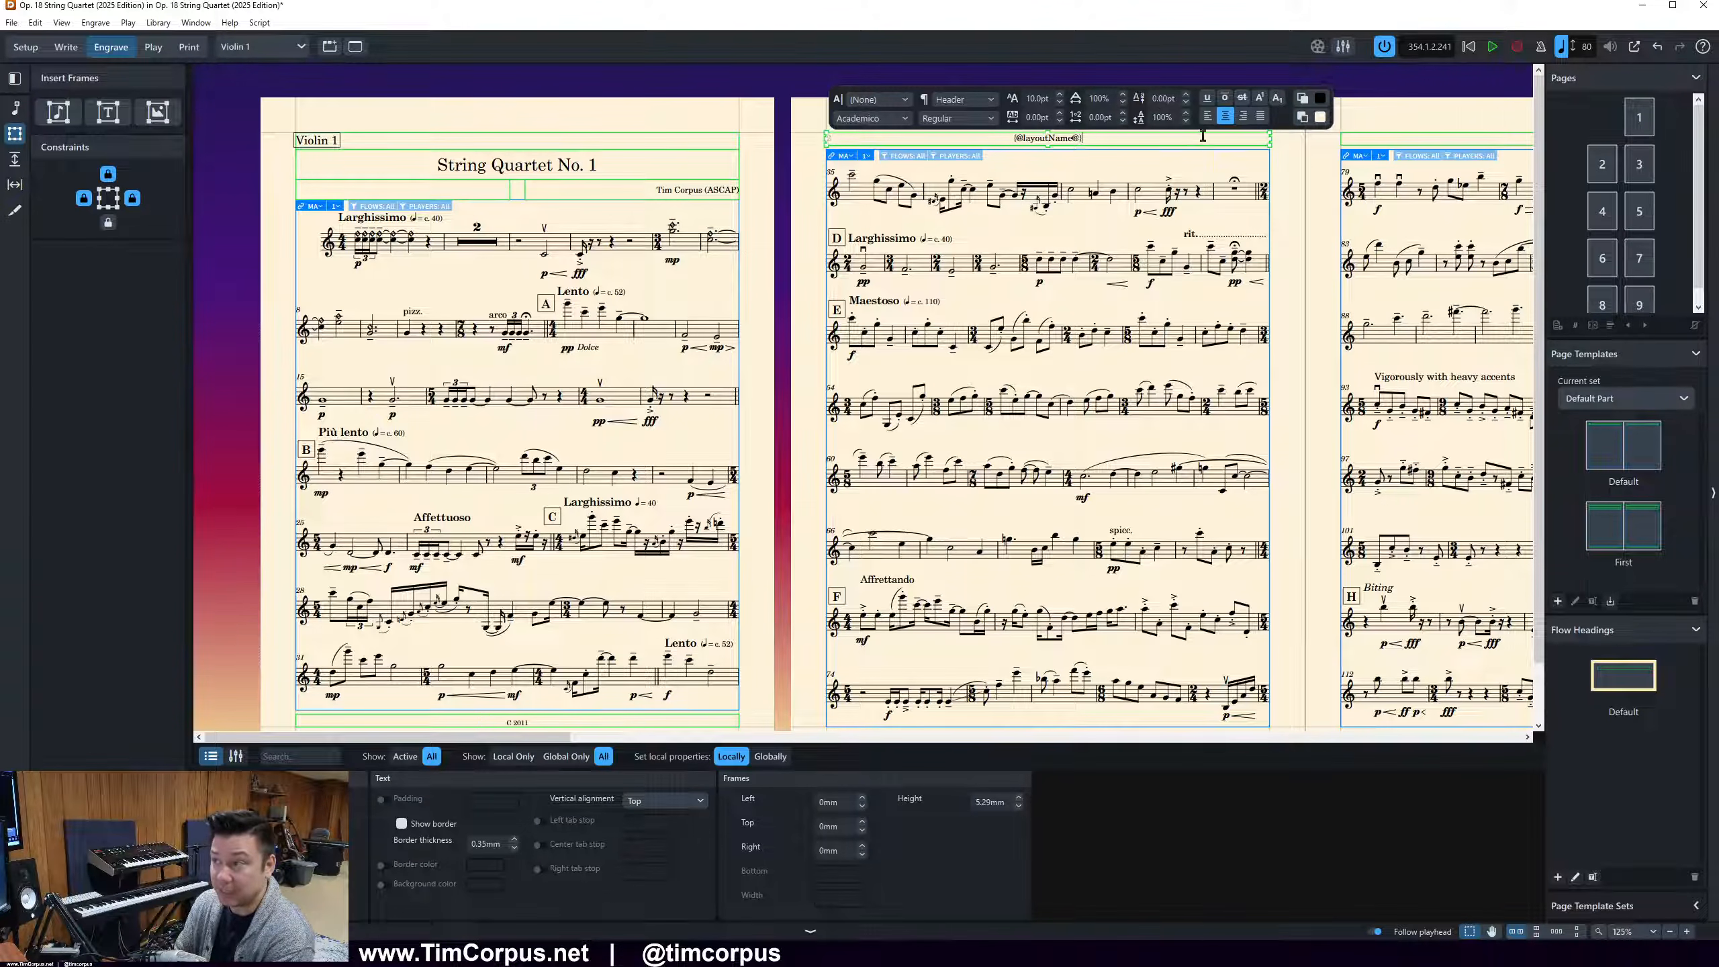
click(1010, 137)
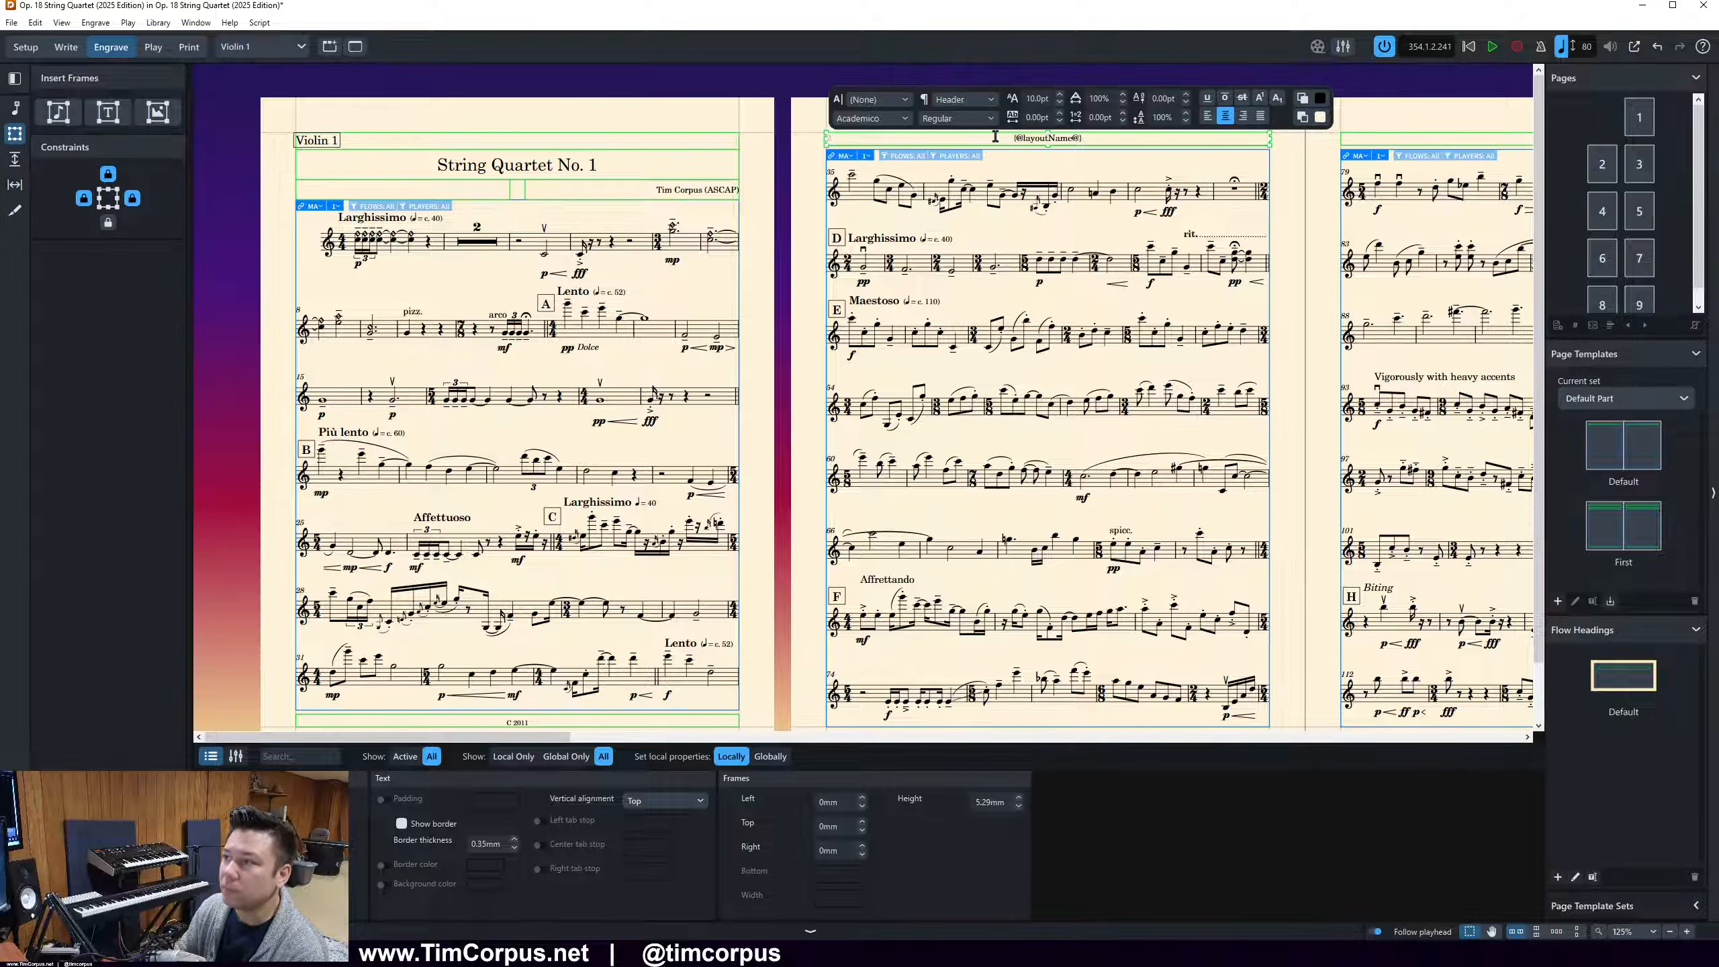
right_click(1005, 138)
mouse_move(1067, 149)
click(1171, 146)
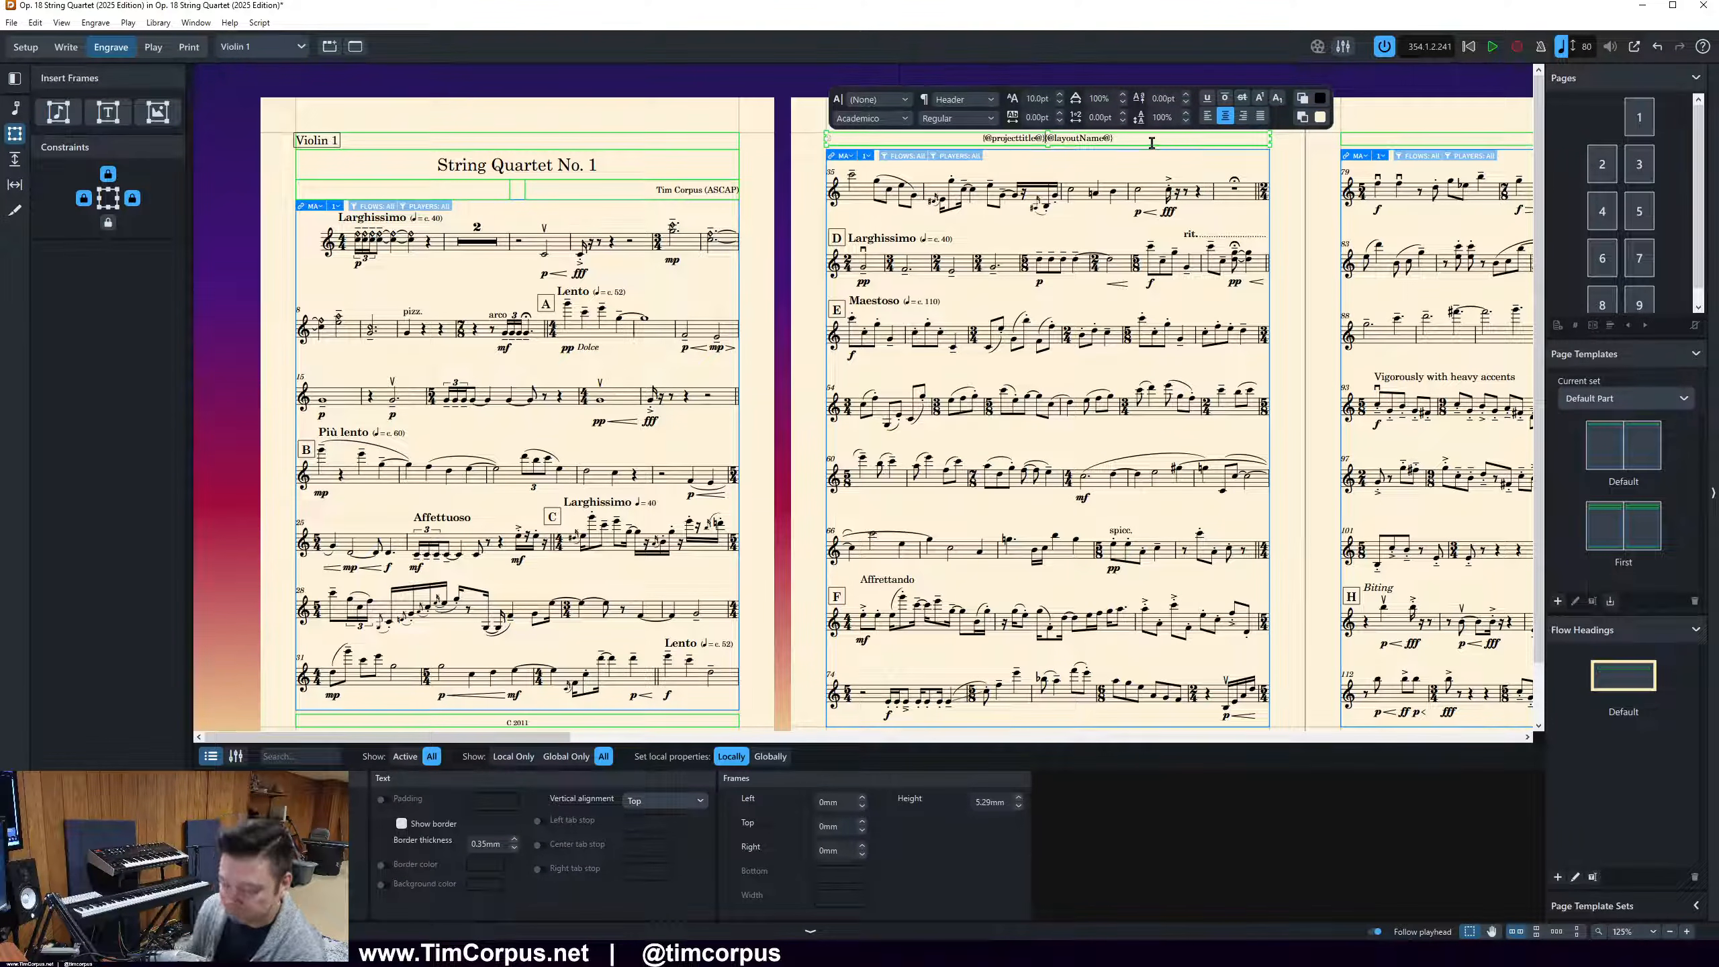
text(-)
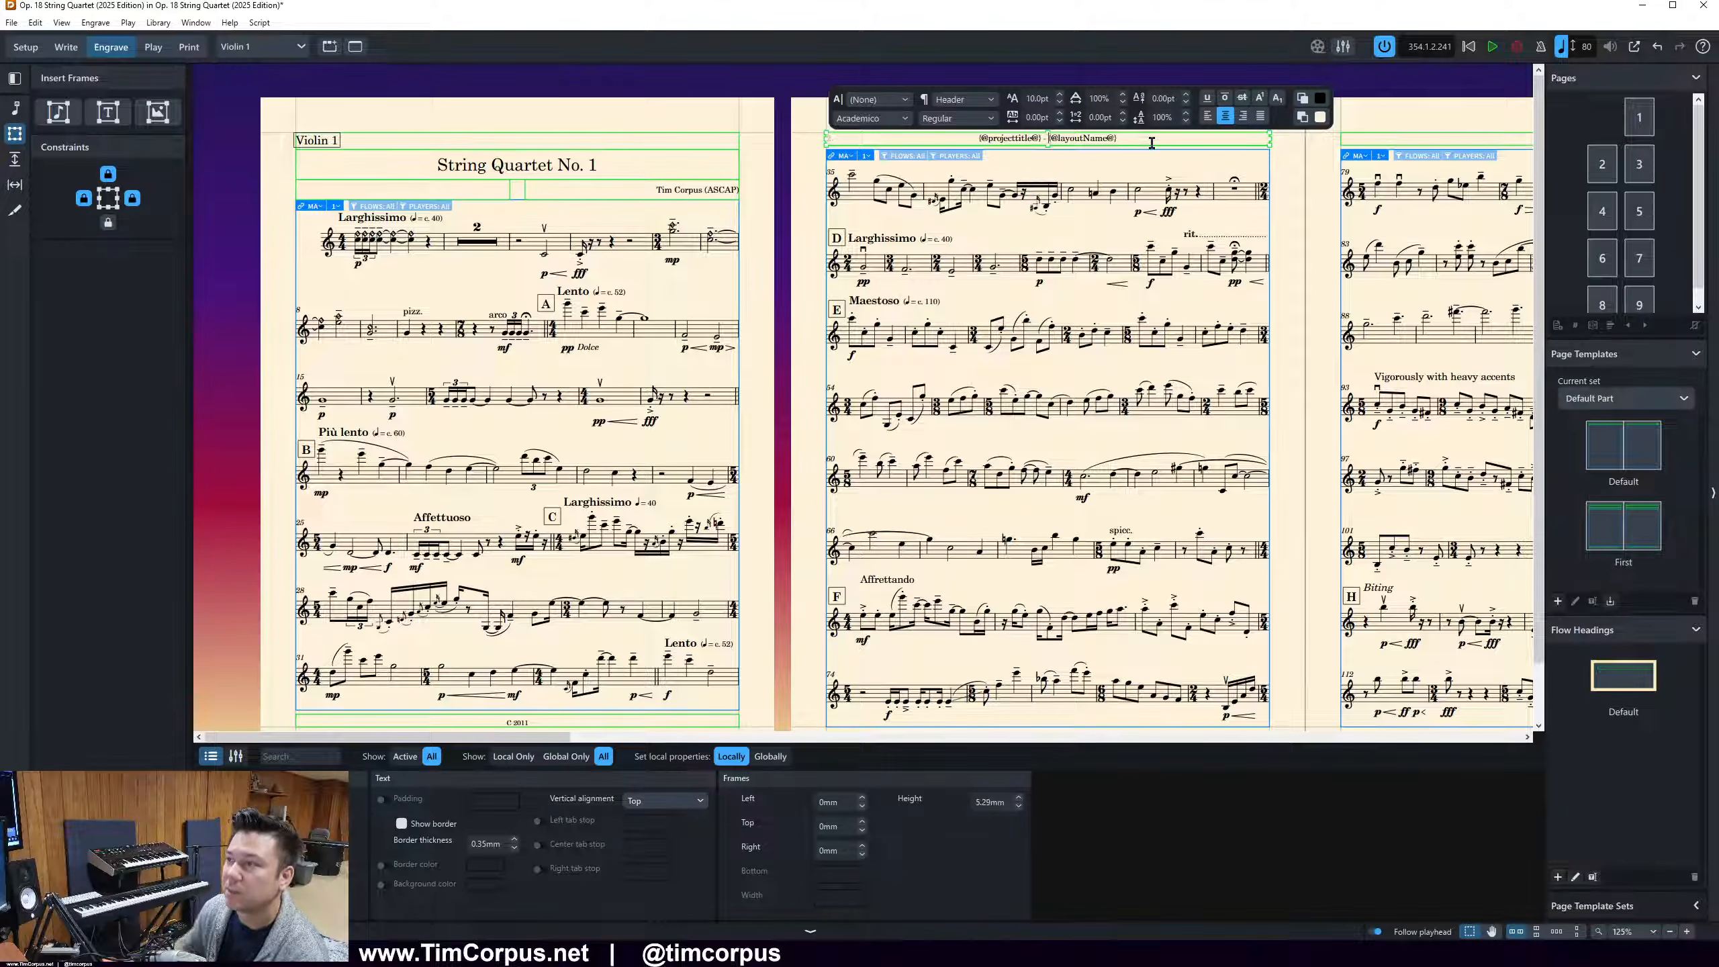
click(1309, 192)
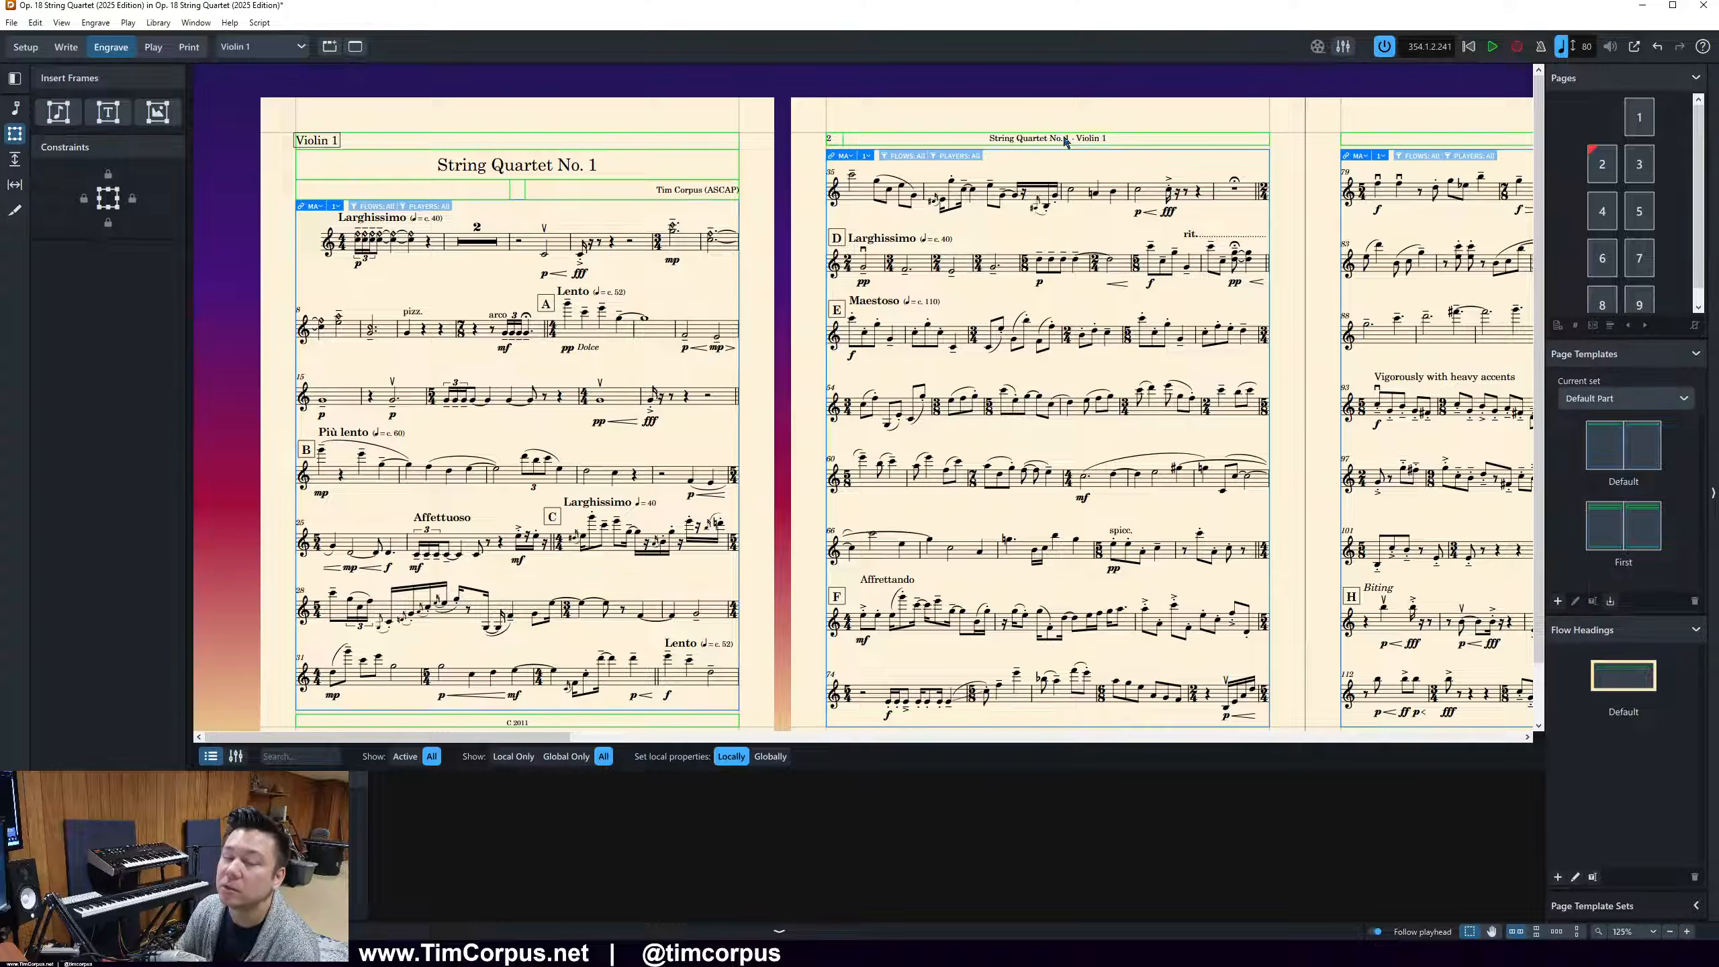
Set the layout name token in the Violin 1 part's page 2 header to bold
double_click(1067, 139)
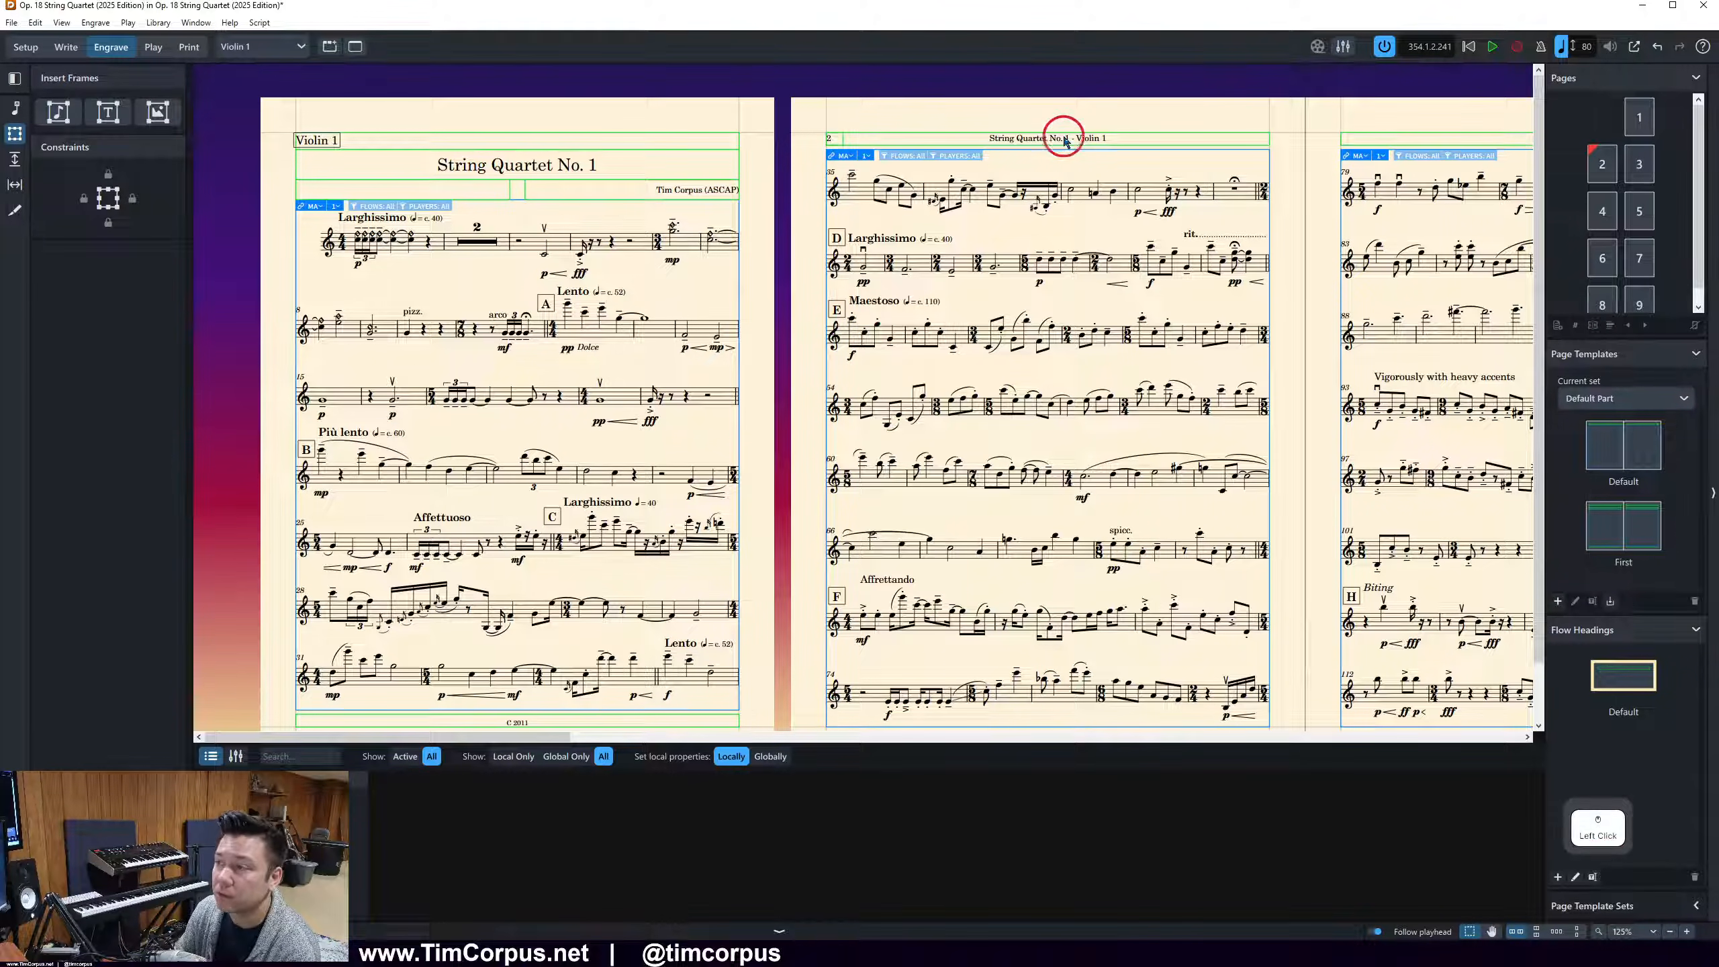
drag(1129, 141, 1047, 138)
click(954, 118)
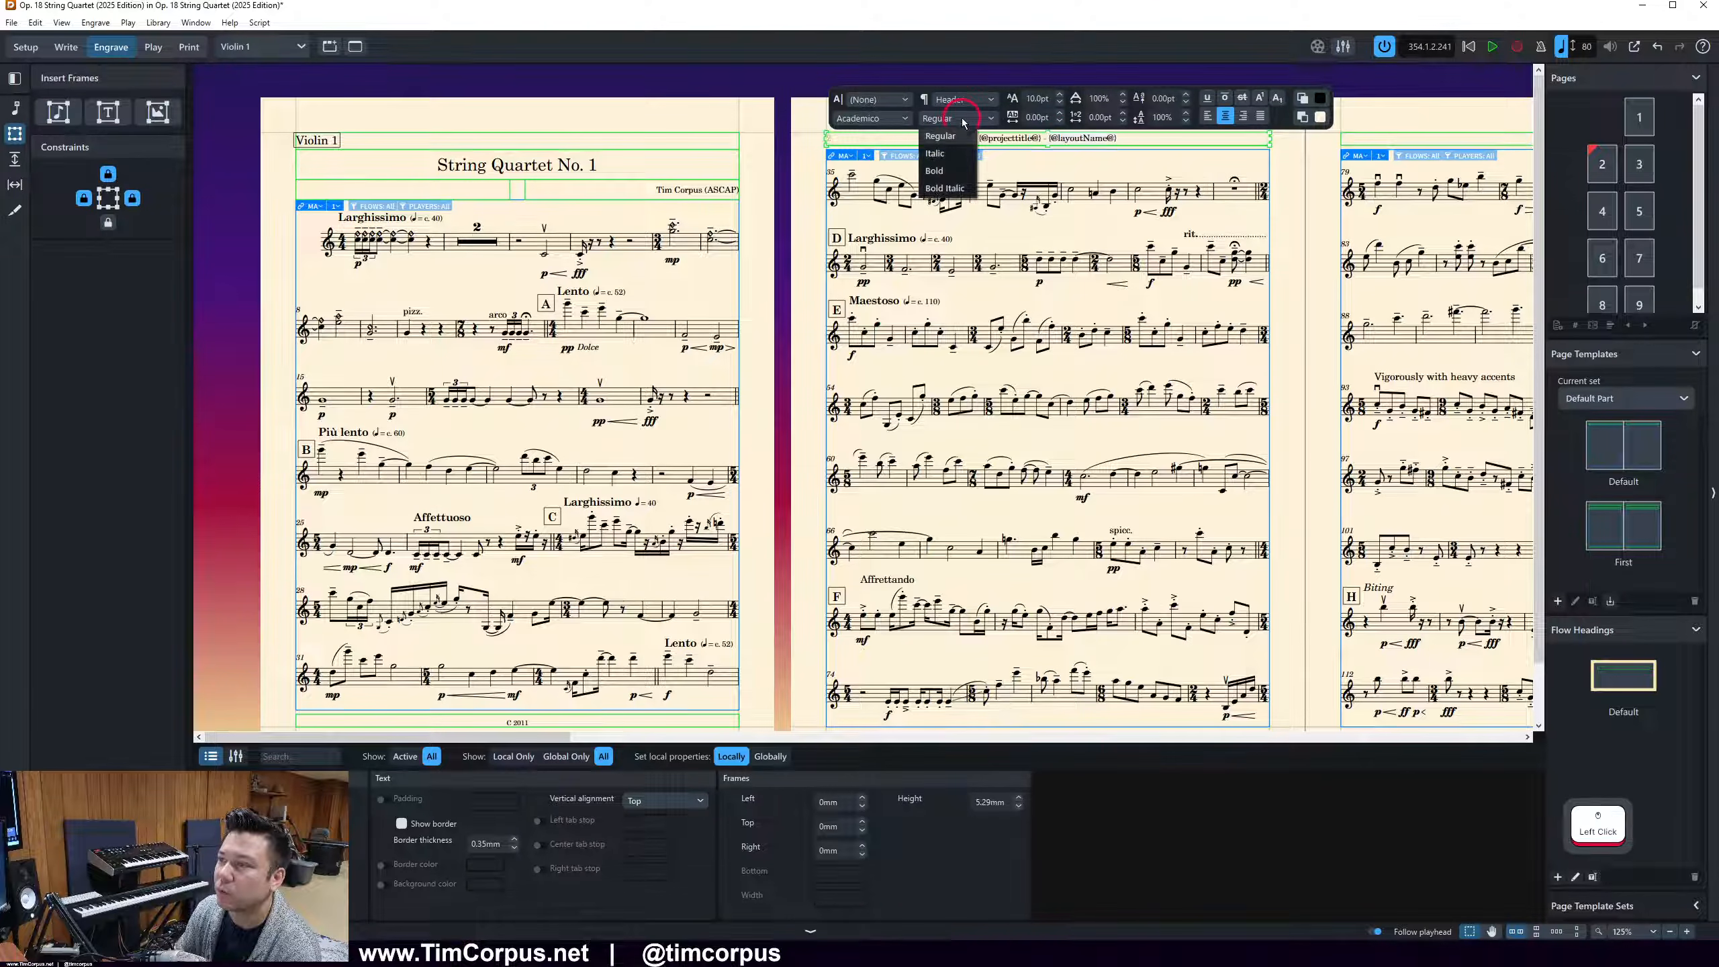
click(953, 170)
click(795, 113)
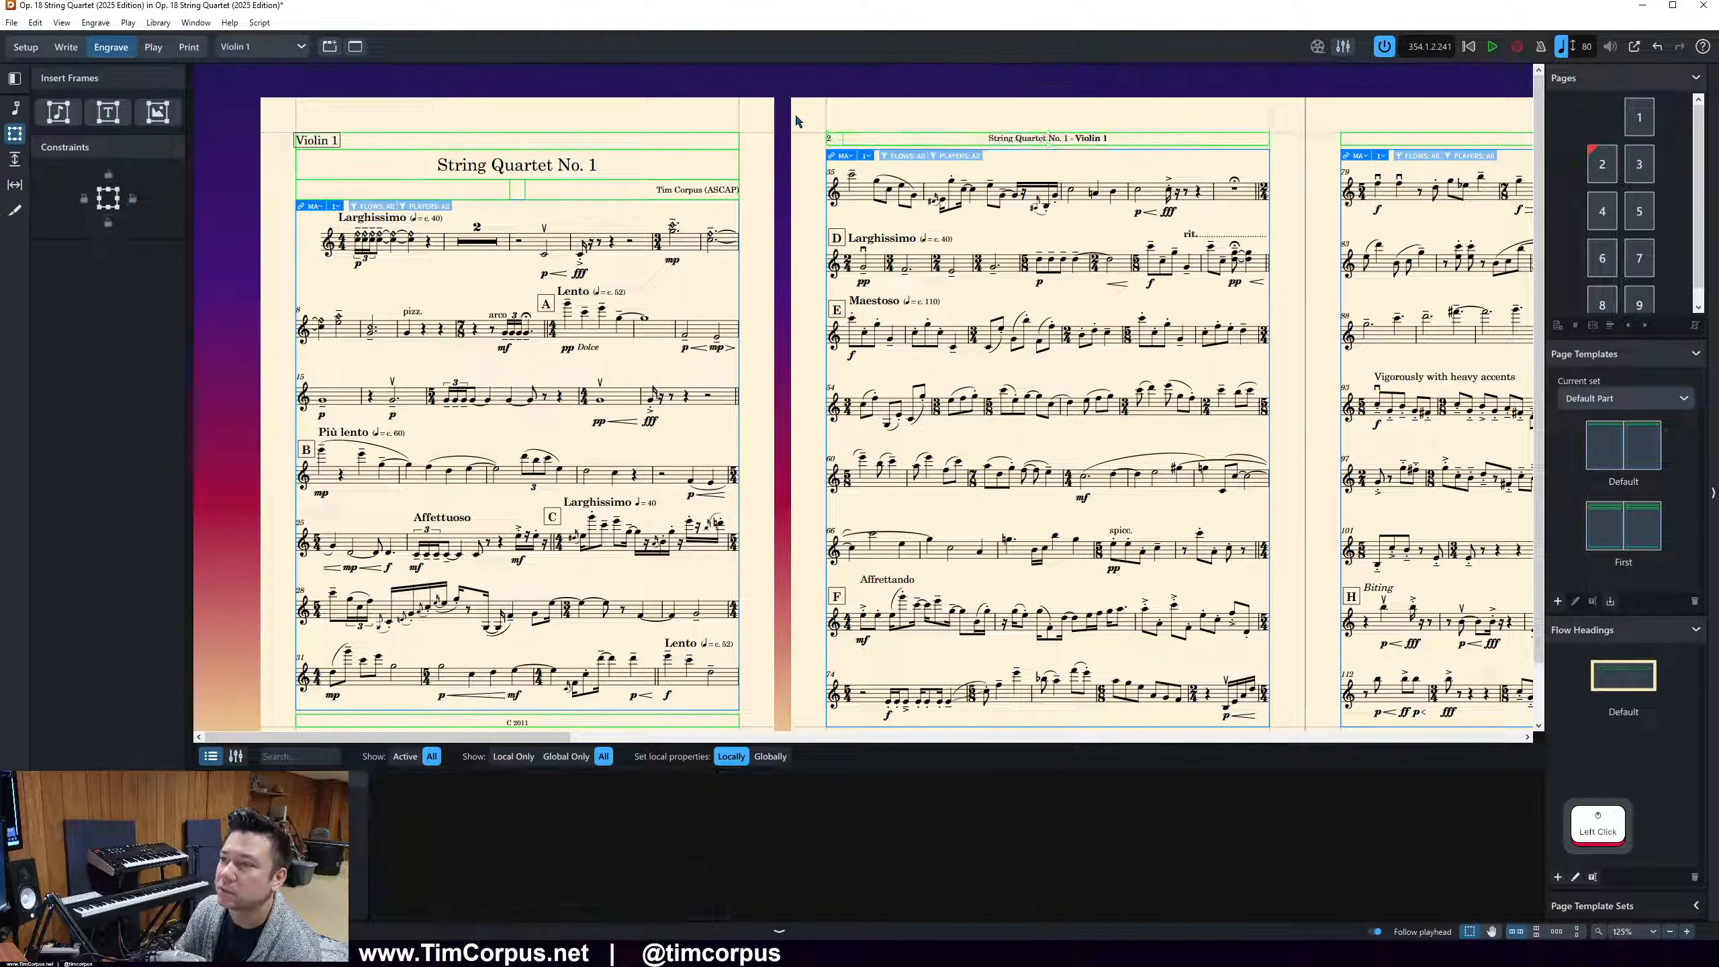
Preview the full score, Violin 1 and Violin 2 layouts in Print mode and compare the headers on their opening pages
click(189, 47)
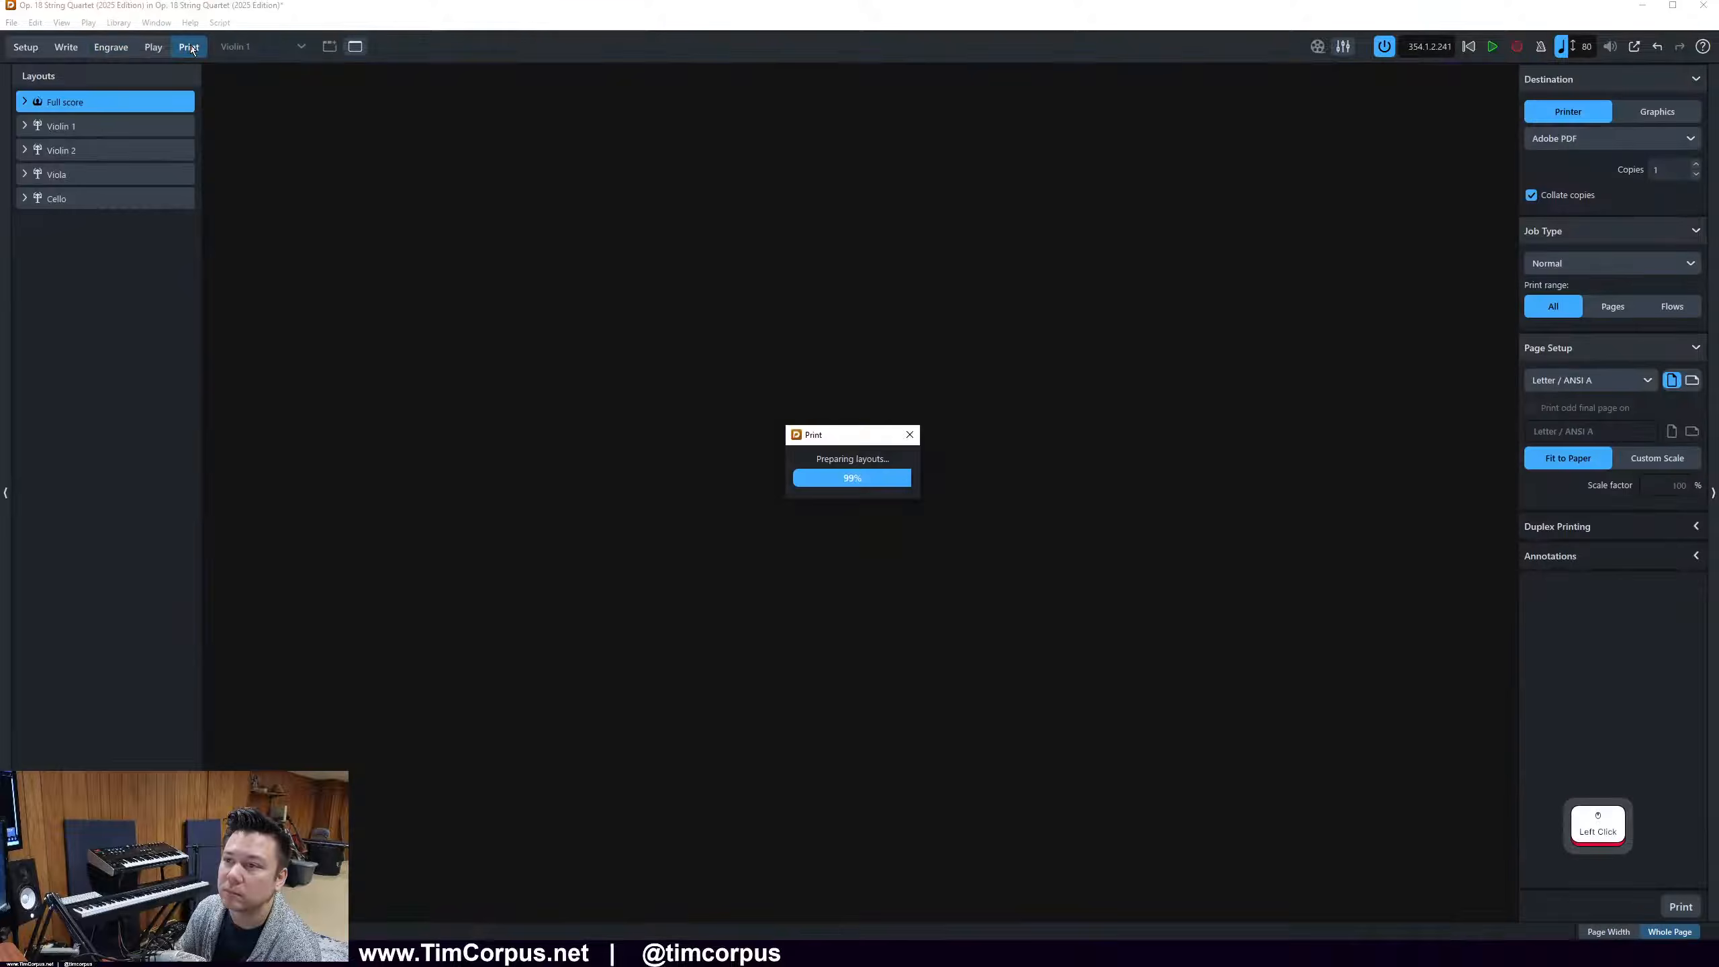
scroll(914, 262, down, 5)
scroll(909, 246, up, 5)
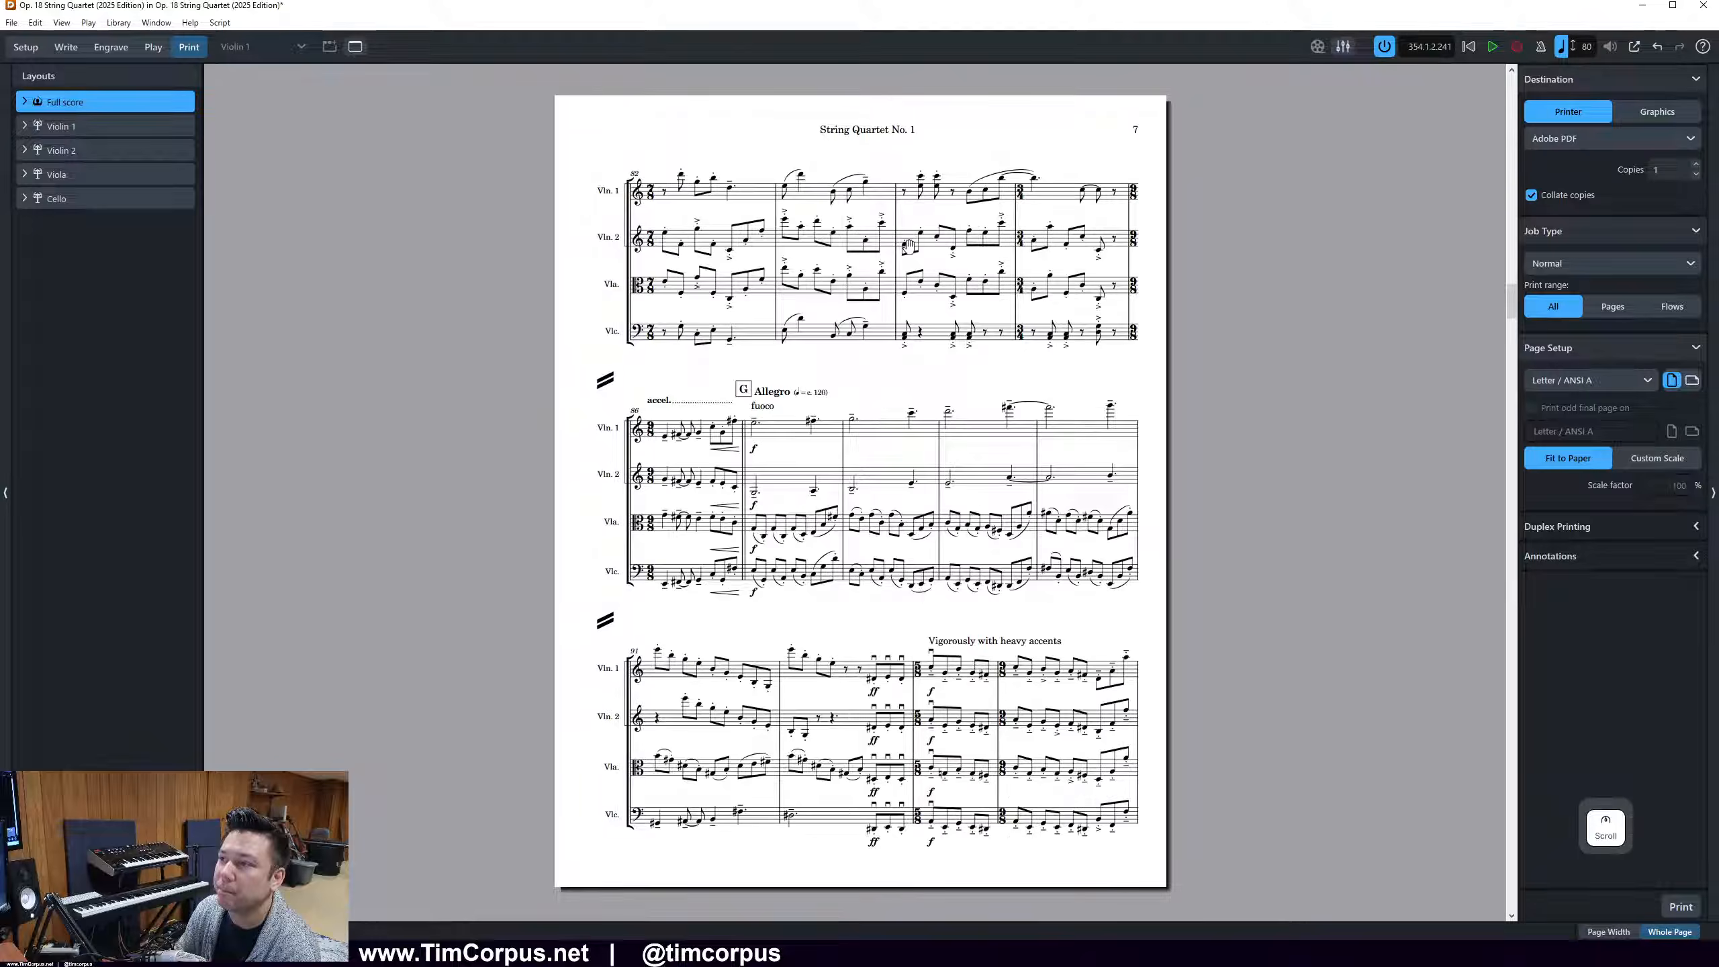
scroll(909, 246, down, 1)
click(61, 126)
scroll(926, 127, down, 3)
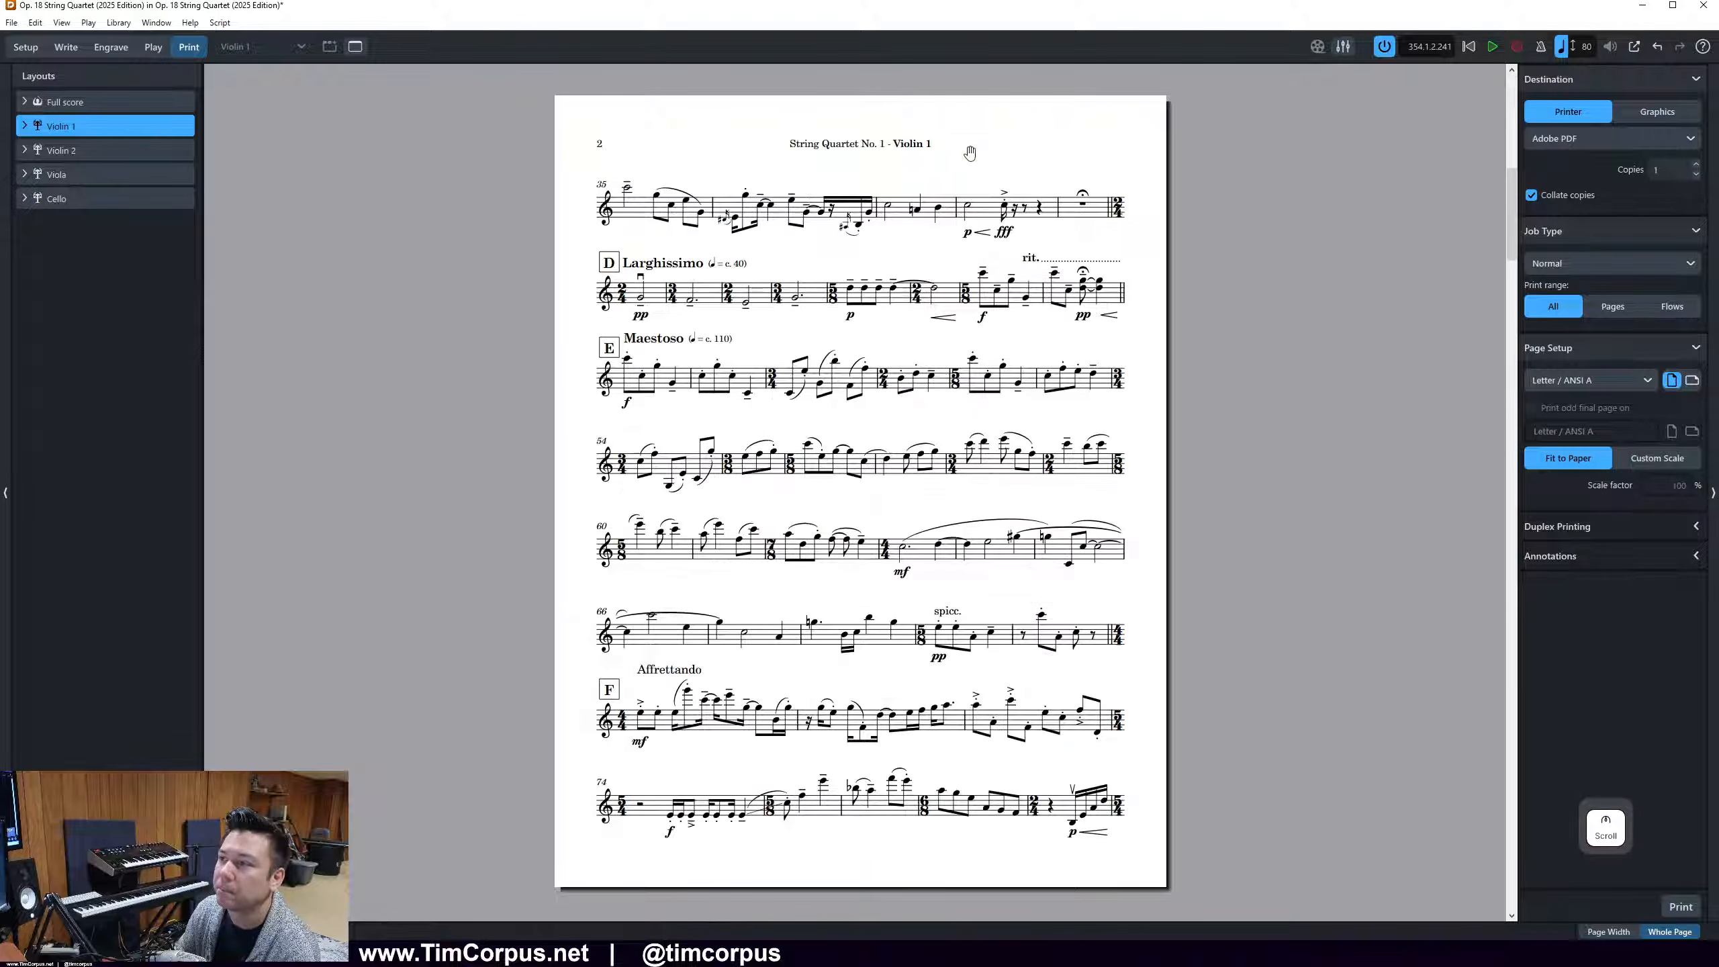
scroll(907, 176, down, 1)
scroll(974, 224, up, 4)
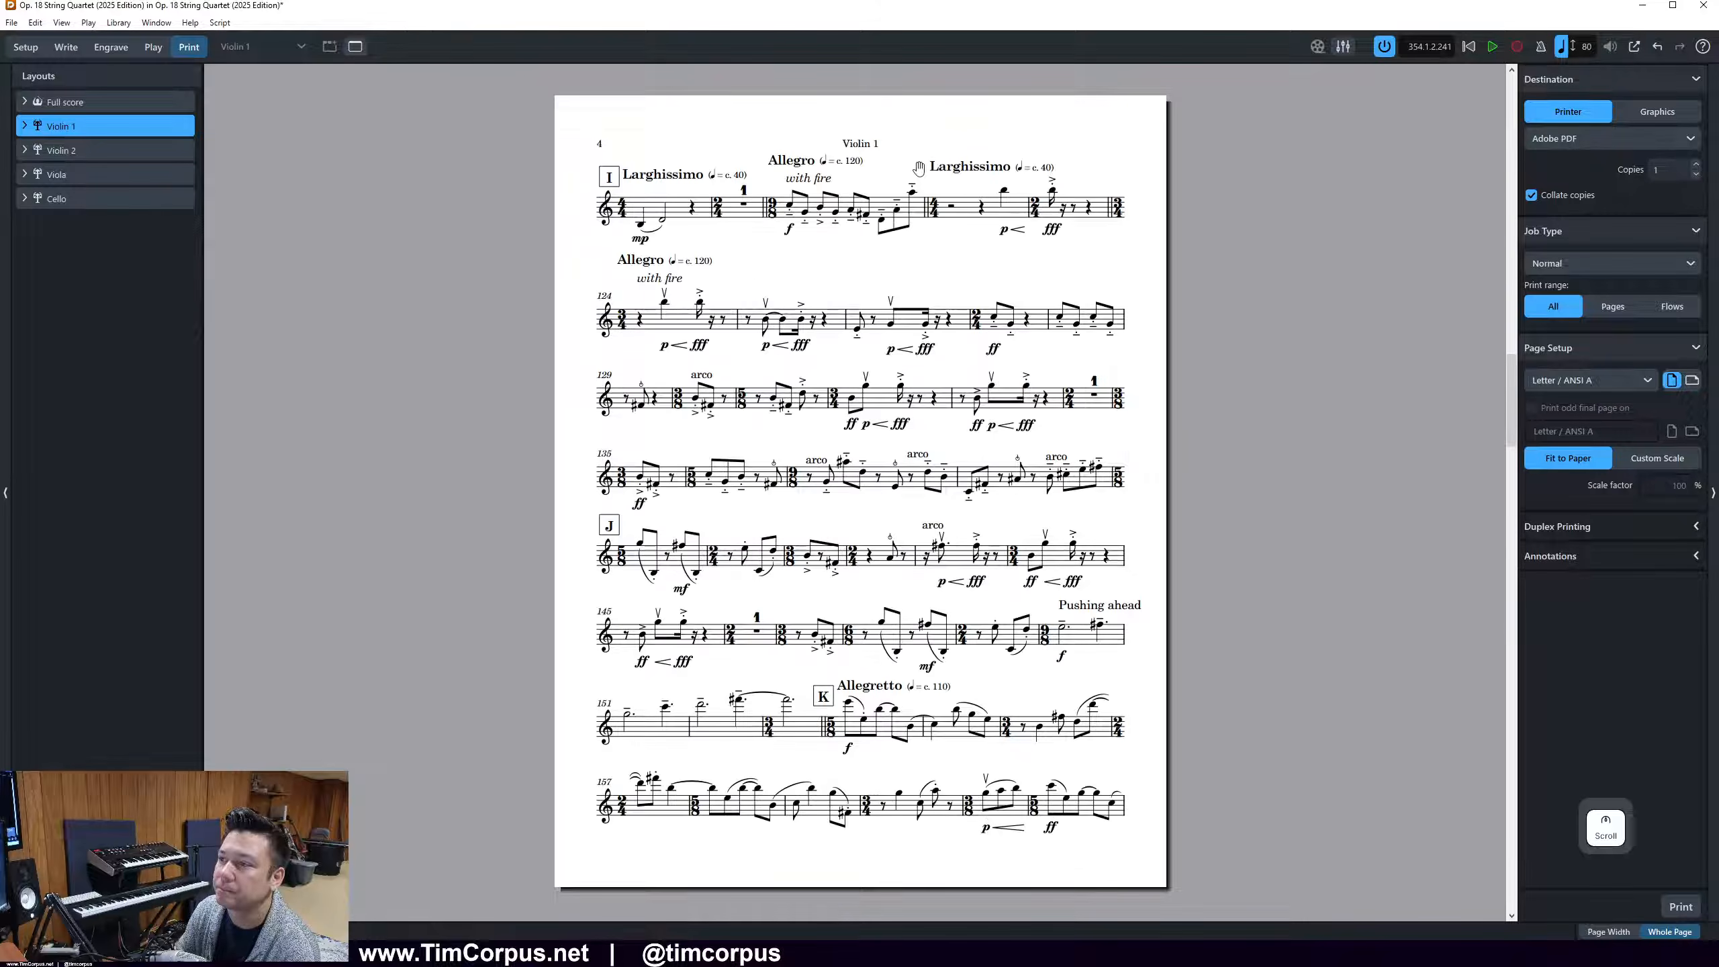
scroll(852, 146, down, 1)
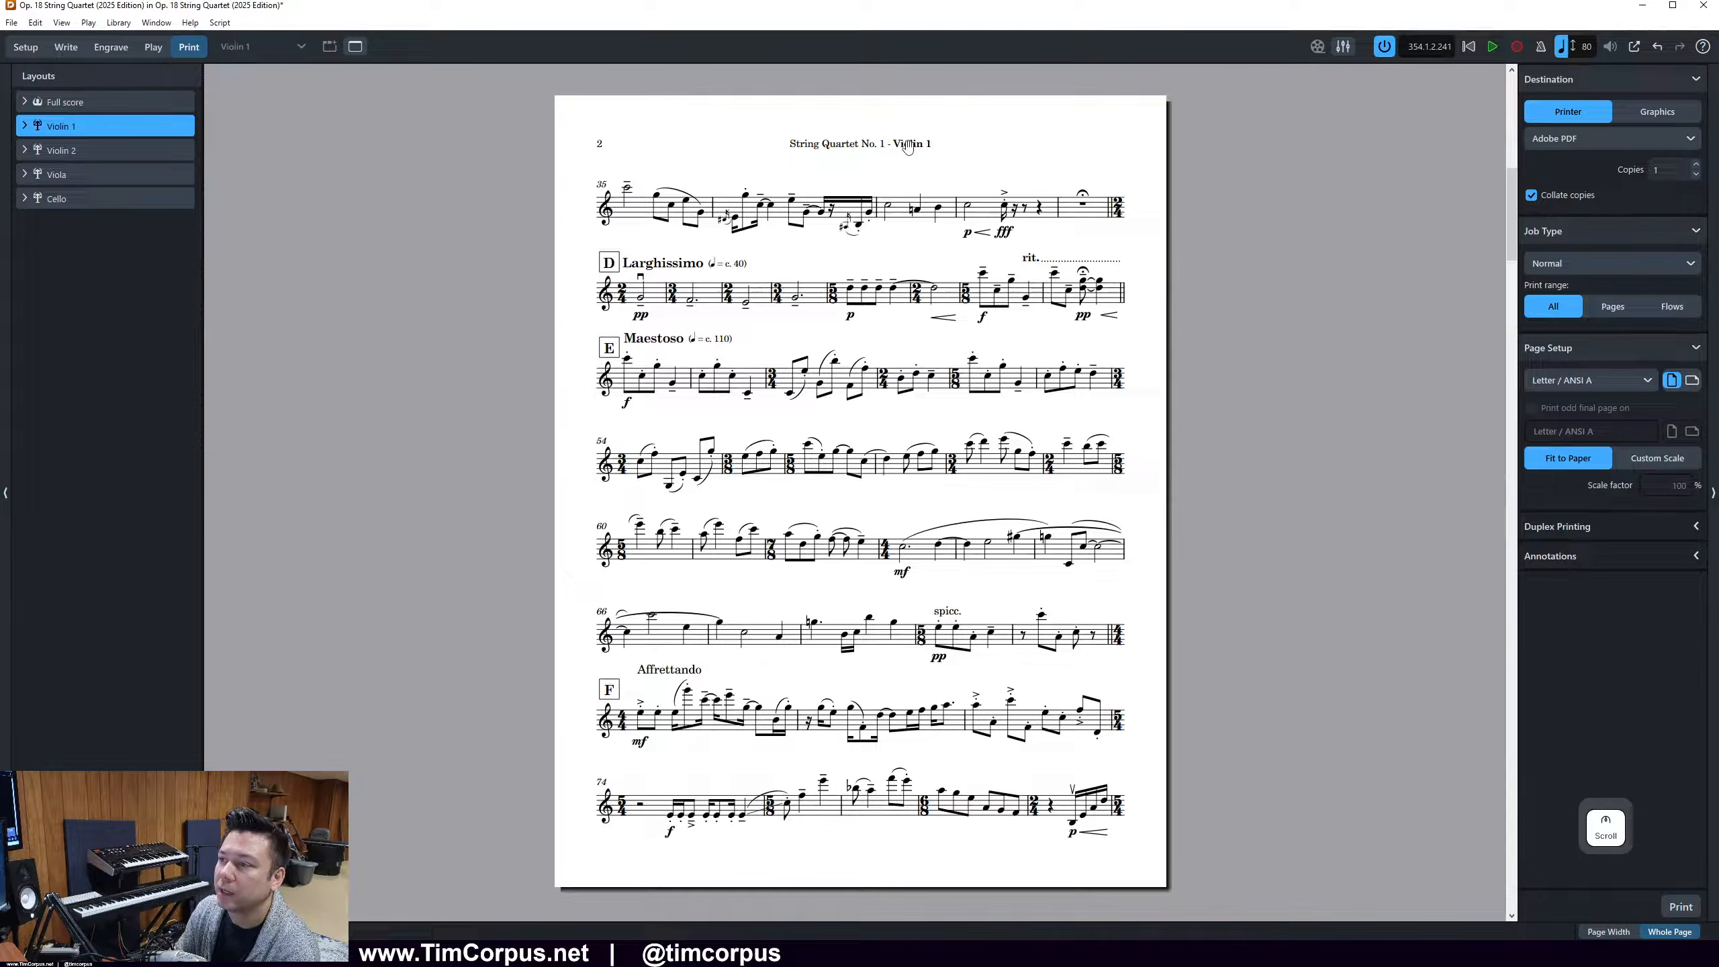
click(116, 156)
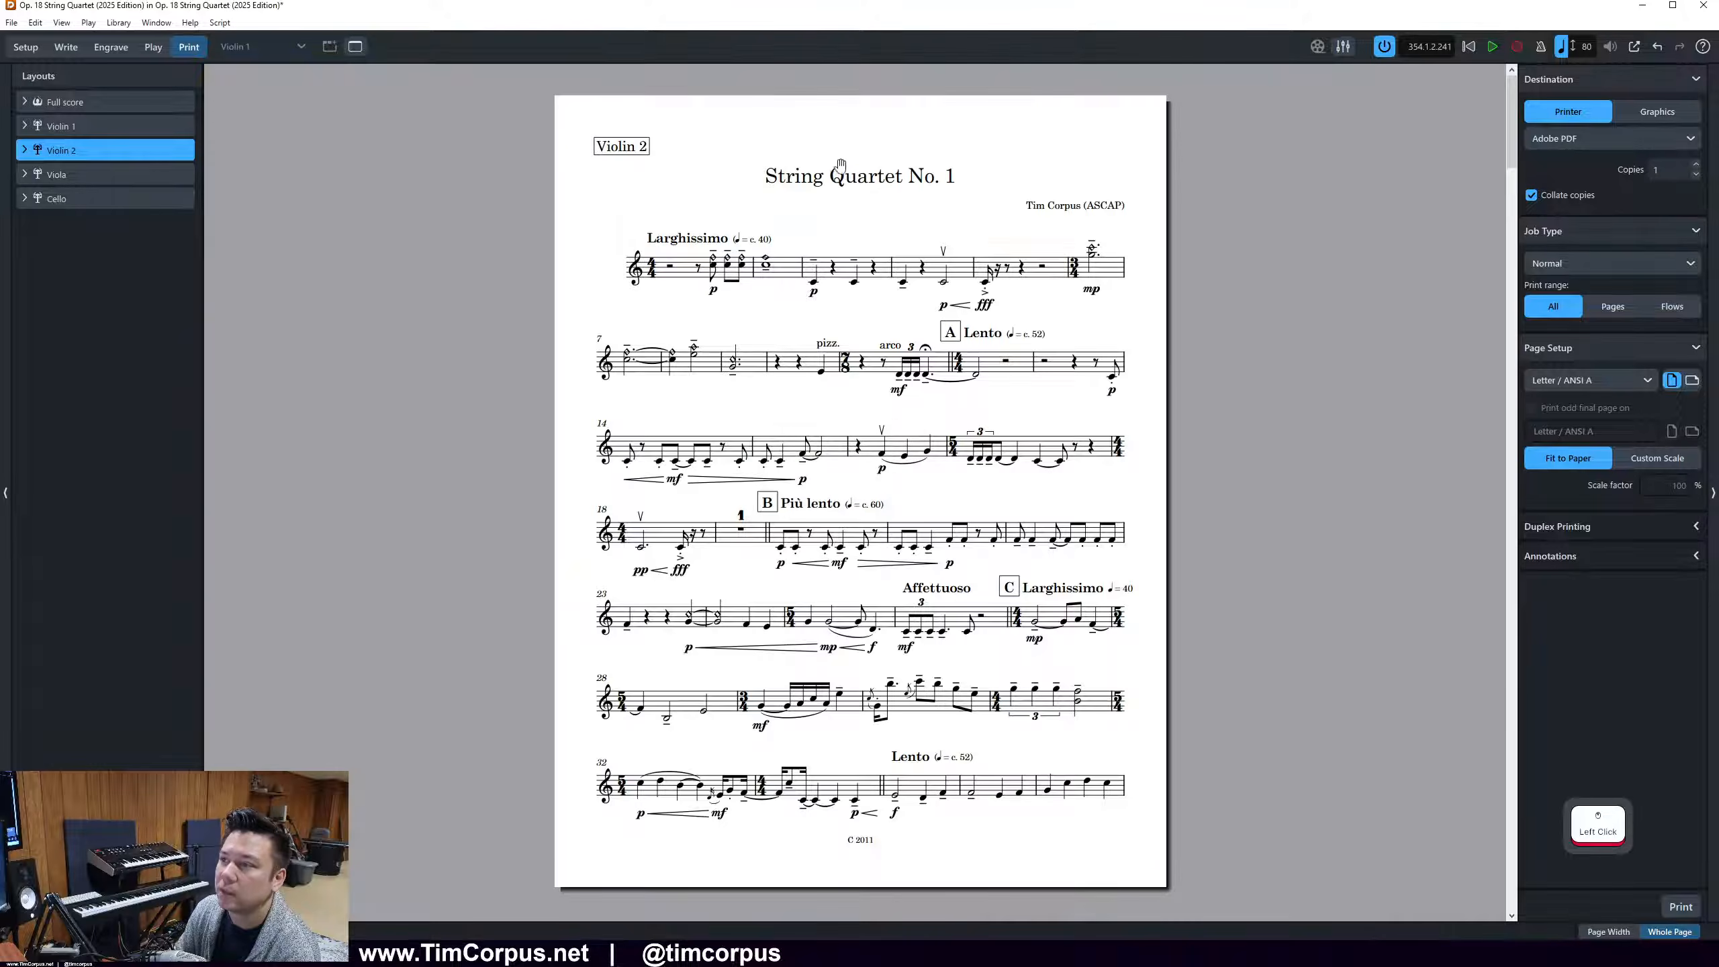
scroll(785, 210, down, 1)
scroll(781, 213, up, 1)
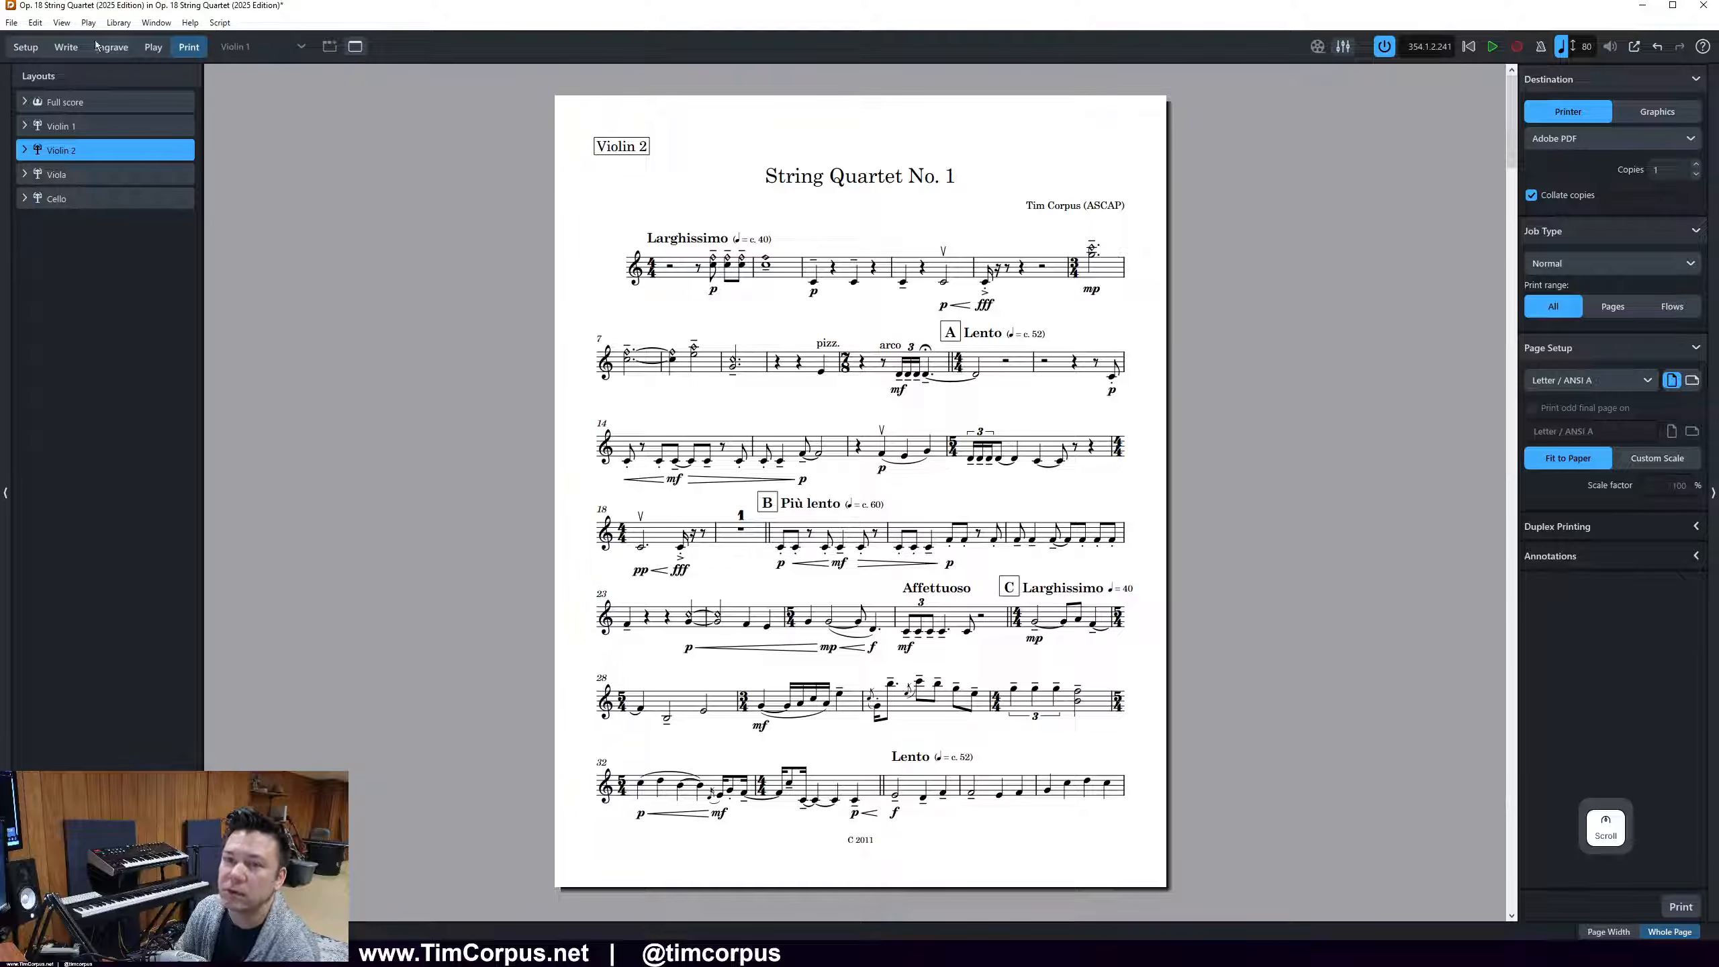
Return to Engrave mode and copy the entire header text on page 2 of the Violin 1 part
click(66, 47)
click(107, 47)
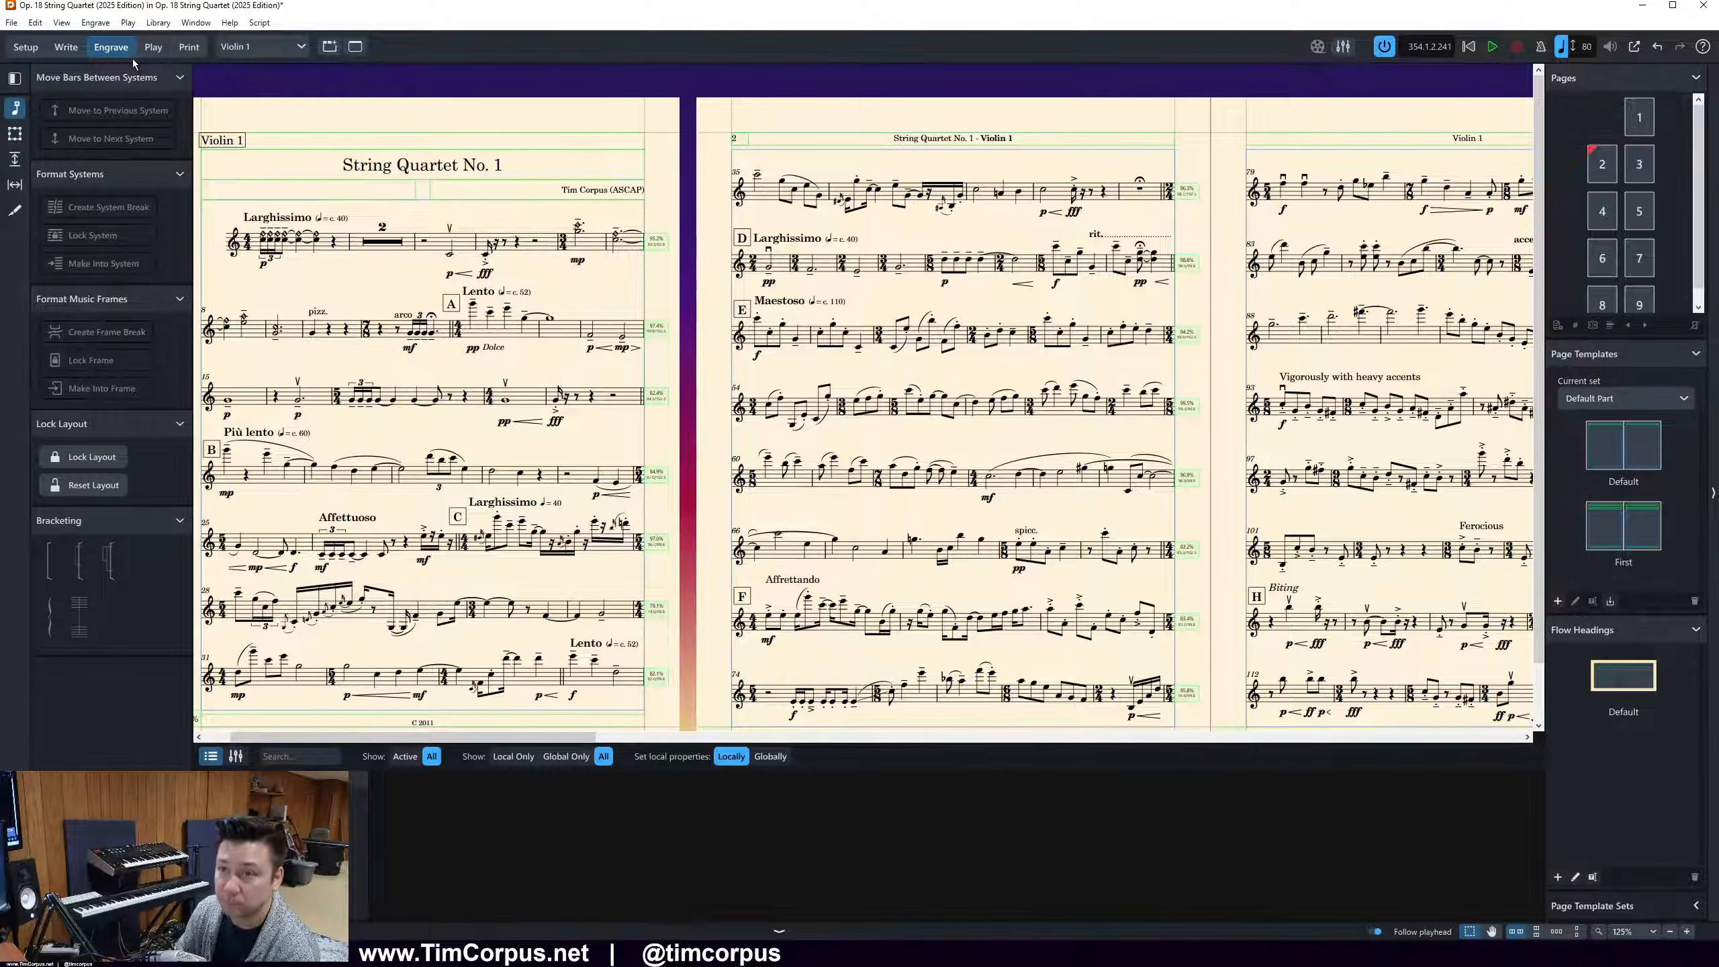
double_click(1001, 138)
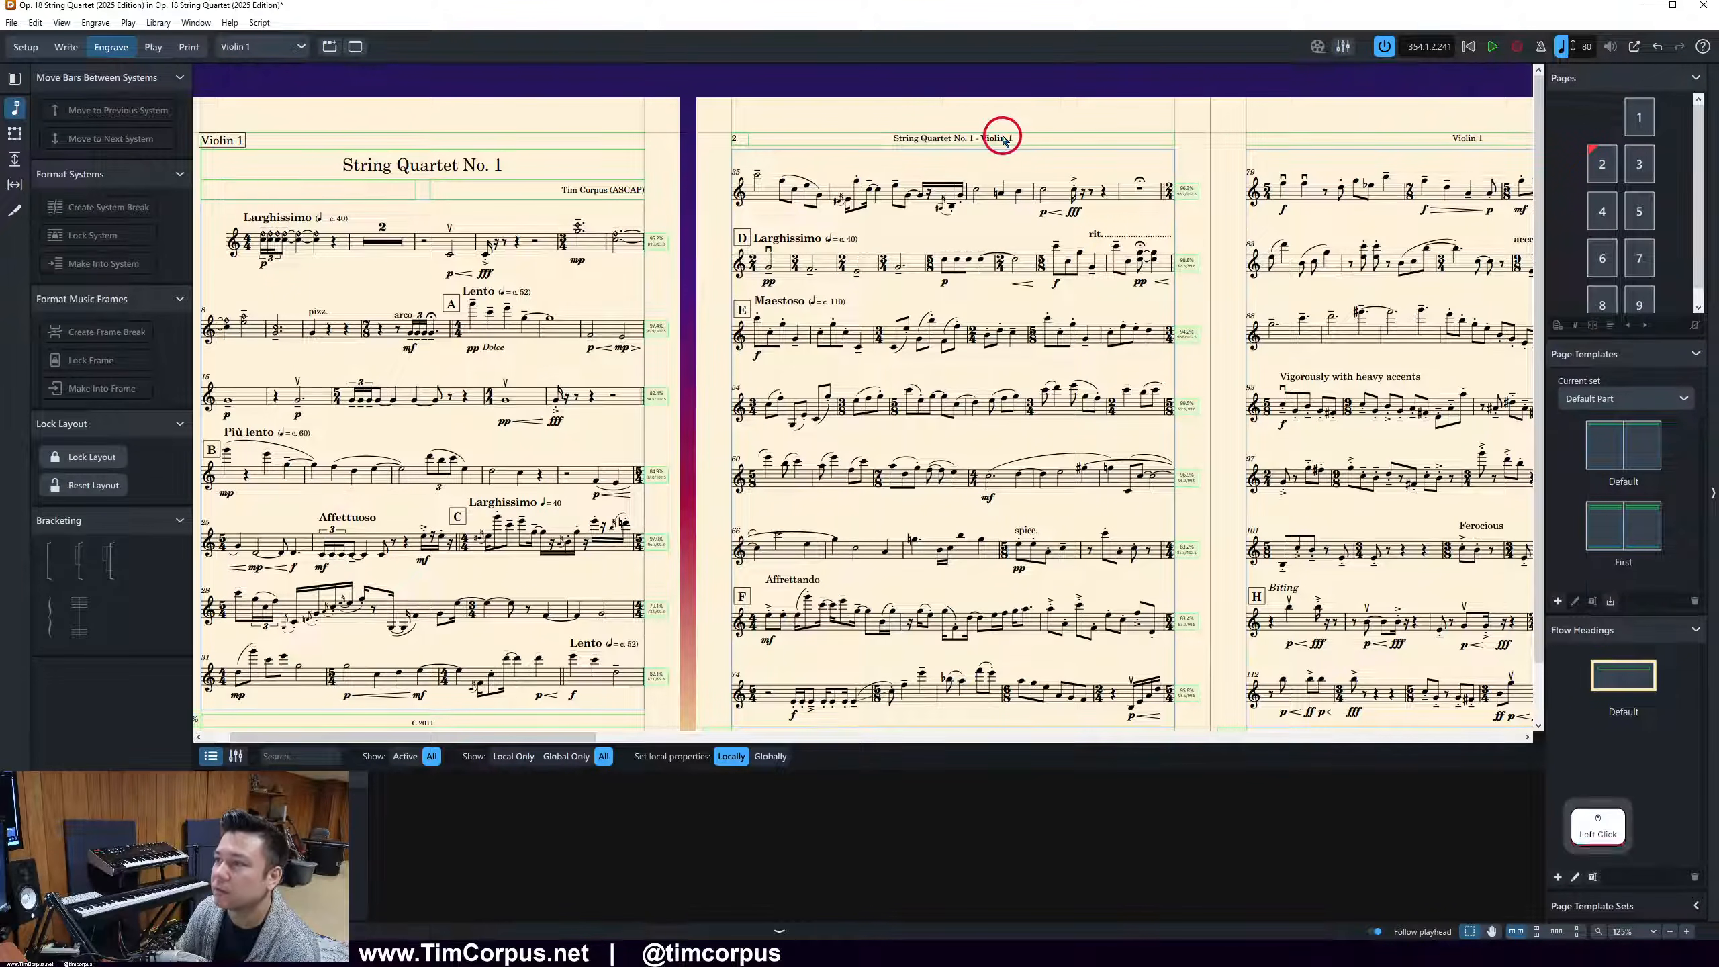
key(ctrl+a)
key(ctrl+c)
Delete the hyphen and layout name token from the page 2 header, keeping only the project title token
click(1037, 137)
drag(1040, 138, 945, 139)
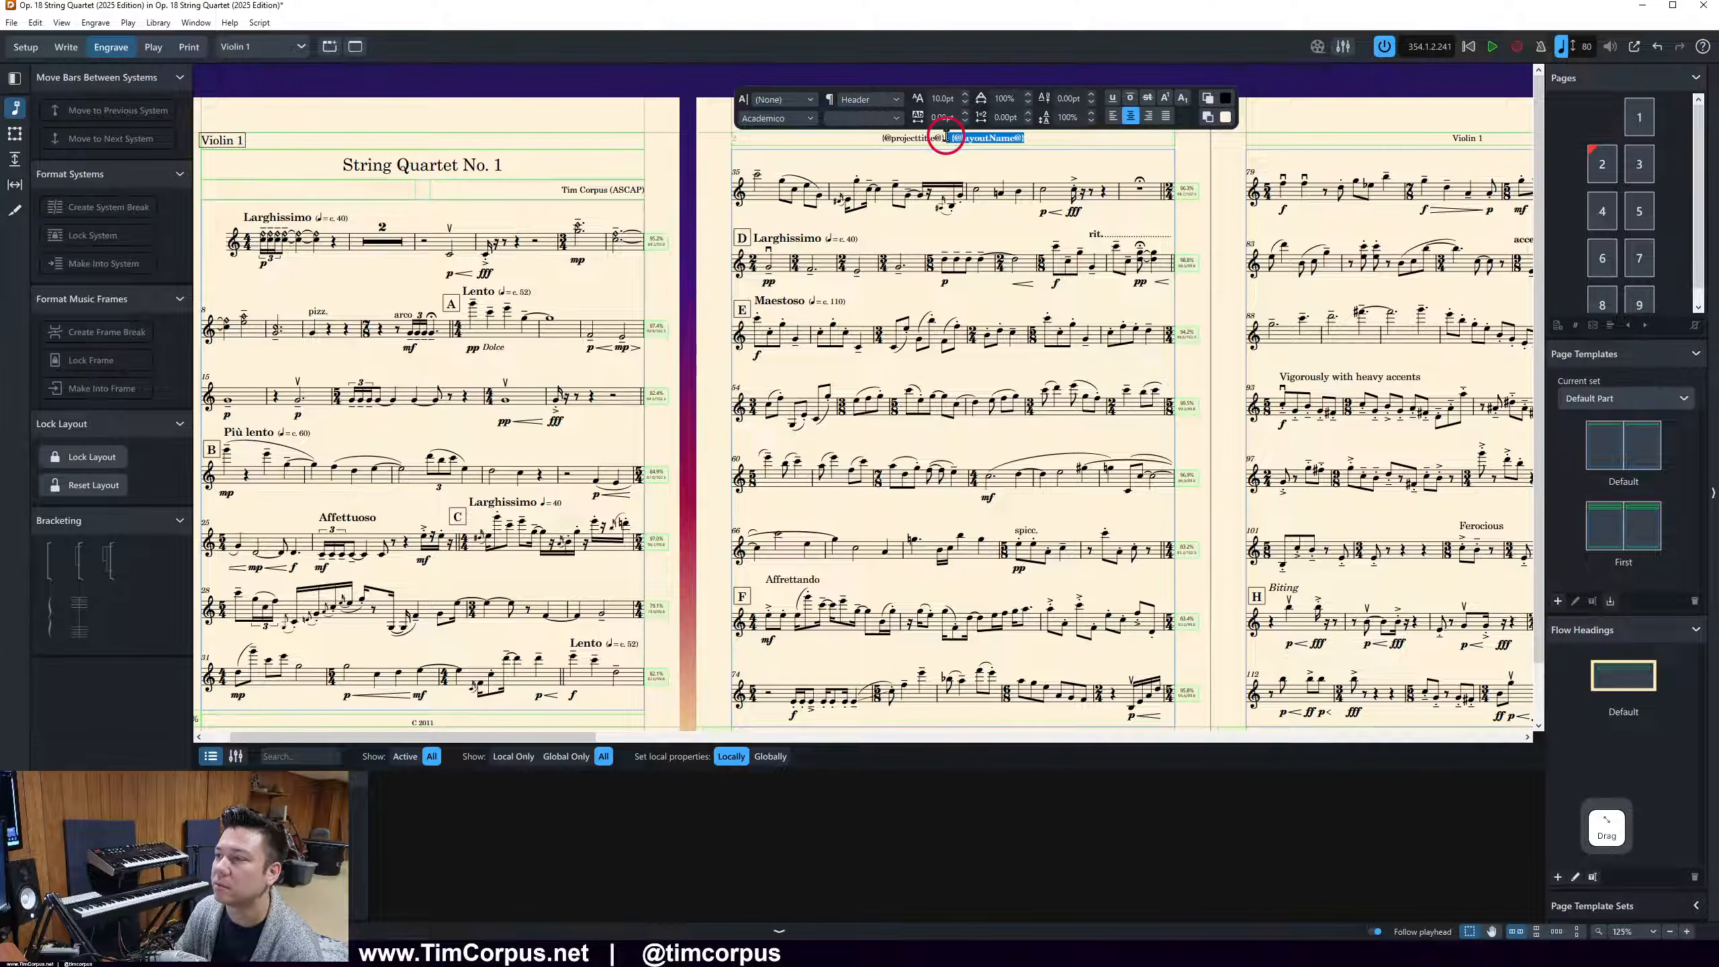
key(BackSpace)
click(961, 173)
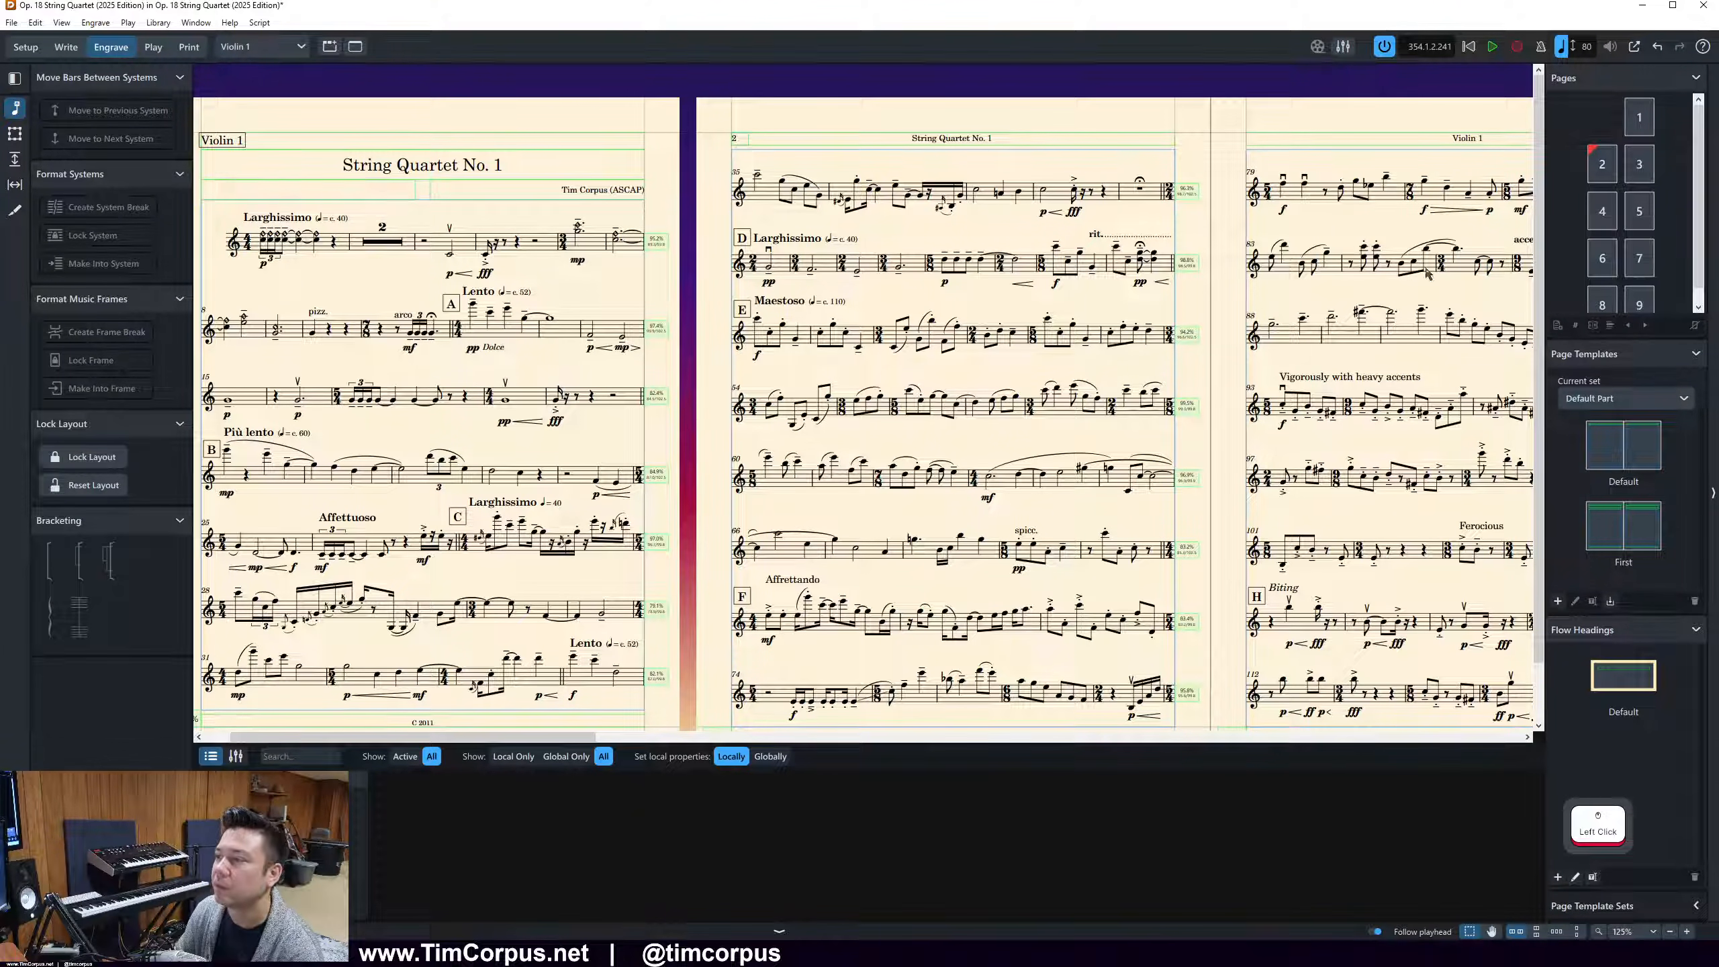
In the Default page template of the Default Part set, replace the header text with the copied project title and layout name tokens, and apply it
click(1620, 447)
double_click(1620, 446)
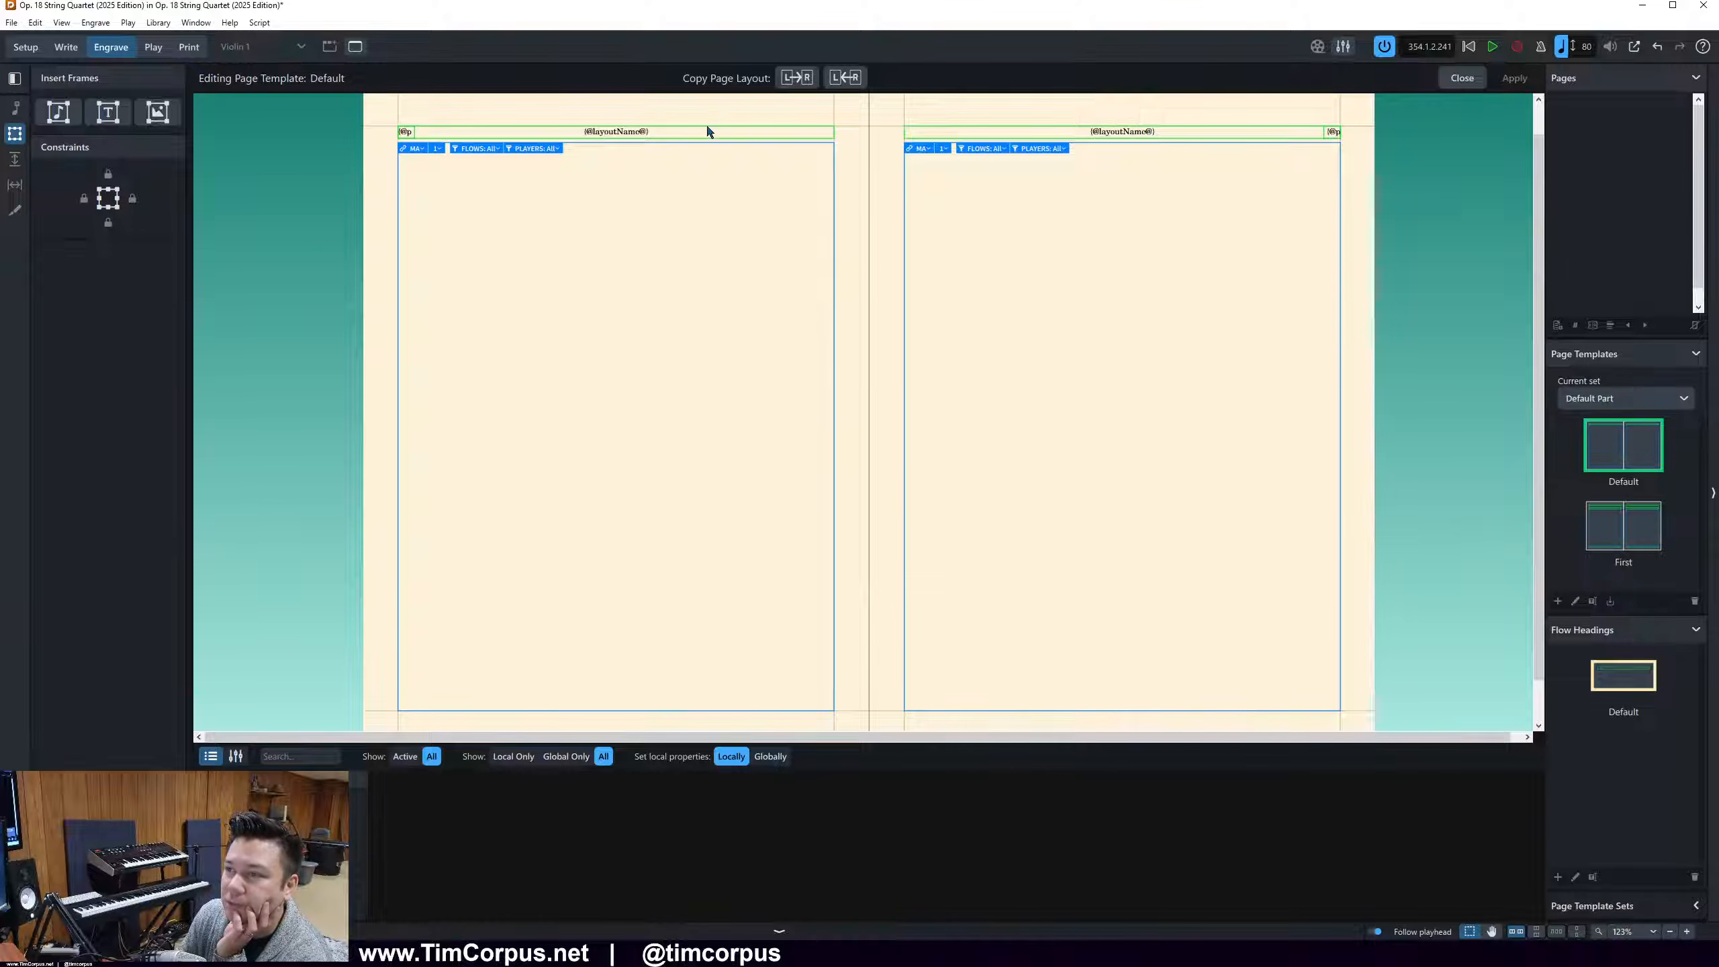
click(628, 136)
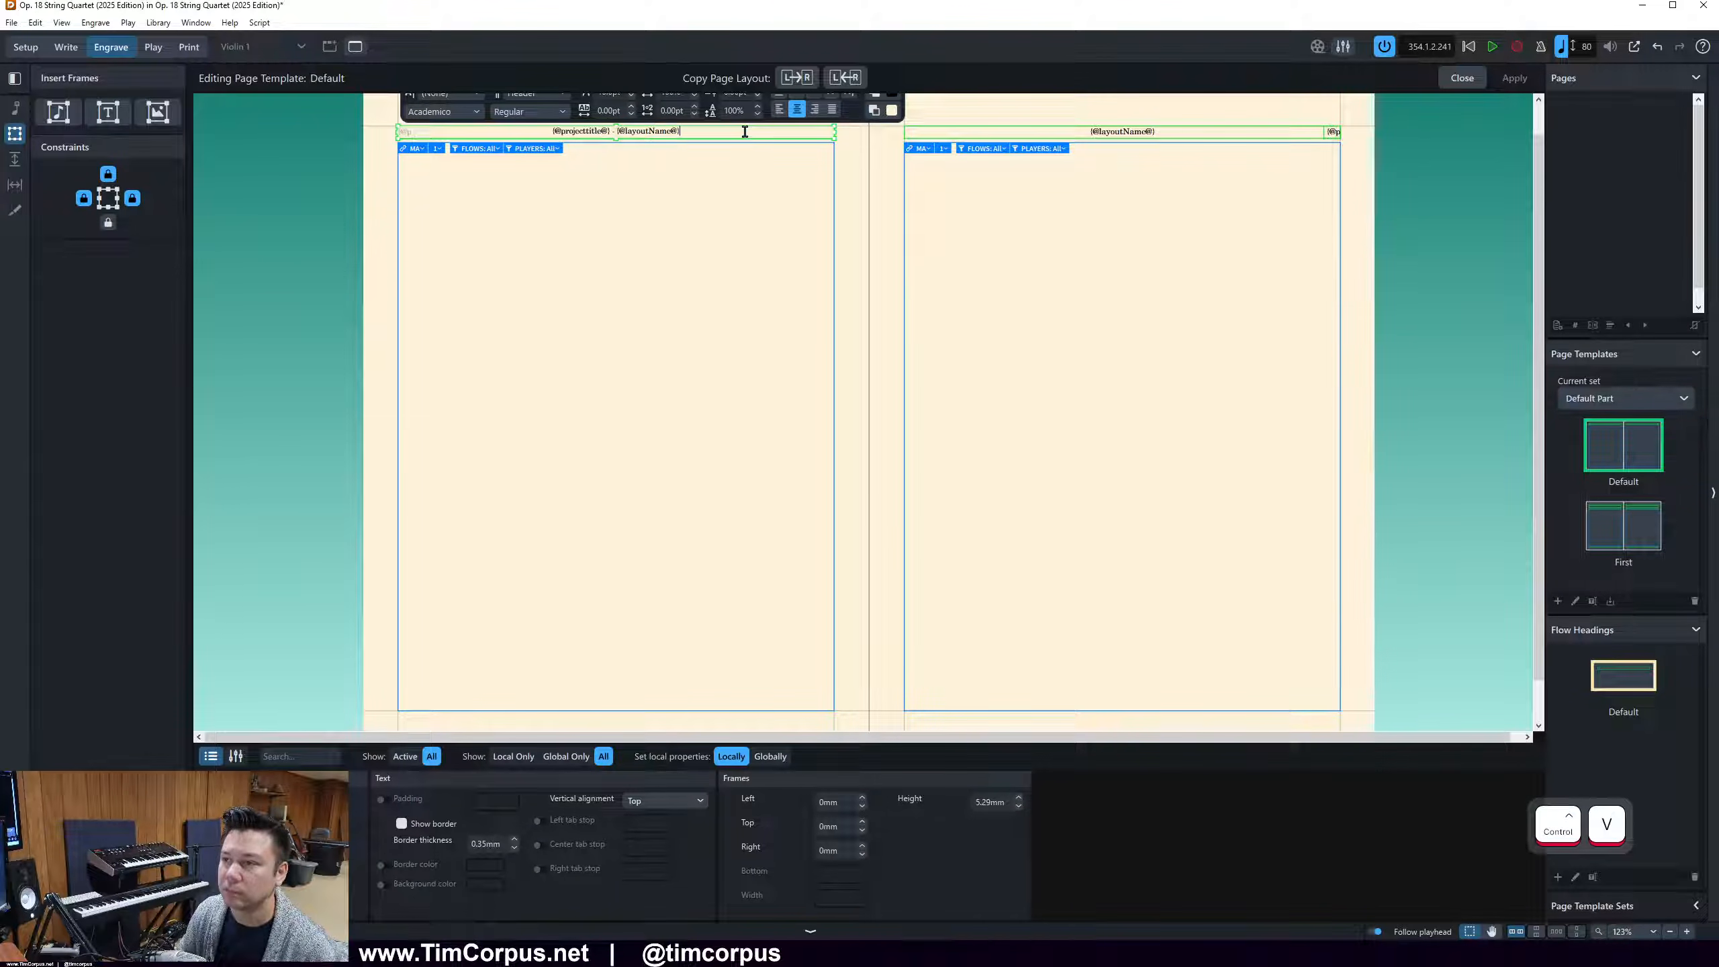
click(678, 174)
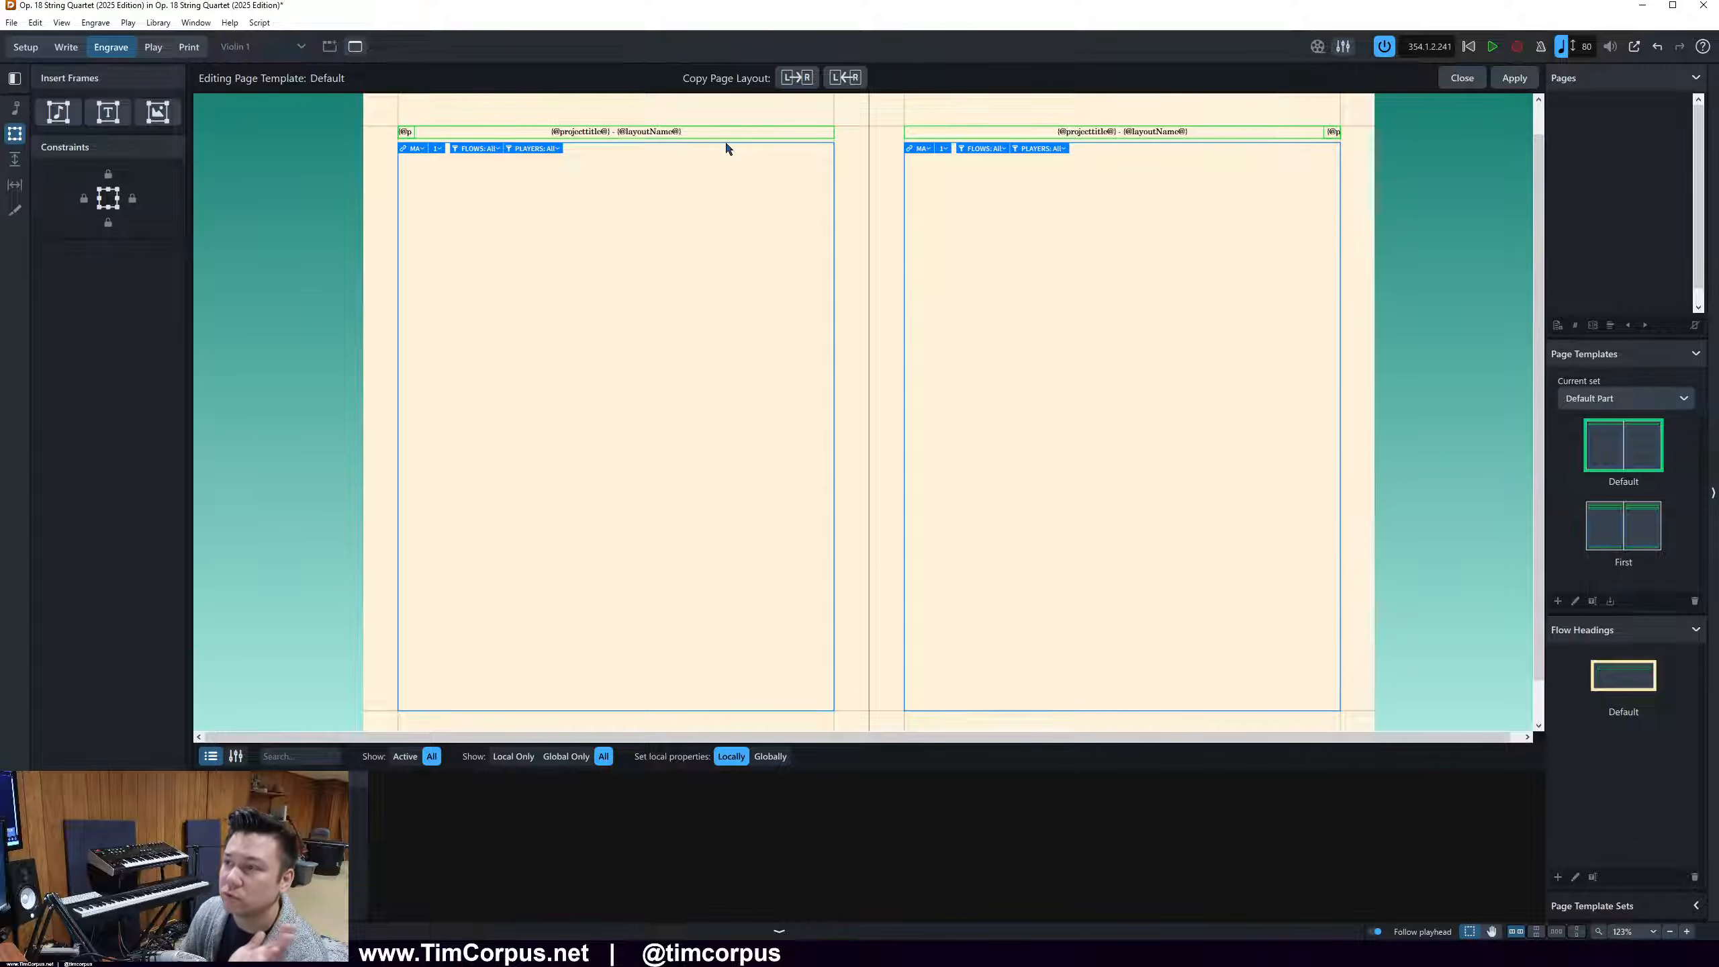
click(1515, 78)
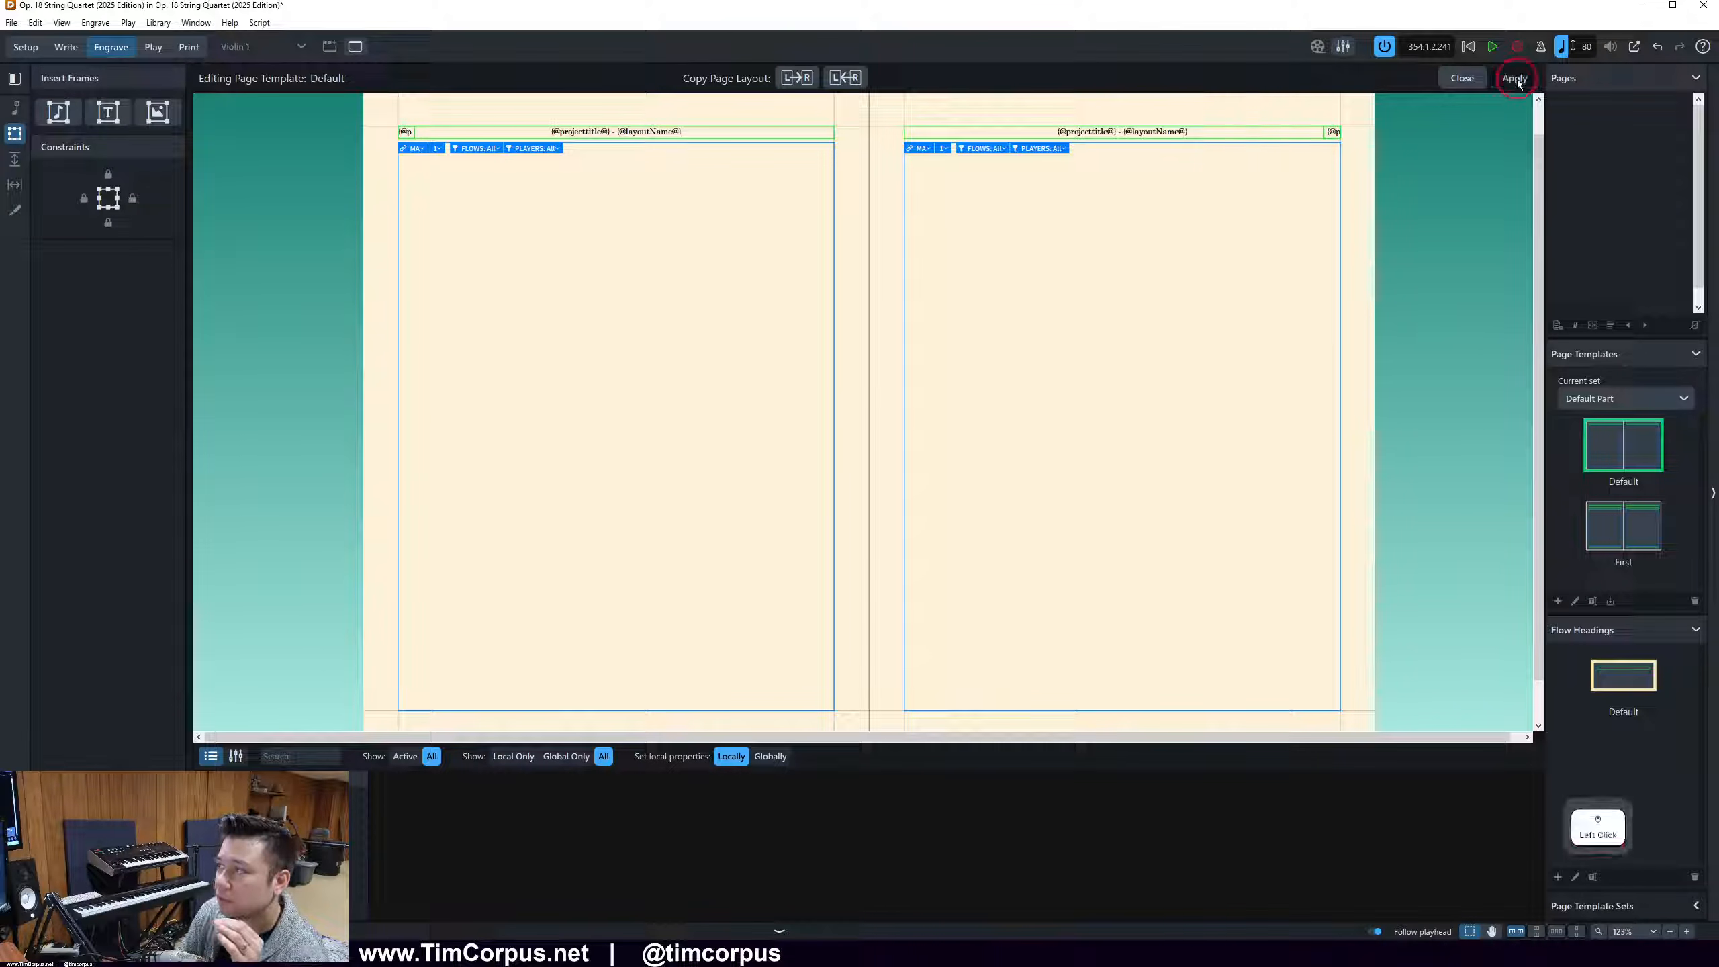
click(1458, 78)
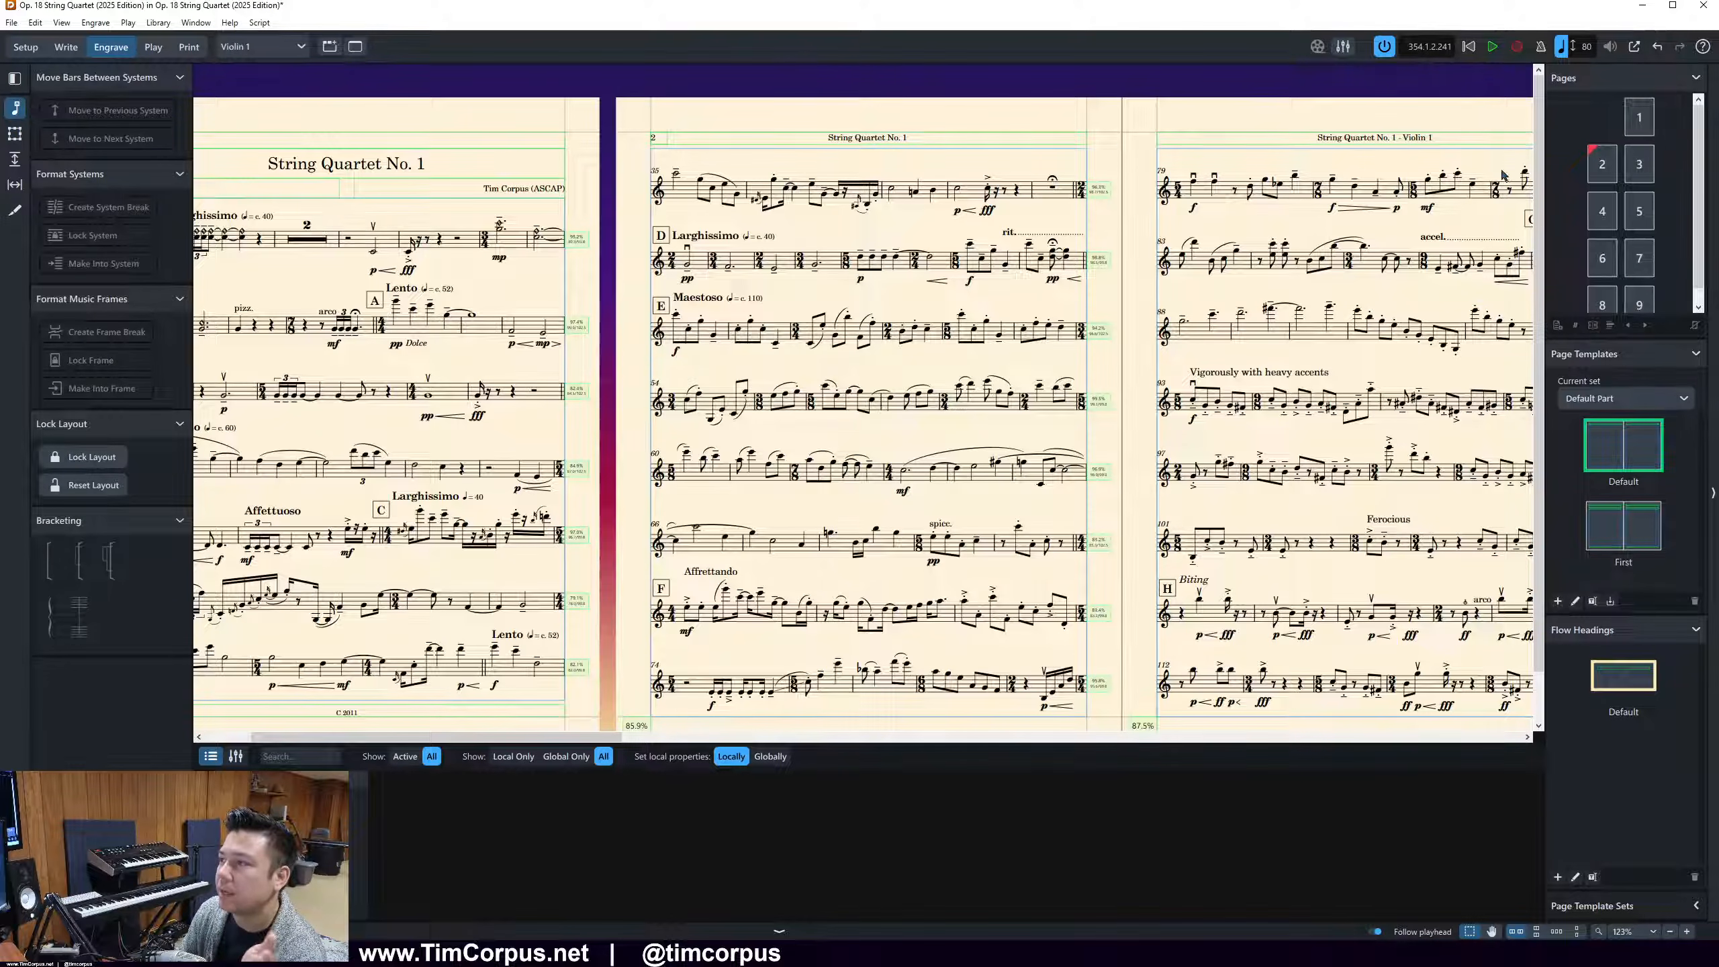
Remove the page override from page 2 of the Violin 1 part so it follows the Default page template
double_click(924, 138)
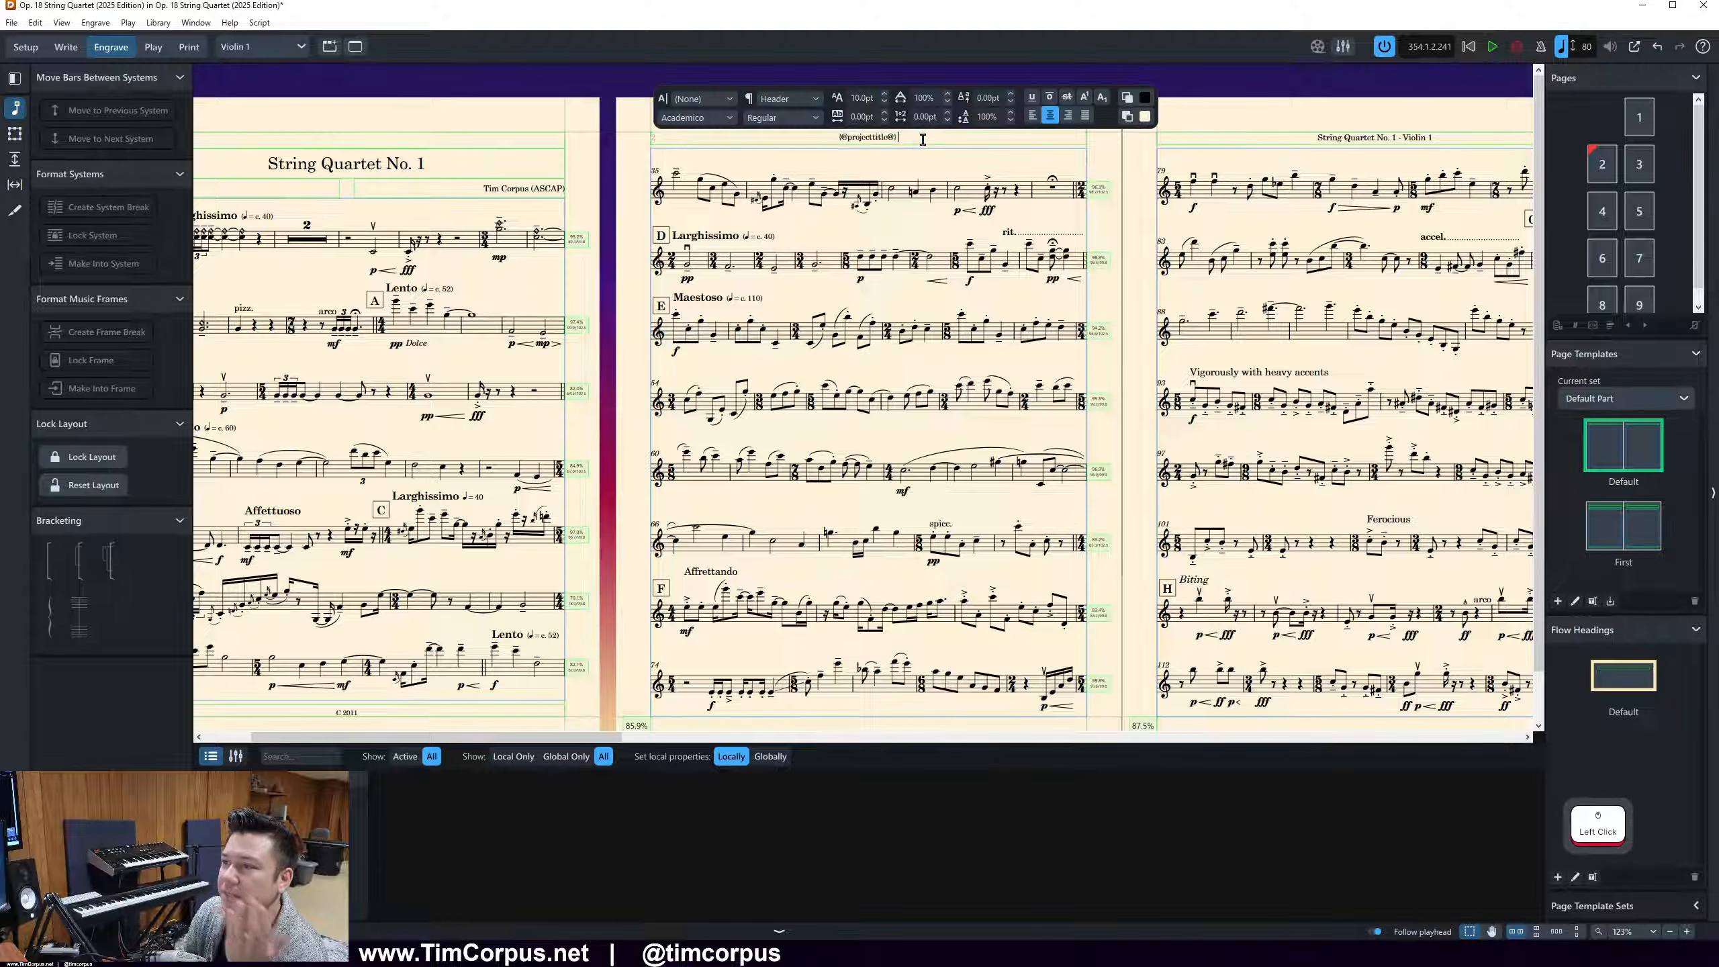
click(1602, 165)
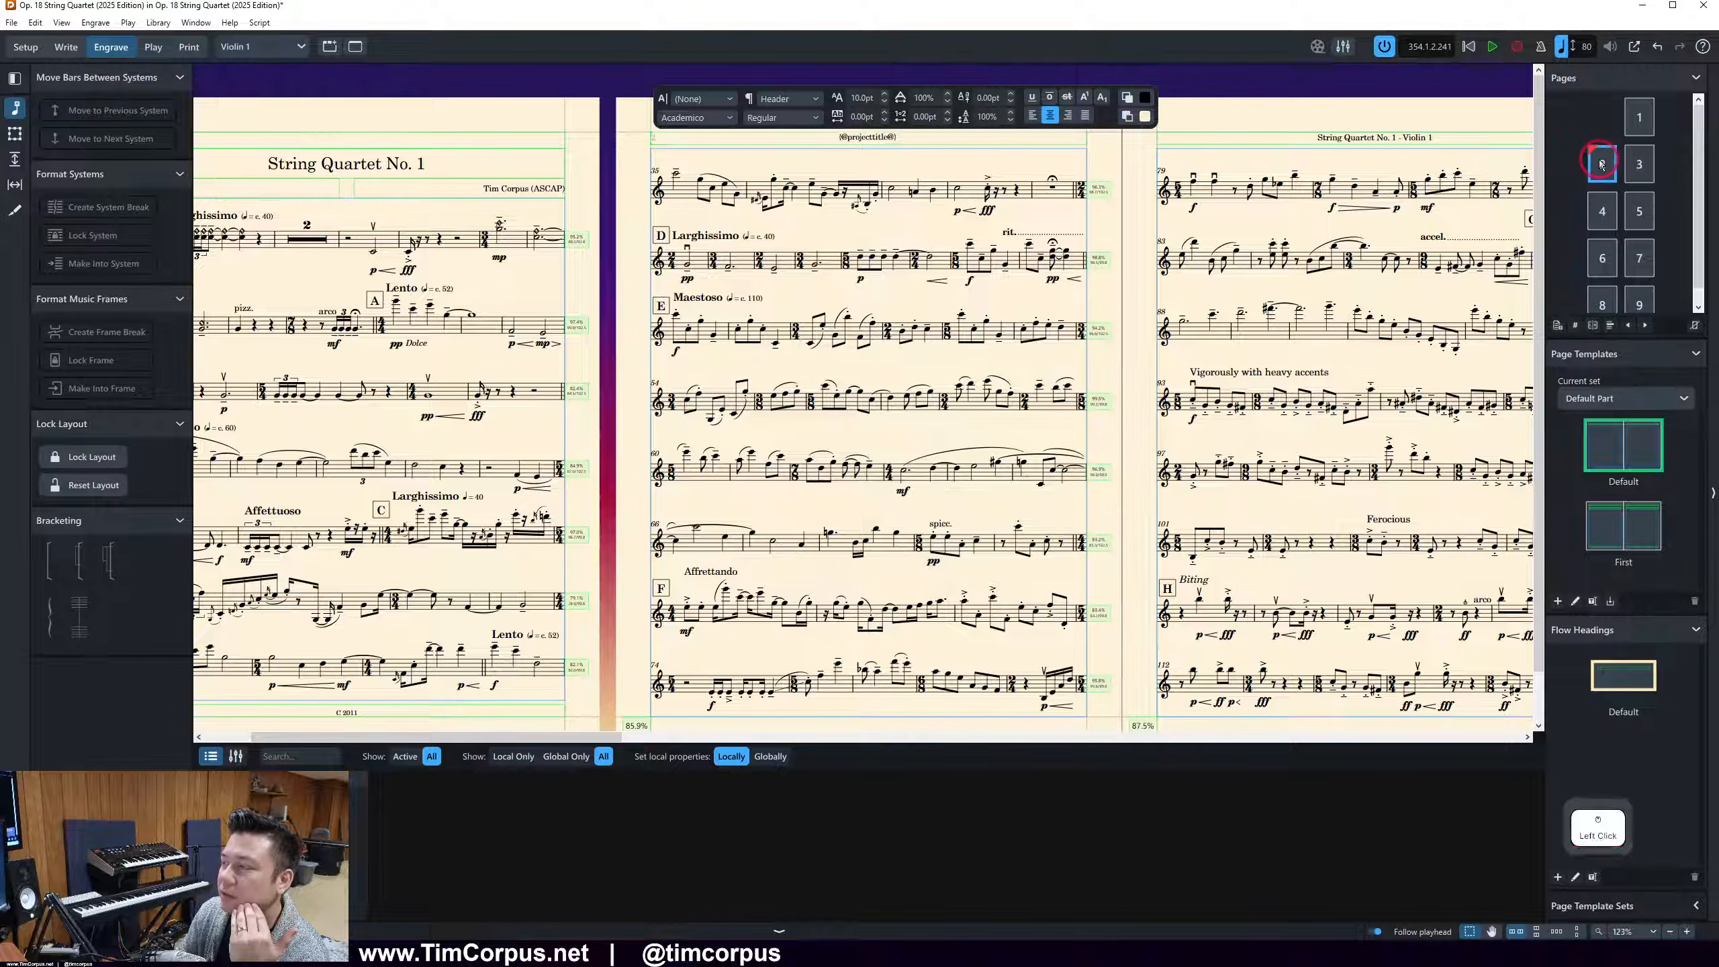
click(1603, 165)
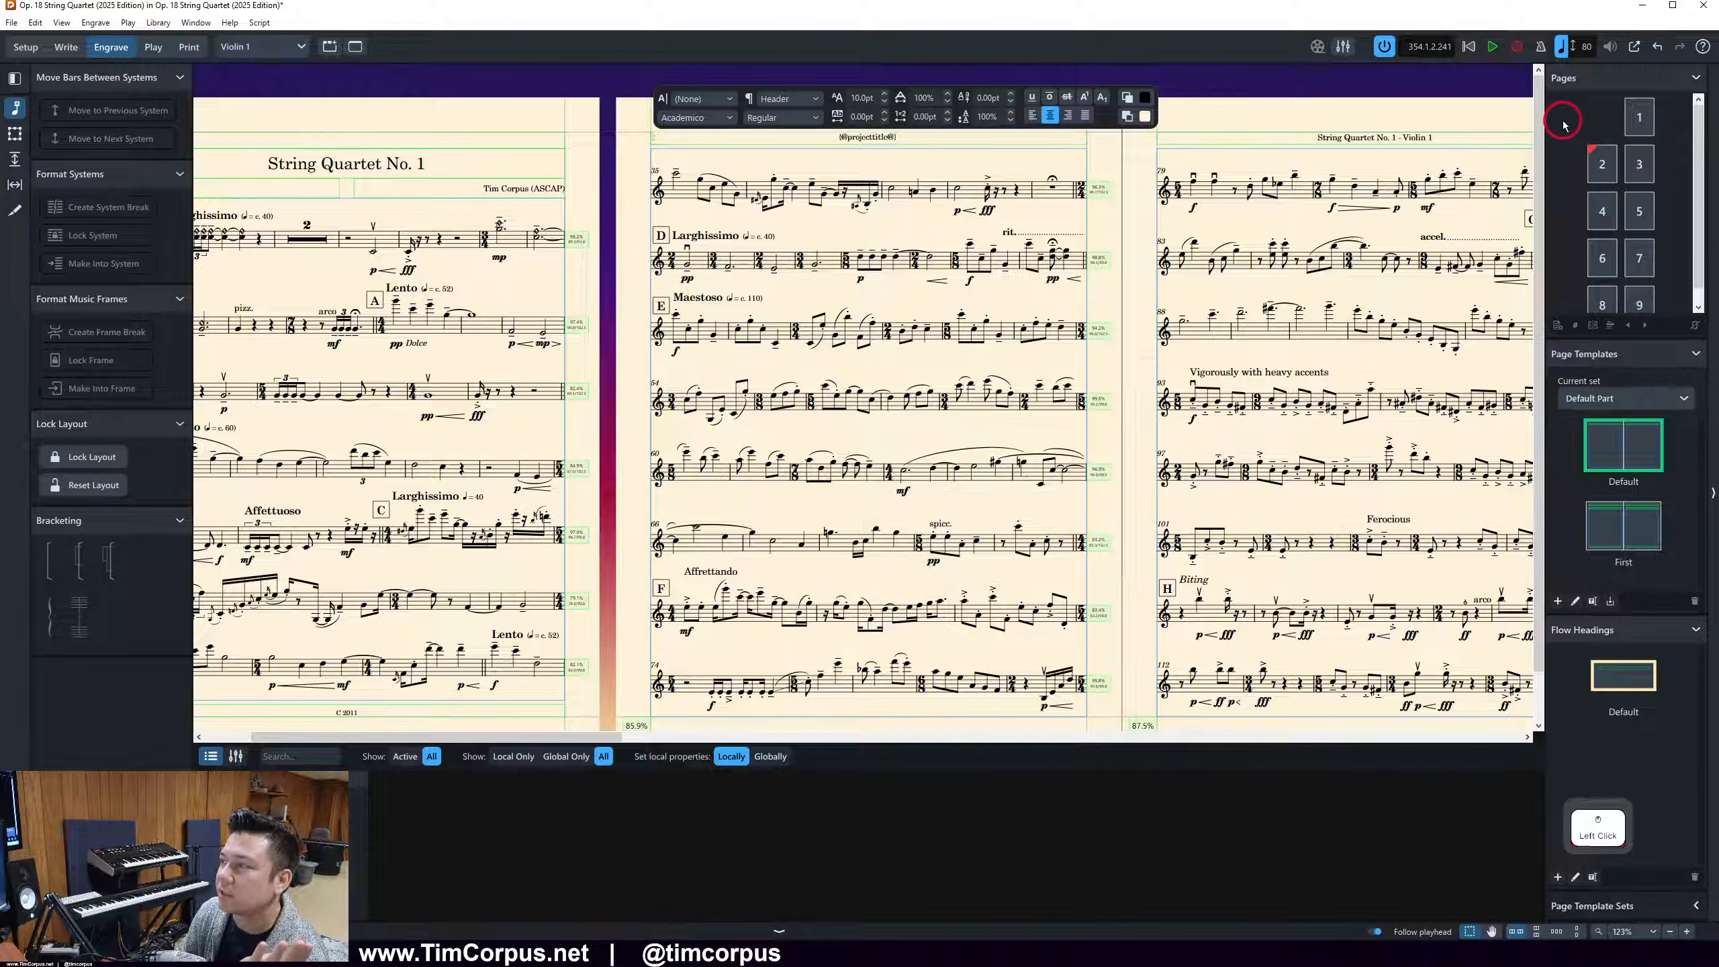
right_click(1608, 162)
click(1420, 120)
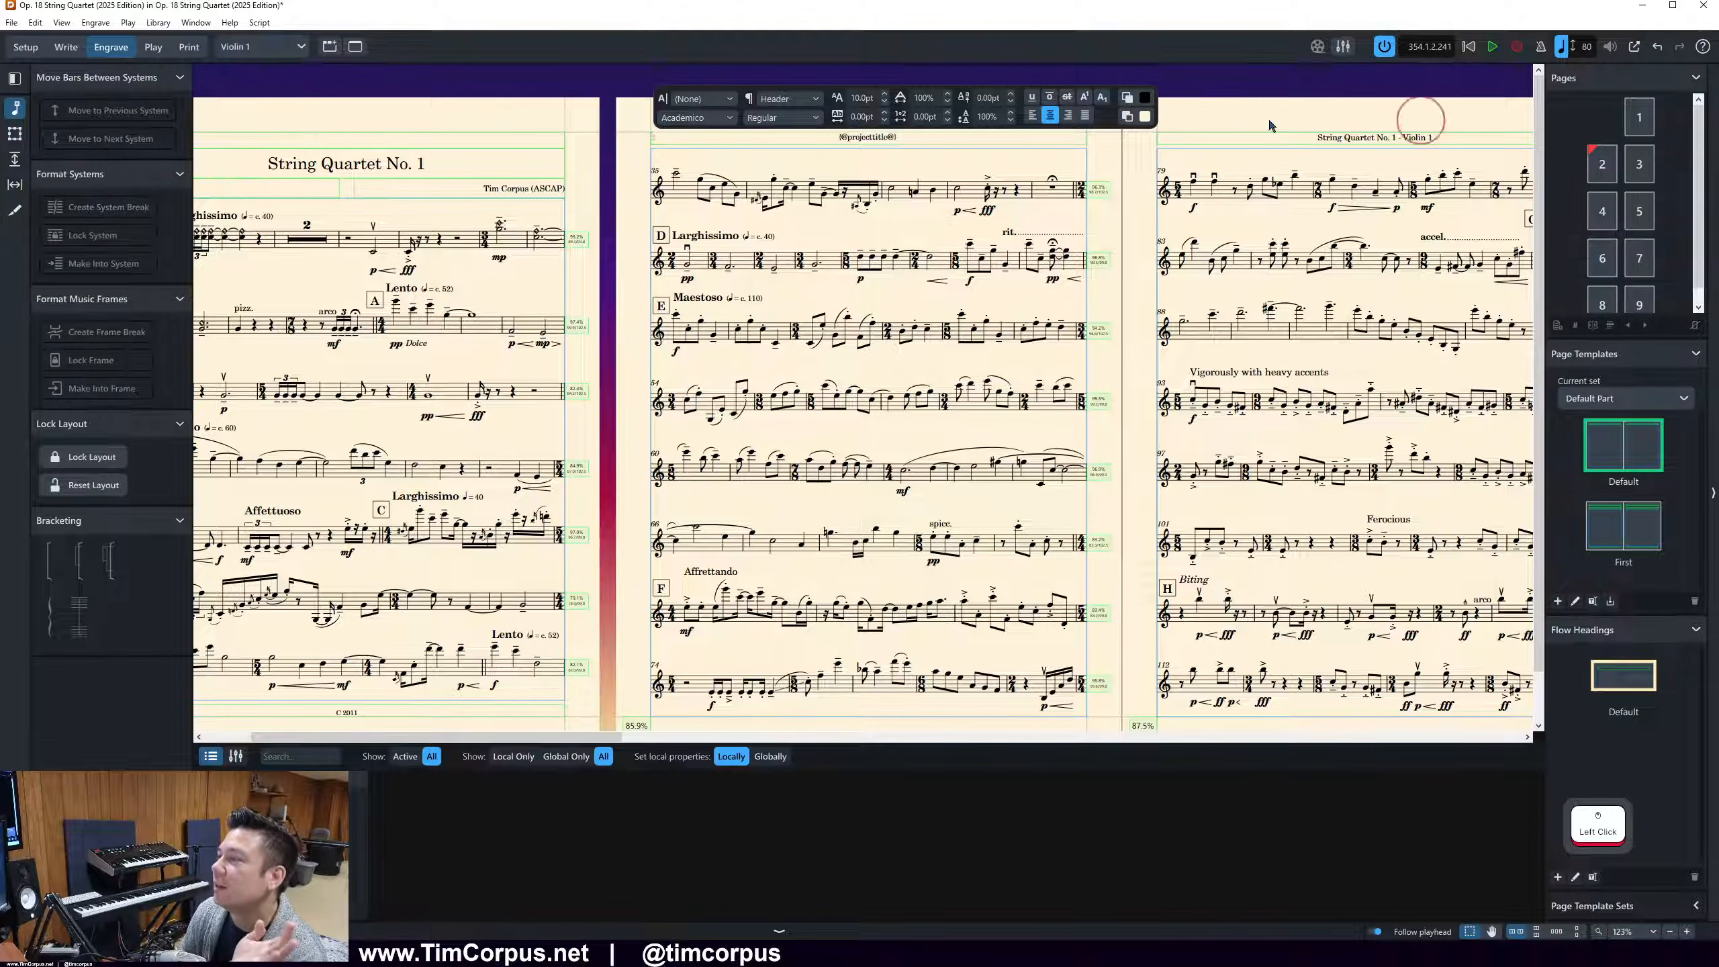
click(16, 107)
click(16, 107)
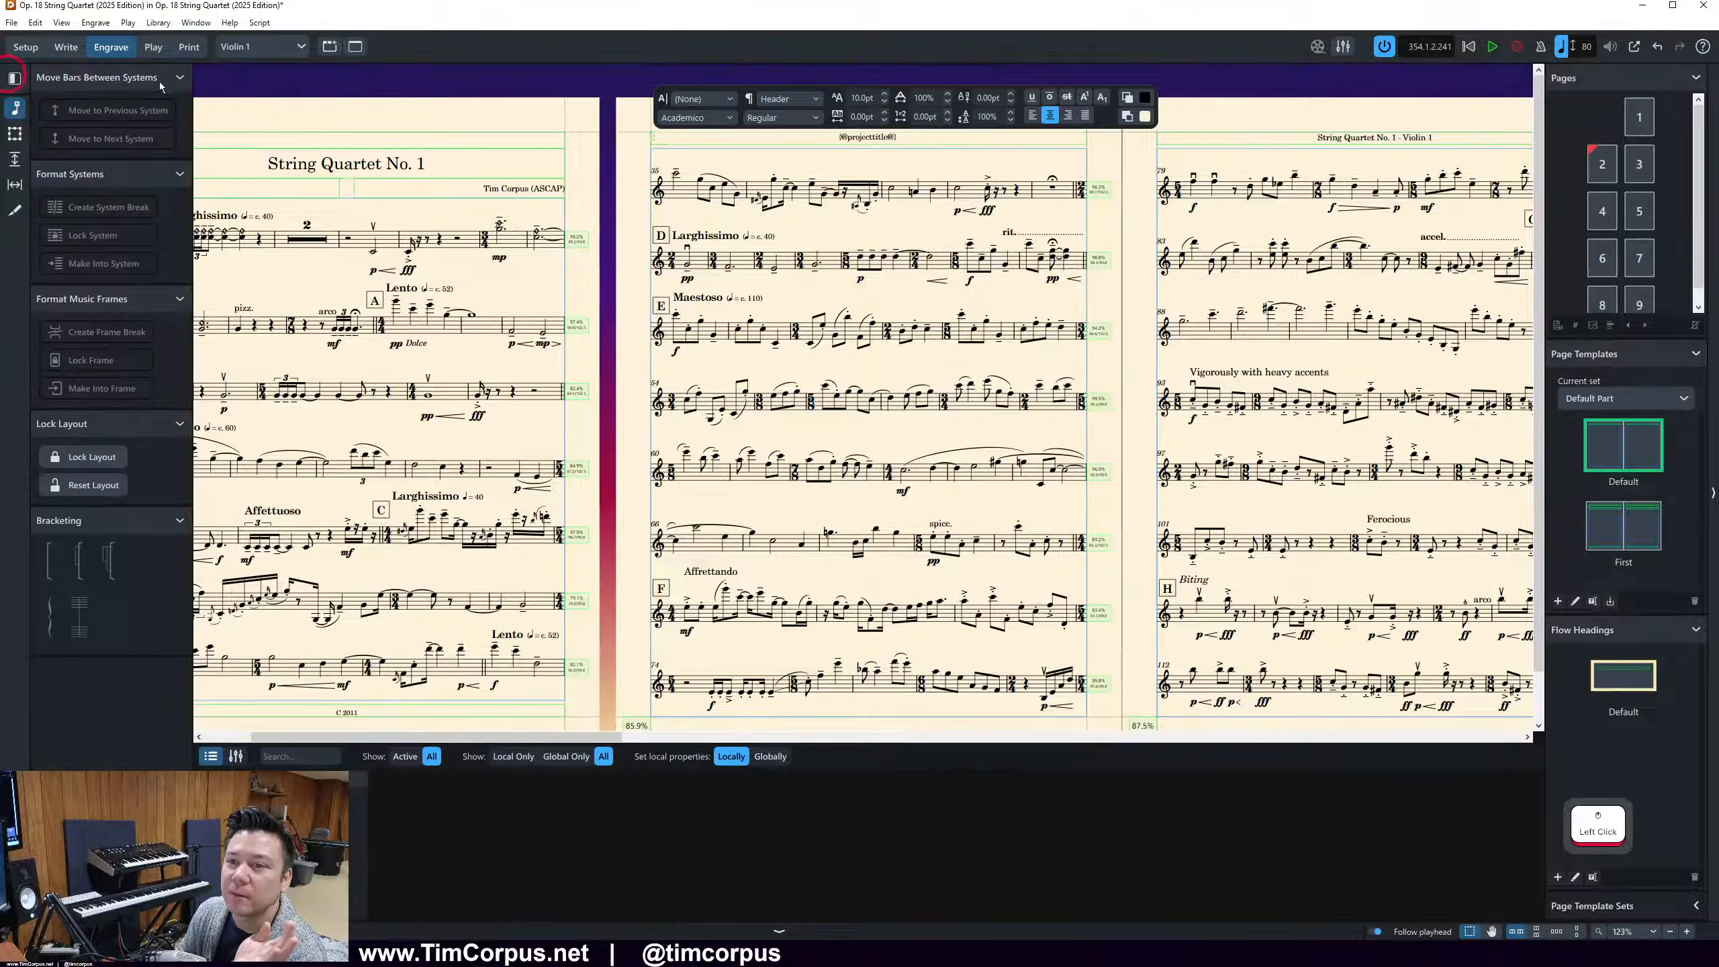
click(1602, 162)
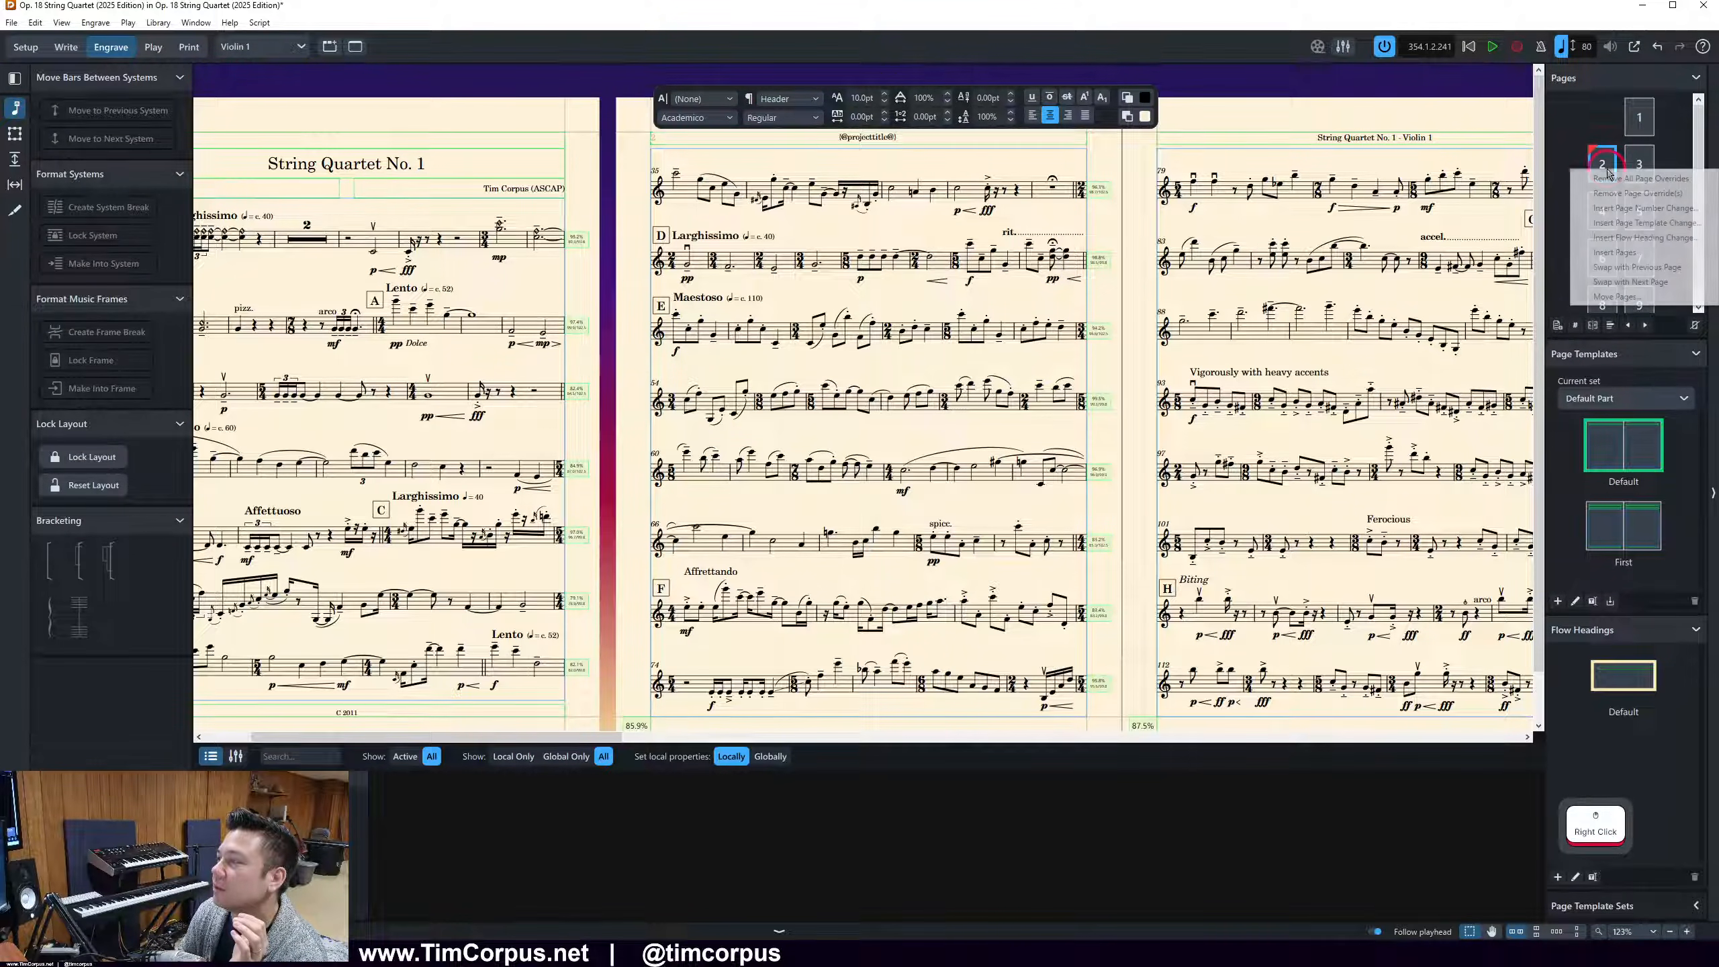
click(1081, 164)
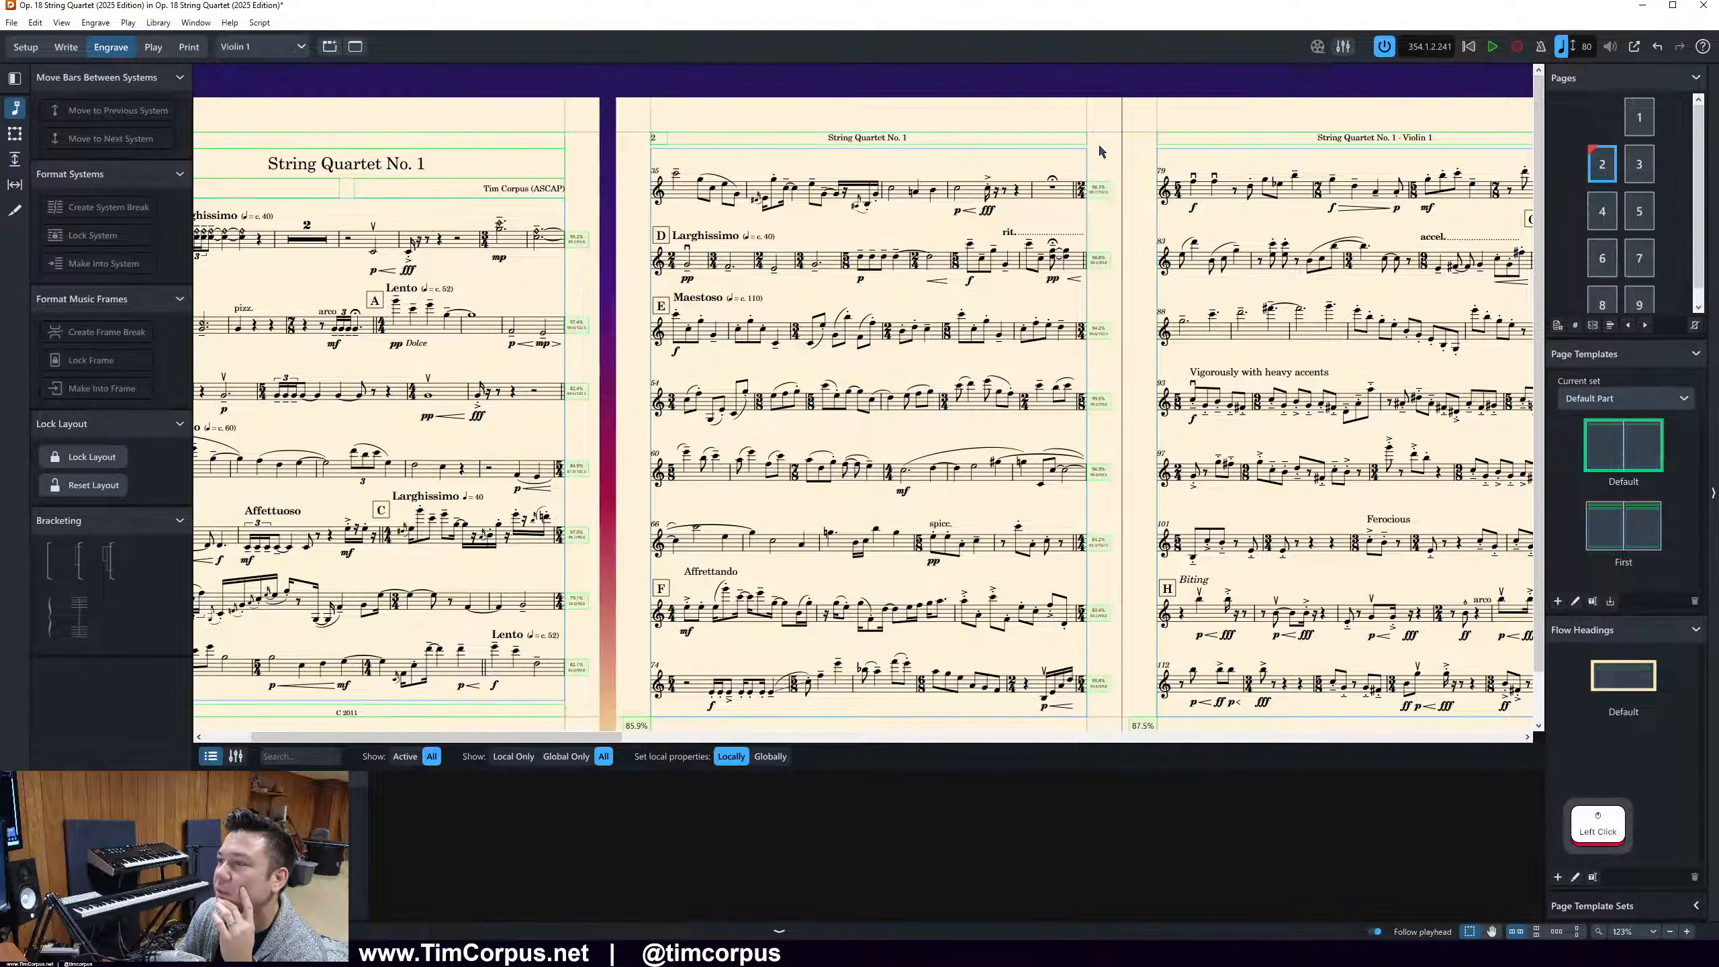
right_click(1602, 168)
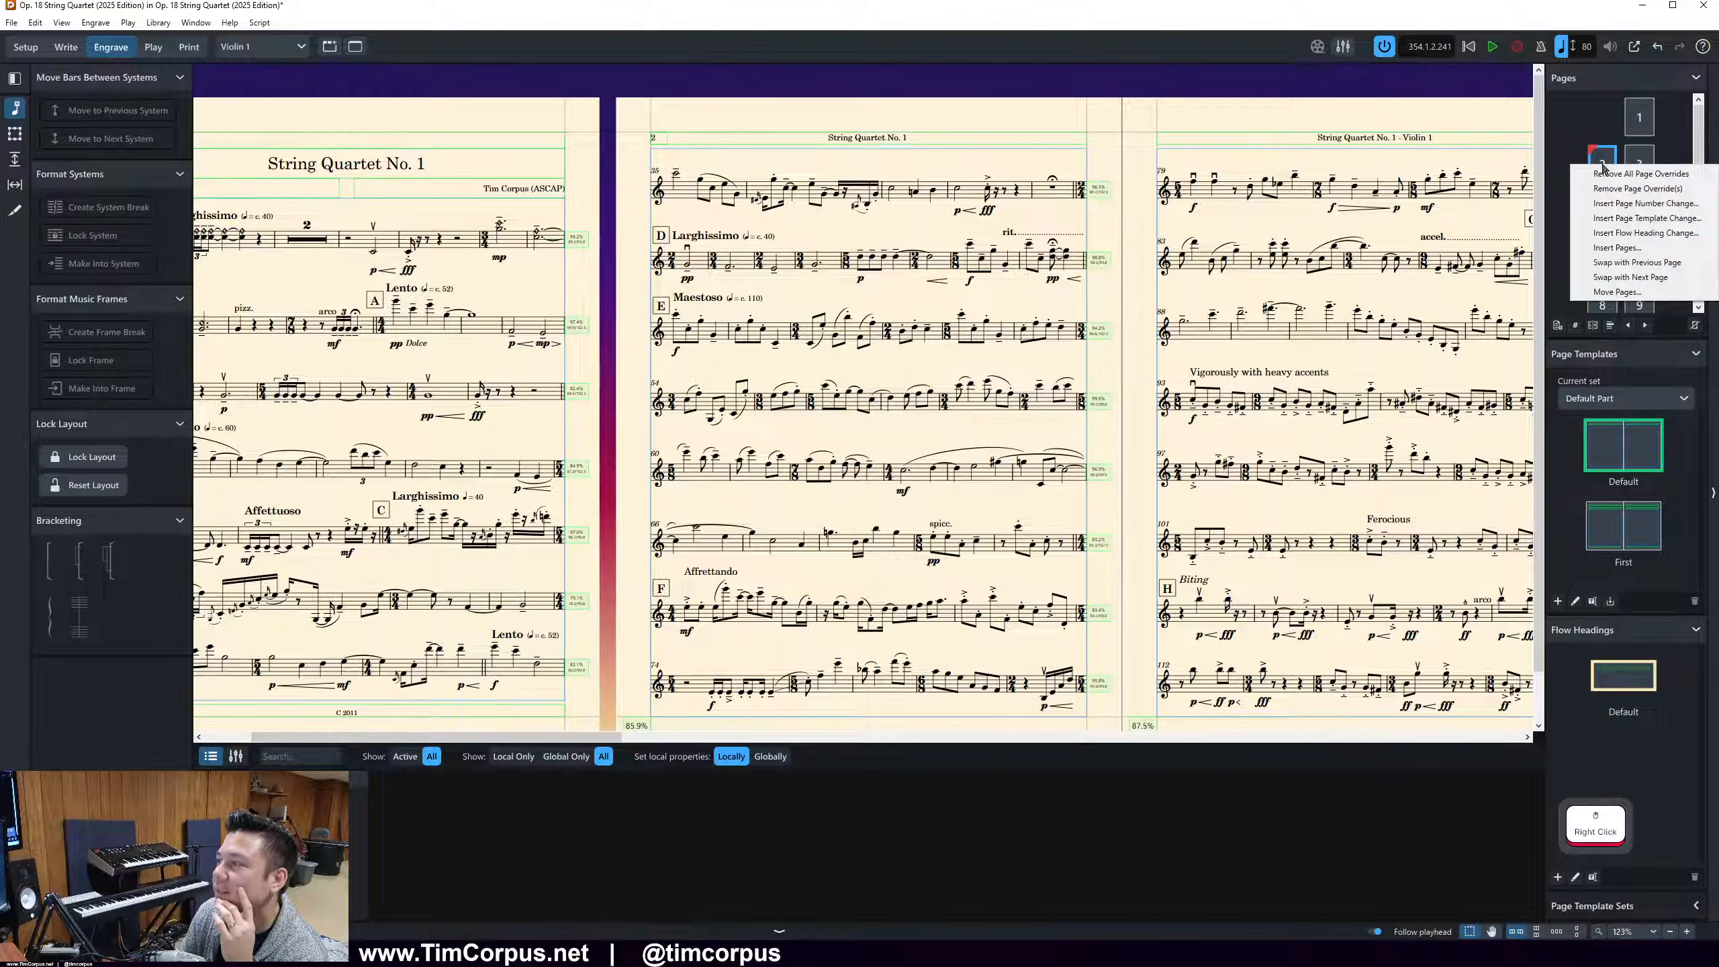
click(1603, 189)
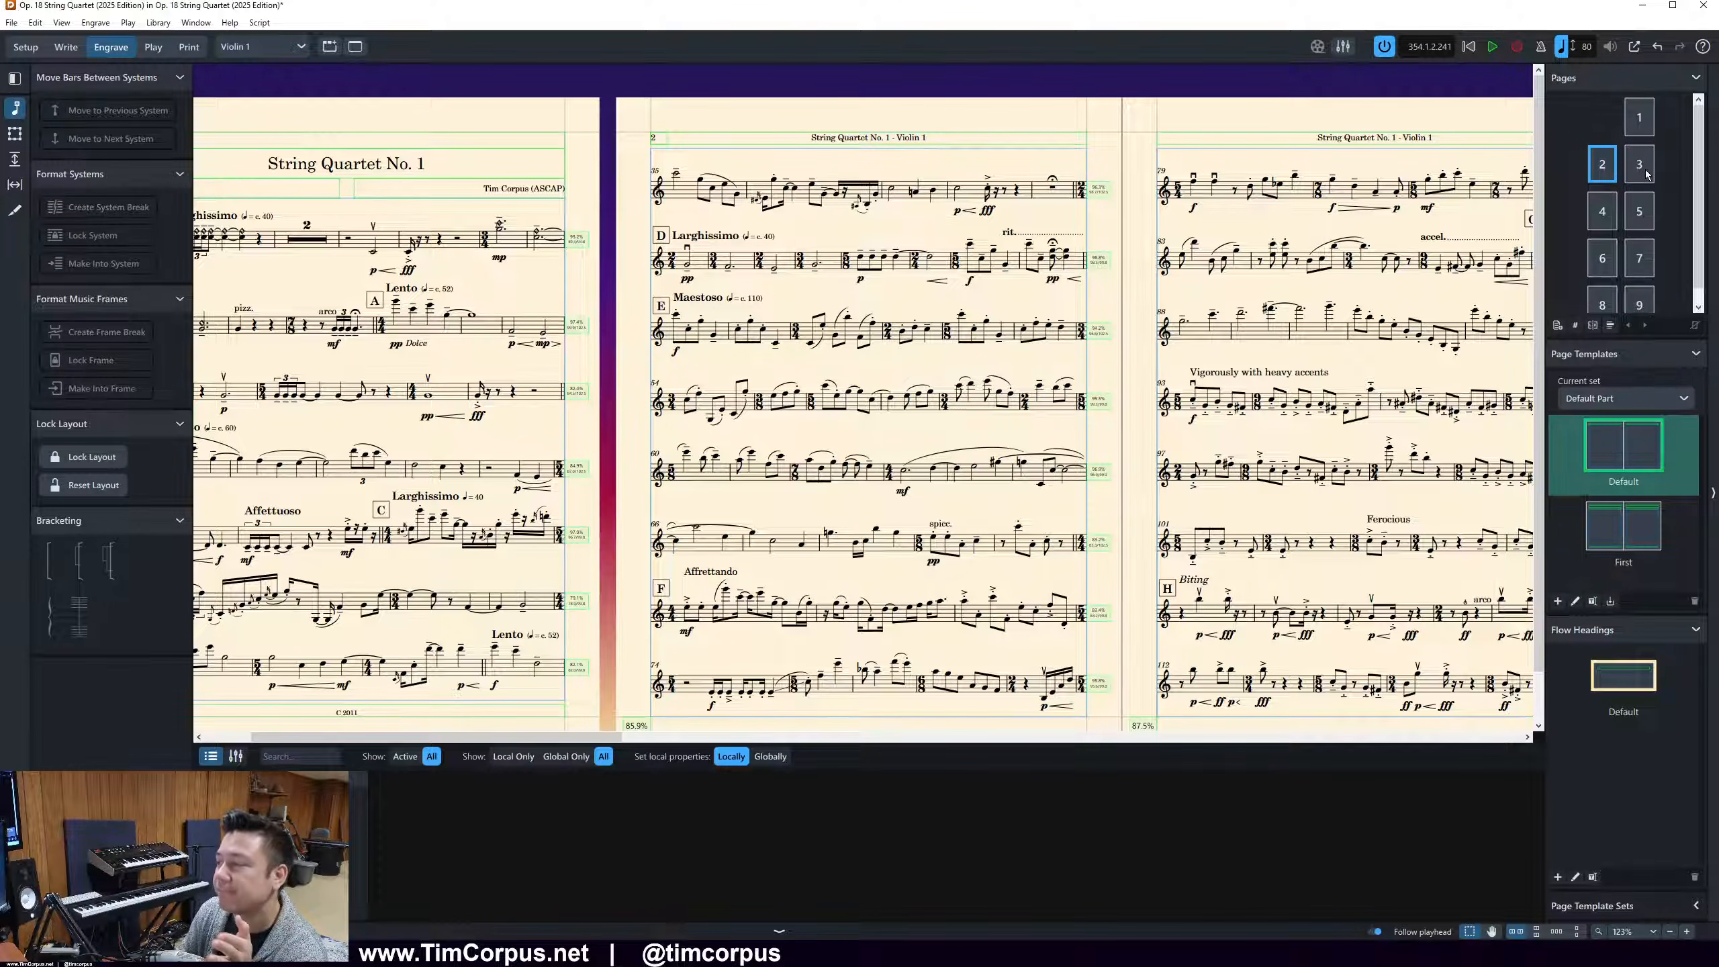
In the Default part page template, set the header's layout name token to bold, apply the change and close the template editor
double_click(1604, 440)
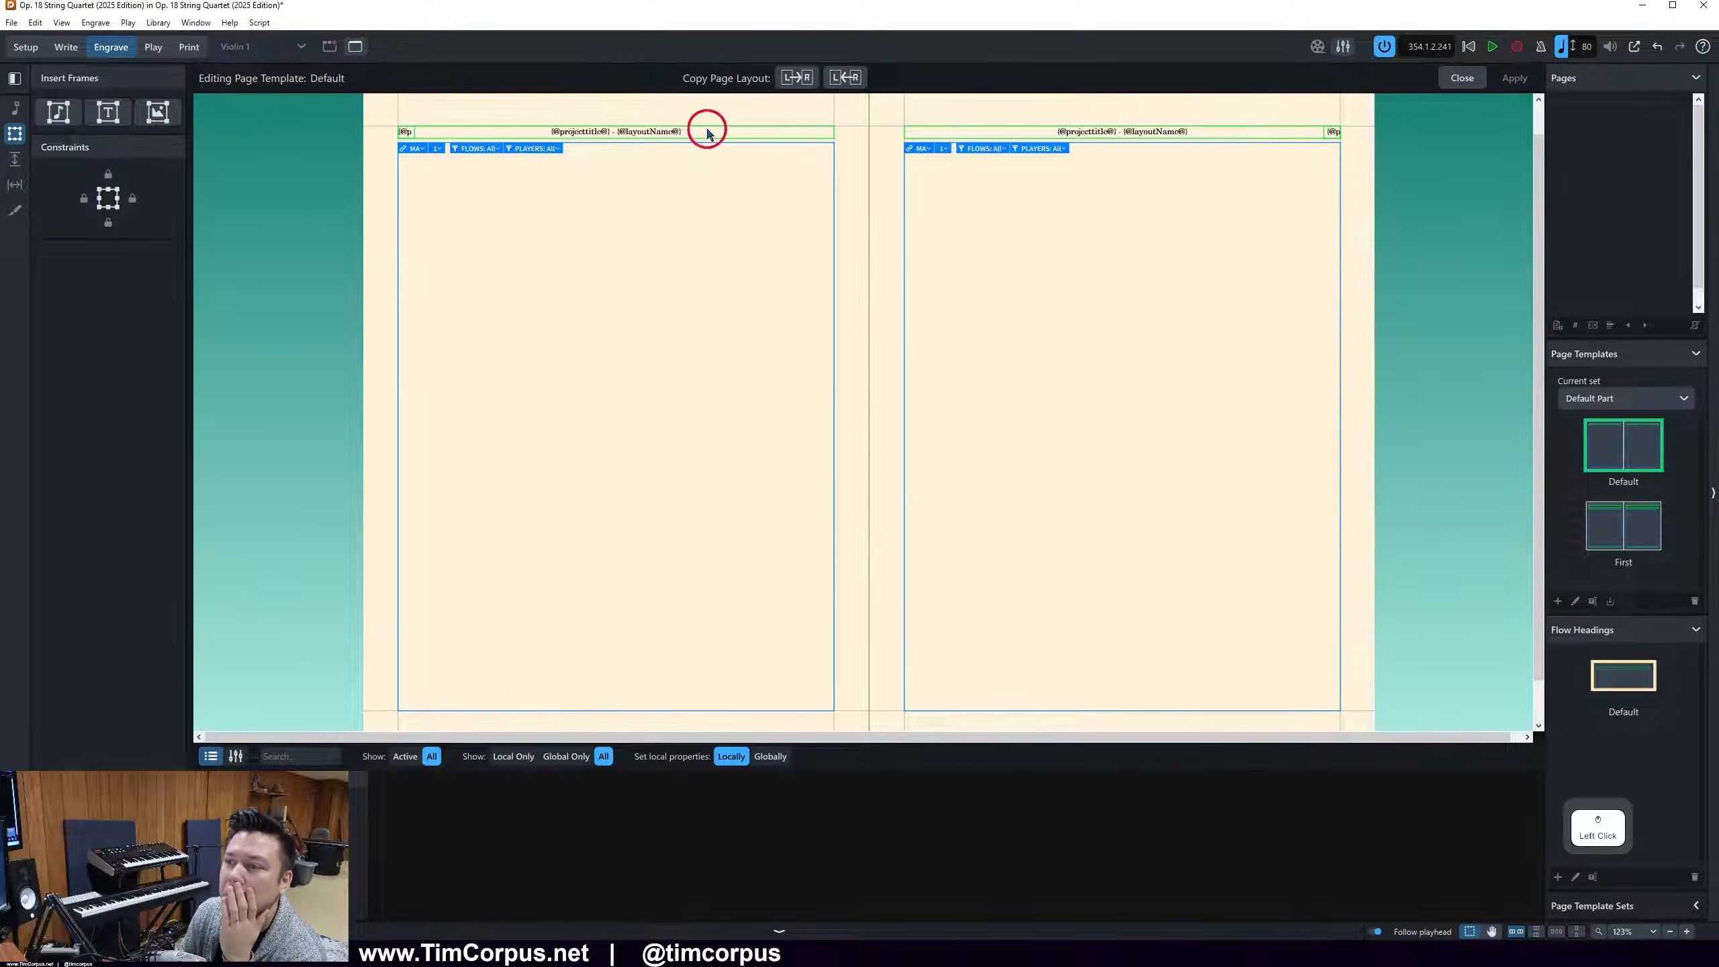
double_click(702, 129)
drag(701, 129, 614, 132)
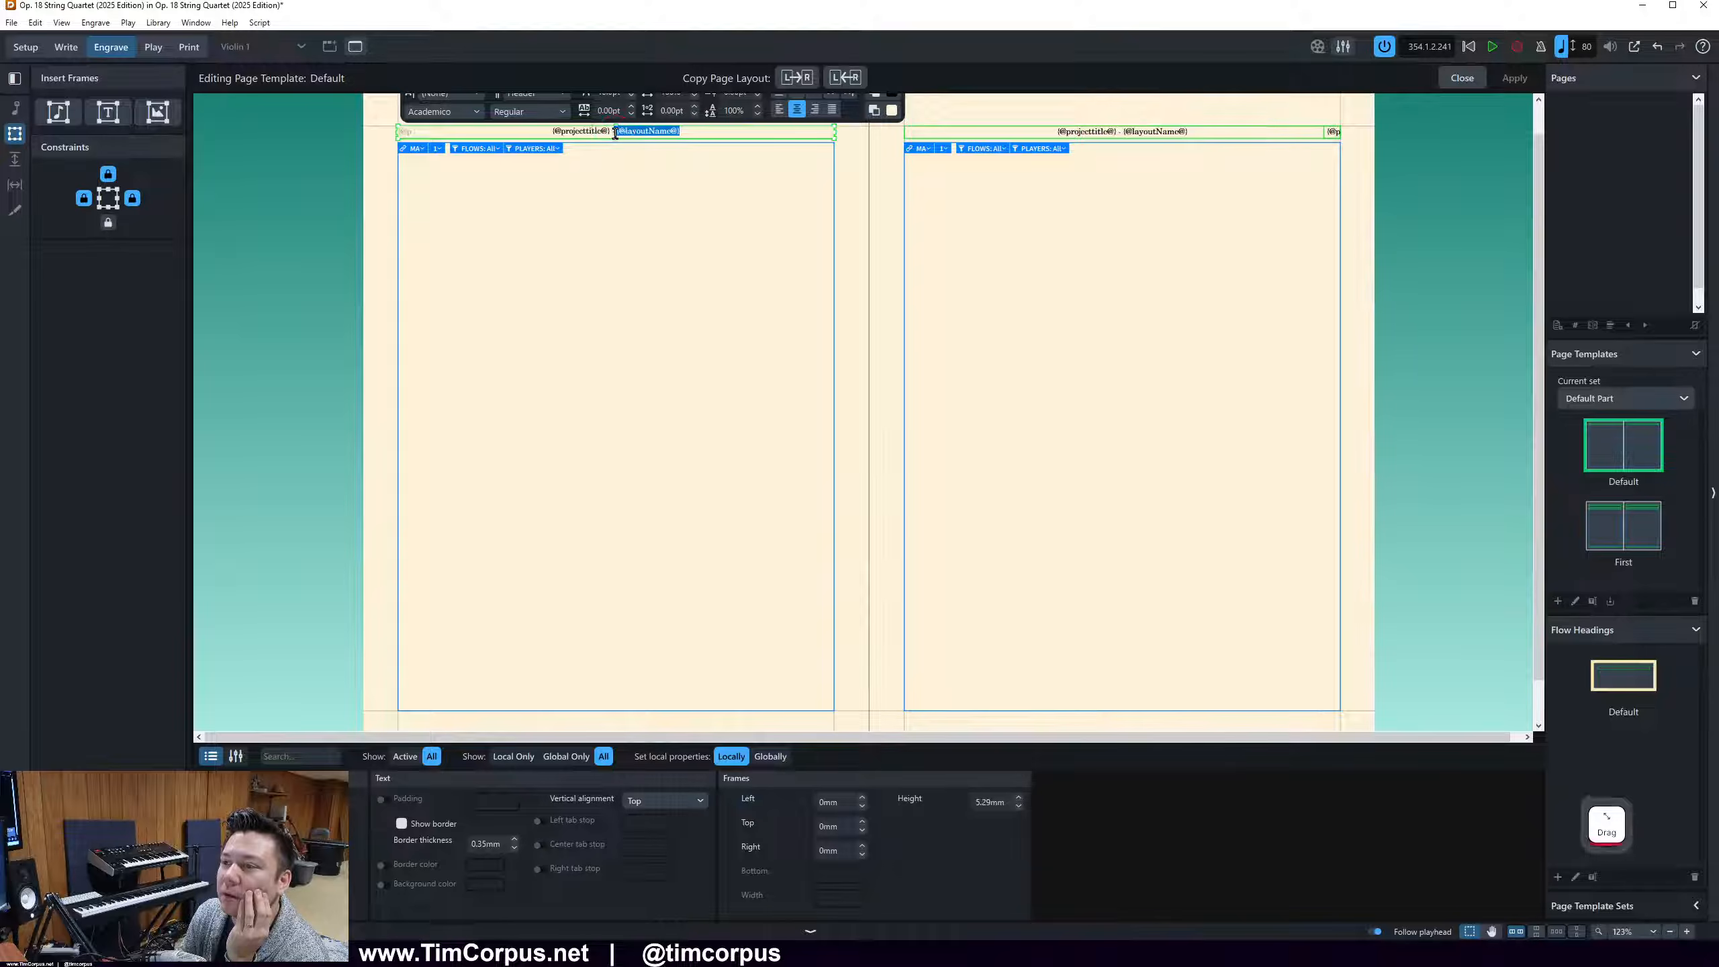
click(550, 111)
click(518, 157)
click(1141, 151)
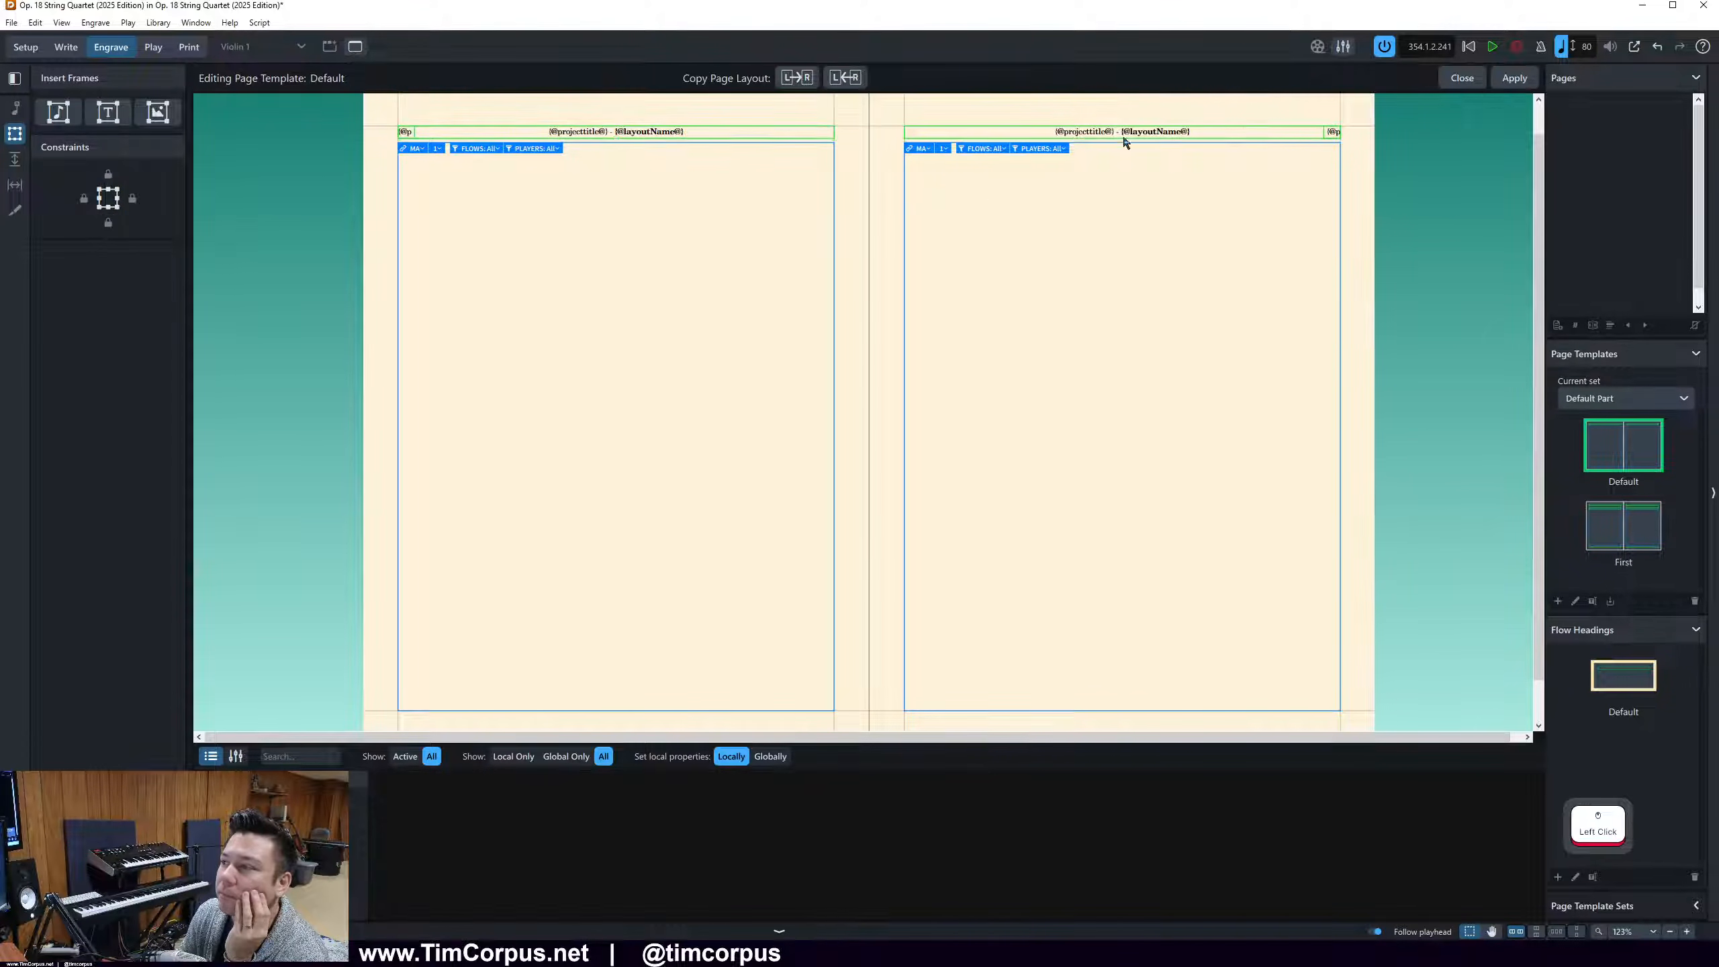
click(1516, 80)
click(1472, 81)
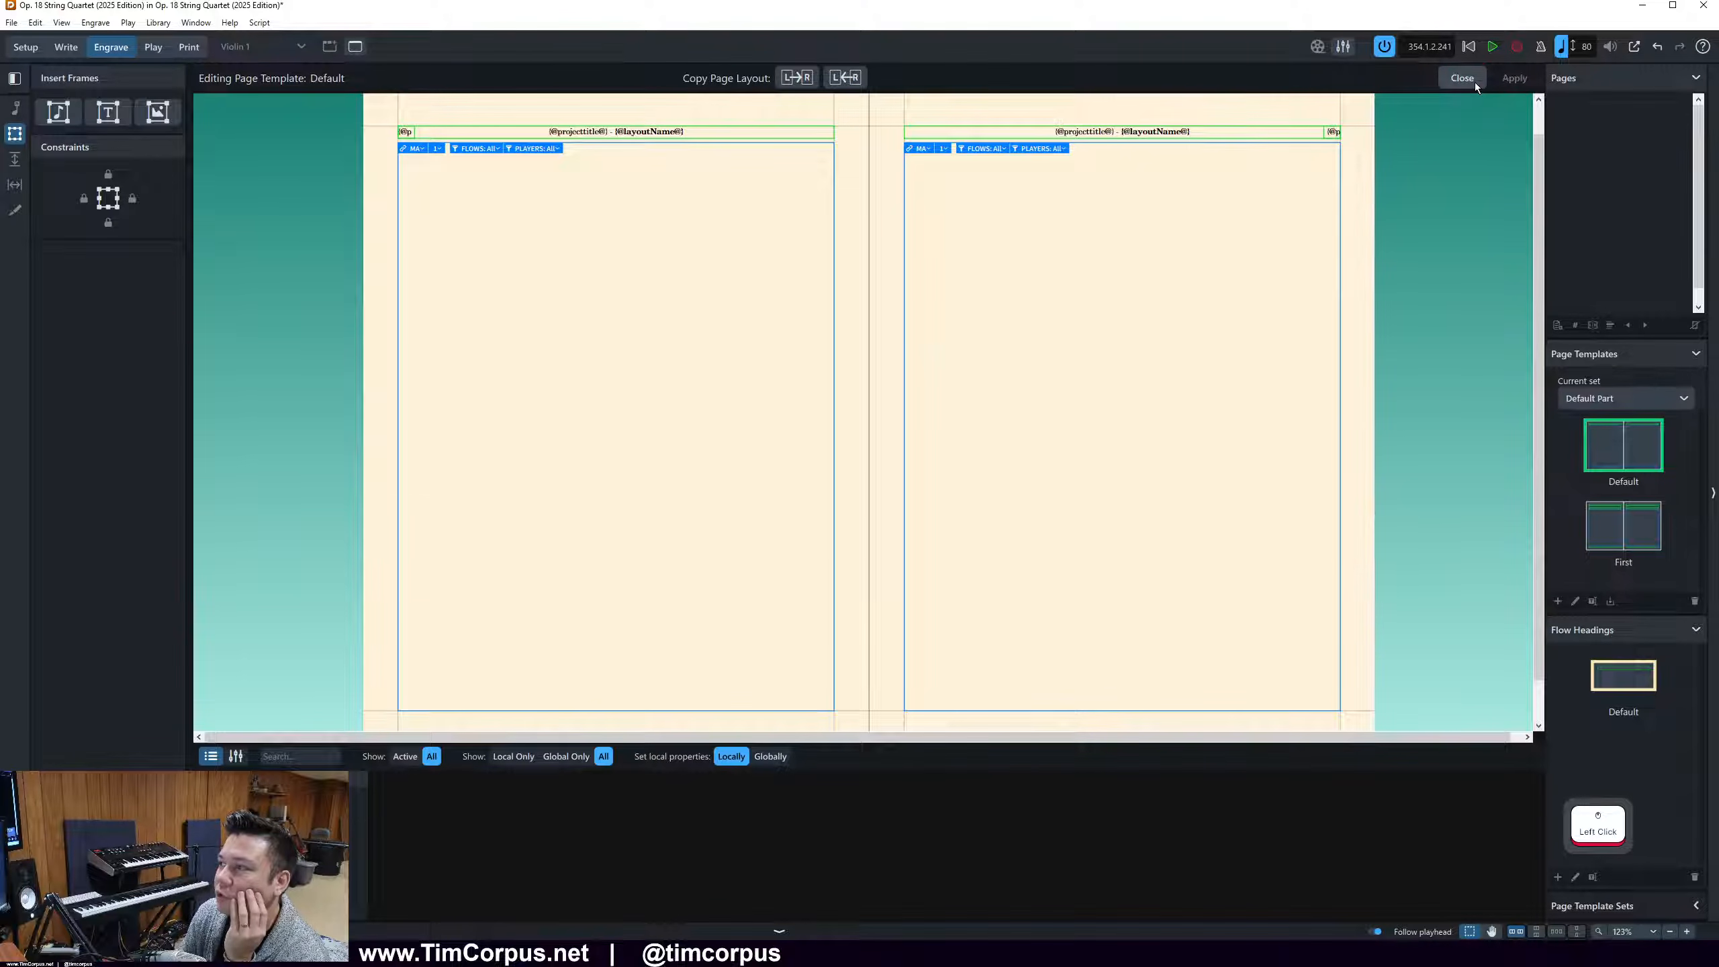
Show the Cello part to check its page 2 header, and switch back to the Violin 1 part
click(291, 45)
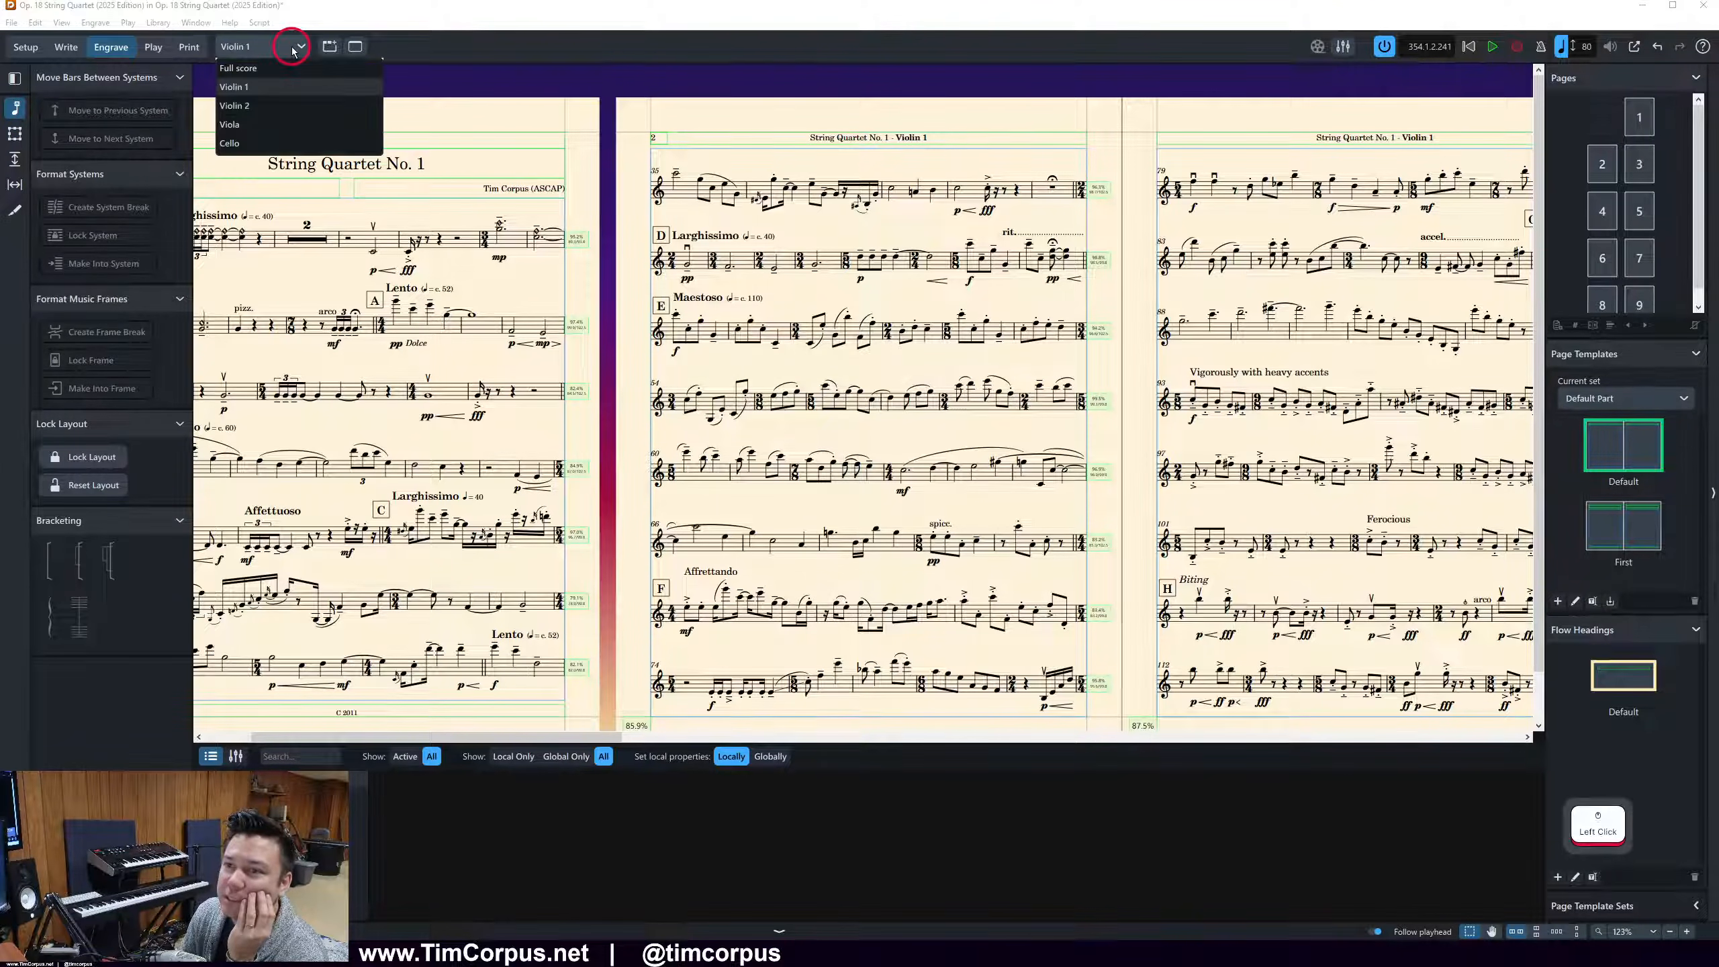
click(290, 140)
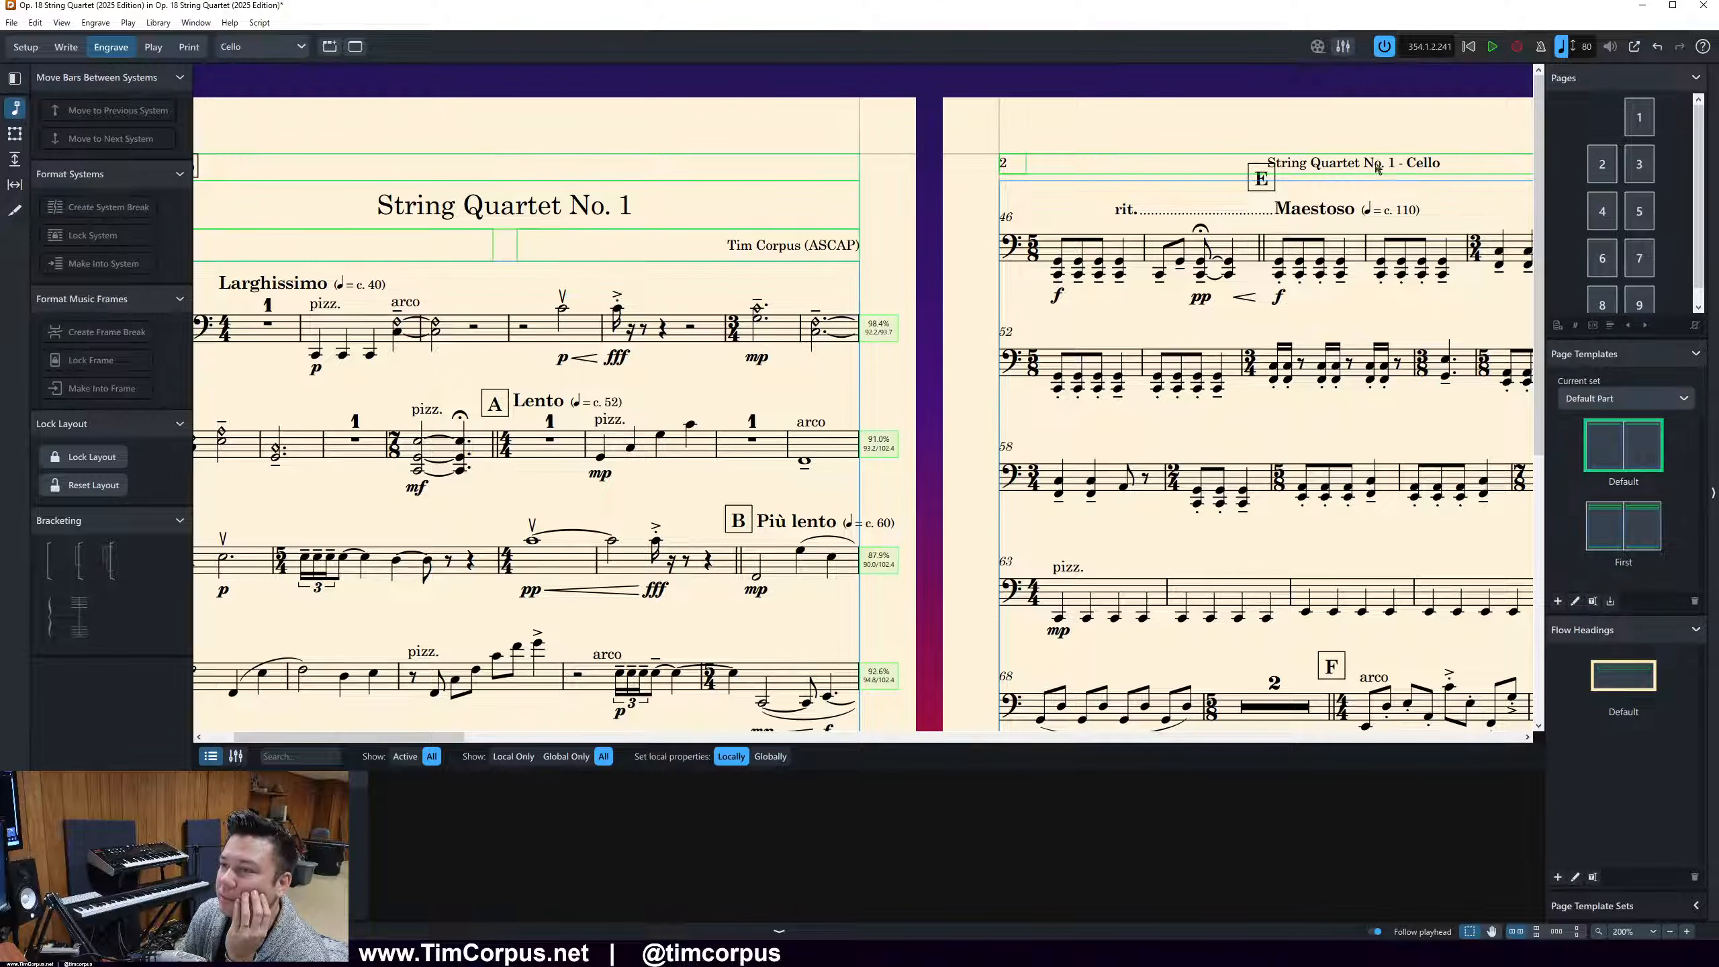
click(248, 54)
click(258, 75)
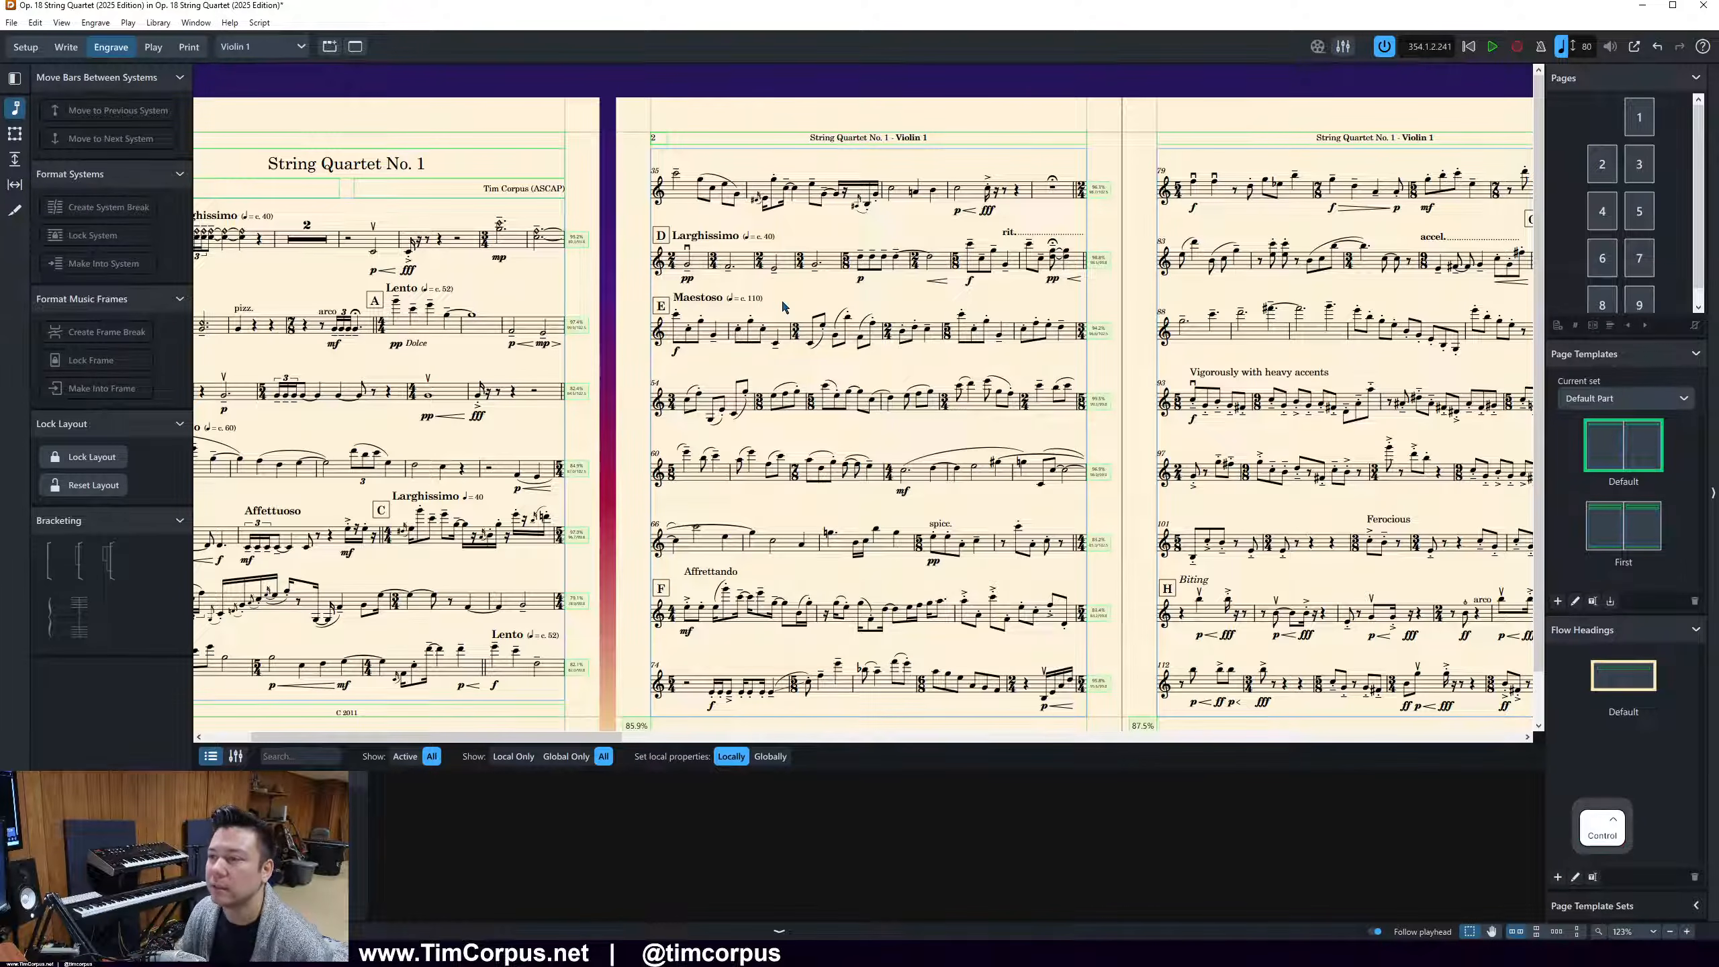
scroll(784, 440, down, 2)
click(777, 684)
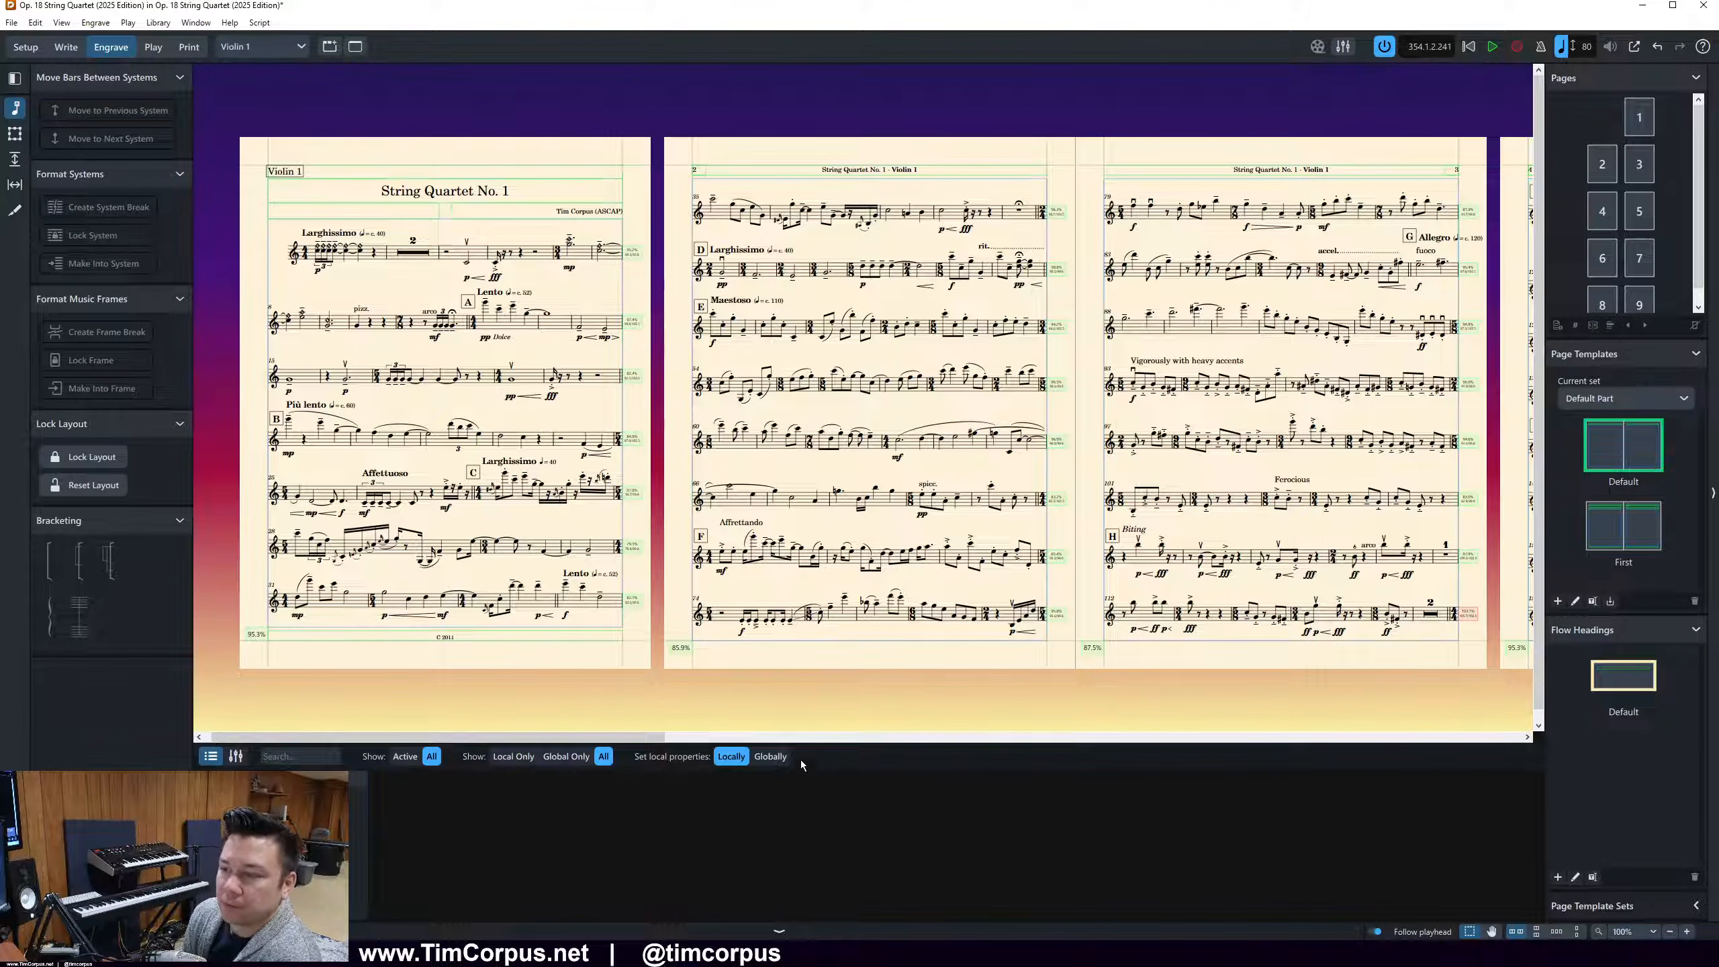
click(801, 702)
click(800, 702)
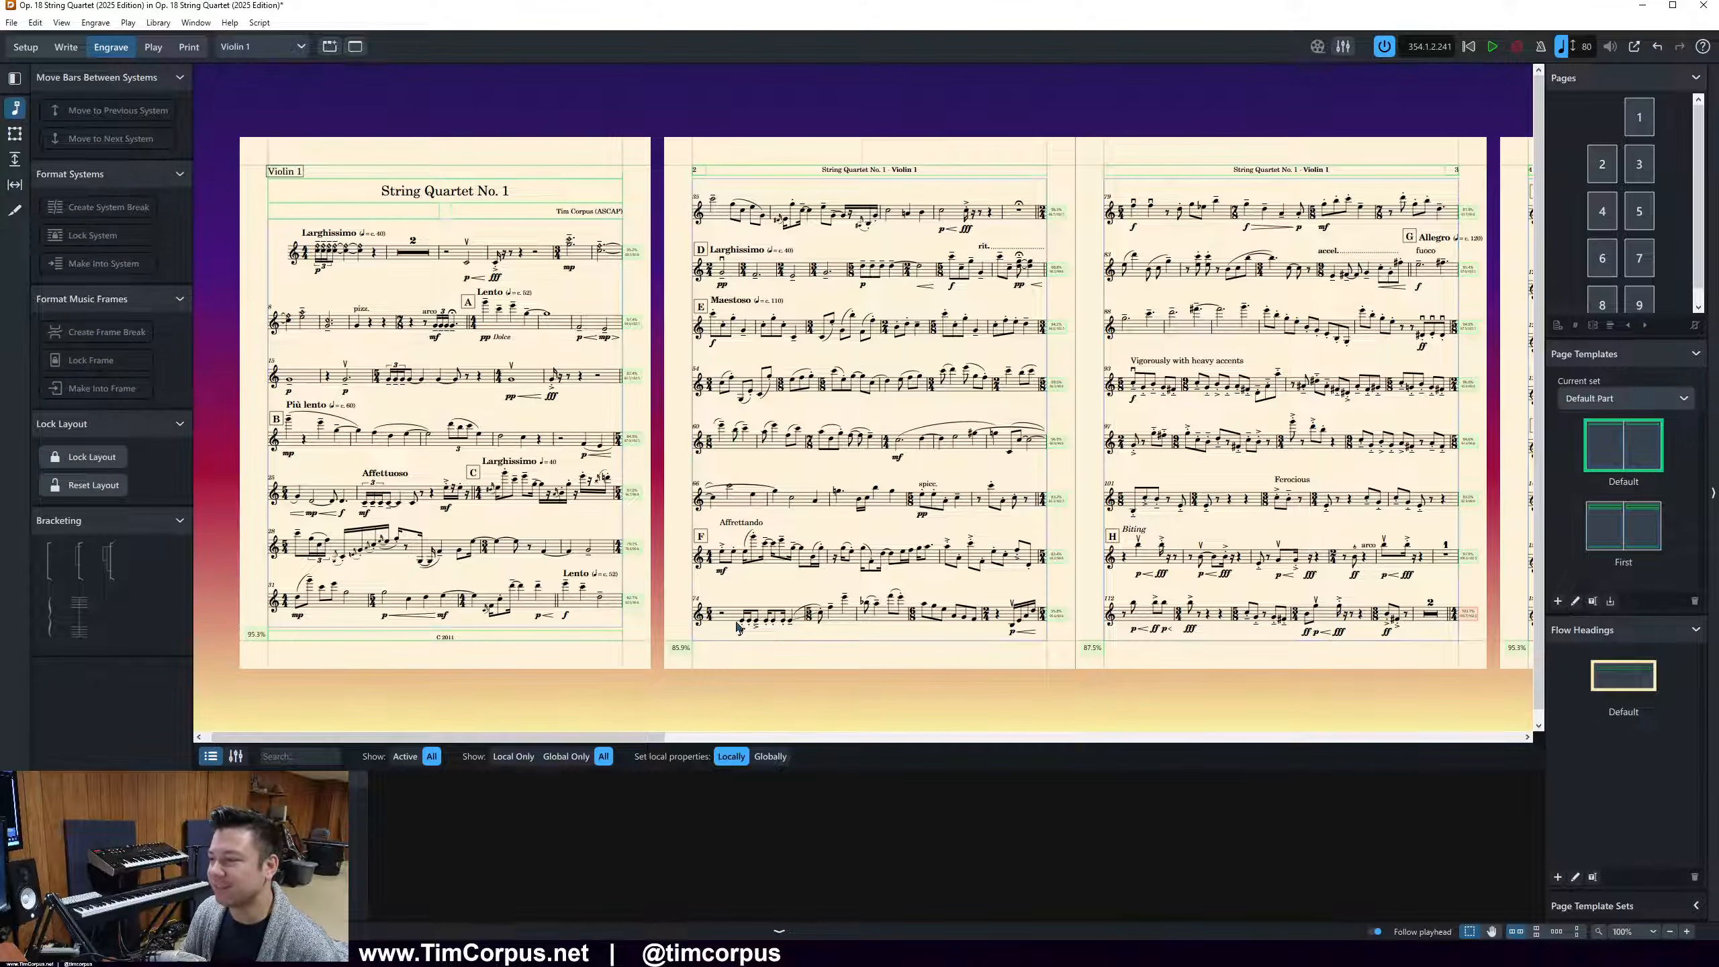
drag(595, 736, 645, 629)
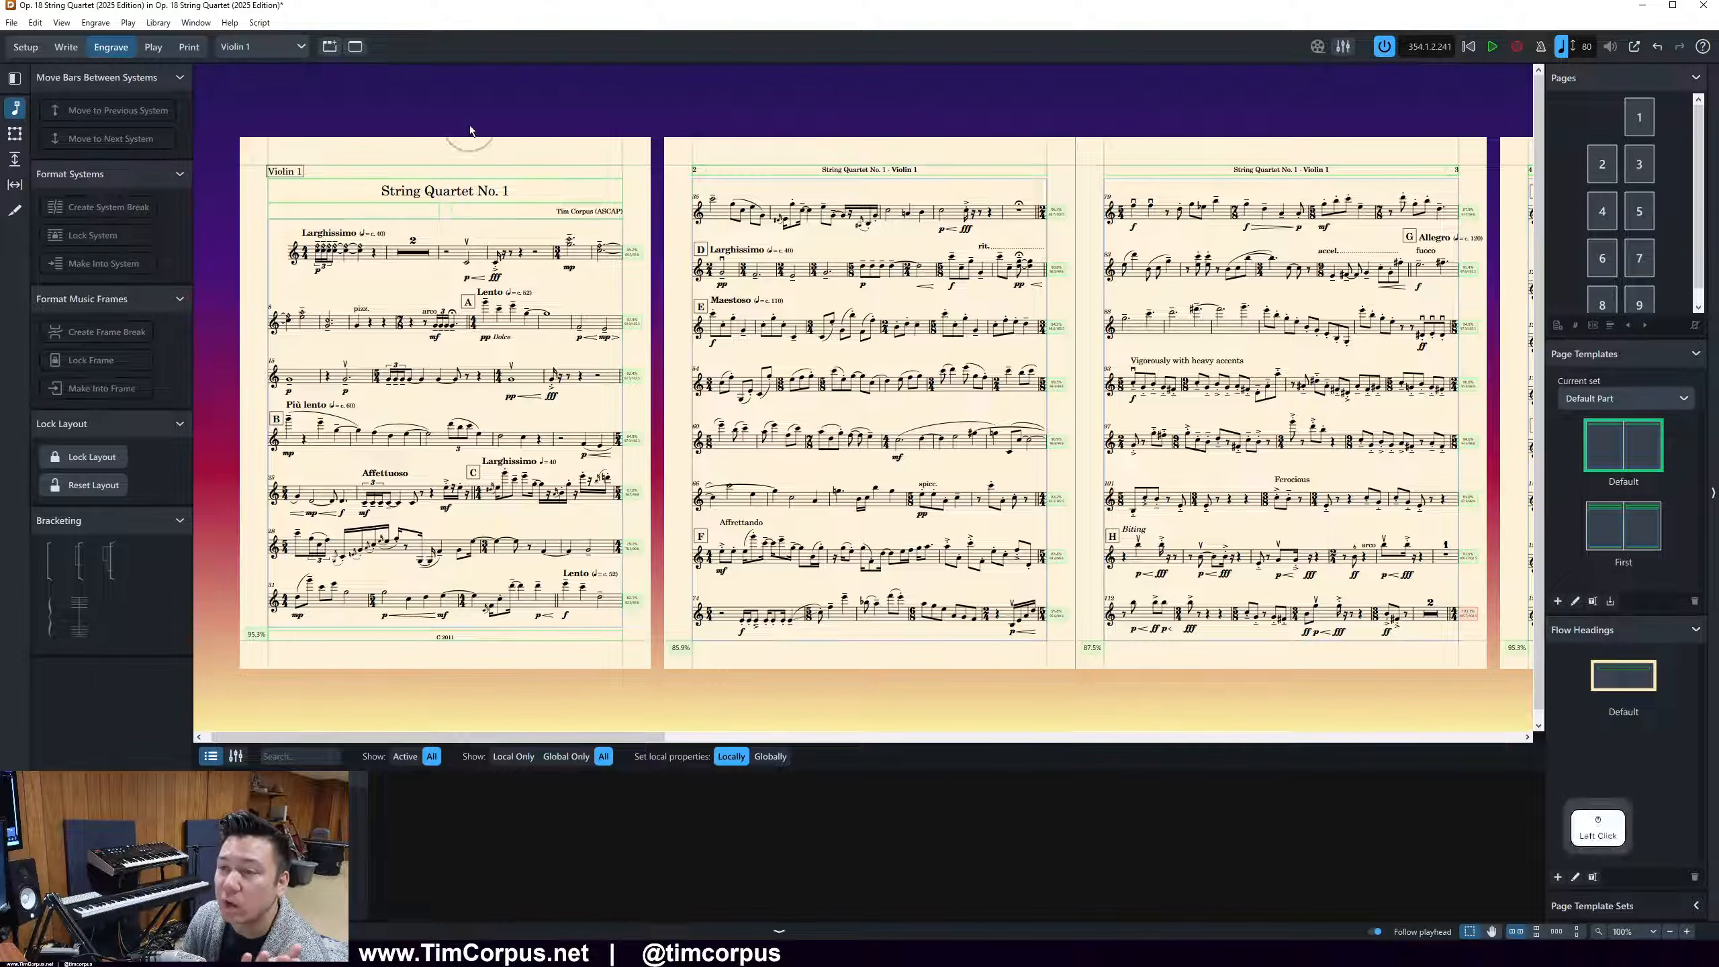
Check the first and second pages of the Violin 2 and Violin 1 parts in the print preview
click(189, 47)
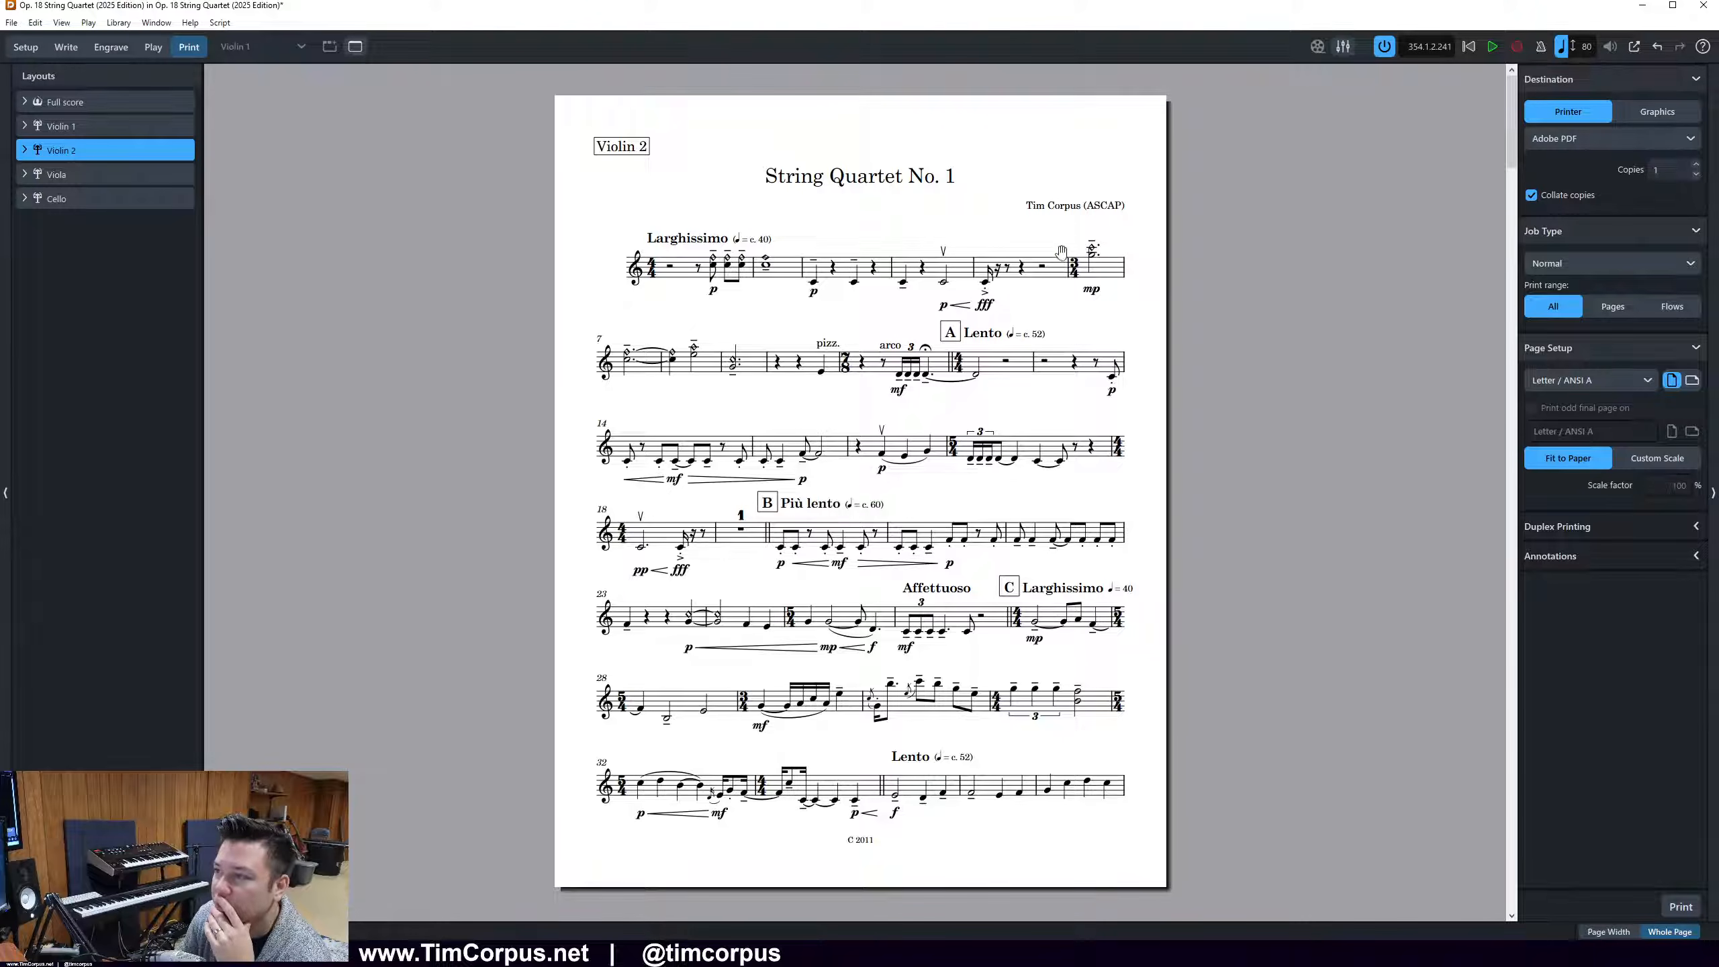
scroll(1046, 405, down, 1)
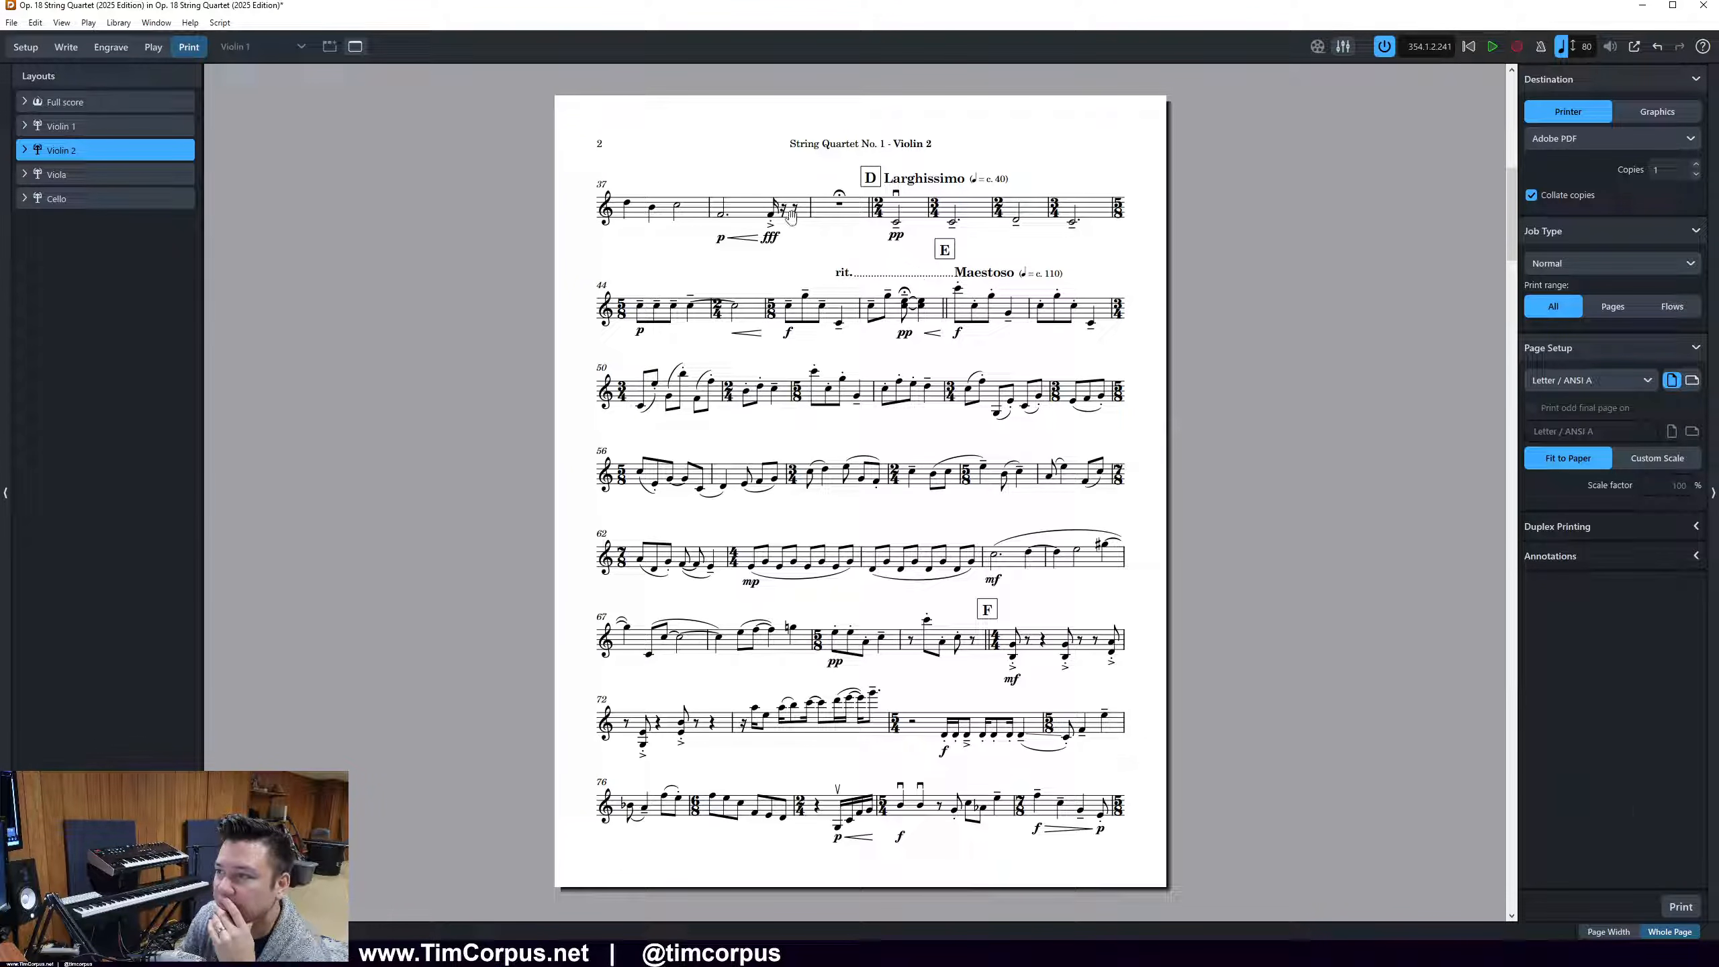
scroll(1291, 511, up, 1)
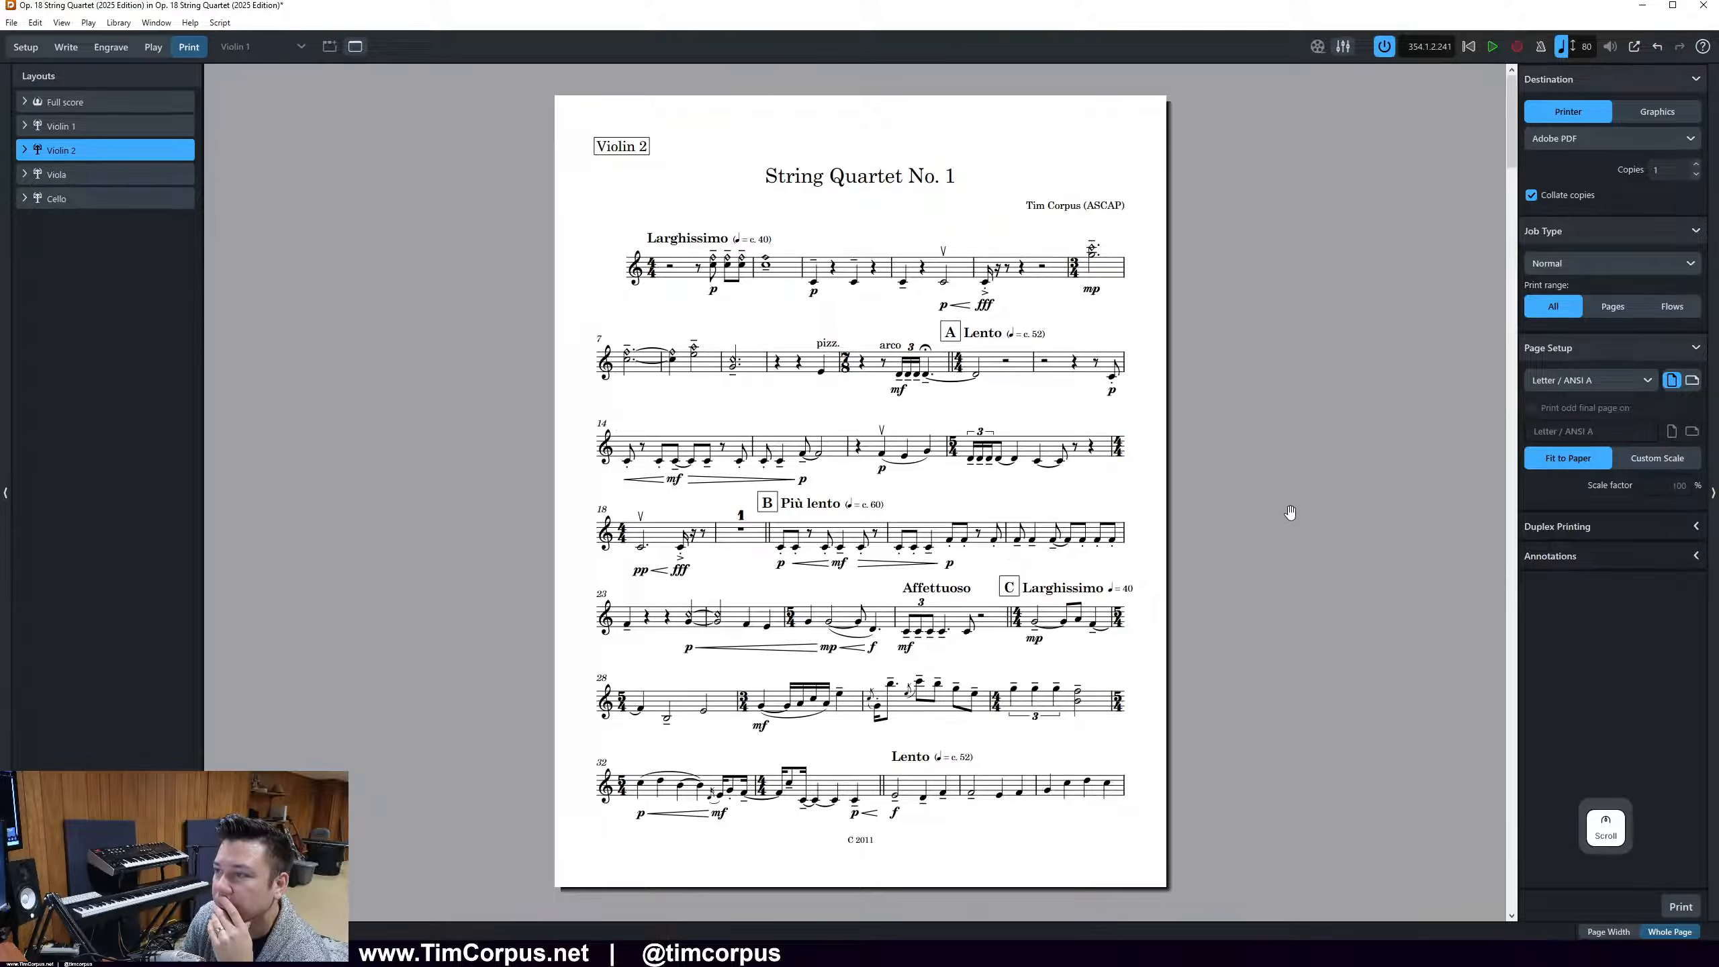
scroll(1290, 512, down, 1)
scroll(1290, 512, down, 1)
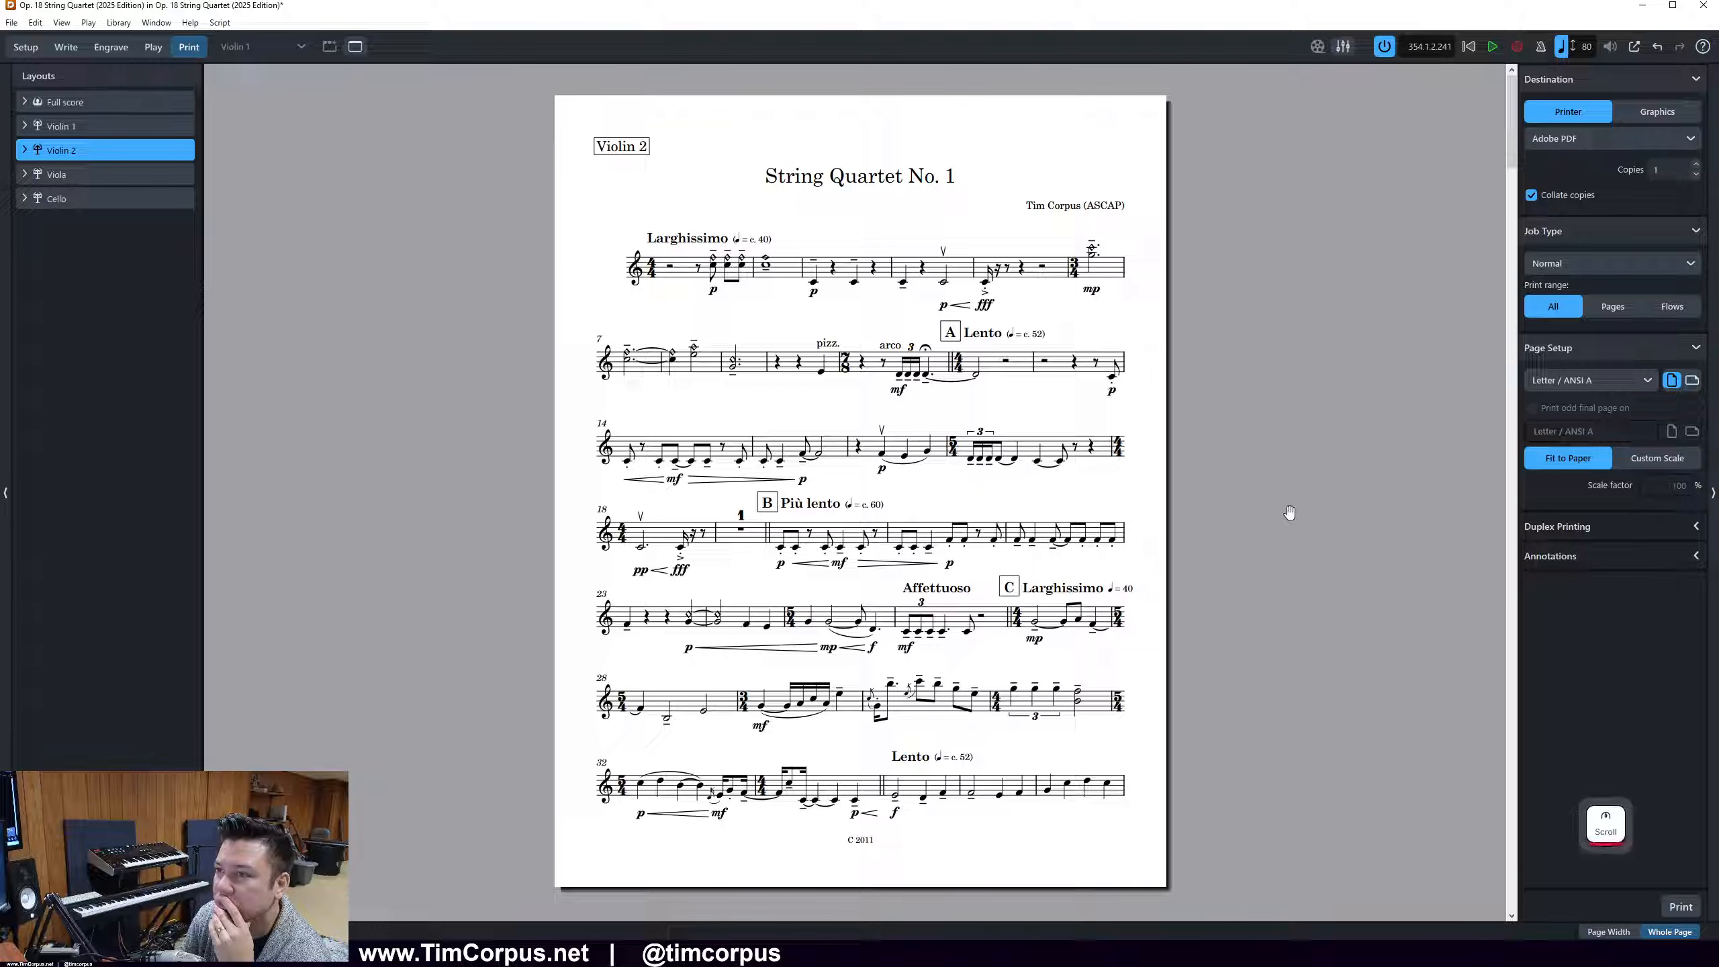
click(70, 127)
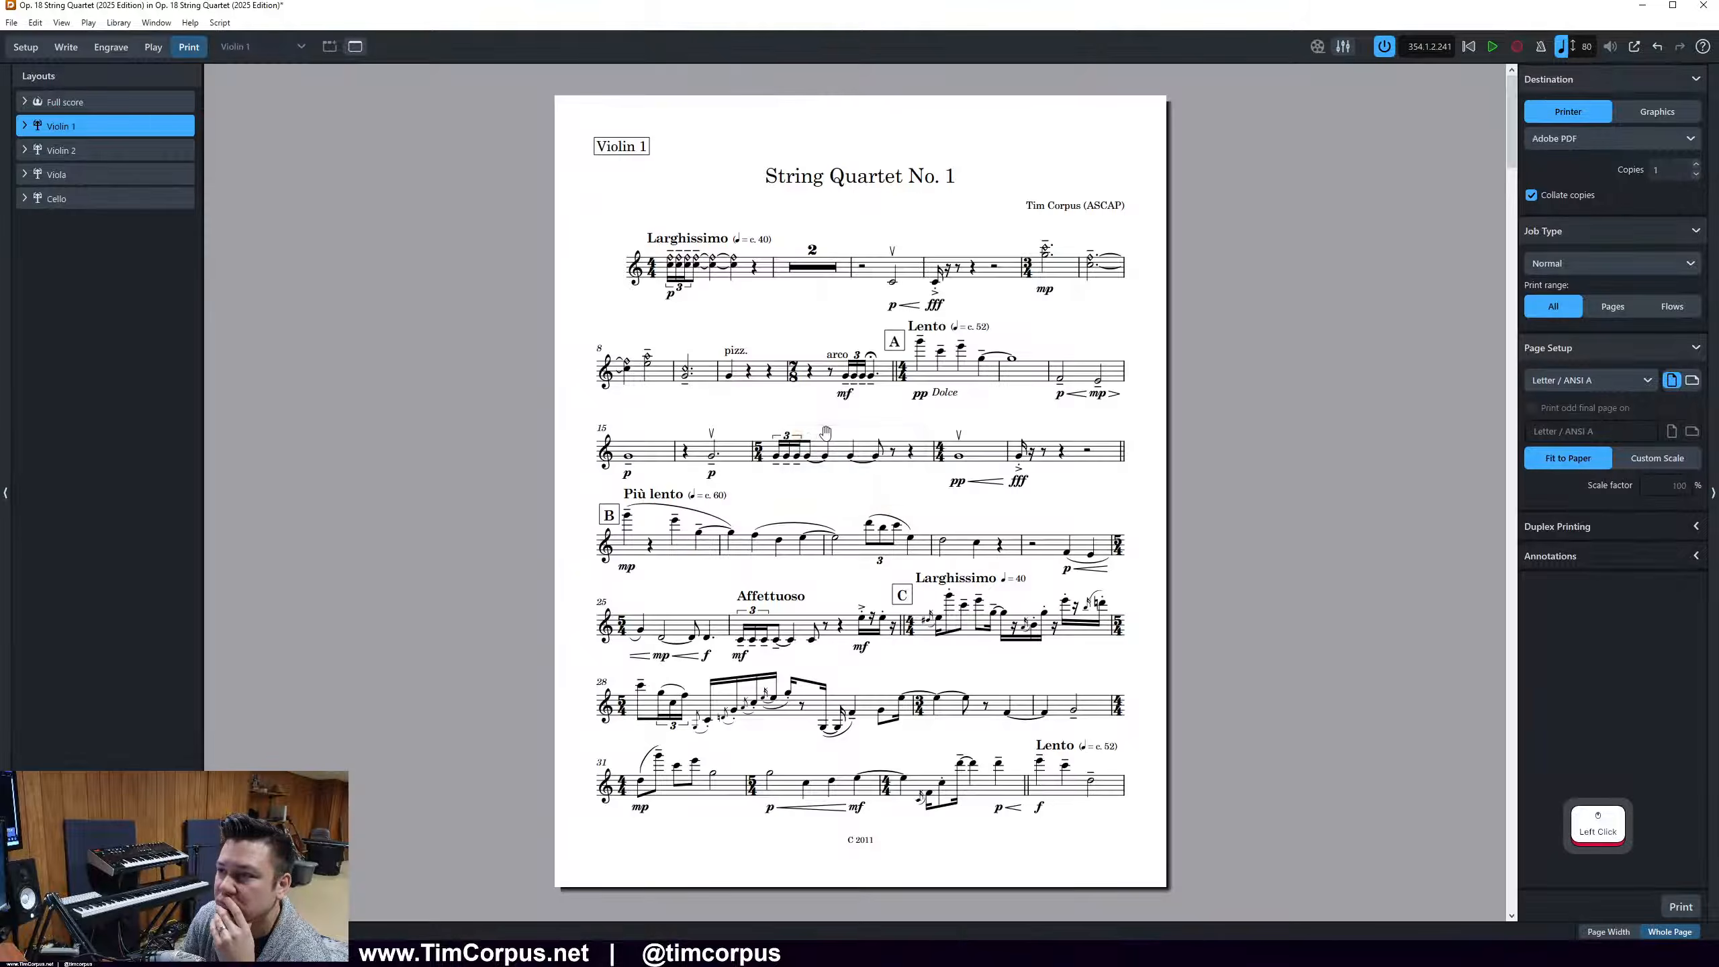
scroll(826, 431, down, 1)
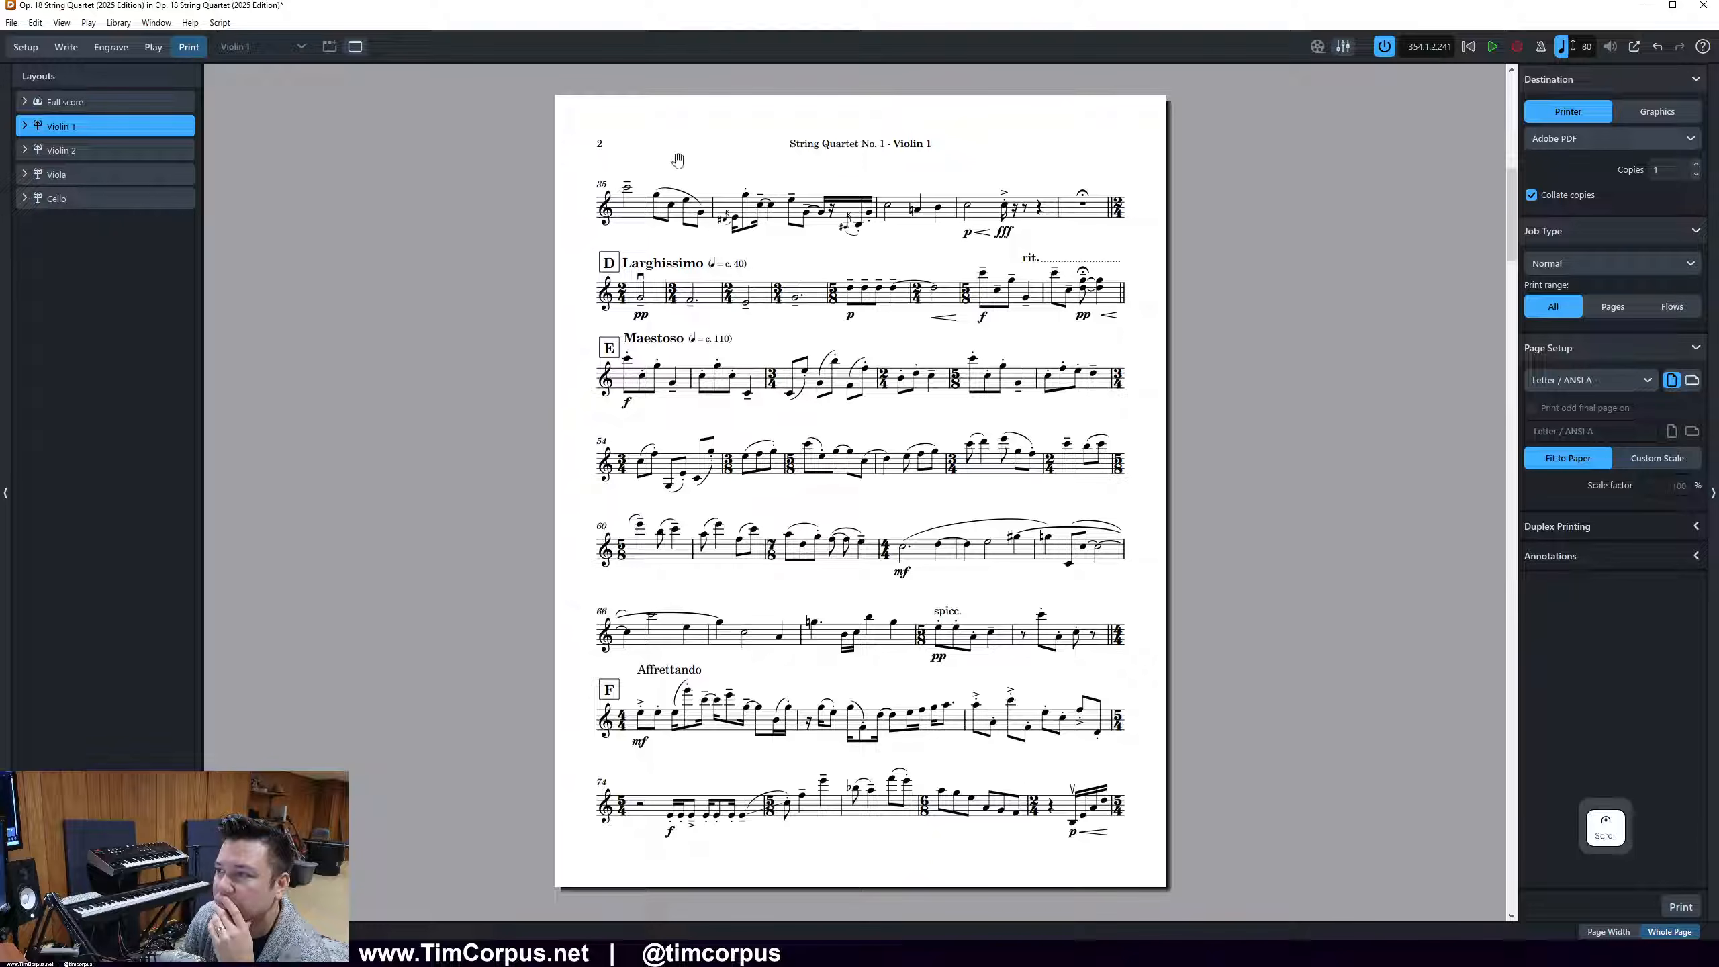
scroll(677, 163, up, 1)
scroll(888, 799, up, 1)
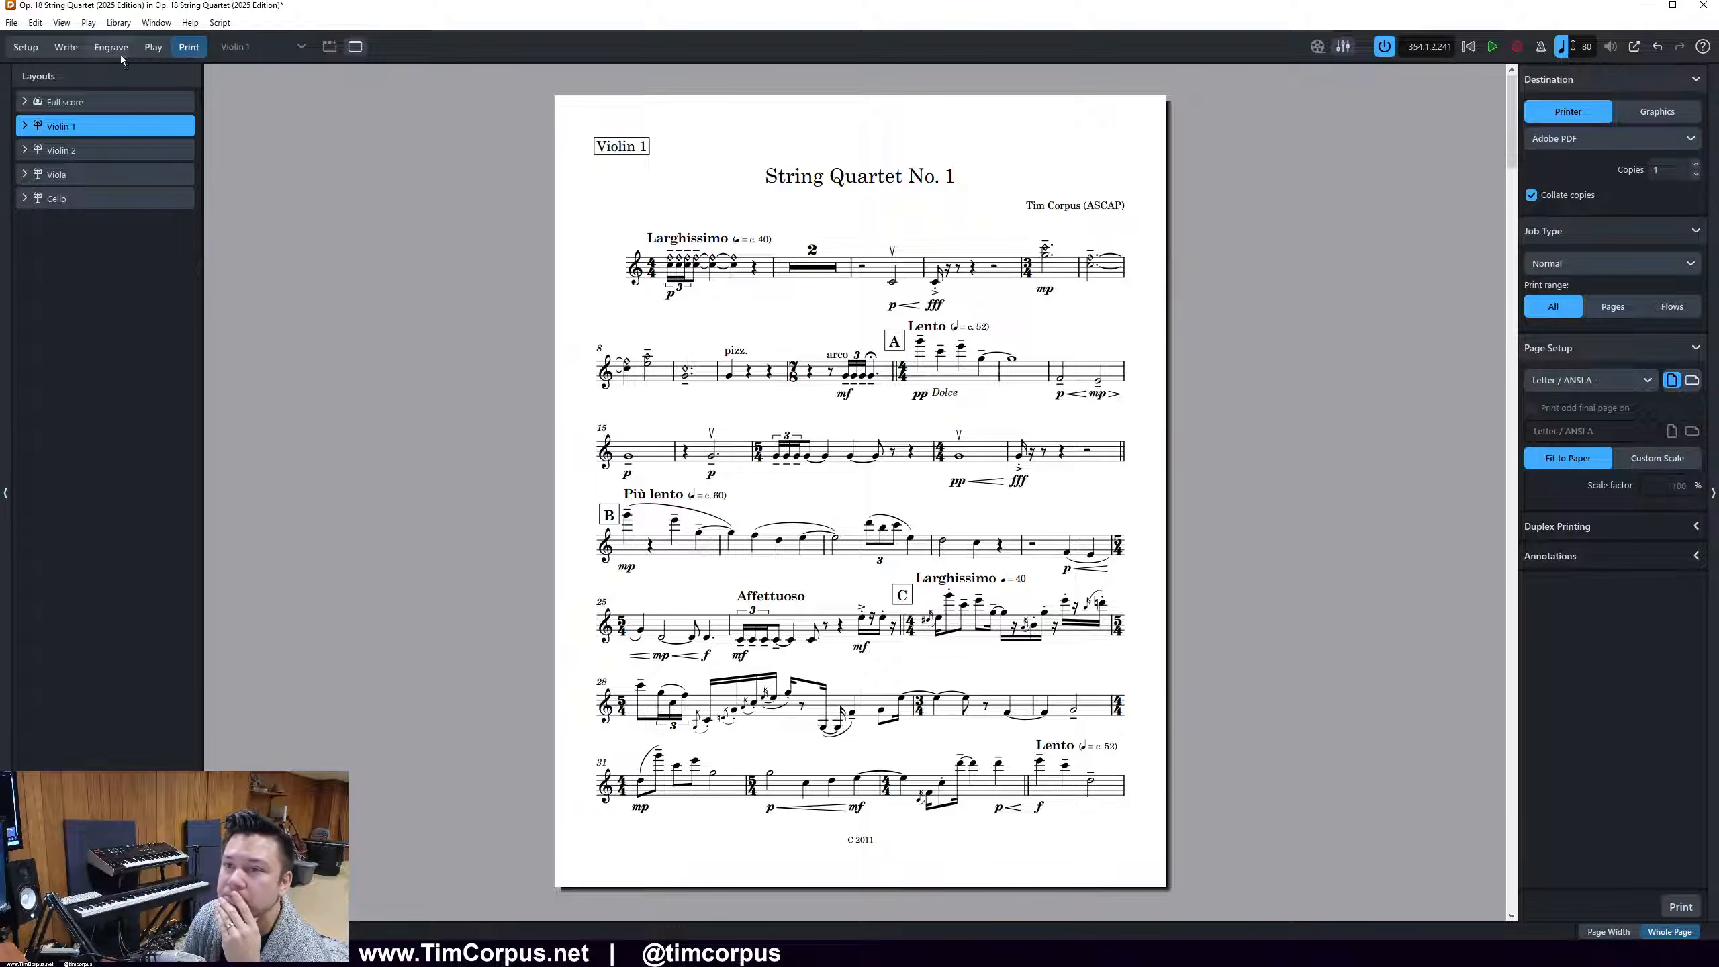
Return to Engrave mode and examine the title area on page 1 and the header on page 2 of the Violin 1 part
click(70, 49)
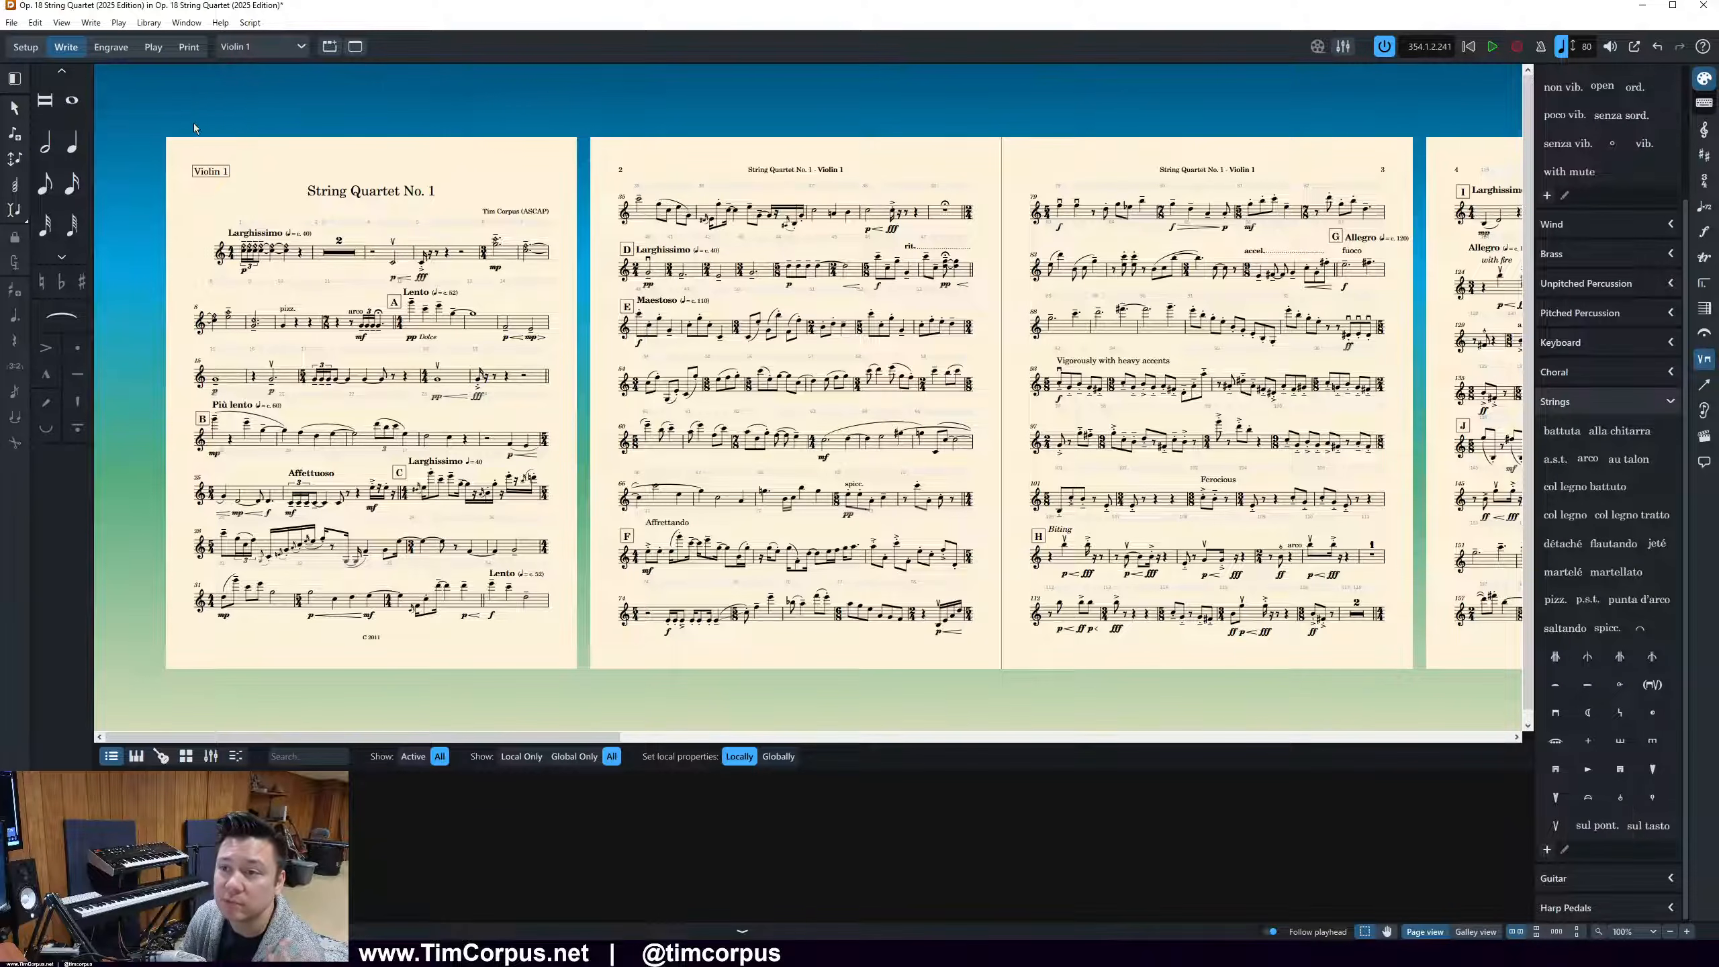
click(110, 47)
click(413, 164)
scroll(414, 160, left, 2)
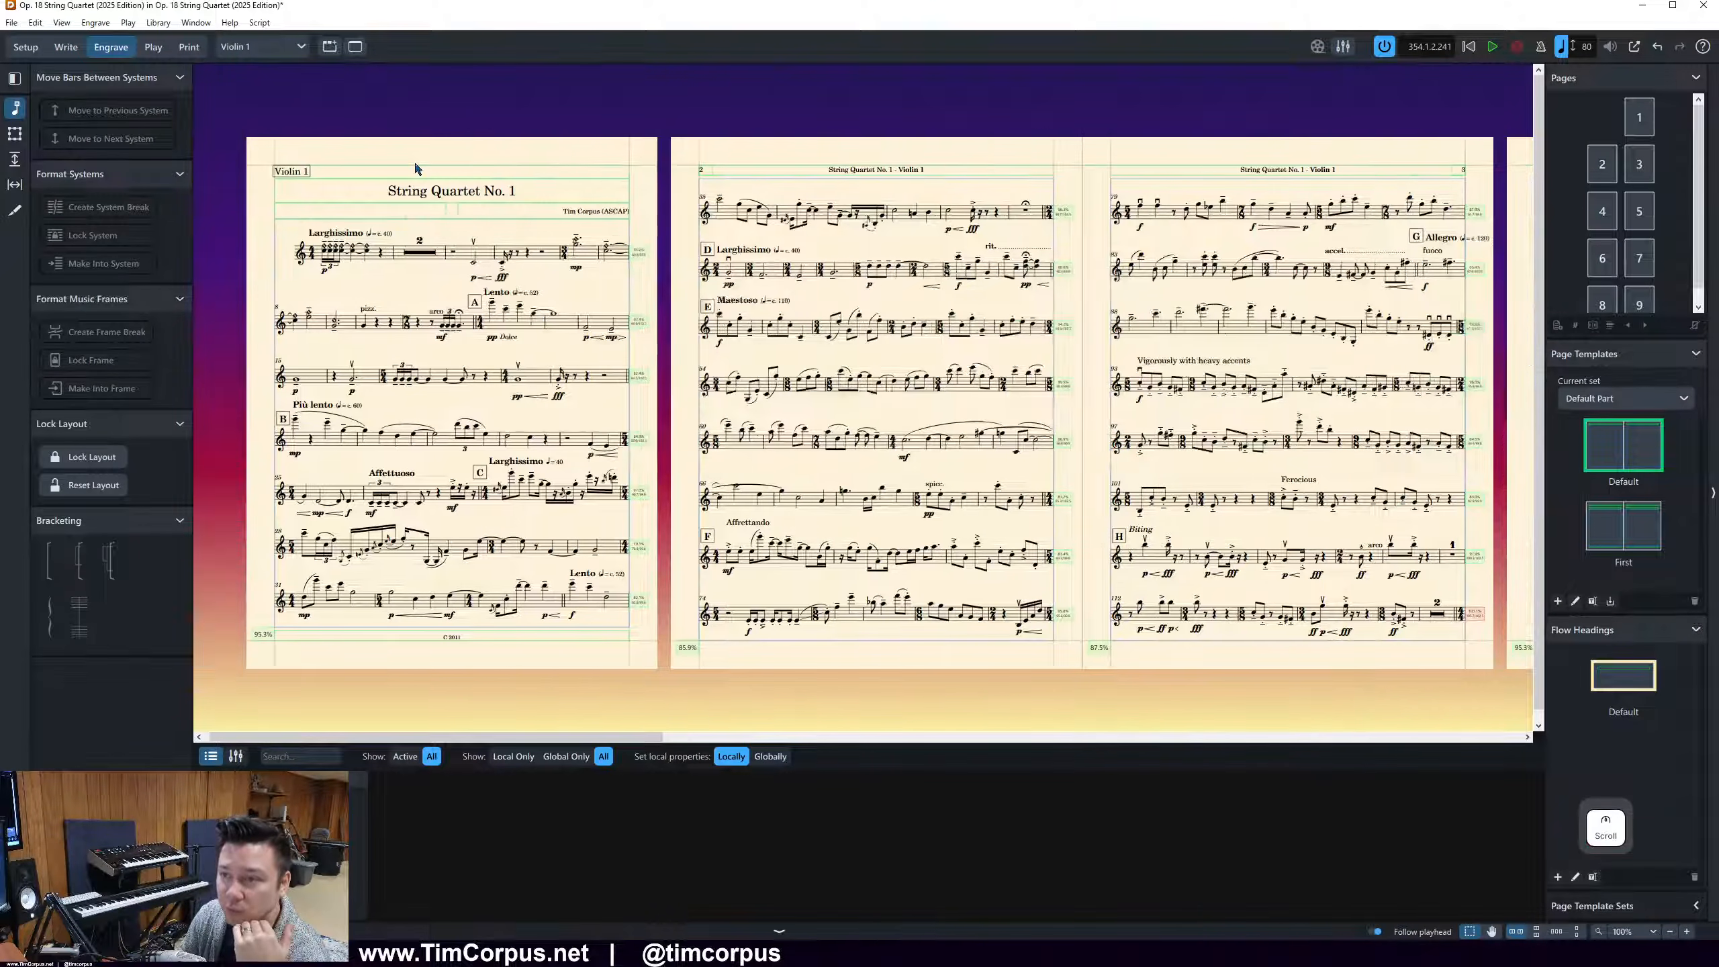
scroll(241, 275, up, 2)
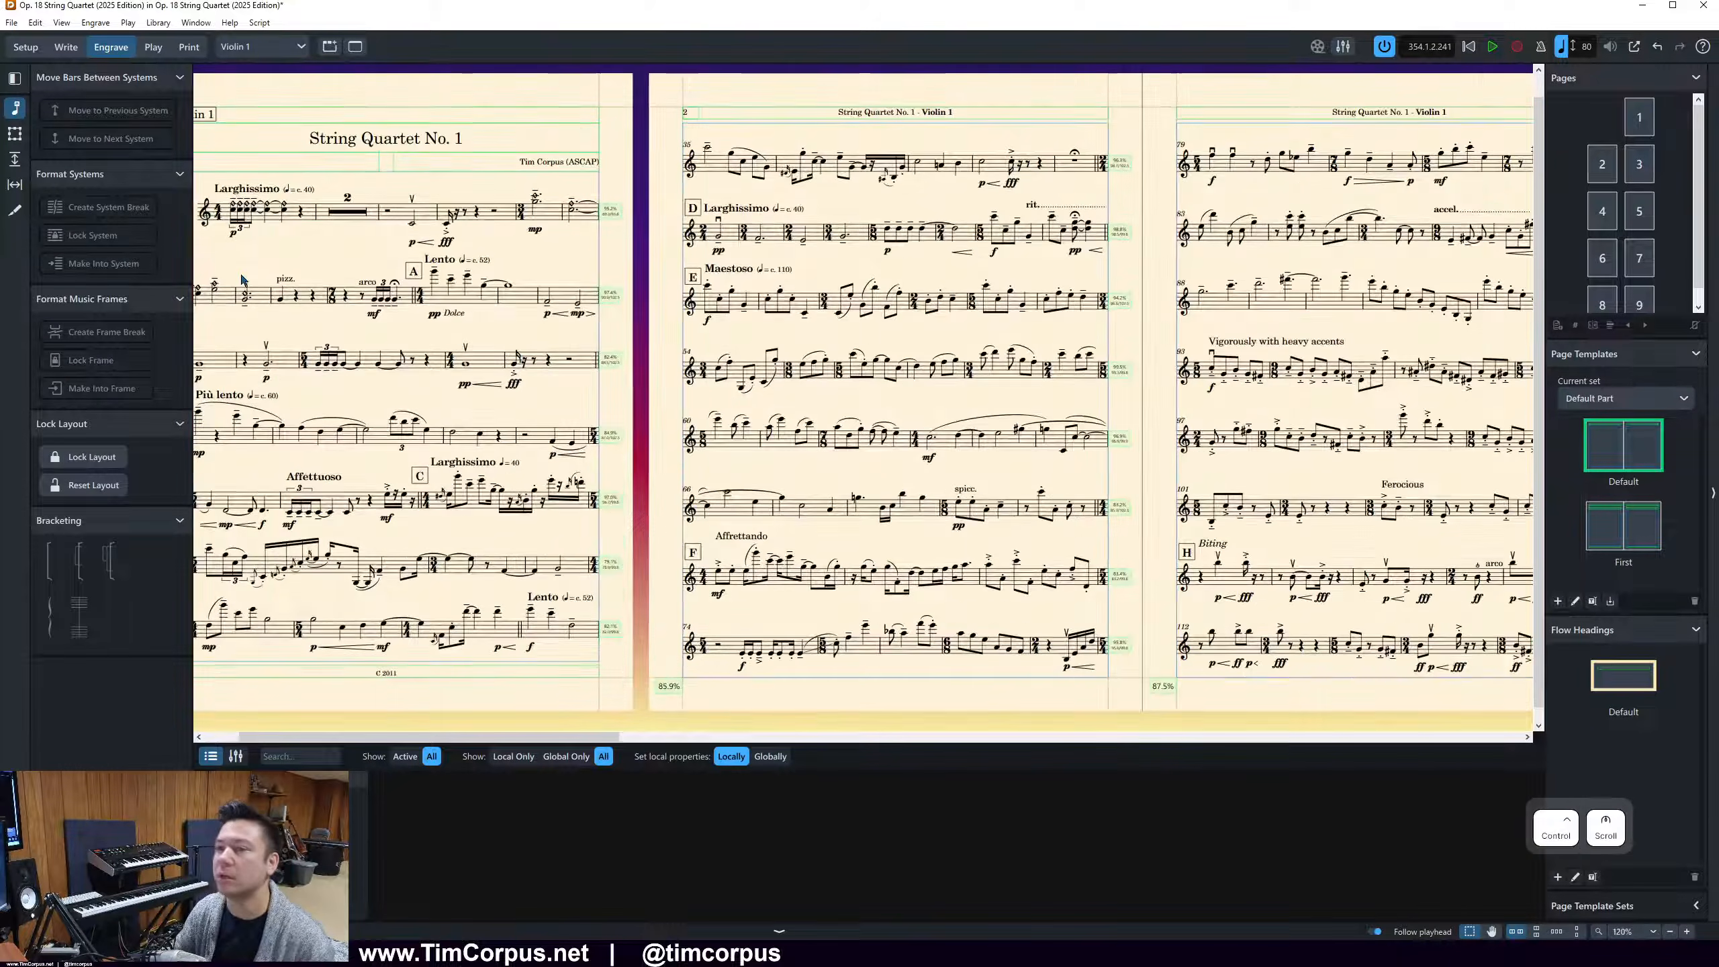
scroll(240, 275, left, 3)
scroll(240, 278, left, 4)
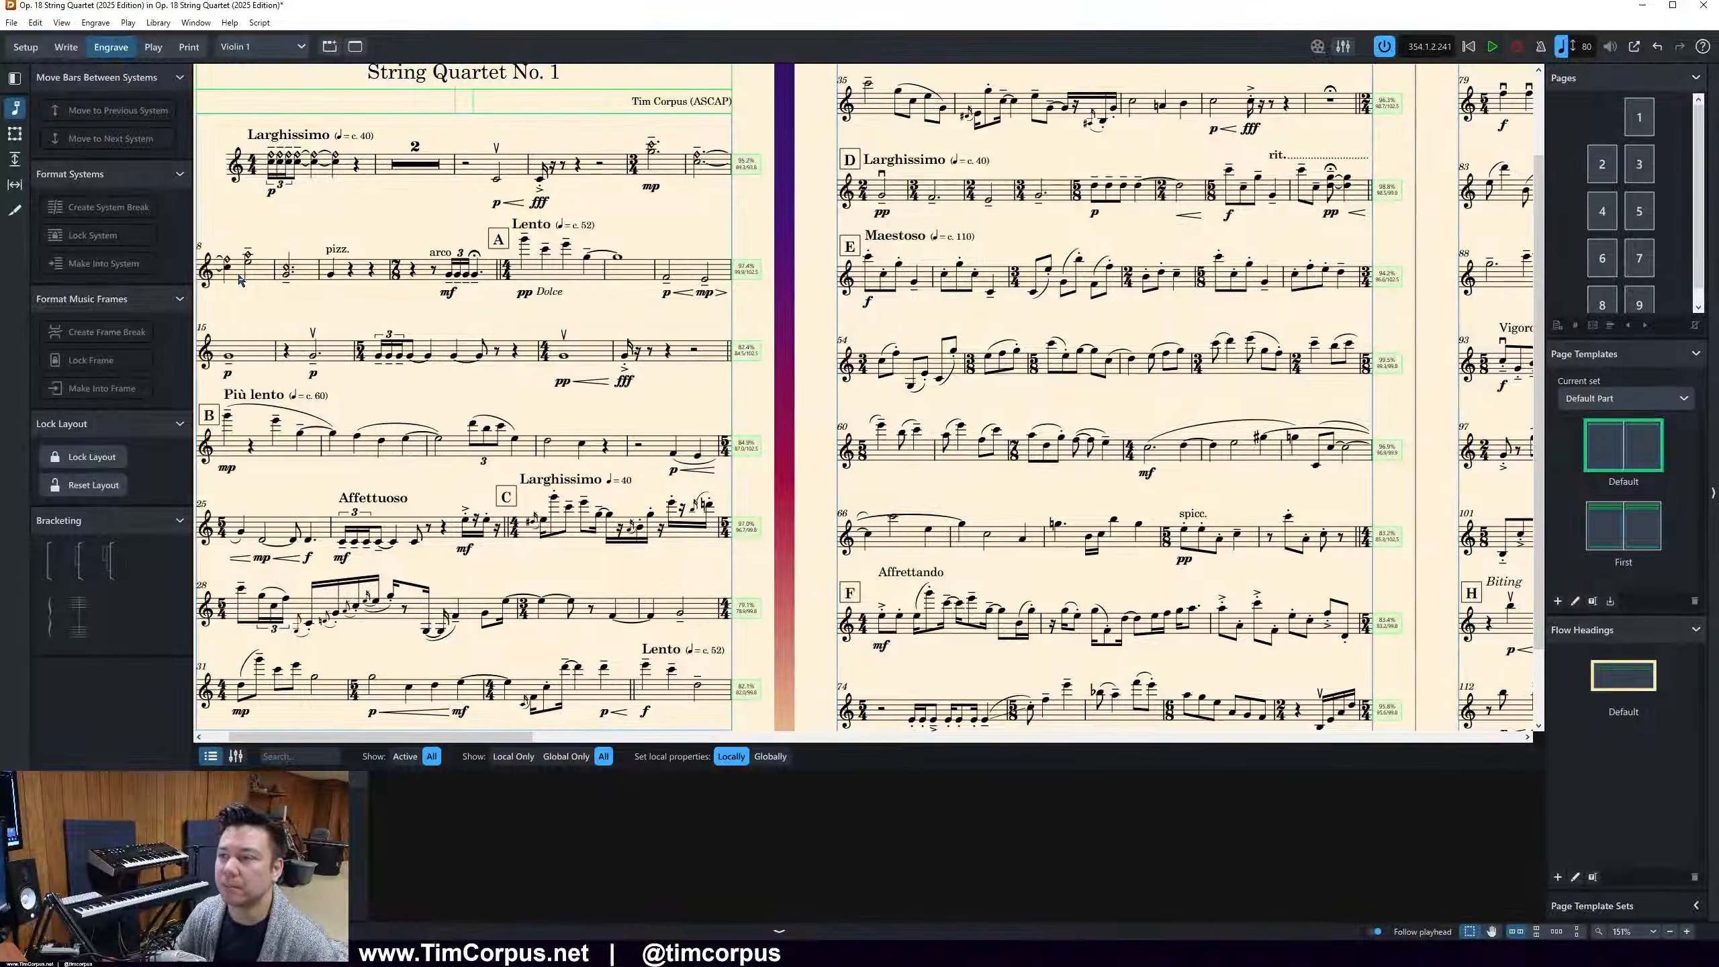
scroll(241, 279, up, 3)
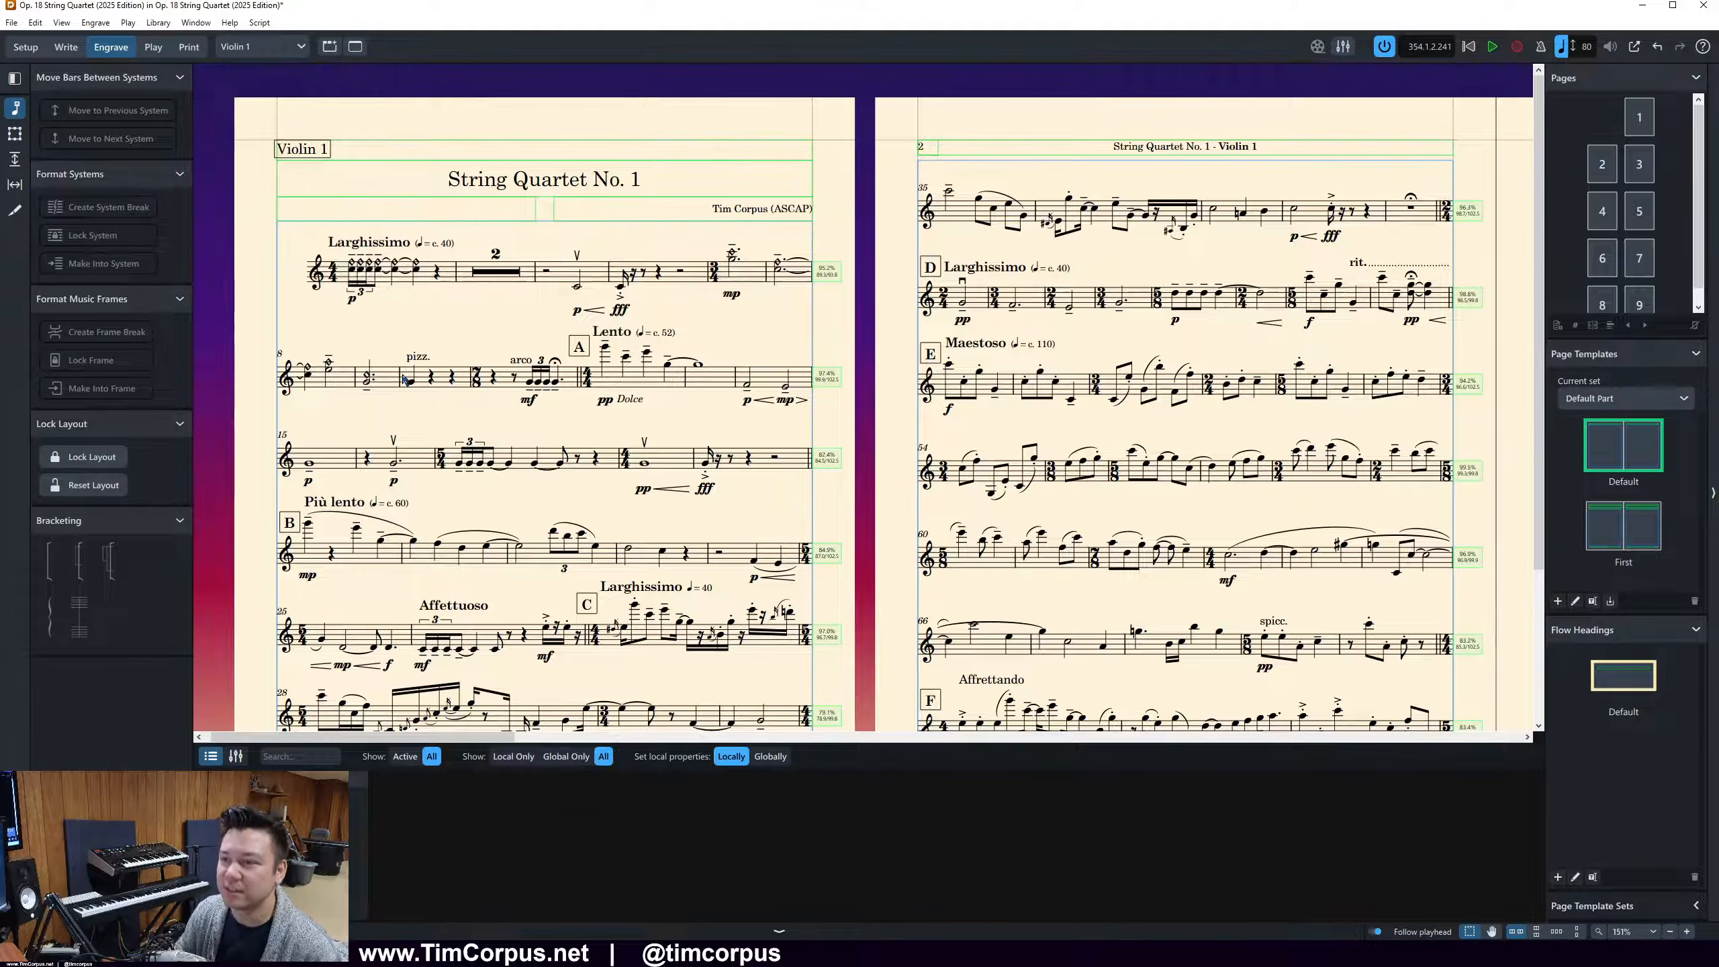
click(494, 161)
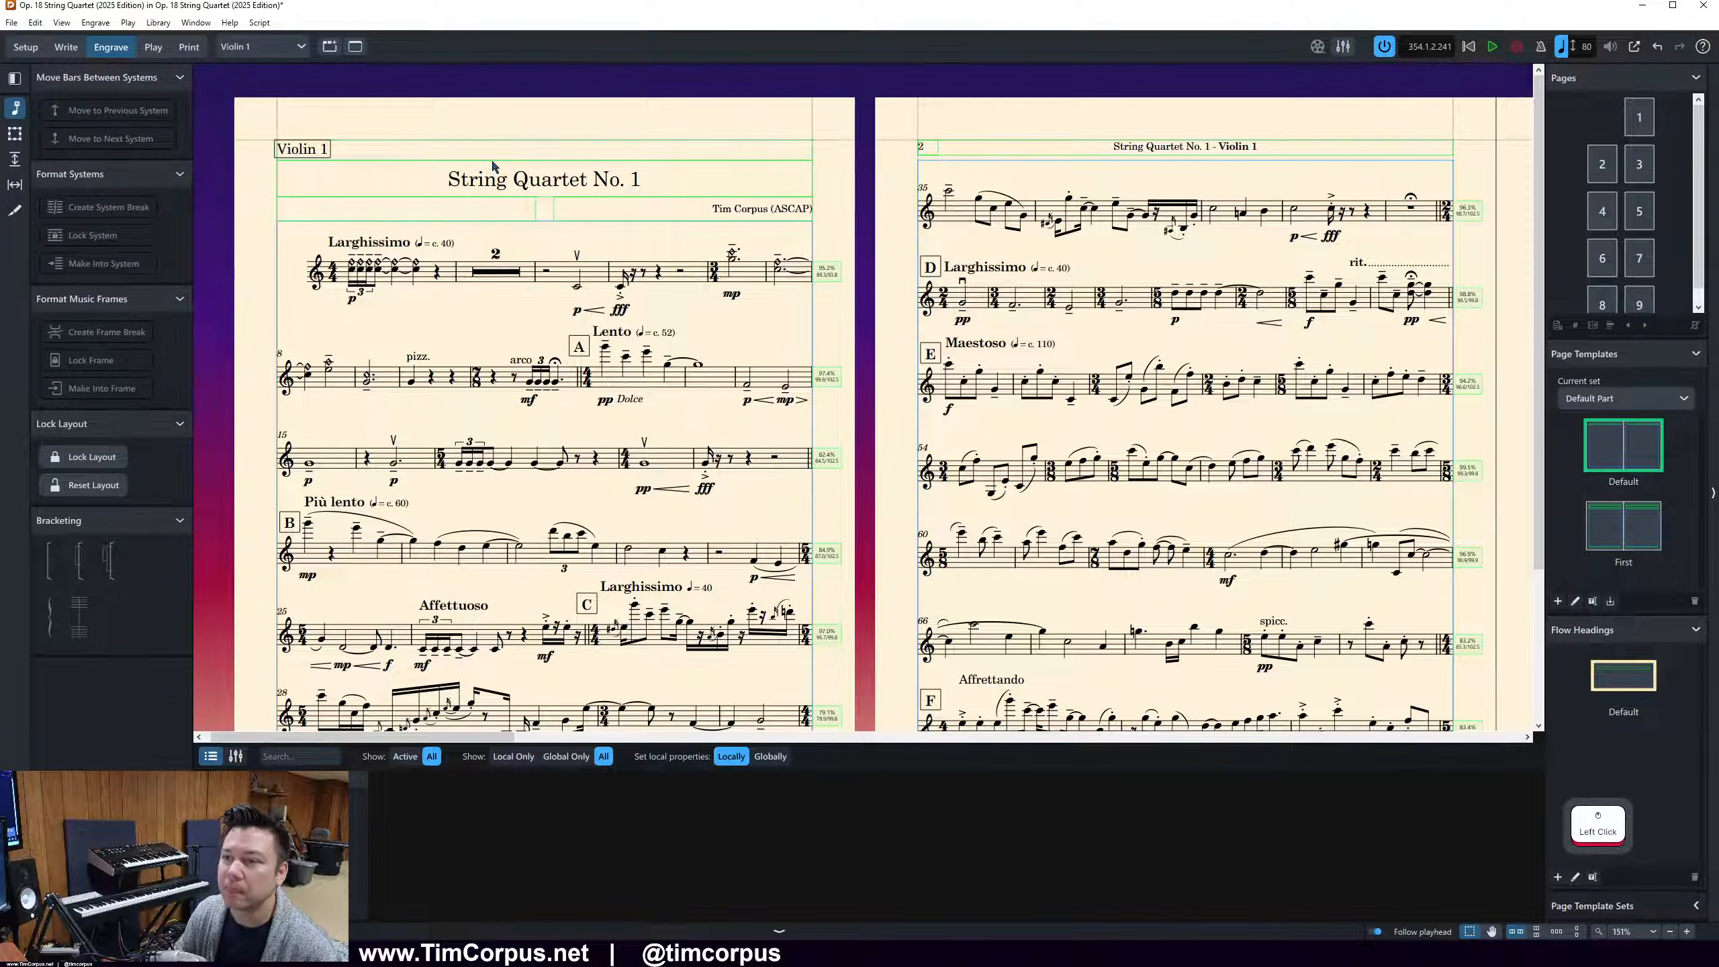
In the First page template of the Default Part set, raise the project title frames on both pages to the top margin, beside the layout name
double_click(1624, 441)
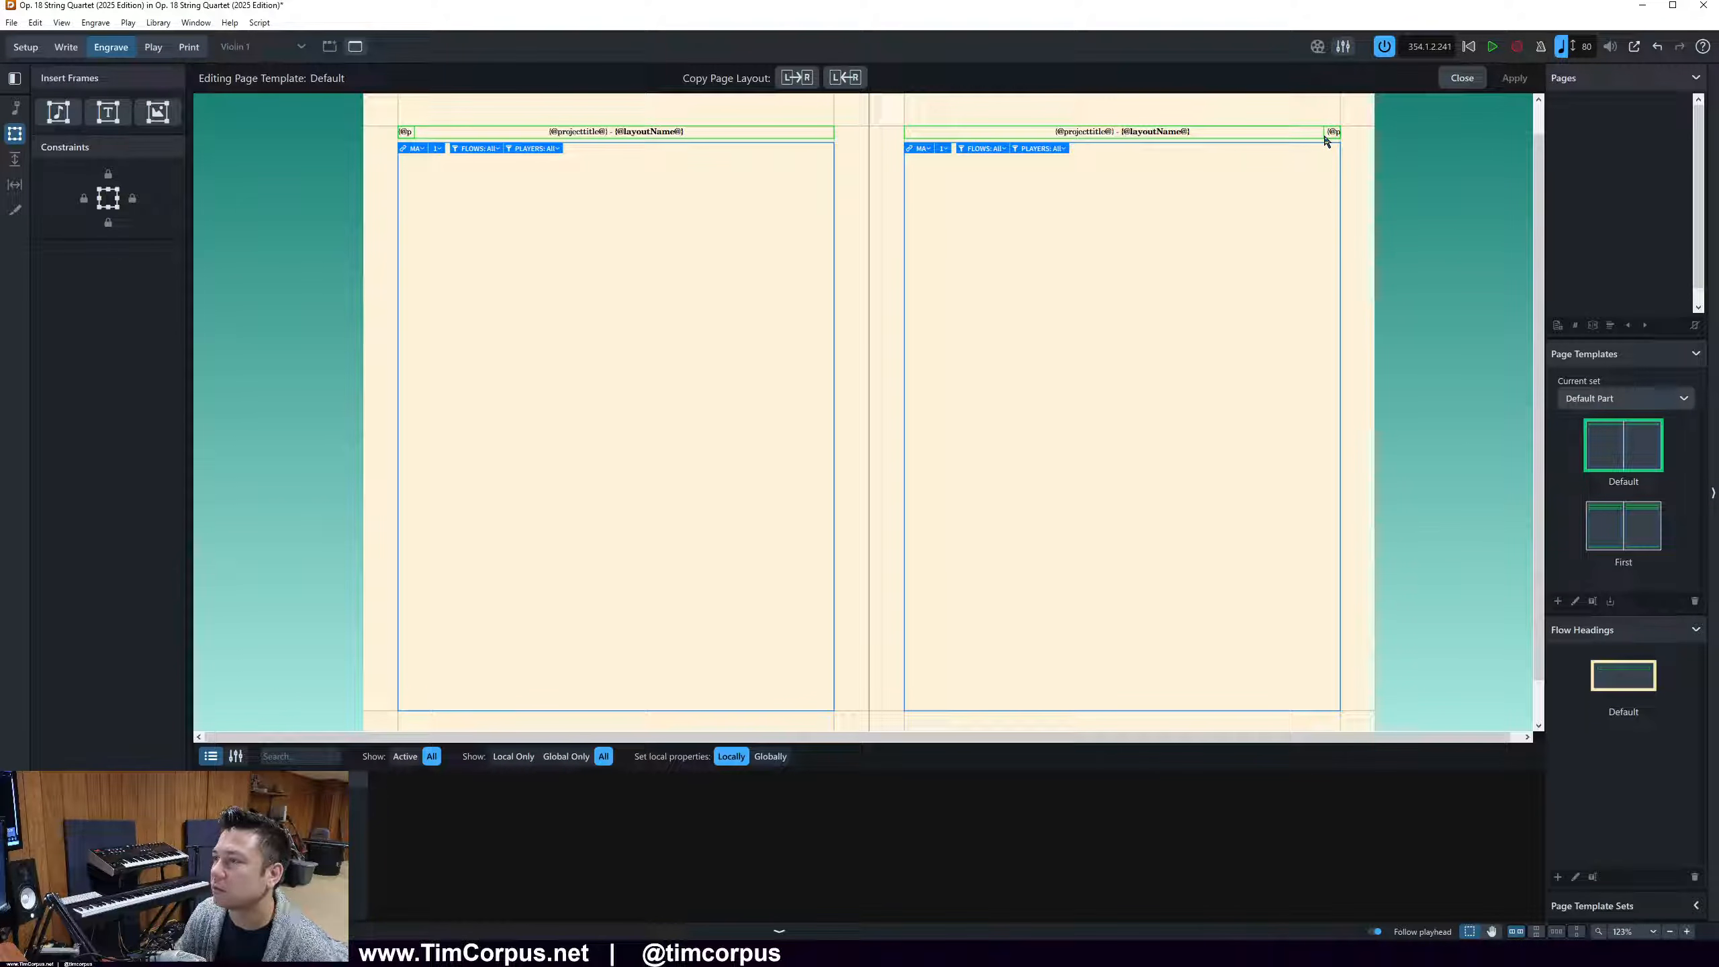
scroll(1026, 224, down, 1)
scroll(1286, 521, up, 2)
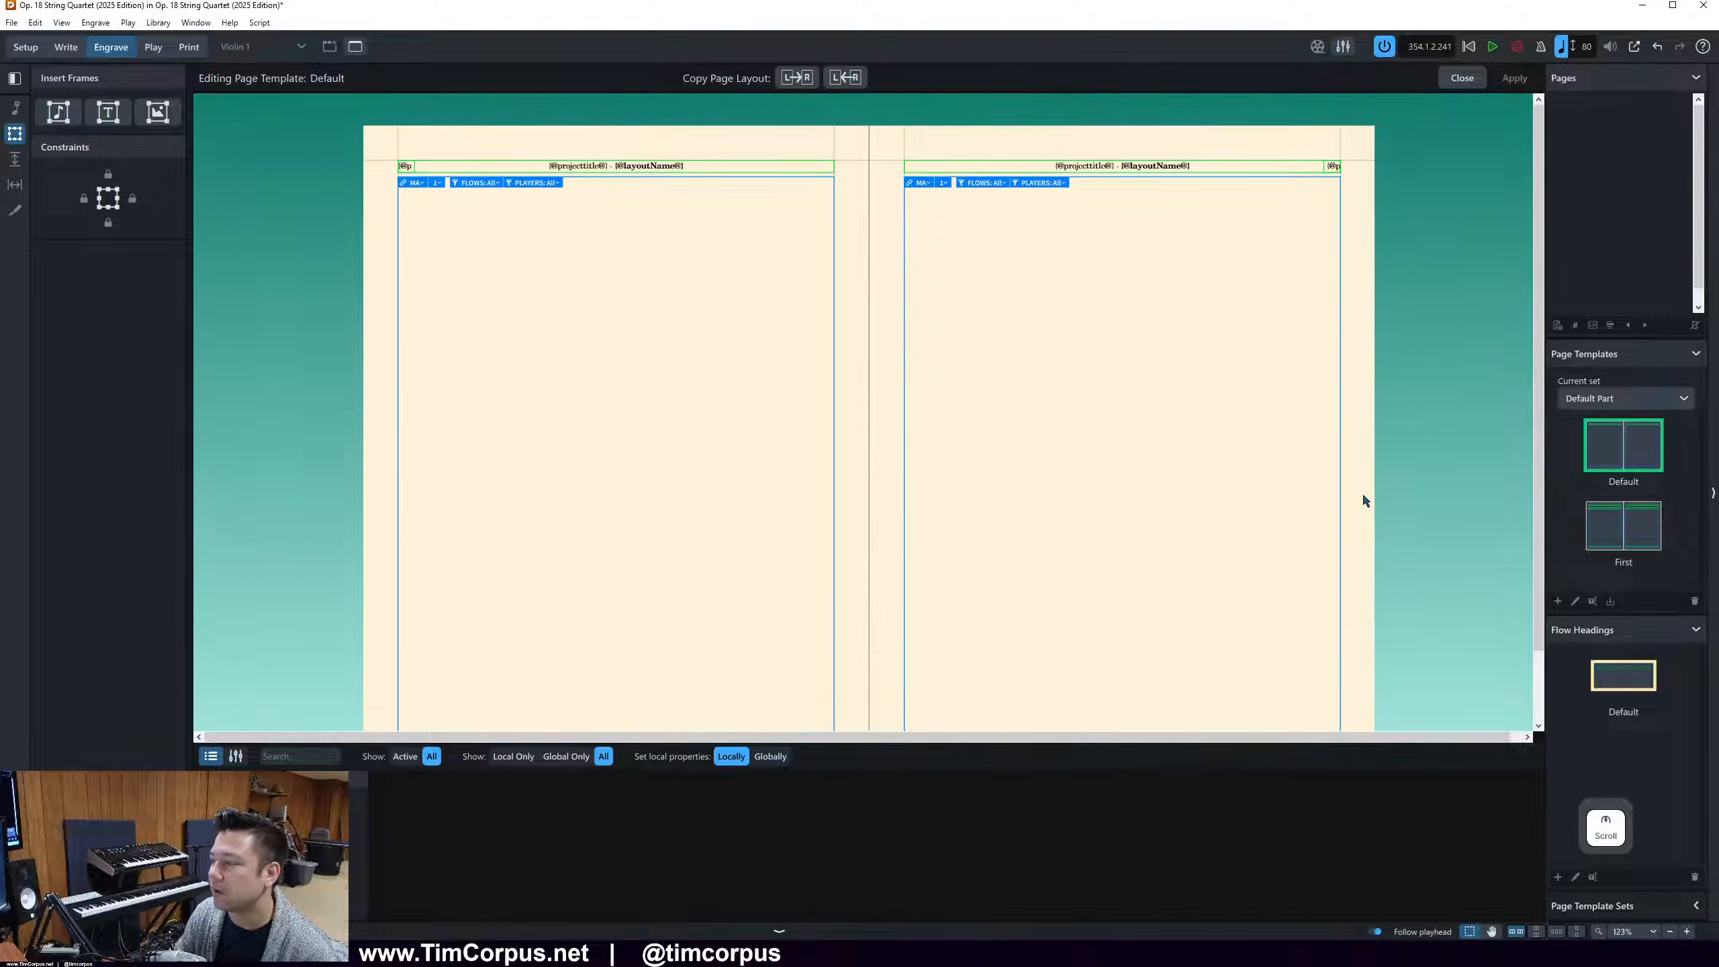
click(1617, 537)
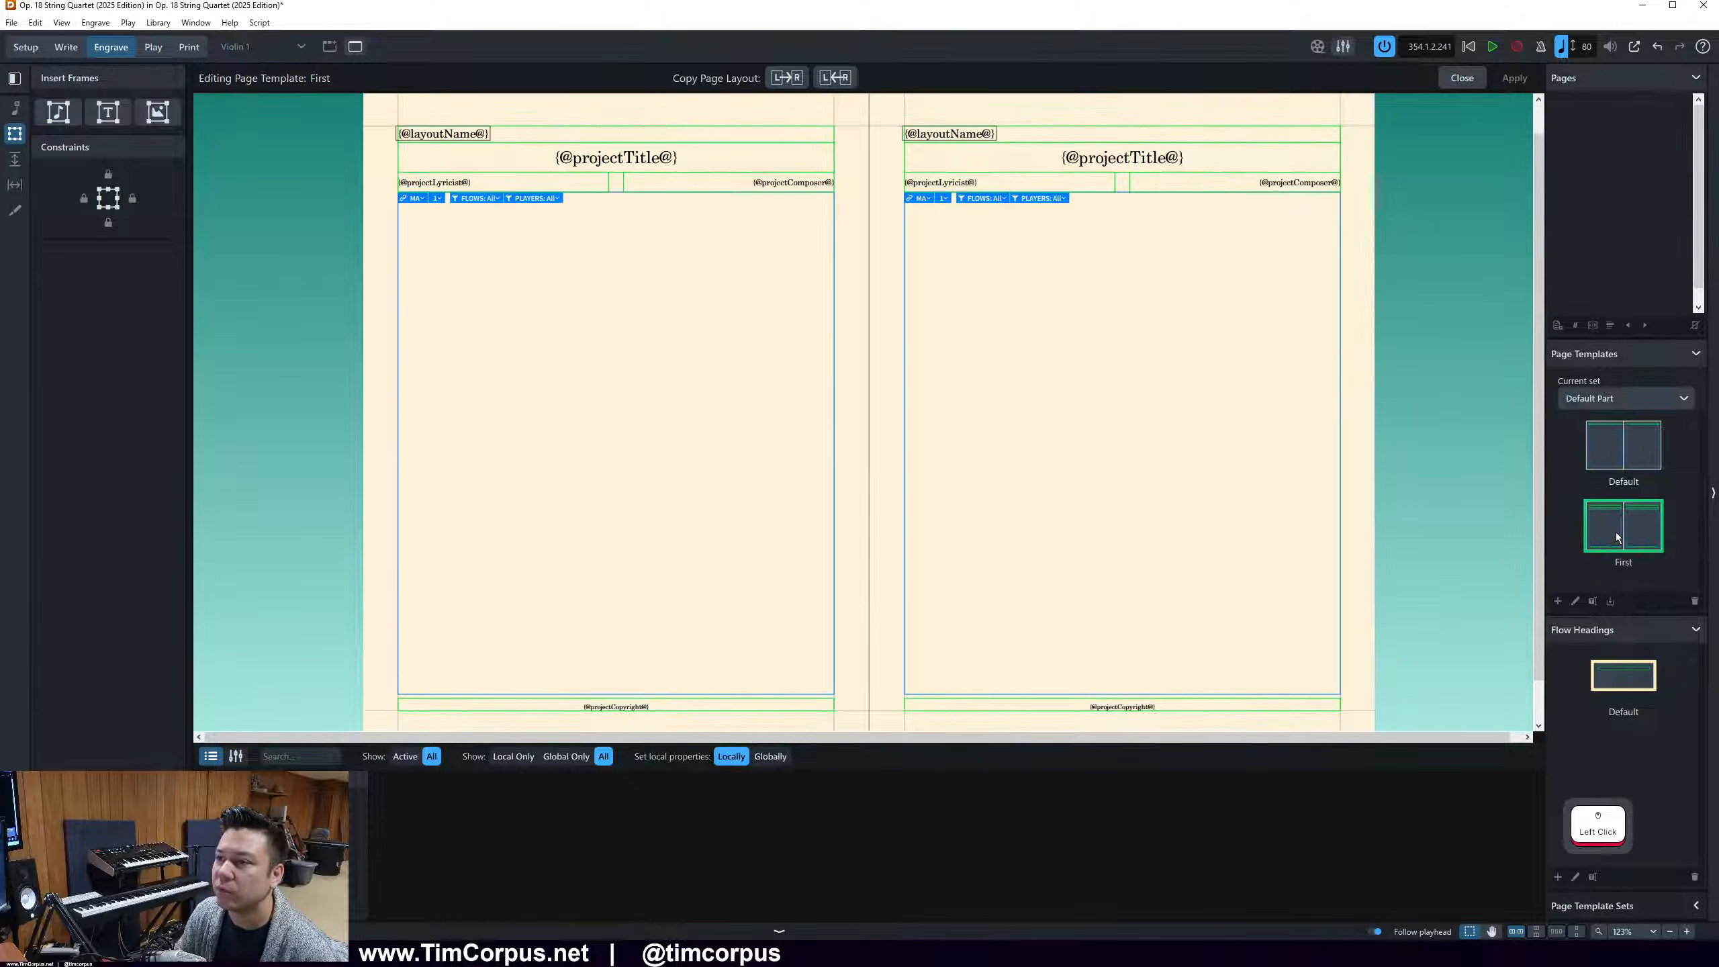
click(608, 136)
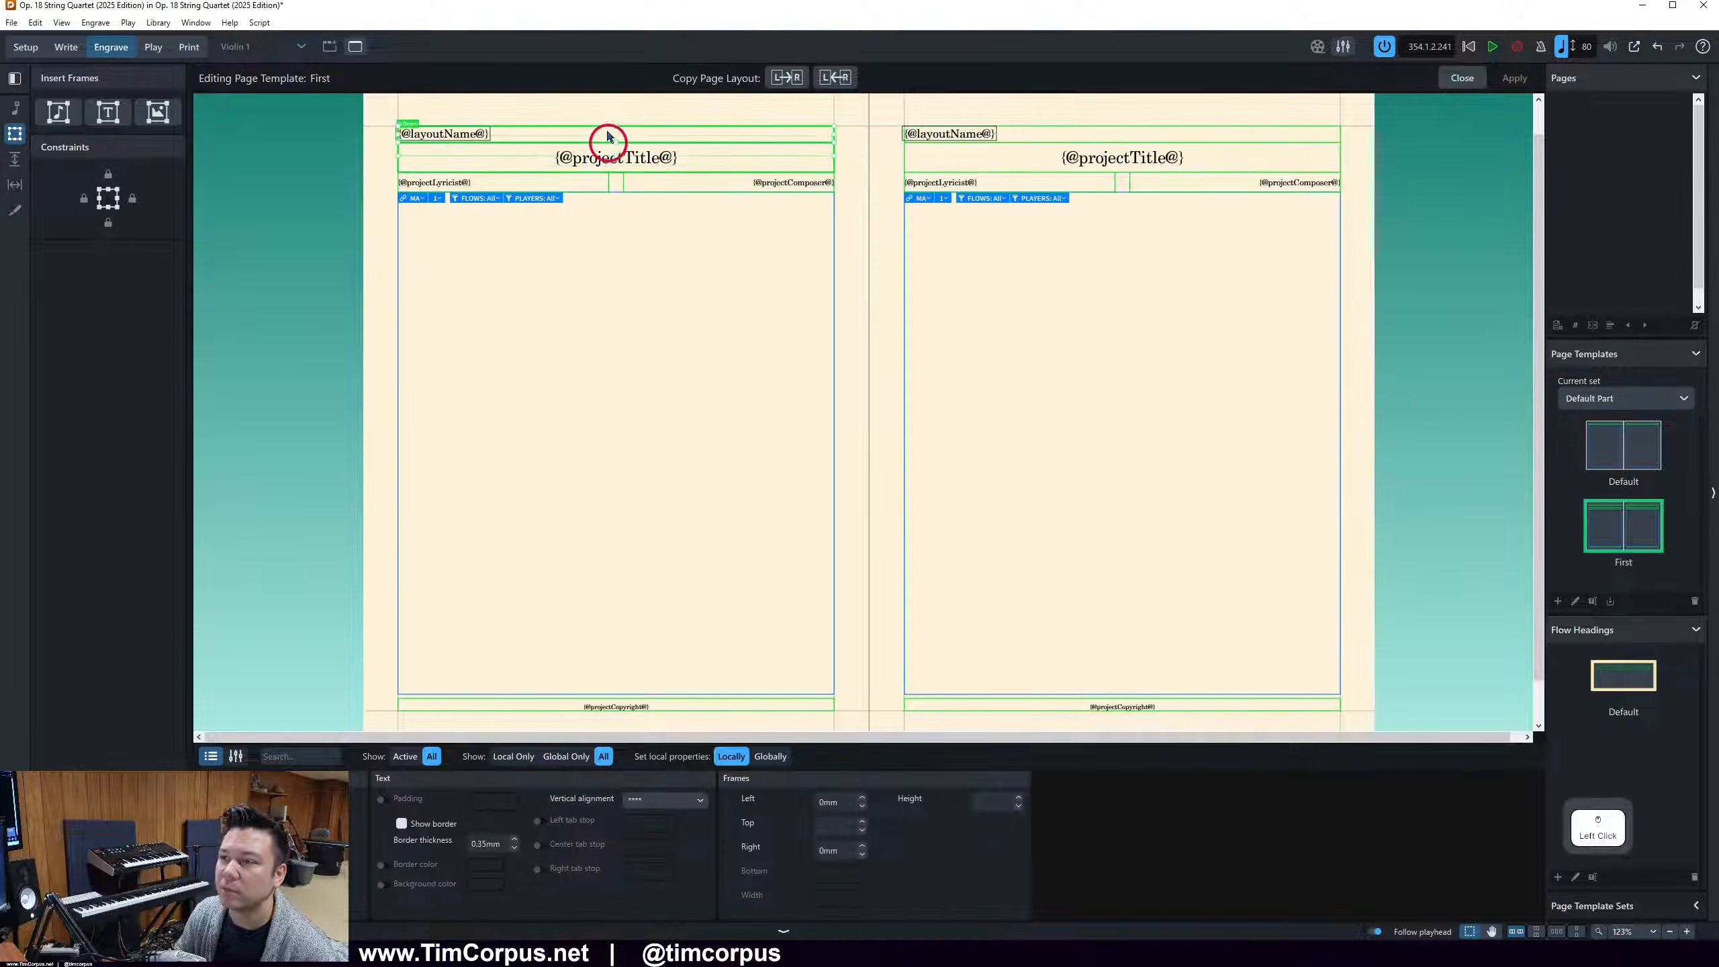
drag(608, 123, 608, 124)
drag(1049, 144, 1051, 117)
scroll(486, 118, up, 3)
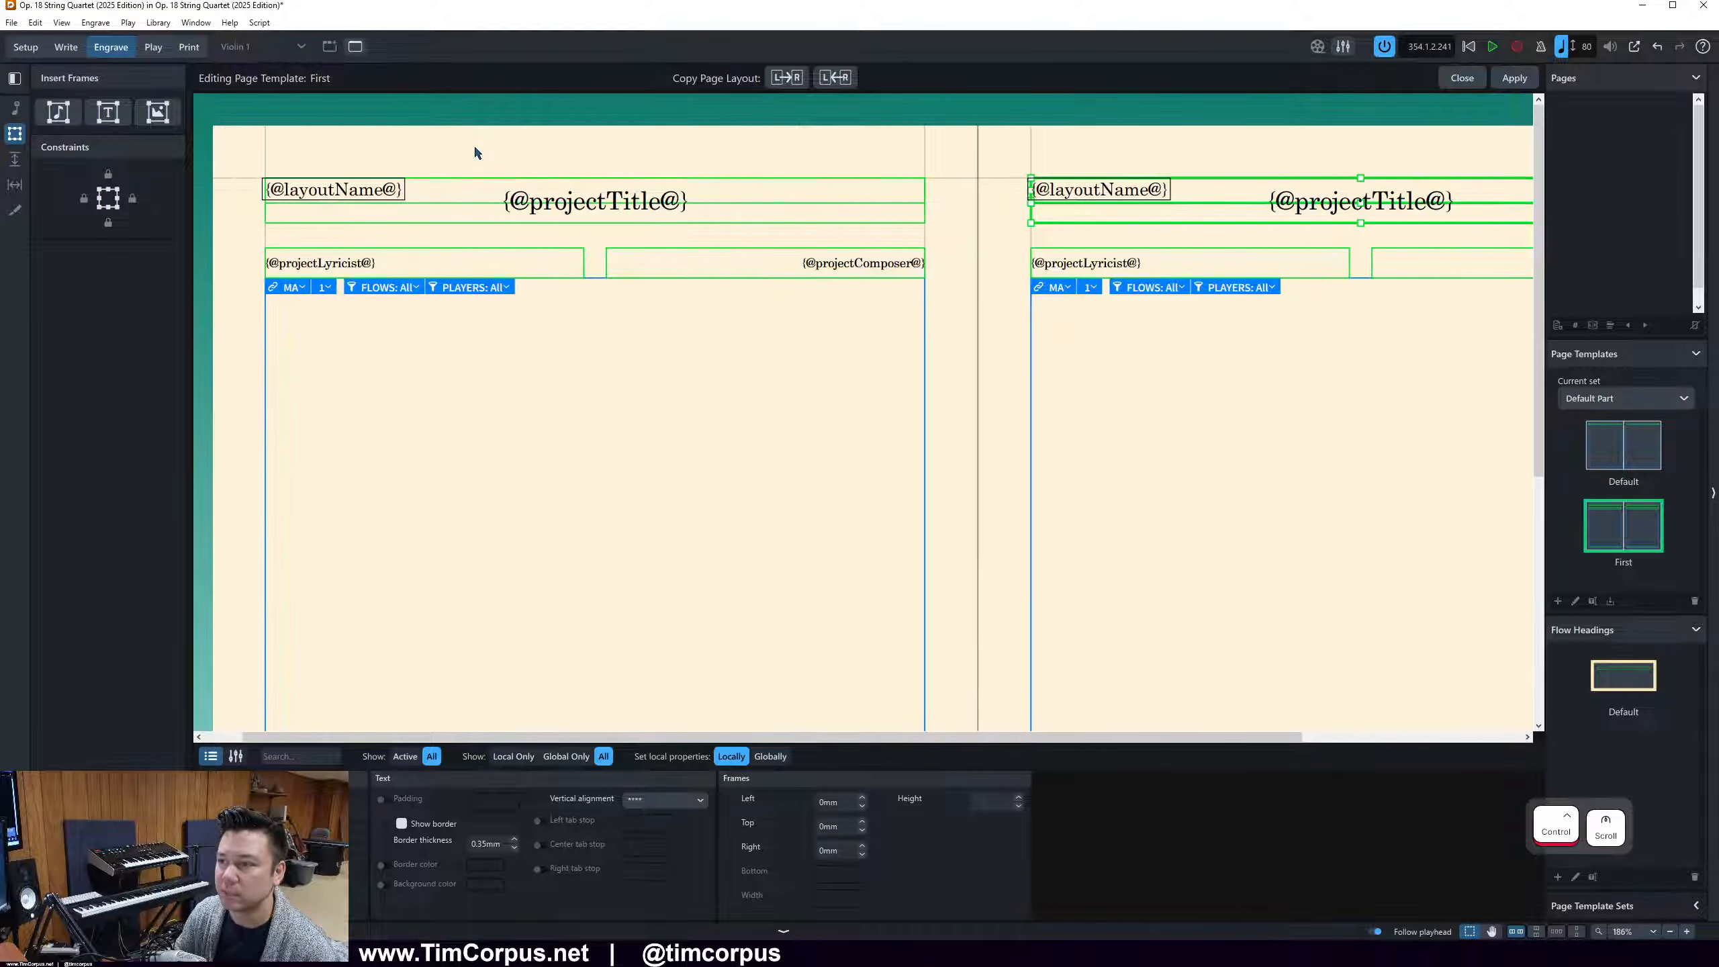
On the template's left page, raise the lyricist and composer frames to about 7.24 mm from the top and extend the music frame up to about 15.71 mm
click(458, 250)
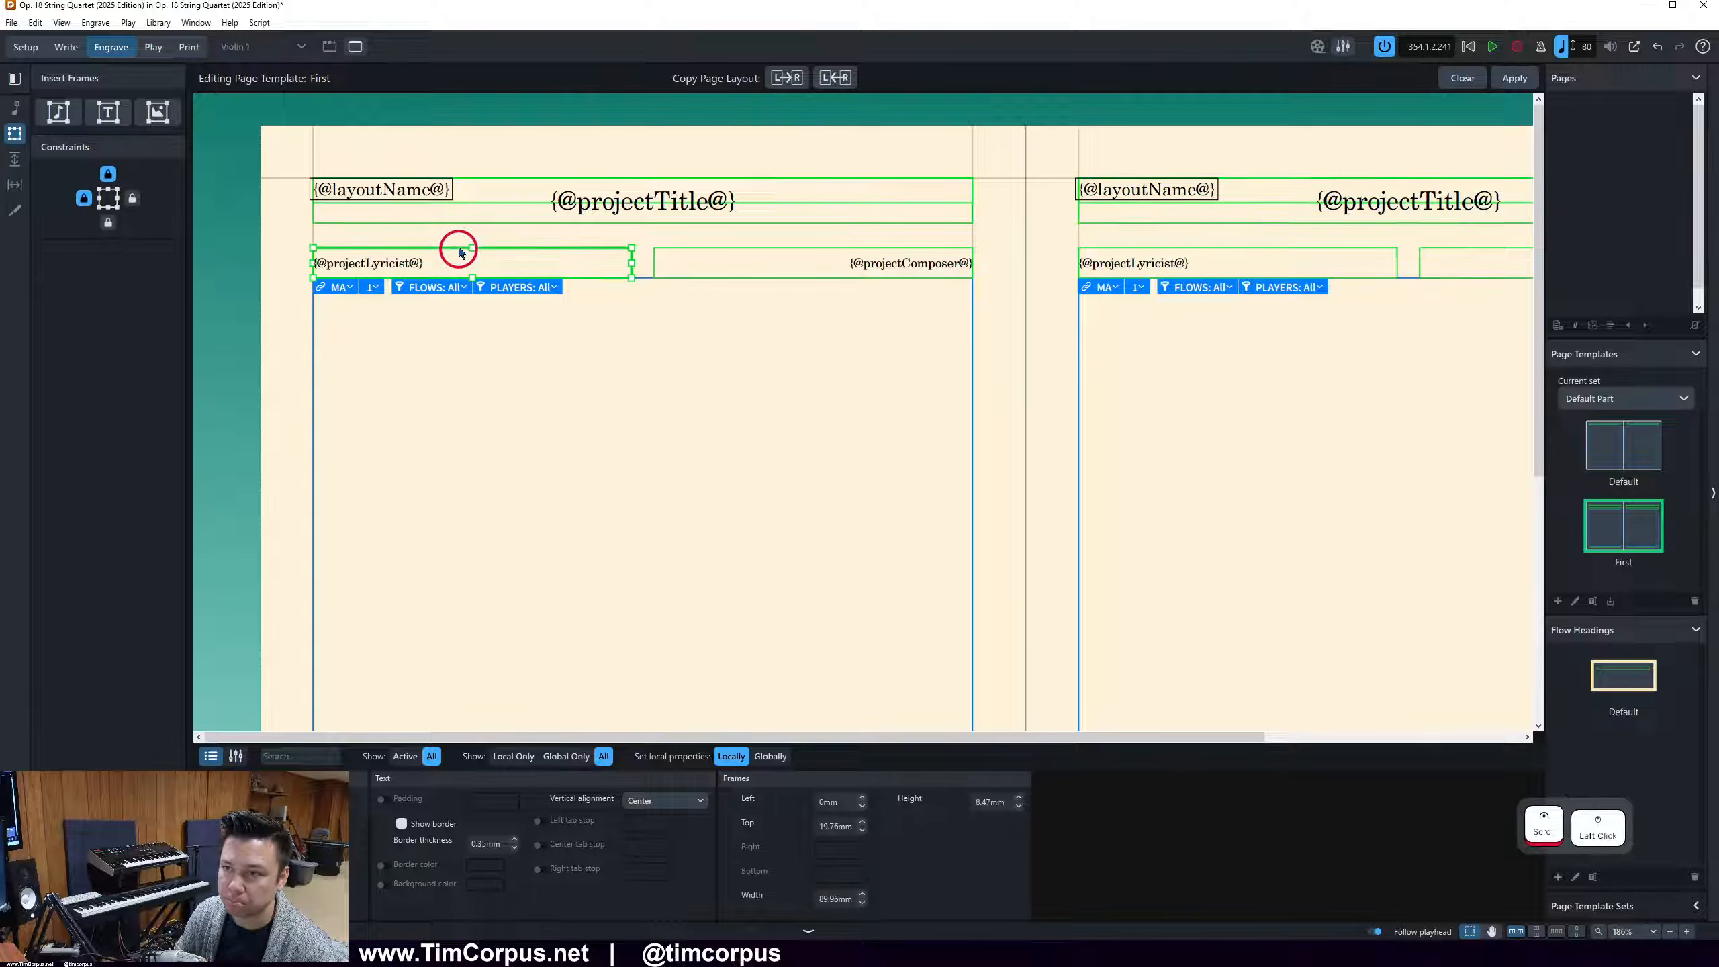
drag(458, 250, 457, 202)
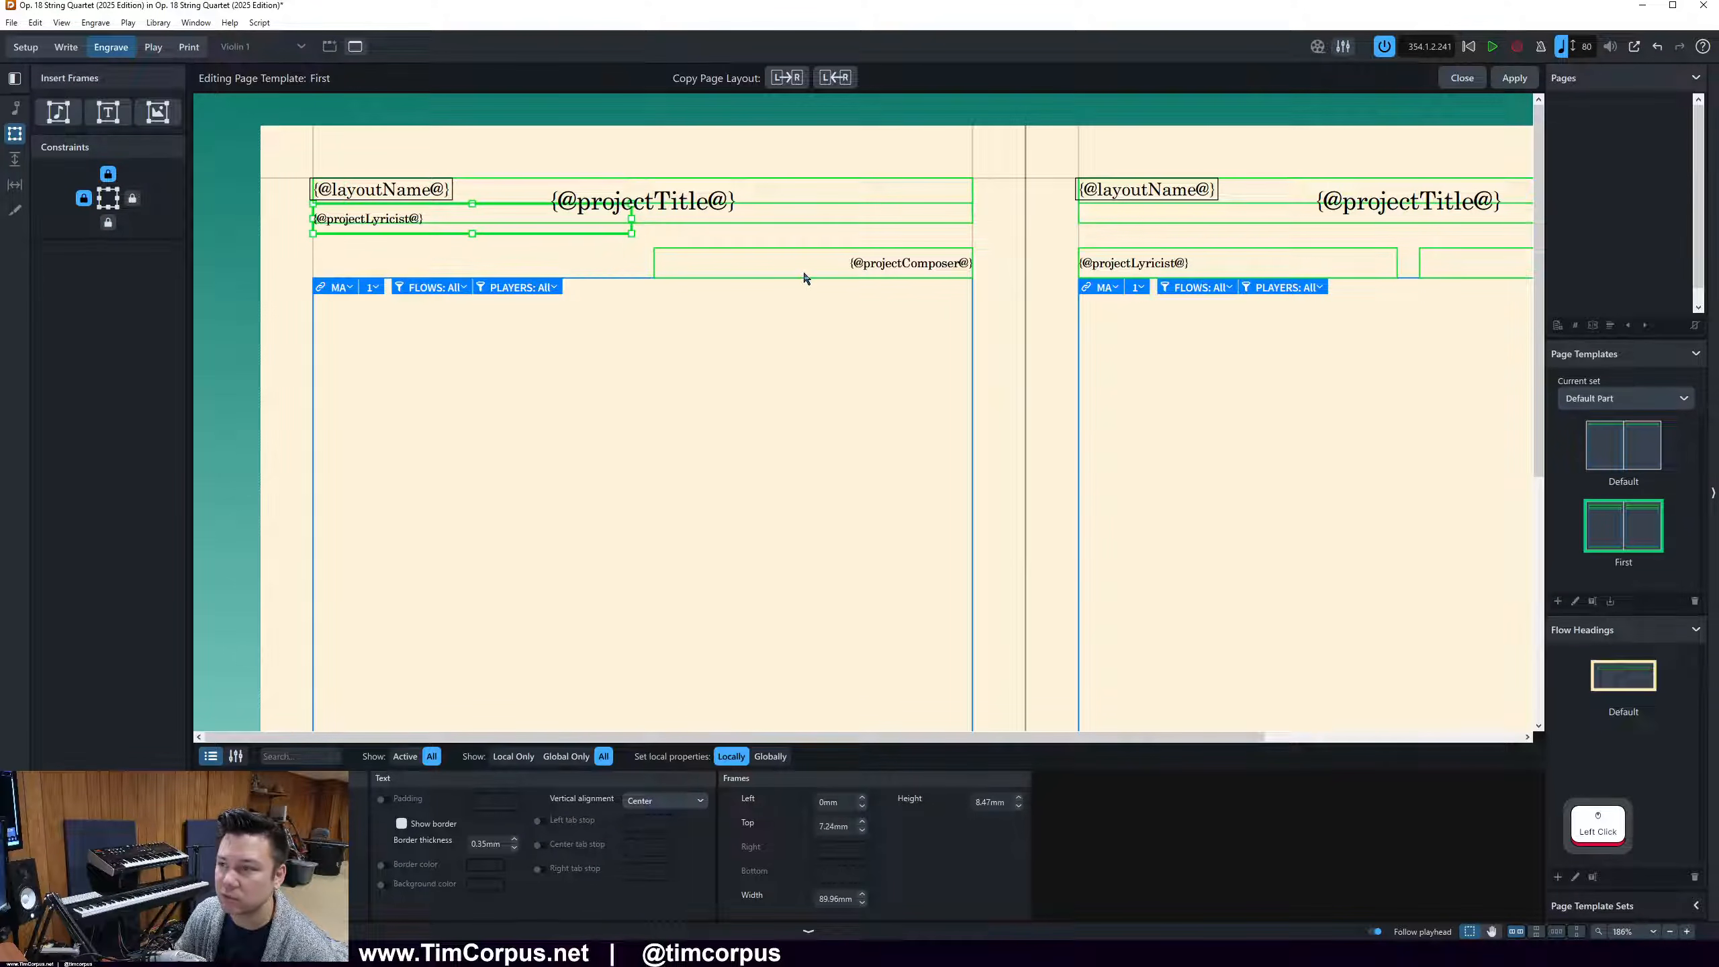
drag(804, 255, 805, 203)
click(767, 257)
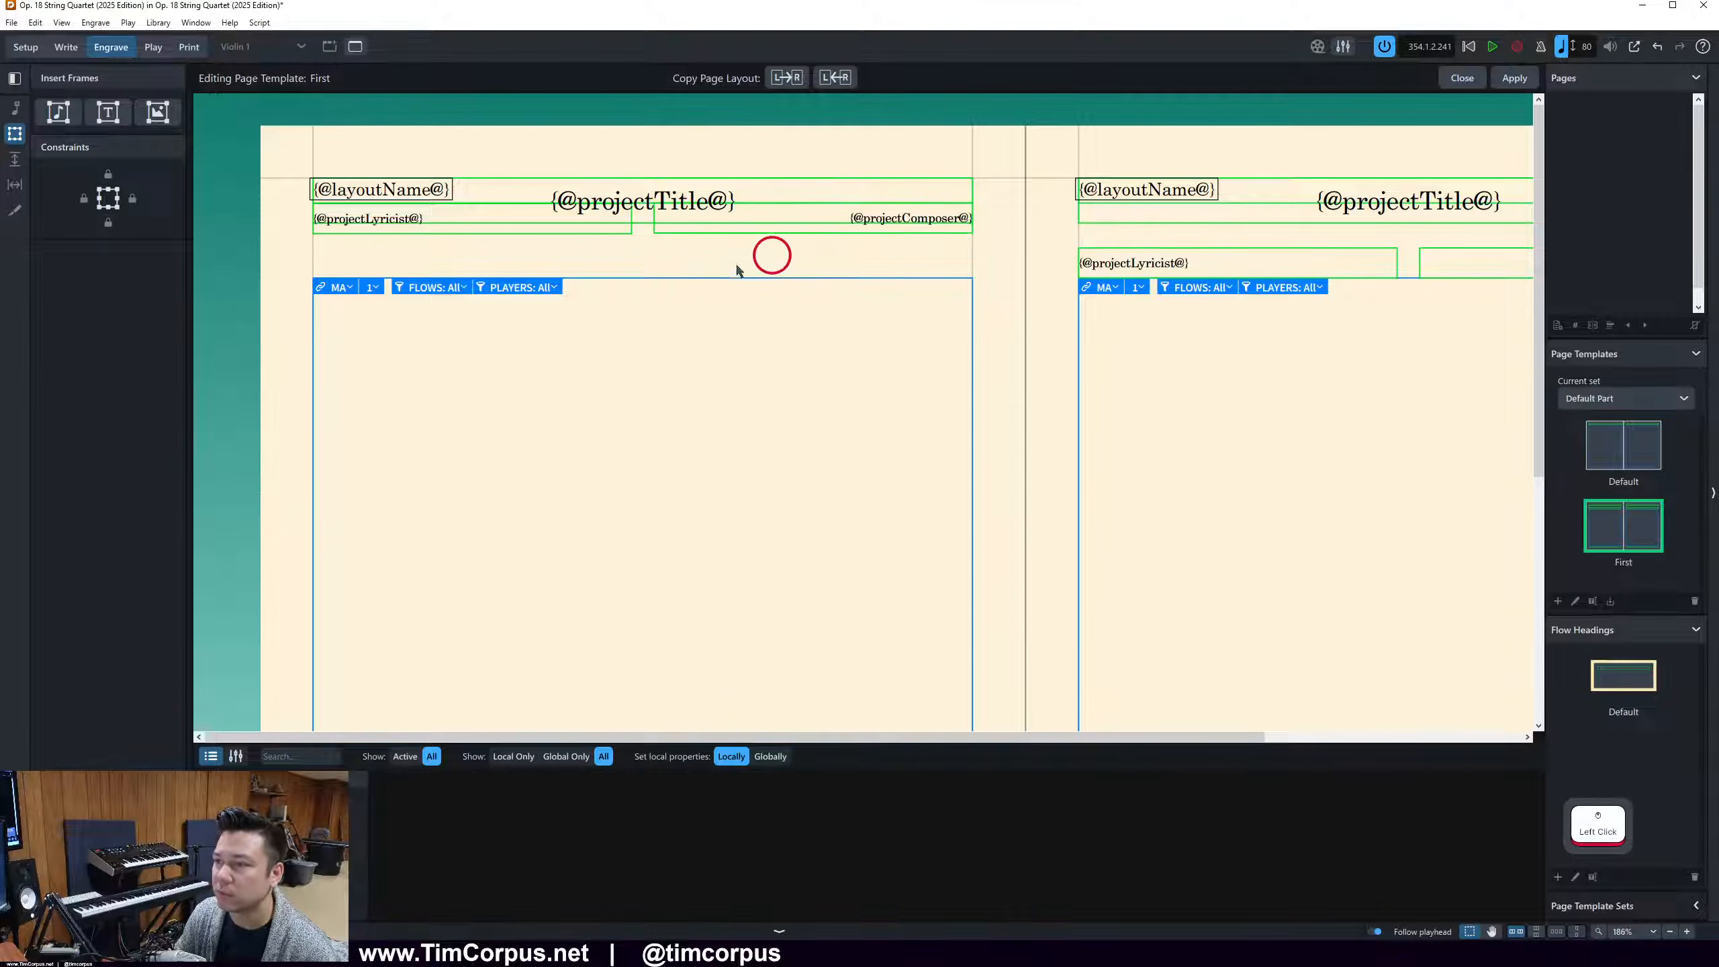
click(684, 283)
drag(644, 277, 650, 237)
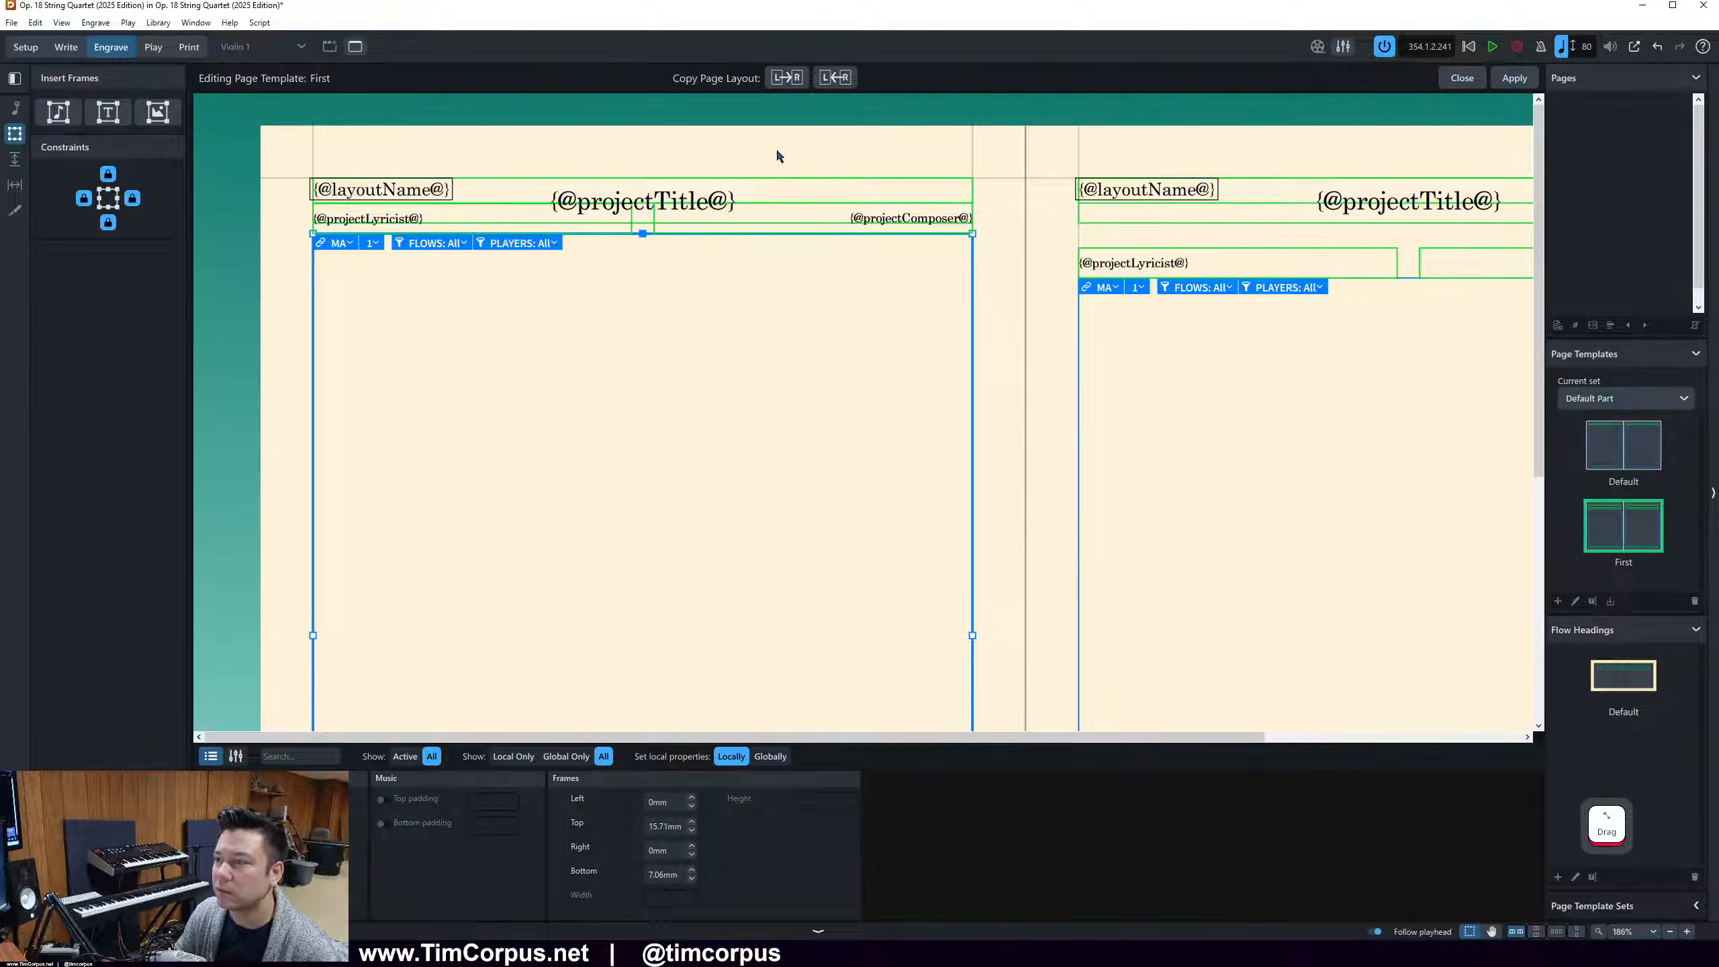
Copy the First template's left page layout to the right page, apply the changes and close the template editor
ctrl+scroll(792, 376, down, 2)
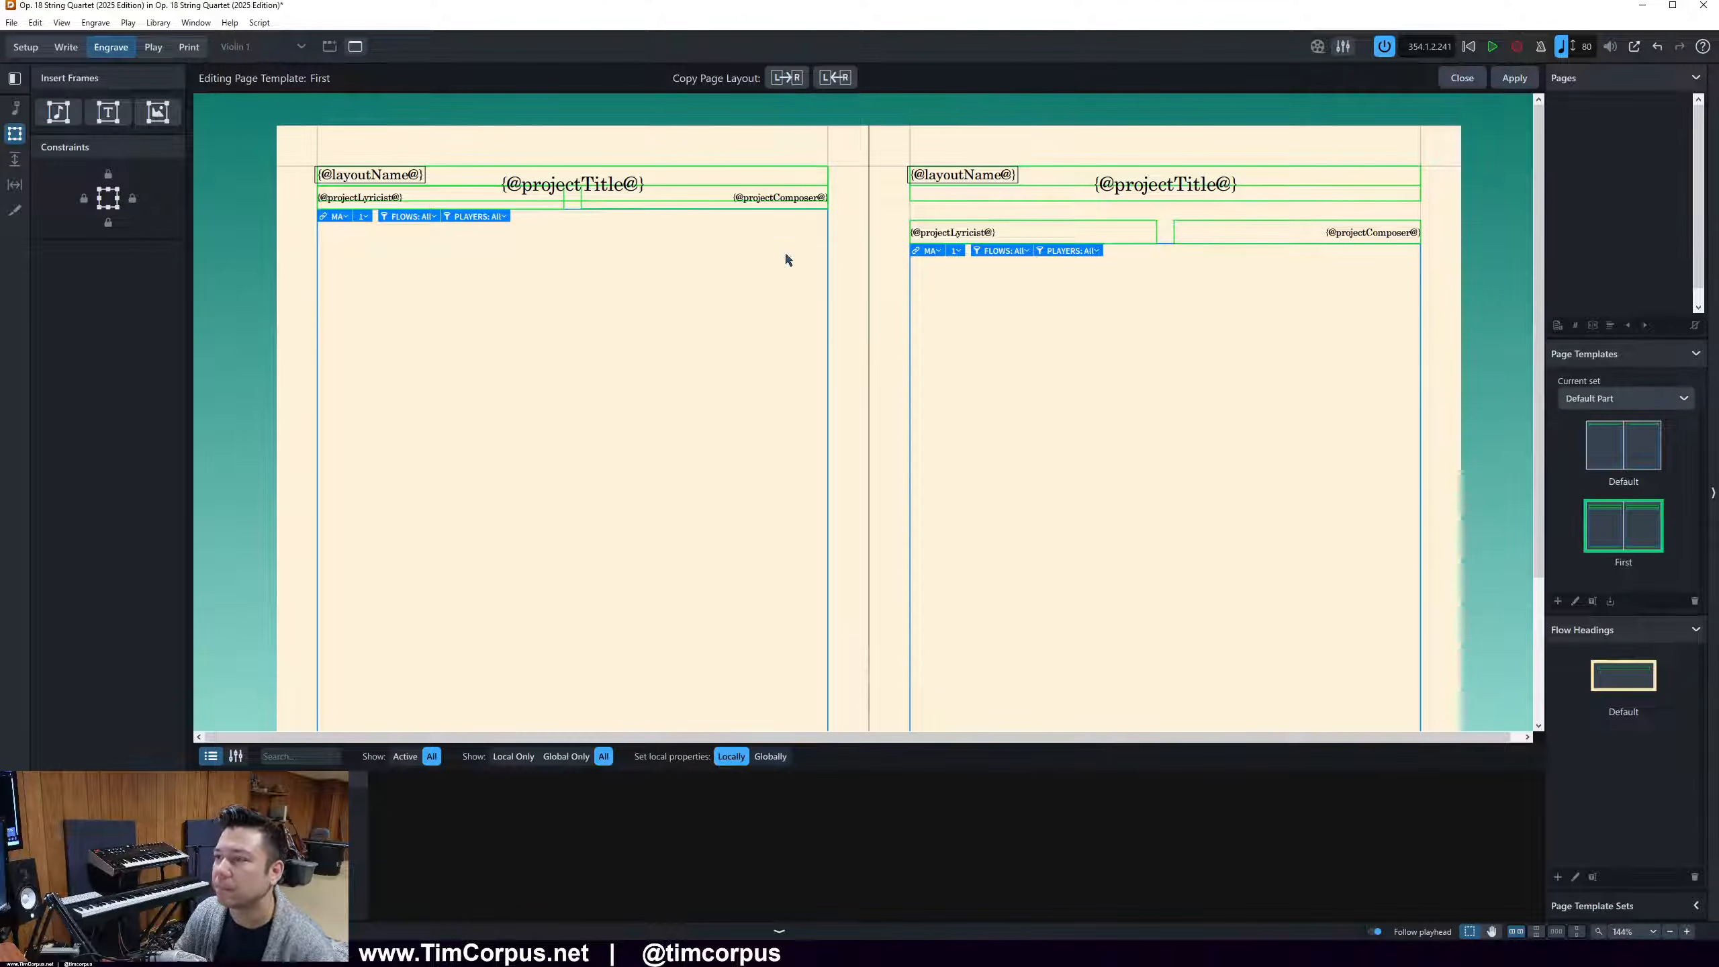
click(787, 78)
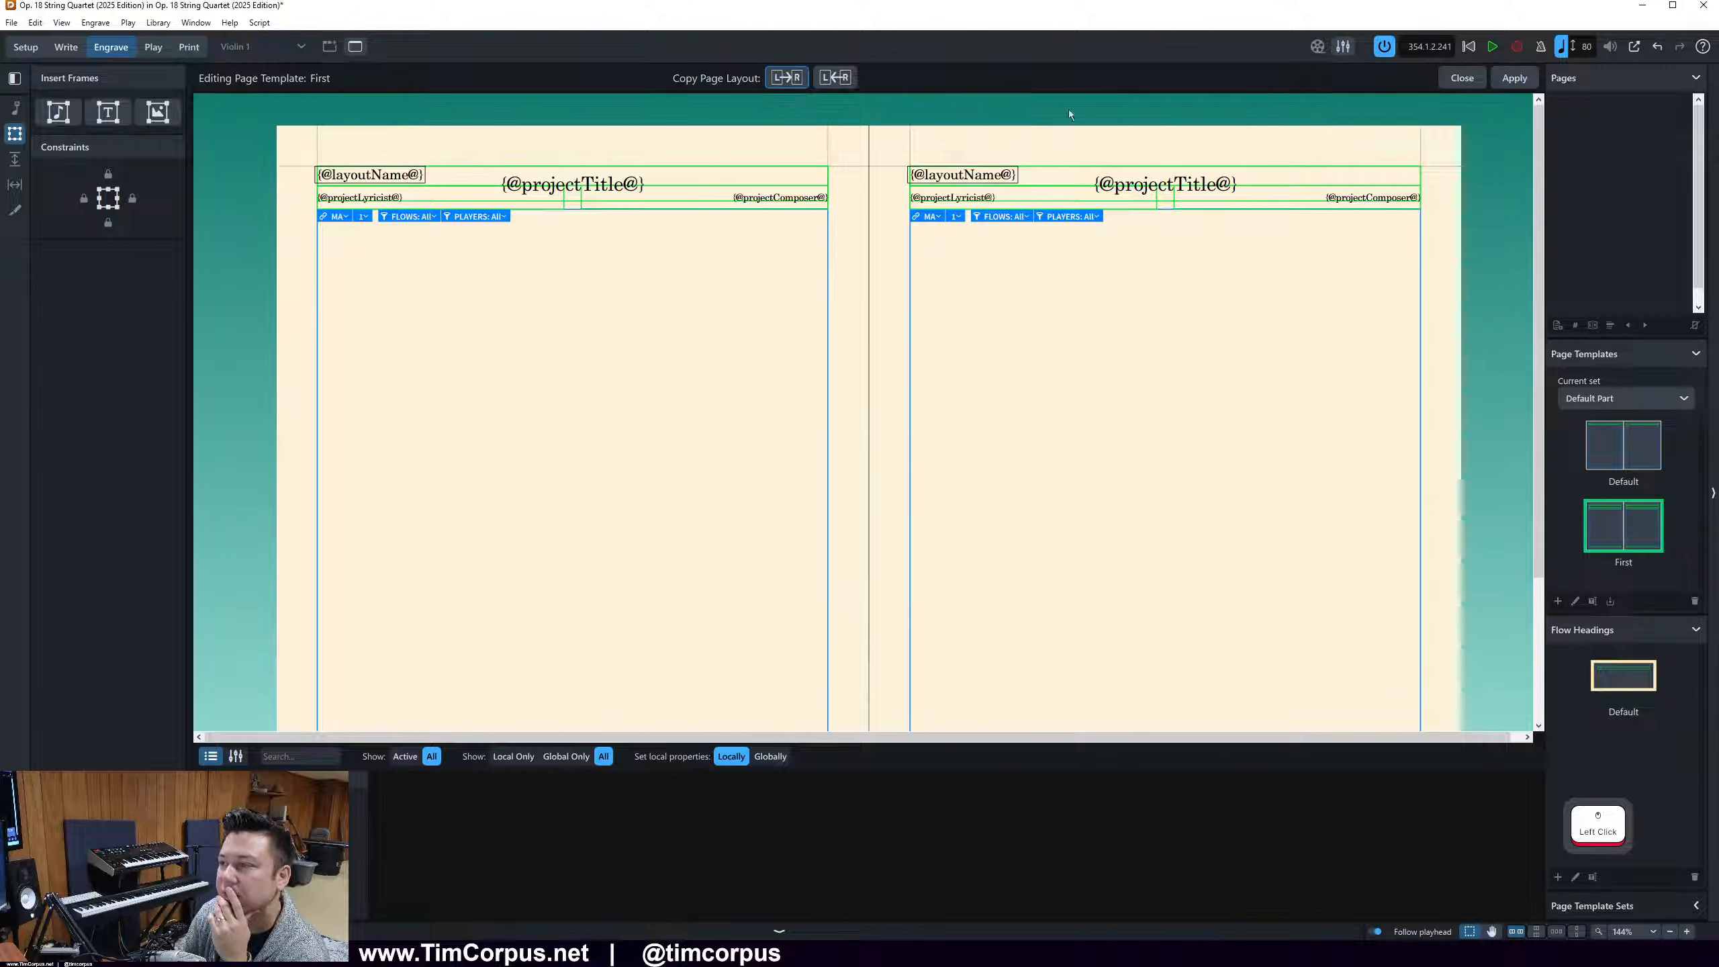
ctrl+scroll(640, 357, down, 3)
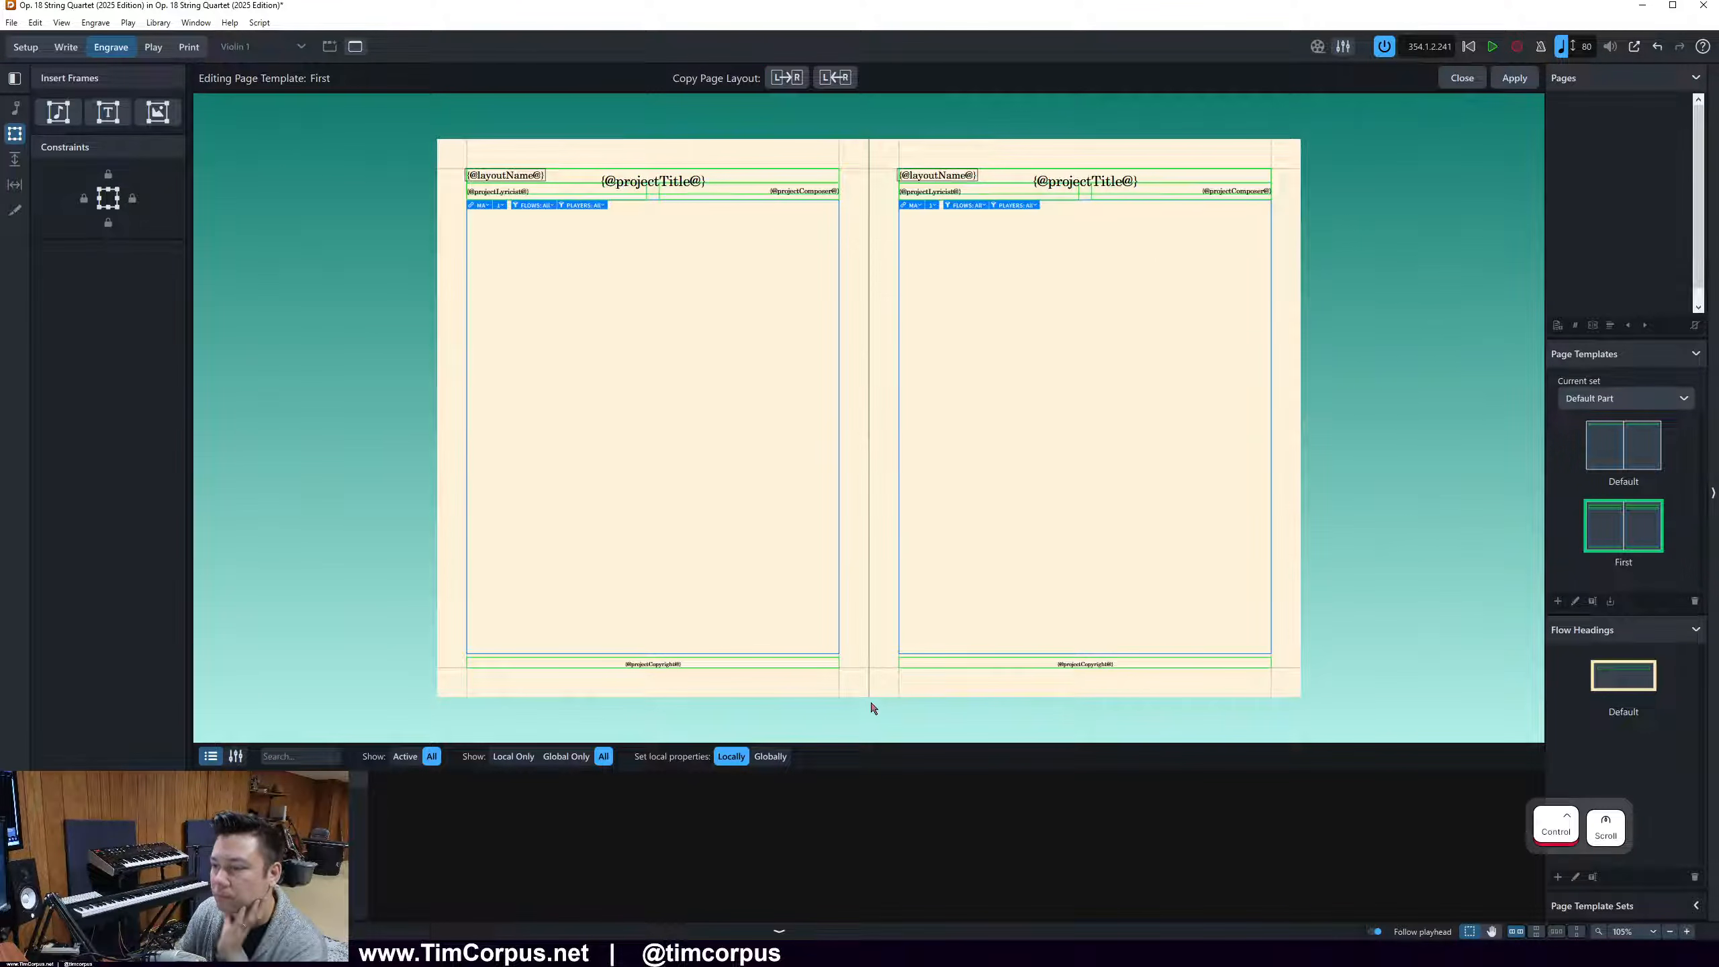
click(1516, 79)
click(1462, 77)
scroll(783, 353, left, 3)
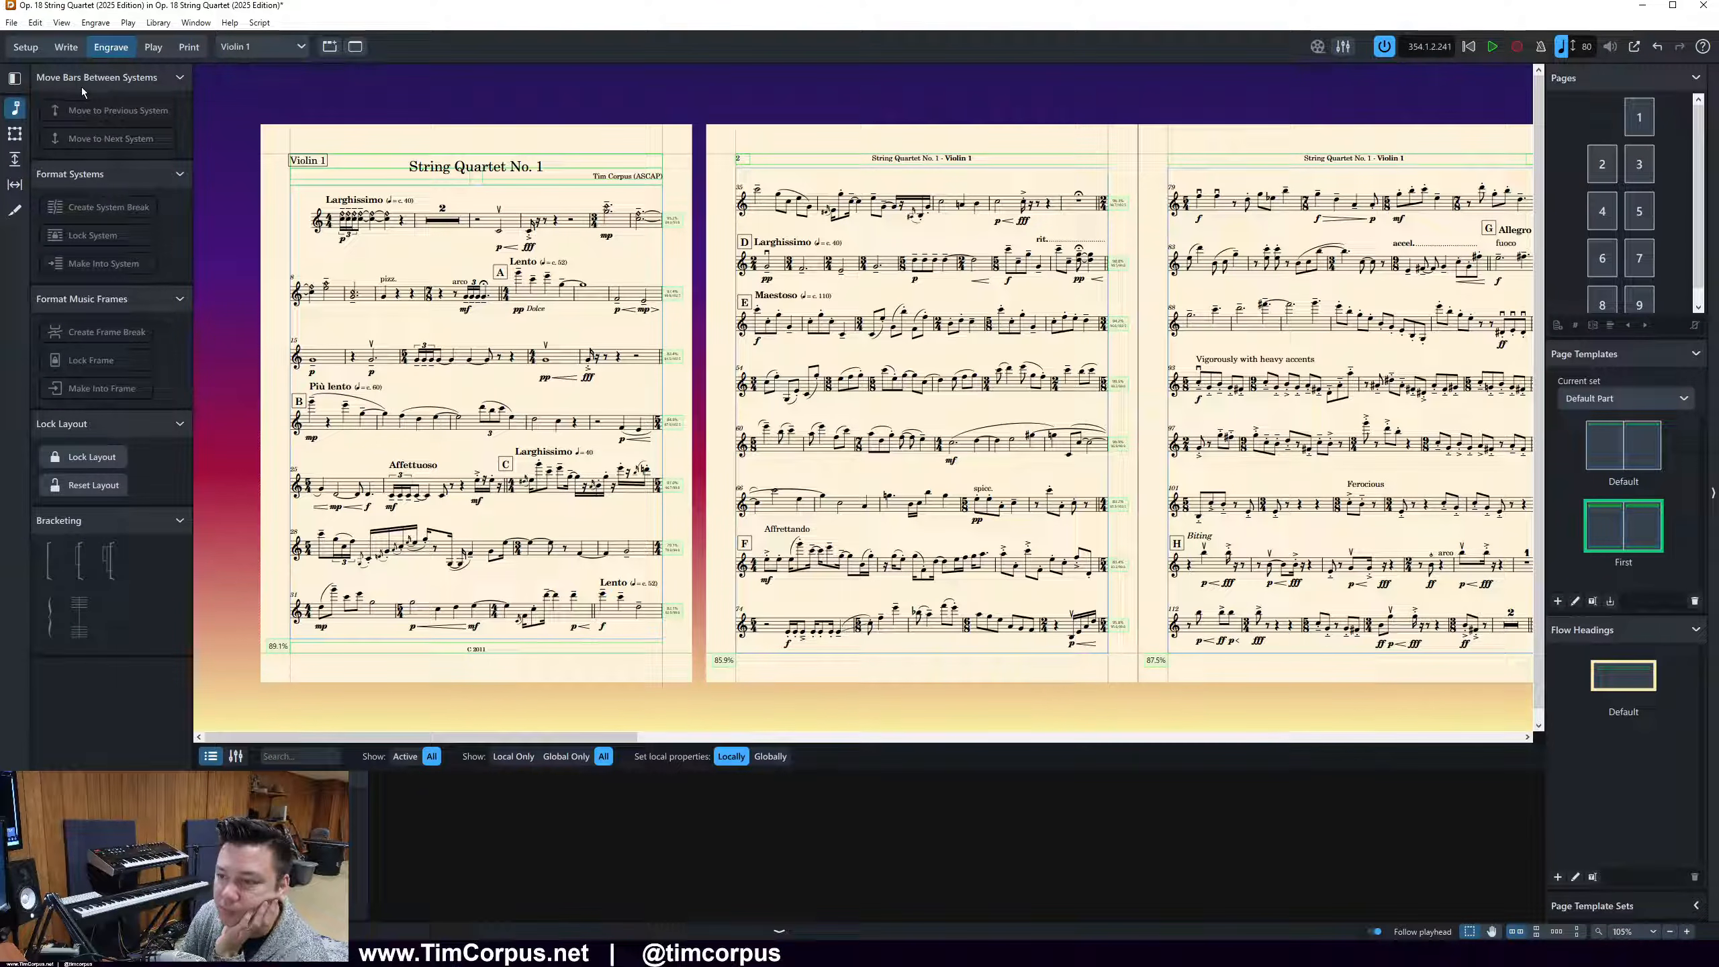
In Write mode, select the Affettuoso tempo mark in the system starting at bar 25 of the Violin 1 part
click(58, 52)
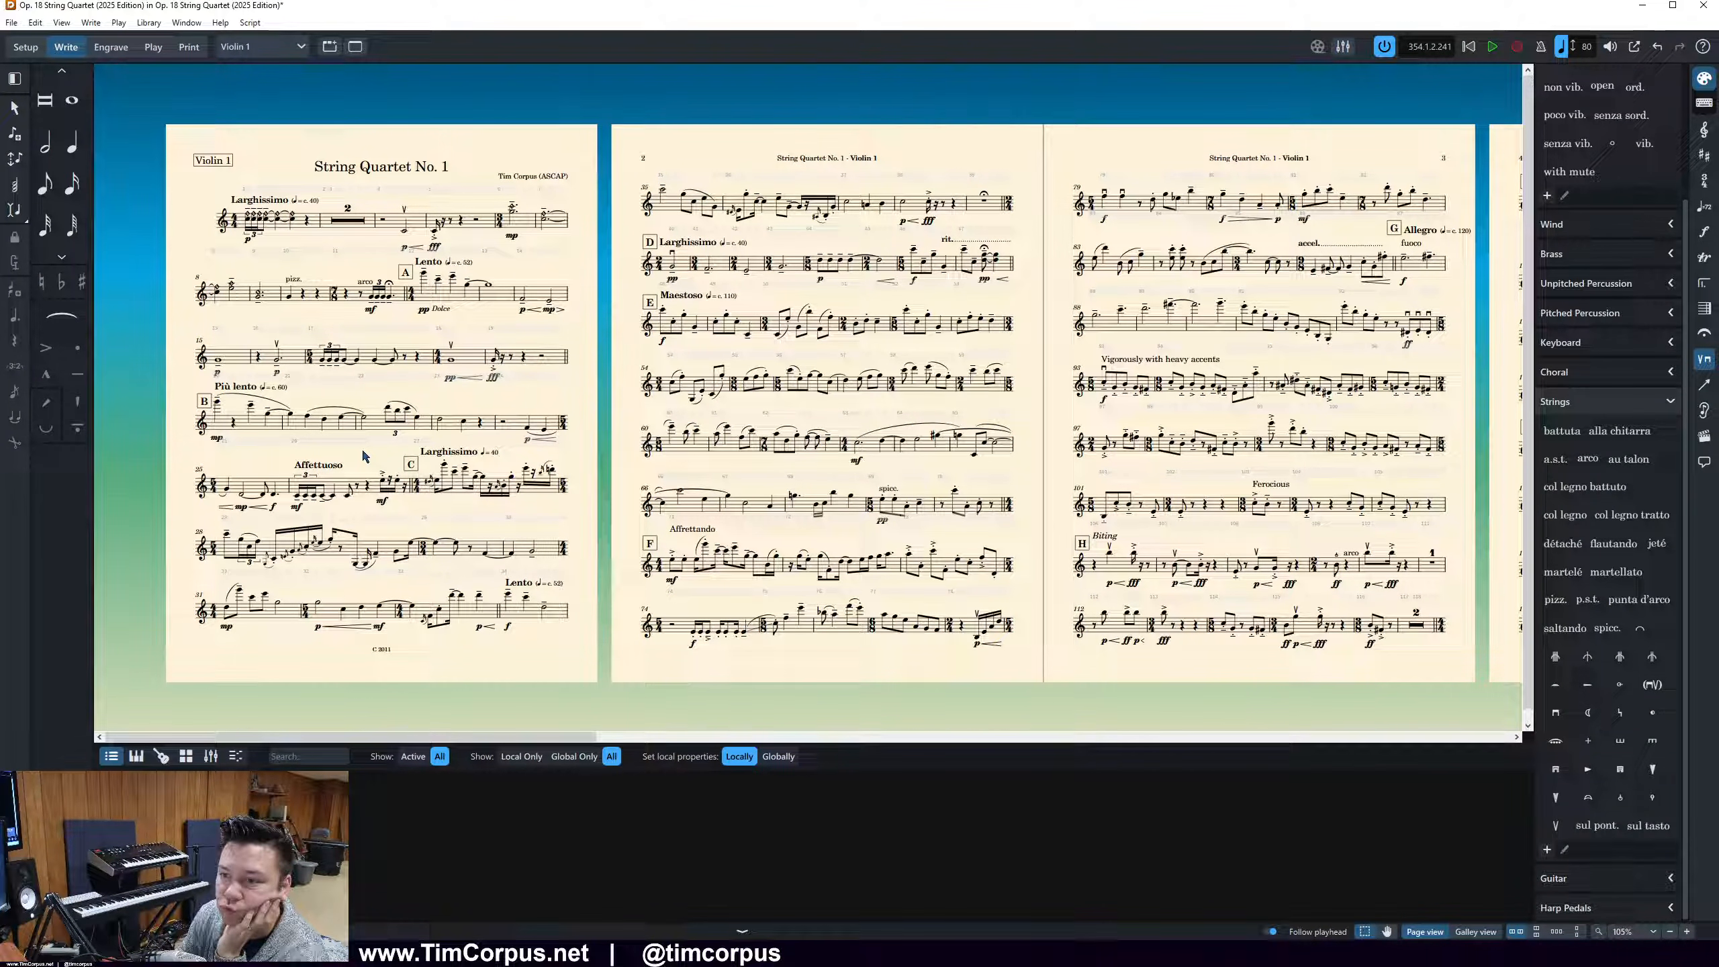
click(315, 467)
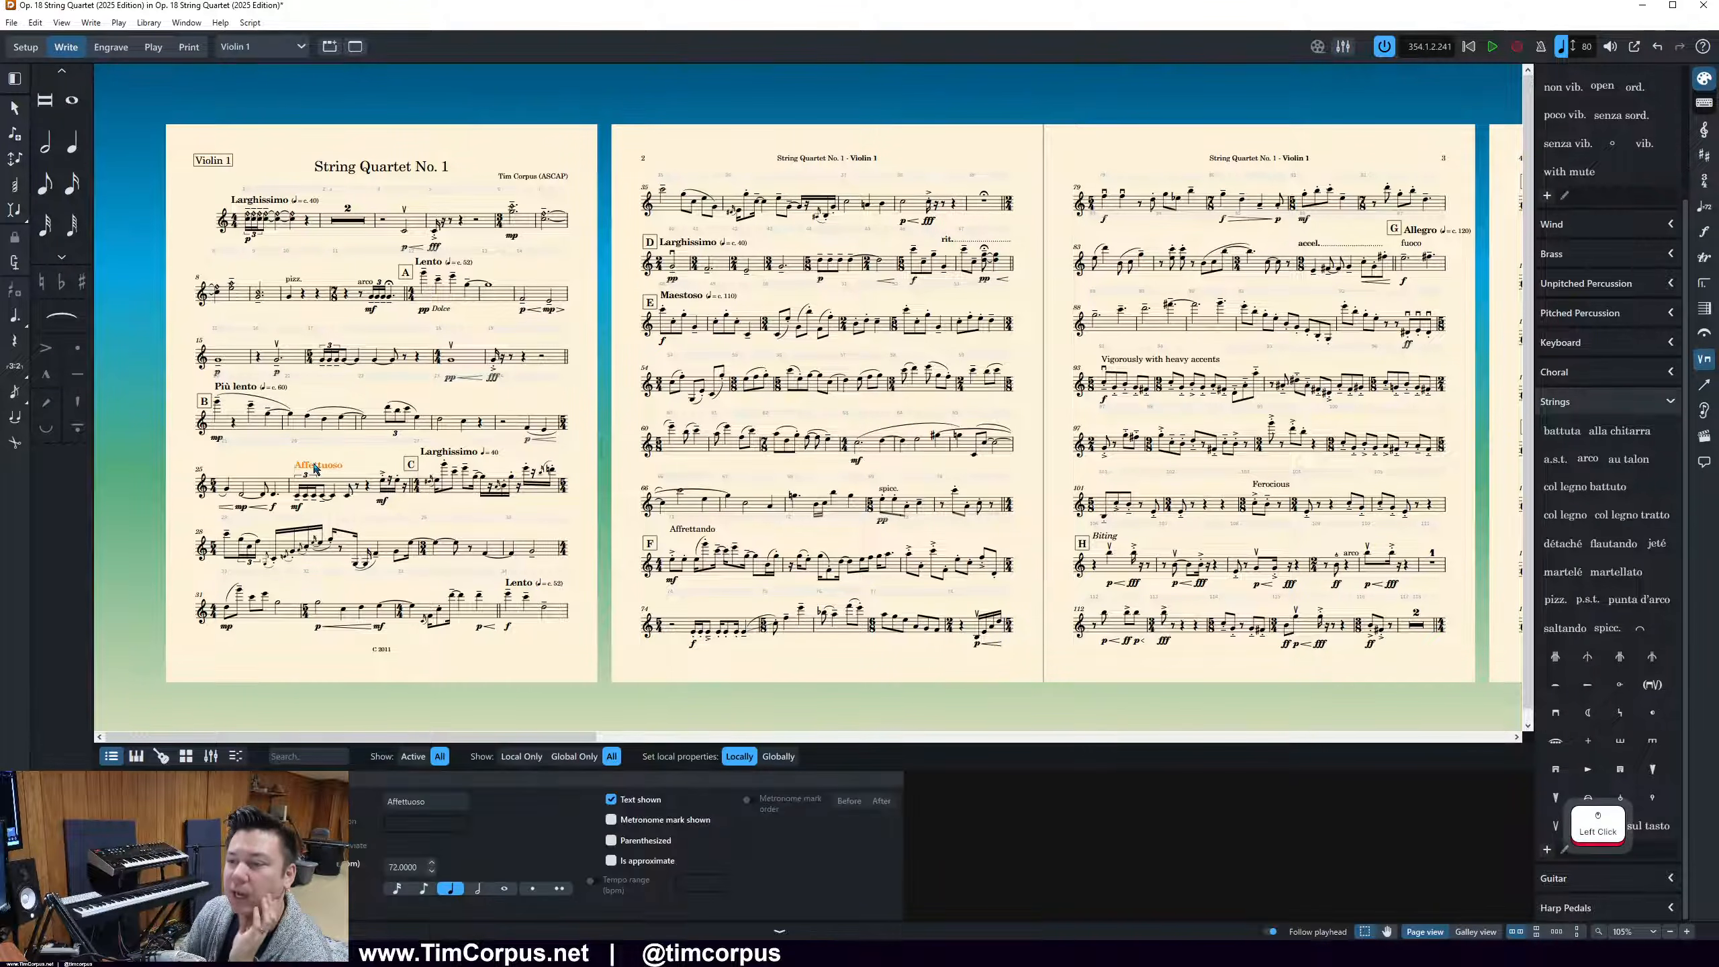
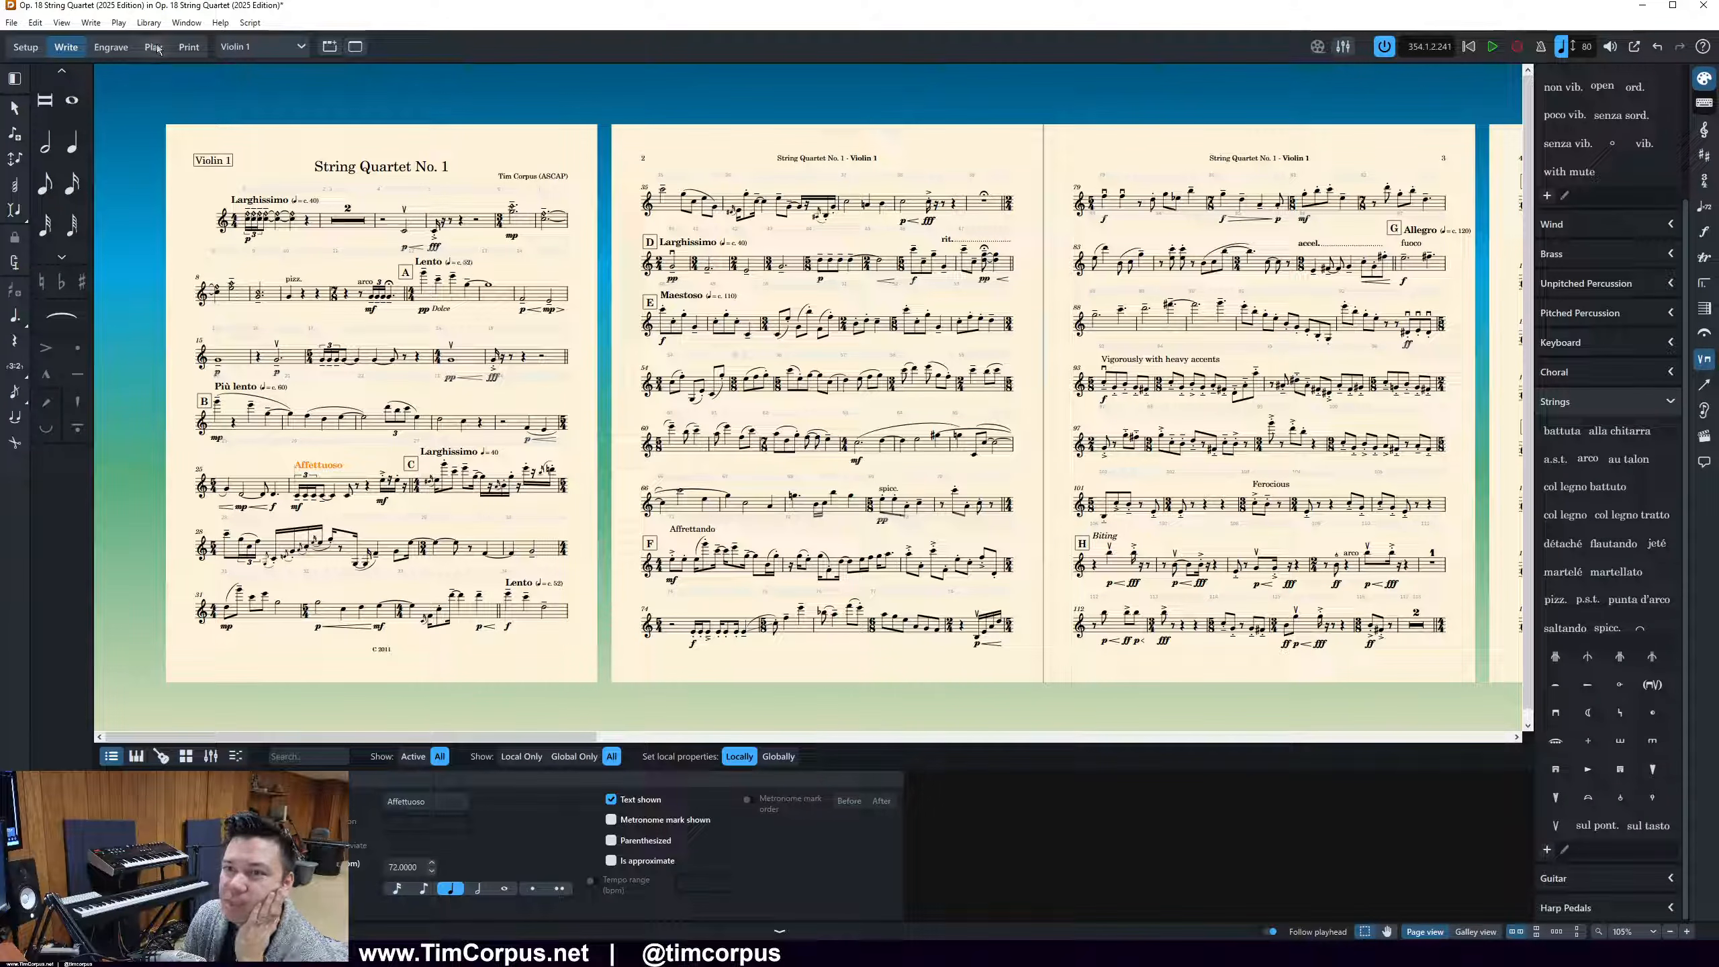
Open the Layout Options for the Violin 1 layout at the page margin settings
click(152, 24)
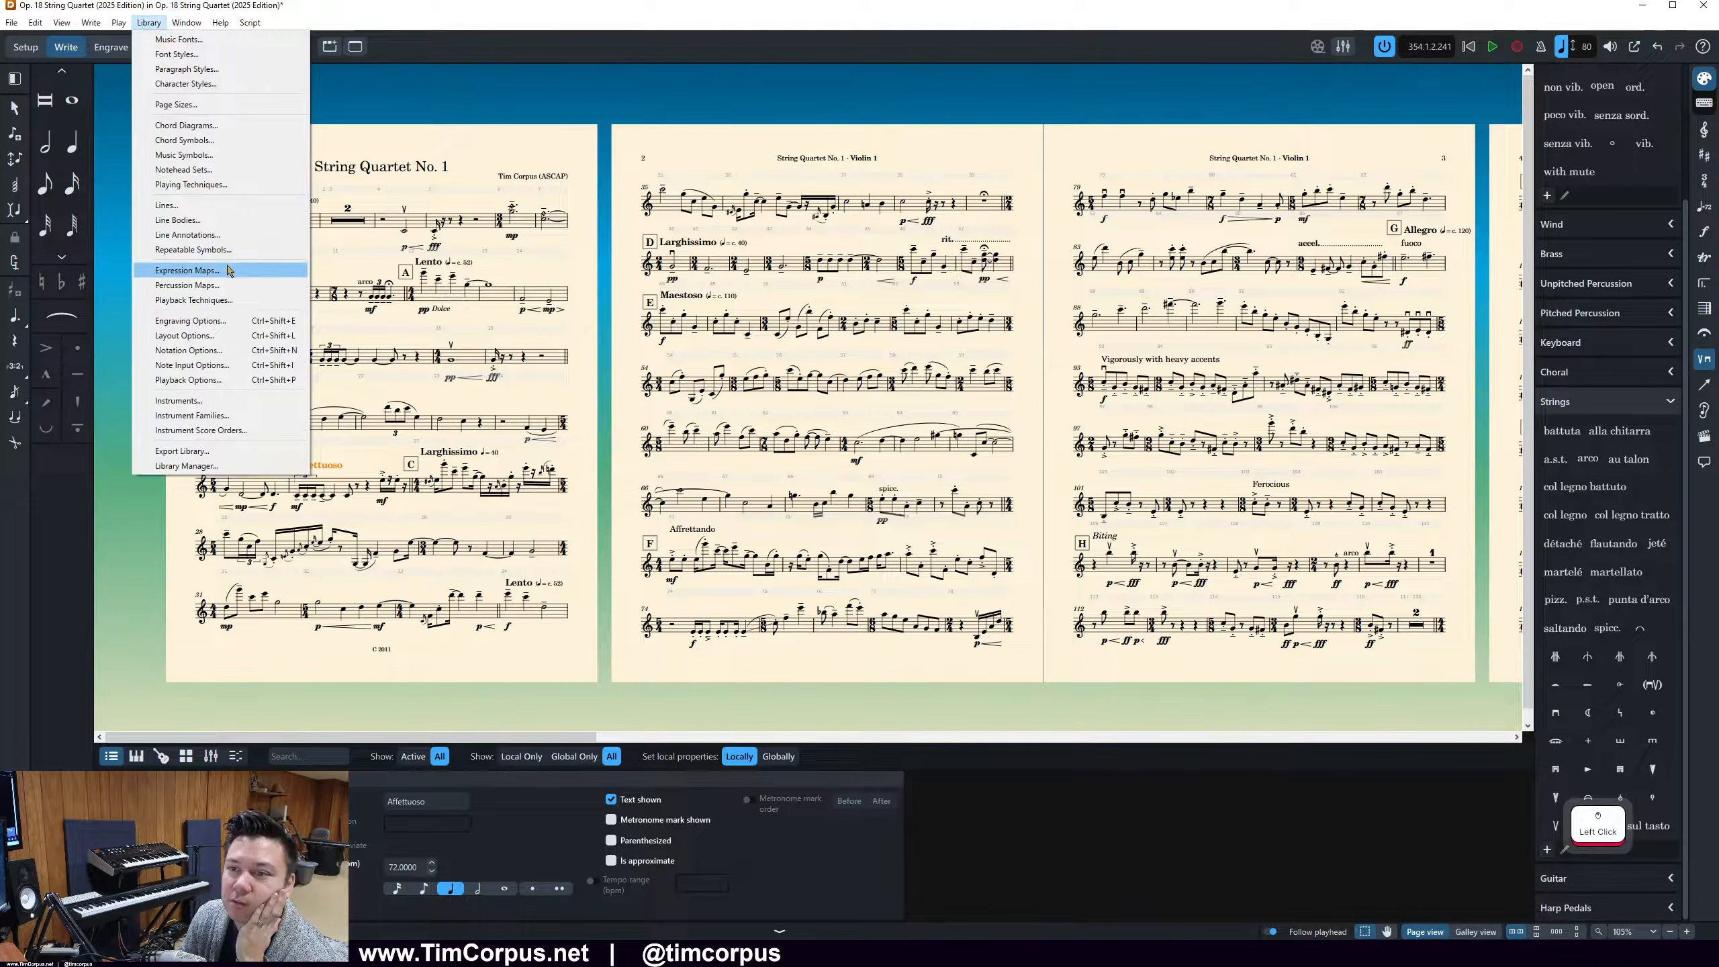
click(203, 336)
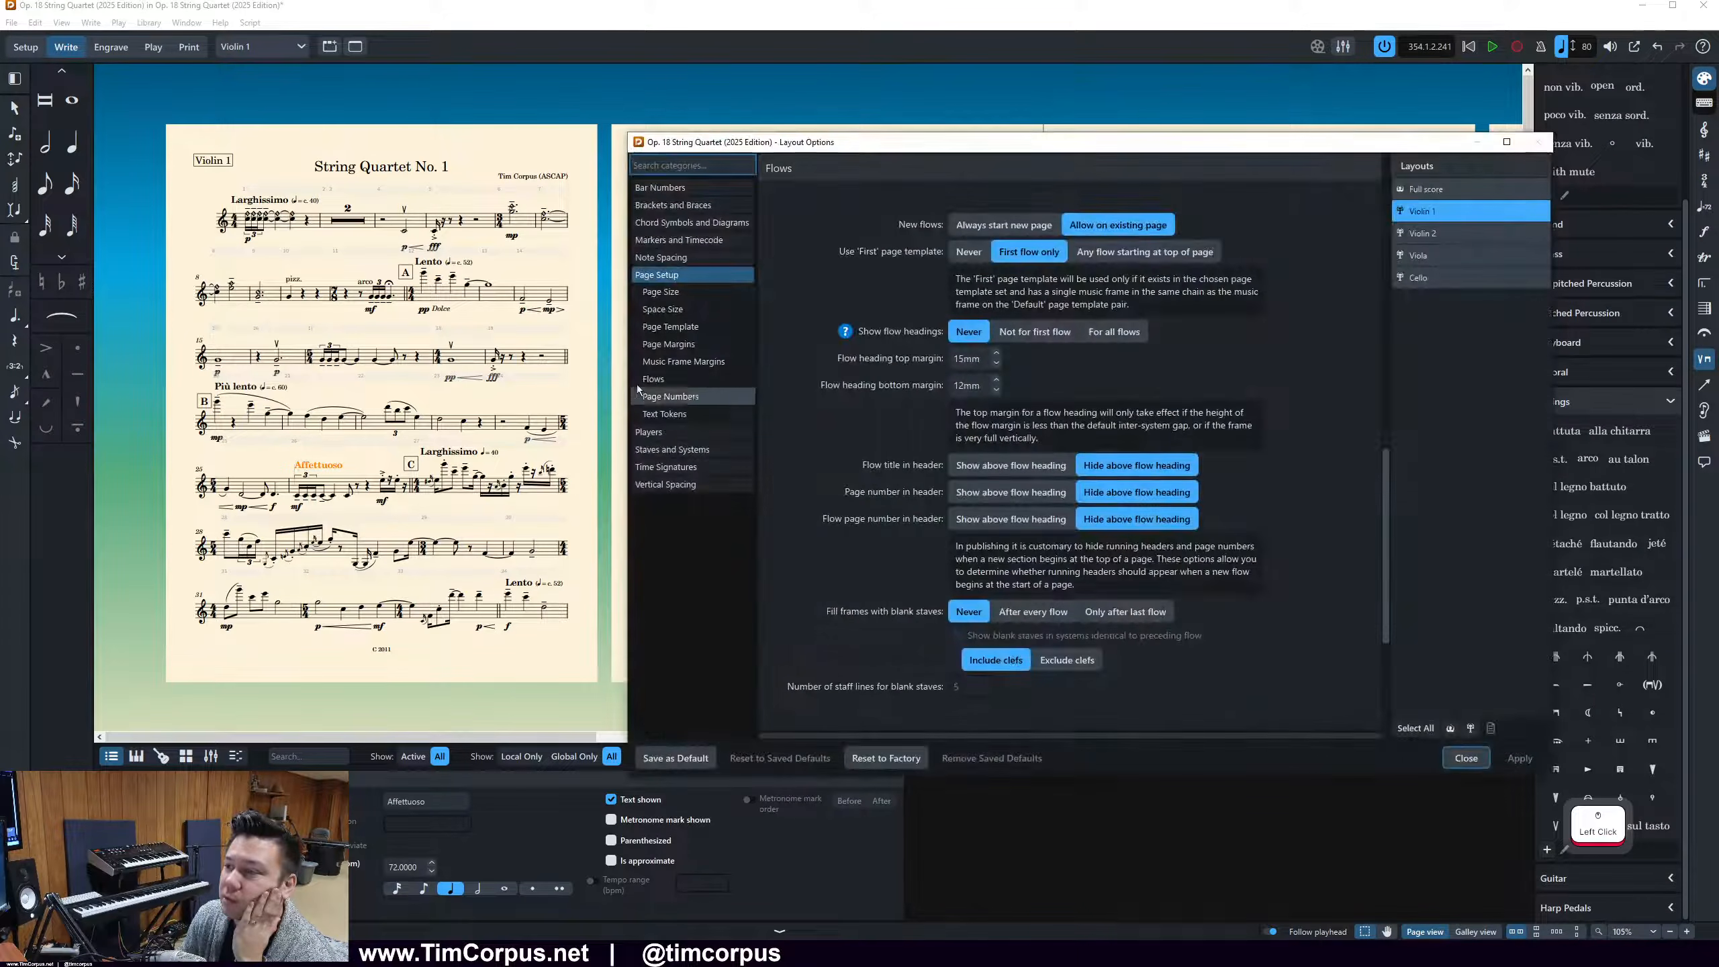
scroll(951, 450, up, 5)
scroll(951, 452, up, 5)
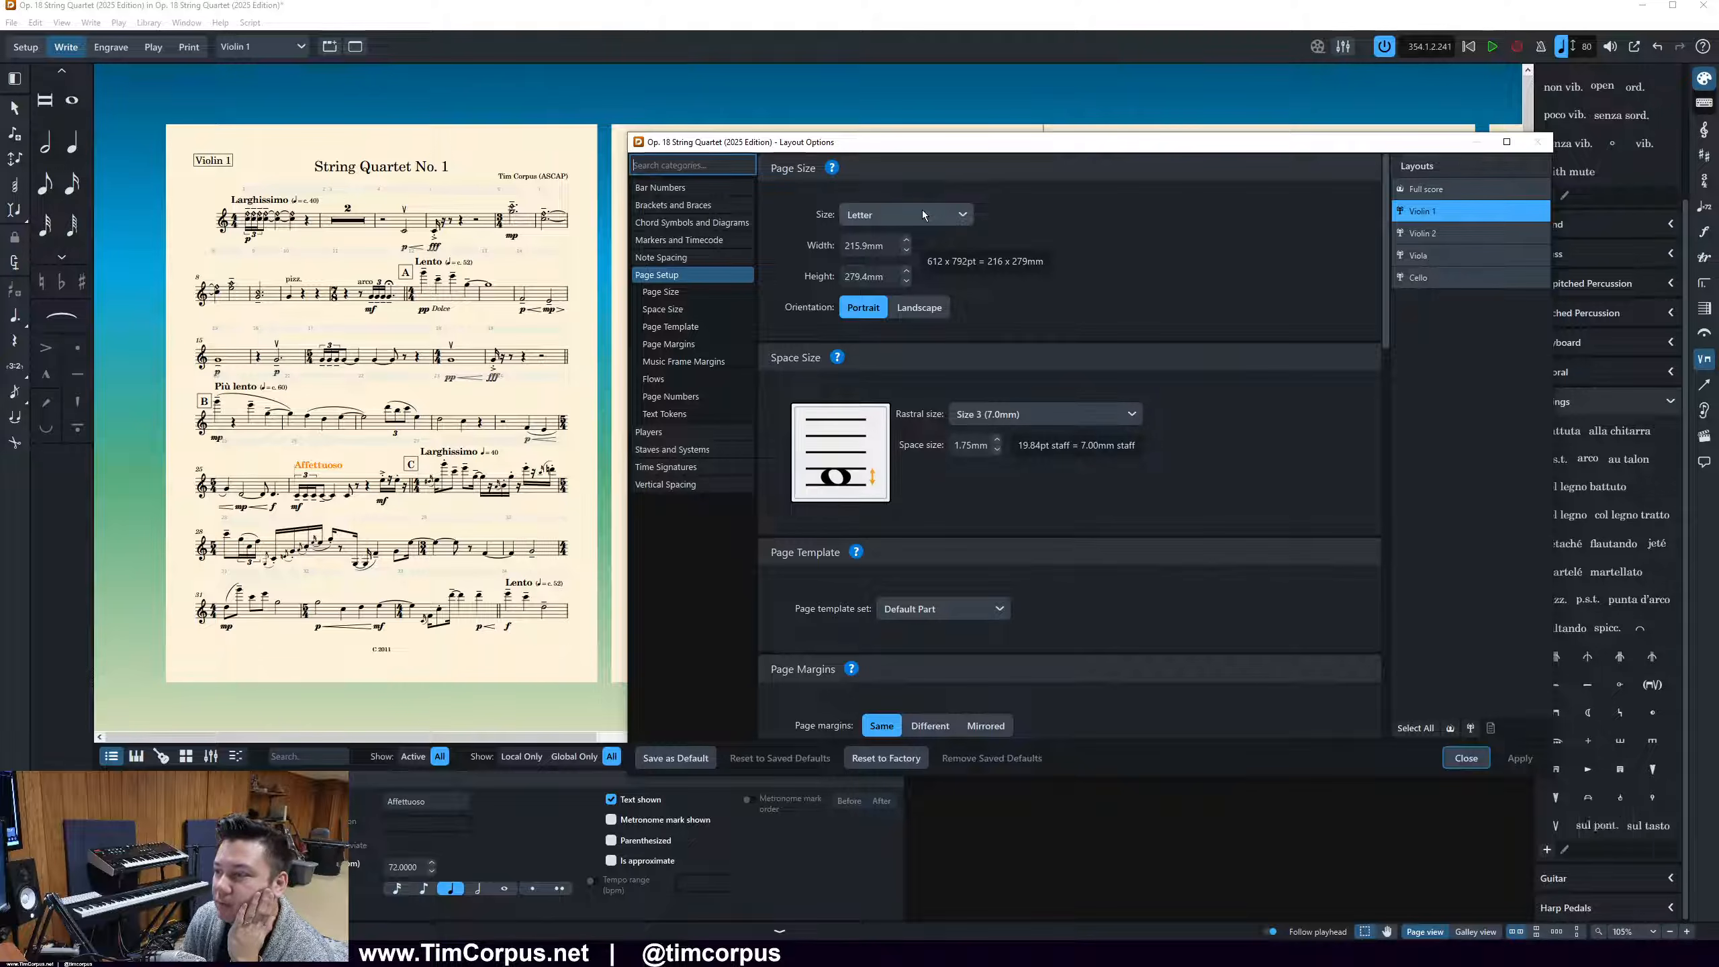
click(1150, 238)
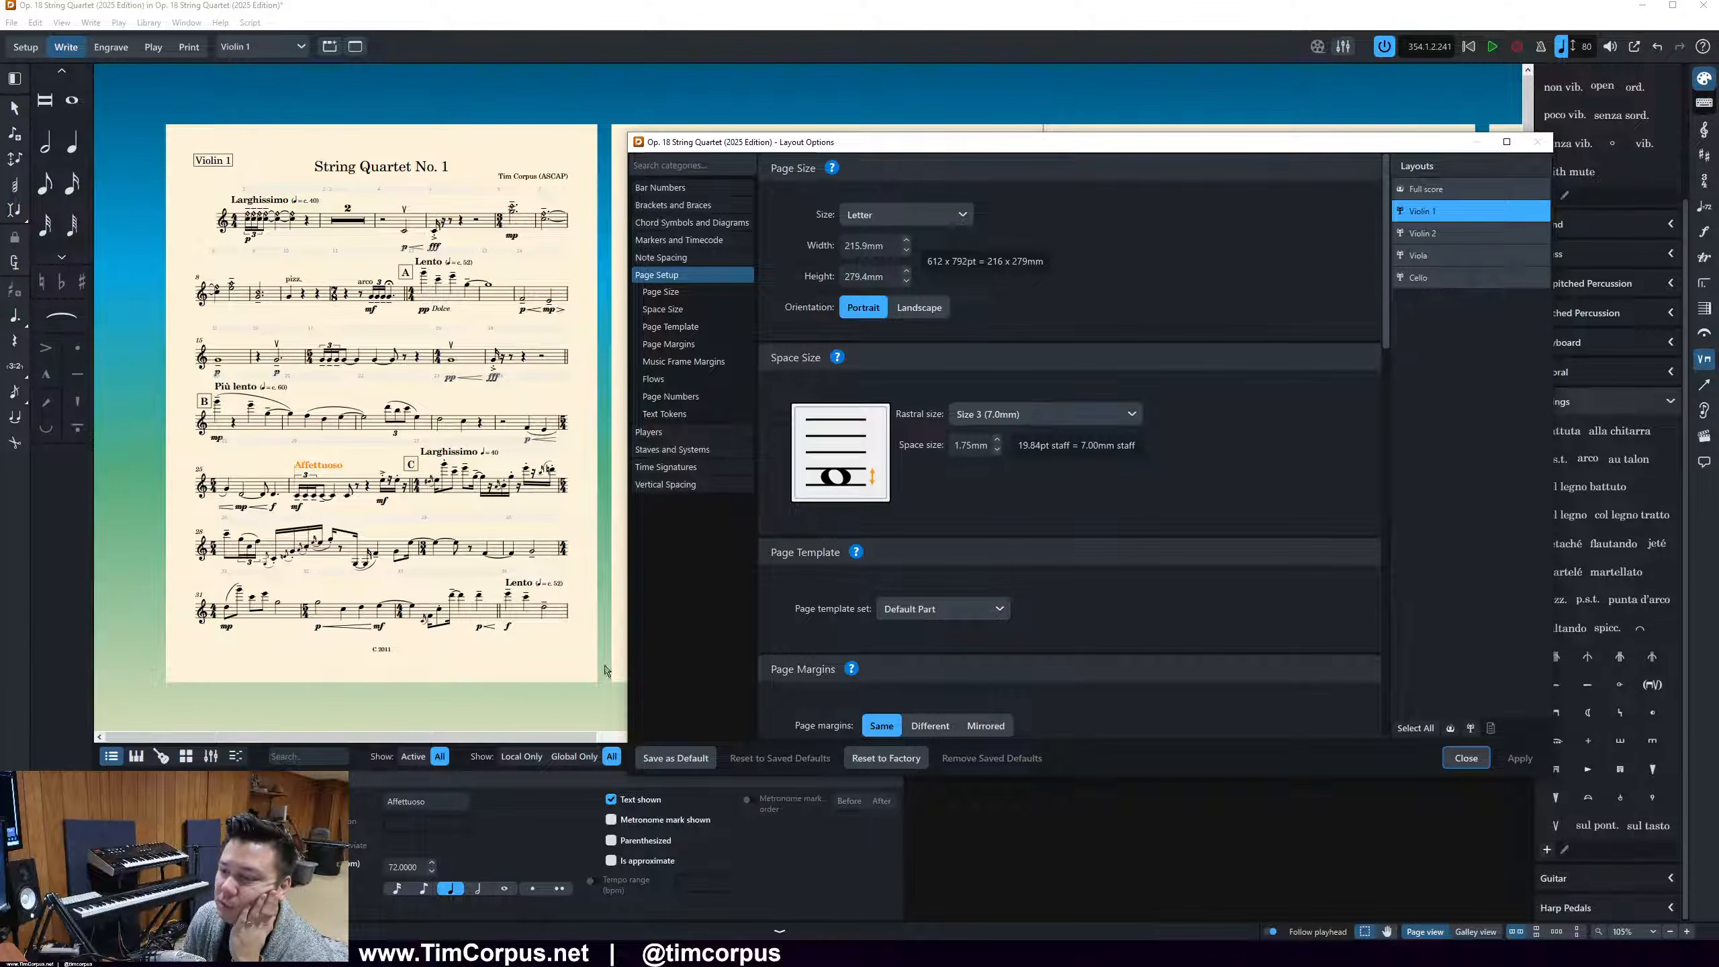
scroll(1045, 583, down, 6)
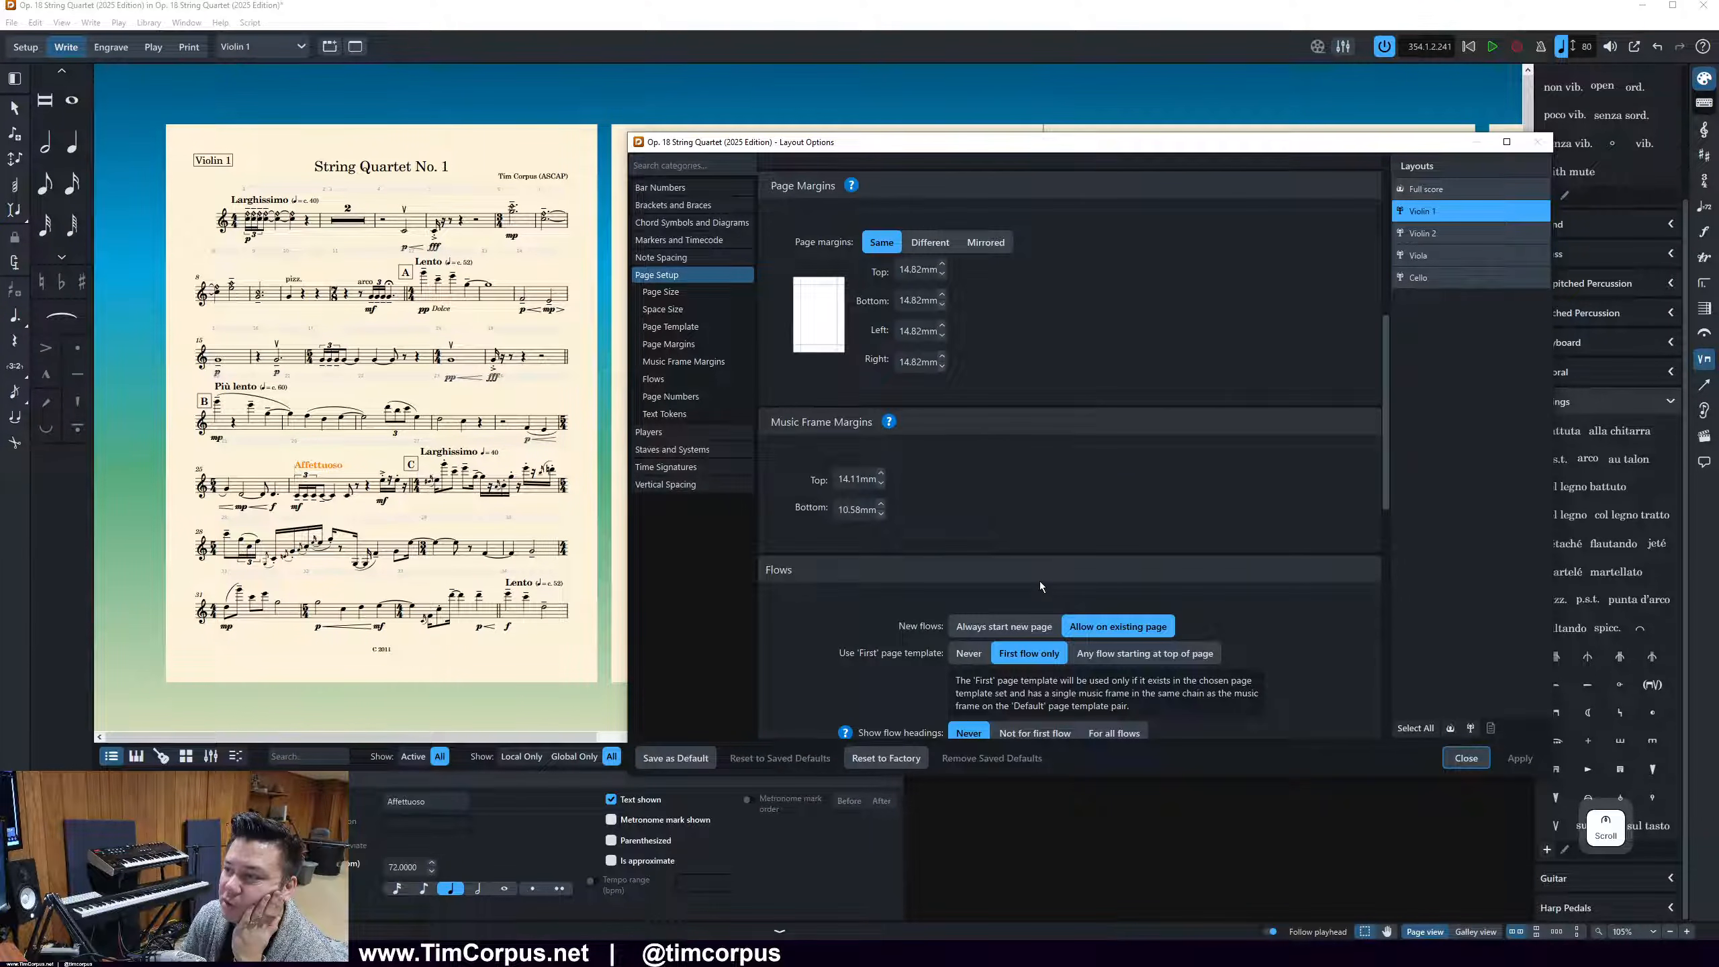
click(926, 244)
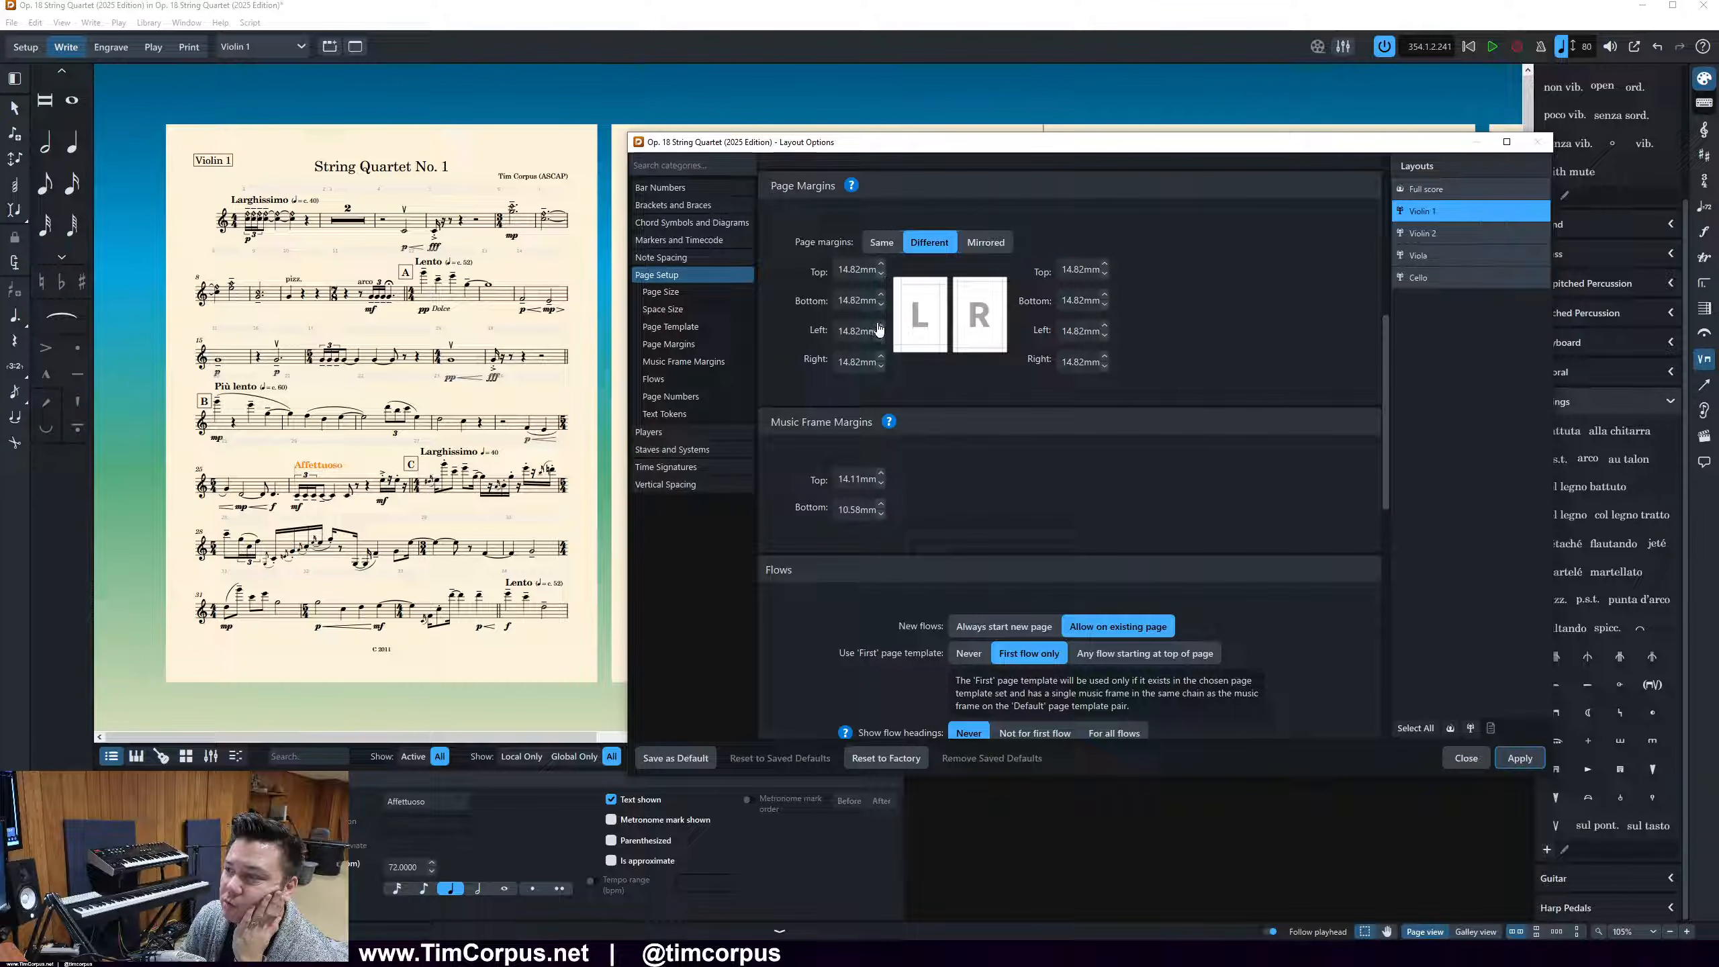
click(1444, 216)
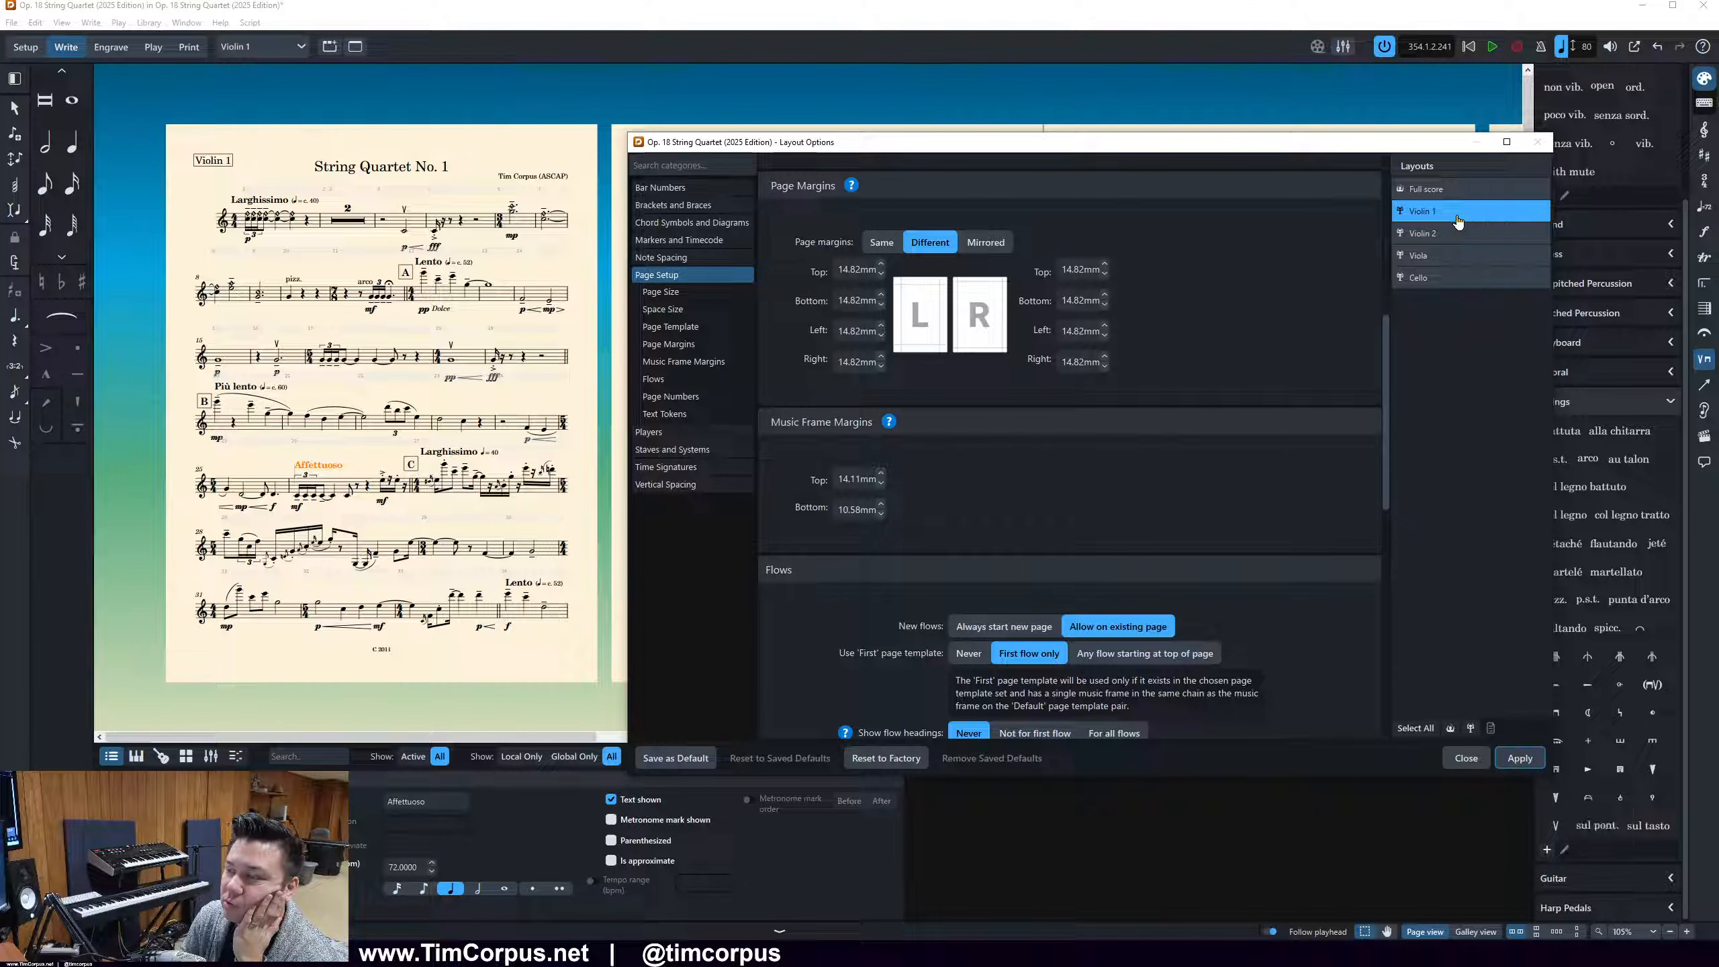
drag(935, 146, 901, 122)
click(922, 360)
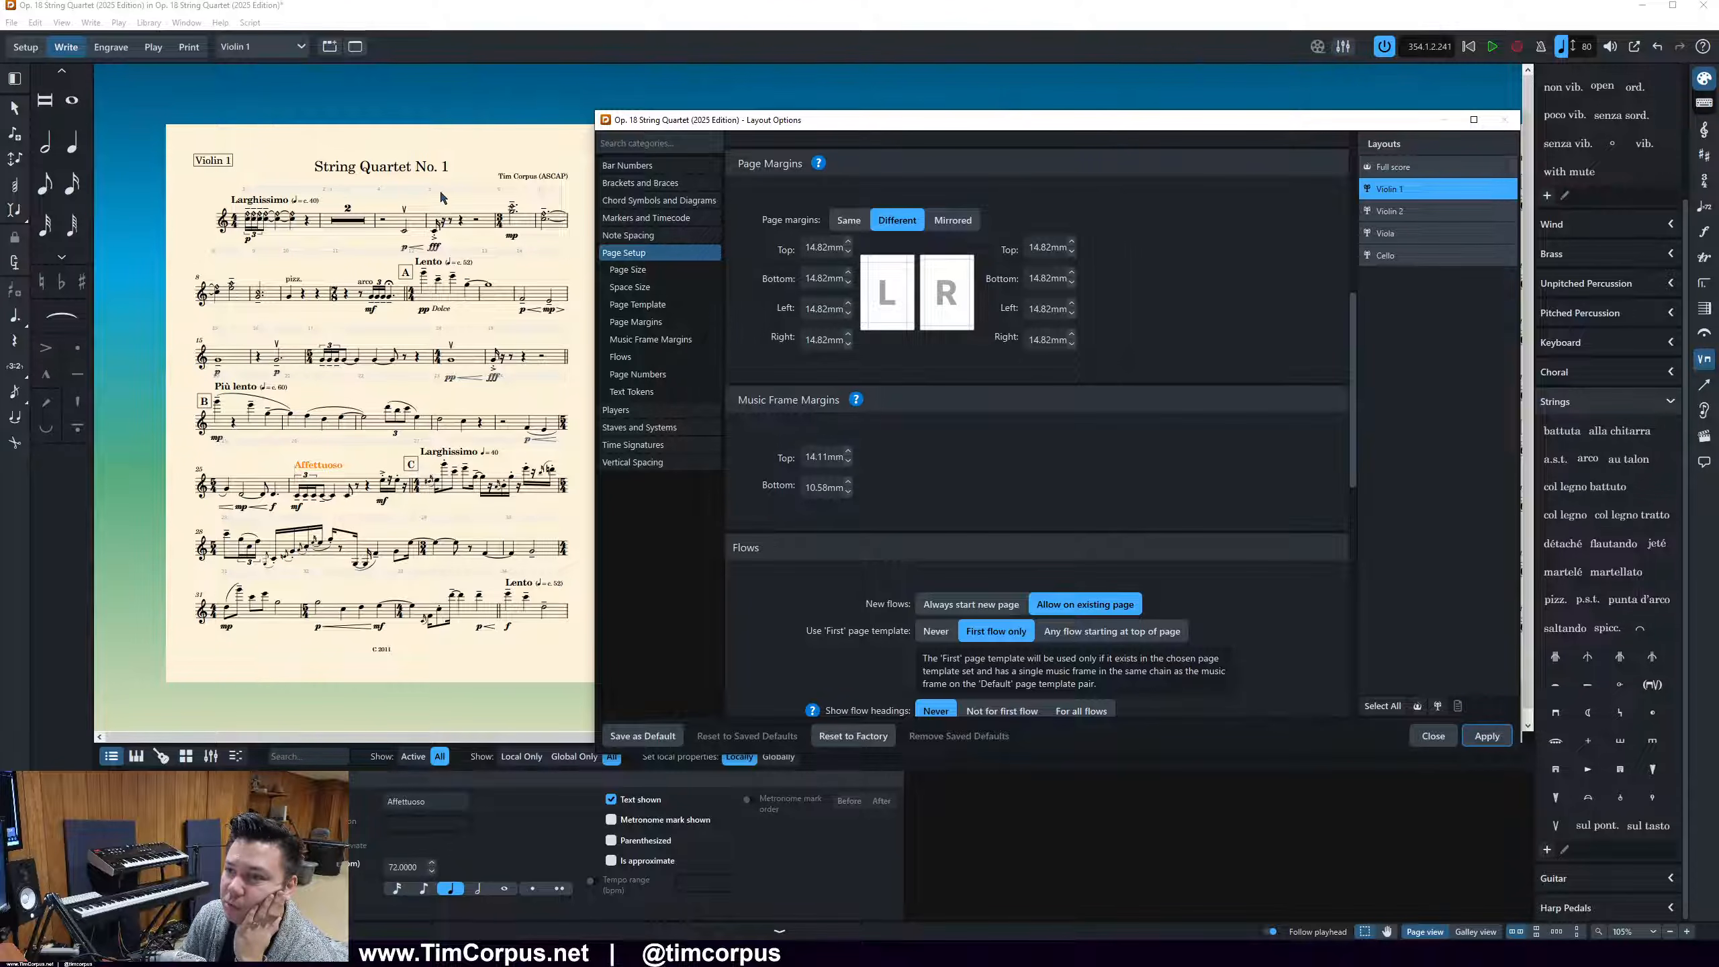
click(849, 220)
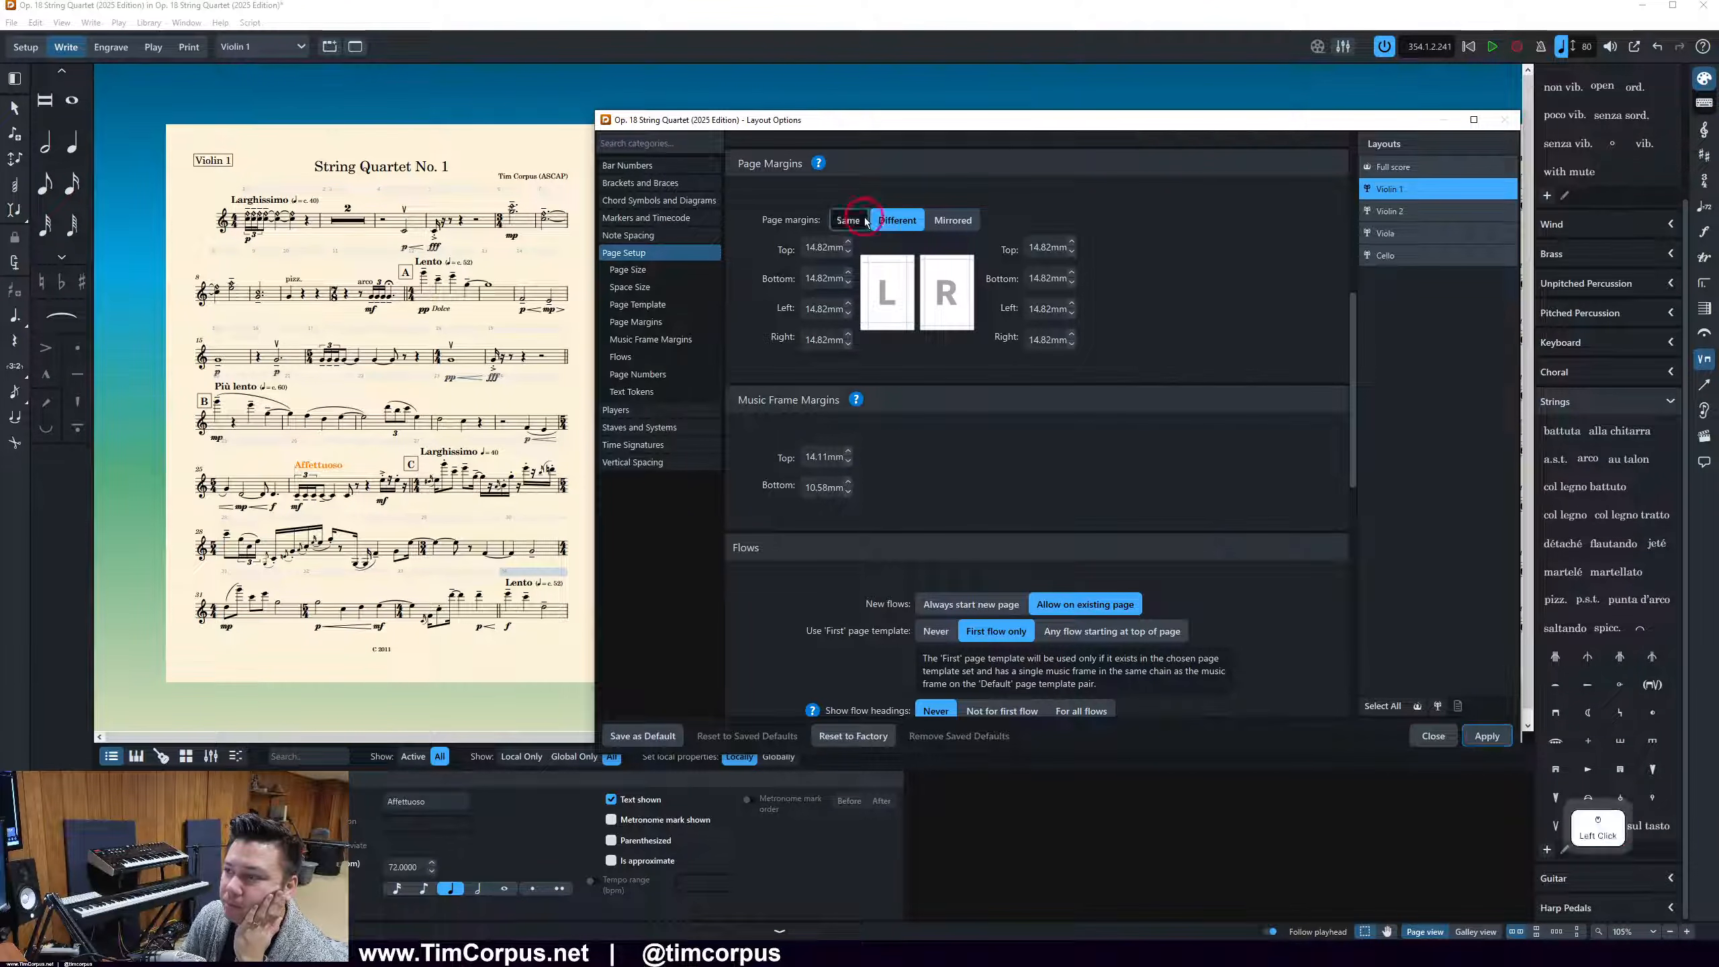
Set the Violin 1 layout's top and bottom page margins to 12 mm, apply the change and close Layout Options
drag(872, 246, 891, 247)
text(2)
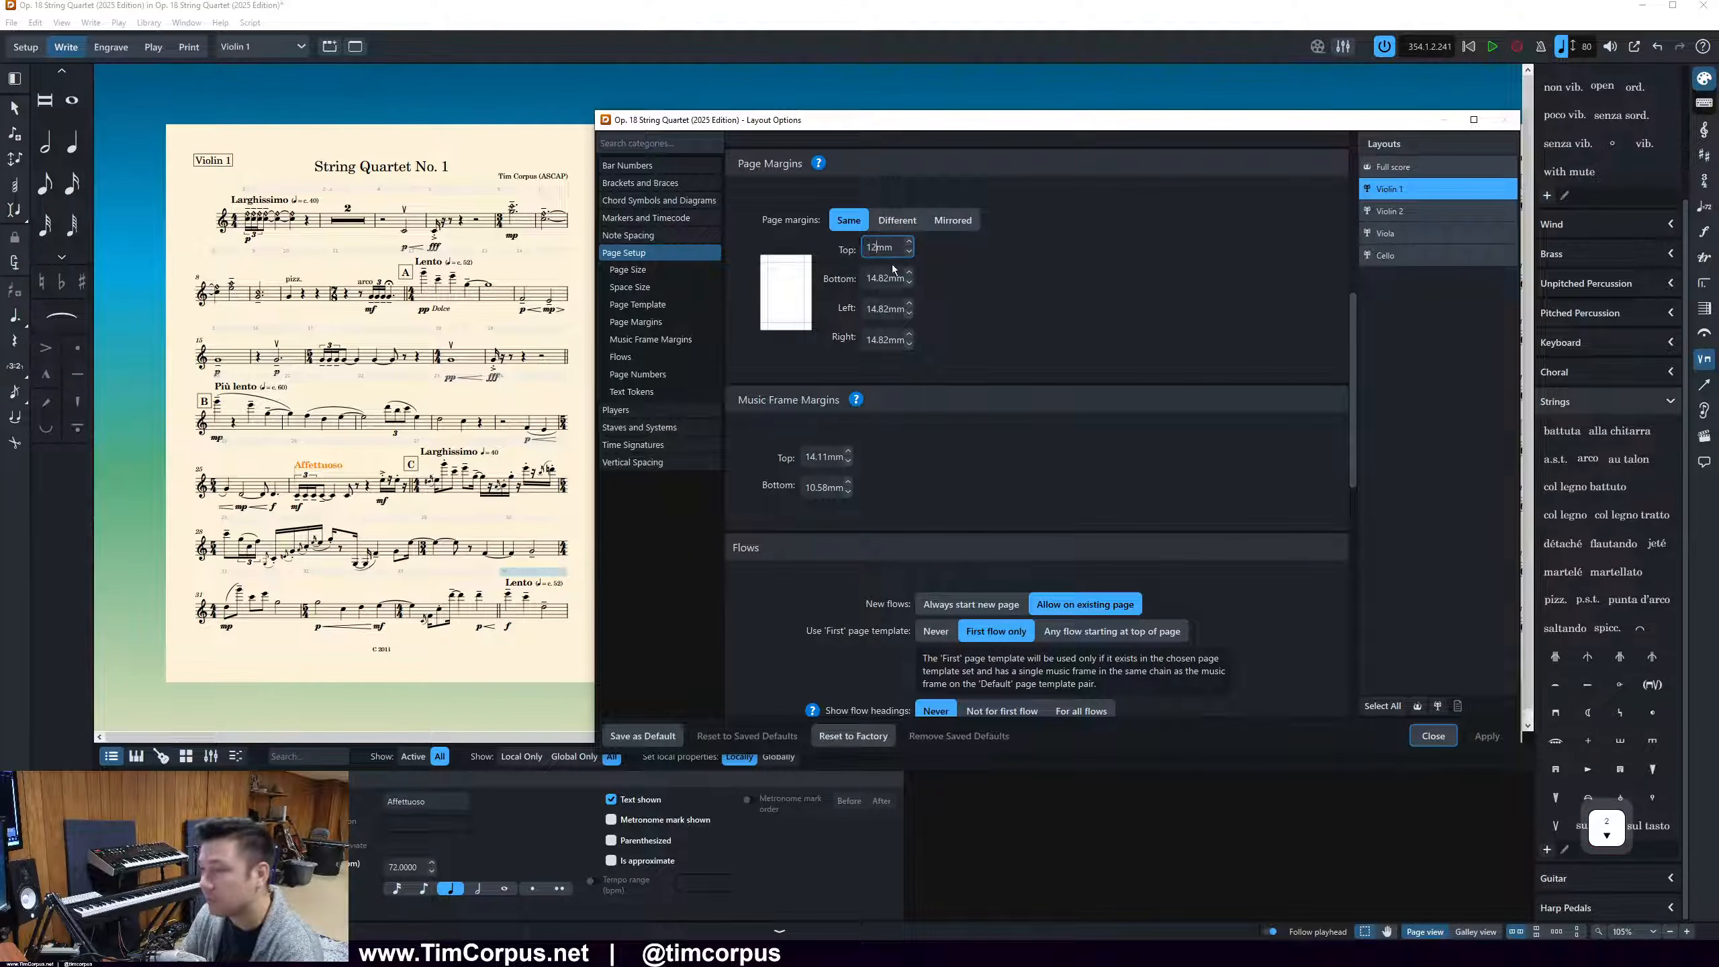
drag(868, 278, 888, 278)
text(2)
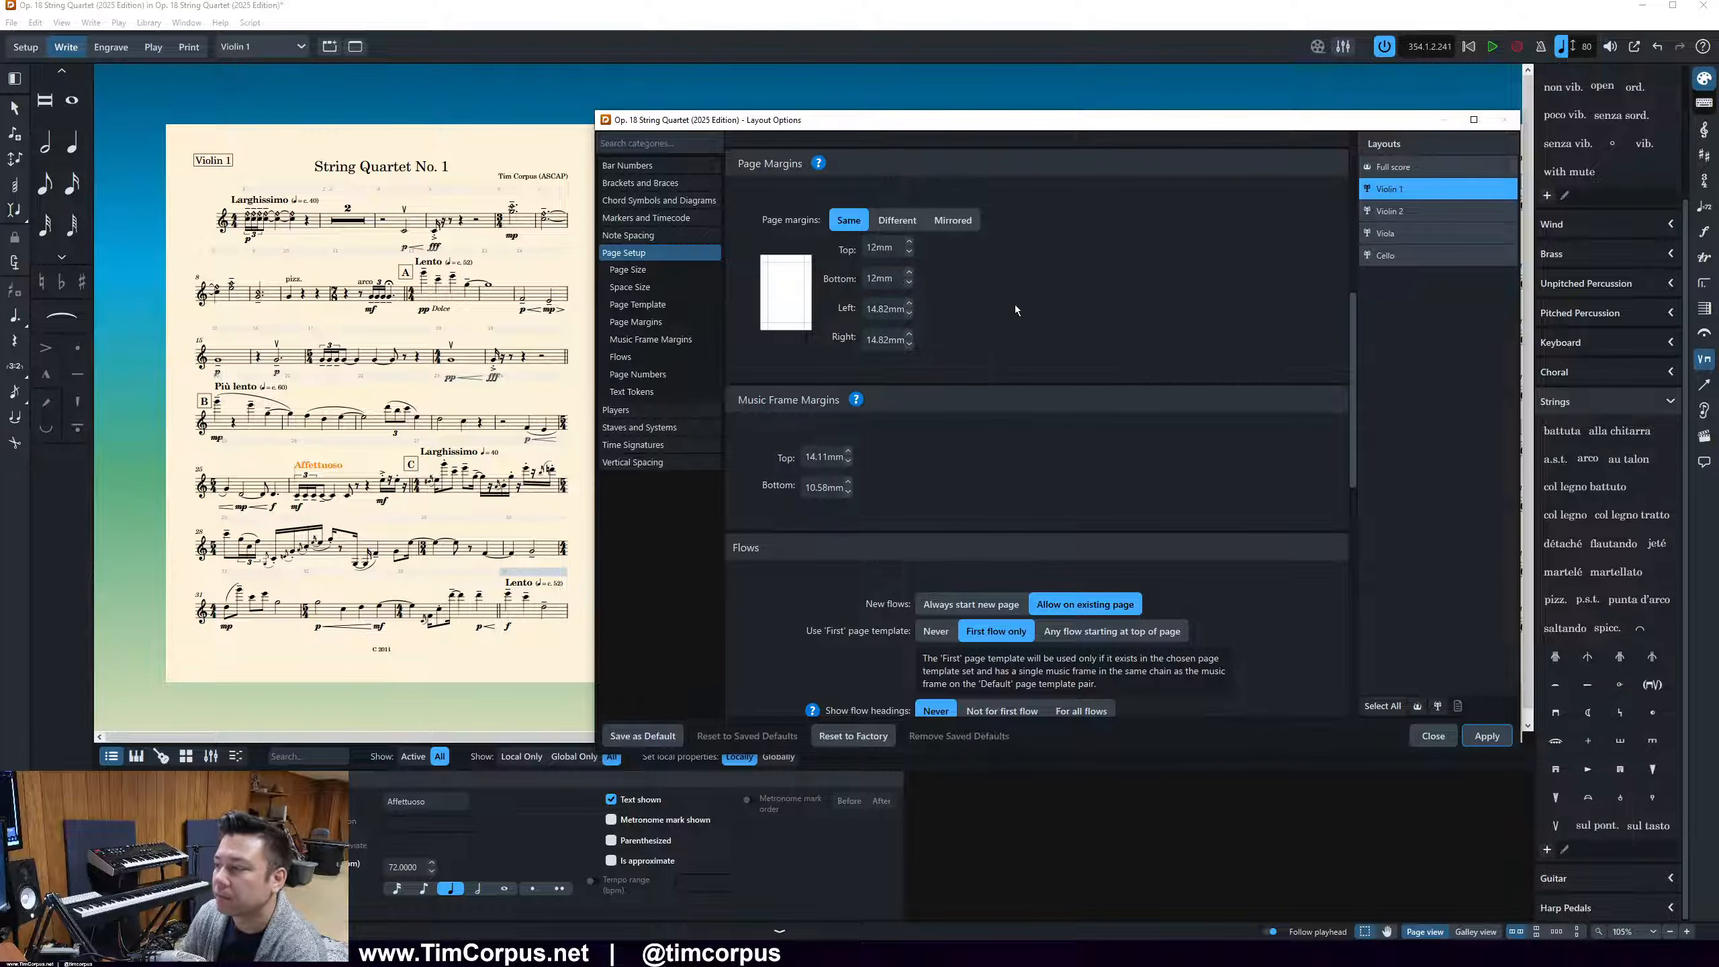
click(1487, 735)
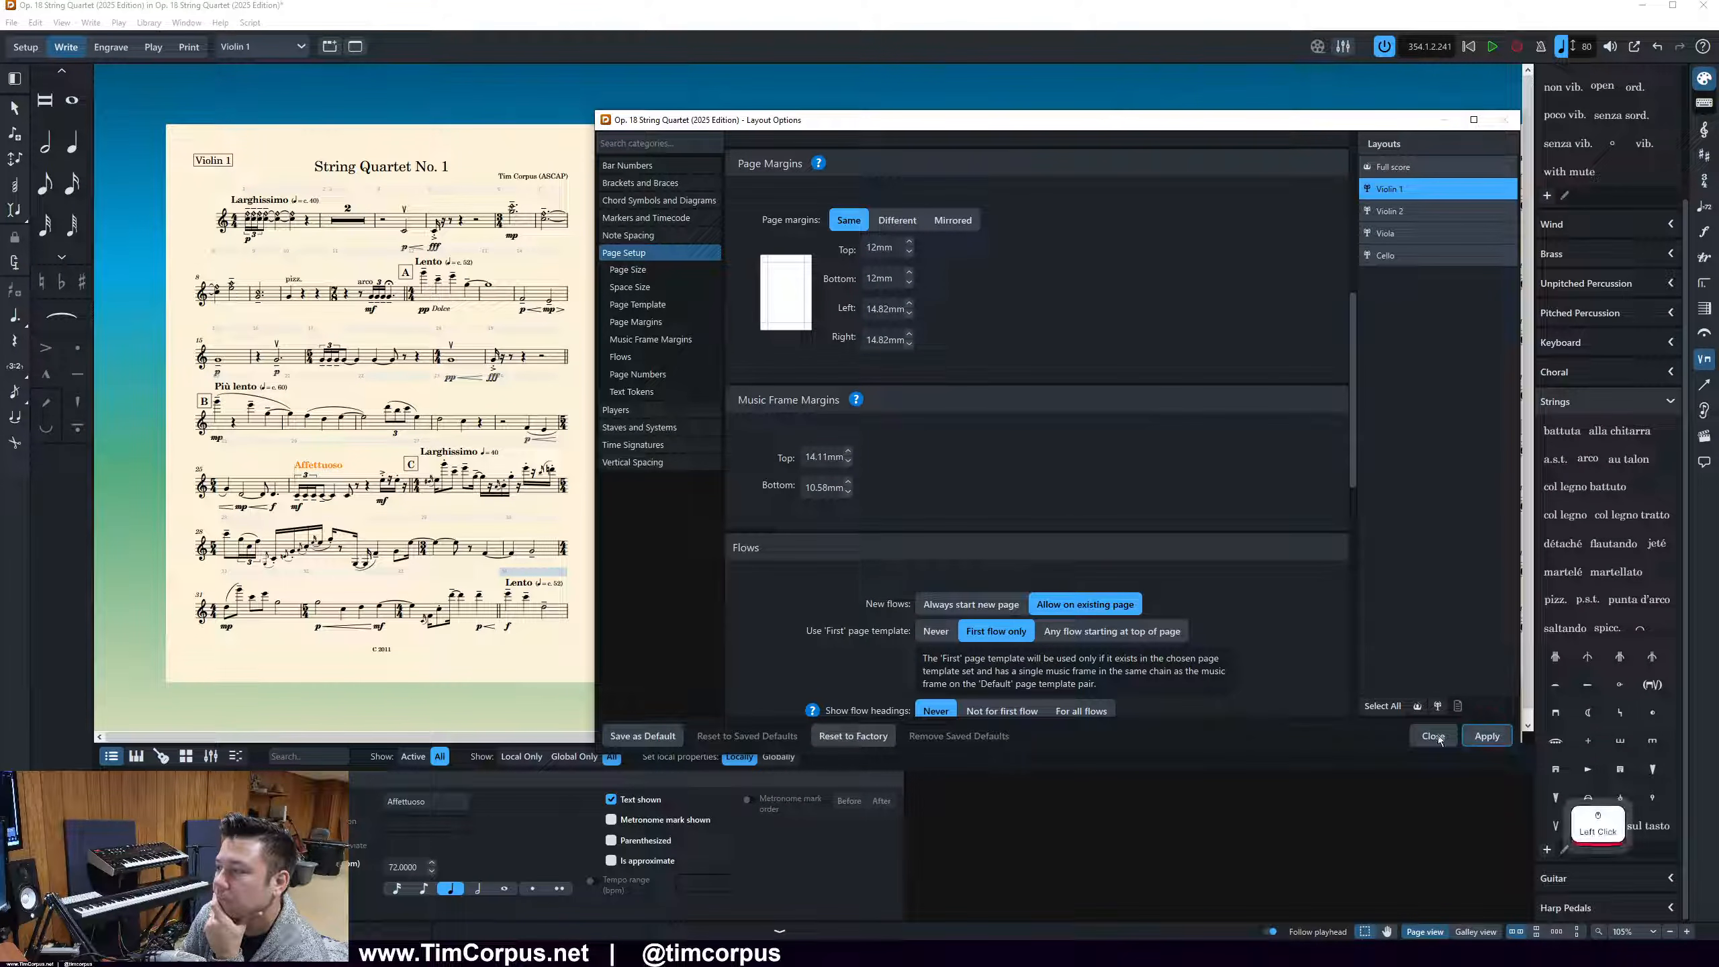
click(1435, 736)
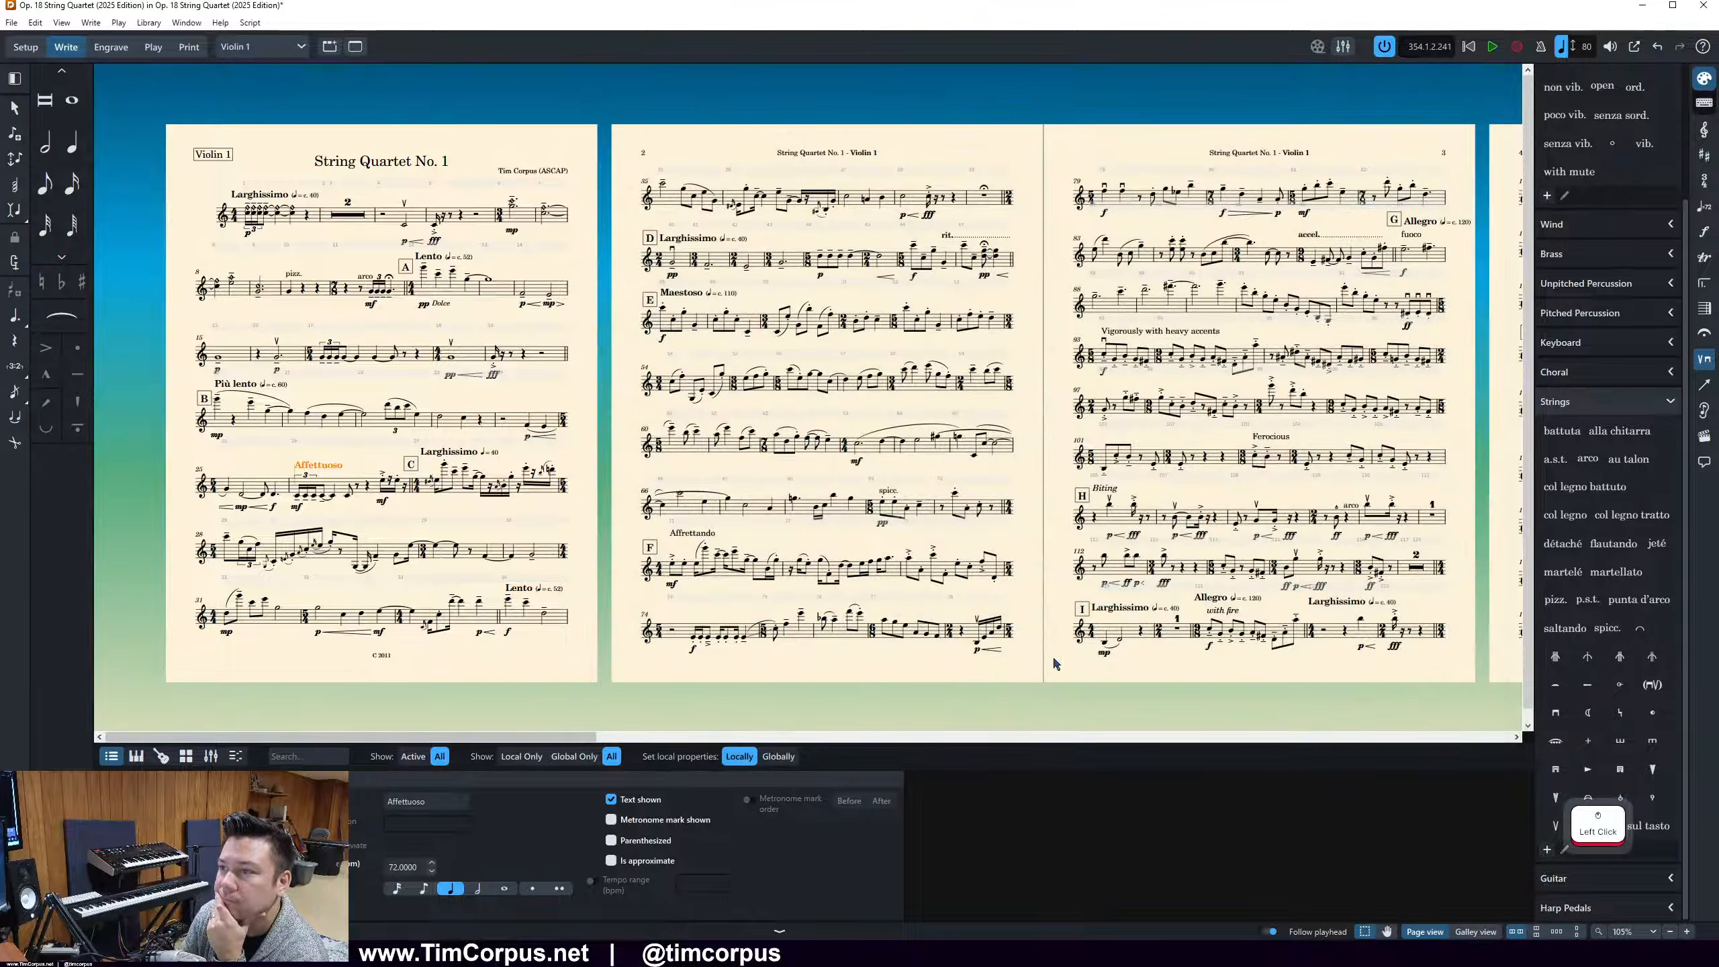
Switch to Engrave mode and examine the overlapping curves above bars 64 and 65 in the Violin 1 part
drag(553, 738, 592, 738)
click(538, 492)
click(111, 46)
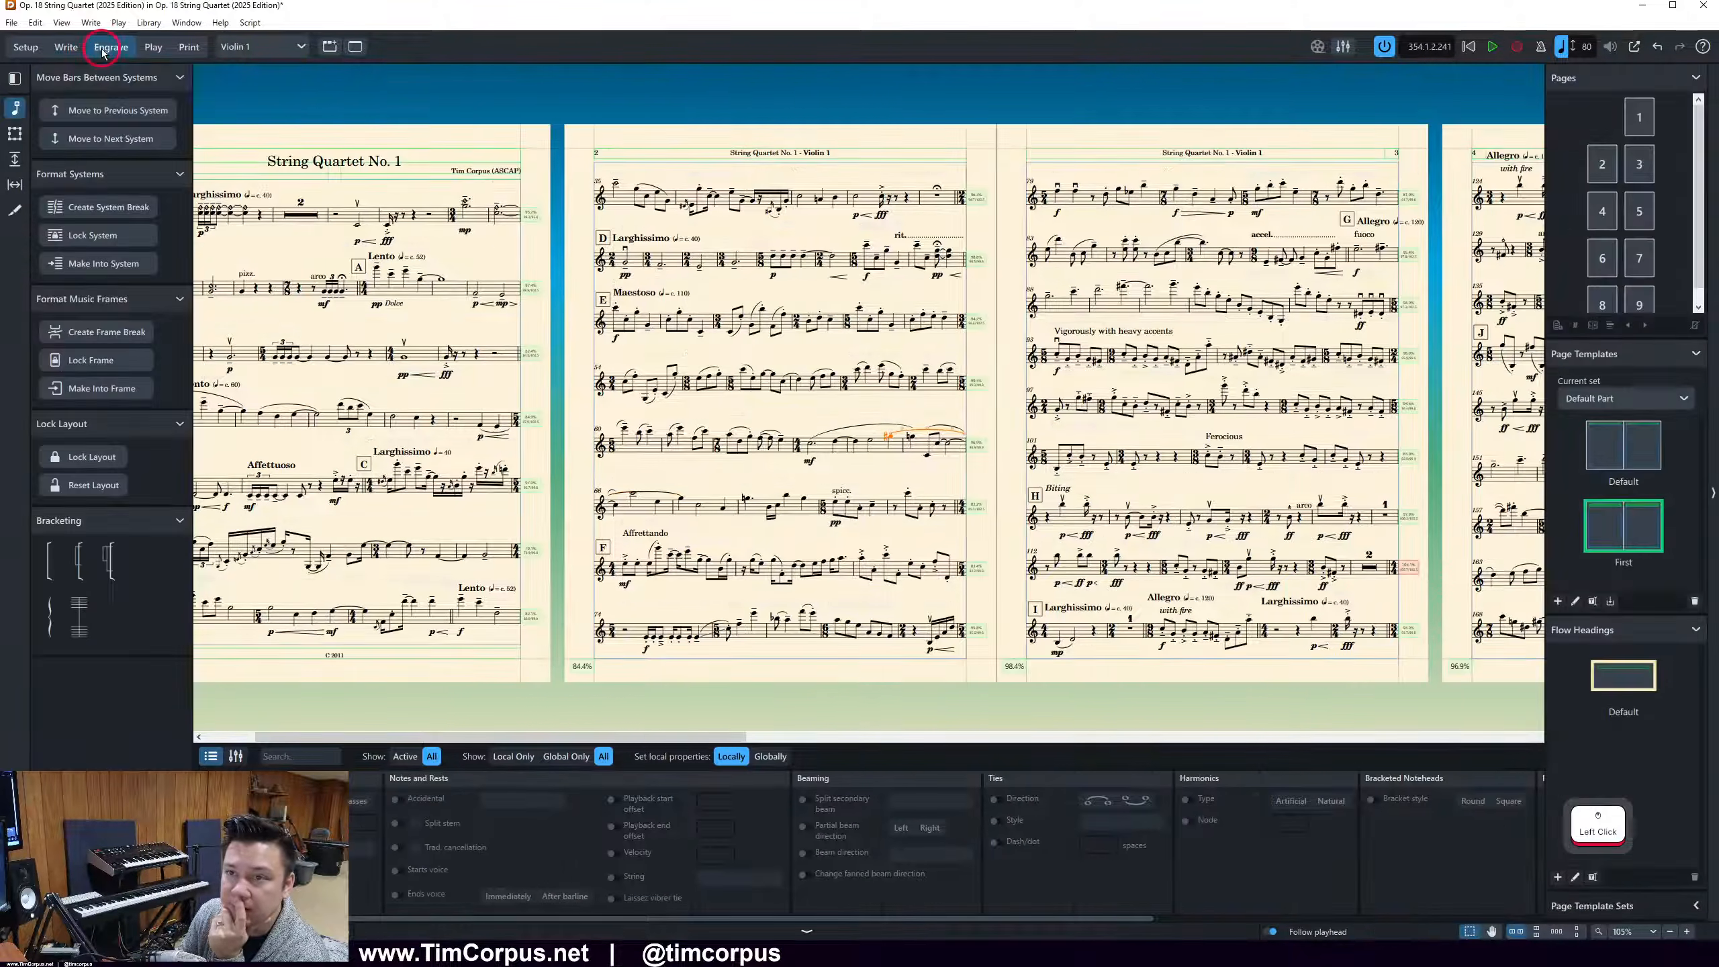
ctrl+scroll(364, 575, up, 5)
ctrl+scroll(364, 574, up, 3)
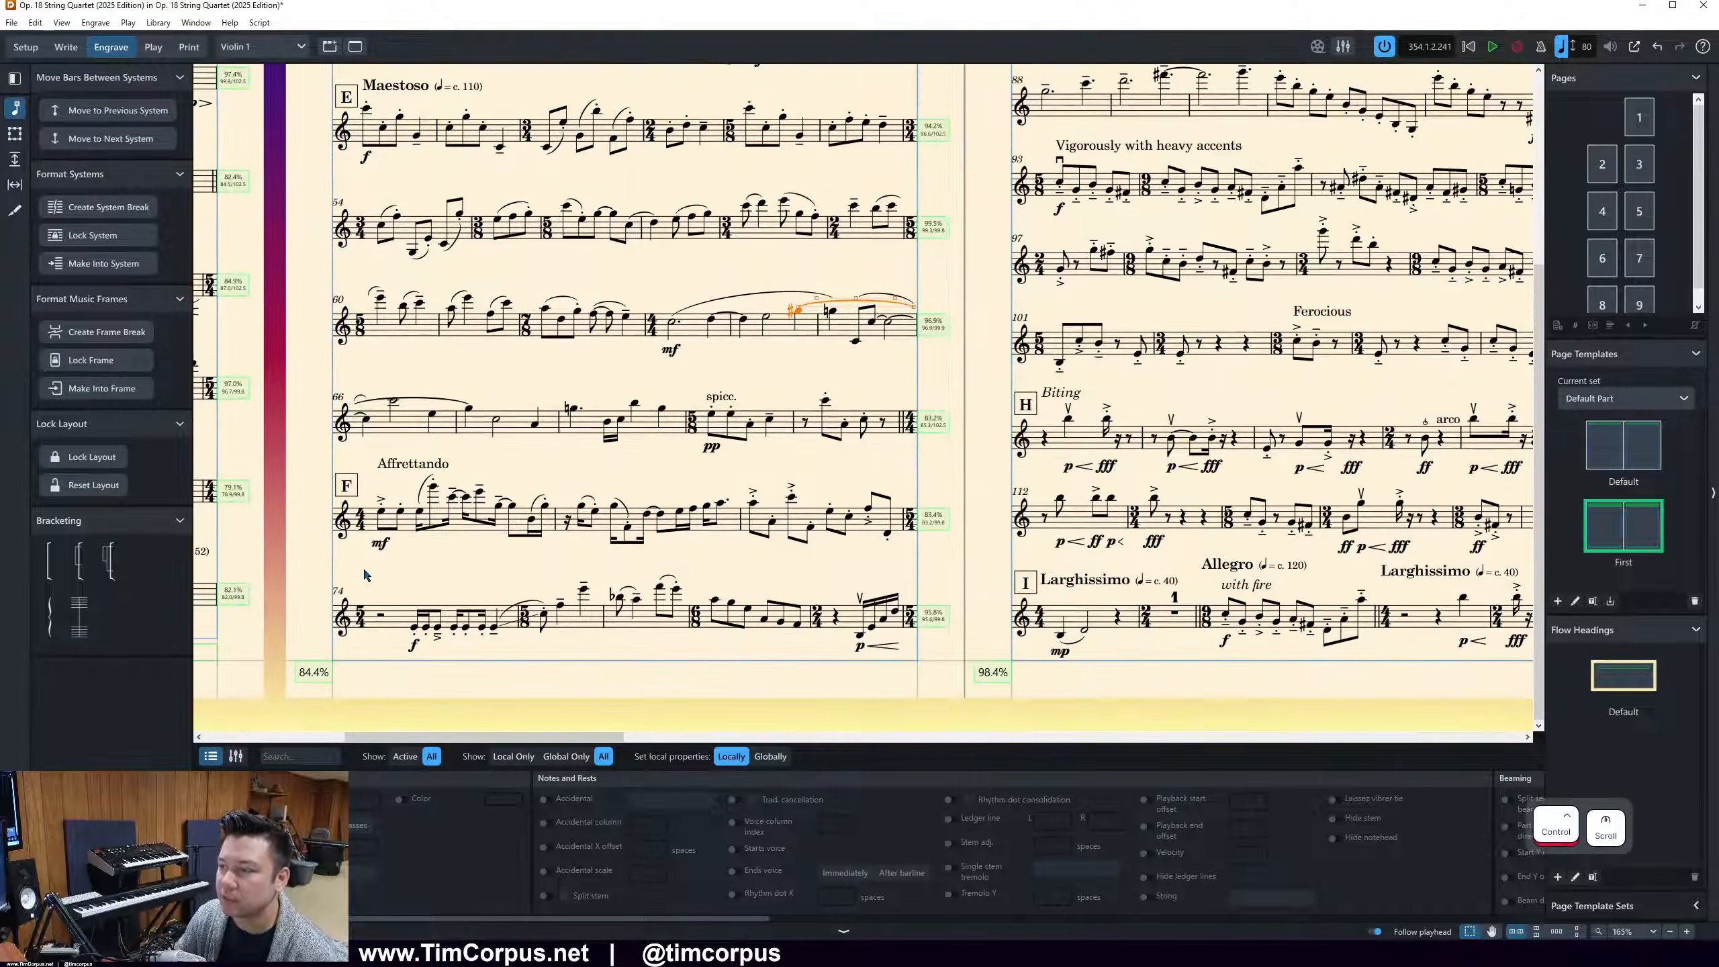
scroll(403, 515, down, 2)
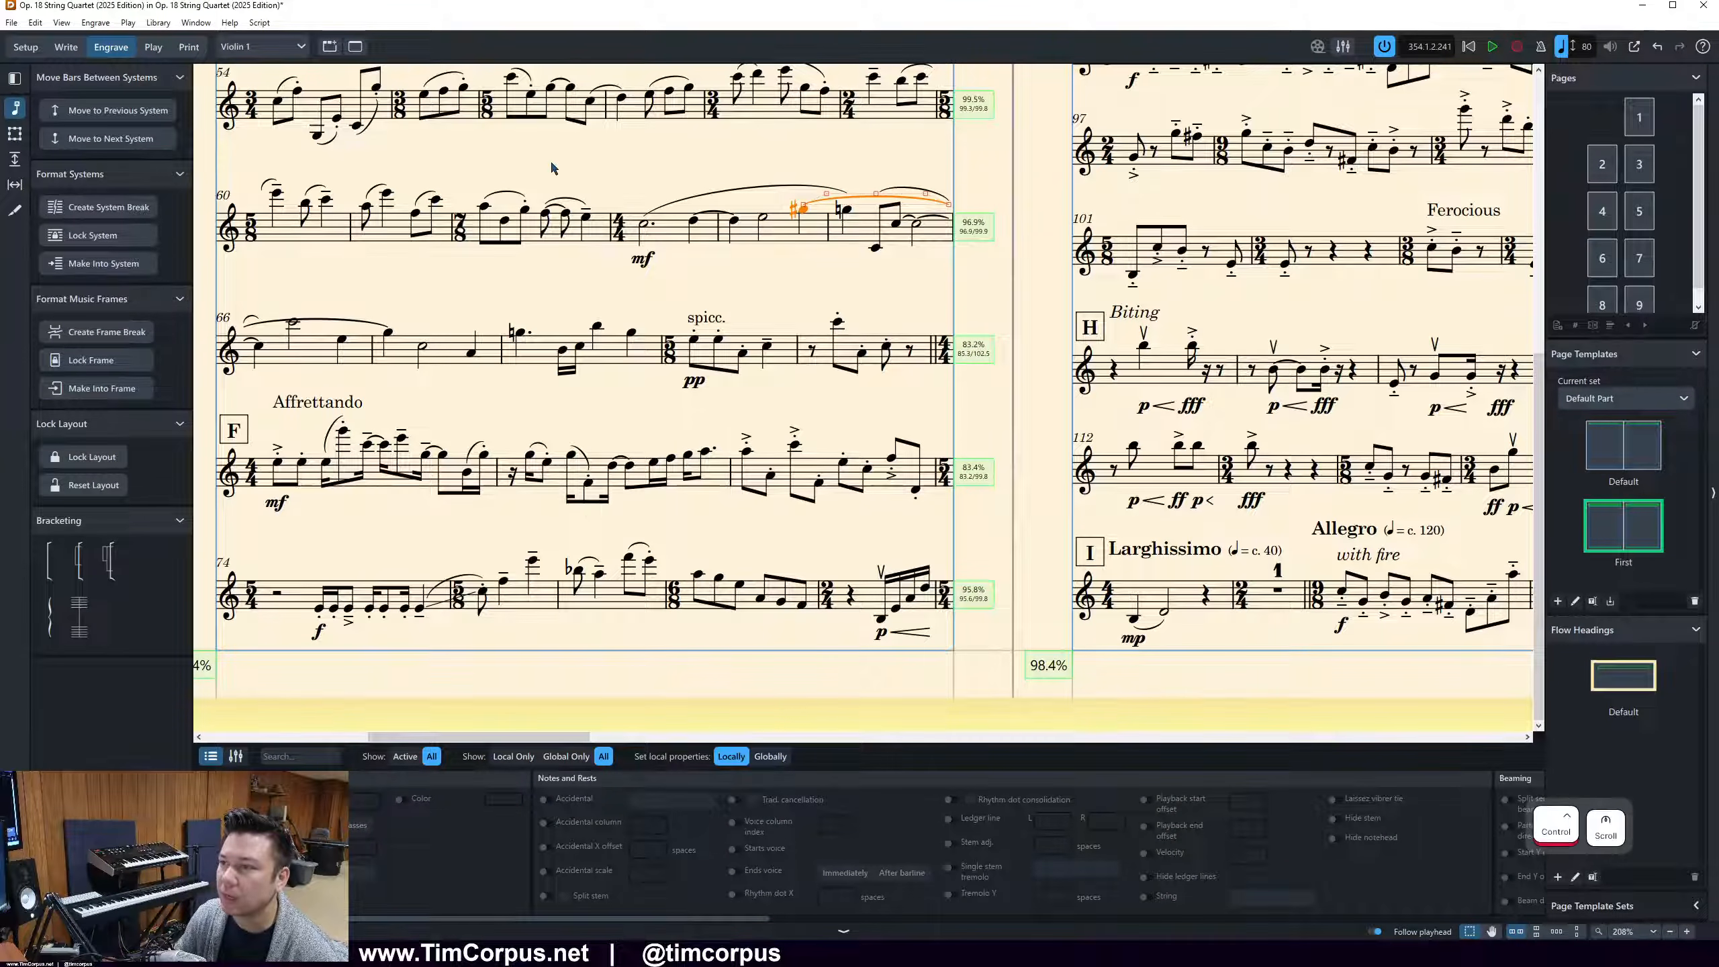
click(712, 279)
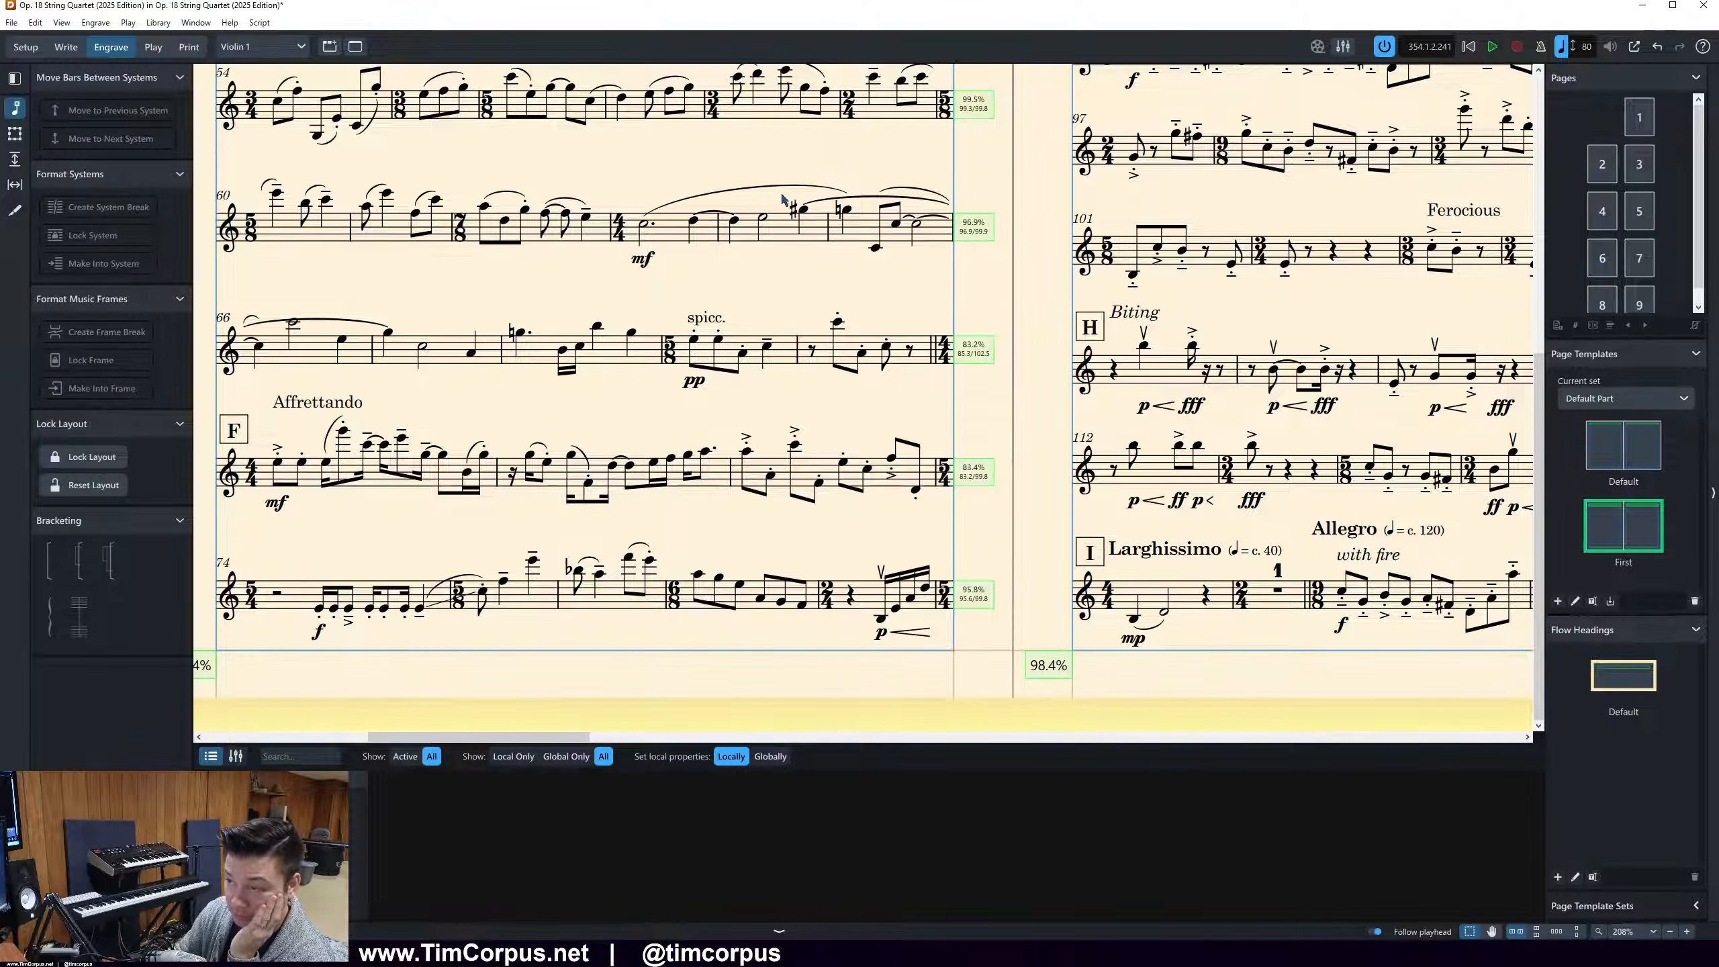
scroll(755, 336, up, 1)
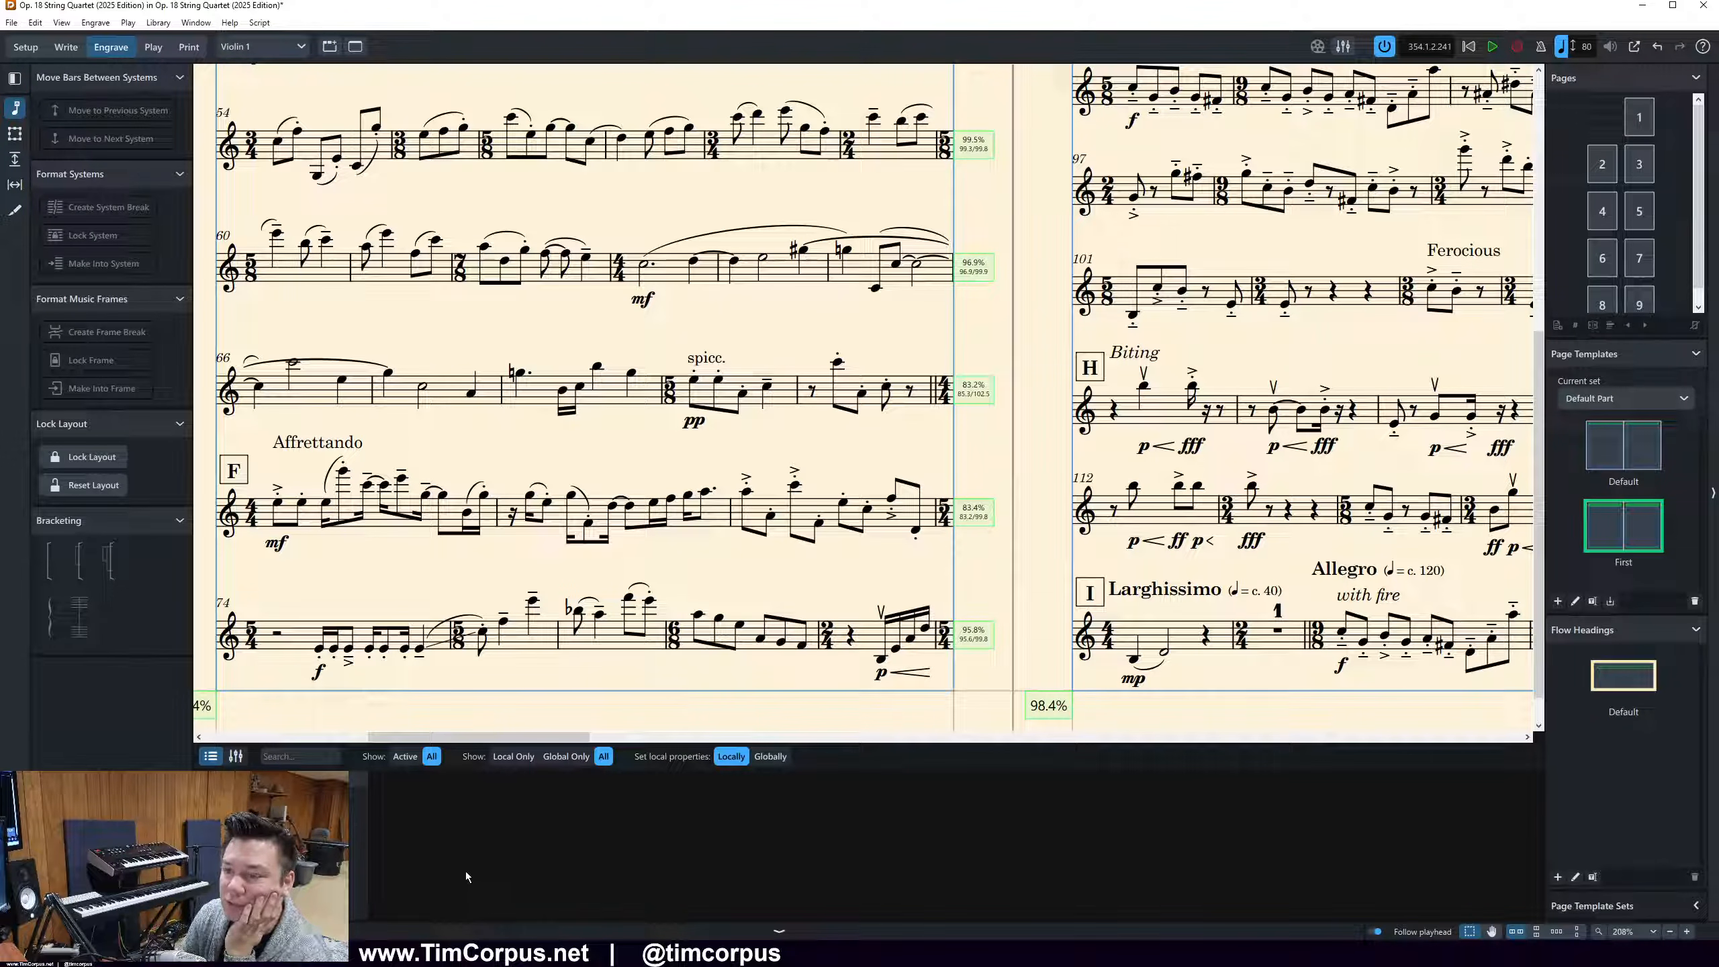
Switch to the 2018 score PDF in Acrobat and compare its Violin 1 slurs around bars 58 to 64 with the part
click(609, 953)
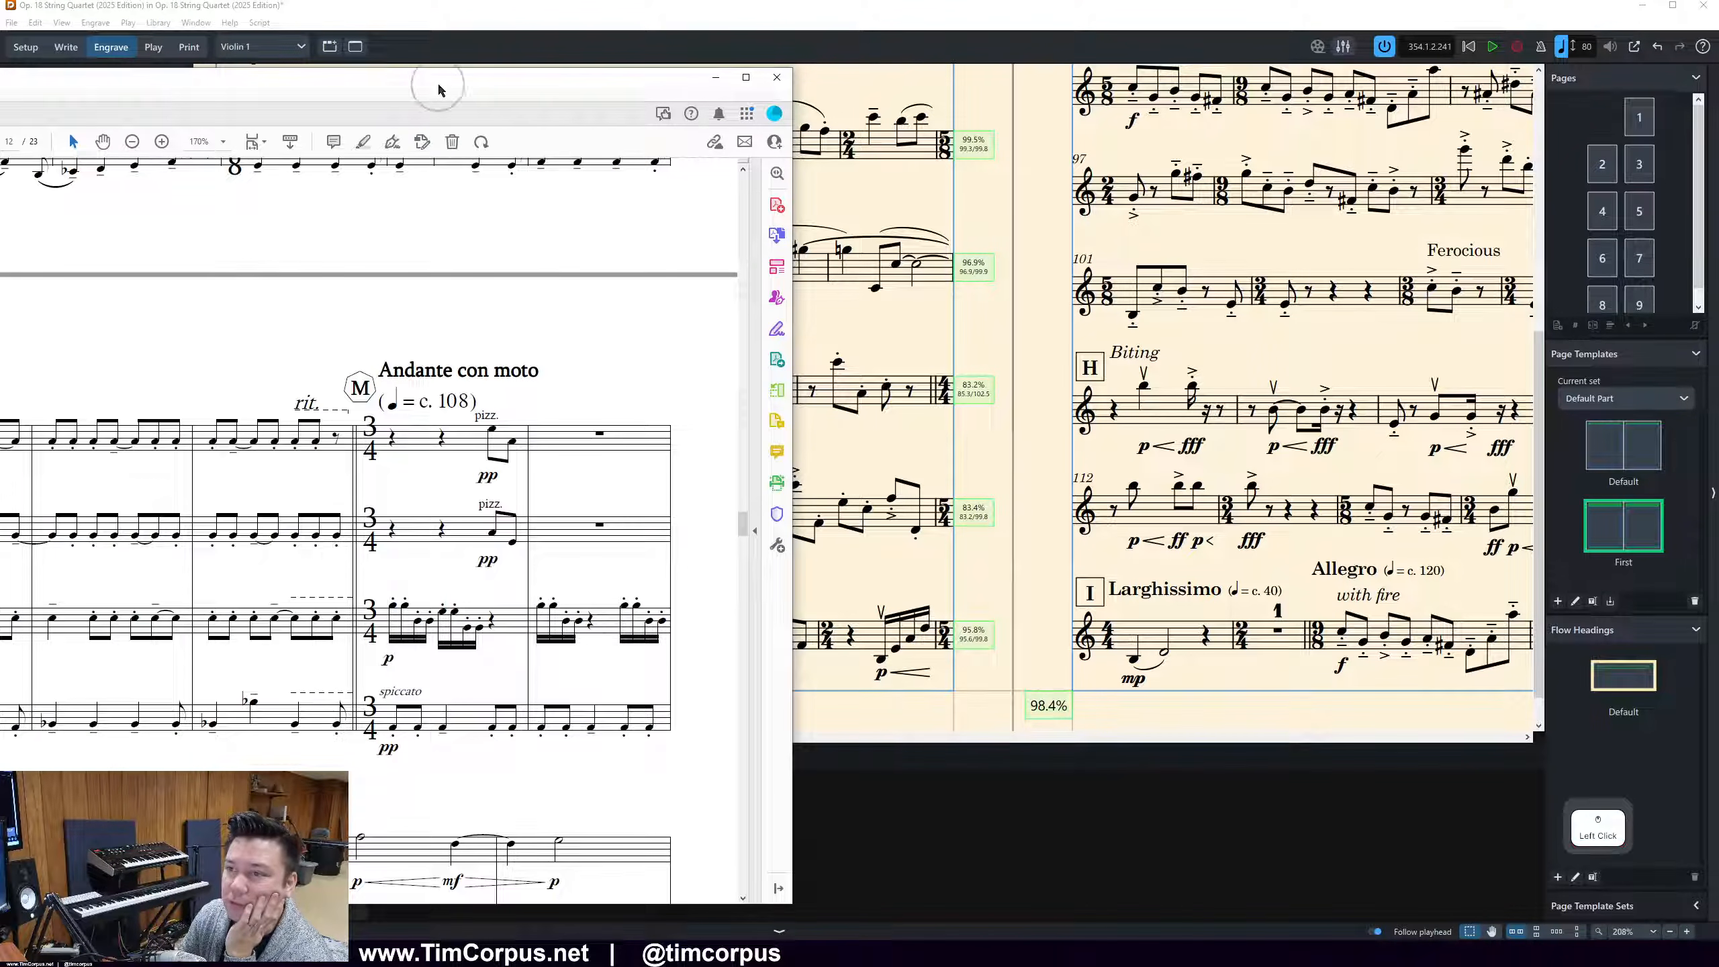
drag(439, 79, 998, 79)
drag(1301, 522, 1315, 283)
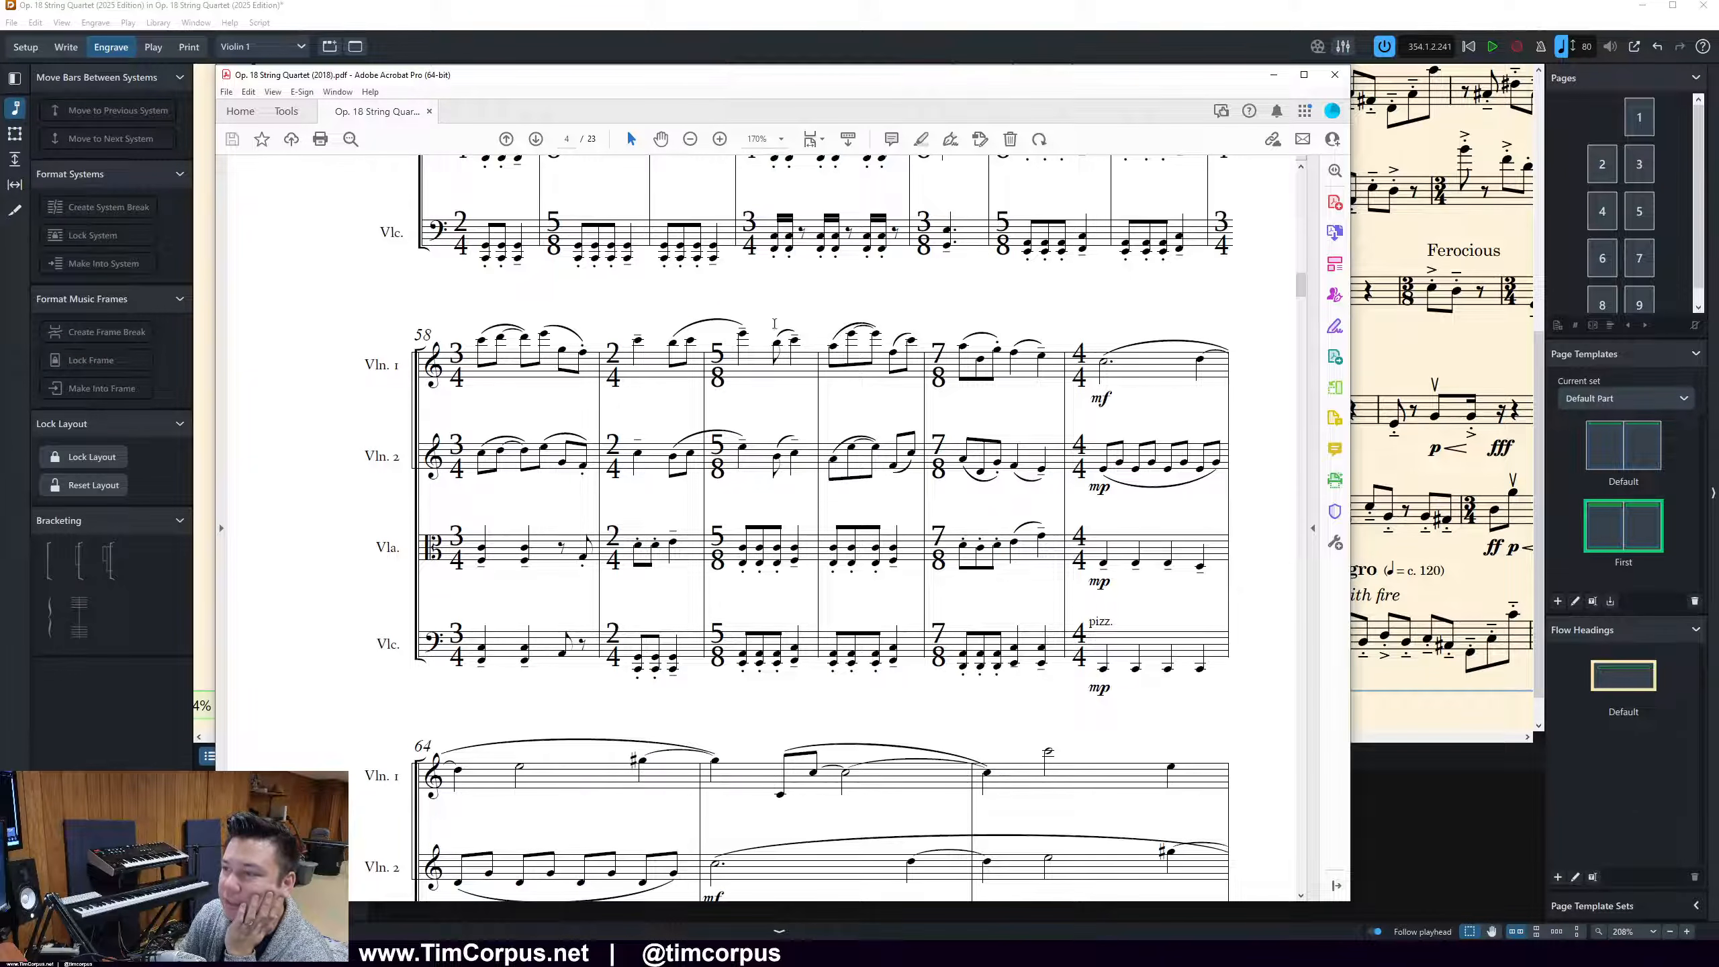
drag(742, 85, 1100, 55)
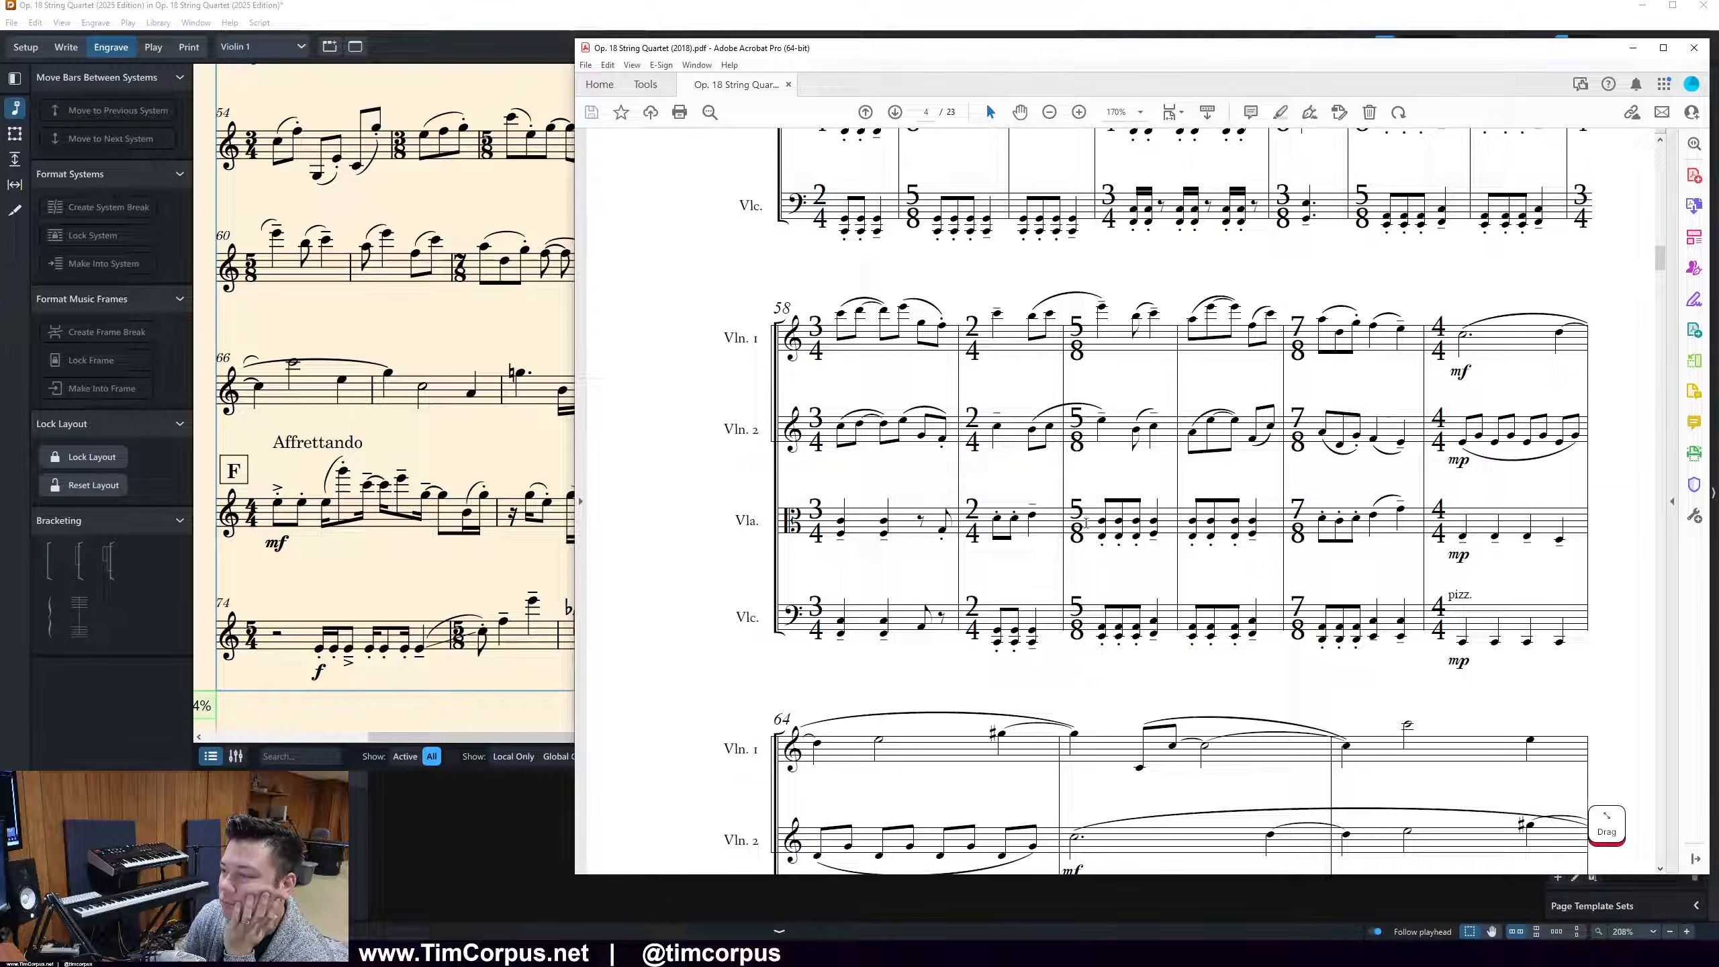
drag(959, 61, 710, 316)
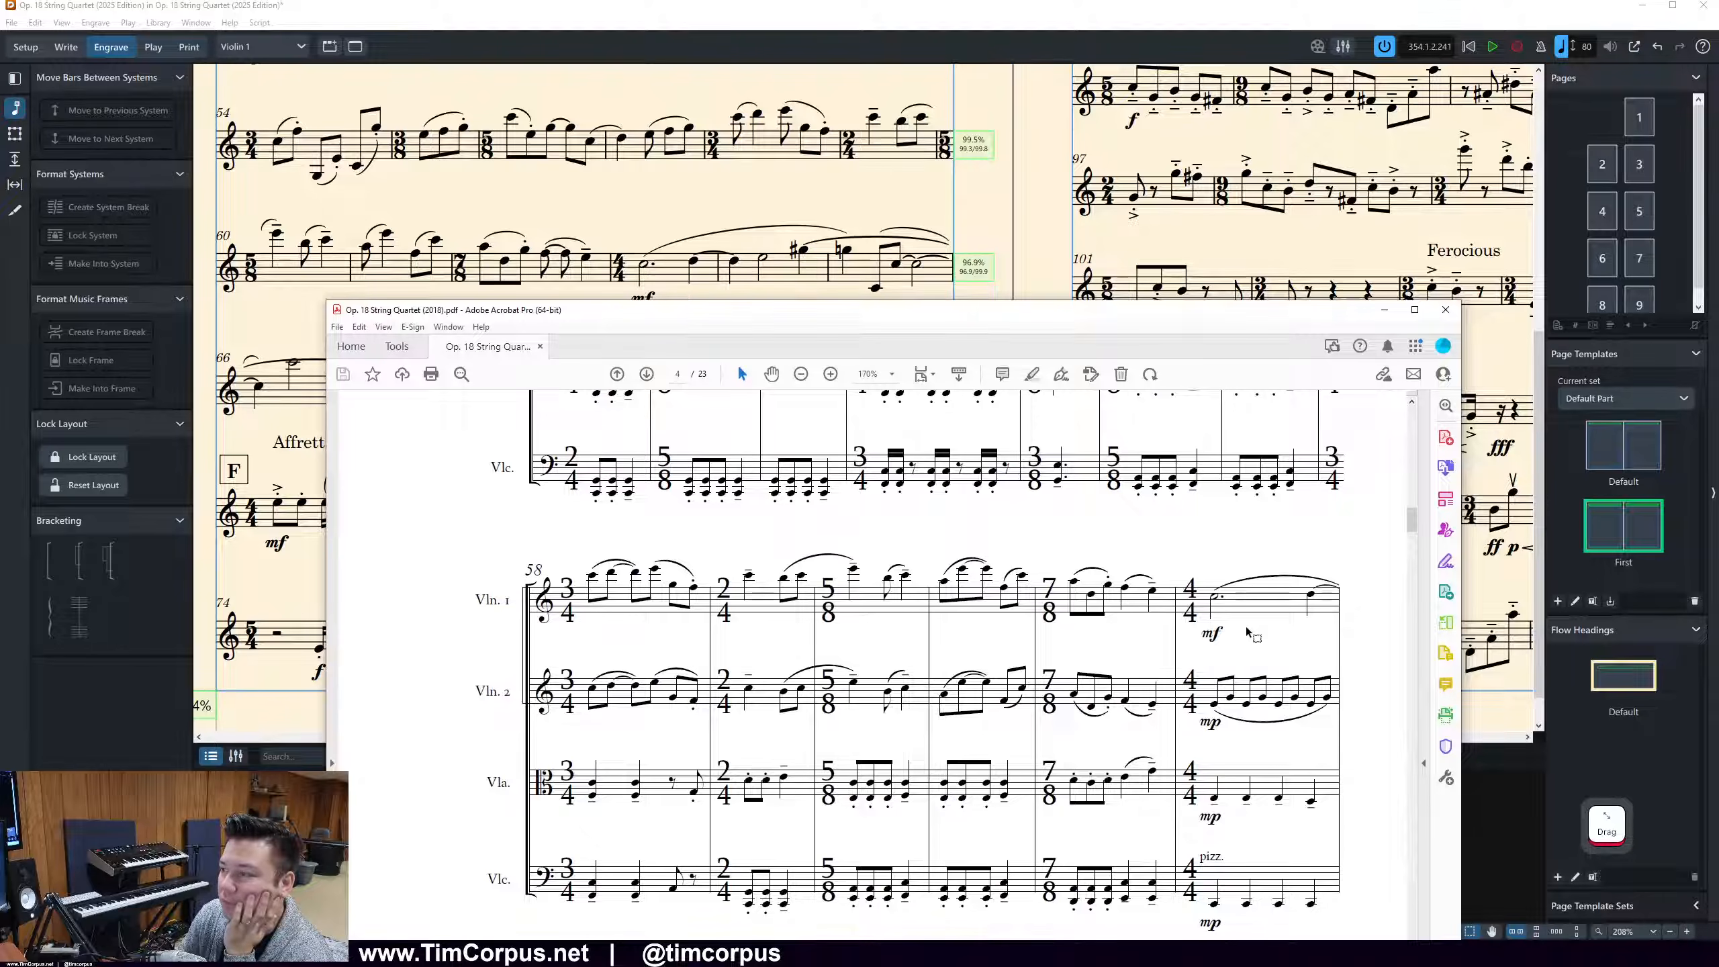
scroll(1293, 603, down, 1)
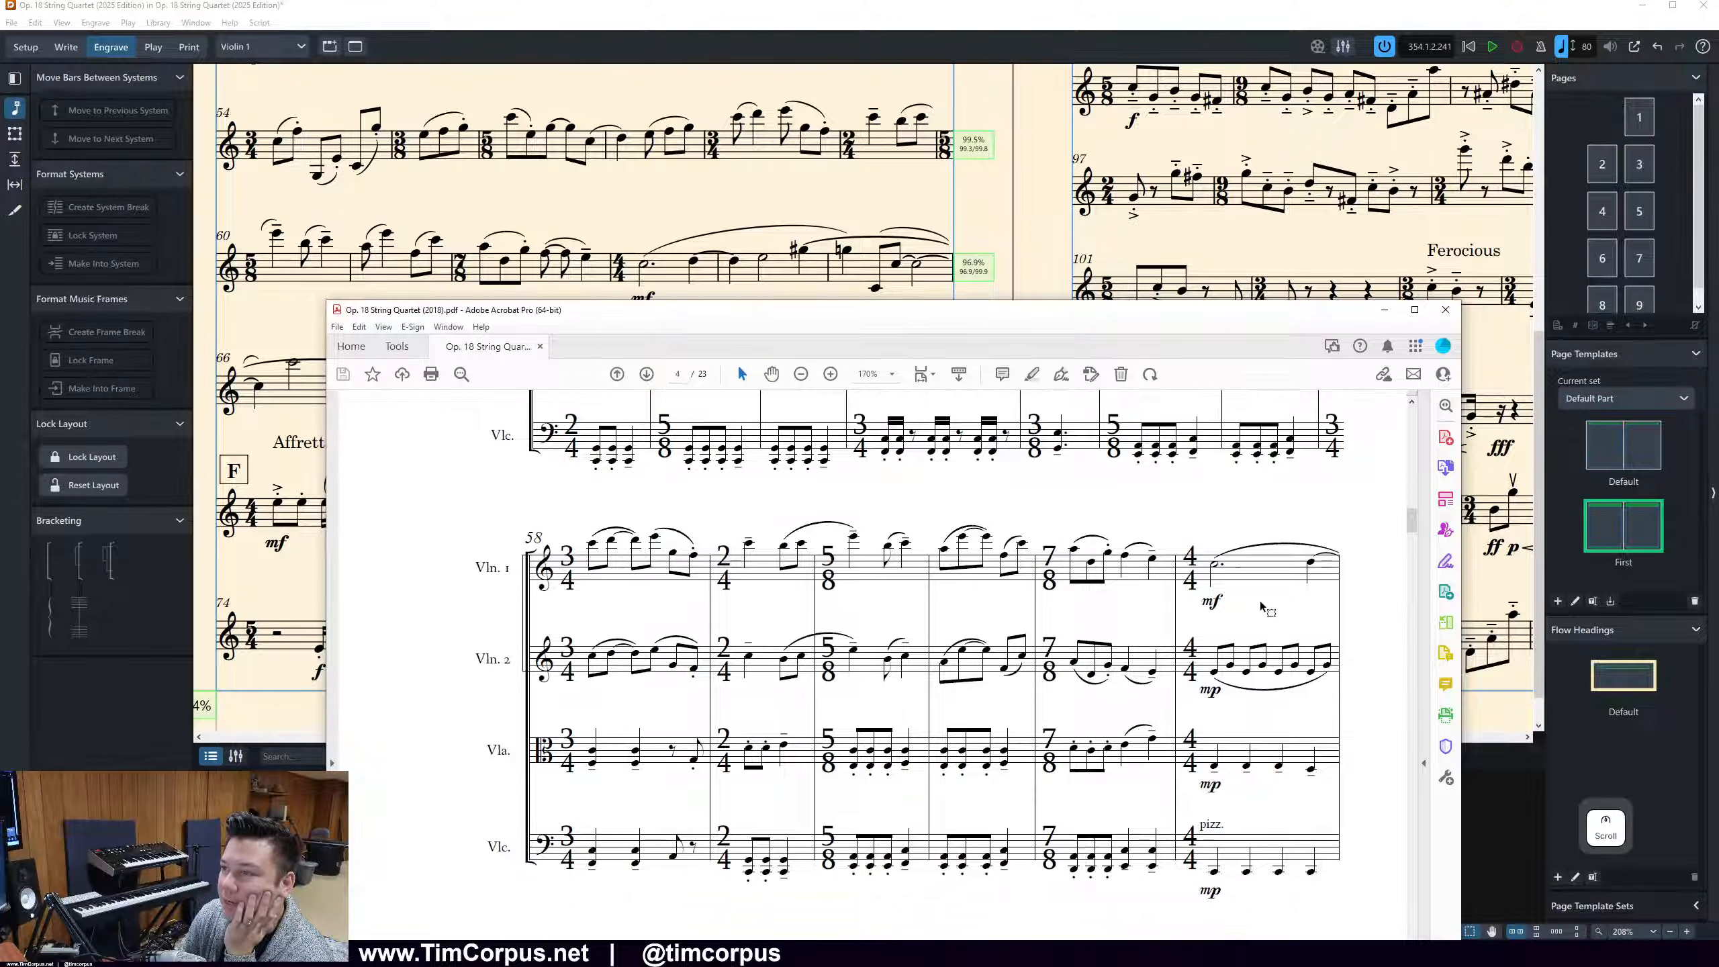
scroll(1175, 634, down, 3)
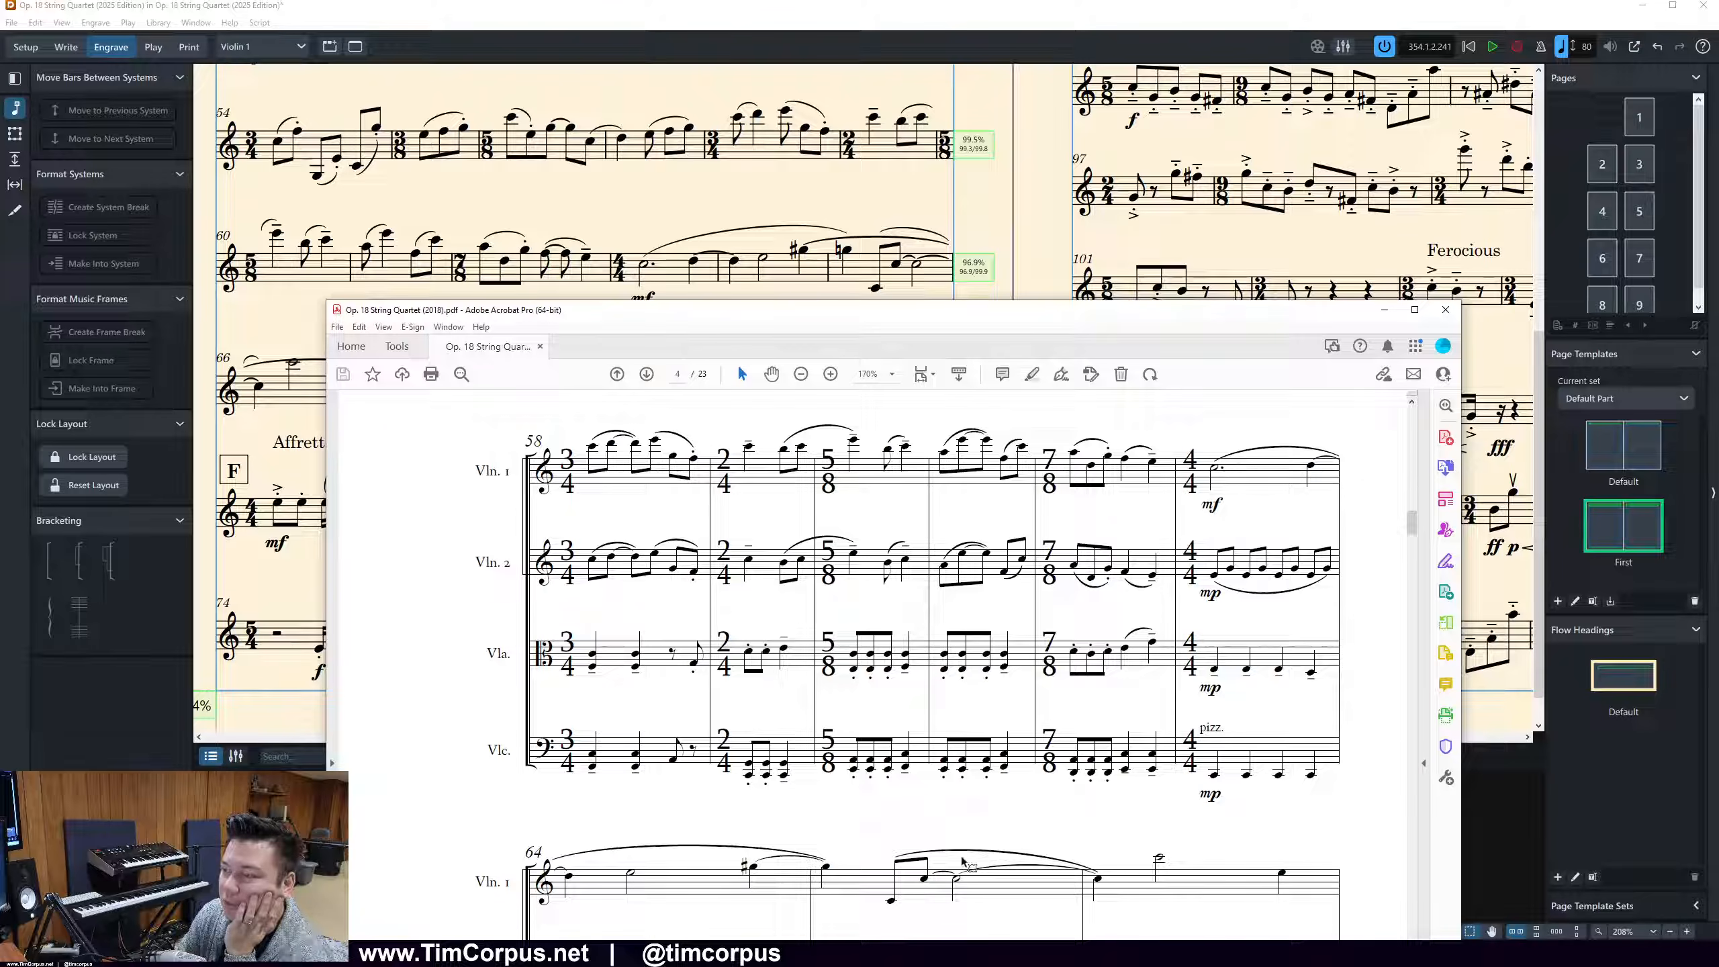
Back in the Violin 1 part, select the stray tie starting at the end of bar 64 and switch to Write mode
click(855, 250)
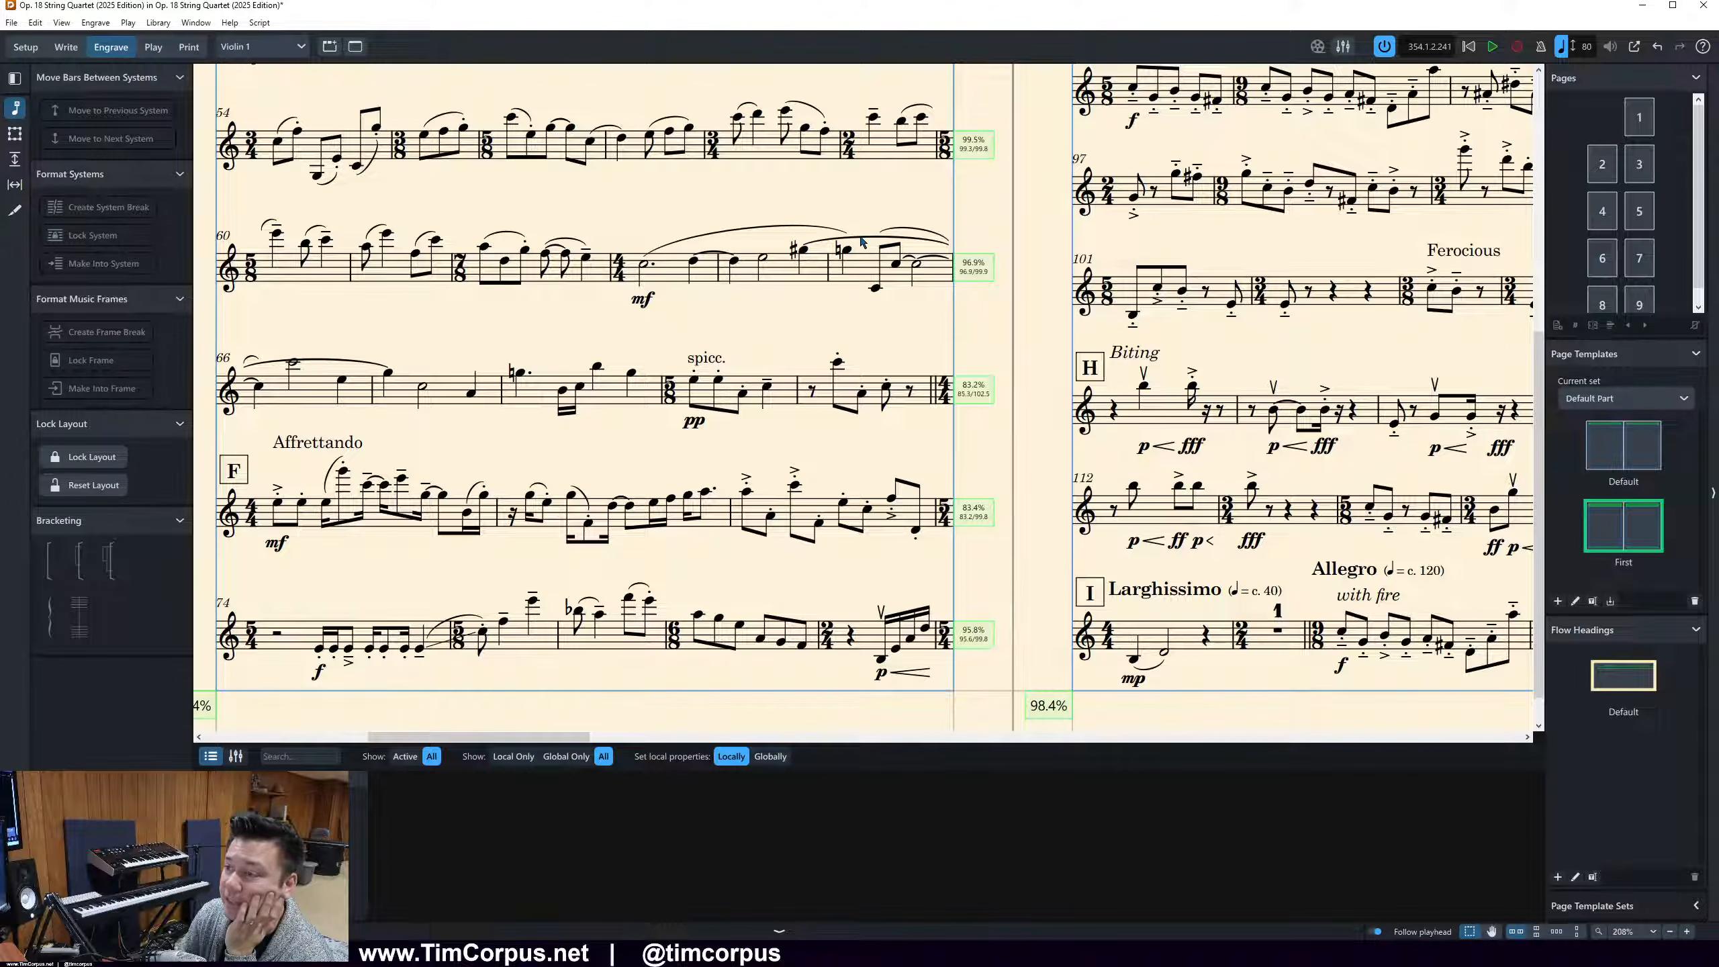
click(861, 241)
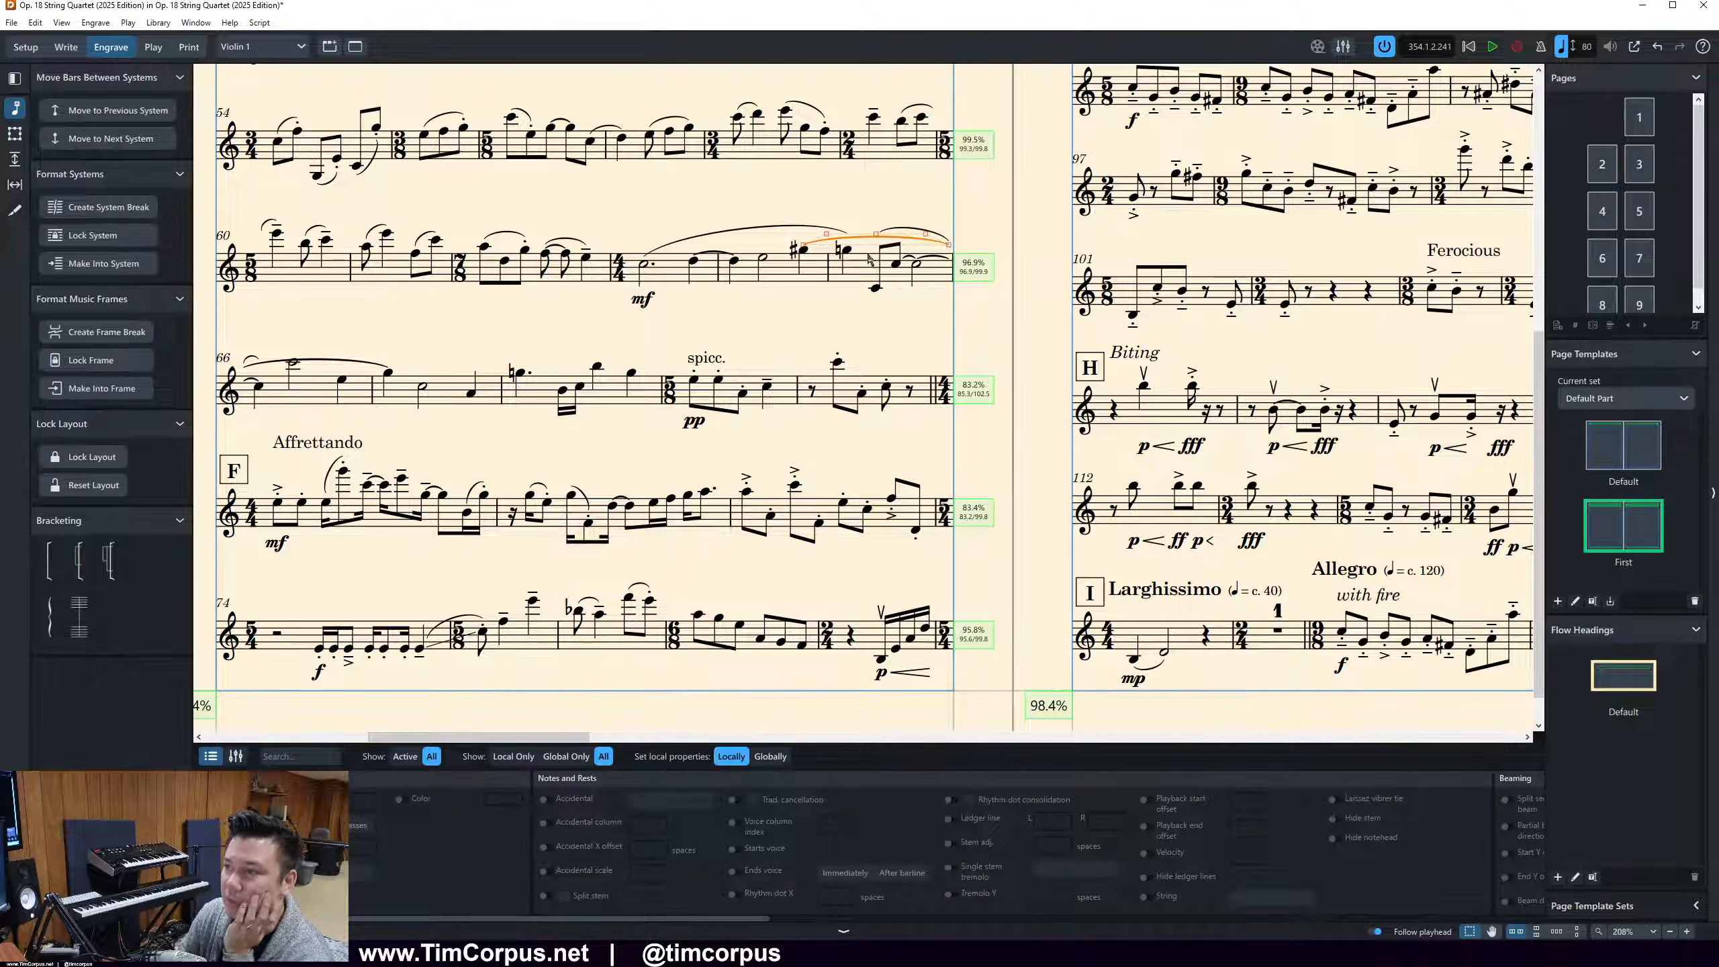
click(847, 250)
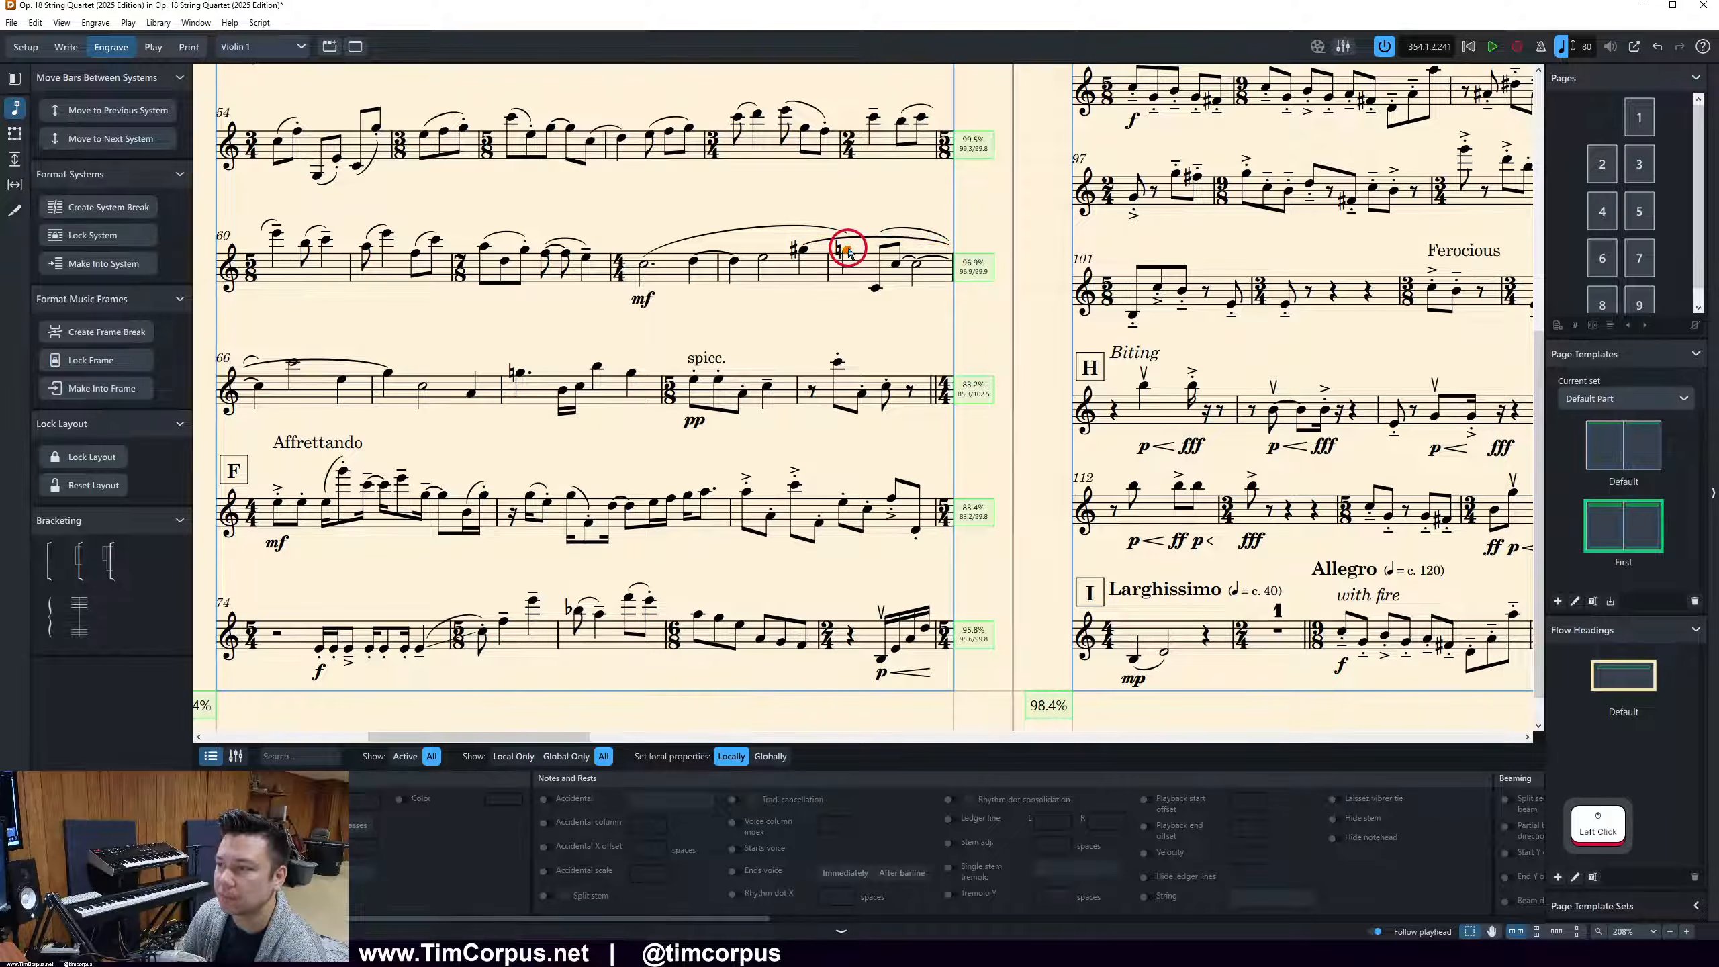
click(849, 241)
key(ctrl+2)
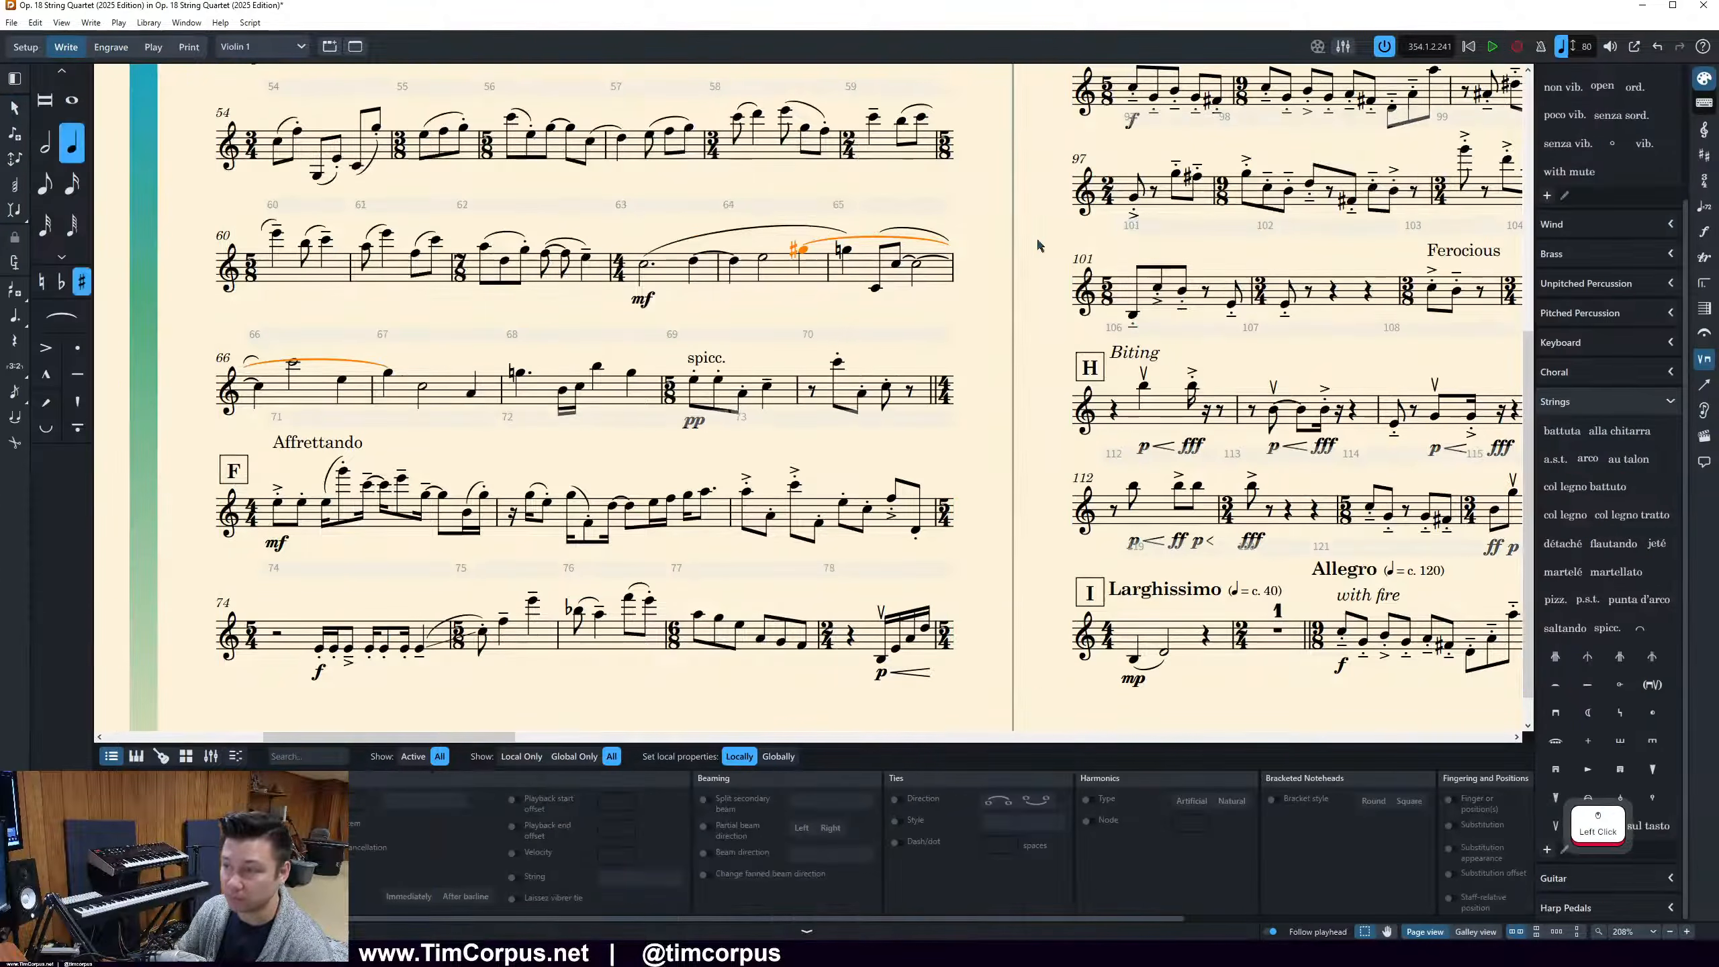
Try to select the stray tie above bar 65 separately from its sharp note
click(873, 236)
click(860, 211)
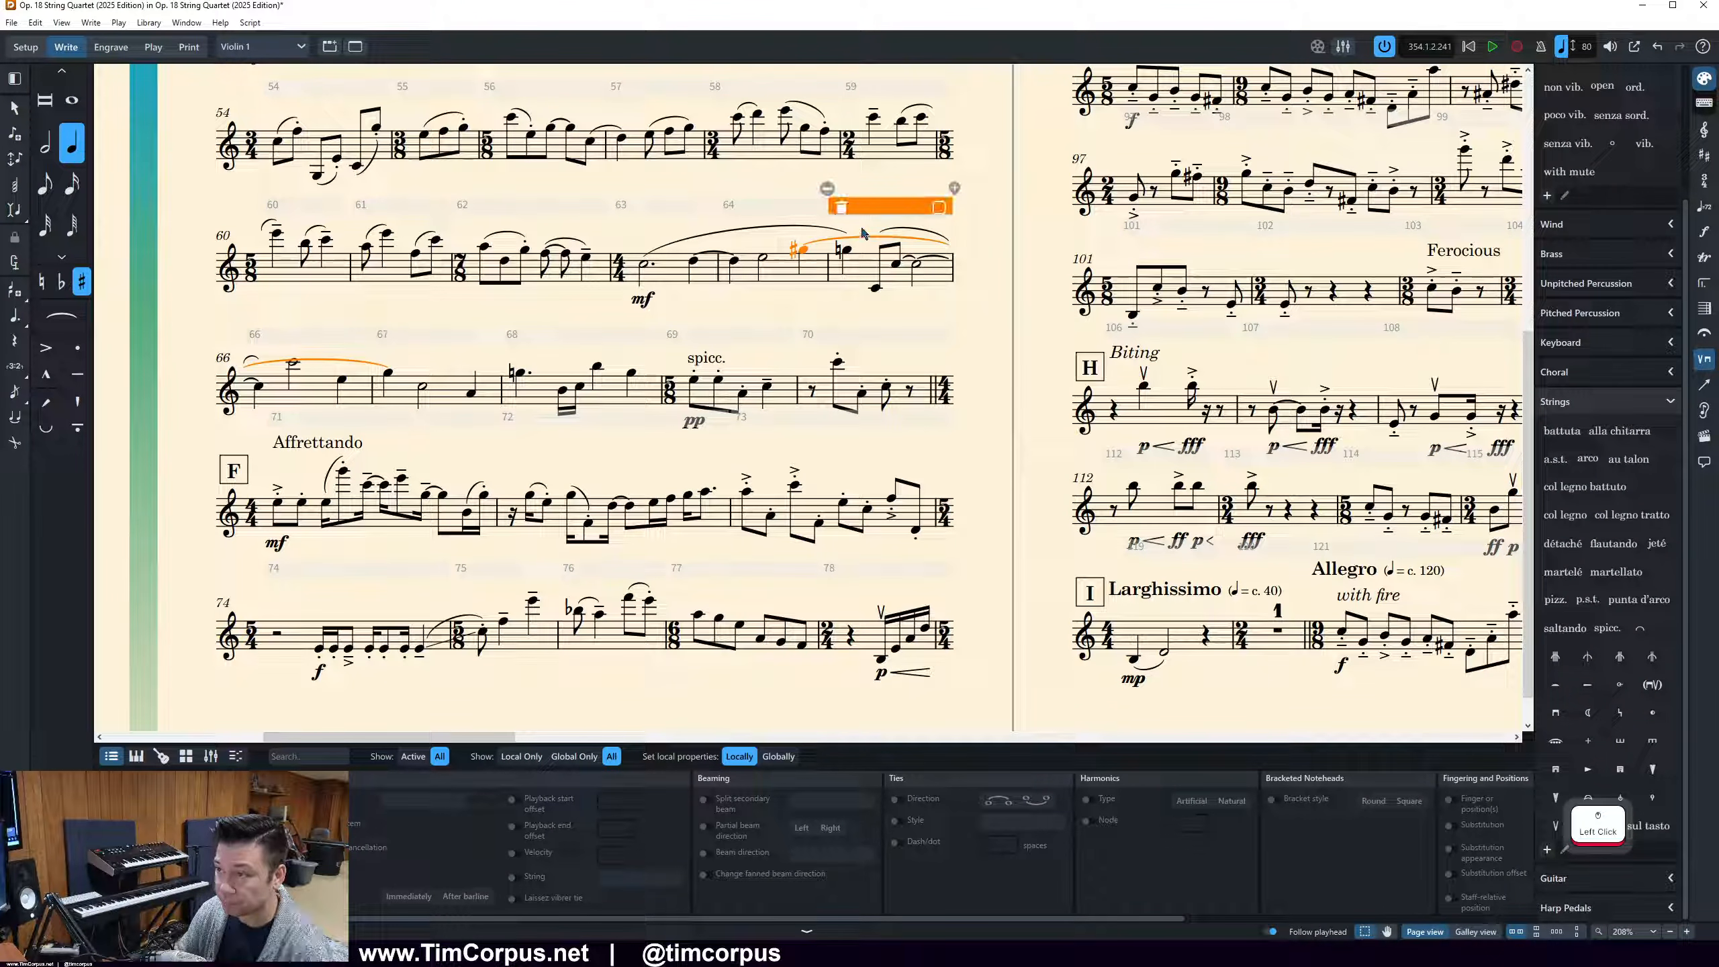
click(861, 229)
click(864, 240)
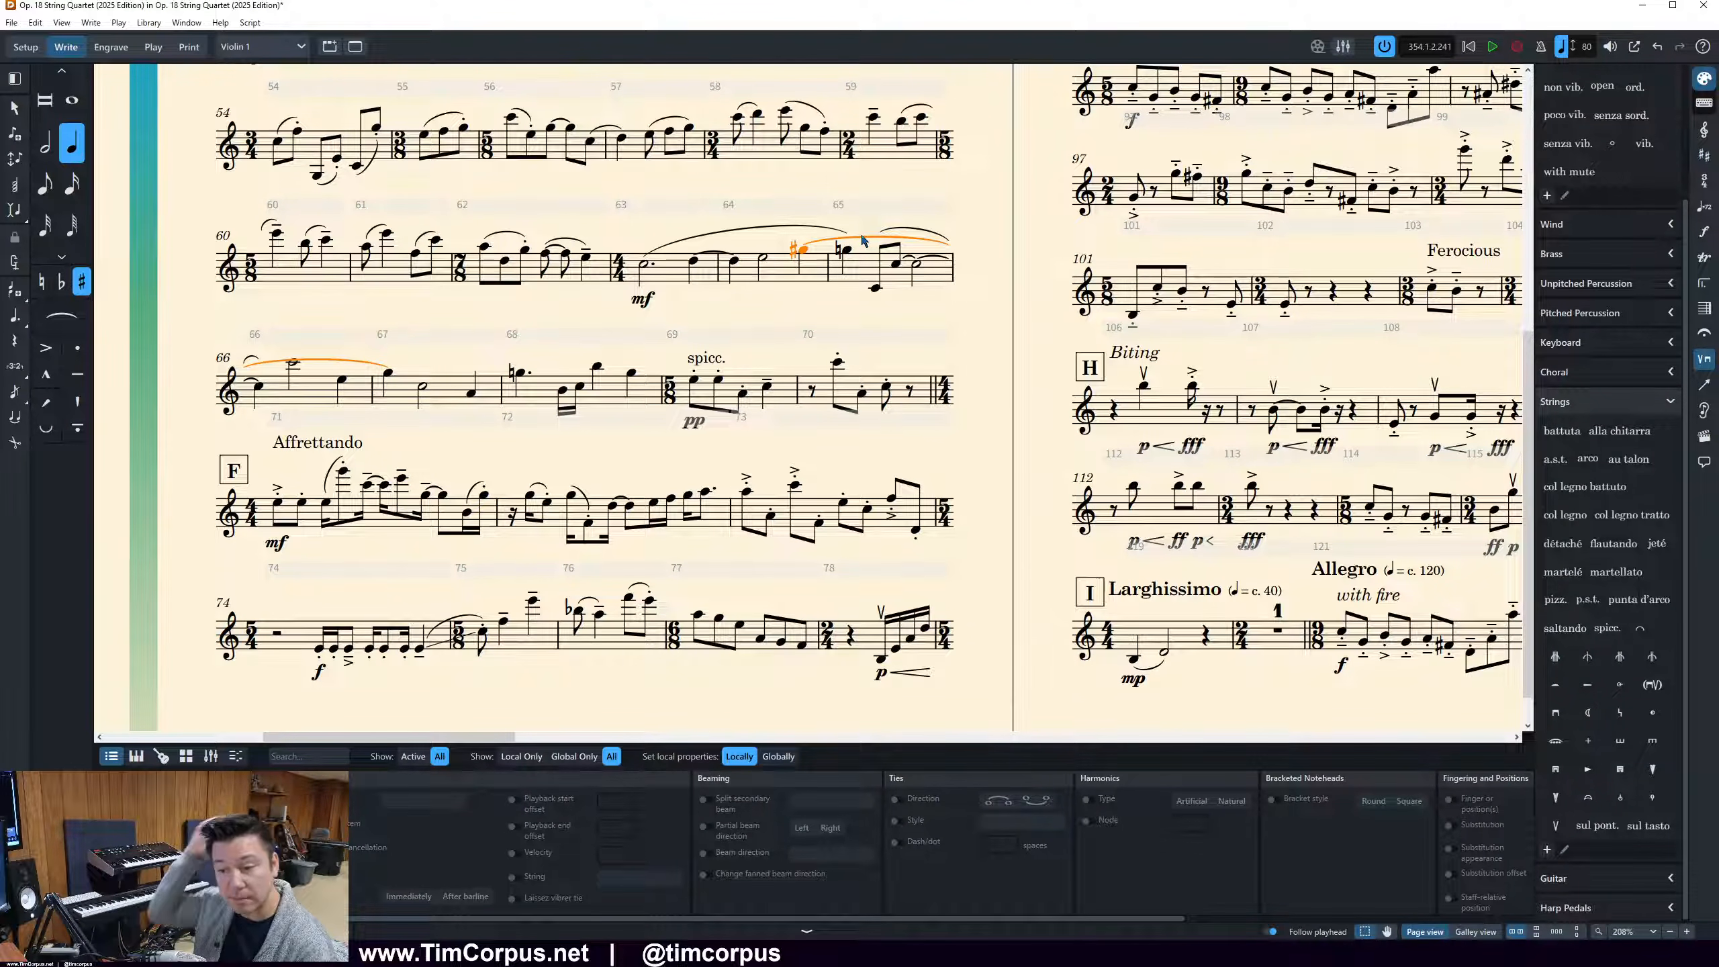
click(868, 222)
click(871, 242)
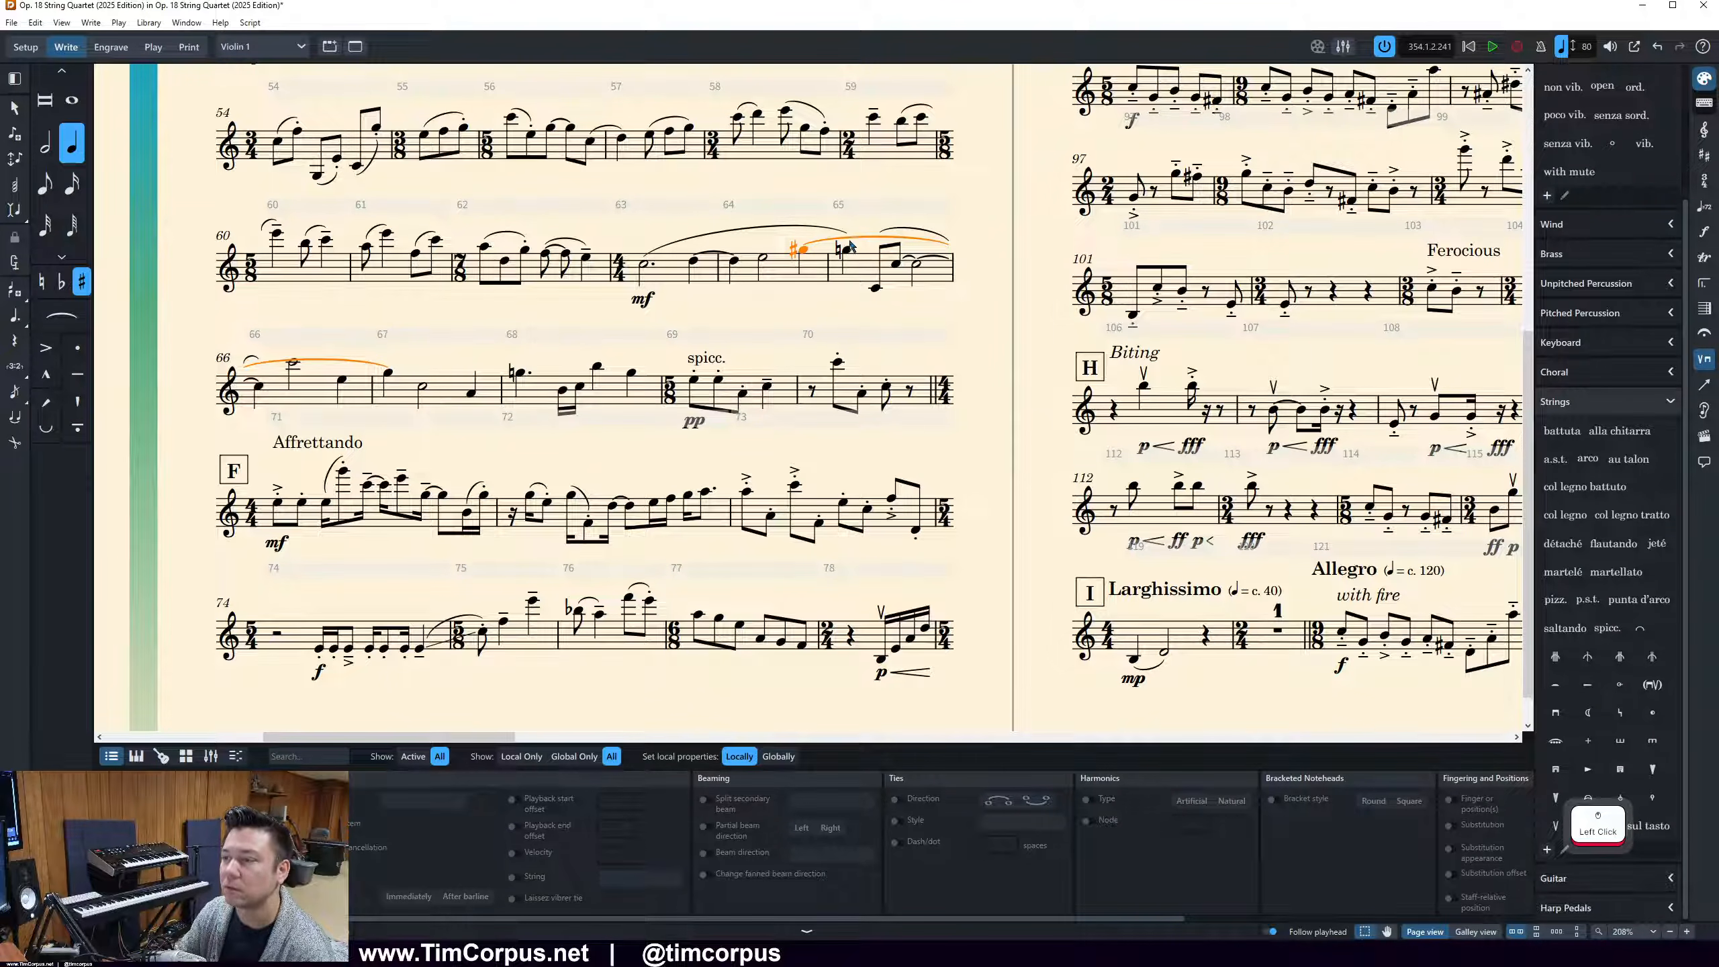
Remove the tie from the sharp note at the end of bar 64, keeping its quarter-note length, and select the natural note starting bar 65
key(4)
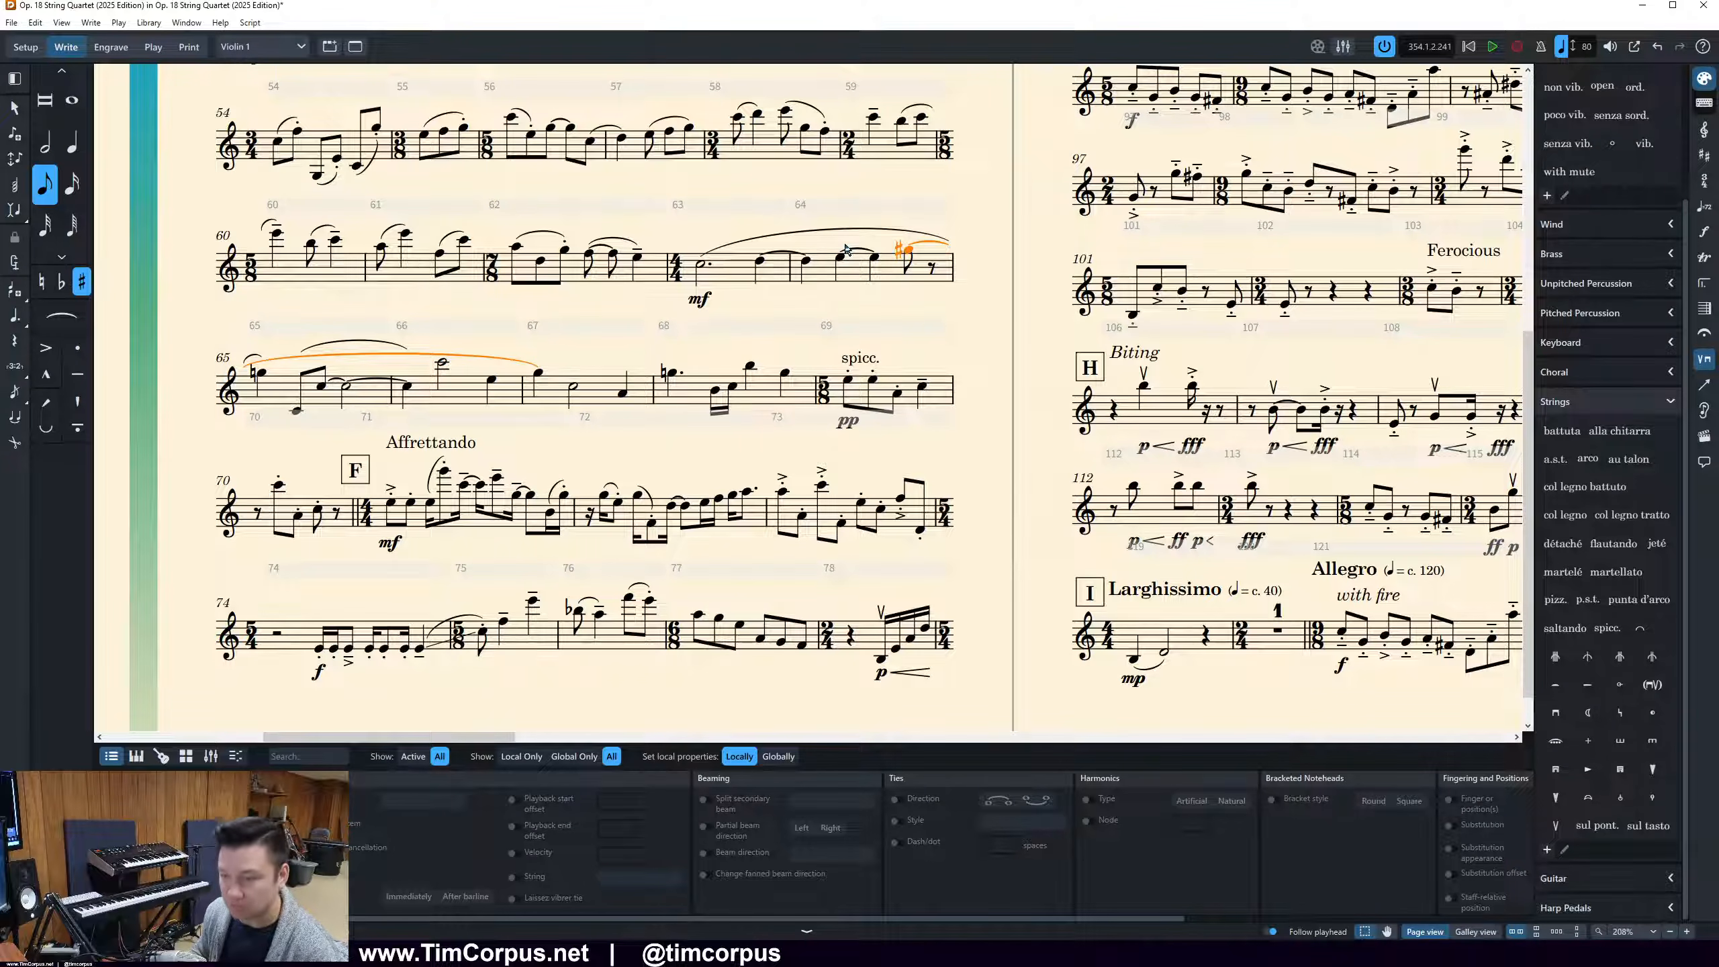
key(u)
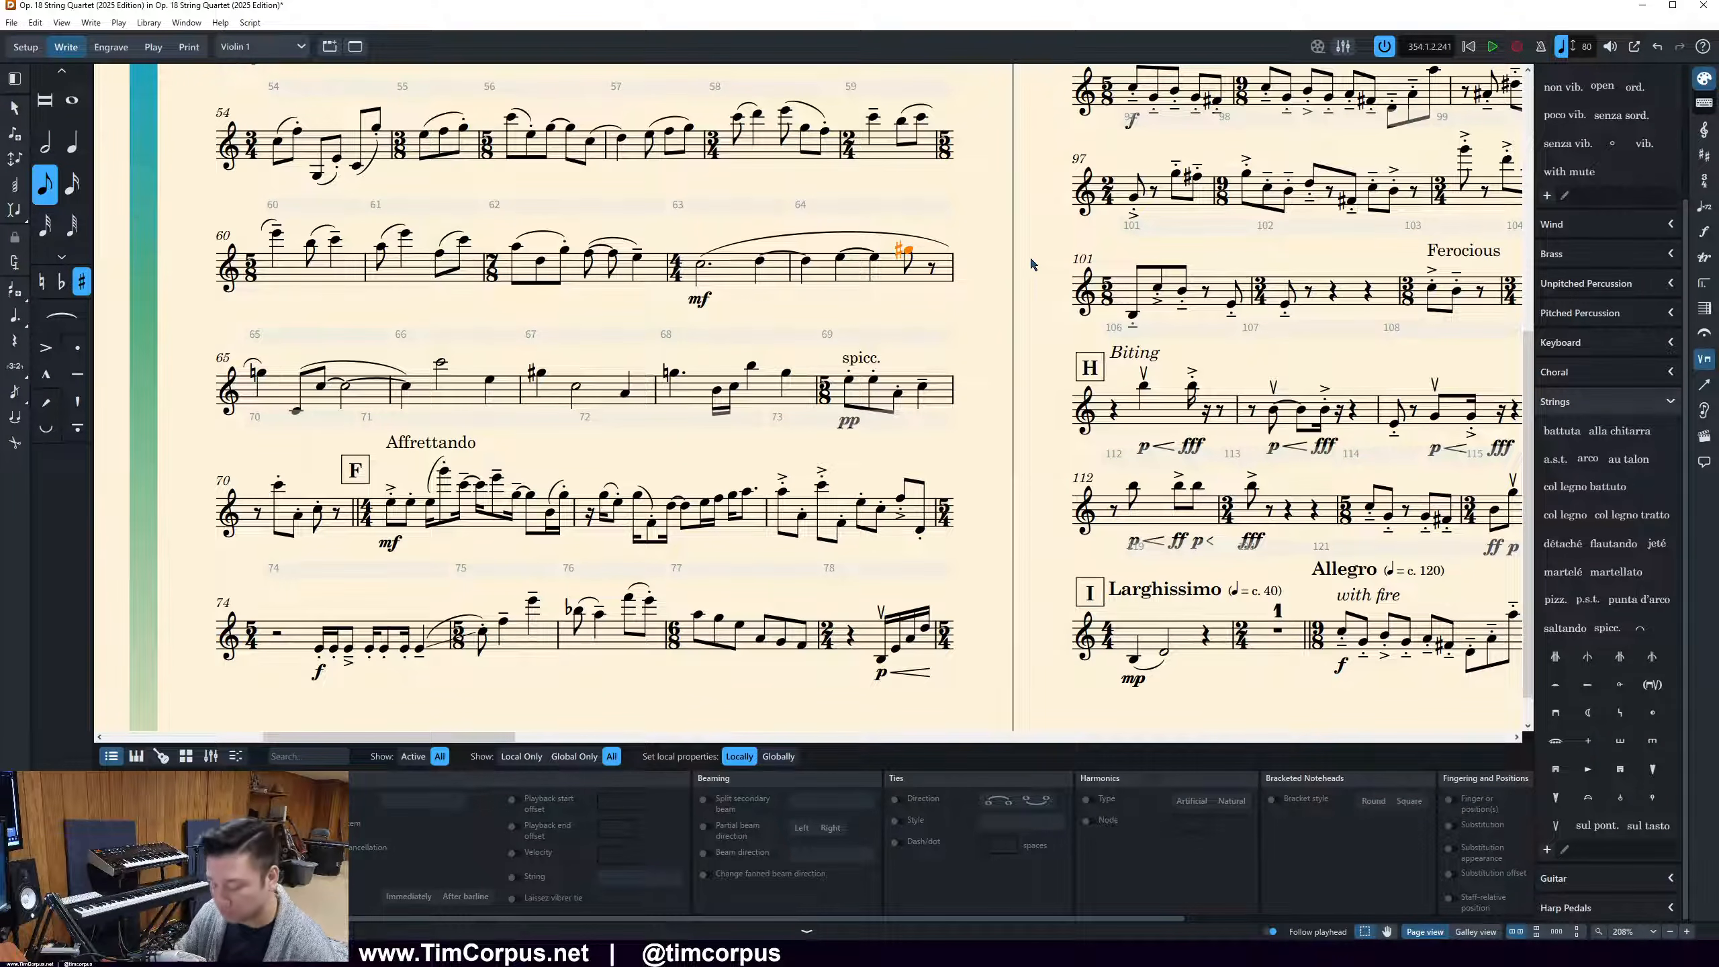
key(6)
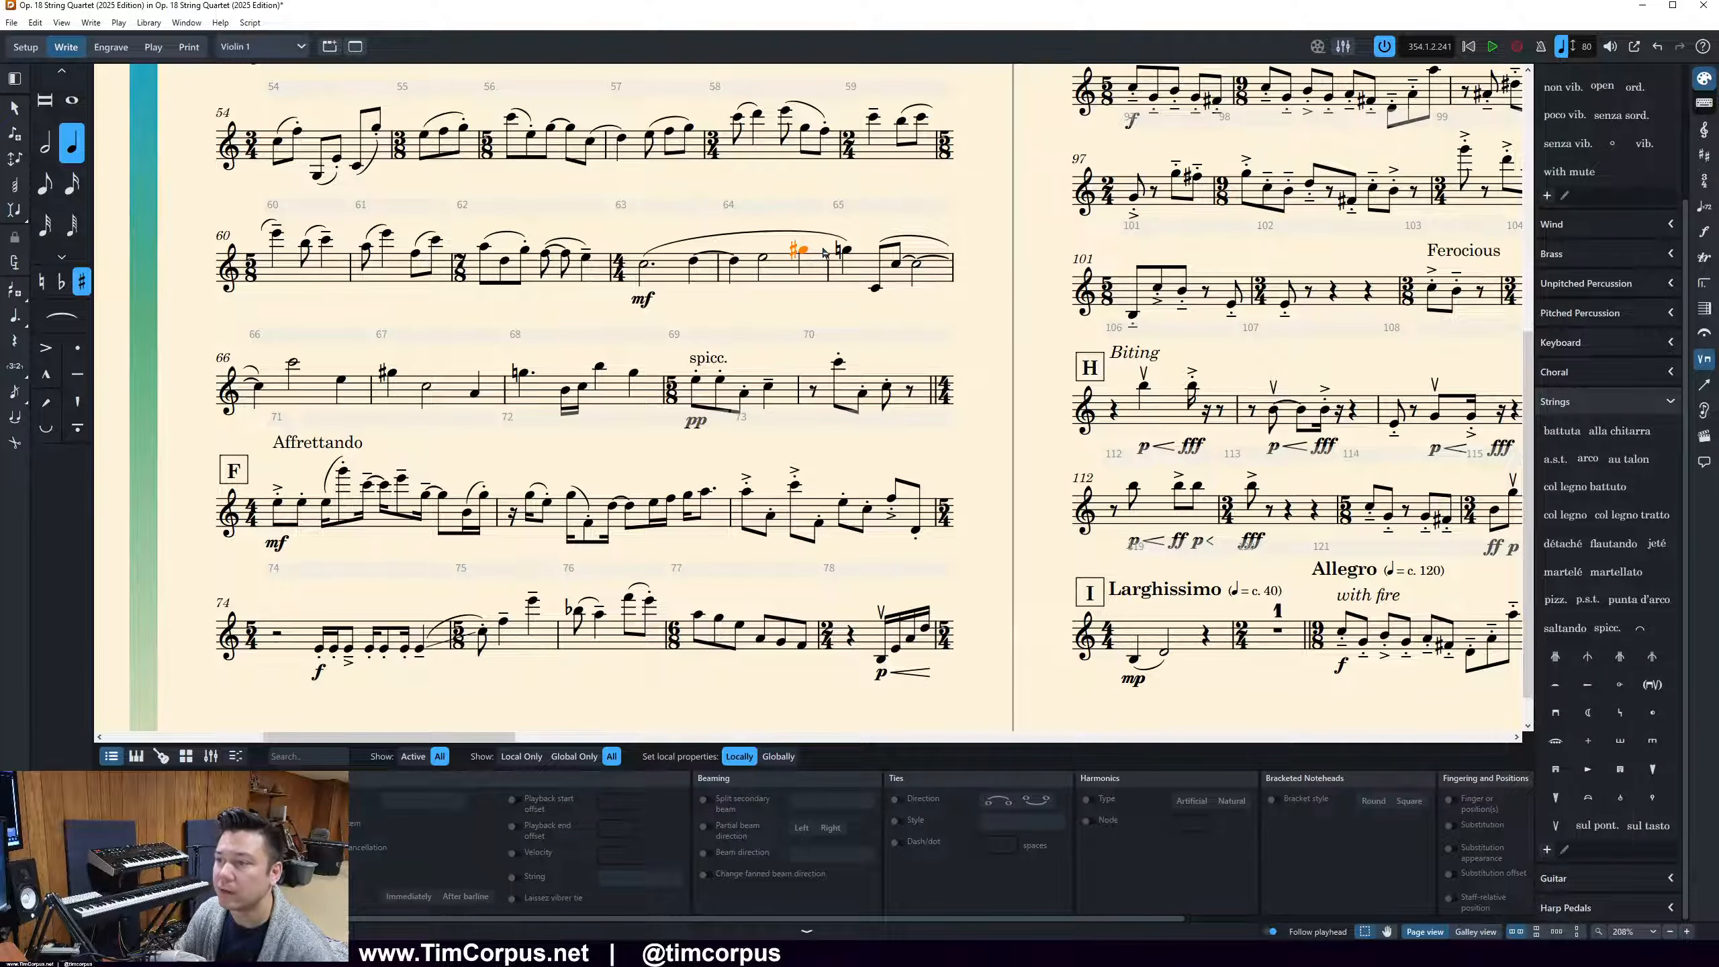
click(847, 251)
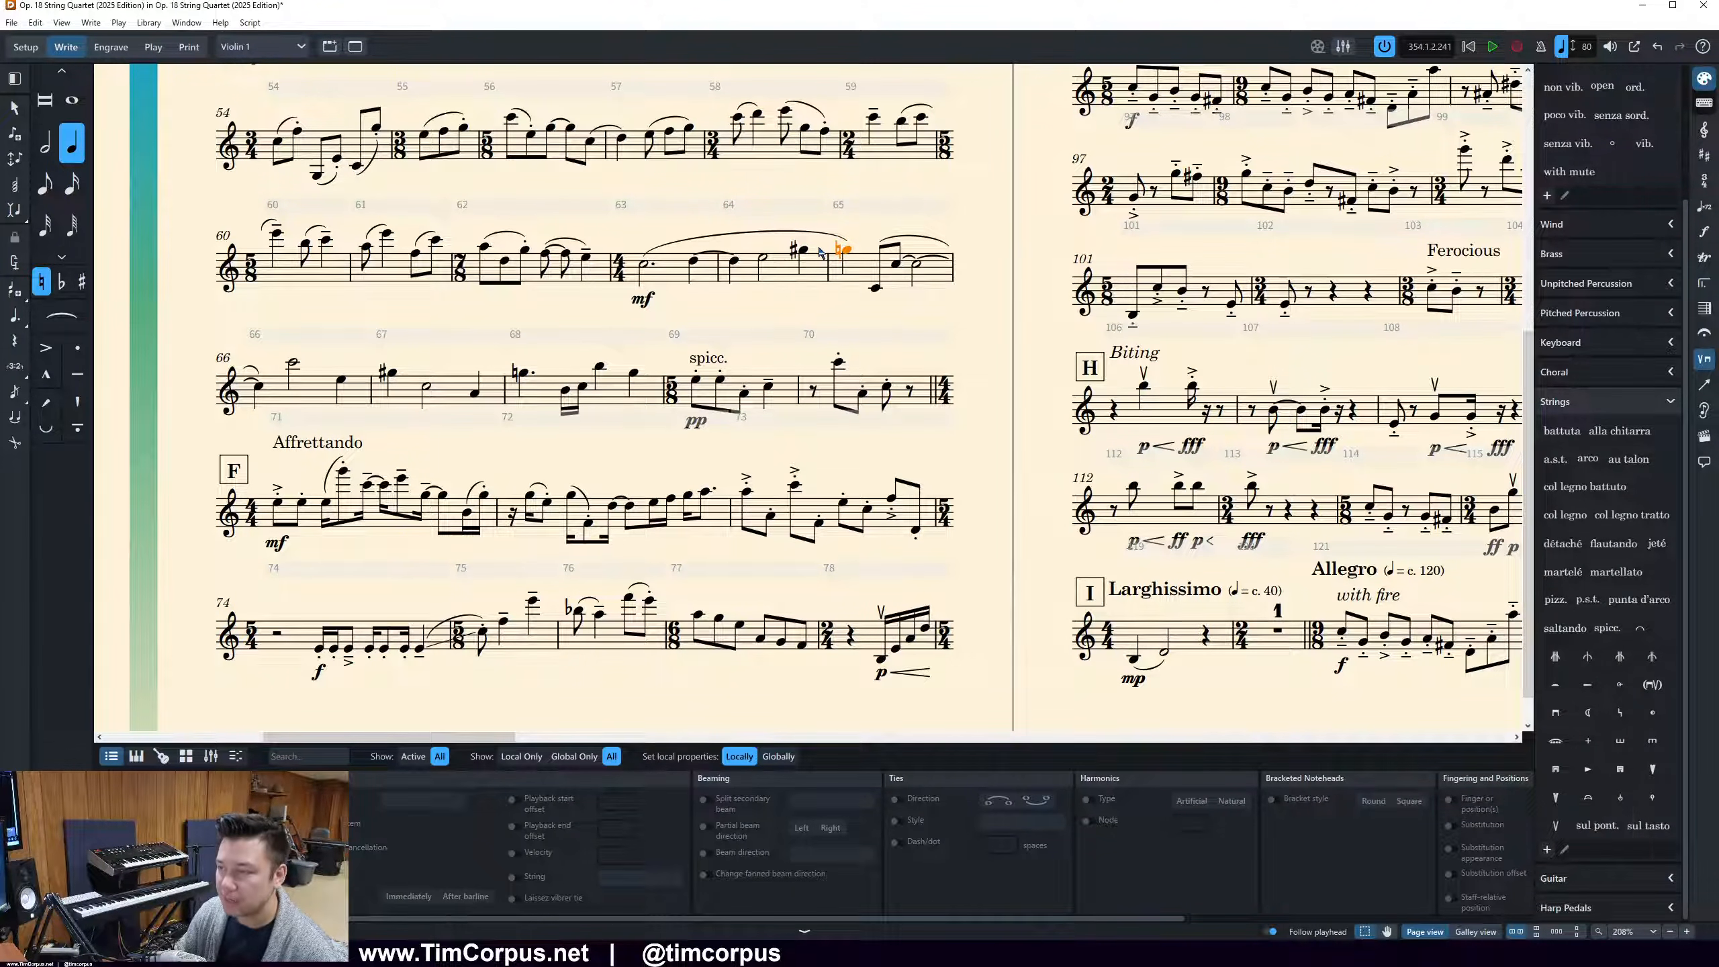
Change the natural note starting bar 65 to a sharp and tie the sharp note ending bar 64 to it
key(ctrl+shift+z)
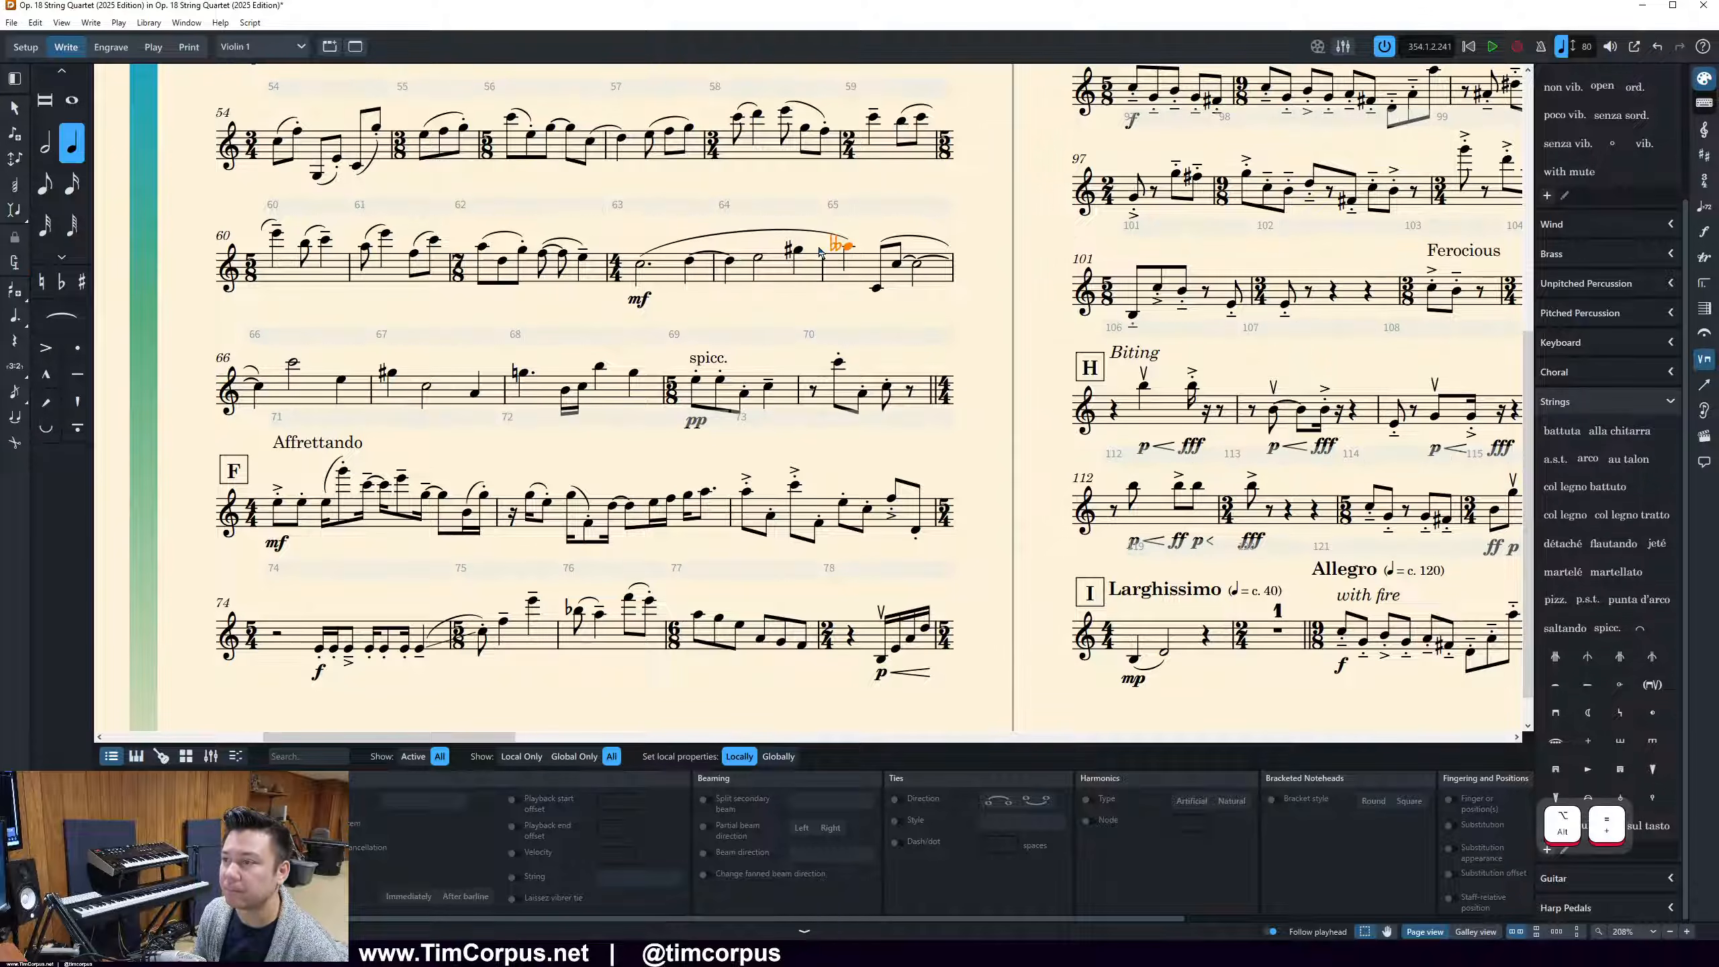
key(ctrl+z)
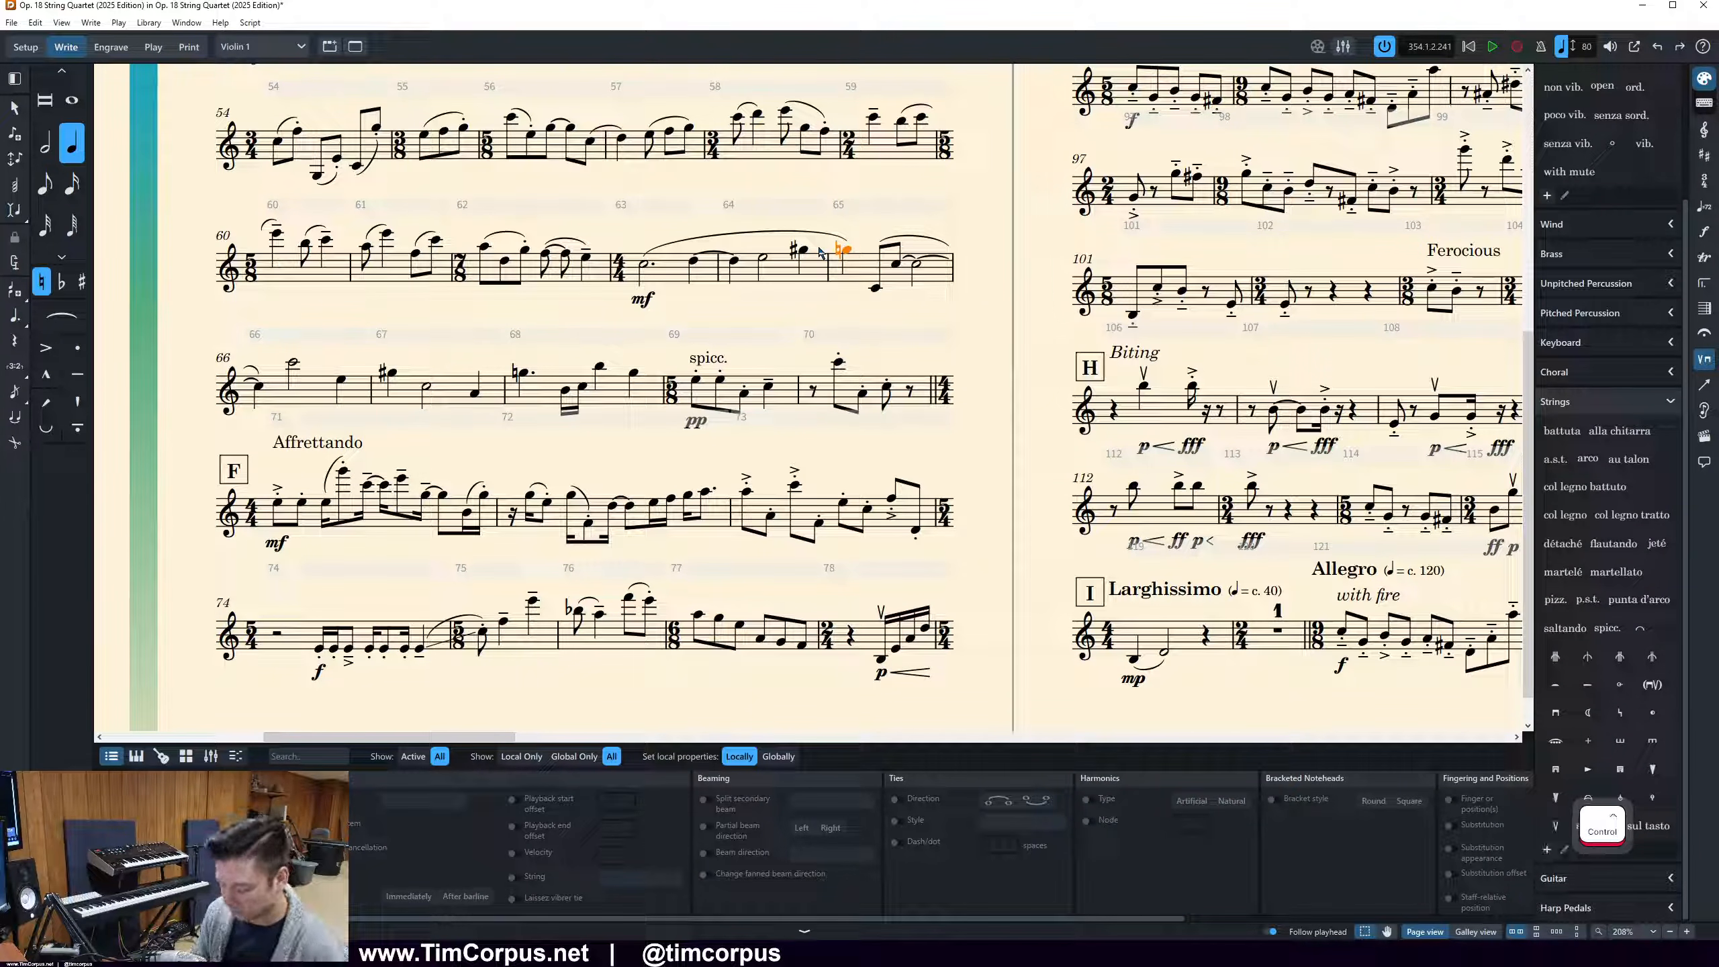
key(equal)
key(Left)
key(t)
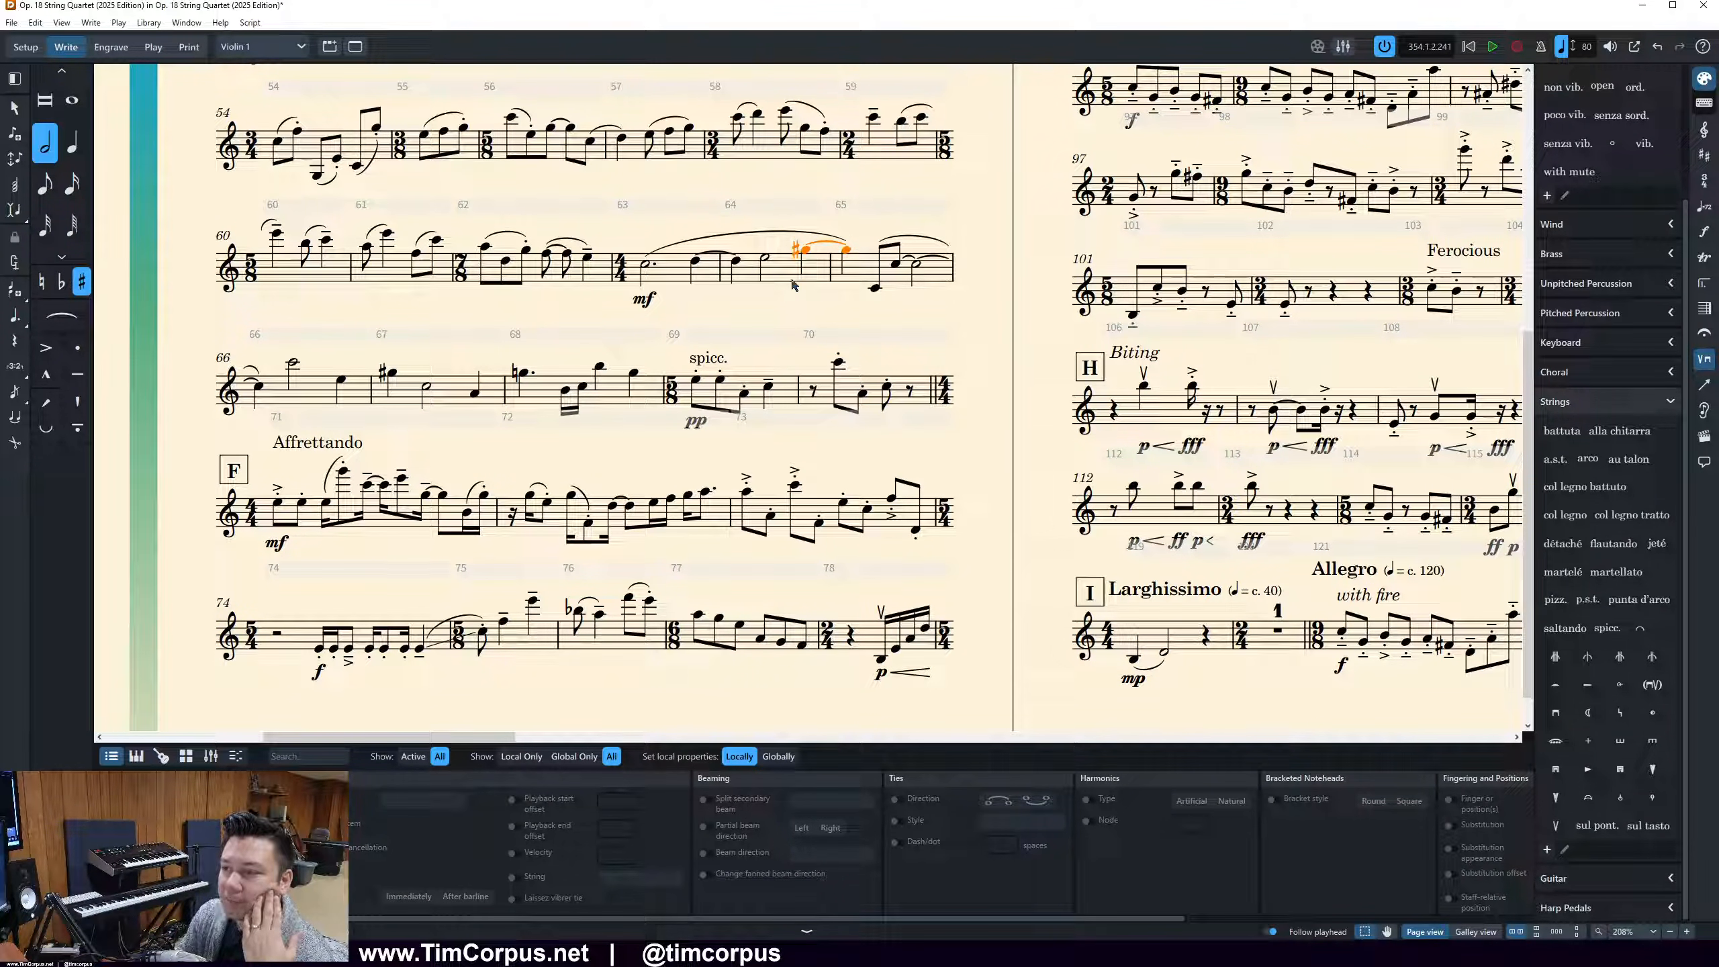
In Engrave mode, move bar 78 from the end of page 2 and the Allegro bar at rehearsal mark G to their next systems
click(444, 637)
scroll(484, 685, up, 4)
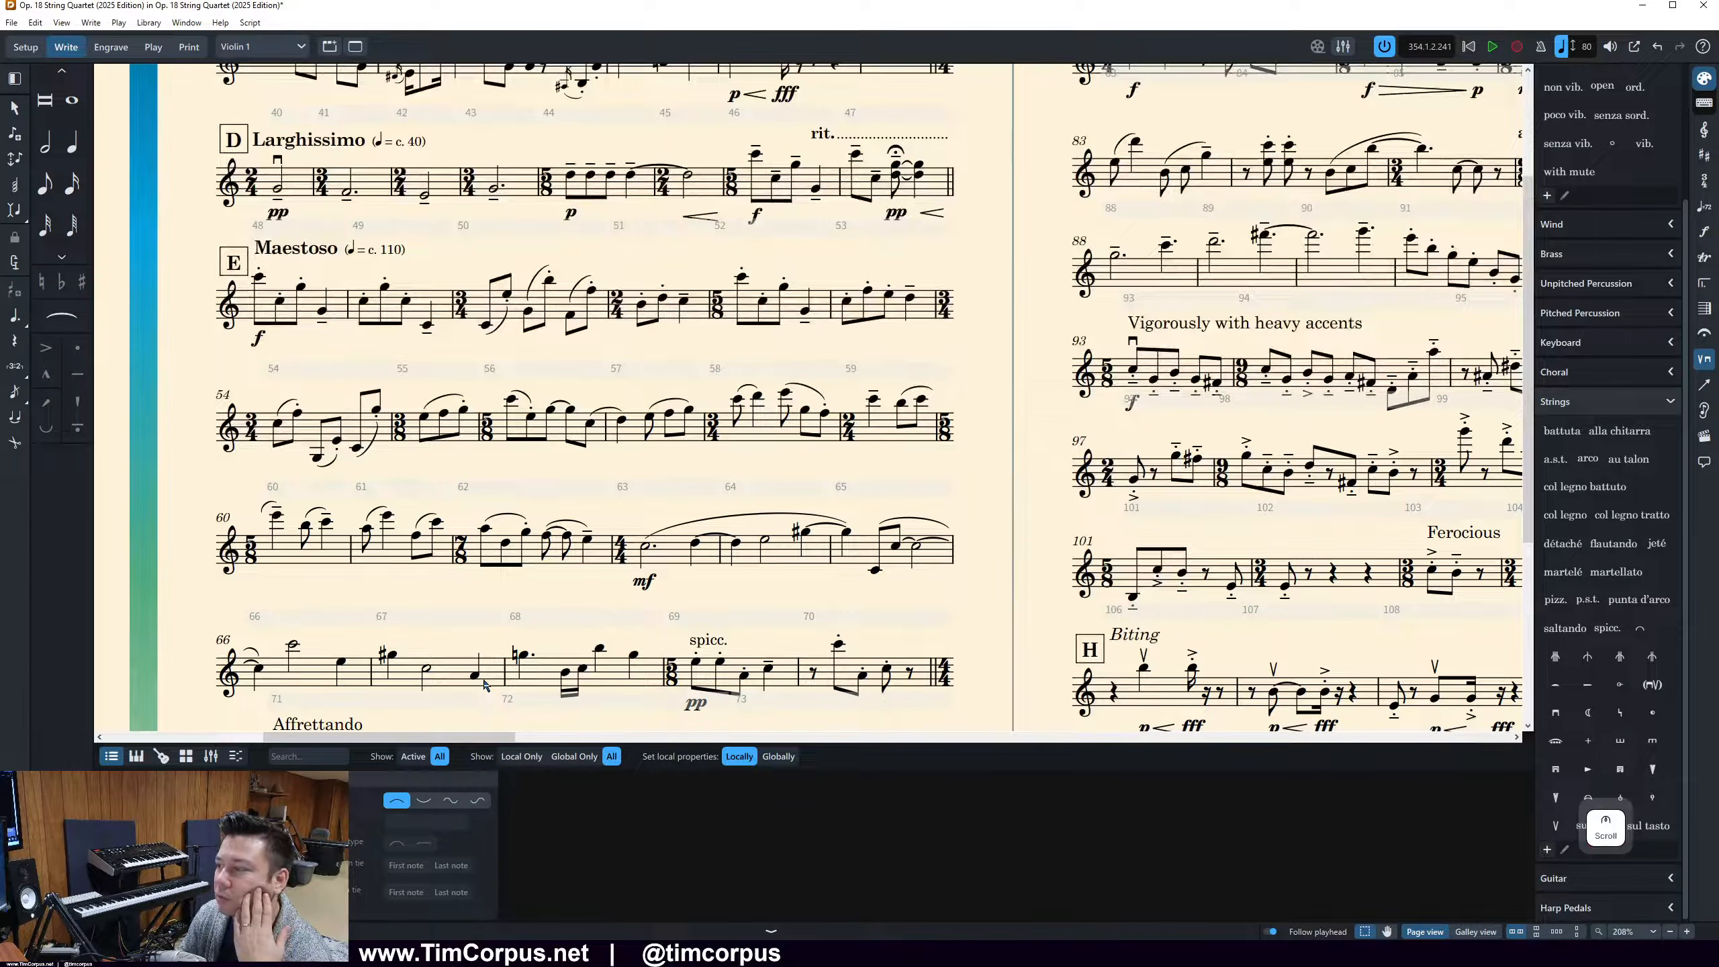
scroll(485, 686, up, 2)
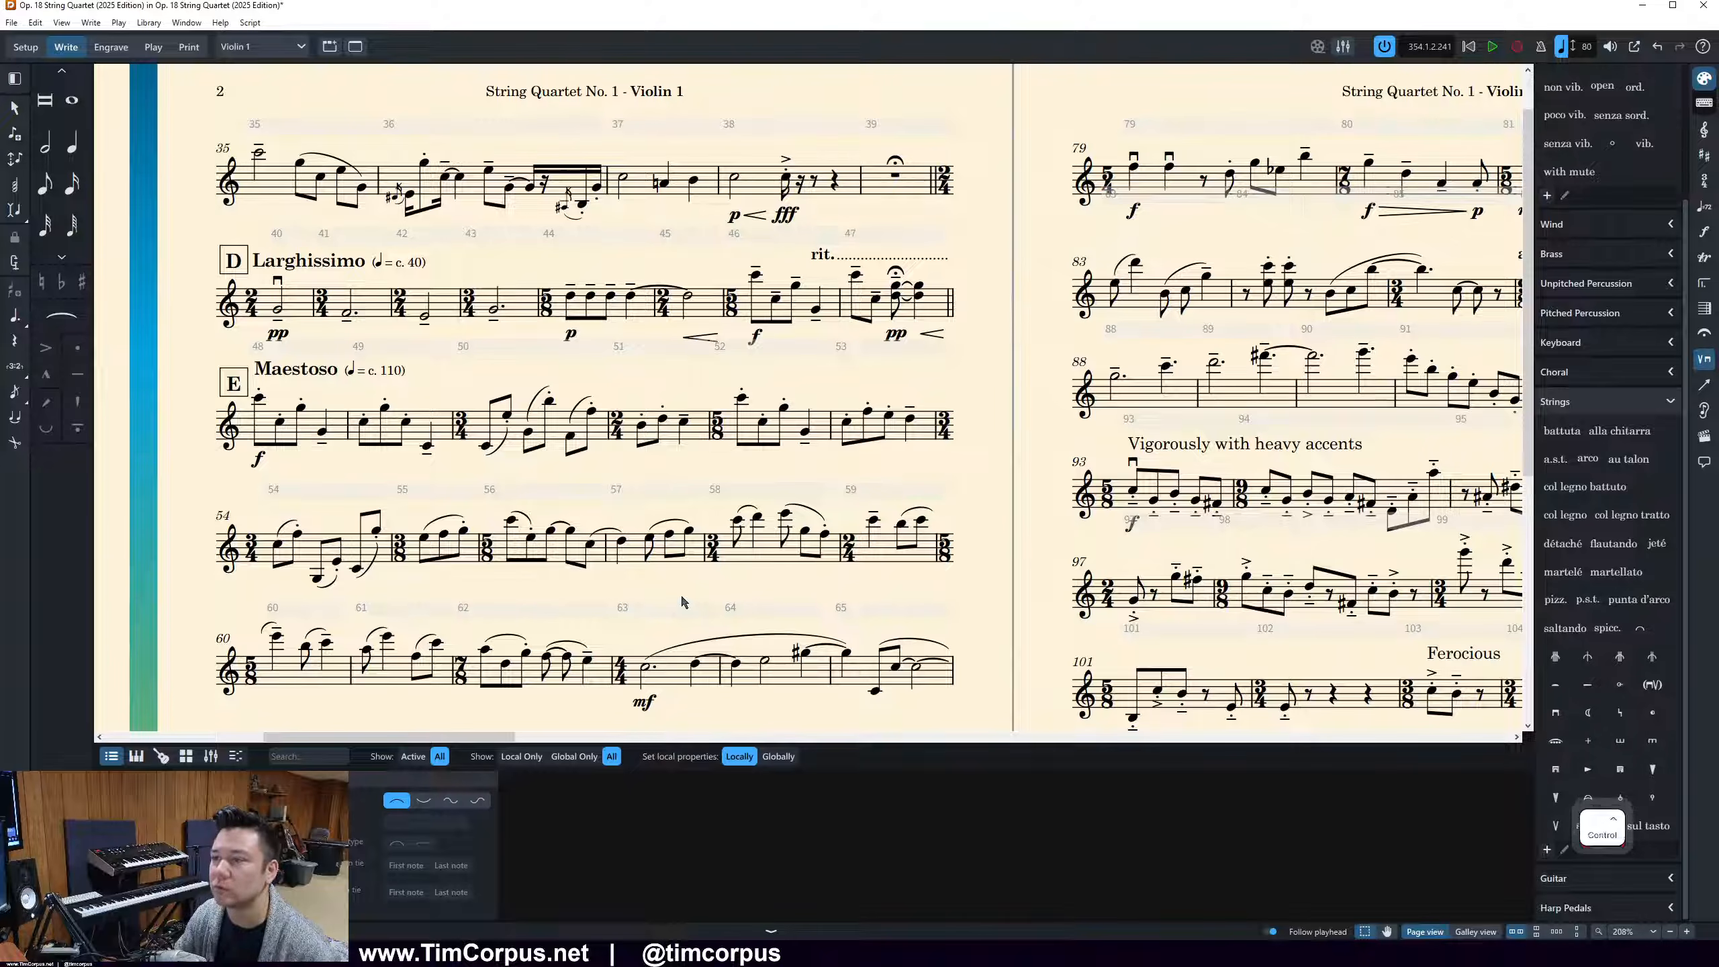
scroll(682, 601, down, 5)
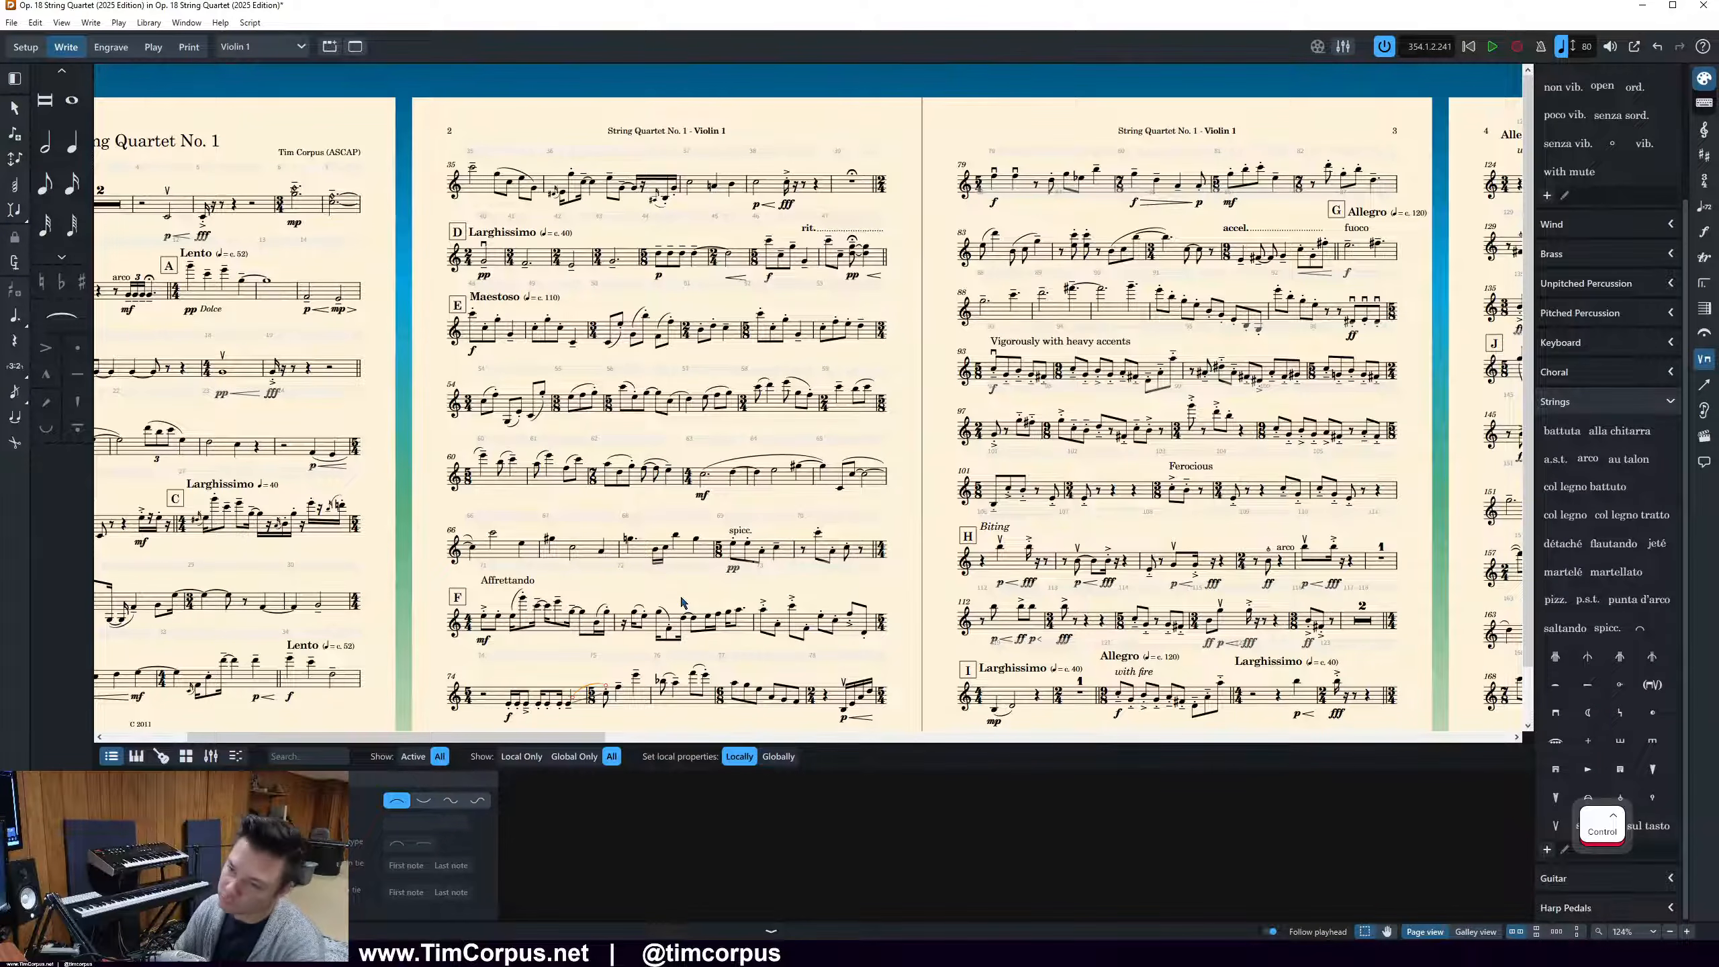
scroll(682, 601, down, 1)
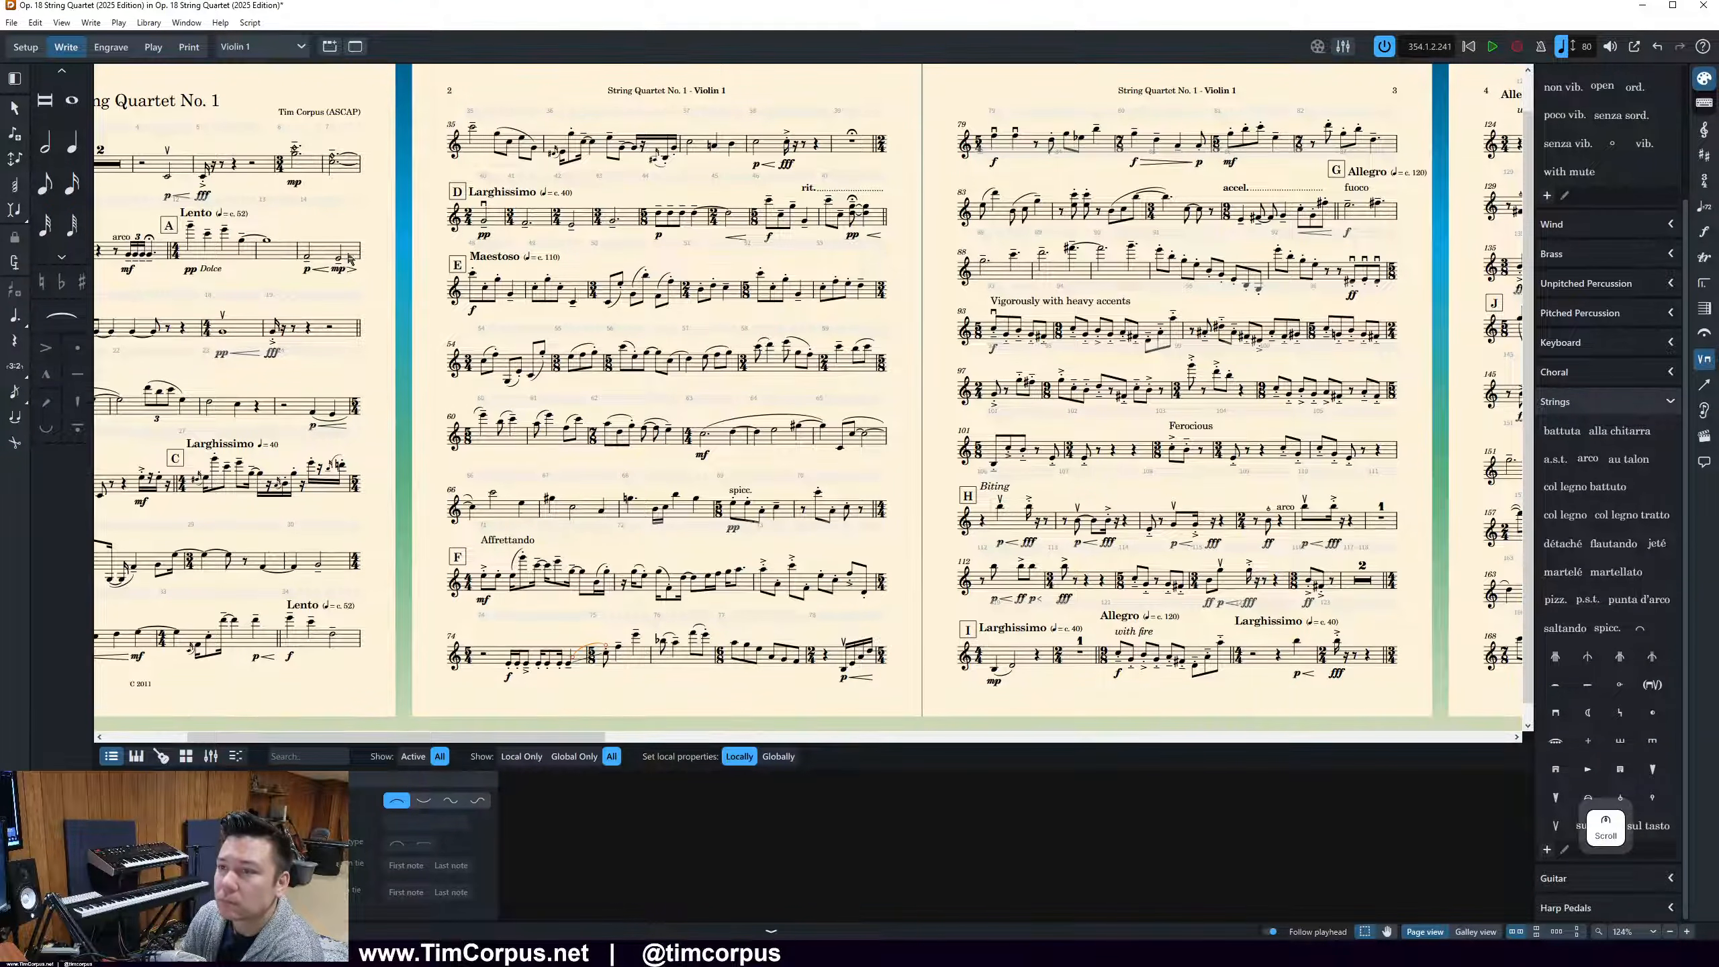
drag(562, 740, 660, 744)
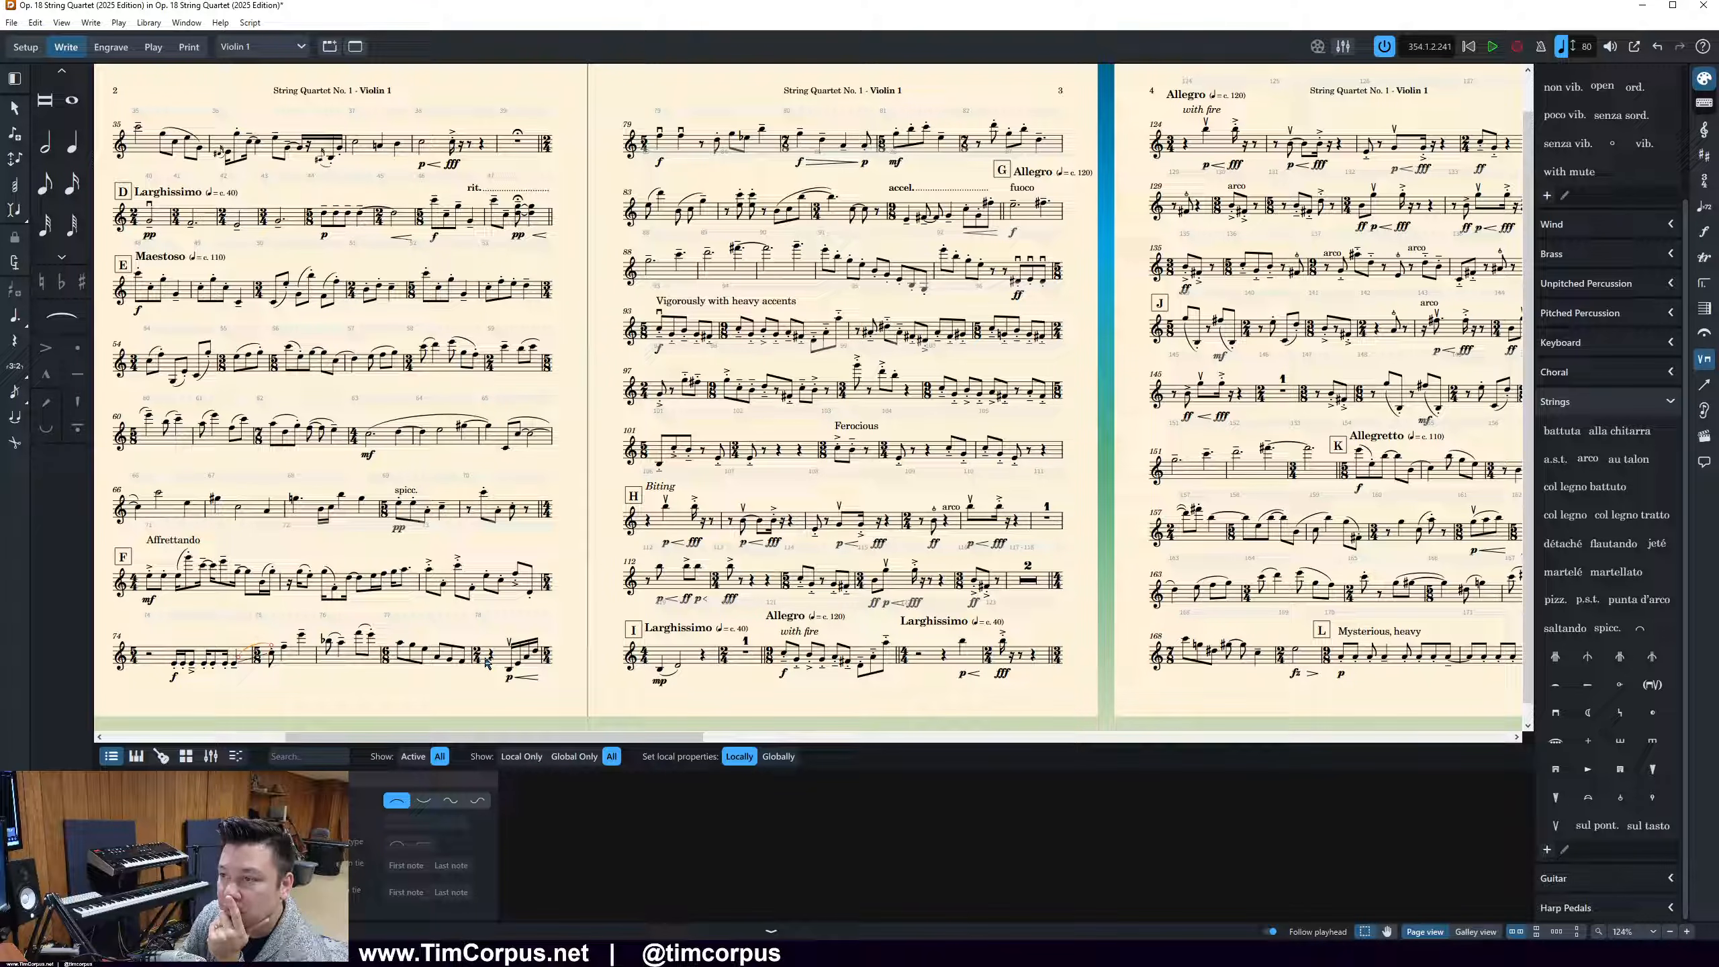
click(489, 659)
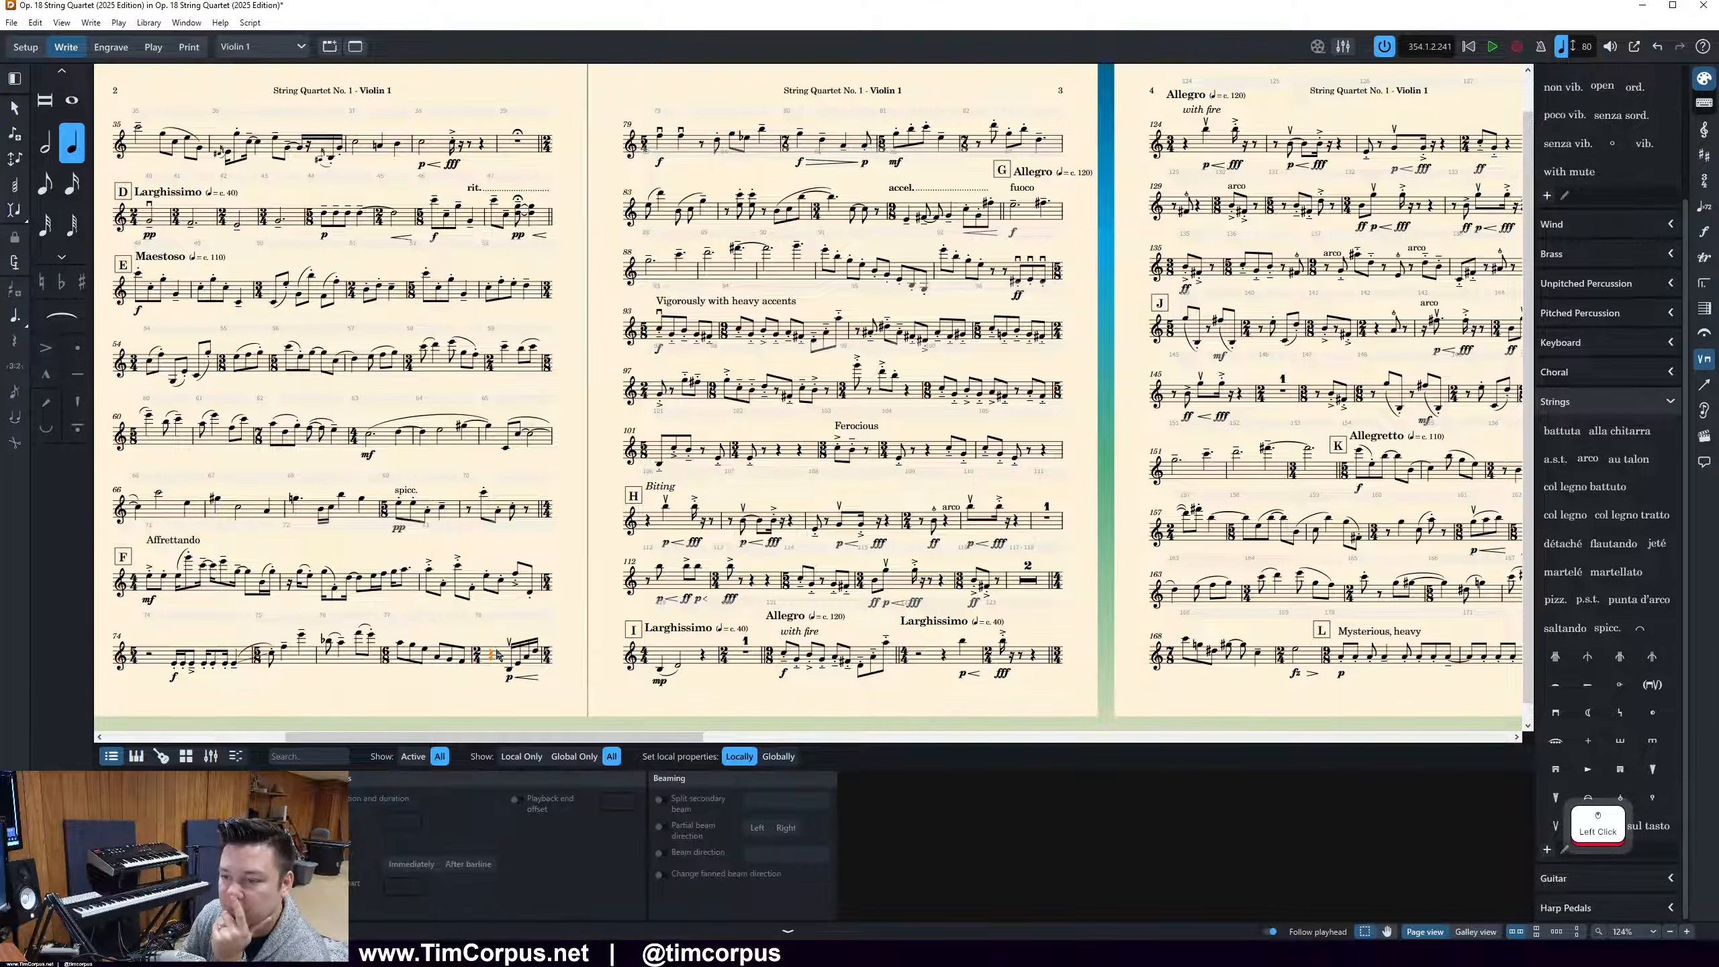
click(111, 47)
key(period)
click(1016, 203)
key(period)
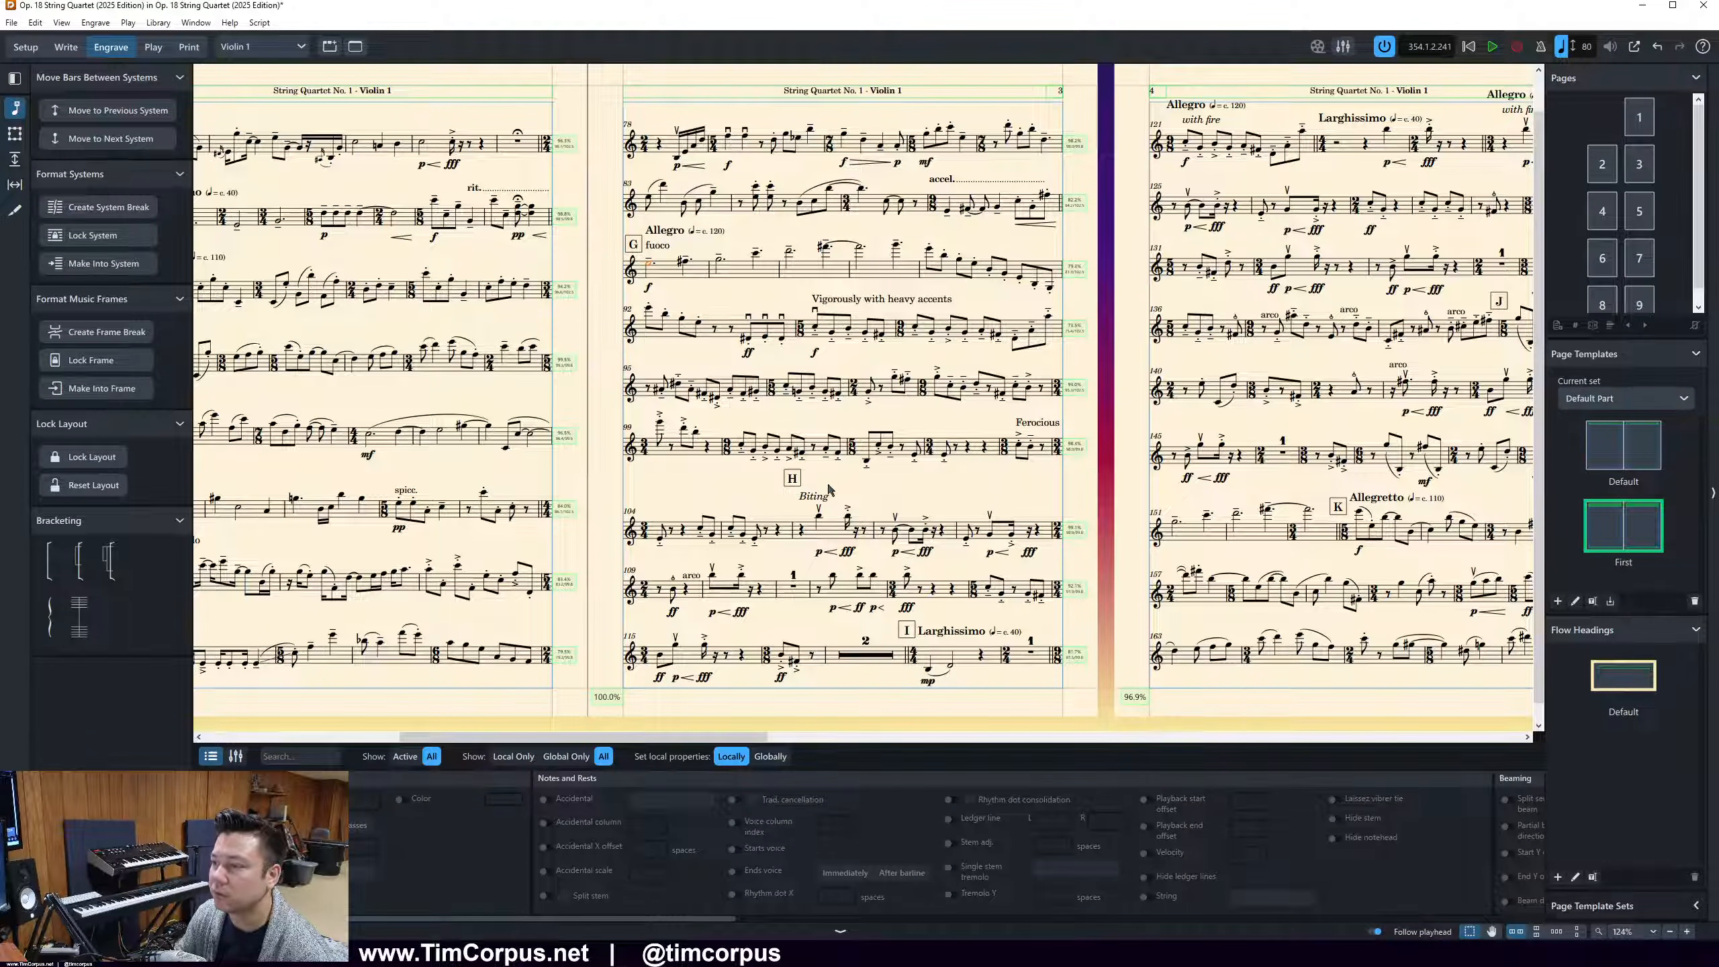
In Write mode, shift the "Biting" text rightward so it sits beside rehearsal mark H instead of beneath it
key(ctrl+2)
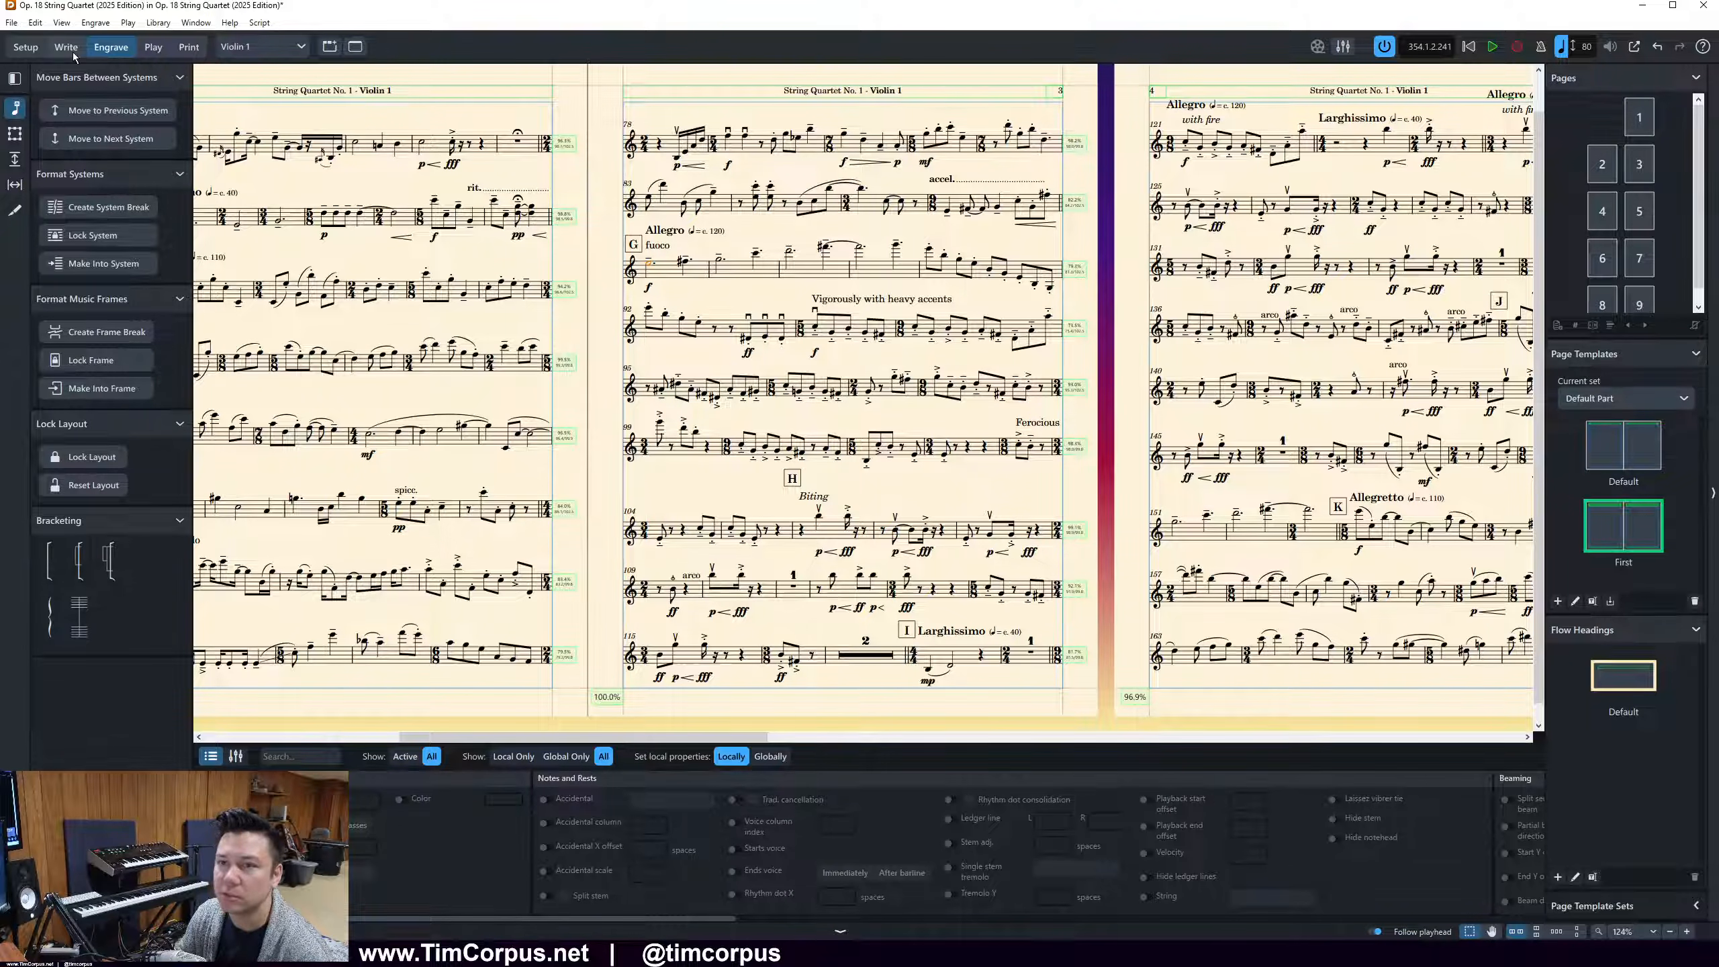
click(814, 497)
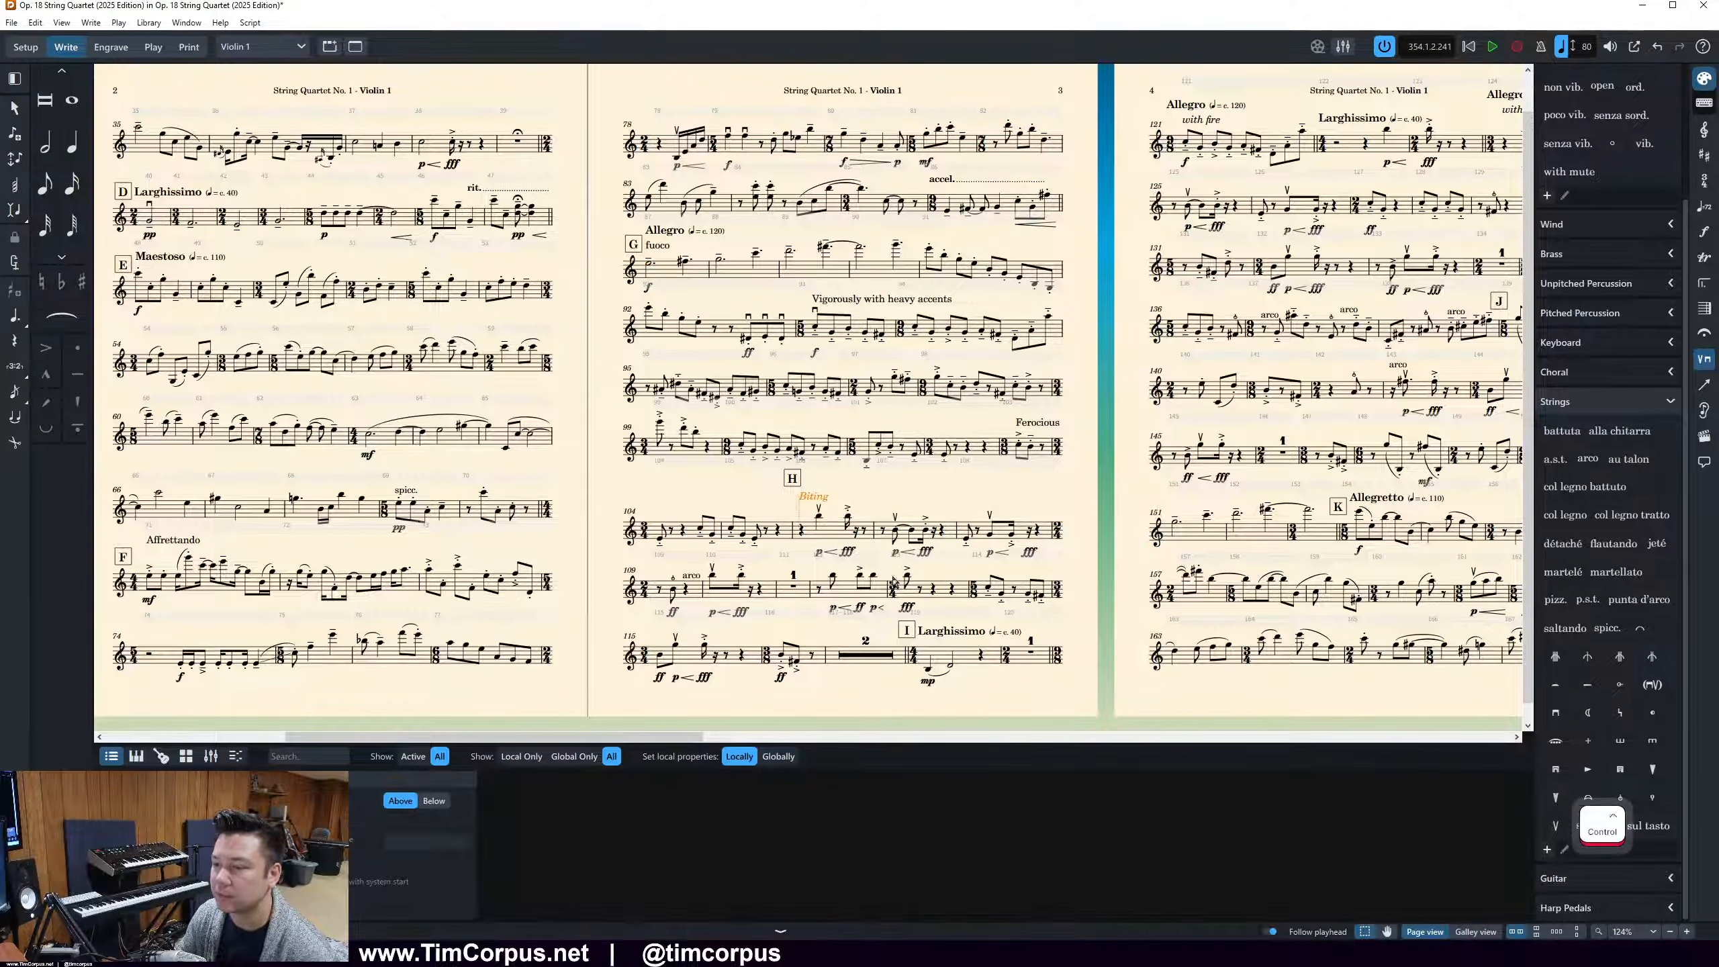
ctrl+scroll(822, 500, up, 5)
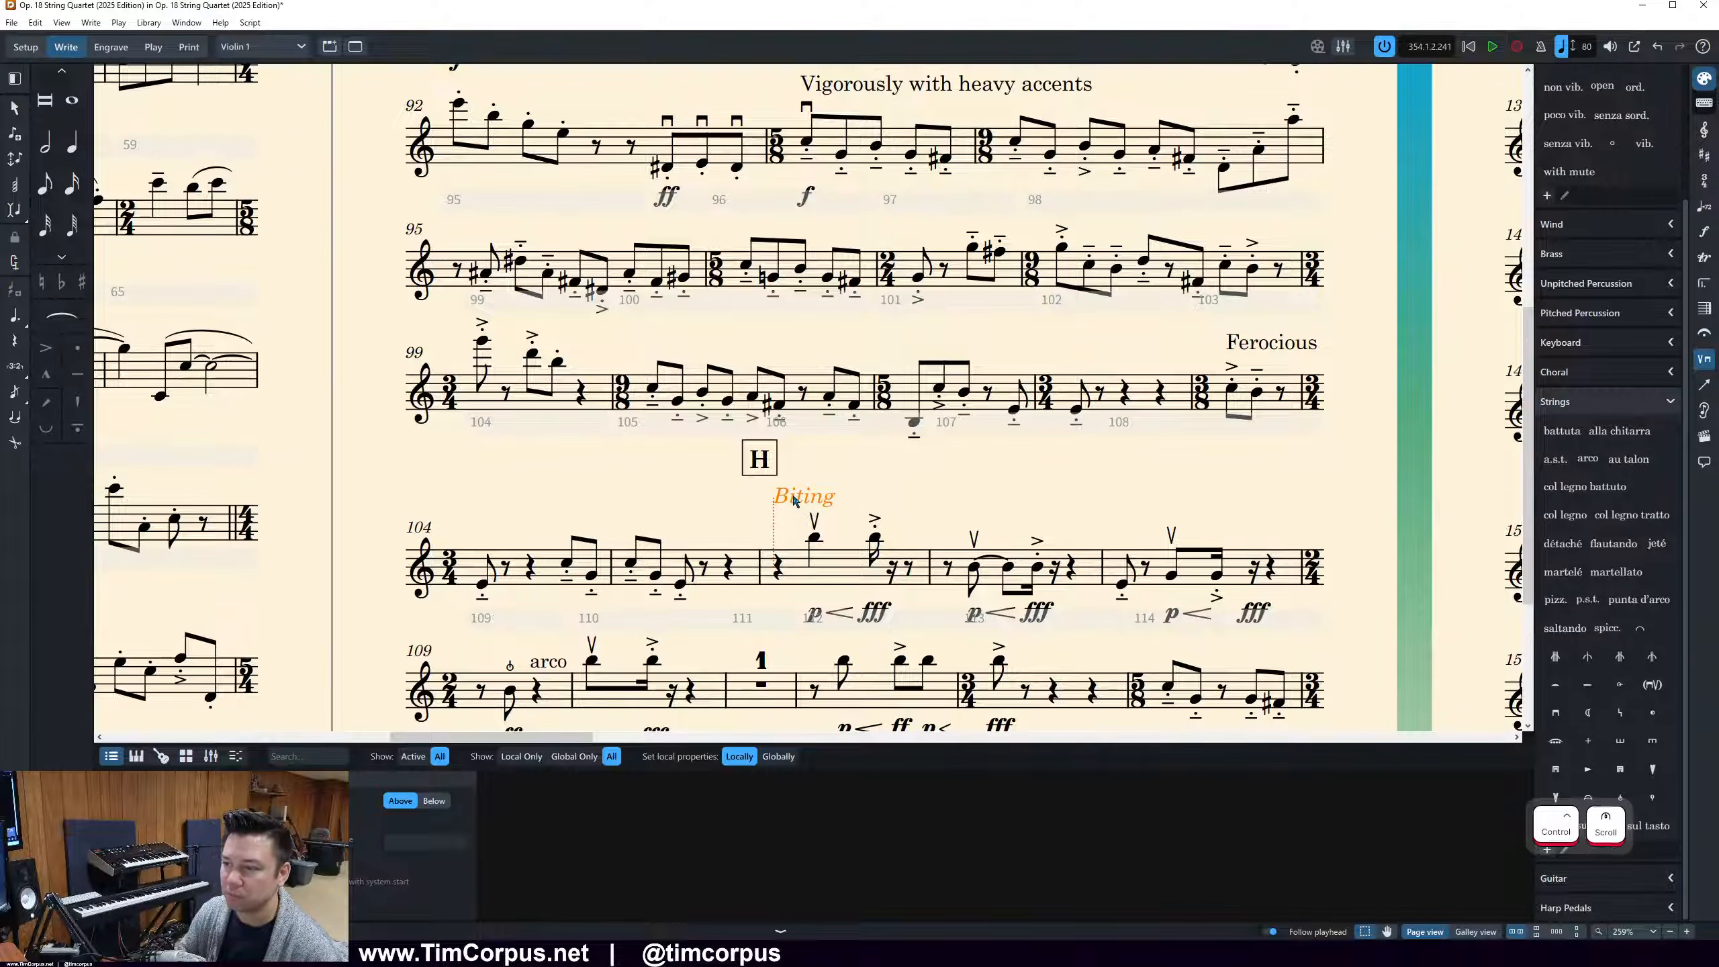
key(alt+Right)
key(alt+Right)
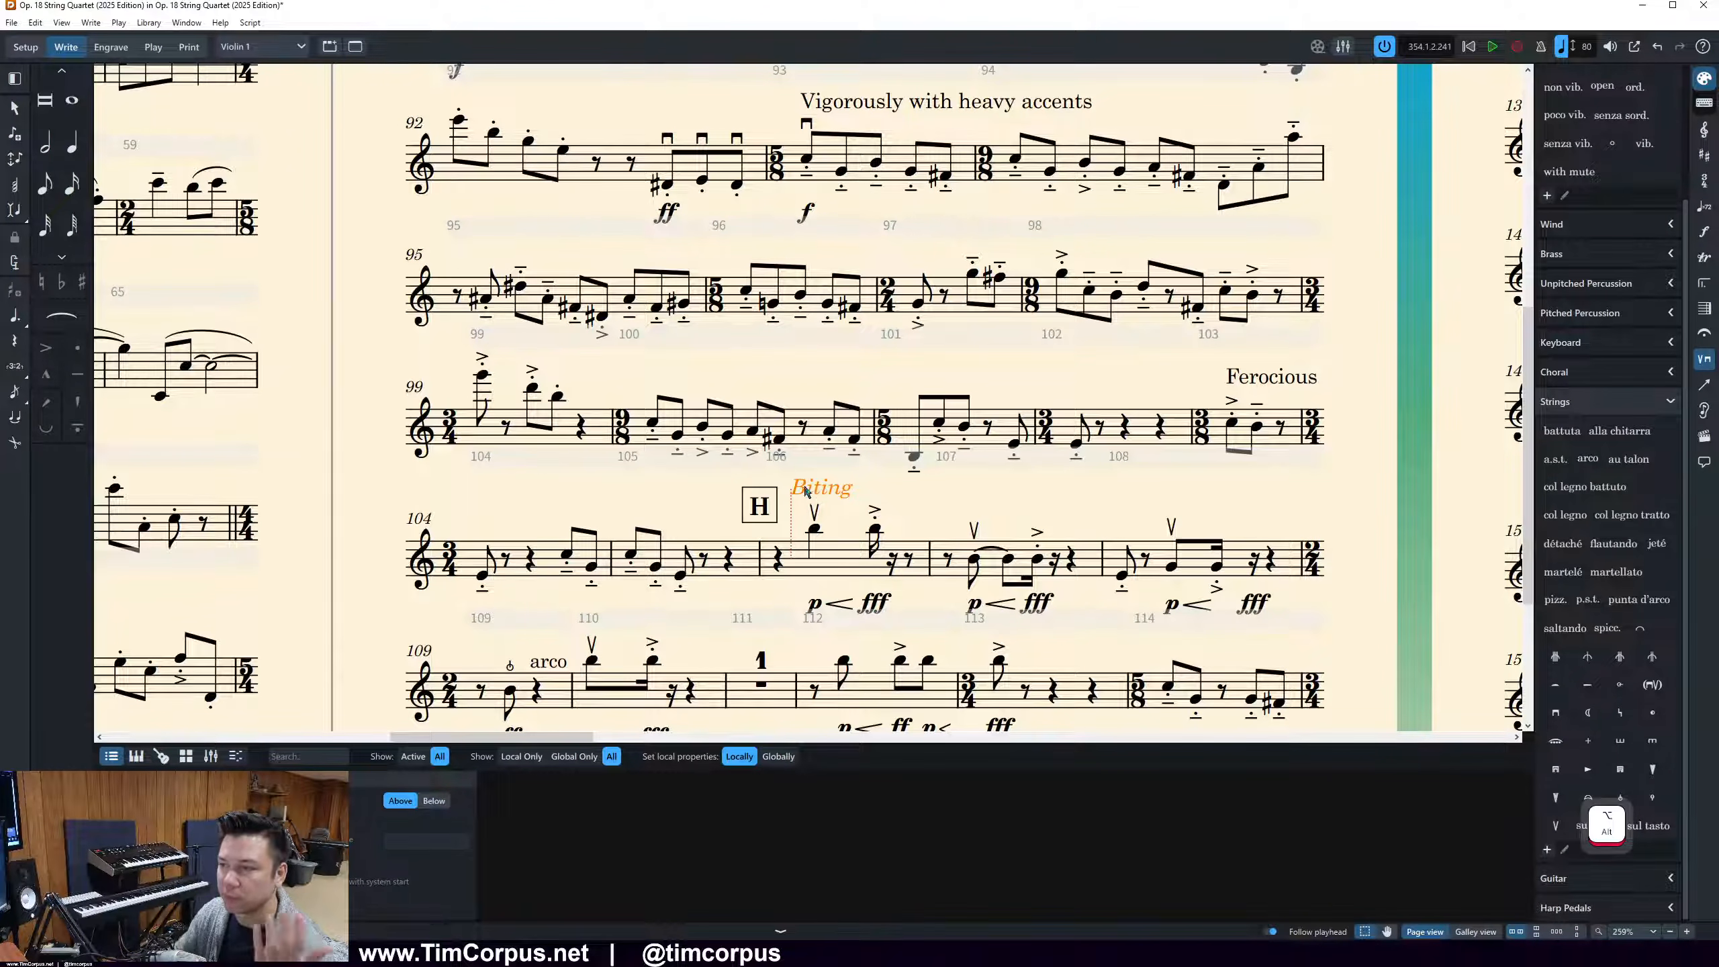
Hide the system track above the staves on the Violin 1 pages
scroll(924, 194, down, 3)
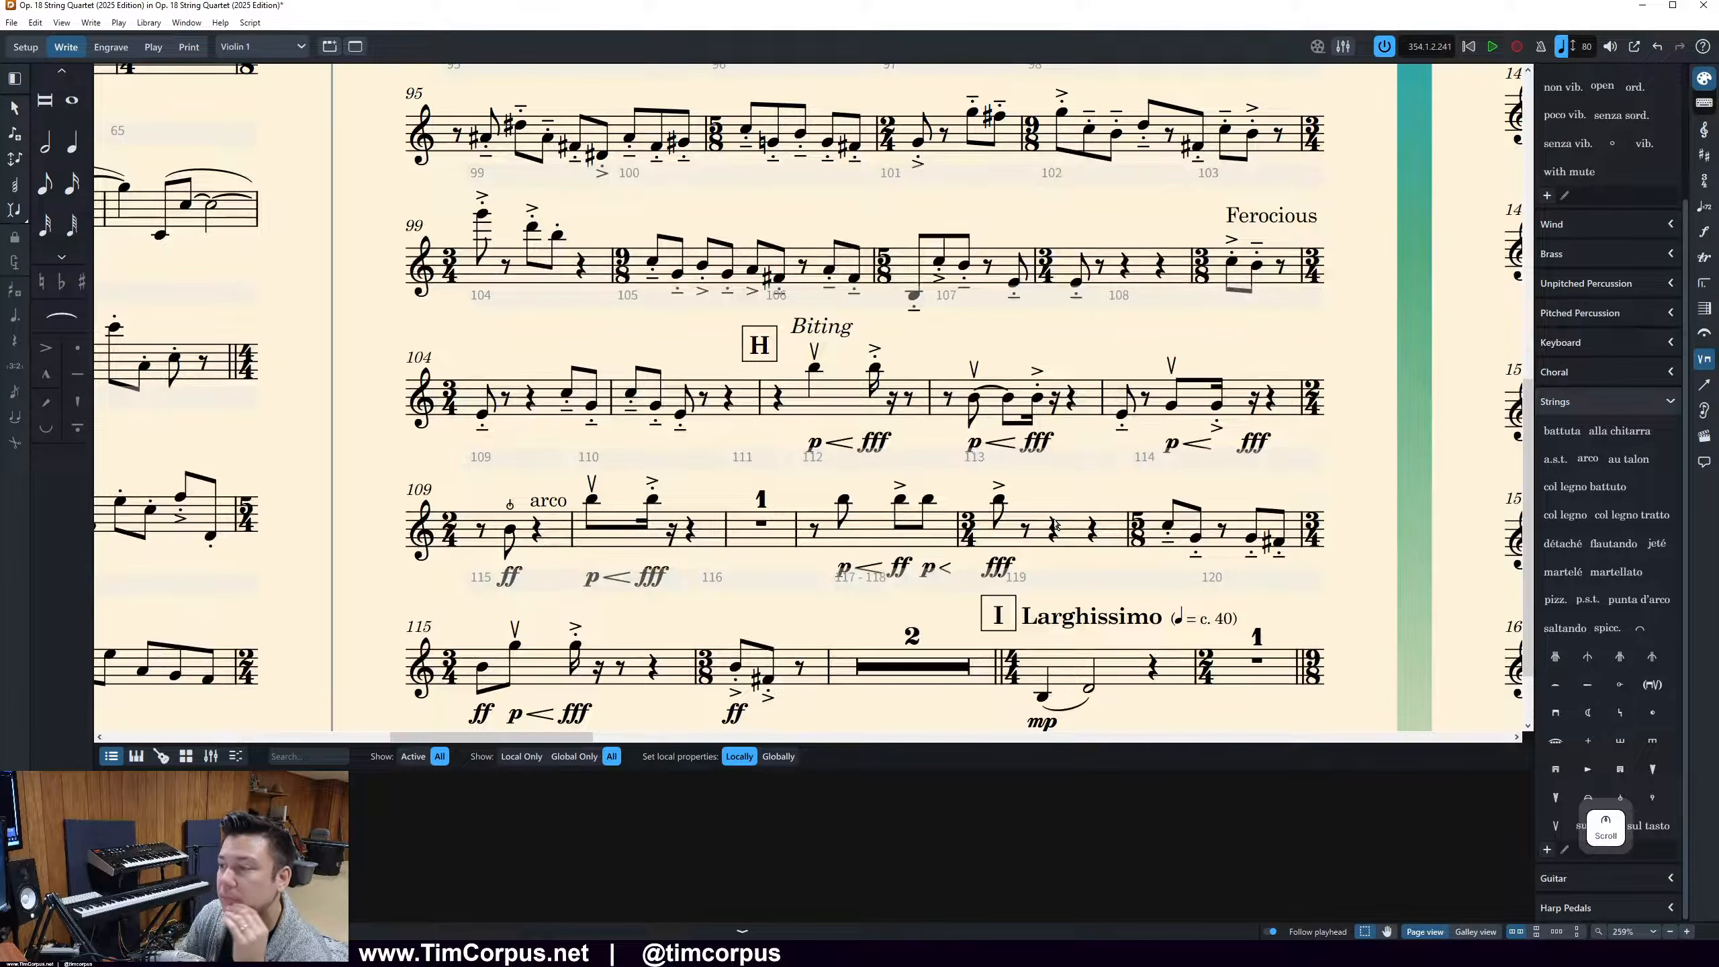
ctrl+scroll(819, 410, down, 2)
click(696, 358)
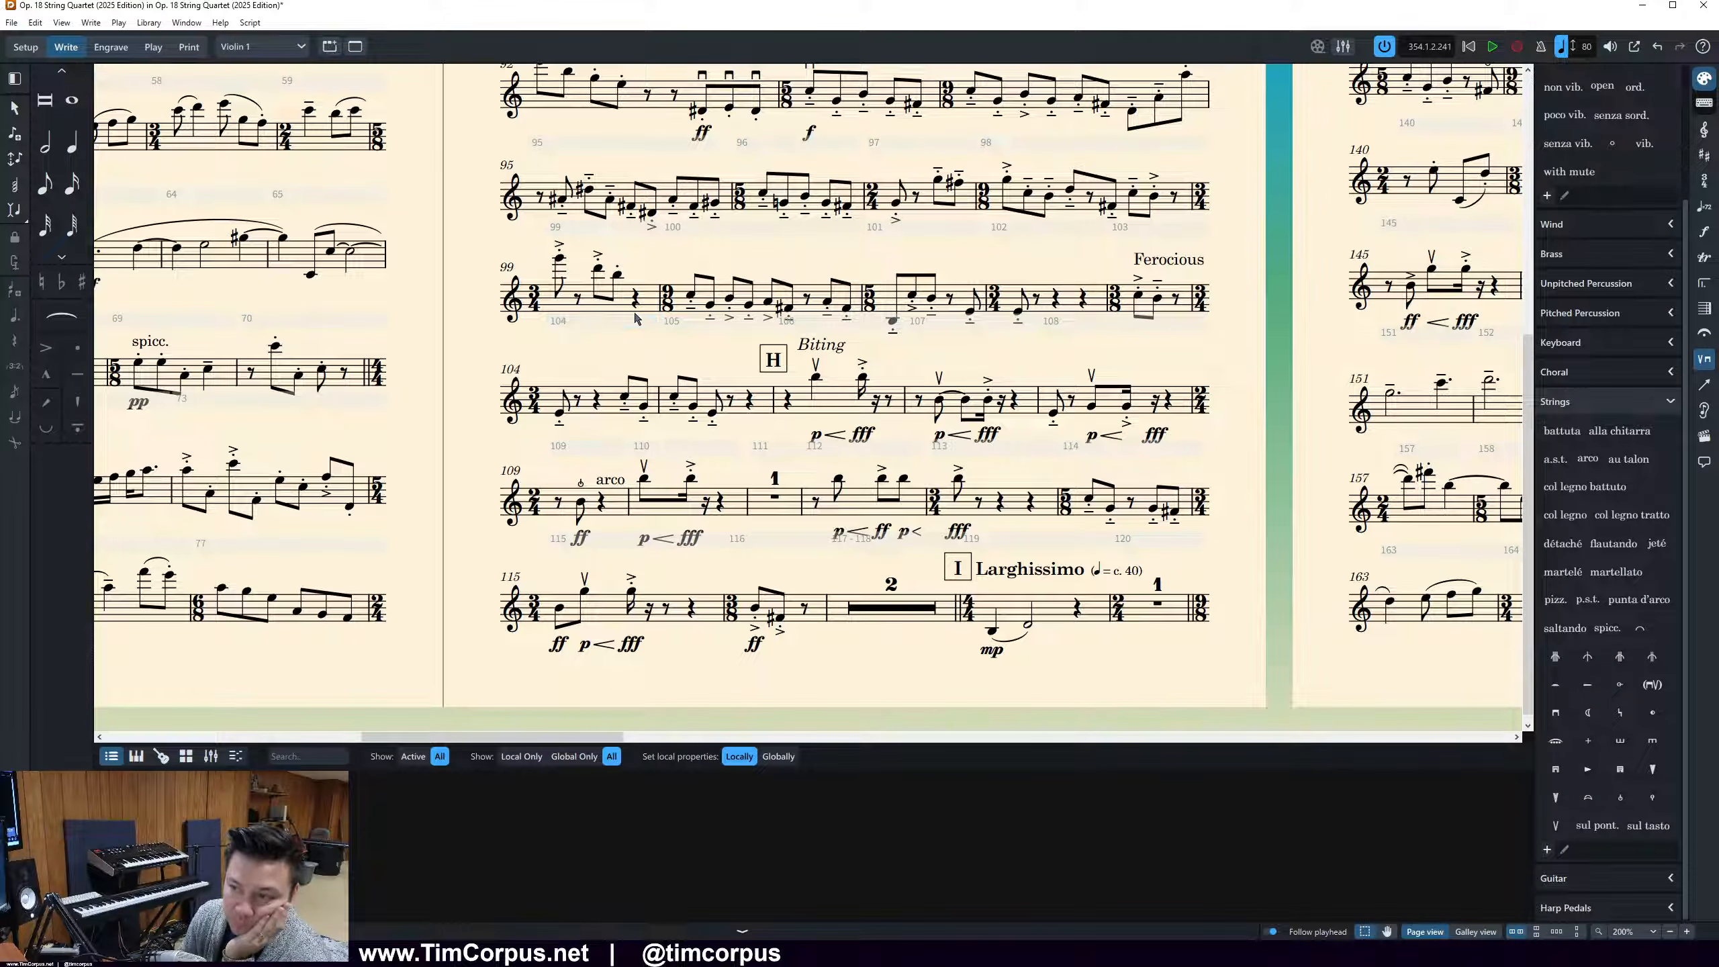
click(604, 329)
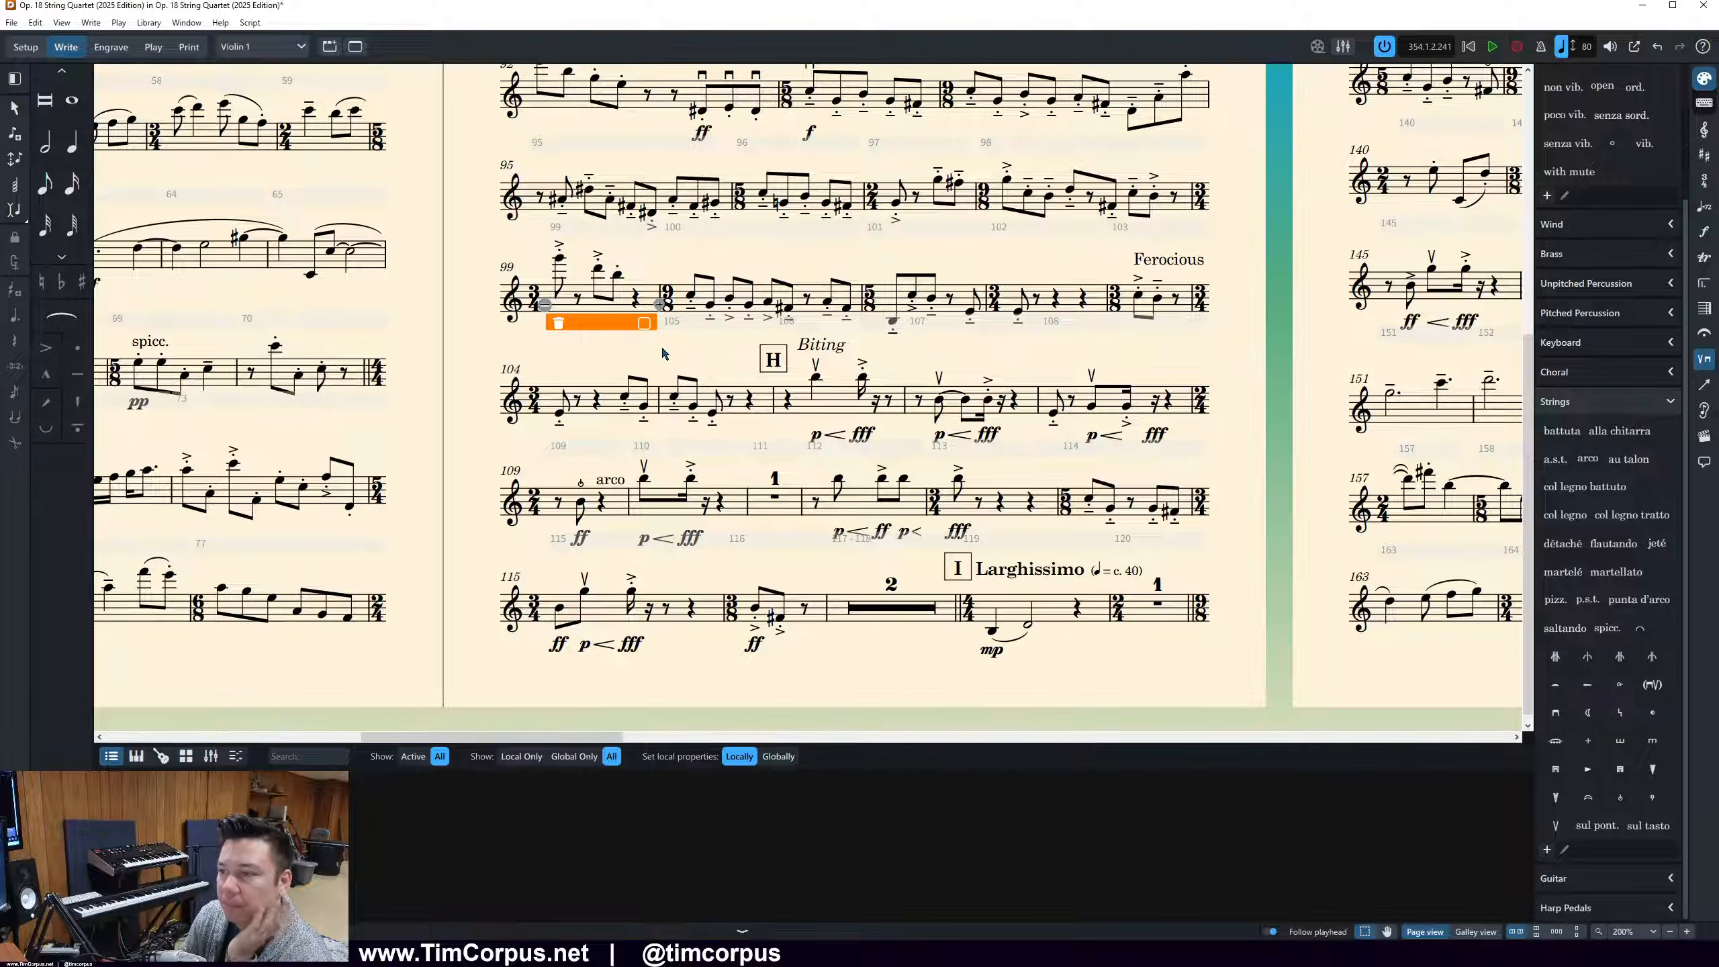
click(606, 356)
key(alt+t)
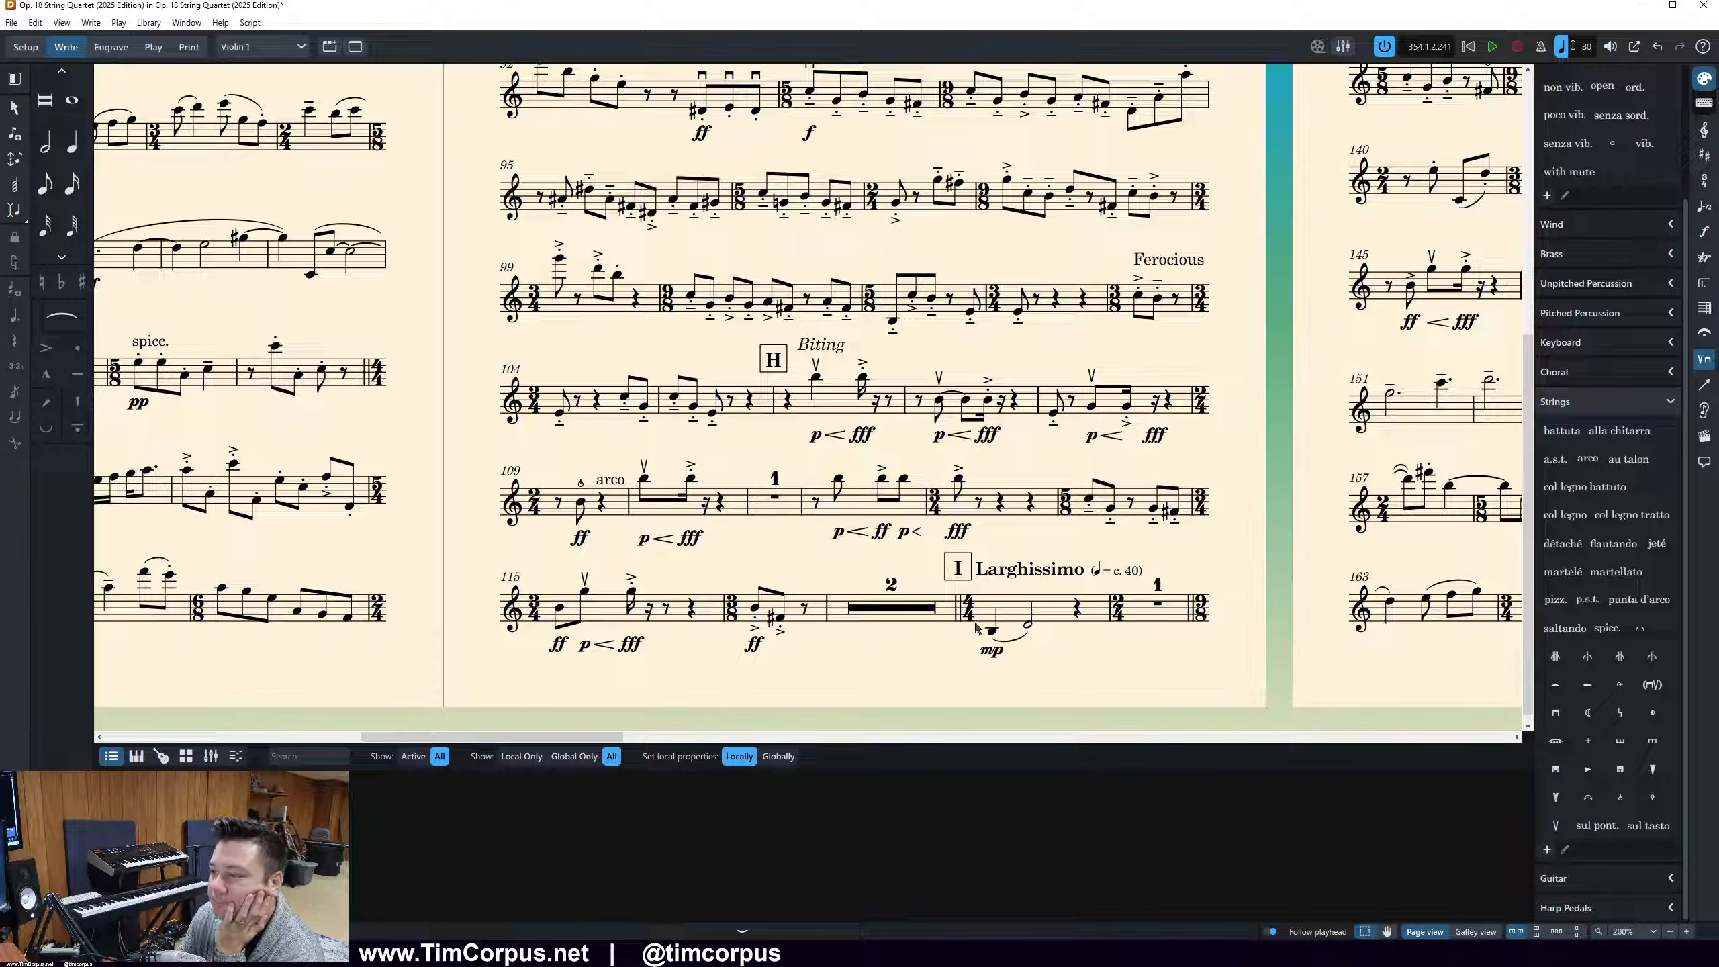
Try to start page 4 with the Larghissimo bar at rehearsal mark I, and undo the break
ctrl+scroll(1012, 614, down, 2)
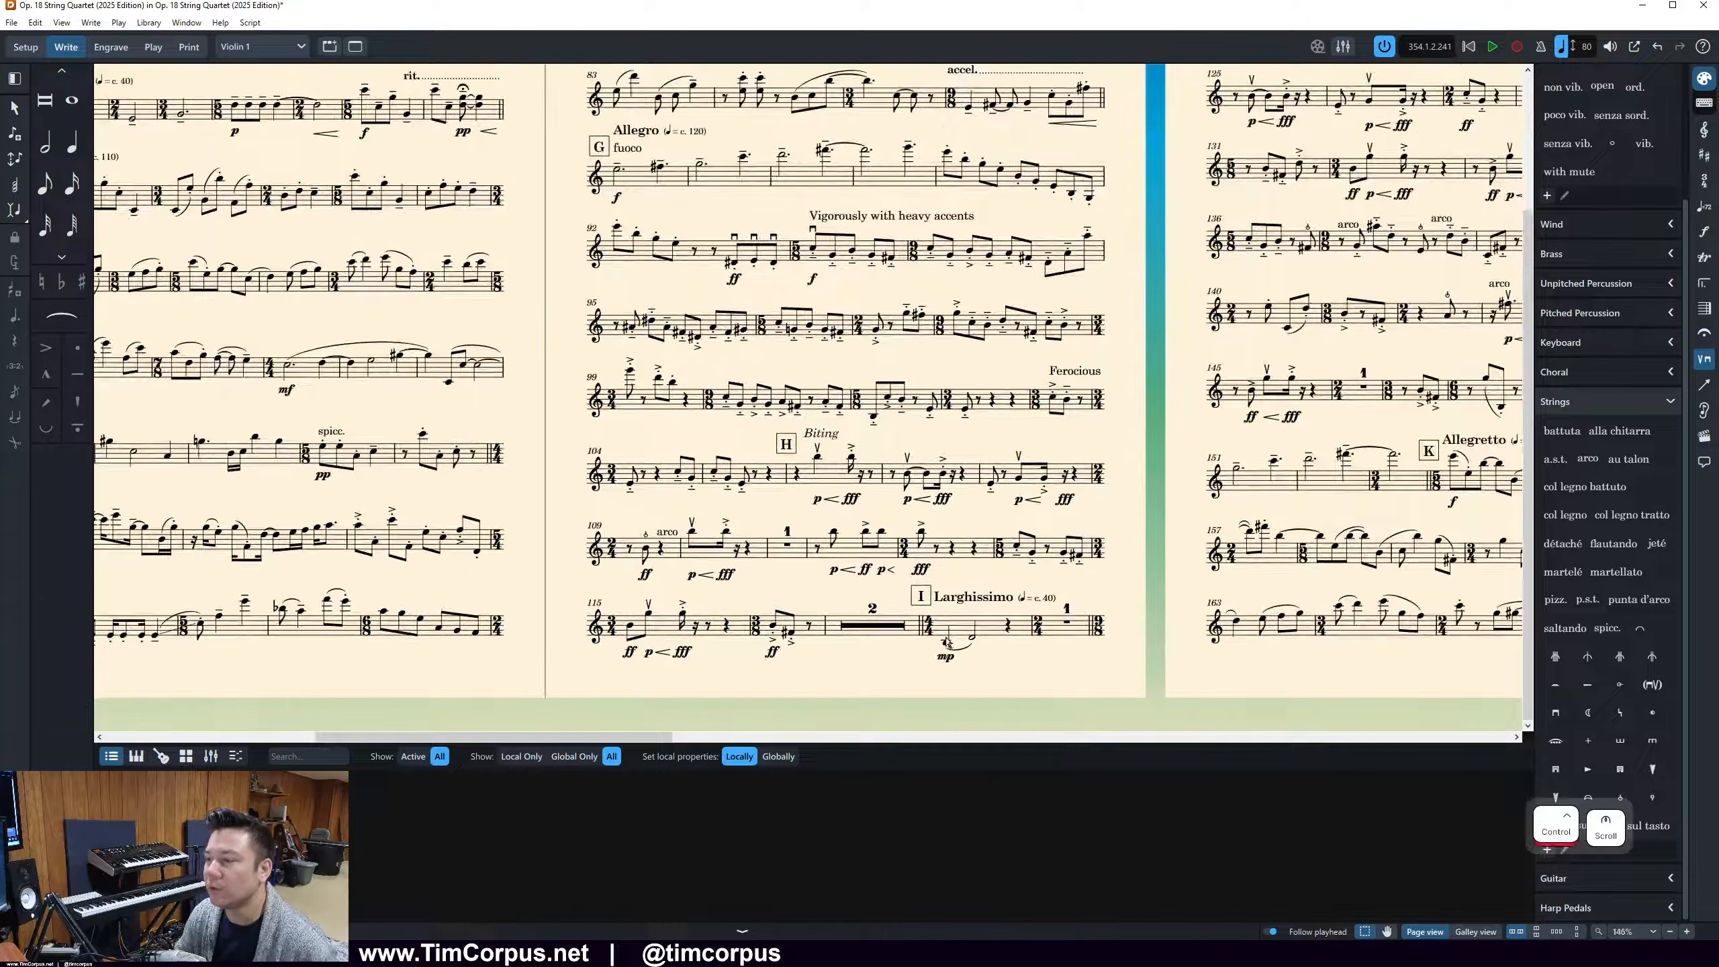
ctrl+scroll(872, 627, down, 3)
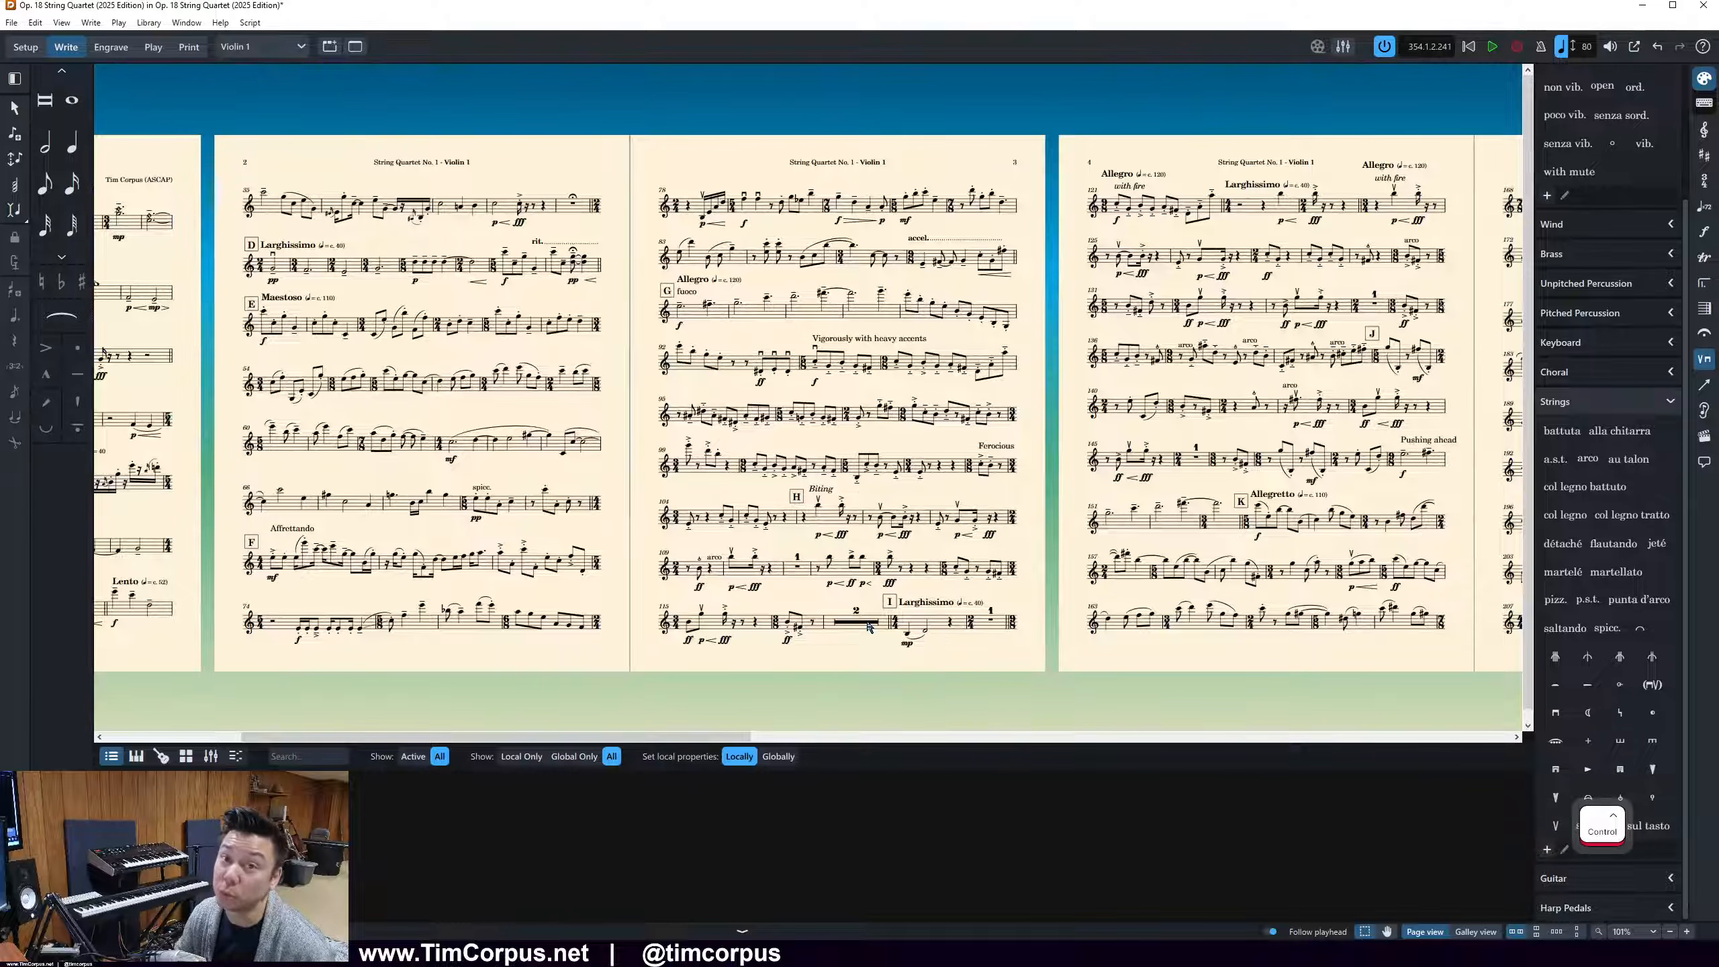
scroll(867, 627, right, 3)
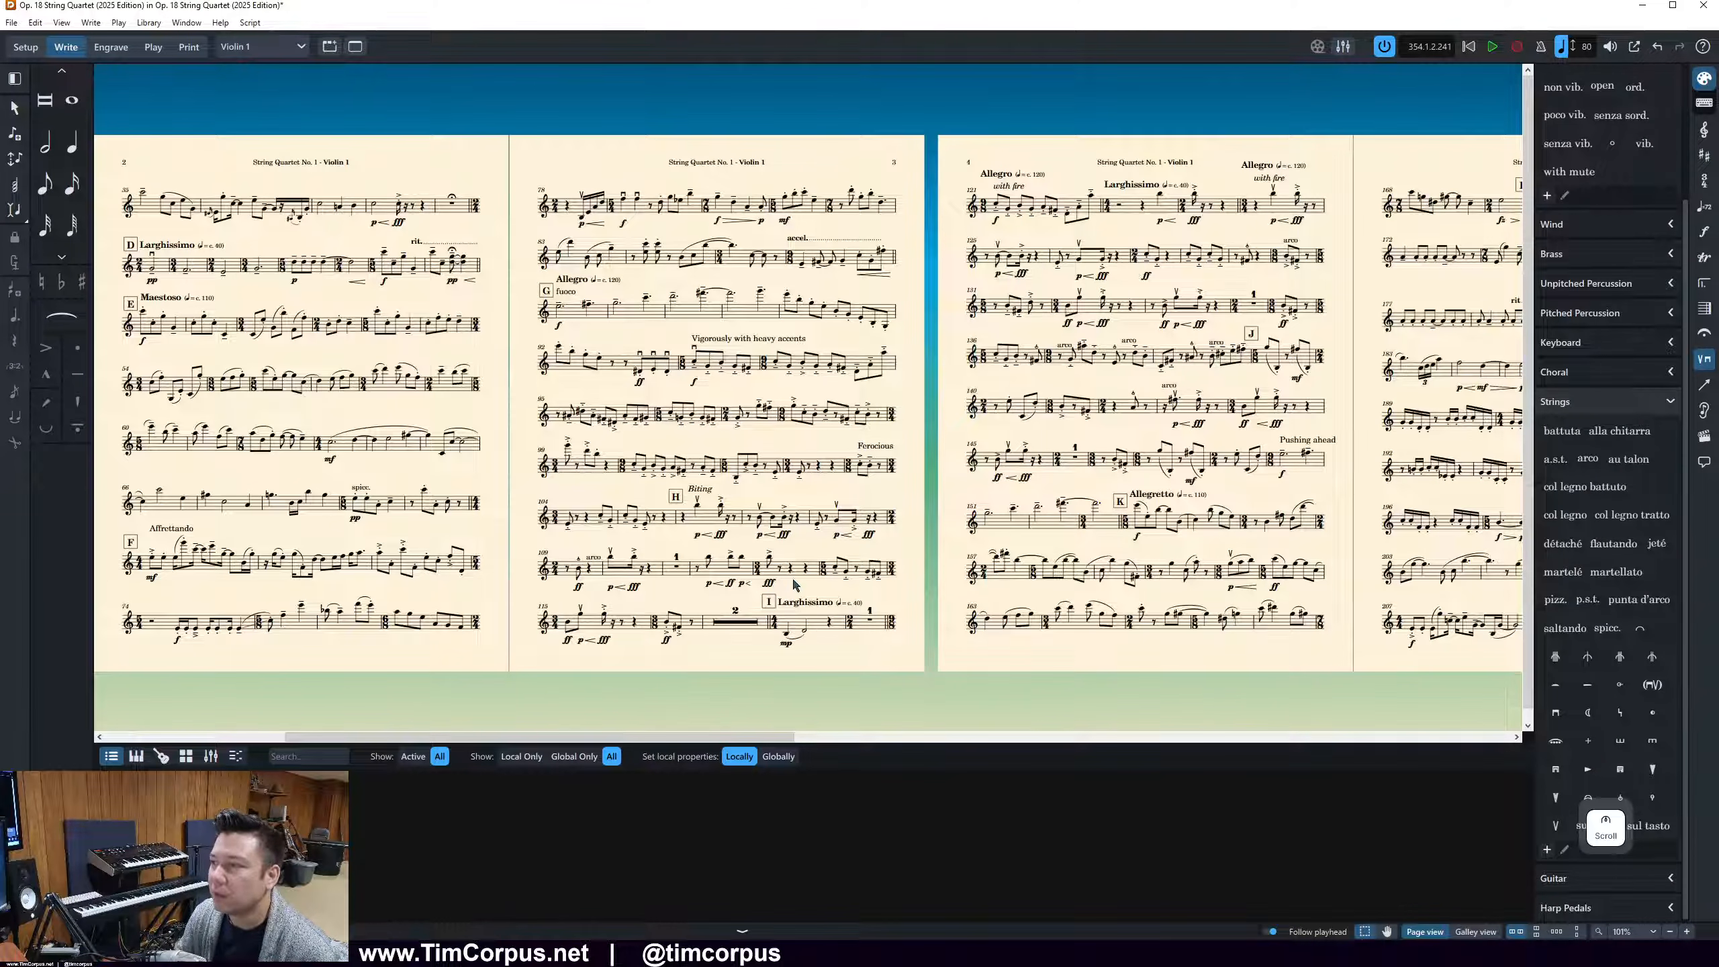
scroll(797, 594, right, 5)
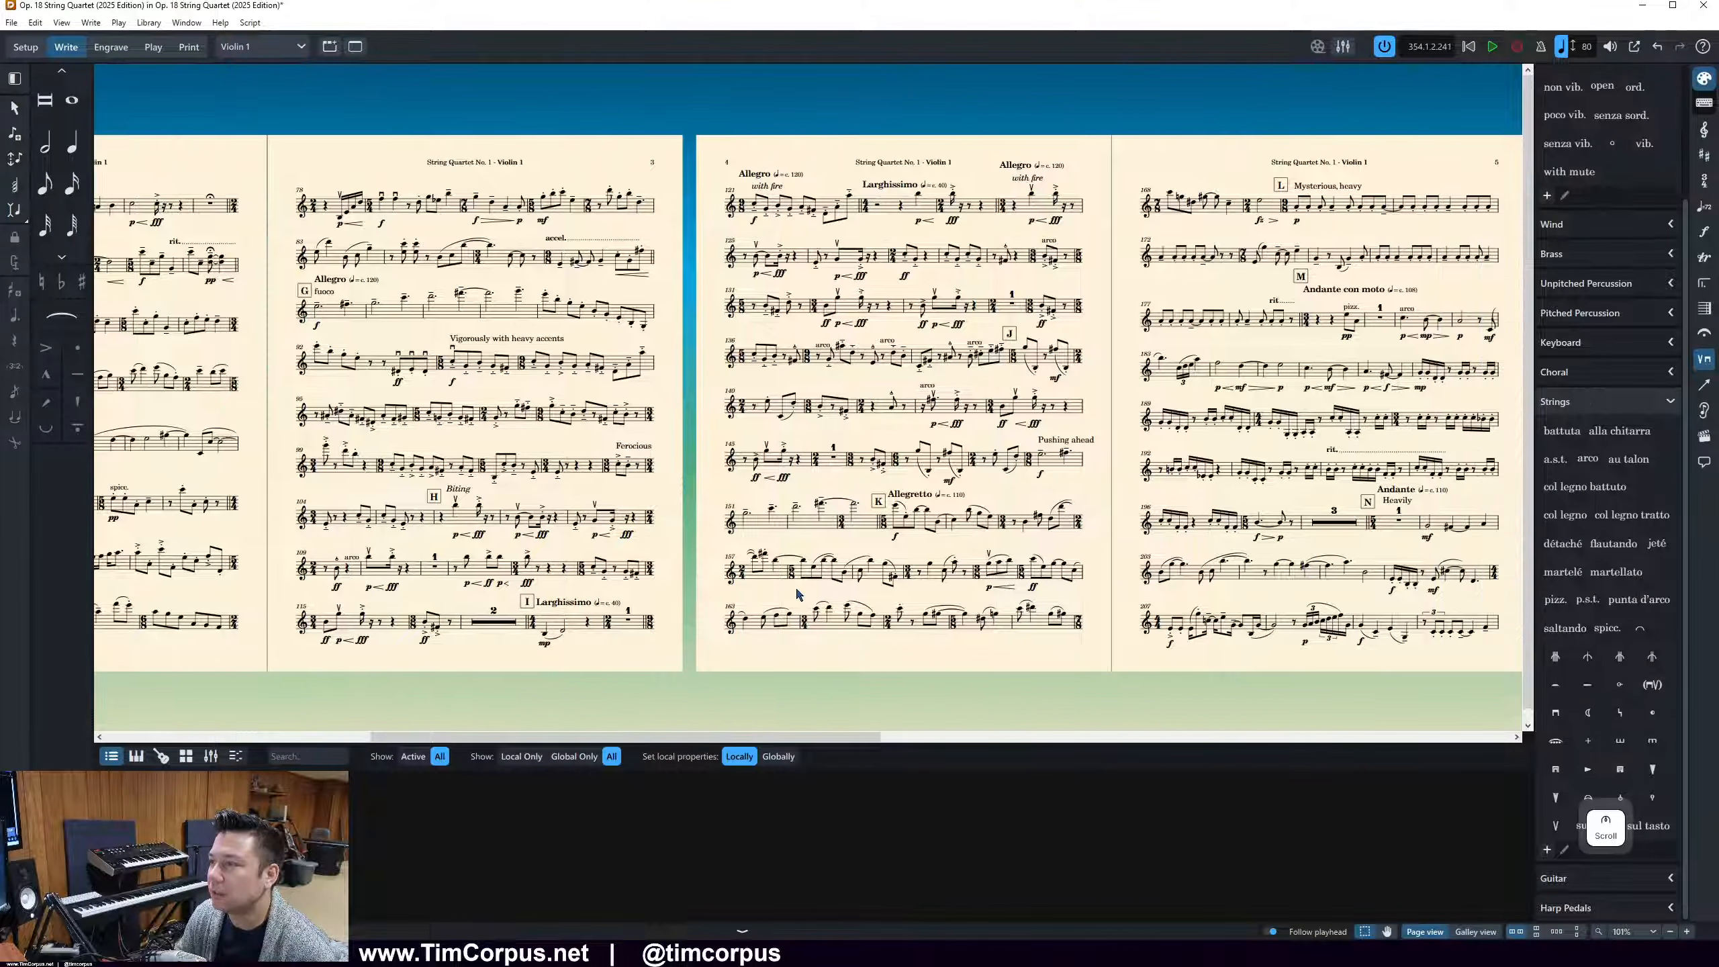
scroll(797, 594, right, 1)
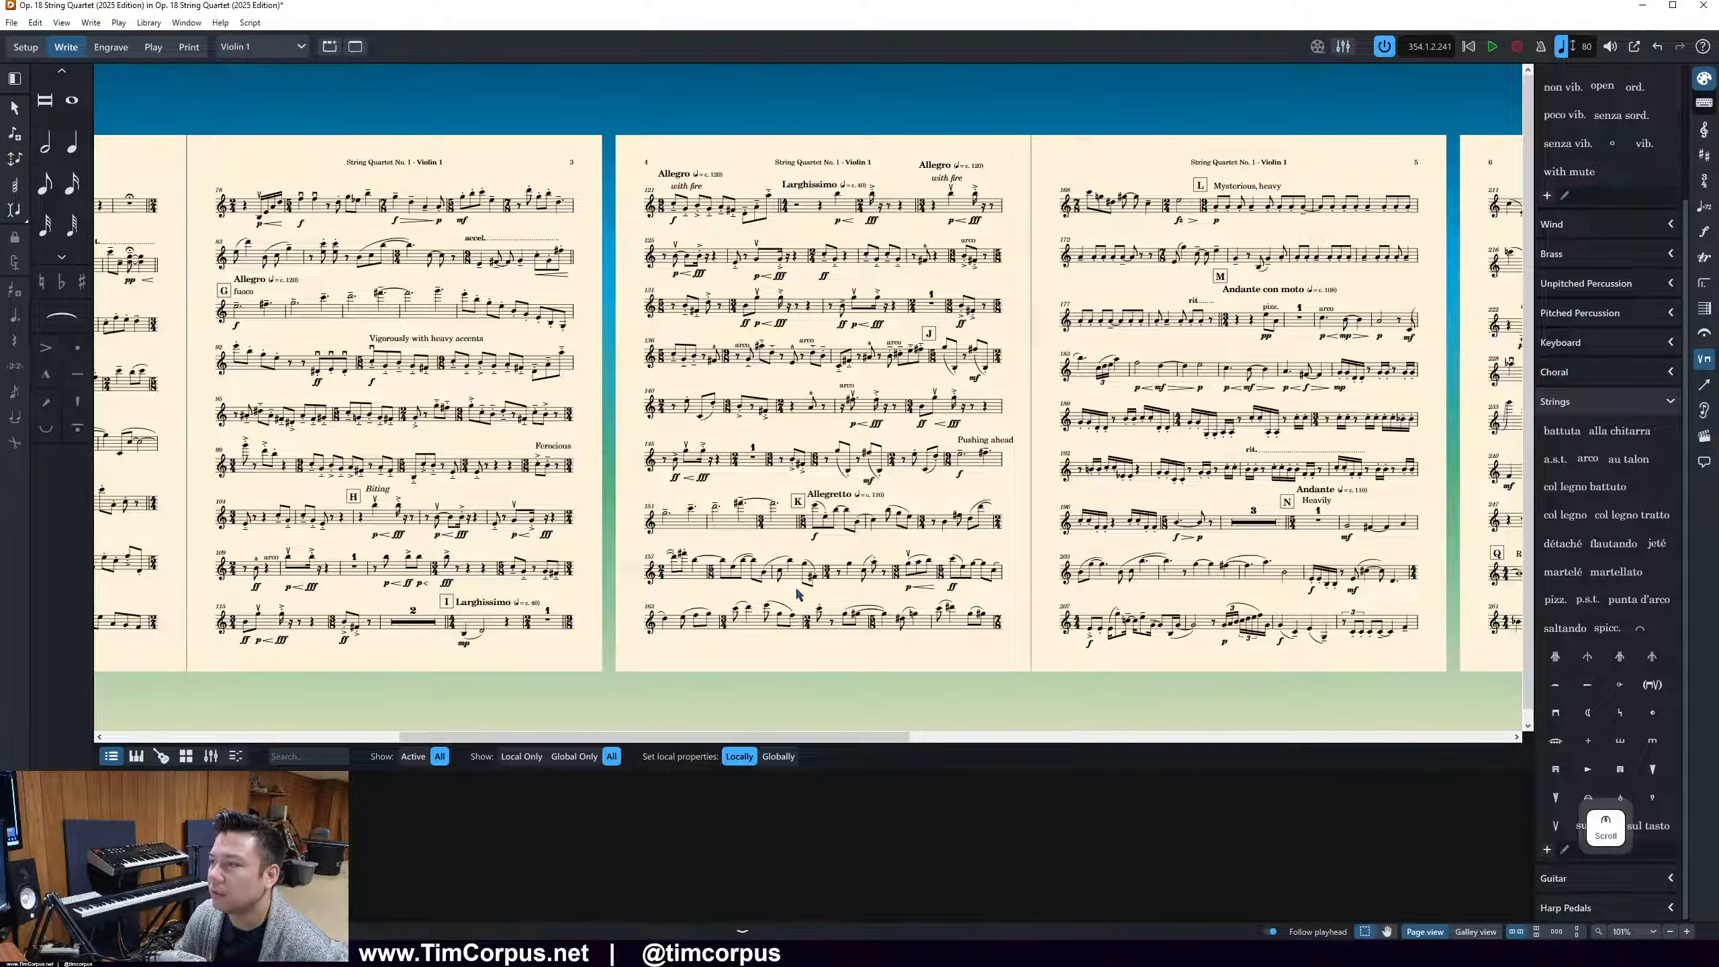
click(471, 609)
click(101, 59)
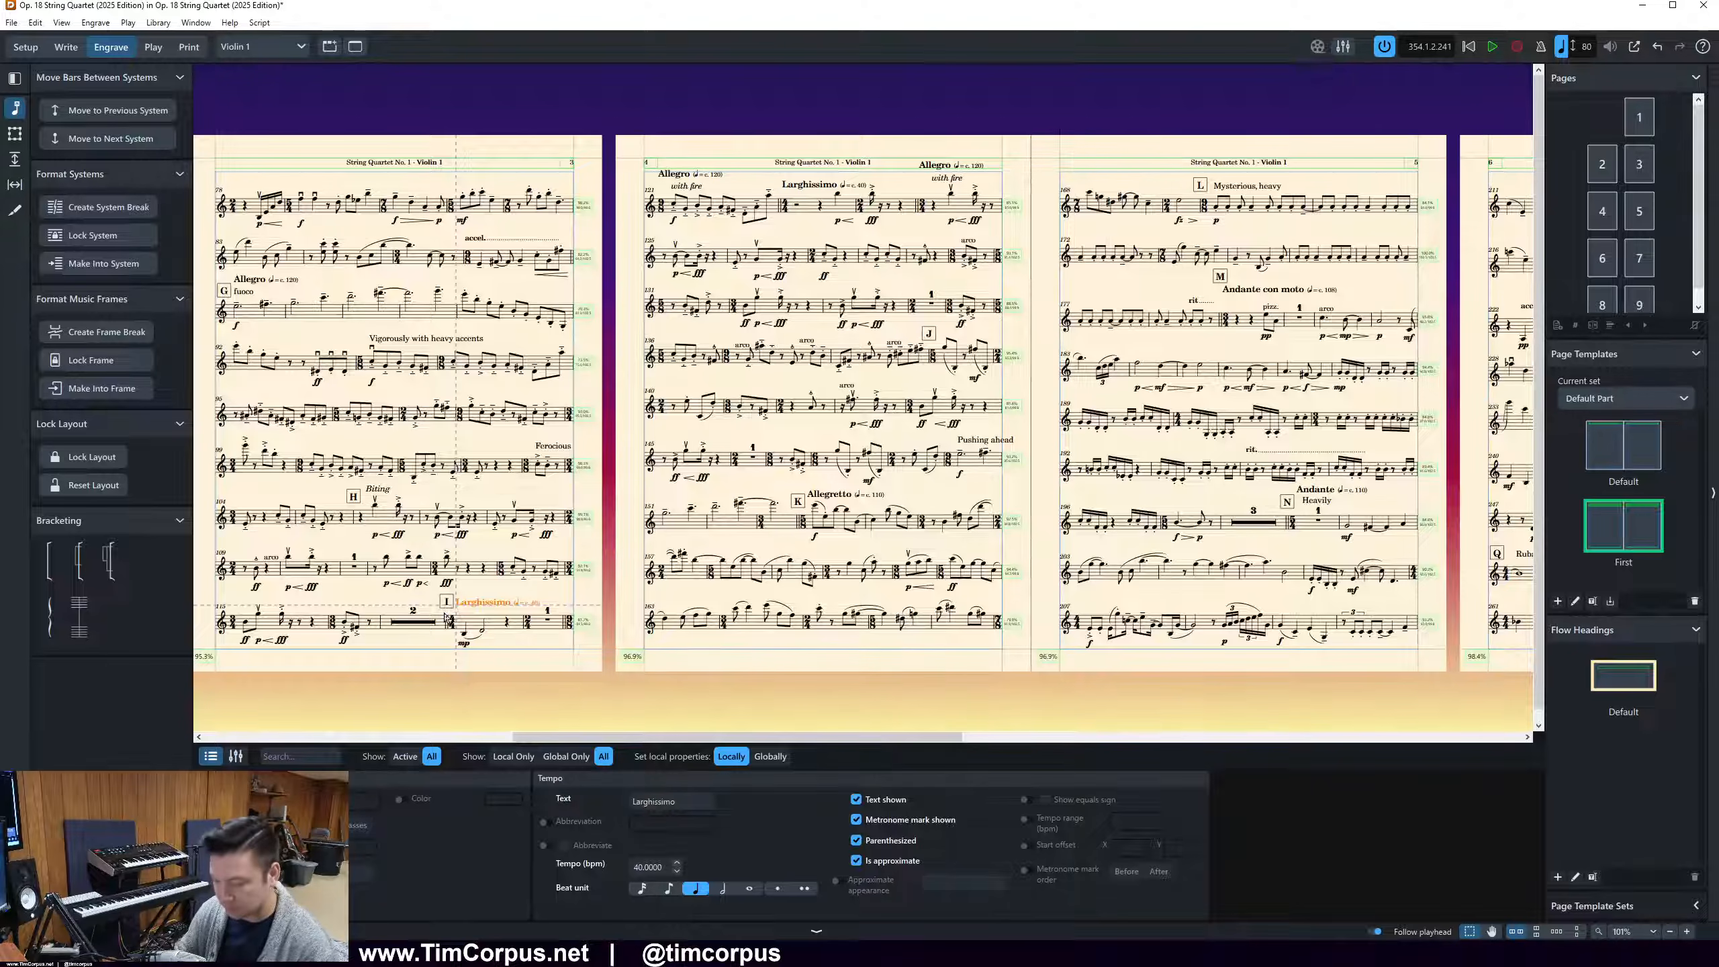
key(alt+n)
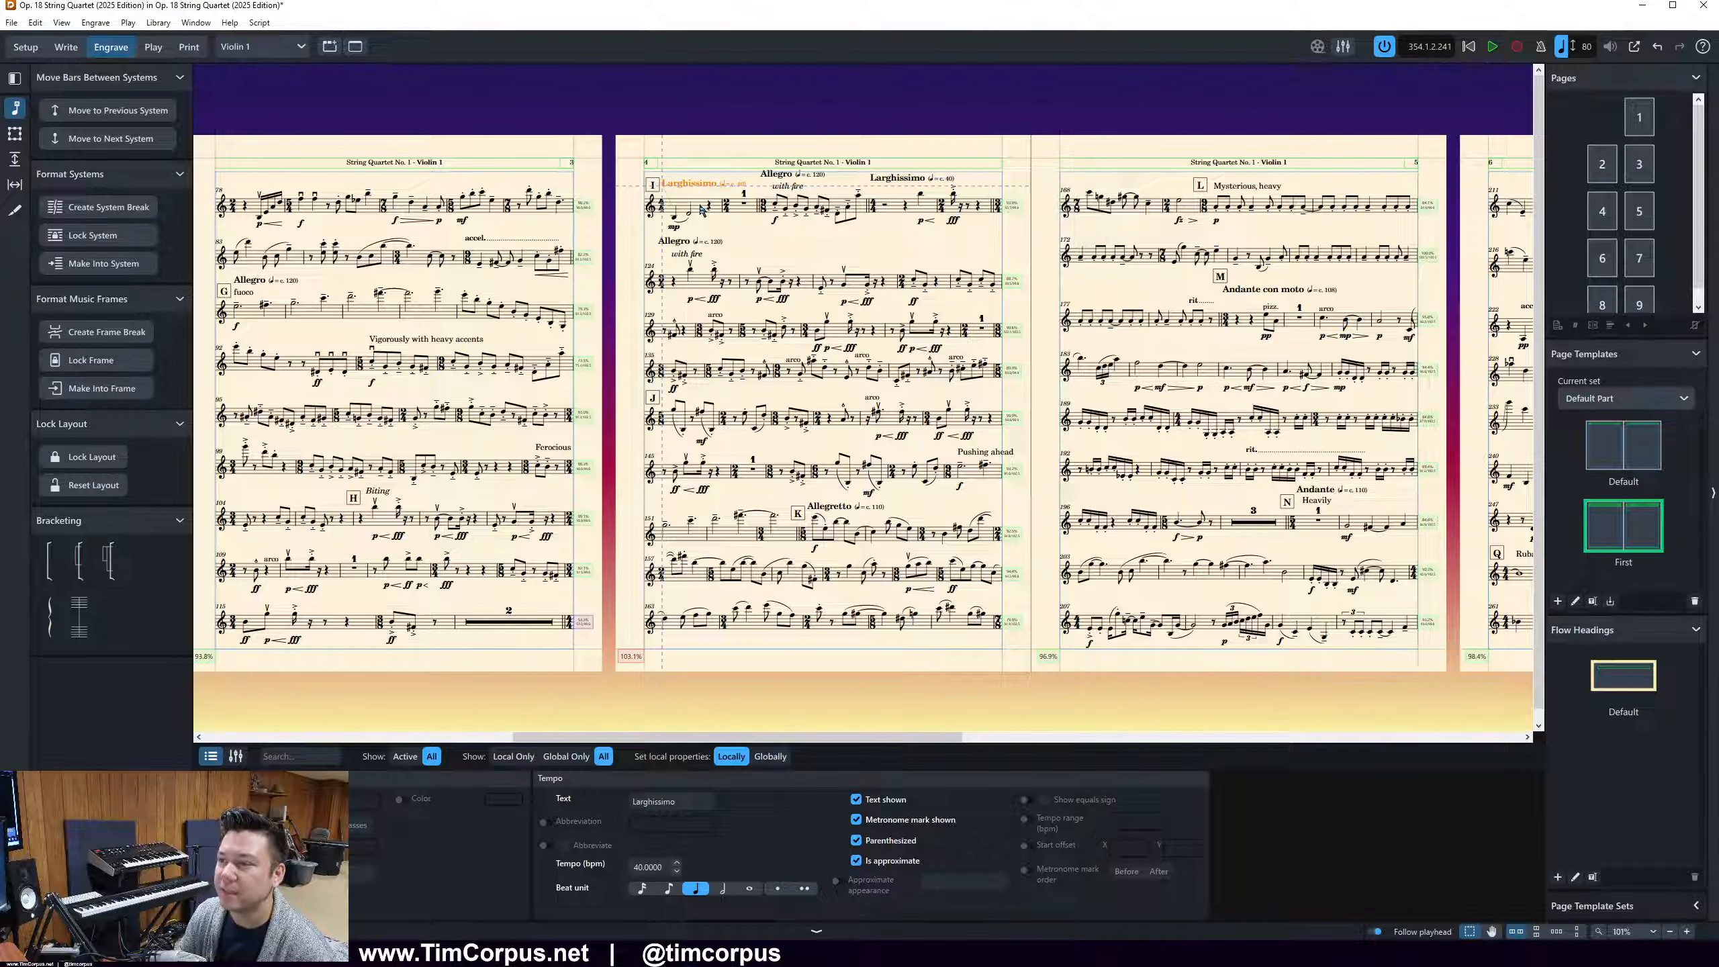
key(ctrl+z)
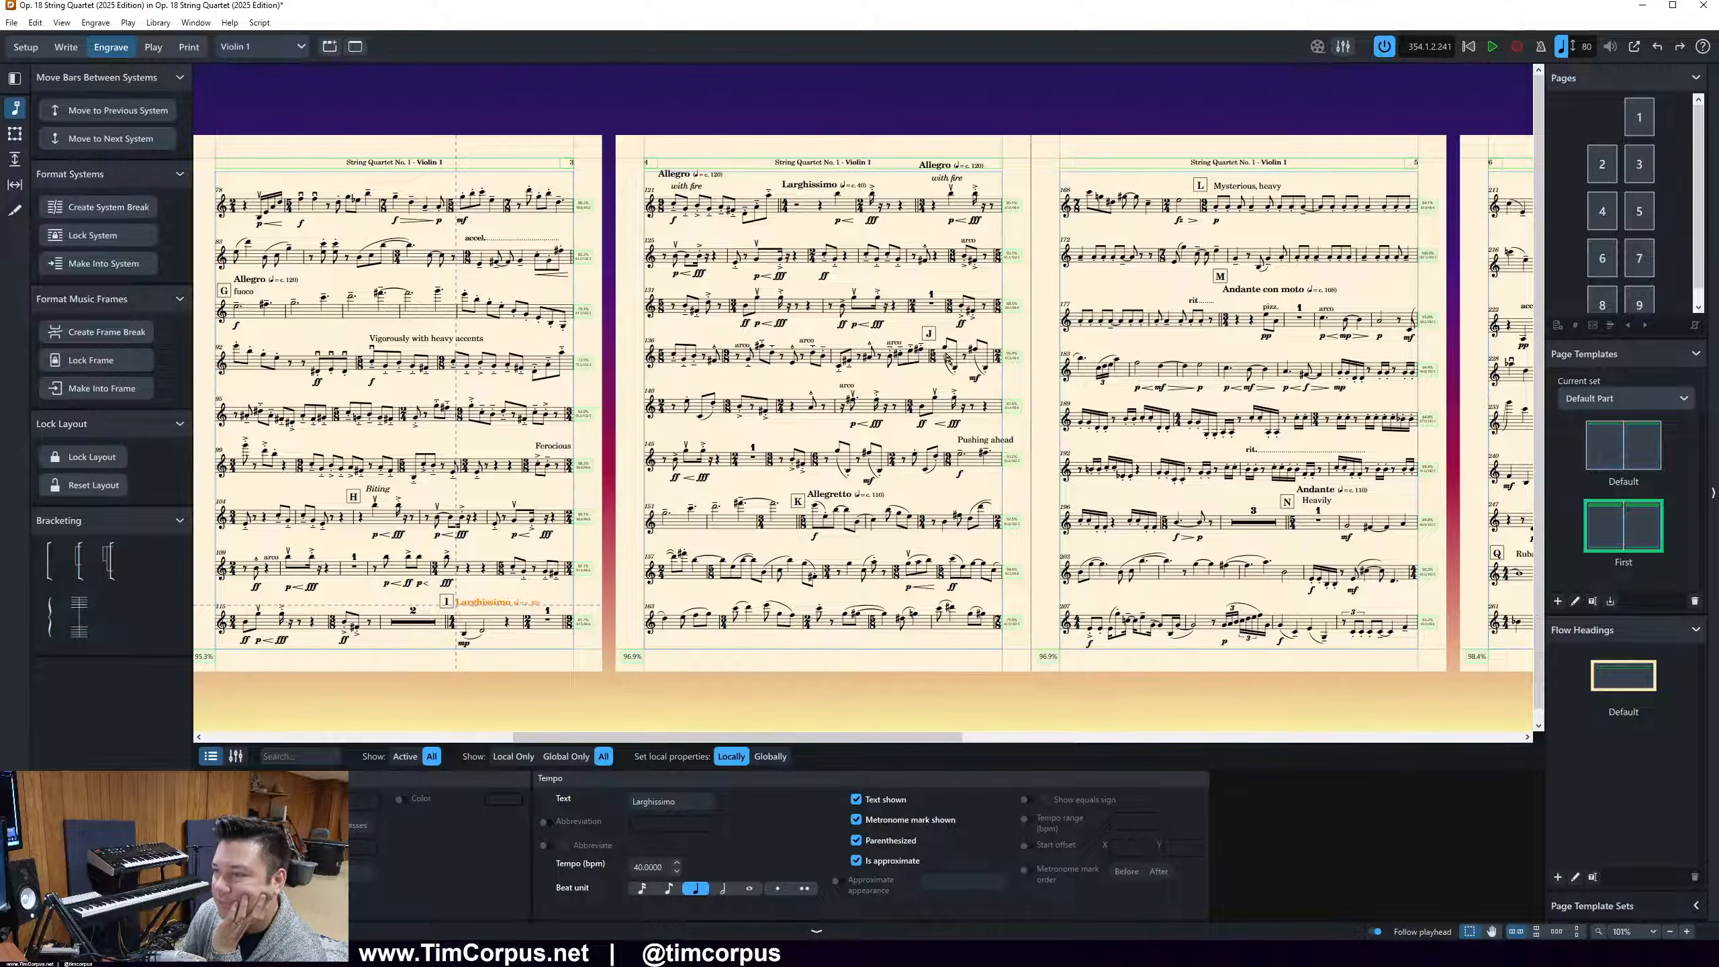
Move the bar at rehearsal mark J on page 4 to the next system
key(Escape)
click(949, 351)
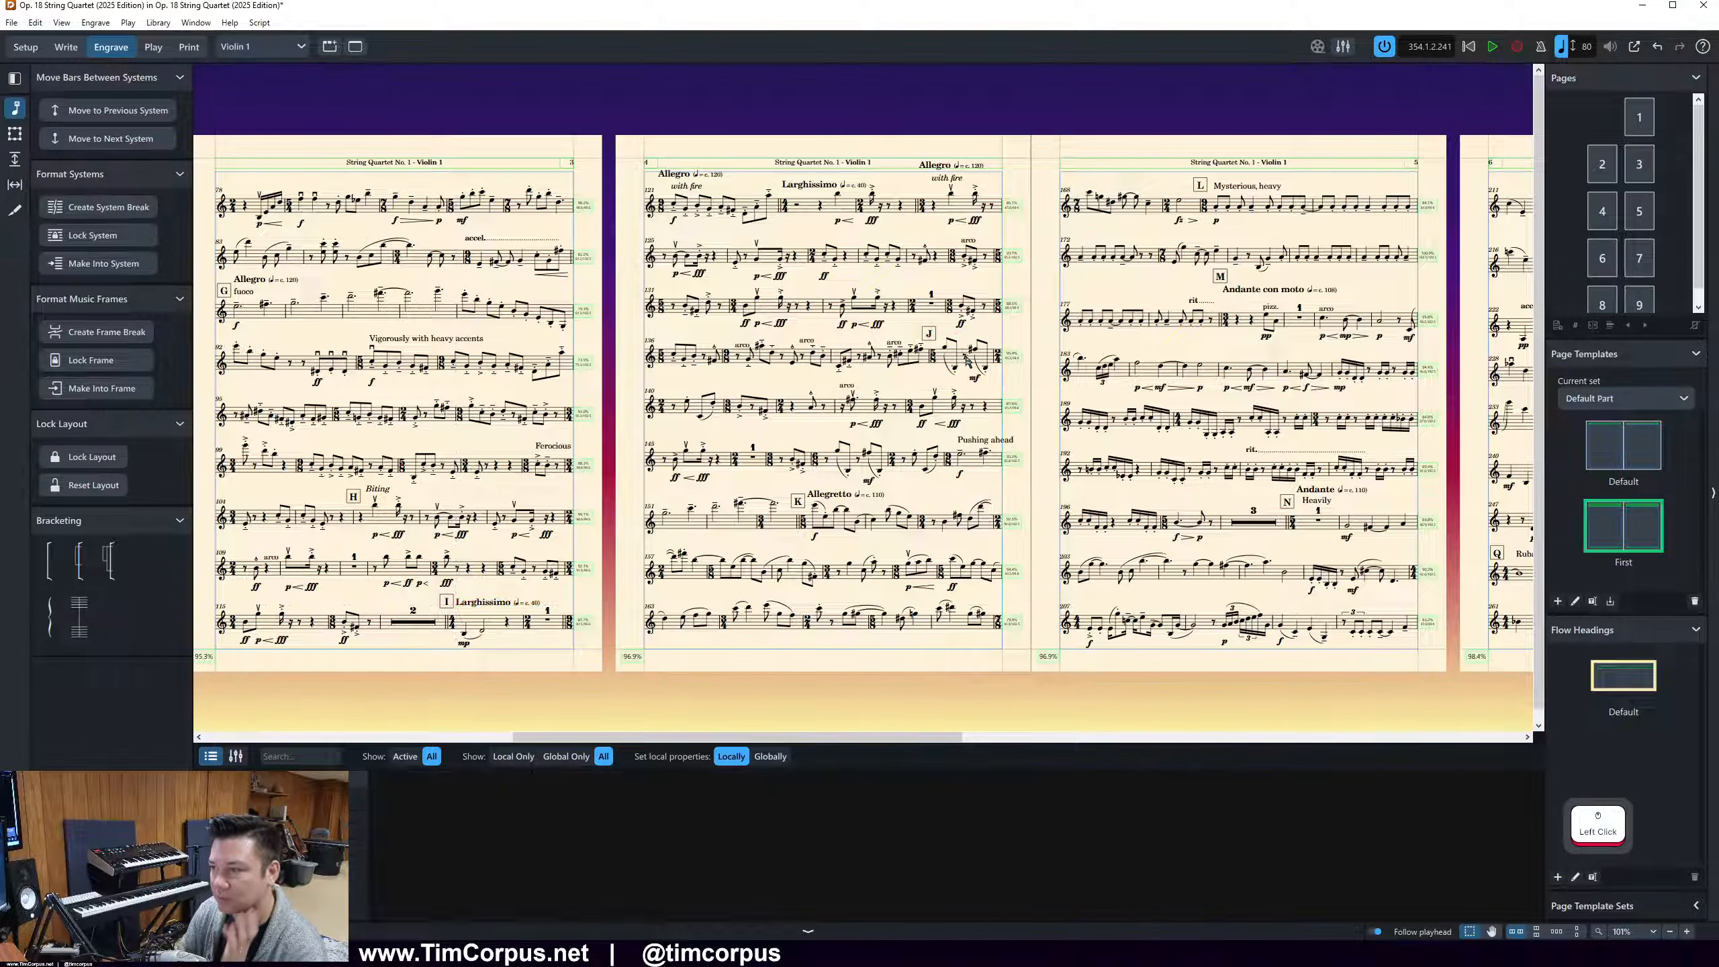
key(period)
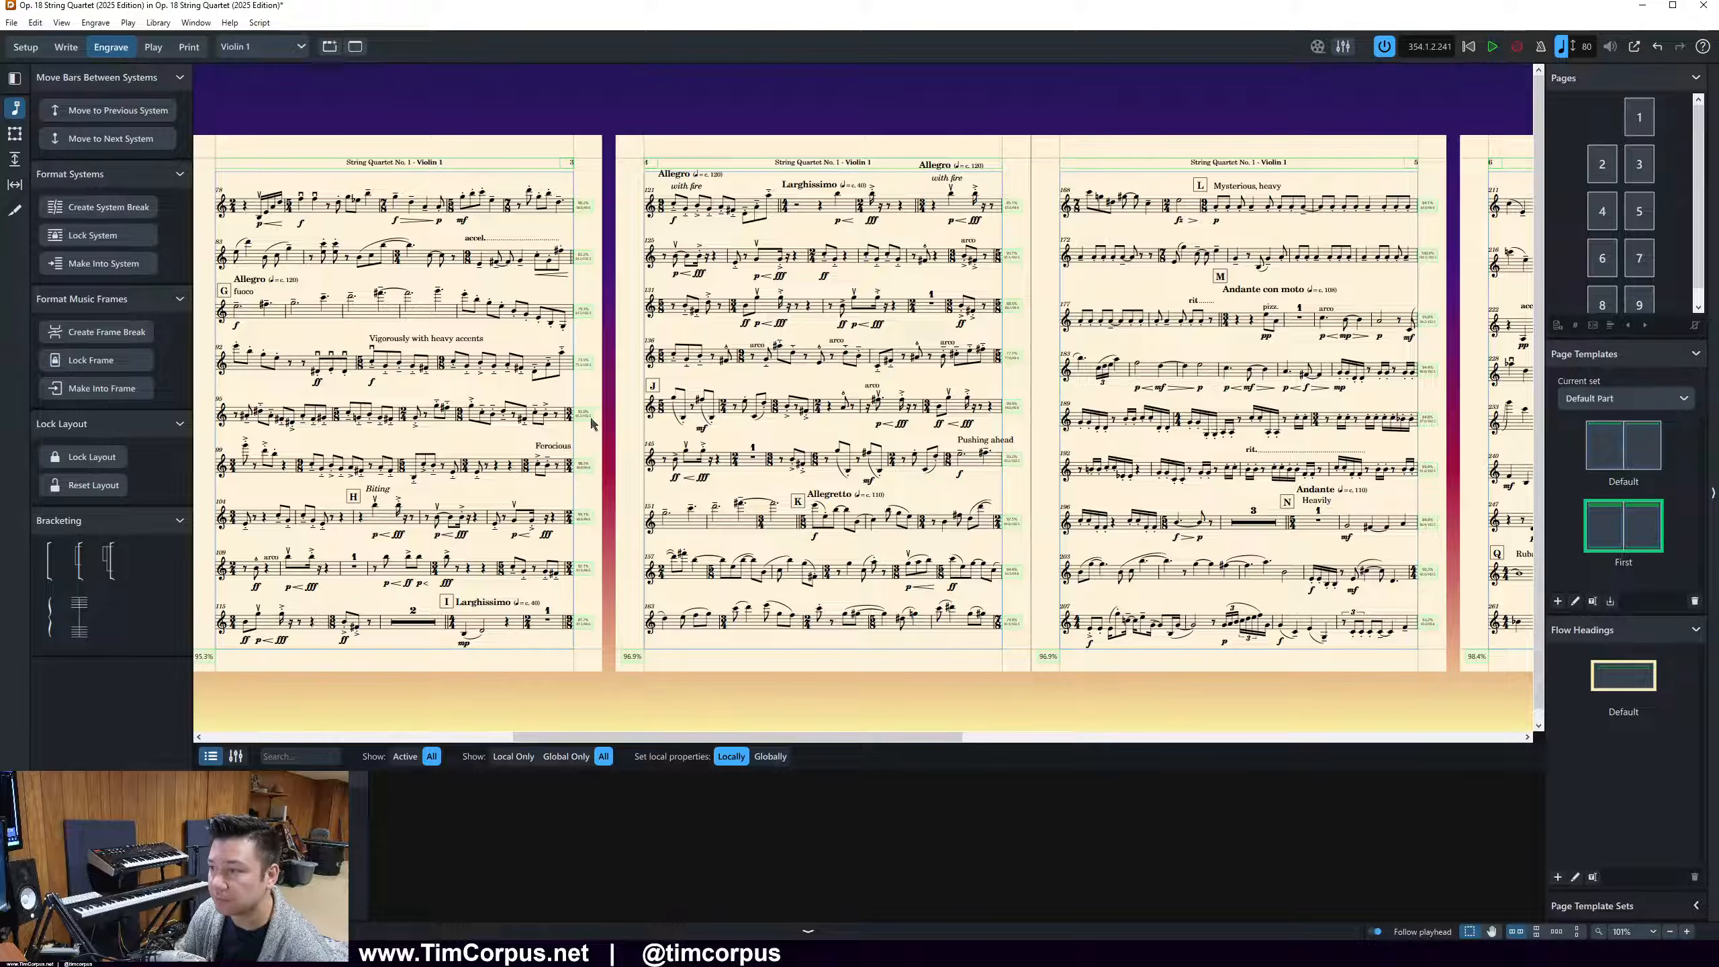
In Write mode, set the font size of the "Pushing ahead" text on page 4 to 10 pt
click(985, 441)
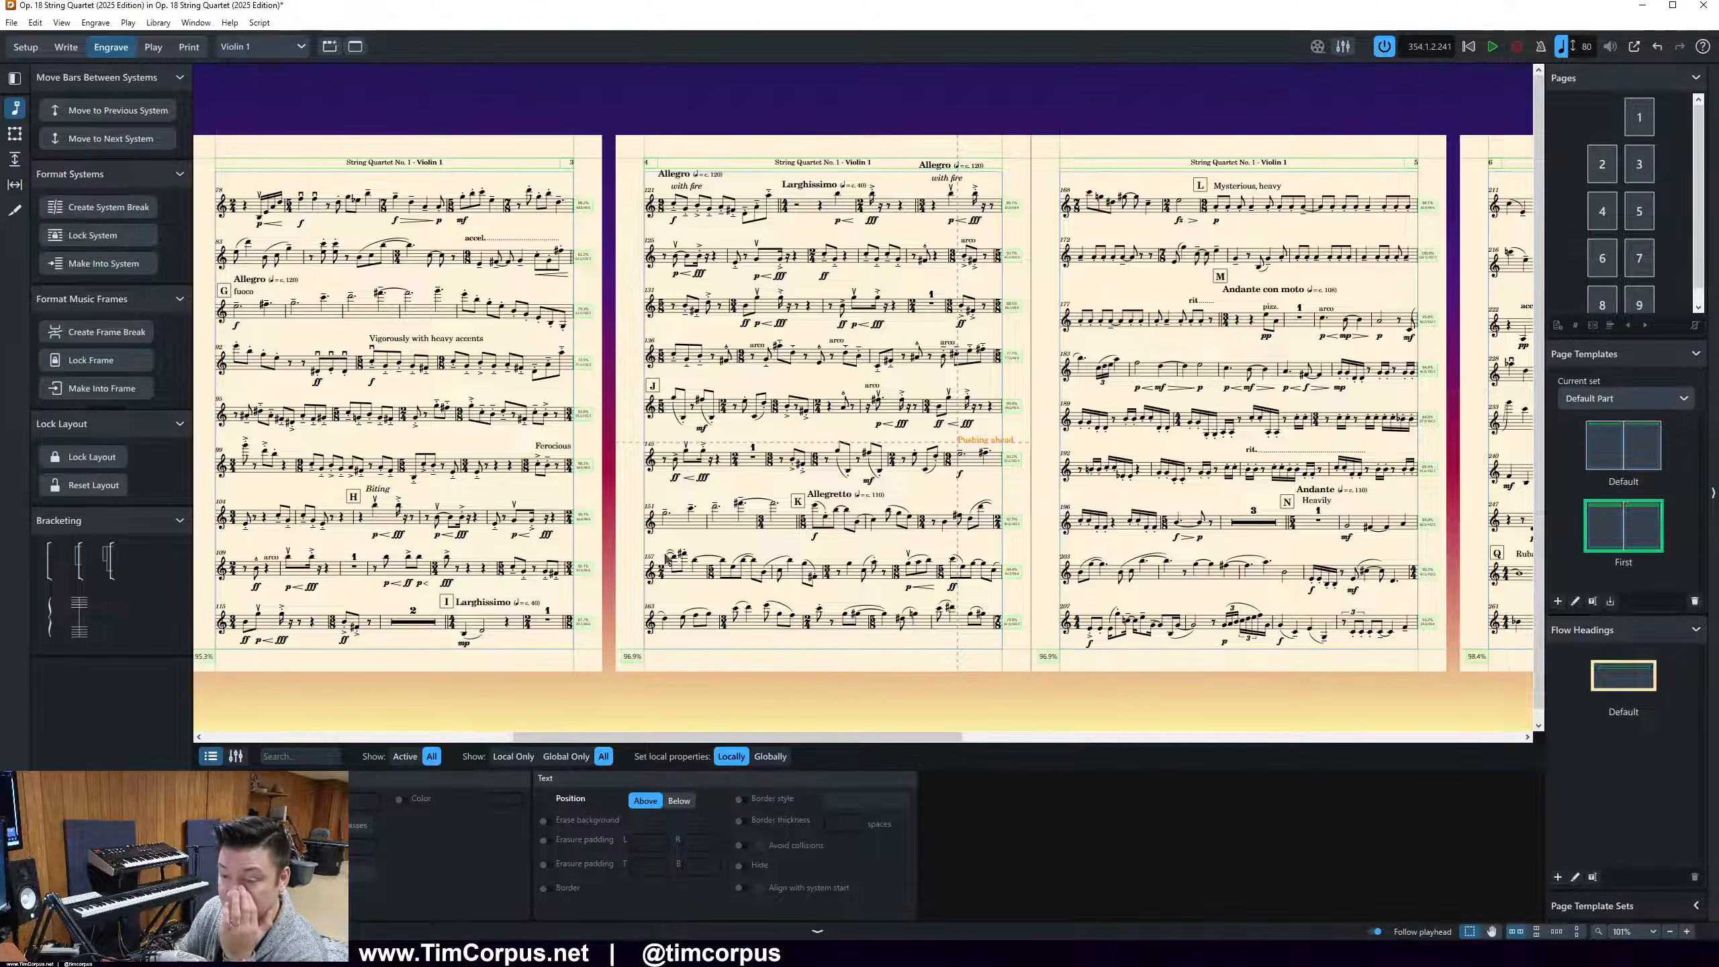
click(75, 46)
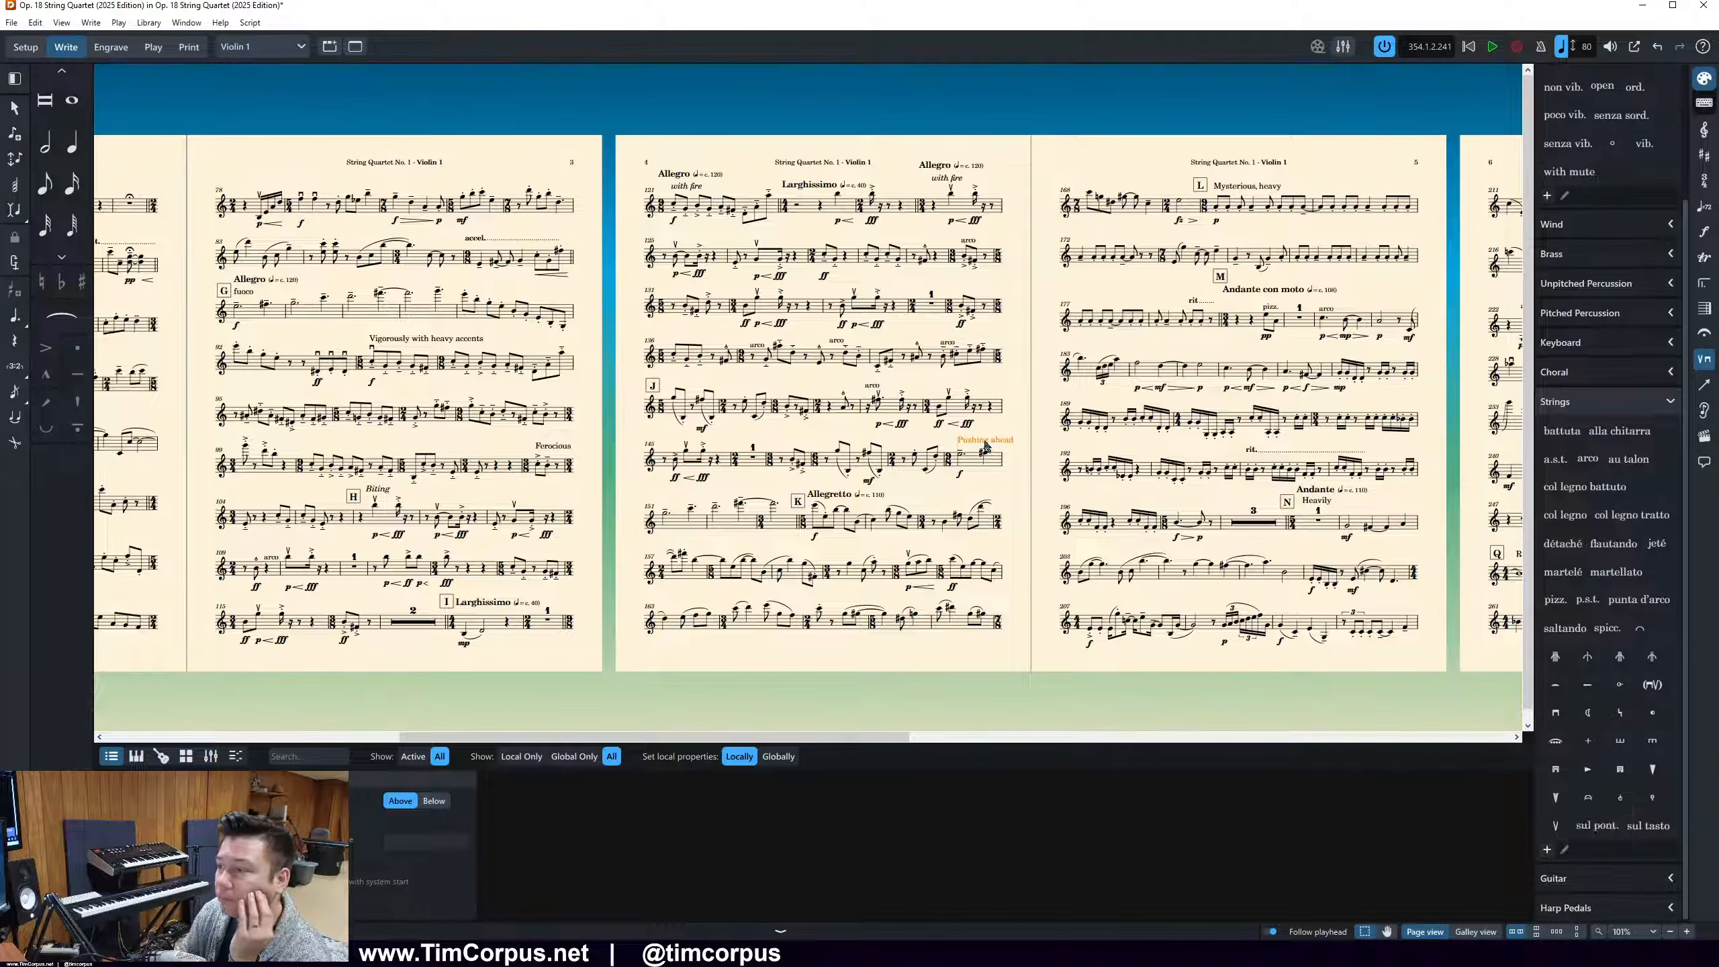
double_click(986, 447)
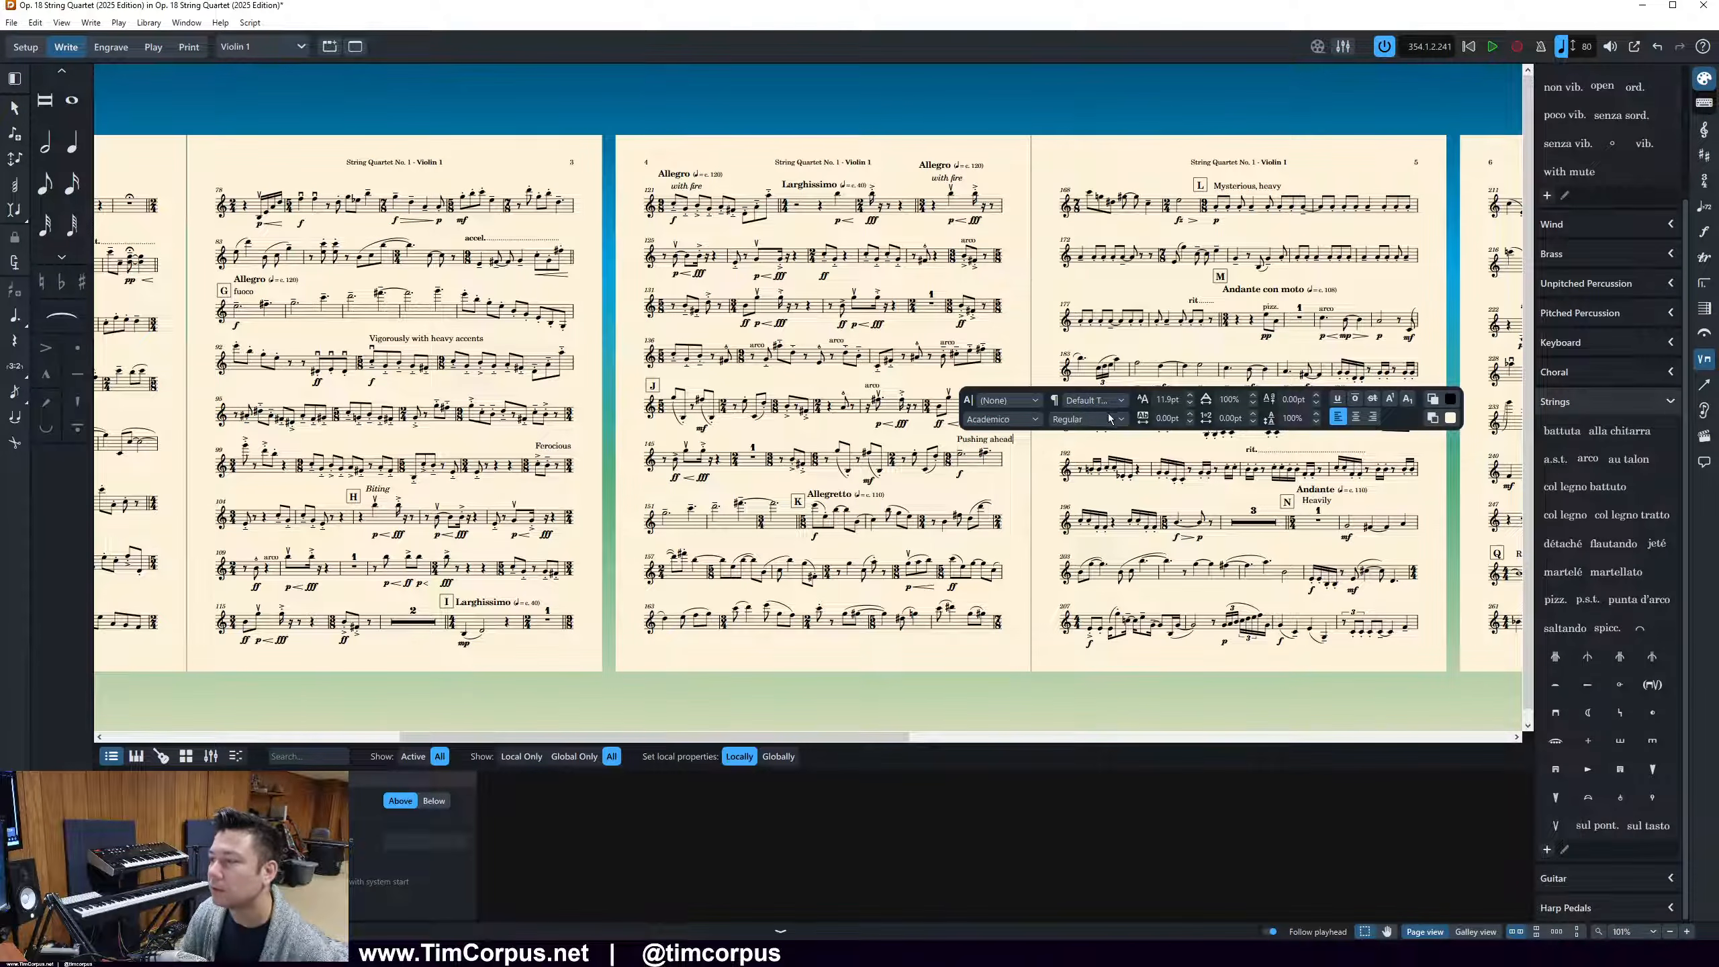
key(ctrl+a)
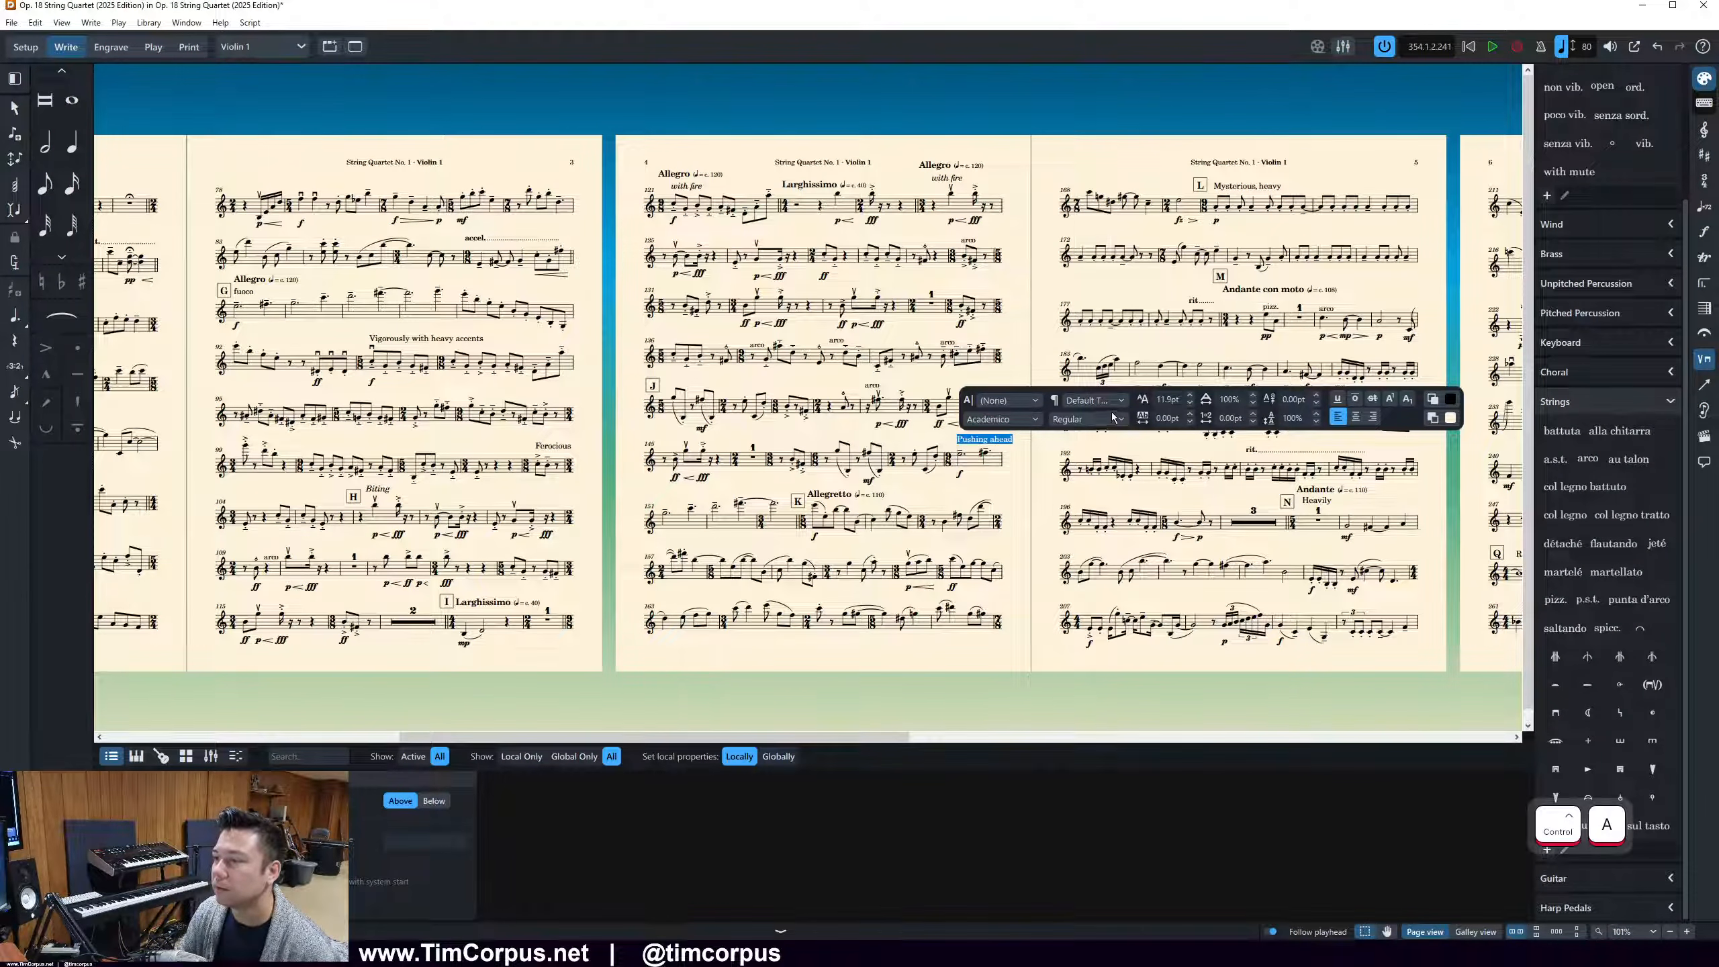
click(1190, 407)
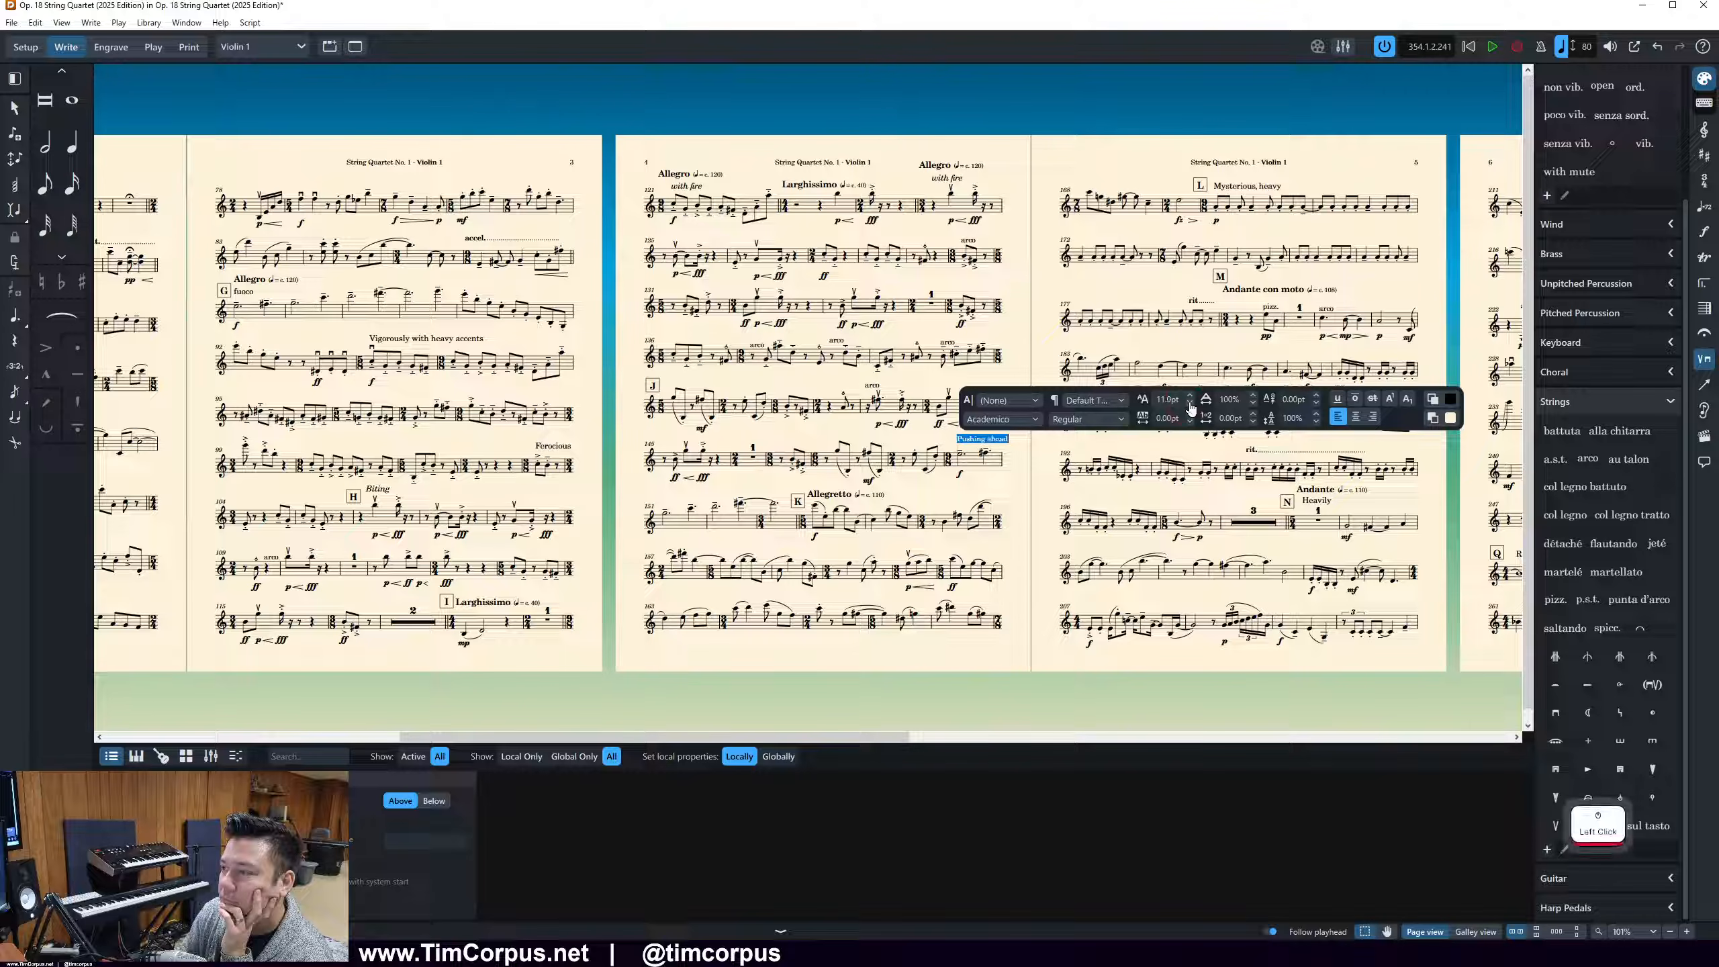
click(1031, 490)
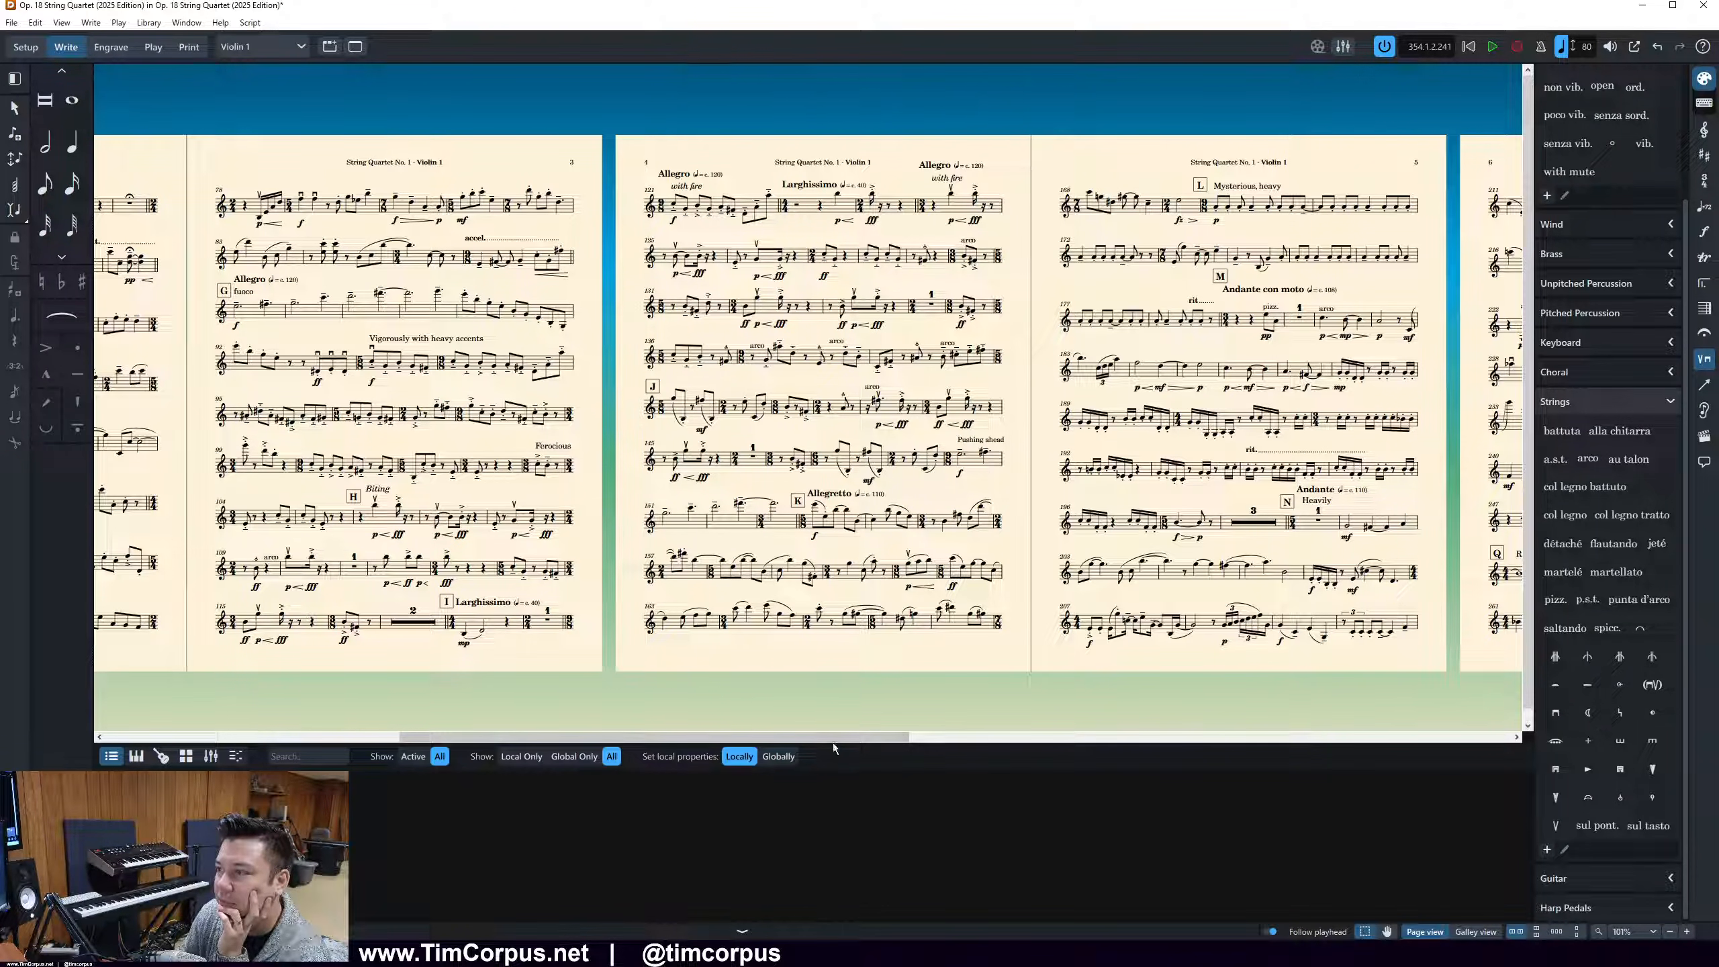
drag(832, 739, 984, 719)
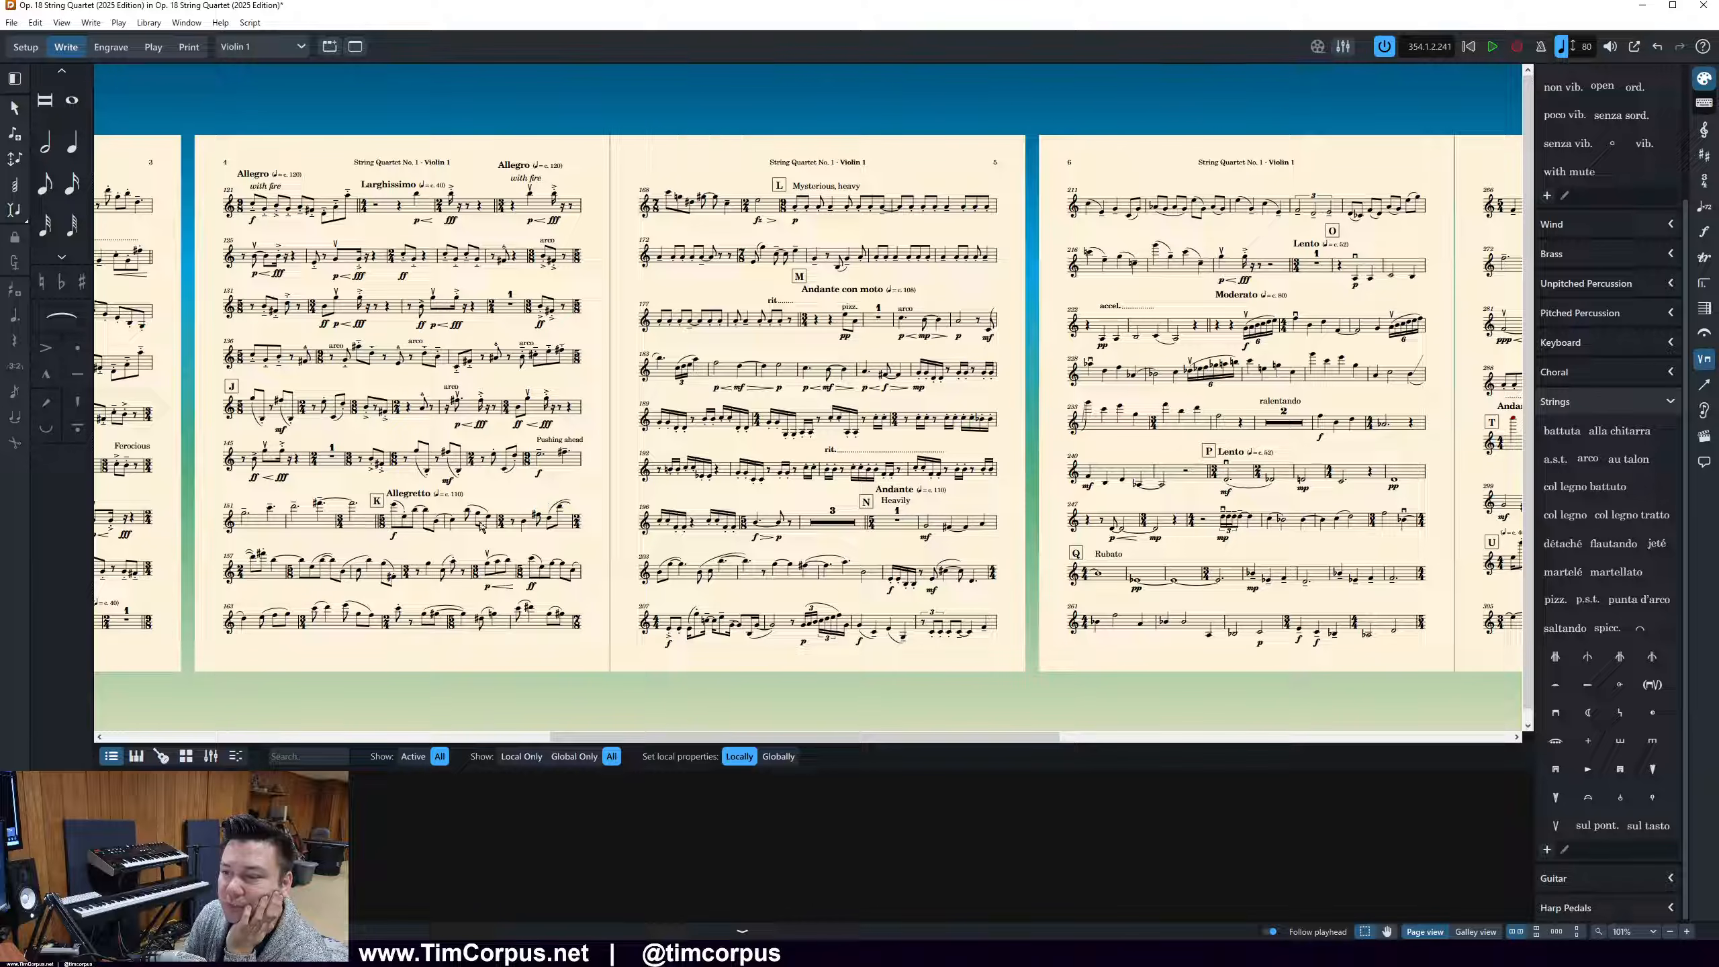
In Engrave mode, move the "Pushing ahead" bar on page 4 to the start of the next system
click(543, 459)
click(111, 47)
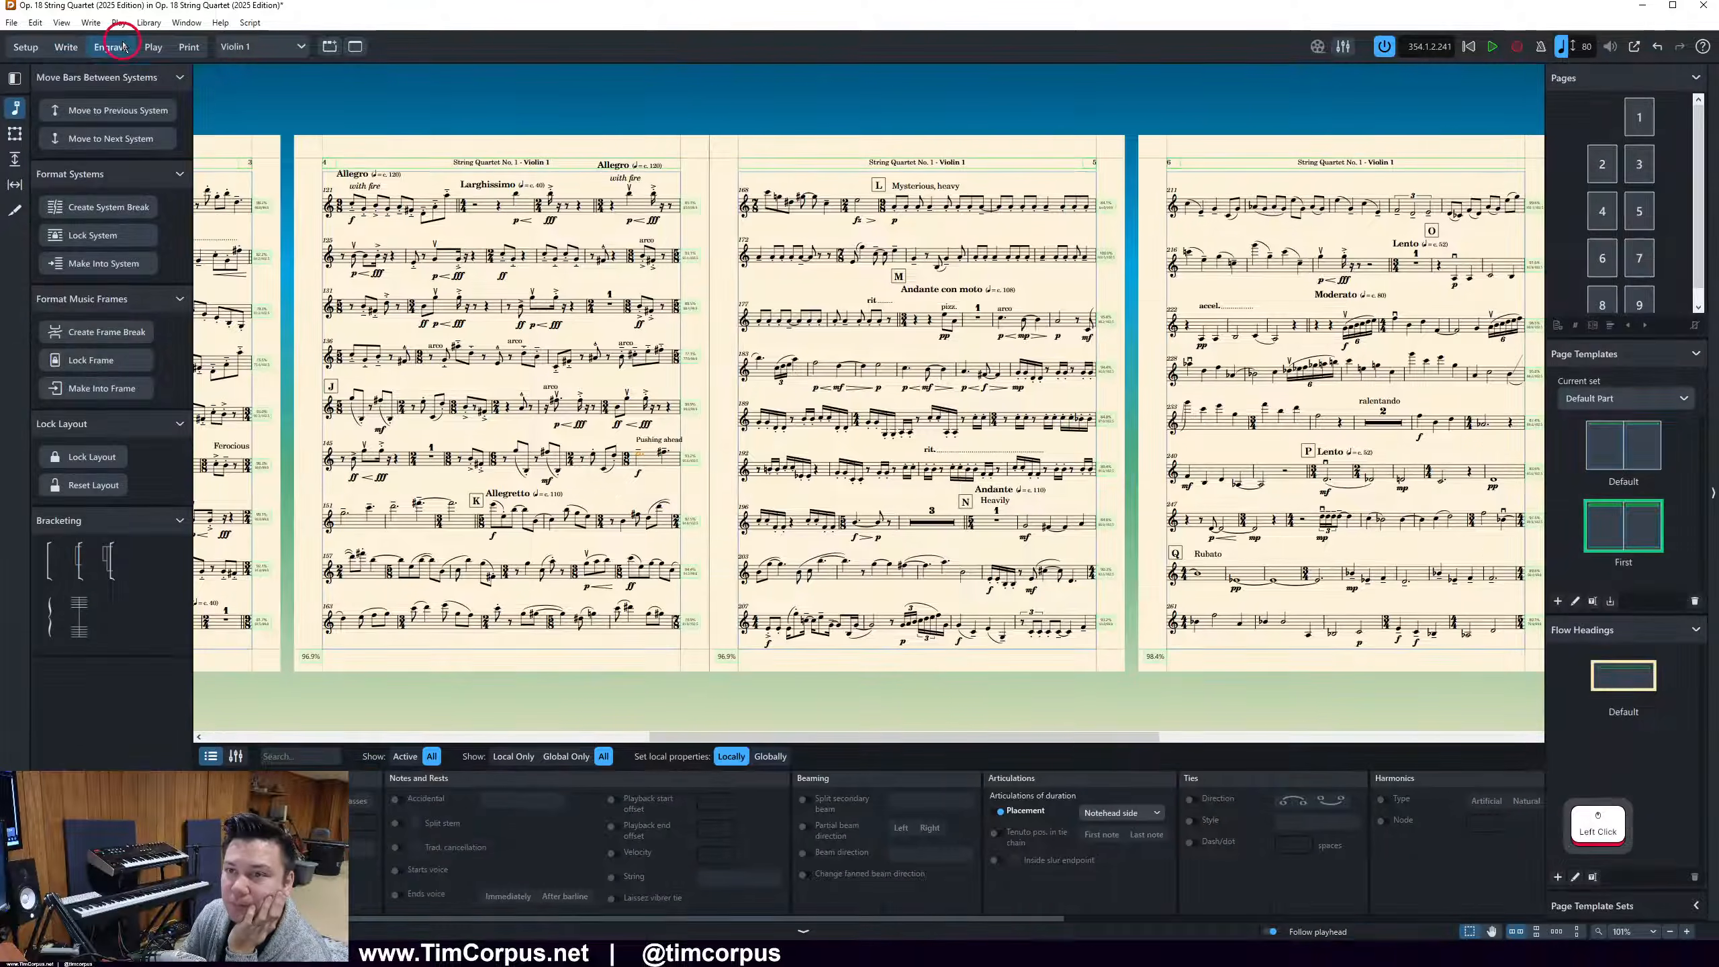
key(period)
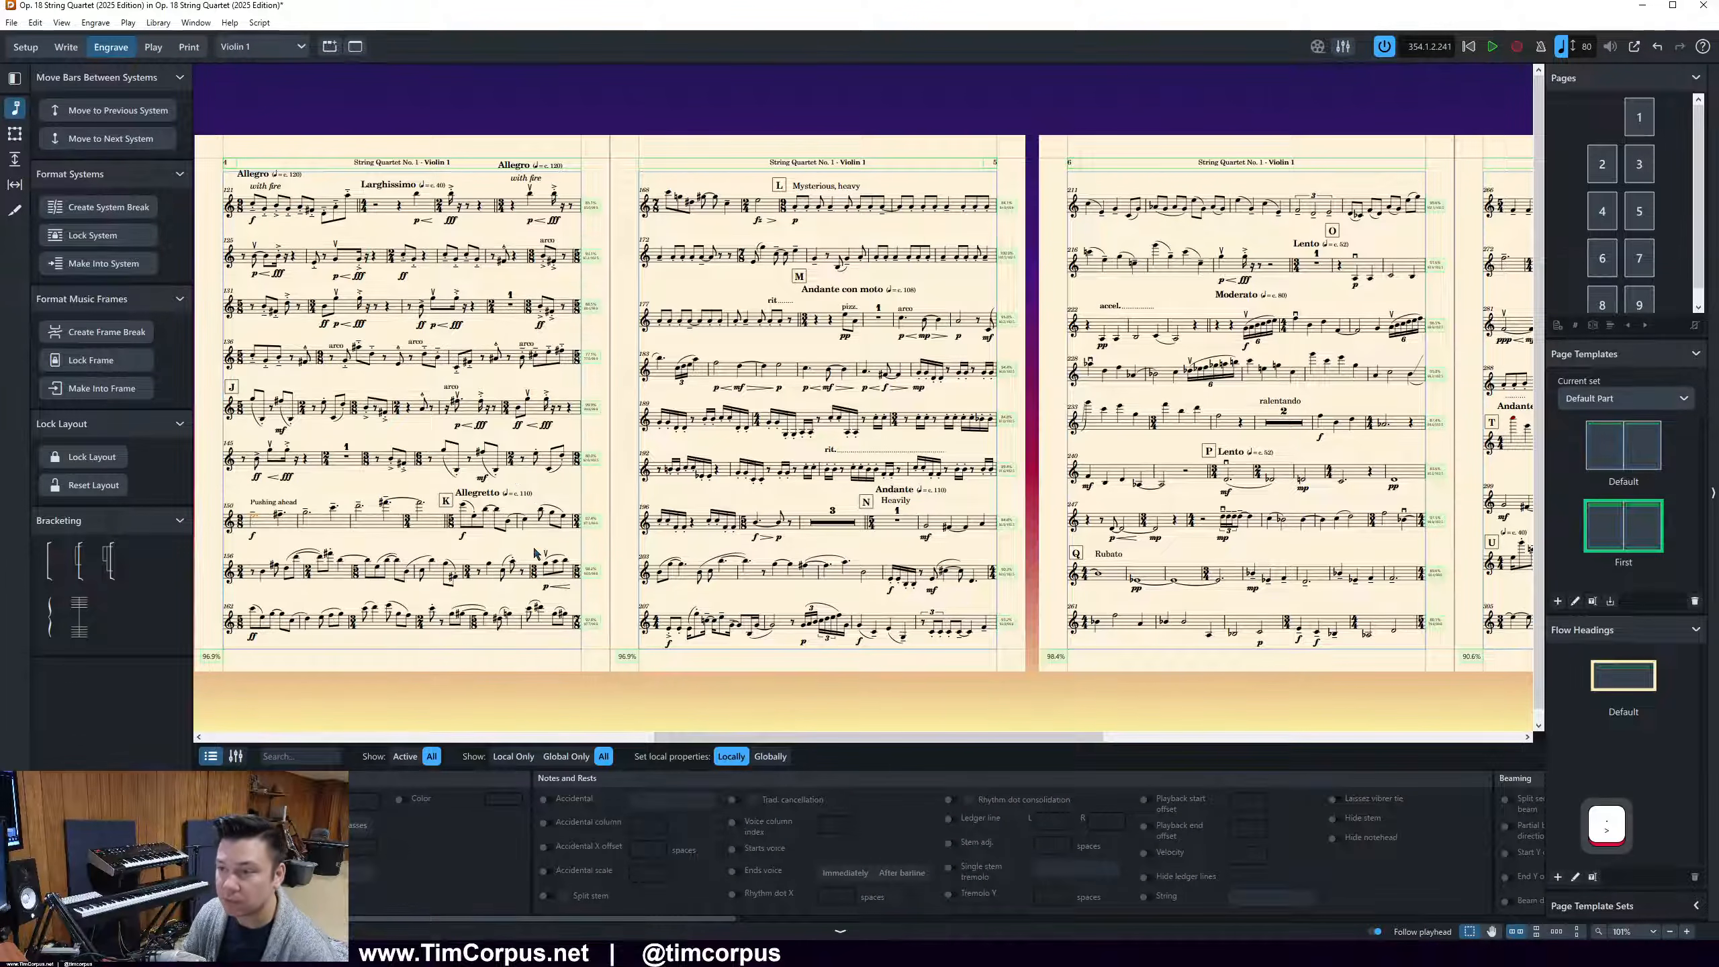
Move the last bar of page 4's second-to-last system to the page's final system
click(547, 571)
key(period)
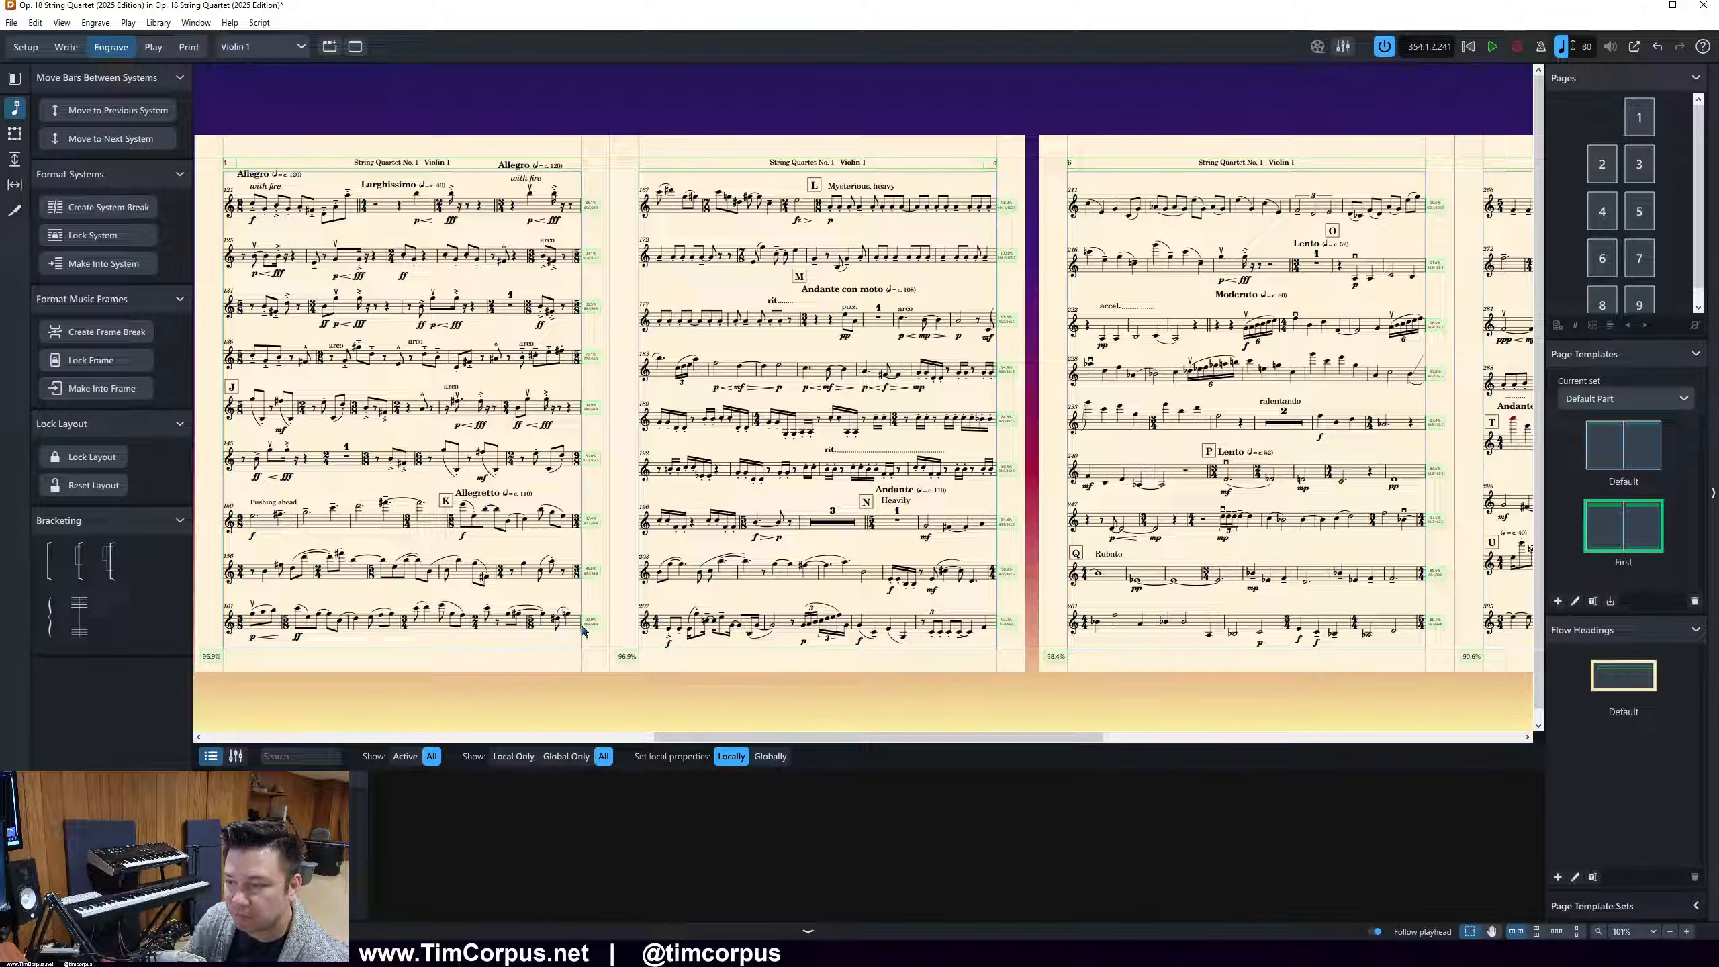
key(Escape)
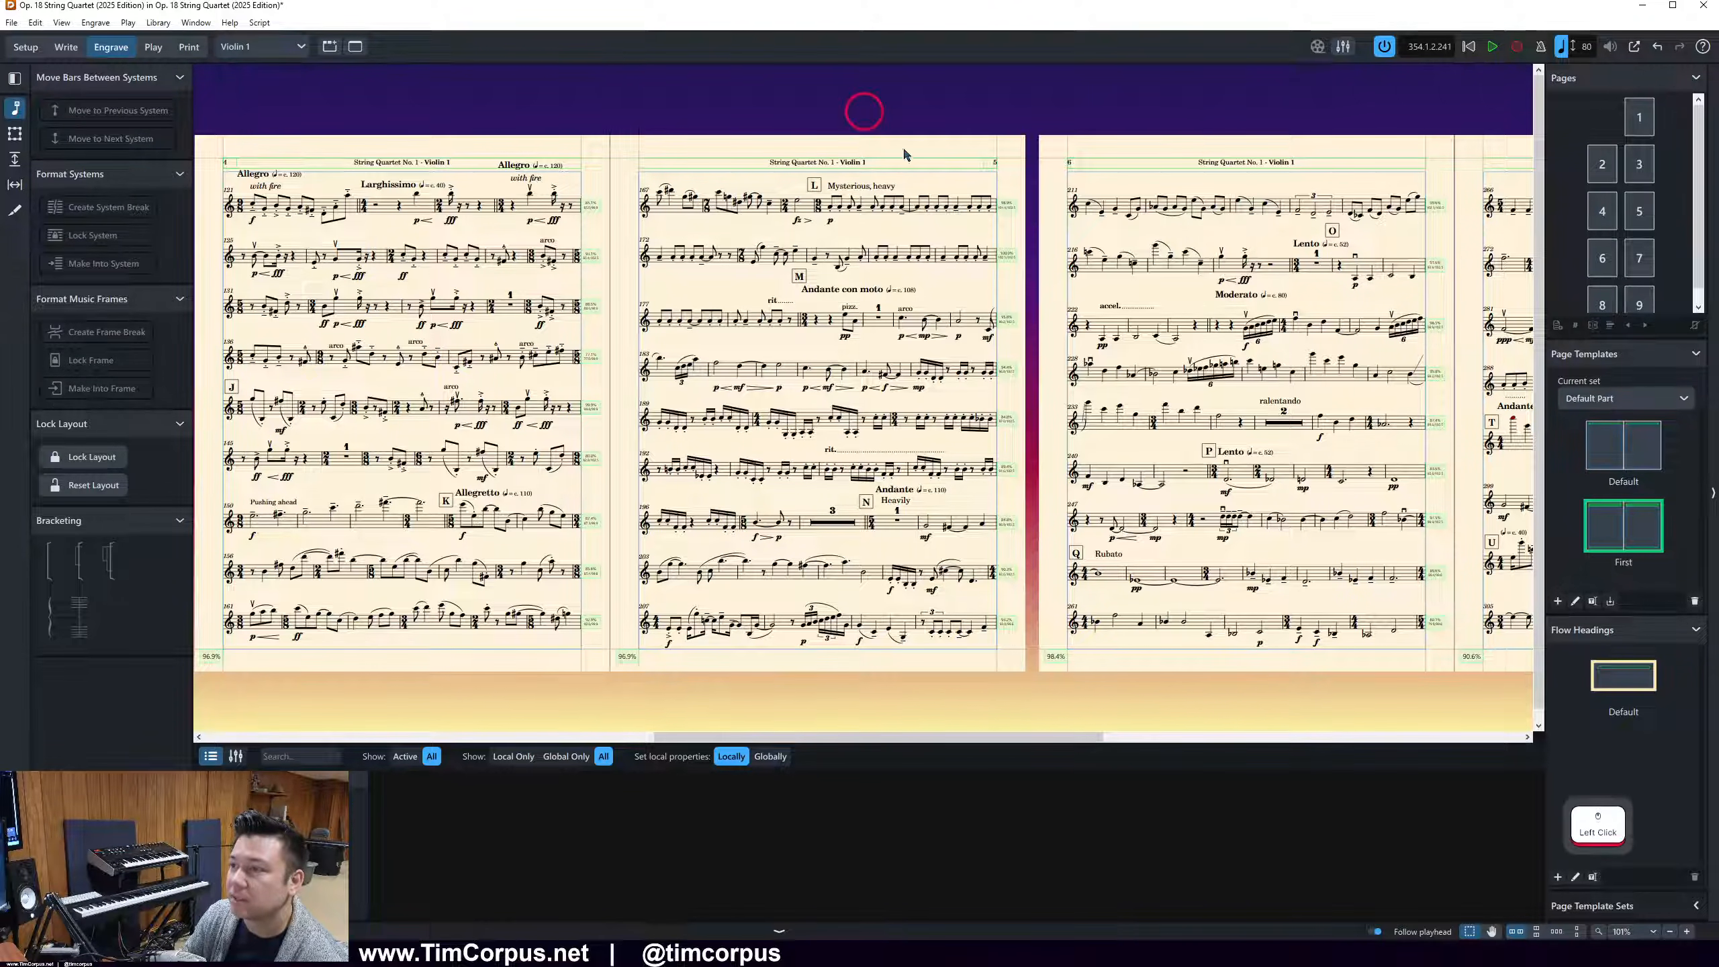
Examine the system breaks, rehearsal marks and bottom systems on page 5 of the Violin 1 part
scroll(1272, 436, right, 3)
scroll(1117, 423, right, 1)
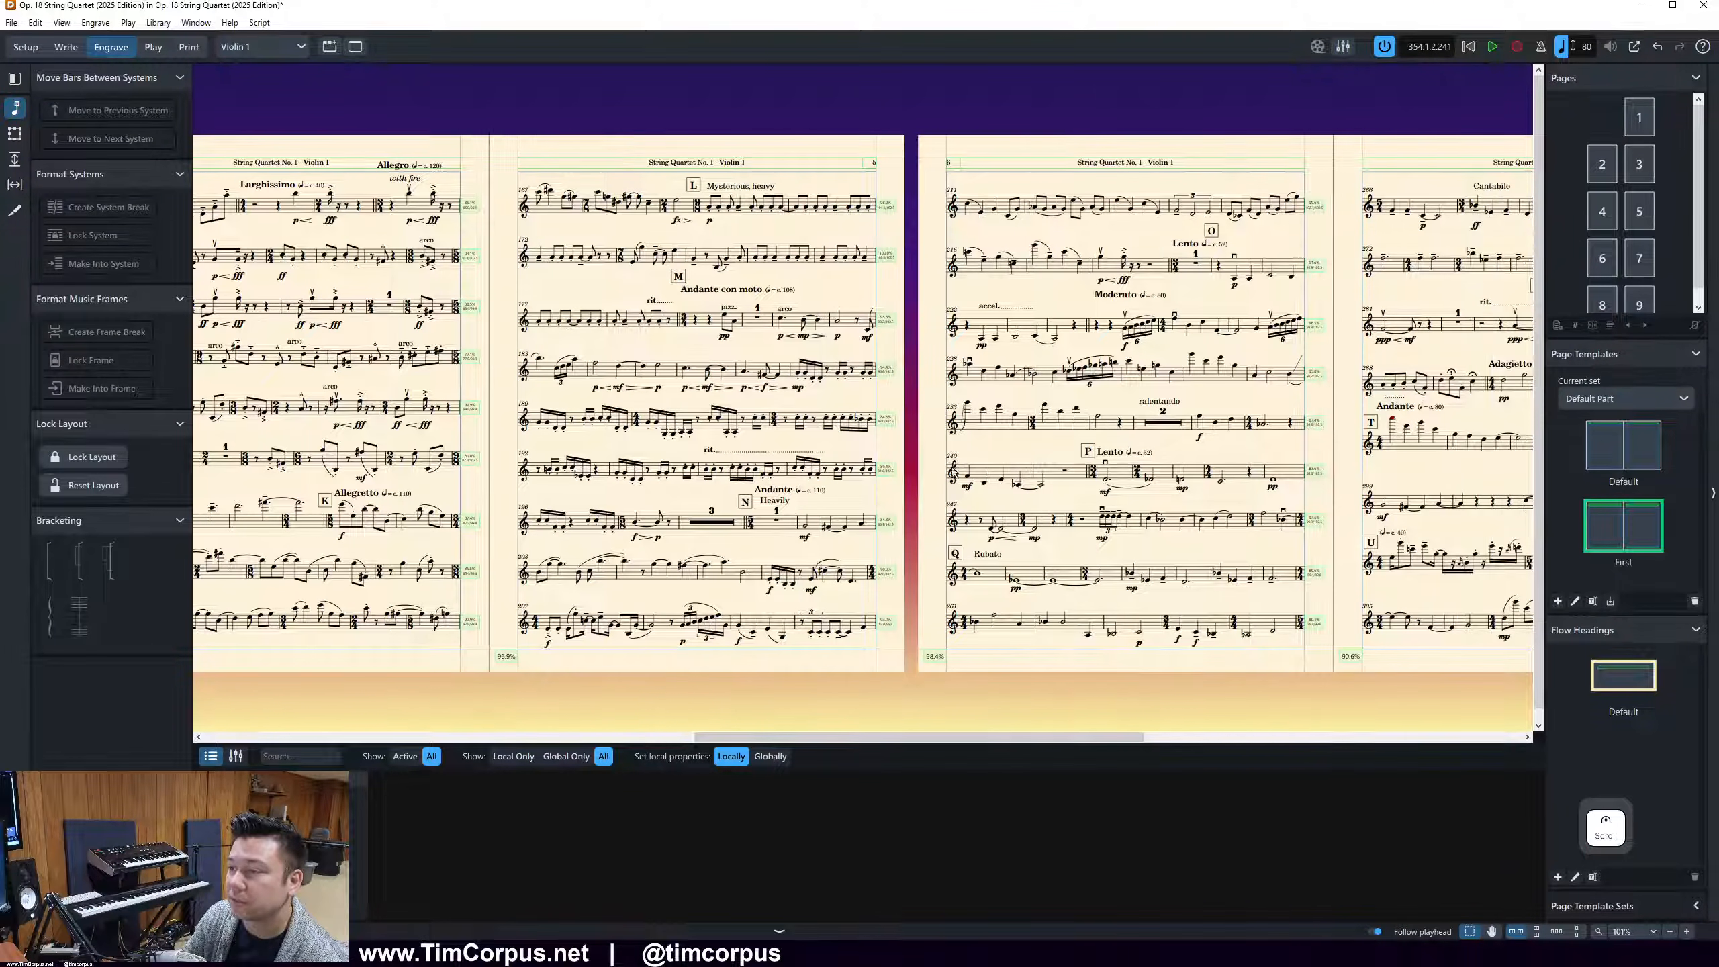
click(775, 522)
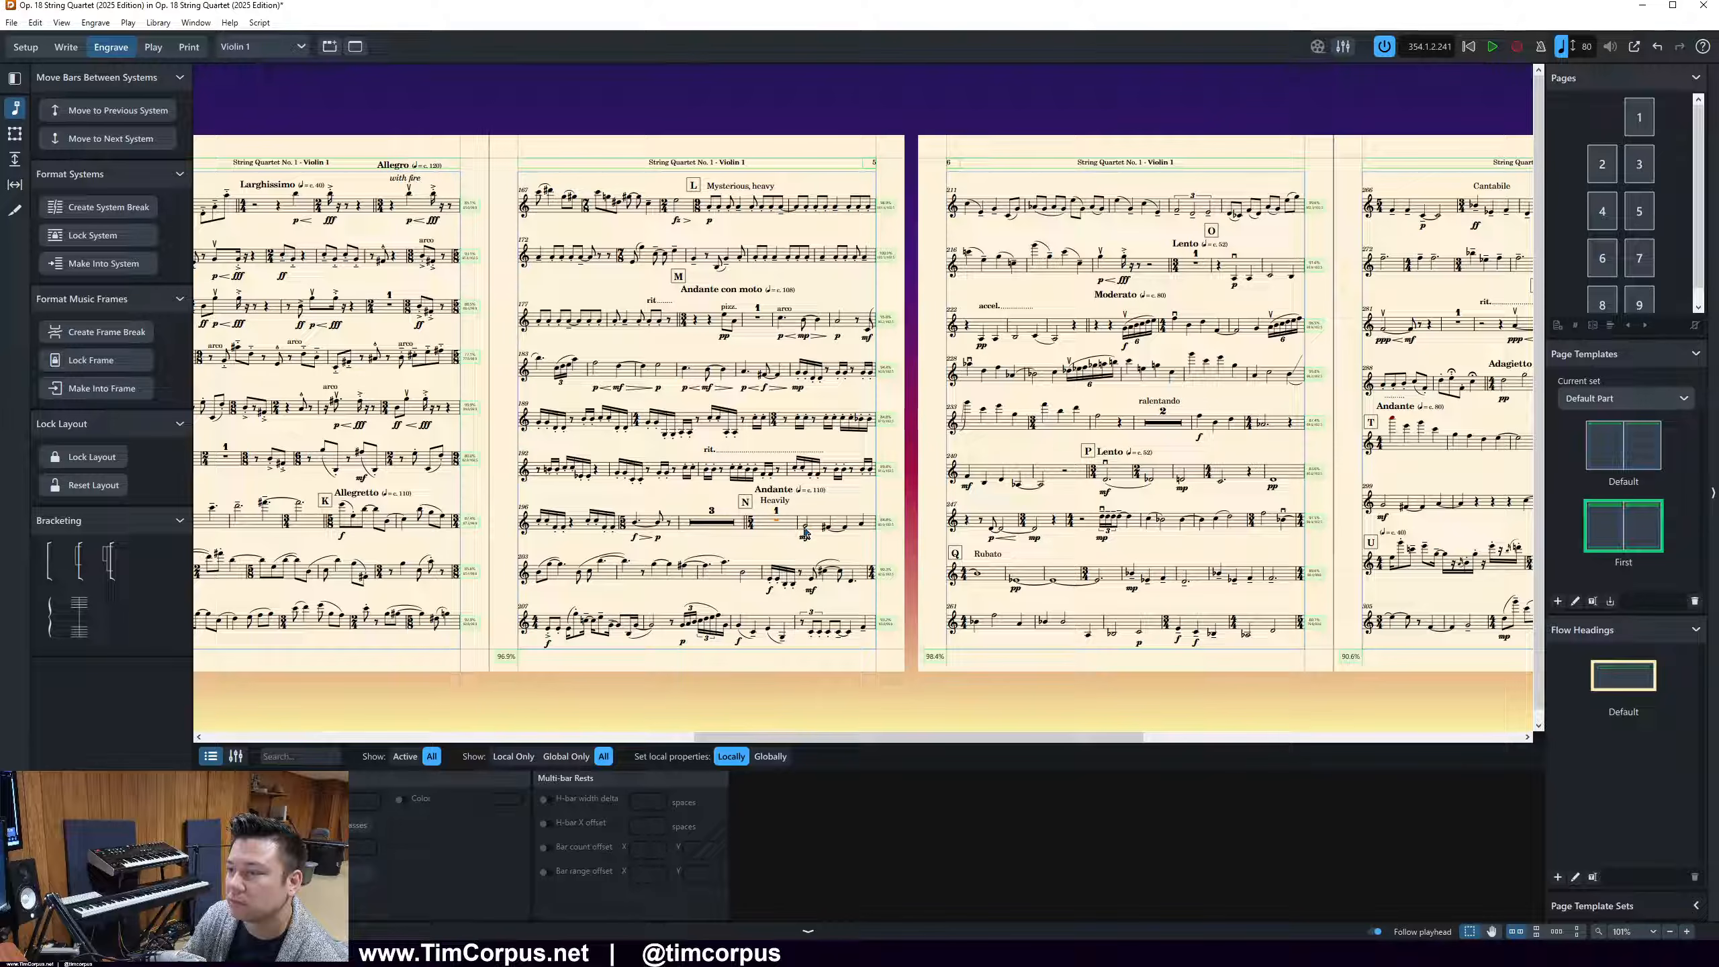
click(788, 544)
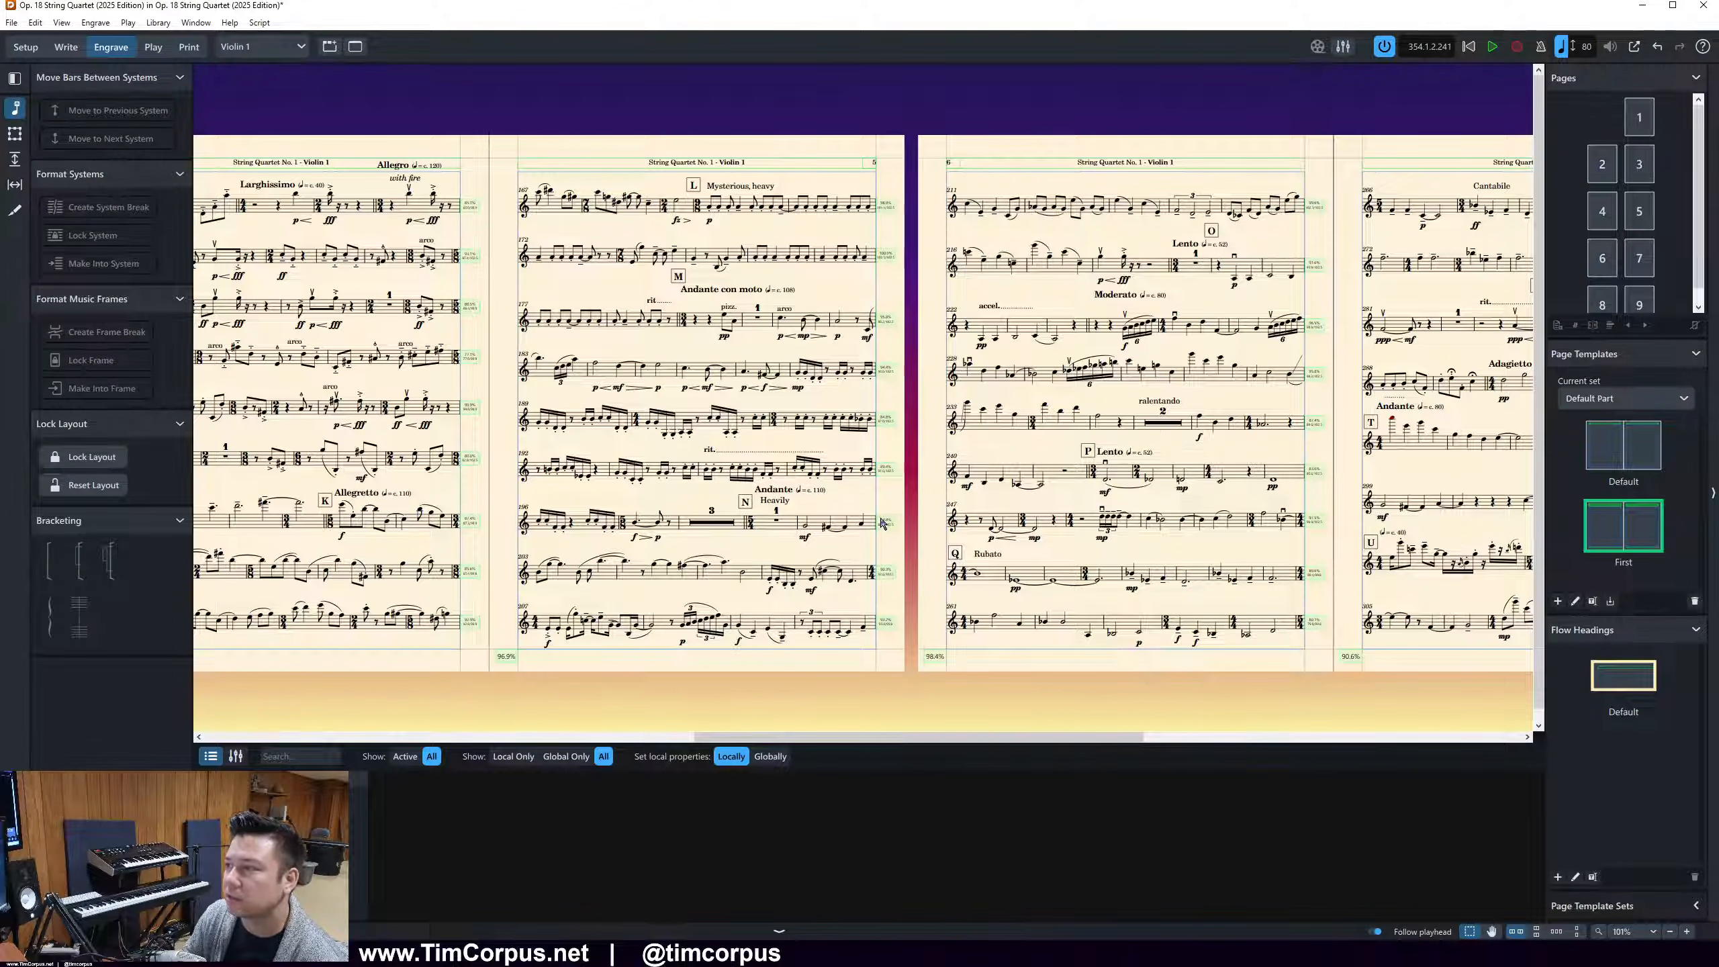
scroll(879, 528, up, 2)
scroll(879, 527, up, 1)
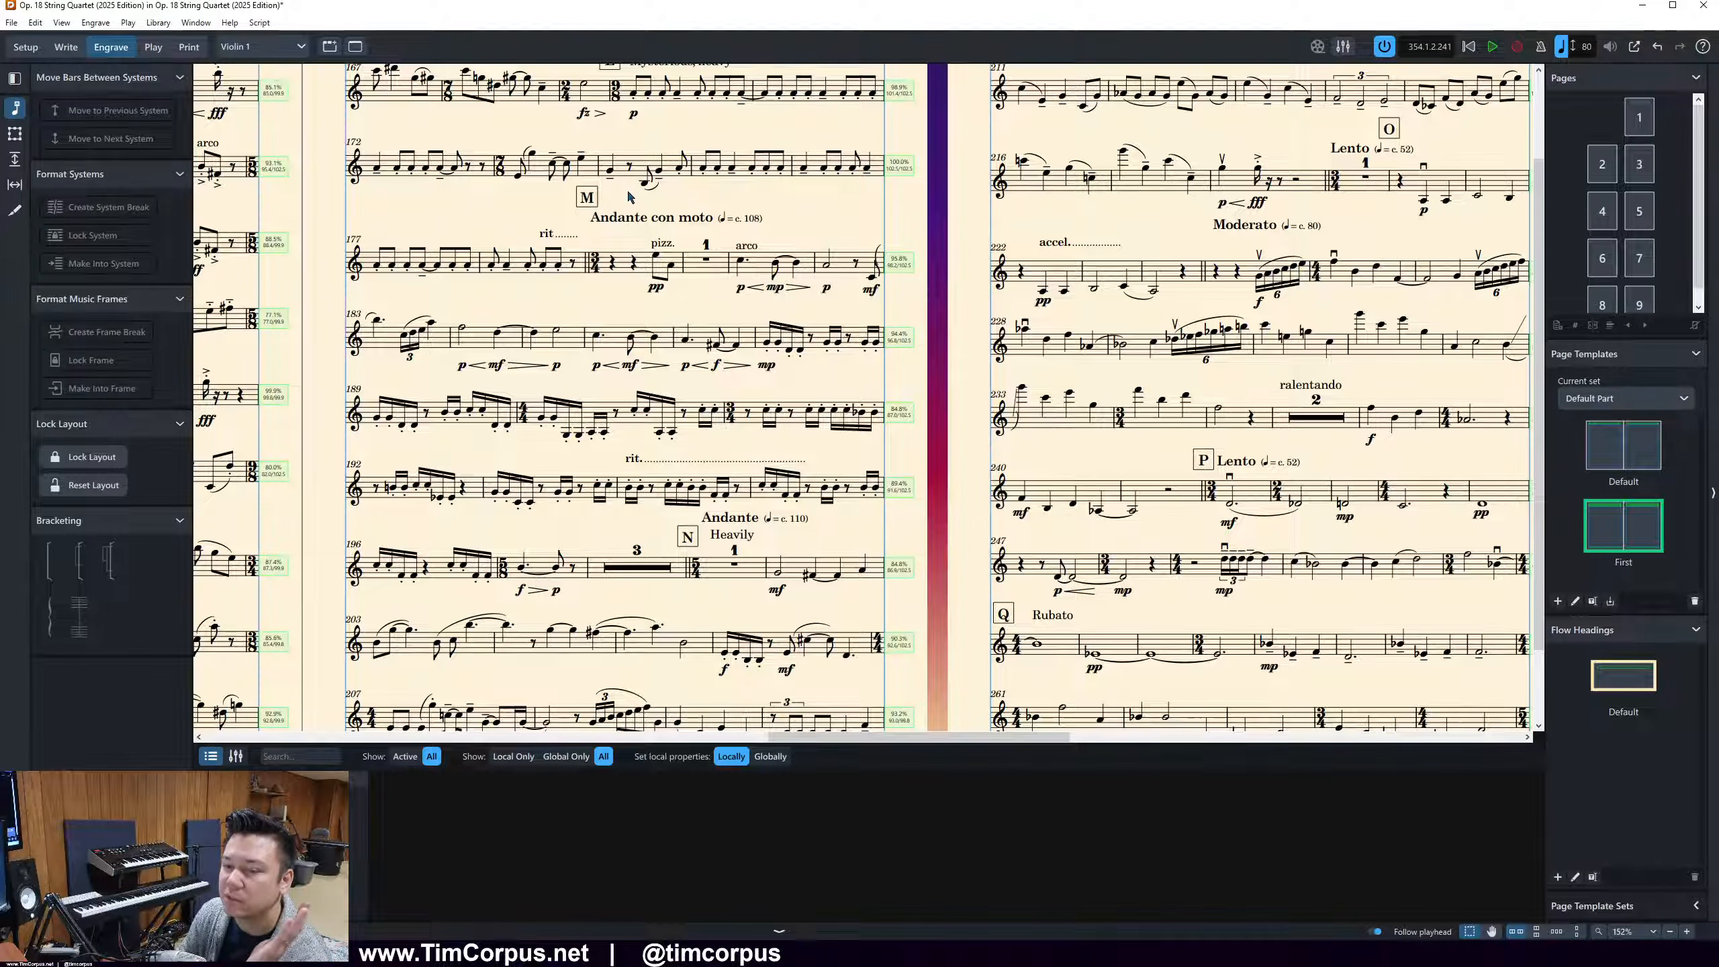
scroll(581, 233, down, 2)
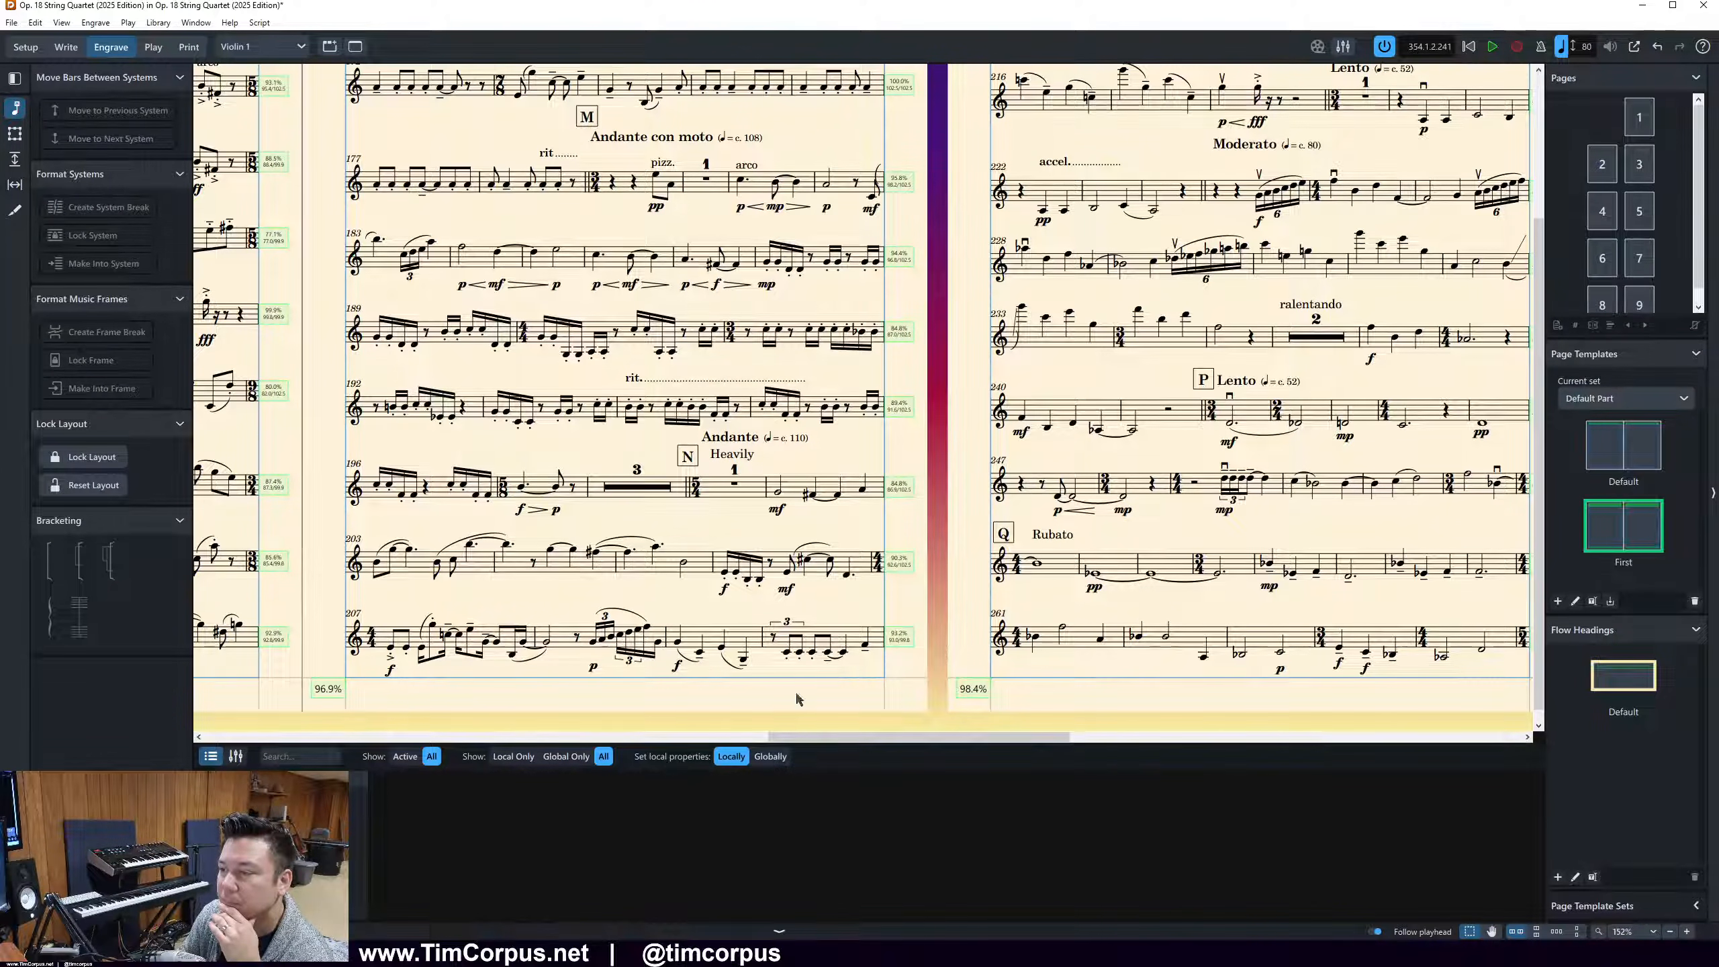
click(765, 613)
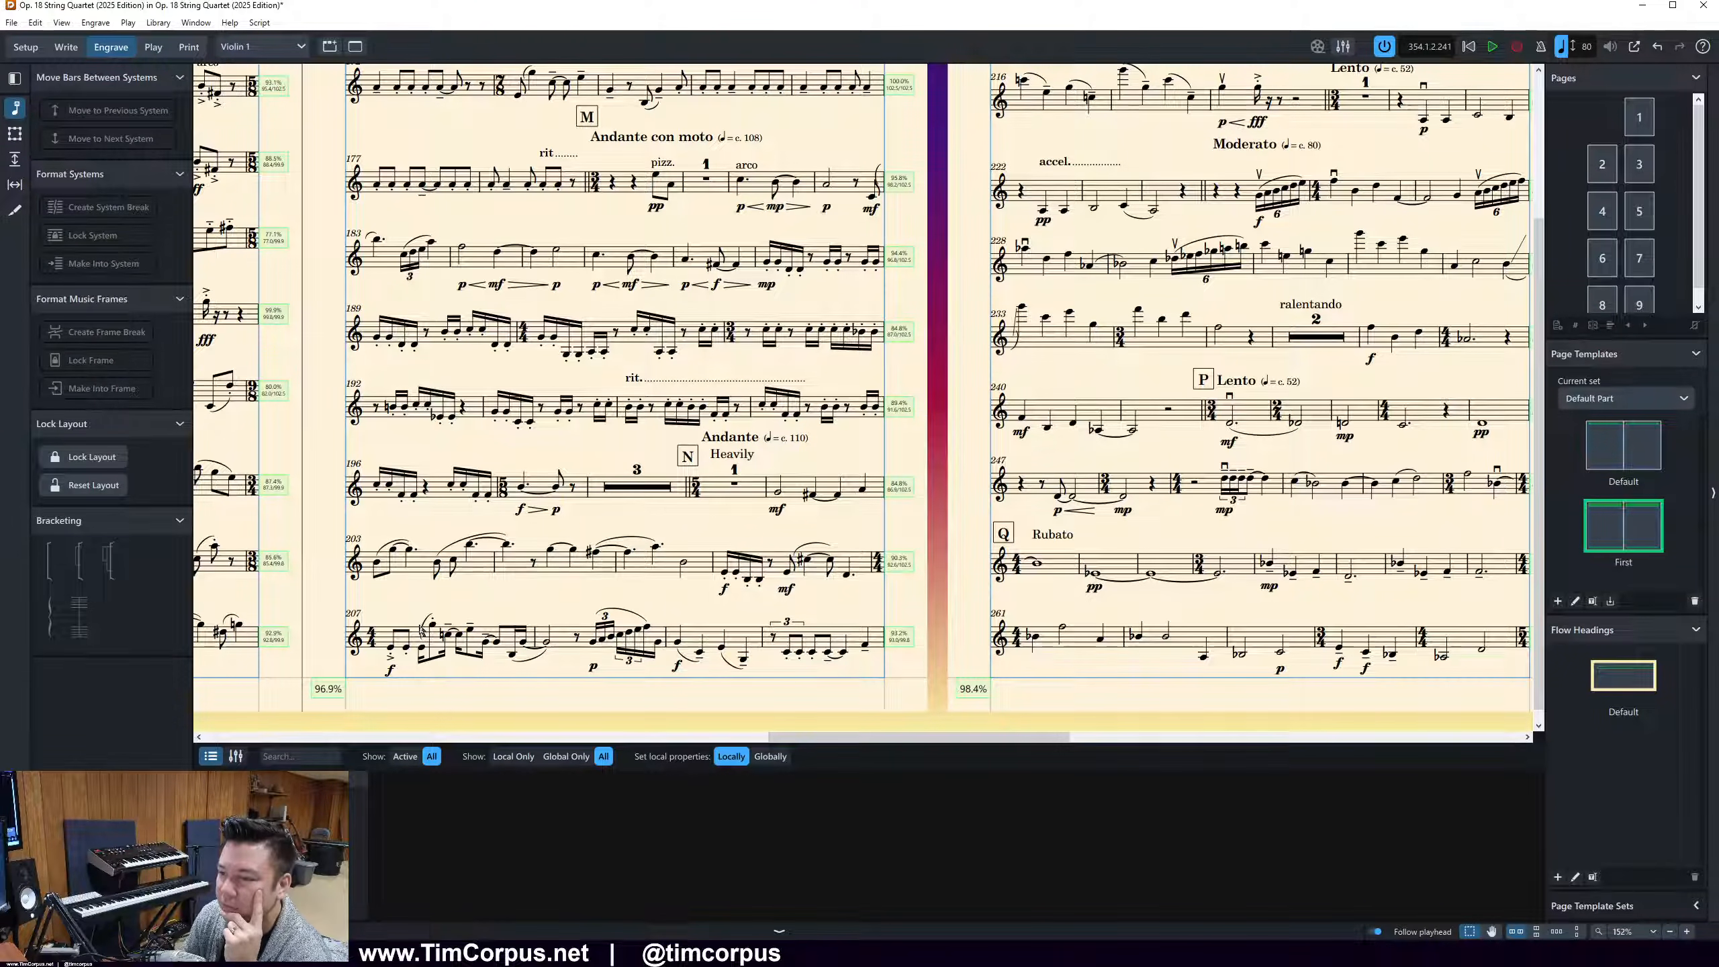
click(832, 669)
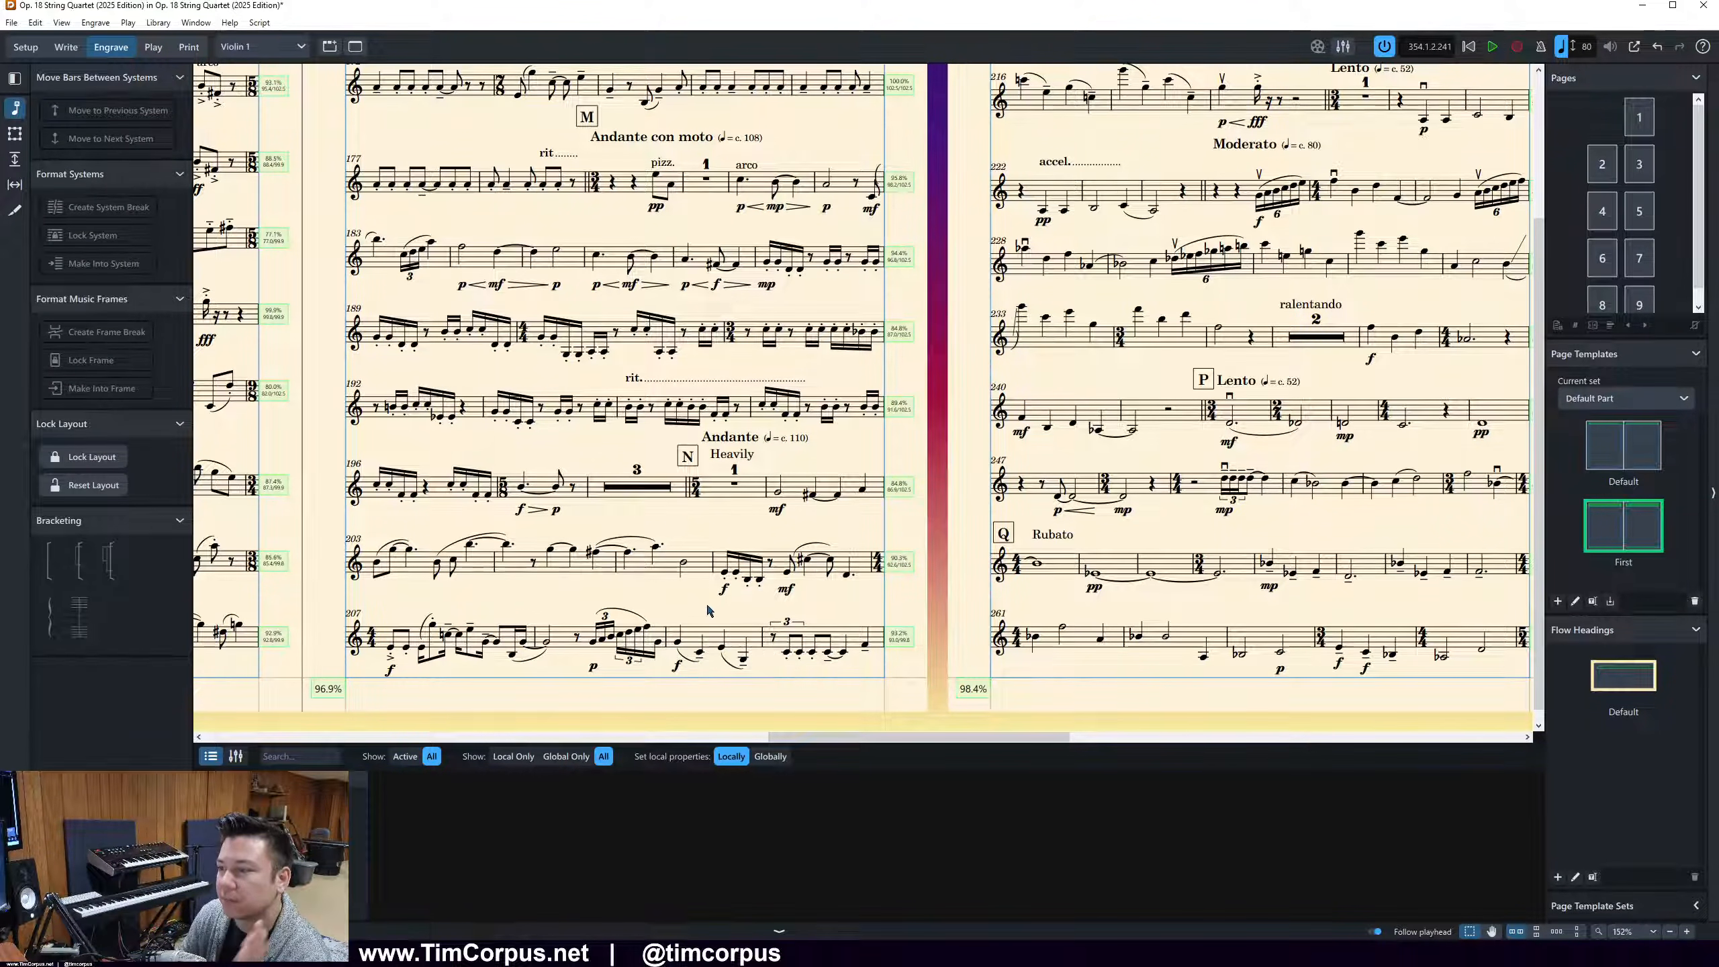
click(791, 611)
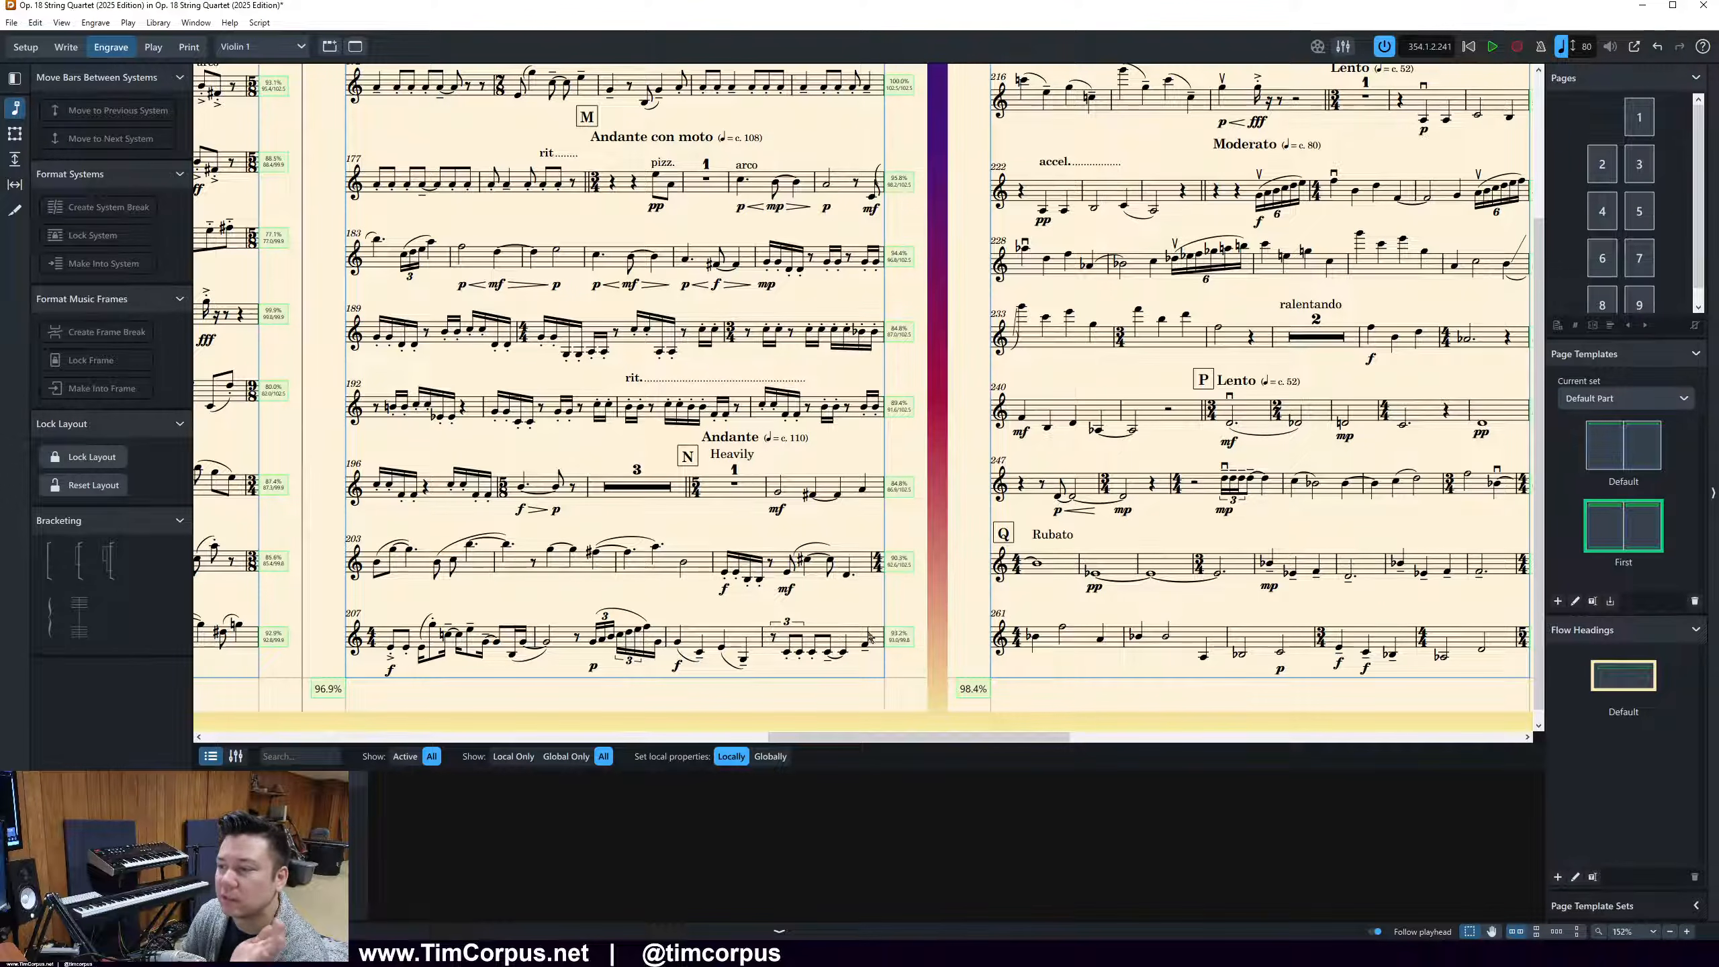
scroll(948, 647, up, 3)
scroll(951, 665, down, 3)
scroll(951, 665, up, 3)
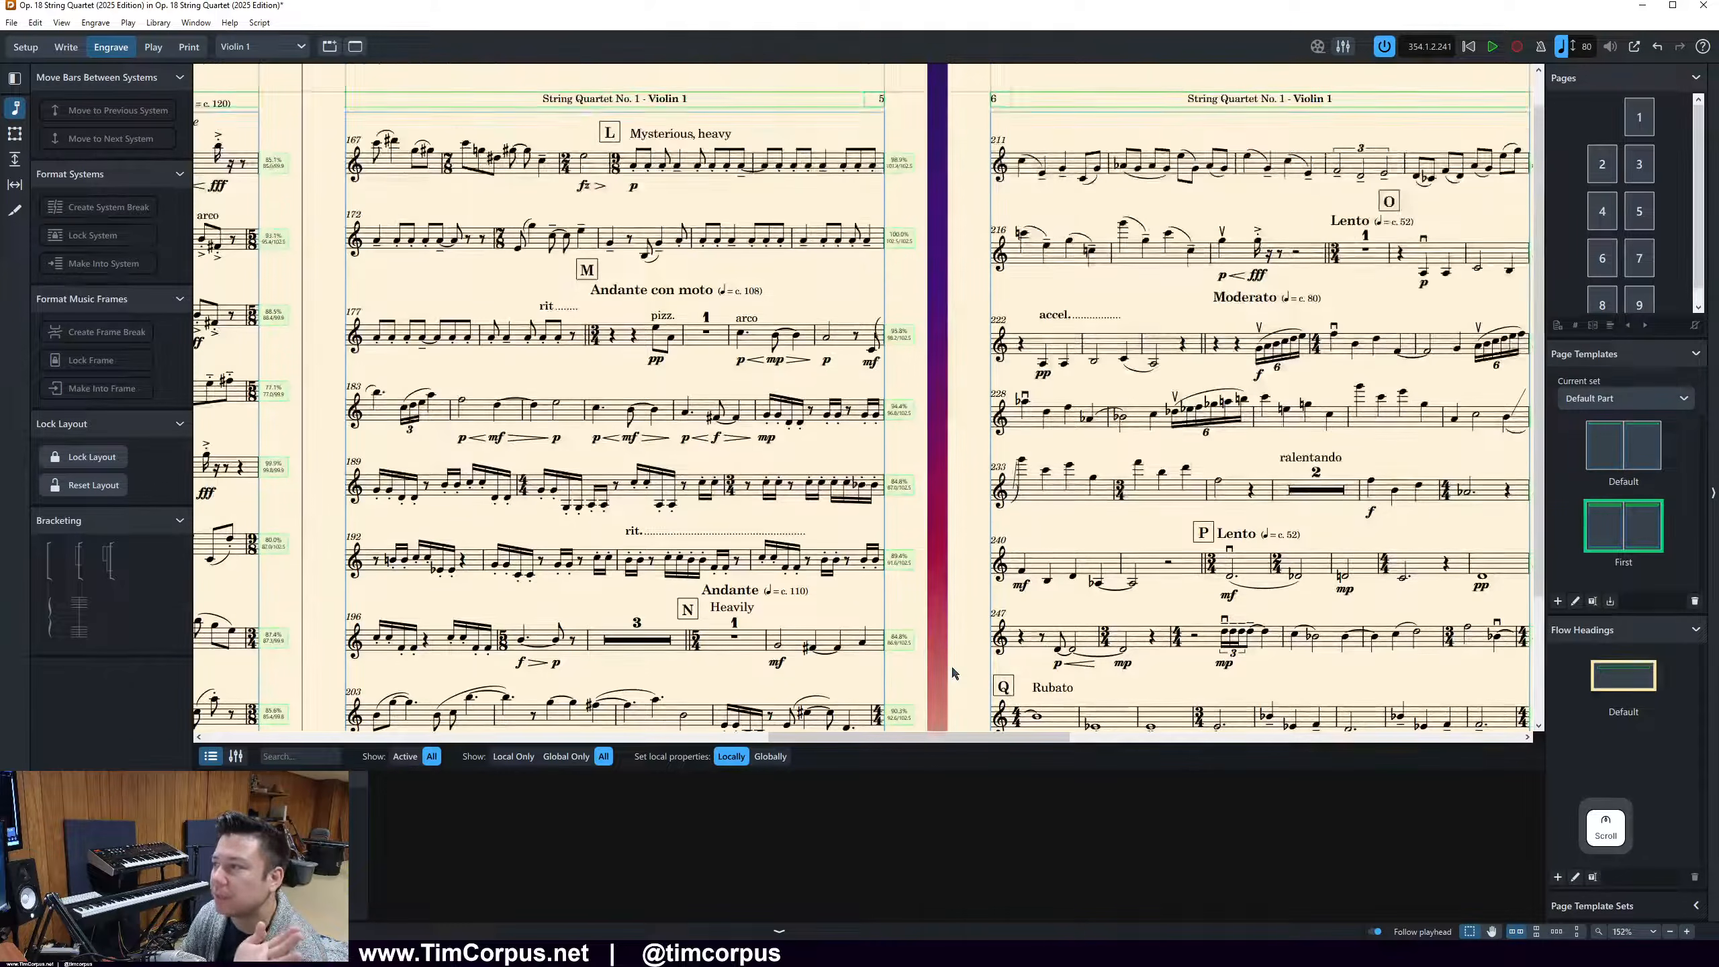
Move bar 215, at the end of page 6's first system, to the next system
drag(887, 737, 1045, 742)
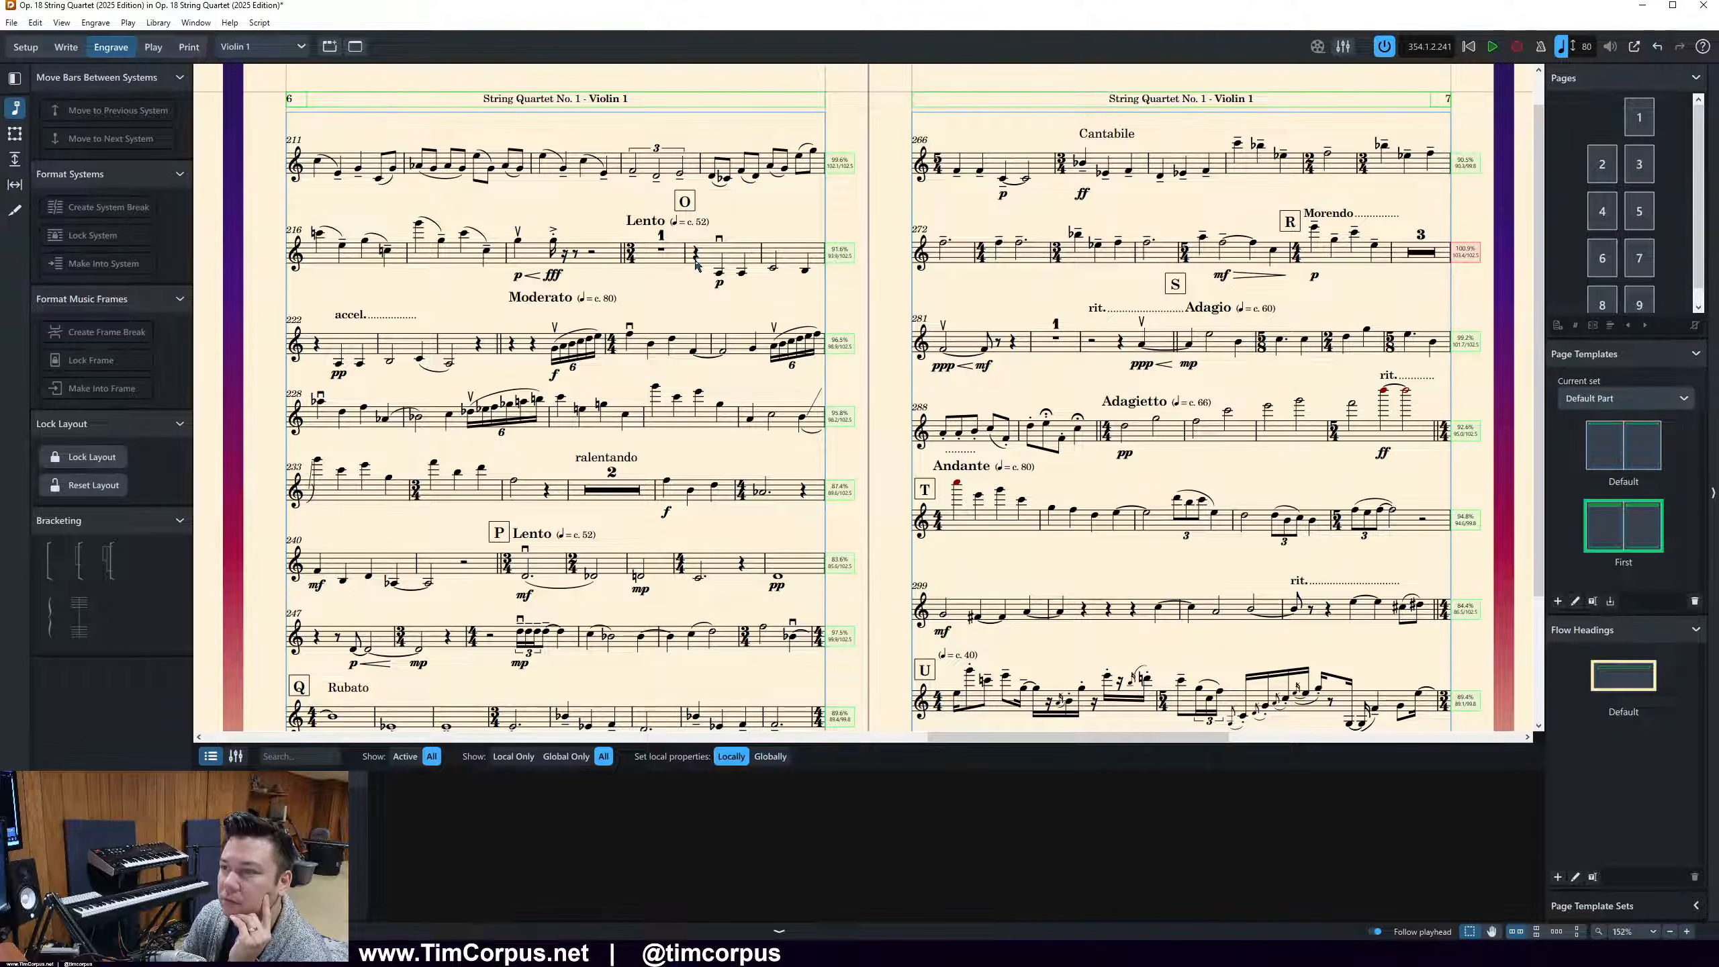
scroll(695, 264, down, 3)
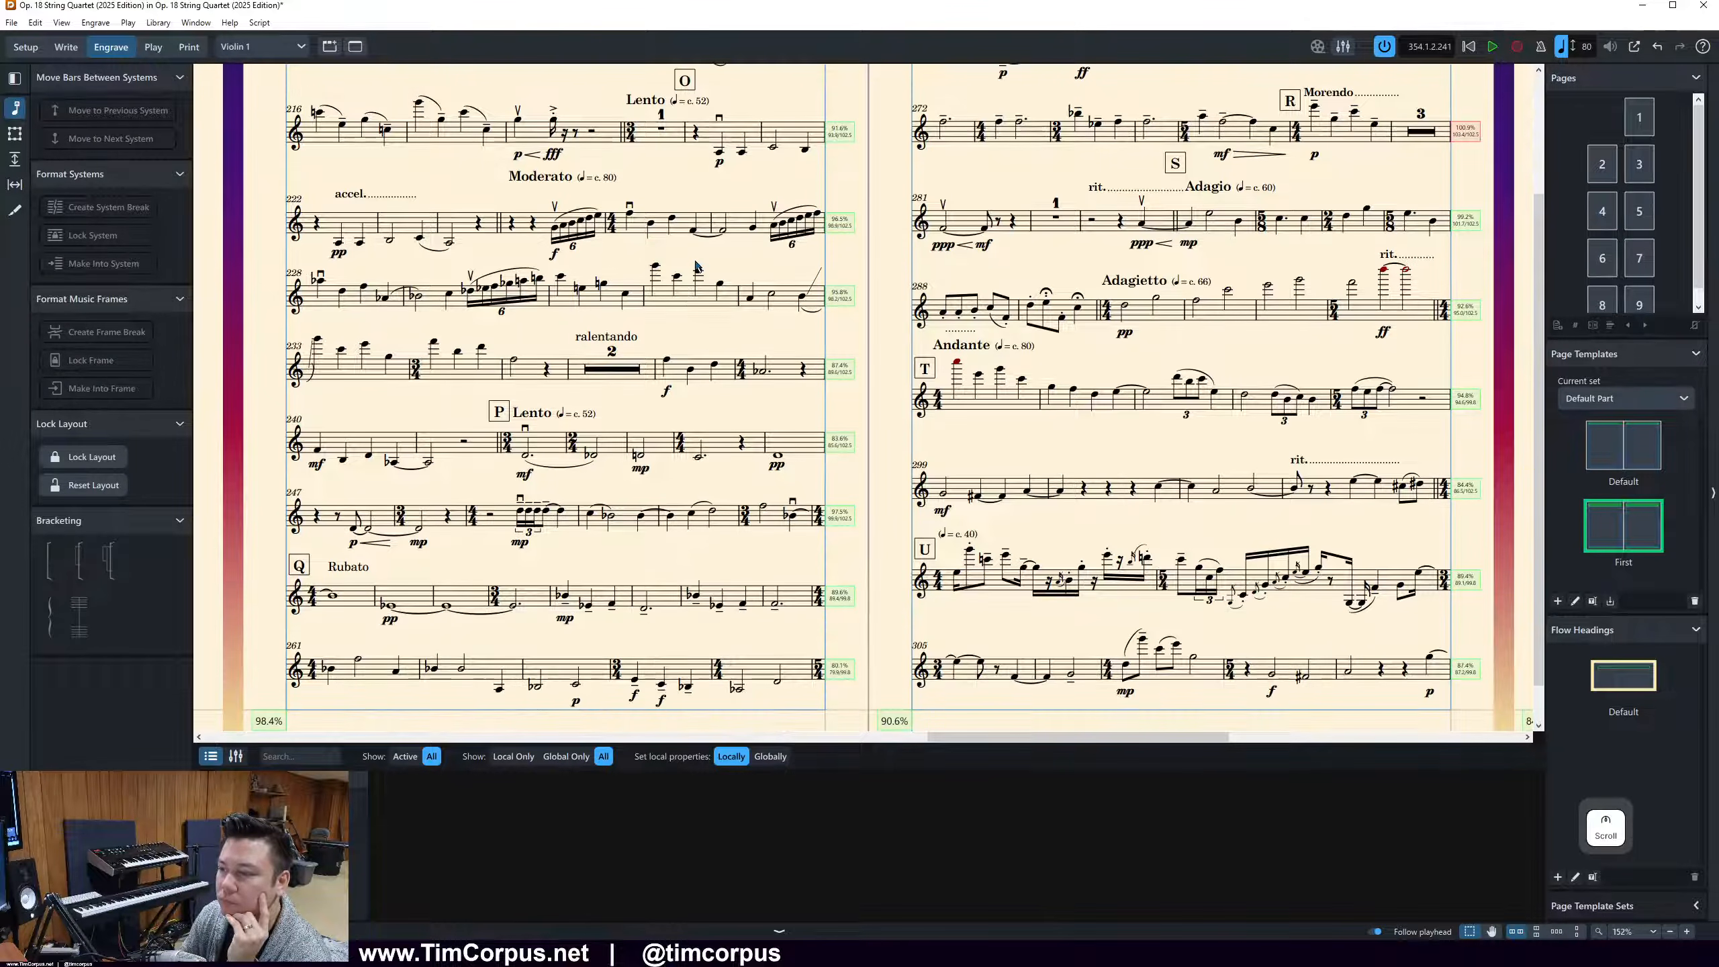
scroll(726, 317, up, 4)
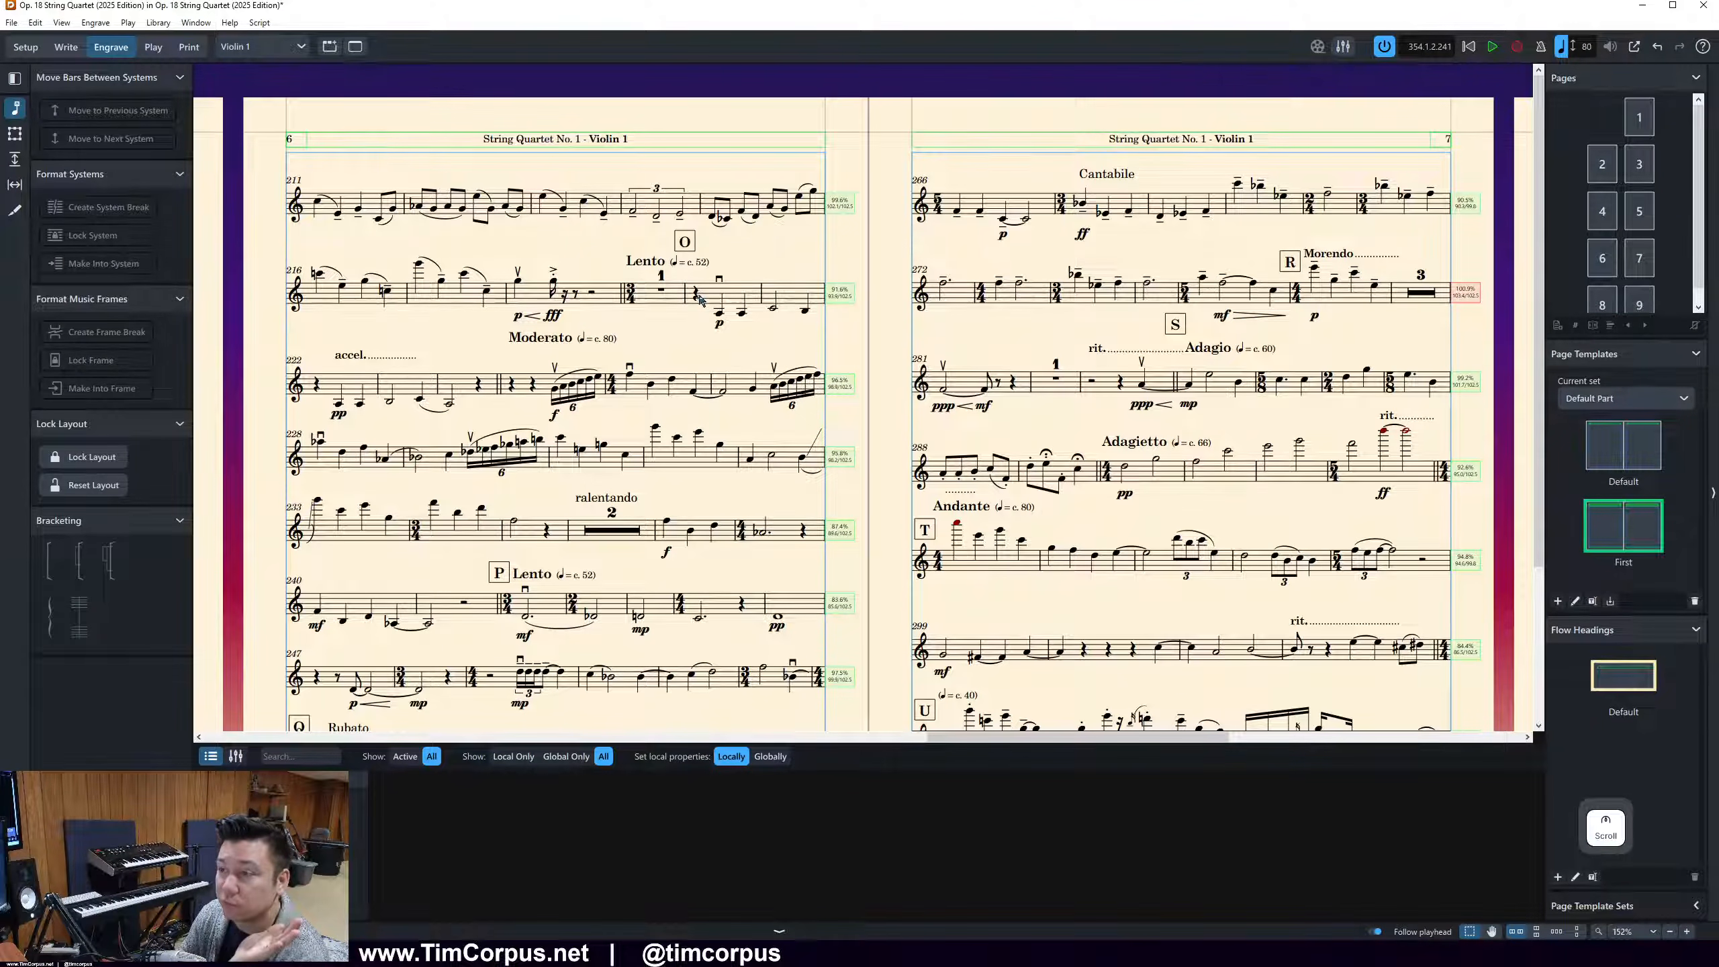
click(696, 296)
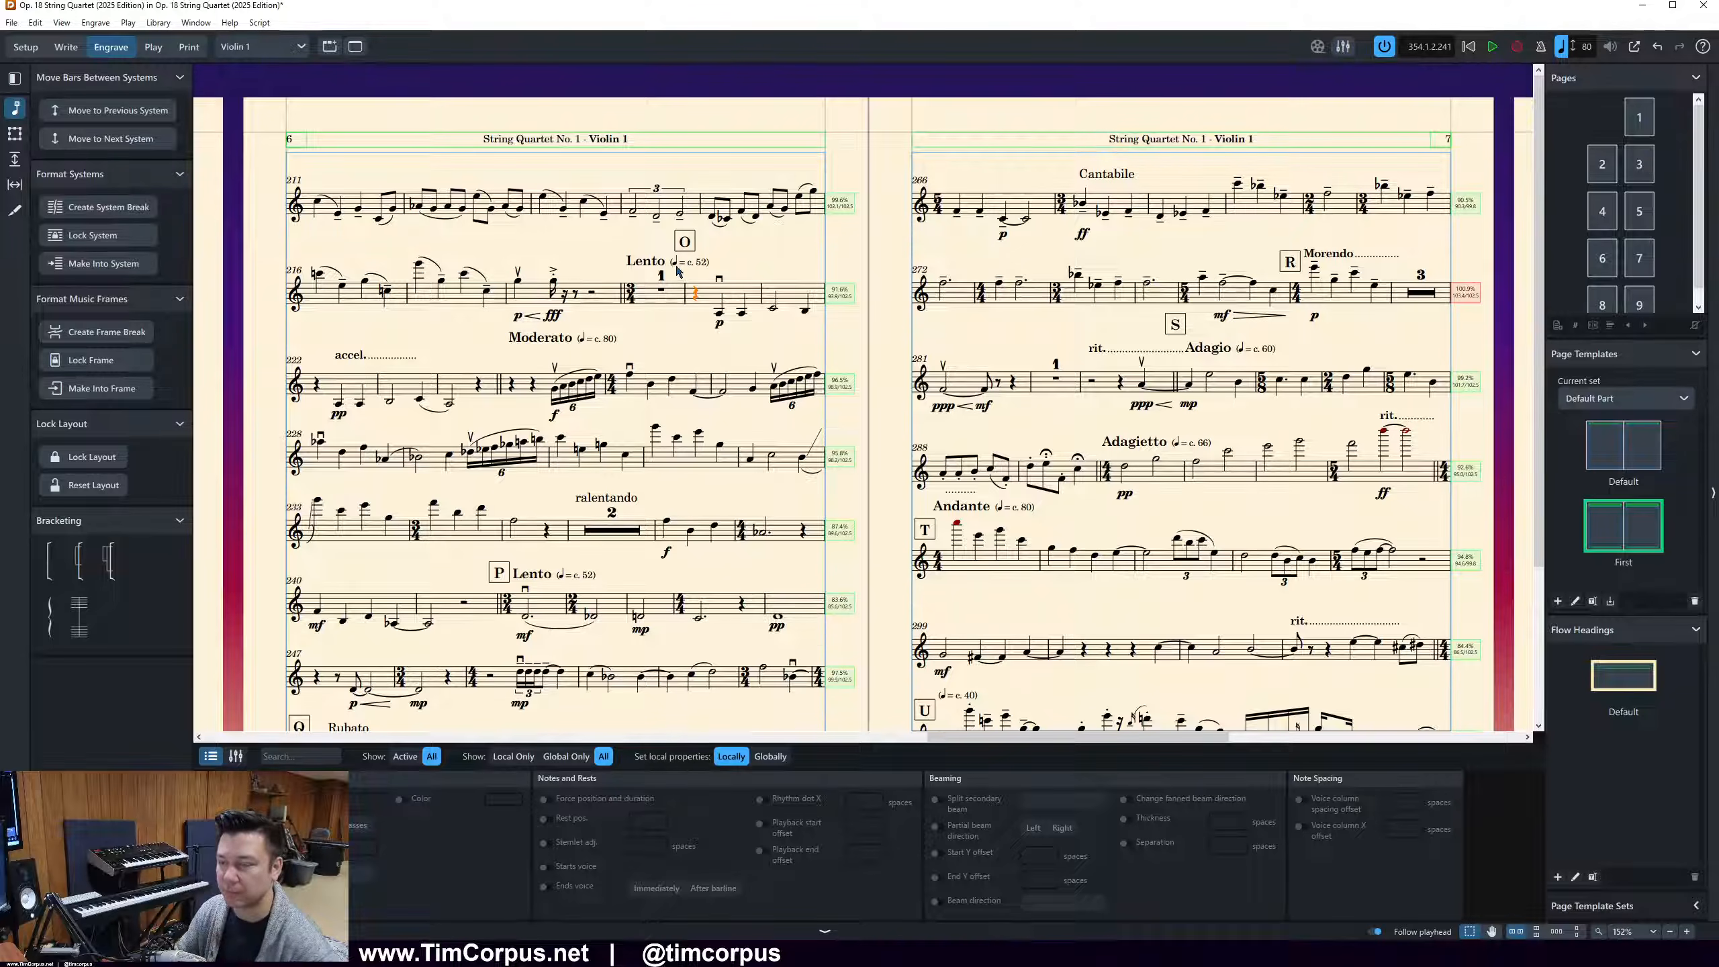
click(707, 222)
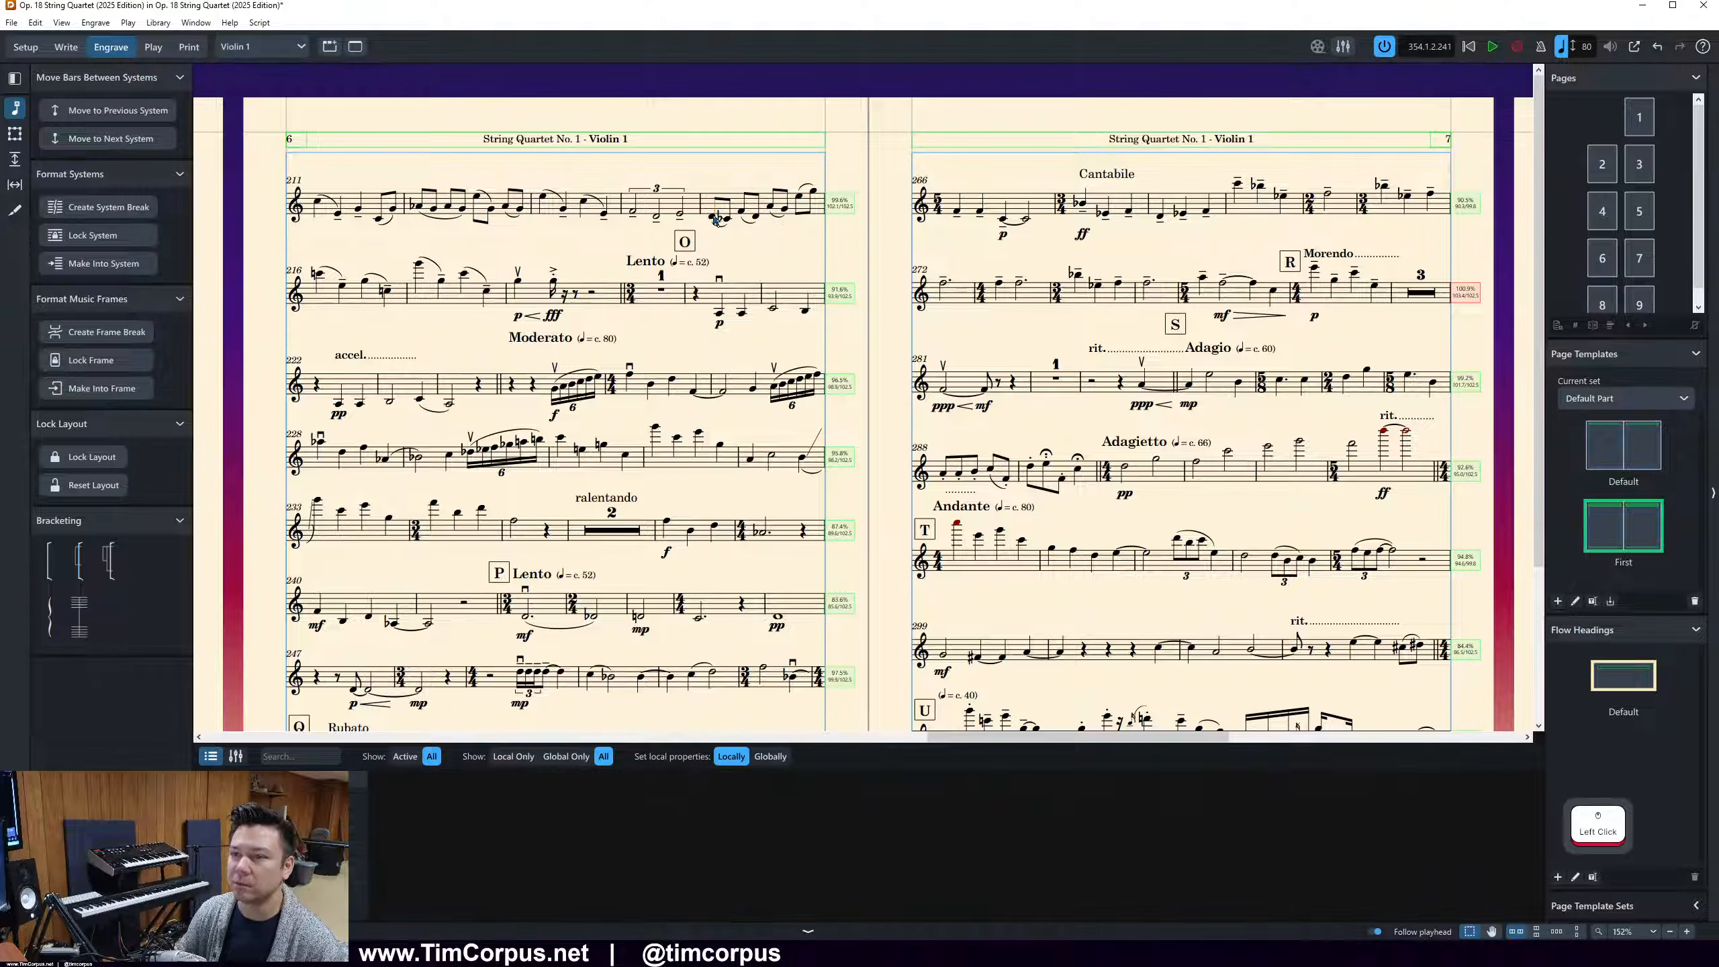
key(period)
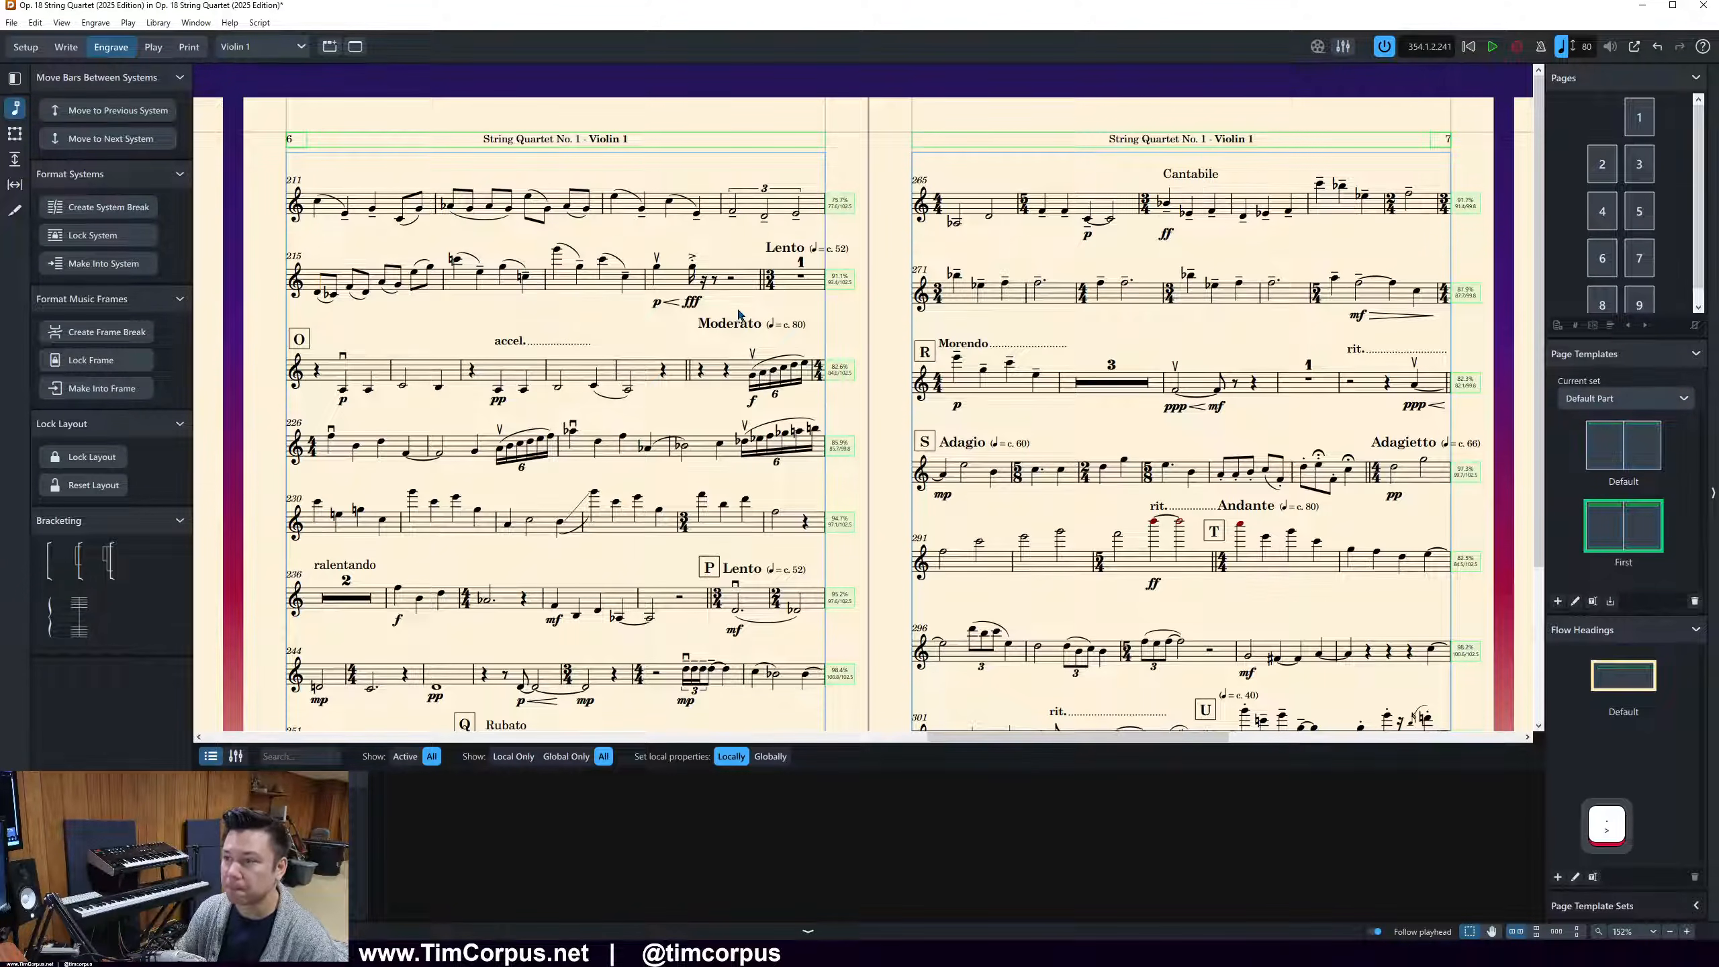
Try moving the Lento rest bar before rehearsal mark O to the next system, and return it to the previous one
click(796, 277)
key(period)
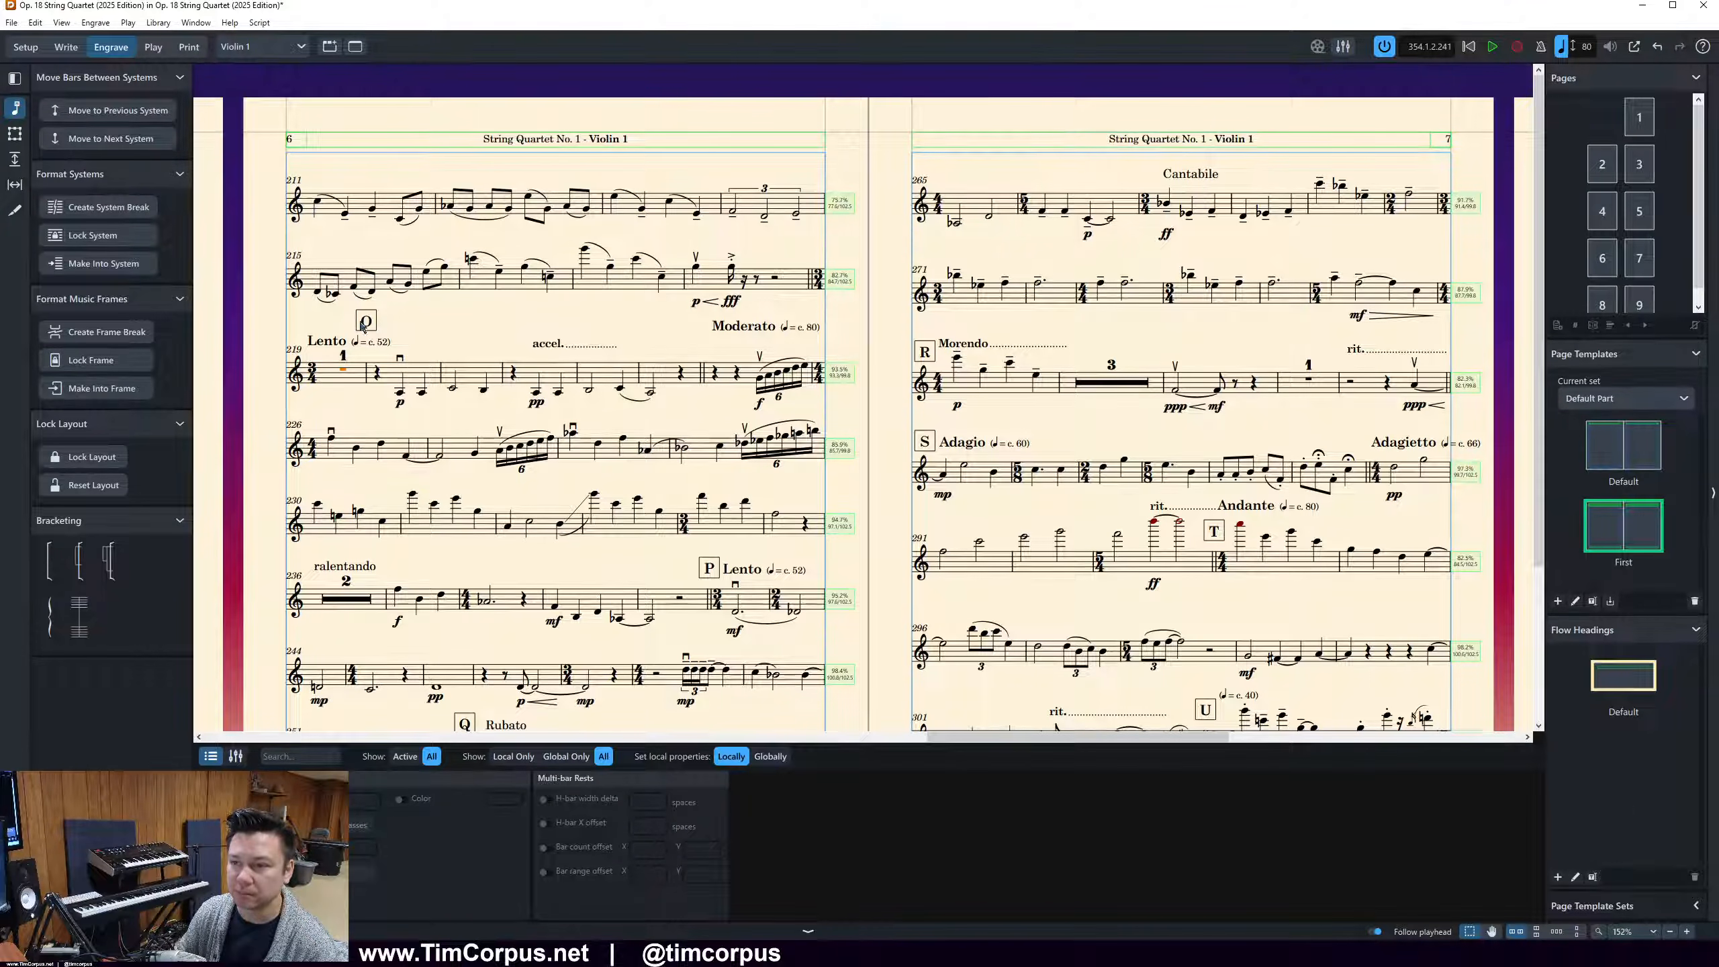
click(359, 324)
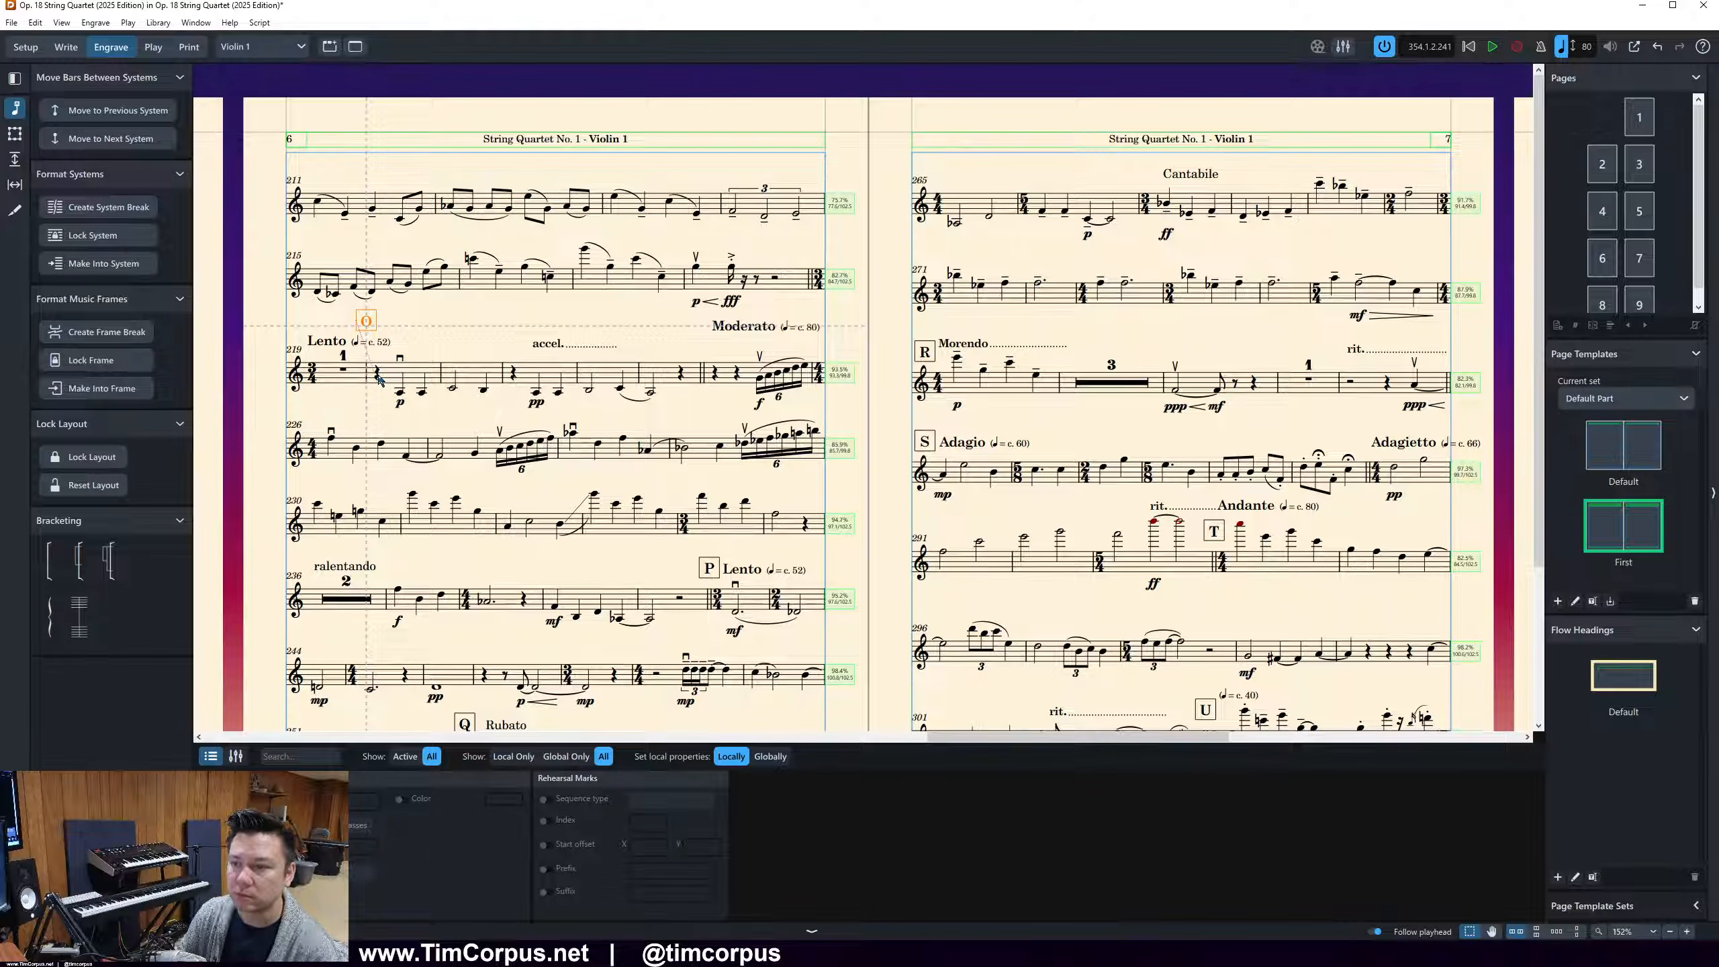
click(344, 370)
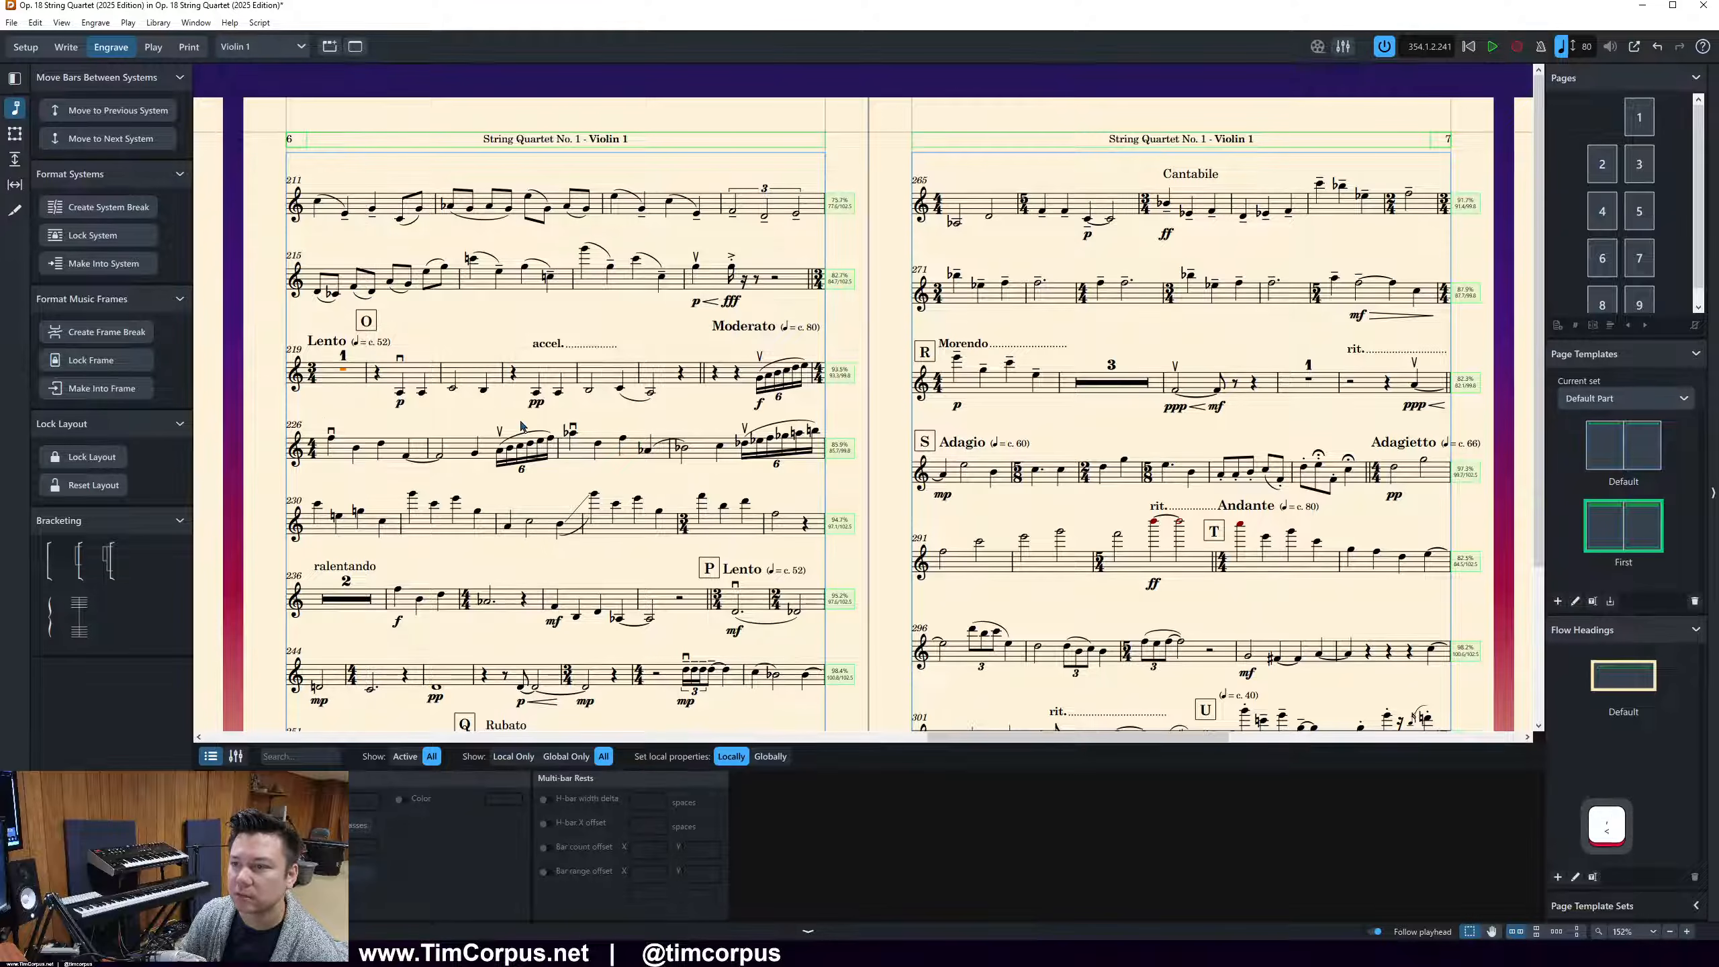
key(comma)
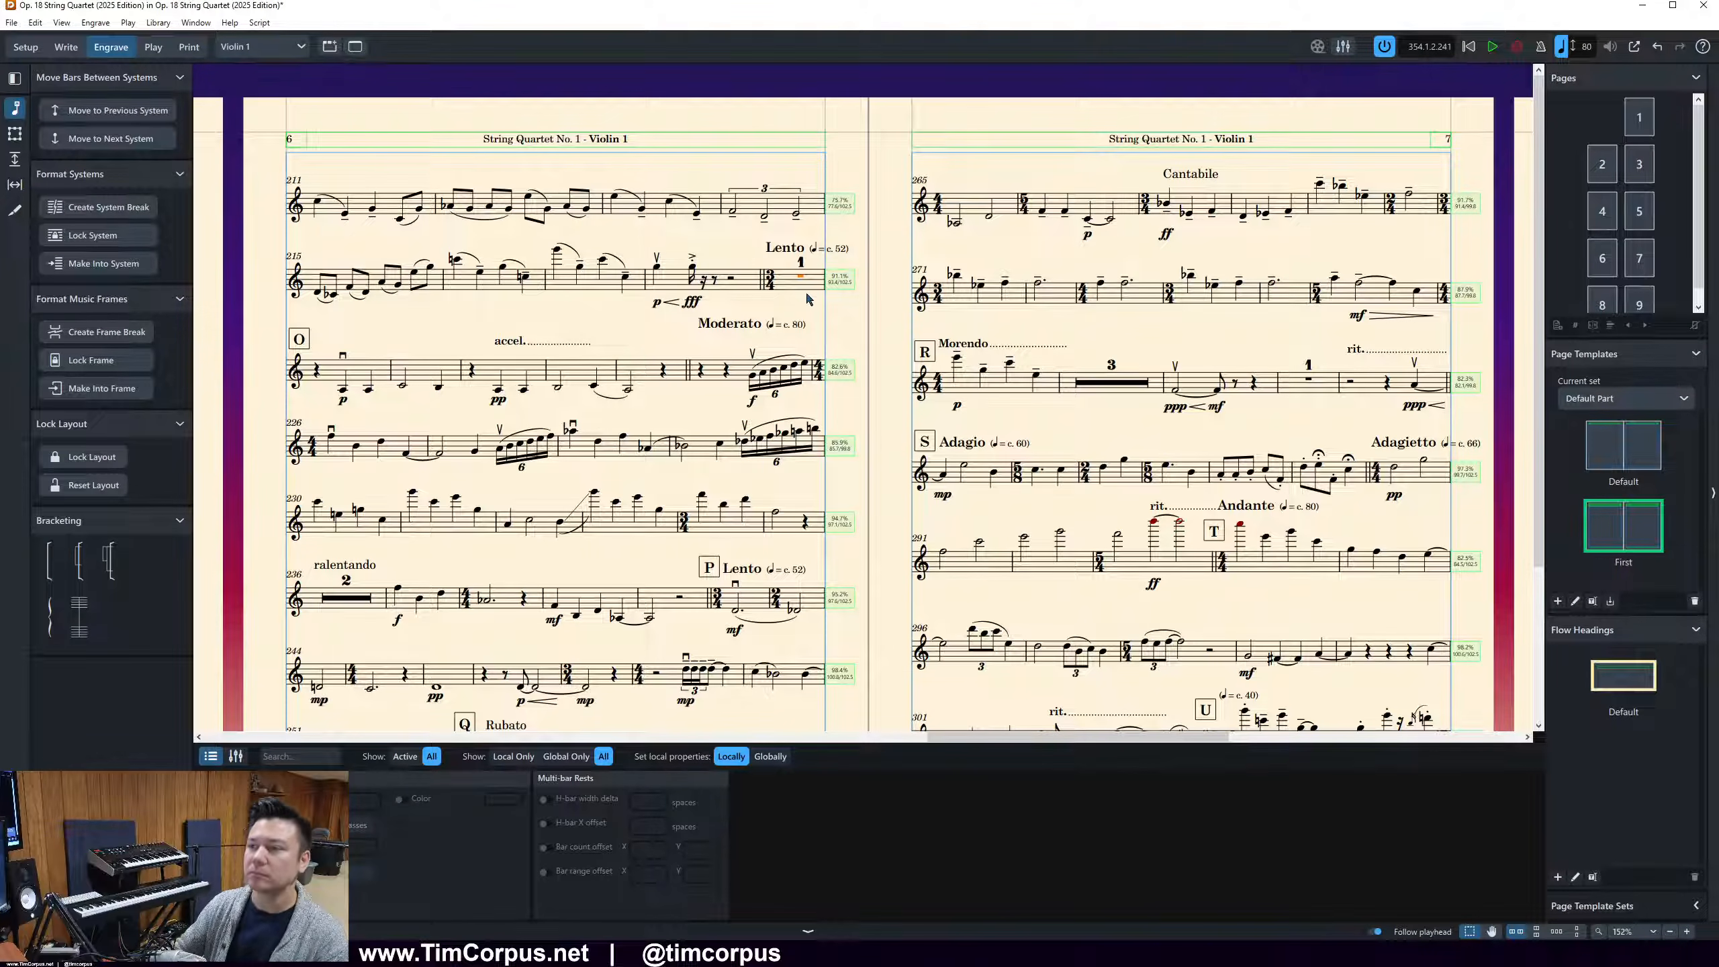
Examine the sequence, position and enclosure settings for rehearsal marks in the engraving options
mouse_move(637, 953)
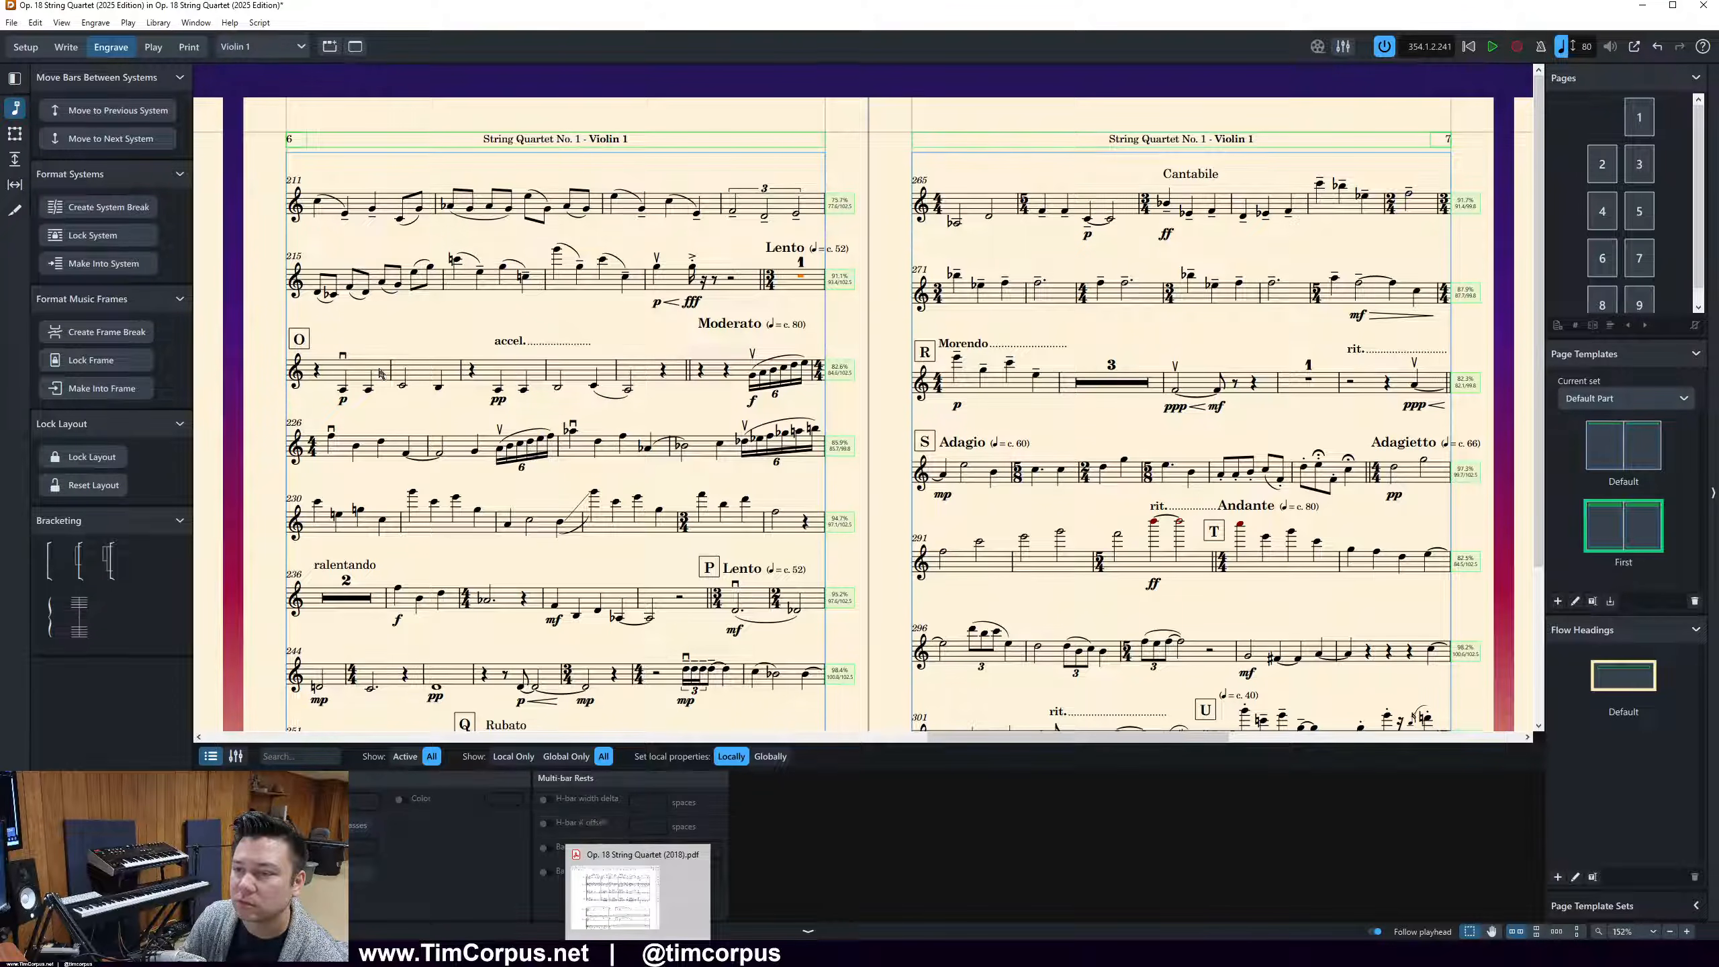
click(391, 340)
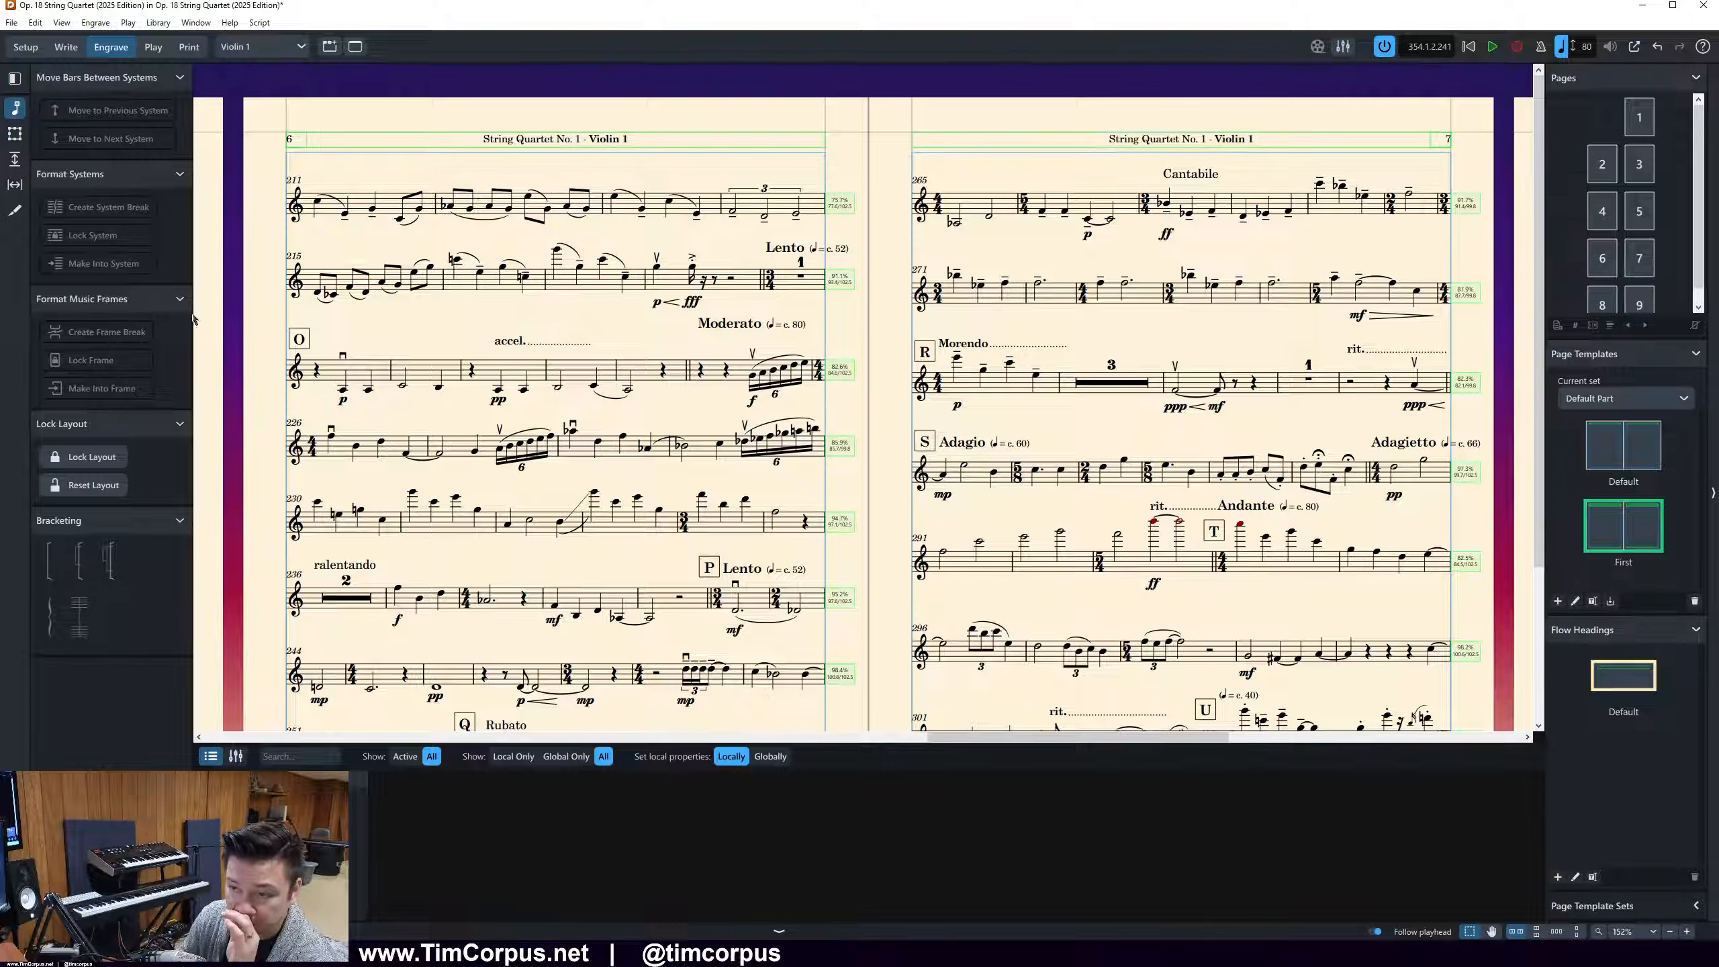
click(298, 339)
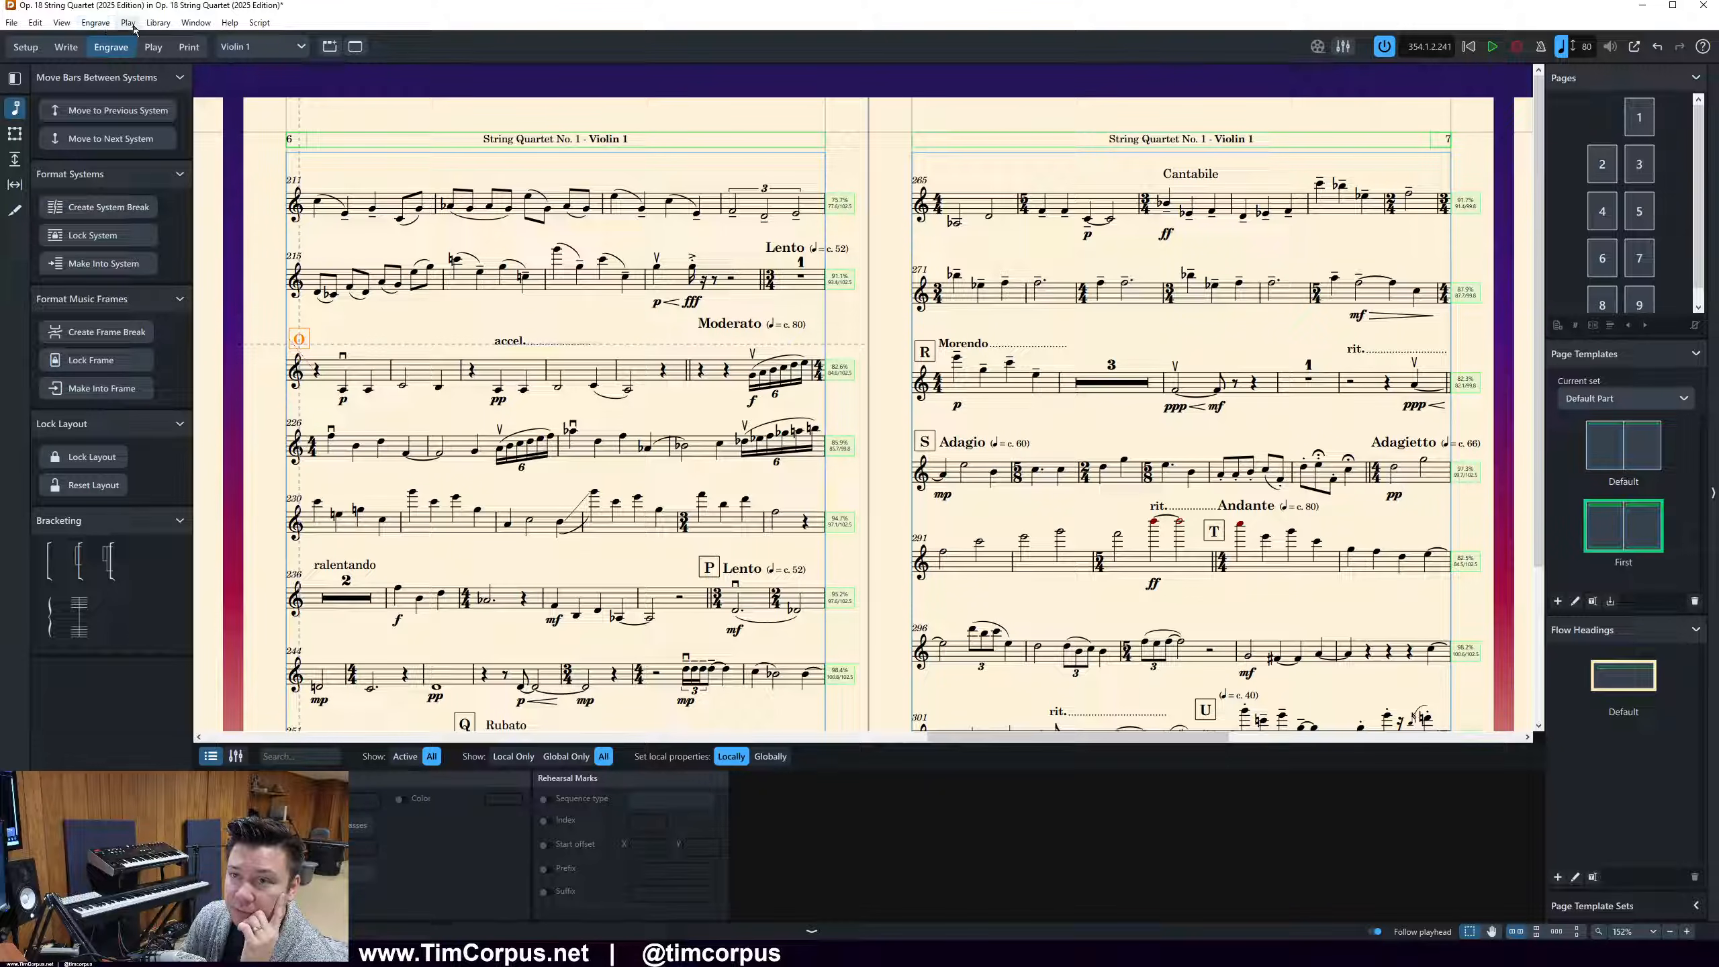
click(158, 22)
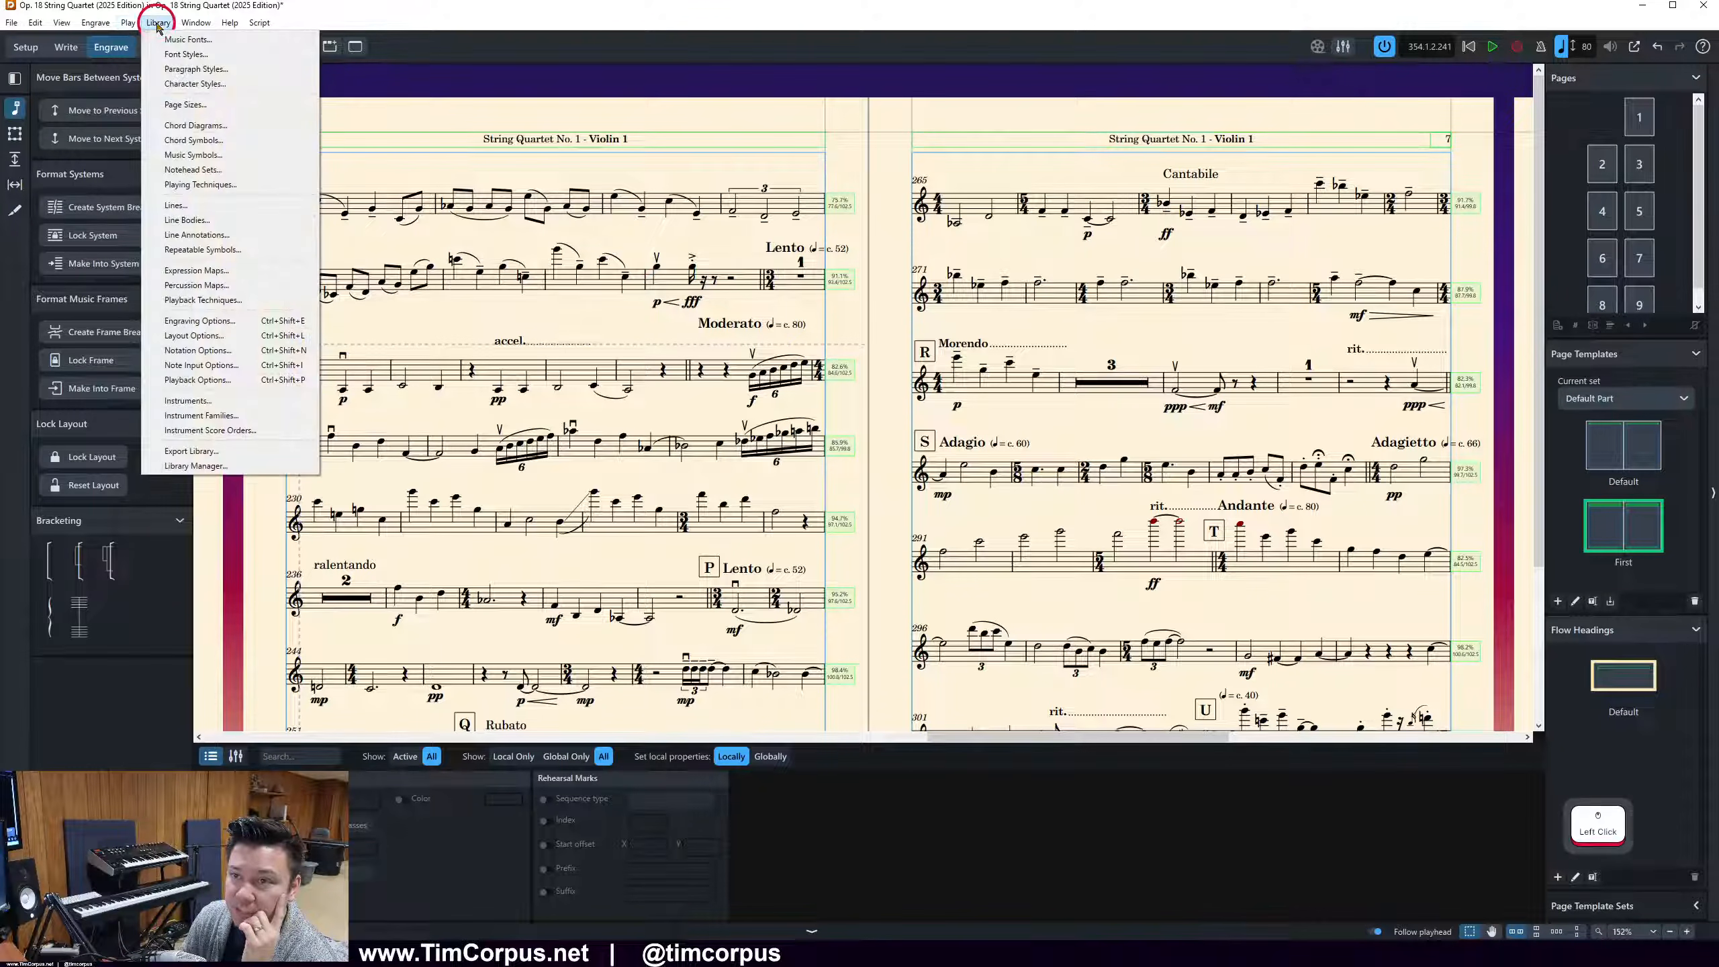
click(273, 329)
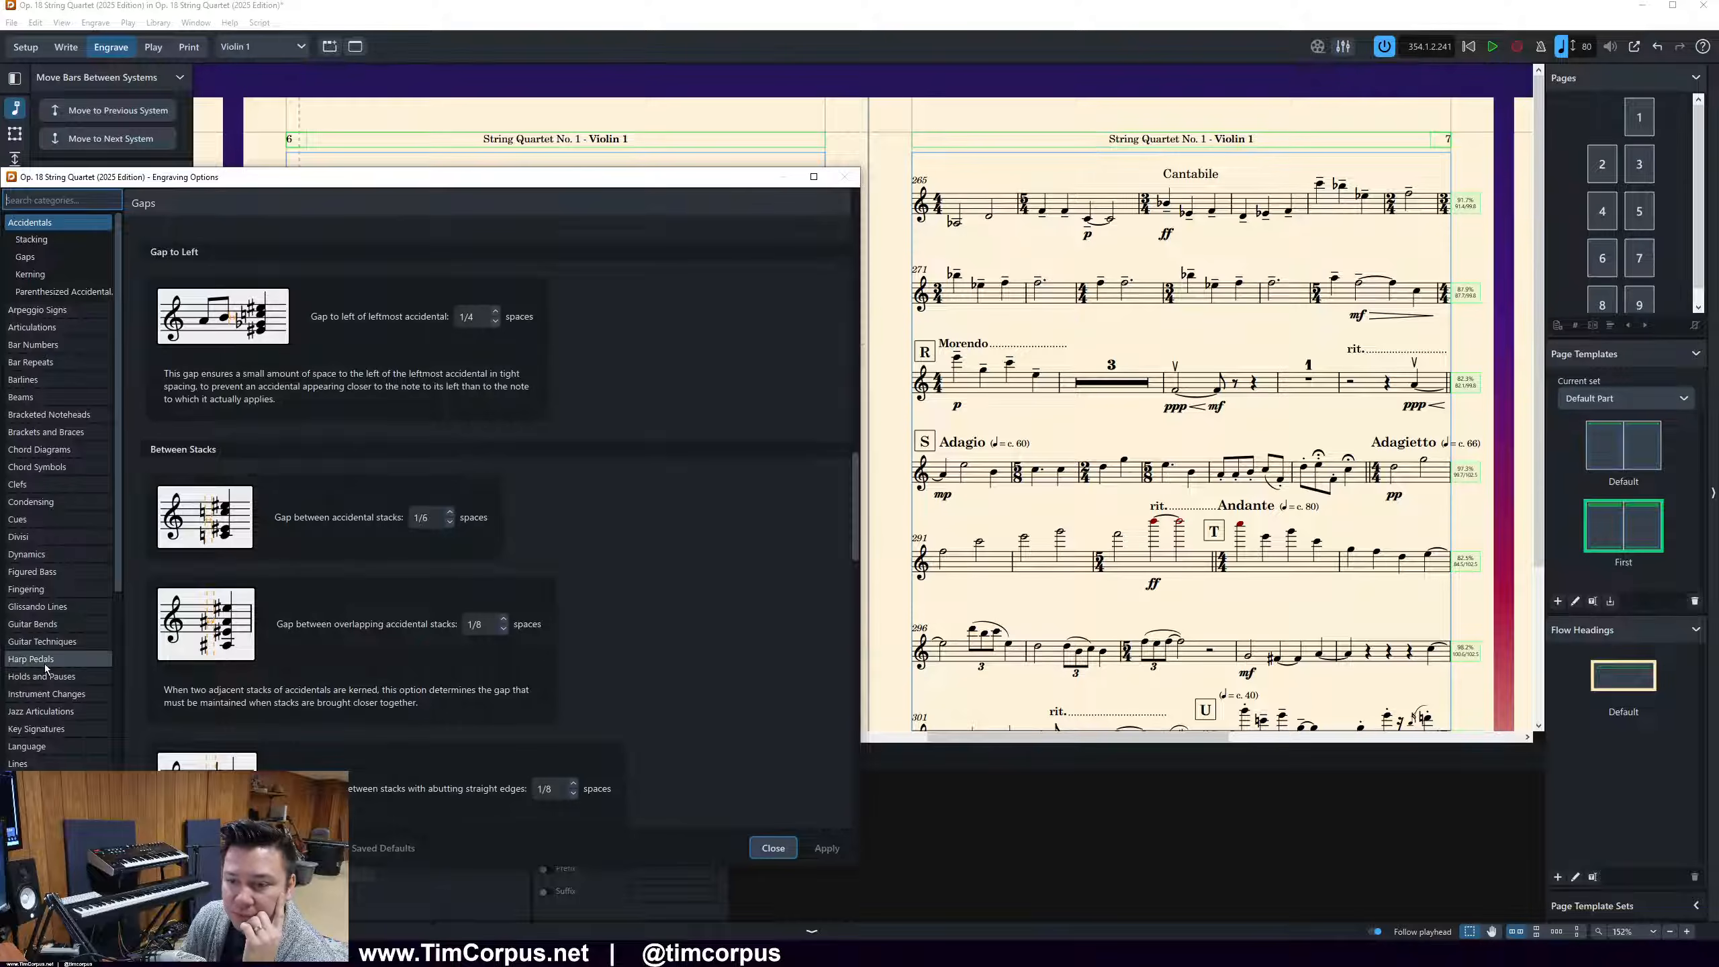
scroll(44, 663, down, 5)
click(39, 540)
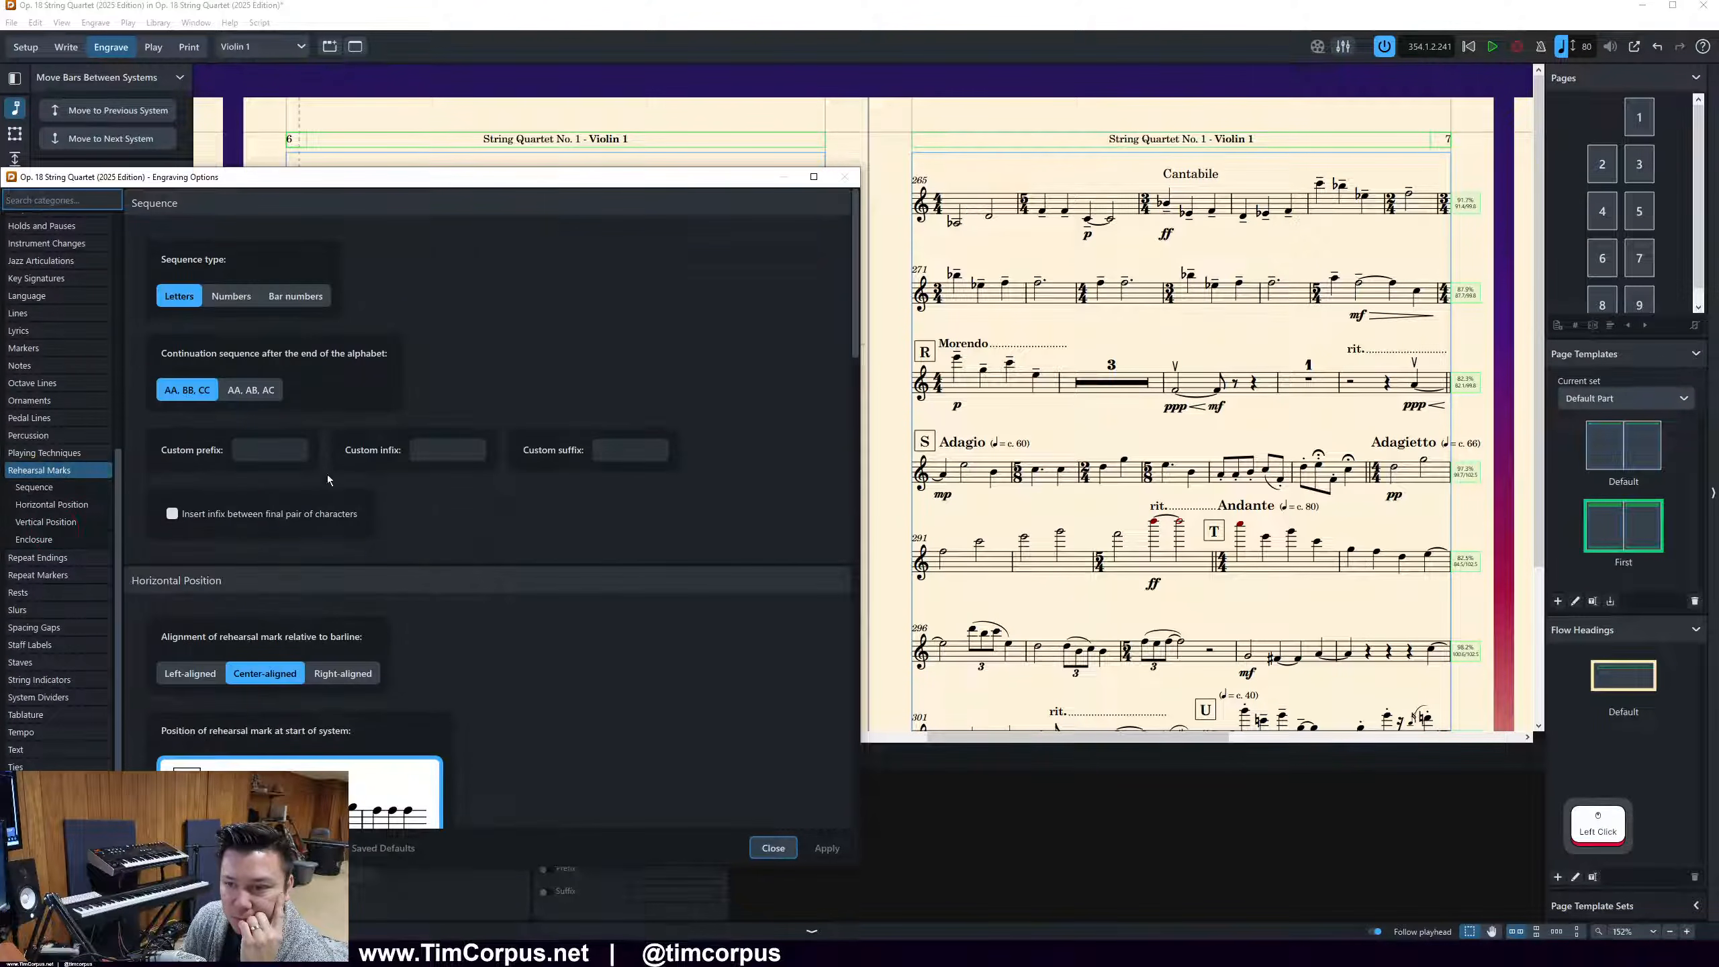
scroll(599, 297, down, 5)
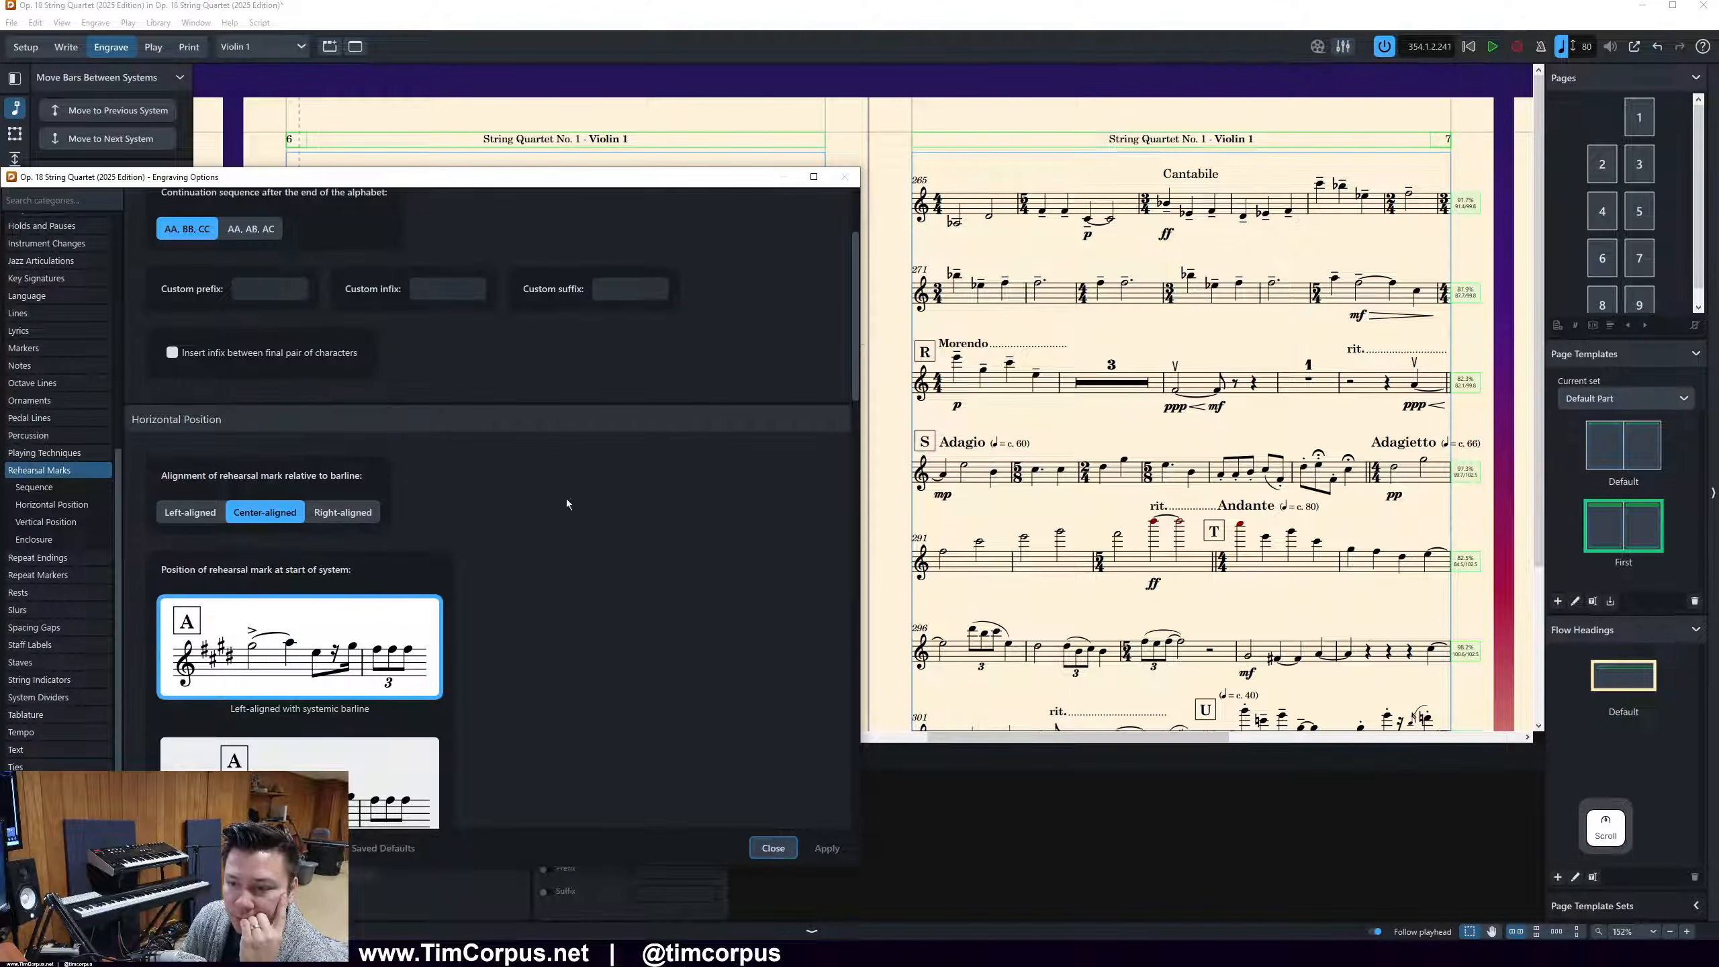
scroll(591, 571, down, 8)
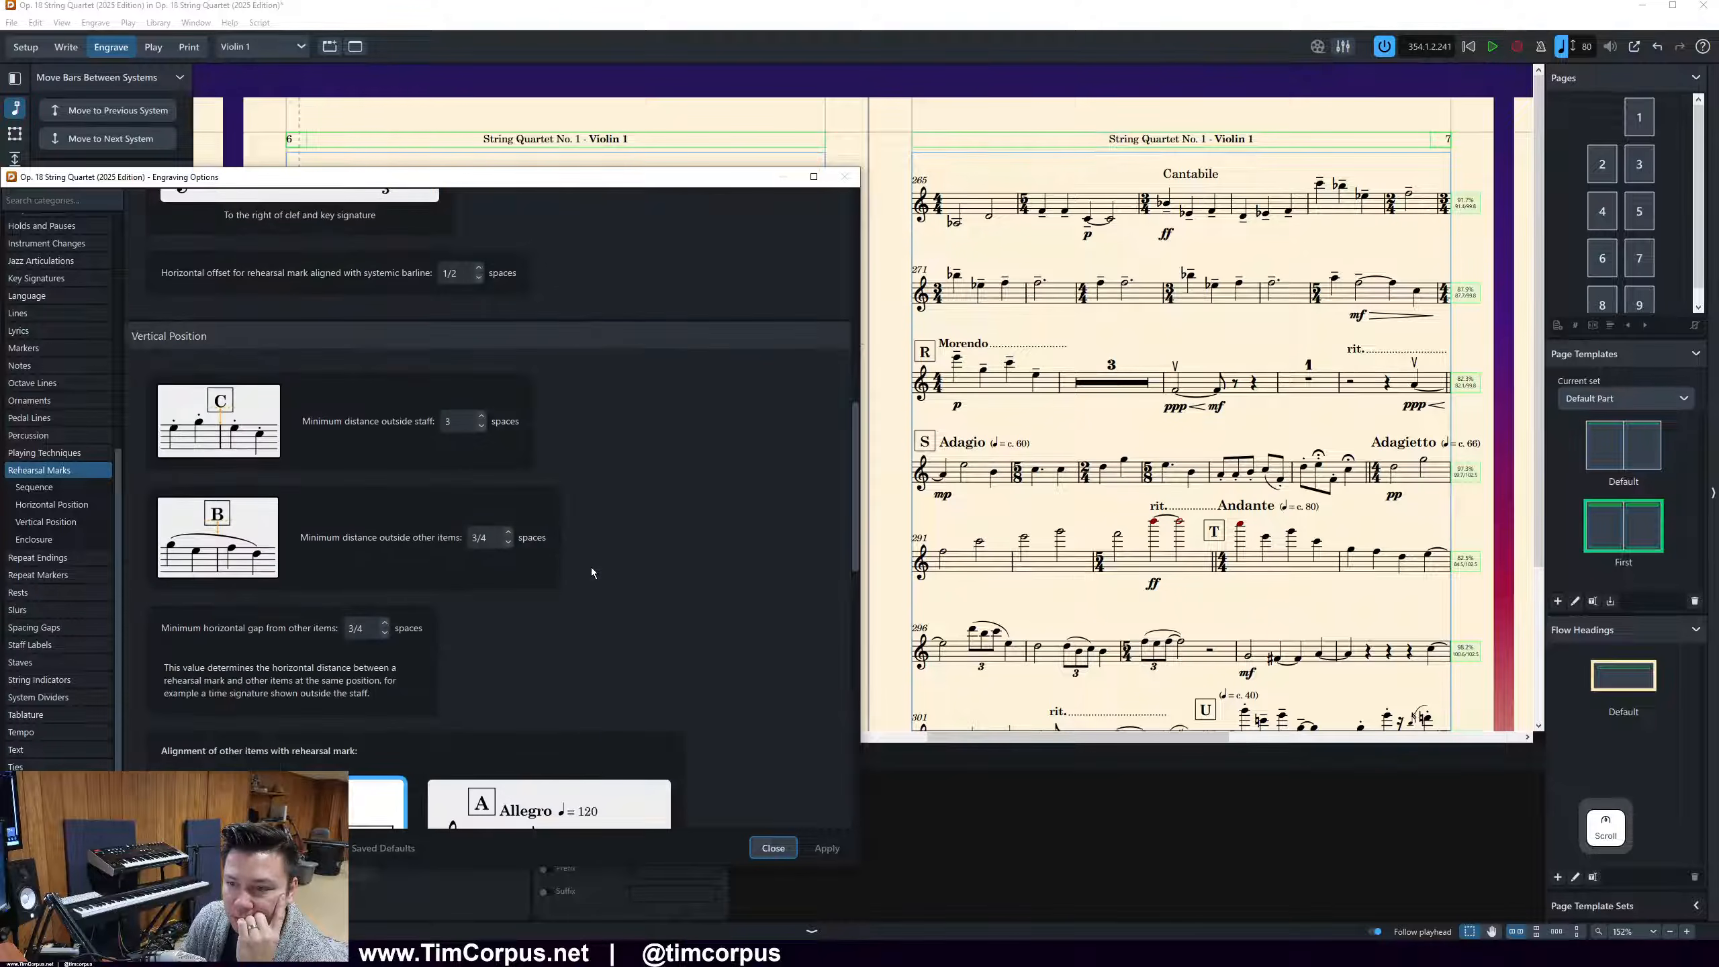
scroll(591, 572, down, 8)
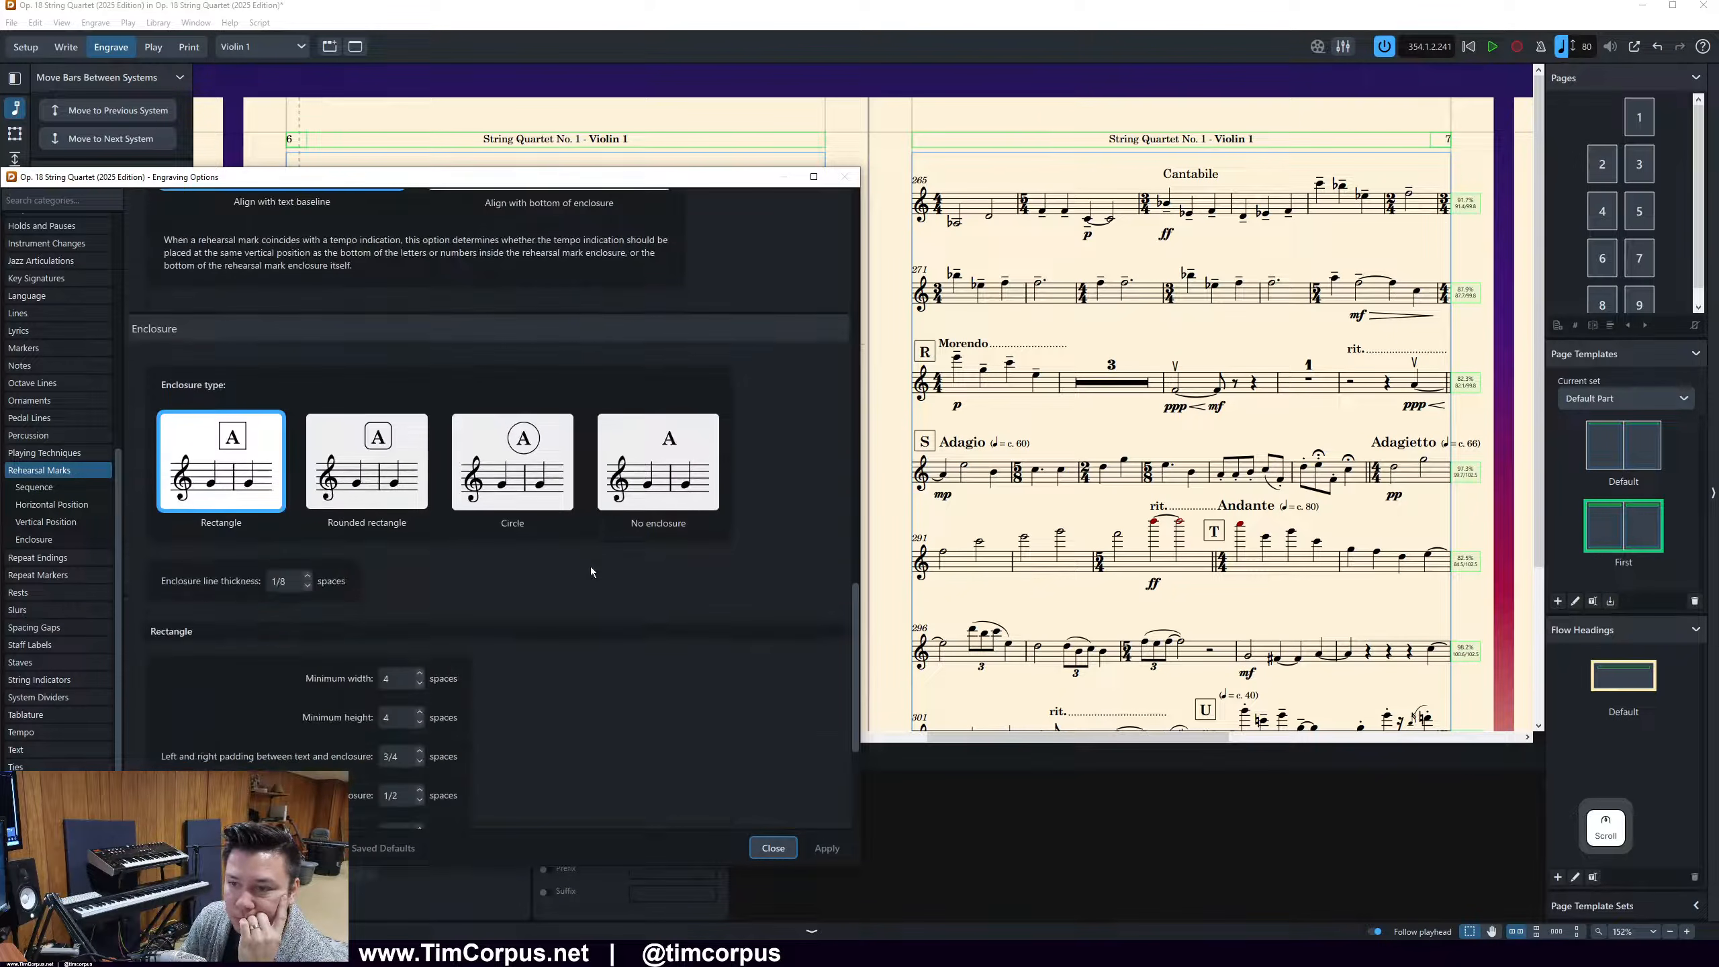
scroll(591, 572, down, 4)
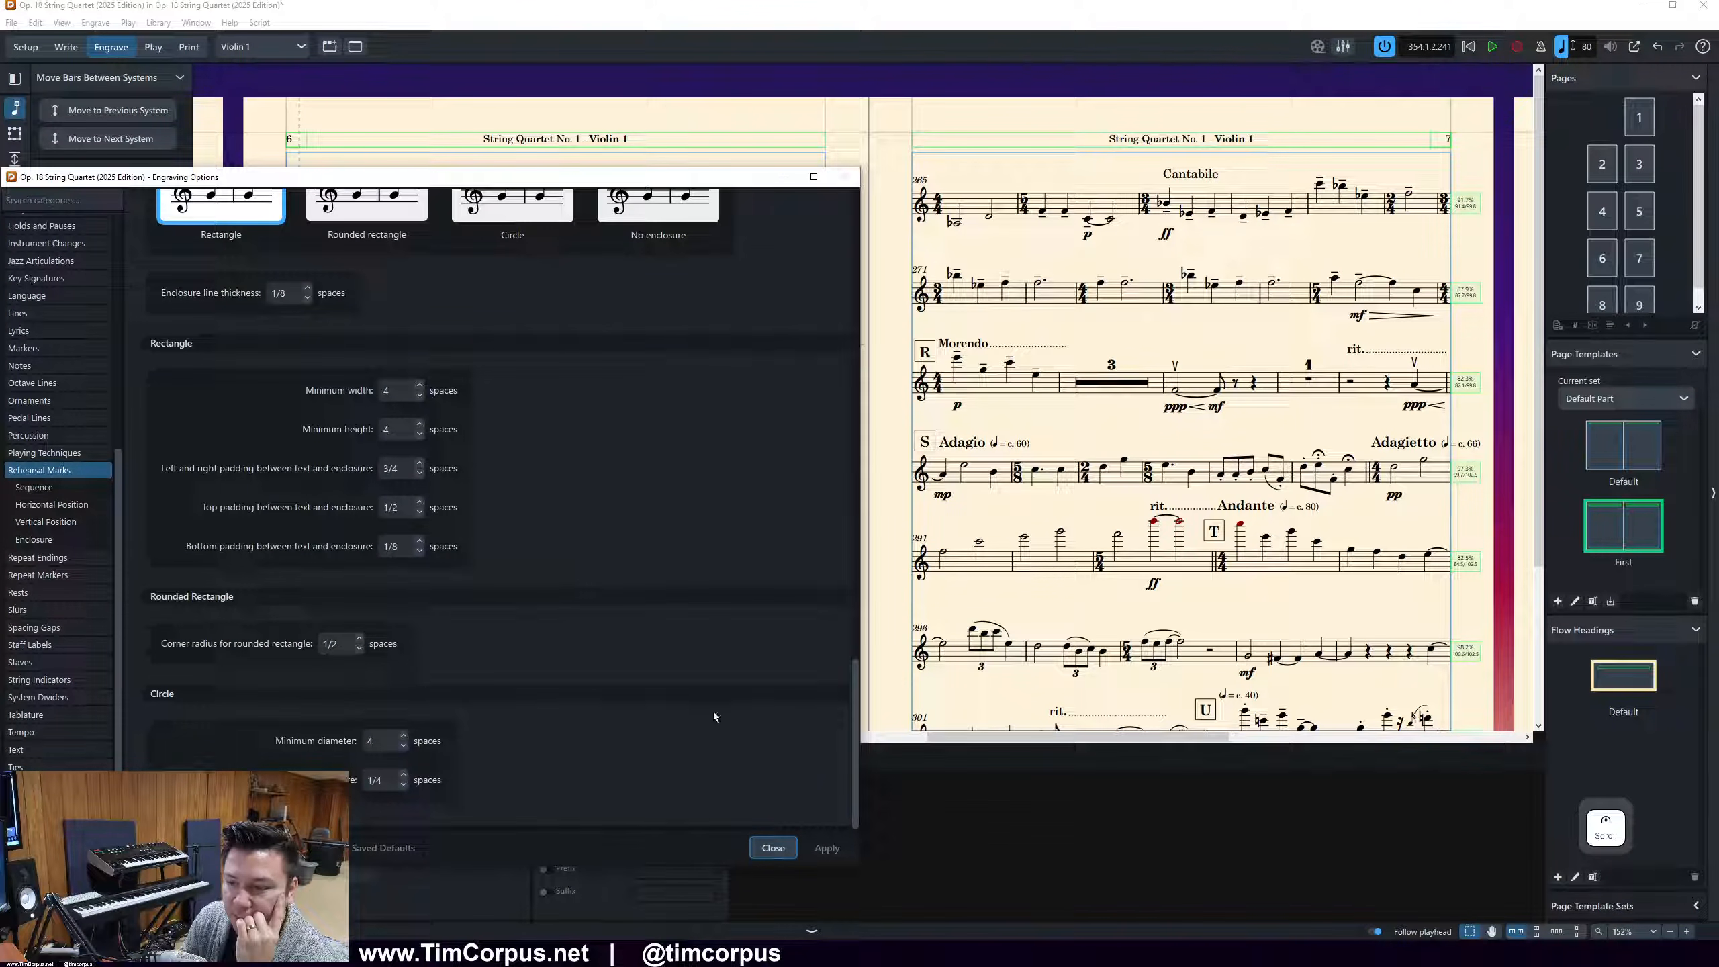
scroll(714, 712, up, 18)
scroll(712, 710, up, 6)
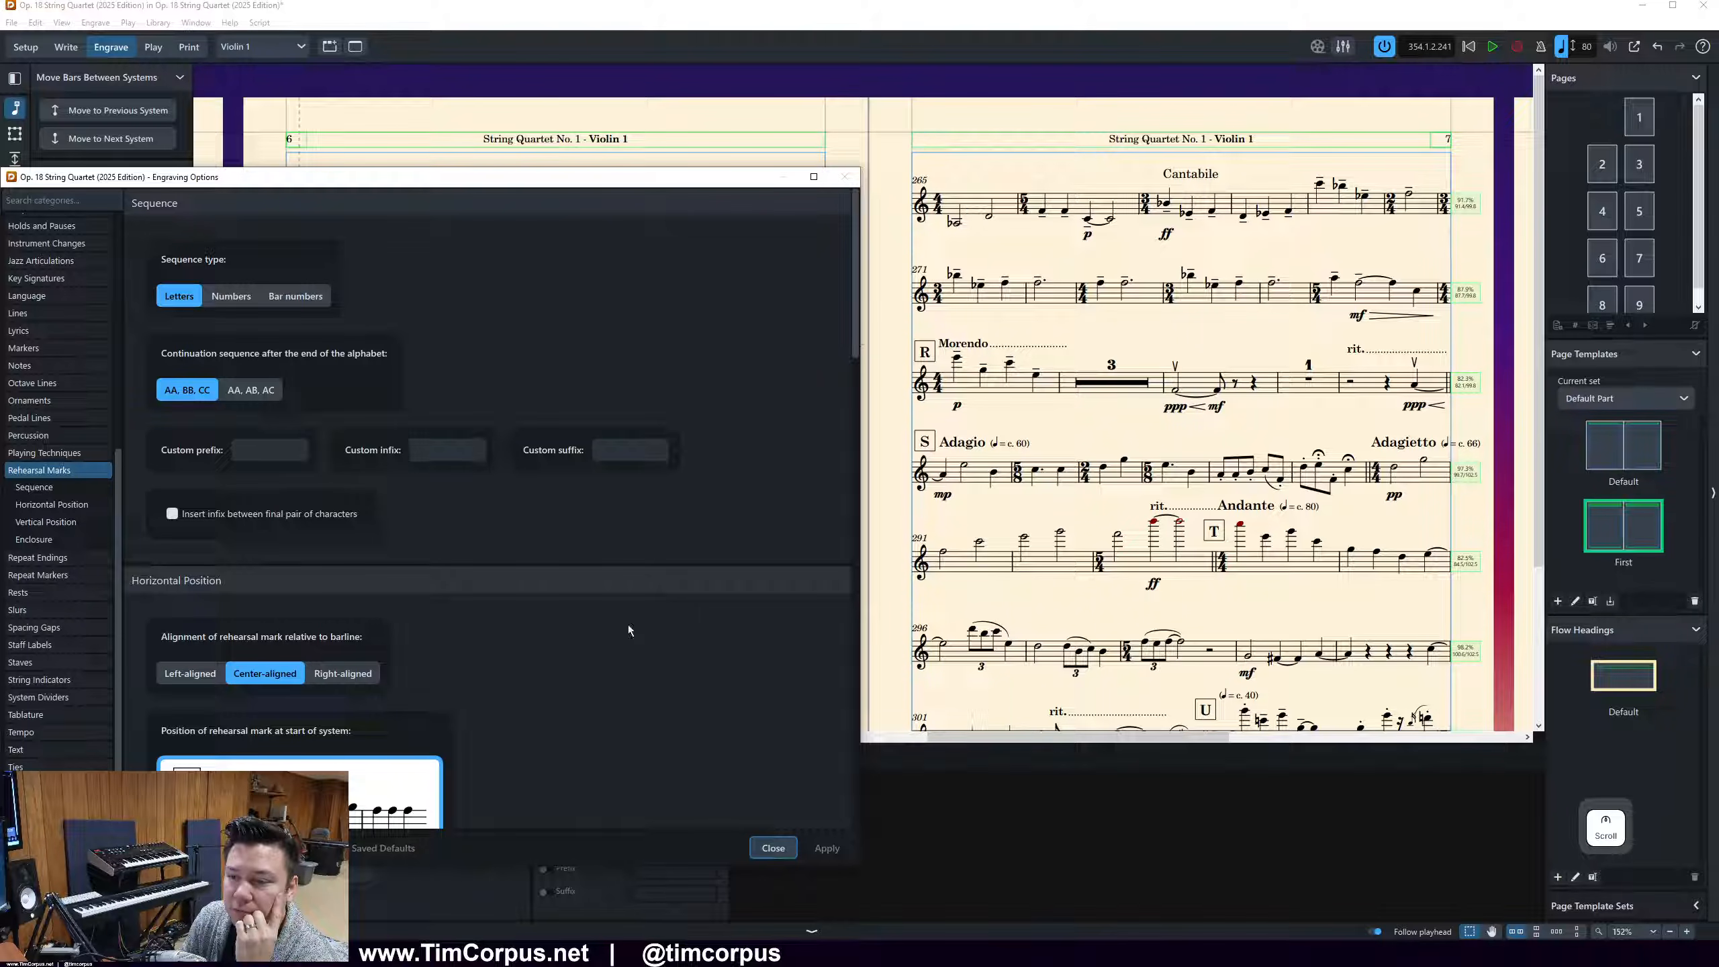
click(773, 848)
Search the layout options for rehearsal mark settings using "rehe", and clear the search
click(153, 24)
click(269, 335)
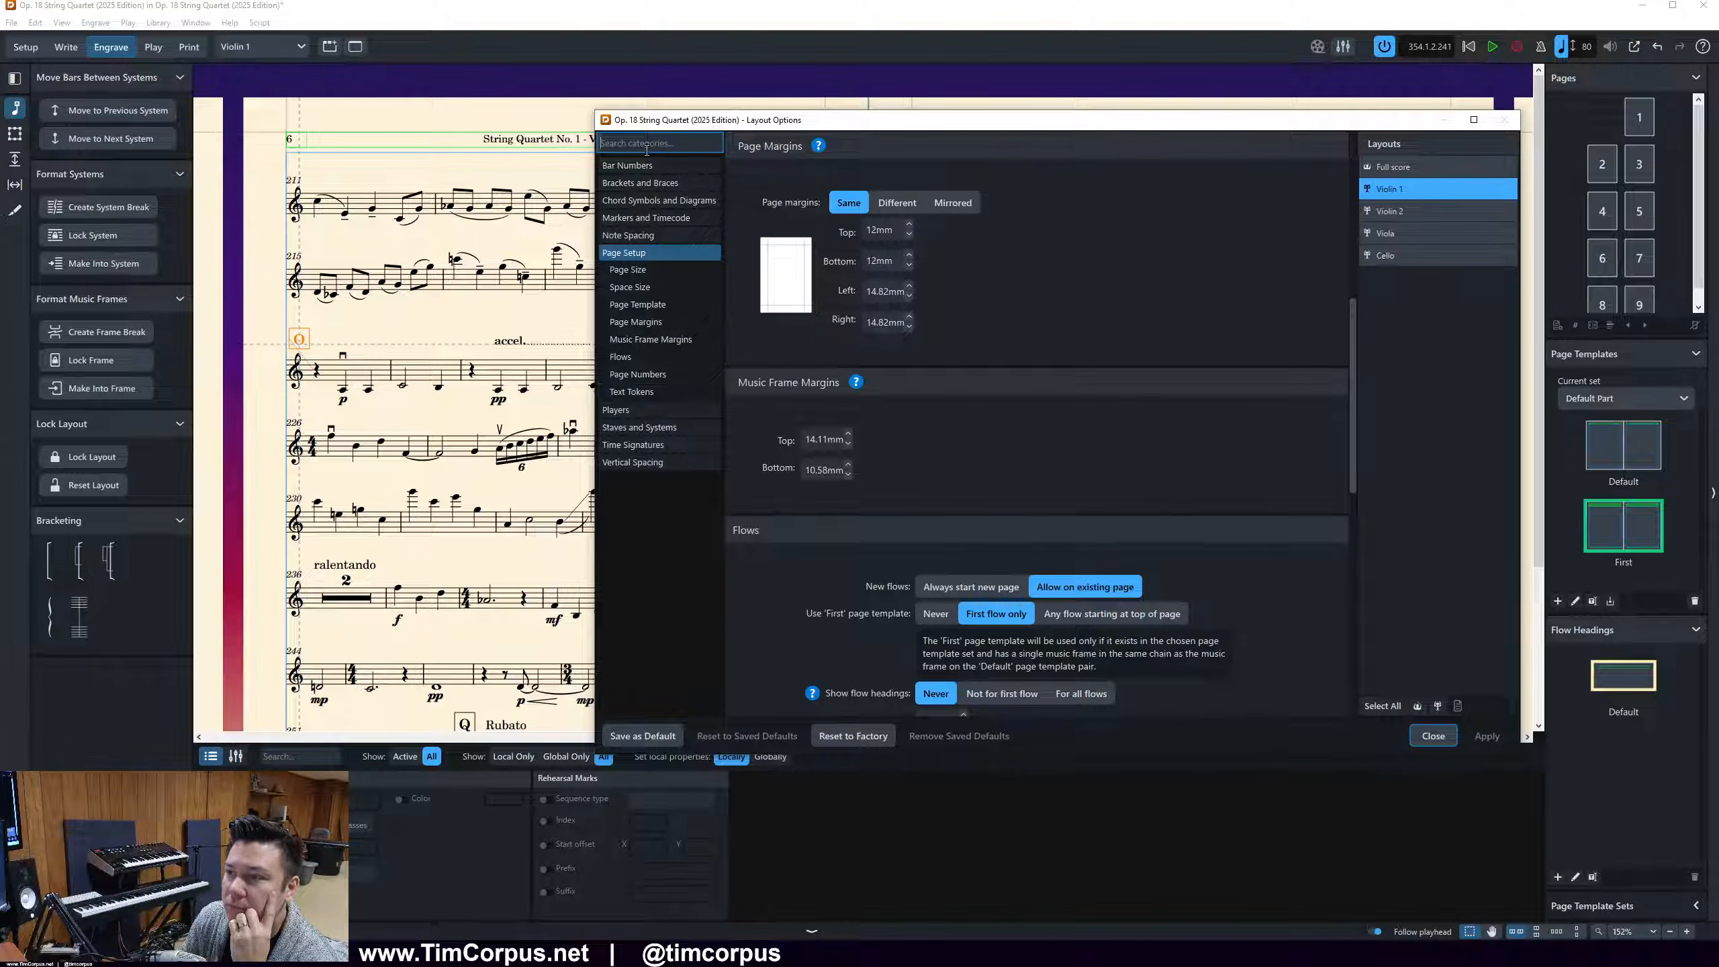
click(647, 217)
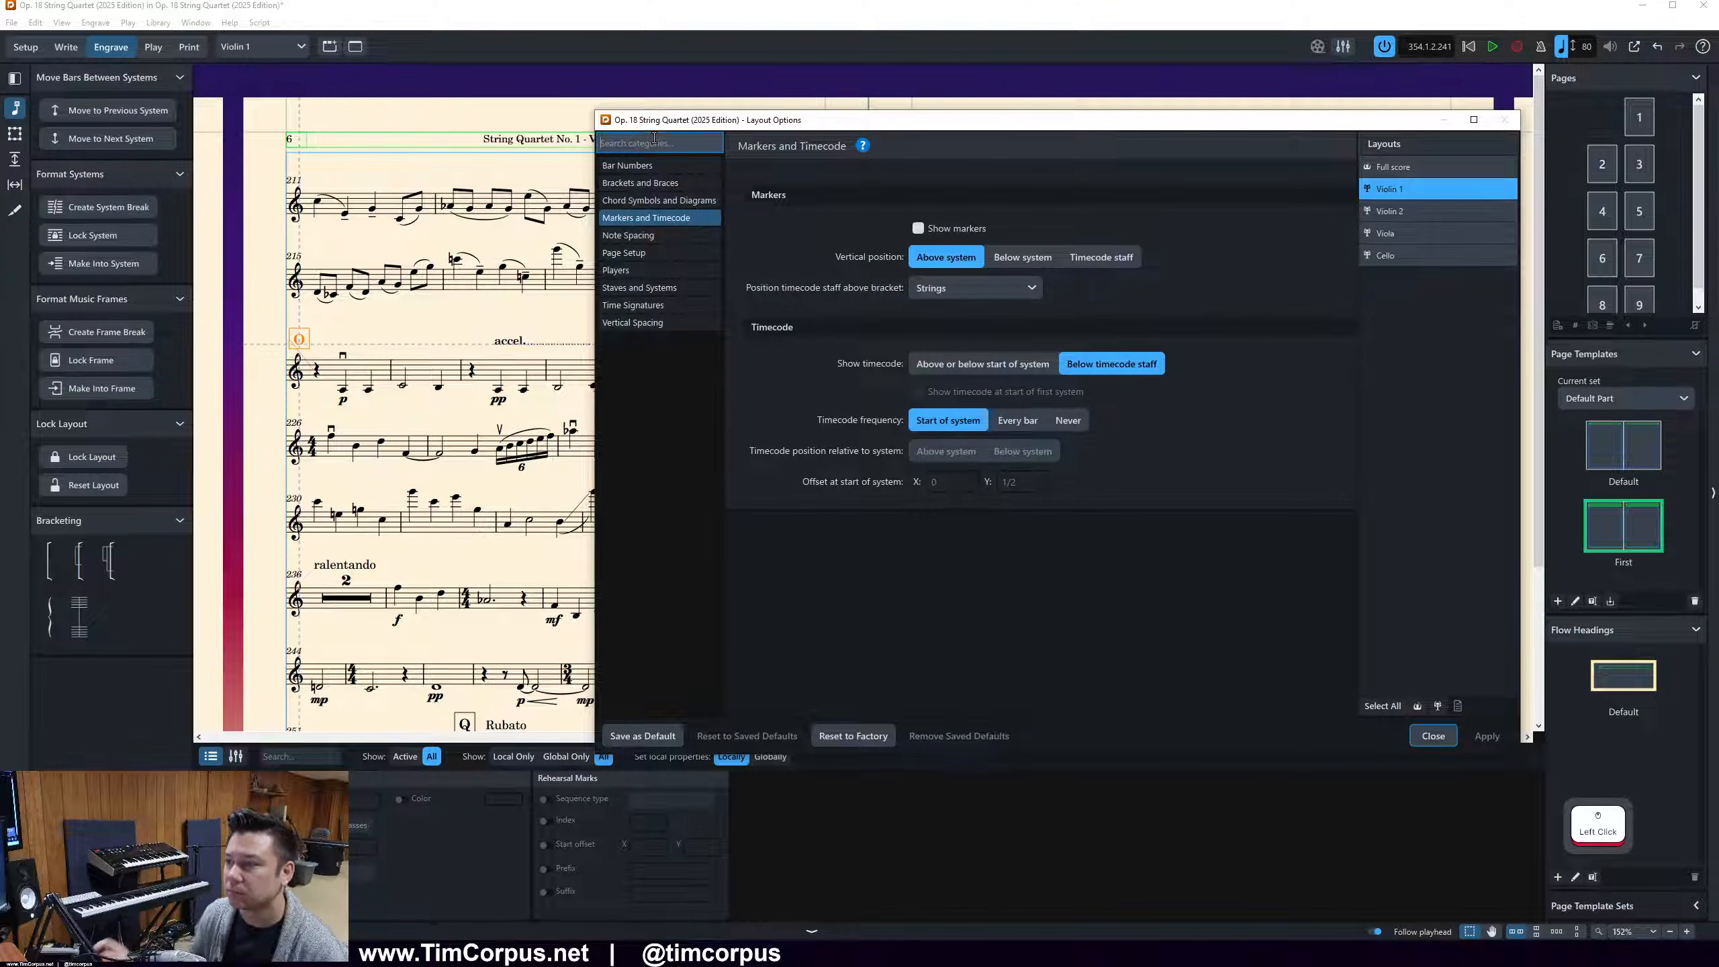
text(reh)
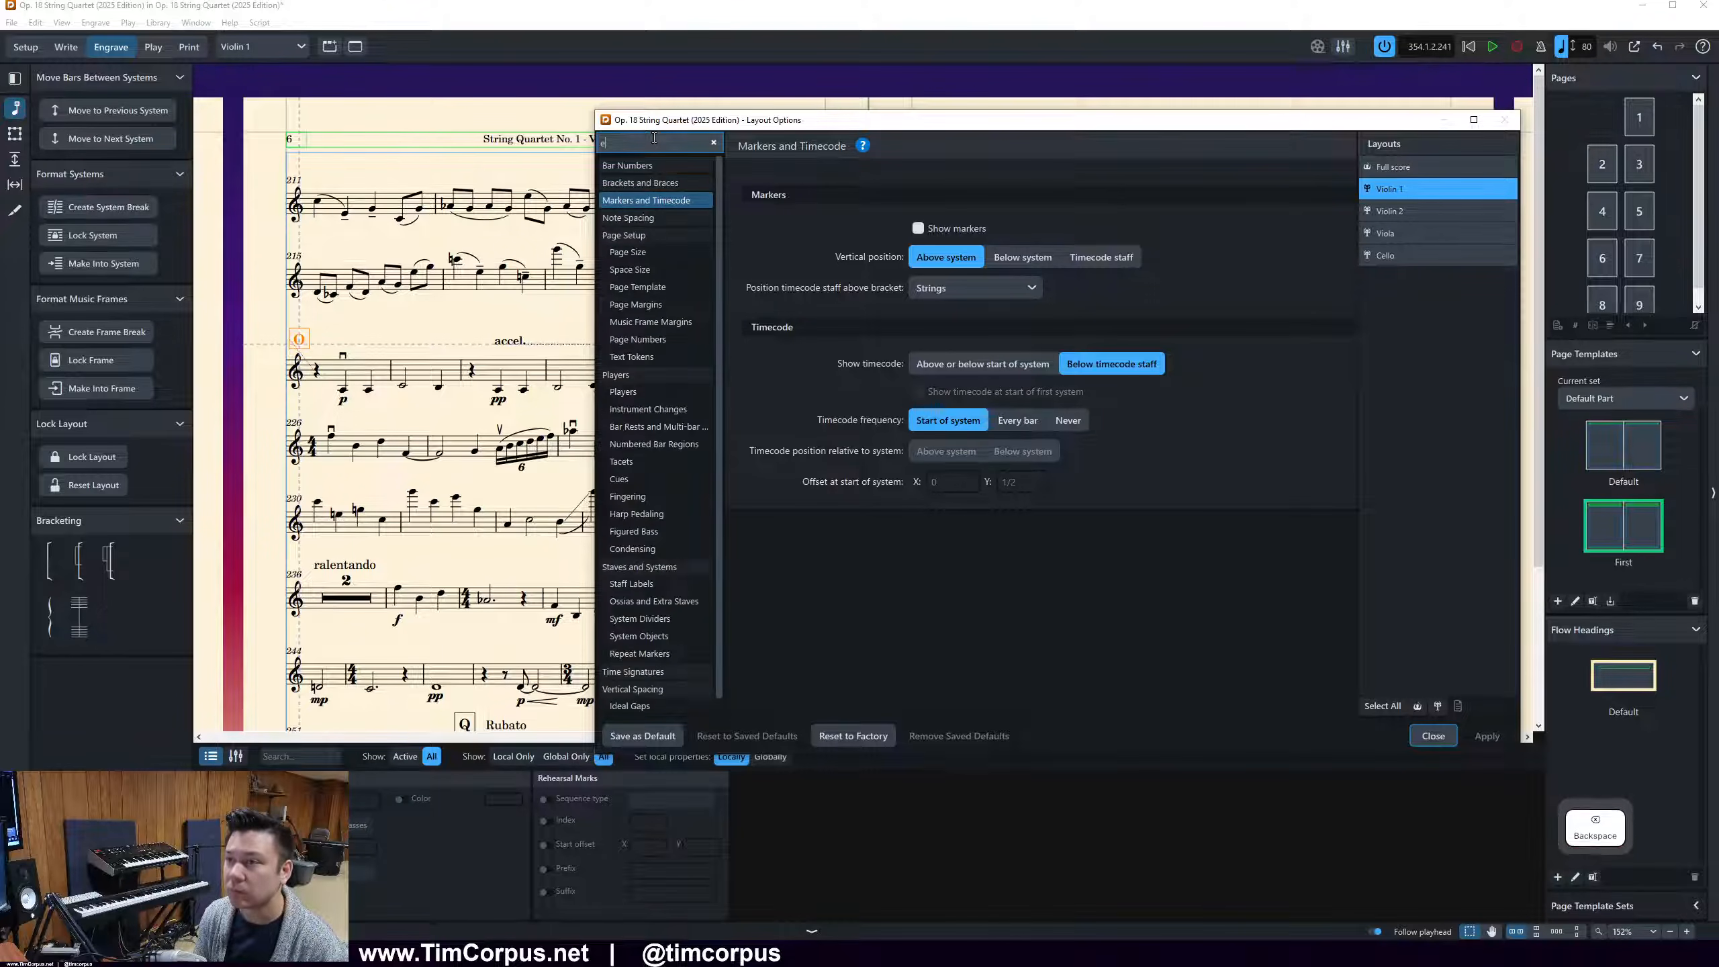
text(e)
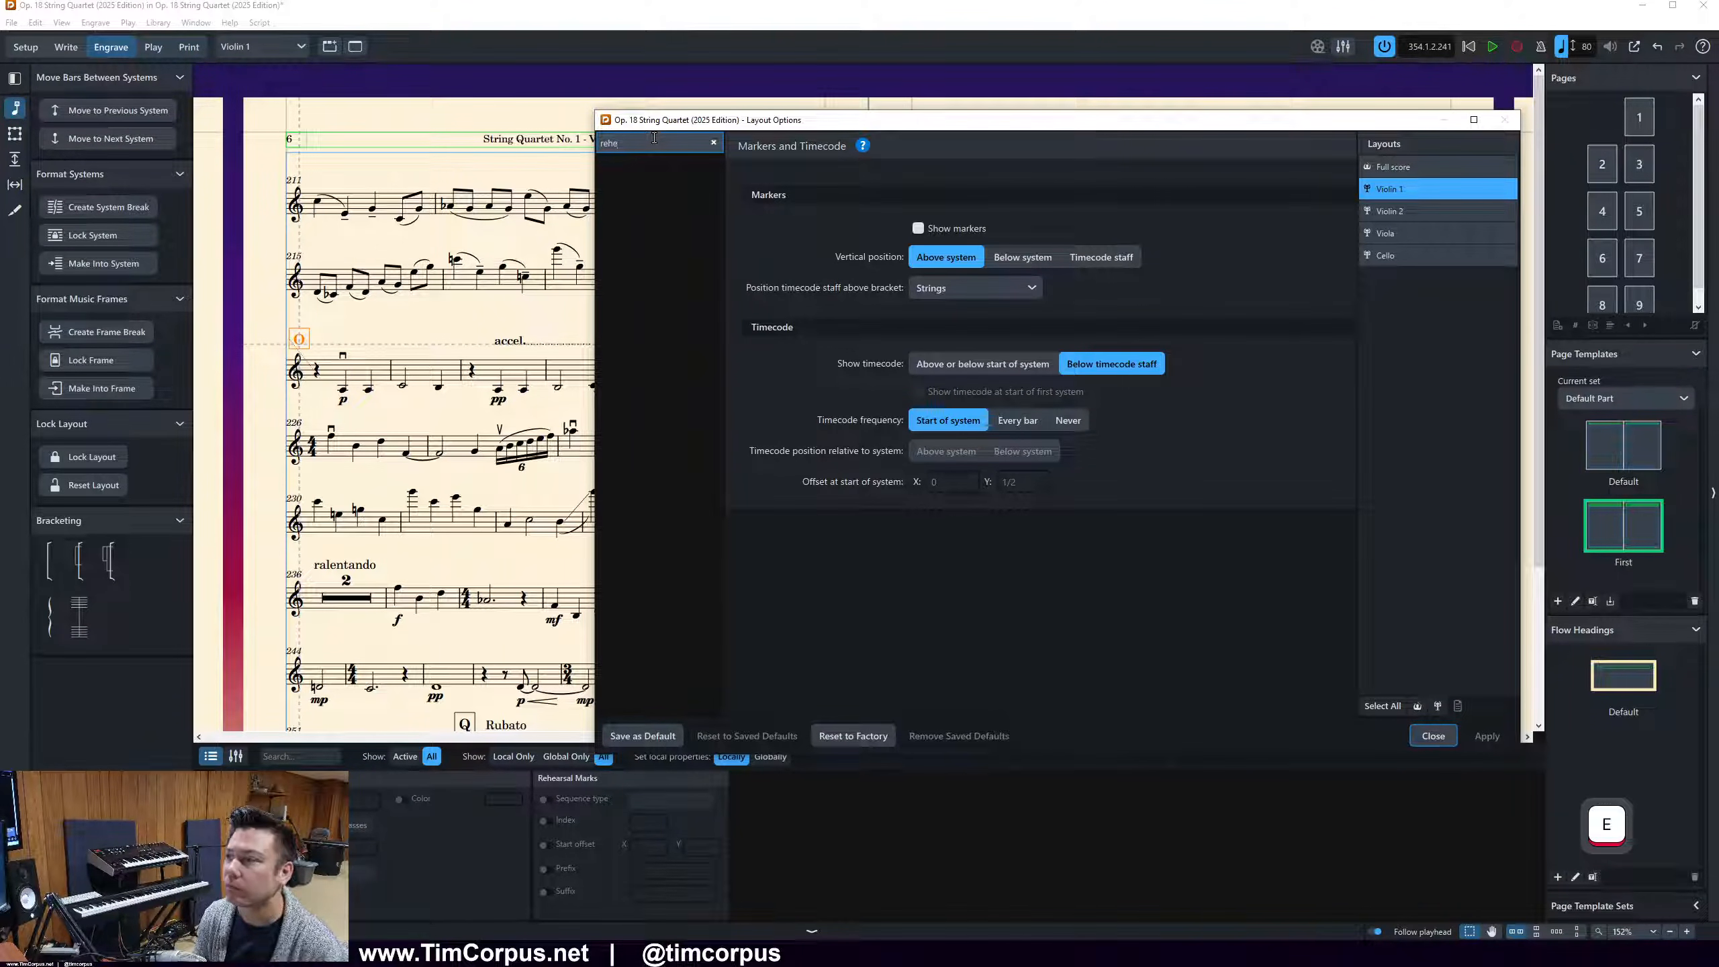
click(714, 144)
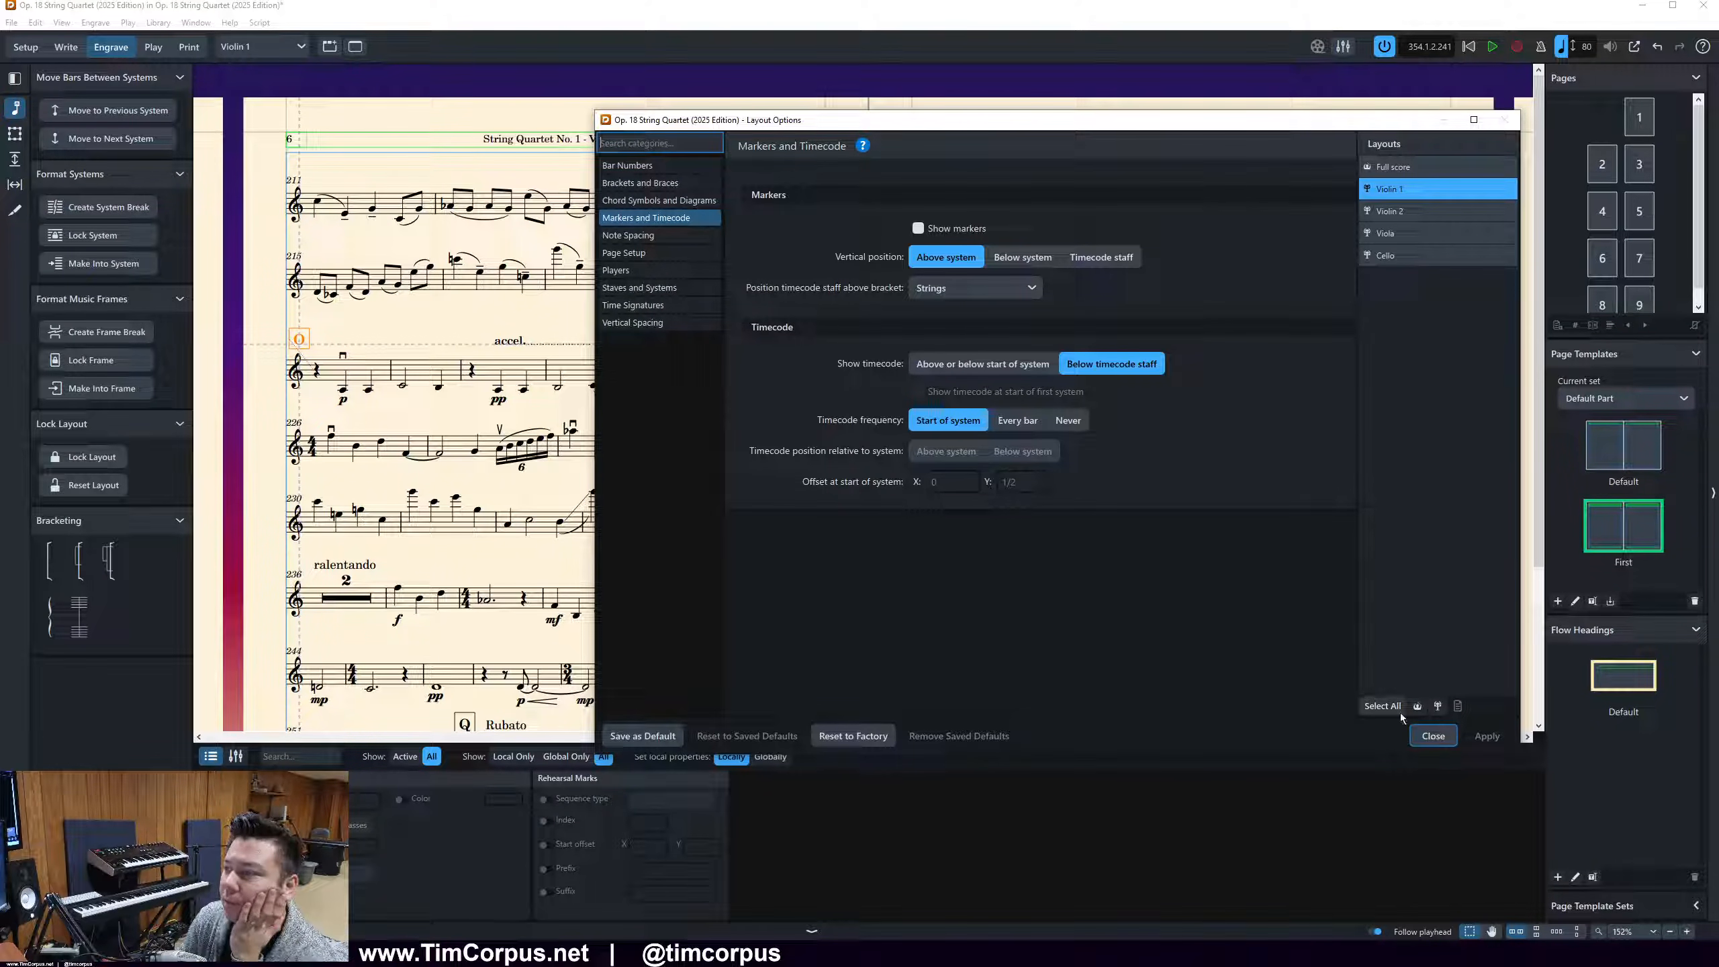
Turn on bar numbers at rehearsal marks in the bar number options of the Violin 1 layout, and apply the change
click(674, 163)
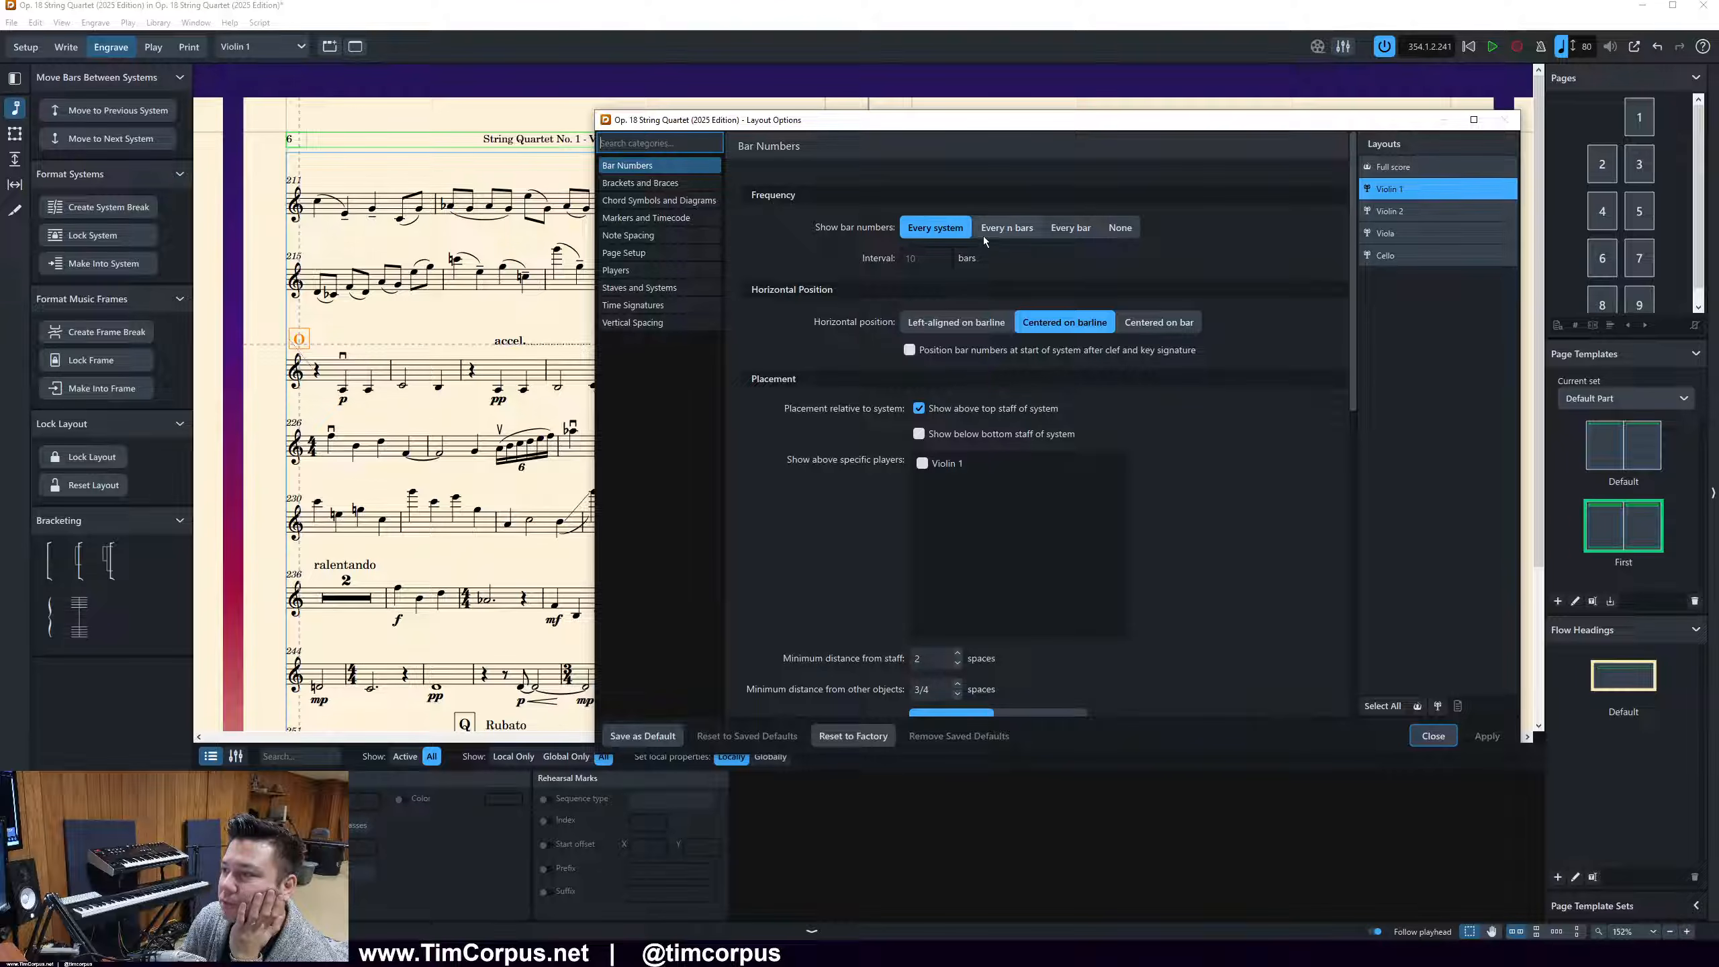
scroll(933, 331, down, 4)
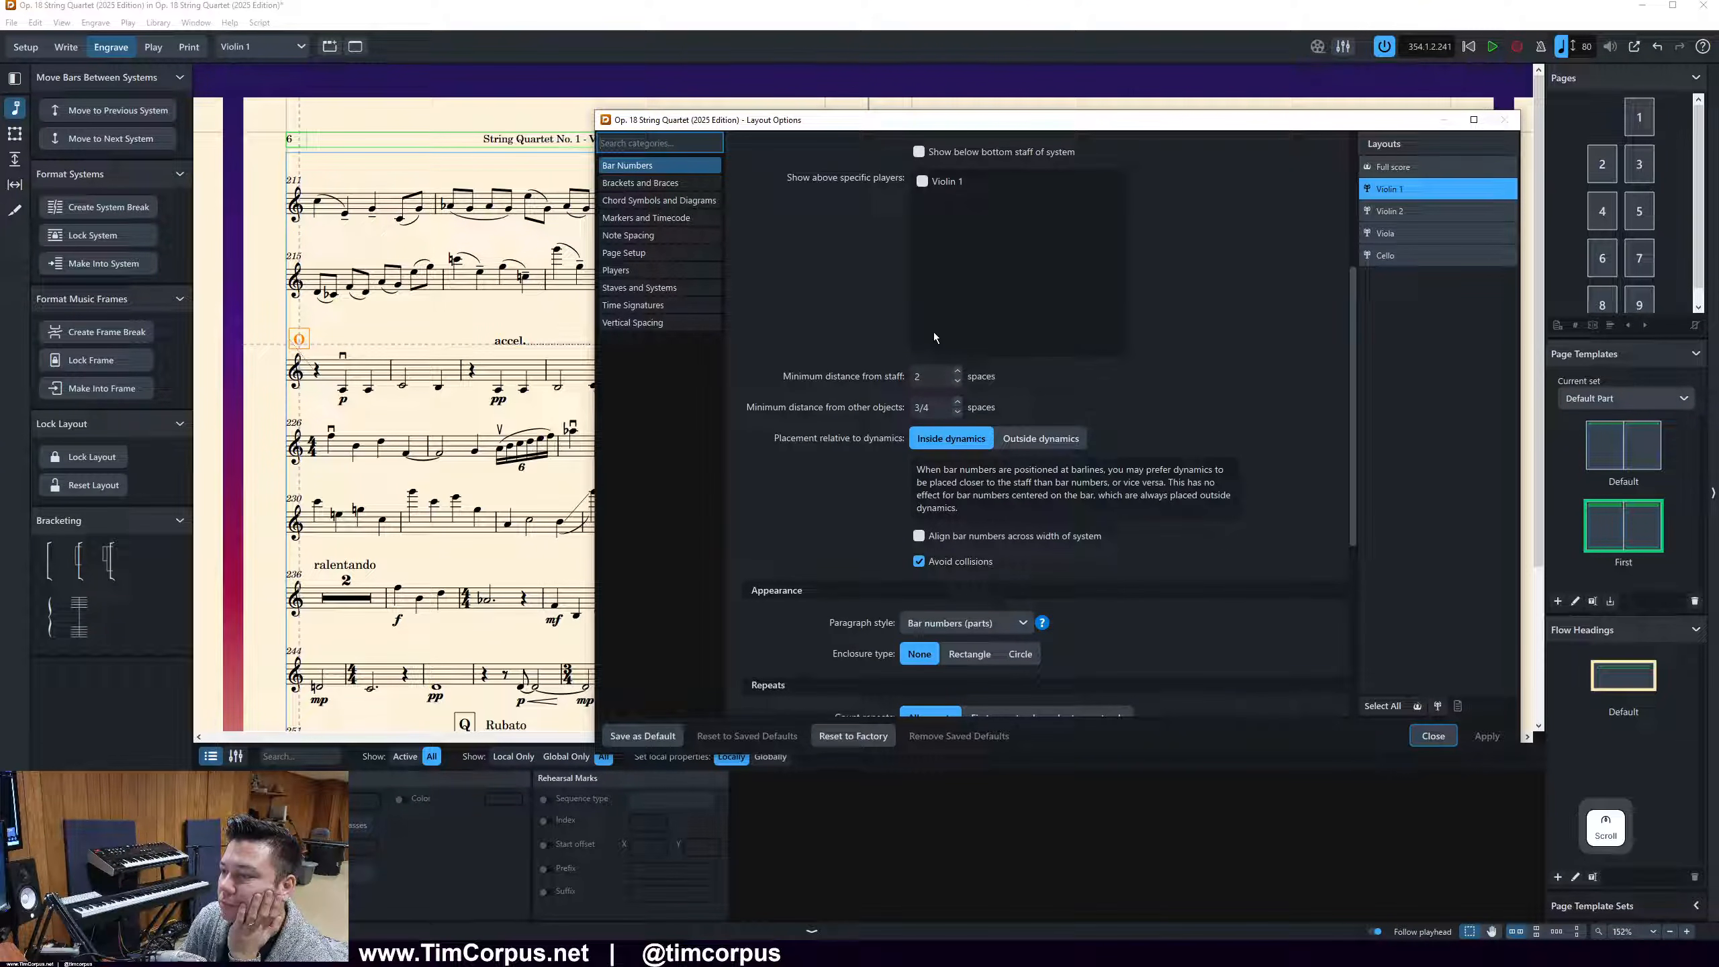
scroll(934, 331, down, 4)
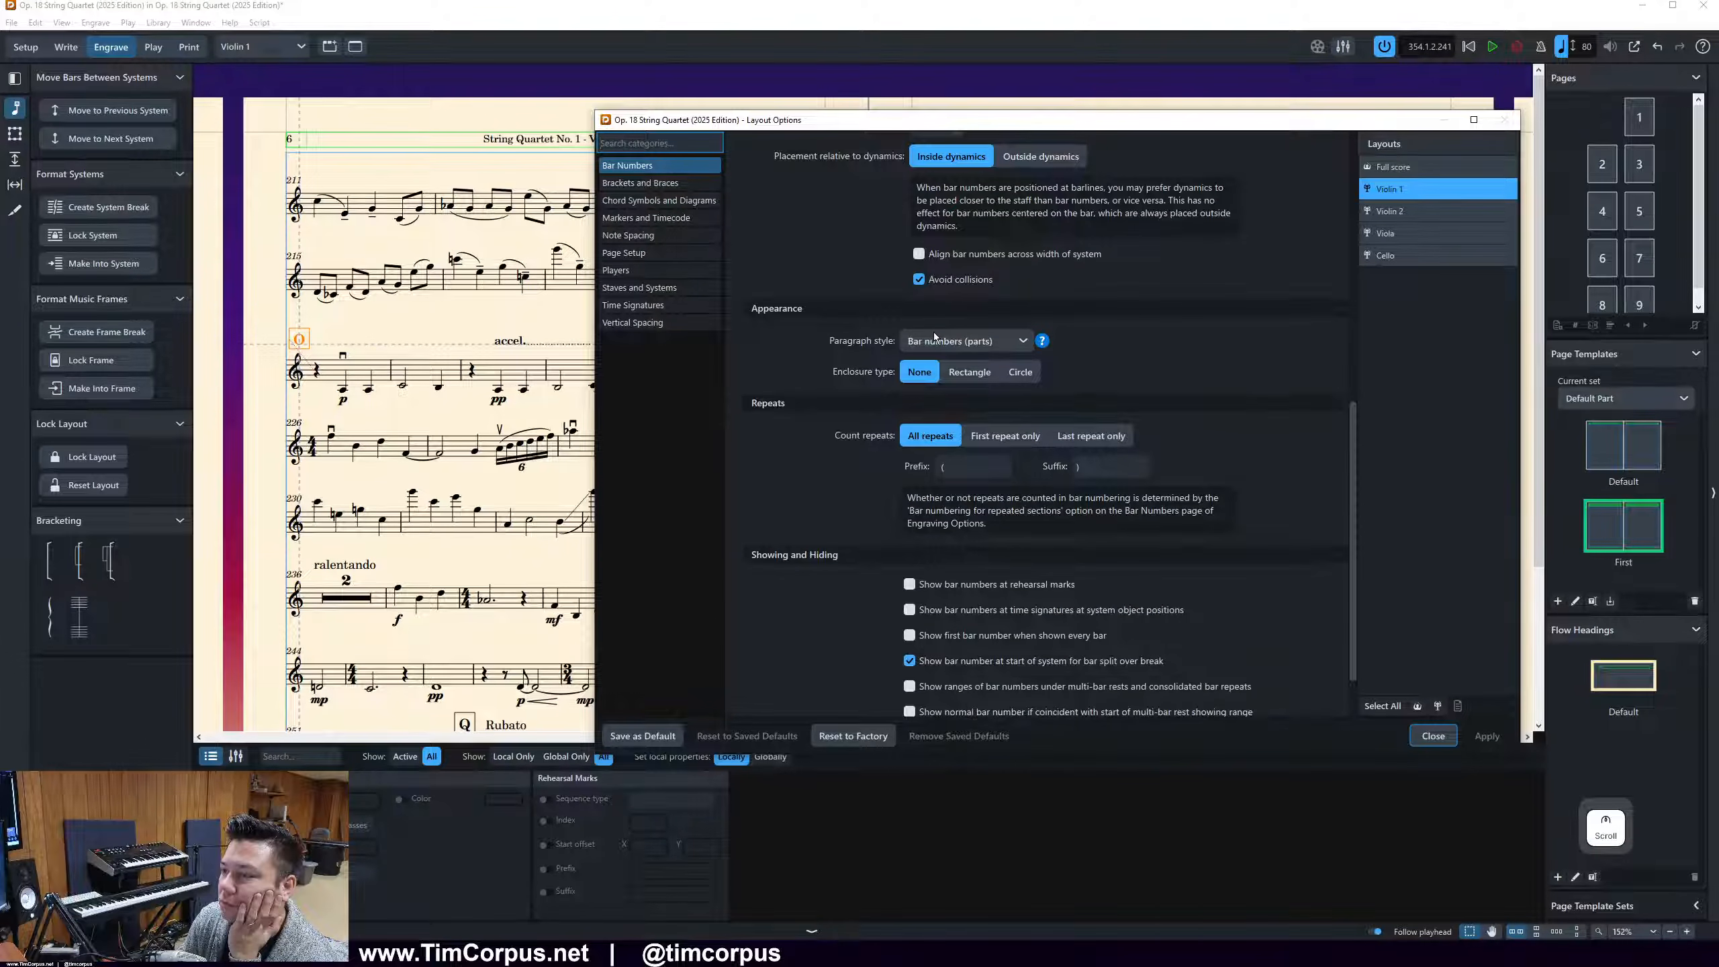
click(935, 342)
click(935, 342)
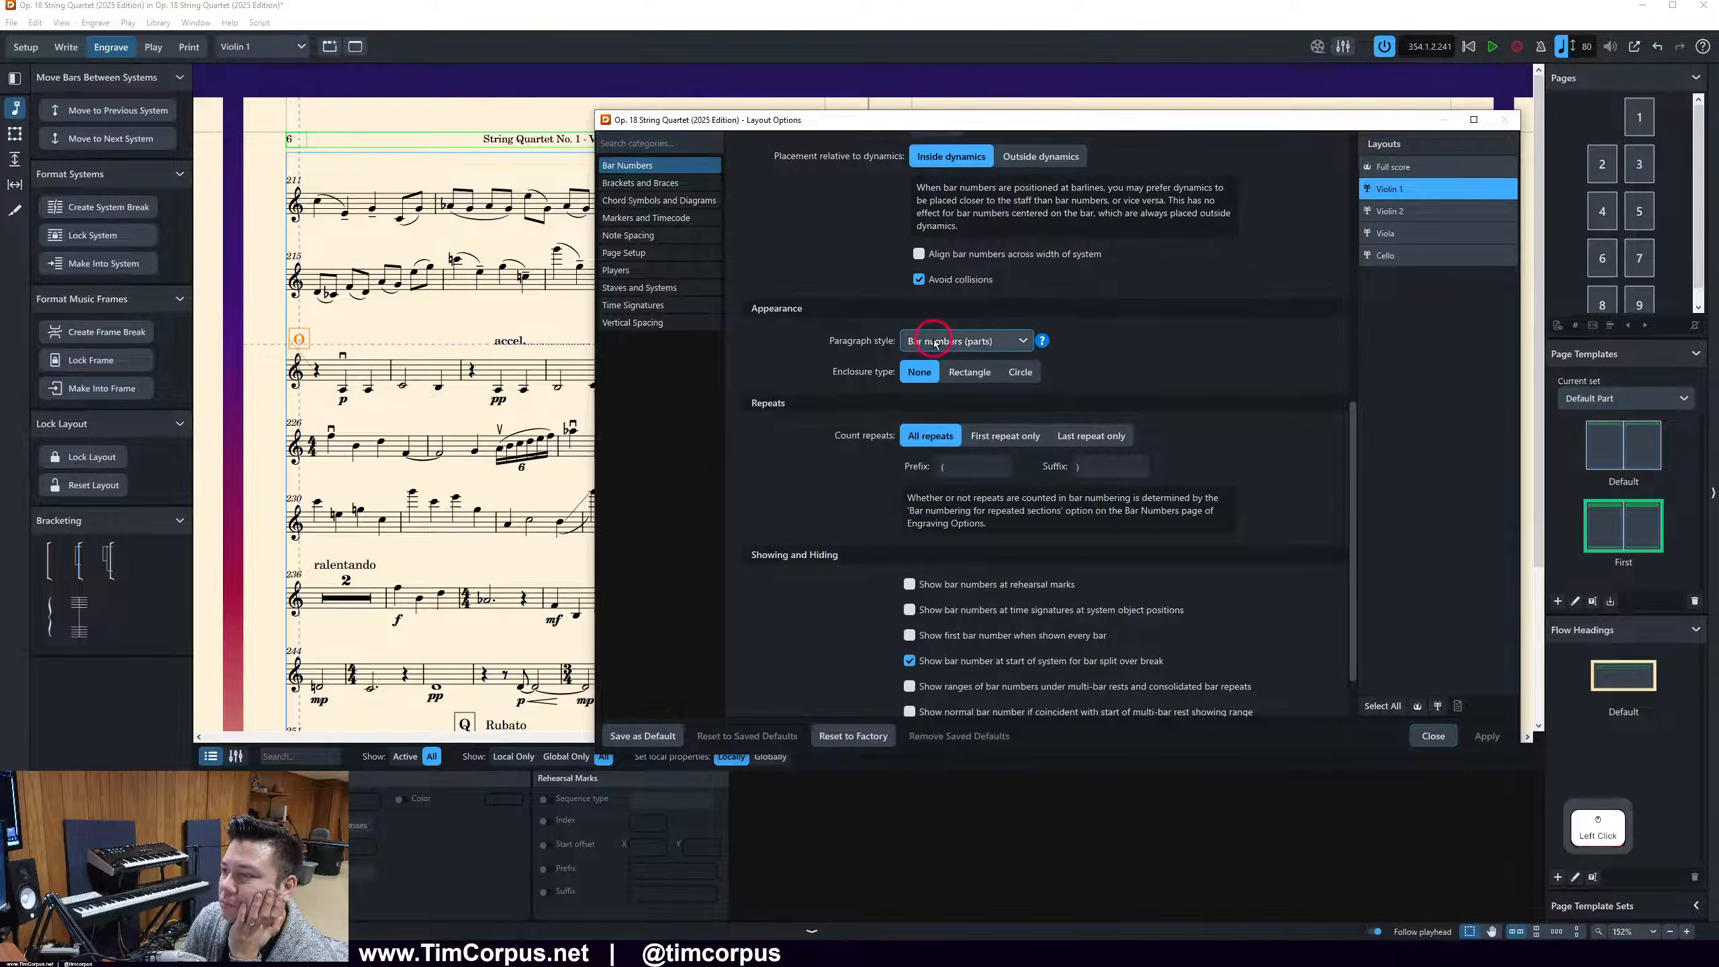
scroll(935, 342, down, 1)
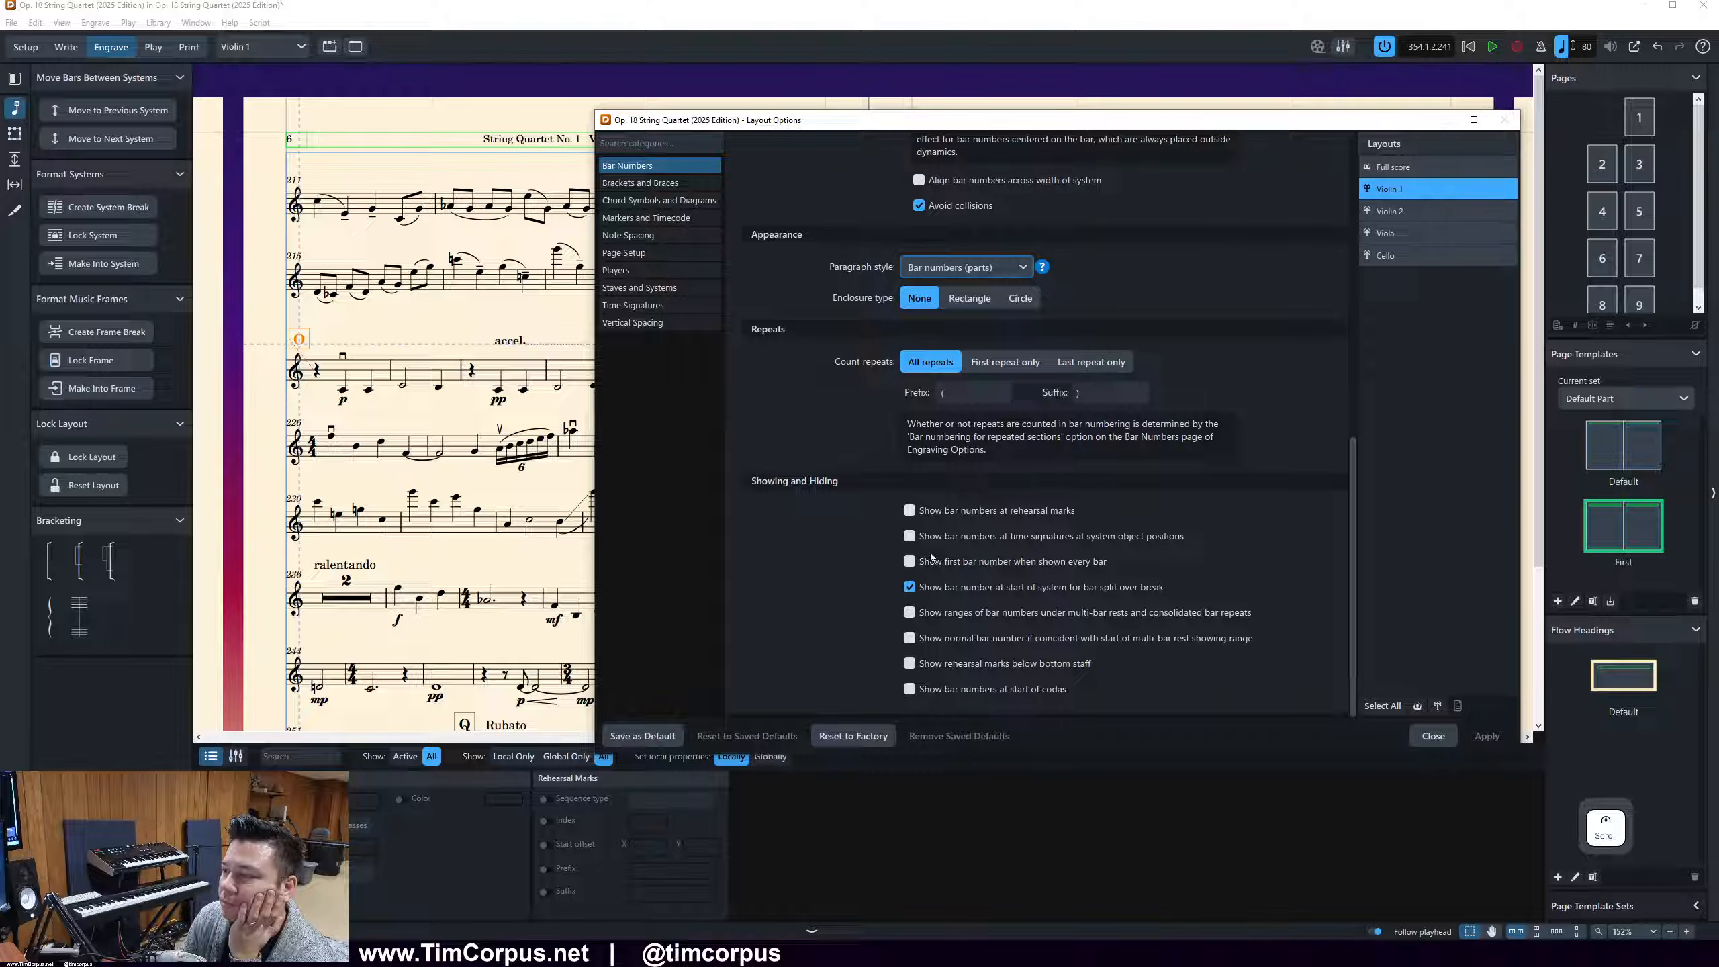
click(847, 511)
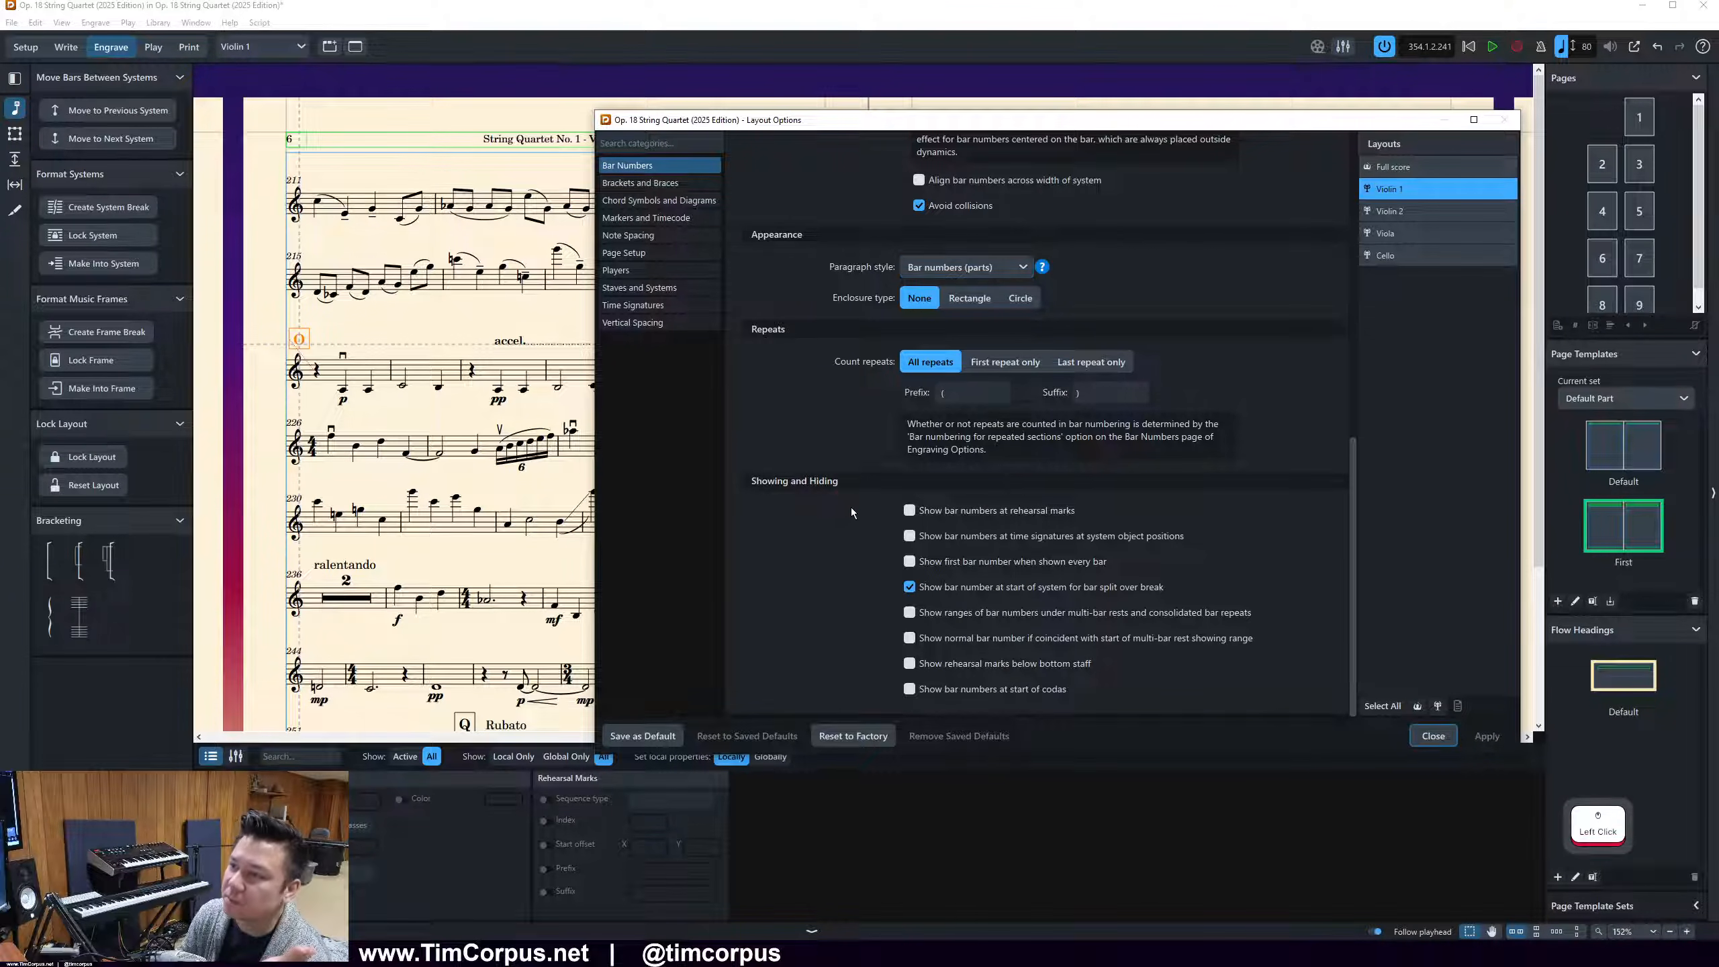
click(642, 143)
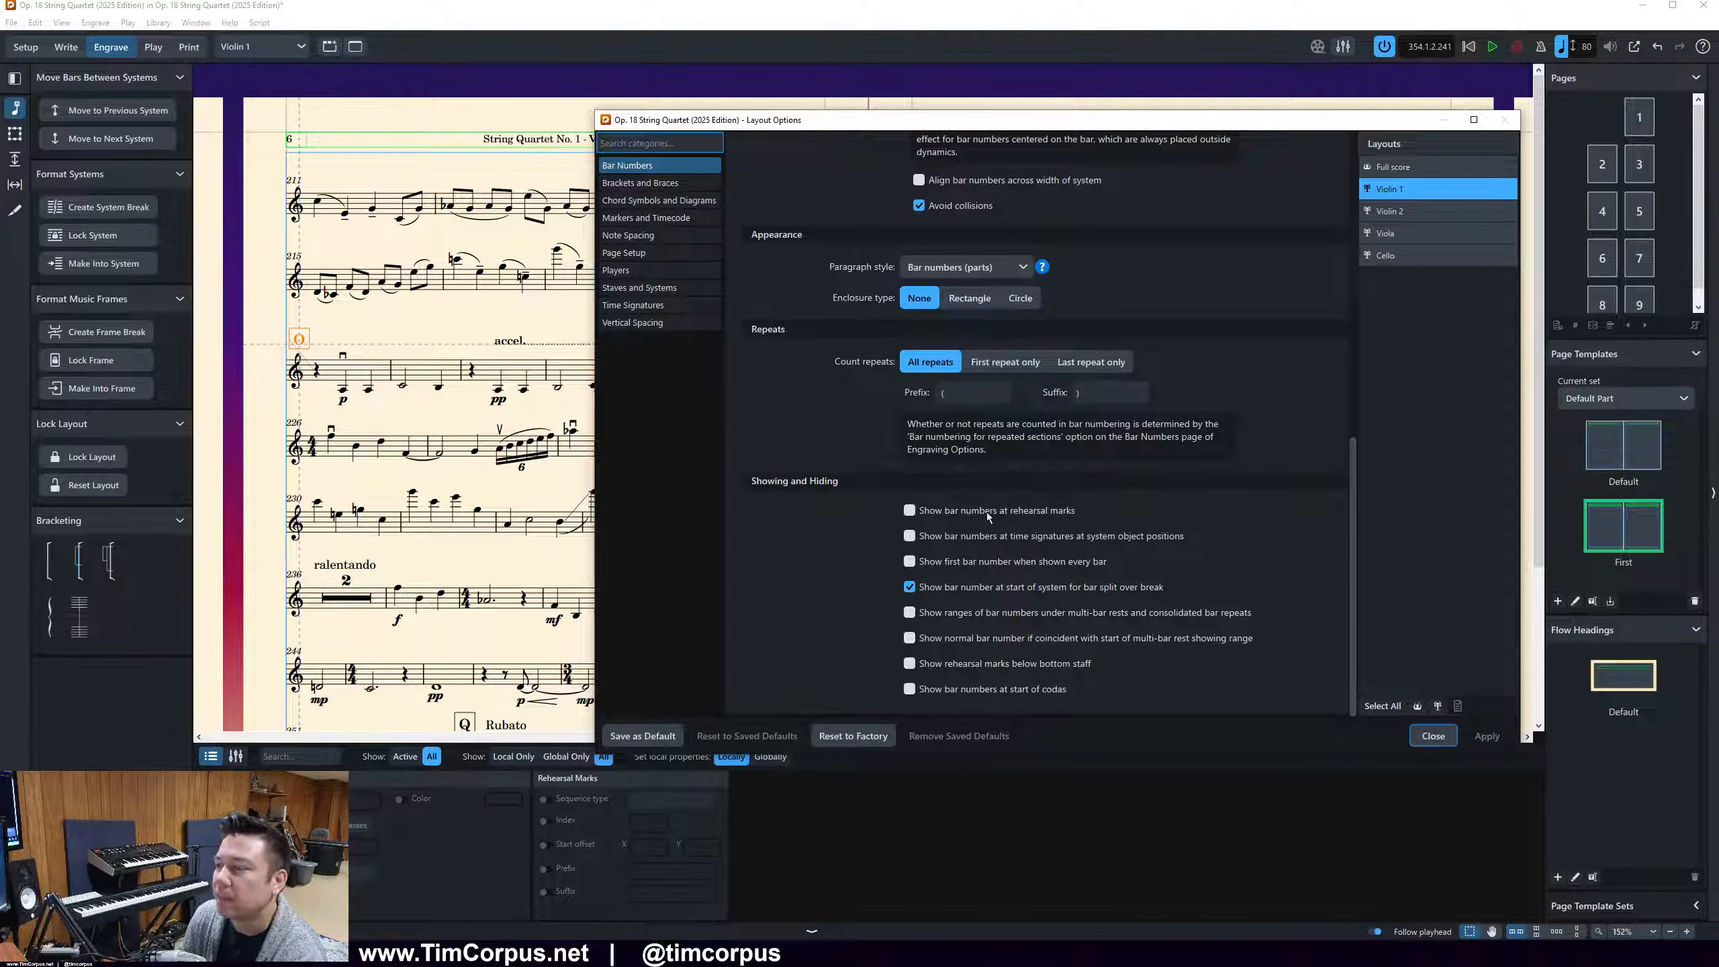
click(953, 513)
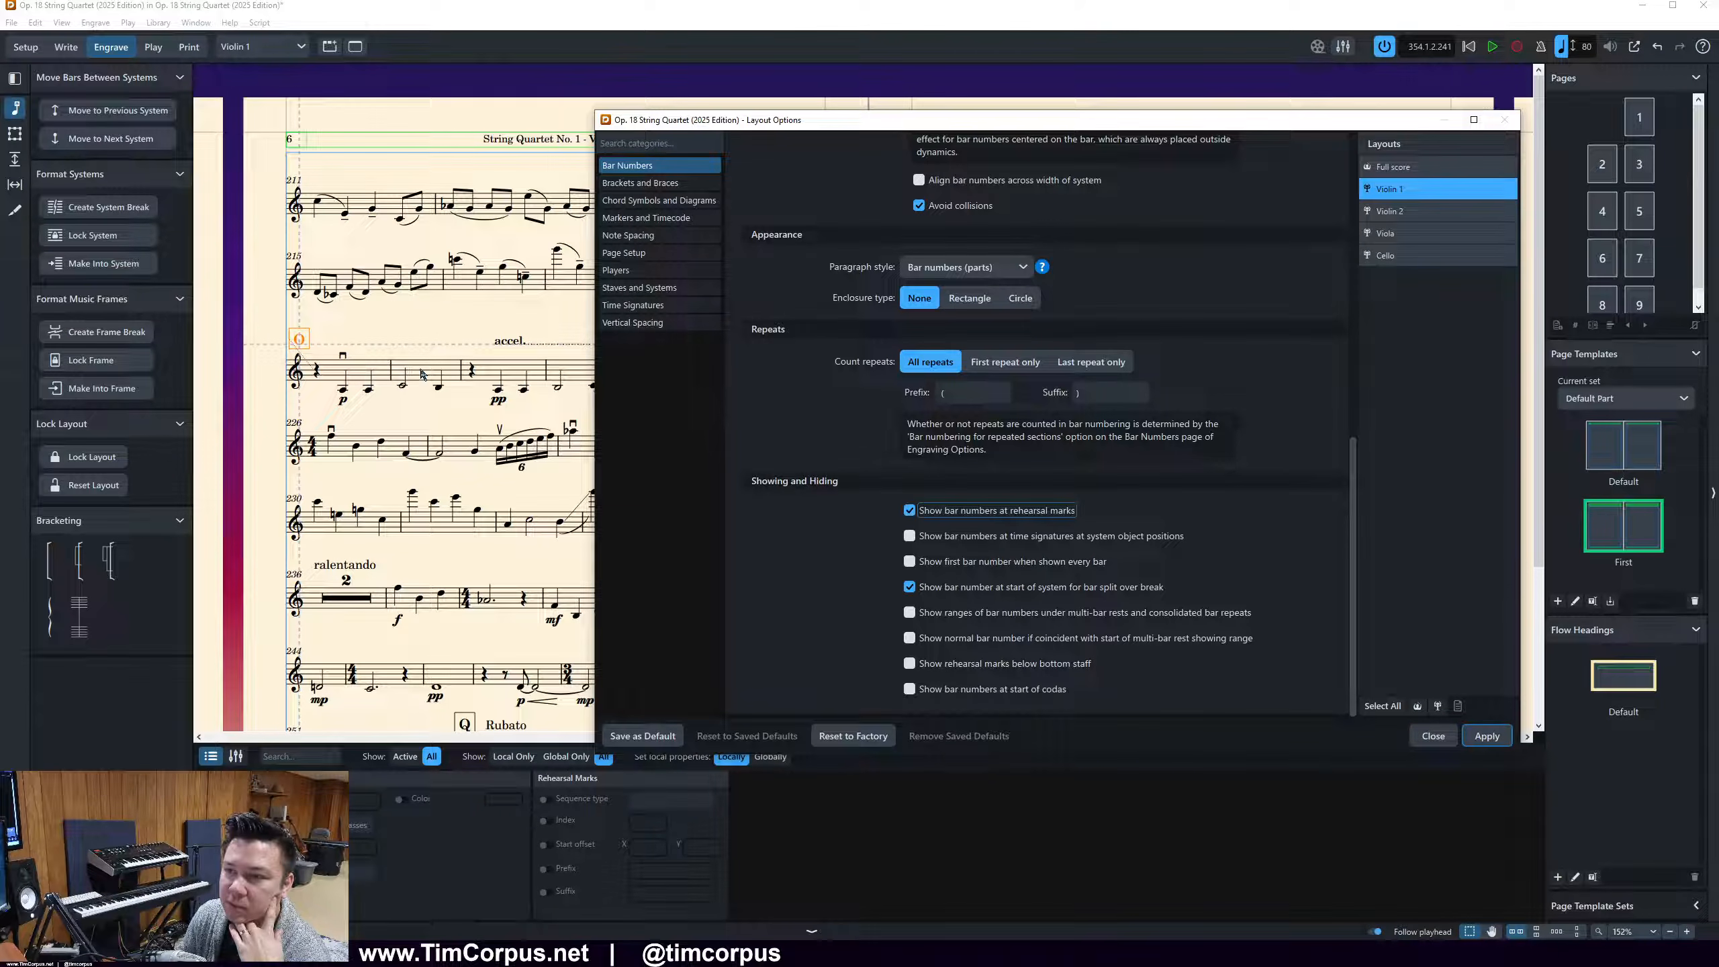
drag(1132, 131, 1718, 295)
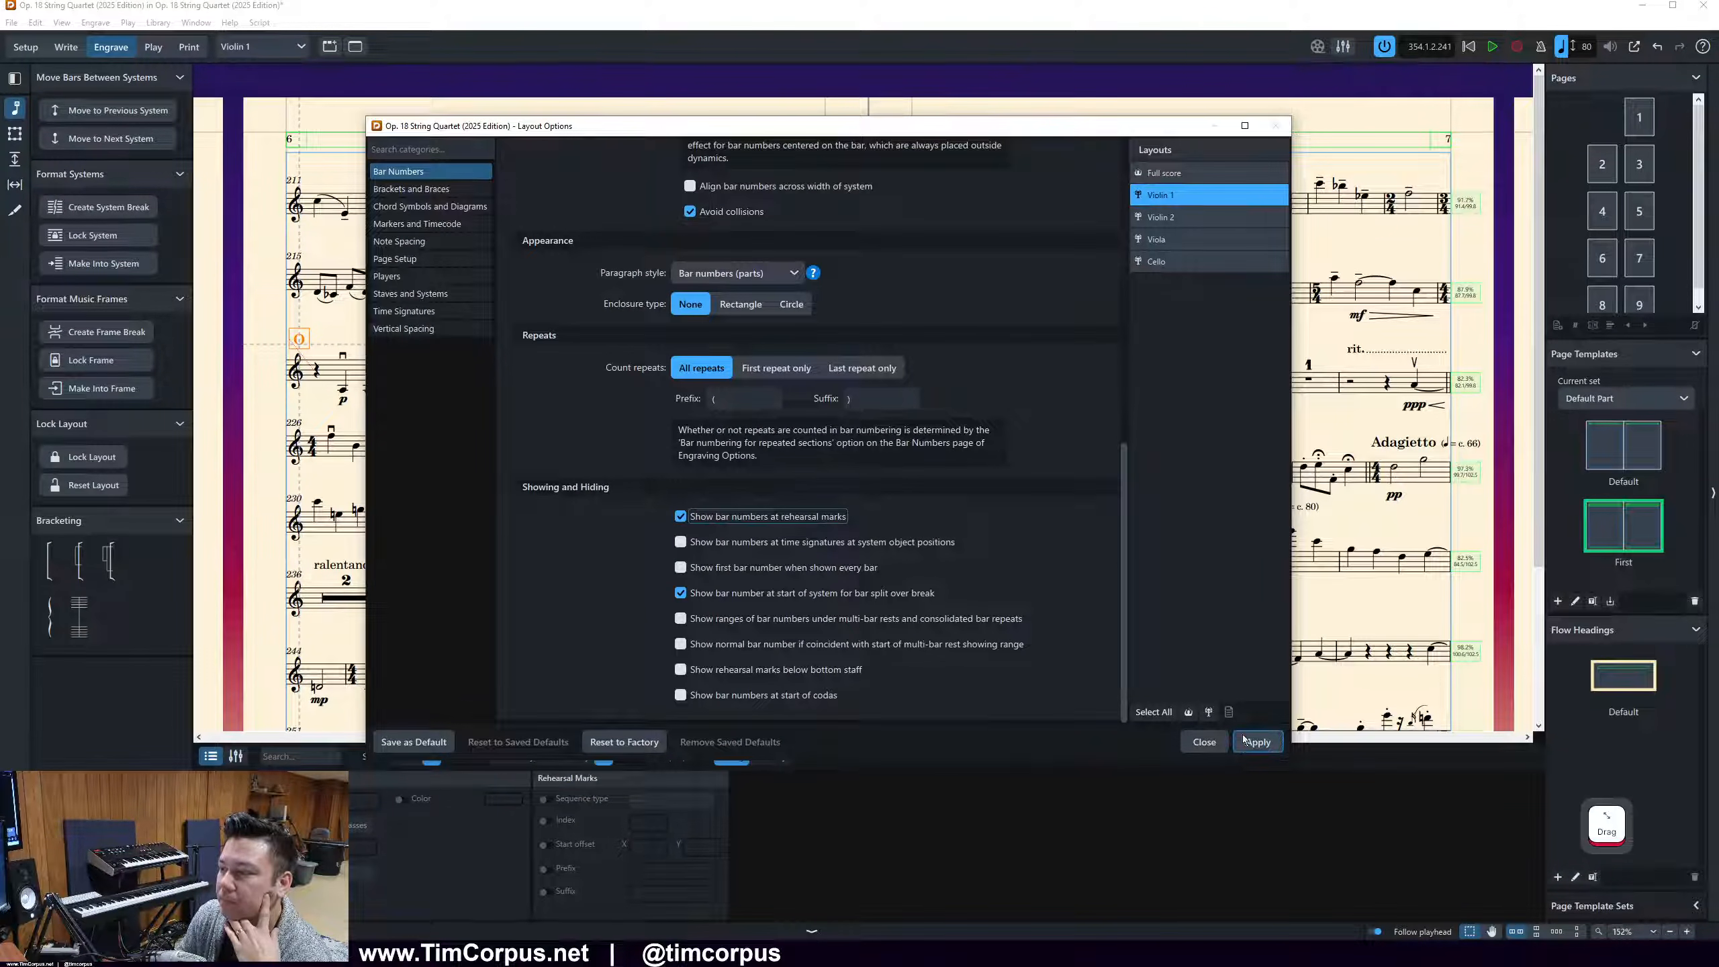
click(1253, 742)
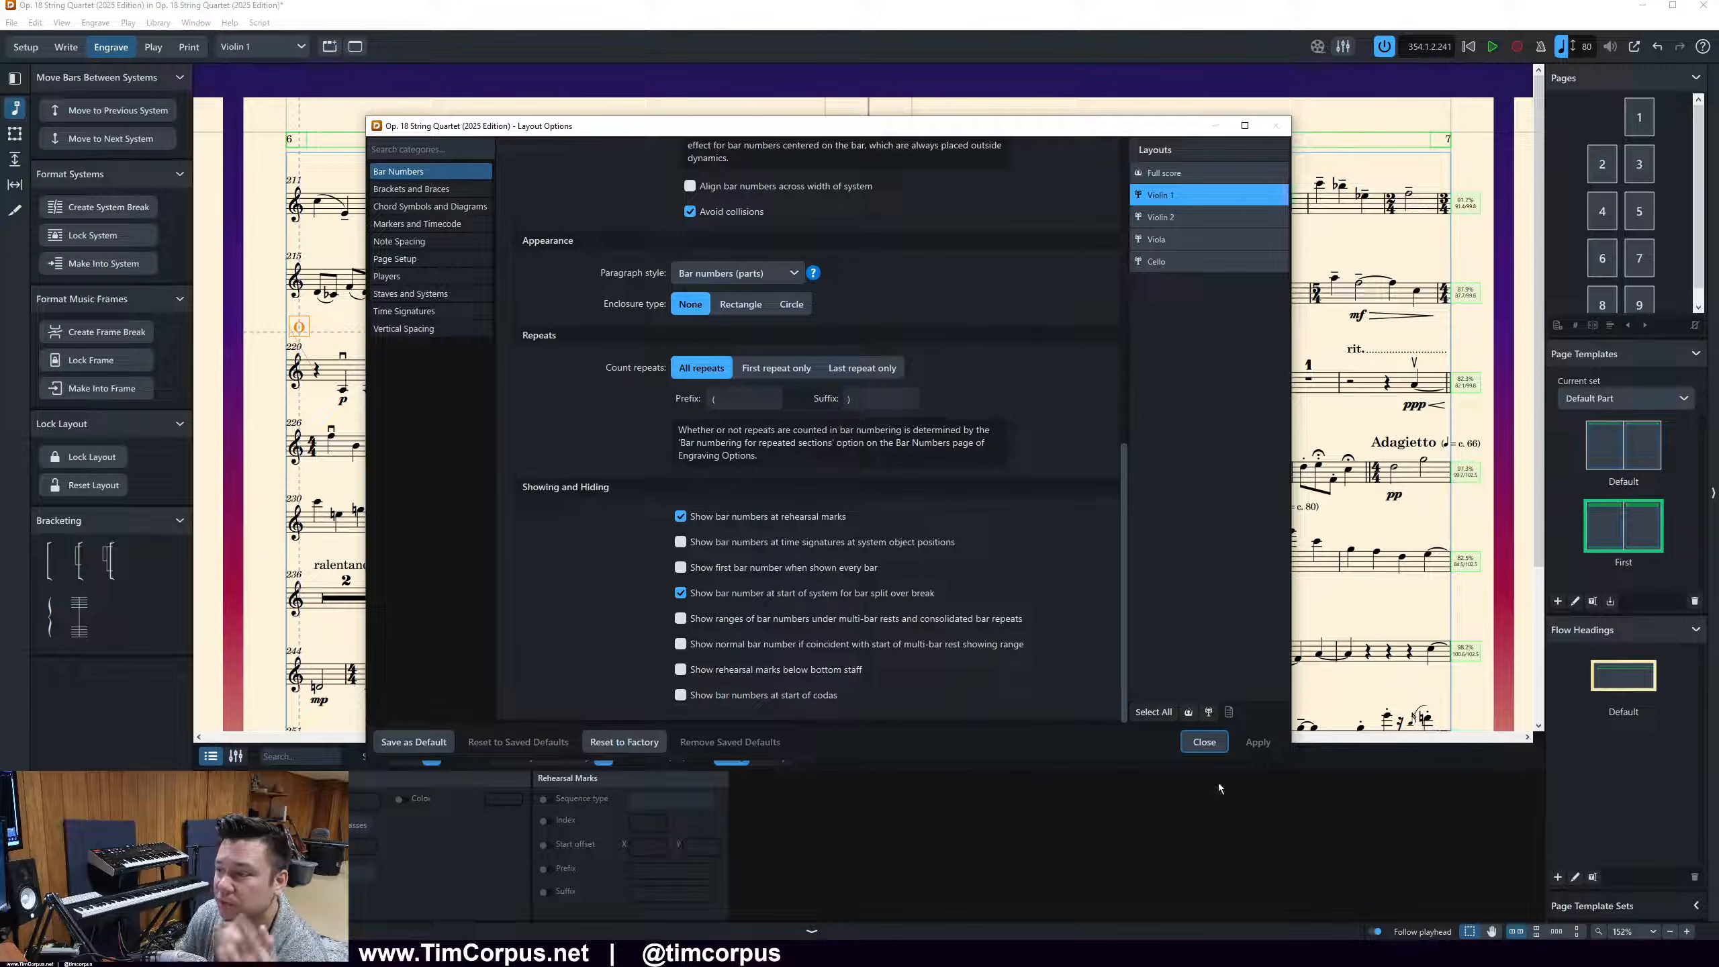
click(1204, 742)
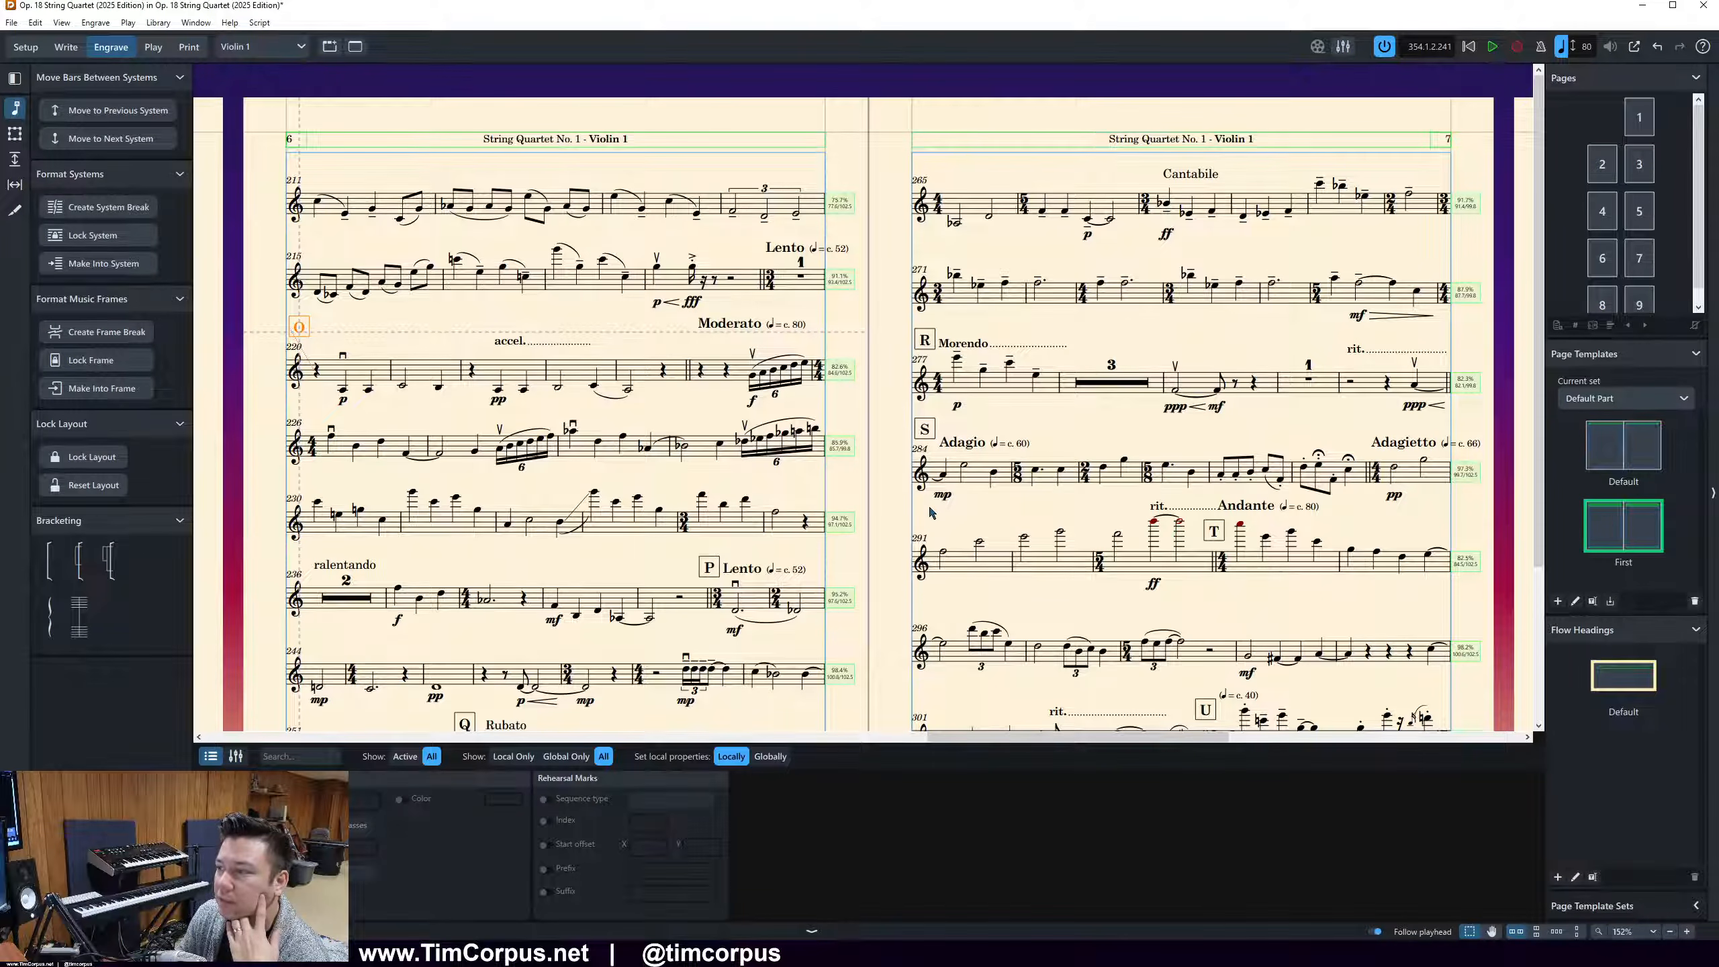
Deselect rehearsal mark O and review the overall layout of pages 6 and 7 of the Violin 1 part
click(697, 412)
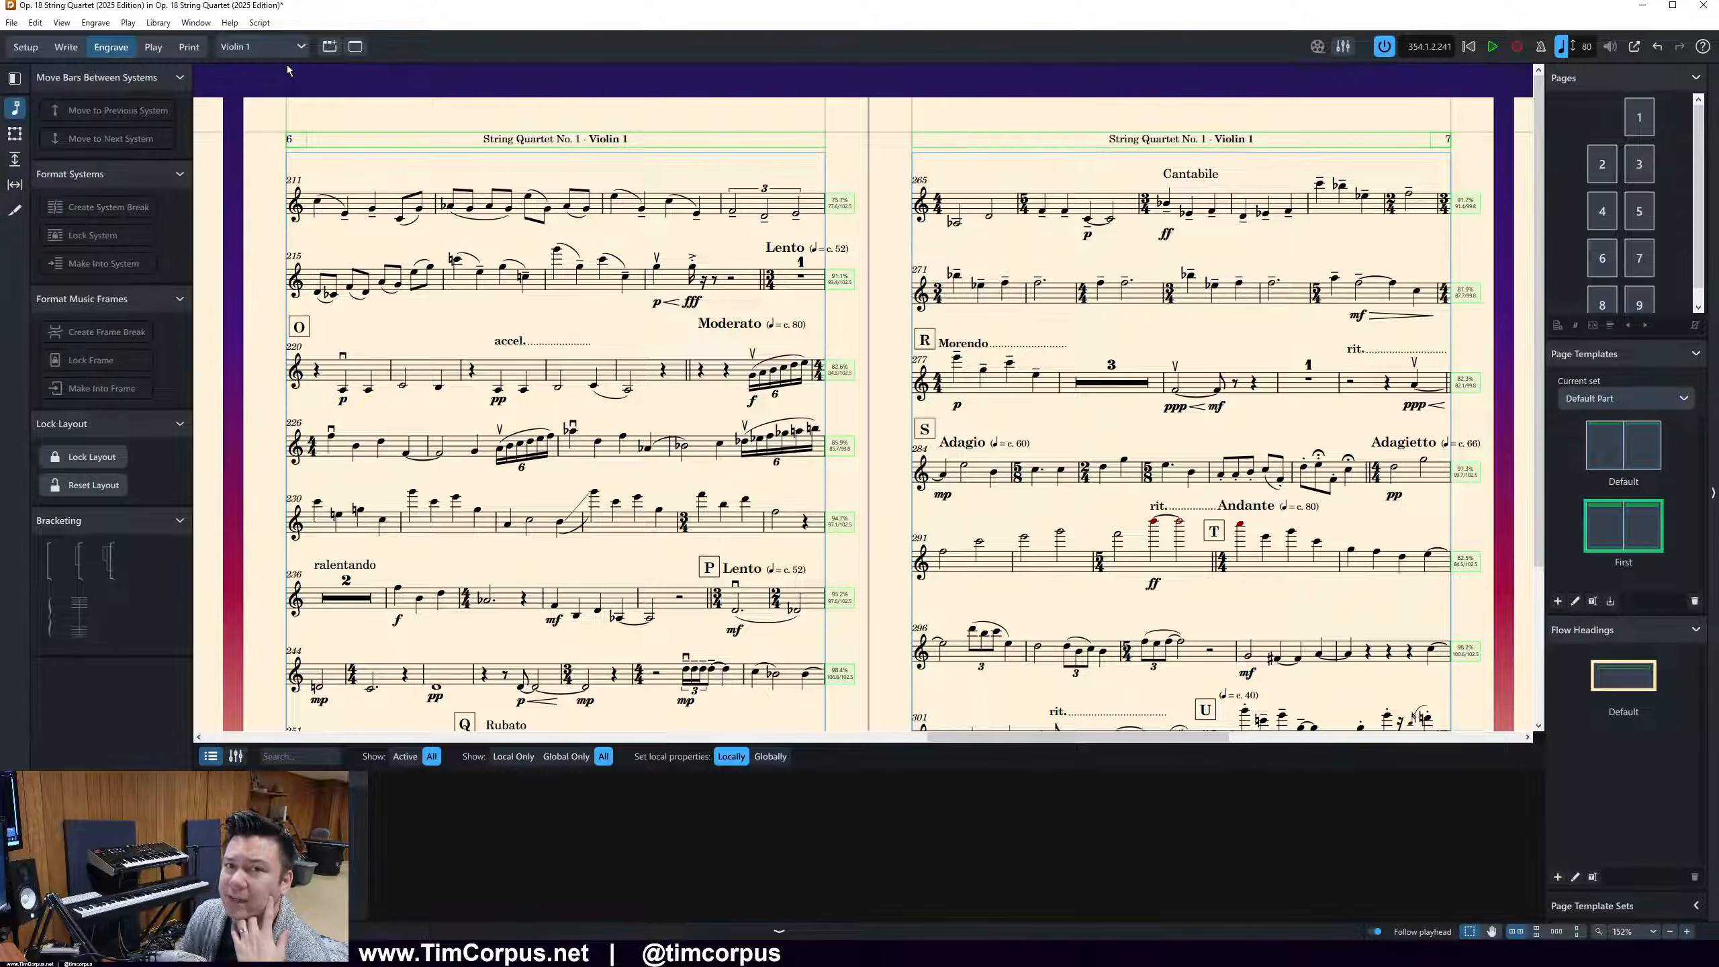
scroll(460, 379, down, 2)
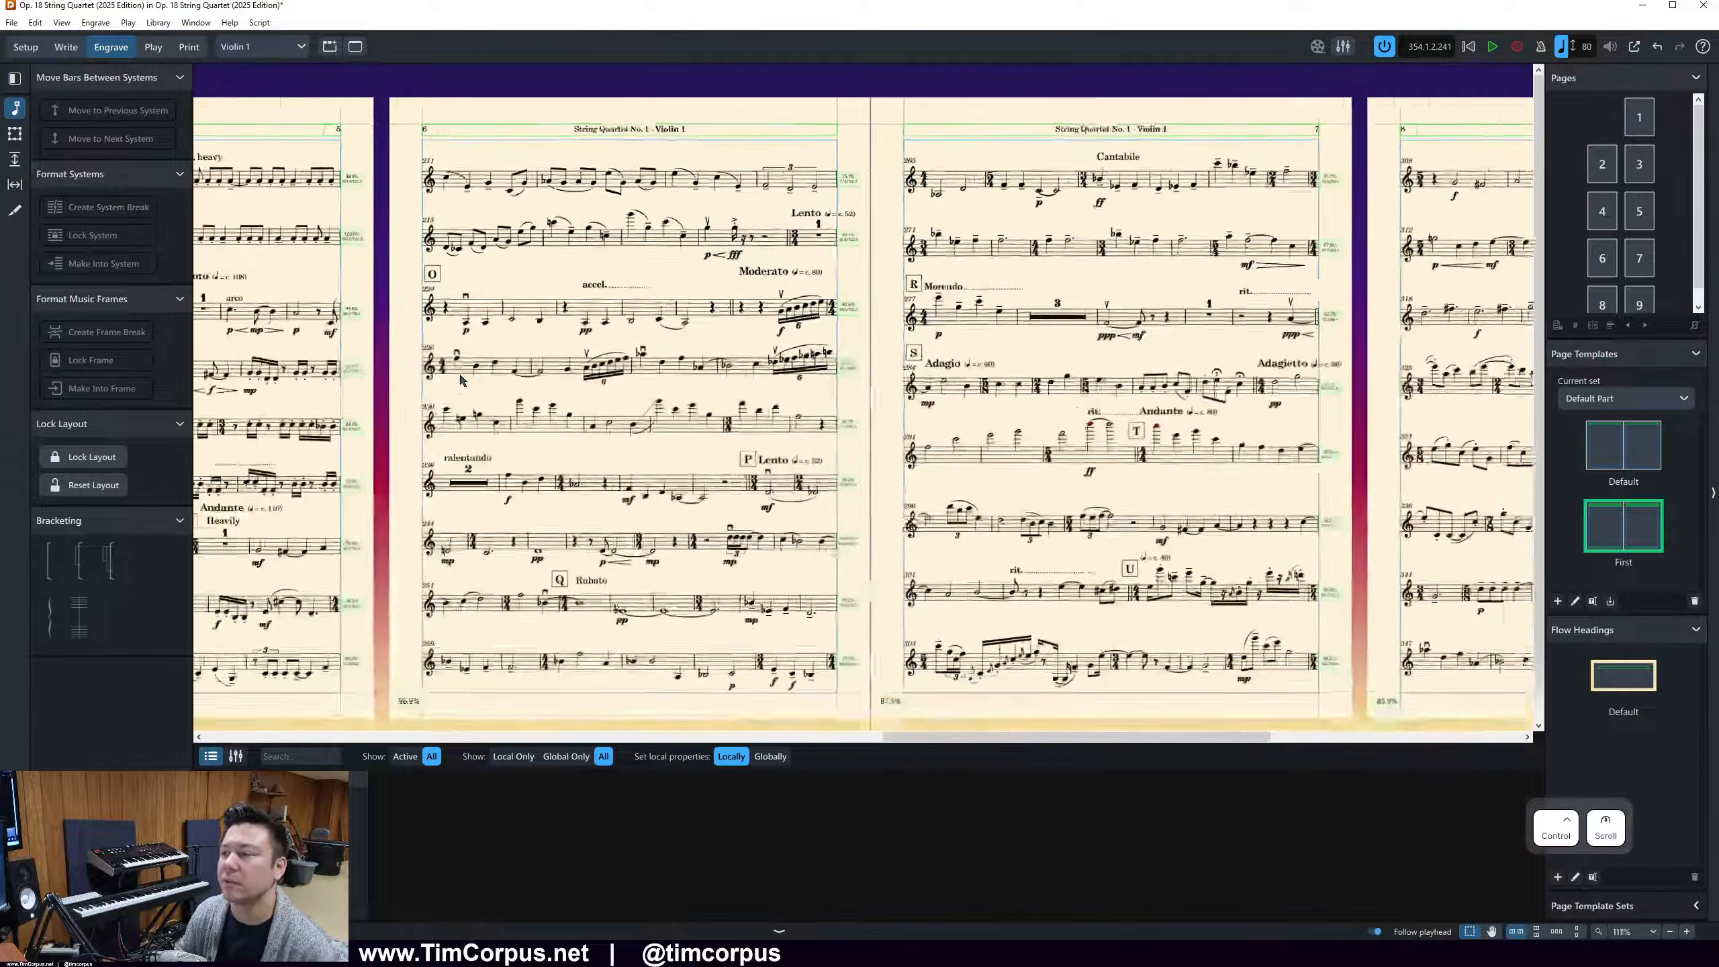
scroll(460, 380, down, 1)
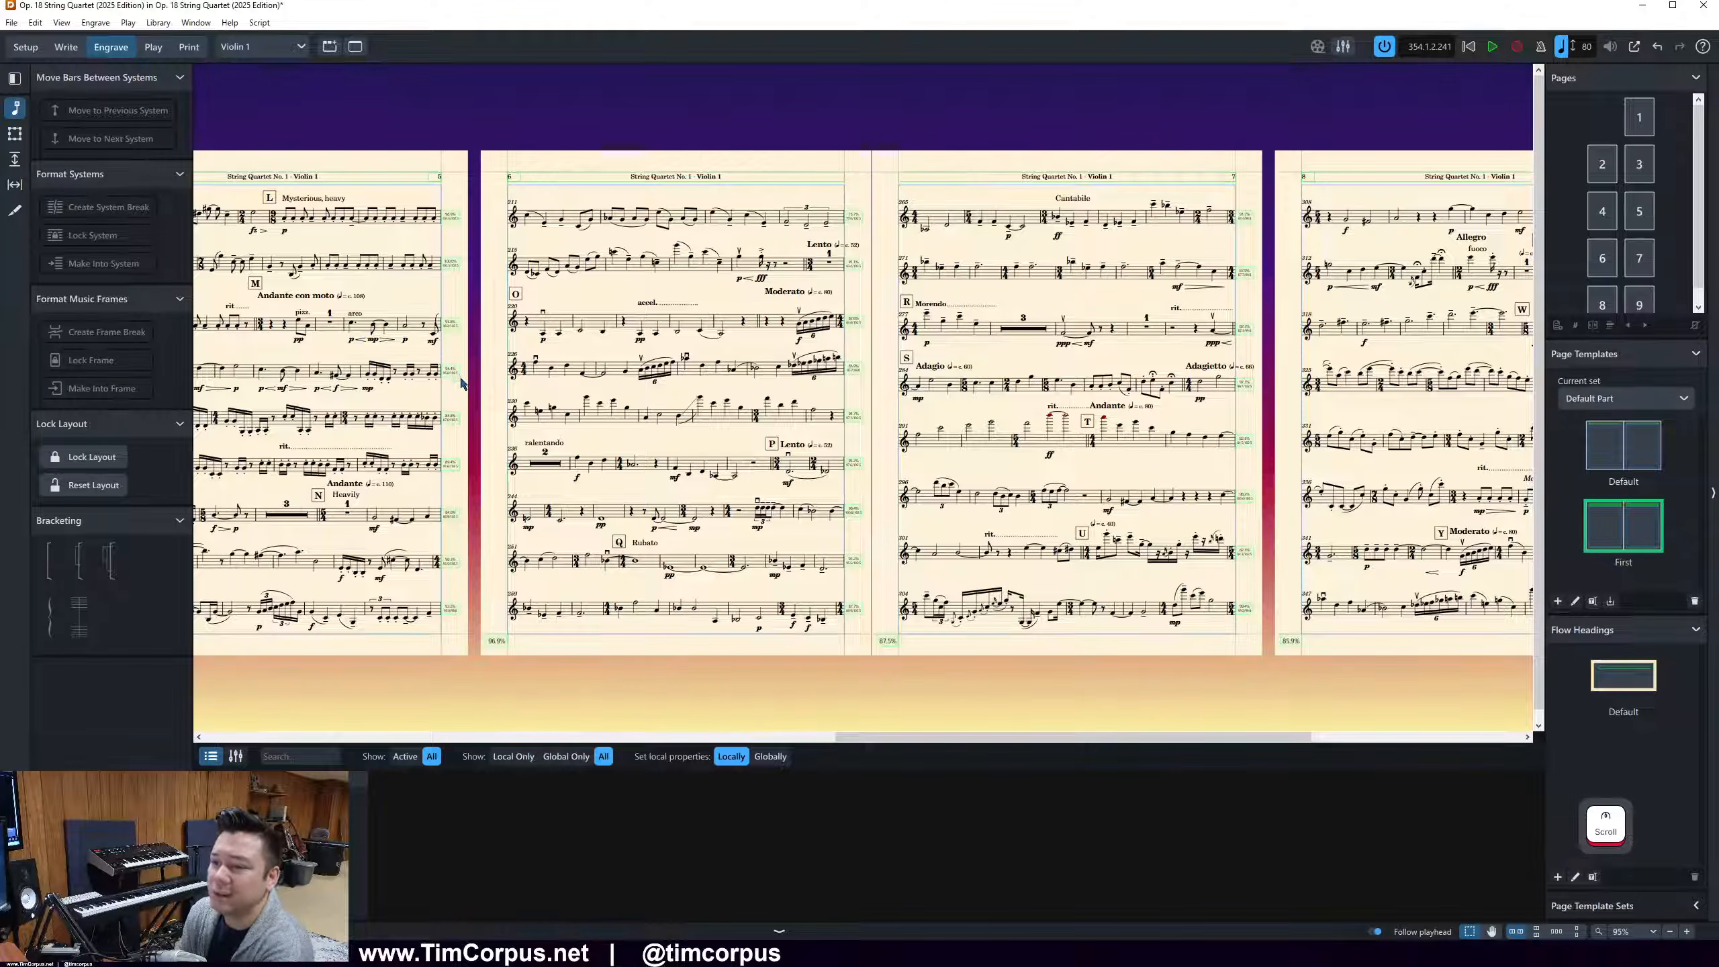
scroll(821, 552, down, 1)
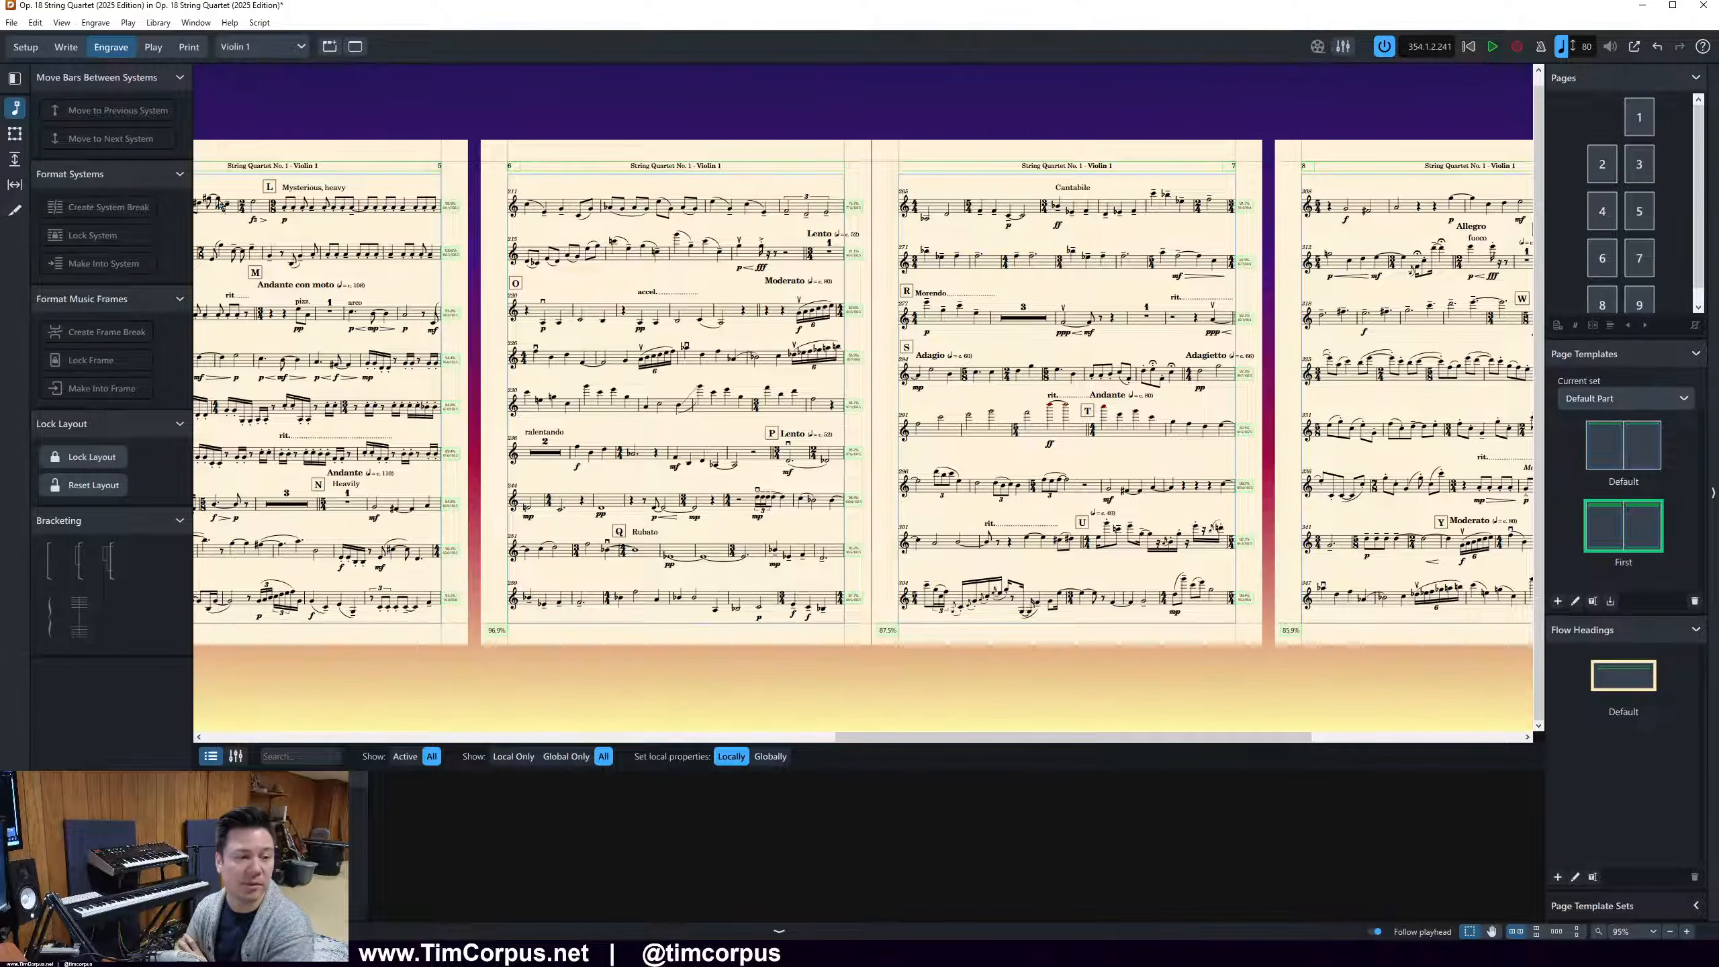
click(0, 211)
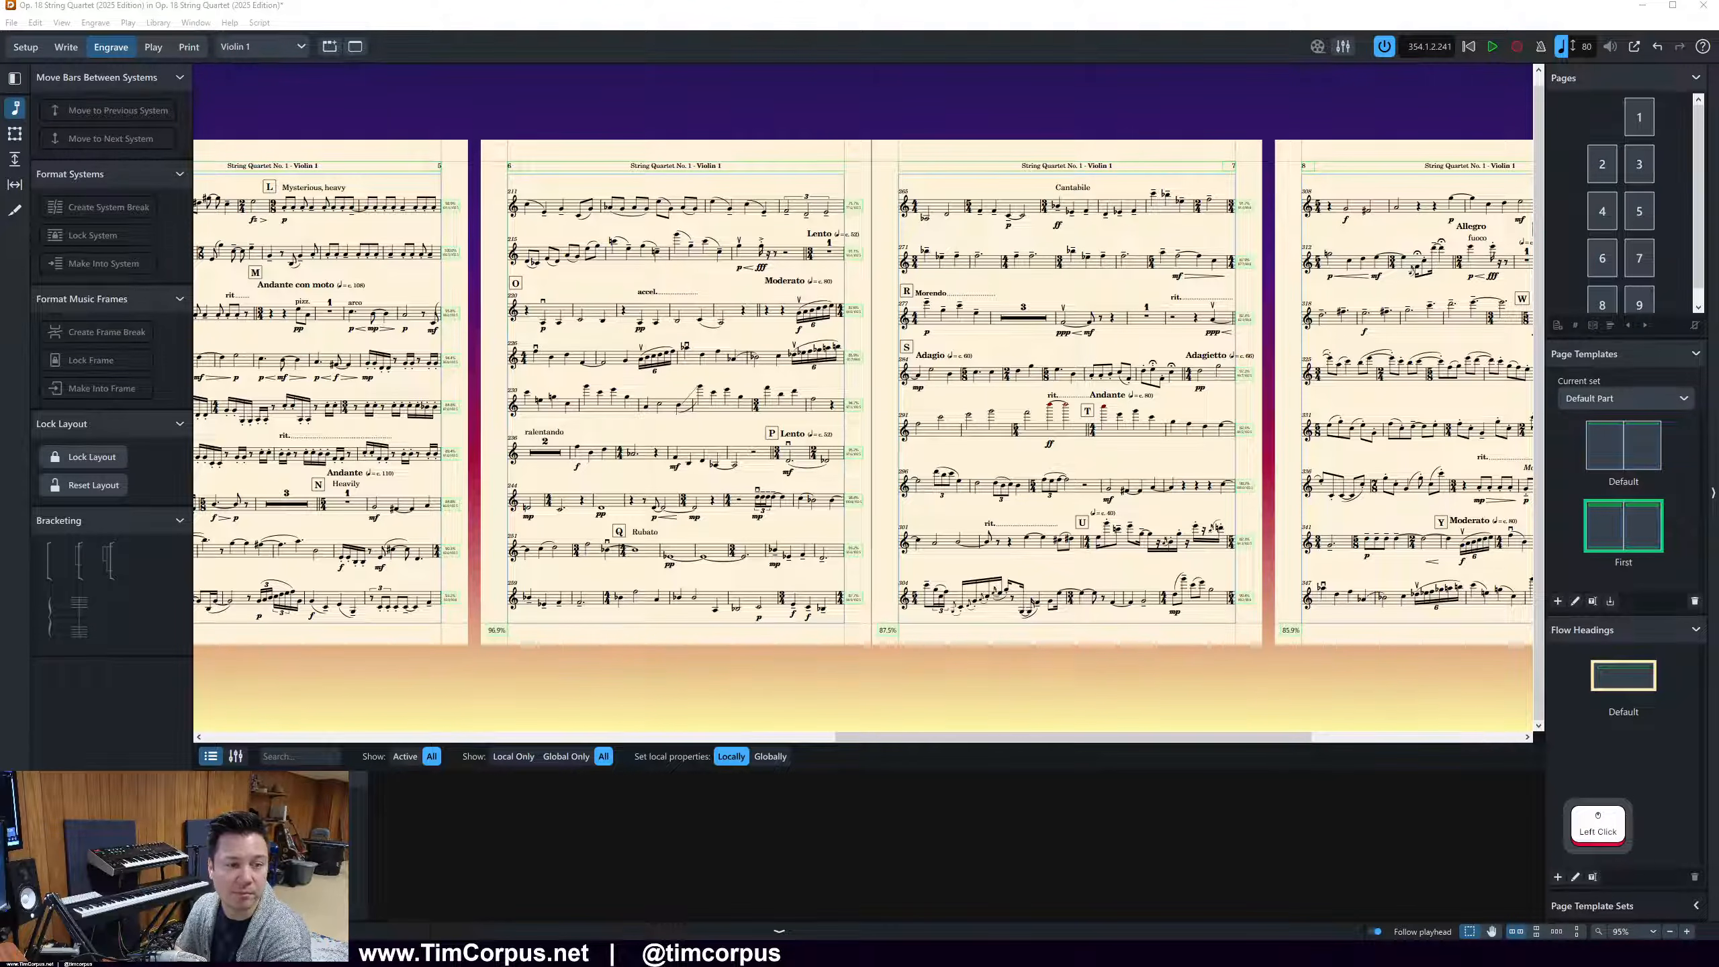